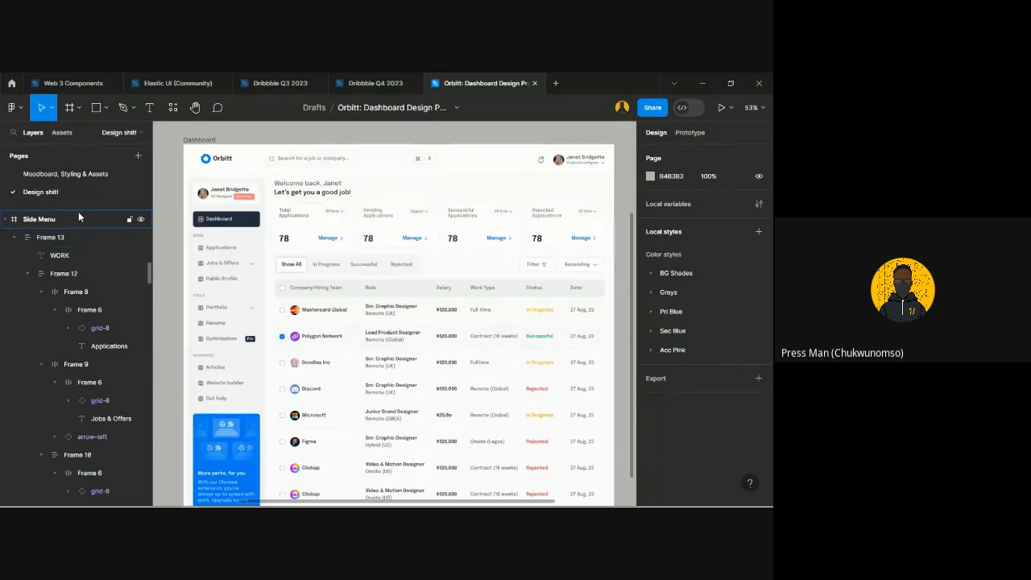
- Add a new page and name it Design
{"action": "left_click", "coordinate": [137, 156]}
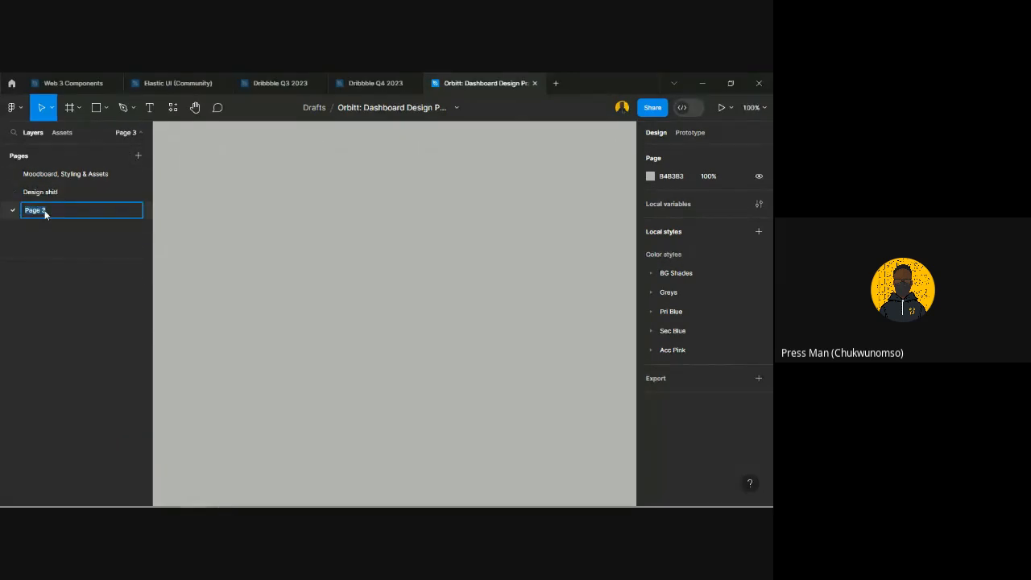
{"action": "type", "text": "Design"}
{"action": "key", "text": "Return"}
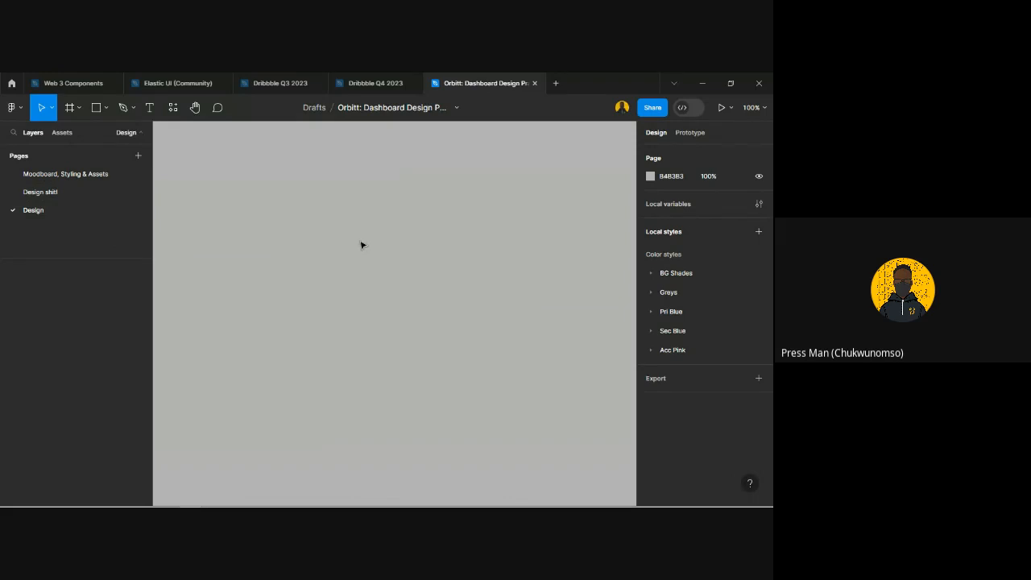
- Inspect the size of the reference Dashboard frame on the Design shit! page
{"action": "left_click", "coordinate": [64, 191]}
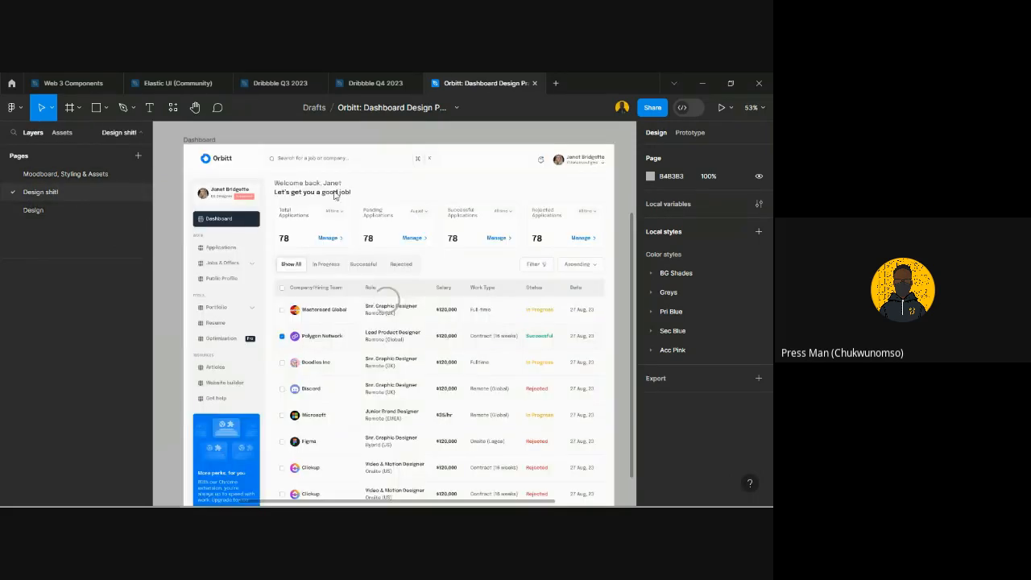
{"action": "left_click", "coordinate": [211, 141]}
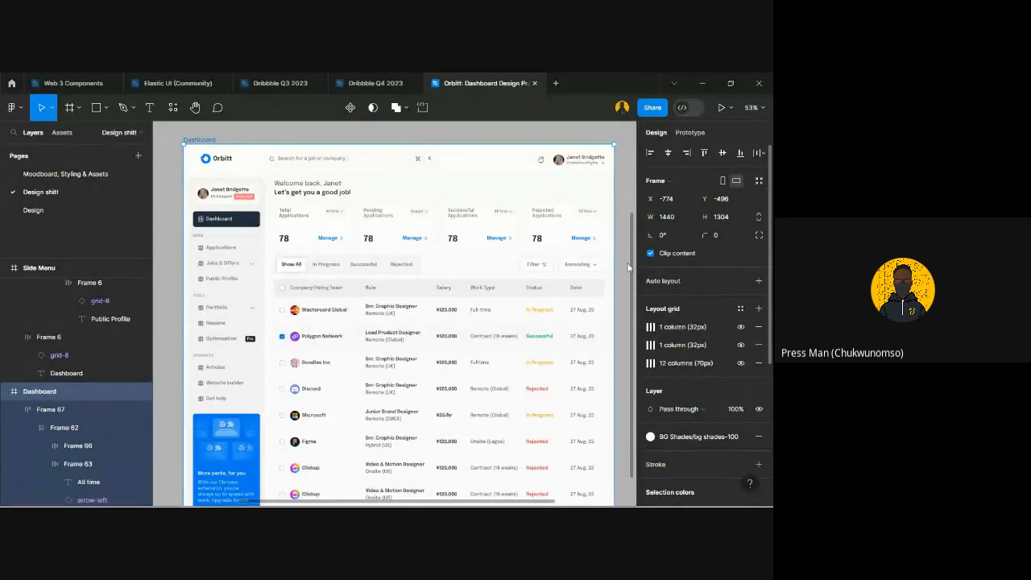
{"action": "left_click", "coordinate": [675, 217]}
{"action": "left_click", "coordinate": [361, 141]}
{"action": "left_click", "coordinate": [62, 211]}
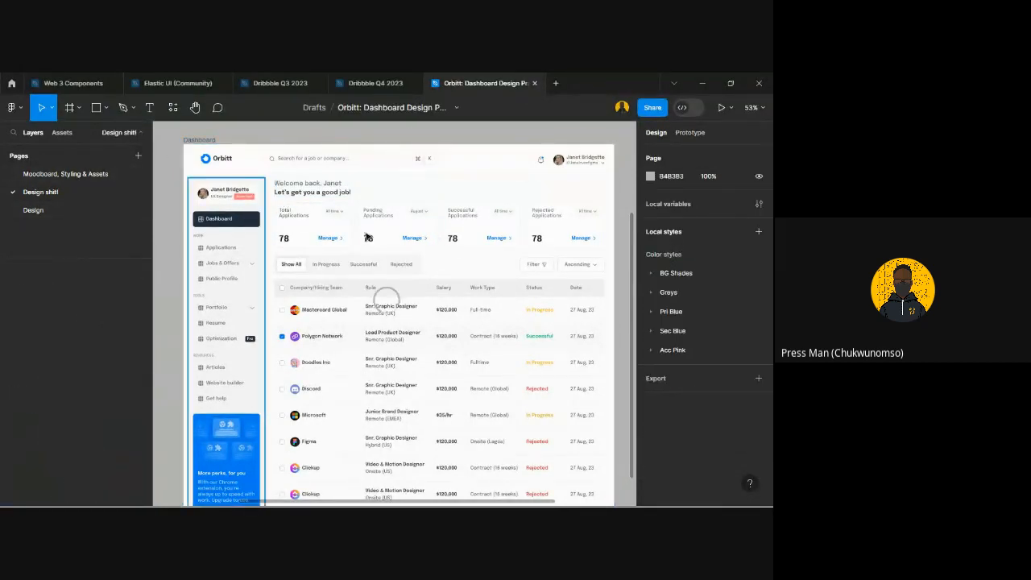
- Add a 1440×1024 Desktop frame on the Design page and rename it Dashboard
{"action": "key", "text": "f"}
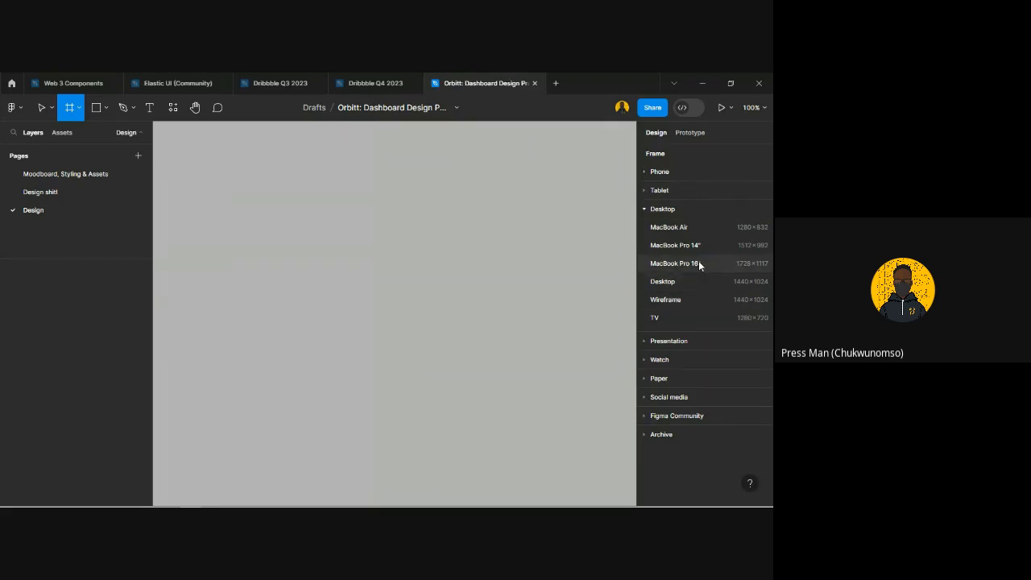
{"action": "left_click", "coordinate": [688, 285]}
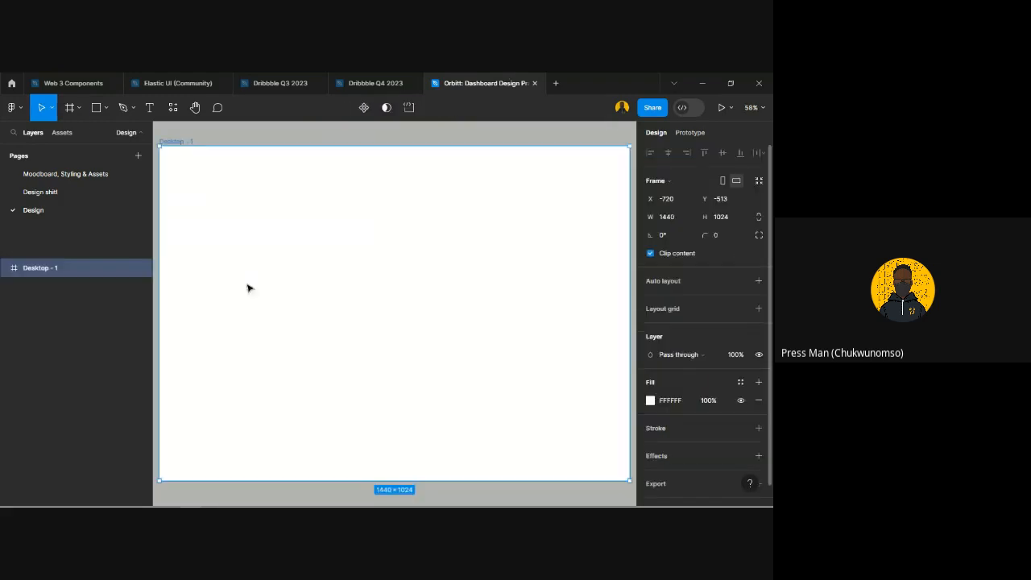
{"action": "scroll", "coordinate": [245, 182], "scroll_direction": "down", "scroll_amount": 3}
{"action": "scroll", "coordinate": [260, 223], "scroll_direction": "up", "scroll_amount": 1}
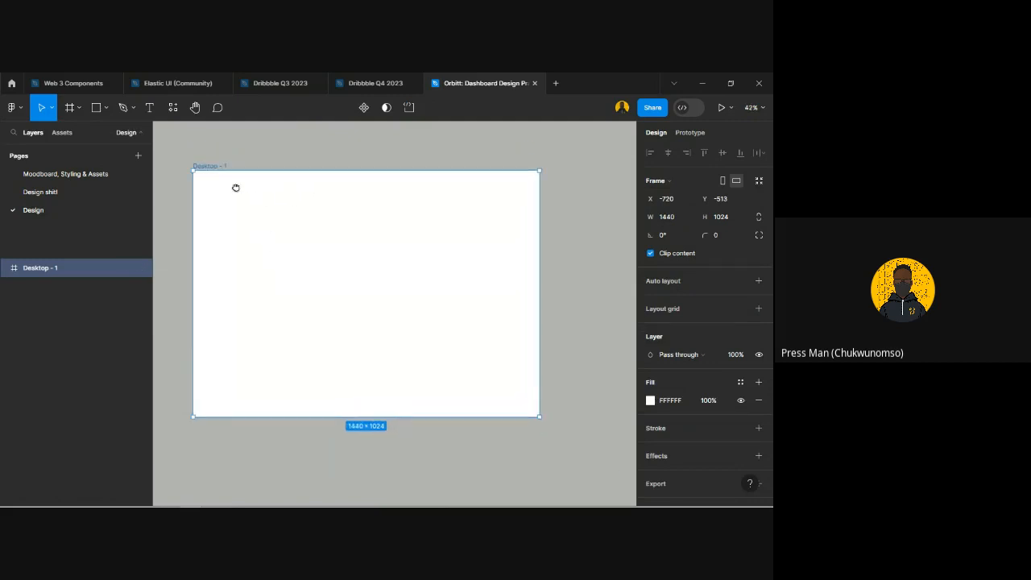
{"action": "double_click", "coordinate": [209, 166]}
{"action": "type", "text": "Dashboard"}
{"action": "key", "text": "Return"}
- Compare the reference dashboard on the Design shit! page with the new empty Dashboard frame
{"action": "scroll", "coordinate": [260, 168], "scroll_direction": "up", "scroll_amount": 2}
{"action": "left_click_drag", "start_coordinate": [250, 197], "coordinate": [250, 185]}
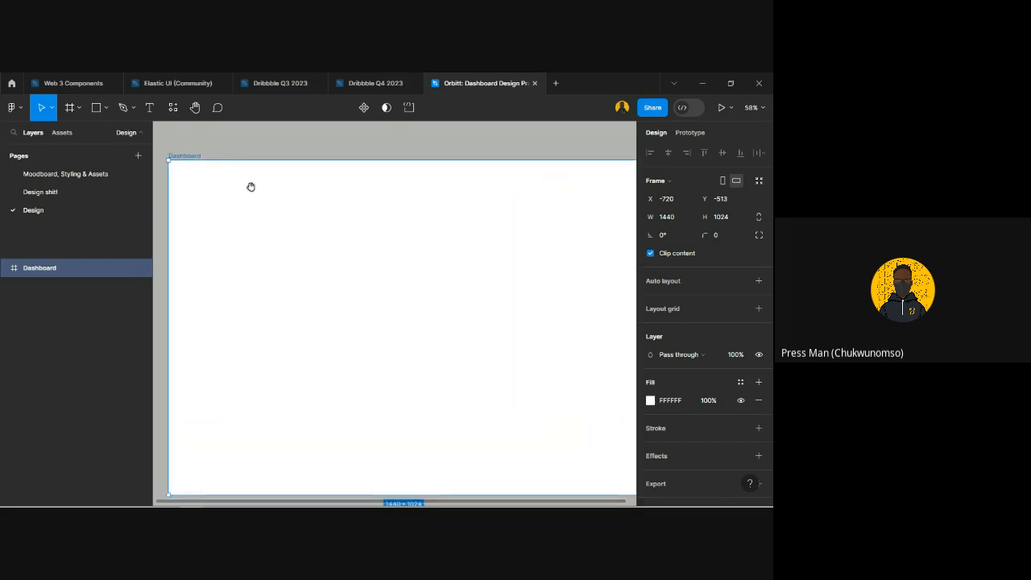
{"action": "scroll", "coordinate": [327, 227], "scroll_direction": "down", "scroll_amount": 3}
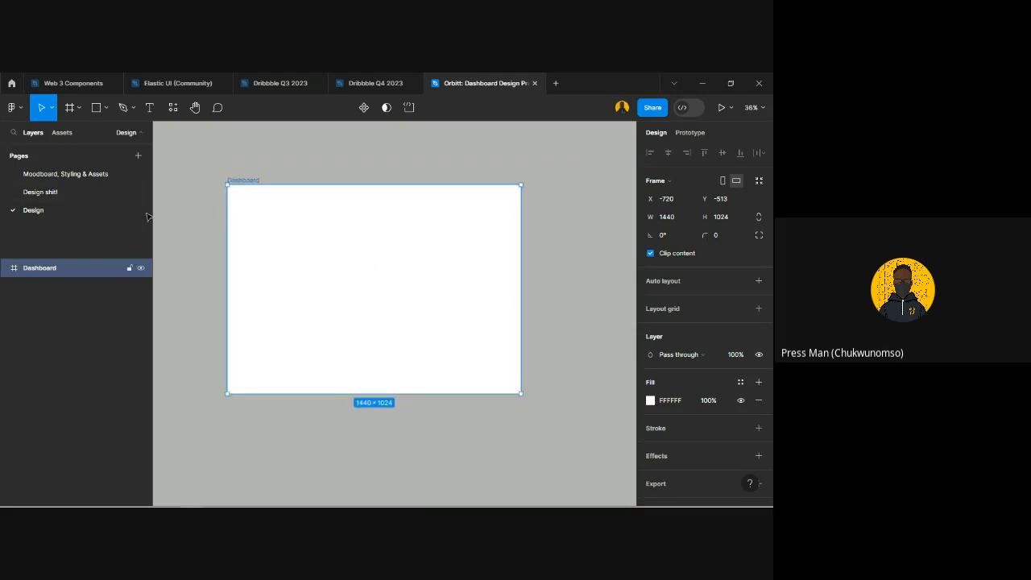
{"action": "left_click", "coordinate": [63, 198]}
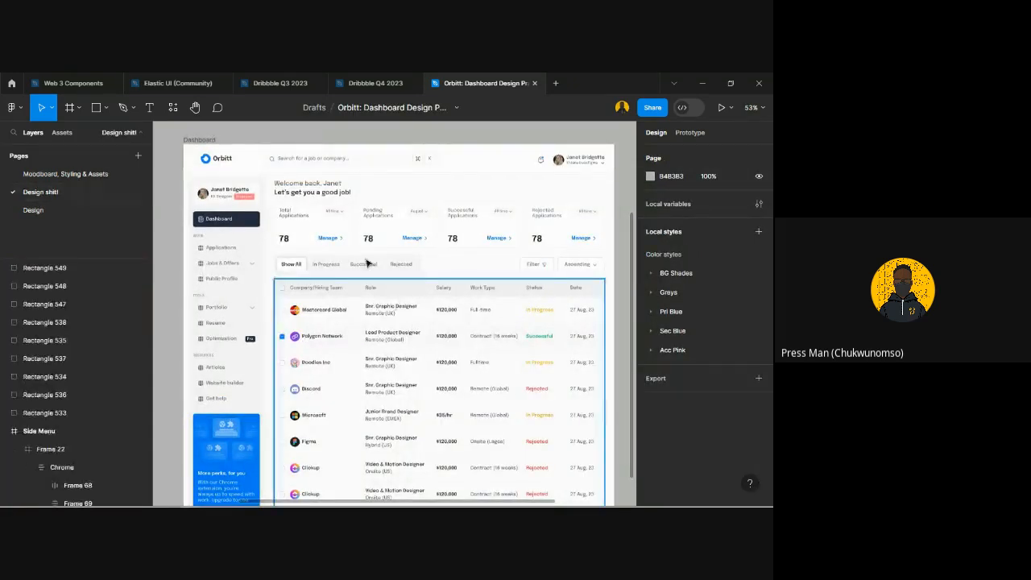
{"action": "left_click_drag", "start_coordinate": [370, 364], "coordinate": [359, 351]}
{"action": "scroll", "coordinate": [394, 323], "scroll_direction": "down", "scroll_amount": 1}
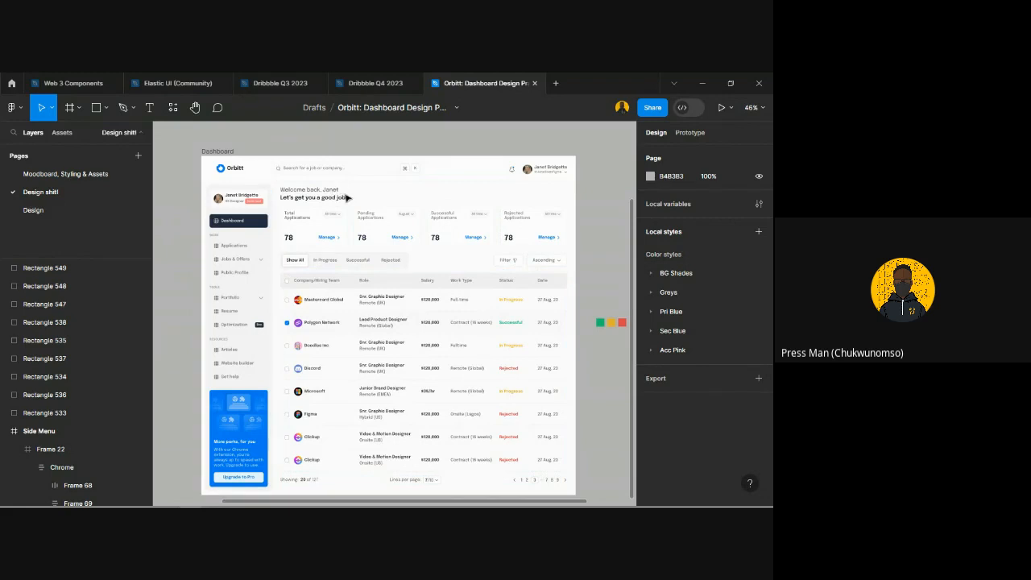
{"action": "scroll", "coordinate": [353, 201], "scroll_direction": "up", "scroll_amount": 2}
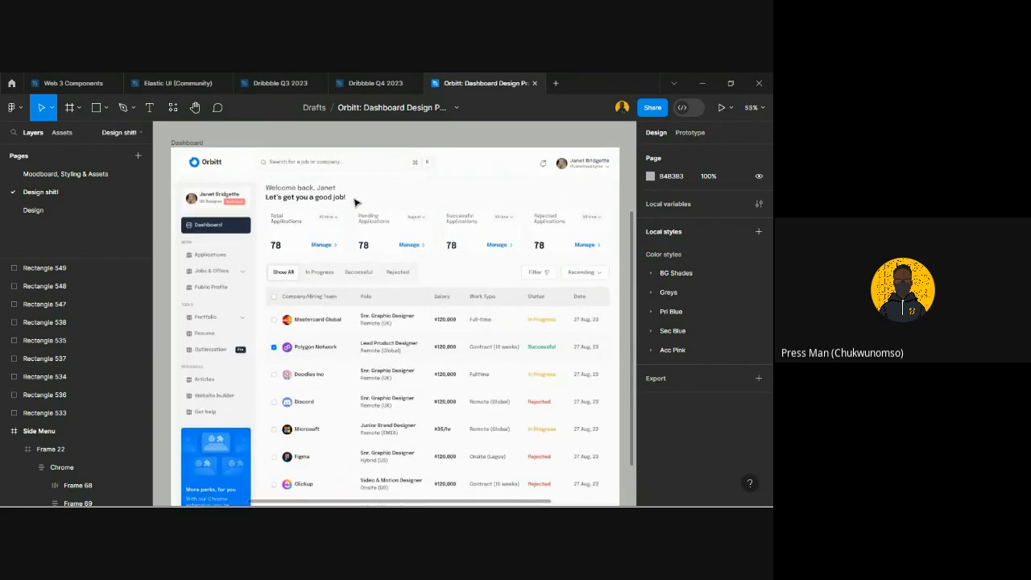
{"action": "left_click", "coordinate": [68, 212]}
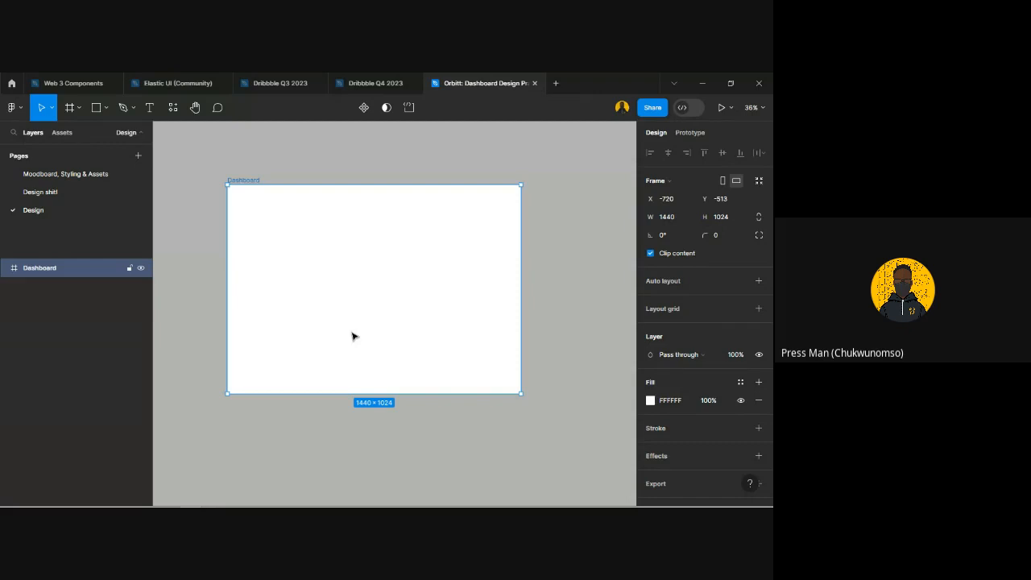
{"action": "scroll", "coordinate": [370, 318], "scroll_direction": "up", "scroll_amount": 2}
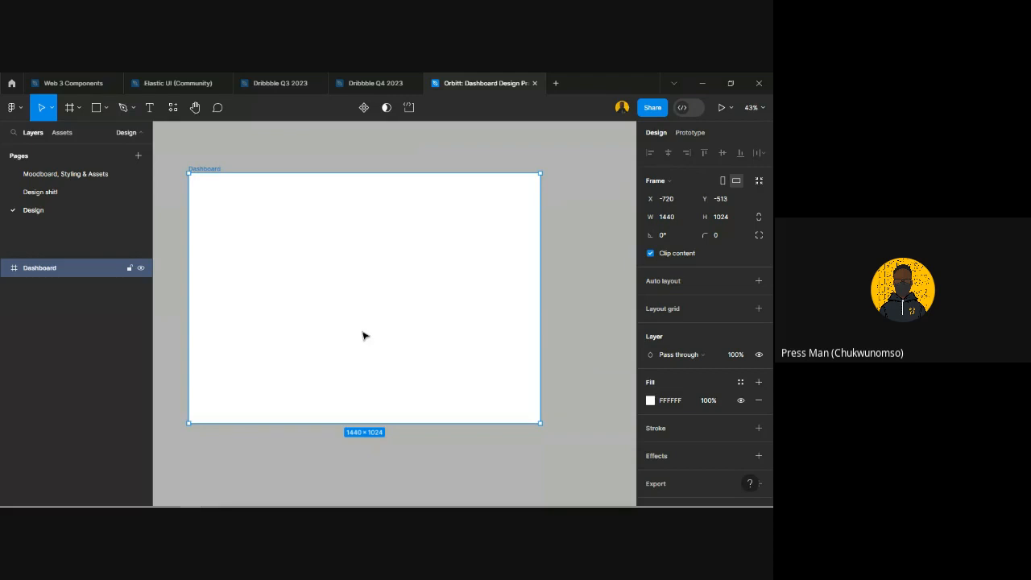
{"action": "left_click", "coordinate": [233, 163]}
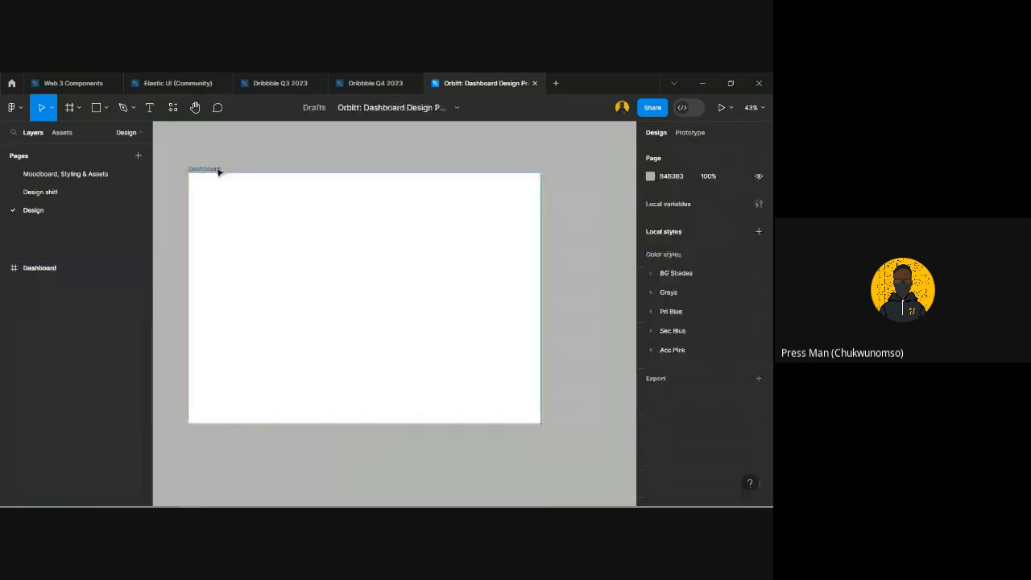
{"action": "left_click", "coordinate": [223, 170]}
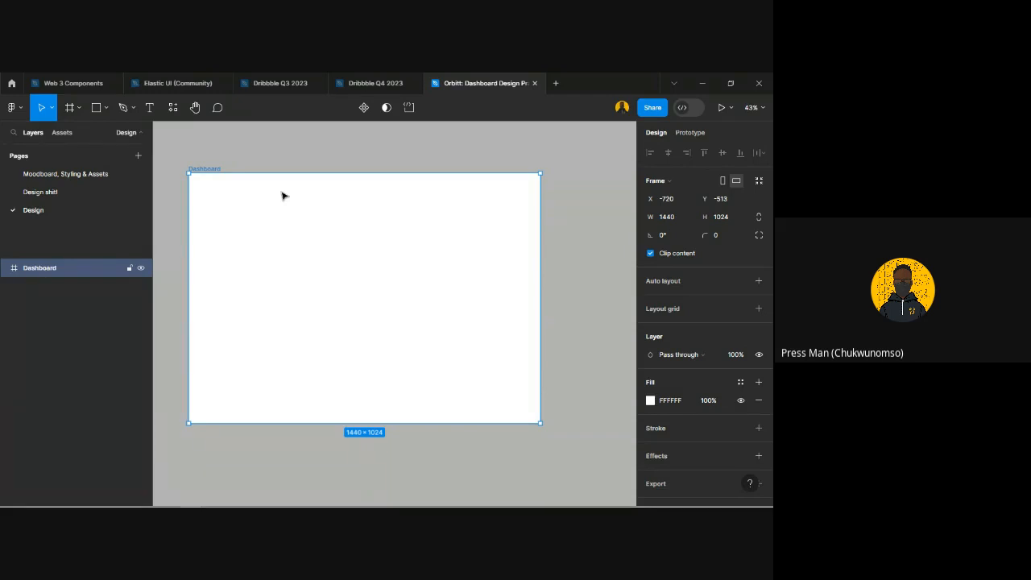
{"action": "left_click", "coordinate": [60, 197]}
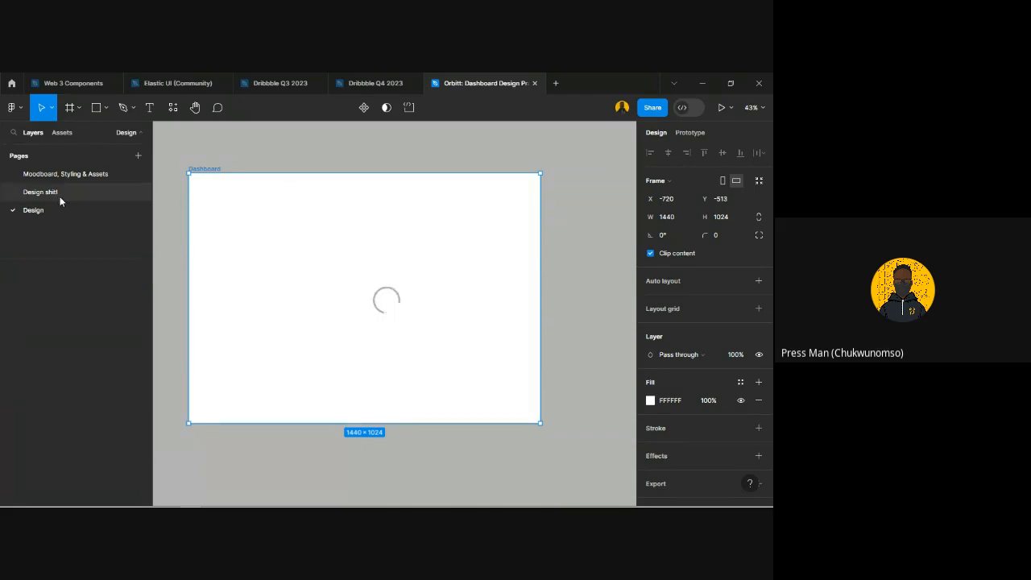
{"action": "scroll", "coordinate": [394, 208], "scroll_direction": "down", "scroll_amount": 3}
{"action": "left_click_drag", "start_coordinate": [322, 204], "coordinate": [295, 214]}
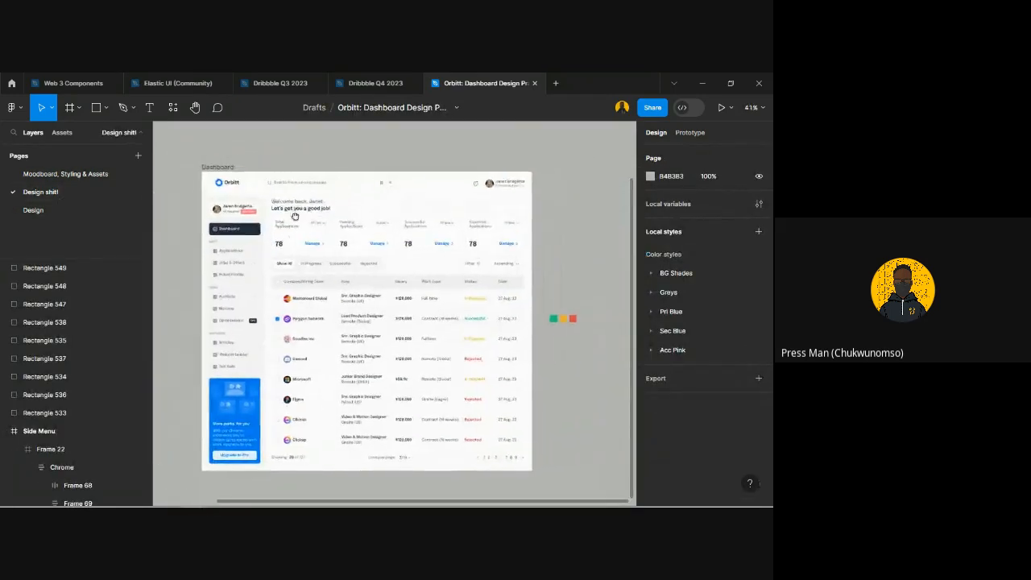
{"action": "scroll", "coordinate": [275, 211], "scroll_direction": "up", "scroll_amount": 1}
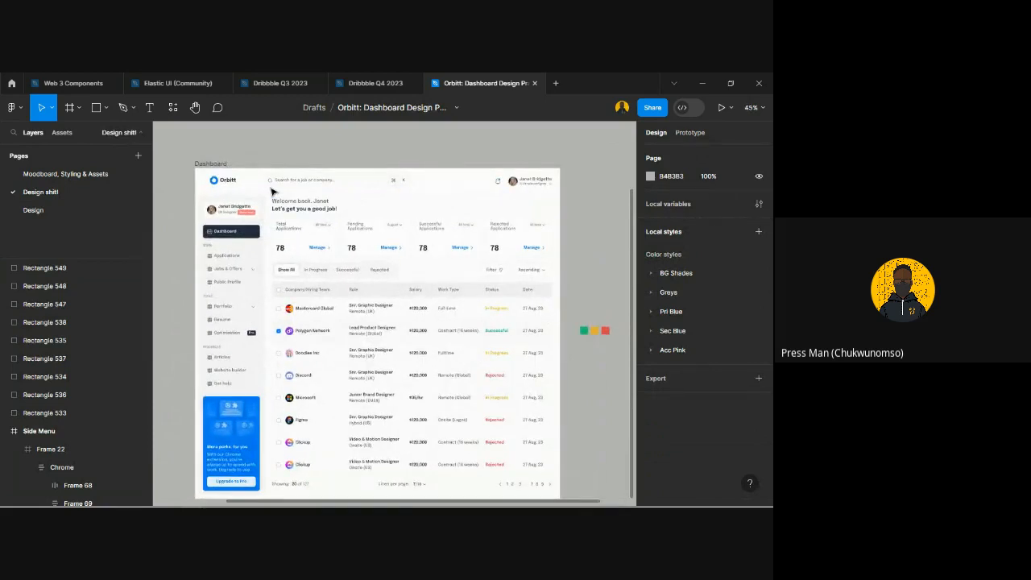
- Show layout grids and zoom into the reference dashboard to examine how the side menu and cards align to the columns
{"action": "key", "text": "ctrl+shift+4"}
{"action": "scroll", "coordinate": [234, 193], "scroll_direction": "down", "scroll_amount": 2}
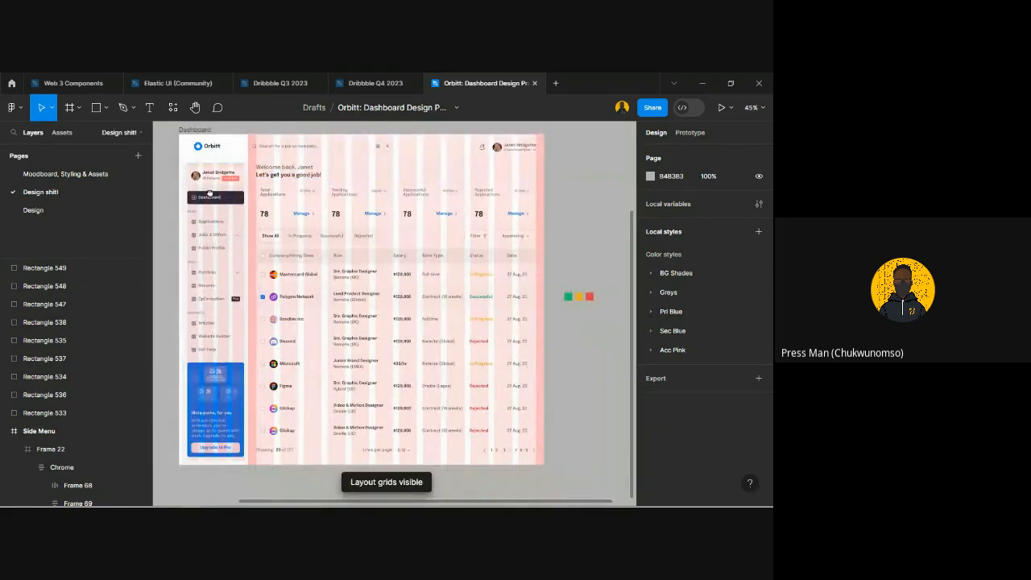
{"action": "left_click_drag", "start_coordinate": [209, 193], "coordinate": [208, 199]}
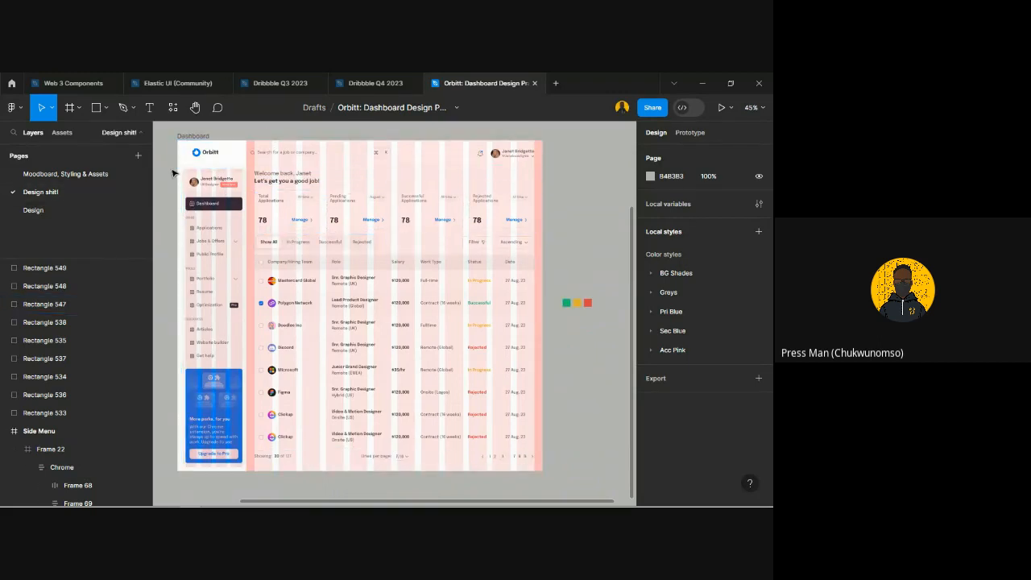
{"action": "left_click_drag", "start_coordinate": [372, 193], "coordinate": [391, 204]}
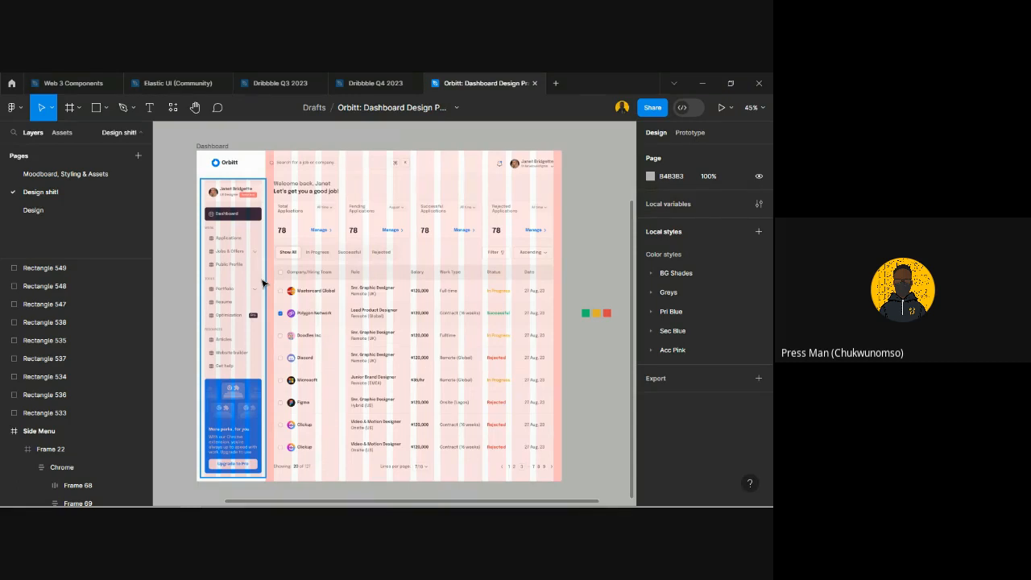
{"action": "scroll", "coordinate": [313, 244], "scroll_direction": "up", "scroll_amount": 10, "text": "ctrl"}
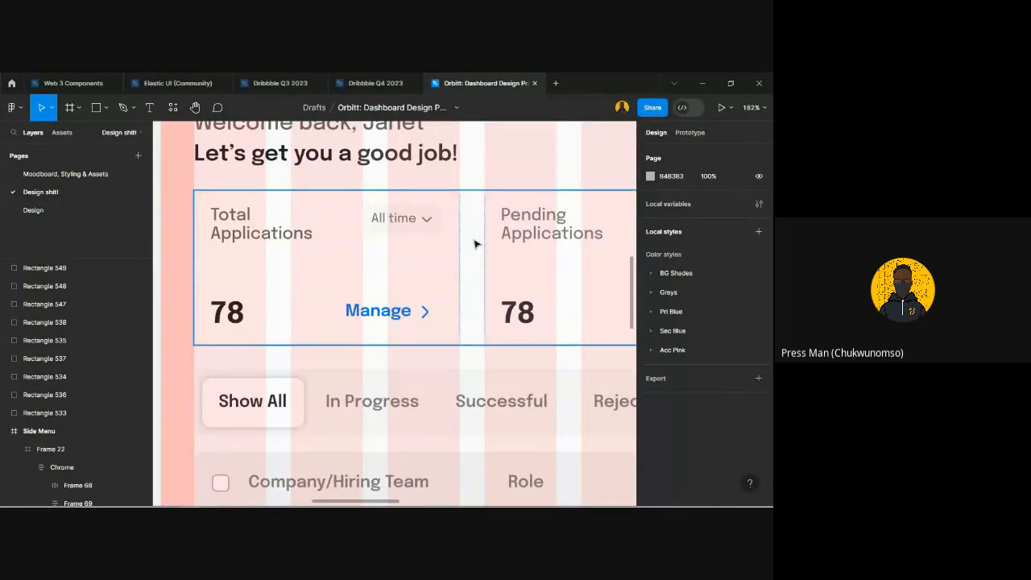
{"action": "scroll", "coordinate": [474, 244], "scroll_direction": "down", "scroll_amount": 3}
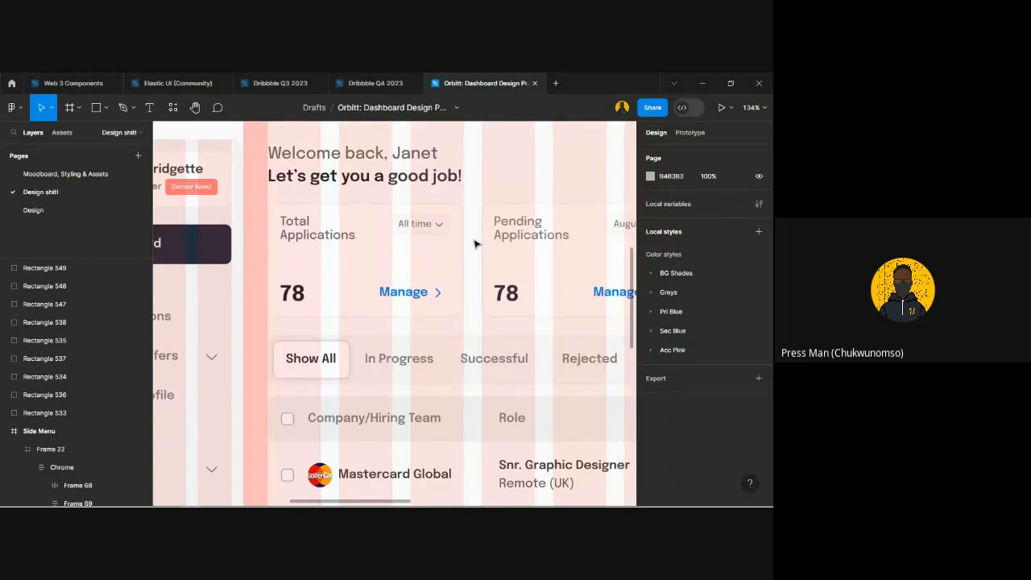
{"action": "scroll", "coordinate": [474, 244], "scroll_direction": "left", "scroll_amount": 2}
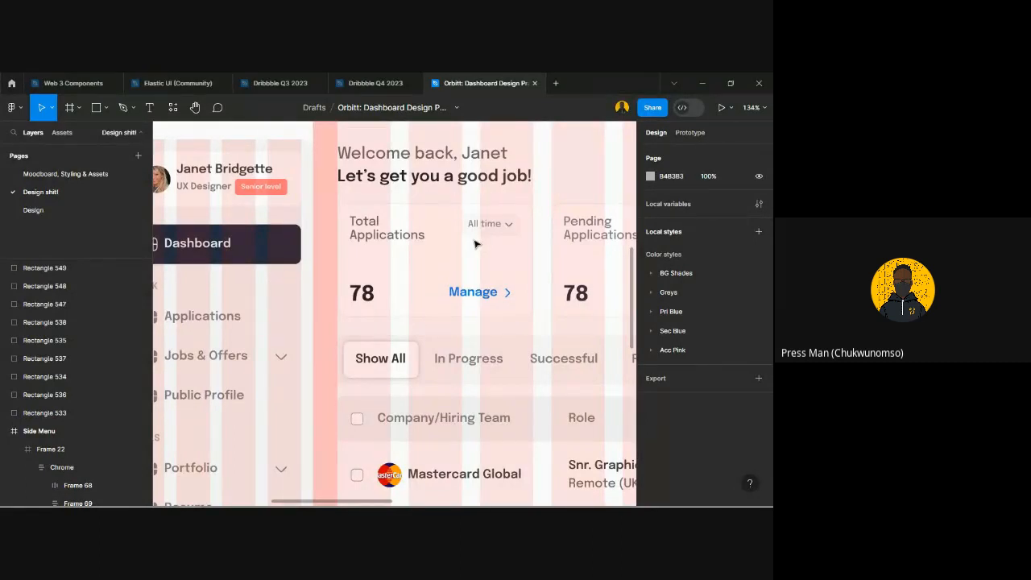
{"action": "scroll", "coordinate": [474, 244], "scroll_direction": "up", "scroll_amount": 3}
{"action": "scroll", "coordinate": [474, 244], "scroll_direction": "left", "scroll_amount": 3}
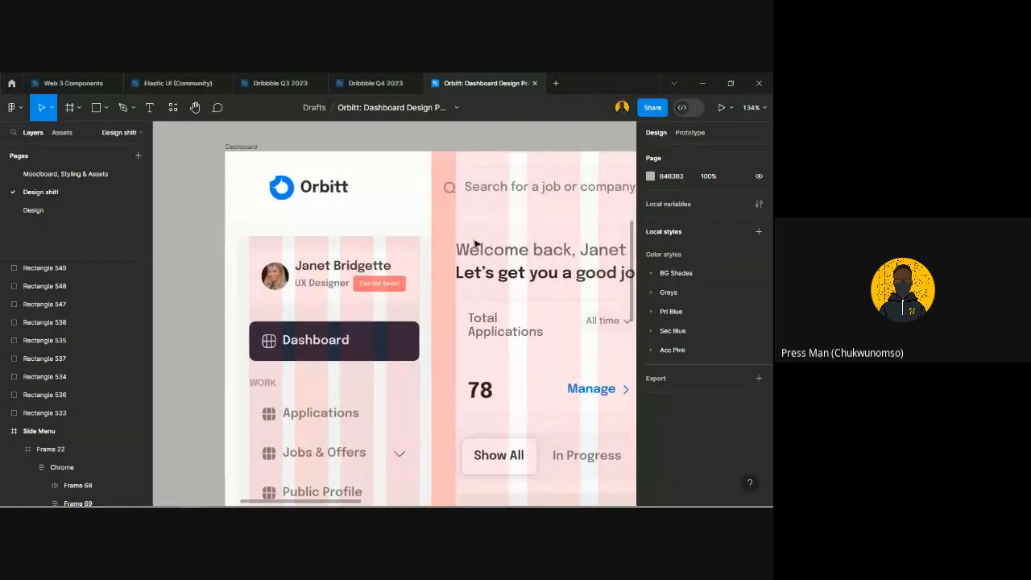
{"action": "scroll", "coordinate": [474, 244], "scroll_direction": "right", "scroll_amount": 2}
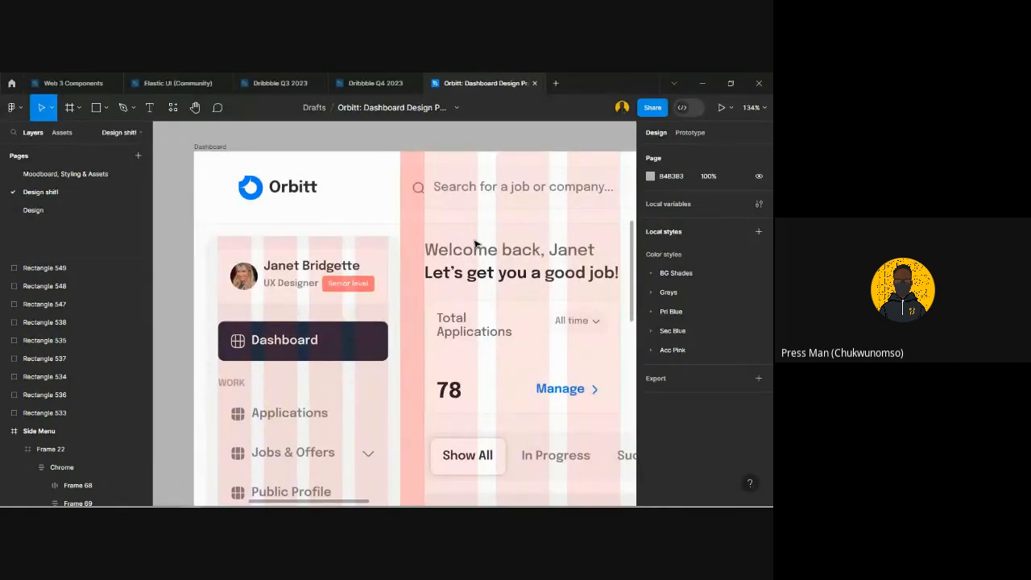
{"action": "scroll", "coordinate": [358, 255], "scroll_direction": "down", "scroll_amount": 5}
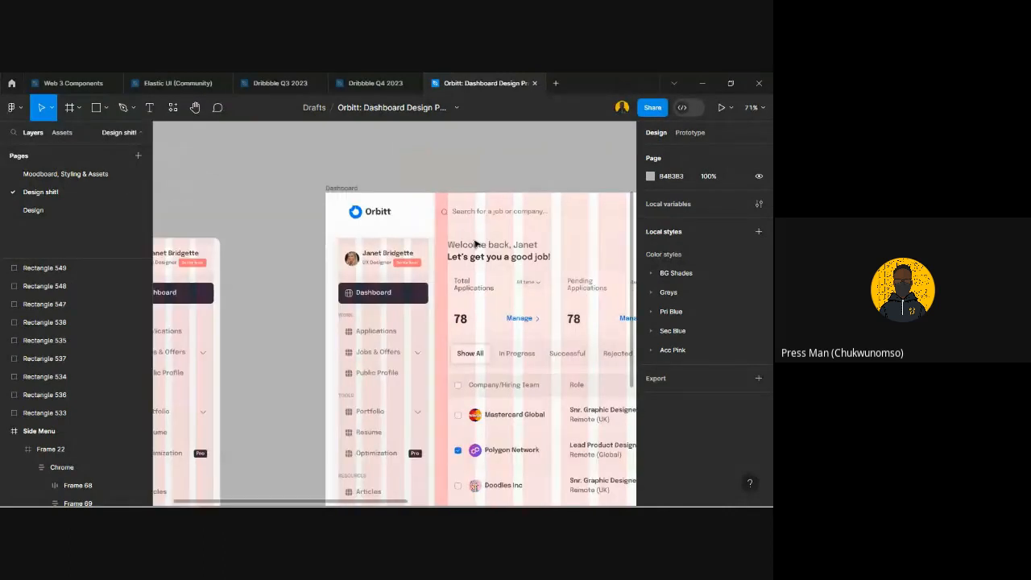
{"action": "scroll", "coordinate": [340, 233], "scroll_direction": "up", "scroll_amount": 5}
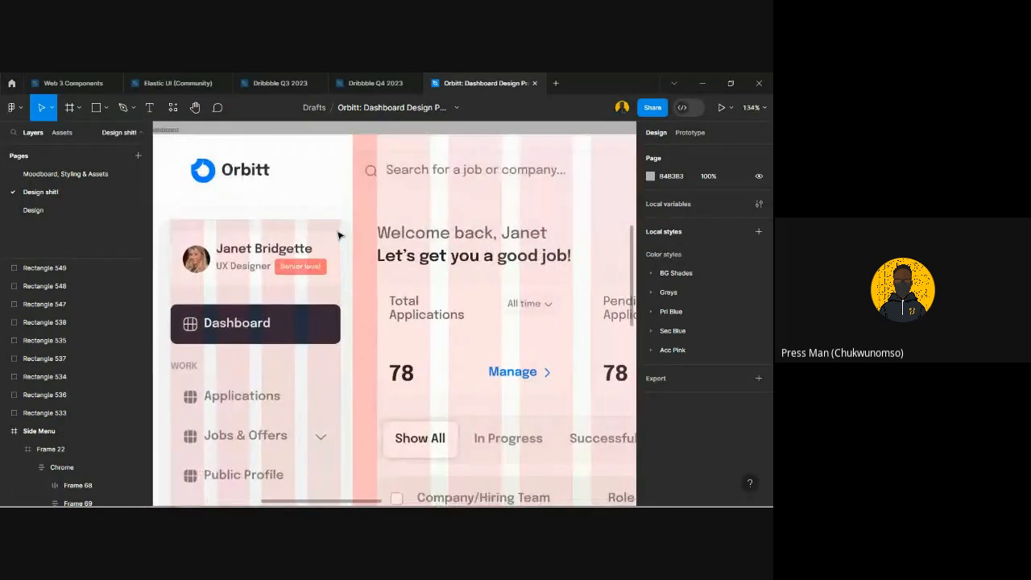
{"action": "scroll", "coordinate": [339, 234], "scroll_direction": "left", "scroll_amount": 2}
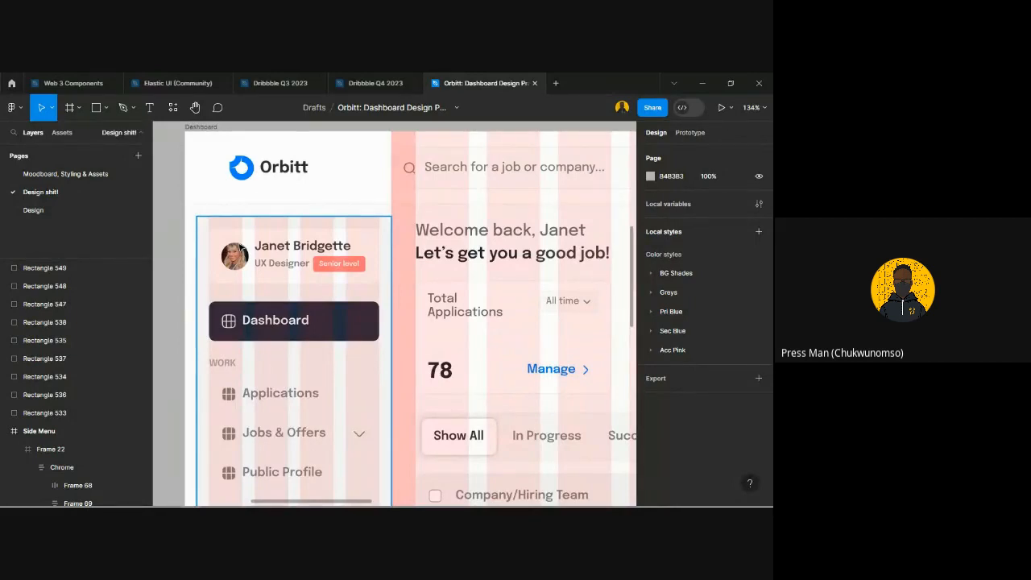
- Measure the spacing between the profile card and the Dashboard menu item in the reference side menu
{"action": "double_click", "coordinate": [248, 244]}
{"action": "key", "text": "alt"}
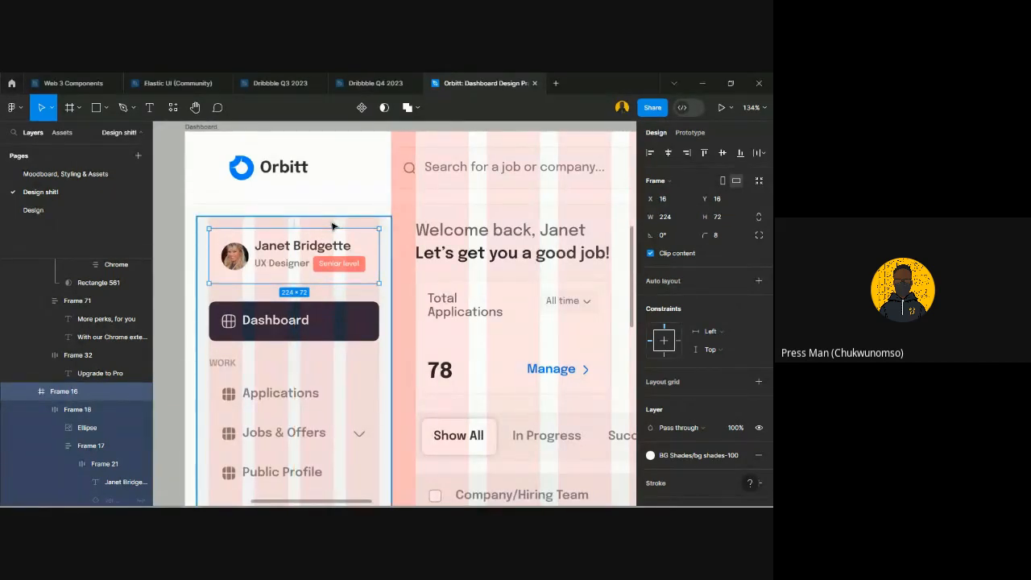
{"action": "key", "text": "alt"}
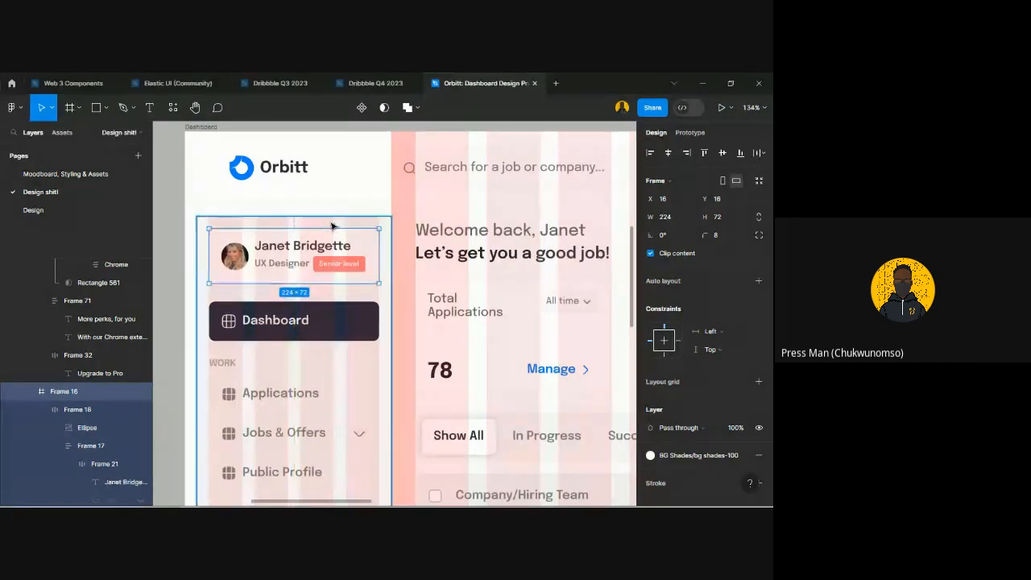
{"action": "left_click", "coordinate": [273, 311]}
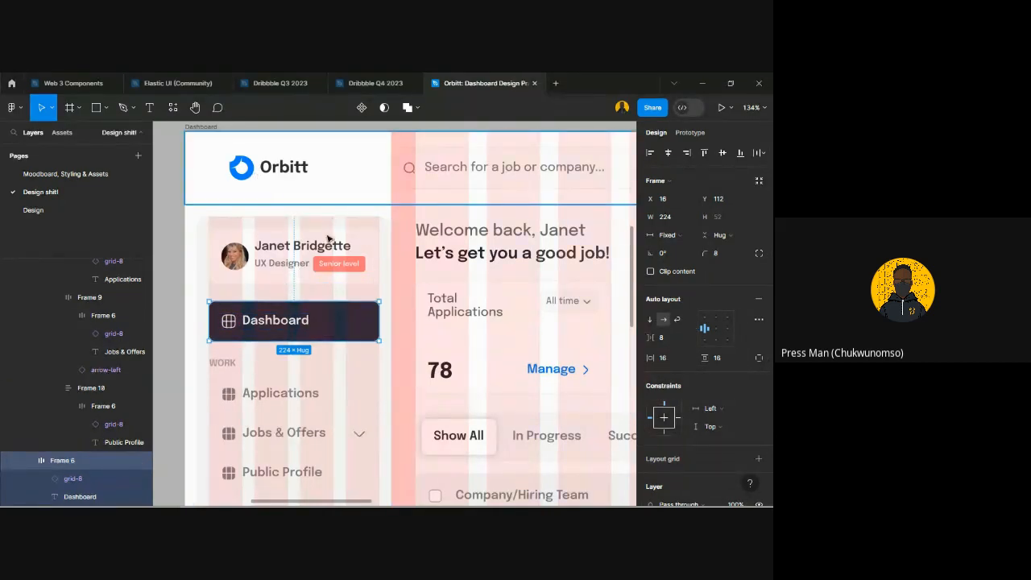
{"action": "scroll", "coordinate": [391, 214], "scroll_direction": "down", "scroll_amount": 3}
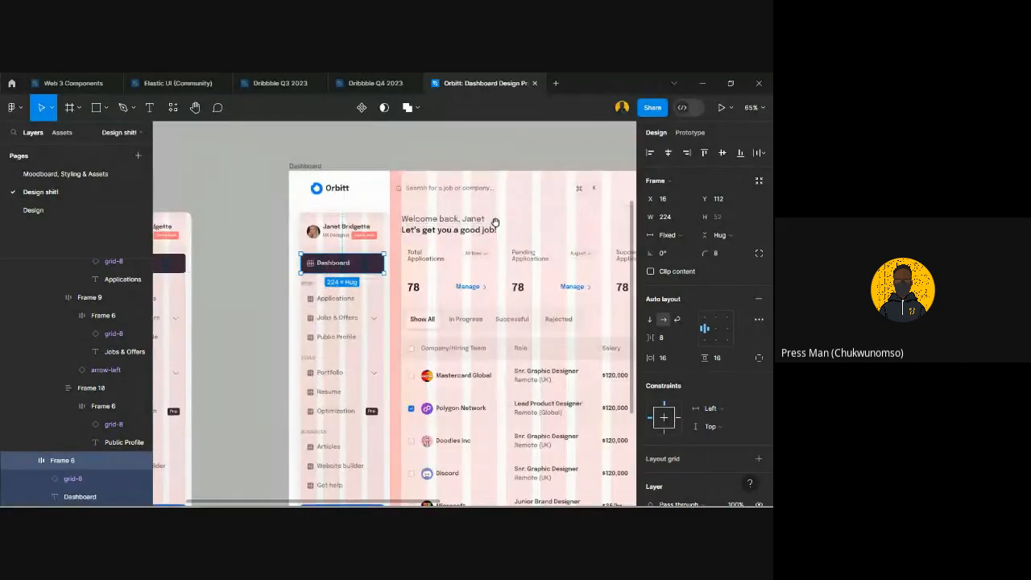
- Zoom into the reference dashboard to inspect the search bar and header area against the column grid
{"action": "left_click_drag", "start_coordinate": [494, 224], "coordinate": [390, 217]}
{"action": "scroll", "coordinate": [453, 193], "scroll_direction": "up", "scroll_amount": 2}
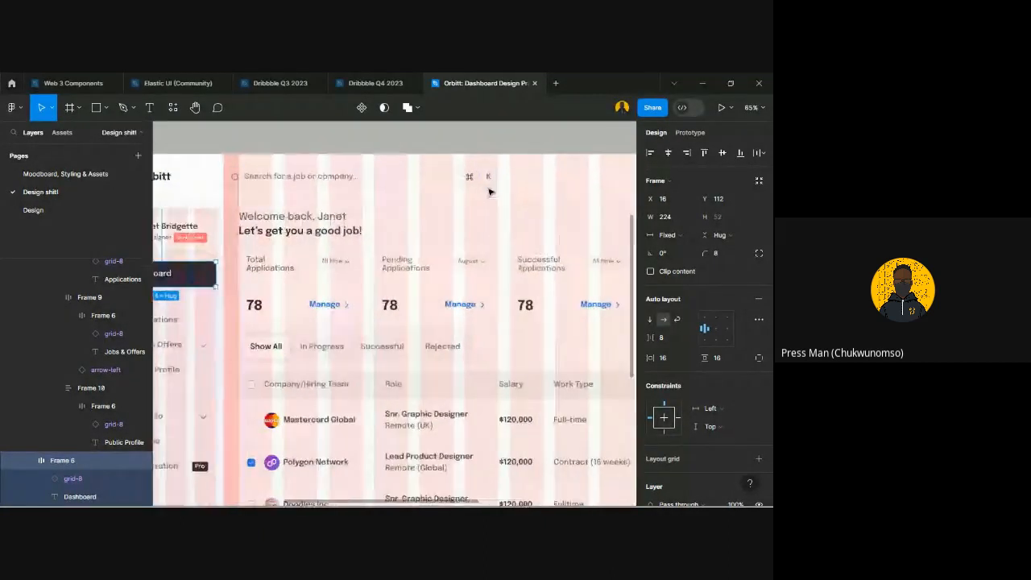
{"action": "left_click", "coordinate": [483, 184]}
{"action": "scroll", "coordinate": [483, 179], "scroll_direction": "up", "scroll_amount": 4}
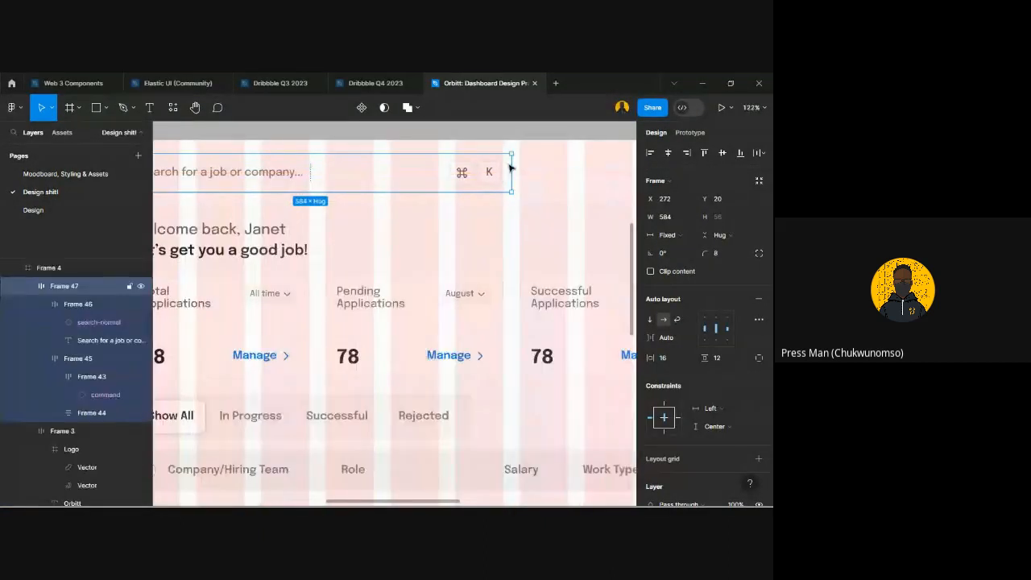
{"action": "left_click_drag", "start_coordinate": [514, 166], "coordinate": [506, 171]}
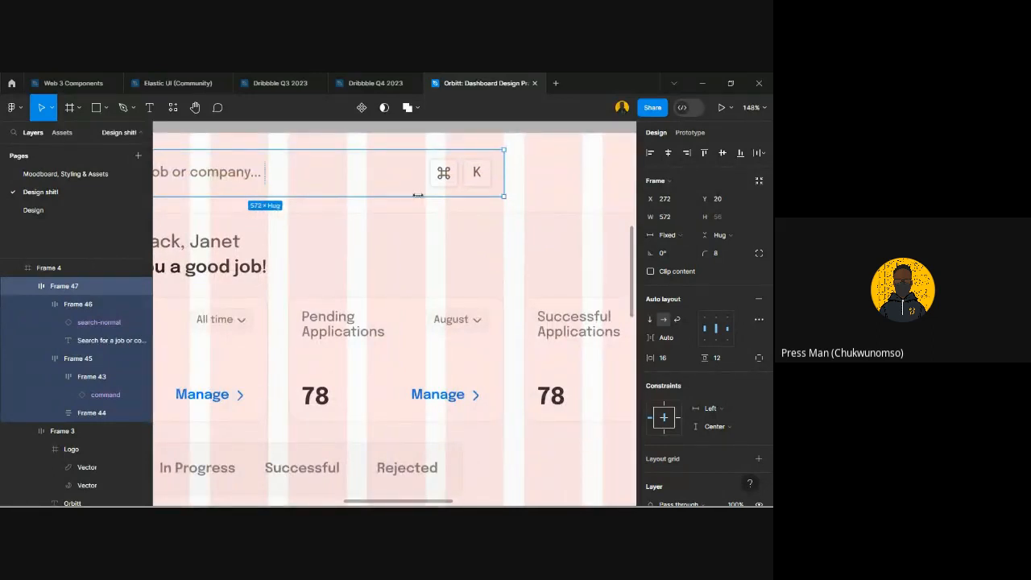
{"action": "scroll", "coordinate": [419, 193], "scroll_direction": "down", "scroll_amount": 5}
{"action": "left_click", "coordinate": [288, 151]}
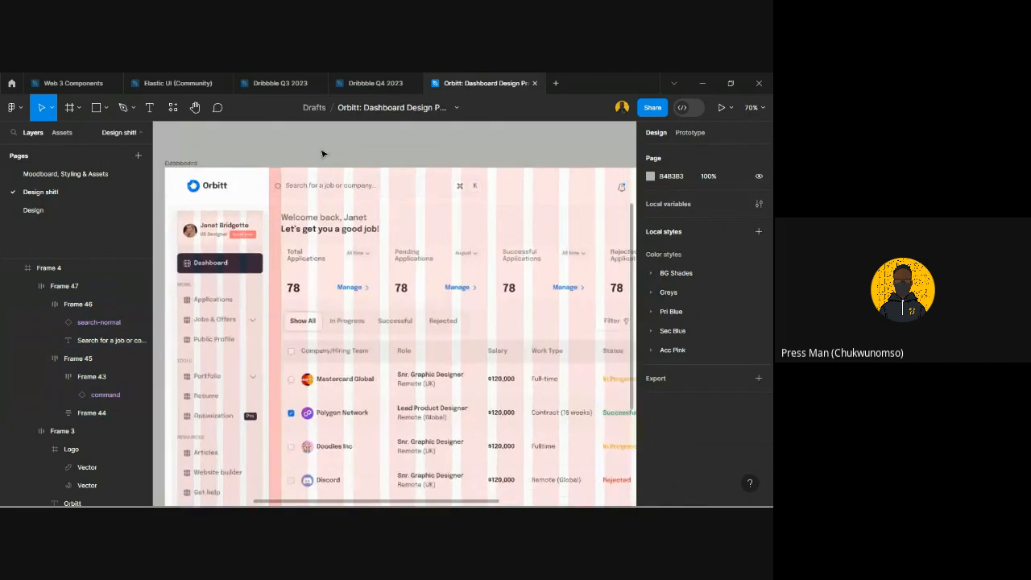
{"action": "scroll", "coordinate": [277, 253], "scroll_direction": "down", "scroll_amount": 3}
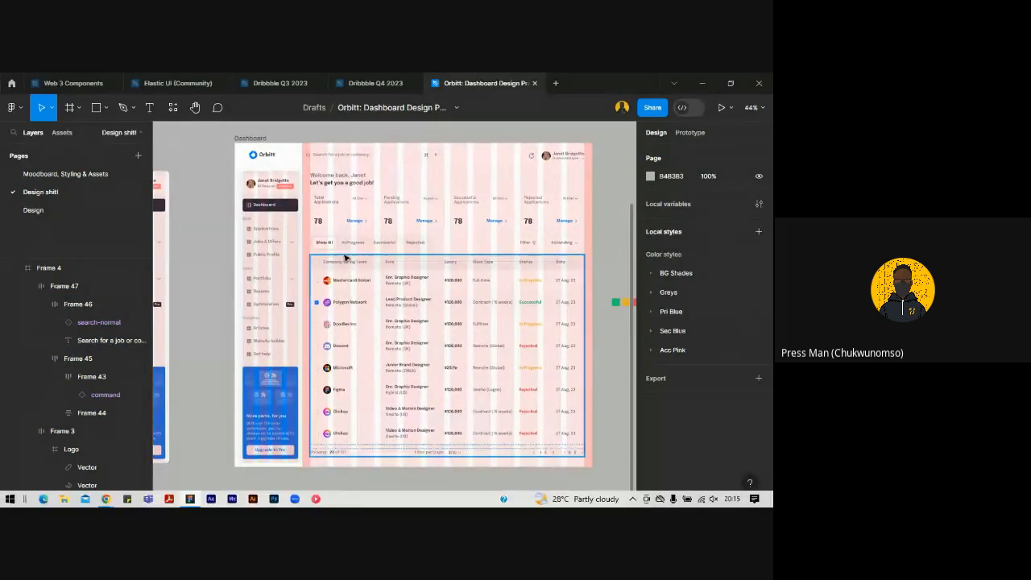
- Open the reference Dashboard frame's 12-column grid settings and examine how the filter tabs row aligns to the columns
{"action": "left_click", "coordinate": [263, 139]}
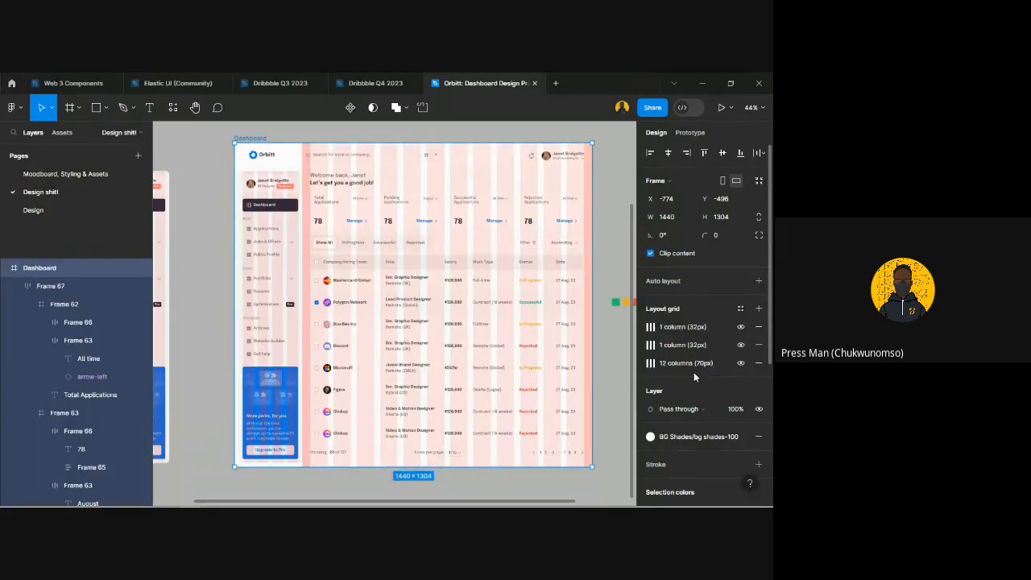
{"action": "left_click", "coordinate": [651, 364]}
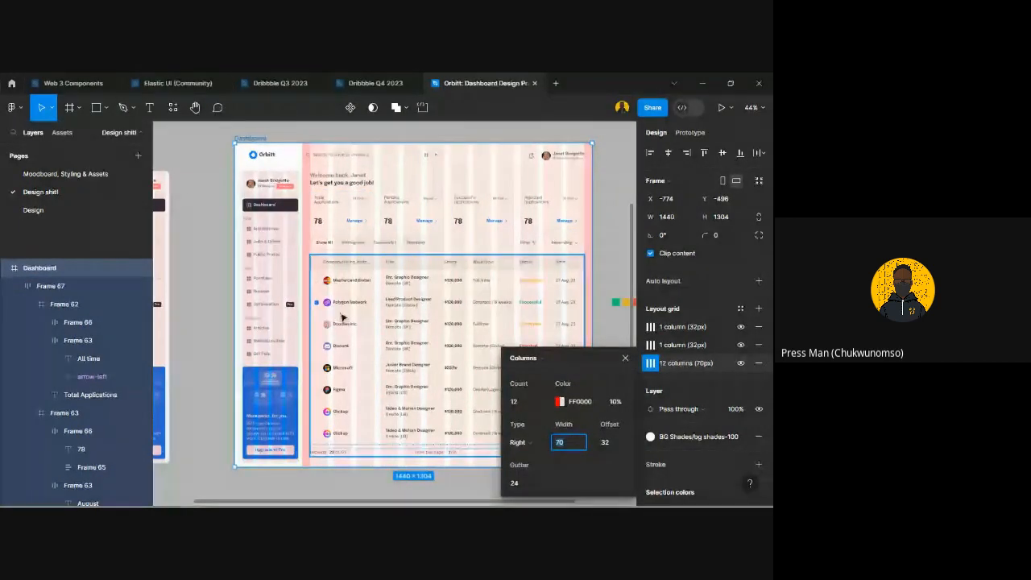
{"action": "scroll", "coordinate": [303, 234], "scroll_direction": "up", "scroll_amount": 3}
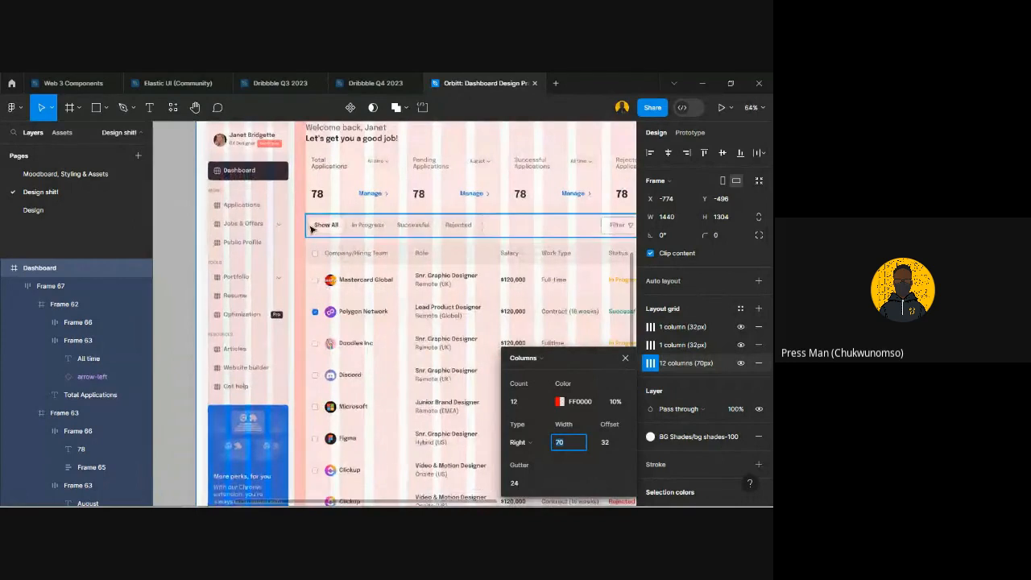
{"action": "scroll", "coordinate": [307, 230], "scroll_direction": "up", "scroll_amount": 3}
{"action": "left_click", "coordinate": [311, 228]}
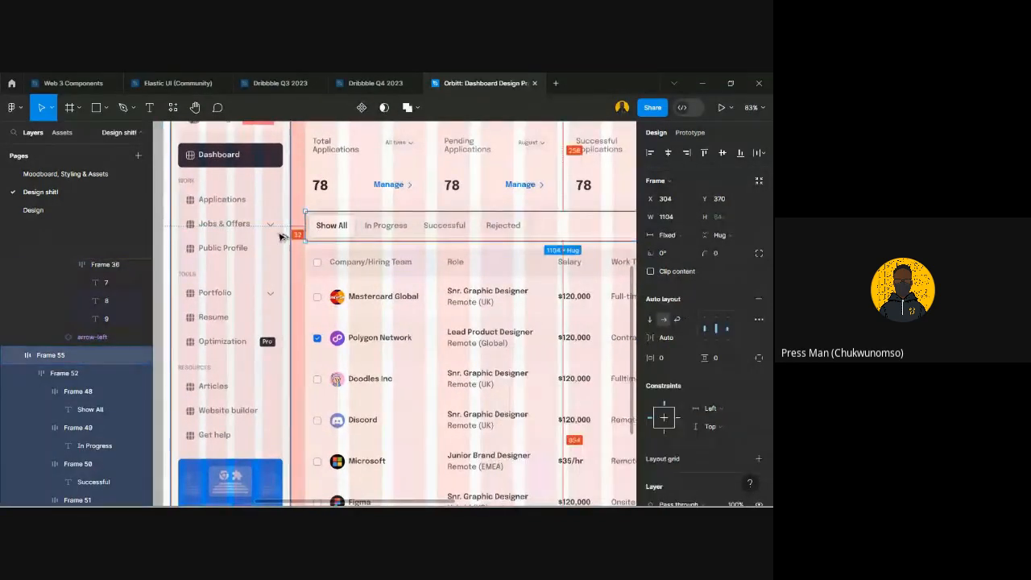
{"action": "scroll", "coordinate": [282, 236], "scroll_direction": "down", "scroll_amount": 2}
{"action": "left_click_drag", "start_coordinate": [422, 267], "coordinate": [331, 266]}
{"action": "scroll", "coordinate": [332, 265], "scroll_direction": "down", "scroll_amount": 2}
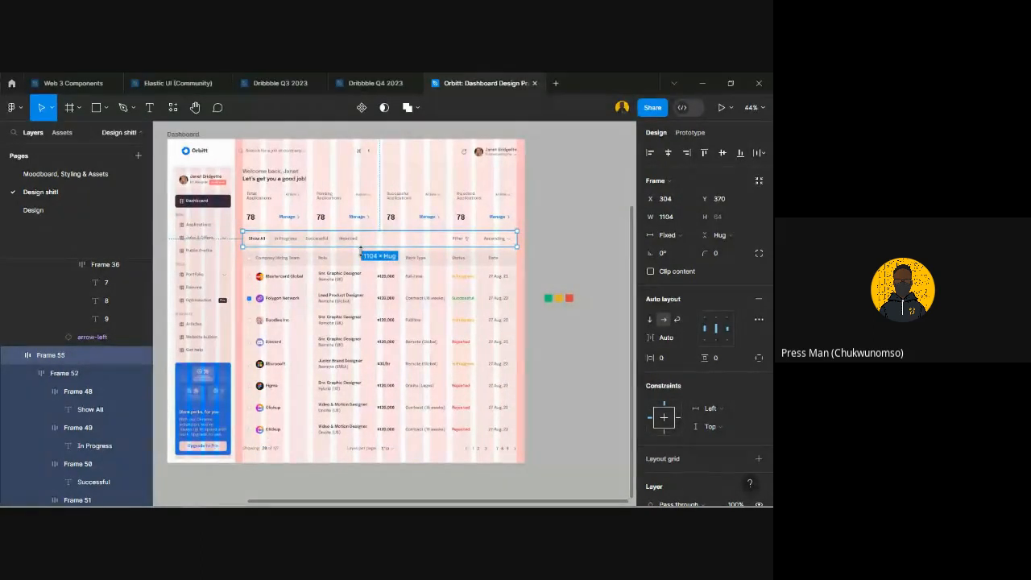
{"action": "scroll", "coordinate": [352, 239], "scroll_direction": "up", "scroll_amount": 3}
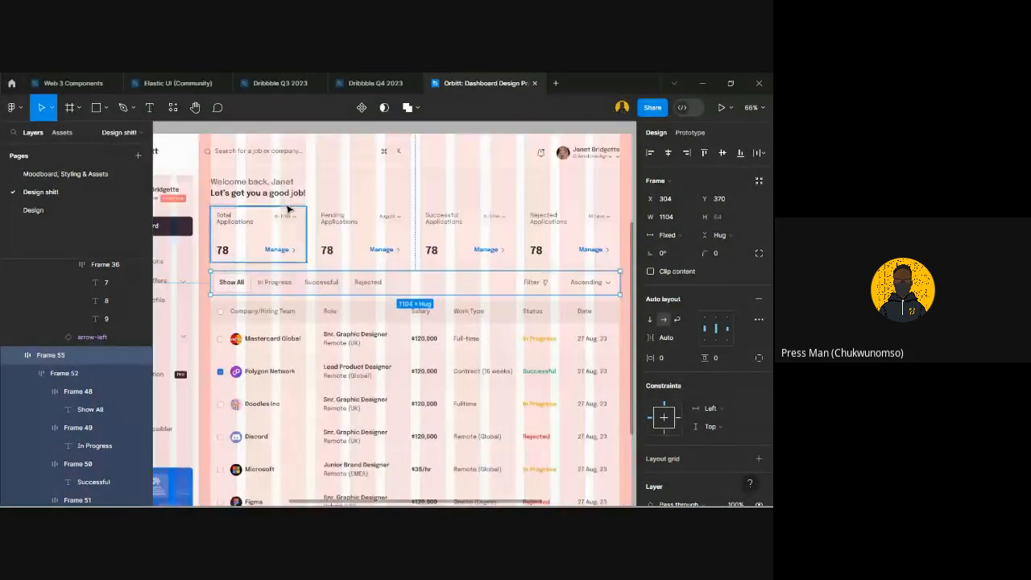
{"action": "scroll", "coordinate": [287, 210], "scroll_direction": "up", "scroll_amount": 3}
{"action": "scroll", "coordinate": [314, 214], "scroll_direction": "down", "scroll_amount": 3}
{"action": "scroll", "coordinate": [331, 219], "scroll_direction": "up", "scroll_amount": 2}
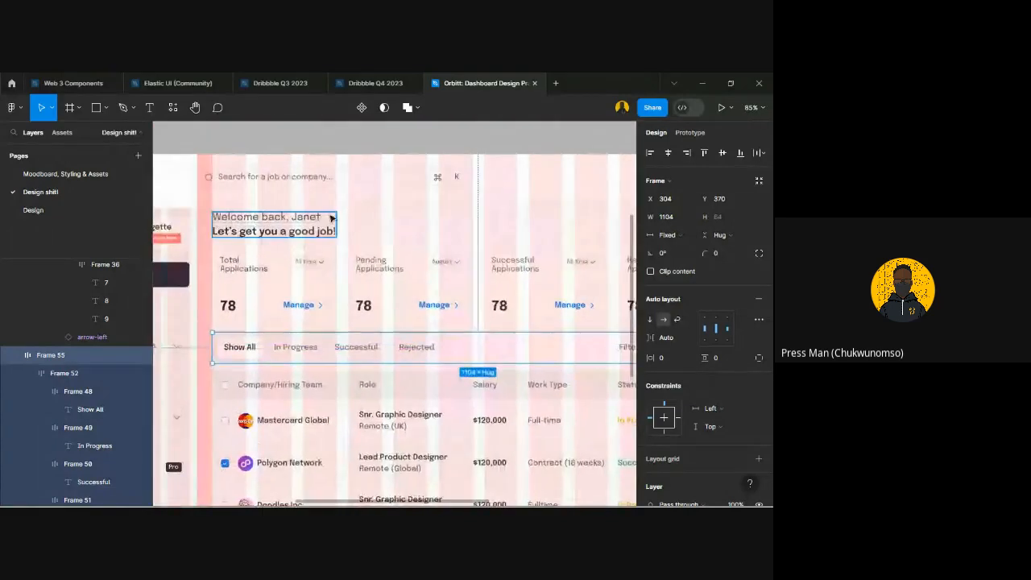
- Select the welcome text and the stats cards row in the reference and zoom around to study their spacing
{"action": "left_click", "coordinate": [330, 217]}
{"action": "scroll", "coordinate": [331, 226], "scroll_direction": "up", "scroll_amount": 2}
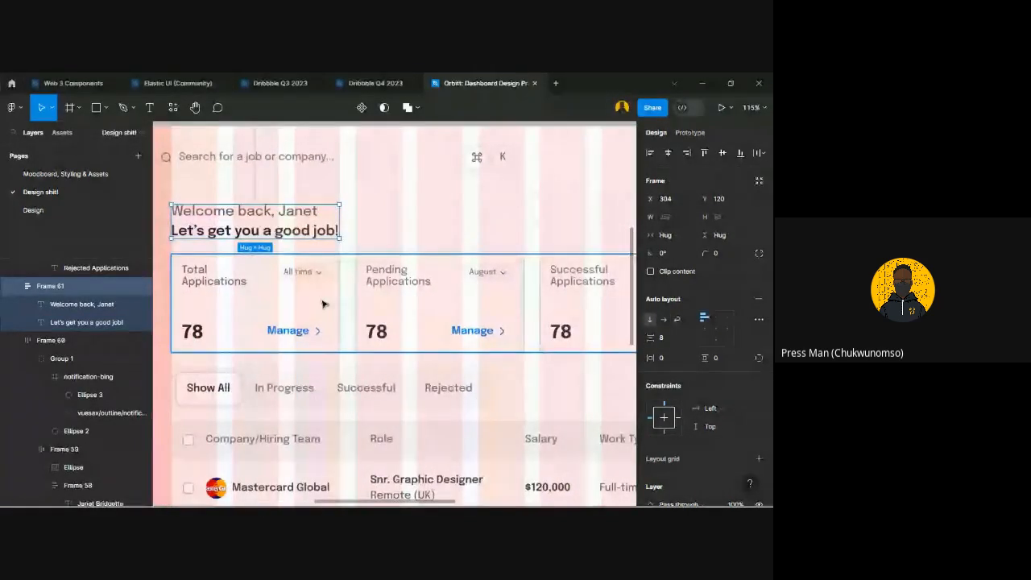
{"action": "left_click", "coordinate": [342, 298]}
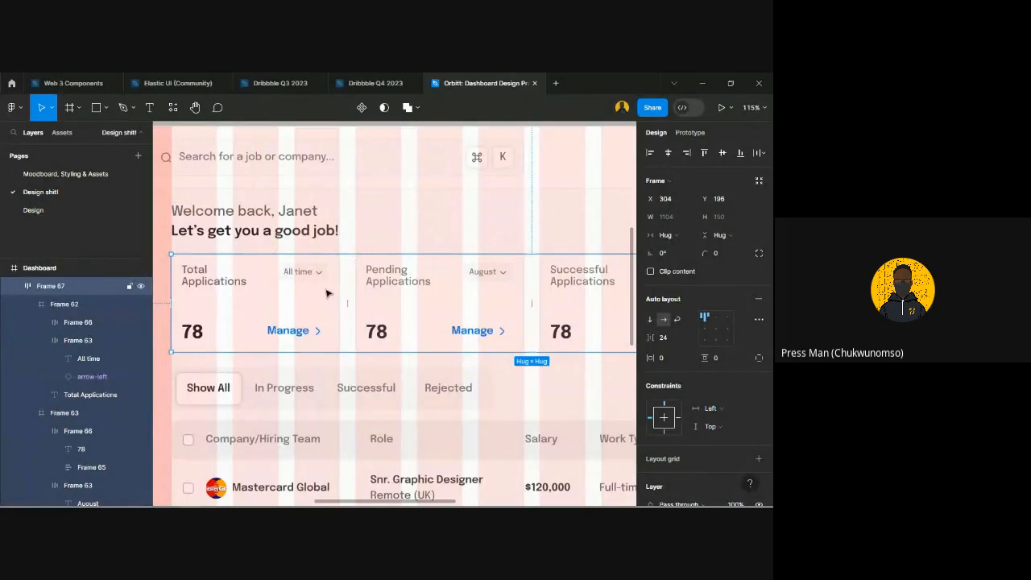
{"action": "scroll", "coordinate": [324, 303], "scroll_direction": "up", "scroll_amount": 3}
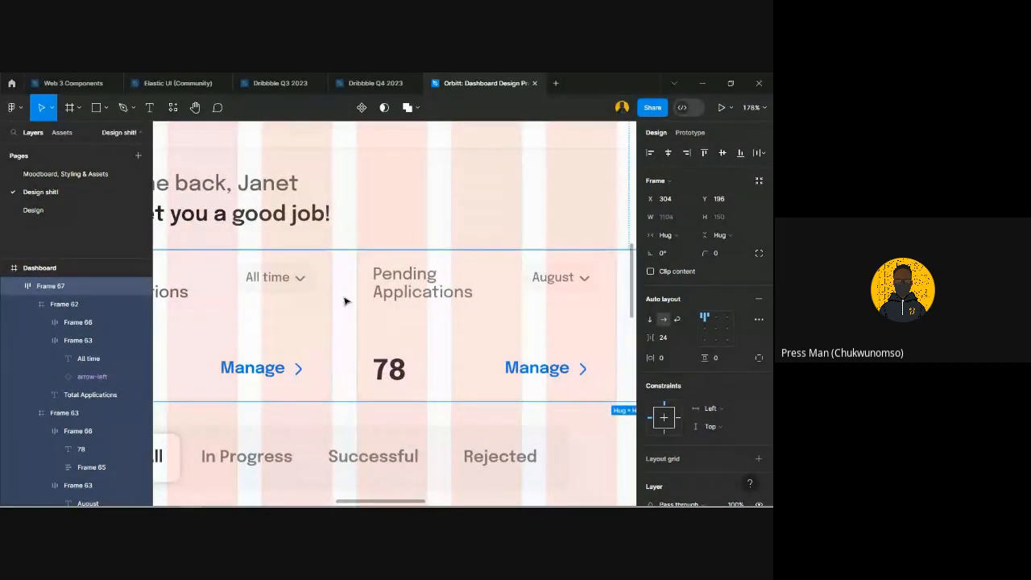
{"action": "scroll", "coordinate": [352, 269], "scroll_direction": "down", "scroll_amount": 5}
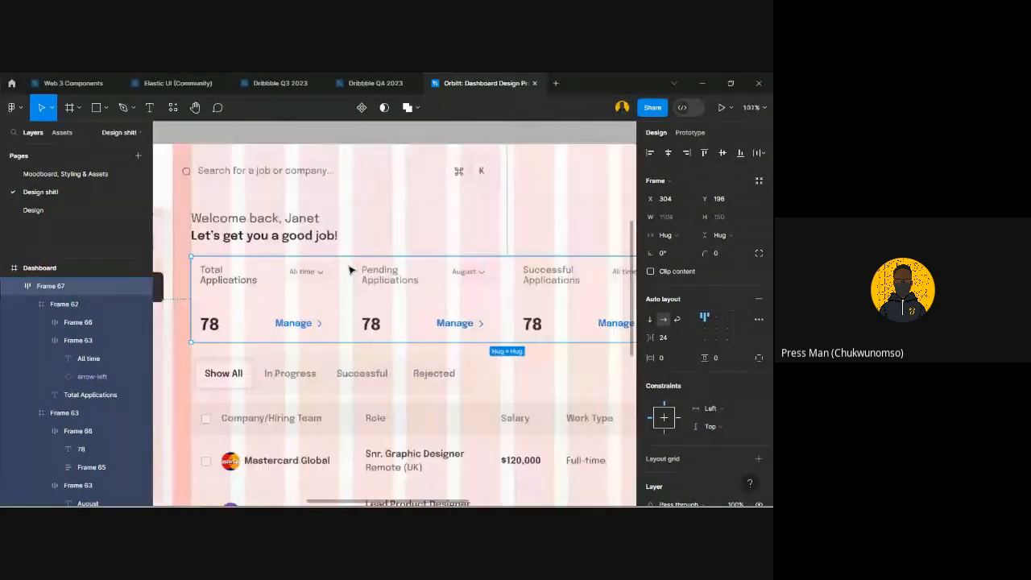
{"action": "scroll", "coordinate": [349, 269], "scroll_direction": "down", "scroll_amount": 2}
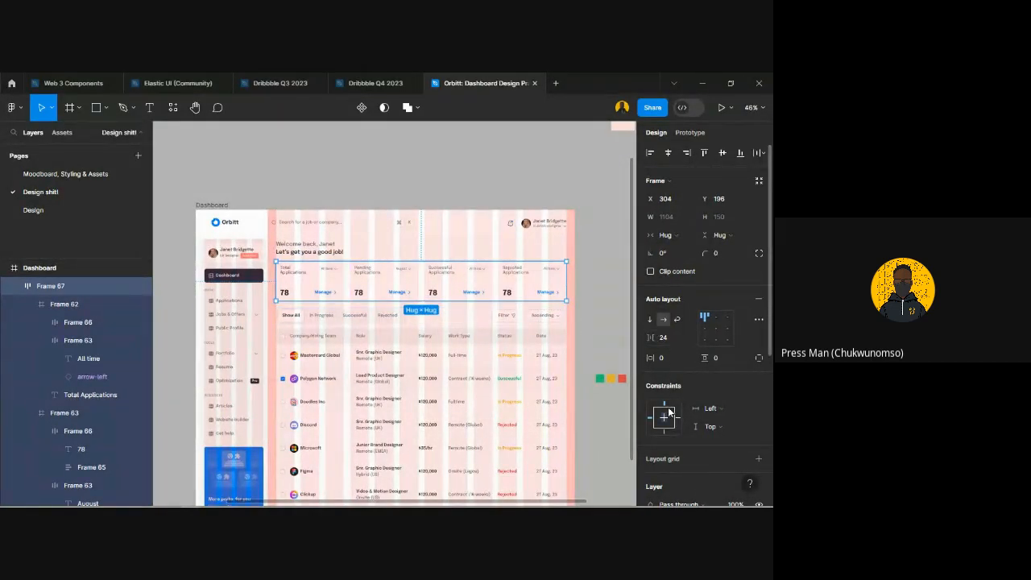
{"action": "scroll", "coordinate": [348, 262], "scroll_direction": "up", "scroll_amount": 3}
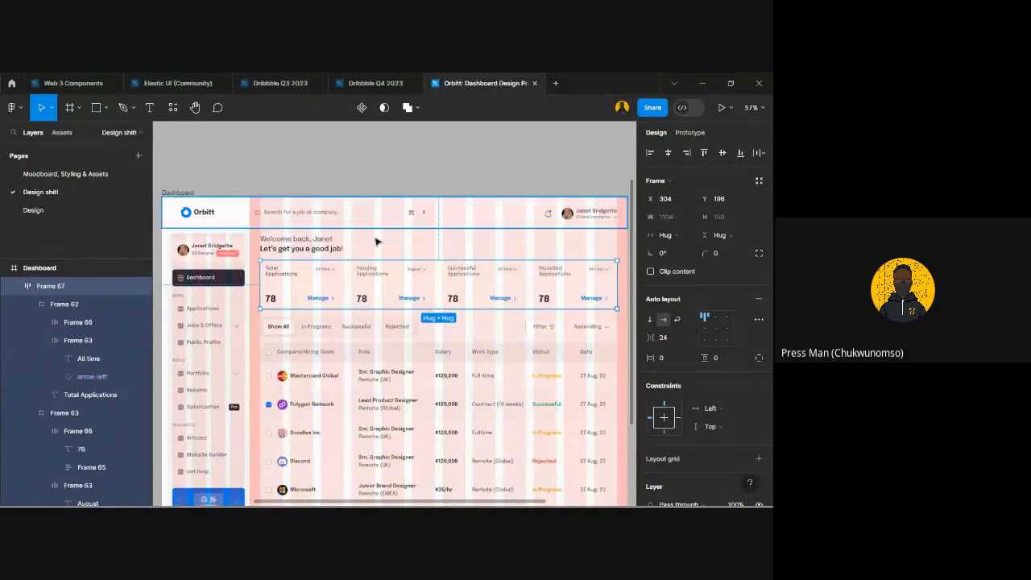
{"action": "scroll", "coordinate": [274, 210], "scroll_direction": "down", "scroll_amount": 1}
{"action": "scroll", "coordinate": [274, 210], "scroll_direction": "down", "scroll_amount": 2}
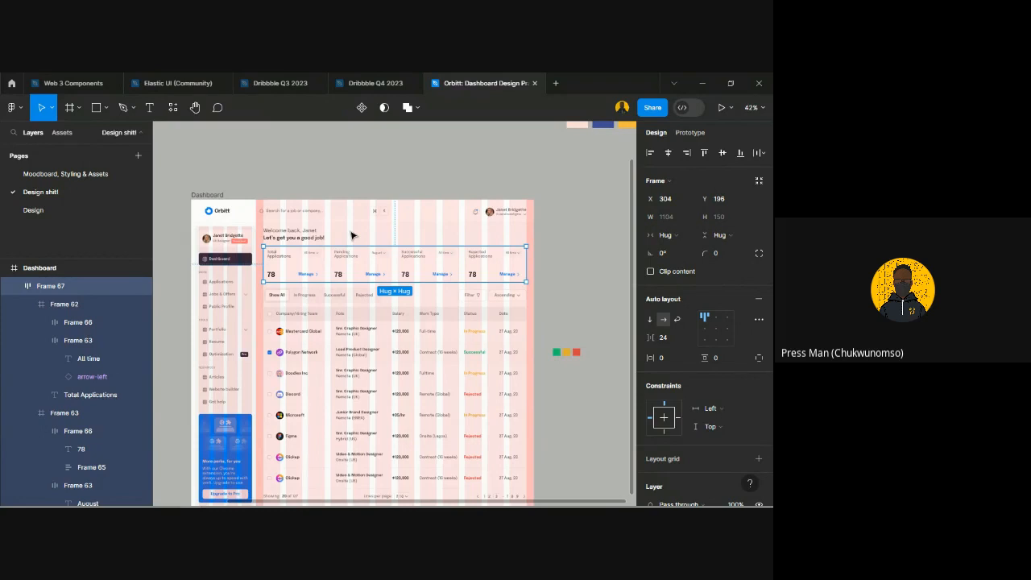
{"action": "scroll", "coordinate": [343, 238], "scroll_direction": "up", "scroll_amount": 3}
{"action": "scroll", "coordinate": [336, 163], "scroll_direction": "down", "scroll_amount": 3}
- Reopen the reference frame's 12-column grid settings to review its width, offset and gutter values
{"action": "left_click", "coordinate": [212, 162]}
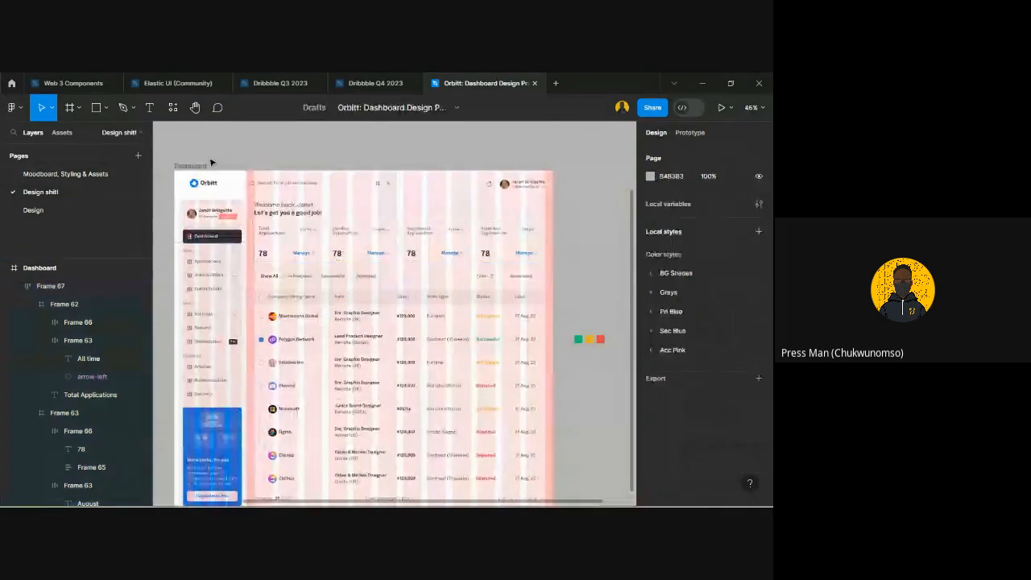
{"action": "left_click", "coordinate": [197, 165]}
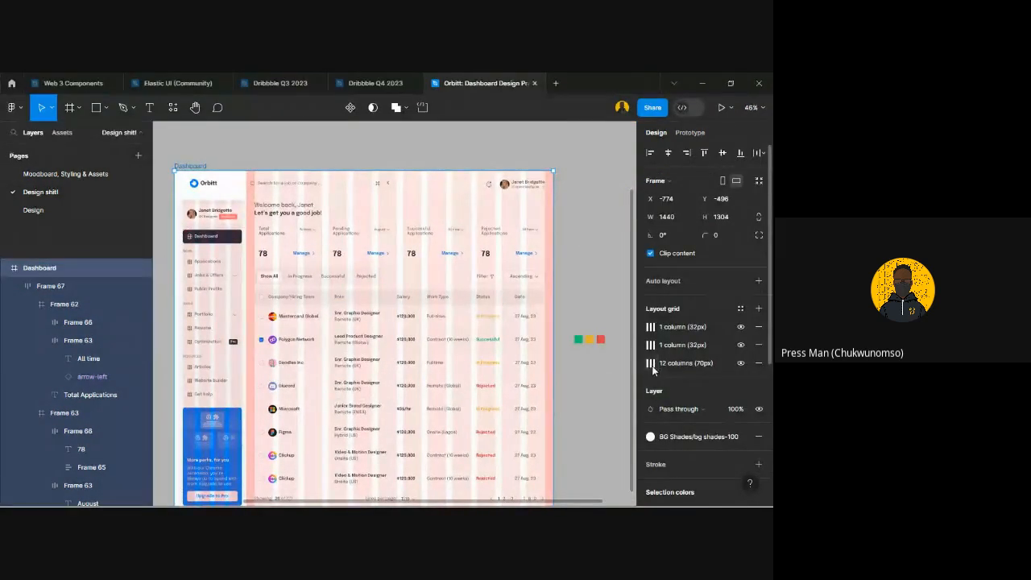
{"action": "left_click", "coordinate": [651, 364]}
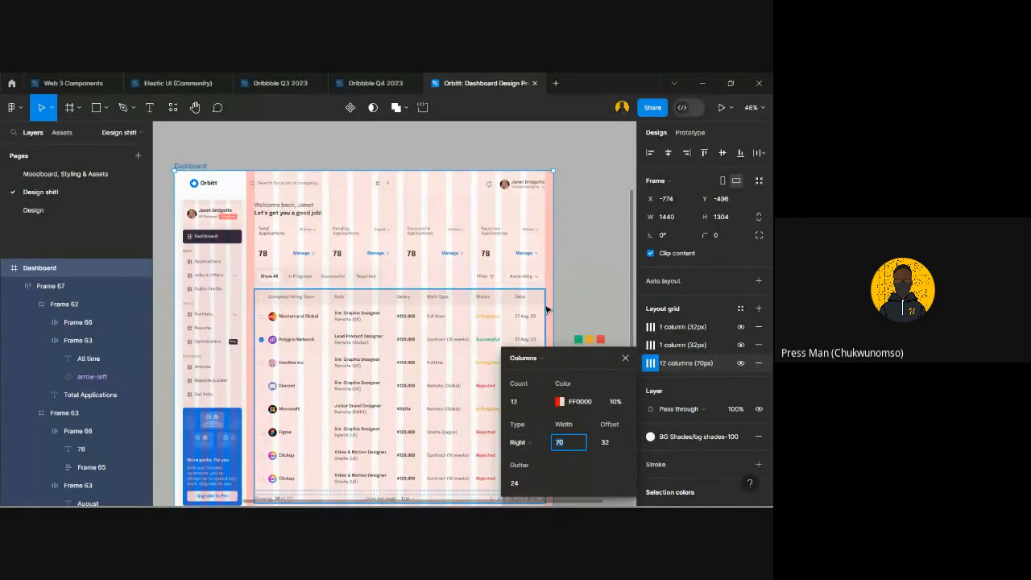
{"action": "left_click", "coordinate": [610, 442]}
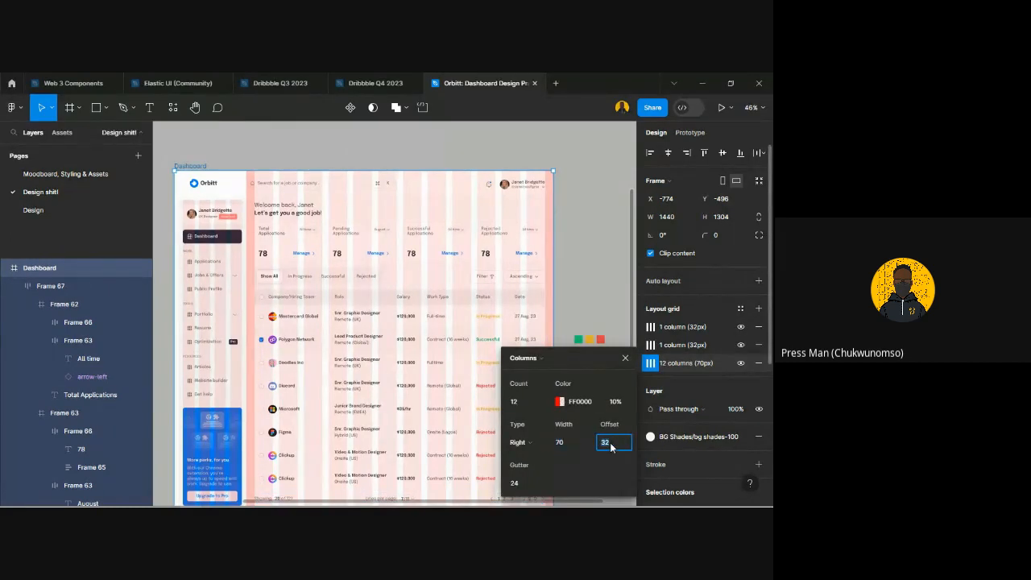
{"action": "key", "text": "Return"}
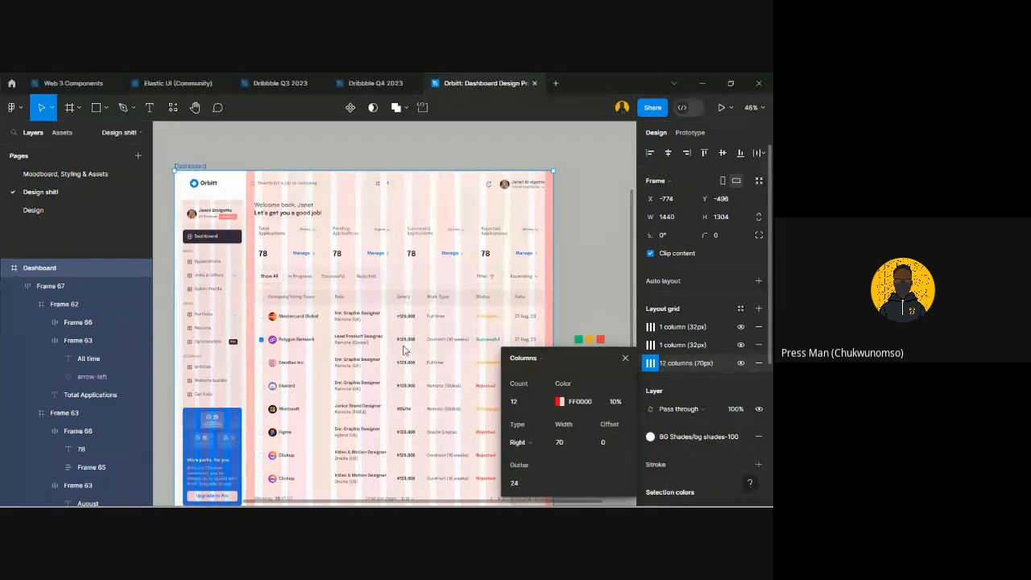
{"action": "key", "text": "Escape"}
- Examine the reference table header row and overall frame layout at closer zoom
{"action": "scroll", "coordinate": [533, 300], "scroll_direction": "up", "scroll_amount": 2}
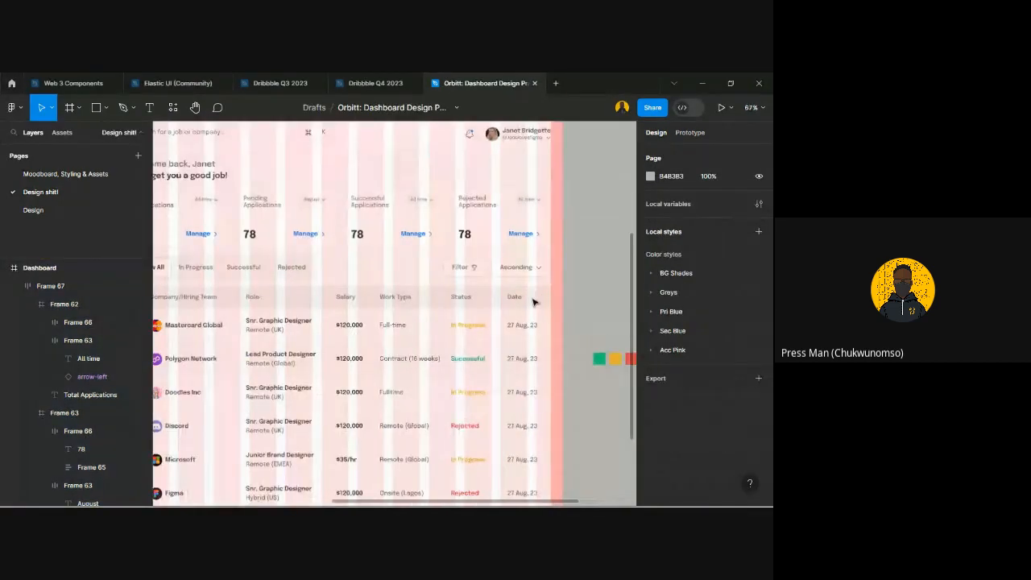
{"action": "left_click", "coordinate": [535, 301], "text": "ctrl"}
{"action": "left_click_drag", "start_coordinate": [311, 320], "coordinate": [500, 326]}
{"action": "left_click_drag", "start_coordinate": [293, 217], "coordinate": [276, 265]}
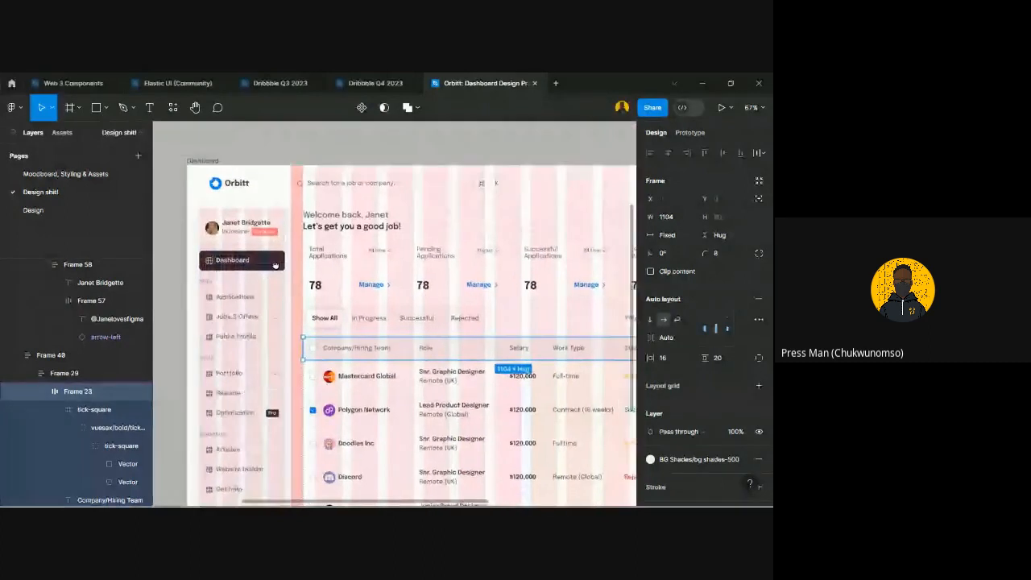
{"action": "key", "text": "Escape"}
{"action": "left_click", "coordinate": [259, 179]}
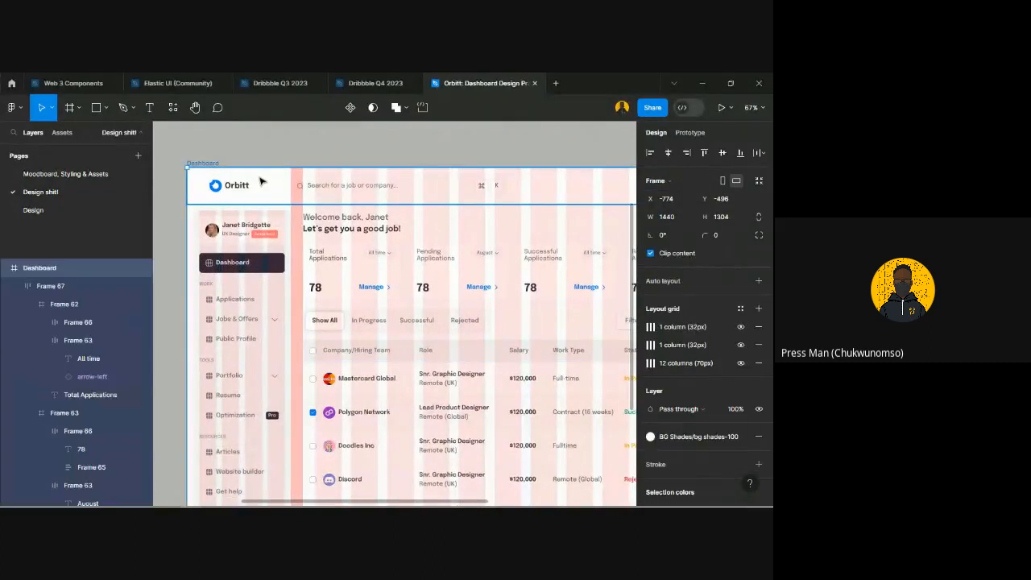
{"action": "scroll", "coordinate": [277, 185], "scroll_direction": "down", "scroll_amount": 2}
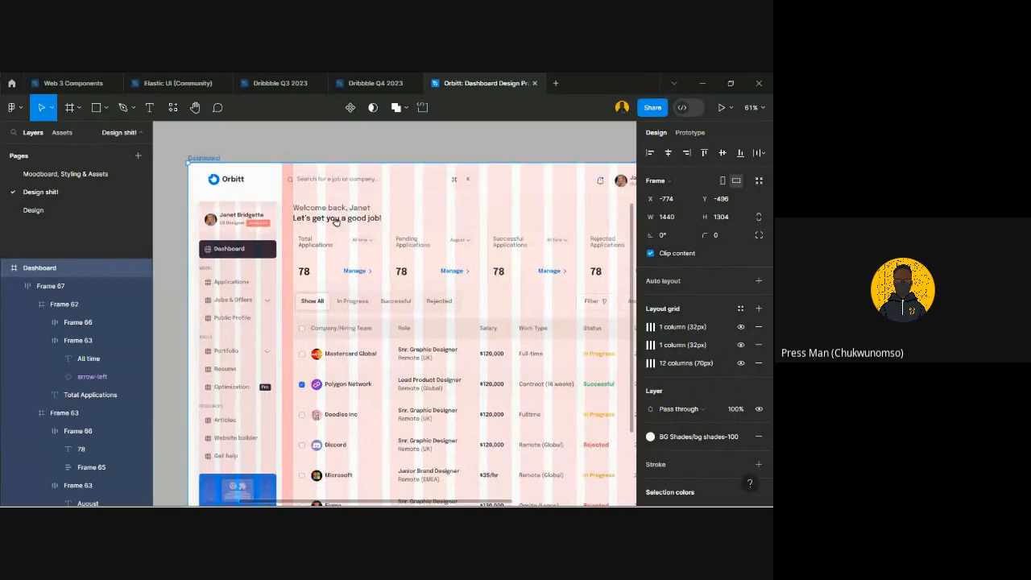
{"action": "left_click_drag", "start_coordinate": [304, 169], "coordinate": [276, 163]}
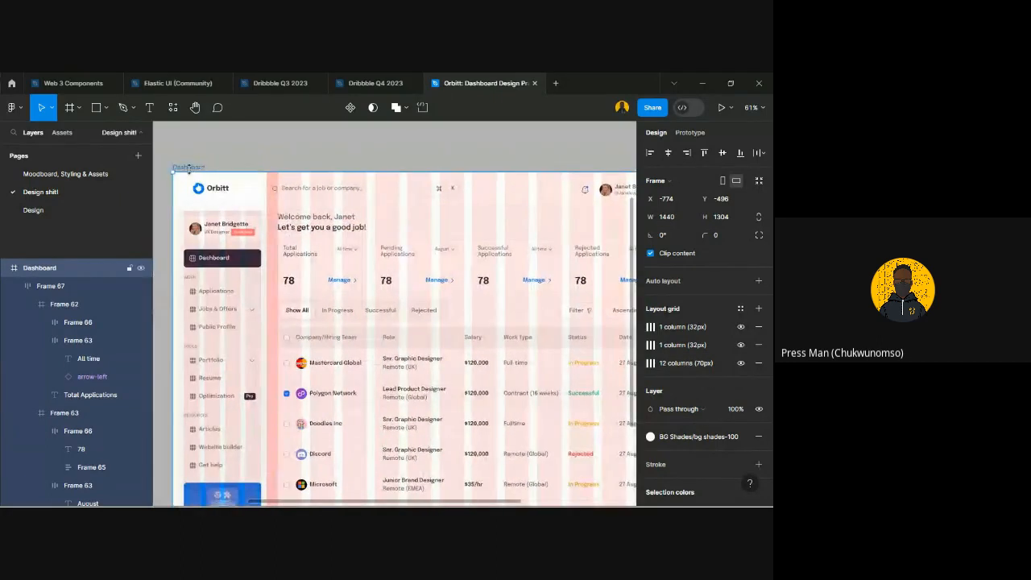
- Review the reference 12-column grid settings once more before returning to the new frame
{"action": "left_click", "coordinate": [650, 363]}
{"action": "scroll", "coordinate": [598, 456], "scroll_direction": "down", "scroll_amount": 1}
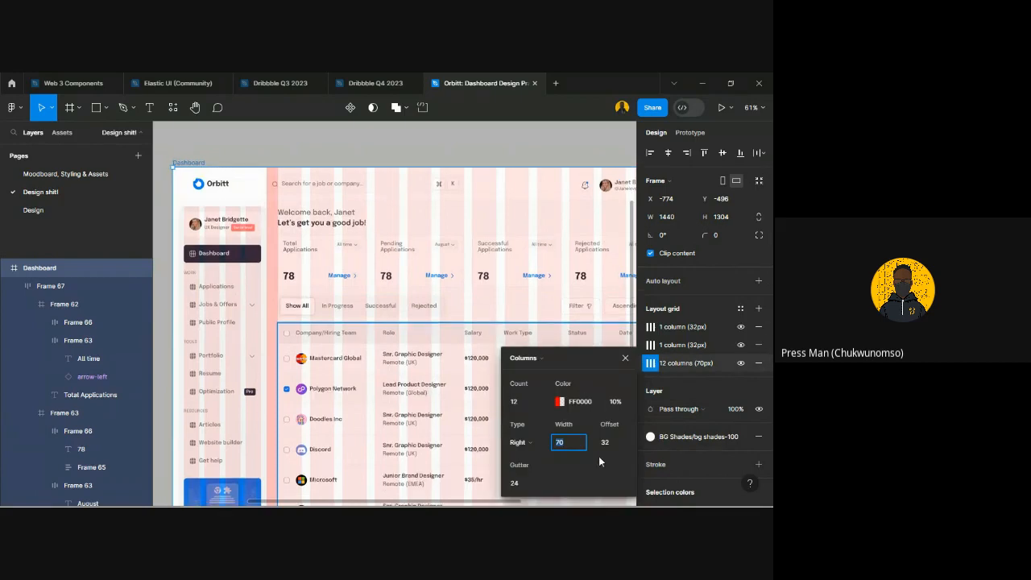
{"action": "scroll", "coordinate": [343, 353], "scroll_direction": "down", "scroll_amount": 2}
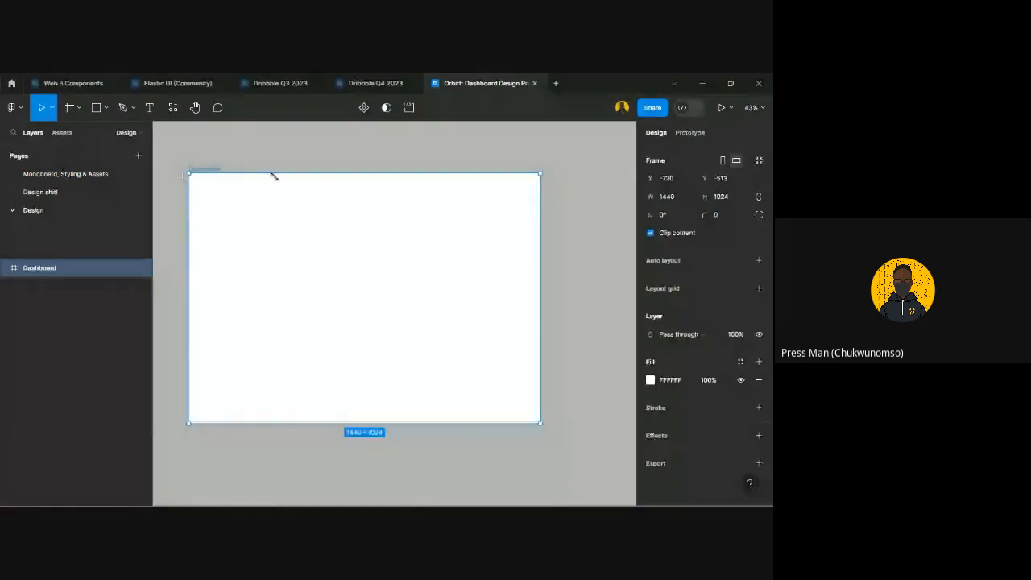
- Add a new layout grid to the Dashboard frame and switch it to a column grid
{"action": "left_click", "coordinate": [758, 287]}
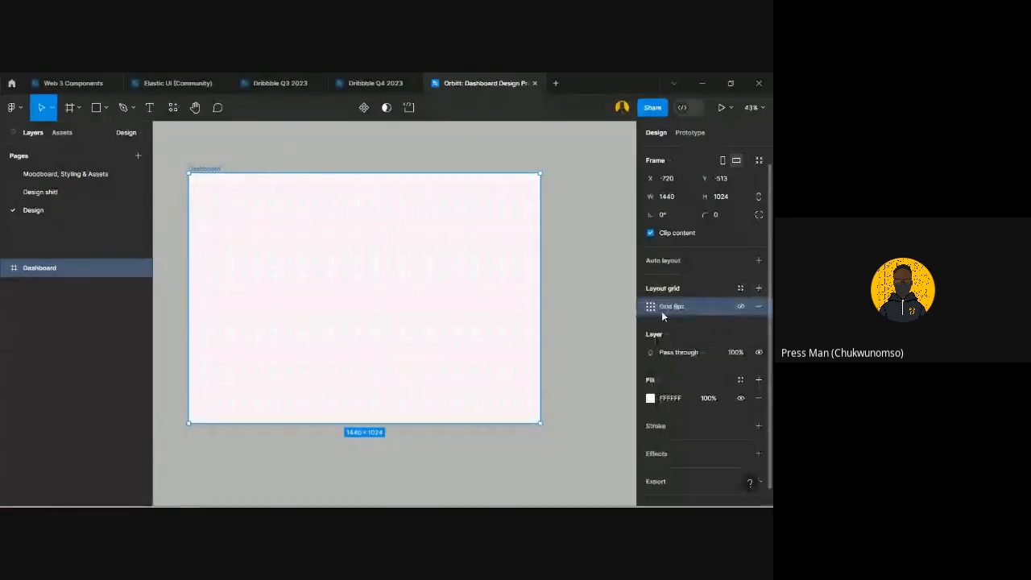
{"action": "left_click", "coordinate": [649, 306]}
{"action": "left_click", "coordinate": [523, 308]}
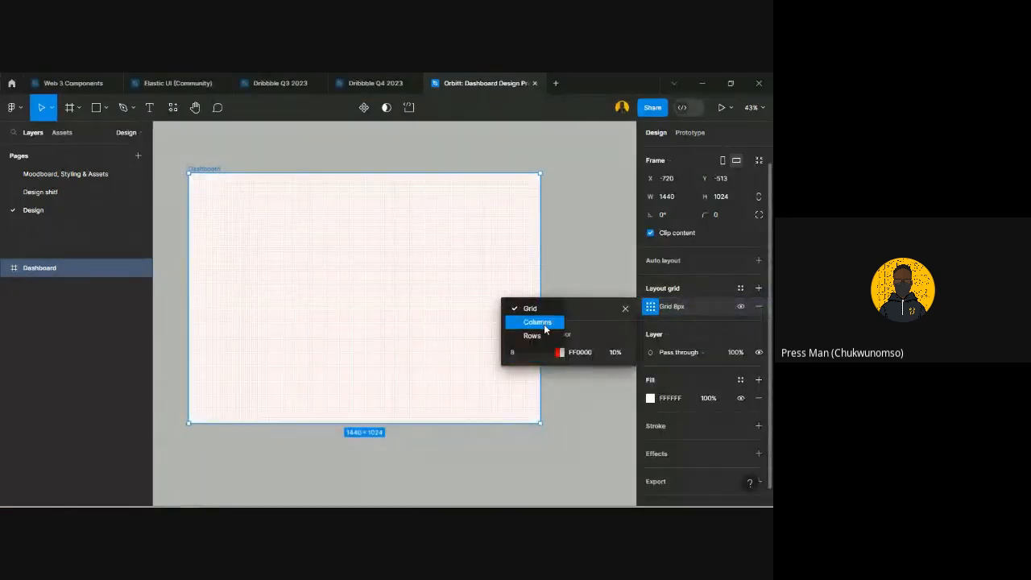
{"action": "left_click", "coordinate": [544, 323]}
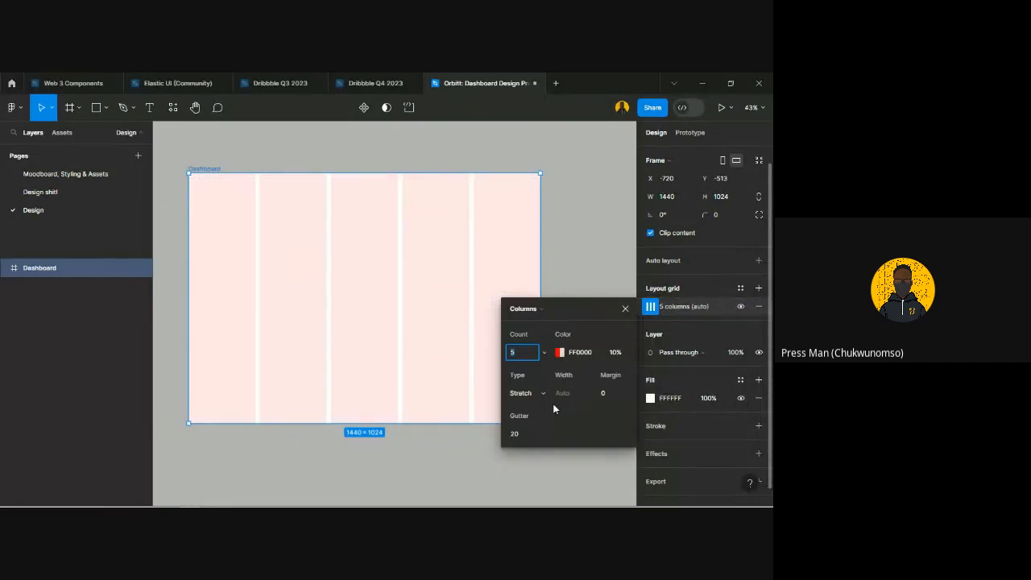
- Set the column grid to 12 right-aligned columns with 70 px width, 32 px offset and 24 px gutter
{"action": "left_click", "coordinate": [520, 393]}
{"action": "left_click", "coordinate": [519, 364]}
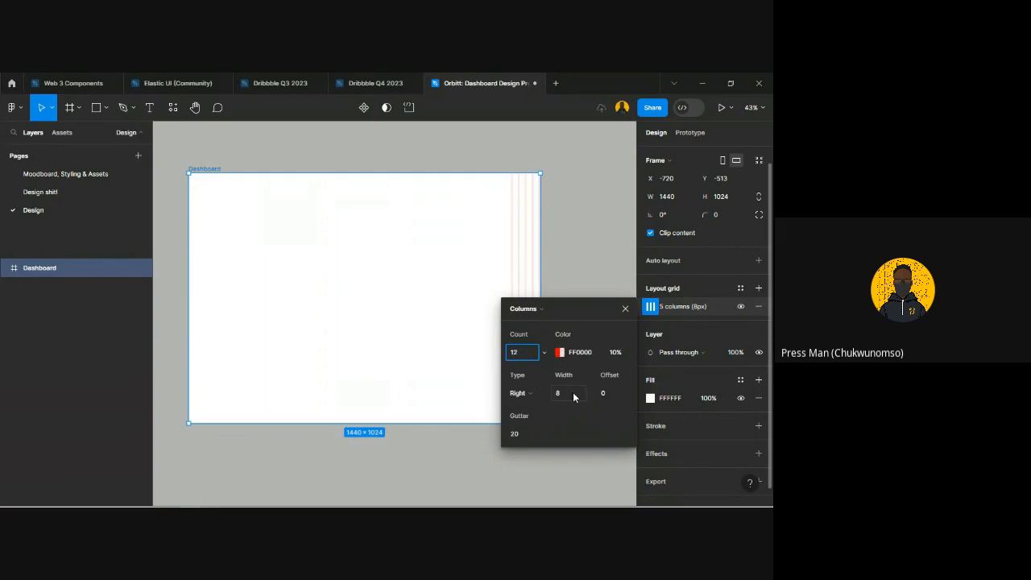
{"action": "type", "text": "12"}
{"action": "left_click", "coordinate": [572, 392]}
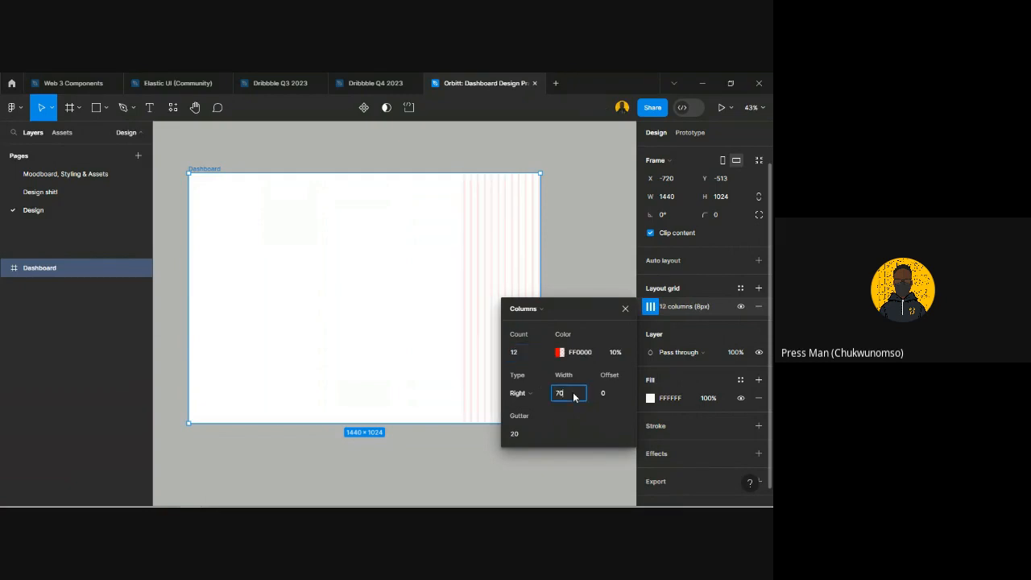
{"action": "left_click", "coordinate": [603, 396]}
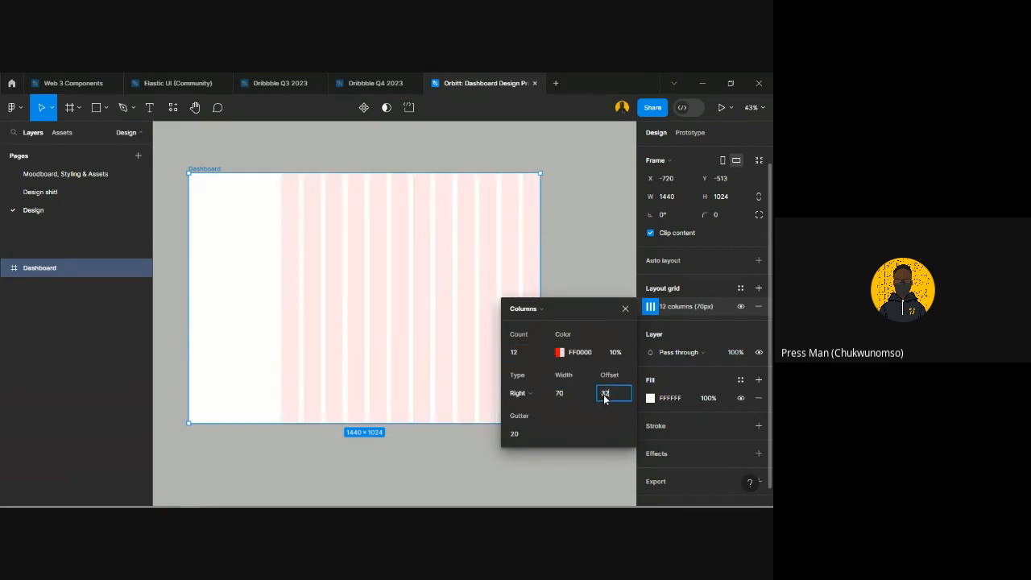
{"action": "left_click", "coordinate": [519, 433]}
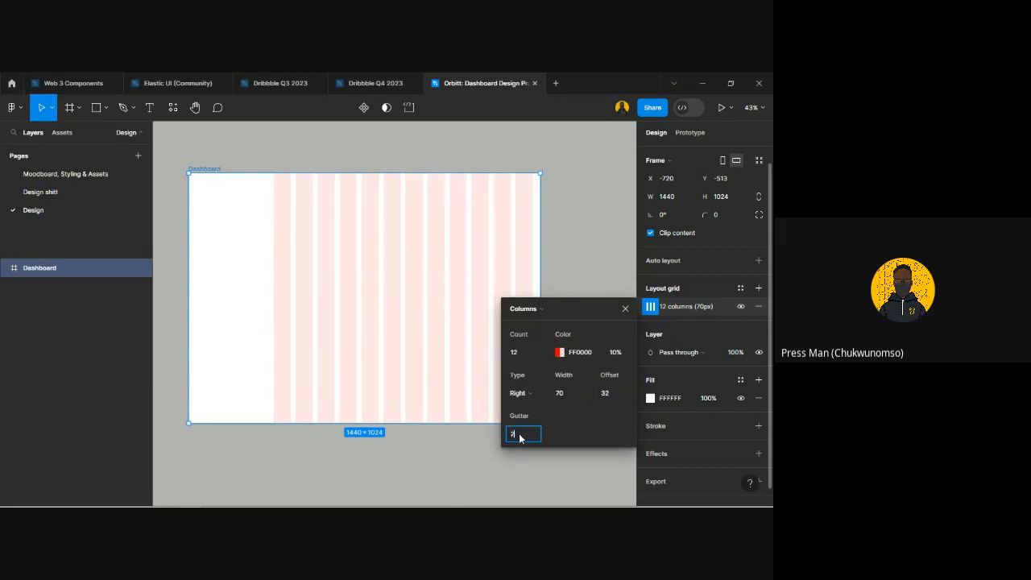
{"action": "key", "text": "Return"}
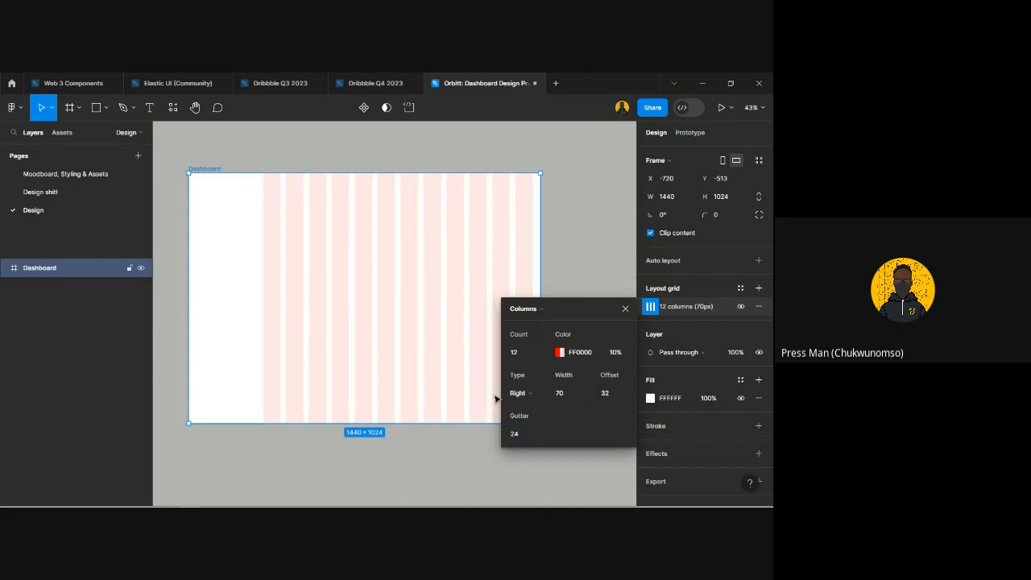
- Open the reference page and review the settings of its two extra single-column grids
{"action": "left_click", "coordinate": [41, 192]}
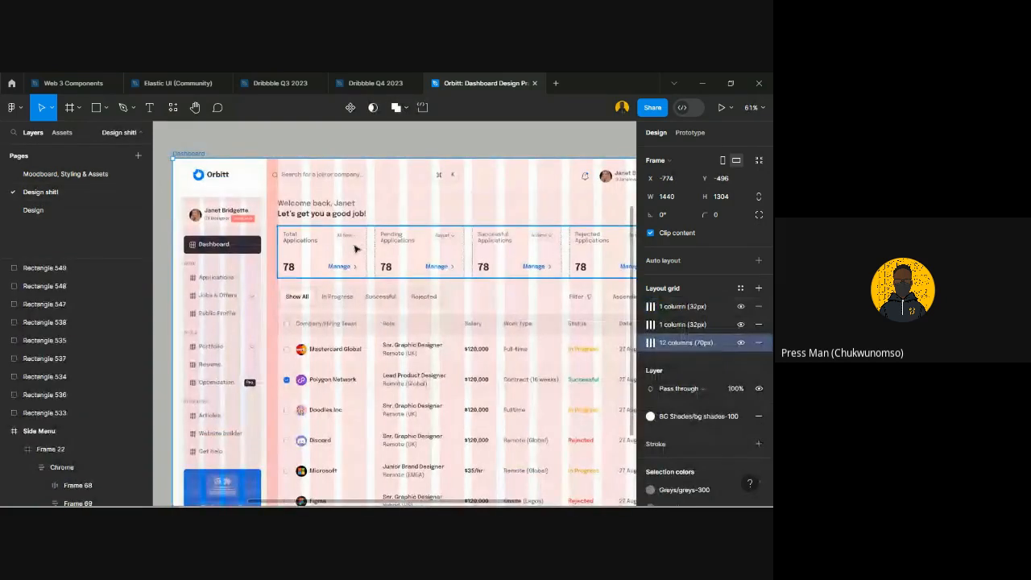
{"action": "left_click", "coordinate": [650, 343]}
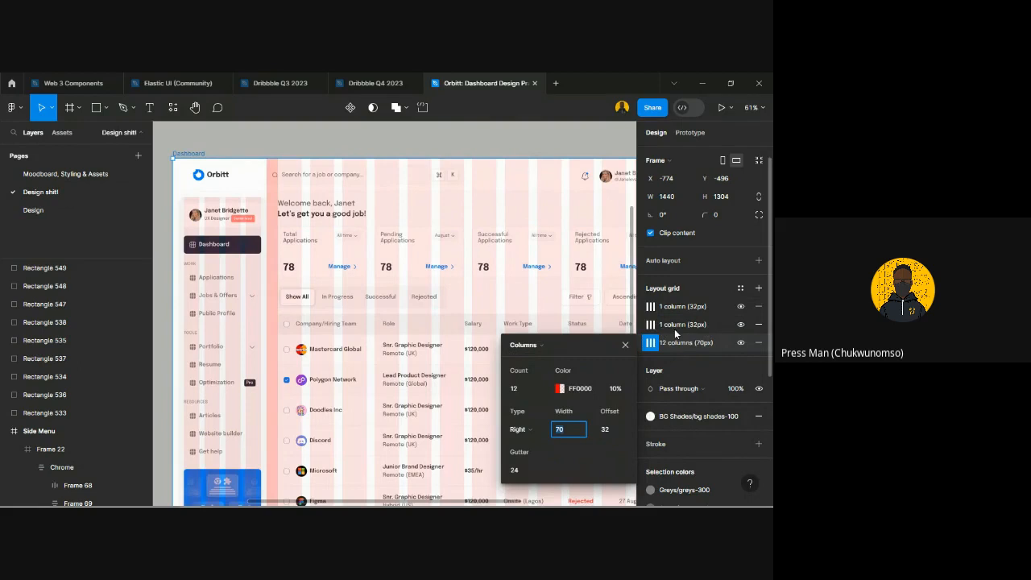
{"action": "left_click", "coordinate": [650, 325]}
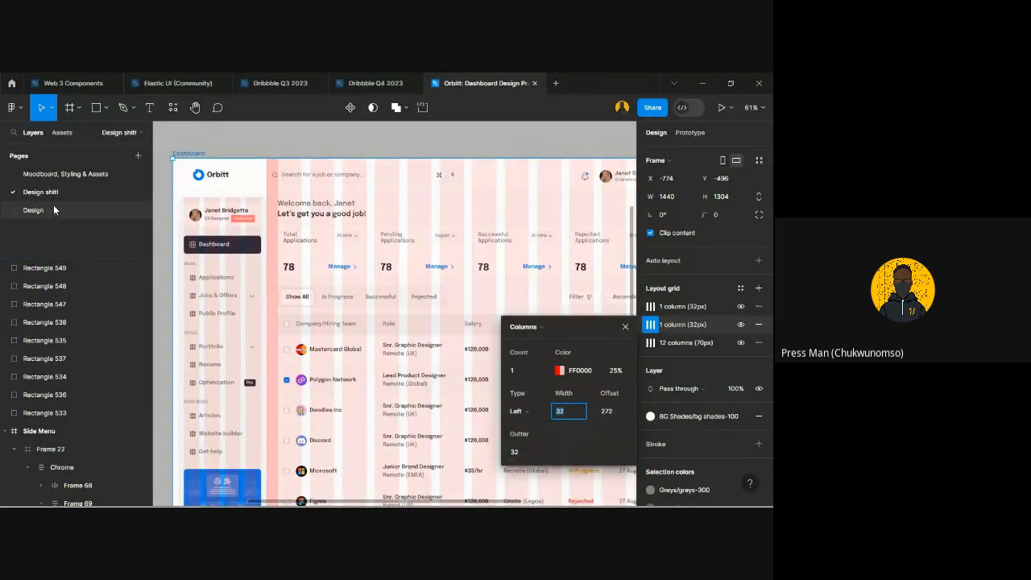
{"action": "left_click", "coordinate": [670, 303]}
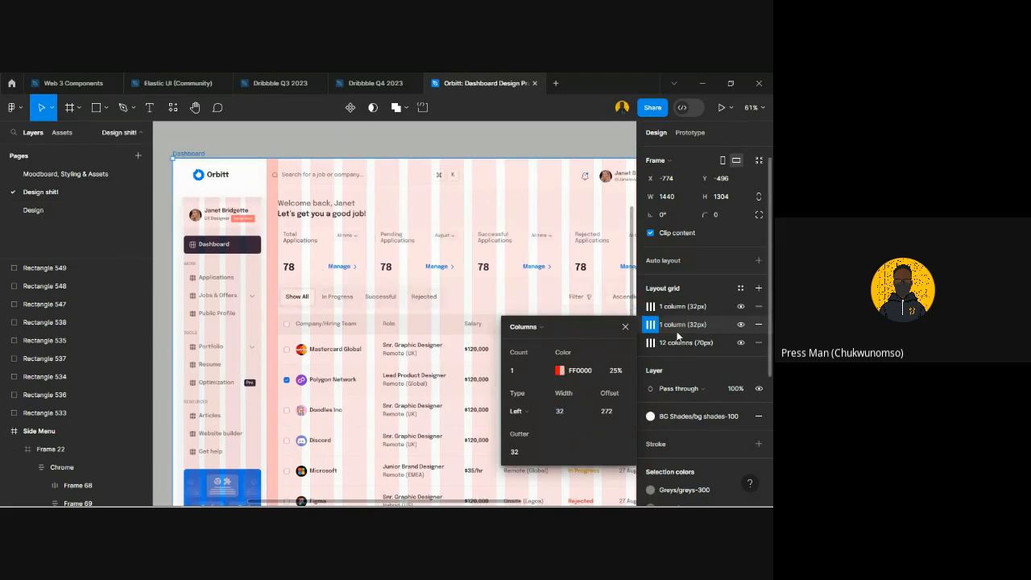
{"action": "scroll", "coordinate": [264, 264], "scroll_direction": "down", "scroll_amount": 3}
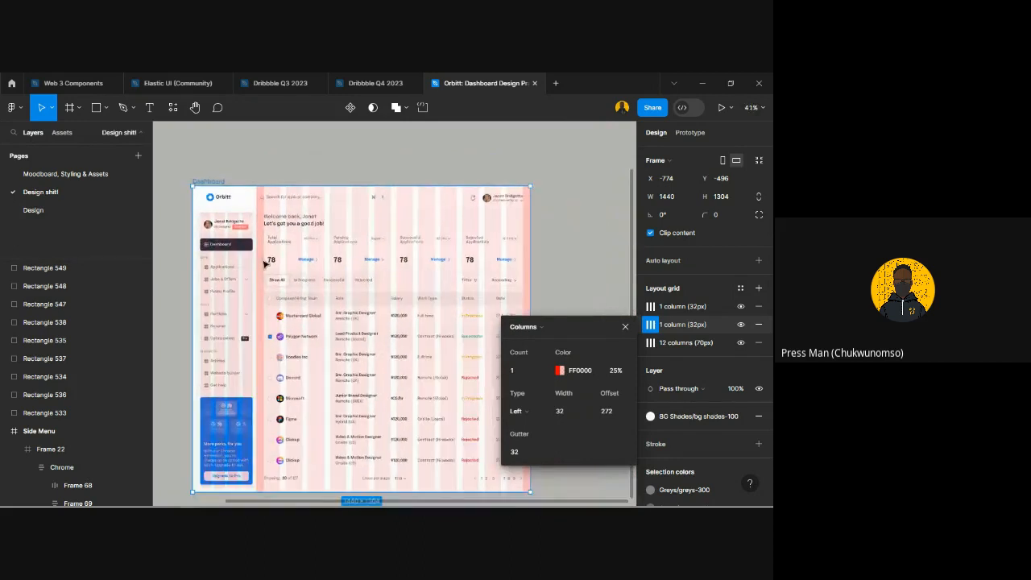
{"action": "scroll", "coordinate": [264, 264], "scroll_direction": "up", "scroll_amount": 3}
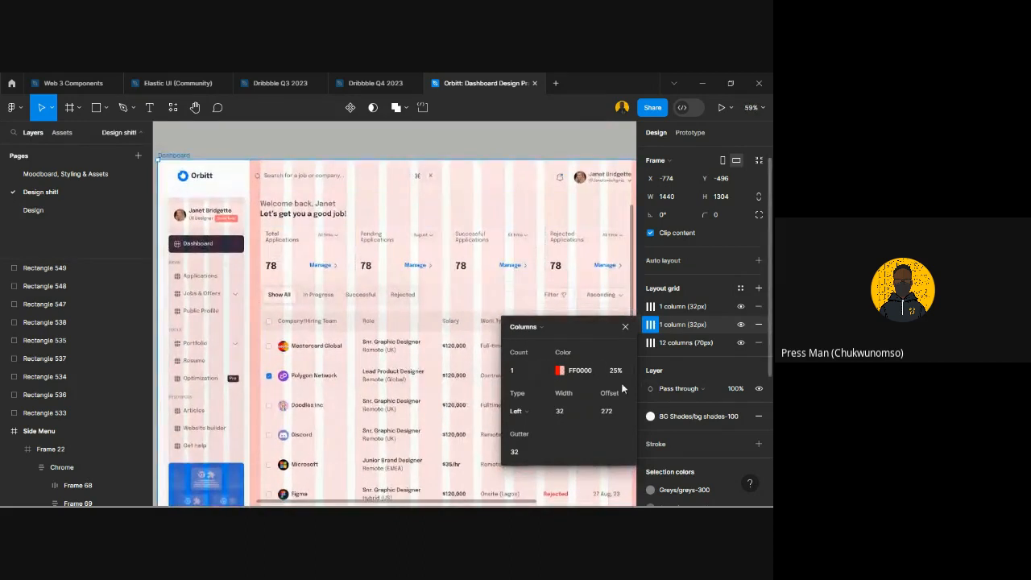
{"action": "scroll", "coordinate": [276, 250], "scroll_direction": "down", "scroll_amount": 2}
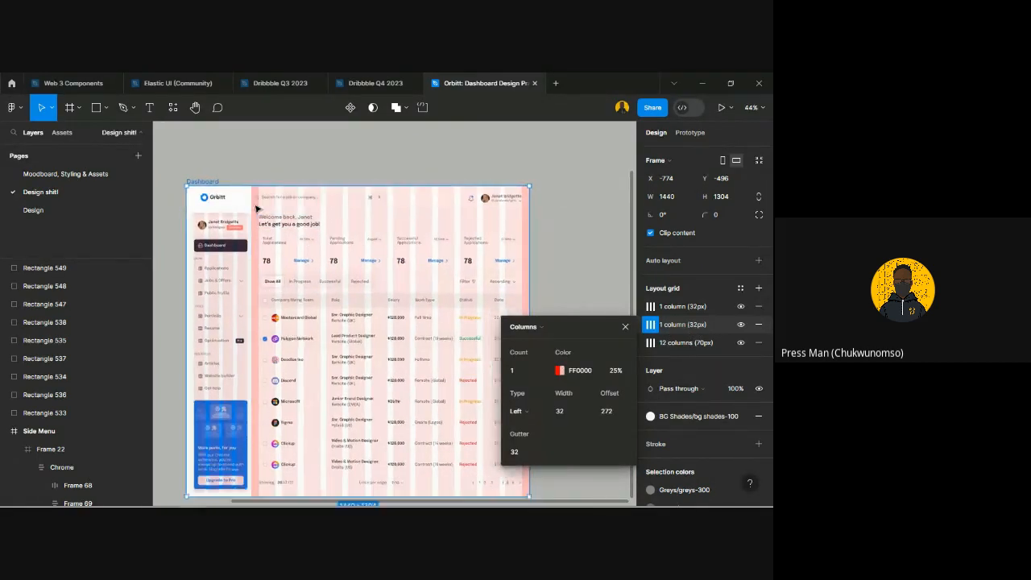
{"action": "scroll", "coordinate": [252, 201], "scroll_direction": "down", "scroll_amount": 3}
{"action": "scroll", "coordinate": [454, 258], "scroll_direction": "up", "scroll_amount": 2}
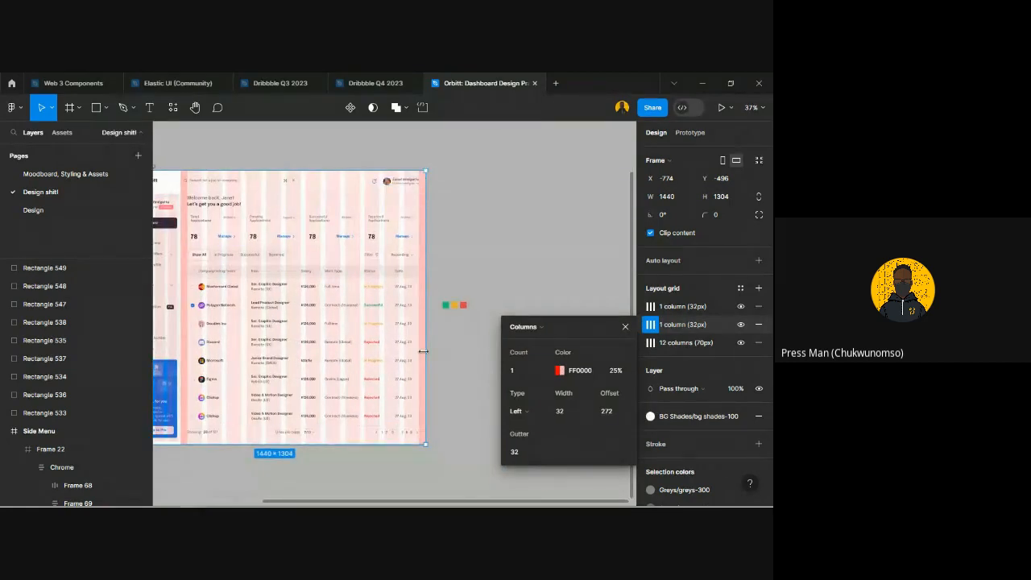
{"action": "left_click", "coordinate": [266, 168]}
{"action": "scroll", "coordinate": [246, 177], "scroll_direction": "left", "scroll_amount": 2}
{"action": "left_click", "coordinate": [195, 164]}
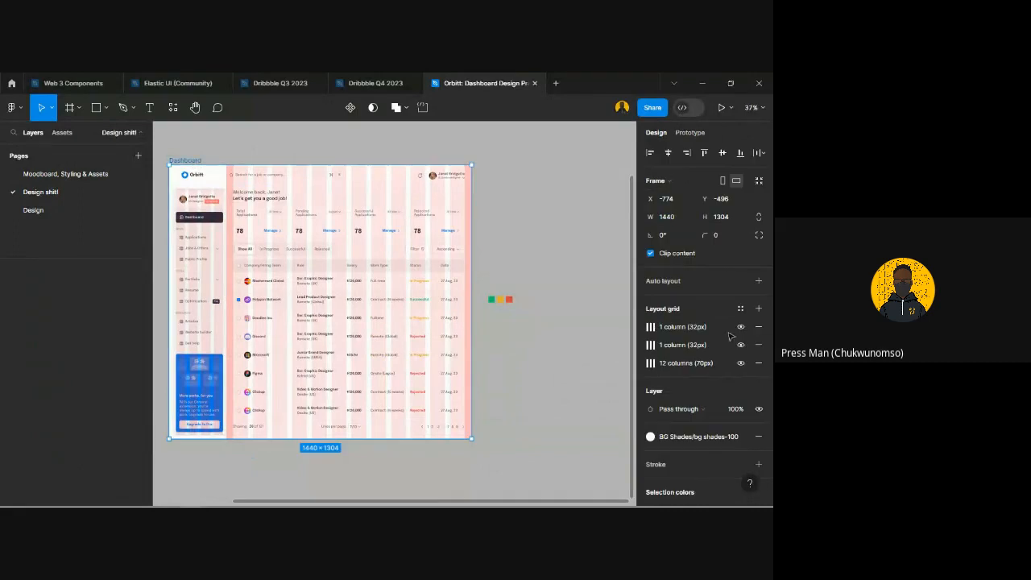
{"action": "left_click", "coordinate": [651, 345]}
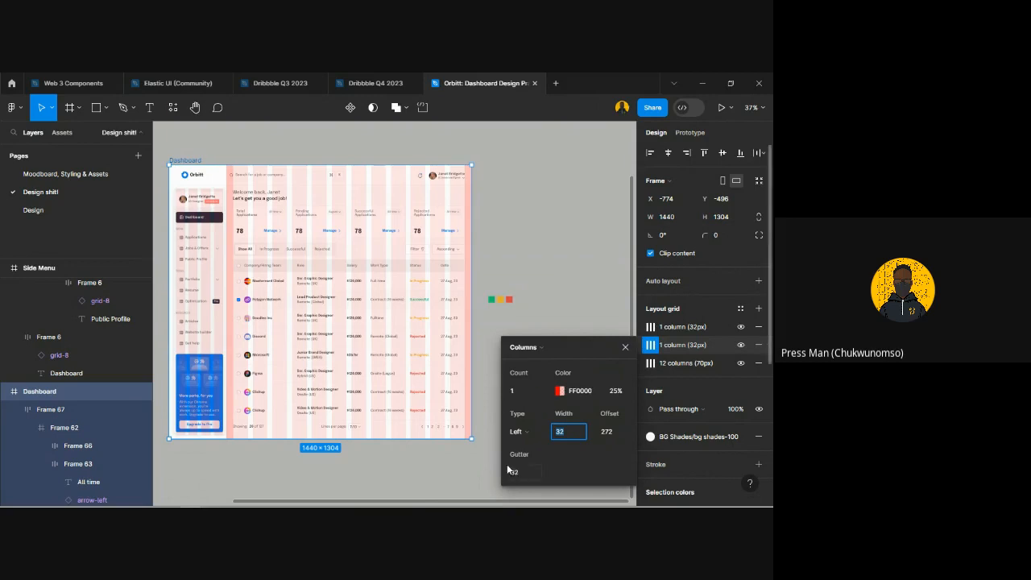
- Inspect the reference search bar, welcome text and side menu positions against the grid at closer zoom
{"action": "scroll", "coordinate": [247, 190], "scroll_direction": "up", "scroll_amount": 5}
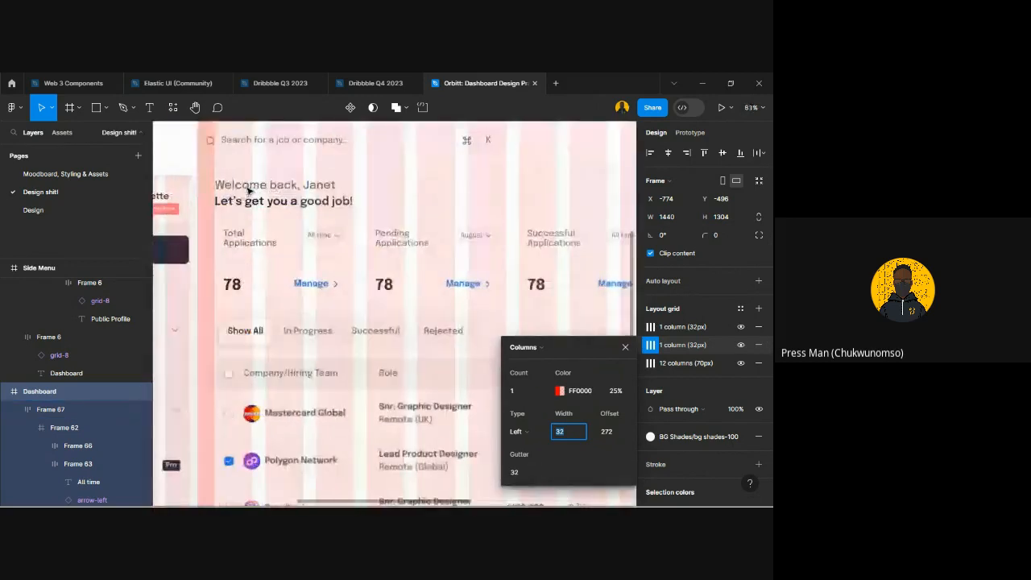
{"action": "left_click", "coordinate": [251, 195]}
{"action": "scroll", "coordinate": [274, 241], "scroll_direction": "up", "scroll_amount": 3}
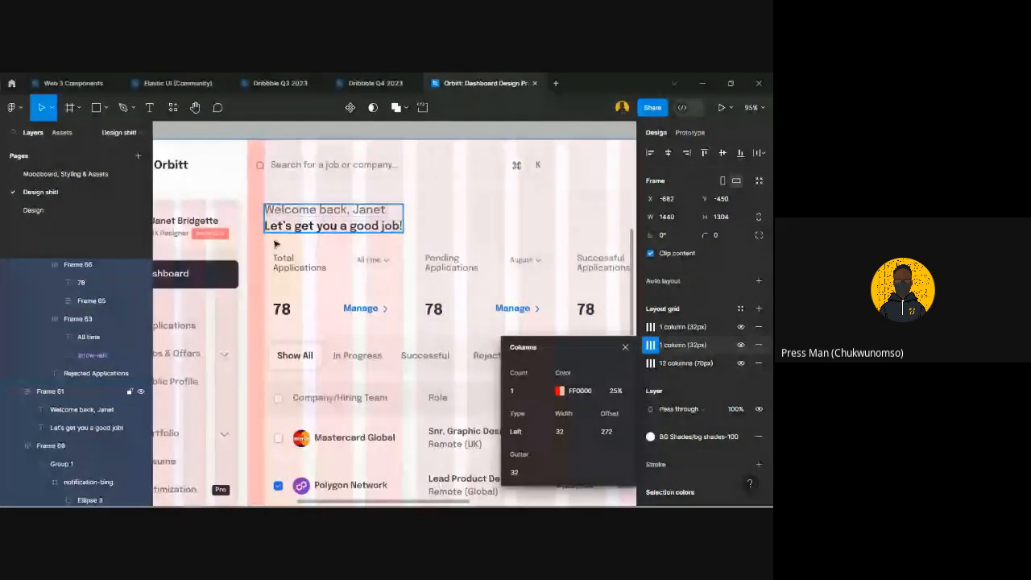
{"action": "left_click", "coordinate": [279, 171]}
{"action": "scroll", "coordinate": [279, 171], "scroll_direction": "up", "scroll_amount": 2}
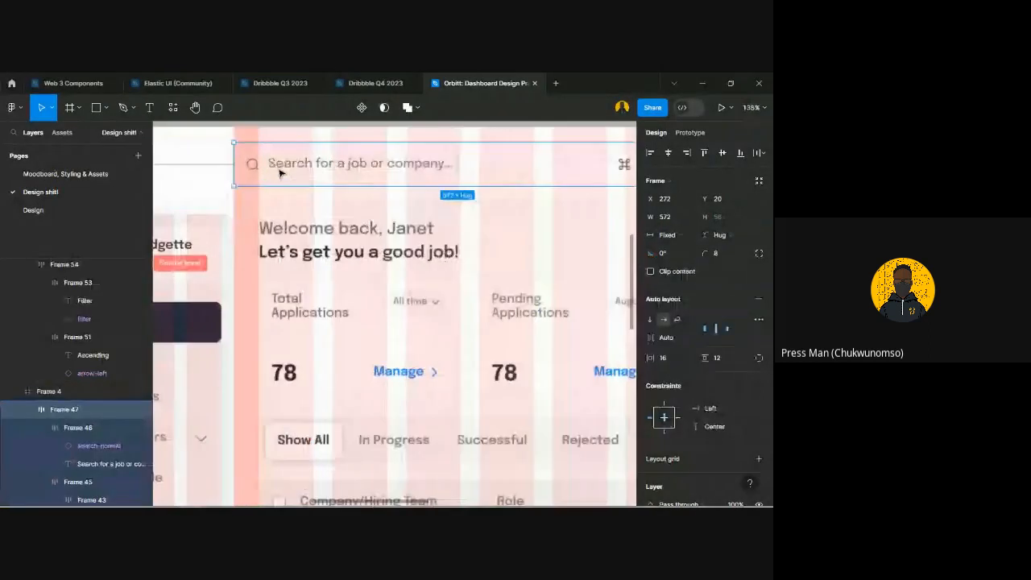
{"action": "left_click_drag", "start_coordinate": [266, 180], "coordinate": [293, 200]}
{"action": "scroll", "coordinate": [256, 139], "scroll_direction": "up", "scroll_amount": 3}
{"action": "scroll", "coordinate": [259, 185], "scroll_direction": "up", "scroll_amount": 4}
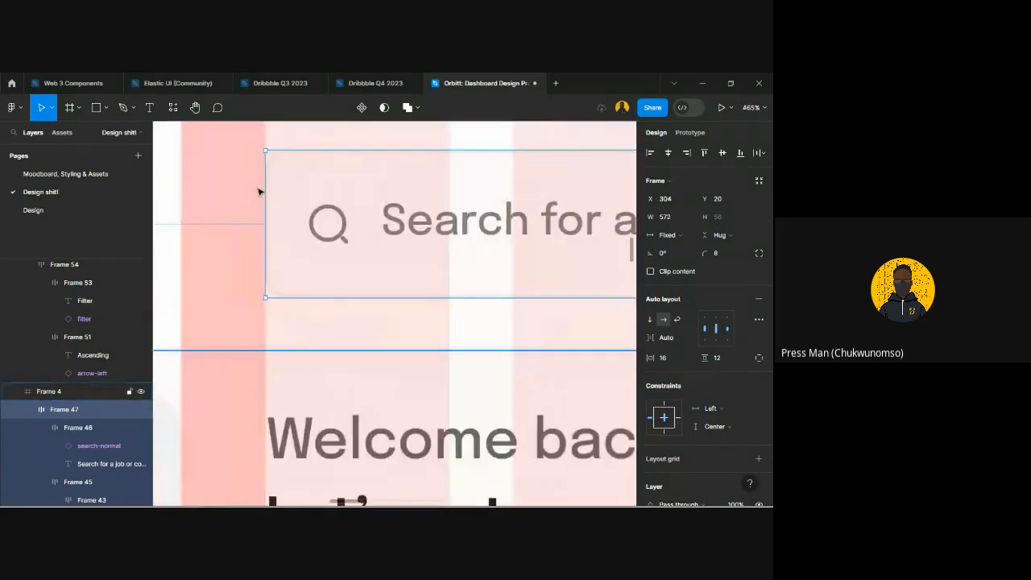
{"action": "scroll", "coordinate": [257, 202], "scroll_direction": "down", "scroll_amount": 3}
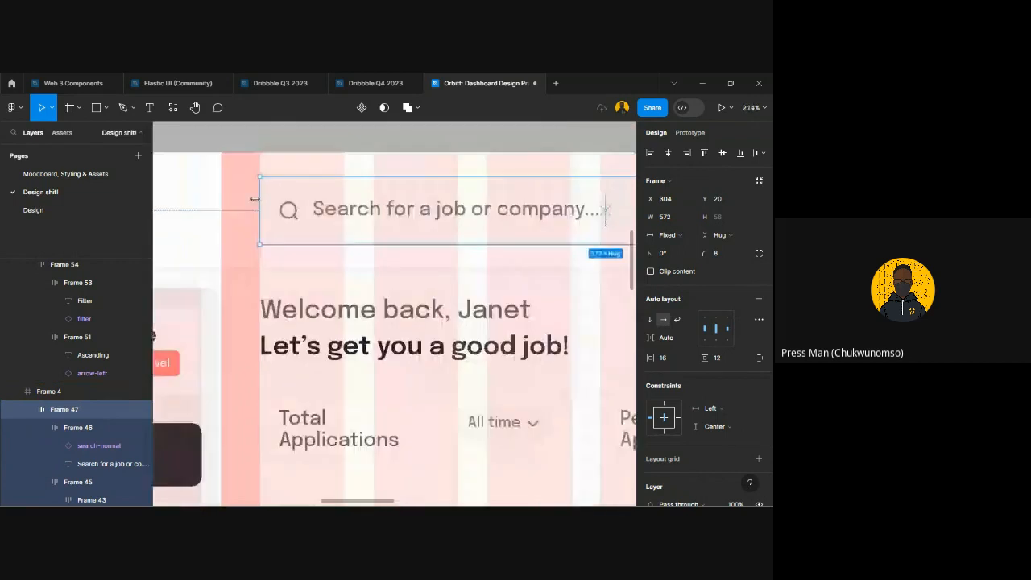
{"action": "scroll", "coordinate": [245, 194], "scroll_direction": "down", "scroll_amount": 5}
{"action": "left_click", "coordinate": [202, 214]}
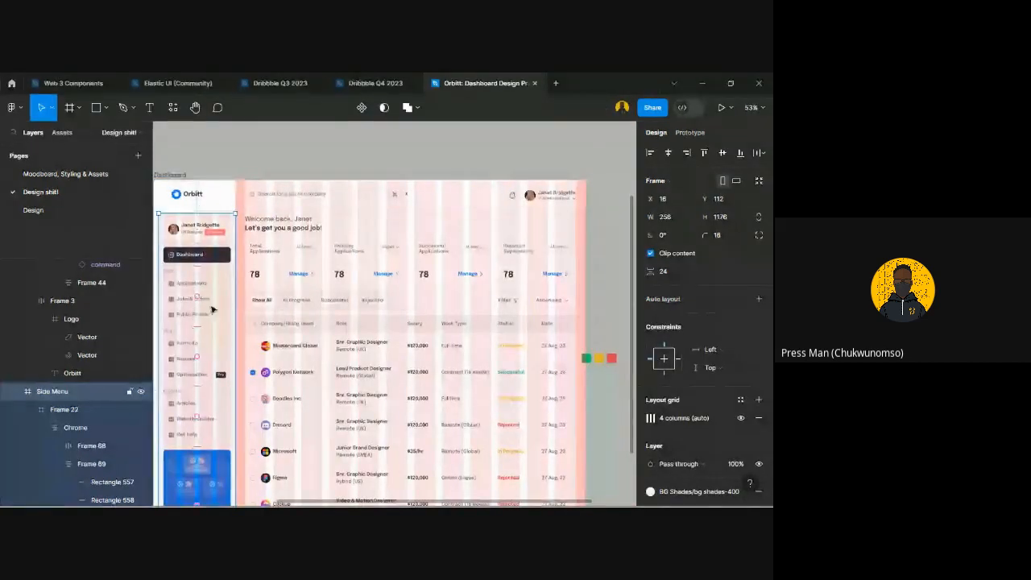
{"action": "key", "text": "alt"}
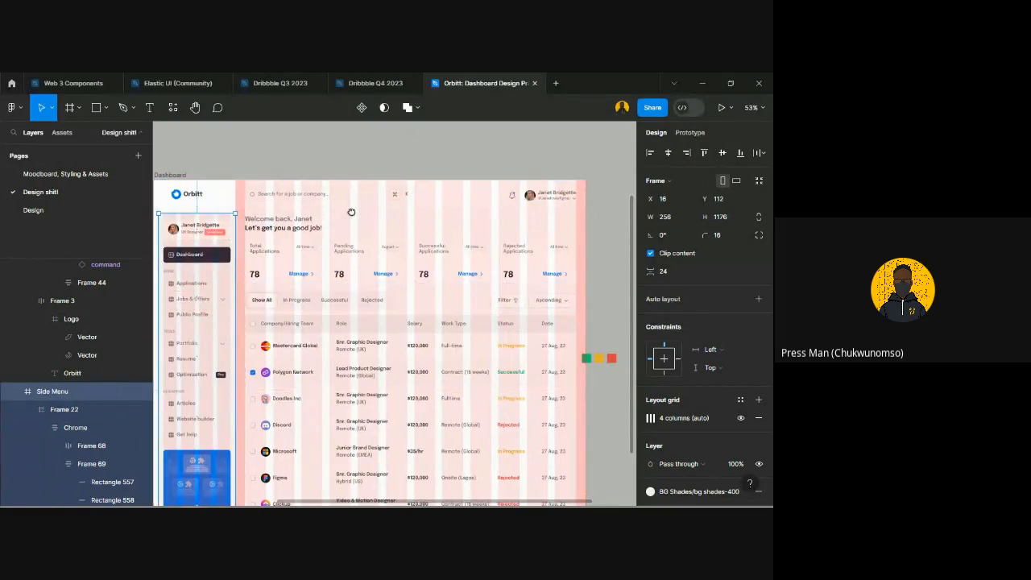
{"action": "scroll", "coordinate": [249, 246], "scroll_direction": "down", "scroll_amount": 2}
{"action": "scroll", "coordinate": [249, 245], "scroll_direction": "left", "scroll_amount": 2}
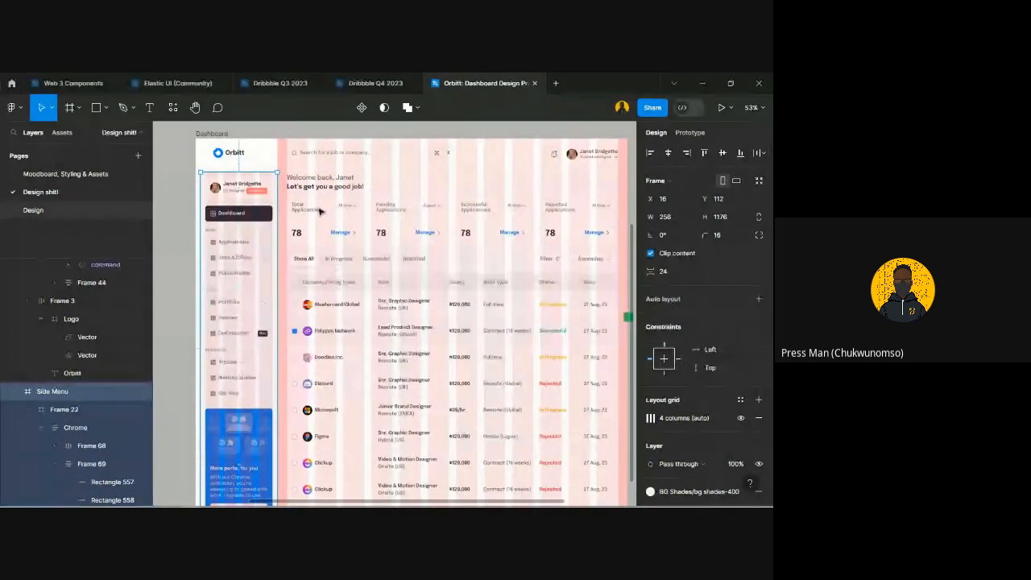
{"action": "scroll", "coordinate": [318, 209], "scroll_direction": "up", "scroll_amount": 3}
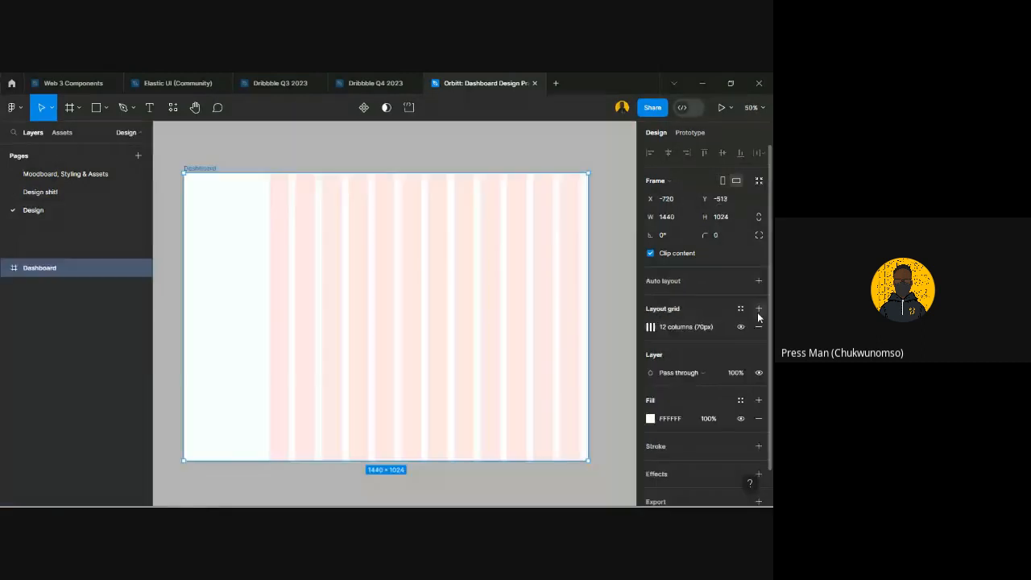
- Add another layout grid to the new Dashboard frame and switch it to a column grid
{"action": "left_click", "coordinate": [757, 309]}
{"action": "left_click", "coordinate": [650, 345]}
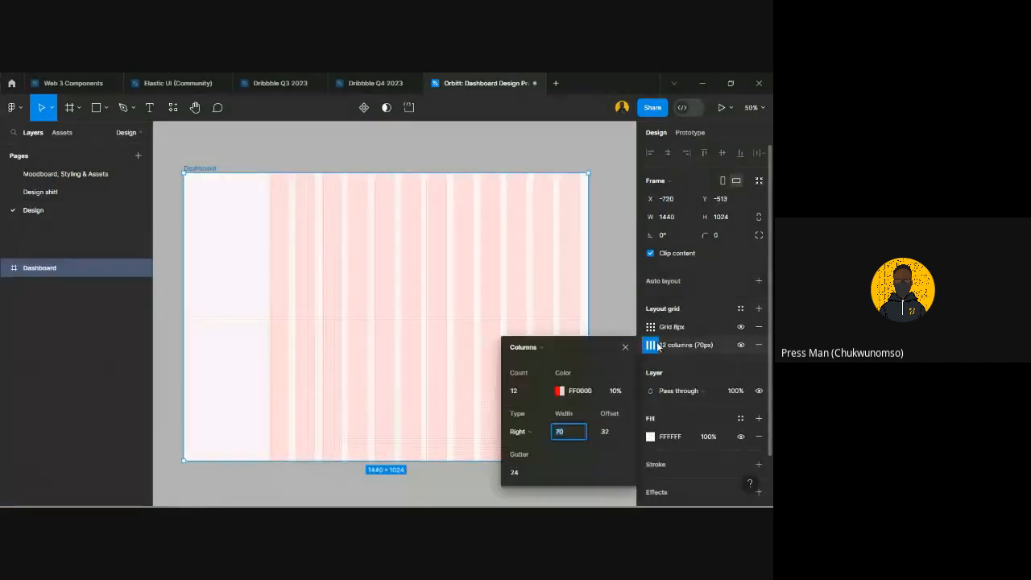
{"action": "left_click", "coordinate": [650, 326]}
{"action": "left_click", "coordinate": [525, 328]}
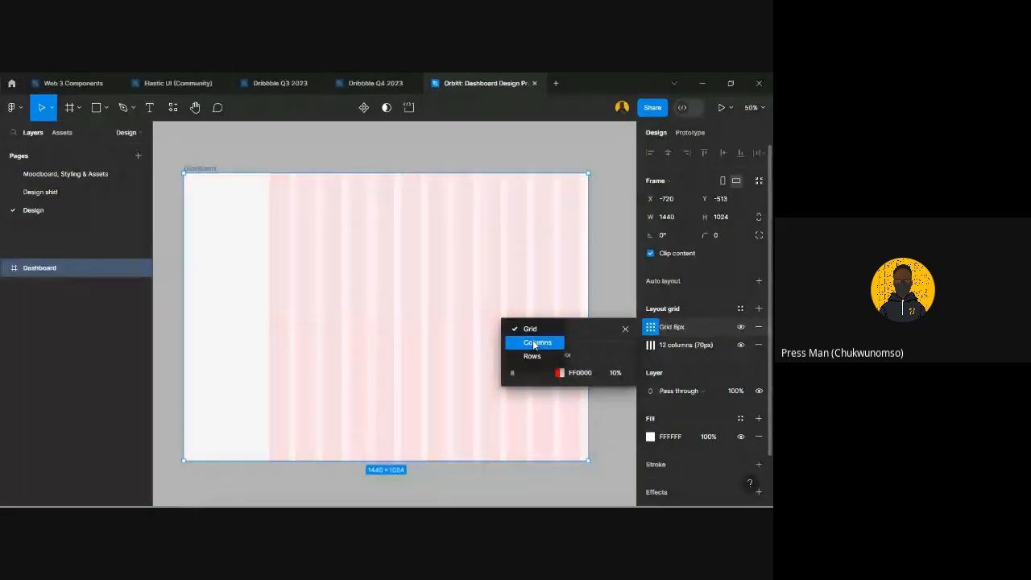
{"action": "left_click", "coordinate": [534, 342]}
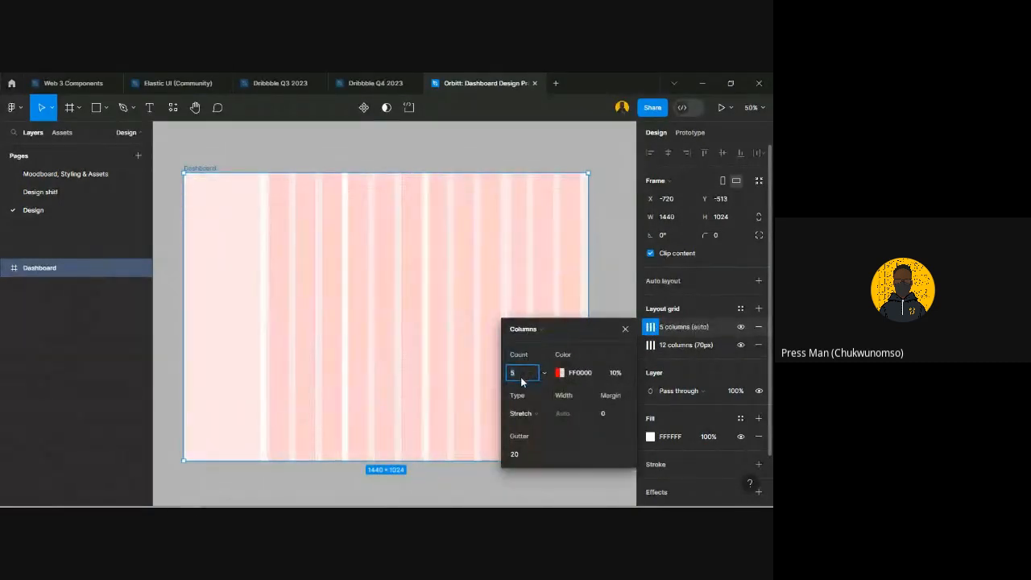
- Set the new grid to 1 column with 20% colour opacity
{"action": "type", "text": "1"}
{"action": "left_click", "coordinate": [618, 372]}
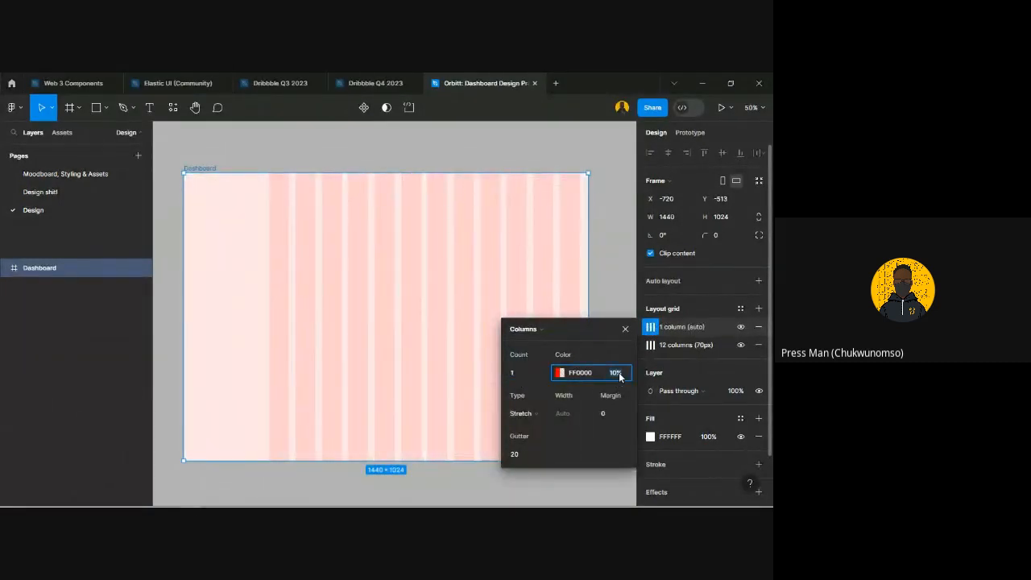
{"action": "type", "text": "20"}
{"action": "key", "text": "Return"}
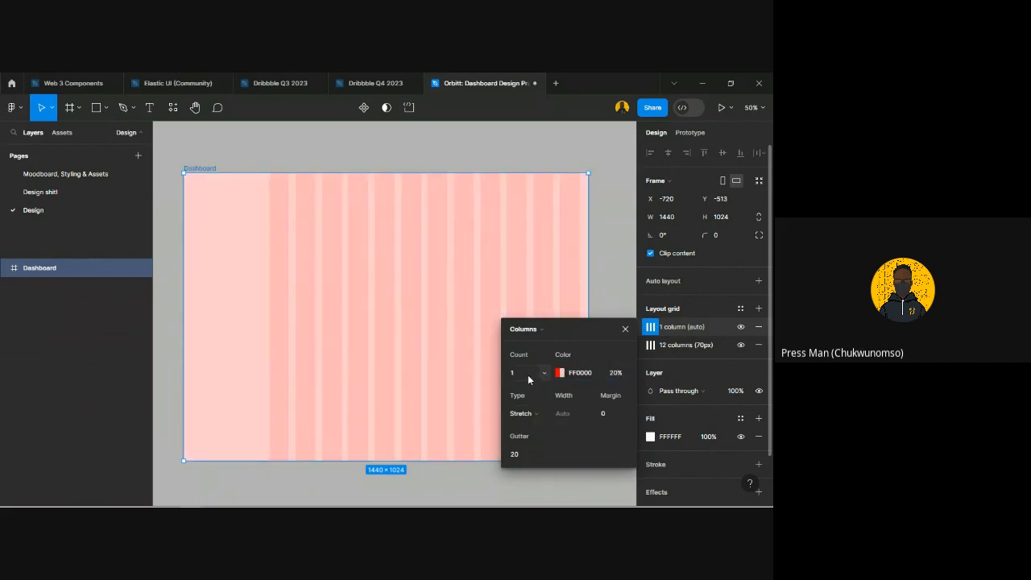
- Change the new single-column grid's type to Left
{"action": "left_click", "coordinate": [604, 413]}
{"action": "left_click", "coordinate": [524, 412]}
{"action": "left_click", "coordinate": [524, 368]}
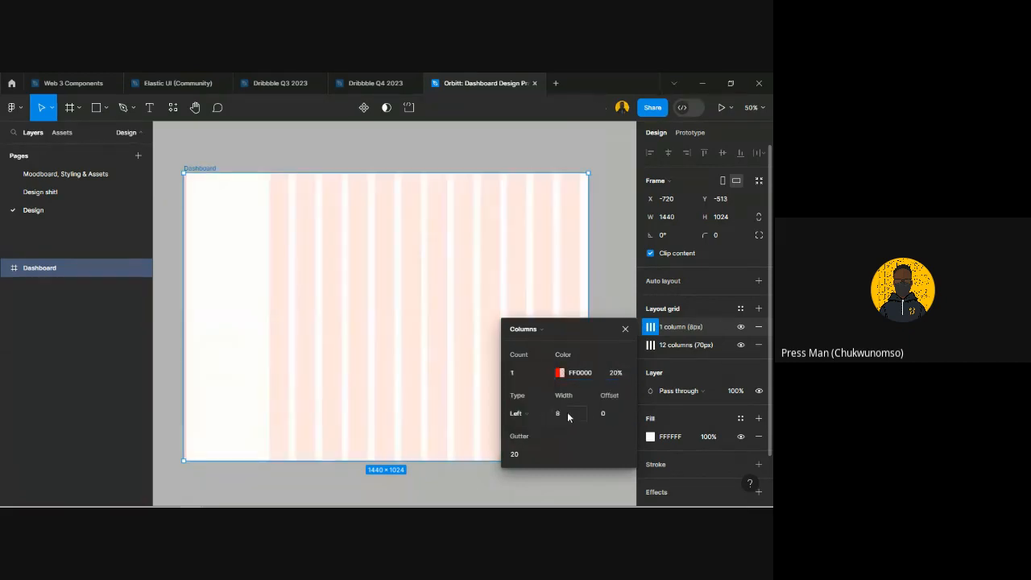
{"action": "left_click", "coordinate": [569, 414]}
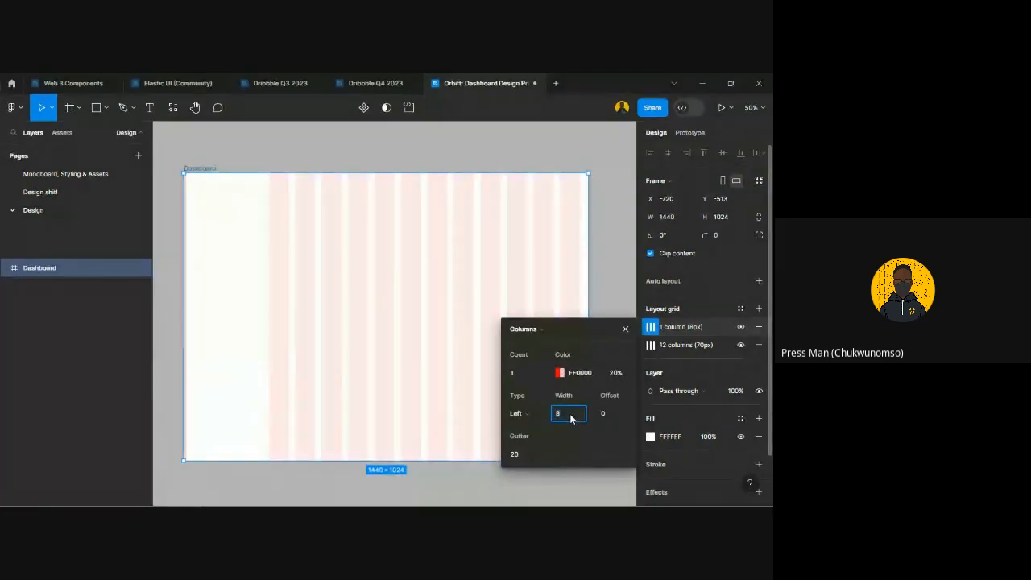
- Match the reference grid by setting the left single-column grid to width 32, offset 272 and gutter 32
{"action": "left_click", "coordinate": [41, 192]}
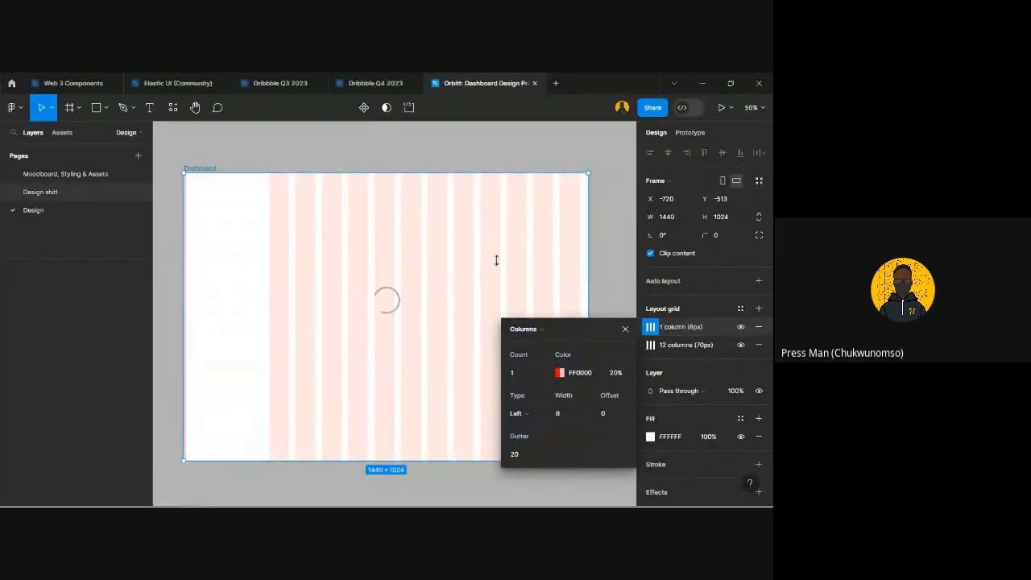
{"action": "left_click", "coordinate": [232, 183]}
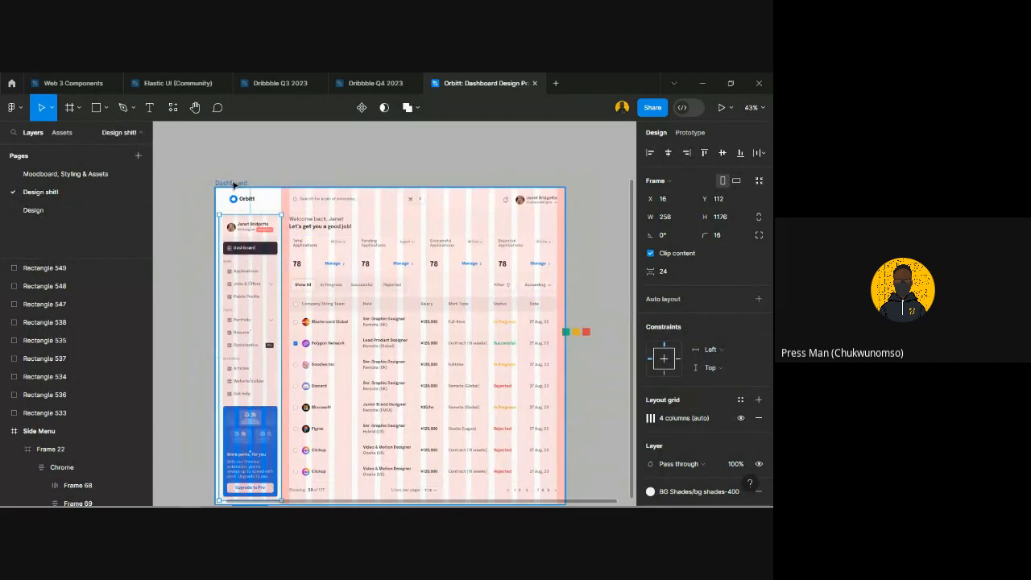
{"action": "left_click", "coordinate": [650, 345]}
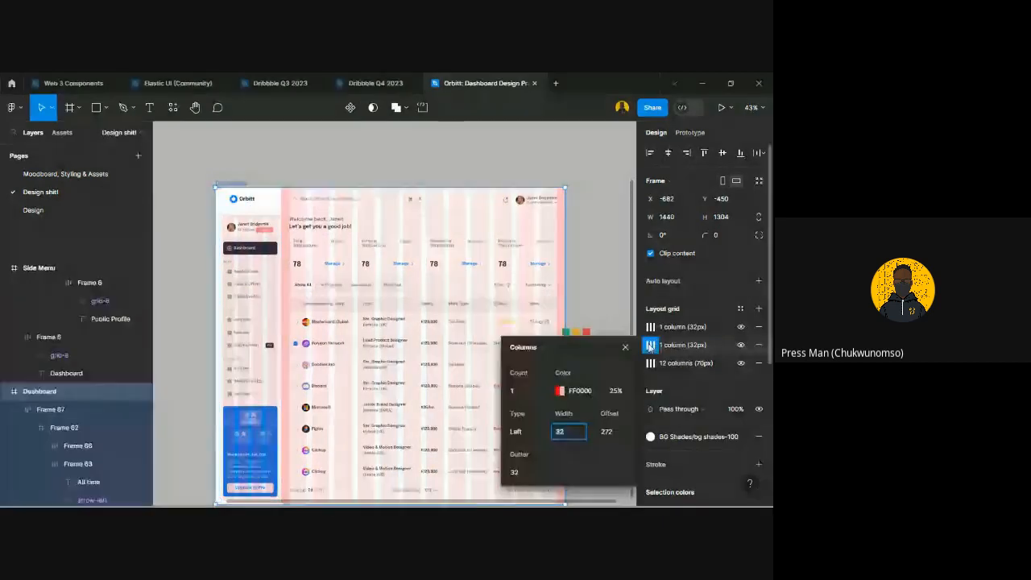
{"action": "left_click", "coordinate": [46, 213]}
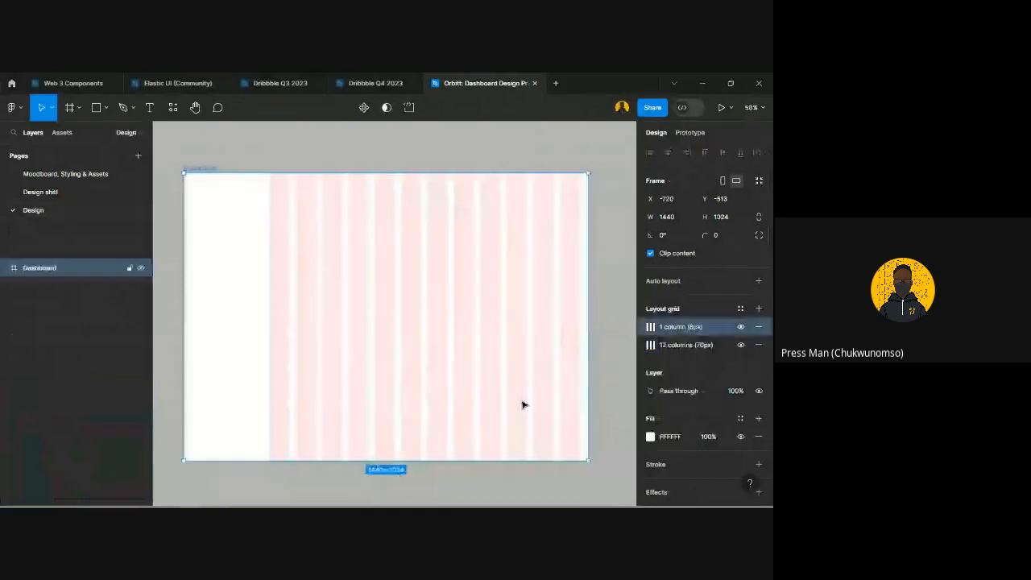
{"action": "left_click", "coordinate": [649, 327]}
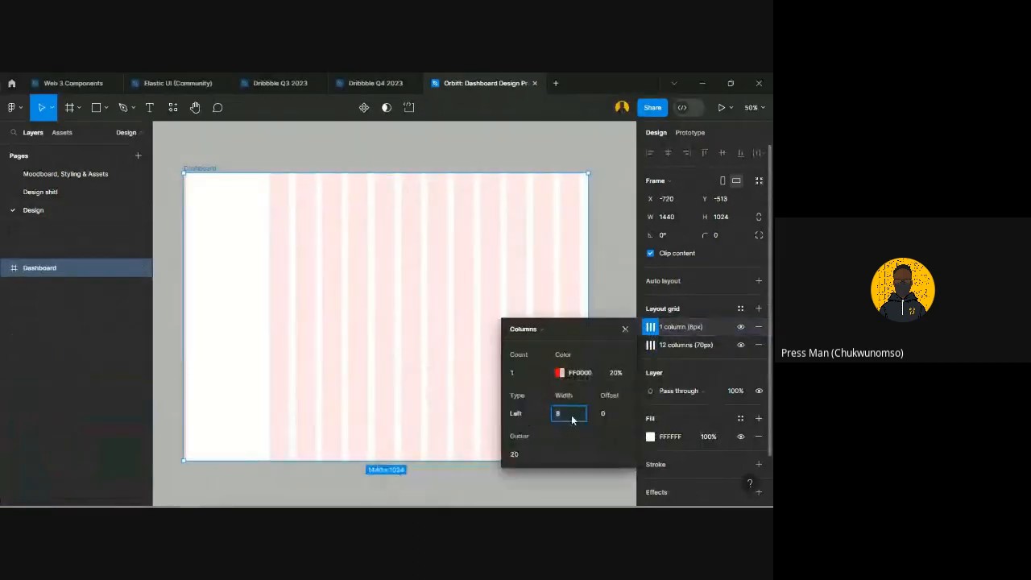
{"action": "type", "text": "272"}
{"action": "left_click", "coordinate": [611, 416]}
{"action": "type", "text": "32"}
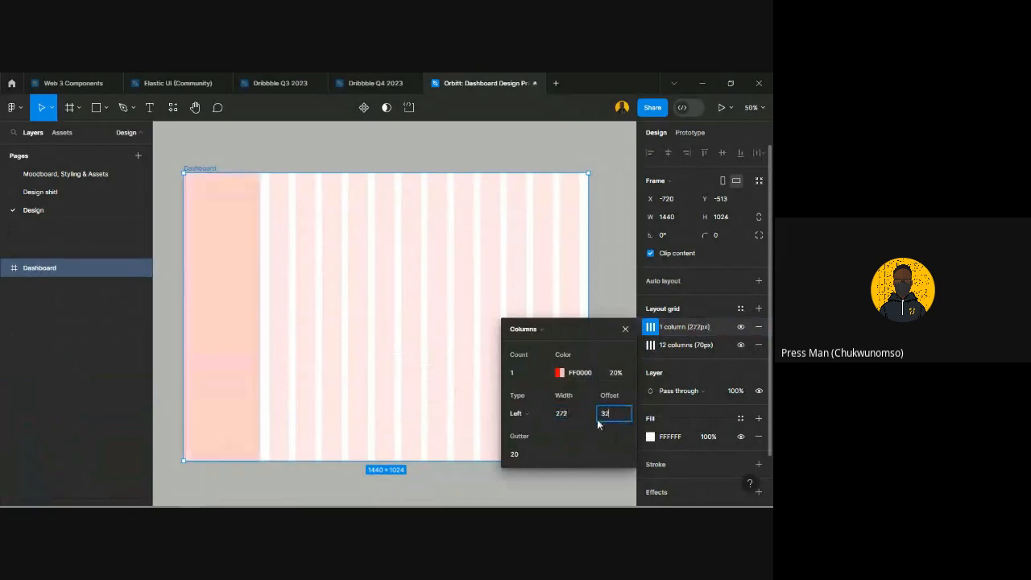
{"action": "left_click", "coordinate": [522, 457]}
{"action": "type", "text": "32"}
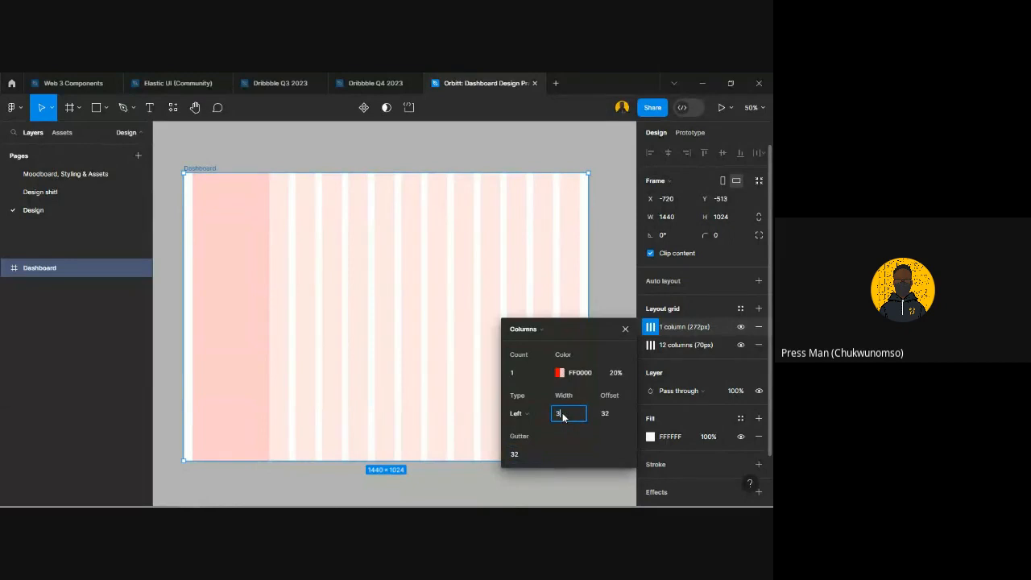
{"action": "left_click", "coordinate": [563, 416]}
{"action": "type", "text": "32"}
{"action": "left_click", "coordinate": [606, 412]}
{"action": "type", "text": "2"}
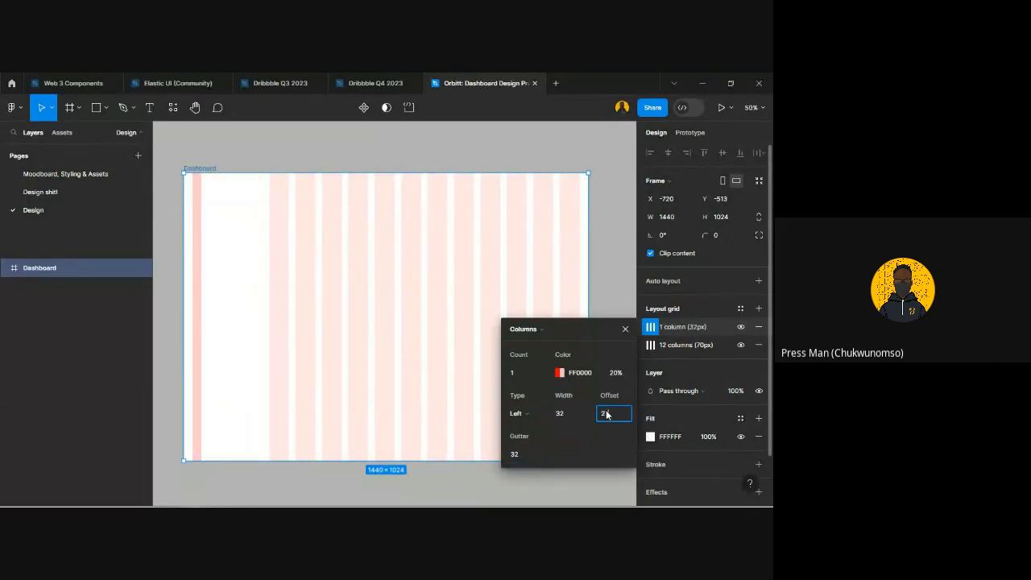
{"action": "type", "text": "72"}
{"action": "key", "text": "Tab"}
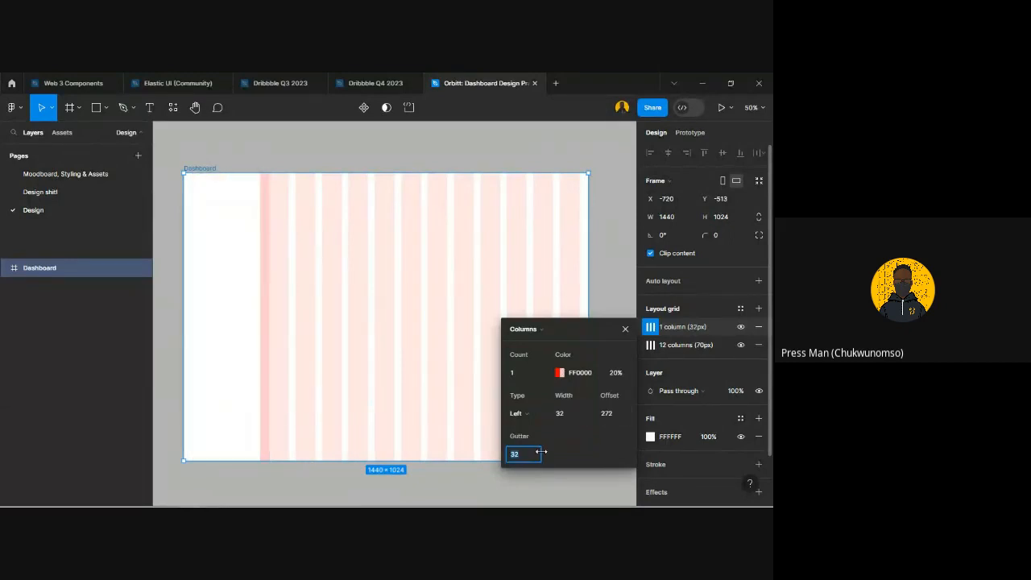
{"action": "key", "text": "Return"}
{"action": "left_click", "coordinate": [528, 416]}
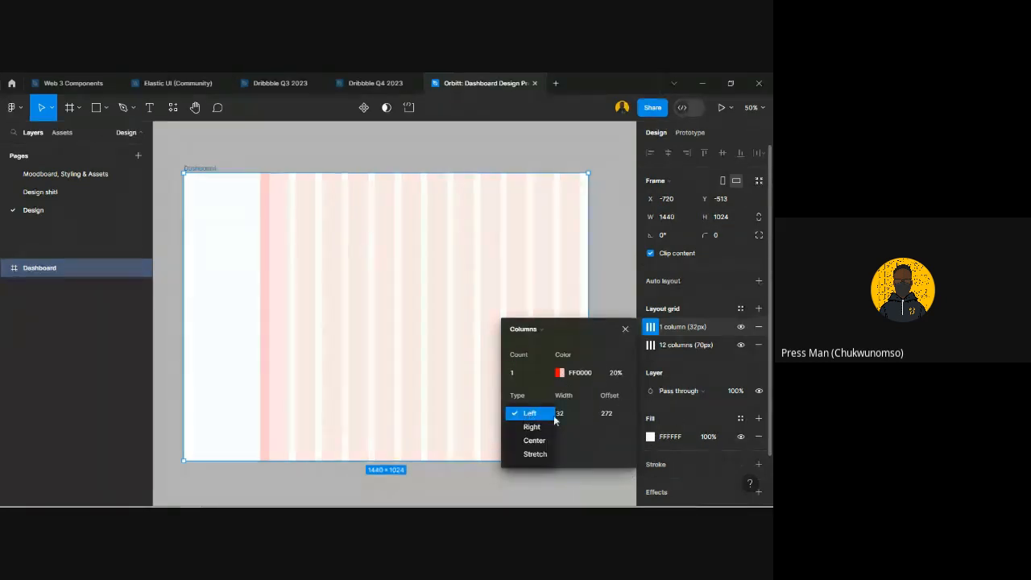
{"action": "left_click", "coordinate": [560, 427]}
{"action": "key", "text": "Tab"}
{"action": "key", "text": "Tab"}
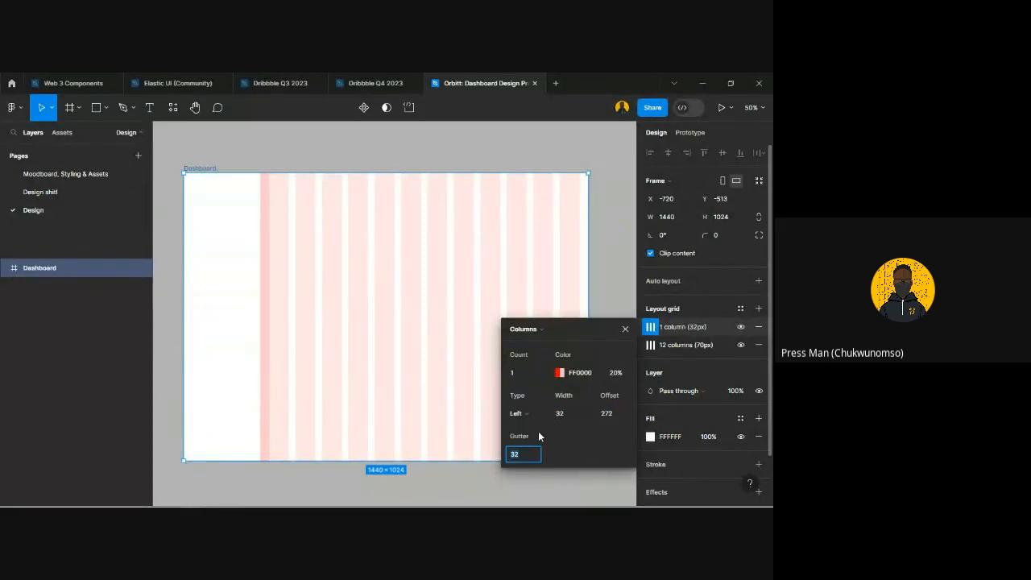
{"action": "key", "text": "shift+Tab"}
{"action": "key", "text": "shift+Tab"}
- Add another column grid set to 1 column aligned Right, 32 px wide, with a gutter of 32
{"action": "scroll", "coordinate": [270, 238], "scroll_direction": "down", "scroll_amount": 1}
{"action": "scroll", "coordinate": [268, 236], "scroll_direction": "down", "scroll_amount": 2}
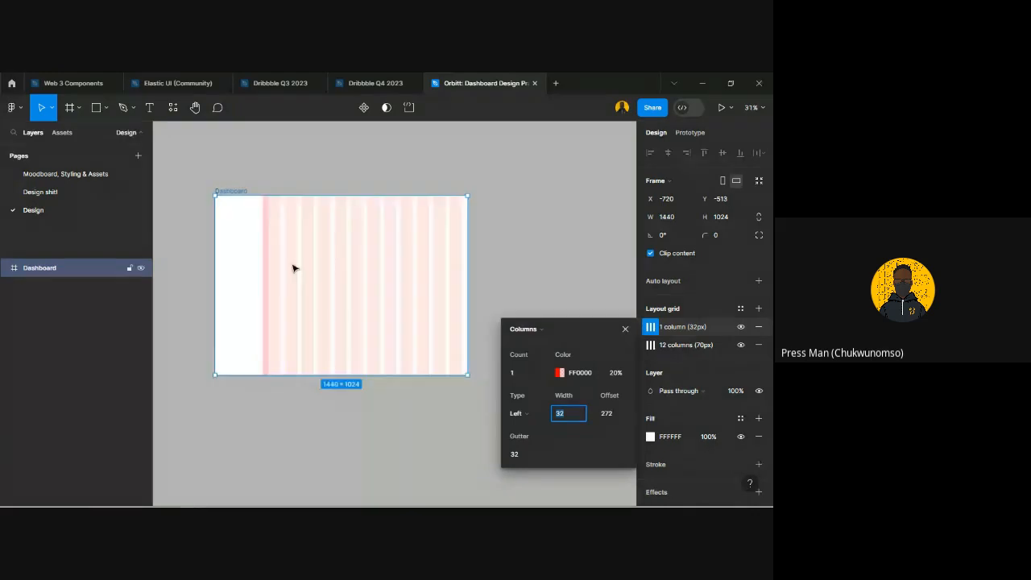
{"action": "scroll", "coordinate": [291, 267], "scroll_direction": "up", "scroll_amount": 2}
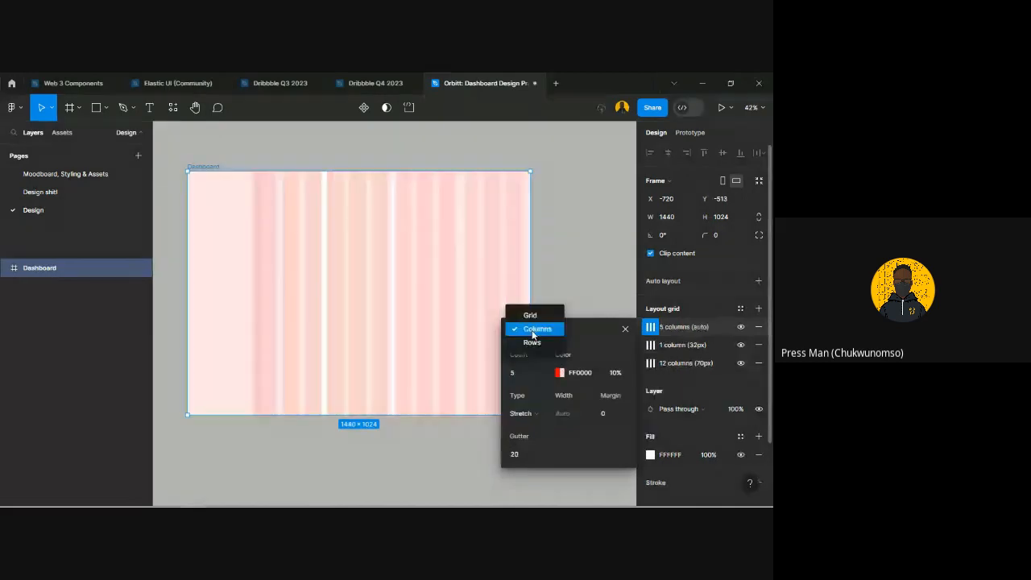
{"action": "left_click", "coordinate": [533, 331]}
{"action": "left_click", "coordinate": [542, 412]}
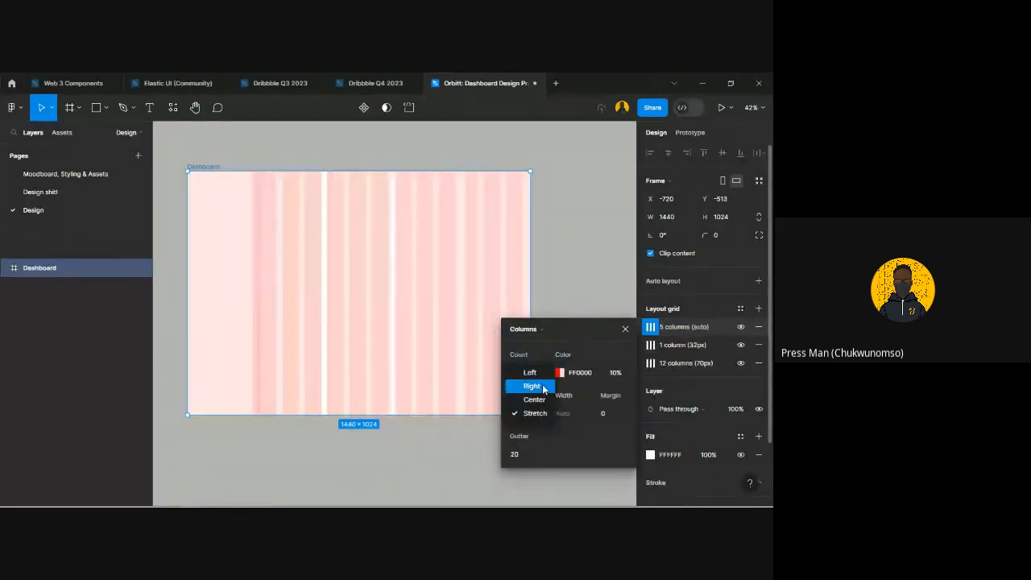
{"action": "left_click", "coordinate": [532, 385]}
{"action": "left_click", "coordinate": [566, 413]}
{"action": "type", "text": "8"}
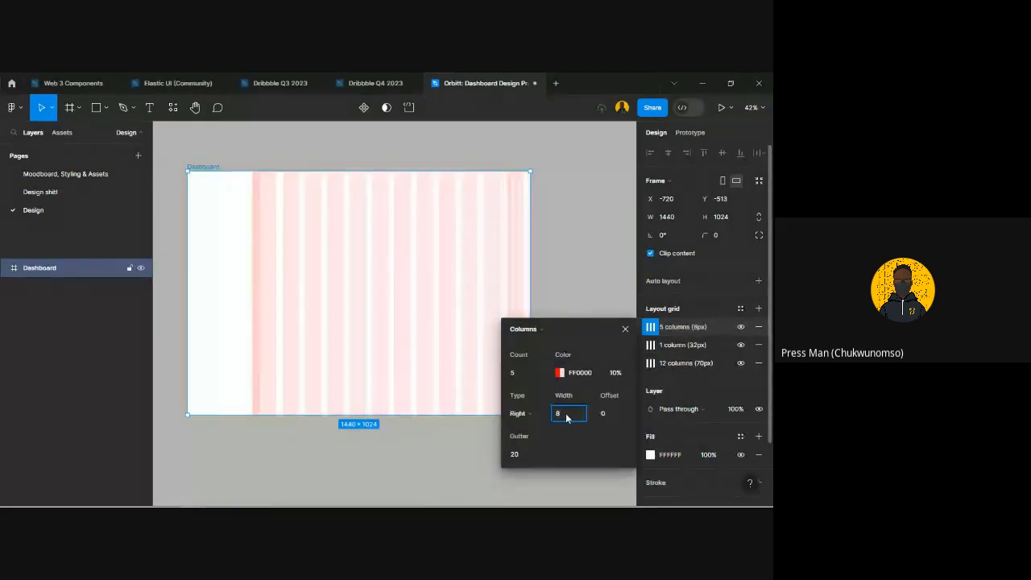
{"action": "type", "text": "2"}
{"action": "key", "text": "Tab"}
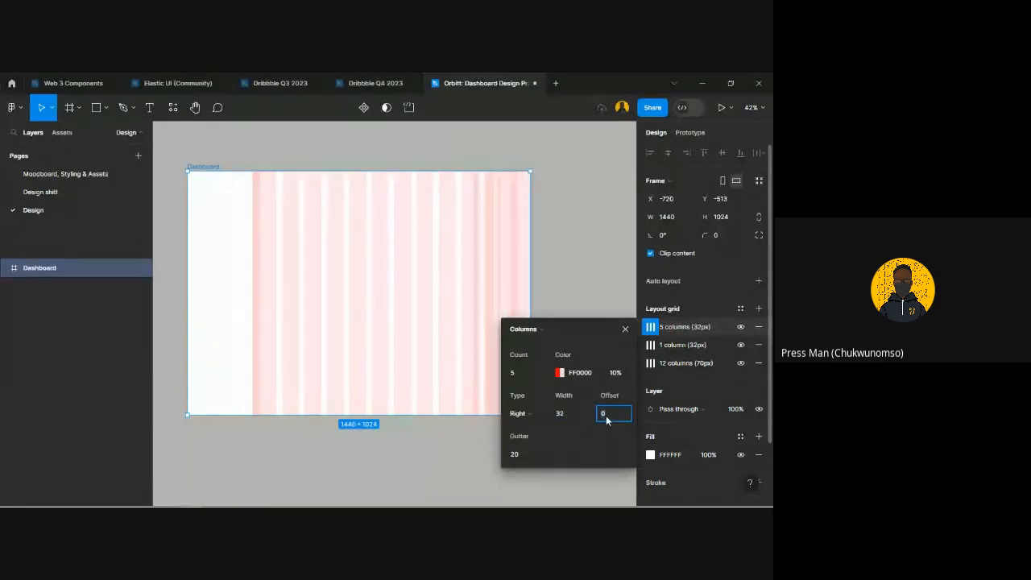
{"action": "left_click", "coordinate": [522, 377]}
{"action": "left_click", "coordinate": [608, 413]}
{"action": "type", "text": "27"}
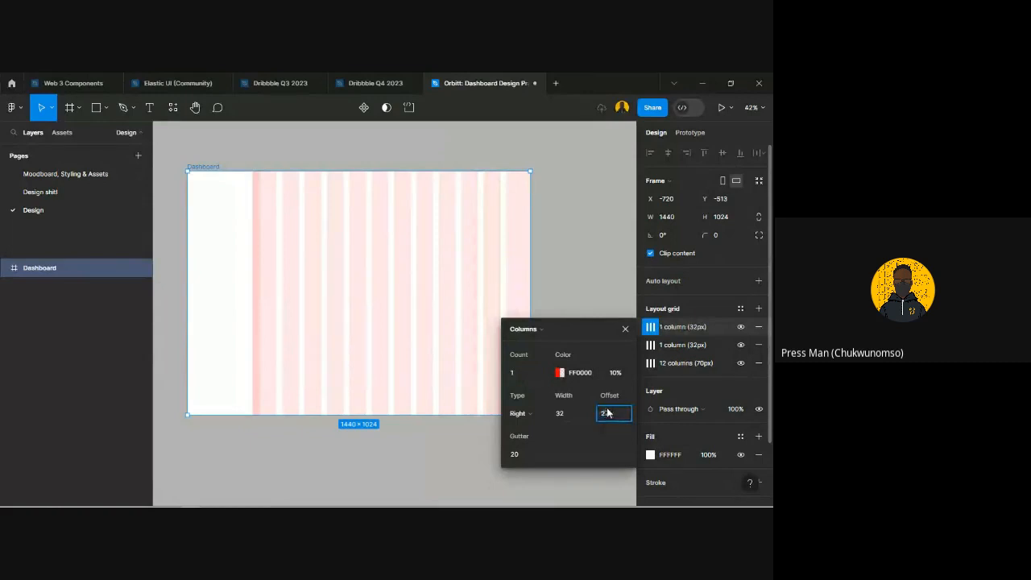
{"action": "type", "text": "2"}
{"action": "key", "text": "Tab"}
{"action": "type", "text": "32"}
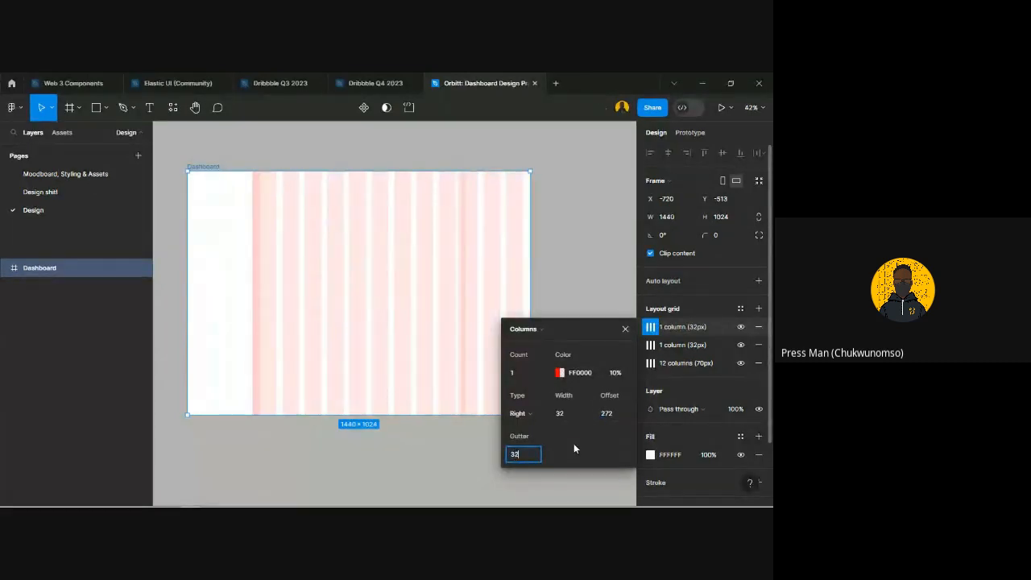
{"action": "key", "text": "Return"}
- Check the reference right-aligned grid, then set this grid's colour opacity to 25%
{"action": "left_click", "coordinate": [67, 192]}
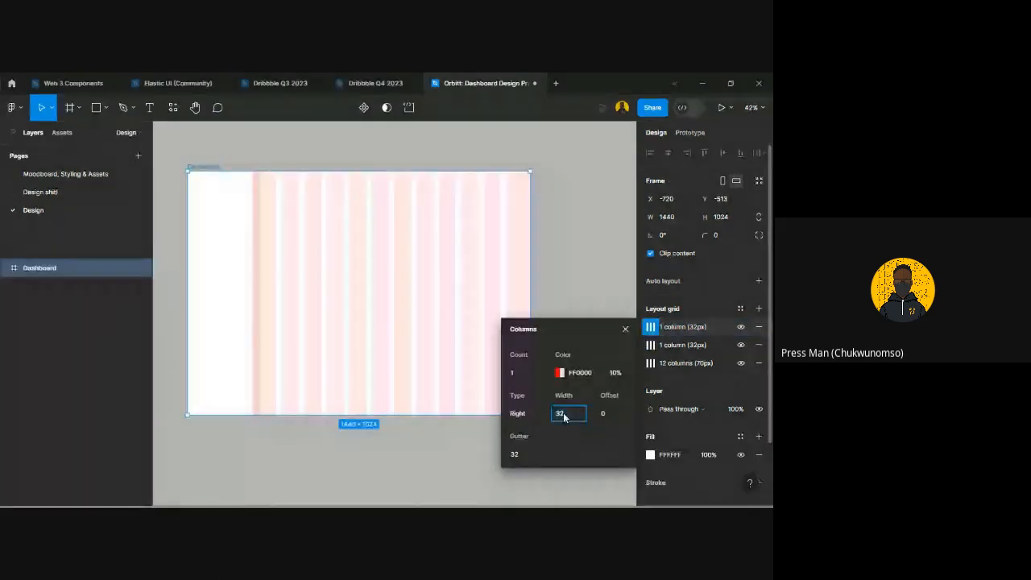
{"action": "left_click", "coordinate": [38, 193]}
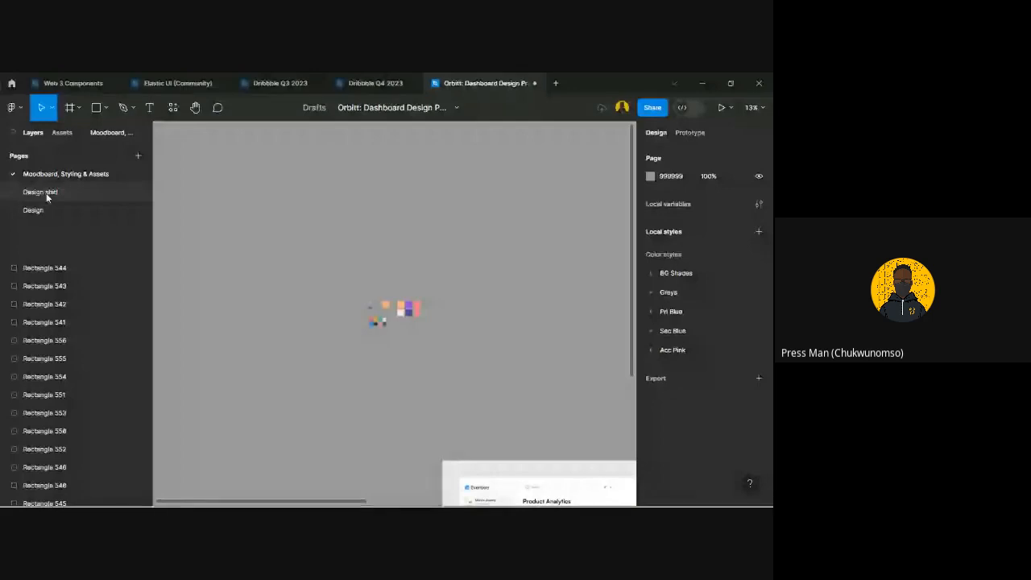
{"action": "left_click", "coordinate": [46, 192]}
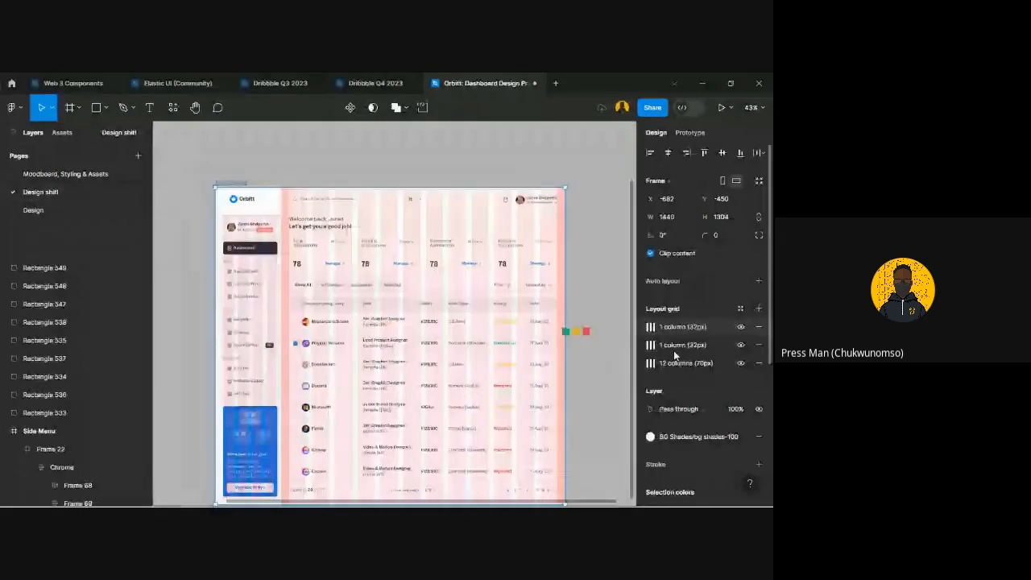
{"action": "left_click", "coordinate": [650, 327]}
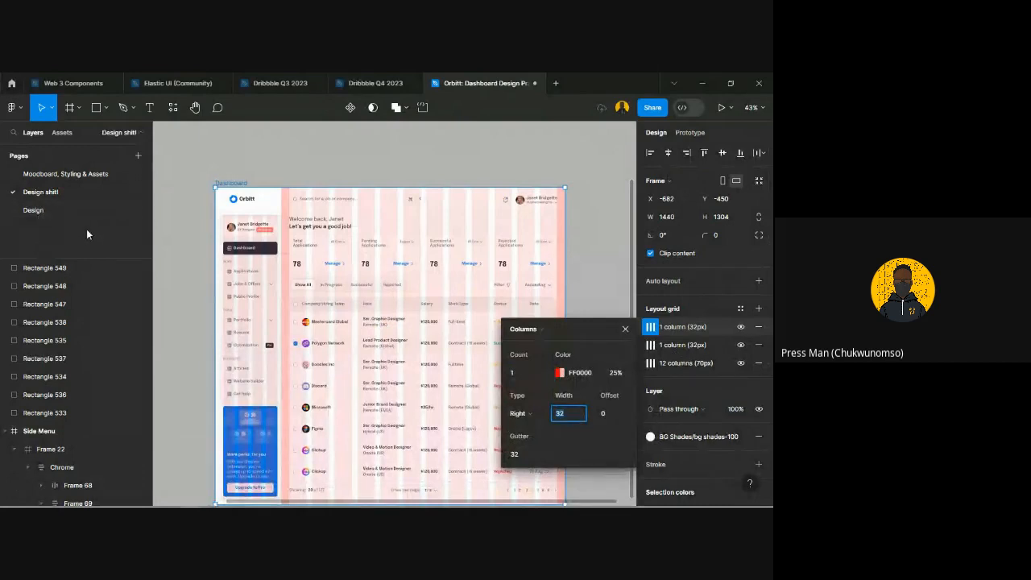
{"action": "left_click", "coordinate": [46, 213]}
{"action": "left_click", "coordinate": [651, 327]}
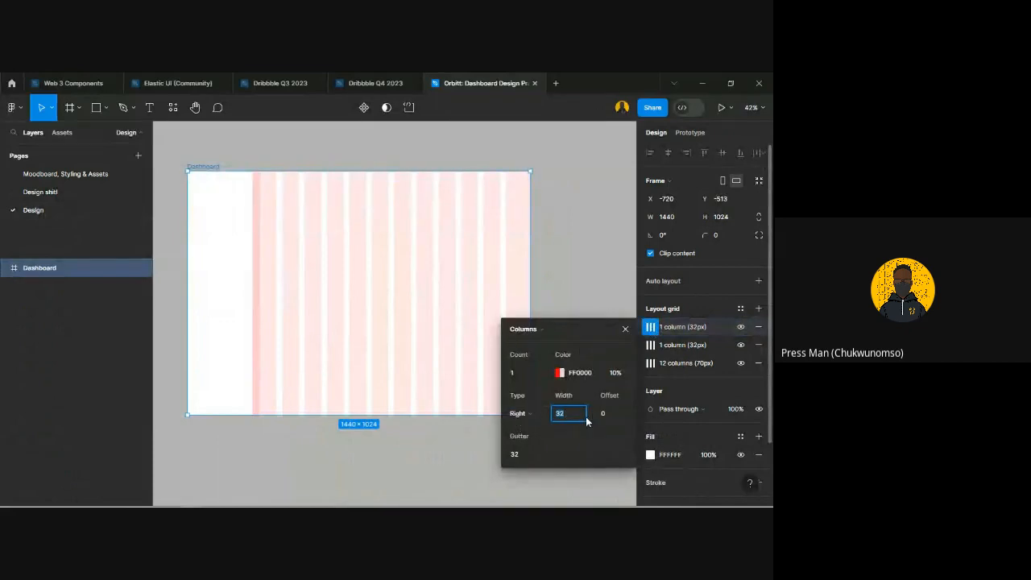
{"action": "left_click", "coordinate": [615, 375]}
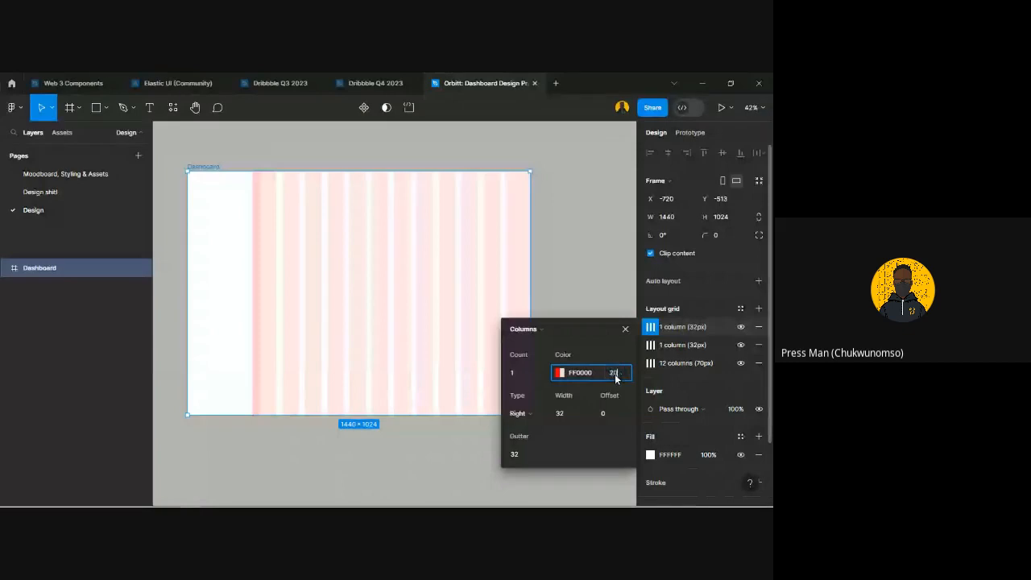
{"action": "key", "text": "Return"}
{"action": "left_click", "coordinate": [618, 376]}
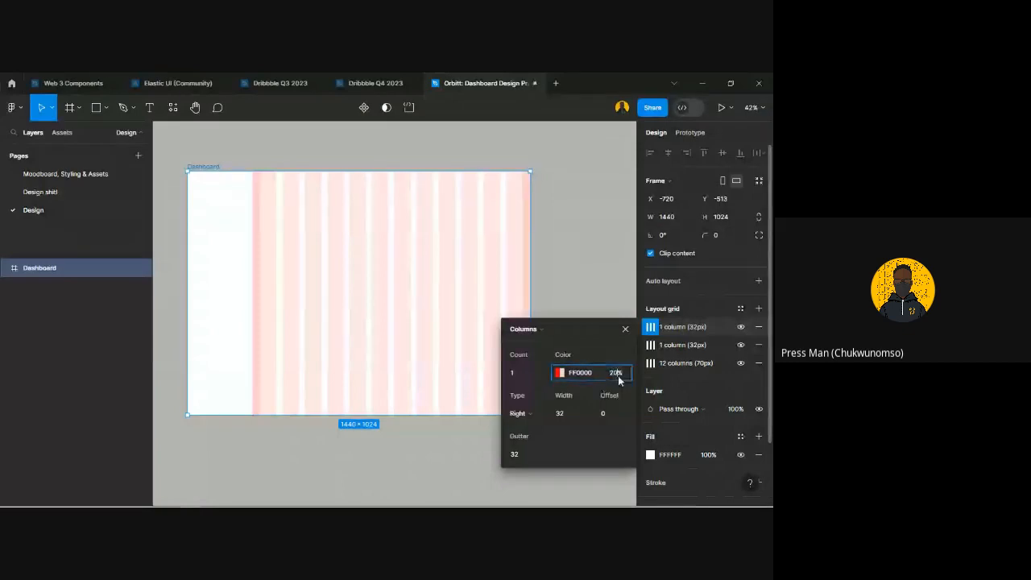
{"action": "type", "text": "25"}
{"action": "key", "text": "Return"}
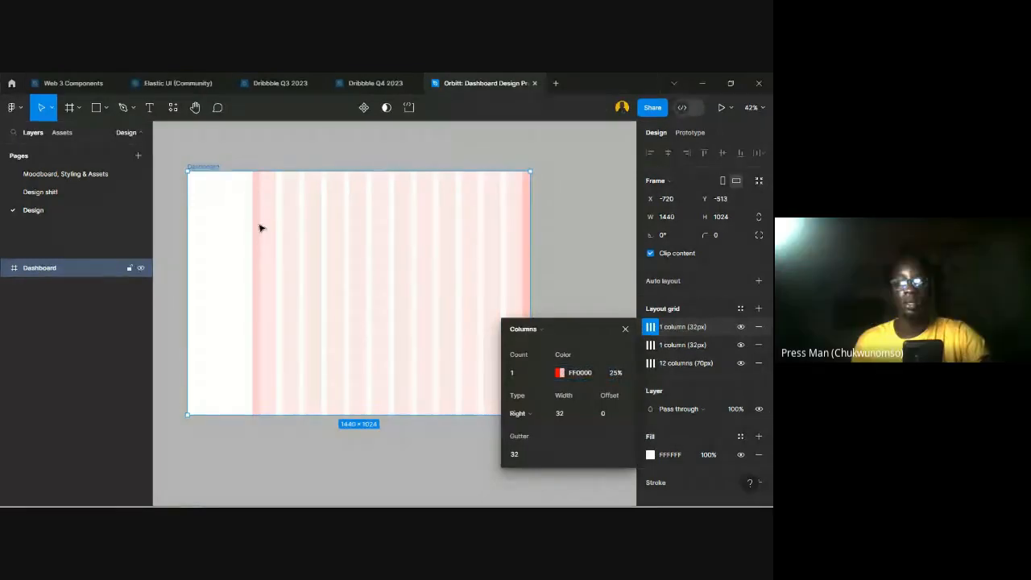
- Review the settings of both single-column grids on the Dashboard frame
{"action": "left_click", "coordinate": [650, 345]}
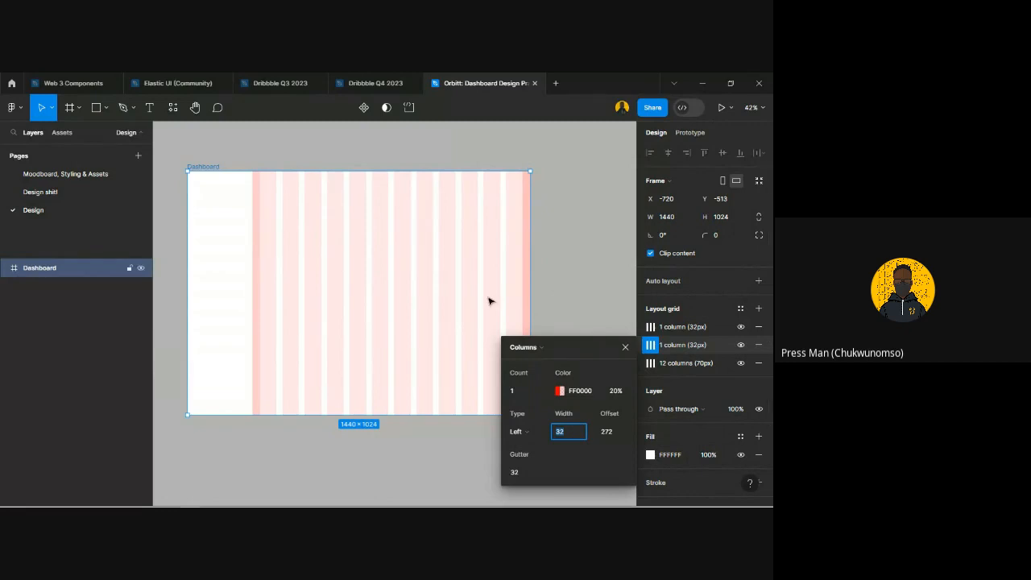
{"action": "scroll", "coordinate": [320, 233], "scroll_direction": "down", "scroll_amount": 1}
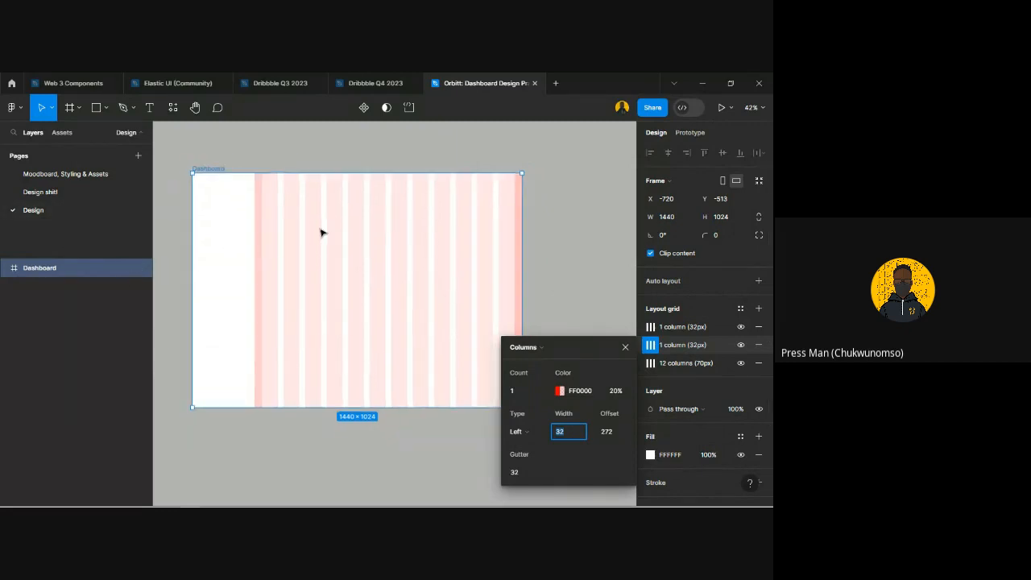
{"action": "scroll", "coordinate": [320, 233], "scroll_direction": "down", "scroll_amount": 1}
{"action": "scroll", "coordinate": [173, 228], "scroll_direction": "up", "scroll_amount": 1}
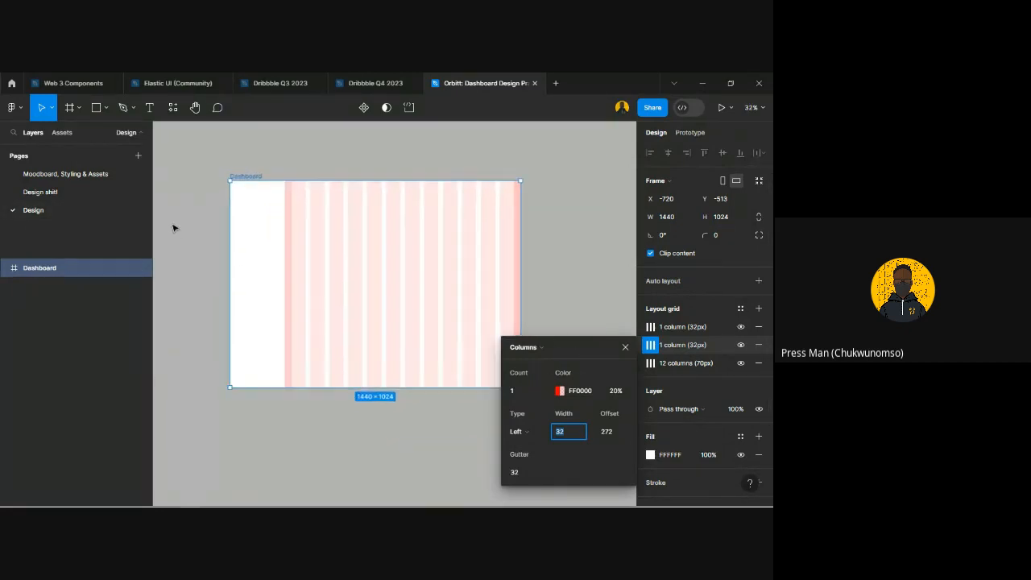
{"action": "scroll", "coordinate": [173, 228], "scroll_direction": "up", "scroll_amount": 2}
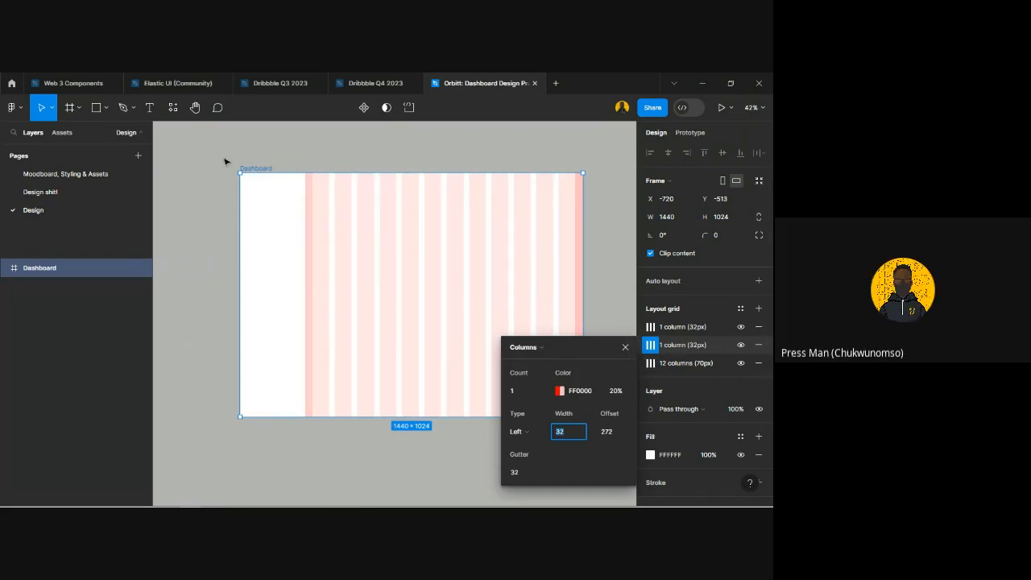
{"action": "left_click", "coordinate": [269, 156]}
{"action": "scroll", "coordinate": [247, 191], "scroll_direction": "right", "scroll_amount": 1}
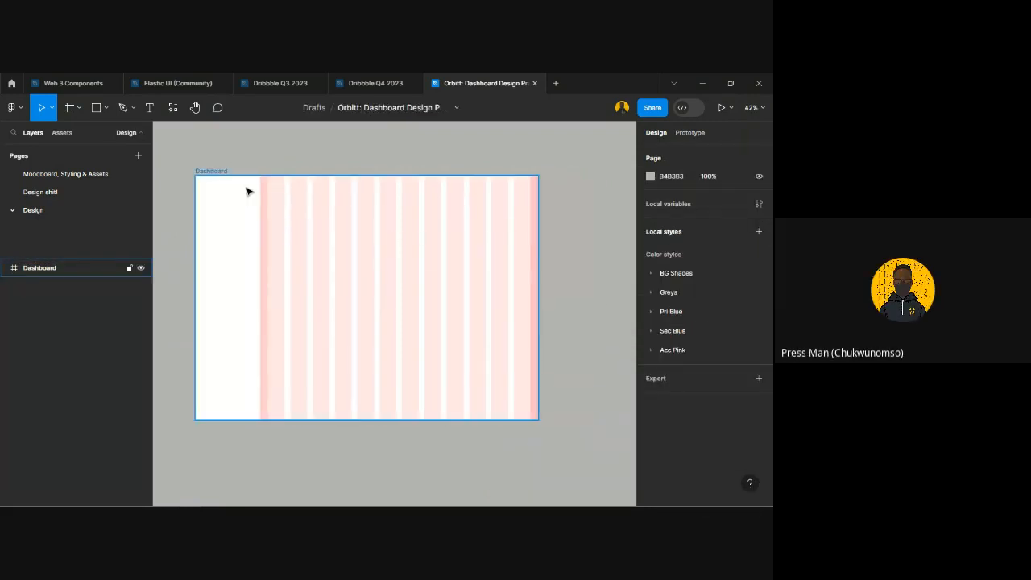
{"action": "left_click", "coordinate": [216, 171]}
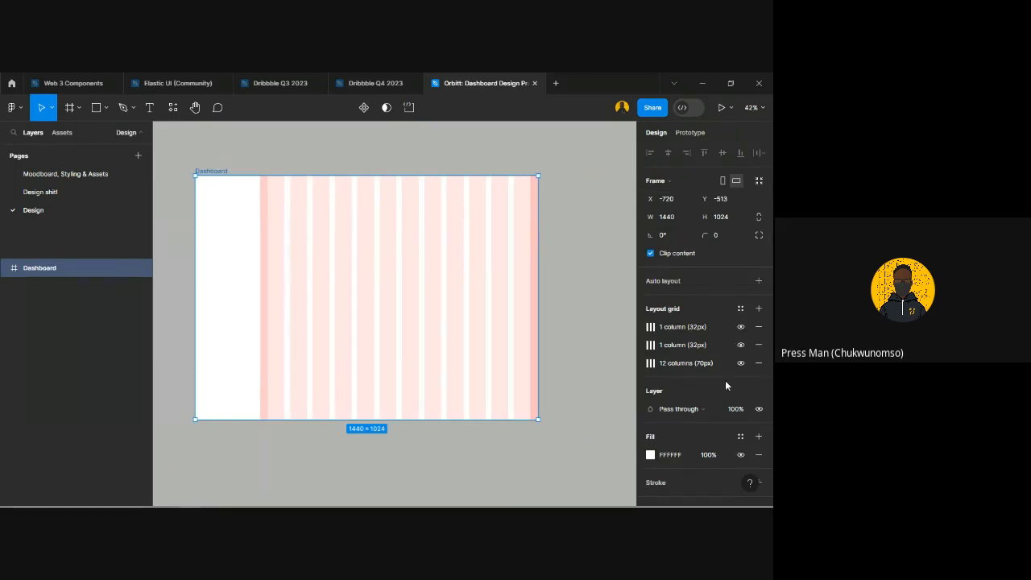
{"action": "left_click", "coordinate": [650, 327]}
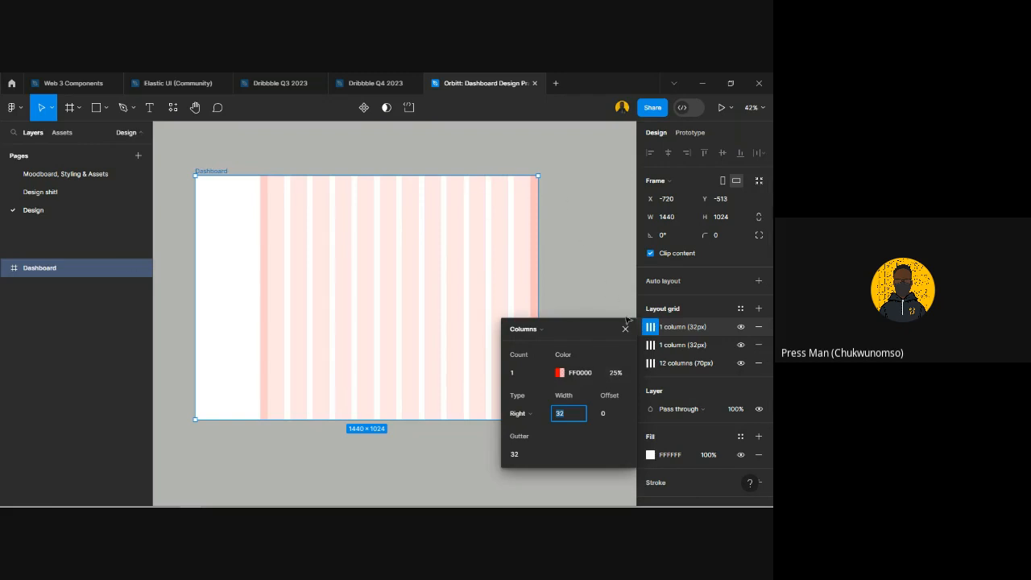
- Switch to the Design shit! page and hide the layout grids
{"action": "left_click", "coordinate": [488, 228]}
{"action": "left_click_drag", "start_coordinate": [456, 214], "coordinate": [490, 226]}
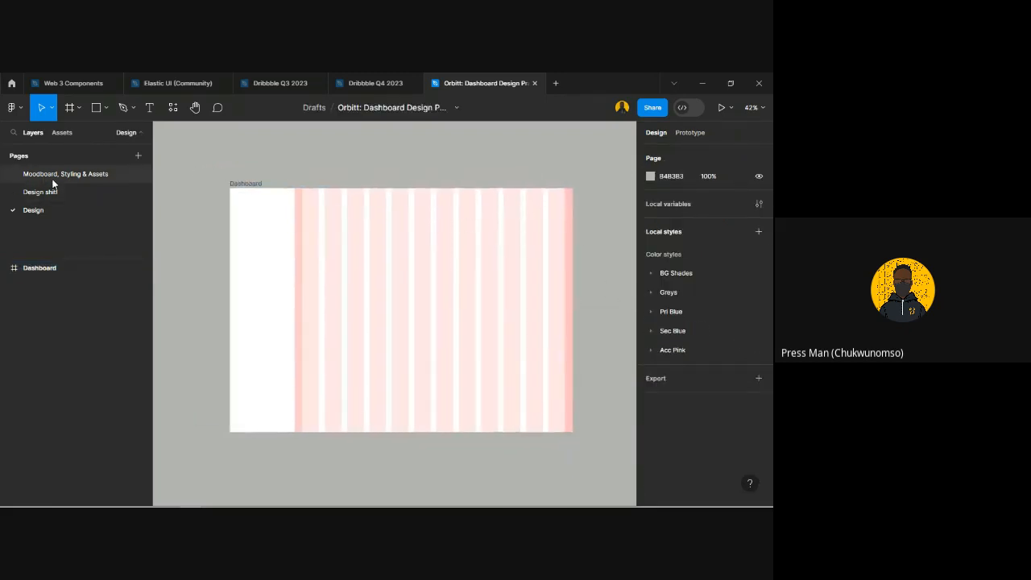
{"action": "left_click", "coordinate": [51, 191]}
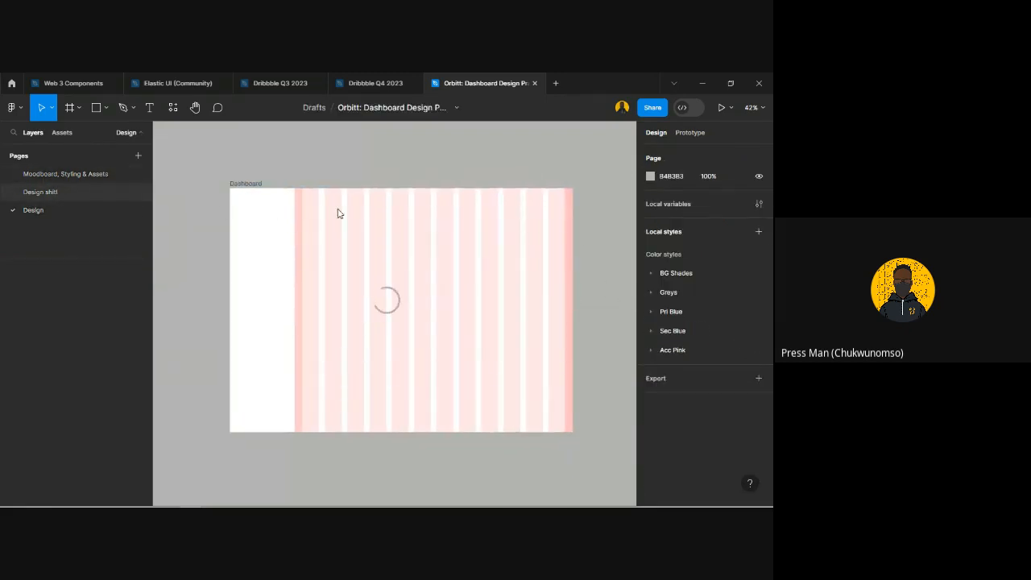
{"action": "key", "text": "ctrl+shift+4"}
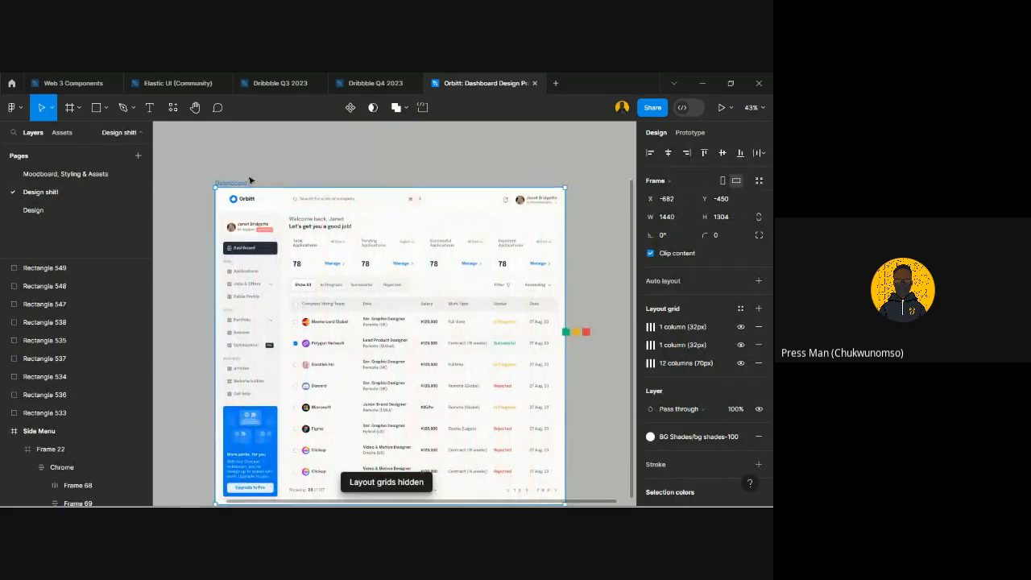
{"action": "scroll", "coordinate": [275, 186], "scroll_direction": "up", "scroll_amount": 3}
{"action": "scroll", "coordinate": [333, 278], "scroll_direction": "down", "scroll_amount": 2}
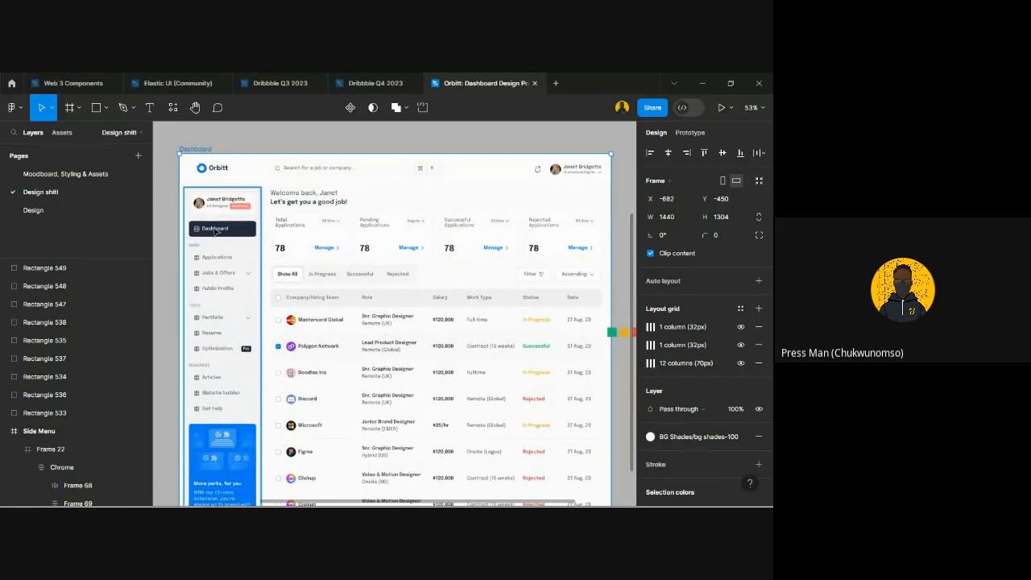
- Duplicate the Side Menu out of the reference dashboard as a separate frame beside it
{"action": "left_click", "coordinate": [229, 288]}
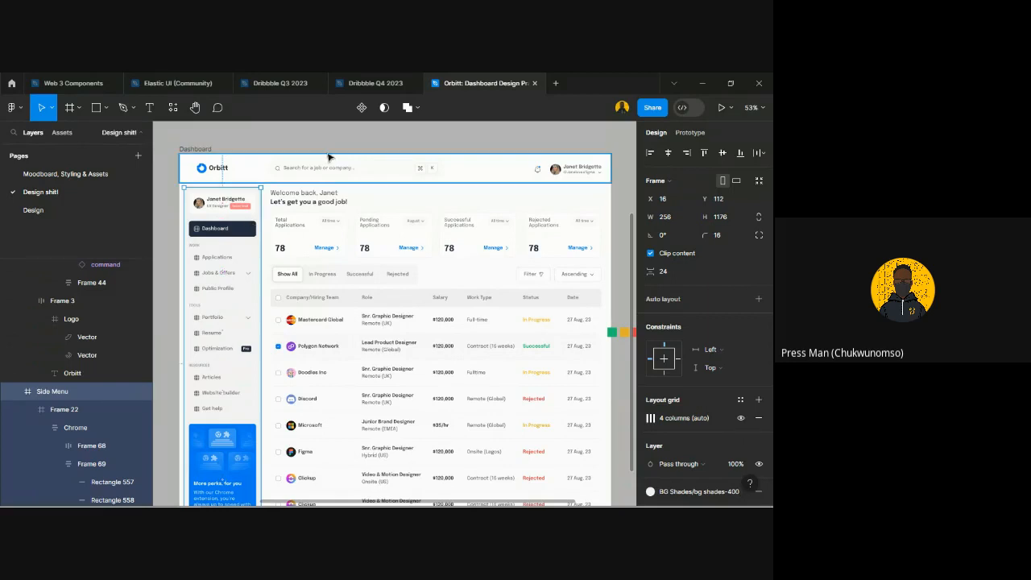
{"action": "scroll", "coordinate": [329, 157], "scroll_direction": "down", "scroll_amount": 3}
{"action": "left_click_drag", "start_coordinate": [270, 216], "coordinate": [364, 243]}
{"action": "scroll", "coordinate": [249, 179], "scroll_direction": "up", "scroll_amount": 3}
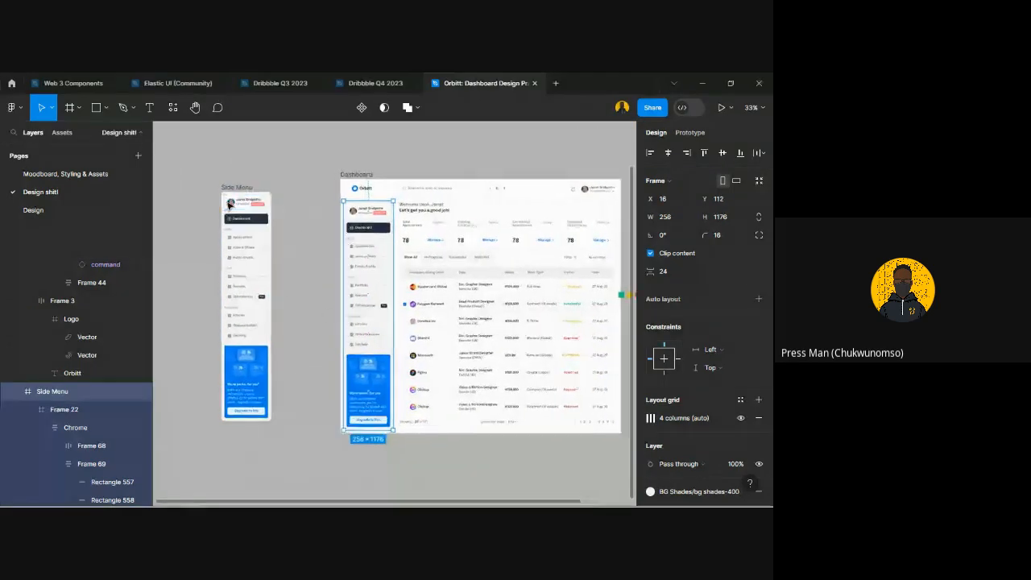
{"action": "left_click_drag", "start_coordinate": [235, 159], "coordinate": [311, 178]}
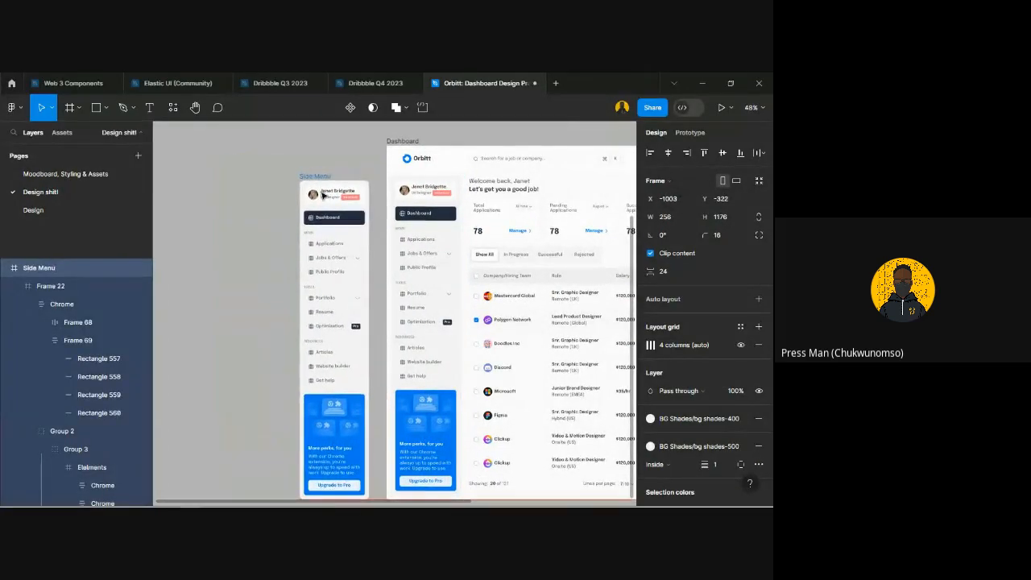
- Set the duplicated side menu's fill to the sec blue-500 colour style
{"action": "scroll", "coordinate": [311, 199], "scroll_direction": "down", "scroll_amount": 1}
{"action": "scroll", "coordinate": [310, 199], "scroll_direction": "right", "scroll_amount": 1}
{"action": "scroll", "coordinate": [309, 199], "scroll_direction": "up", "scroll_amount": 2}
{"action": "scroll", "coordinate": [657, 385], "scroll_direction": "down", "scroll_amount": 3}
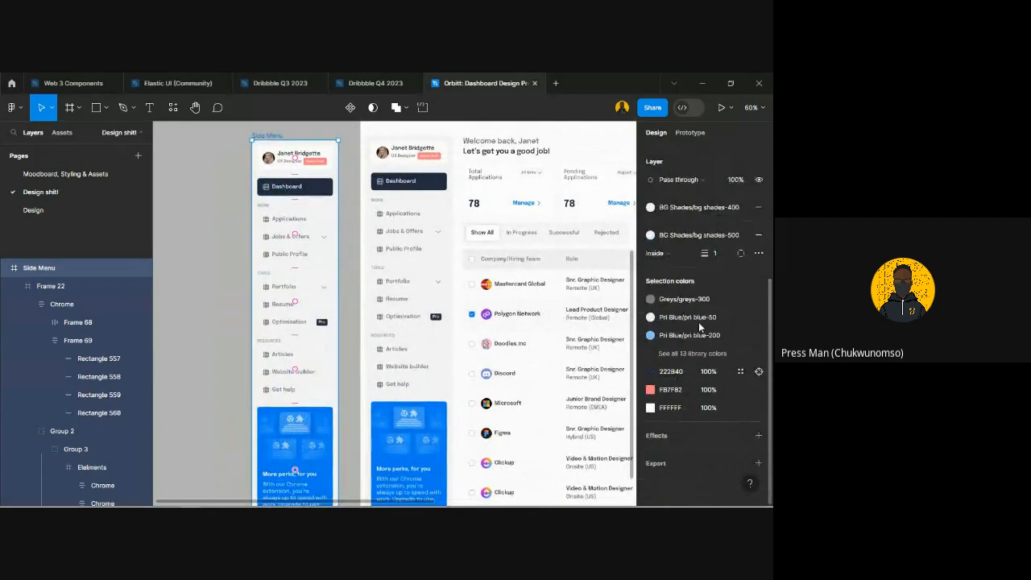
{"action": "scroll", "coordinate": [259, 218], "scroll_direction": "up", "scroll_amount": 1}
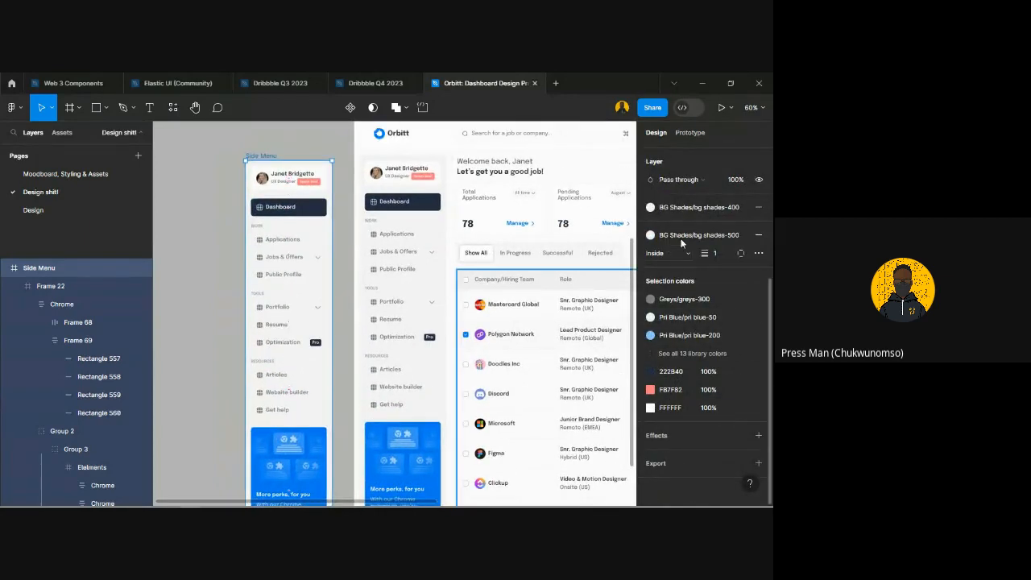
{"action": "left_click", "coordinate": [688, 209]}
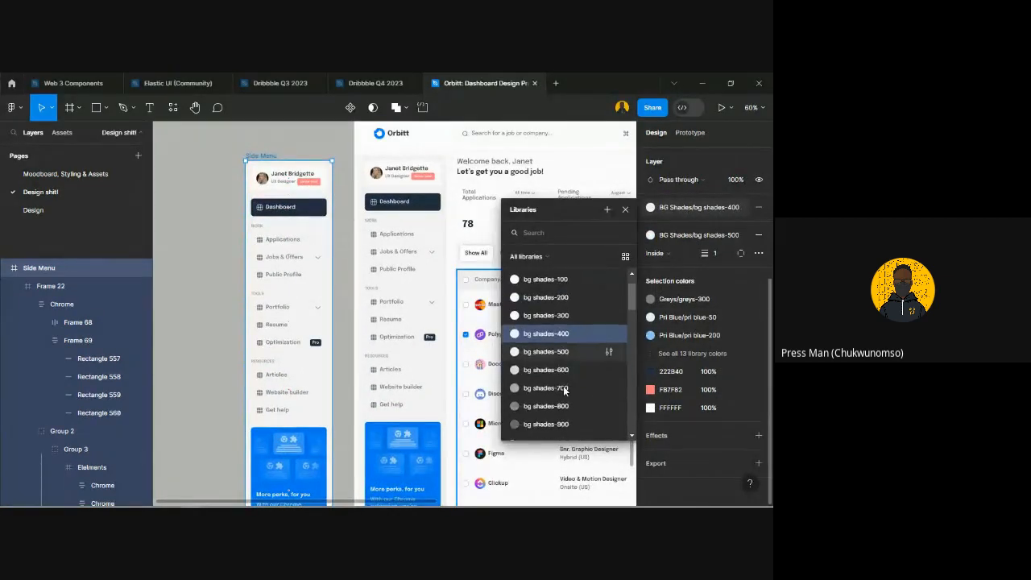
{"action": "scroll", "coordinate": [561, 386], "scroll_direction": "down", "scroll_amount": 10}
{"action": "scroll", "coordinate": [561, 386], "scroll_direction": "down", "scroll_amount": 5}
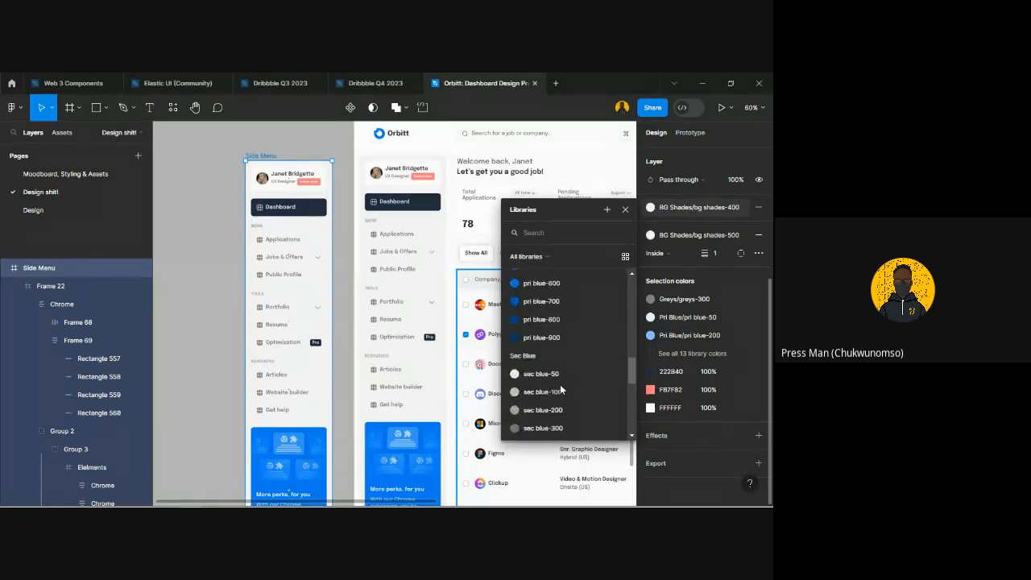
{"action": "left_click", "coordinate": [561, 363]}
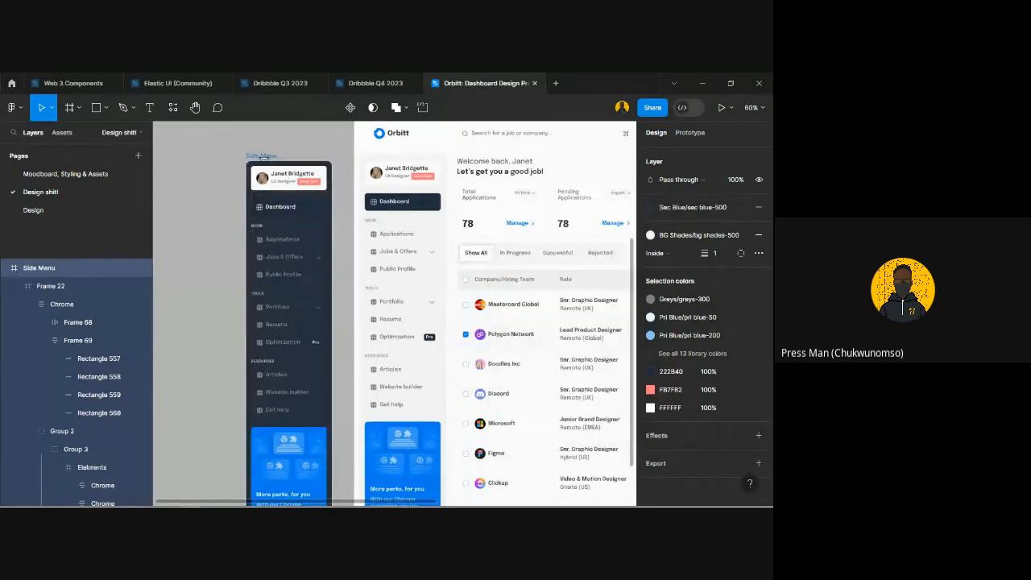
- Set the profile card's fill to the sec blue-400 colour style
{"action": "scroll", "coordinate": [269, 157], "scroll_direction": "up", "scroll_amount": 5}
{"action": "left_click", "coordinate": [314, 206]}
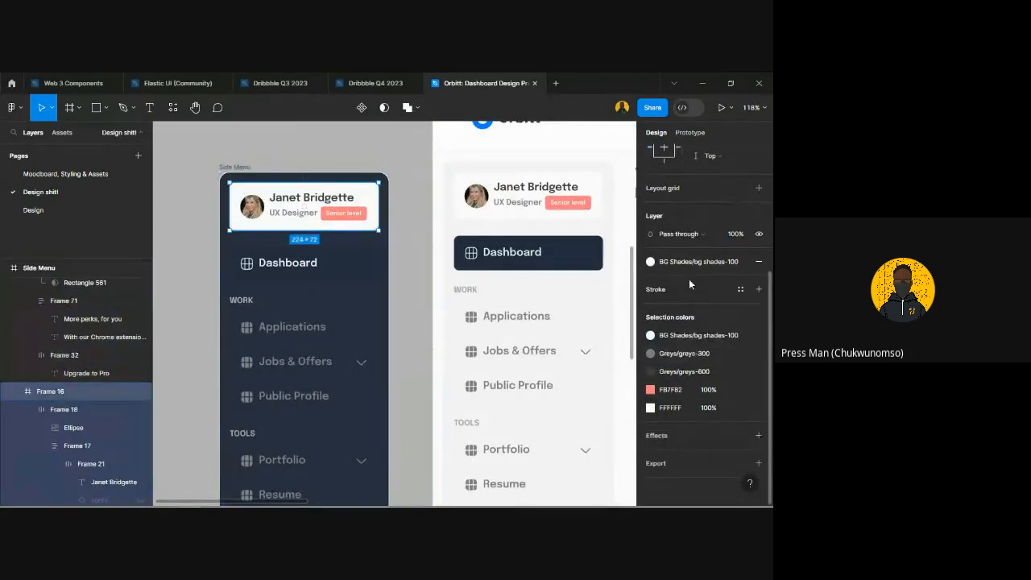
{"action": "left_click", "coordinate": [693, 262]}
{"action": "scroll", "coordinate": [545, 391], "scroll_direction": "down", "scroll_amount": 2}
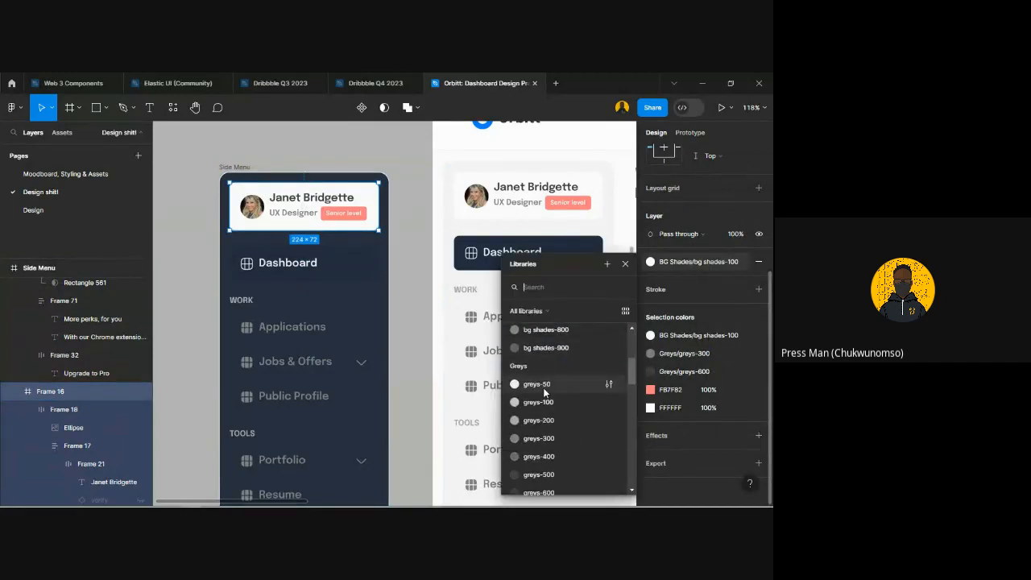
{"action": "scroll", "coordinate": [536, 409], "scroll_direction": "down", "scroll_amount": 3}
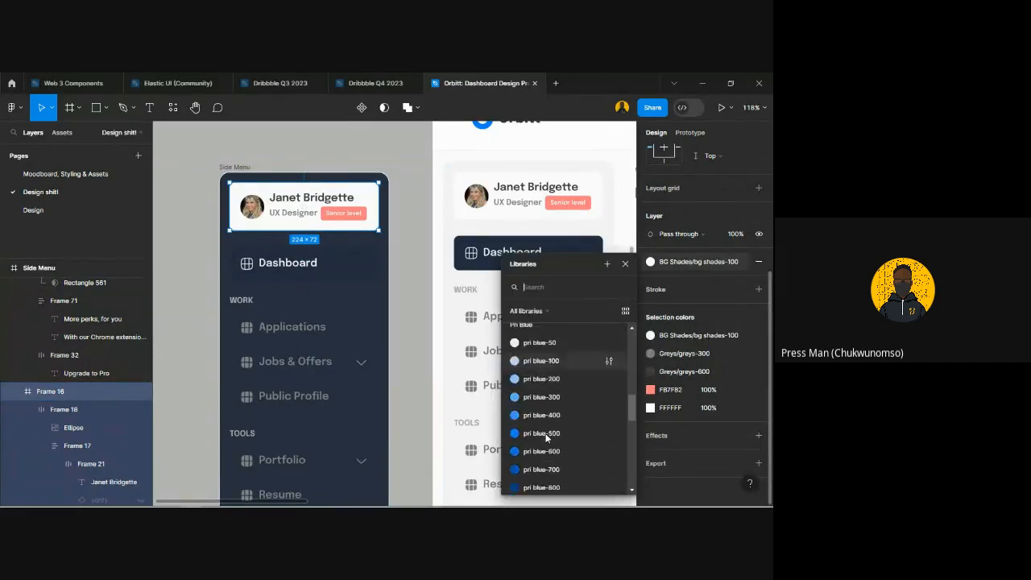
{"action": "scroll", "coordinate": [545, 437], "scroll_direction": "down", "scroll_amount": 3}
{"action": "left_click", "coordinate": [542, 444]}
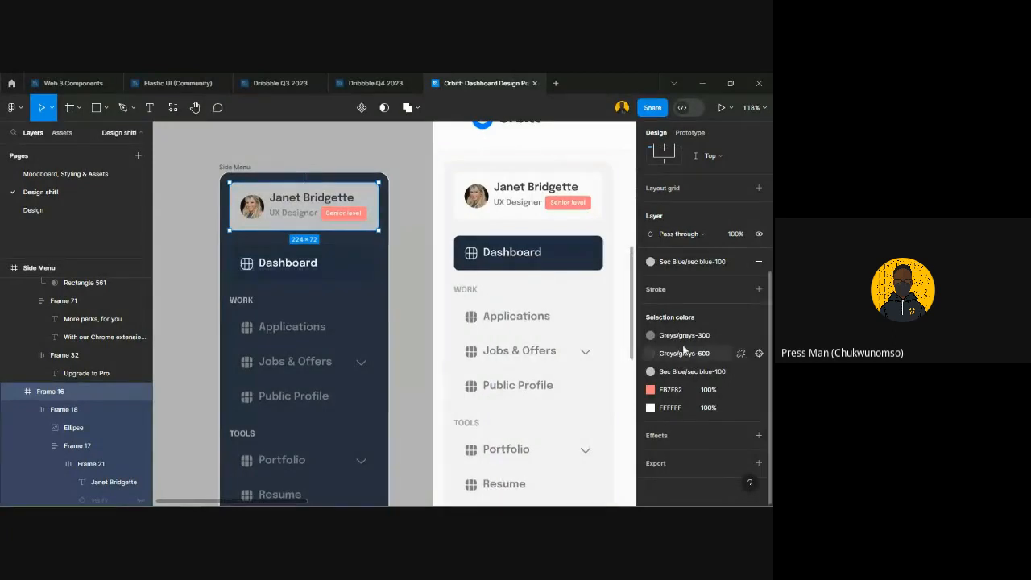
{"action": "left_click", "coordinate": [651, 261]}
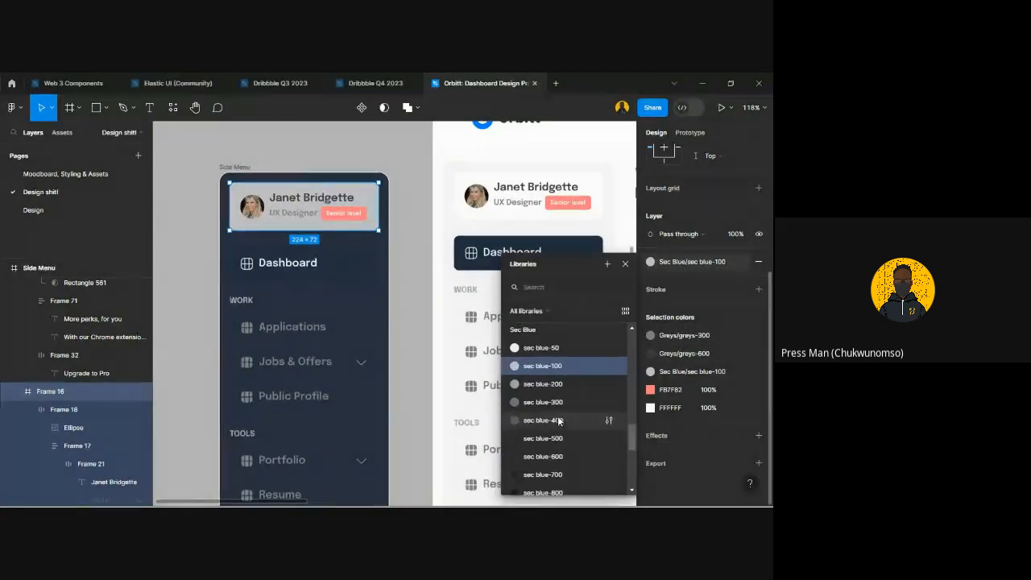
{"action": "left_click", "coordinate": [565, 424]}
- Set the profile name text colour to sec blue-50
{"action": "scroll", "coordinate": [273, 225], "scroll_direction": "up", "scroll_amount": 5}
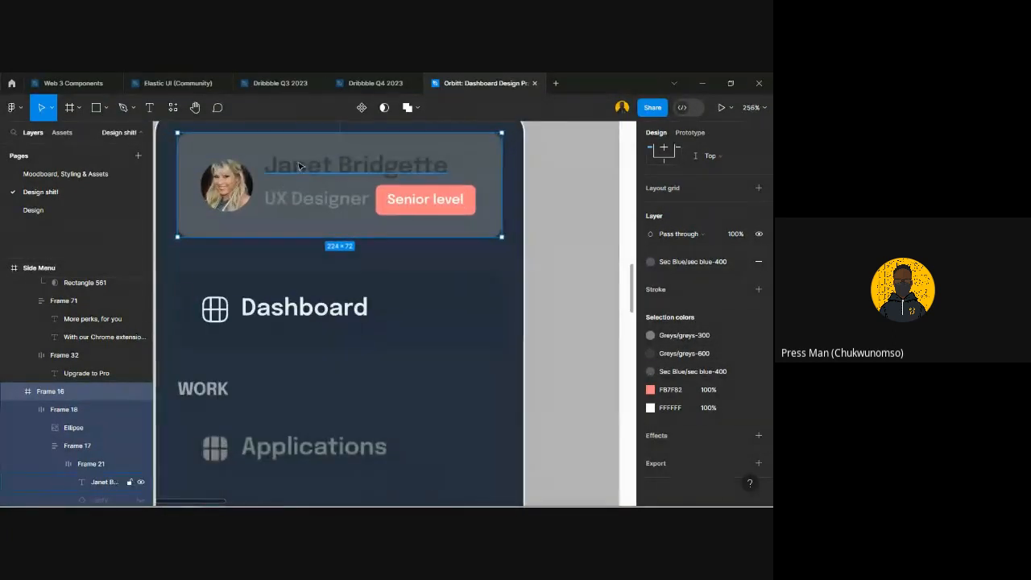
{"action": "left_click", "coordinate": [299, 168], "text": "ctrl"}
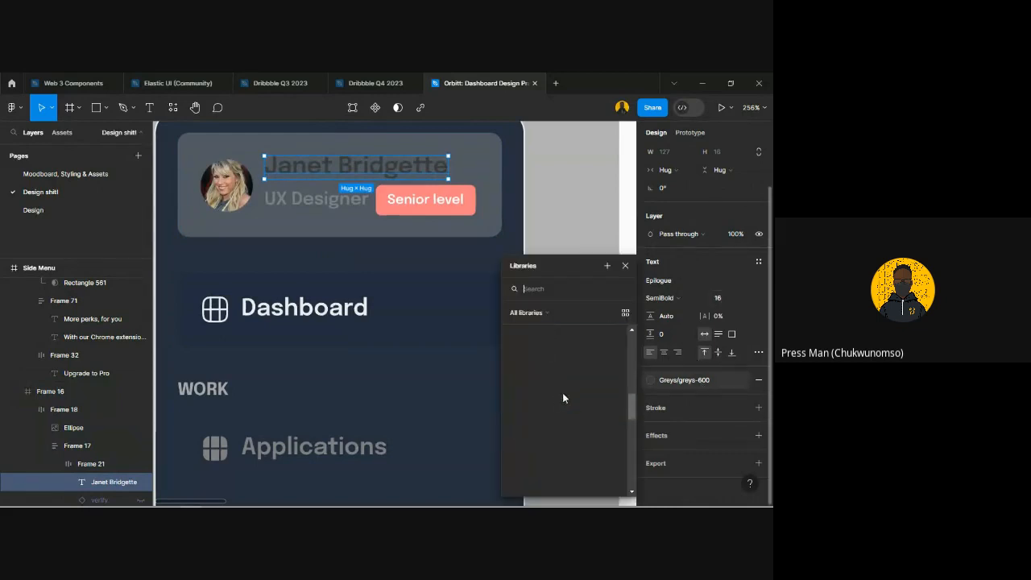
{"action": "left_click", "coordinate": [649, 379]}
{"action": "scroll", "coordinate": [539, 383], "scroll_direction": "down", "scroll_amount": 3}
{"action": "scroll", "coordinate": [542, 393], "scroll_direction": "down", "scroll_amount": 2}
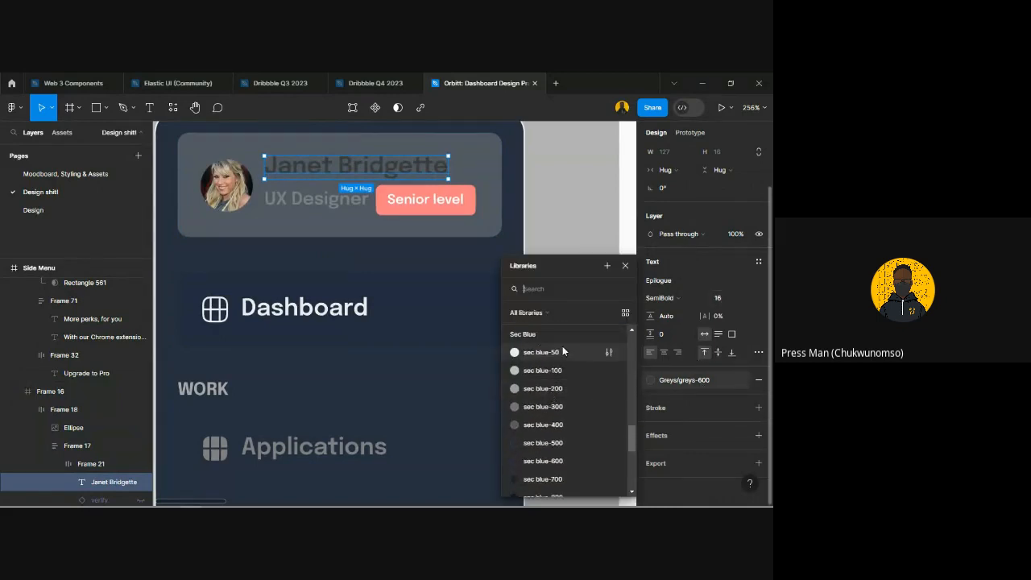
{"action": "left_click", "coordinate": [559, 357]}
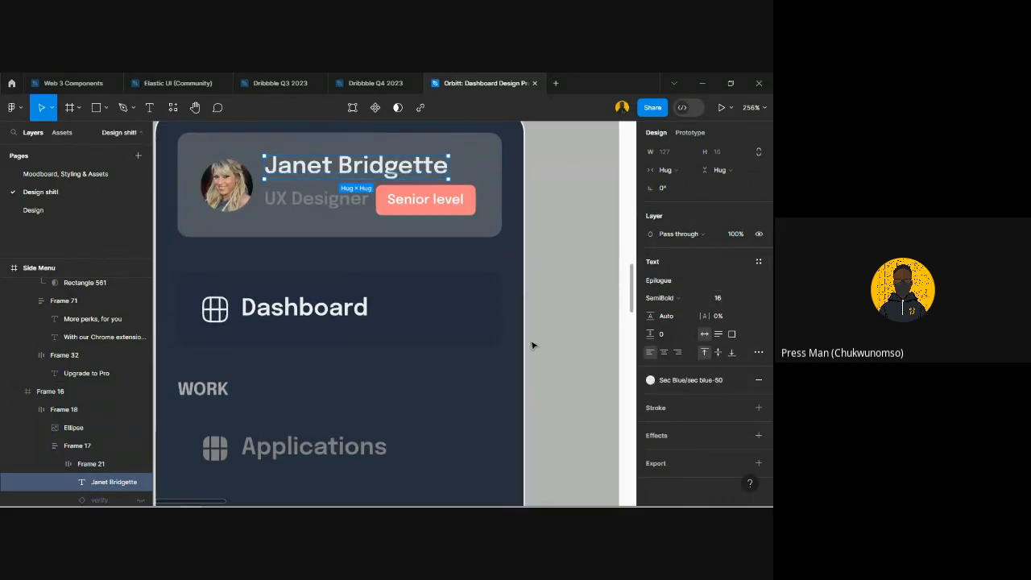
- Set the UX Designer job title text colour to sec blue-50
{"action": "left_click", "coordinate": [294, 198]}
{"action": "left_click", "coordinate": [673, 380]}
{"action": "scroll", "coordinate": [547, 404], "scroll_direction": "down", "scroll_amount": 6}
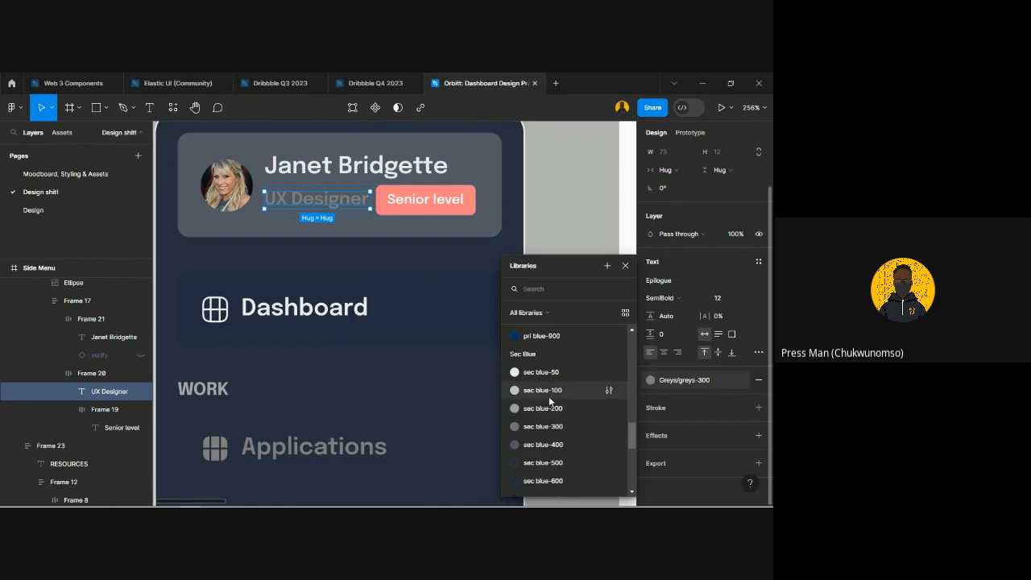
{"action": "left_click", "coordinate": [549, 395]}
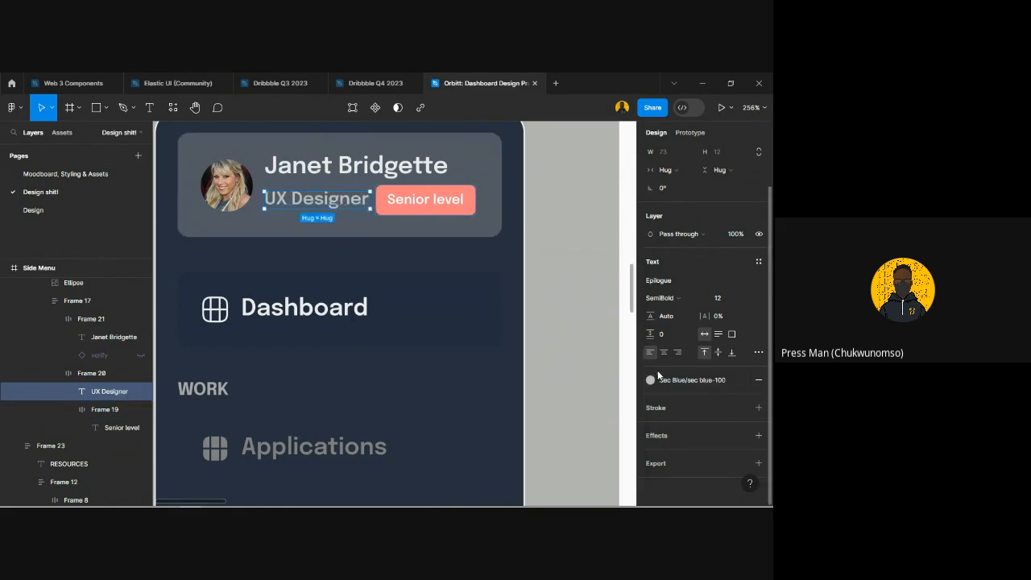
{"action": "left_click", "coordinate": [670, 380]}
{"action": "left_click", "coordinate": [546, 406]}
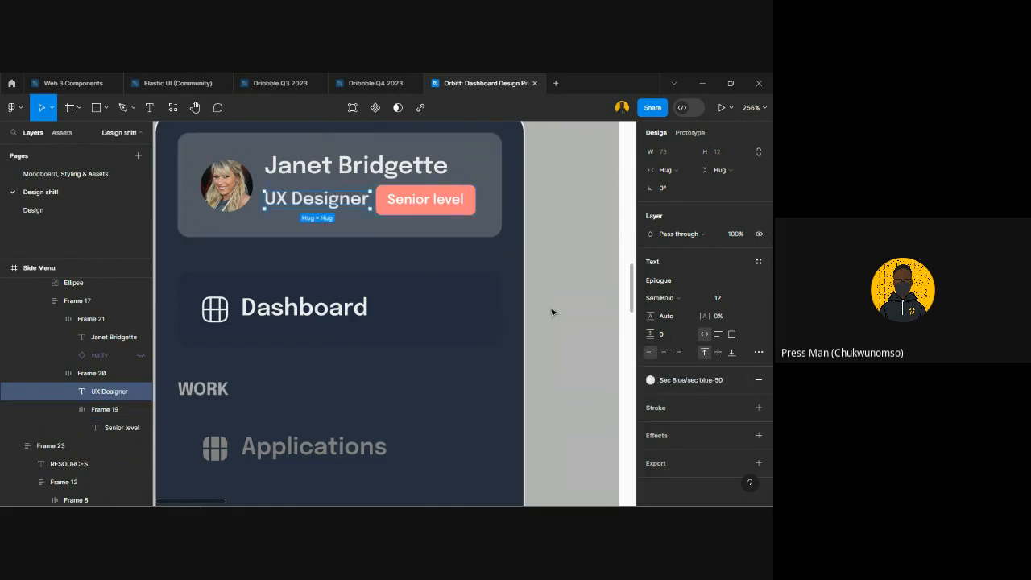
{"action": "left_click", "coordinate": [551, 310]}
- Set the Dashboard menu item's fill to sec blue-500
{"action": "scroll", "coordinate": [546, 306], "scroll_direction": "down", "scroll_amount": 2}
{"action": "scroll", "coordinate": [544, 338], "scroll_direction": "down", "scroll_amount": 1}
{"action": "left_click", "coordinate": [451, 300]}
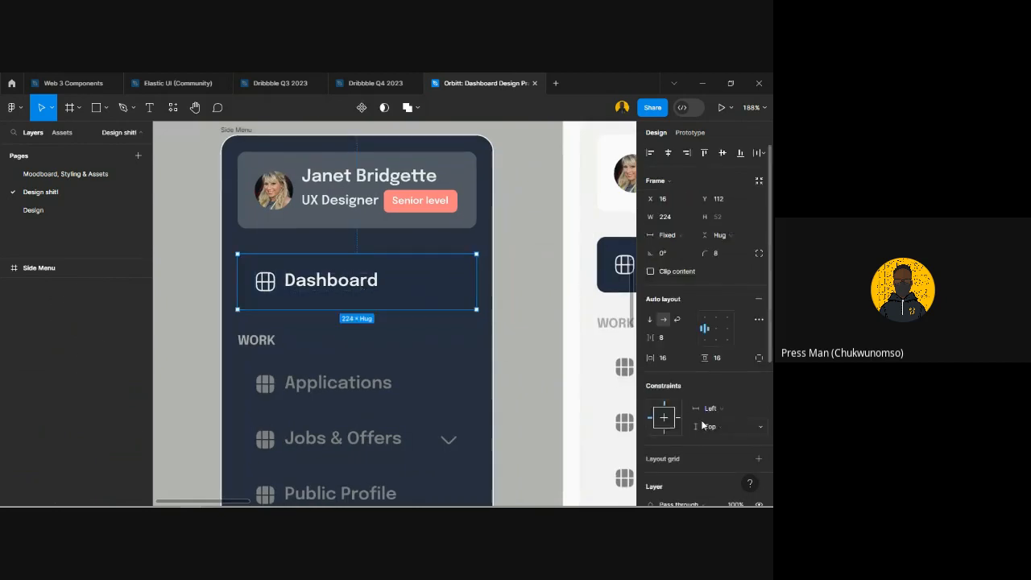
{"action": "scroll", "coordinate": [680, 427], "scroll_direction": "down", "scroll_amount": 3}
{"action": "left_click", "coordinate": [740, 418]}
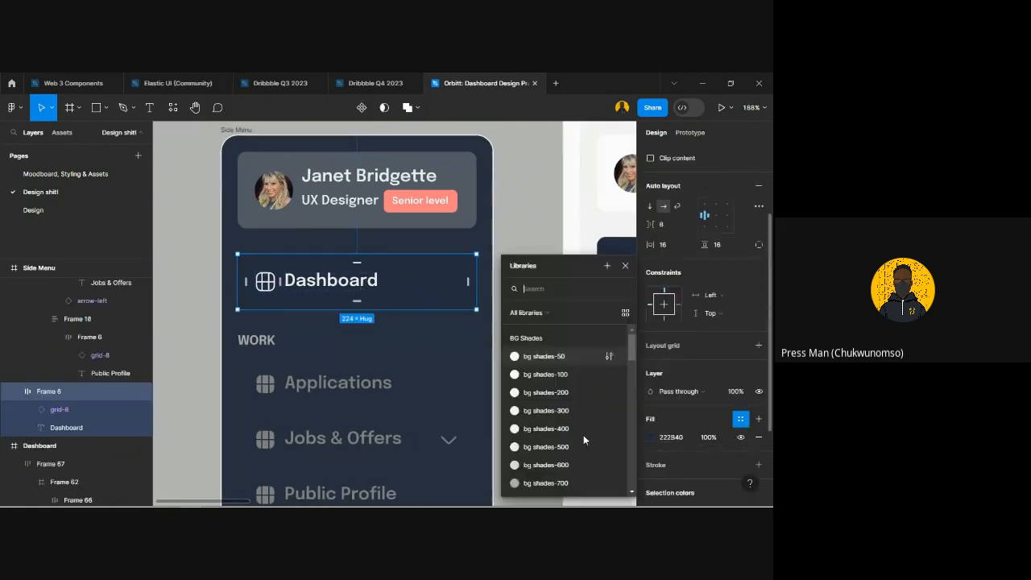
{"action": "scroll", "coordinate": [545, 417], "scroll_direction": "down", "scroll_amount": 10}
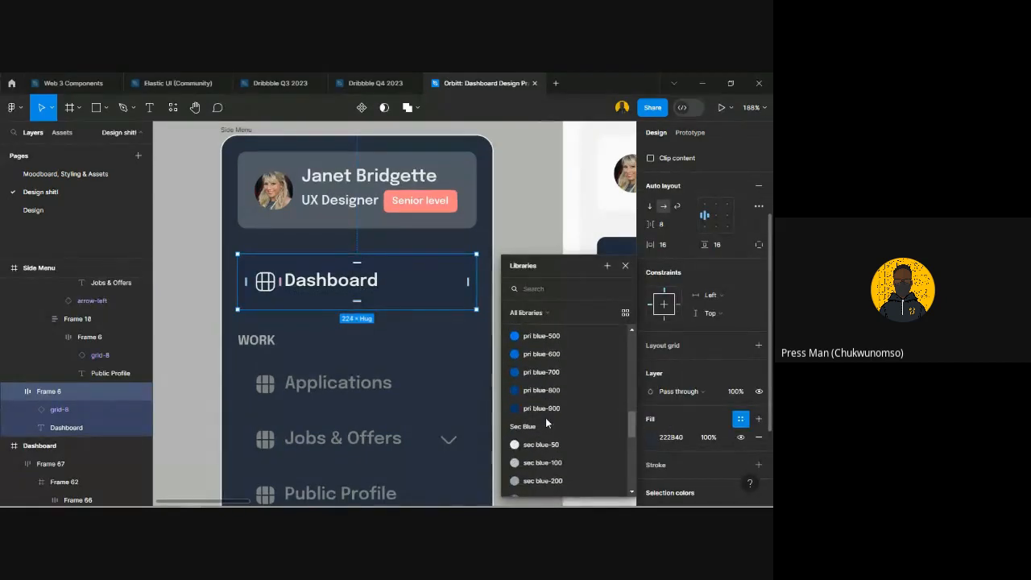
{"action": "scroll", "coordinate": [541, 422], "scroll_direction": "up", "scroll_amount": 3}
{"action": "scroll", "coordinate": [558, 354], "scroll_direction": "down", "scroll_amount": 4}
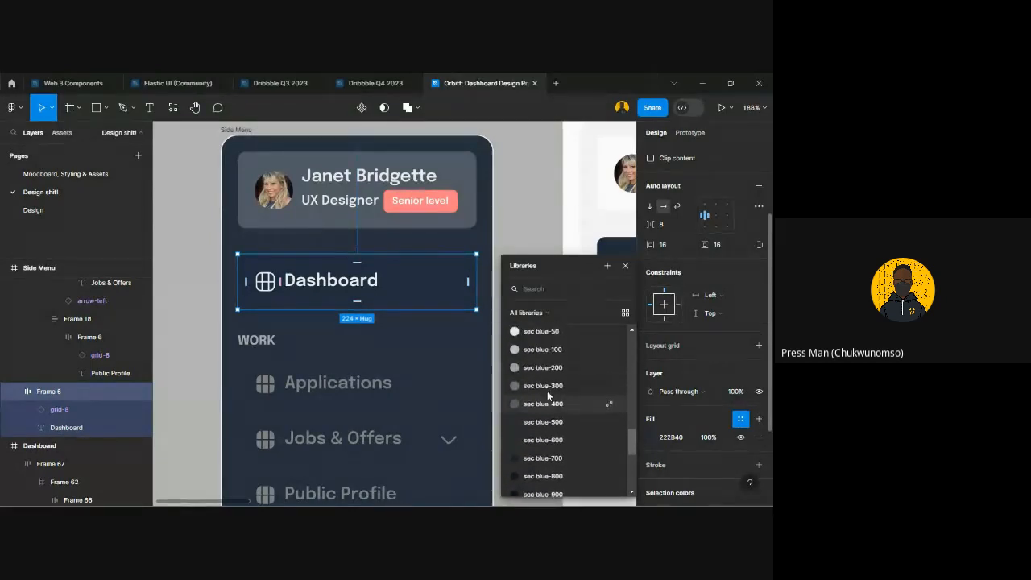
{"action": "left_click", "coordinate": [541, 349]}
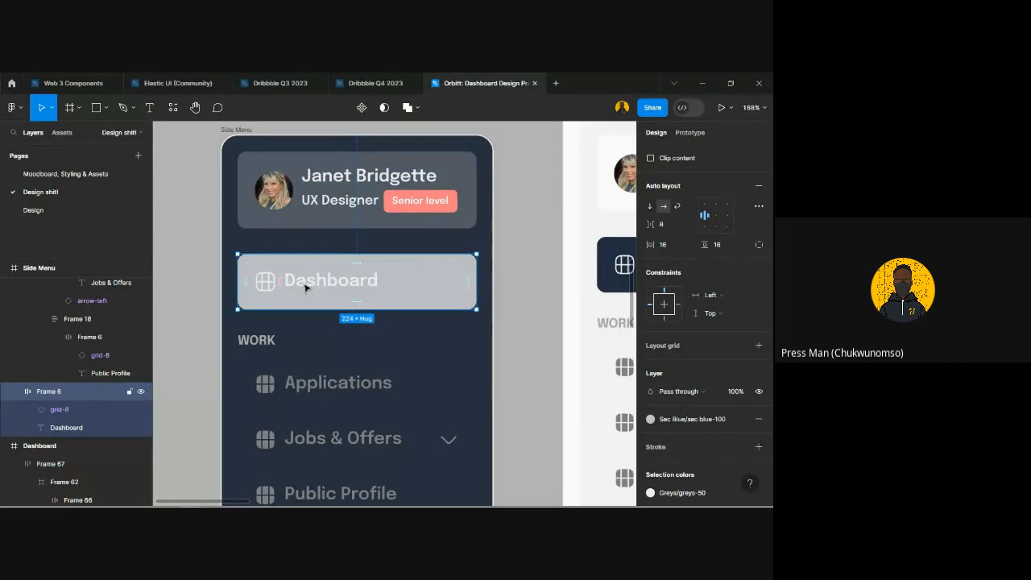
{"action": "left_click", "coordinate": [692, 419]}
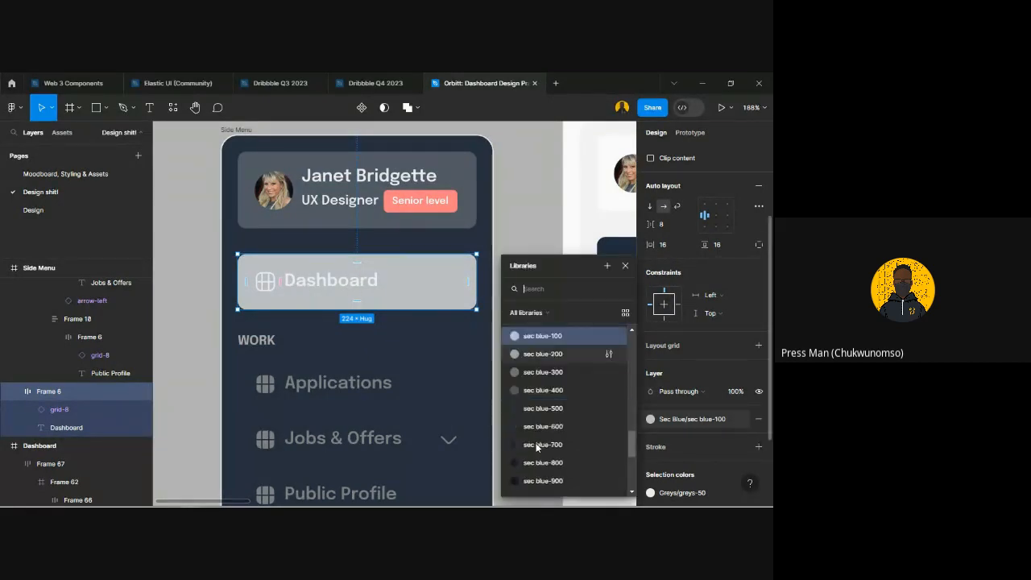
{"action": "scroll", "coordinate": [549, 421], "scroll_direction": "down", "scroll_amount": 3}
{"action": "left_click", "coordinate": [561, 346]}
{"action": "scroll", "coordinate": [507, 352], "scroll_direction": "down", "scroll_amount": 2}
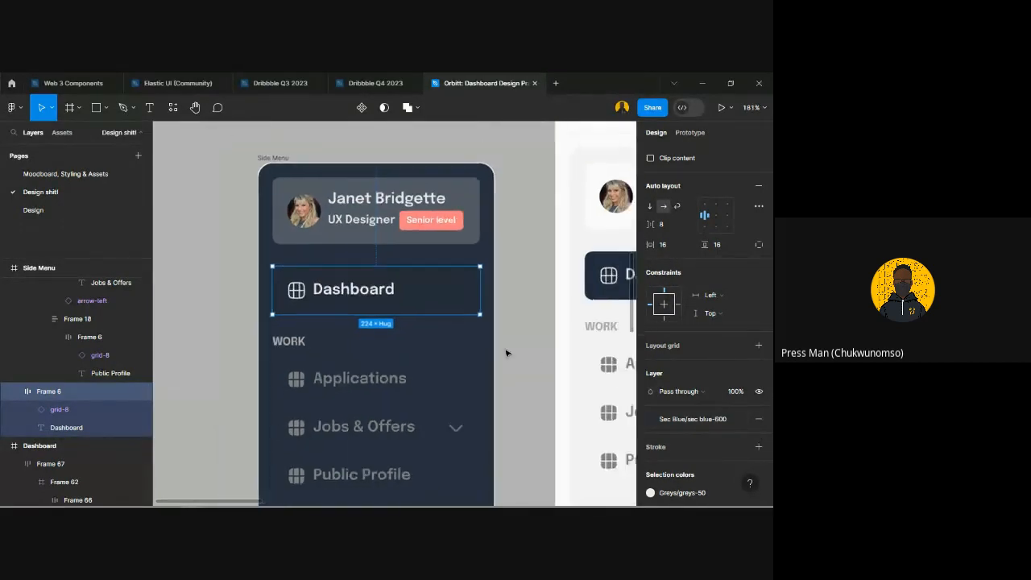
{"action": "left_click", "coordinate": [473, 331]}
- Change the Dashboard menu item's fill to sec blue-600
{"action": "scroll", "coordinate": [474, 331], "scroll_direction": "up", "scroll_amount": 2}
{"action": "left_click", "coordinate": [449, 304]}
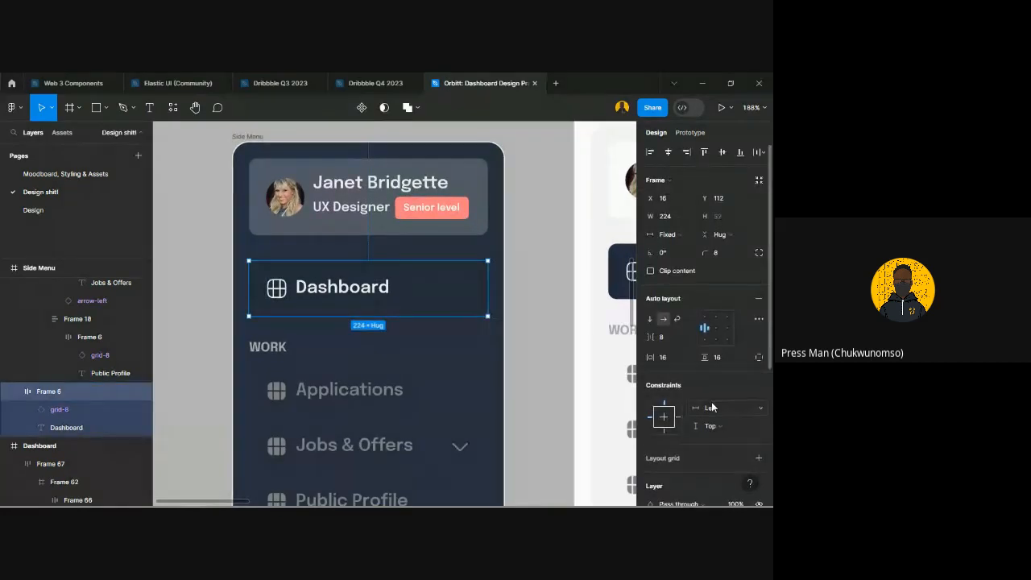
{"action": "scroll", "coordinate": [686, 368], "scroll_direction": "down", "scroll_amount": 3}
{"action": "left_click", "coordinate": [686, 362]}
{"action": "scroll", "coordinate": [558, 412], "scroll_direction": "down", "scroll_amount": 2}
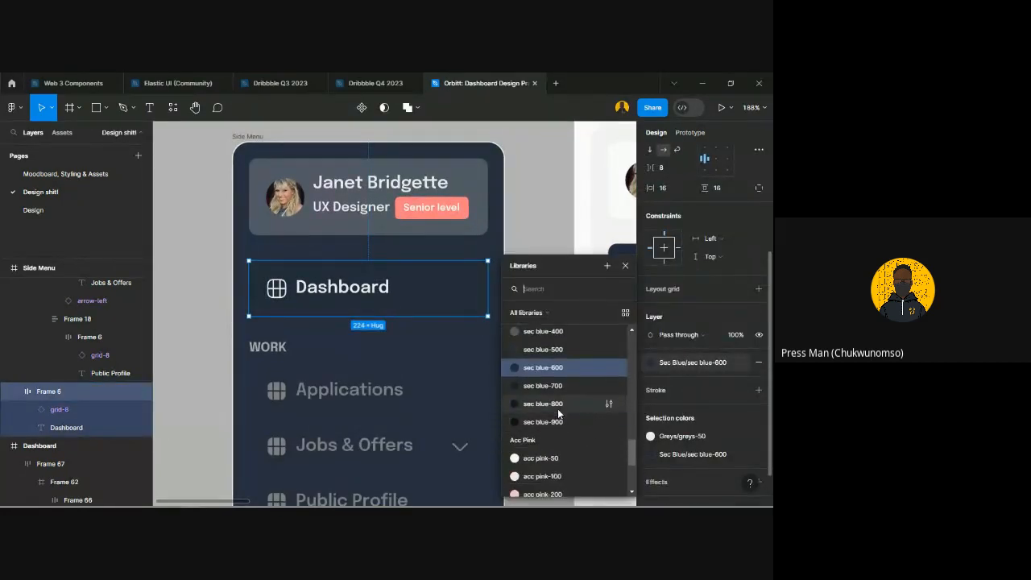
{"action": "left_click", "coordinate": [559, 406]}
{"action": "left_click", "coordinate": [703, 364]}
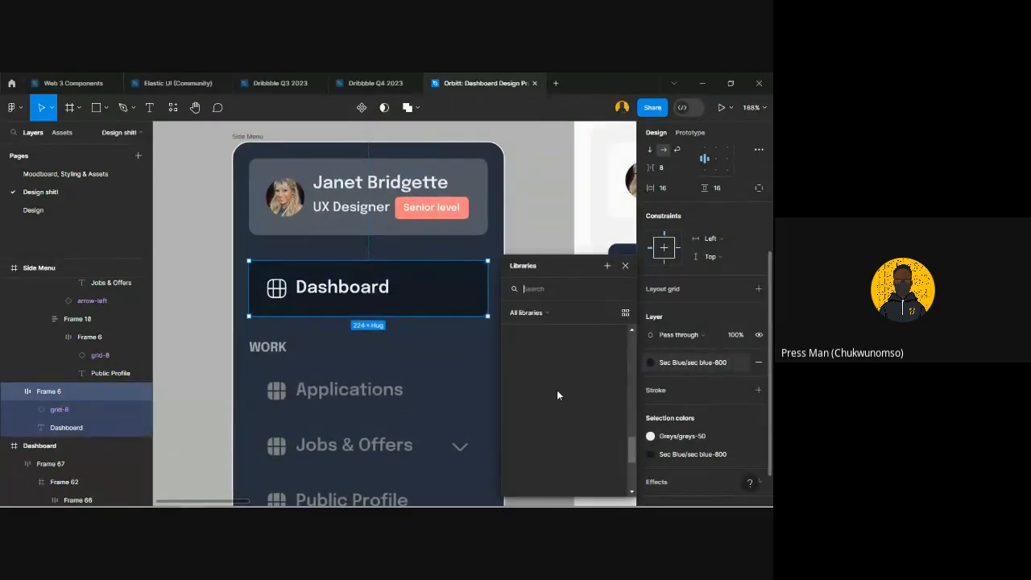
{"action": "left_click", "coordinate": [549, 390]}
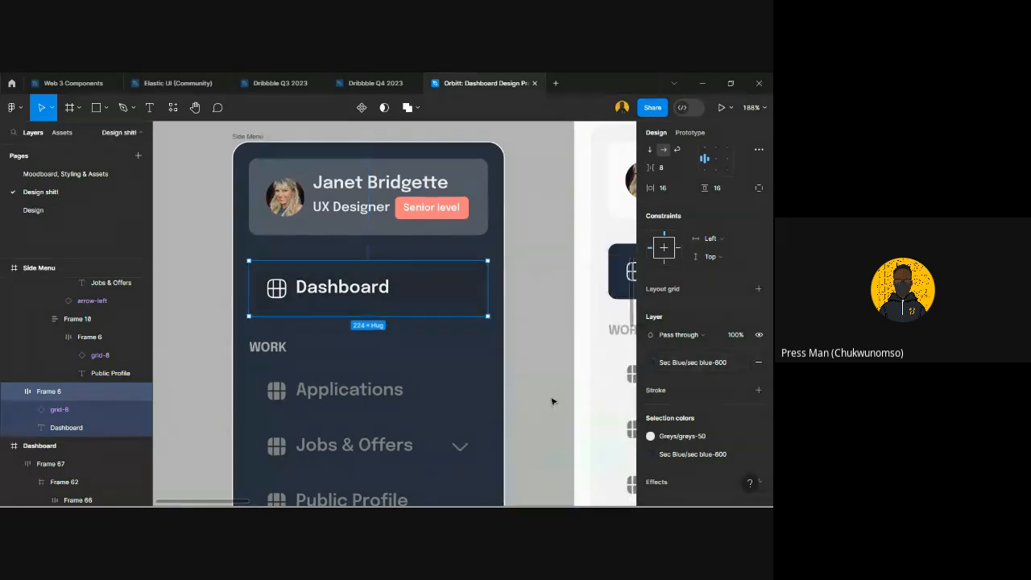
{"action": "left_click", "coordinate": [553, 356]}
{"action": "scroll", "coordinate": [553, 356], "scroll_direction": "down", "scroll_amount": 5}
{"action": "scroll", "coordinate": [394, 295], "scroll_direction": "up", "scroll_amount": 3}
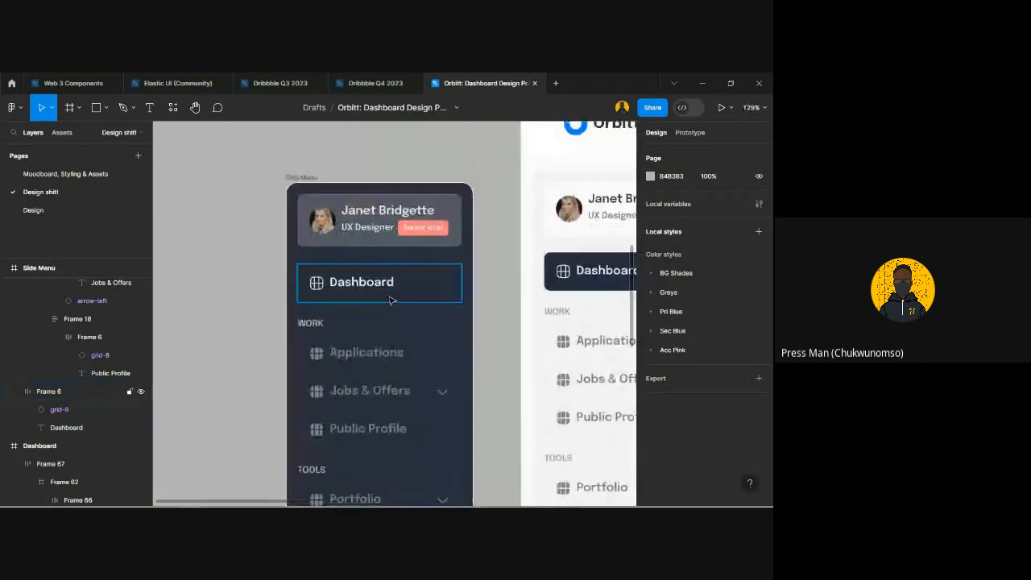
{"action": "scroll", "coordinate": [391, 299], "scroll_direction": "up", "scroll_amount": 3}
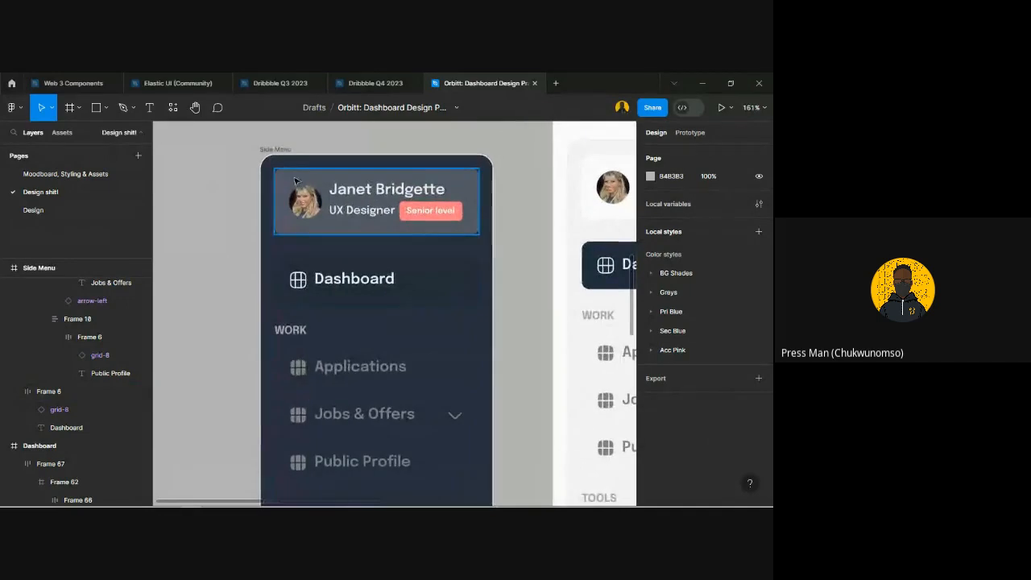
- Try setting the profile card's fill to sec blue-100, then undo the change
{"action": "left_click", "coordinate": [463, 225]}
{"action": "left_click", "coordinate": [676, 455]}
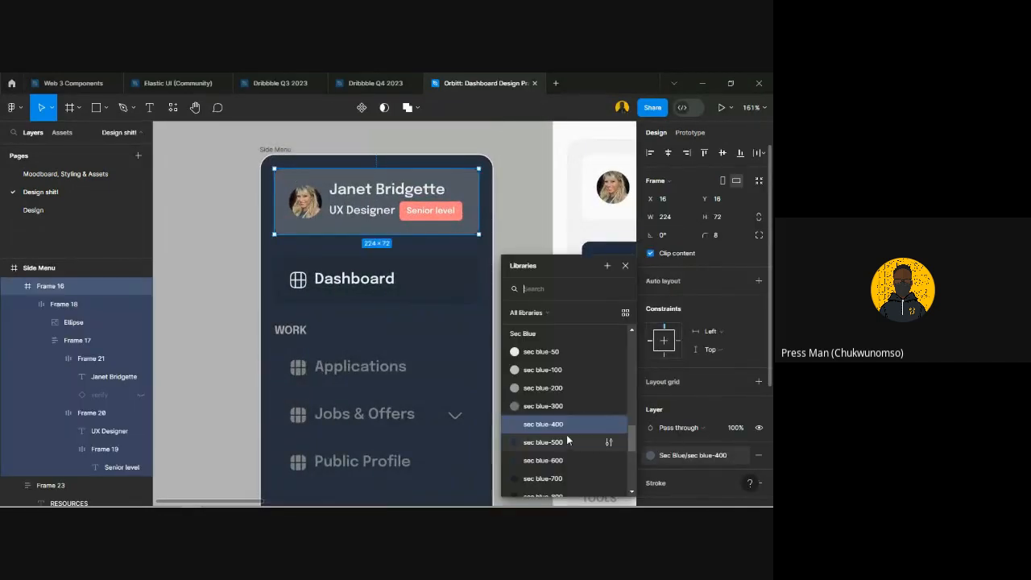
{"action": "left_click", "coordinate": [543, 370]}
{"action": "scroll", "coordinate": [395, 213], "scroll_direction": "up", "scroll_amount": 2}
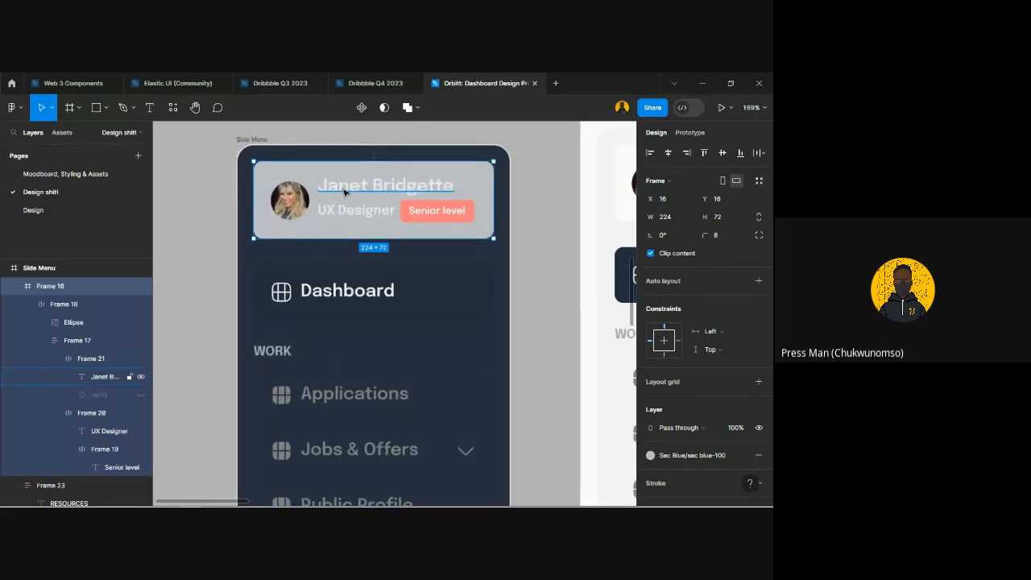
{"action": "scroll", "coordinate": [344, 192], "scroll_direction": "down", "scroll_amount": 5}
{"action": "key", "text": "ctrl+z"}
{"action": "key", "text": "ctrl+z"}
{"action": "scroll", "coordinate": [372, 216], "scroll_direction": "up", "scroll_amount": 5}
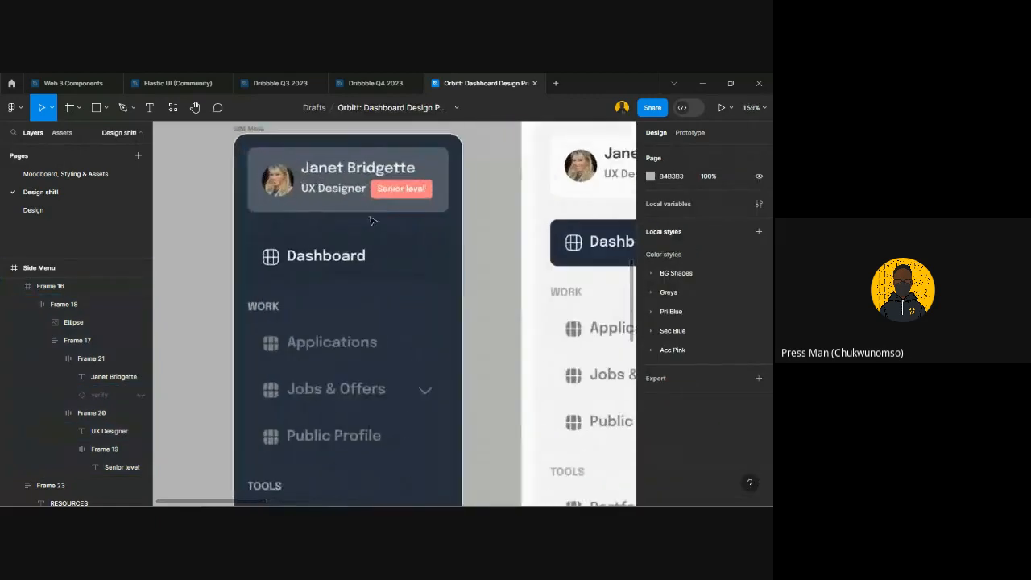
- Compare the rebuilt side menu's Dashboard item with the reference layout
{"action": "left_click", "coordinate": [395, 262]}
{"action": "scroll", "coordinate": [397, 267], "scroll_direction": "down", "scroll_amount": 4}
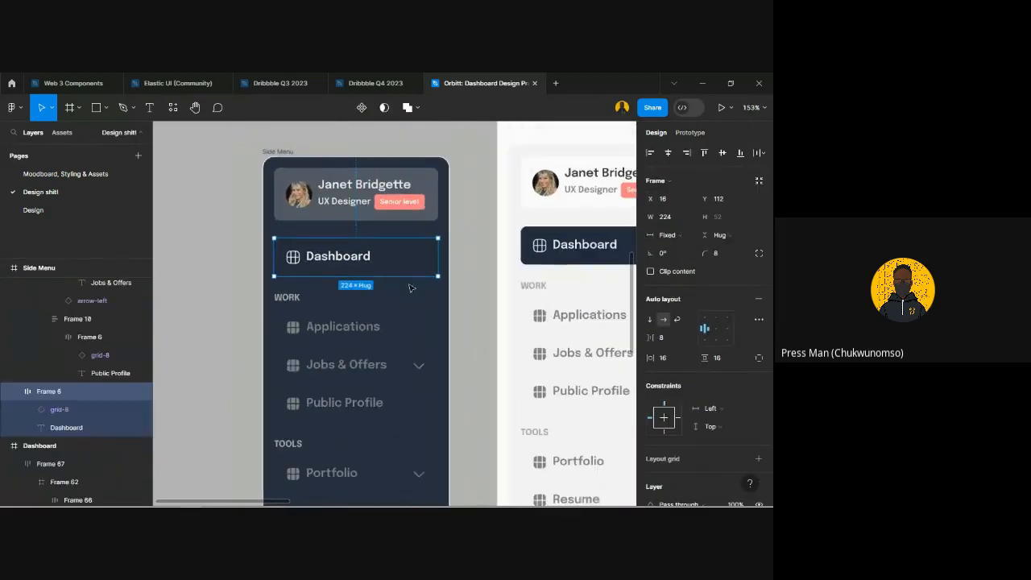
{"action": "left_click", "coordinate": [449, 299]}
{"action": "scroll", "coordinate": [456, 308], "scroll_direction": "down", "scroll_amount": 2}
{"action": "left_click_drag", "start_coordinate": [464, 315], "coordinate": [352, 255]}
{"action": "scroll", "coordinate": [350, 255], "scroll_direction": "down", "scroll_amount": 4}
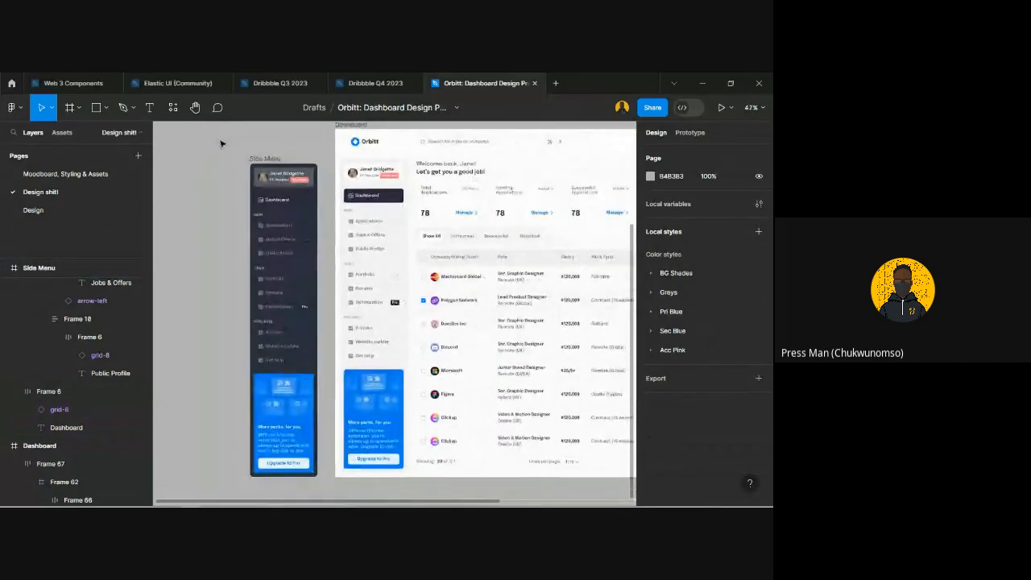
- Examine the reference dashboard's side menu frame, its size, position and layout grid
{"action": "left_click", "coordinate": [264, 159]}
{"action": "left_click_drag", "start_coordinate": [207, 159], "coordinate": [131, 143]}
{"action": "left_click_drag", "start_coordinate": [375, 190], "coordinate": [259, 192]}
{"action": "scroll", "coordinate": [242, 198], "scroll_direction": "up", "scroll_amount": 3}
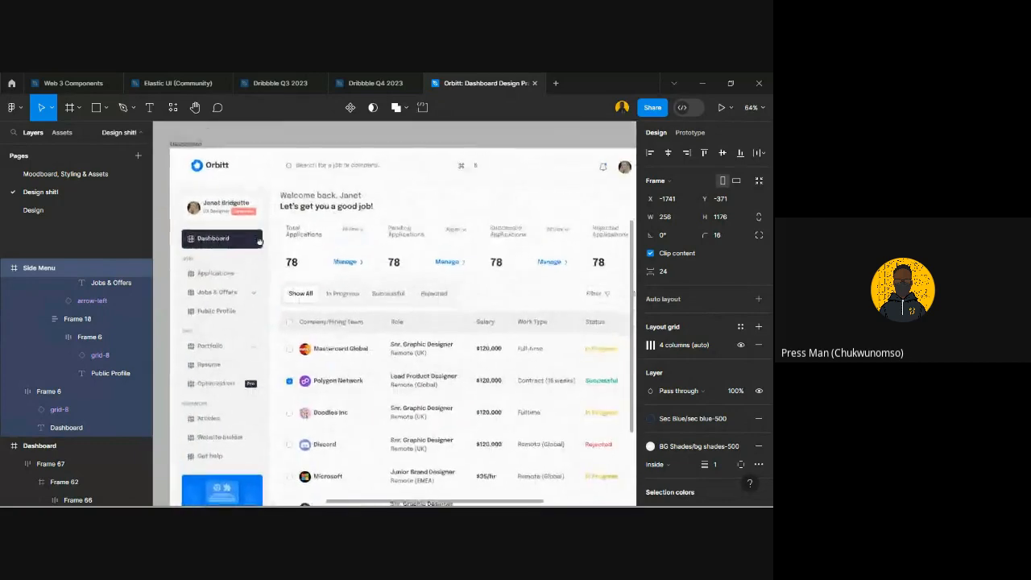
{"action": "scroll", "coordinate": [210, 211], "scroll_direction": "down", "scroll_amount": 1}
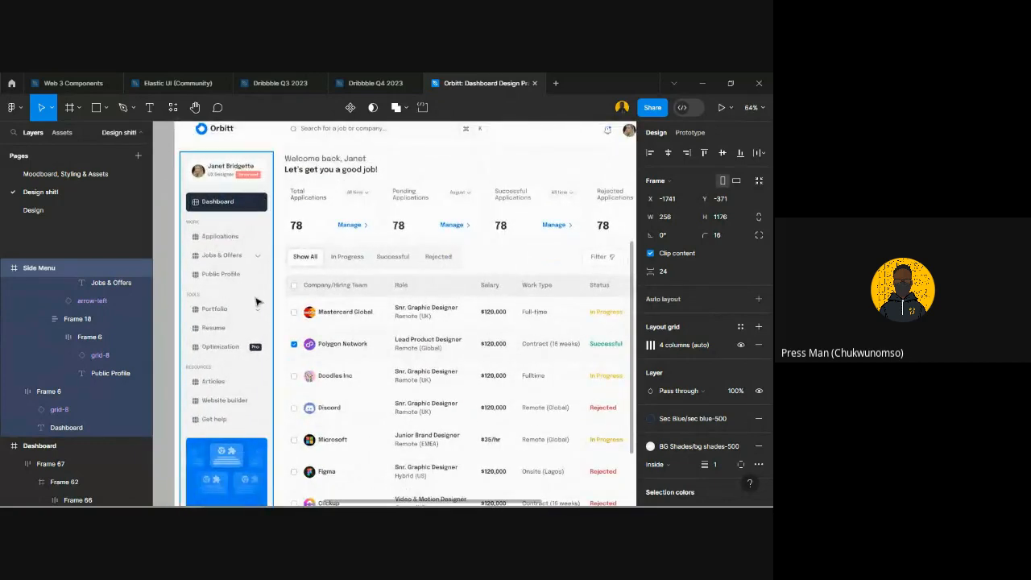
{"action": "scroll", "coordinate": [216, 156], "scroll_direction": "down", "scroll_amount": 3}
{"action": "left_click", "coordinate": [224, 235]}
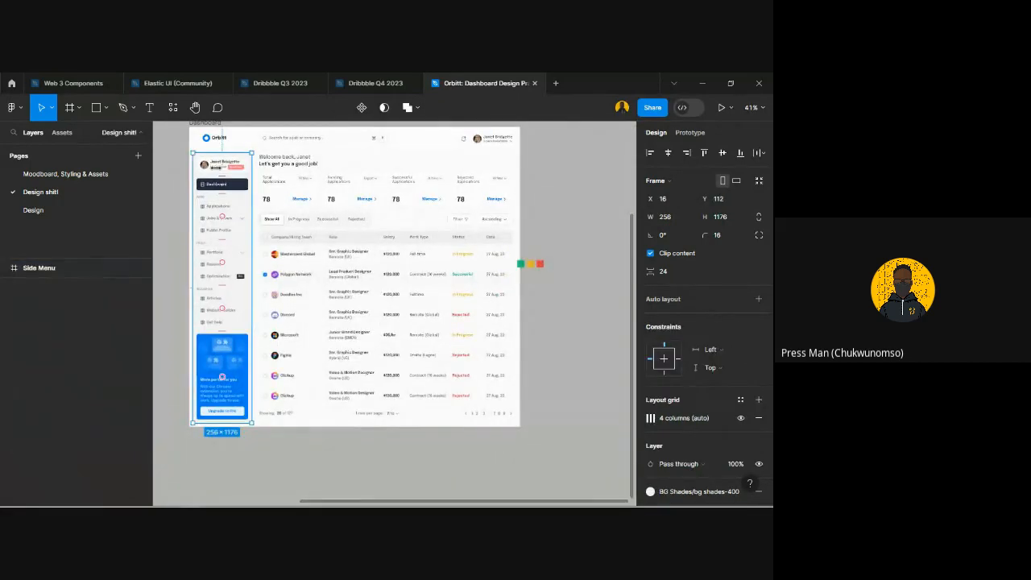
{"action": "scroll", "coordinate": [217, 153], "scroll_direction": "up", "scroll_amount": 3}
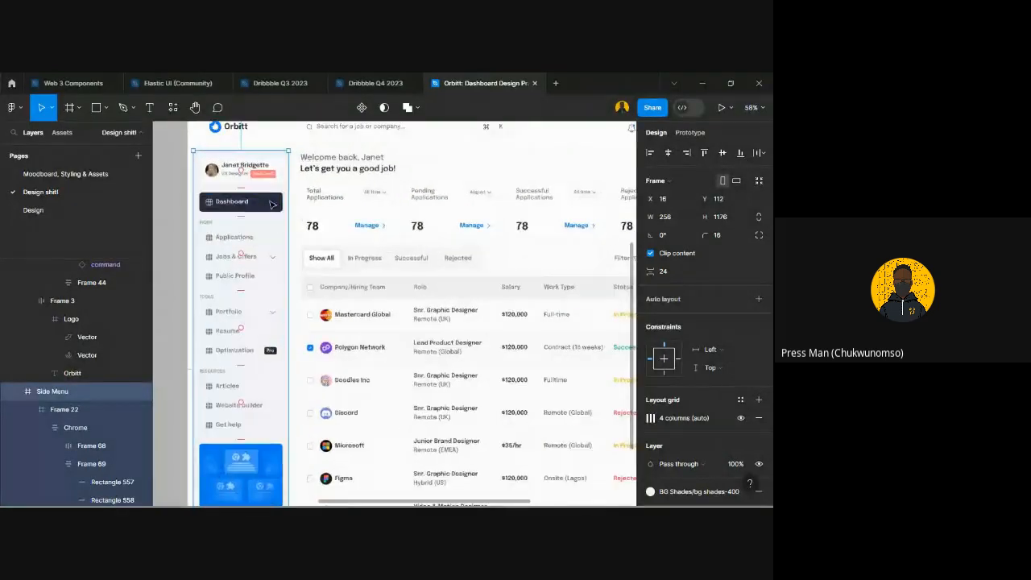
{"action": "scroll", "coordinate": [216, 156], "scroll_direction": "up", "scroll_amount": 2}
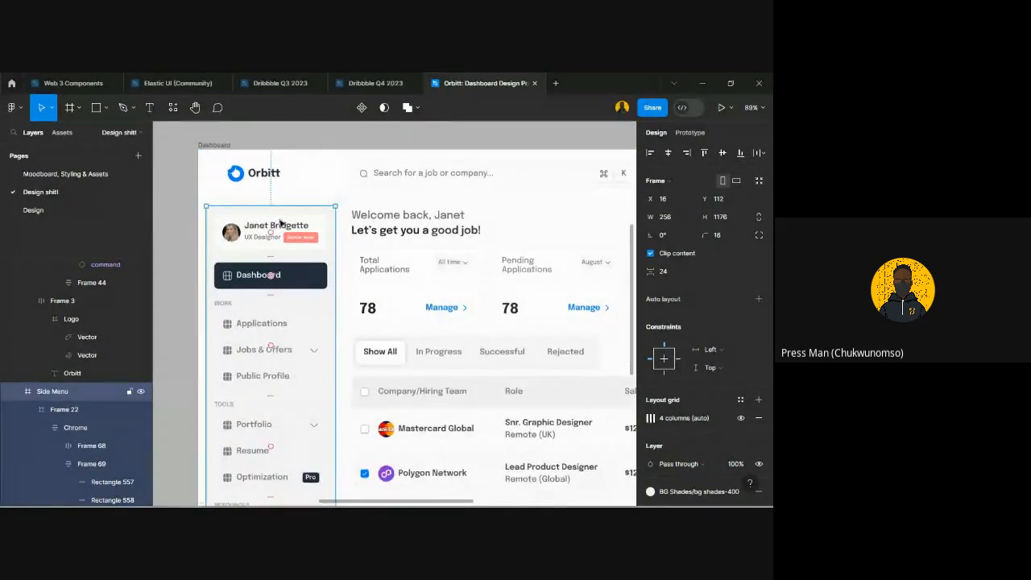
{"action": "scroll", "coordinate": [290, 235], "scroll_direction": "down", "scroll_amount": 2}
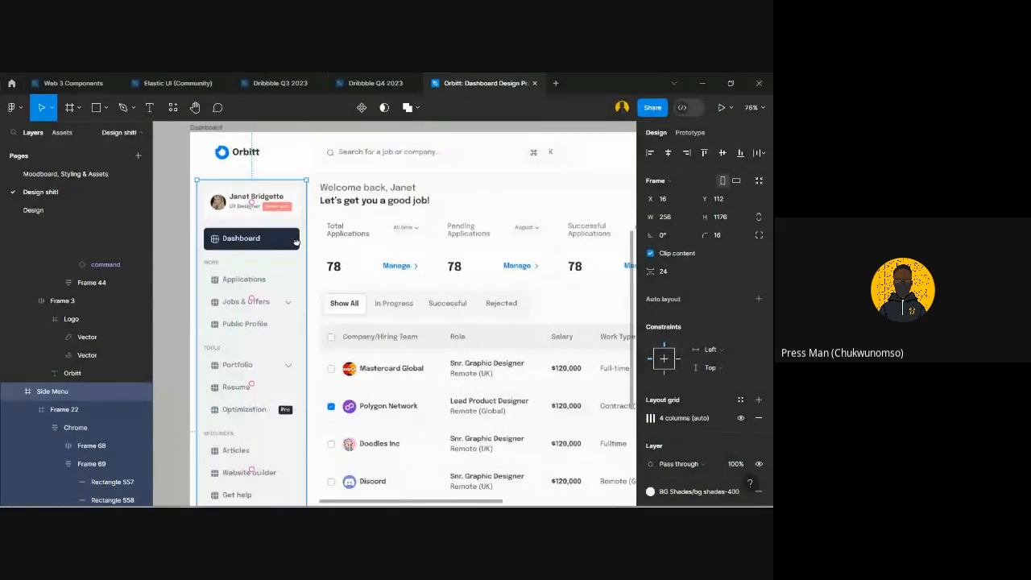
{"action": "scroll", "coordinate": [266, 232], "scroll_direction": "down", "scroll_amount": 4}
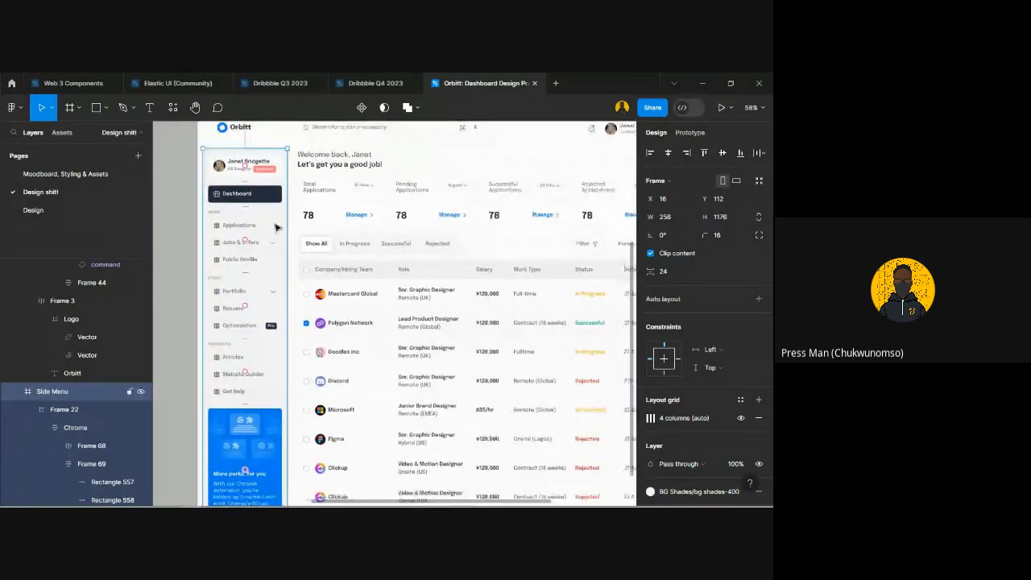
{"action": "scroll", "coordinate": [386, 209], "scroll_direction": "right", "scroll_amount": 2}
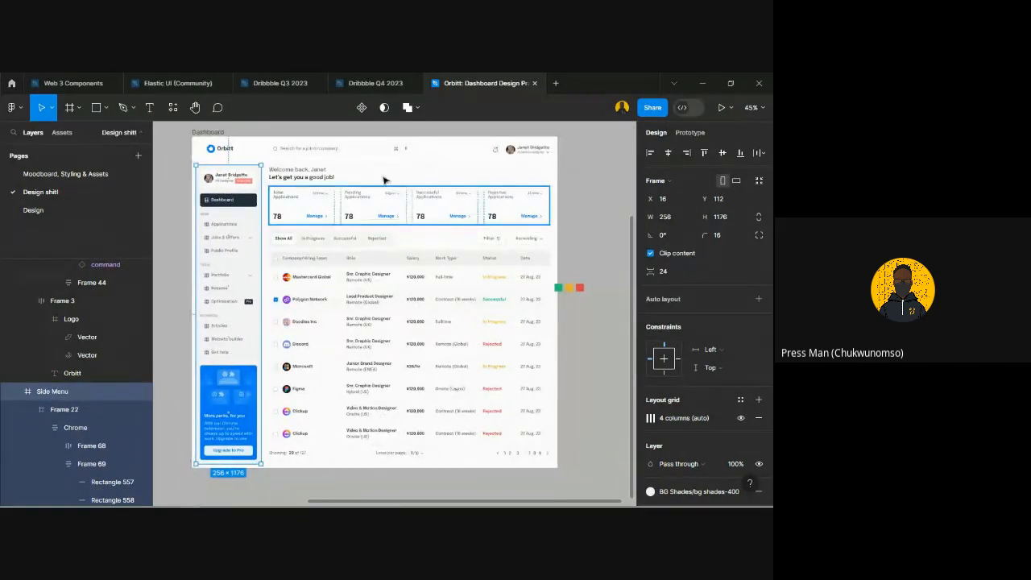
{"action": "left_click", "coordinate": [306, 136]}
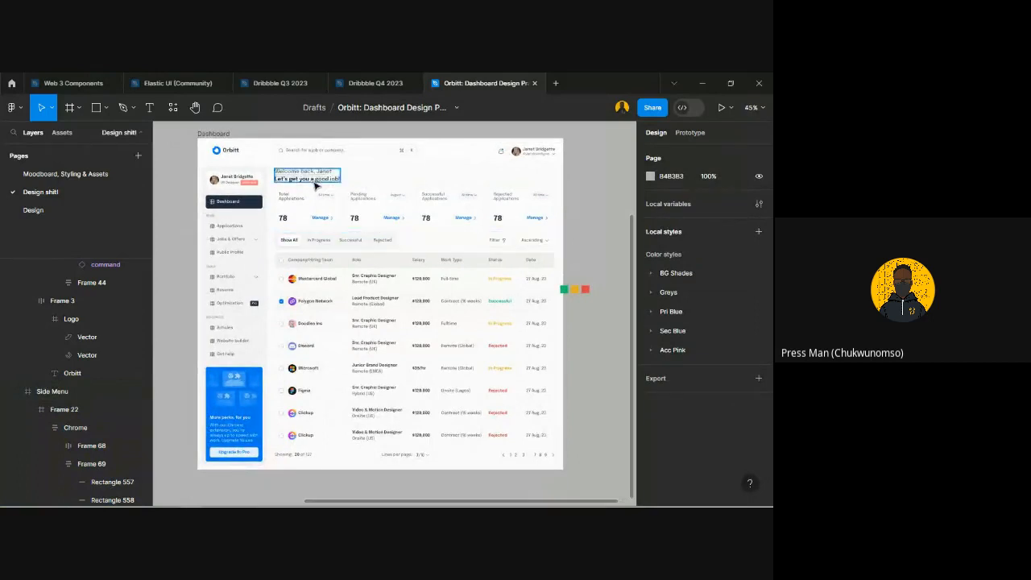
{"action": "left_click_drag", "start_coordinate": [322, 183], "coordinate": [310, 194]}
{"action": "left_click", "coordinate": [204, 253]}
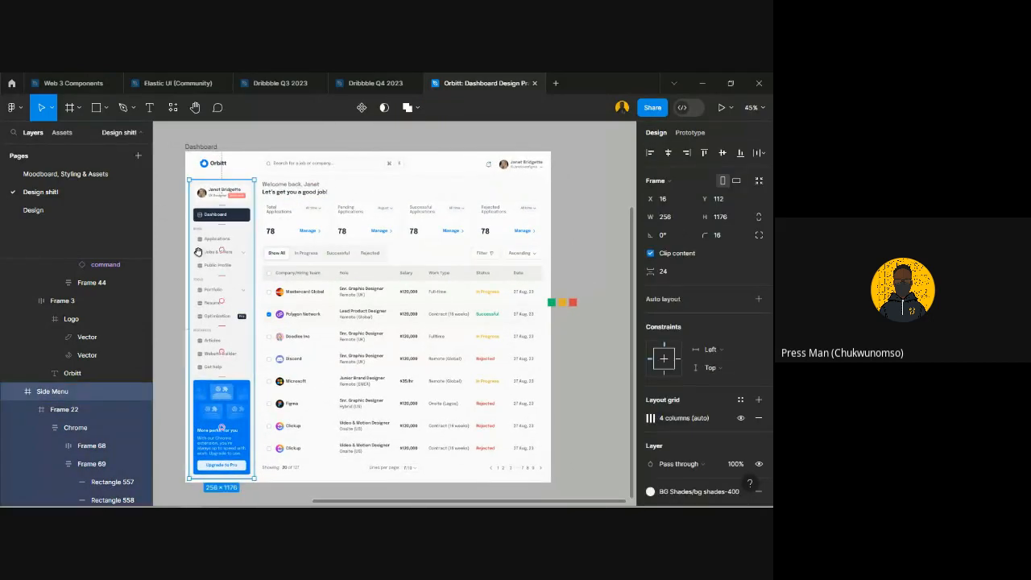
{"action": "left_click_drag", "start_coordinate": [204, 253], "coordinate": [456, 265]}
{"action": "scroll", "coordinate": [456, 265], "scroll_direction": "up", "scroll_amount": 3}
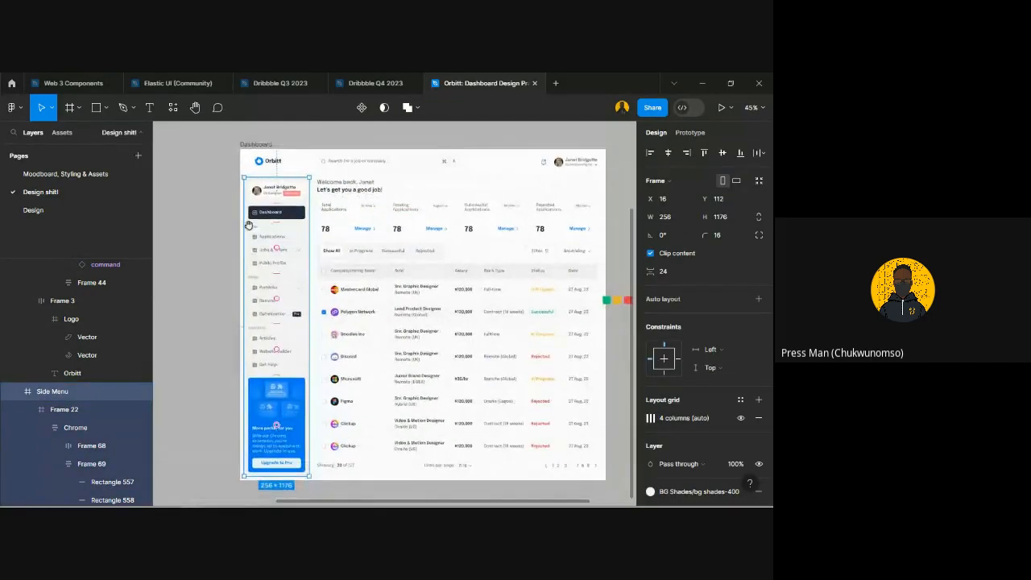
{"action": "scroll", "coordinate": [314, 256], "scroll_direction": "down", "scroll_amount": 2}
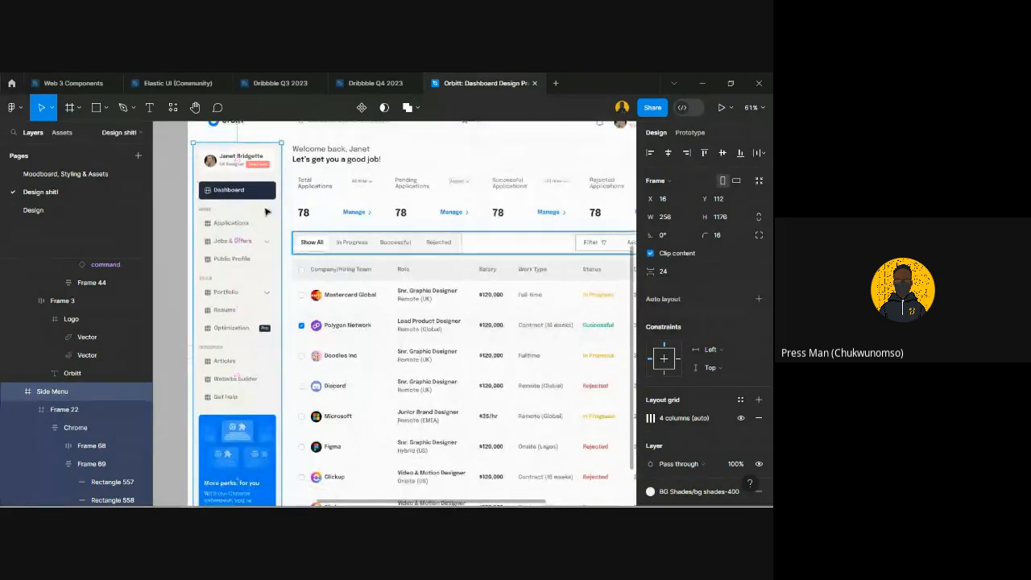
{"action": "scroll", "coordinate": [314, 256], "scroll_direction": "down", "scroll_amount": 3}
{"action": "scroll", "coordinate": [267, 174], "scroll_direction": "up", "scroll_amount": 1}
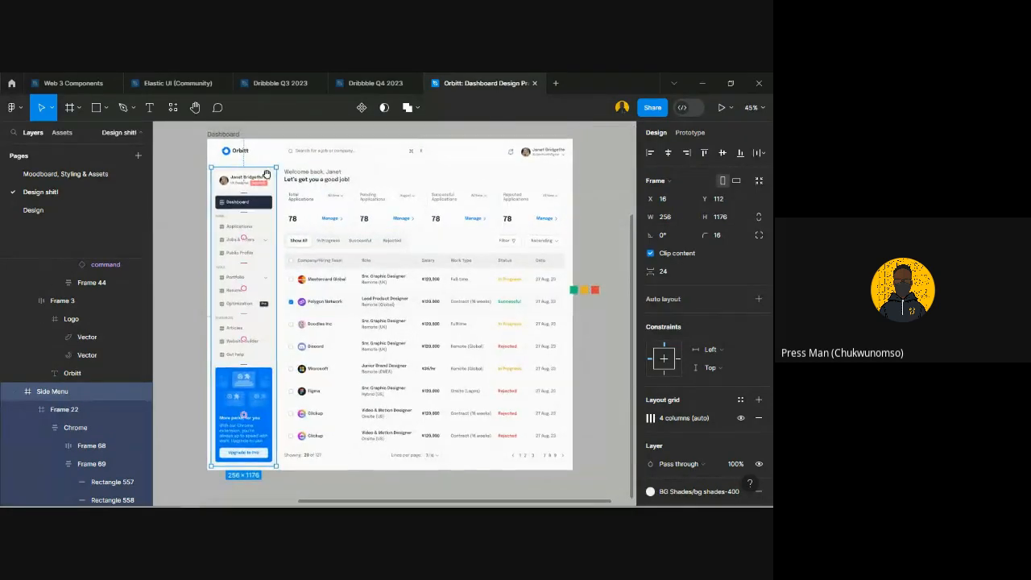
{"action": "scroll", "coordinate": [256, 204], "scroll_direction": "left", "scroll_amount": 2}
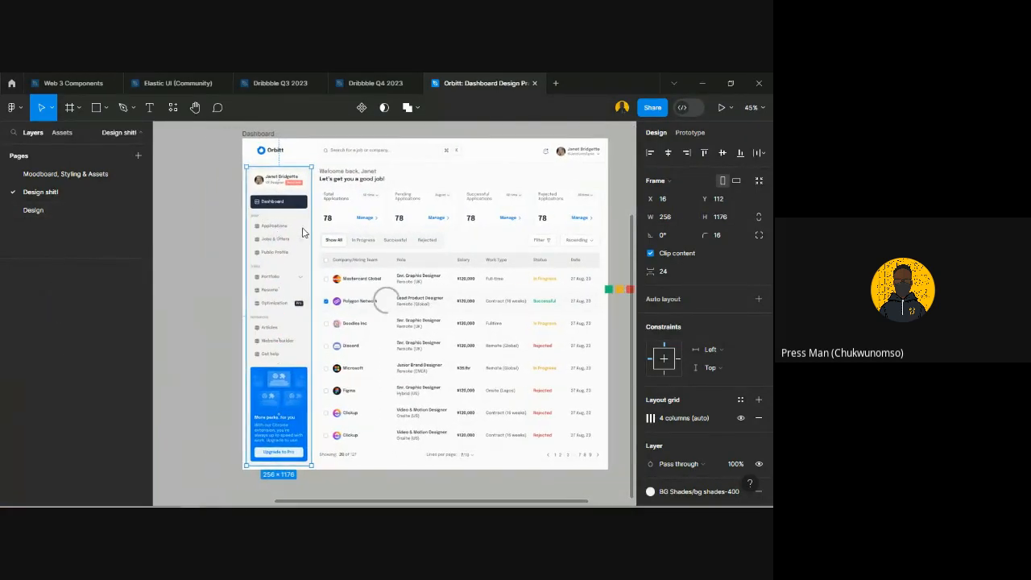
{"action": "scroll", "coordinate": [296, 220], "scroll_direction": "up", "scroll_amount": 3}
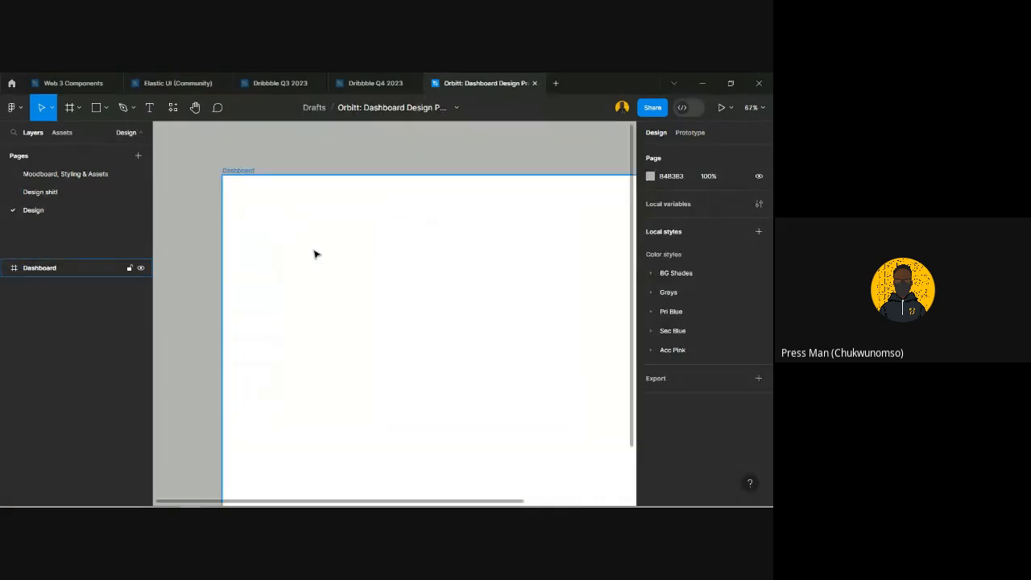
- Show layout grids and draw a side menu frame about 256 × 929 at X 16 inside the Dashboard frame
{"action": "key", "text": "shift+g"}
{"action": "scroll", "coordinate": [294, 228], "scroll_direction": "down", "scroll_amount": 3}
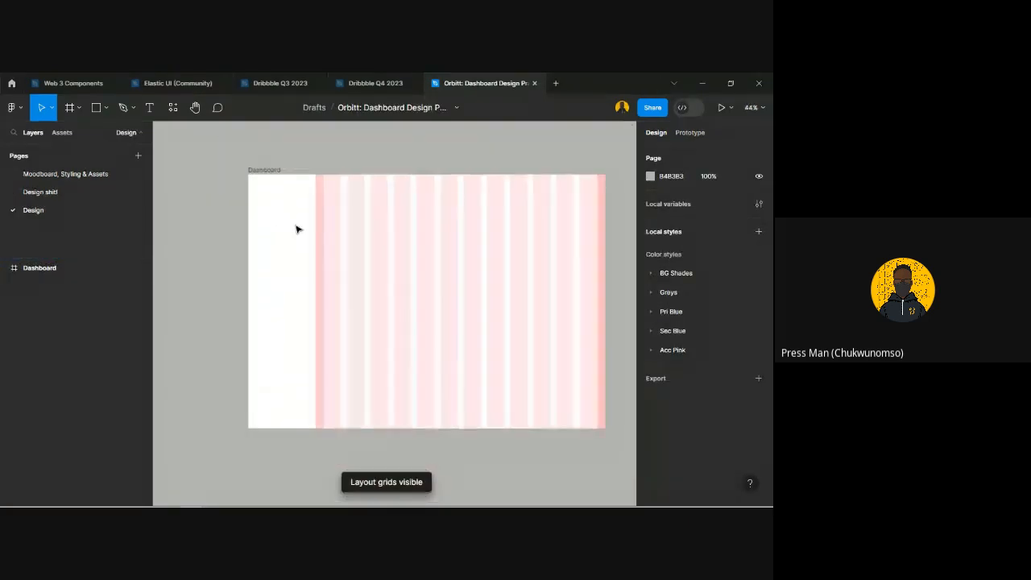
{"action": "key", "text": "f"}
{"action": "left_click_drag", "start_coordinate": [254, 188], "coordinate": [318, 427]}
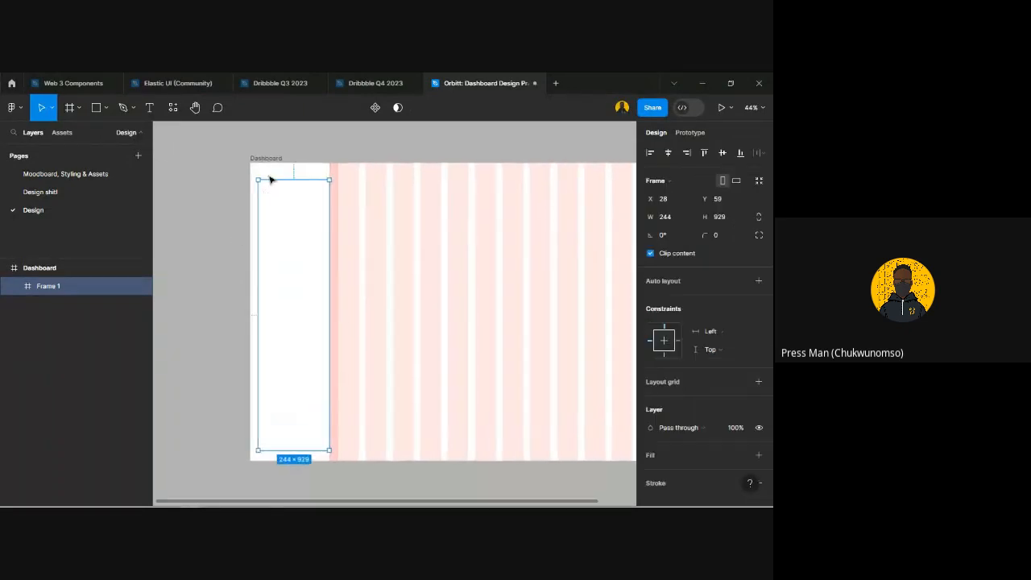
{"action": "left_click_drag", "start_coordinate": [257, 201], "coordinate": [255, 210]}
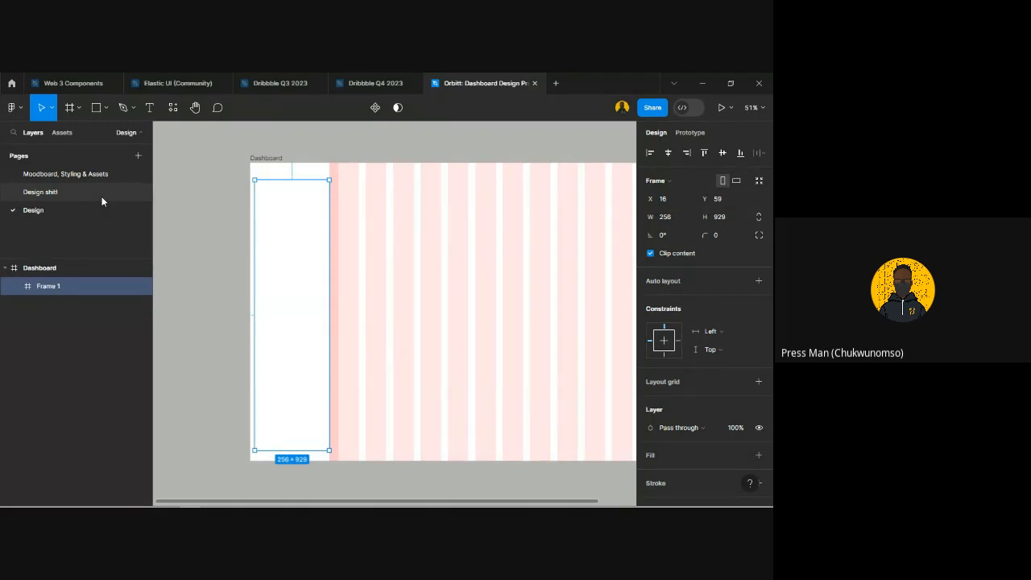
- Examine the reference side menu's placement below the header on the reference page with layout grids hidden
{"action": "left_click", "coordinate": [101, 197]}
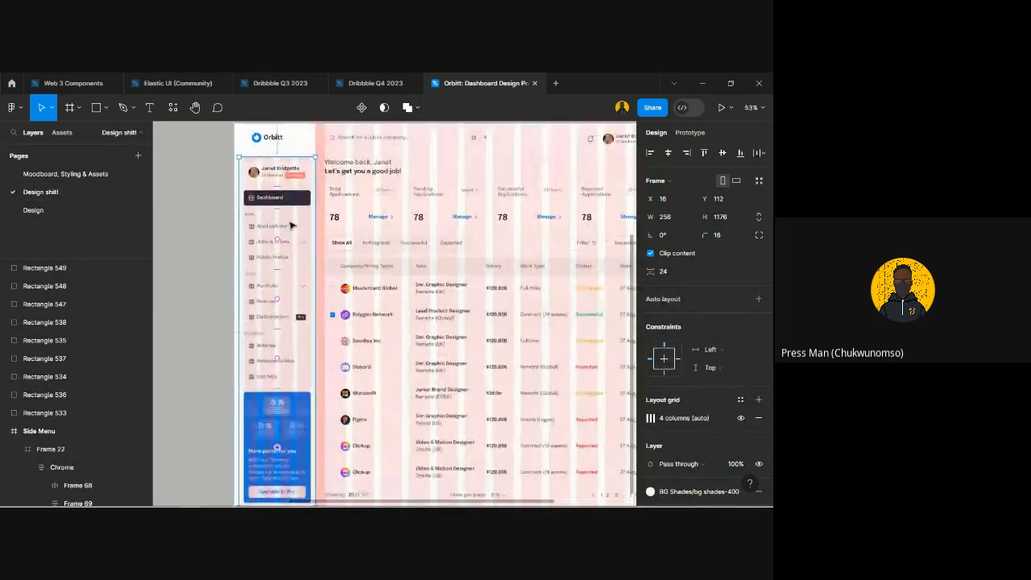
{"action": "key", "text": "ctrl+shift+4"}
{"action": "scroll", "coordinate": [295, 205], "scroll_direction": "up", "scroll_amount": 10}
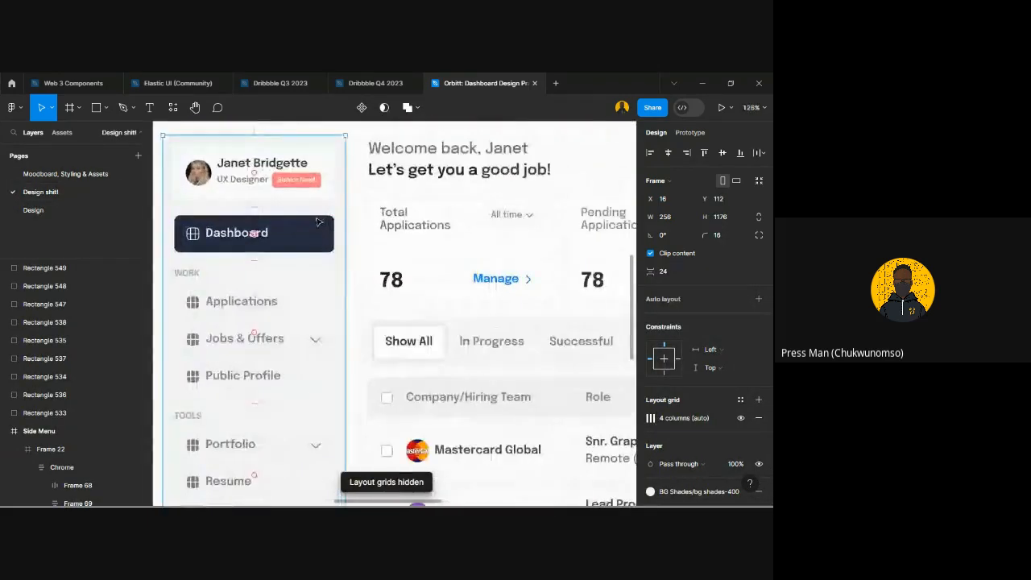
{"action": "scroll", "coordinate": [294, 379], "scroll_direction": "left", "scroll_amount": 2}
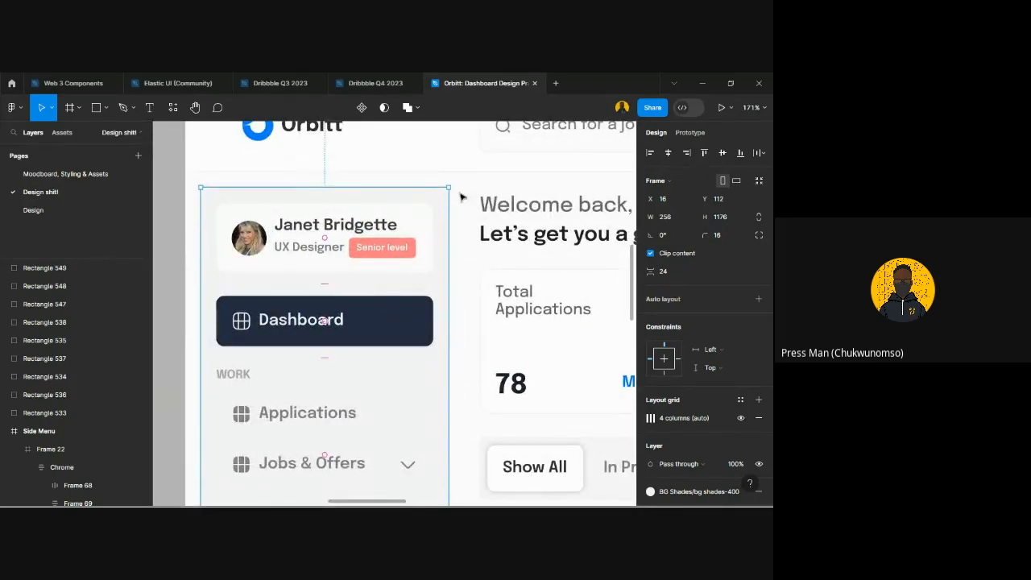
{"action": "scroll", "coordinate": [459, 215], "scroll_direction": "down", "scroll_amount": 2}
{"action": "left_click_drag", "start_coordinate": [552, 260], "coordinate": [444, 226]}
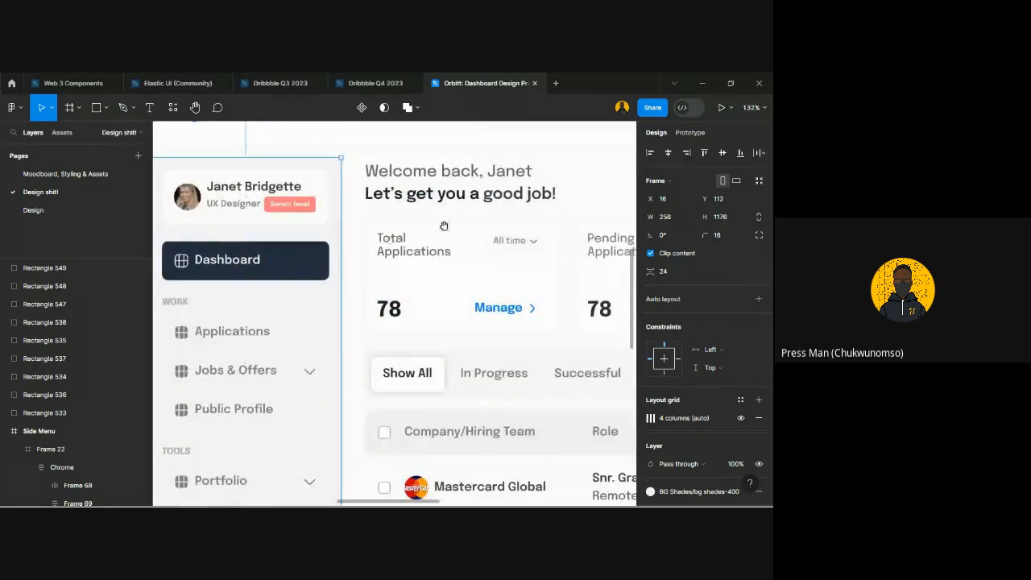
{"action": "left_click_drag", "start_coordinate": [402, 330], "coordinate": [408, 309]}
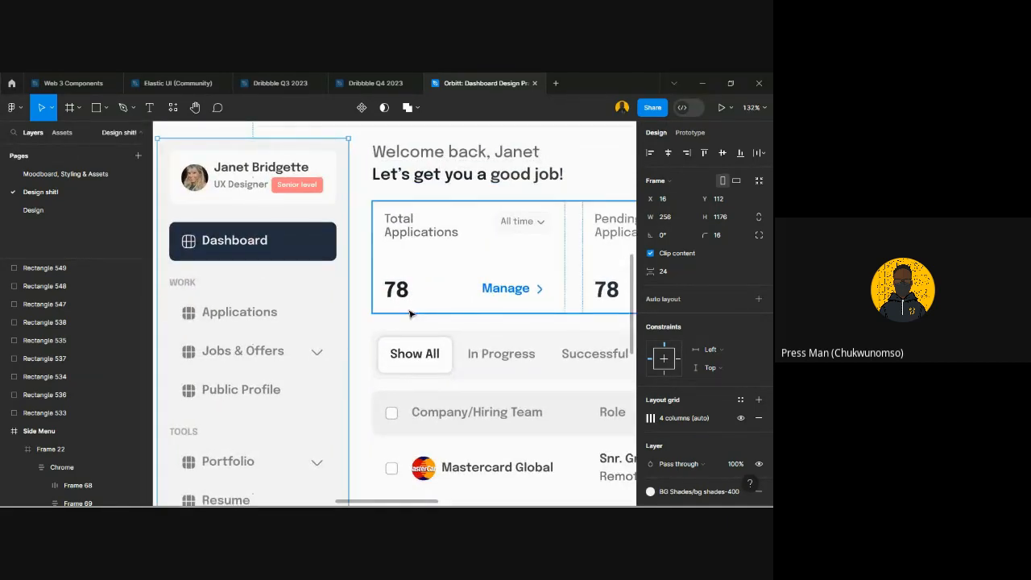
{"action": "scroll", "coordinate": [410, 313], "scroll_direction": "up", "scroll_amount": 2}
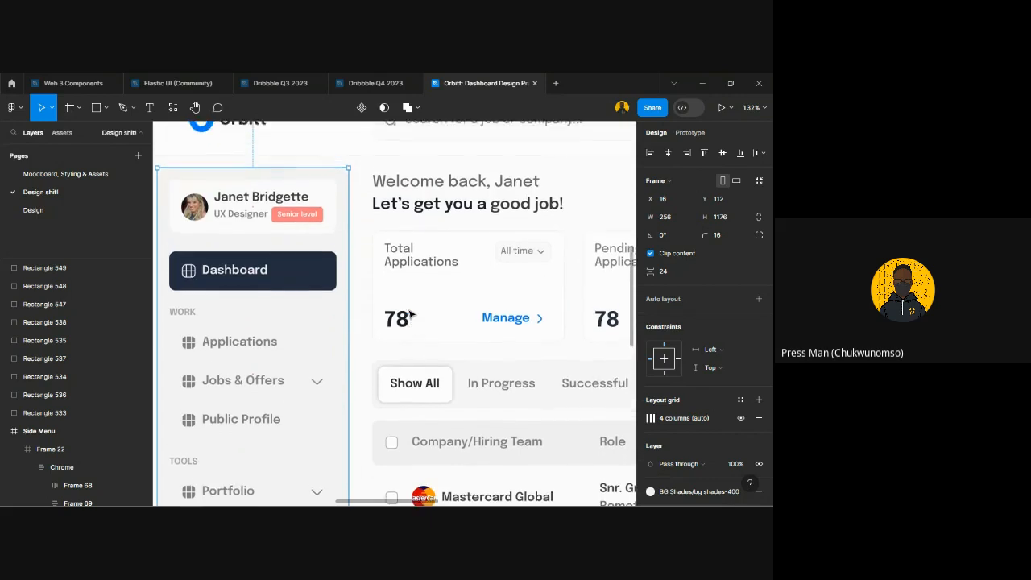
{"action": "scroll", "coordinate": [411, 314], "scroll_direction": "left", "scroll_amount": 3}
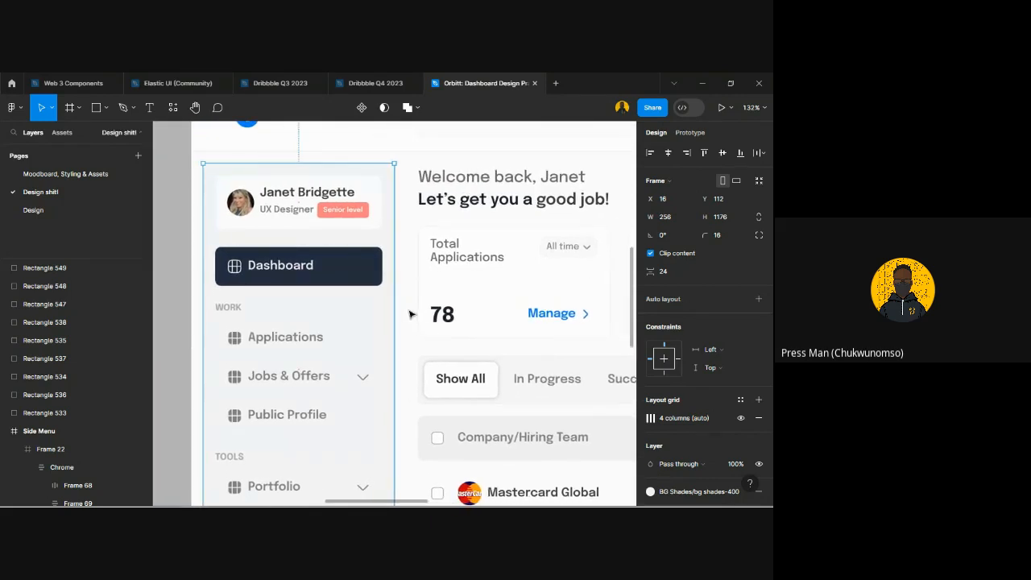
{"action": "scroll", "coordinate": [410, 313], "scroll_direction": "up", "scroll_amount": 5}
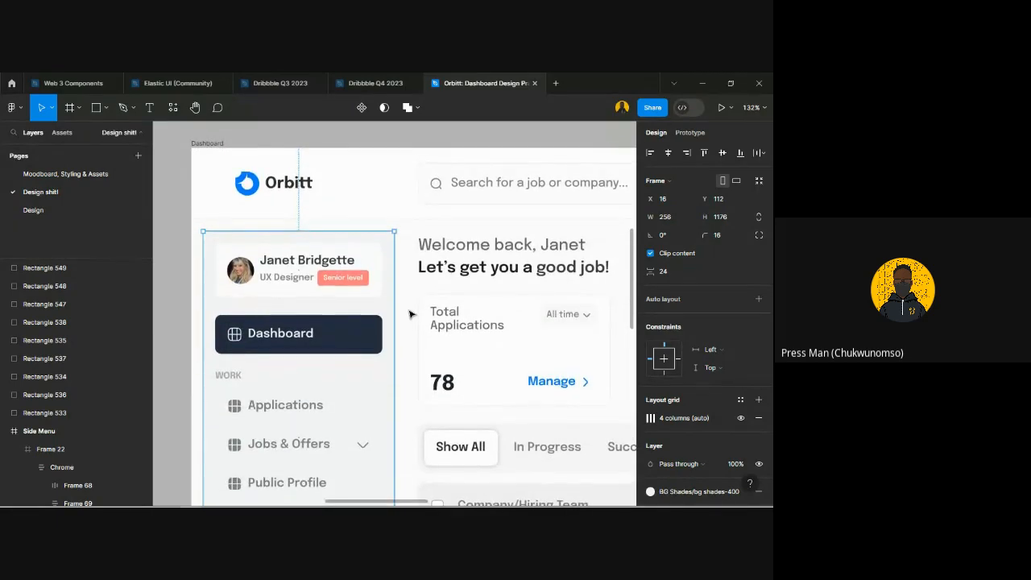
{"action": "scroll", "coordinate": [435, 266], "scroll_direction": "down", "scroll_amount": 3}
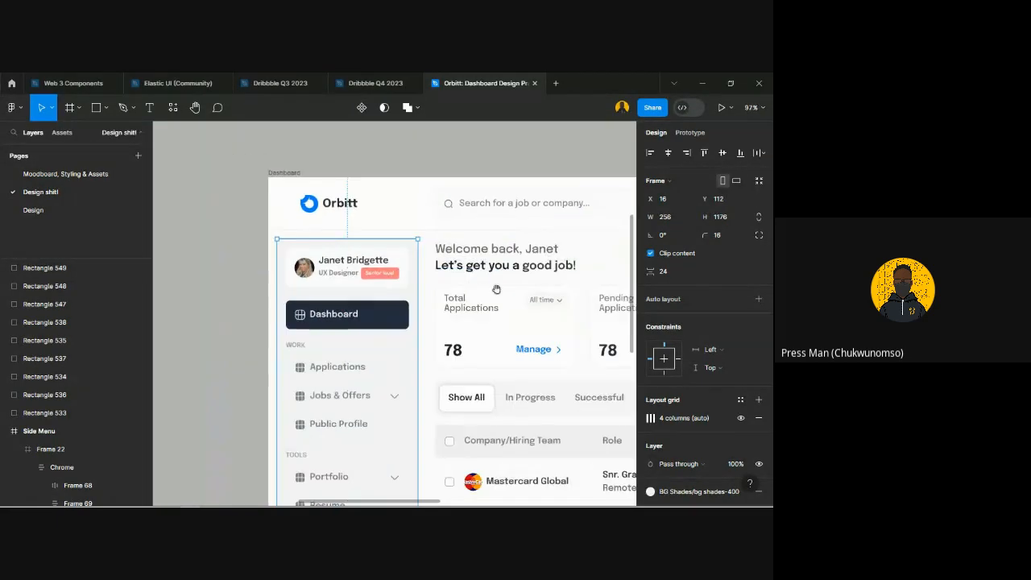
{"action": "scroll", "coordinate": [385, 256], "scroll_direction": "up", "scroll_amount": 5}
{"action": "scroll", "coordinate": [421, 352], "scroll_direction": "down", "scroll_amount": 4}
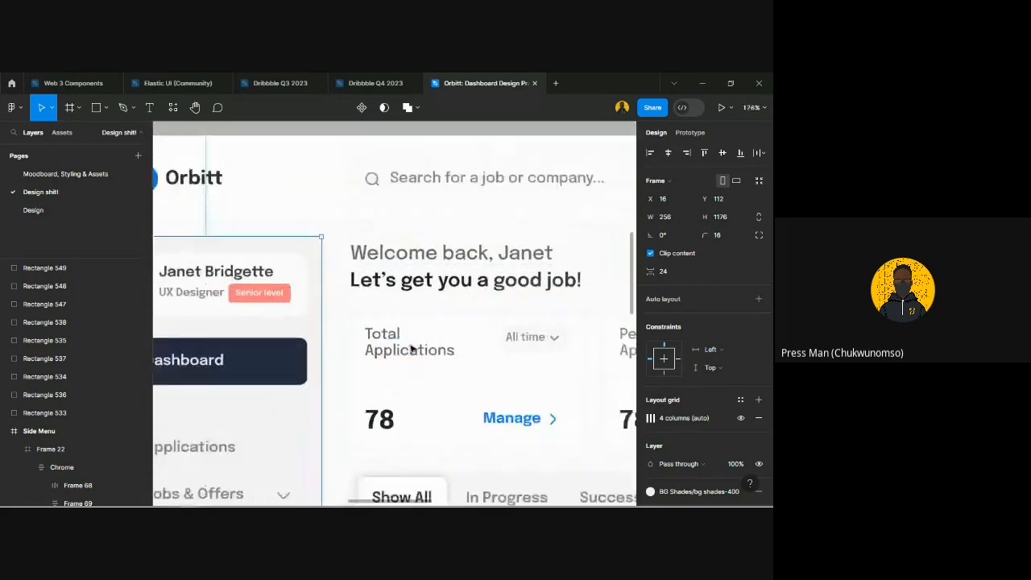
- Examine the reference dashboard's applications table, status column and side menu on the reference page
{"action": "scroll", "coordinate": [367, 290], "scroll_direction": "down", "scroll_amount": 3}
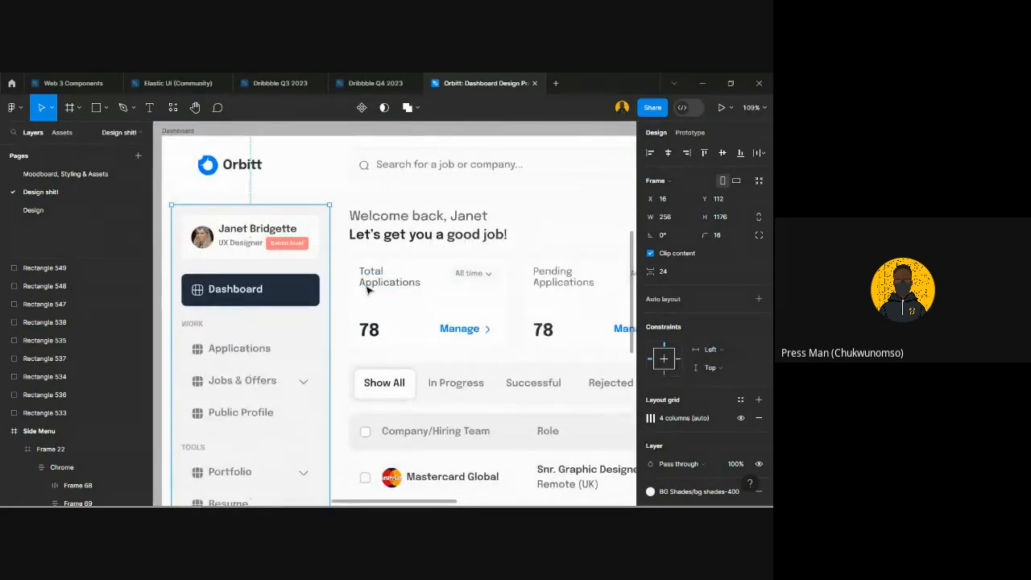
{"action": "scroll", "coordinate": [366, 290], "scroll_direction": "down", "scroll_amount": 5}
{"action": "scroll", "coordinate": [335, 263], "scroll_direction": "right", "scroll_amount": 3}
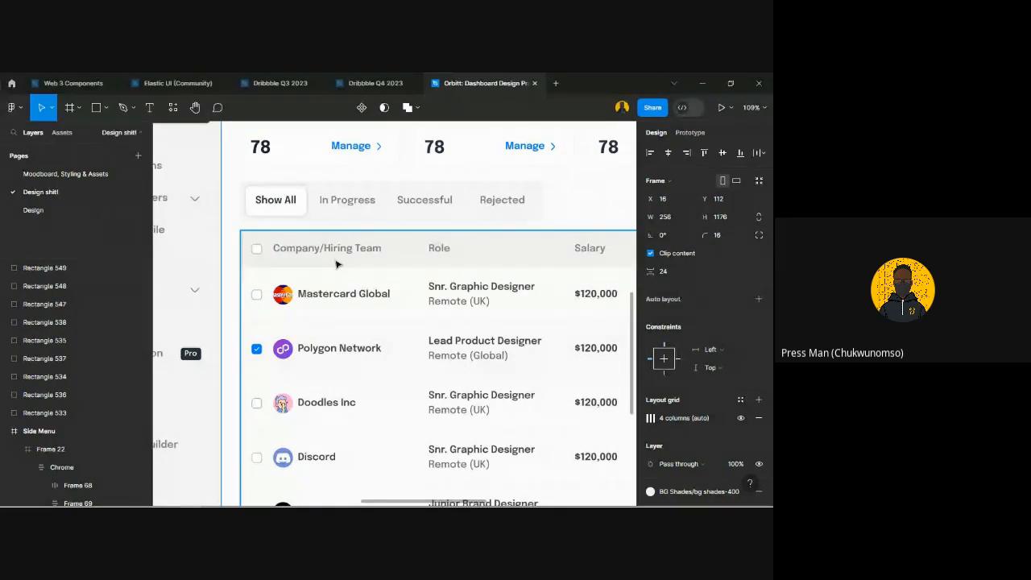
{"action": "scroll", "coordinate": [484, 290], "scroll_direction": "down", "scroll_amount": 6}
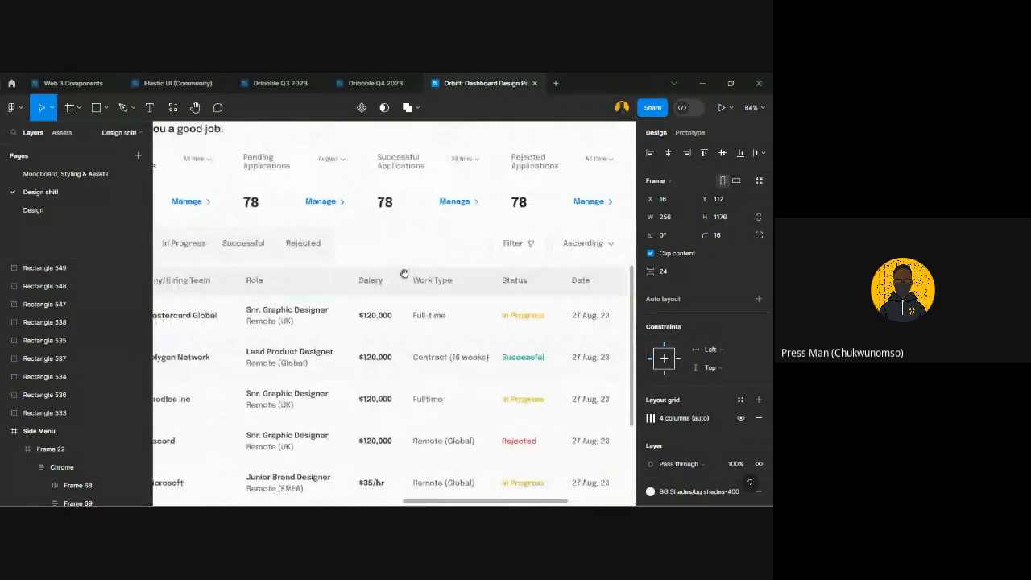
{"action": "left_click", "coordinate": [571, 346]}
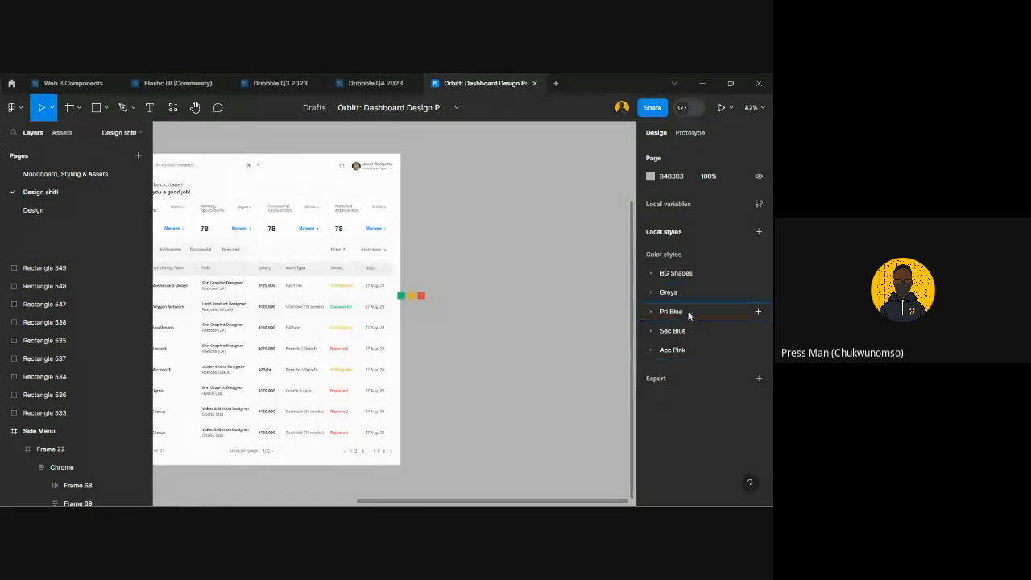
{"action": "scroll", "coordinate": [440, 304], "scroll_direction": "up", "scroll_amount": 3}
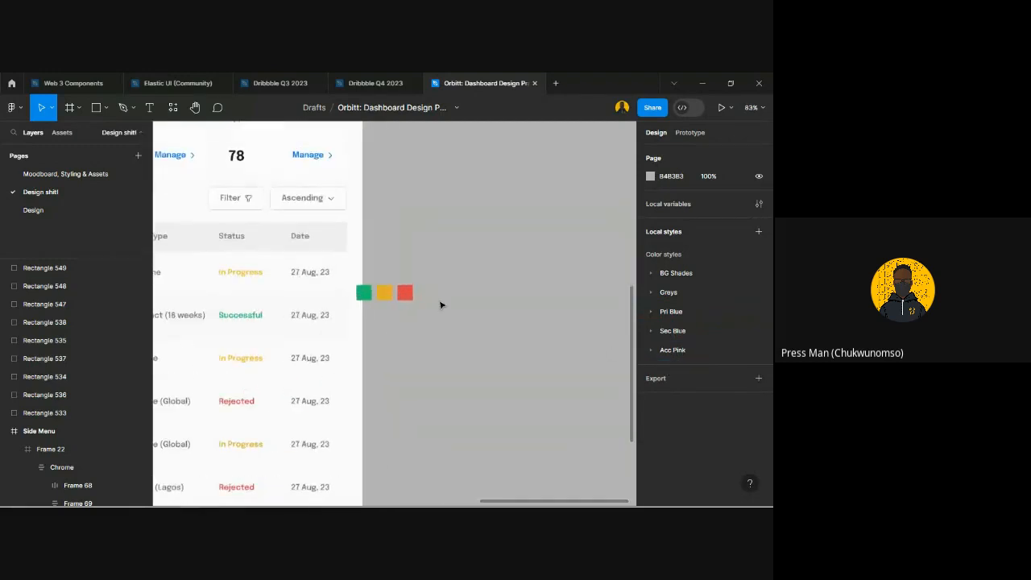
{"action": "left_click_drag", "start_coordinate": [381, 314], "coordinate": [438, 291]}
{"action": "left_click", "coordinate": [437, 316]}
{"action": "scroll", "coordinate": [437, 314], "scroll_direction": "down", "scroll_amount": 3}
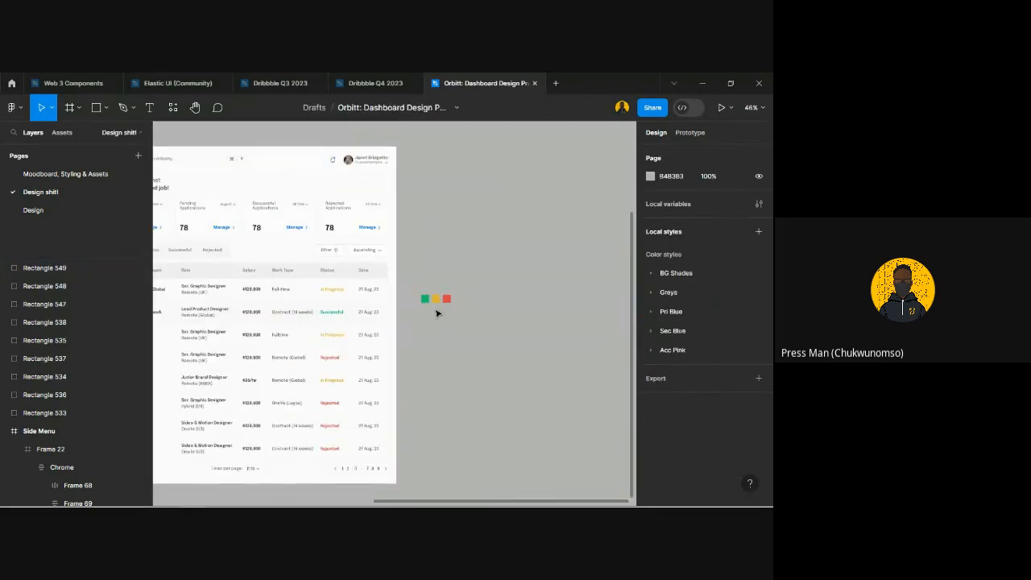
{"action": "scroll", "coordinate": [332, 315], "scroll_direction": "up", "scroll_amount": 2}
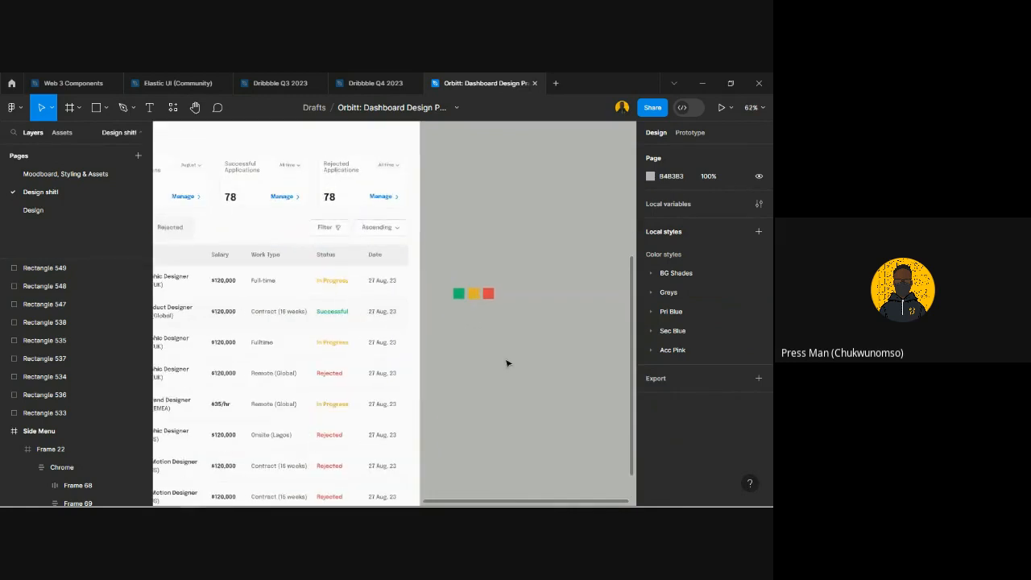
{"action": "scroll", "coordinate": [505, 361], "scroll_direction": "down", "scroll_amount": 3}
{"action": "left_click_drag", "start_coordinate": [165, 222], "coordinate": [253, 187]}
{"action": "scroll", "coordinate": [294, 221], "scroll_direction": "up", "scroll_amount": 2}
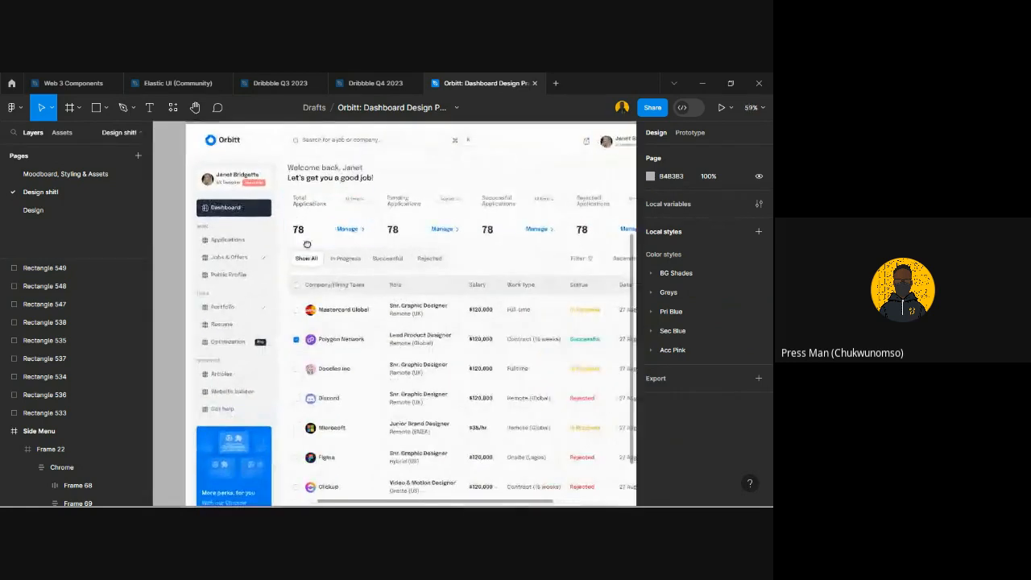
{"action": "left_click_drag", "start_coordinate": [306, 243], "coordinate": [359, 243]}
{"action": "left_click", "coordinate": [295, 220]}
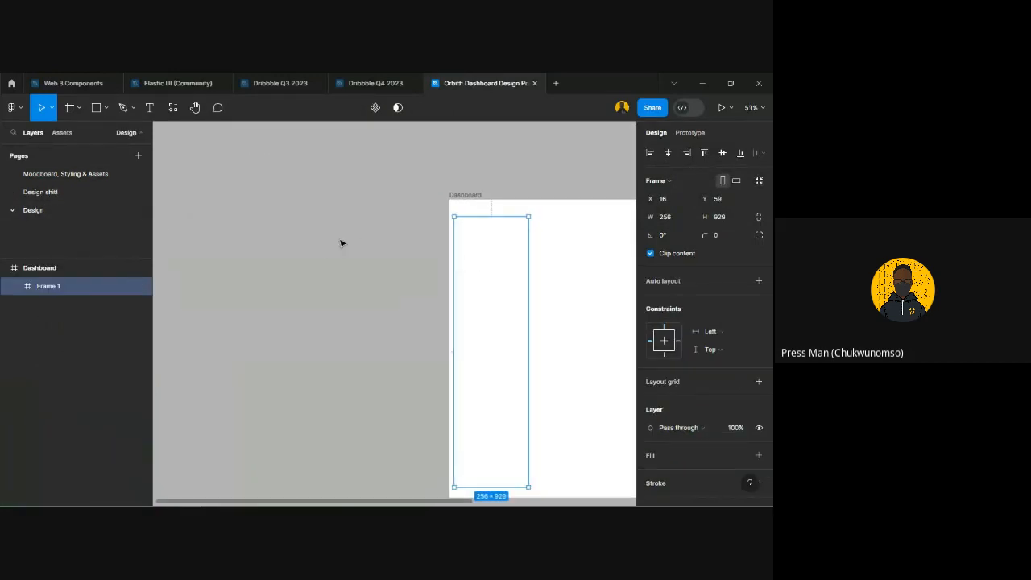
- Paste a copy of the reference side menu onto the Design page and place it beside the Dashboard frame
{"action": "left_click", "coordinate": [323, 243]}
{"action": "key", "text": "ctrl+v"}
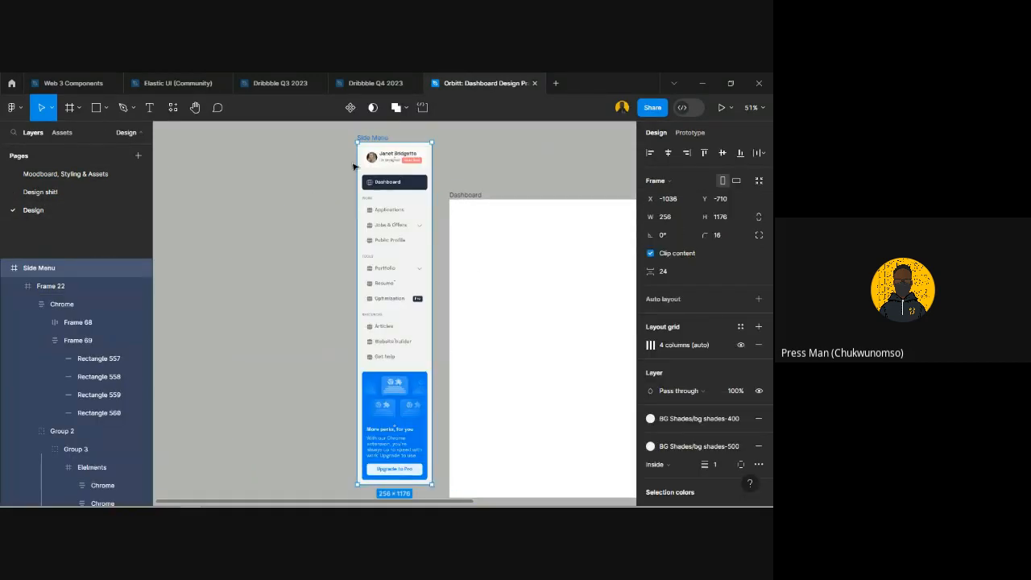
{"action": "left_click_drag", "start_coordinate": [370, 137], "coordinate": [289, 161]}
{"action": "left_click", "coordinate": [415, 235]}
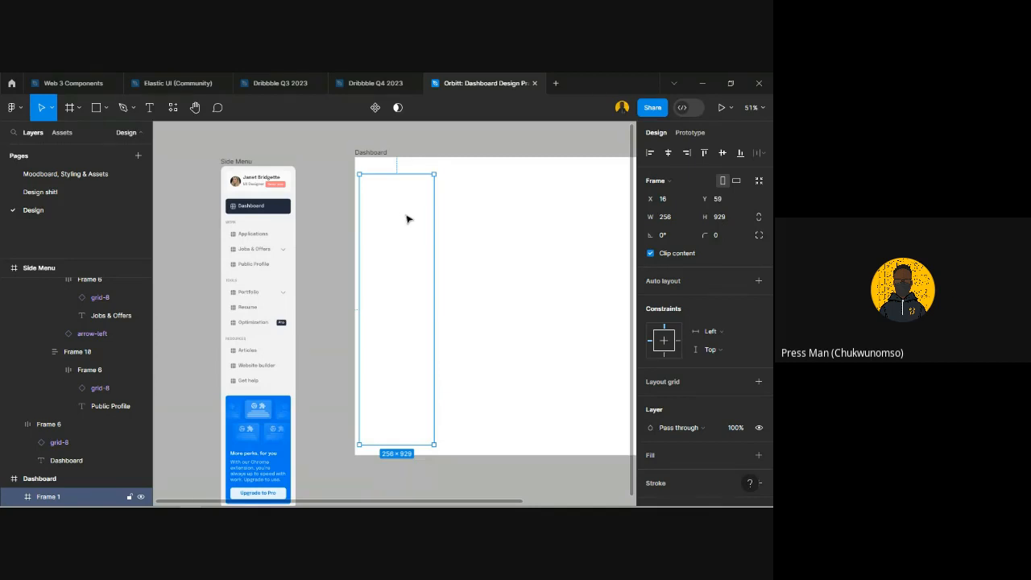
- Examine the pasted side menu's section labels, menu items and promo card at close zoom
{"action": "scroll", "coordinate": [406, 219], "scroll_direction": "up", "scroll_amount": 4}
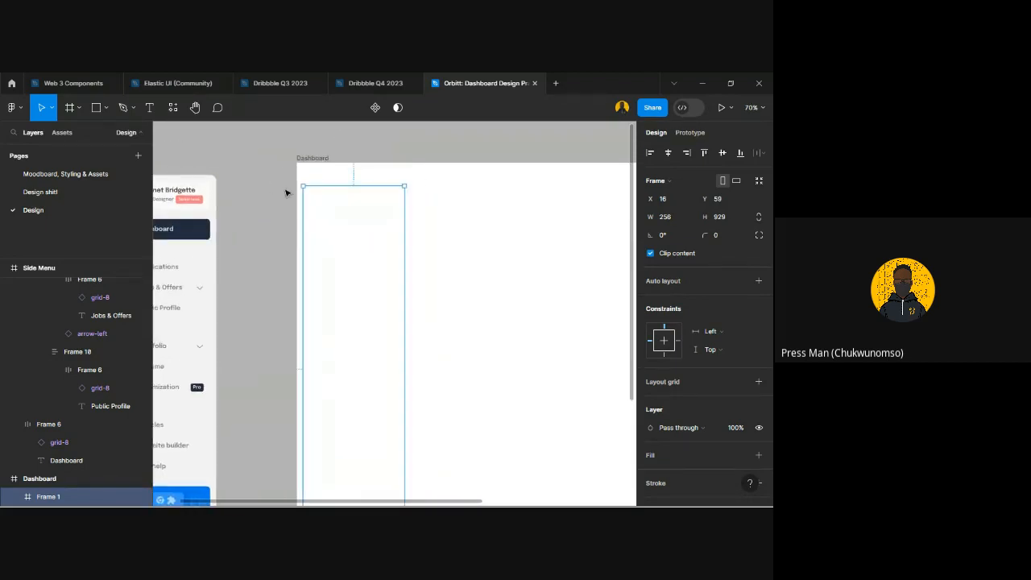
{"action": "scroll", "coordinate": [285, 193], "scroll_direction": "down", "scroll_amount": 3}
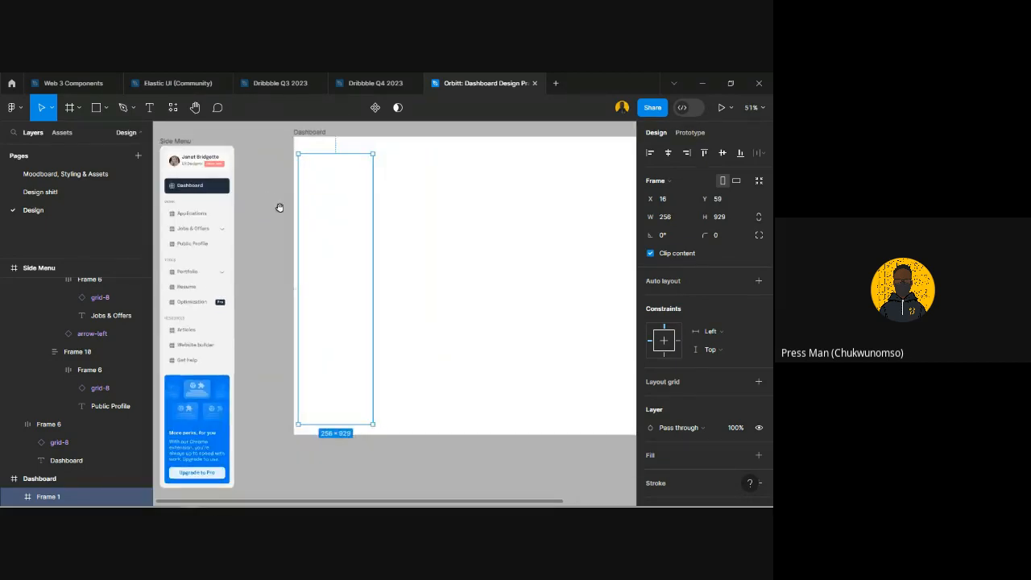
{"action": "scroll", "coordinate": [279, 207], "scroll_direction": "left", "scroll_amount": 3}
{"action": "scroll", "coordinate": [244, 206], "scroll_direction": "up", "scroll_amount": 3}
{"action": "scroll", "coordinate": [279, 230], "scroll_direction": "up", "scroll_amount": 3}
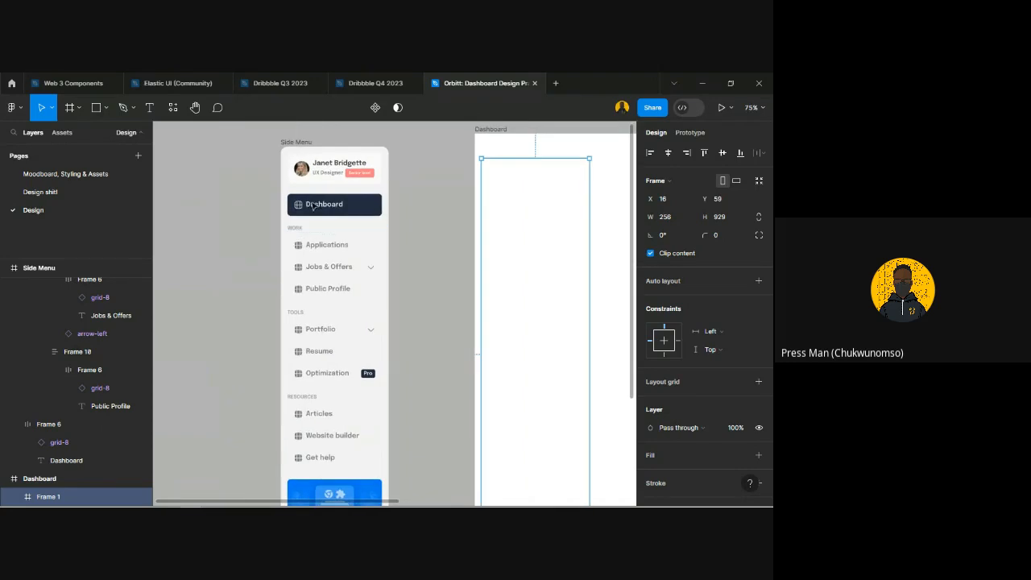
{"action": "scroll", "coordinate": [308, 208], "scroll_direction": "up", "scroll_amount": 6}
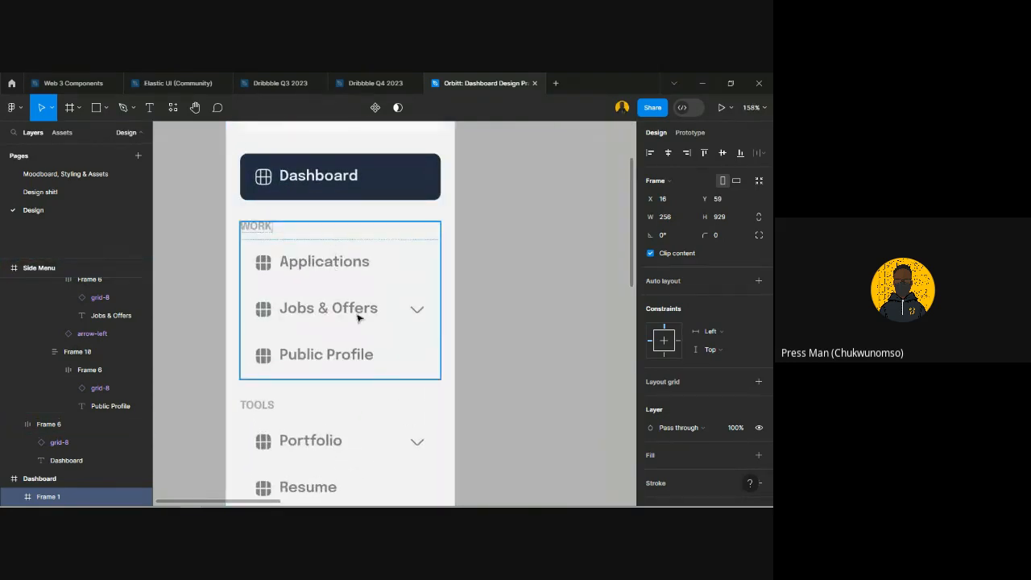
{"action": "scroll", "coordinate": [360, 363], "scroll_direction": "down", "scroll_amount": 1}
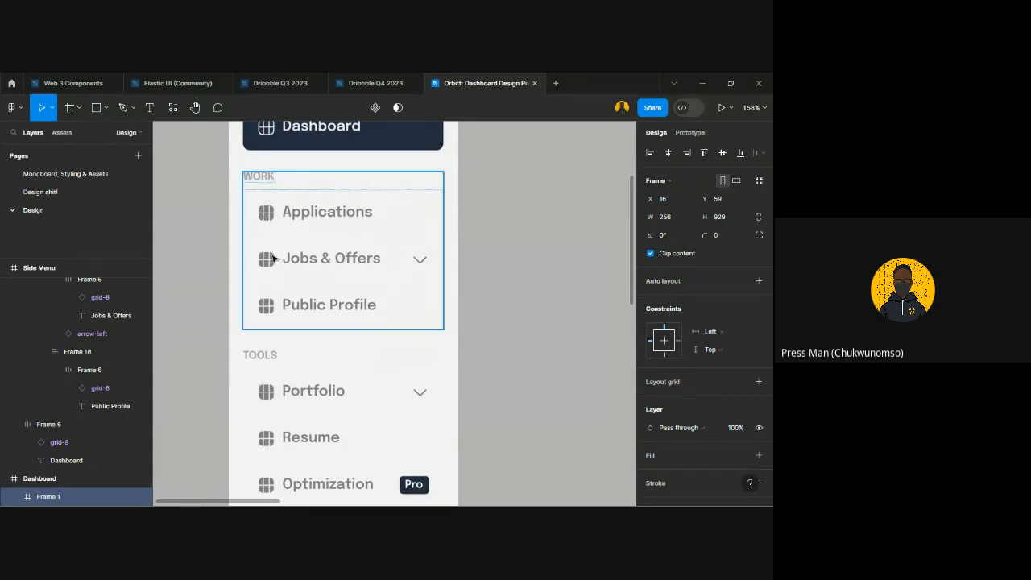
{"action": "scroll", "coordinate": [272, 258], "scroll_direction": "down", "scroll_amount": 2}
{"action": "scroll", "coordinate": [287, 276], "scroll_direction": "down", "scroll_amount": 1}
{"action": "scroll", "coordinate": [301, 317], "scroll_direction": "up", "scroll_amount": 1}
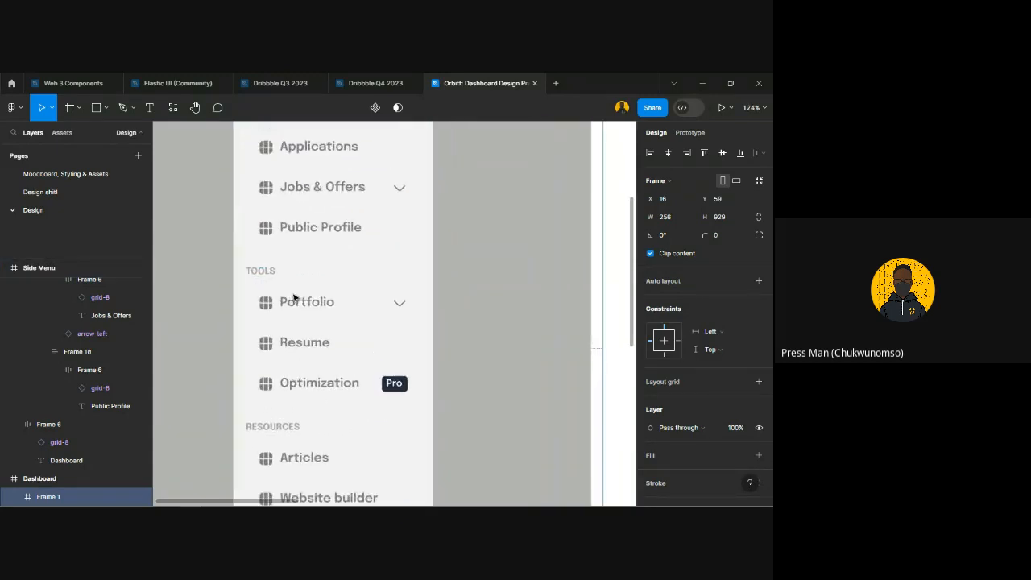
{"action": "scroll", "coordinate": [294, 298], "scroll_direction": "down", "scroll_amount": 1}
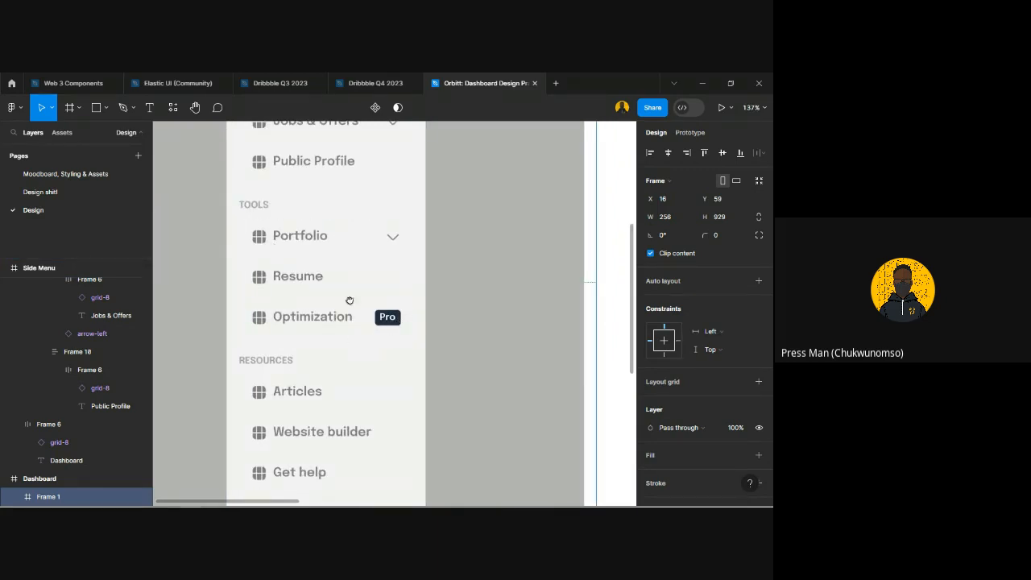
{"action": "scroll", "coordinate": [348, 299], "scroll_direction": "down", "scroll_amount": 2}
{"action": "scroll", "coordinate": [310, 256], "scroll_direction": "down", "scroll_amount": 1}
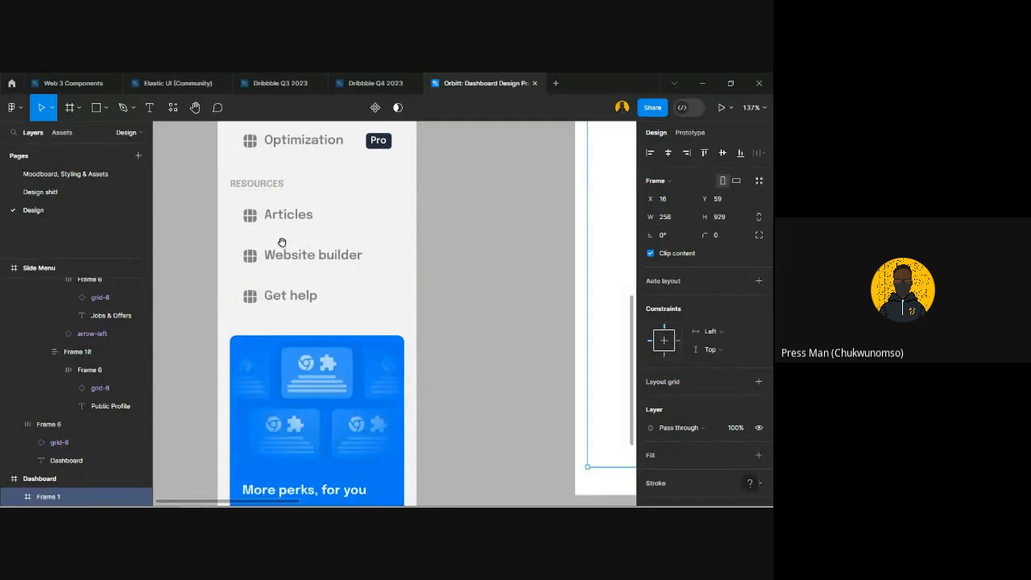
{"action": "scroll", "coordinate": [281, 239], "scroll_direction": "down", "scroll_amount": 1}
{"action": "scroll", "coordinate": [306, 258], "scroll_direction": "down", "scroll_amount": 1}
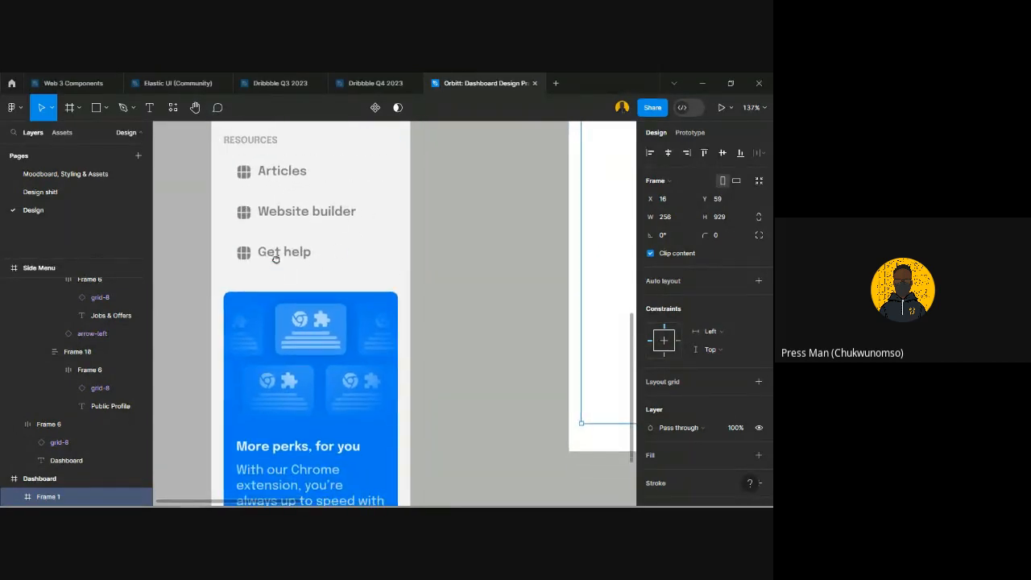
{"action": "scroll", "coordinate": [274, 242], "scroll_direction": "down", "scroll_amount": 2}
{"action": "scroll", "coordinate": [279, 215], "scroll_direction": "down", "scroll_amount": 3}
{"action": "scroll", "coordinate": [278, 215], "scroll_direction": "down", "scroll_amount": 1}
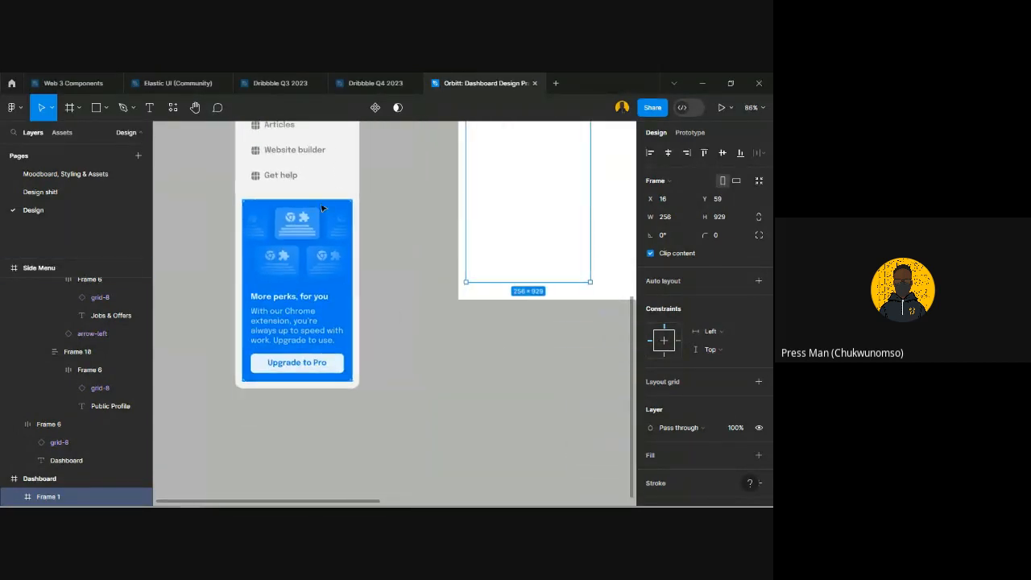
{"action": "scroll", "coordinate": [272, 252], "scroll_direction": "up", "scroll_amount": 2}
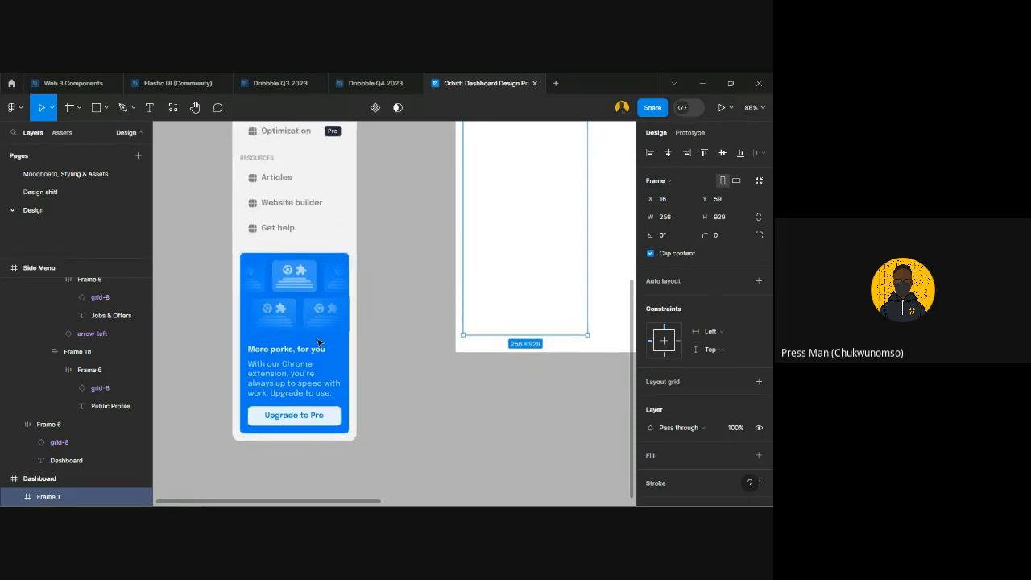
{"action": "scroll", "coordinate": [308, 294], "scroll_direction": "down", "scroll_amount": 2}
{"action": "scroll", "coordinate": [330, 242], "scroll_direction": "down", "scroll_amount": 4}
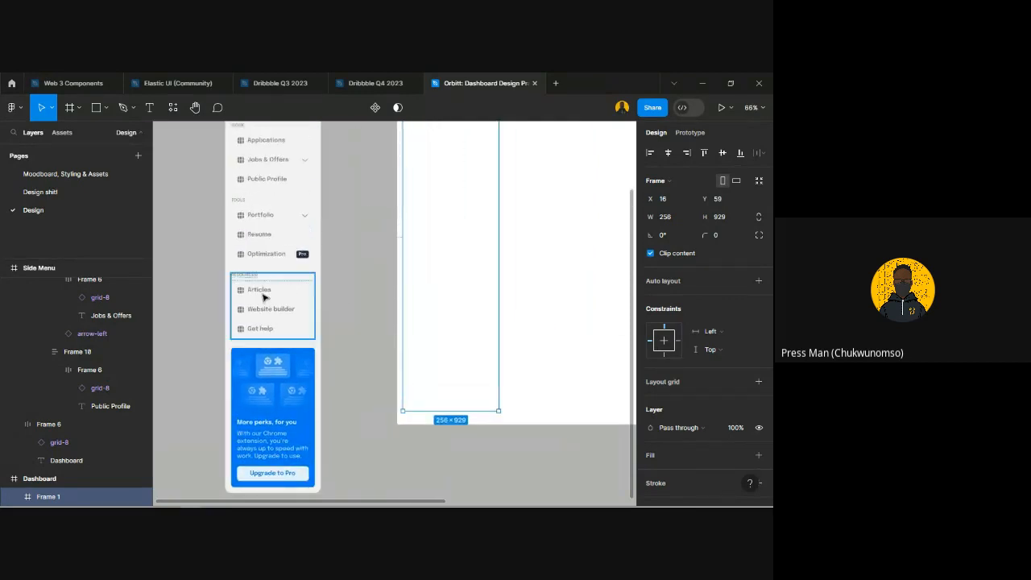
{"action": "scroll", "coordinate": [330, 242], "scroll_direction": "up", "scroll_amount": 4}
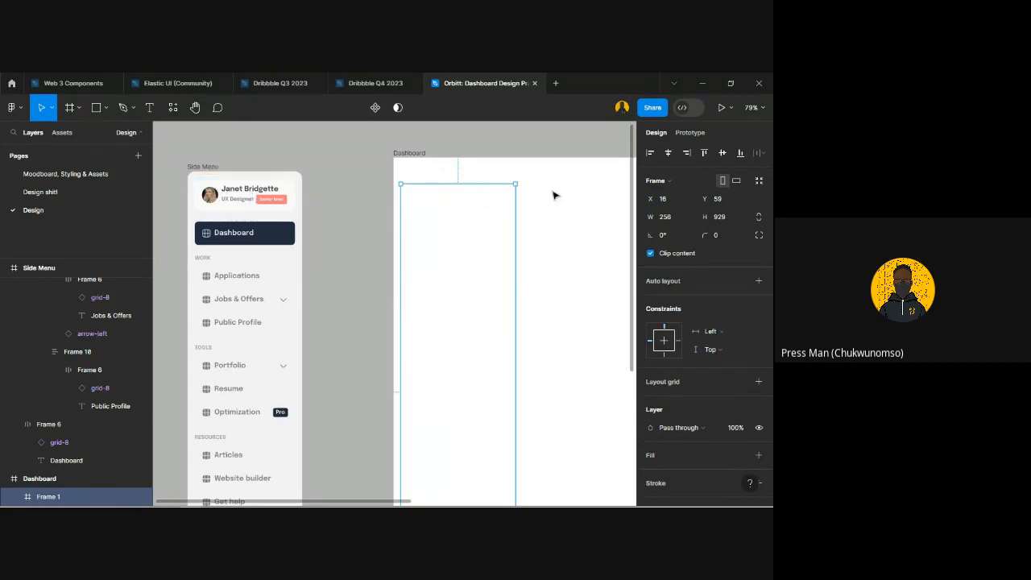
{"action": "scroll", "coordinate": [556, 196], "scroll_direction": "up", "scroll_amount": 3}
{"action": "scroll", "coordinate": [422, 179], "scroll_direction": "down", "scroll_amount": 2}
- On the reference page, show layout grids and open the reference side menu's 4-column grid settings
{"action": "left_click", "coordinate": [91, 194]}
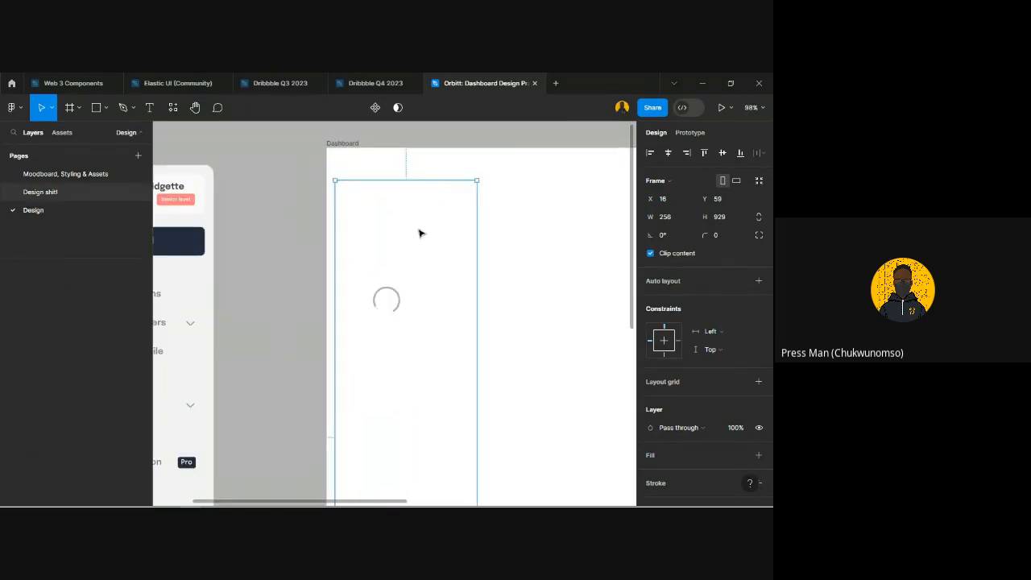
{"action": "scroll", "coordinate": [240, 149], "scroll_direction": "up", "scroll_amount": 10}
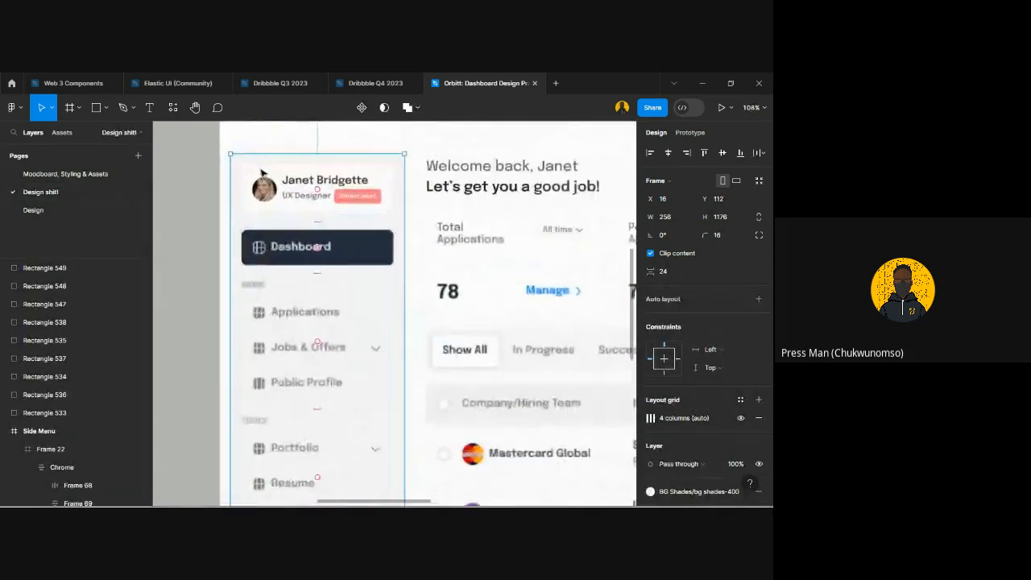
{"action": "scroll", "coordinate": [226, 235], "scroll_direction": "down", "scroll_amount": 2}
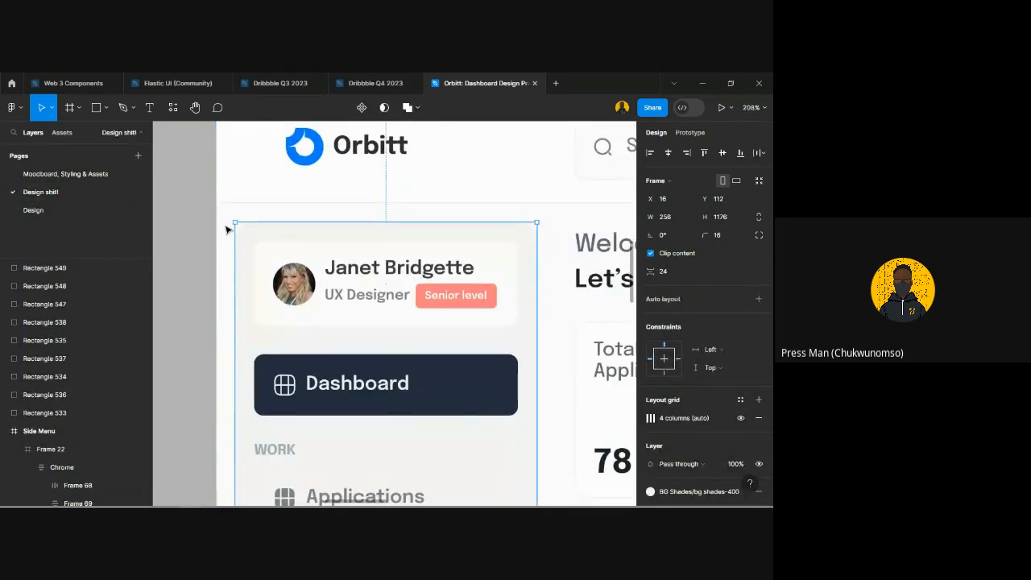
{"action": "key", "text": "ctrl+shift+4"}
{"action": "scroll", "coordinate": [318, 211], "scroll_direction": "down", "scroll_amount": 4}
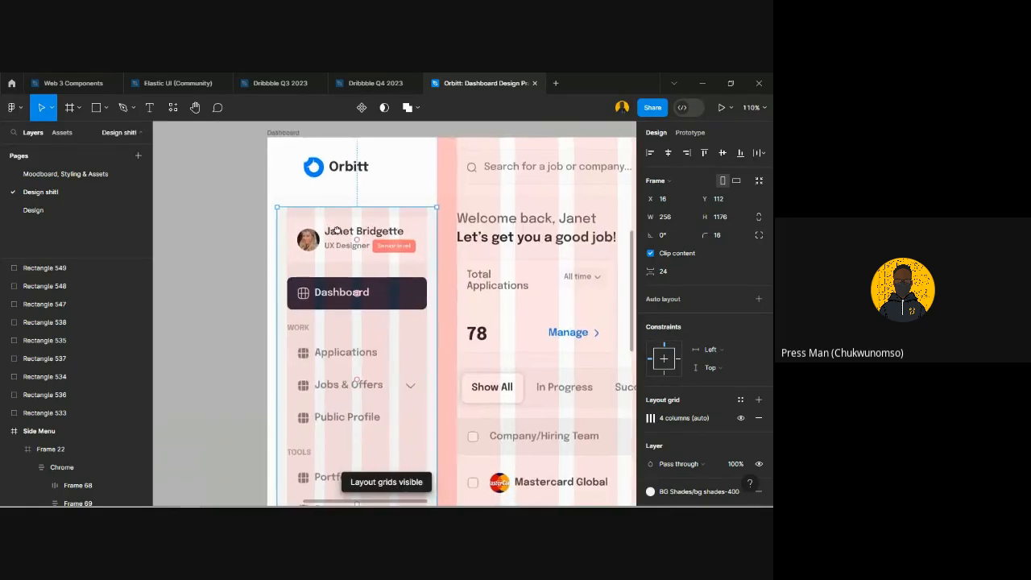
{"action": "scroll", "coordinate": [310, 229], "scroll_direction": "up", "scroll_amount": 3}
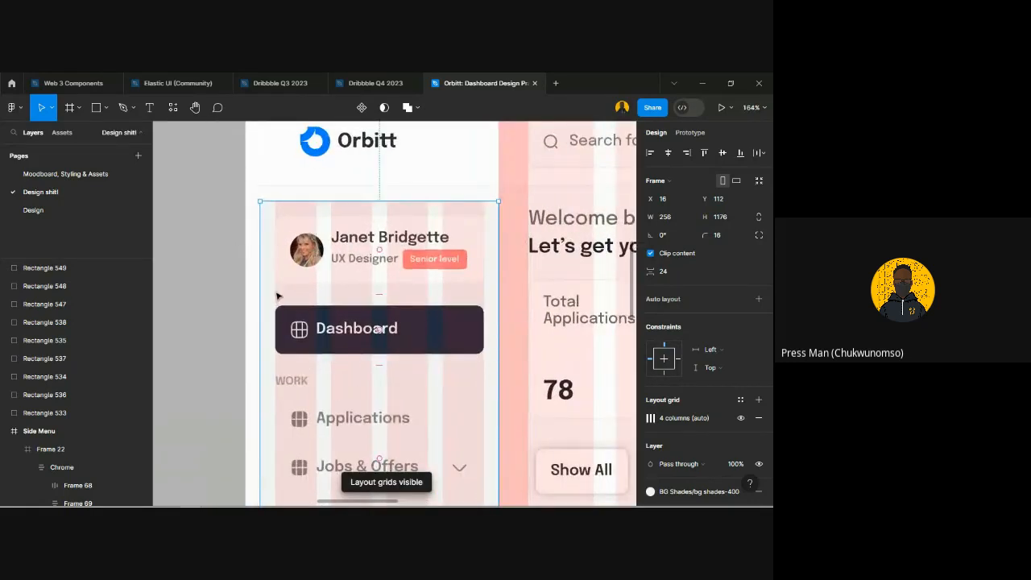
{"action": "left_click", "coordinate": [277, 237]}
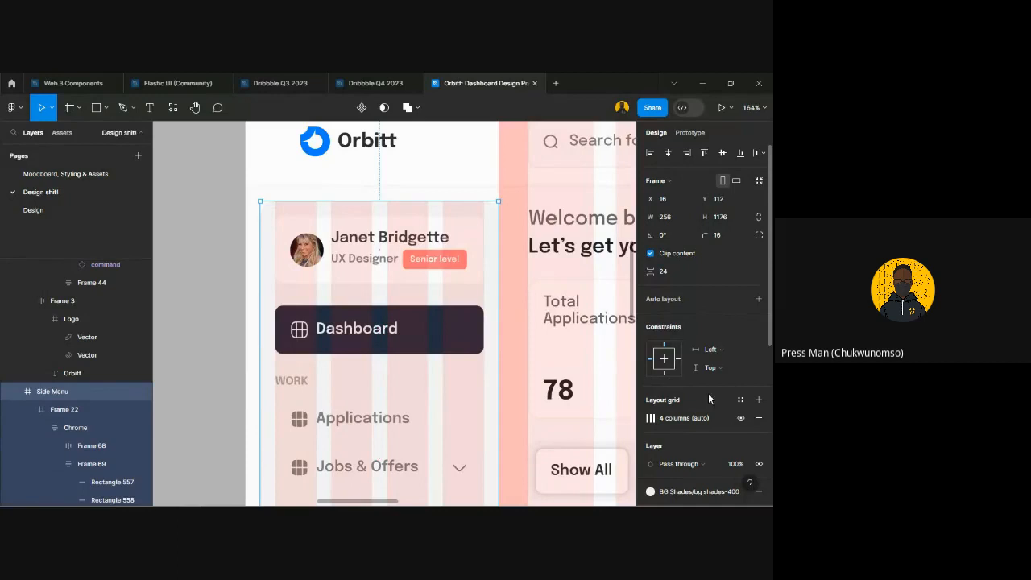
{"action": "left_click", "coordinate": [661, 417]}
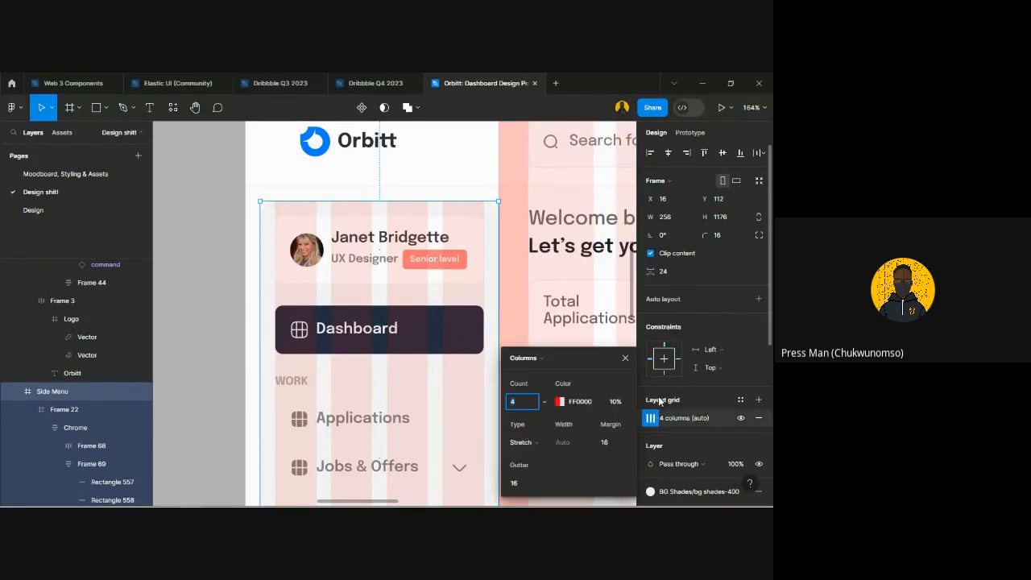
- Try setting the side menu column grid's gutter to 20, then undo the change
{"action": "left_click", "coordinate": [521, 483]}
{"action": "type", "text": "20"}
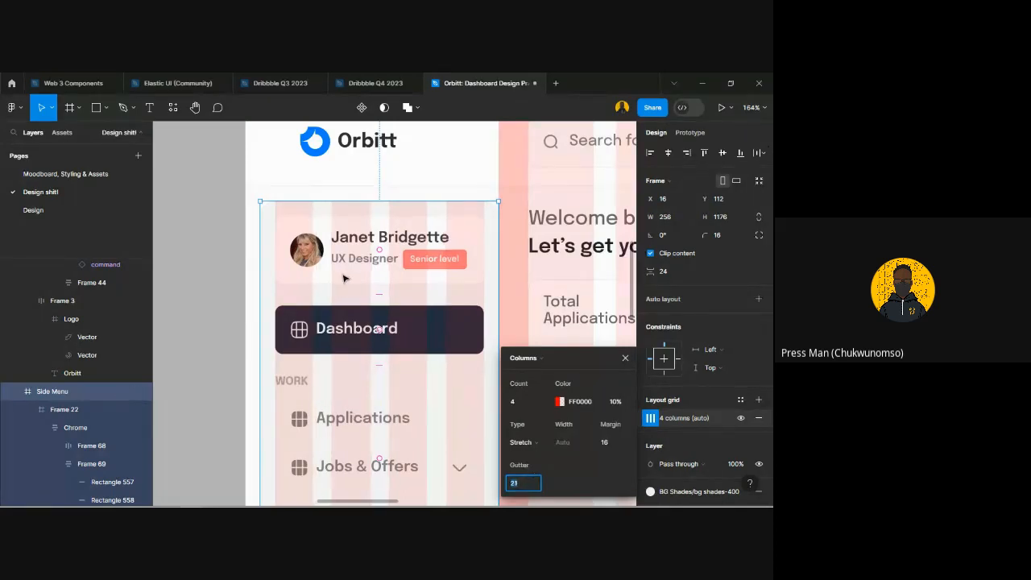
{"action": "key", "text": "ctrl+z"}
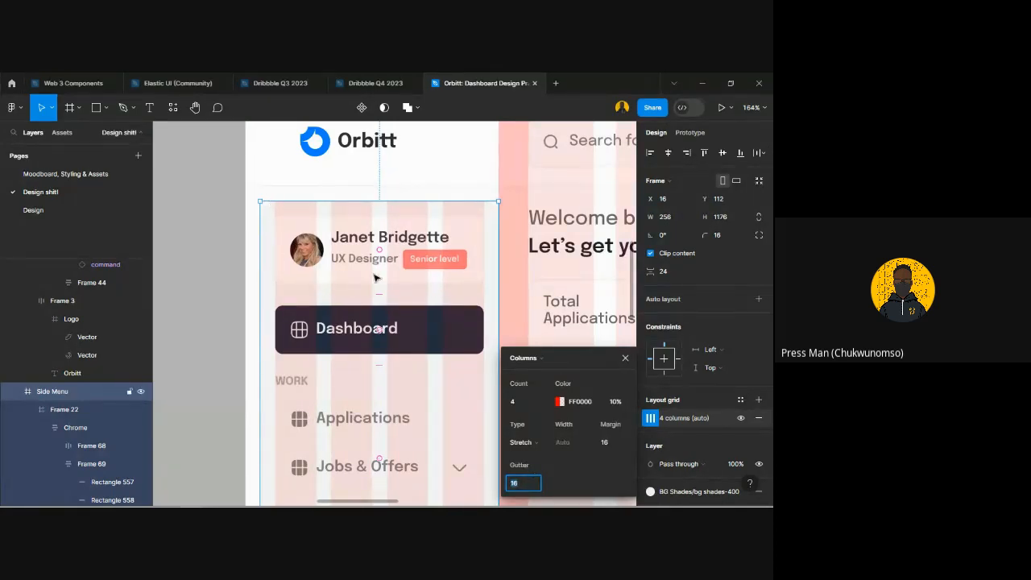
{"action": "scroll", "coordinate": [358, 257], "scroll_direction": "down", "scroll_amount": 5}
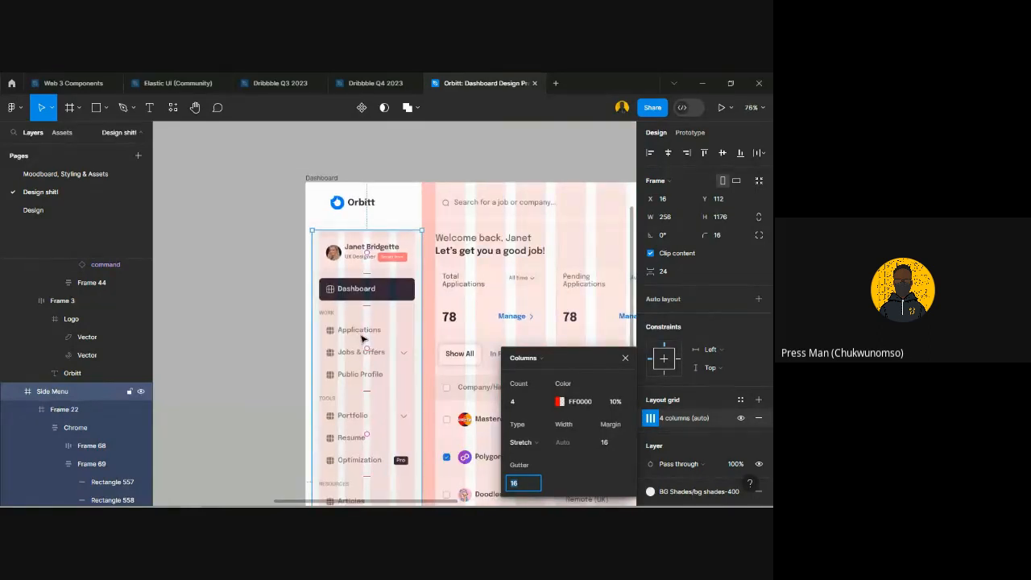
{"action": "scroll", "coordinate": [368, 330], "scroll_direction": "up", "scroll_amount": 4}
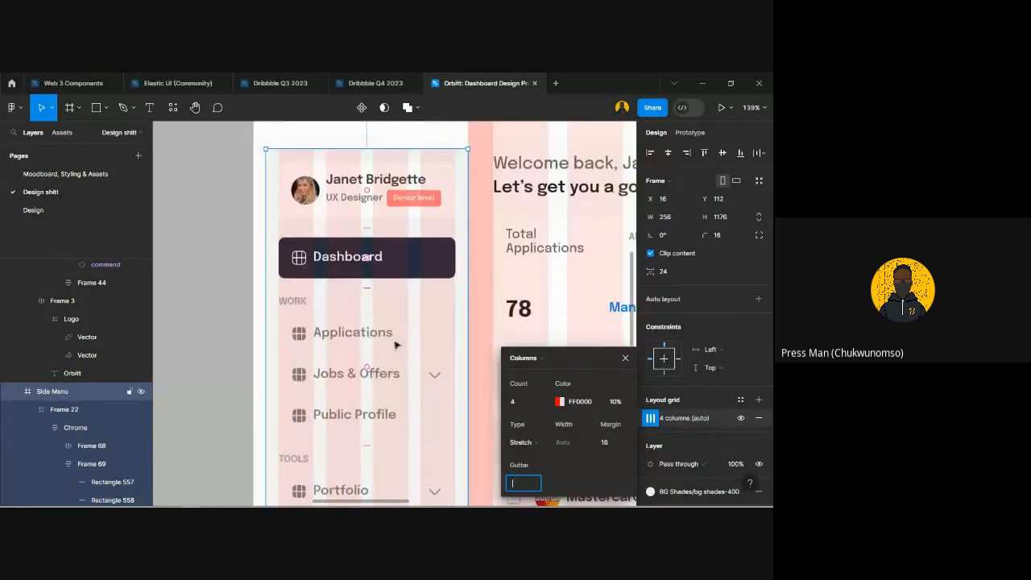
- Hide the layout grids and inspect the reference profile card's avatar, name, role text and Senior level badge
{"action": "left_click_drag", "start_coordinate": [395, 346], "coordinate": [351, 283]}
{"action": "key", "text": "ctrl+z"}
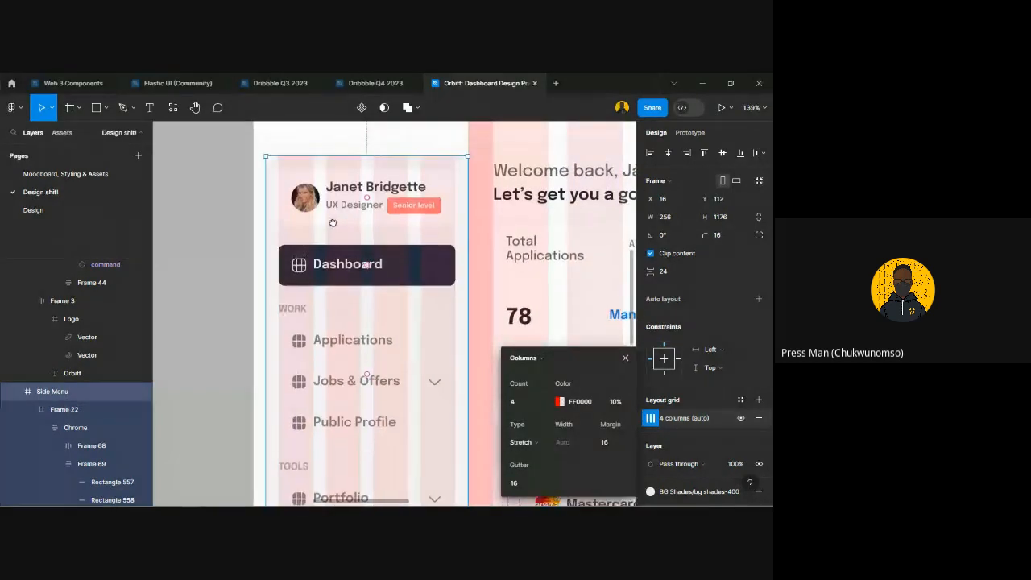
{"action": "scroll", "coordinate": [274, 177], "scroll_direction": "up", "scroll_amount": 3}
{"action": "left_click_drag", "start_coordinate": [293, 207], "coordinate": [234, 259]}
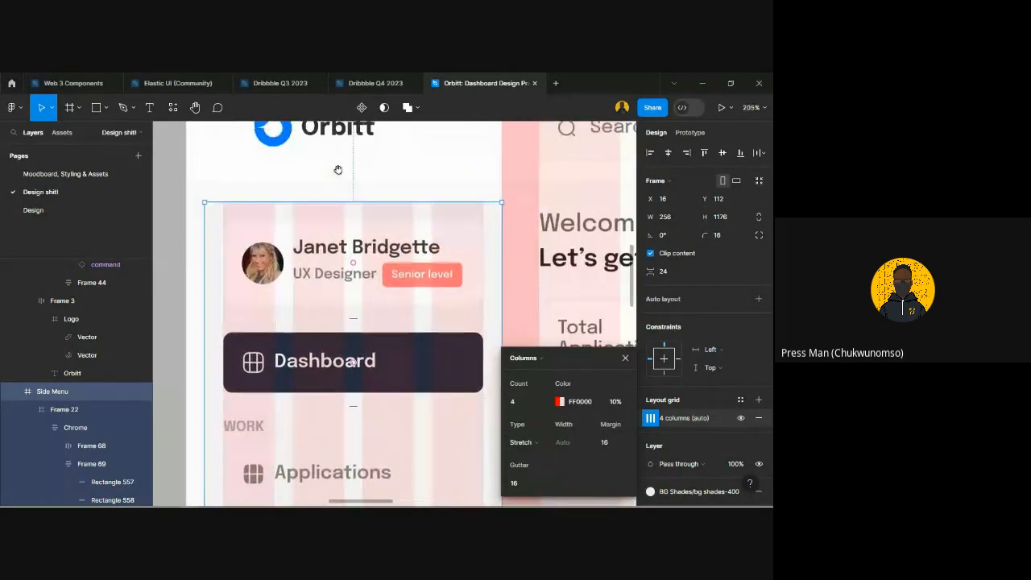
{"action": "scroll", "coordinate": [275, 185], "scroll_direction": "down", "scroll_amount": 2}
{"action": "scroll", "coordinate": [274, 185], "scroll_direction": "up", "scroll_amount": 2}
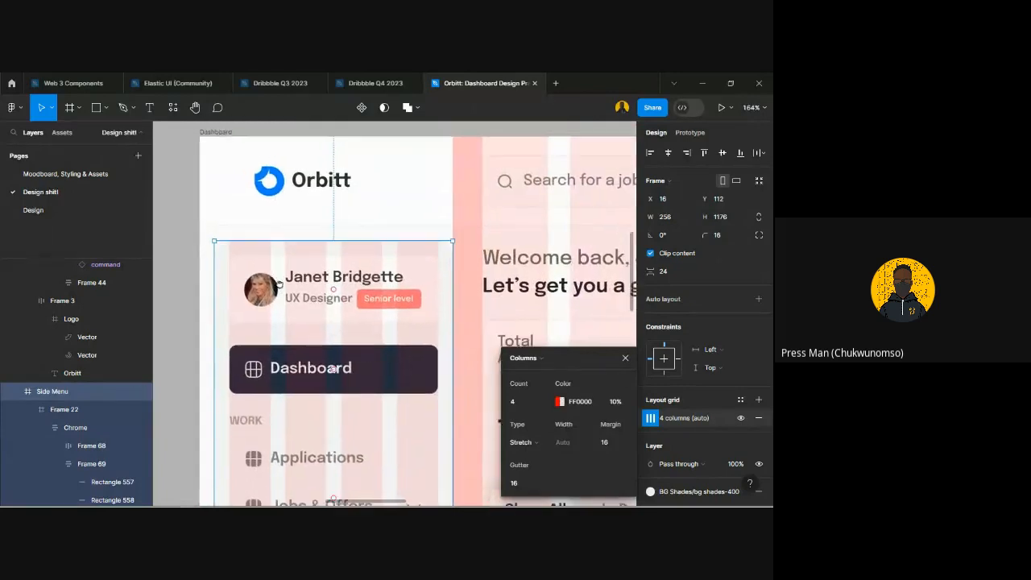
{"action": "scroll", "coordinate": [259, 268], "scroll_direction": "down", "scroll_amount": 1}
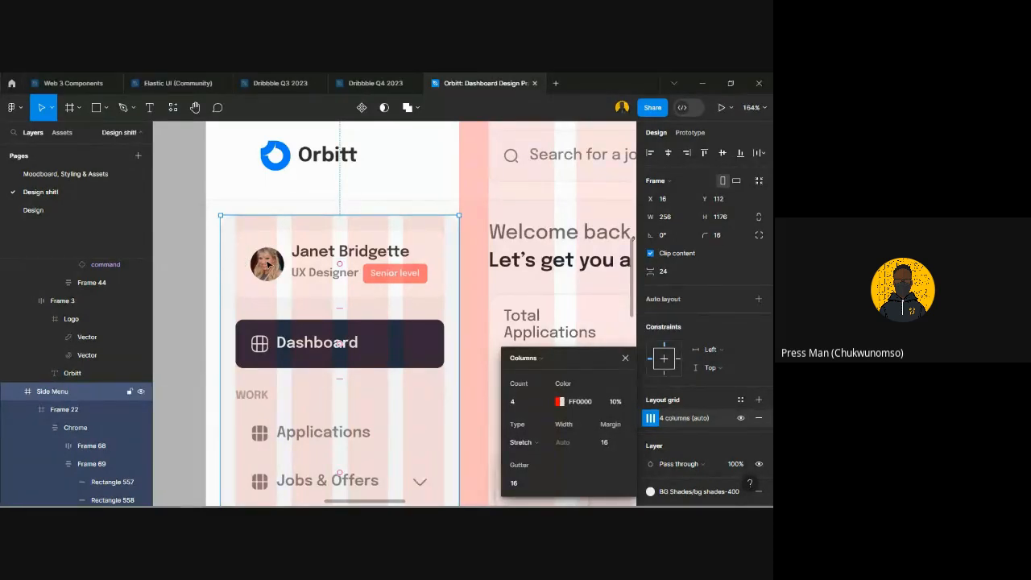
{"action": "left_click", "coordinate": [268, 264]}
{"action": "scroll", "coordinate": [268, 264], "scroll_direction": "up", "scroll_amount": 3}
{"action": "key", "text": "ctrl+shift+4"}
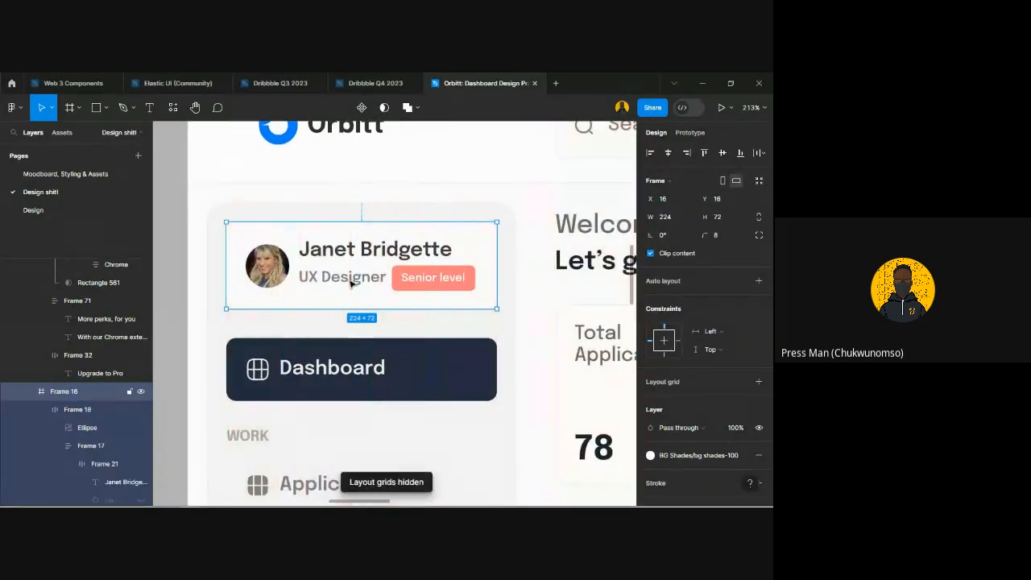
{"action": "key", "text": "alt"}
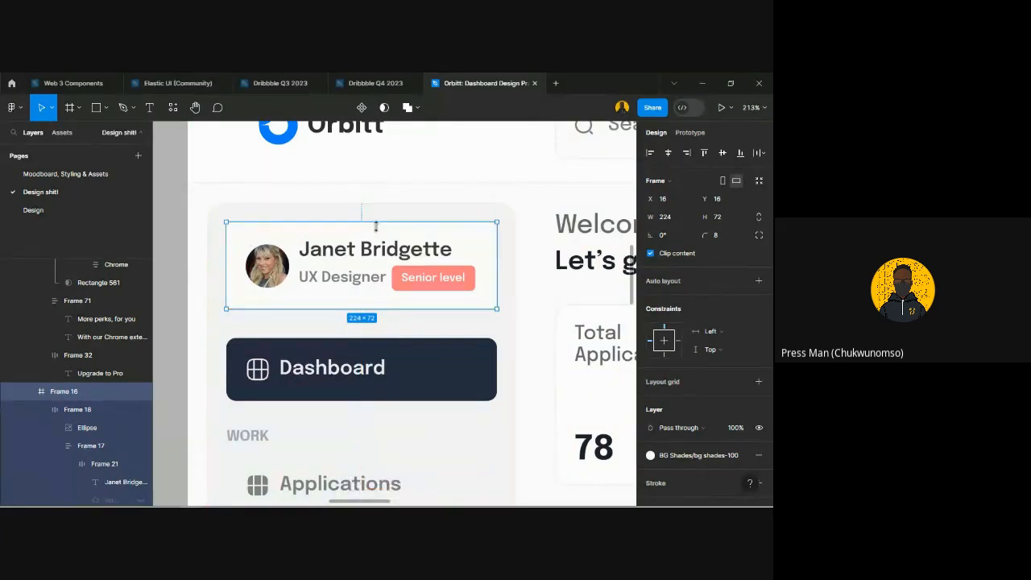
{"action": "key", "text": "alt"}
{"action": "left_click", "coordinate": [272, 267], "text": "ctrl"}
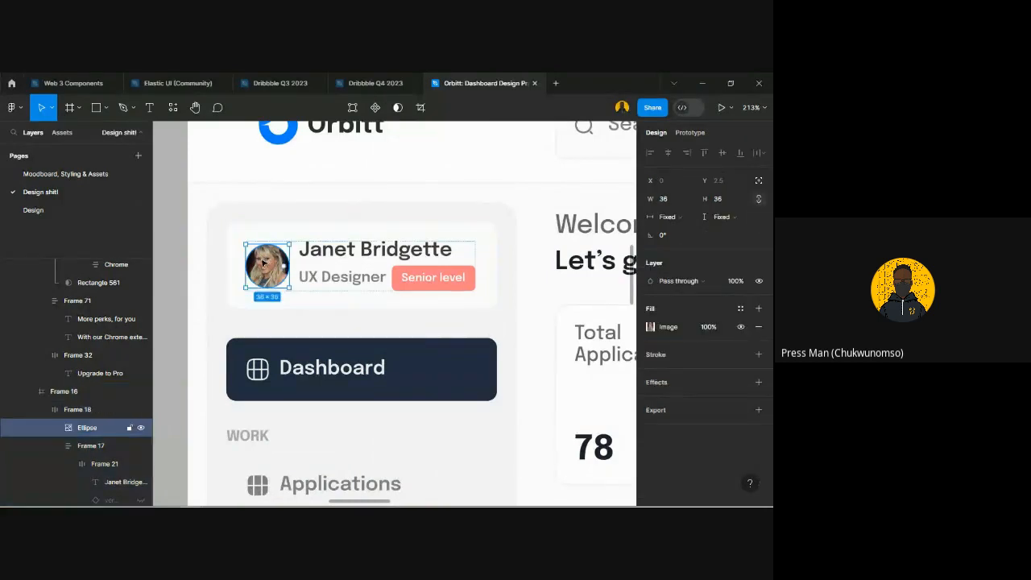
{"action": "left_click", "coordinate": [357, 255], "text": "ctrl"}
{"action": "left_click", "coordinate": [357, 273], "text": "ctrl"}
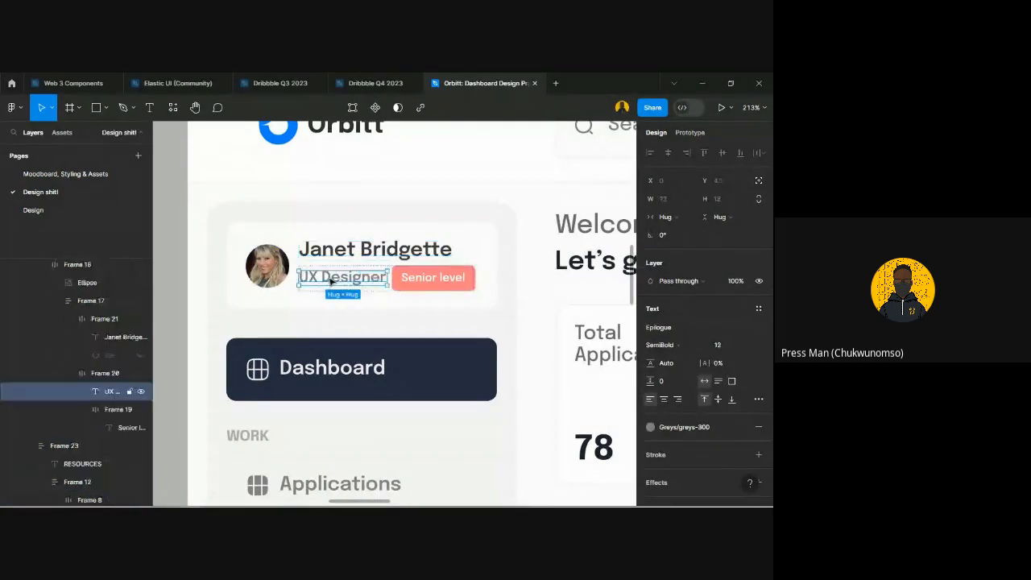
{"action": "left_click", "coordinate": [452, 285]}
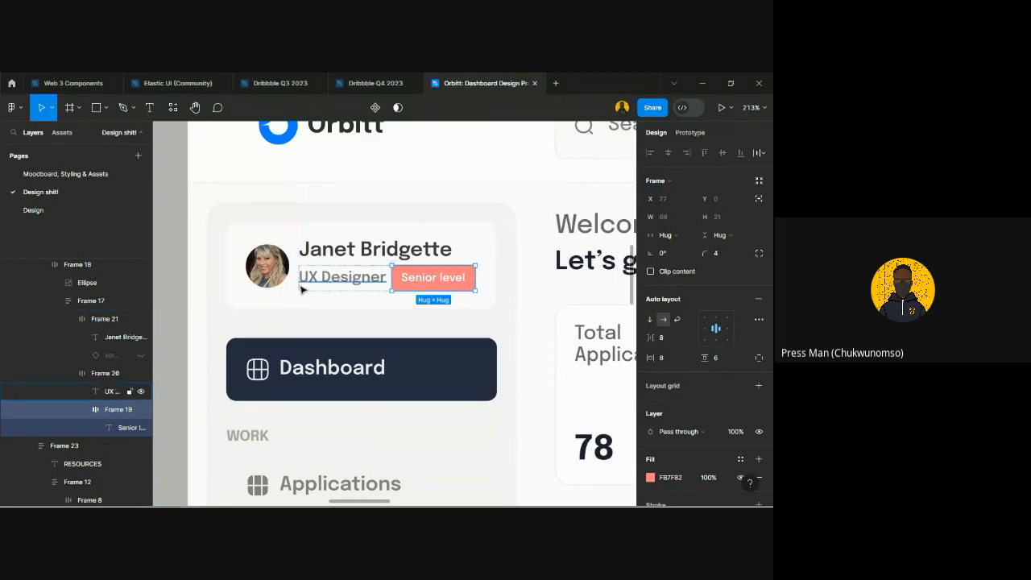
{"action": "scroll", "coordinate": [302, 290], "scroll_direction": "down", "scroll_amount": 5}
{"action": "scroll", "coordinate": [322, 282], "scroll_direction": "up", "scroll_amount": 3}
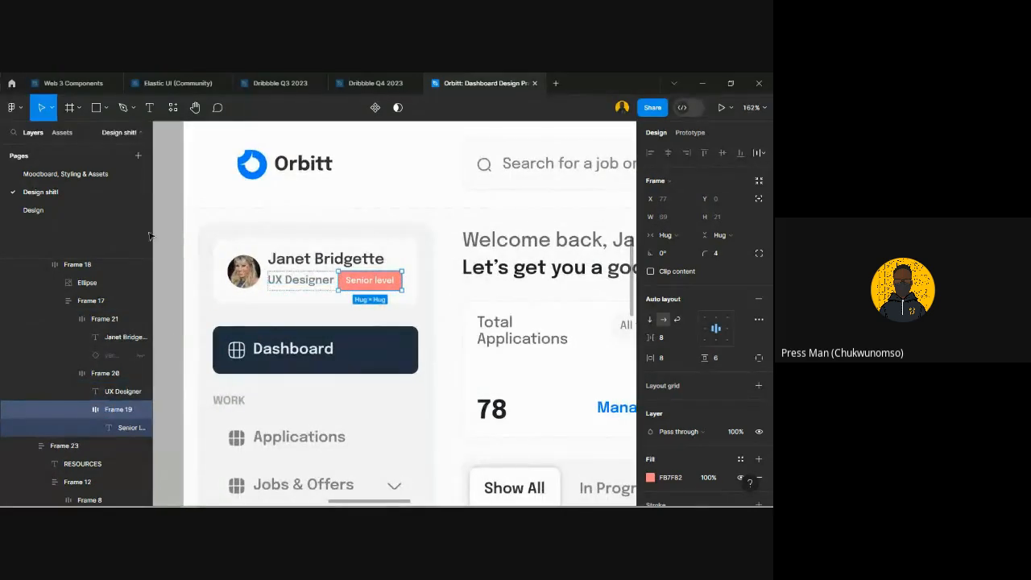
{"action": "scroll", "coordinate": [370, 270], "scroll_direction": "up", "scroll_amount": 1}
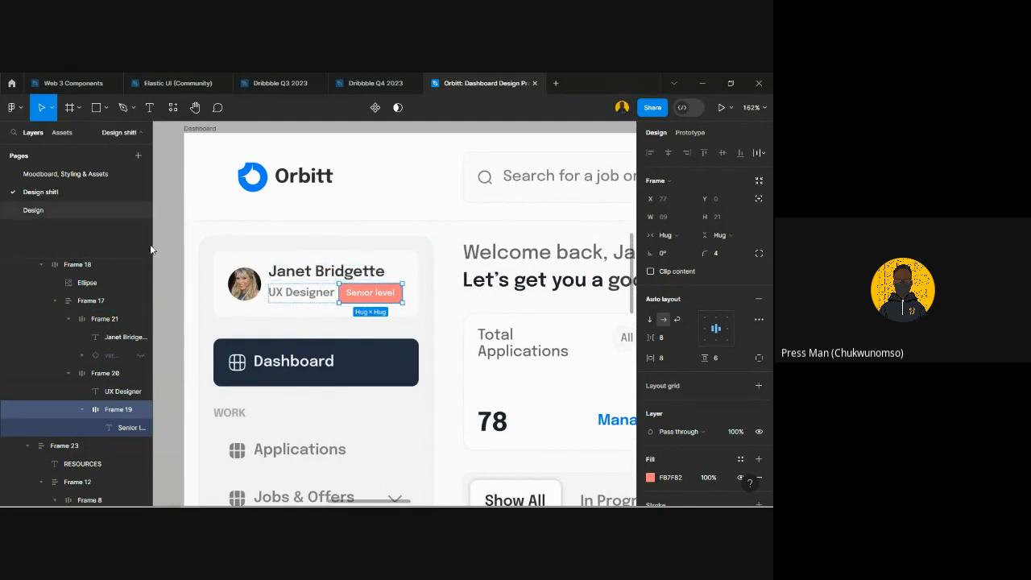
- On the Design page, fill the side menu frame inside Dashboard with the bg shades-100 colour style
{"action": "key", "text": "Page_Down"}
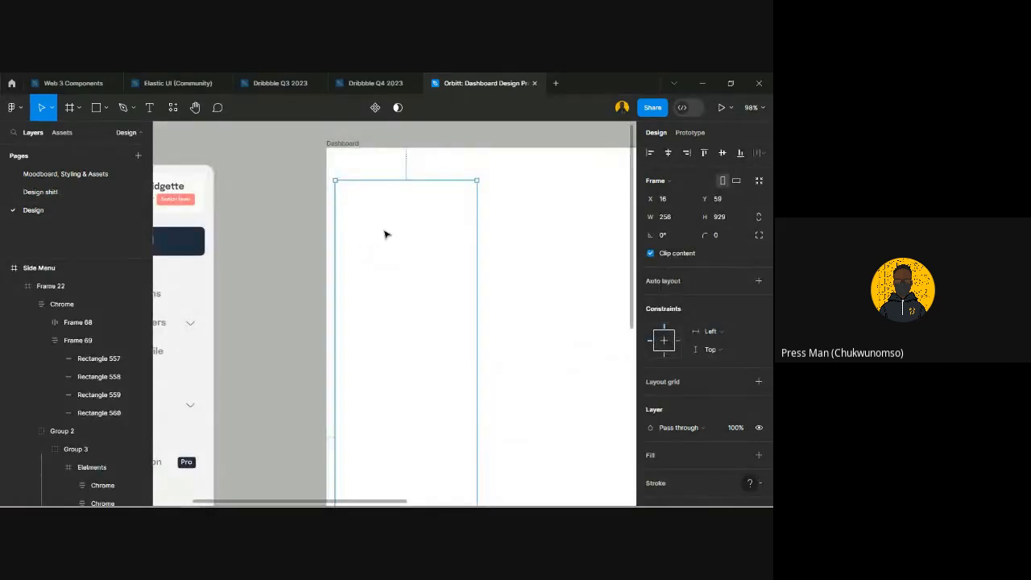
{"action": "left_click_drag", "start_coordinate": [234, 229], "coordinate": [330, 238]}
{"action": "left_click", "coordinate": [230, 171]}
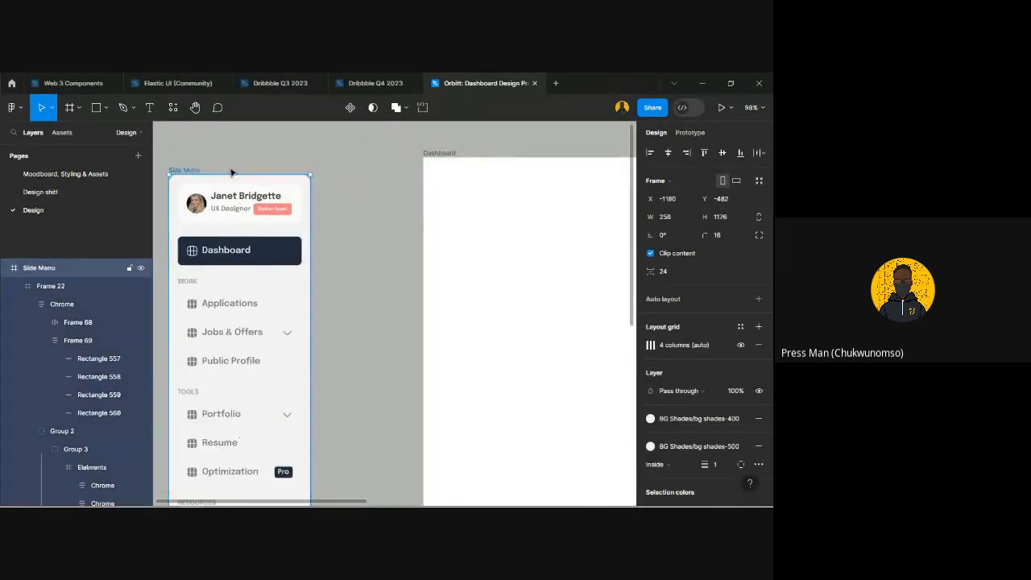
{"action": "left_click", "coordinate": [521, 256]}
{"action": "scroll", "coordinate": [476, 288], "scroll_direction": "right", "scroll_amount": 2}
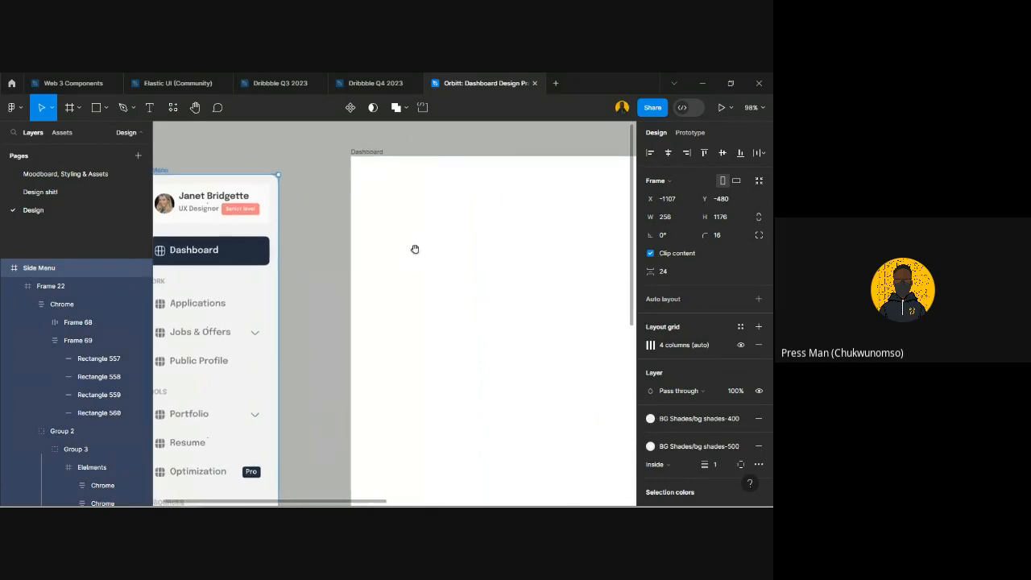
{"action": "scroll", "coordinate": [732, 374], "scroll_direction": "down", "scroll_amount": 2}
{"action": "left_click", "coordinate": [740, 379]}
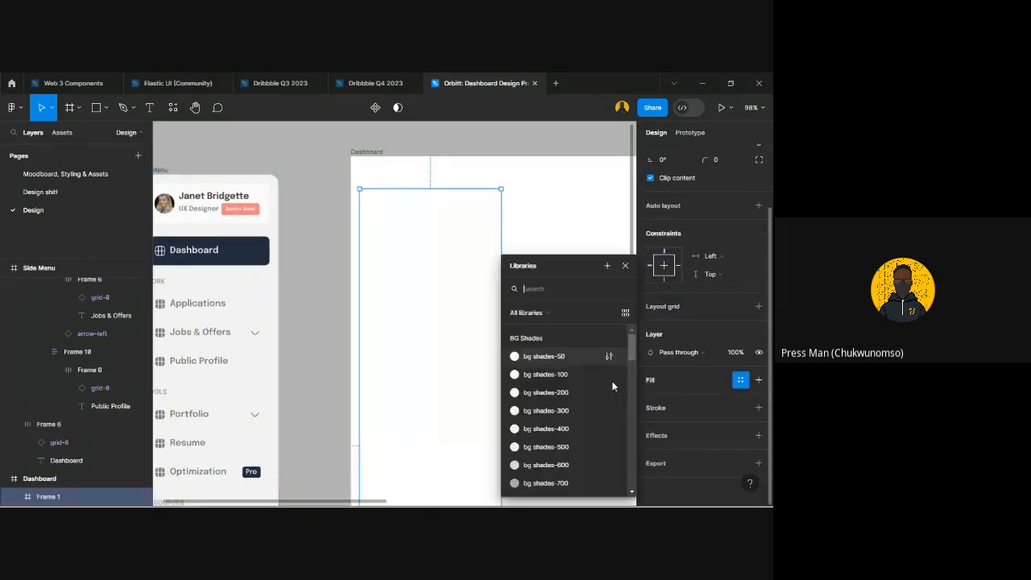
{"action": "left_click", "coordinate": [555, 375]}
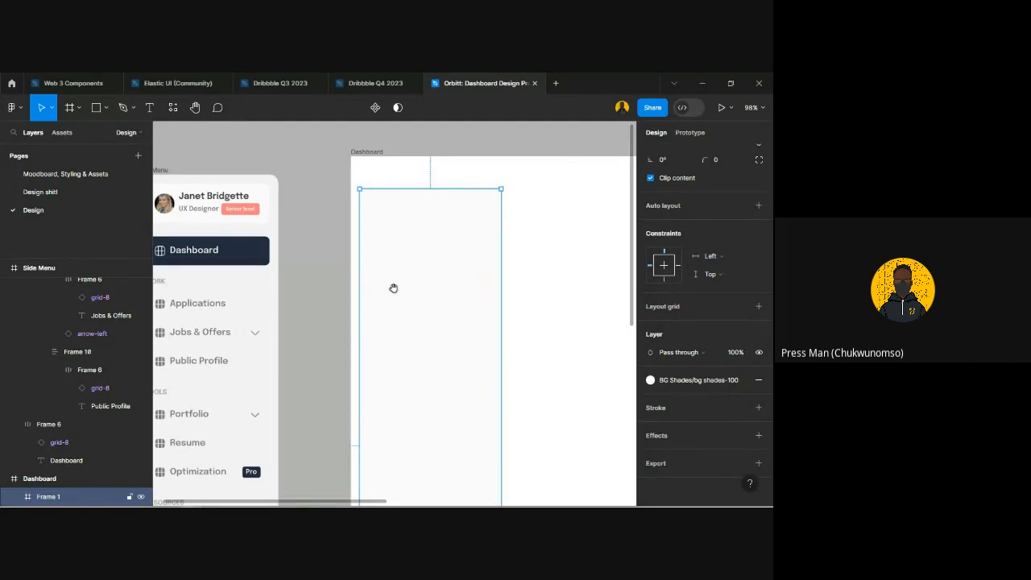
- Fill the Dashboard frame with the bg shades-50 colour style
{"action": "scroll", "coordinate": [387, 266], "scroll_direction": "right", "scroll_amount": 1}
{"action": "left_click", "coordinate": [339, 158]}
{"action": "left_click", "coordinate": [740, 361]}
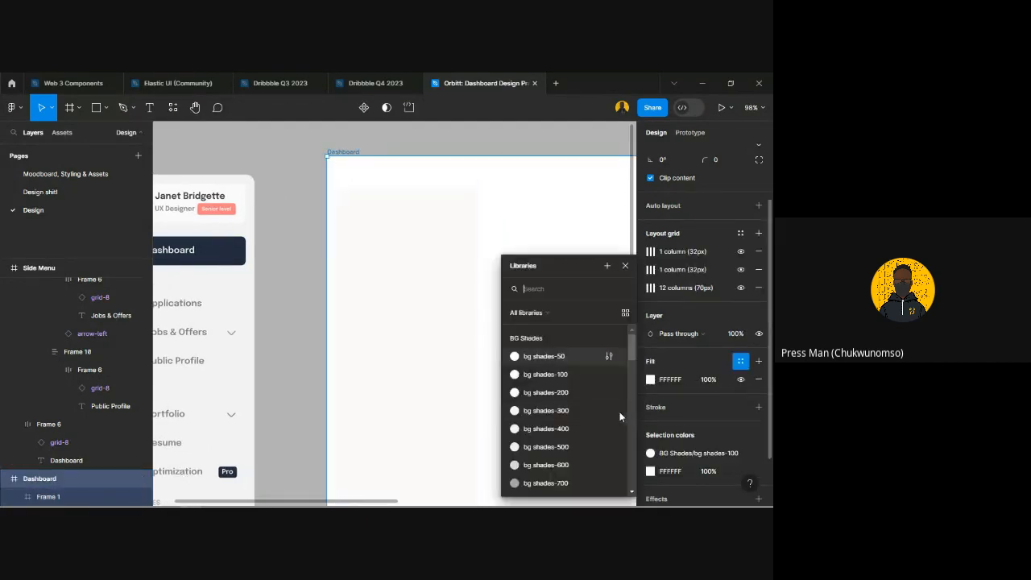
{"action": "left_click", "coordinate": [558, 356]}
- Set the side menu frame's corner radius to 16
{"action": "scroll", "coordinate": [323, 222], "scroll_direction": "right", "scroll_amount": 1}
{"action": "left_click", "coordinate": [379, 223]}
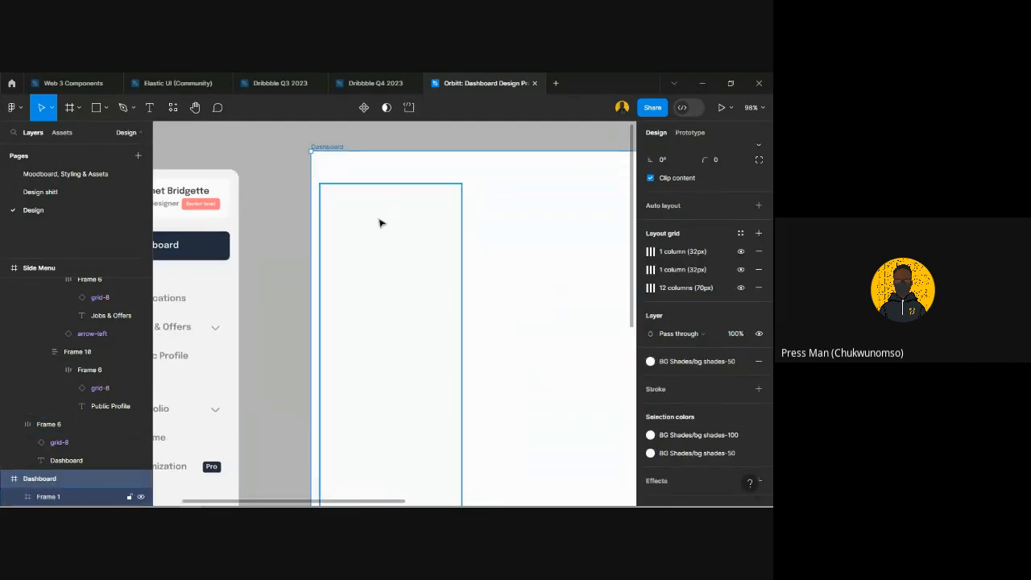
{"action": "scroll", "coordinate": [715, 210], "scroll_direction": "up", "scroll_amount": 2}
{"action": "left_click", "coordinate": [722, 235]}
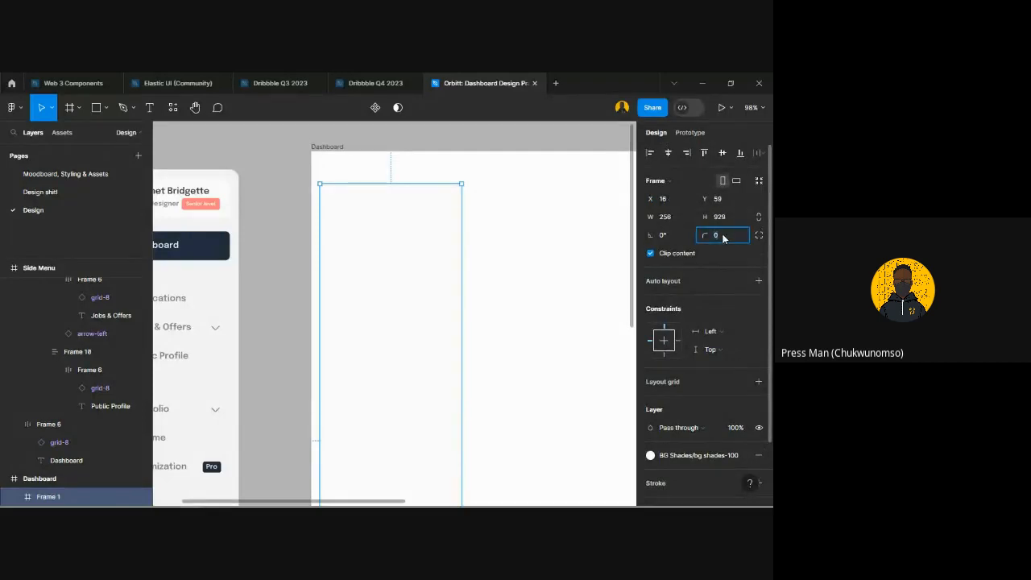
{"action": "type", "text": "16"}
{"action": "key", "text": "Return"}
{"action": "left_click", "coordinate": [285, 242]}
- Copy the avatar from the pasted reference side menu into the top of the Dashboard's side menu frame
{"action": "scroll", "coordinate": [293, 234], "scroll_direction": "up", "scroll_amount": 3}
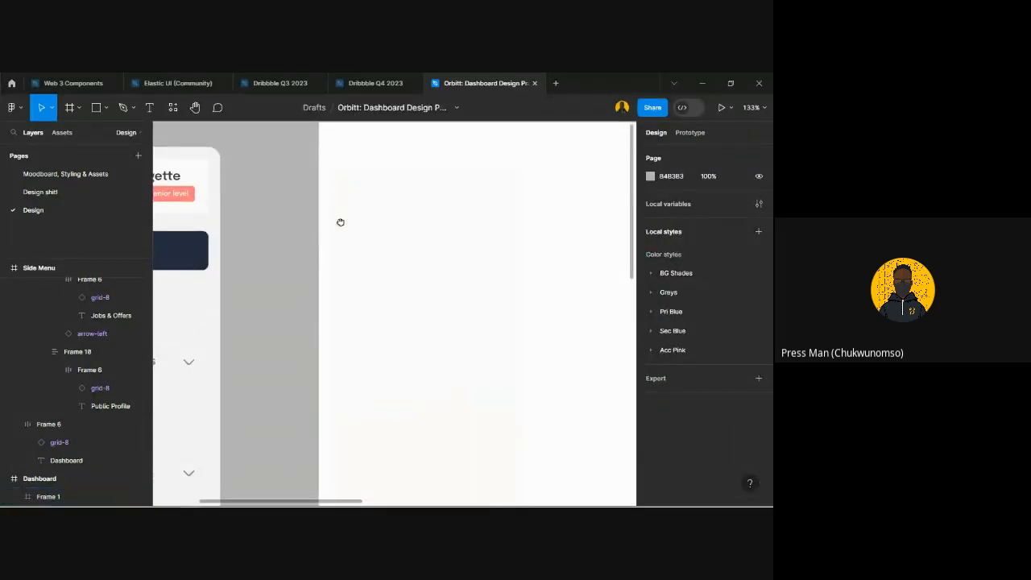
{"action": "scroll", "coordinate": [341, 222], "scroll_direction": "up", "scroll_amount": 5}
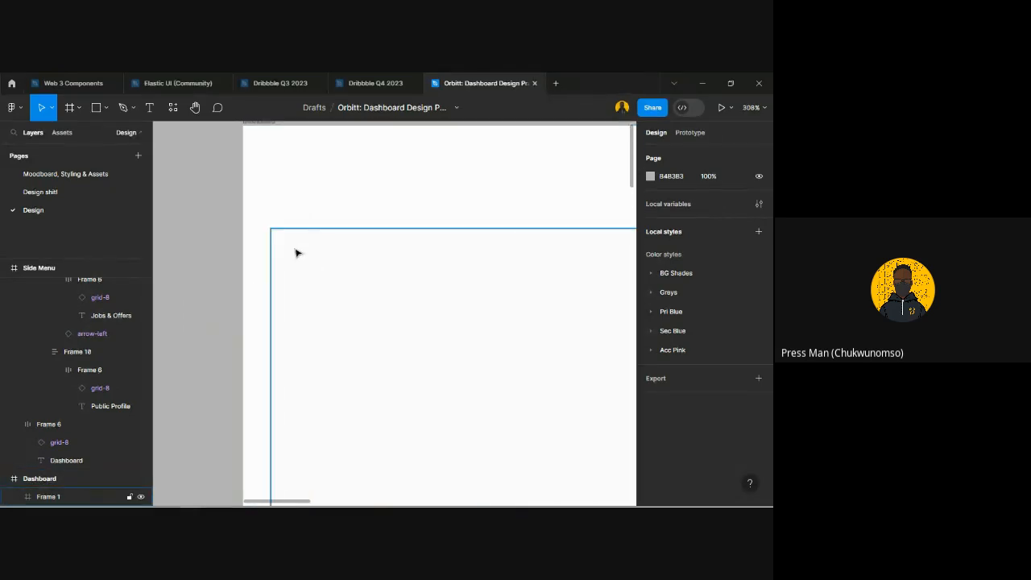
{"action": "scroll", "coordinate": [351, 250], "scroll_direction": "down", "scroll_amount": 6}
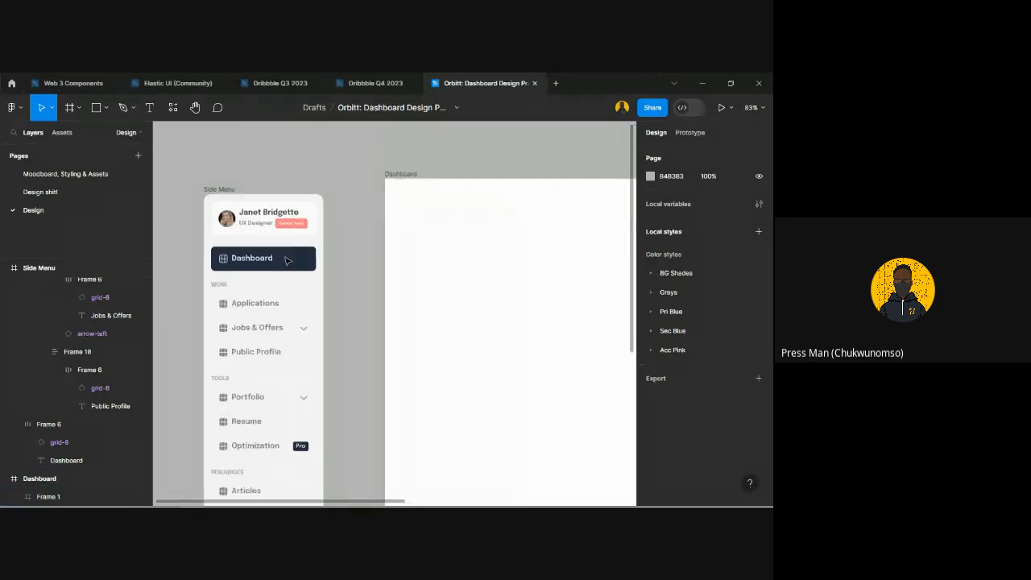
{"action": "left_click_drag", "start_coordinate": [246, 175], "coordinate": [294, 173]}
{"action": "scroll", "coordinate": [525, 219], "scroll_direction": "up", "scroll_amount": 2}
{"action": "scroll", "coordinate": [527, 221], "scroll_direction": "up", "scroll_amount": 1}
{"action": "left_click", "coordinate": [232, 220], "text": "ctrl"}
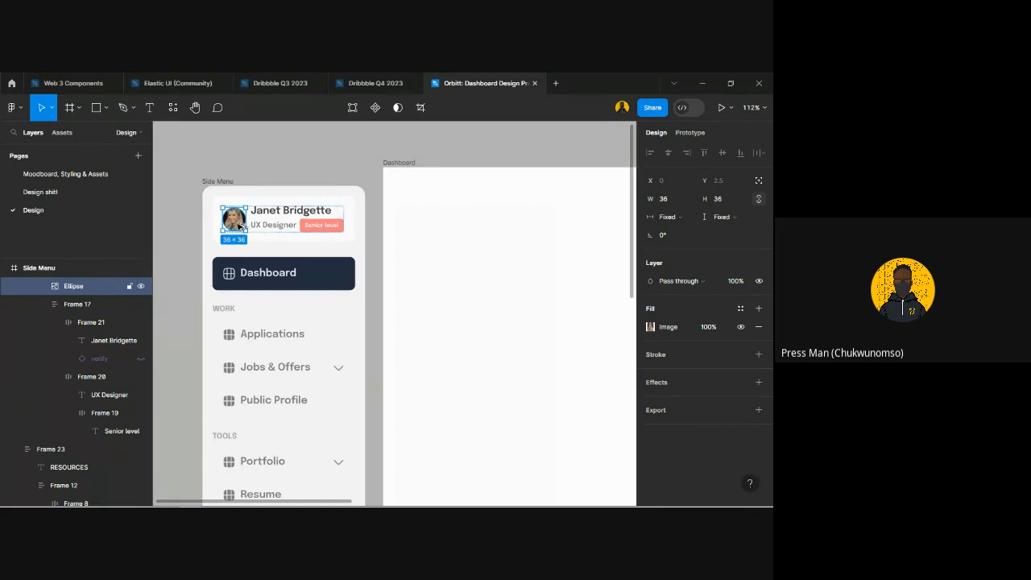
{"action": "left_click_drag", "start_coordinate": [243, 228], "coordinate": [436, 243]}
- Generate a new avatar image with the Avatars plugin and place it below the copied avatar
{"action": "scroll", "coordinate": [436, 242], "scroll_direction": "up", "scroll_amount": 6}
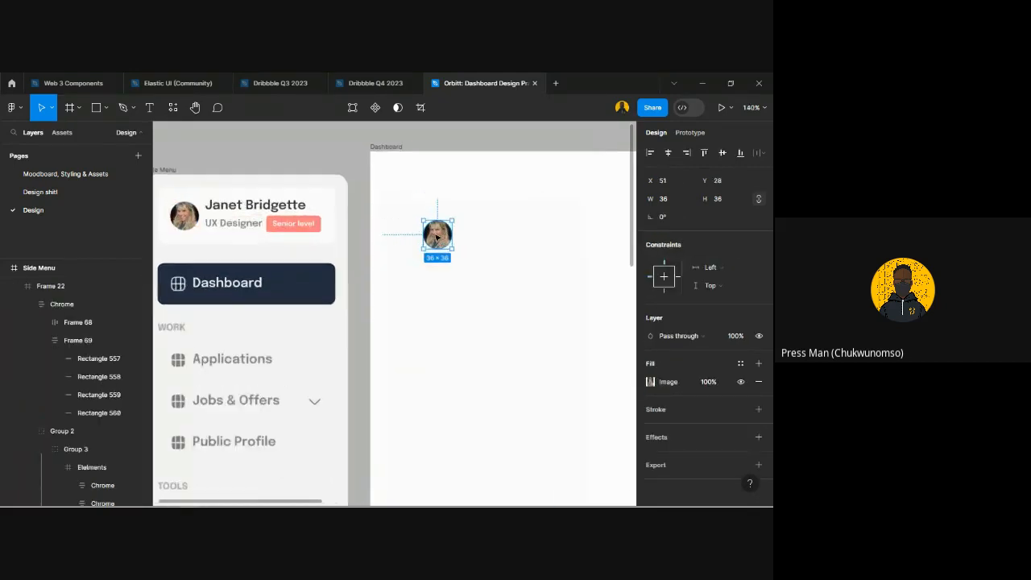
{"action": "scroll", "coordinate": [411, 251], "scroll_direction": "up", "scroll_amount": 2}
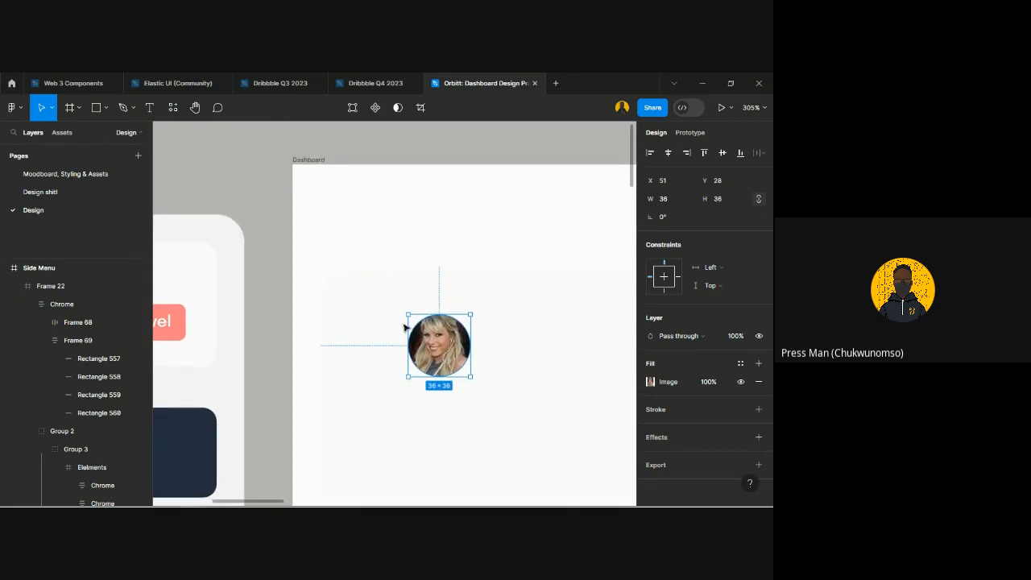
{"action": "left_click", "coordinate": [251, 160]}
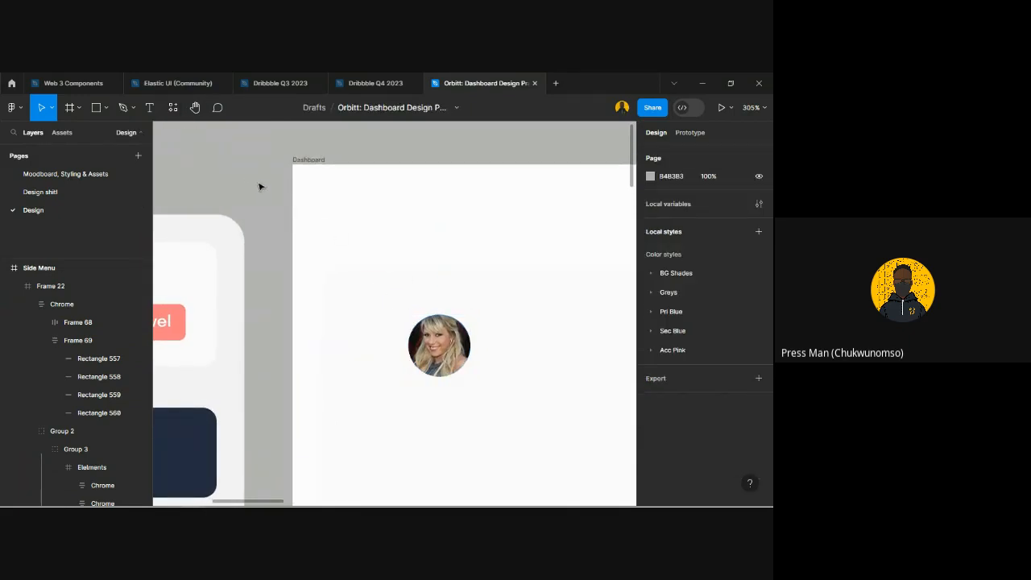
{"action": "left_click", "coordinate": [174, 107]}
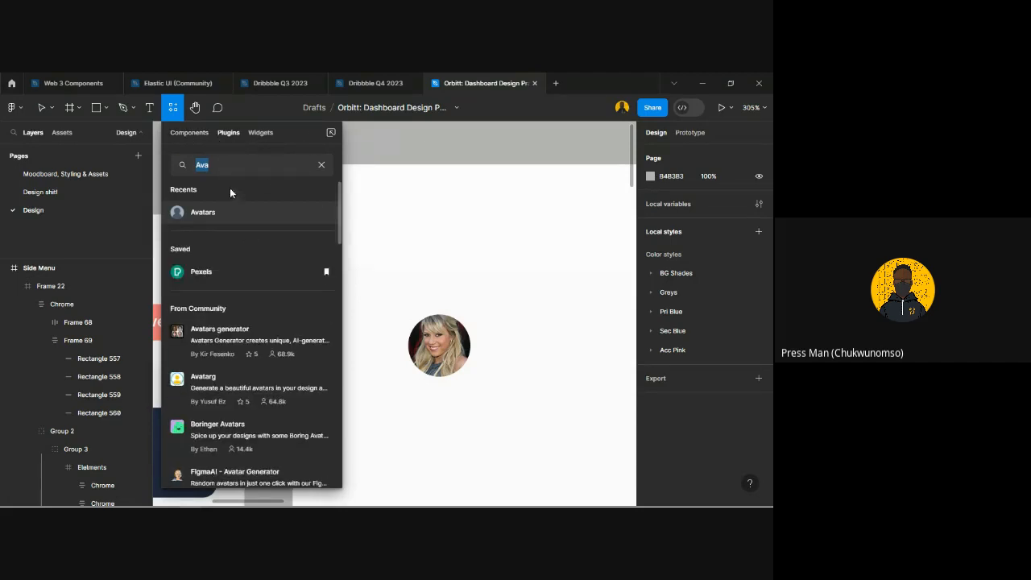
{"action": "left_click", "coordinate": [214, 214]}
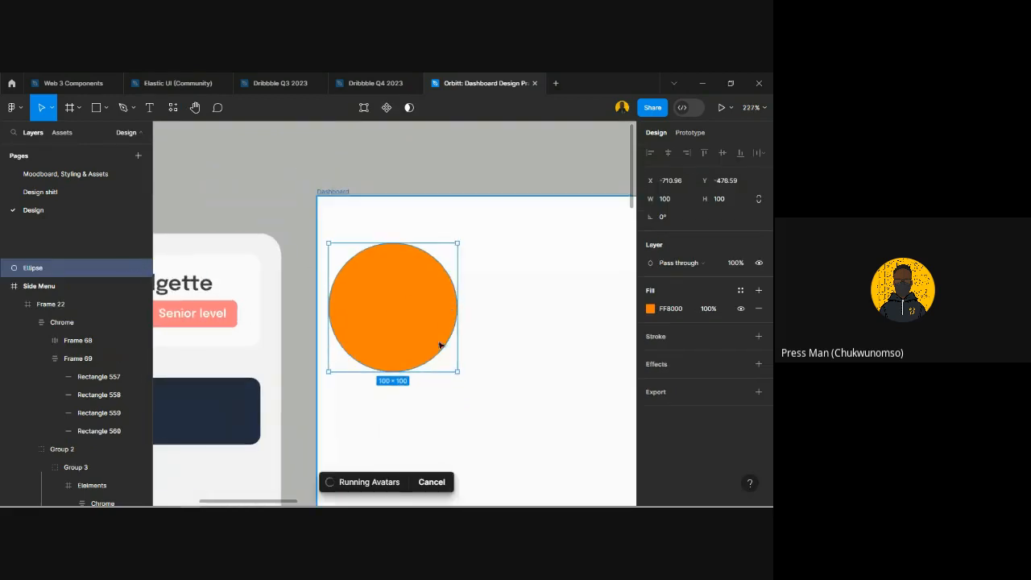
{"action": "scroll", "coordinate": [387, 304], "scroll_direction": "down", "scroll_amount": 3}
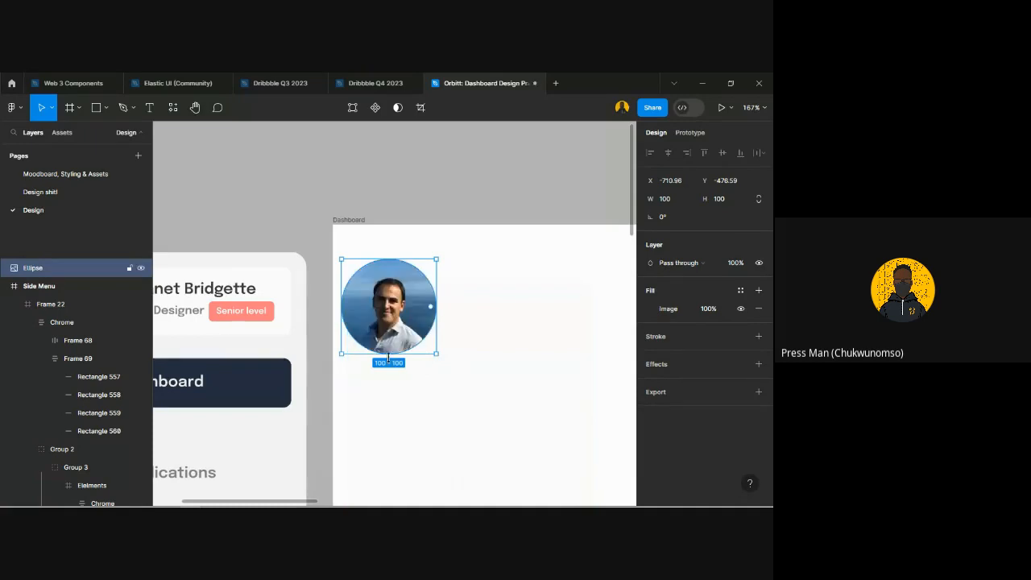
{"action": "left_click_drag", "start_coordinate": [402, 352], "coordinate": [459, 382]}
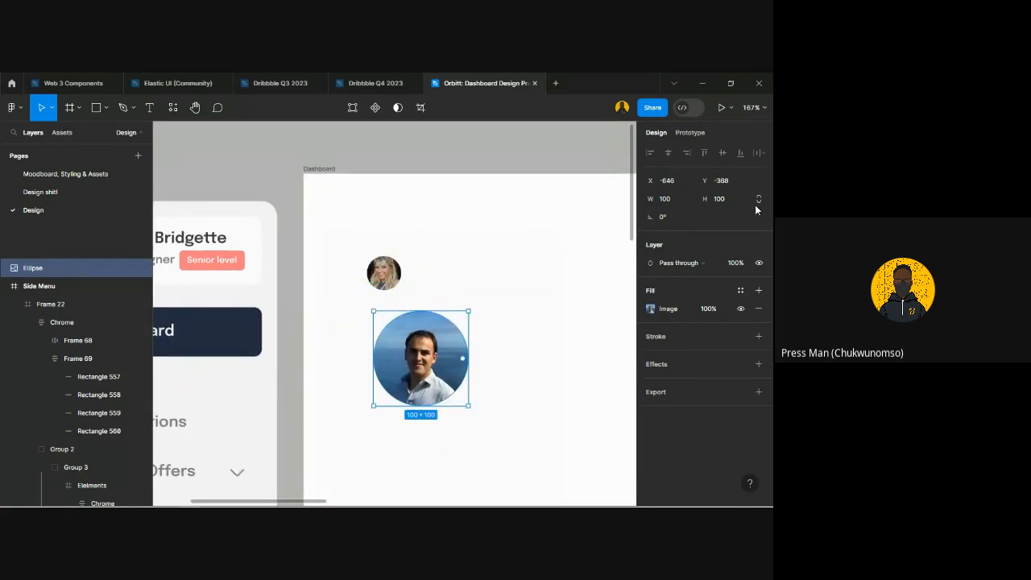
- Resize the generated avatar proportionally to 32 × 32
{"action": "left_click", "coordinate": [757, 199]}
{"action": "left_click", "coordinate": [716, 199]}
{"action": "type", "text": "32"}
{"action": "key", "text": "Return"}
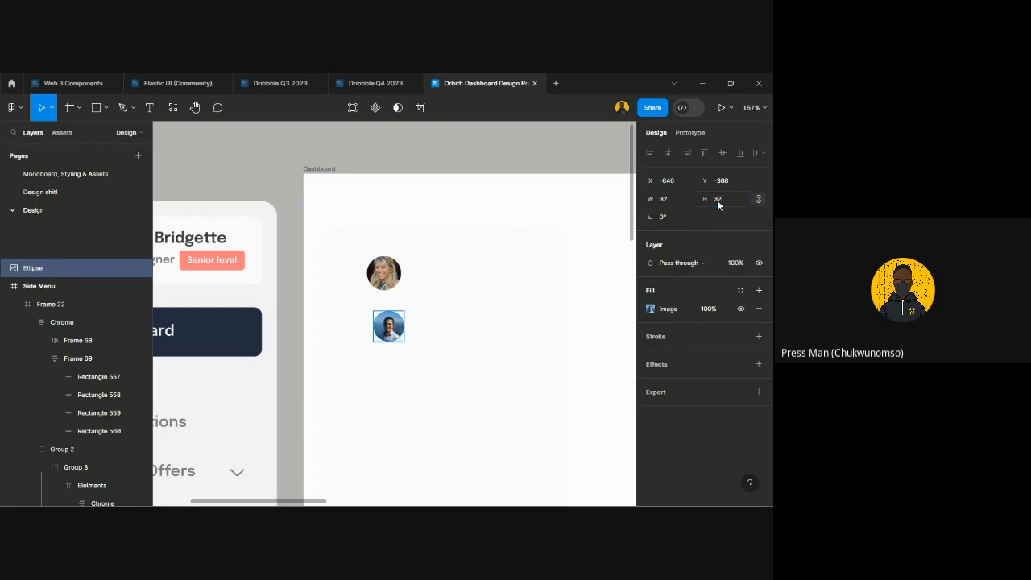
- Set the generated avatar's size to 36 × 36 to match the copied avatar
{"action": "left_click_drag", "start_coordinate": [404, 293], "coordinate": [521, 314]}
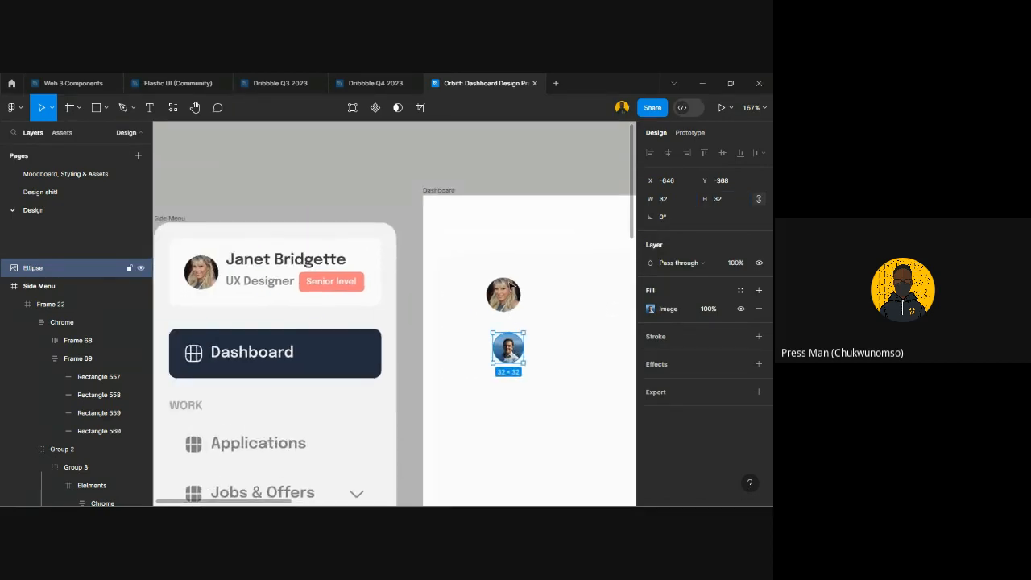
{"action": "left_click", "coordinate": [507, 289]}
{"action": "left_click", "coordinate": [509, 348]}
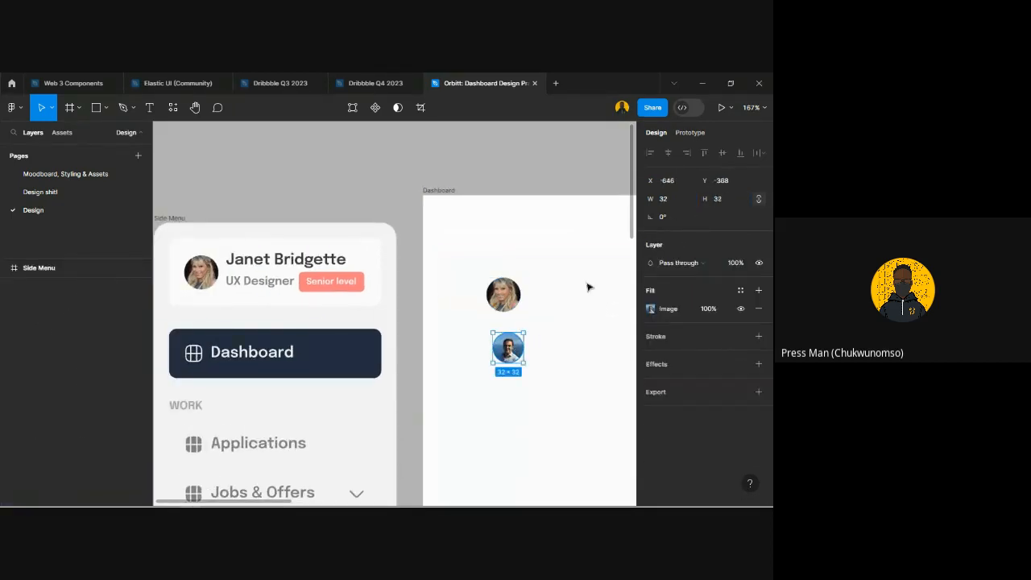
{"action": "left_click", "coordinate": [723, 201]}
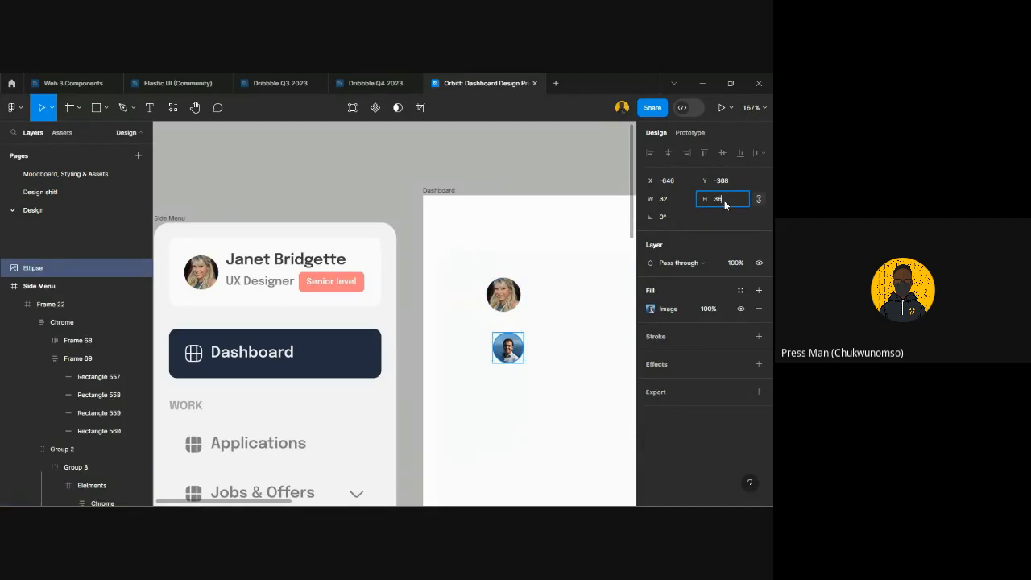
{"action": "key", "text": "Return"}
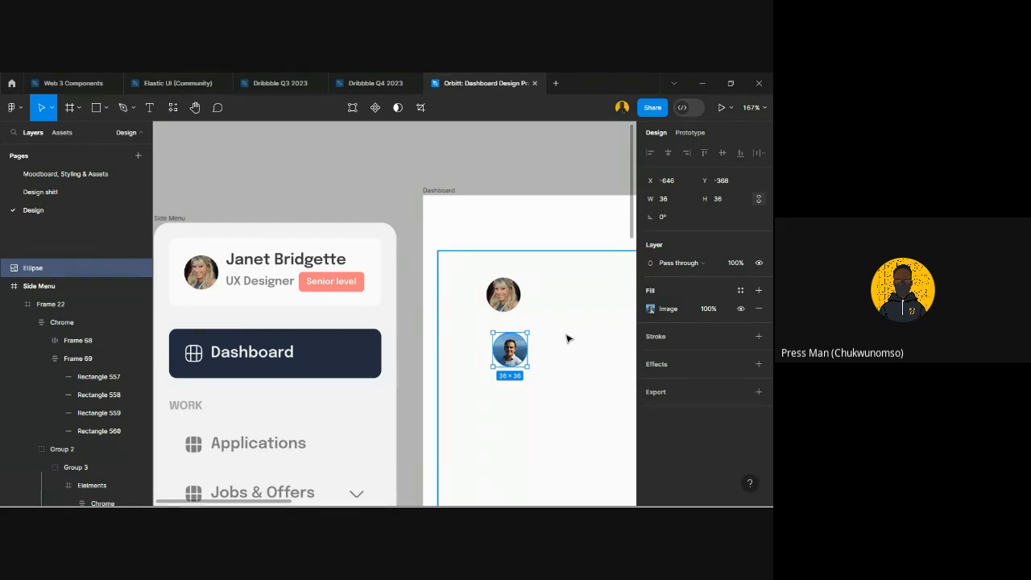
- Move the generated avatar out of the Dashboard frame to a spot above the reference side menu
{"action": "scroll", "coordinate": [569, 338], "scroll_direction": "down", "scroll_amount": 3}
{"action": "left_click_drag", "start_coordinate": [513, 324], "coordinate": [312, 174]}
{"action": "scroll", "coordinate": [420, 298], "scroll_direction": "up", "scroll_amount": 2}
{"action": "left_click", "coordinate": [491, 252]}
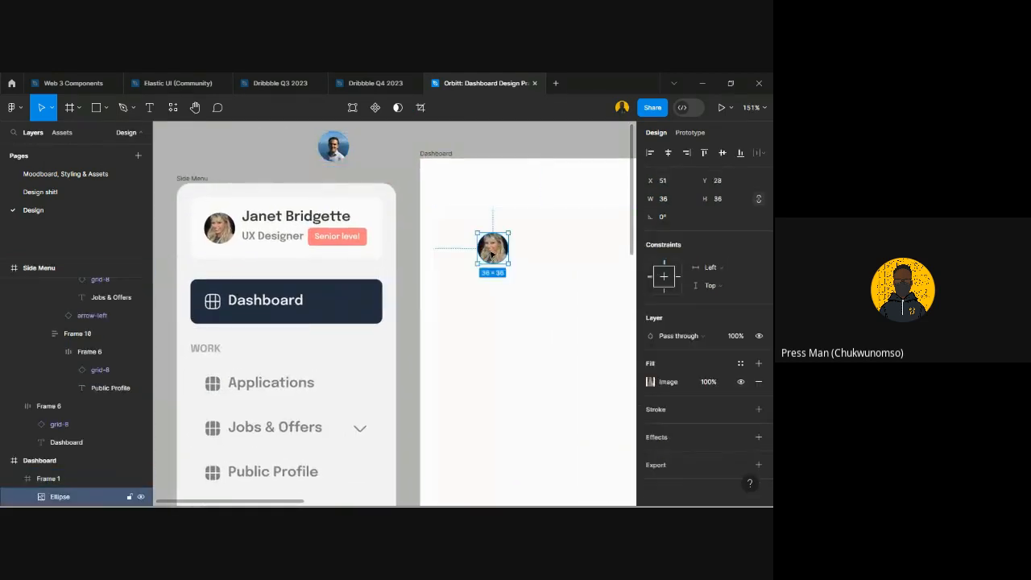
- Inspect the reference profile card's name text, job title text and enclosing frame properties
{"action": "left_click", "coordinate": [283, 223]}
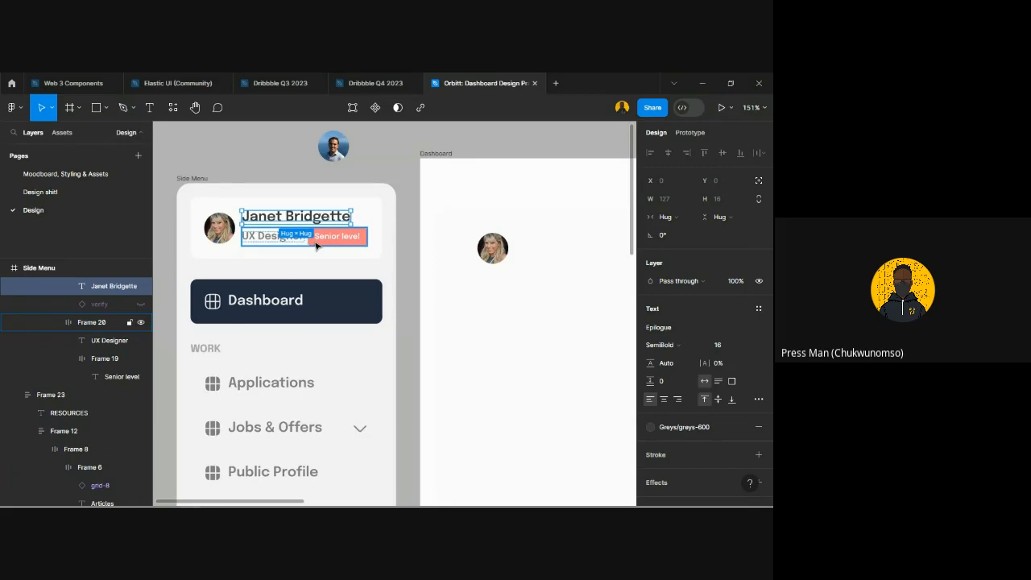
{"action": "left_click", "coordinate": [241, 167]}
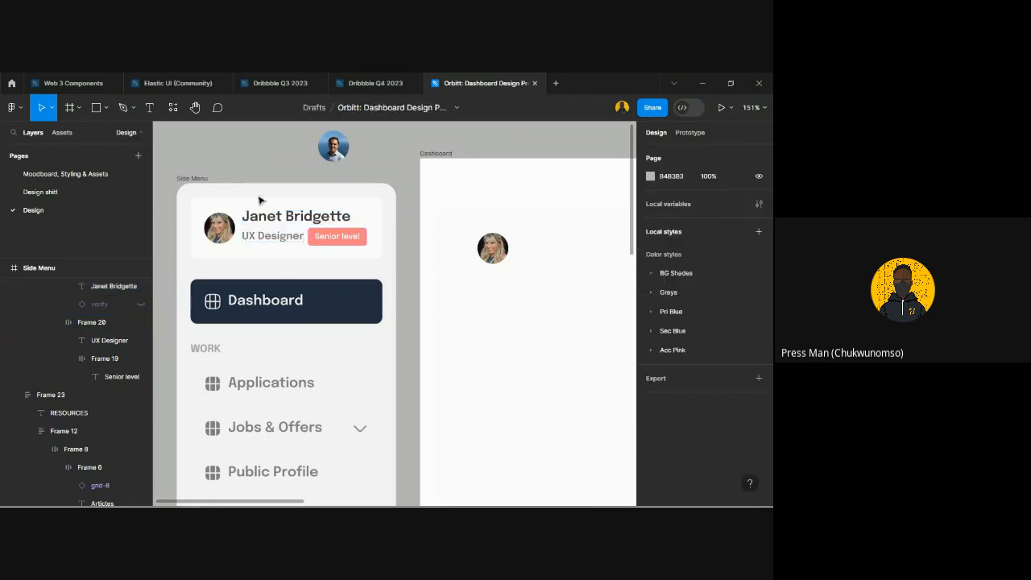
{"action": "left_click", "coordinate": [264, 223]}
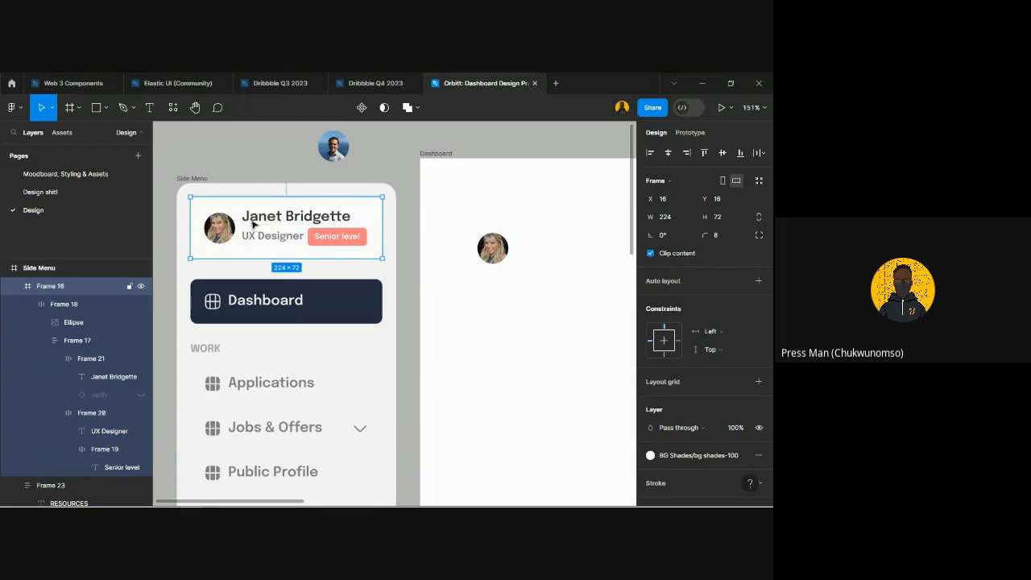
{"action": "left_click", "coordinate": [271, 217], "text": "ctrl"}
{"action": "left_click", "coordinate": [282, 237], "text": "ctrl"}
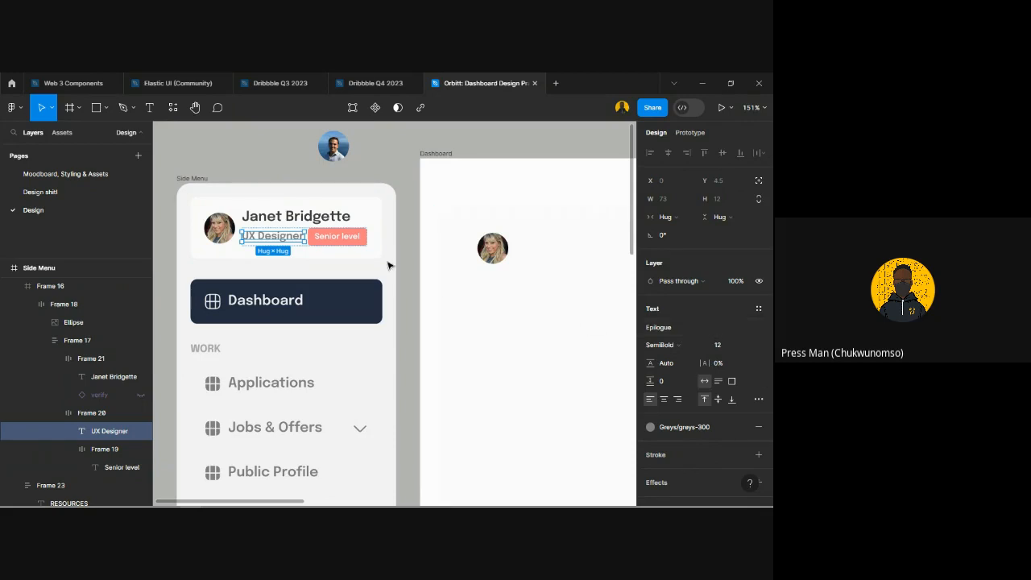
{"action": "left_click", "coordinate": [272, 217]}
{"action": "left_click", "coordinate": [272, 176]}
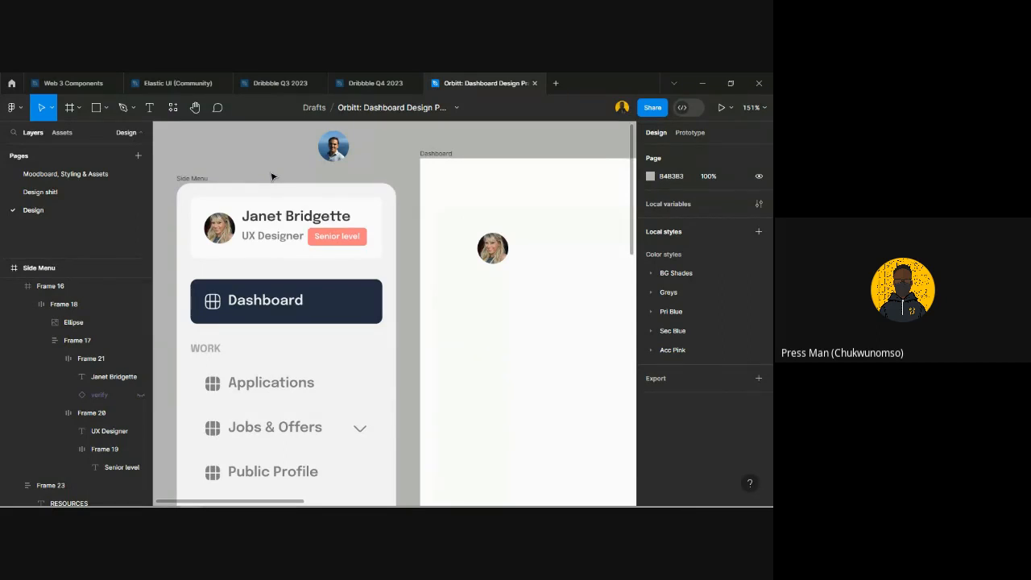
- Switch to Google Chrome, copy the typescale.com address and send it as a message in the Google Meet in-call chat
{"action": "key", "text": "alt+Tab"}
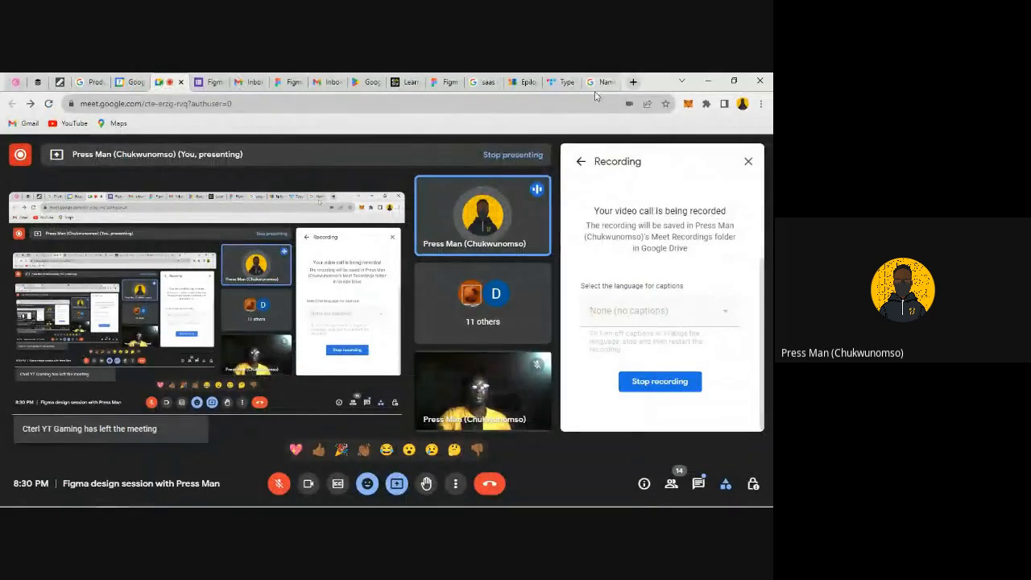
{"action": "left_click", "coordinate": [567, 83]}
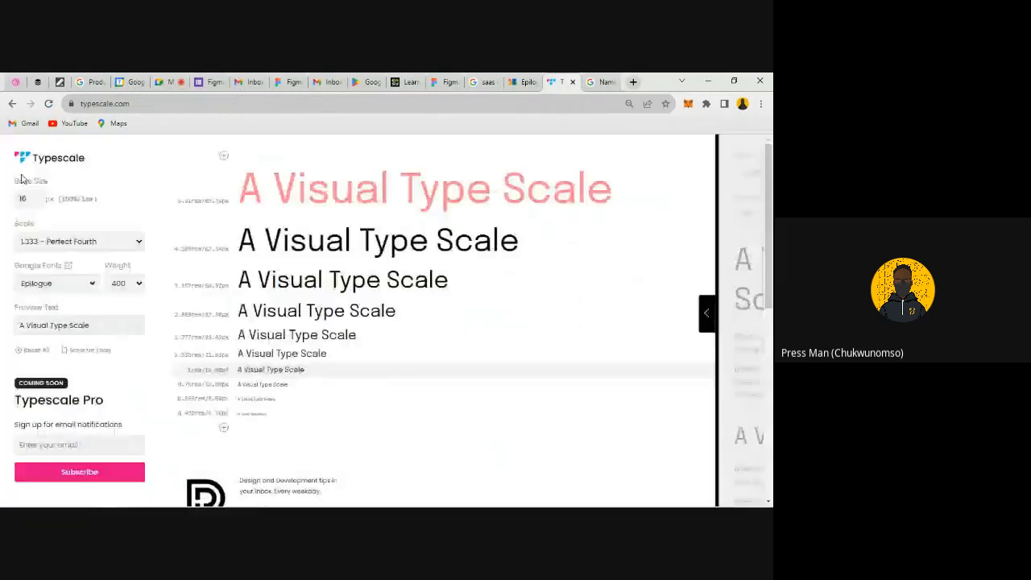
{"action": "left_click", "coordinate": [128, 105]}
{"action": "key", "text": "ctrl+c"}
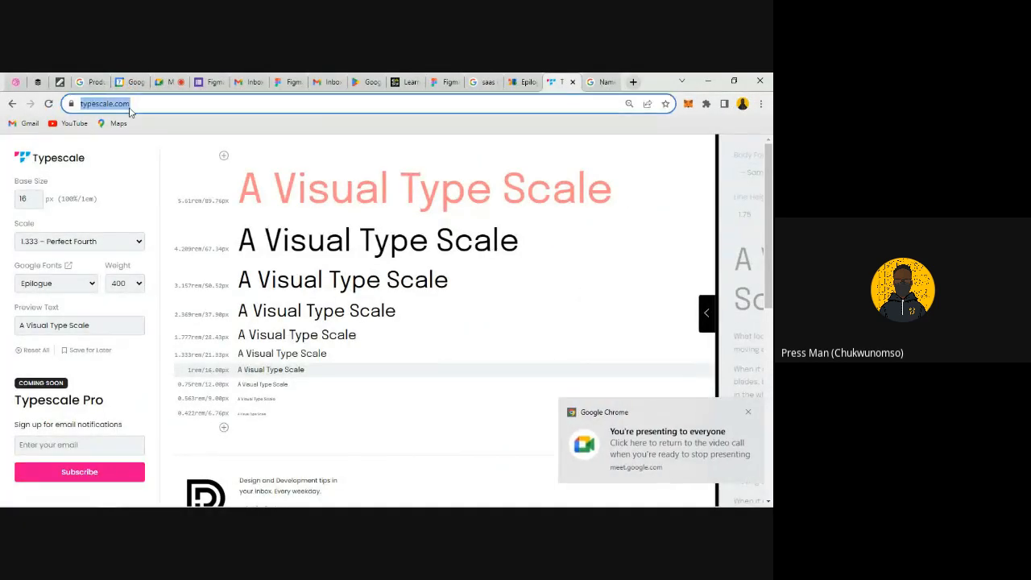
{"action": "left_click", "coordinate": [522, 83]}
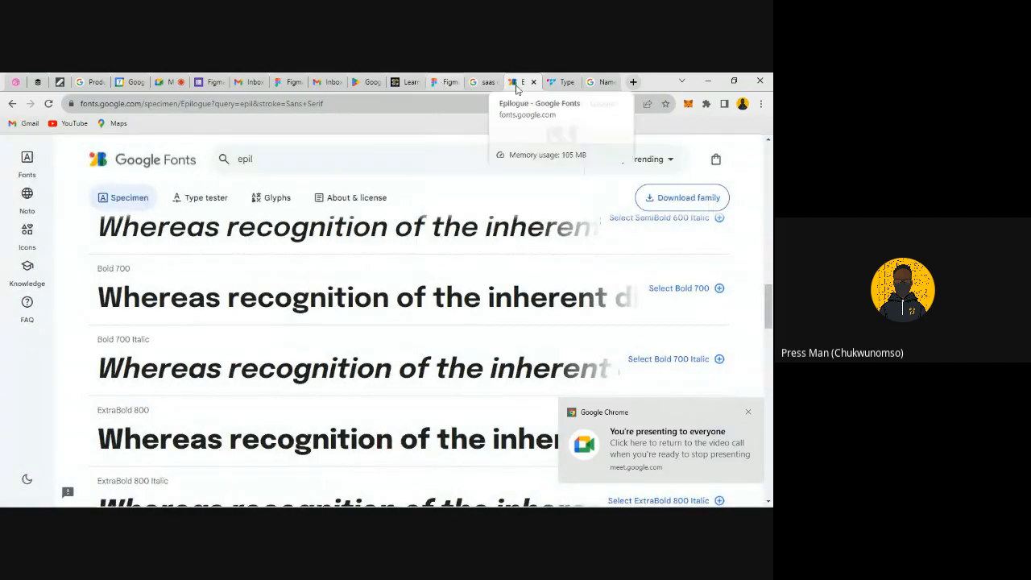
{"action": "left_click", "coordinate": [169, 81]}
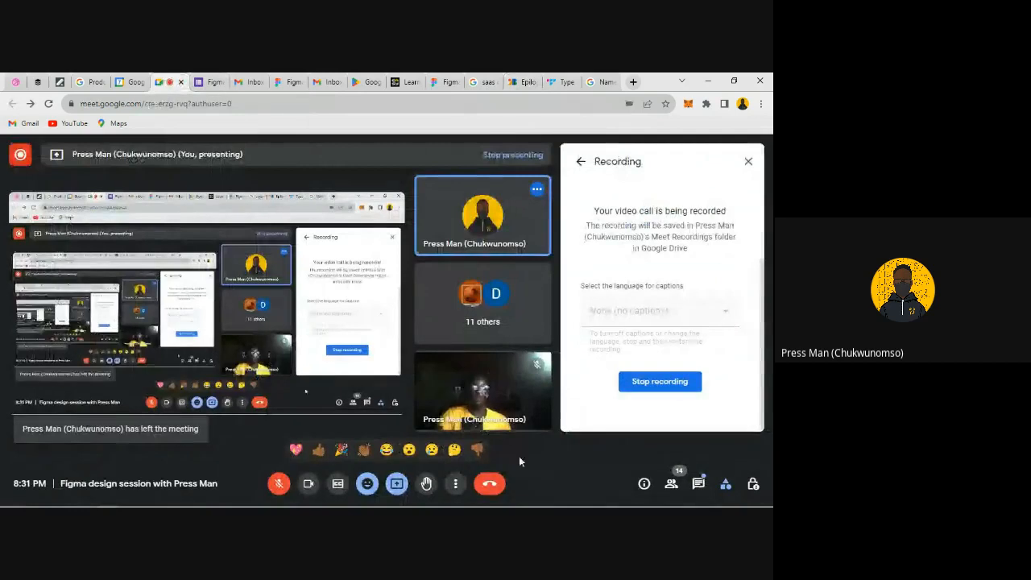
{"action": "left_click", "coordinate": [686, 483]}
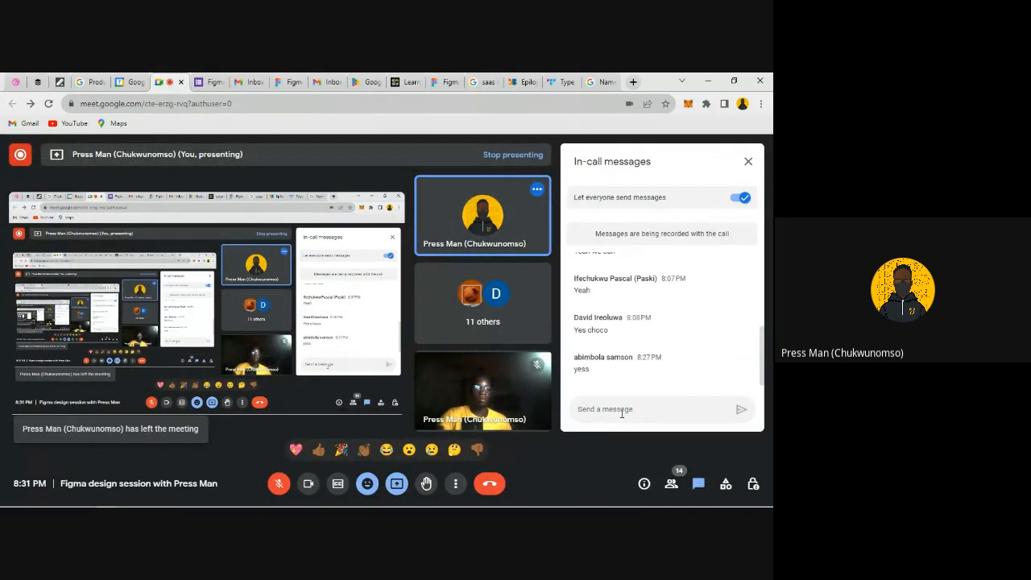
{"action": "key", "text": "ctrl+v"}
{"action": "left_click", "coordinate": [740, 409]}
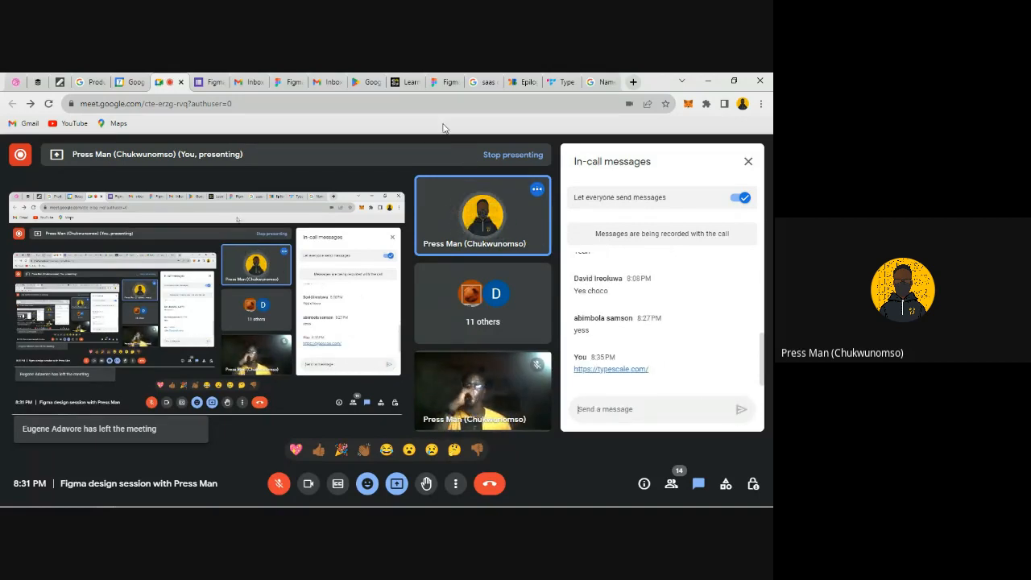
- Return to the Typescale site and start editing its base size value
{"action": "left_click", "coordinate": [552, 80]}
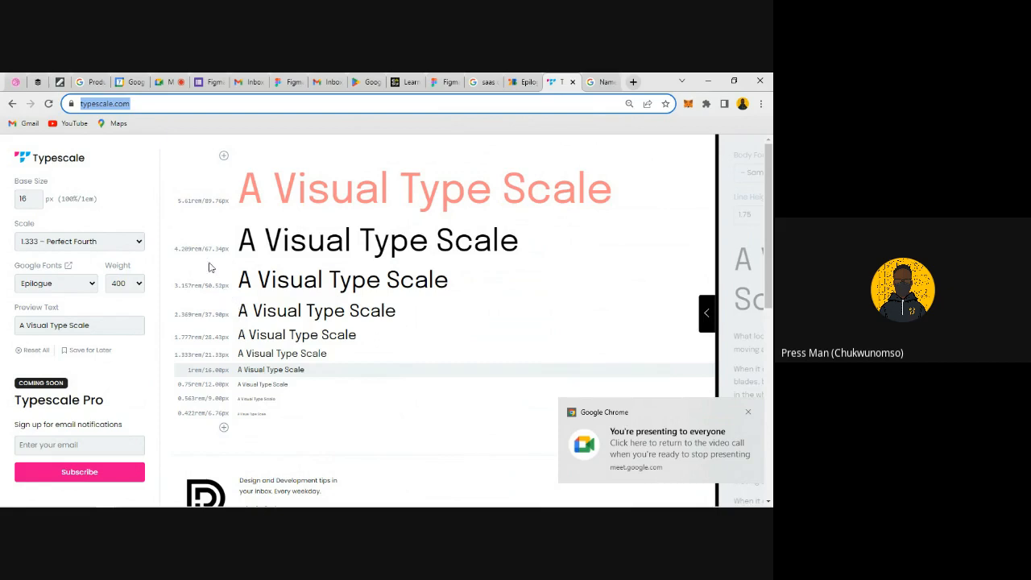
{"action": "left_click", "coordinate": [25, 200]}
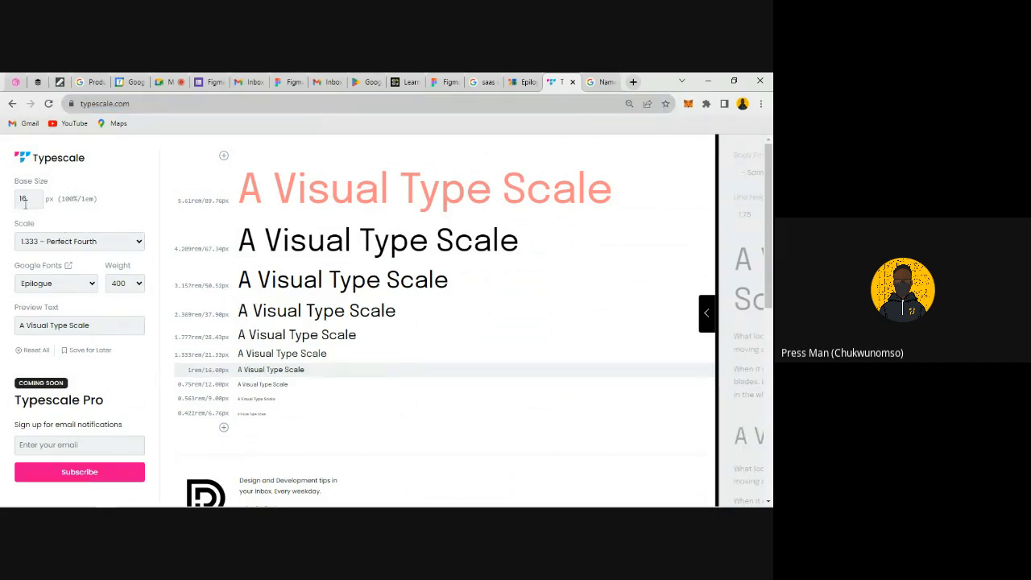
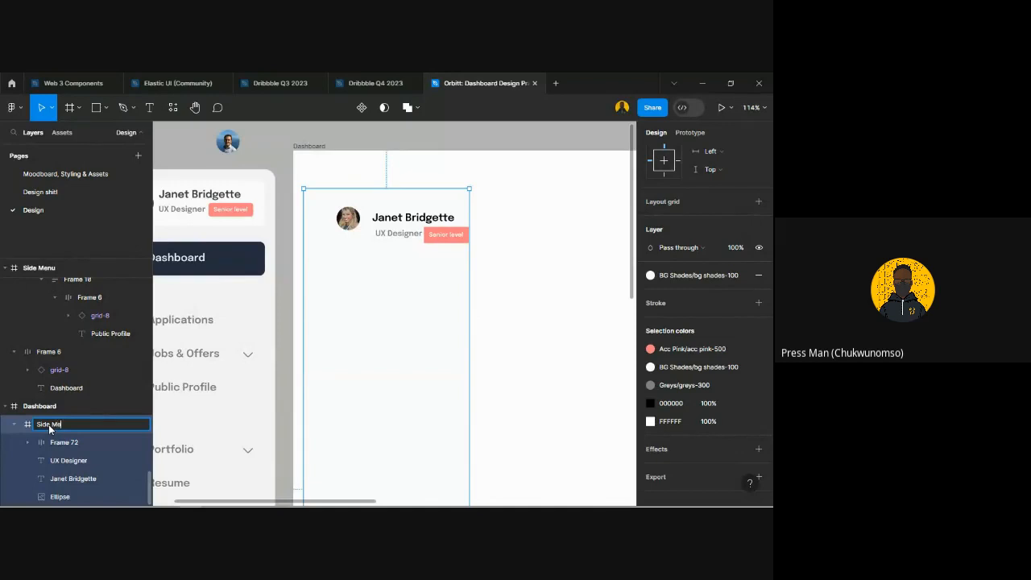
- Rename the copied frame on the Dashboard as Side Menu
{"action": "key", "text": "Return"}
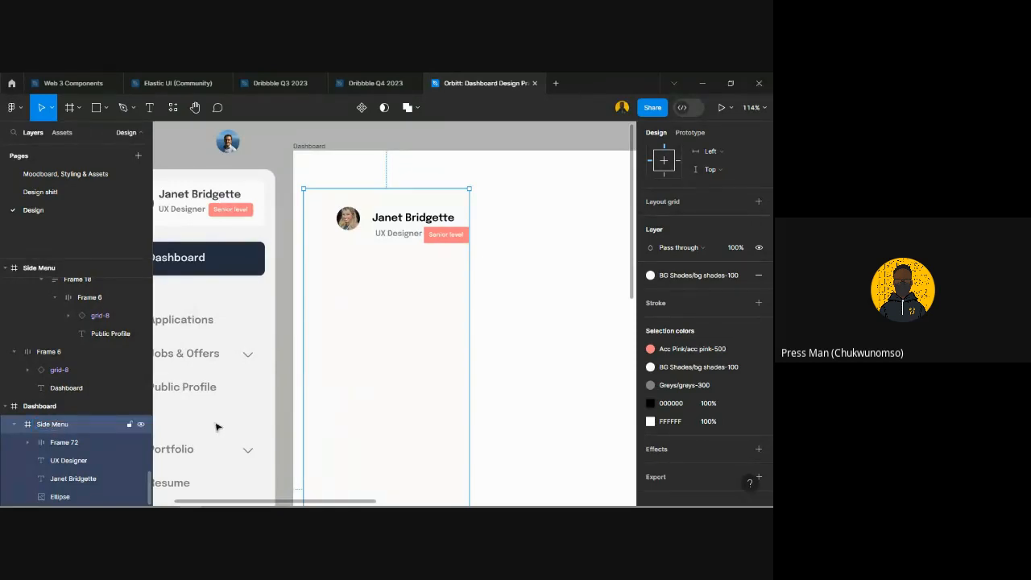
{"action": "scroll", "coordinate": [388, 238], "scroll_direction": "up", "scroll_amount": 3, "text": "ctrl"}
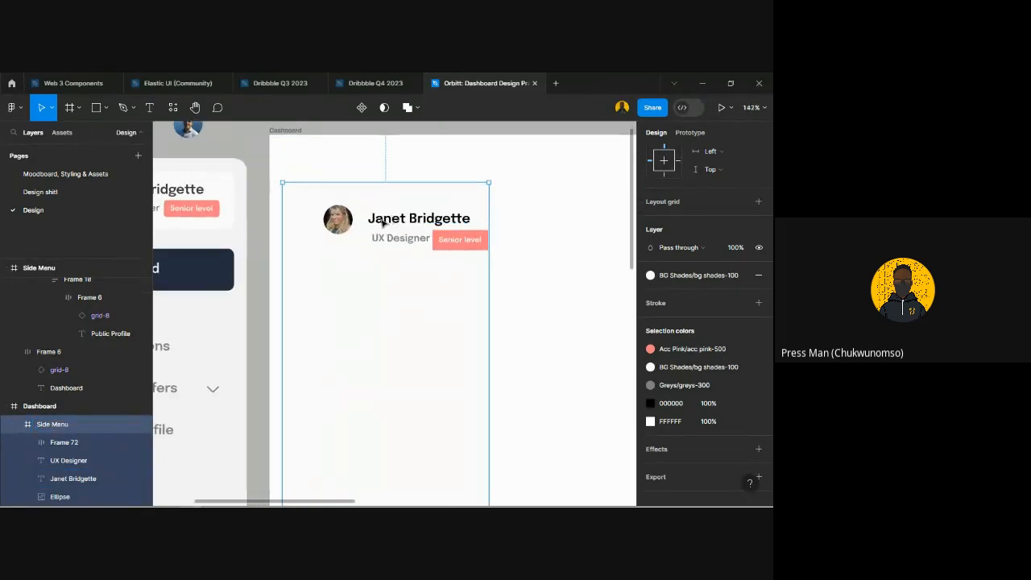
{"action": "scroll", "coordinate": [380, 294], "scroll_direction": "up", "scroll_amount": 5, "text": "ctrl"}
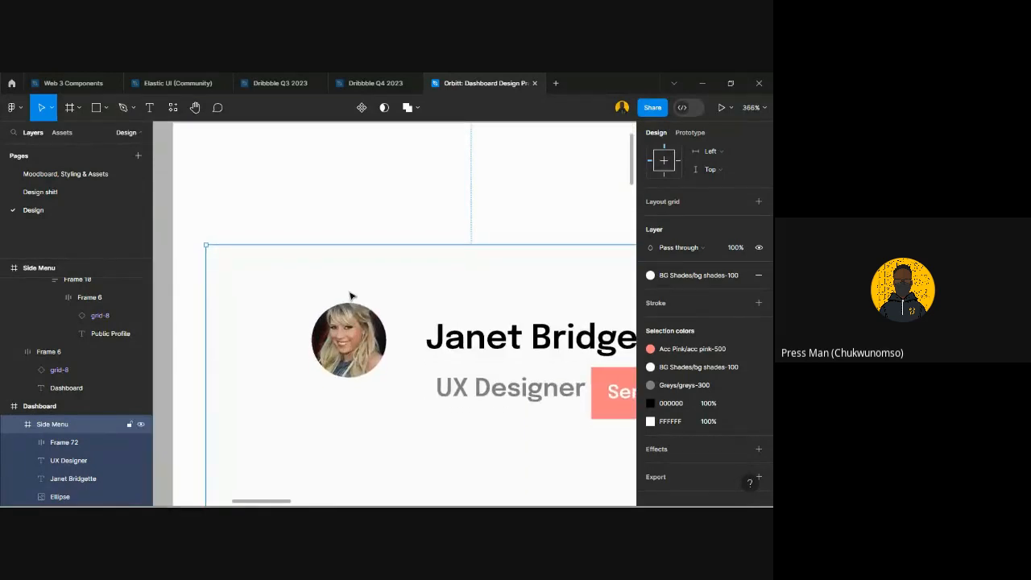
{"action": "scroll", "coordinate": [350, 274], "scroll_direction": "down", "scroll_amount": 5, "text": "ctrl"}
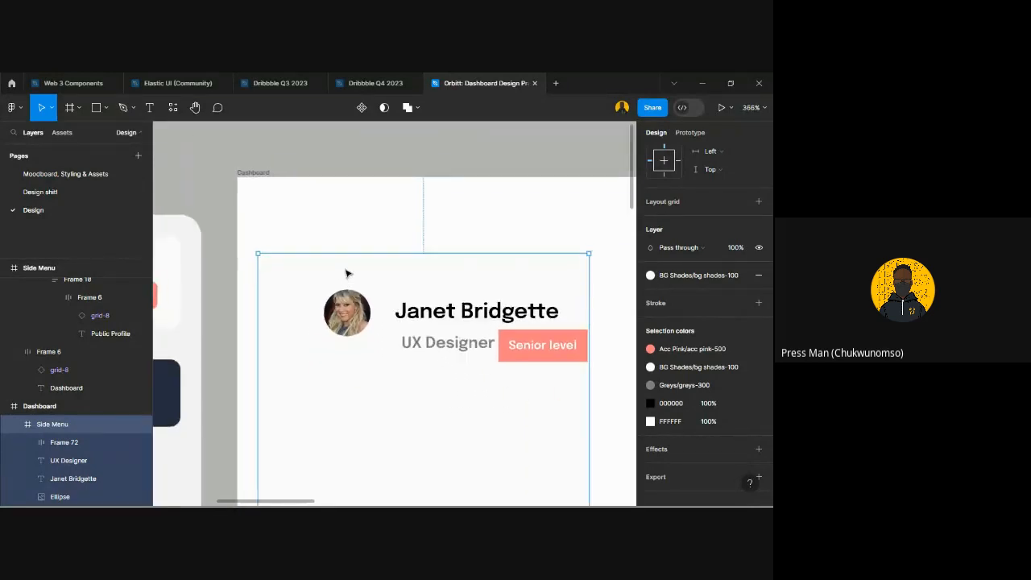
{"action": "scroll", "coordinate": [383, 278], "scroll_direction": "up", "scroll_amount": 2, "text": "ctrl"}
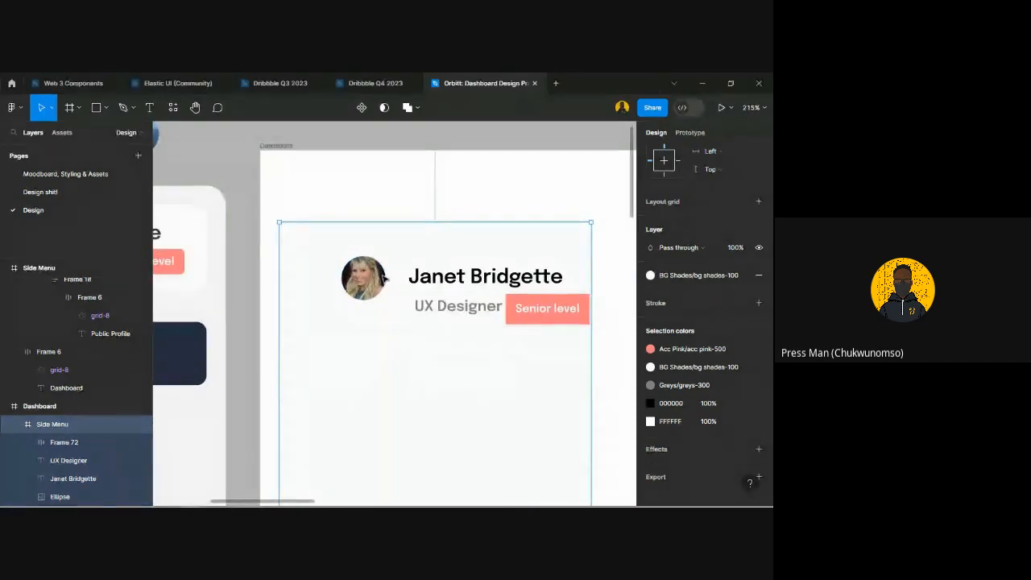
- Reposition the avatar and the name and title text inside the Side Menu frame's profile area
{"action": "double_click", "coordinate": [355, 280]}
{"action": "left_click_drag", "start_coordinate": [335, 280], "coordinate": [406, 275]}
{"action": "scroll", "coordinate": [453, 284], "scroll_direction": "right", "scroll_amount": 2}
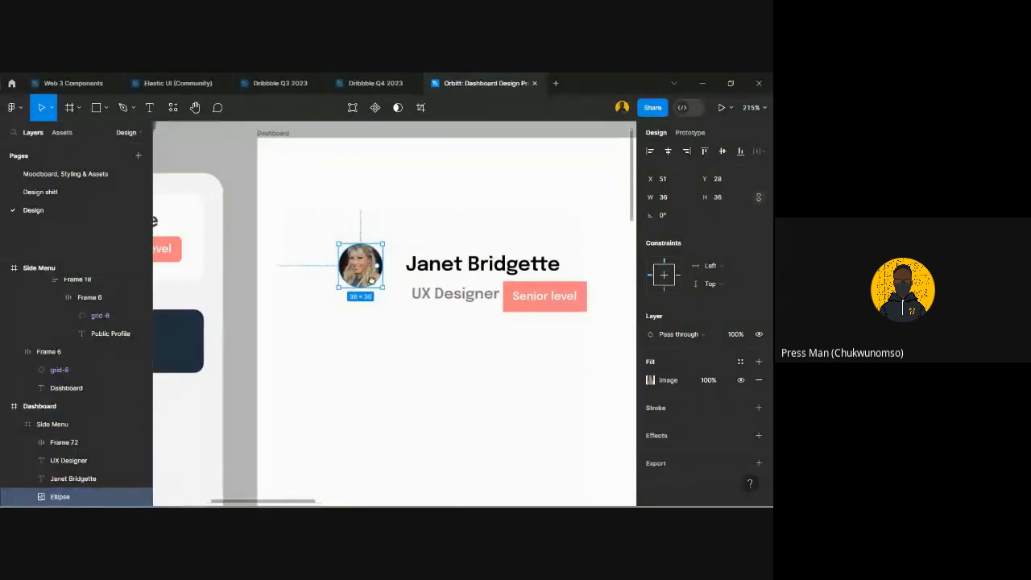
{"action": "scroll", "coordinate": [490, 295], "scroll_direction": "up", "scroll_amount": 2, "text": "ctrl"}
{"action": "scroll", "coordinate": [446, 285], "scroll_direction": "down", "scroll_amount": 1, "text": "ctrl"}
{"action": "scroll", "coordinate": [435, 286], "scroll_direction": "left", "scroll_amount": 1}
{"action": "scroll", "coordinate": [417, 288], "scroll_direction": "up", "scroll_amount": 2, "text": "ctrl"}
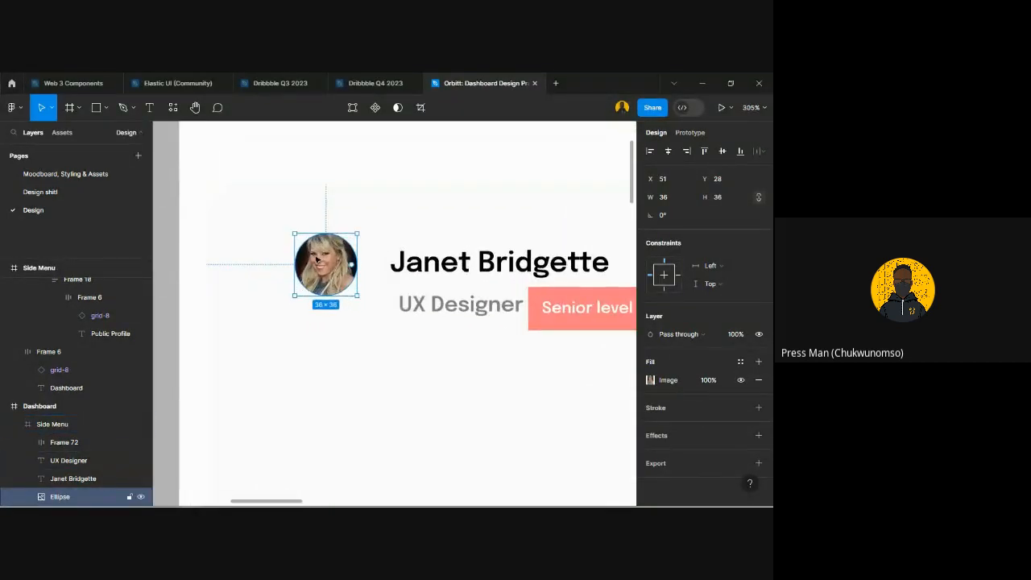
{"action": "left_click_drag", "start_coordinate": [309, 269], "coordinate": [253, 269]}
{"action": "left_click_drag", "start_coordinate": [469, 271], "coordinate": [402, 293]}
{"action": "scroll", "coordinate": [422, 269], "scroll_direction": "down", "scroll_amount": 1, "text": "ctrl"}
- Inspect the UX Designer text, the Senior level badge and the original side menu's badge settings for comparison
{"action": "left_click", "coordinate": [401, 296]}
{"action": "scroll", "coordinate": [499, 297], "scroll_direction": "down", "scroll_amount": 3, "text": "ctrl"}
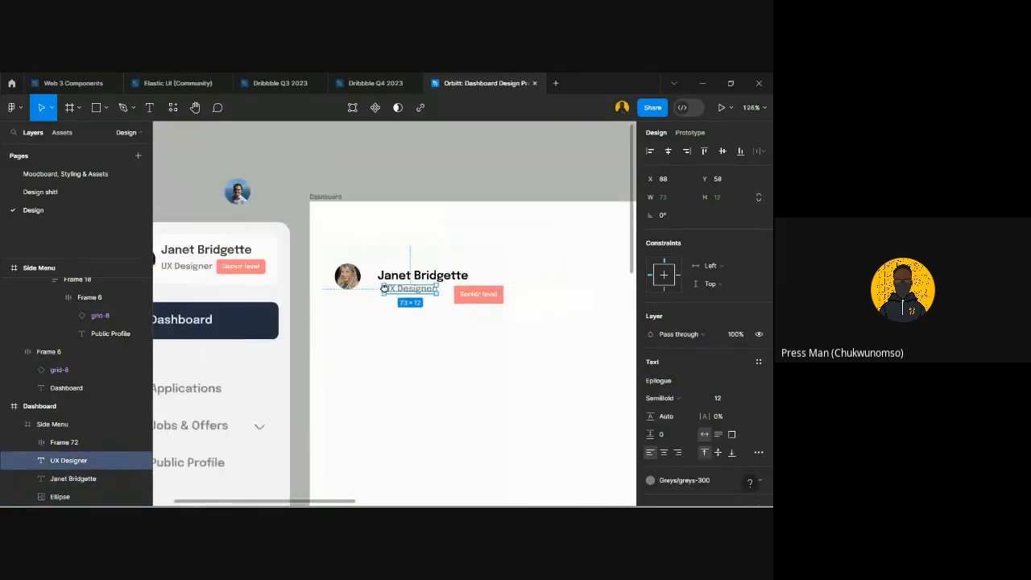
{"action": "left_click", "coordinate": [540, 295]}
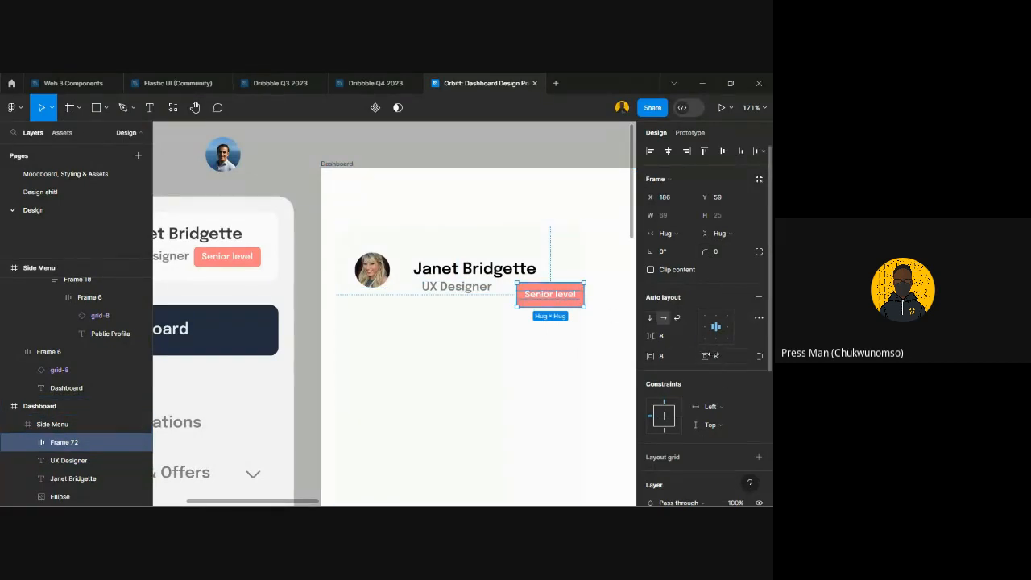
{"action": "scroll", "coordinate": [566, 302], "scroll_direction": "up", "scroll_amount": 3}
{"action": "scroll", "coordinate": [566, 303], "scroll_direction": "down", "scroll_amount": 3}
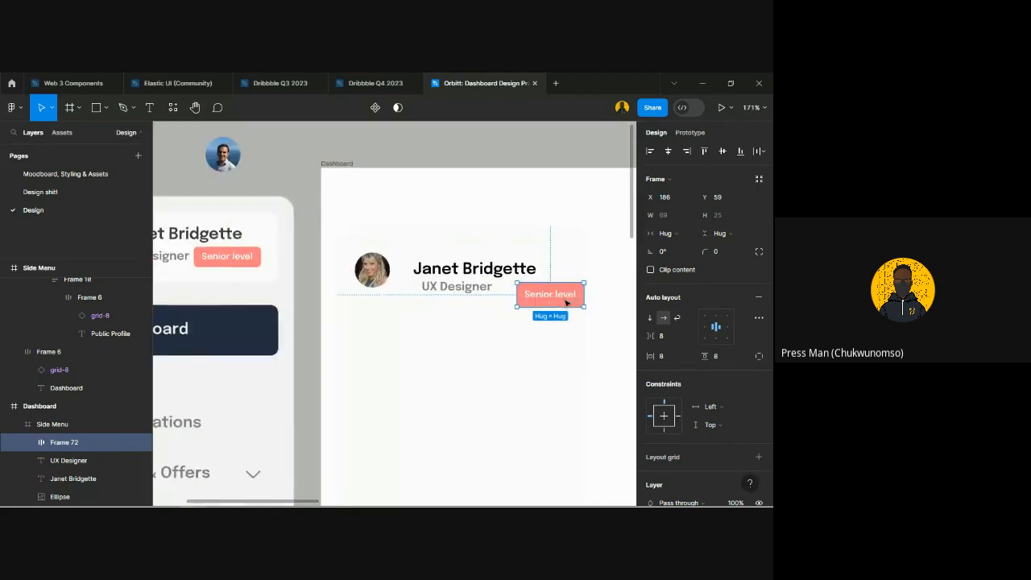
{"action": "scroll", "coordinate": [566, 302], "scroll_direction": "left", "scroll_amount": 2}
{"action": "left_click", "coordinate": [255, 258]}
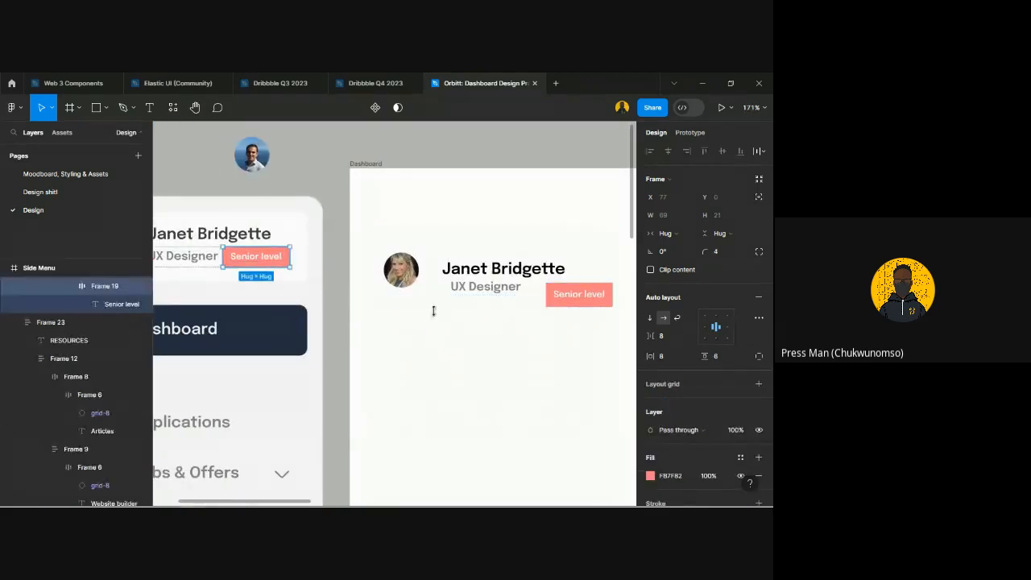
{"action": "scroll", "coordinate": [564, 304], "scroll_direction": "up", "scroll_amount": 3}
- Set the Senior level badge's vertical padding to 6 and its corner radius to 8
{"action": "left_click", "coordinate": [520, 298]}
{"action": "scroll", "coordinate": [483, 302], "scroll_direction": "right", "scroll_amount": 2}
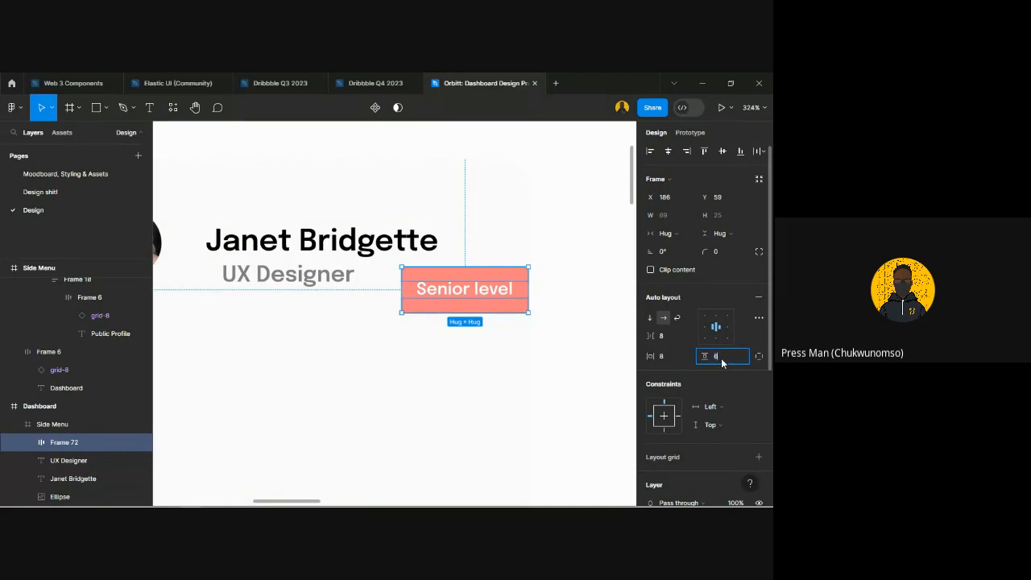
{"action": "key", "text": "Return"}
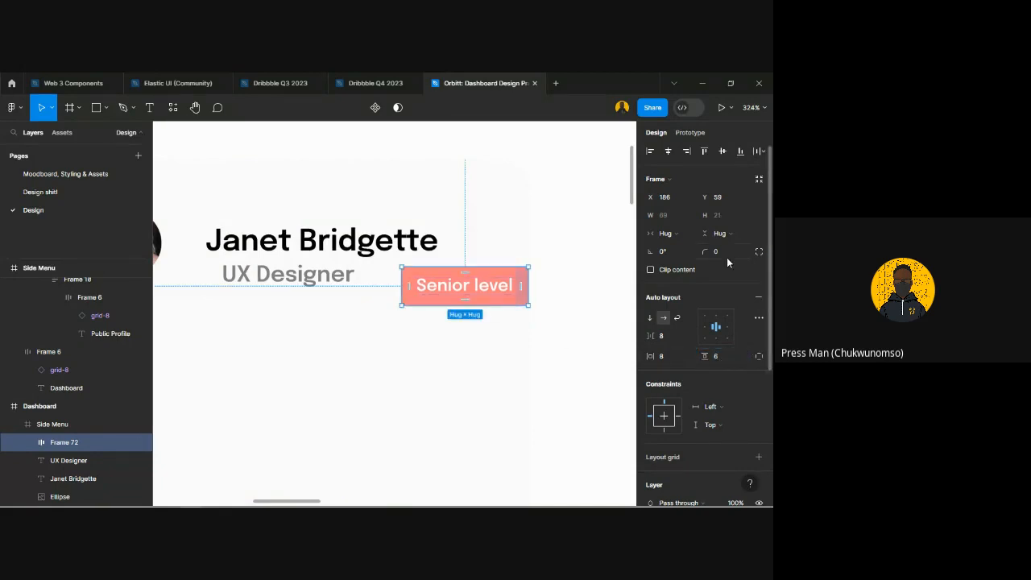
{"action": "type", "text": "8"}
{"action": "key", "text": "Return"}
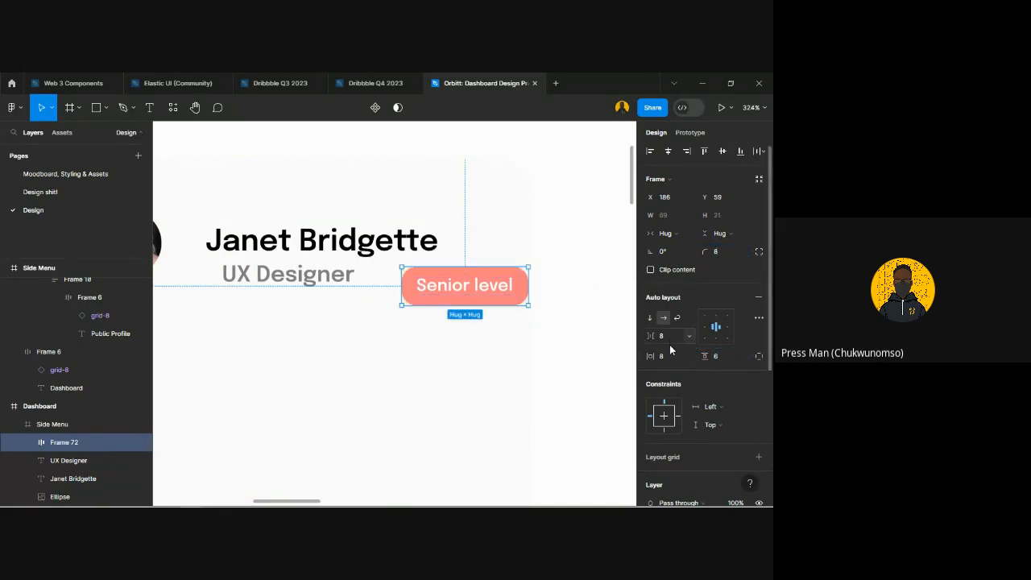
- Wrap the UX Designer text and Senior level badge in a horizontal auto layout with 8 spacing
{"action": "scroll", "coordinate": [525, 340], "scroll_direction": "down", "scroll_amount": 4}
{"action": "left_click", "coordinate": [388, 327]}
{"action": "scroll", "coordinate": [552, 301], "scroll_direction": "left", "scroll_amount": 2}
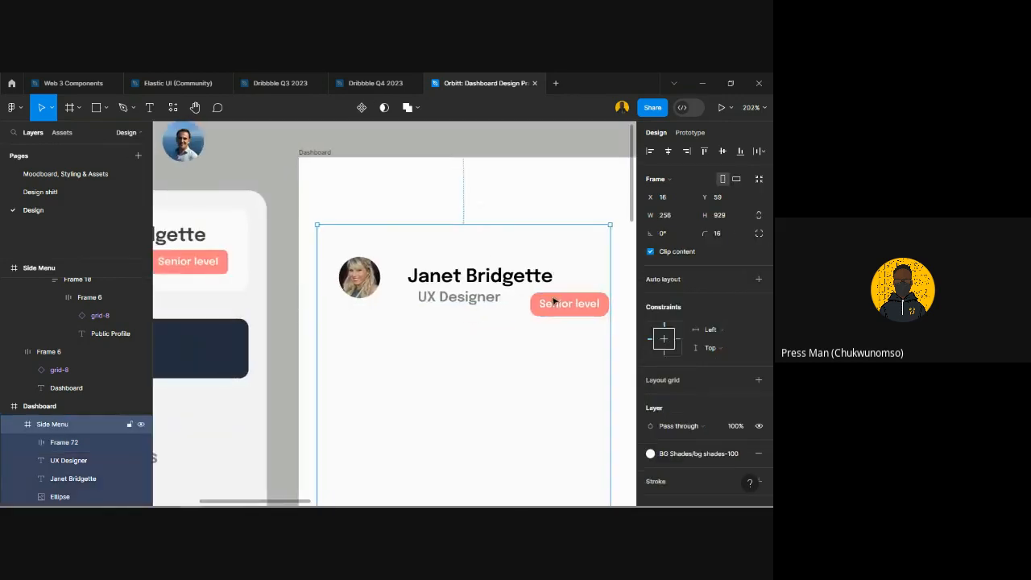
{"action": "scroll", "coordinate": [553, 302], "scroll_direction": "up", "scroll_amount": 3}
{"action": "left_click", "coordinate": [553, 303]}
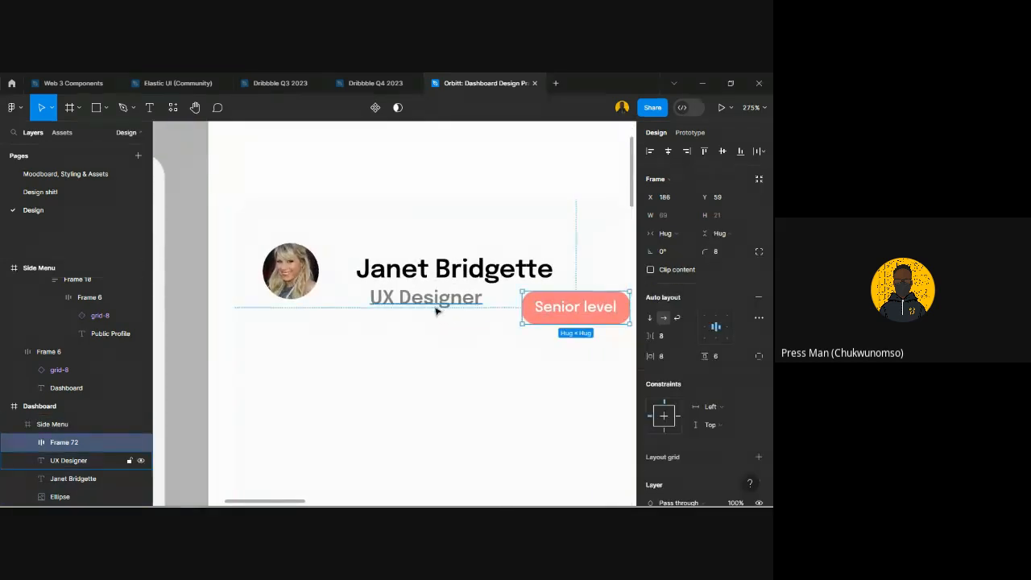
{"action": "left_click_drag", "start_coordinate": [431, 306], "coordinate": [458, 315]}
{"action": "left_click", "coordinate": [561, 315], "text": "shift"}
{"action": "key", "text": "shift+a"}
{"action": "scroll", "coordinate": [468, 297], "scroll_direction": "down", "scroll_amount": 2}
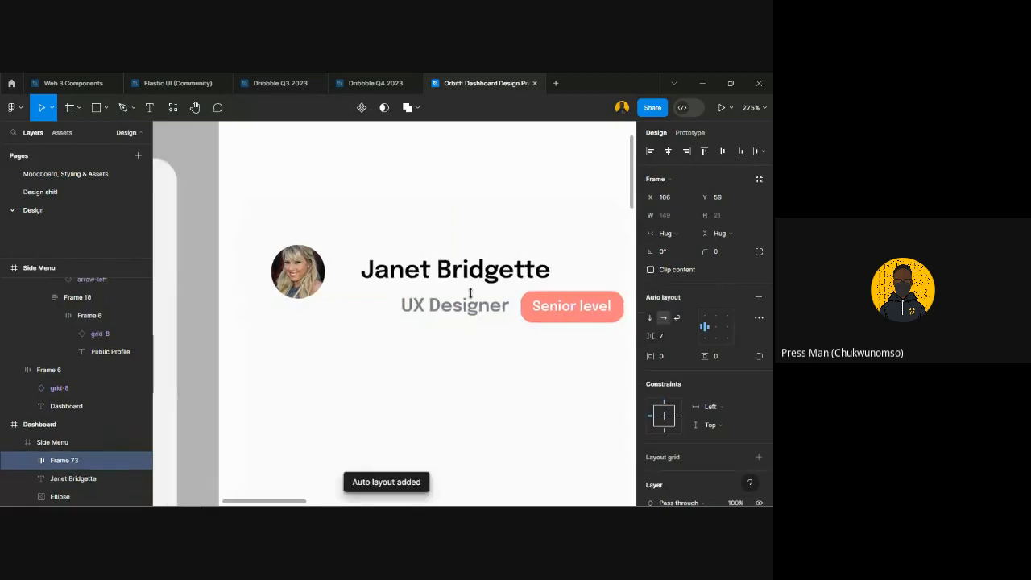
{"action": "type", "text": "8"}
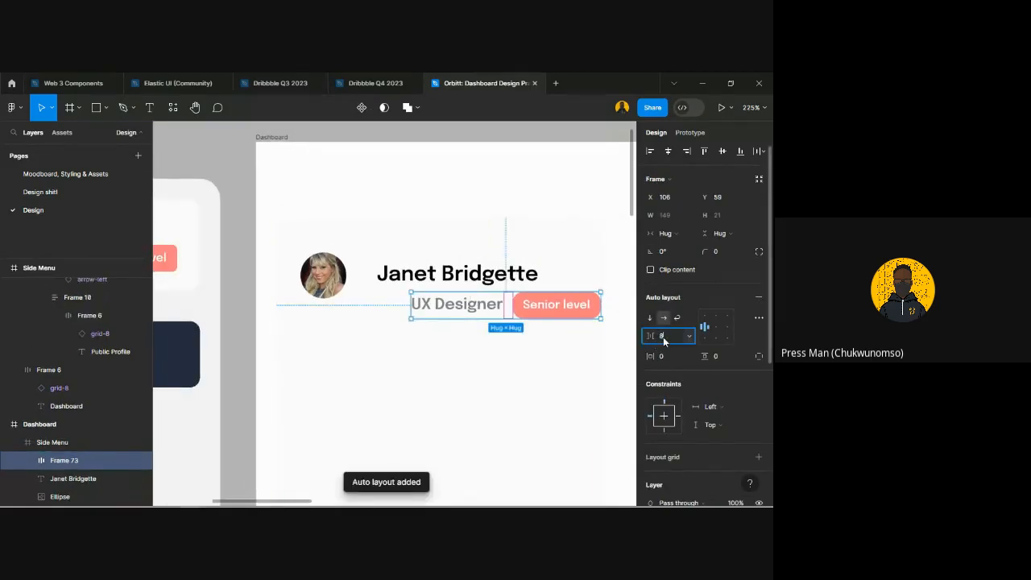
{"action": "key", "text": "Return"}
{"action": "key", "text": "shift+Left"}
{"action": "key", "text": "shift+Left"}
{"action": "key", "text": "shift+Left"}
{"action": "left_click", "coordinate": [417, 282], "text": "shift"}
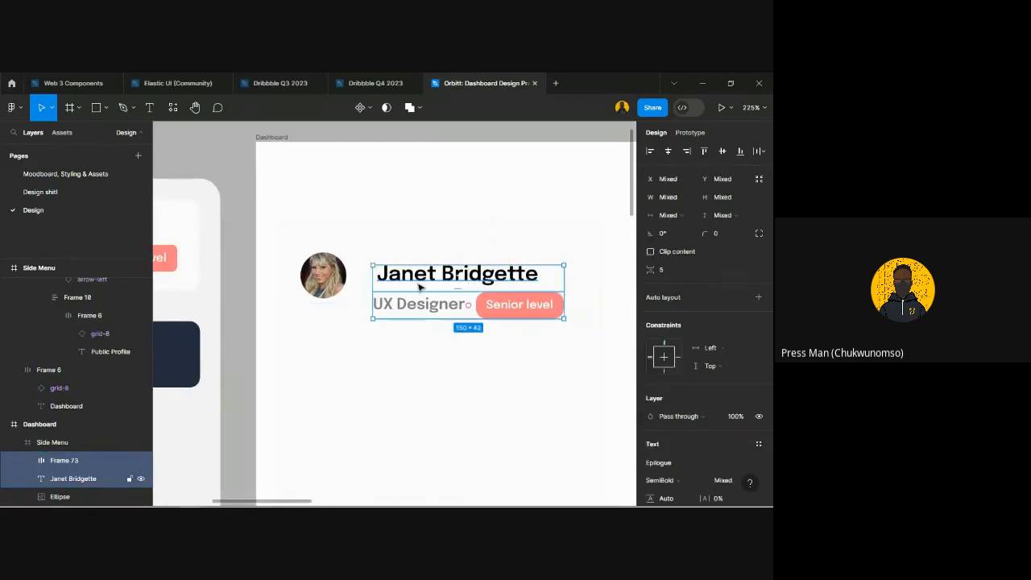
{"action": "key", "text": "shift+a"}
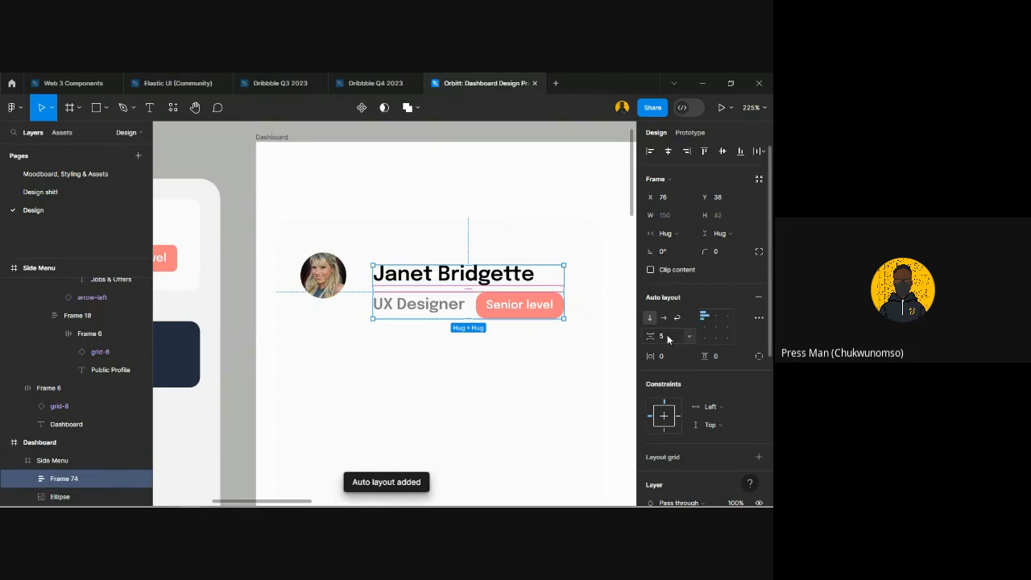
{"action": "left_click", "coordinate": [667, 337]}
{"action": "type", "text": "4"}
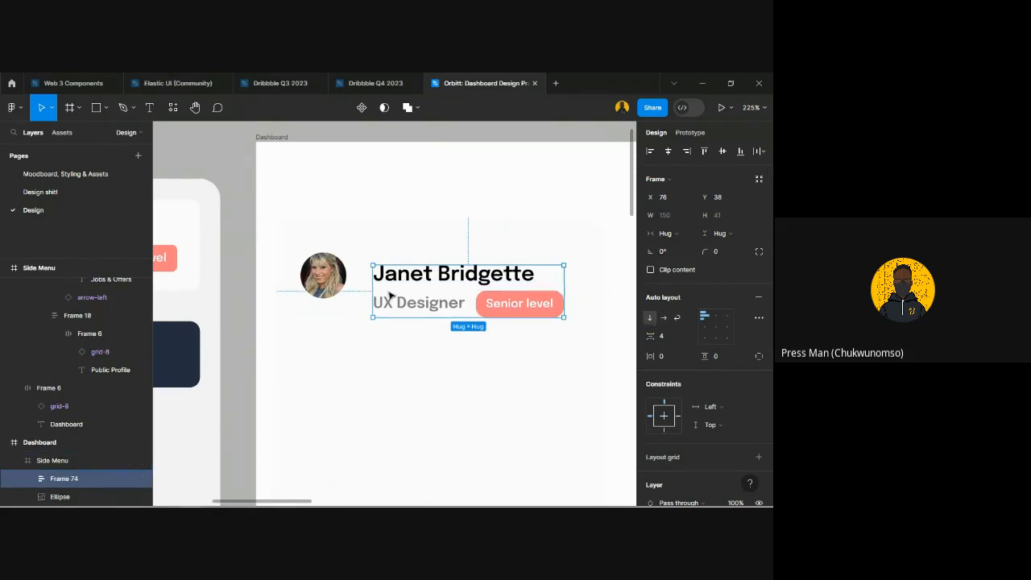
{"action": "key", "text": "Return"}
- Combine the avatar and the text stack into a horizontal auto layout with 12 spacing
{"action": "left_click", "coordinate": [323, 279], "text": "shift"}
{"action": "key", "text": "shift+a"}
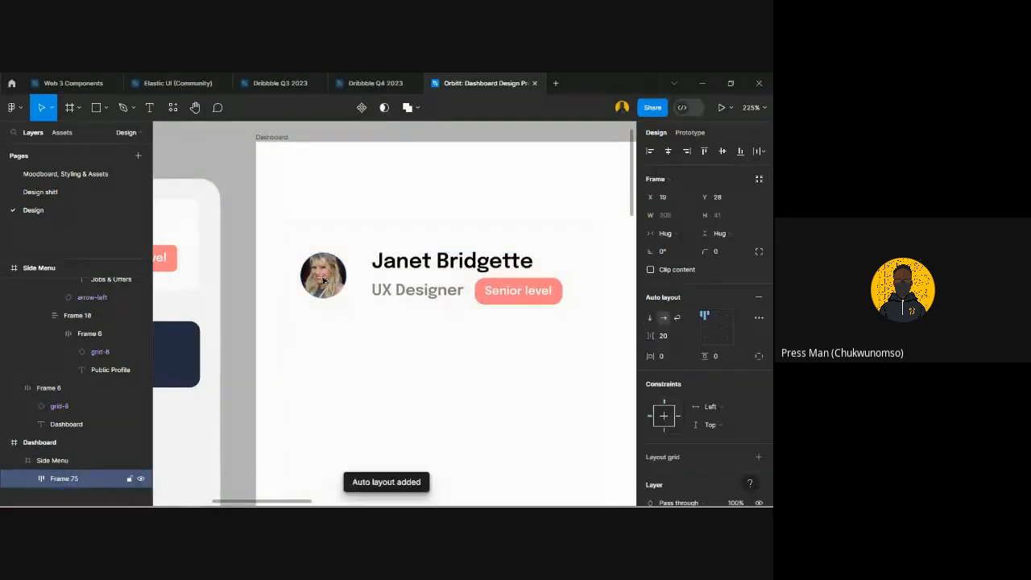
{"action": "left_click", "coordinate": [669, 338]}
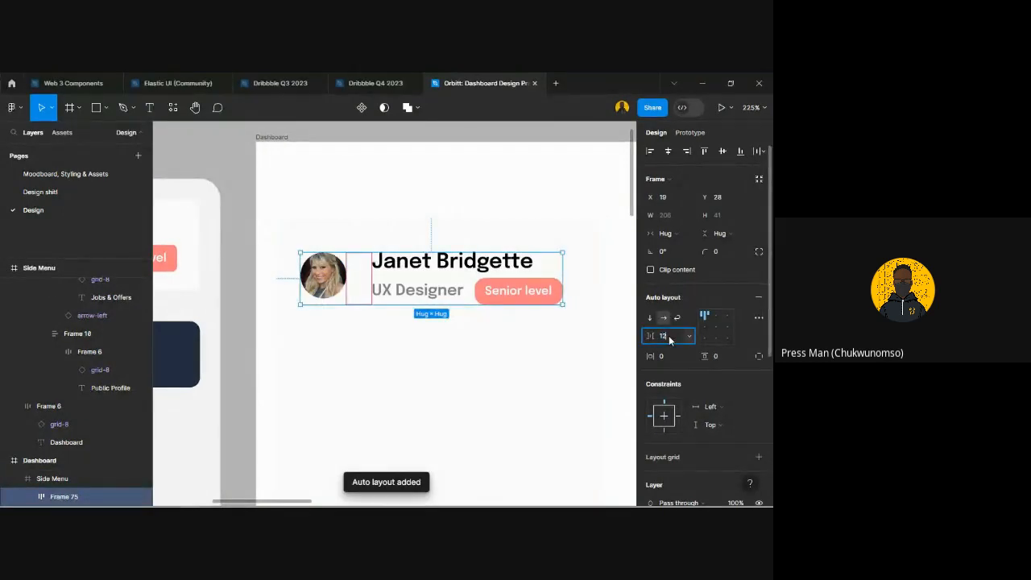
{"action": "key", "text": "Return"}
{"action": "scroll", "coordinate": [483, 322], "scroll_direction": "down", "scroll_amount": 5}
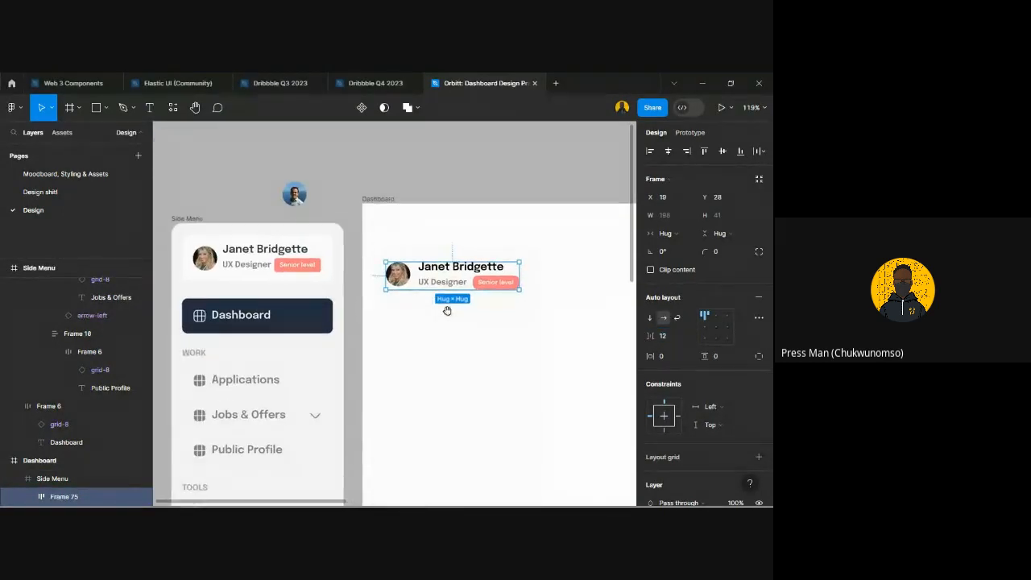
{"action": "scroll", "coordinate": [447, 310], "scroll_direction": "up", "scroll_amount": 3}
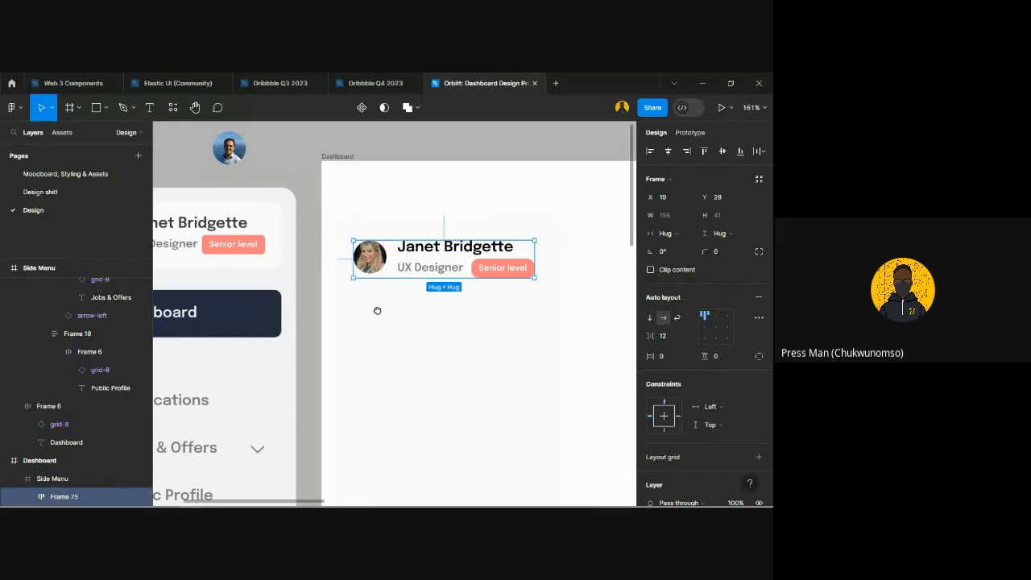
{"action": "scroll", "coordinate": [382, 302], "scroll_direction": "down", "scroll_amount": 1}
{"action": "scroll", "coordinate": [426, 282], "scroll_direction": "down", "scroll_amount": 1}
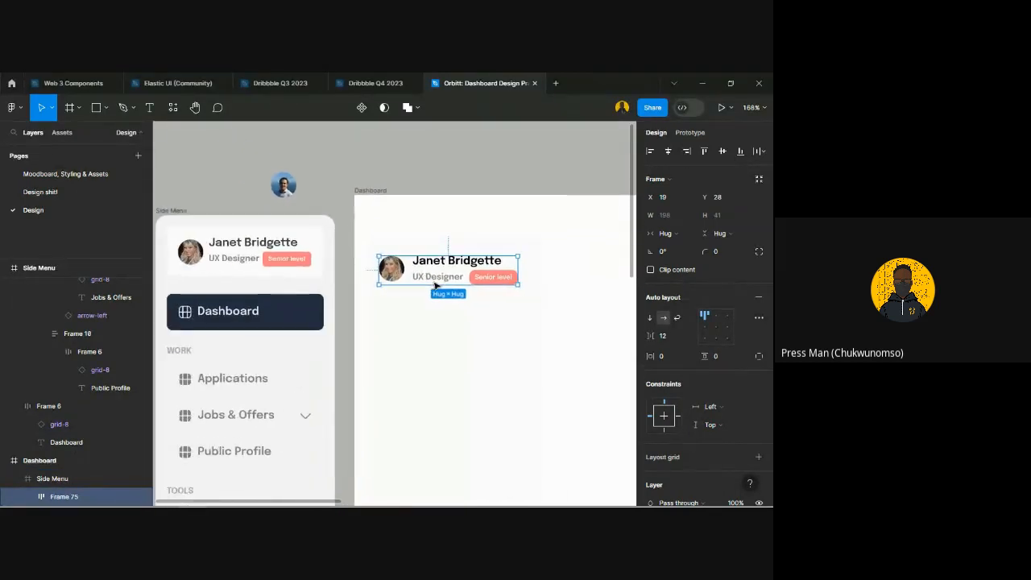
{"action": "scroll", "coordinate": [481, 277], "scroll_direction": "up", "scroll_amount": 2}
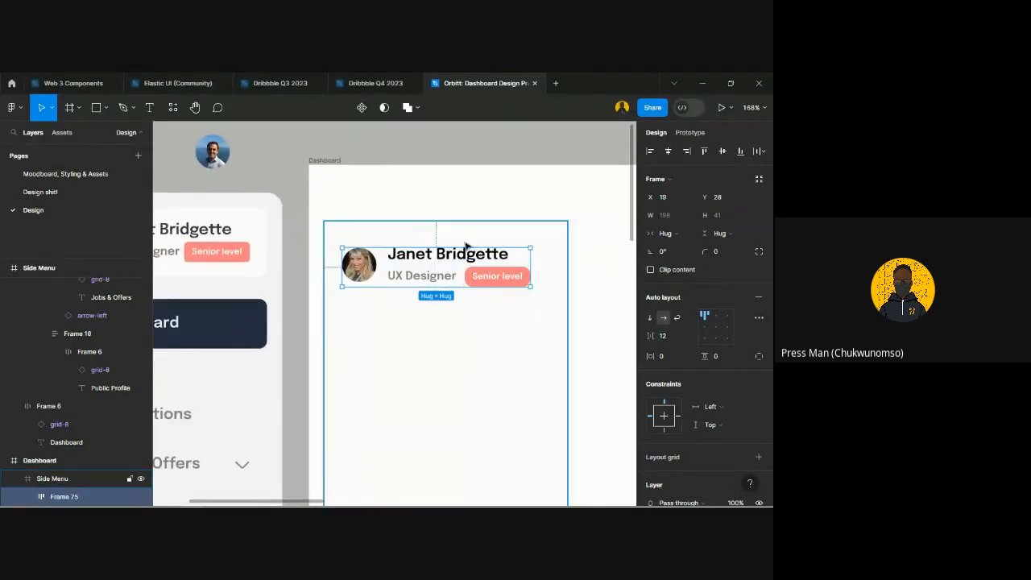
- Set the profile card's vertical padding to 16 and fill it with the bg shades-50 library colour
{"action": "left_click", "coordinate": [718, 357]}
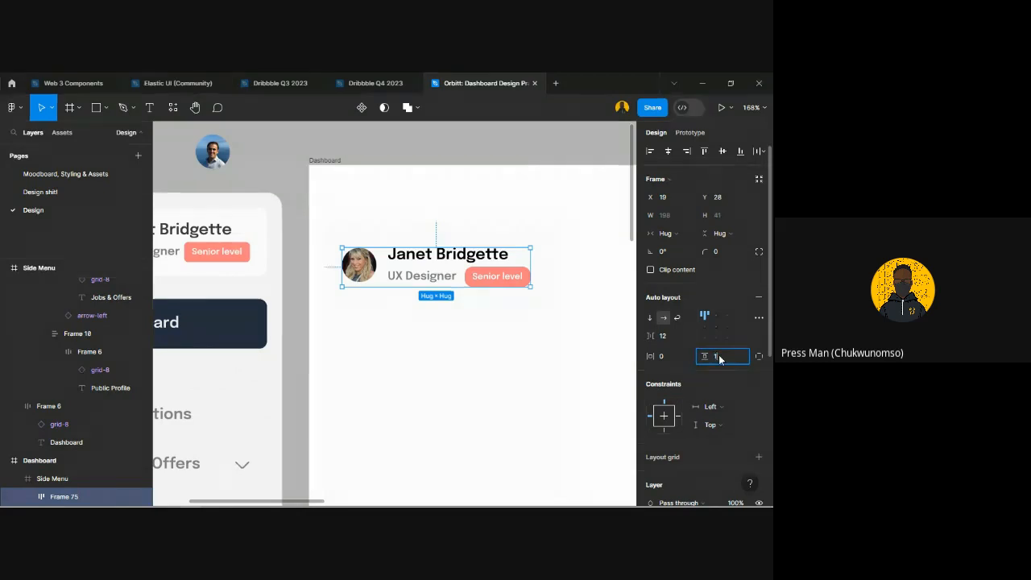
{"action": "type", "text": "16"}
{"action": "key", "text": "Return"}
{"action": "scroll", "coordinate": [739, 408], "scroll_direction": "down", "scroll_amount": 3}
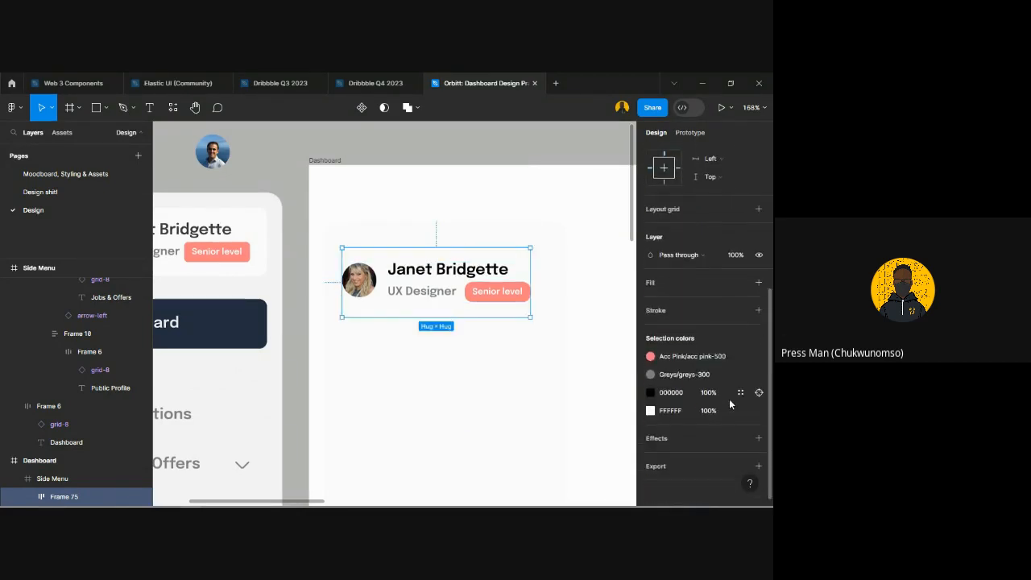
{"action": "left_click", "coordinate": [739, 282]}
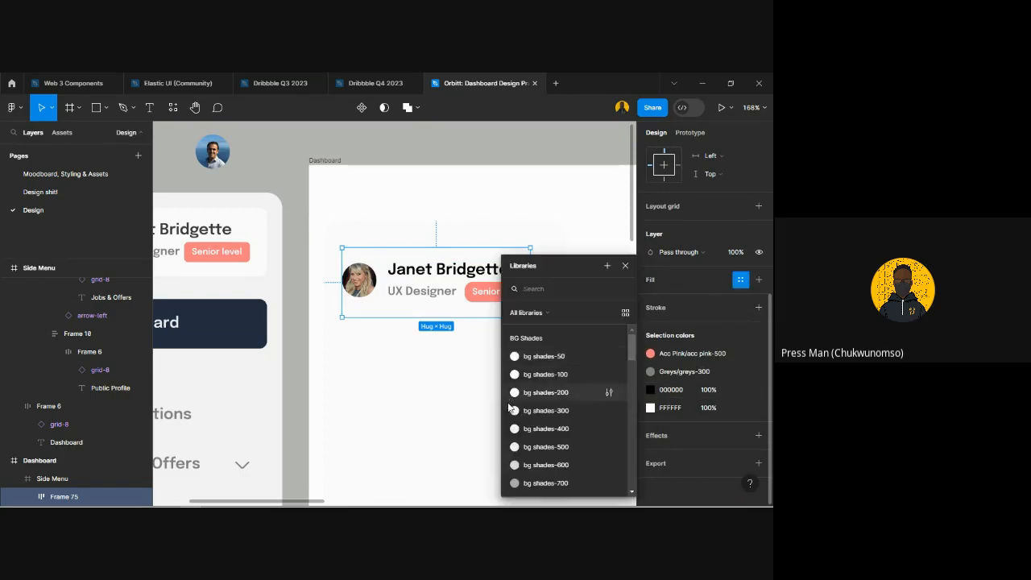
{"action": "left_click", "coordinate": [567, 366]}
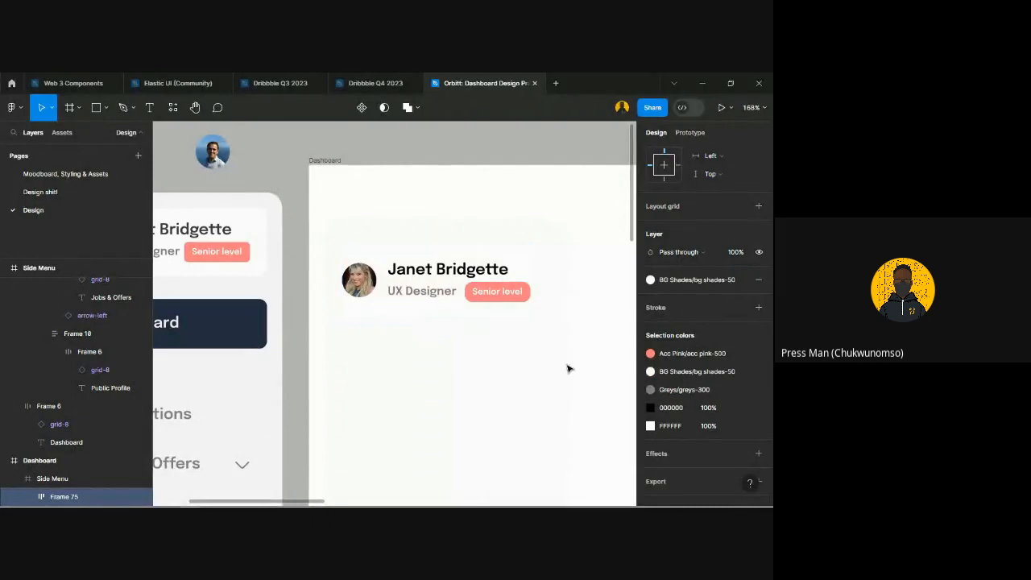
- Set the profile card's horizontal padding to 16
{"action": "scroll", "coordinate": [447, 304], "scroll_direction": "up", "scroll_amount": 2}
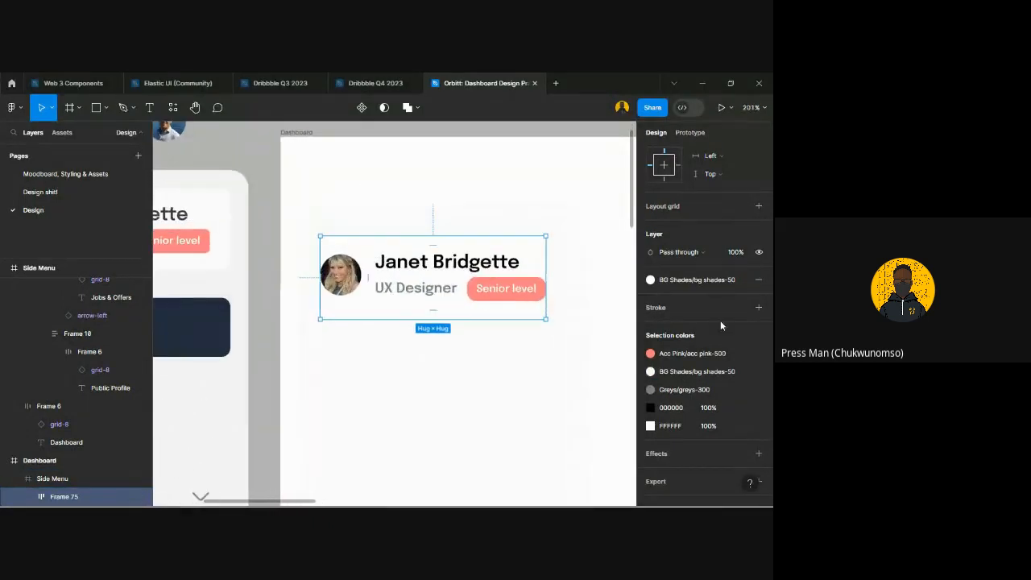
{"action": "scroll", "coordinate": [700, 315], "scroll_direction": "up", "scroll_amount": 5}
{"action": "left_click", "coordinate": [678, 331]}
{"action": "type", "text": "1"}
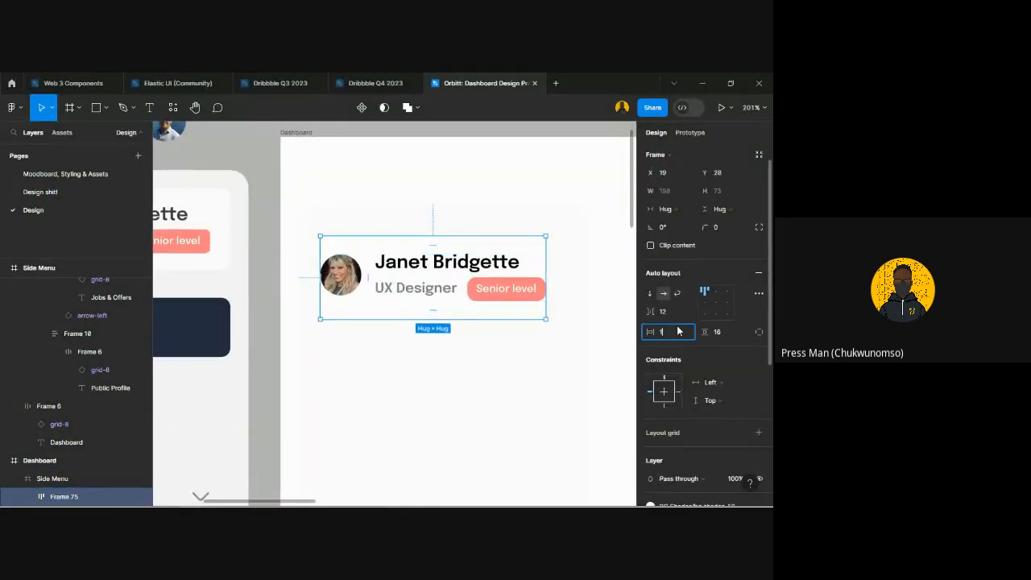
{"action": "type", "text": "6"}
{"action": "key", "text": "Return"}
{"action": "scroll", "coordinate": [587, 317], "scroll_direction": "down", "scroll_amount": 3}
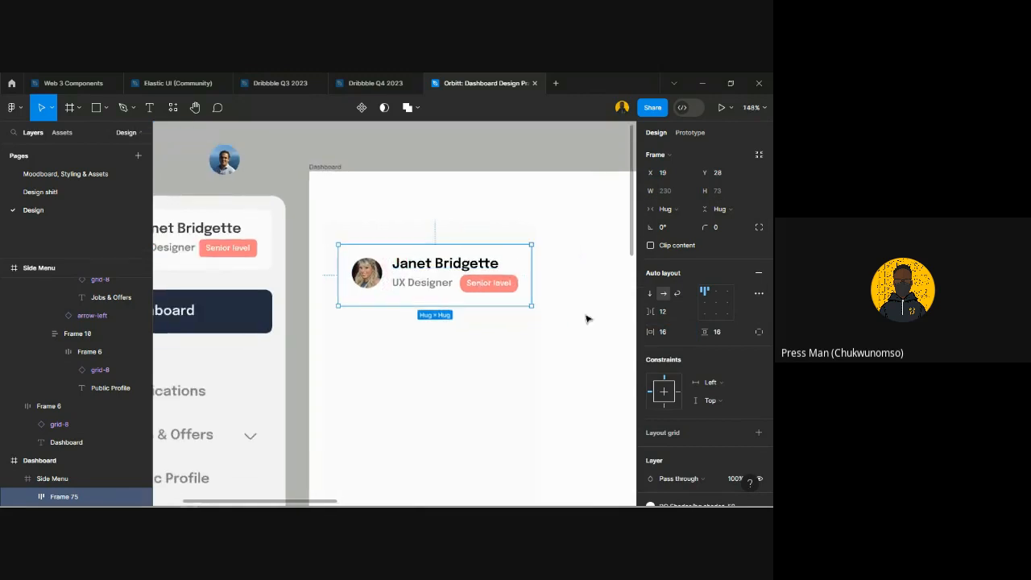
{"action": "scroll", "coordinate": [721, 265], "scroll_direction": "up", "scroll_amount": 1}
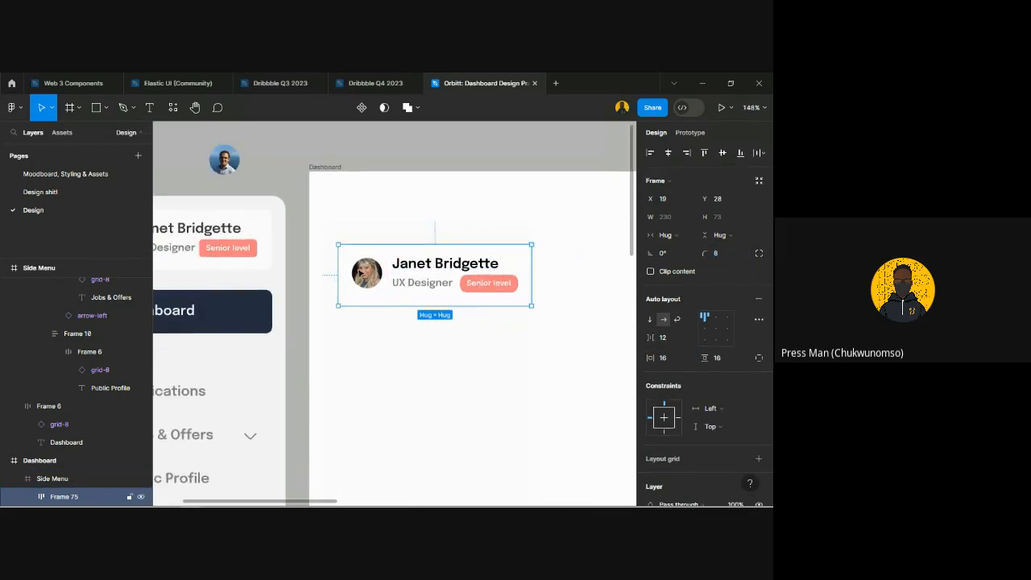
- Center the profile card horizontally within the Side Menu frame
{"action": "scroll", "coordinate": [359, 262], "scroll_direction": "up", "scroll_amount": 2}
{"action": "left_click", "coordinate": [667, 152]}
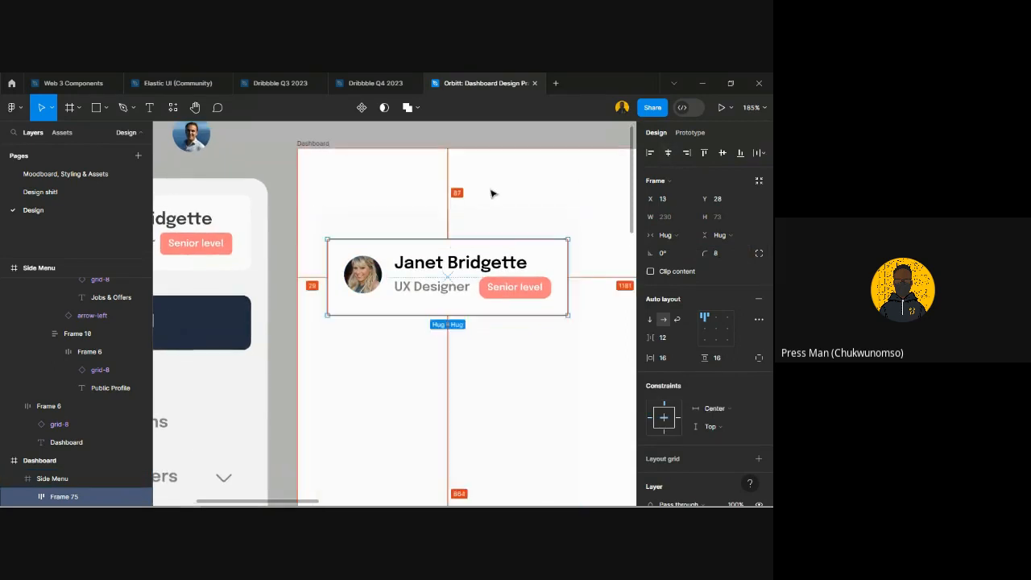
{"action": "scroll", "coordinate": [388, 188], "scroll_direction": "up", "scroll_amount": 3}
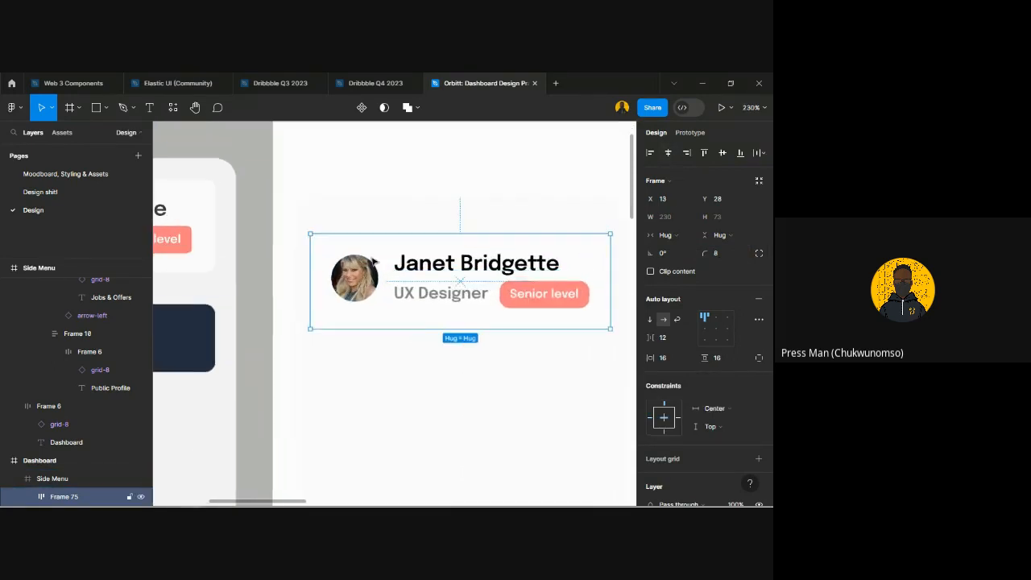
- Add a 5-column layout grid to the Side Menu frame with a gutter of 16 and a margin of 16
{"action": "scroll", "coordinate": [387, 188], "scroll_direction": "down", "scroll_amount": 4}
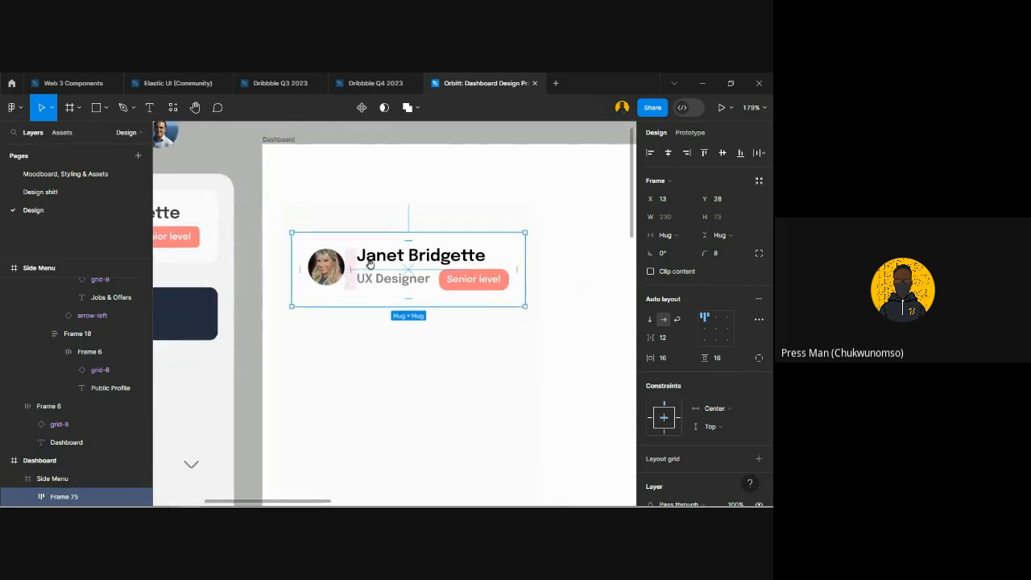
{"action": "left_click", "coordinate": [372, 293]}
{"action": "scroll", "coordinate": [372, 293], "scroll_direction": "down", "scroll_amount": 2}
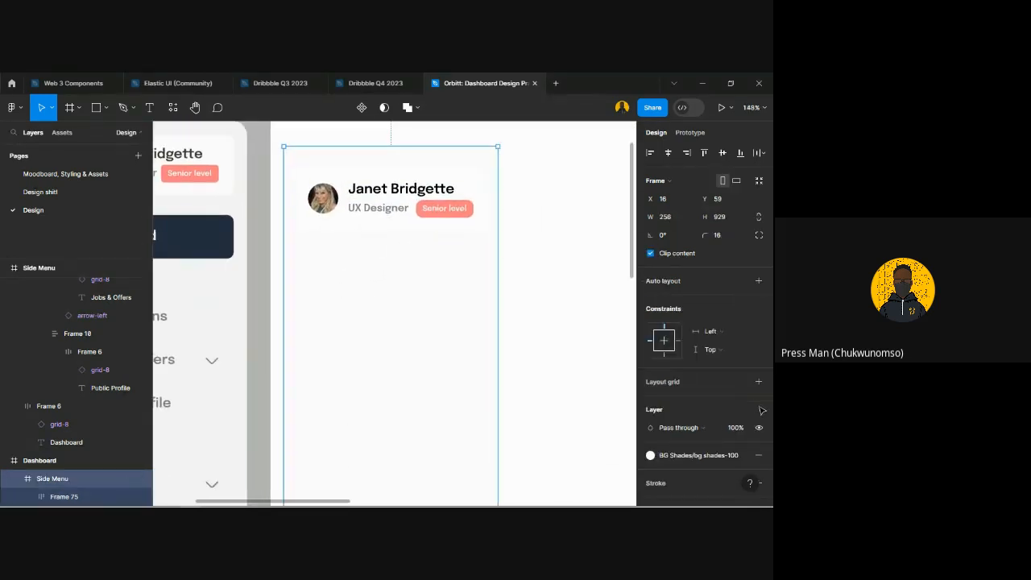
{"action": "left_click", "coordinate": [689, 387]}
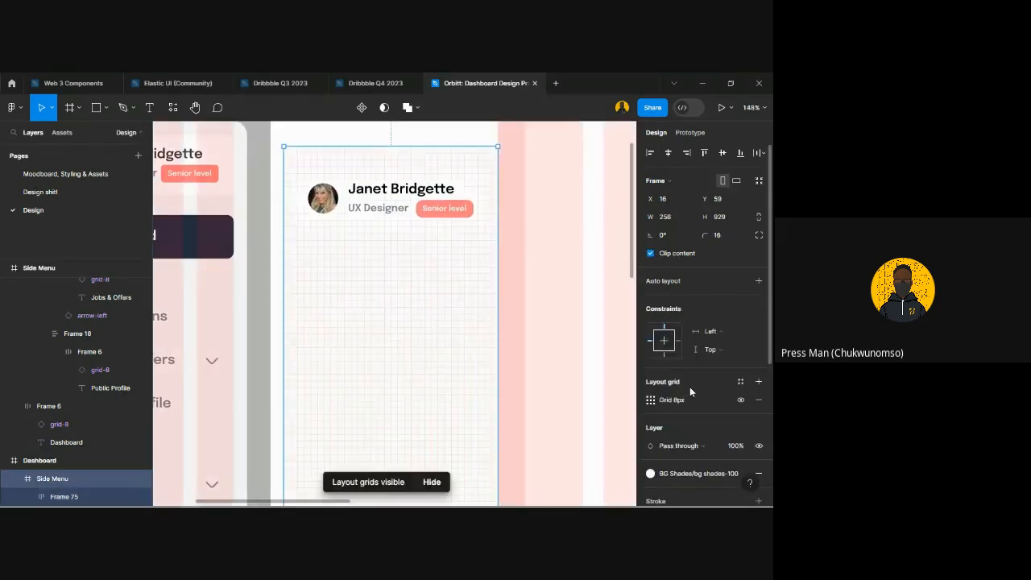
{"action": "left_click", "coordinate": [654, 402]}
{"action": "left_click", "coordinate": [530, 400]}
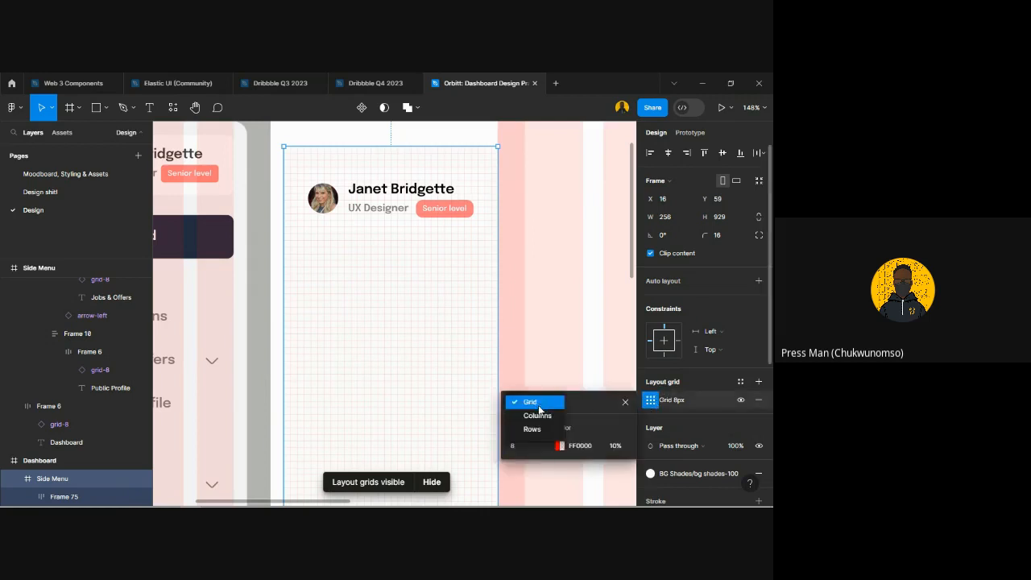
{"action": "left_click", "coordinate": [533, 417]}
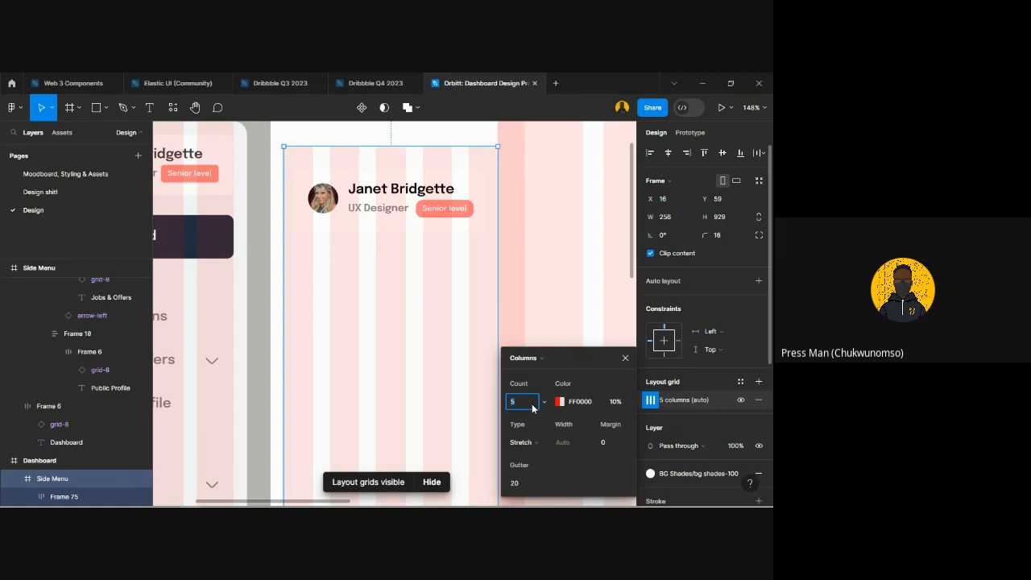
{"action": "left_click", "coordinate": [519, 482]}
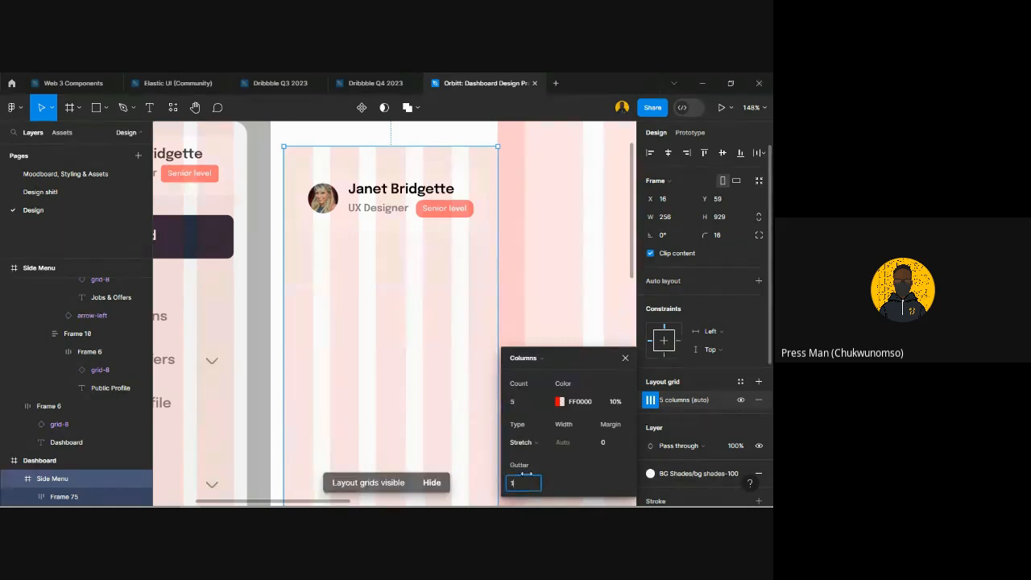
{"action": "type", "text": "16"}
{"action": "left_click", "coordinate": [620, 444]}
{"action": "type", "text": "16"}
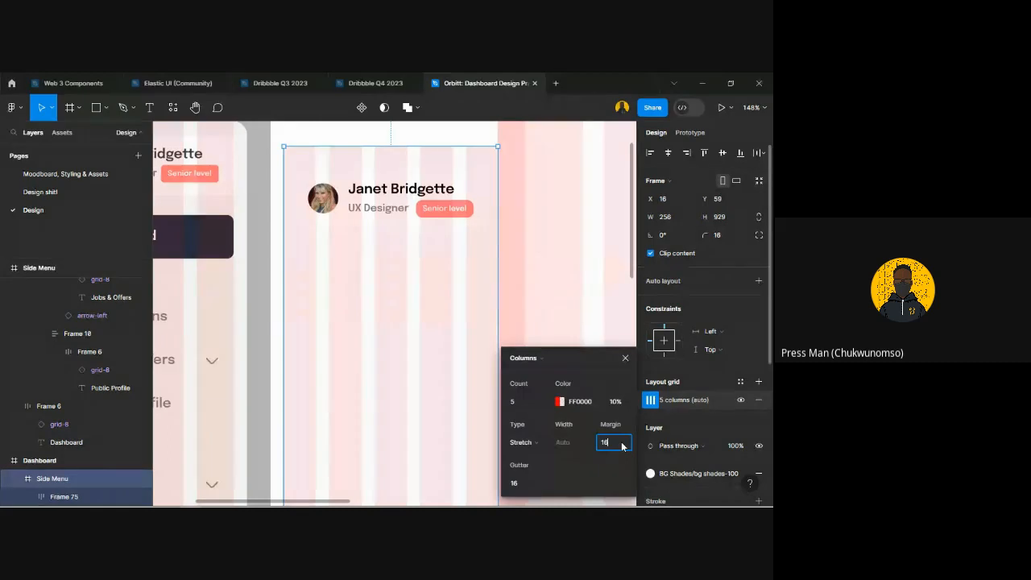
{"action": "key", "text": "Return"}
{"action": "left_click", "coordinate": [621, 359]}
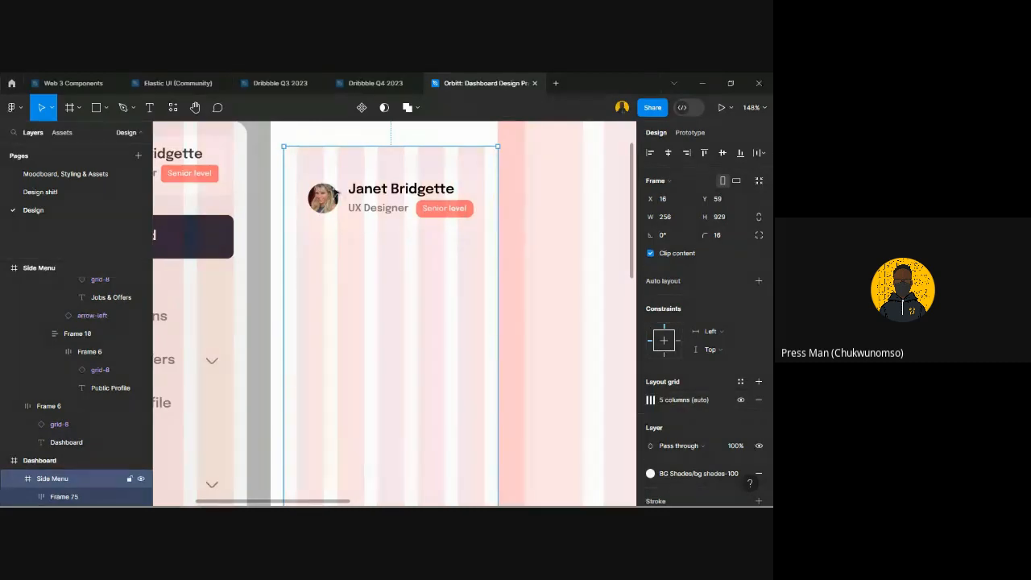
- Compare the new profile card with the profile card in the original side menu design
{"action": "scroll", "coordinate": [350, 200], "scroll_direction": "up", "scroll_amount": 3}
{"action": "left_click", "coordinate": [350, 201]}
{"action": "scroll", "coordinate": [304, 185], "scroll_direction": "up", "scroll_amount": 3}
{"action": "scroll", "coordinate": [305, 186], "scroll_direction": "down", "scroll_amount": 5}
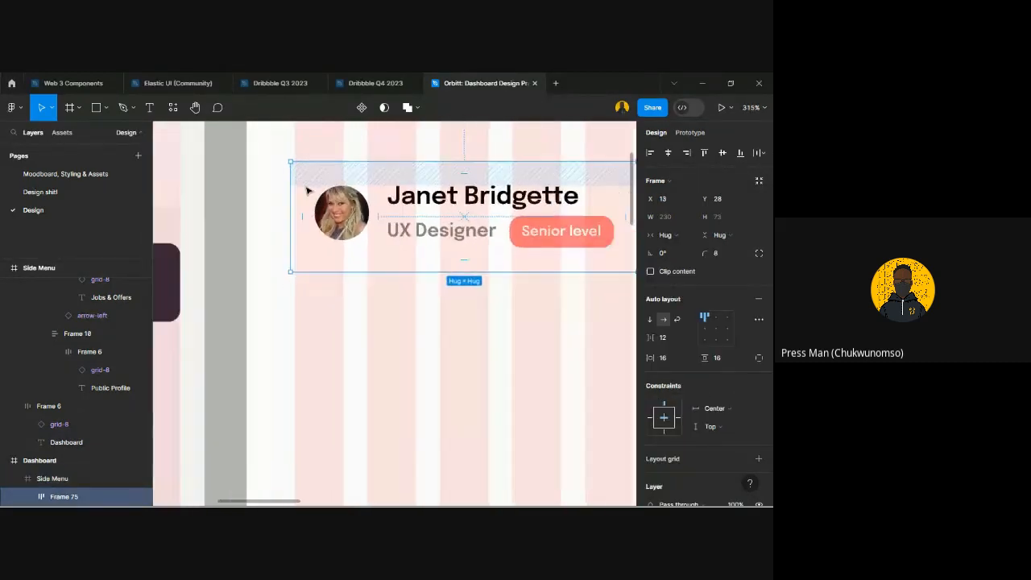
{"action": "scroll", "coordinate": [385, 246], "scroll_direction": "left", "scroll_amount": 2}
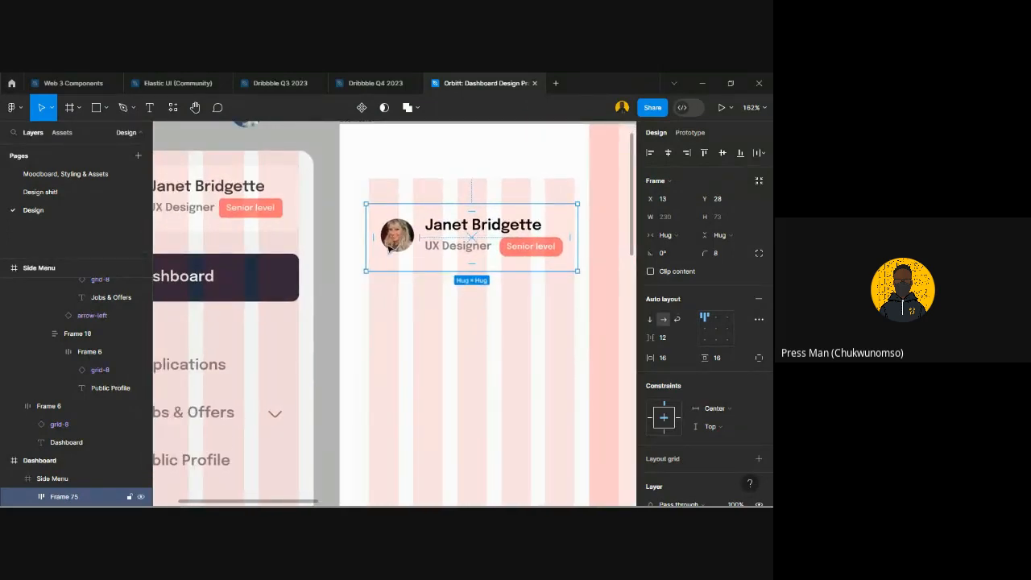
{"action": "scroll", "coordinate": [389, 250], "scroll_direction": "left", "scroll_amount": 3}
{"action": "left_click", "coordinate": [232, 213]}
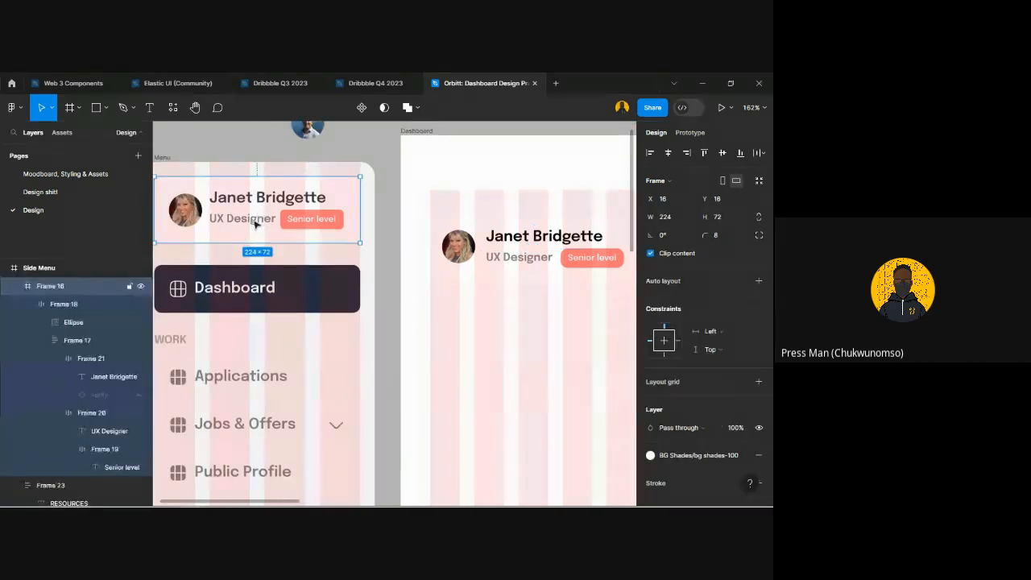
{"action": "scroll", "coordinate": [260, 216], "scroll_direction": "left", "scroll_amount": 1}
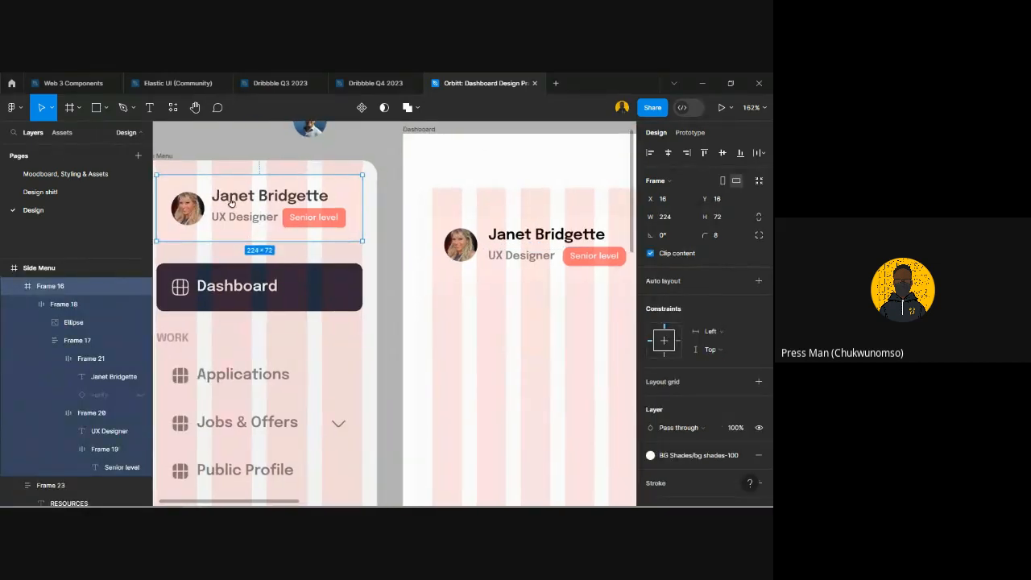
{"action": "left_click", "coordinate": [484, 248]}
{"action": "left_click", "coordinate": [482, 248]}
{"action": "scroll", "coordinate": [486, 267], "scroll_direction": "right", "scroll_amount": 4}
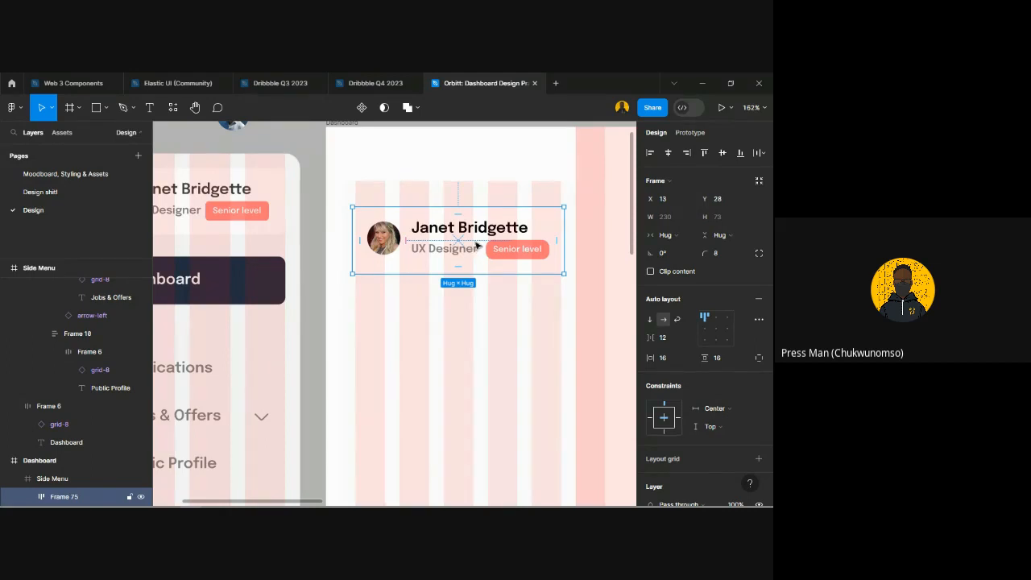
{"action": "scroll", "coordinate": [477, 246], "scroll_direction": "right", "scroll_amount": 5}
{"action": "scroll", "coordinate": [477, 245], "scroll_direction": "up", "scroll_amount": 2}
{"action": "left_click", "coordinate": [234, 162]}
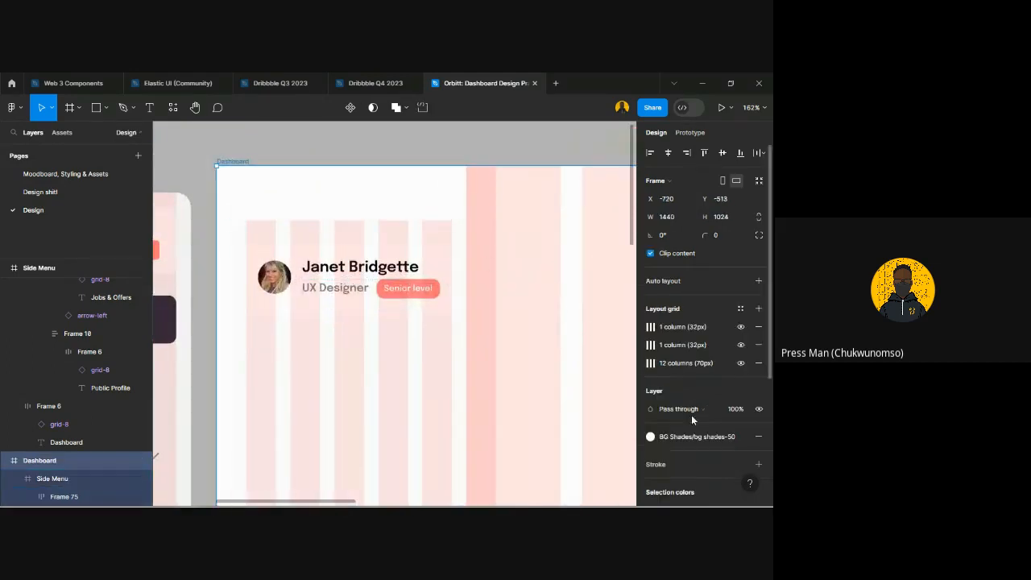
- Hide the layout grids and inspect the profile card inside the Dashboard's Side Menu frame up close
{"action": "left_click", "coordinate": [740, 362]}
{"action": "left_click", "coordinate": [740, 362]}
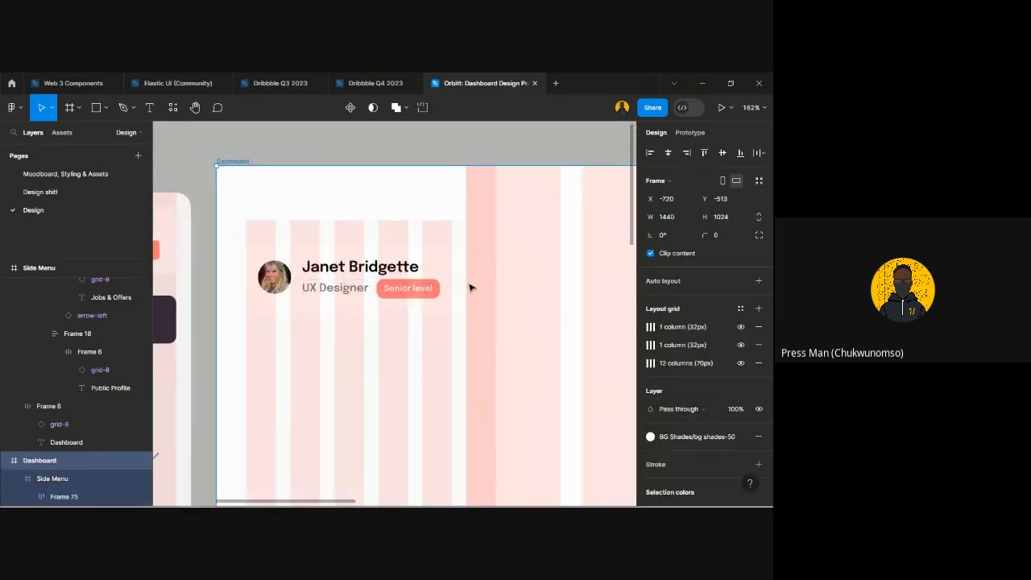
{"action": "key", "text": "ctrl+shift+4"}
{"action": "scroll", "coordinate": [306, 265], "scroll_direction": "up", "scroll_amount": 3}
{"action": "left_click", "coordinate": [329, 297]}
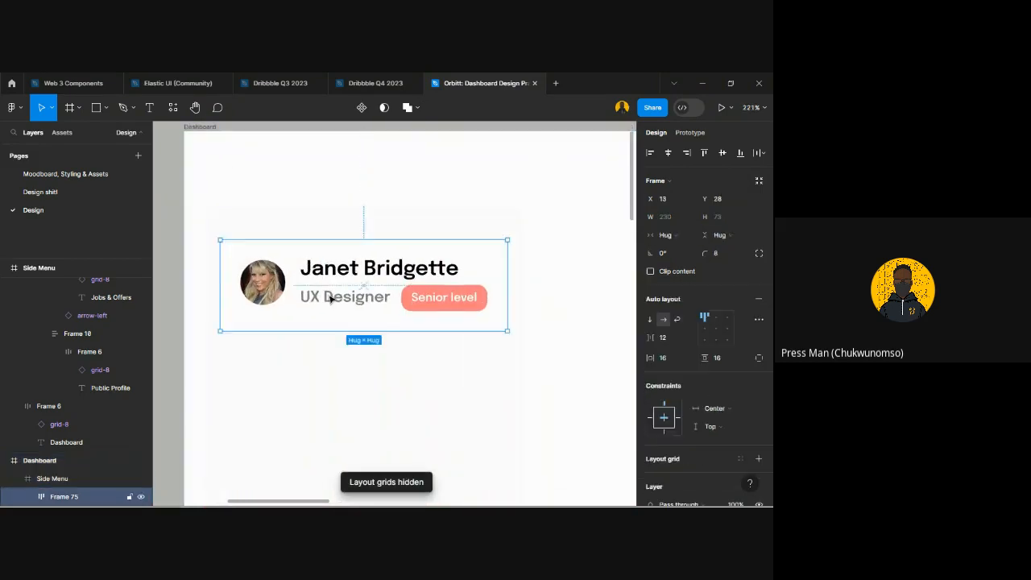
{"action": "scroll", "coordinate": [329, 299], "scroll_direction": "down", "scroll_amount": 3}
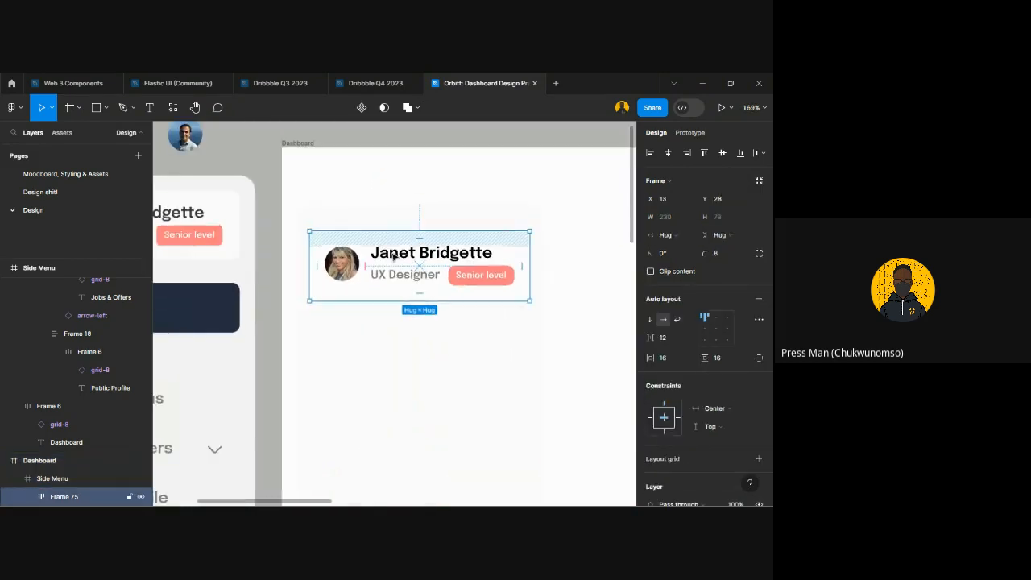
{"action": "left_click_drag", "start_coordinate": [393, 256], "coordinate": [375, 239]}
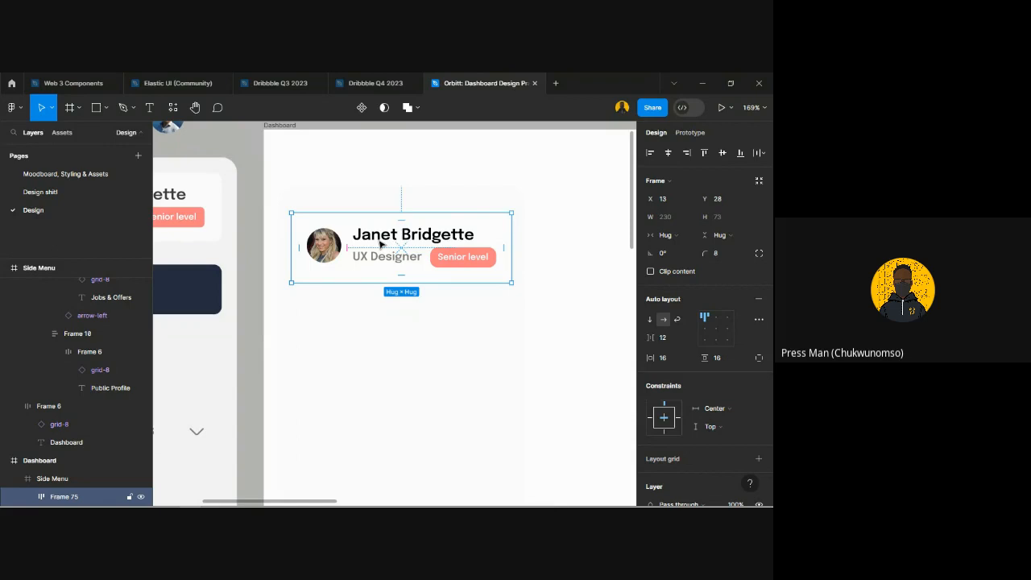
{"action": "scroll", "coordinate": [375, 247], "scroll_direction": "down", "scroll_amount": 4}
{"action": "scroll", "coordinate": [394, 235], "scroll_direction": "up", "scroll_amount": 2}
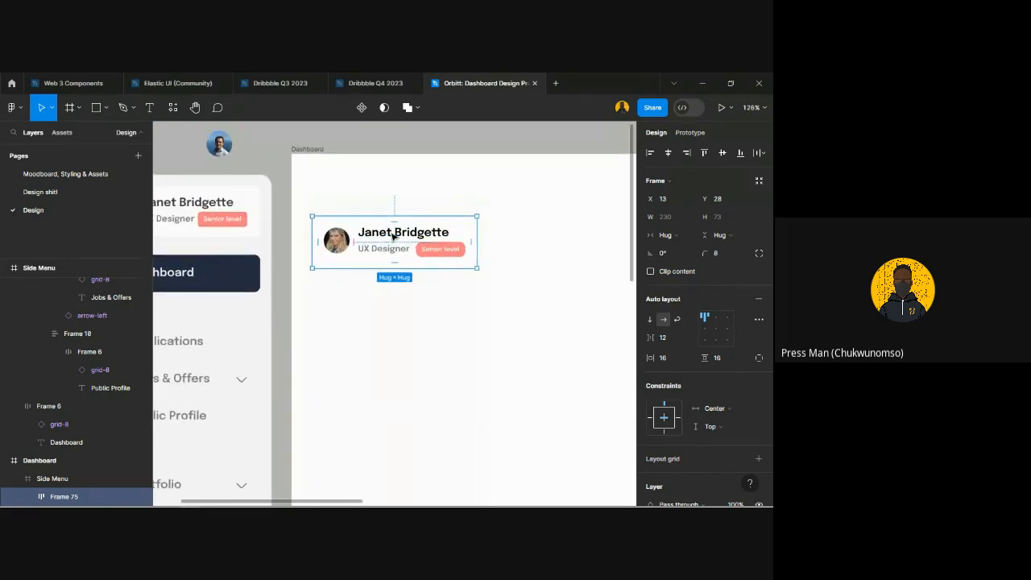
{"action": "left_click_drag", "start_coordinate": [350, 231], "coordinate": [363, 243]}
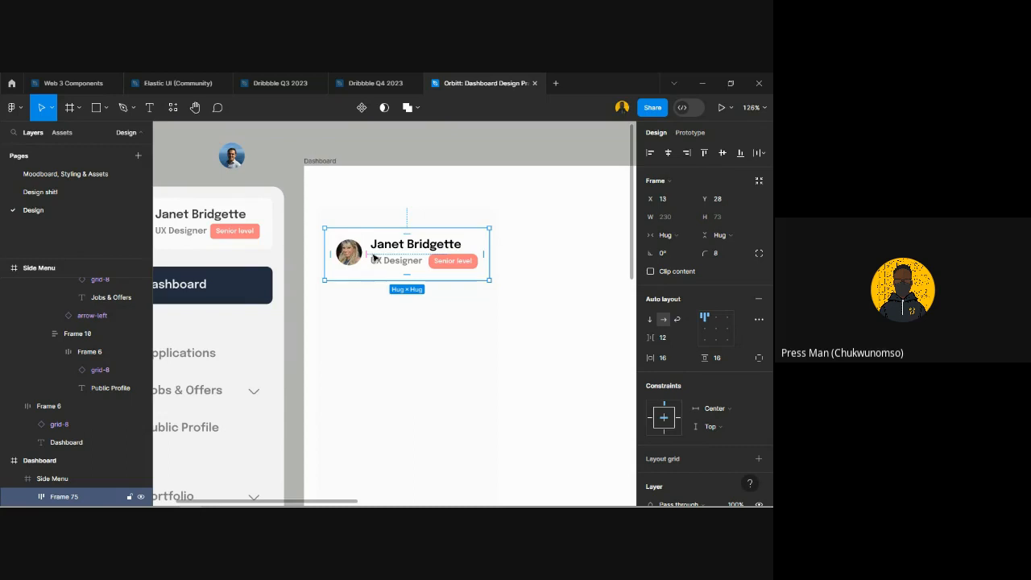
- Switch to the video call, mute the microphone and return to the design file
{"action": "key", "text": "alt+Tab"}
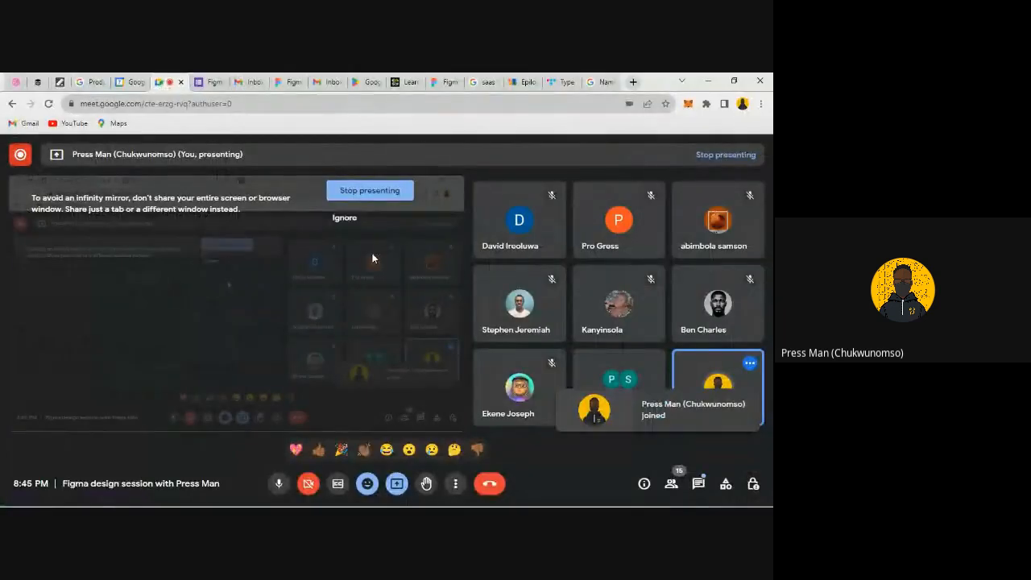
{"action": "left_click", "coordinate": [277, 483]}
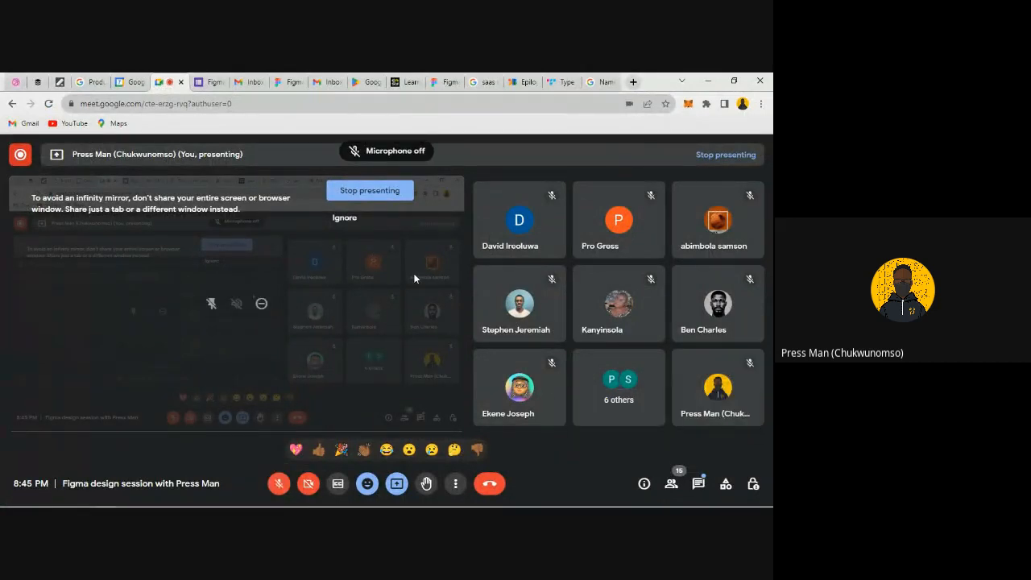
{"action": "key", "text": "alt+Tab"}
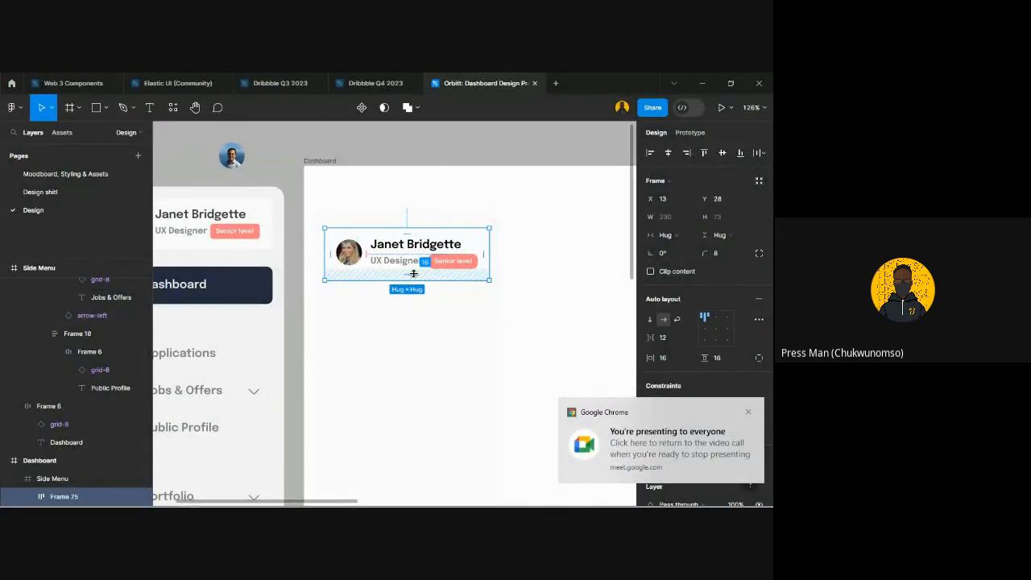
{"action": "scroll", "coordinate": [413, 273], "scroll_direction": "down", "scroll_amount": 5}
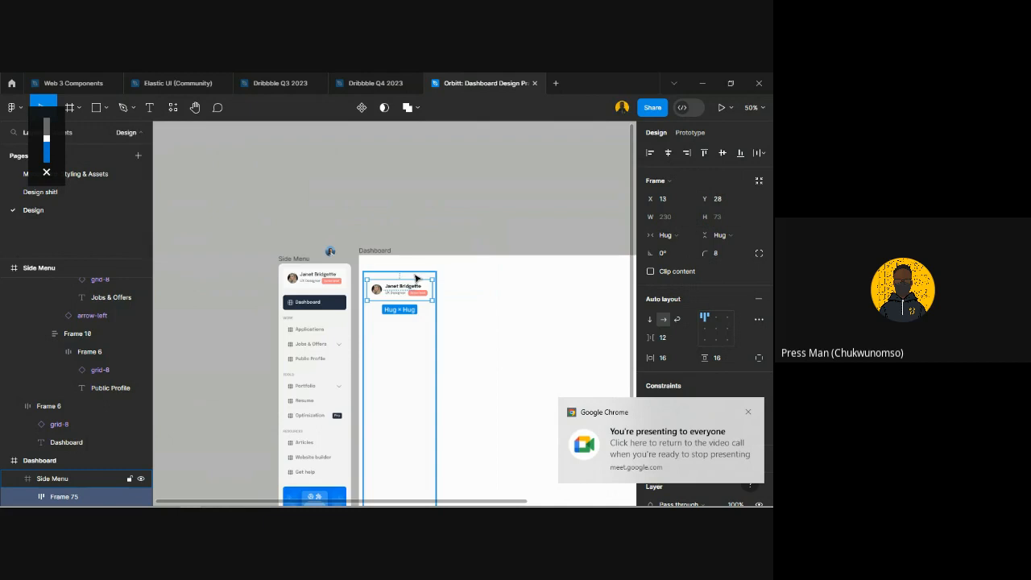
{"action": "left_click", "coordinate": [451, 354]}
{"action": "scroll", "coordinate": [436, 355], "scroll_direction": "up", "scroll_amount": 3}
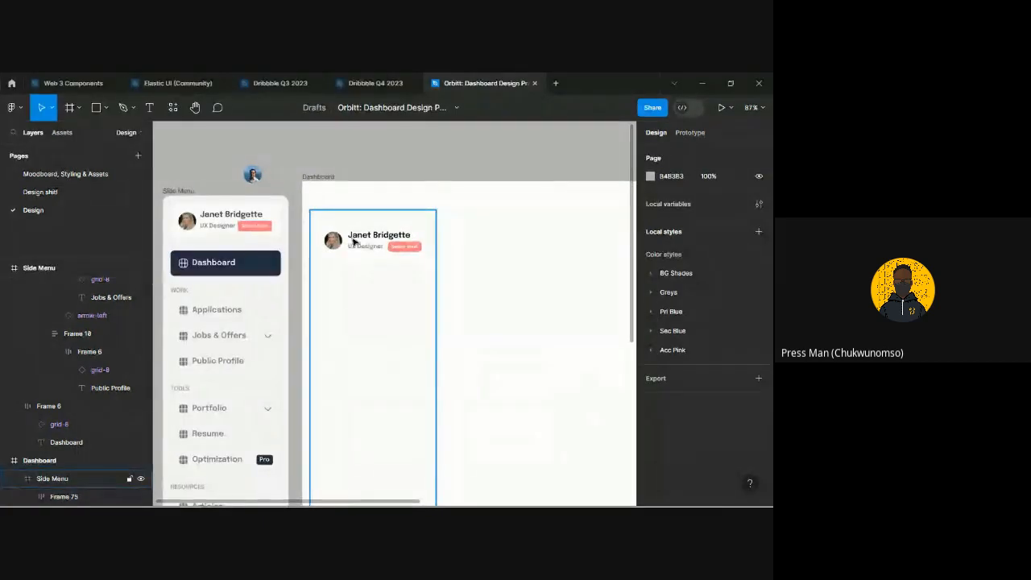
- Switch to the video call, unmute the microphone and return to the design file
{"action": "key", "text": "alt+Tab"}
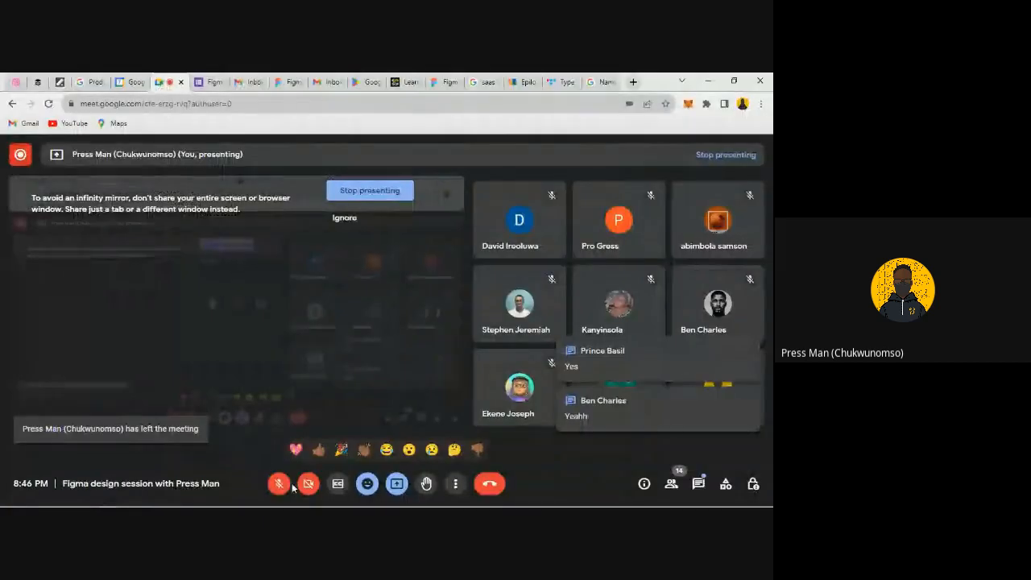
{"action": "left_click", "coordinate": [278, 483]}
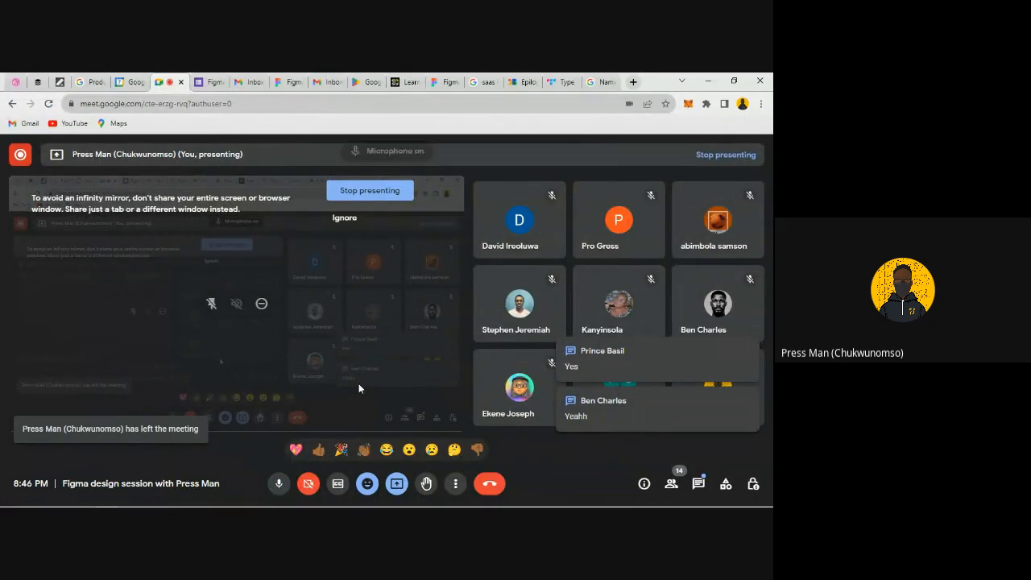
{"action": "key", "text": "XF86AudioRaiseVolume"}
{"action": "key", "text": "alt+Tab"}
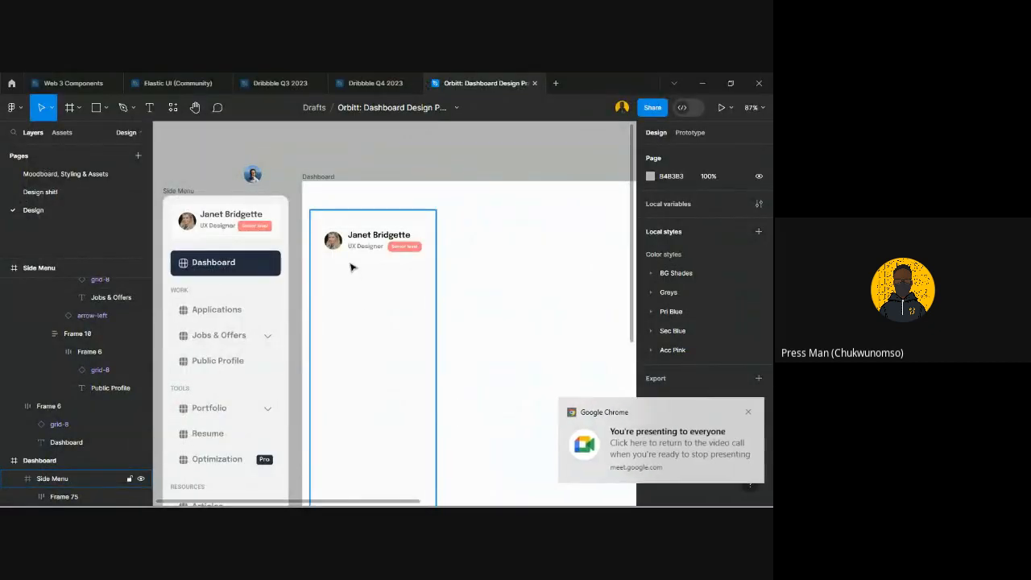
- Show the layout grids again and check the profile card's alignment against the Side Menu columns
{"action": "scroll", "coordinate": [350, 266], "scroll_direction": "up", "scroll_amount": 3}
{"action": "scroll", "coordinate": [302, 254], "scroll_direction": "up", "scroll_amount": 1}
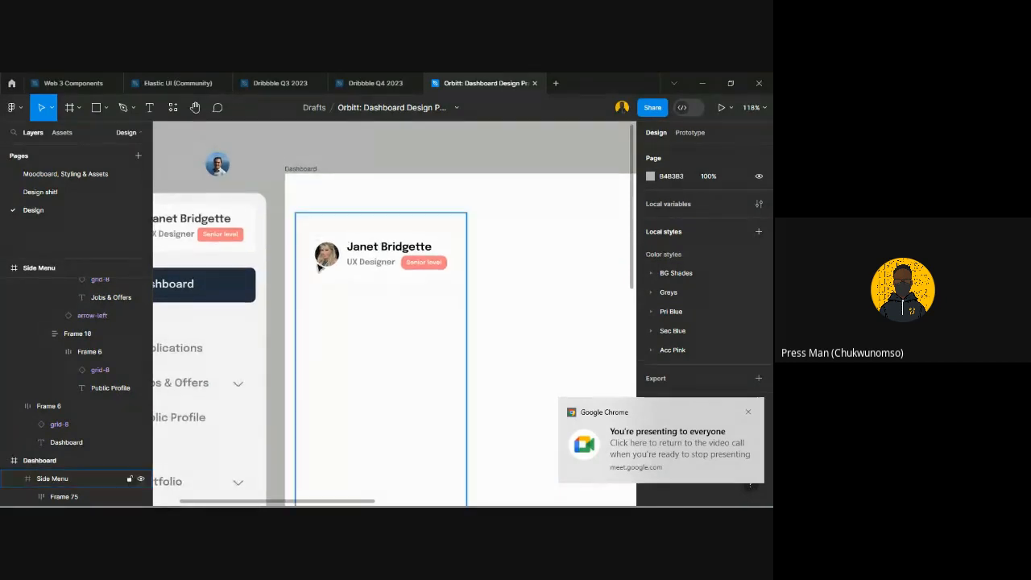
{"action": "scroll", "coordinate": [379, 216], "scroll_direction": "up", "scroll_amount": 3}
{"action": "left_click", "coordinate": [347, 249]}
{"action": "scroll", "coordinate": [391, 278], "scroll_direction": "up", "scroll_amount": 2}
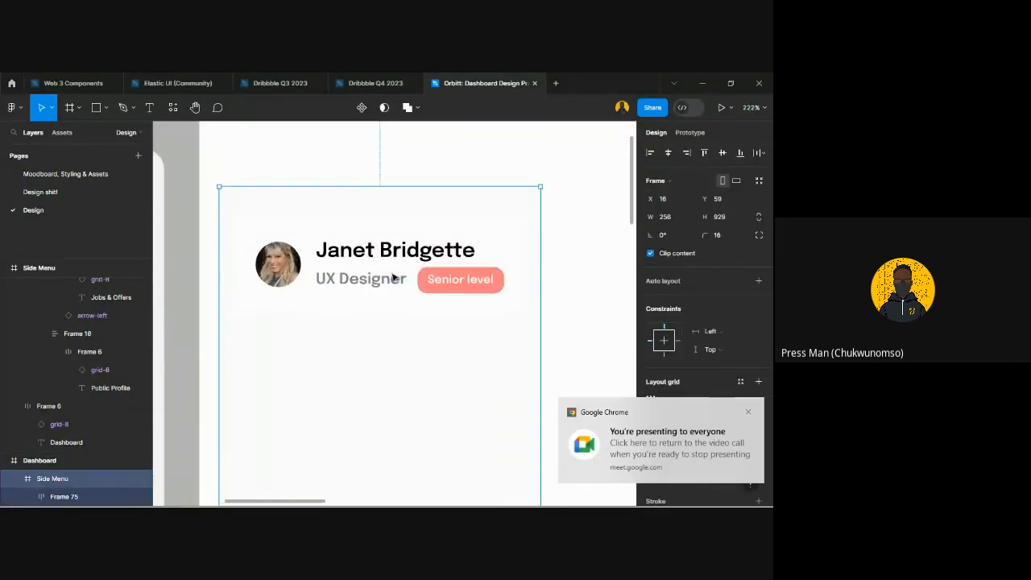
{"action": "scroll", "coordinate": [403, 270], "scroll_direction": "down", "scroll_amount": 2}
{"action": "key", "text": "ctrl+shift+4"}
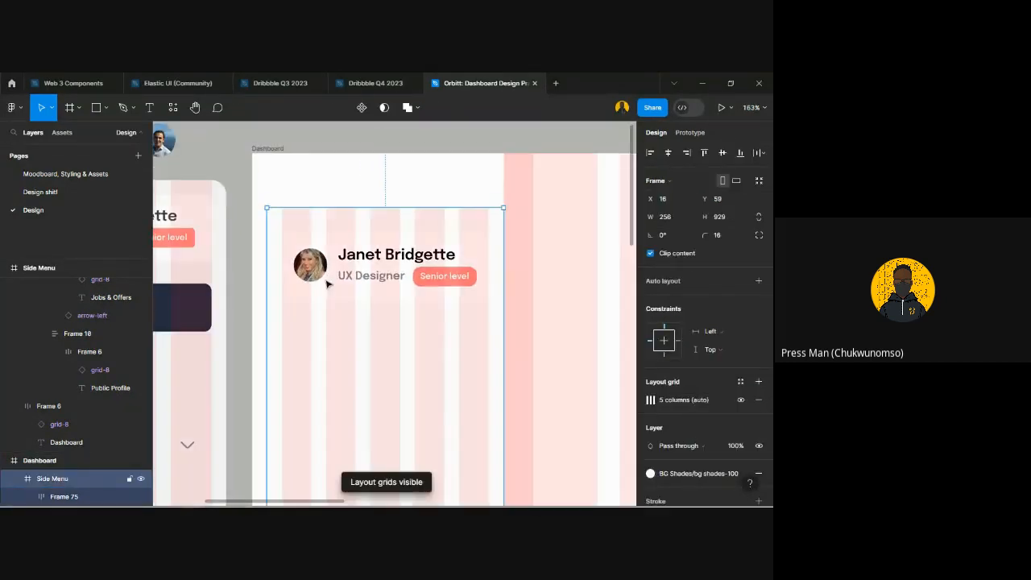
{"action": "scroll", "coordinate": [340, 257], "scroll_direction": "up", "scroll_amount": 2}
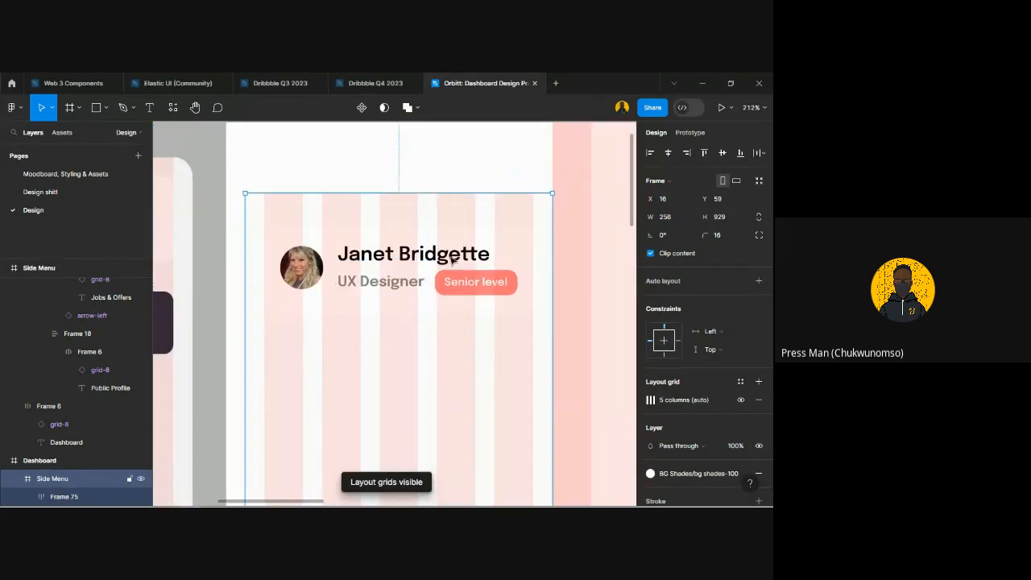
{"action": "scroll", "coordinate": [432, 273], "scroll_direction": "up", "scroll_amount": 2}
{"action": "left_click_drag", "start_coordinate": [232, 224], "coordinate": [303, 240]}
{"action": "scroll", "coordinate": [319, 255], "scroll_direction": "down", "scroll_amount": 3}
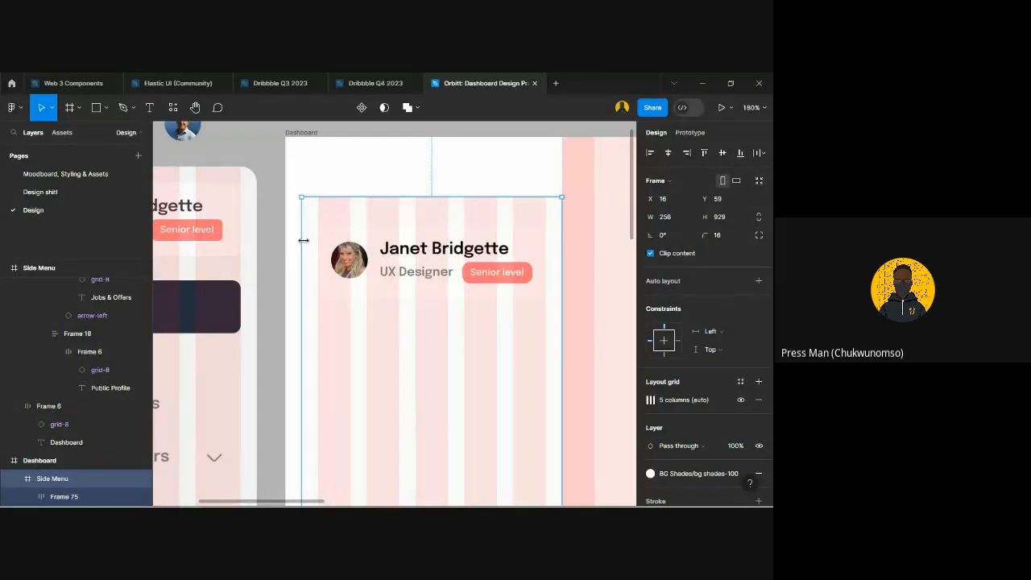
{"action": "left_click", "coordinate": [386, 245]}
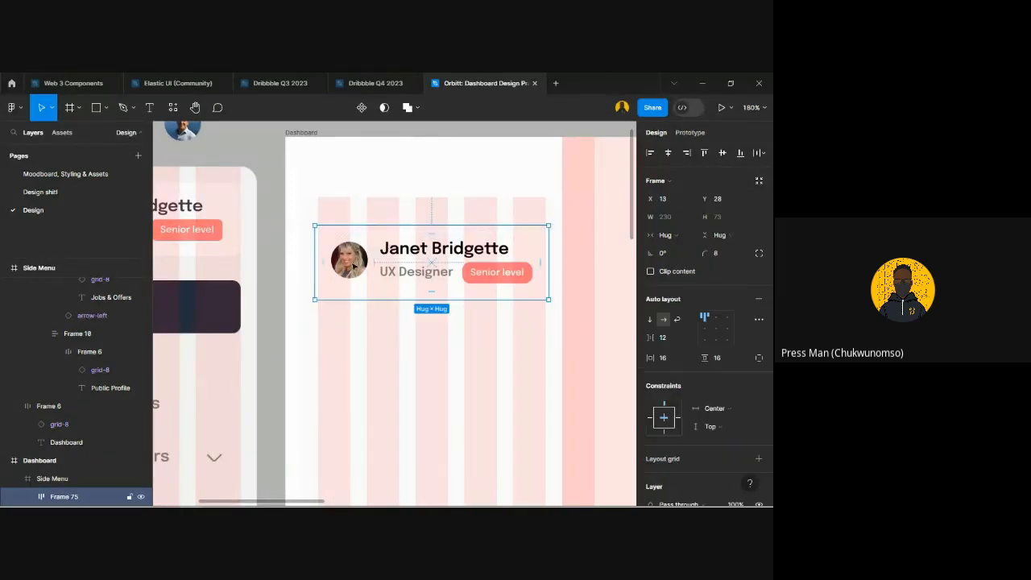
{"action": "scroll", "coordinate": [385, 240], "scroll_direction": "up", "scroll_amount": 3}
{"action": "scroll", "coordinate": [391, 247], "scroll_direction": "right", "scroll_amount": 2}
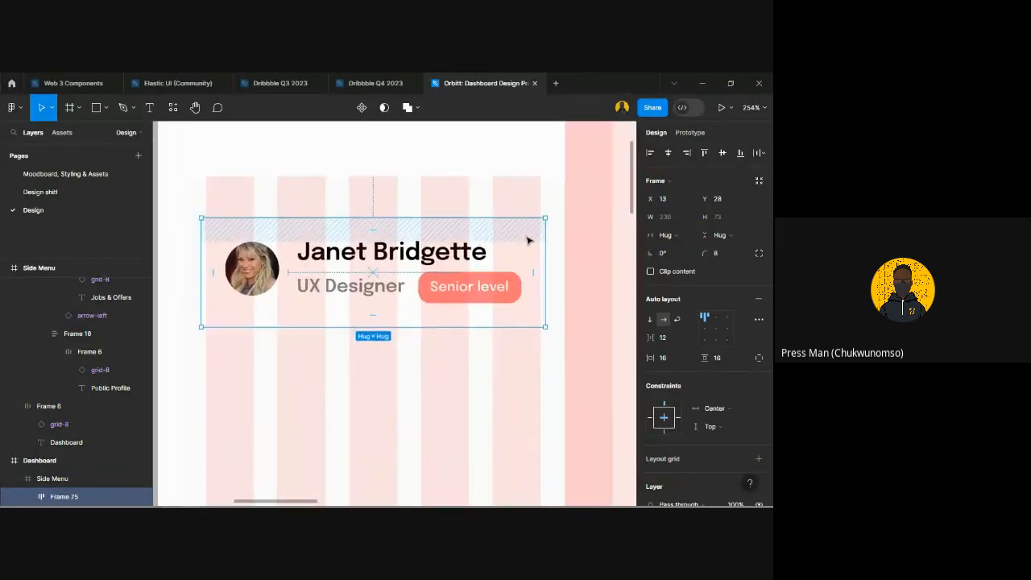
- Try reducing the profile card's horizontal padding to 14, then undo the change
{"action": "scroll", "coordinate": [527, 236], "scroll_direction": "up", "scroll_amount": 2}
{"action": "left_click_drag", "start_coordinate": [304, 273], "coordinate": [364, 264]}
{"action": "scroll", "coordinate": [350, 267], "scroll_direction": "down", "scroll_amount": 3}
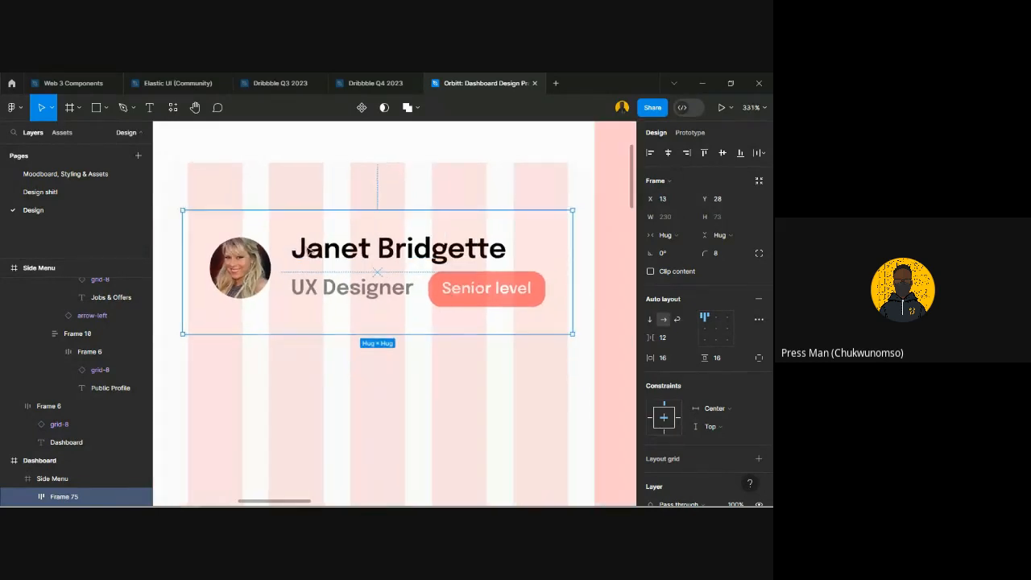
{"action": "scroll", "coordinate": [333, 270], "scroll_direction": "left", "scroll_amount": 2}
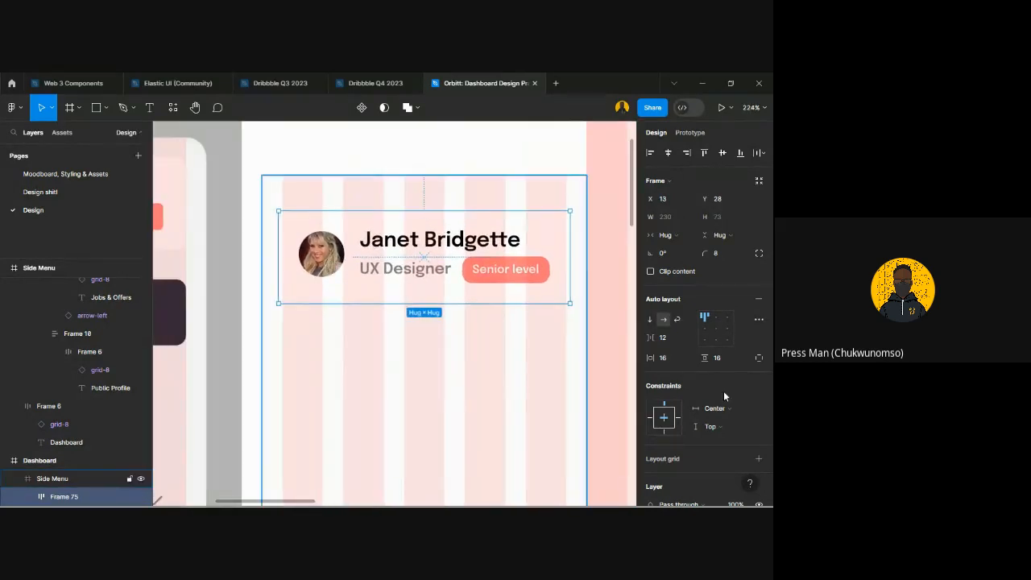
{"action": "left_click", "coordinate": [666, 358]}
{"action": "key", "text": "Down"}
{"action": "key", "text": "Down"}
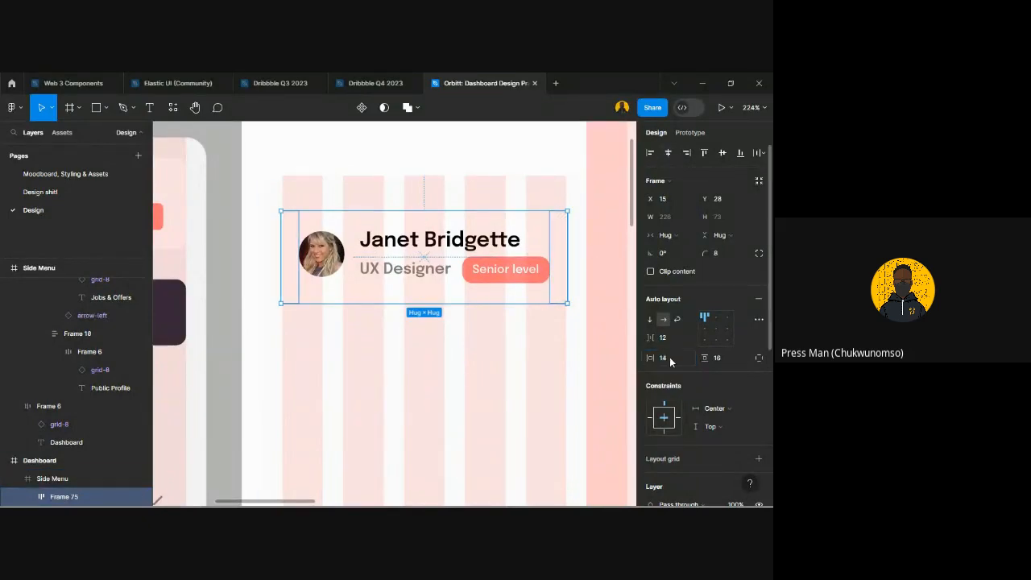
{"action": "key", "text": "ctrl+z"}
{"action": "key", "text": "ctrl+z"}
- Inspect the original profile card's frame and its inner auto layout settings in the reference side menu
{"action": "scroll", "coordinate": [241, 225], "scroll_direction": "down", "scroll_amount": 2}
{"action": "left_click_drag", "start_coordinate": [201, 232], "coordinate": [423, 236]}
{"action": "scroll", "coordinate": [323, 209], "scroll_direction": "up", "scroll_amount": 3}
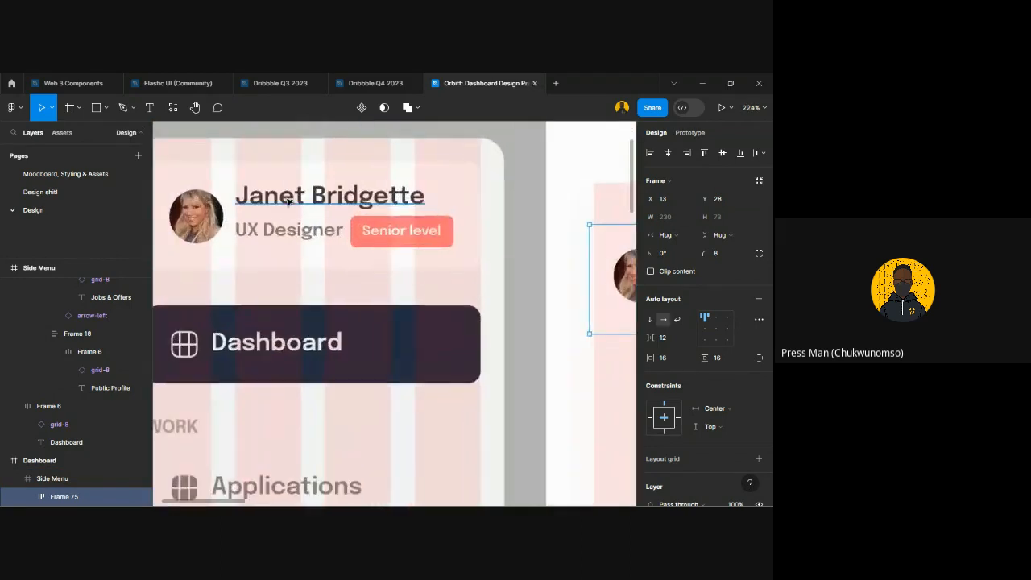
{"action": "left_click", "coordinate": [288, 202]}
{"action": "scroll", "coordinate": [249, 218], "scroll_direction": "left", "scroll_amount": 3}
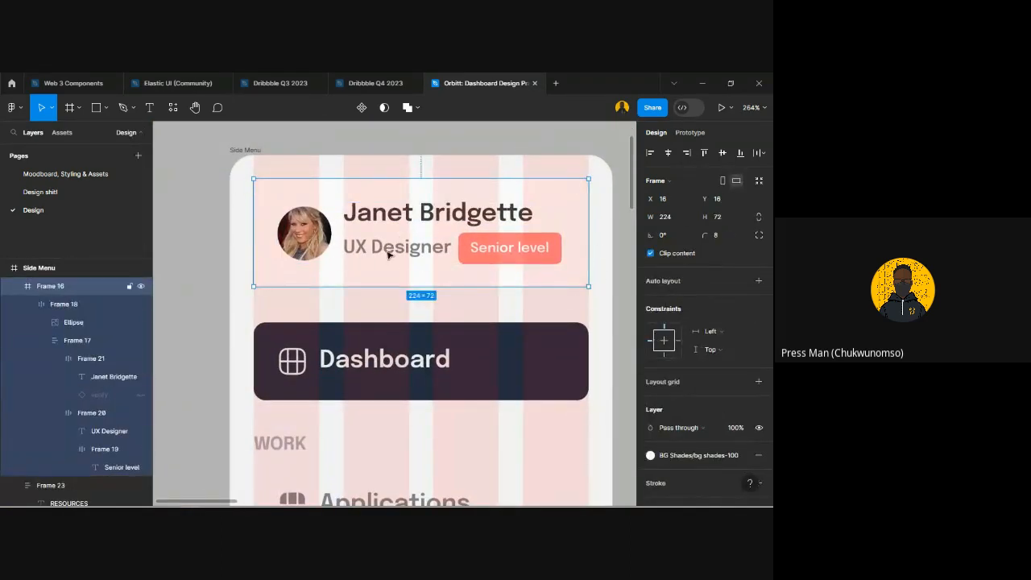
{"action": "key", "text": "Return"}
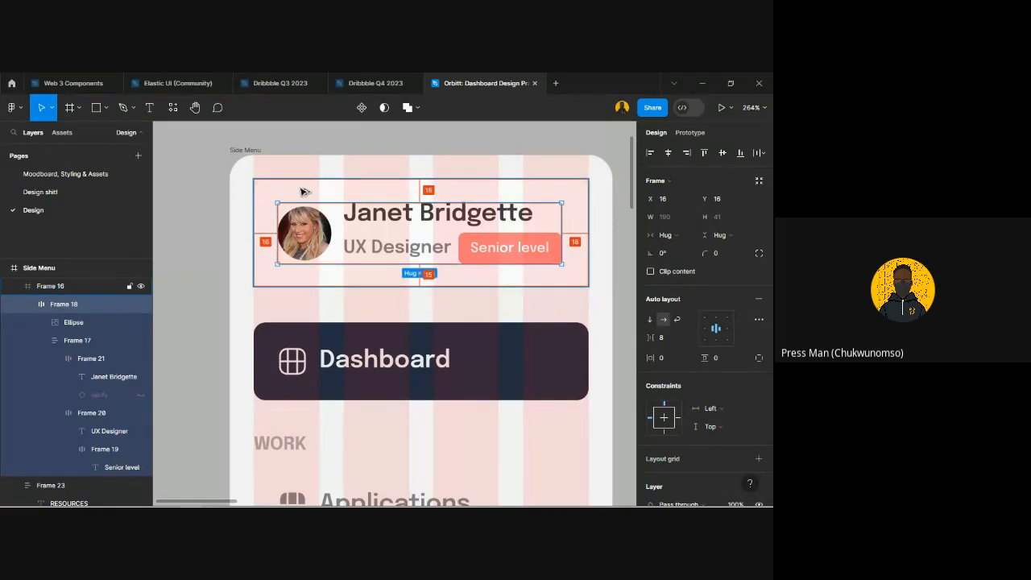
{"action": "left_click", "coordinate": [409, 280]}
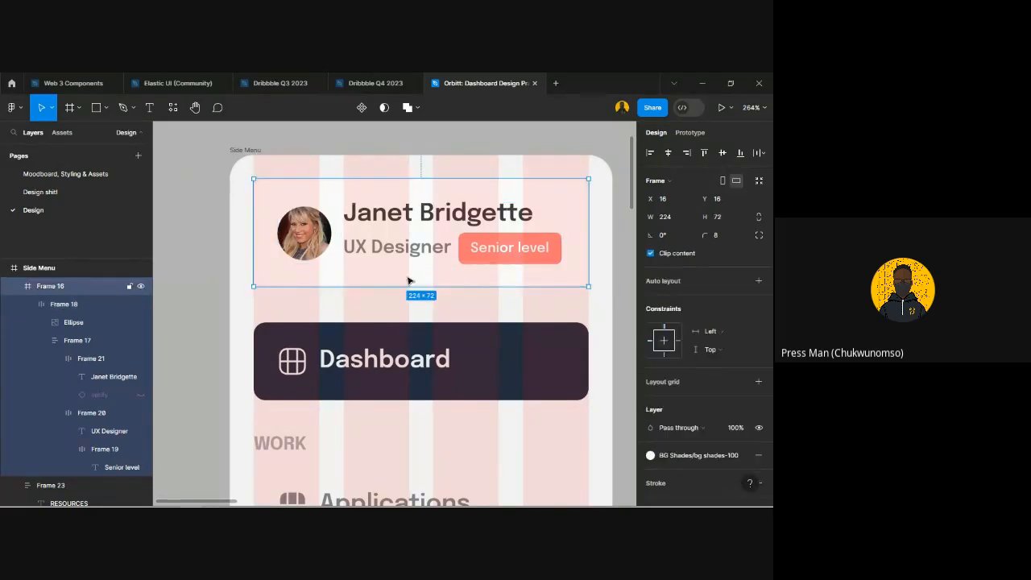
- Remove auto layout from the new profile card frame inside the Dashboard's Side Menu
{"action": "scroll", "coordinate": [409, 281], "scroll_direction": "down", "scroll_amount": 2}
{"action": "left_click_drag", "start_coordinate": [488, 281], "coordinate": [264, 269]}
{"action": "left_click", "coordinate": [450, 276]}
{"action": "scroll", "coordinate": [439, 277], "scroll_direction": "up", "scroll_amount": 1}
{"action": "double_click", "coordinate": [436, 275]}
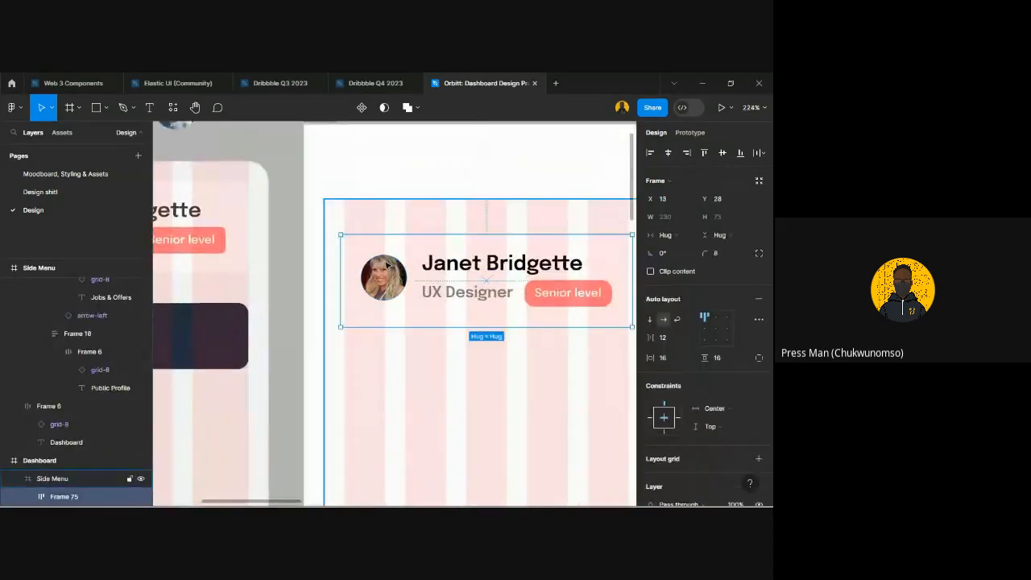
{"action": "scroll", "coordinate": [366, 261], "scroll_direction": "up", "scroll_amount": 1}
{"action": "left_click_drag", "start_coordinate": [361, 263], "coordinate": [322, 240]}
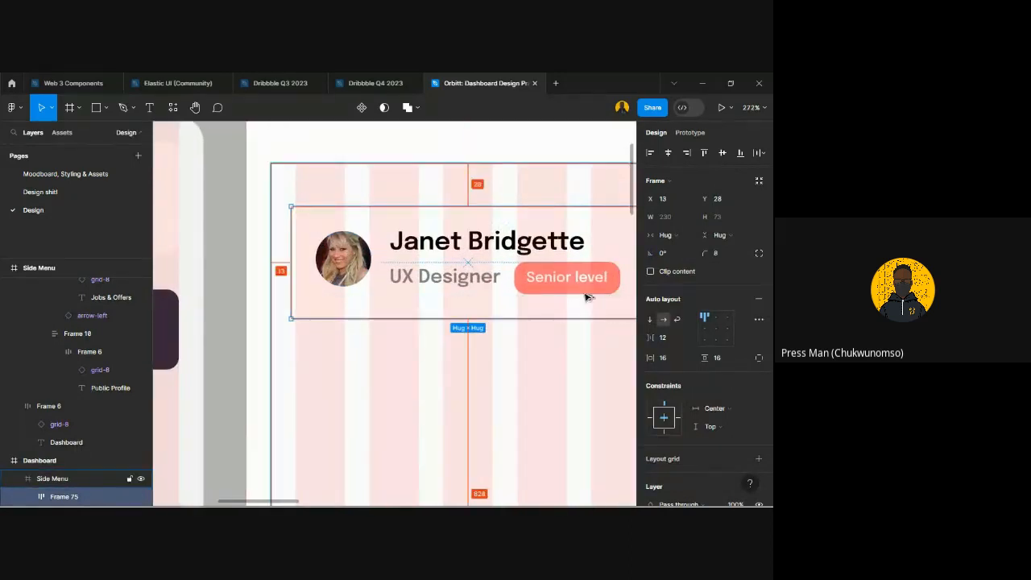
{"action": "left_click", "coordinate": [758, 299]}
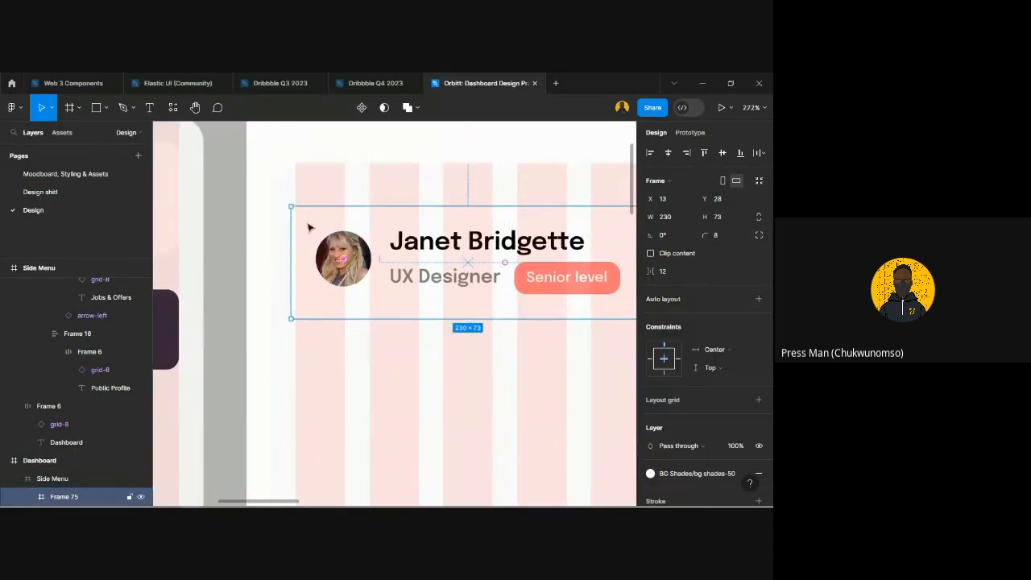
- Resize the profile card frame to about 224 × 73 at X 16
{"action": "left_click_drag", "start_coordinate": [292, 213], "coordinate": [295, 236]}
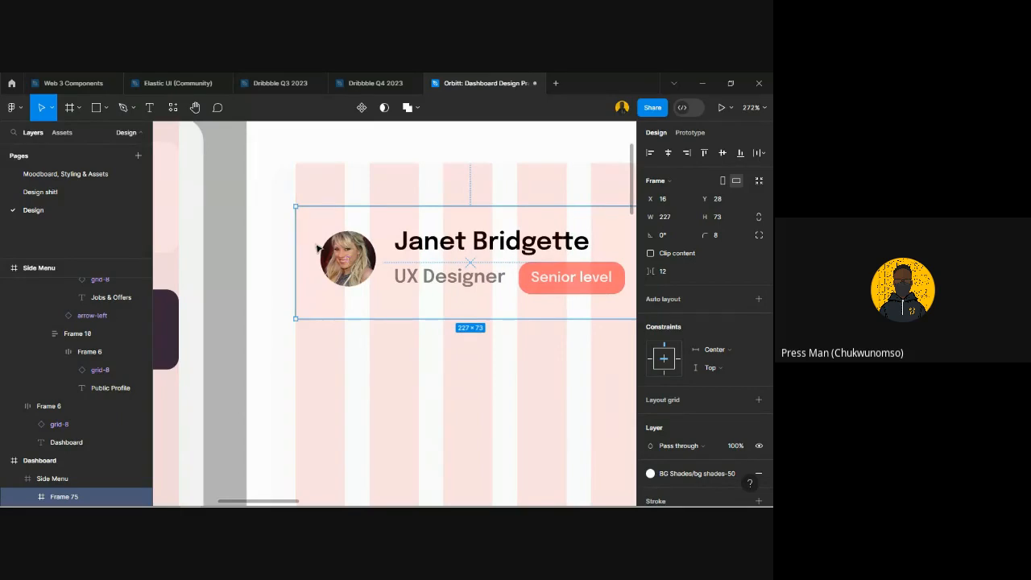
{"action": "scroll", "coordinate": [322, 249], "scroll_direction": "right", "scroll_amount": 3}
{"action": "left_click_drag", "start_coordinate": [513, 245], "coordinate": [500, 249]}
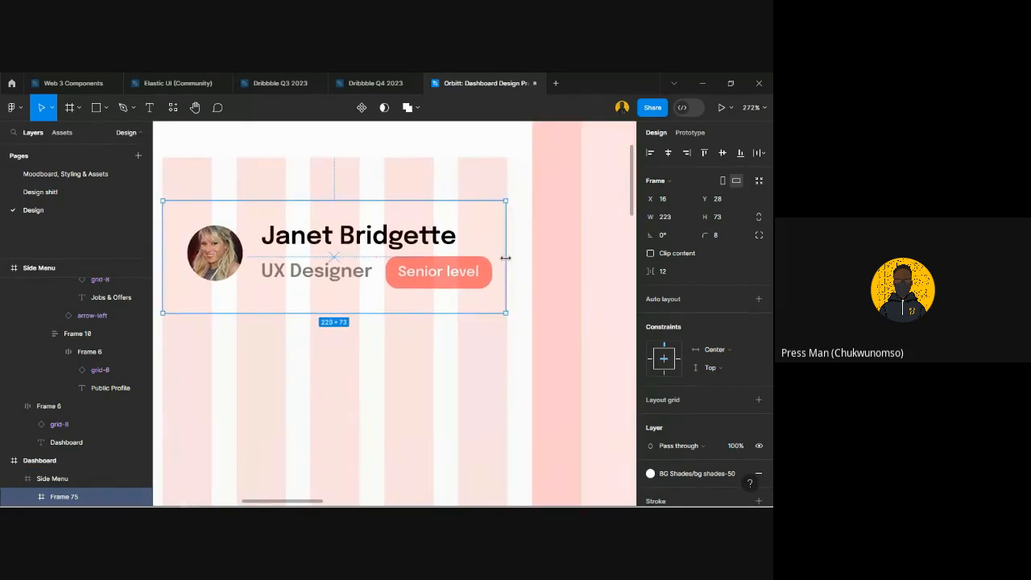
{"action": "scroll", "coordinate": [365, 256], "scroll_direction": "left", "scroll_amount": 1}
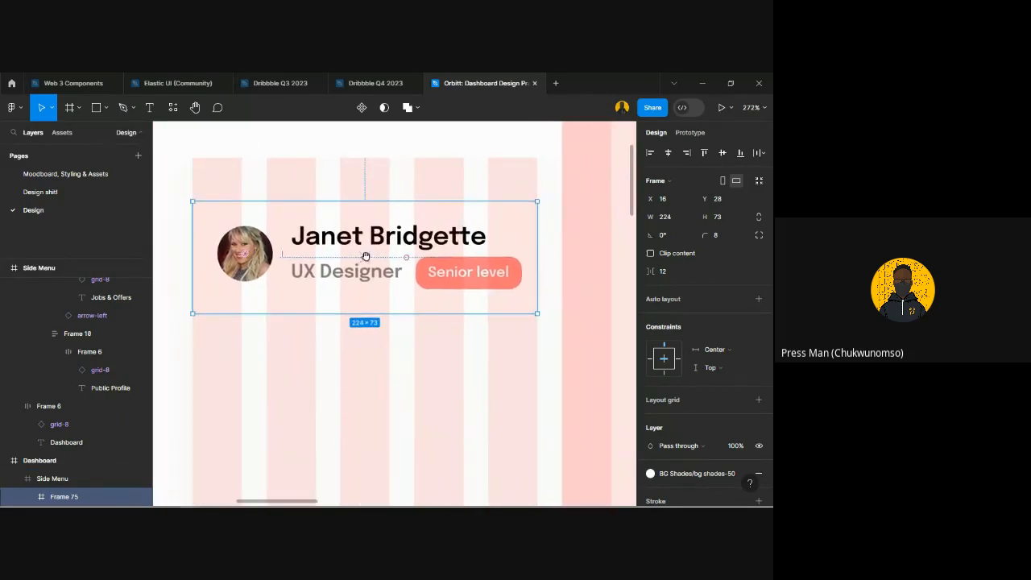
- Select the avatar and text group inside the profile card and wrap them in a new auto layout frame
{"action": "left_click", "coordinate": [314, 260]}
{"action": "left_click", "coordinate": [245, 289]}
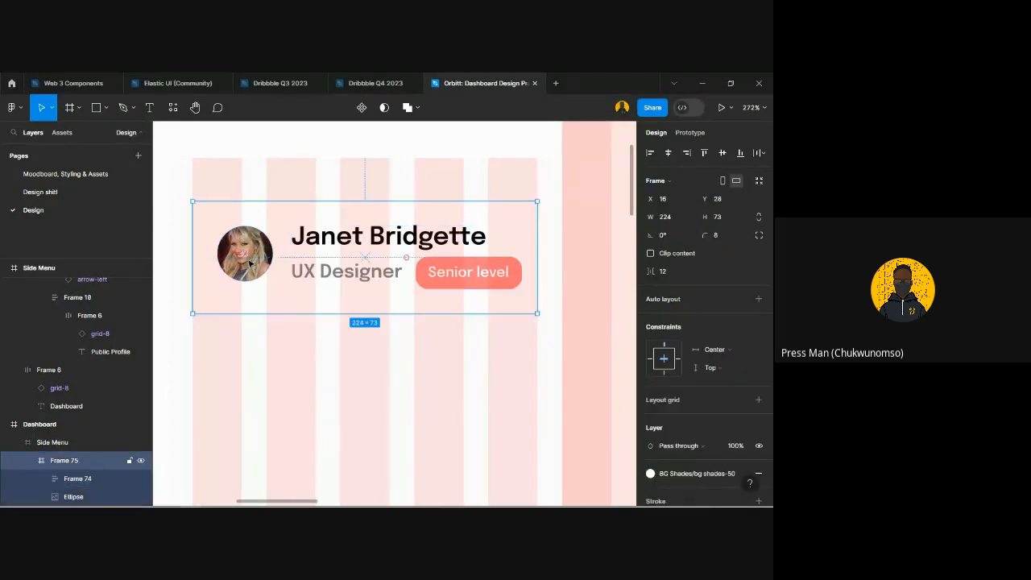
{"action": "left_click", "coordinate": [318, 271]}
{"action": "left_click", "coordinate": [242, 251], "text": "shift"}
{"action": "key", "text": "shift+a"}
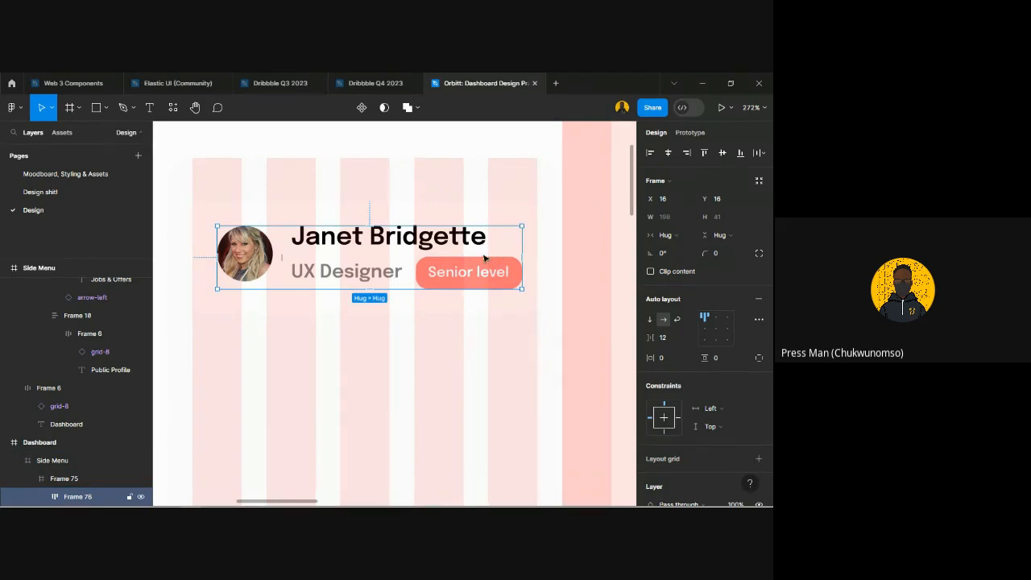
- Set the spacing between items in the new inner auto layout frame to 8, as in the original card
{"action": "scroll", "coordinate": [484, 258], "scroll_direction": "down", "scroll_amount": 2}
{"action": "scroll", "coordinate": [476, 259], "scroll_direction": "left", "scroll_amount": 3}
{"action": "double_click", "coordinate": [279, 225]}
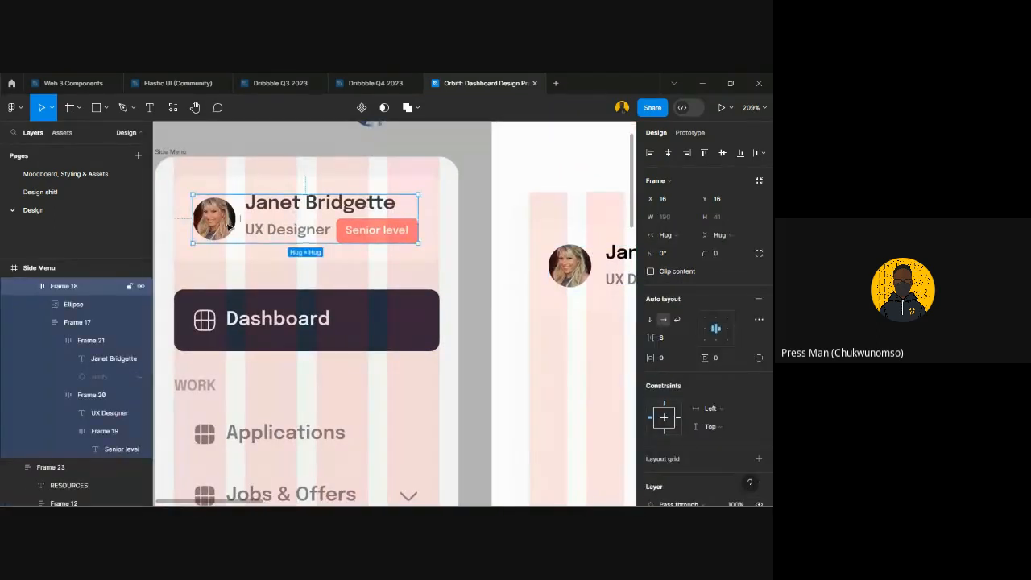
{"action": "left_click_drag", "start_coordinate": [509, 264], "coordinate": [298, 257]}
{"action": "double_click", "coordinate": [384, 260]}
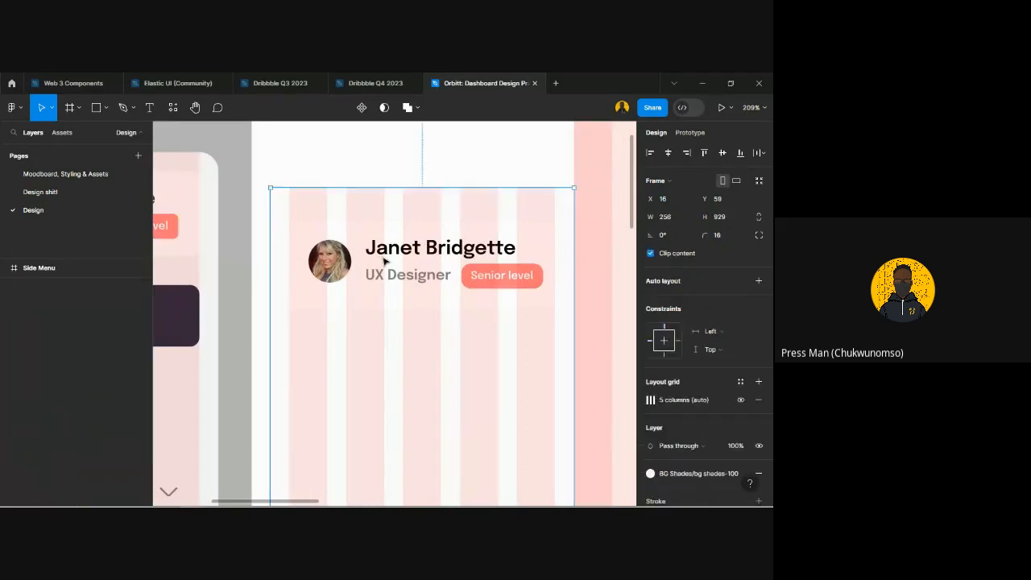
{"action": "scroll", "coordinate": [384, 260], "scroll_direction": "up", "scroll_amount": 2}
{"action": "double_click", "coordinate": [377, 286]}
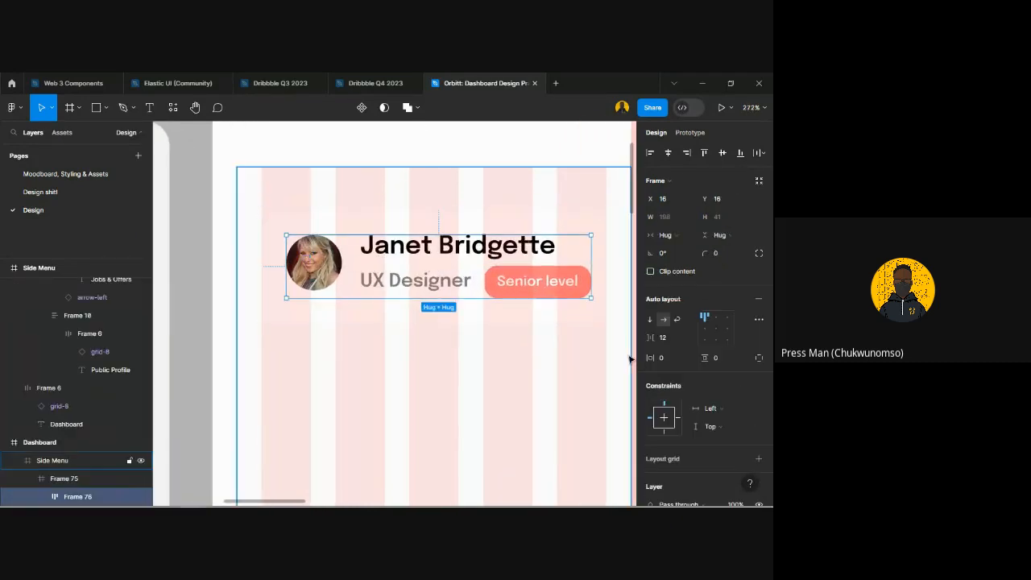
{"action": "left_click", "coordinate": [674, 342]}
{"action": "key", "text": "Return"}
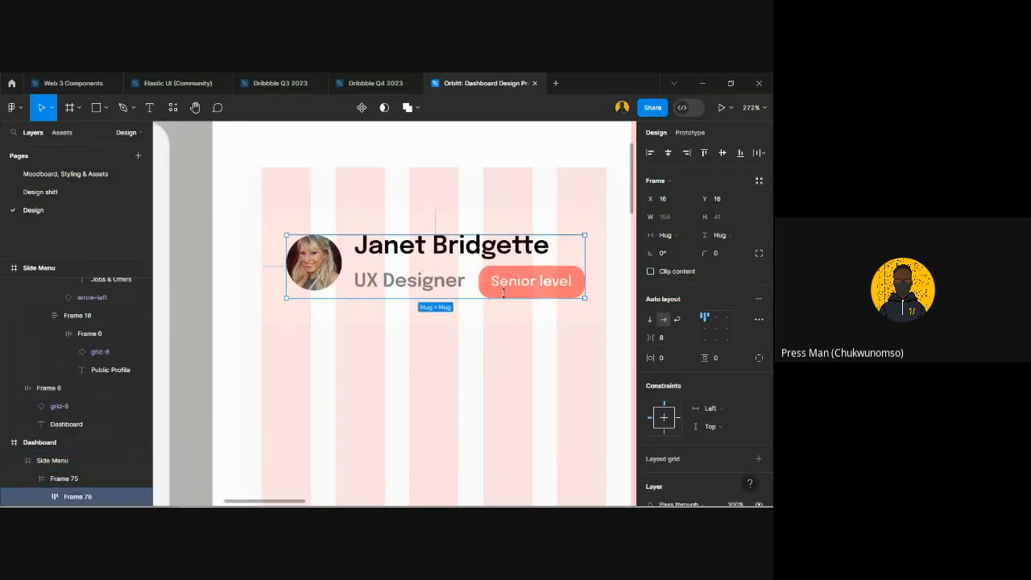
- Zoom in to inspect the Senior level tag's edge against the grid columns
{"action": "scroll", "coordinate": [532, 278], "scroll_direction": "up", "scroll_amount": 3}
{"action": "scroll", "coordinate": [531, 279], "scroll_direction": "down", "scroll_amount": 1}
{"action": "scroll", "coordinate": [495, 270], "scroll_direction": "down", "scroll_amount": 1}
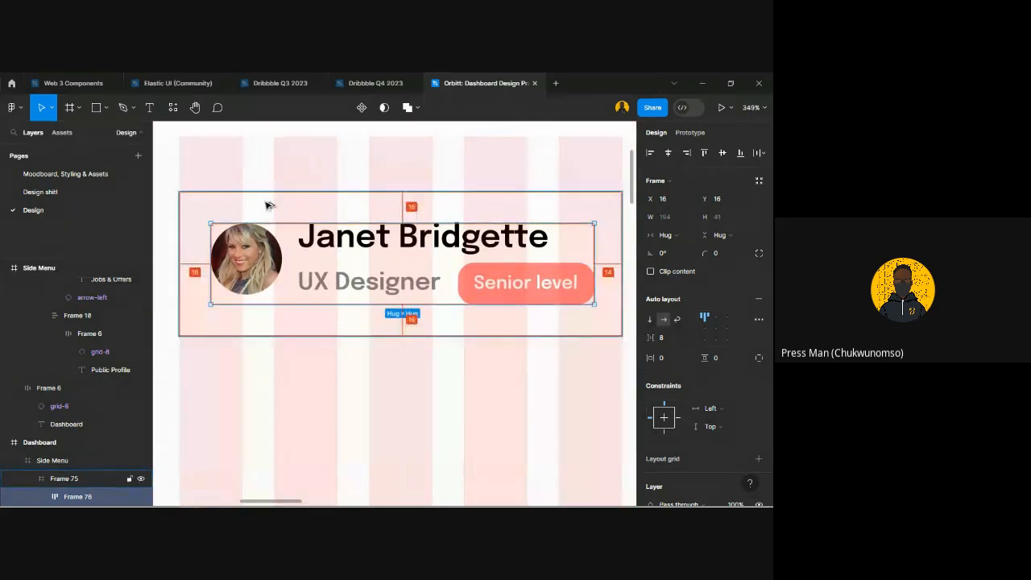
{"action": "scroll", "coordinate": [533, 251], "scroll_direction": "up", "scroll_amount": 2}
{"action": "scroll", "coordinate": [414, 242], "scroll_direction": "up", "scroll_amount": 3}
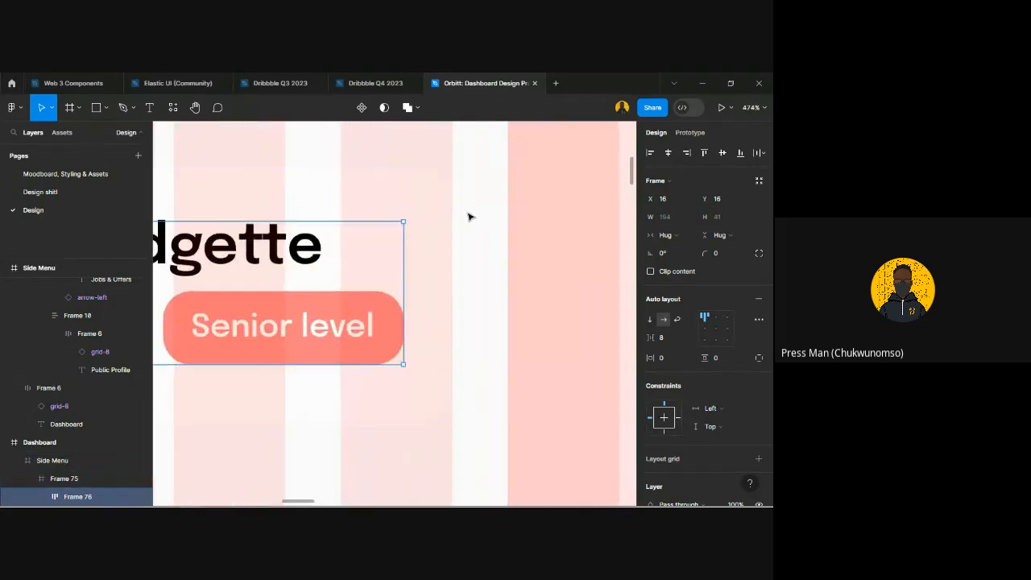
{"action": "key", "text": "Escape"}
{"action": "scroll", "coordinate": [435, 219], "scroll_direction": "down", "scroll_amount": 5}
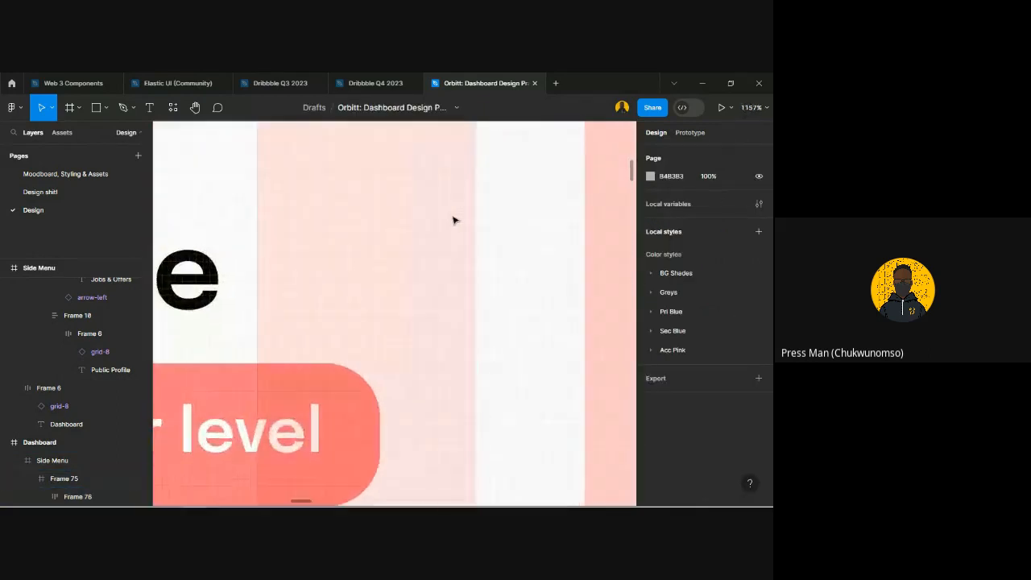
{"action": "scroll", "coordinate": [454, 221], "scroll_direction": "down", "scroll_amount": 1}
- Compare the inner content's margins in the new and the original profile cards
{"action": "double_click", "coordinate": [313, 272]}
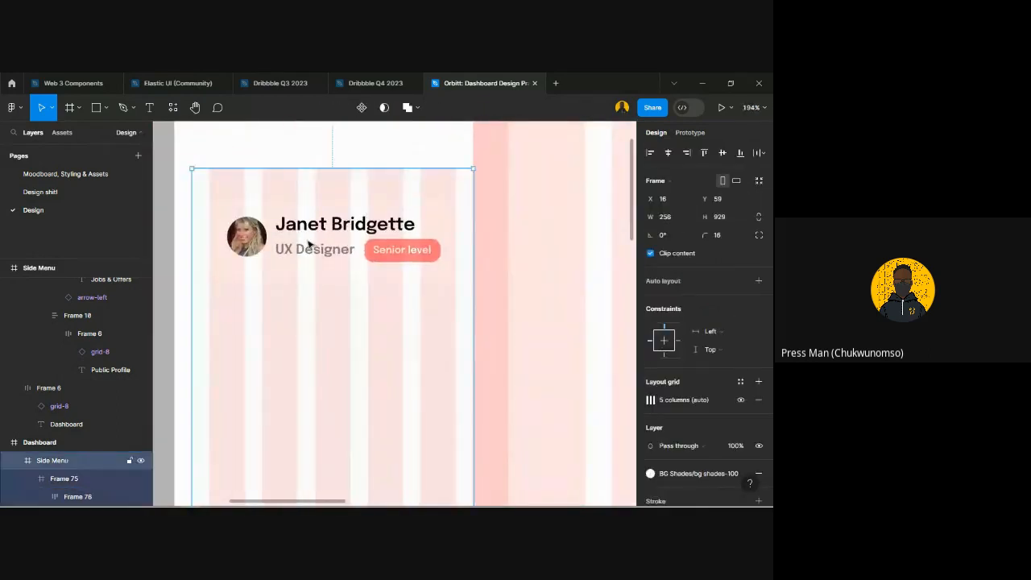
{"action": "key", "text": "Return"}
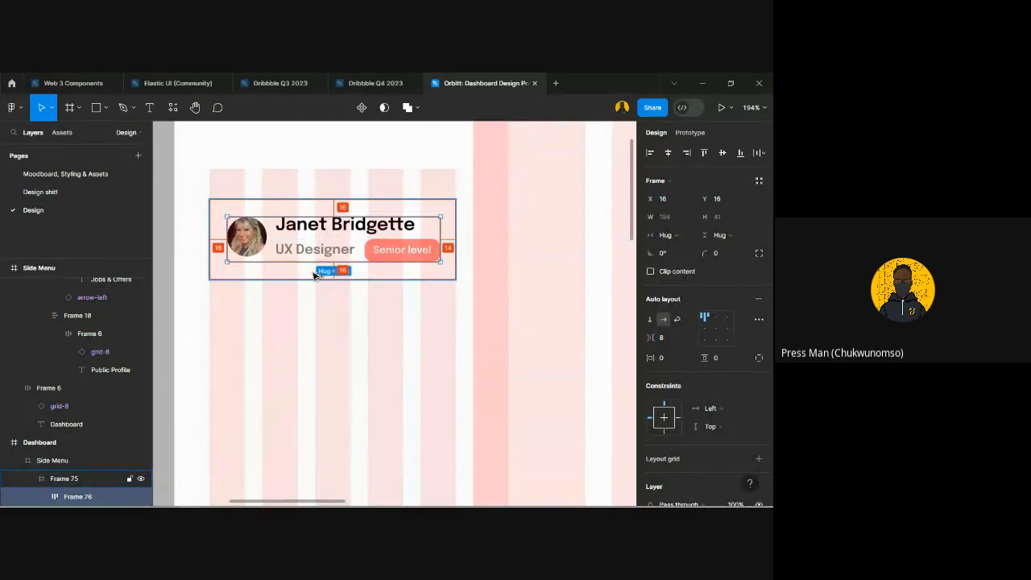
{"action": "left_click", "coordinate": [314, 276]}
{"action": "scroll", "coordinate": [318, 277], "scroll_direction": "left", "scroll_amount": 3}
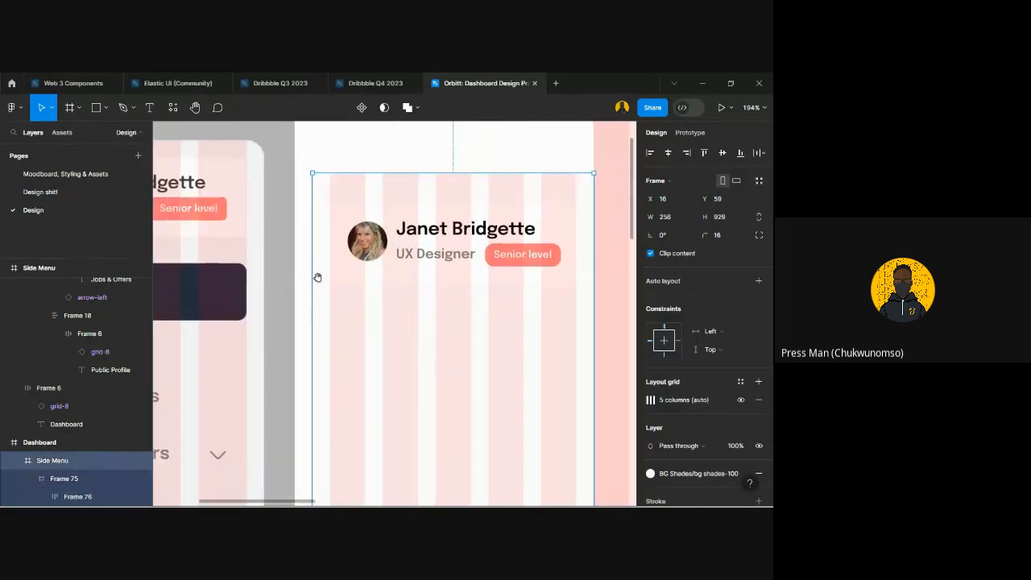
{"action": "left_click", "coordinate": [226, 220]}
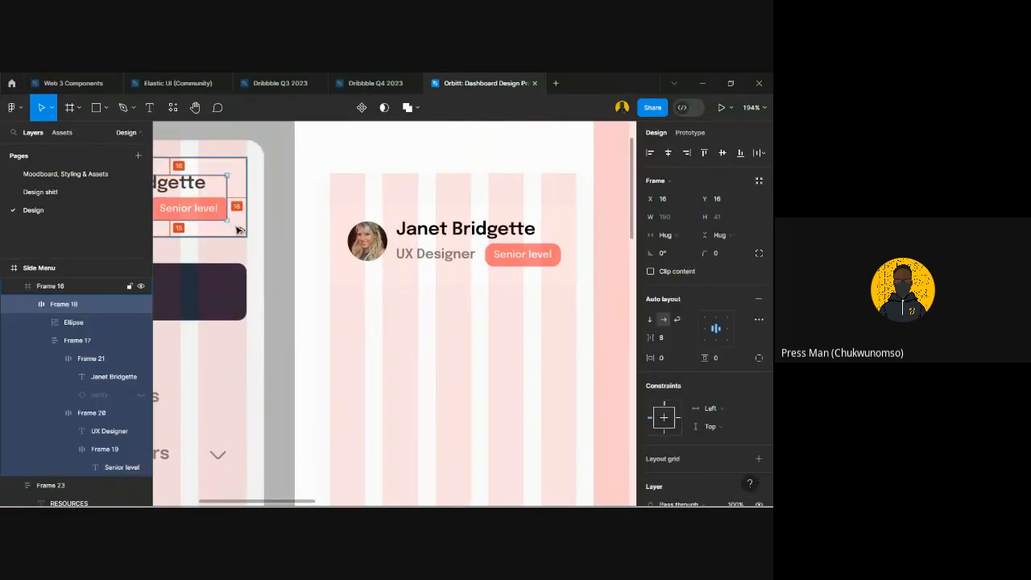
{"action": "scroll", "coordinate": [364, 257], "scroll_direction": "up", "scroll_amount": 3}
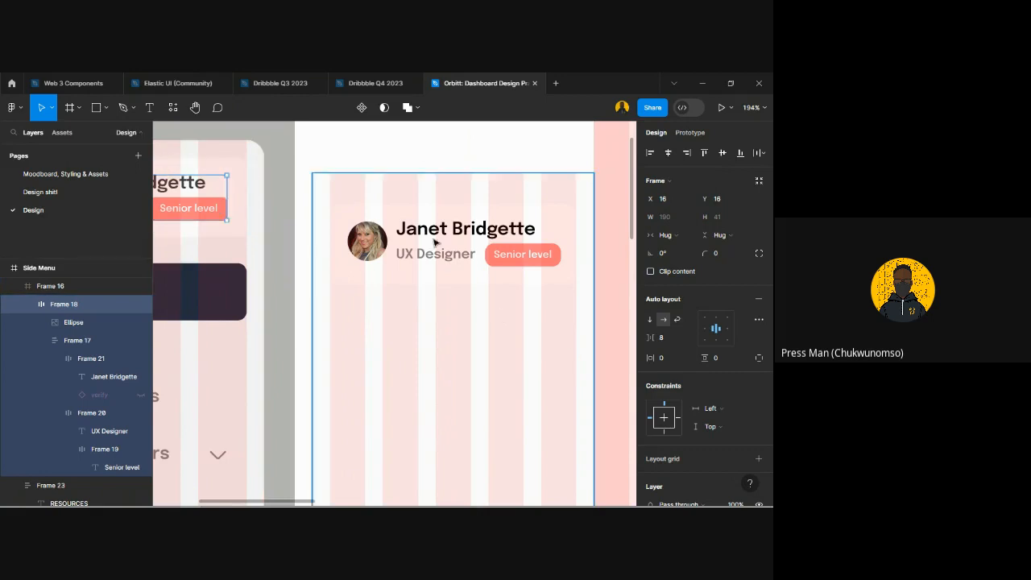
{"action": "left_click", "coordinate": [360, 241]}
{"action": "double_click", "coordinate": [360, 242]}
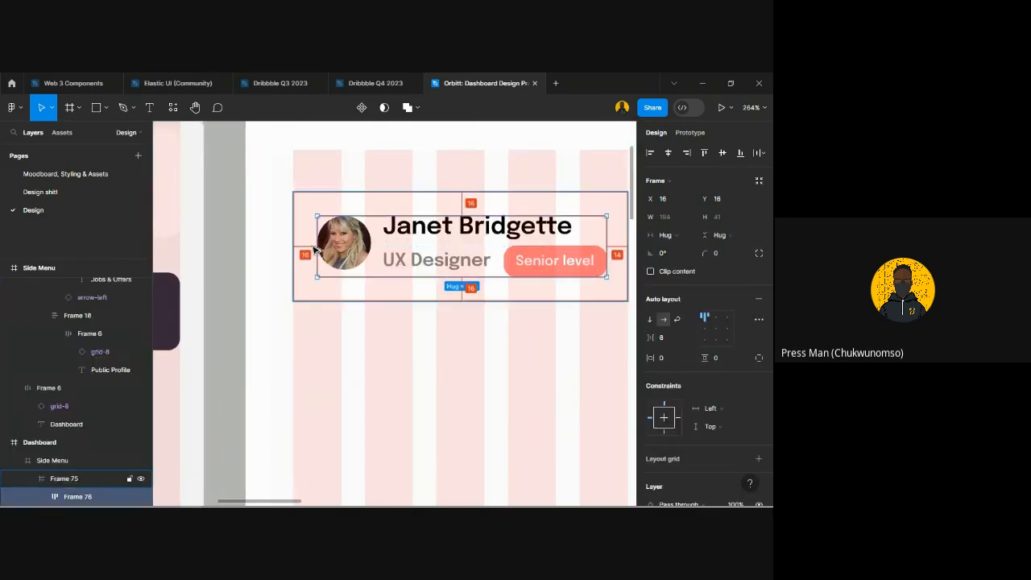
- Hide the layout grids to view the profile card without the column overlay
{"action": "left_click_drag", "start_coordinate": [454, 285], "coordinate": [392, 271]}
{"action": "left_click", "coordinate": [314, 284]}
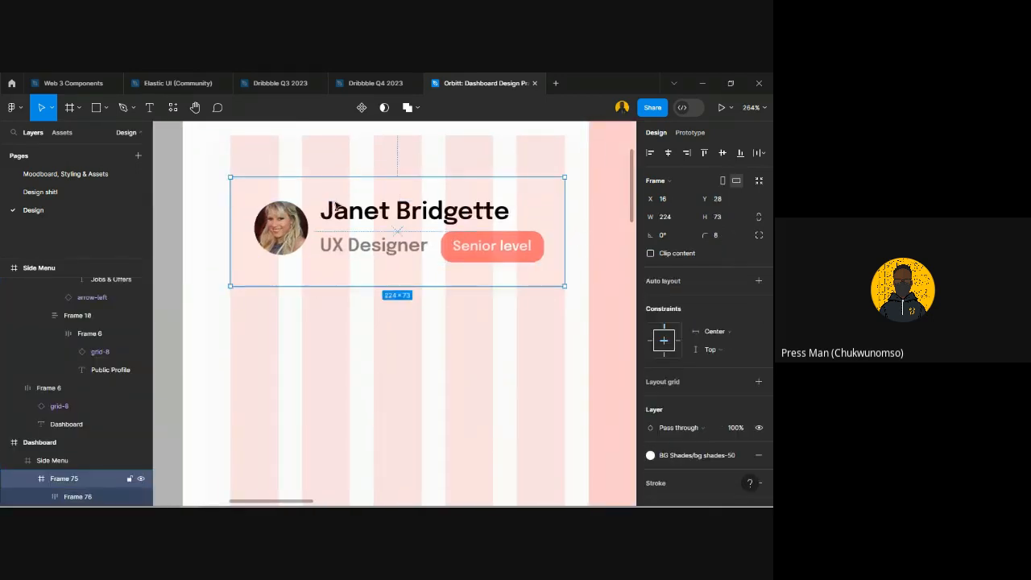
{"action": "key", "text": "shift+g"}
{"action": "scroll", "coordinate": [297, 173], "scroll_direction": "down", "scroll_amount": 1}
{"action": "scroll", "coordinate": [296, 174], "scroll_direction": "down", "scroll_amount": 4}
{"action": "left_click", "coordinate": [313, 236]}
{"action": "scroll", "coordinate": [313, 229], "scroll_direction": "up", "scroll_amount": 3}
{"action": "left_click_drag", "start_coordinate": [314, 229], "coordinate": [309, 251]}
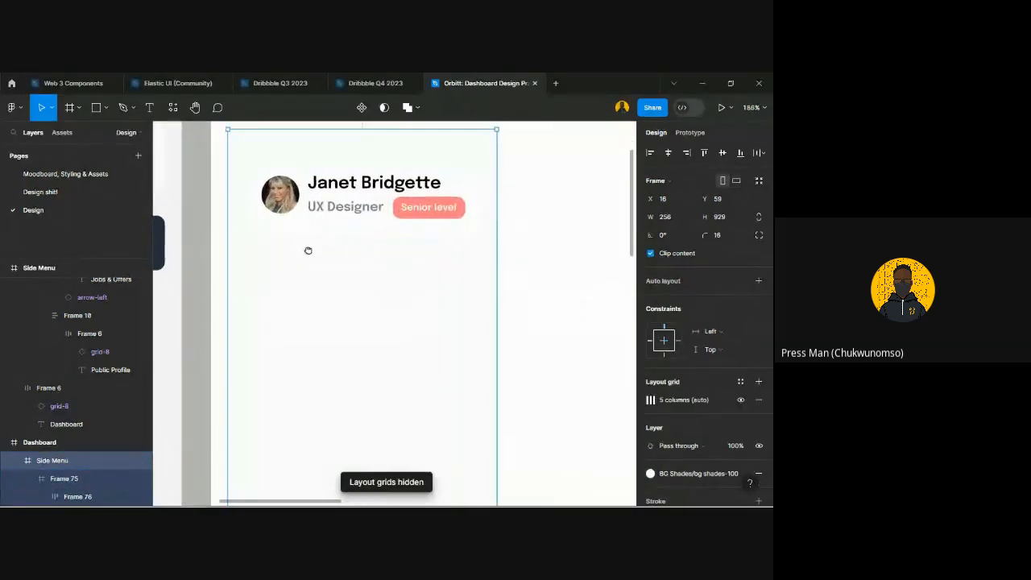
- Move the profile card up within the Side Menu to about Y 17
{"action": "scroll", "coordinate": [276, 199], "scroll_direction": "up", "scroll_amount": 2}
{"action": "left_click_drag", "start_coordinate": [276, 199], "coordinate": [285, 225]}
{"action": "left_click", "coordinate": [301, 239]}
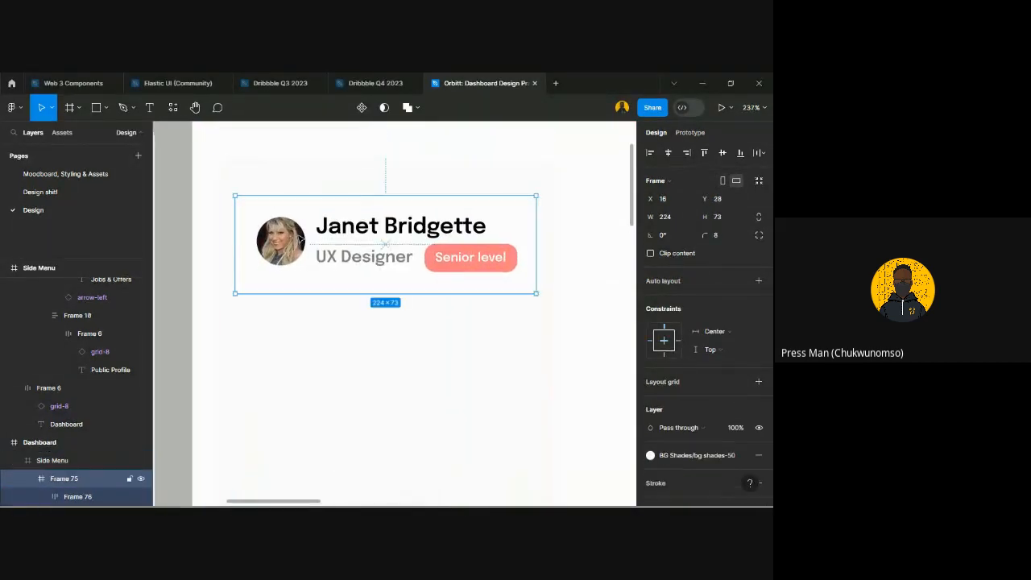
{"action": "scroll", "coordinate": [303, 216], "scroll_direction": "up", "scroll_amount": 2}
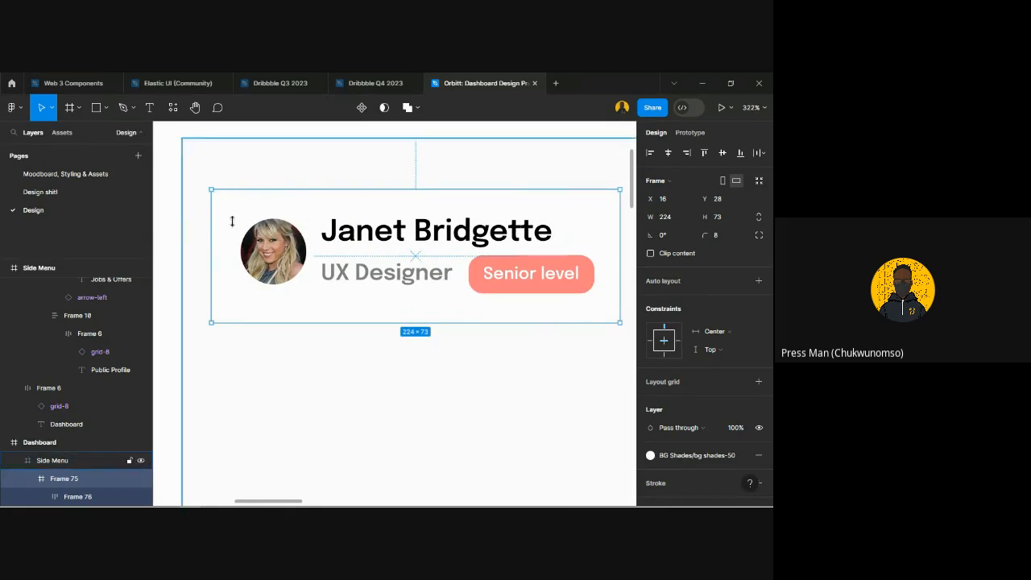
{"action": "scroll", "coordinate": [355, 230], "scroll_direction": "down", "scroll_amount": 2}
{"action": "left_click_drag", "start_coordinate": [331, 233], "coordinate": [311, 256]}
{"action": "scroll", "coordinate": [261, 219], "scroll_direction": "up", "scroll_amount": 2}
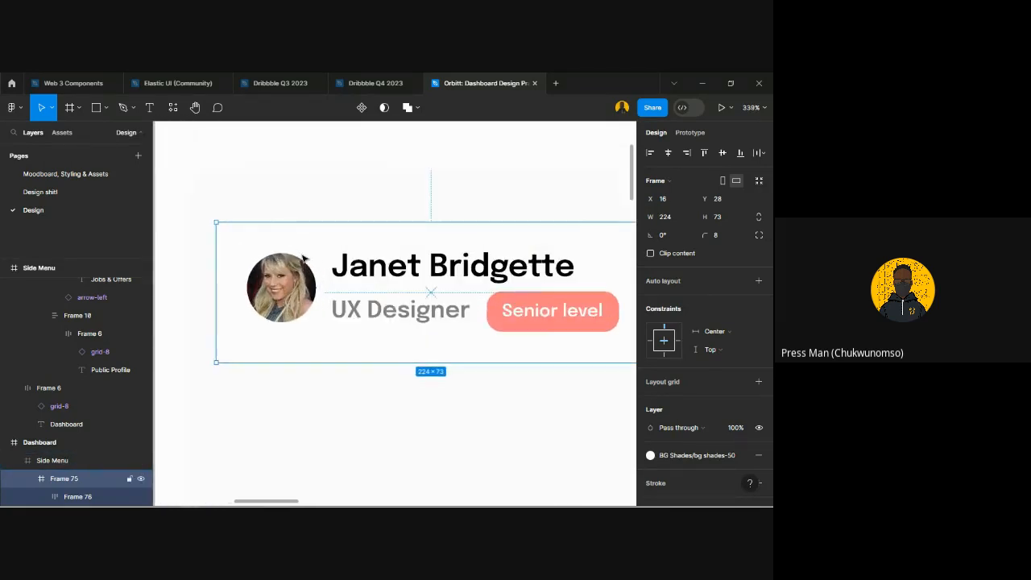
{"action": "scroll", "coordinate": [310, 223], "scroll_direction": "down", "scroll_amount": 3}
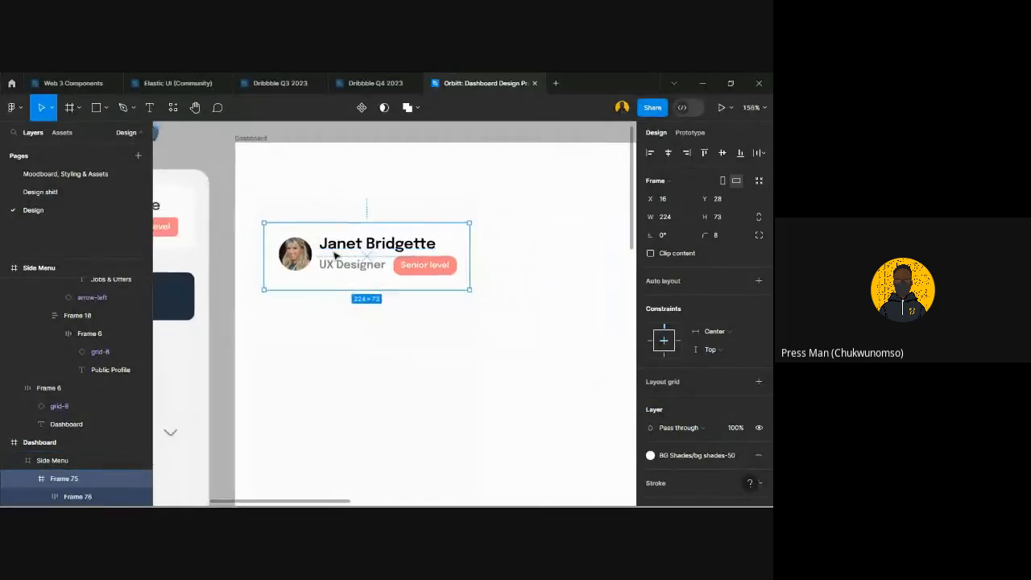
{"action": "scroll", "coordinate": [427, 321], "scroll_direction": "up", "scroll_amount": 1}
{"action": "left_click_drag", "start_coordinate": [314, 230], "coordinate": [320, 215]}
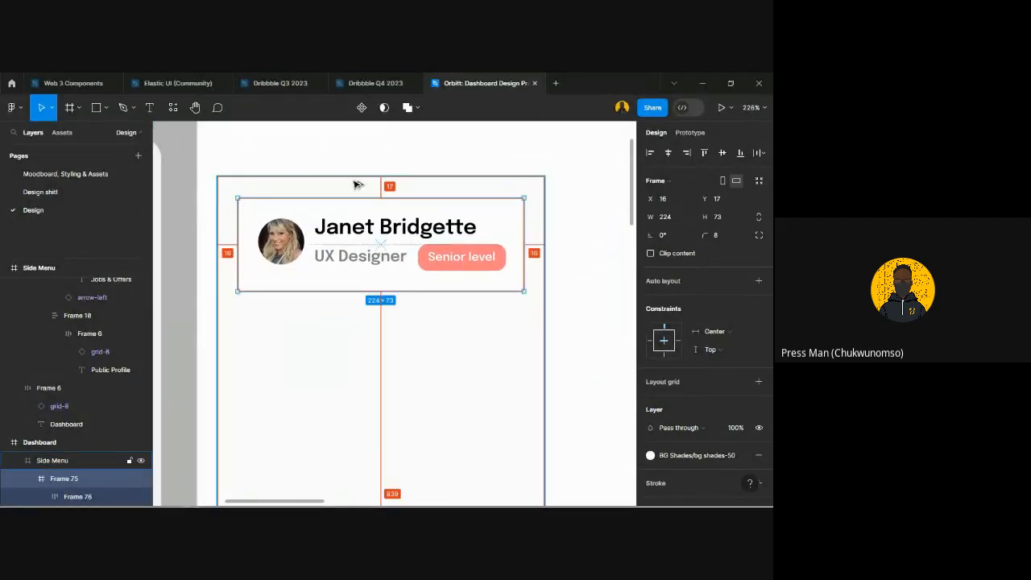
- Nudge the profile card up one pixel to Y 16 within the Side Menu
{"action": "key", "text": "Up"}
{"action": "scroll", "coordinate": [396, 236], "scroll_direction": "down", "scroll_amount": 3}
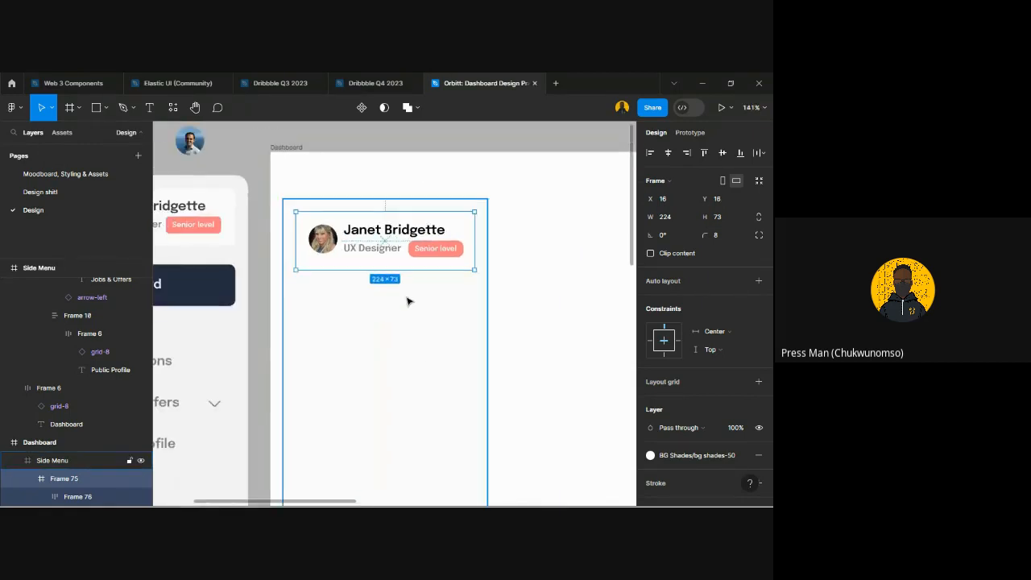
{"action": "left_click", "coordinate": [409, 301]}
{"action": "scroll", "coordinate": [388, 253], "scroll_direction": "down", "scroll_amount": 2}
{"action": "left_click_drag", "start_coordinate": [364, 300], "coordinate": [398, 264]}
{"action": "left_click", "coordinate": [253, 240]}
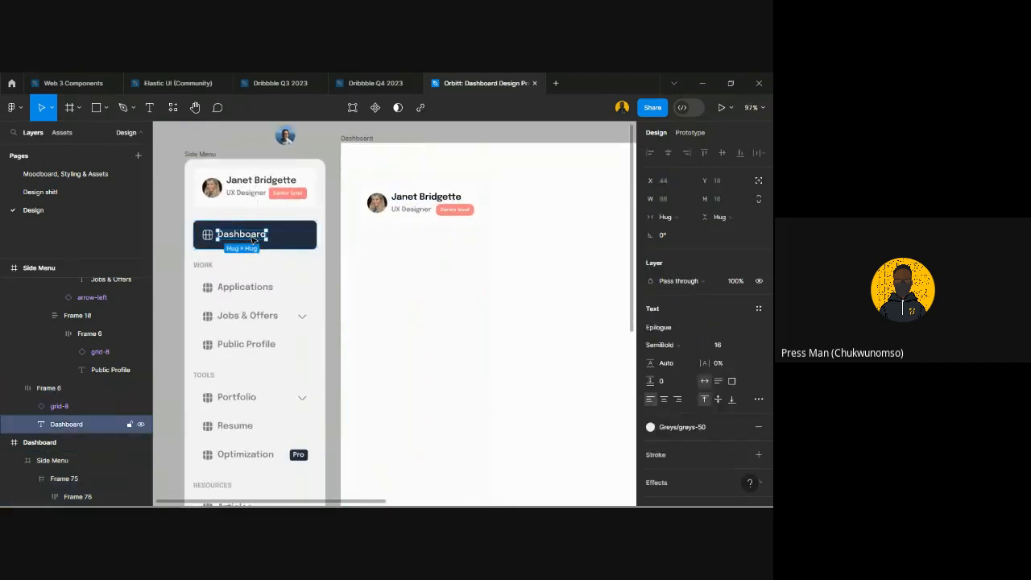
{"action": "scroll", "coordinate": [252, 242], "scroll_direction": "up", "scroll_amount": 3}
{"action": "double_click", "coordinate": [253, 241]}
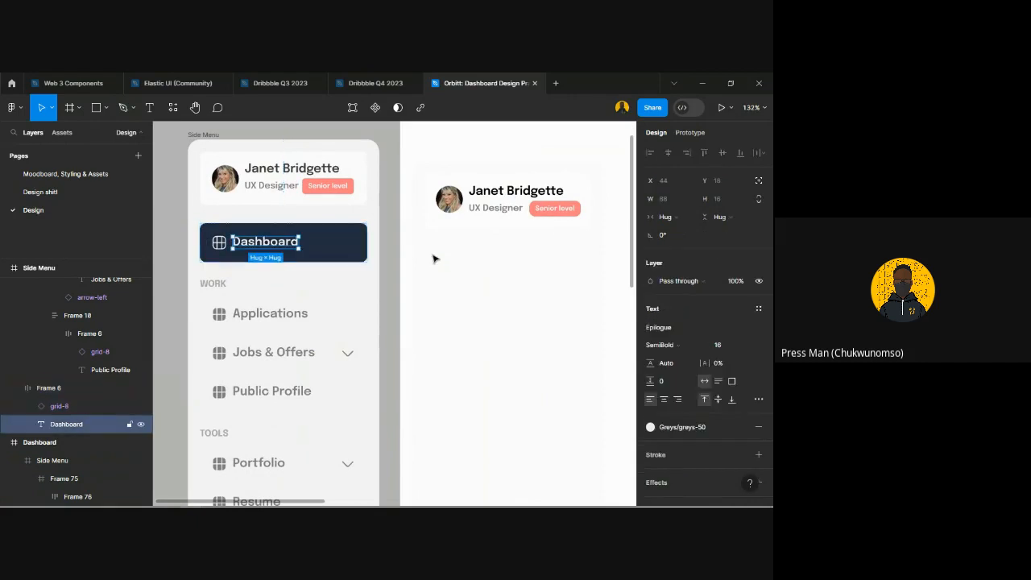
{"action": "scroll", "coordinate": [198, 239], "scroll_direction": "up", "scroll_amount": 3}
{"action": "left_click", "coordinate": [198, 239]}
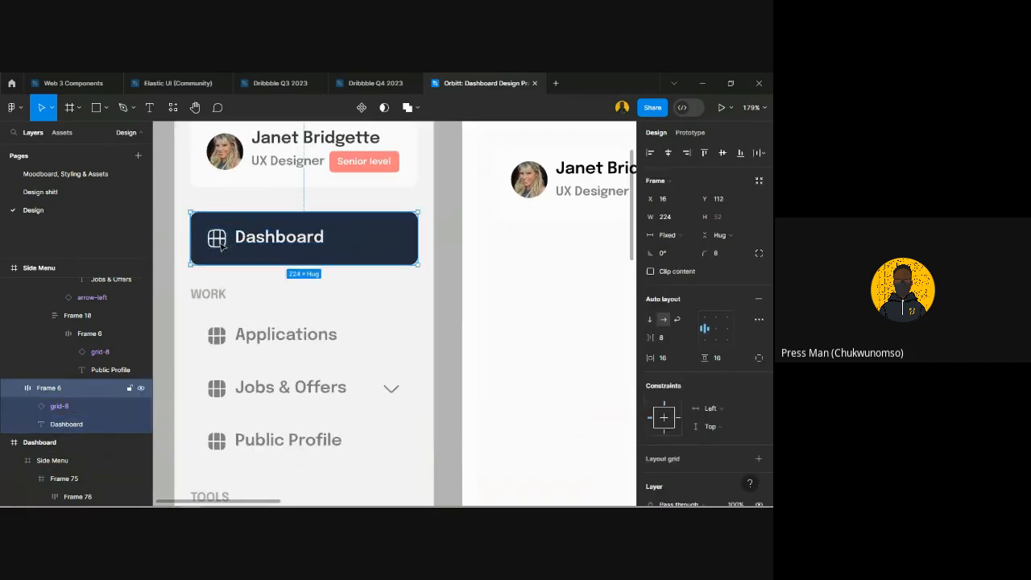
{"action": "scroll", "coordinate": [311, 287], "scroll_direction": "down", "scroll_amount": 3}
{"action": "scroll", "coordinate": [306, 286], "scroll_direction": "right", "scroll_amount": 2}
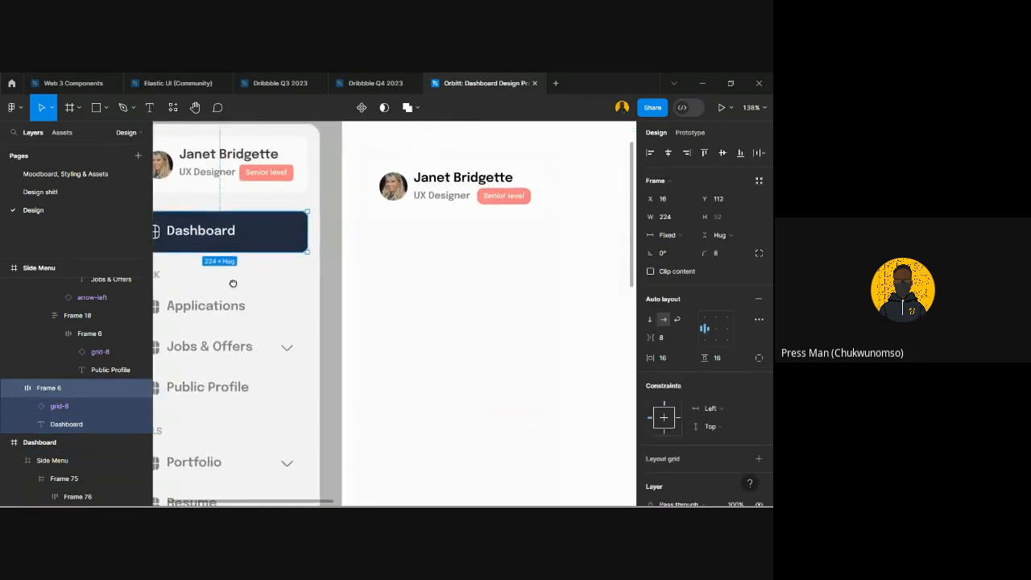
{"action": "double_click", "coordinate": [186, 232]}
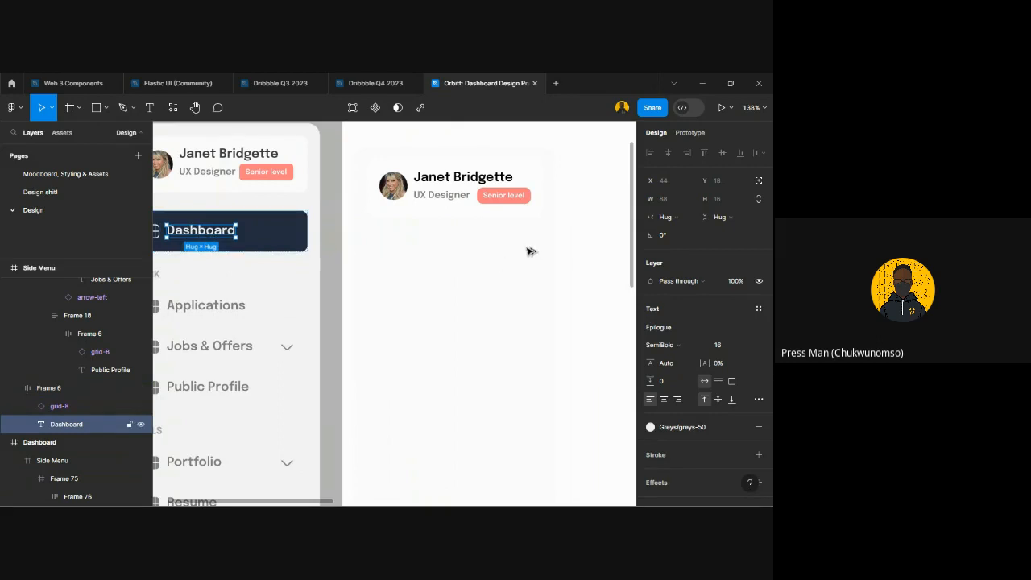
{"action": "left_click_drag", "start_coordinate": [529, 251], "coordinate": [497, 241]}
{"action": "key", "text": "ctrl+z"}
{"action": "left_click_drag", "start_coordinate": [162, 256], "coordinate": [433, 276]}
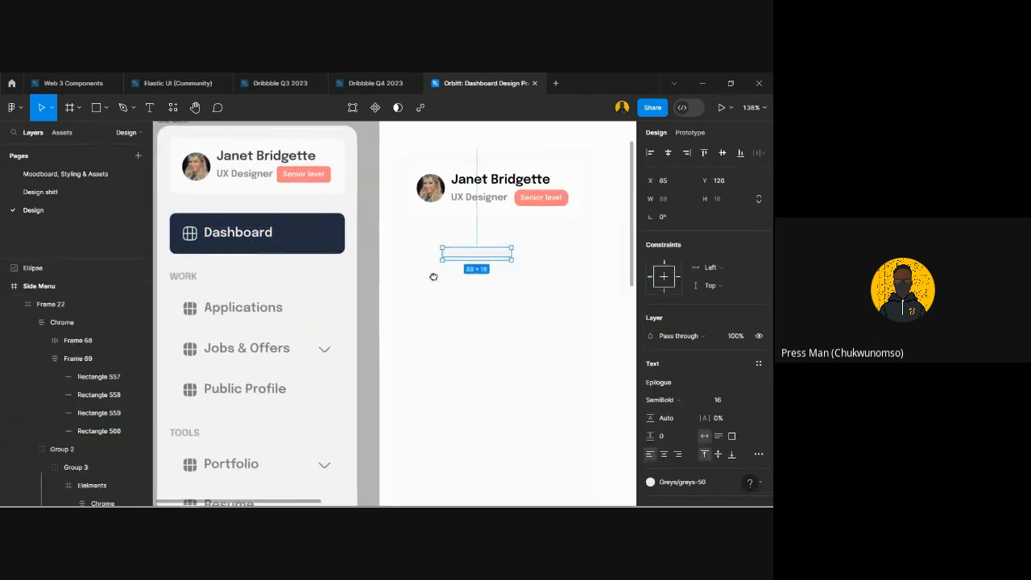
{"action": "key", "text": "ctrl+z"}
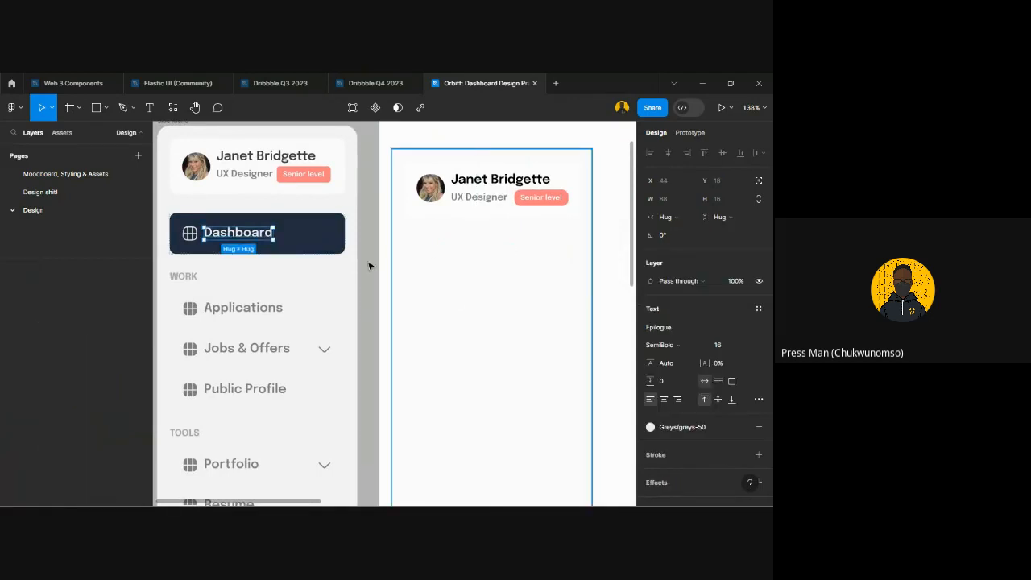
- Copy the Dashboard label from the original menu into the new Side Menu below the profile card
{"action": "left_click", "coordinate": [297, 234]}
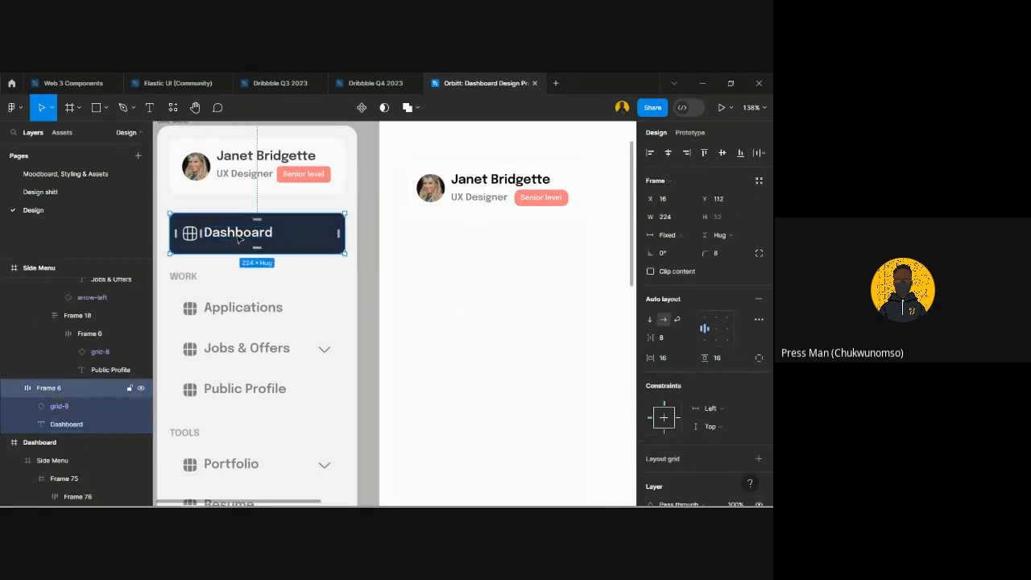
{"action": "left_click", "coordinate": [203, 236]}
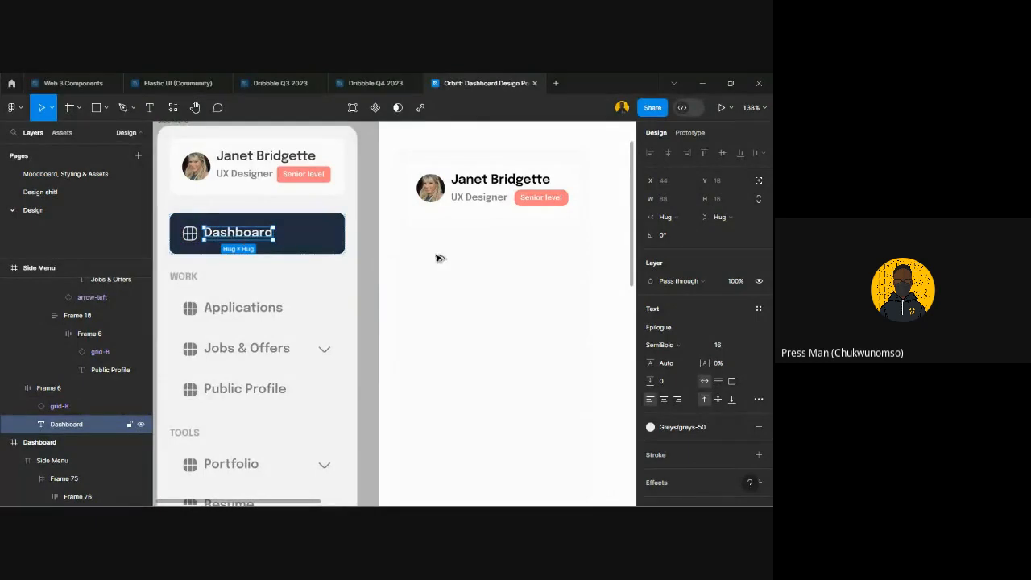
{"action": "left_click_drag", "start_coordinate": [439, 257], "coordinate": [478, 253]}
{"action": "scroll", "coordinate": [478, 253], "scroll_direction": "up", "scroll_amount": 2}
{"action": "scroll", "coordinate": [717, 419], "scroll_direction": "down", "scroll_amount": 2}
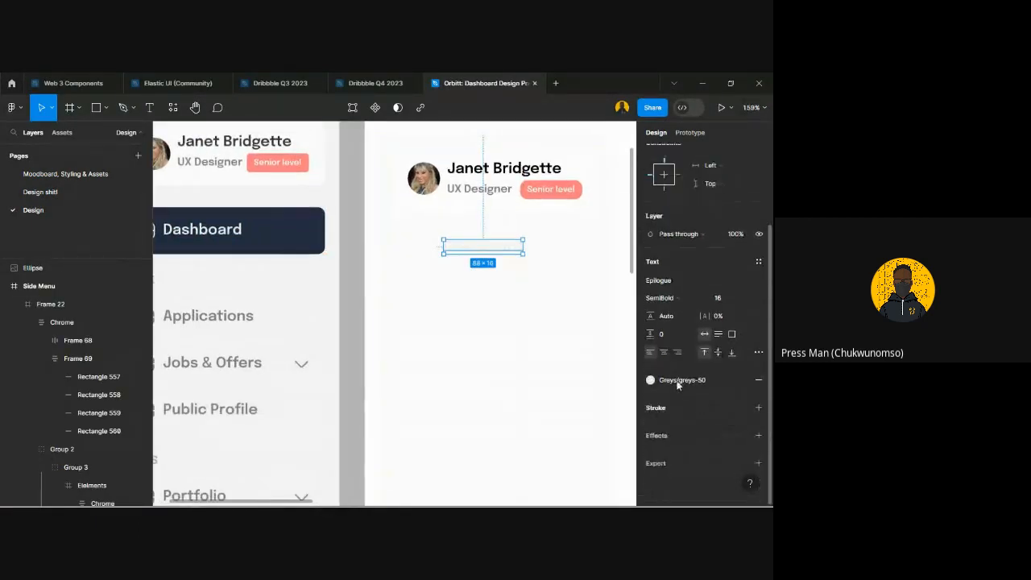
- Change the copied Dashboard label's colour to the greys-700 library style
{"action": "left_click", "coordinate": [679, 378]}
{"action": "scroll", "coordinate": [557, 347], "scroll_direction": "down", "scroll_amount": 3}
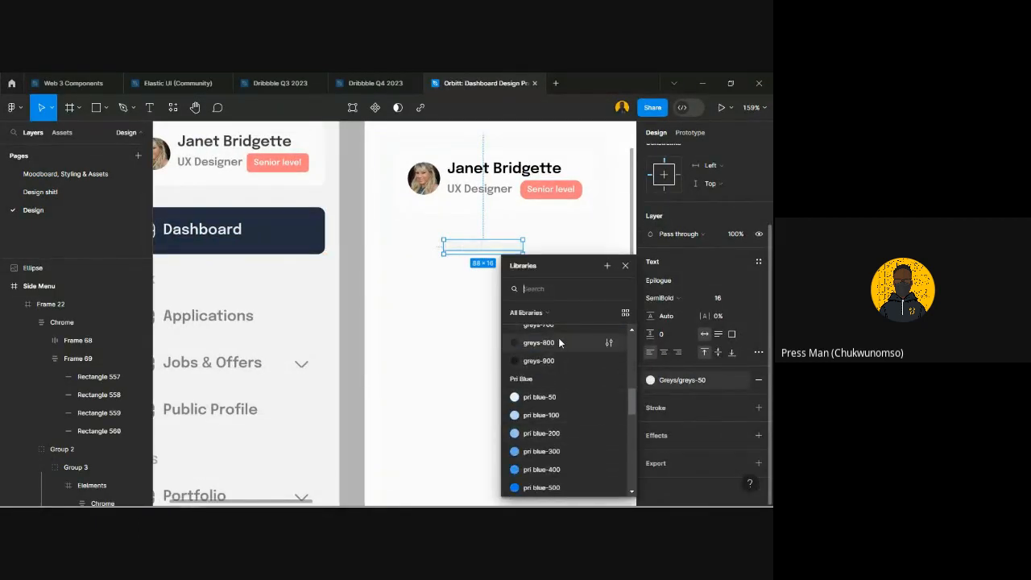
{"action": "scroll", "coordinate": [557, 374], "scroll_direction": "up", "scroll_amount": 1}
{"action": "left_click", "coordinate": [539, 381]}
{"action": "scroll", "coordinate": [510, 285], "scroll_direction": "up", "scroll_amount": 4}
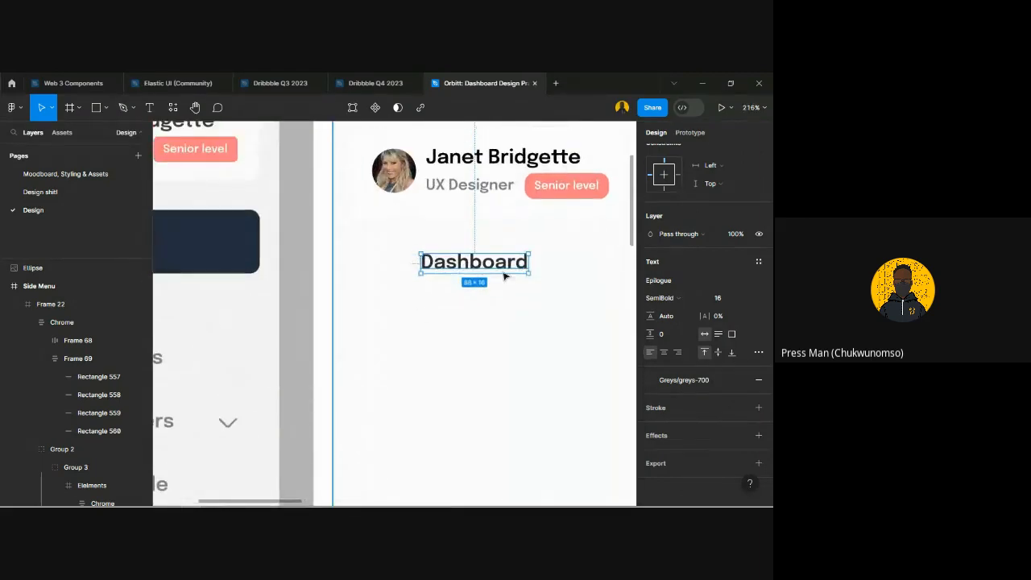
- Copy the grid-8 icon beside the new Dashboard label and set its colour to greys-700
{"action": "scroll", "coordinate": [419, 289], "scroll_direction": "down", "scroll_amount": 4}
{"action": "left_click", "coordinate": [221, 267]}
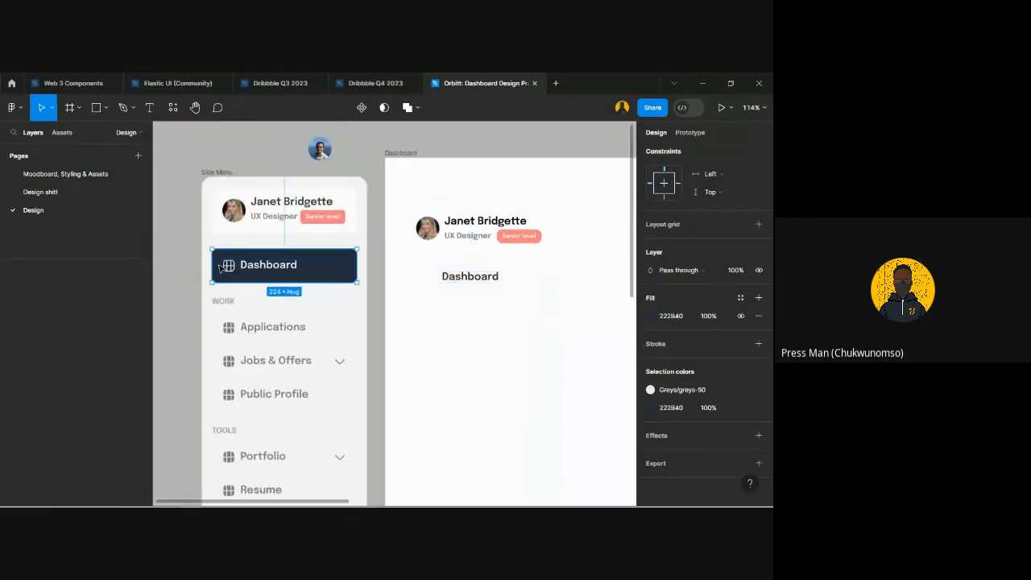
{"action": "left_click", "coordinate": [228, 265]}
{"action": "left_click_drag", "start_coordinate": [228, 266], "coordinate": [429, 280]}
{"action": "scroll", "coordinate": [465, 278], "scroll_direction": "up", "scroll_amount": 4}
{"action": "left_click", "coordinate": [717, 485]}
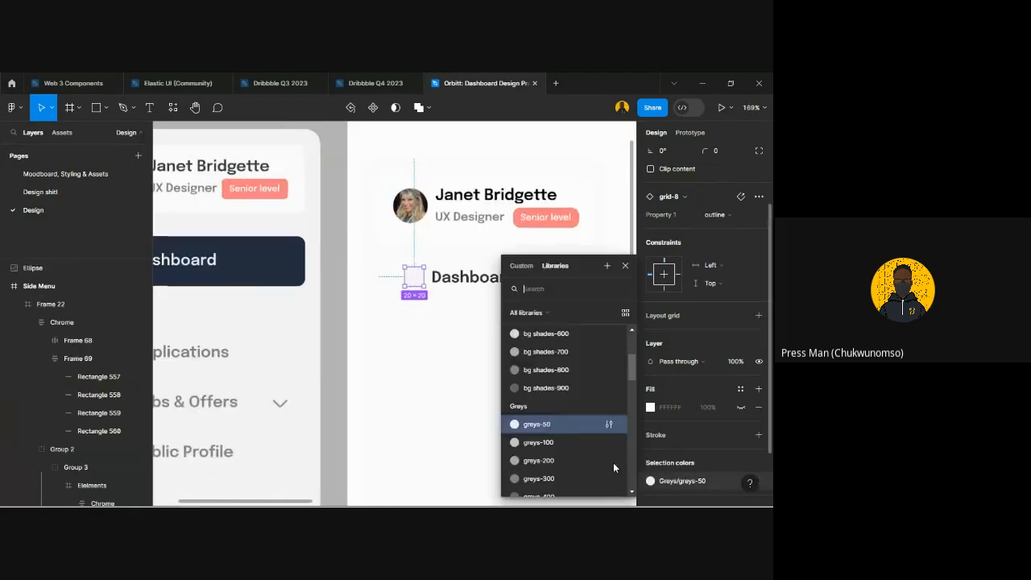
{"action": "scroll", "coordinate": [552, 427], "scroll_direction": "down", "scroll_amount": 5}
{"action": "left_click", "coordinate": [538, 381]}
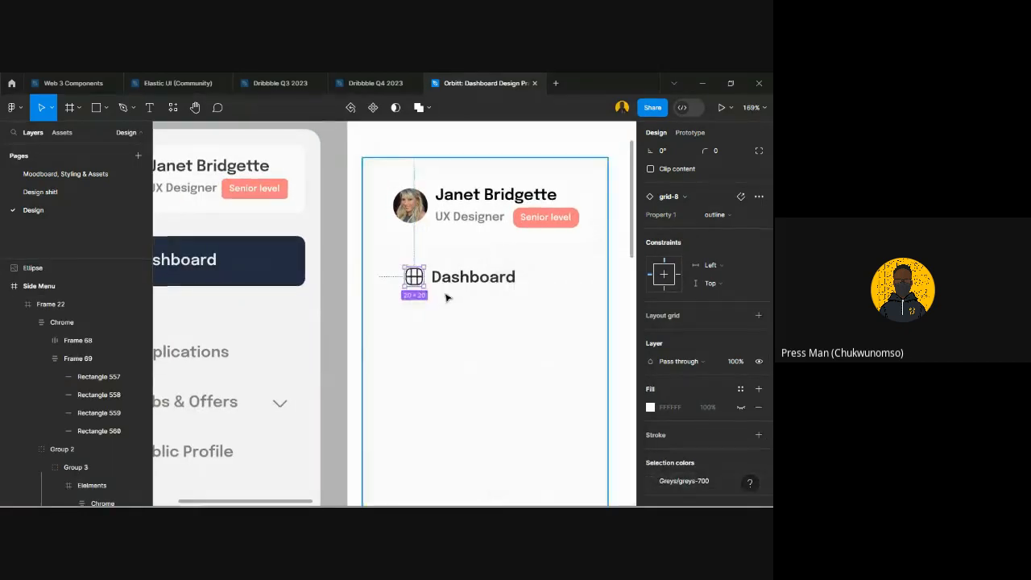
- Inspect the original Dashboard menu item's auto layout, padding and fill settings
{"action": "scroll", "coordinate": [446, 295], "scroll_direction": "up", "scroll_amount": 3}
{"action": "scroll", "coordinate": [396, 281], "scroll_direction": "left", "scroll_amount": 6}
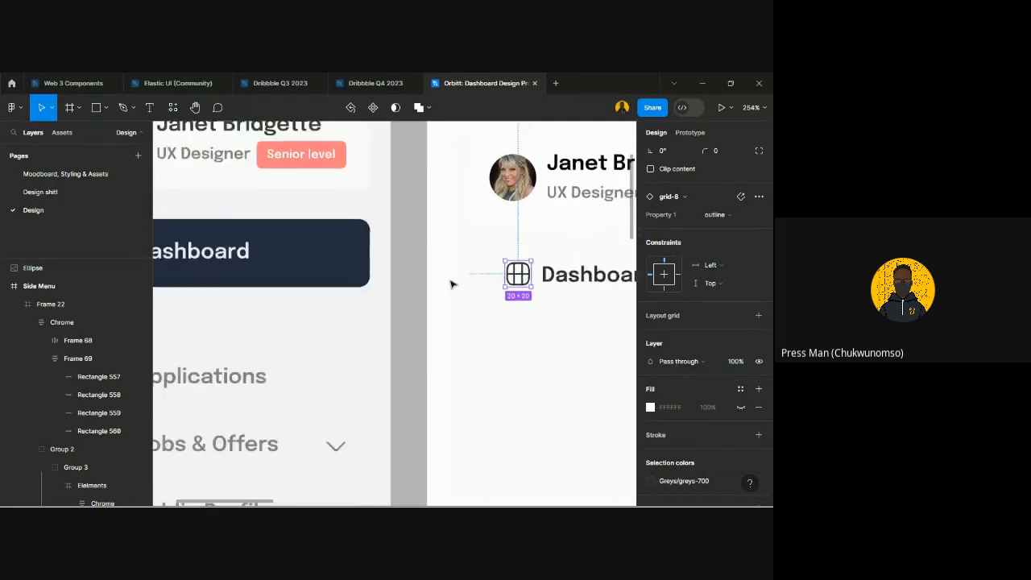
{"action": "scroll", "coordinate": [447, 327], "scroll_direction": "up", "scroll_amount": 2}
{"action": "left_click", "coordinate": [427, 319]}
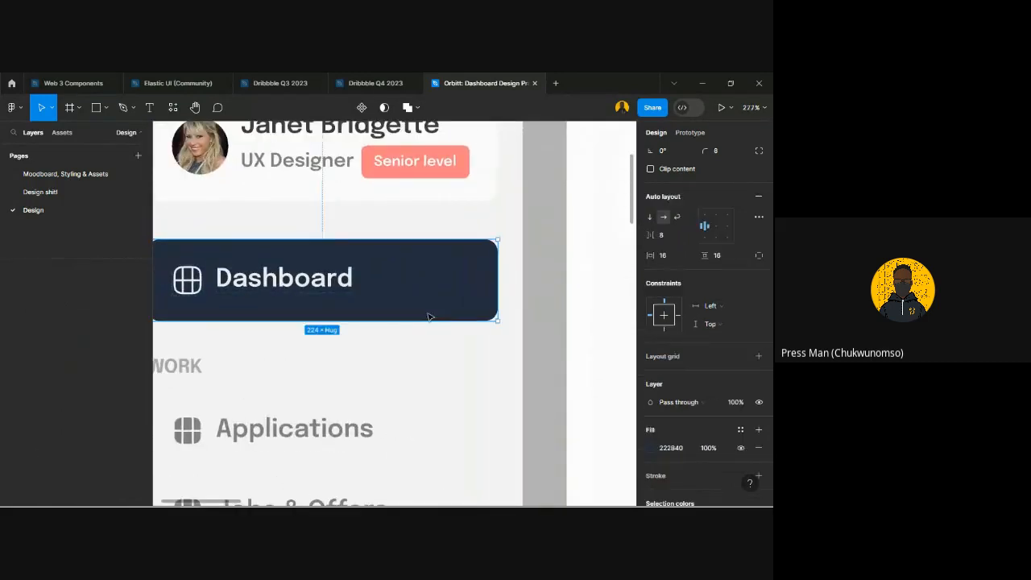
{"action": "scroll", "coordinate": [427, 320], "scroll_direction": "down", "scroll_amount": 2}
{"action": "left_click_drag", "start_coordinate": [428, 320], "coordinate": [365, 318]}
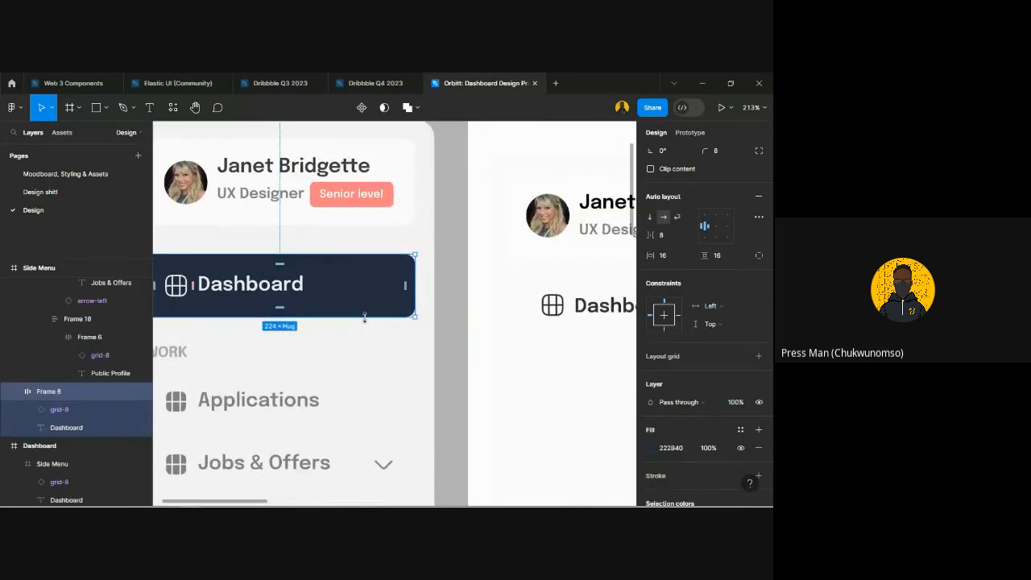
{"action": "scroll", "coordinate": [364, 318], "scroll_direction": "down", "scroll_amount": 8}
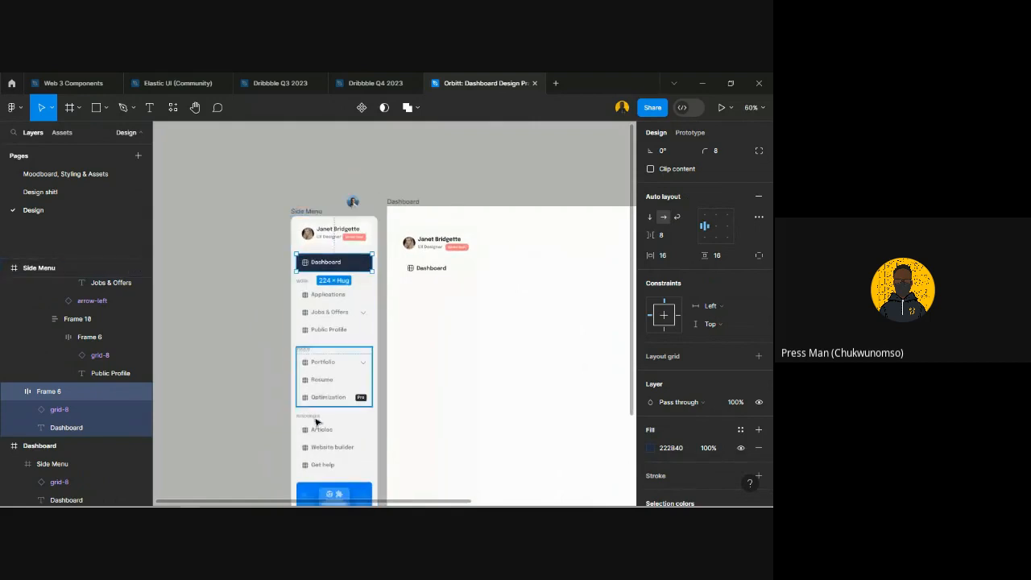
{"action": "scroll", "coordinate": [322, 266], "scroll_direction": "down", "scroll_amount": 2}
{"action": "scroll", "coordinate": [322, 265], "scroll_direction": "right", "scroll_amount": 1}
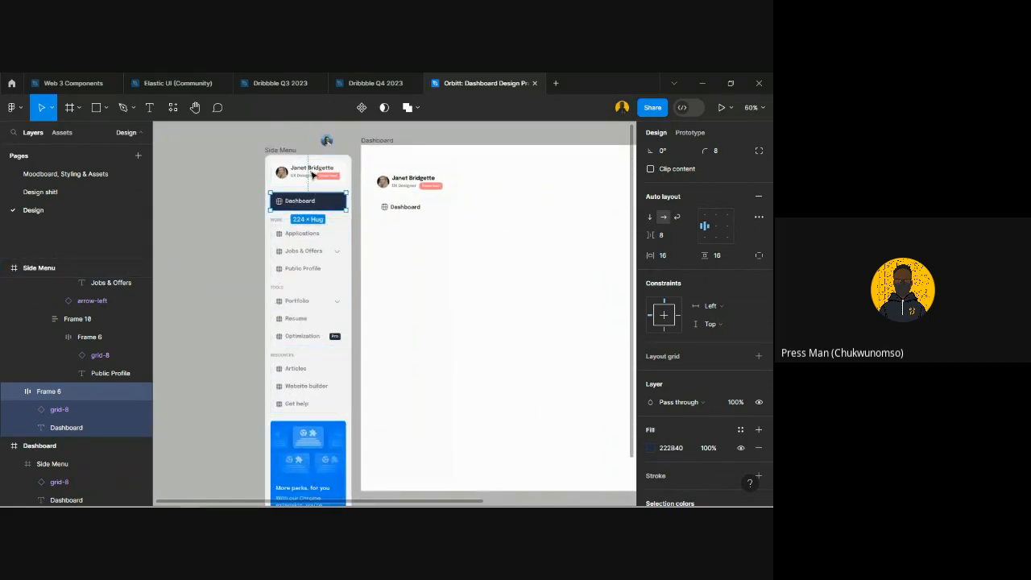
{"action": "scroll", "coordinate": [312, 175], "scroll_direction": "up", "scroll_amount": 5}
{"action": "scroll", "coordinate": [300, 175], "scroll_direction": "down", "scroll_amount": 1}
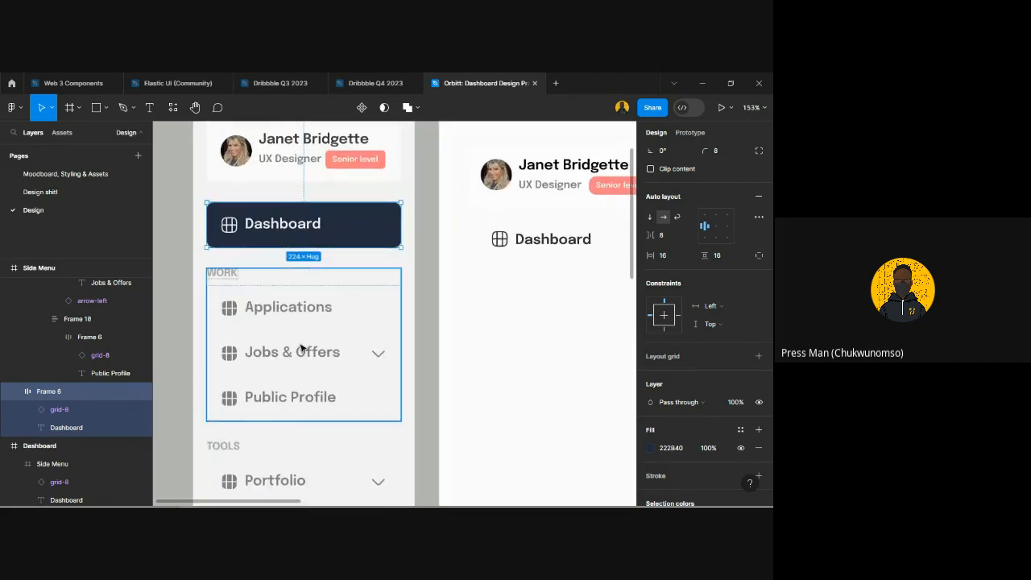
{"action": "scroll", "coordinate": [298, 281], "scroll_direction": "down", "scroll_amount": 3}
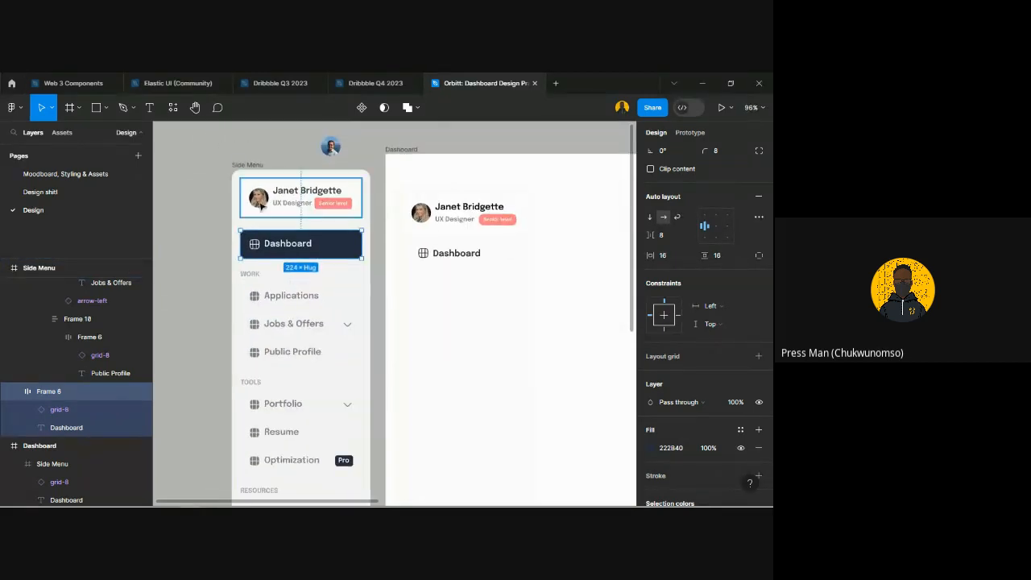
{"action": "scroll", "coordinate": [310, 196], "scroll_direction": "up", "scroll_amount": 2}
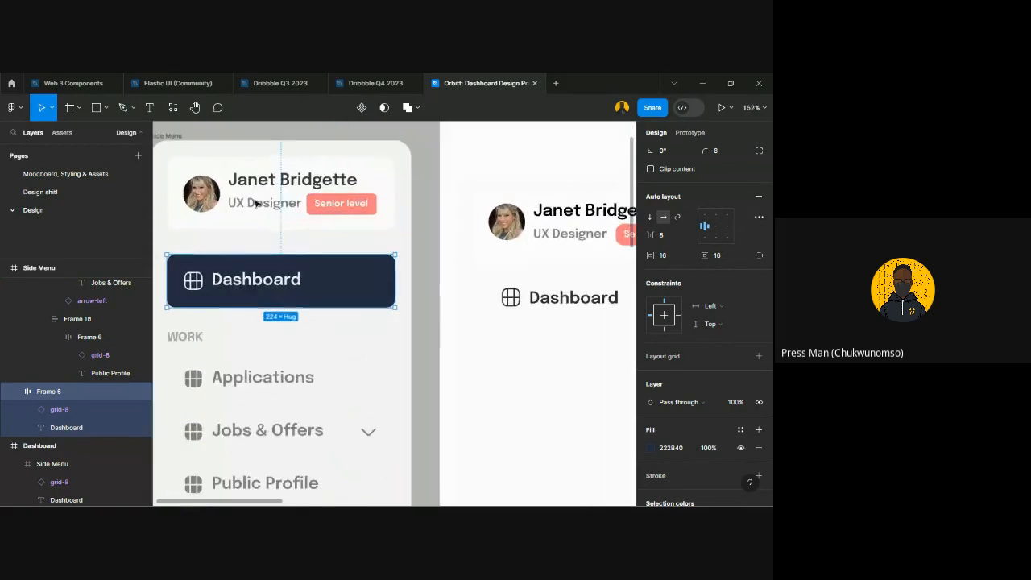
{"action": "scroll", "coordinate": [260, 182], "scroll_direction": "up", "scroll_amount": 3}
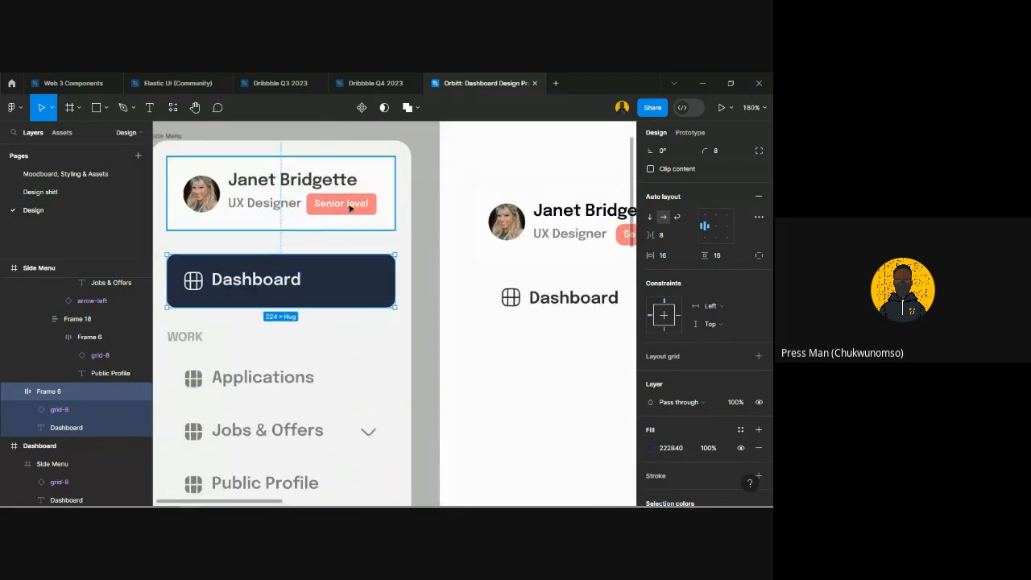
{"action": "scroll", "coordinate": [463, 324], "scroll_direction": "down", "scroll_amount": 2}
{"action": "scroll", "coordinate": [480, 265], "scroll_direction": "up", "scroll_amount": 3}
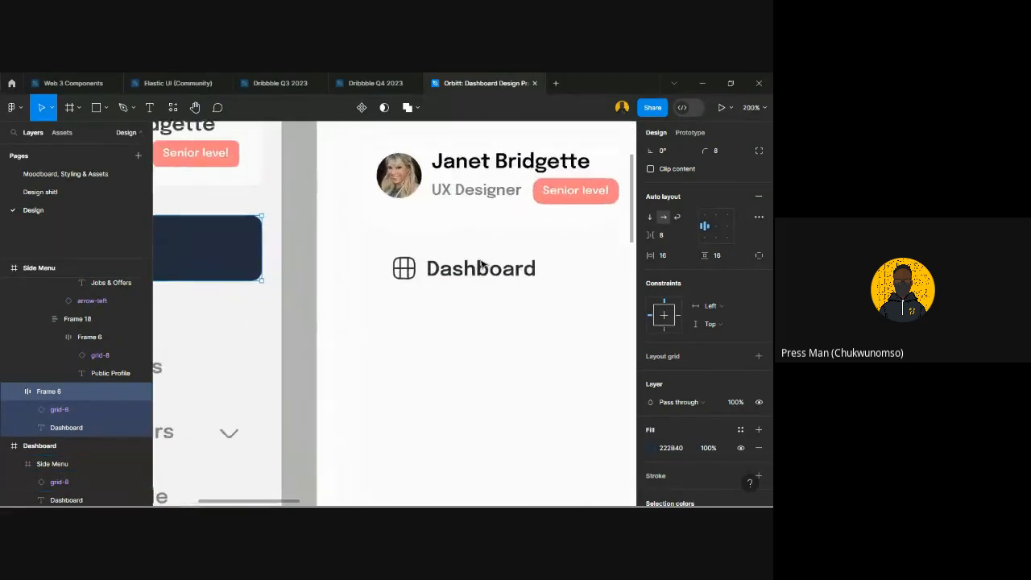
- Select the new grid-8 icon and Dashboard label together and wrap them in an auto layout frame
{"action": "left_click", "coordinate": [480, 268]}
{"action": "scroll", "coordinate": [475, 268], "scroll_direction": "up", "scroll_amount": 3}
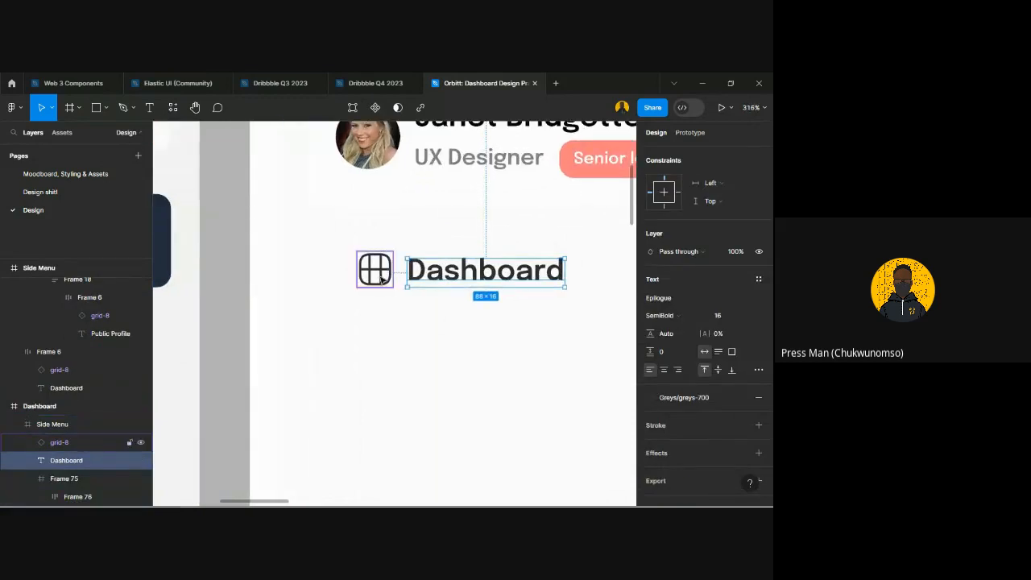
{"action": "left_click", "coordinate": [382, 278], "text": "shift"}
{"action": "key", "text": "shift+a"}
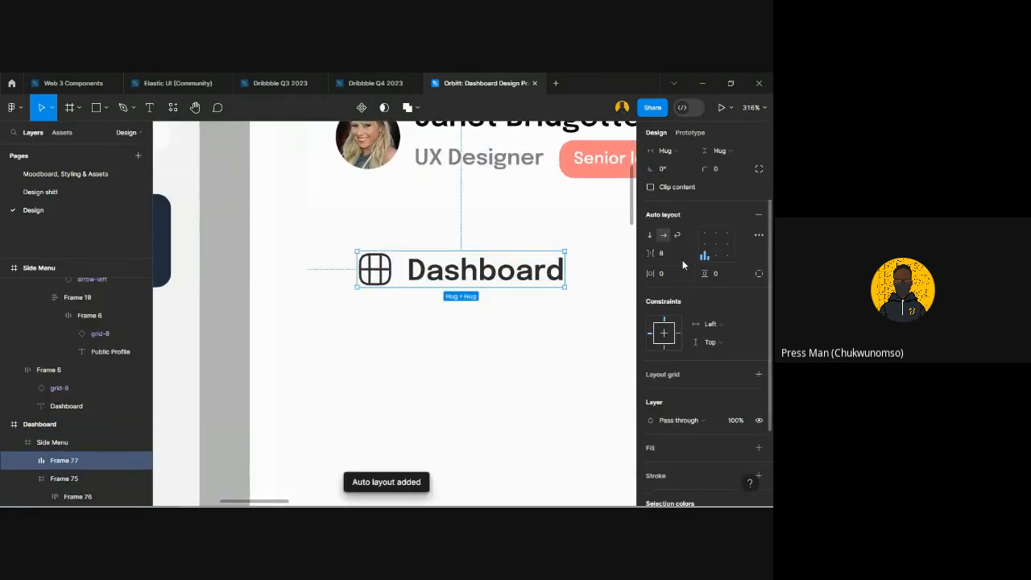
- Set the new Dashboard frame's vertical and horizontal padding to 16
{"action": "left_click", "coordinate": [716, 246]}
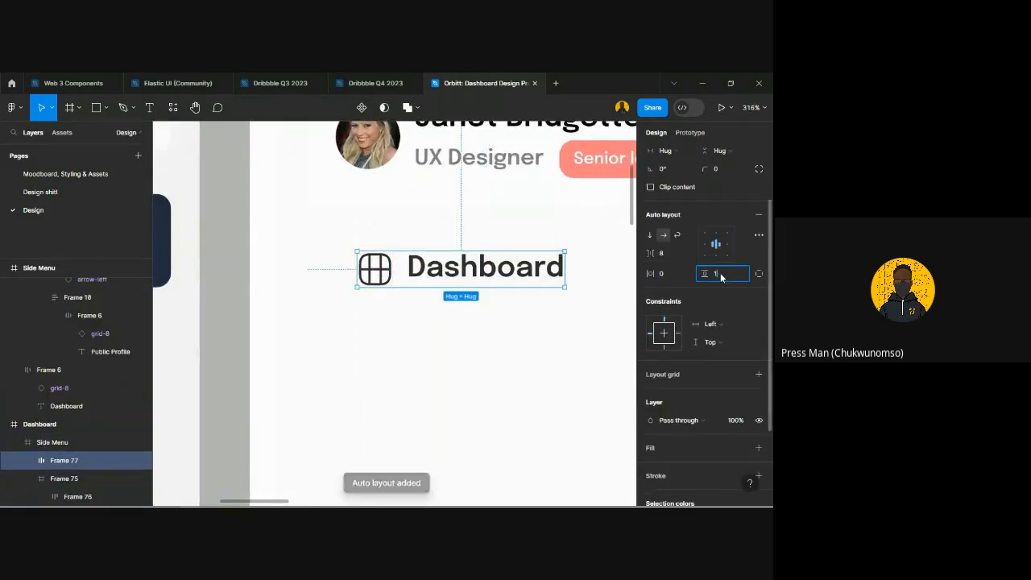
{"action": "type", "text": "16"}
{"action": "left_click", "coordinate": [678, 275]}
{"action": "type", "text": "1"}
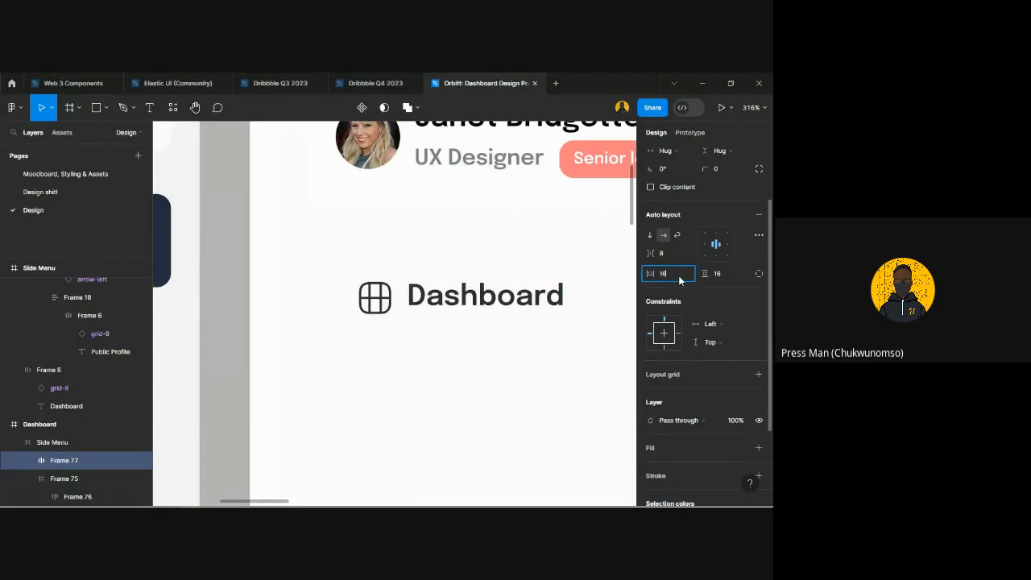
{"action": "type", "text": "6"}
{"action": "key", "text": "Return"}
{"action": "scroll", "coordinate": [706, 363], "scroll_direction": "down", "scroll_amount": 3}
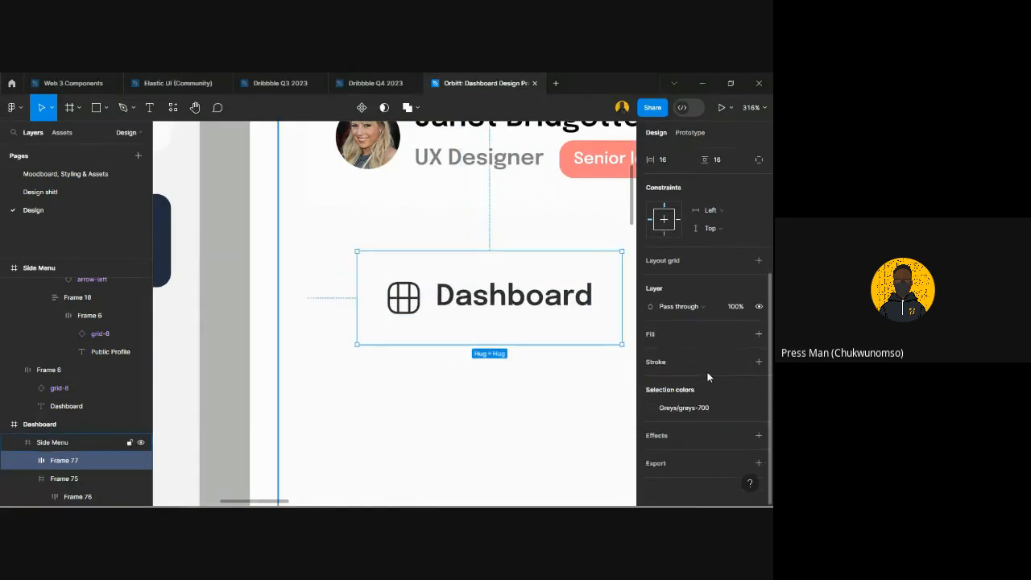
- Fill the Dashboard frame with the sec blue-500 library colour style
{"action": "left_click", "coordinate": [740, 333]}
{"action": "scroll", "coordinate": [566, 428], "scroll_direction": "down", "scroll_amount": 6}
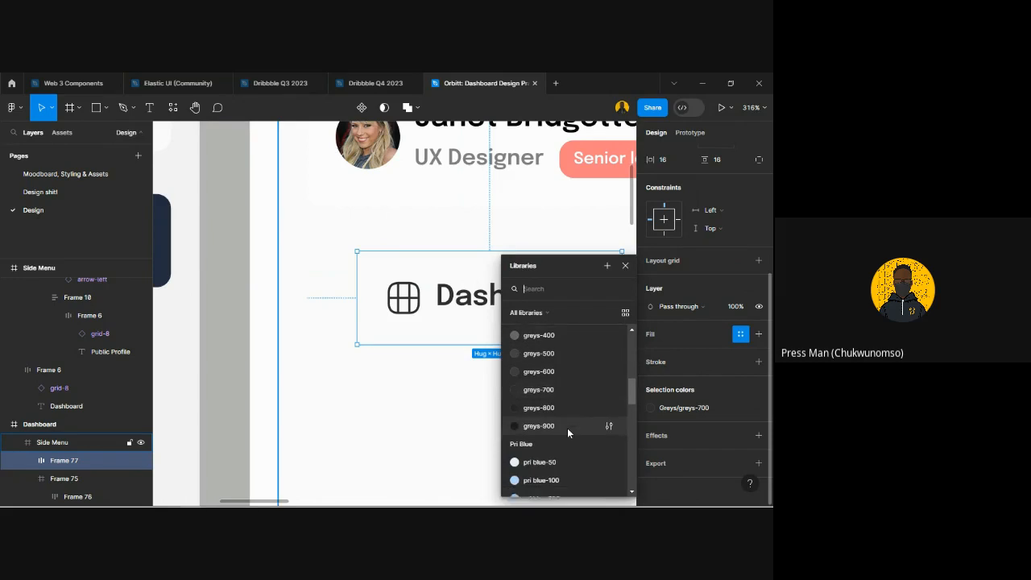
{"action": "scroll", "coordinate": [564, 415], "scroll_direction": "down", "scroll_amount": 3}
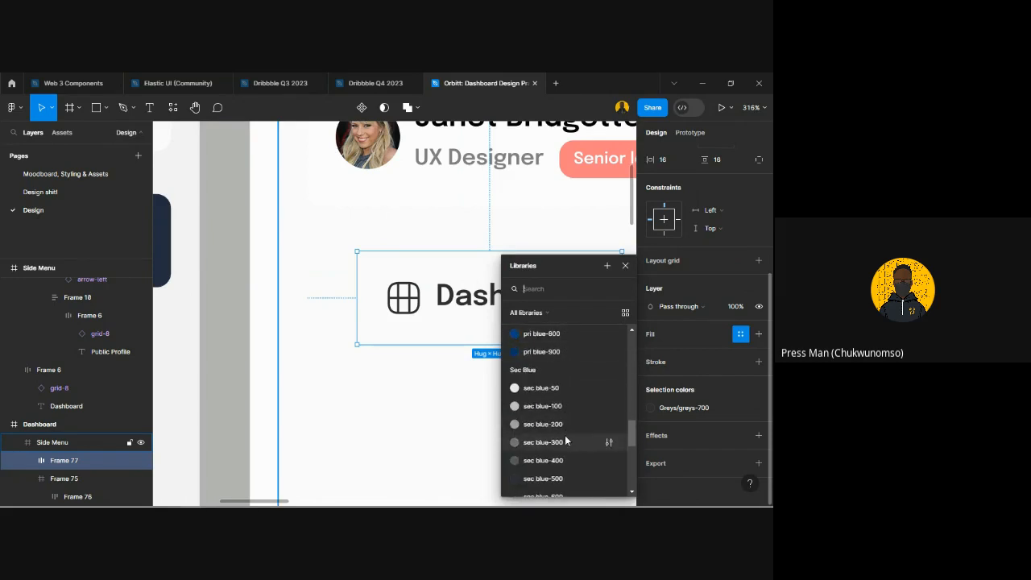
{"action": "left_click", "coordinate": [563, 479]}
{"action": "scroll", "coordinate": [394, 322], "scroll_direction": "down", "scroll_amount": 3}
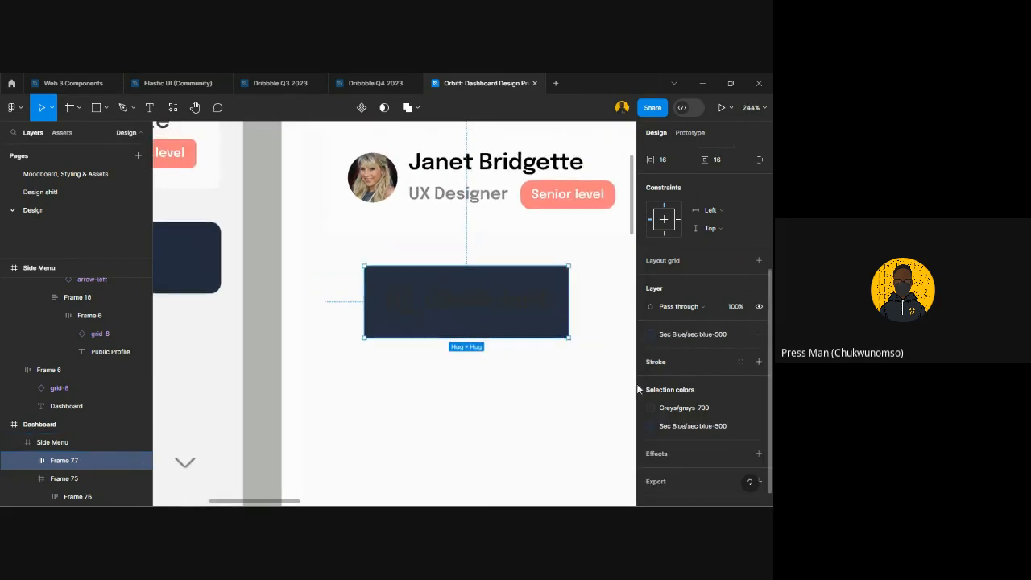
- Replace the Dashboard frame's greys-700 selection colour with the sec blue-50 library colour style
{"action": "left_click", "coordinate": [682, 407]}
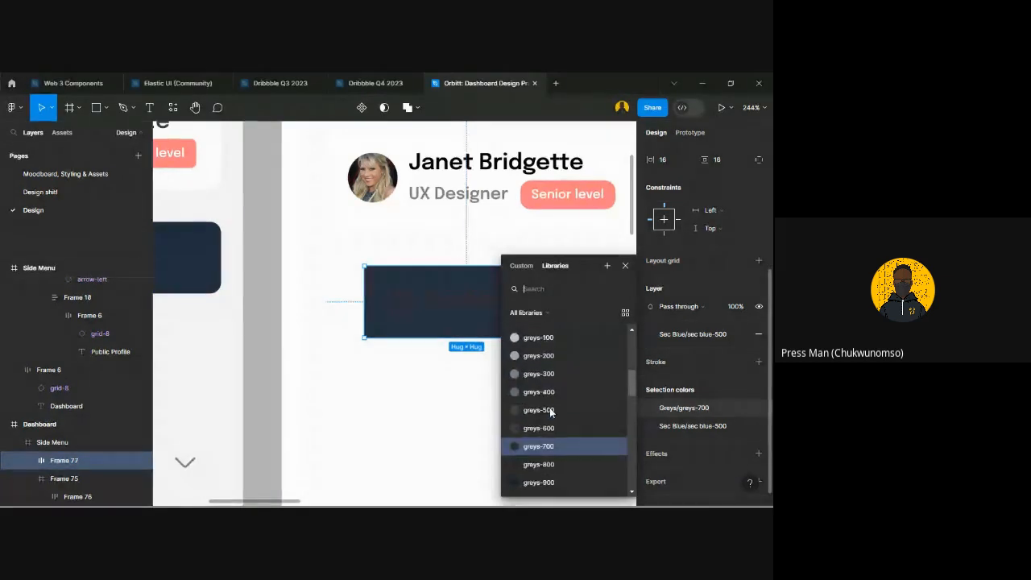
{"action": "scroll", "coordinate": [554, 415], "scroll_direction": "down", "scroll_amount": 6}
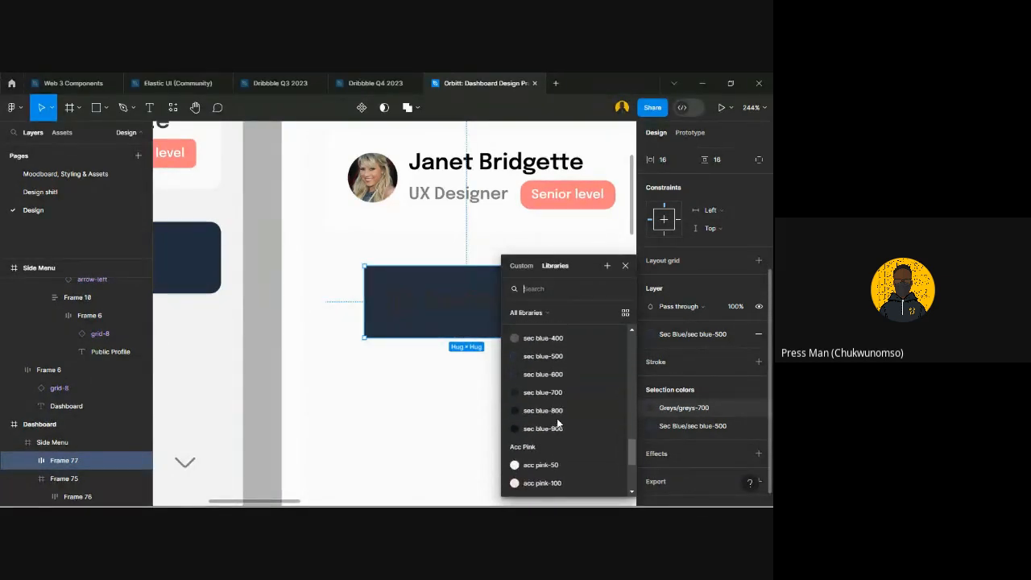
{"action": "scroll", "coordinate": [567, 336], "scroll_direction": "up", "scroll_amount": 3}
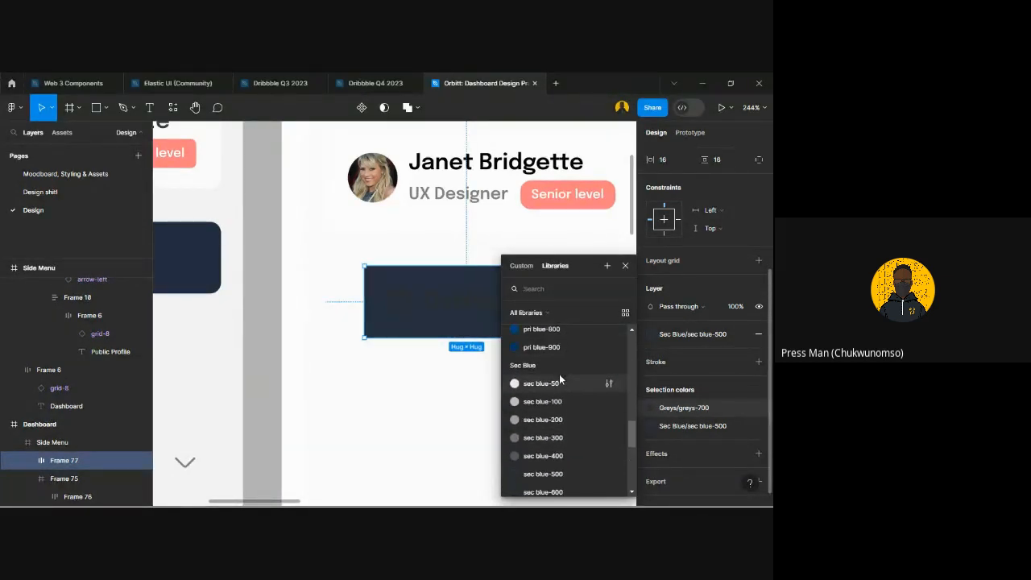
{"action": "left_click", "coordinate": [558, 373]}
{"action": "scroll", "coordinate": [685, 266], "scroll_direction": "up", "scroll_amount": 3}
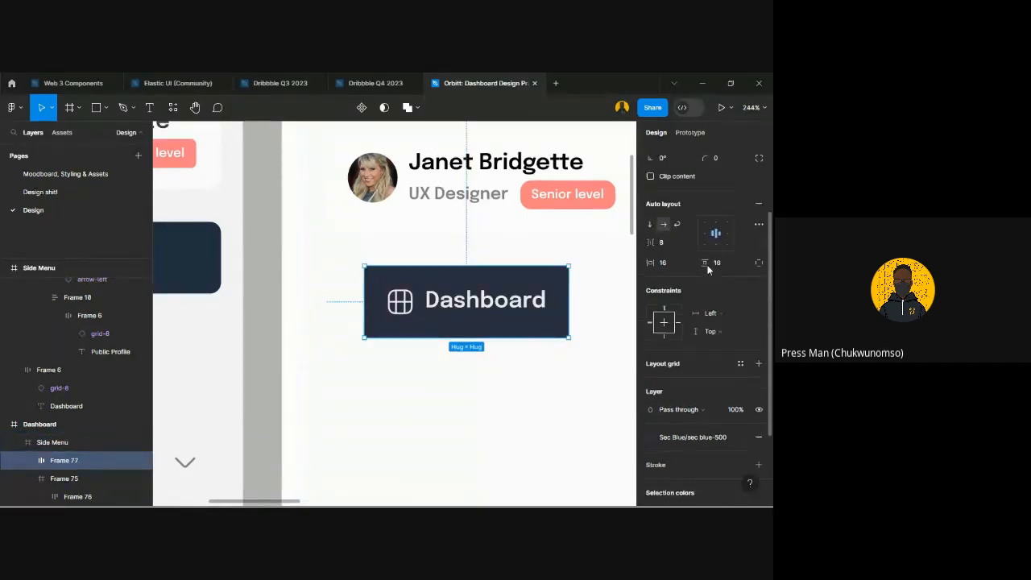
- Set the Dashboard frame's corner radius to 8
{"action": "left_click", "coordinate": [730, 169]}
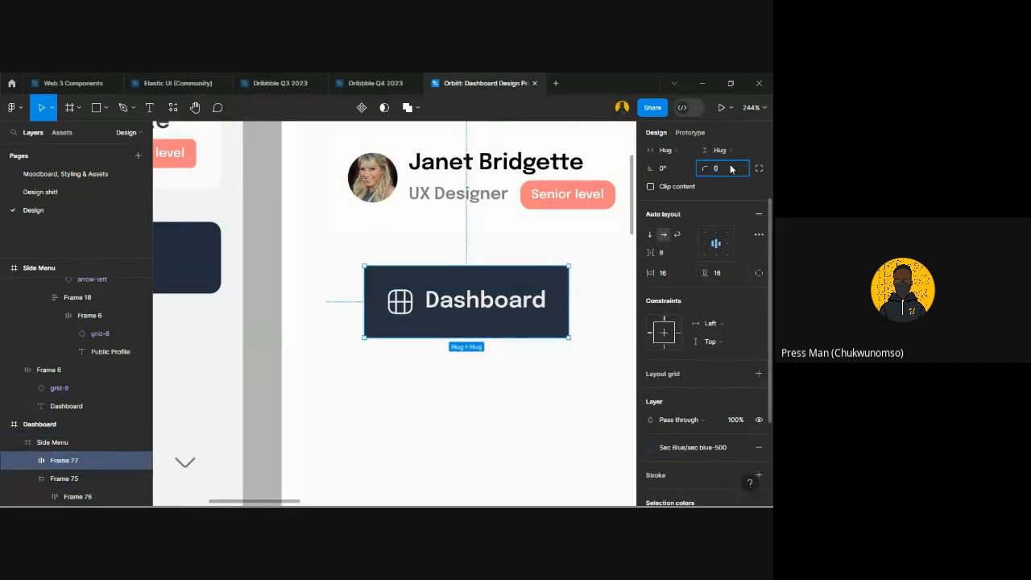
{"action": "key", "text": "Return"}
{"action": "left_click", "coordinate": [721, 172]}
{"action": "key", "text": "Escape"}
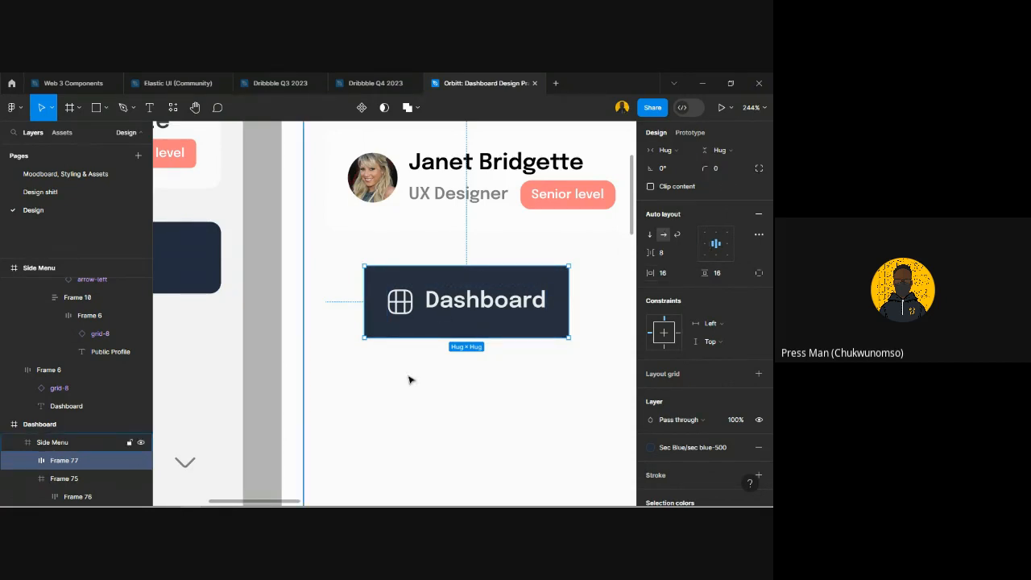
{"action": "scroll", "coordinate": [675, 190], "scroll_direction": "up", "scroll_amount": 2}
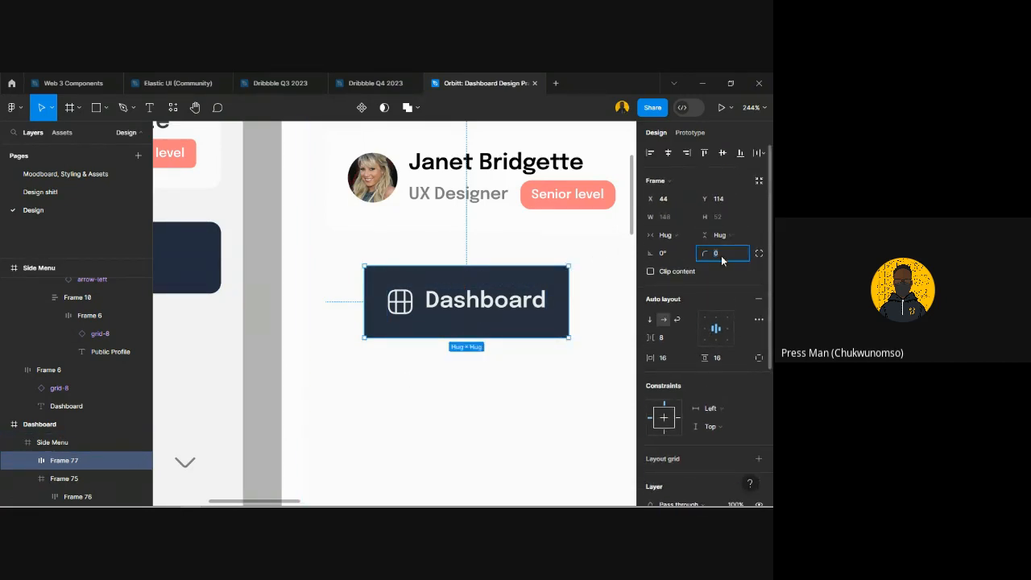
{"action": "left_click", "coordinate": [562, 365]}
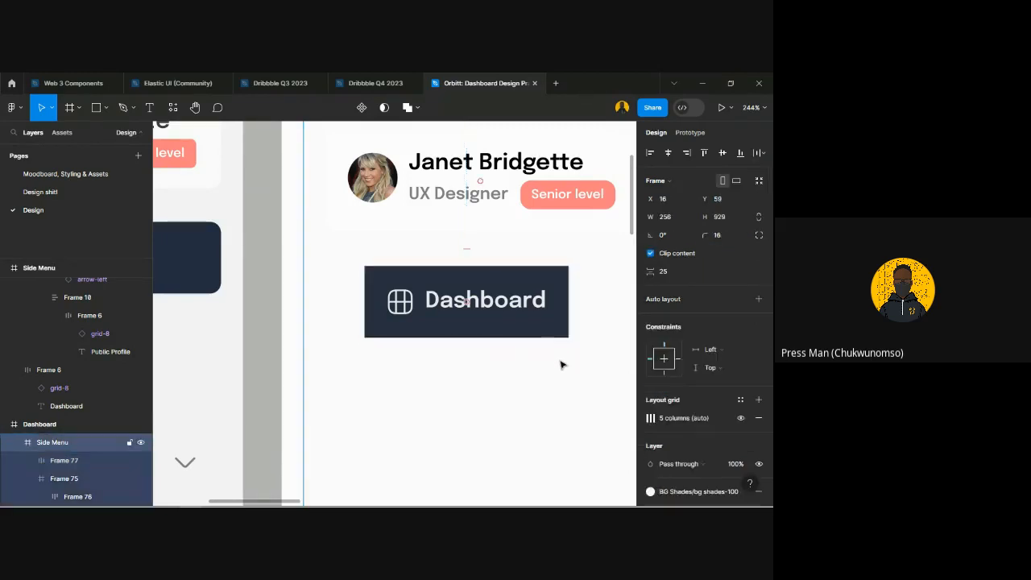
{"action": "left_click", "coordinate": [491, 312]}
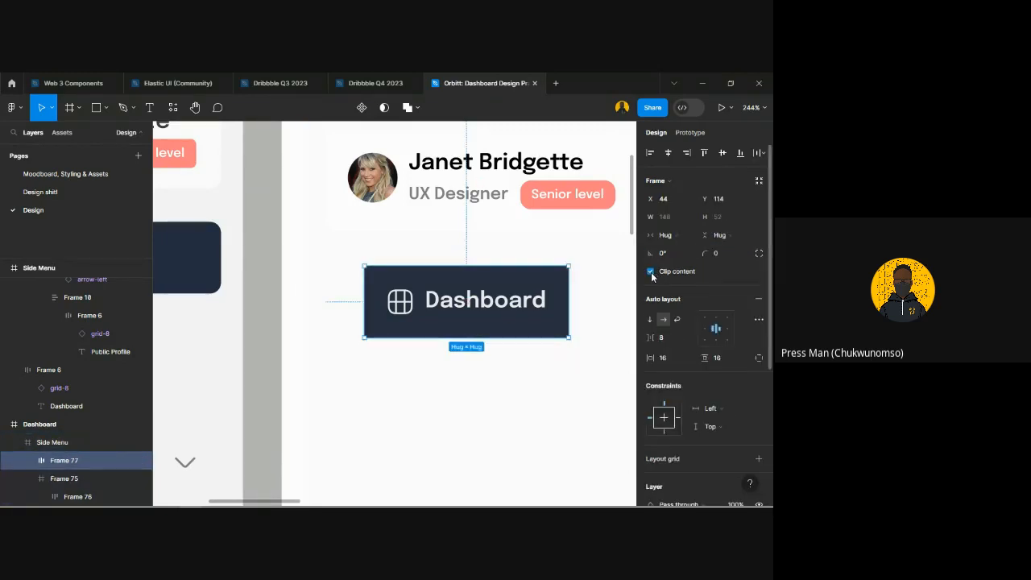
{"action": "left_click", "coordinate": [715, 254]}
{"action": "type", "text": "8"}
{"action": "key", "text": "Return"}
{"action": "left_click", "coordinate": [577, 322]}
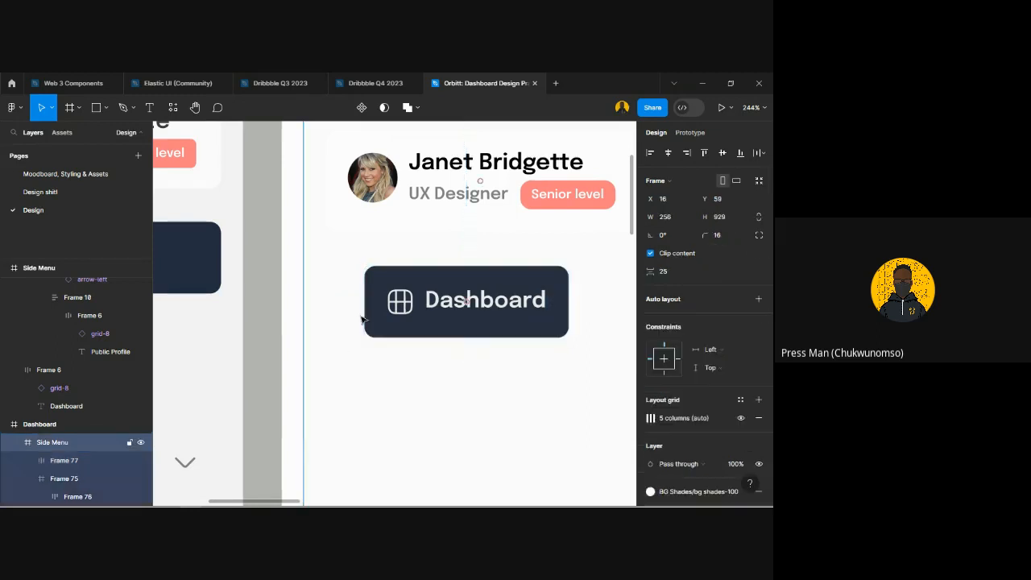
- Show the layout grids and stretch the Dashboard frame to a fixed width of about 224 across the grid columns
{"action": "scroll", "coordinate": [361, 316], "scroll_direction": "down", "scroll_amount": 3}
{"action": "scroll", "coordinate": [421, 294], "scroll_direction": "down", "scroll_amount": 2}
{"action": "scroll", "coordinate": [414, 351], "scroll_direction": "up", "scroll_amount": 3}
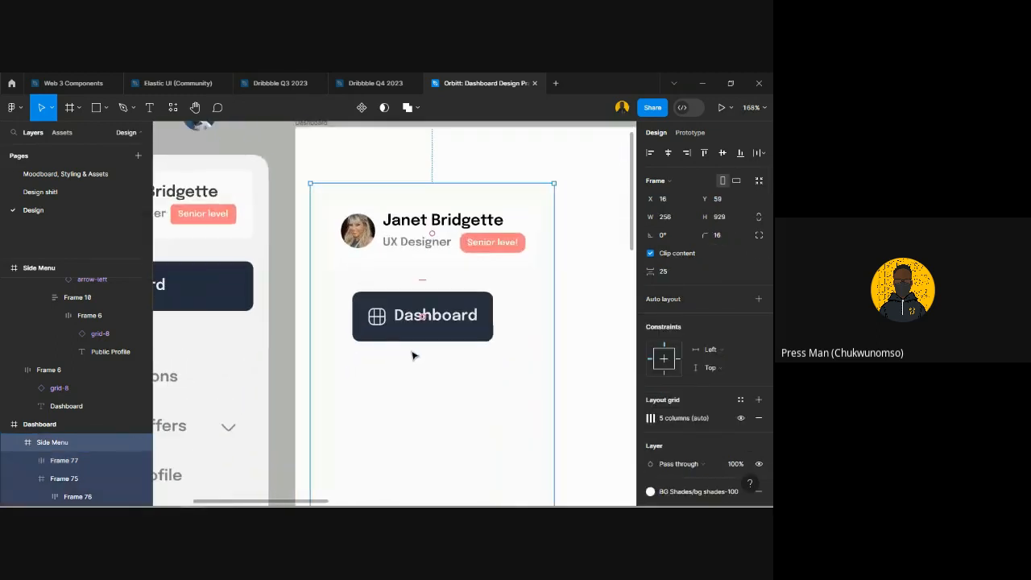
{"action": "key", "text": "ctrl+shift+4"}
{"action": "scroll", "coordinate": [407, 346], "scroll_direction": "up", "scroll_amount": 3}
{"action": "scroll", "coordinate": [379, 300], "scroll_direction": "down", "scroll_amount": 4}
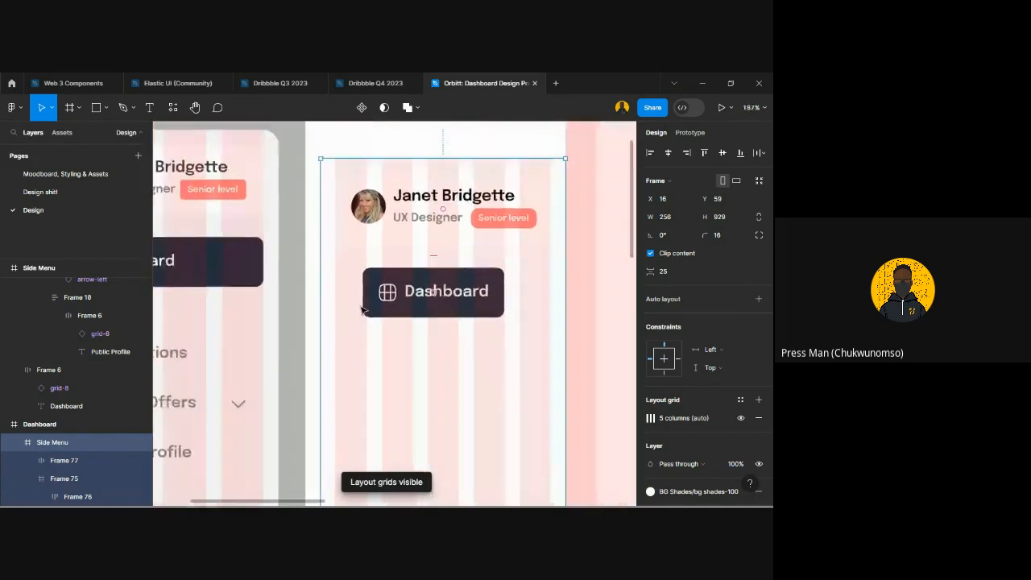
{"action": "scroll", "coordinate": [387, 294], "scroll_direction": "down", "scroll_amount": 2}
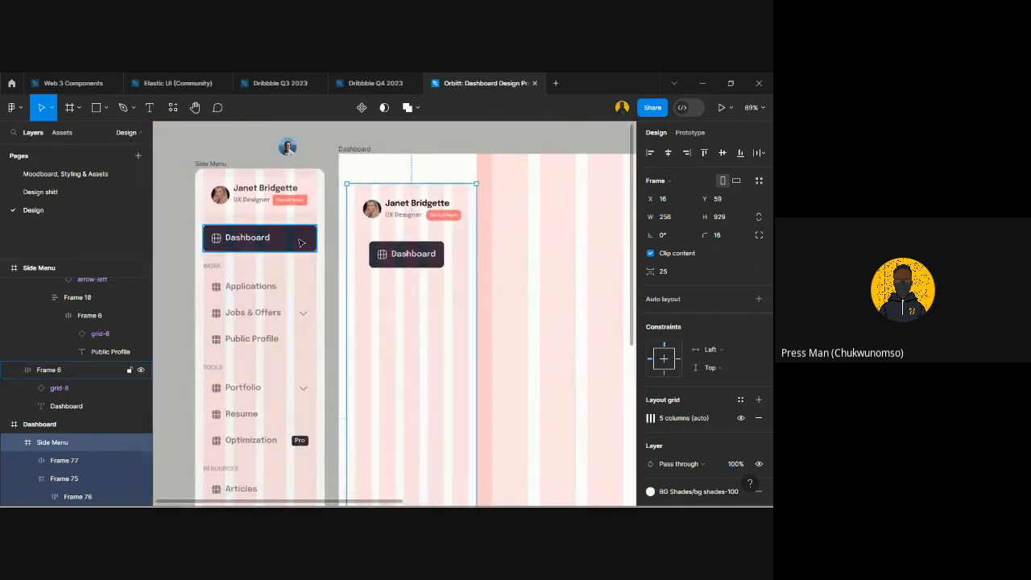
{"action": "scroll", "coordinate": [414, 251], "scroll_direction": "up", "scroll_amount": 2}
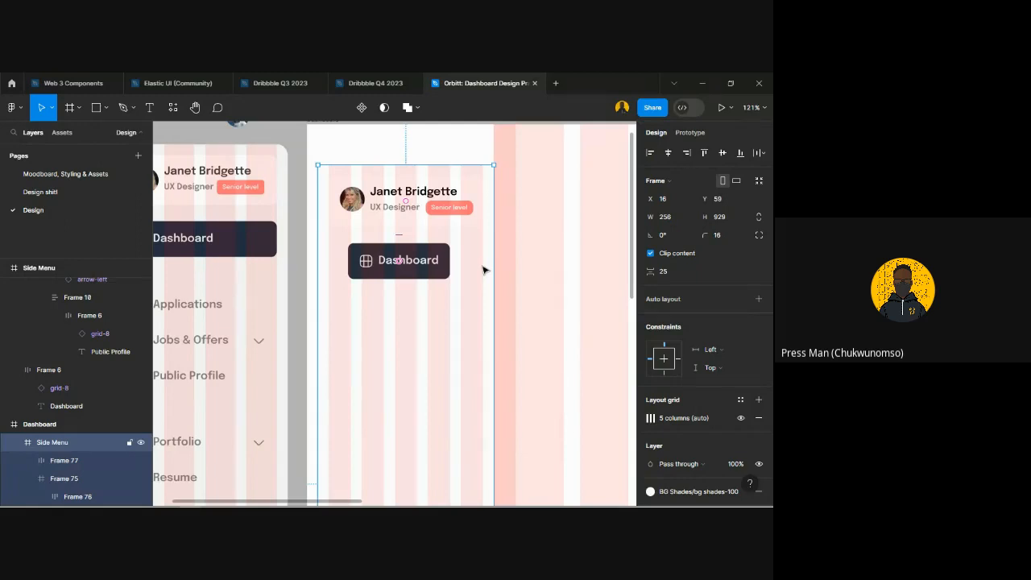
{"action": "left_click", "coordinate": [399, 260]}
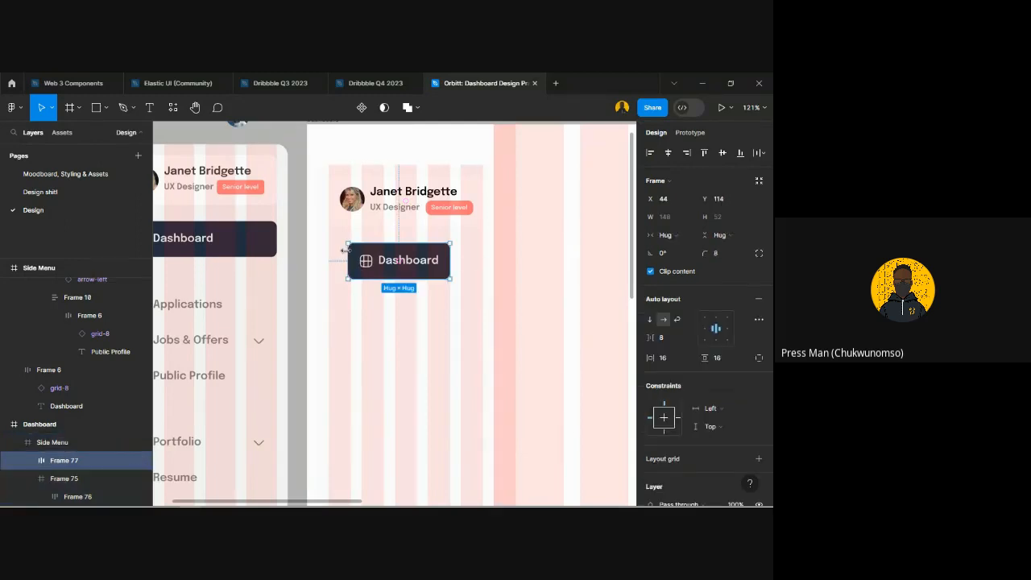
{"action": "left_click_drag", "start_coordinate": [332, 260], "coordinate": [328, 259]}
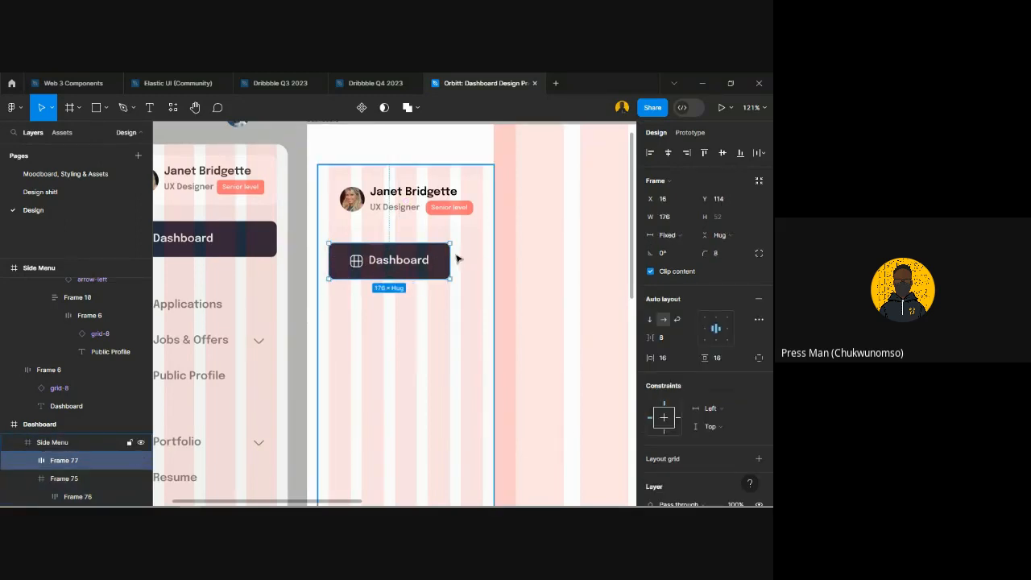
{"action": "left_click_drag", "start_coordinate": [451, 257], "coordinate": [485, 294]}
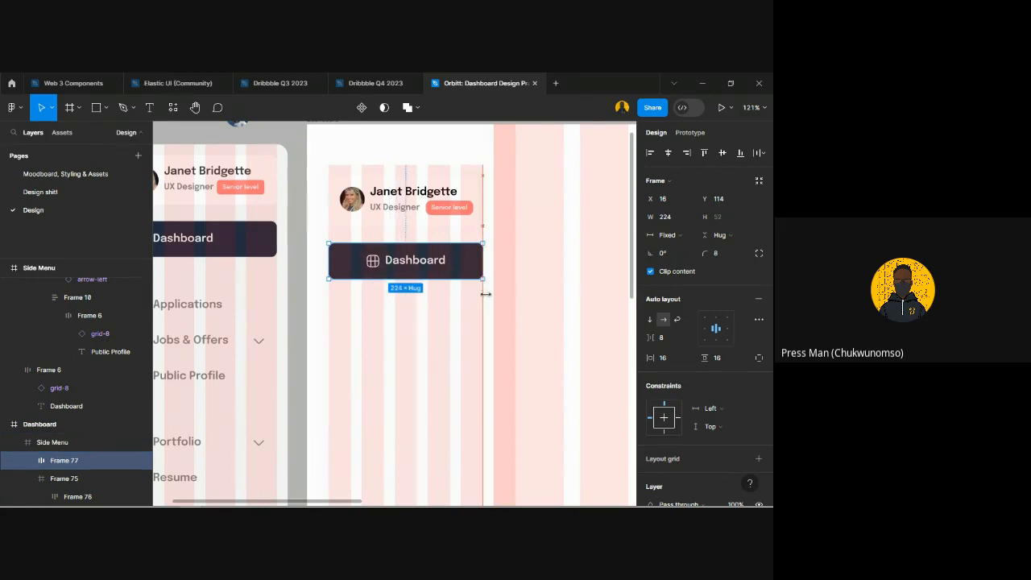
- Set the Dashboard frame's auto layout alignment to left centre
{"action": "scroll", "coordinate": [403, 259], "scroll_direction": "up", "scroll_amount": 3}
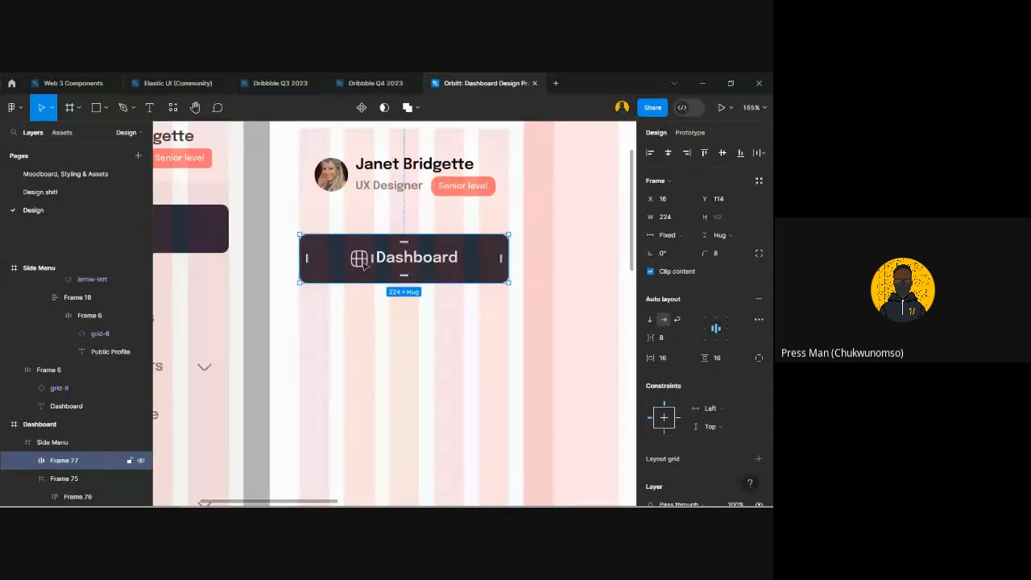
{"action": "left_click", "coordinate": [704, 320]}
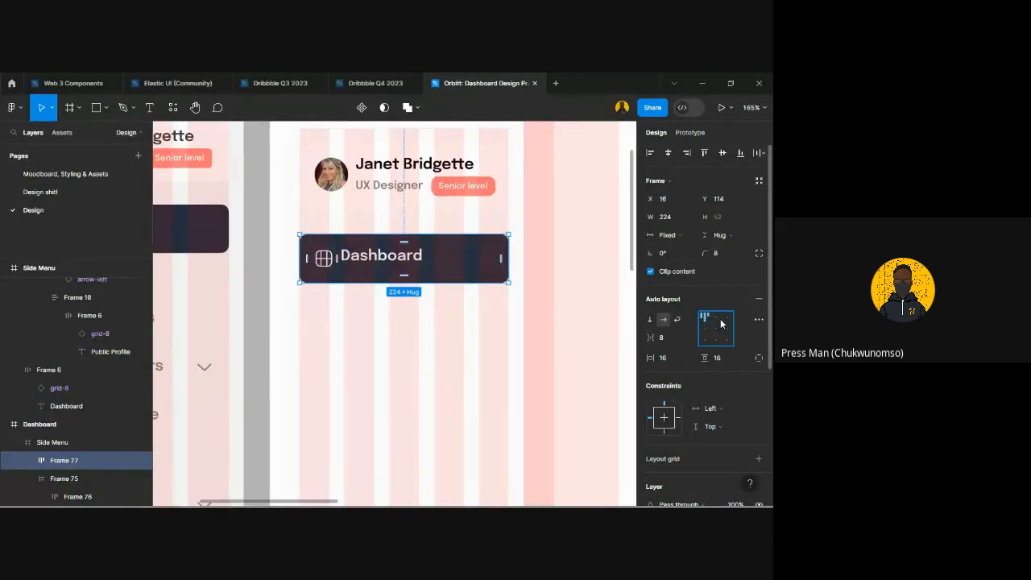
{"action": "left_click", "coordinate": [716, 324]}
{"action": "left_click", "coordinate": [727, 318]}
{"action": "left_click", "coordinate": [729, 337]}
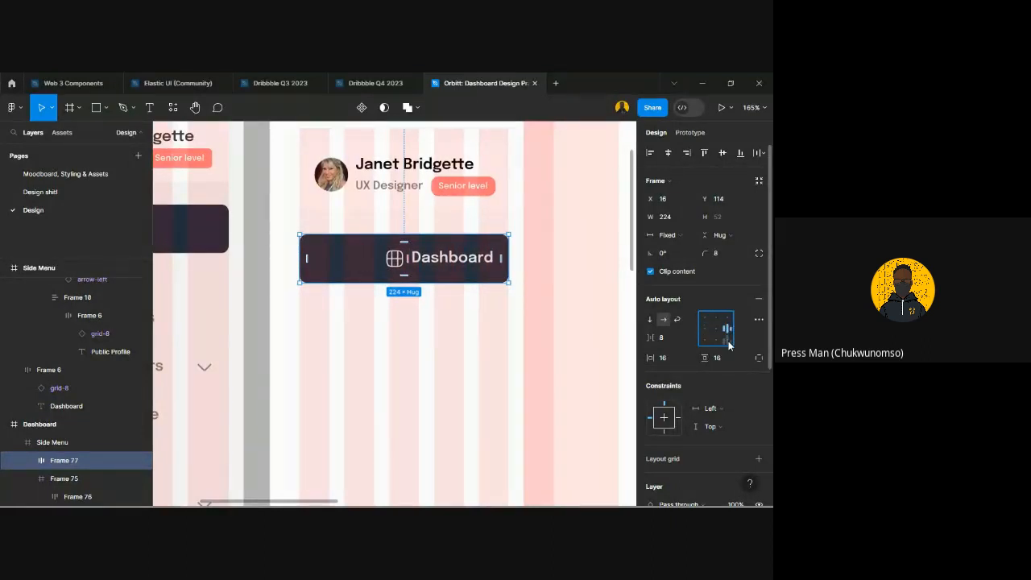
{"action": "left_click", "coordinate": [704, 338]}
{"action": "left_click", "coordinate": [715, 334]}
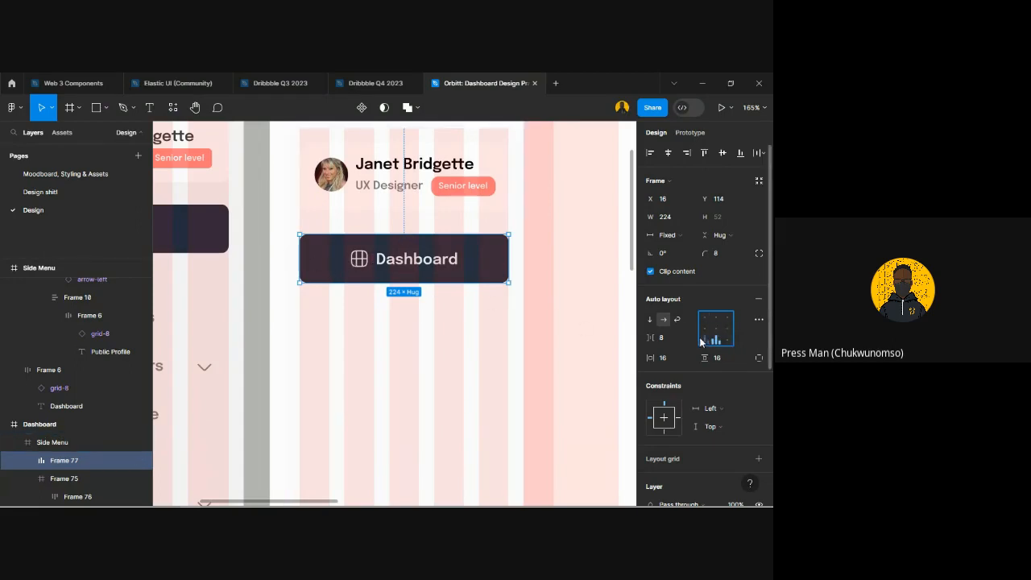
{"action": "left_click", "coordinate": [706, 330]}
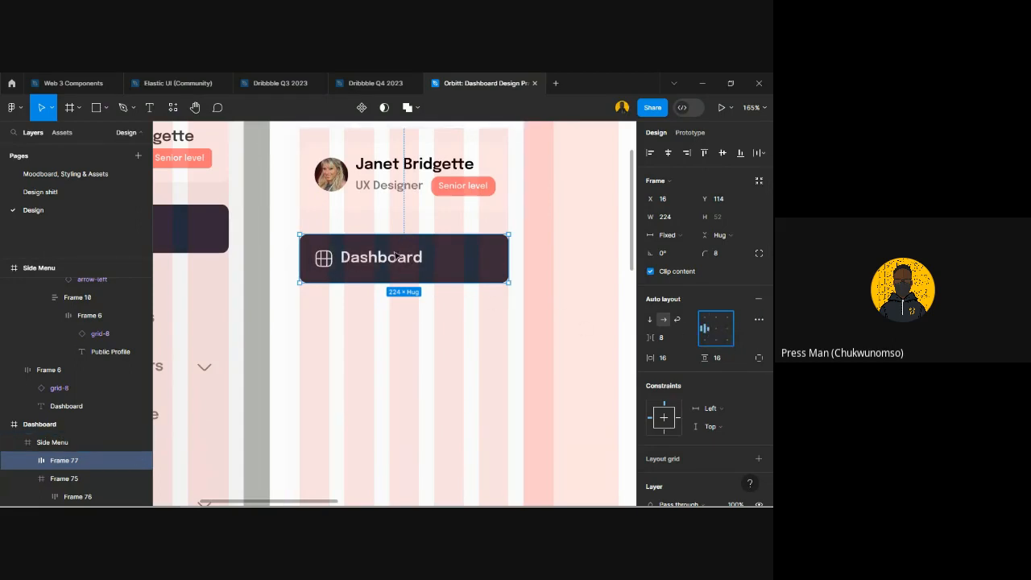
{"action": "left_click", "coordinate": [680, 363]}
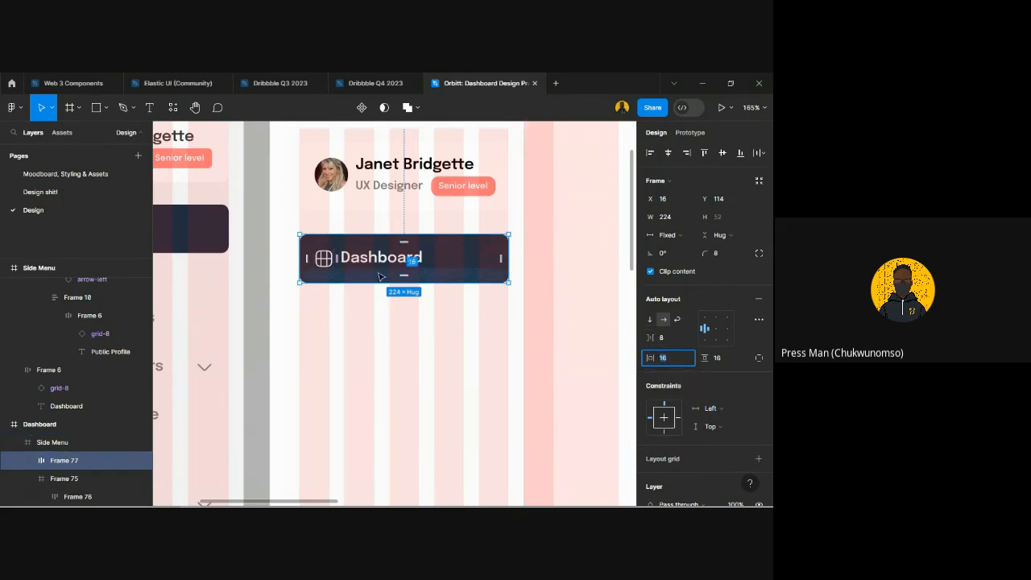
{"action": "left_click", "coordinate": [740, 361]}
{"action": "mouse_move", "coordinate": [704, 357]}
{"action": "left_mouse_down"}
{"action": "mouse_move", "coordinate": [725, 357]}
{"action": "mouse_move", "coordinate": [712, 357]}
{"action": "left_mouse_up"}
{"action": "key", "text": "ctrl+z"}
{"action": "scroll", "coordinate": [372, 268], "scroll_direction": "down", "scroll_amount": 3}
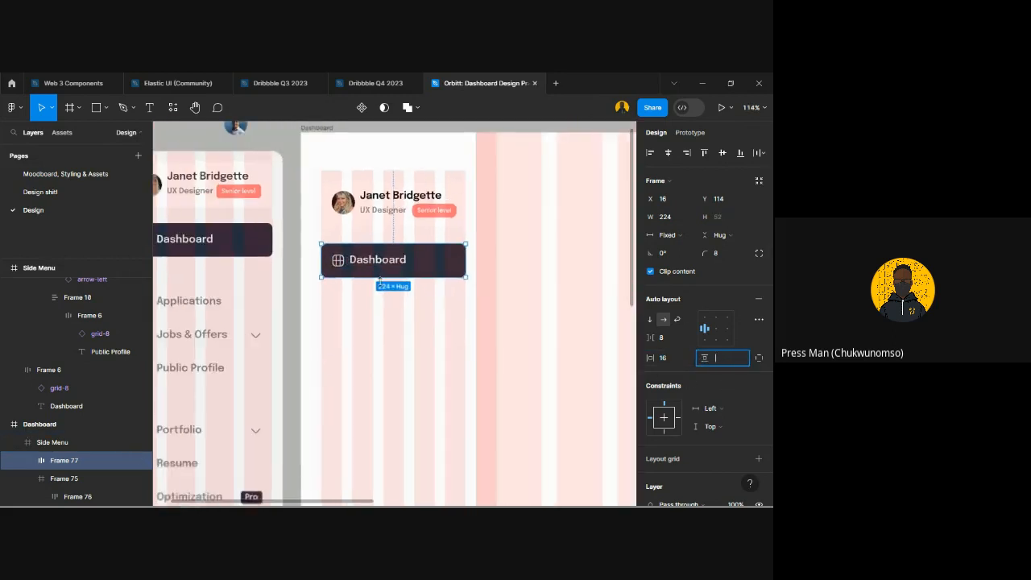
- Hide the layout grids and inspect the original WORK section label's text settings
{"action": "left_click_drag", "start_coordinate": [308, 309], "coordinate": [422, 272]}
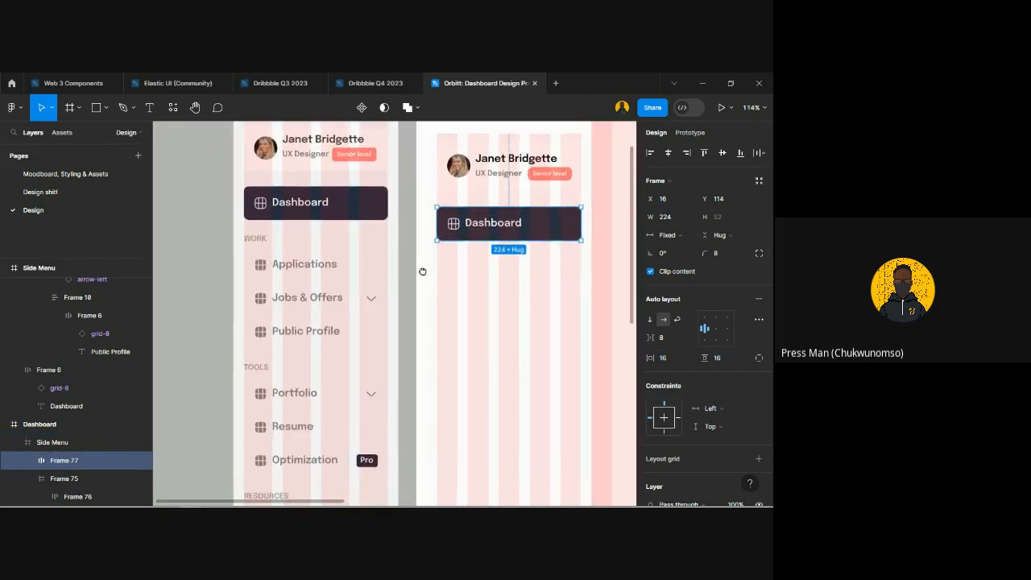
{"action": "left_click", "coordinate": [309, 279]}
{"action": "key", "text": "ctrl+shift+4"}
{"action": "scroll", "coordinate": [215, 259], "scroll_direction": "up", "scroll_amount": 3}
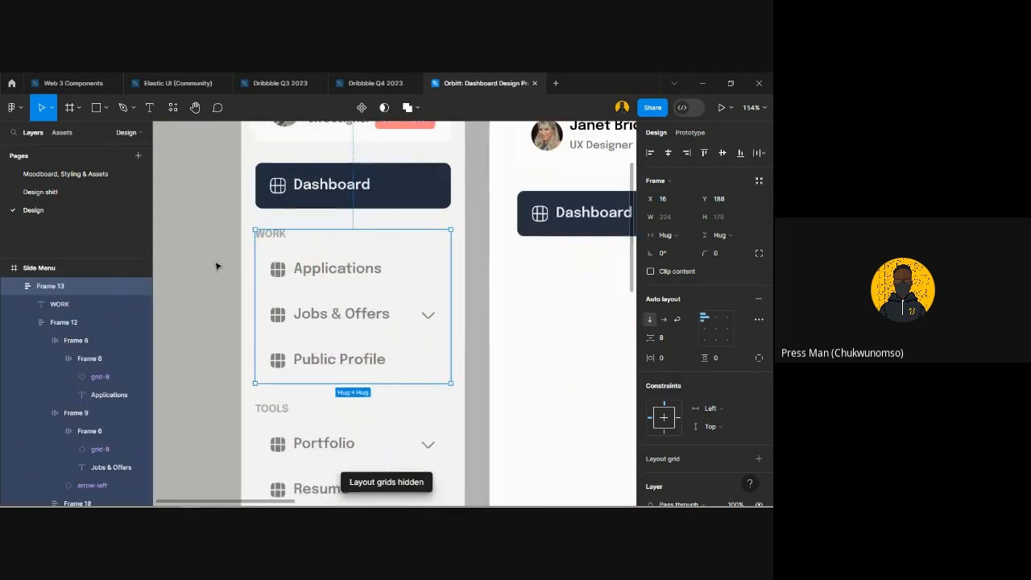
{"action": "key", "text": "Escape"}
{"action": "scroll", "coordinate": [258, 233], "scroll_direction": "up", "scroll_amount": 4}
{"action": "left_click", "coordinate": [266, 223], "text": "ctrl"}
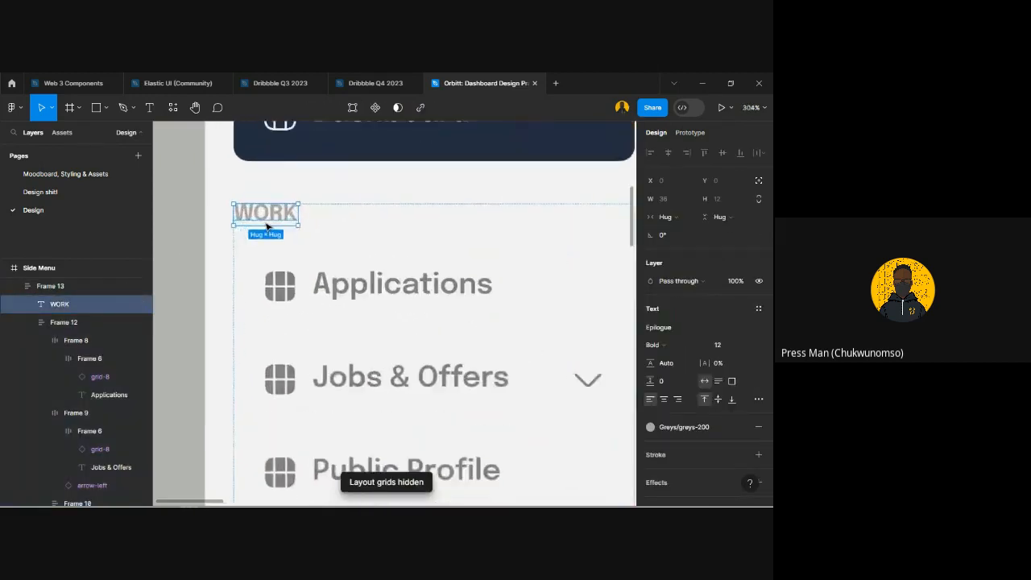
{"action": "scroll", "coordinate": [267, 226], "scroll_direction": "up", "scroll_amount": 2}
{"action": "scroll", "coordinate": [266, 226], "scroll_direction": "down", "scroll_amount": 3}
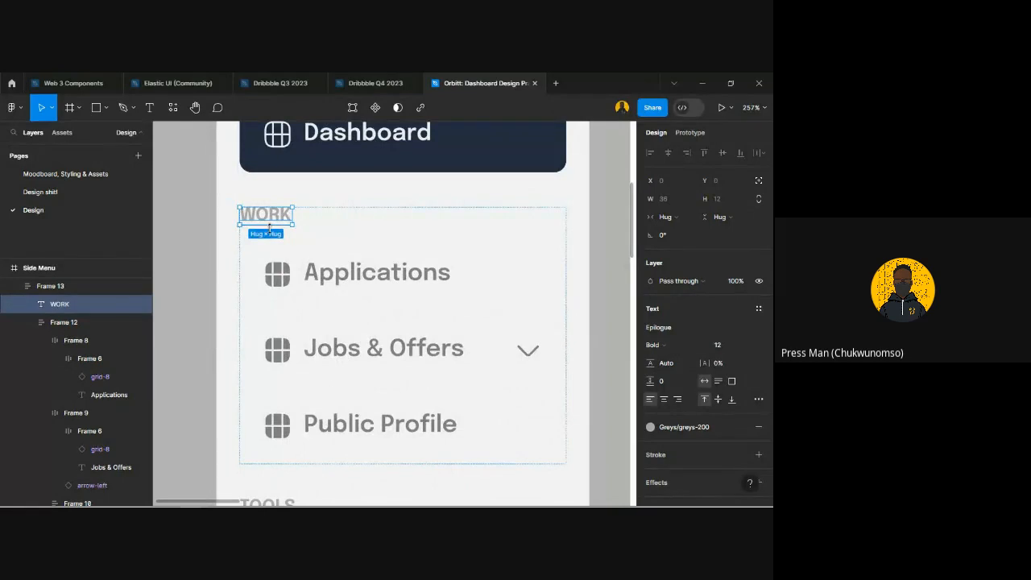
{"action": "left_click_drag", "start_coordinate": [209, 227], "coordinate": [202, 242]}
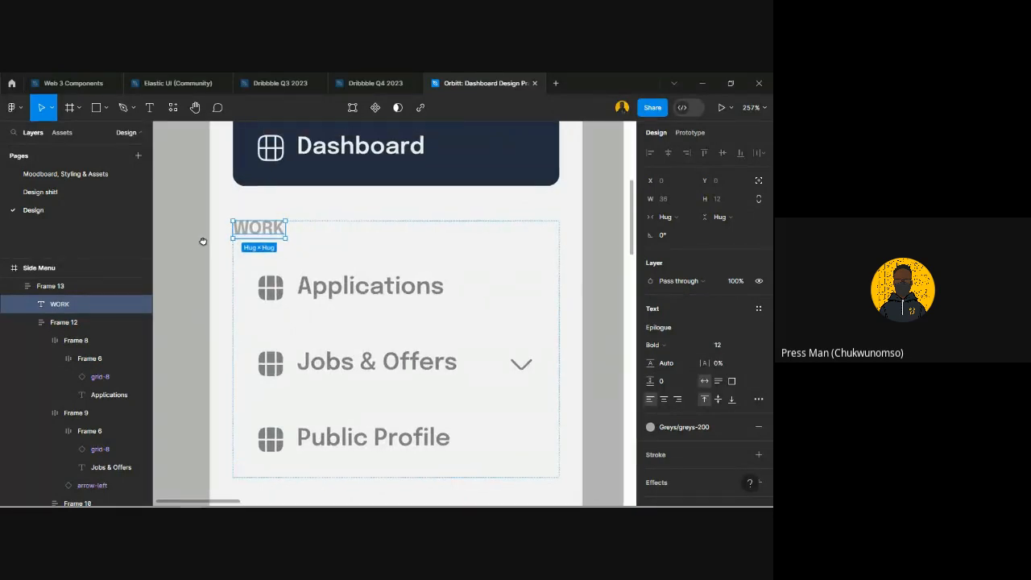
{"action": "left_click", "coordinate": [211, 248]}
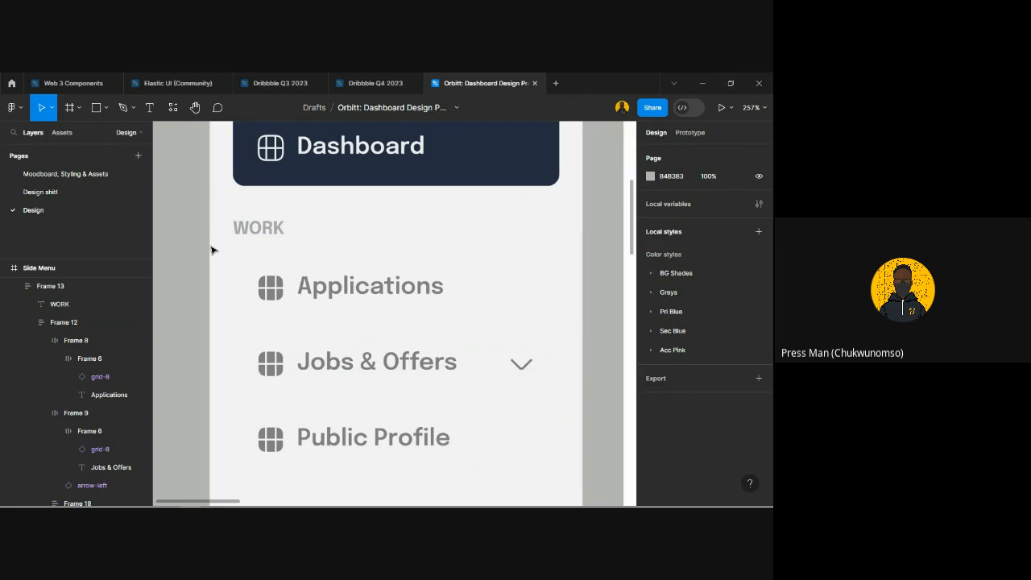
{"action": "scroll", "coordinate": [211, 249], "scroll_direction": "down", "scroll_amount": 3}
{"action": "left_click", "coordinate": [235, 239]}
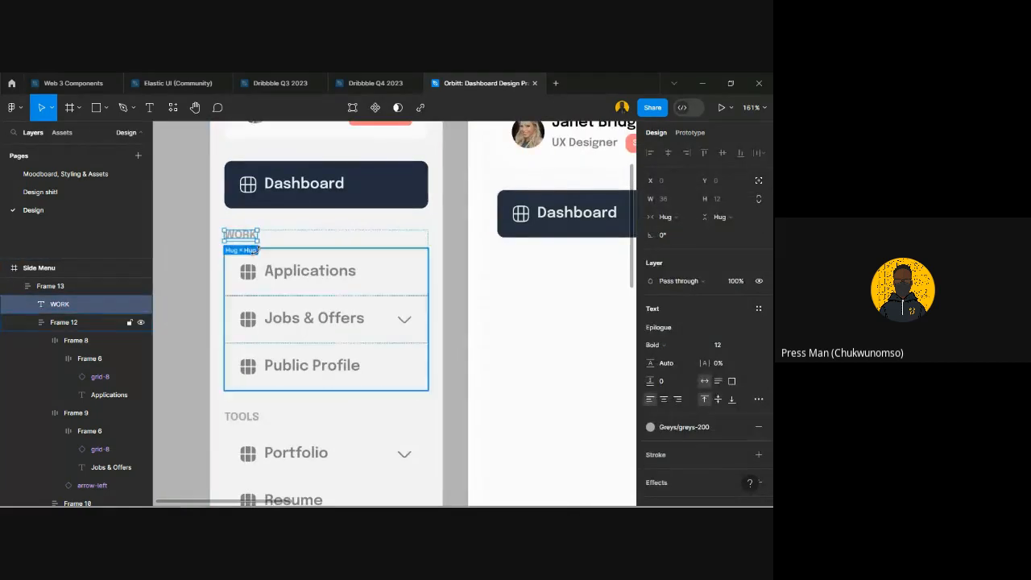
{"action": "scroll", "coordinate": [255, 250], "scroll_direction": "up", "scroll_amount": 1}
- Inspect the original Applications, Jobs & Offers and Public Profile menu item frames' sizing and auto layout
{"action": "left_click", "coordinate": [281, 281]}
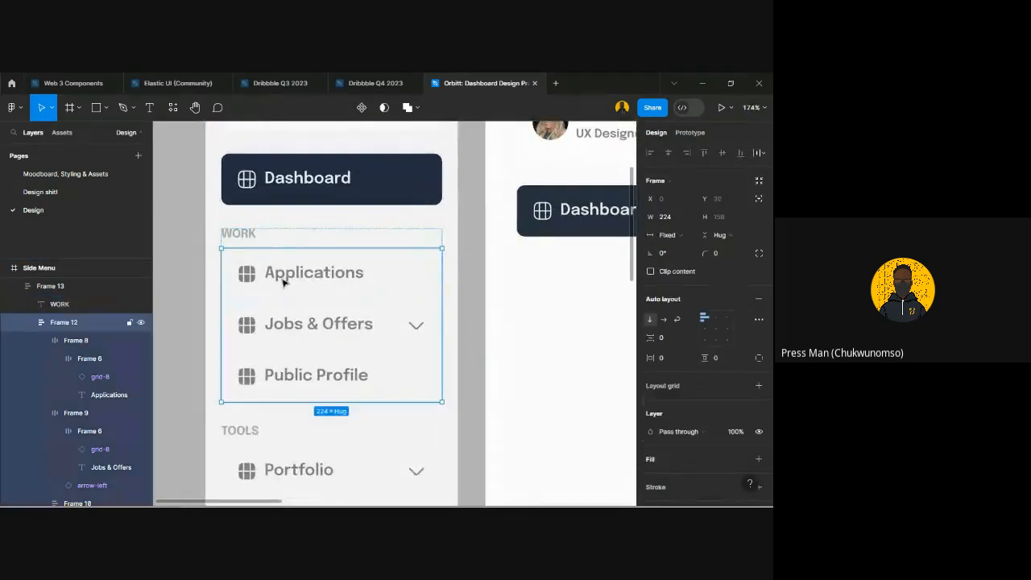
{"action": "left_click", "coordinate": [327, 323]}
{"action": "left_click", "coordinate": [334, 385]}
{"action": "left_click", "coordinate": [330, 274]}
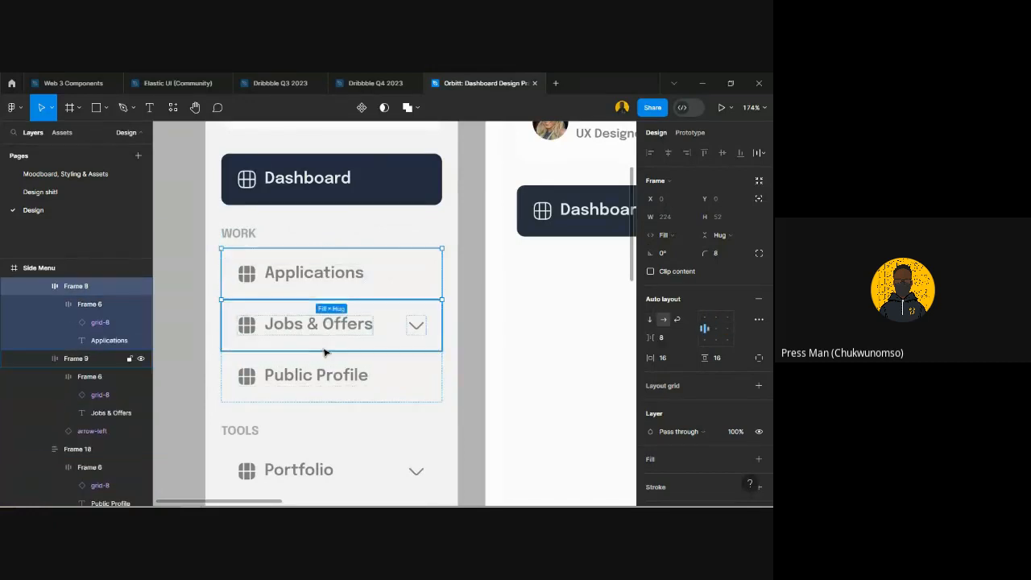
{"action": "left_click", "coordinate": [329, 384]}
{"action": "scroll", "coordinate": [309, 266], "scroll_direction": "down", "scroll_amount": 5}
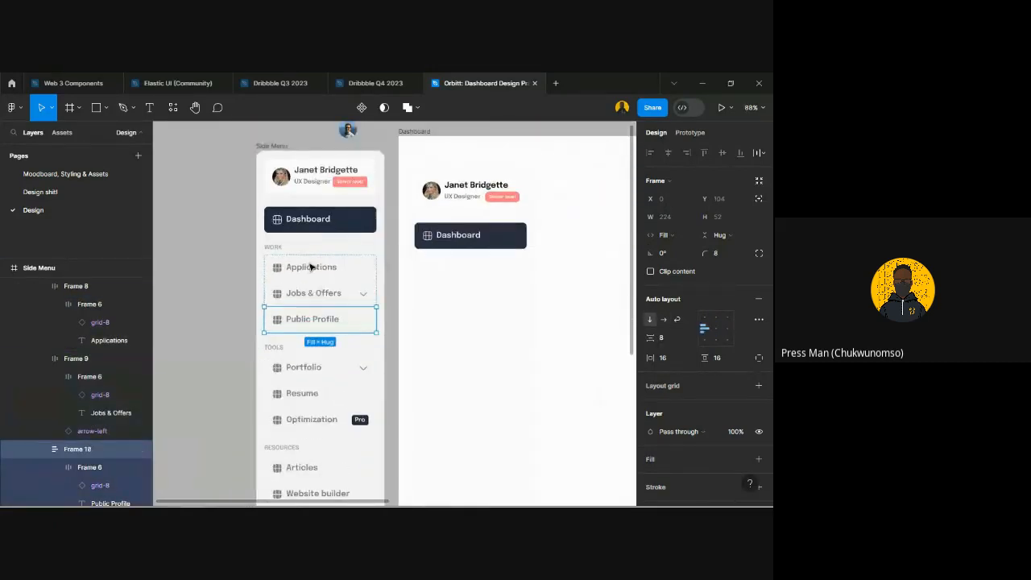
{"action": "scroll", "coordinate": [310, 267], "scroll_direction": "up", "scroll_amount": 2}
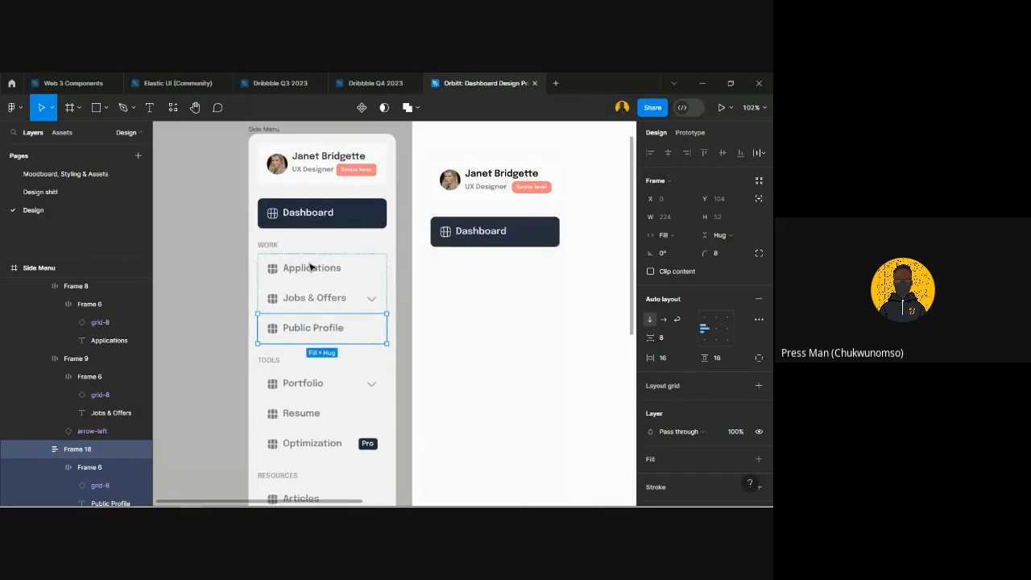
- Inspect the Dashboard button, the WORK list frame and the Applications item's inner icon-and-label frame auto layout settings
{"action": "scroll", "coordinate": [313, 273], "scroll_direction": "up", "scroll_amount": 2}
{"action": "left_click", "coordinate": [352, 280]}
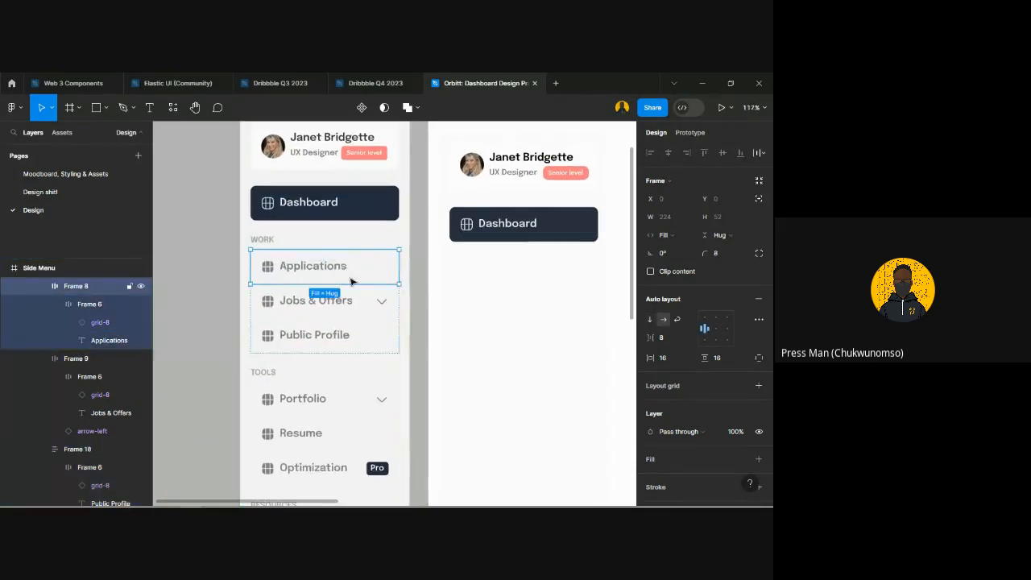
{"action": "scroll", "coordinate": [357, 277], "scroll_direction": "up", "scroll_amount": 3}
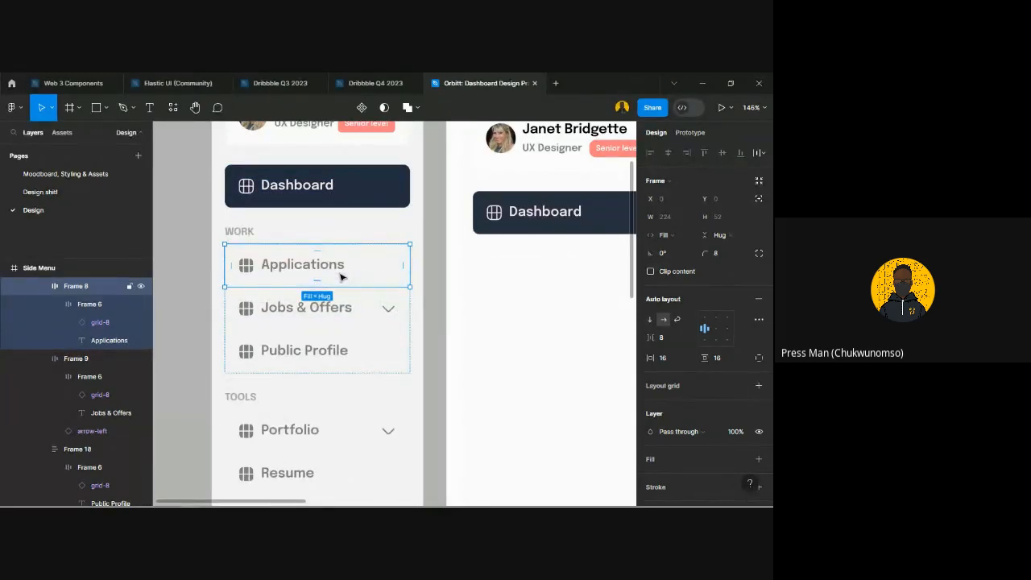
{"action": "scroll", "coordinate": [339, 279], "scroll_direction": "down", "scroll_amount": 5}
{"action": "key", "text": "Escape"}
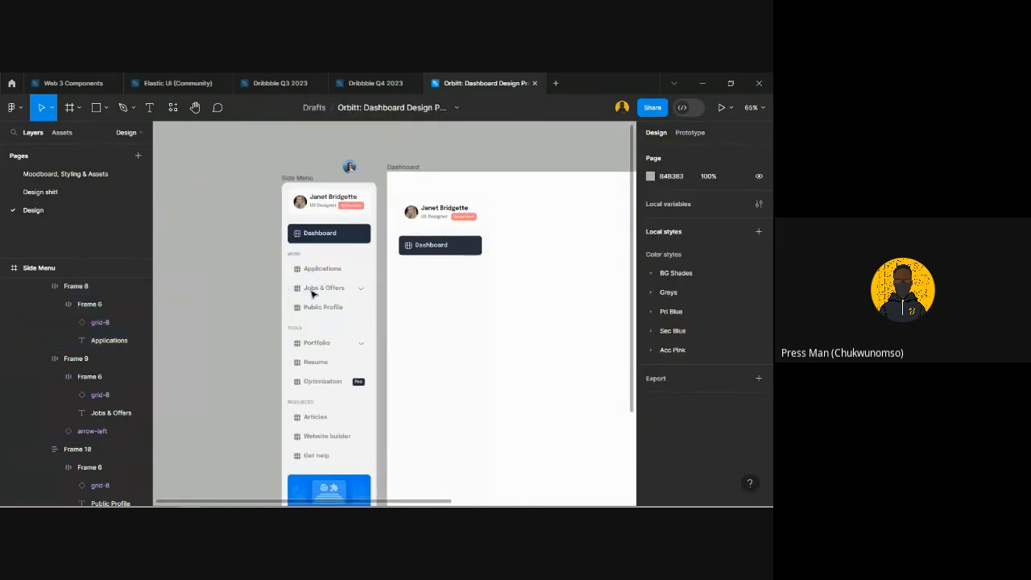
{"action": "scroll", "coordinate": [314, 275], "scroll_direction": "up", "scroll_amount": 3}
{"action": "scroll", "coordinate": [311, 324], "scroll_direction": "down", "scroll_amount": 1}
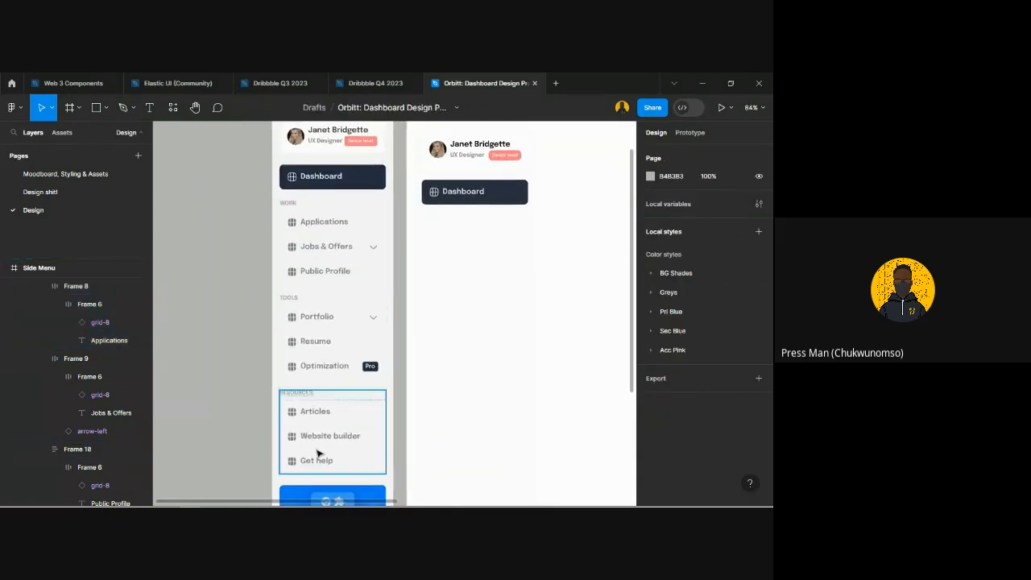
{"action": "scroll", "coordinate": [347, 220], "scroll_direction": "up", "scroll_amount": 3}
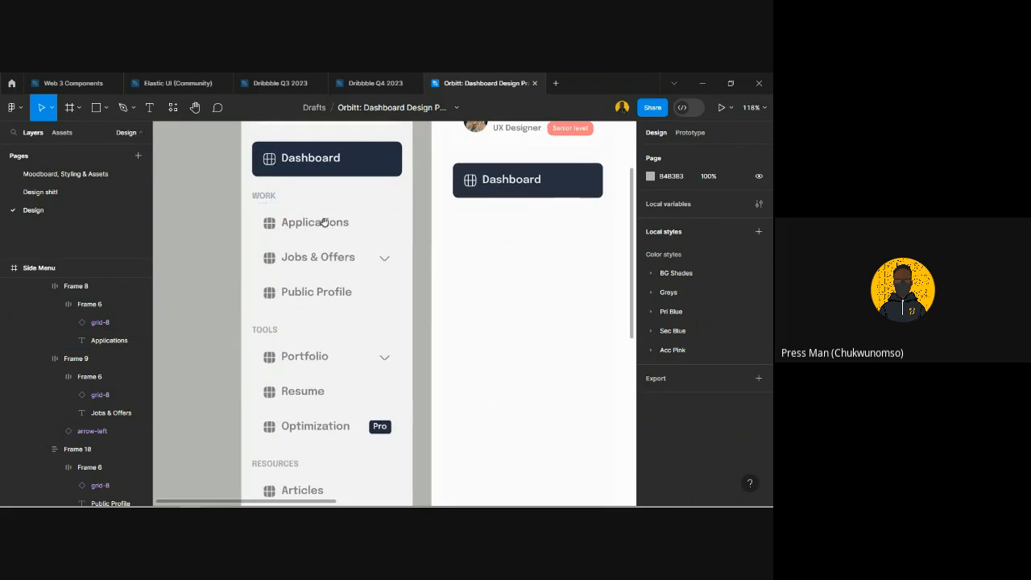
{"action": "scroll", "coordinate": [323, 242], "scroll_direction": "up", "scroll_amount": 1}
{"action": "left_click", "coordinate": [379, 190]}
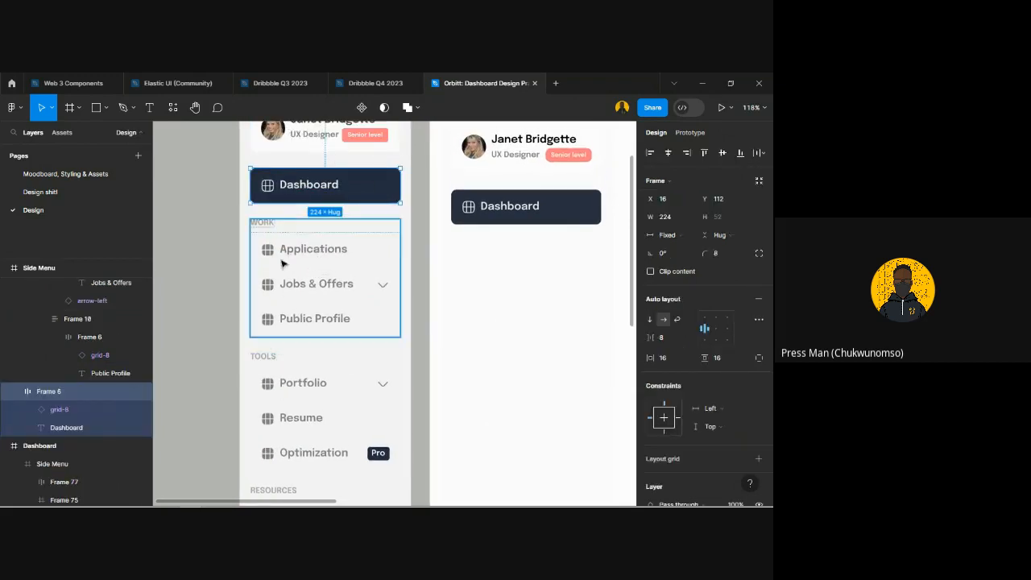
{"action": "scroll", "coordinate": [341, 245], "scroll_direction": "down", "scroll_amount": 1}
{"action": "scroll", "coordinate": [342, 245], "scroll_direction": "down", "scroll_amount": 1}
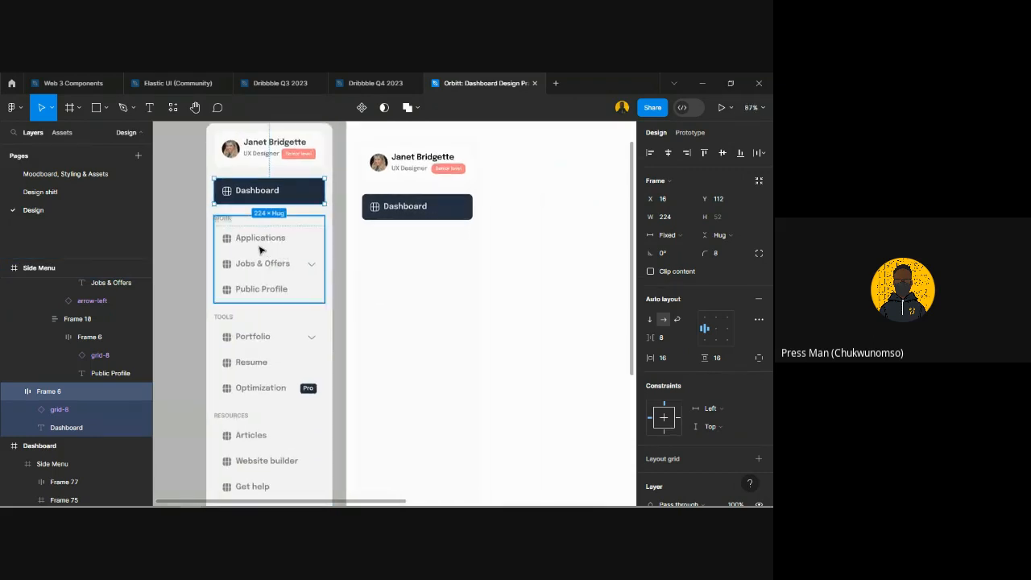
{"action": "left_click", "coordinate": [260, 246]}
{"action": "scroll", "coordinate": [260, 246], "scroll_direction": "up", "scroll_amount": 2}
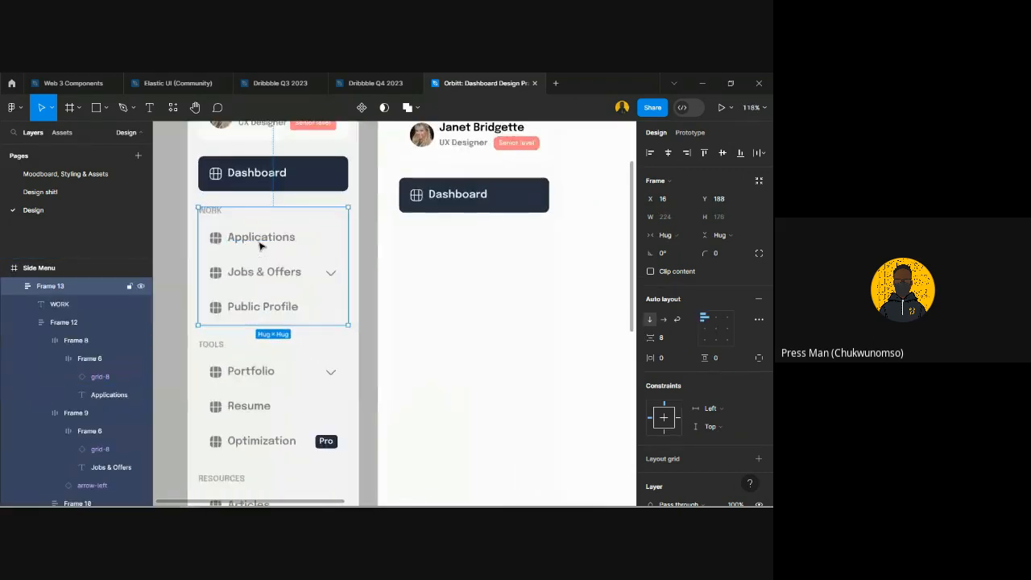
{"action": "left_click", "coordinate": [465, 210]}
{"action": "left_click", "coordinate": [464, 210]}
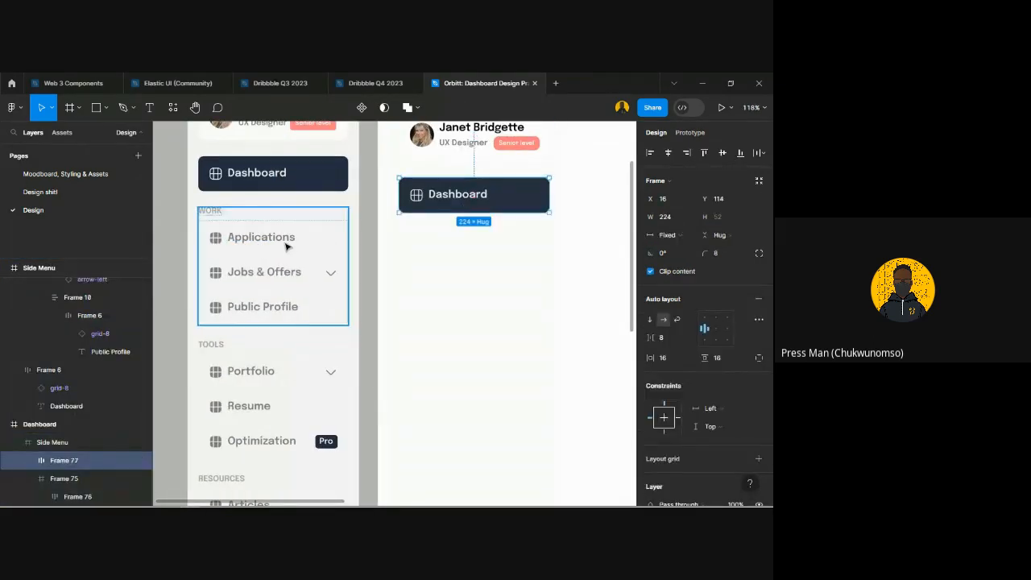
{"action": "left_click", "coordinate": [286, 241]}
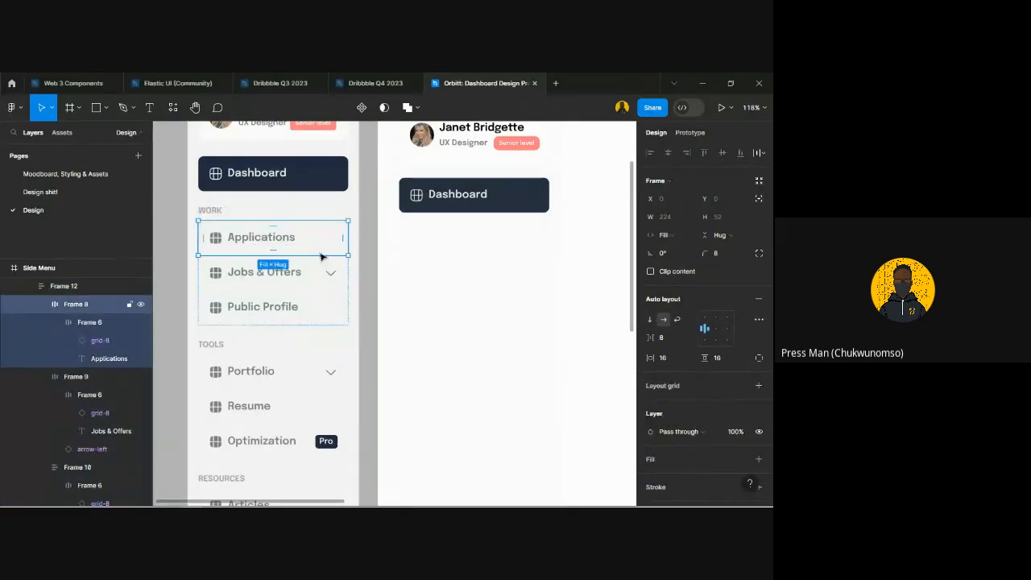
{"action": "scroll", "coordinate": [684, 381], "scroll_direction": "down", "scroll_amount": 3}
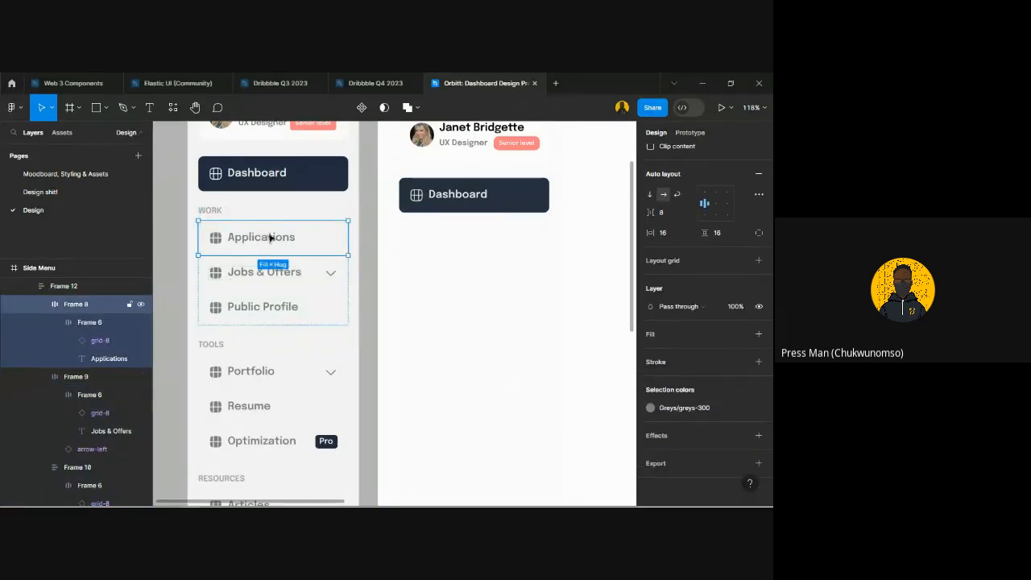
{"action": "scroll", "coordinate": [188, 239], "scroll_direction": "up", "scroll_amount": 4}
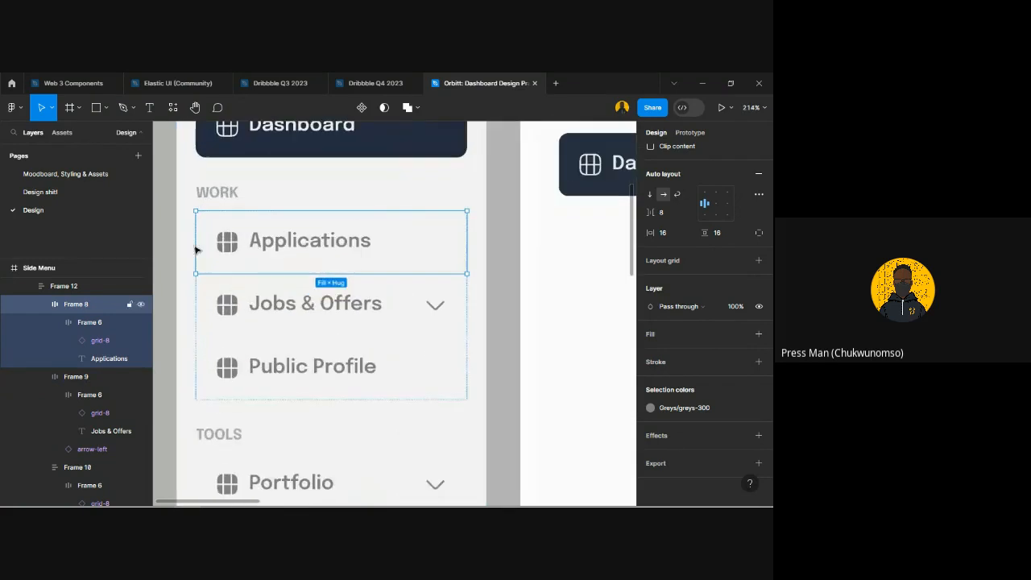
{"action": "double_click", "coordinate": [227, 248]}
{"action": "scroll", "coordinate": [236, 262], "scroll_direction": "up", "scroll_amount": 1}
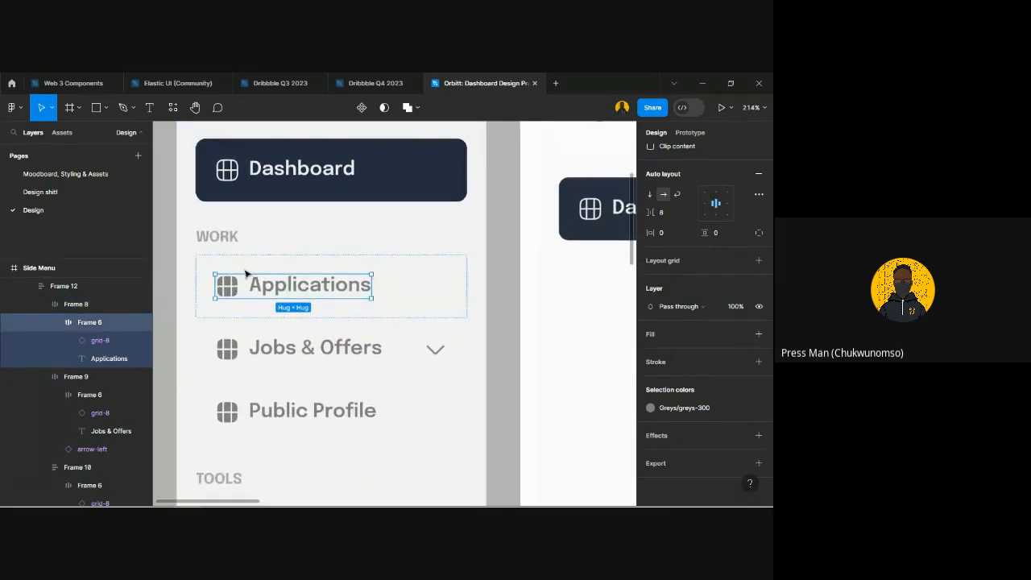
{"action": "scroll", "coordinate": [246, 272], "scroll_direction": "down", "scroll_amount": 3}
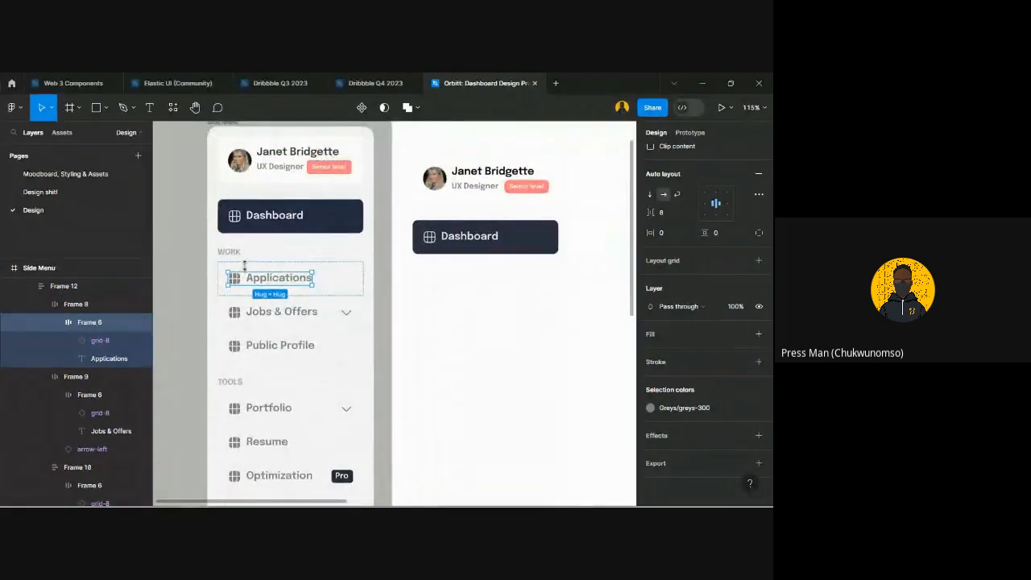
- Compare against the original design on the Design shit page, then inspect the Jobs & Offers item's icon and frame
{"action": "left_click", "coordinate": [50, 193]}
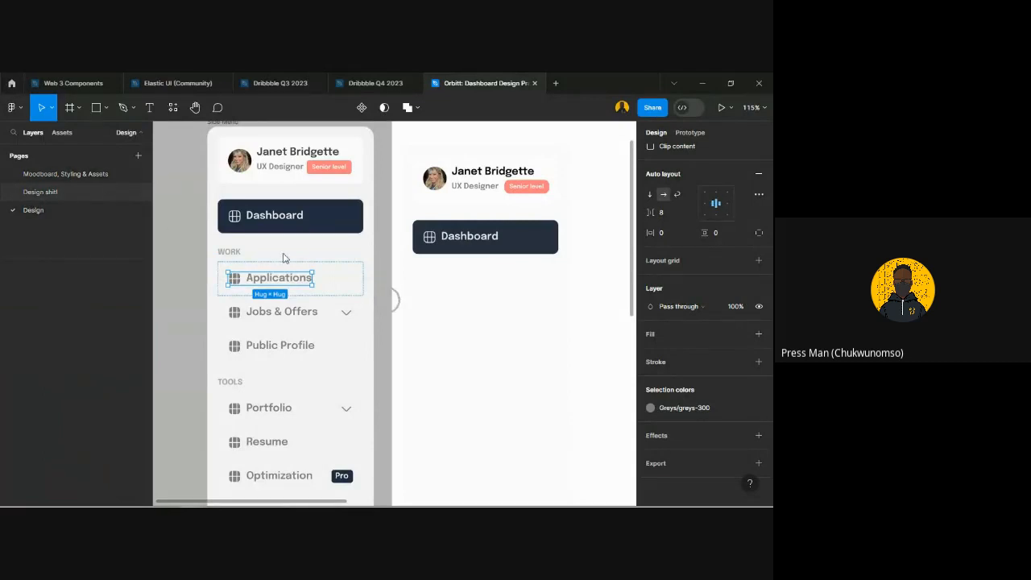
{"action": "scroll", "coordinate": [304, 366], "scroll_direction": "down", "scroll_amount": 3}
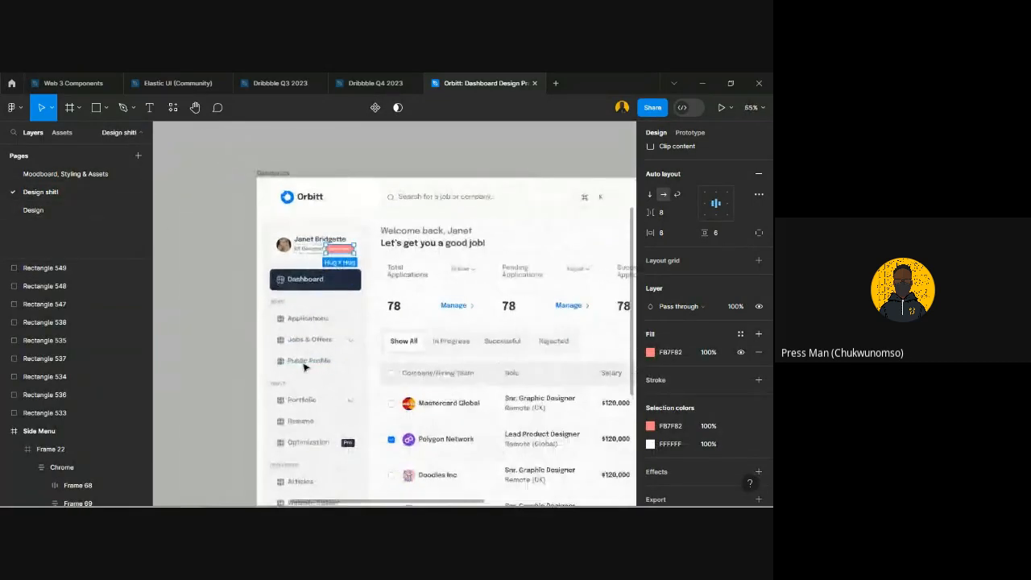
{"action": "scroll", "coordinate": [304, 367], "scroll_direction": "up", "scroll_amount": 5}
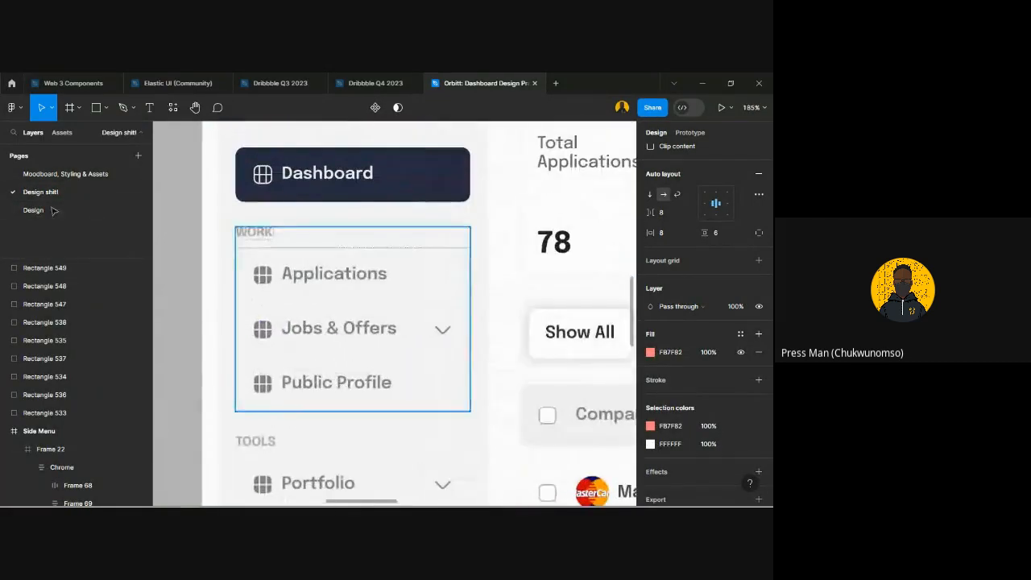
{"action": "left_click", "coordinate": [39, 208]}
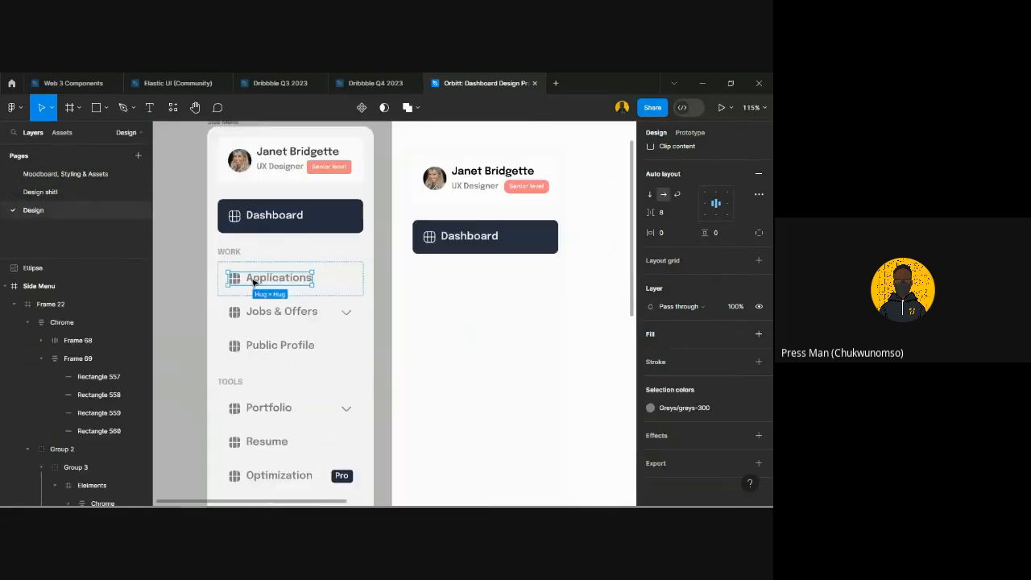
{"action": "left_click", "coordinate": [232, 313]}
{"action": "scroll", "coordinate": [234, 314], "scroll_direction": "up", "scroll_amount": 3}
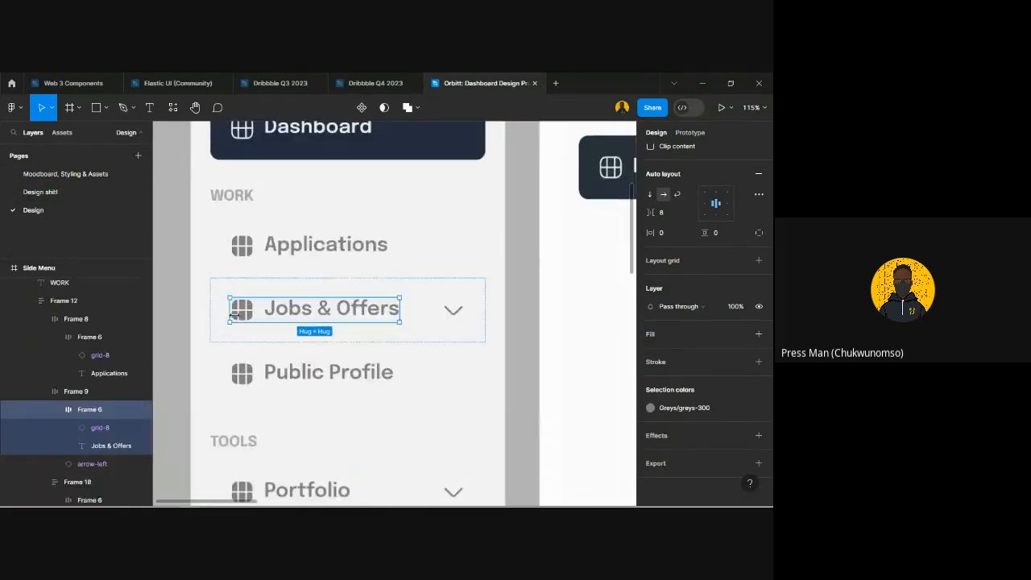
{"action": "scroll", "coordinate": [232, 314], "scroll_direction": "up", "scroll_amount": 5}
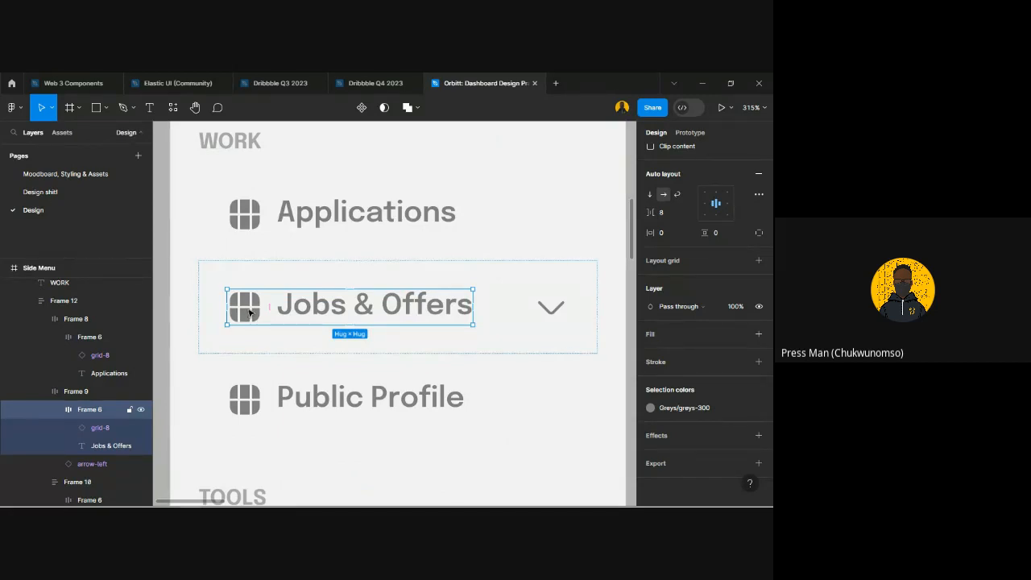
{"action": "double_click", "coordinate": [249, 313]}
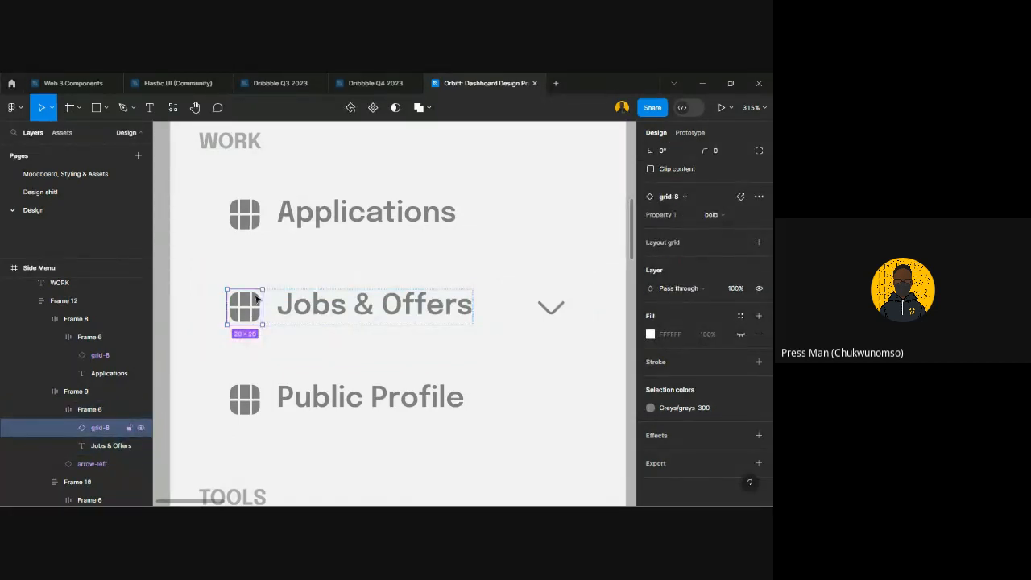
{"action": "scroll", "coordinate": [352, 234], "scroll_direction": "down", "scroll_amount": 2}
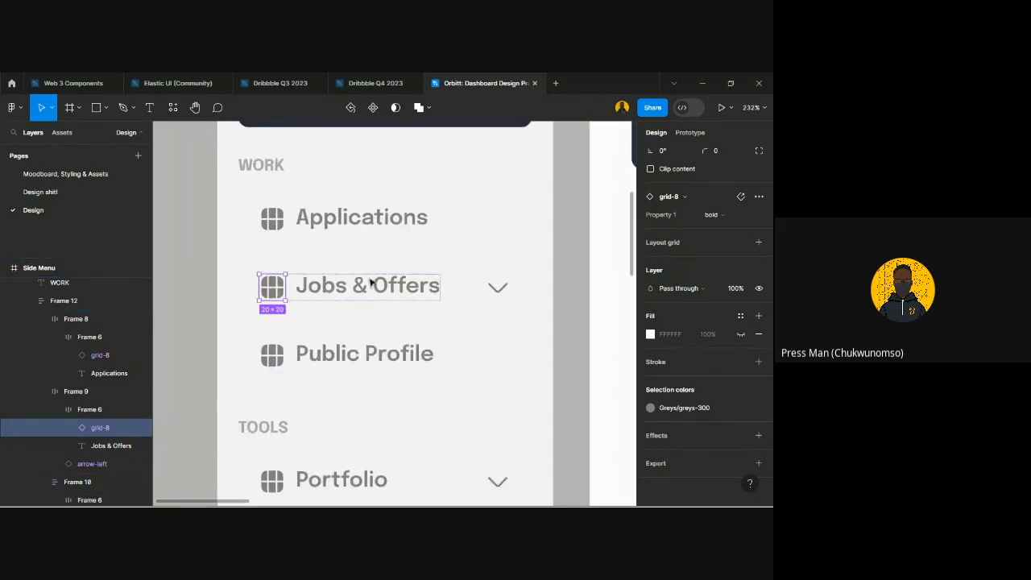
{"action": "scroll", "coordinate": [257, 266], "scroll_direction": "down", "scroll_amount": 3}
{"action": "scroll", "coordinate": [278, 306], "scroll_direction": "up", "scroll_amount": 1}
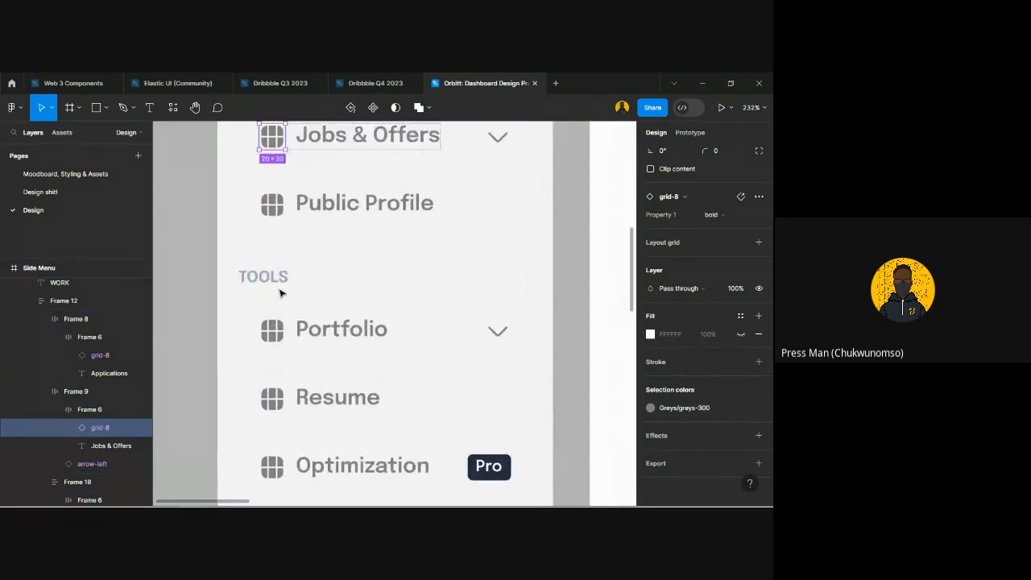
{"action": "scroll", "coordinate": [276, 201], "scroll_direction": "up", "scroll_amount": 2}
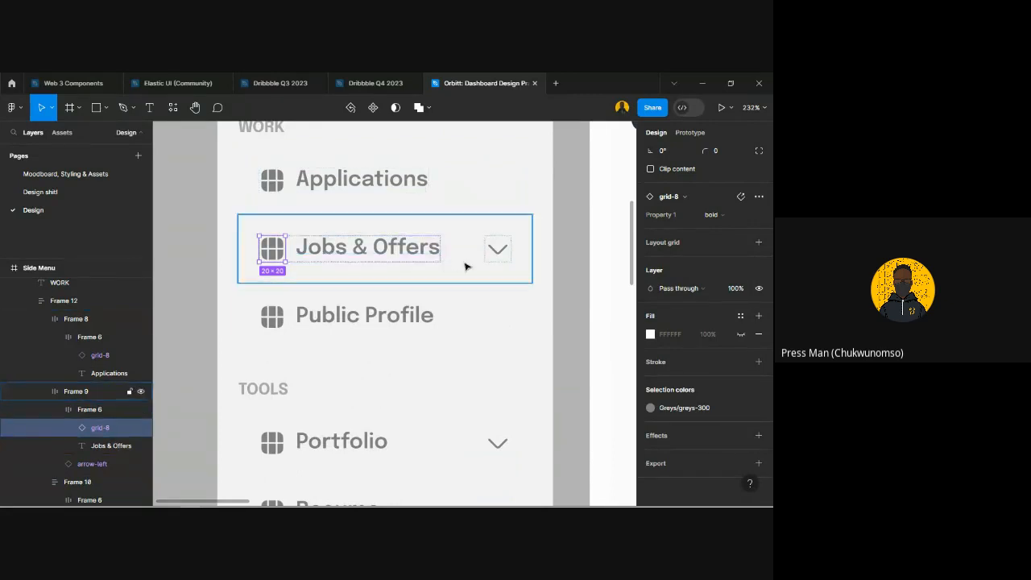
{"action": "left_click", "coordinate": [403, 281]}
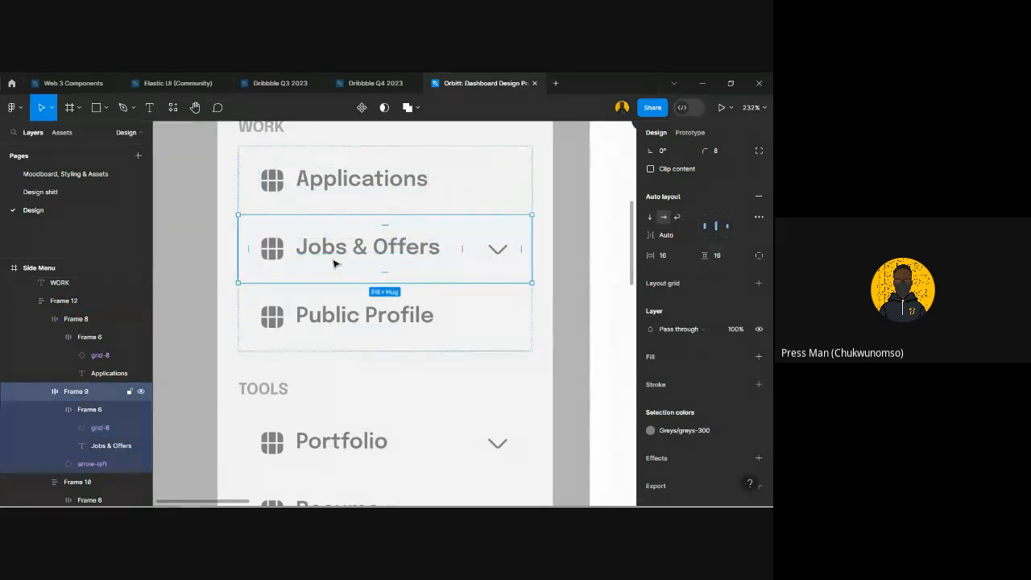
{"action": "scroll", "coordinate": [429, 281], "scroll_direction": "down", "scroll_amount": 5}
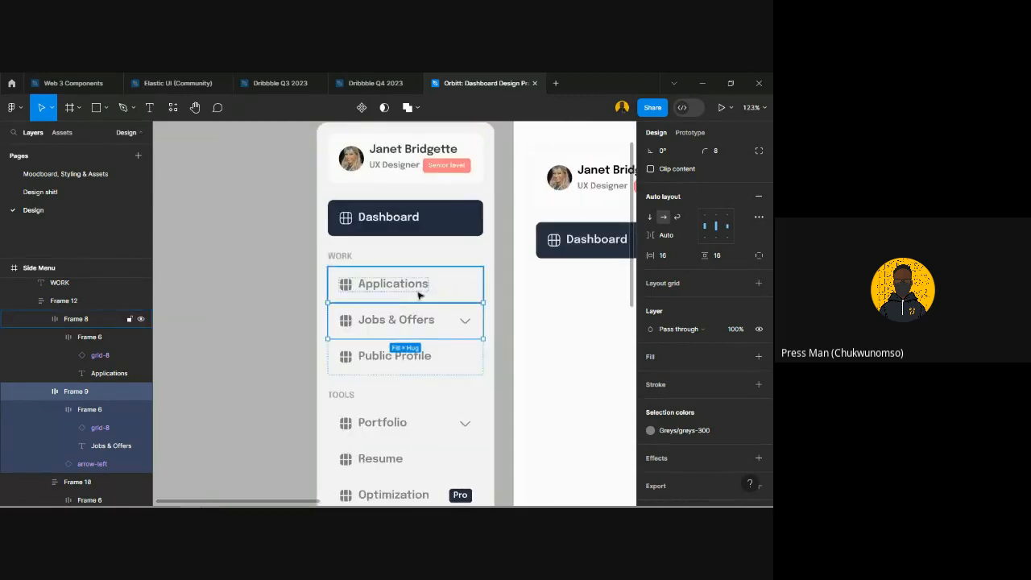
- Remove auto layout from the WORK section frame so it becomes a plain frame
{"action": "left_click", "coordinate": [323, 294]}
{"action": "left_click_drag", "start_coordinate": [352, 325], "coordinate": [266, 306]}
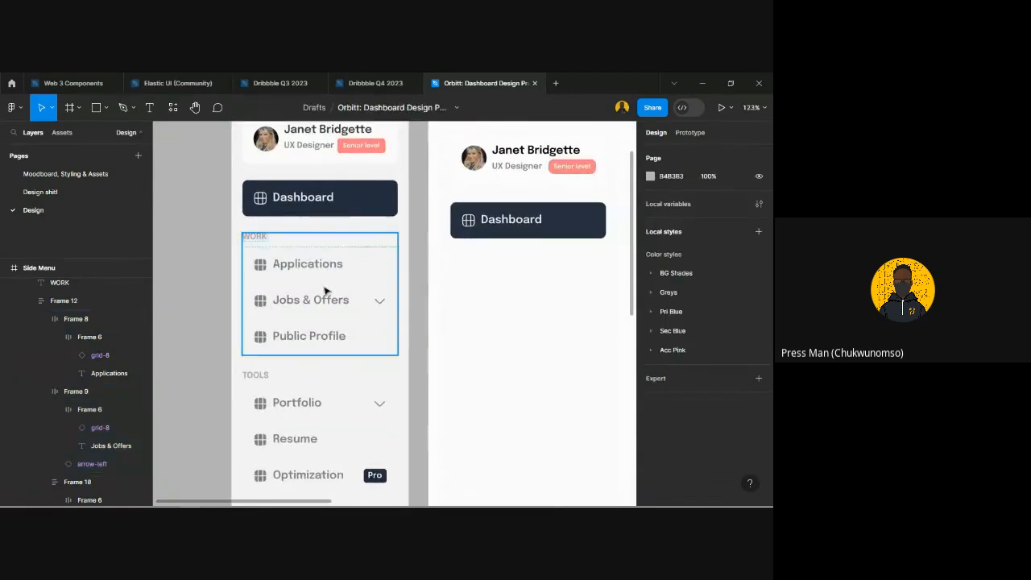
{"action": "scroll", "coordinate": [325, 290], "scroll_direction": "up", "scroll_amount": 5}
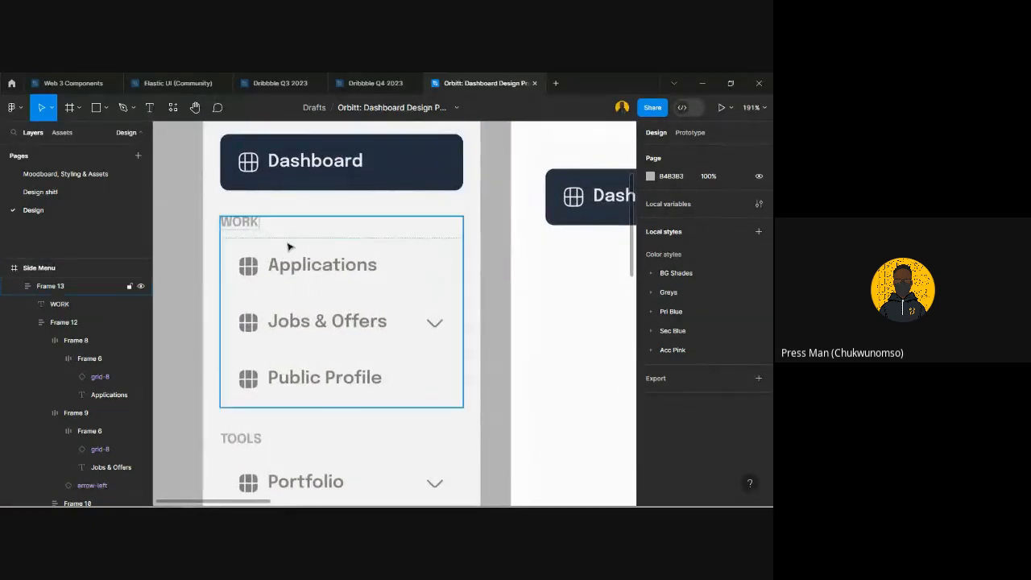
{"action": "left_click", "coordinate": [252, 234]}
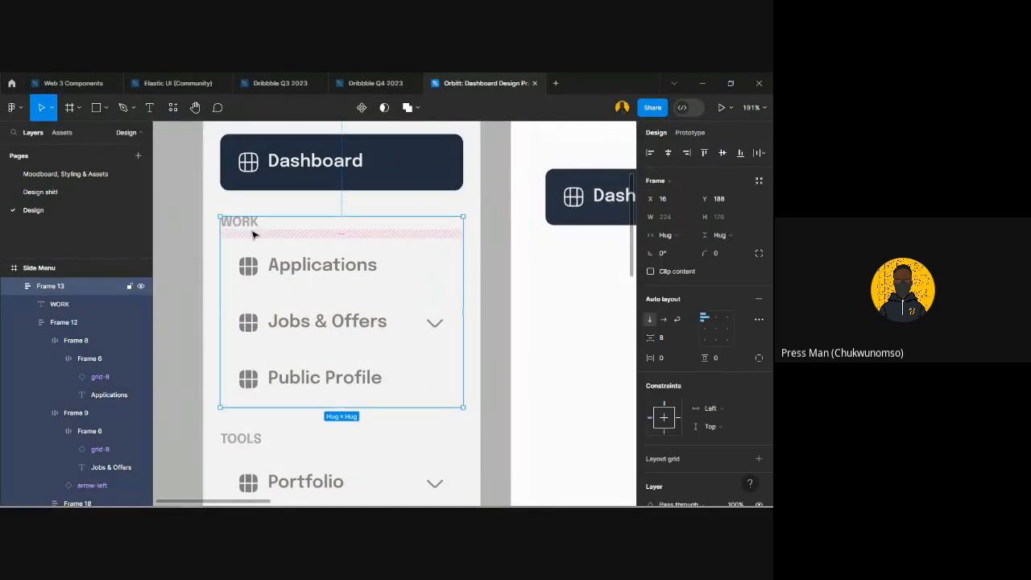
{"action": "left_click", "coordinate": [249, 231]}
{"action": "left_click", "coordinate": [392, 271]}
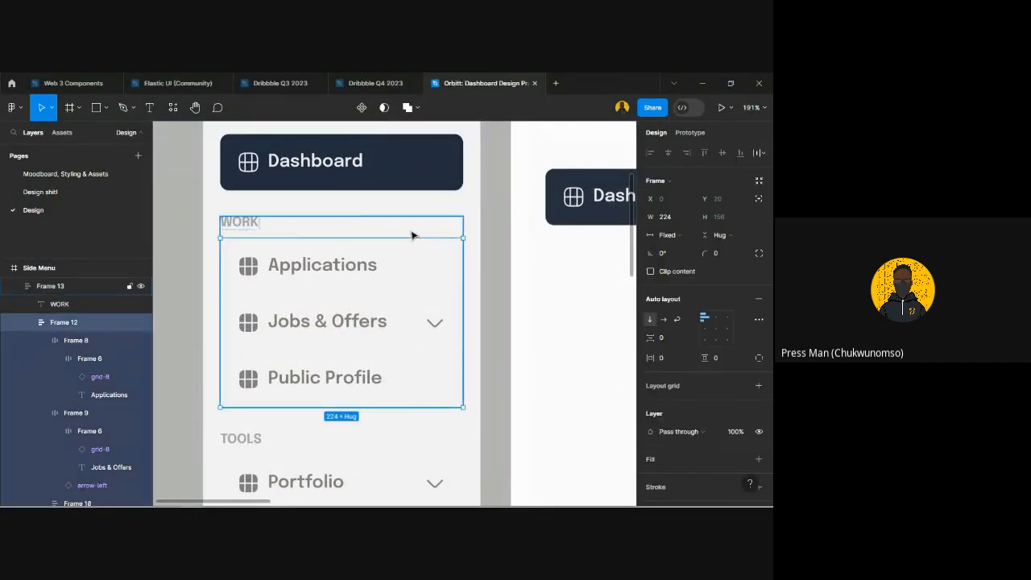
{"action": "left_click", "coordinate": [413, 232]}
{"action": "scroll", "coordinate": [336, 271], "scroll_direction": "up", "scroll_amount": 3}
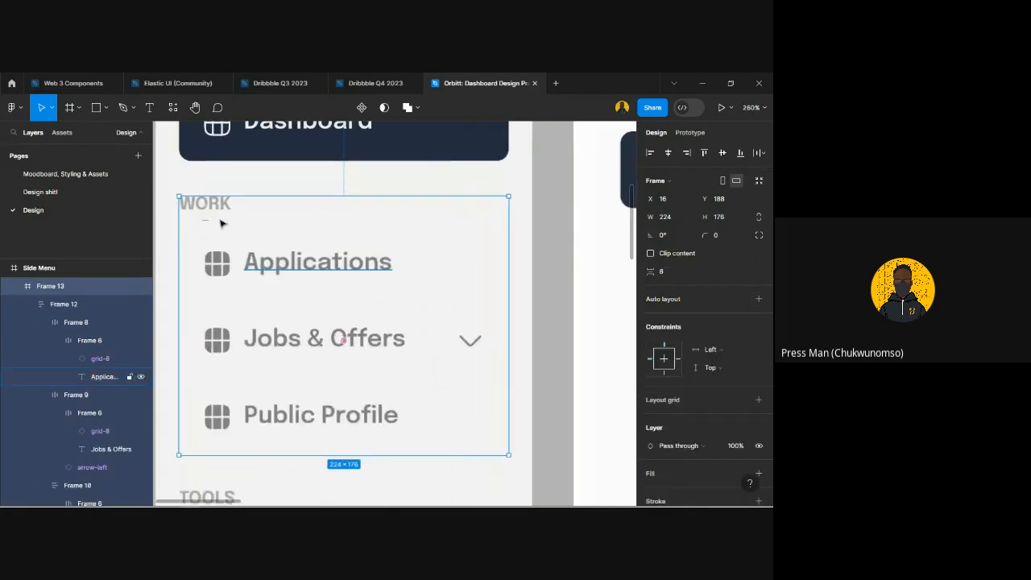
- Move the WORK label right to x 44 so it lines up with the menu item labels
{"action": "left_click", "coordinate": [216, 208]}
{"action": "left_click_drag", "start_coordinate": [216, 207], "coordinate": [282, 211]}
{"action": "left_click", "coordinate": [286, 186]}
{"action": "scroll", "coordinate": [286, 185], "scroll_direction": "down", "scroll_amount": 3}
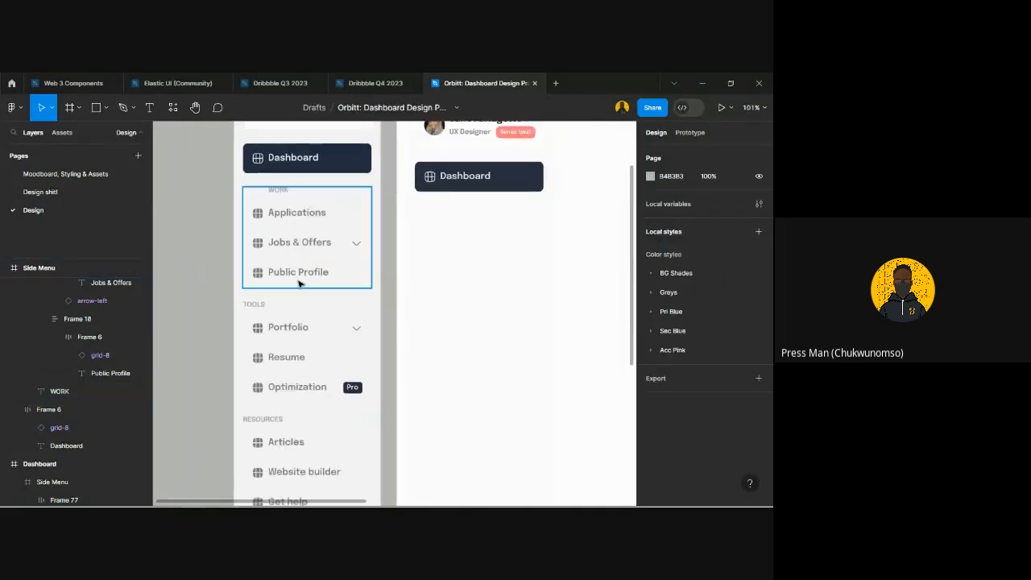
{"action": "left_click_drag", "start_coordinate": [250, 262], "coordinate": [248, 281]}
{"action": "scroll", "coordinate": [258, 237], "scroll_direction": "up", "scroll_amount": 5}
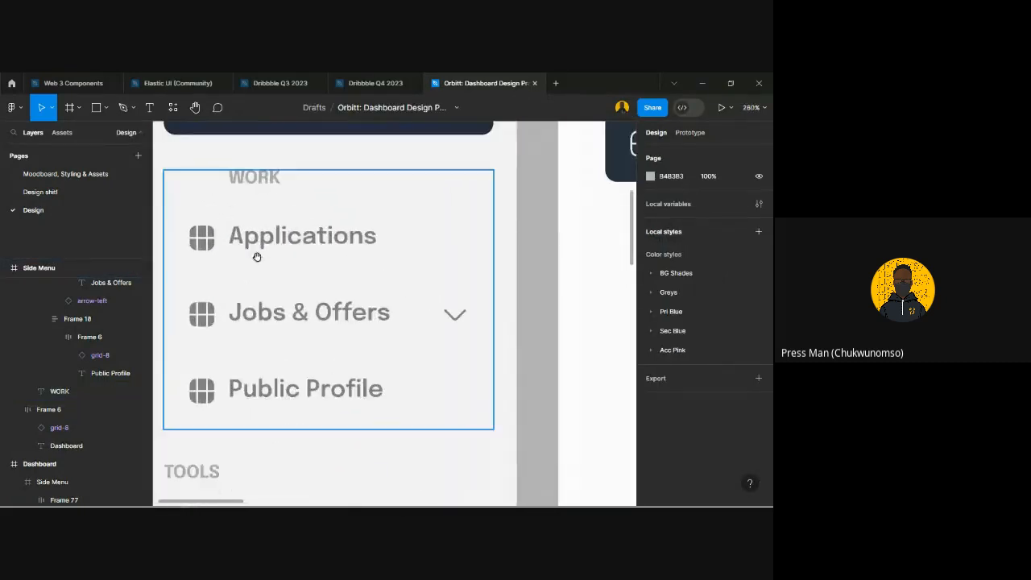
{"action": "scroll", "coordinate": [258, 258], "scroll_direction": "up", "scroll_amount": 1}
{"action": "left_click", "coordinate": [302, 211]}
{"action": "left_click", "coordinate": [302, 211]}
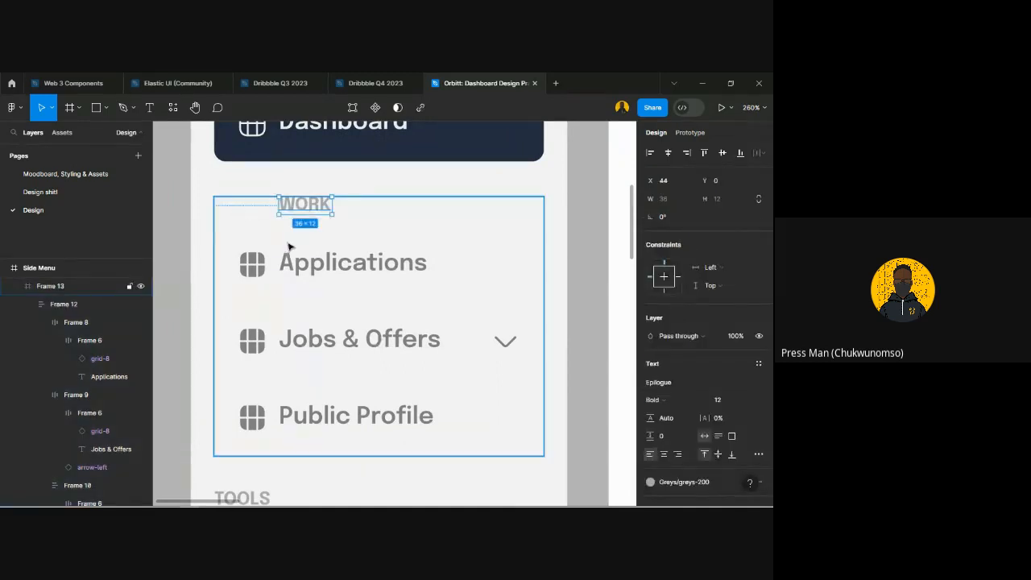
{"action": "left_click", "coordinate": [424, 221]}
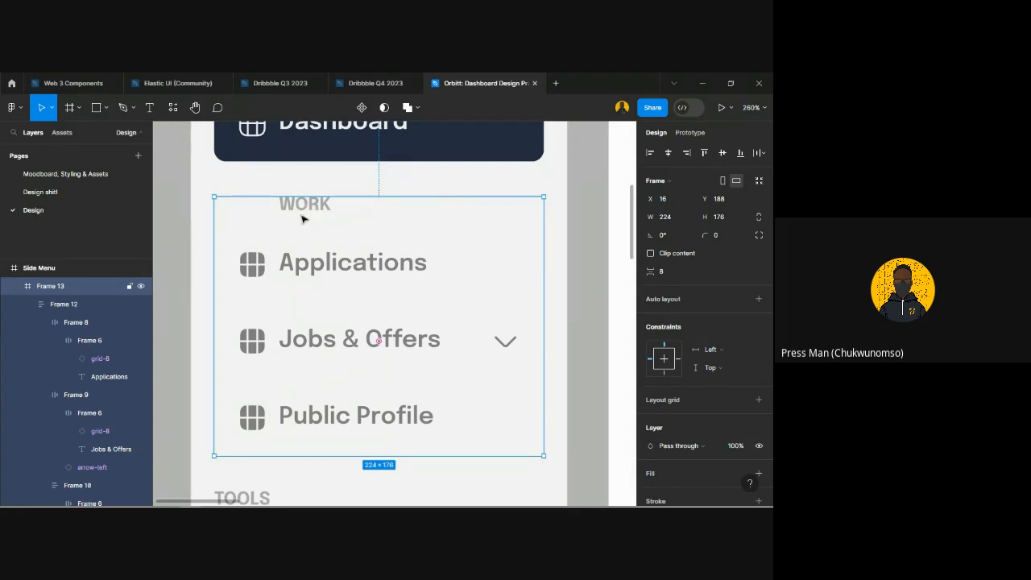
- Add vertical auto layout to the WORK section frame so the WORK label and menu list stack together
{"action": "scroll", "coordinate": [302, 218], "scroll_direction": "down", "scroll_amount": 5}
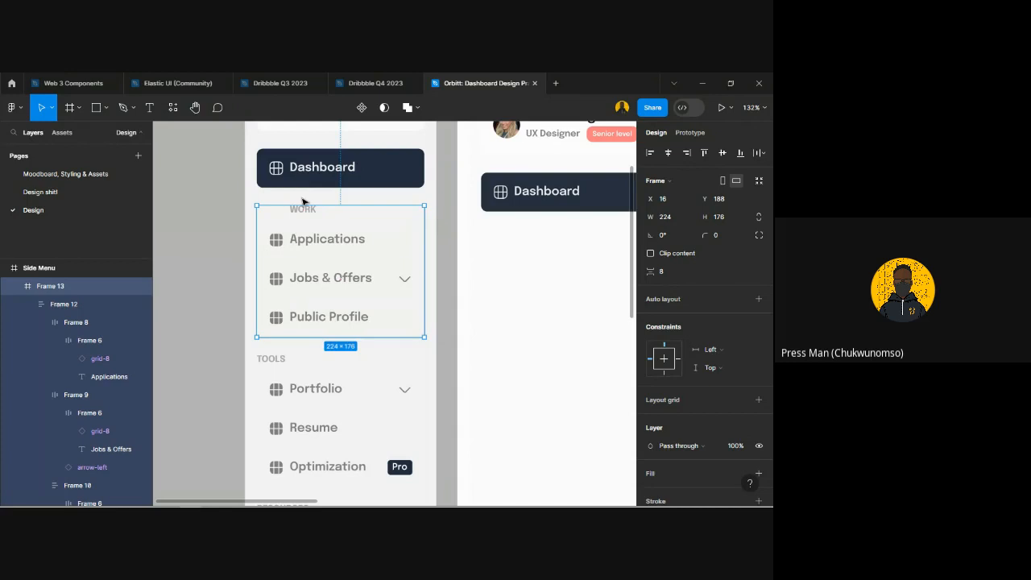
{"action": "scroll", "coordinate": [302, 205], "scroll_direction": "up", "scroll_amount": 5}
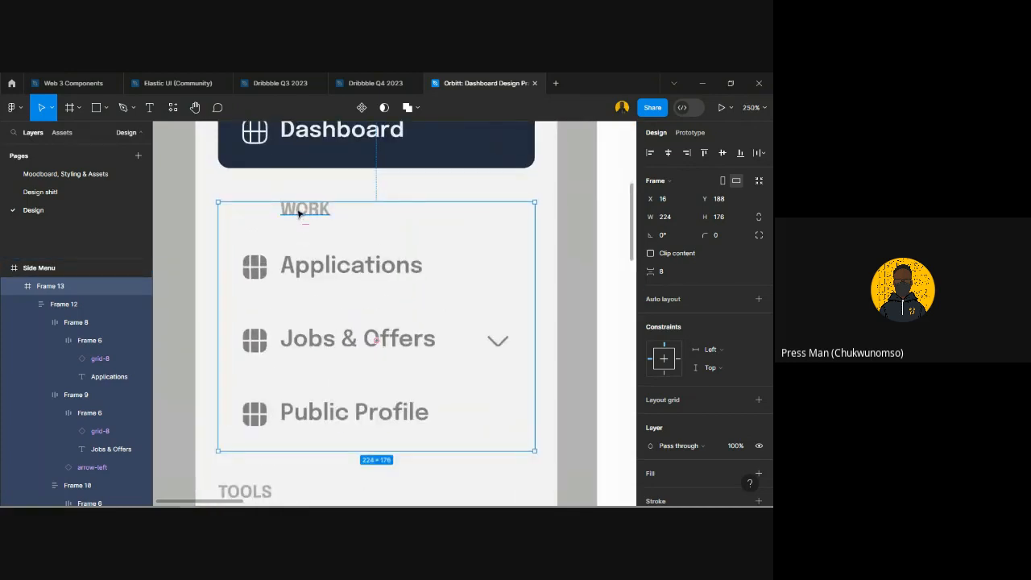
{"action": "left_click", "coordinate": [299, 211]}
{"action": "key", "text": "Escape"}
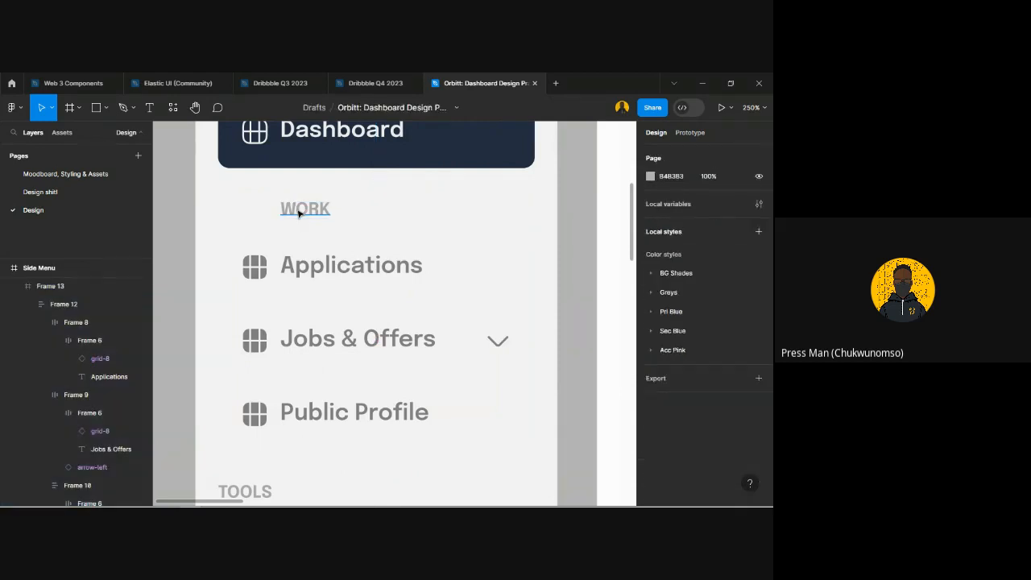
{"action": "left_click", "coordinate": [298, 213]}
{"action": "scroll", "coordinate": [308, 224], "scroll_direction": "down", "scroll_amount": 2}
{"action": "left_click", "coordinate": [314, 258]}
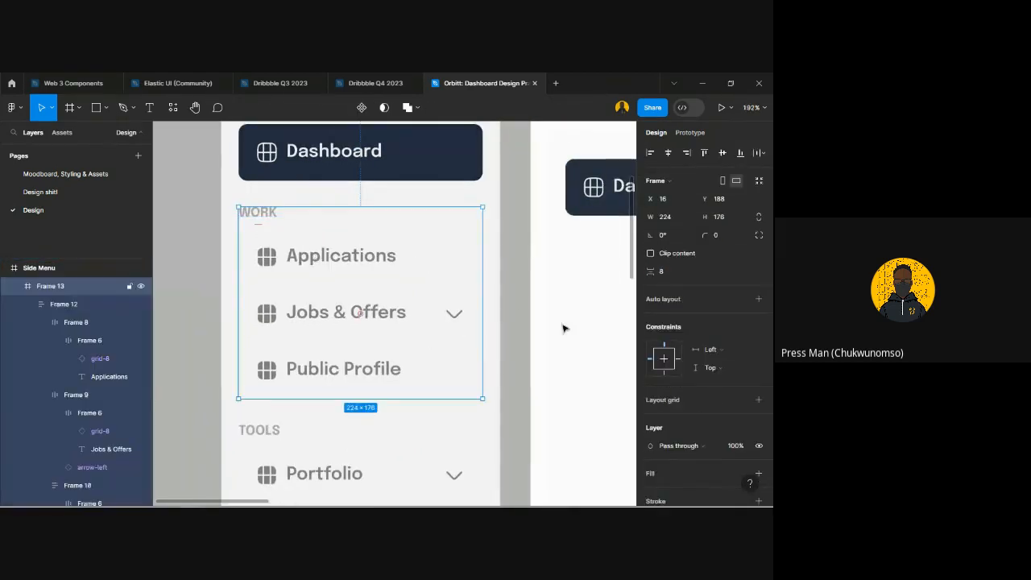
{"action": "key", "text": "shift+a"}
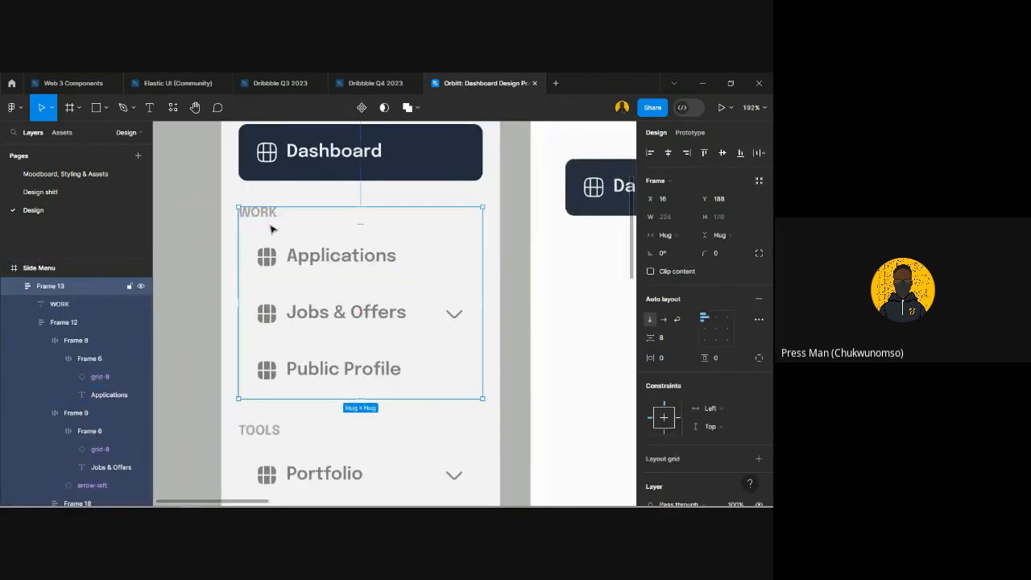
- Move the WORK section into the Dashboard side menu frame below the Dashboard button
{"action": "scroll", "coordinate": [266, 213], "scroll_direction": "down", "scroll_amount": 1}
{"action": "scroll", "coordinate": [314, 262], "scroll_direction": "down", "scroll_amount": 3}
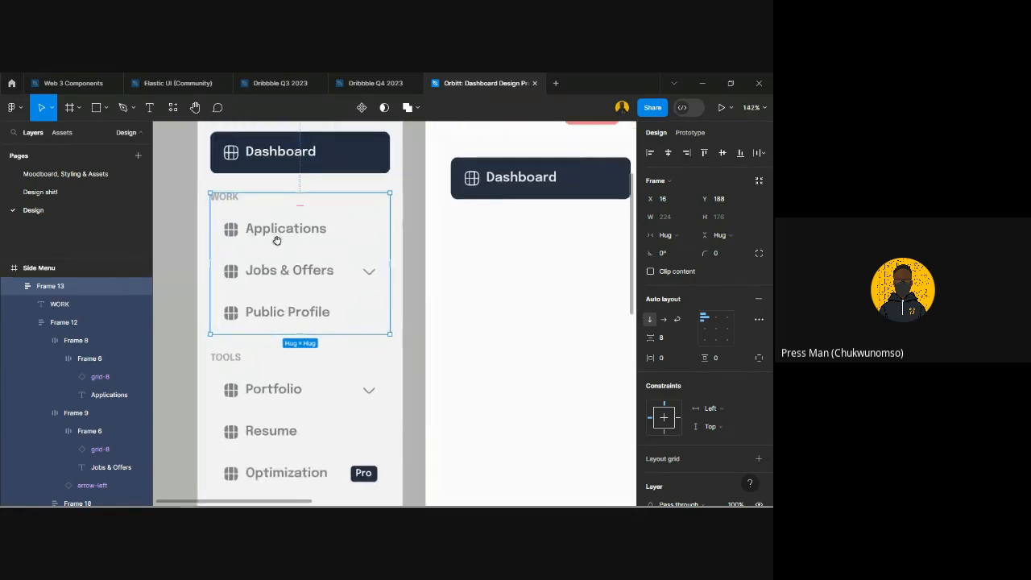
{"action": "left_click_drag", "start_coordinate": [267, 237], "coordinate": [441, 259]}
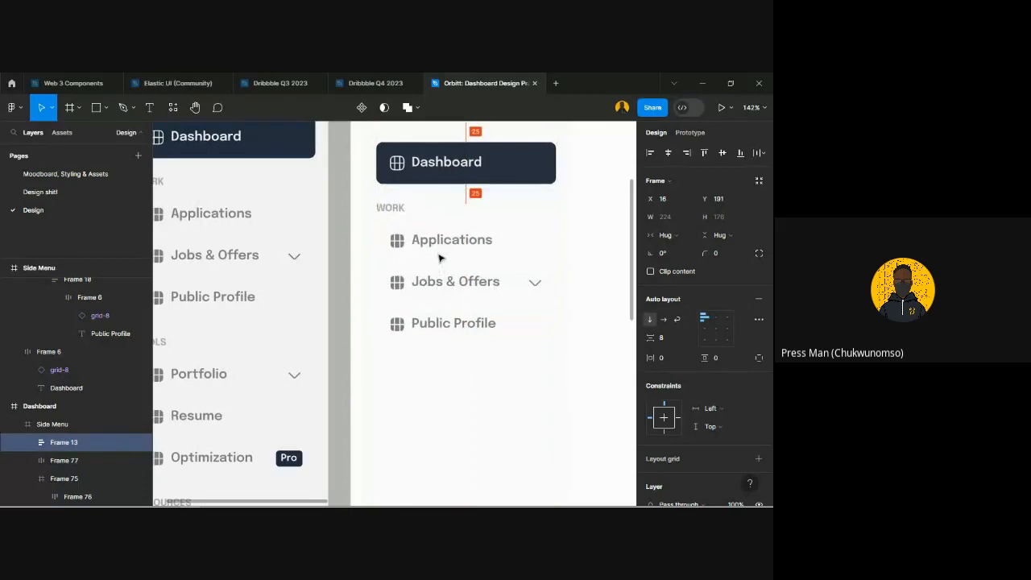
- Copy the Applications menu item out of the list and place it below the WORK section
{"action": "double_click", "coordinate": [441, 244]}
{"action": "left_click", "coordinate": [462, 374]}
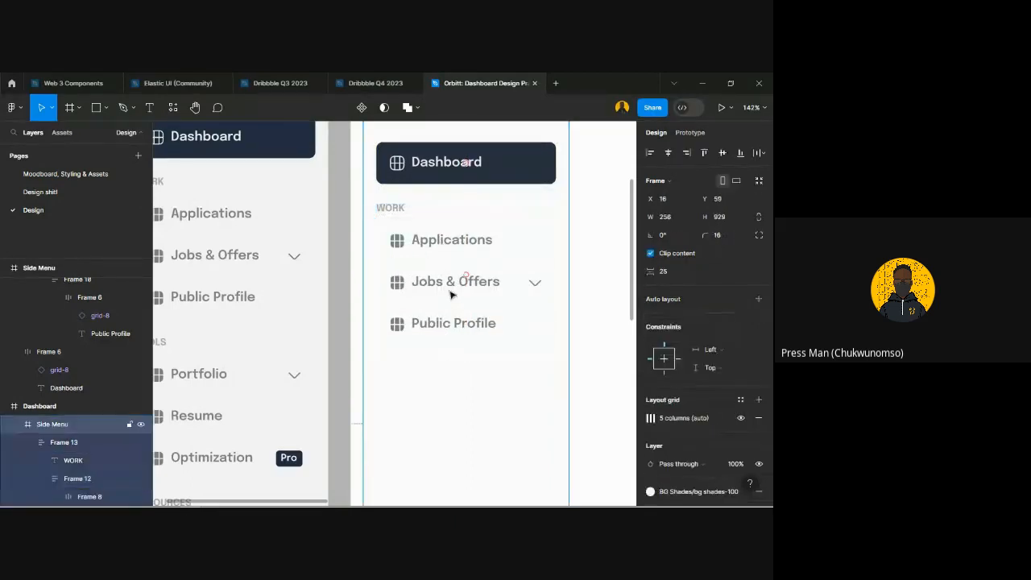
{"action": "left_click", "coordinate": [451, 294]}
{"action": "scroll", "coordinate": [430, 242], "scroll_direction": "down", "scroll_amount": 3, "text": "ctrl"}
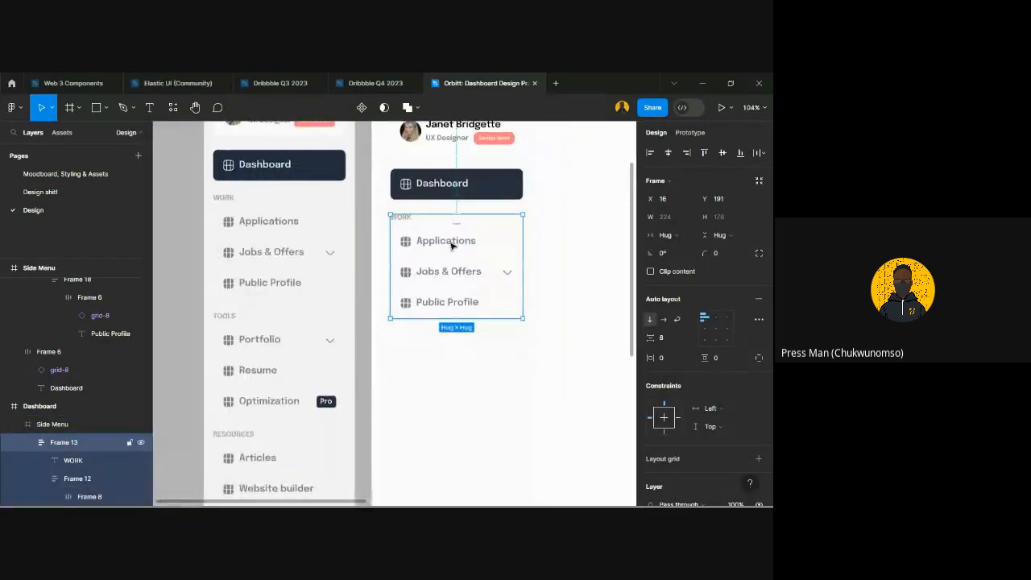
{"action": "scroll", "coordinate": [430, 257], "scroll_direction": "up", "scroll_amount": 3, "text": "ctrl"}
{"action": "double_click", "coordinate": [411, 207]}
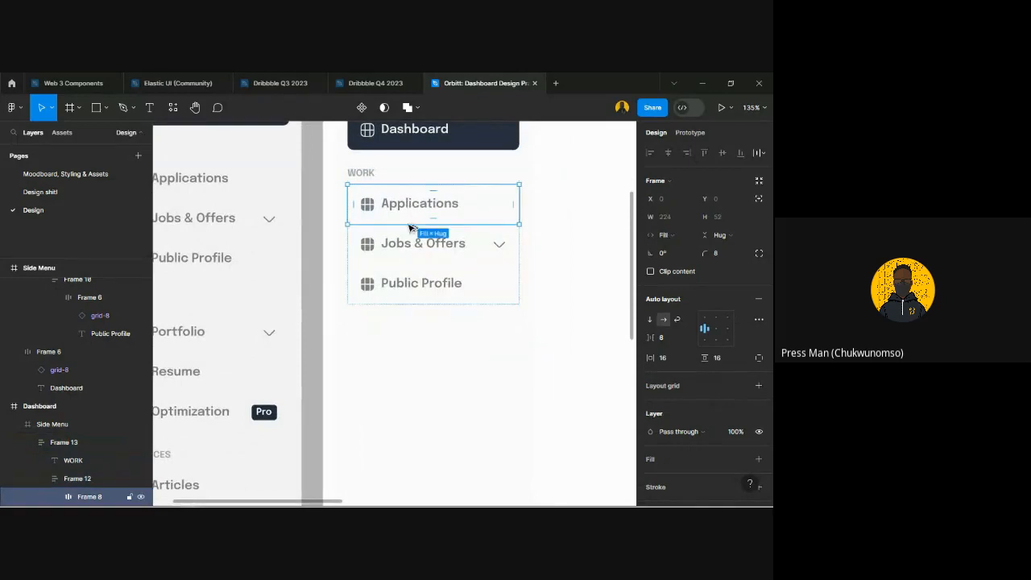
{"action": "left_click_drag", "start_coordinate": [409, 226], "coordinate": [406, 346], "text": "alt"}
{"action": "scroll", "coordinate": [401, 306], "scroll_direction": "down", "scroll_amount": 1}
{"action": "scroll", "coordinate": [411, 291], "scroll_direction": "up", "scroll_amount": 2, "text": "ctrl"}
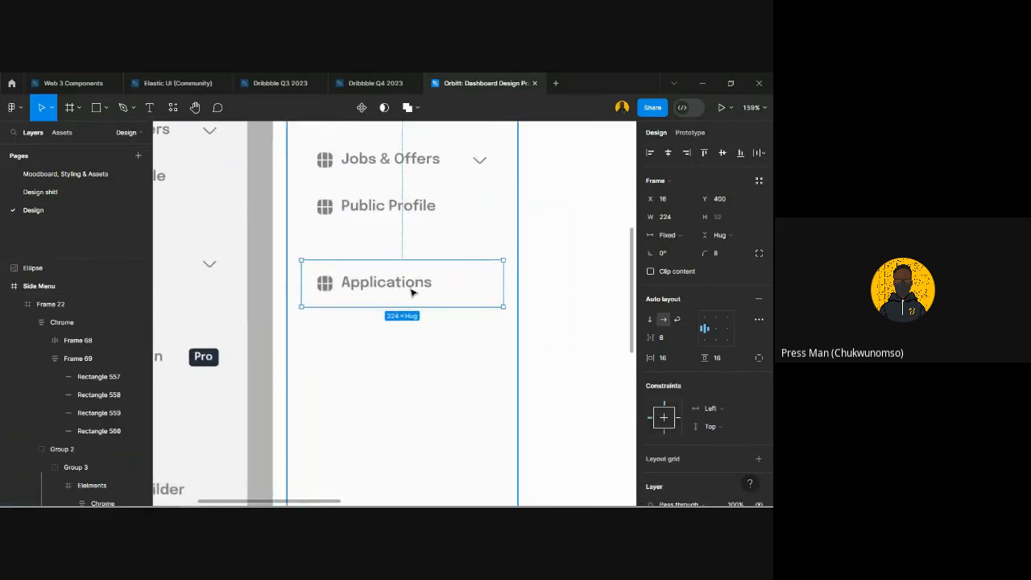
- Try applying the greys-300 fill to the copied Applications item, then undo it
{"action": "scroll", "coordinate": [683, 433], "scroll_direction": "down", "scroll_amount": 2}
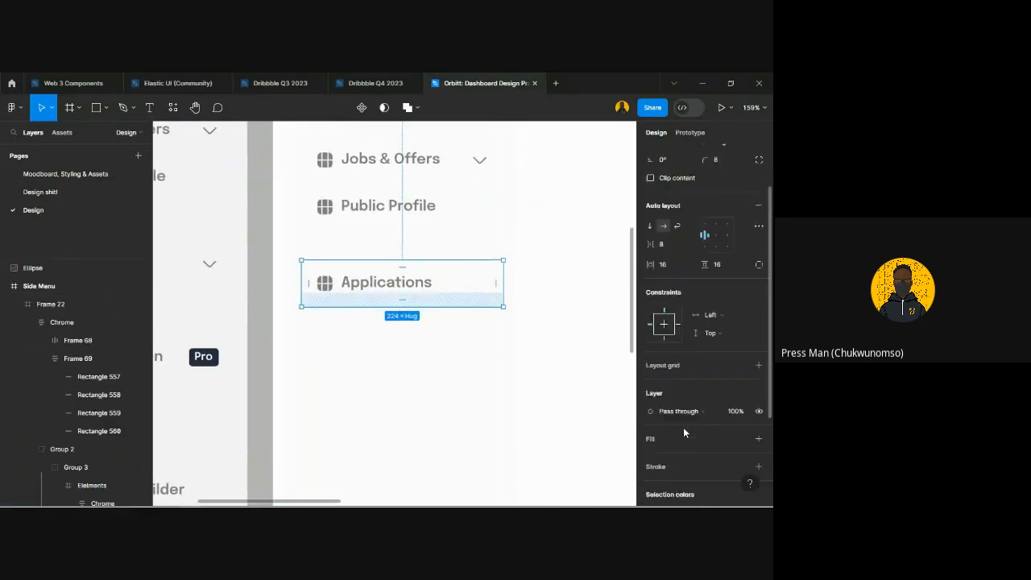
{"action": "scroll", "coordinate": [684, 433], "scroll_direction": "down", "scroll_amount": 2}
{"action": "left_click", "coordinate": [740, 362]}
{"action": "scroll", "coordinate": [566, 459], "scroll_direction": "down", "scroll_amount": 2}
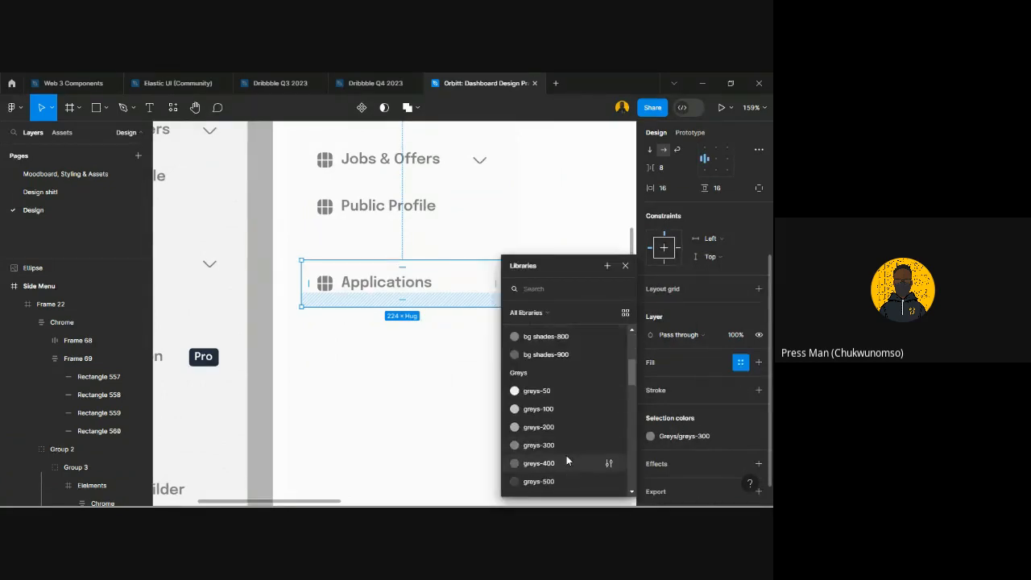
{"action": "left_click", "coordinate": [560, 445]}
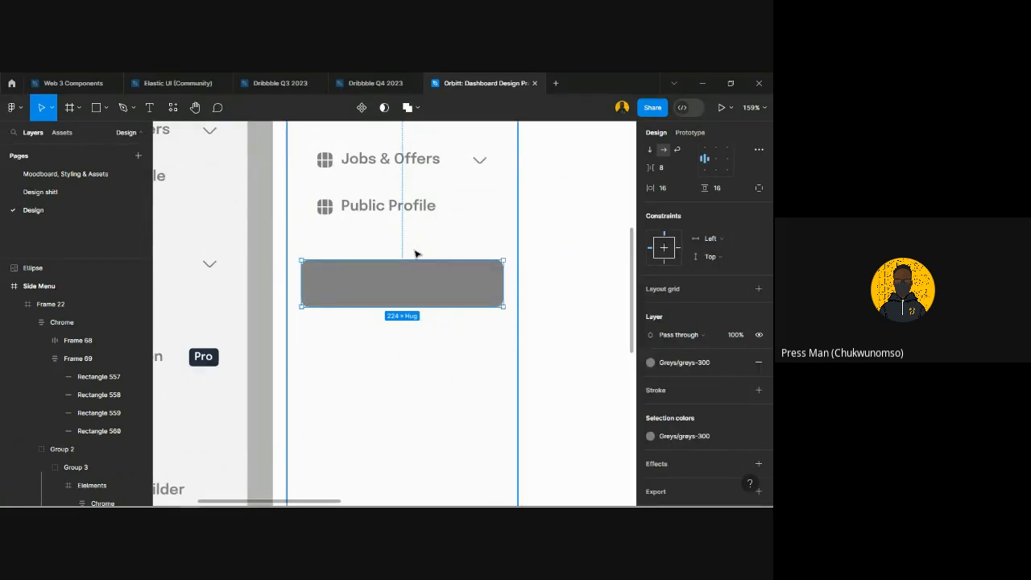
{"action": "key", "text": "ctrl+z"}
- Duplicate the copied Applications item twice to stack three items below the WORK section
{"action": "scroll", "coordinate": [373, 308], "scroll_direction": "down", "scroll_amount": 3}
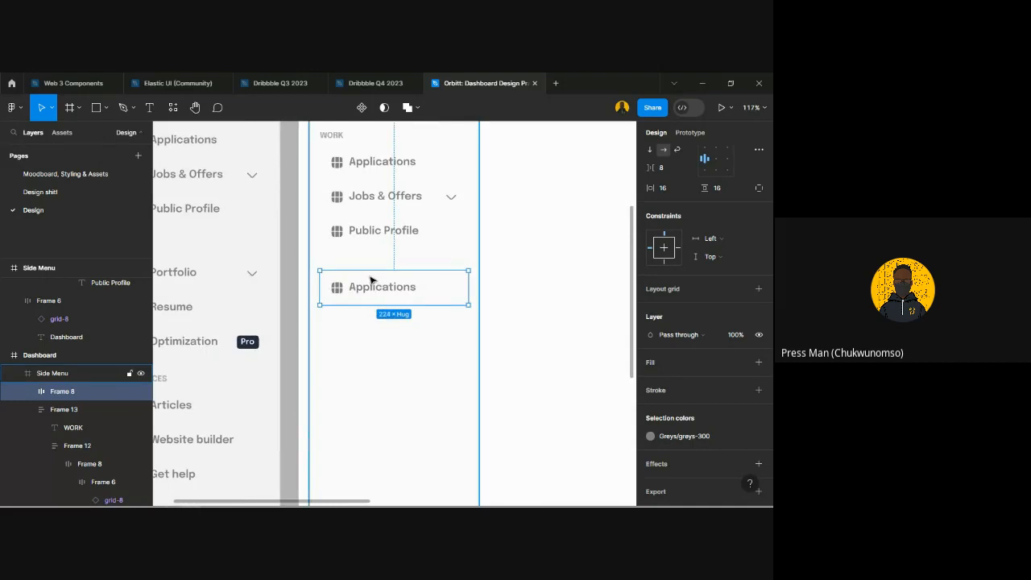
{"action": "double_click", "coordinate": [368, 286]}
{"action": "scroll", "coordinate": [367, 294], "scroll_direction": "up", "scroll_amount": 3}
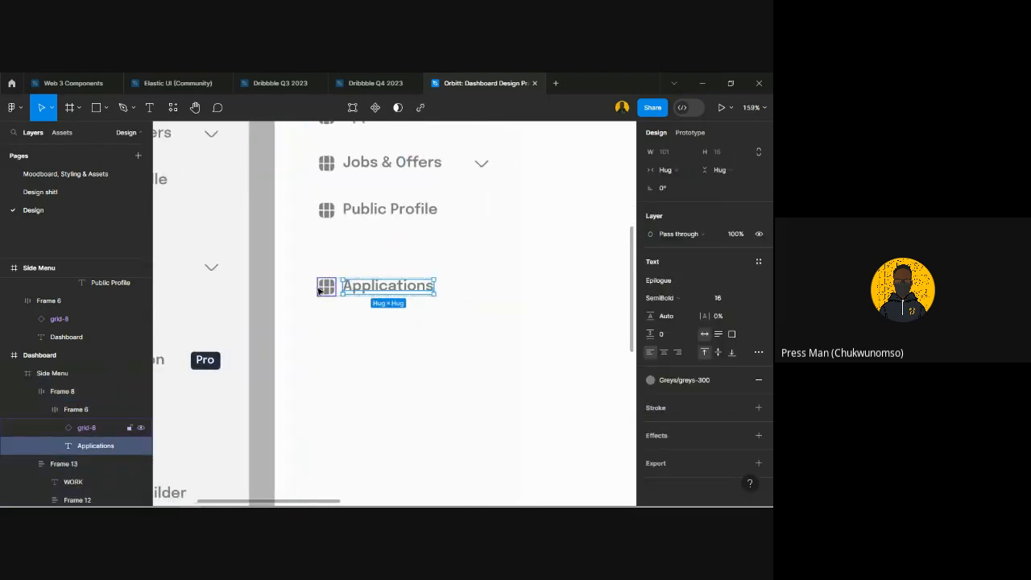
{"action": "left_click", "coordinate": [428, 305]}
{"action": "double_click", "coordinate": [429, 305]}
{"action": "scroll", "coordinate": [393, 284], "scroll_direction": "down", "scroll_amount": 3}
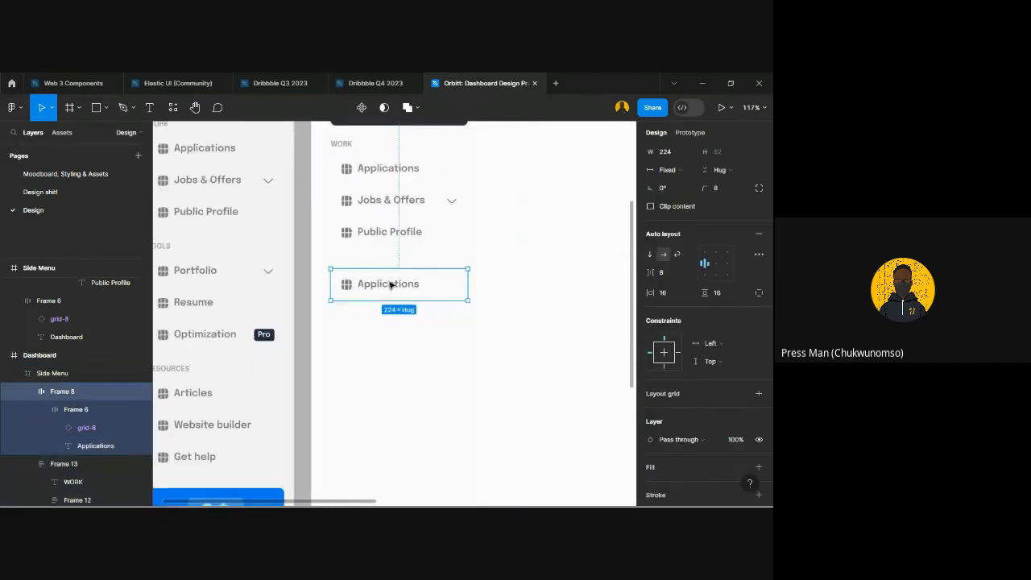
{"action": "scroll", "coordinate": [378, 283], "scroll_direction": "down", "scroll_amount": 1}
{"action": "left_click_drag", "start_coordinate": [375, 284], "coordinate": [376, 311]}
{"action": "key", "text": "ctrl+d"}
{"action": "left_click", "coordinate": [381, 338]}
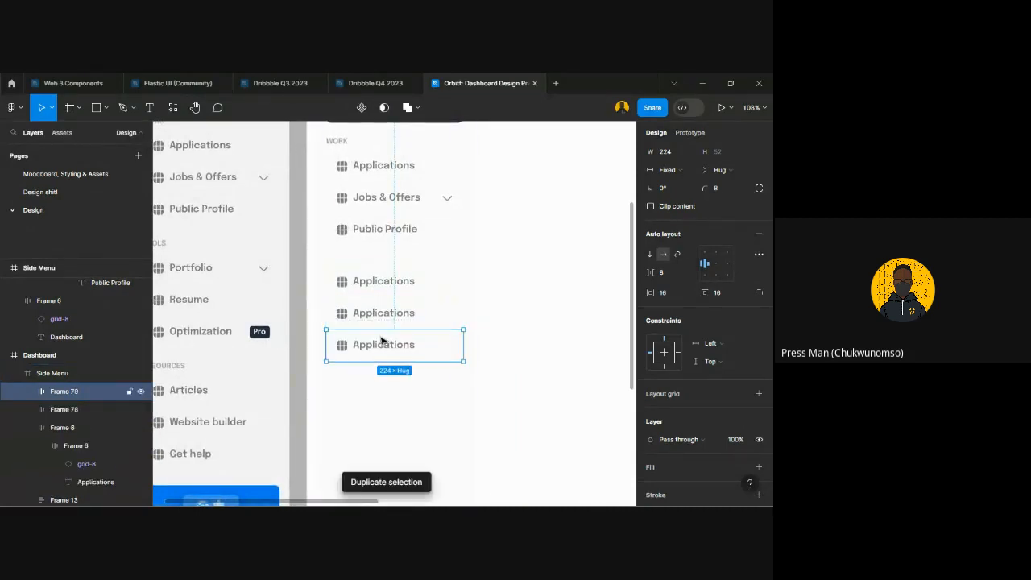
- Select the three stacked Applications items and wrap them in a vertical auto layout frame
{"action": "left_click", "coordinate": [383, 312], "text": "shift"}
{"action": "left_click", "coordinate": [378, 283], "text": "shift"}
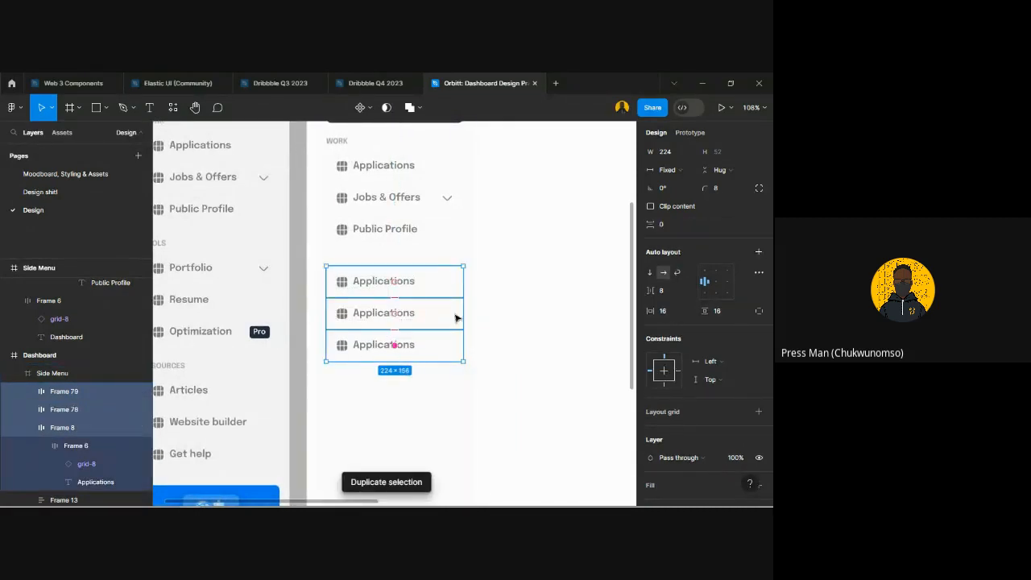
{"action": "key", "text": "shift+a"}
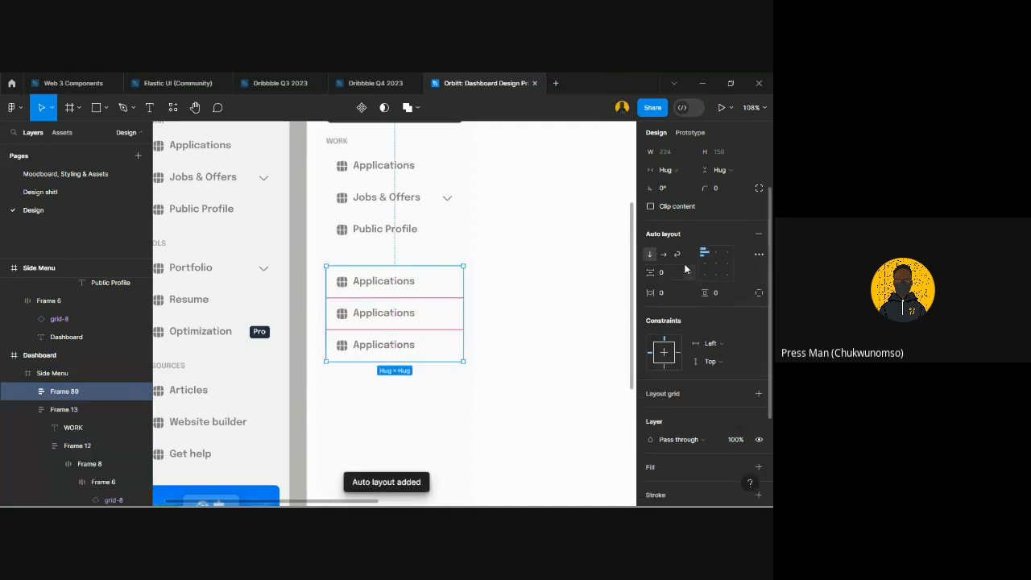
- Copy the WORK label above the new list and wrap both in a vertical auto layout frame
{"action": "scroll", "coordinate": [405, 281], "scroll_direction": "up", "scroll_amount": 3}
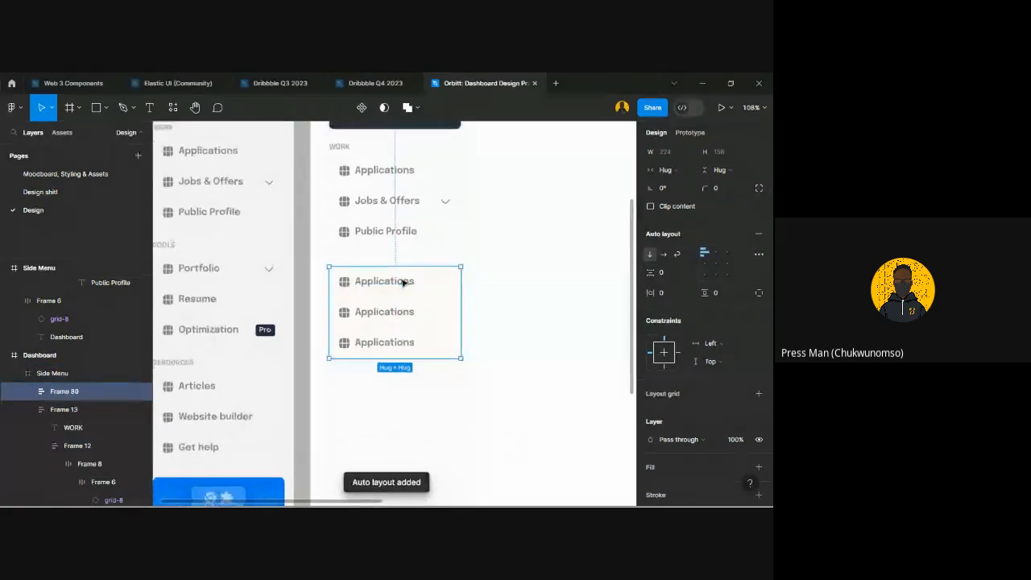
{"action": "scroll", "coordinate": [354, 174], "scroll_direction": "up", "scroll_amount": 2}
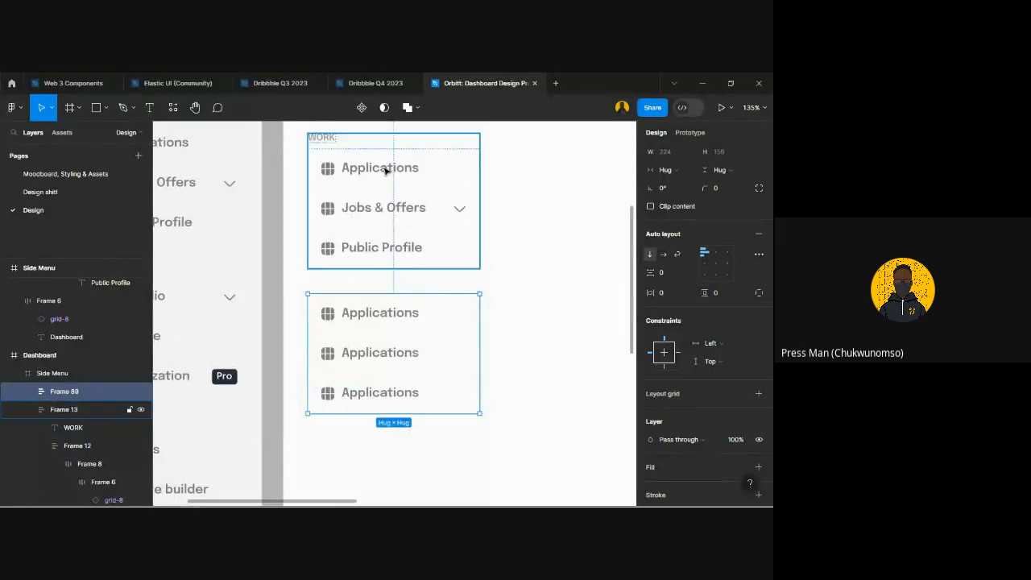
{"action": "left_click", "coordinate": [329, 143]}
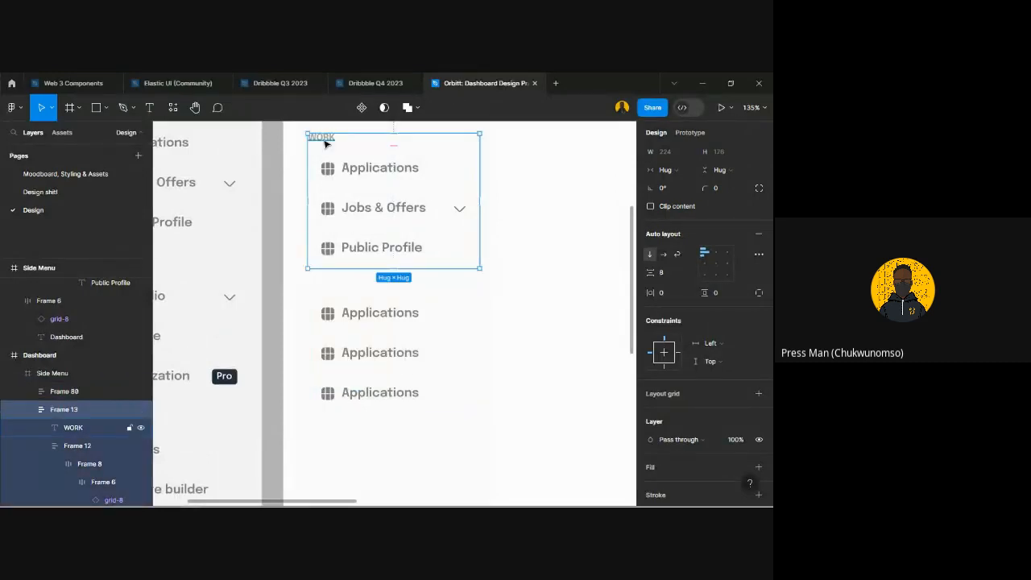
{"action": "left_click", "coordinate": [325, 141]}
{"action": "left_click_drag", "start_coordinate": [326, 140], "coordinate": [331, 285]}
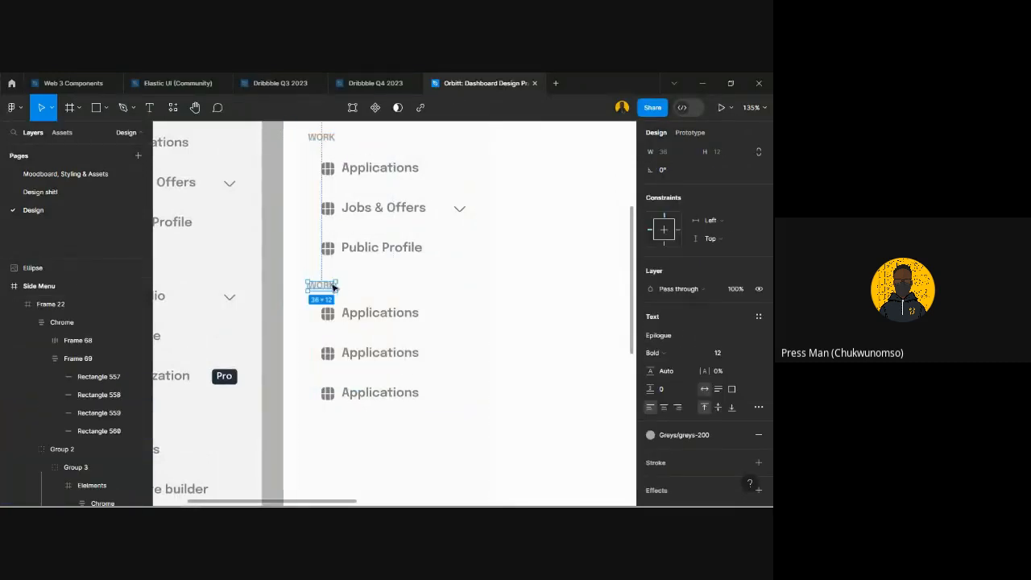
{"action": "left_click", "coordinate": [357, 343], "text": "shift"}
{"action": "key", "text": "shift+a"}
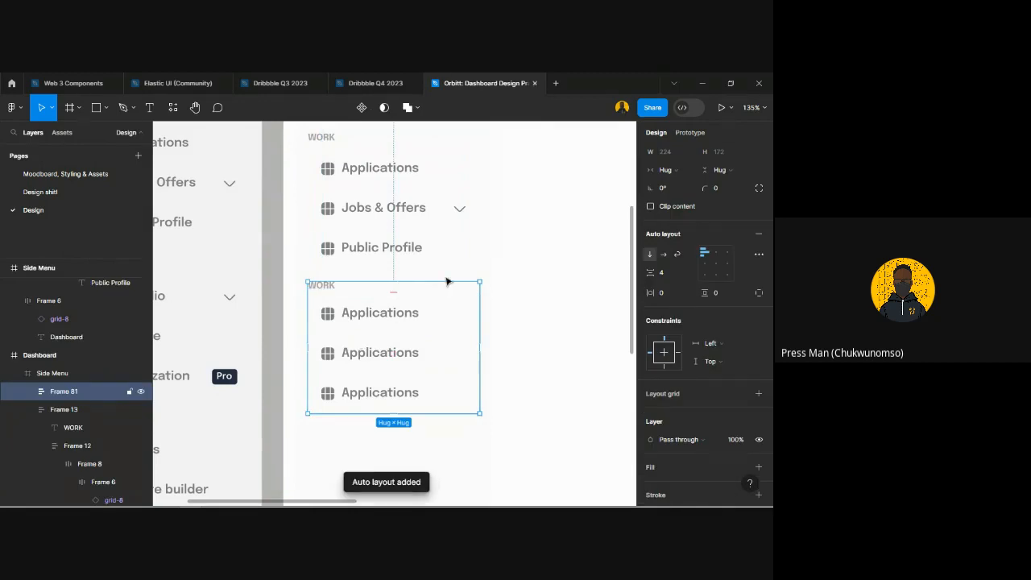
- Set the new section frame's auto layout item spacing to 8
{"action": "left_click", "coordinate": [368, 196]}
{"action": "left_click", "coordinate": [422, 332]}
{"action": "left_click", "coordinate": [667, 274]}
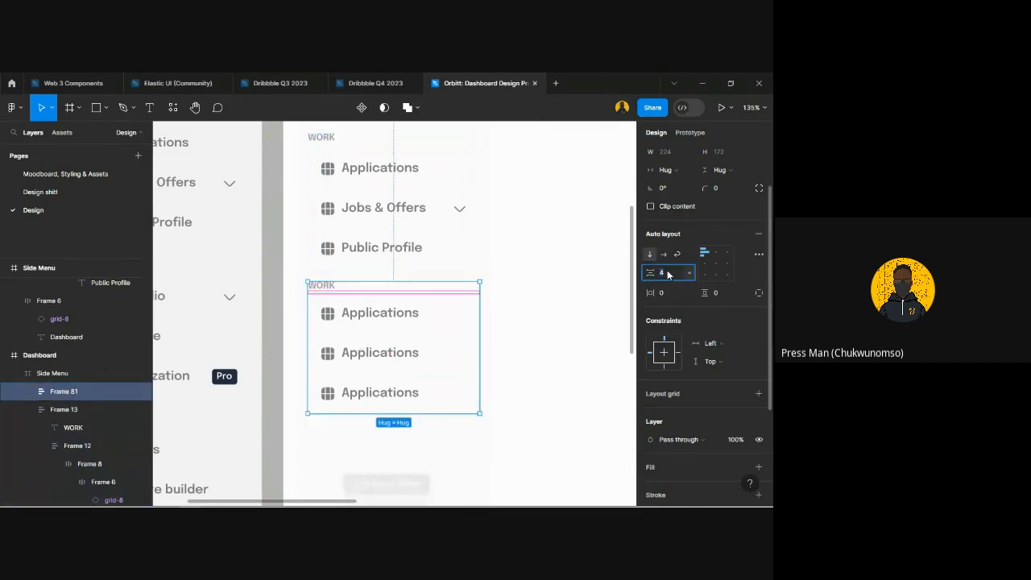
{"action": "type", "text": "8"}
{"action": "key", "text": "Return"}
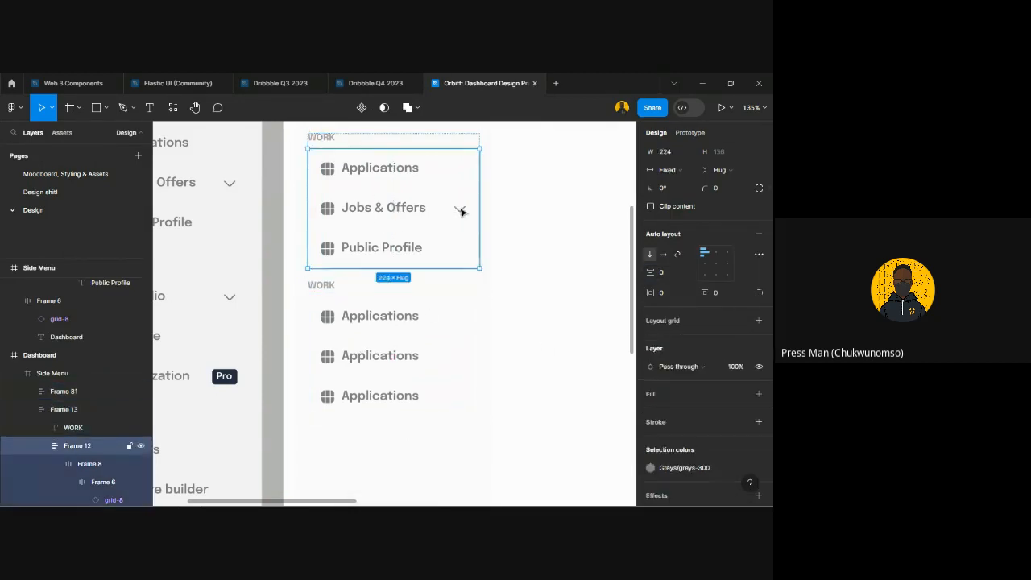
- Inspect the Jobs & Offers item's arrow icon and its containing frame
{"action": "double_click", "coordinate": [459, 209]}
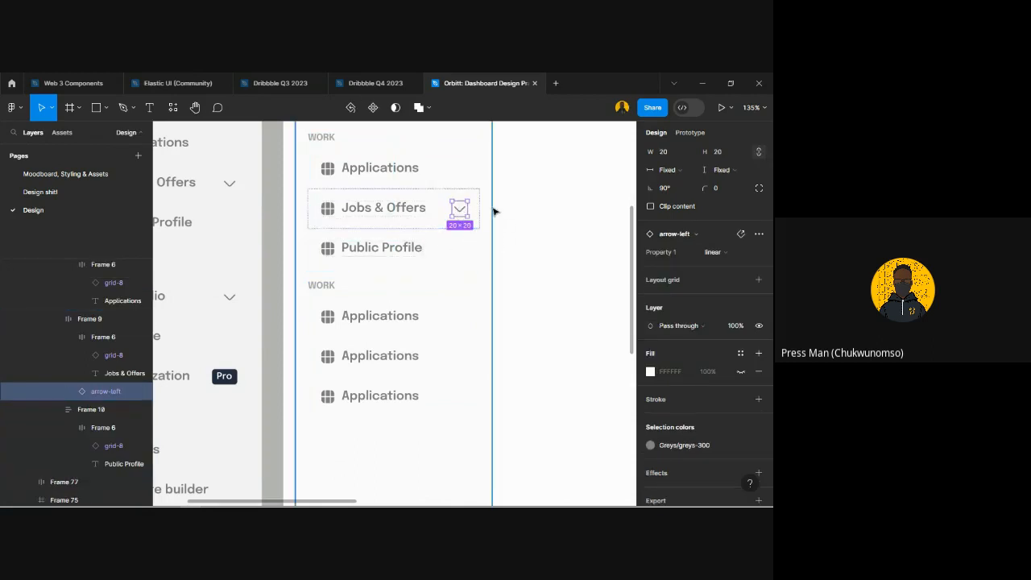
{"action": "left_click", "coordinate": [463, 260]}
{"action": "left_click", "coordinate": [459, 211]}
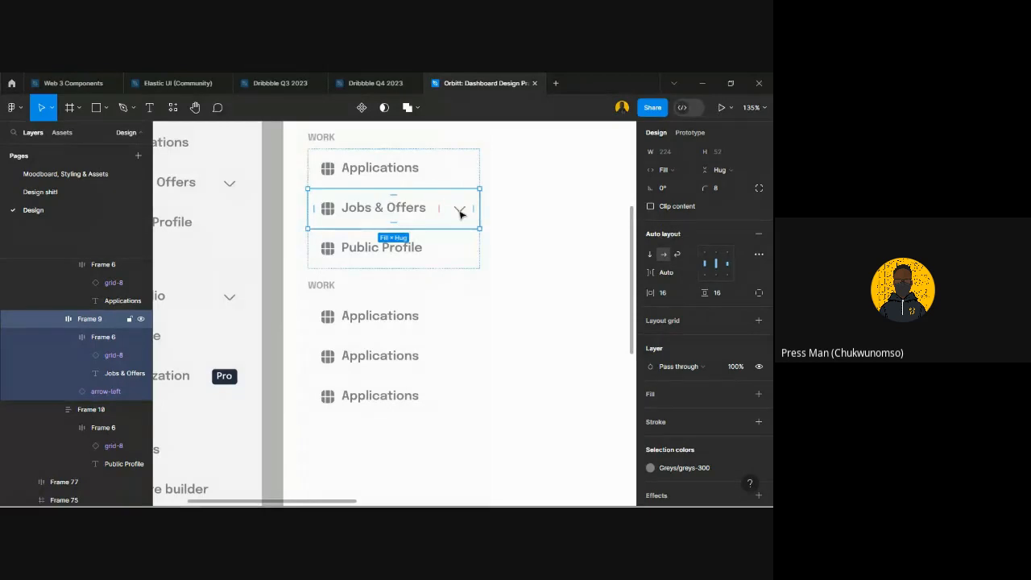
{"action": "key", "text": "alt+Tab"}
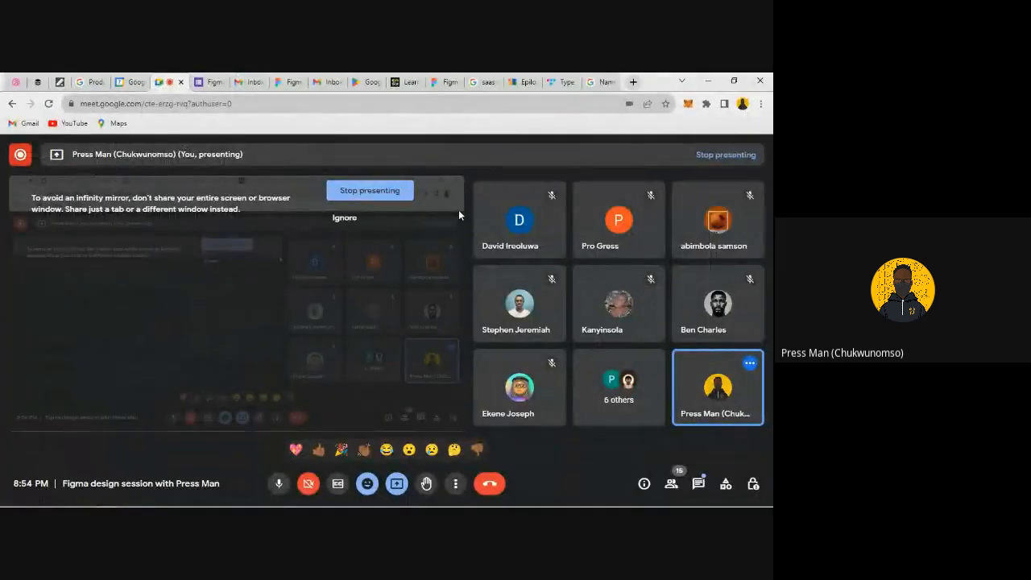
{"action": "key", "text": "alt+Tab"}
- Examine the arrow icon's size and the Jobs & Offers frame's auto spacing settings
{"action": "double_click", "coordinate": [459, 211]}
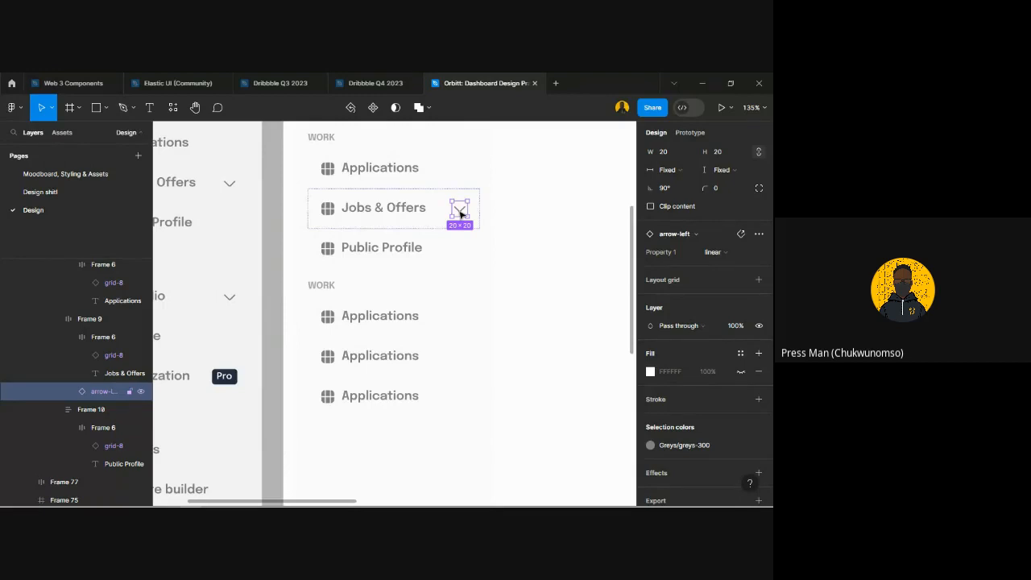
{"action": "scroll", "coordinate": [459, 212], "scroll_direction": "up", "scroll_amount": 5}
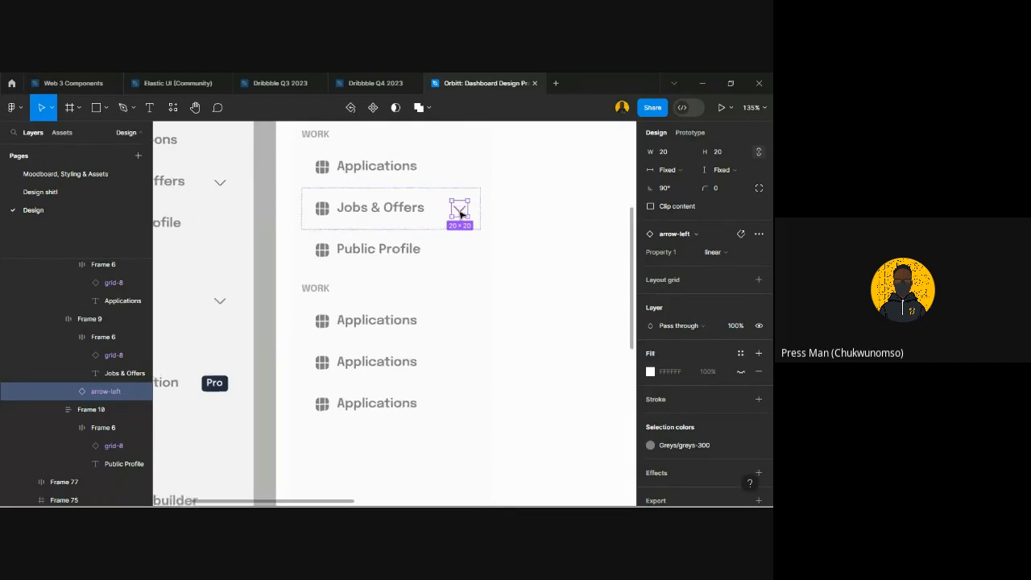
{"action": "left_click", "coordinate": [421, 228]}
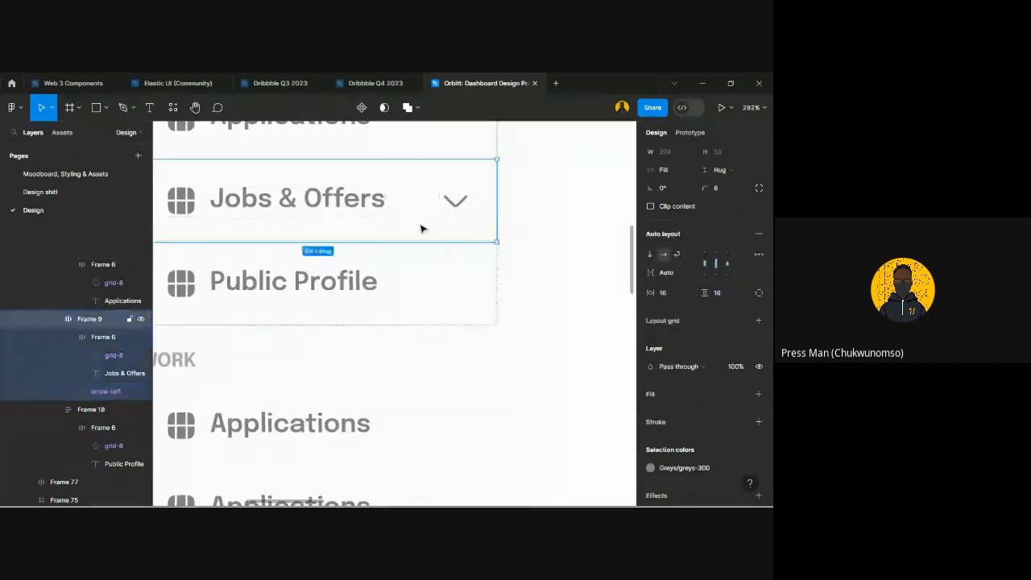
{"action": "scroll", "coordinate": [472, 202], "scroll_direction": "down", "scroll_amount": 3}
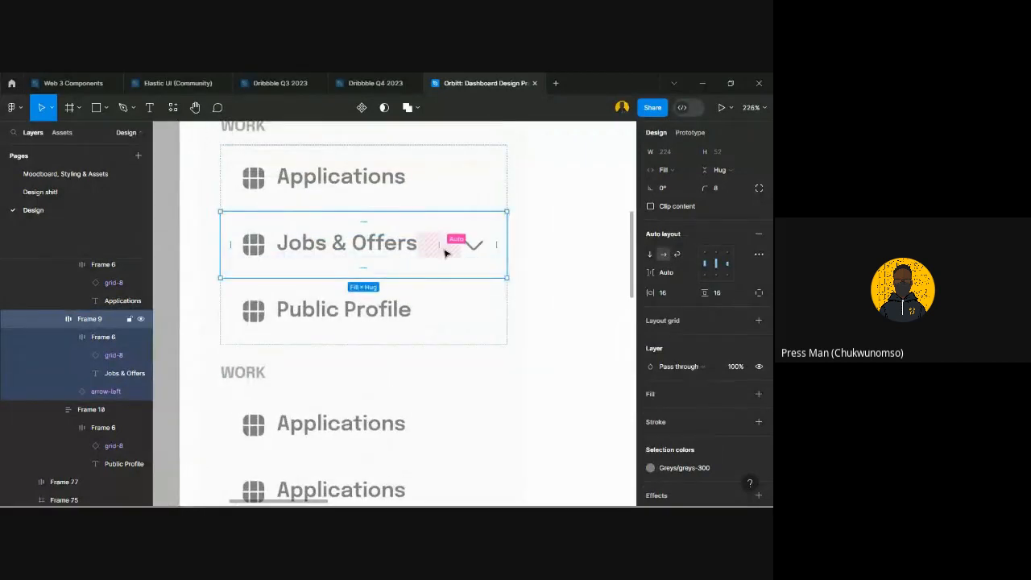
{"action": "scroll", "coordinate": [459, 261], "scroll_direction": "up", "scroll_amount": 1}
{"action": "scroll", "coordinate": [479, 275], "scroll_direction": "down", "scroll_amount": 3}
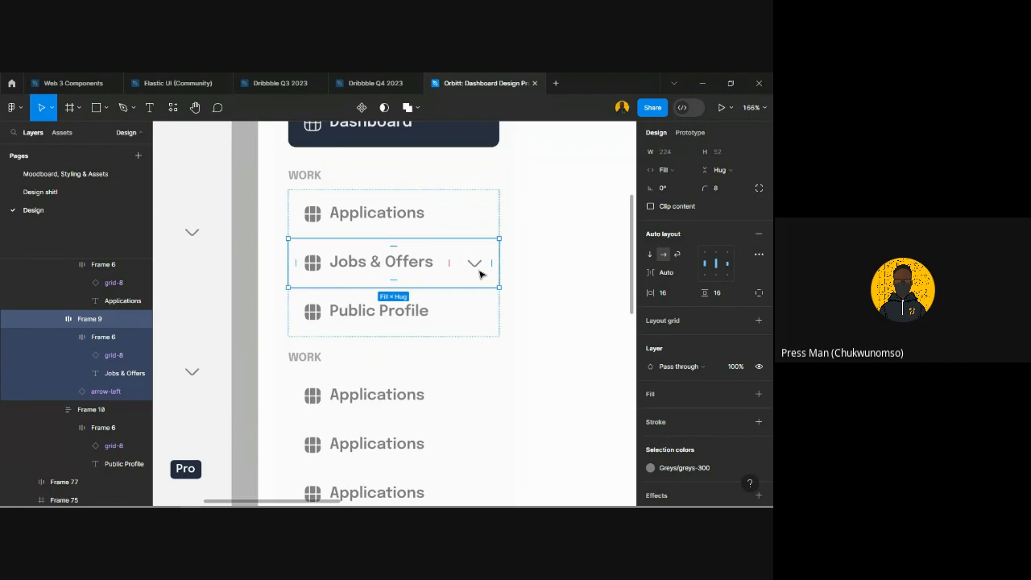
- Open a Dribbble profile in a new browser tab and examine the Gradeo Question Bank shot's sidebar menu for reference
{"action": "scroll", "coordinate": [479, 274], "scroll_direction": "up", "scroll_amount": 2}
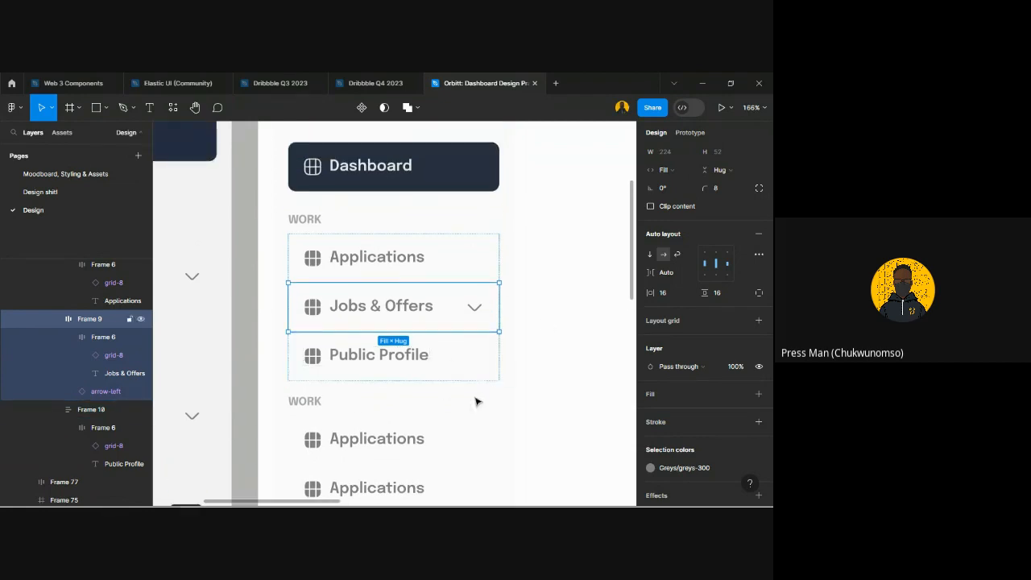
{"action": "scroll", "coordinate": [467, 306], "scroll_direction": "down", "scroll_amount": 3}
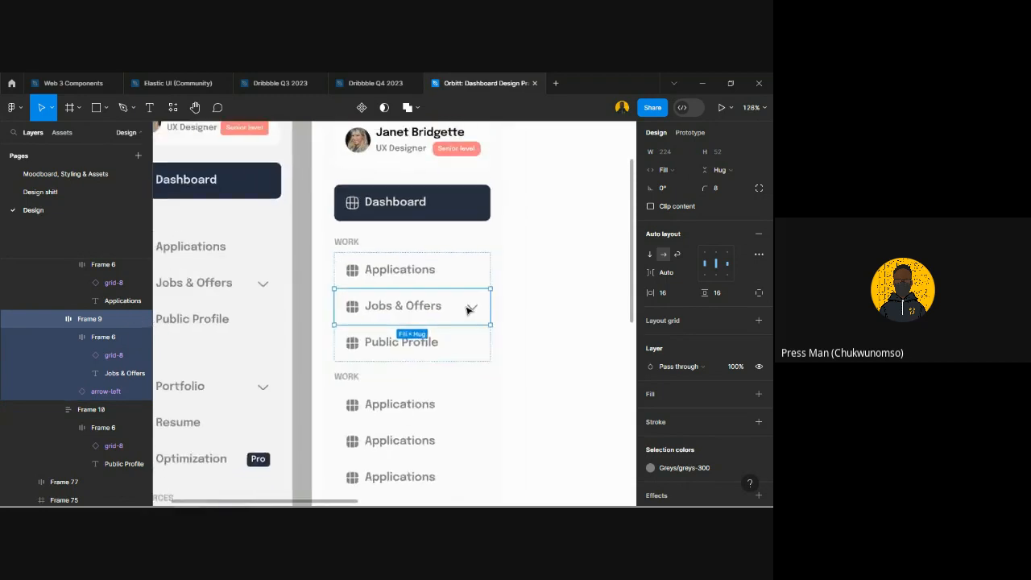
{"action": "key", "text": "alt+Tab"}
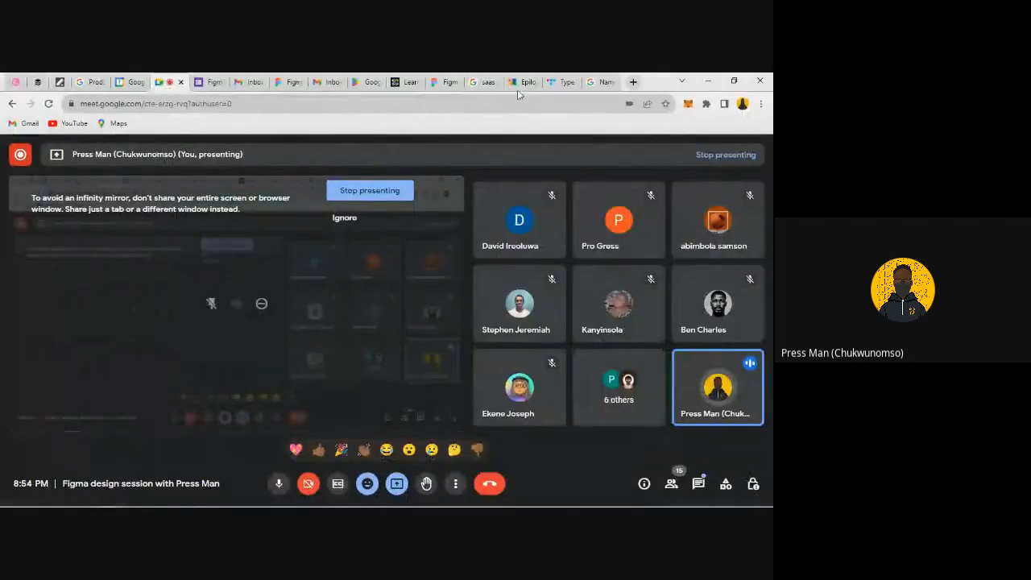
{"action": "left_click", "coordinate": [633, 81]}
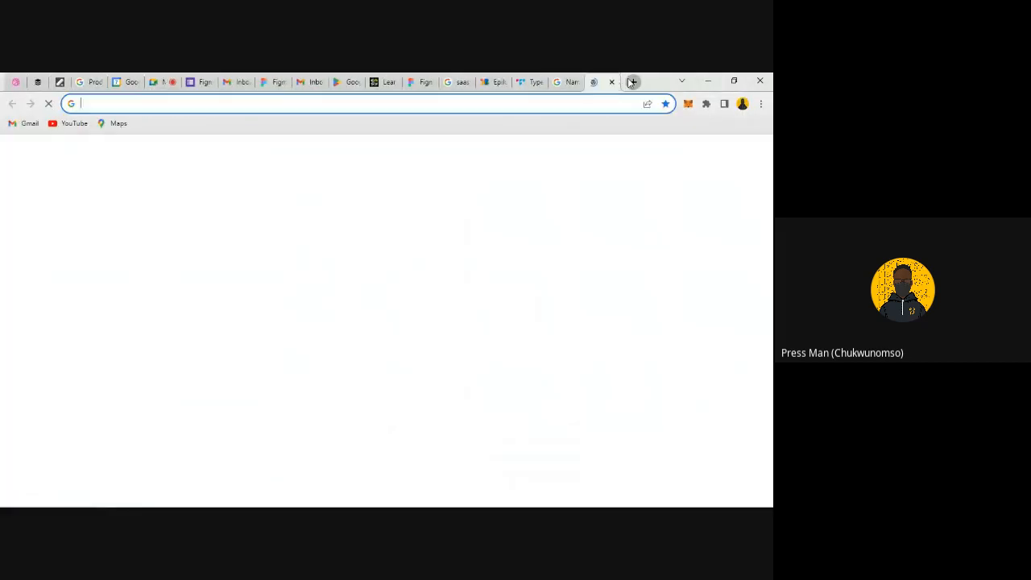
{"action": "type", "text": "dribbble.com/nomnompress"}
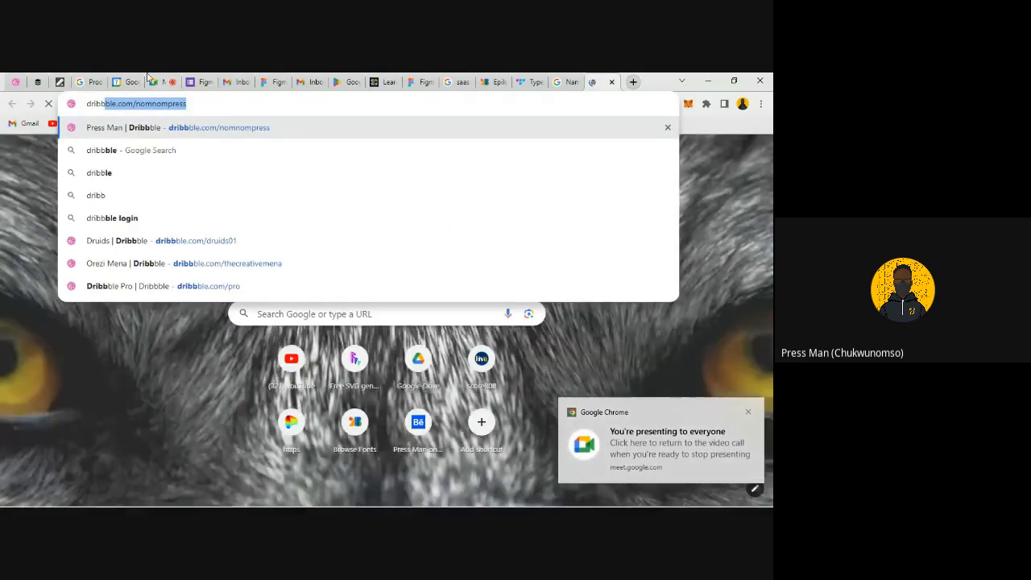
{"action": "left_click", "coordinate": [266, 131]}
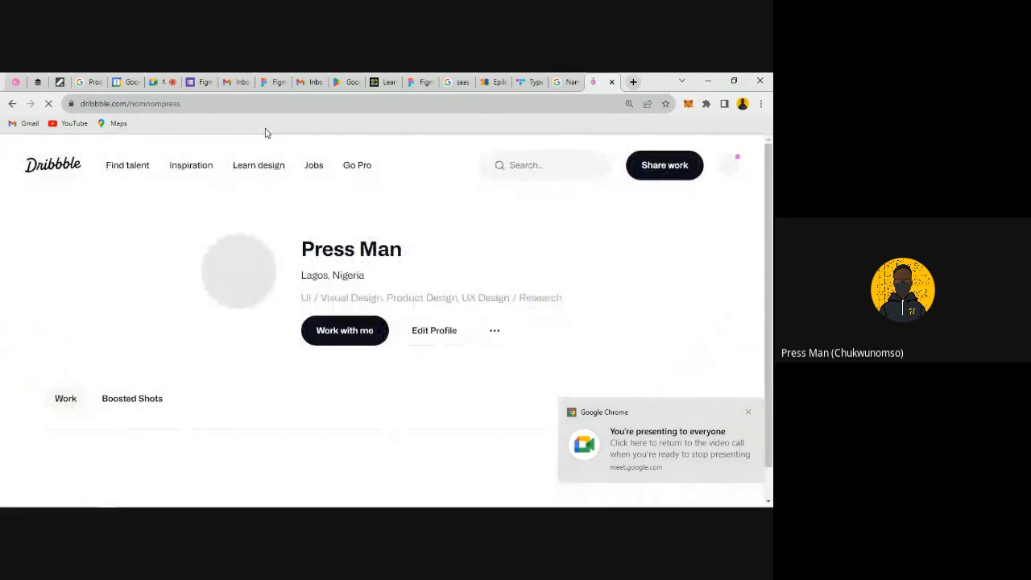
{"action": "scroll", "coordinate": [185, 297], "scroll_direction": "down", "scroll_amount": 5}
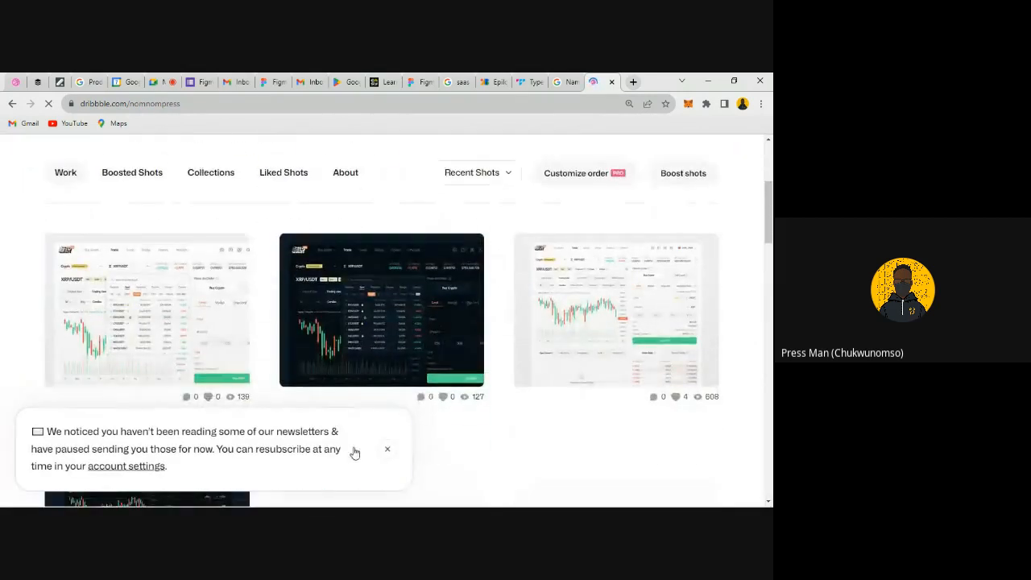
{"action": "scroll", "coordinate": [270, 335], "scroll_direction": "down", "scroll_amount": 5}
{"action": "scroll", "coordinate": [306, 334], "scroll_direction": "down", "scroll_amount": 8}
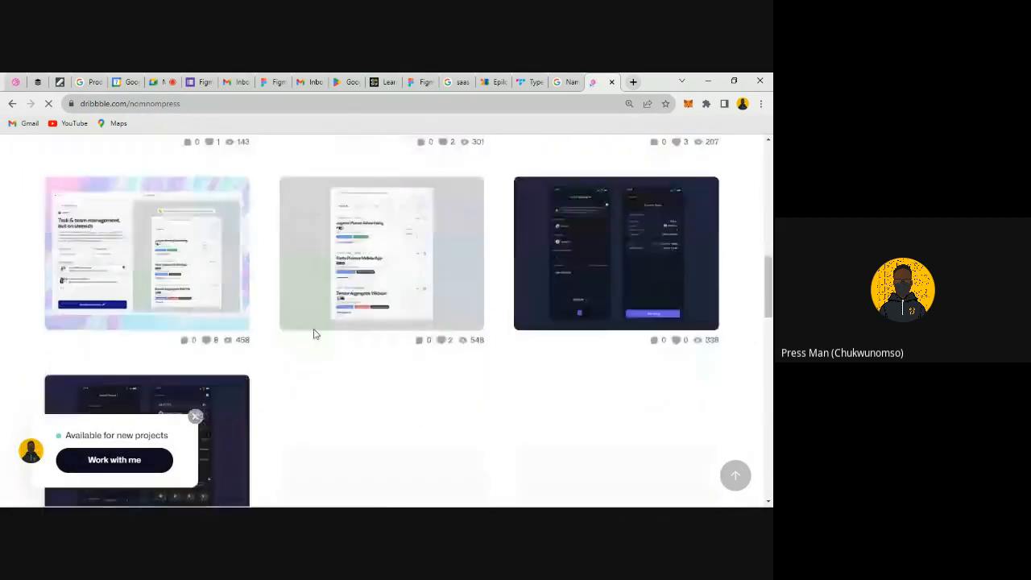
{"action": "scroll", "coordinate": [184, 314], "scroll_direction": "down", "scroll_amount": 1}
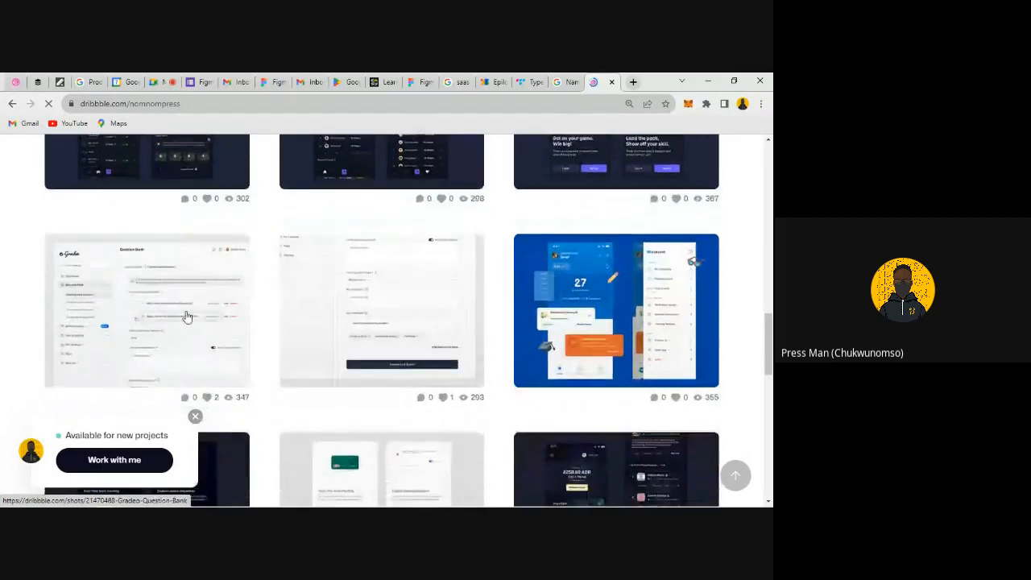
{"action": "left_click", "coordinate": [154, 313]}
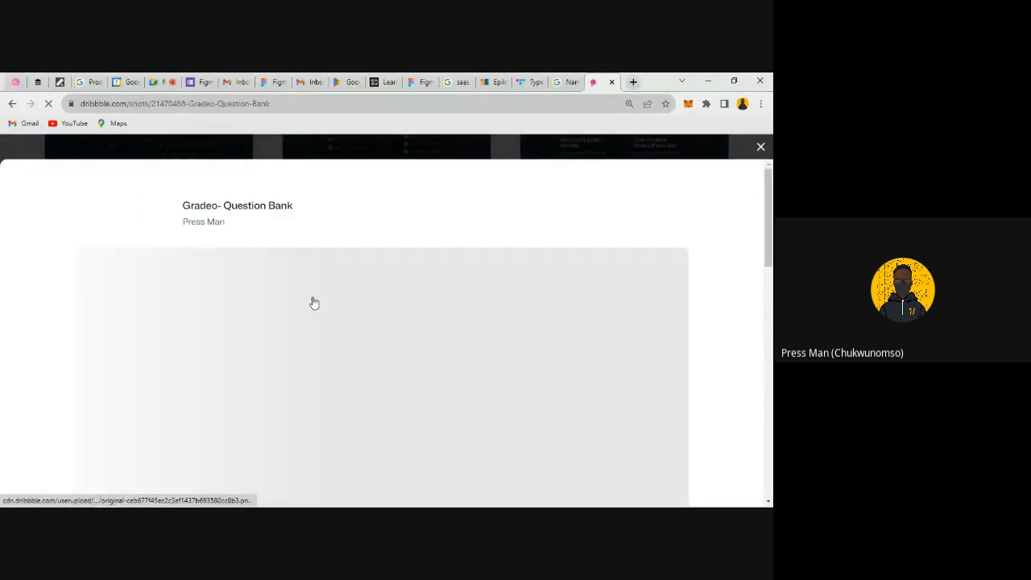
{"action": "scroll", "coordinate": [161, 292], "scroll_direction": "down", "scroll_amount": 3}
{"action": "scroll", "coordinate": [161, 292], "scroll_direction": "down", "scroll_amount": 2}
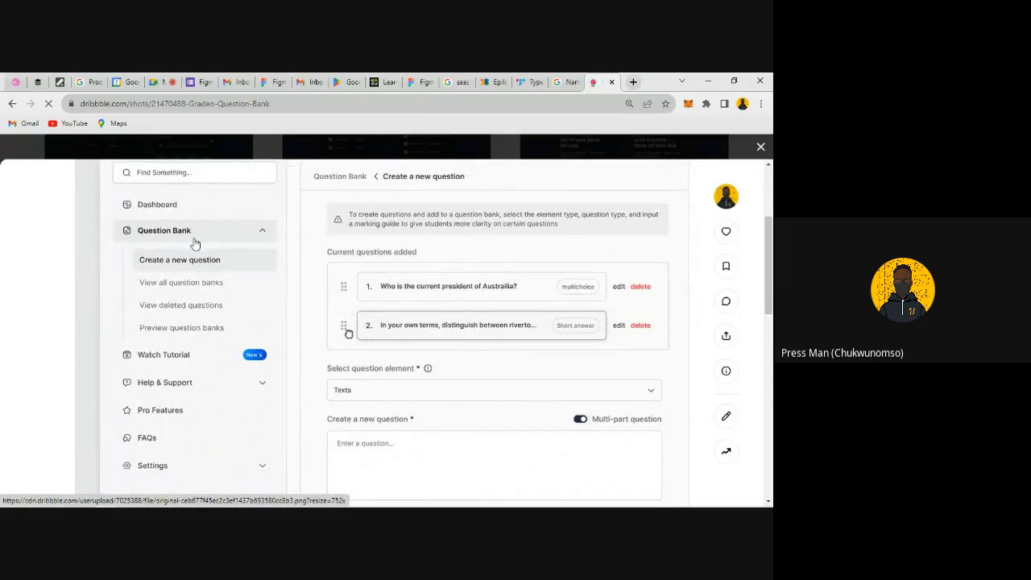
{"action": "scroll", "coordinate": [169, 230], "scroll_direction": "up", "scroll_amount": 3}
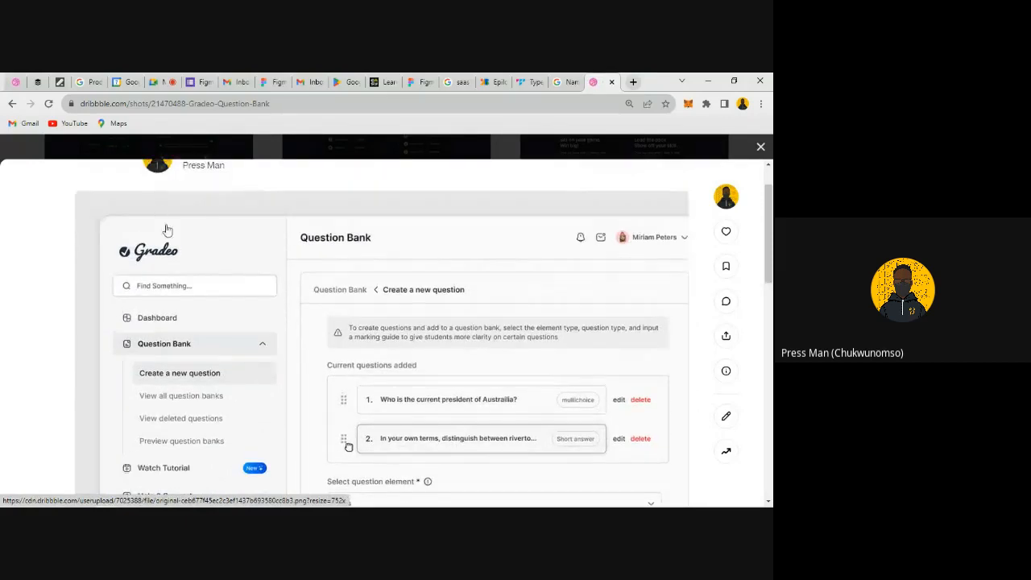
{"action": "scroll", "coordinate": [167, 230], "scroll_direction": "down", "scroll_amount": 3}
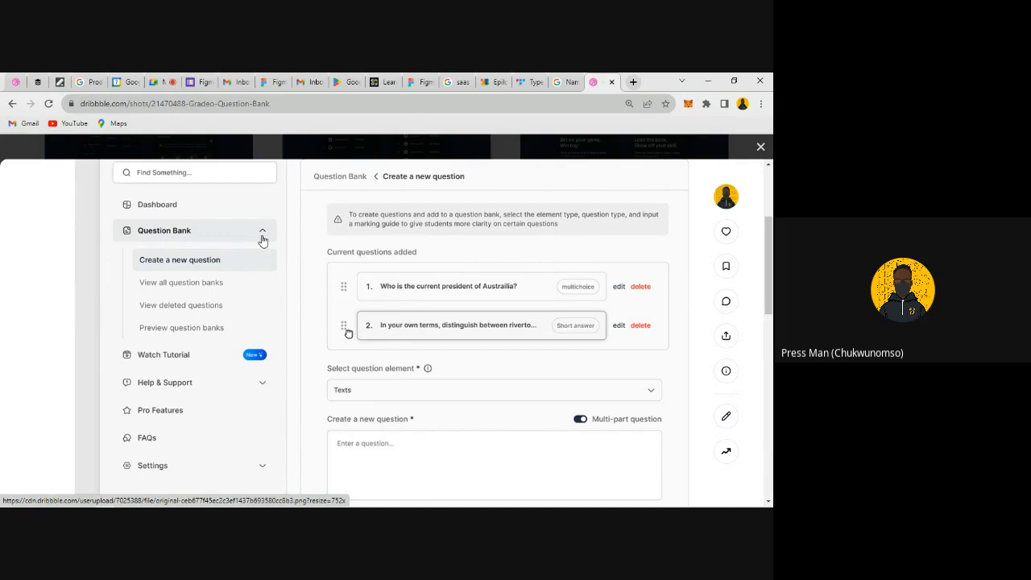
{"action": "scroll", "coordinate": [262, 314], "scroll_direction": "down", "scroll_amount": 2}
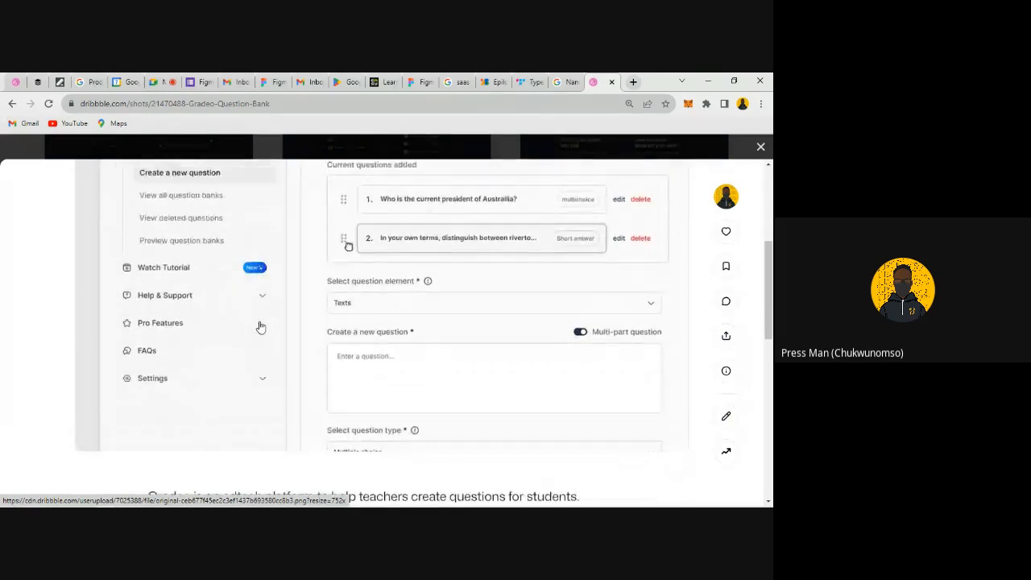
{"action": "scroll", "coordinate": [260, 325], "scroll_direction": "up", "scroll_amount": 4}
{"action": "scroll", "coordinate": [355, 306], "scroll_direction": "down", "scroll_amount": 3}
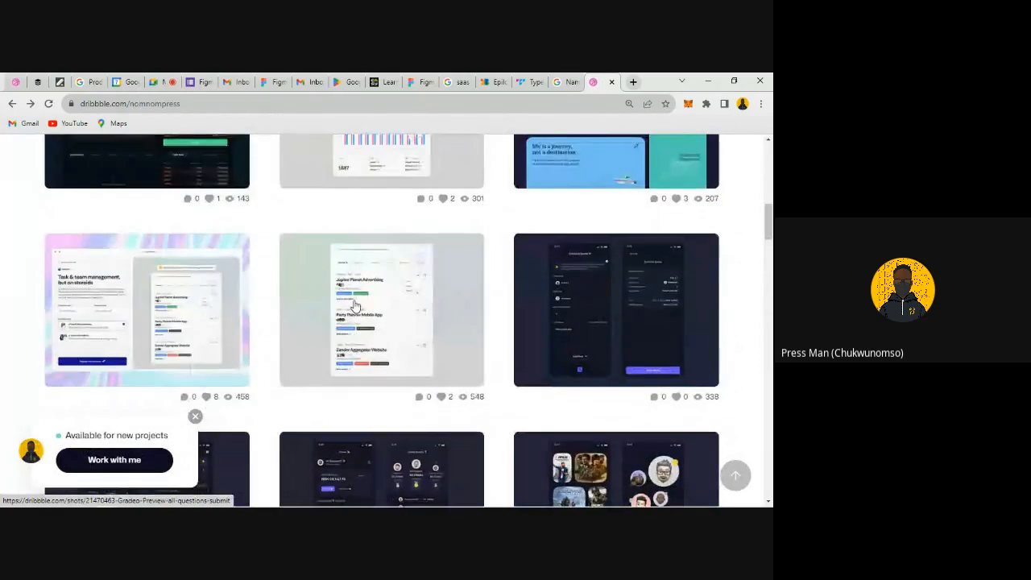
- Copy the arrow icon from the Jobs & Offers item and paste it into the first Applications item of the new WORK list
{"action": "key", "text": "alt+Tab"}
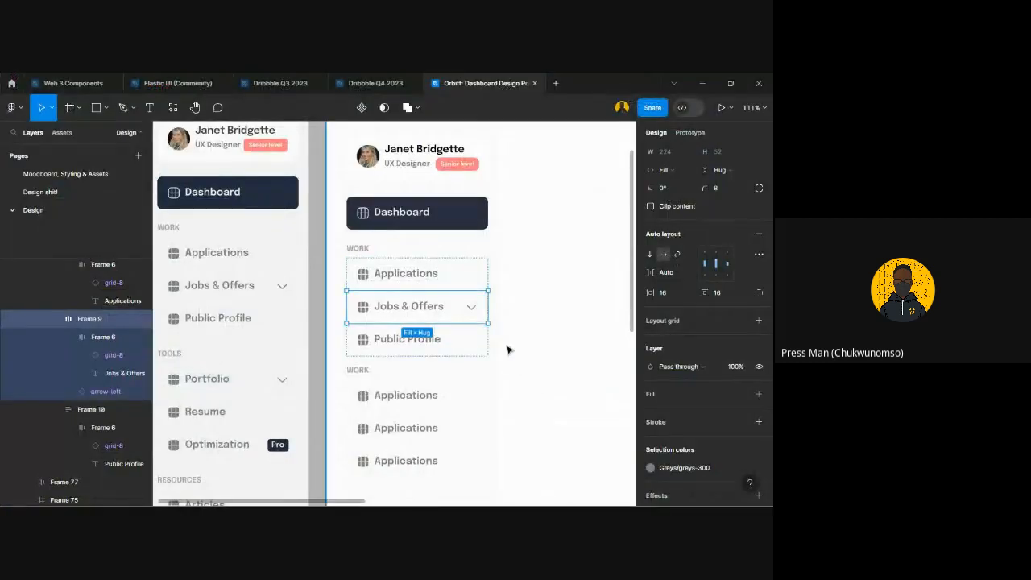
{"action": "scroll", "coordinate": [447, 310], "scroll_direction": "up", "scroll_amount": 5}
{"action": "left_click", "coordinate": [458, 251]}
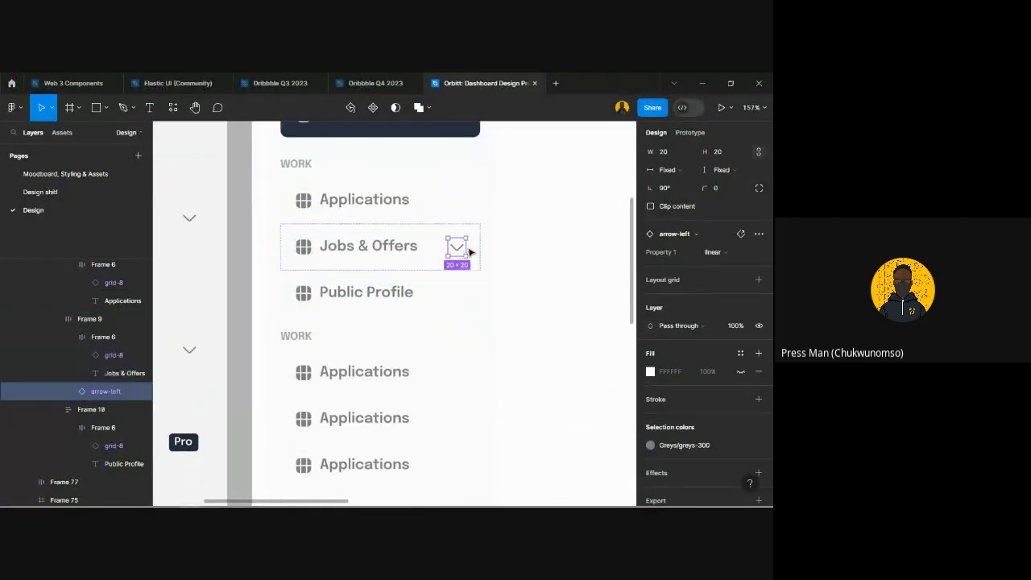
{"action": "left_click_drag", "start_coordinate": [381, 358], "coordinate": [371, 327]}
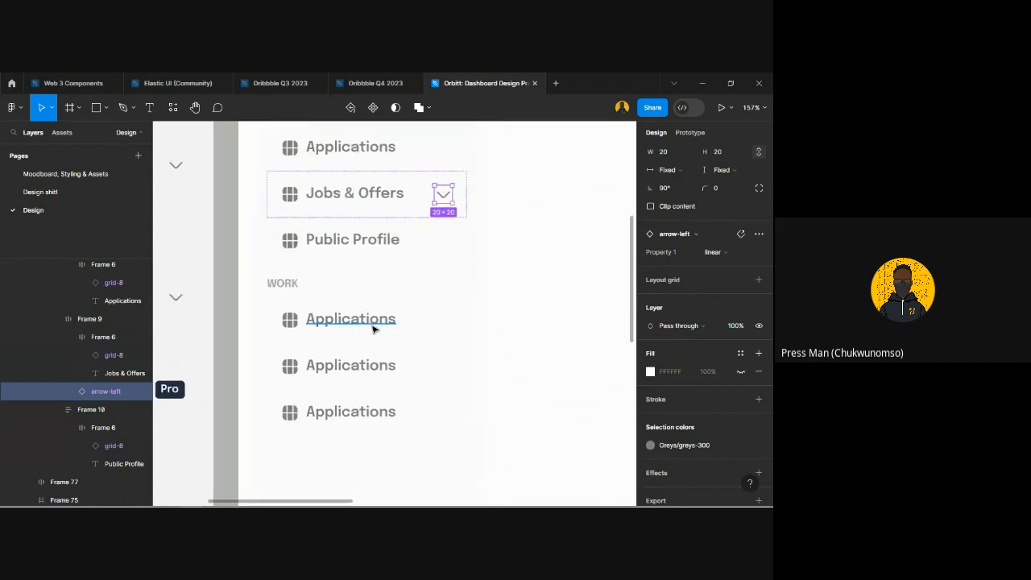
{"action": "left_click", "coordinate": [372, 323]}
{"action": "left_click", "coordinate": [416, 326]}
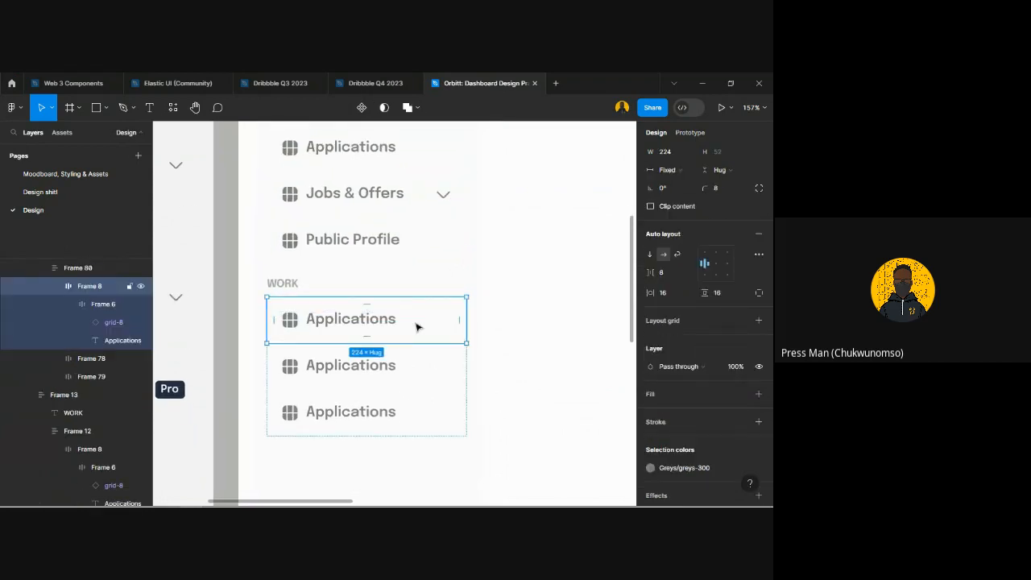
{"action": "key", "text": "ctrl+v"}
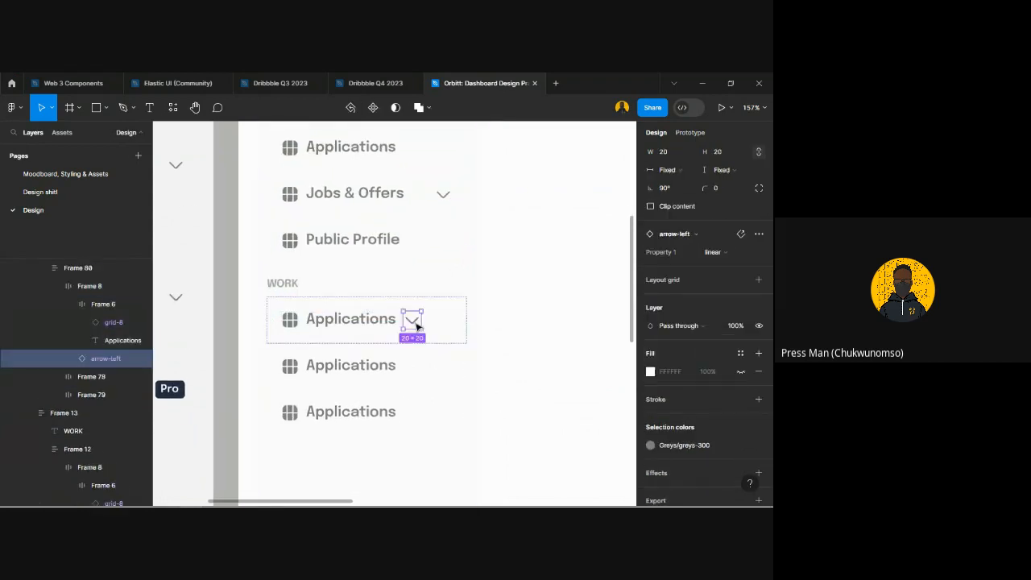
{"action": "scroll", "coordinate": [433, 346], "scroll_direction": "up", "scroll_amount": 2}
{"action": "scroll", "coordinate": [433, 346], "scroll_direction": "up", "scroll_amount": 2}
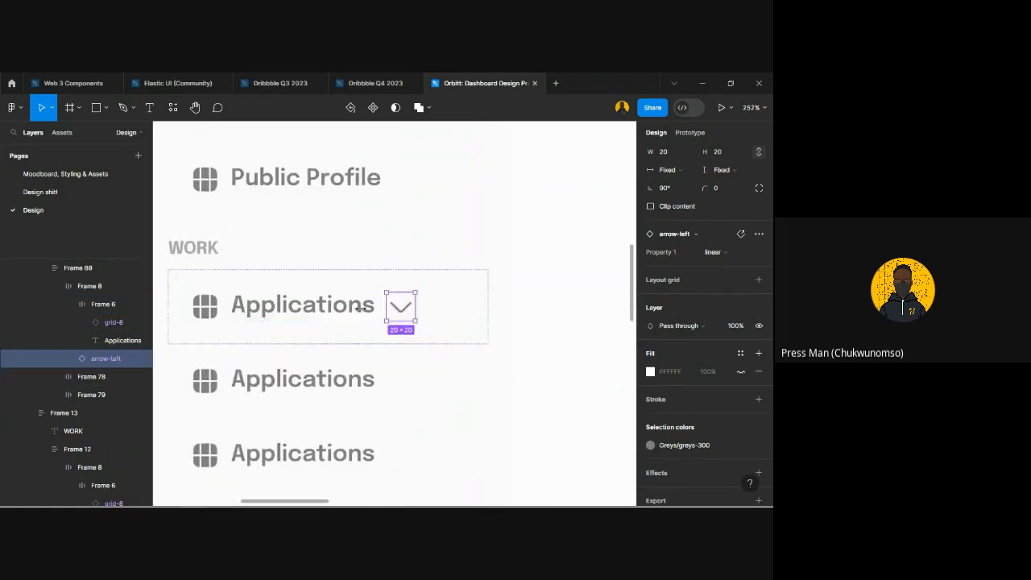
{"action": "scroll", "coordinate": [412, 317], "scroll_direction": "up", "scroll_amount": 1}
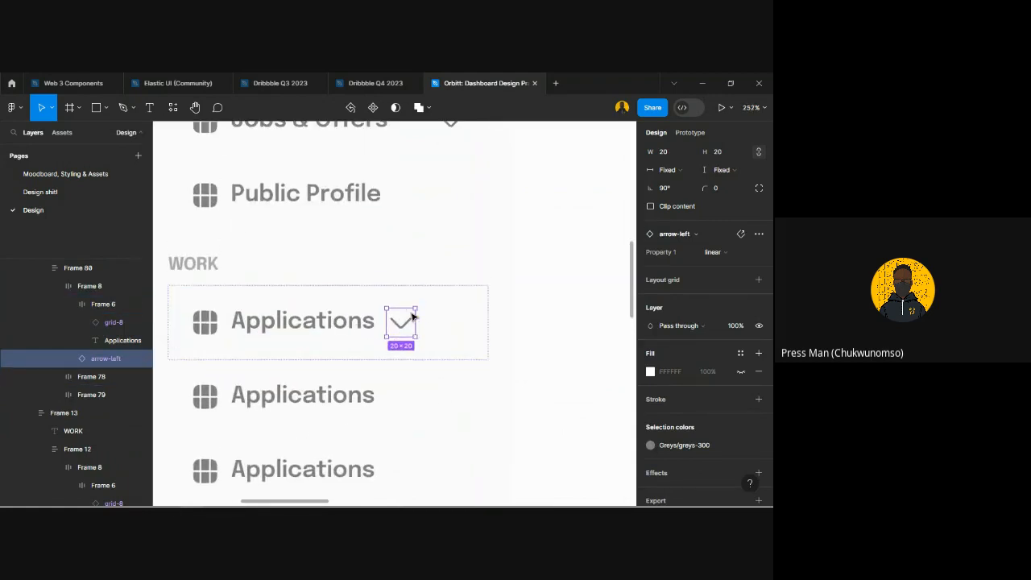
{"action": "left_click", "coordinate": [471, 324]}
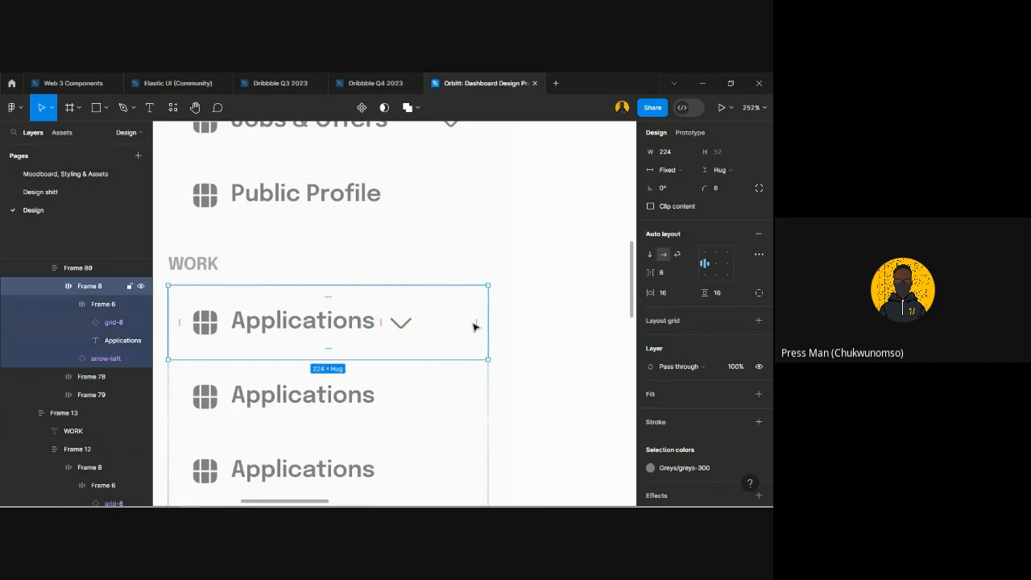
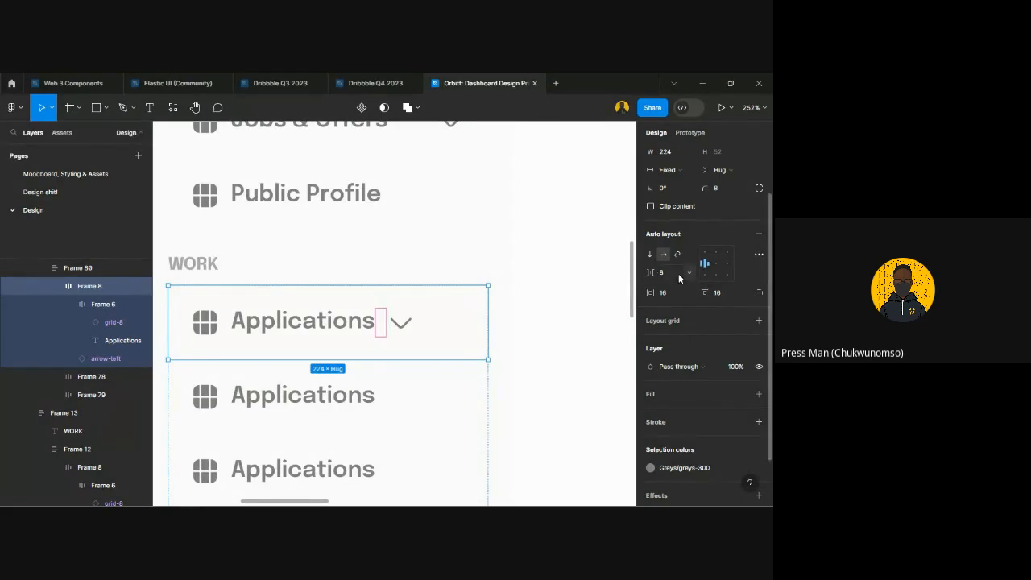
- Set the first Applications item's spacing between its label and arrow to Auto
{"action": "left_click", "coordinate": [715, 269]}
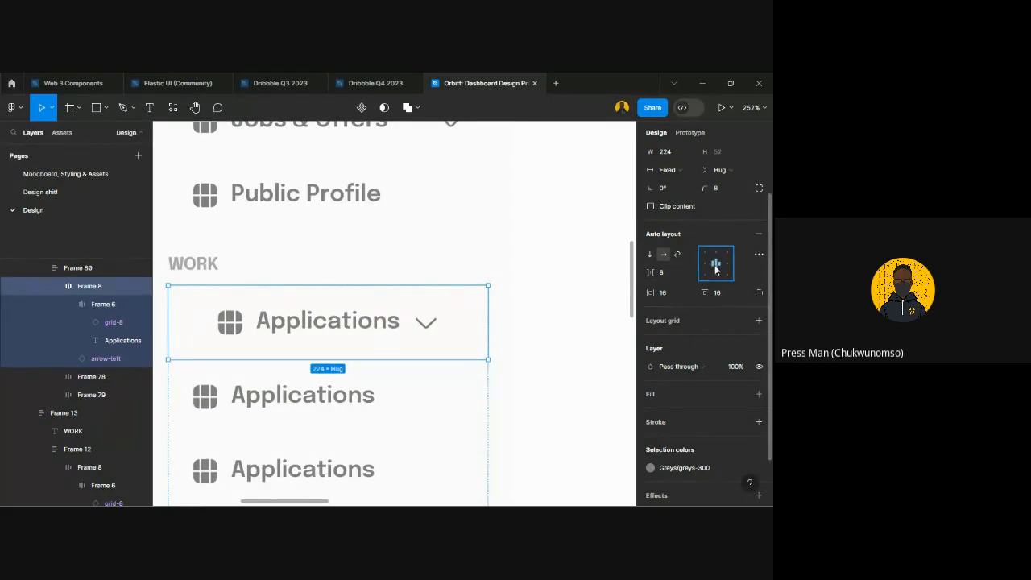
{"action": "left_click", "coordinate": [705, 265]}
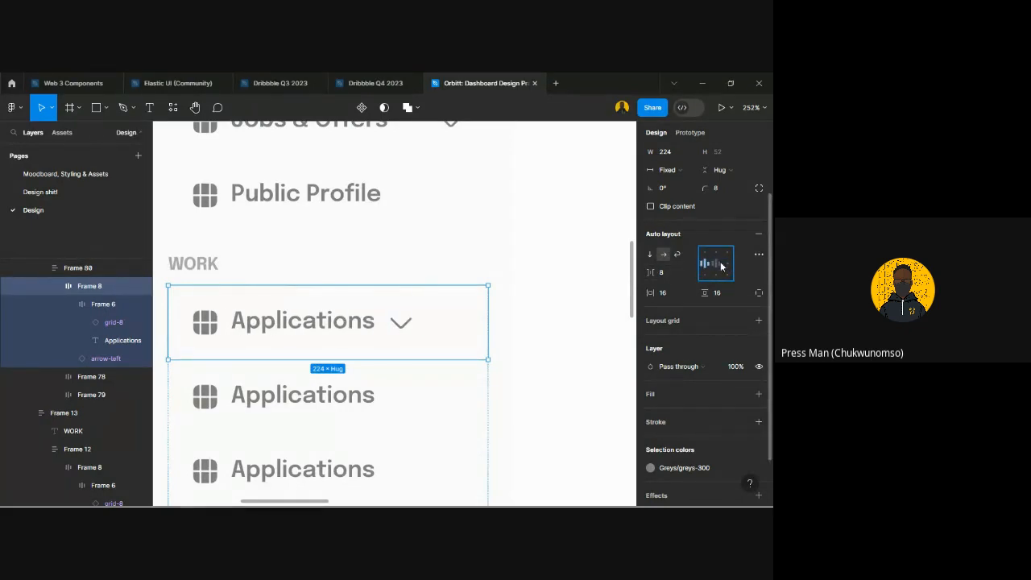
{"action": "left_click", "coordinate": [397, 323]}
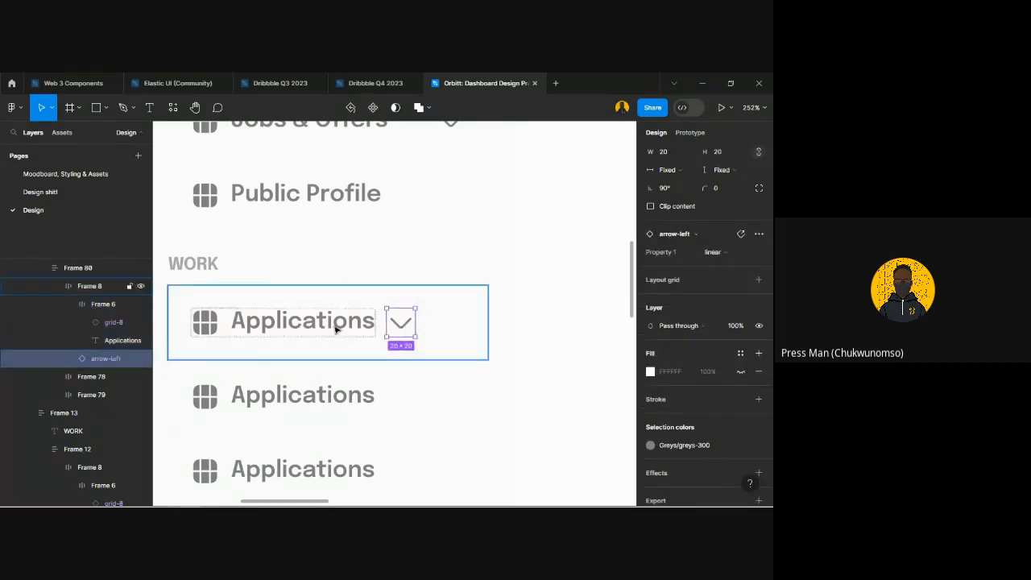
{"action": "left_click", "coordinate": [442, 335]}
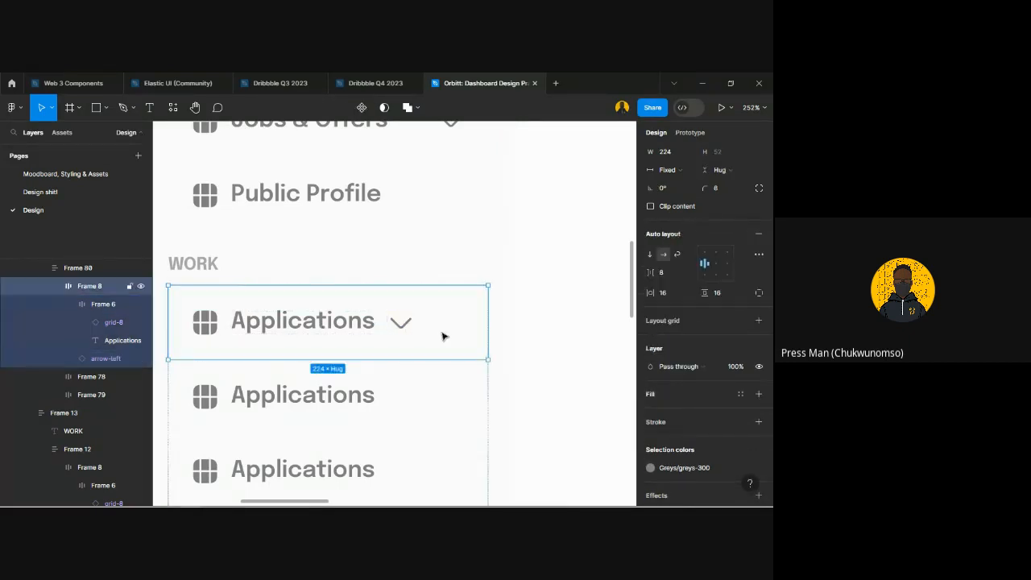
{"action": "left_click", "coordinate": [716, 264]}
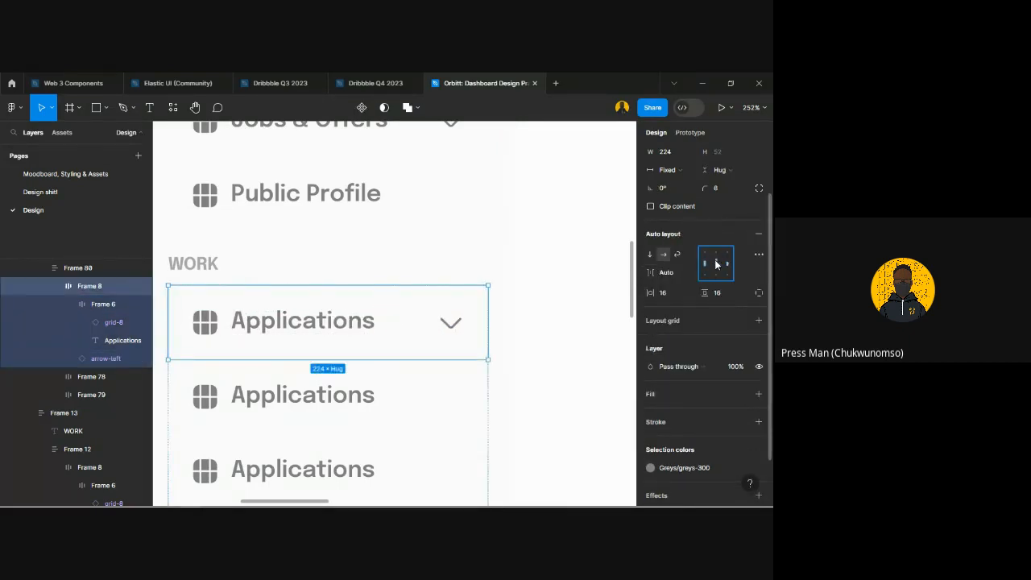
{"action": "left_click", "coordinate": [670, 277]}
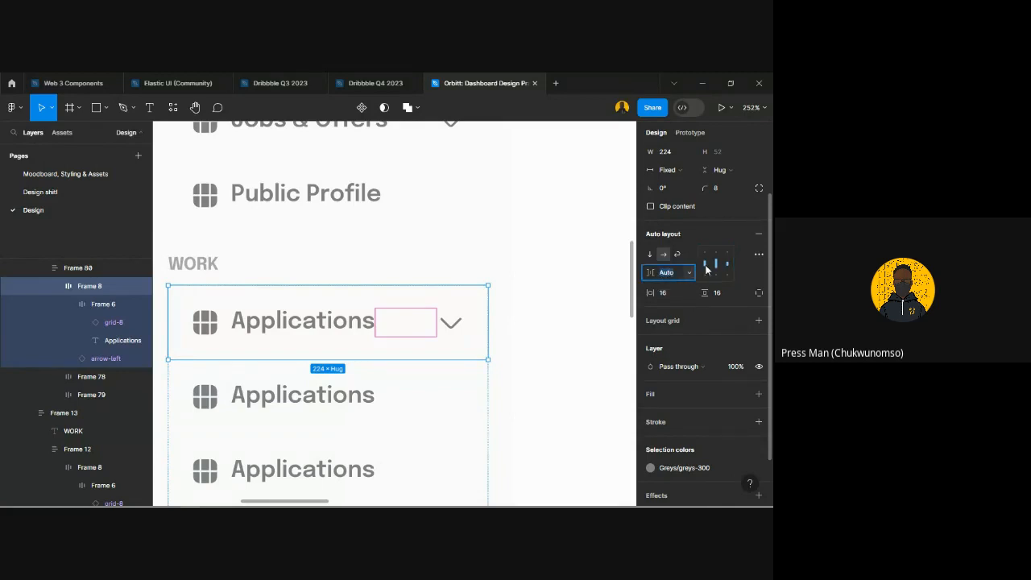
{"action": "left_click", "coordinate": [707, 265]}
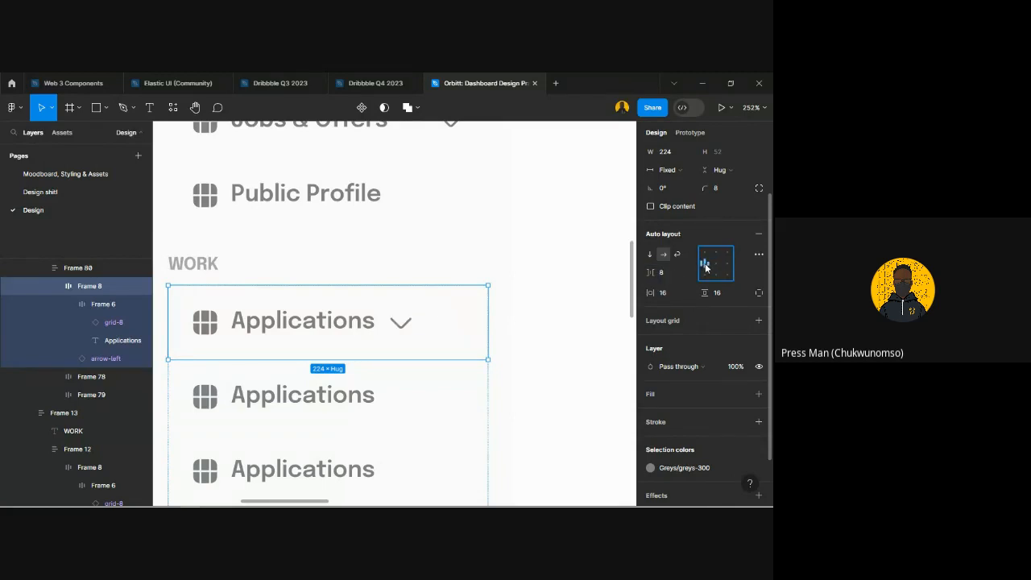
{"action": "left_click", "coordinate": [717, 266]}
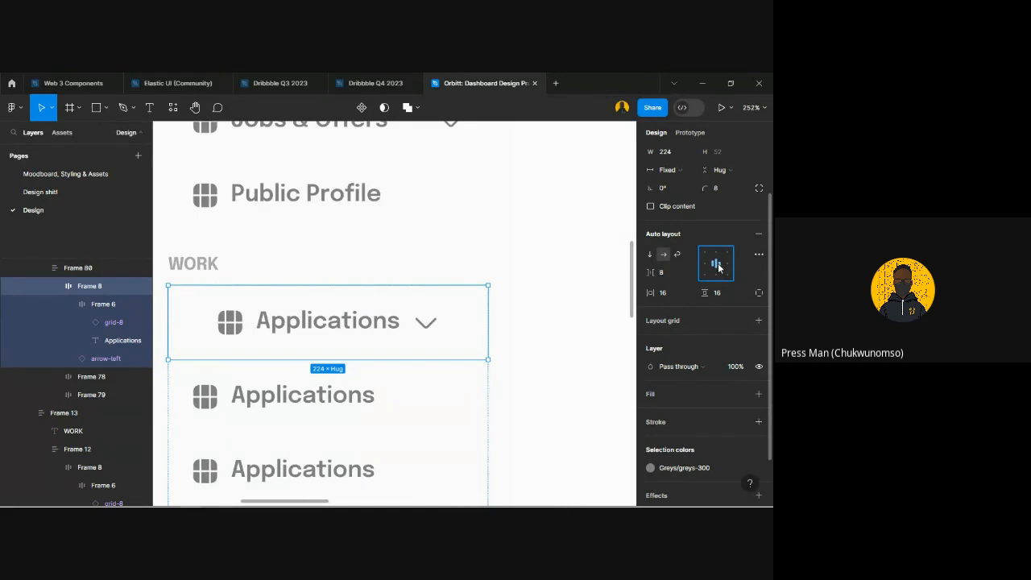
{"action": "left_click", "coordinate": [719, 268]}
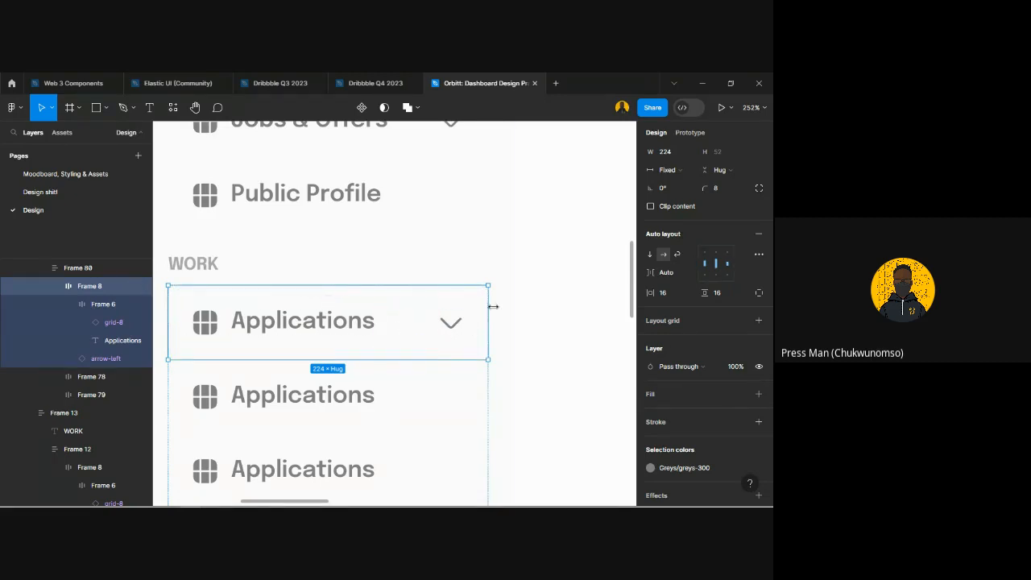
- Widen the first Applications item frame to 240 px
{"action": "left_click_drag", "start_coordinate": [487, 305], "coordinate": [512, 316]}
{"action": "scroll", "coordinate": [440, 295], "scroll_direction": "down", "scroll_amount": 2}
{"action": "left_click", "coordinate": [359, 283]}
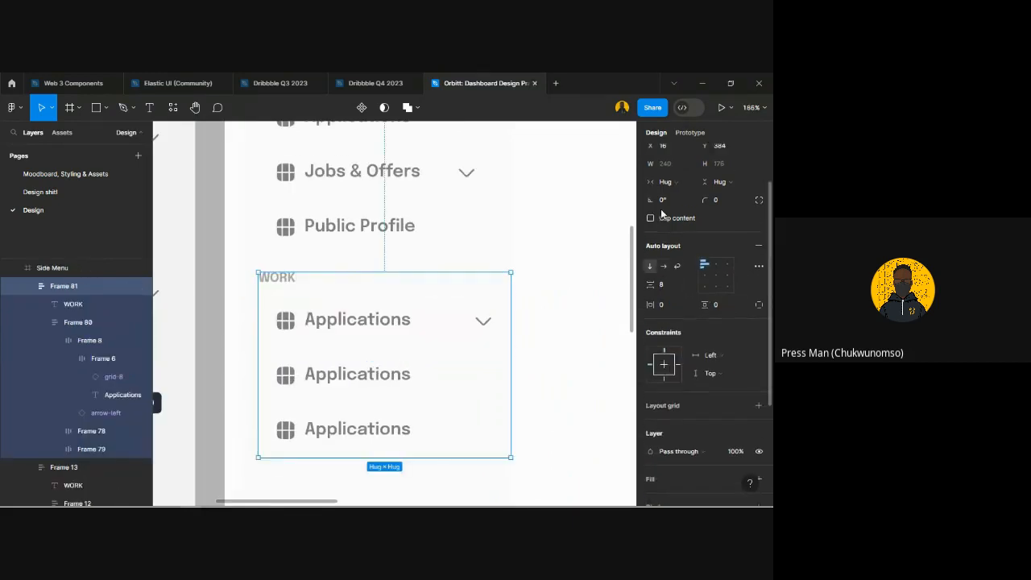
- Try widening the WORK list and the first Applications item further, undoing both resizes
{"action": "left_click", "coordinate": [479, 235]}
{"action": "left_click", "coordinate": [514, 247]}
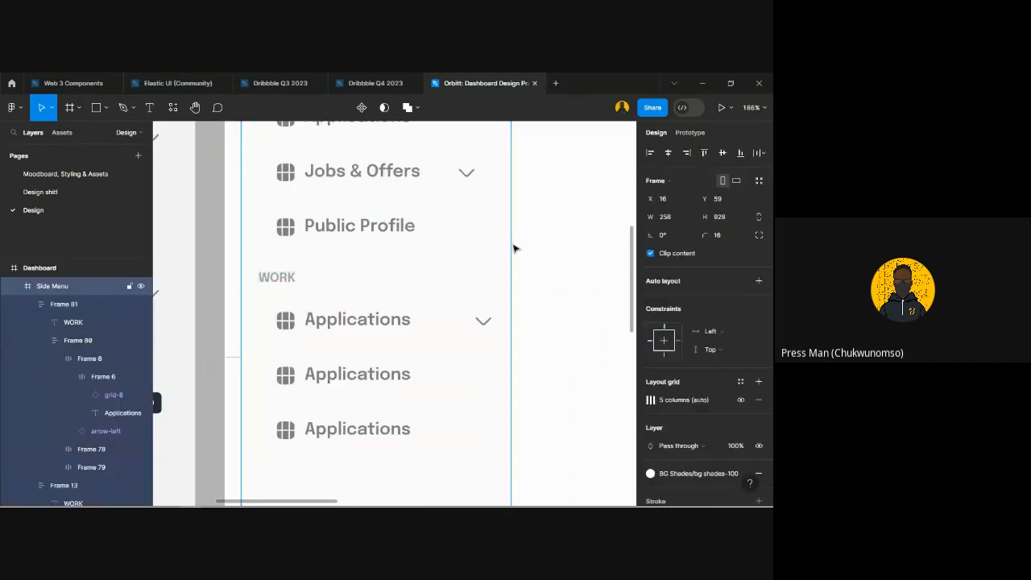
{"action": "left_click", "coordinate": [651, 254]}
{"action": "left_click", "coordinate": [382, 324]}
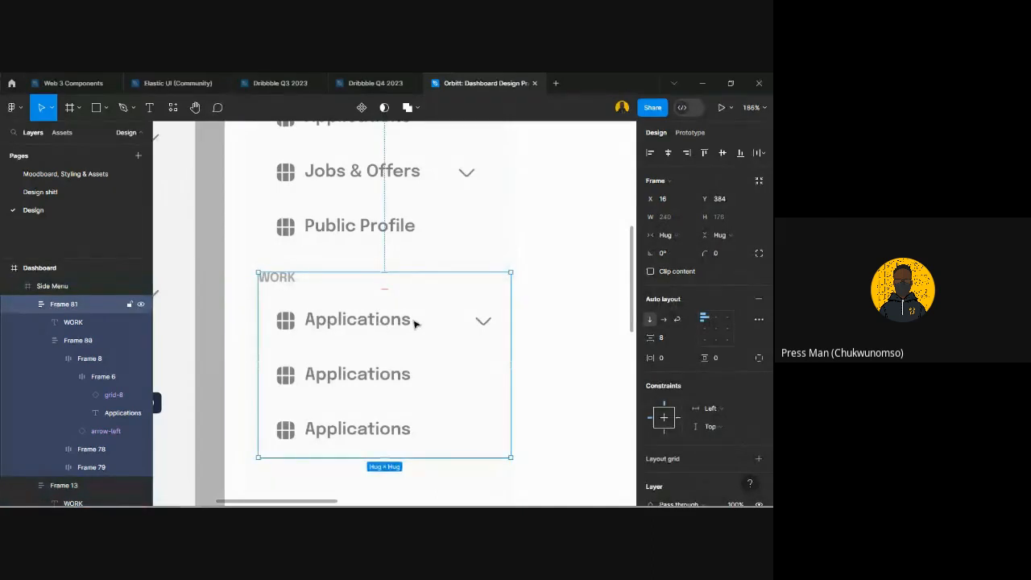
{"action": "left_click", "coordinate": [456, 318]}
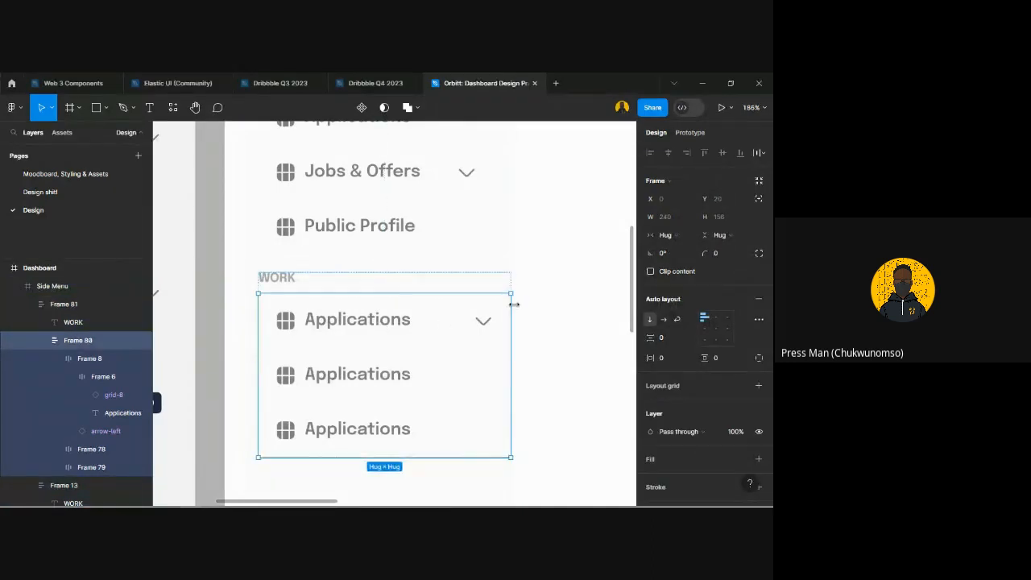
{"action": "left_click_drag", "start_coordinate": [512, 303], "coordinate": [569, 329]}
{"action": "key", "text": "ctrl+z"}
{"action": "left_click", "coordinate": [458, 322]}
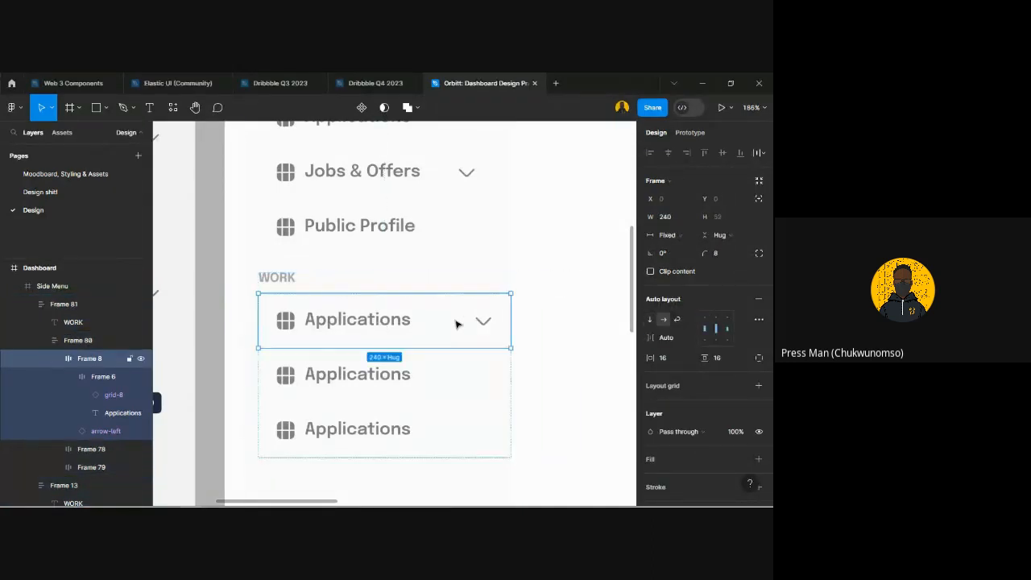
{"action": "left_click_drag", "start_coordinate": [511, 305], "coordinate": [516, 356]}
{"action": "scroll", "coordinate": [511, 341], "scroll_direction": "down", "scroll_amount": 5}
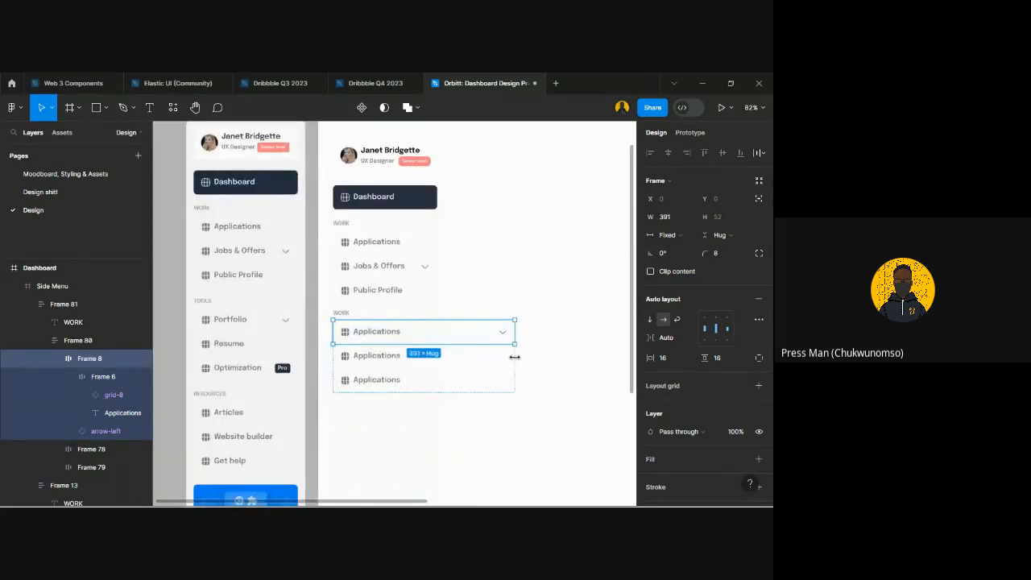
{"action": "key", "text": "ctrl+z"}
{"action": "scroll", "coordinate": [413, 342], "scroll_direction": "up", "scroll_amount": 3}
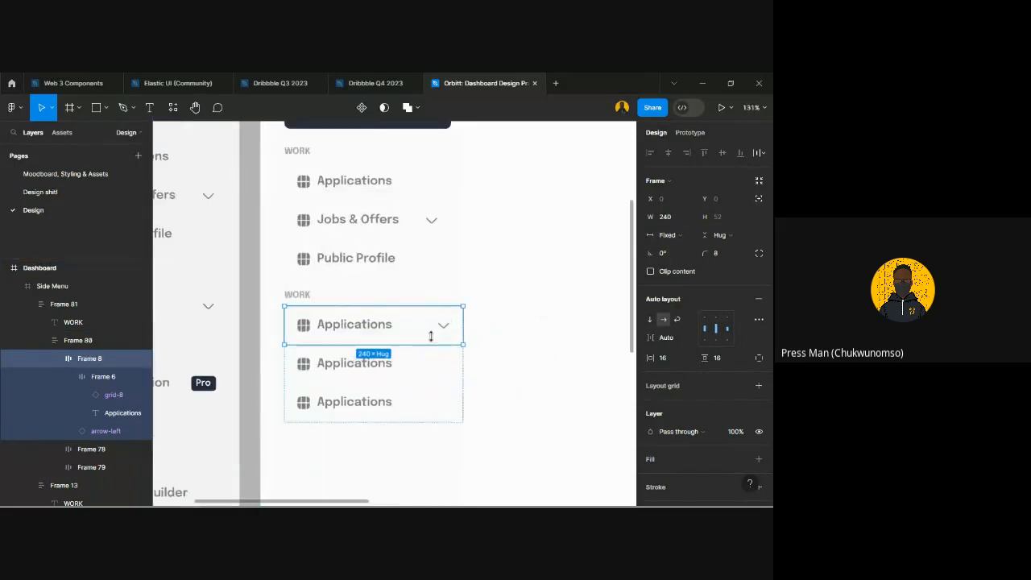
{"action": "double_click", "coordinate": [705, 329]}
{"action": "scroll", "coordinate": [387, 330], "scroll_direction": "up", "scroll_amount": 4}
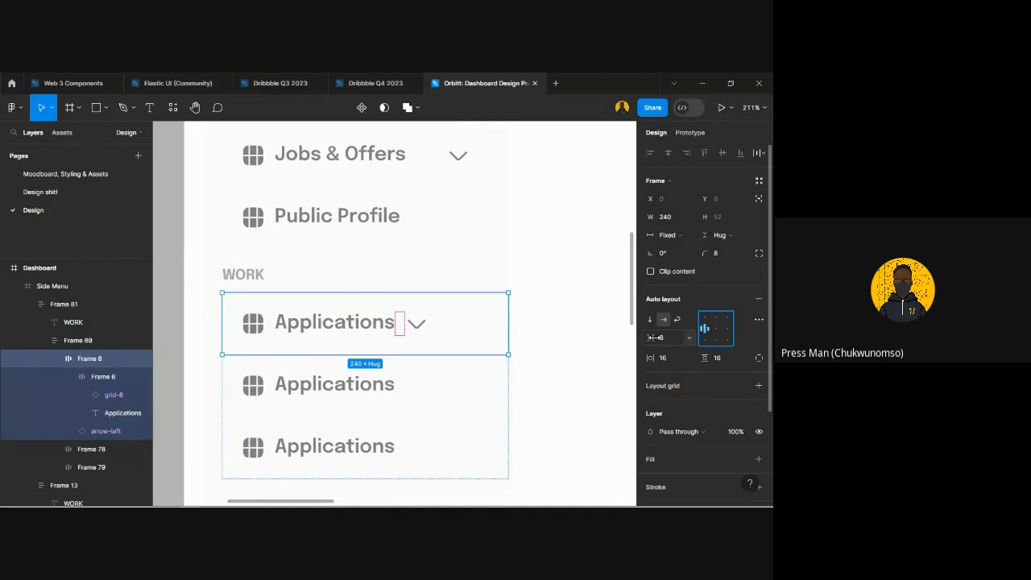
{"action": "scroll", "coordinate": [368, 322], "scroll_direction": "up", "scroll_amount": 3}
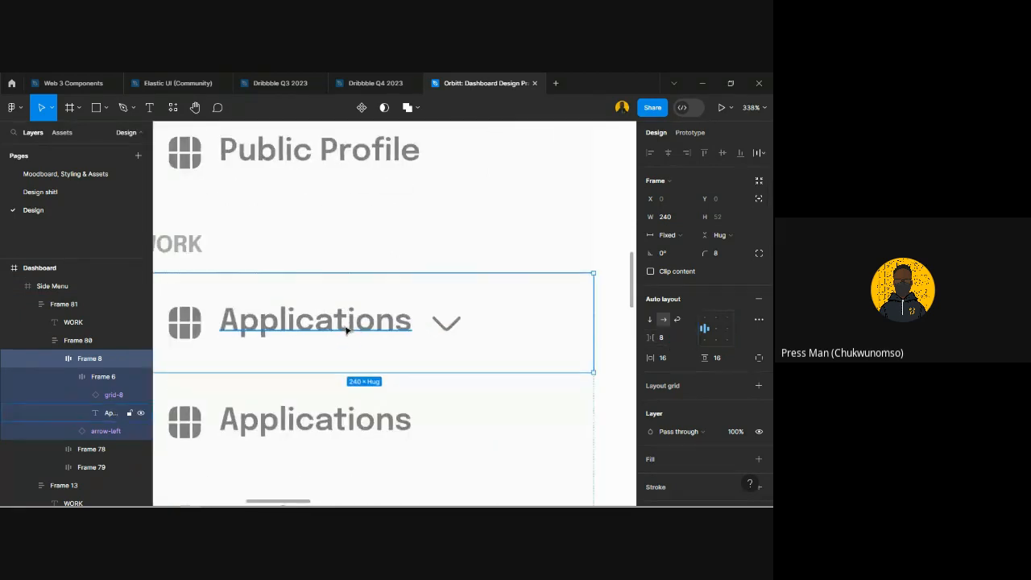
{"action": "double_click", "coordinate": [345, 326]}
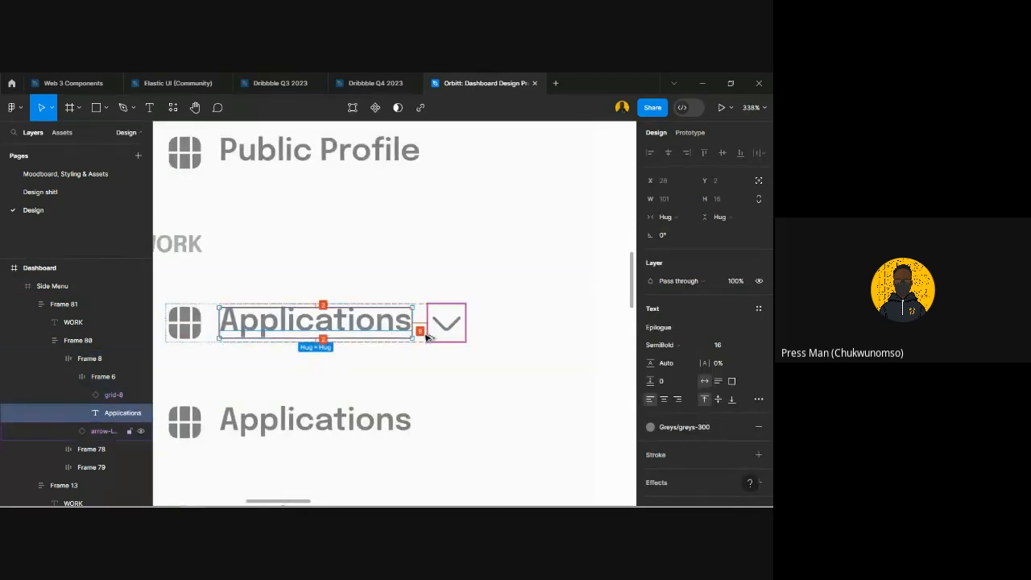
{"action": "left_click", "coordinate": [419, 373]}
{"action": "scroll", "coordinate": [425, 356], "scroll_direction": "down", "scroll_amount": 4}
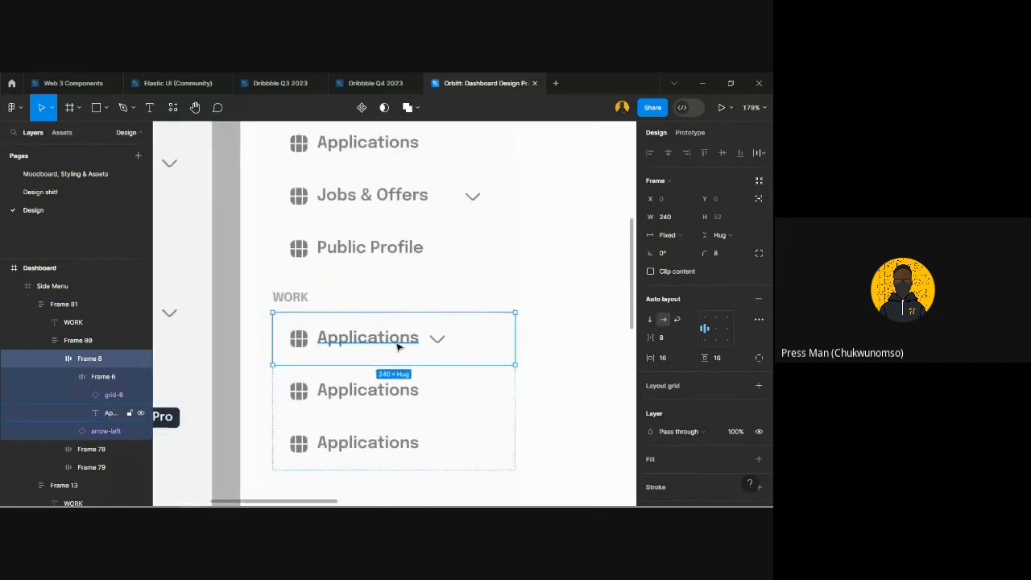
{"action": "scroll", "coordinate": [460, 340], "scroll_direction": "down", "scroll_amount": 4}
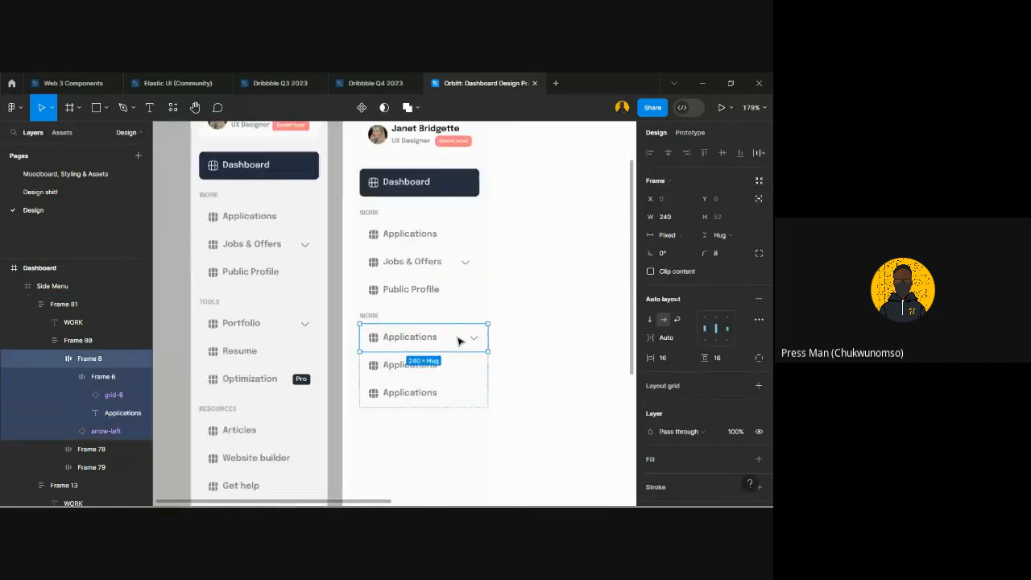
- Delete the duplicate WORK list beneath Public Profile from the side menu
{"action": "key", "text": "shift+Return"}
{"action": "scroll", "coordinate": [458, 340], "scroll_direction": "up", "scroll_amount": 4}
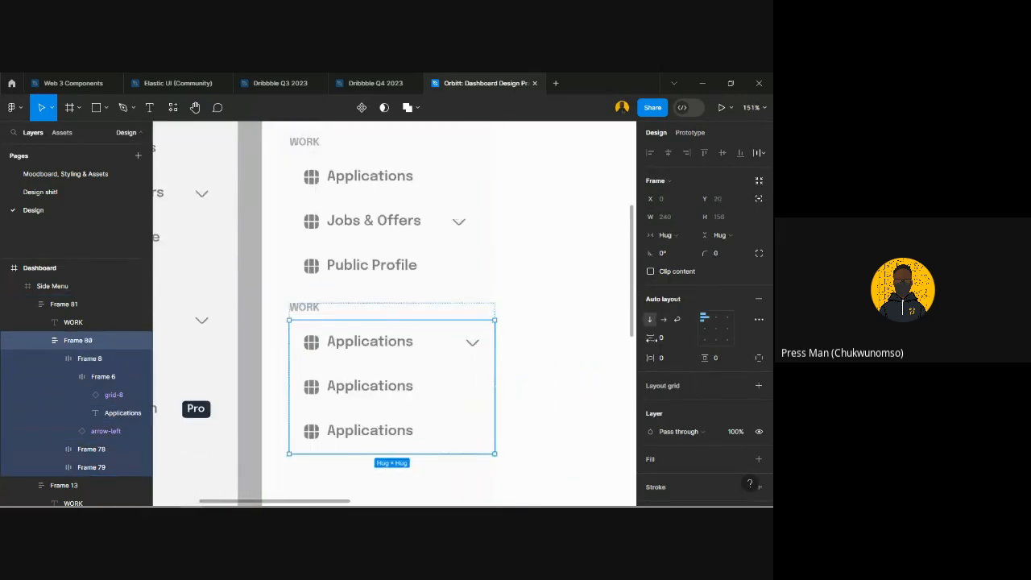
{"action": "key", "text": "shift+Return"}
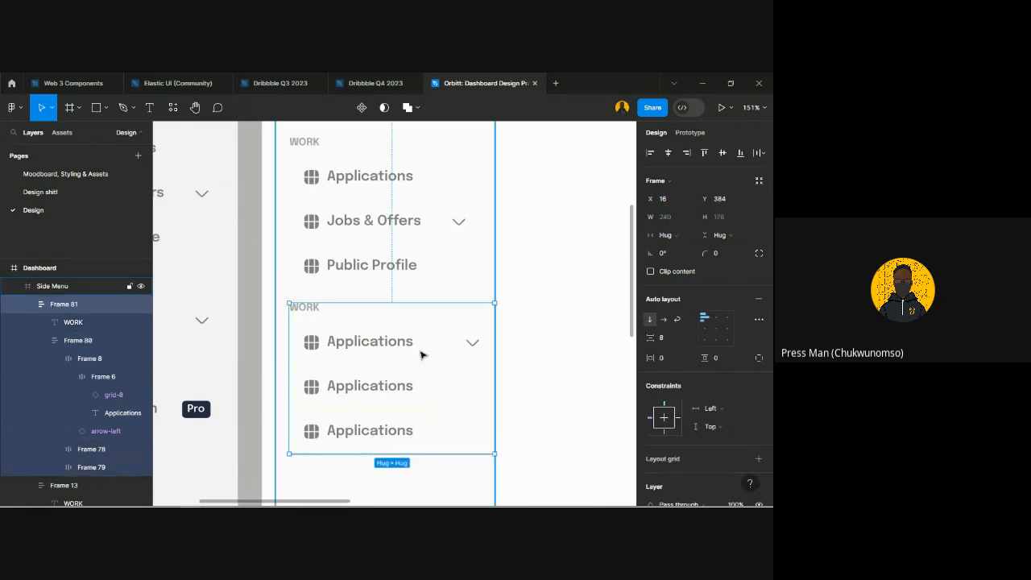
{"action": "key", "text": "shift+Return"}
{"action": "double_click", "coordinate": [454, 350]}
{"action": "double_click", "coordinate": [455, 350]}
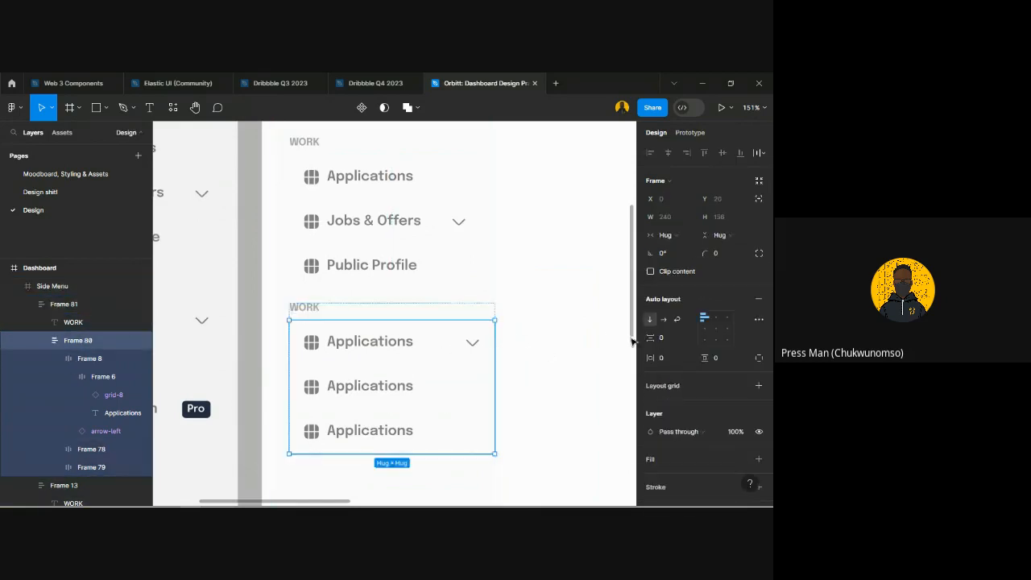
{"action": "double_click", "coordinate": [437, 336]}
{"action": "scroll", "coordinate": [323, 334], "scroll_direction": "down", "scroll_amount": 5}
{"action": "left_click", "coordinate": [518, 306]}
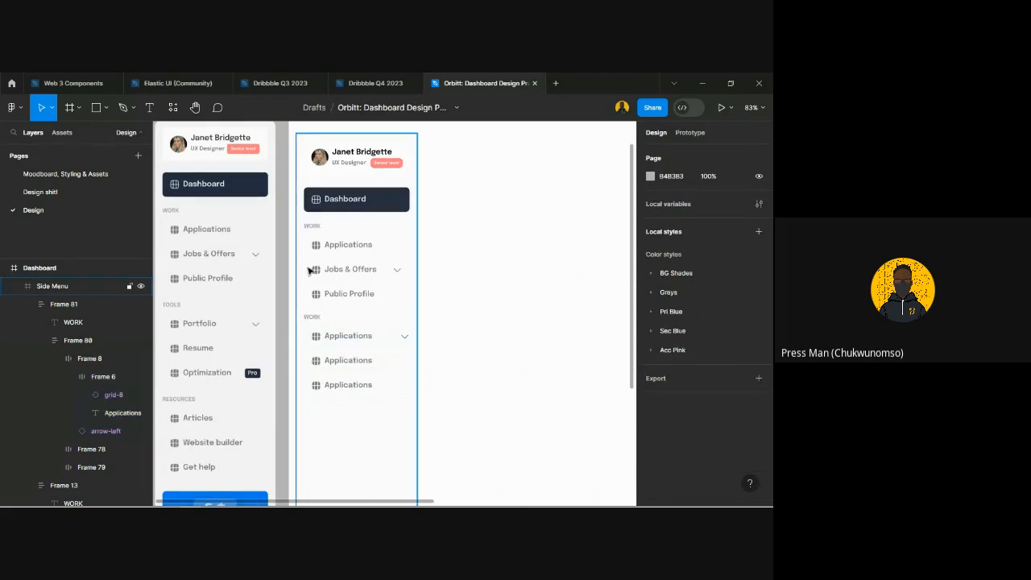
{"action": "double_click", "coordinate": [348, 338]}
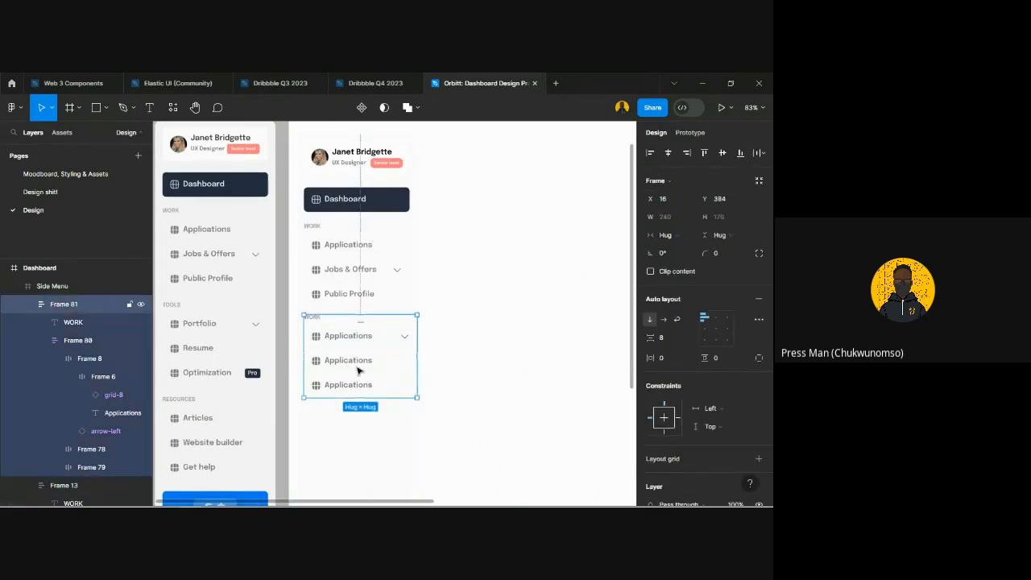
{"action": "key", "text": "Delete"}
- Add the TOOLS and RESOURCES sections below the WORK section in the new side menu
{"action": "left_click", "coordinate": [359, 275]}
{"action": "left_click_drag", "start_coordinate": [232, 335], "coordinate": [258, 313]}
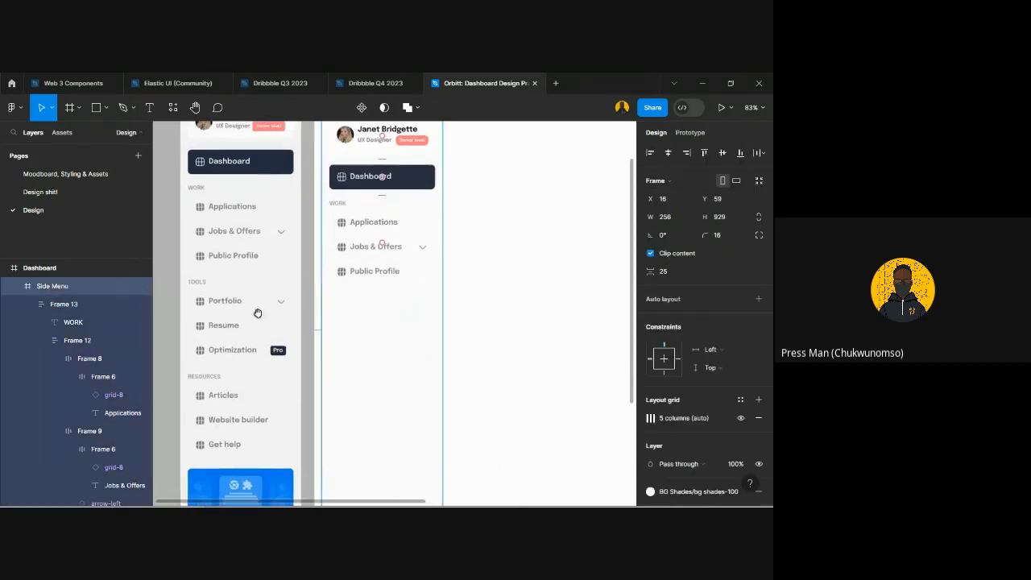
{"action": "left_click", "coordinate": [215, 328]}
{"action": "left_click", "coordinate": [214, 404], "text": "shift"}
{"action": "left_click_drag", "start_coordinate": [250, 385], "coordinate": [352, 423]}
{"action": "key", "text": "Escape"}
{"action": "double_click", "coordinate": [362, 416]}
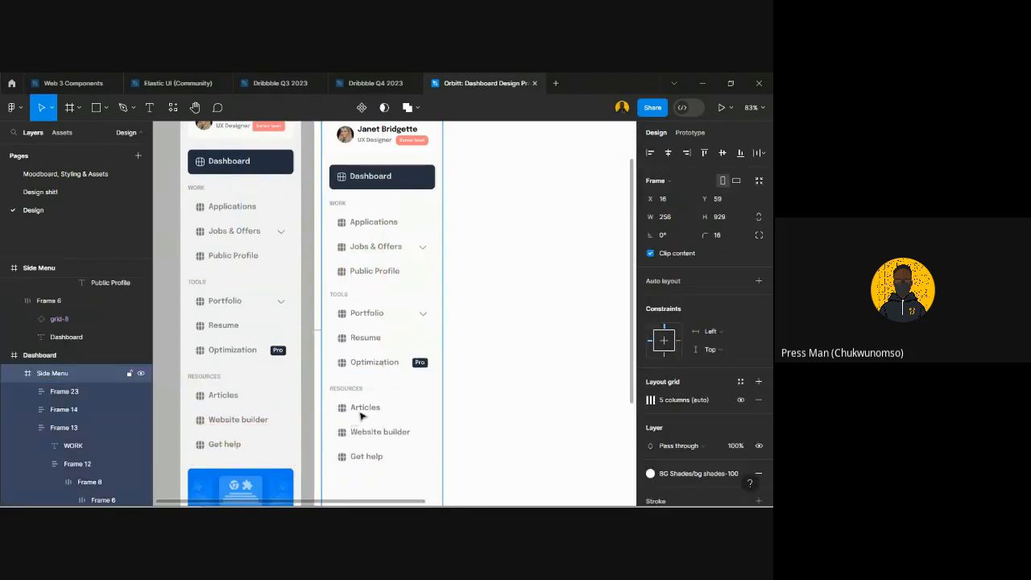
- Wrap the WORK, TOOLS and RESOURCES sections in a vertical auto layout with 24 spacing
{"action": "left_click", "coordinate": [357, 239], "text": "shift"}
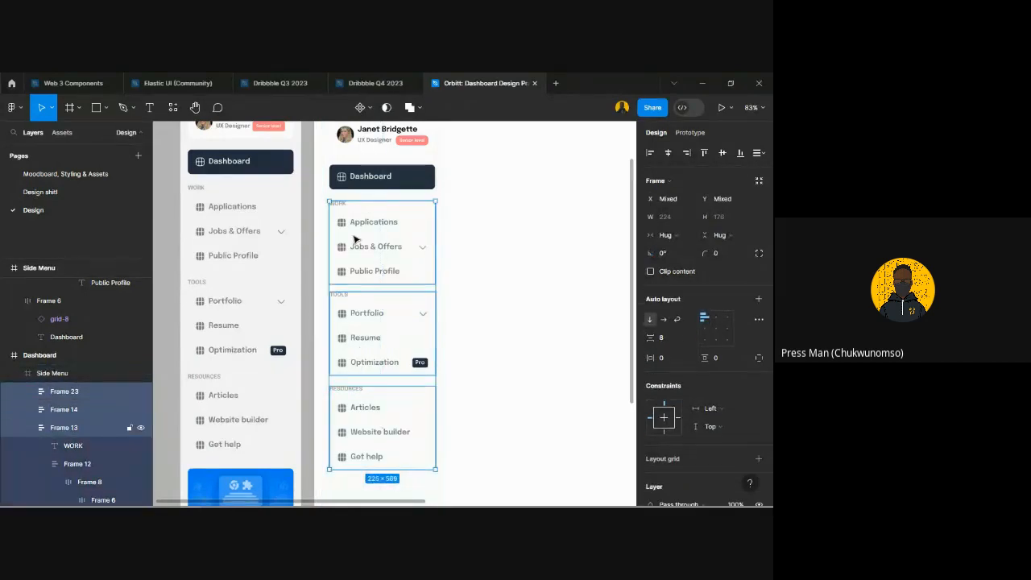
{"action": "key", "text": "shift+a"}
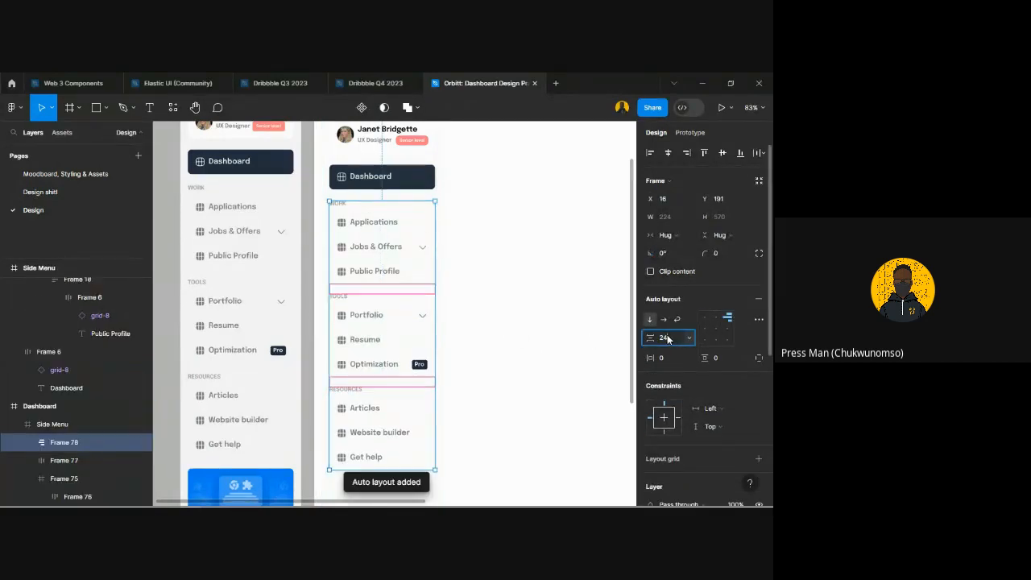
{"action": "key", "text": "Return"}
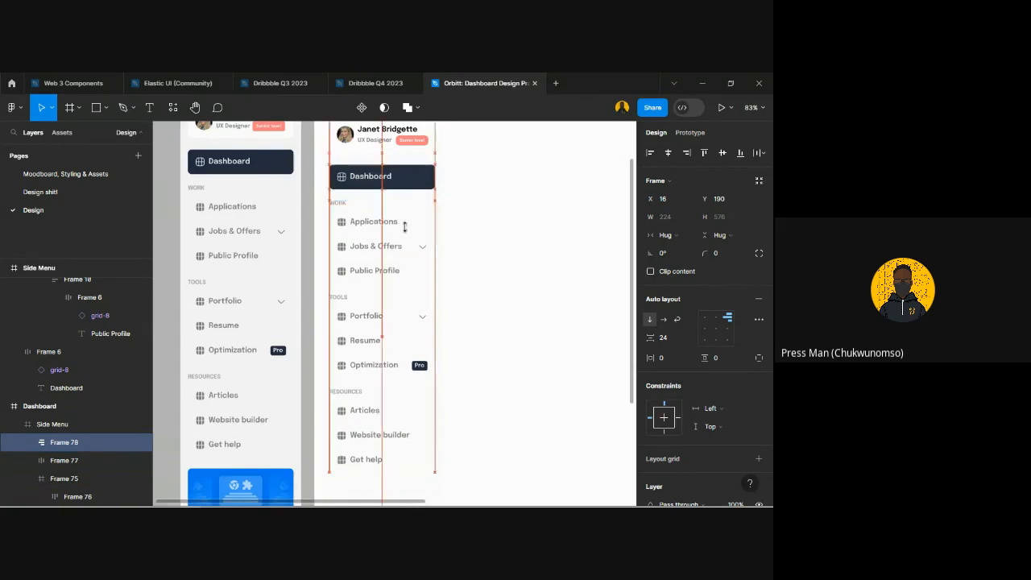
{"action": "key", "text": "Escape"}
- Review the rebuilt side menu alongside the original design
{"action": "scroll", "coordinate": [411, 305], "scroll_direction": "down", "scroll_amount": 2}
{"action": "left_click_drag", "start_coordinate": [356, 362], "coordinate": [349, 218]}
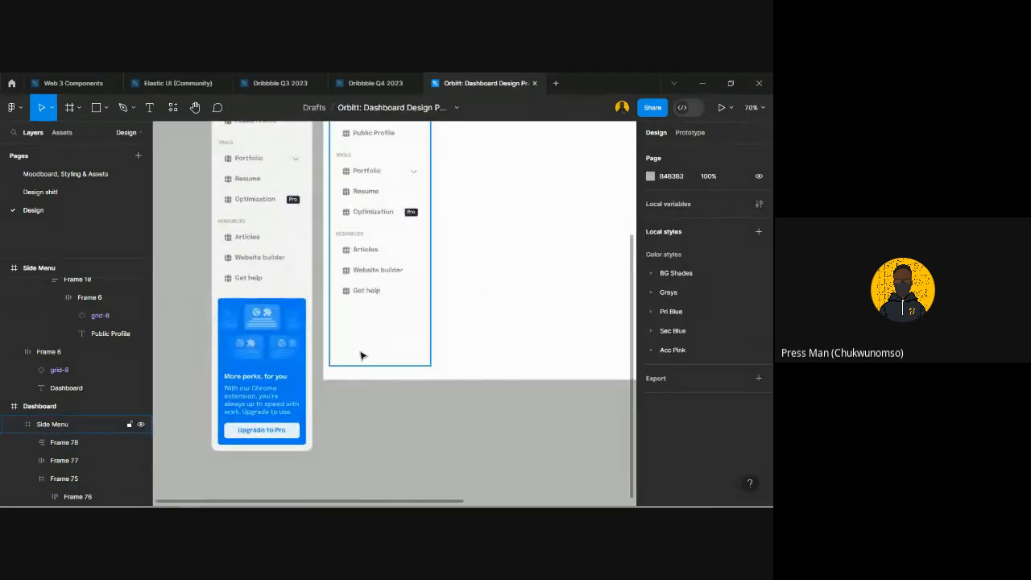
{"action": "scroll", "coordinate": [283, 344], "scroll_direction": "down", "scroll_amount": 1}
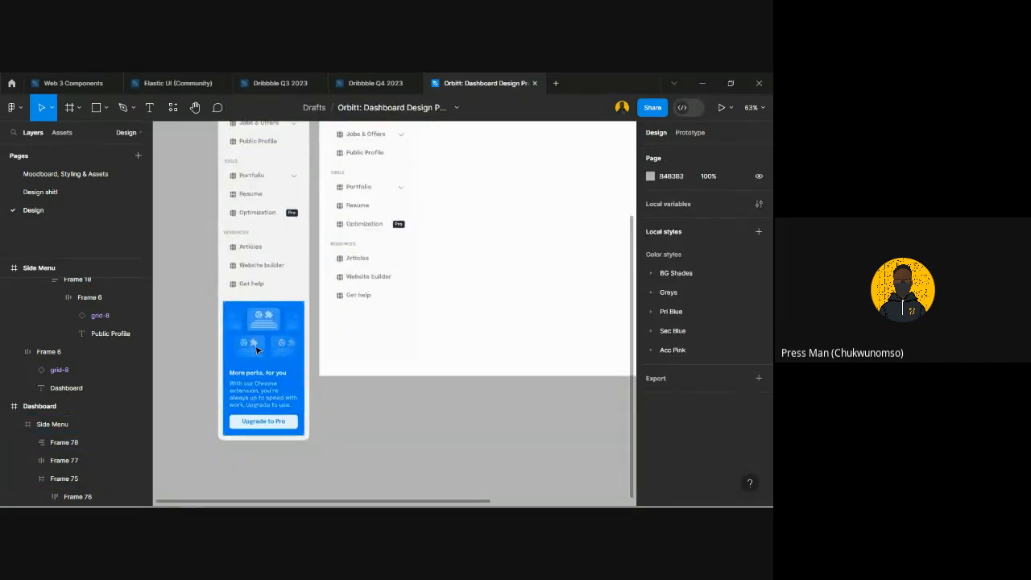
{"action": "left_click", "coordinate": [254, 371]}
{"action": "left_click", "coordinate": [364, 438]}
{"action": "scroll", "coordinate": [322, 379], "scroll_direction": "down", "scroll_amount": 5}
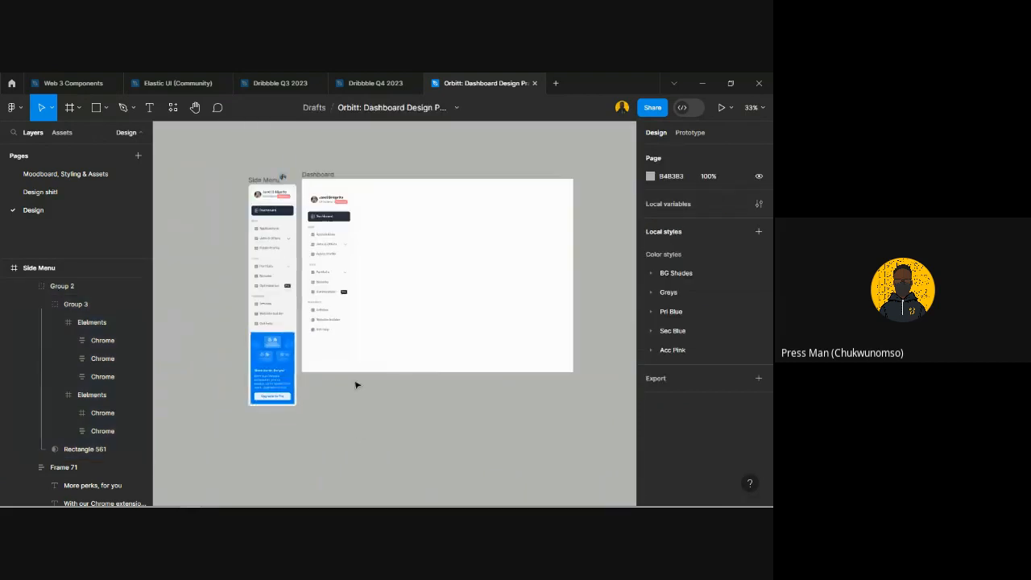
{"action": "scroll", "coordinate": [336, 242], "scroll_direction": "up", "scroll_amount": 5}
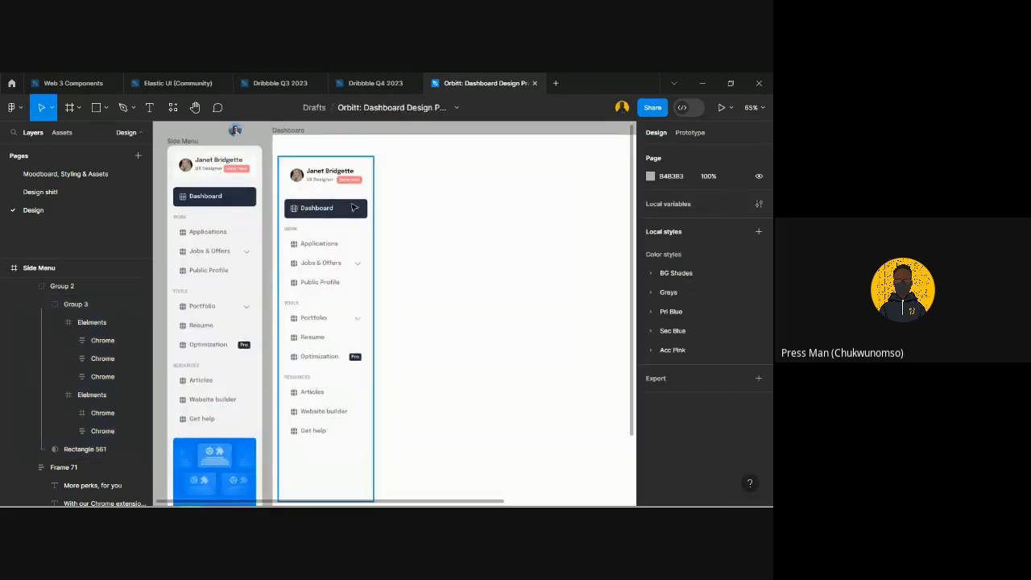
- Resize the new side menu's height to about 941
{"action": "left_click", "coordinate": [325, 225]}
{"action": "scroll", "coordinate": [309, 446], "scroll_direction": "down", "scroll_amount": 2}
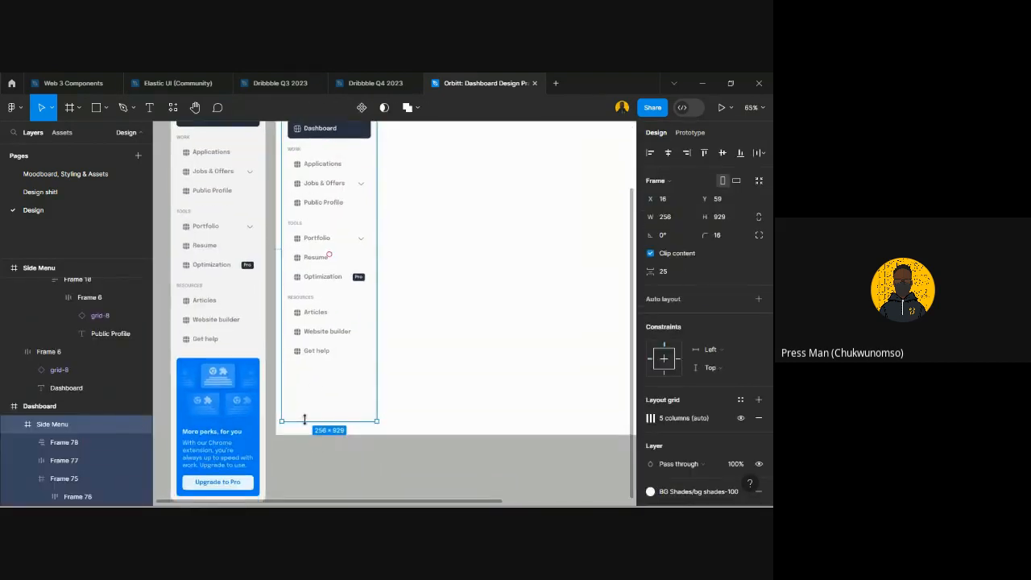
{"action": "left_click_drag", "start_coordinate": [305, 419], "coordinate": [303, 426]}
{"action": "mouse_move", "coordinate": [347, 503]}
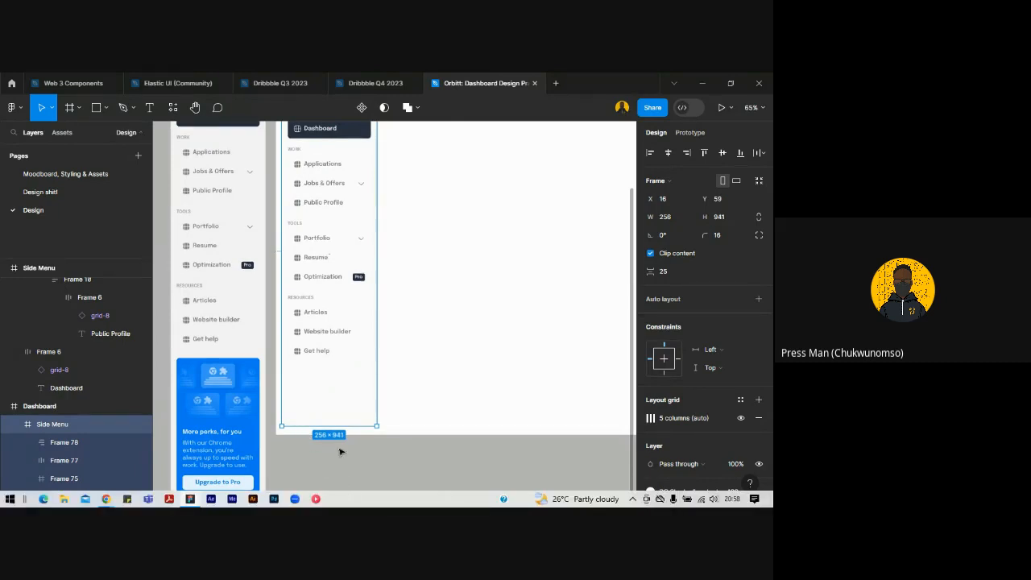
- Extend the new Dashboard frame's height to about 1153
{"action": "scroll", "coordinate": [305, 424], "scroll_direction": "up", "scroll_amount": 3}
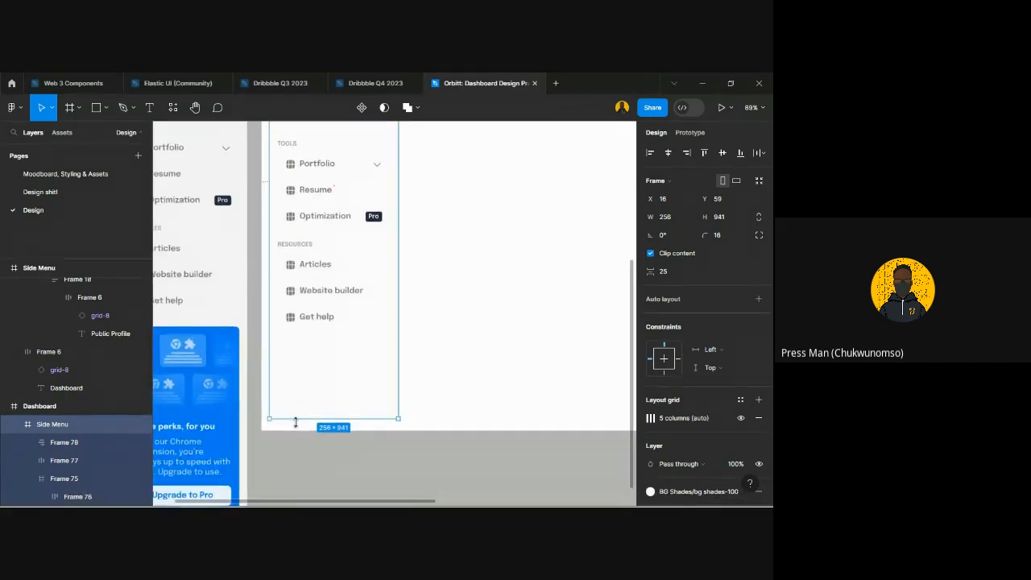
{"action": "scroll", "coordinate": [333, 341], "scroll_direction": "down", "scroll_amount": 4}
{"action": "left_click", "coordinate": [416, 396]}
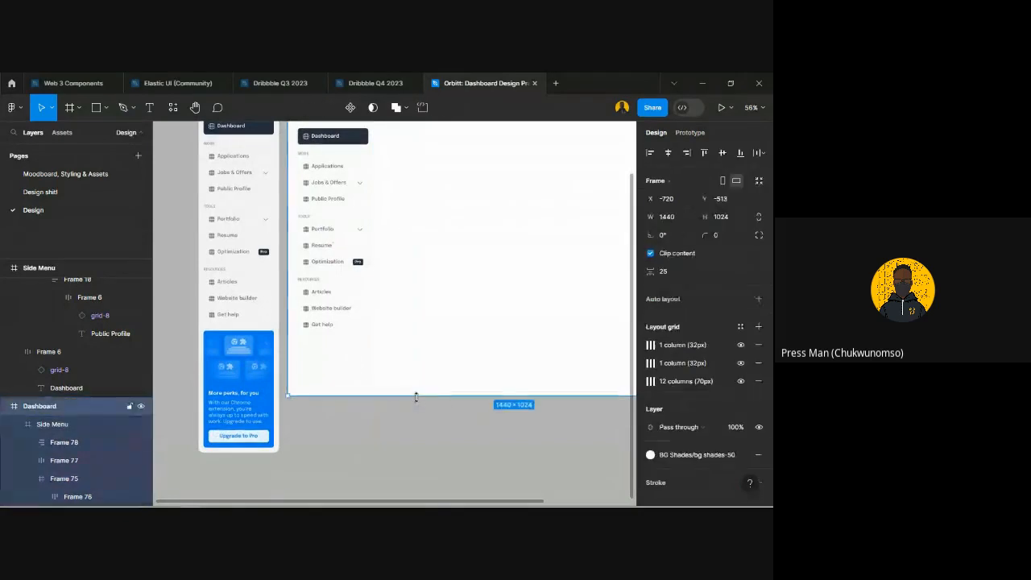
{"action": "left_click_drag", "start_coordinate": [415, 396], "coordinate": [415, 454]}
- Open the Design shit page and examine the original dashboard's header bar with the interface hidden
{"action": "scroll", "coordinate": [387, 370], "scroll_direction": "down", "scroll_amount": 4}
{"action": "scroll", "coordinate": [346, 322], "scroll_direction": "up", "scroll_amount": 2}
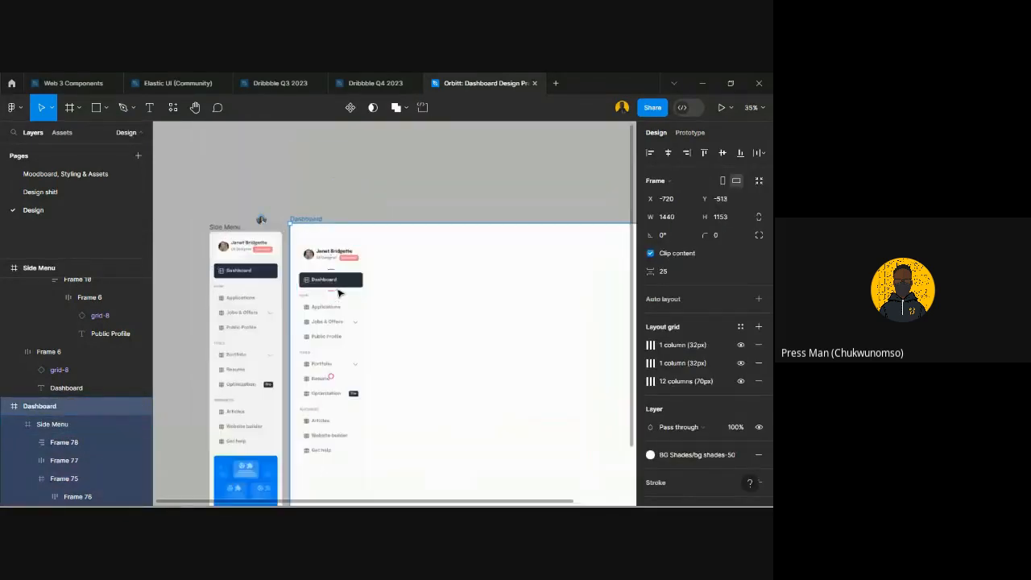
{"action": "scroll", "coordinate": [338, 293], "scroll_direction": "up", "scroll_amount": 5}
{"action": "left_click", "coordinate": [313, 294]}
{"action": "scroll", "coordinate": [321, 272], "scroll_direction": "up", "scroll_amount": 1}
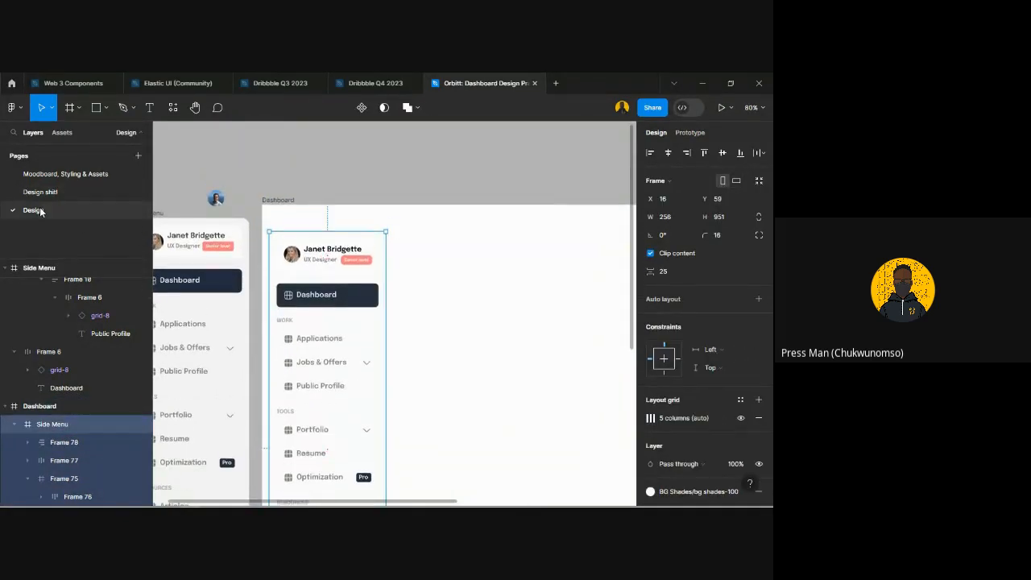
{"action": "left_click", "coordinate": [40, 193]}
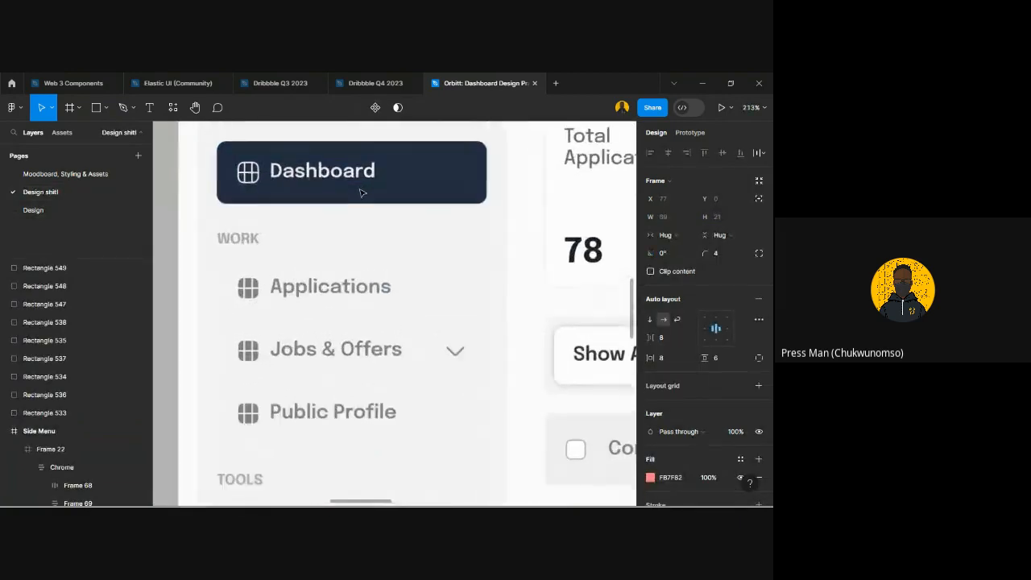
{"action": "scroll", "coordinate": [361, 192], "scroll_direction": "down", "scroll_amount": 5}
{"action": "left_click", "coordinate": [268, 182]}
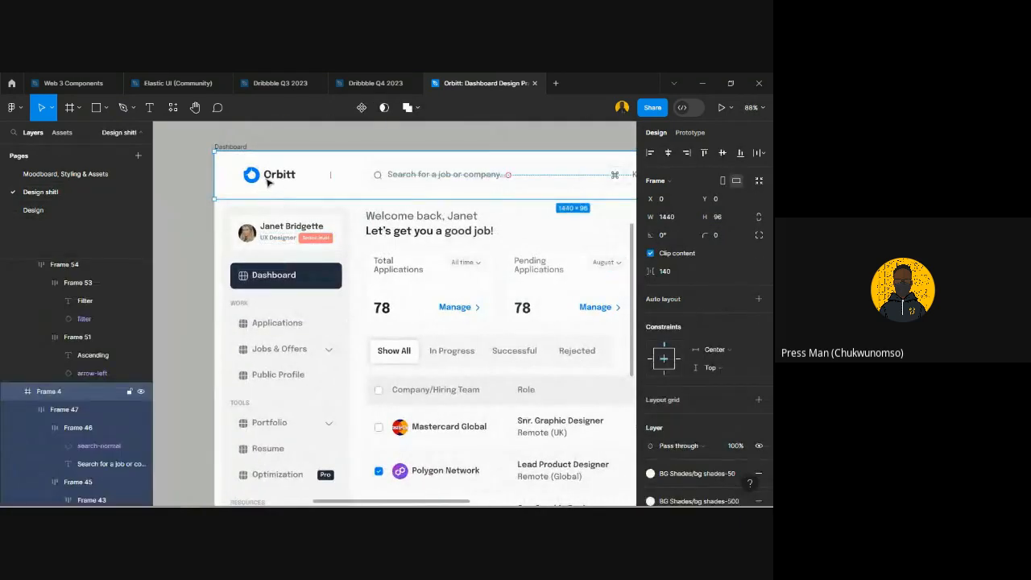
{"action": "left_click", "coordinate": [302, 129]}
{"action": "right_click", "coordinate": [302, 138]}
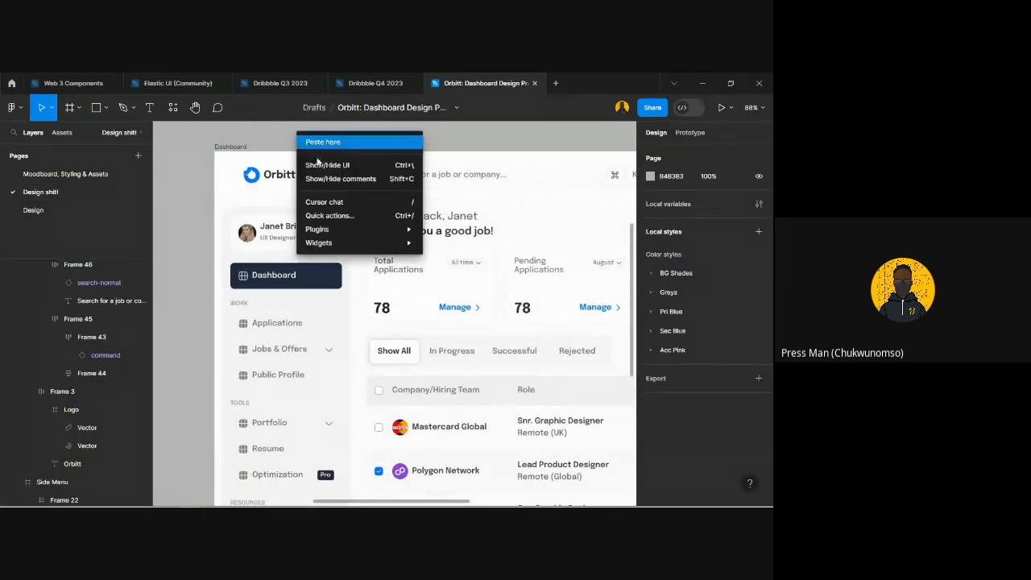
{"action": "left_click", "coordinate": [321, 163]}
{"action": "scroll", "coordinate": [196, 193], "scroll_direction": "right", "scroll_amount": 2}
{"action": "double_click", "coordinate": [165, 184]}
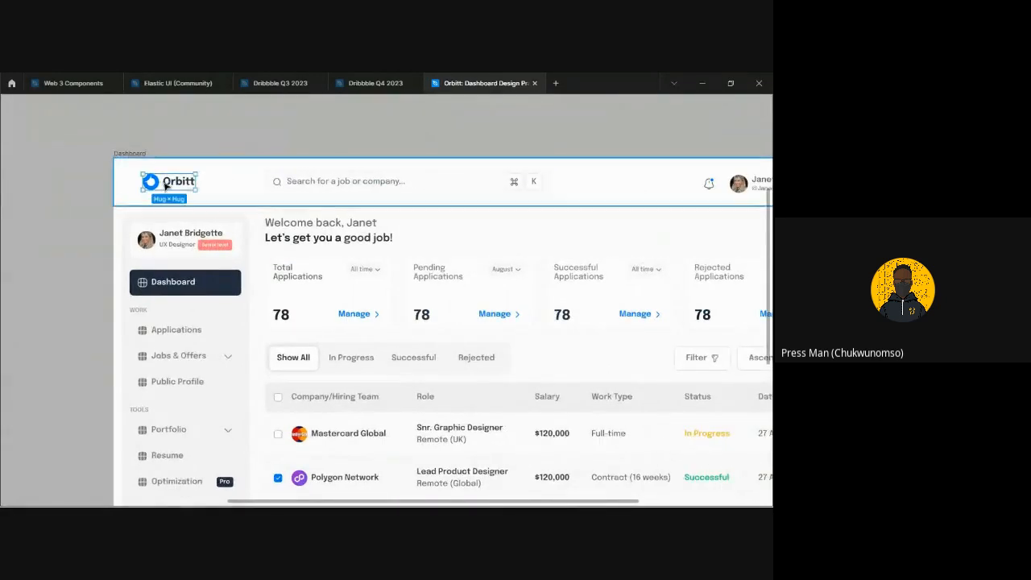
{"action": "left_click_drag", "start_coordinate": [452, 189], "coordinate": [298, 192]}
{"action": "left_click", "coordinate": [300, 193]}
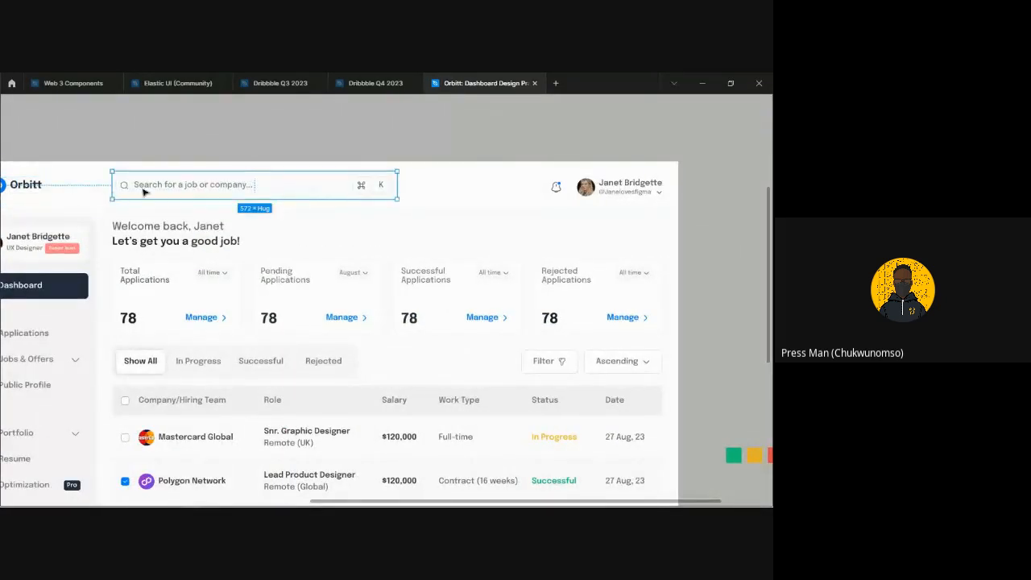
{"action": "scroll", "coordinate": [427, 198], "scroll_direction": "right", "scroll_amount": 4}
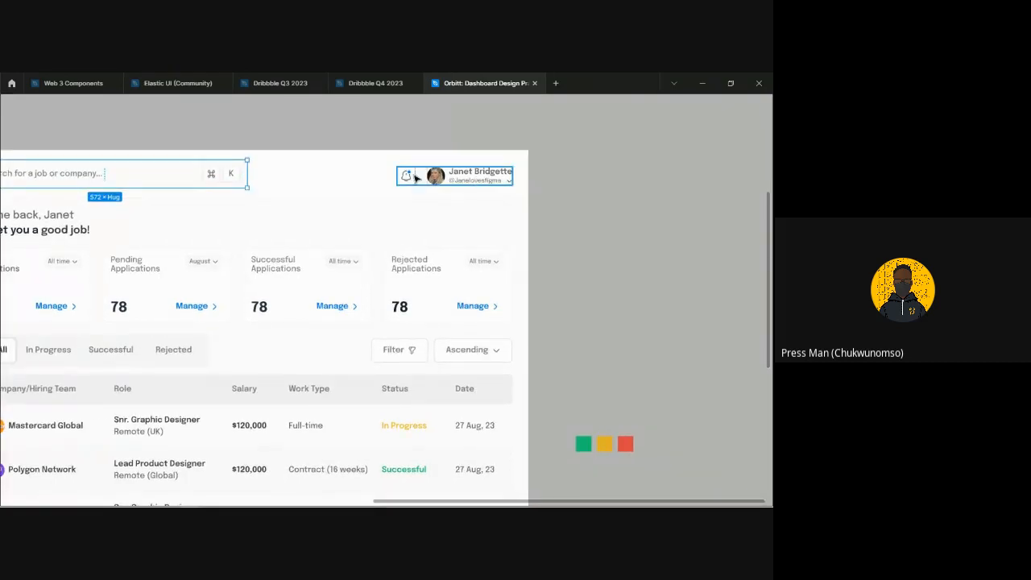
{"action": "scroll", "coordinate": [491, 192], "scroll_direction": "up", "scroll_amount": 5}
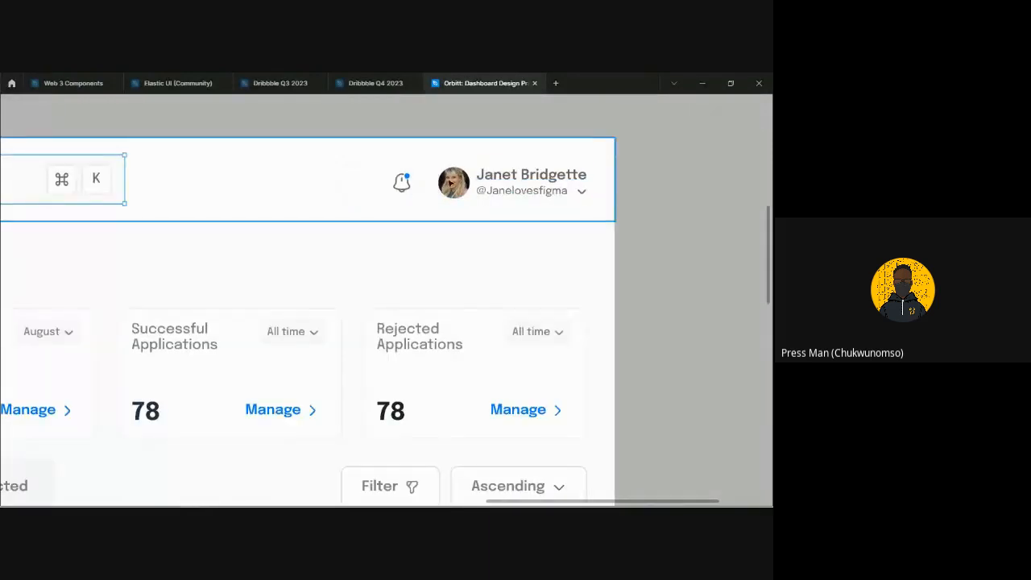
{"action": "scroll", "coordinate": [475, 178], "scroll_direction": "left", "scroll_amount": 2}
{"action": "left_click", "coordinate": [436, 197]}
{"action": "double_click", "coordinate": [437, 196]}
{"action": "scroll", "coordinate": [438, 195], "scroll_direction": "down", "scroll_amount": 5}
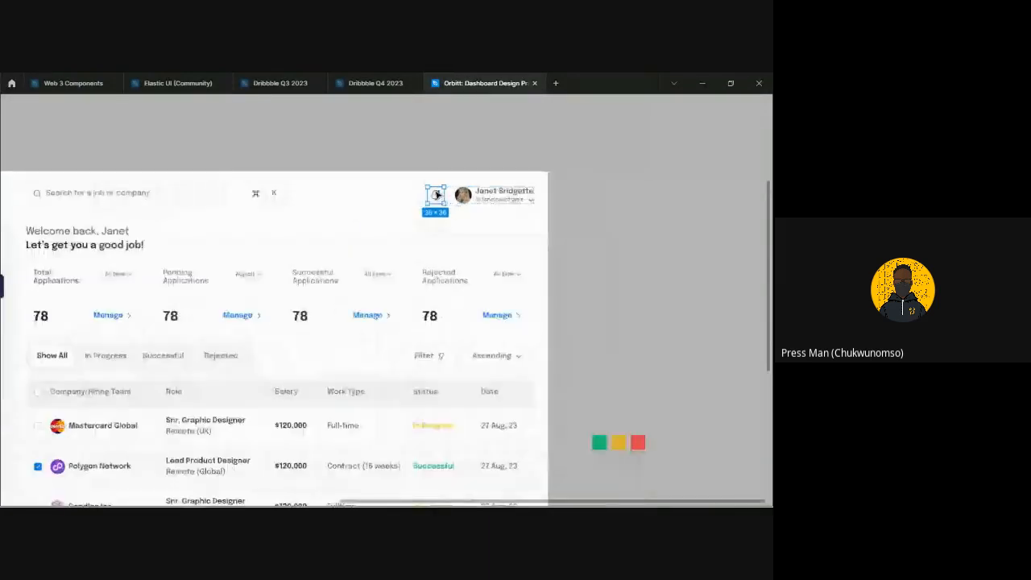
{"action": "left_click", "coordinate": [338, 157]}
{"action": "scroll", "coordinate": [446, 166], "scroll_direction": "left", "scroll_amount": 2}
{"action": "scroll", "coordinate": [312, 180], "scroll_direction": "up", "scroll_amount": 2}
{"action": "scroll", "coordinate": [302, 190], "scroll_direction": "up", "scroll_amount": 3}
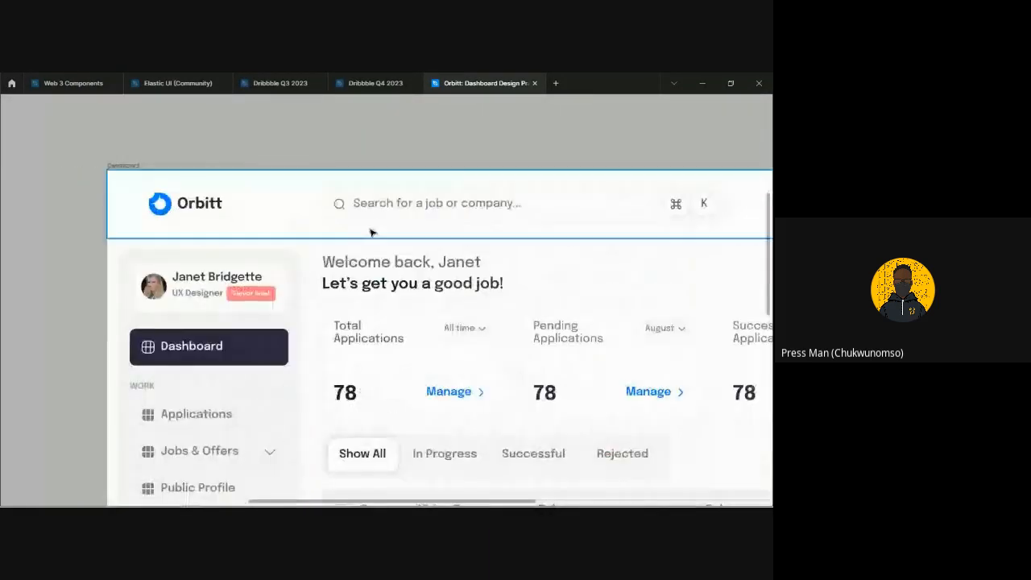
{"action": "scroll", "coordinate": [292, 196], "scroll_direction": "down", "scroll_amount": 3}
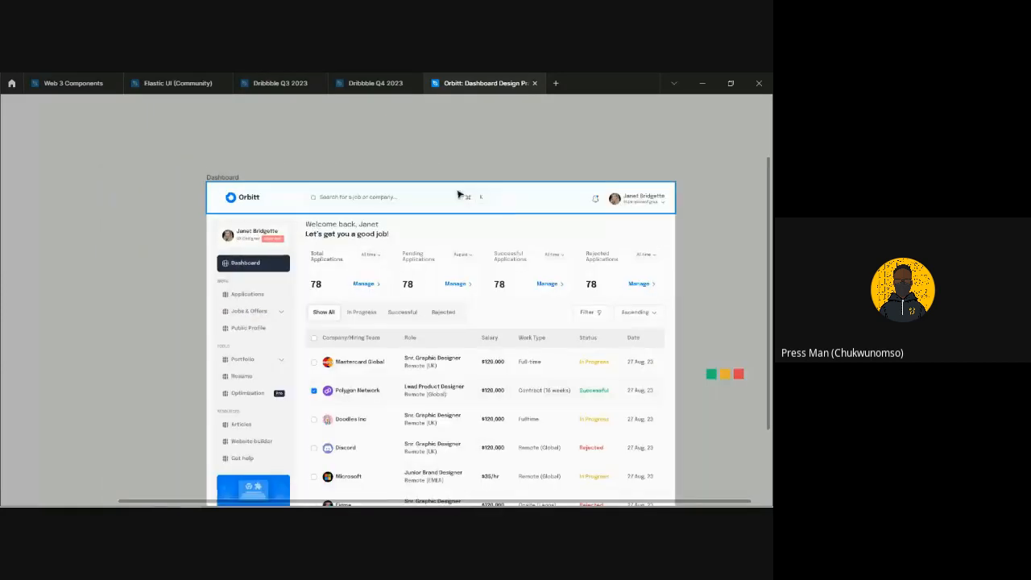
{"action": "left_click", "coordinate": [541, 205]}
{"action": "key", "text": "Delete"}
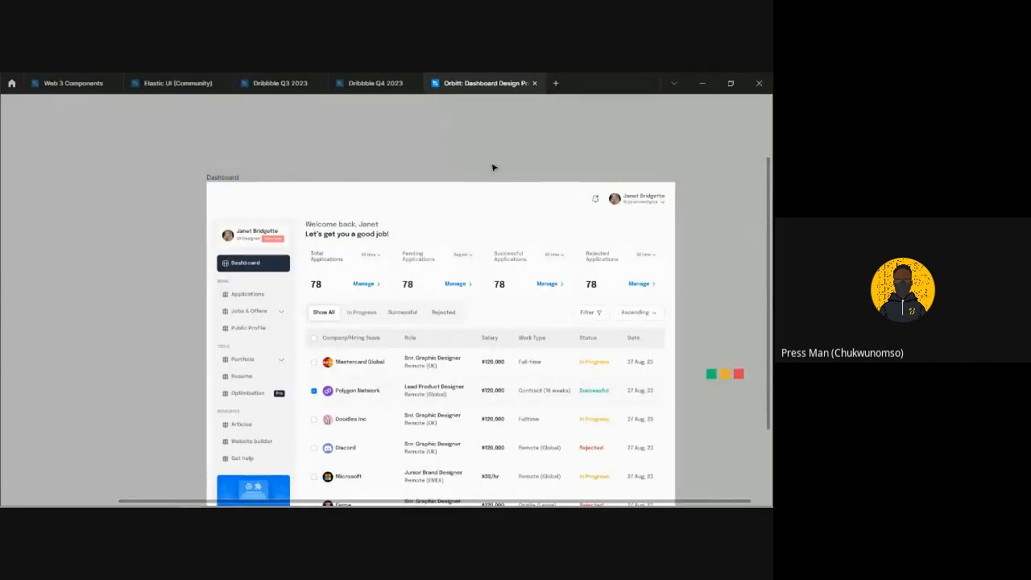
{"action": "key", "text": "ctrl+z"}
- Copy the original dashboard's header bar and paste it into the new Dashboard frame, moving the side menu down beneath it
{"action": "left_click", "coordinate": [476, 159]}
{"action": "left_click", "coordinate": [533, 200]}
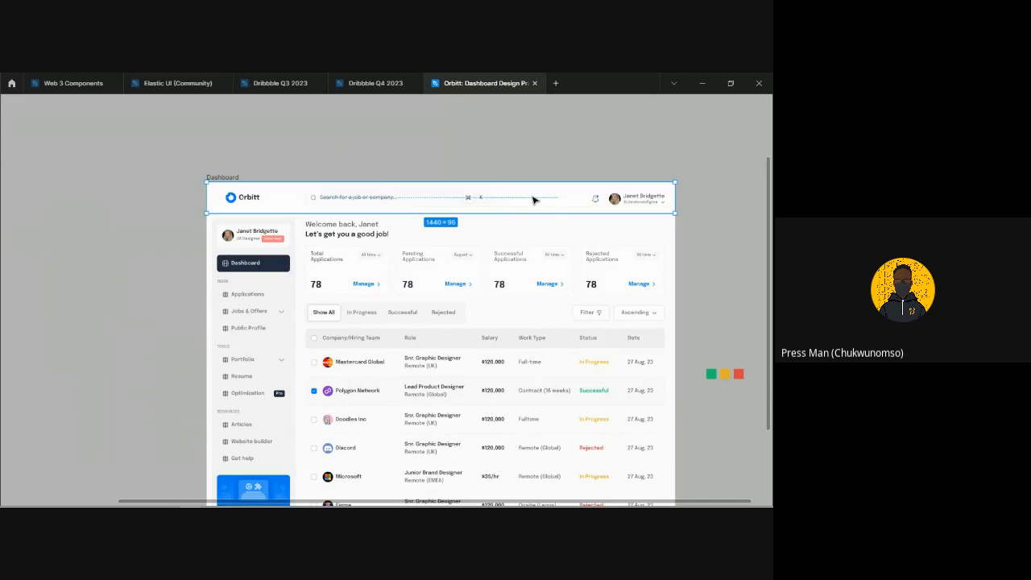
{"action": "right_click", "coordinate": [404, 150]}
{"action": "left_click", "coordinate": [410, 172]}
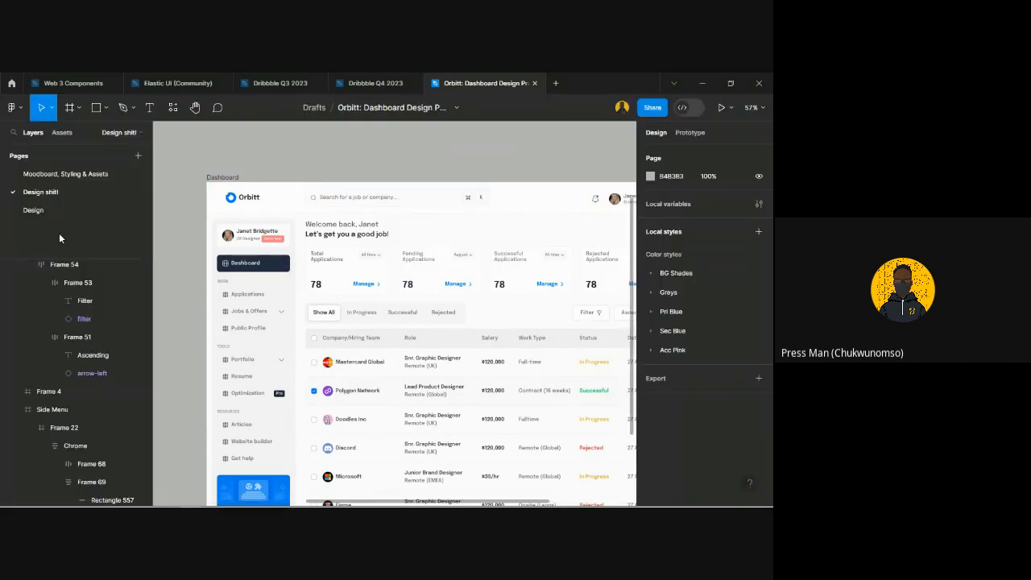
{"action": "left_click", "coordinate": [64, 210]}
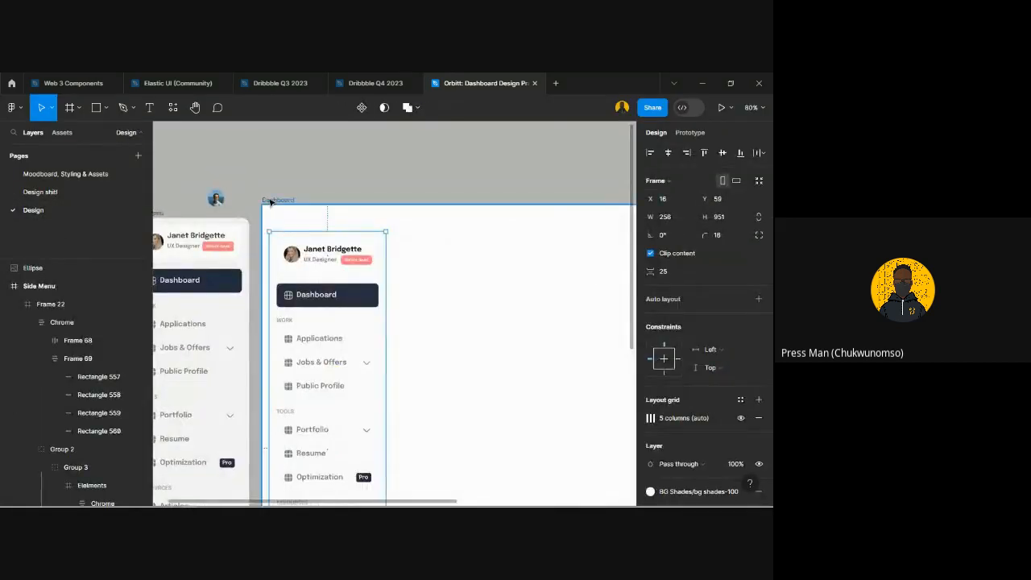
{"action": "left_click", "coordinate": [270, 202]}
{"action": "key", "text": "ctrl+v"}
{"action": "left_click_drag", "start_coordinate": [322, 296], "coordinate": [322, 331]}
- Inspect the pasted header's logo and search bar auto layout settings
{"action": "scroll", "coordinate": [364, 285], "scroll_direction": "up", "scroll_amount": 5}
{"action": "left_click", "coordinate": [294, 245]}
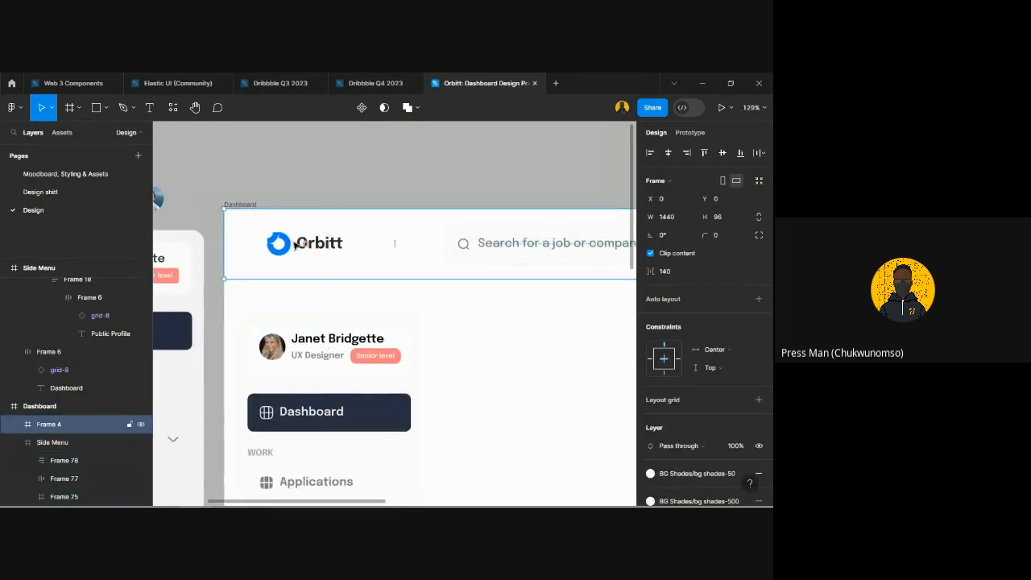
{"action": "scroll", "coordinate": [317, 244], "scroll_direction": "up", "scroll_amount": 3}
{"action": "double_click", "coordinate": [321, 249]}
{"action": "scroll", "coordinate": [320, 252], "scroll_direction": "down", "scroll_amount": 4}
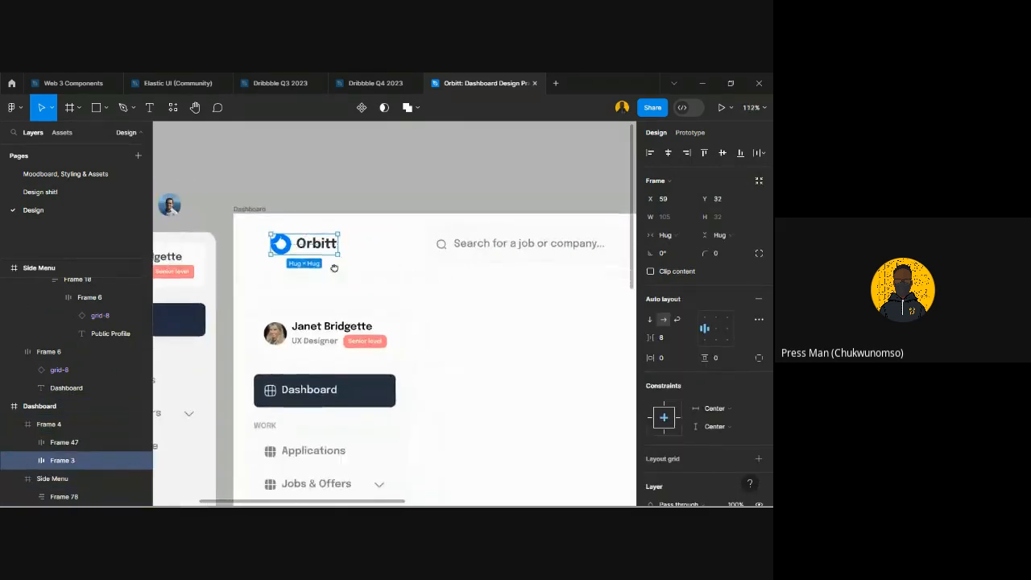
{"action": "scroll", "coordinate": [333, 264], "scroll_direction": "right", "scroll_amount": 2}
{"action": "left_click", "coordinate": [374, 236]}
{"action": "scroll", "coordinate": [410, 235], "scroll_direction": "right", "scroll_amount": 1}
{"action": "scroll", "coordinate": [384, 250], "scroll_direction": "up", "scroll_amount": 3}
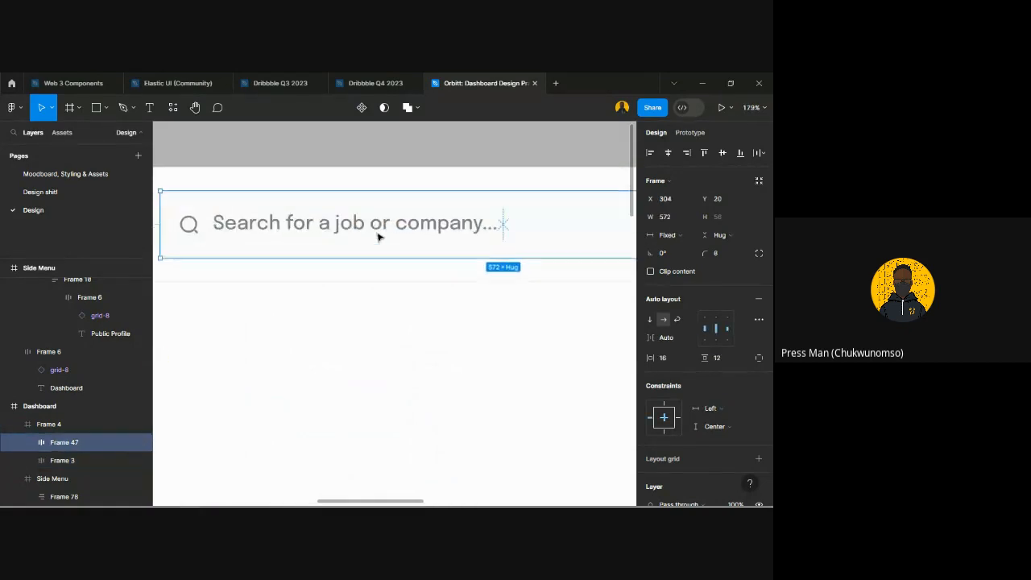
{"action": "scroll", "coordinate": [383, 248], "scroll_direction": "down", "scroll_amount": 3}
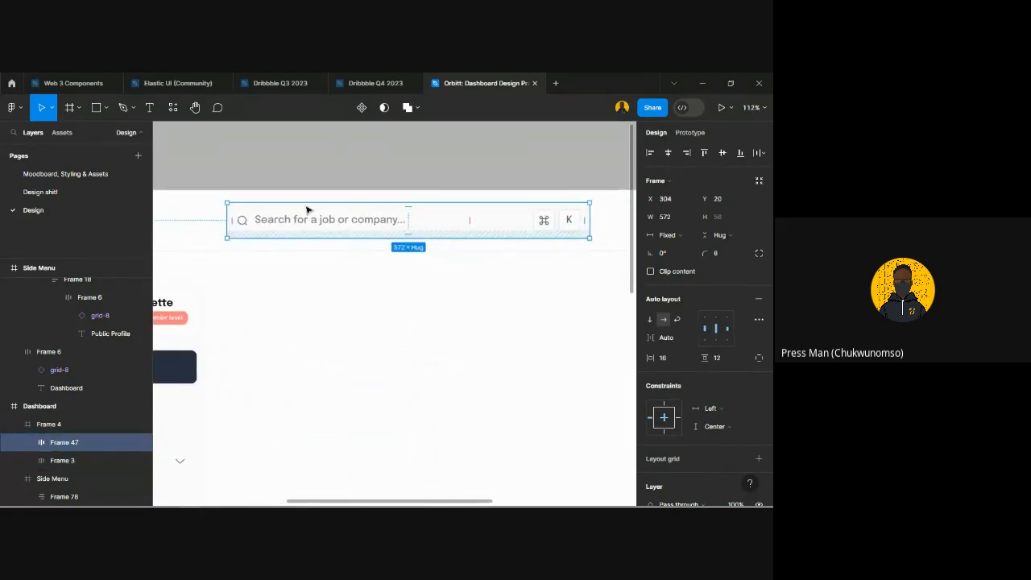
{"action": "scroll", "coordinate": [306, 211], "scroll_direction": "up", "scroll_amount": 3}
{"action": "double_click", "coordinate": [296, 233]}
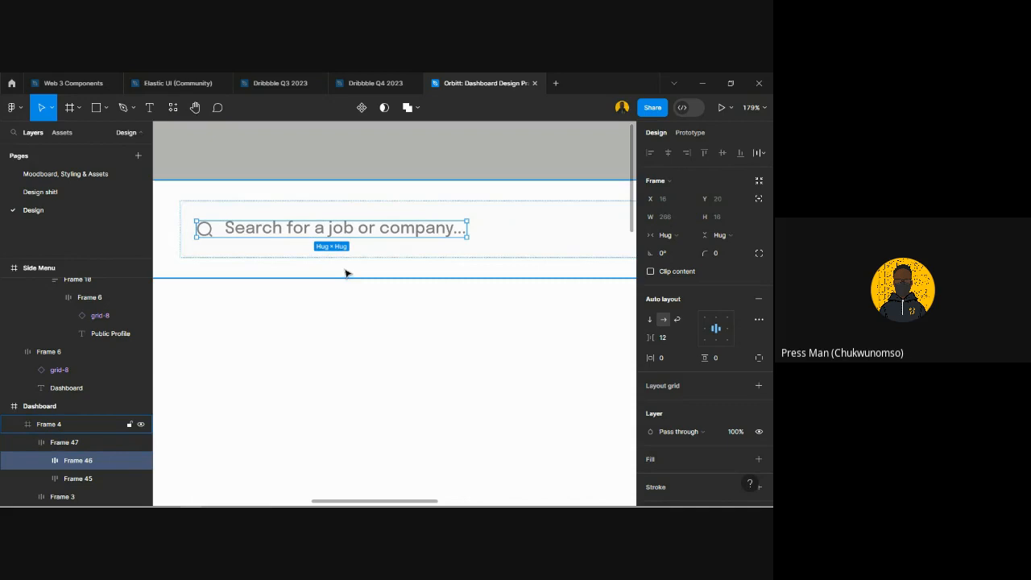
{"action": "left_click", "coordinate": [350, 278]}
{"action": "scroll", "coordinate": [348, 273], "scroll_direction": "down", "scroll_amount": 5}
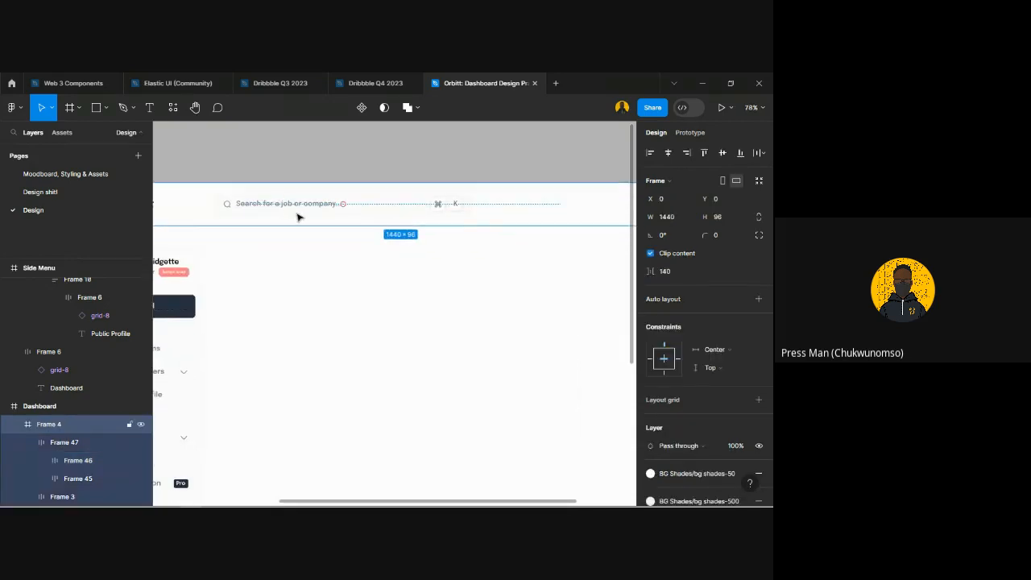
- Examine the search field's text, search icon and shortcut key frames in the pasted header
{"action": "left_click", "coordinate": [296, 216]}
{"action": "scroll", "coordinate": [297, 216], "scroll_direction": "up", "scroll_amount": 5}
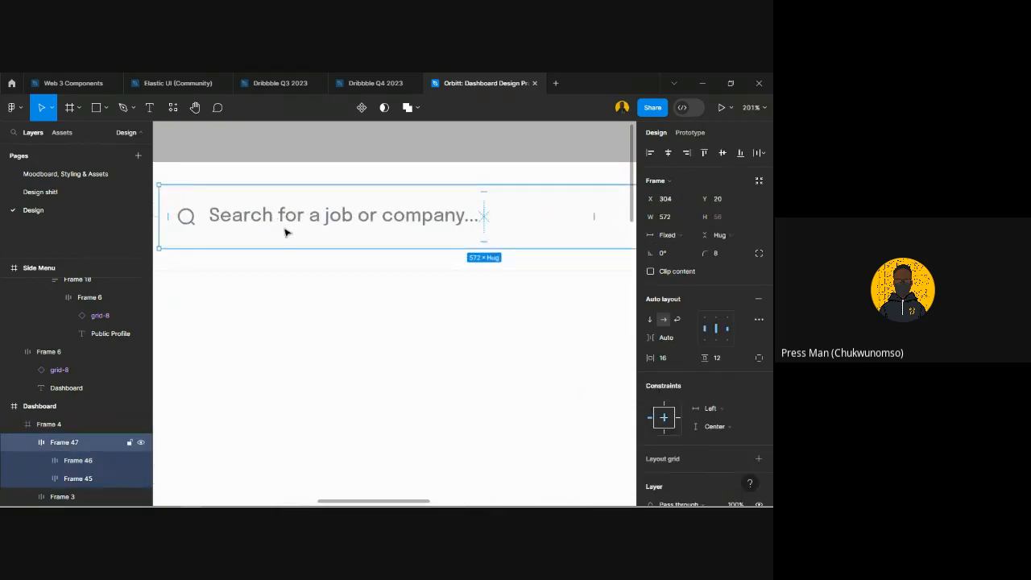
{"action": "scroll", "coordinate": [280, 229], "scroll_direction": "down", "scroll_amount": 2}
{"action": "left_click", "coordinate": [273, 227]}
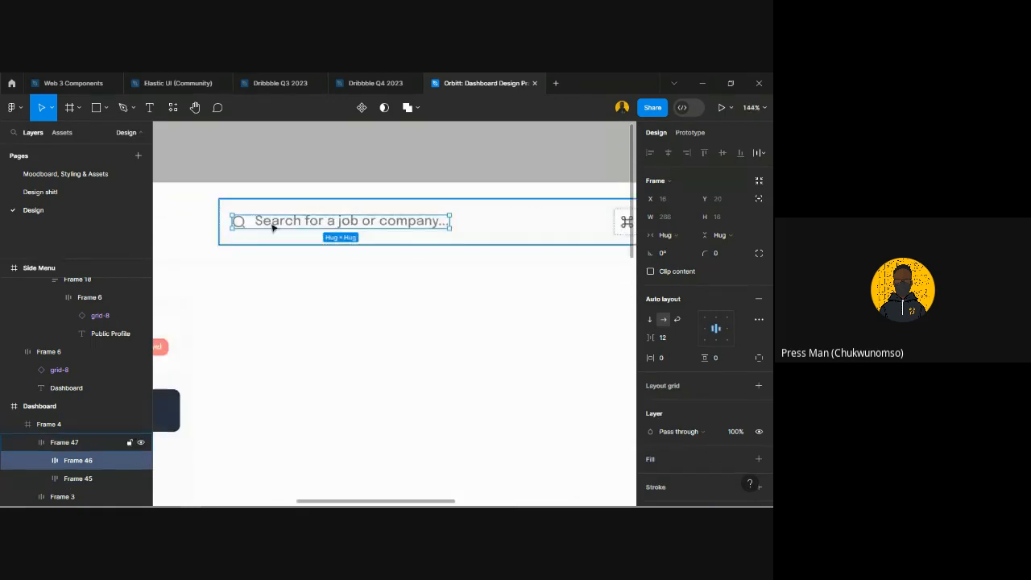
{"action": "scroll", "coordinate": [327, 225], "scroll_direction": "up", "scroll_amount": 3}
{"action": "double_click", "coordinate": [321, 227]}
{"action": "scroll", "coordinate": [318, 239], "scroll_direction": "left", "scroll_amount": 1}
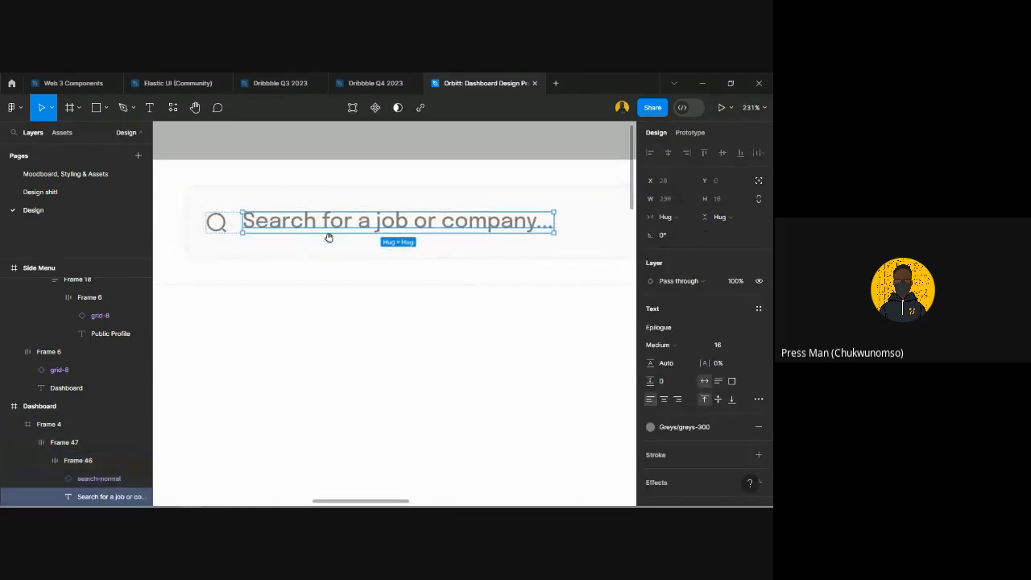
{"action": "scroll", "coordinate": [276, 249], "scroll_direction": "left", "scroll_amount": 3}
{"action": "scroll", "coordinate": [277, 249], "scroll_direction": "up", "scroll_amount": 1}
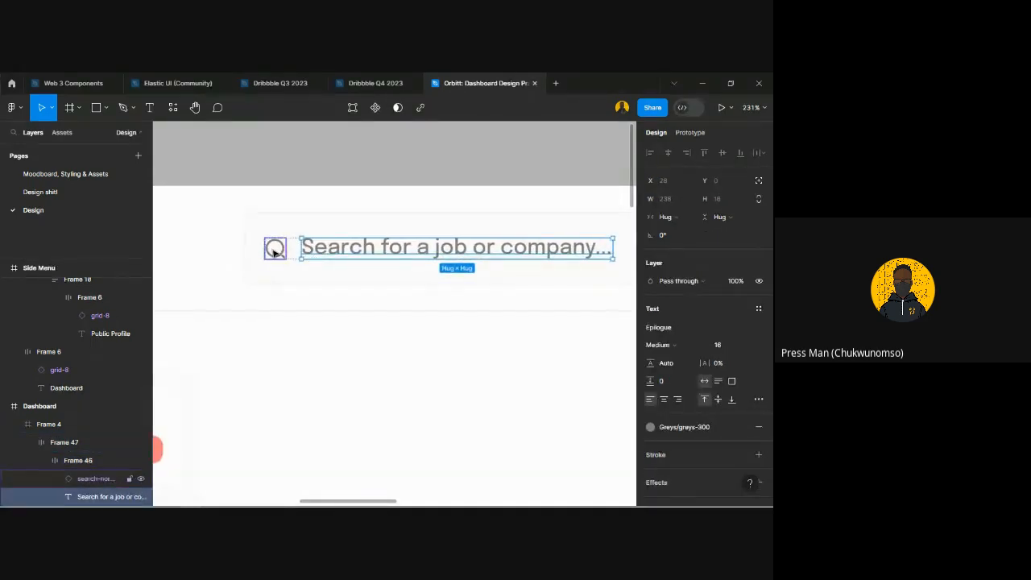
{"action": "left_click", "coordinate": [273, 252]}
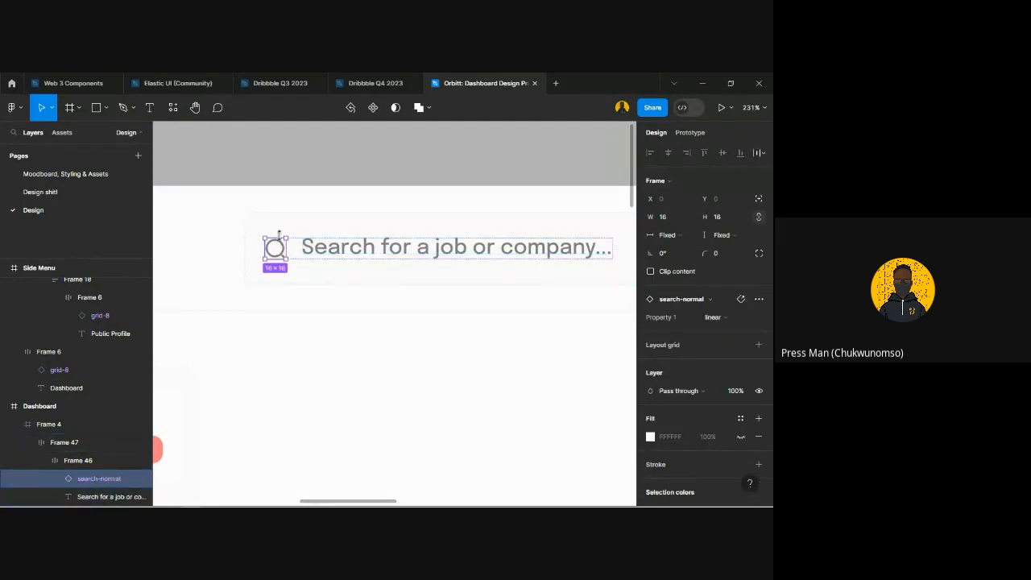
{"action": "scroll", "coordinate": [278, 236], "scroll_direction": "down", "scroll_amount": 4}
{"action": "left_click", "coordinate": [350, 291]}
{"action": "scroll", "coordinate": [351, 291], "scroll_direction": "right", "scroll_amount": 2}
{"action": "scroll", "coordinate": [428, 251], "scroll_direction": "up", "scroll_amount": 5}
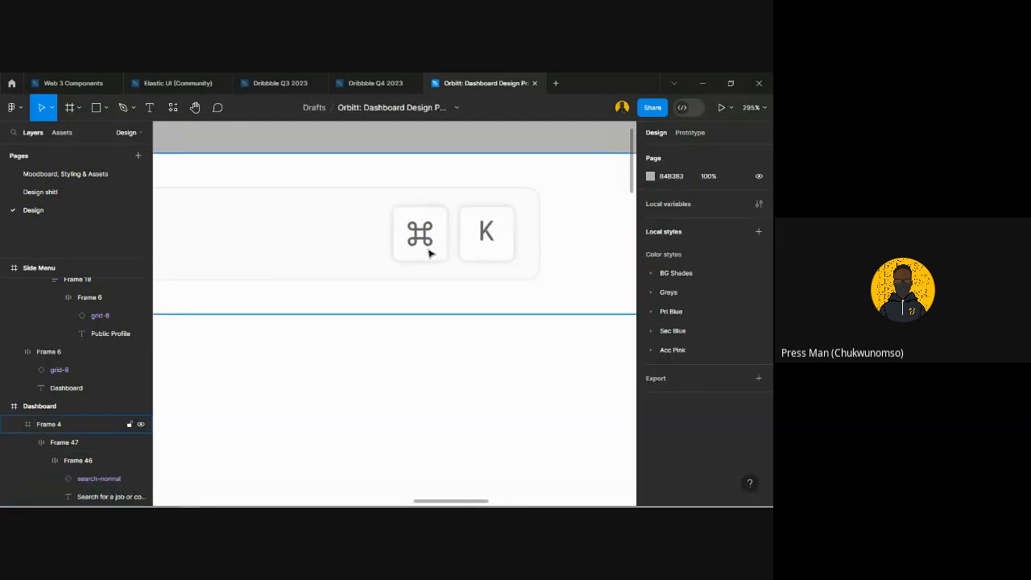
{"action": "left_click", "coordinate": [428, 252]}
{"action": "double_click", "coordinate": [454, 244]}
{"action": "double_click", "coordinate": [454, 247]}
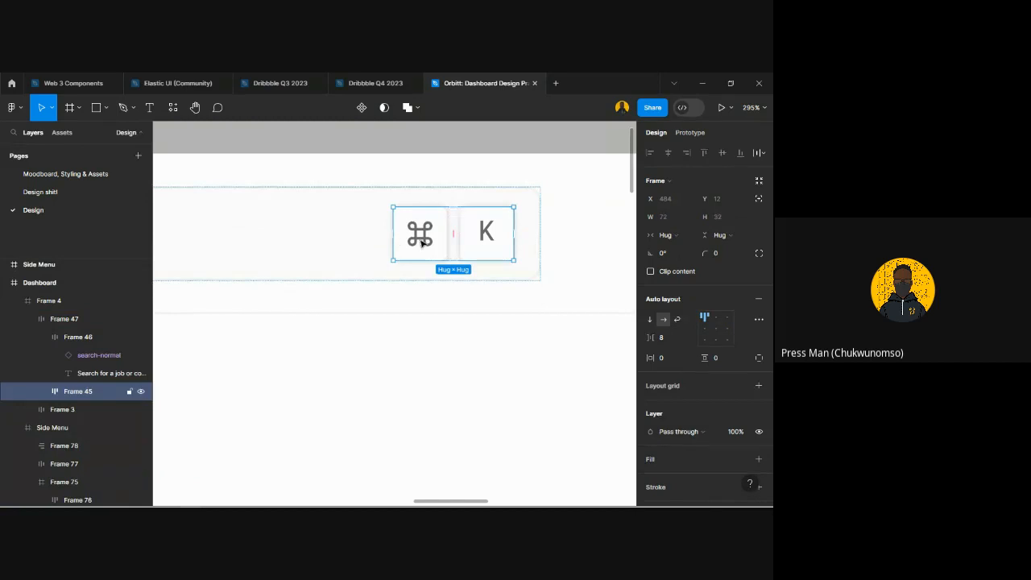
{"action": "scroll", "coordinate": [486, 235], "scroll_direction": "down", "scroll_amount": 5}
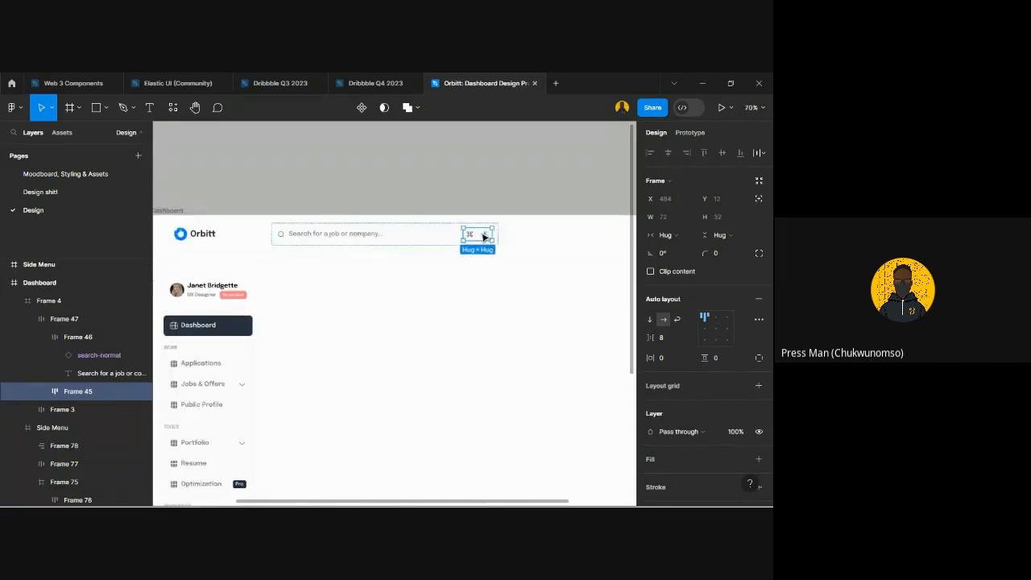
{"action": "scroll", "coordinate": [505, 251], "scroll_direction": "up", "scroll_amount": 3}
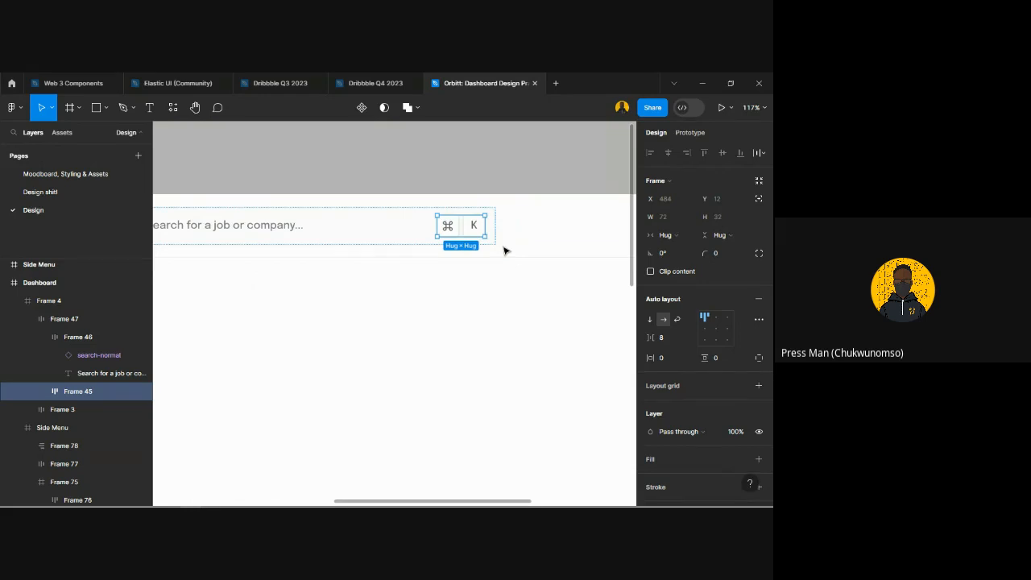
- Examine the pasted header's search field and its auto layout frame up close
{"action": "left_click", "coordinate": [373, 157]}
{"action": "scroll", "coordinate": [373, 157], "scroll_direction": "down", "scroll_amount": 3}
{"action": "left_click_drag", "start_coordinate": [372, 157], "coordinate": [392, 175]}
{"action": "scroll", "coordinate": [350, 228], "scroll_direction": "up", "scroll_amount": 4}
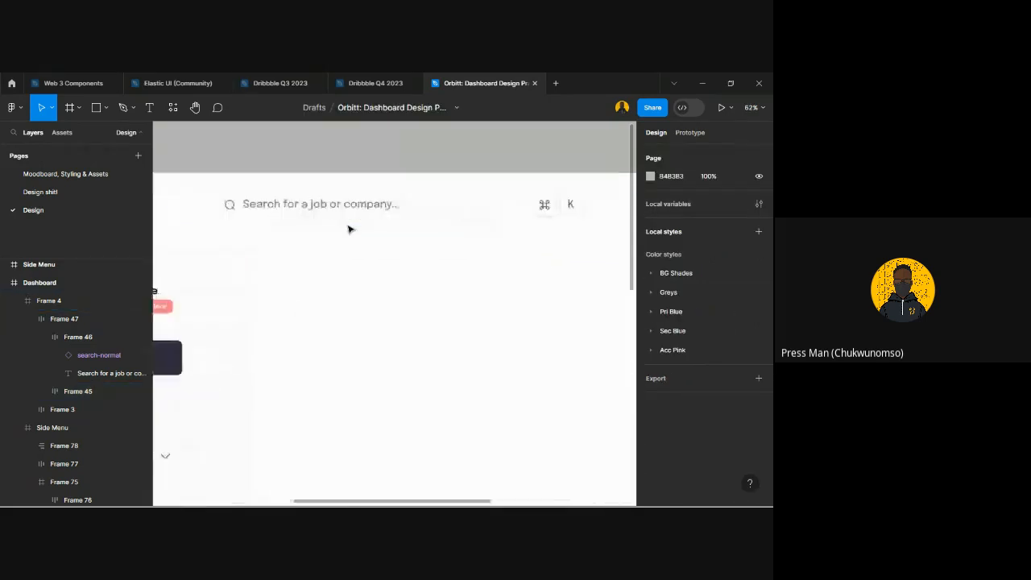
{"action": "scroll", "coordinate": [407, 282], "scroll_direction": "down", "scroll_amount": 4}
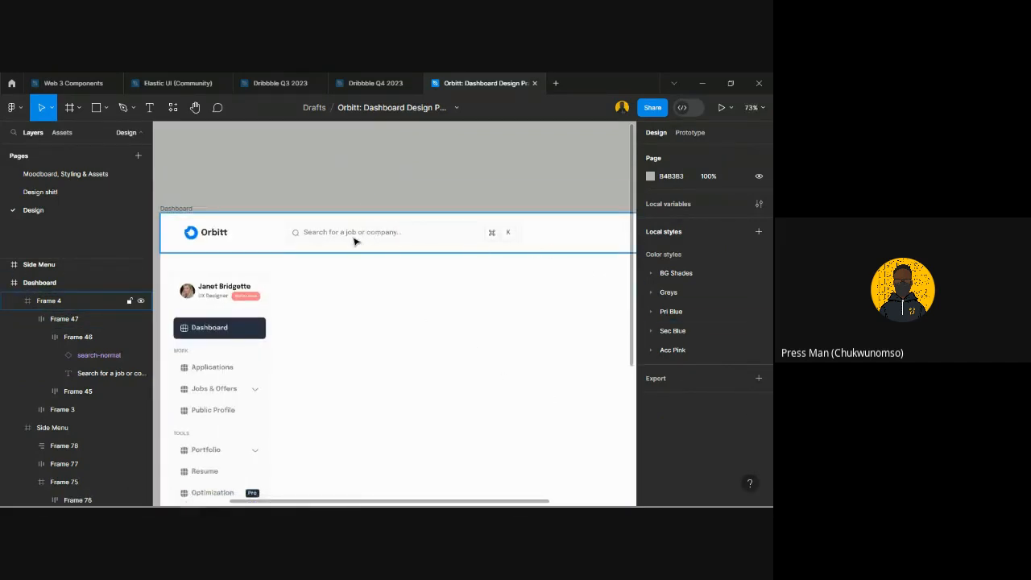
{"action": "left_click_drag", "start_coordinate": [343, 230], "coordinate": [344, 197]}
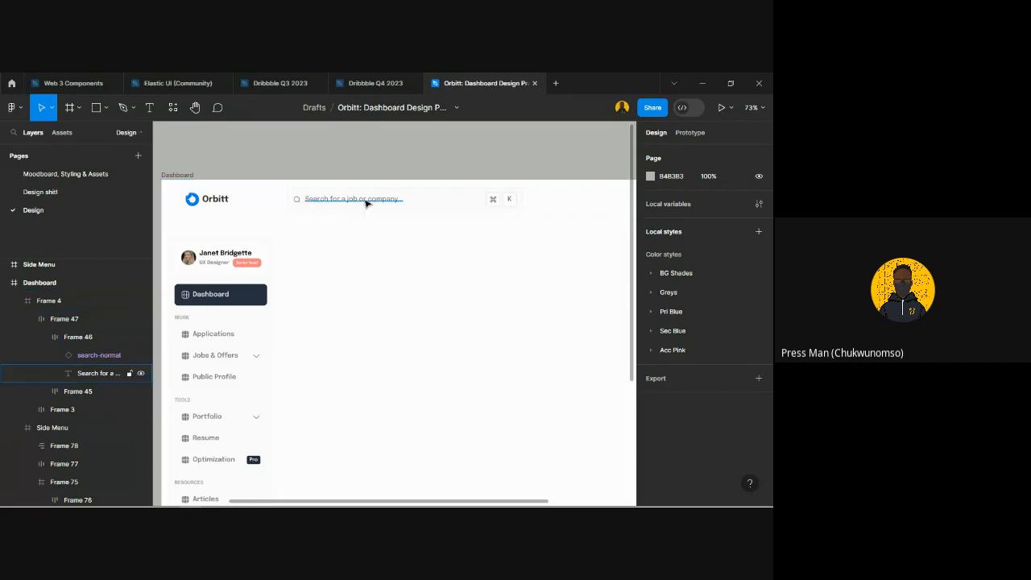
{"action": "scroll", "coordinate": [363, 201], "scroll_direction": "up", "scroll_amount": 3}
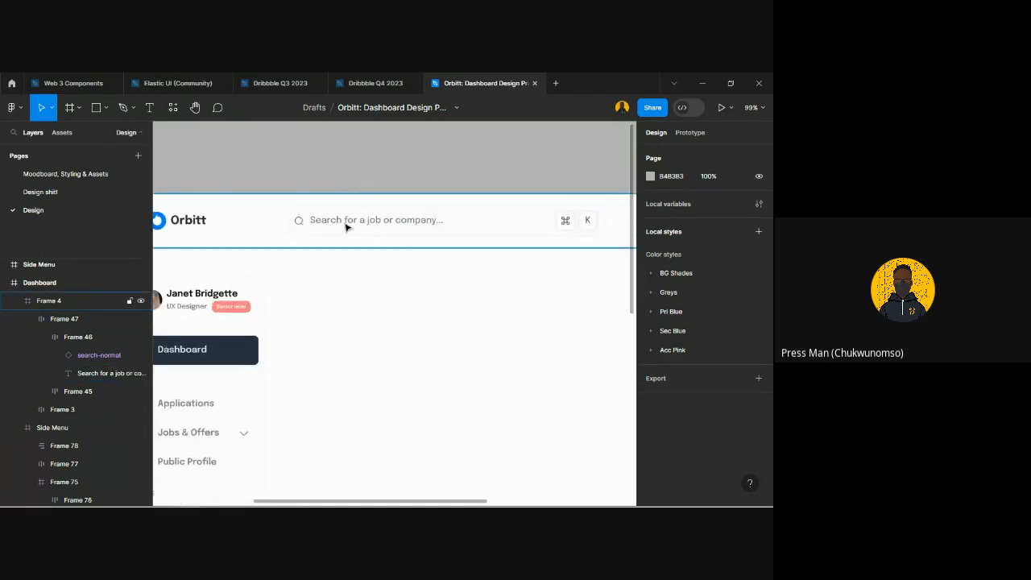
{"action": "scroll", "coordinate": [346, 227], "scroll_direction": "down", "scroll_amount": 5}
{"action": "left_click_drag", "start_coordinate": [343, 241], "coordinate": [332, 227]}
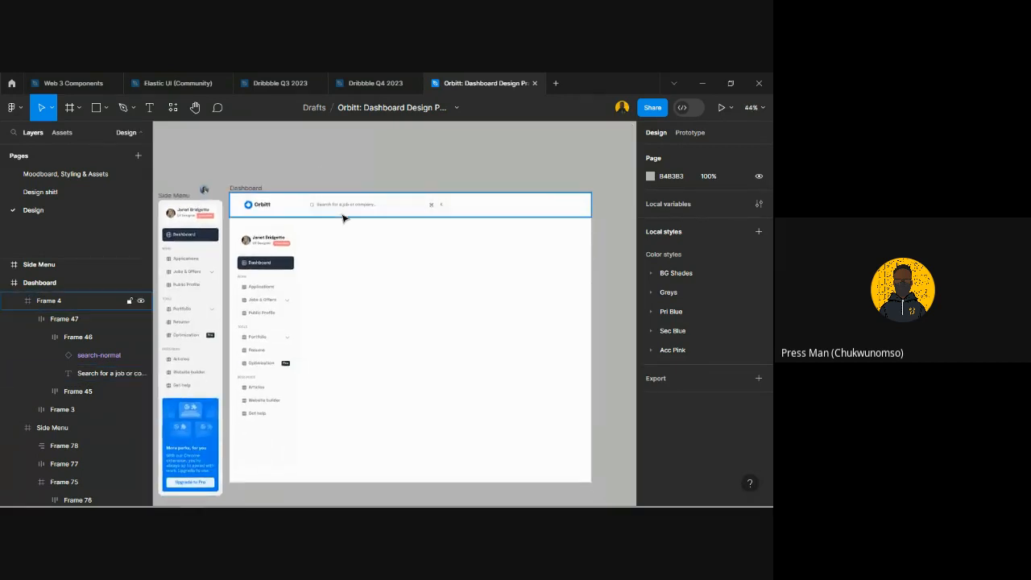
{"action": "double_click", "coordinate": [362, 206]}
{"action": "scroll", "coordinate": [363, 207], "scroll_direction": "up", "scroll_amount": 4}
{"action": "double_click", "coordinate": [306, 207]}
{"action": "scroll", "coordinate": [306, 208], "scroll_direction": "up", "scroll_amount": 4}
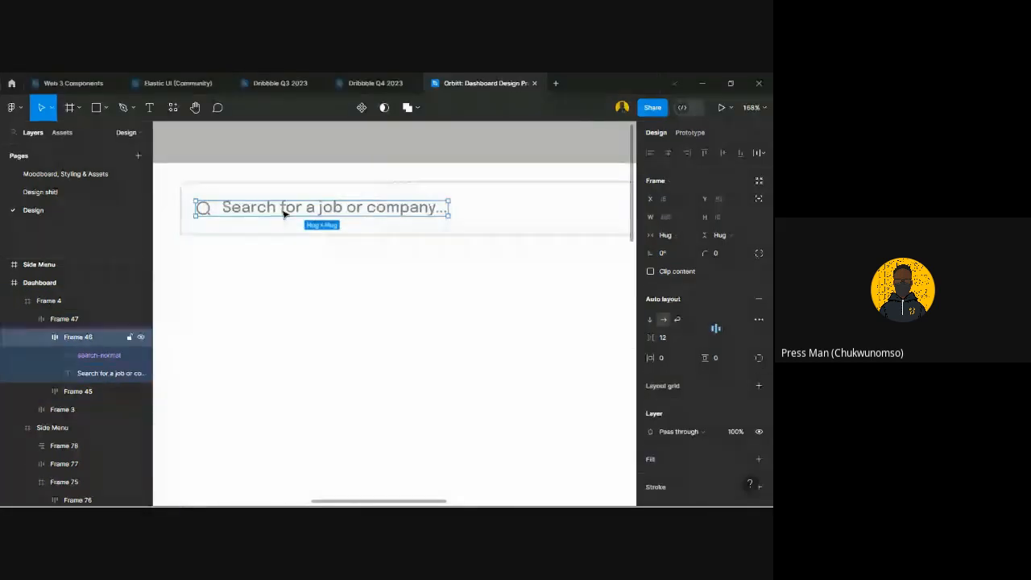
- Duplicate the search field and place the copy below the header
{"action": "left_click_drag", "start_coordinate": [284, 215], "coordinate": [292, 333]}
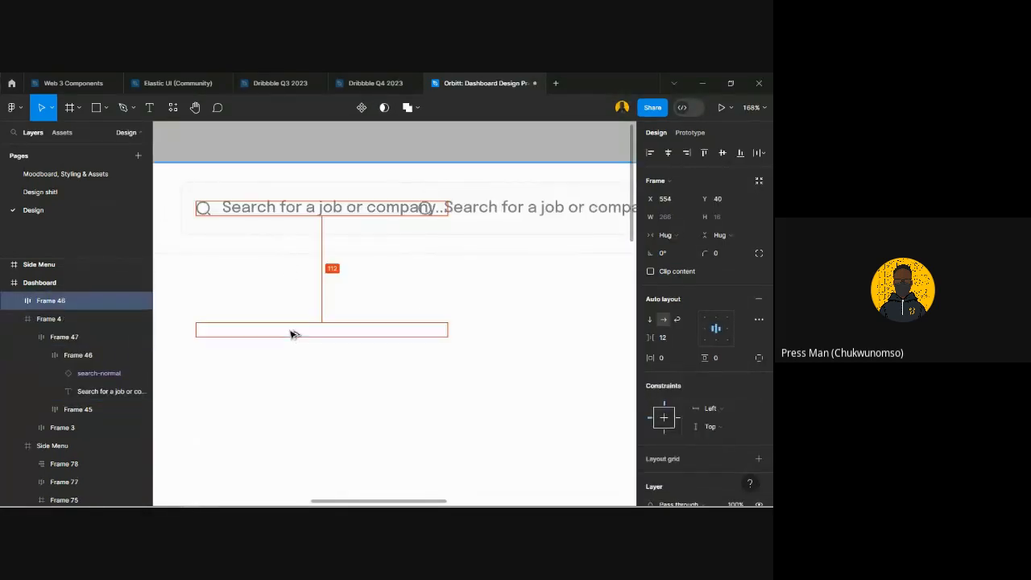
{"action": "left_click_drag", "start_coordinate": [473, 208], "coordinate": [314, 317]}
{"action": "scroll", "coordinate": [304, 313], "scroll_direction": "down", "scroll_amount": 1}
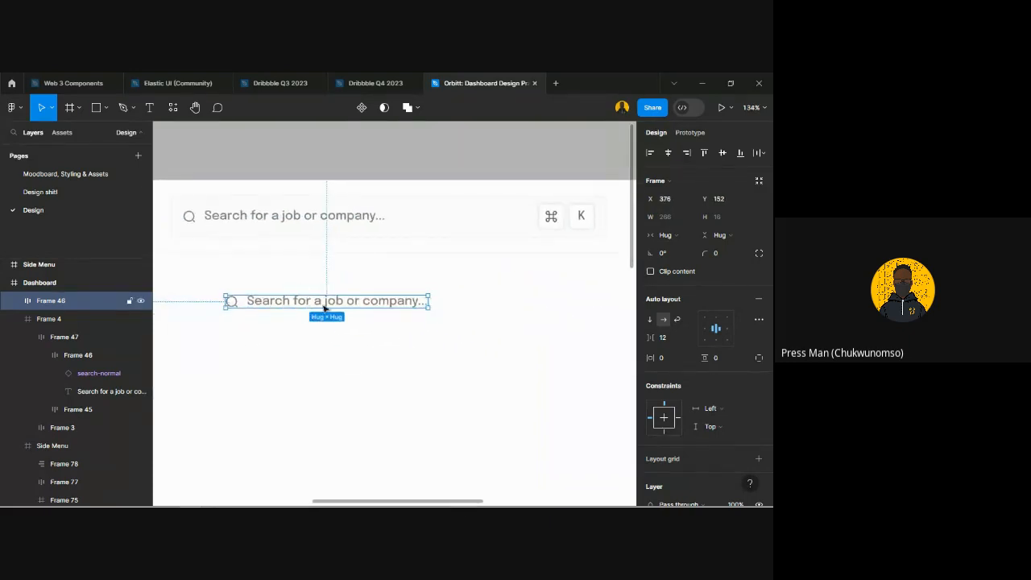
- Inspect the duplicated search field's icon and text, and the shortcut key frames in the header
{"action": "double_click", "coordinate": [326, 306]}
{"action": "scroll", "coordinate": [320, 308], "scroll_direction": "up", "scroll_amount": 1}
{"action": "left_click", "coordinate": [218, 307]}
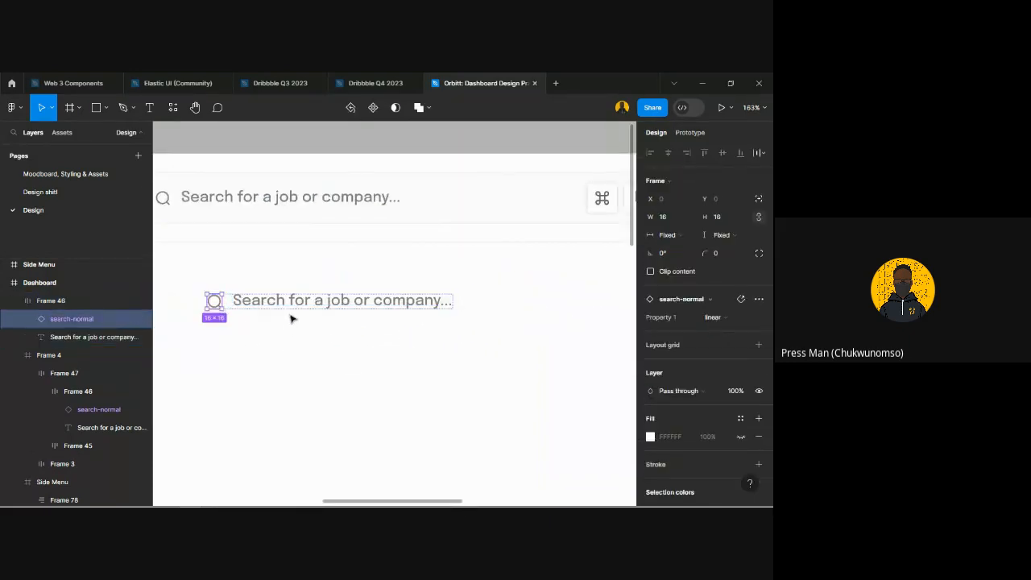
{"action": "left_click", "coordinate": [292, 316]}
{"action": "left_click", "coordinate": [284, 306]}
{"action": "left_click_drag", "start_coordinate": [416, 278], "coordinate": [345, 273]}
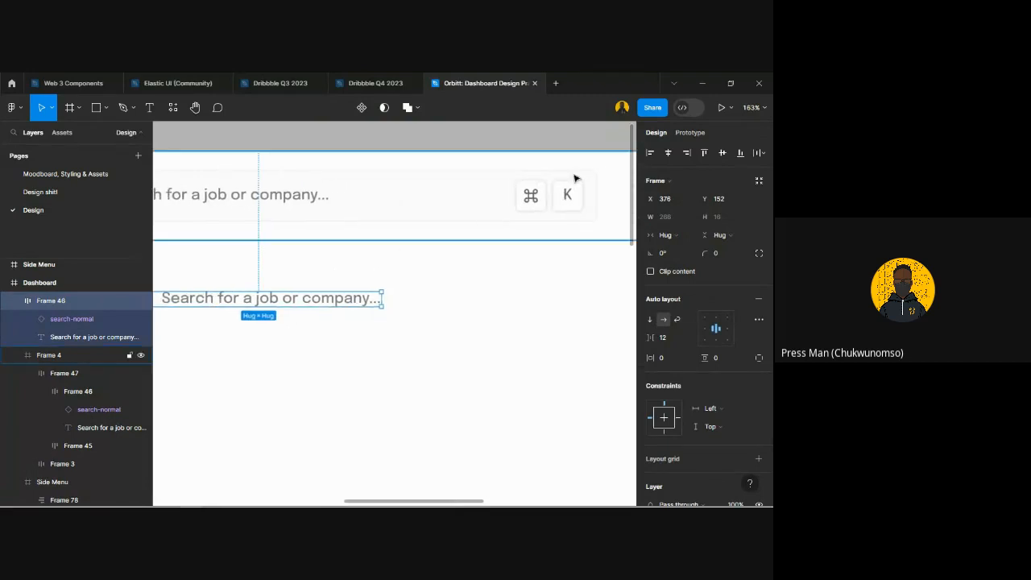
{"action": "double_click", "coordinate": [567, 193]}
{"action": "scroll", "coordinate": [570, 193], "scroll_direction": "up", "scroll_amount": 5}
{"action": "scroll", "coordinate": [571, 193], "scroll_direction": "up", "scroll_amount": 2}
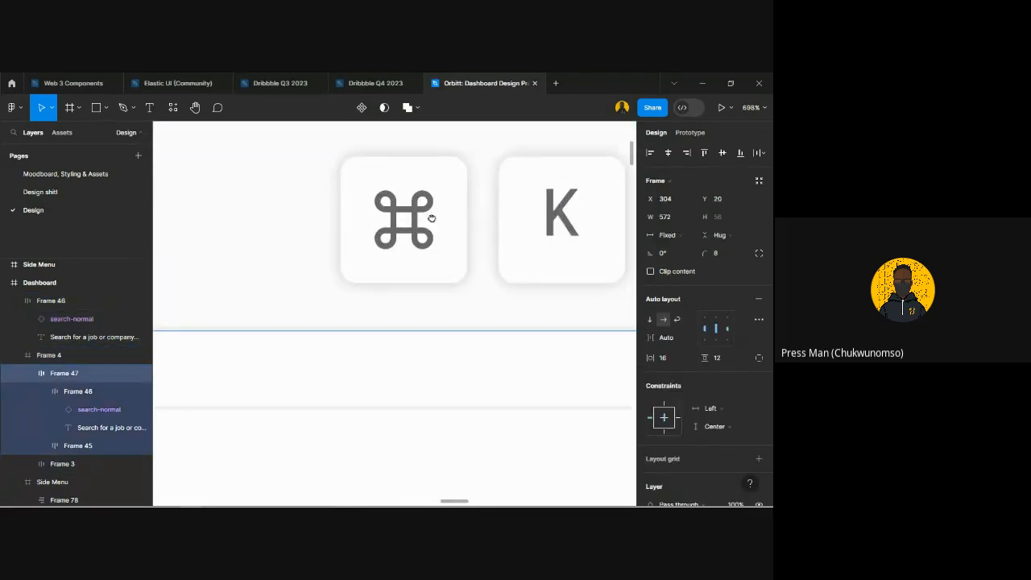
{"action": "left_click", "coordinate": [393, 188]}
{"action": "scroll", "coordinate": [432, 197], "scroll_direction": "up", "scroll_amount": 1}
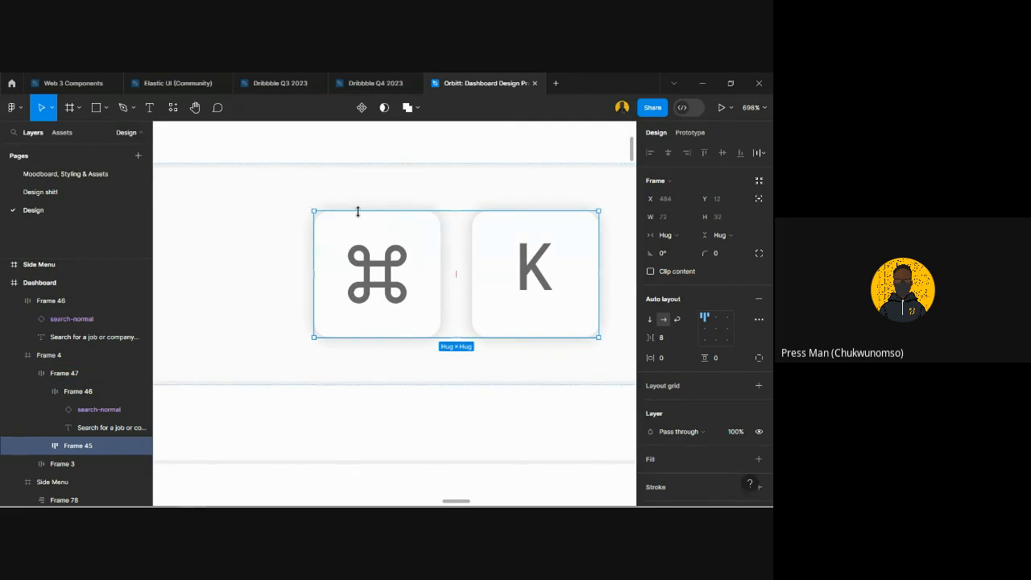
{"action": "scroll", "coordinate": [358, 211], "scroll_direction": "down", "scroll_amount": 10}
{"action": "key", "text": "Escape"}
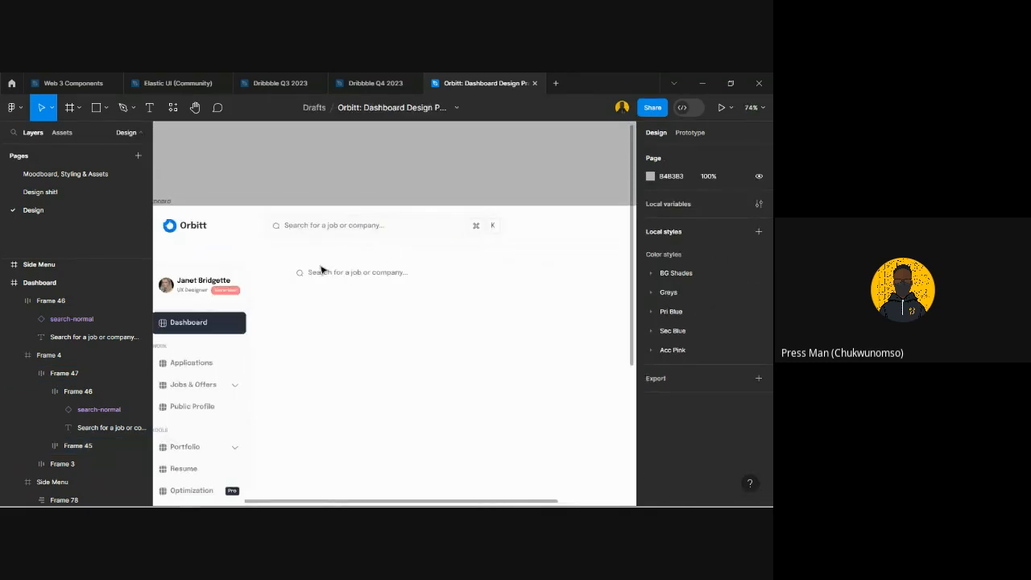
- Delete the duplicated search field
{"action": "left_click", "coordinate": [334, 282]}
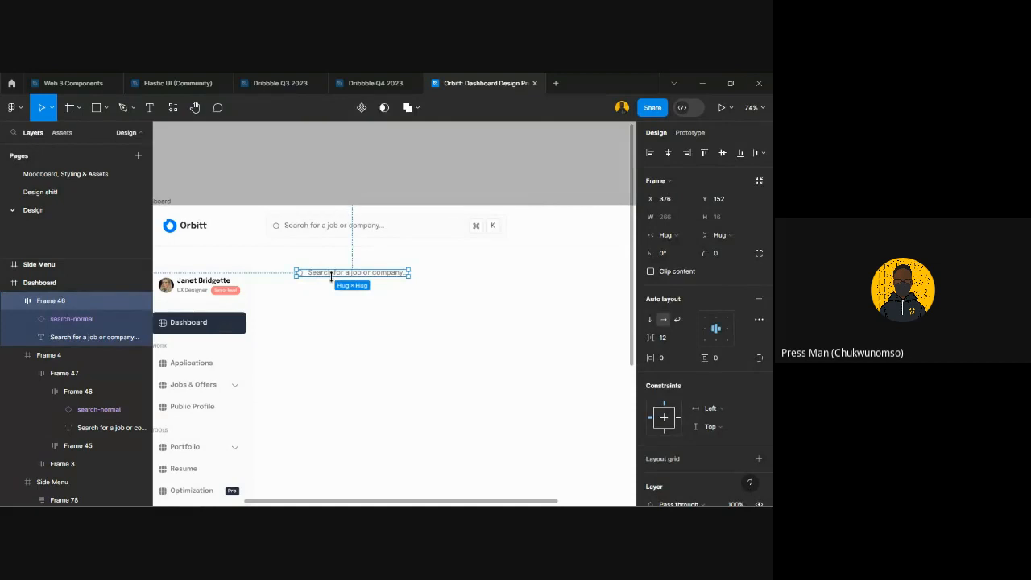
{"action": "key", "text": "Delete"}
- Copy the original header's notification and profile group and paste it into the new header frame
{"action": "left_click_drag", "start_coordinate": [531, 226], "coordinate": [252, 225]}
{"action": "left_click", "coordinate": [379, 237]}
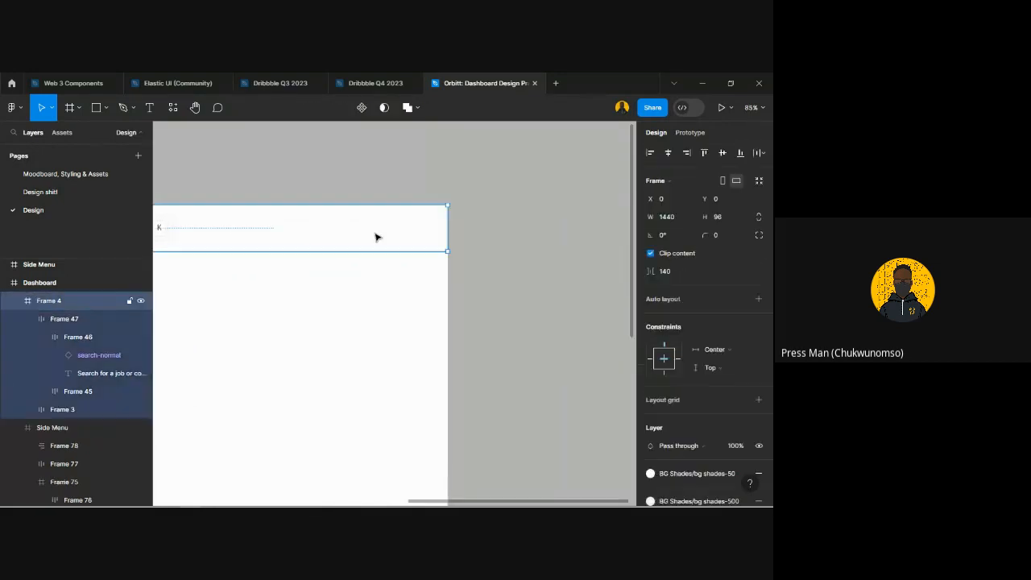
{"action": "scroll", "coordinate": [362, 236], "scroll_direction": "down", "scroll_amount": 3}
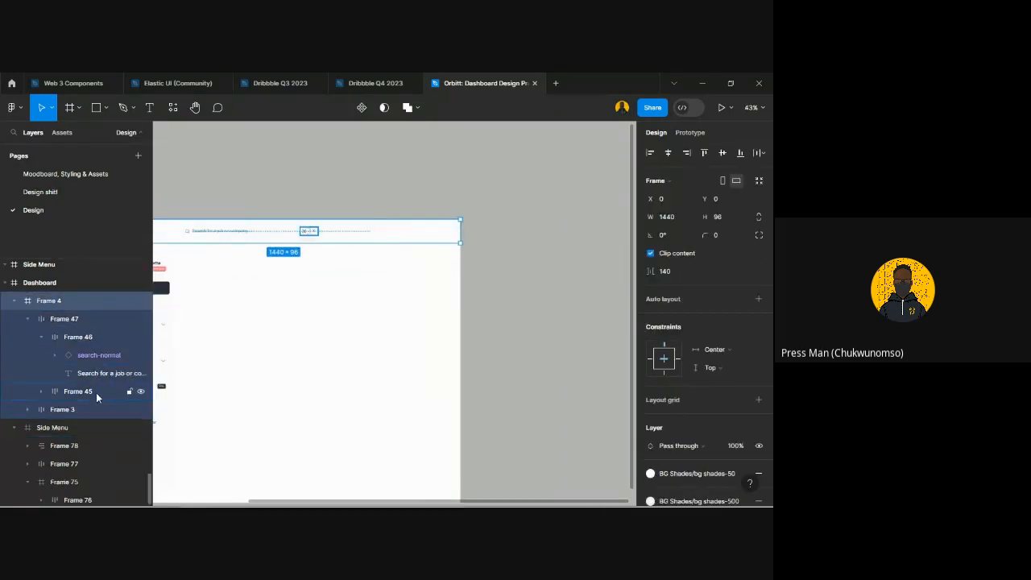
{"action": "left_click", "coordinate": [41, 192]}
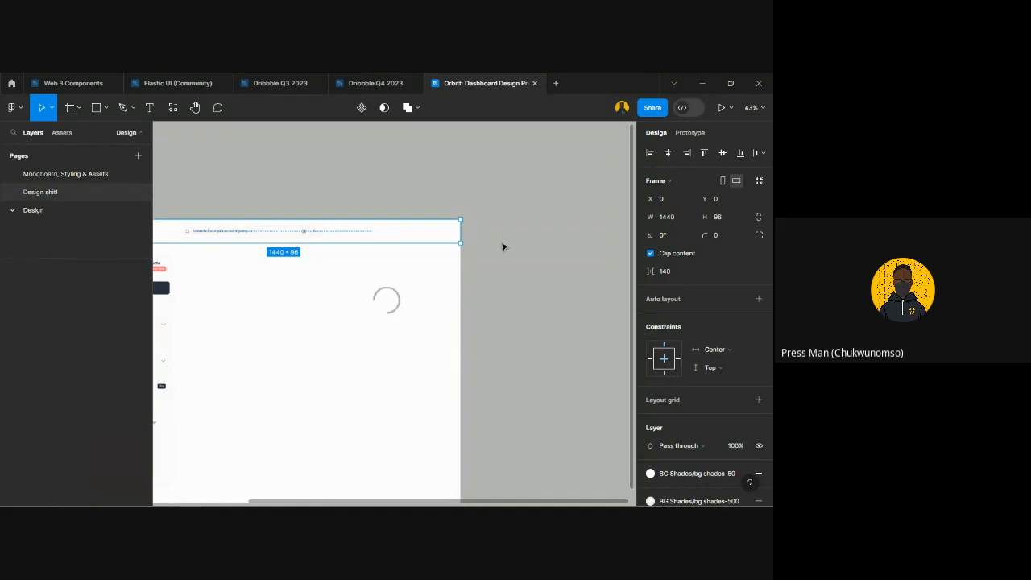
{"action": "left_click", "coordinate": [605, 203]}
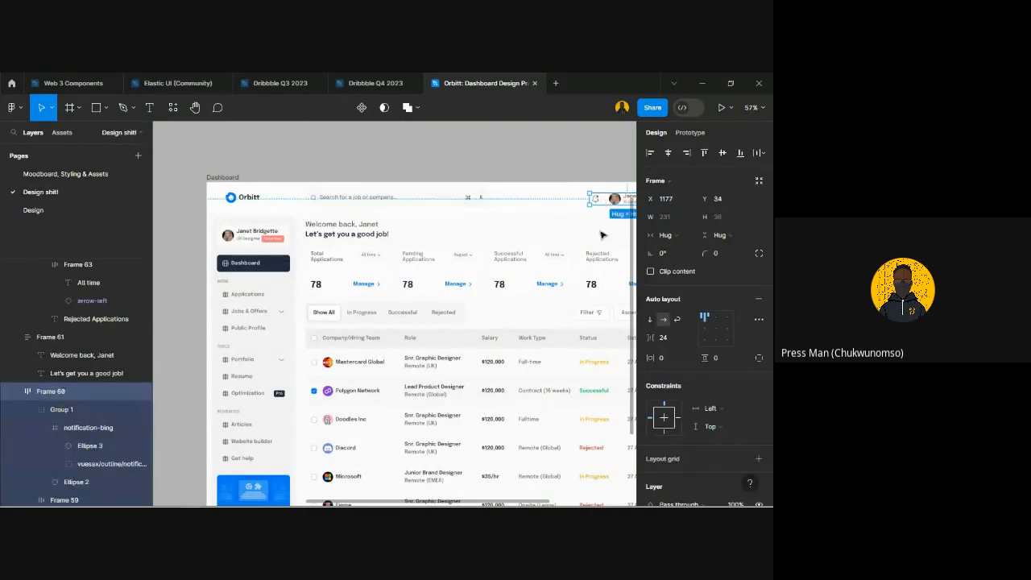
{"action": "left_click_drag", "start_coordinate": [494, 211], "coordinate": [358, 228]}
{"action": "key", "text": "ctrl+z"}
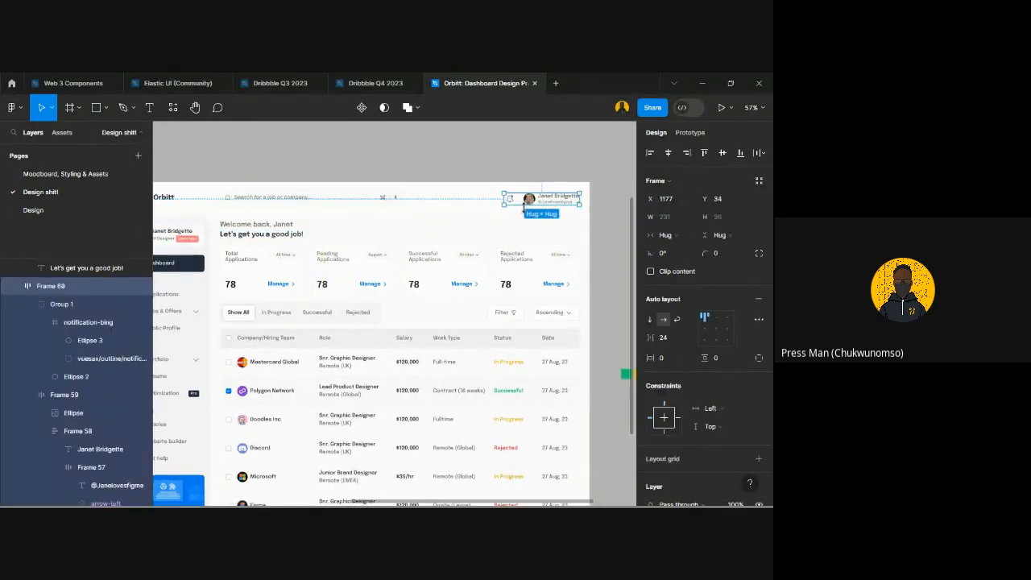
{"action": "left_click", "coordinate": [33, 209]}
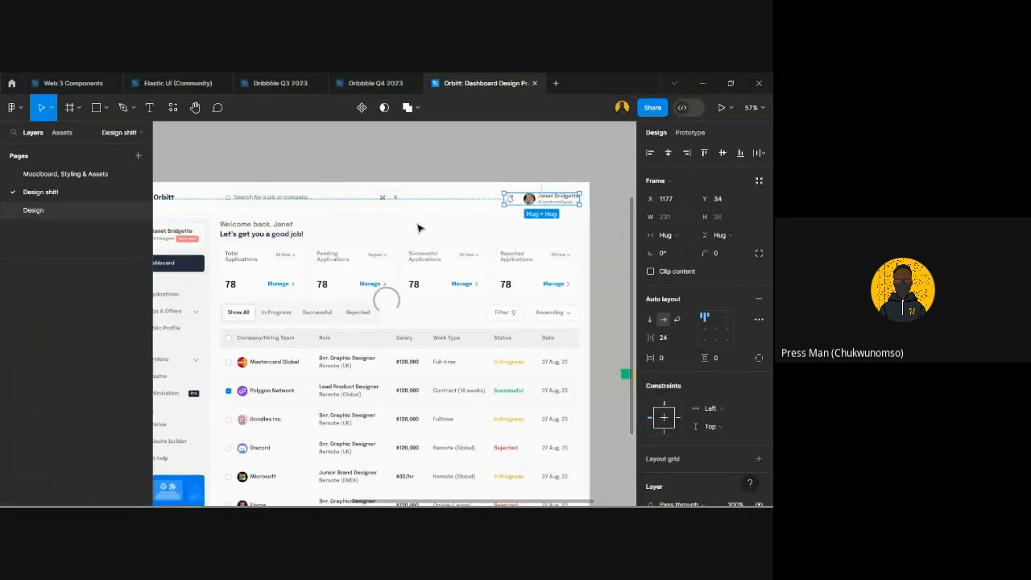
{"action": "key", "text": "ctrl+v"}
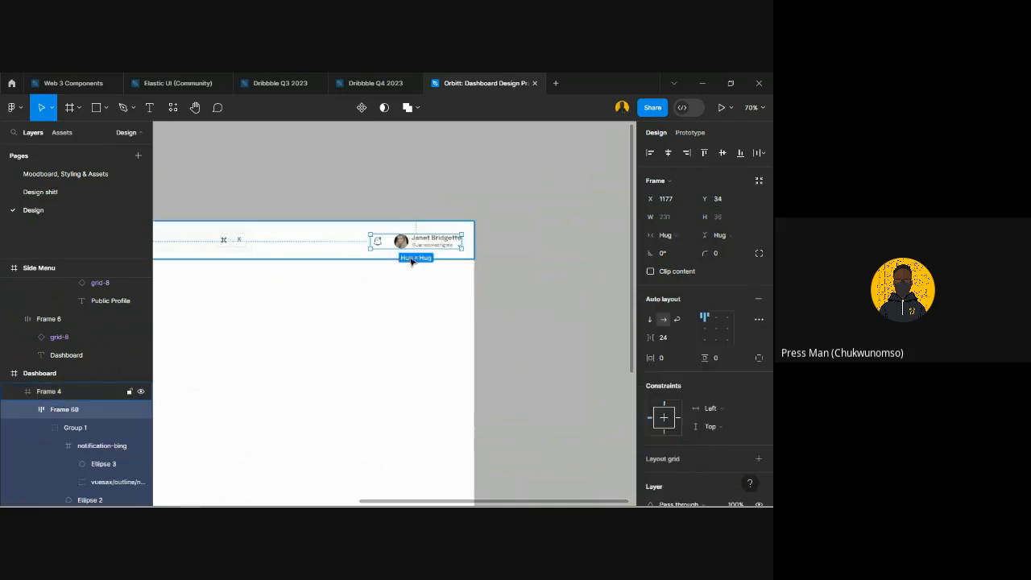
- Examine the pasted profile block's avatar, name text, handle and dropdown arrow frames
{"action": "scroll", "coordinate": [414, 249], "scroll_direction": "up", "scroll_amount": 2}
{"action": "key", "text": "alt"}
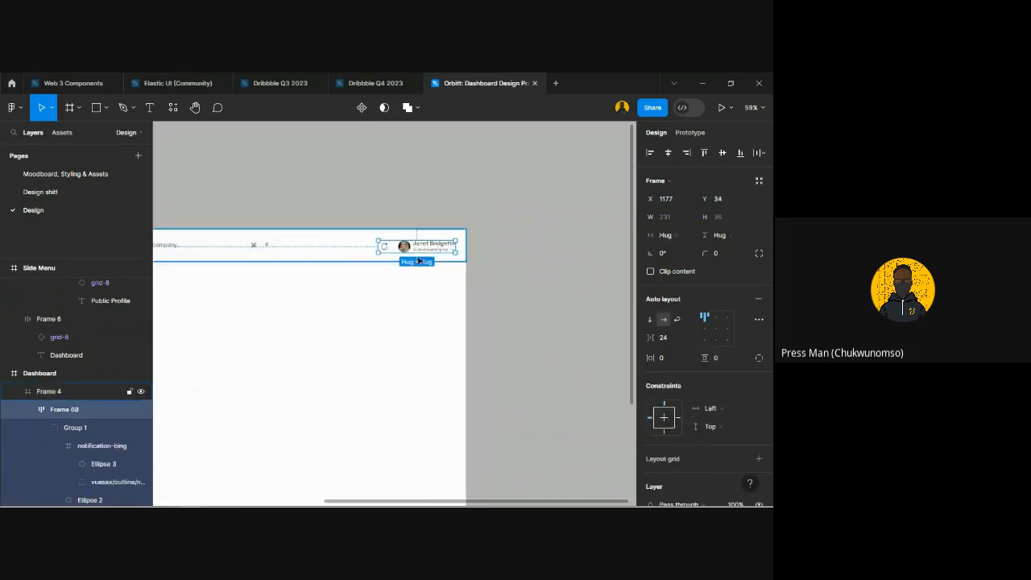
{"action": "scroll", "coordinate": [423, 251], "scroll_direction": "up", "scroll_amount": 5}
{"action": "double_click", "coordinate": [318, 211]}
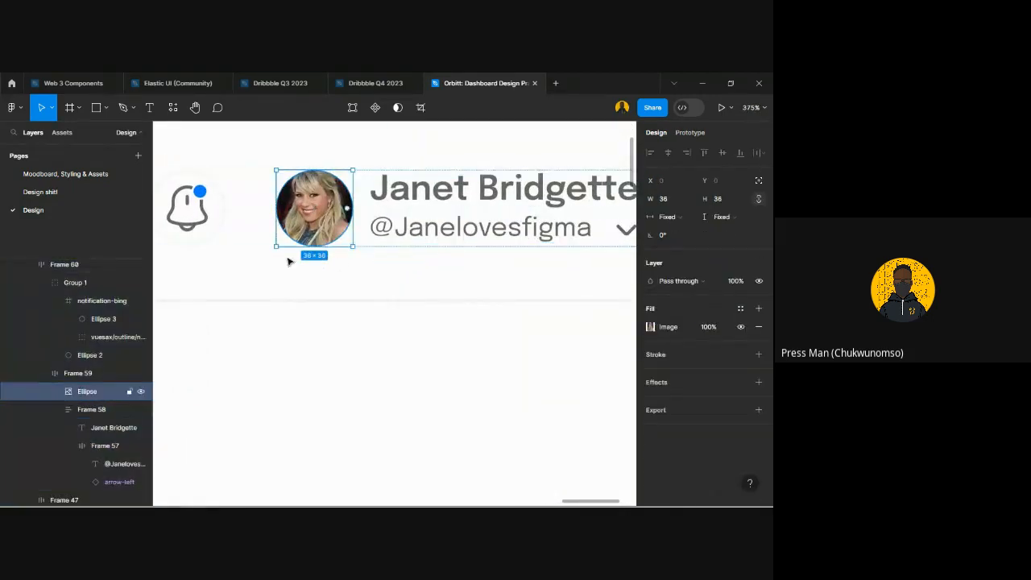
{"action": "scroll", "coordinate": [310, 232], "scroll_direction": "down", "scroll_amount": 2}
{"action": "scroll", "coordinate": [303, 233], "scroll_direction": "right", "scroll_amount": 3}
{"action": "left_click", "coordinate": [385, 201]}
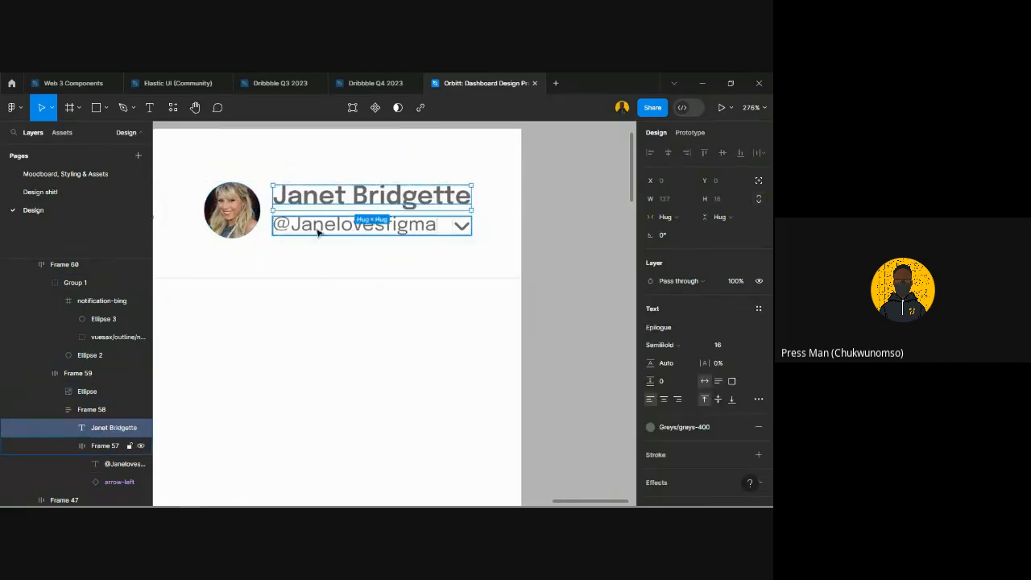
{"action": "left_click", "coordinate": [291, 230]}
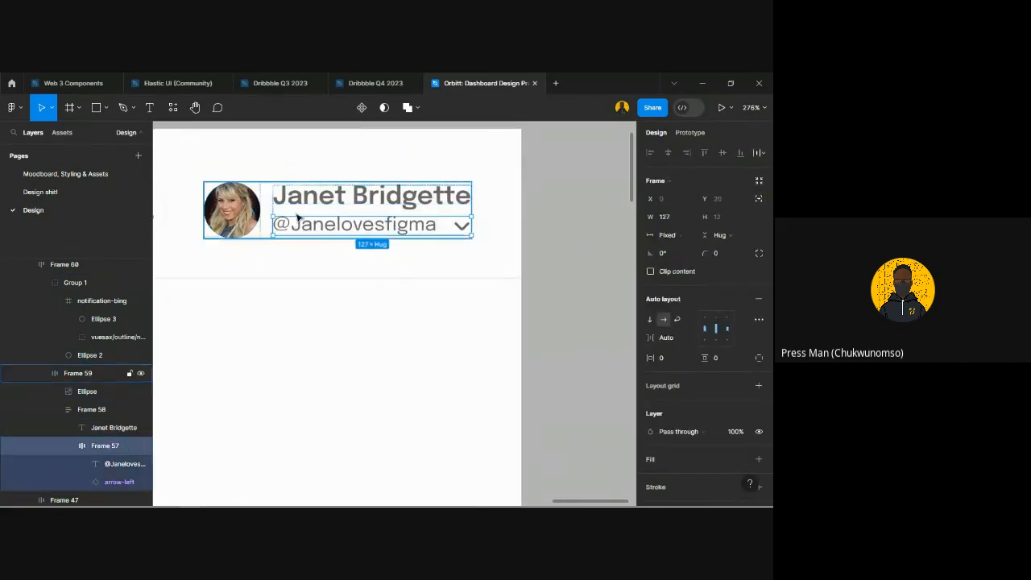
{"action": "left_click", "coordinate": [462, 229]}
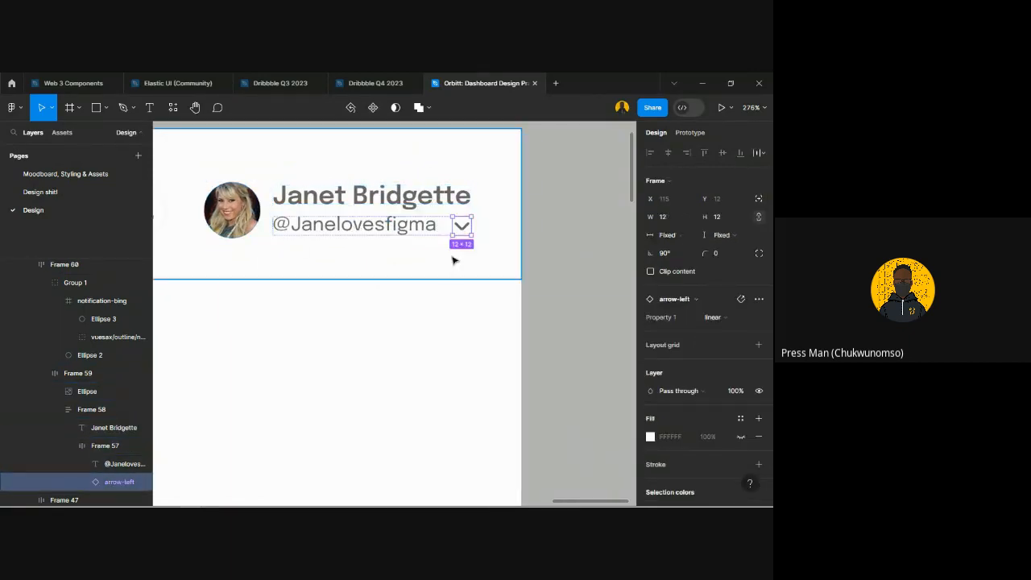
{"action": "left_click", "coordinate": [424, 245]}
{"action": "scroll", "coordinate": [494, 263], "scroll_direction": "down", "scroll_amount": 3}
{"action": "left_click_drag", "start_coordinate": [347, 309], "coordinate": [386, 304]}
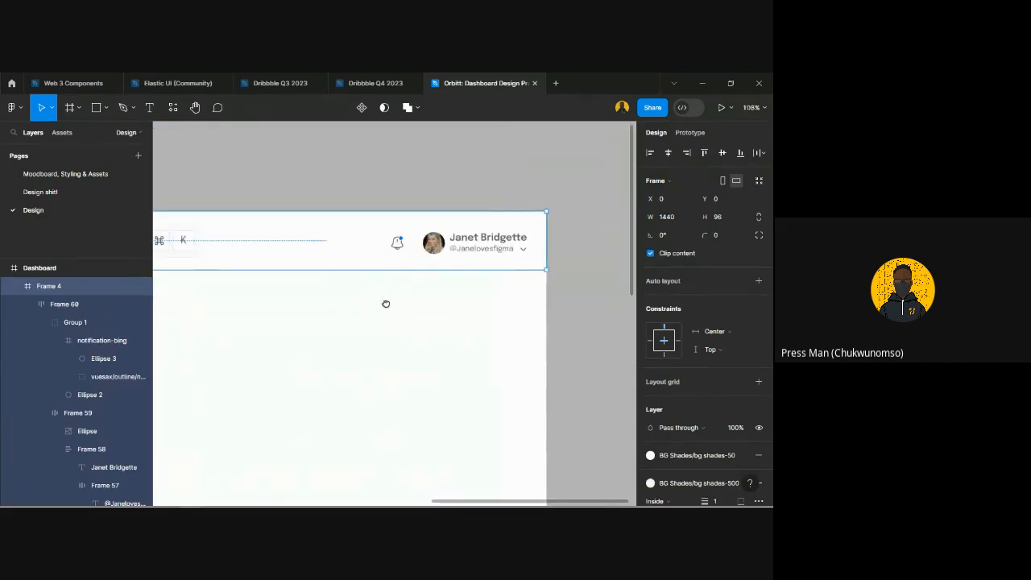
- Inspect the pasted notification bell group and its icon layer in the header
{"action": "scroll", "coordinate": [384, 234], "scroll_direction": "up", "scroll_amount": 10}
{"action": "left_click", "coordinate": [433, 288]}
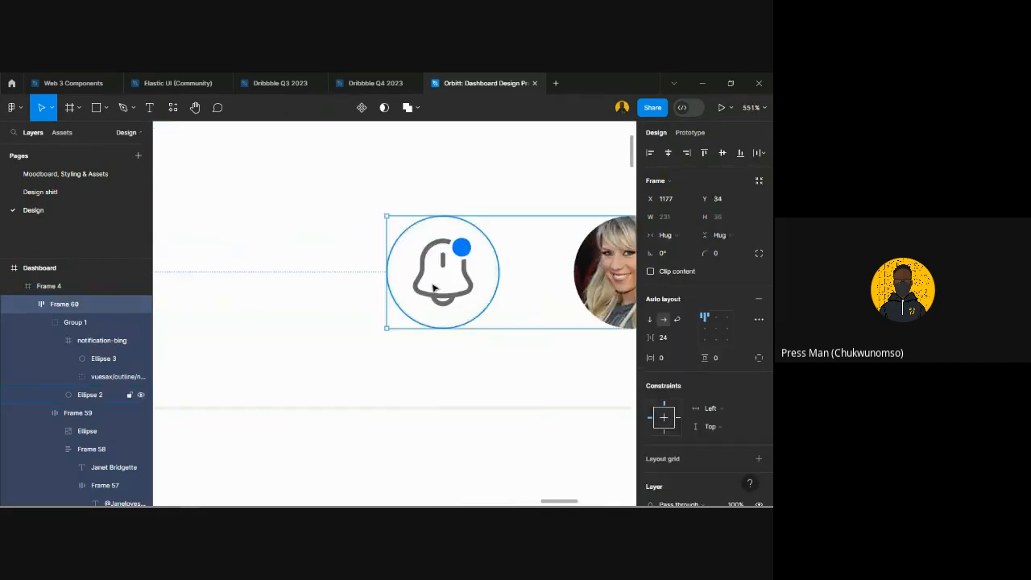
{"action": "scroll", "coordinate": [432, 288], "scroll_direction": "up", "scroll_amount": 1}
{"action": "double_click", "coordinate": [423, 268]}
{"action": "scroll", "coordinate": [424, 262], "scroll_direction": "down", "scroll_amount": 2}
{"action": "left_click", "coordinate": [425, 250]}
{"action": "scroll", "coordinate": [424, 218], "scroll_direction": "down", "scroll_amount": 2}
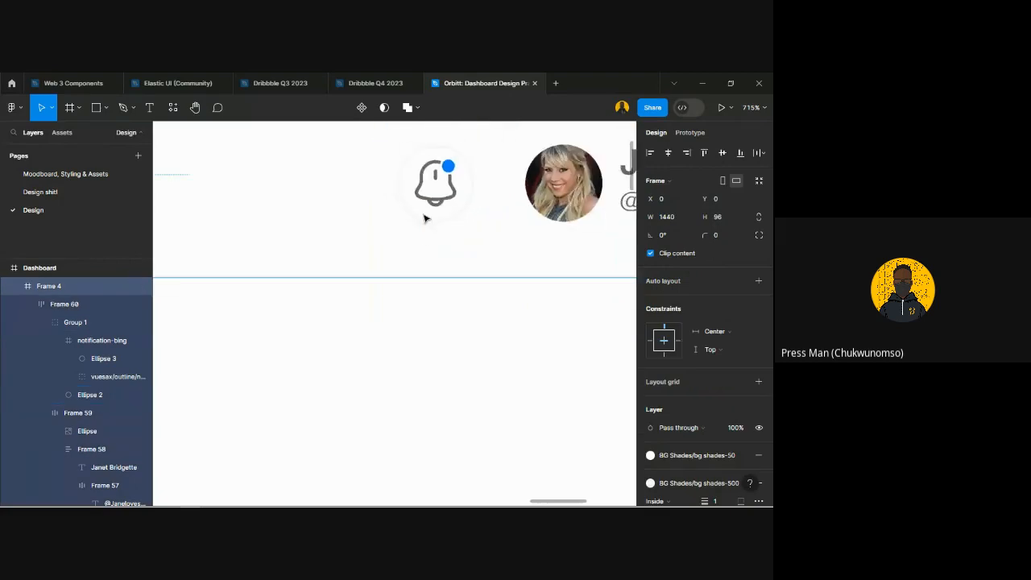
{"action": "scroll", "coordinate": [424, 218], "scroll_direction": "down", "scroll_amount": 8}
{"action": "left_click", "coordinate": [352, 144]}
{"action": "scroll", "coordinate": [260, 217], "scroll_direction": "down", "scroll_amount": 2}
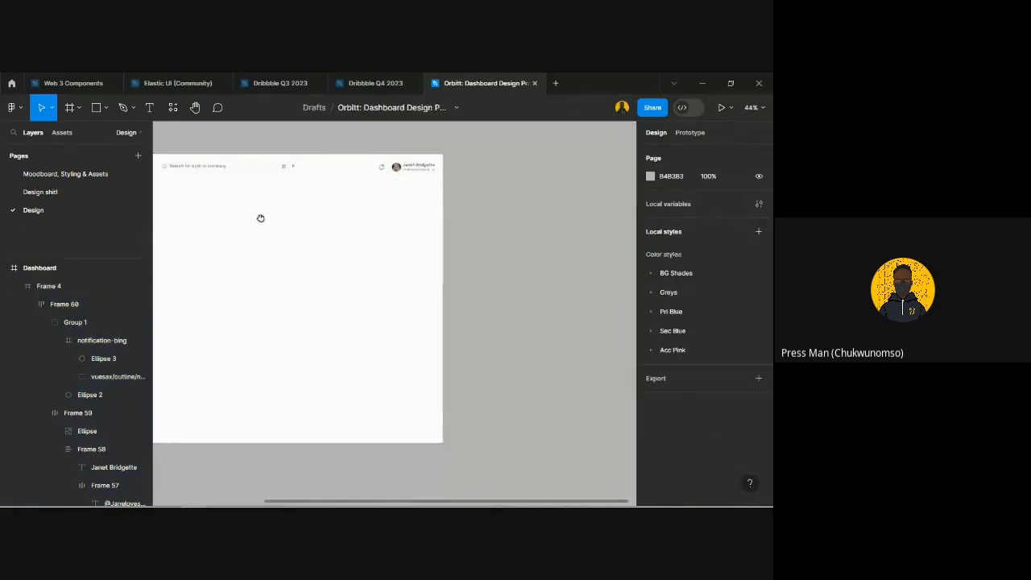
{"action": "left_click_drag", "start_coordinate": [260, 217], "coordinate": [393, 222]}
{"action": "scroll", "coordinate": [281, 143], "scroll_direction": "up", "scroll_amount": 3}
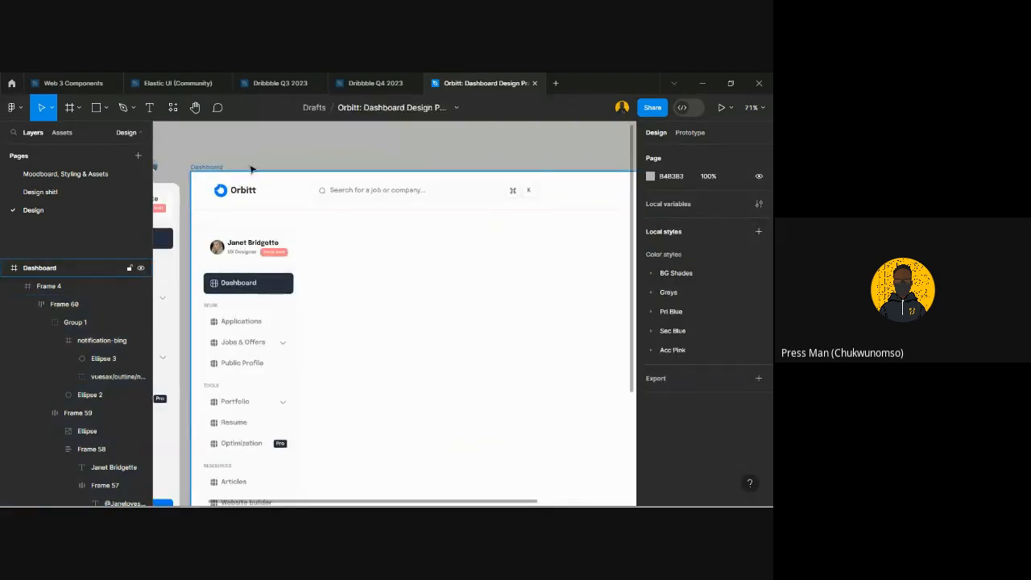
{"action": "left_click", "coordinate": [40, 267]}
{"action": "left_click", "coordinate": [113, 377]}
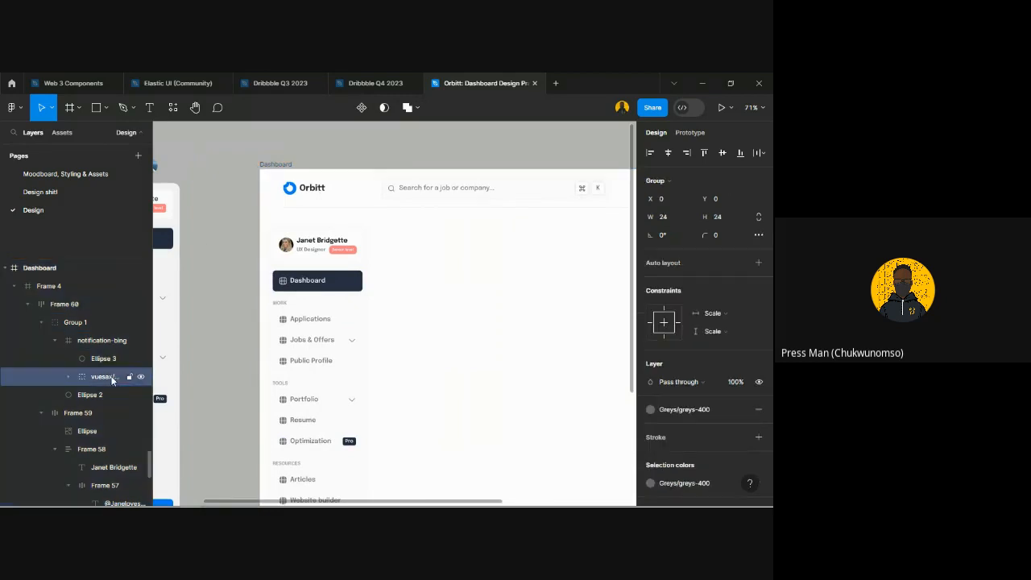
- Switch to the Web 3 Components file and browse its icon sheets
{"action": "left_click", "coordinate": [64, 91]}
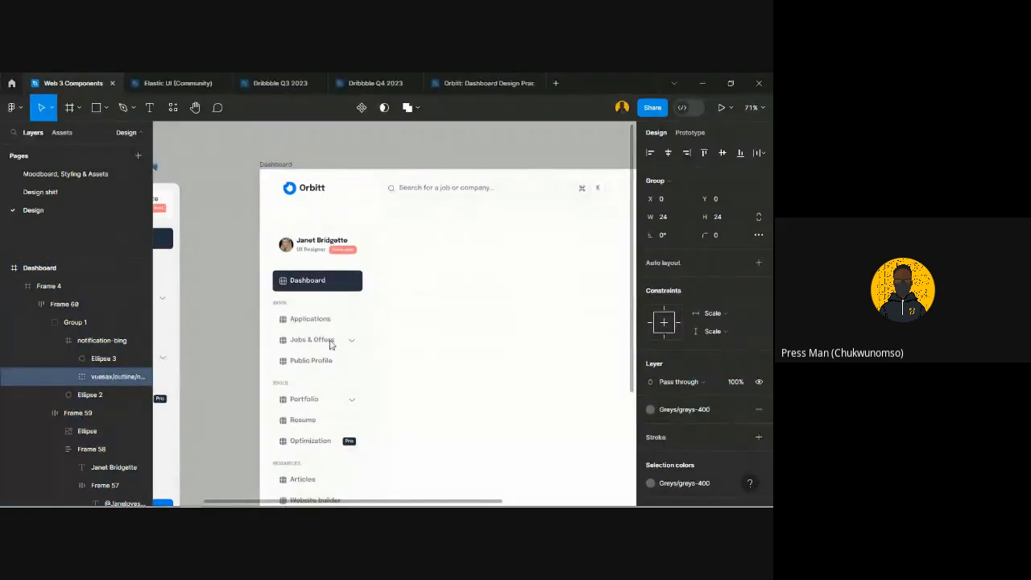
{"action": "scroll", "coordinate": [387, 296], "scroll_direction": "down", "scroll_amount": 5}
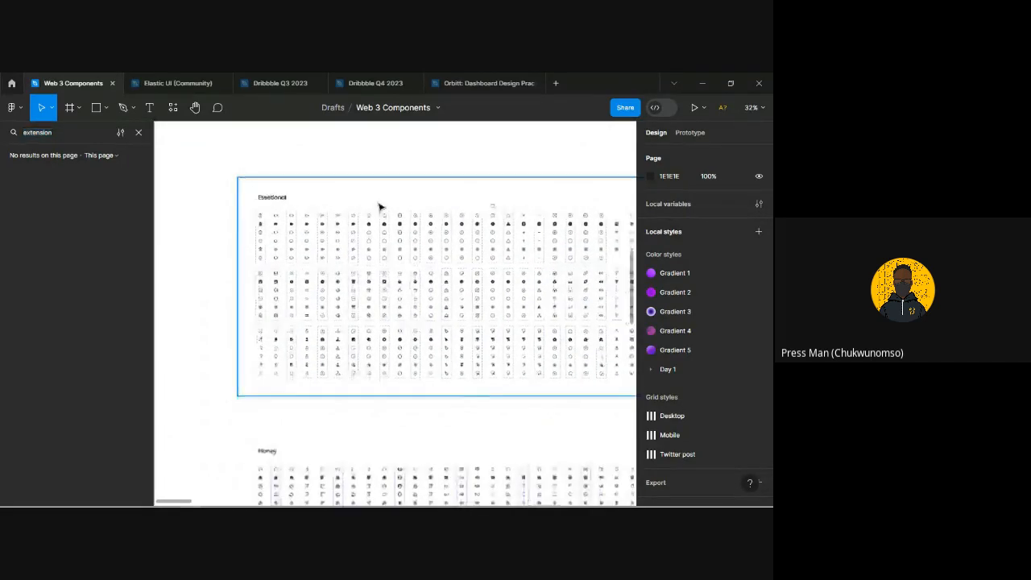
{"action": "scroll", "coordinate": [382, 204], "scroll_direction": "down", "scroll_amount": 2}
{"action": "scroll", "coordinate": [370, 246], "scroll_direction": "down", "scroll_amount": 1}
{"action": "scroll", "coordinate": [370, 247], "scroll_direction": "down", "scroll_amount": 6}
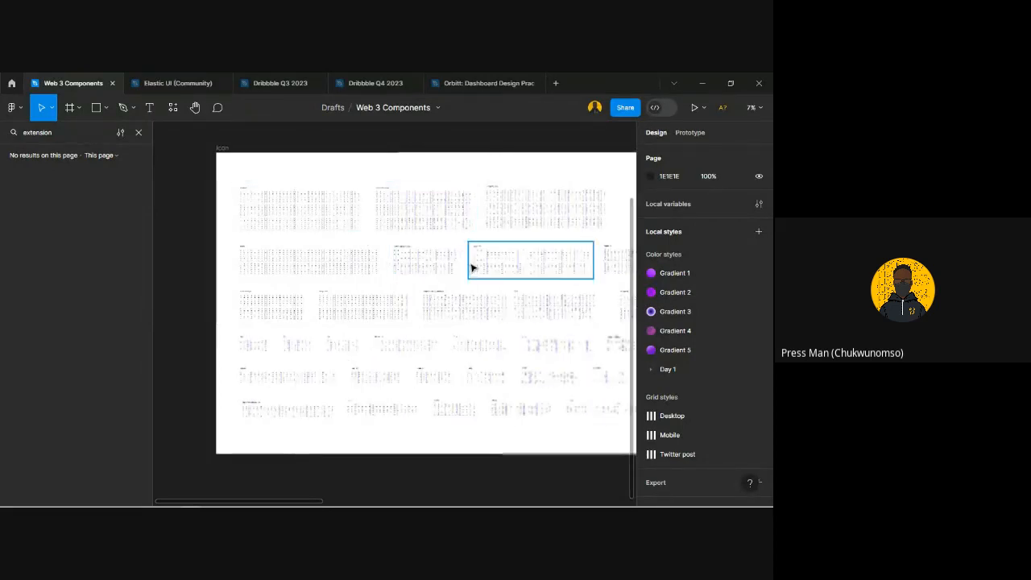
- Examine the icon sets laid out on the Components & Icons page
{"action": "left_click_drag", "start_coordinate": [492, 265], "coordinate": [567, 302]}
{"action": "scroll", "coordinate": [543, 221], "scroll_direction": "up", "scroll_amount": 2}
{"action": "left_click_drag", "start_coordinate": [255, 269], "coordinate": [613, 310]}
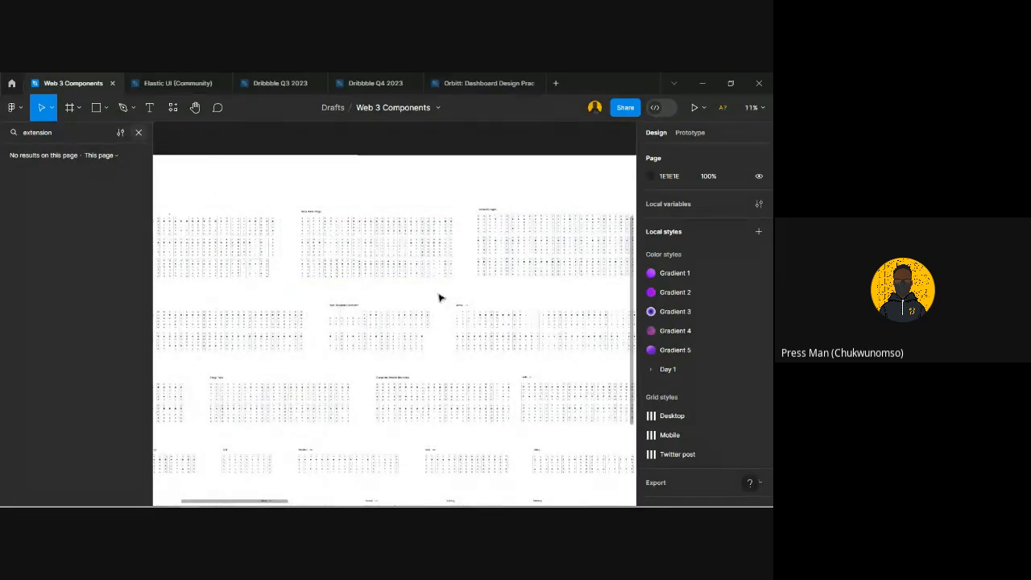
{"action": "key", "text": "Escape"}
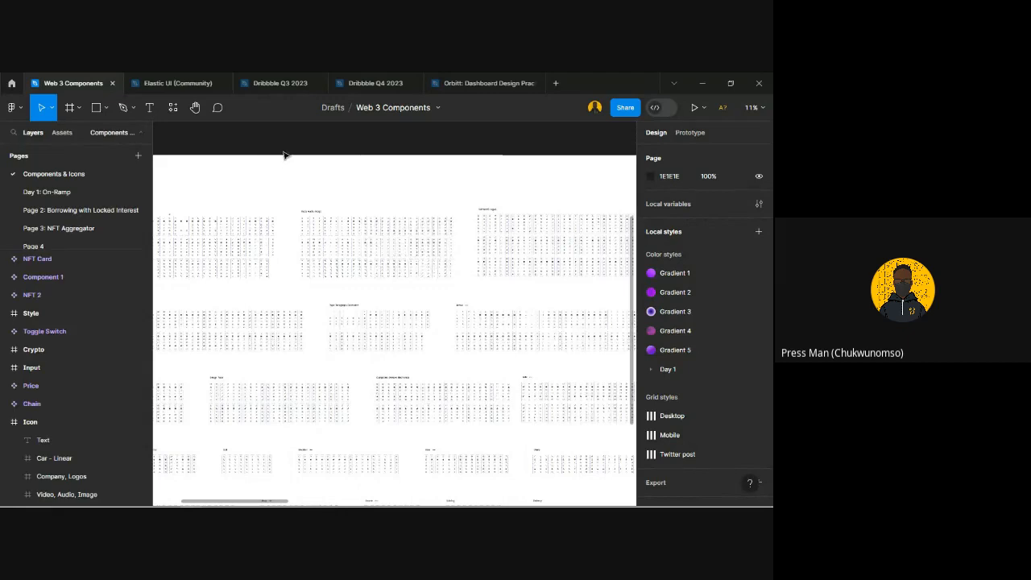
{"action": "scroll", "coordinate": [278, 161], "scroll_direction": "up", "scroll_amount": 5}
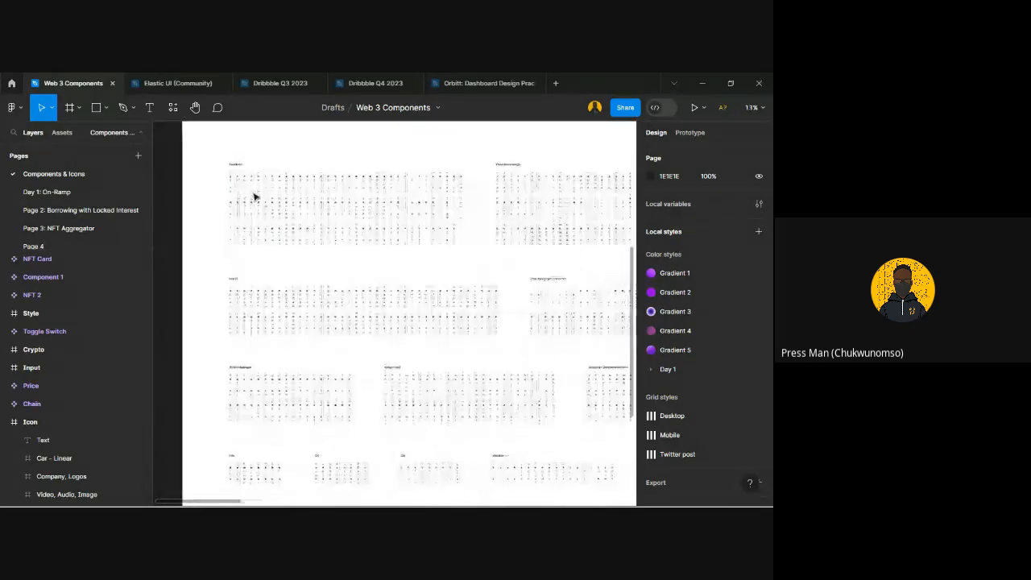
- Return to the Orbitt dashboard file and review the rebuilt header across the dashboard frame
{"action": "left_click", "coordinate": [479, 84]}
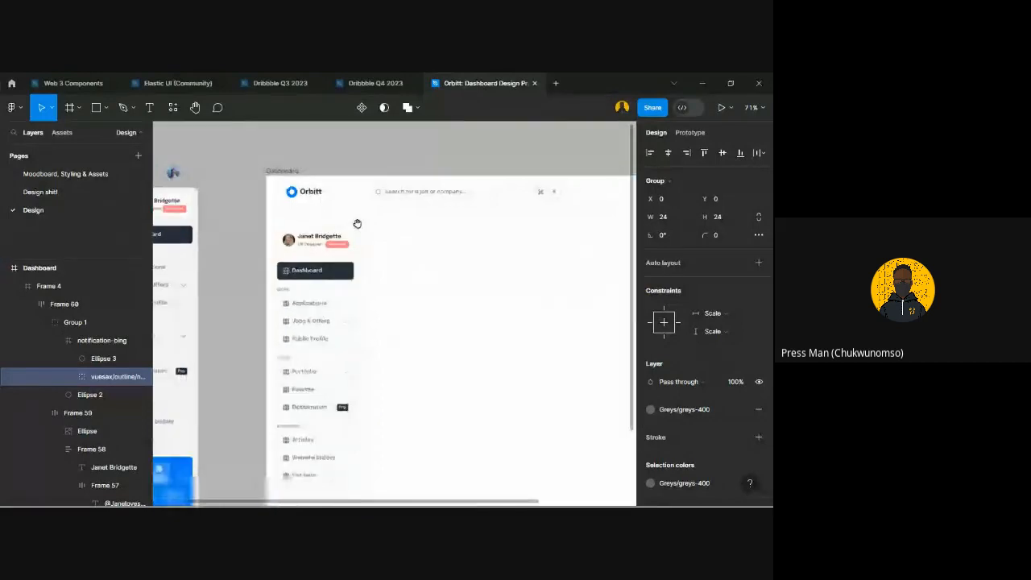
{"action": "left_click_drag", "start_coordinate": [379, 175], "coordinate": [317, 225]}
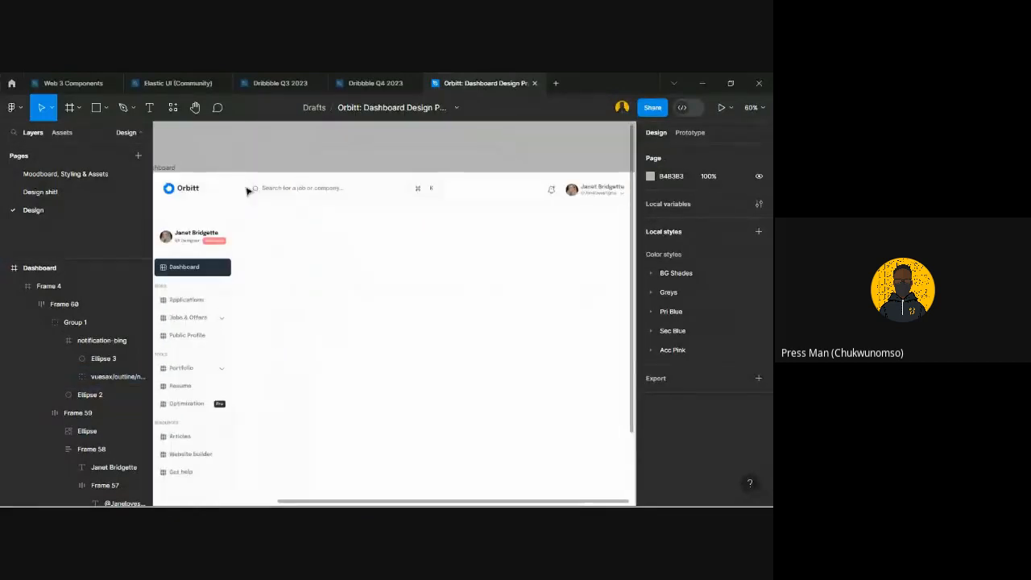
{"action": "scroll", "coordinate": [378, 206], "scroll_direction": "right", "scroll_amount": 3}
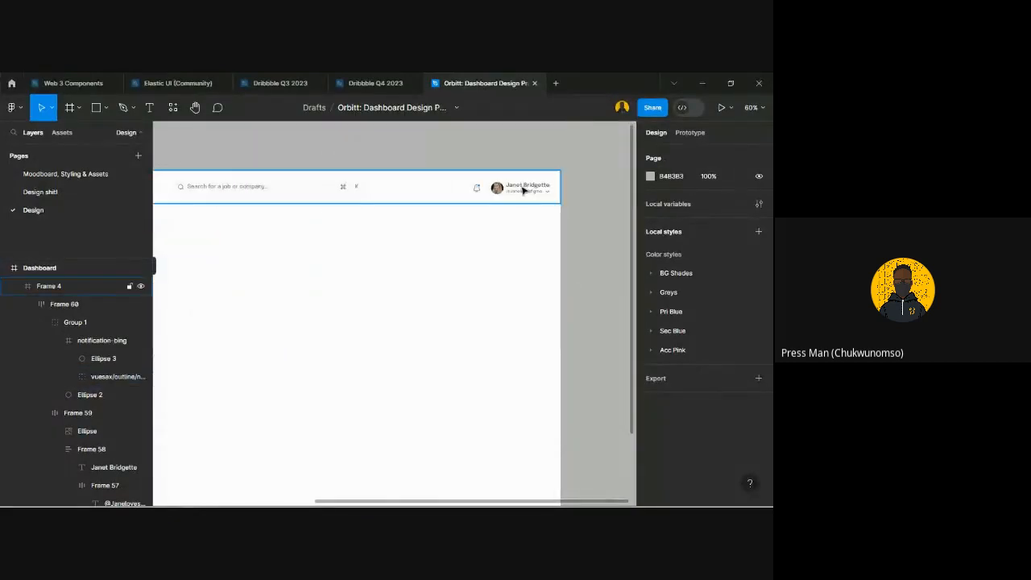
{"action": "scroll", "coordinate": [195, 192], "scroll_direction": "left", "scroll_amount": 3}
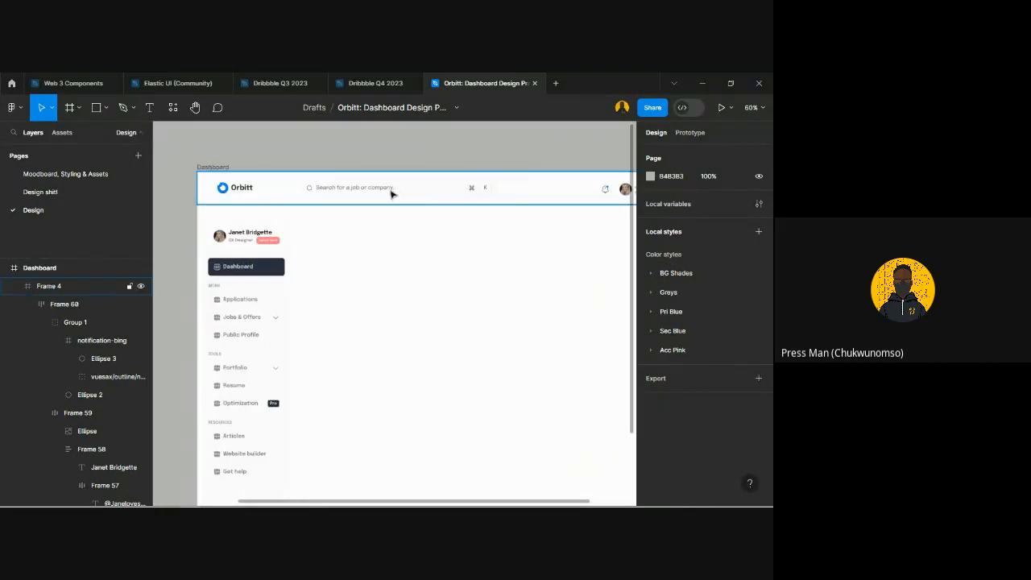
{"action": "scroll", "coordinate": [384, 198], "scroll_direction": "right", "scroll_amount": 3}
{"action": "scroll", "coordinate": [411, 243], "scroll_direction": "down", "scroll_amount": 2}
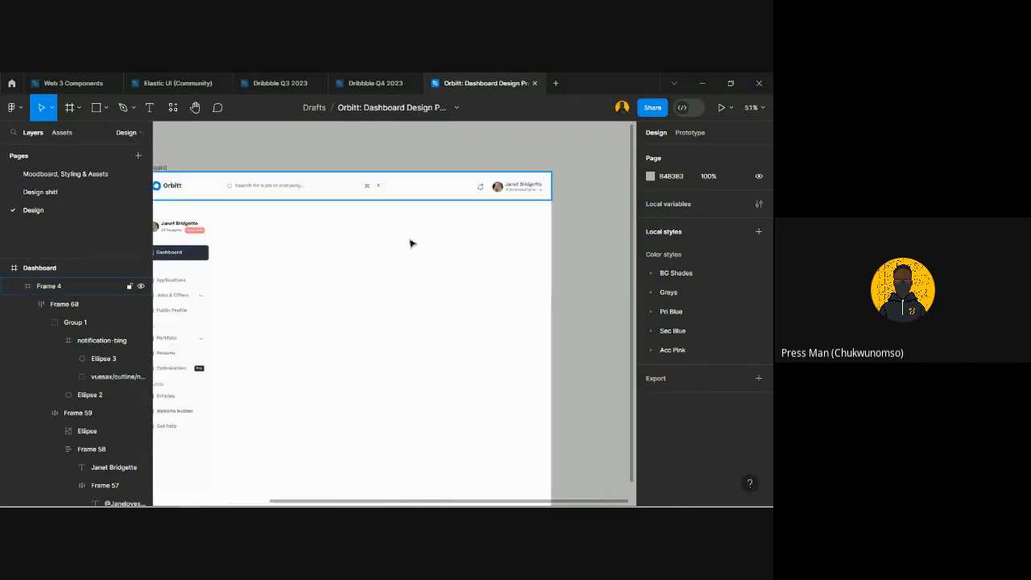
{"action": "left_click_drag", "start_coordinate": [410, 243], "coordinate": [460, 194]}
{"action": "scroll", "coordinate": [352, 244], "scroll_direction": "down", "scroll_amount": 5}
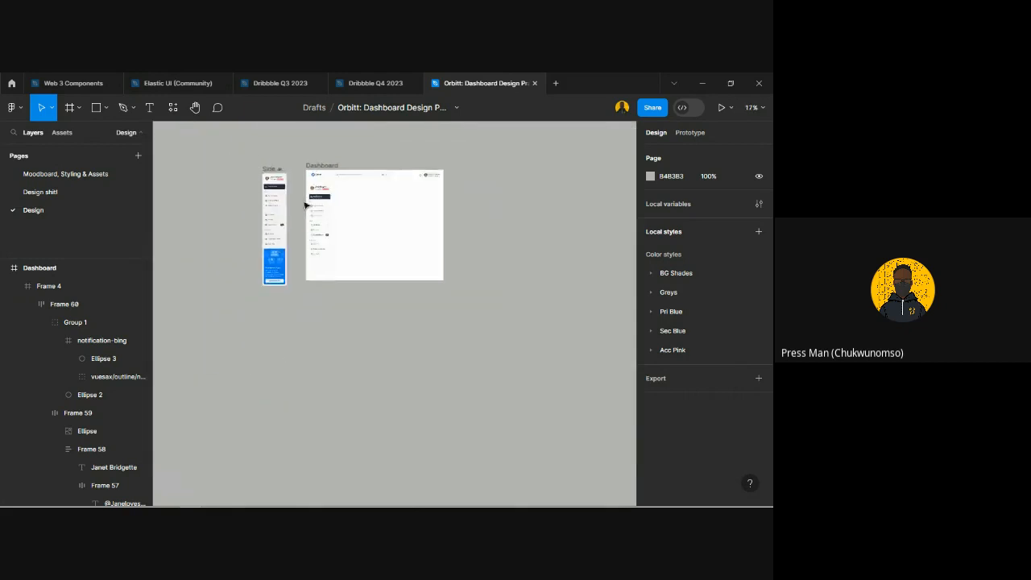
- Open the Design shit page and inspect the original welcome greeting frame above the stats cards
{"action": "left_click", "coordinate": [56, 193]}
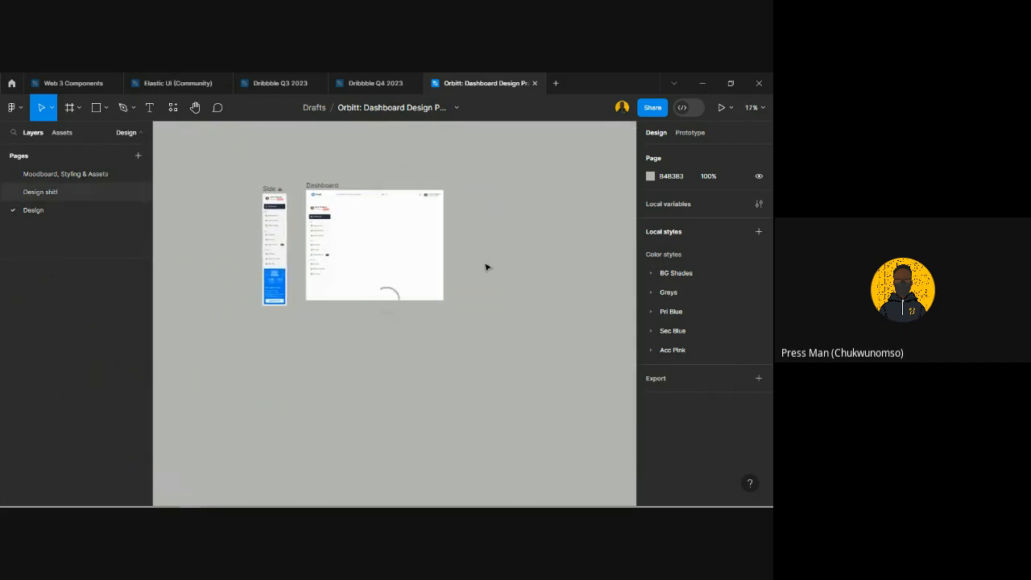
{"action": "scroll", "coordinate": [281, 221], "scroll_direction": "left", "scroll_amount": 2}
{"action": "left_click", "coordinate": [268, 222]}
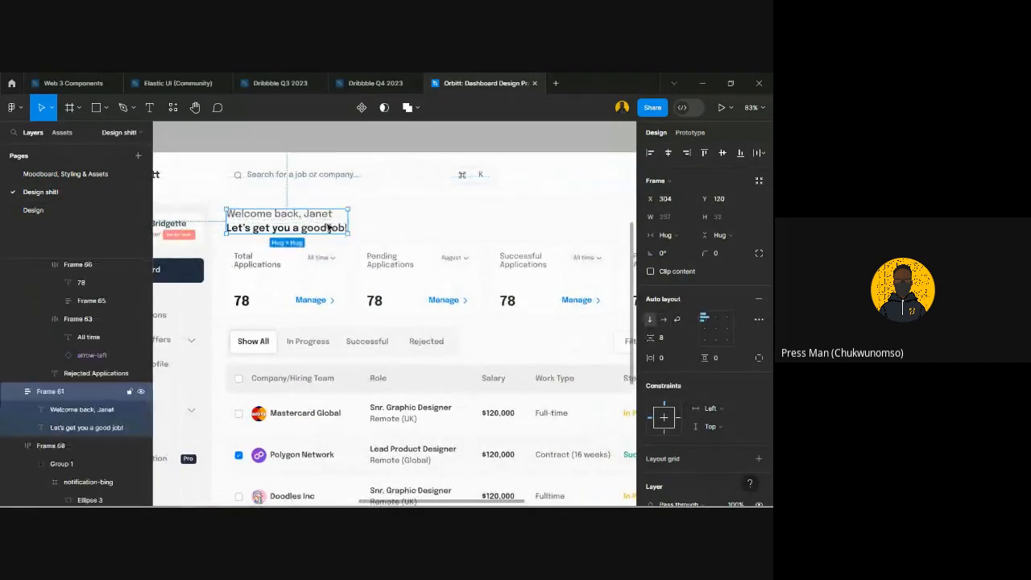
{"action": "scroll", "coordinate": [309, 236], "scroll_direction": "up", "scroll_amount": 3}
{"action": "scroll", "coordinate": [309, 236], "scroll_direction": "down", "scroll_amount": 2}
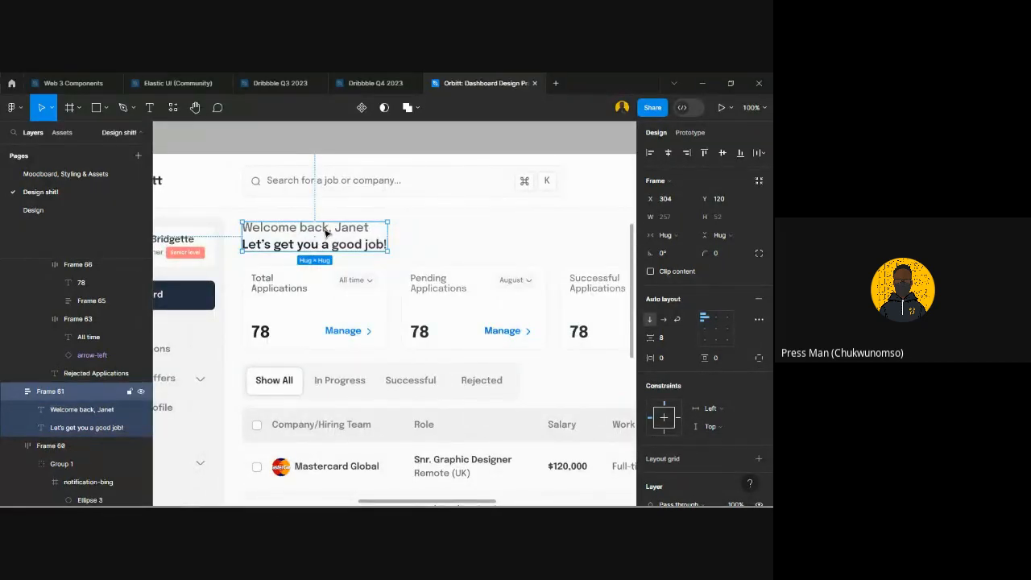
{"action": "left_click", "coordinate": [327, 142]}
{"action": "left_click_drag", "start_coordinate": [286, 142], "coordinate": [427, 204]}
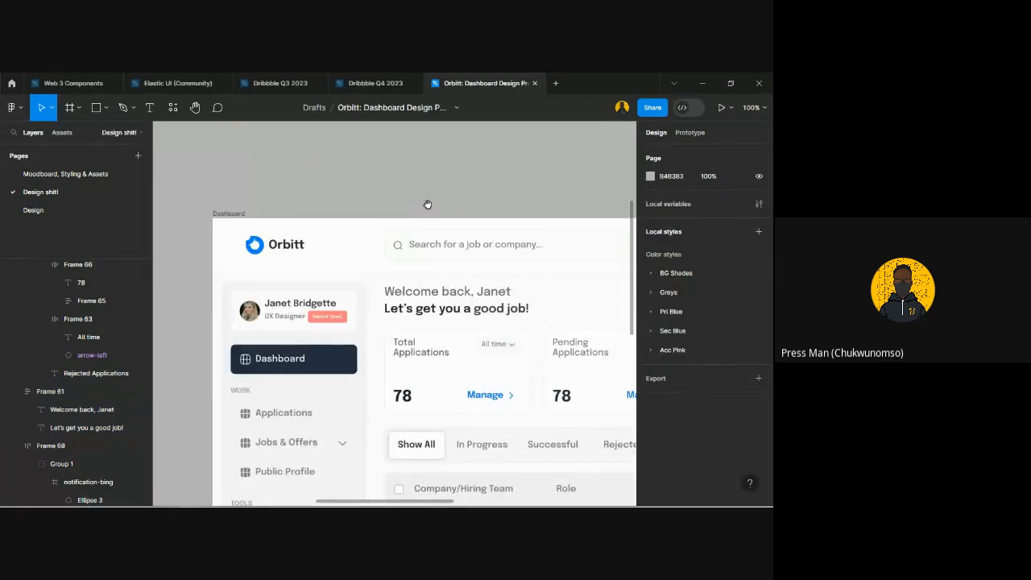
{"action": "left_click", "coordinate": [381, 212]}
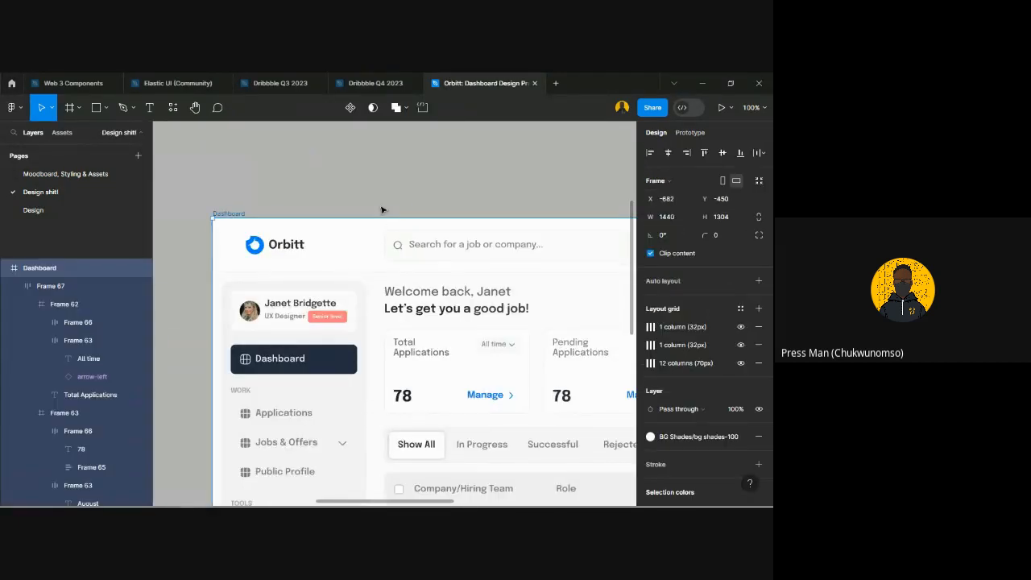
- Compare against the original dashboard shown in the Figma Mirror preview in the browser
{"action": "key", "text": "alt+Tab"}
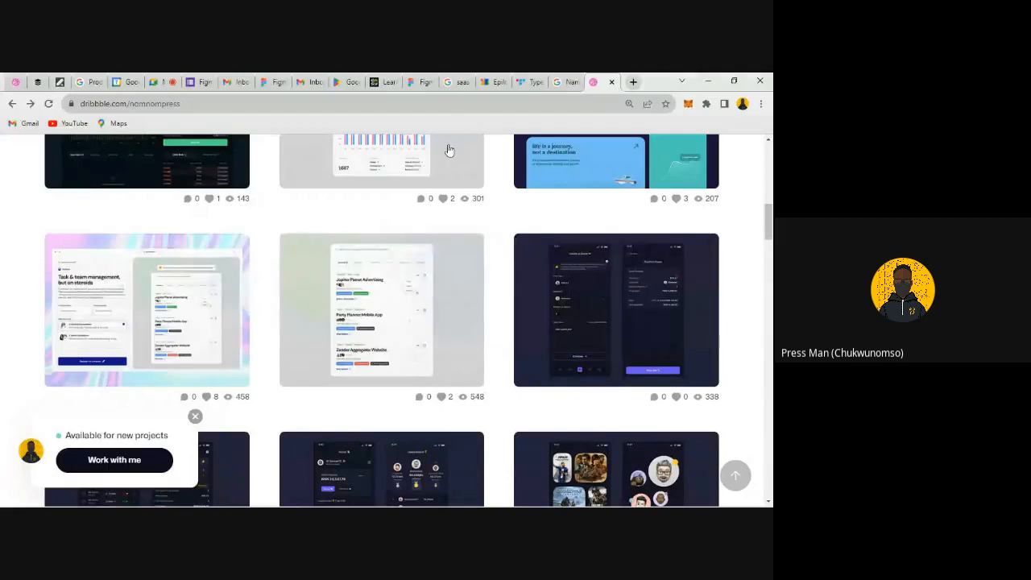
{"action": "left_click", "coordinate": [415, 82]}
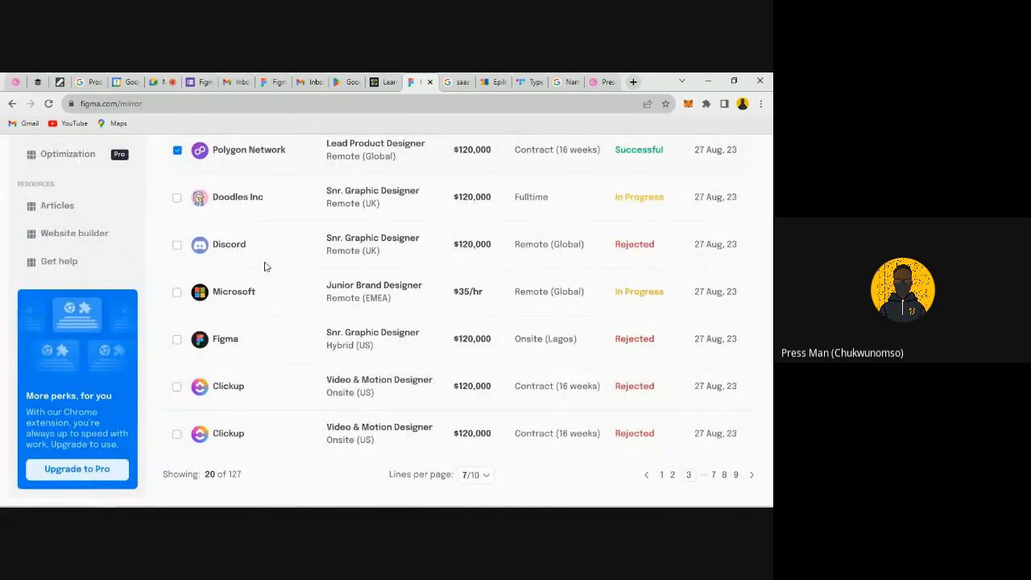
{"action": "scroll", "coordinate": [267, 267], "scroll_direction": "up", "scroll_amount": 5}
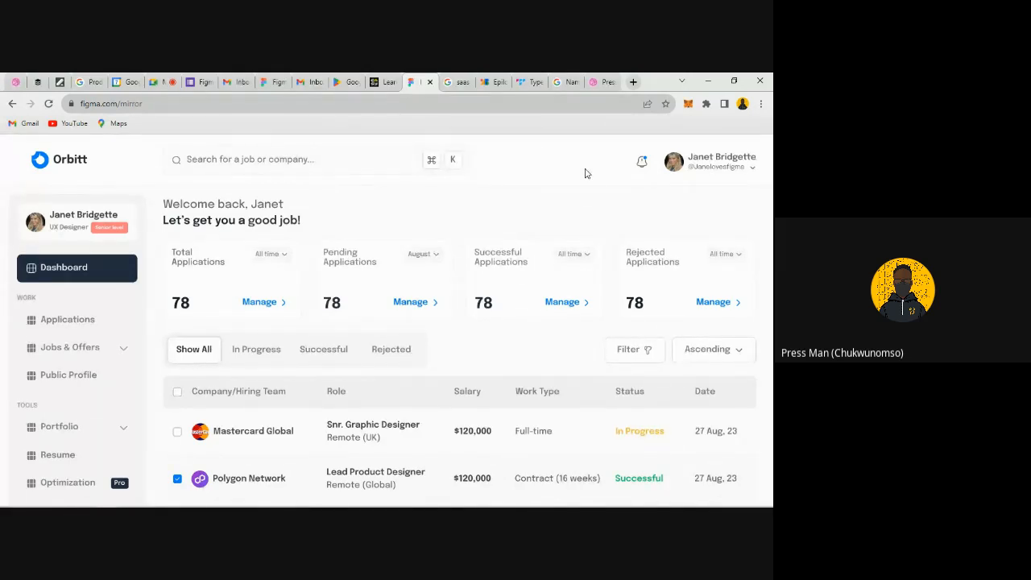
{"action": "mouse_move", "coordinate": [152, 505]}
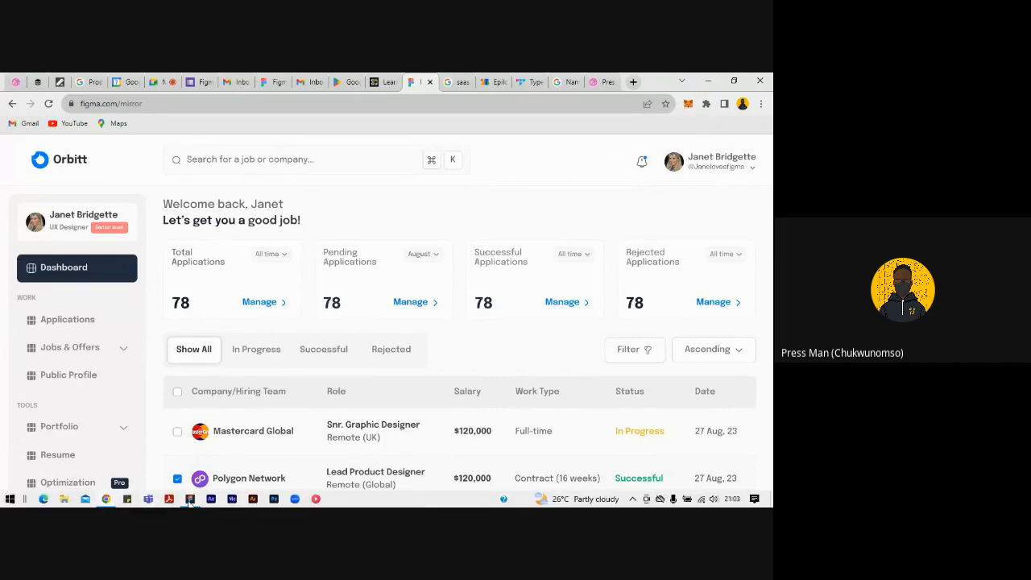
{"action": "left_click", "coordinate": [188, 499]}
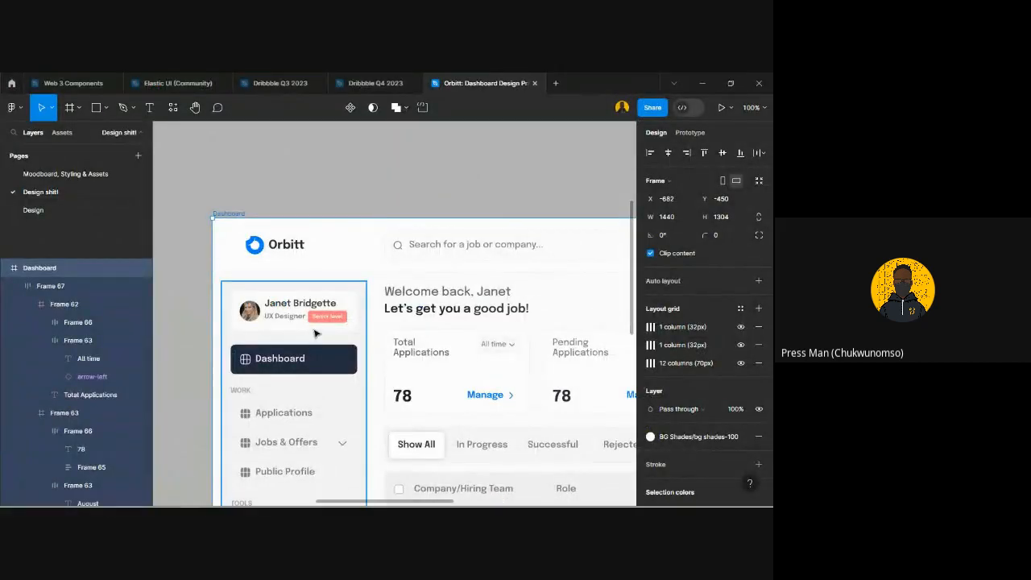
- Inspect the original welcome text frame and the application stats cards row with its auto layout
{"action": "left_click", "coordinate": [447, 302]}
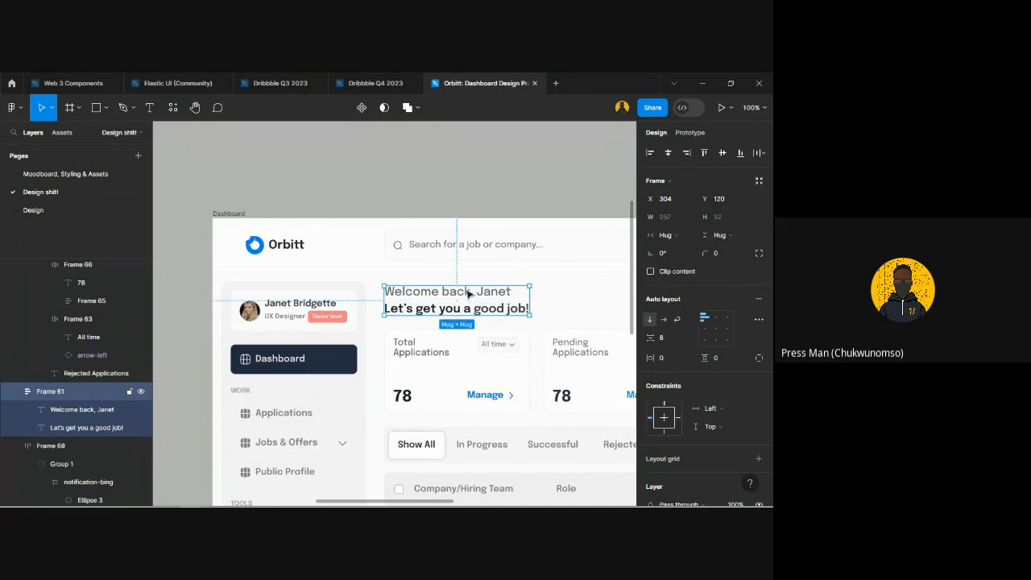
{"action": "scroll", "coordinate": [430, 179], "scroll_direction": "down", "scroll_amount": 5}
{"action": "scroll", "coordinate": [321, 208], "scroll_direction": "up", "scroll_amount": 2}
{"action": "scroll", "coordinate": [320, 206], "scroll_direction": "up", "scroll_amount": 3}
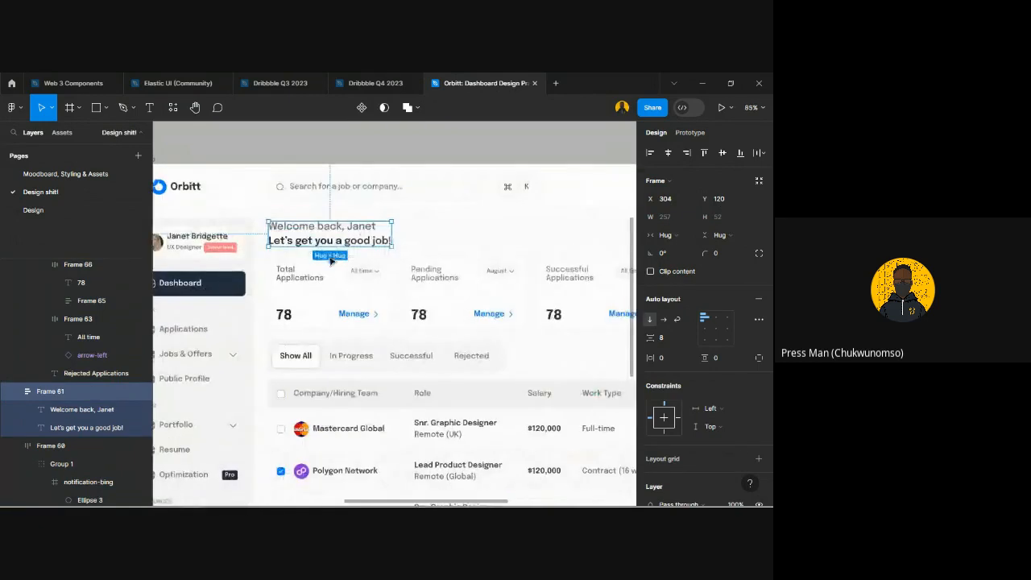
{"action": "left_click", "coordinate": [333, 267]}
{"action": "scroll", "coordinate": [329, 241], "scroll_direction": "up", "scroll_amount": 1}
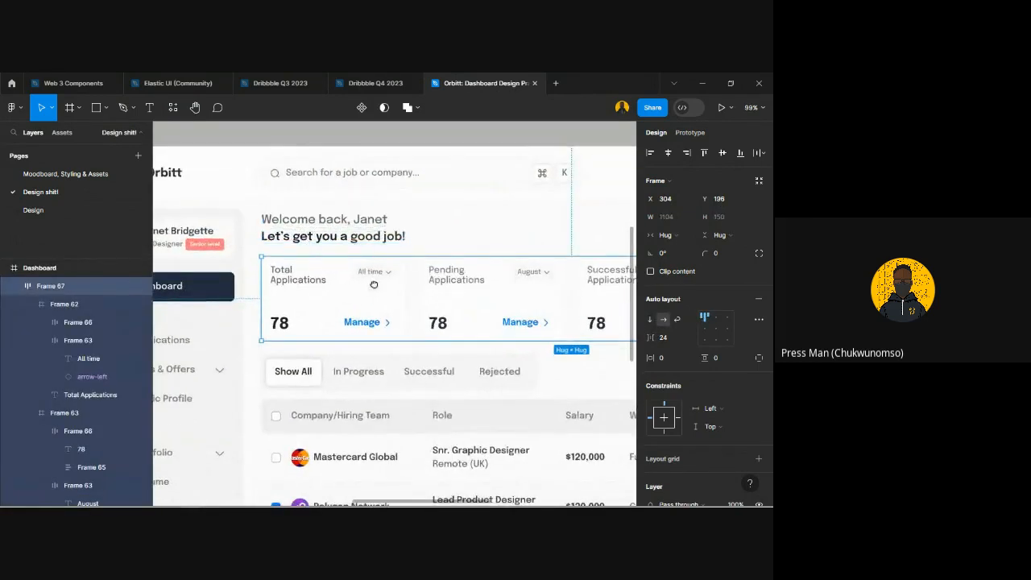
{"action": "scroll", "coordinate": [346, 242], "scroll_direction": "down", "scroll_amount": 1}
{"action": "scroll", "coordinate": [347, 235], "scroll_direction": "down", "scroll_amount": 2}
{"action": "scroll", "coordinate": [344, 225], "scroll_direction": "down", "scroll_amount": 2}
{"action": "scroll", "coordinate": [344, 226], "scroll_direction": "down", "scroll_amount": 2}
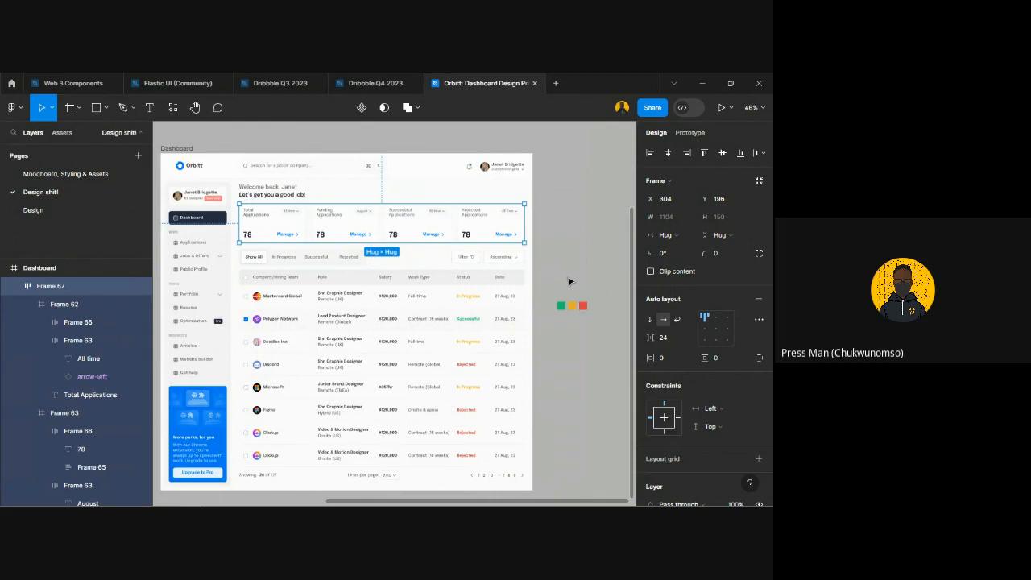
{"action": "left_click", "coordinate": [556, 229]}
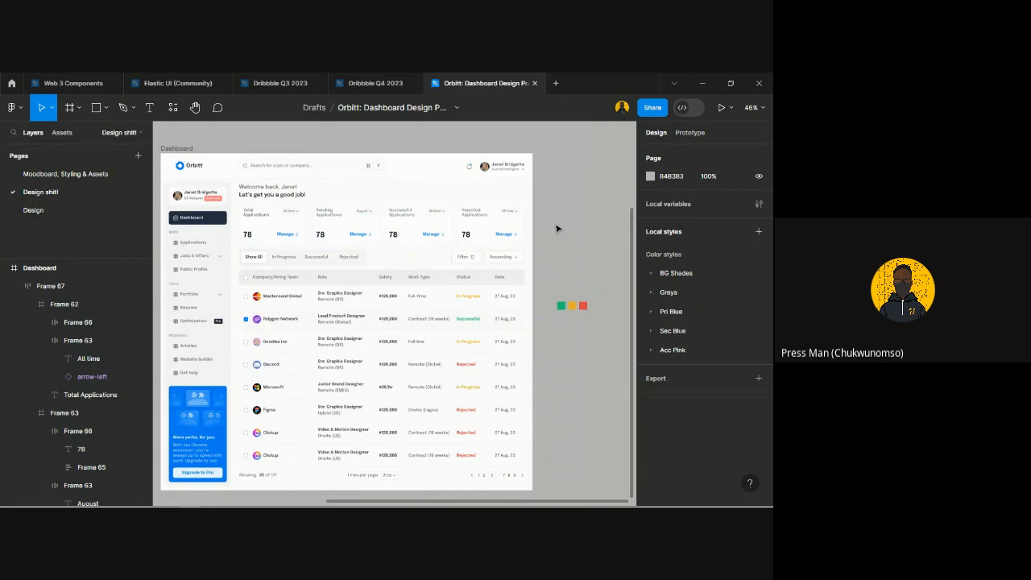
{"action": "key", "text": "alt+Tab"}
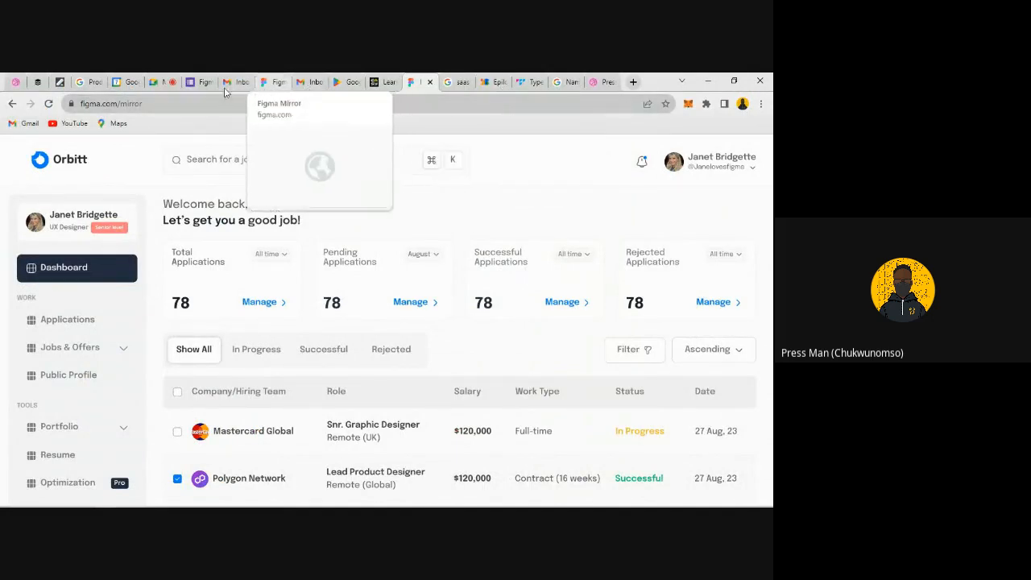
{"action": "left_click", "coordinate": [160, 81]}
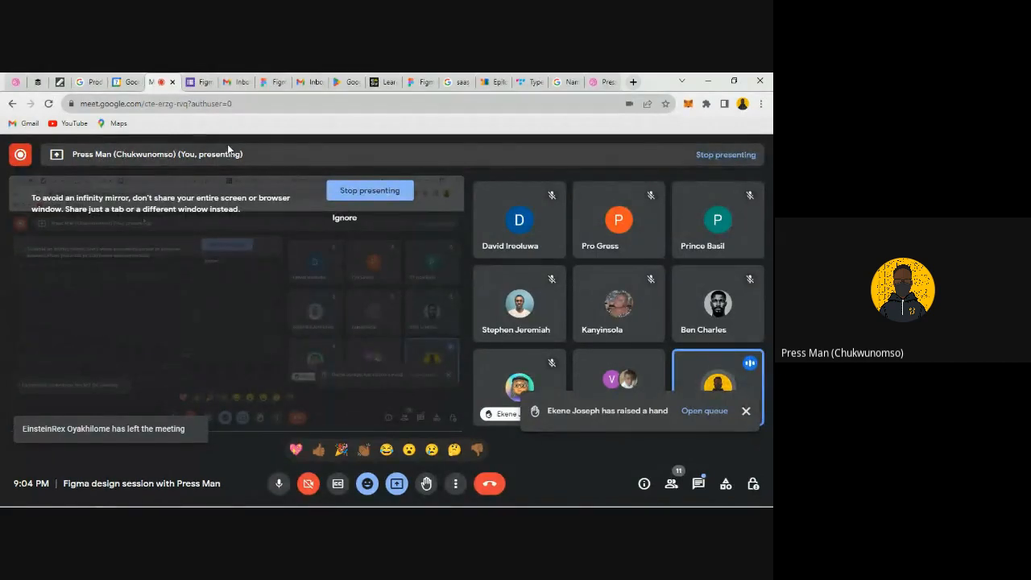
{"action": "key", "text": "alt+Tab"}
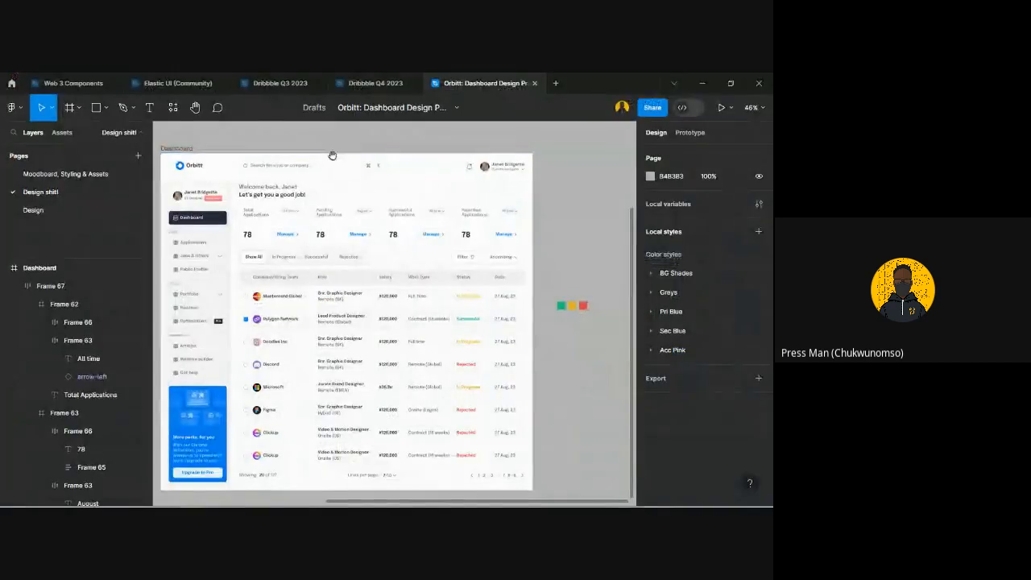
- Inspect the original stats row and the welcome heading's frame and text styling
{"action": "scroll", "coordinate": [332, 154], "scroll_direction": "up", "scroll_amount": 3}
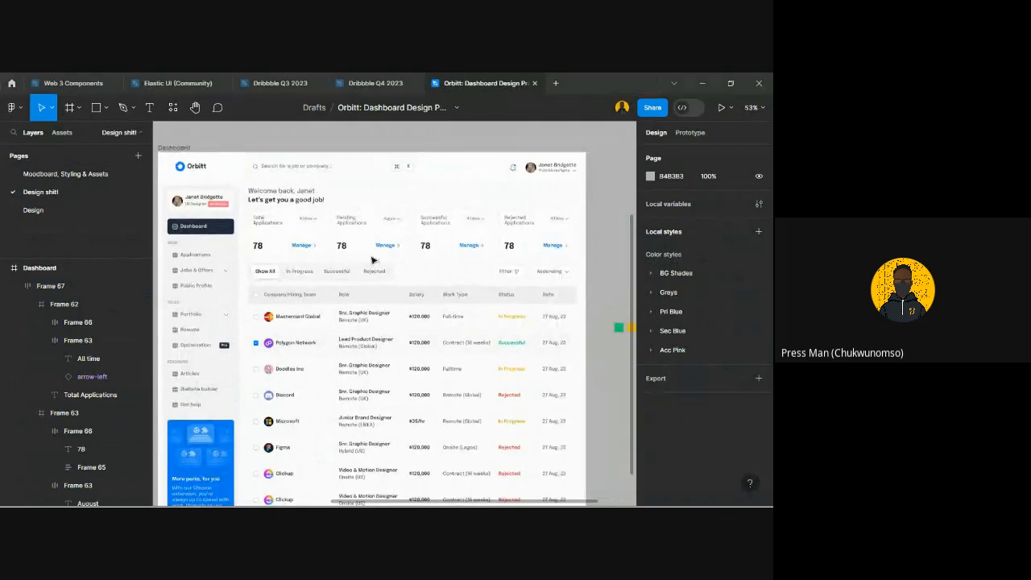
{"action": "scroll", "coordinate": [355, 260], "scroll_direction": "up", "scroll_amount": 3}
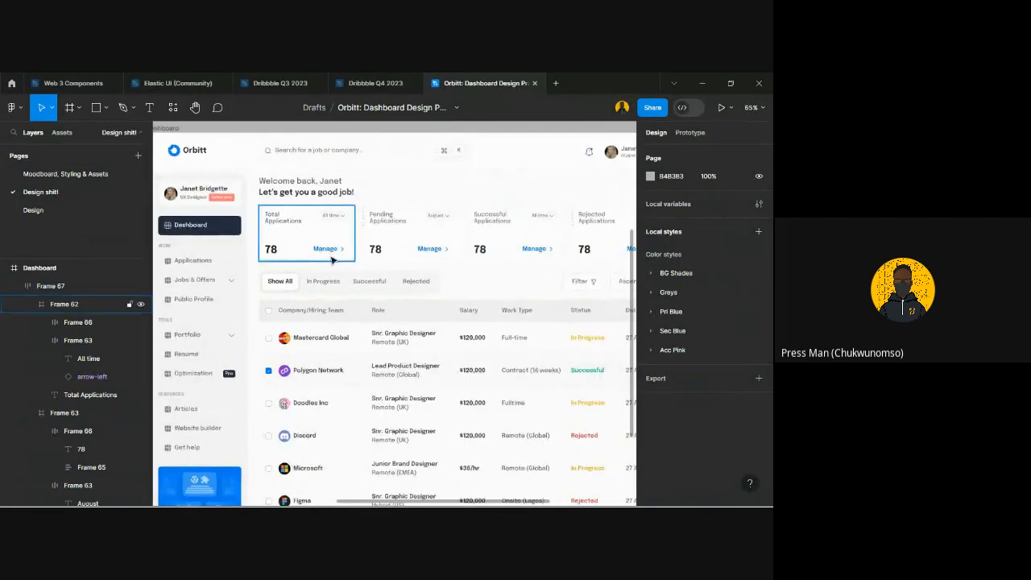
{"action": "scroll", "coordinate": [332, 259], "scroll_direction": "down", "scroll_amount": 3}
{"action": "scroll", "coordinate": [328, 248], "scroll_direction": "up", "scroll_amount": 1}
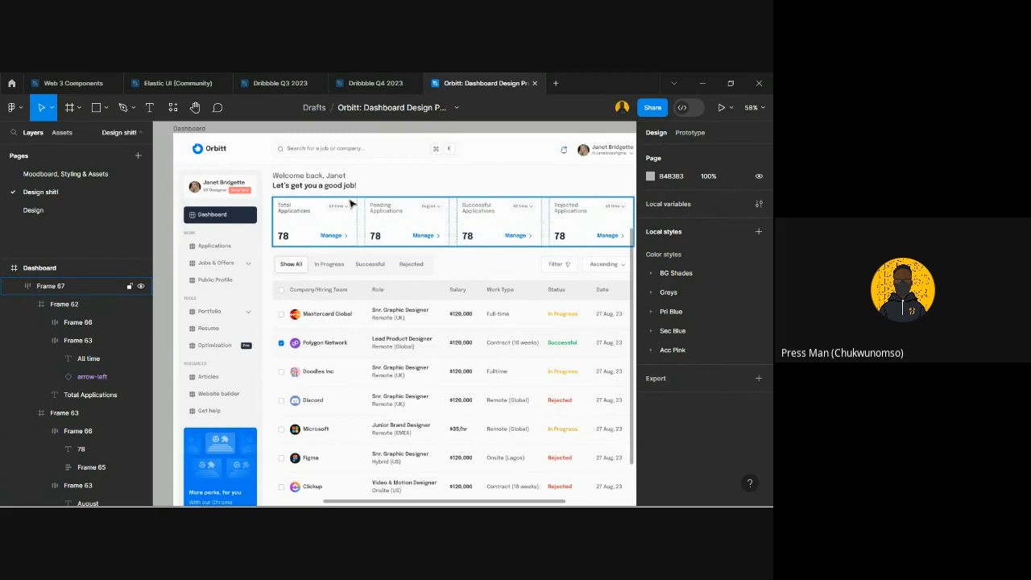
{"action": "left_click_drag", "start_coordinate": [343, 231], "coordinate": [341, 250]}
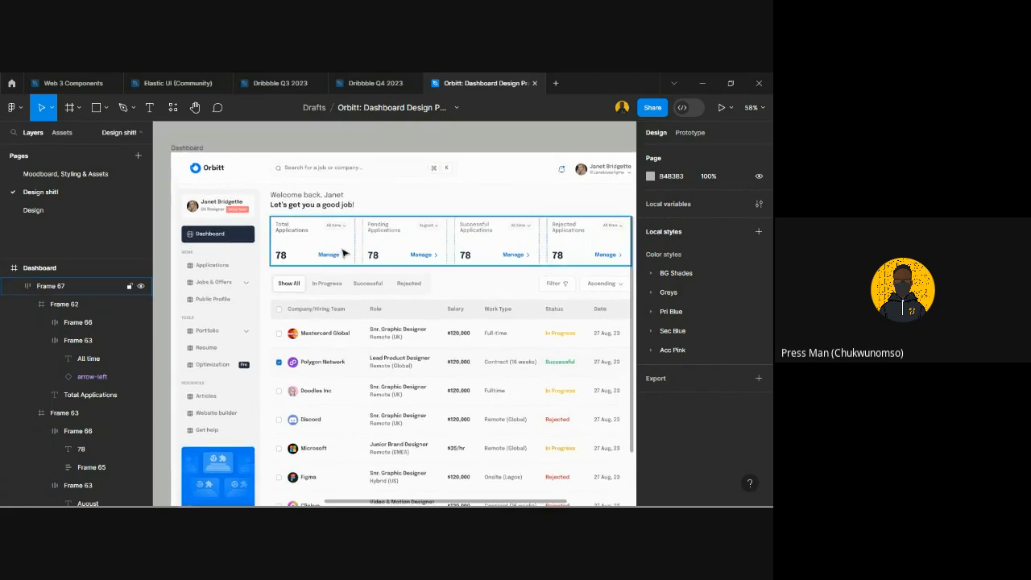
{"action": "scroll", "coordinate": [342, 253], "scroll_direction": "down", "scroll_amount": 2}
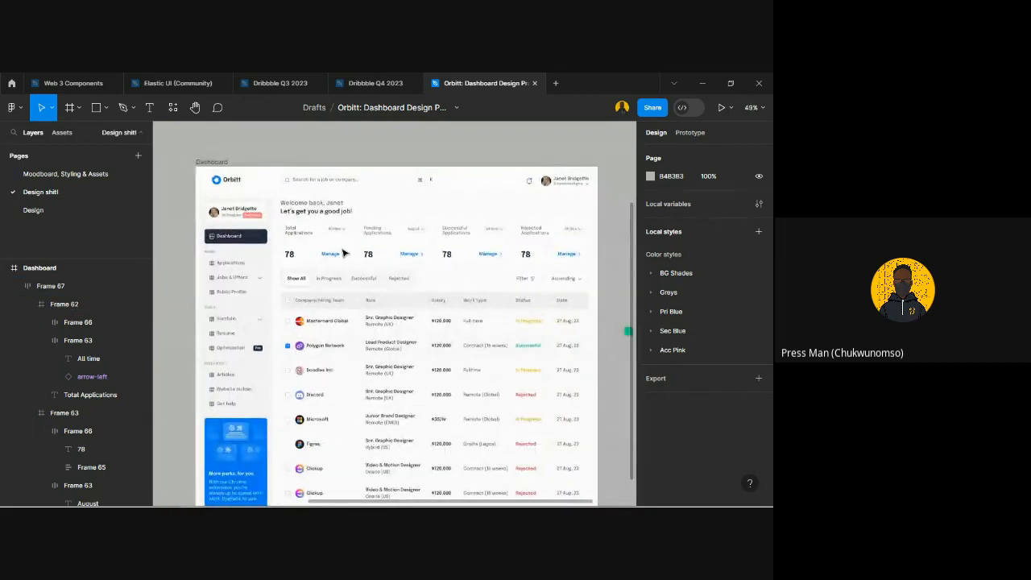
{"action": "scroll", "coordinate": [315, 206], "scroll_direction": "up", "scroll_amount": 4}
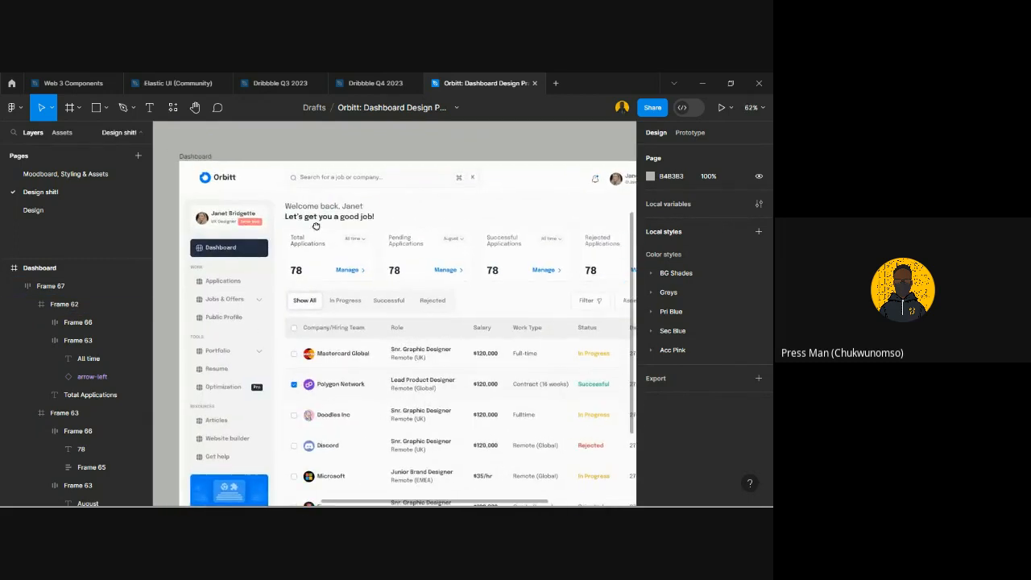
{"action": "scroll", "coordinate": [327, 231], "scroll_direction": "up", "scroll_amount": 4}
{"action": "left_click", "coordinate": [343, 189]}
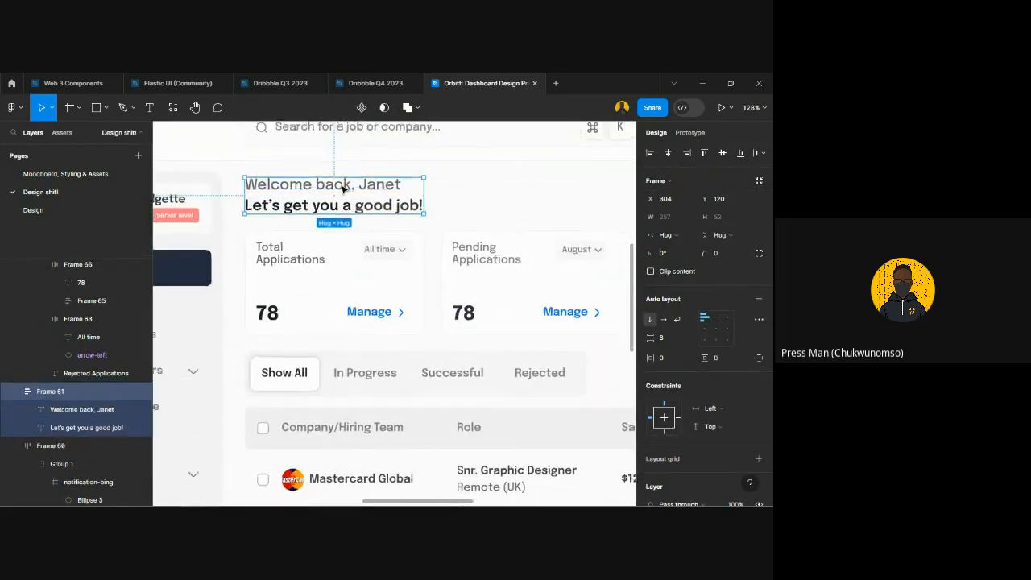
{"action": "scroll", "coordinate": [346, 193], "scroll_direction": "down", "scroll_amount": 1}
{"action": "left_click", "coordinate": [361, 202]}
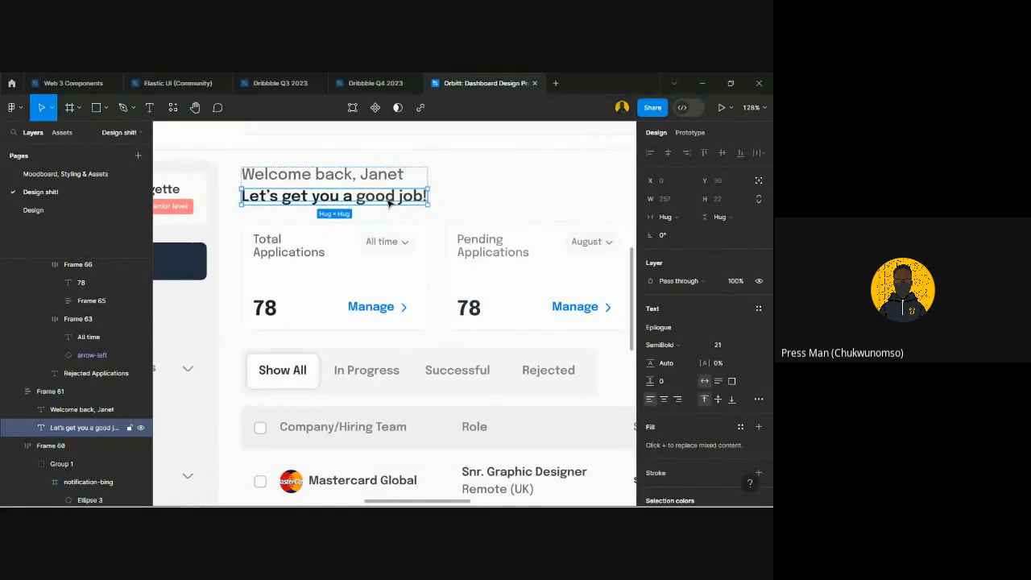
- Inspect the original Total Applications card's title text and its All time dropdown frame
{"action": "scroll", "coordinate": [389, 204], "scroll_direction": "down", "scroll_amount": 3}
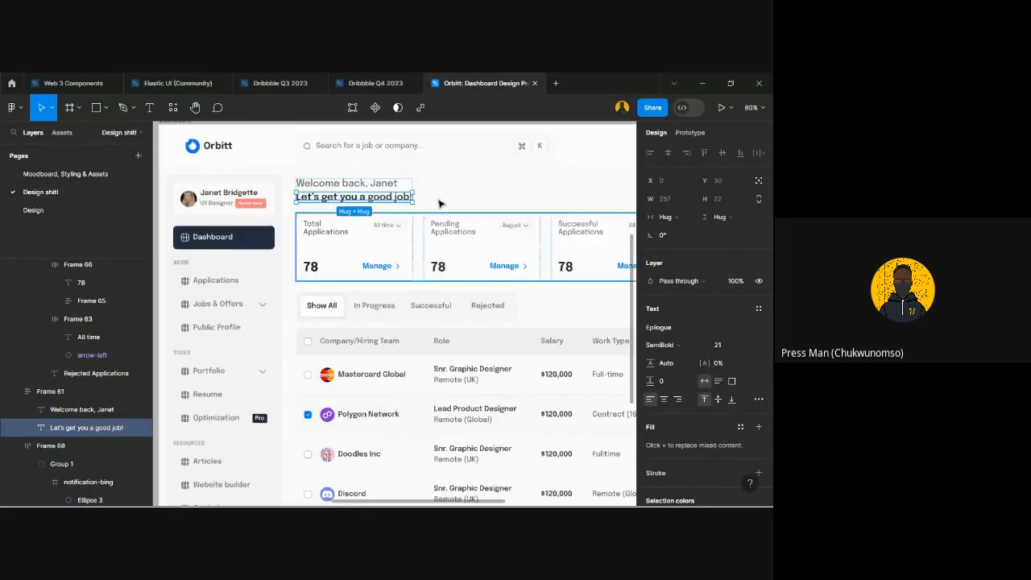
{"action": "left_click", "coordinate": [391, 207]}
{"action": "scroll", "coordinate": [390, 207], "scroll_direction": "up", "scroll_amount": 3}
{"action": "scroll", "coordinate": [357, 202], "scroll_direction": "up", "scroll_amount": 2}
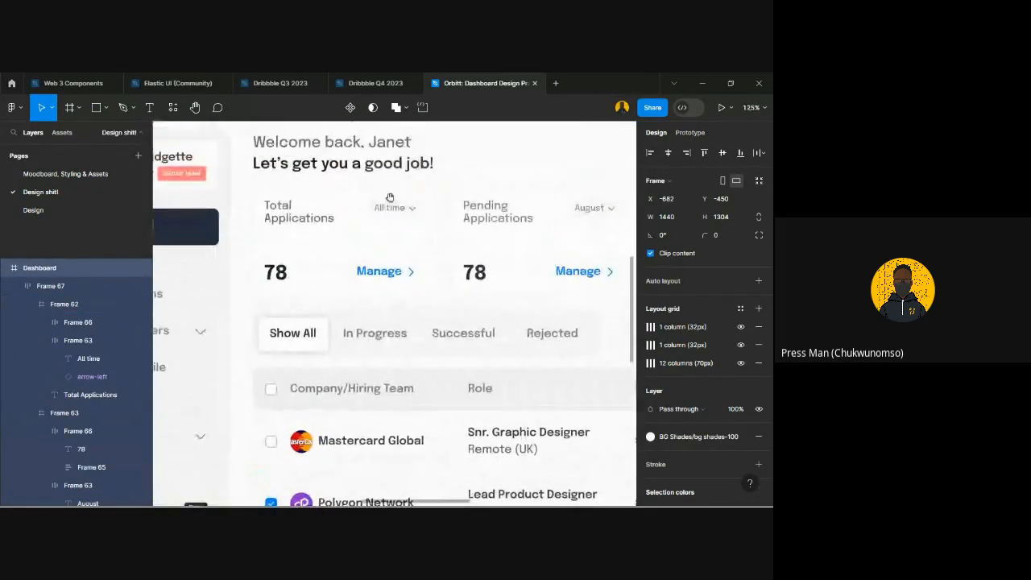
{"action": "left_click", "coordinate": [267, 239], "text": "ctrl"}
{"action": "scroll", "coordinate": [306, 241], "scroll_direction": "up", "scroll_amount": 3}
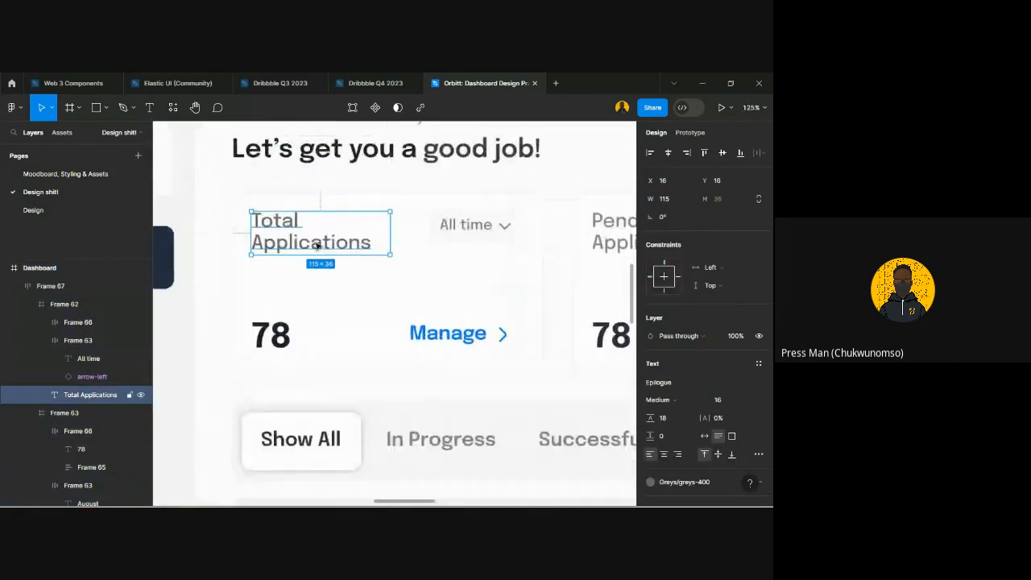
{"action": "scroll", "coordinate": [309, 246], "scroll_direction": "right", "scroll_amount": 2}
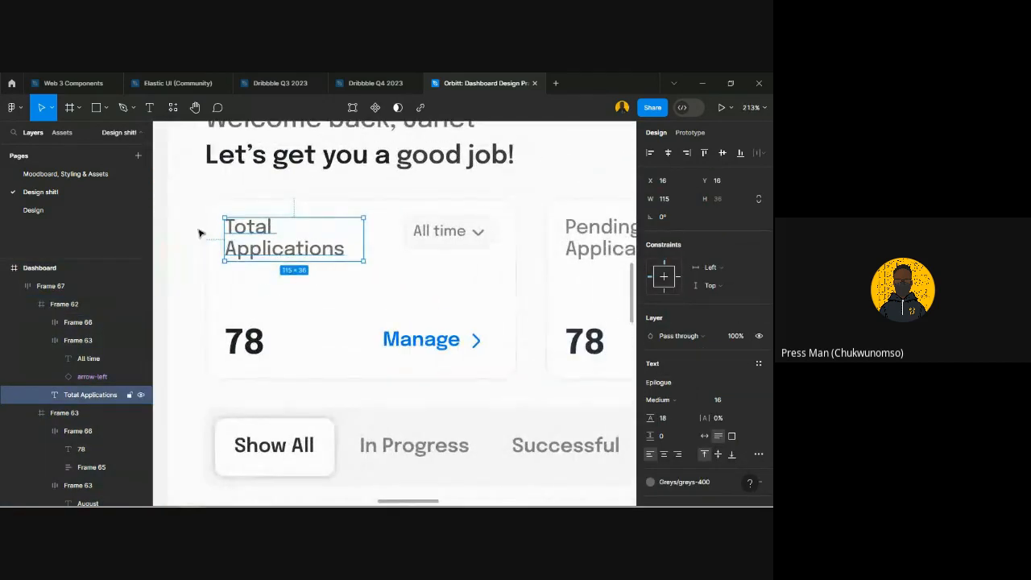
{"action": "left_click", "coordinate": [434, 234]}
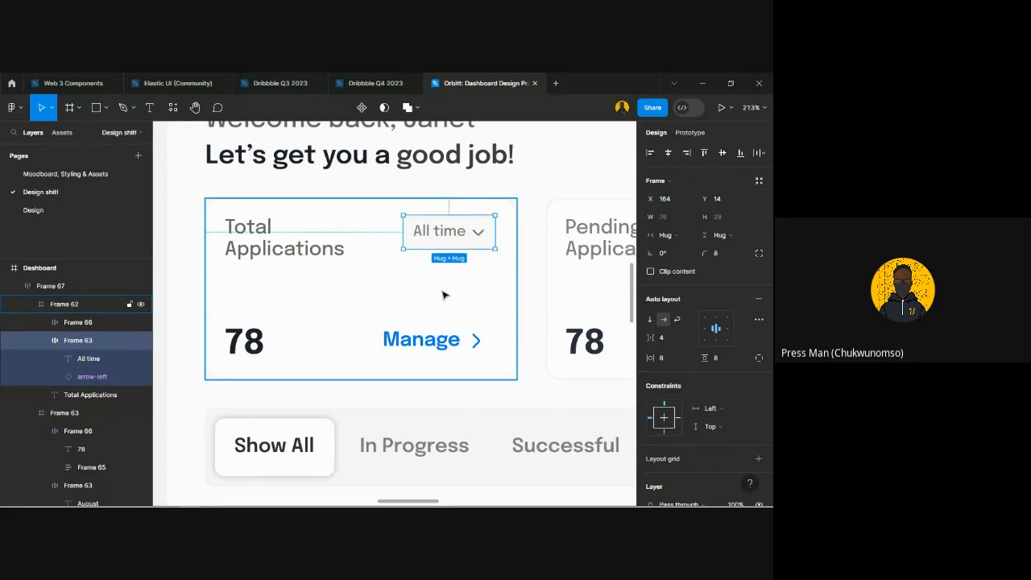
- Examine the All time and August dropdown frames and the pending count across the original stats cards
{"action": "scroll", "coordinate": [465, 245], "scroll_direction": "up", "scroll_amount": 4}
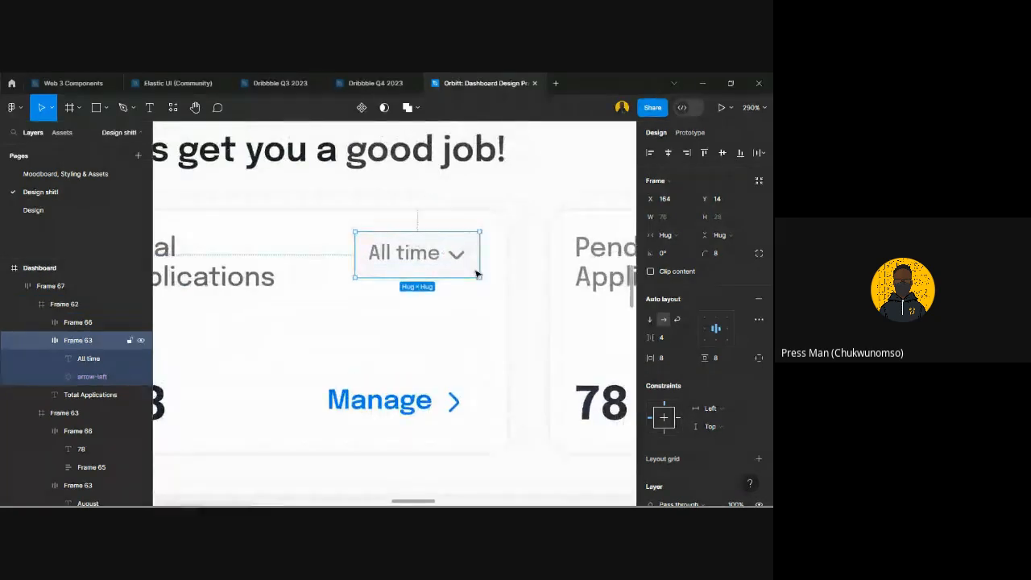
{"action": "scroll", "coordinate": [475, 274], "scroll_direction": "up", "scroll_amount": 3}
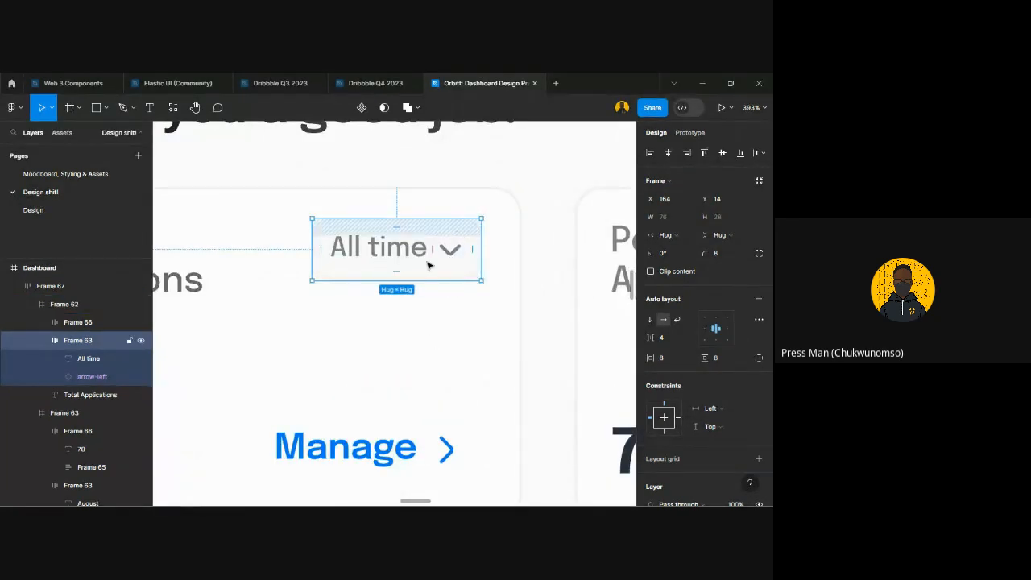
{"action": "scroll", "coordinate": [393, 313], "scroll_direction": "down", "scroll_amount": 4}
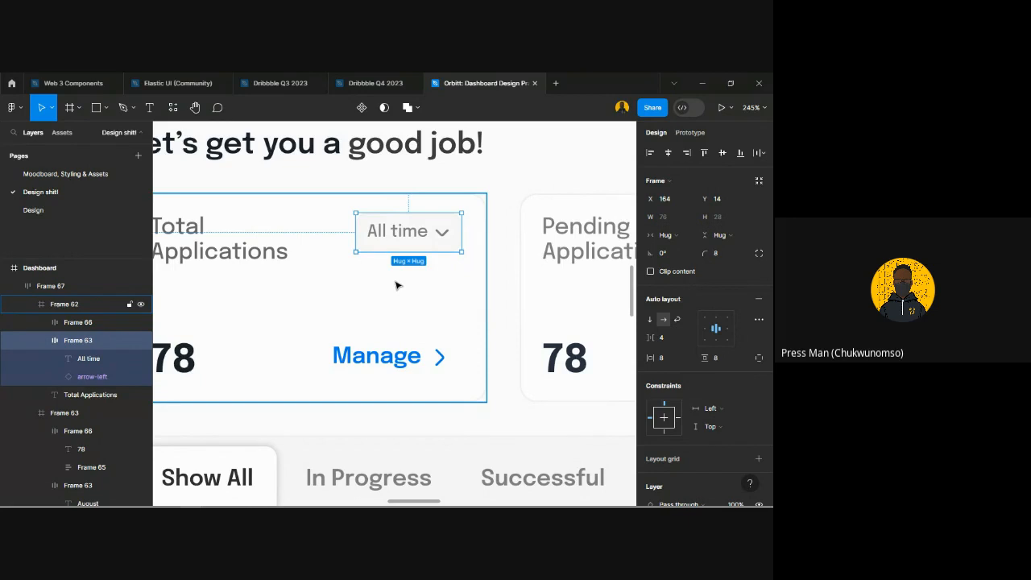
{"action": "scroll", "coordinate": [404, 220], "scroll_direction": "down", "scroll_amount": 3}
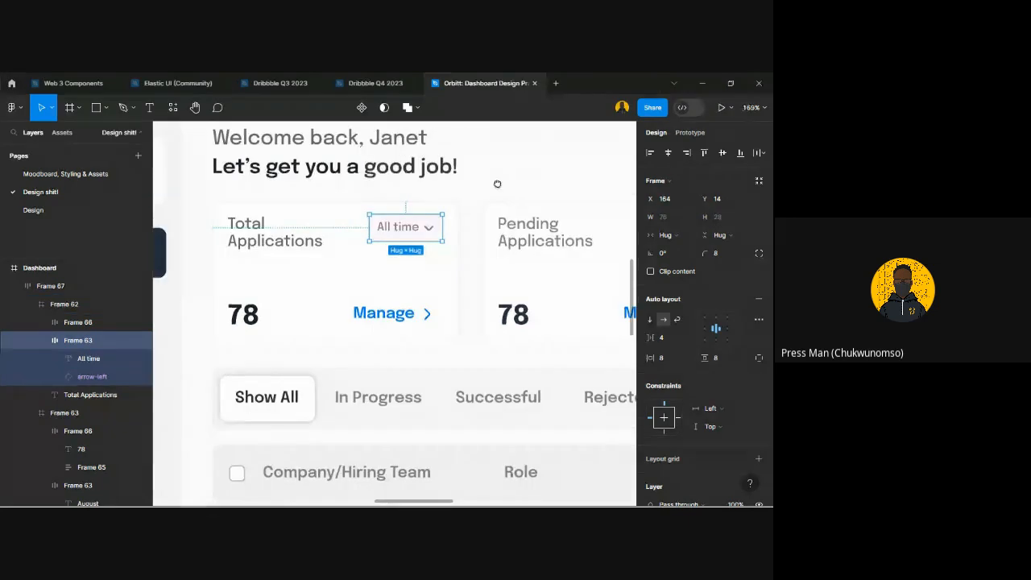
{"action": "left_click_drag", "start_coordinate": [497, 185], "coordinate": [370, 200]}
{"action": "scroll", "coordinate": [329, 276], "scroll_direction": "up", "scroll_amount": 3}
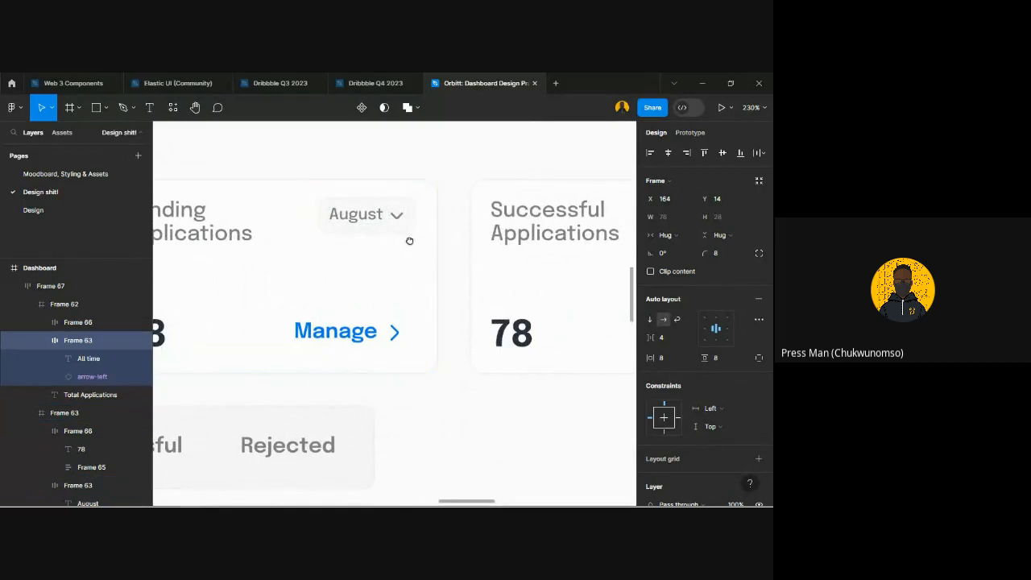
{"action": "scroll", "coordinate": [409, 239], "scroll_direction": "left", "scroll_amount": 3}
{"action": "scroll", "coordinate": [451, 247], "scroll_direction": "down", "scroll_amount": 5}
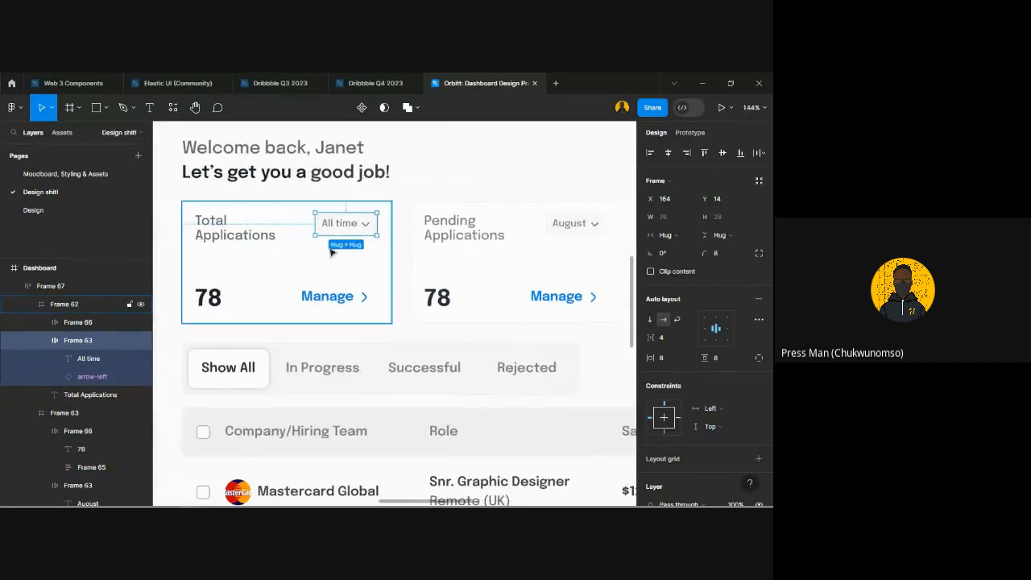
{"action": "scroll", "coordinate": [338, 267], "scroll_direction": "up", "scroll_amount": 3}
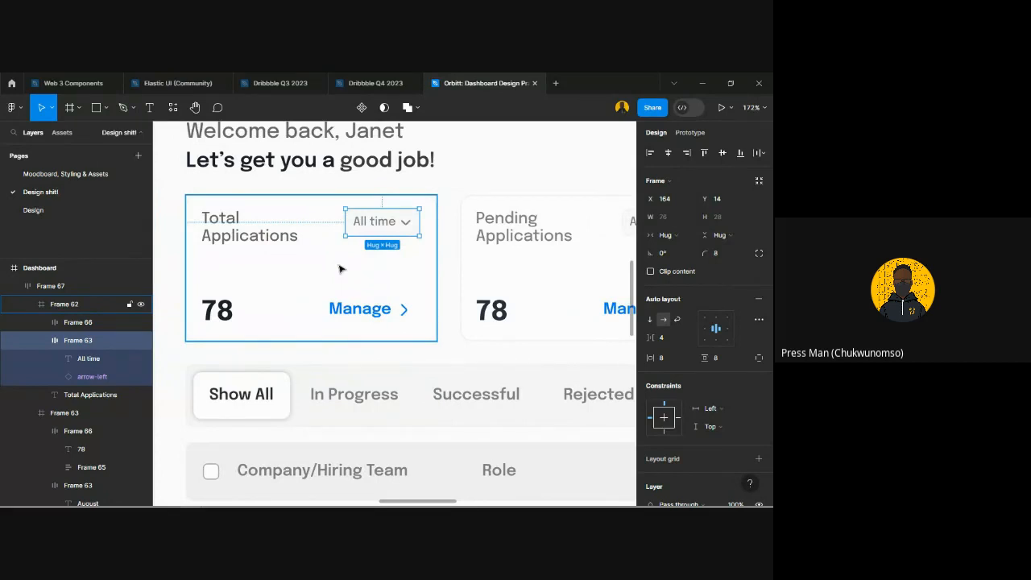
{"action": "scroll", "coordinate": [339, 268], "scroll_direction": "up", "scroll_amount": 1}
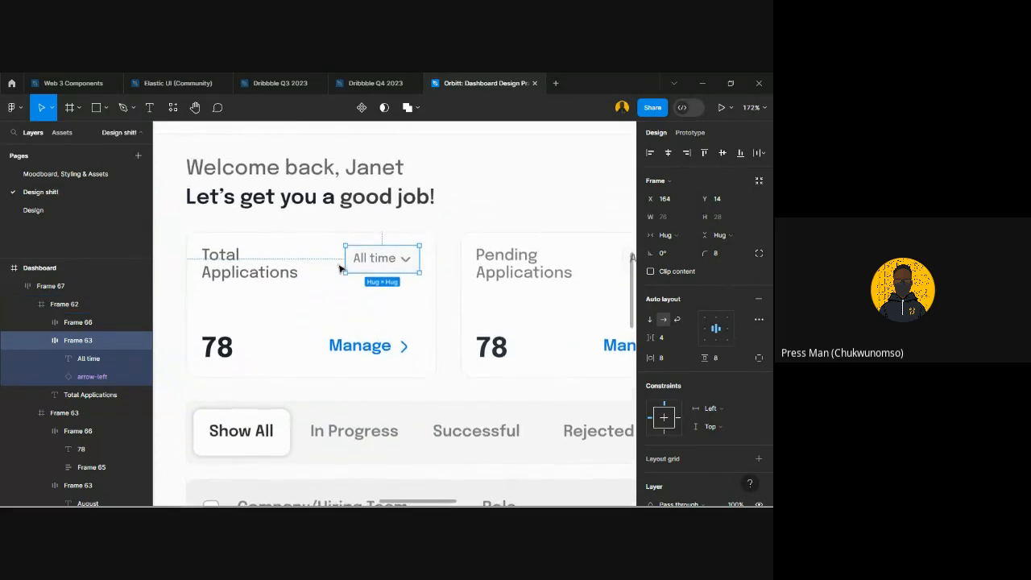
{"action": "scroll", "coordinate": [339, 269], "scroll_direction": "right", "scroll_amount": 5}
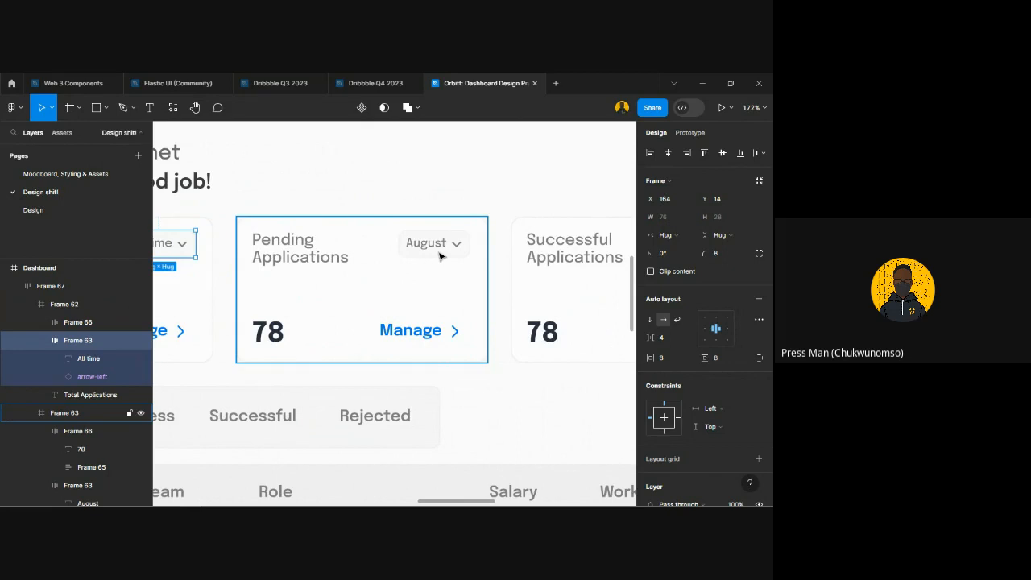
{"action": "double_click", "coordinate": [441, 256]}
{"action": "double_click", "coordinate": [278, 339]}
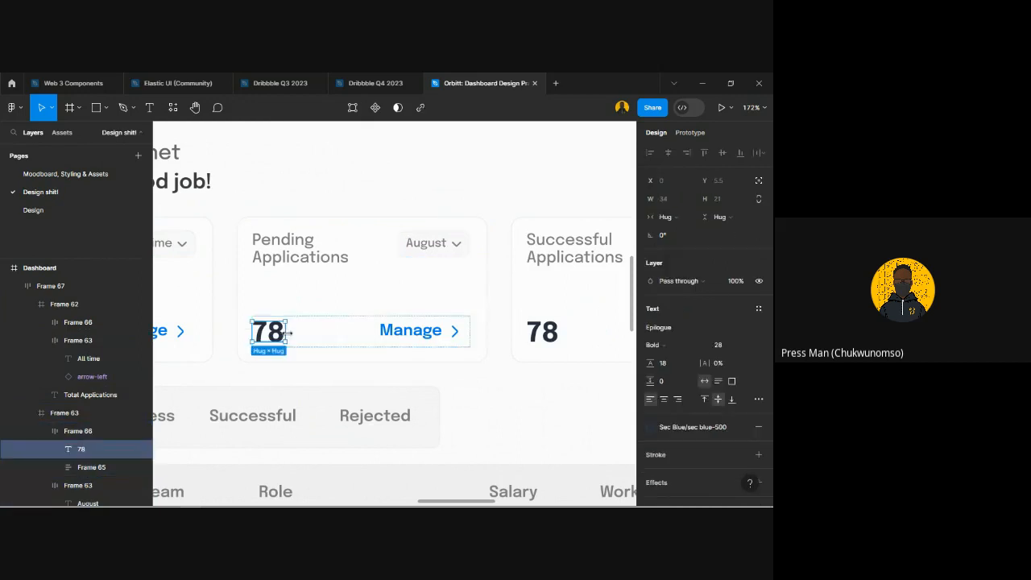
{"action": "left_click", "coordinate": [431, 250]}
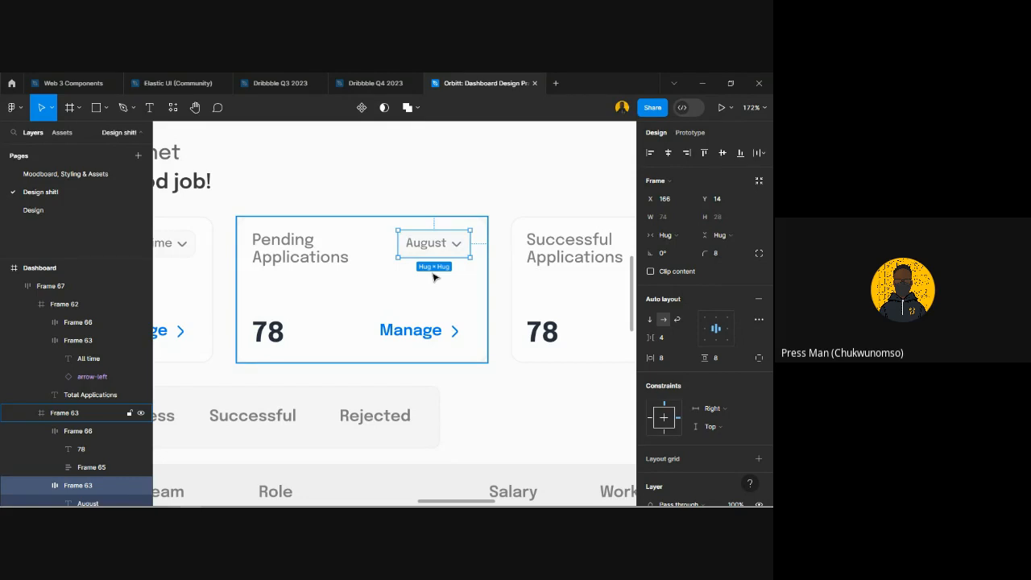
- Inspect the Total Applications title, the All time label text, and the dropdown's fill and stroke styles
{"action": "scroll", "coordinate": [434, 277], "scroll_direction": "down", "scroll_amount": 5}
{"action": "scroll", "coordinate": [302, 260], "scroll_direction": "up", "scroll_amount": 5}
{"action": "left_click_drag", "start_coordinate": [319, 248], "coordinate": [451, 179]}
{"action": "scroll", "coordinate": [373, 221], "scroll_direction": "up", "scroll_amount": 2}
{"action": "double_click", "coordinate": [288, 193]}
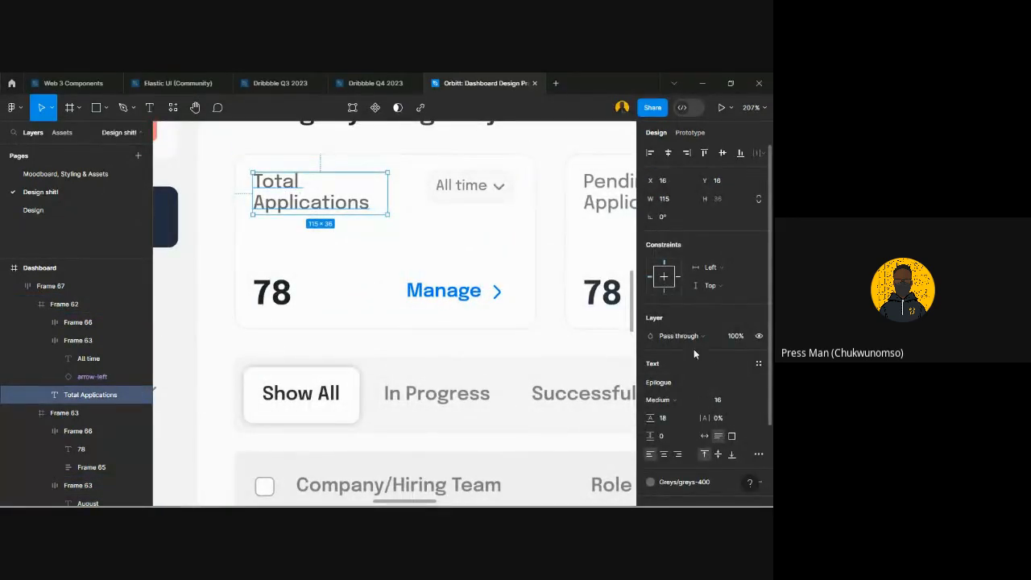
{"action": "left_click", "coordinate": [451, 185]}
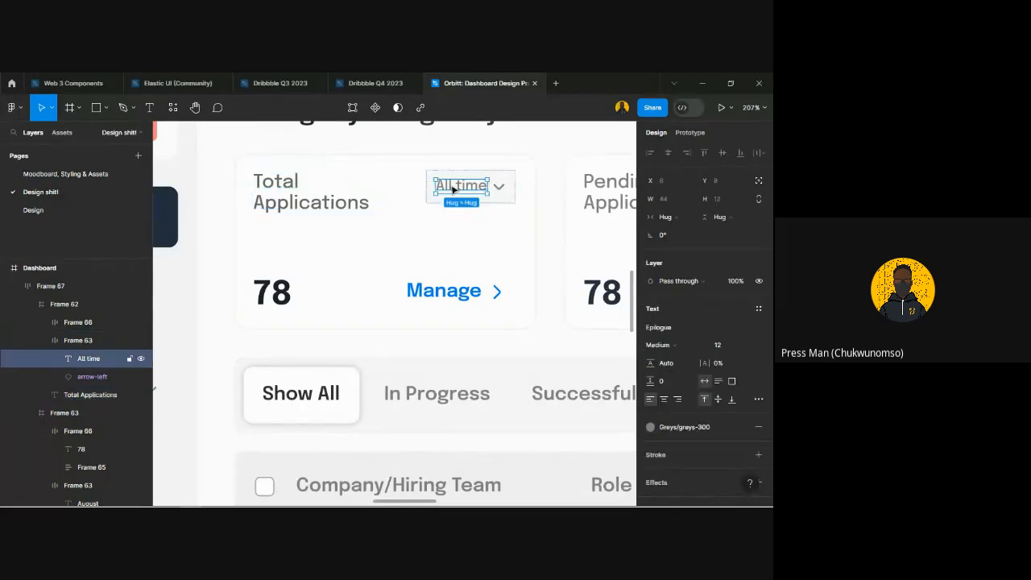
{"action": "scroll", "coordinate": [515, 200], "scroll_direction": "up", "scroll_amount": 2}
{"action": "left_click", "coordinate": [495, 186]}
{"action": "left_click", "coordinate": [459, 205]}
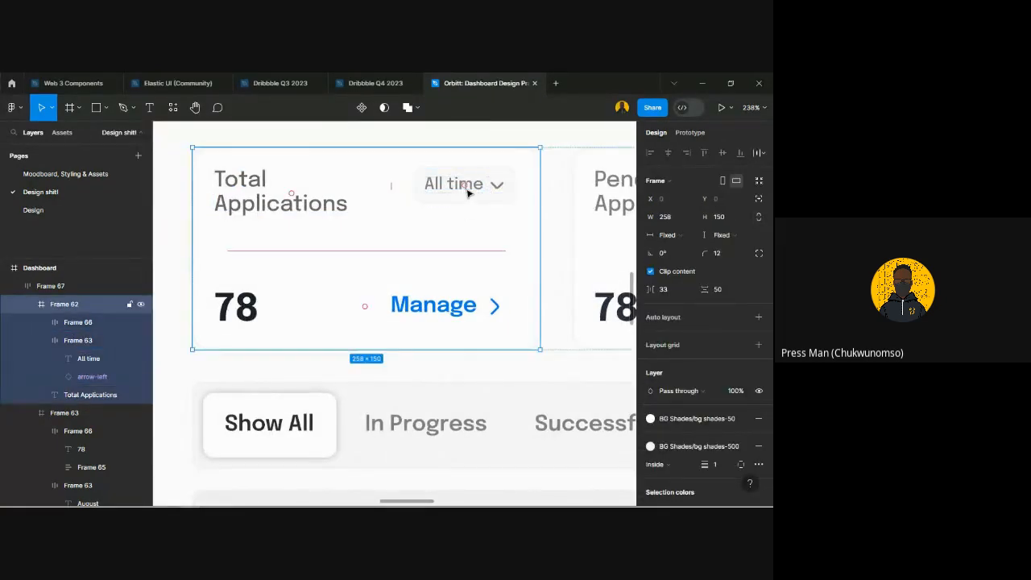
{"action": "scroll", "coordinate": [468, 190], "scroll_direction": "up", "scroll_amount": 6}
{"action": "left_click", "coordinate": [370, 228]}
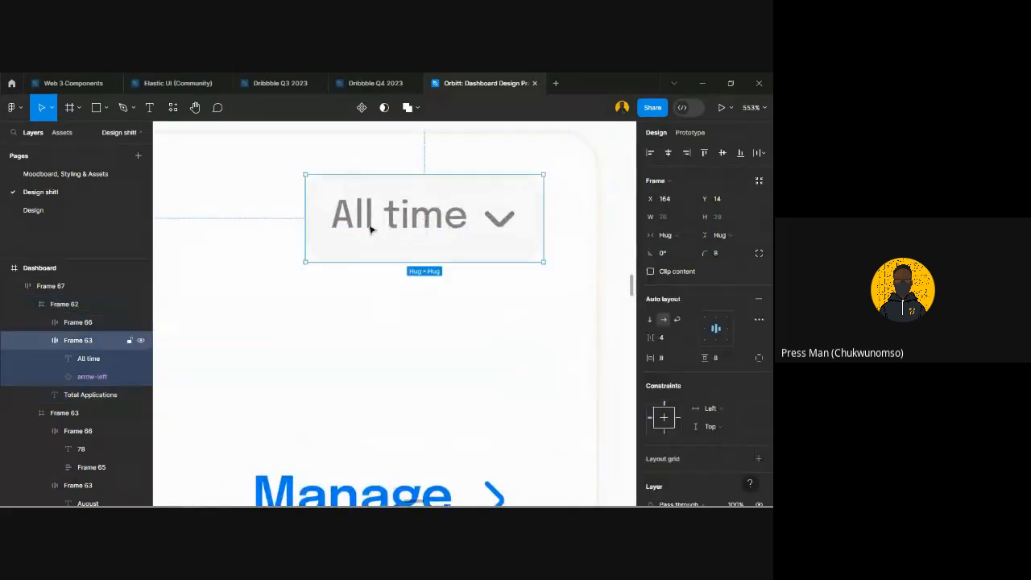
{"action": "left_click", "coordinate": [368, 226]}
{"action": "left_click", "coordinate": [428, 255]}
{"action": "scroll", "coordinate": [725, 419], "scroll_direction": "down", "scroll_amount": 3}
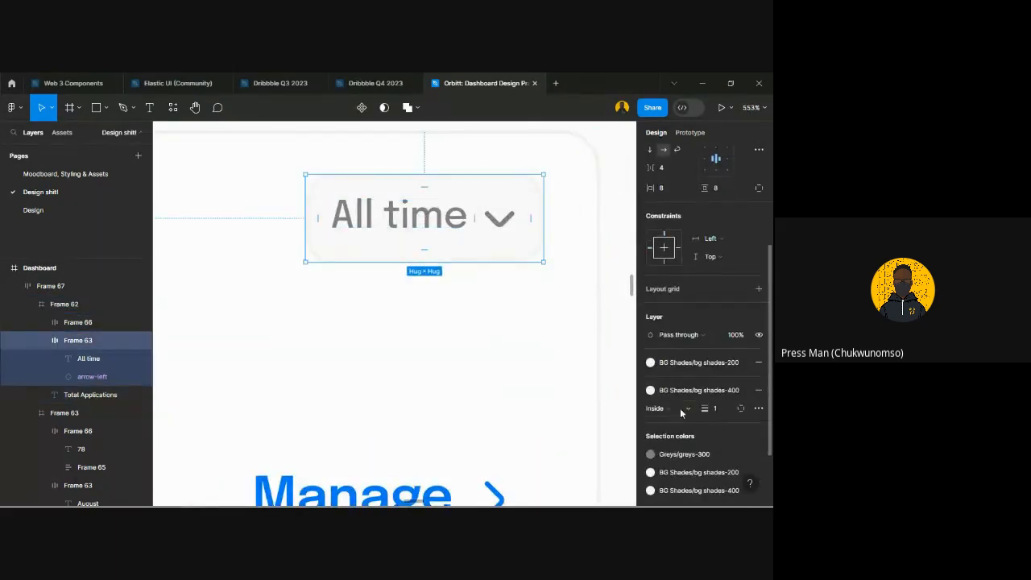
{"action": "scroll", "coordinate": [532, 271], "scroll_direction": "down", "scroll_amount": 2}
- Nudge the All time dropdown 2 px right and 3 px down inside the Total Applications card
{"action": "key", "text": "alt"}
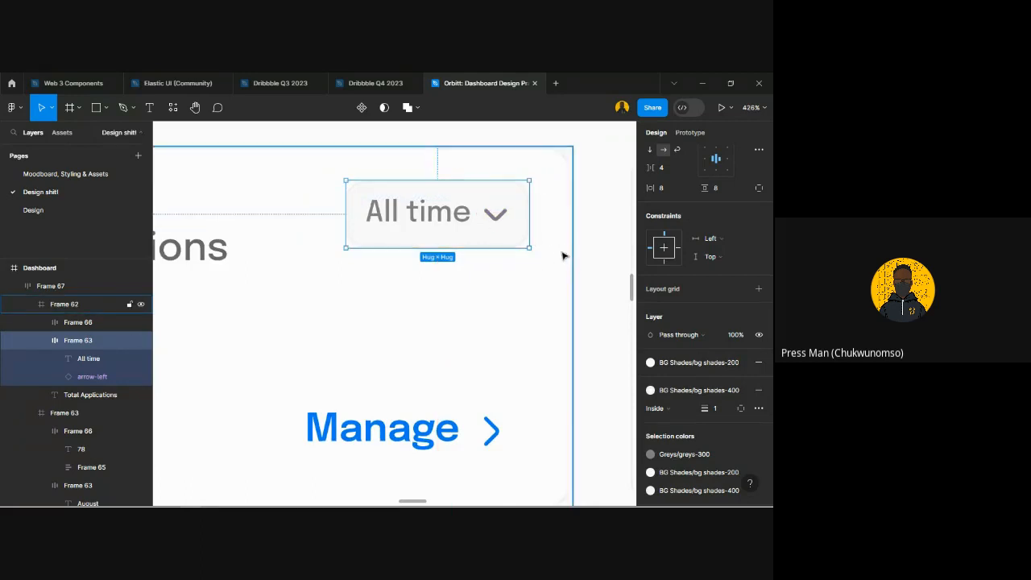
{"action": "key", "text": "Right"}
{"action": "key", "text": "Right"}
{"action": "key", "text": "alt"}
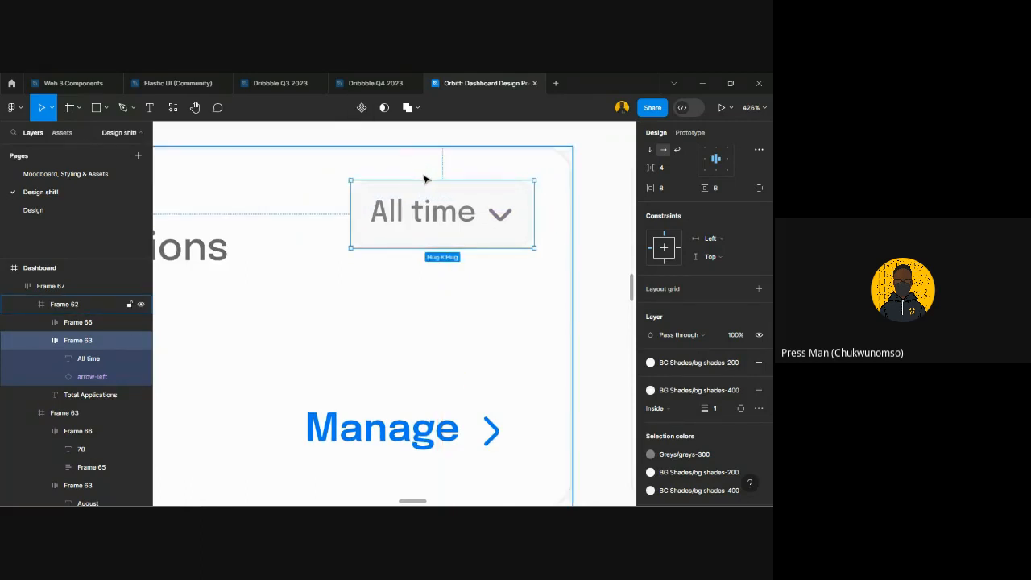
{"action": "key", "text": "Down"}
{"action": "key", "text": "Down"}
{"action": "key", "text": "Down"}
{"action": "key", "text": "Down"}
{"action": "key", "text": "alt"}
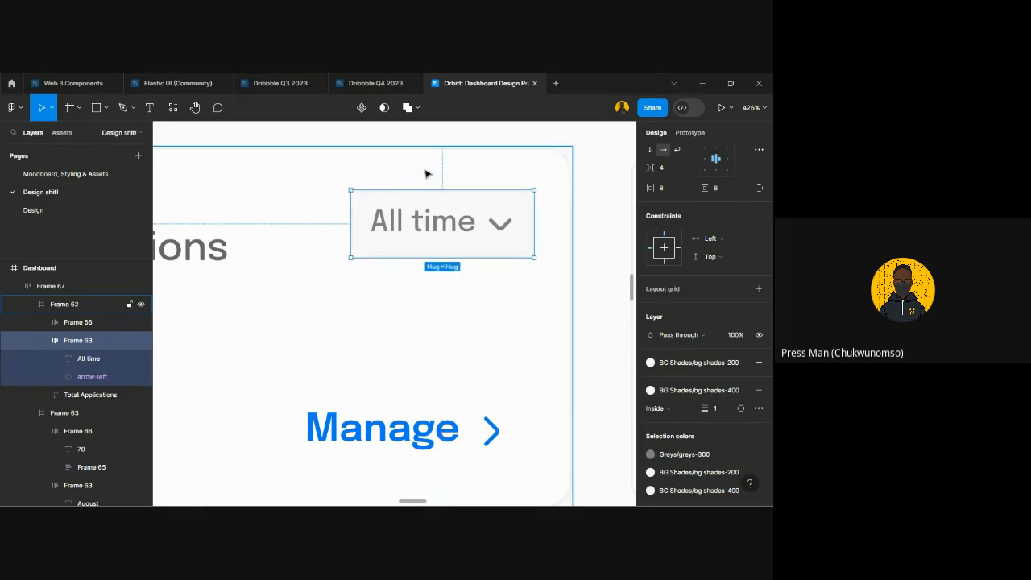
{"action": "scroll", "coordinate": [428, 161], "scroll_direction": "down", "scroll_amount": 5}
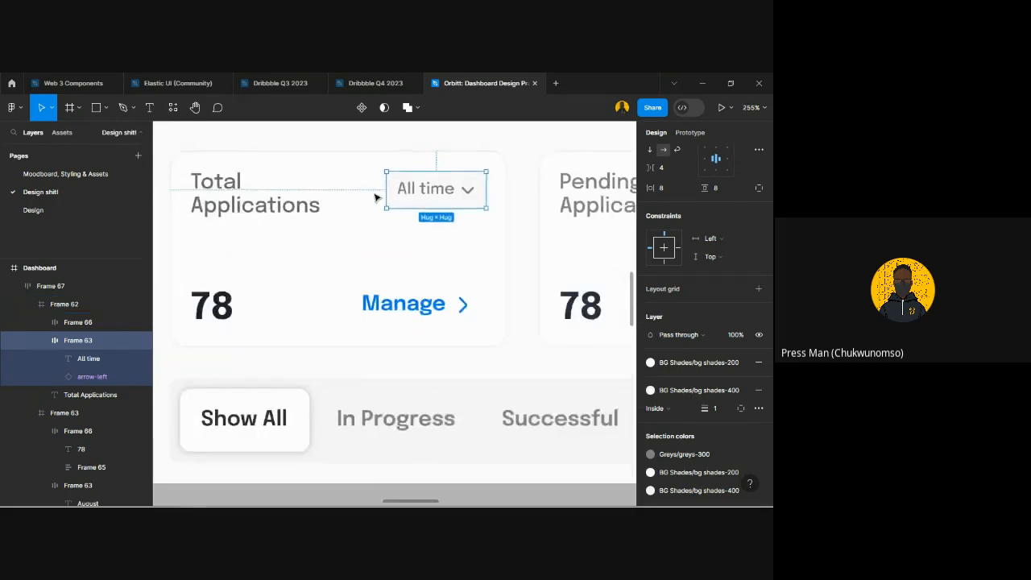
{"action": "key", "text": "Escape"}
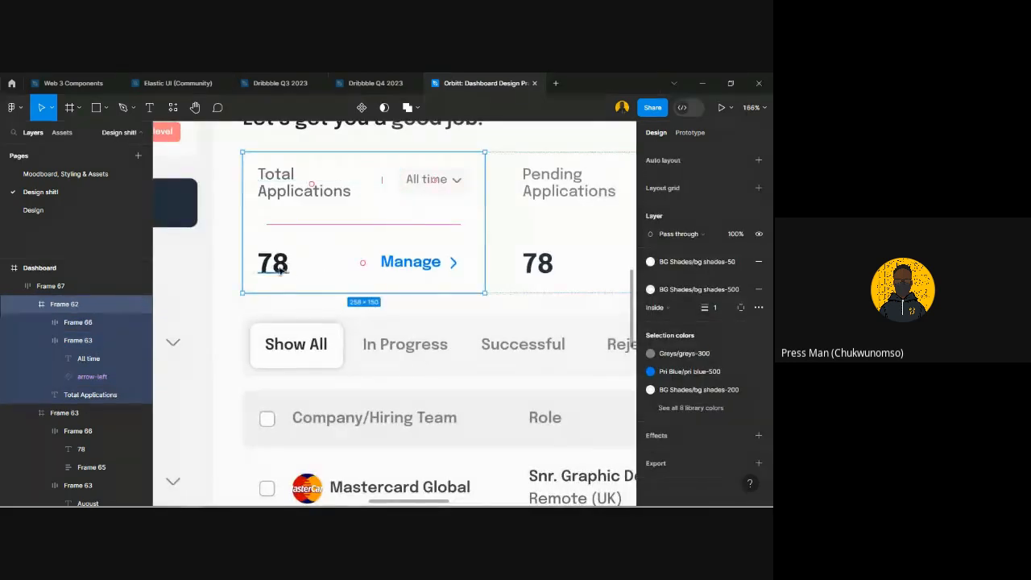
- Inspect the font styling of the 78 count text in the Total Applications card
{"action": "left_click", "coordinate": [279, 265], "text": "ctrl"}
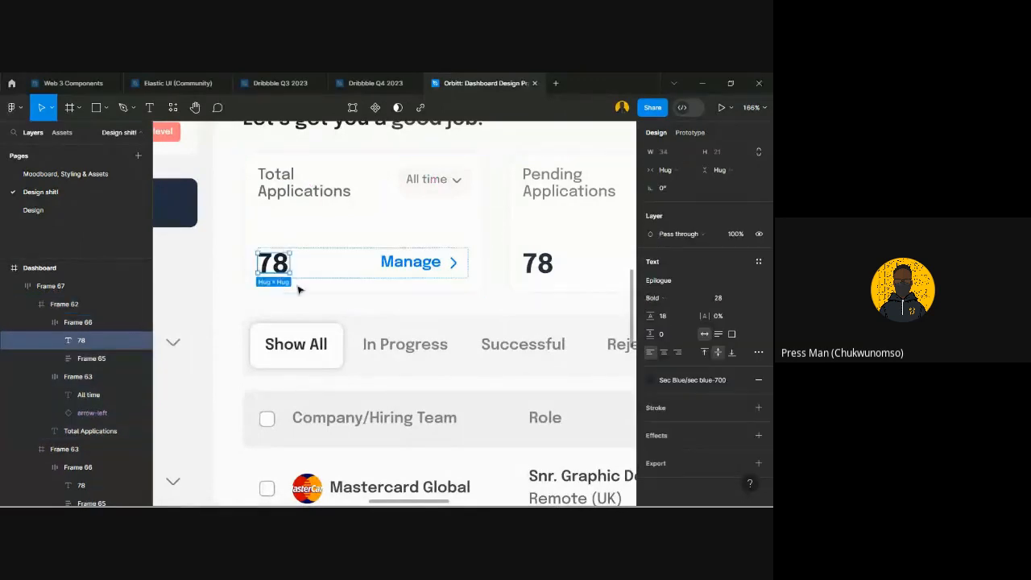
{"action": "left_click", "coordinate": [286, 233]}
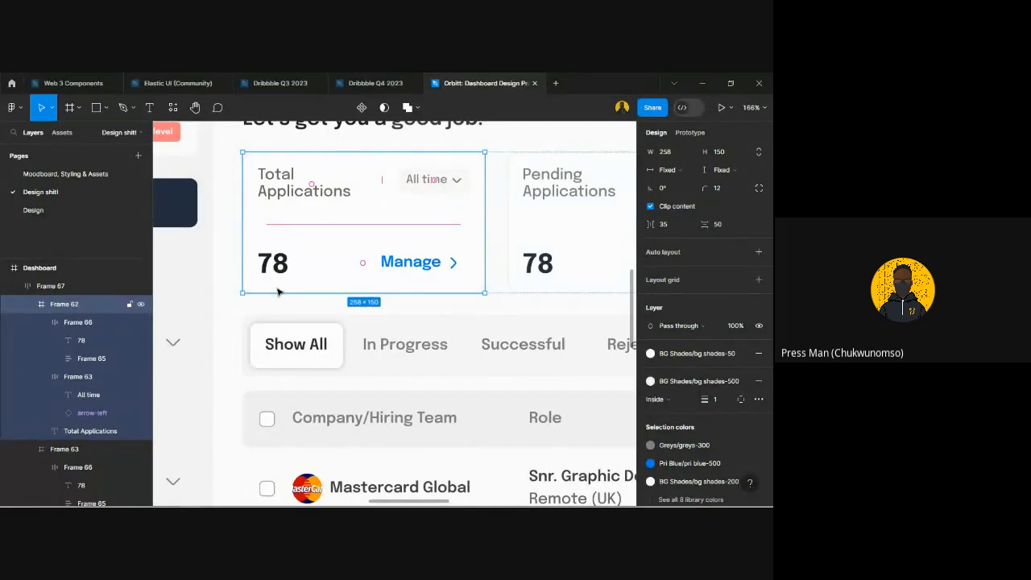
{"action": "double_click", "coordinate": [272, 263]}
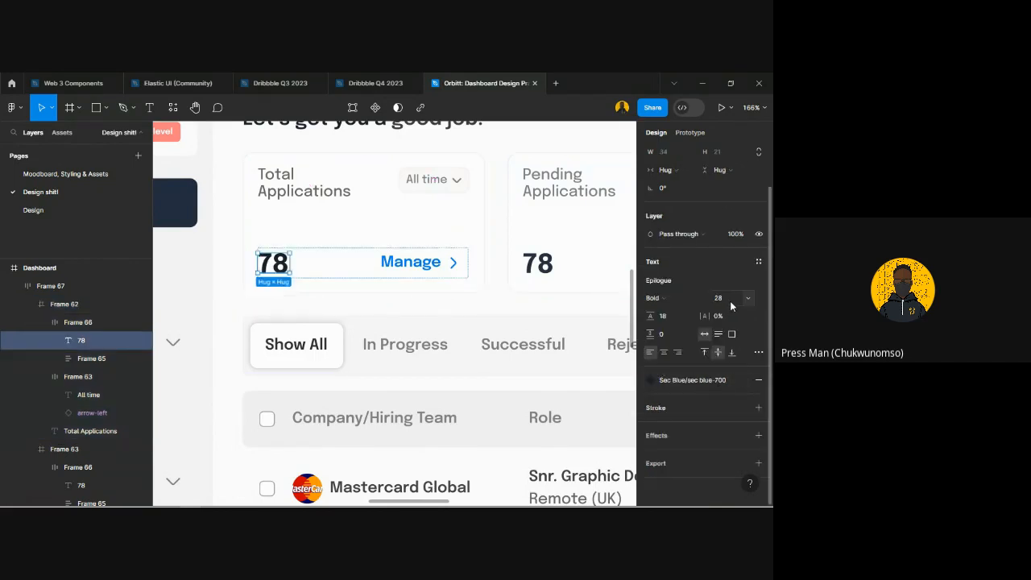
- Switch to the browser and check the Epilogue type scale sizes on typescale.com
{"action": "key", "text": "alt+Tab"}
{"action": "left_click", "coordinate": [520, 83]}
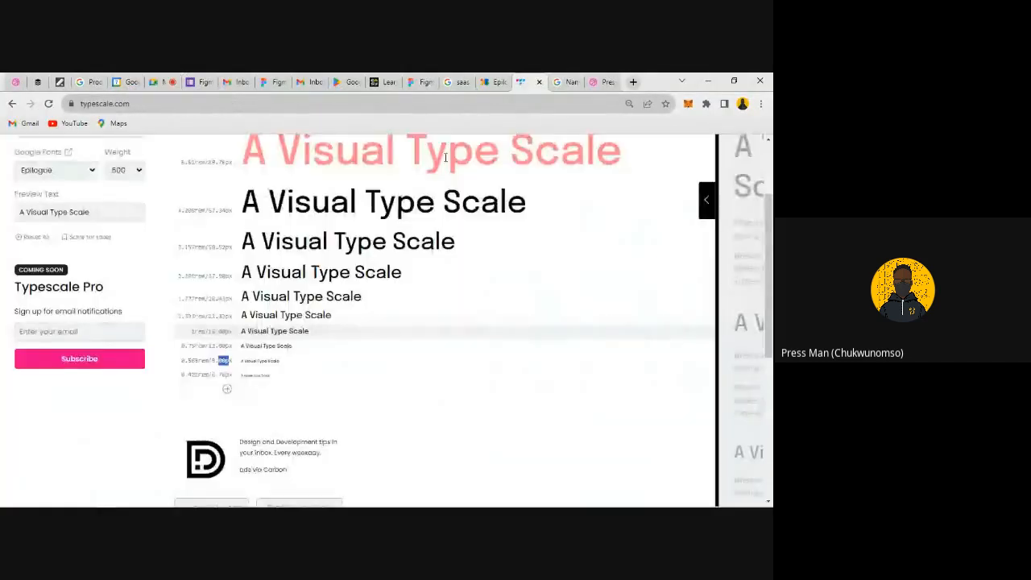
{"action": "left_click_drag", "start_coordinate": [212, 299], "coordinate": [219, 299]}
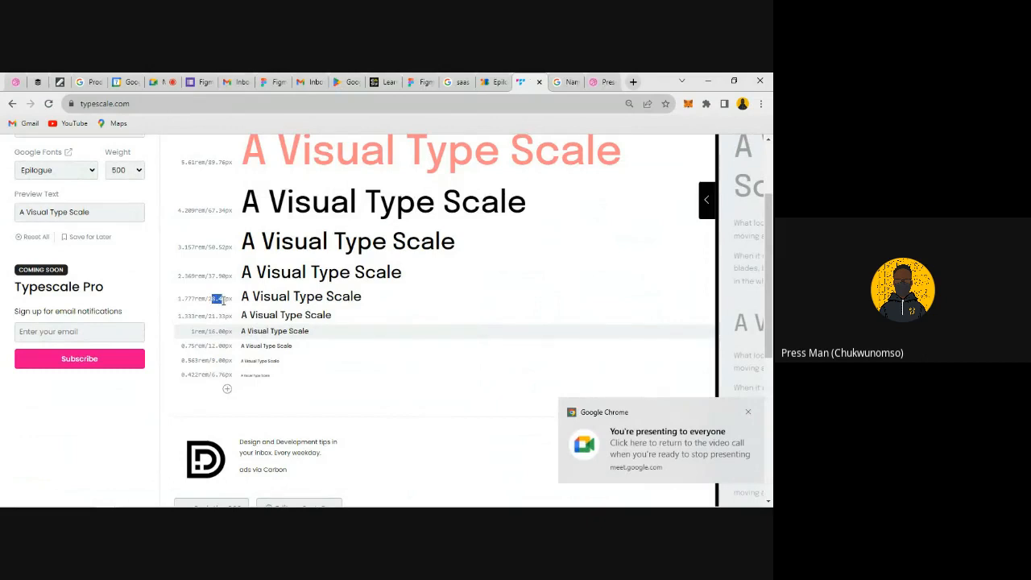
{"action": "left_click", "coordinate": [223, 298]}
{"action": "key", "text": "alt+Tab"}
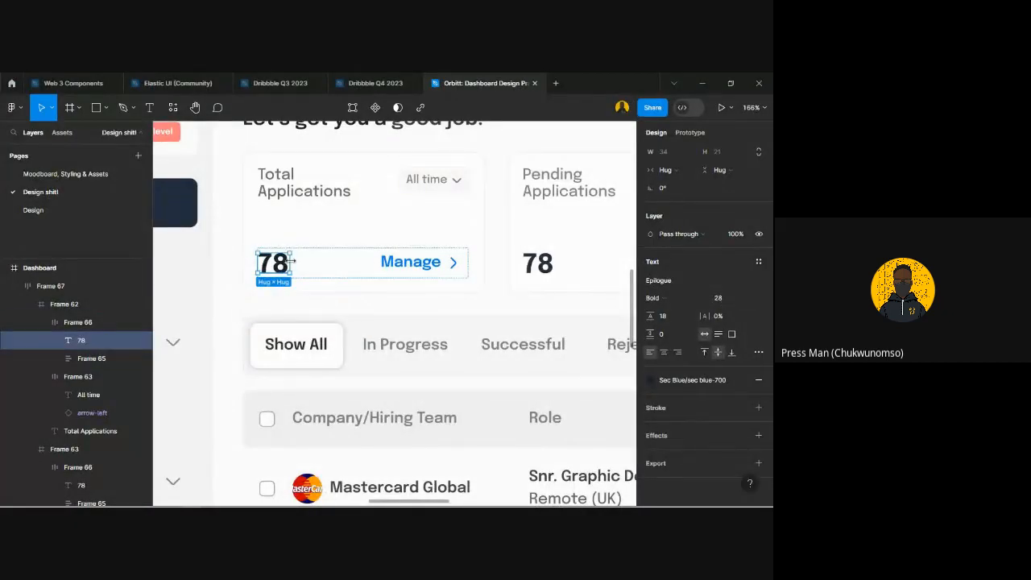
- Inspect the Manage link and the auto layout of the row holding the count and link
{"action": "scroll", "coordinate": [291, 262], "scroll_direction": "up", "scroll_amount": 3}
{"action": "left_click", "coordinate": [471, 267]}
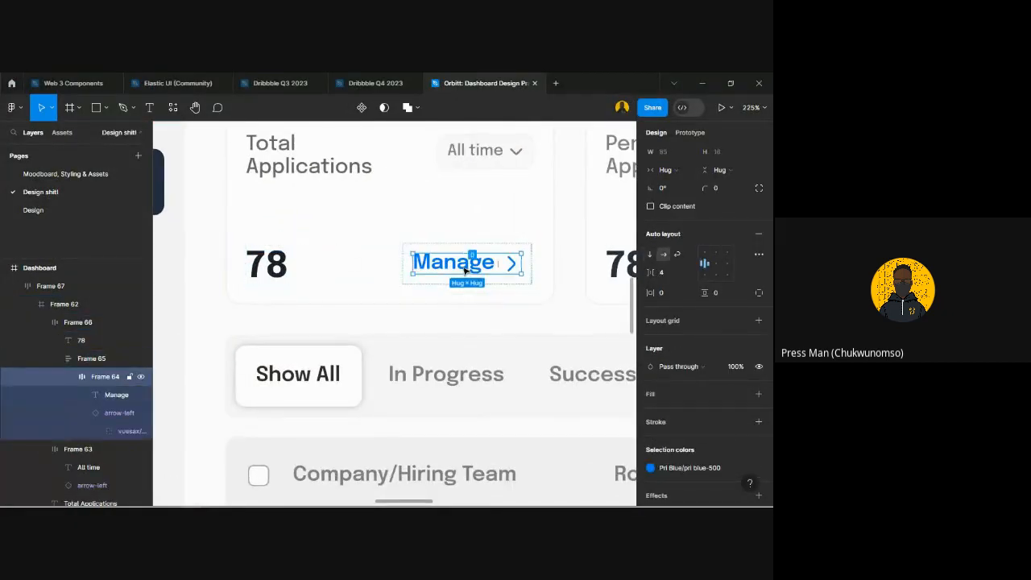
{"action": "left_click", "coordinate": [464, 270]}
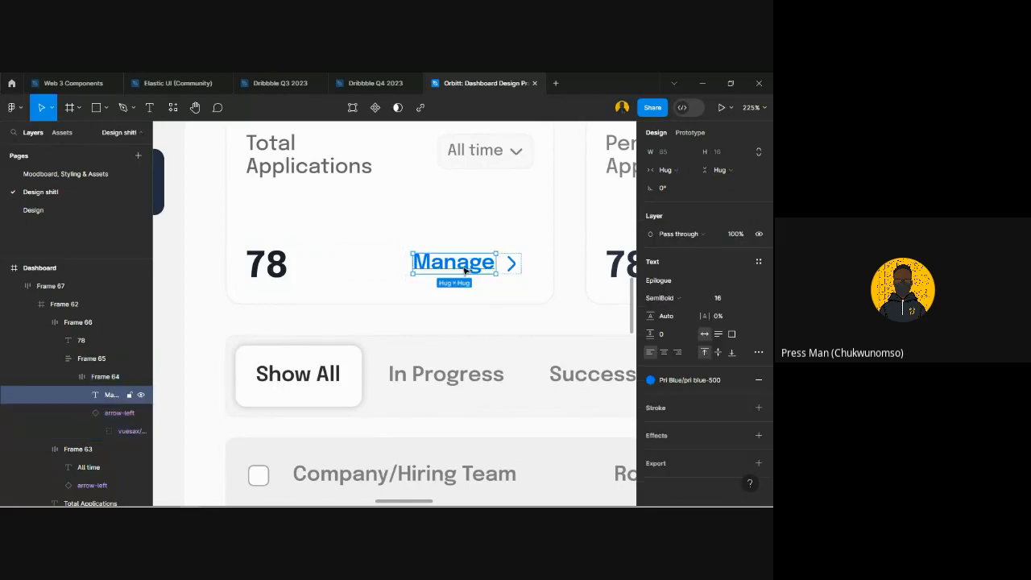
{"action": "left_click", "coordinate": [371, 277]}
{"action": "scroll", "coordinate": [440, 268], "scroll_direction": "down", "scroll_amount": 5}
{"action": "scroll", "coordinate": [430, 282], "scroll_direction": "right", "scroll_amount": 1}
{"action": "scroll", "coordinate": [482, 274], "scroll_direction": "up", "scroll_amount": 4}
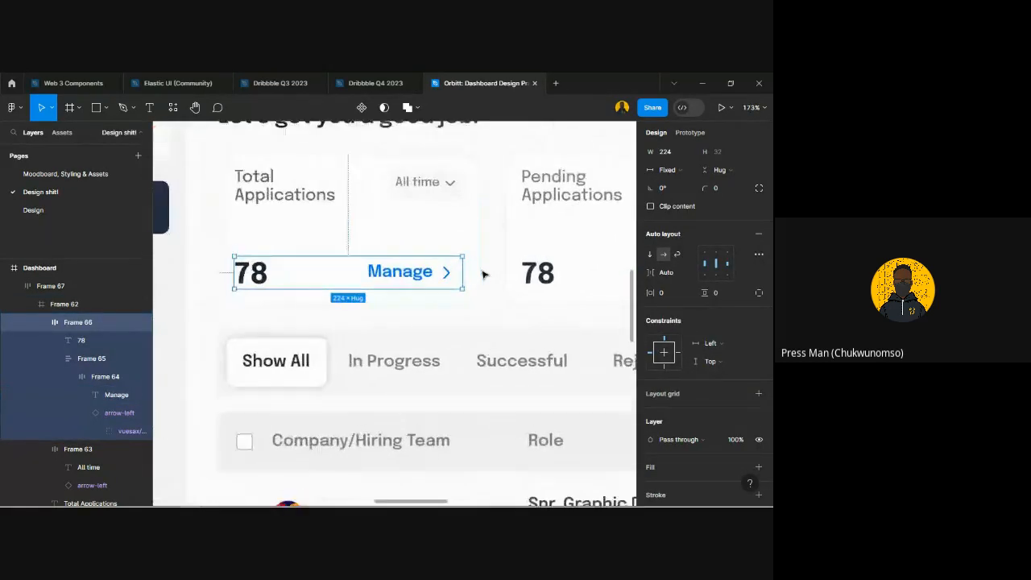
- Examine the row of stats cards across the dashboard by zooming and panning between them
{"action": "scroll", "coordinate": [483, 274], "scroll_direction": "up", "scroll_amount": 3}
{"action": "scroll", "coordinate": [375, 280], "scroll_direction": "down", "scroll_amount": 8}
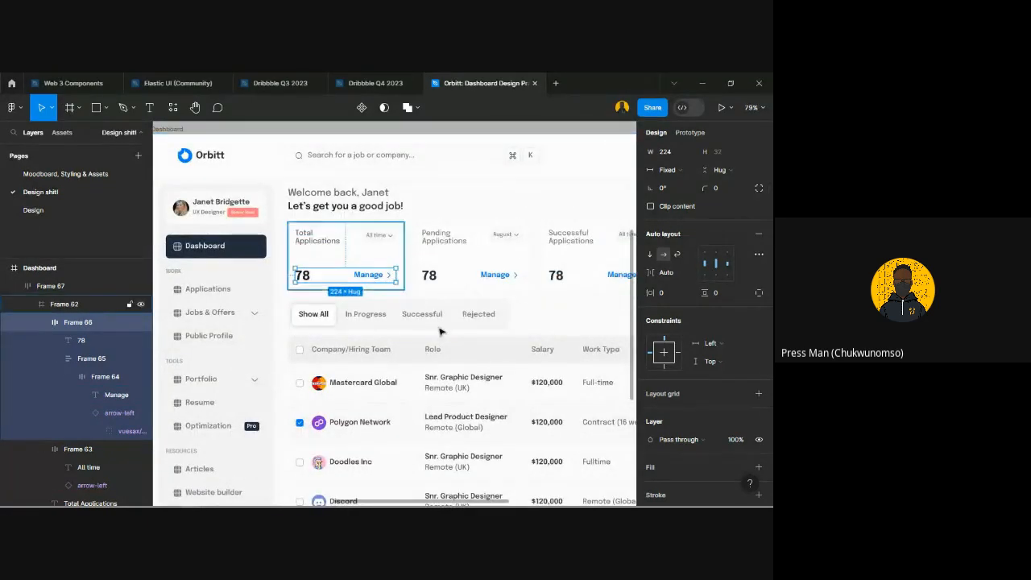
{"action": "scroll", "coordinate": [357, 276], "scroll_direction": "up", "scroll_amount": 5}
{"action": "scroll", "coordinate": [359, 263], "scroll_direction": "down", "scroll_amount": 3}
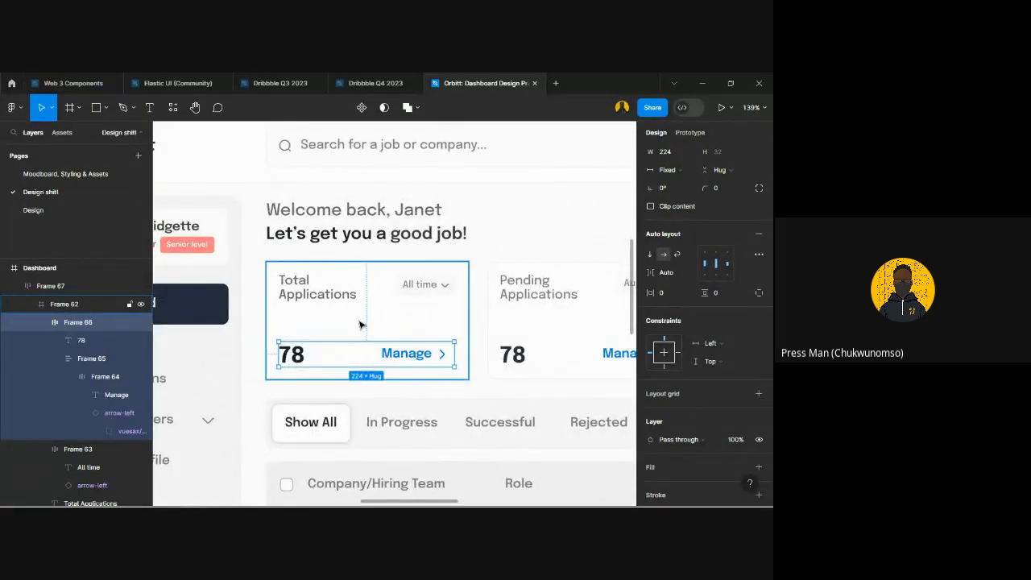
{"action": "left_click_drag", "start_coordinate": [498, 299], "coordinate": [349, 284]}
{"action": "scroll", "coordinate": [350, 285], "scroll_direction": "up", "scroll_amount": 3}
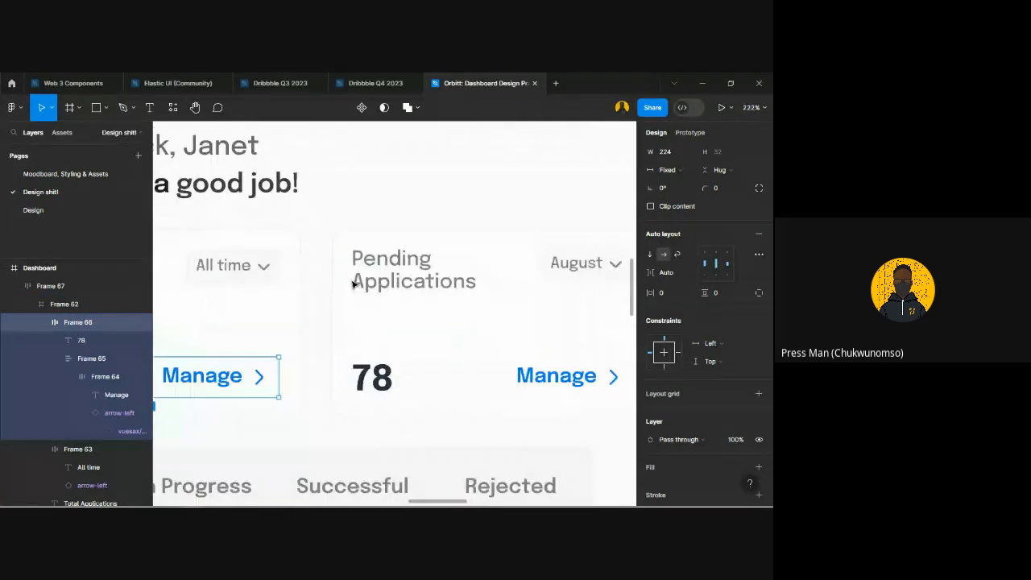
{"action": "left_click_drag", "start_coordinate": [406, 313], "coordinate": [280, 285]}
{"action": "scroll", "coordinate": [280, 262], "scroll_direction": "down", "scroll_amount": 3}
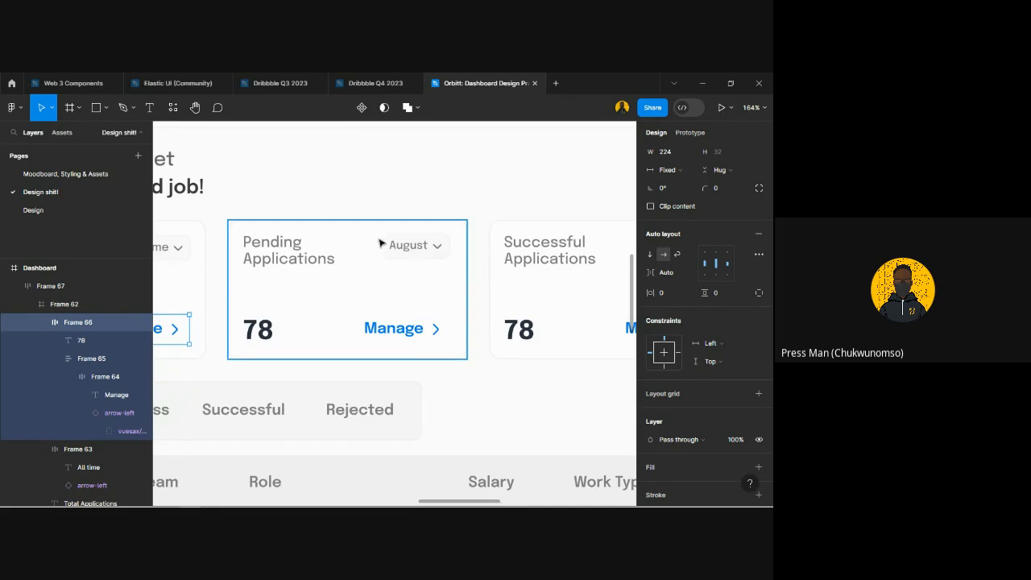
- Inspect the text style of the August dropdown in the Pending Applications card
{"action": "scroll", "coordinate": [380, 243], "scroll_direction": "up", "scroll_amount": 3}
{"action": "left_click", "coordinate": [425, 248]}
{"action": "double_click", "coordinate": [427, 250]}
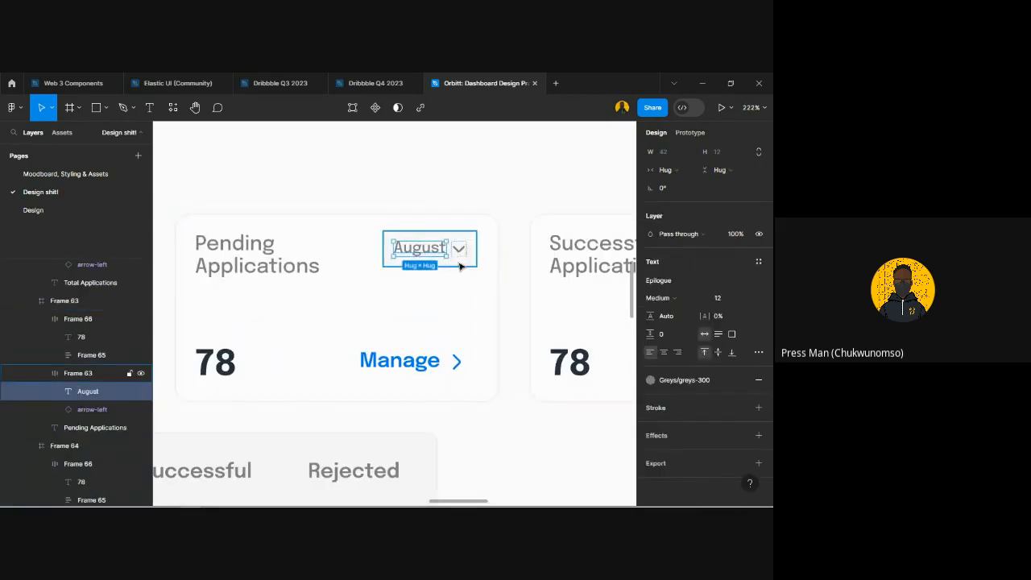
{"action": "key", "text": "Escape"}
{"action": "scroll", "coordinate": [435, 309], "scroll_direction": "right", "scroll_amount": 5}
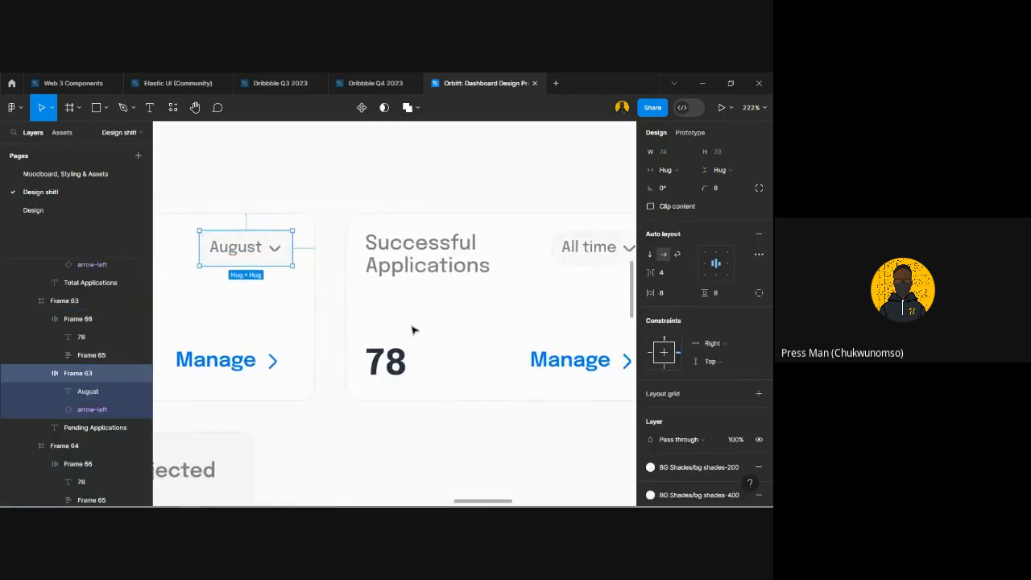
{"action": "scroll", "coordinate": [412, 330], "scroll_direction": "right", "scroll_amount": 2}
- Inspect the Successful Applications card's title text, count row, Manage link and card frame settings
{"action": "left_click", "coordinate": [368, 241]}
{"action": "left_click", "coordinate": [368, 249]}
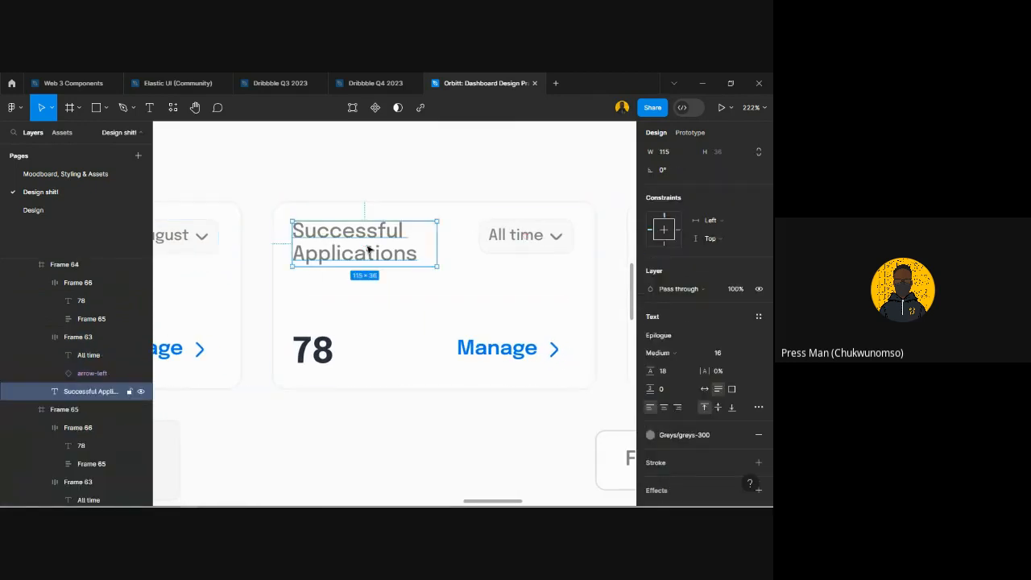
{"action": "scroll", "coordinate": [367, 250], "scroll_direction": "down", "scroll_amount": 2}
{"action": "scroll", "coordinate": [350, 262], "scroll_direction": "up", "scroll_amount": 3}
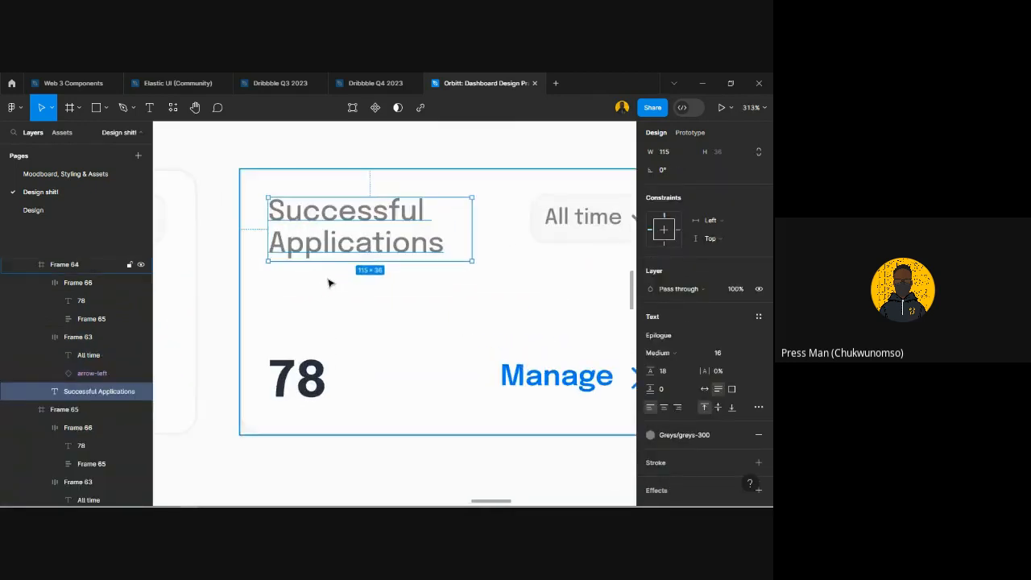
{"action": "scroll", "coordinate": [328, 282], "scroll_direction": "down", "scroll_amount": 3}
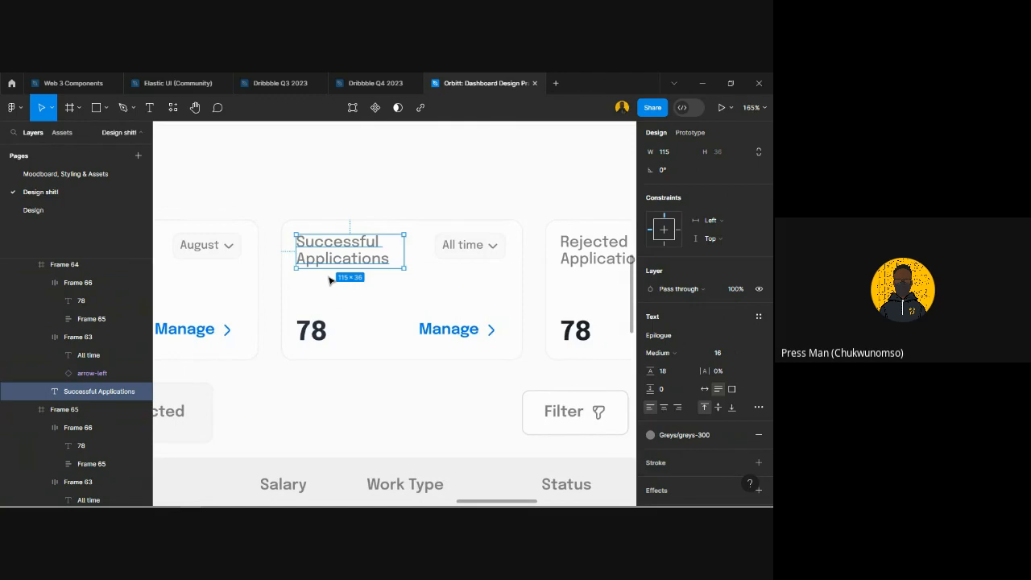
{"action": "scroll", "coordinate": [329, 280], "scroll_direction": "up", "scroll_amount": 4}
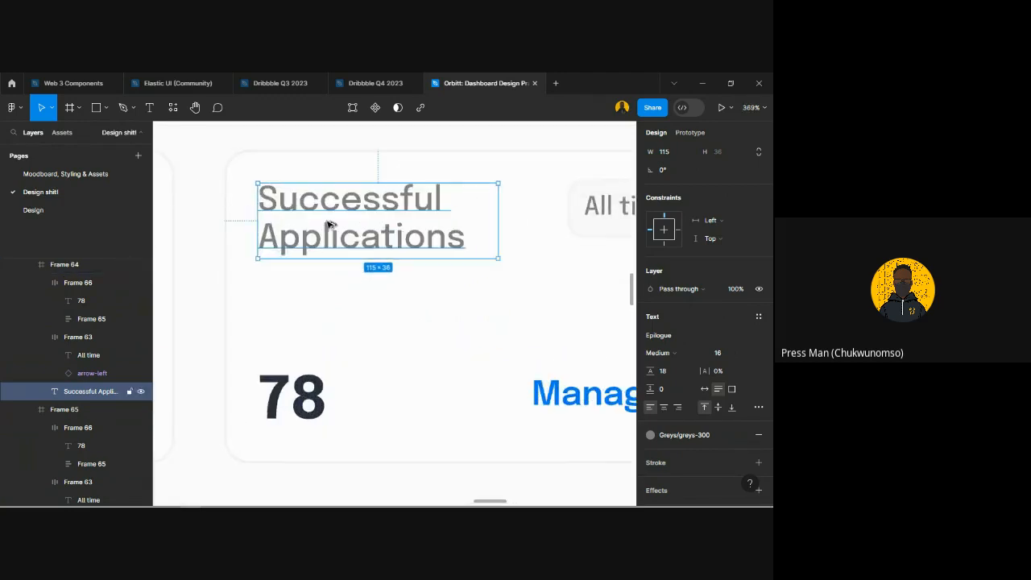
{"action": "key", "text": "alt"}
{"action": "scroll", "coordinate": [341, 232], "scroll_direction": "down", "scroll_amount": 4}
{"action": "left_click", "coordinate": [336, 293]}
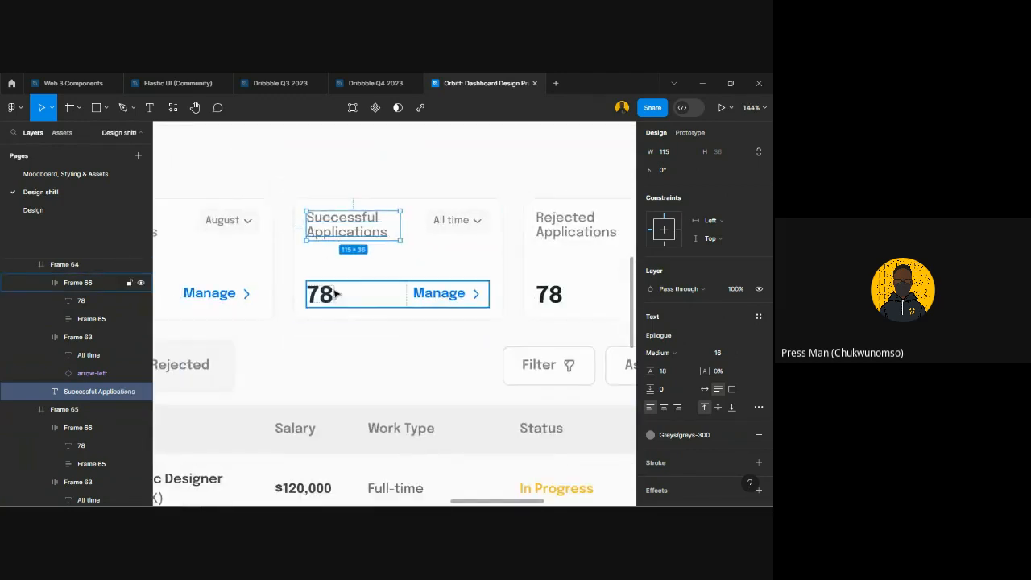
{"action": "left_click", "coordinate": [326, 292]}
{"action": "scroll", "coordinate": [516, 304], "scroll_direction": "up", "scroll_amount": 2}
{"action": "left_click", "coordinate": [521, 301]}
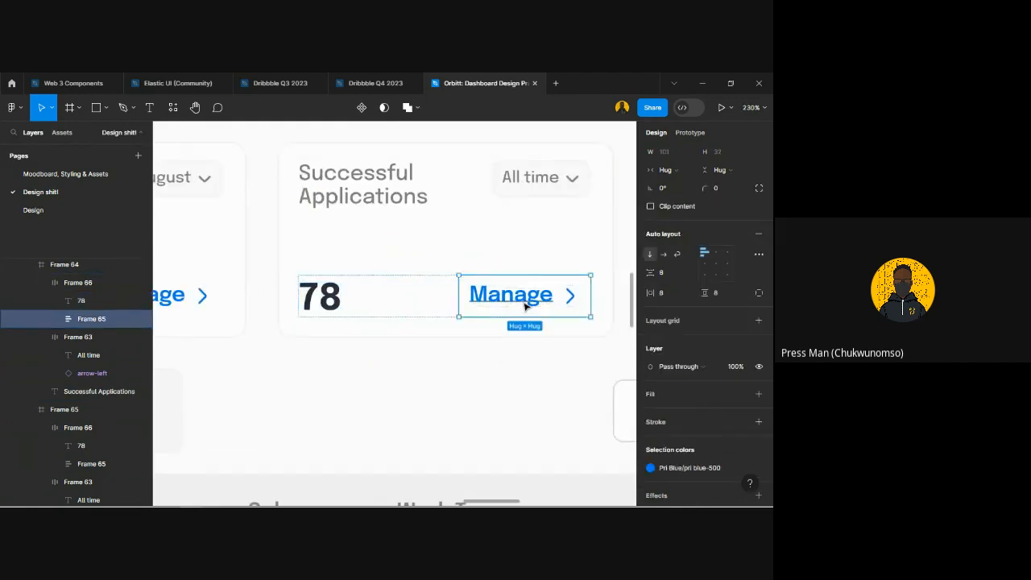
{"action": "scroll", "coordinate": [490, 261], "scroll_direction": "down", "scroll_amount": 3}
{"action": "left_click", "coordinate": [490, 261]}
- Nudge the All time dropdown in the Successful Applications card 2 px right and 1 px down
{"action": "scroll", "coordinate": [483, 257], "scroll_direction": "right", "scroll_amount": 3}
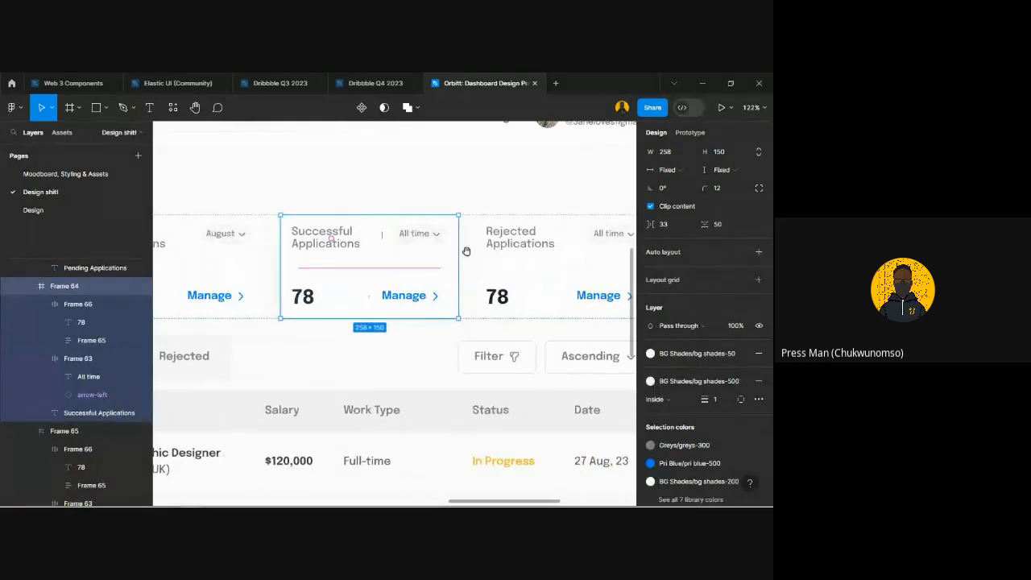
{"action": "scroll", "coordinate": [429, 239], "scroll_direction": "up", "scroll_amount": 3}
{"action": "left_click", "coordinate": [415, 235]}
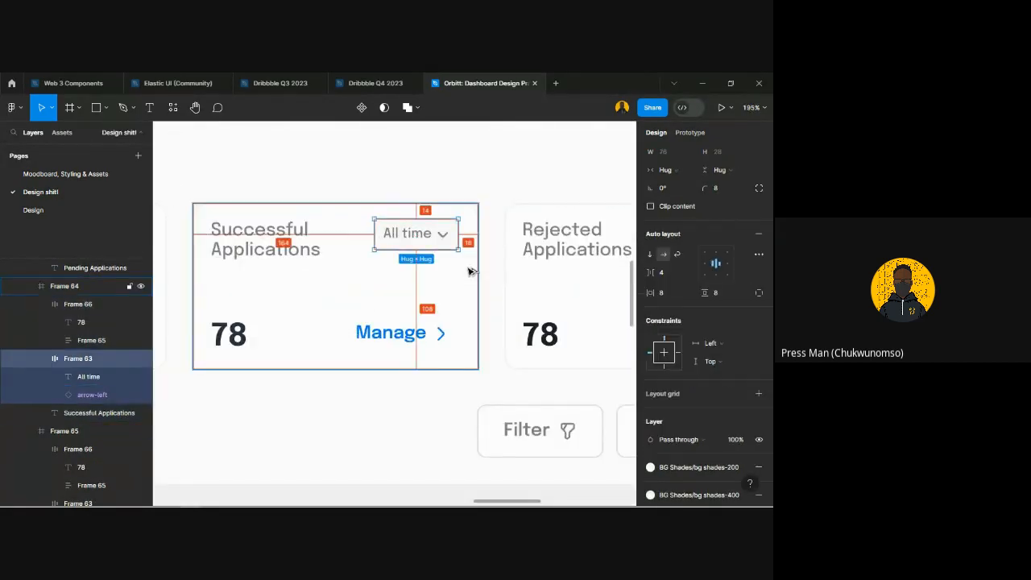
{"action": "key", "text": "Right"}
{"action": "key", "text": "Right"}
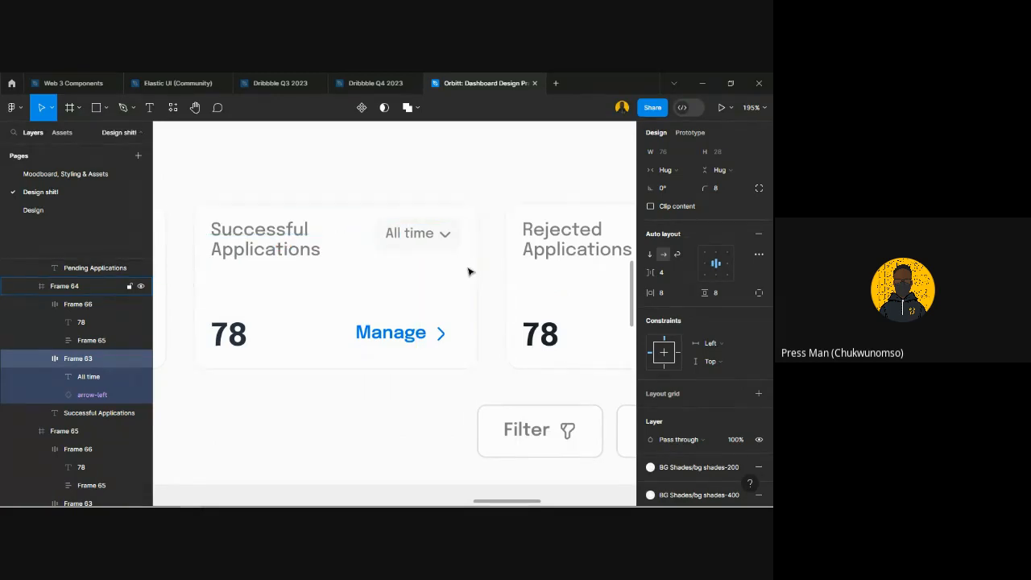
{"action": "key", "text": "alt"}
{"action": "key", "text": "Left"}
{"action": "key", "text": "Right"}
{"action": "key", "text": "alt"}
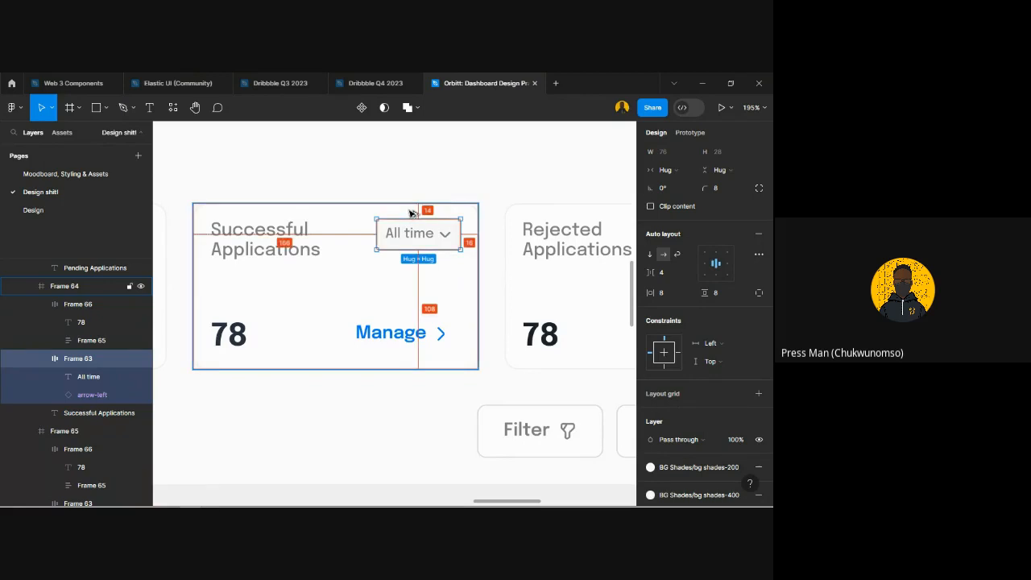
{"action": "key", "text": "Down"}
{"action": "key", "text": "Down"}
{"action": "key", "text": "Down"}
{"action": "key", "text": "Down"}
{"action": "key", "text": "alt"}
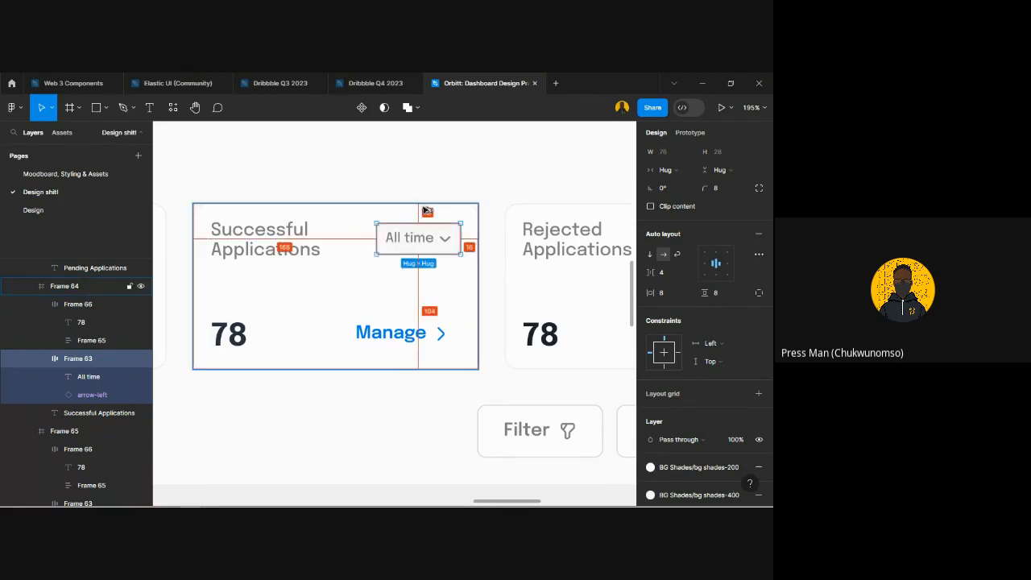
{"action": "key", "text": "Up"}
{"action": "key", "text": "Up"}
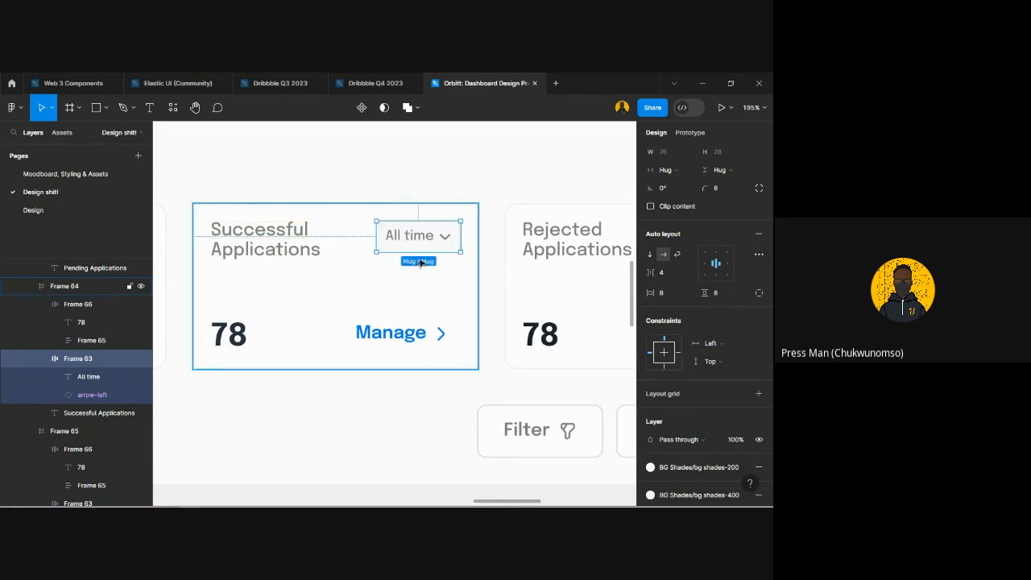
- Inspect the Rejected Applications card's title, card frame and 78 count text
{"action": "scroll", "coordinate": [420, 262], "scroll_direction": "right", "scroll_amount": 5}
{"action": "left_click", "coordinate": [366, 251]}
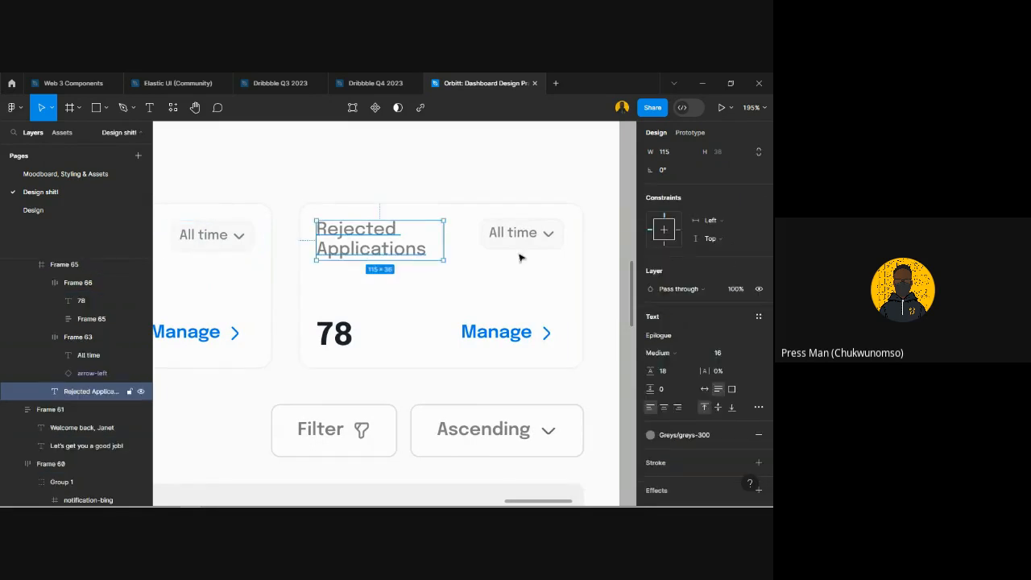
{"action": "scroll", "coordinate": [380, 256], "scroll_direction": "down", "scroll_amount": 3}
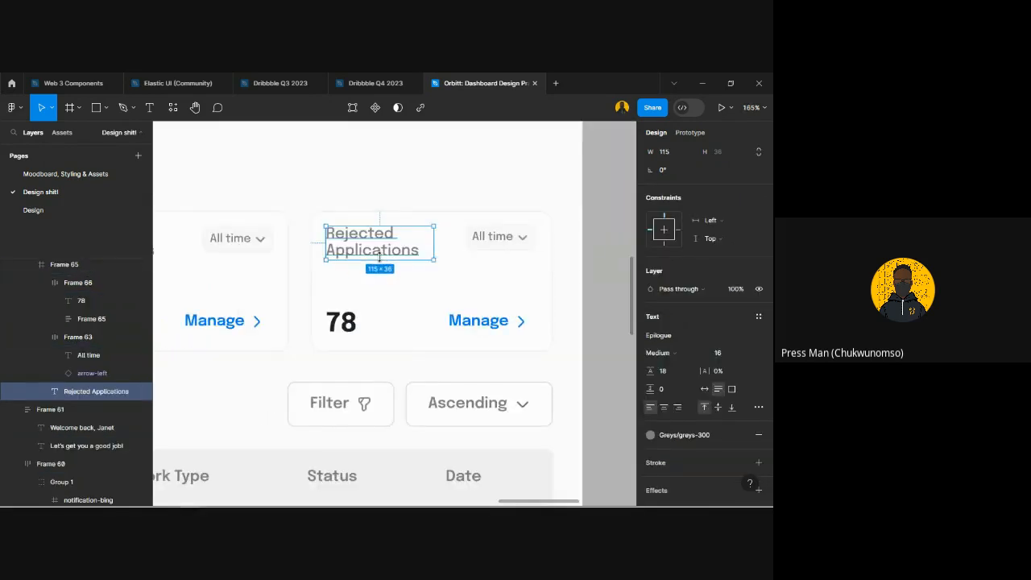
{"action": "scroll", "coordinate": [379, 258], "scroll_direction": "up", "scroll_amount": 5}
{"action": "left_click", "coordinate": [503, 274]}
{"action": "left_click_drag", "start_coordinate": [532, 278], "coordinate": [449, 280]}
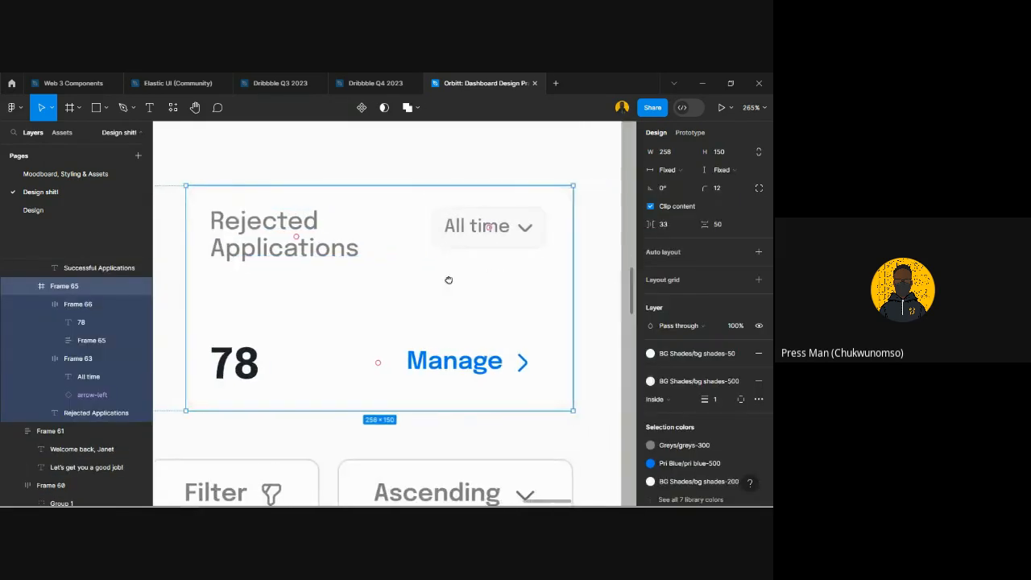
{"action": "left_click", "coordinate": [442, 367]}
{"action": "scroll", "coordinate": [338, 366], "scroll_direction": "down", "scroll_amount": 3}
{"action": "left_click", "coordinate": [299, 366]}
{"action": "scroll", "coordinate": [435, 302], "scroll_direction": "up", "scroll_amount": 2}
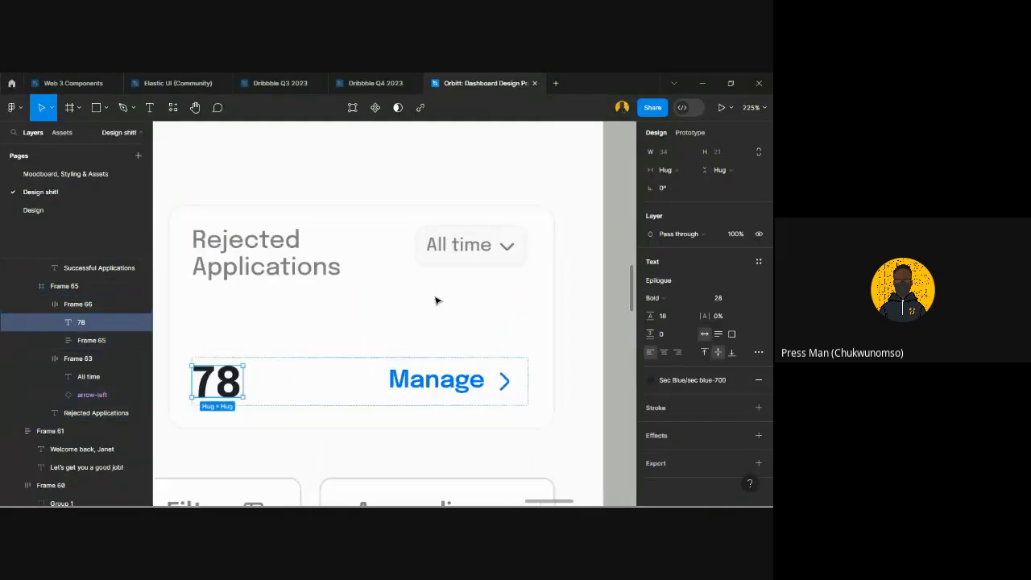
- Nudge the All time dropdown in the Rejected Applications card 2 px right
{"action": "left_click", "coordinate": [475, 252]}
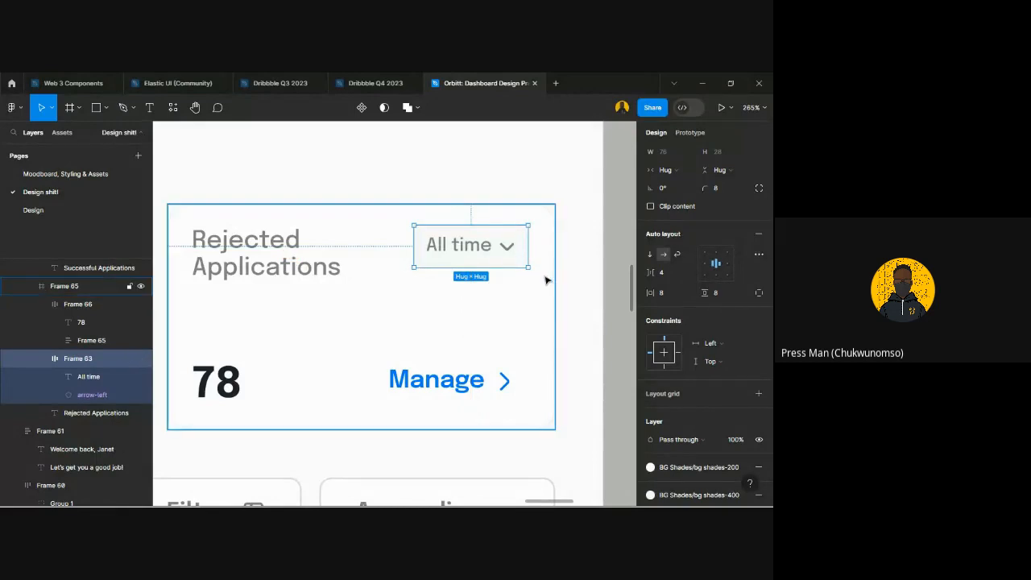
{"action": "key", "text": "Right"}
{"action": "key", "text": "Right"}
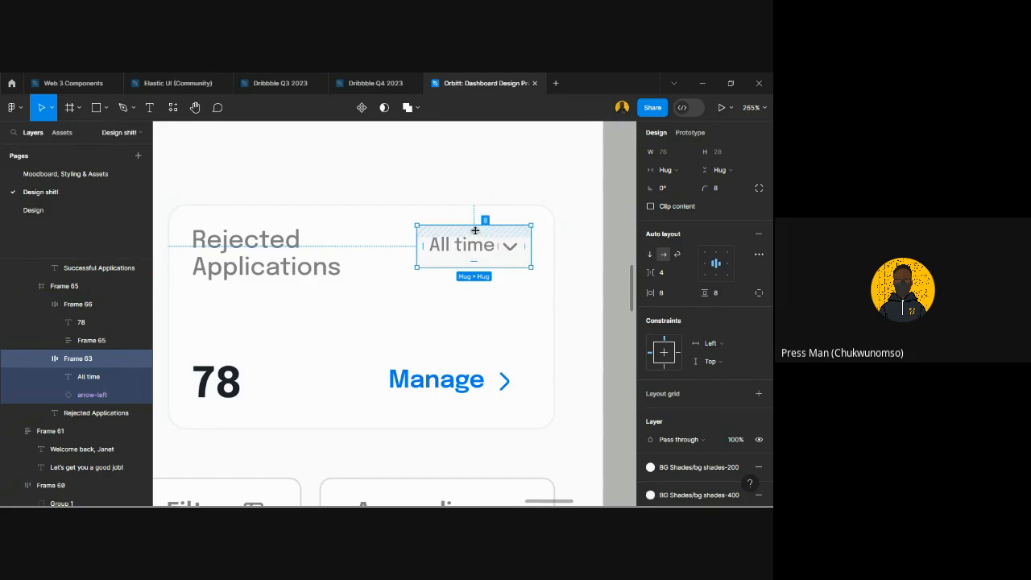
{"action": "scroll", "coordinate": [463, 203], "scroll_direction": "up", "scroll_amount": 3}
{"action": "scroll", "coordinate": [463, 203], "scroll_direction": "up", "scroll_amount": 3}
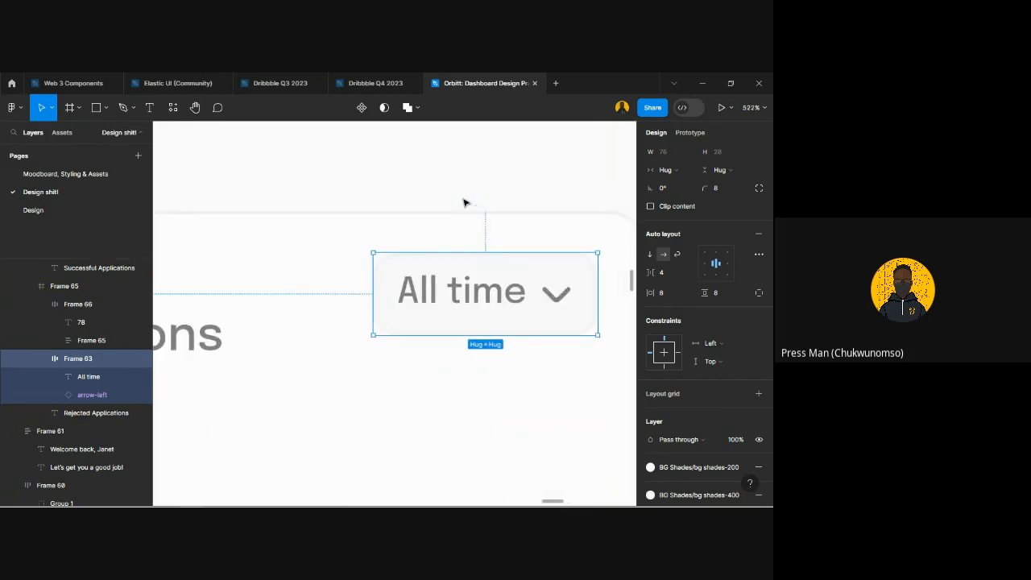
{"action": "scroll", "coordinate": [475, 218], "scroll_direction": "down", "scroll_amount": 5}
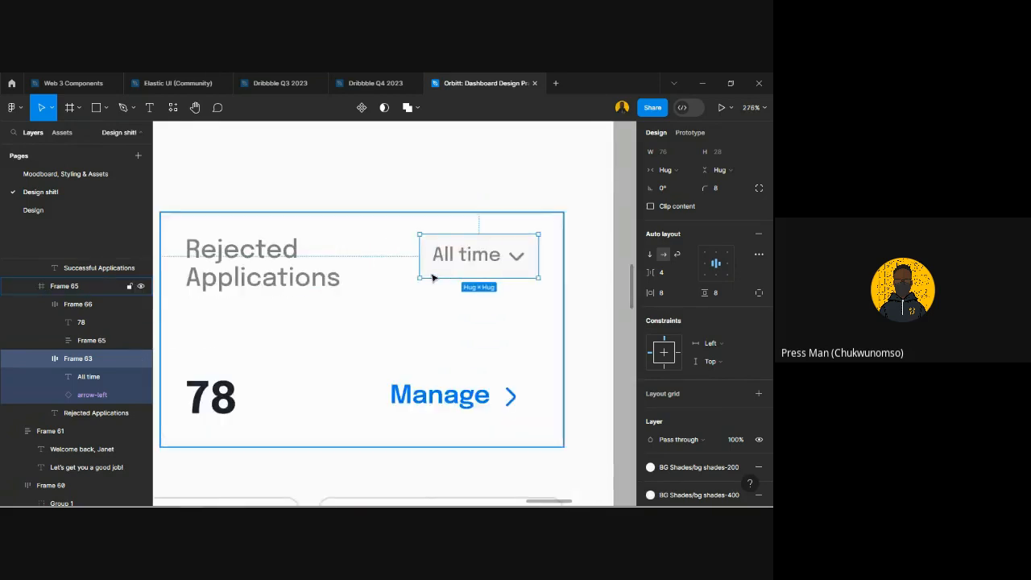
{"action": "scroll", "coordinate": [411, 271], "scroll_direction": "down", "scroll_amount": 3}
{"action": "scroll", "coordinate": [411, 270], "scroll_direction": "down", "scroll_amount": 4}
{"action": "left_click", "coordinate": [533, 301]}
- Paste the stats cards into the Dashboard frame on the Design page
{"action": "scroll", "coordinate": [546, 239], "scroll_direction": "left", "scroll_amount": 2}
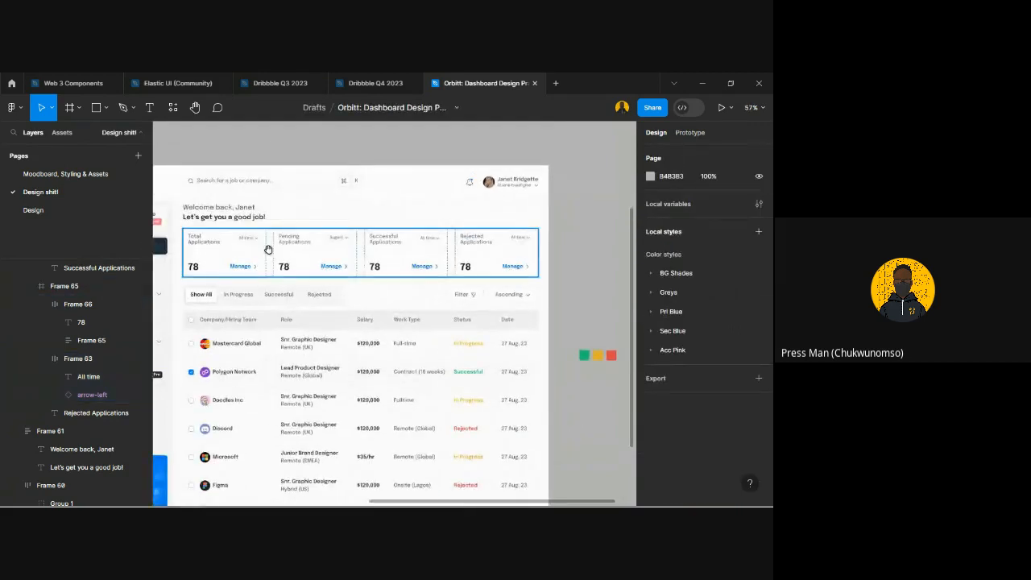
{"action": "scroll", "coordinate": [269, 246], "scroll_direction": "left", "scroll_amount": 1}
{"action": "double_click", "coordinate": [282, 240]}
{"action": "scroll", "coordinate": [282, 235], "scroll_direction": "up", "scroll_amount": 3}
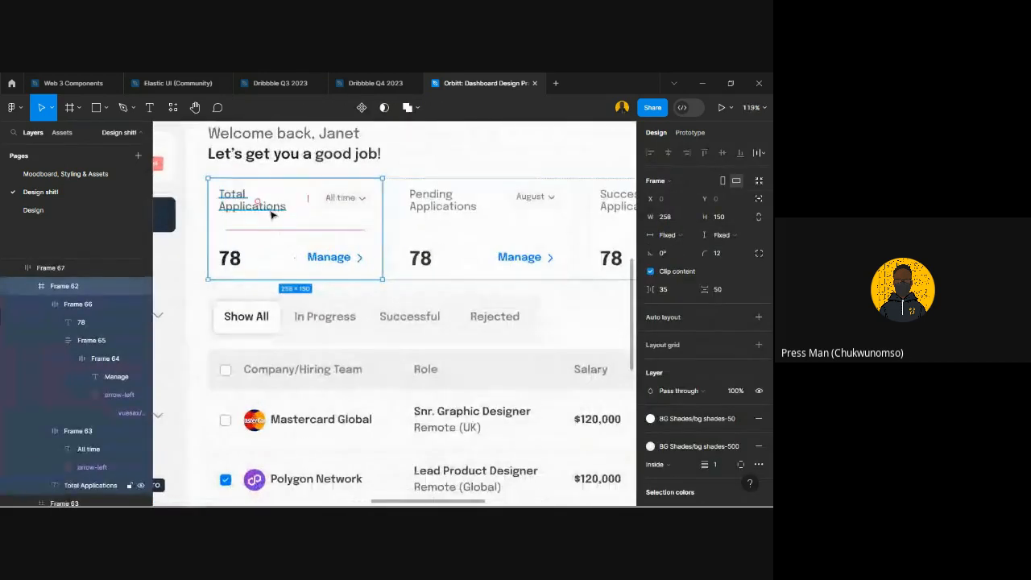
{"action": "left_click", "coordinate": [33, 210]}
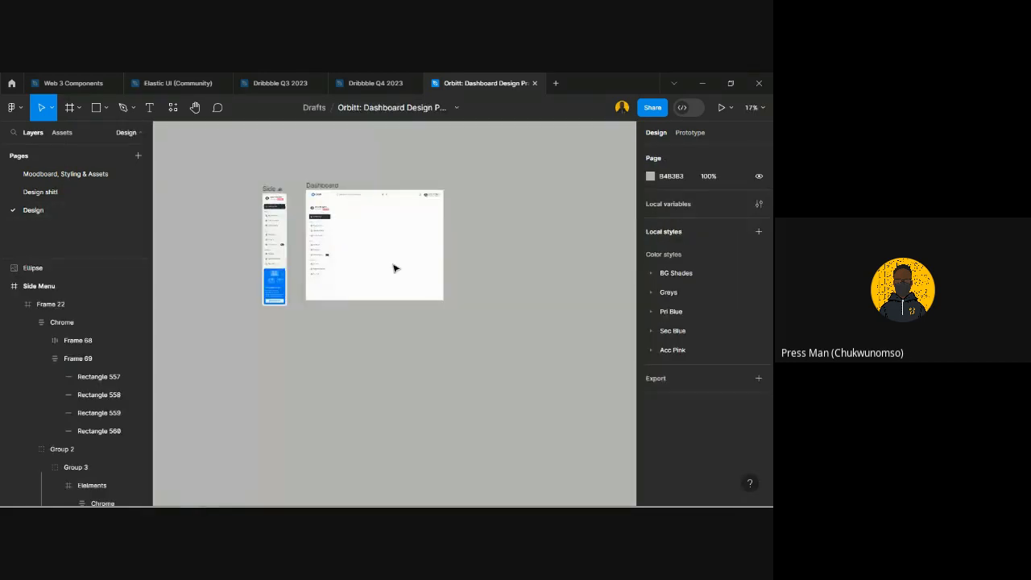
{"action": "scroll", "coordinate": [322, 216], "scroll_direction": "up", "scroll_amount": 4}
{"action": "left_click", "coordinate": [380, 246]}
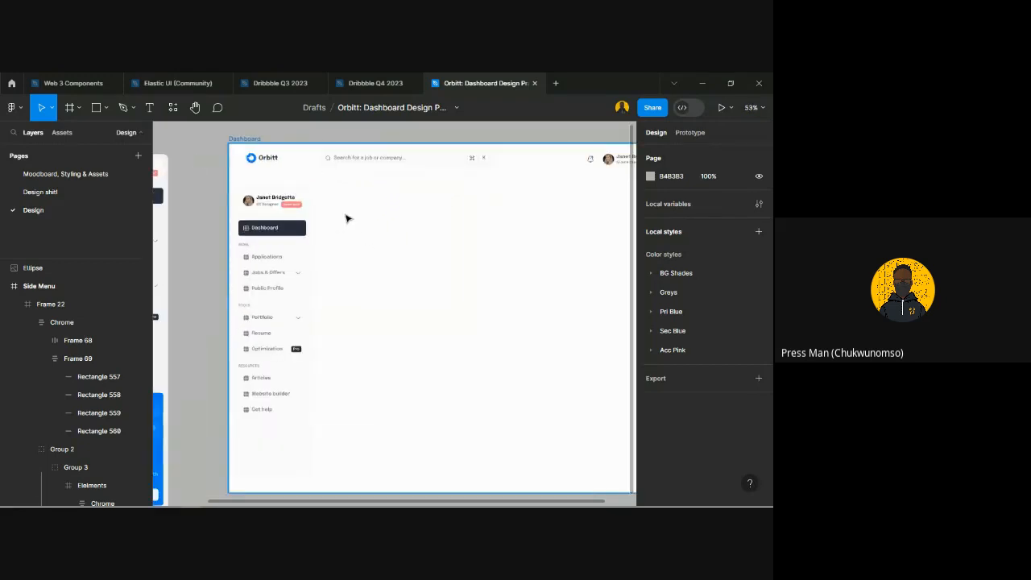
{"action": "key", "text": "ctrl+v"}
- Reposition the pasted stats cards inside the Dashboard frame
{"action": "scroll", "coordinate": [346, 218], "scroll_direction": "up", "scroll_amount": 2}
{"action": "left_click_drag", "start_coordinate": [416, 379], "coordinate": [366, 226]}
{"action": "scroll", "coordinate": [387, 230], "scroll_direction": "up", "scroll_amount": 2}
{"action": "left_click_drag", "start_coordinate": [177, 222], "coordinate": [329, 271]}
- Show layout grids and nudge the Side Menu frame 20 px up below the header
{"action": "left_click", "coordinate": [256, 225]}
{"action": "scroll", "coordinate": [279, 238], "scroll_direction": "up", "scroll_amount": 5}
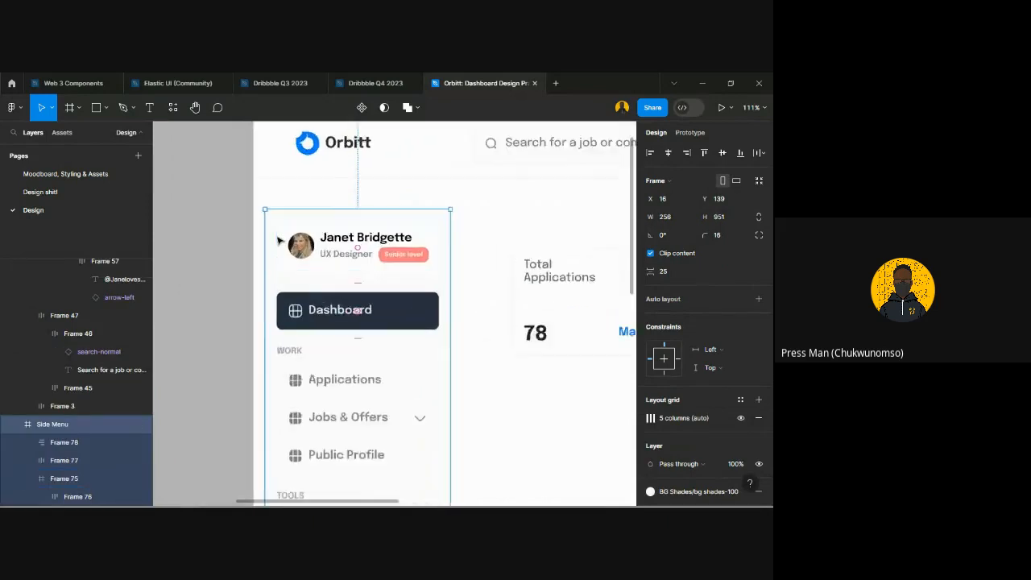
{"action": "scroll", "coordinate": [274, 262], "scroll_direction": "up", "scroll_amount": 1}
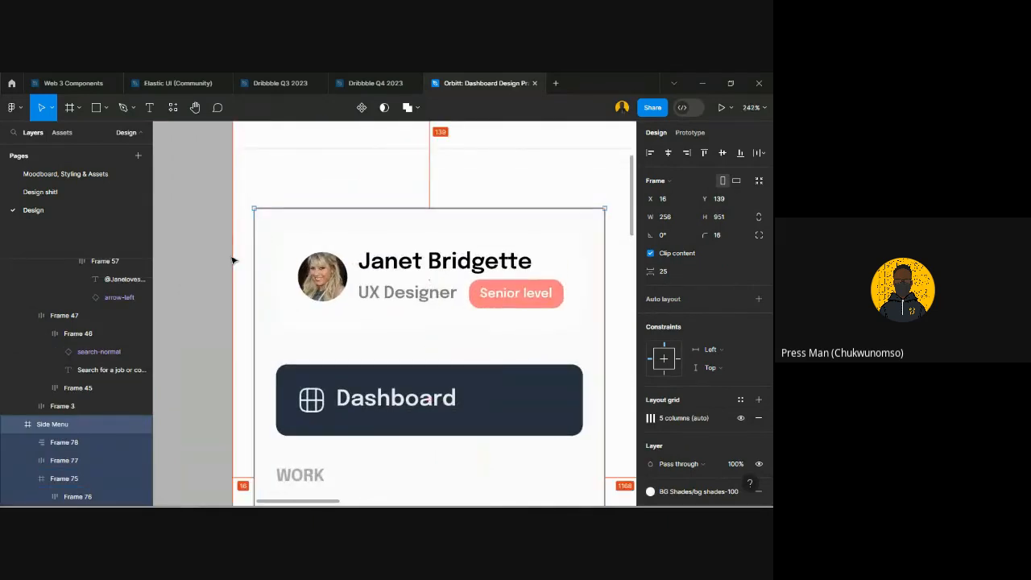
{"action": "scroll", "coordinate": [338, 242], "scroll_direction": "down", "scroll_amount": 3}
{"action": "scroll", "coordinate": [501, 302], "scroll_direction": "right", "scroll_amount": 3}
{"action": "scroll", "coordinate": [407, 290], "scroll_direction": "down", "scroll_amount": 3}
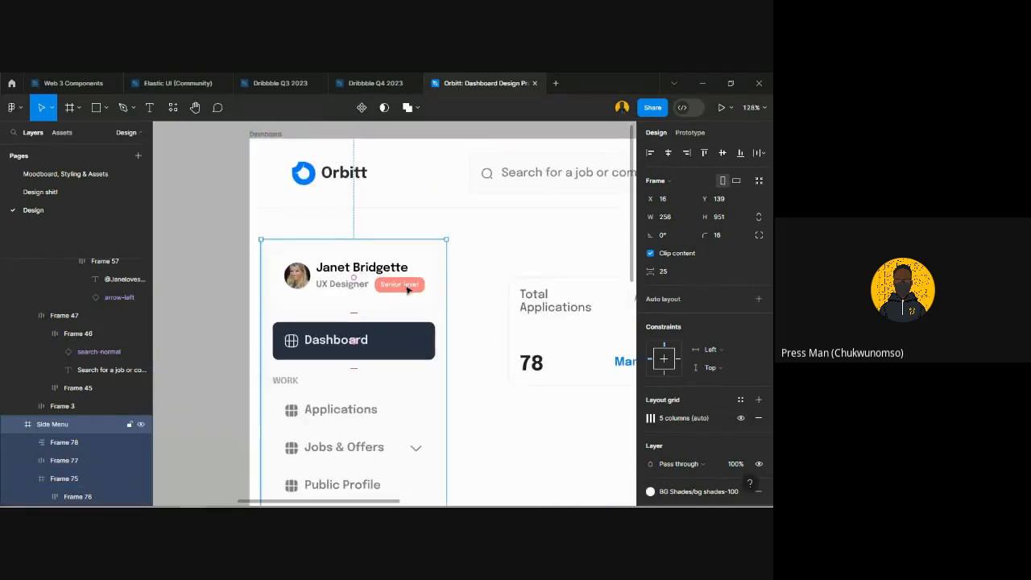
{"action": "key", "text": "ctrl+shift+4"}
{"action": "scroll", "coordinate": [357, 295], "scroll_direction": "up", "scroll_amount": 2}
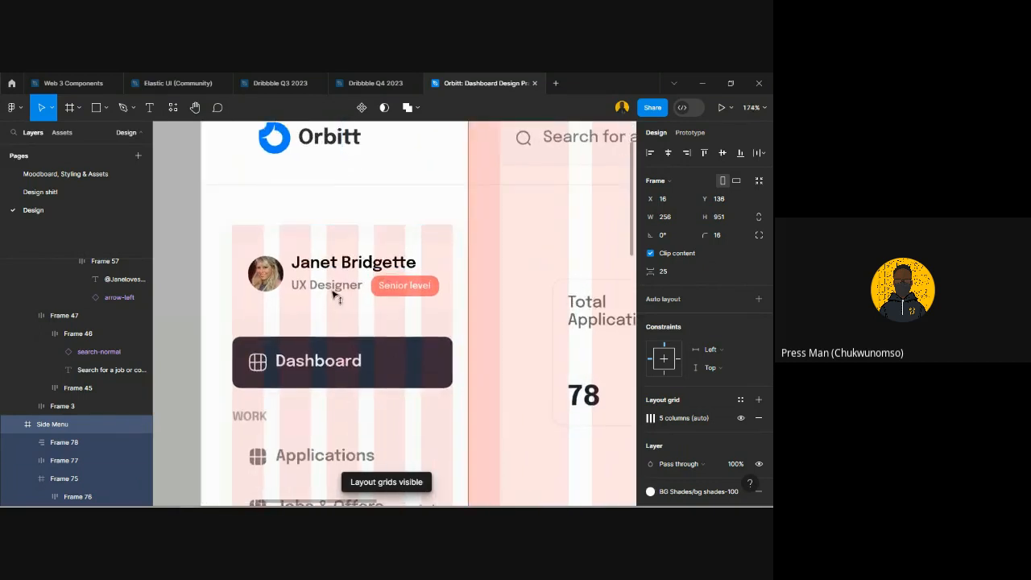
{"action": "key", "text": "shift+Up"}
{"action": "key", "text": "shift+Up"}
{"action": "key", "text": "shift+Up"}
{"action": "key", "text": "shift+Up"}
{"action": "key", "text": "shift+Down"}
{"action": "key", "text": "alt"}
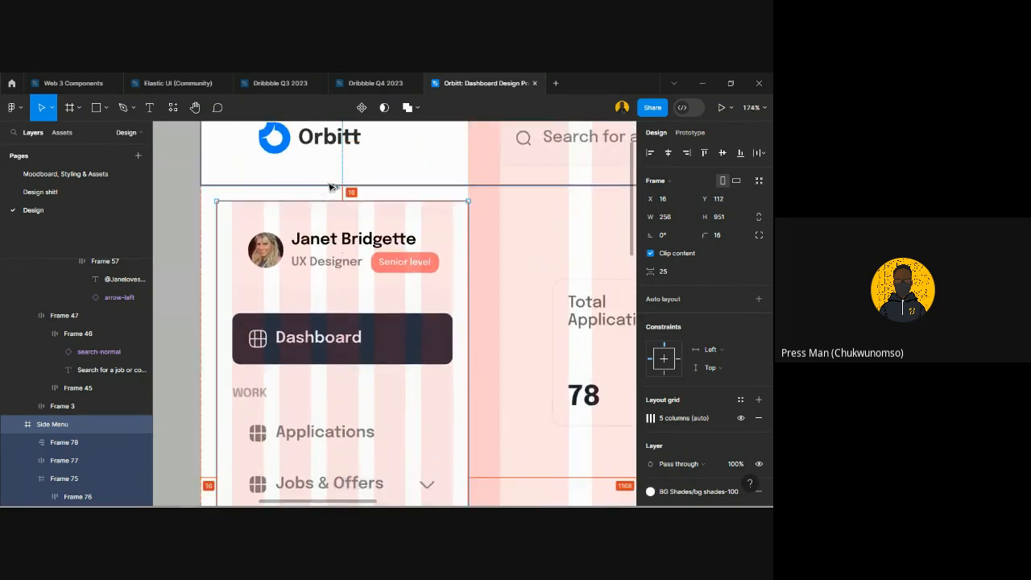
- Hide layout grids and zoom in on the profile section with the Senior level badge in the side menu
{"action": "scroll", "coordinate": [338, 188], "scroll_direction": "down", "scroll_amount": 3}
{"action": "key", "text": "ctrl+shift+4"}
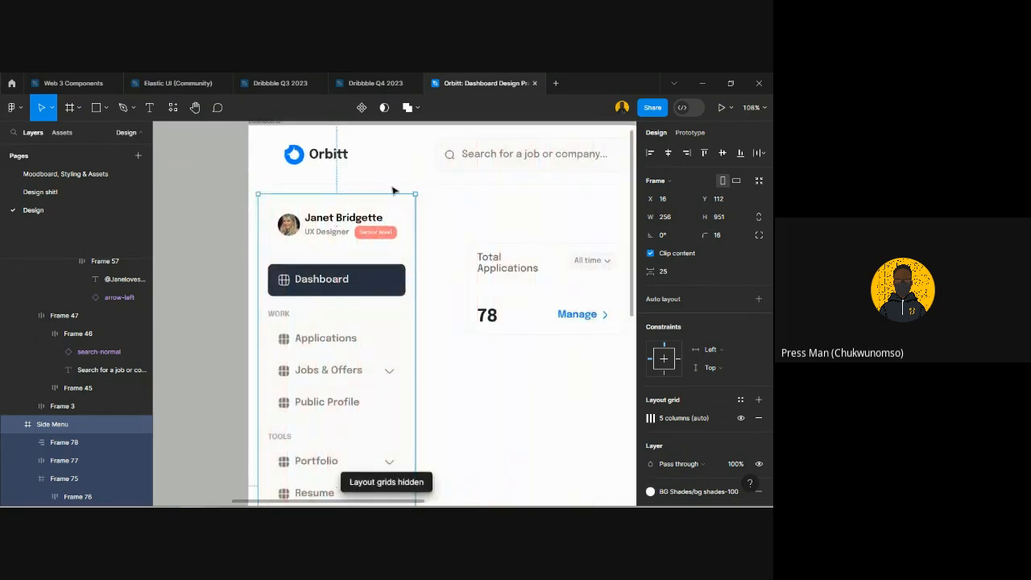
{"action": "left_click", "coordinate": [349, 168]}
{"action": "left_click", "coordinate": [230, 214]}
{"action": "scroll", "coordinate": [265, 214], "scroll_direction": "right", "scroll_amount": 1}
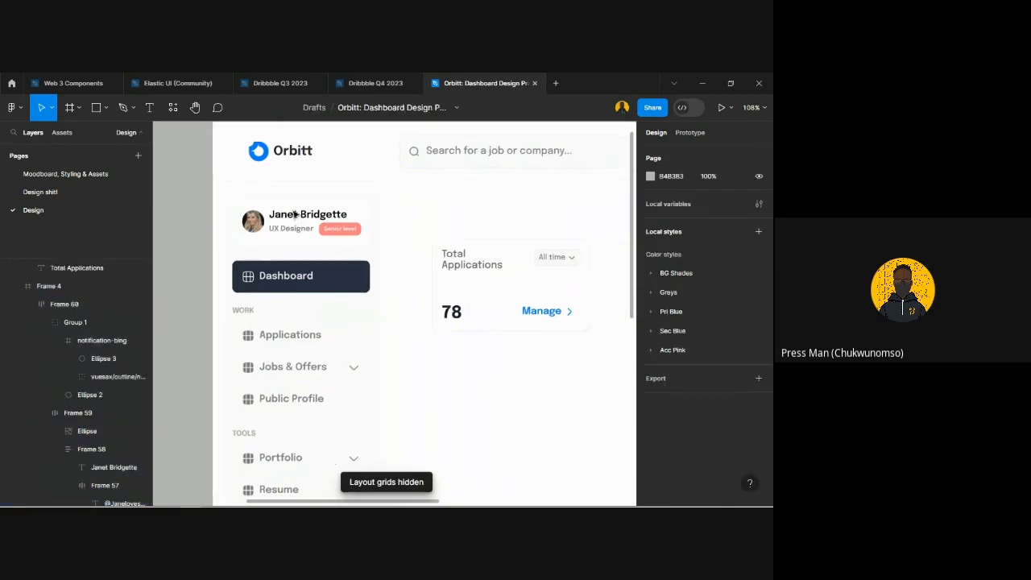
{"action": "scroll", "coordinate": [295, 214], "scroll_direction": "up", "scroll_amount": 3}
{"action": "left_click", "coordinate": [306, 214]}
{"action": "key", "text": "alt"}
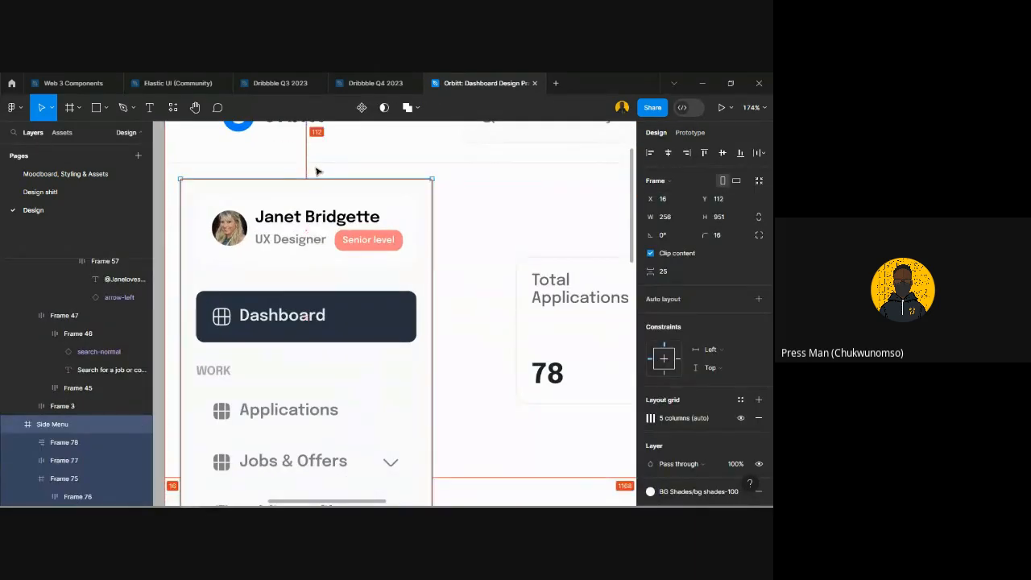
{"action": "scroll", "coordinate": [343, 246], "scroll_direction": "up", "scroll_amount": 4}
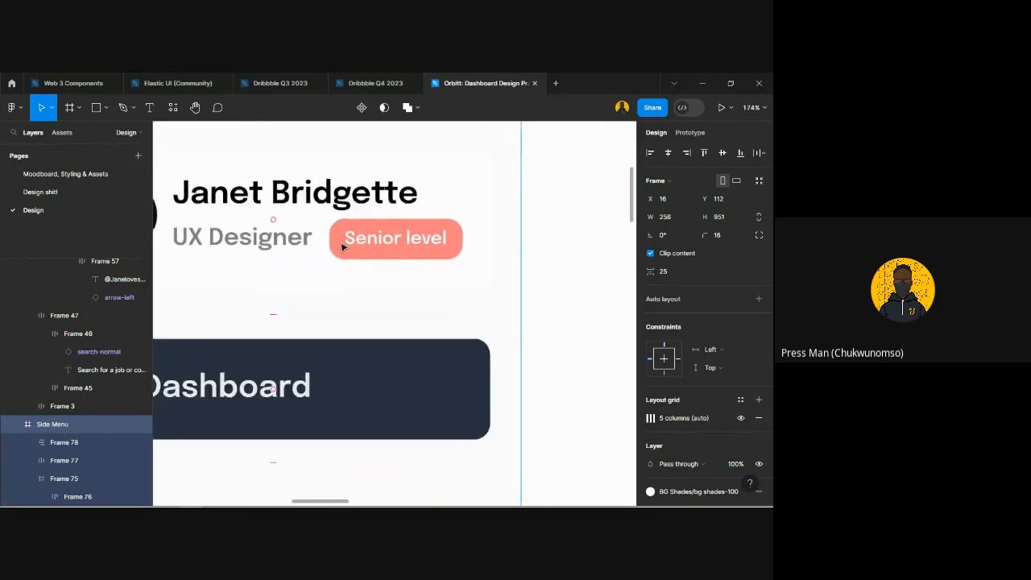
- Switch to the Google Meet call tab and return to the Figma file
{"action": "key", "text": "alt+Tab"}
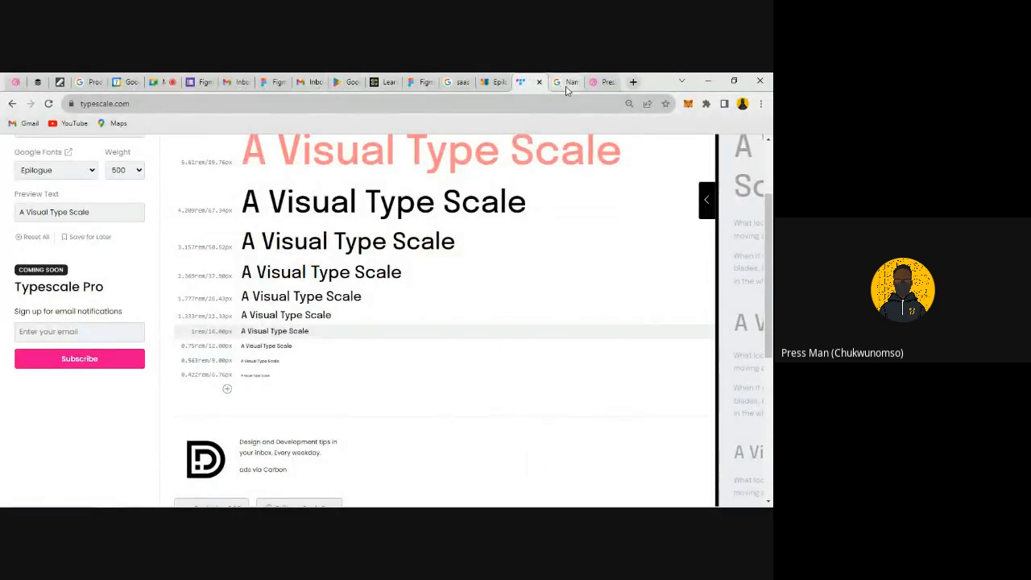
{"action": "left_click", "coordinate": [154, 81]}
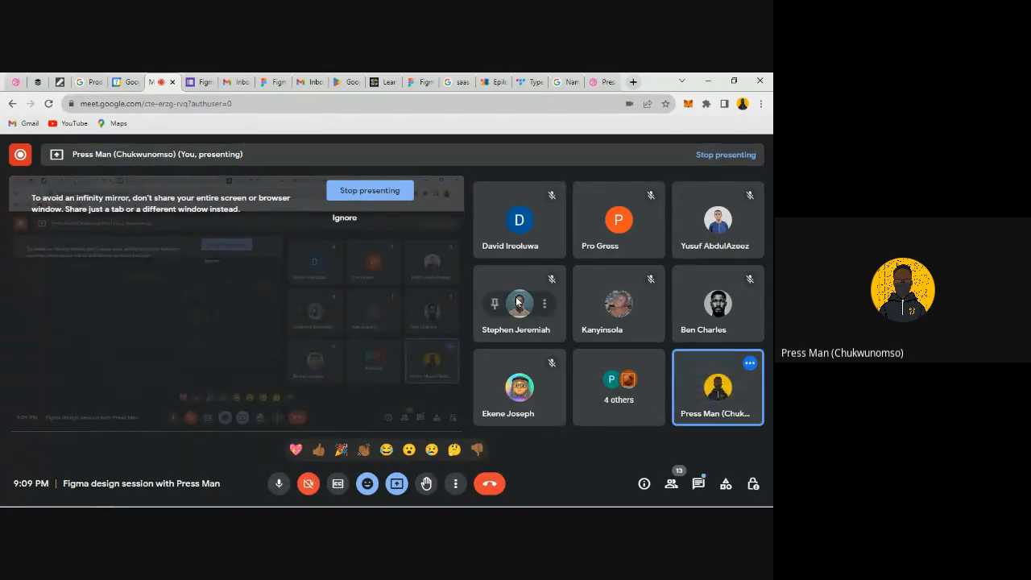
{"action": "key", "text": "alt+Tab"}
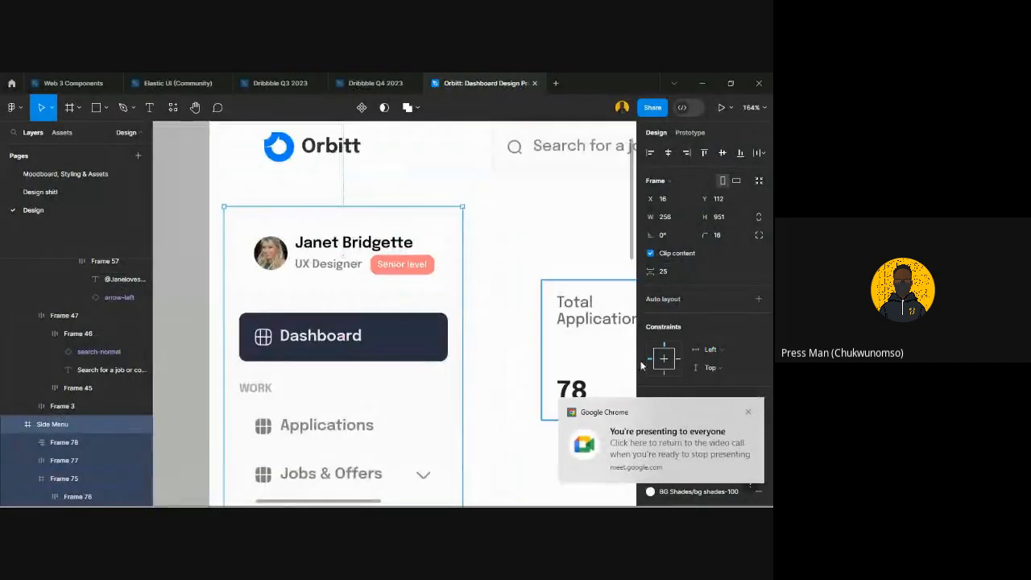
{"action": "scroll", "coordinate": [388, 240], "scroll_direction": "up", "scroll_amount": 3}
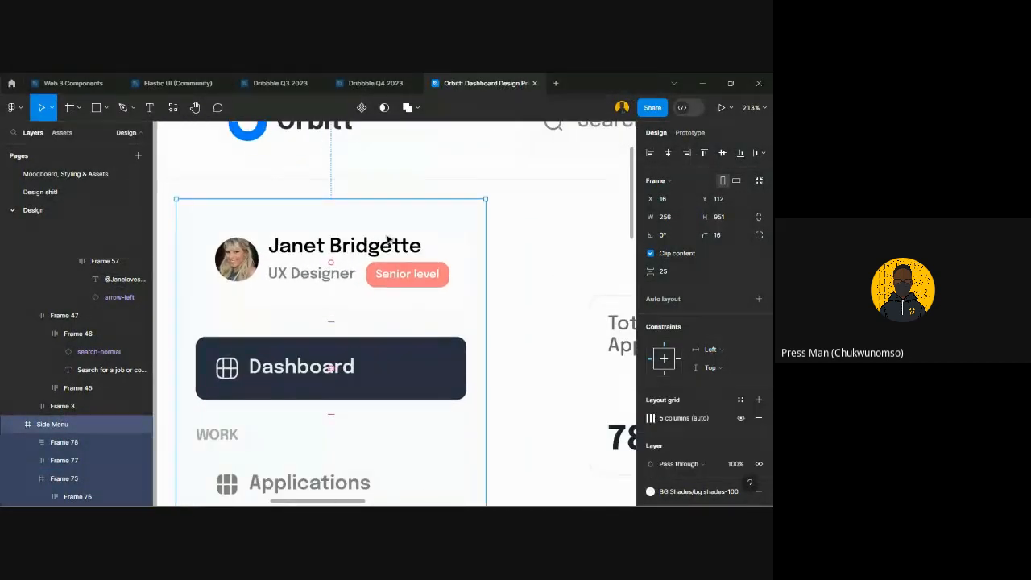
- Select the Senior level badge and inspect its auto layout padding values
{"action": "double_click", "coordinate": [413, 283]}
{"action": "scroll", "coordinate": [415, 284], "scroll_direction": "up", "scroll_amount": 5}
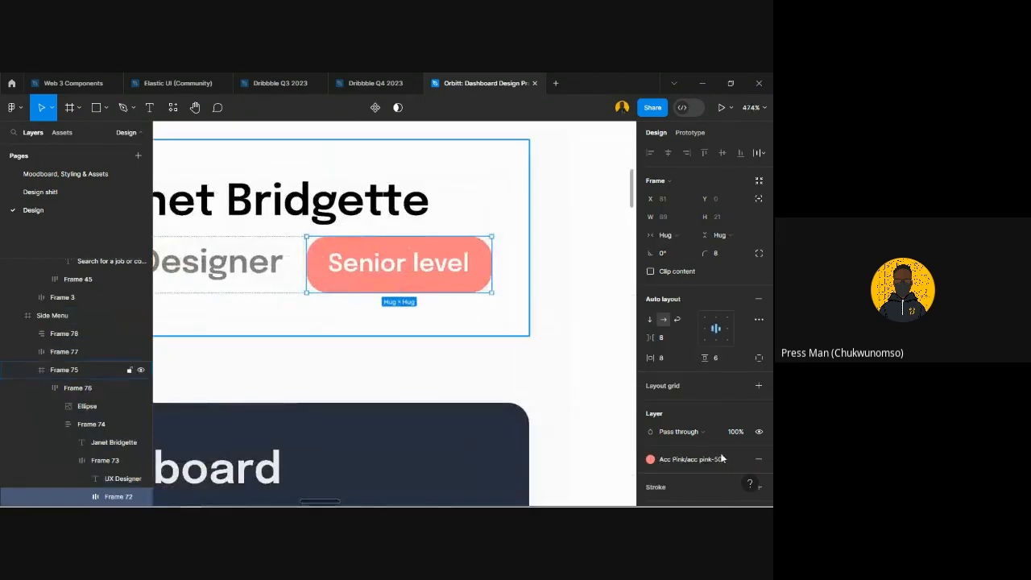
{"action": "left_click", "coordinate": [717, 361]}
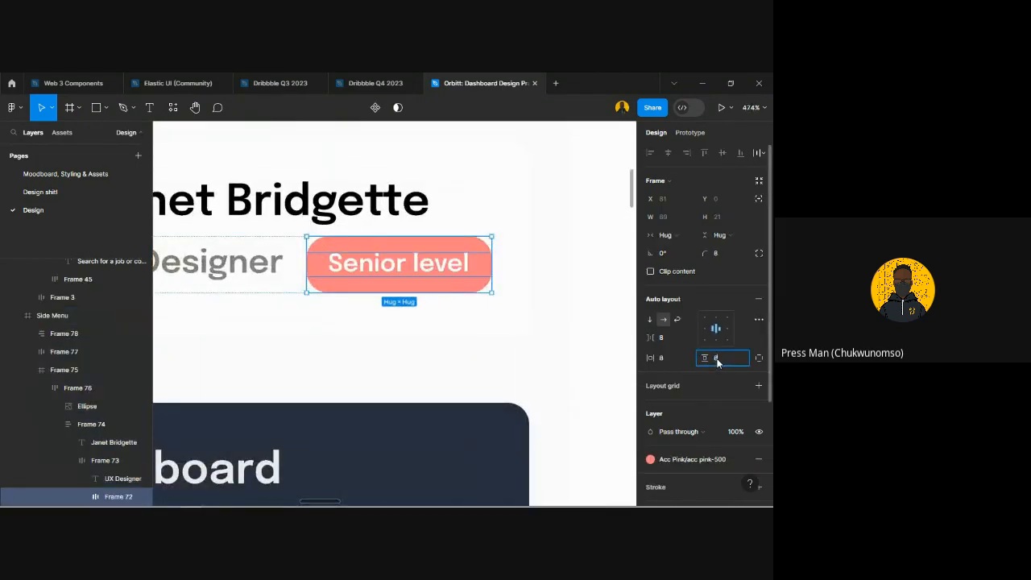
{"action": "scroll", "coordinate": [425, 299], "scroll_direction": "down", "scroll_amount": 4}
{"action": "left_click", "coordinate": [425, 306]}
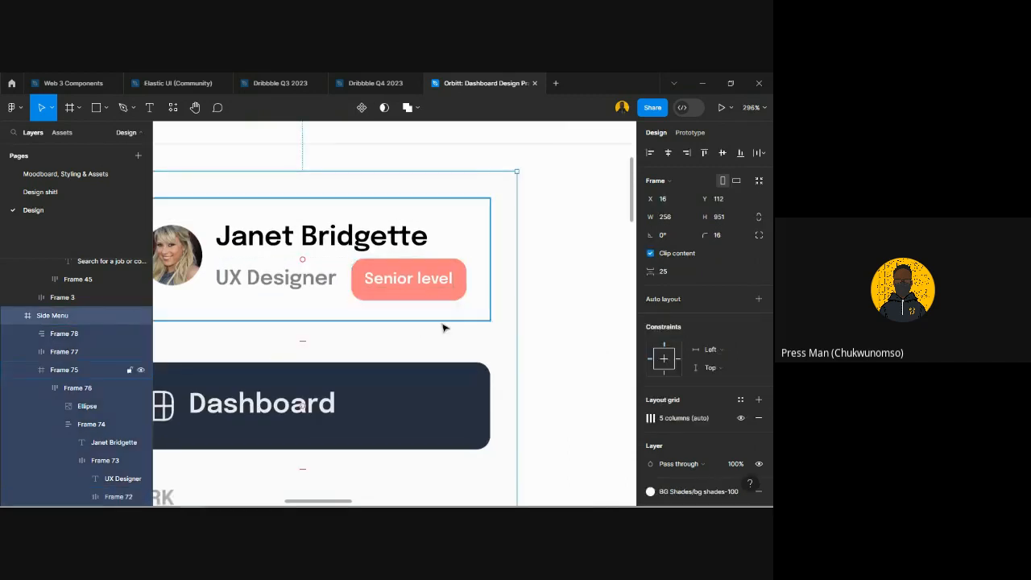
{"action": "scroll", "coordinate": [444, 327], "scroll_direction": "down", "scroll_amount": 4}
{"action": "left_click", "coordinate": [246, 147]}
- Compare the side menu profile against the original Orbitt design in the other browser tab
{"action": "key", "text": "alt+Tab"}
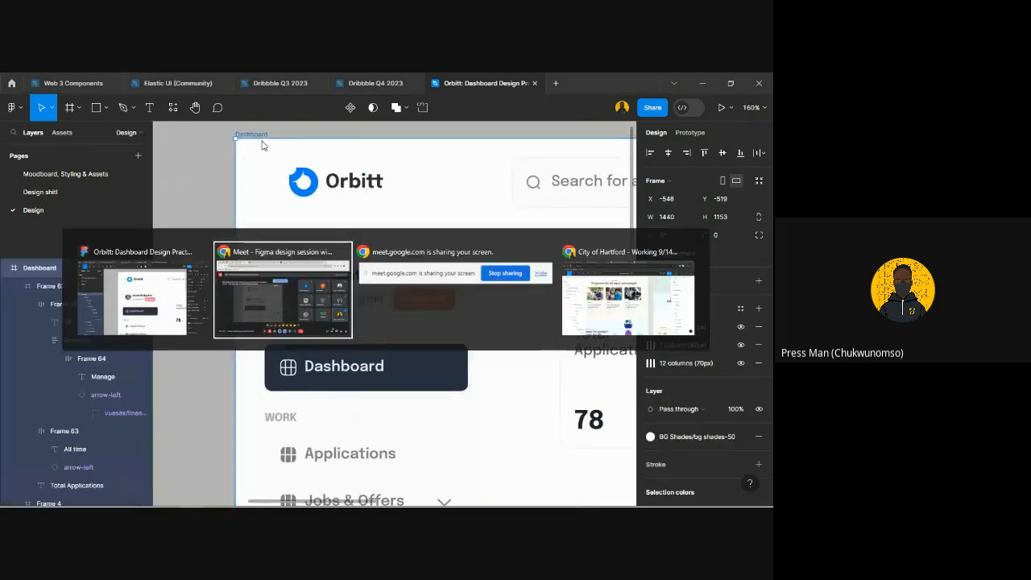
{"action": "left_click", "coordinate": [419, 82]}
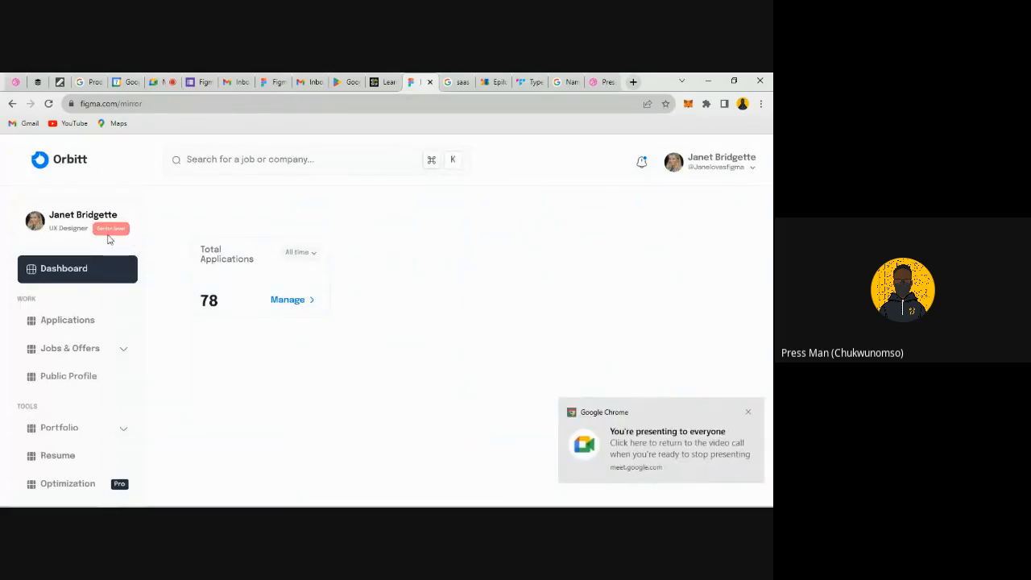
{"action": "key", "text": "alt+Tab"}
{"action": "left_click", "coordinate": [434, 305]}
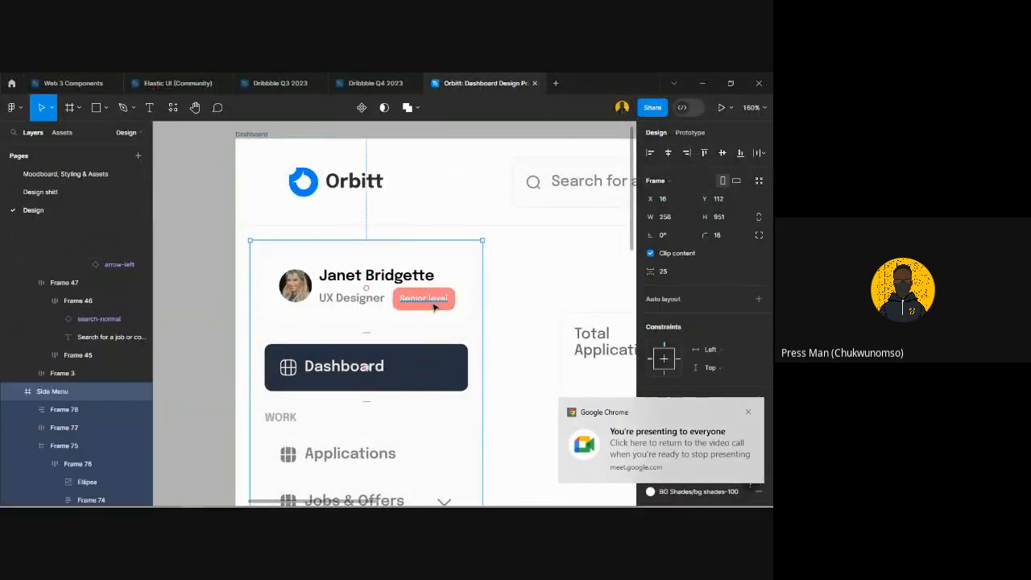
- Inspect the profile frame in the side menu and select the Total Applications card
{"action": "scroll", "coordinate": [435, 305], "scroll_direction": "up", "scroll_amount": 5, "text": "ctrl"}
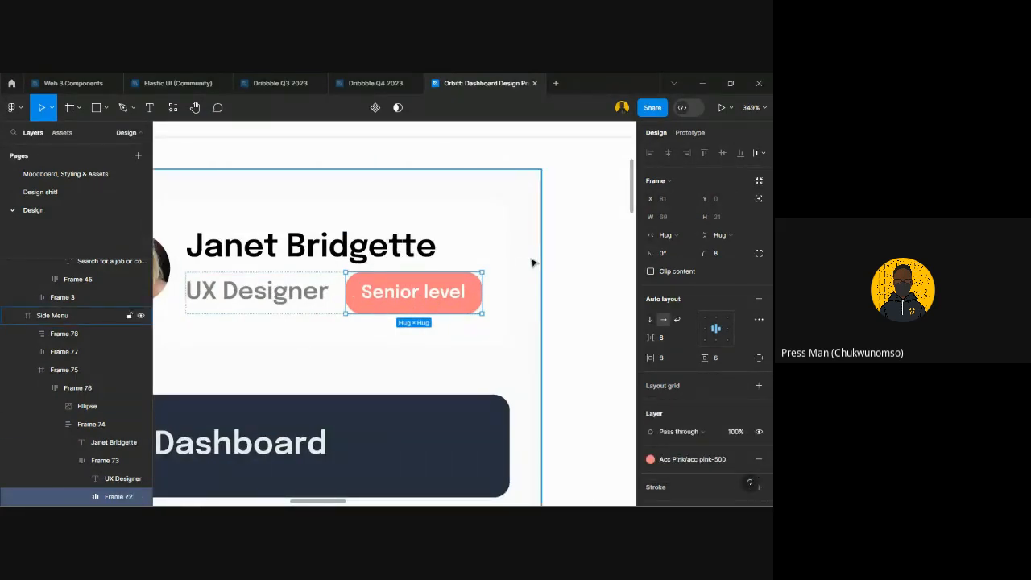
{"action": "left_click", "coordinate": [424, 262]}
{"action": "double_click", "coordinate": [326, 259]}
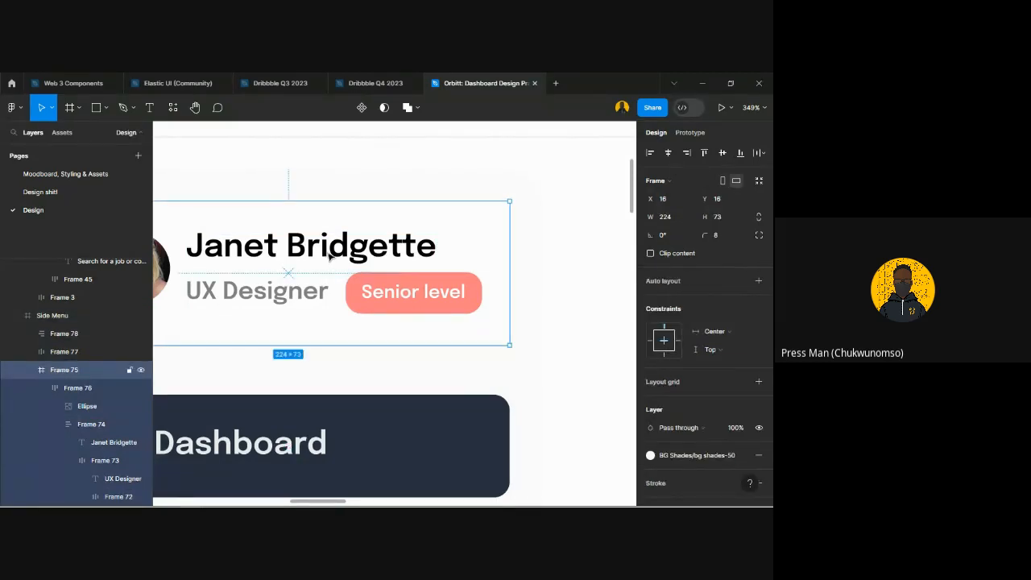
{"action": "scroll", "coordinate": [329, 256], "scroll_direction": "down", "scroll_amount": 5}
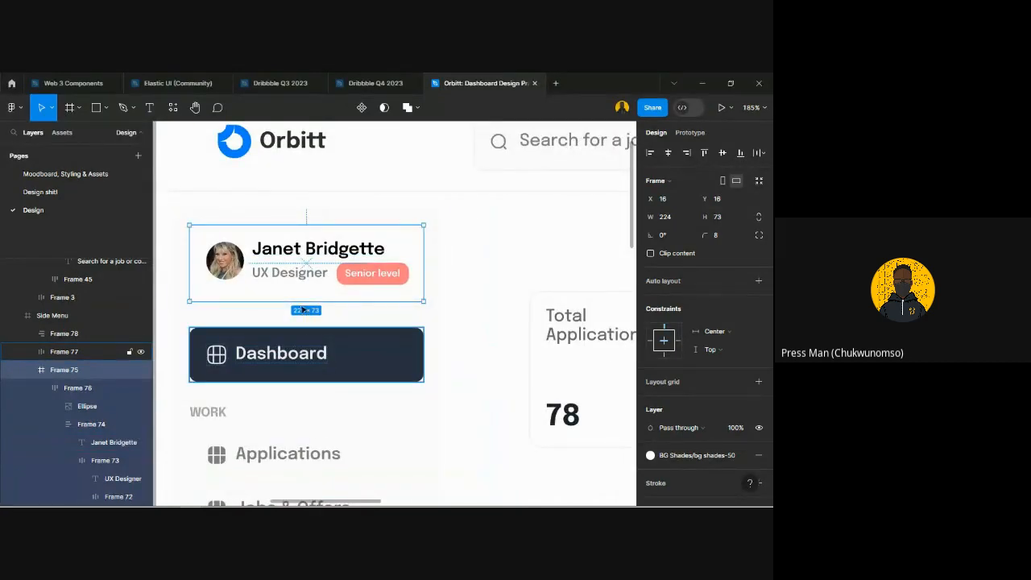
{"action": "left_click", "coordinate": [384, 373]}
{"action": "left_click", "coordinate": [500, 342]}
{"action": "scroll", "coordinate": [317, 314], "scroll_direction": "right", "scroll_amount": 3}
{"action": "scroll", "coordinate": [413, 321], "scroll_direction": "down", "scroll_amount": 3}
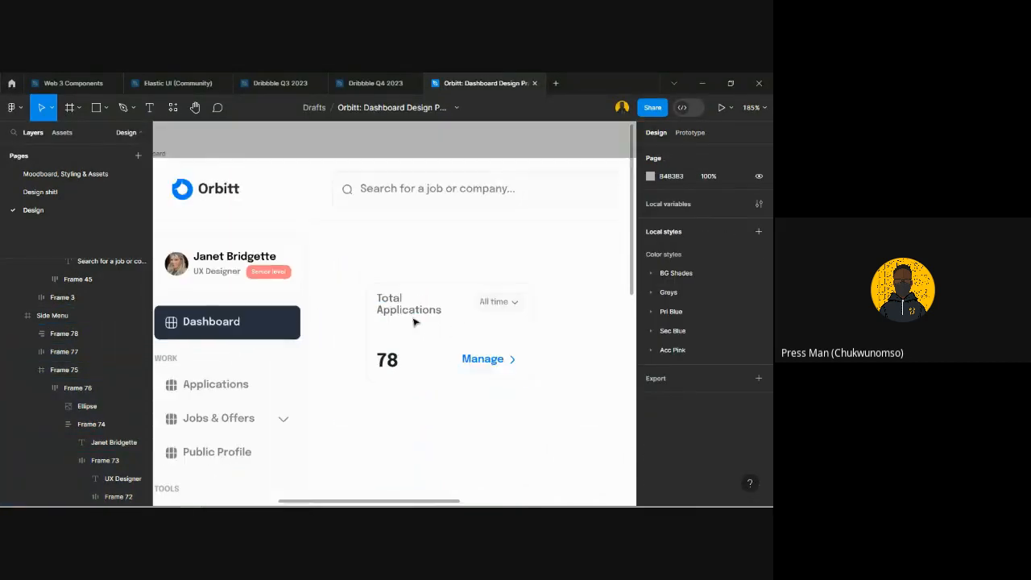
{"action": "scroll", "coordinate": [413, 321], "scroll_direction": "right", "scroll_amount": 3}
{"action": "scroll", "coordinate": [413, 321], "scroll_direction": "down", "scroll_amount": 1}
{"action": "left_click", "coordinate": [350, 308]}
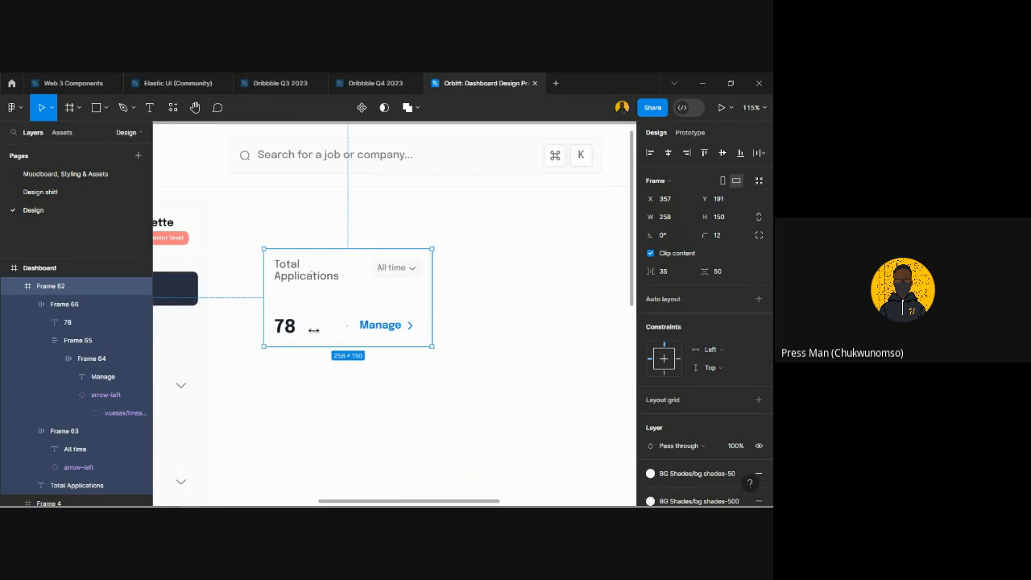
- Move the Total Applications card to about X 387, Y 202 within the Dashboard frame
{"action": "scroll", "coordinate": [295, 262], "scroll_direction": "up", "scroll_amount": 3}
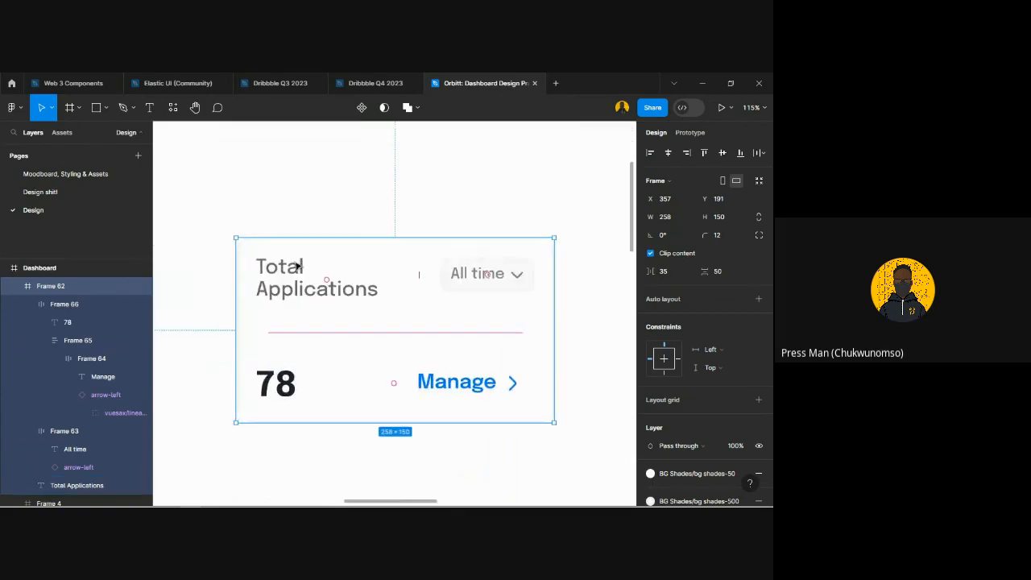
{"action": "left_click_drag", "start_coordinate": [342, 267], "coordinate": [581, 233]}
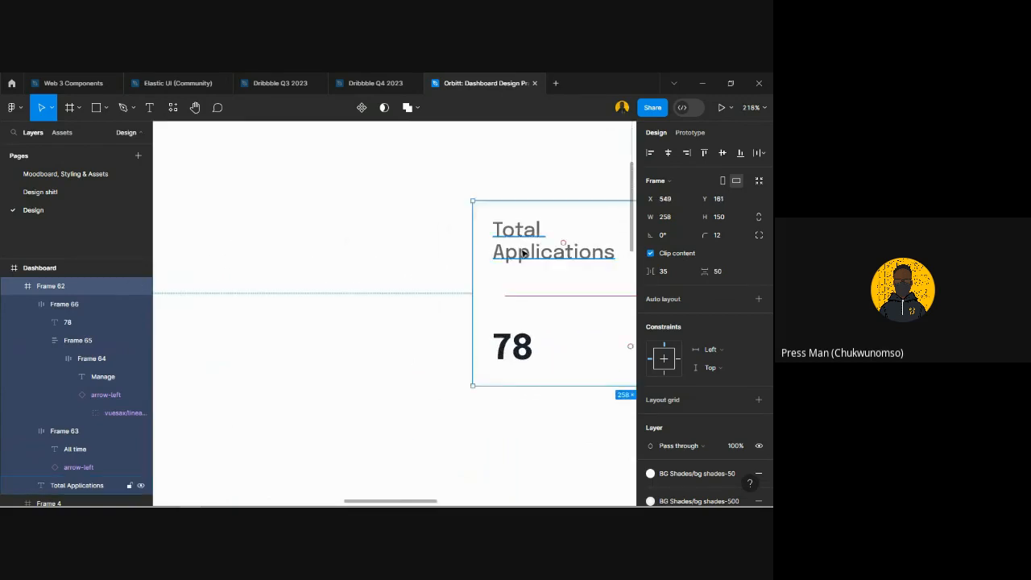
{"action": "scroll", "coordinate": [520, 252], "scroll_direction": "down", "scroll_amount": 1}
{"action": "left_click_drag", "start_coordinate": [508, 265], "coordinate": [361, 385]}
{"action": "scroll", "coordinate": [359, 295], "scroll_direction": "down", "scroll_amount": 1}
{"action": "left_click_drag", "start_coordinate": [359, 311], "coordinate": [341, 303]}
- Show the layout grids again on the Dashboard frame
{"action": "key", "text": "shift+g"}
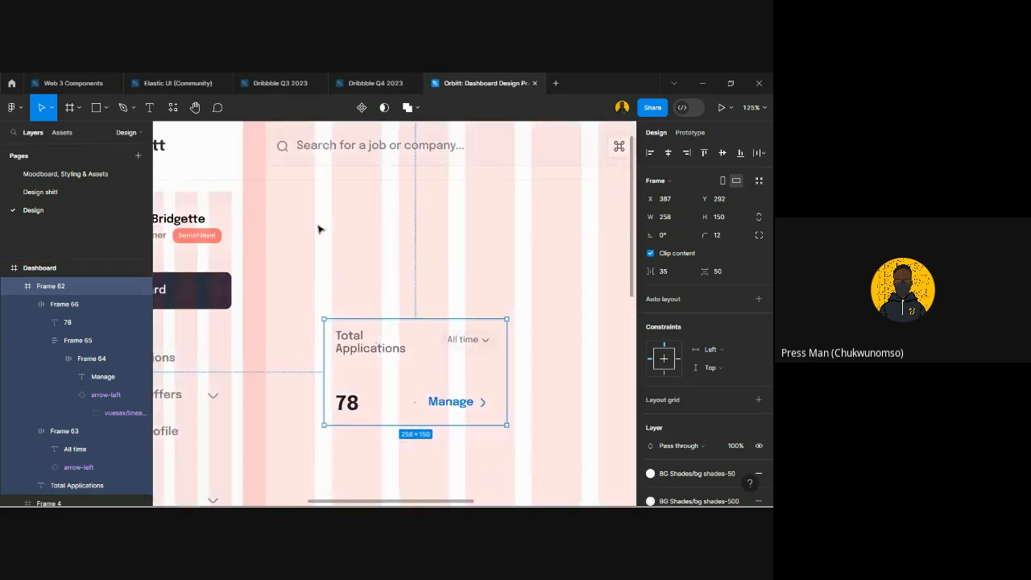
{"action": "scroll", "coordinate": [320, 228], "scroll_direction": "up", "scroll_amount": 2}
{"action": "scroll", "coordinate": [320, 228], "scroll_direction": "down", "scroll_amount": 2}
- Draw a new frame about 258 × 130 above the Total Applications card
{"action": "key", "text": "f"}
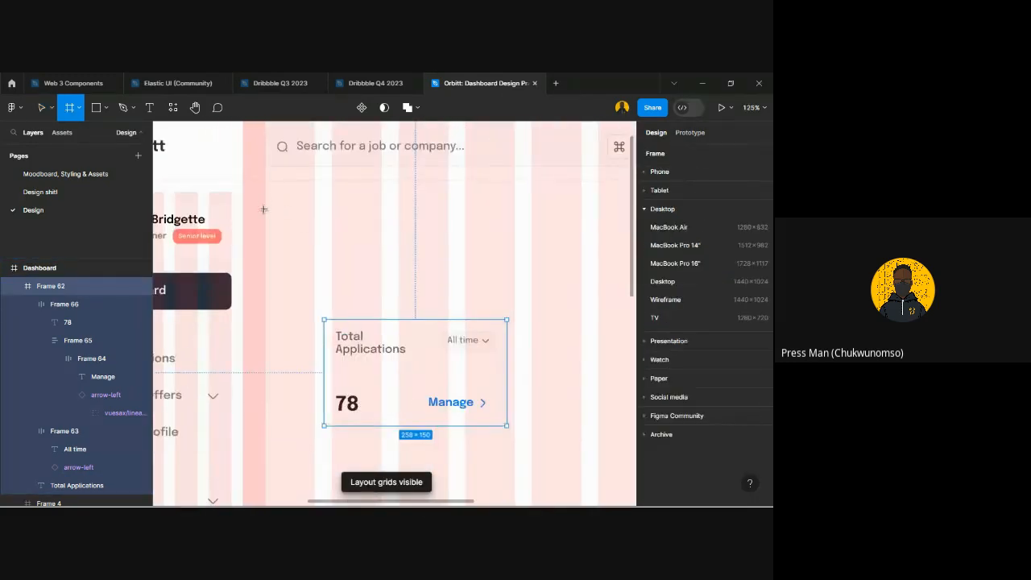
{"action": "mouse_move", "coordinate": [263, 210]}
{"action": "left_mouse_down"}
{"action": "mouse_move", "coordinate": [411, 288]}
{"action": "mouse_move", "coordinate": [508, 304]}
{"action": "mouse_move", "coordinate": [448, 301]}
{"action": "left_mouse_up"}
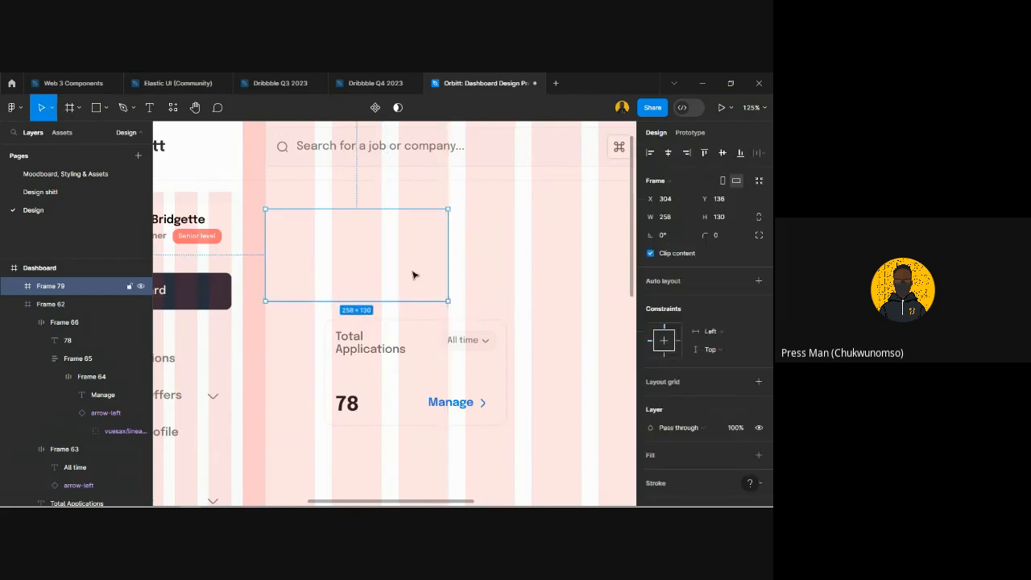
{"action": "scroll", "coordinate": [413, 275], "scroll_direction": "down", "scroll_amount": 5}
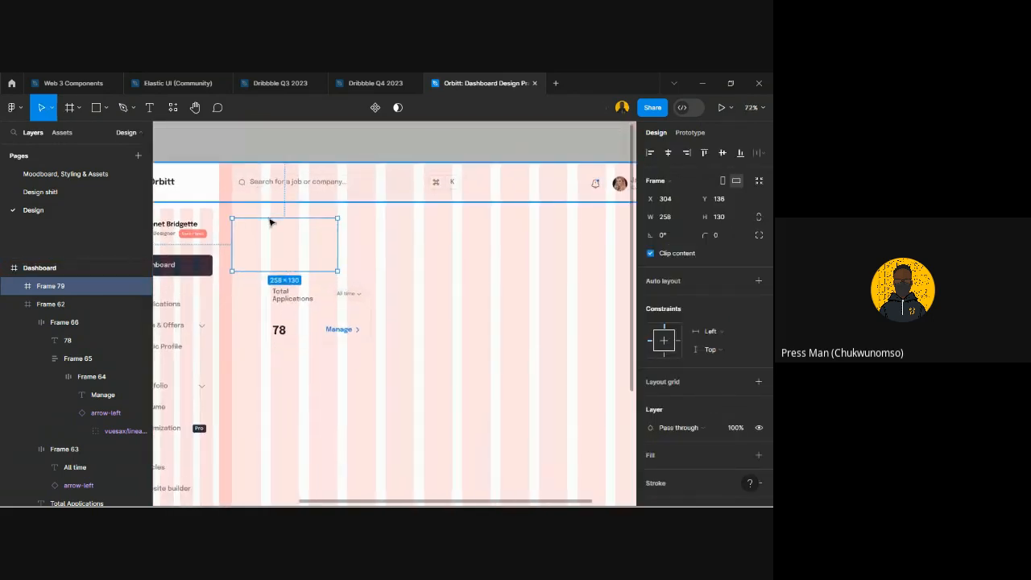
{"action": "scroll", "coordinate": [270, 221], "scroll_direction": "up", "scroll_amount": 3}
{"action": "scroll", "coordinate": [269, 218], "scroll_direction": "down", "scroll_amount": 3}
{"action": "scroll", "coordinate": [269, 218], "scroll_direction": "up", "scroll_amount": 2}
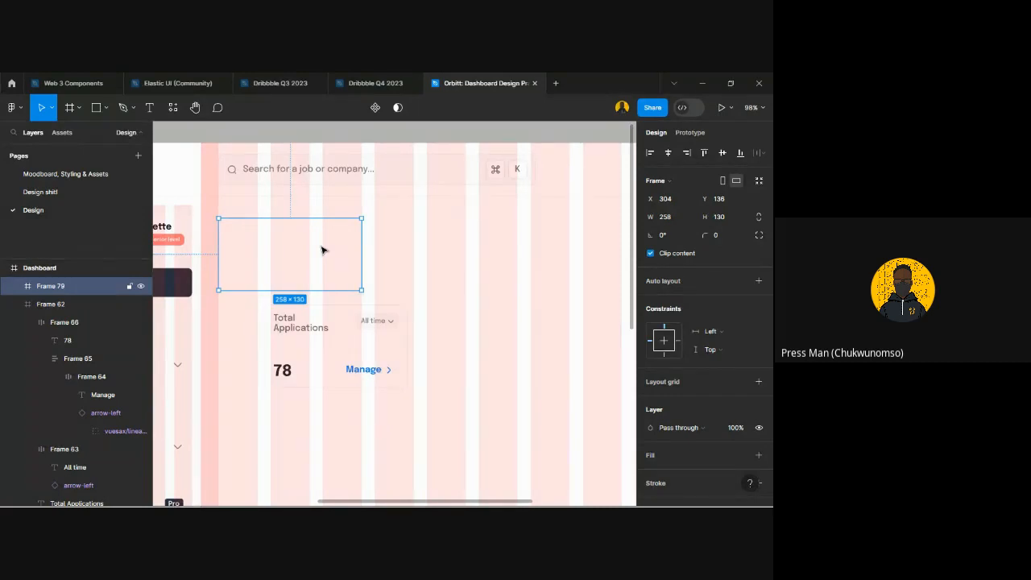
- Fill the new frame with the BG Shades/bg shades-50 color style
{"action": "scroll", "coordinate": [322, 250], "scroll_direction": "down", "scroll_amount": 3}
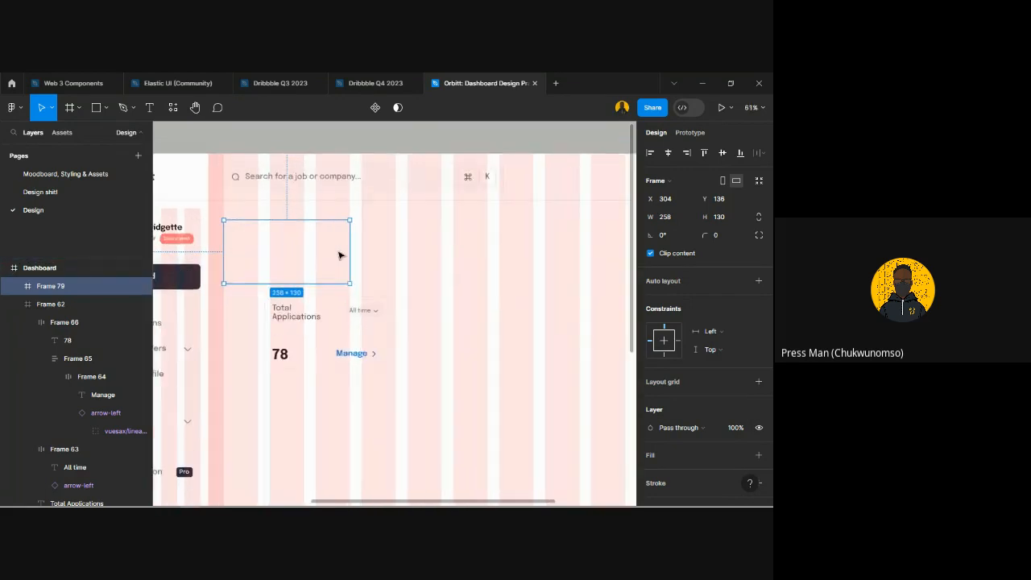
{"action": "scroll", "coordinate": [241, 284], "scroll_direction": "up", "scroll_amount": 5}
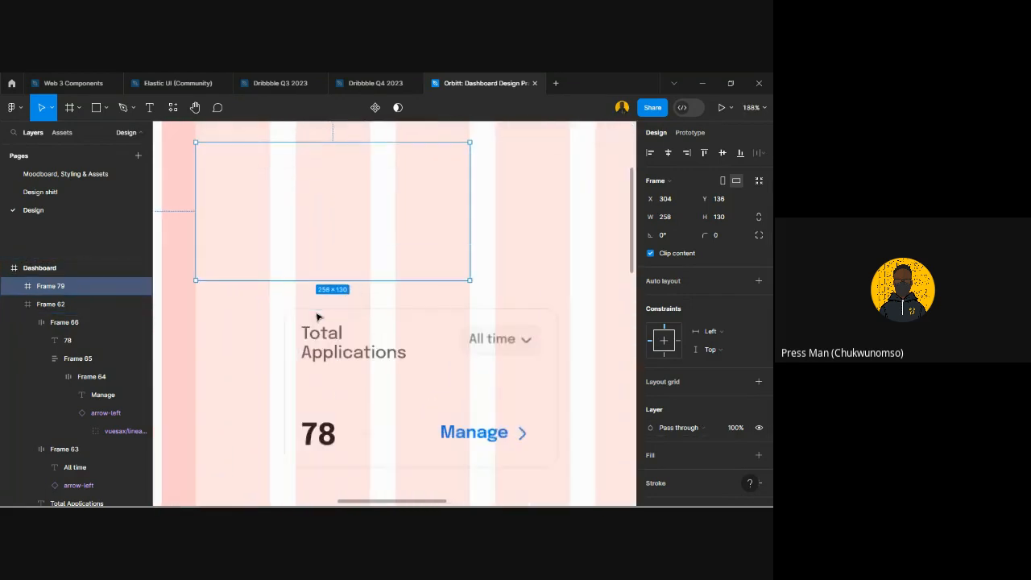
{"action": "scroll", "coordinate": [322, 338], "scroll_direction": "left", "scroll_amount": 2}
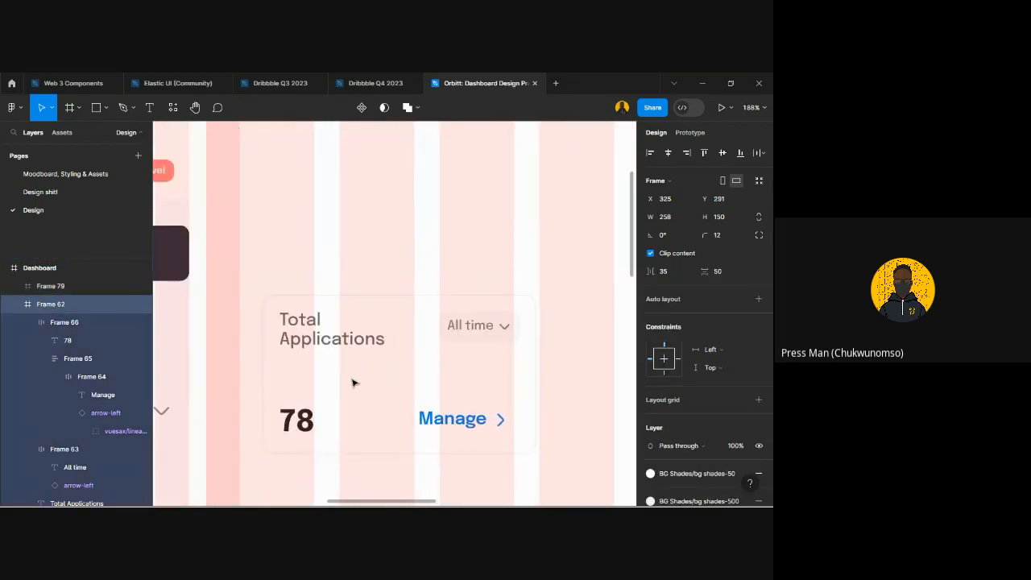
{"action": "scroll", "coordinate": [338, 322], "scroll_direction": "down", "scroll_amount": 1}
{"action": "scroll", "coordinate": [723, 373], "scroll_direction": "down", "scroll_amount": 2}
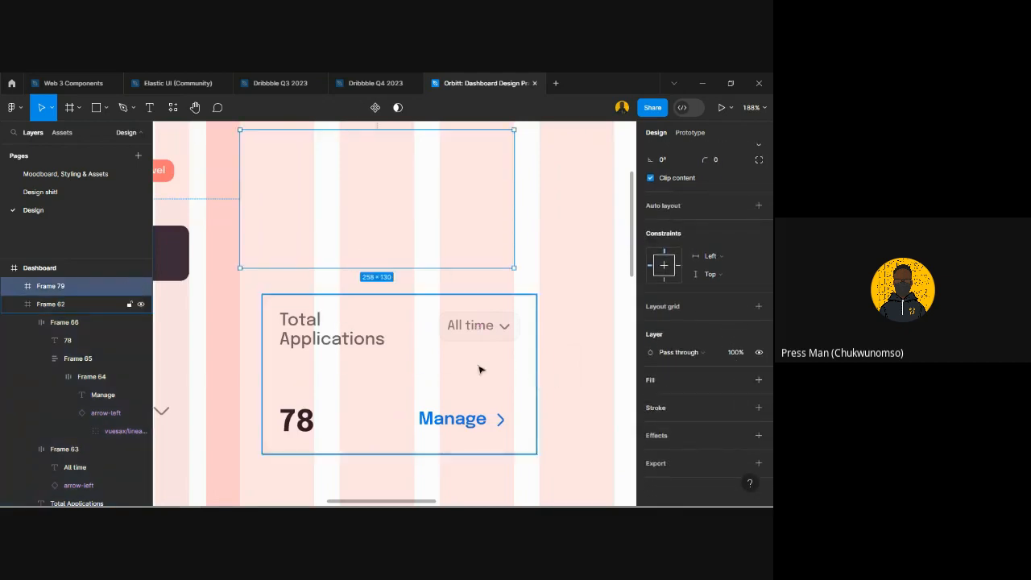
{"action": "left_click", "coordinate": [448, 368]}
{"action": "left_click", "coordinate": [488, 243]}
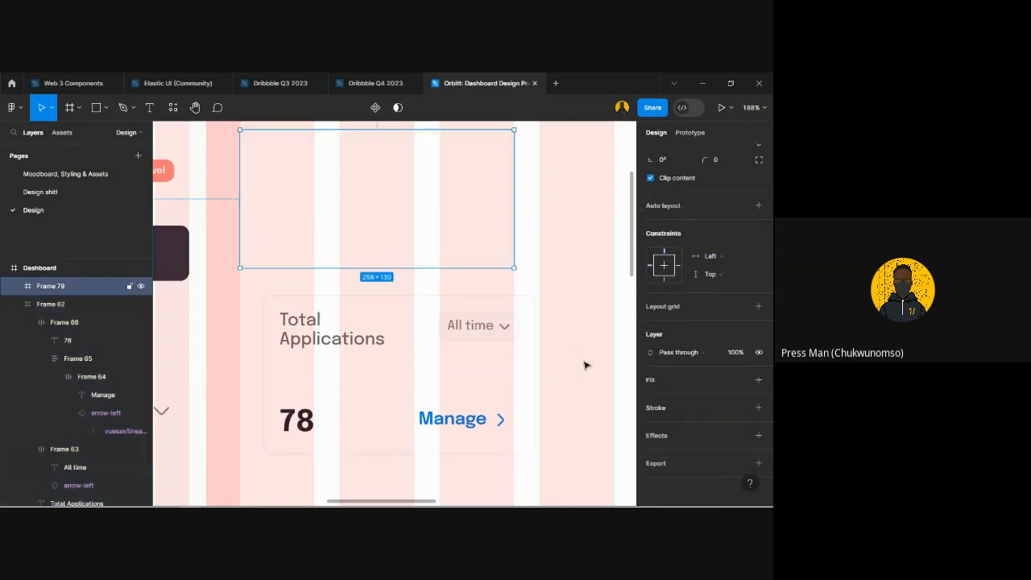
{"action": "left_click", "coordinate": [739, 382]}
{"action": "left_click", "coordinate": [556, 356]}
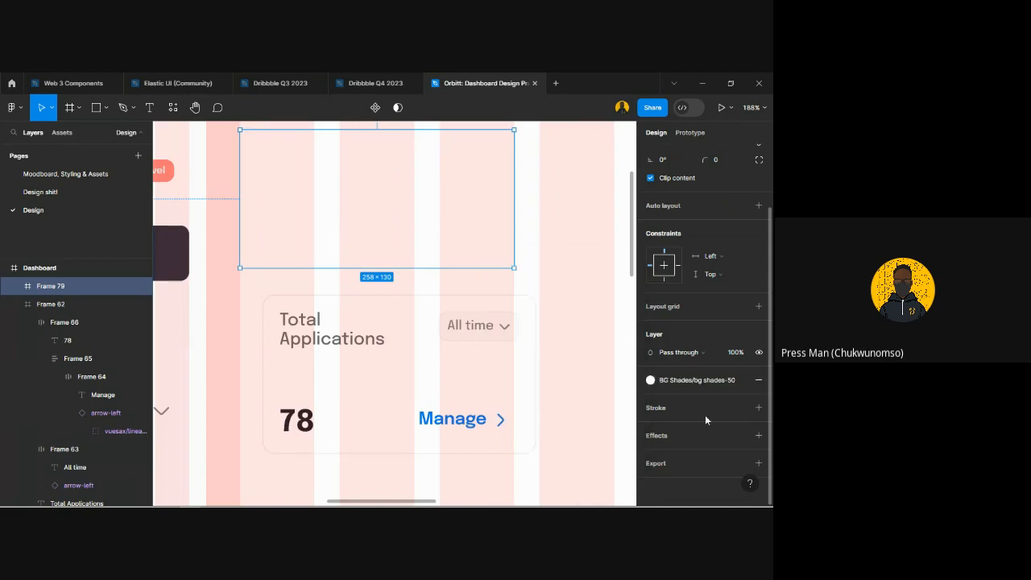
- Give the new frame a BG Shades/bg shades-500 stroke and a corner radius of 12
{"action": "left_click", "coordinate": [740, 408]}
{"action": "scroll", "coordinate": [564, 402], "scroll_direction": "down", "scroll_amount": 2}
{"action": "scroll", "coordinate": [563, 403], "scroll_direction": "up", "scroll_amount": 2}
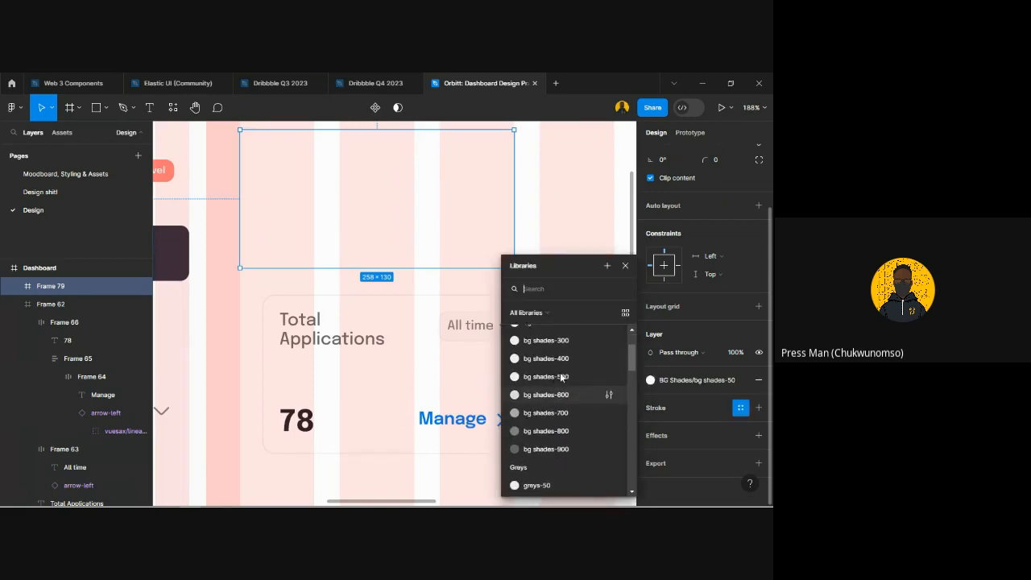
{"action": "left_click", "coordinate": [567, 405]}
{"action": "left_click", "coordinate": [725, 235]}
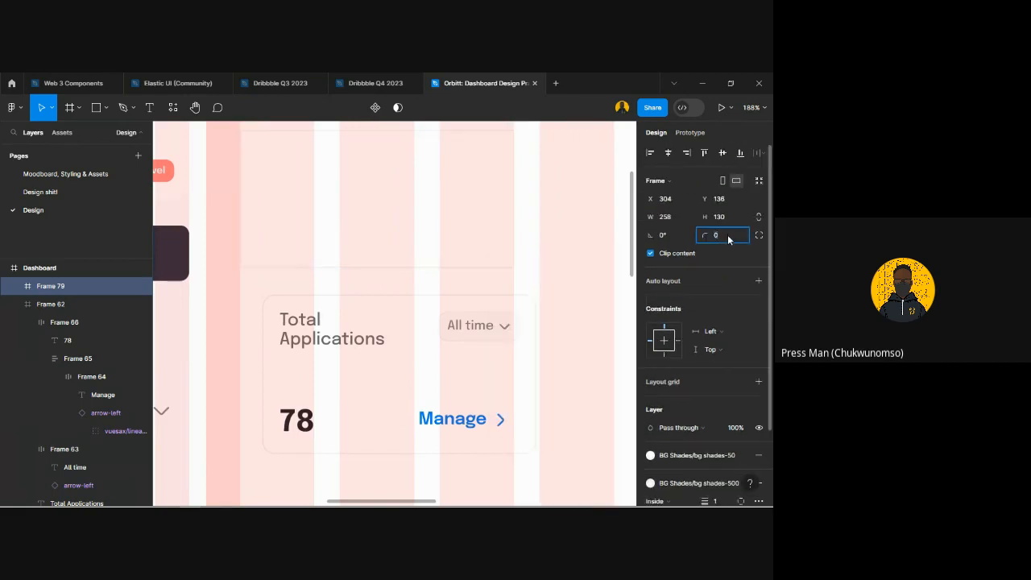
{"action": "type", "text": "12"}
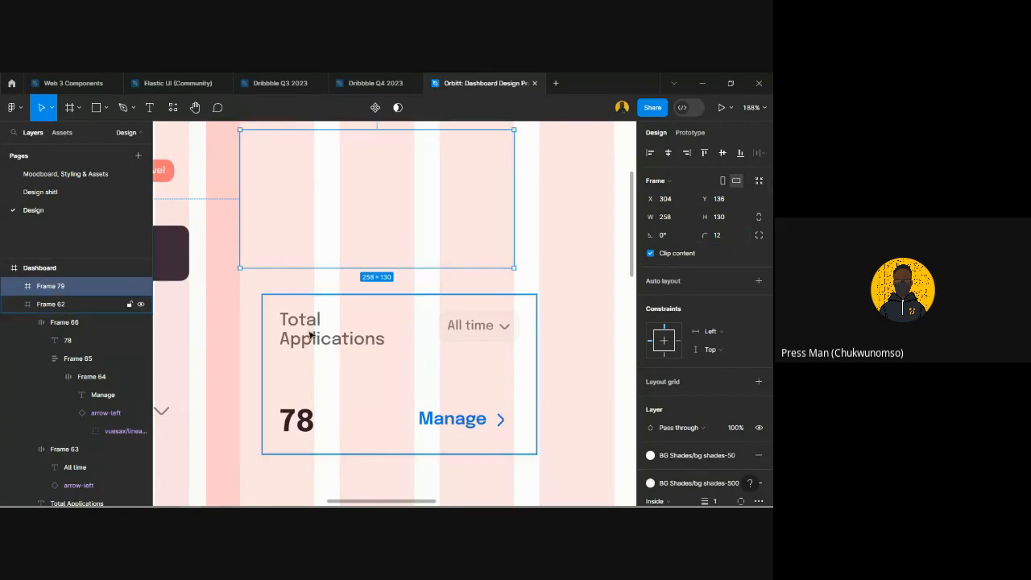
- Copy the Total Applications title into the new frame and nudge it to X 16, Y 16
{"action": "double_click", "coordinate": [309, 338]}
{"action": "left_click_drag", "start_coordinate": [313, 338], "coordinate": [284, 176], "text": "alt"}
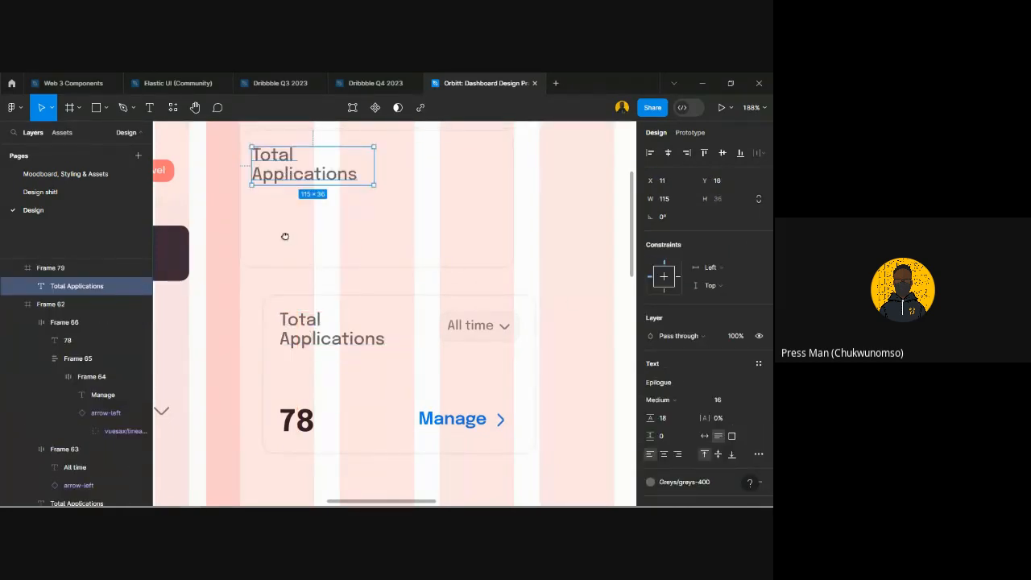
{"action": "scroll", "coordinate": [283, 238], "scroll_direction": "up", "scroll_amount": 1}
{"action": "scroll", "coordinate": [256, 257], "scroll_direction": "up", "scroll_amount": 2, "text": "ctrl"}
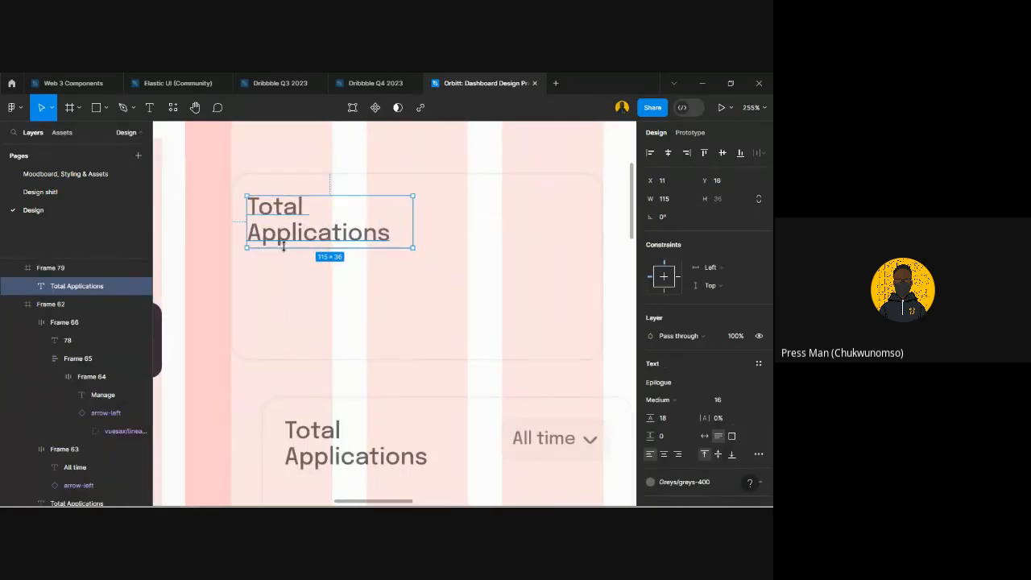
{"action": "key", "text": "Right"}
{"action": "key", "text": "Right"}
{"action": "key", "text": "Right"}
{"action": "key", "text": "Right"}
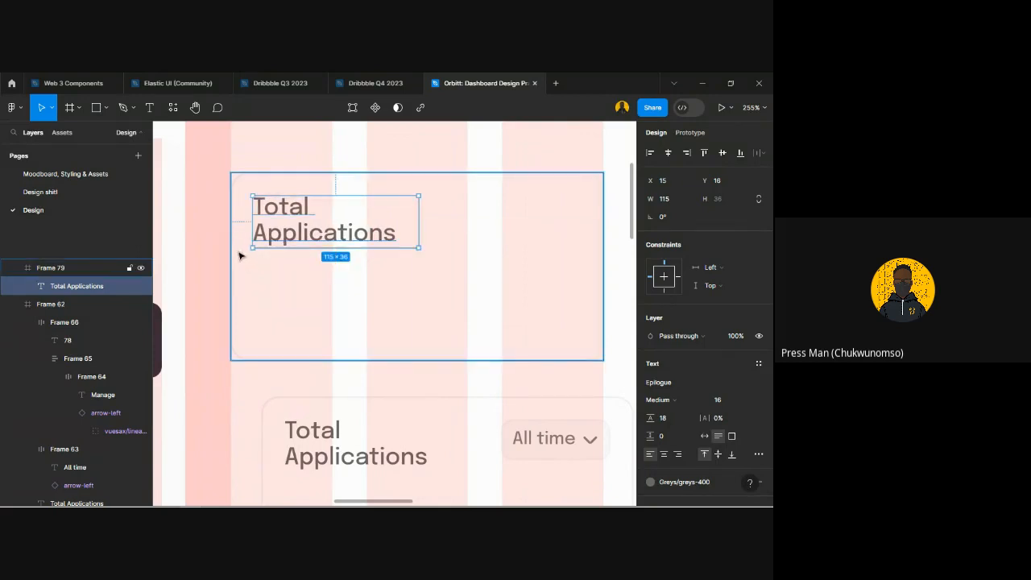
{"action": "key", "text": "Right"}
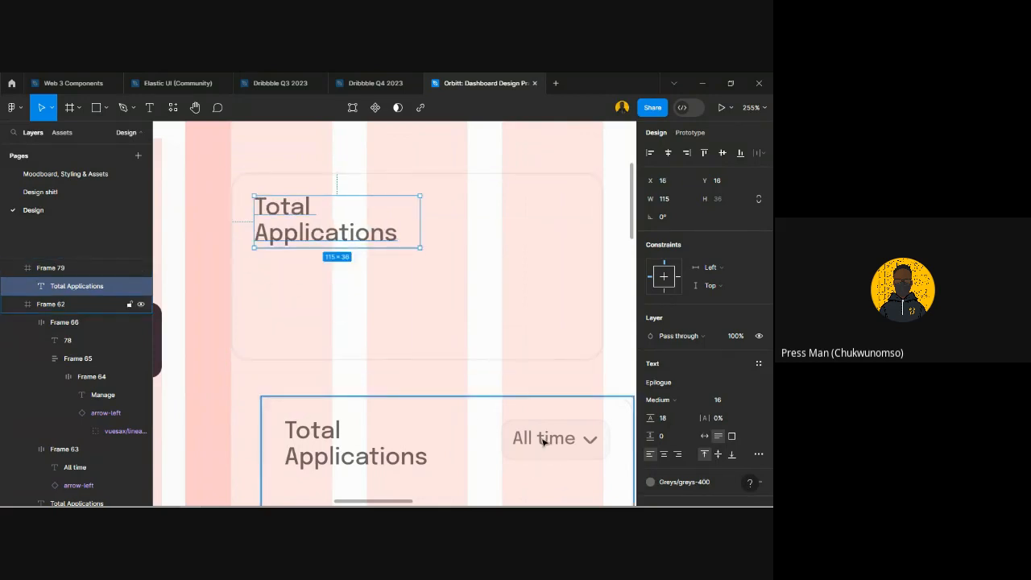
- Copy the All time dropdown into the new frame beside the title
{"action": "left_click", "coordinate": [543, 442]}
{"action": "left_click_drag", "start_coordinate": [543, 443], "coordinate": [451, 233]}
{"action": "scroll", "coordinate": [515, 240], "scroll_direction": "right", "scroll_amount": 3}
{"action": "scroll", "coordinate": [515, 240], "scroll_direction": "up", "scroll_amount": 3}
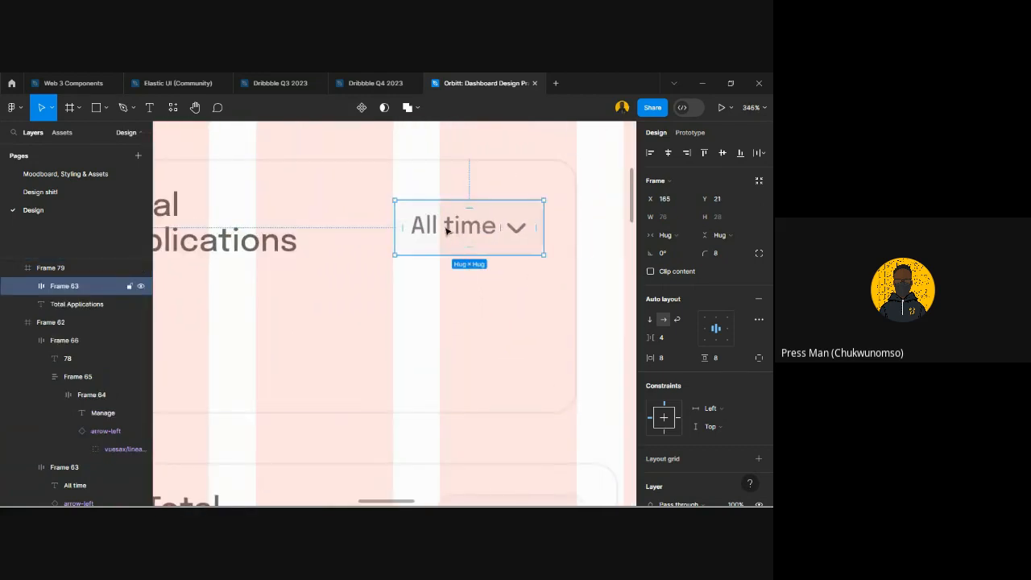
- Duplicate the All time text and arrow below the dropdown and wrap them in a new auto layout frame
{"action": "double_click", "coordinate": [449, 224]}
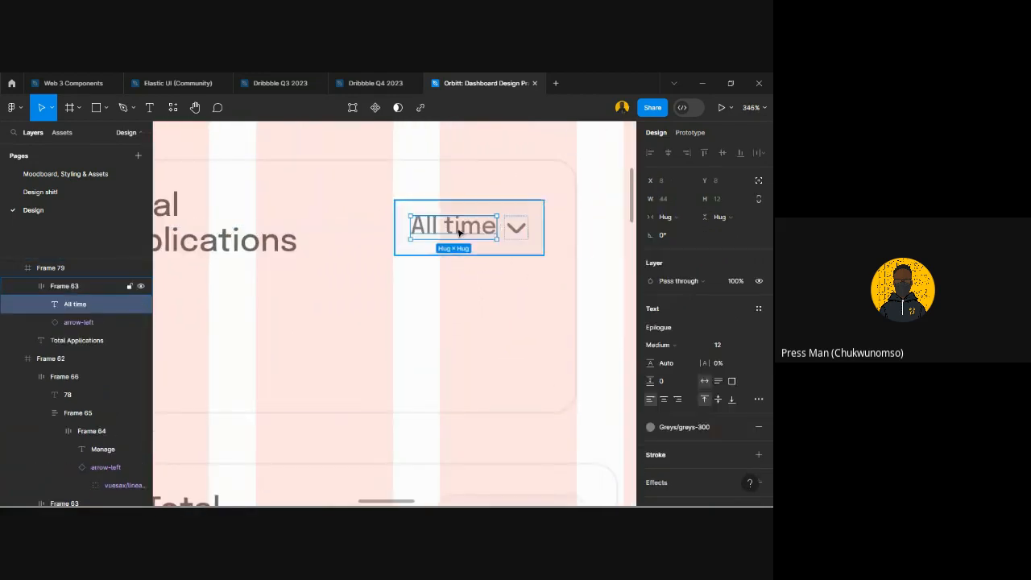
{"action": "left_click", "coordinate": [516, 230], "text": "shift"}
{"action": "left_click_drag", "start_coordinate": [463, 229], "coordinate": [372, 327], "text": "alt"}
{"action": "scroll", "coordinate": [468, 310], "scroll_direction": "up", "scroll_amount": 3}
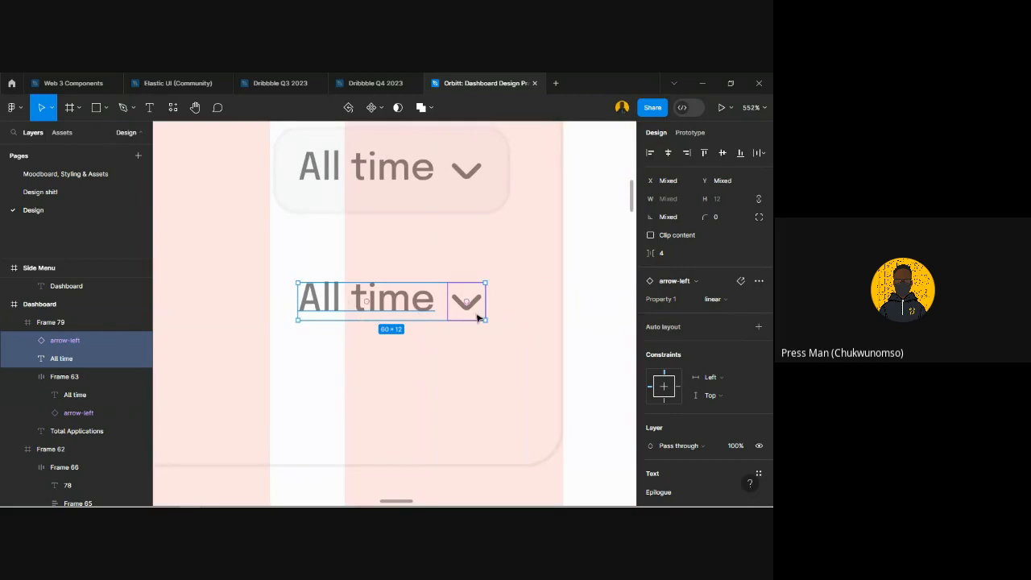
{"action": "key", "text": "shift+a"}
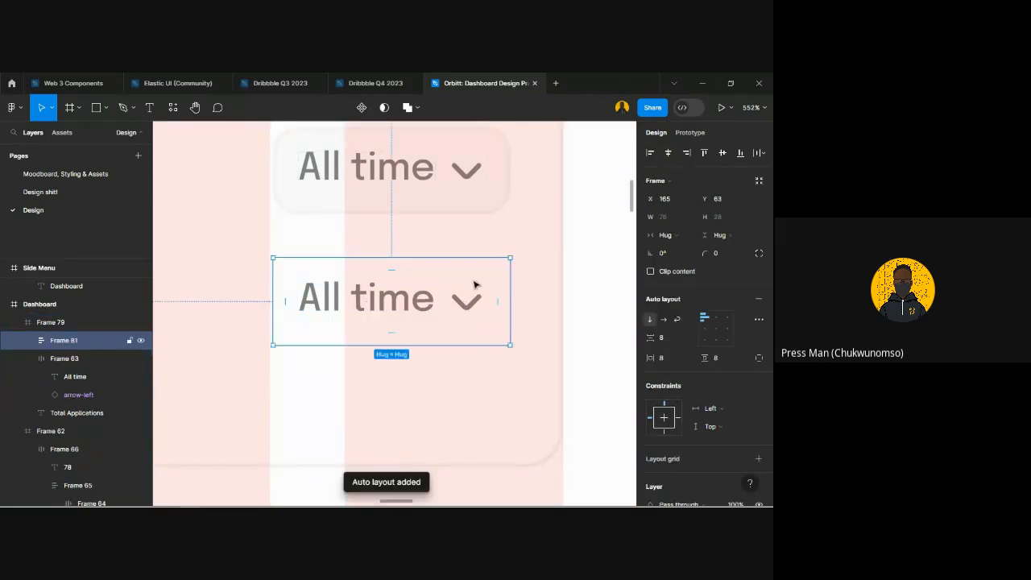
- Fill the new auto layout frame with the BG Shades/bg shades-200 color style
{"action": "left_click", "coordinate": [409, 212]}
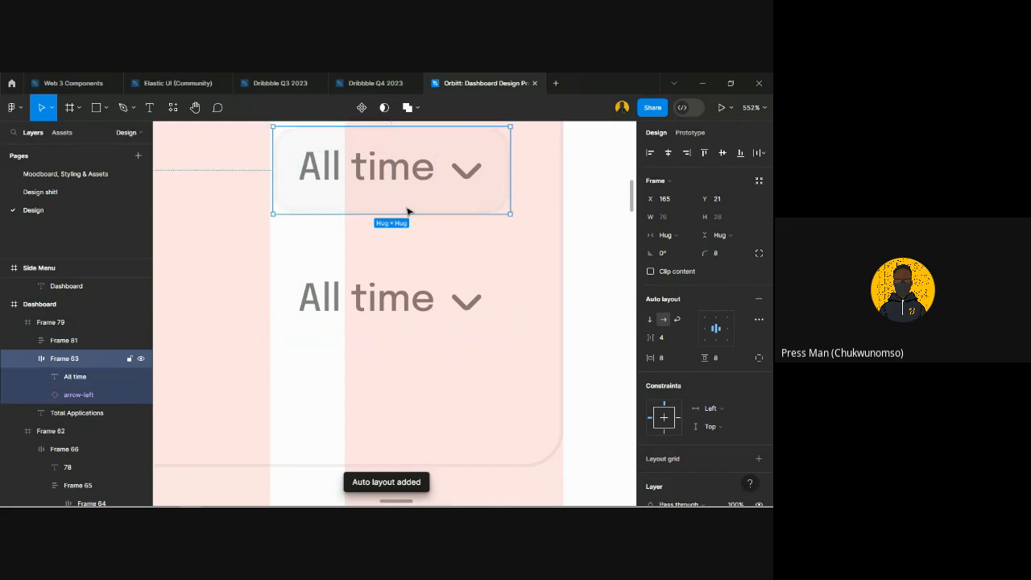
{"action": "left_click", "coordinate": [404, 333]}
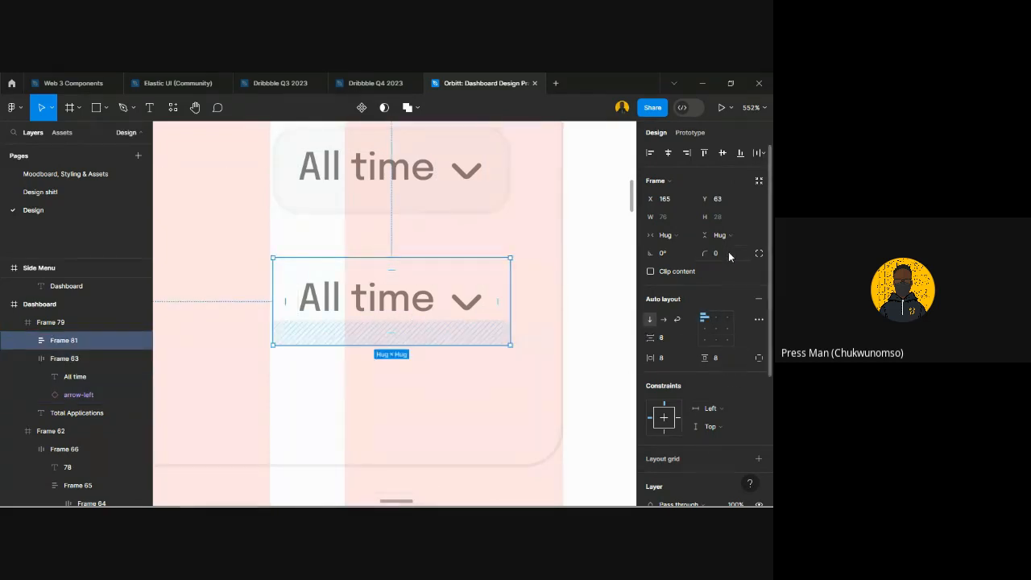
{"action": "scroll", "coordinate": [725, 474], "scroll_direction": "down", "scroll_amount": 3}
{"action": "left_click", "coordinate": [740, 363]}
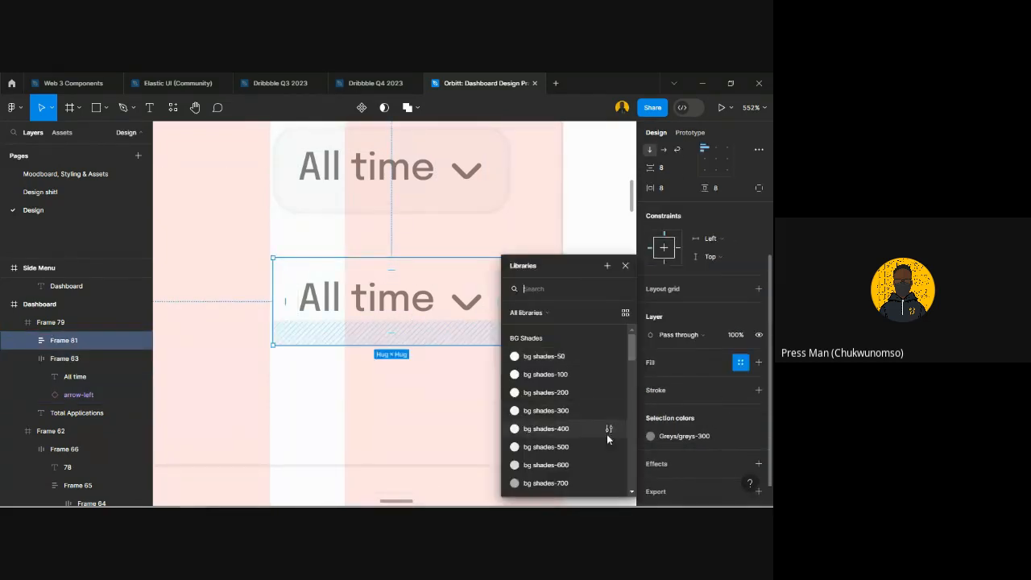
{"action": "left_click", "coordinate": [576, 409]}
- Add a BG Shades/bg shades-400 stroke to the new auto layout frame
{"action": "left_click", "coordinate": [420, 208]}
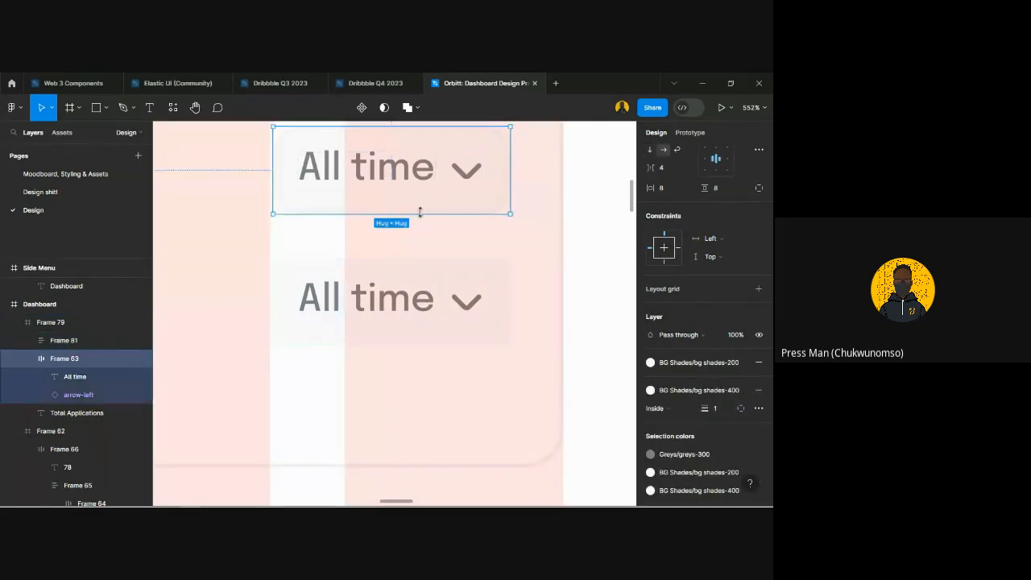
{"action": "left_click", "coordinate": [421, 333]}
{"action": "scroll", "coordinate": [735, 358], "scroll_direction": "down", "scroll_amount": 1}
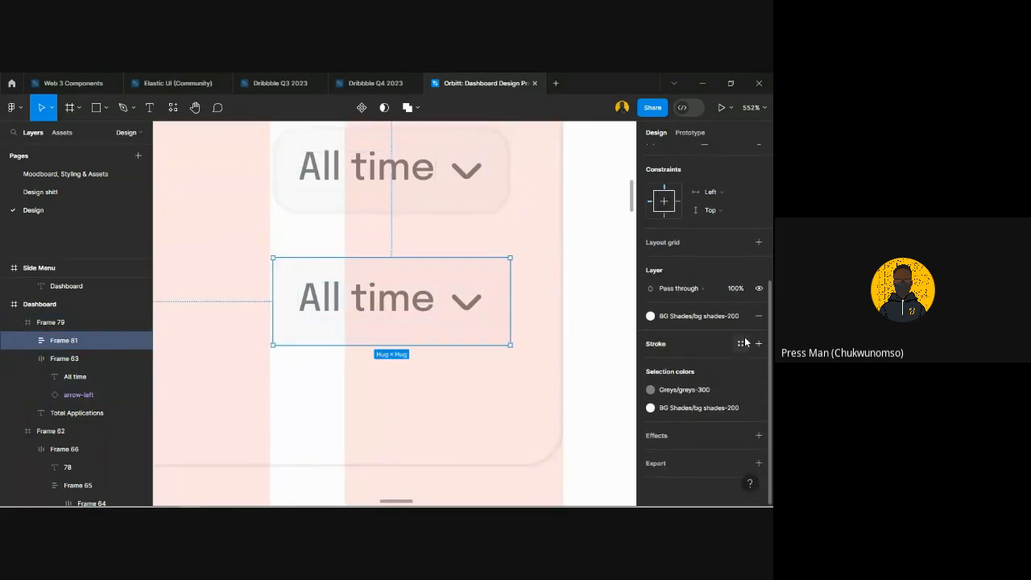
{"action": "left_click", "coordinate": [740, 343]}
{"action": "left_click", "coordinate": [530, 429]}
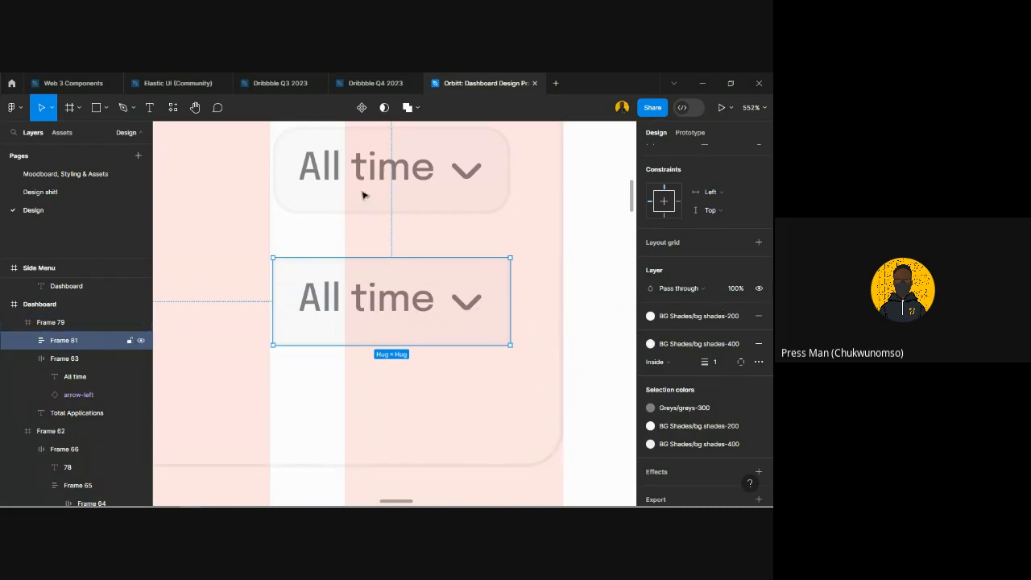
{"action": "scroll", "coordinate": [673, 266], "scroll_direction": "up", "scroll_amount": 3}
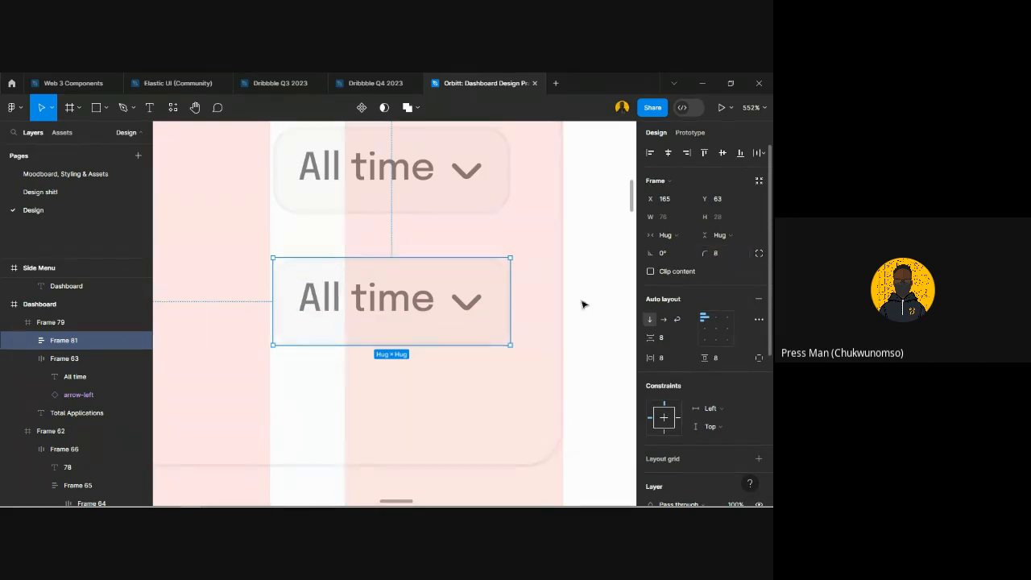
- Hide the layout grids while the new card frame is selected
{"action": "left_click", "coordinate": [403, 414]}
{"action": "scroll", "coordinate": [396, 246], "scroll_direction": "down", "scroll_amount": 3}
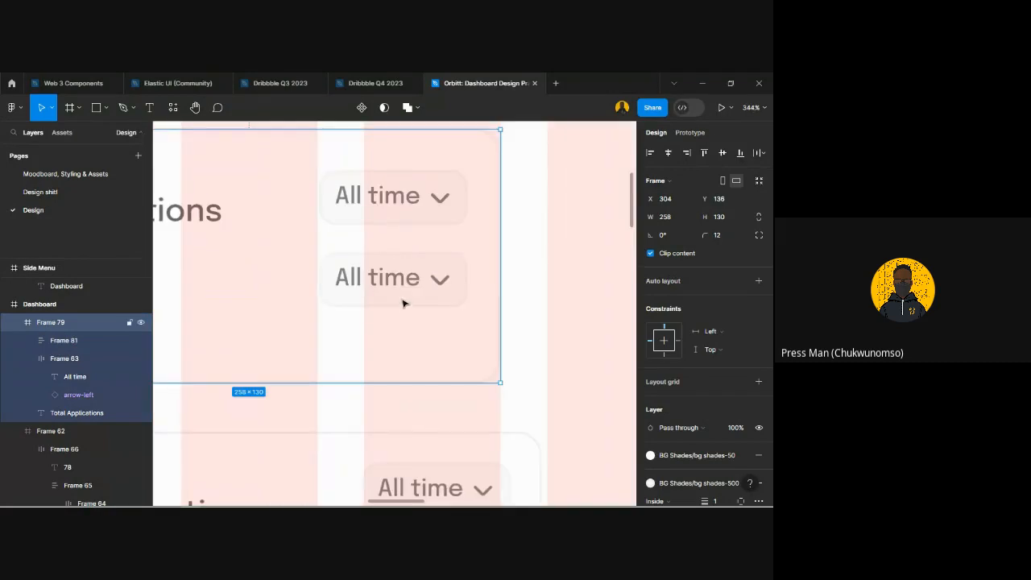
{"action": "key", "text": "ctrl+shift+4"}
{"action": "scroll", "coordinate": [381, 190], "scroll_direction": "down", "scroll_amount": 2}
{"action": "scroll", "coordinate": [394, 210], "scroll_direction": "up", "scroll_amount": 1}
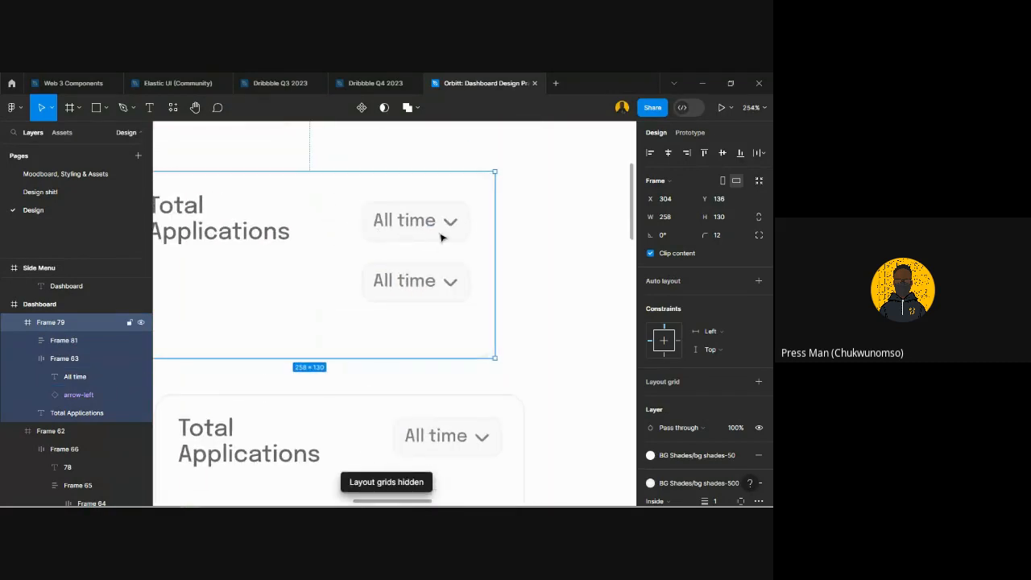
- Delete the copied dropdown and move the rebuilt All time frame into its place at about X 166, Y 16
{"action": "left_click", "coordinate": [421, 221]}
{"action": "key", "text": "Delete"}
{"action": "left_click_drag", "start_coordinate": [410, 291], "coordinate": [417, 228]}
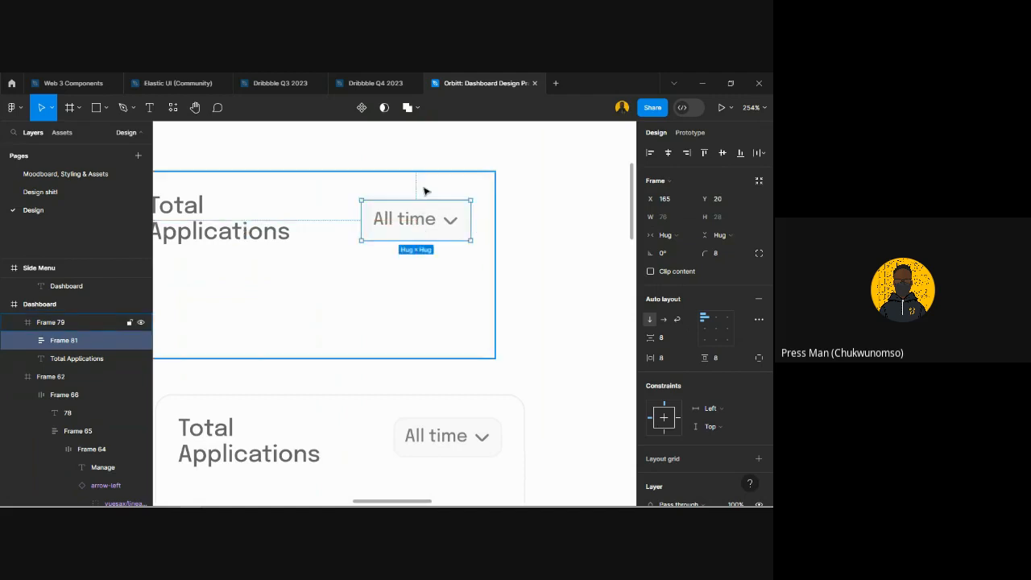
{"action": "key", "text": "Up"}
{"action": "key", "text": "Up"}
{"action": "key", "text": "Up"}
{"action": "key", "text": "Up"}
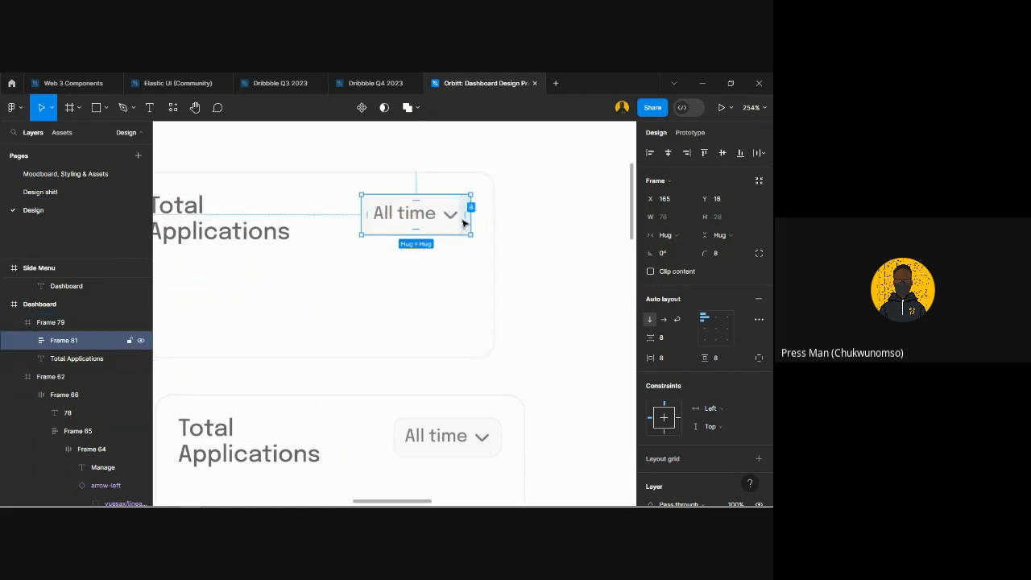
{"action": "key", "text": "Right"}
- Copy the 78 figure into the new card below the title and adjust its position
{"action": "scroll", "coordinate": [459, 282], "scroll_direction": "down", "scroll_amount": 4}
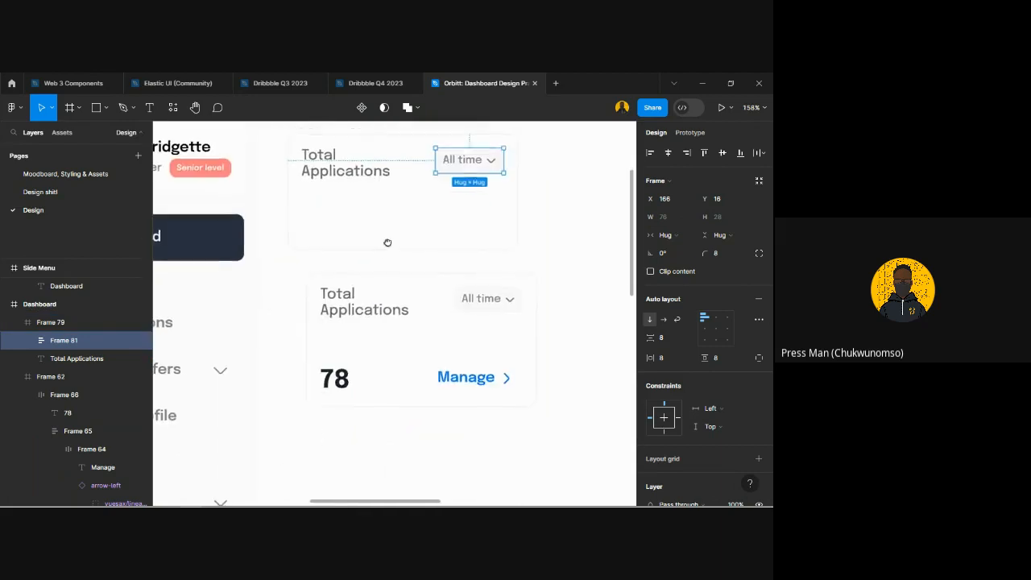
{"action": "double_click", "coordinate": [336, 380]}
{"action": "left_click_drag", "start_coordinate": [336, 380], "coordinate": [310, 250]}
{"action": "double_click", "coordinate": [310, 405]}
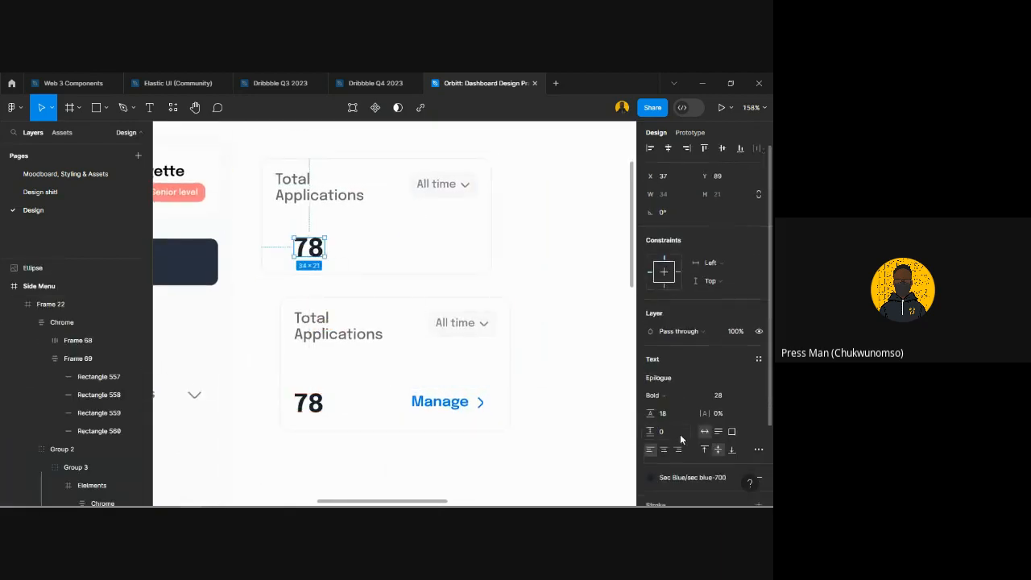
{"action": "scroll", "coordinate": [680, 369], "scroll_direction": "down", "scroll_amount": 1}
{"action": "scroll", "coordinate": [320, 249], "scroll_direction": "up", "scroll_amount": 5}
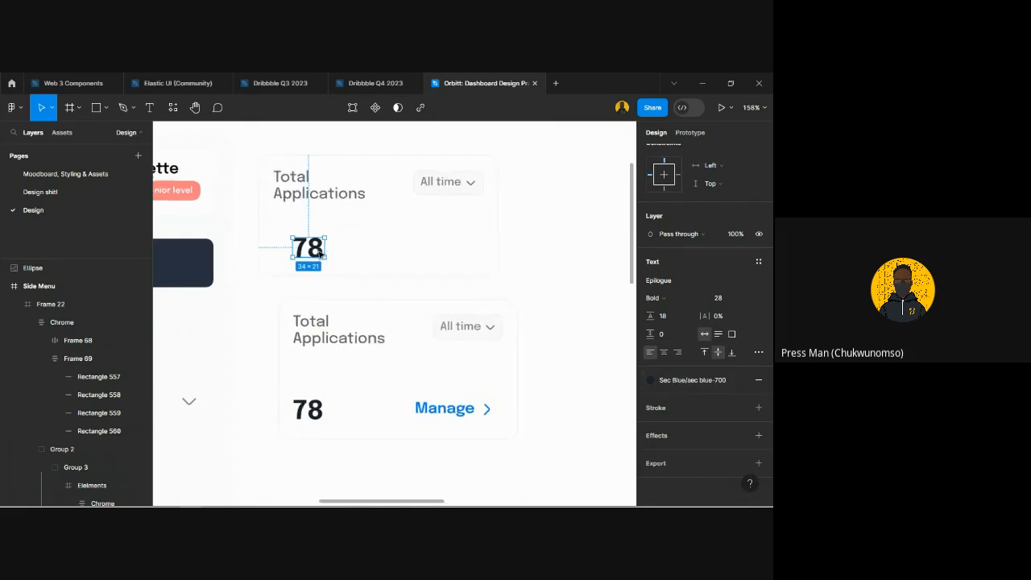
{"action": "left_click_drag", "start_coordinate": [290, 258], "coordinate": [295, 278]}
{"action": "scroll", "coordinate": [267, 316], "scroll_direction": "down", "scroll_amount": 3}
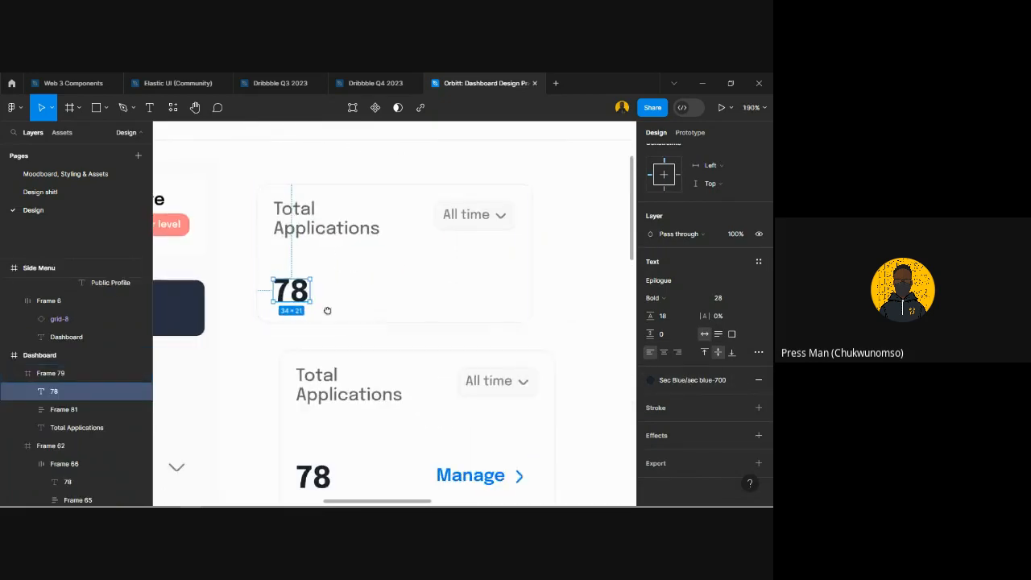
- Move the Manage link beside the 78 figure in the new card and wrap both in a space-between auto layout row
{"action": "scroll", "coordinate": [326, 306], "scroll_direction": "right", "scroll_amount": 2}
{"action": "left_click", "coordinate": [418, 455]}
{"action": "double_click", "coordinate": [373, 448]}
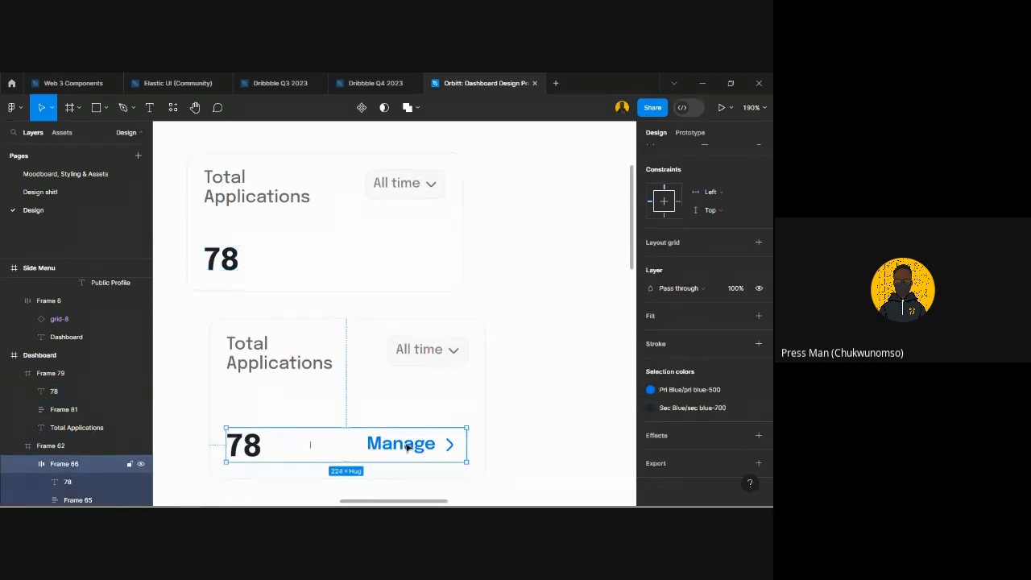
{"action": "left_click_drag", "start_coordinate": [407, 448], "coordinate": [391, 271]}
{"action": "left_click", "coordinate": [221, 258], "text": "shift"}
{"action": "key", "text": "shift+a"}
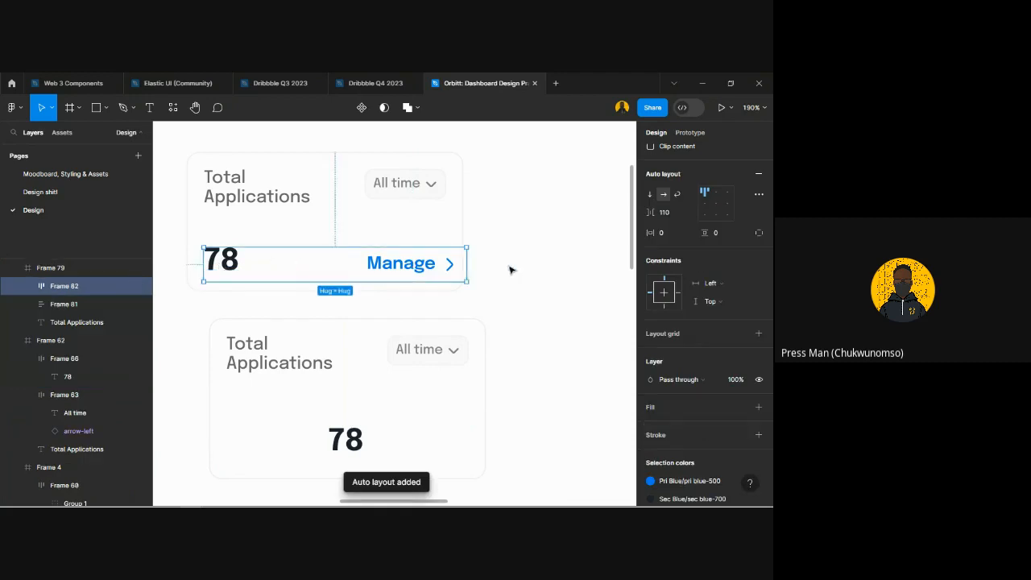
{"action": "left_click", "coordinate": [700, 204]}
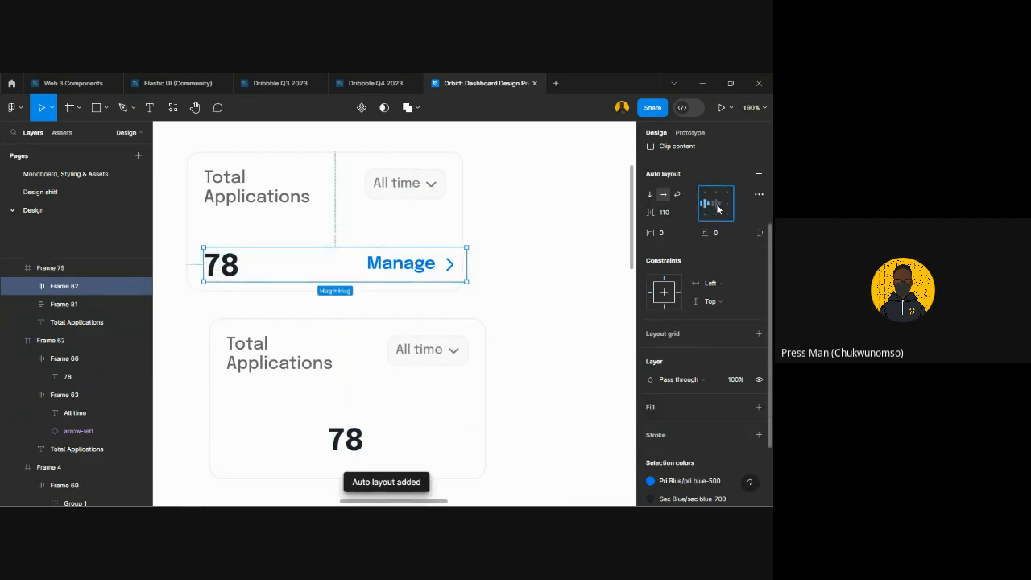
{"action": "double_click", "coordinate": [716, 206]}
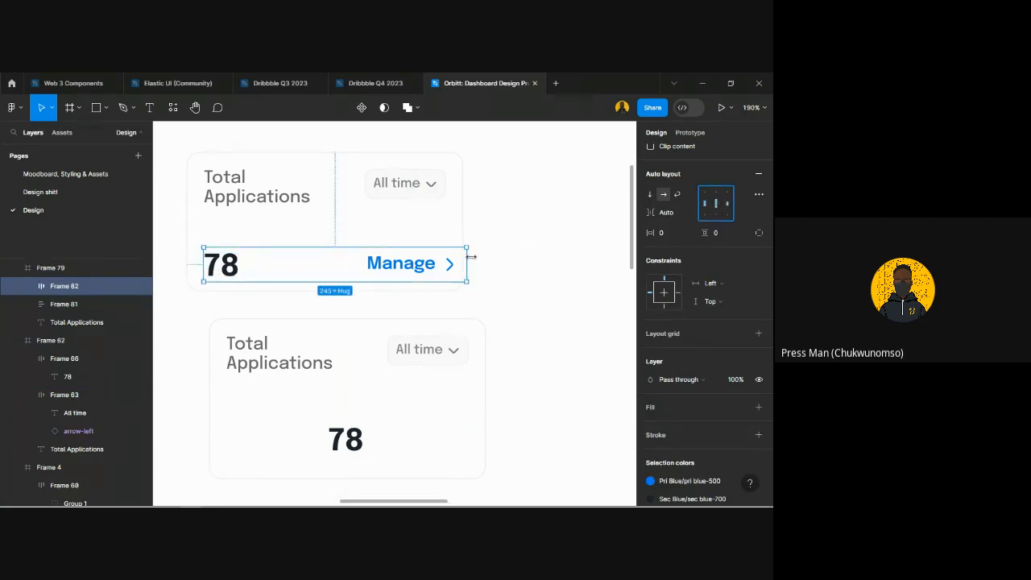
- Resize the 78 and Manage row to a width of 226 inside the new card
{"action": "left_click_drag", "start_coordinate": [470, 256], "coordinate": [446, 257]}
{"action": "key", "text": "alt"}
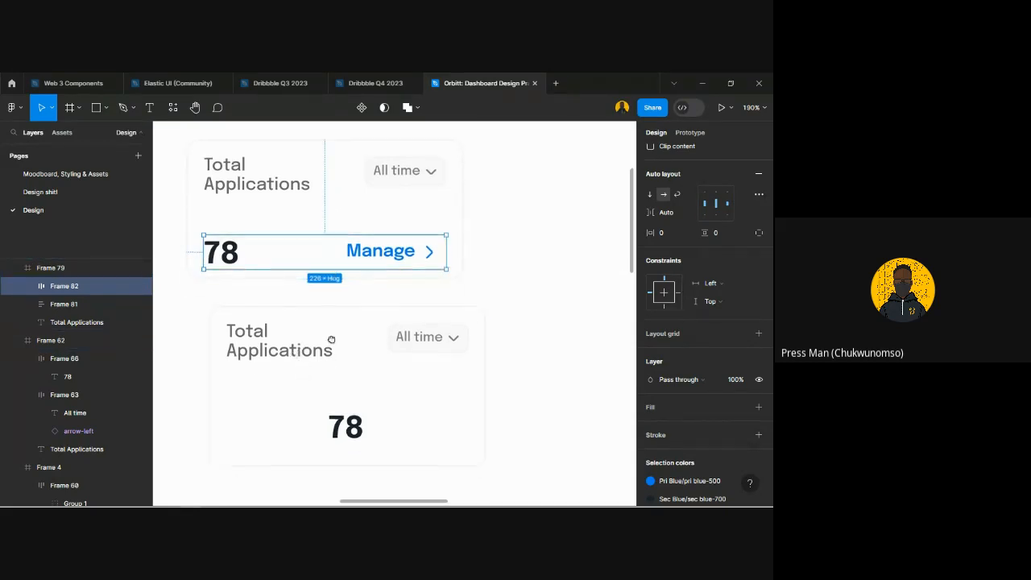
- Delete the old Total Applications card below the new one
{"action": "scroll", "coordinate": [354, 361], "scroll_direction": "down", "scroll_amount": 2}
{"action": "left_click", "coordinate": [356, 355]}
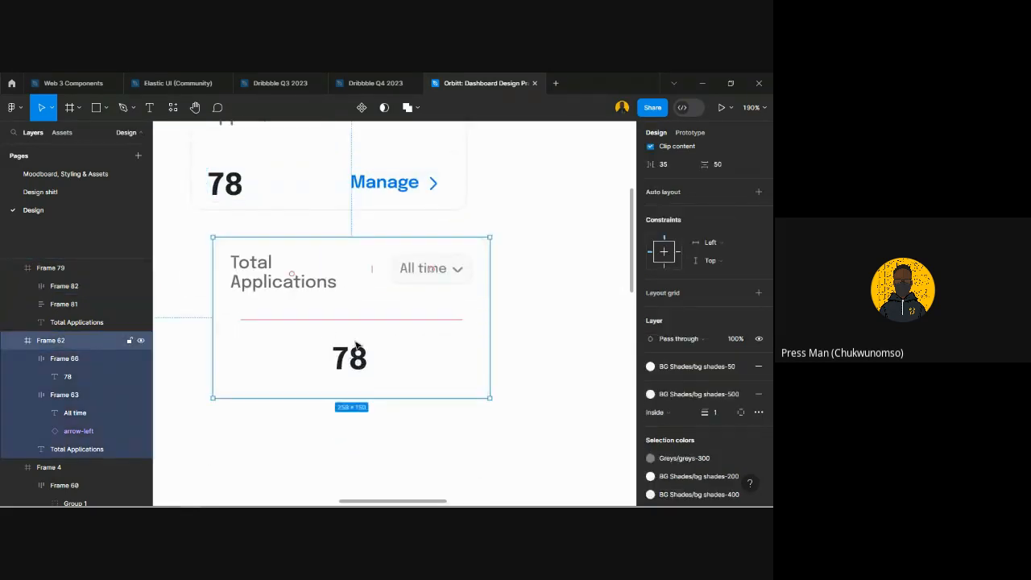
{"action": "key", "text": "Delete"}
- Stretch the new card's height to about 142
{"action": "left_click", "coordinate": [292, 202]}
{"action": "scroll", "coordinate": [279, 225], "scroll_direction": "up", "scroll_amount": 1}
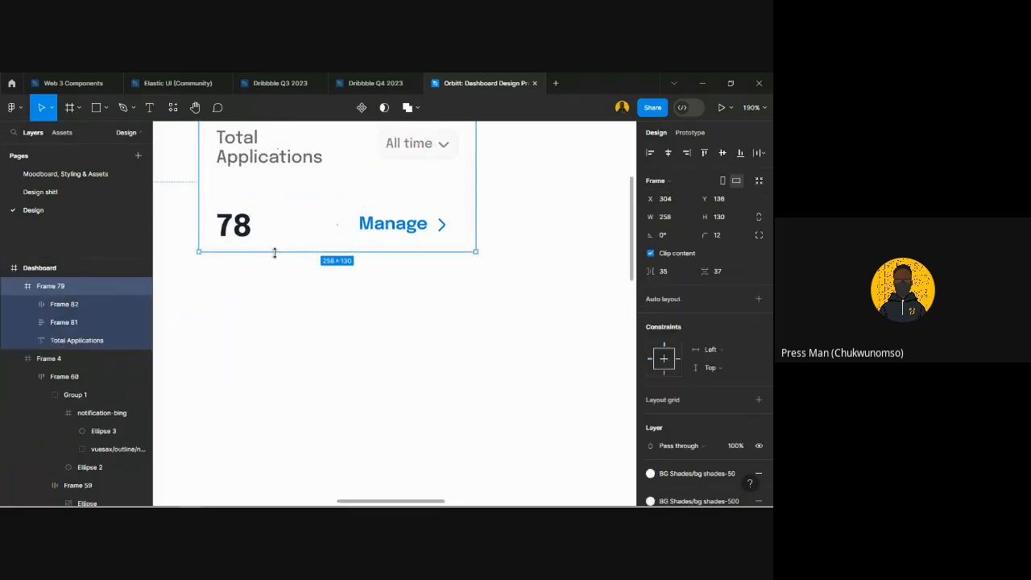
{"action": "mouse_move", "coordinate": [275, 253]}
{"action": "left_mouse_down"}
{"action": "mouse_move", "coordinate": [277, 274]}
{"action": "mouse_move", "coordinate": [280, 259]}
{"action": "left_mouse_up"}
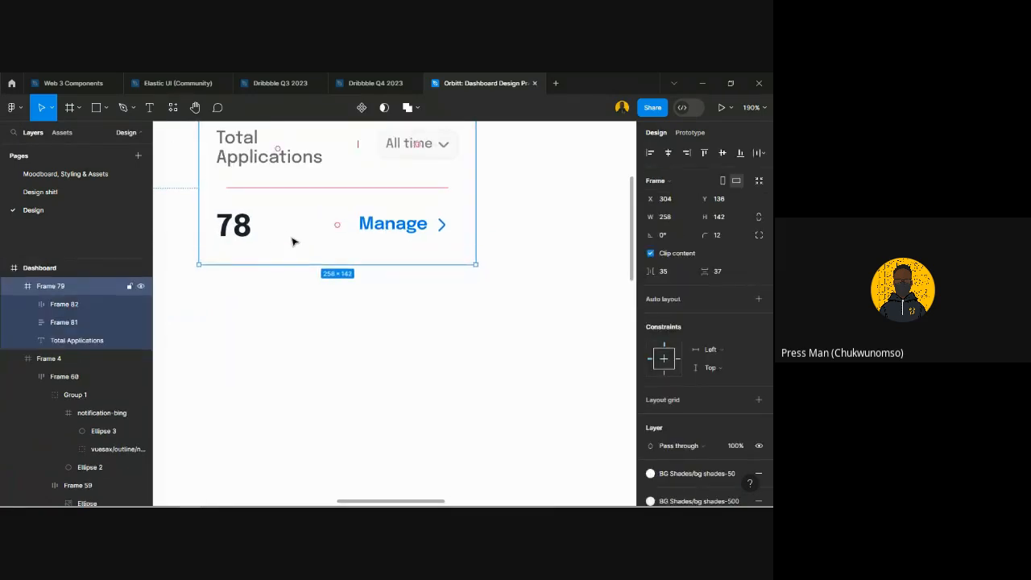
- Nudge the 78 and Manage row down 3 pixels inside the card
{"action": "scroll", "coordinate": [293, 246], "scroll_direction": "down", "scroll_amount": 2}
{"action": "scroll", "coordinate": [291, 248], "scroll_direction": "up", "scroll_amount": 2}
{"action": "double_click", "coordinate": [239, 251]}
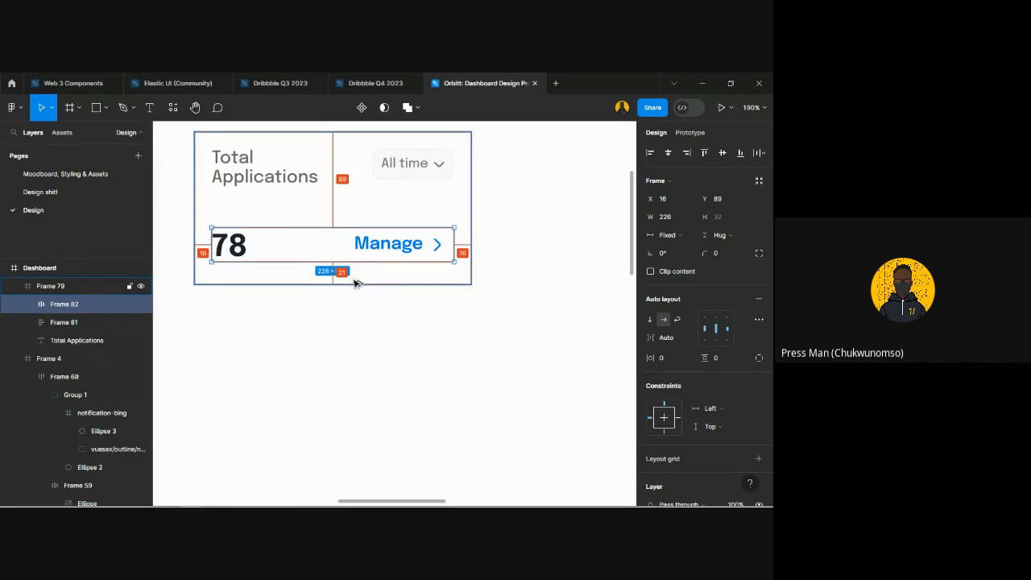
{"action": "key", "text": "Down"}
{"action": "key", "text": "Down"}
{"action": "key", "text": "Down"}
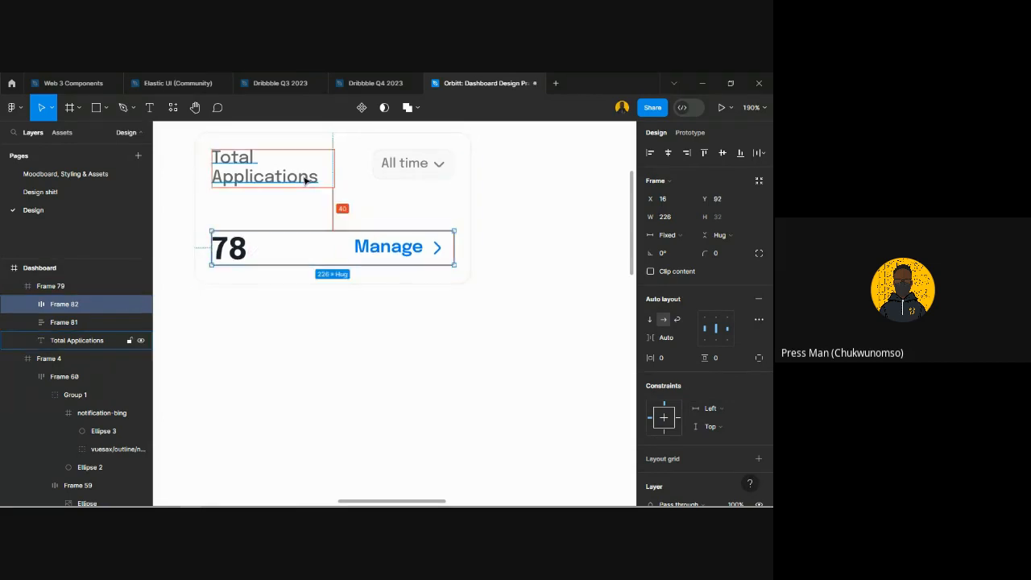
{"action": "left_click", "coordinate": [322, 283]}
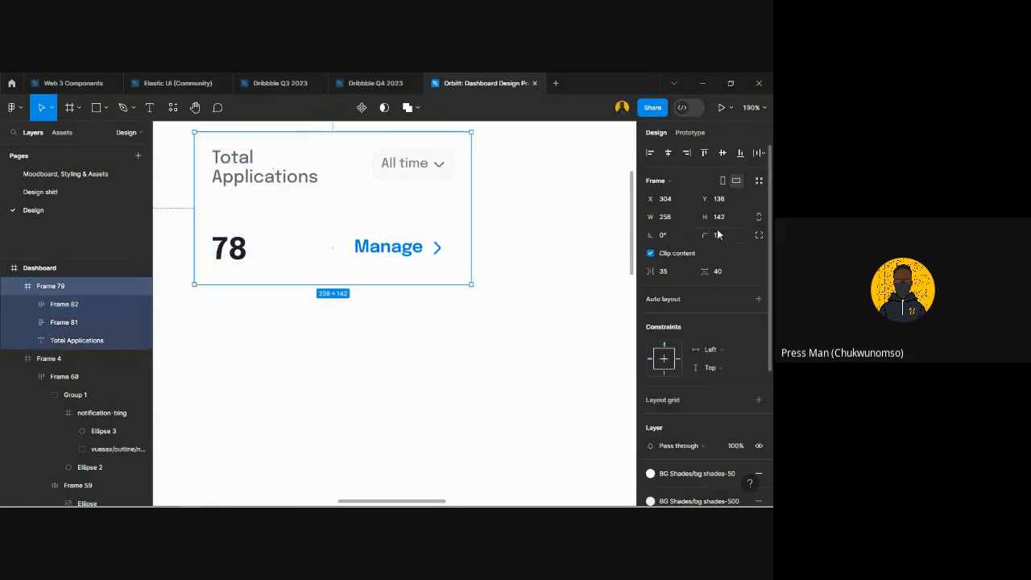
{"action": "left_click", "coordinate": [728, 224]}
{"action": "type", "text": "1422"}
{"action": "key", "text": "Return"}
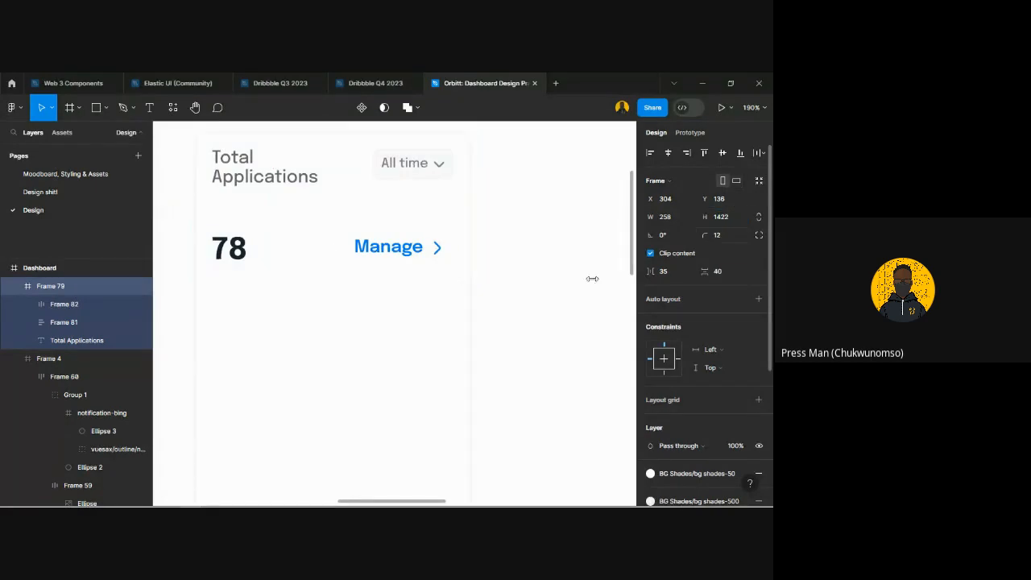
{"action": "key", "text": "ctrl+z"}
- Reduce the card's height to 140
{"action": "left_click", "coordinate": [730, 226]}
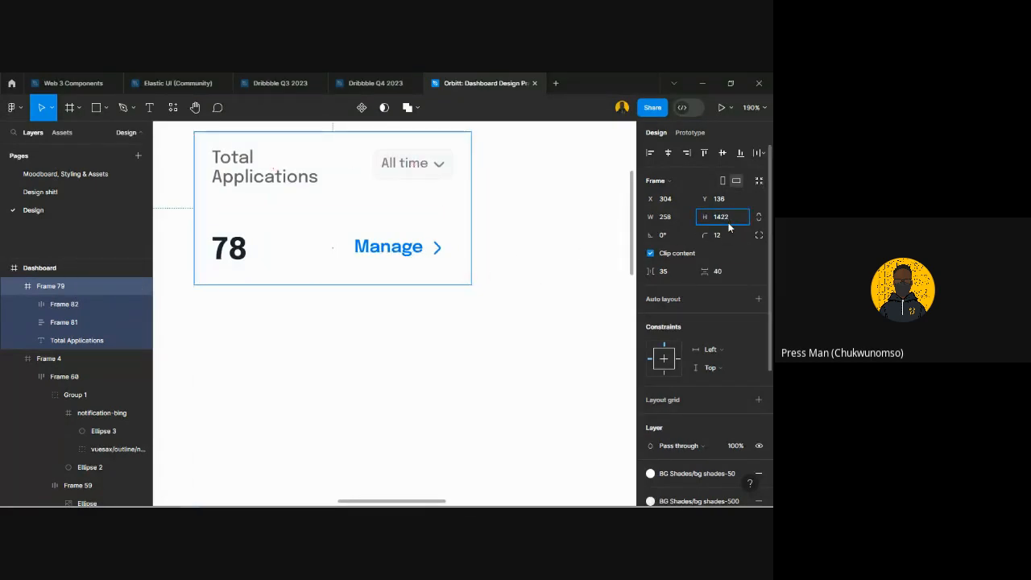
{"action": "key", "text": "Escape"}
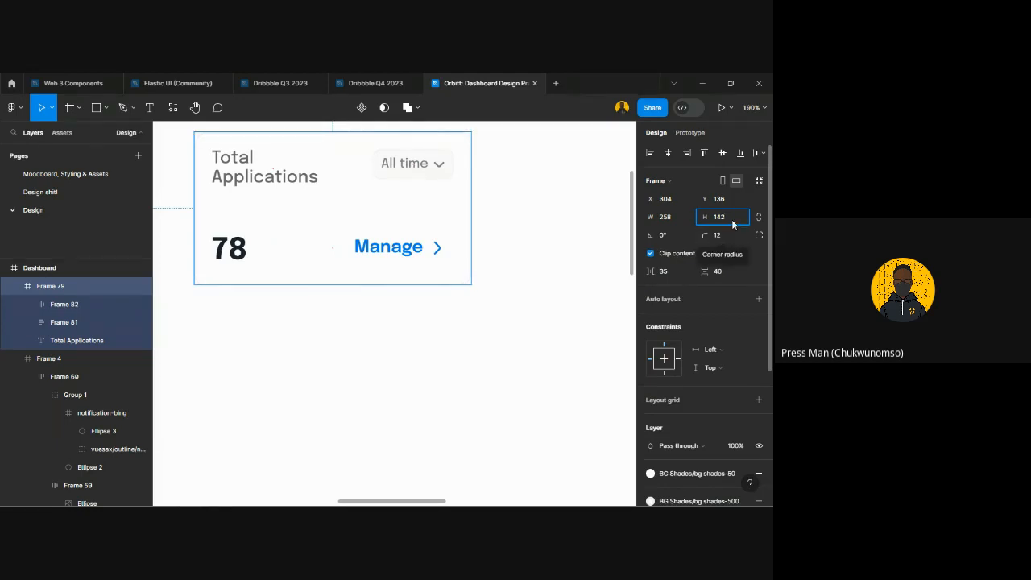
{"action": "left_click", "coordinate": [733, 219]}
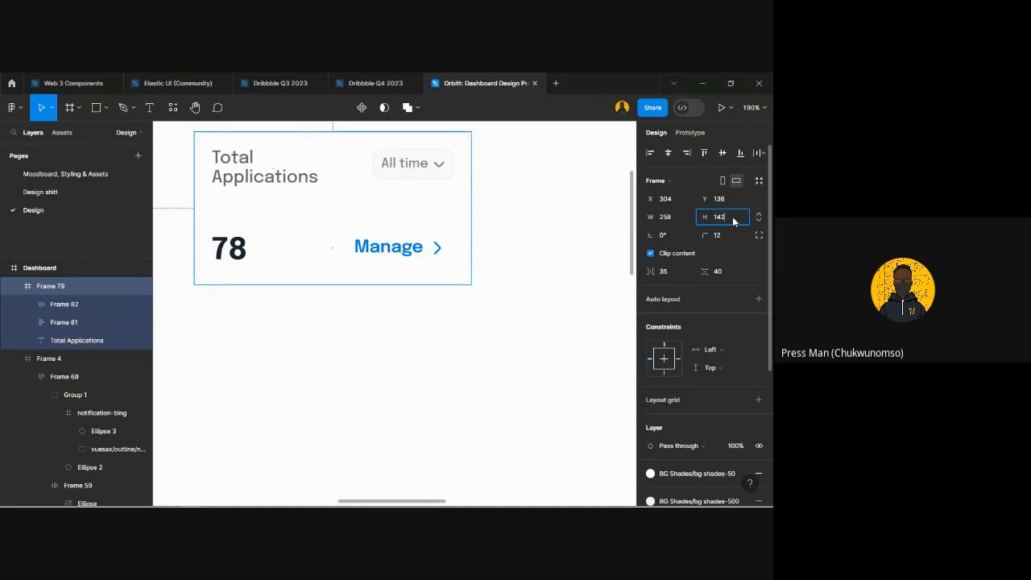
{"action": "key", "text": "Down"}
- Check the 78 and Manage row's spacing from the card's edges
{"action": "left_click", "coordinate": [469, 330]}
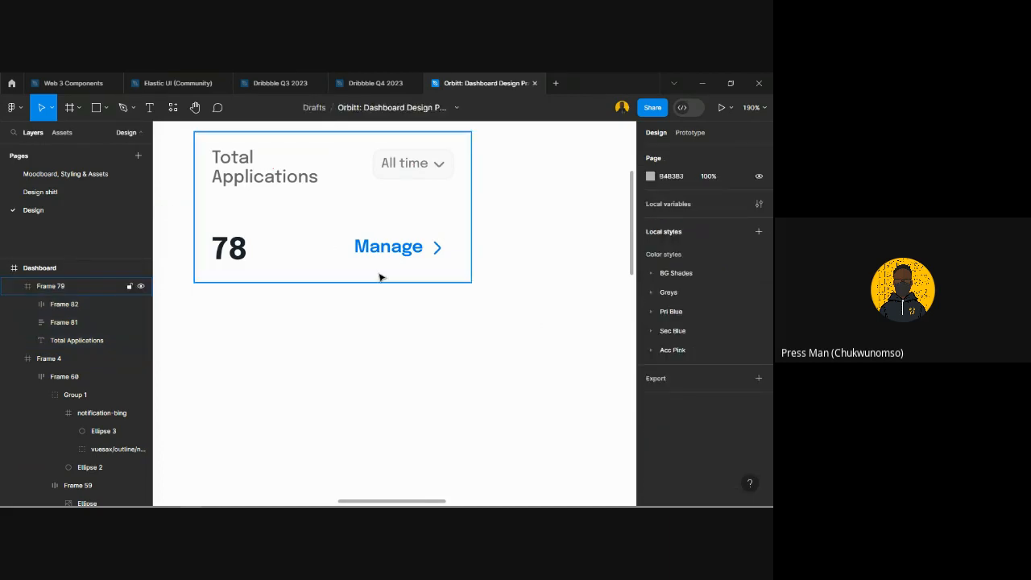
{"action": "left_click", "coordinate": [381, 262]}
{"action": "double_click", "coordinate": [382, 259]}
{"action": "key", "text": "alt"}
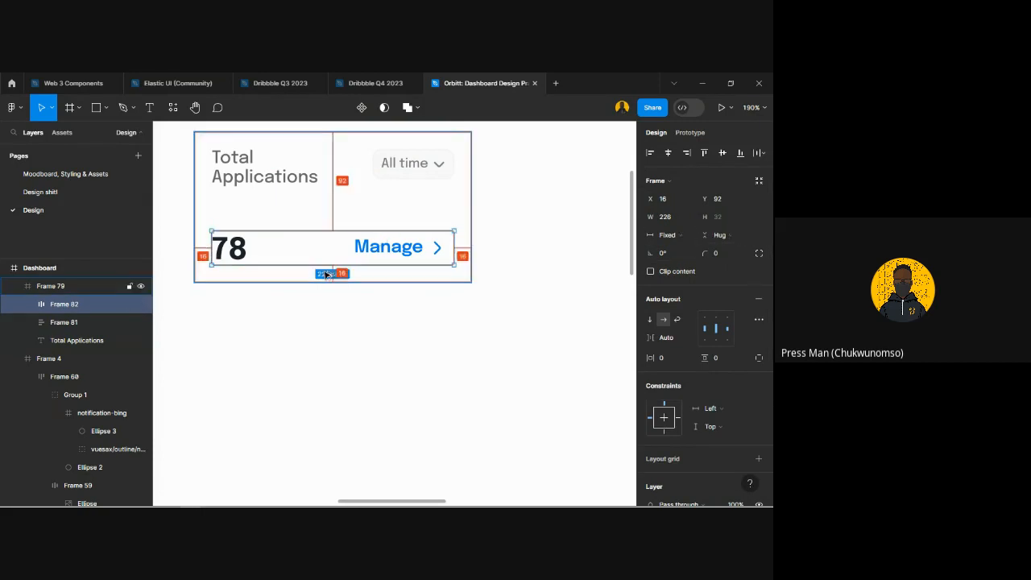
{"action": "left_click", "coordinate": [306, 324]}
- Inspect the reference card's size and padding on the Design shift page, then return to the Design page
{"action": "scroll", "coordinate": [306, 293], "scroll_direction": "down", "scroll_amount": 2}
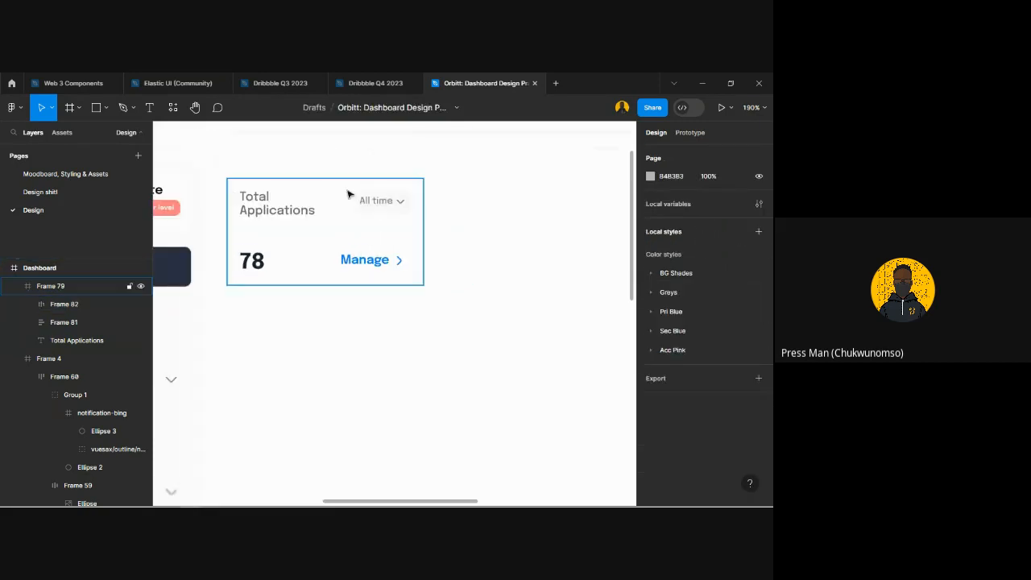
{"action": "left_click", "coordinate": [329, 246]}
{"action": "left_click", "coordinate": [69, 197]}
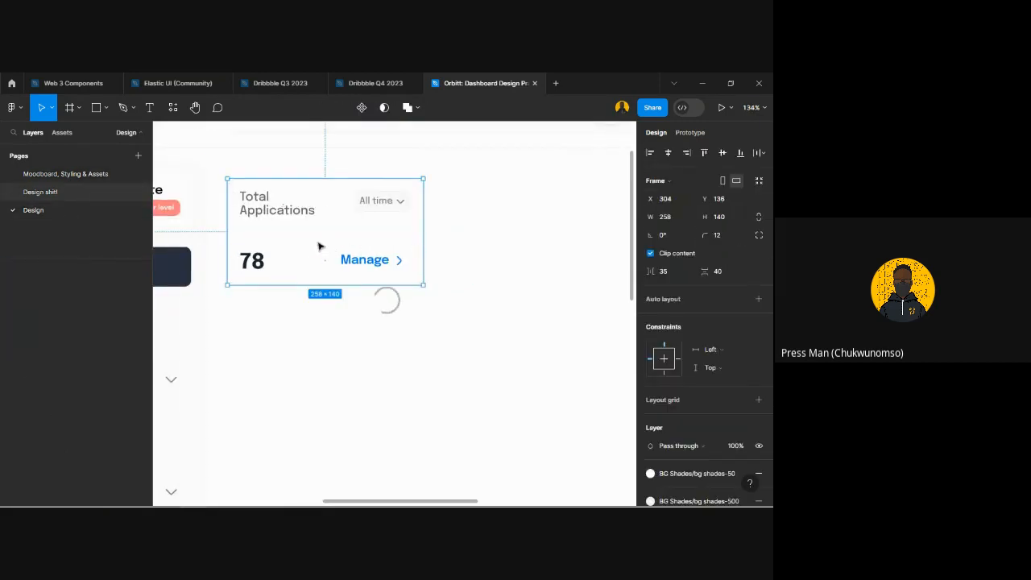
{"action": "double_click", "coordinate": [253, 211]}
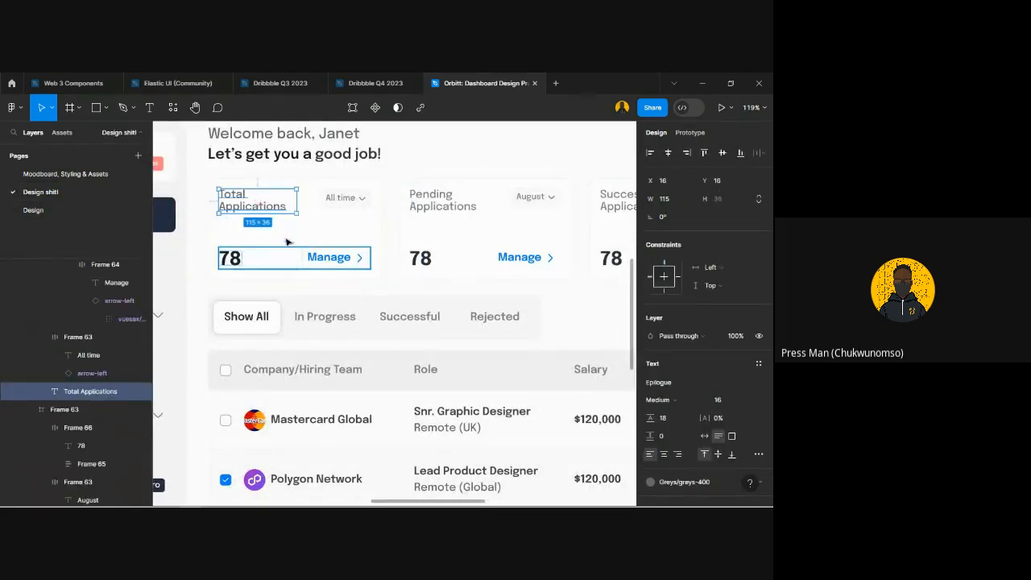
{"action": "left_click", "coordinate": [285, 235]}
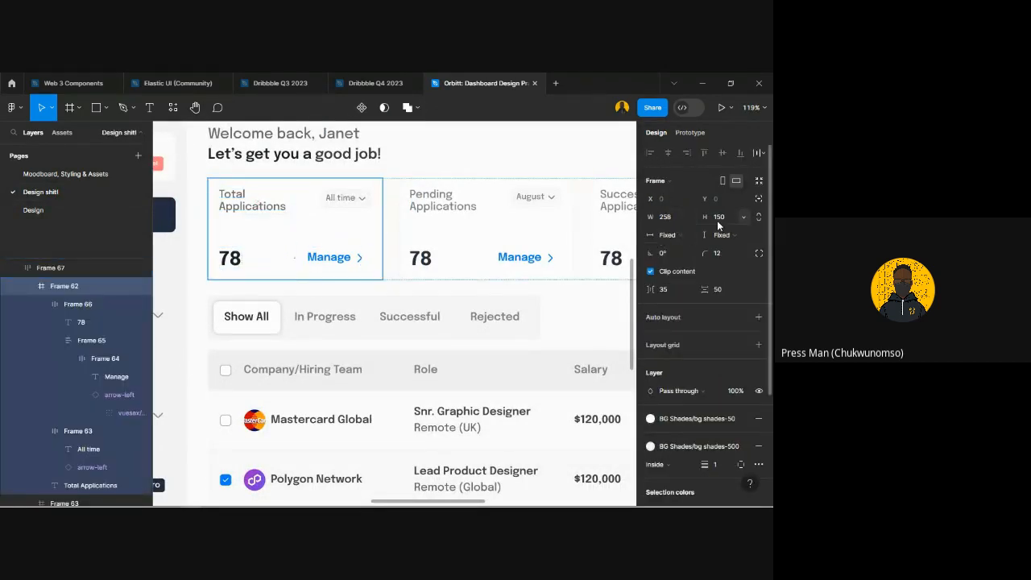
{"action": "left_click", "coordinate": [33, 210]}
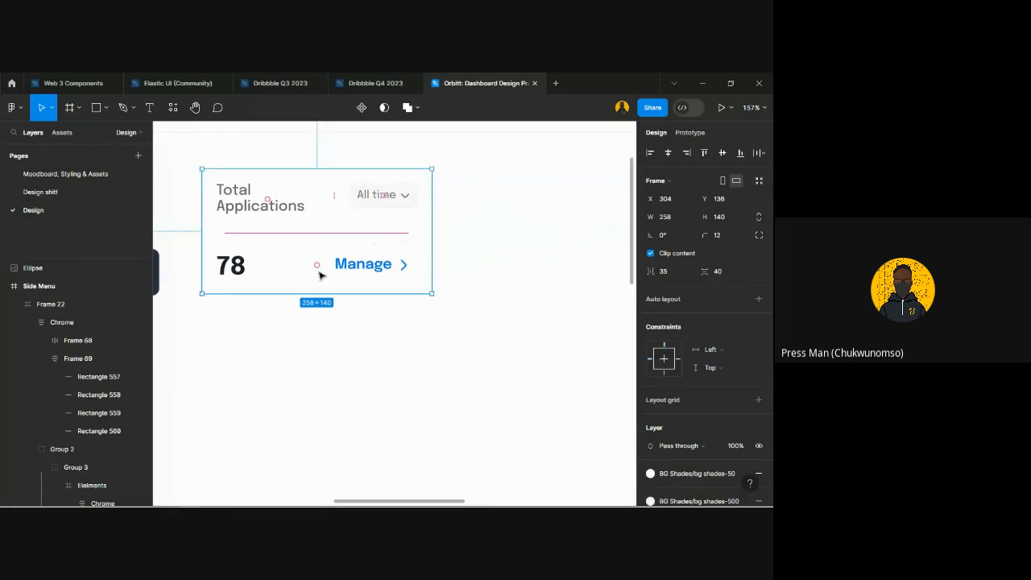
- Change the row's vertical constraint and set the card's height to 150
{"action": "left_click", "coordinate": [394, 277]}
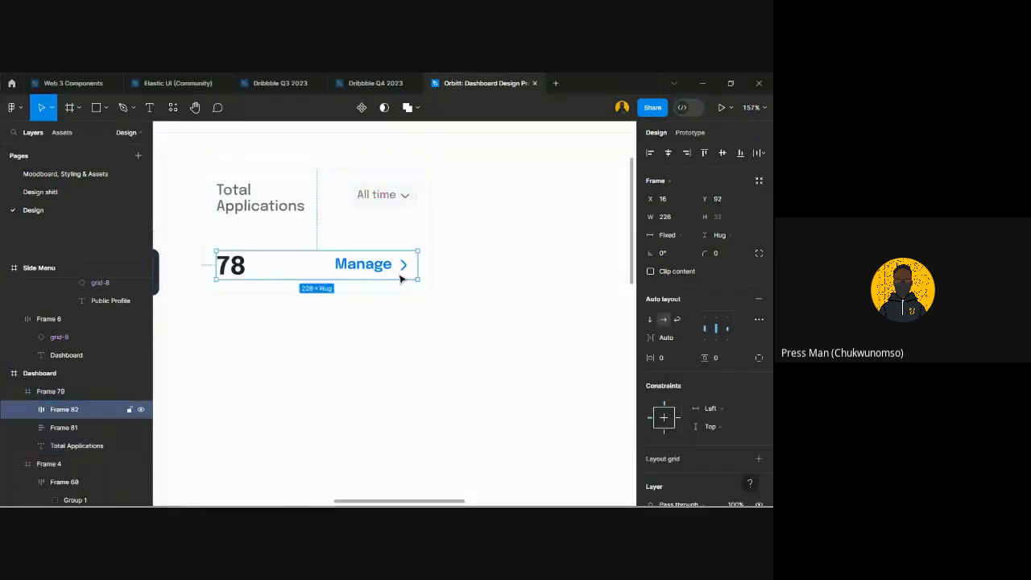
{"action": "left_click", "coordinate": [715, 427]}
{"action": "left_click", "coordinate": [717, 439]}
{"action": "left_click", "coordinate": [298, 239]}
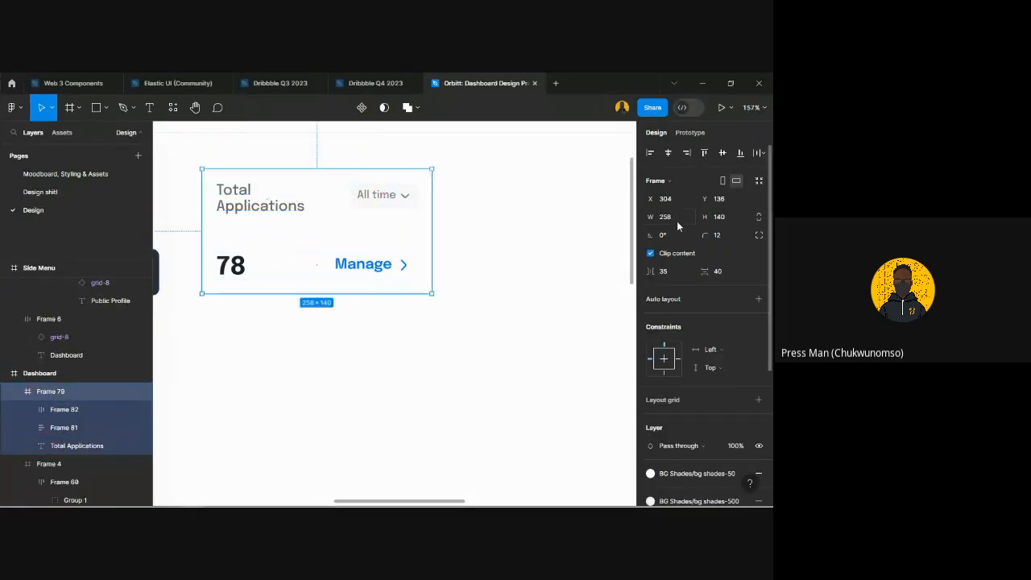
{"action": "left_click", "coordinate": [721, 219]}
{"action": "key", "text": "Return"}
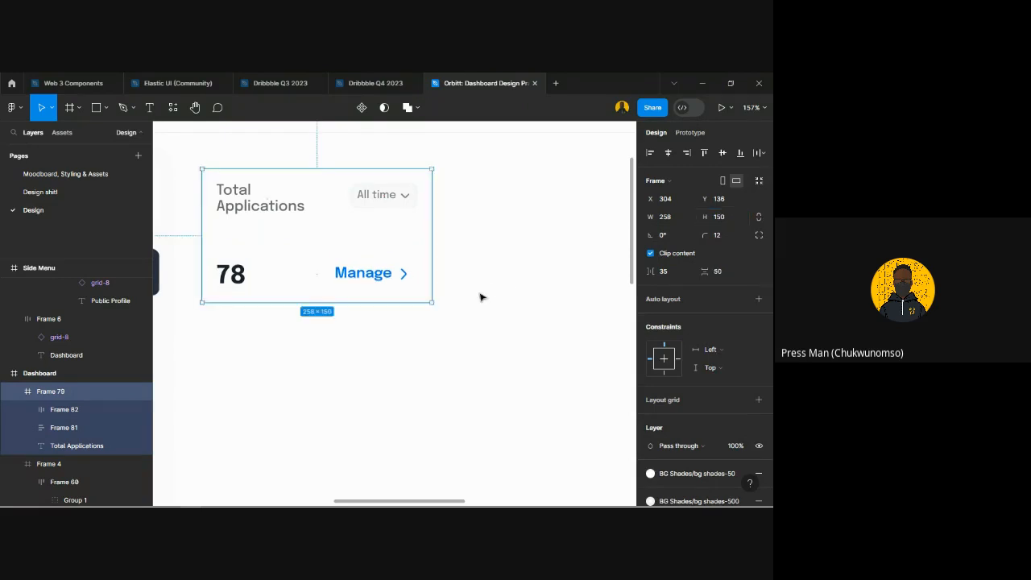
- Duplicate the card and place the copy beside the original in the dashboard
{"action": "left_click", "coordinate": [449, 258]}
{"action": "scroll", "coordinate": [447, 258], "scroll_direction": "down", "scroll_amount": 5}
{"action": "left_click", "coordinate": [324, 233], "text": "ctrl"}
{"action": "left_click_drag", "start_coordinate": [367, 258], "coordinate": [438, 241]}
{"action": "scroll", "coordinate": [324, 232], "scroll_direction": "up", "scroll_amount": 2}
{"action": "left_click", "coordinate": [331, 223]}
{"action": "scroll", "coordinate": [439, 241], "scroll_direction": "down", "scroll_amount": 4}
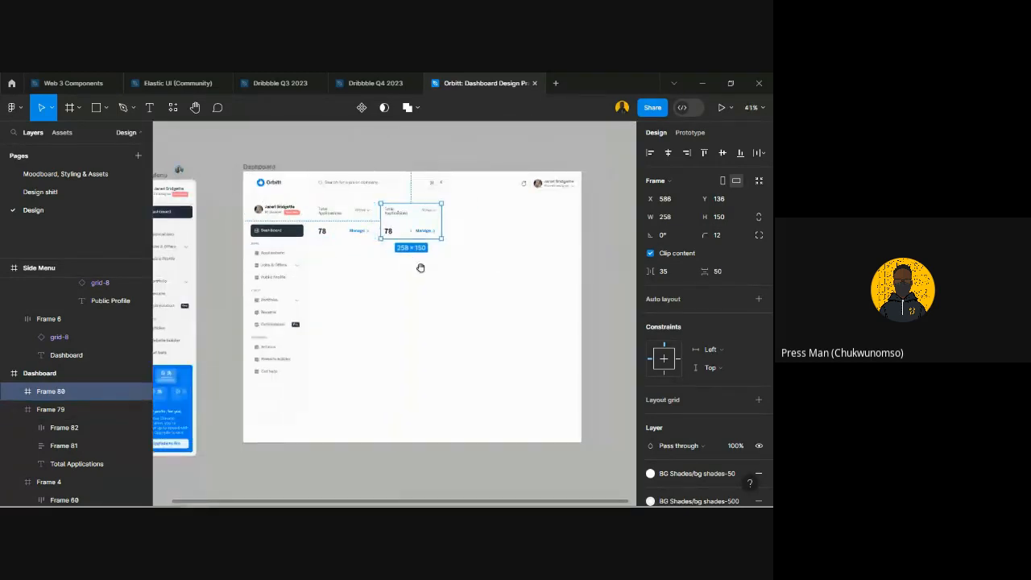
{"action": "scroll", "coordinate": [421, 266], "scroll_direction": "up", "scroll_amount": 3}
- Duplicate the card twice more and wrap all four cards in a horizontal auto layout with 24 spacing
{"action": "key", "text": "ctrl+d"}
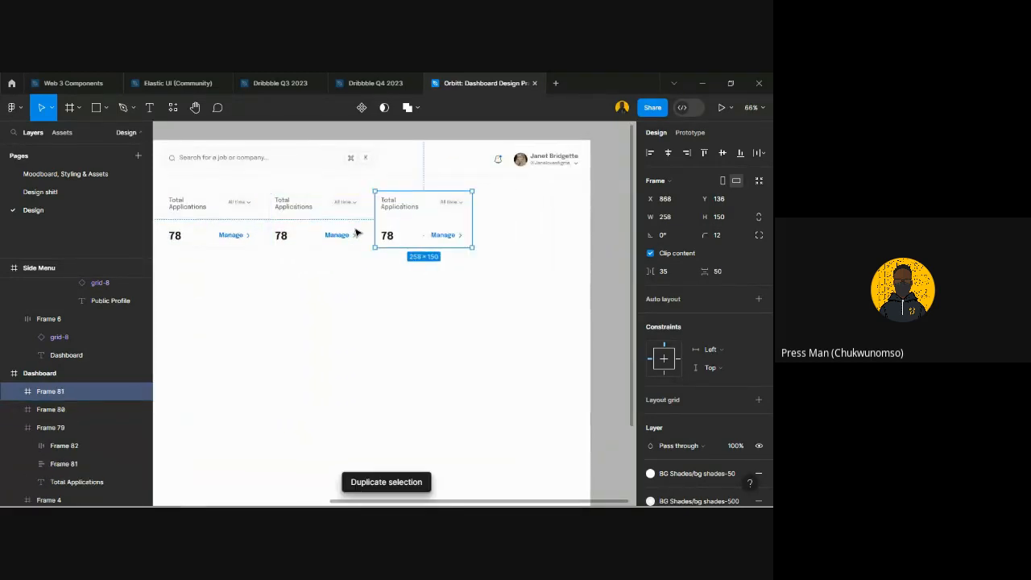
{"action": "key", "text": "ctrl+d"}
{"action": "left_click", "coordinate": [451, 229], "text": "shift"}
{"action": "left_click", "coordinate": [317, 223], "text": "shift"}
{"action": "left_click", "coordinate": [222, 221], "text": "shift"}
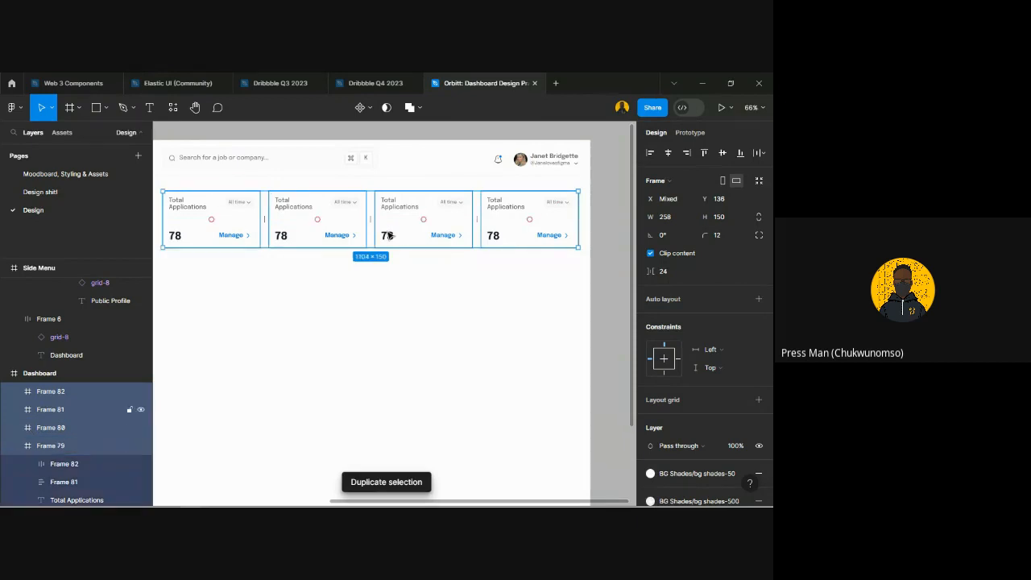
{"action": "key", "text": "shift+a"}
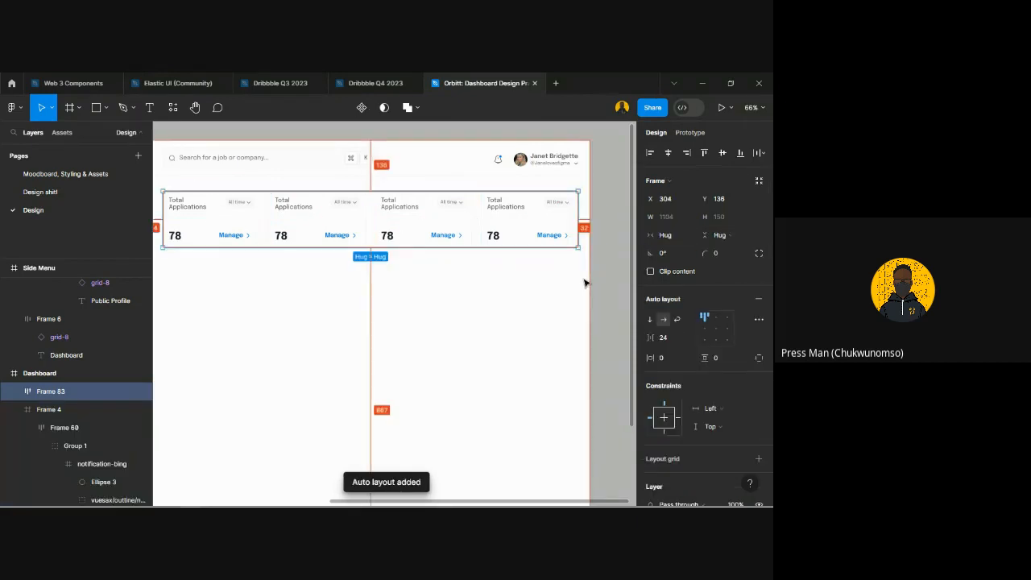
- Move the row of stats cards down to Y 208
{"action": "scroll", "coordinate": [376, 262], "scroll_direction": "left", "scroll_amount": 1}
{"action": "key", "text": "alt"}
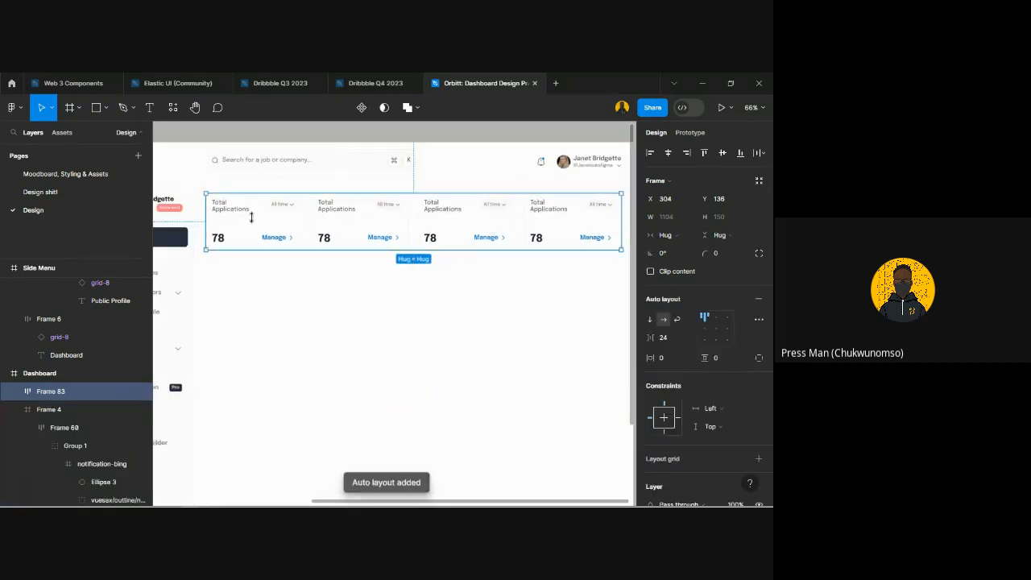
{"action": "key", "text": "alt"}
{"action": "key", "text": "alt"}
{"action": "left_click_drag", "start_coordinate": [267, 230], "coordinate": [269, 257]}
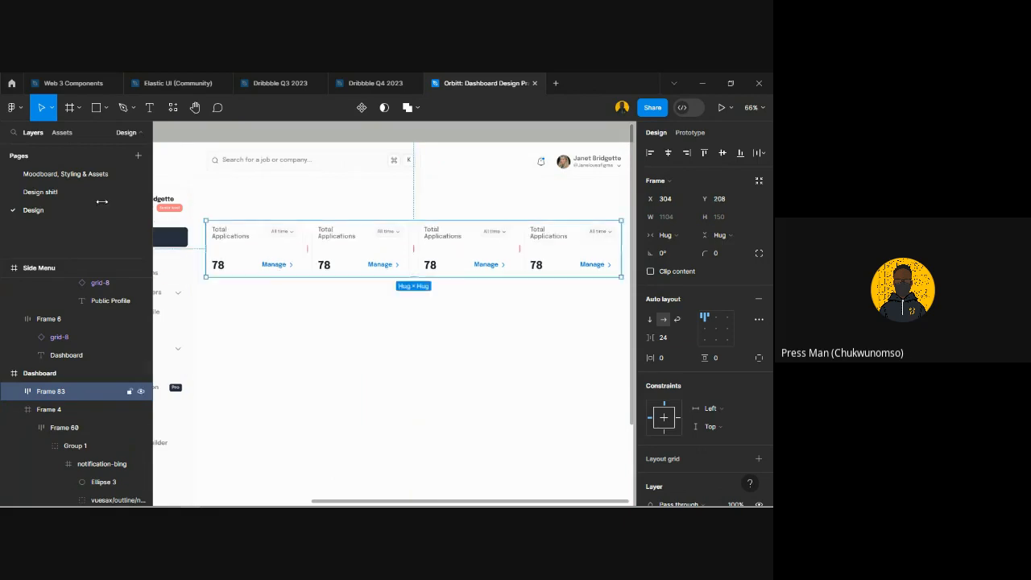
- Check the greeting heading's position on the Design shift page, then return to the Design page
{"action": "left_click", "coordinate": [46, 192]}
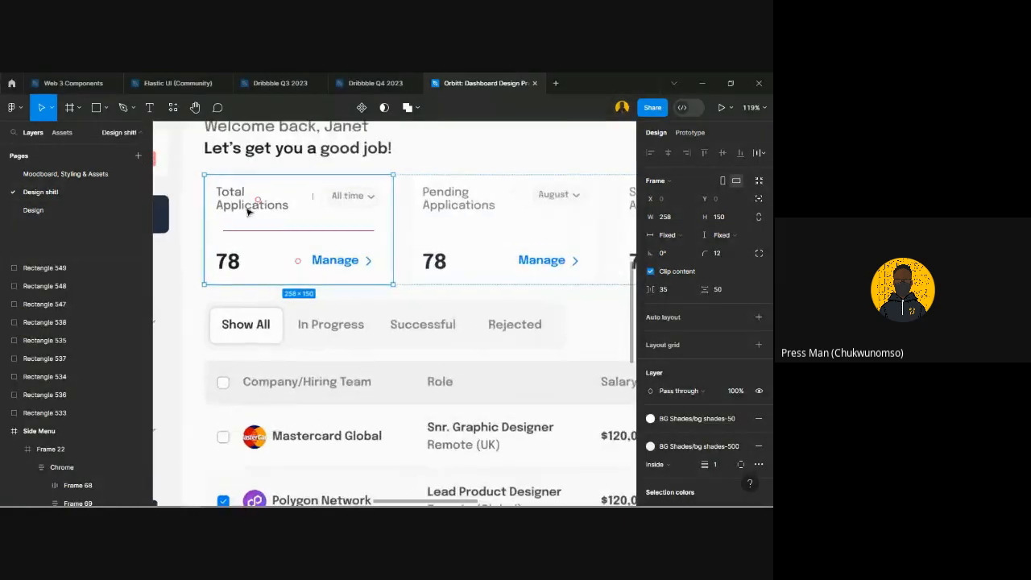
{"action": "scroll", "coordinate": [244, 174], "scroll_direction": "up", "scroll_amount": 2}
{"action": "left_click", "coordinate": [258, 202]}
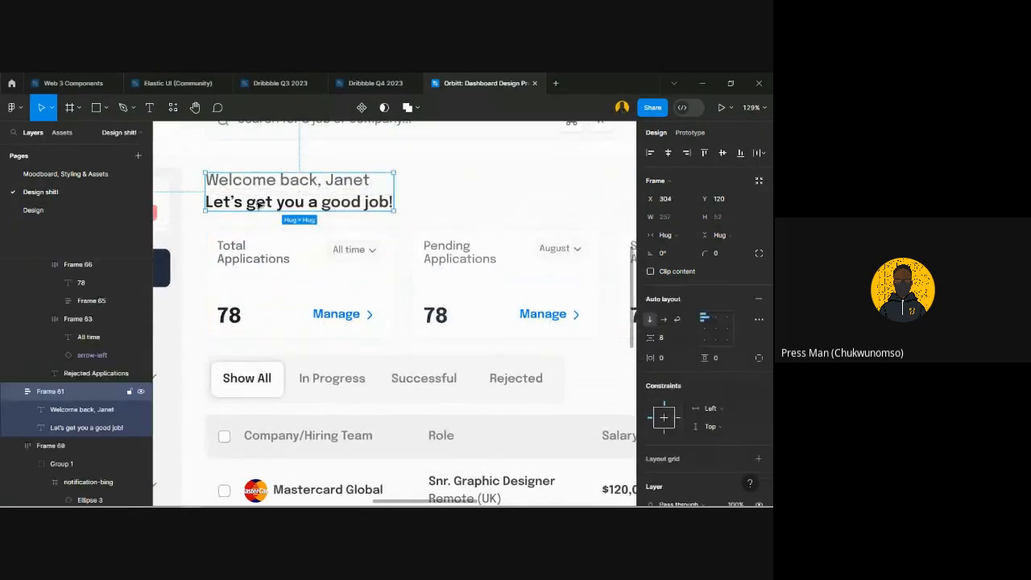
{"action": "left_click", "coordinate": [91, 210]}
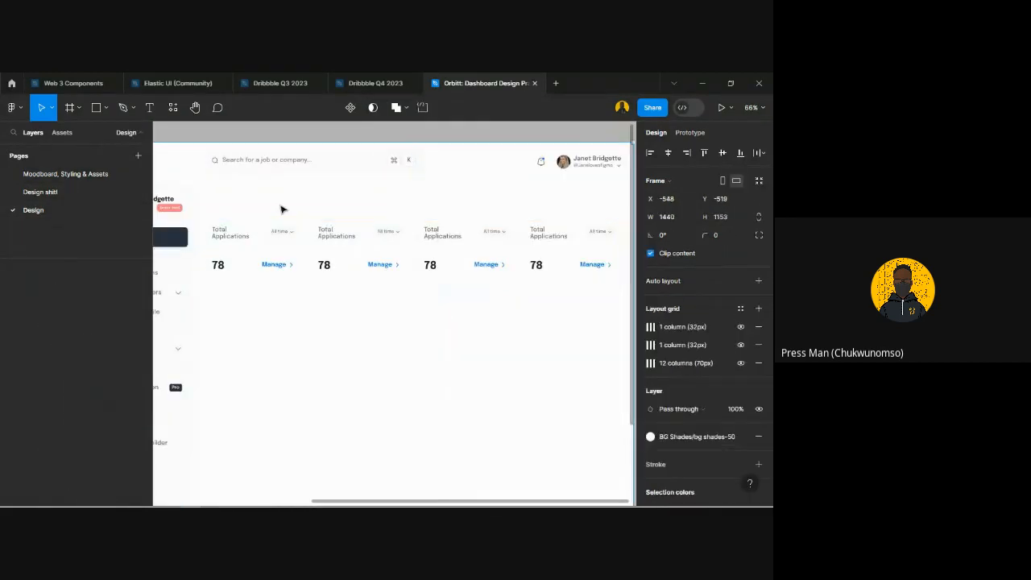
- Inspect the font settings of the welcome heading's two text layers
{"action": "scroll", "coordinate": [290, 216], "scroll_direction": "up", "scroll_amount": 5}
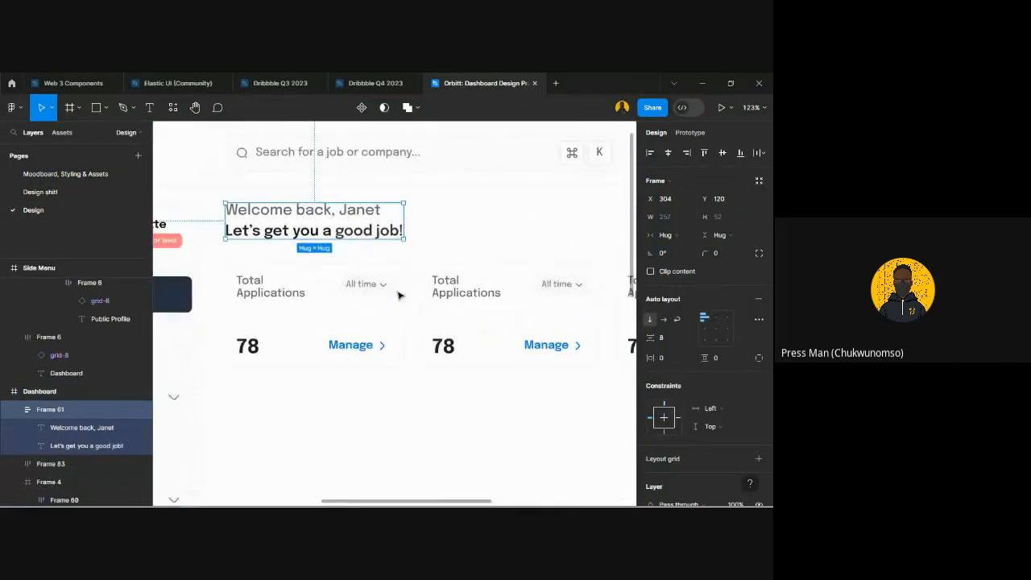
{"action": "scroll", "coordinate": [287, 202], "scroll_direction": "up", "scroll_amount": 5}
{"action": "left_click", "coordinate": [81, 427]}
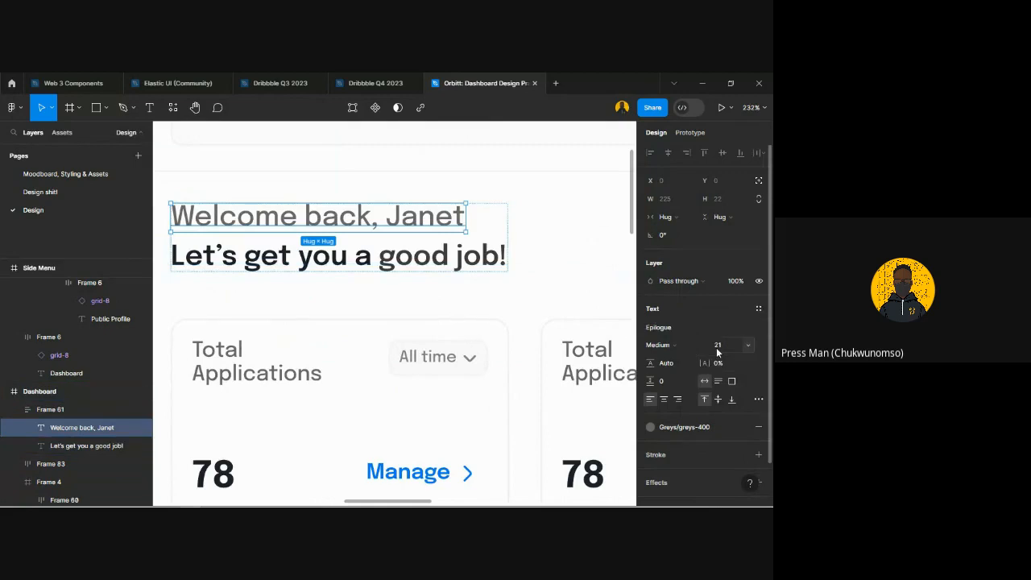
{"action": "left_click", "coordinate": [81, 446]}
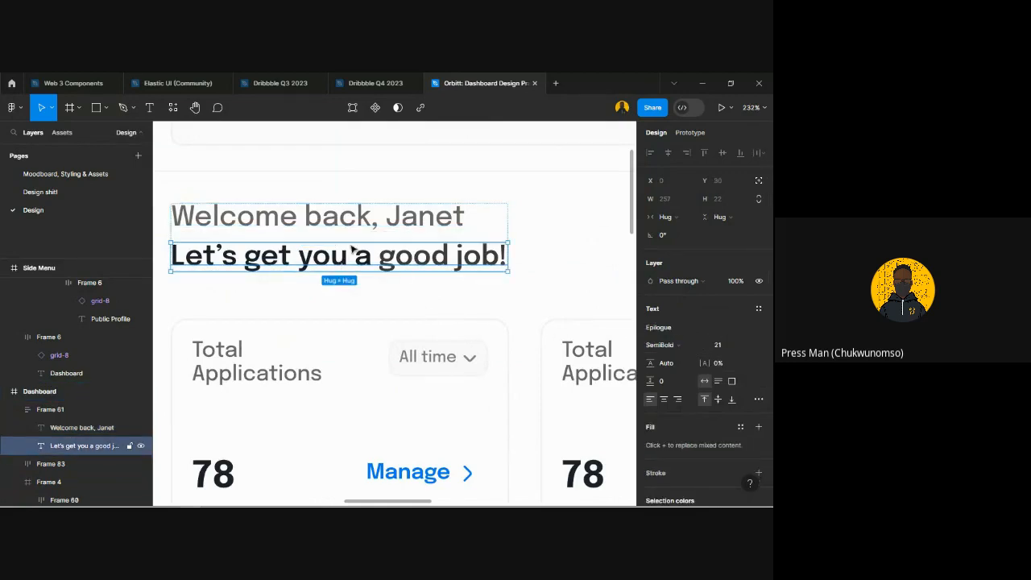
{"action": "left_click", "coordinate": [295, 206]}
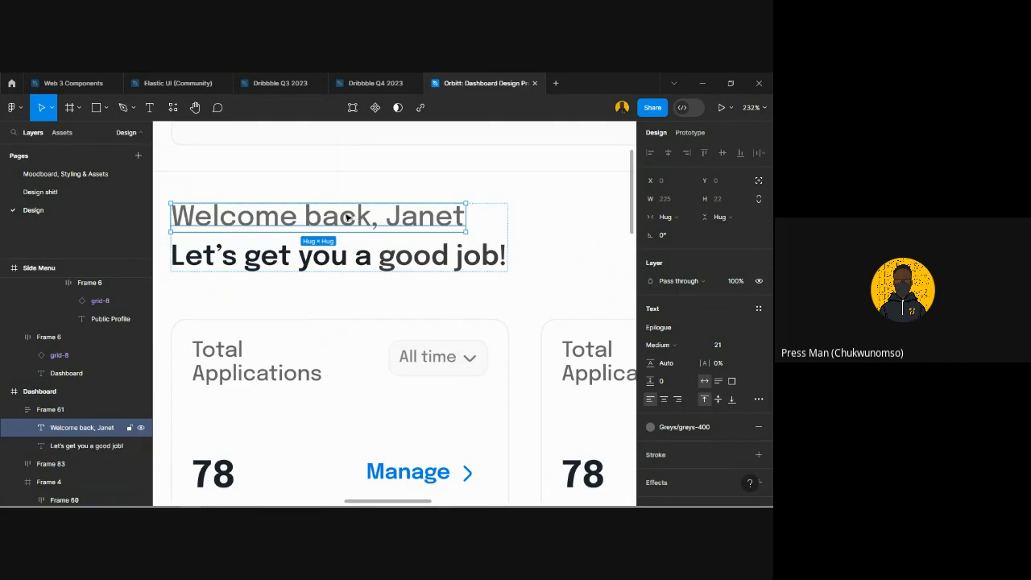
{"action": "left_click", "coordinate": [358, 263]}
{"action": "left_click", "coordinate": [298, 287]}
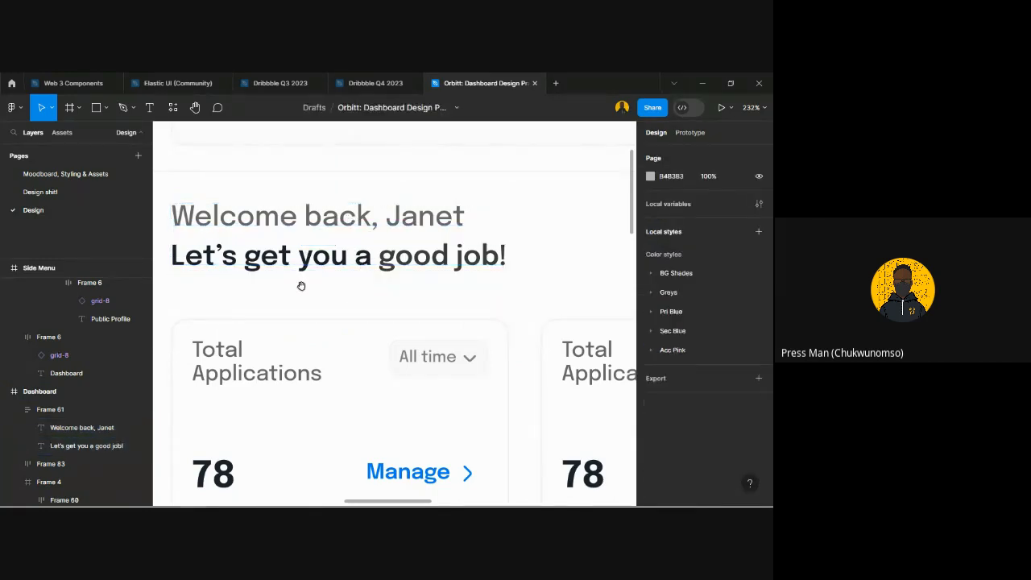
- Check the font, size and colour style of the "Let's get you a good job!" heading line
{"action": "scroll", "coordinate": [299, 266], "scroll_direction": "down", "scroll_amount": 1}
{"action": "left_click", "coordinate": [304, 249]}
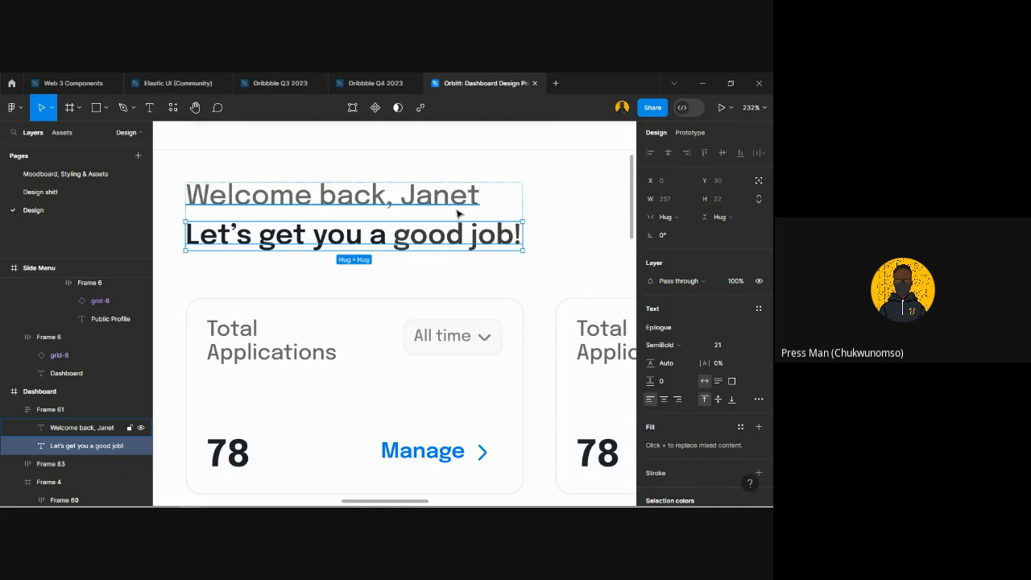
{"action": "left_click", "coordinate": [315, 203]}
{"action": "left_click", "coordinate": [329, 278]}
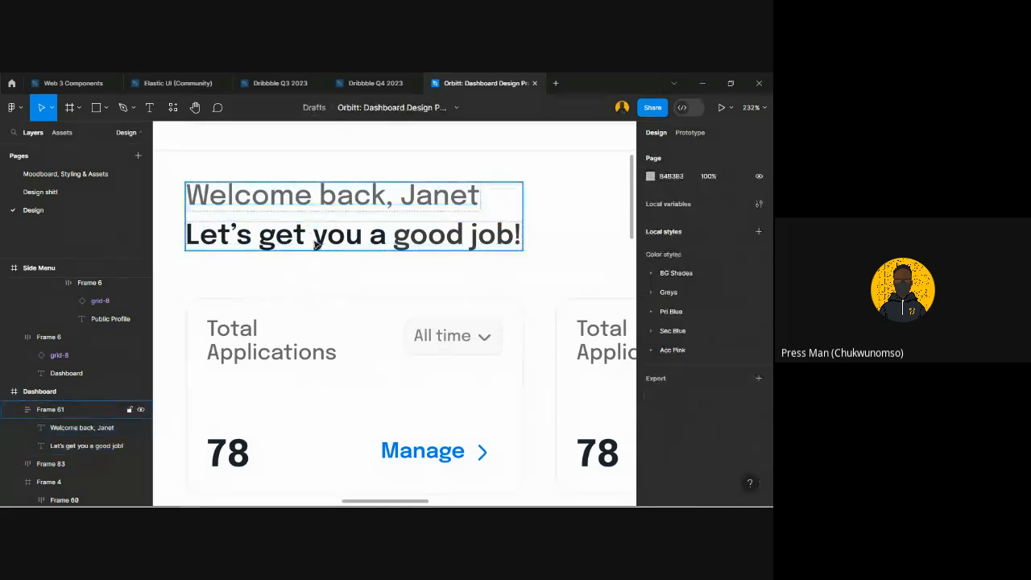
{"action": "left_click", "coordinate": [315, 243]}
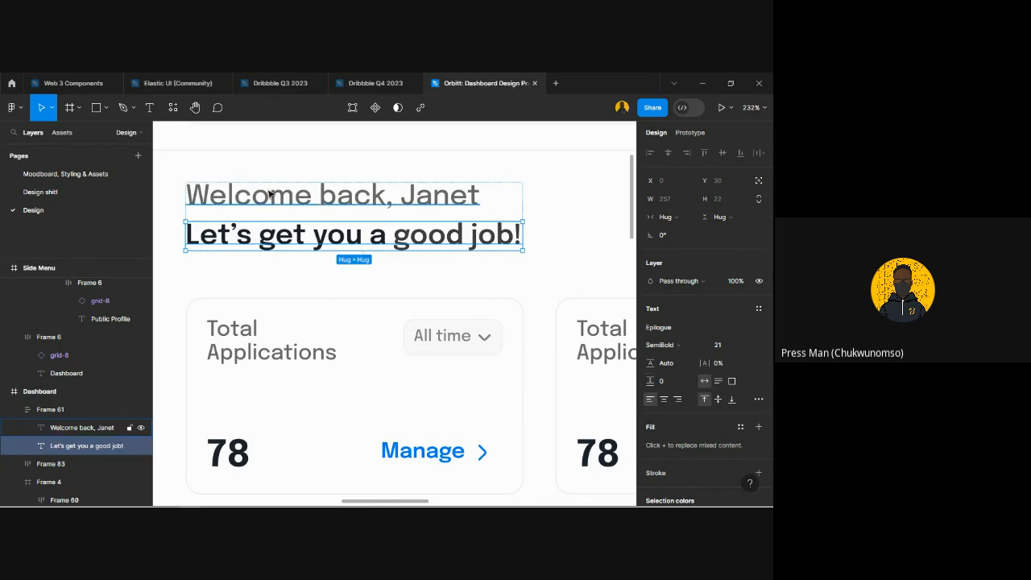
{"action": "double_click", "coordinate": [350, 236]}
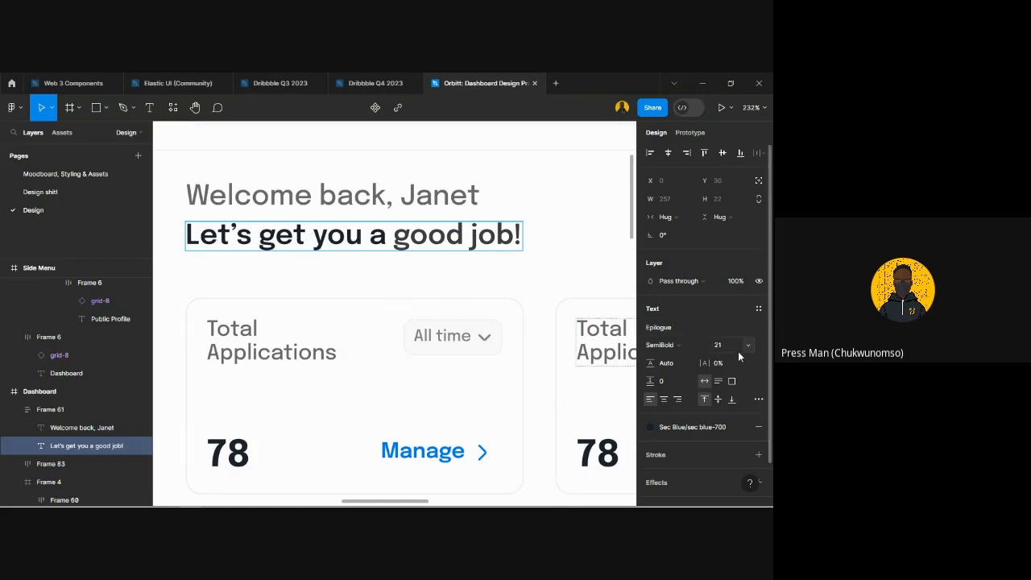
{"action": "key", "text": "Escape"}
- Compare the greeting with the reference dashboard and the Epilogue type scale in the browser
{"action": "key", "text": "alt+Tab"}
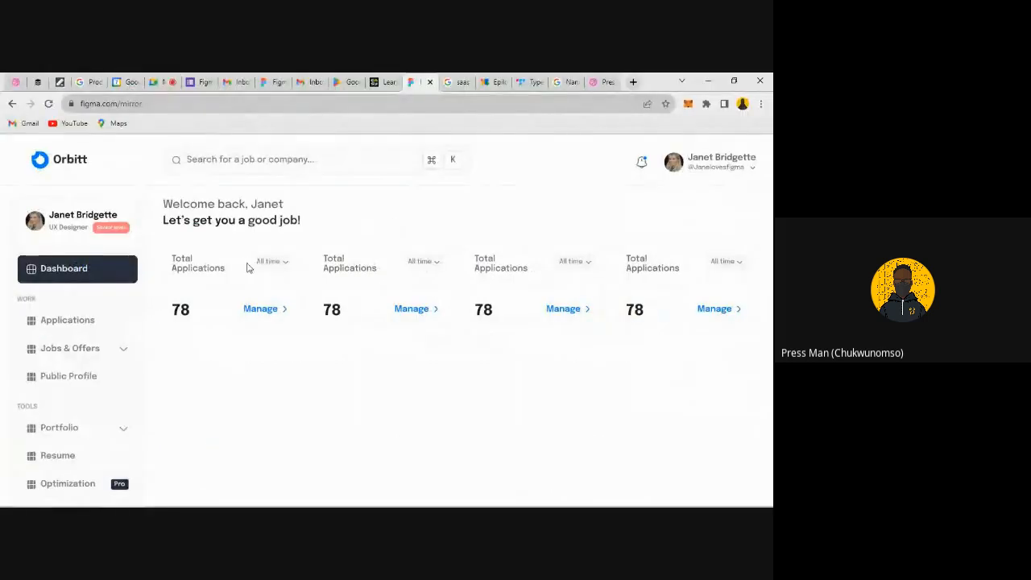
{"action": "left_click", "coordinate": [530, 82]}
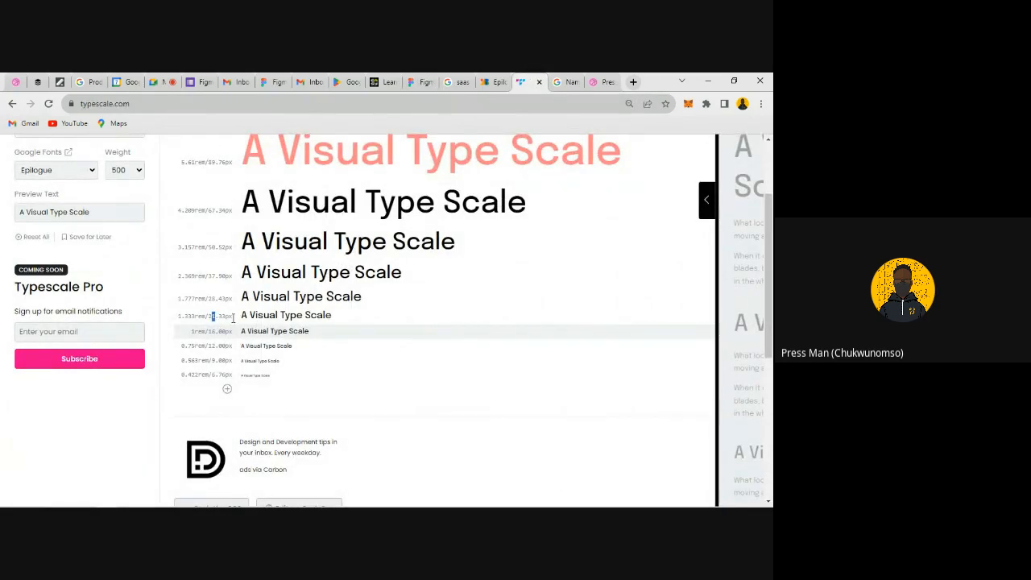
{"action": "key", "text": "alt+Tab"}
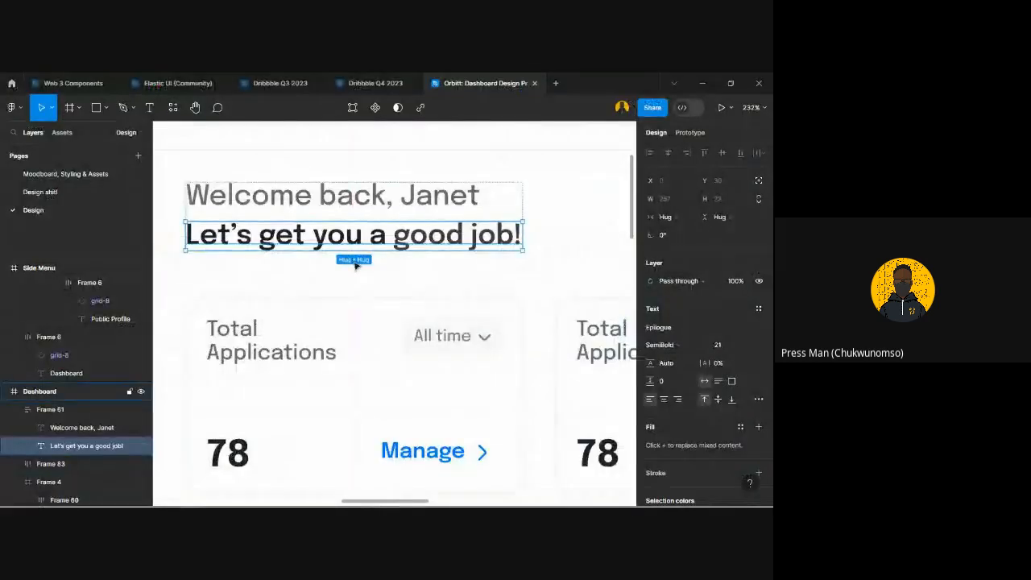
- Nudge the row of stats cards up to Y 196
{"action": "scroll", "coordinate": [506, 266], "scroll_direction": "down", "scroll_amount": 10}
{"action": "key", "text": "Escape"}
{"action": "scroll", "coordinate": [391, 232], "scroll_direction": "right", "scroll_amount": 2}
{"action": "scroll", "coordinate": [391, 232], "scroll_direction": "down", "scroll_amount": 1}
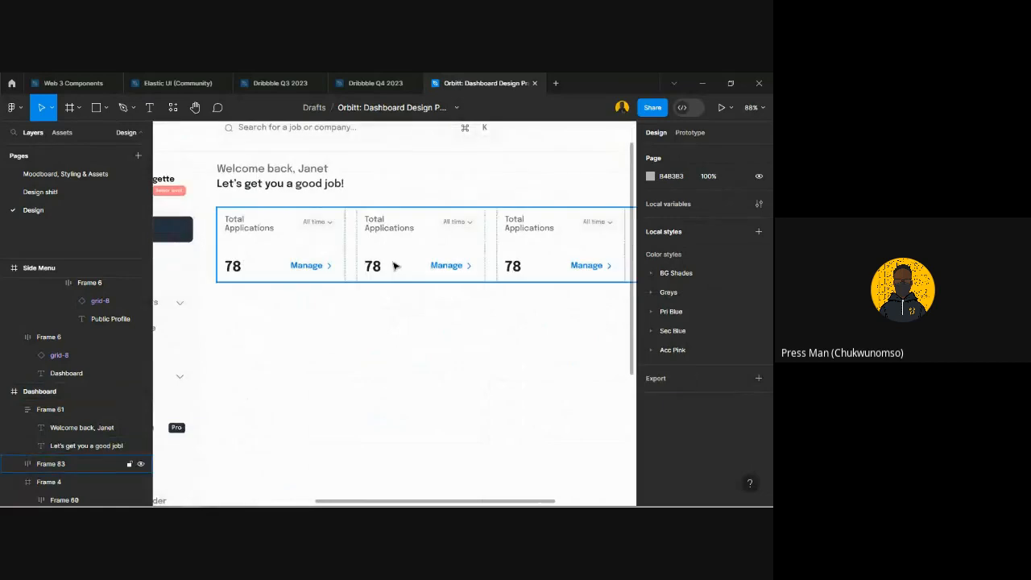
{"action": "left_click", "coordinate": [368, 261]}
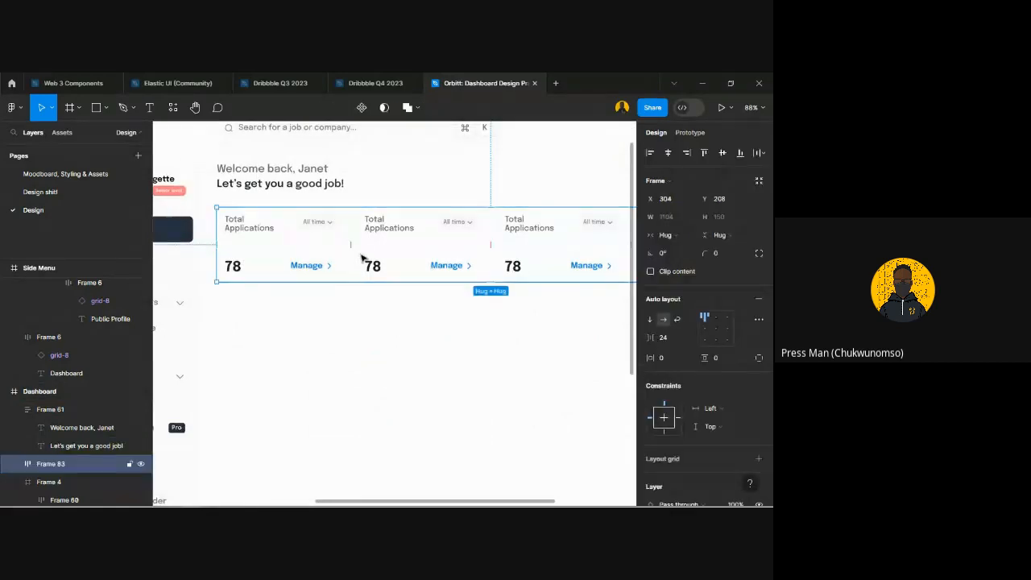
{"action": "key", "text": "Up"}
{"action": "key", "text": "Up"}
{"action": "left_click", "coordinate": [285, 184]}
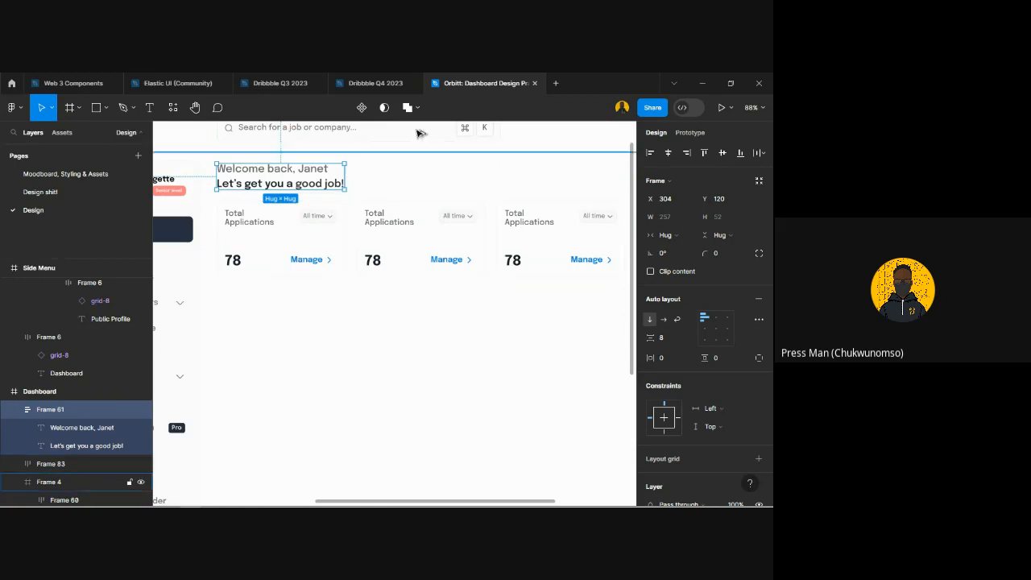
{"action": "key", "text": "alt+Tab"}
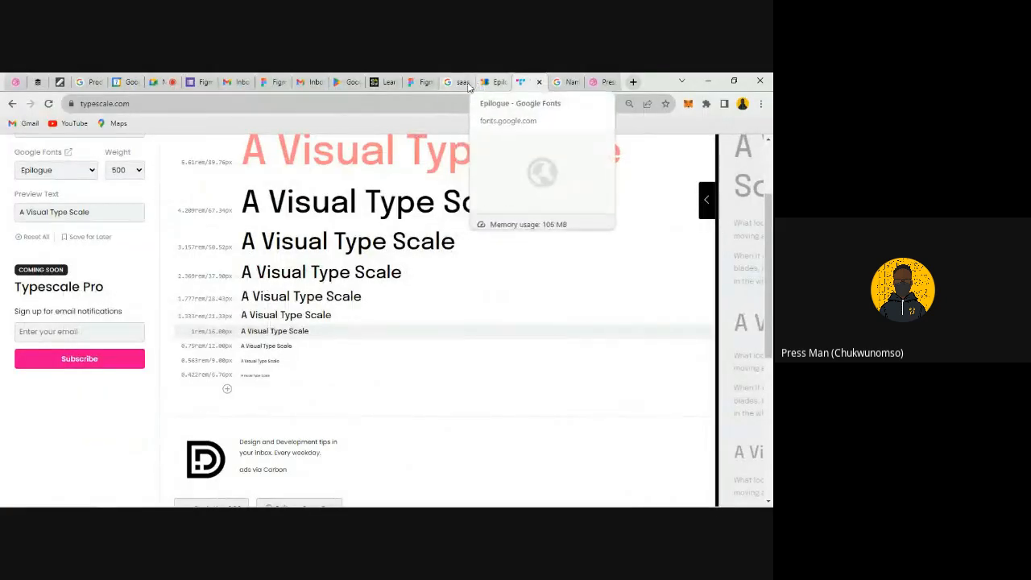
{"action": "left_click", "coordinate": [165, 81]}
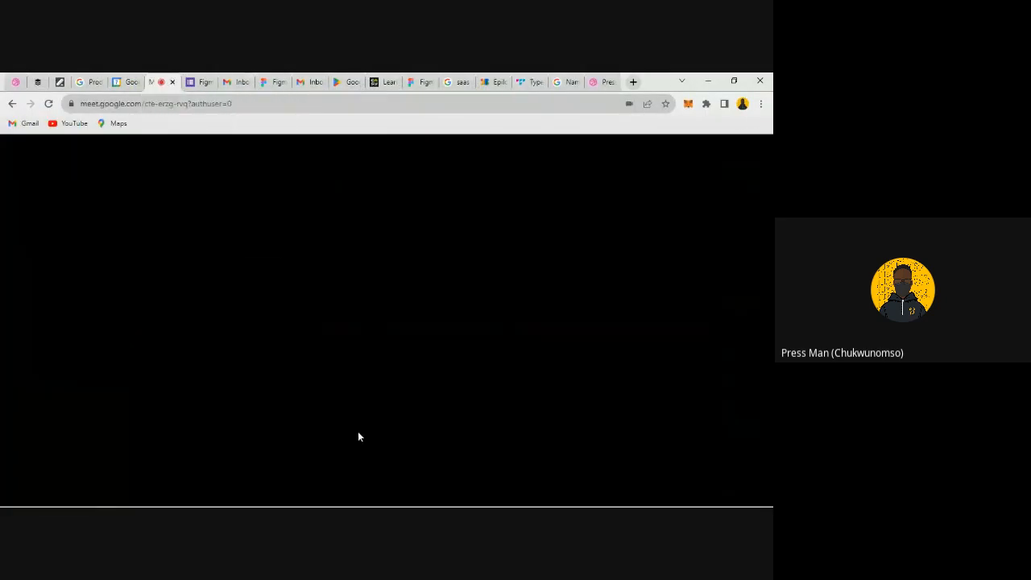
{"action": "left_click", "coordinate": [280, 486]}
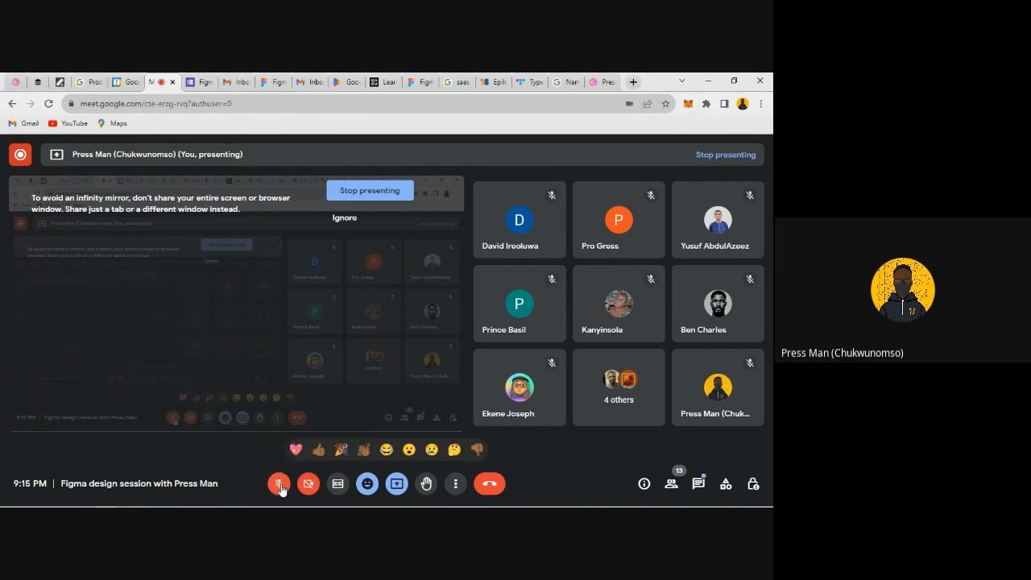
{"action": "left_click", "coordinate": [278, 485]}
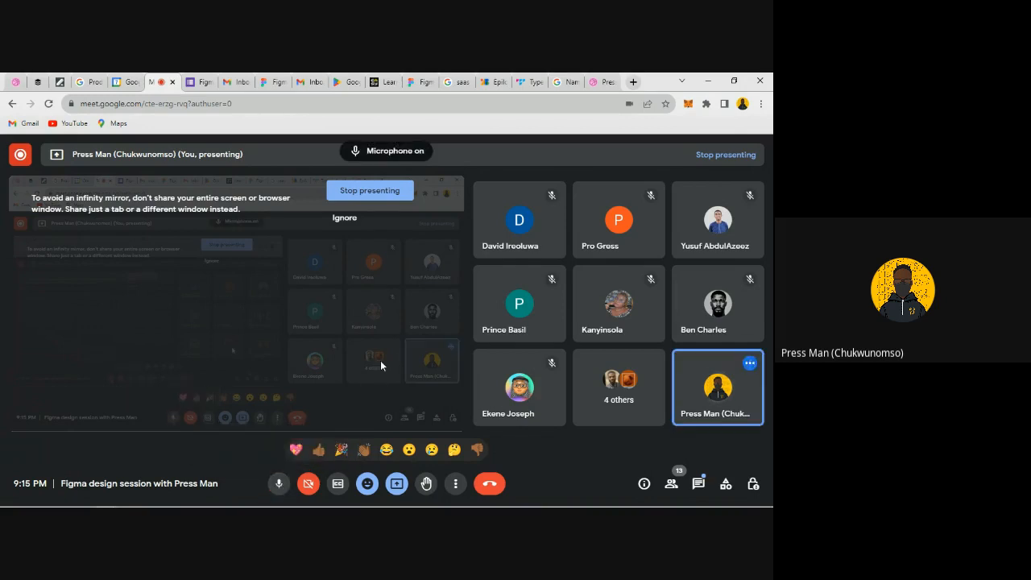
{"action": "key", "text": "alt+Tab"}
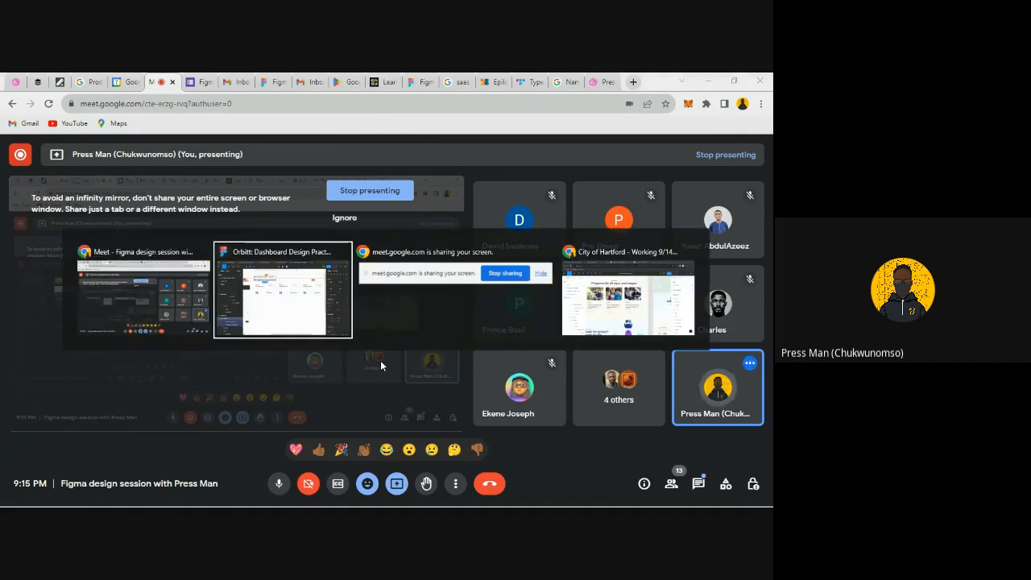
- Examine the reference dashboard's stats cards and applications table on the Design shift page with the interface hidden
{"action": "scroll", "coordinate": [305, 234], "scroll_direction": "up", "scroll_amount": 3}
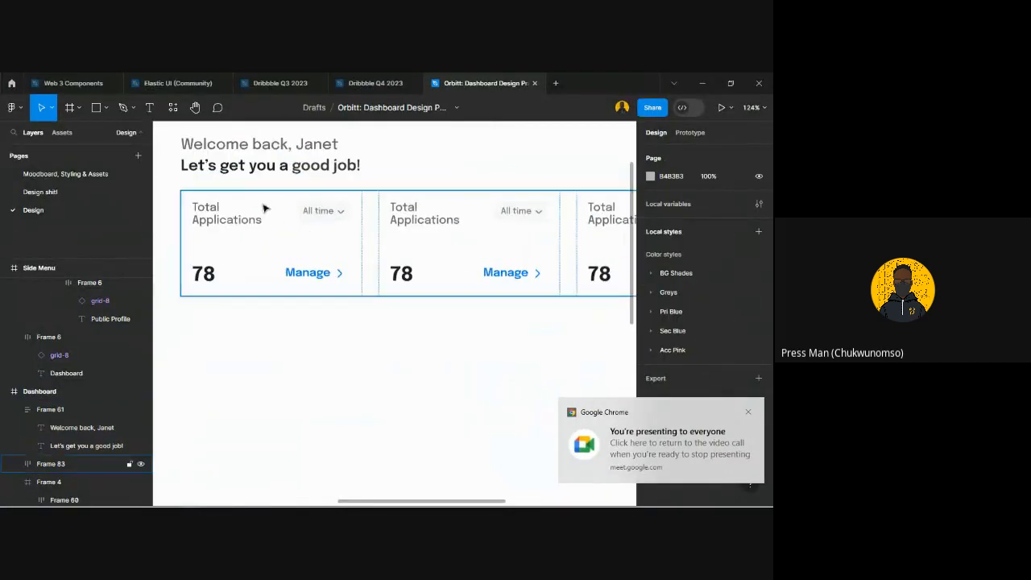
{"action": "left_click", "coordinate": [260, 207]}
{"action": "scroll", "coordinate": [287, 231], "scroll_direction": "up", "scroll_amount": 2}
{"action": "scroll", "coordinate": [288, 233], "scroll_direction": "down", "scroll_amount": 3}
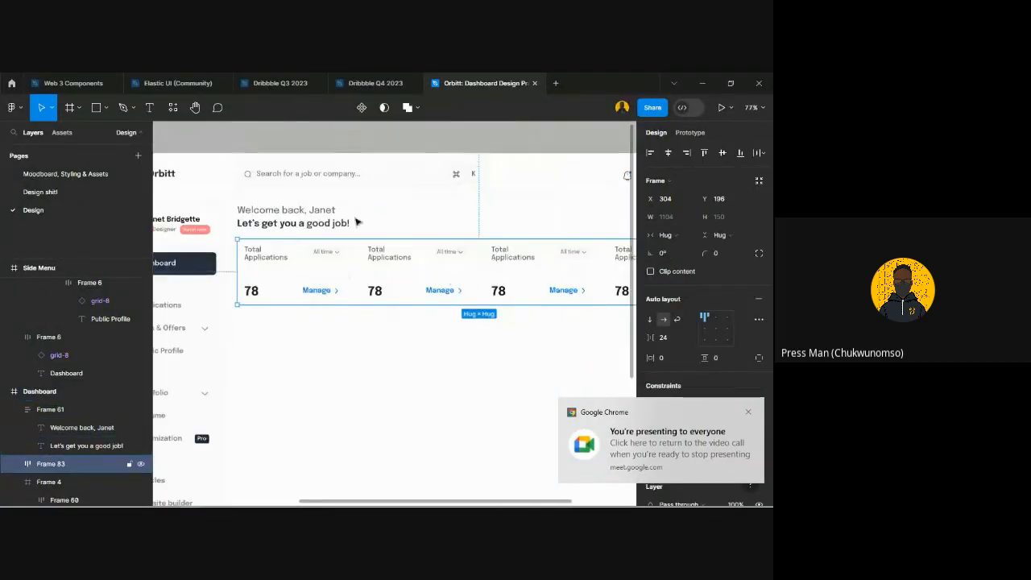
{"action": "scroll", "coordinate": [416, 244], "scroll_direction": "down", "scroll_amount": 1}
{"action": "left_click", "coordinate": [61, 190]}
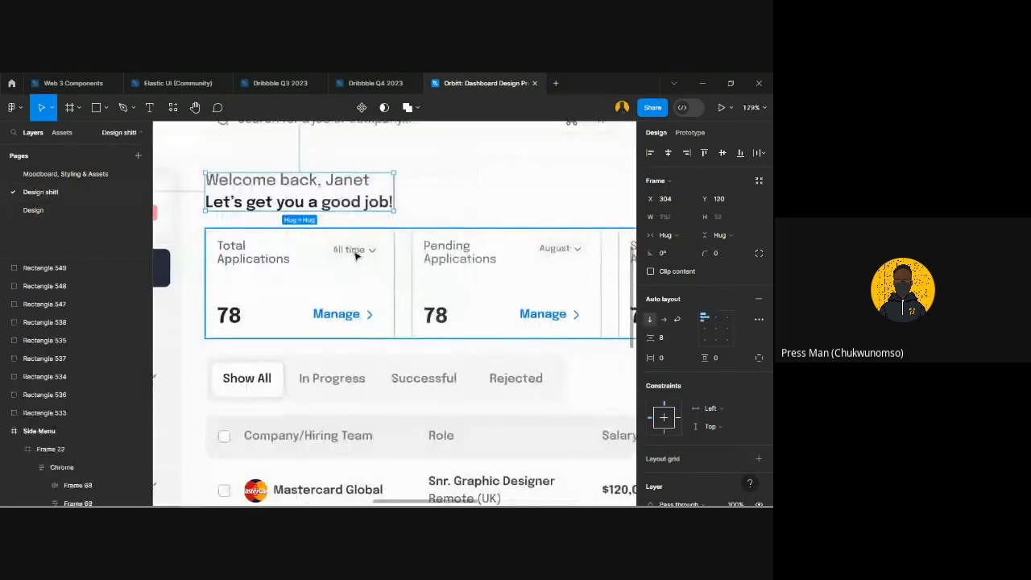
{"action": "scroll", "coordinate": [407, 298], "scroll_direction": "down", "scroll_amount": 4}
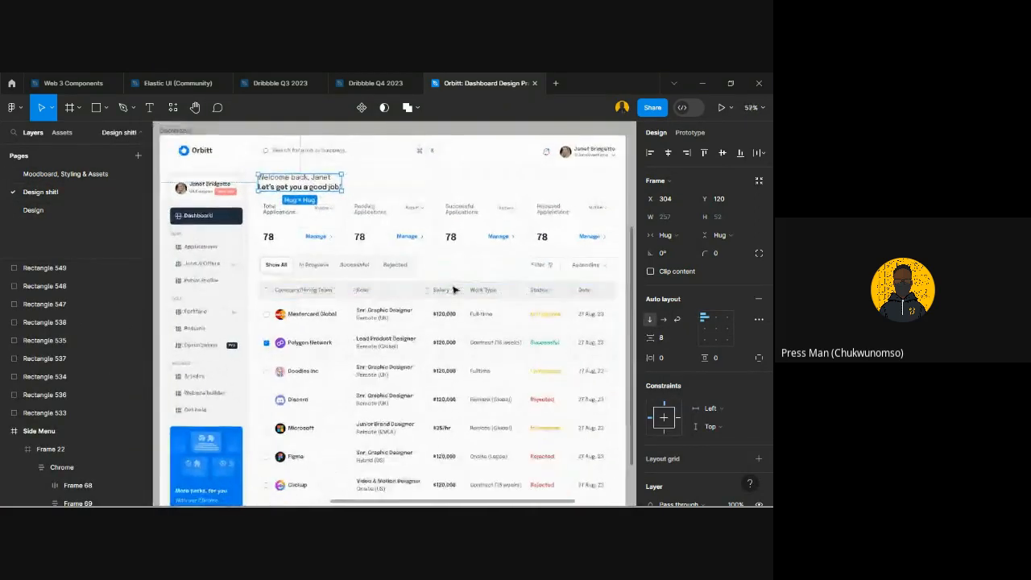
{"action": "scroll", "coordinate": [346, 186], "scroll_direction": "up", "scroll_amount": 1}
{"action": "right_click", "coordinate": [325, 147]}
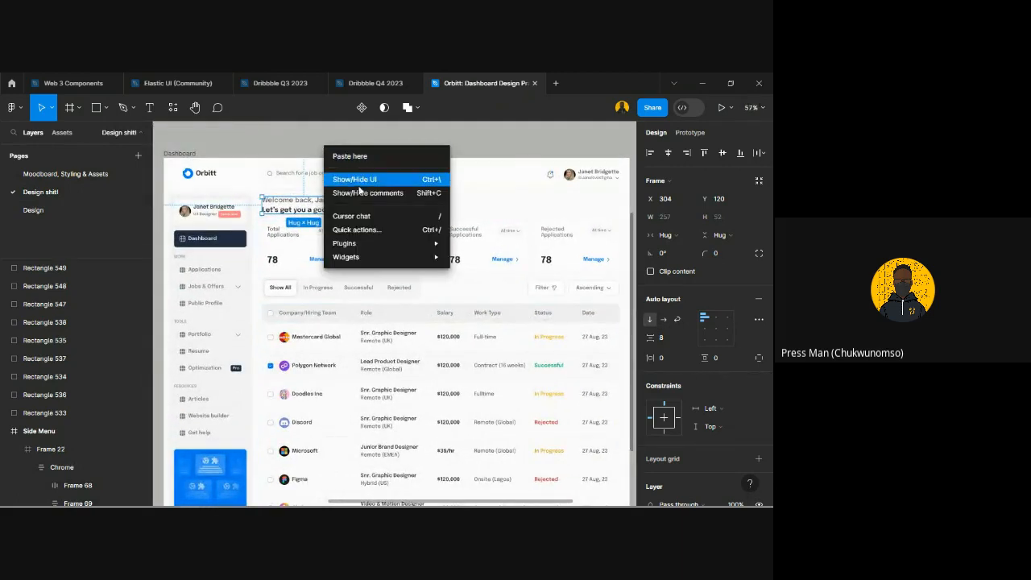
{"action": "left_click", "coordinate": [361, 182]}
{"action": "scroll", "coordinate": [328, 363], "scroll_direction": "up", "scroll_amount": 5}
{"action": "scroll", "coordinate": [331, 339], "scroll_direction": "down", "scroll_amount": 3}
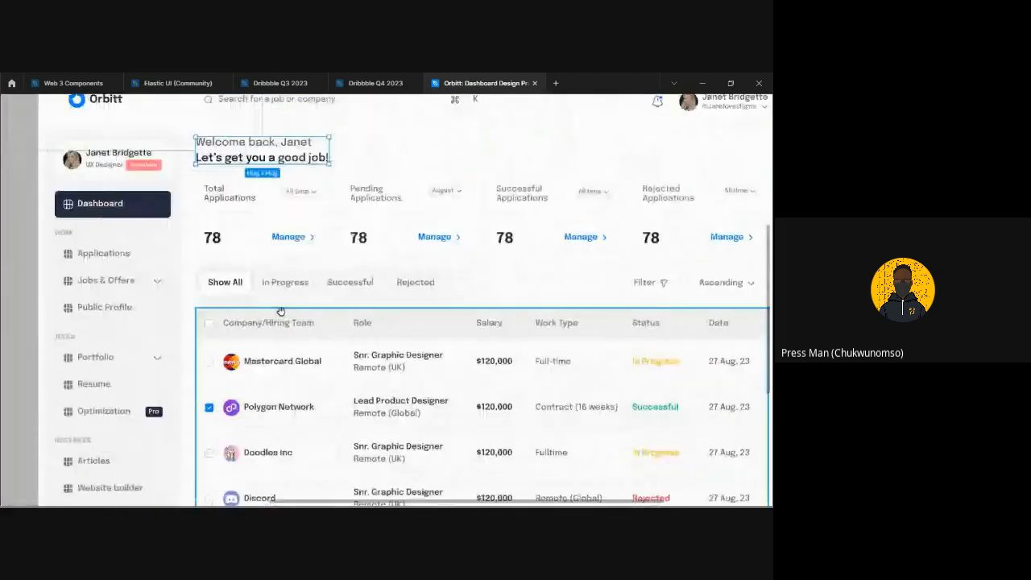
{"action": "left_click_drag", "start_coordinate": [281, 308], "coordinate": [313, 306]}
{"action": "left_click", "coordinate": [318, 285]}
{"action": "left_click_drag", "start_coordinate": [386, 286], "coordinate": [302, 244]}
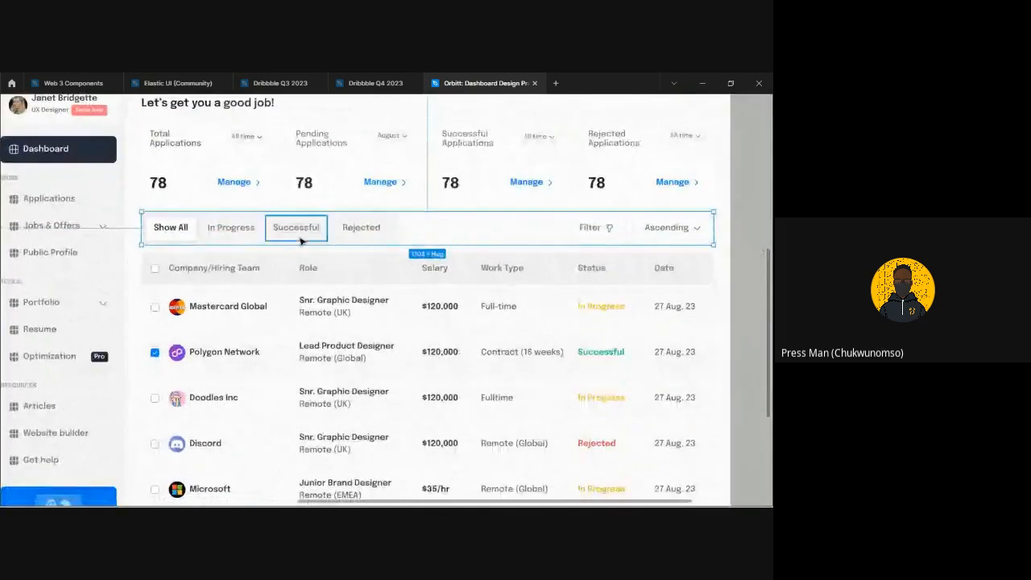
{"action": "scroll", "coordinate": [293, 238], "scroll_direction": "down", "scroll_amount": 3}
{"action": "left_click", "coordinate": [287, 315]}
{"action": "scroll", "coordinate": [294, 310], "scroll_direction": "up", "scroll_amount": 3}
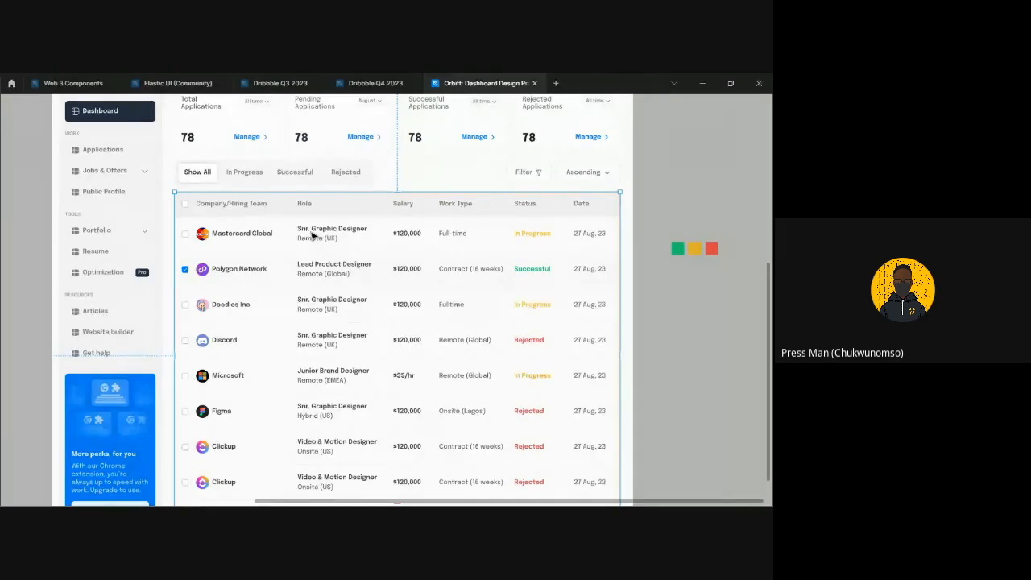
{"action": "scroll", "coordinate": [312, 234], "scroll_direction": "up", "scroll_amount": 2}
{"action": "scroll", "coordinate": [313, 235], "scroll_direction": "up", "scroll_amount": 2}
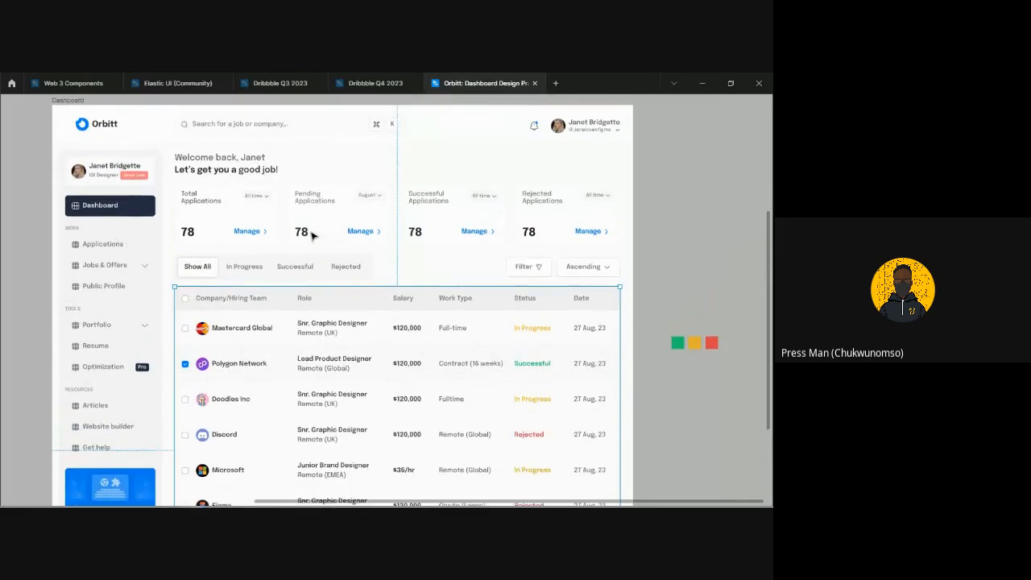
{"action": "scroll", "coordinate": [314, 235], "scroll_direction": "left", "scroll_amount": 3}
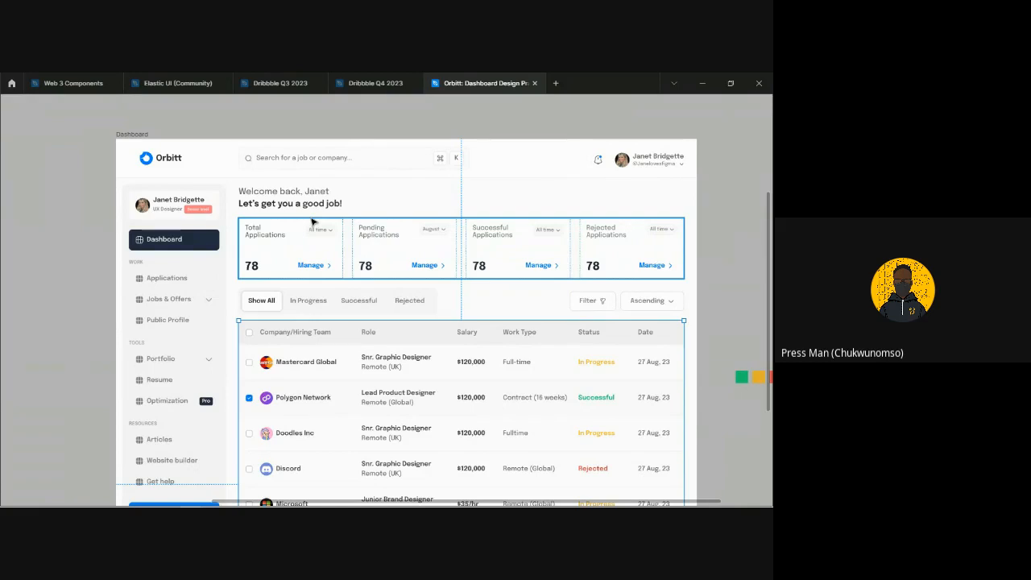
{"action": "scroll", "coordinate": [314, 223], "scroll_direction": "right", "scroll_amount": 1}
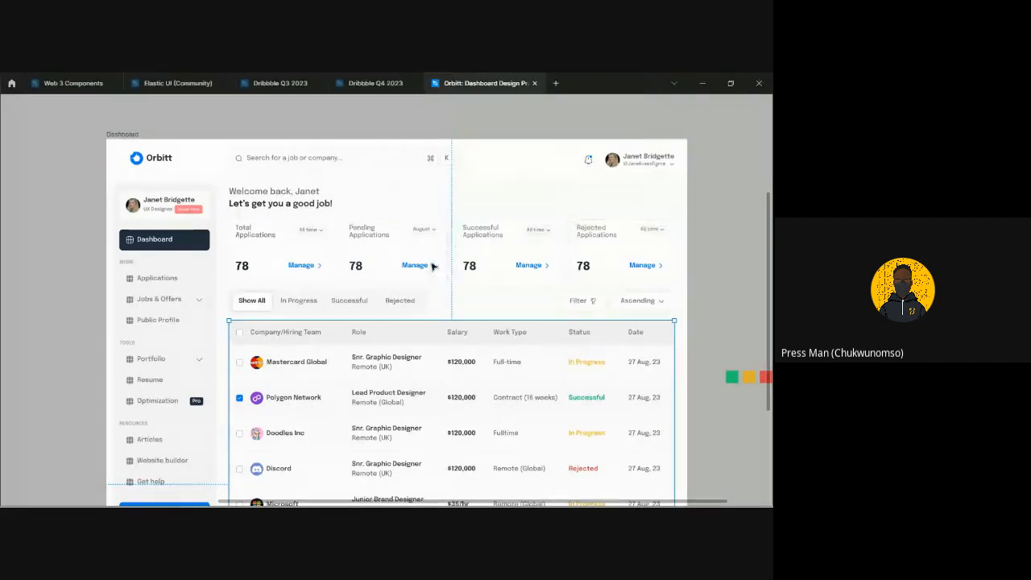
- Show the interface again and inspect the applications table frame and its header row's auto layout settings
{"action": "left_click", "coordinate": [365, 123]}
{"action": "right_click", "coordinate": [365, 122]}
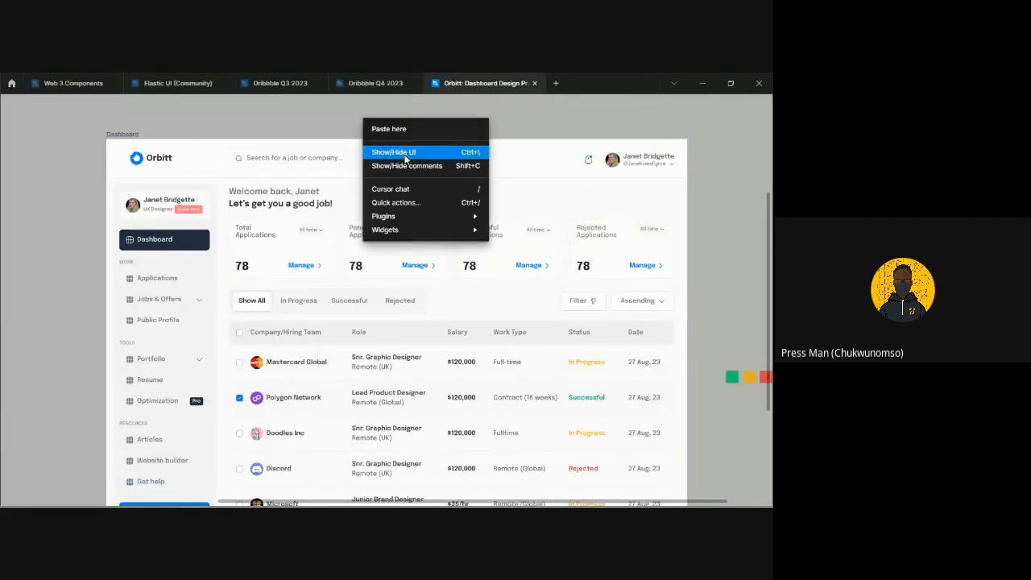
{"action": "left_click", "coordinate": [402, 156]}
{"action": "scroll", "coordinate": [453, 351], "scroll_direction": "down", "scroll_amount": 1}
{"action": "scroll", "coordinate": [453, 352], "scroll_direction": "down", "scroll_amount": 3}
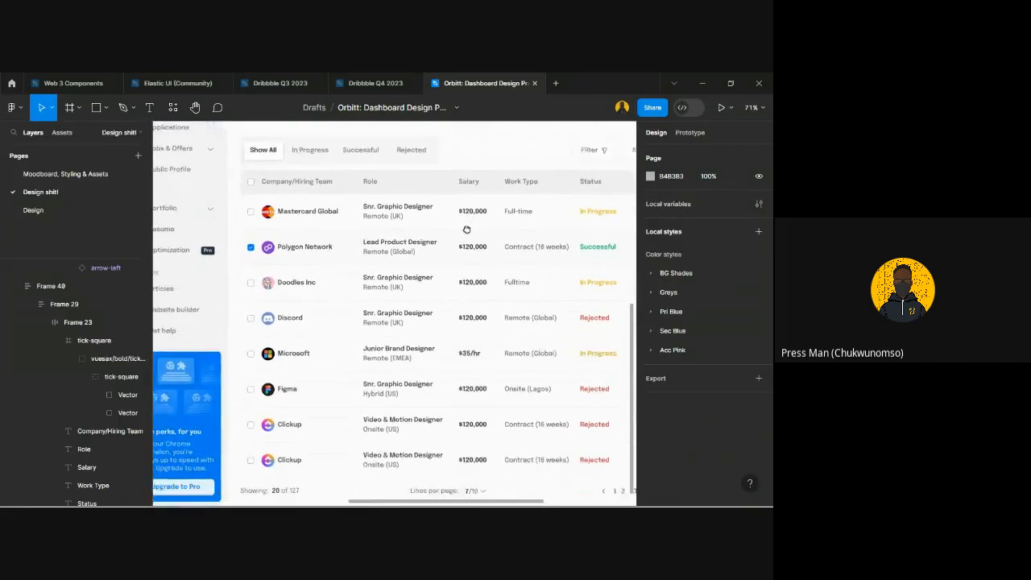
{"action": "scroll", "coordinate": [274, 181], "scroll_direction": "up", "scroll_amount": 5, "text": "ctrl"}
{"action": "scroll", "coordinate": [299, 194], "scroll_direction": "down", "scroll_amount": 3, "text": "ctrl"}
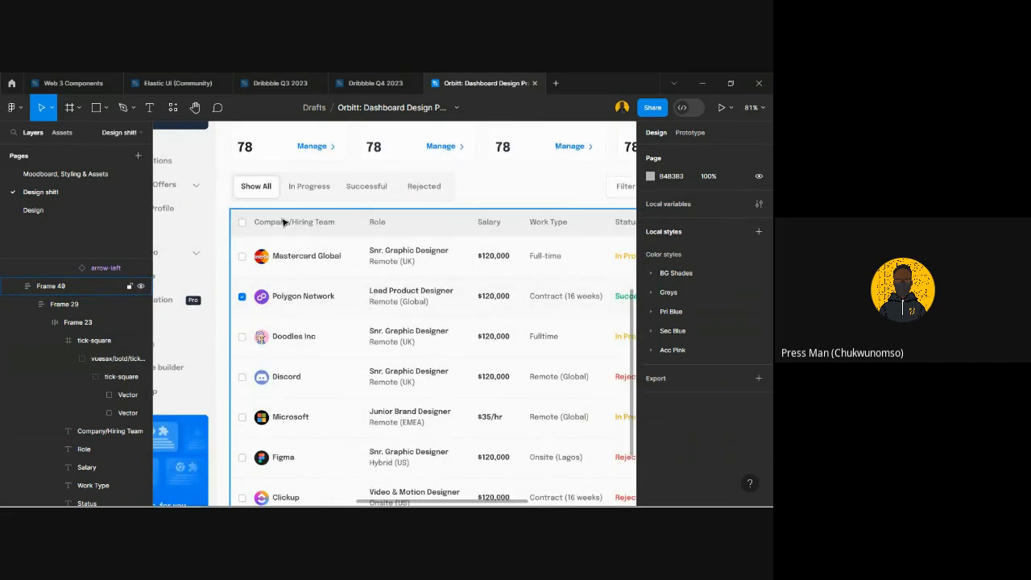
{"action": "scroll", "coordinate": [334, 242], "scroll_direction": "right", "scroll_amount": 1}
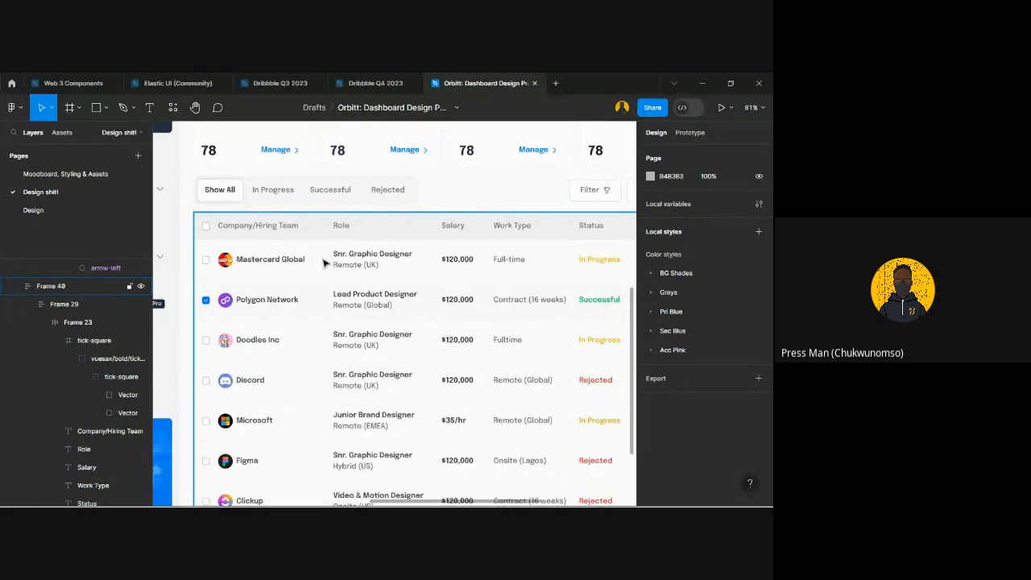
{"action": "left_click", "coordinate": [323, 263]}
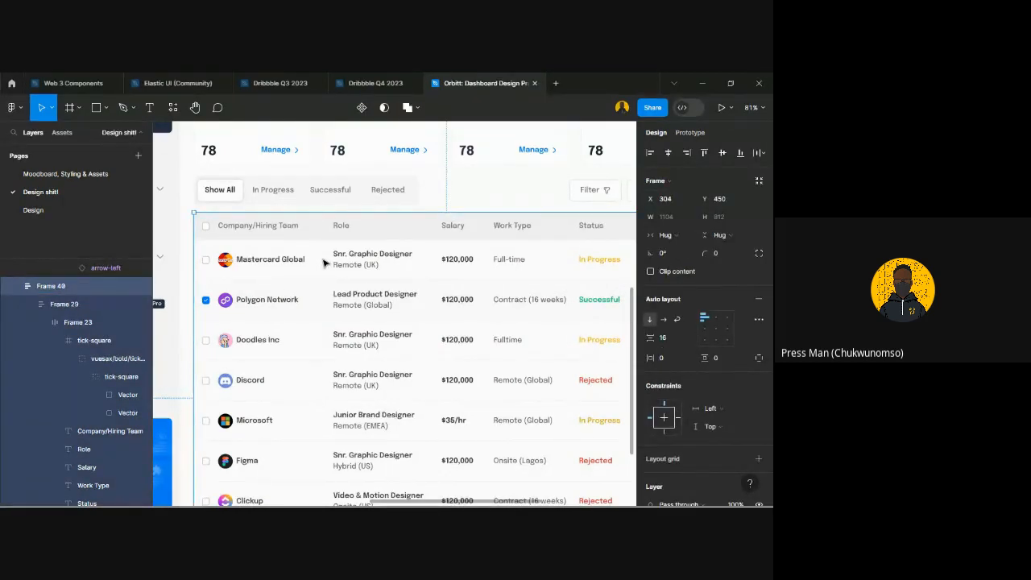
{"action": "scroll", "coordinate": [323, 263], "scroll_direction": "down", "scroll_amount": 2}
{"action": "scroll", "coordinate": [323, 262], "scroll_direction": "up", "scroll_amount": 2}
{"action": "double_click", "coordinate": [282, 239]}
{"action": "double_click", "coordinate": [282, 239]}
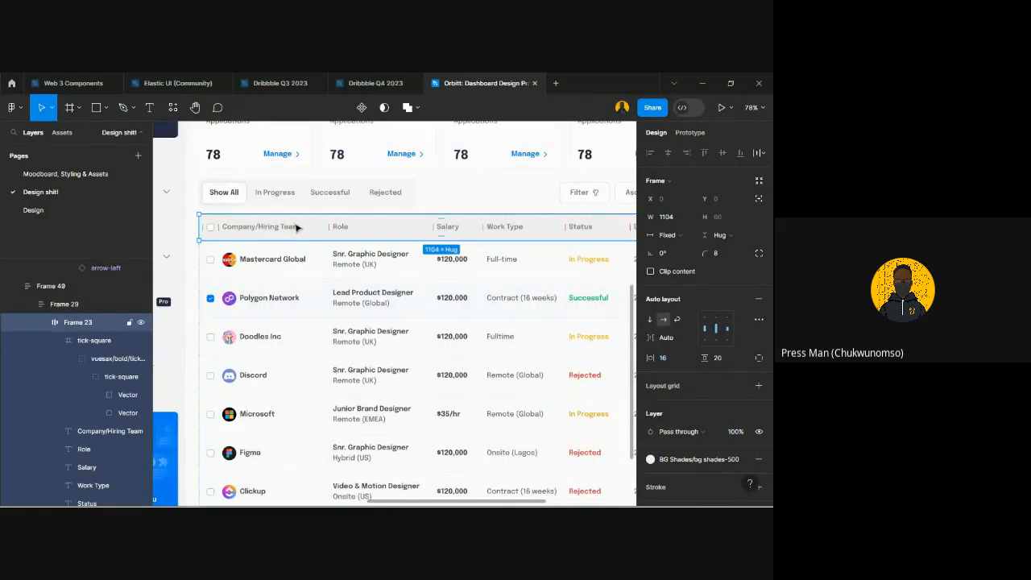
{"action": "scroll", "coordinate": [466, 243], "scroll_direction": "down", "scroll_amount": 5}
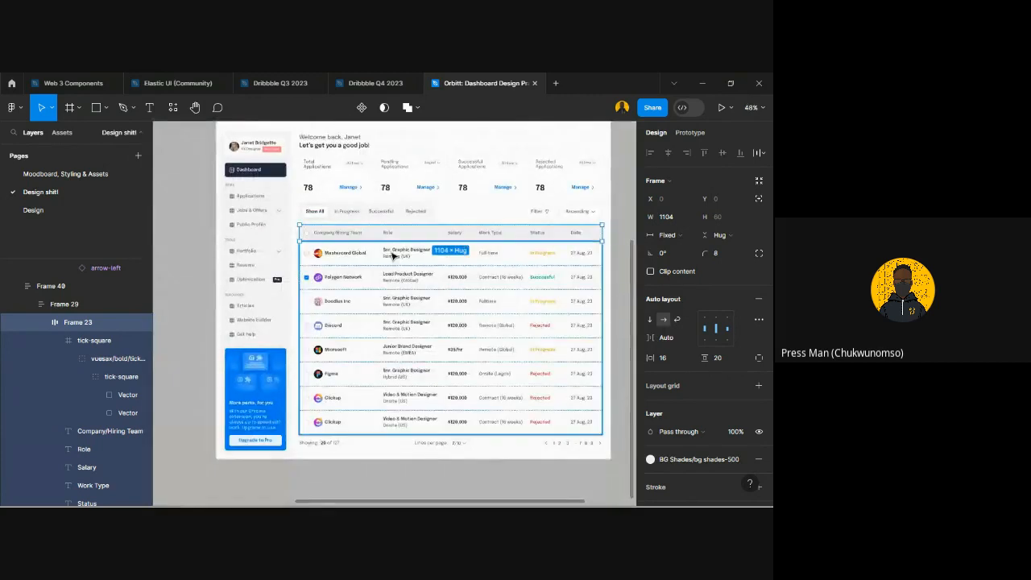
{"action": "scroll", "coordinate": [394, 254], "scroll_direction": "up", "scroll_amount": 4}
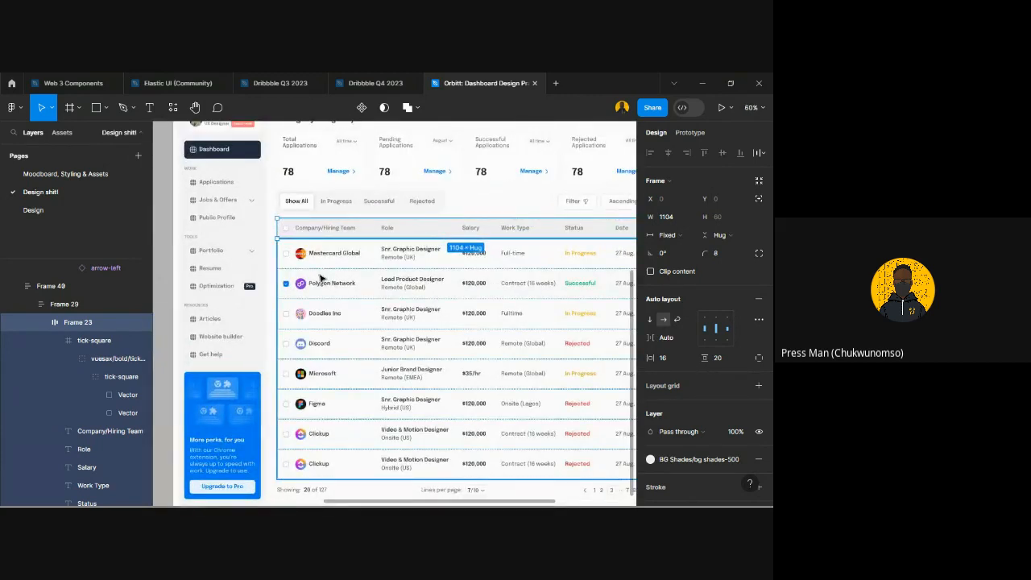
{"action": "left_click_drag", "start_coordinate": [381, 325], "coordinate": [381, 298]}
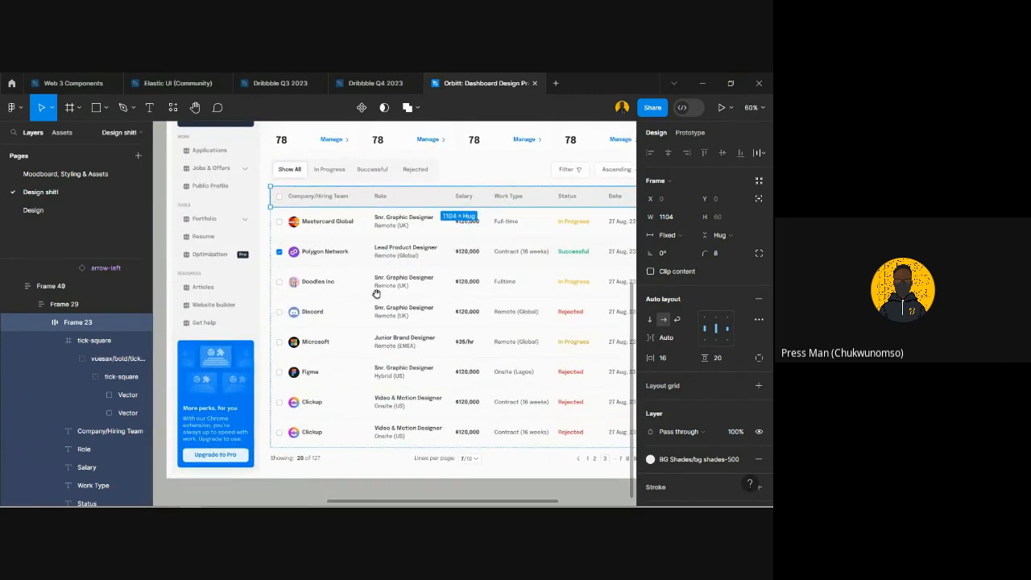
- Zoom in on the applications table and inspect the individual row frames and their auto layout settings
{"action": "scroll", "coordinate": [381, 298], "scroll_direction": "up", "scroll_amount": 3}
{"action": "scroll", "coordinate": [394, 275], "scroll_direction": "down", "scroll_amount": 3}
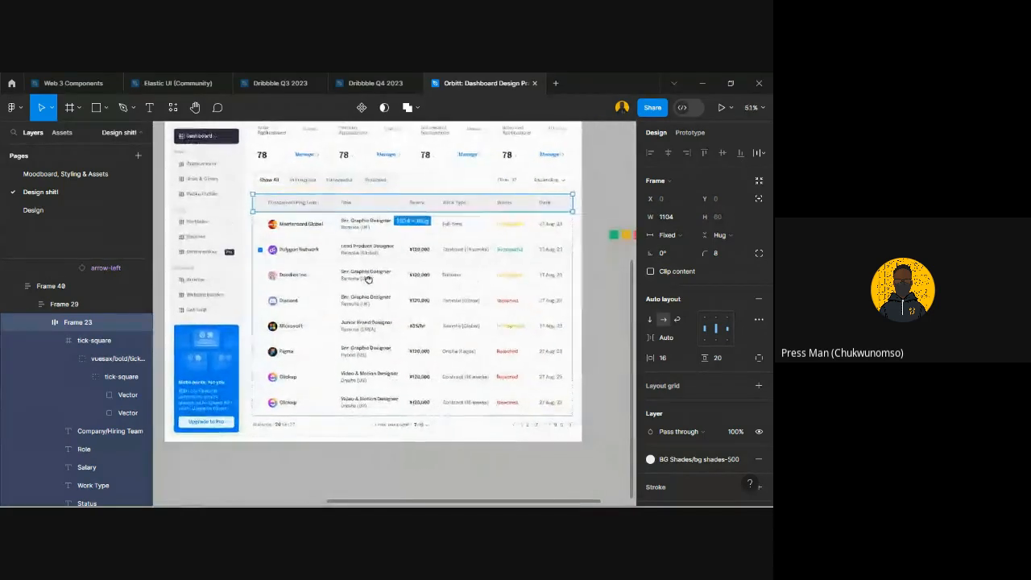
{"action": "left_click", "coordinate": [365, 229]}
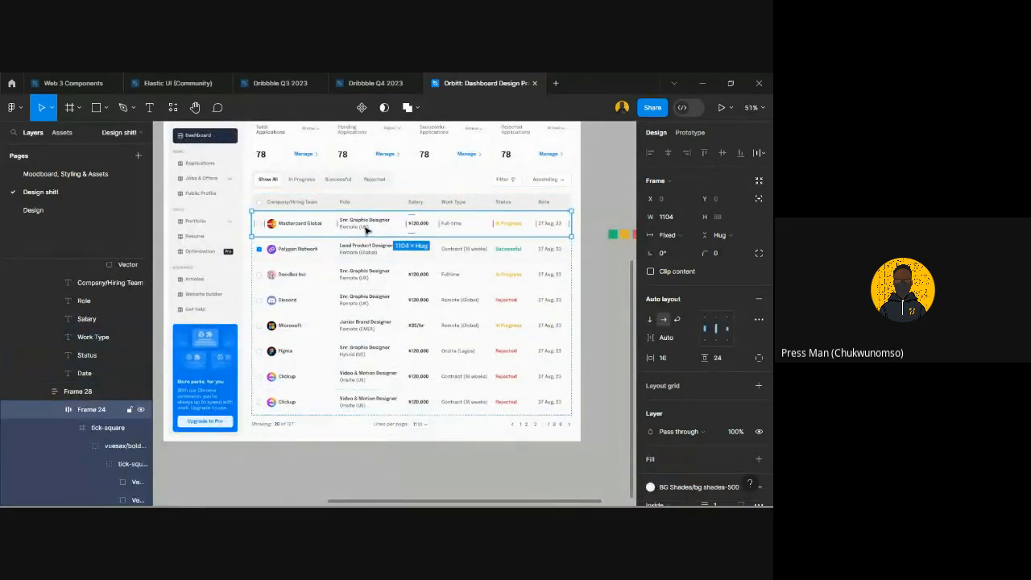
{"action": "scroll", "coordinate": [334, 247], "scroll_direction": "up", "scroll_amount": 2}
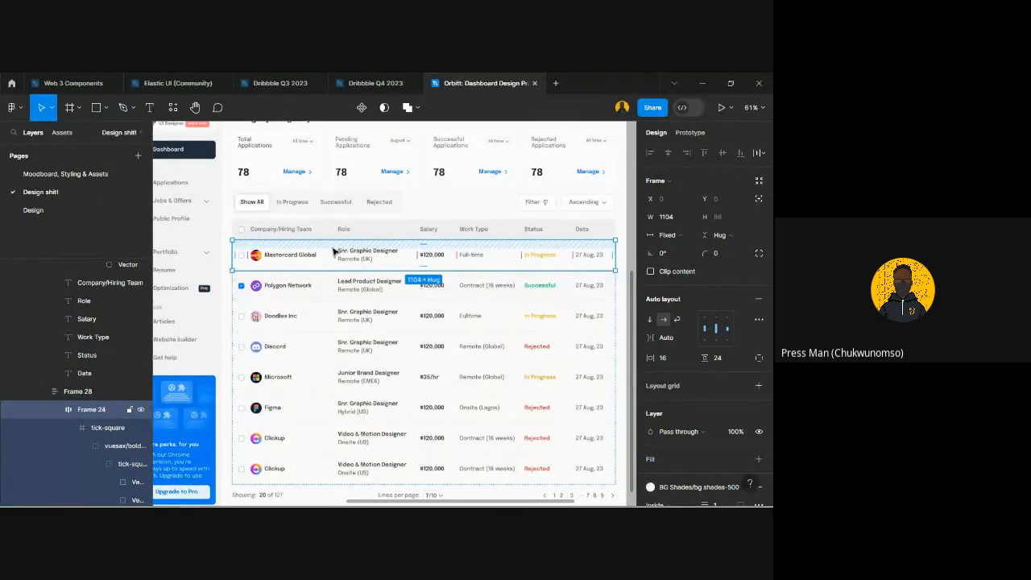
{"action": "scroll", "coordinate": [314, 339], "scroll_direction": "up", "scroll_amount": 3}
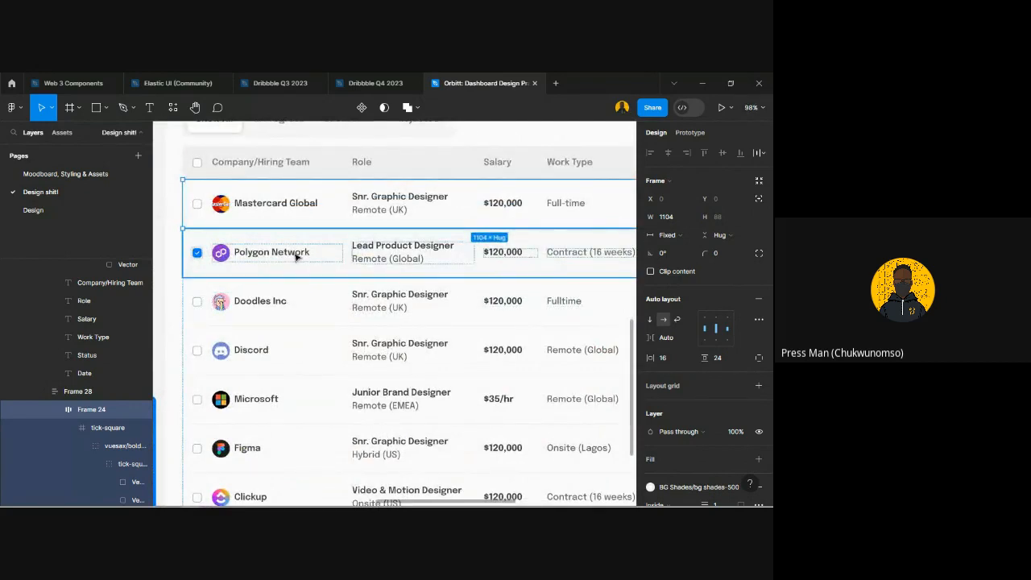
{"action": "left_click", "coordinate": [300, 307]}
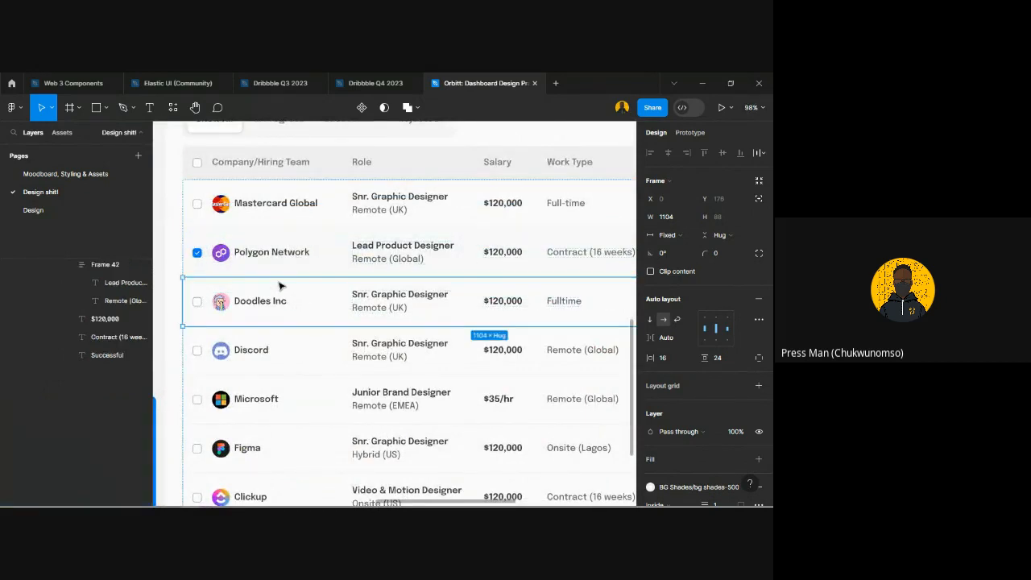
{"action": "left_click", "coordinate": [326, 252]}
{"action": "scroll", "coordinate": [227, 246], "scroll_direction": "down", "scroll_amount": 3}
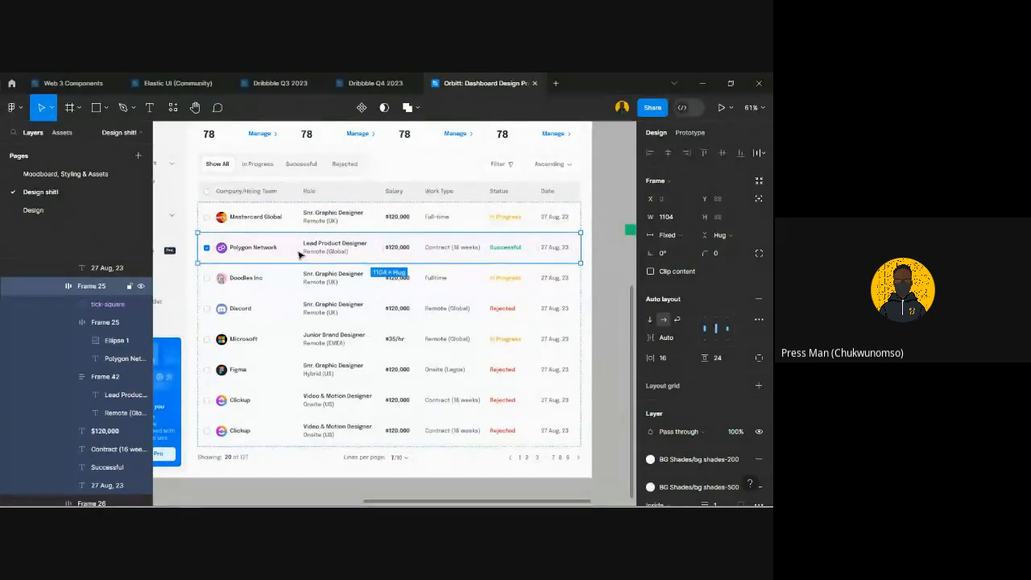
{"action": "scroll", "coordinate": [298, 254], "scroll_direction": "up", "scroll_amount": 3}
{"action": "scroll", "coordinate": [296, 255], "scroll_direction": "up", "scroll_amount": 2}
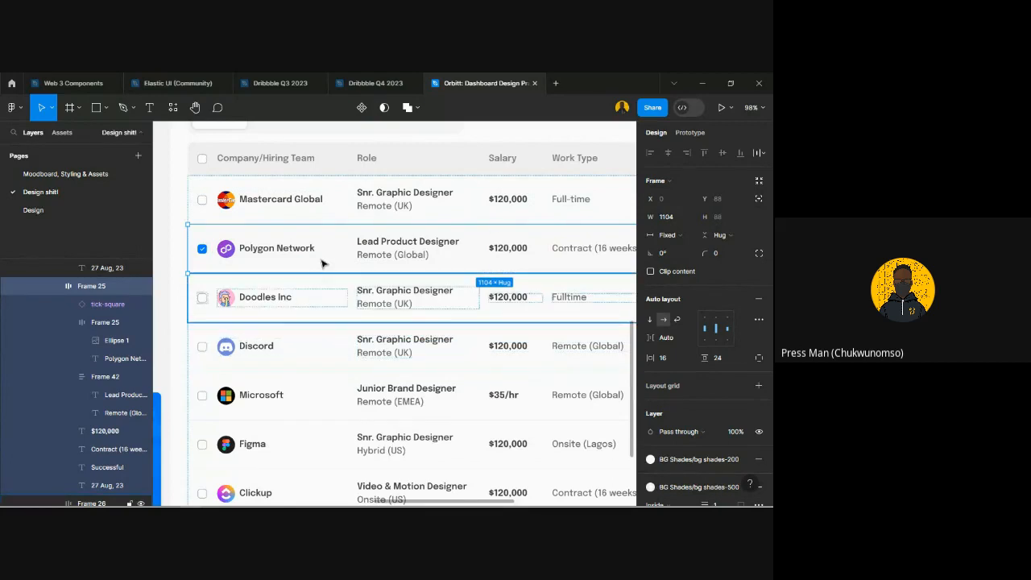
{"action": "left_click", "coordinate": [318, 299]}
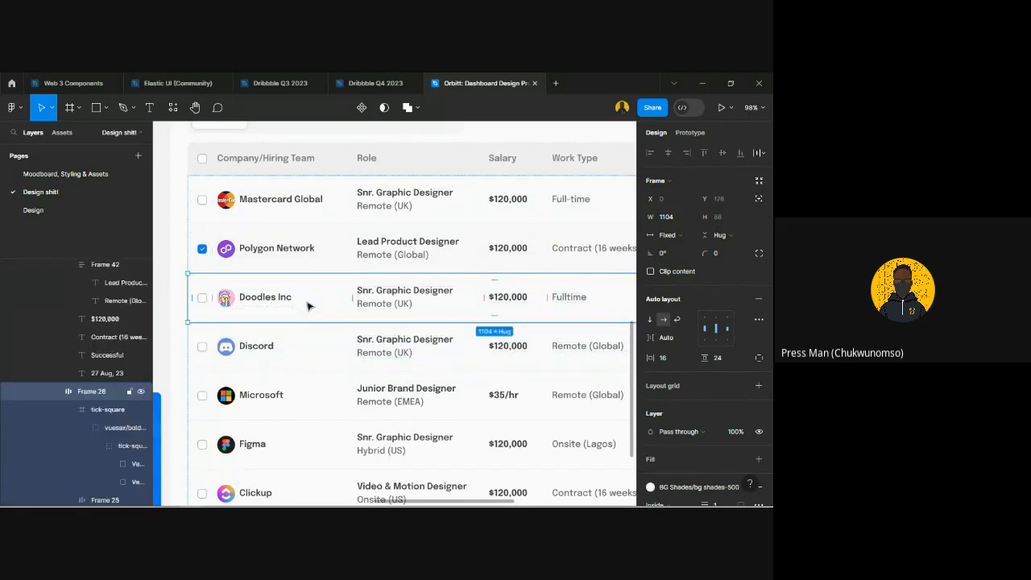
{"action": "left_click", "coordinate": [314, 257]}
{"action": "scroll", "coordinate": [398, 252], "scroll_direction": "down", "scroll_amount": 3}
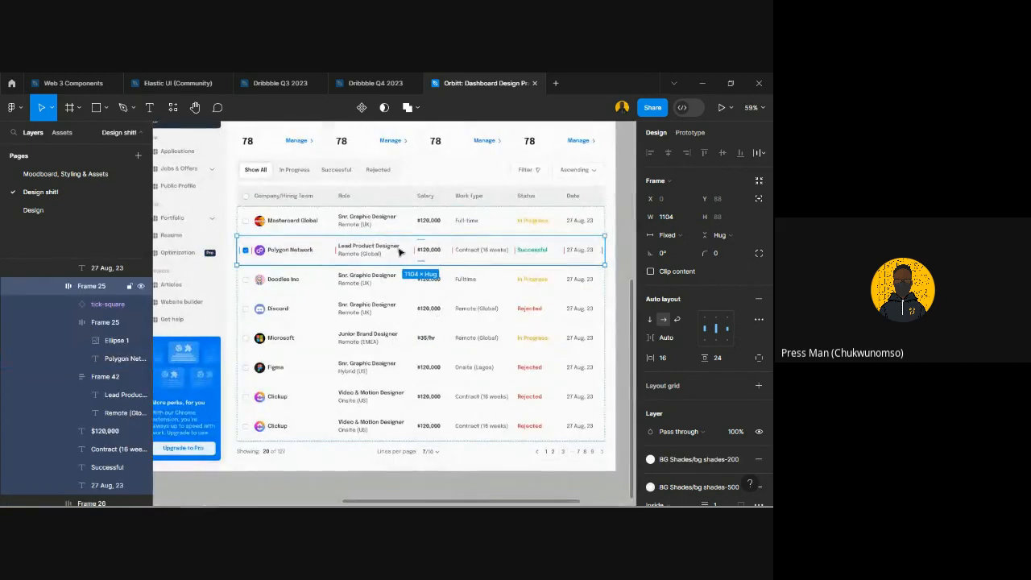
- Select the whole applications table and its row list frame, then hide the interface
{"action": "left_click", "coordinate": [621, 225]}
{"action": "scroll", "coordinate": [395, 246], "scroll_direction": "up", "scroll_amount": 1}
{"action": "scroll", "coordinate": [394, 245], "scroll_direction": "down", "scroll_amount": 2}
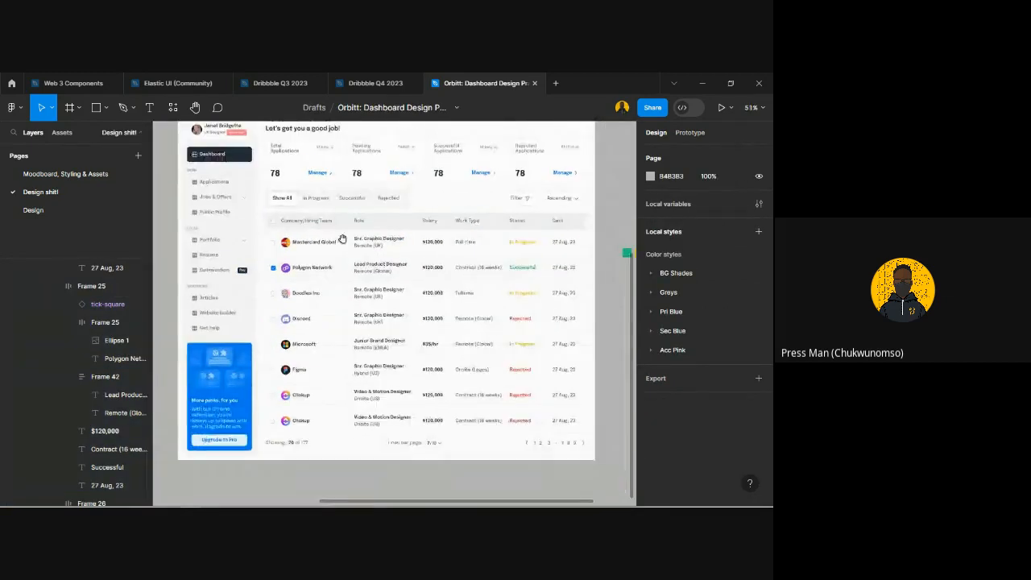
{"action": "scroll", "coordinate": [360, 262], "scroll_direction": "up", "scroll_amount": 1}
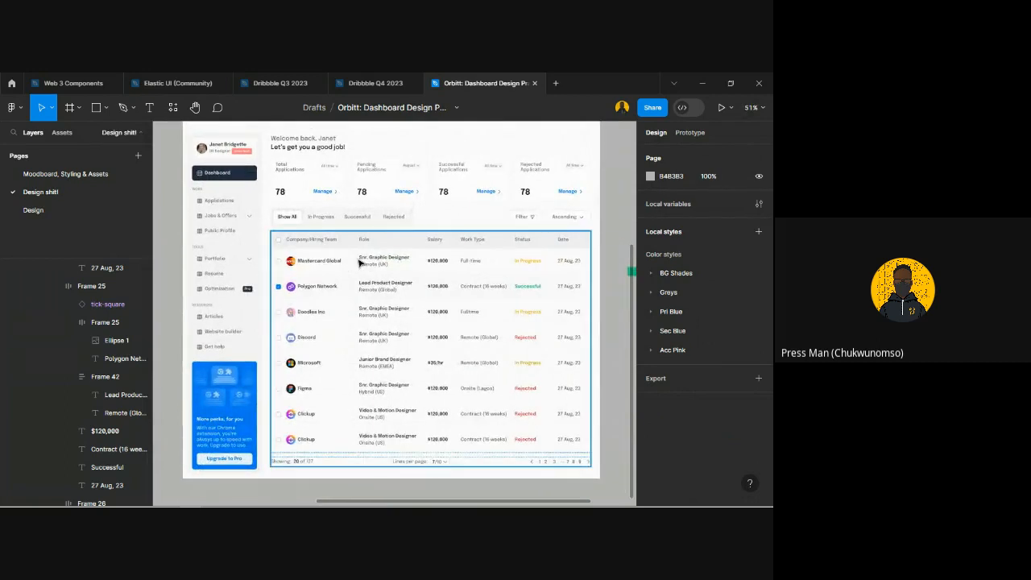
{"action": "left_click", "coordinate": [327, 264]}
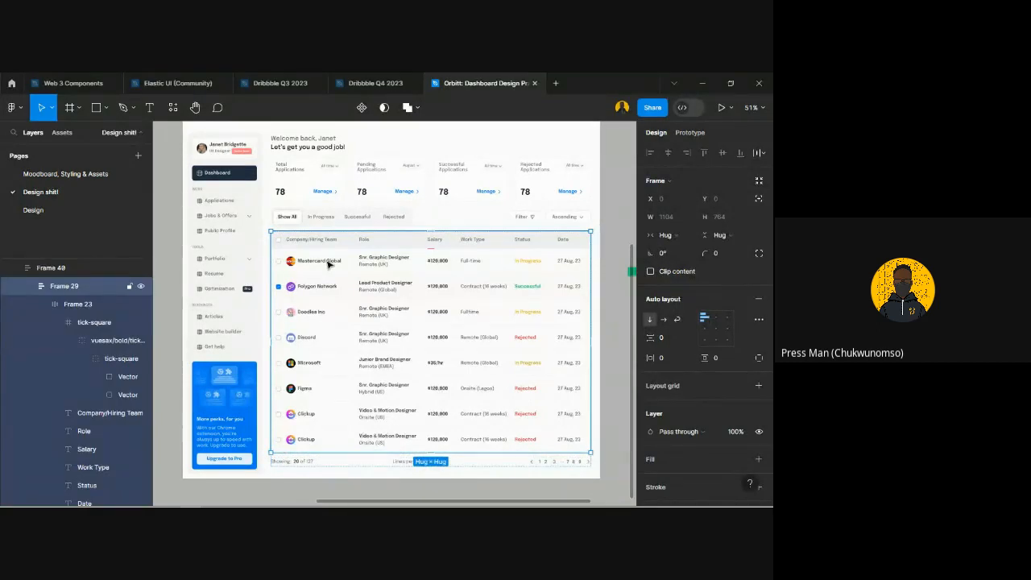
{"action": "double_click", "coordinate": [327, 264]}
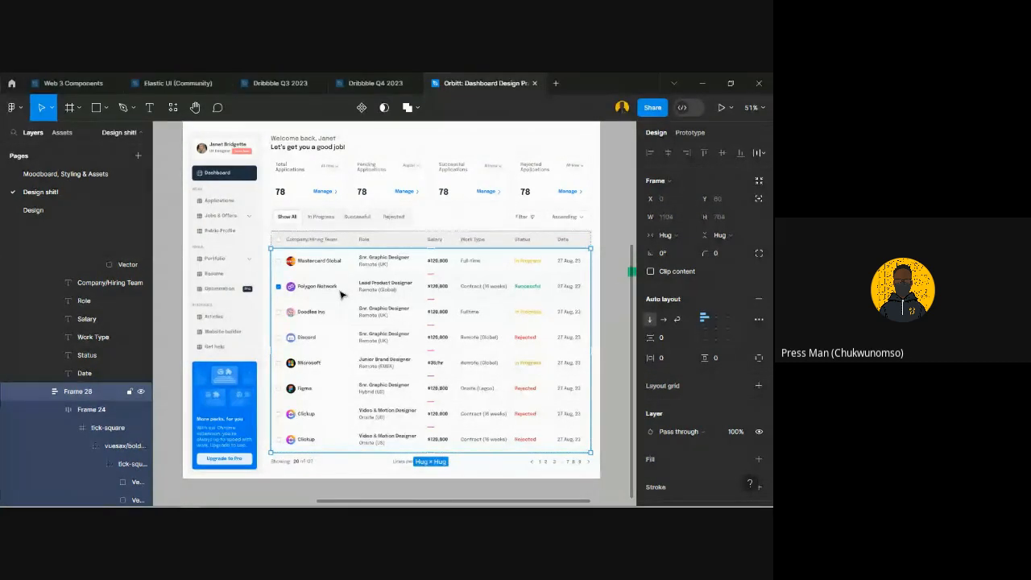
{"action": "scroll", "coordinate": [330, 270], "scroll_direction": "up", "scroll_amount": 5, "text": "ctrl"}
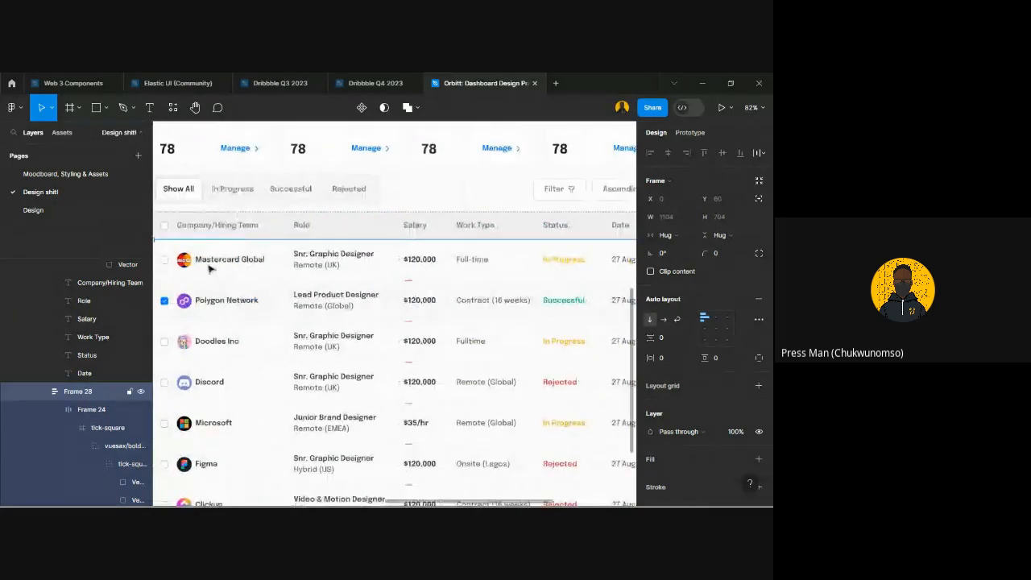
{"action": "scroll", "coordinate": [531, 276], "scroll_direction": "down", "scroll_amount": 5}
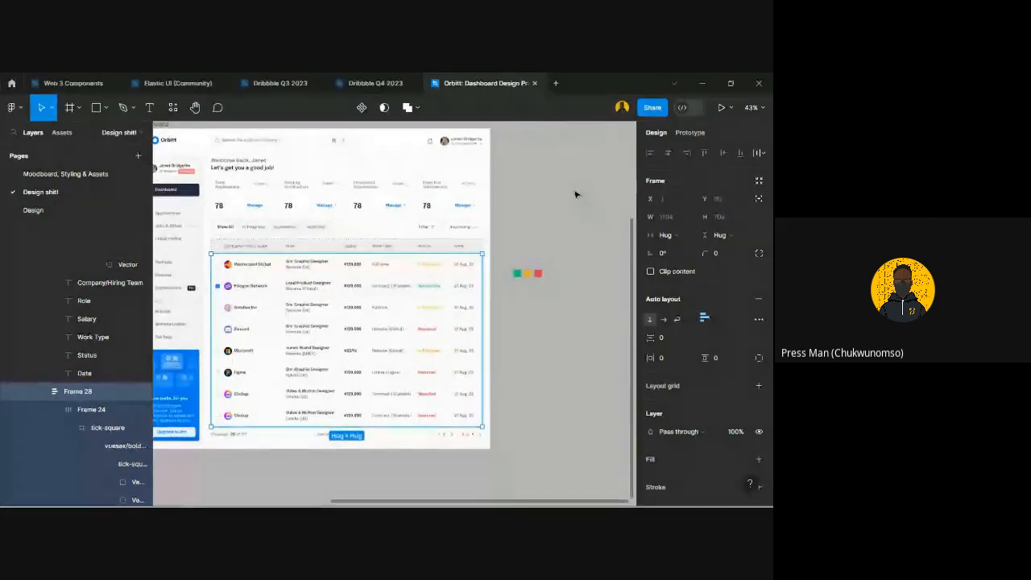
{"action": "right_click", "coordinate": [572, 193]}
{"action": "left_click", "coordinate": [586, 222]}
- Examine the first table row's columns and spacing up close across the full width of the table
{"action": "scroll", "coordinate": [293, 260], "scroll_direction": "up", "scroll_amount": 6, "text": "ctrl"}
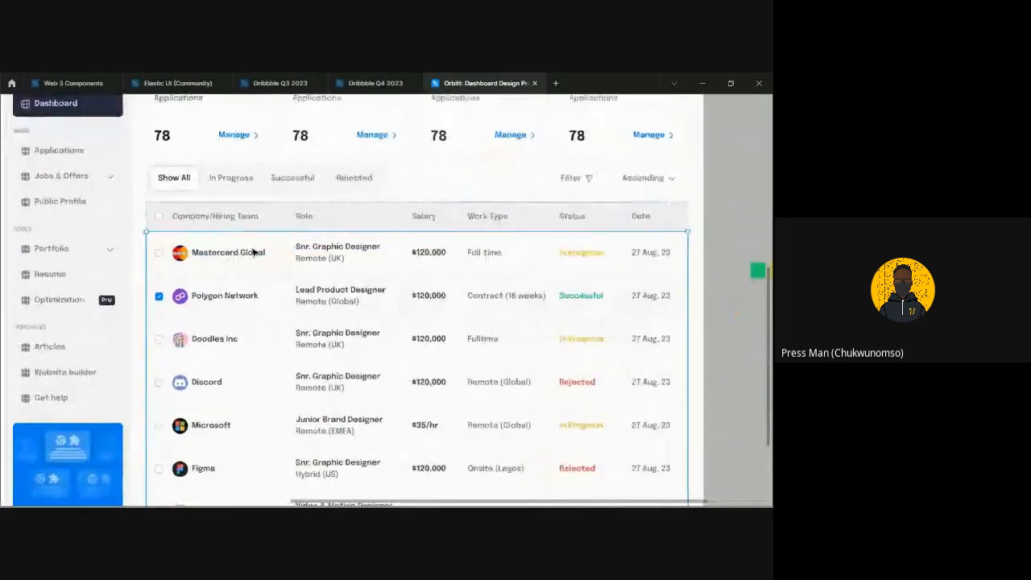
{"action": "scroll", "coordinate": [211, 253], "scroll_direction": "up", "scroll_amount": 3, "text": "ctrl"}
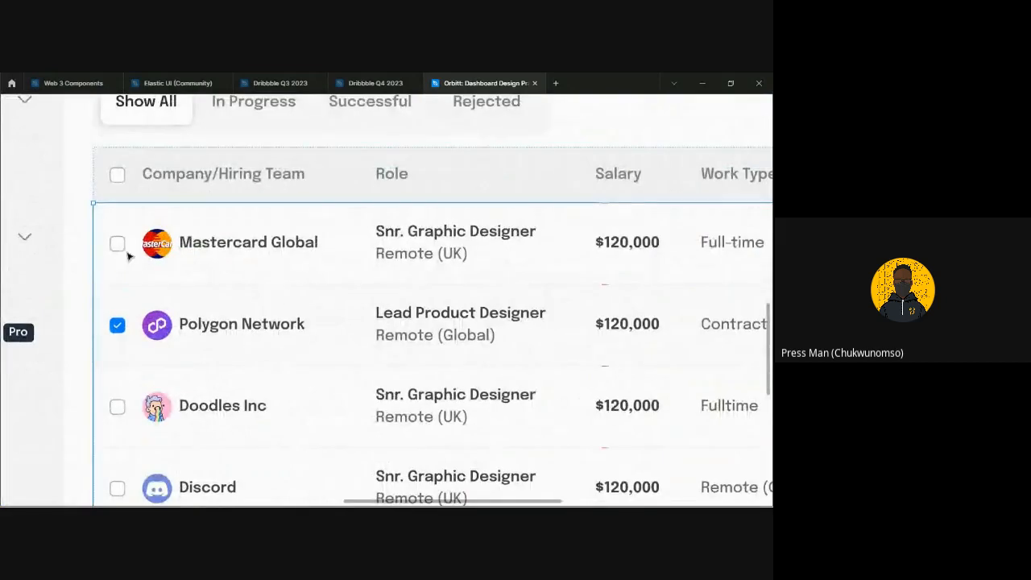
{"action": "left_click", "coordinate": [209, 251]}
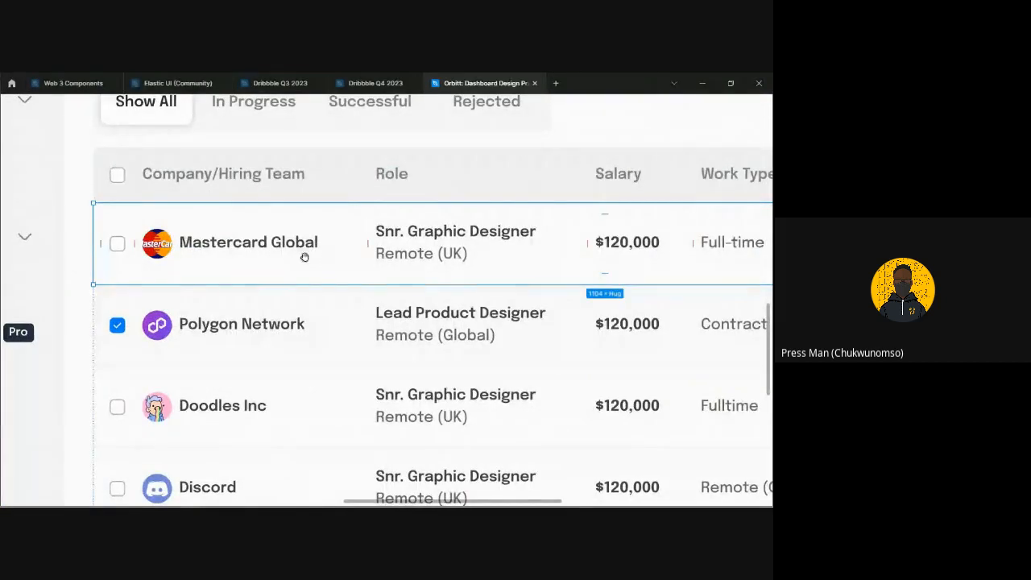
{"action": "scroll", "coordinate": [306, 255], "scroll_direction": "right", "scroll_amount": 2}
{"action": "scroll", "coordinate": [342, 231], "scroll_direction": "right", "scroll_amount": 5}
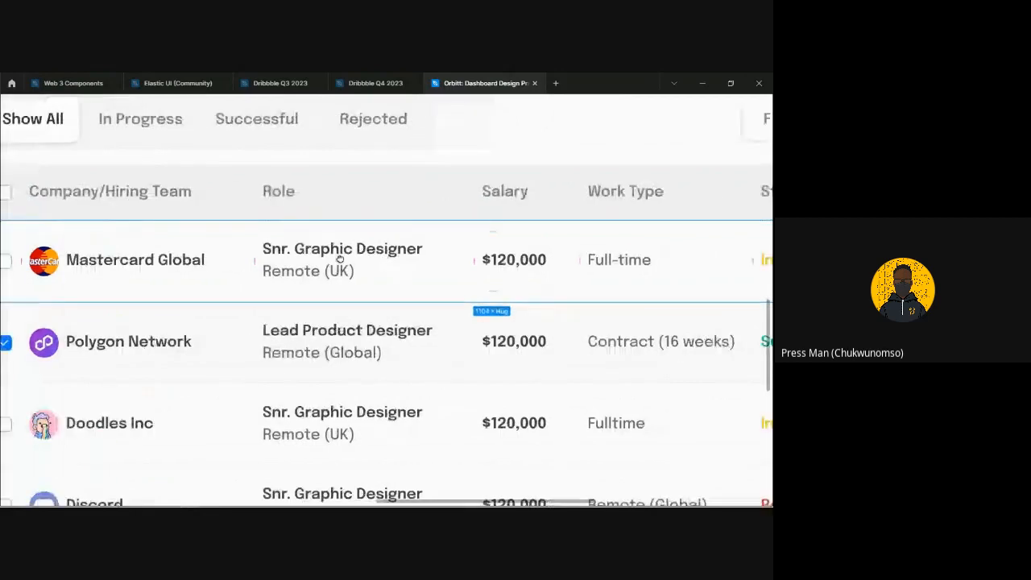
{"action": "scroll", "coordinate": [340, 265], "scroll_direction": "right", "scroll_amount": 3}
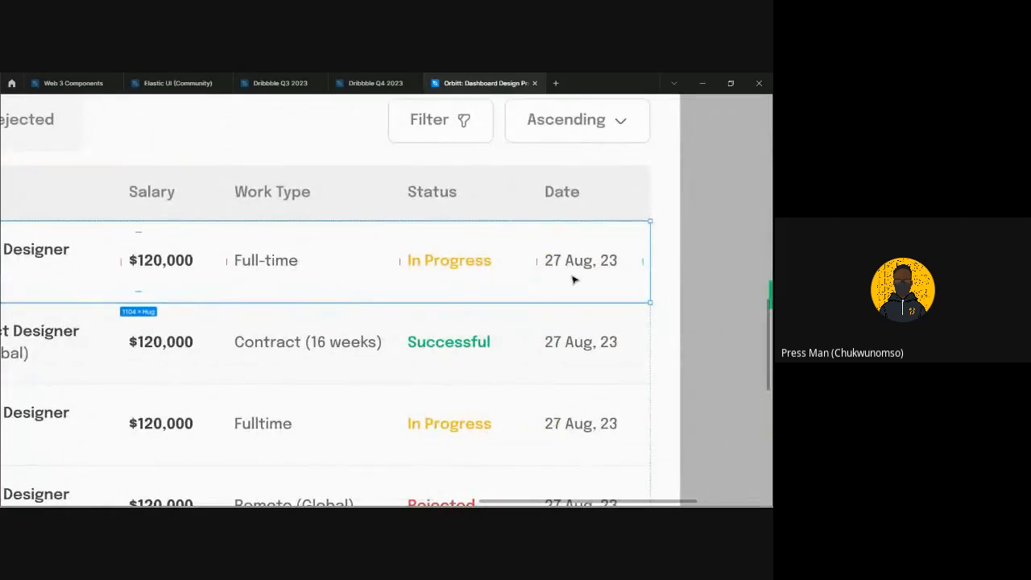
{"action": "scroll", "coordinate": [573, 280], "scroll_direction": "down", "scroll_amount": 5}
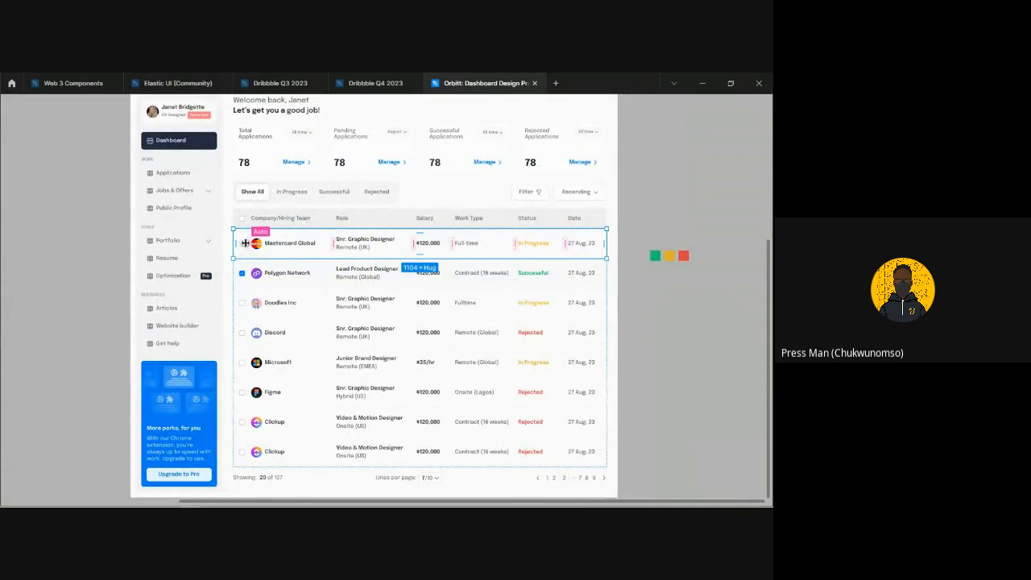
{"action": "scroll", "coordinate": [507, 272], "scroll_direction": "up", "scroll_amount": 3}
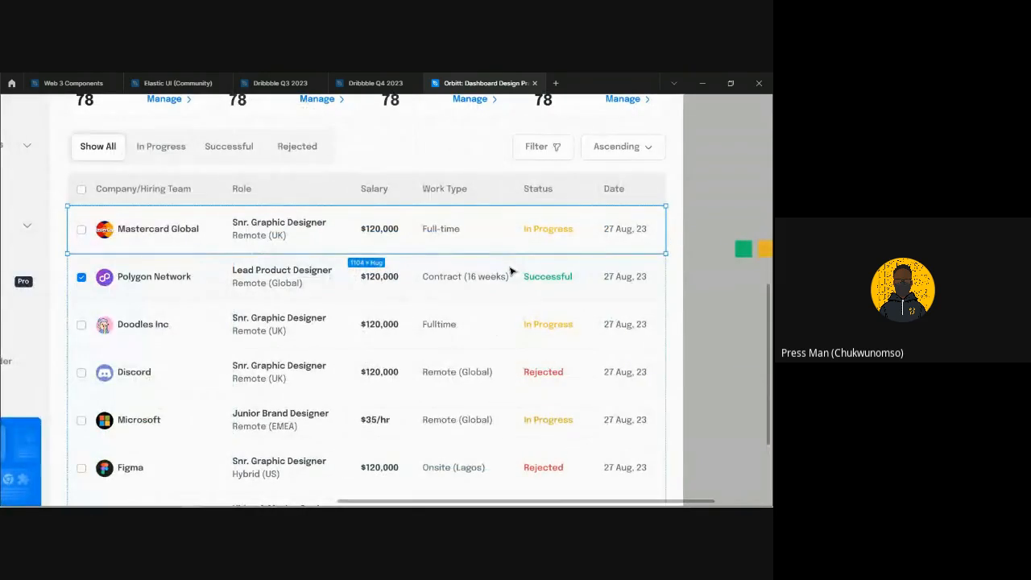
{"action": "scroll", "coordinate": [510, 271], "scroll_direction": "down", "scroll_amount": 3}
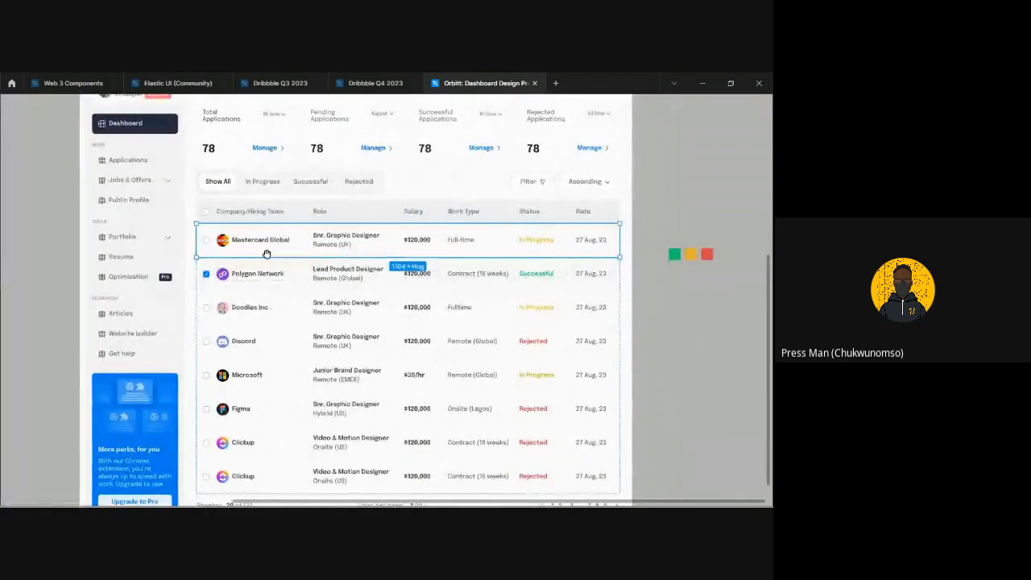
{"action": "scroll", "coordinate": [300, 276], "scroll_direction": "left", "scroll_amount": 1}
{"action": "scroll", "coordinate": [300, 276], "scroll_direction": "down", "scroll_amount": 1}
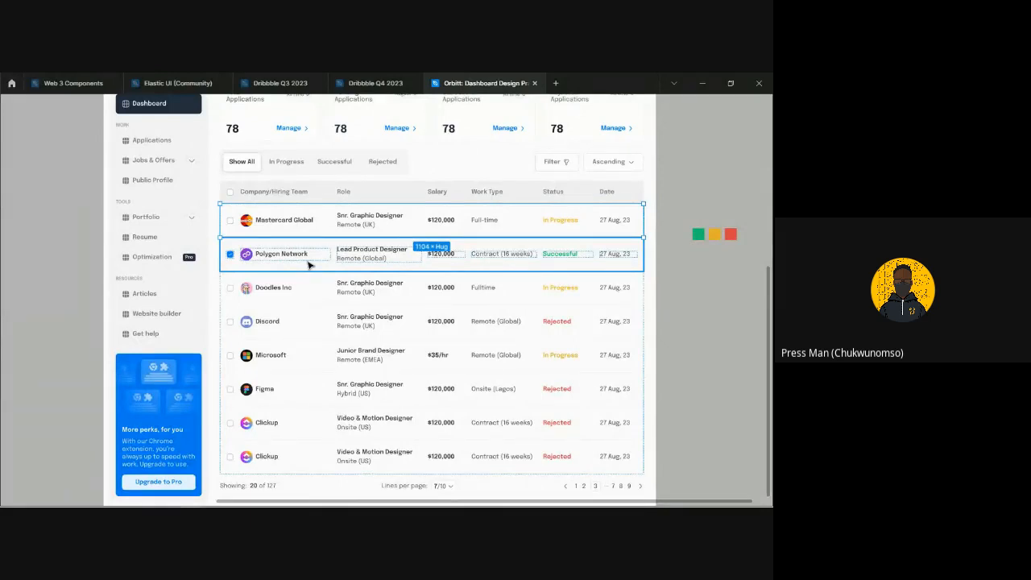
- Select and compare the other row frames of the applications table, checking their alignment and spacing
{"action": "left_click", "coordinate": [314, 249]}
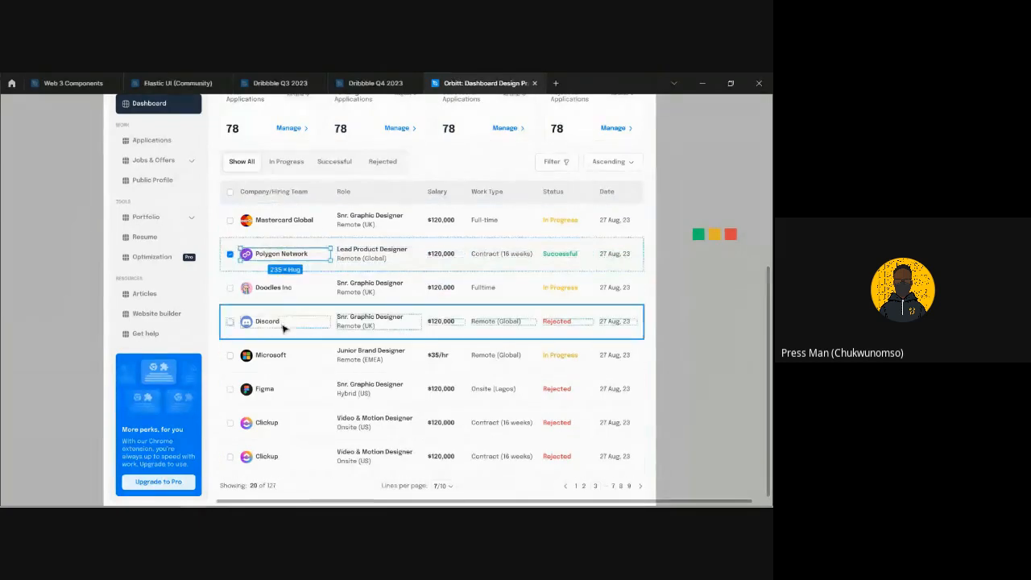
{"action": "left_click", "coordinate": [311, 333]}
{"action": "scroll", "coordinate": [299, 233], "scroll_direction": "up", "scroll_amount": 5}
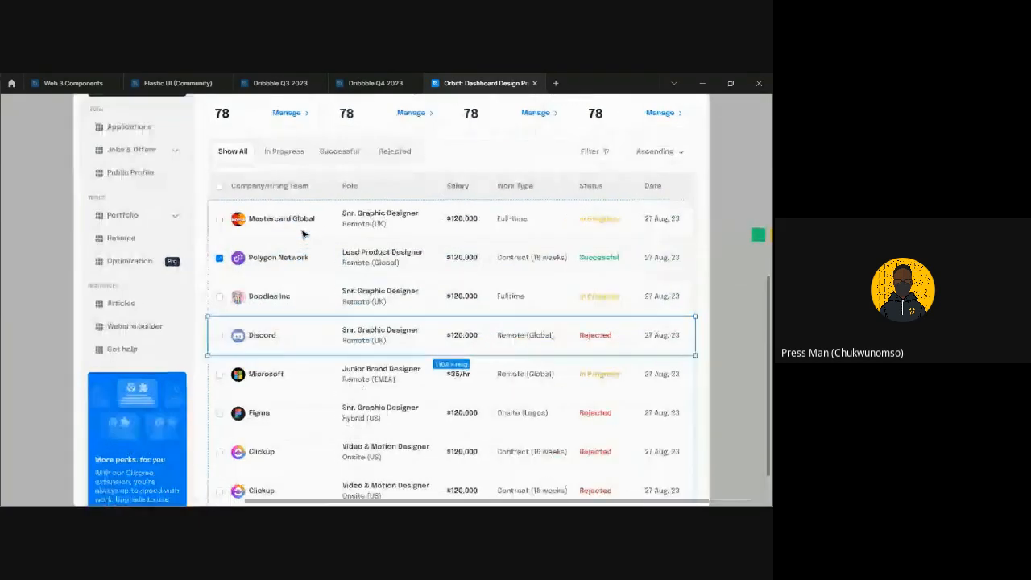
{"action": "scroll", "coordinate": [276, 256], "scroll_direction": "up", "scroll_amount": 2}
{"action": "left_click", "coordinate": [301, 261]}
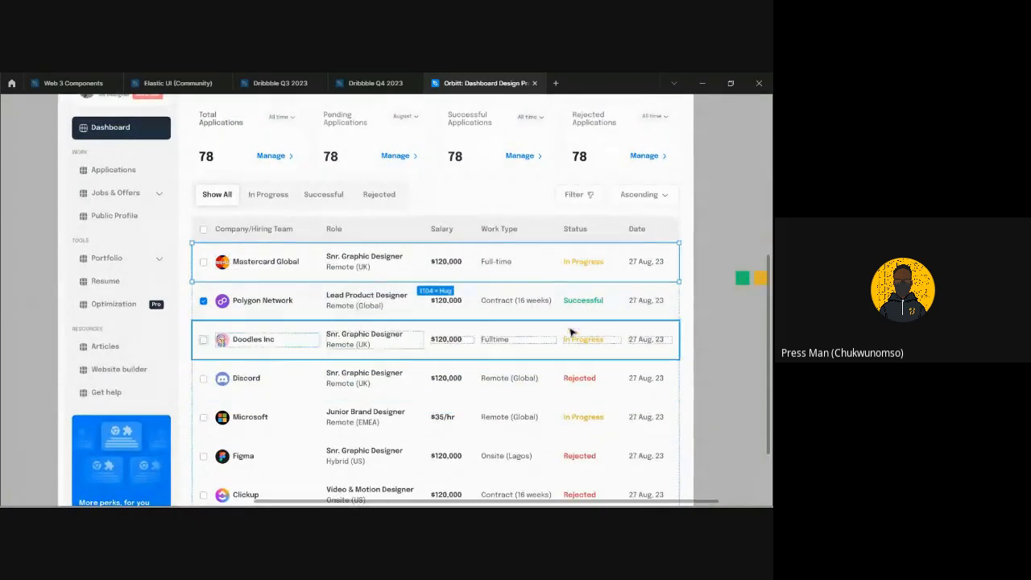
{"action": "left_click", "coordinate": [702, 317]}
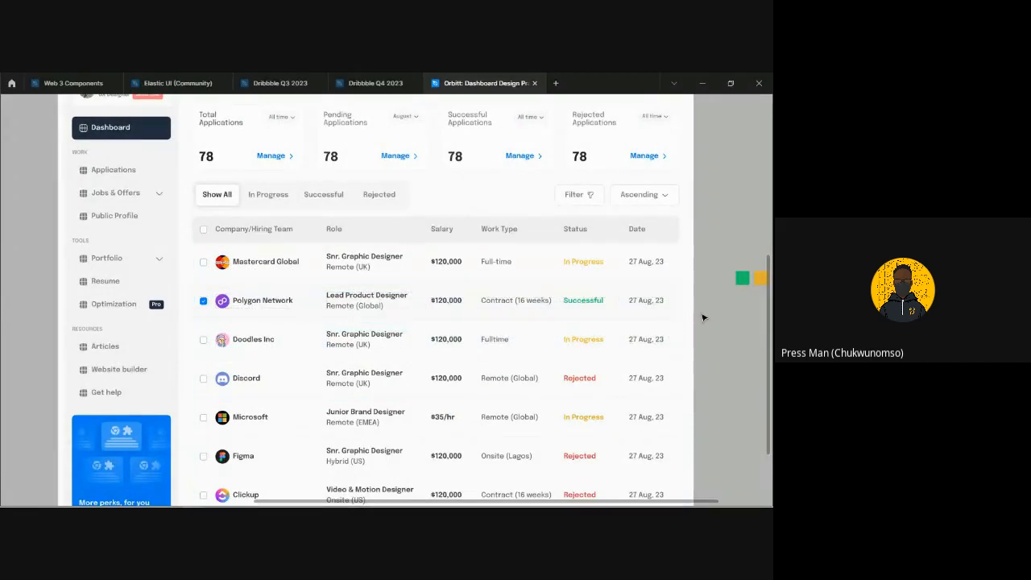
{"action": "scroll", "coordinate": [702, 317], "scroll_direction": "down", "scroll_amount": 4}
{"action": "left_click_drag", "start_coordinate": [672, 324], "coordinate": [552, 323]}
{"action": "scroll", "coordinate": [429, 274], "scroll_direction": "up", "scroll_amount": 2}
{"action": "scroll", "coordinate": [429, 274], "scroll_direction": "up", "scroll_amount": 3}
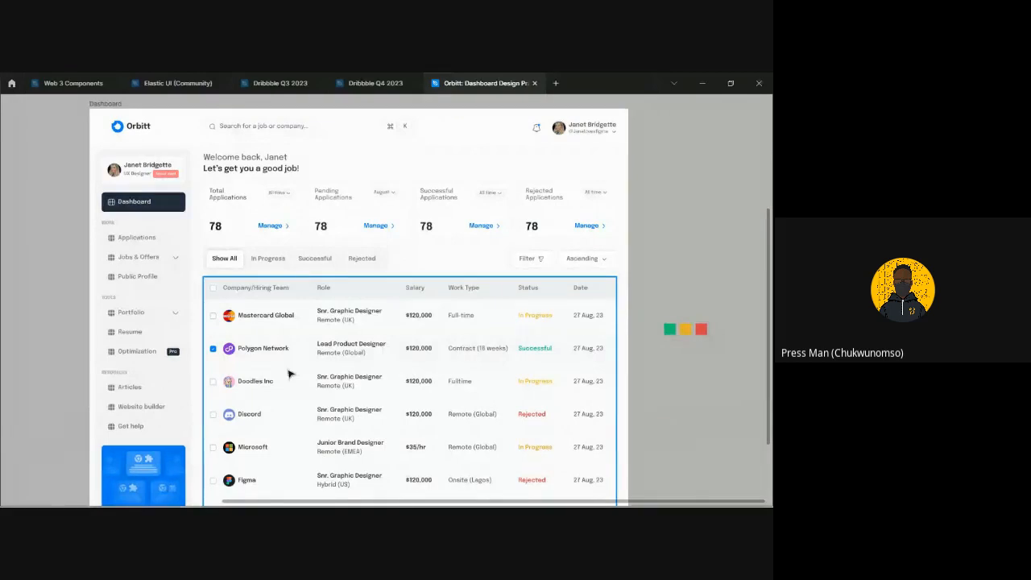
{"action": "scroll", "coordinate": [293, 368], "scroll_direction": "up", "scroll_amount": 5}
{"action": "scroll", "coordinate": [334, 282], "scroll_direction": "down", "scroll_amount": 1}
{"action": "scroll", "coordinate": [230, 285], "scroll_direction": "up", "scroll_amount": 2}
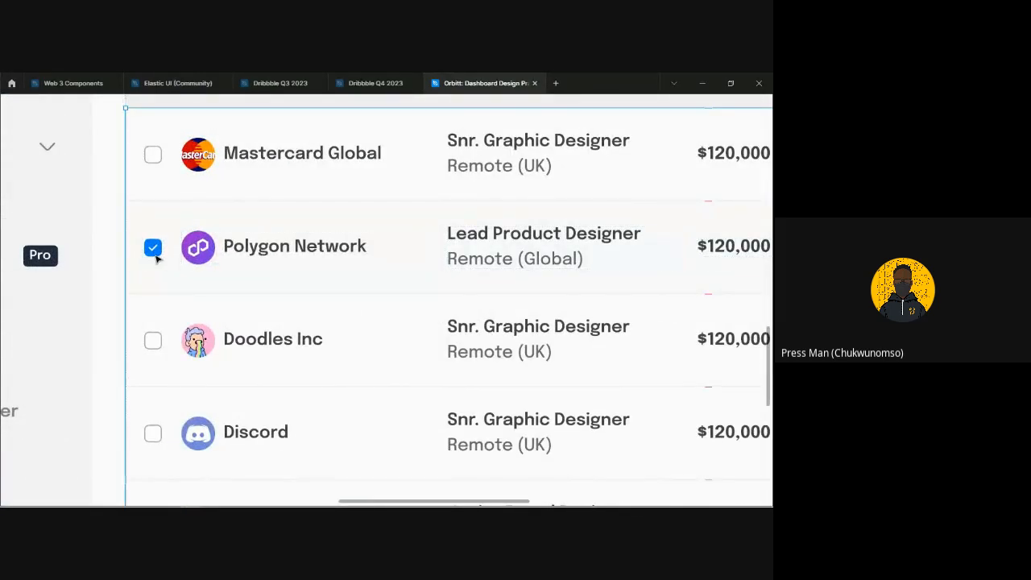
{"action": "scroll", "coordinate": [153, 254], "scroll_direction": "down", "scroll_amount": 5}
{"action": "left_click_drag", "start_coordinate": [178, 271], "coordinate": [253, 291]}
- Show the interface again and open the Moodboard, Styling & Assets page to examine the reference Product Analytics table
{"action": "right_click", "coordinate": [636, 186]}
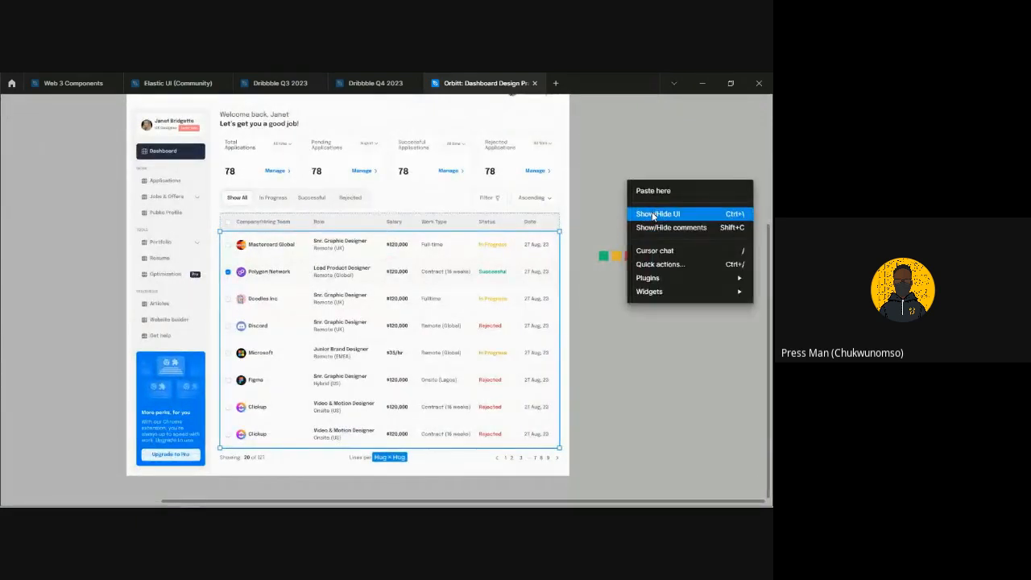
{"action": "left_click", "coordinate": [648, 211]}
{"action": "left_click_drag", "start_coordinate": [295, 198], "coordinate": [441, 259]}
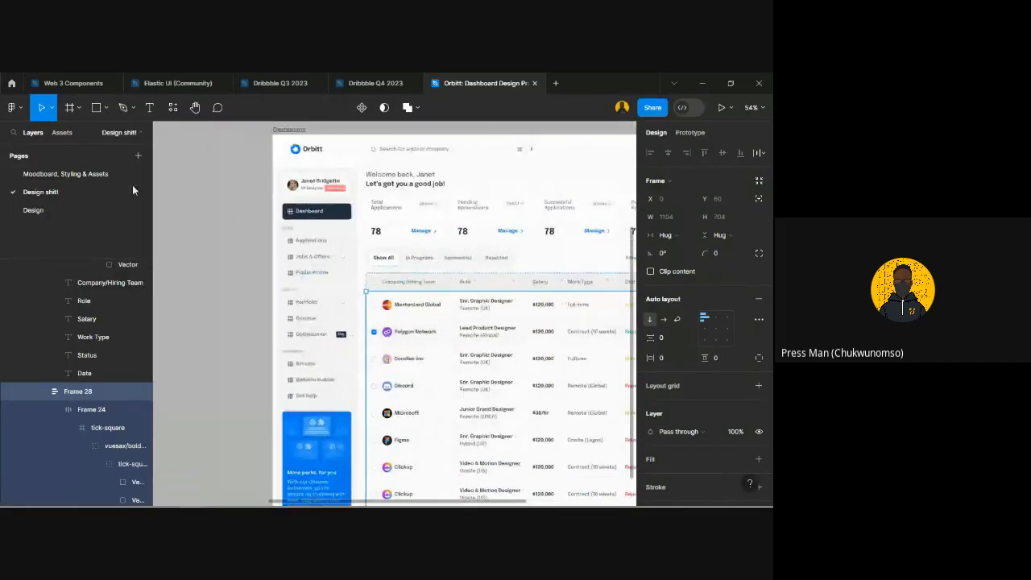
{"action": "left_click", "coordinate": [91, 176]}
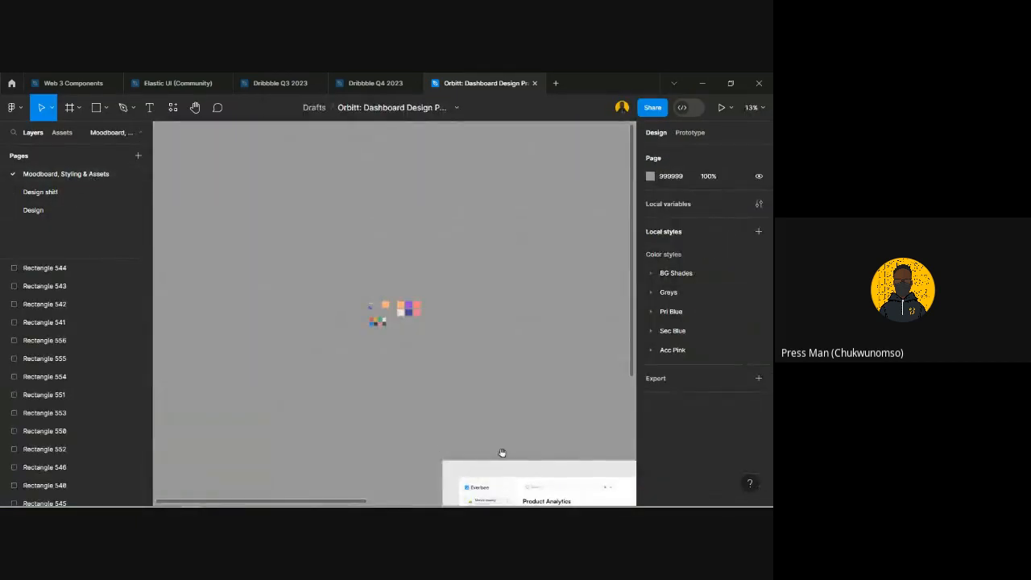
{"action": "left_click_drag", "start_coordinate": [501, 454], "coordinate": [330, 247]}
{"action": "scroll", "coordinate": [398, 370], "scroll_direction": "up", "scroll_amount": 5}
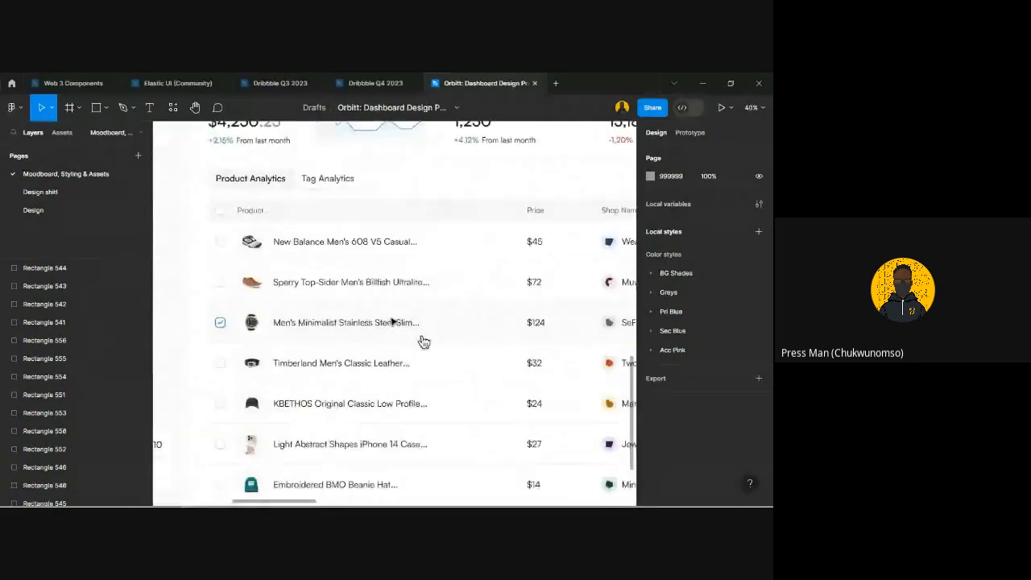
{"action": "scroll", "coordinate": [392, 322], "scroll_direction": "down", "scroll_amount": 2}
{"action": "scroll", "coordinate": [403, 293], "scroll_direction": "up", "scroll_amount": 1}
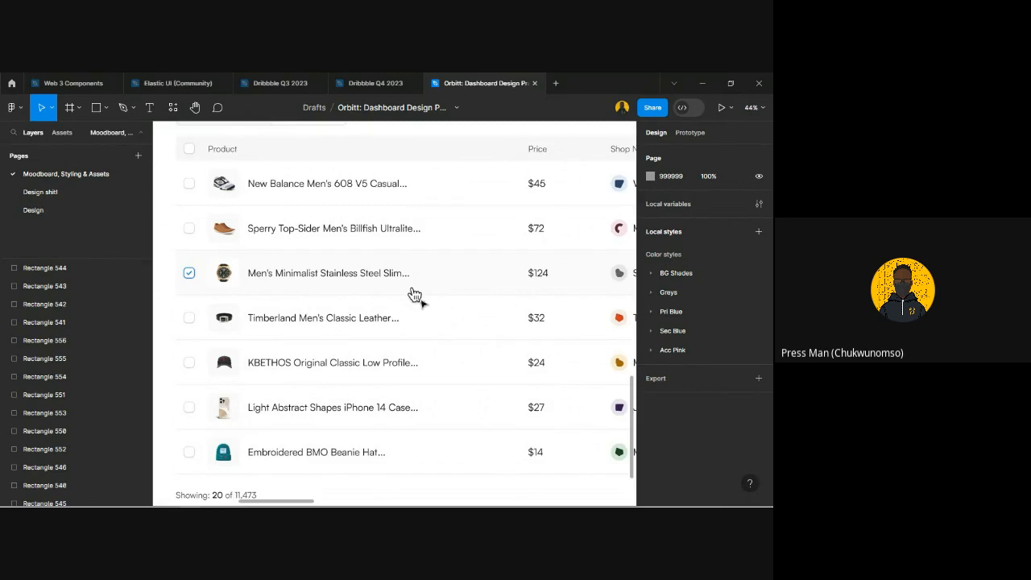
- Examine the reference Product Analytics table's columns and rows up close
{"action": "scroll", "coordinate": [410, 293], "scroll_direction": "right", "scroll_amount": 5}
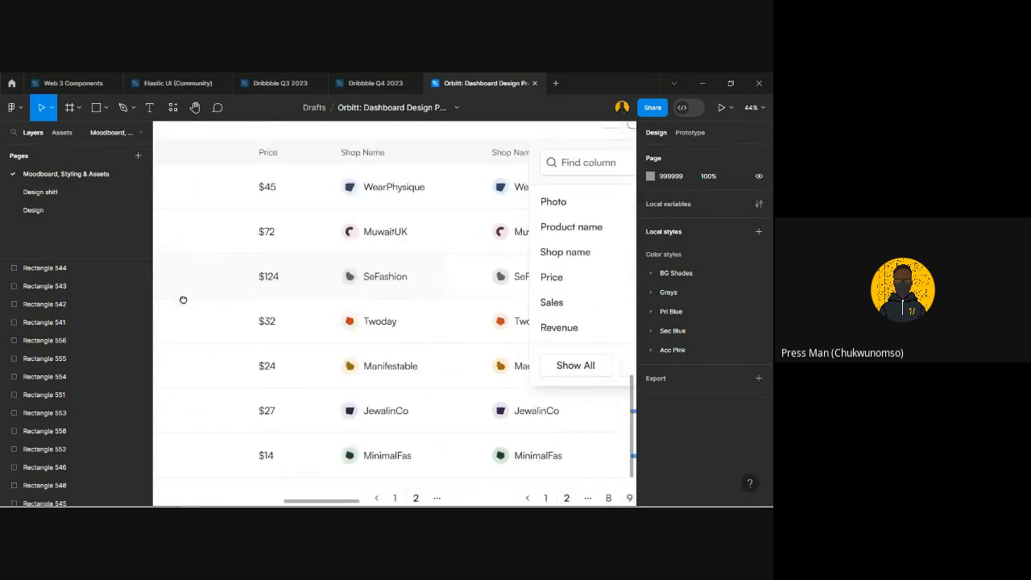
{"action": "scroll", "coordinate": [385, 283], "scroll_direction": "left", "scroll_amount": 5}
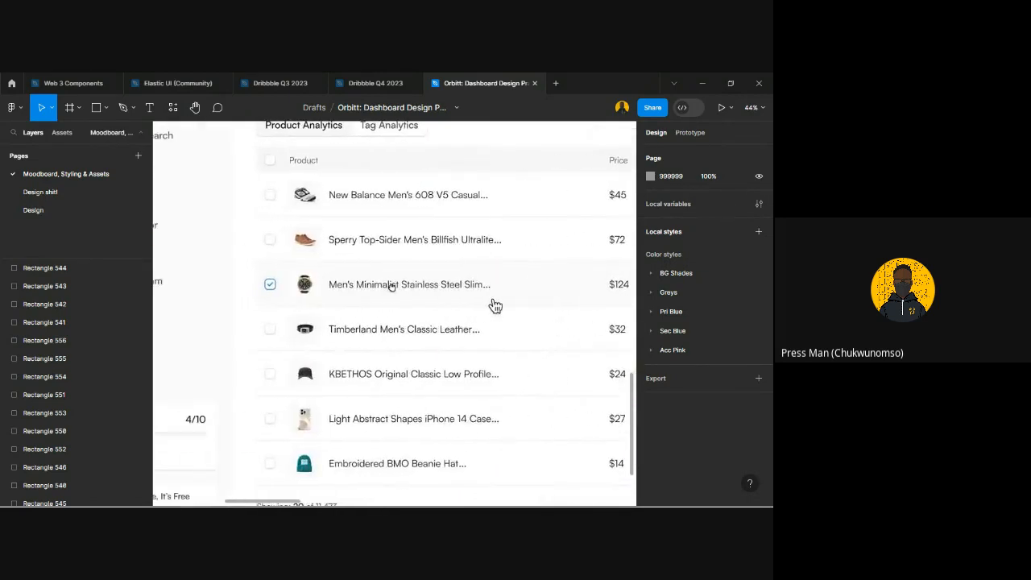
{"action": "scroll", "coordinate": [495, 304], "scroll_direction": "up", "scroll_amount": 5}
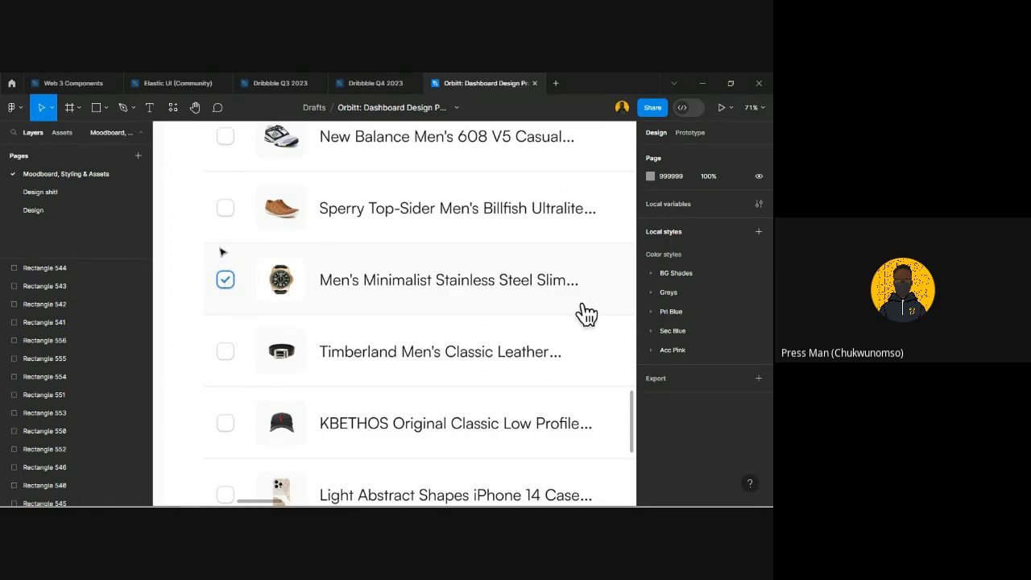
{"action": "scroll", "coordinate": [219, 252], "scroll_direction": "up", "scroll_amount": 5}
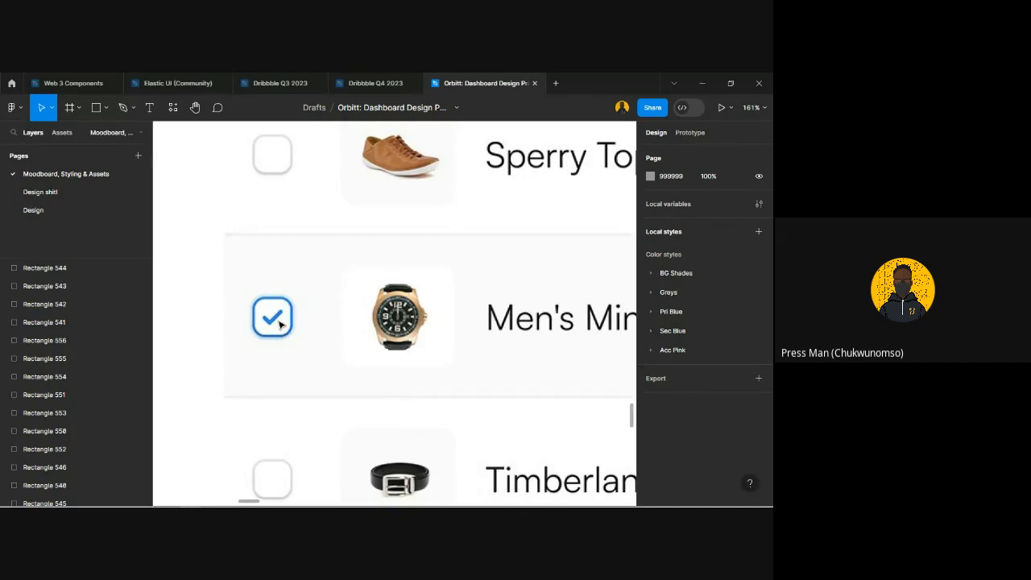
- Return to the design page and inspect the applications table's header row and its Company/Hiring Team label
{"action": "left_click", "coordinate": [48, 193]}
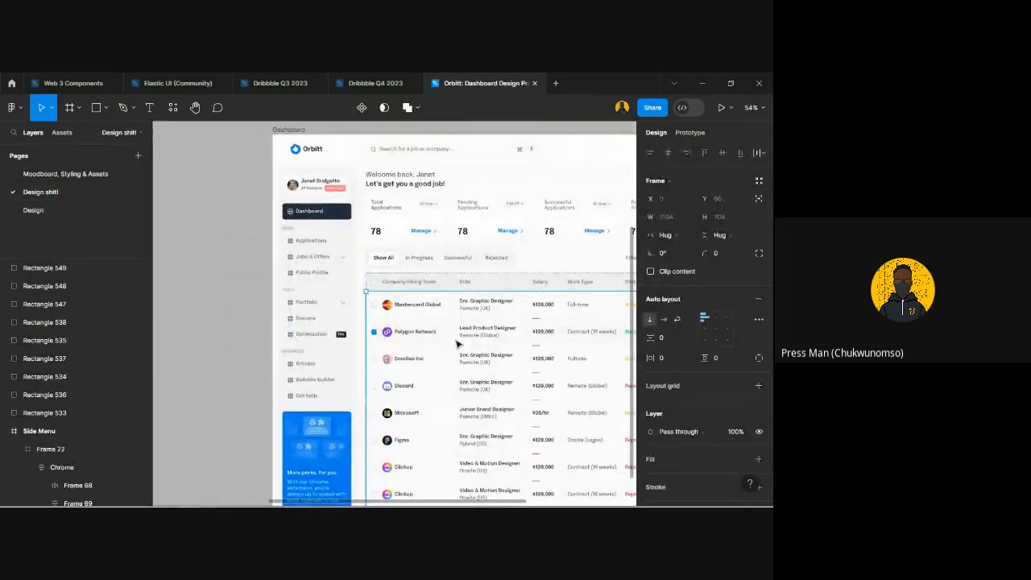
{"action": "scroll", "coordinate": [348, 270], "scroll_direction": "up", "scroll_amount": 3, "text": "ctrl"}
{"action": "scroll", "coordinate": [347, 270], "scroll_direction": "up", "scroll_amount": 4, "text": "ctrl"}
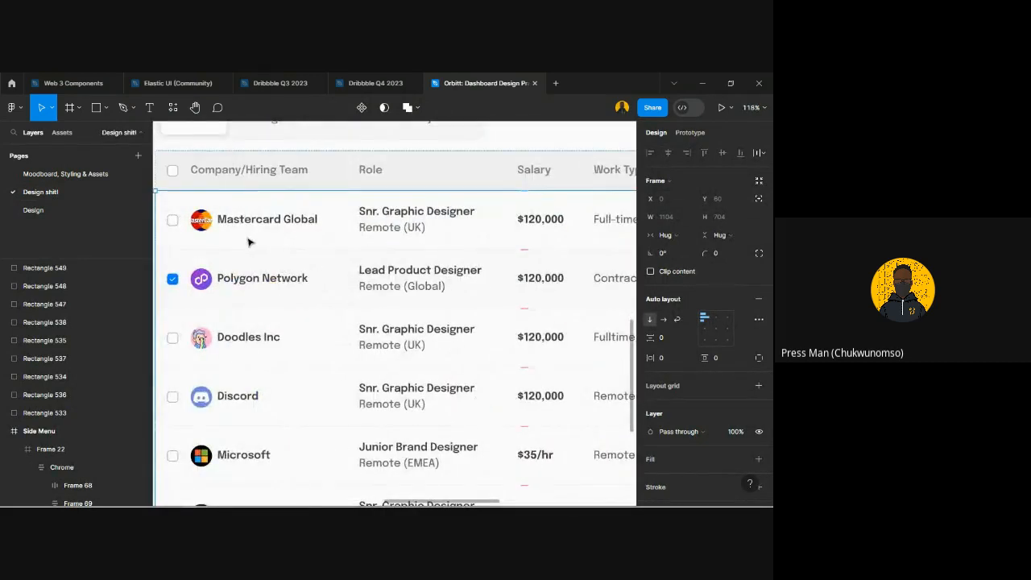
{"action": "scroll", "coordinate": [260, 235], "scroll_direction": "down", "scroll_amount": 4, "text": "ctrl"}
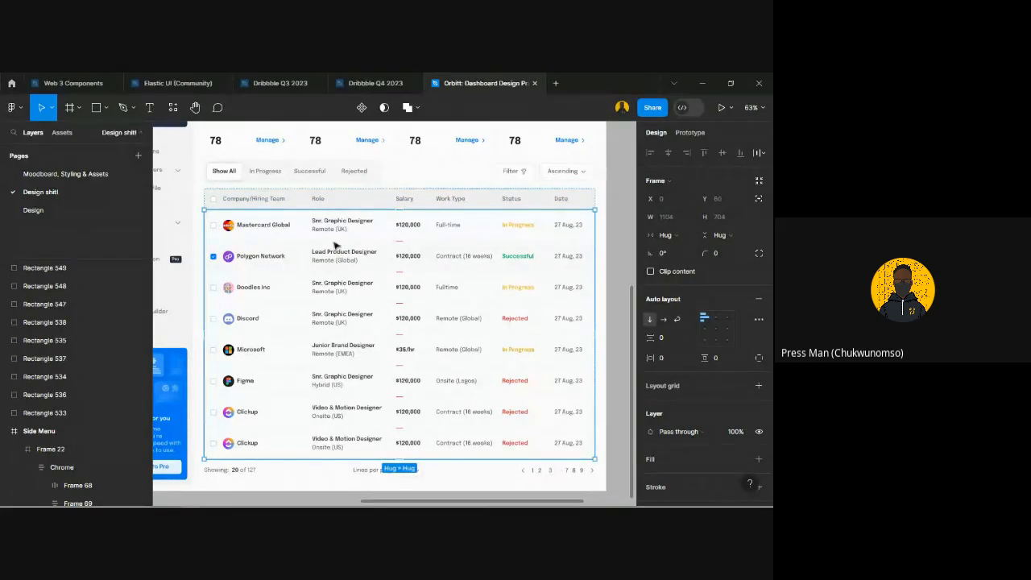
{"action": "scroll", "coordinate": [455, 253], "scroll_direction": "down", "scroll_amount": 2, "text": "ctrl"}
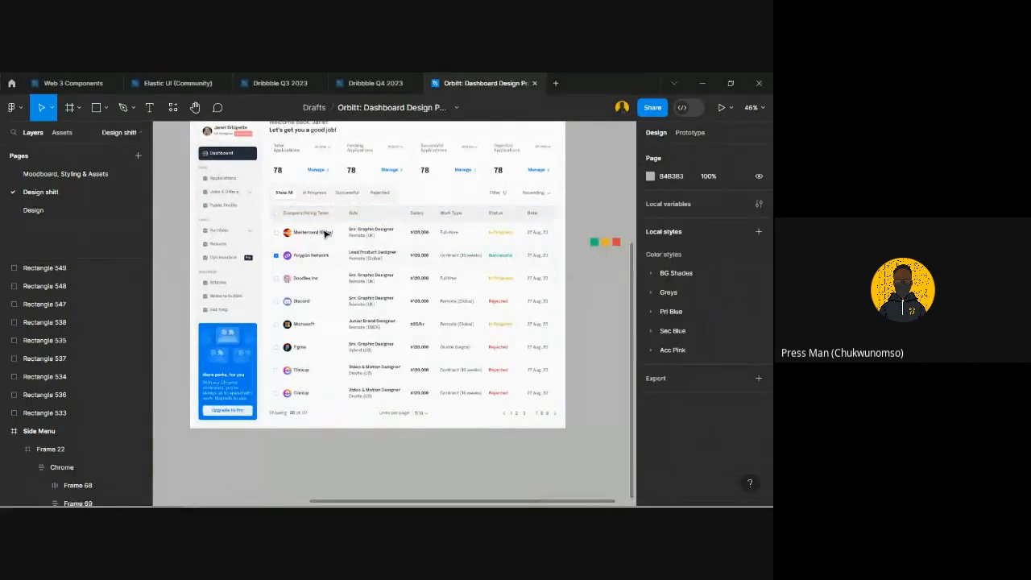
{"action": "scroll", "coordinate": [322, 232], "scroll_direction": "up", "scroll_amount": 2, "text": "ctrl"}
{"action": "double_click", "coordinate": [290, 211]}
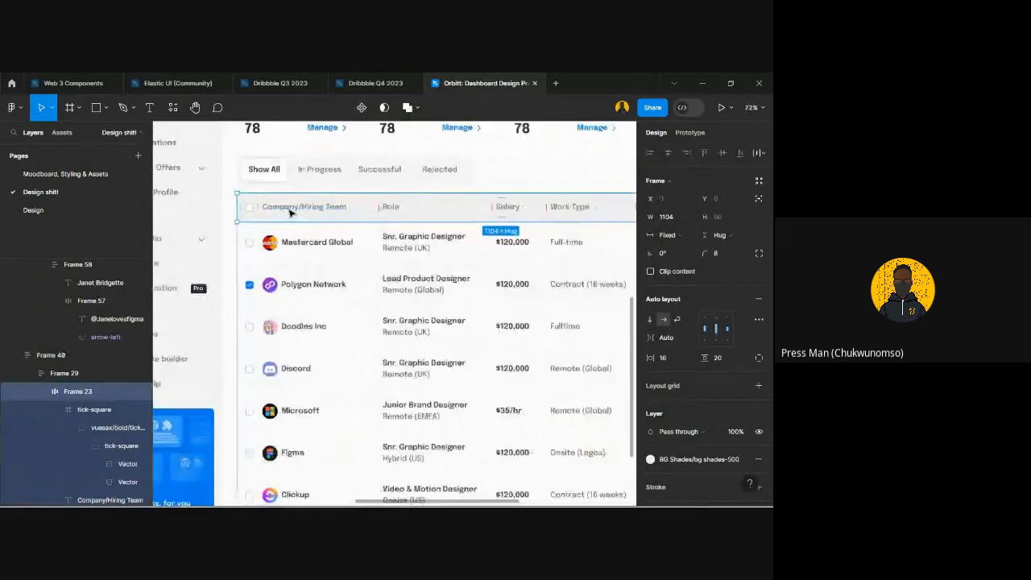
{"action": "scroll", "coordinate": [292, 210], "scroll_direction": "up", "scroll_amount": 3, "text": "ctrl"}
{"action": "scroll", "coordinate": [306, 208], "scroll_direction": "down", "scroll_amount": 3, "text": "ctrl"}
{"action": "scroll", "coordinate": [351, 207], "scroll_direction": "up", "scroll_amount": 4, "text": "ctrl"}
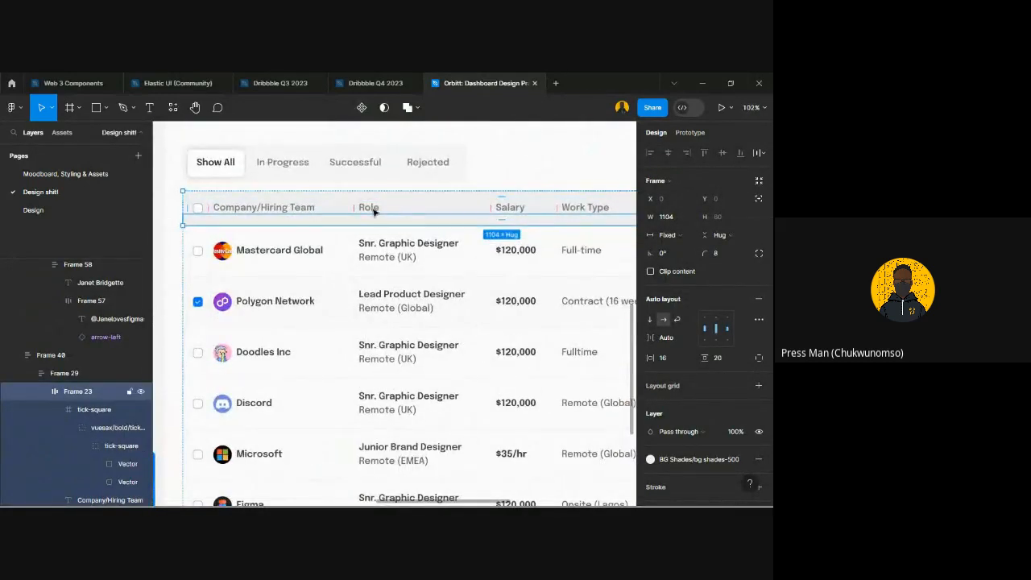
{"action": "left_click", "coordinate": [376, 215]}
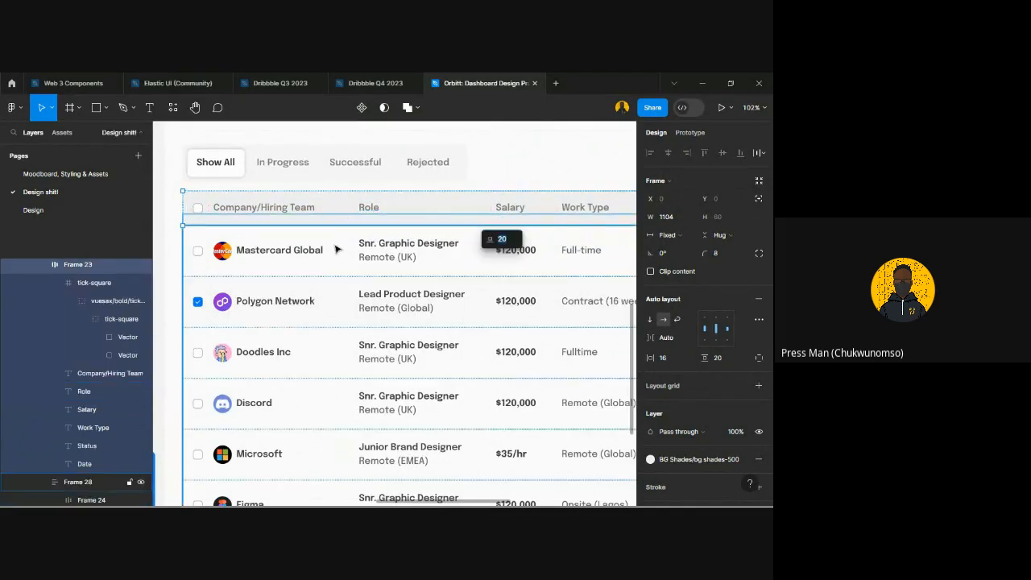
{"action": "left_click", "coordinate": [287, 209]}
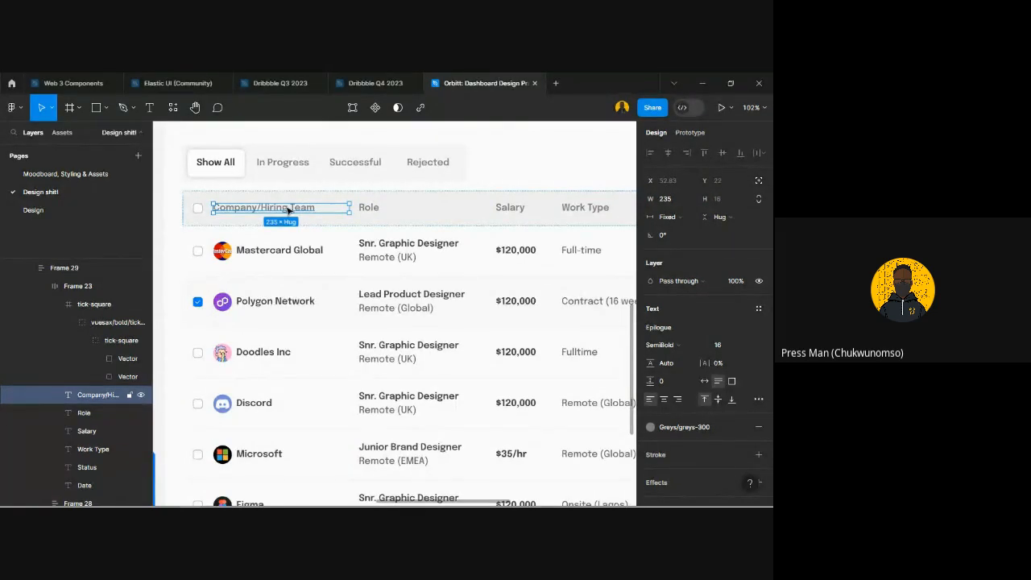
{"action": "left_click", "coordinate": [370, 208]}
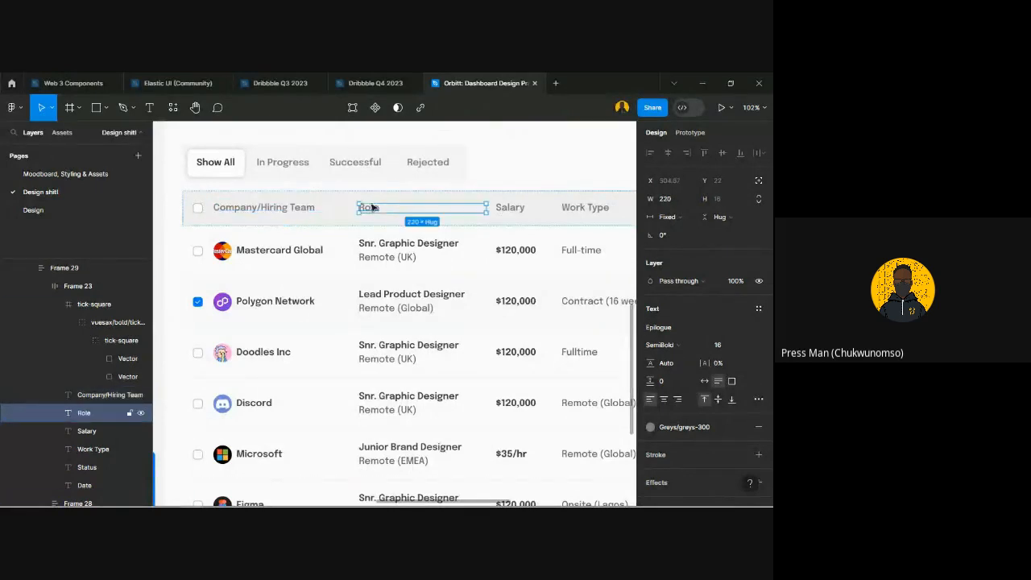
{"action": "key", "text": "ctrl+d"}
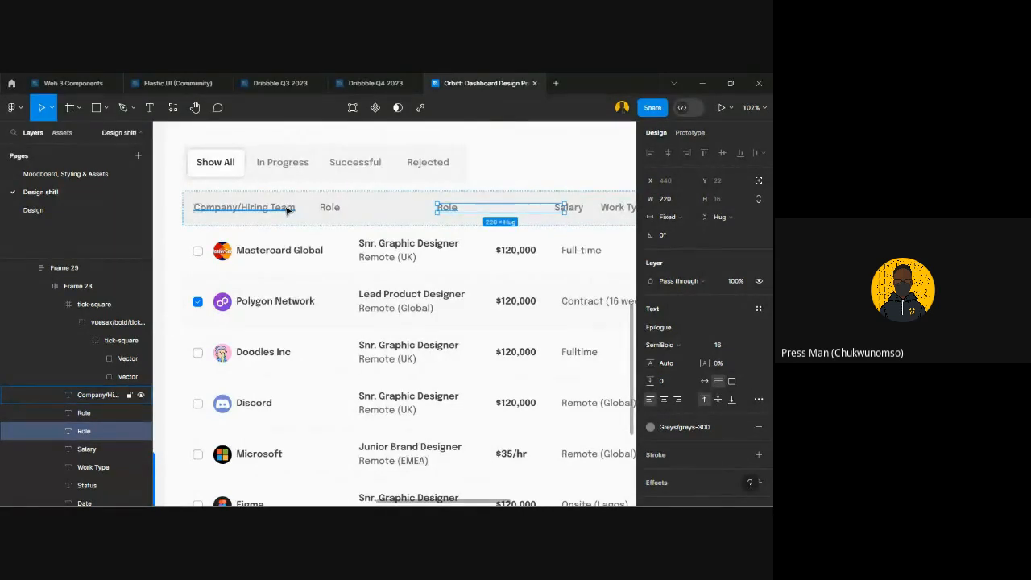
{"action": "key", "text": "ctrl+z"}
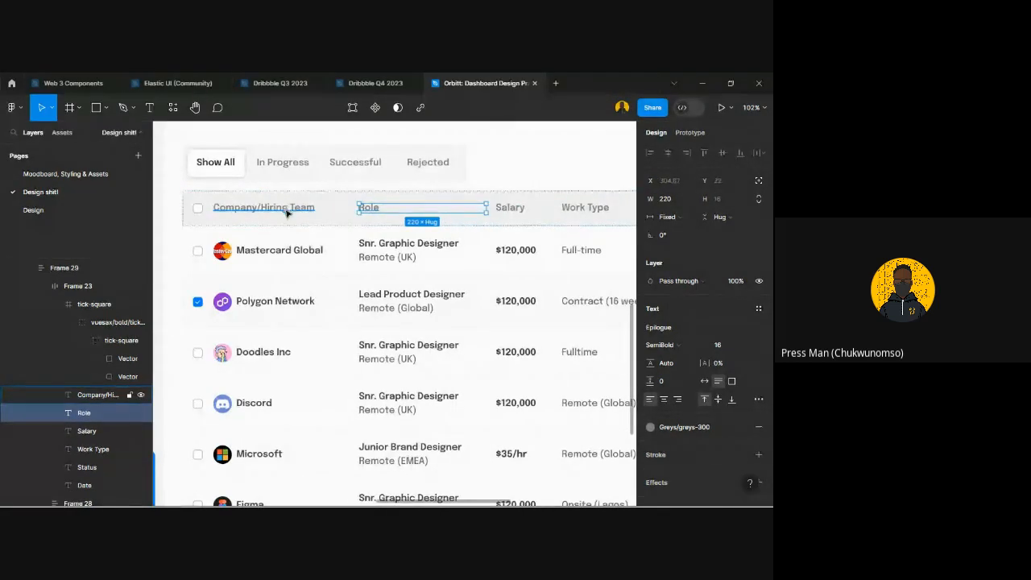
- Inspect the Company/Hiring Team header label and the Polygon Network company name's sizing up close
{"action": "left_click", "coordinate": [264, 219]}
{"action": "left_click", "coordinate": [265, 214]}
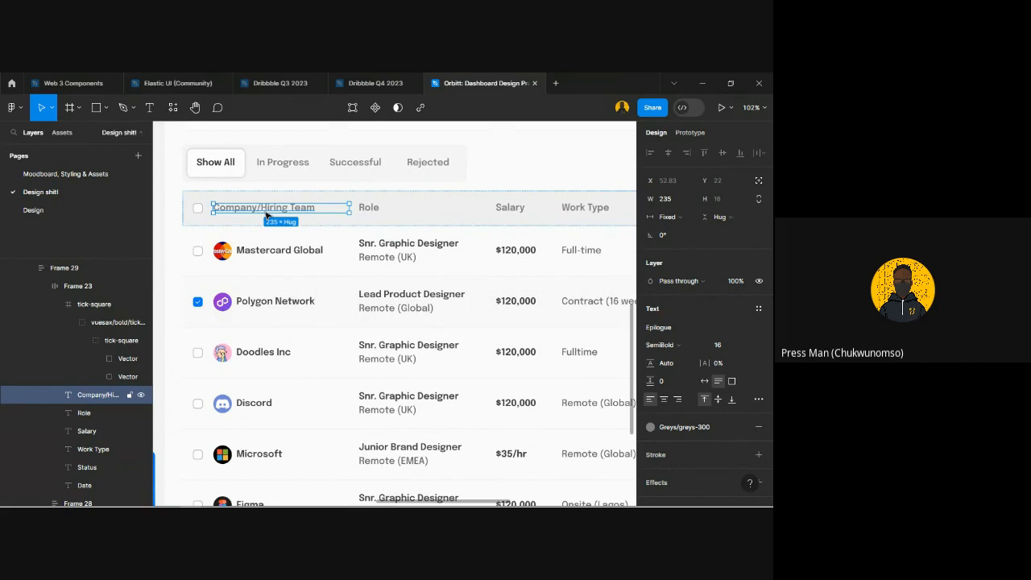
{"action": "scroll", "coordinate": [266, 215], "scroll_direction": "up", "scroll_amount": 5}
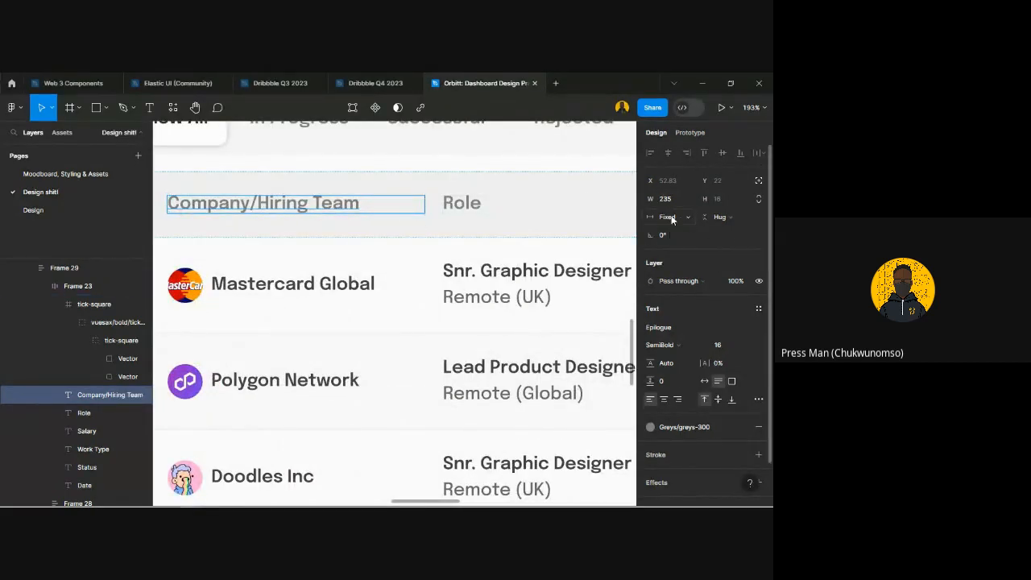
{"action": "scroll", "coordinate": [345, 154], "scroll_direction": "down", "scroll_amount": 5}
{"action": "scroll", "coordinate": [253, 184], "scroll_direction": "up", "scroll_amount": 3}
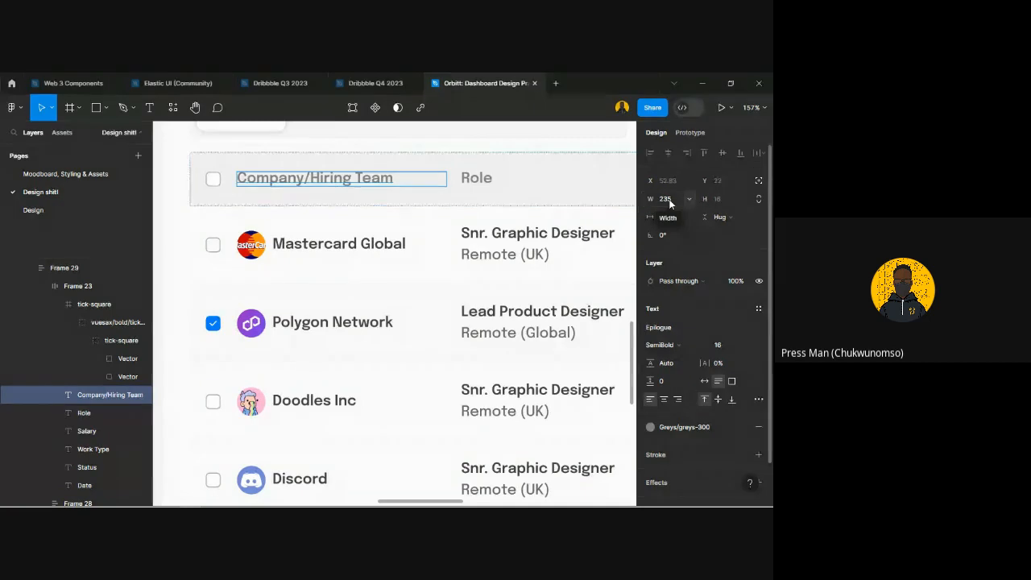
{"action": "left_click", "coordinate": [321, 322]}
{"action": "scroll", "coordinate": [306, 314], "scroll_direction": "down", "scroll_amount": 2}
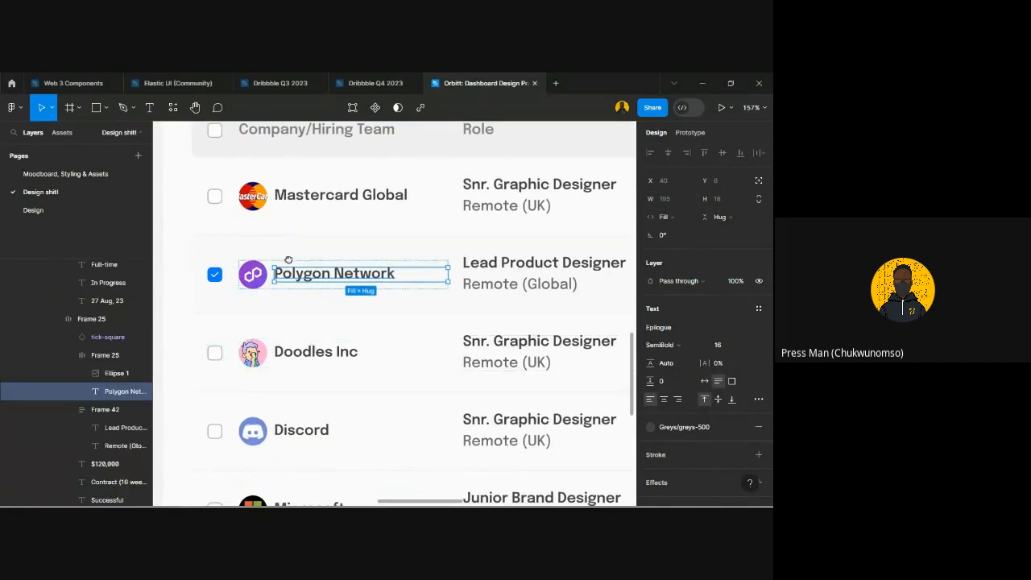
{"action": "scroll", "coordinate": [288, 259], "scroll_direction": "up", "scroll_amount": 2}
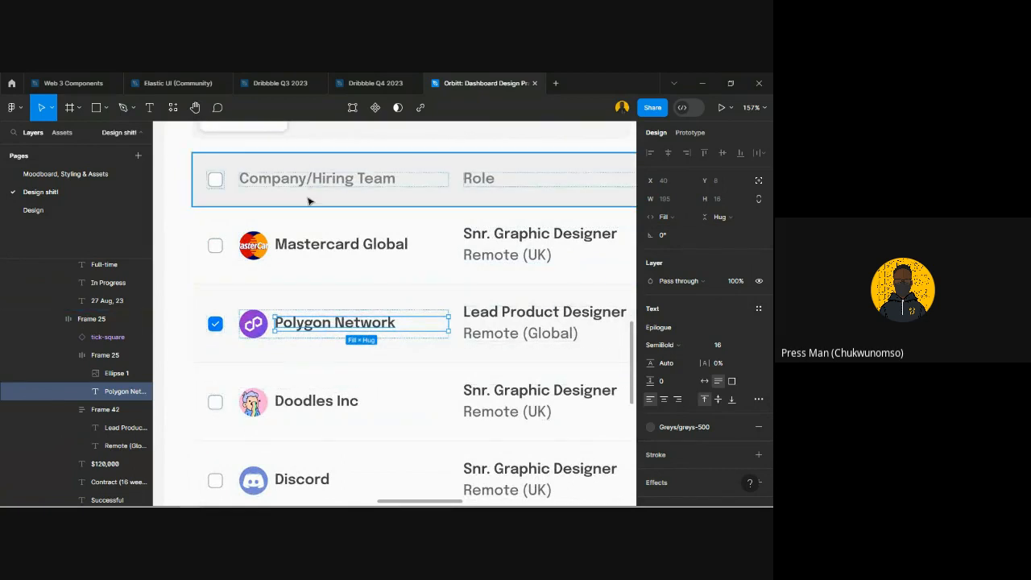
- Select and compare the company cells and row frames of the first table rows
{"action": "left_click", "coordinate": [354, 242]}
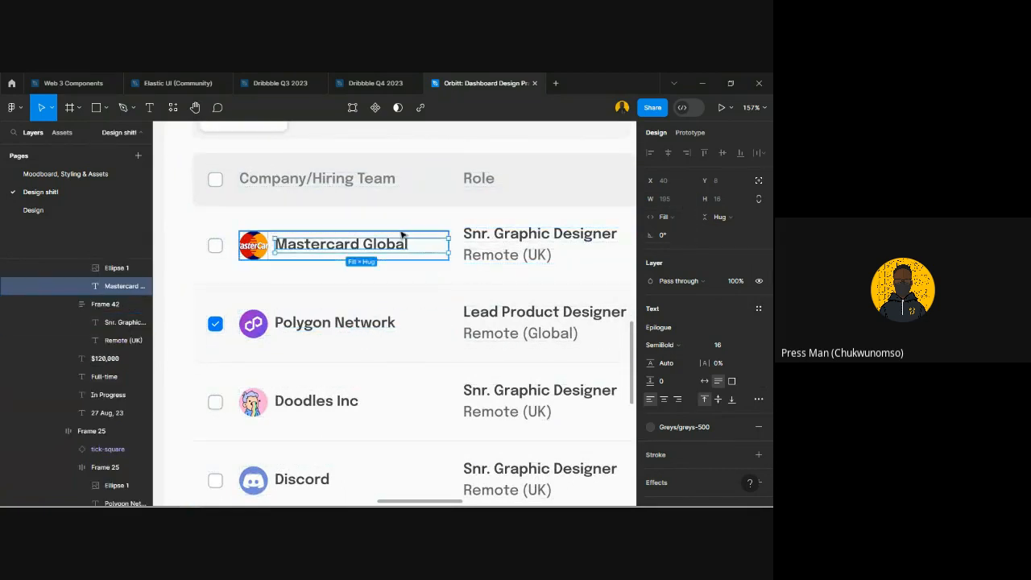
{"action": "key", "text": "shift+Return"}
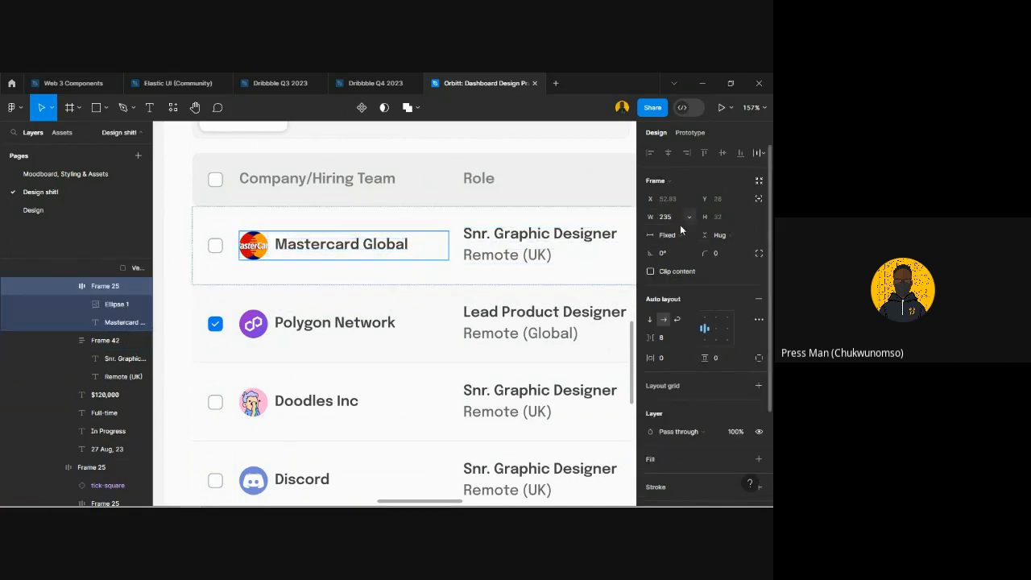
{"action": "left_click", "coordinate": [322, 331]}
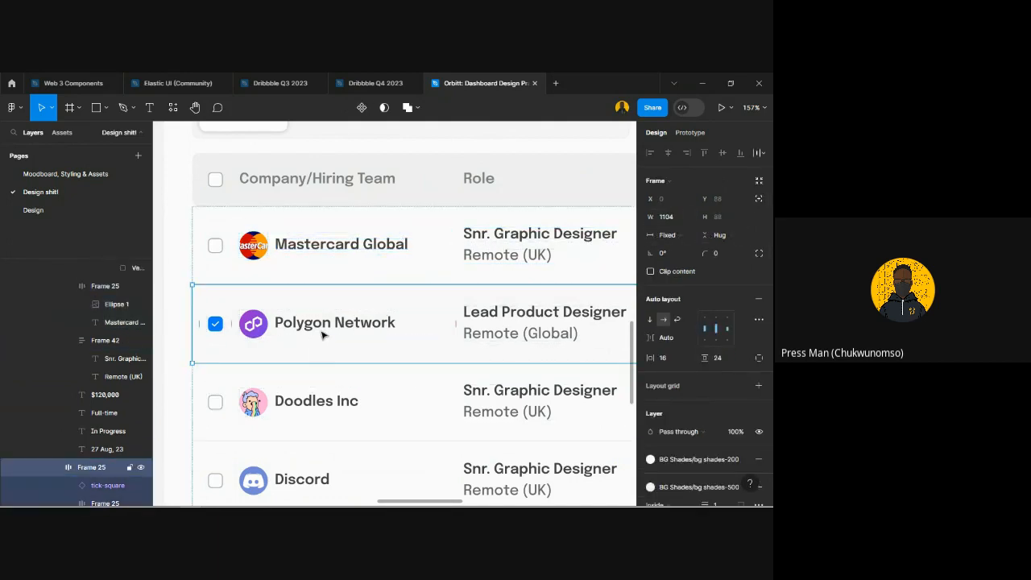
{"action": "left_click", "coordinate": [380, 396]}
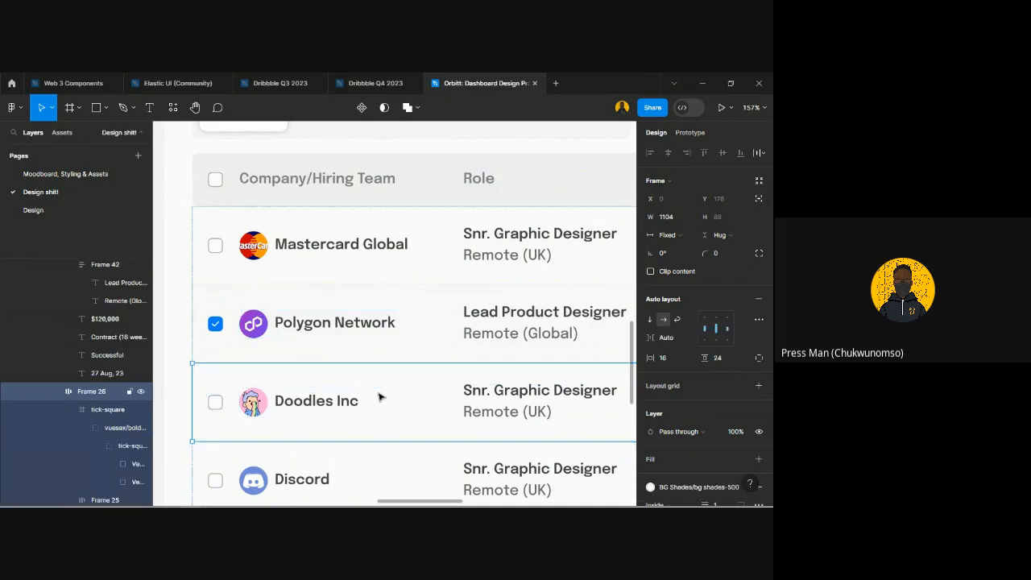
{"action": "double_click", "coordinate": [380, 397]}
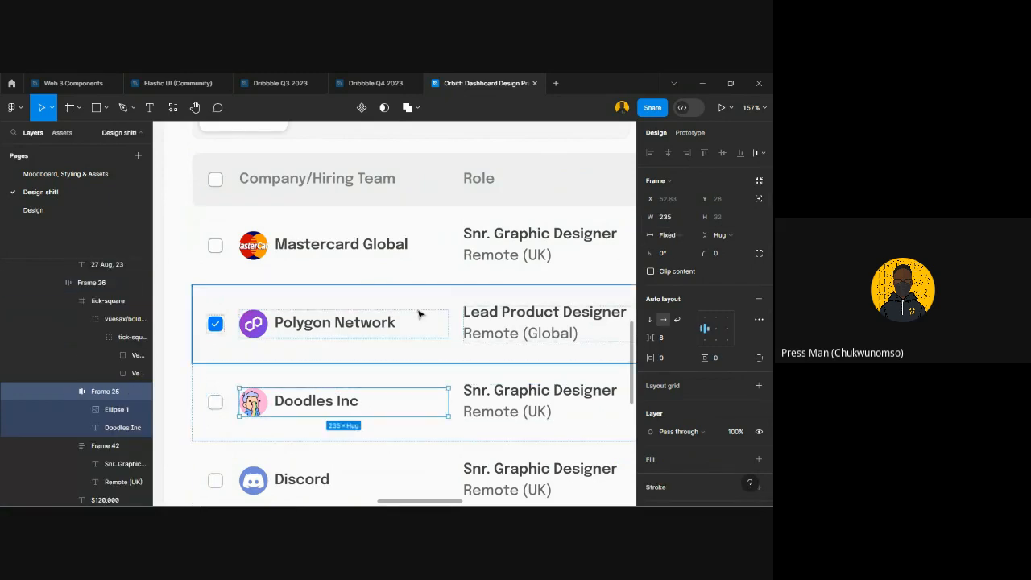
{"action": "left_click", "coordinate": [385, 209]}
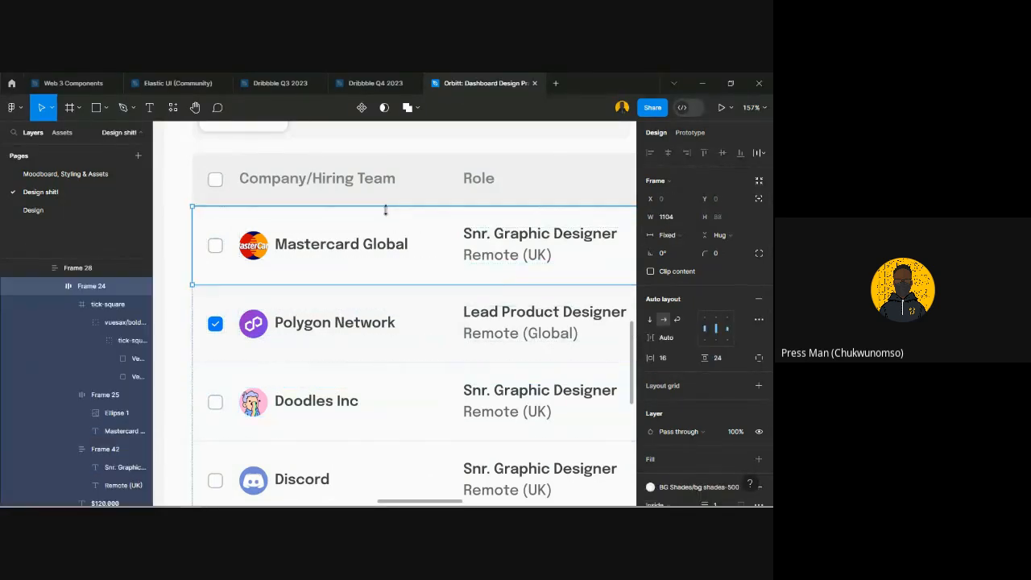
{"action": "scroll", "coordinate": [385, 209], "scroll_direction": "down", "scroll_amount": 5}
{"action": "left_click", "coordinate": [175, 164]}
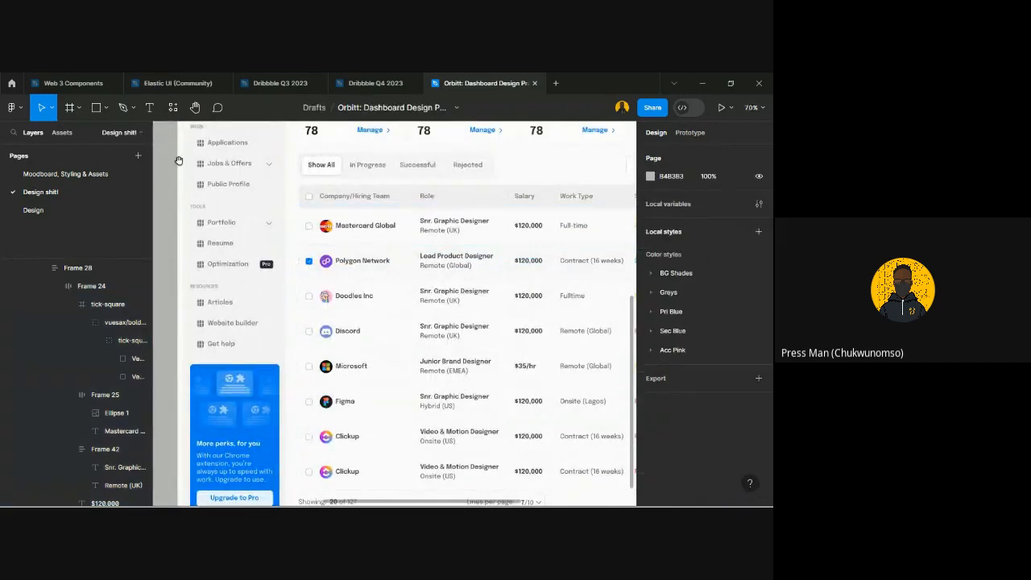
{"action": "left_click_drag", "start_coordinate": [178, 162], "coordinate": [164, 200]}
{"action": "scroll", "coordinate": [322, 233], "scroll_direction": "up", "scroll_amount": 5}
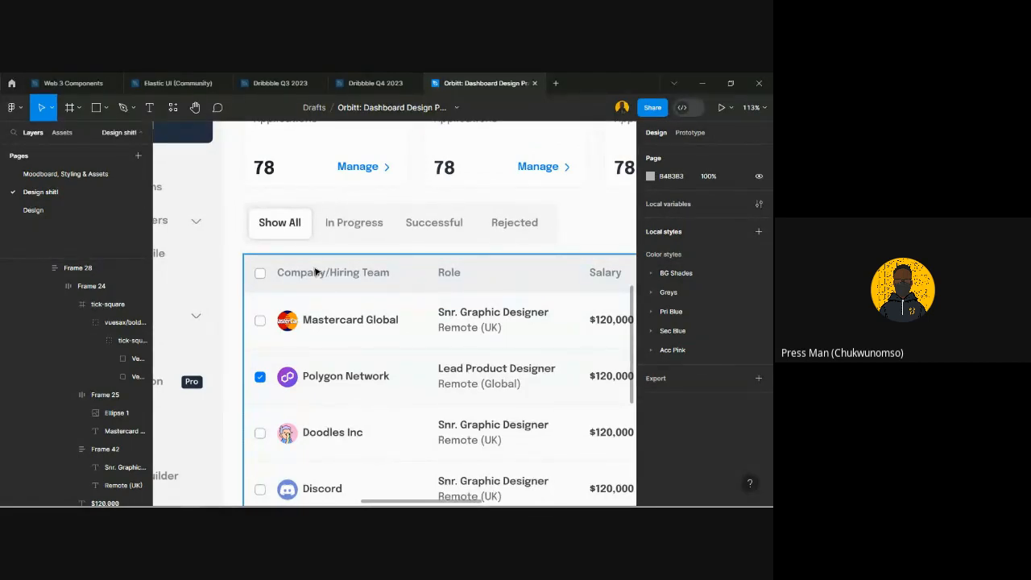
{"action": "key", "text": "alt+Tab"}
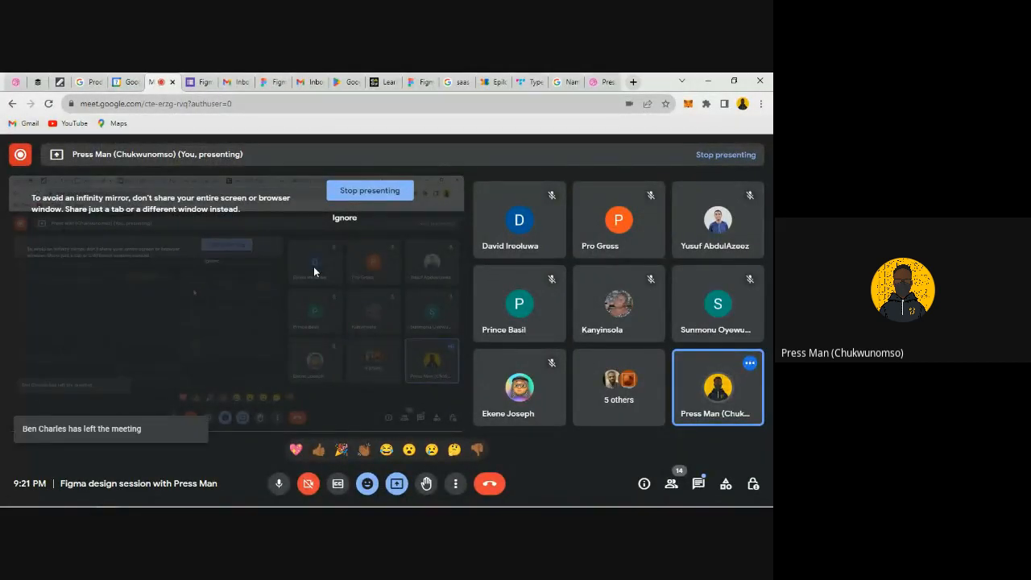
{"action": "key", "text": "alt+Tab"}
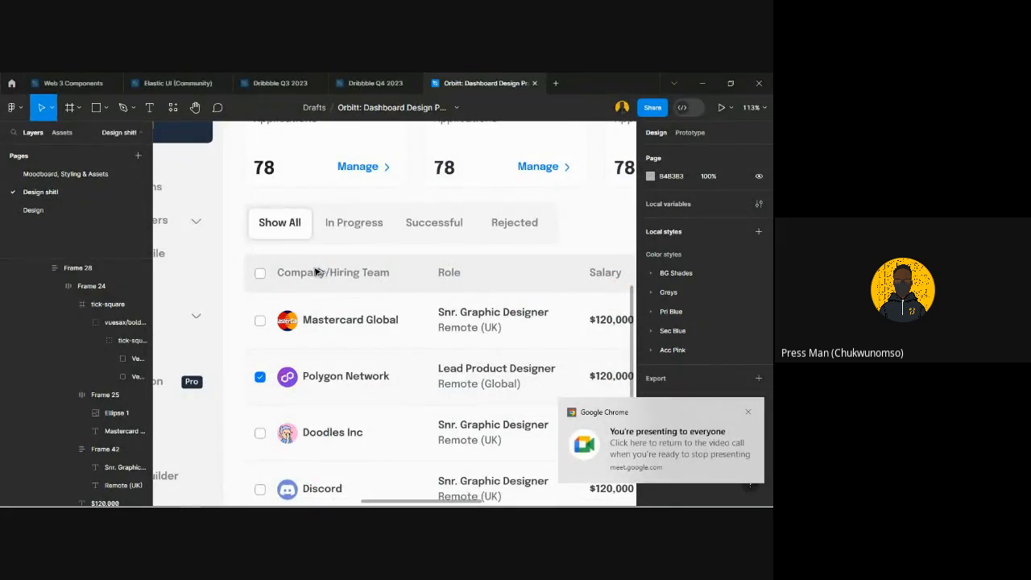
- Inspect the header label, the row list frame and the Discord company cell of the applications table
{"action": "left_click", "coordinate": [318, 276], "text": "ctrl"}
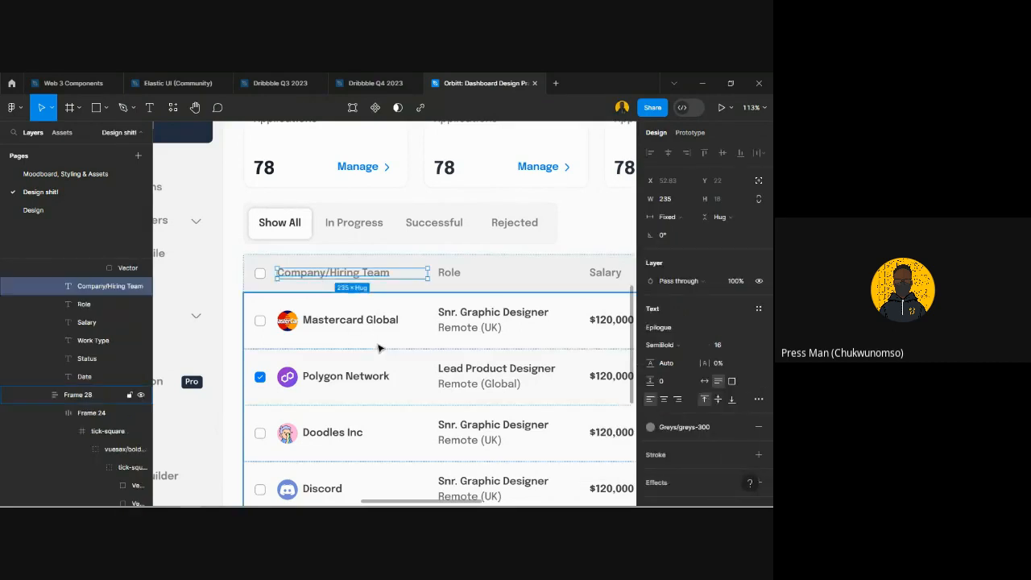
{"action": "left_click", "coordinate": [350, 298]}
{"action": "scroll", "coordinate": [346, 230], "scroll_direction": "down", "scroll_amount": 5}
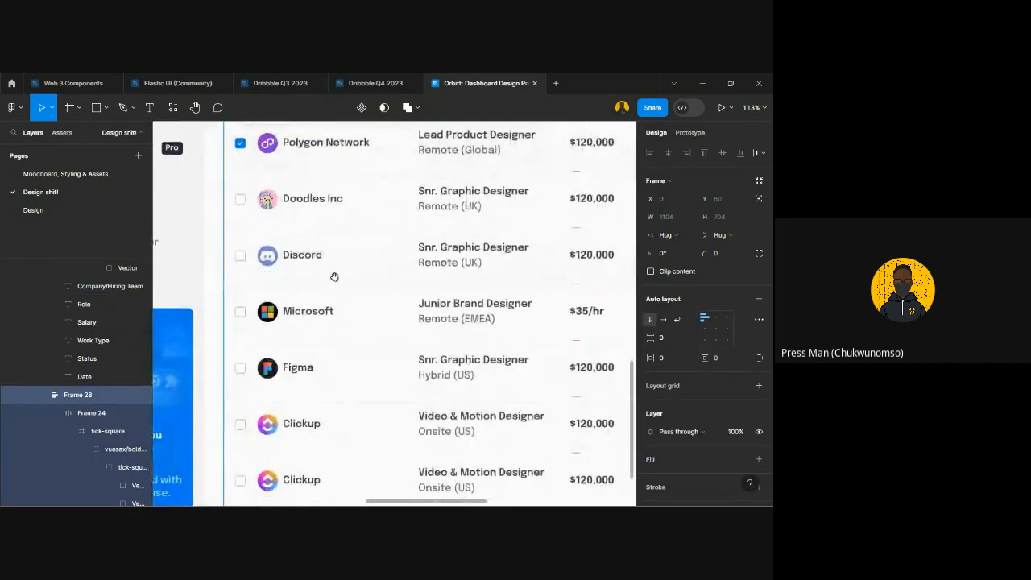
{"action": "left_click", "coordinate": [303, 260], "text": "ctrl"}
{"action": "scroll", "coordinate": [356, 264], "scroll_direction": "up", "scroll_amount": 1}
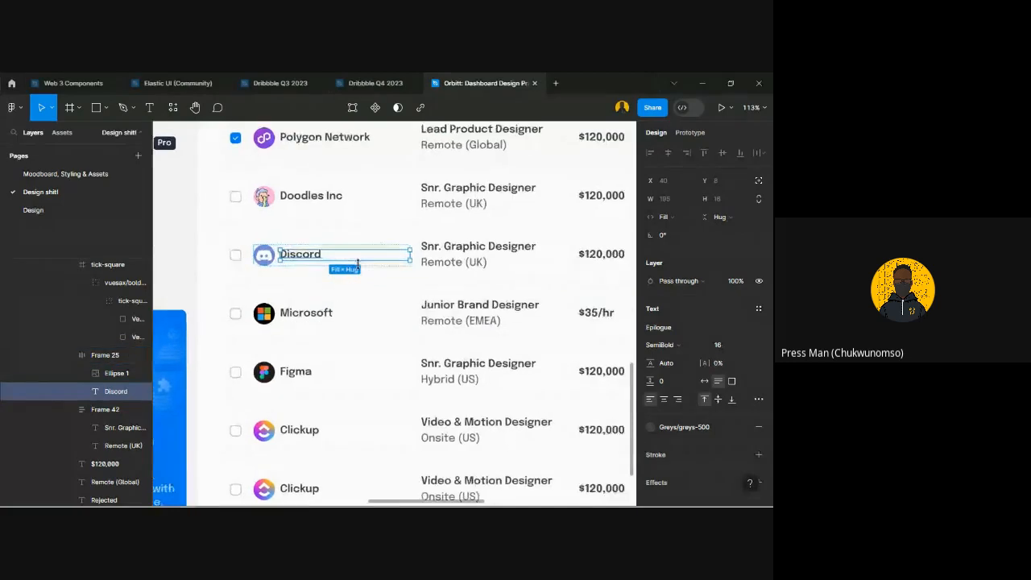
{"action": "scroll", "coordinate": [358, 264], "scroll_direction": "up", "scroll_amount": 3}
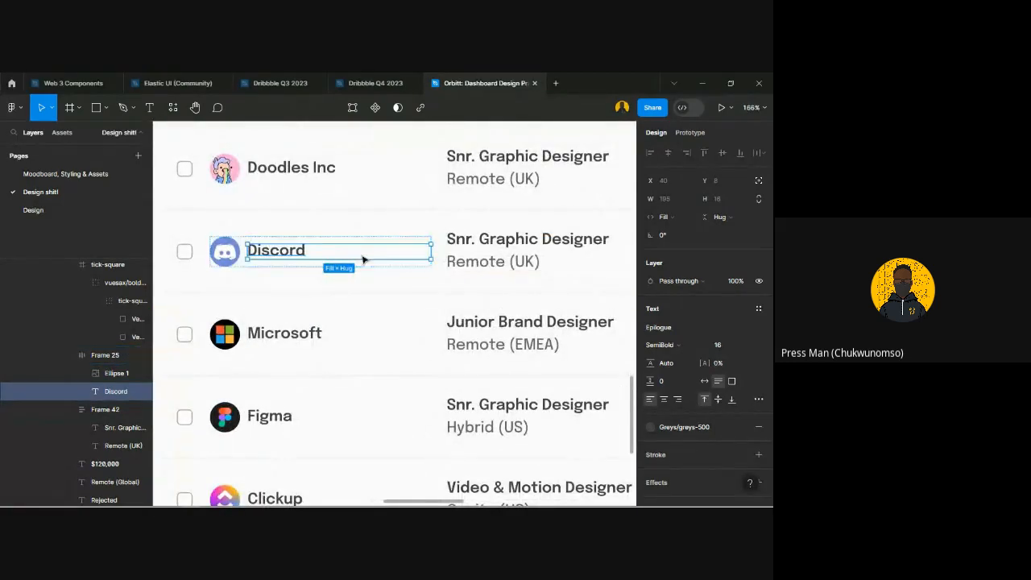
{"action": "scroll", "coordinate": [336, 258], "scroll_direction": "up", "scroll_amount": 2}
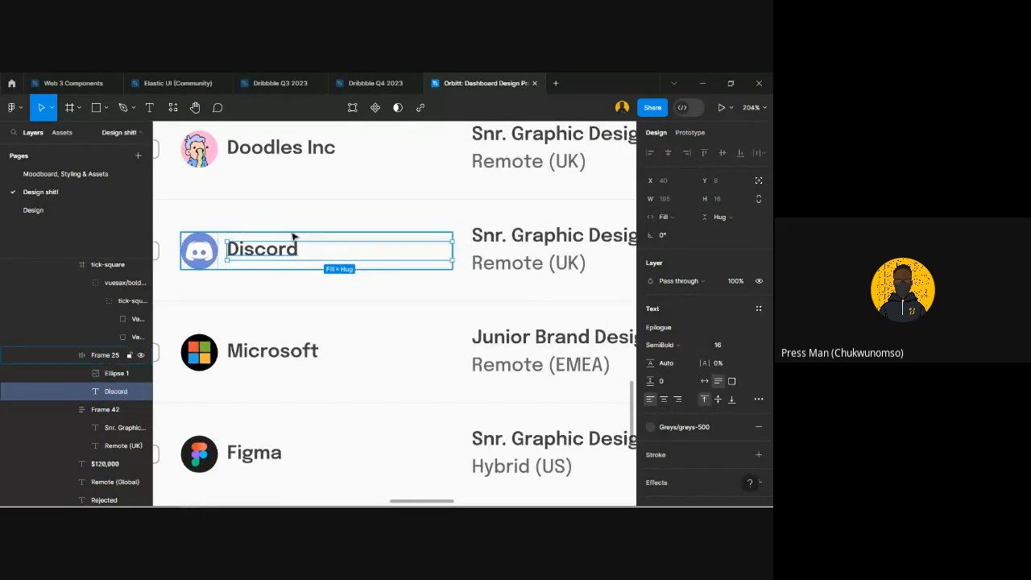
- Copy the applications table's header row from the design page and paste it onto the Design page
{"action": "key", "text": "Escape"}
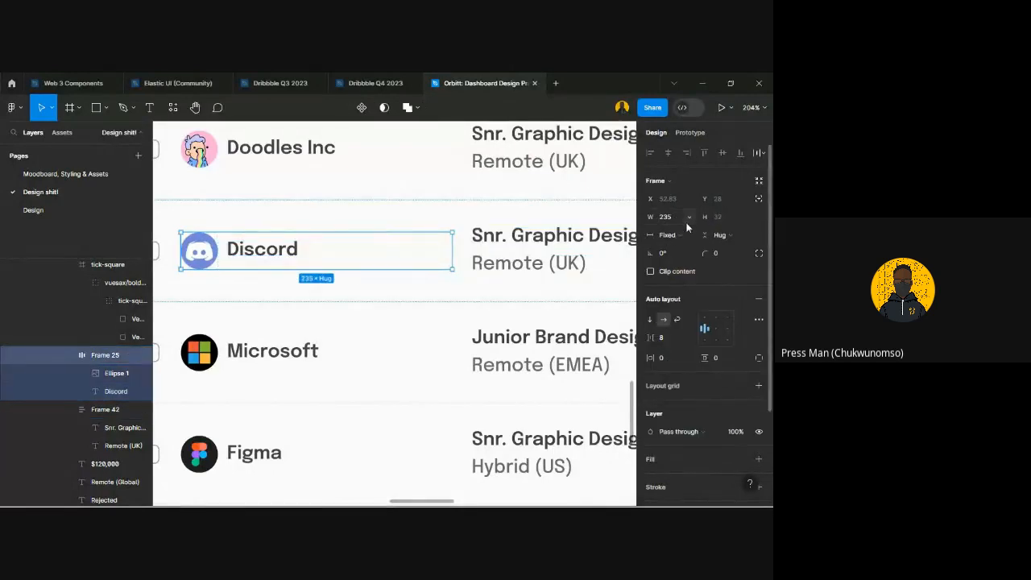
{"action": "scroll", "coordinate": [312, 268], "scroll_direction": "down", "scroll_amount": 5}
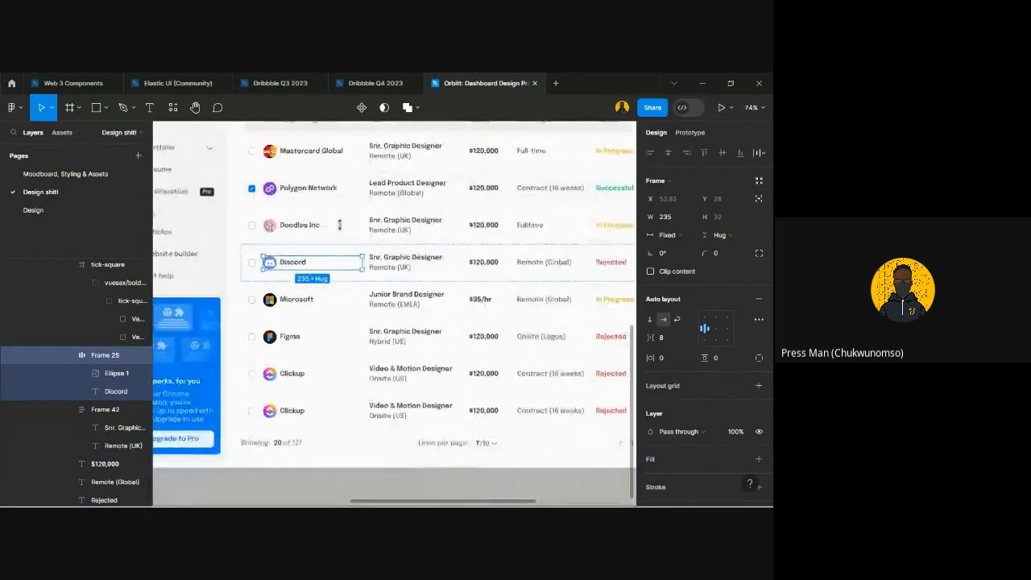
{"action": "scroll", "coordinate": [339, 225], "scroll_direction": "down", "scroll_amount": 3}
{"action": "left_click", "coordinate": [260, 173]}
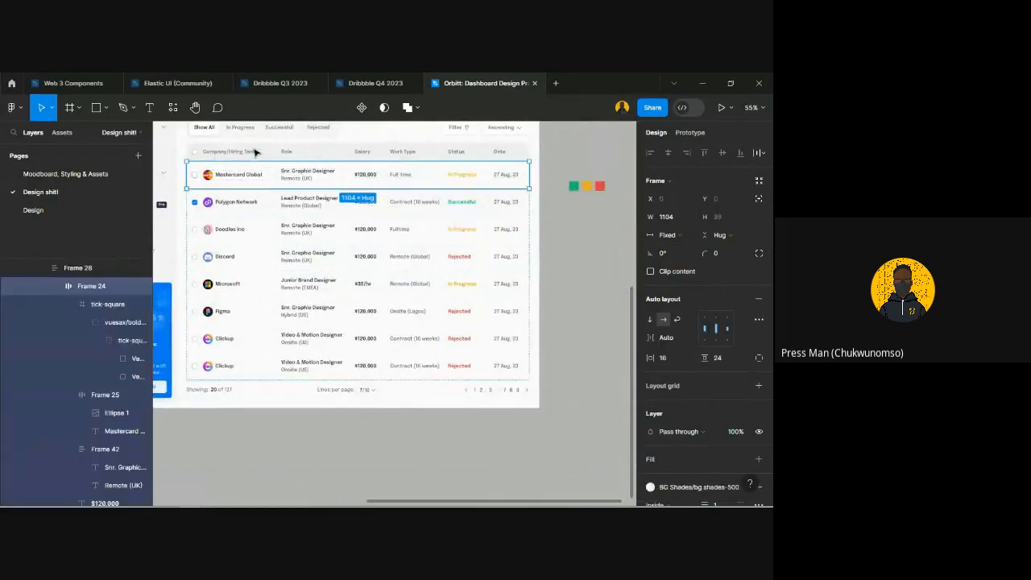
{"action": "left_click", "coordinate": [255, 153]}
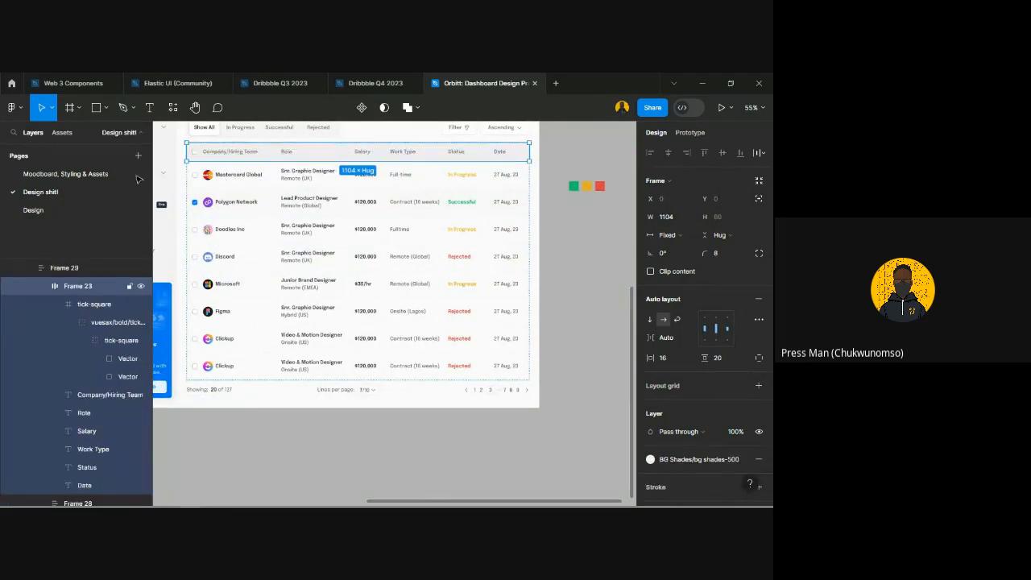
{"action": "left_click", "coordinate": [101, 210]}
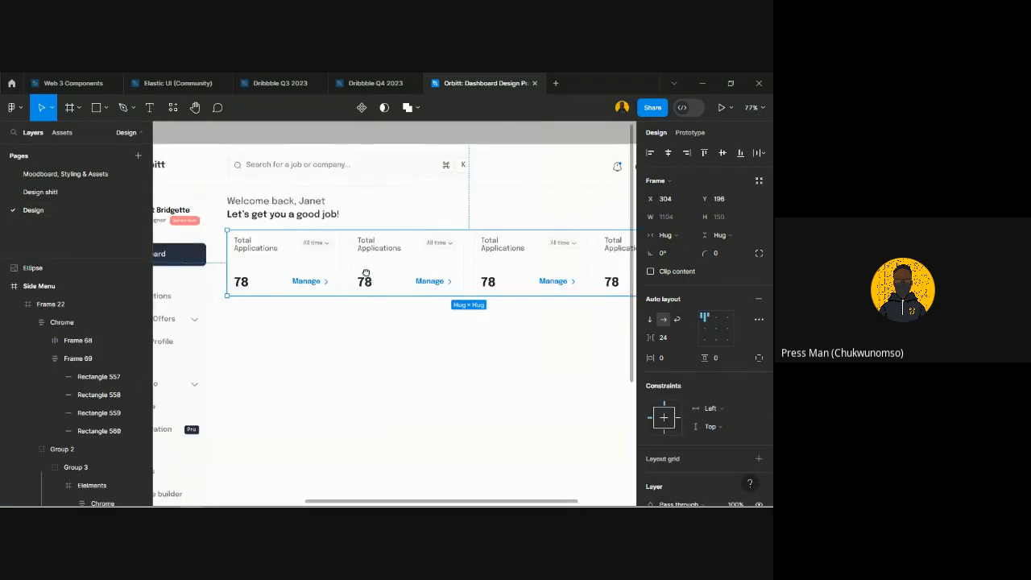
{"action": "scroll", "coordinate": [362, 266], "scroll_direction": "down", "scroll_amount": 4}
{"action": "left_click_drag", "start_coordinate": [365, 272], "coordinate": [313, 229]}
{"action": "left_click_drag", "start_coordinate": [472, 265], "coordinate": [362, 263]}
{"action": "left_click", "coordinate": [515, 250]}
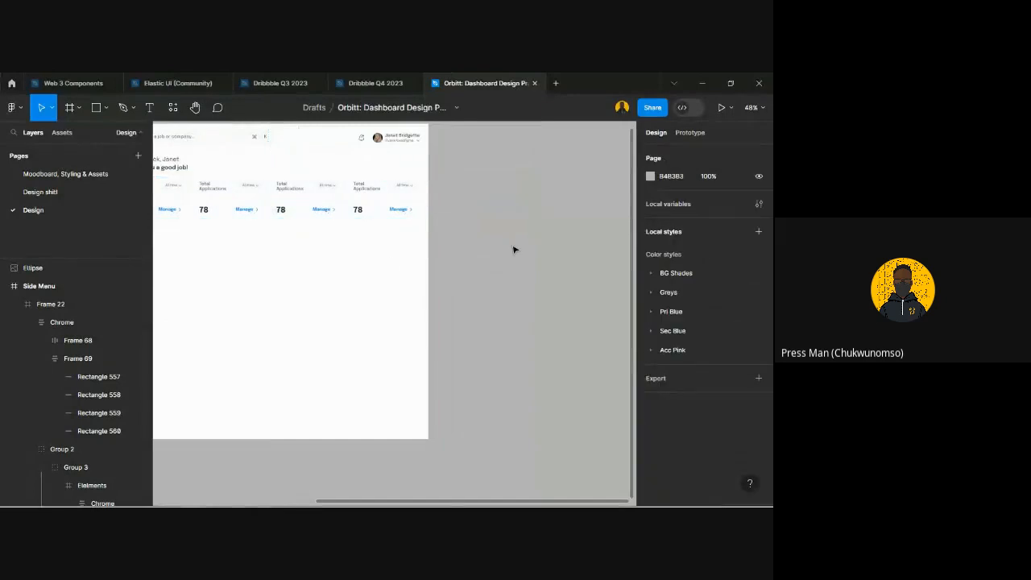
{"action": "key", "text": "ctrl+v"}
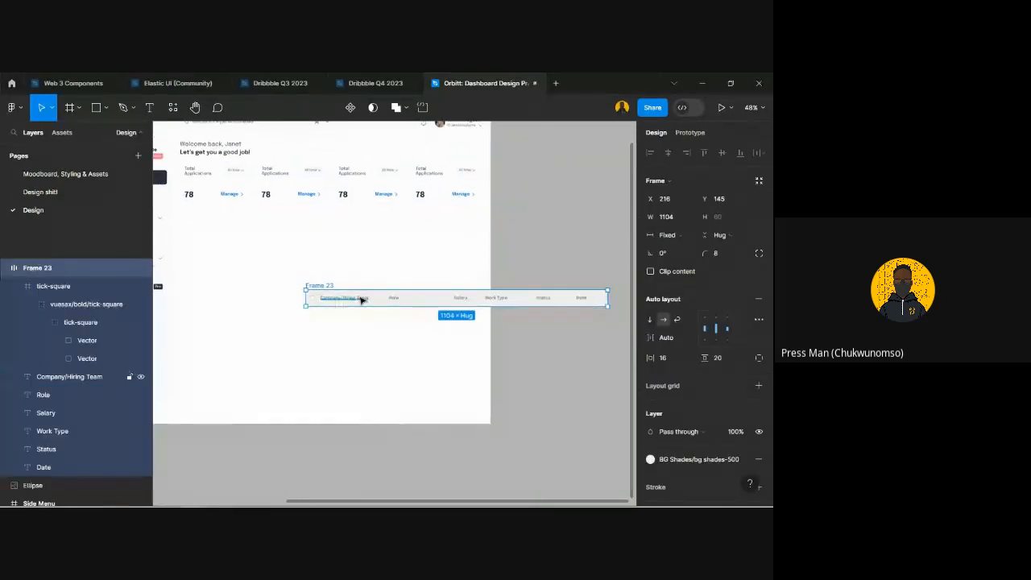
- Move the pasted header row into the Dashboard frame below the stats cards
{"action": "left_click_drag", "start_coordinate": [361, 299], "coordinate": [247, 271]}
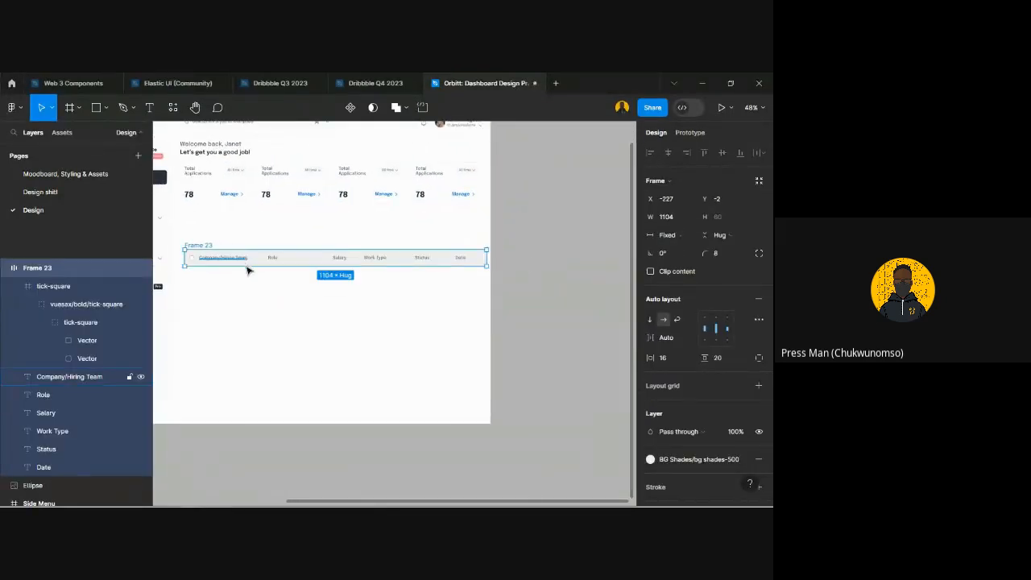
{"action": "key", "text": "ctrl+x"}
{"action": "left_click", "coordinate": [271, 237]}
{"action": "key", "text": "ctrl+v"}
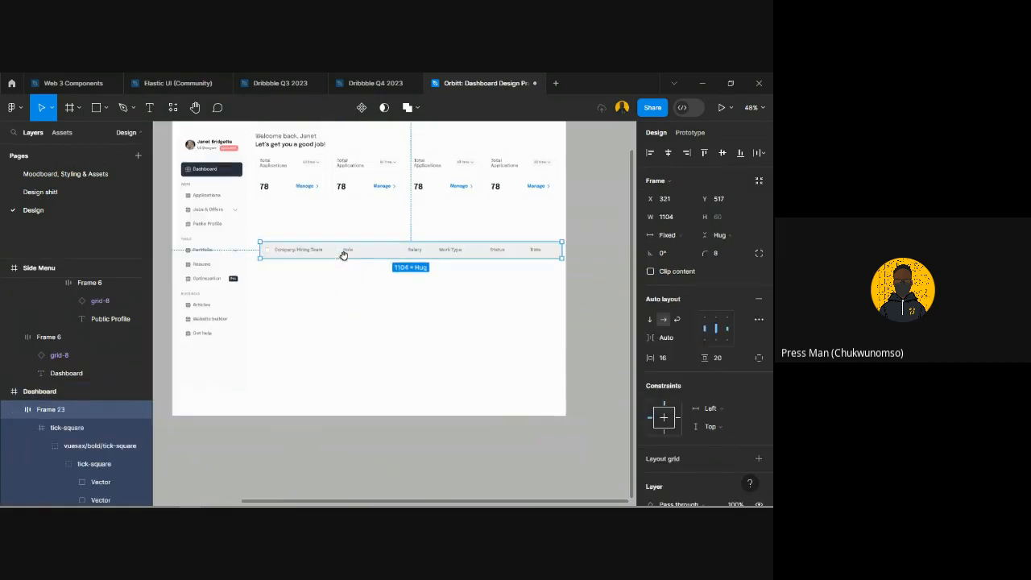
- Add a text layer reading "Company/Hiring Team" above the pasted header row
{"action": "scroll", "coordinate": [343, 254], "scroll_direction": "up", "scroll_amount": 5}
{"action": "left_click_drag", "start_coordinate": [306, 266], "coordinate": [306, 334]}
{"action": "scroll", "coordinate": [290, 292], "scroll_direction": "up", "scroll_amount": 4}
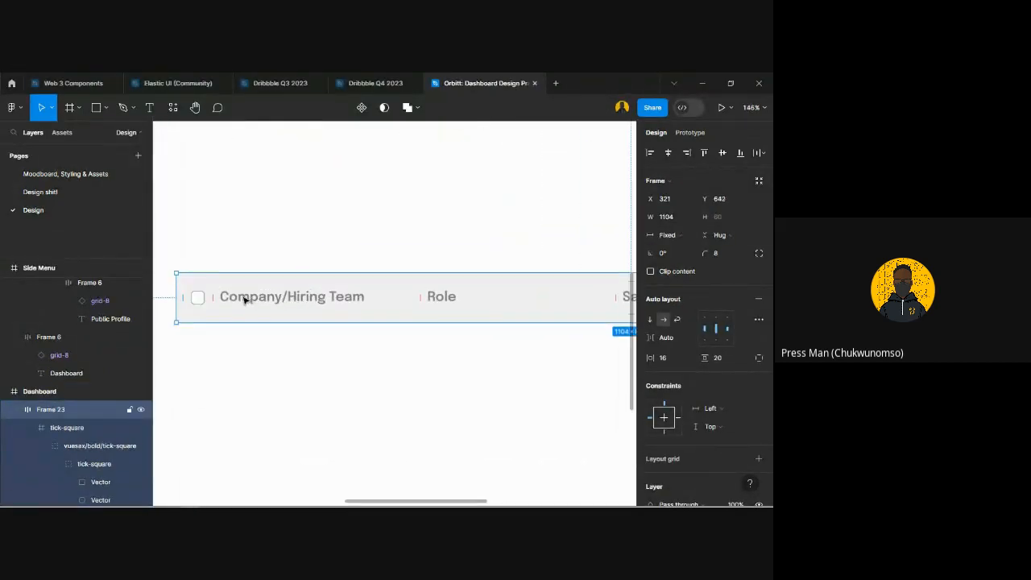
{"action": "left_click", "coordinate": [263, 216]}
{"action": "scroll", "coordinate": [264, 216], "scroll_direction": "down", "scroll_amount": 3}
{"action": "scroll", "coordinate": [254, 236], "scroll_direction": "up", "scroll_amount": 1}
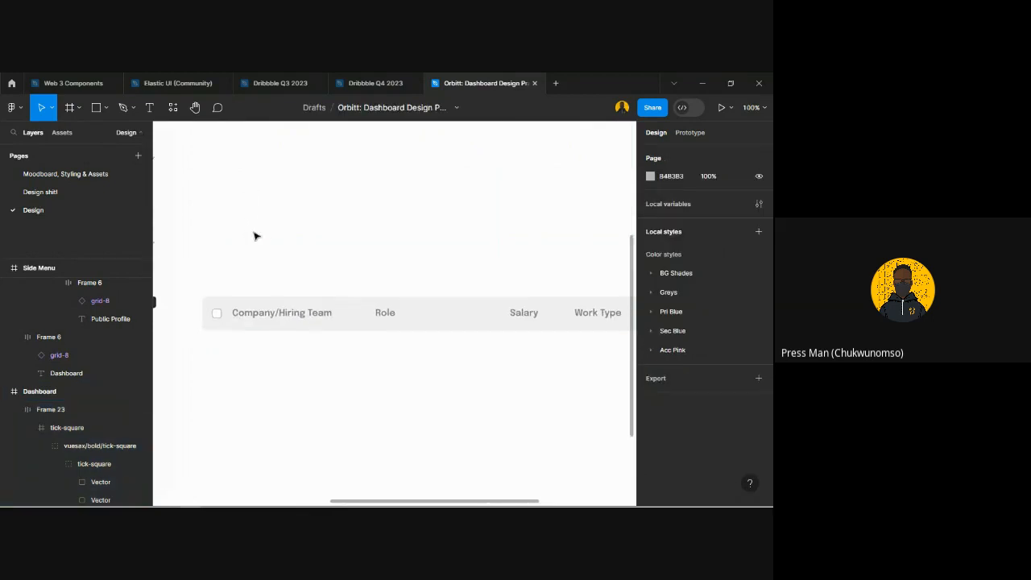
{"action": "key", "text": "t"}
{"action": "left_click", "coordinate": [281, 237]}
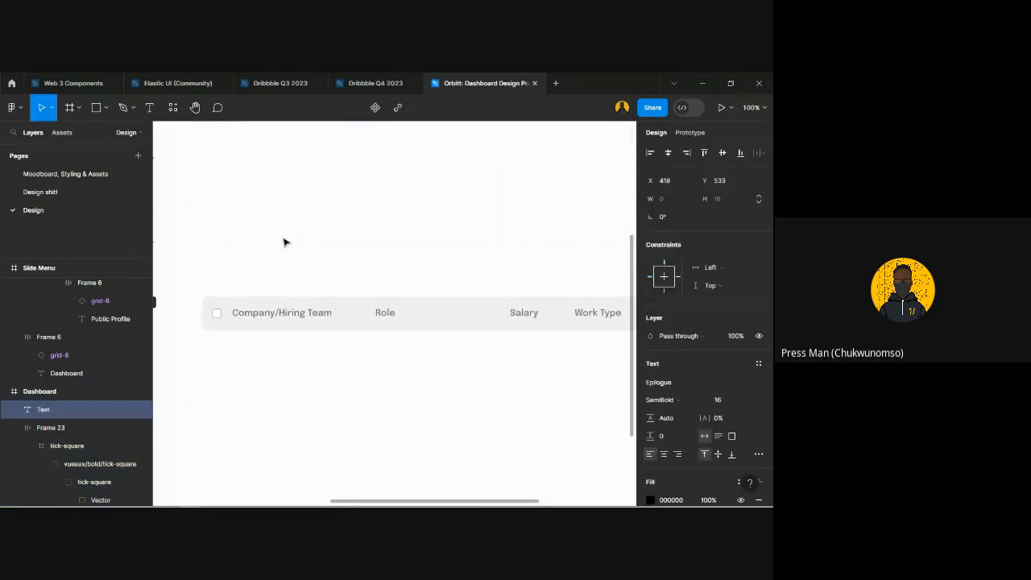
{"action": "type", "text": "Company/Hiring Team"}
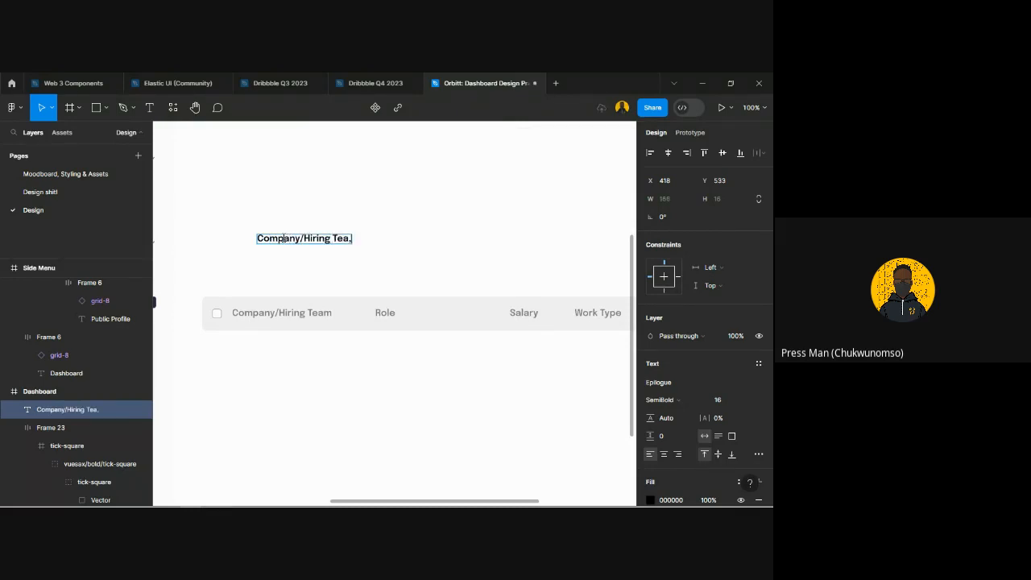
{"action": "left_click", "coordinate": [331, 263]}
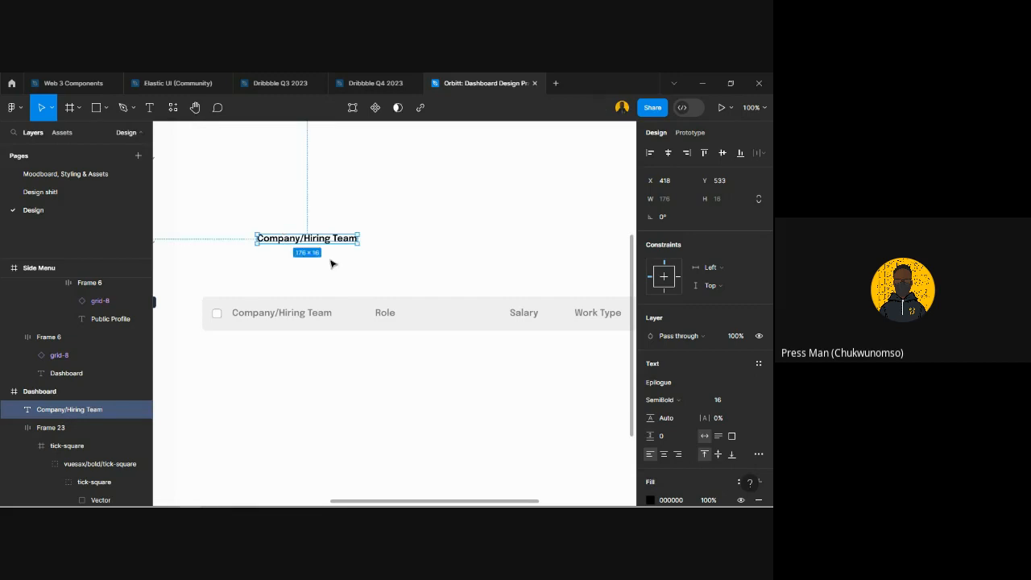
{"action": "left_click", "coordinate": [331, 263]}
- Duplicate the Company/Hiring Team label beside itself and change the copy's text to "Role"
{"action": "scroll", "coordinate": [292, 239], "scroll_direction": "up", "scroll_amount": 3}
{"action": "left_click", "coordinate": [284, 236]}
{"action": "key", "text": "ctrl+d"}
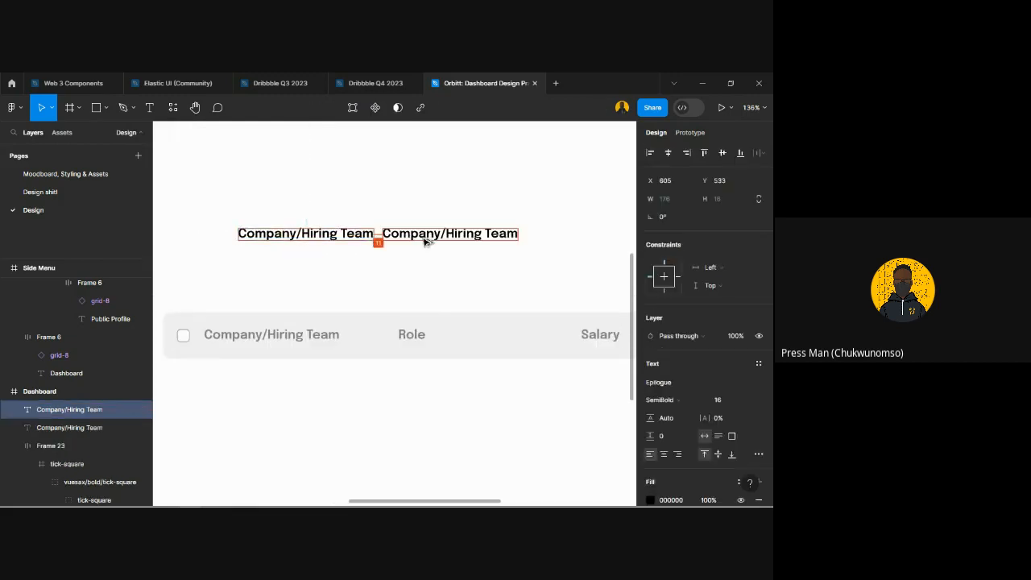
{"action": "key", "text": "Return"}
{"action": "type", "text": "Role"}
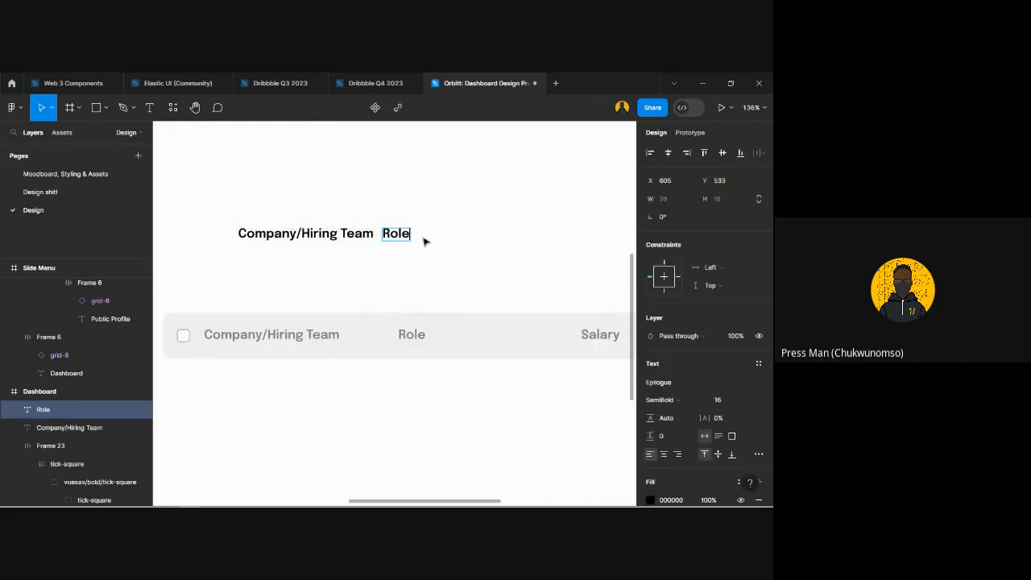
{"action": "key", "text": "Escape"}
- Duplicate the Role label to the right and change the copy's text to "Salary"
{"action": "scroll", "coordinate": [311, 265], "scroll_direction": "right", "scroll_amount": 3}
{"action": "left_click_drag", "start_coordinate": [286, 242], "coordinate": [359, 243]}
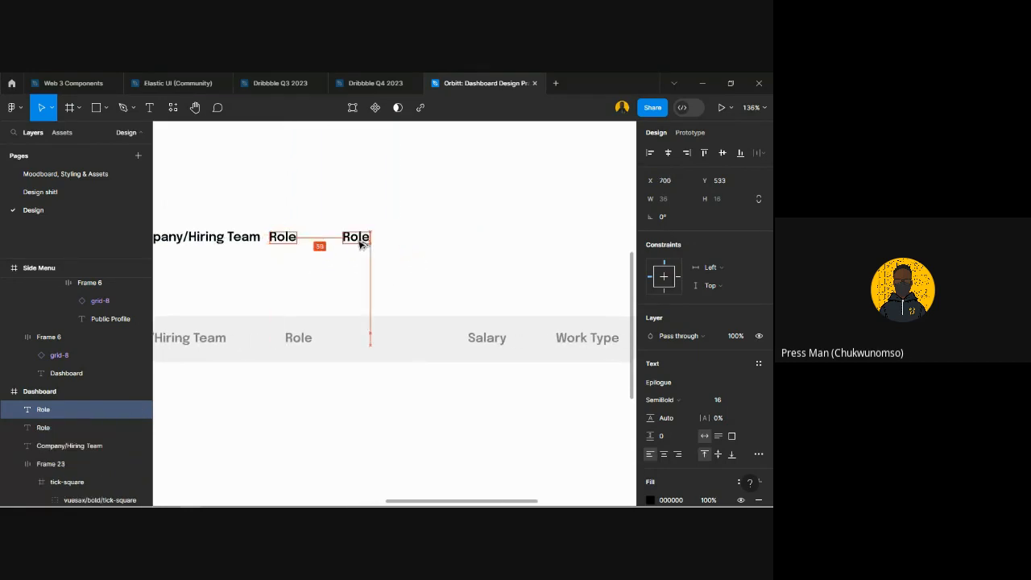
{"action": "key", "text": "Return"}
{"action": "type", "text": "Salary"}
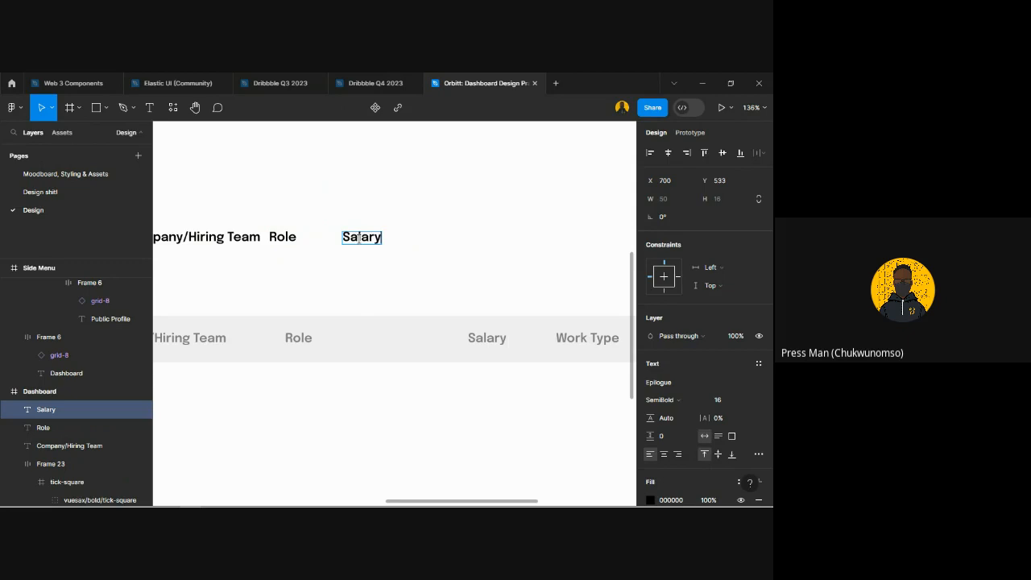
{"action": "key", "text": "Escape"}
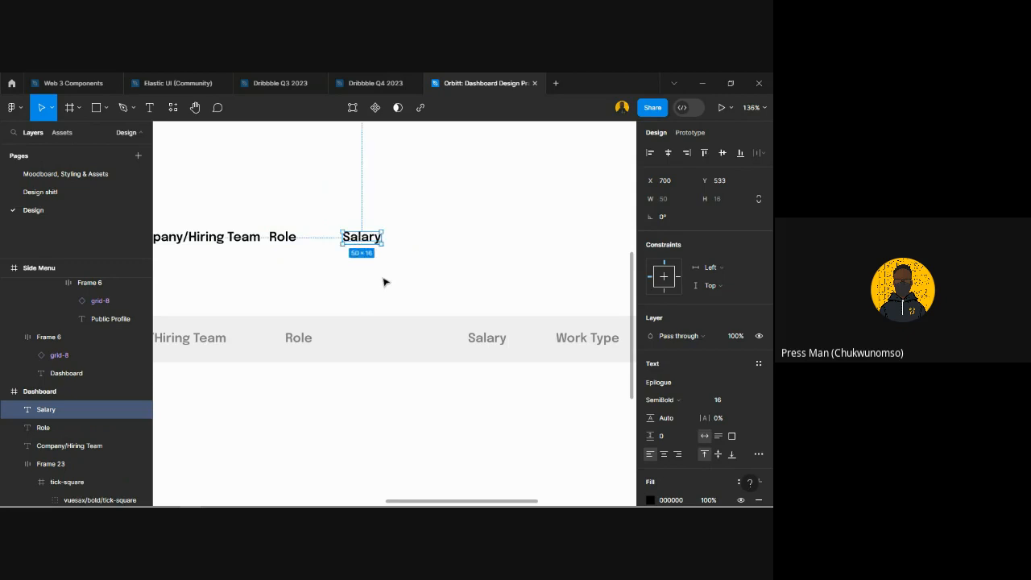
- Duplicate the Salary label to the right and change the copy's text to "Work Type"
{"action": "scroll", "coordinate": [384, 281], "scroll_direction": "right", "scroll_amount": 3}
{"action": "left_click_drag", "start_coordinate": [269, 245], "coordinate": [373, 251], "text": "alt"}
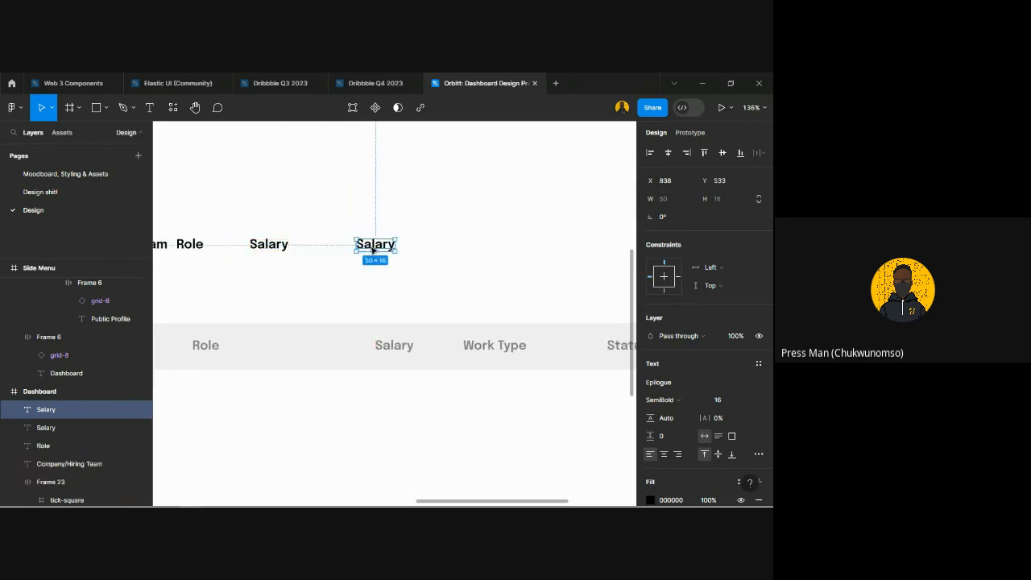
{"action": "key", "text": "Return"}
{"action": "type", "text": "Work Type"}
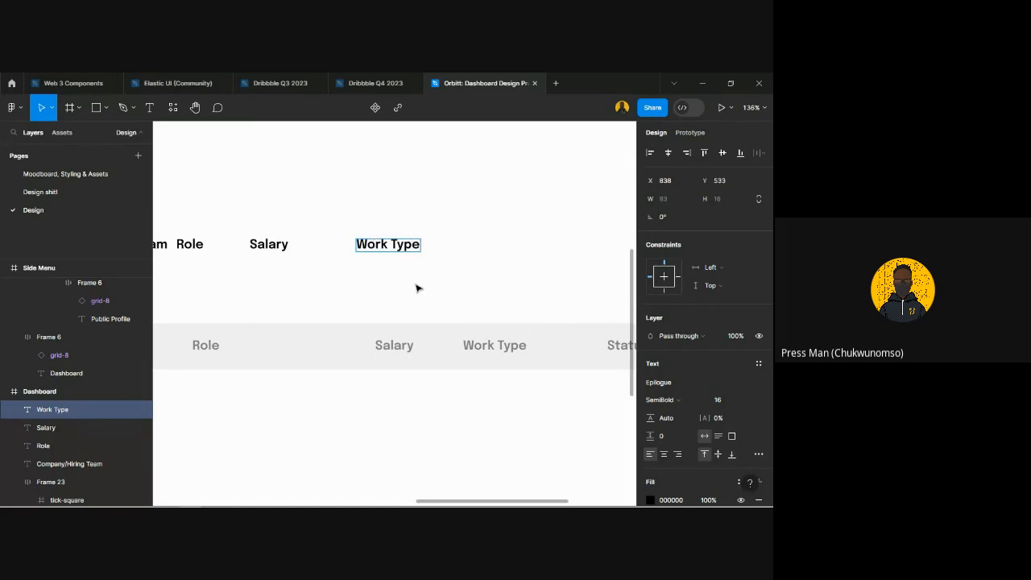
{"action": "key", "text": "Escape"}
- Duplicate the Work Type label to the right and change the copy's text to "Status"
{"action": "scroll", "coordinate": [417, 288], "scroll_direction": "right", "scroll_amount": 5}
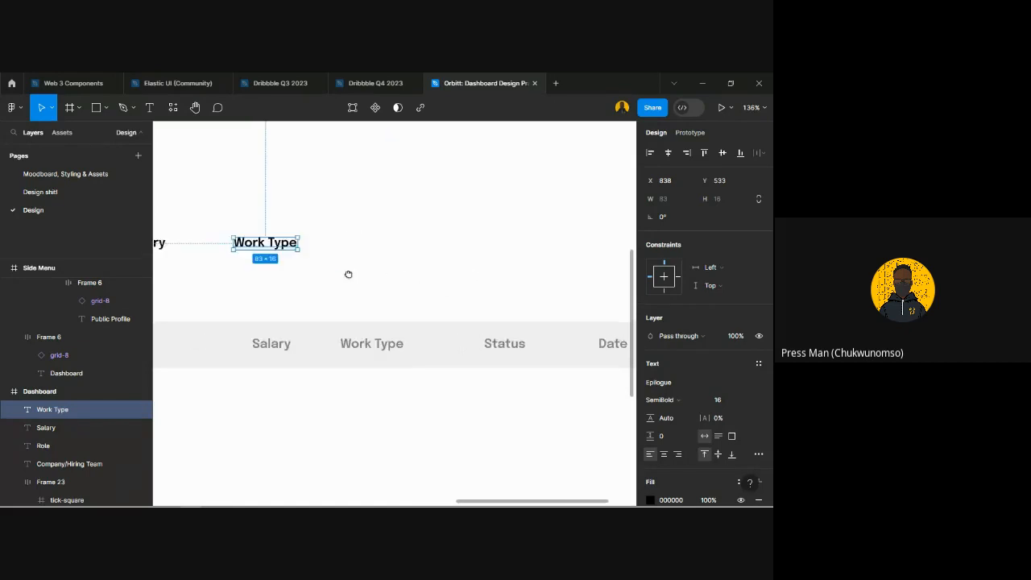
{"action": "left_click_drag", "start_coordinate": [208, 255], "coordinate": [289, 254], "text": "alt"}
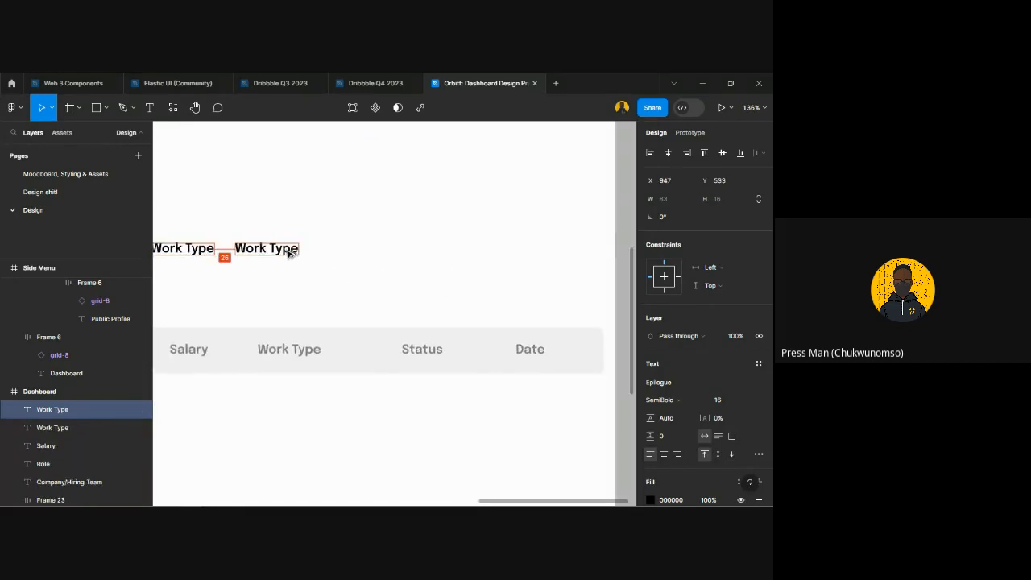
{"action": "key", "text": "Return"}
{"action": "type", "text": "Sta"}
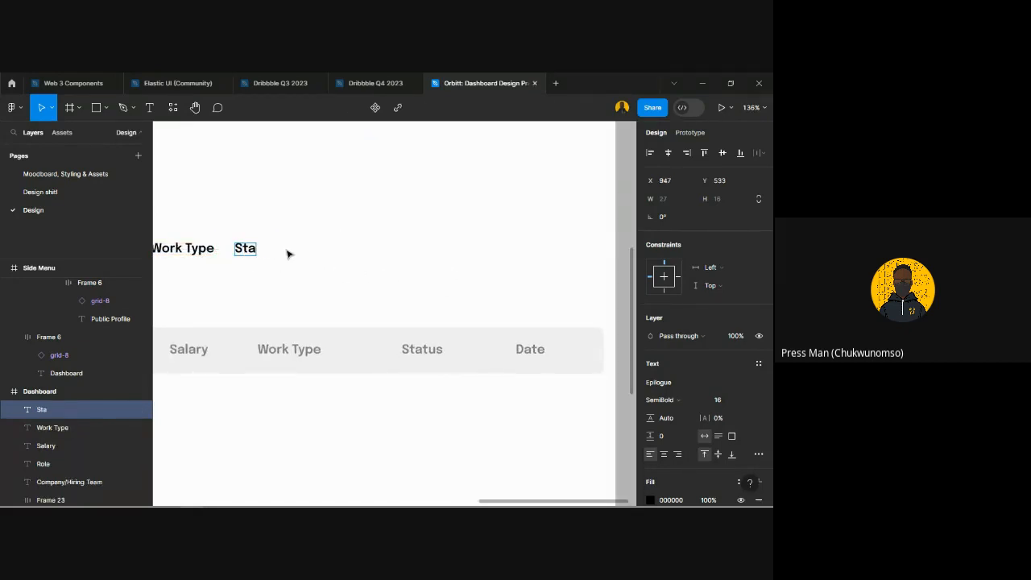
{"action": "type", "text": "tus"}
- Duplicate the Status label to the right and change the copy's text to "Date"
{"action": "left_click_drag", "start_coordinate": [256, 250], "coordinate": [361, 255], "text": "alt"}
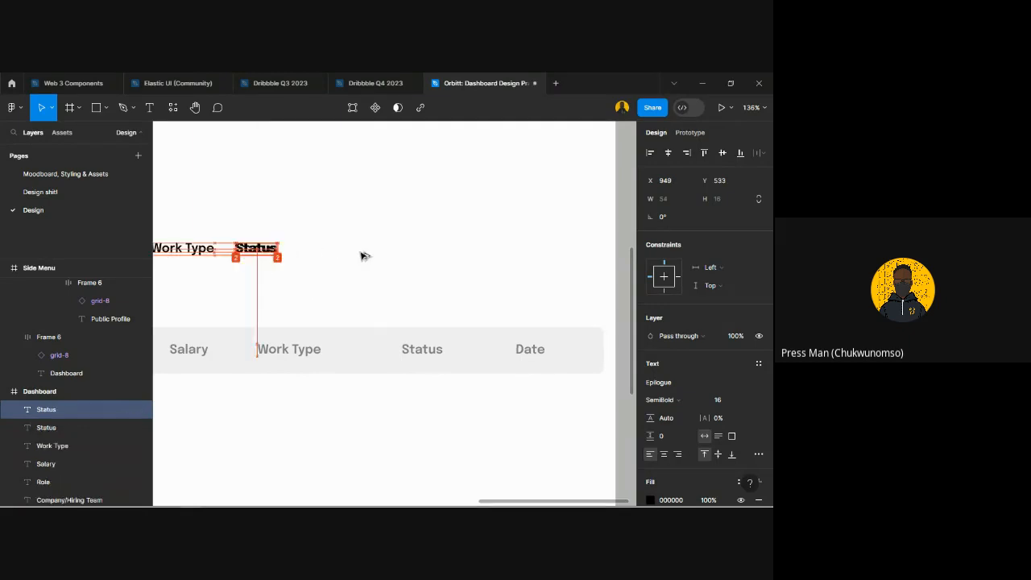
{"action": "key", "text": "Return"}
{"action": "type", "text": "S"}
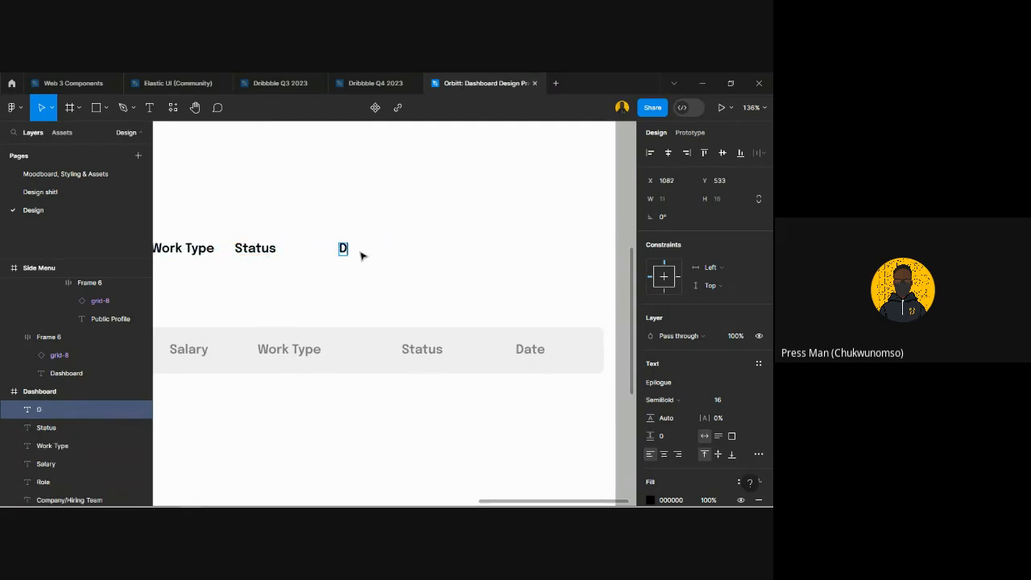
{"action": "type", "text": "ate"}
{"action": "key", "text": "Escape"}
- Duplicate the header row's tick-square checkbox and place the copy before the new Company/Hiring Team label
{"action": "scroll", "coordinate": [390, 274], "scroll_direction": "down", "scroll_amount": 3, "text": "ctrl"}
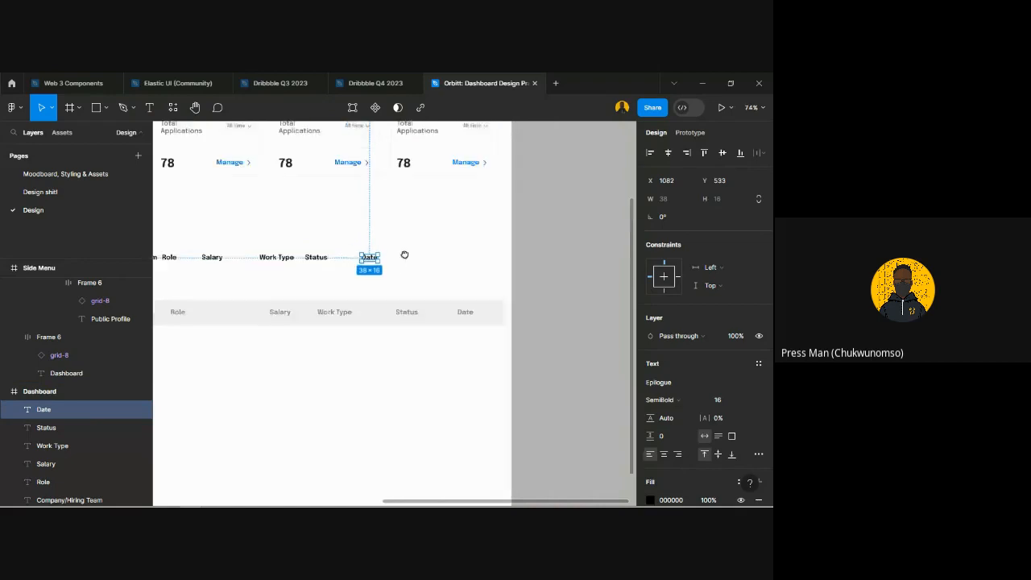
{"action": "scroll", "coordinate": [405, 256], "scroll_direction": "left", "scroll_amount": 5}
{"action": "scroll", "coordinate": [401, 255], "scroll_direction": "left", "scroll_amount": 3}
{"action": "left_click", "coordinate": [301, 302]}
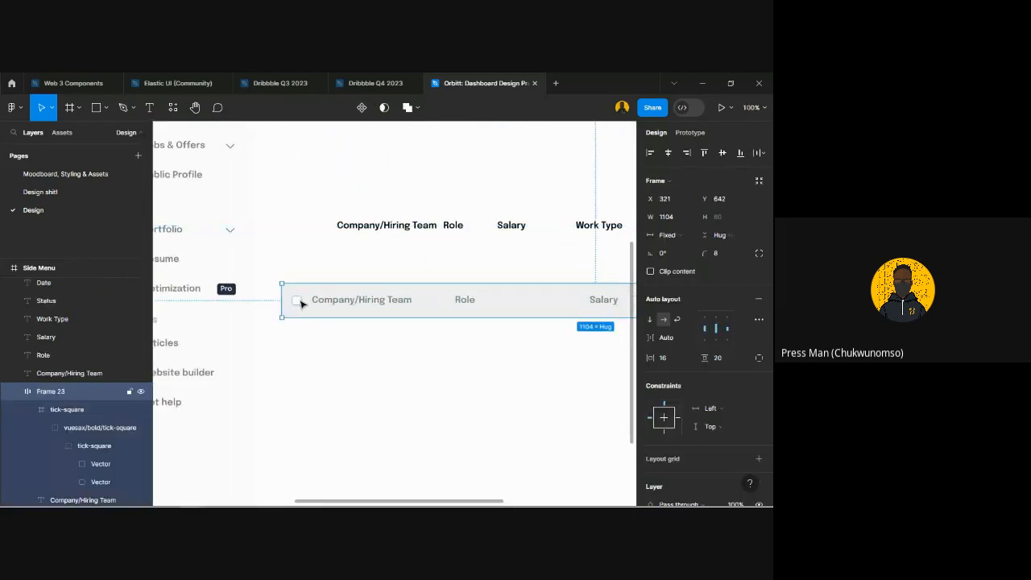
{"action": "left_click", "coordinate": [297, 305]}
{"action": "left_click_drag", "start_coordinate": [300, 304], "coordinate": [297, 226], "text": "alt"}
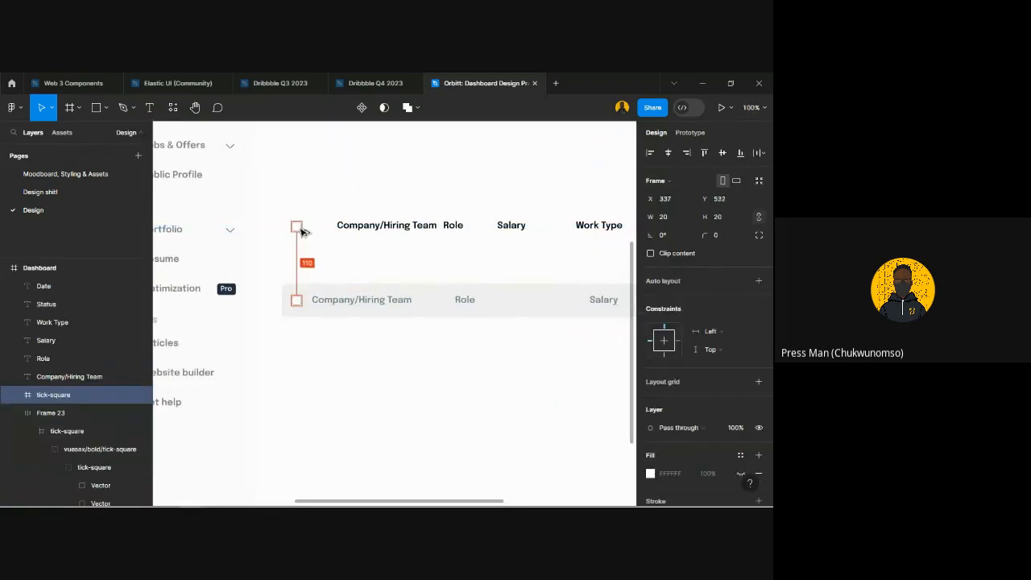
- Select the checkbox and the six new labels and wrap them in a horizontal auto layout frame
{"action": "scroll", "coordinate": [395, 269], "scroll_direction": "right", "scroll_amount": 3}
{"action": "scroll", "coordinate": [285, 244], "scroll_direction": "down", "scroll_amount": 3, "text": "ctrl"}
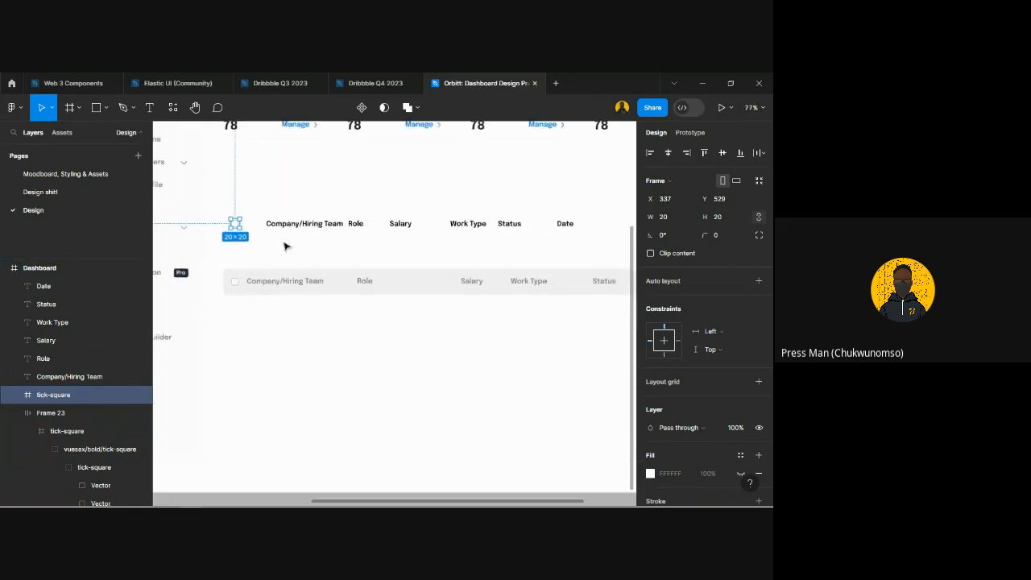
{"action": "left_click_drag", "start_coordinate": [207, 219], "coordinate": [567, 242]}
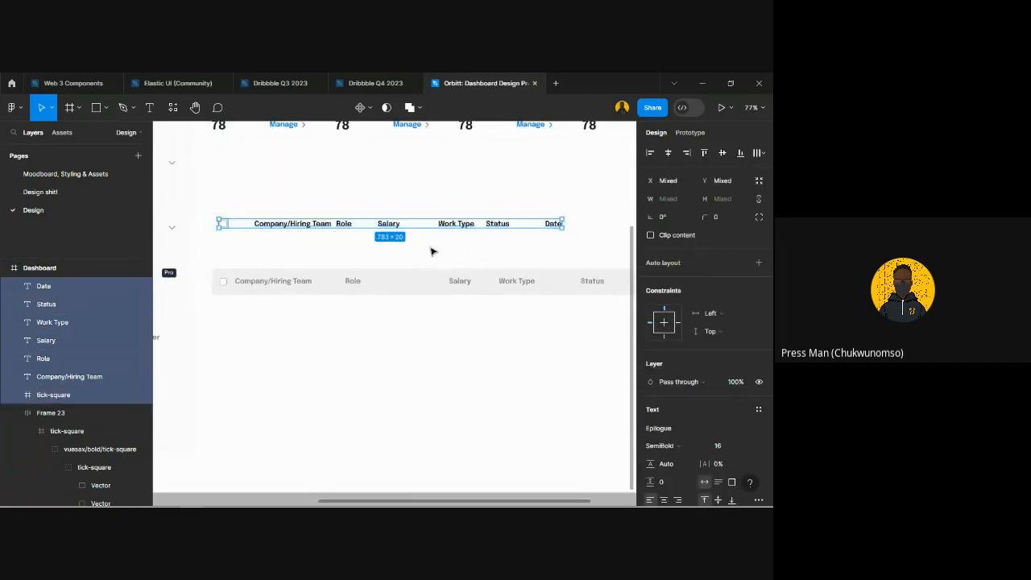
{"action": "key", "text": "shift+a"}
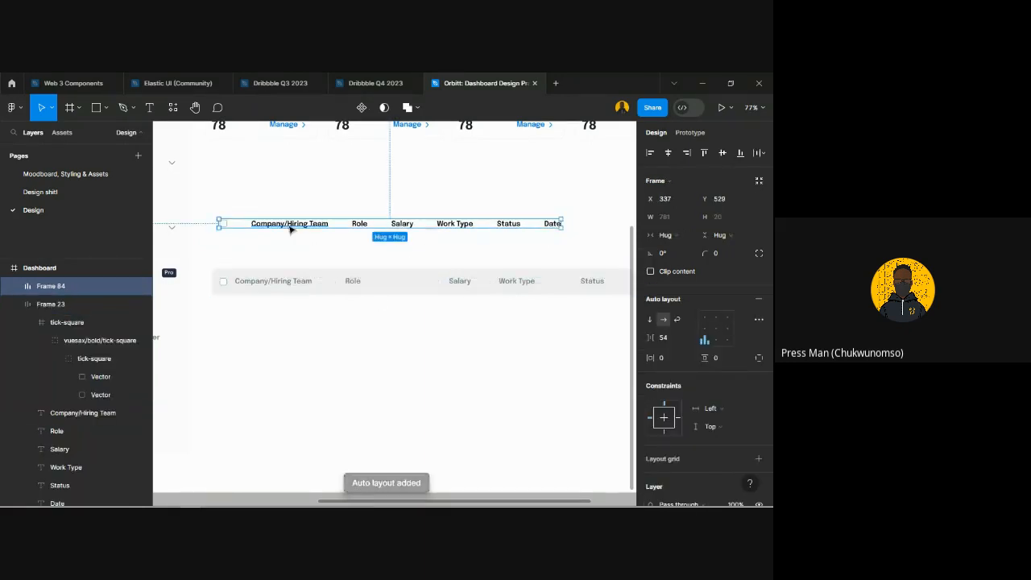
- Set the new label row's item spacing to Auto so the labels spread across its width
{"action": "scroll", "coordinate": [290, 230], "scroll_direction": "up", "scroll_amount": 5}
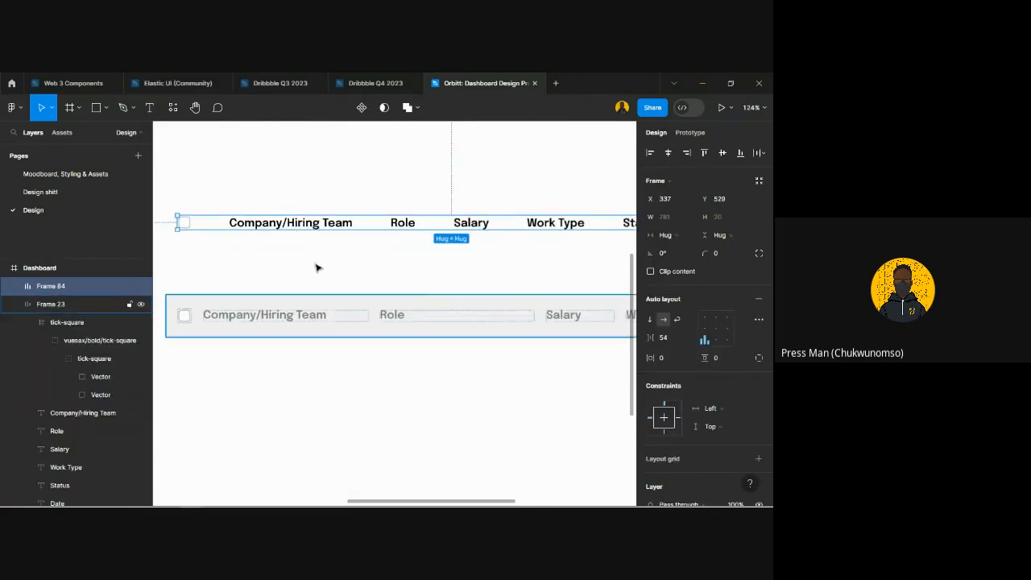
{"action": "left_click", "coordinate": [717, 331]}
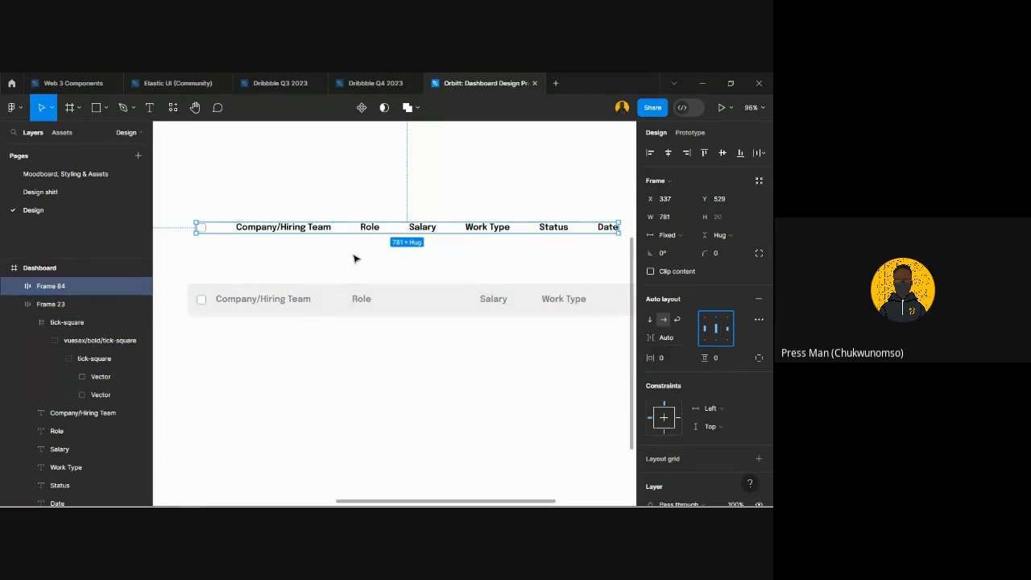
- Set the new label row's width to 1104 to match the existing table header row
{"action": "scroll", "coordinate": [348, 258], "scroll_direction": "down", "scroll_amount": 2}
{"action": "left_click", "coordinate": [298, 252]}
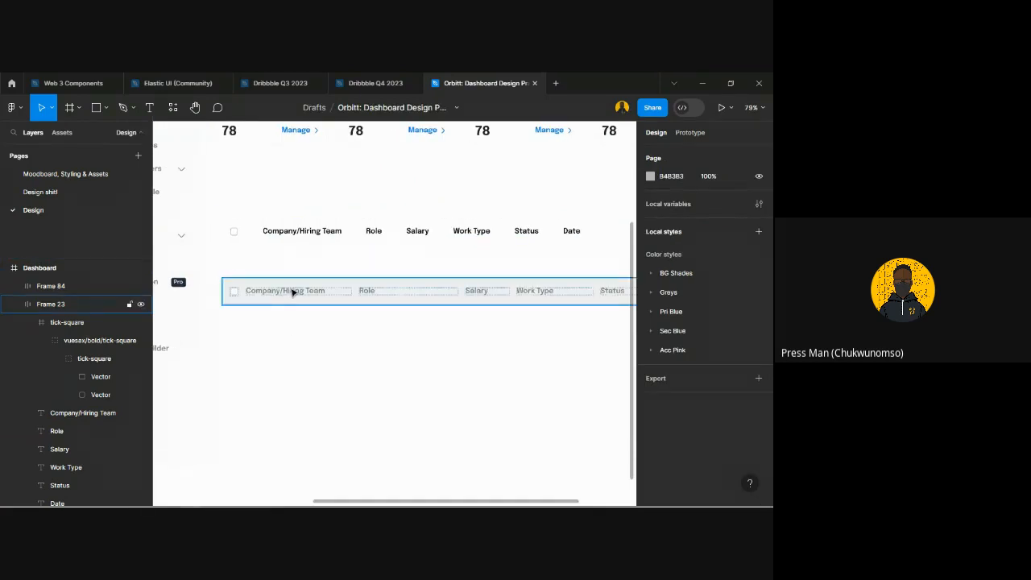
{"action": "left_click", "coordinate": [293, 291]}
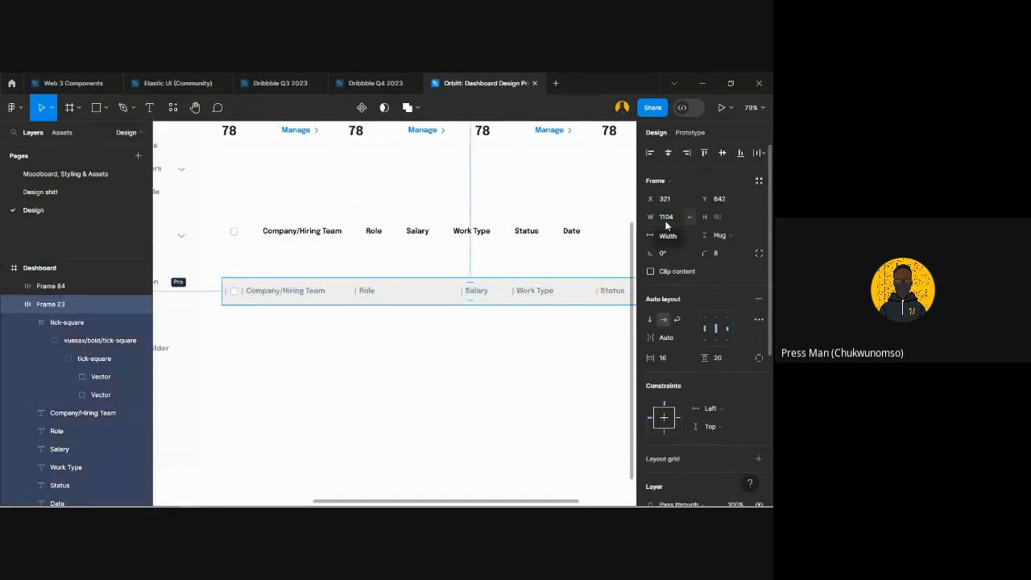
{"action": "left_click", "coordinate": [545, 233]}
{"action": "left_click", "coordinate": [665, 215]}
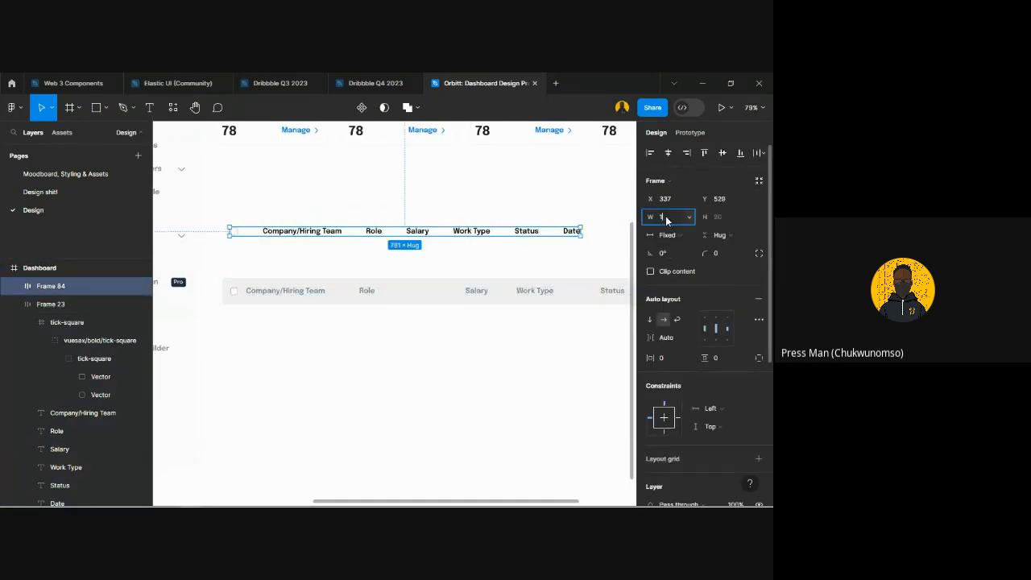
{"action": "type", "text": "1104"}
{"action": "key", "text": "Return"}
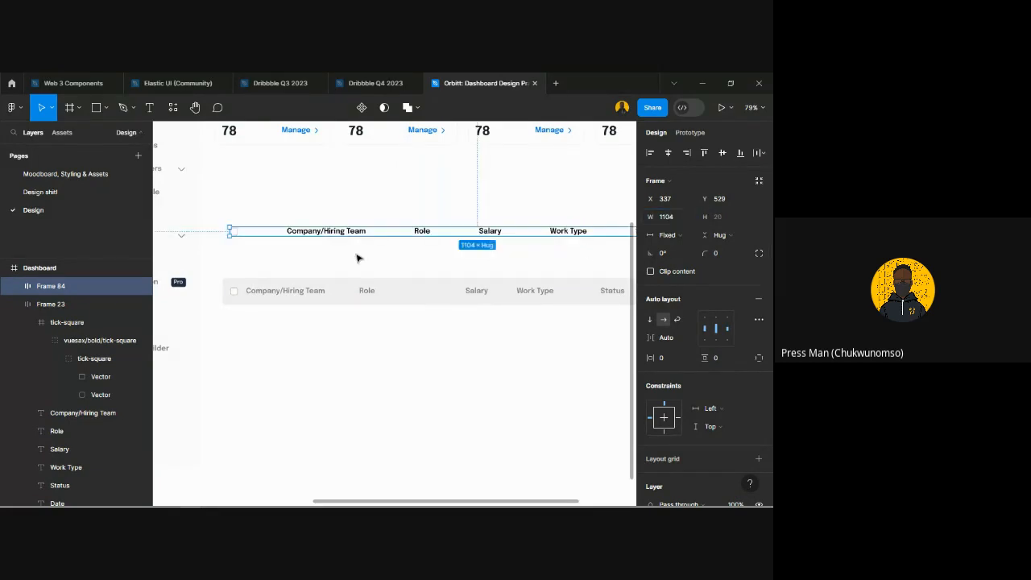
- Compare the header label widths with the reference table on the Design shit page
{"action": "scroll", "coordinate": [289, 253], "scroll_direction": "down", "scroll_amount": 3}
{"action": "double_click", "coordinate": [322, 220]}
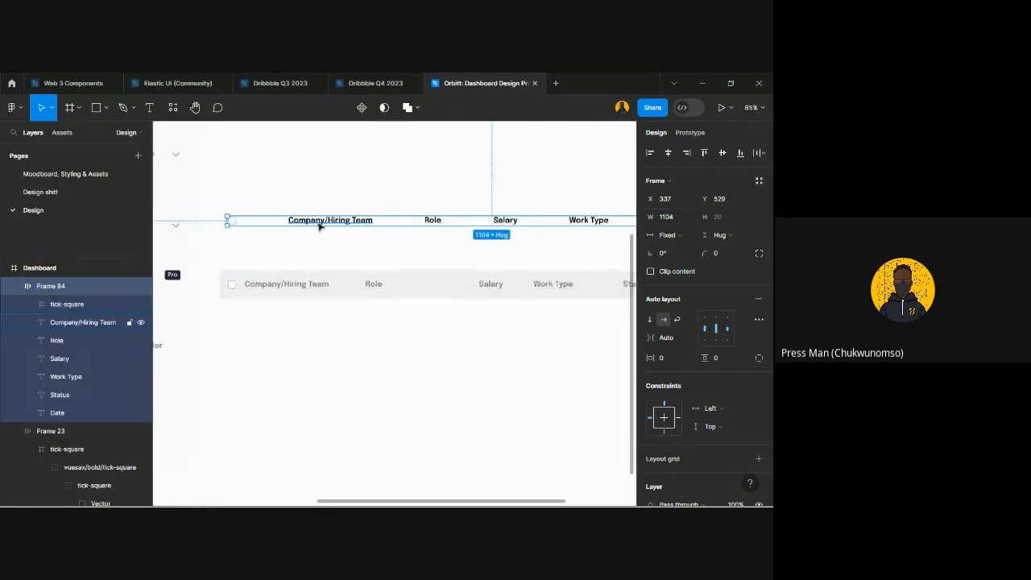
{"action": "scroll", "coordinate": [322, 220], "scroll_direction": "up", "scroll_amount": 3}
{"action": "left_click", "coordinate": [323, 253]}
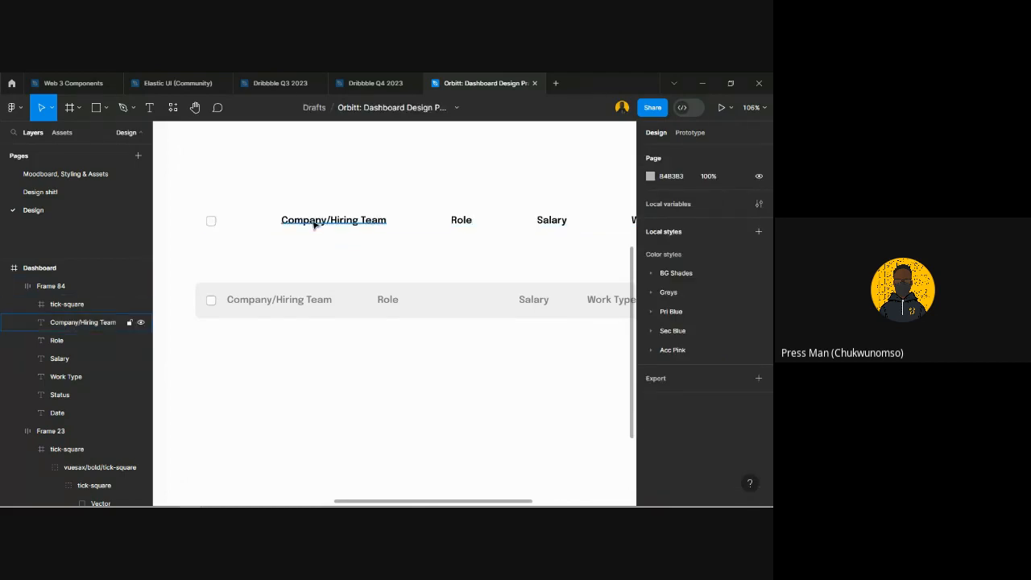
{"action": "double_click", "coordinate": [311, 223]}
{"action": "scroll", "coordinate": [311, 224], "scroll_direction": "up", "scroll_amount": 2}
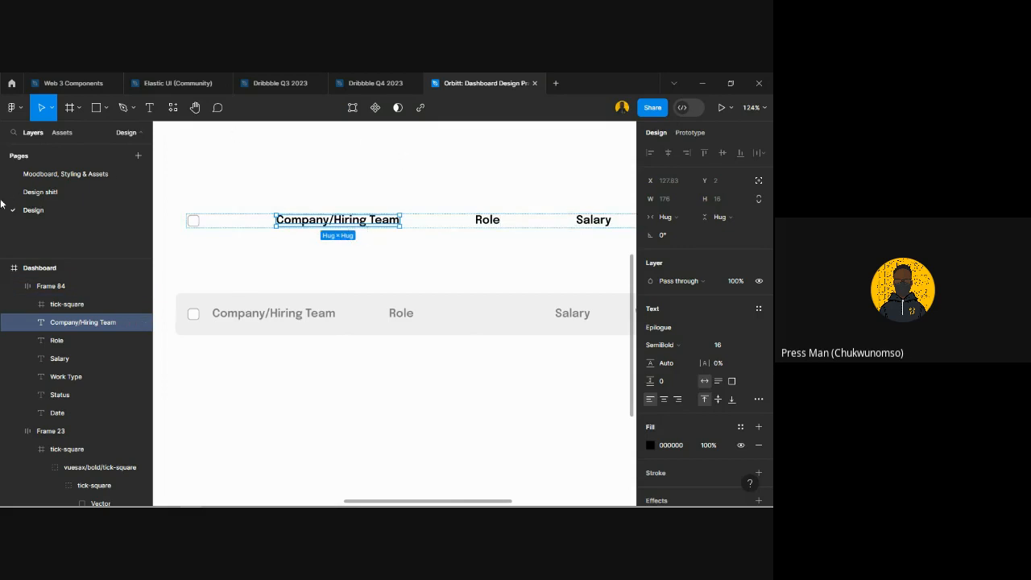
{"action": "left_click", "coordinate": [81, 198]}
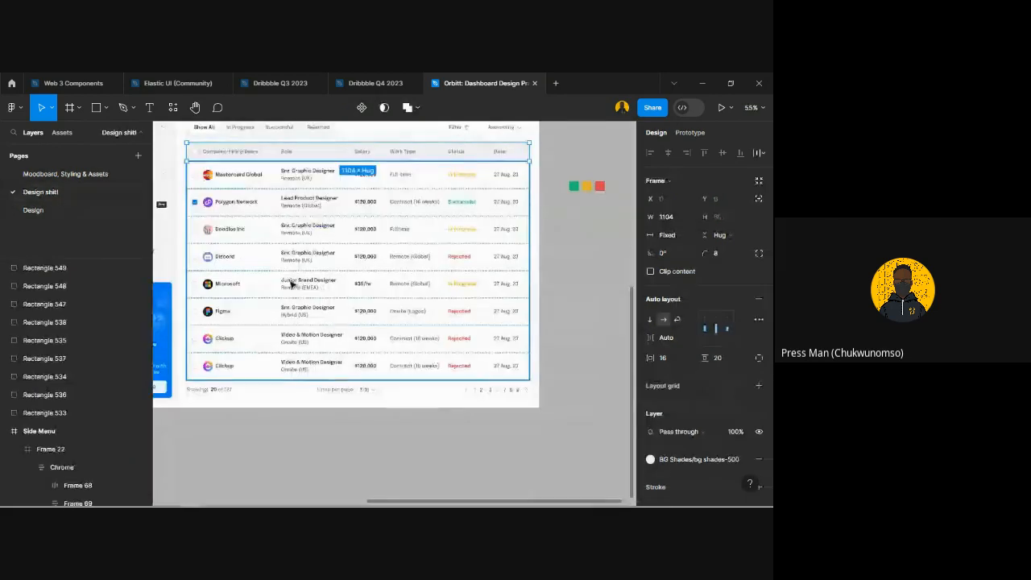
{"action": "scroll", "coordinate": [200, 153], "scroll_direction": "up", "scroll_amount": 5}
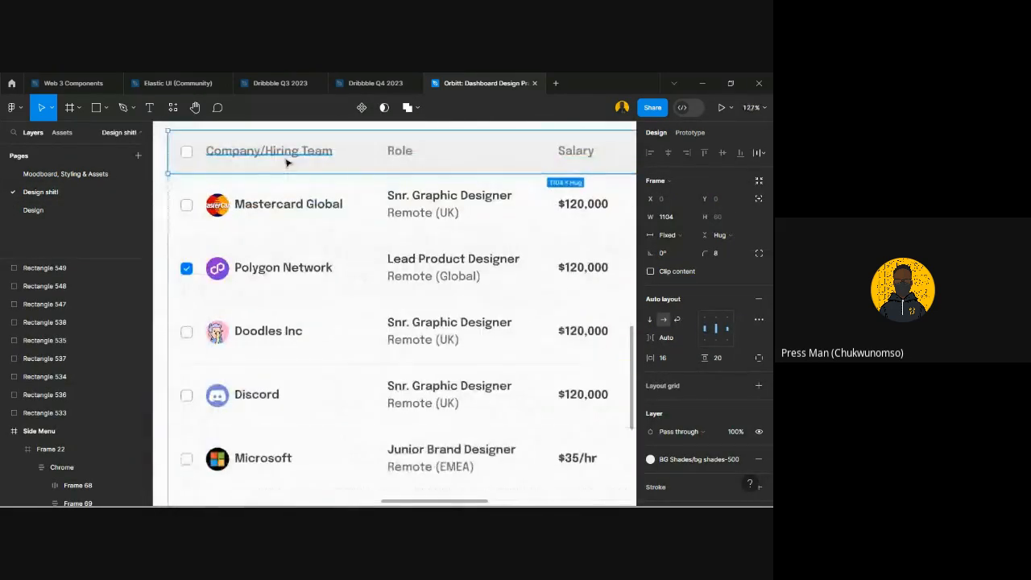
{"action": "left_click", "coordinate": [332, 153]}
{"action": "left_click", "coordinate": [573, 152]}
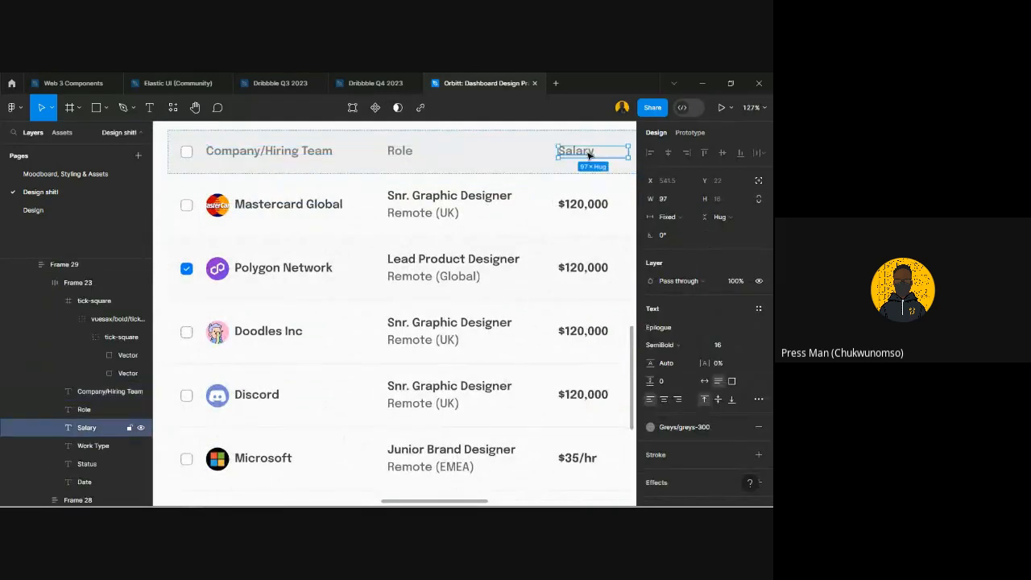
{"action": "left_click", "coordinate": [257, 152]}
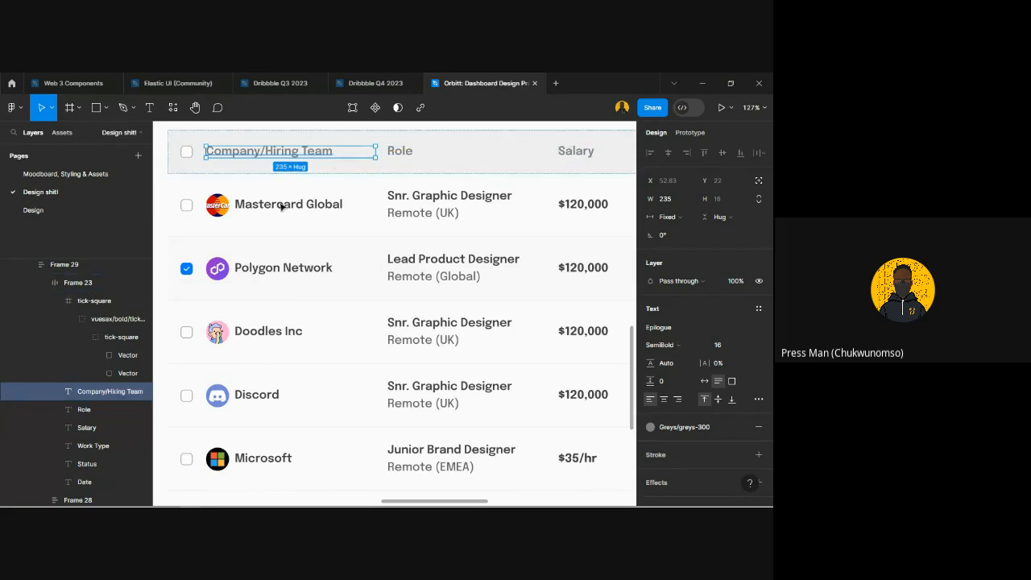
{"action": "scroll", "coordinate": [248, 190], "scroll_direction": "up", "scroll_amount": 4}
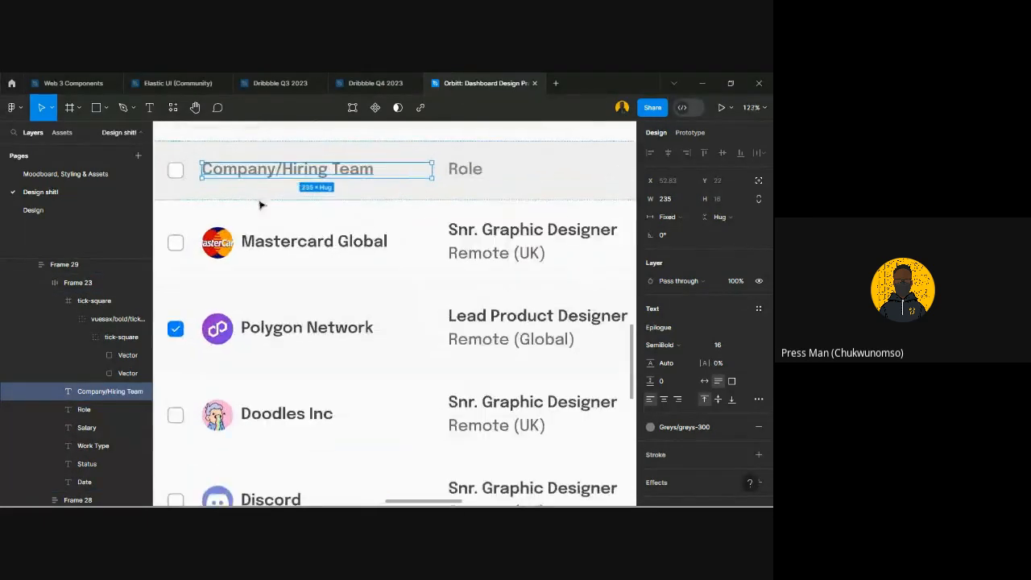
{"action": "scroll", "coordinate": [326, 265], "scroll_direction": "down", "scroll_amount": 4}
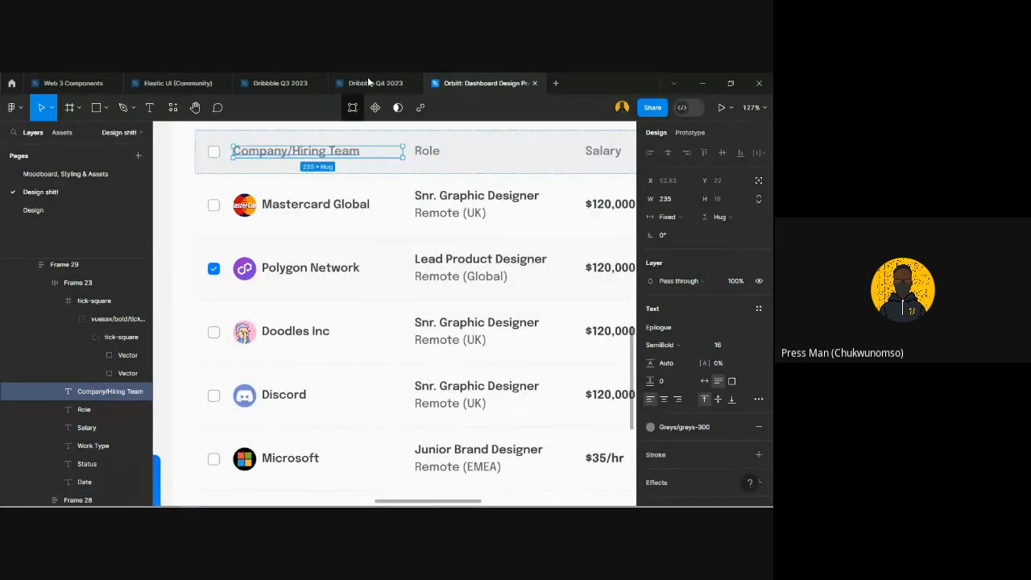
{"action": "left_click", "coordinate": [49, 208]}
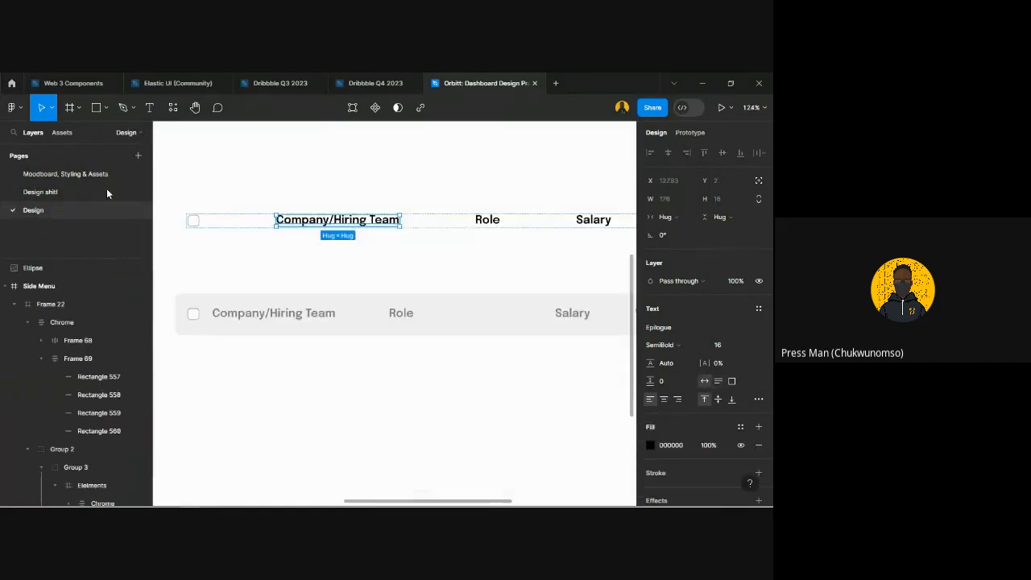
- Resize the Company/Hiring Team label and set its width to 235
{"action": "scroll", "coordinate": [401, 247], "scroll_direction": "up", "scroll_amount": 5}
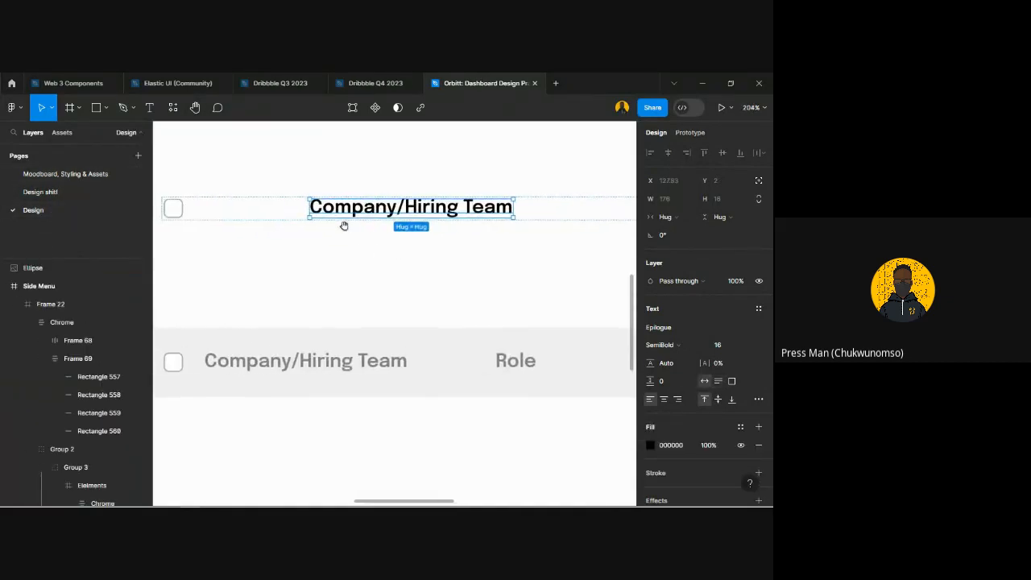
{"action": "left_click_drag", "start_coordinate": [519, 210], "coordinate": [594, 214]}
{"action": "left_click", "coordinate": [674, 198]}
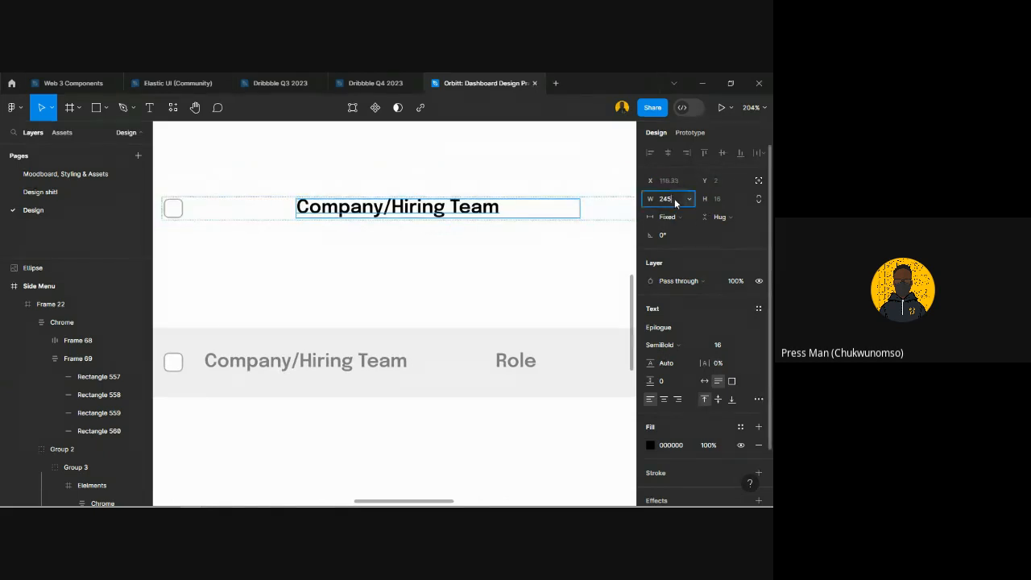
{"action": "key", "text": "BackSpace"}
{"action": "key", "text": "BackSpace"}
{"action": "type", "text": "35"}
{"action": "key", "text": "Return"}
{"action": "left_click", "coordinate": [355, 289]}
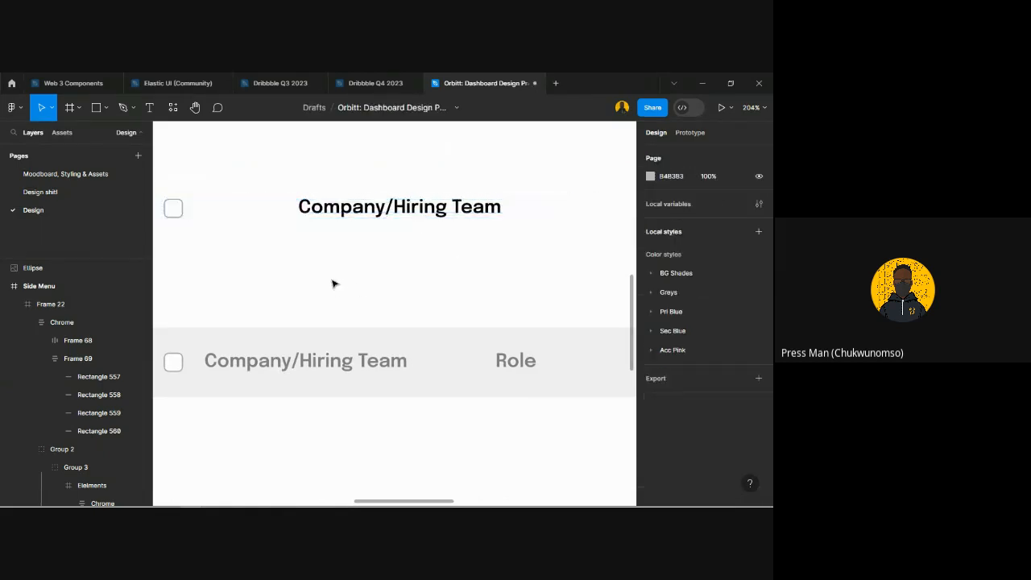
- Check the Role column's label width in the reference table on the Design shit page
{"action": "scroll", "coordinate": [334, 284], "scroll_direction": "down", "scroll_amount": 3}
{"action": "scroll", "coordinate": [347, 266], "scroll_direction": "right", "scroll_amount": 2}
{"action": "left_click", "coordinate": [484, 222]}
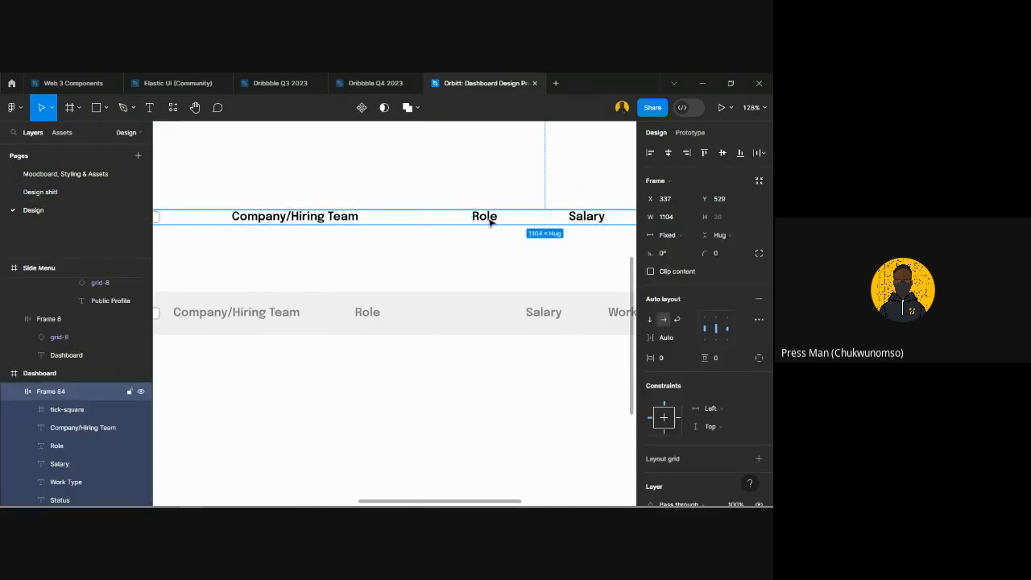
{"action": "double_click", "coordinate": [490, 221]}
{"action": "scroll", "coordinate": [489, 219], "scroll_direction": "up", "scroll_amount": 1}
{"action": "left_click", "coordinate": [51, 195]}
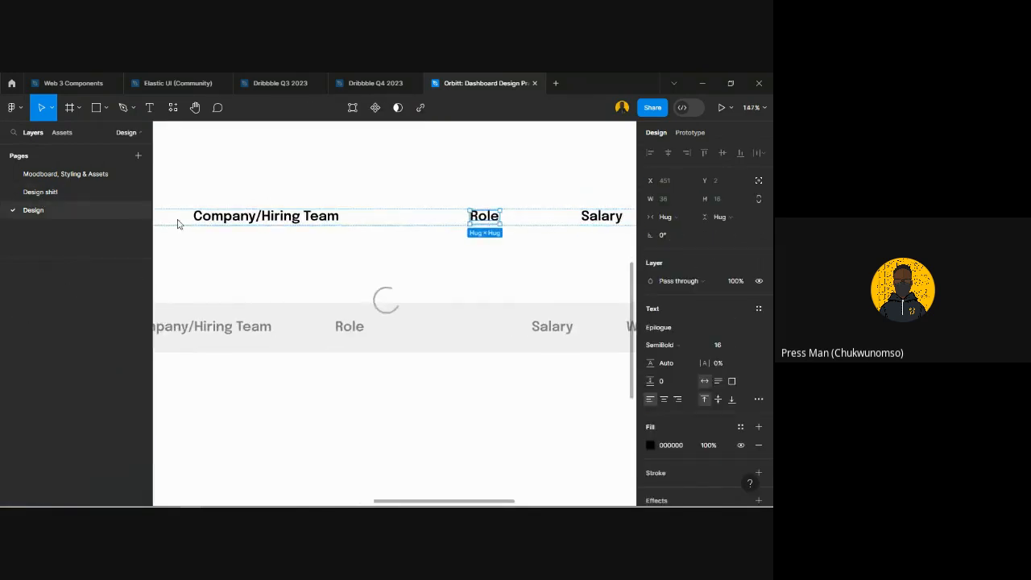
{"action": "scroll", "coordinate": [424, 248], "scroll_direction": "up", "scroll_amount": 2}
{"action": "left_click_drag", "start_coordinate": [424, 243], "coordinate": [315, 296]}
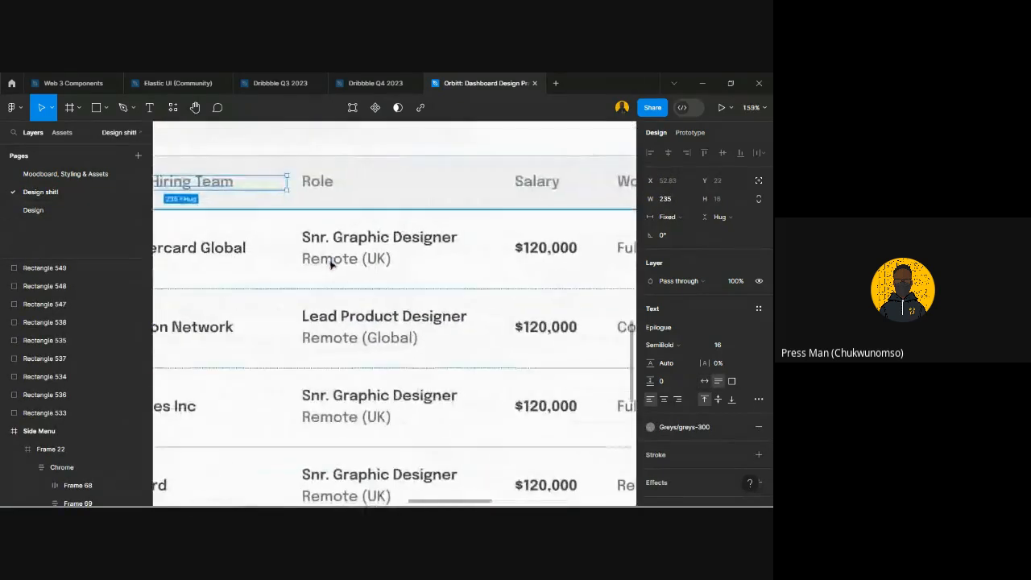
{"action": "scroll", "coordinate": [331, 263], "scroll_direction": "down", "scroll_amount": 3}
{"action": "scroll", "coordinate": [363, 273], "scroll_direction": "down", "scroll_amount": 2}
{"action": "scroll", "coordinate": [382, 252], "scroll_direction": "up", "scroll_amount": 3}
{"action": "double_click", "coordinate": [387, 235]}
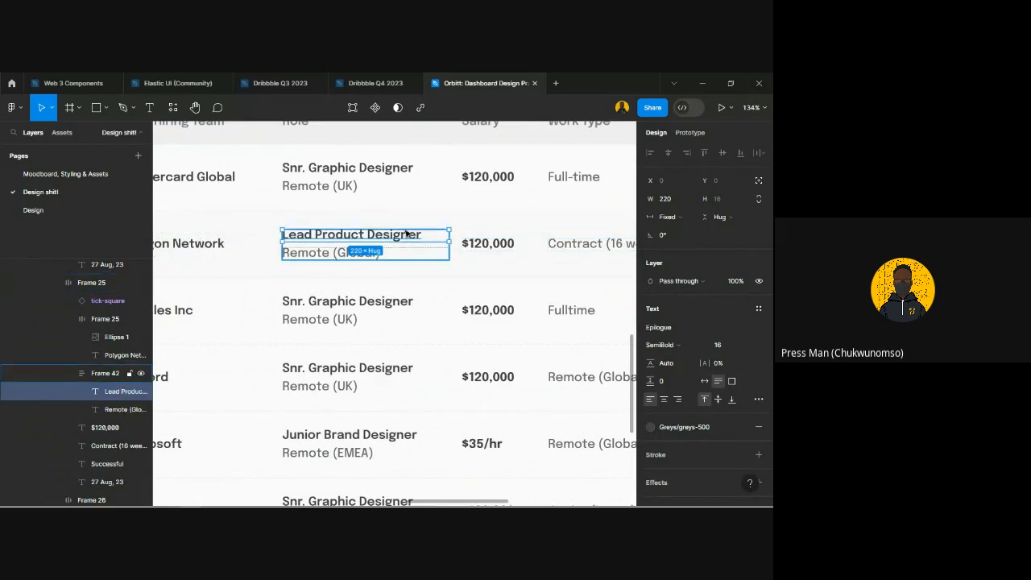
{"action": "scroll", "coordinate": [382, 347], "scroll_direction": "down", "scroll_amount": 3}
{"action": "scroll", "coordinate": [376, 325], "scroll_direction": "up", "scroll_amount": 5}
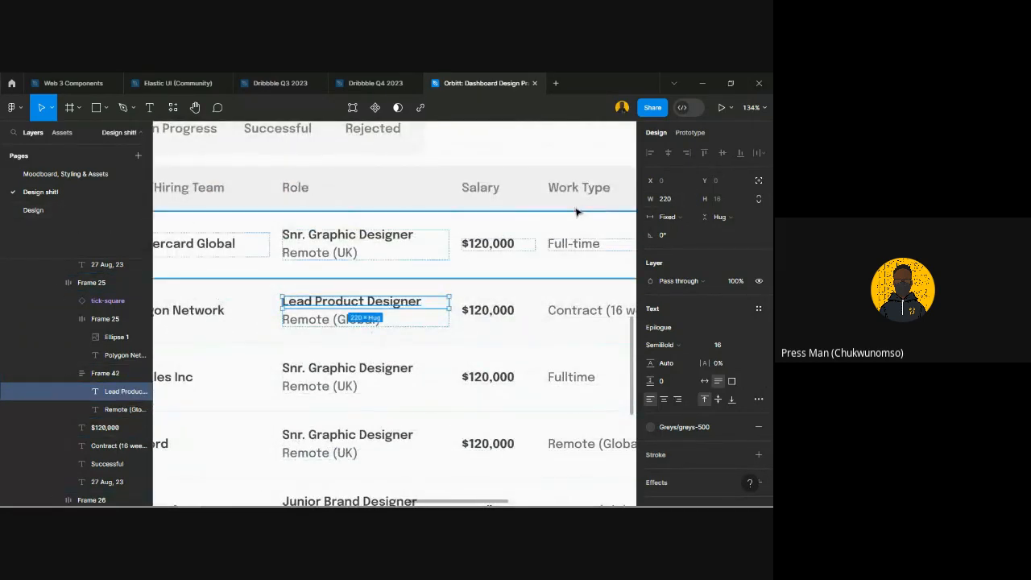
{"action": "left_click", "coordinate": [319, 194]}
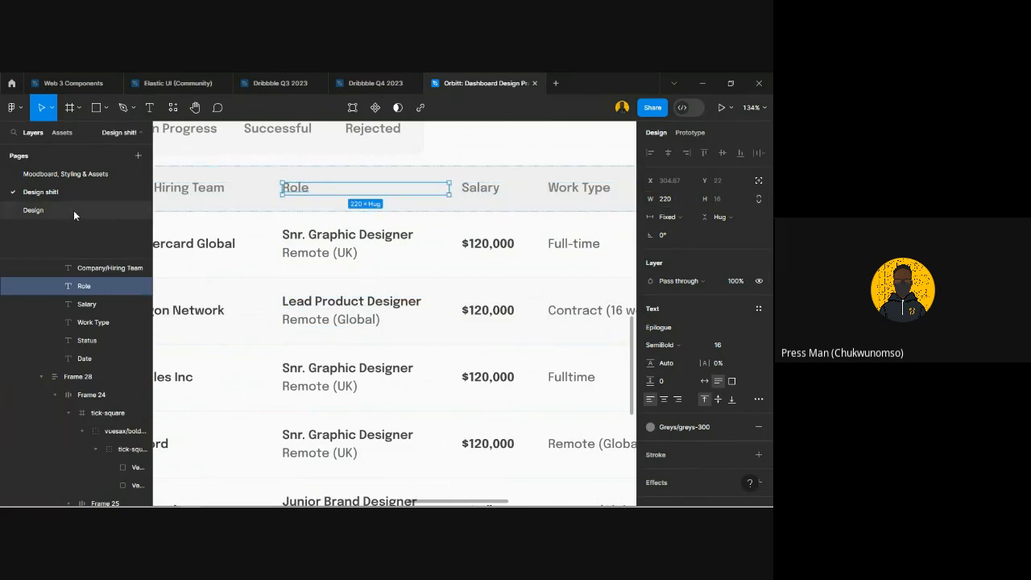
{"action": "left_click", "coordinate": [50, 210]}
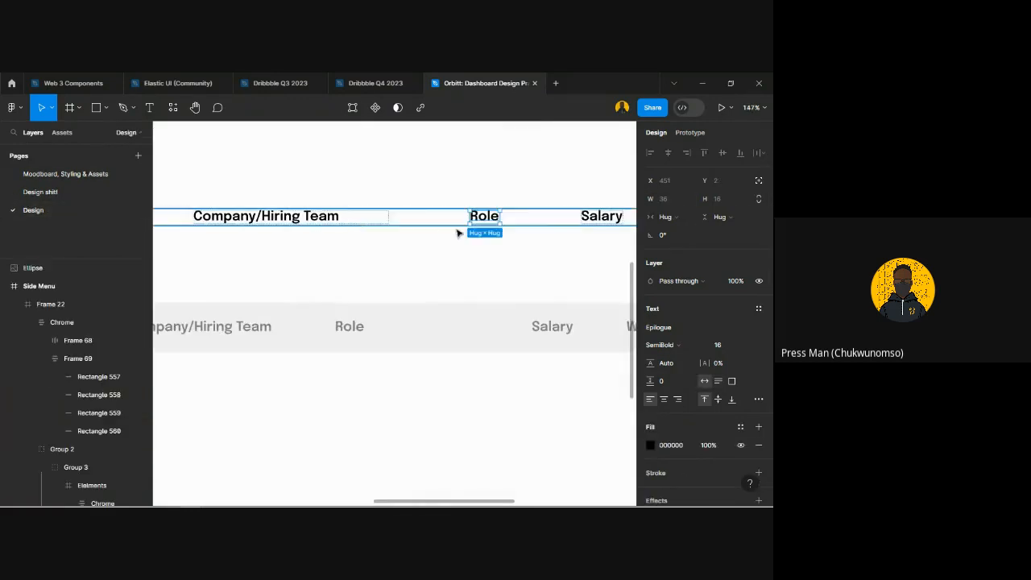
- Set the Role label's width to 220
{"action": "left_click", "coordinate": [666, 200]}
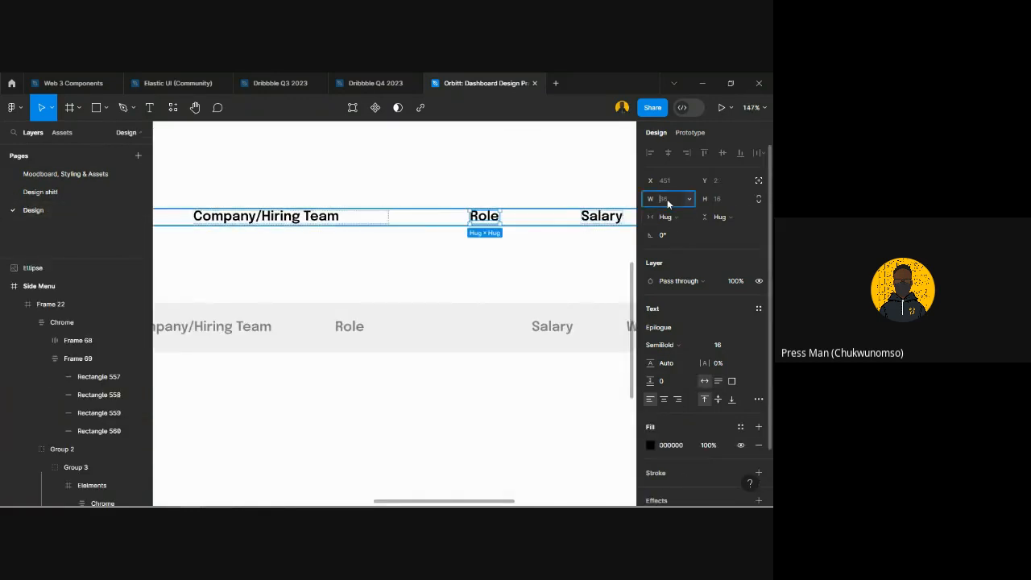
{"action": "type", "text": "220"}
{"action": "key", "text": "Return"}
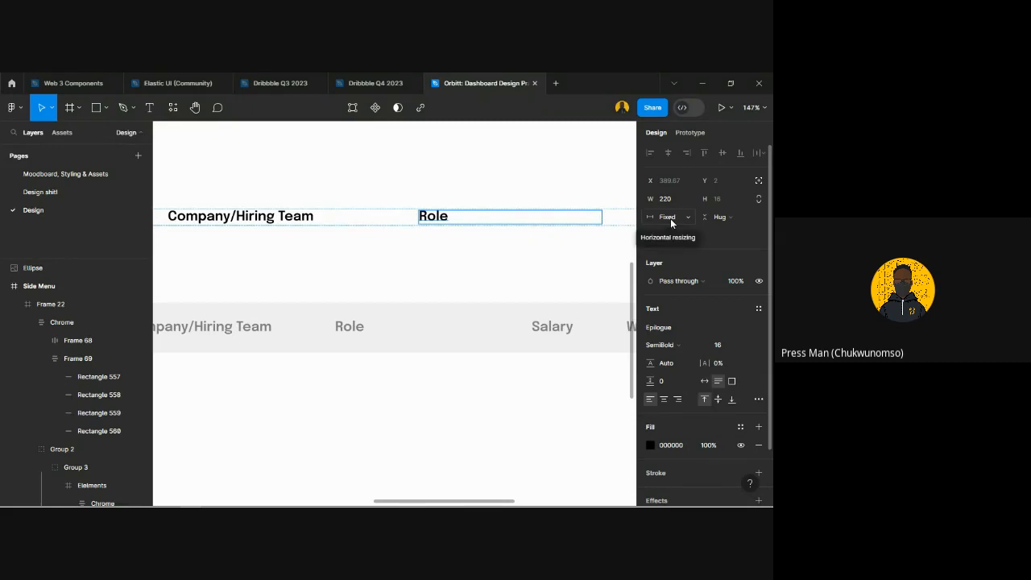
- Check the Salary column's width in the reference table on the Design shit page
{"action": "left_click", "coordinate": [478, 245]}
{"action": "left_click_drag", "start_coordinate": [479, 244], "coordinate": [333, 249]}
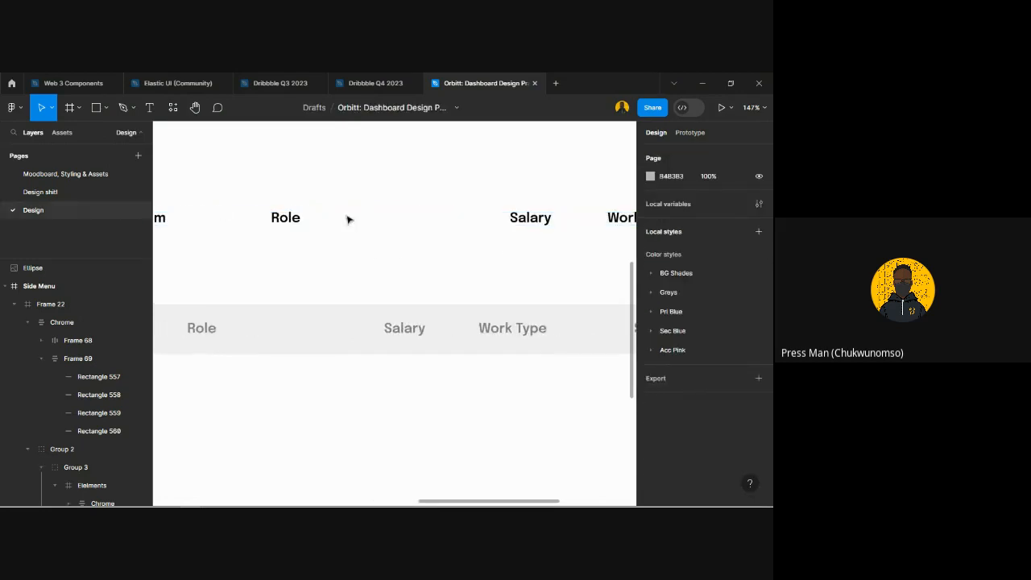
{"action": "left_click", "coordinate": [58, 196]}
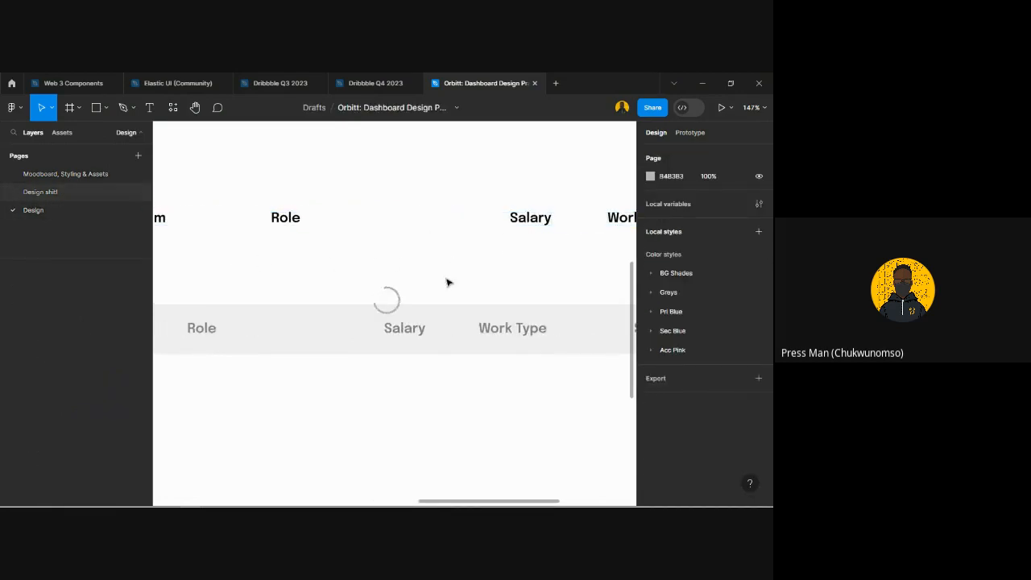
{"action": "left_click_drag", "start_coordinate": [515, 247], "coordinate": [417, 251]}
{"action": "scroll", "coordinate": [416, 250], "scroll_direction": "up", "scroll_amount": 3}
{"action": "left_click", "coordinate": [371, 257]}
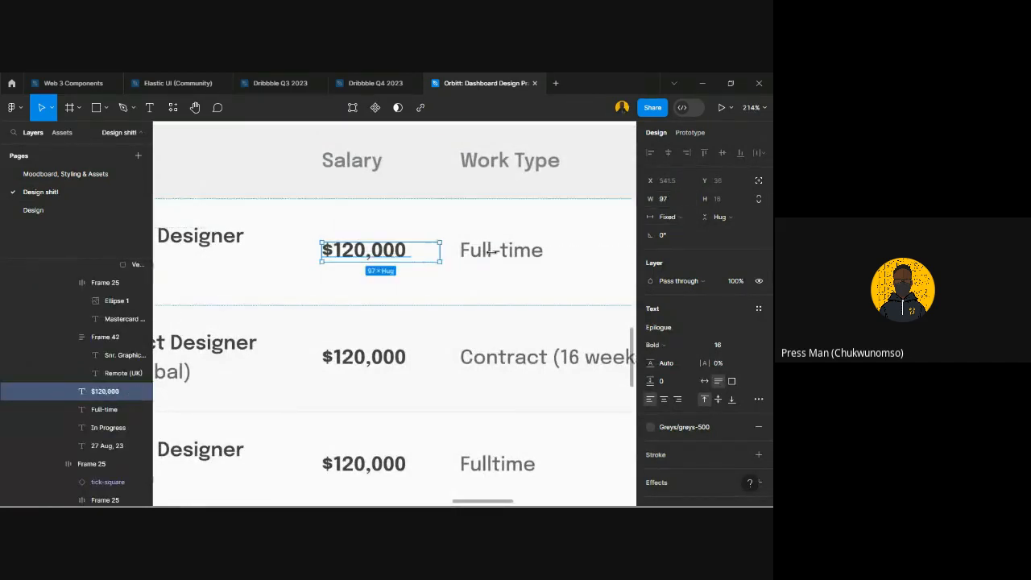
{"action": "mouse_move", "coordinate": [440, 250]}
{"action": "left_mouse_down"}
{"action": "mouse_move", "coordinate": [427, 252]}
{"action": "mouse_move", "coordinate": [453, 257]}
{"action": "left_mouse_up"}
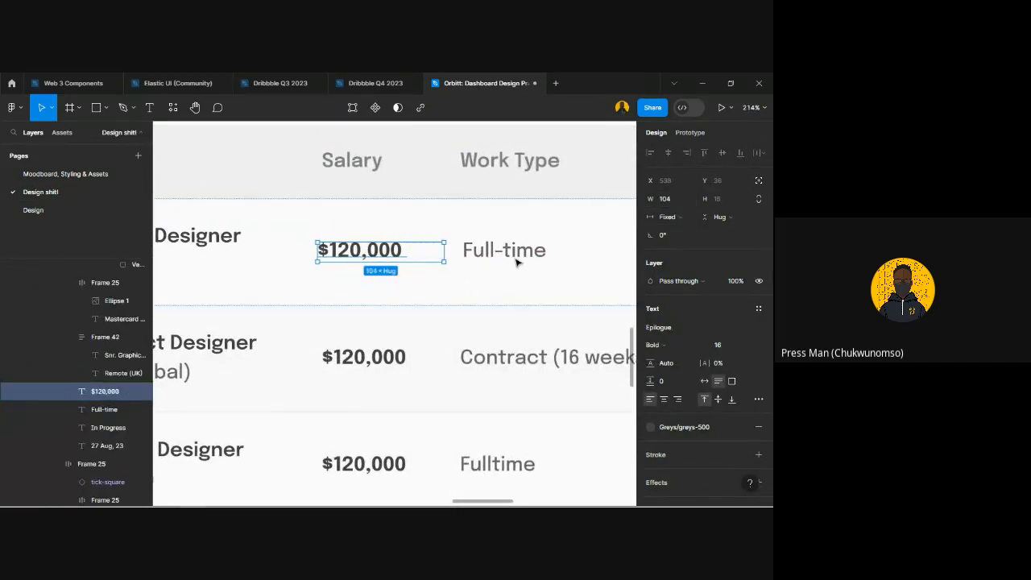
{"action": "key", "text": "ctrl+z"}
{"action": "key", "text": "ctrl+z"}
{"action": "left_click", "coordinate": [67, 213]}
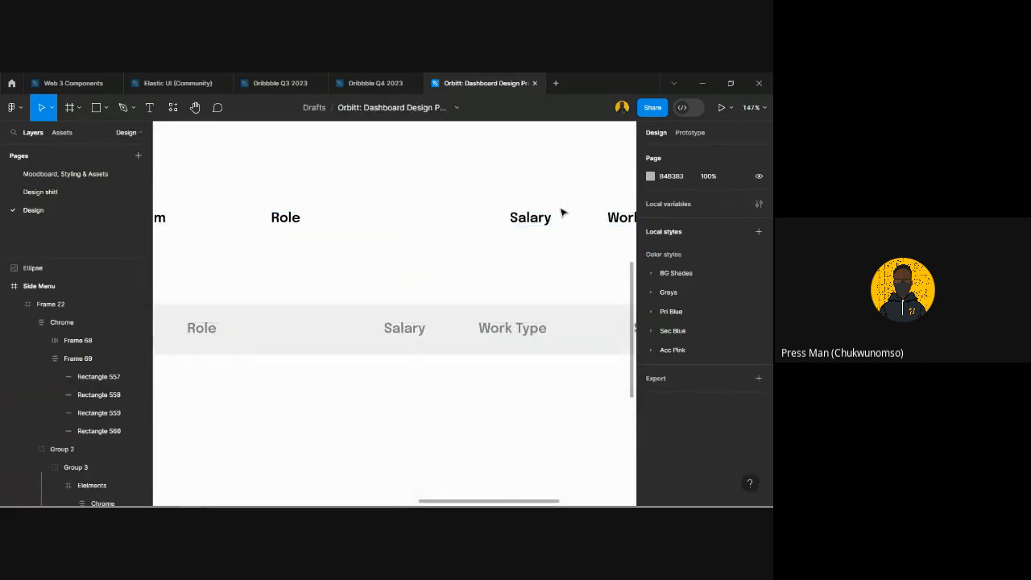
- Check the Salary and Work Type column widths in the reference table row against the new header labels
{"action": "double_click", "coordinate": [529, 219]}
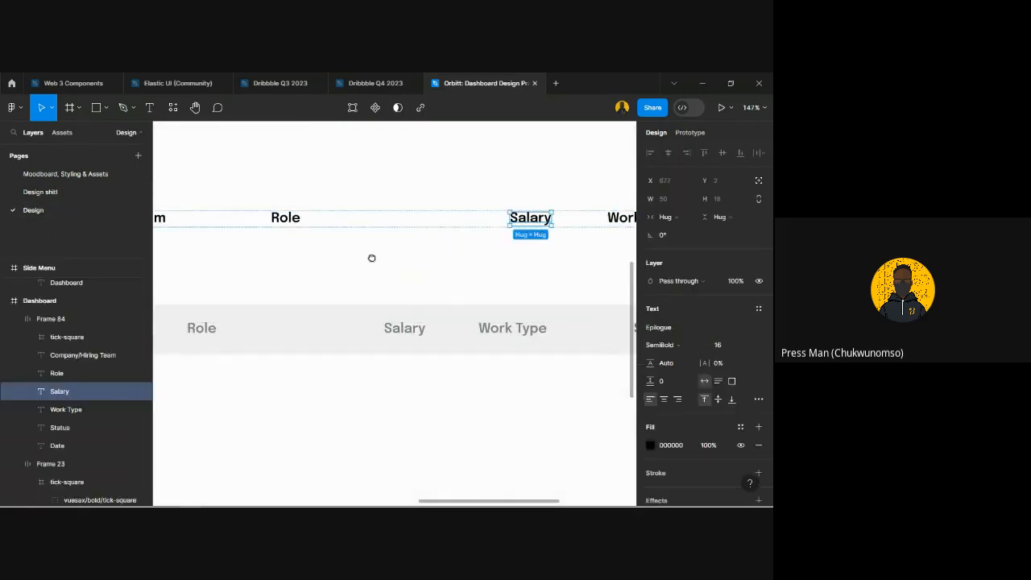
{"action": "scroll", "coordinate": [372, 258], "scroll_direction": "right", "scroll_amount": 3}
{"action": "scroll", "coordinate": [341, 228], "scroll_direction": "up", "scroll_amount": 3}
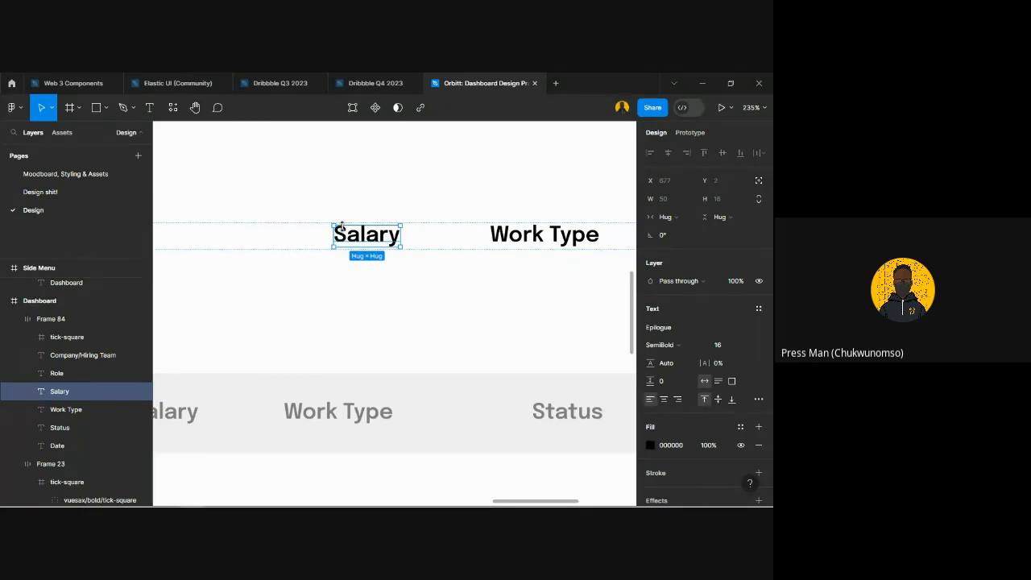
{"action": "left_click", "coordinate": [383, 422]}
{"action": "double_click", "coordinate": [370, 420]}
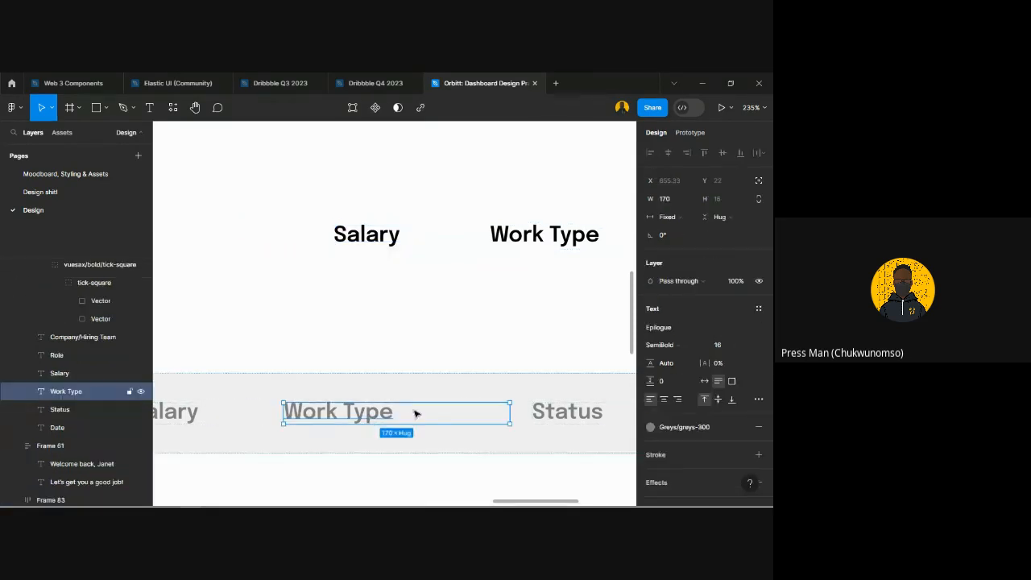
{"action": "left_click", "coordinate": [374, 240]}
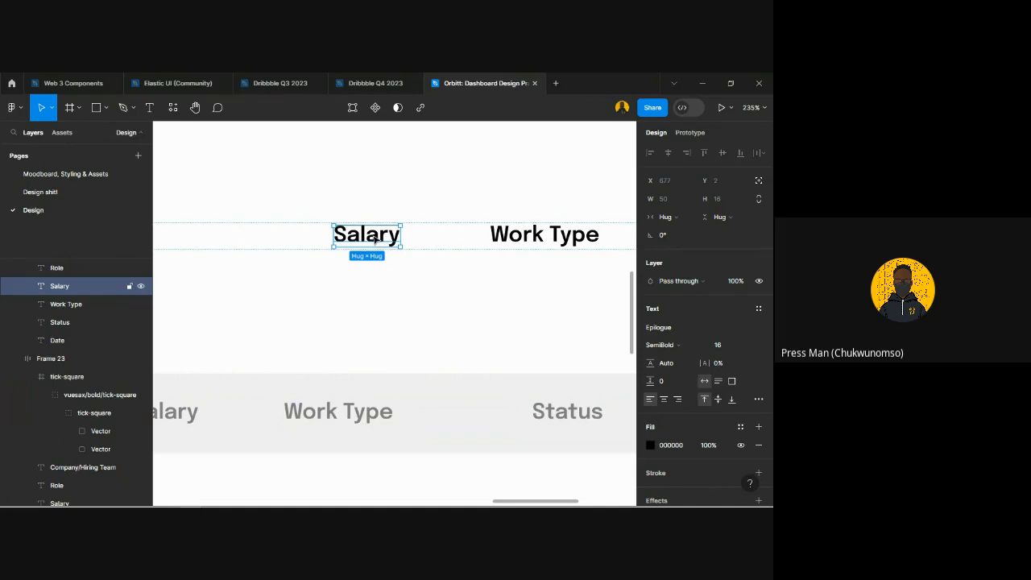
{"action": "left_click", "coordinate": [379, 344]}
{"action": "scroll", "coordinate": [379, 343], "scroll_direction": "down", "scroll_amount": 1}
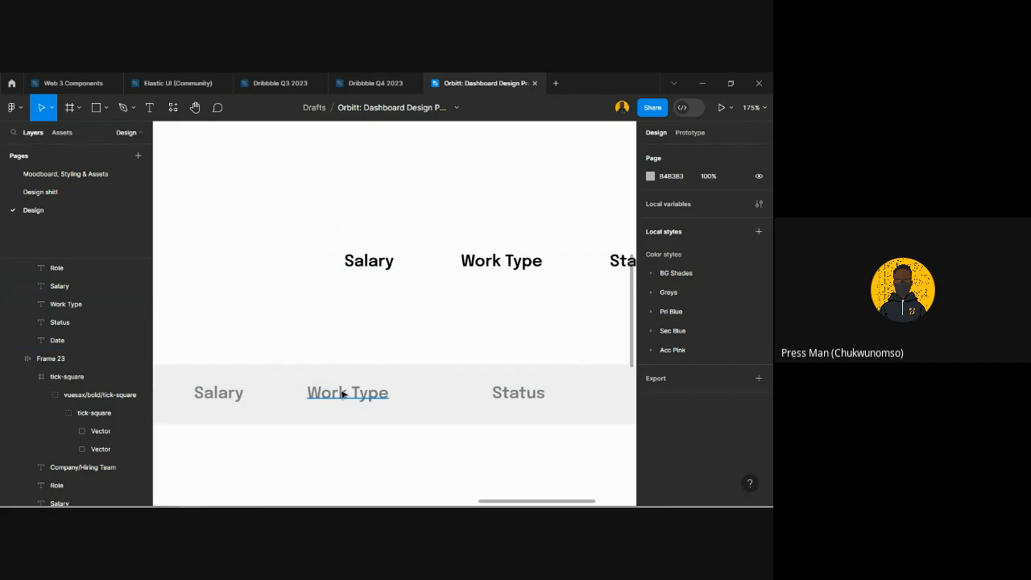
{"action": "left_click", "coordinate": [341, 393]}
{"action": "left_click", "coordinate": [419, 406]}
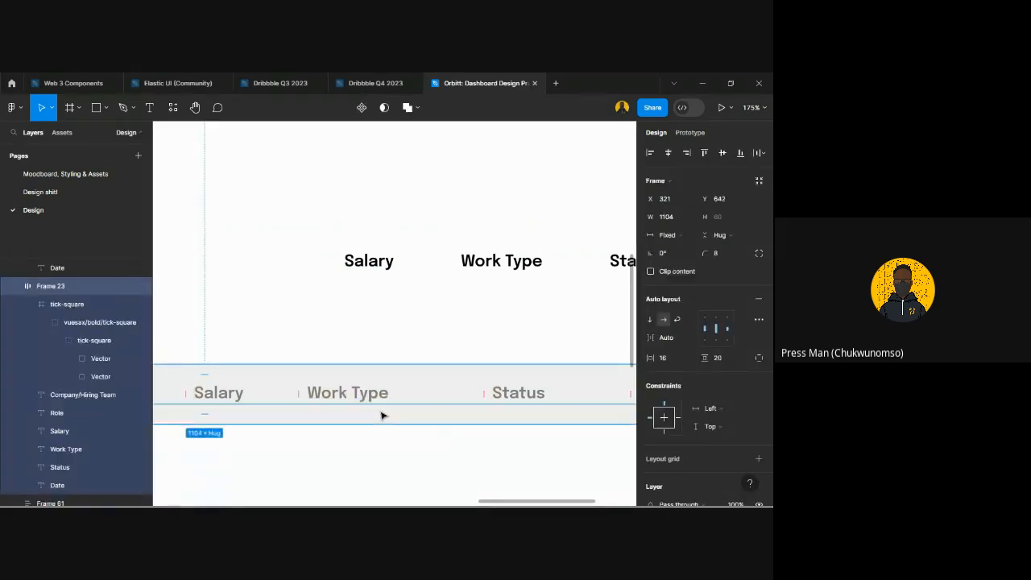
{"action": "left_click", "coordinate": [356, 396]}
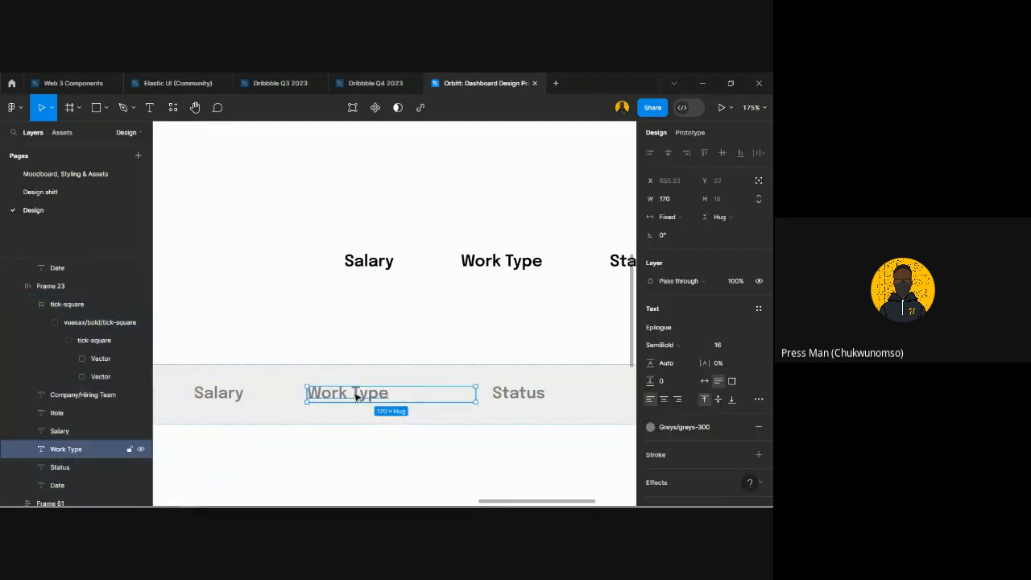
{"action": "left_click", "coordinate": [515, 396]}
{"action": "left_click", "coordinate": [369, 263]}
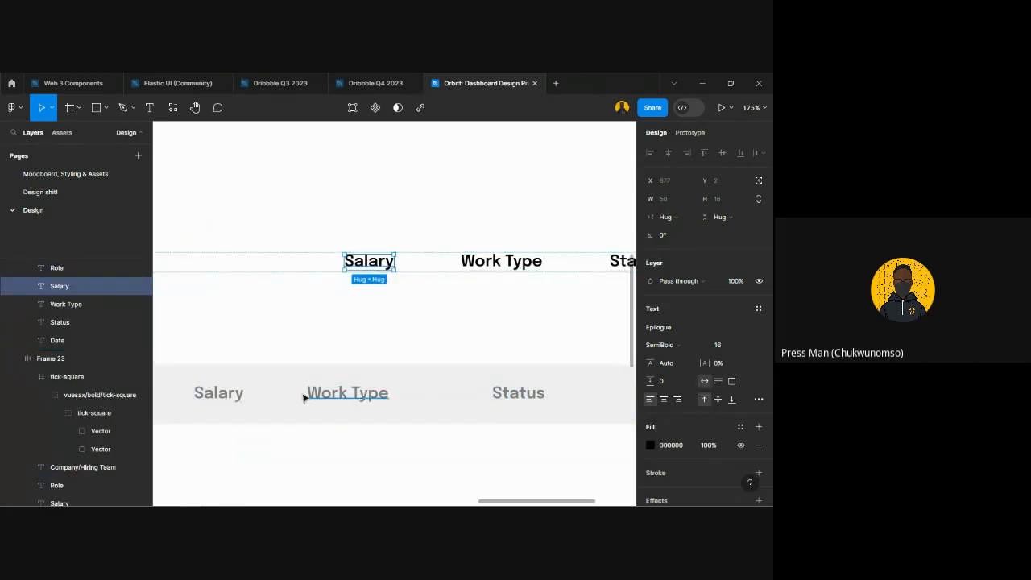
{"action": "left_click", "coordinate": [231, 397]}
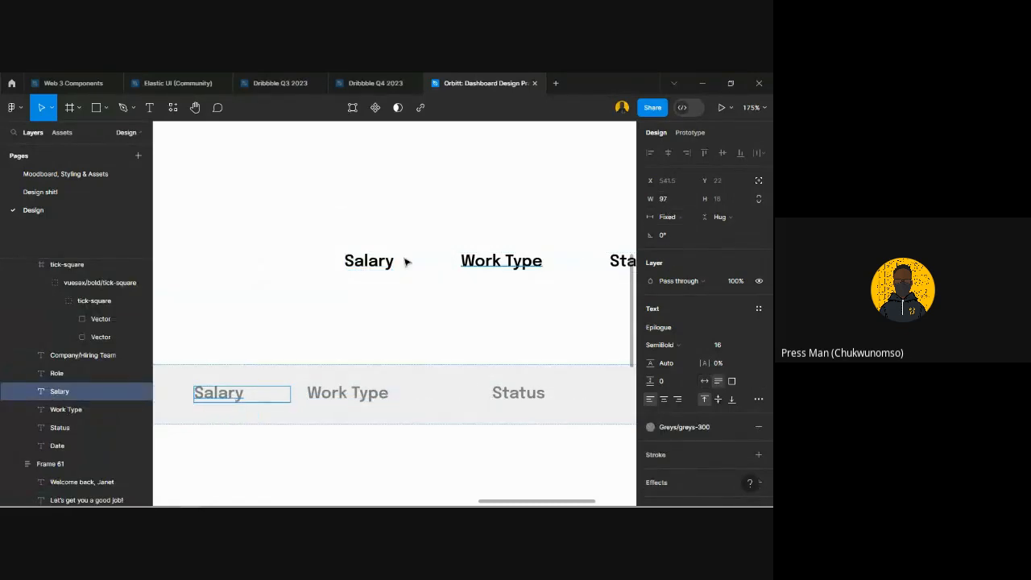
- Set the Salary header label's width to 97 to match the reference column
{"action": "left_click", "coordinate": [369, 260]}
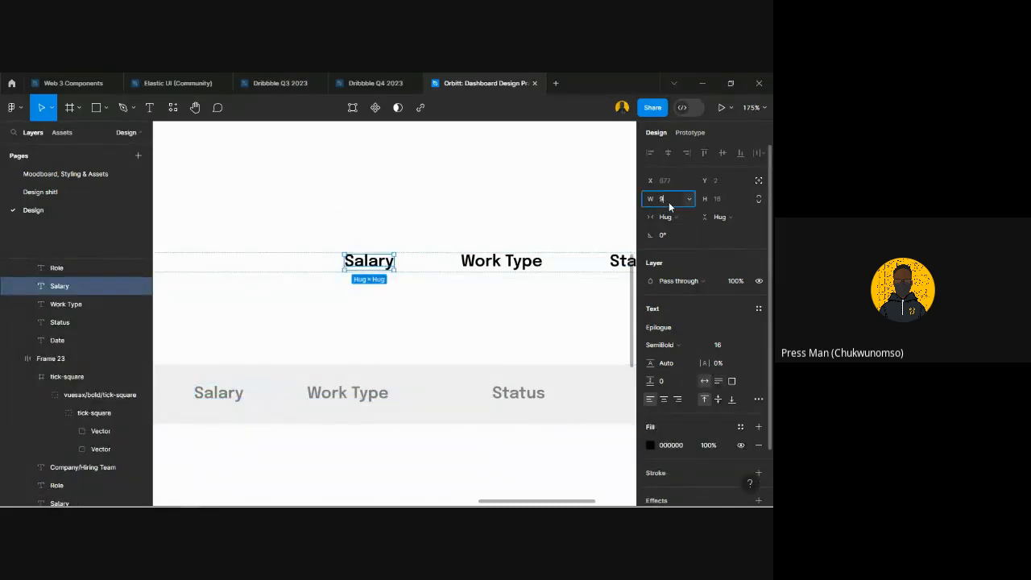
{"action": "key", "text": "Return"}
{"action": "left_click", "coordinate": [389, 333]}
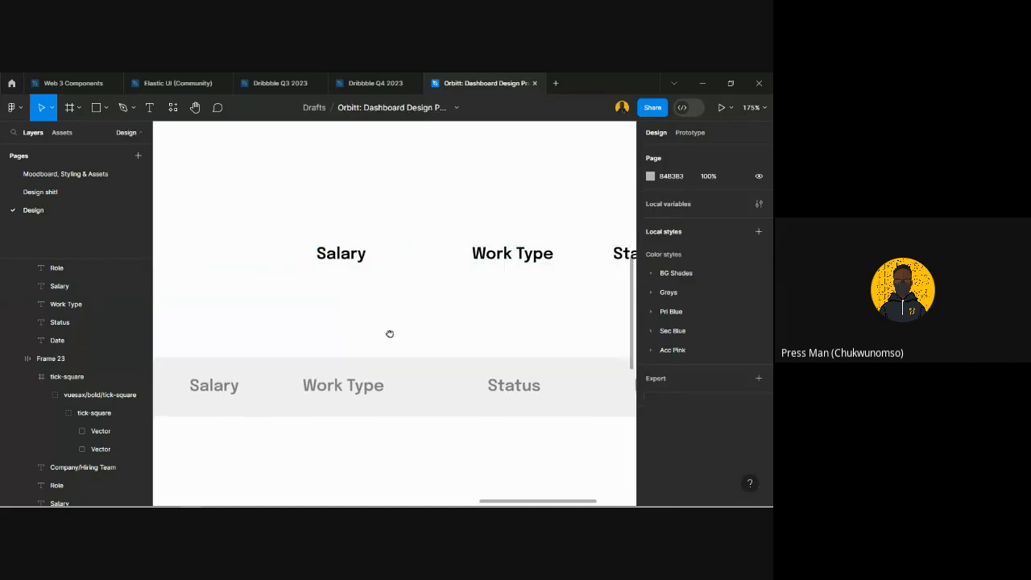
- Set the Work Type header label's width to 170
{"action": "scroll", "coordinate": [388, 334], "scroll_direction": "down", "scroll_amount": 1}
{"action": "left_click", "coordinate": [355, 379]}
{"action": "left_click", "coordinate": [509, 246]}
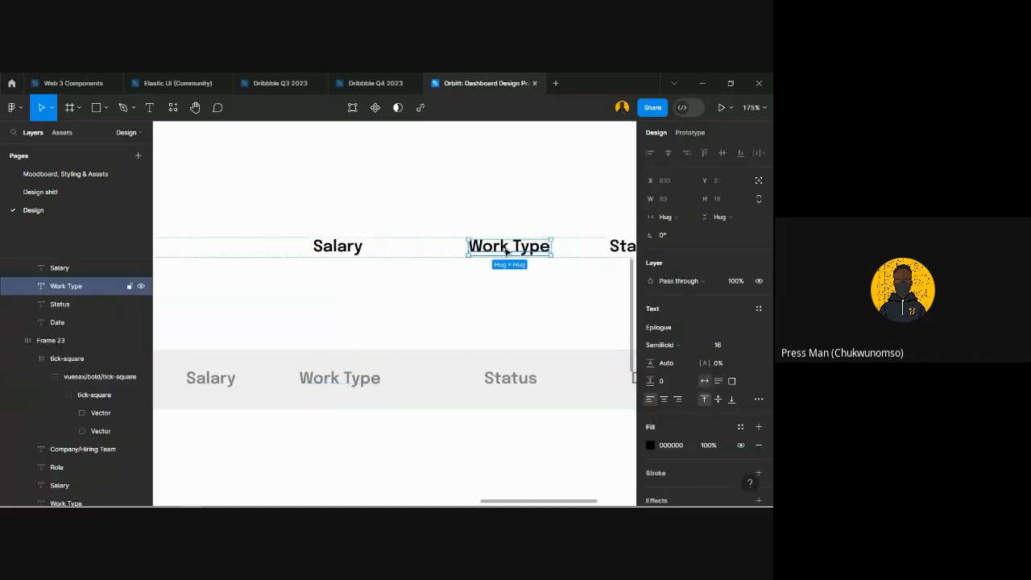
{"action": "left_click", "coordinate": [662, 200]}
{"action": "type", "text": "1"}
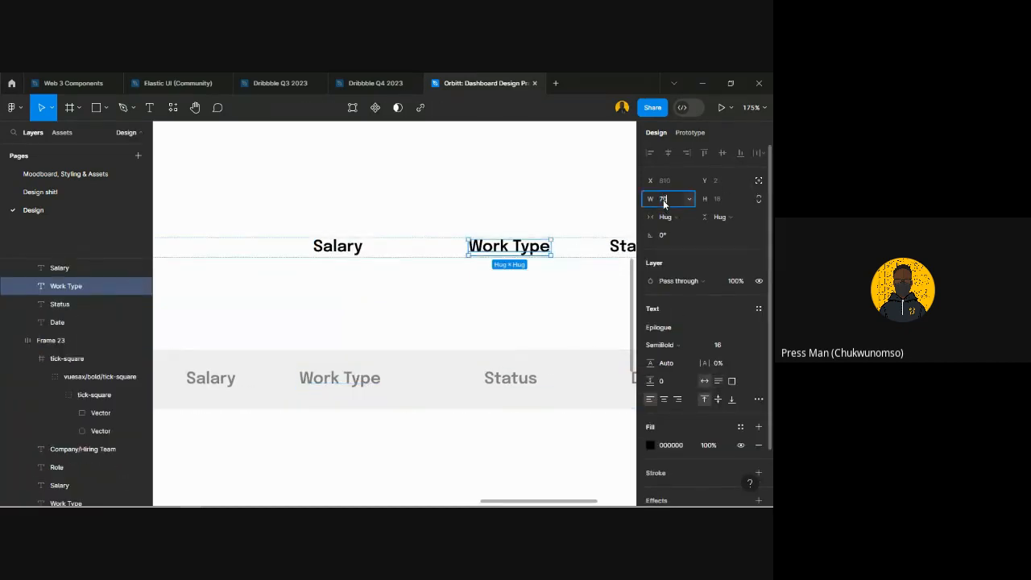
{"action": "type", "text": "0"}
{"action": "key", "text": "Return"}
{"action": "type", "text": "1"}
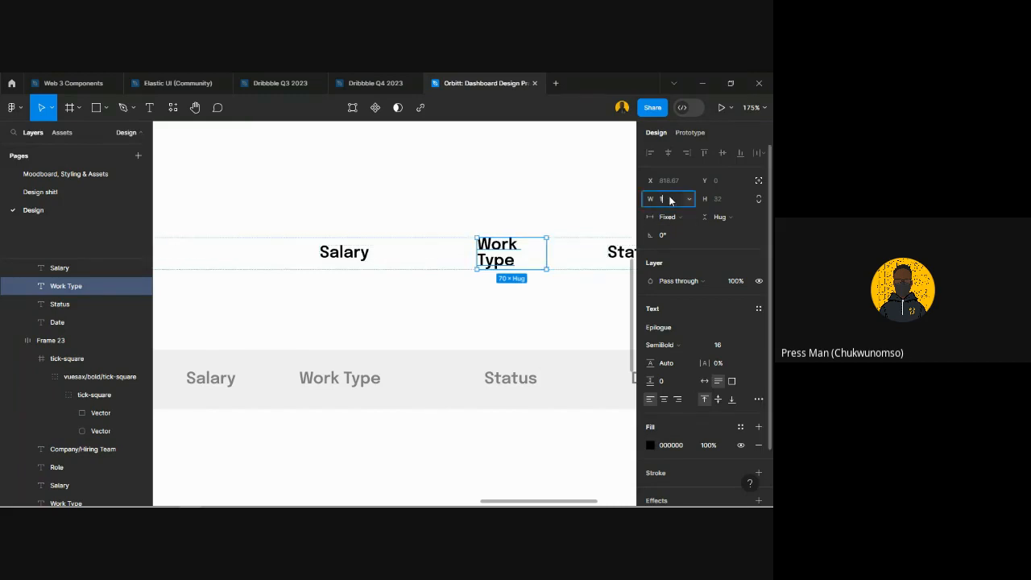
{"action": "type", "text": "70"}
{"action": "key", "text": "Return"}
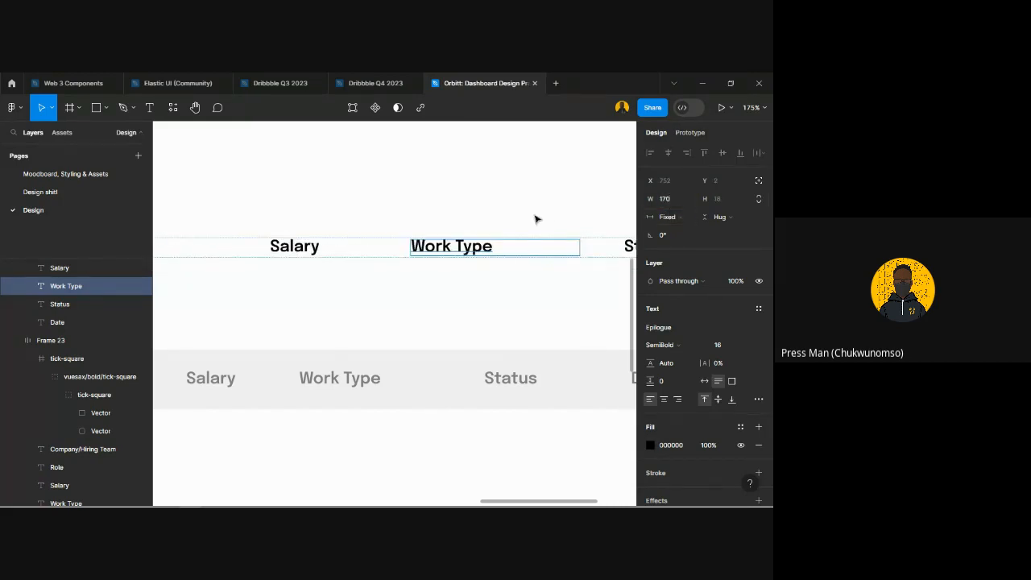
- Compare with the reference Status column and set the Status header label's width to 131
{"action": "scroll", "coordinate": [483, 298], "scroll_direction": "right", "scroll_amount": 3}
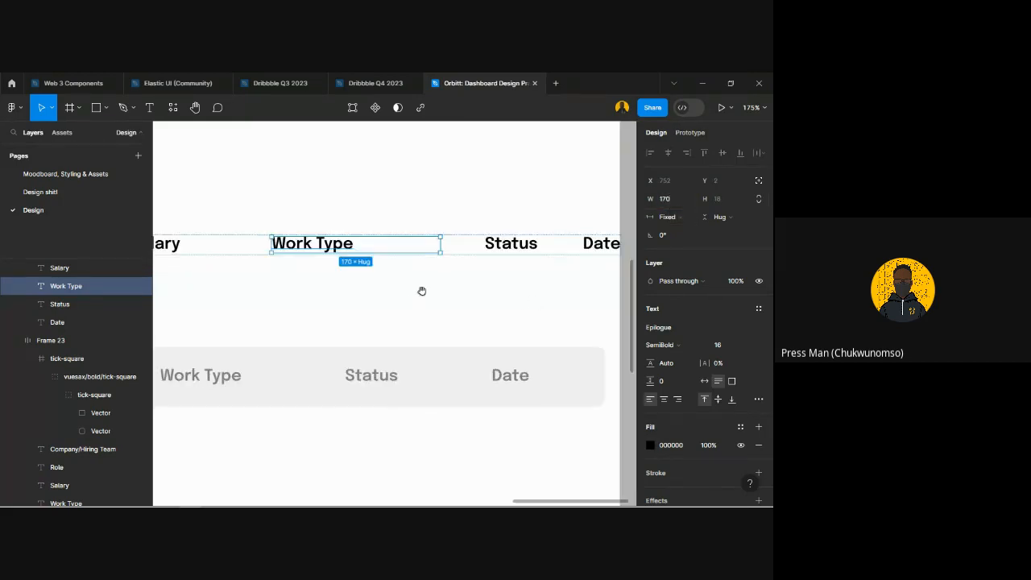
{"action": "left_click", "coordinate": [375, 379]}
{"action": "left_click", "coordinate": [519, 248], "text": "ctrl"}
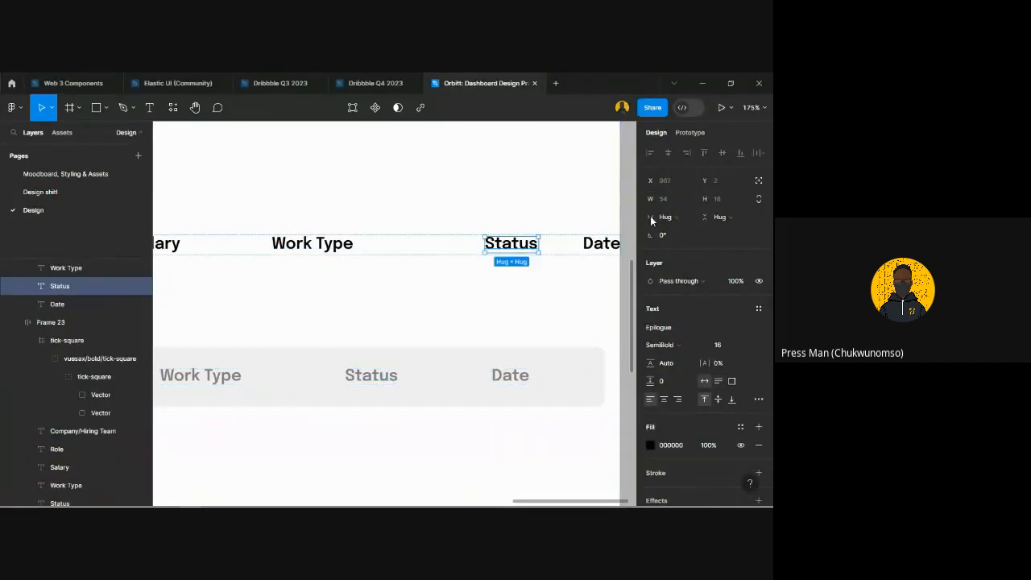
{"action": "left_click", "coordinate": [671, 199]}
{"action": "type", "text": "131"}
{"action": "key", "text": "Return"}
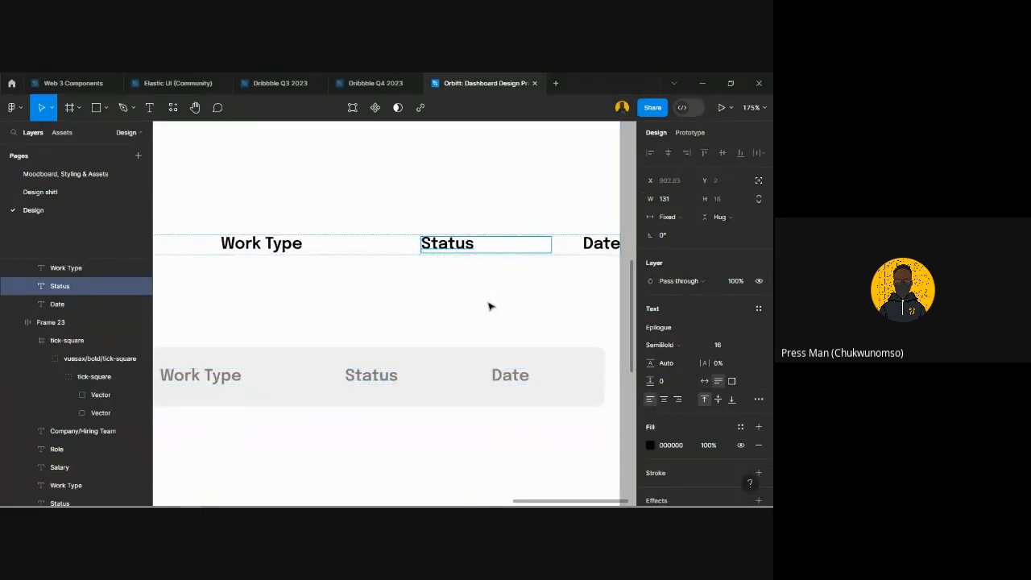
- Compare with the reference Date column and set the Date header label's width to 98
{"action": "left_click", "coordinate": [520, 341]}
{"action": "scroll", "coordinate": [484, 351], "scroll_direction": "right", "scroll_amount": 2}
{"action": "left_click", "coordinate": [439, 375]}
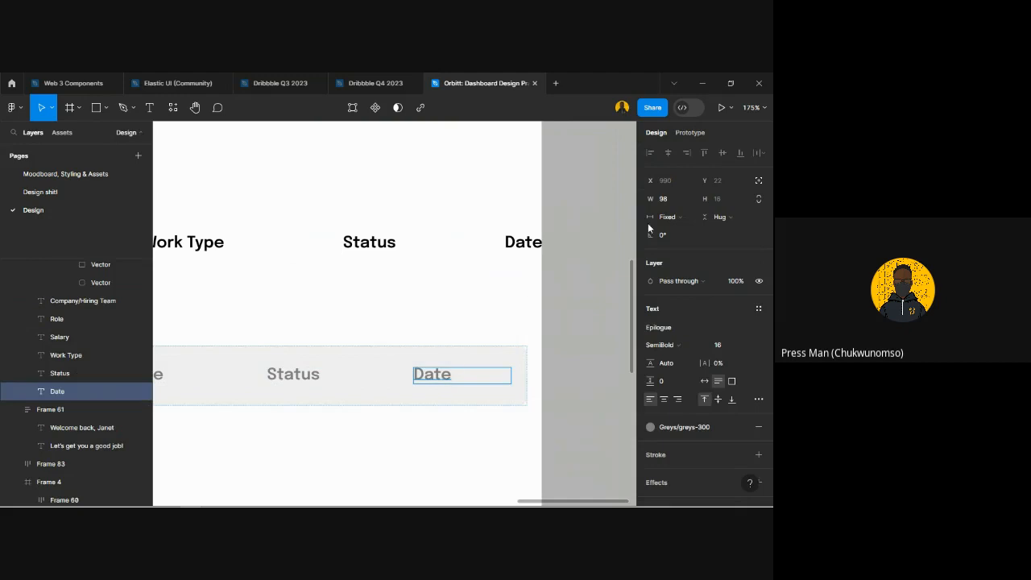
{"action": "left_click", "coordinate": [524, 244], "text": "ctrl"}
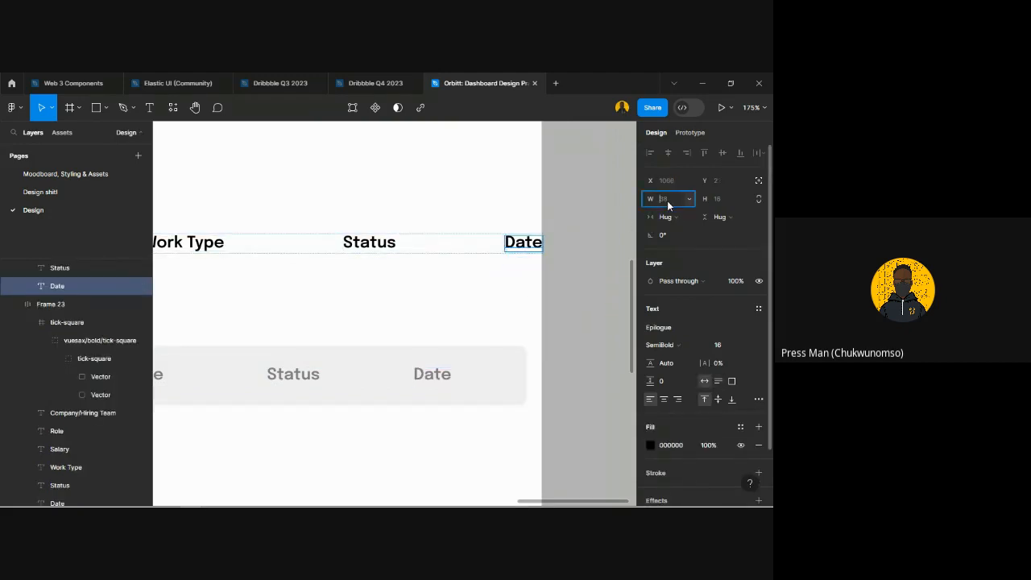
{"action": "left_click", "coordinate": [667, 201]}
{"action": "key", "text": "Return"}
- Move the header row frame so it lines up horizontally with the reference table row, at X 321
{"action": "scroll", "coordinate": [444, 283], "scroll_direction": "down", "scroll_amount": 5}
{"action": "left_click", "coordinate": [370, 301]}
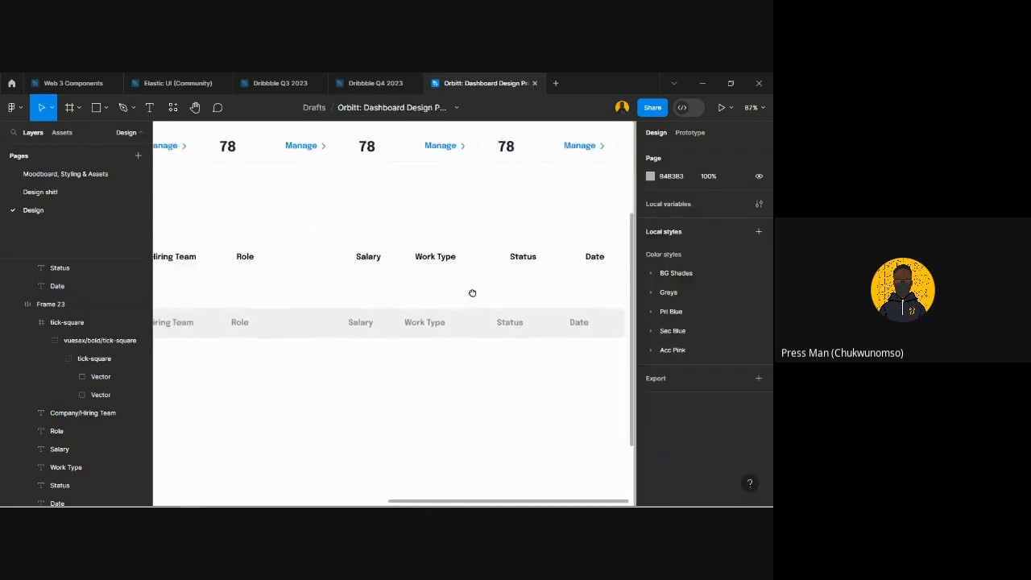
{"action": "left_click", "coordinate": [325, 260]}
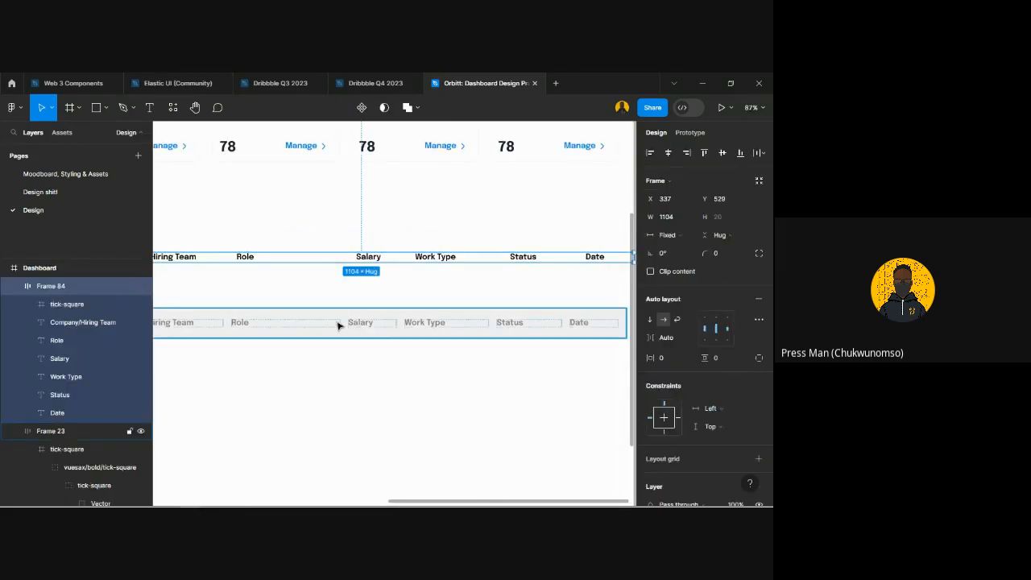
{"action": "scroll", "coordinate": [330, 314], "scroll_direction": "left", "scroll_amount": 3}
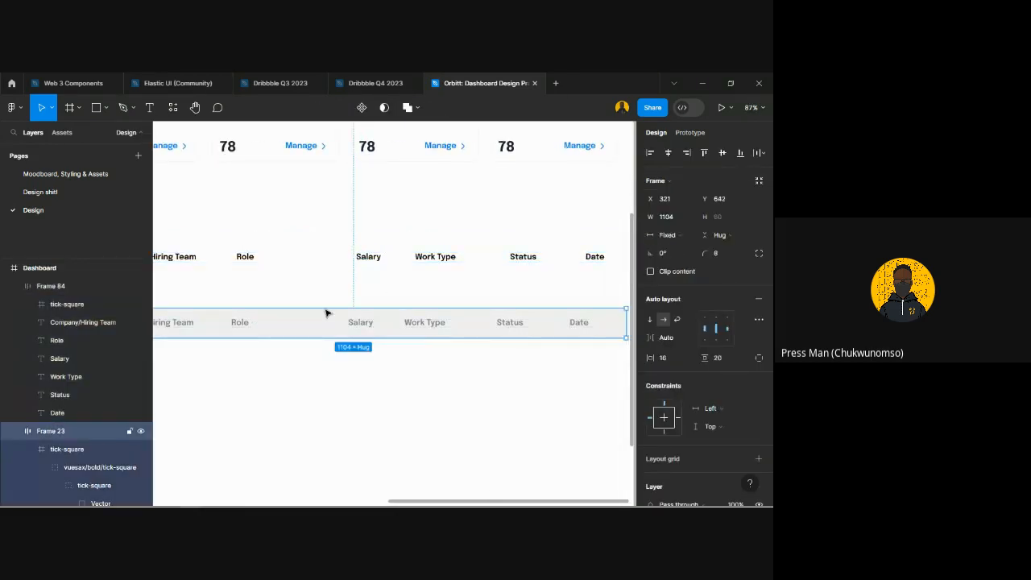
{"action": "left_click", "coordinate": [667, 155]}
{"action": "scroll", "coordinate": [281, 241], "scroll_direction": "down", "scroll_amount": 3}
{"action": "scroll", "coordinate": [322, 258], "scroll_direction": "left", "scroll_amount": 3}
{"action": "scroll", "coordinate": [332, 261], "scroll_direction": "up", "scroll_amount": 3}
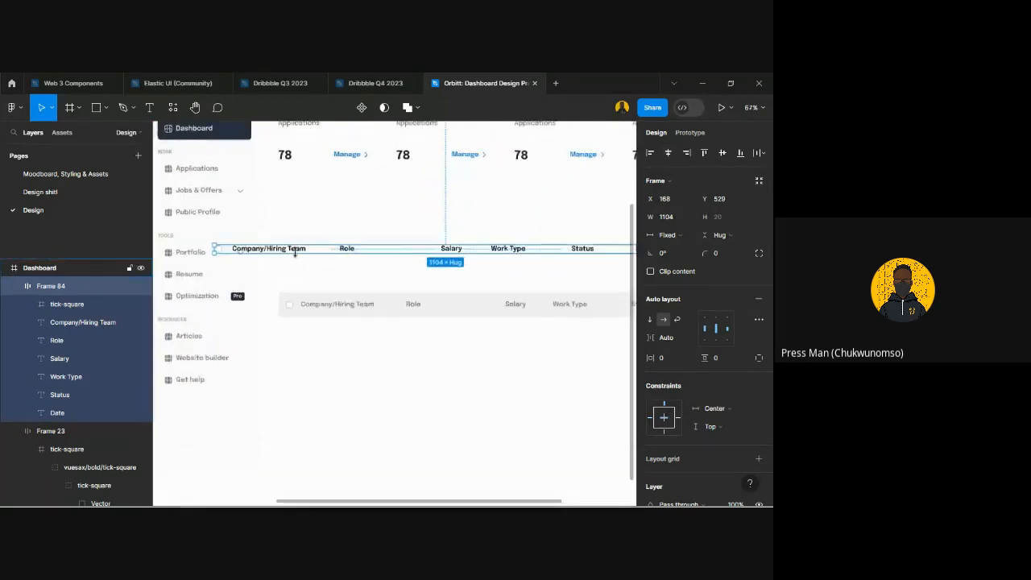
{"action": "left_click_drag", "start_coordinate": [346, 255], "coordinate": [366, 270]}
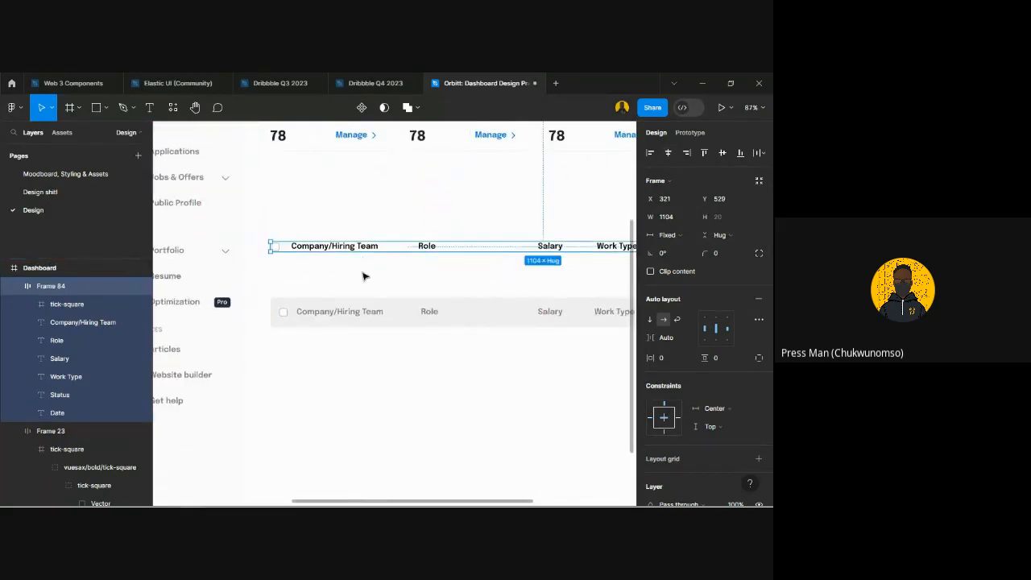
- Move the reference table row down below the header row, to about Y 780
{"action": "scroll", "coordinate": [324, 288], "scroll_direction": "right", "scroll_amount": 2}
{"action": "scroll", "coordinate": [374, 299], "scroll_direction": "down", "scroll_amount": 3}
{"action": "scroll", "coordinate": [369, 295], "scroll_direction": "up", "scroll_amount": 1}
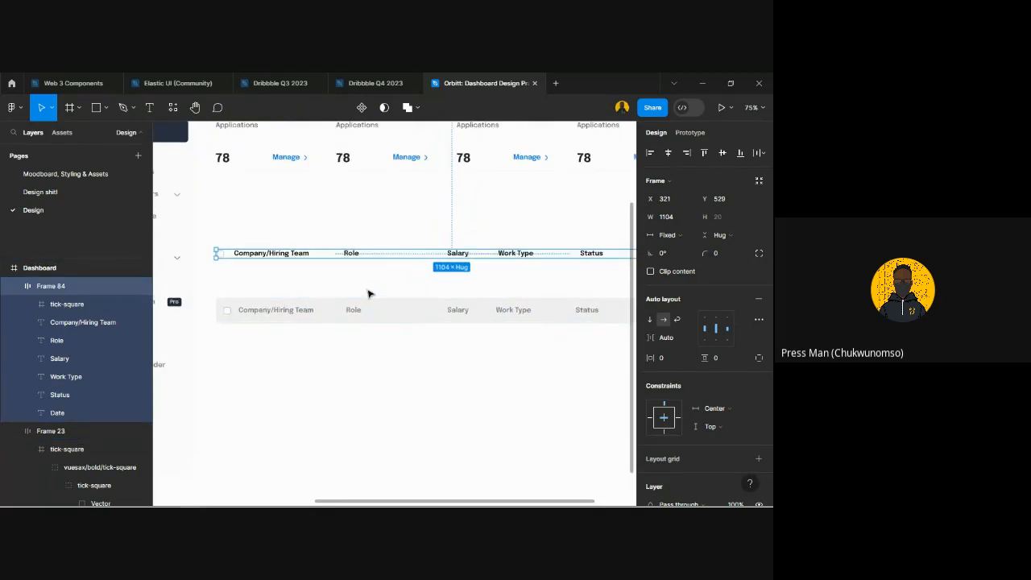
{"action": "left_click_drag", "start_coordinate": [313, 322], "coordinate": [313, 383]}
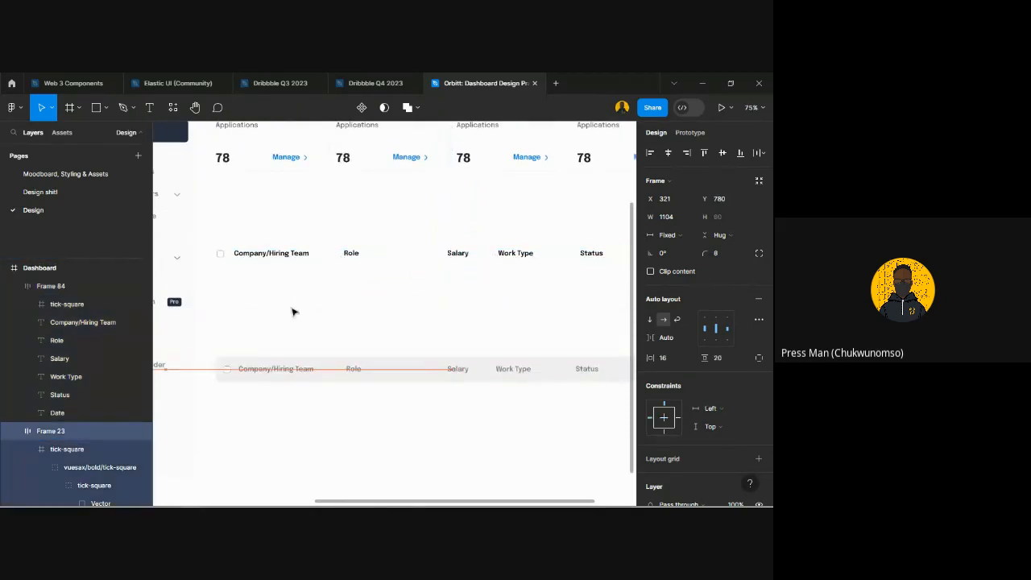
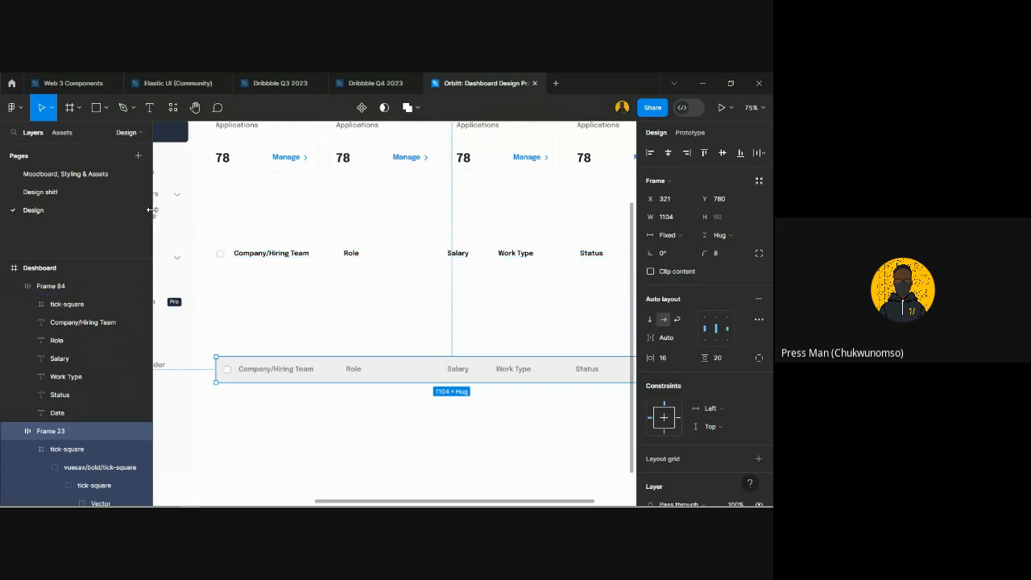
- Switch to the Design shit! page and examine the table header row and job rows' text layers and frames
{"action": "left_click", "coordinate": [64, 193]}
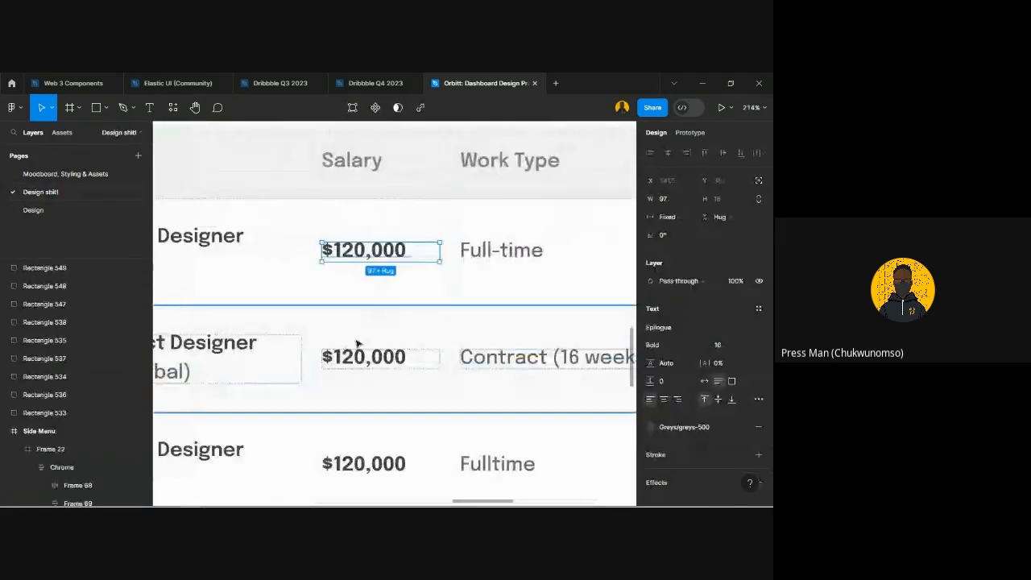
{"action": "scroll", "coordinate": [361, 345], "scroll_direction": "up", "scroll_amount": 1}
{"action": "scroll", "coordinate": [362, 347], "scroll_direction": "down", "scroll_amount": 4}
{"action": "left_click_drag", "start_coordinate": [309, 338], "coordinate": [487, 308]}
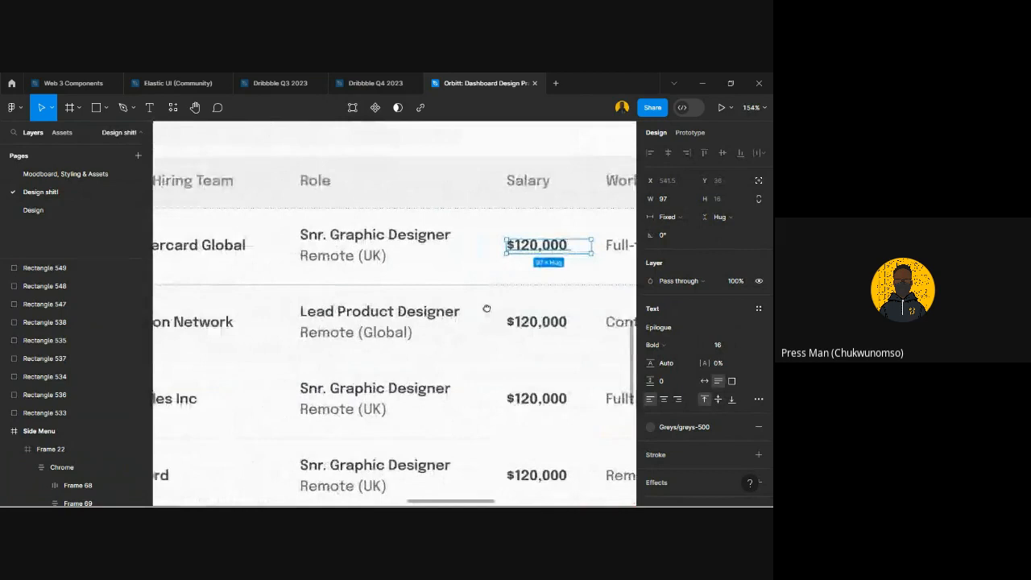
{"action": "left_click", "coordinate": [357, 334]}
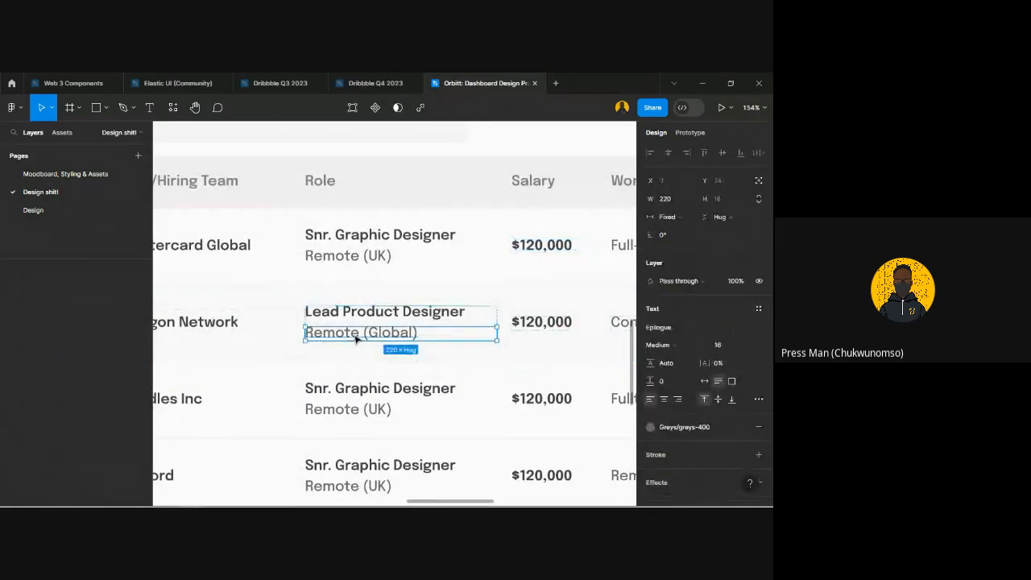
{"action": "left_click", "coordinate": [400, 196]}
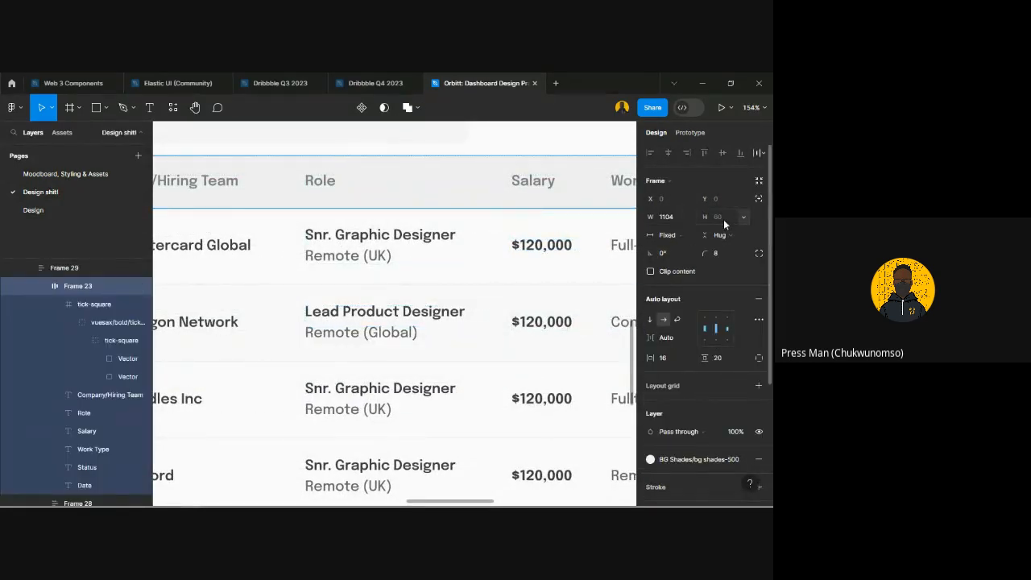
{"action": "left_click", "coordinate": [375, 256]}
{"action": "double_click", "coordinate": [374, 256]}
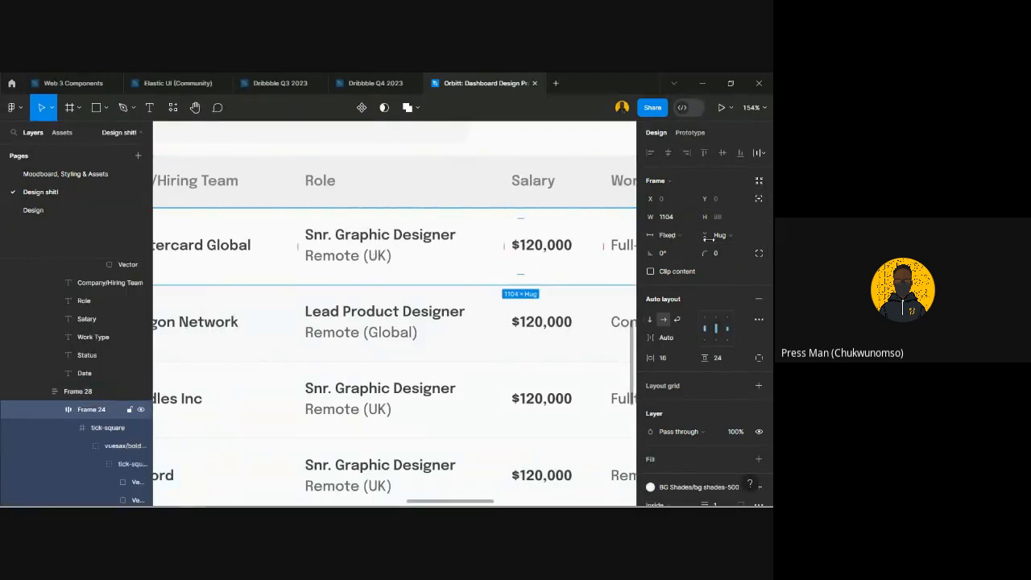
{"action": "left_click", "coordinate": [482, 182]}
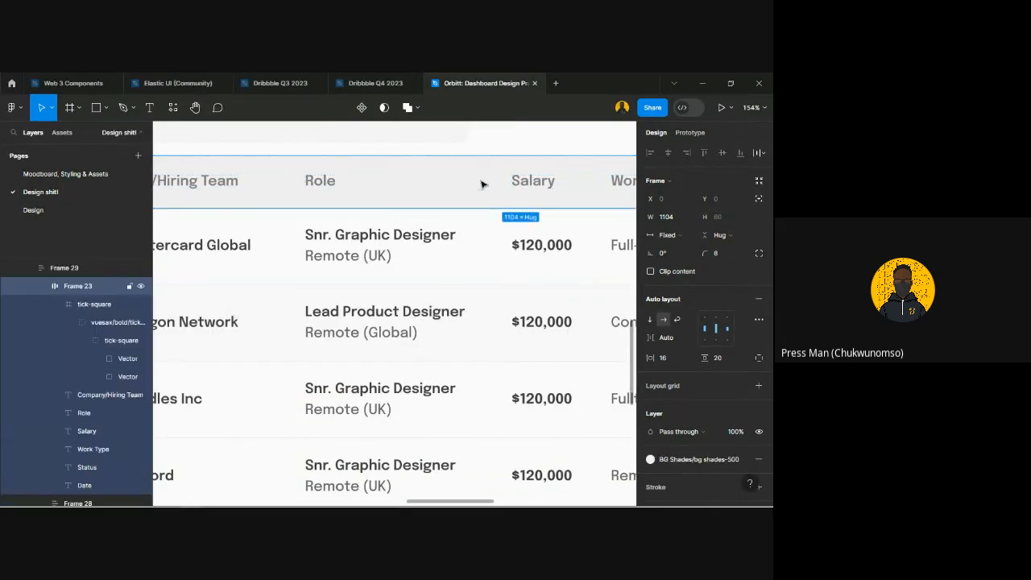
{"action": "left_click", "coordinate": [449, 254]}
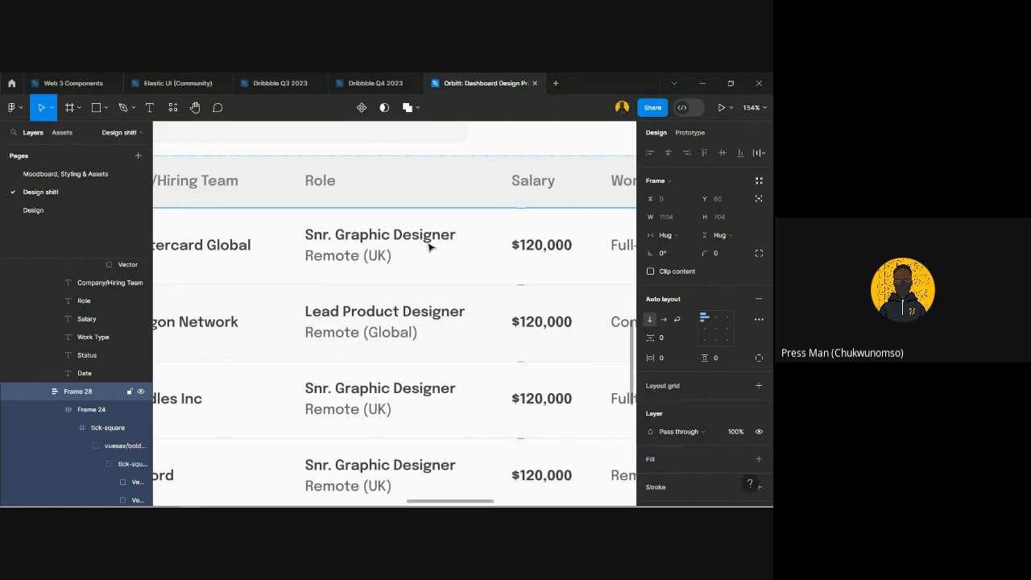
- Set the Role header text's width to 210
{"action": "left_click", "coordinate": [316, 182]}
{"action": "scroll", "coordinate": [318, 180], "scroll_direction": "up", "scroll_amount": 3}
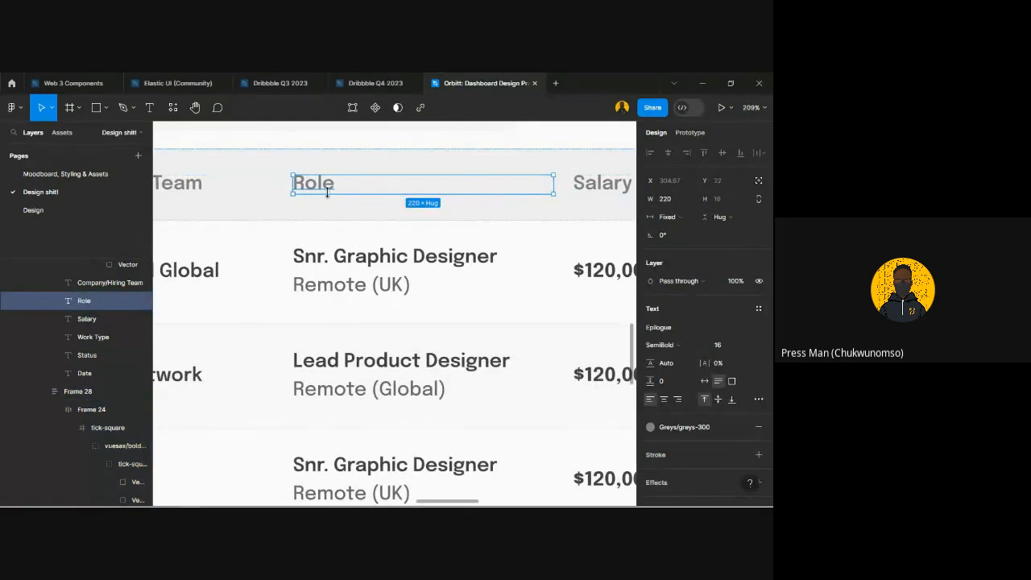
{"action": "left_click", "coordinate": [676, 200]}
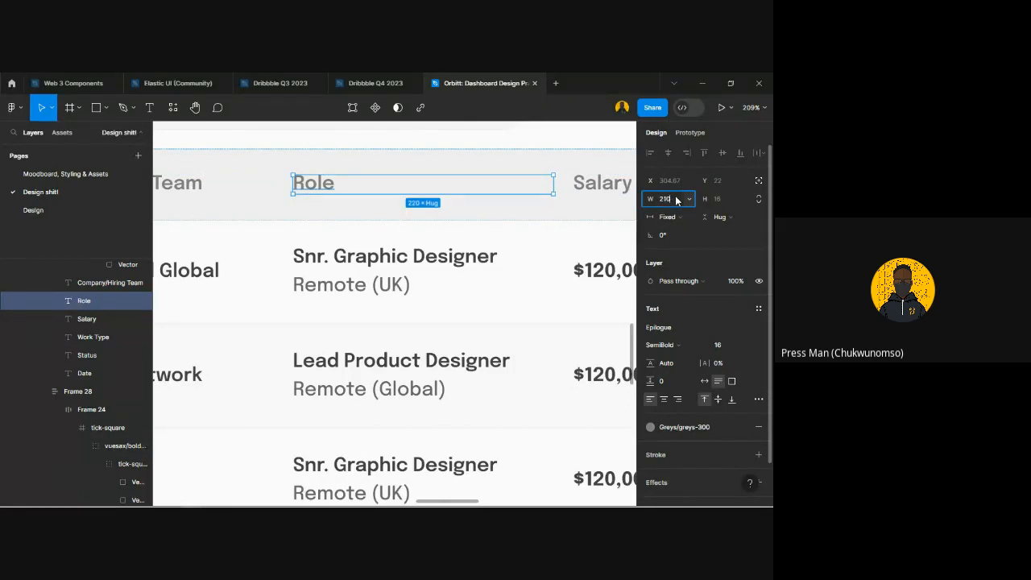
{"action": "type", "text": "210"}
{"action": "key", "text": "Return"}
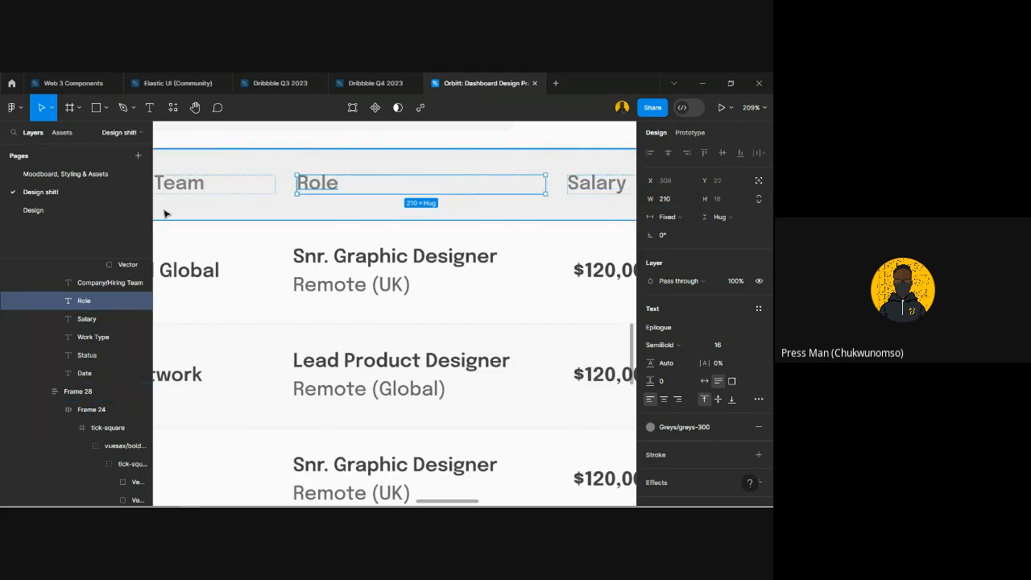
- Show rulers and place a vertical guide along the Role column's left edge to compare header and row text alignment
{"action": "key", "text": "shift+r"}
{"action": "key", "text": "Escape"}
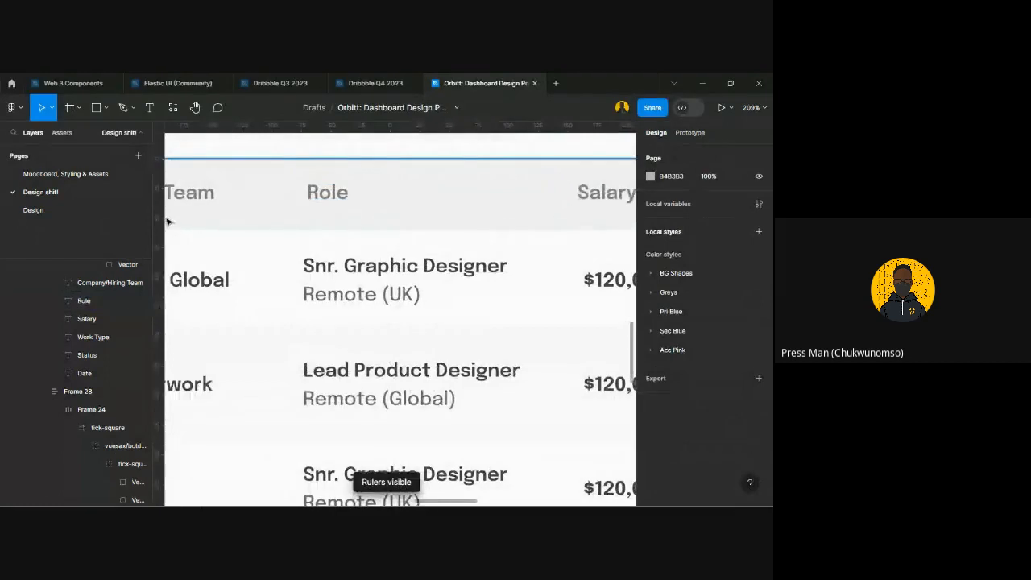
{"action": "left_click_drag", "start_coordinate": [239, 224], "coordinate": [303, 284]}
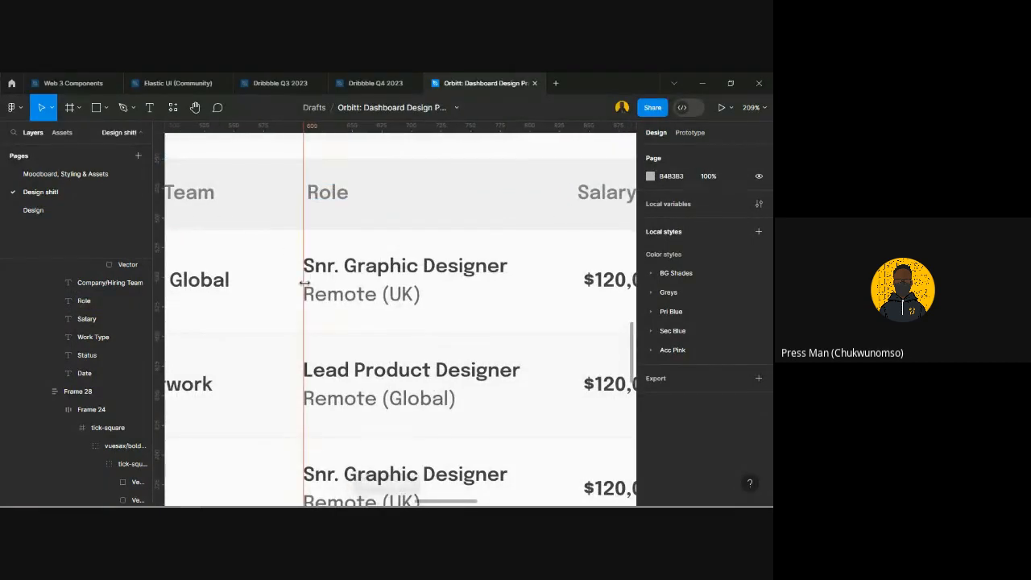
{"action": "left_click", "coordinate": [312, 195]}
{"action": "scroll", "coordinate": [314, 198], "scroll_direction": "up", "scroll_amount": 1}
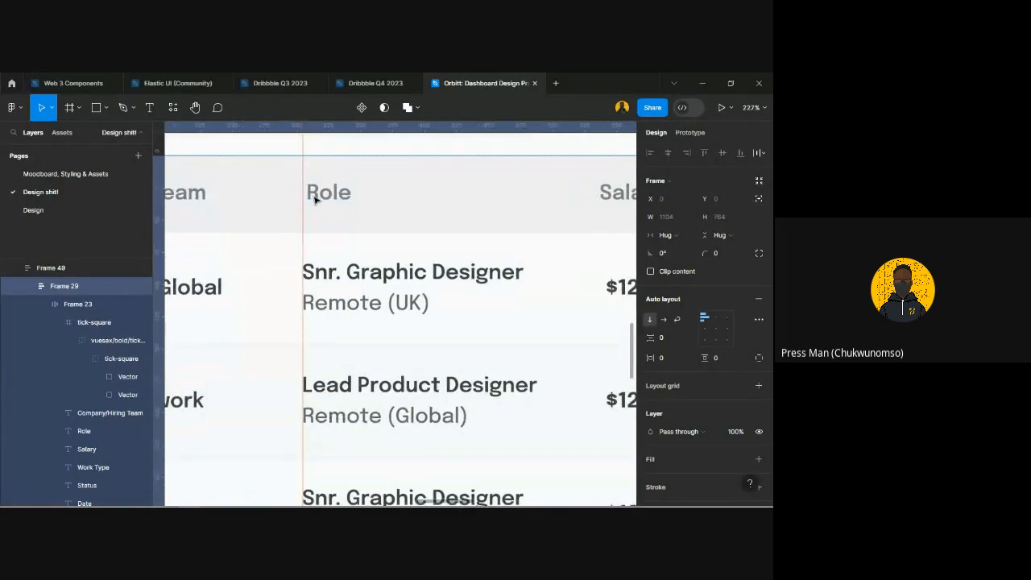
{"action": "left_click", "coordinate": [315, 199]}
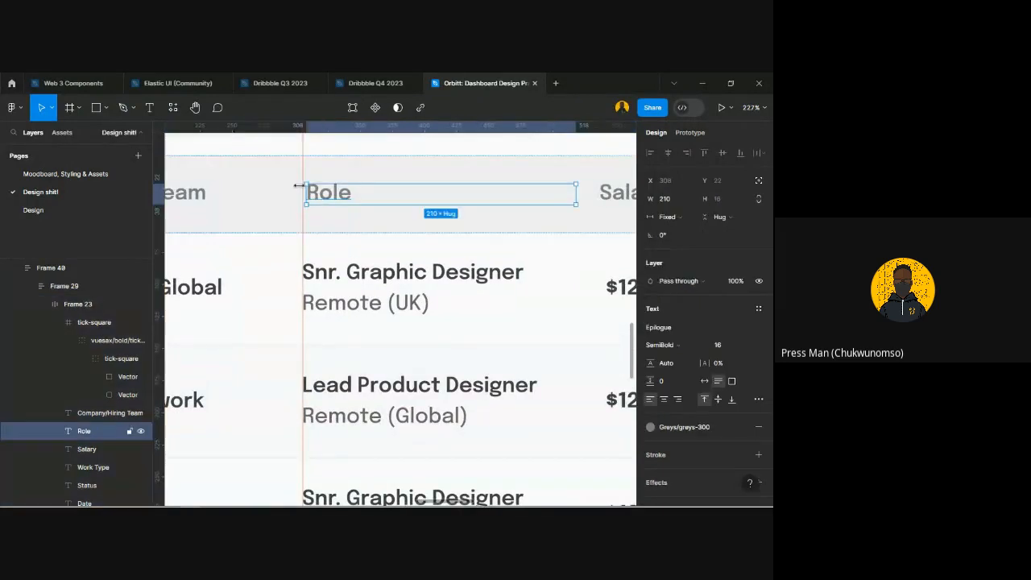
{"action": "left_click", "coordinate": [377, 279]}
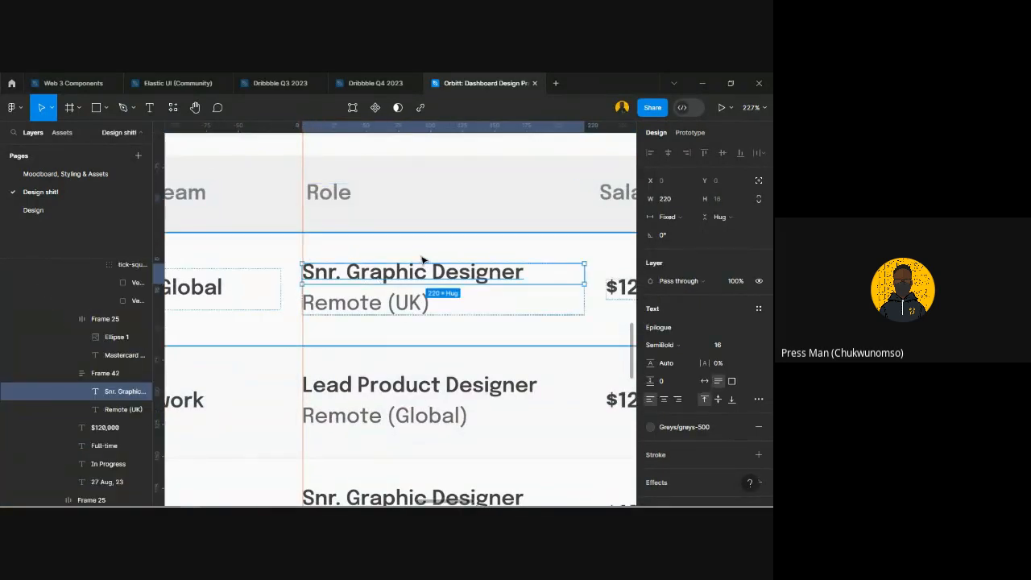
{"action": "left_click", "coordinate": [352, 202]}
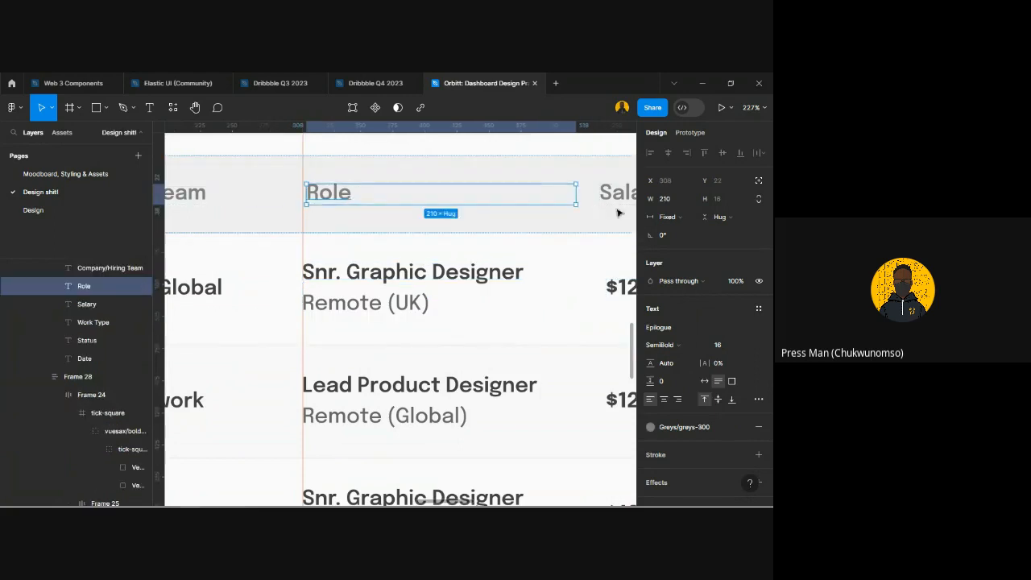
- Set the Role header text's width to 220 and hide the rulers
{"action": "left_click", "coordinate": [675, 199]}
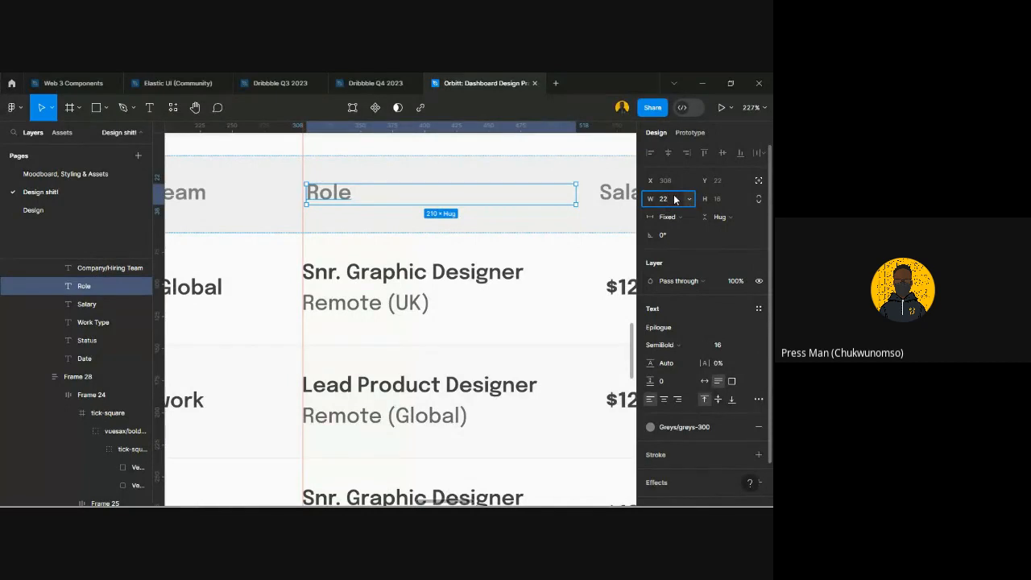
{"action": "key", "text": "Return"}
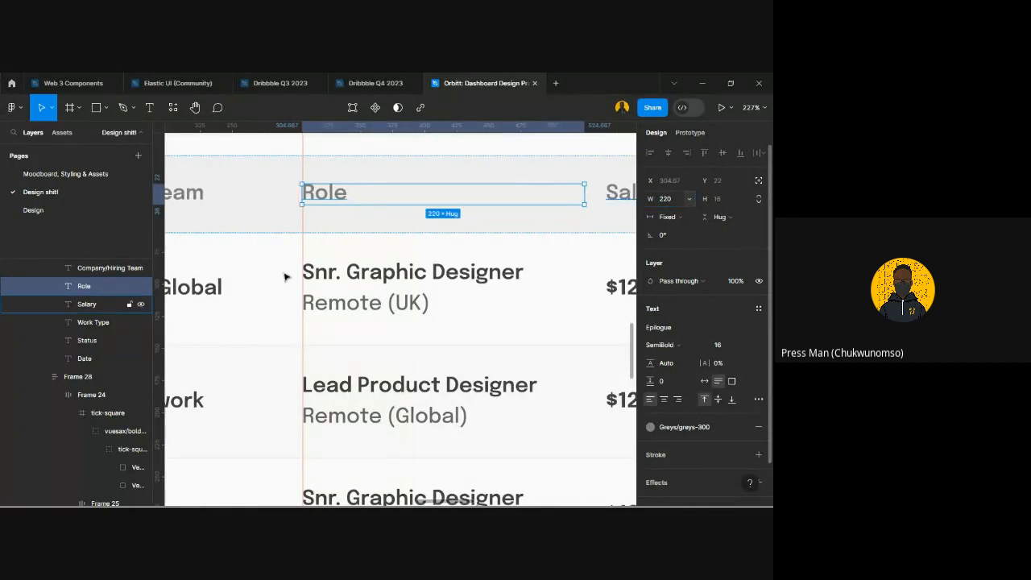
{"action": "scroll", "coordinate": [306, 233], "scroll_direction": "down", "scroll_amount": 5, "text": "ctrl"}
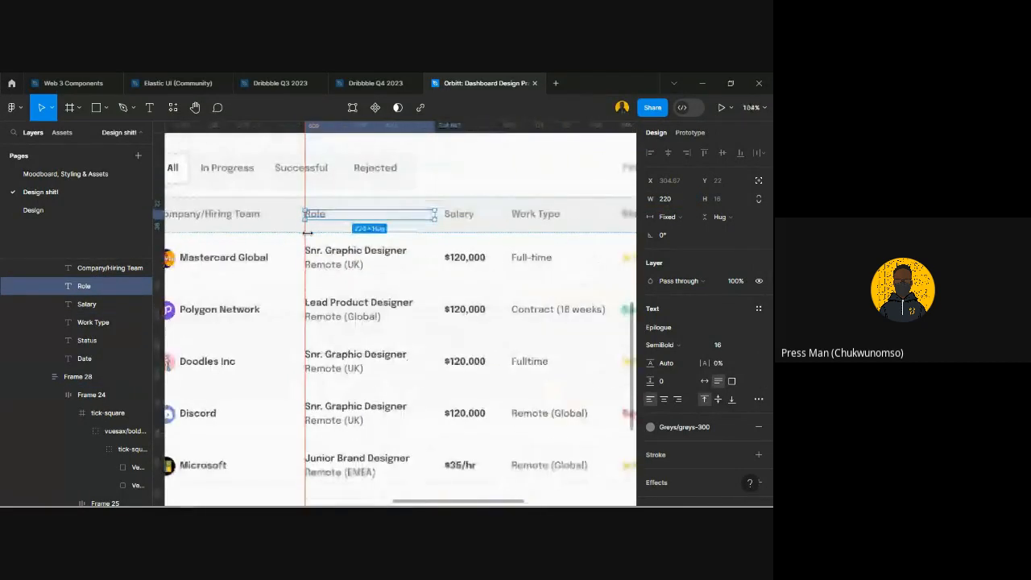
{"action": "key", "text": "shift+r"}
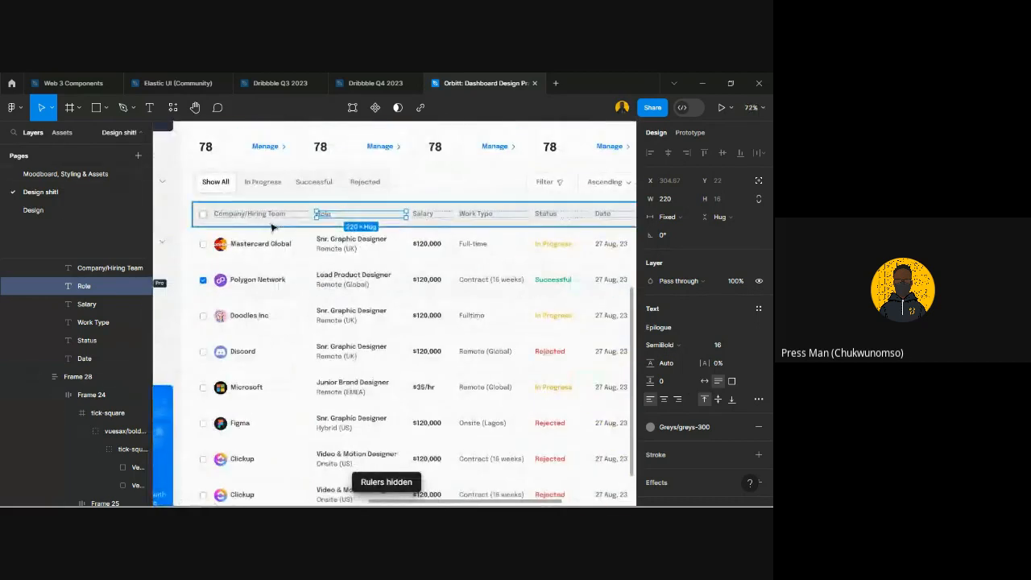
{"action": "key", "text": "shift+2"}
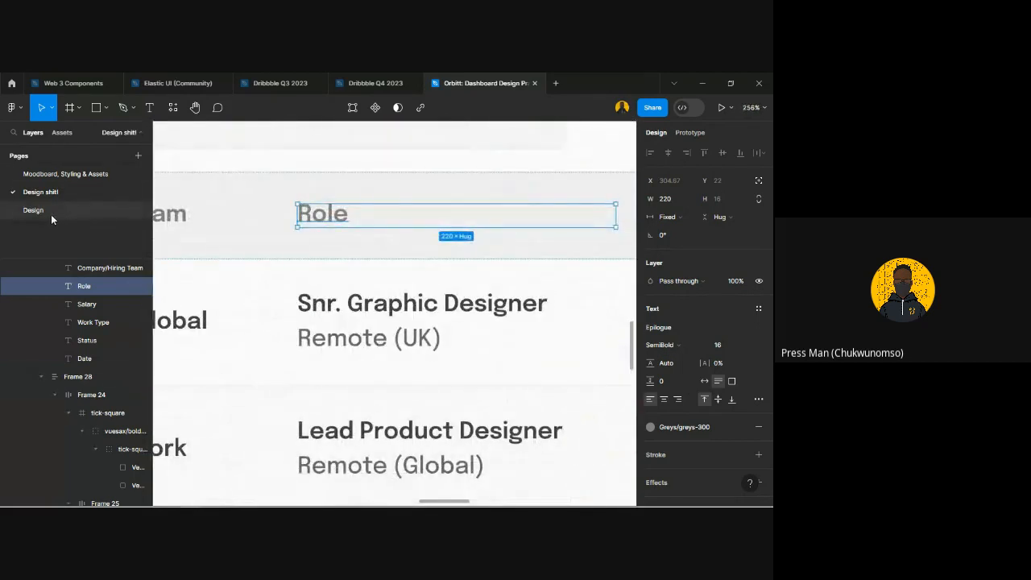
- On the Design page, give the top header row frame 16 horizontal and 20 vertical padding
{"action": "left_click", "coordinate": [51, 214]}
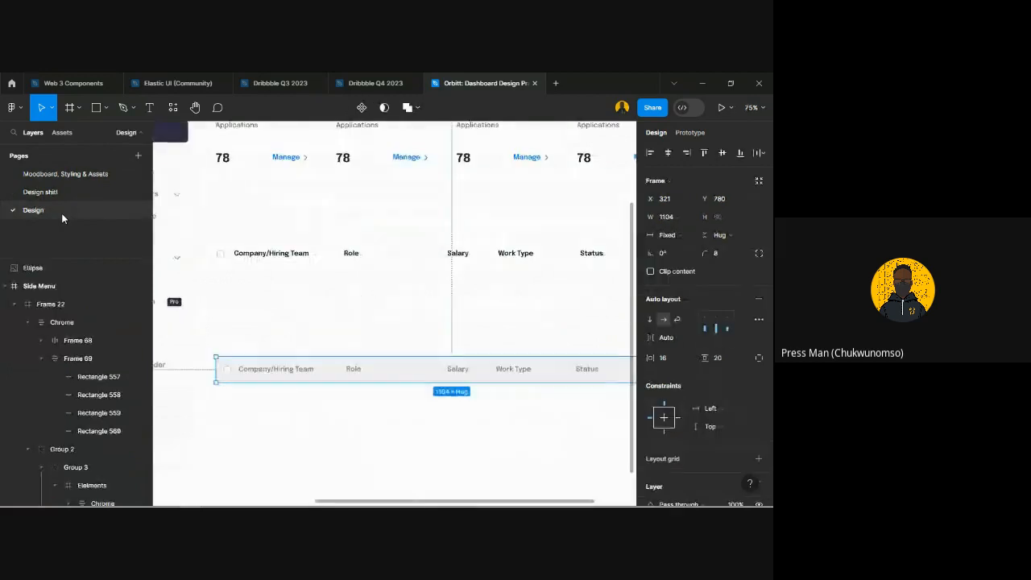
{"action": "scroll", "coordinate": [405, 319], "scroll_direction": "down", "scroll_amount": 2}
{"action": "scroll", "coordinate": [379, 306], "scroll_direction": "down", "scroll_amount": 1}
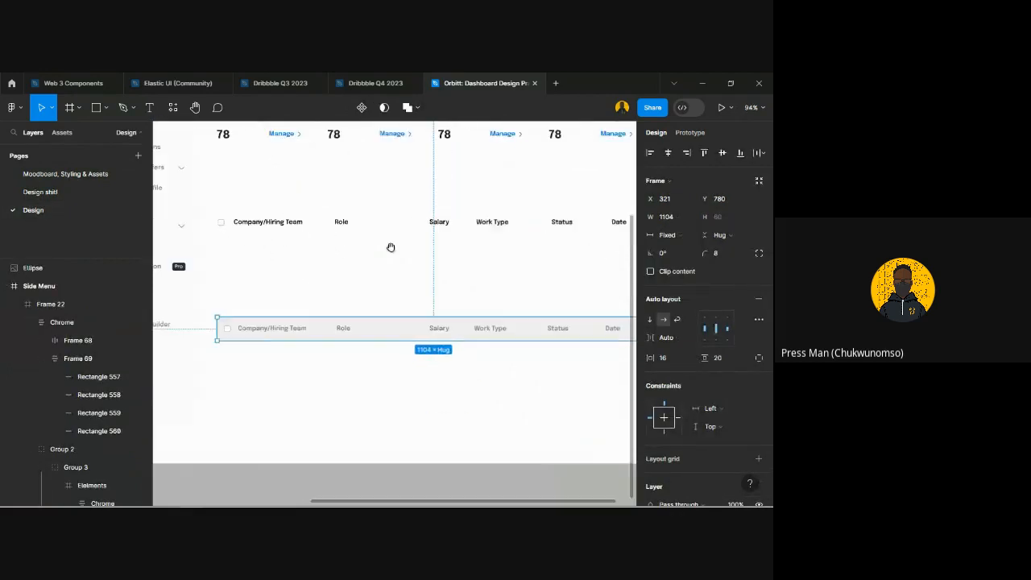
{"action": "left_click", "coordinate": [369, 219]}
{"action": "scroll", "coordinate": [326, 234], "scroll_direction": "up", "scroll_amount": 3}
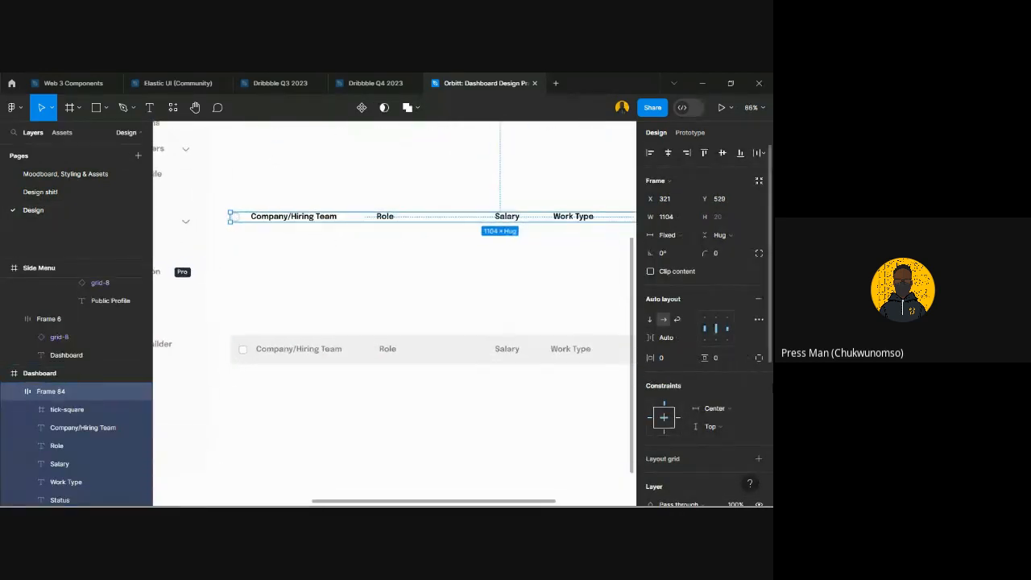
{"action": "left_click", "coordinate": [416, 351]}
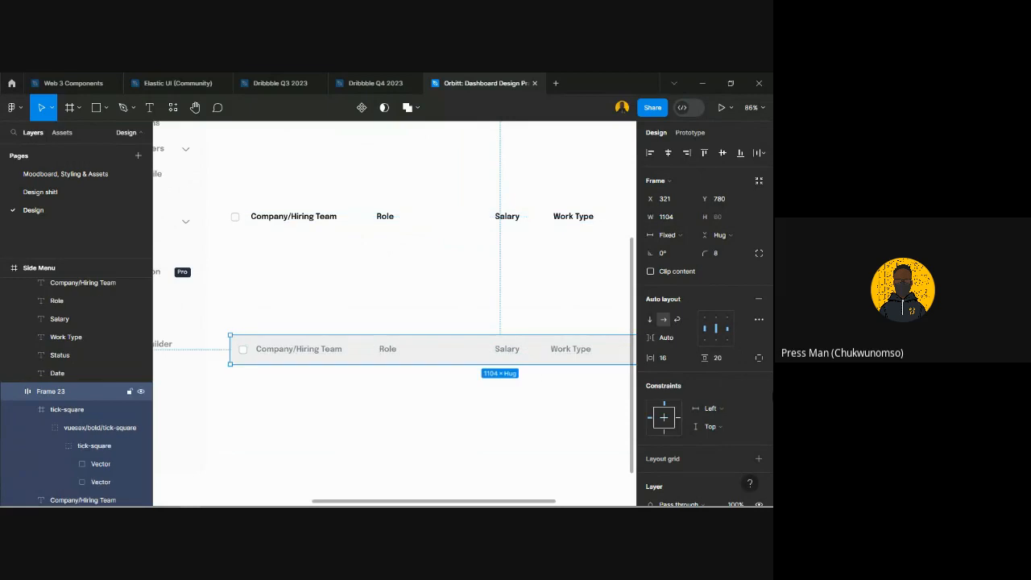
{"action": "left_click", "coordinate": [362, 213]}
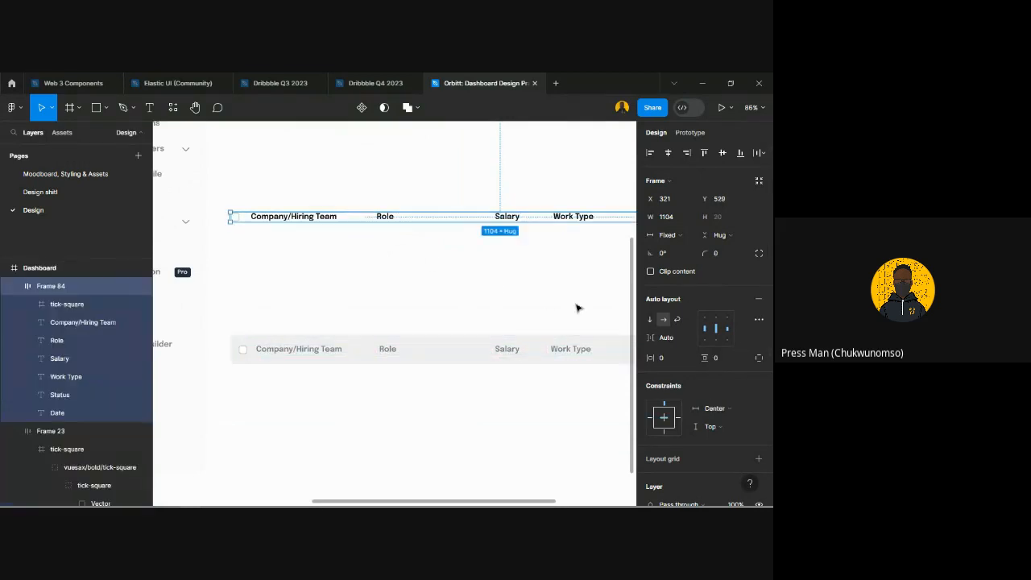
{"action": "left_click", "coordinate": [718, 360]}
{"action": "type", "text": "20"}
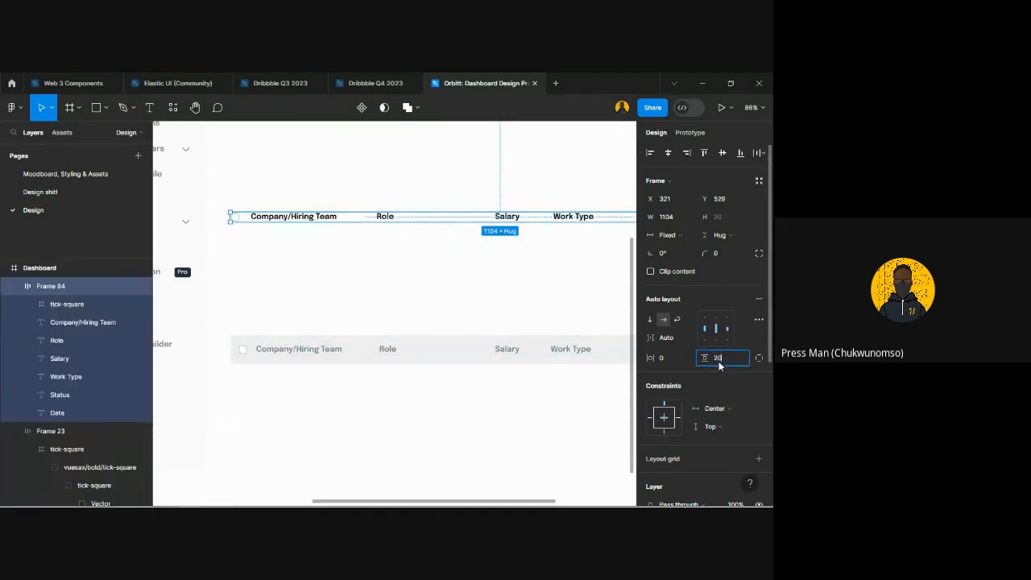
{"action": "key", "text": "Return"}
{"action": "left_click", "coordinate": [669, 360]}
{"action": "type", "text": "16"}
{"action": "key", "text": "Return"}
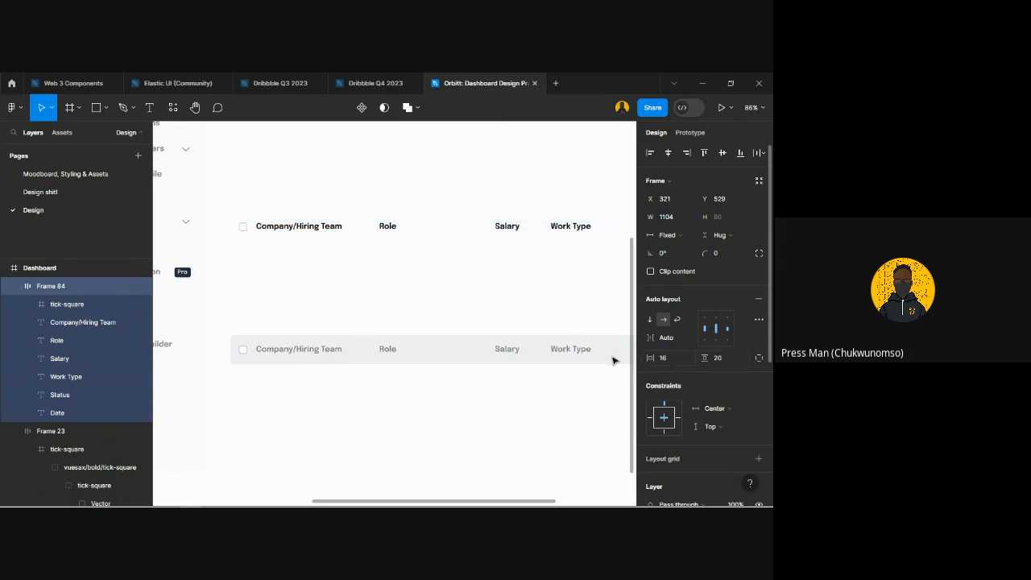
- Add a fill to the header row frame and set it to the bg shades-500 colour style
{"action": "scroll", "coordinate": [713, 369], "scroll_direction": "down", "scroll_amount": 5}
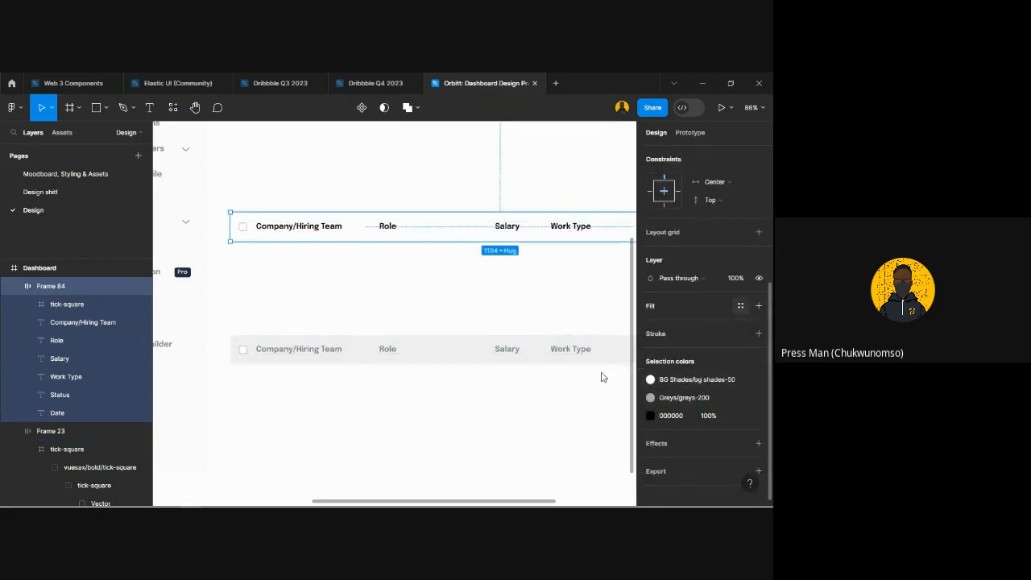
{"action": "left_click", "coordinate": [740, 305]}
{"action": "left_click", "coordinate": [579, 436]}
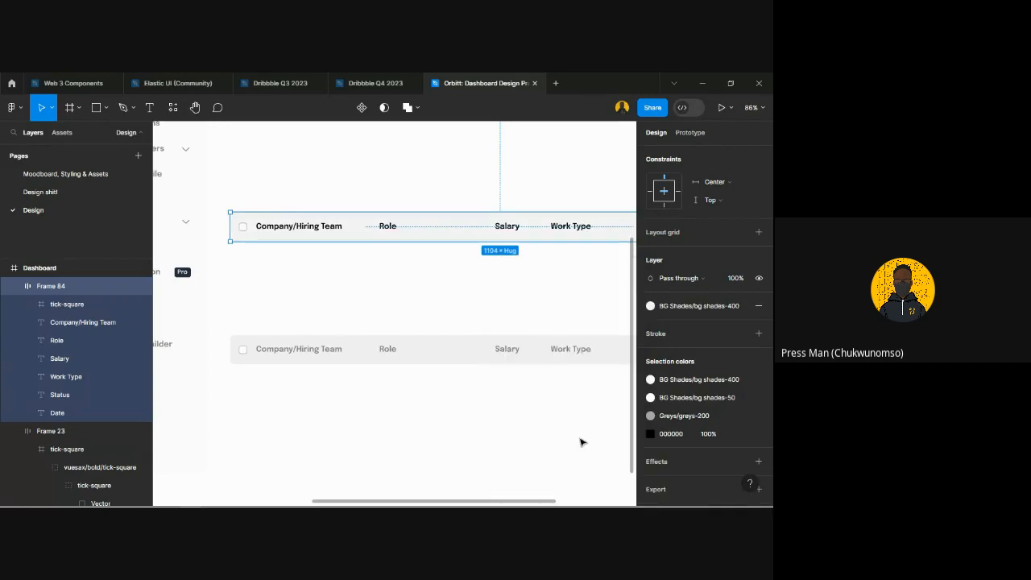
{"action": "left_click", "coordinate": [450, 350]}
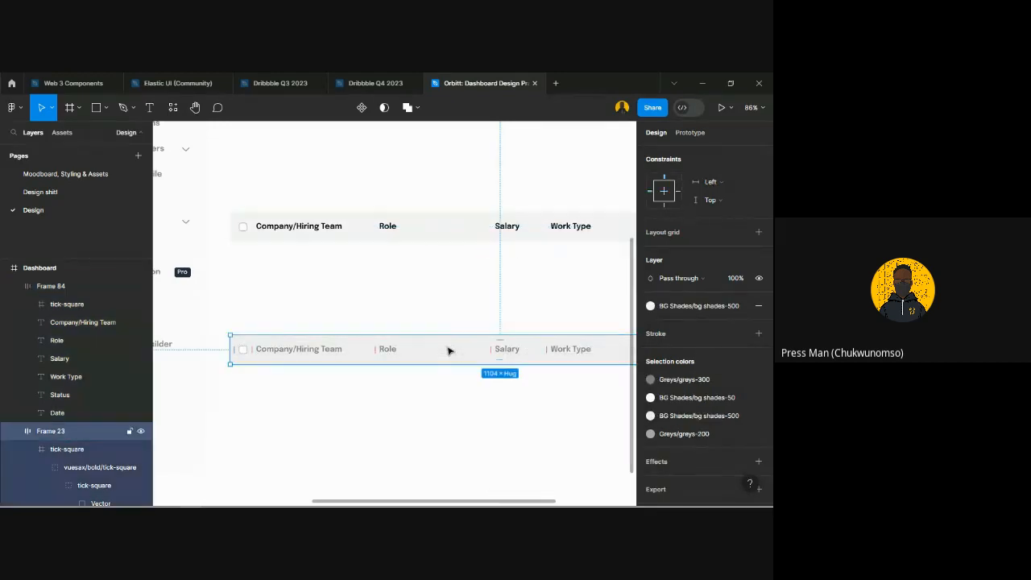
{"action": "left_click", "coordinate": [419, 239]}
{"action": "left_click", "coordinate": [740, 305]}
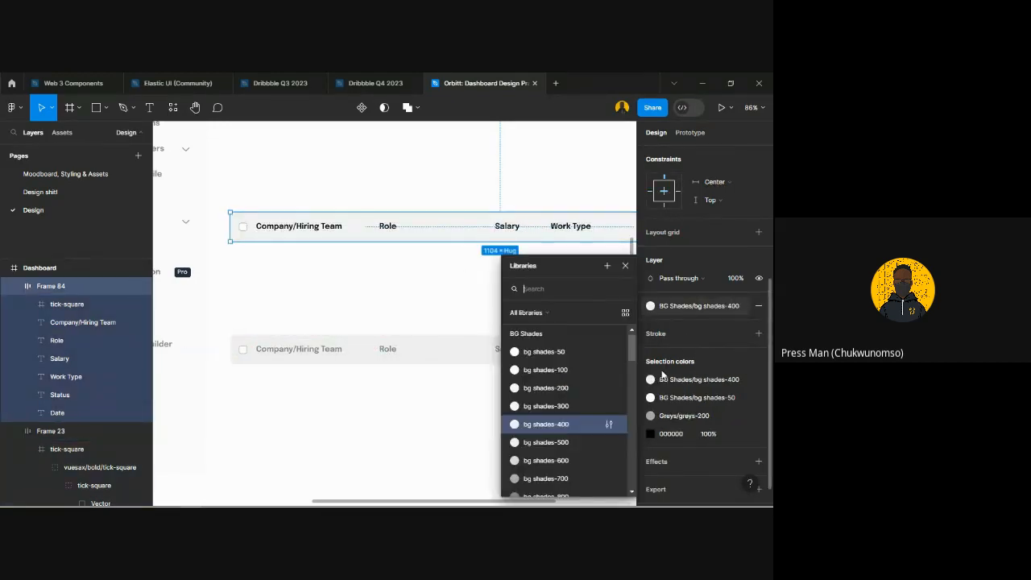
{"action": "left_click", "coordinate": [557, 451]}
- Change the top header row's black text colour to the greys-300 colour style, matching the lower header's text
{"action": "double_click", "coordinate": [306, 349]}
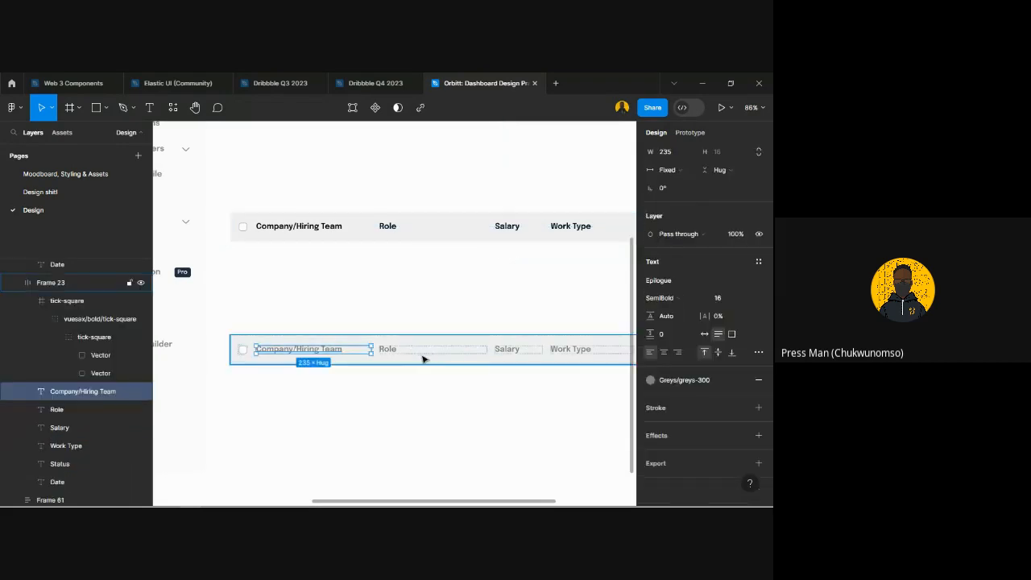
{"action": "left_click", "coordinate": [361, 239]}
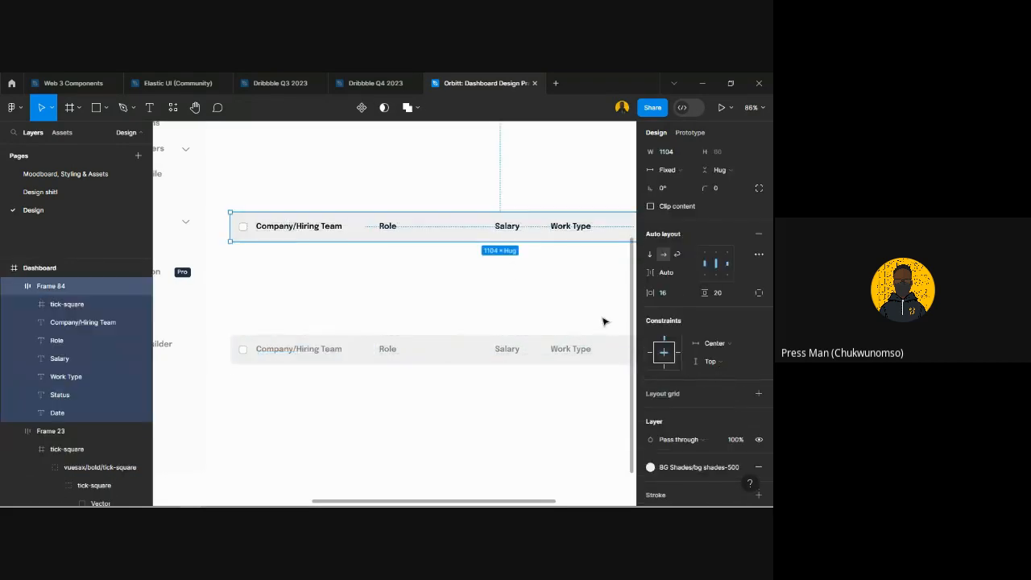
{"action": "scroll", "coordinate": [699, 357], "scroll_direction": "down", "scroll_amount": 5}
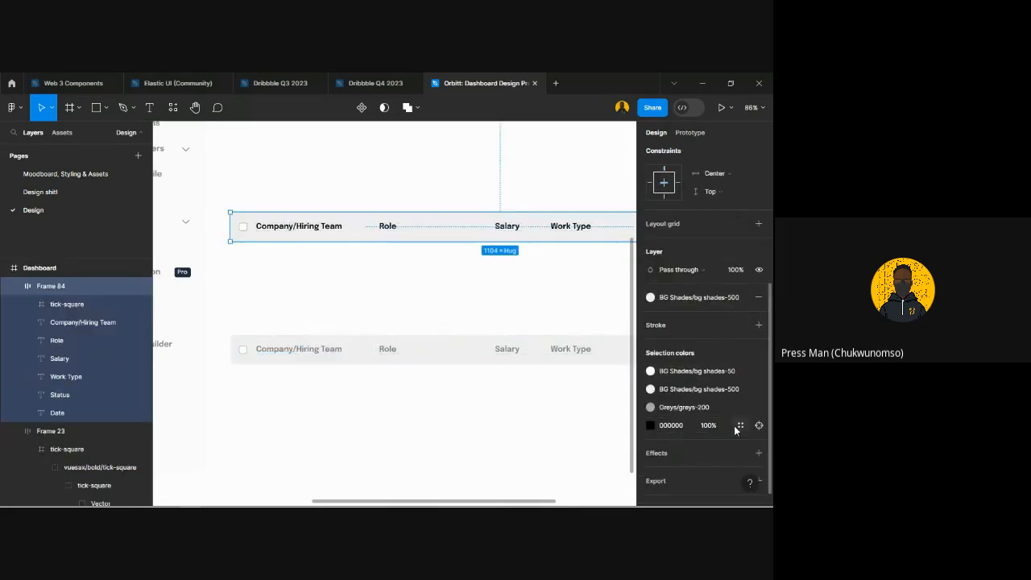
{"action": "left_click", "coordinate": [739, 425]}
{"action": "scroll", "coordinate": [558, 416], "scroll_direction": "down", "scroll_amount": 5}
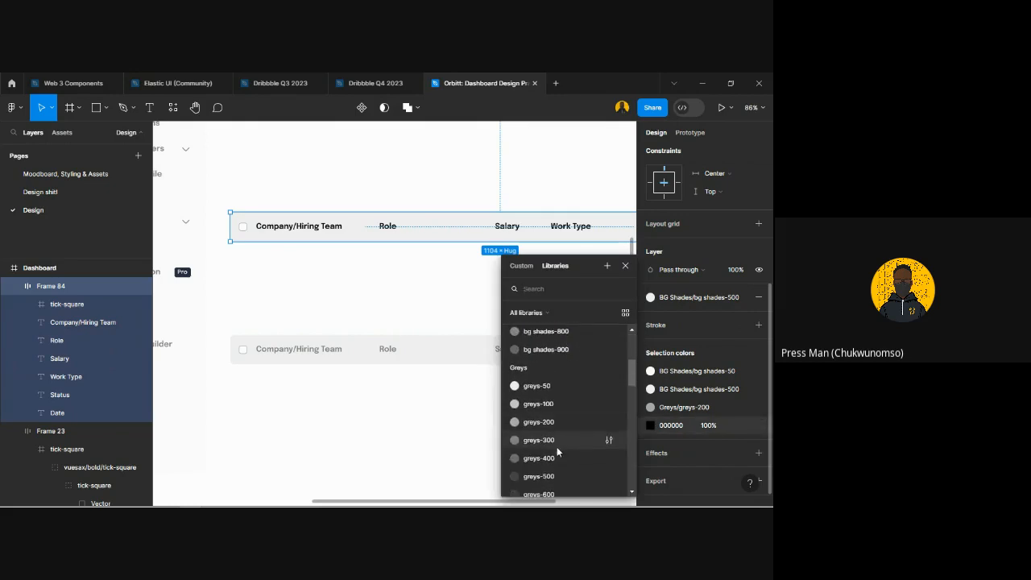
{"action": "left_click", "coordinate": [556, 441]}
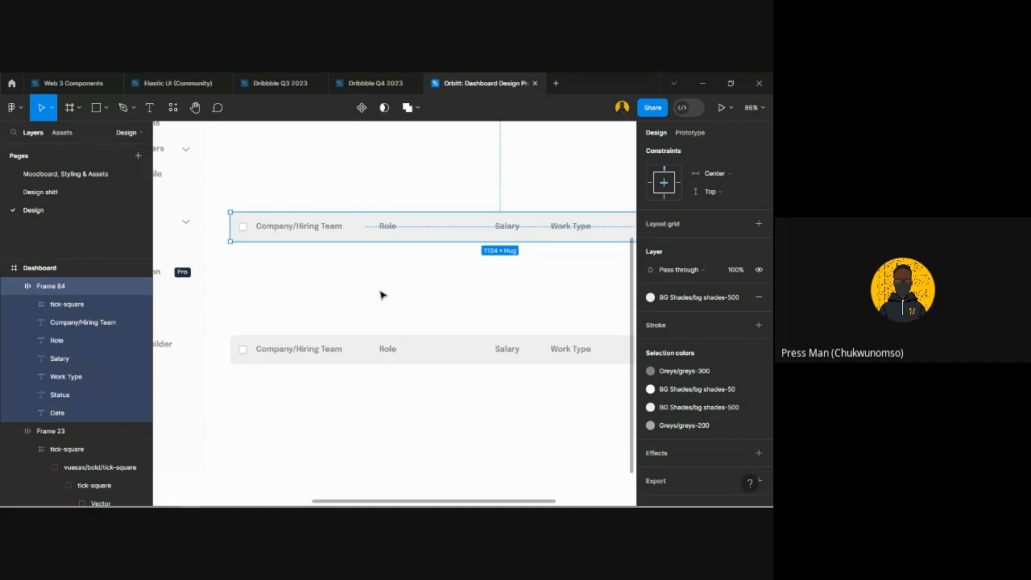
- Zoom in on the header row's checkbox and inspect its bg shades-50 fill colour style
{"action": "left_click", "coordinate": [385, 268]}
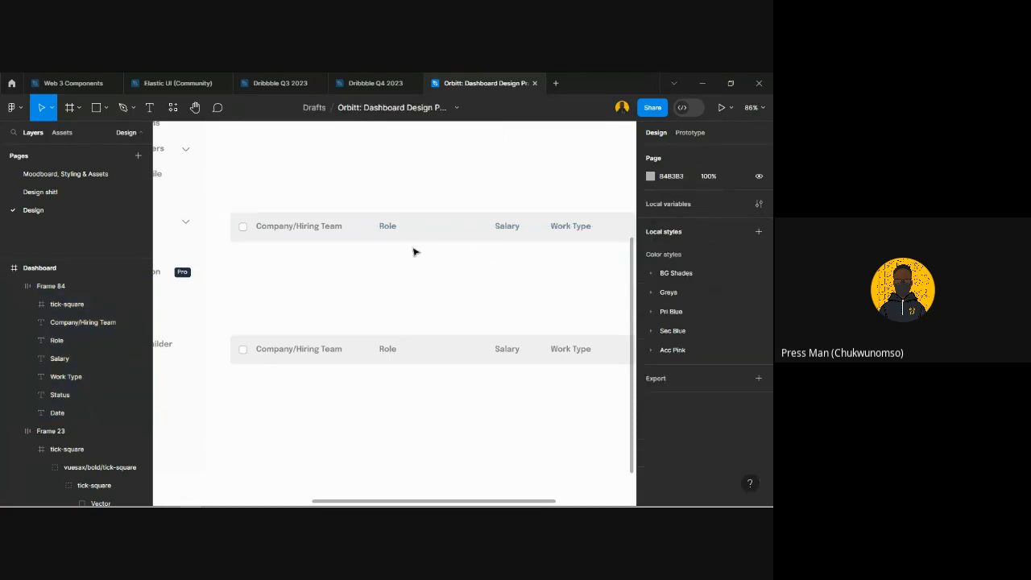
{"action": "scroll", "coordinate": [414, 249], "scroll_direction": "up", "scroll_amount": 3}
{"action": "left_click", "coordinate": [314, 216]}
{"action": "scroll", "coordinate": [314, 215], "scroll_direction": "down", "scroll_amount": 2}
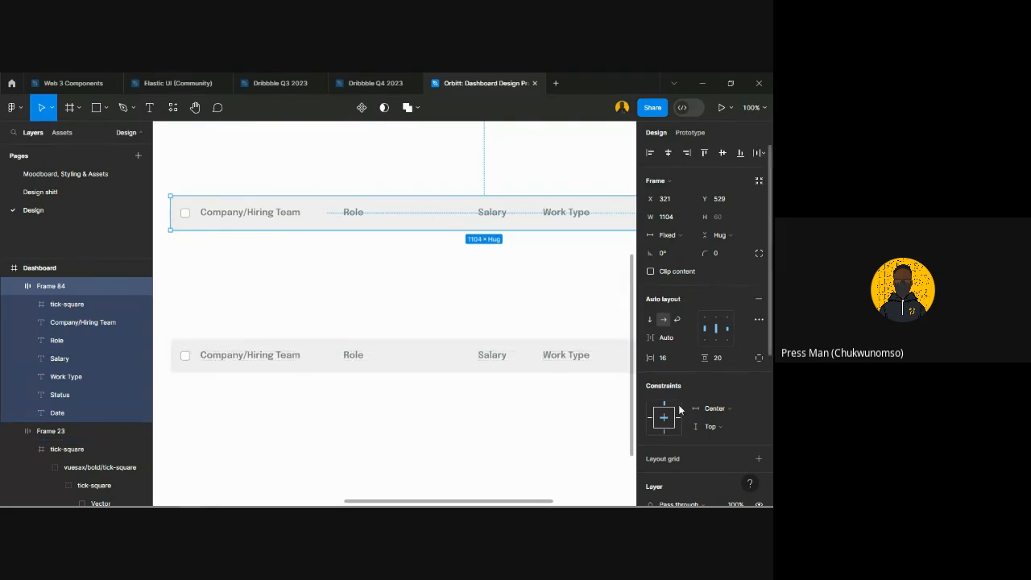
{"action": "scroll", "coordinate": [663, 414], "scroll_direction": "down", "scroll_amount": 3}
{"action": "left_click", "coordinate": [260, 242]}
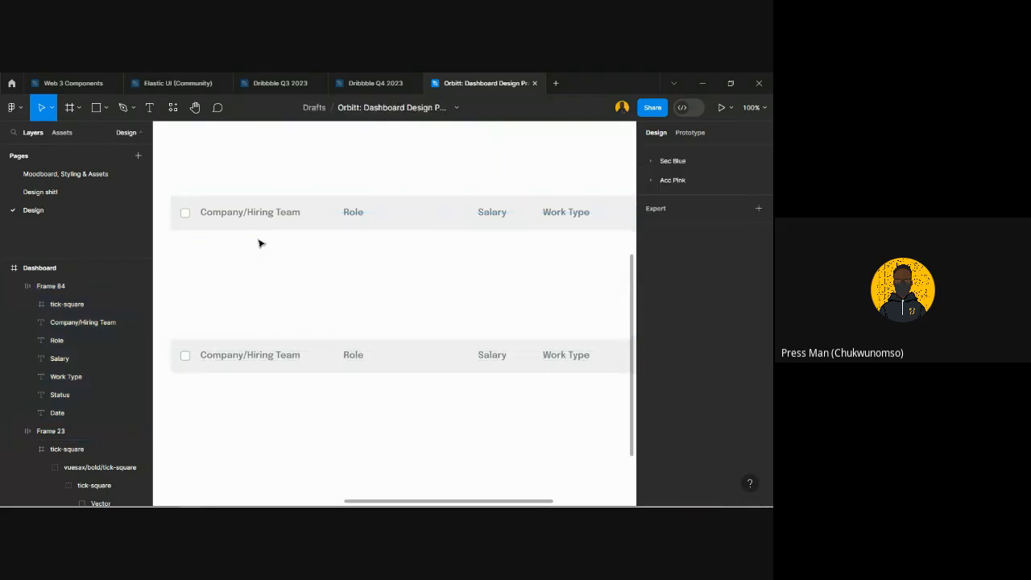
{"action": "scroll", "coordinate": [185, 214], "scroll_direction": "up", "scroll_amount": 3}
{"action": "left_click", "coordinate": [188, 210], "text": "ctrl"}
{"action": "scroll", "coordinate": [189, 210], "scroll_direction": "up", "scroll_amount": 3}
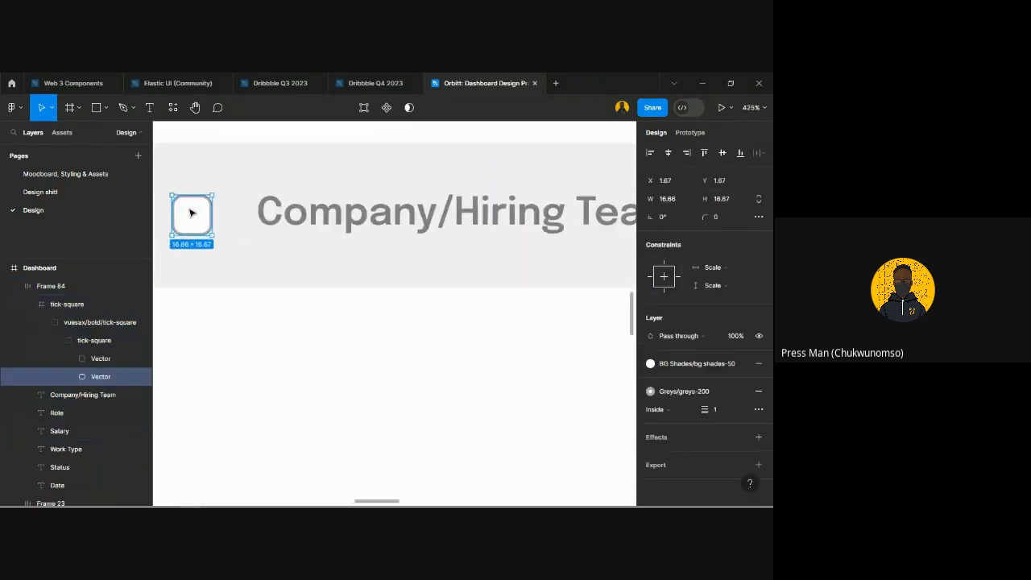
{"action": "left_click", "coordinate": [686, 364]}
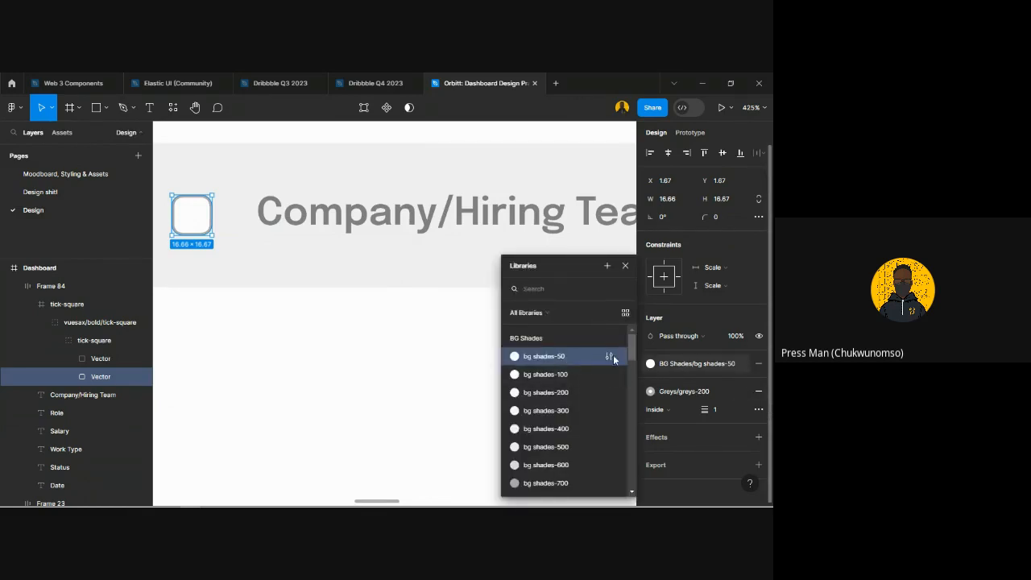
{"action": "left_click", "coordinate": [610, 356]}
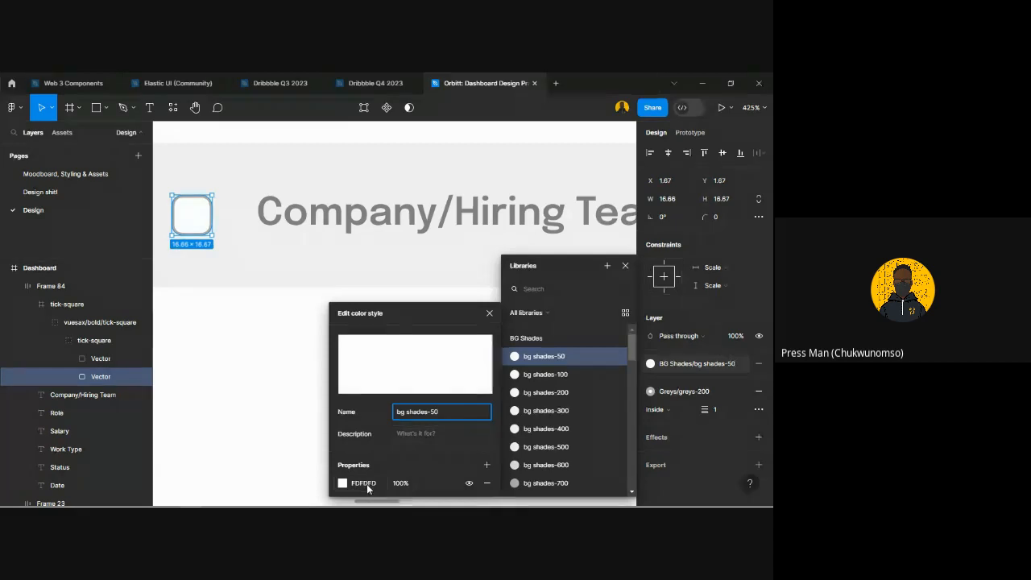
{"action": "left_click", "coordinate": [343, 483]}
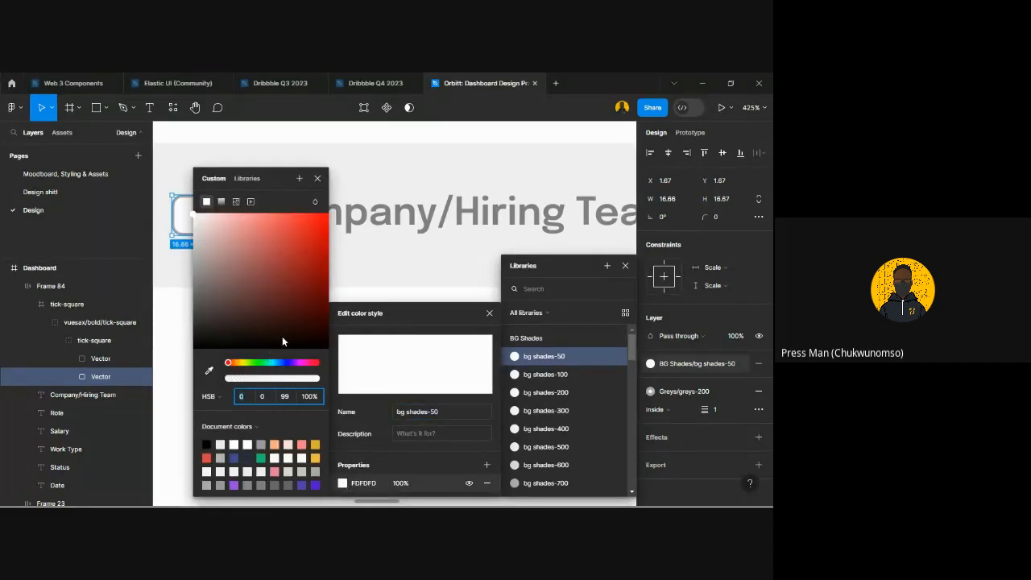
{"action": "left_click", "coordinate": [318, 181]}
{"action": "left_click", "coordinate": [397, 285]}
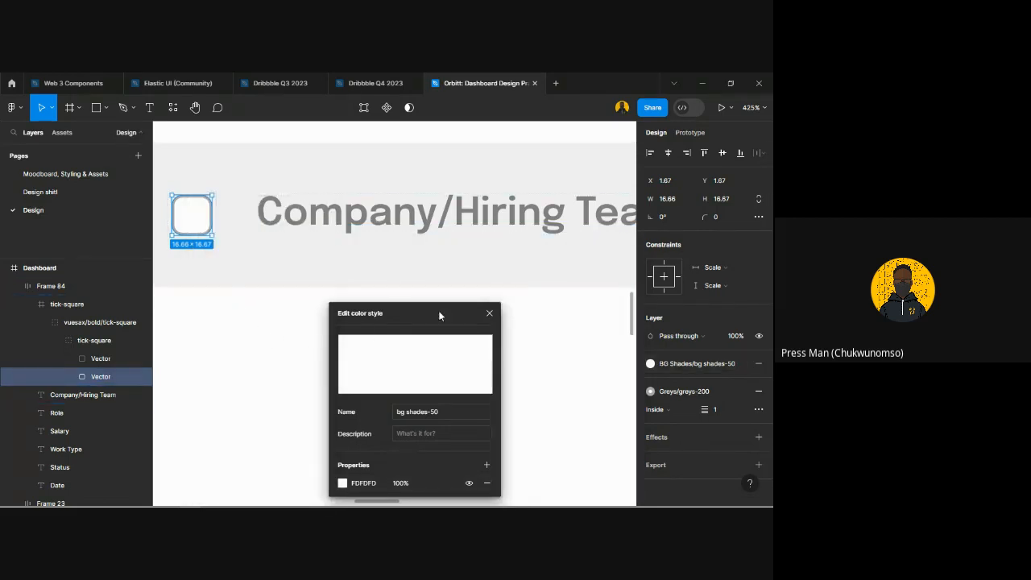
{"action": "left_click", "coordinate": [489, 313]}
- Set the top header row frame's corner radius to 8
{"action": "scroll", "coordinate": [333, 317], "scroll_direction": "down", "scroll_amount": 5}
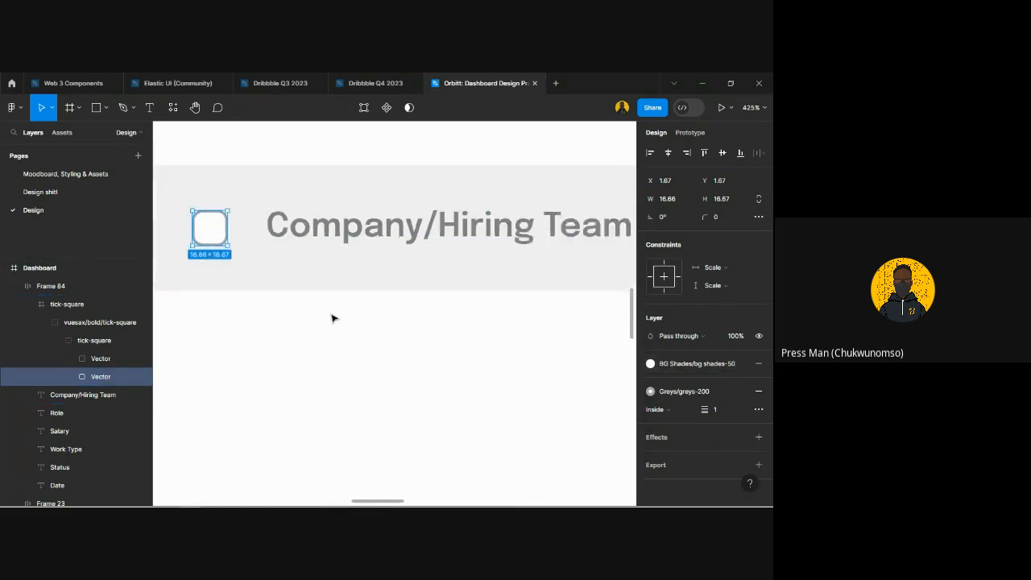
{"action": "left_click", "coordinate": [448, 276]}
{"action": "left_click", "coordinate": [735, 258]}
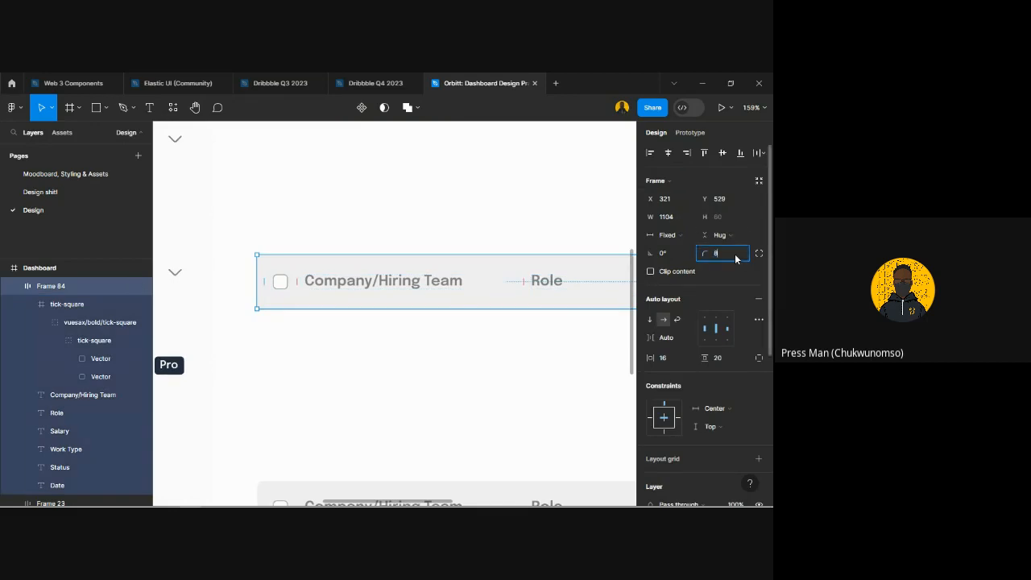
{"action": "key", "text": "Return"}
- Compare the reference table header and rows on the Design shit! page, then return to the Design page
{"action": "left_click", "coordinate": [409, 344]}
{"action": "scroll", "coordinate": [311, 306], "scroll_direction": "down", "scroll_amount": 5}
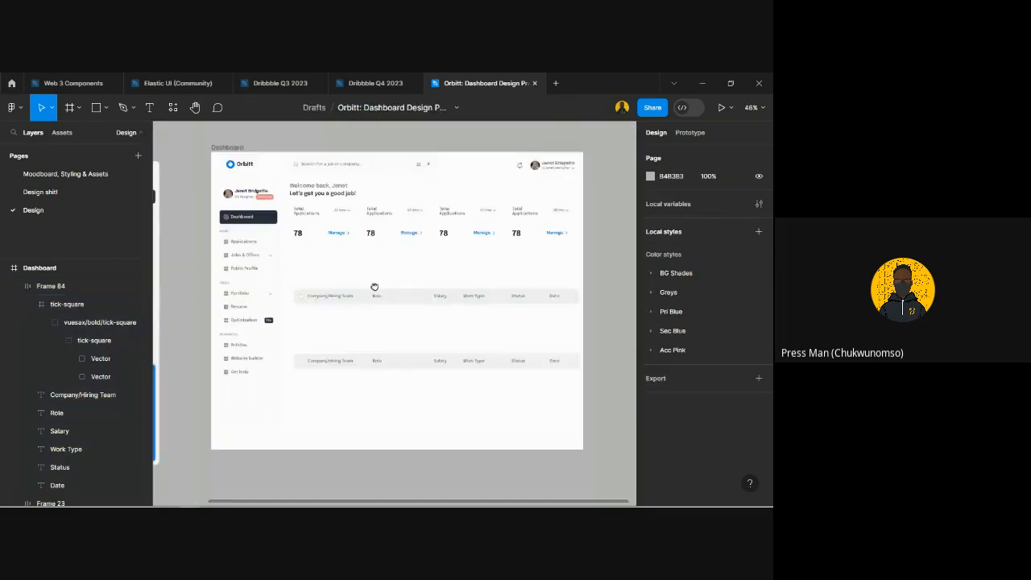
{"action": "left_click_drag", "start_coordinate": [374, 286], "coordinate": [344, 256]}
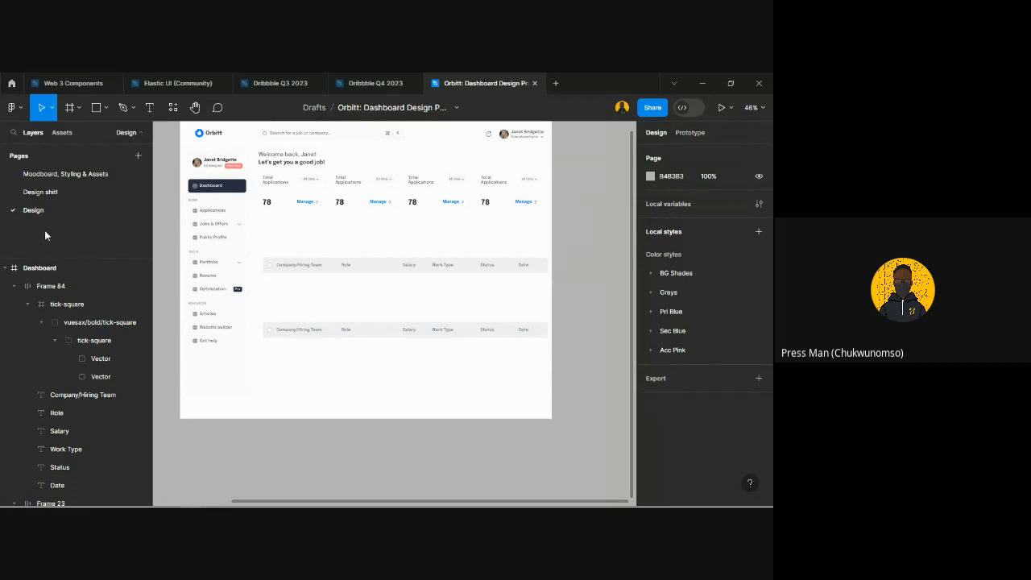
{"action": "scroll", "coordinate": [368, 298], "scroll_direction": "up", "scroll_amount": 5}
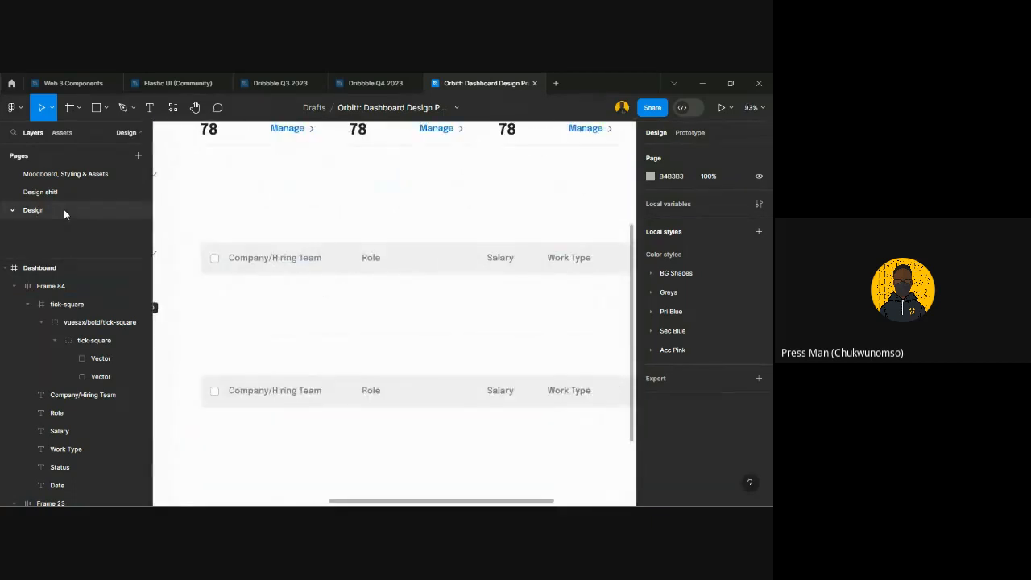
{"action": "left_click", "coordinate": [45, 193]}
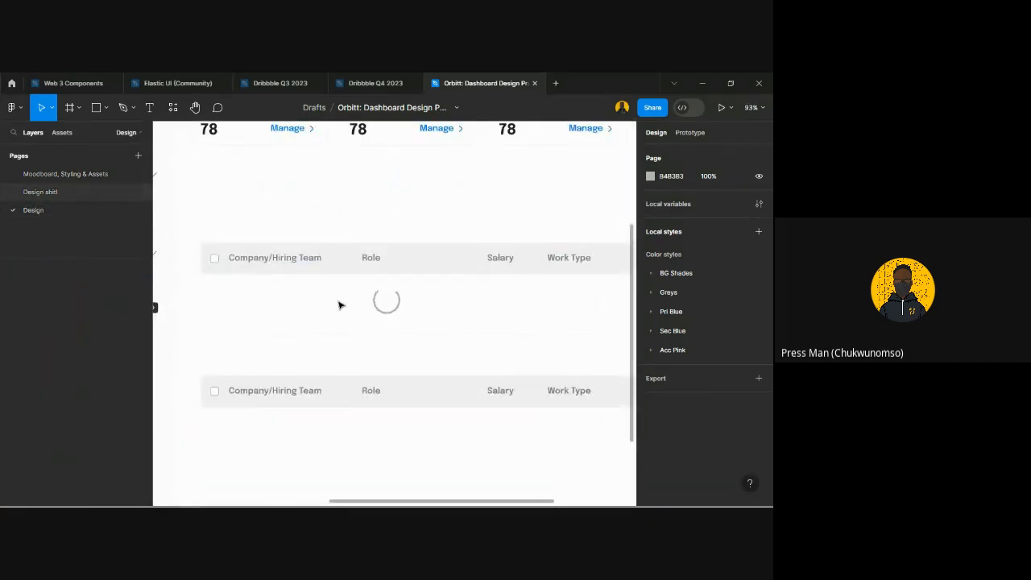
{"action": "left_click", "coordinate": [314, 320]}
{"action": "scroll", "coordinate": [314, 320], "scroll_direction": "down", "scroll_amount": 6}
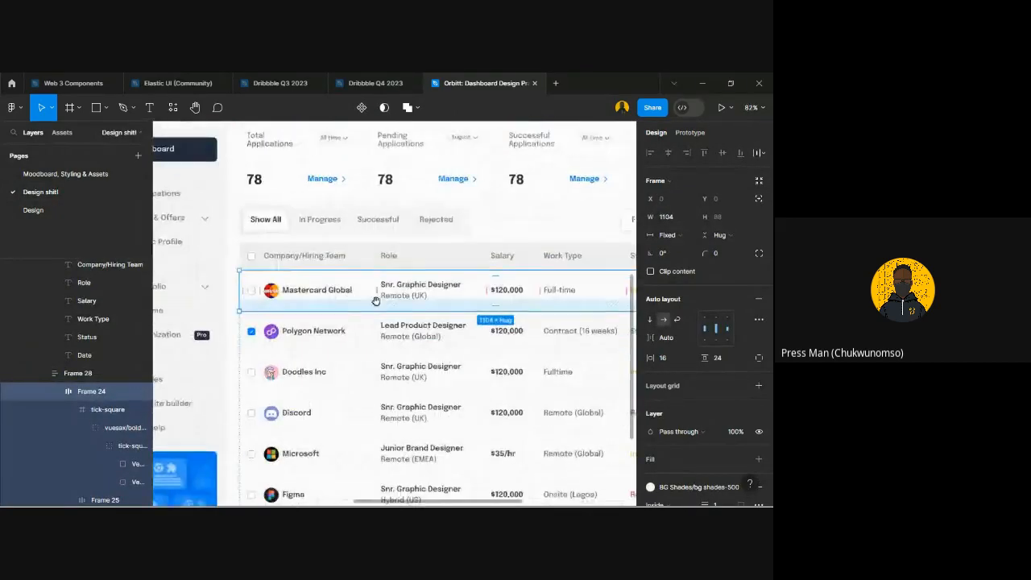
{"action": "left_click", "coordinate": [63, 212]}
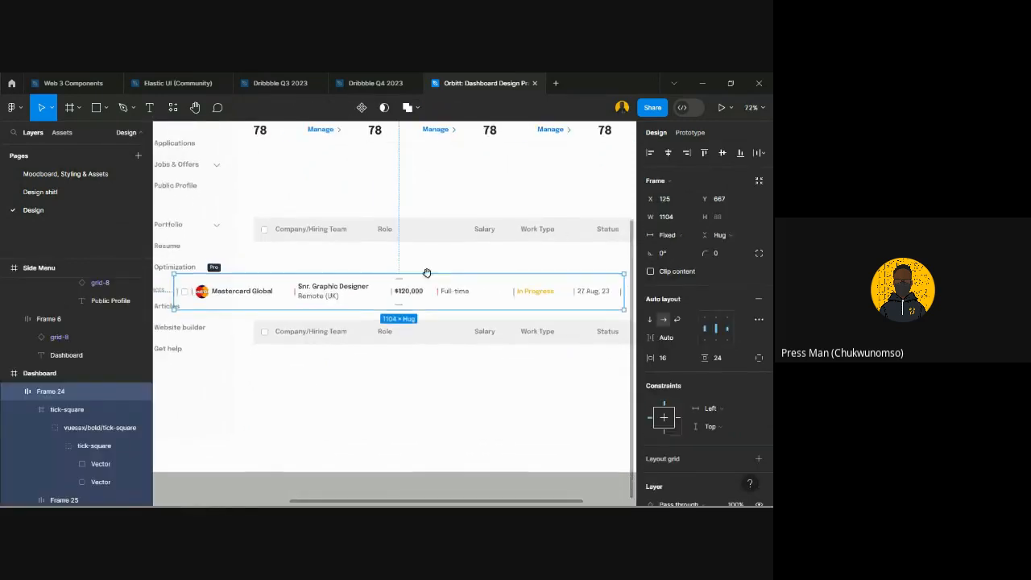
- Delete the lower header row and place the pasted Mastercard Global row just below the top header
{"action": "left_click_drag", "start_coordinate": [371, 299], "coordinate": [479, 300]}
{"action": "left_click", "coordinate": [345, 343]}
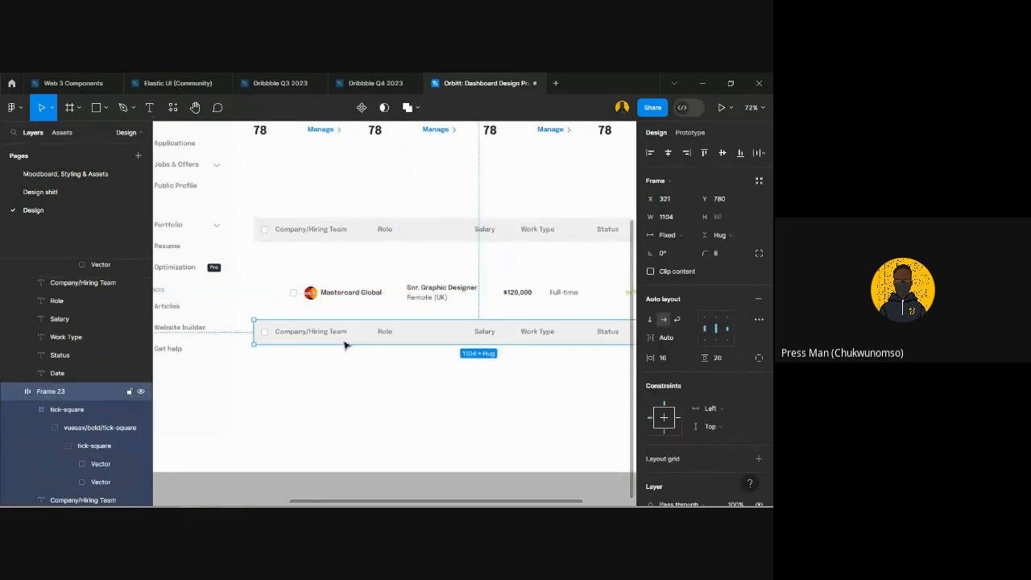
{"action": "key", "text": "Delete"}
{"action": "scroll", "coordinate": [356, 298], "scroll_direction": "up", "scroll_amount": 3}
{"action": "left_click_drag", "start_coordinate": [406, 302], "coordinate": [354, 288]}
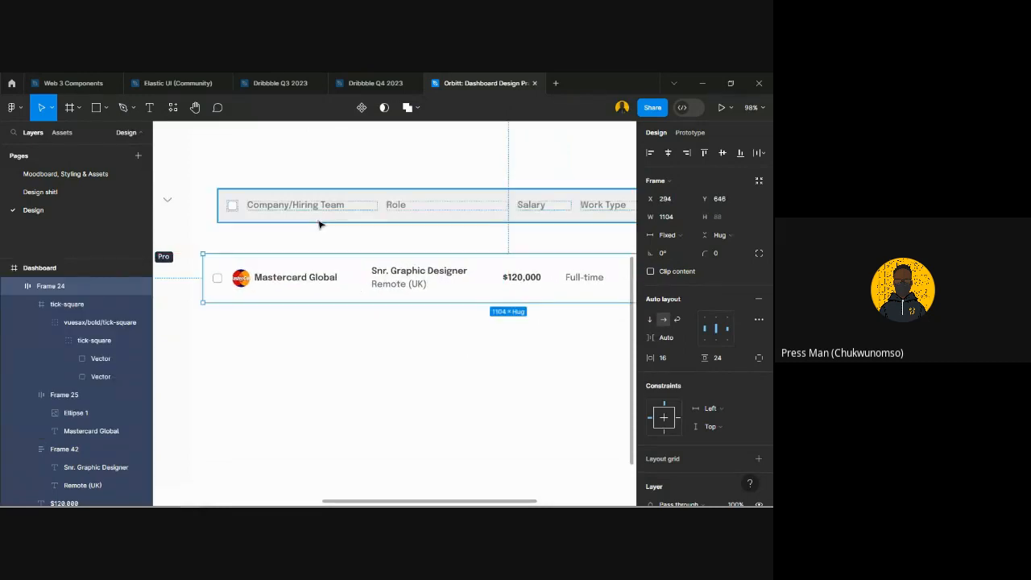
- Align the header row and the Mastercard Global row along their left edges
{"action": "left_click", "coordinate": [343, 219], "text": "shift"}
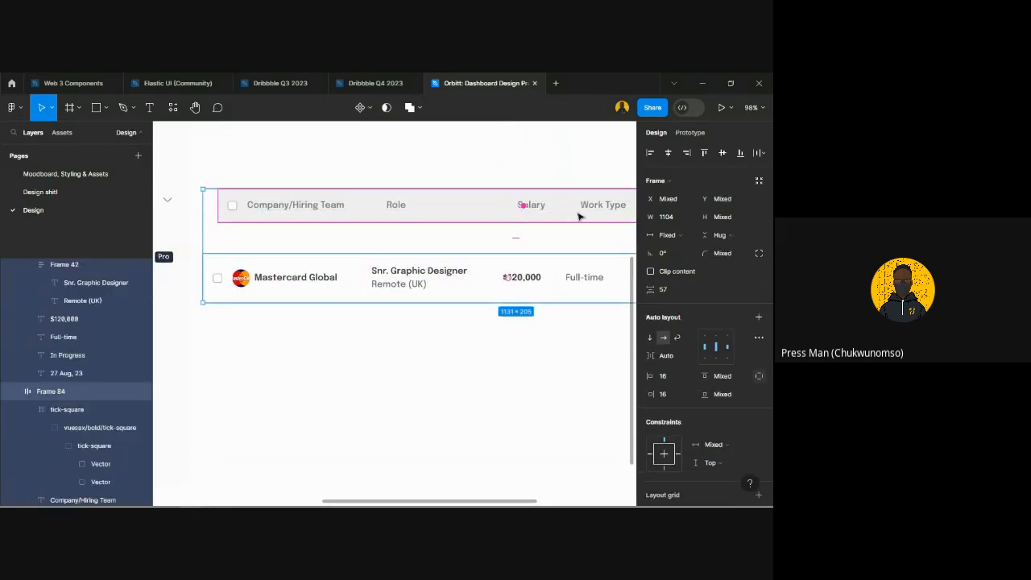
{"action": "left_click", "coordinate": [668, 152]}
{"action": "left_click", "coordinate": [351, 332]}
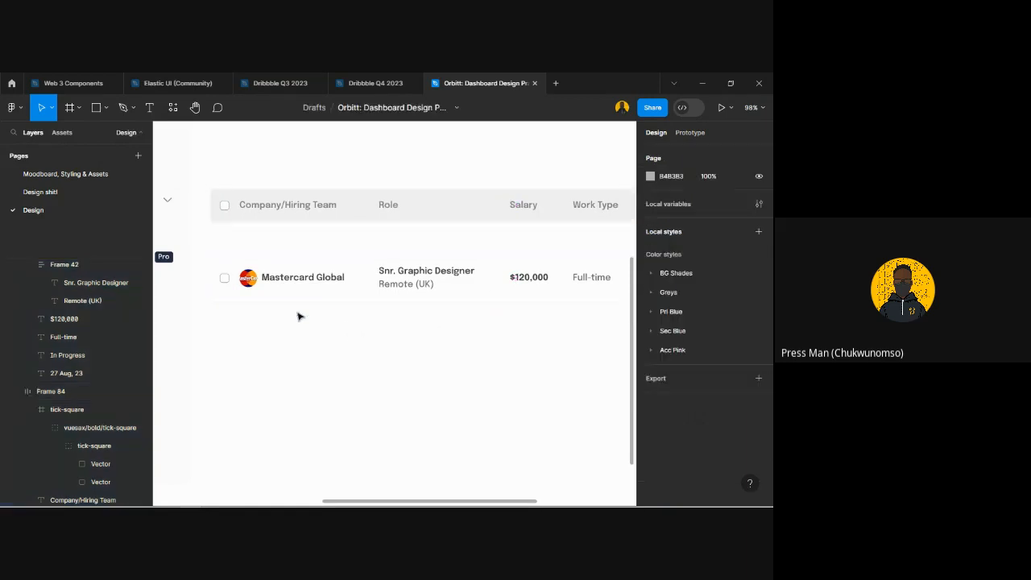
- Duplicate the header row and place the copy between the original header and the Mastercard Global row
{"action": "scroll", "coordinate": [299, 310], "scroll_direction": "up", "scroll_amount": 1}
{"action": "scroll", "coordinate": [299, 310], "scroll_direction": "right", "scroll_amount": 1}
{"action": "left_click_drag", "start_coordinate": [328, 311], "coordinate": [362, 364]}
{"action": "left_click", "coordinate": [330, 217]}
{"action": "left_click", "coordinate": [281, 248]}
{"action": "left_click_drag", "start_coordinate": [280, 244], "coordinate": [325, 194]}
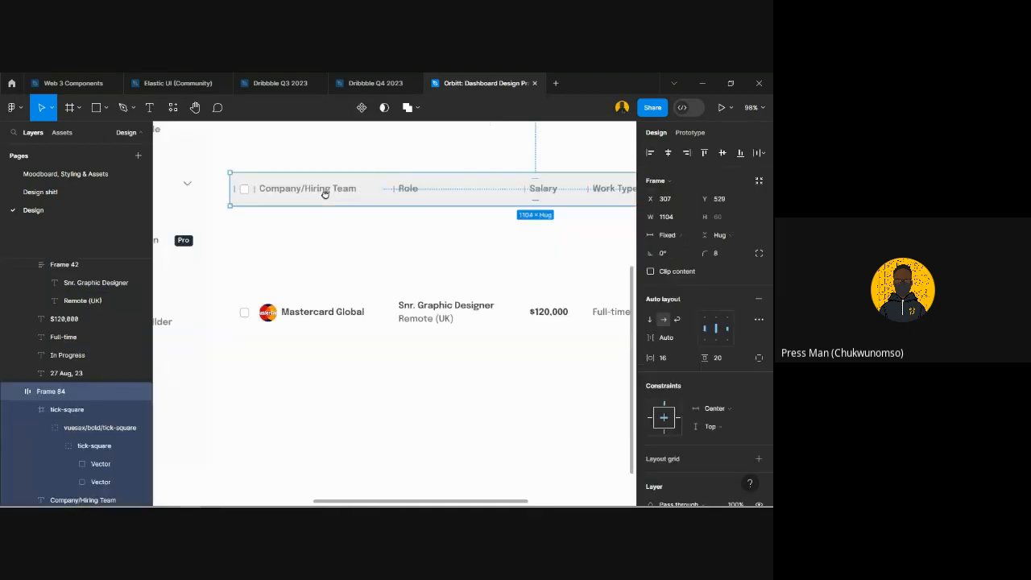
{"action": "left_click_drag", "start_coordinate": [354, 238], "coordinate": [332, 250]}
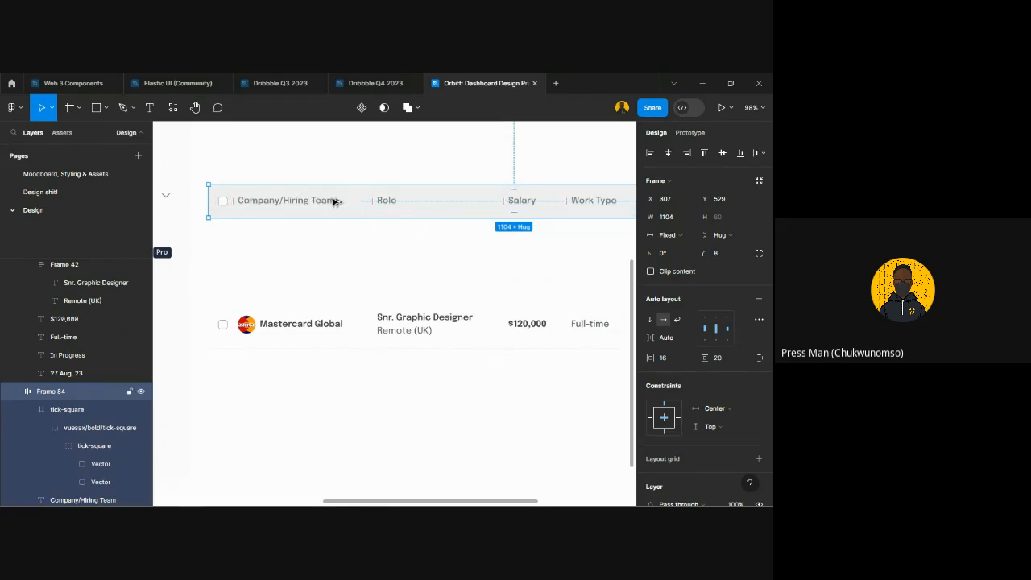
{"action": "left_click_drag", "start_coordinate": [345, 201], "coordinate": [341, 263]}
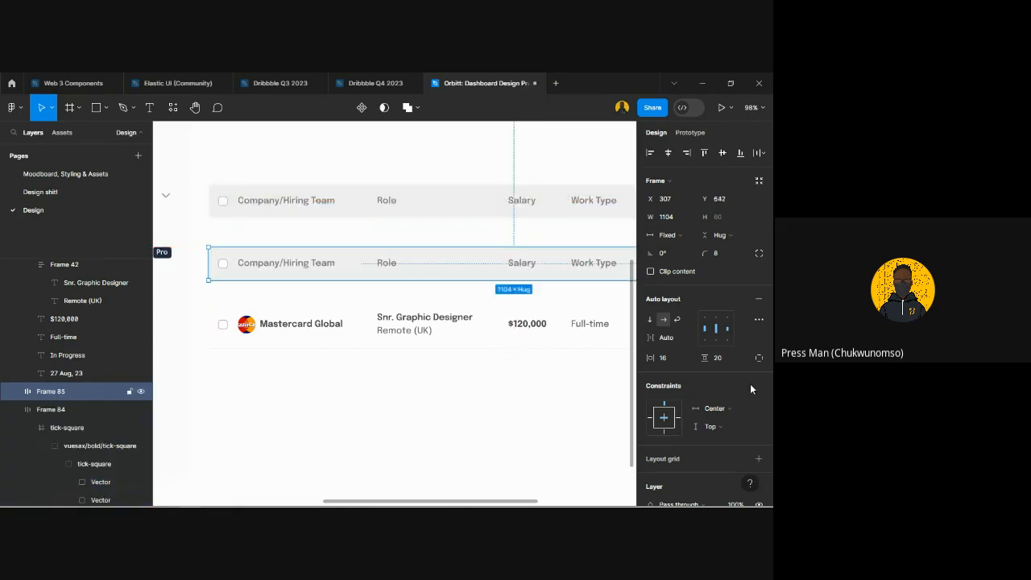
- Remove the fill from the duplicated header row
{"action": "scroll", "coordinate": [750, 381], "scroll_direction": "down", "scroll_amount": 4}
{"action": "left_click", "coordinate": [758, 306]}
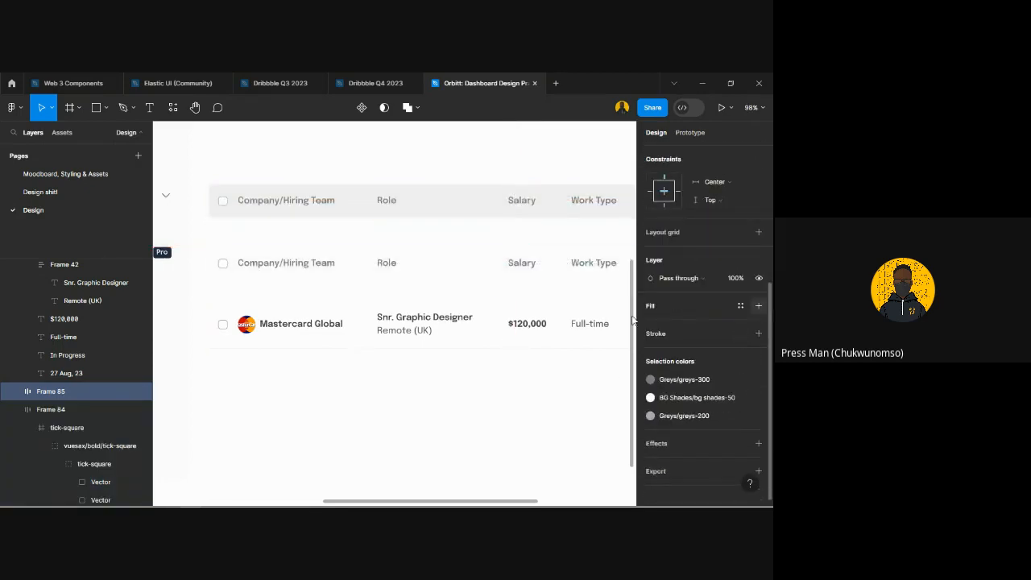
{"action": "scroll", "coordinate": [294, 274], "scroll_direction": "up", "scroll_amount": 3}
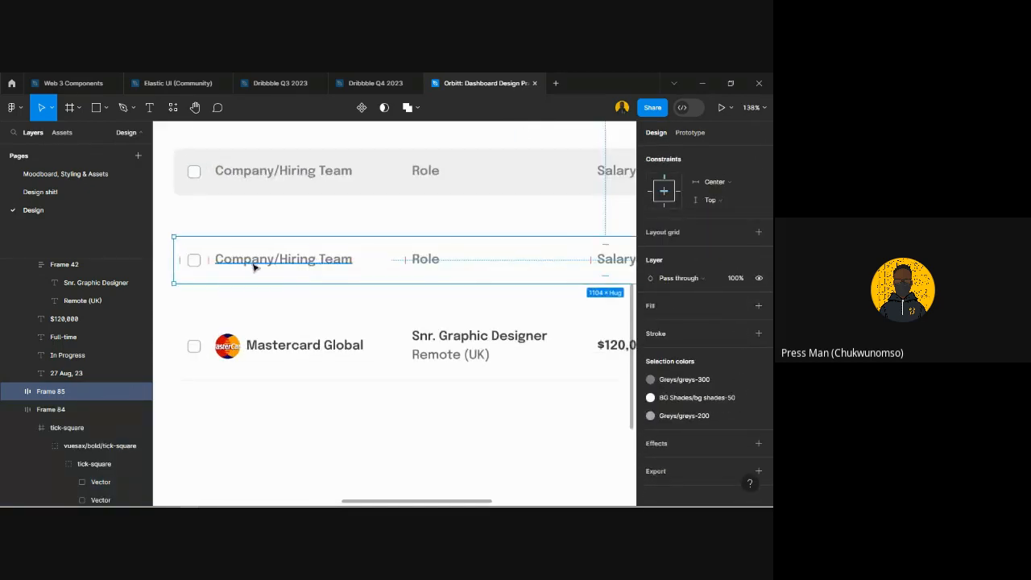
- Try moving the Mastercard logo ellipse into the duplicated header row, and undo the move
{"action": "left_click", "coordinate": [241, 345]}
{"action": "double_click", "coordinate": [241, 344]}
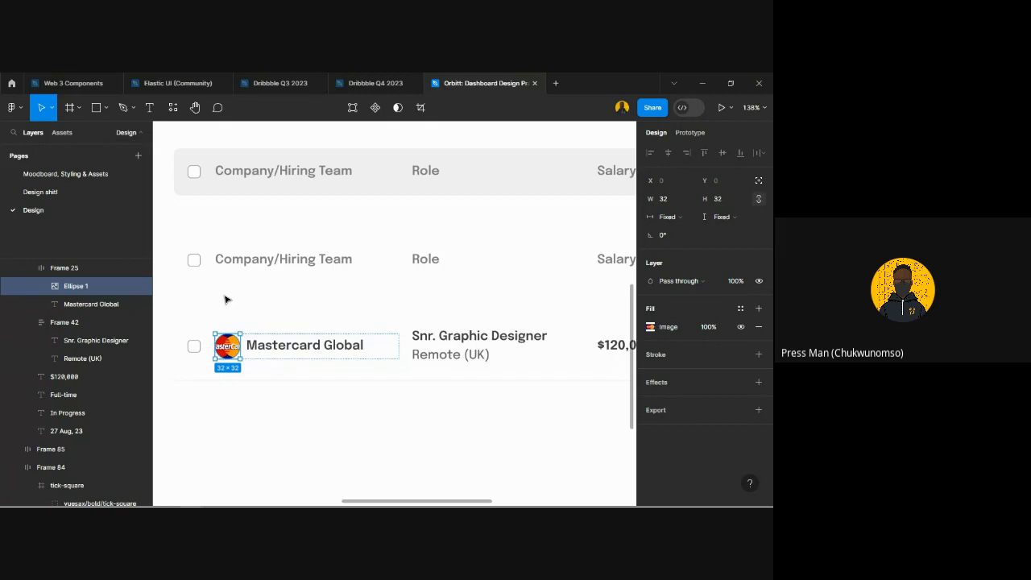
{"action": "left_click", "coordinate": [292, 268]}
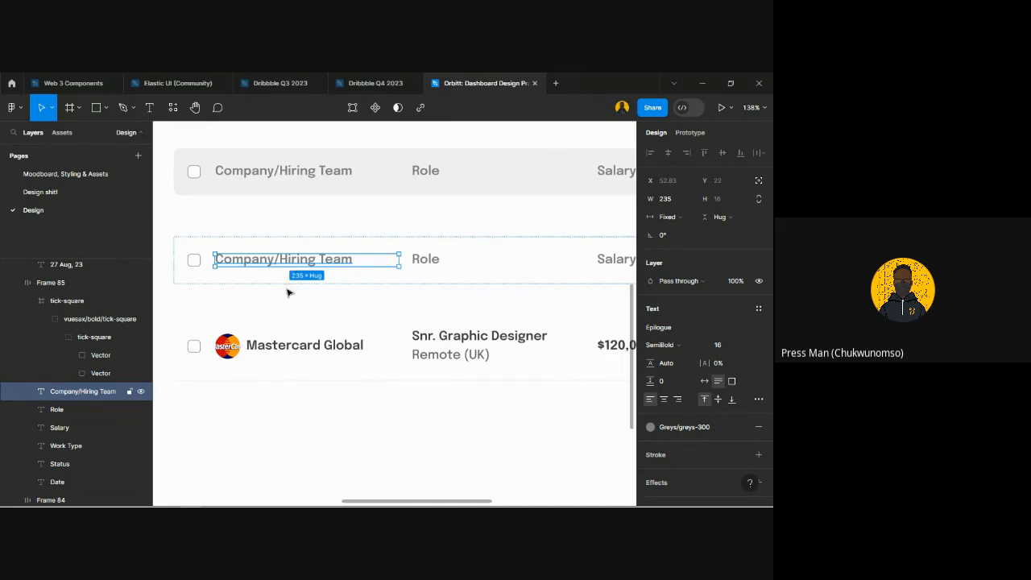
{"action": "left_click", "coordinate": [270, 395]}
{"action": "left_click", "coordinate": [232, 360]}
{"action": "double_click", "coordinate": [231, 351]}
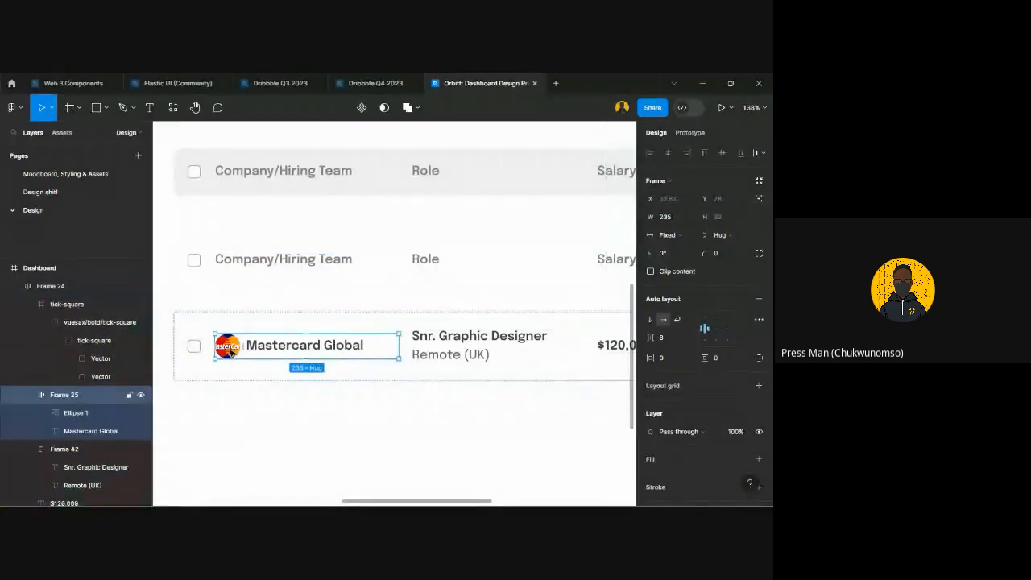
{"action": "double_click", "coordinate": [231, 351]}
{"action": "left_click_drag", "start_coordinate": [232, 351], "coordinate": [381, 270]}
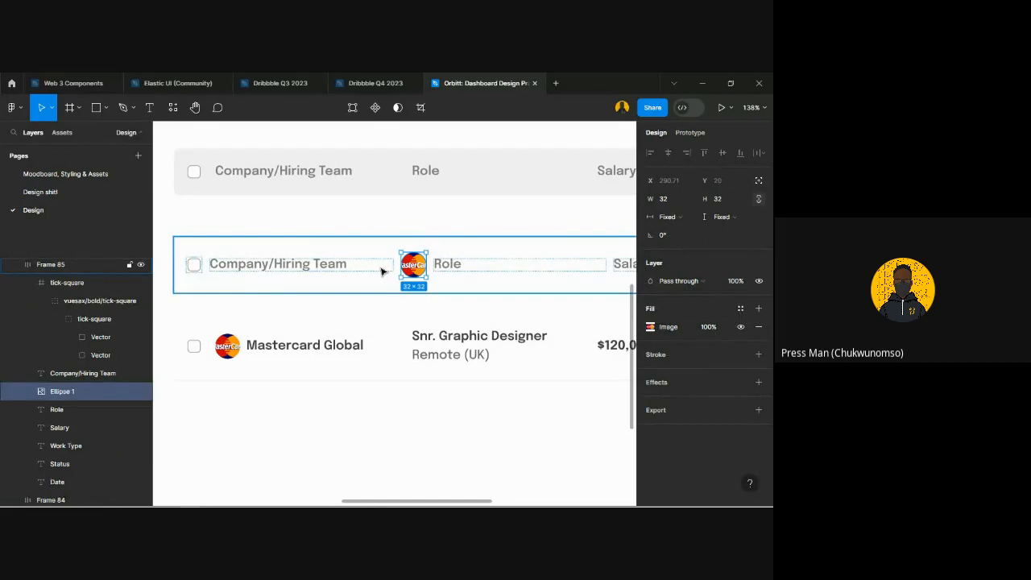
{"action": "key", "text": "ctrl+z"}
{"action": "left_click", "coordinate": [328, 325]}
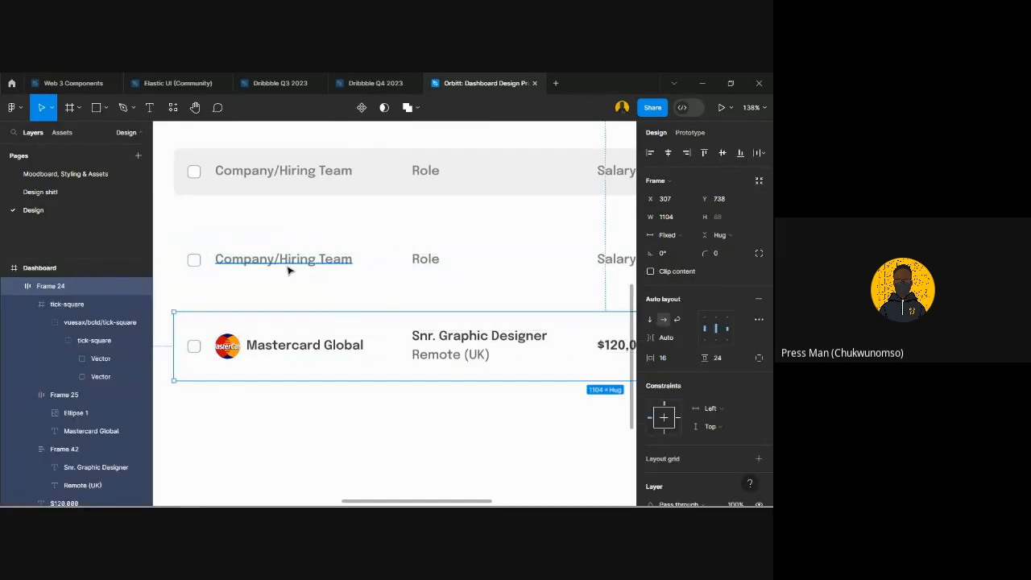
- Wrap the duplicated header's Company/Hiring Team text in an auto layout frame
{"action": "left_click", "coordinate": [287, 271]}
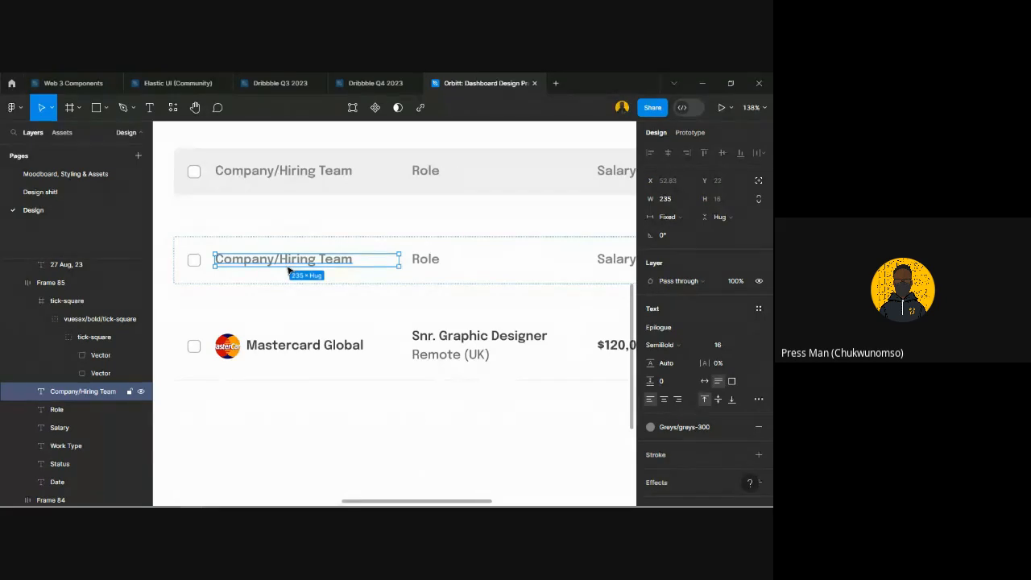
{"action": "scroll", "coordinate": [288, 269], "scroll_direction": "up", "scroll_amount": 3}
{"action": "key", "text": "shift+a"}
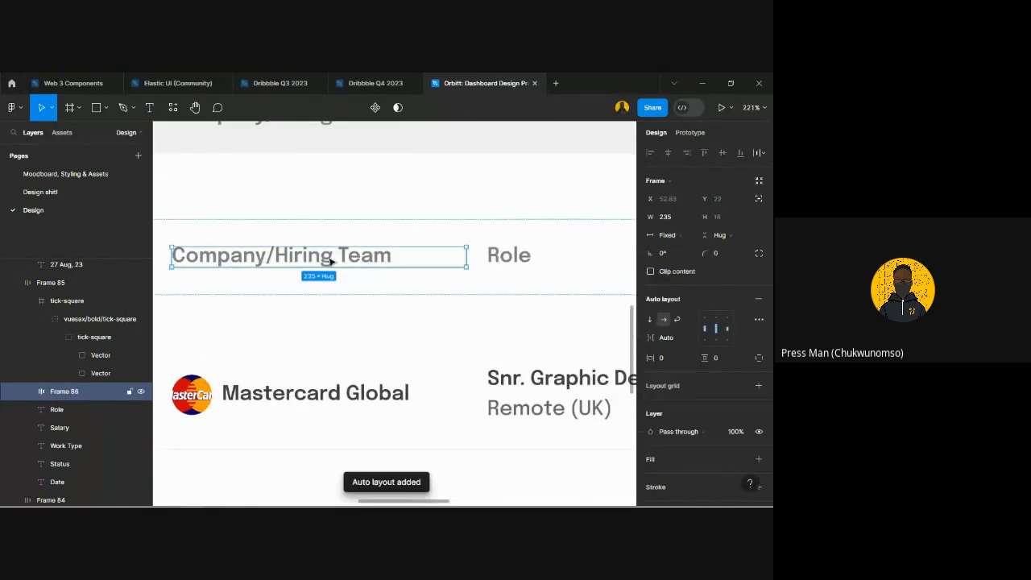
{"action": "left_click_drag", "start_coordinate": [292, 329], "coordinate": [327, 331]}
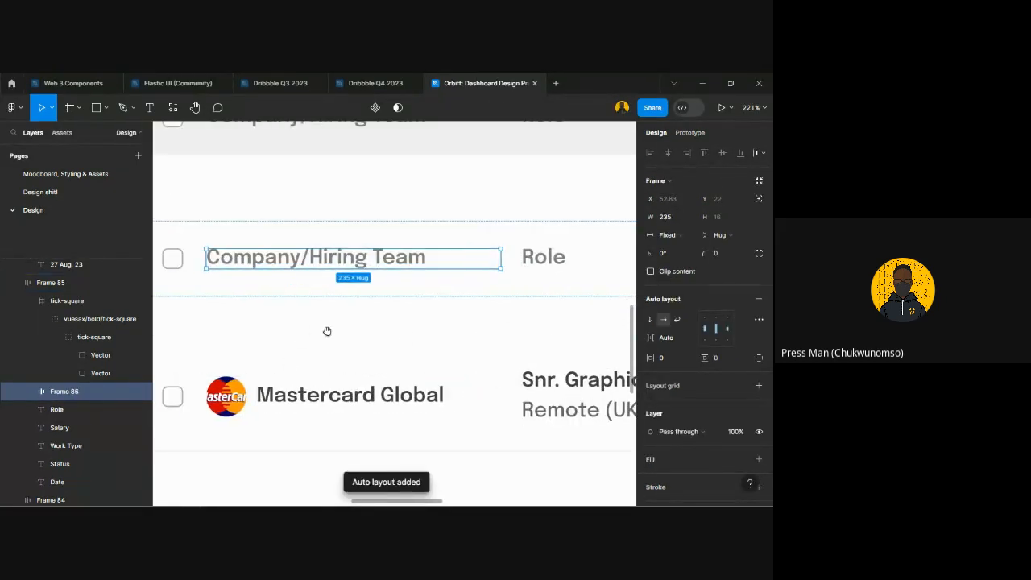
- Paste the Mastercard logo ellipse into the new header frame and move it before the Company/Hiring Team text
{"action": "left_click", "coordinate": [216, 399]}
{"action": "double_click", "coordinate": [217, 399]}
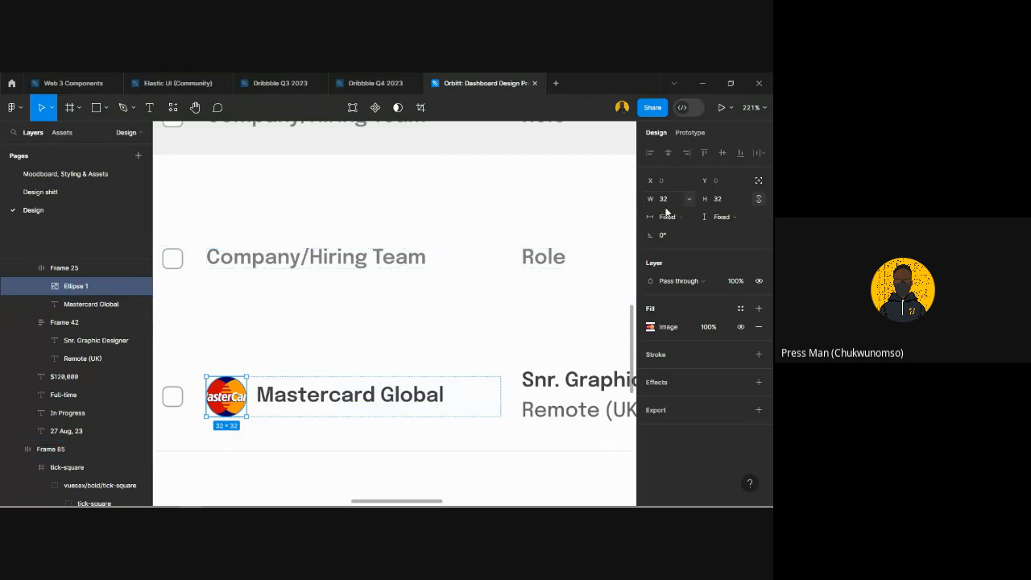
{"action": "left_click", "coordinate": [335, 258]}
{"action": "scroll", "coordinate": [335, 263], "scroll_direction": "up", "scroll_amount": 2}
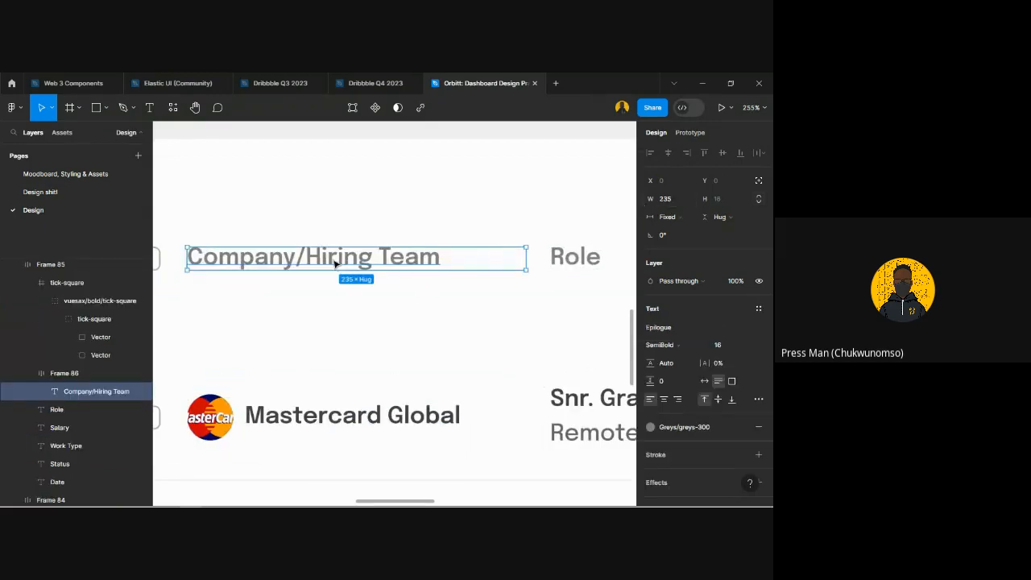
{"action": "key", "text": "ctrl+v"}
{"action": "scroll", "coordinate": [375, 263], "scroll_direction": "down", "scroll_amount": 4}
{"action": "key", "text": "Left"}
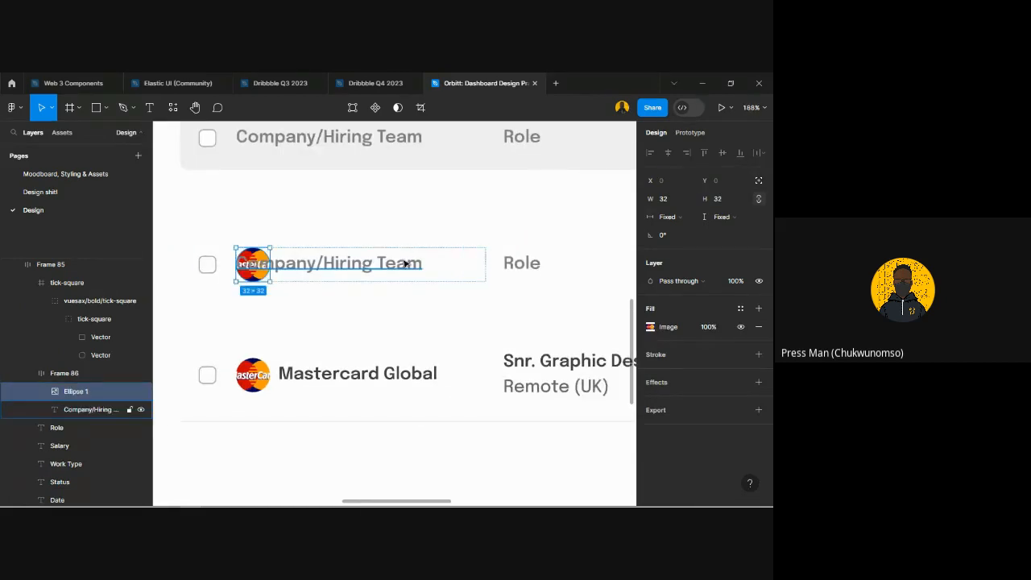
- Set the header text frame's width to hug contents
{"action": "left_click", "coordinate": [463, 269]}
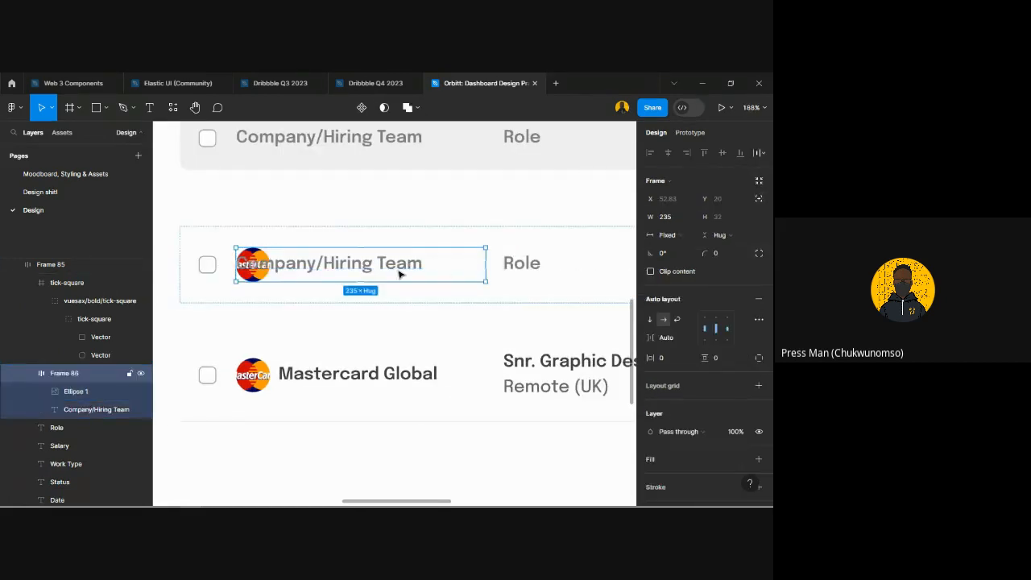
{"action": "left_click", "coordinate": [669, 240]}
{"action": "left_click", "coordinate": [685, 248]}
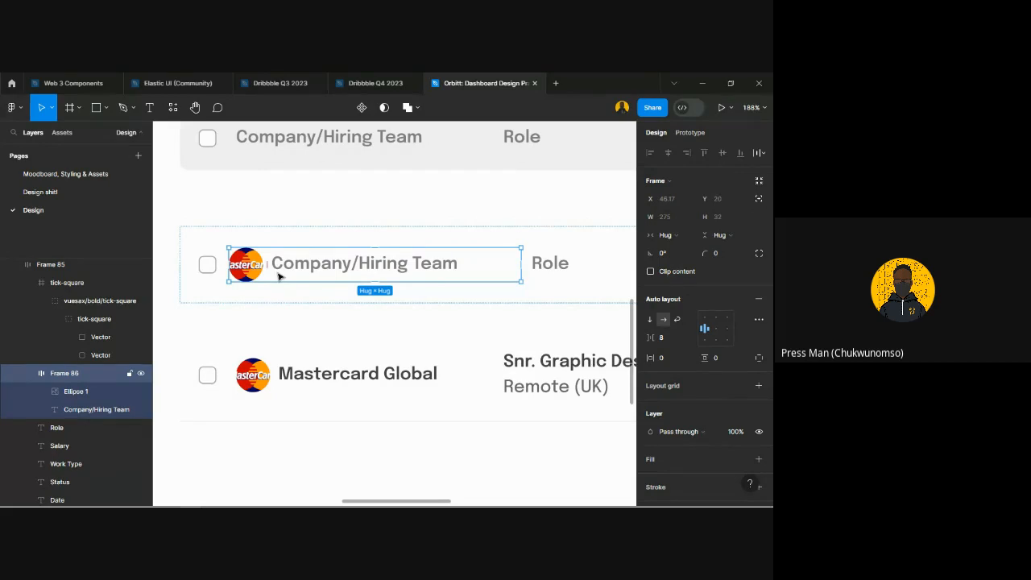
{"action": "key", "text": "ctrl+z"}
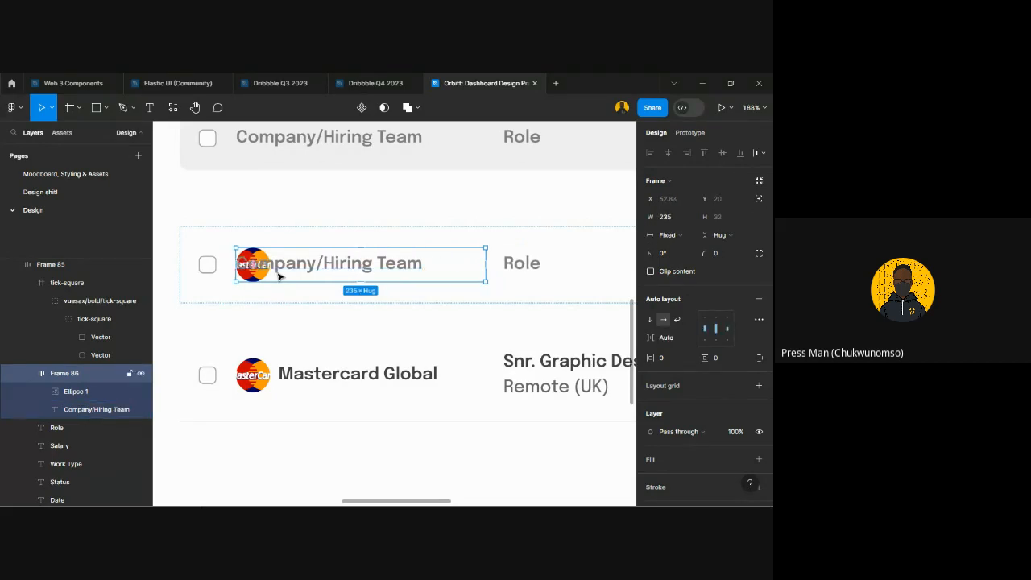
{"action": "left_click", "coordinate": [667, 234]}
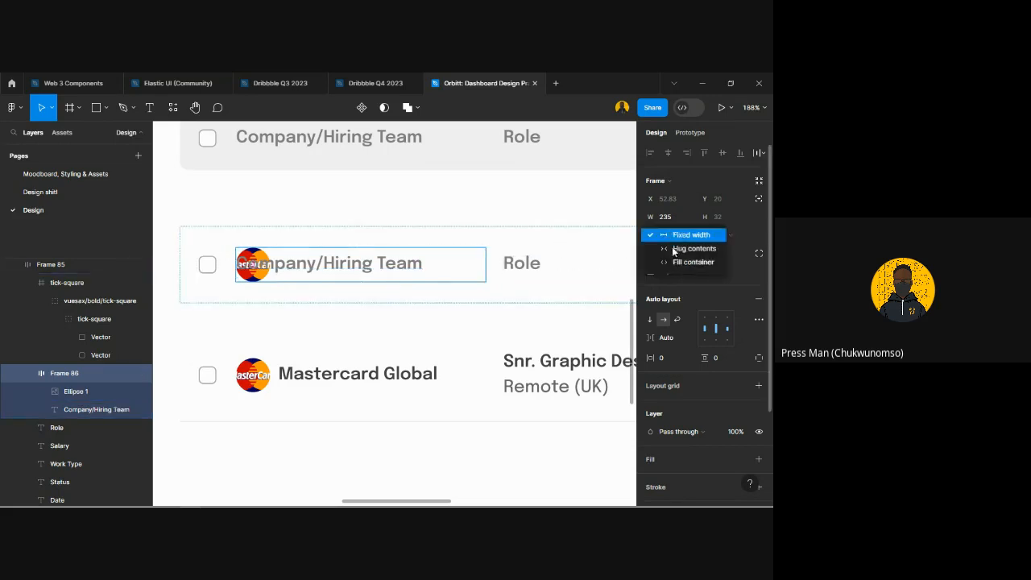
{"action": "left_click", "coordinate": [682, 248]}
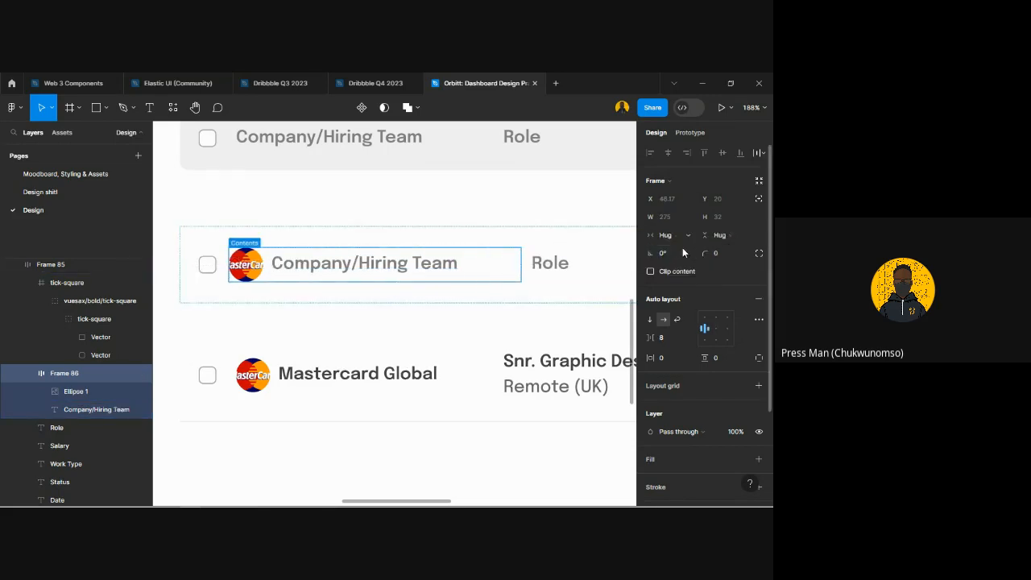
- Compare the header's logo-and-text frame with the Mastercard Global row's logo-and-name group
{"action": "double_click", "coordinate": [386, 255]}
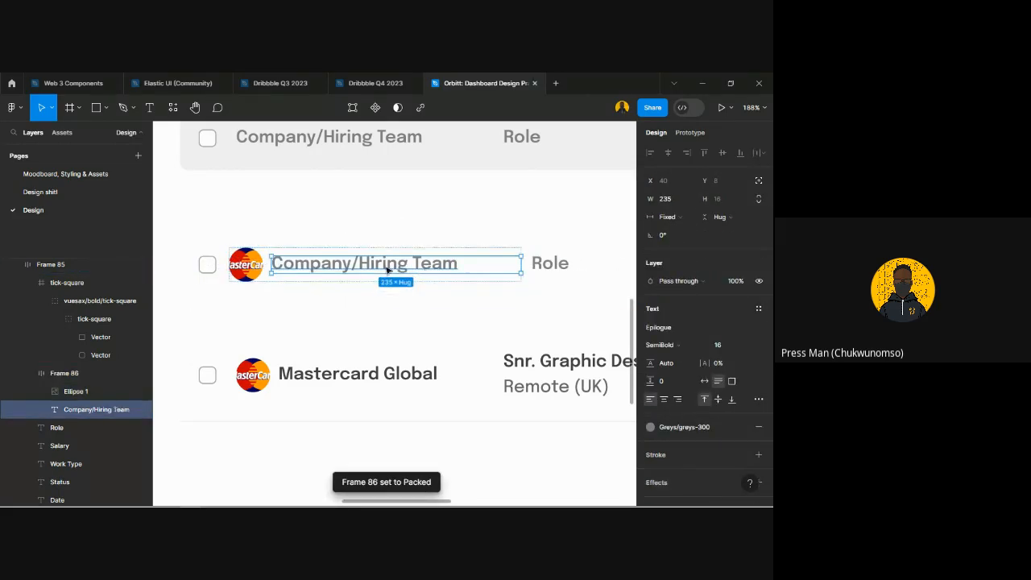
{"action": "key", "text": "Escape"}
{"action": "scroll", "coordinate": [383, 264], "scroll_direction": "down", "scroll_amount": 3}
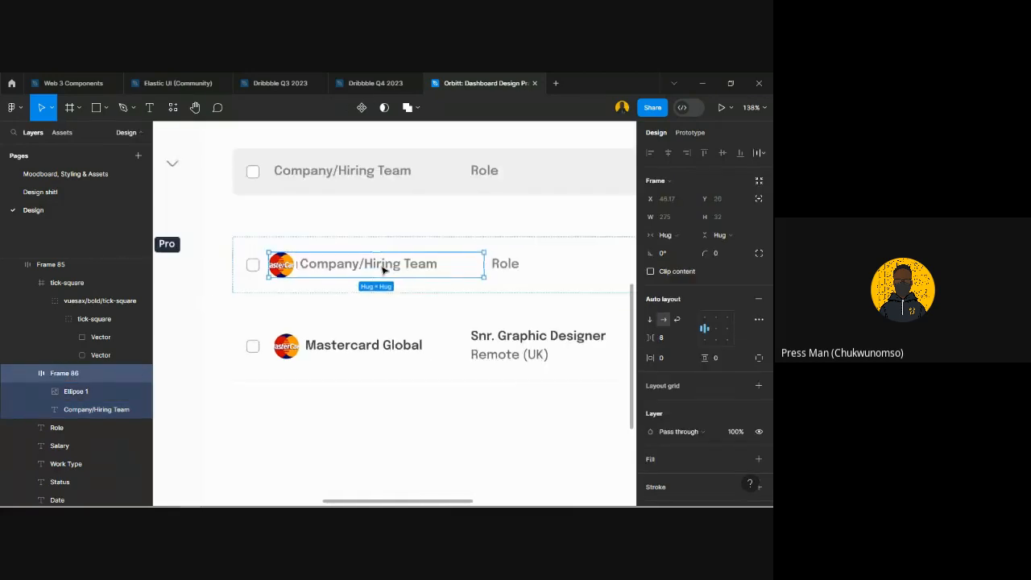
{"action": "double_click", "coordinate": [359, 266]}
{"action": "scroll", "coordinate": [357, 265], "scroll_direction": "up", "scroll_amount": 1}
{"action": "double_click", "coordinate": [315, 352]}
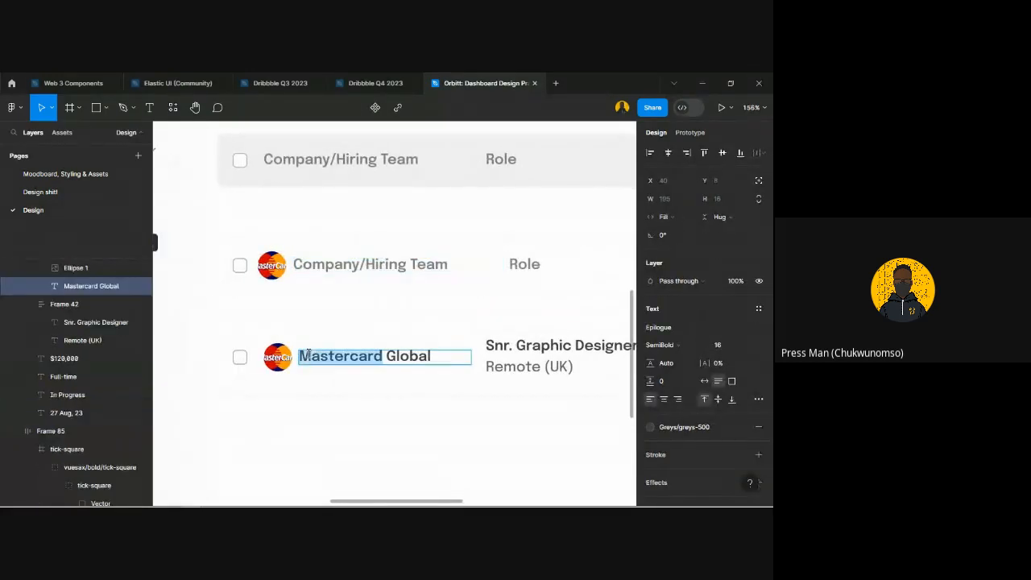
{"action": "key", "text": "Escape"}
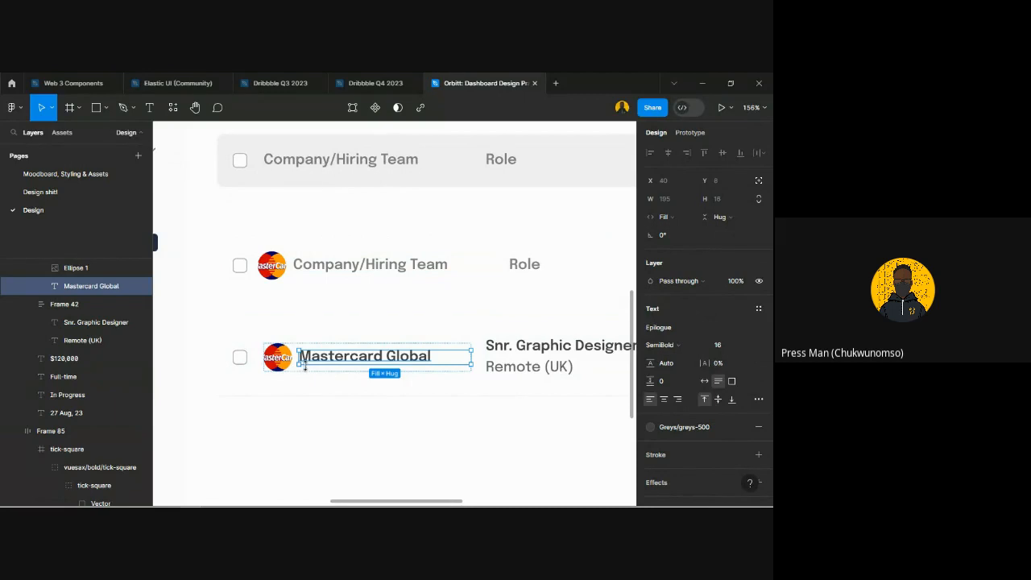
{"action": "left_click", "coordinate": [329, 384]}
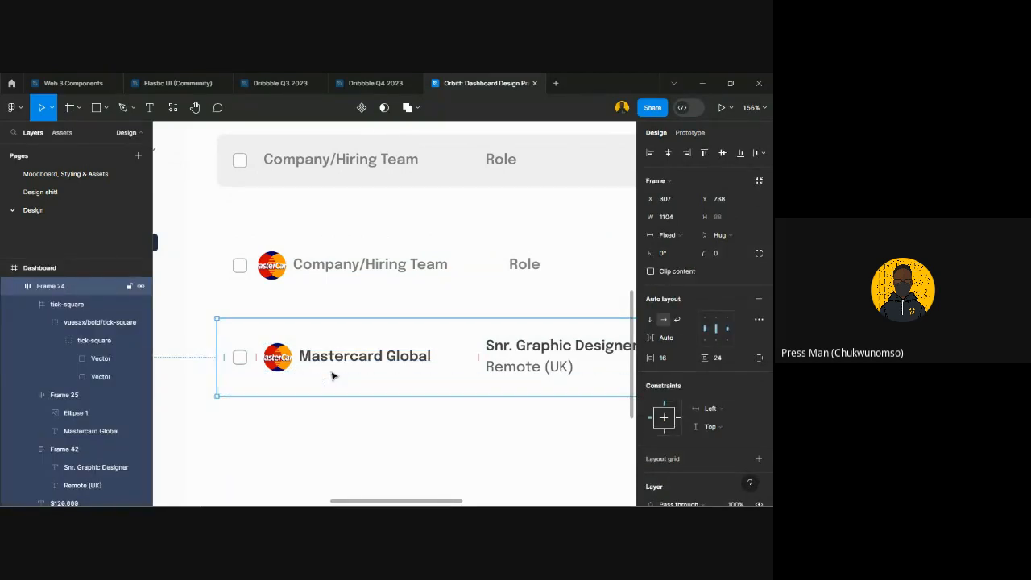
{"action": "left_click", "coordinate": [339, 360]}
{"action": "left_click", "coordinate": [308, 266]}
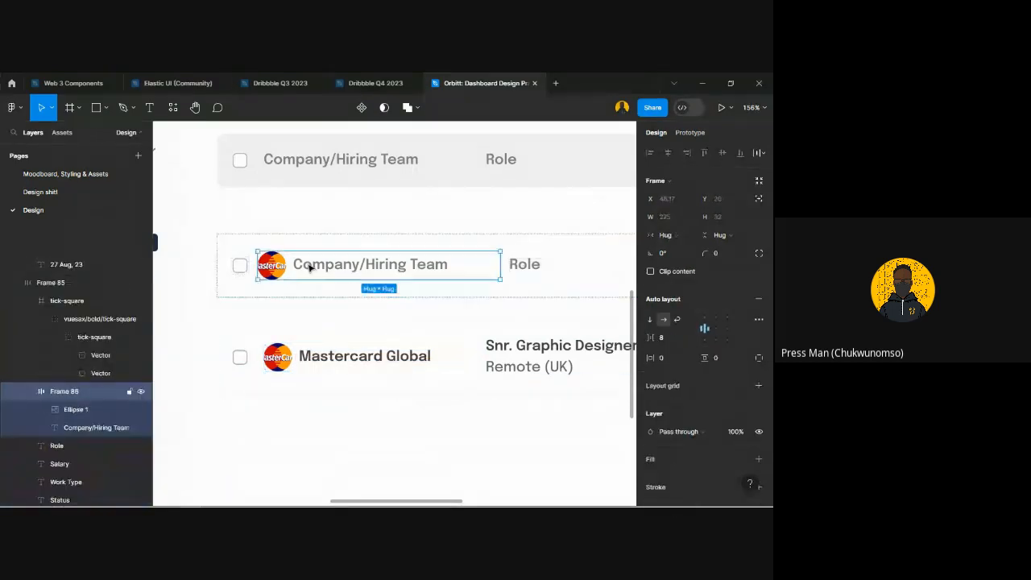
{"action": "scroll", "coordinate": [308, 268], "scroll_direction": "down", "scroll_amount": 2}
{"action": "scroll", "coordinate": [314, 287], "scroll_direction": "up", "scroll_amount": 1}
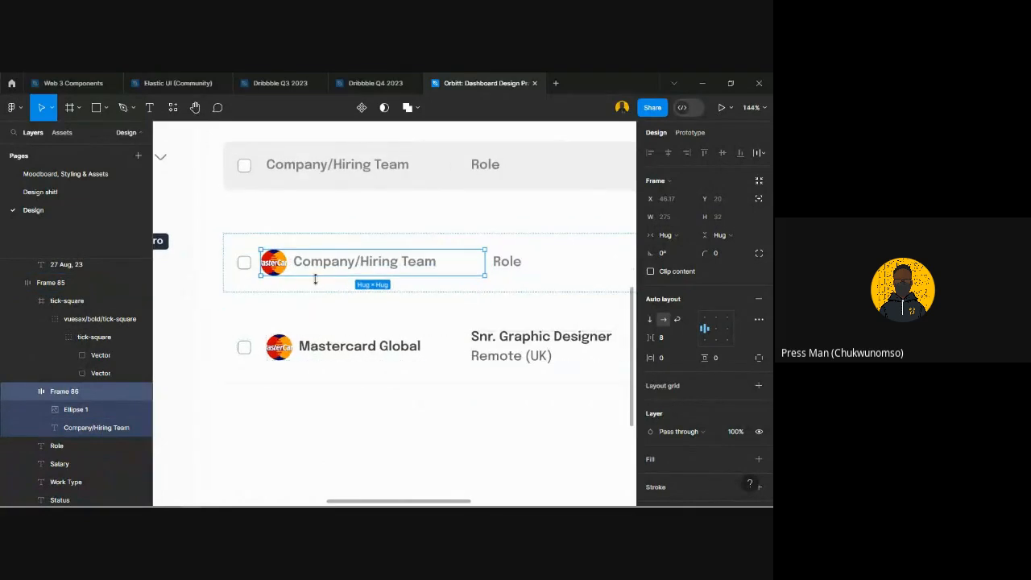
{"action": "left_click", "coordinate": [309, 348]}
{"action": "left_click", "coordinate": [305, 360]}
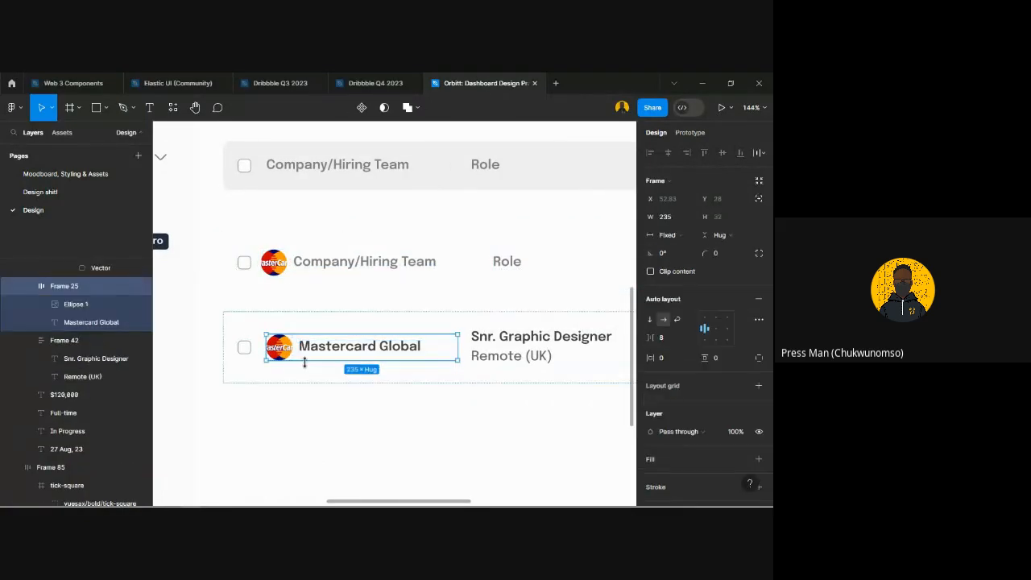
{"action": "left_click", "coordinate": [325, 269]}
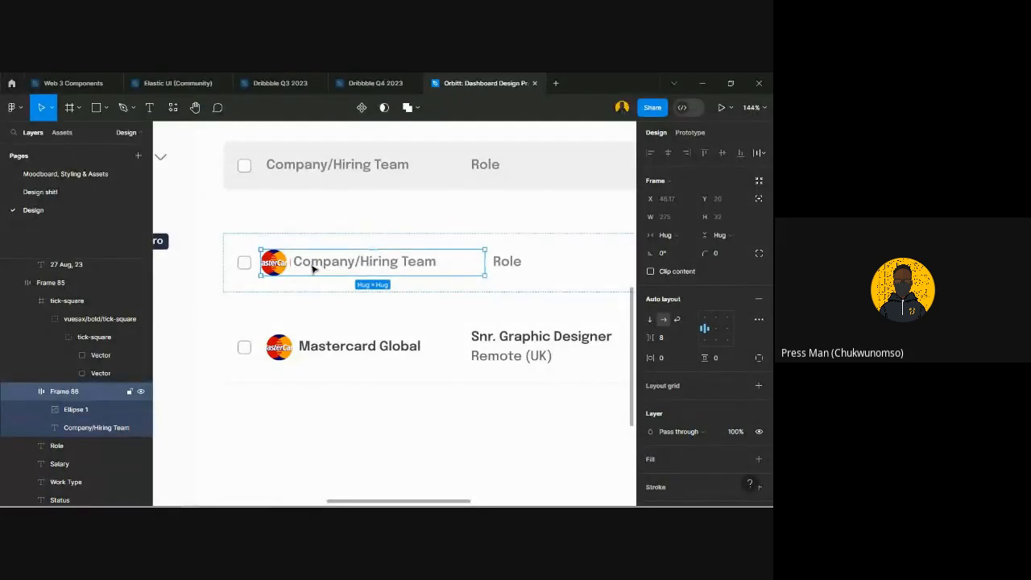
{"action": "scroll", "coordinate": [309, 269], "scroll_direction": "up", "scroll_amount": 1}
- Undo the logo paste and width changes in the duplicated header row
{"action": "left_click", "coordinate": [306, 276]}
{"action": "key", "text": "ctrl+z"}
{"action": "key", "text": "ctrl+z"}
{"action": "key", "text": "ctrl+z"}
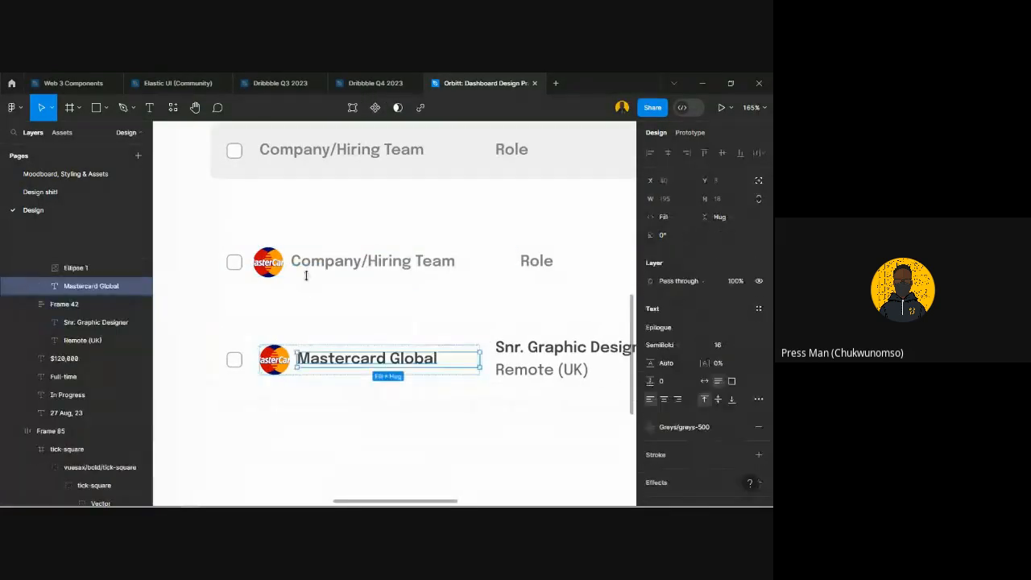
{"action": "key", "text": "ctrl+z"}
{"action": "key", "text": "ctrl+z"}
{"action": "key", "text": "ctrl+z"}
{"action": "key", "text": "ctrl+z"}
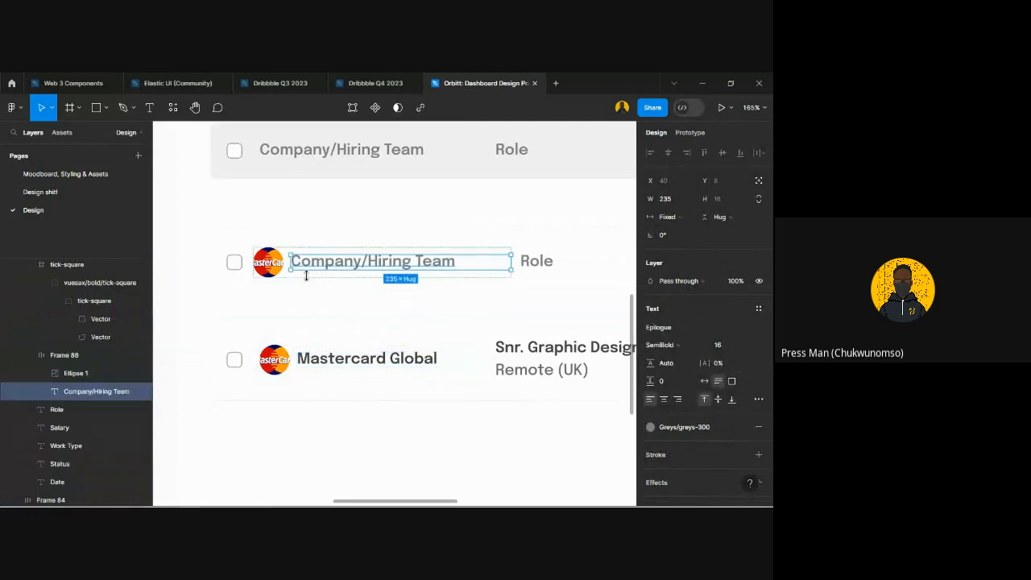
{"action": "key", "text": "ctrl+z"}
{"action": "key", "text": "ctrl+z"}
{"action": "key", "text": "ctrl+z"}
{"action": "key", "text": "ctrl+z"}
{"action": "key", "text": "ctrl+z"}
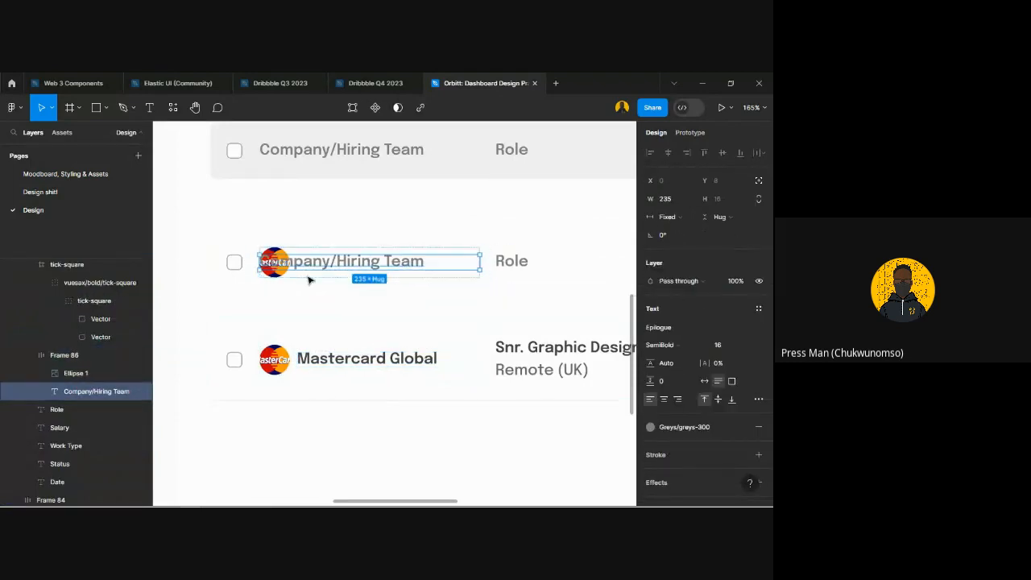
{"action": "key", "text": "ctrl+z"}
{"action": "key", "text": "ctrl+z"}
{"action": "key", "text": "ctrl+z"}
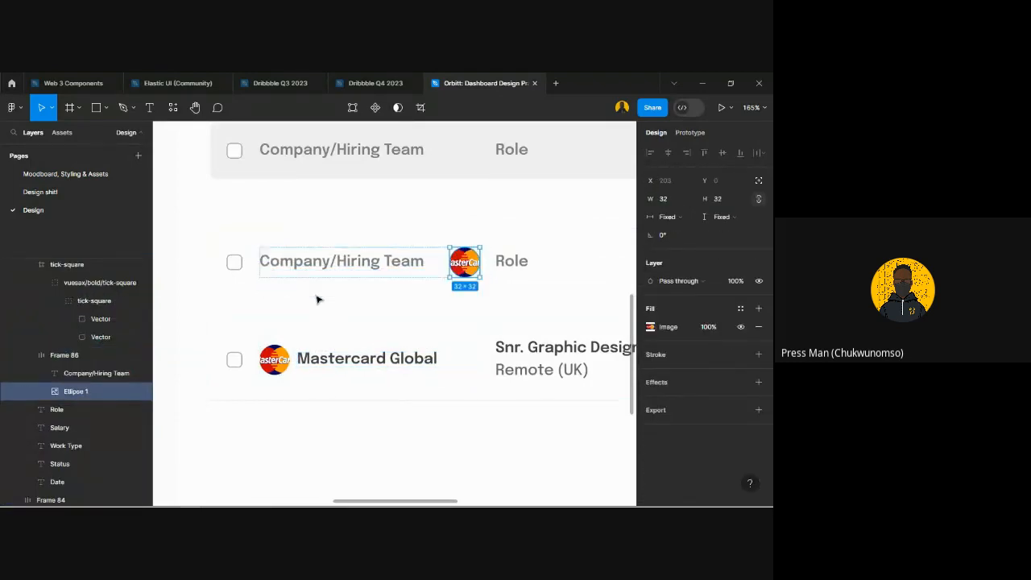
{"action": "key", "text": "ctrl+z"}
{"action": "key", "text": "ctrl+z"}
- Wrap the header text in a nested auto layout frame and paste the Mastercard logo before the text
{"action": "left_click", "coordinate": [334, 262], "text": "ctrl"}
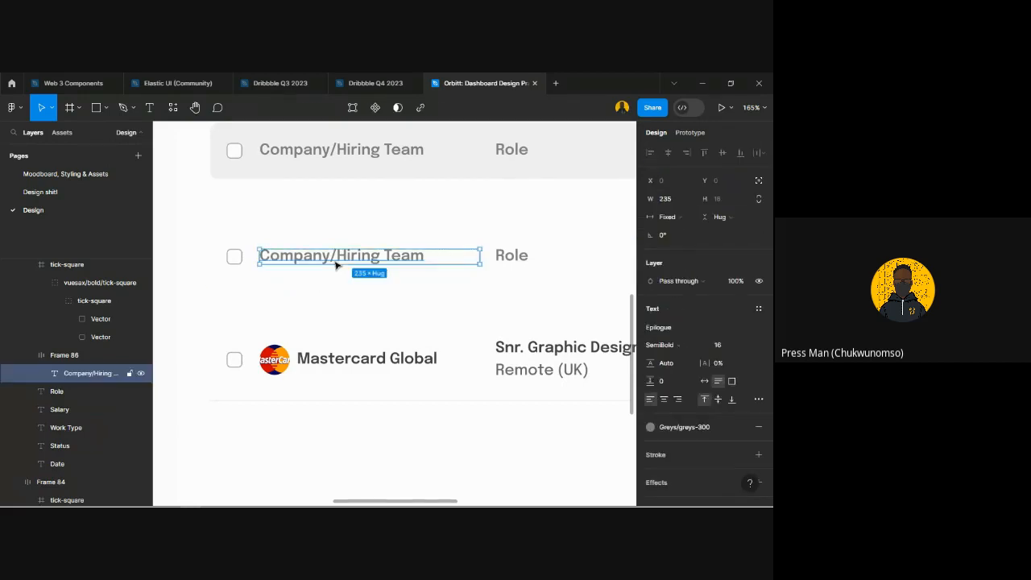
{"action": "key", "text": "shift+a"}
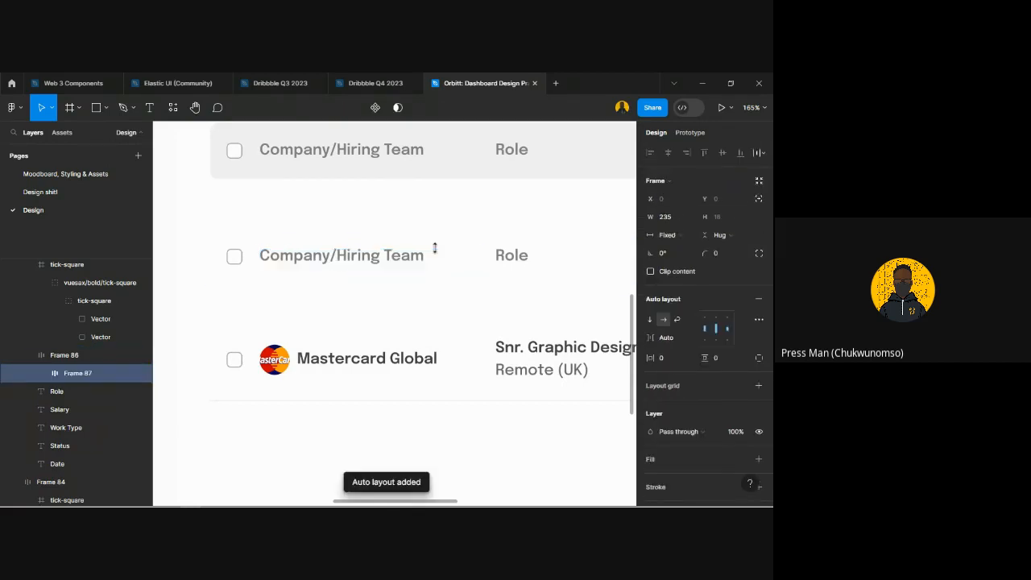
{"action": "double_click", "coordinate": [282, 262]}
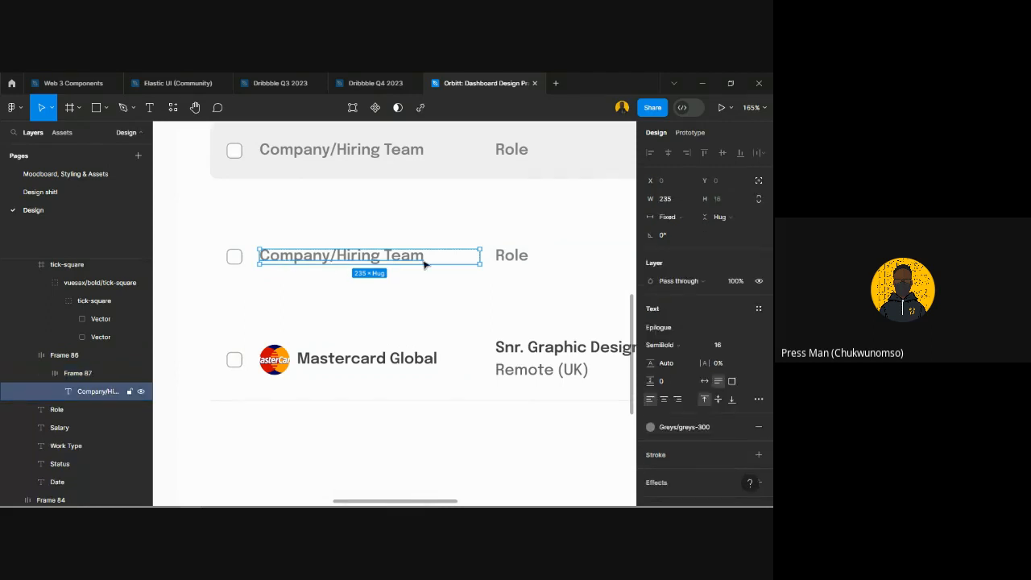
{"action": "key", "text": "ctrl+v"}
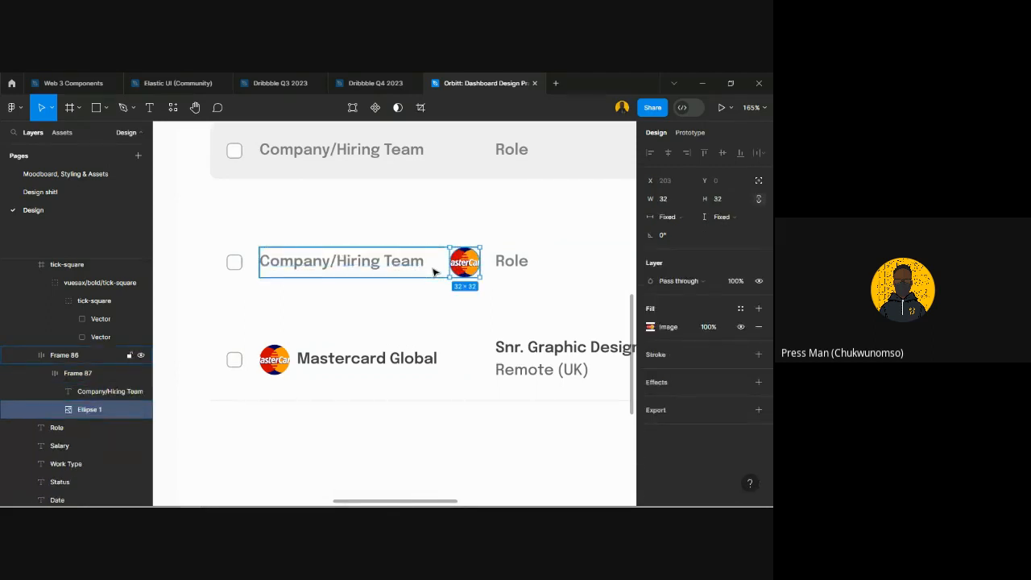
{"action": "key", "text": "Left"}
{"action": "left_click", "coordinate": [448, 263]}
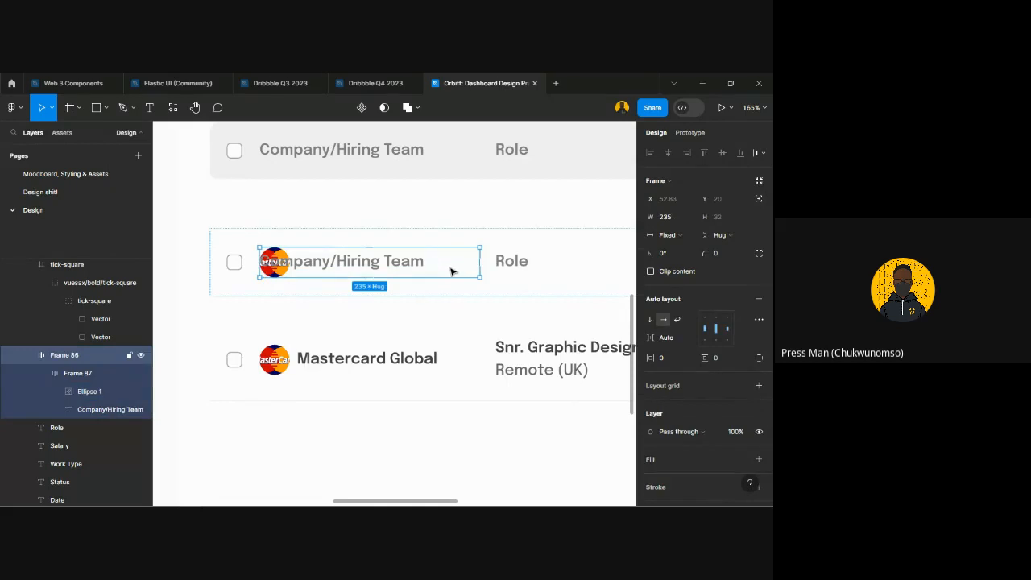
- Set the nested header frame's width to hug contents, undoing a fill-container attempt
{"action": "left_click", "coordinate": [667, 235]}
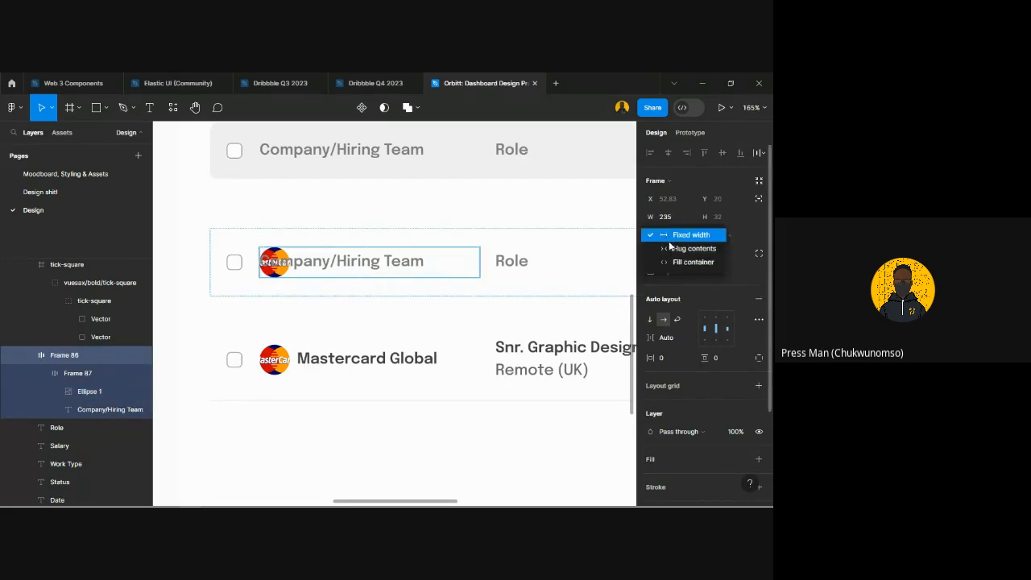
{"action": "left_click", "coordinate": [671, 248]}
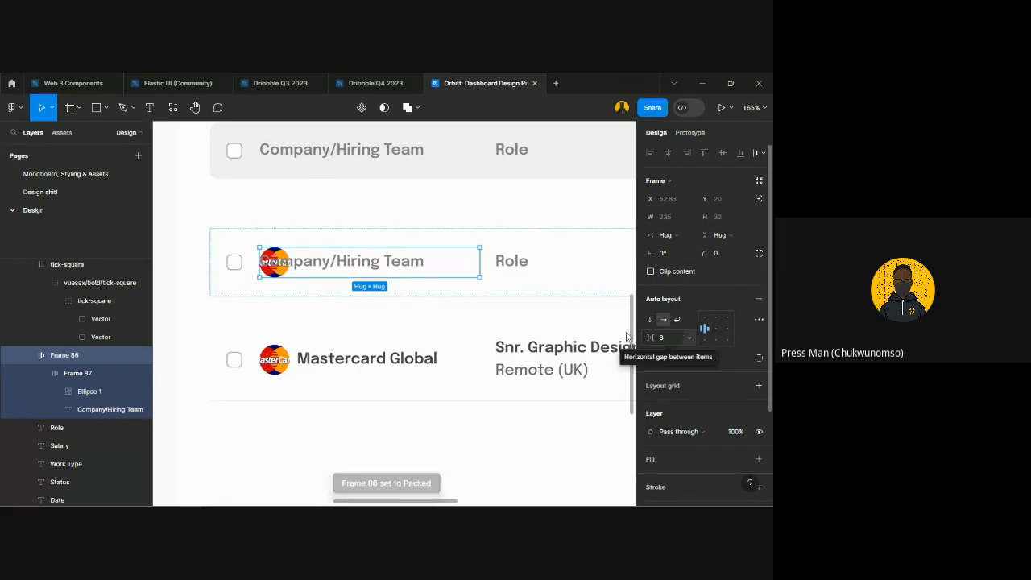
{"action": "left_click", "coordinate": [672, 235]}
{"action": "left_click", "coordinate": [676, 249]}
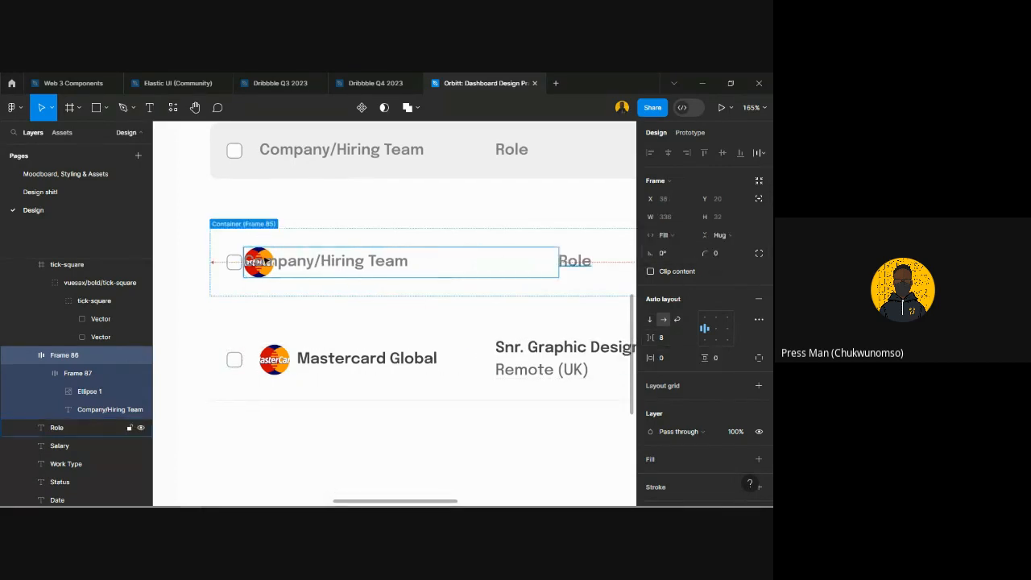
{"action": "key", "text": "ctrl+z"}
{"action": "left_click", "coordinate": [668, 235]}
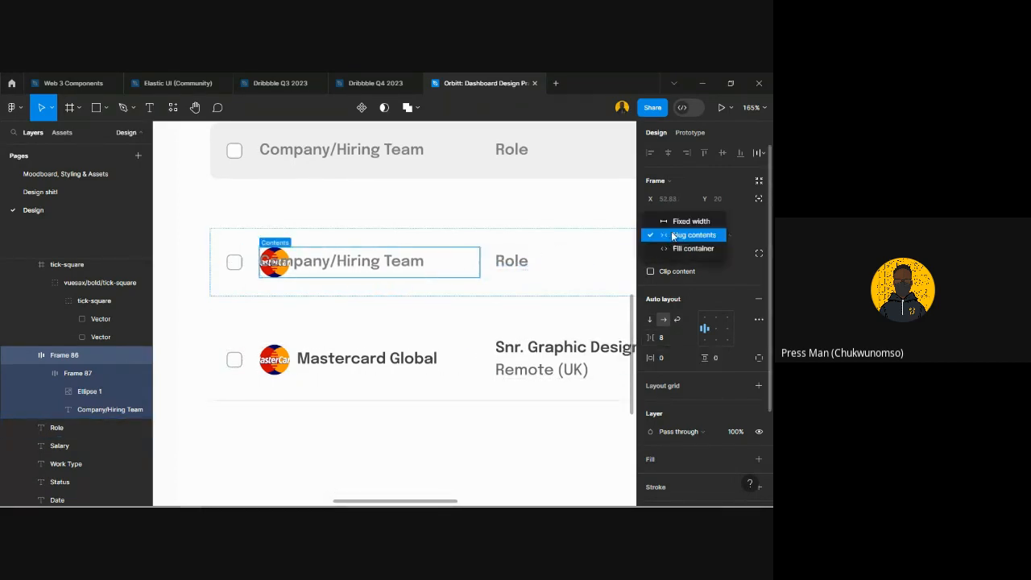
{"action": "left_click", "coordinate": [673, 235]}
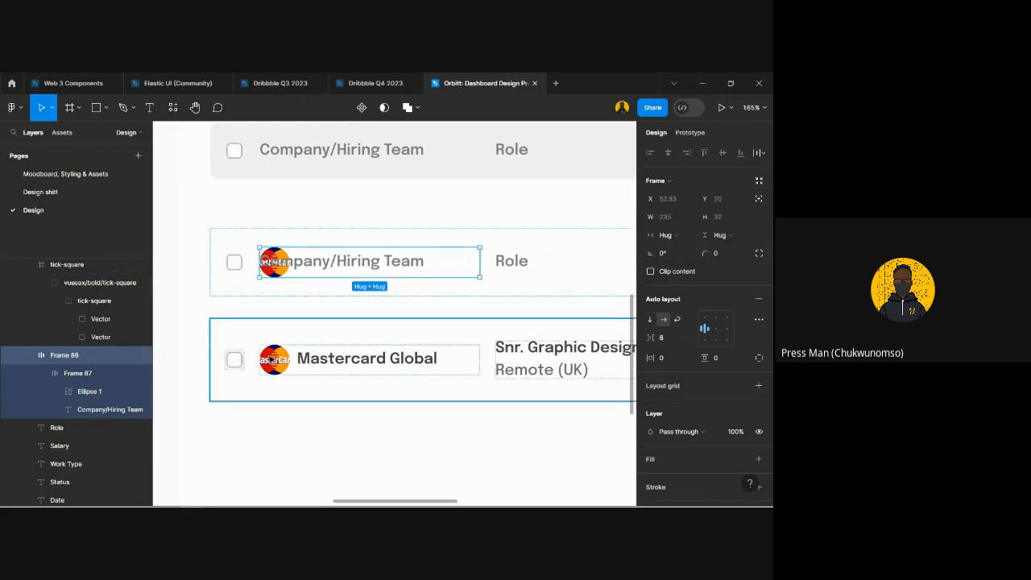
{"action": "left_click", "coordinate": [285, 357]}
{"action": "left_click", "coordinate": [298, 362]}
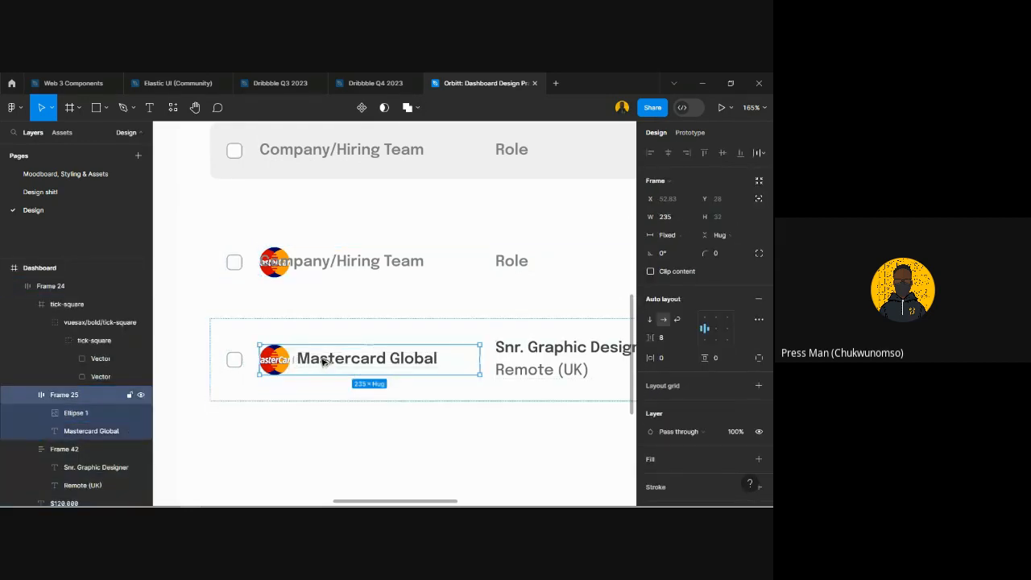
- Compare the header's logo-and-text frames with the Mastercard row's, then remove the extra wrapper frame around the header's logo-and-text frame
{"action": "left_click", "coordinate": [329, 267]}
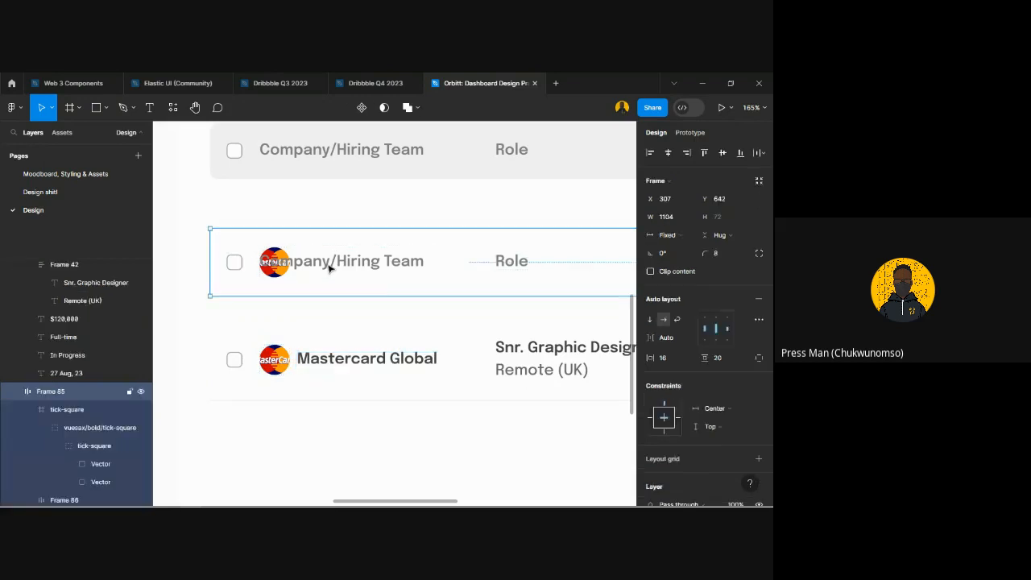
{"action": "left_click", "coordinate": [329, 269]}
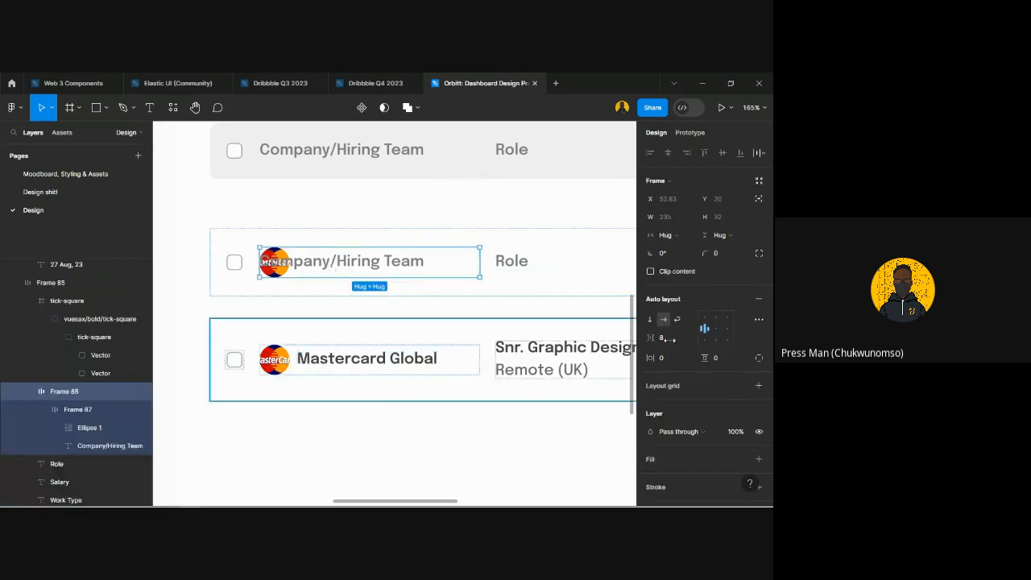
{"action": "left_click", "coordinate": [340, 373]}
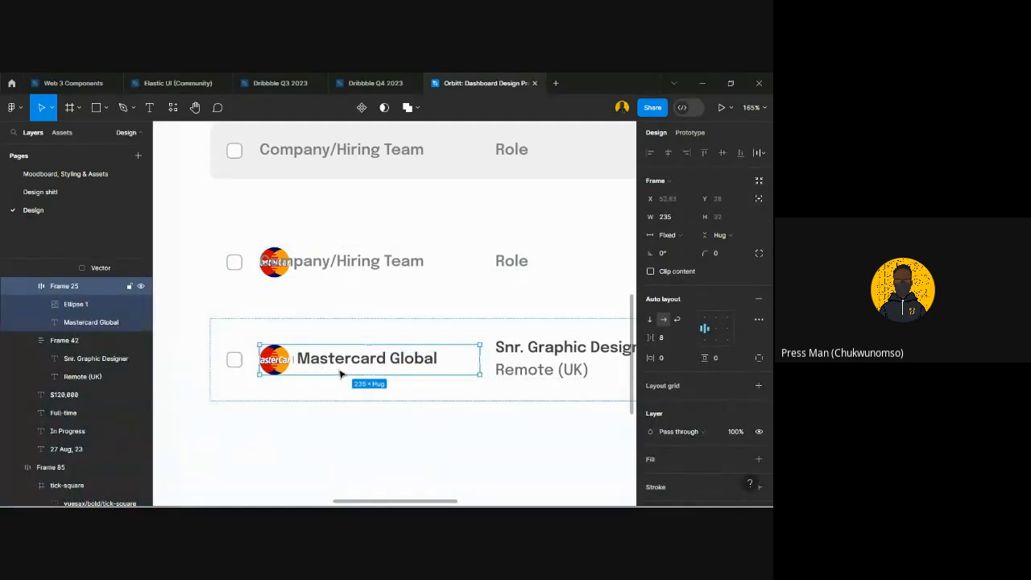
{"action": "left_click", "coordinate": [278, 264]}
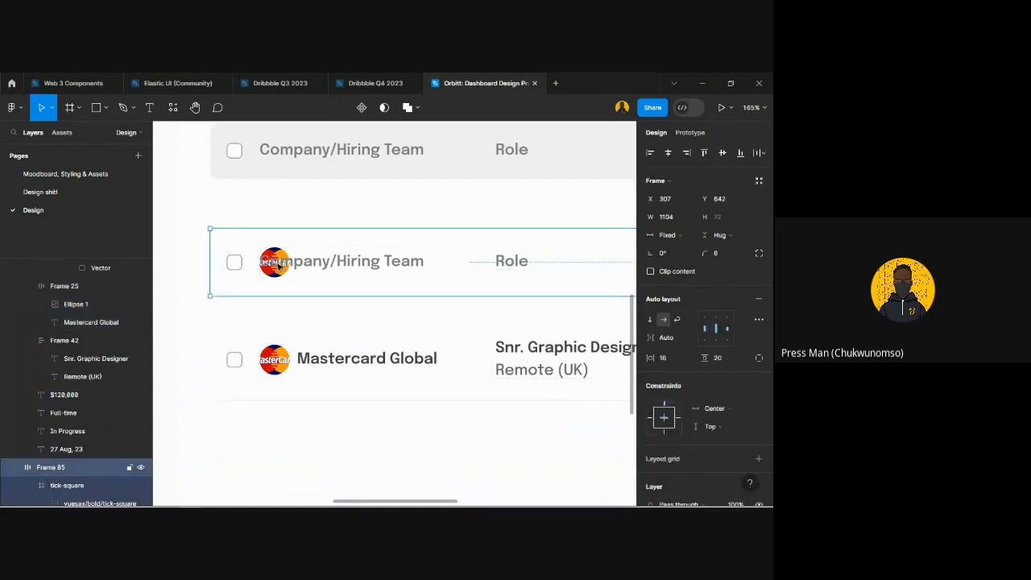
{"action": "left_click", "coordinate": [278, 266]}
{"action": "left_click", "coordinate": [300, 269]}
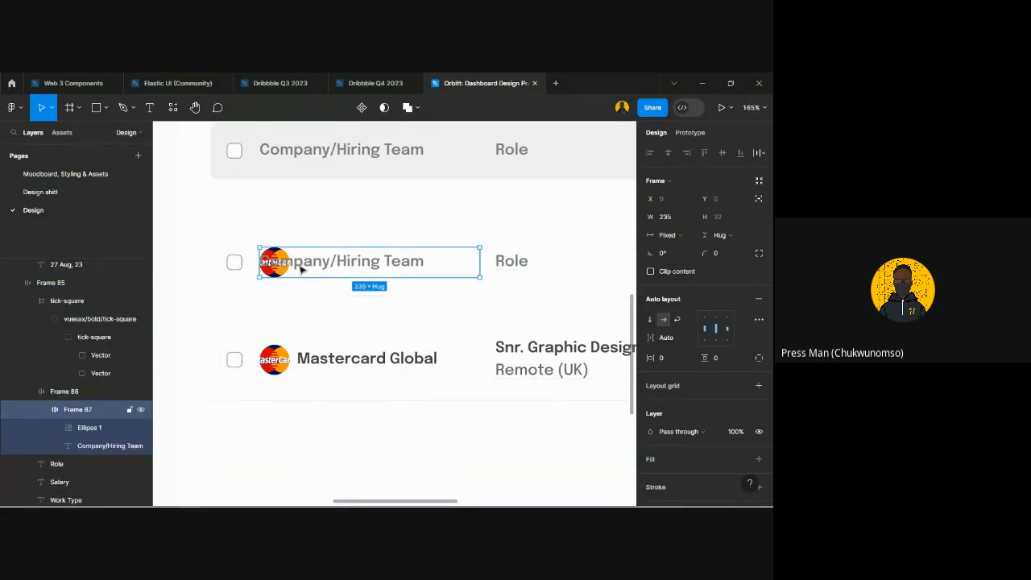
{"action": "left_click", "coordinate": [278, 286]}
{"action": "double_click", "coordinate": [290, 265]}
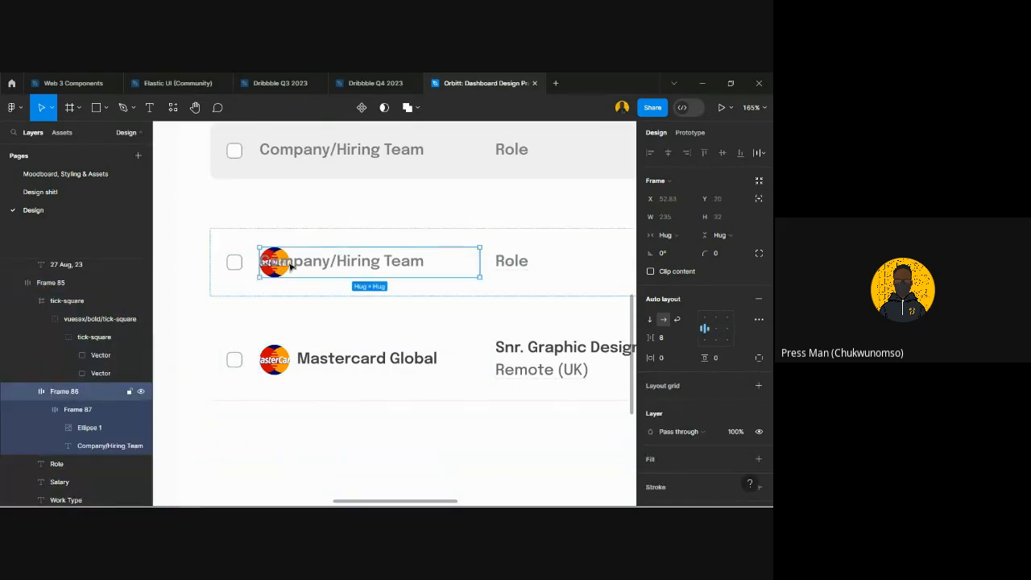
{"action": "key", "text": "ctrl+shift+g"}
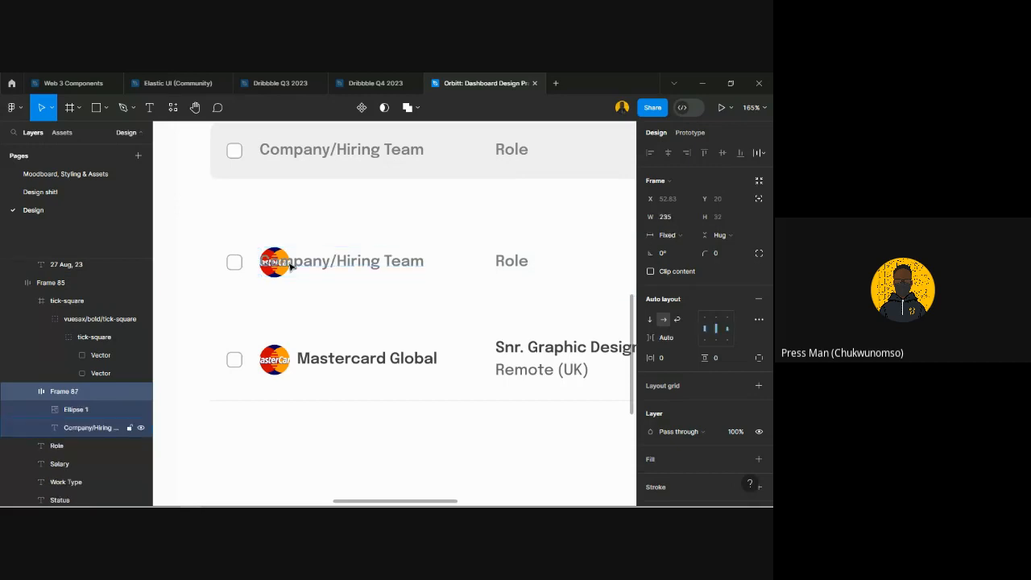
- Set the header's logo-and-text frame to a fixed width of 235
{"action": "left_click", "coordinate": [665, 234]}
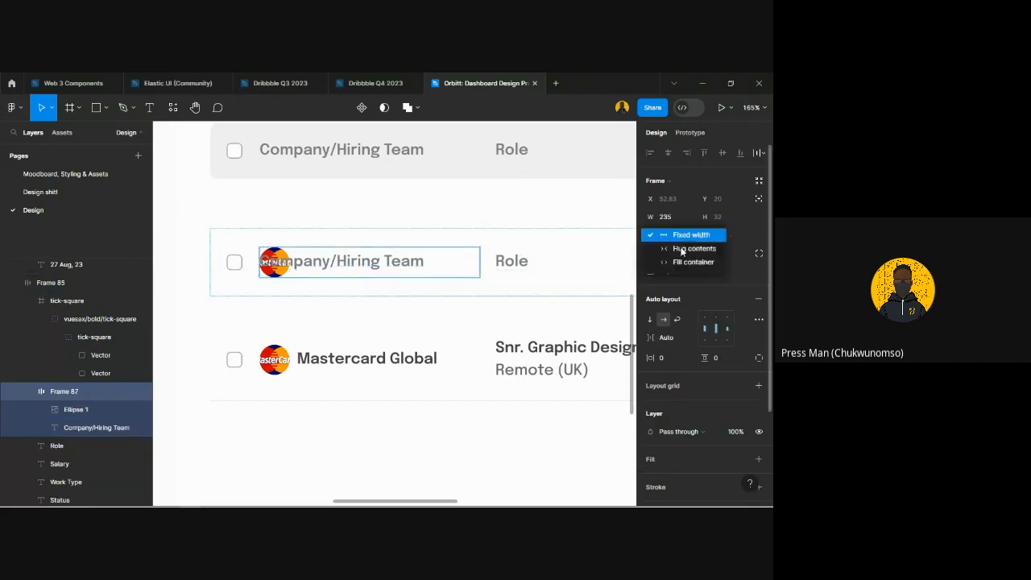
{"action": "left_click", "coordinate": [685, 246]}
{"action": "double_click", "coordinate": [329, 265]}
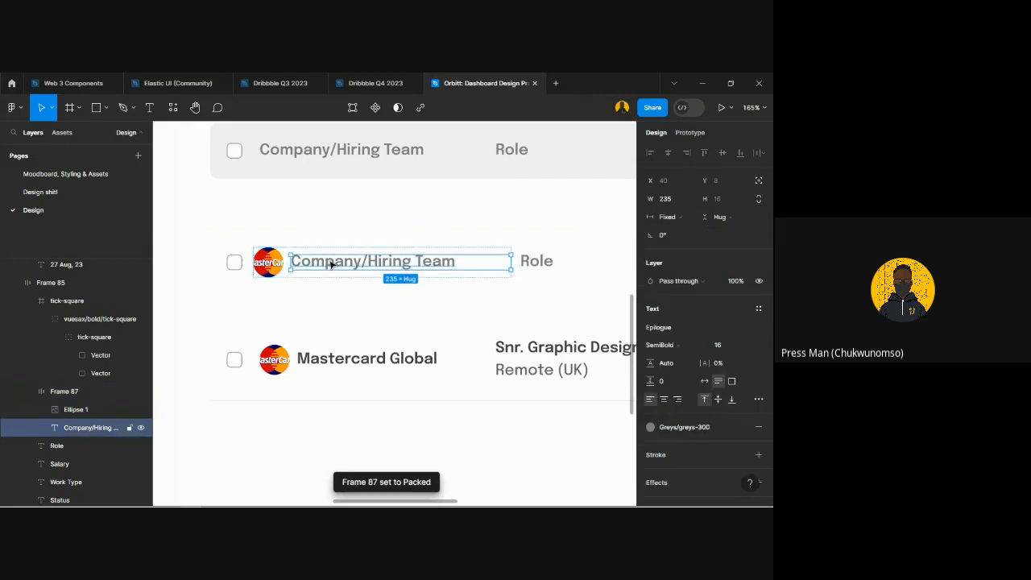
{"action": "key", "text": "Escape"}
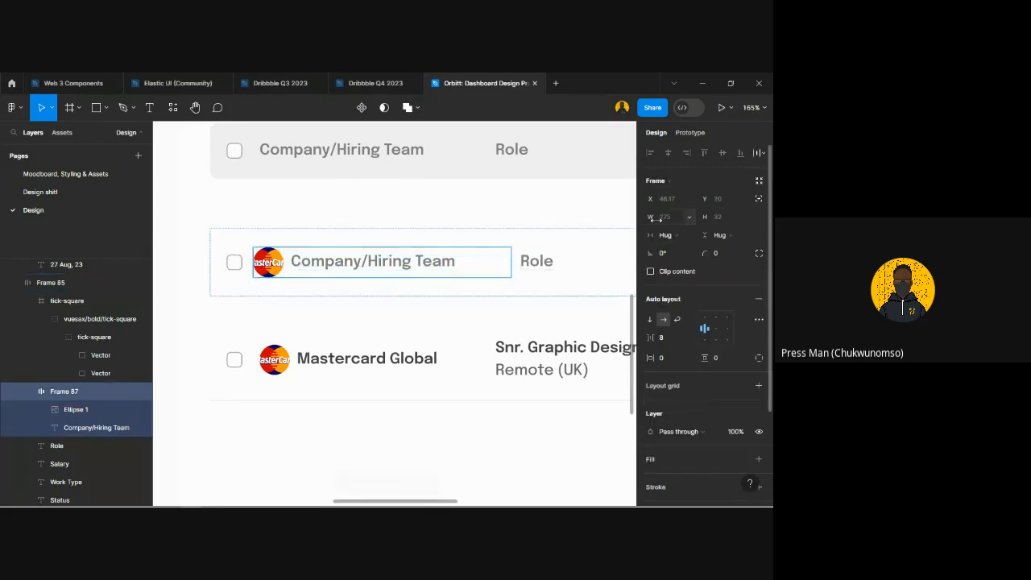
{"action": "left_click", "coordinate": [666, 218]}
{"action": "type", "text": "235"}
{"action": "key", "text": "Return"}
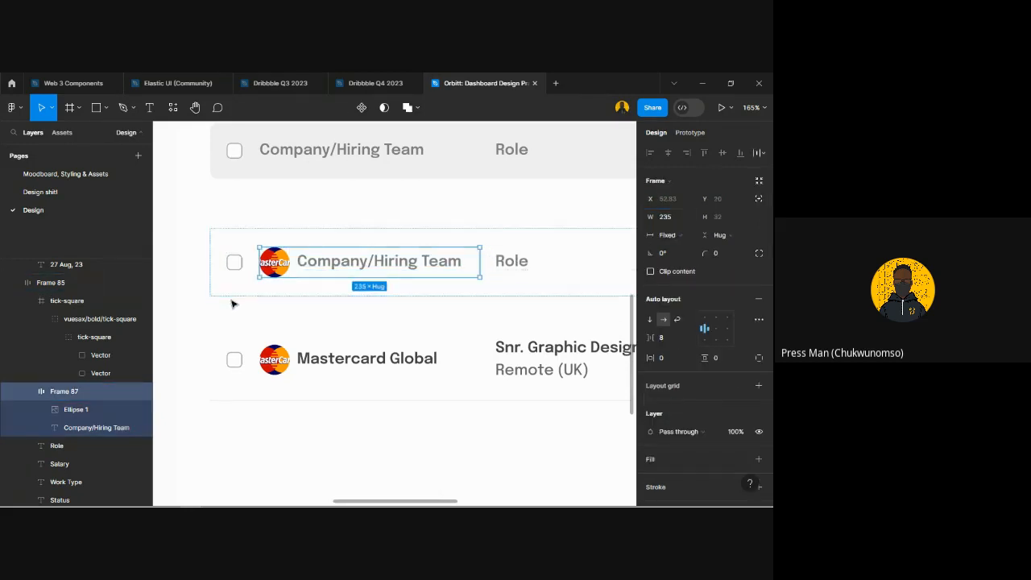
{"action": "scroll", "coordinate": [336, 302], "scroll_direction": "down", "scroll_amount": 3}
{"action": "left_click", "coordinate": [306, 309]}
{"action": "left_click_drag", "start_coordinate": [352, 286], "coordinate": [320, 260]}
{"action": "scroll", "coordinate": [314, 261], "scroll_direction": "up", "scroll_amount": 4}
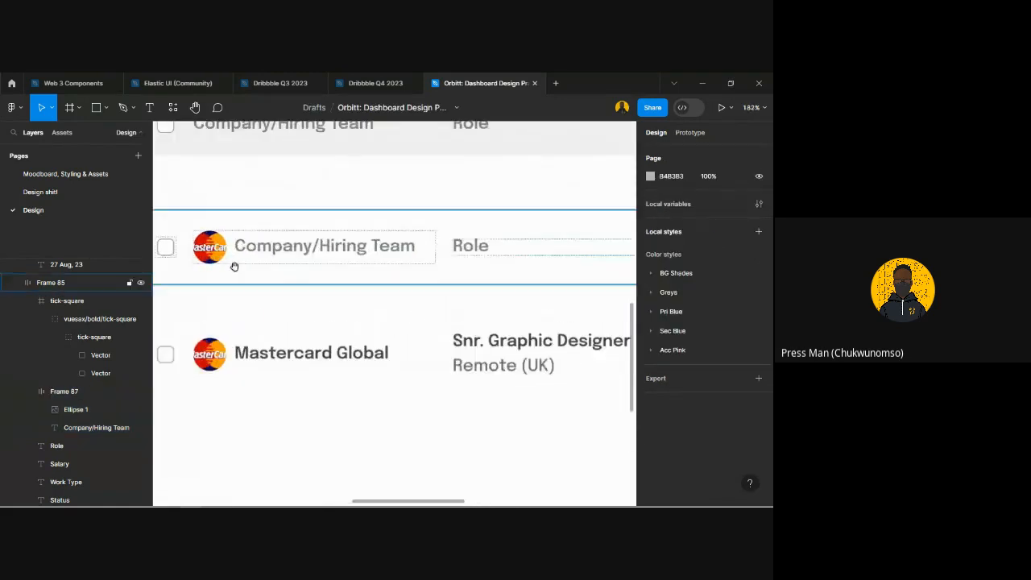
{"action": "left_click_drag", "start_coordinate": [232, 267], "coordinate": [272, 259]}
{"action": "scroll", "coordinate": [350, 263], "scroll_direction": "down", "scroll_amount": 3}
{"action": "scroll", "coordinate": [294, 244], "scroll_direction": "up", "scroll_amount": 2}
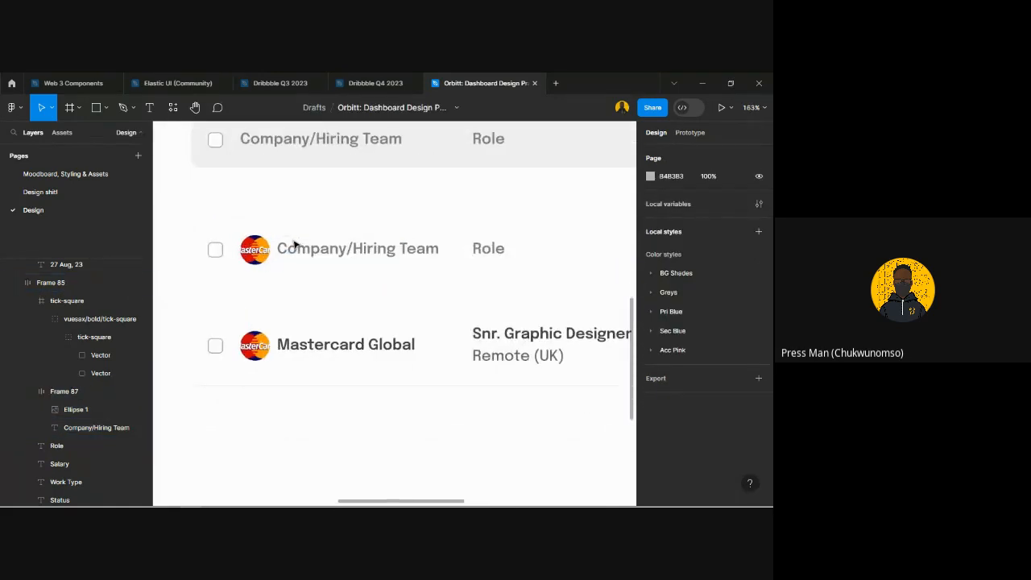
{"action": "scroll", "coordinate": [324, 269], "scroll_direction": "up", "scroll_amount": 3}
{"action": "scroll", "coordinate": [324, 269], "scroll_direction": "down", "scroll_amount": 4}
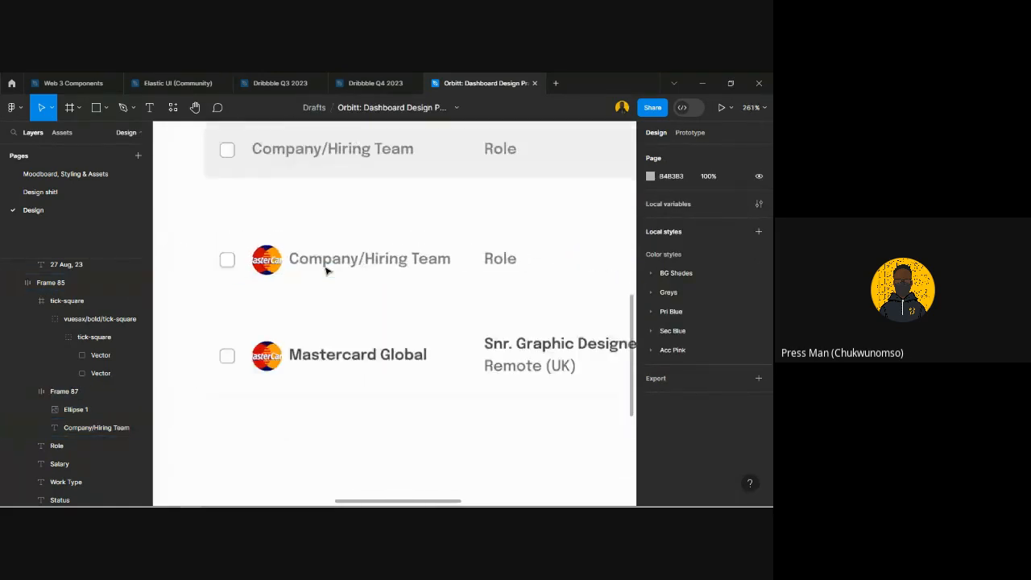
- Set the header's Company/Hiring Team text to fill the container width
{"action": "double_click", "coordinate": [339, 258]}
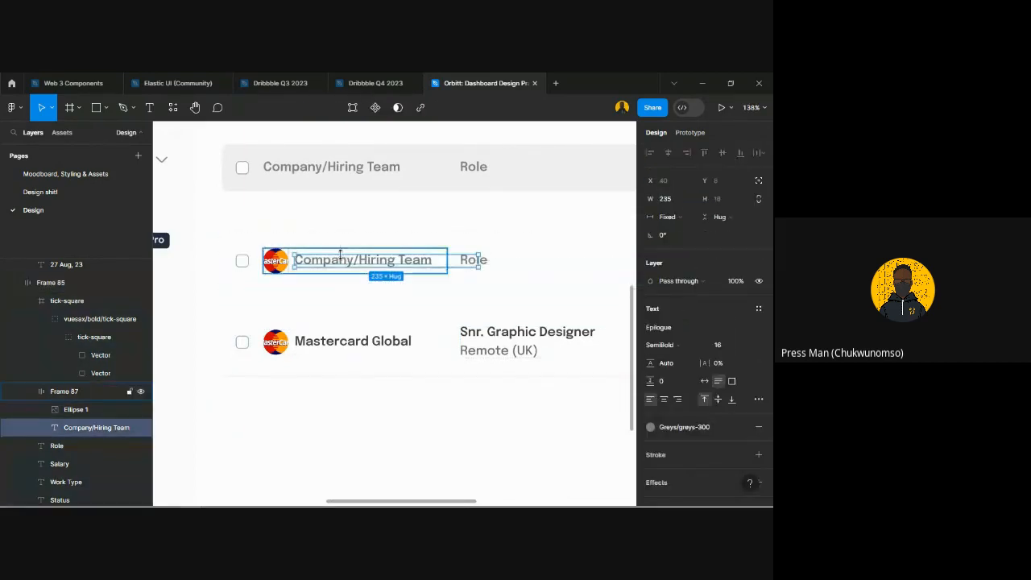
{"action": "scroll", "coordinate": [387, 268], "scroll_direction": "up", "scroll_amount": 2}
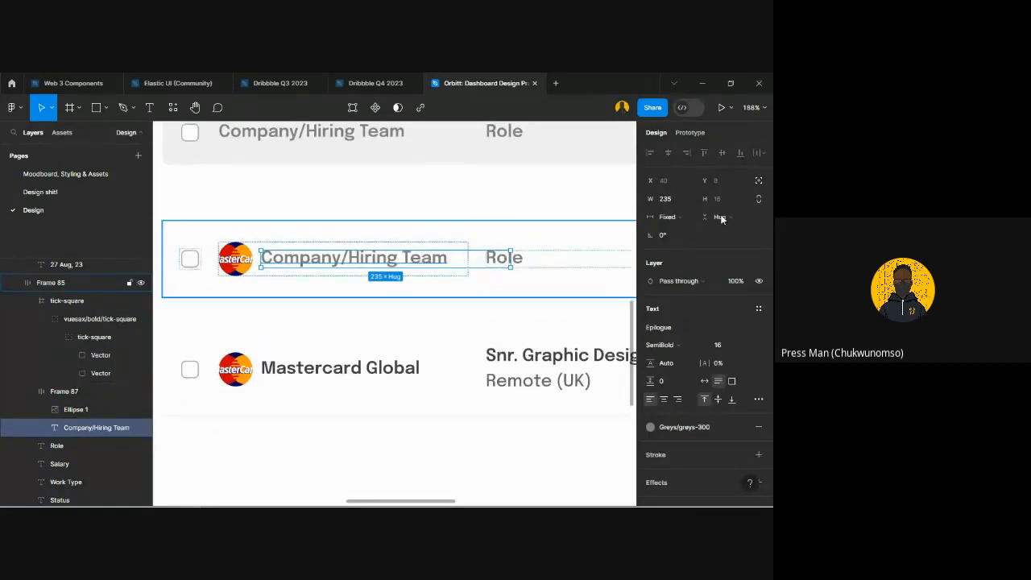
{"action": "left_click", "coordinate": [667, 216]}
{"action": "left_click", "coordinate": [691, 244]}
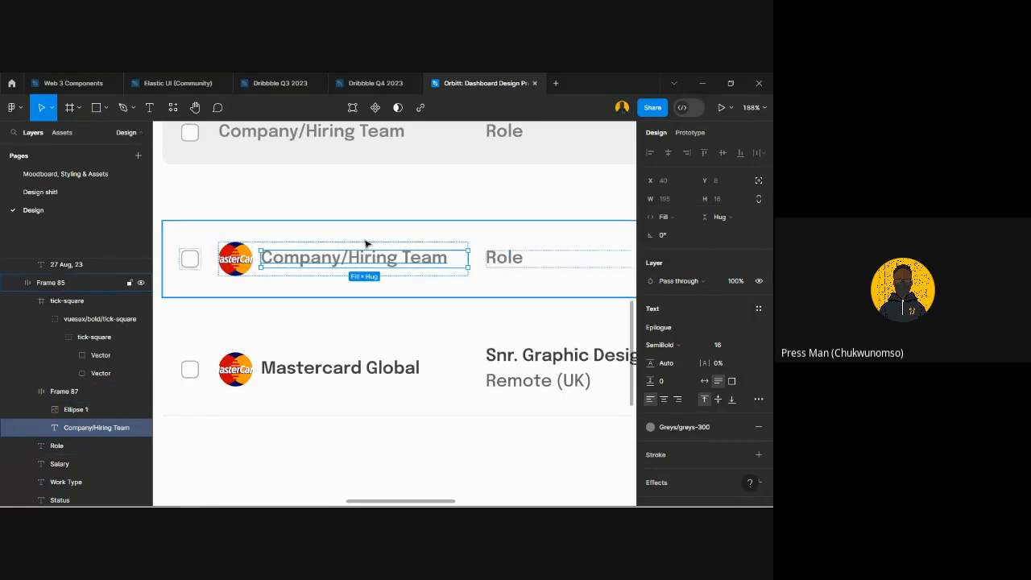
{"action": "key", "text": "Escape"}
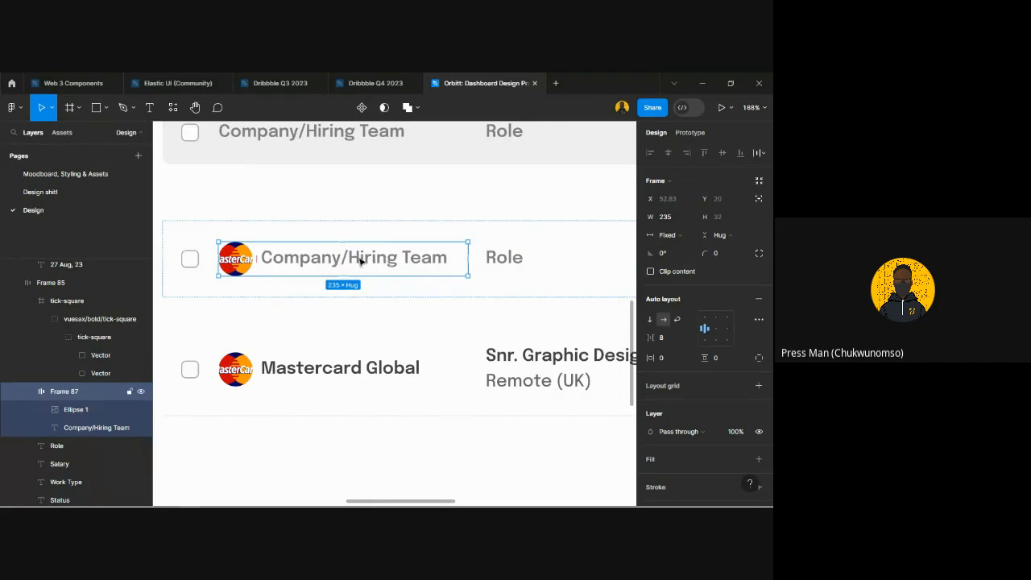
- Examine the Role column frames in the header row and the Mastercard Global row
{"action": "scroll", "coordinate": [354, 272], "scroll_direction": "down", "scroll_amount": 1}
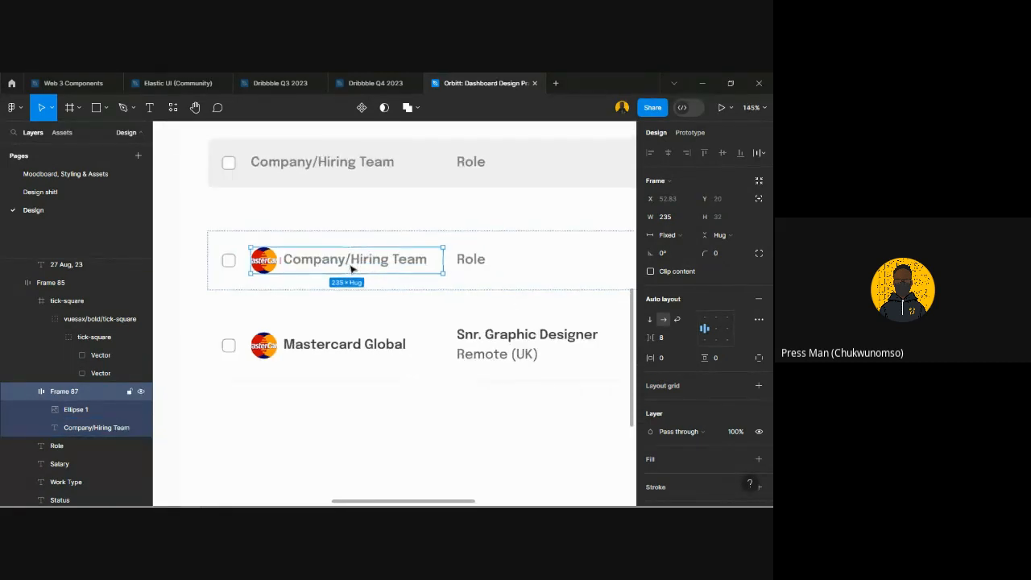
{"action": "scroll", "coordinate": [364, 268], "scroll_direction": "up", "scroll_amount": 3}
{"action": "scroll", "coordinate": [272, 268], "scroll_direction": "down", "scroll_amount": 3}
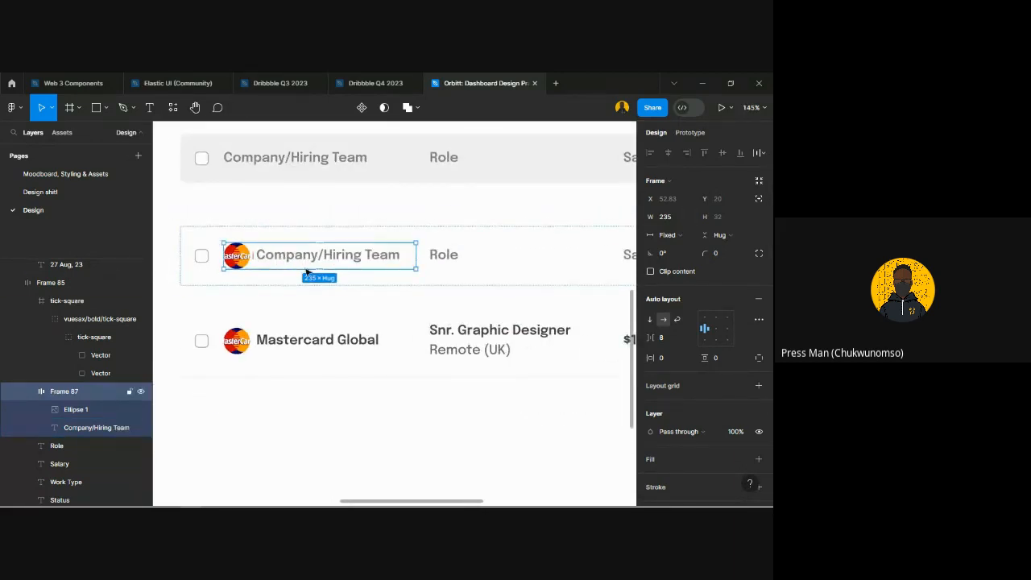
{"action": "scroll", "coordinate": [306, 272], "scroll_direction": "down", "scroll_amount": 2}
{"action": "left_click", "coordinate": [362, 279]}
{"action": "left_click_drag", "start_coordinate": [372, 294], "coordinate": [309, 319]}
{"action": "scroll", "coordinate": [347, 311], "scroll_direction": "up", "scroll_amount": 1}
{"action": "left_click", "coordinate": [308, 320]}
{"action": "scroll", "coordinate": [290, 266], "scroll_direction": "up", "scroll_amount": 1}
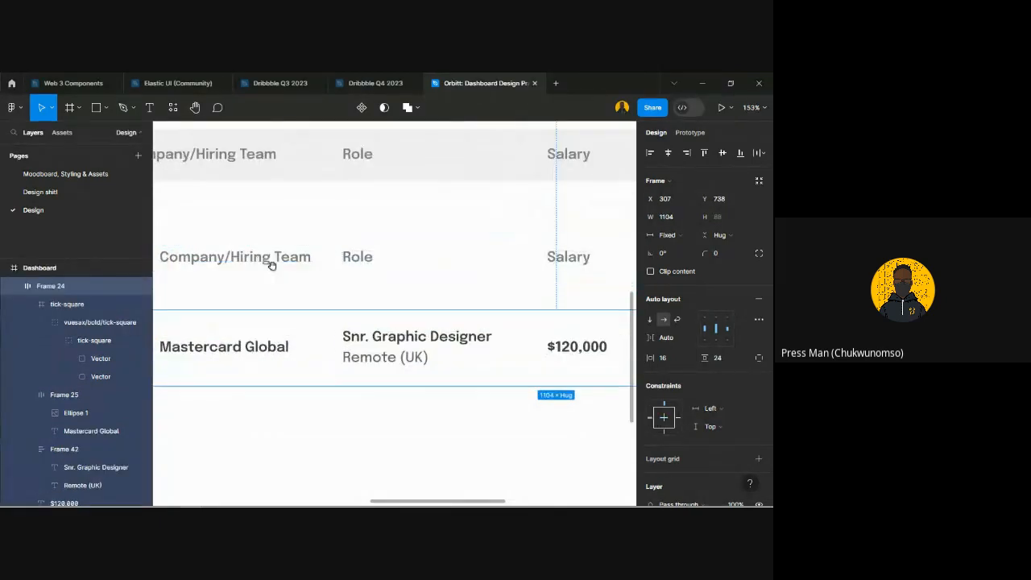
{"action": "scroll", "coordinate": [272, 265], "scroll_direction": "left", "scroll_amount": 1}
{"action": "scroll", "coordinate": [402, 256], "scroll_direction": "up", "scroll_amount": 2}
{"action": "left_click", "coordinate": [401, 260]}
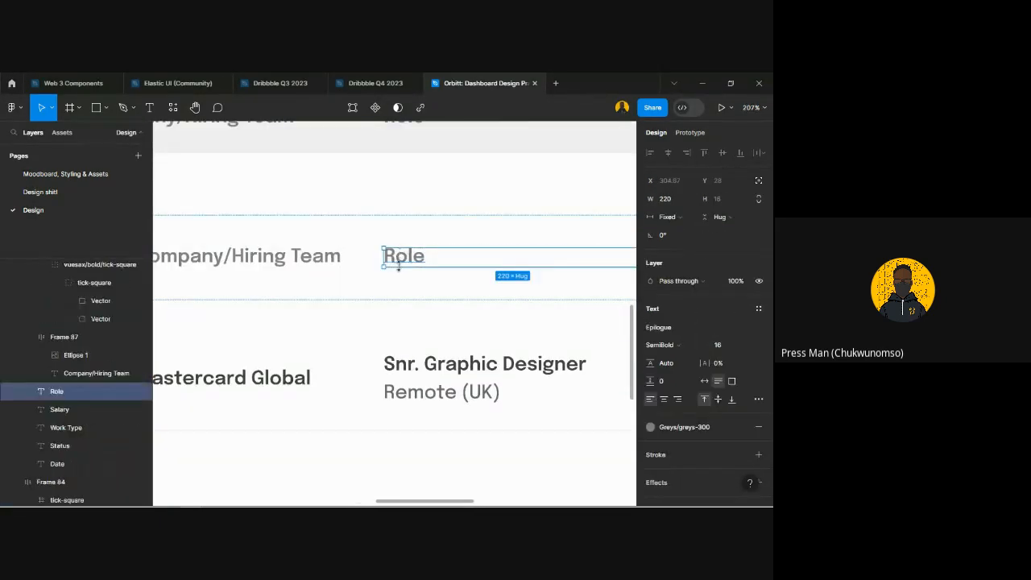
{"action": "scroll", "coordinate": [398, 266], "scroll_direction": "down", "scroll_amount": 2}
{"action": "left_click", "coordinate": [433, 346]}
{"action": "left_click", "coordinate": [435, 342]}
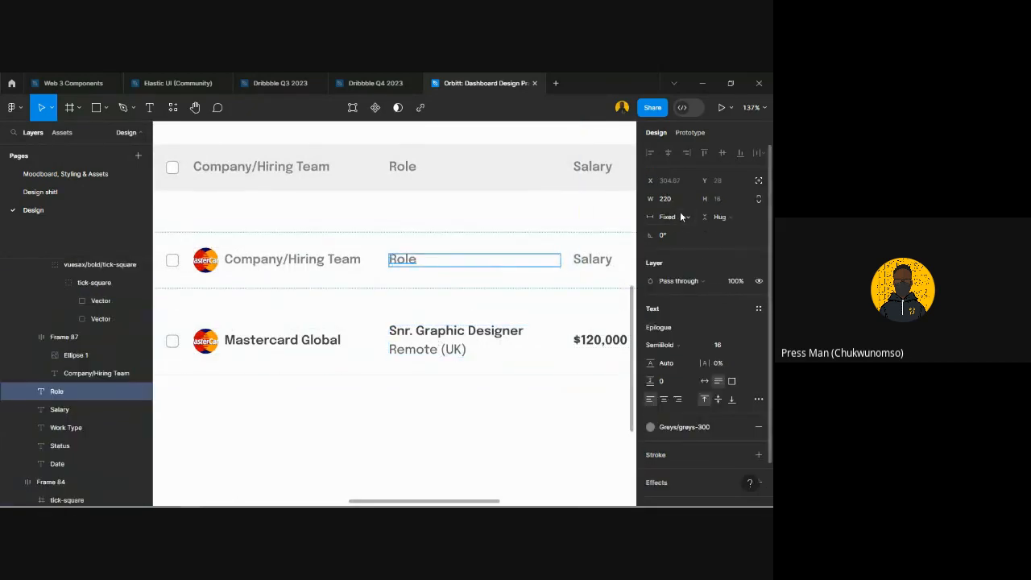
{"action": "left_click", "coordinate": [443, 340]}
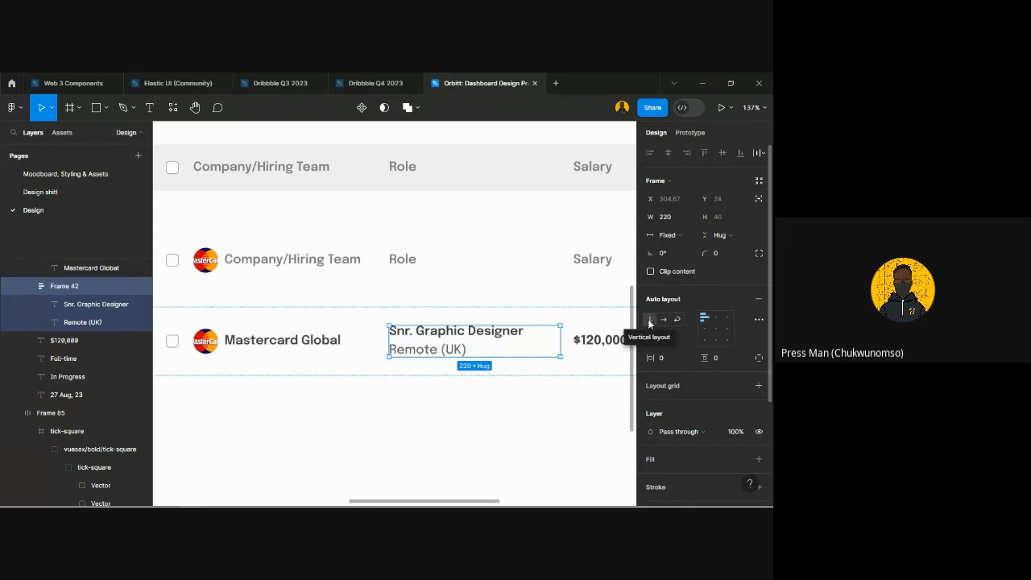
{"action": "left_click", "coordinate": [649, 320]}
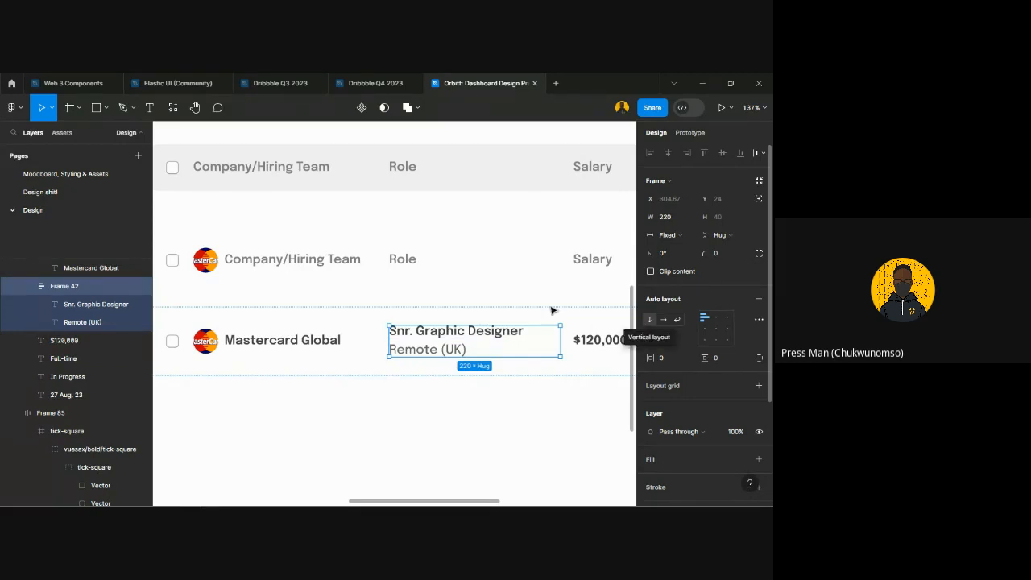
- Wrap the header's Role text in a vertical auto layout frame
{"action": "left_click", "coordinate": [405, 258]}
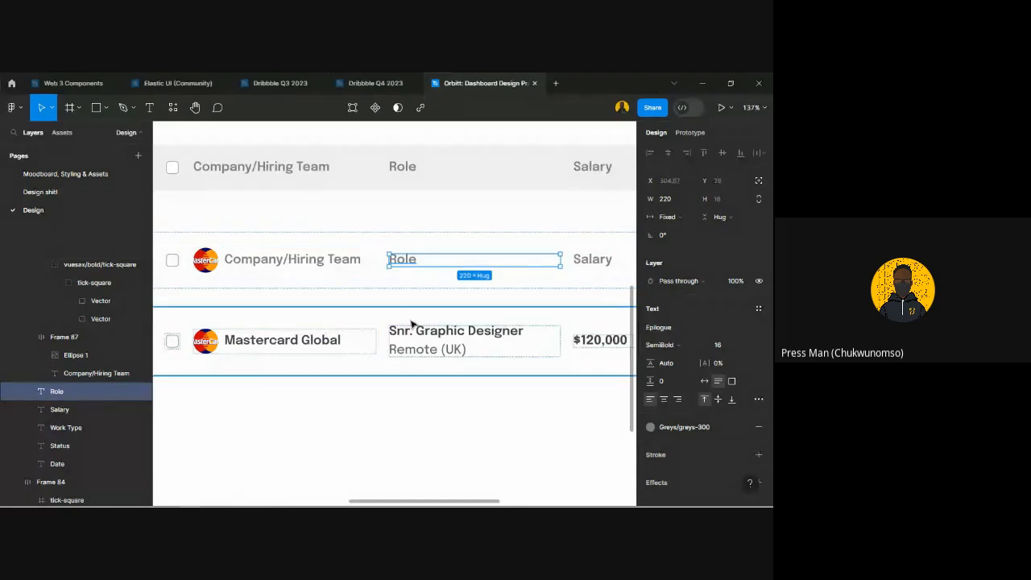
{"action": "key", "text": "shift+a"}
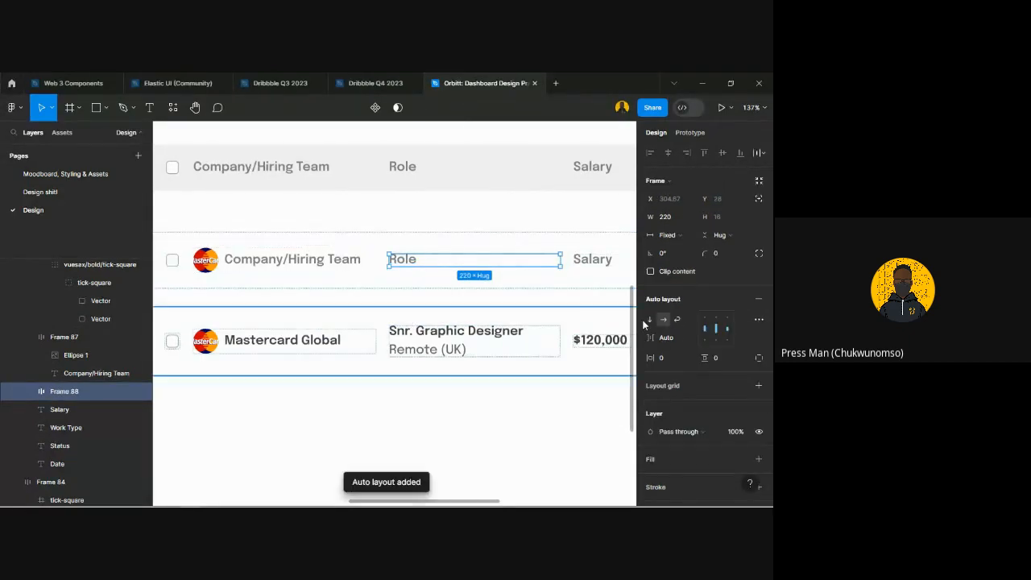
{"action": "left_click", "coordinate": [649, 321]}
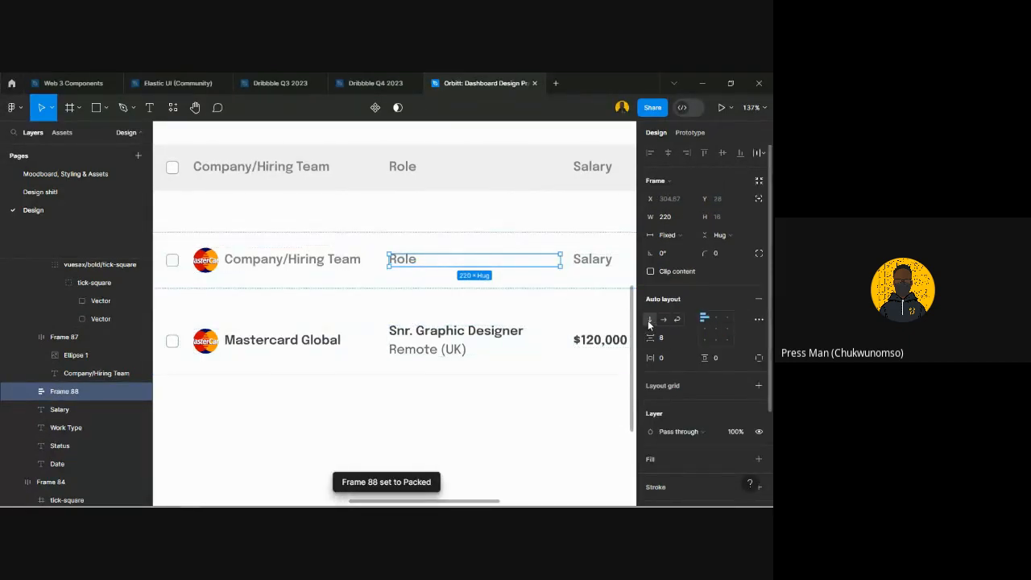
- Copy the Remote (UK) text from the Mastercard row into the header's Role frame below Role
{"action": "left_click", "coordinate": [434, 355]}
{"action": "key", "text": "ctrl+c"}
{"action": "left_click", "coordinate": [404, 259]}
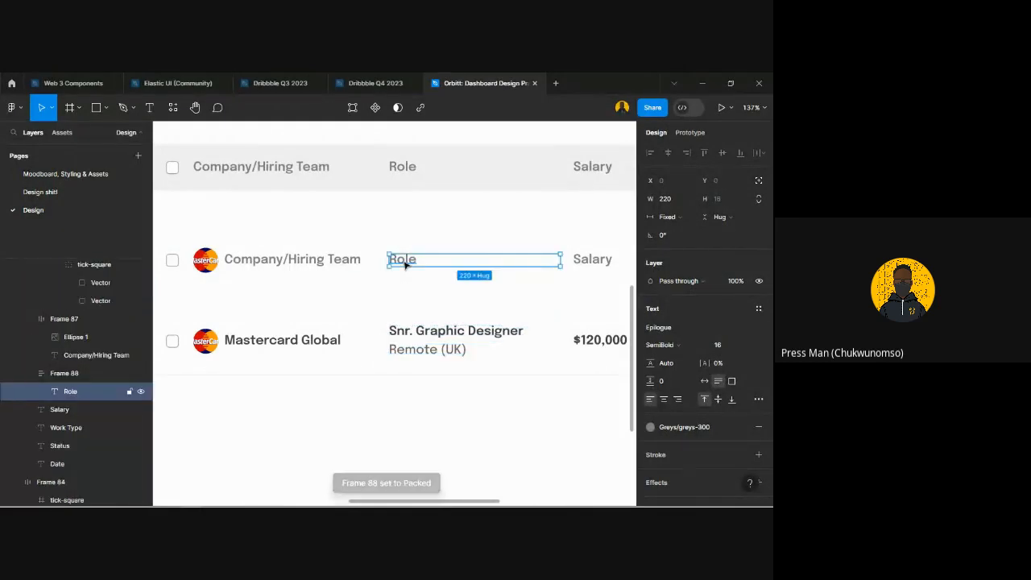
{"action": "key", "text": "ctrl+v"}
{"action": "left_click", "coordinate": [376, 308]}
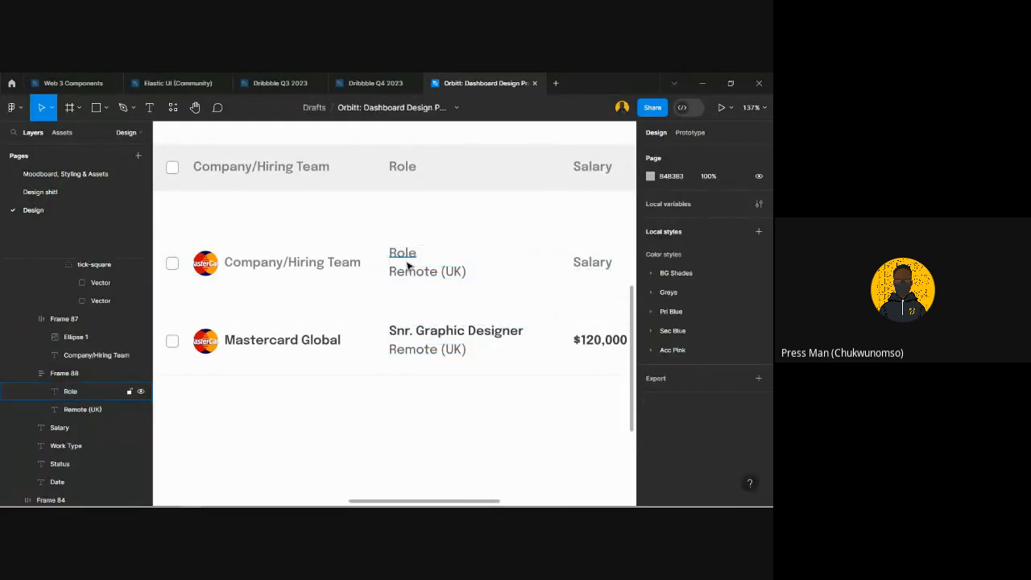
- Inspect the header's new Role frame and its Remote (UK) text
{"action": "scroll", "coordinate": [406, 267], "scroll_direction": "up", "scroll_amount": 3}
{"action": "double_click", "coordinate": [406, 267]}
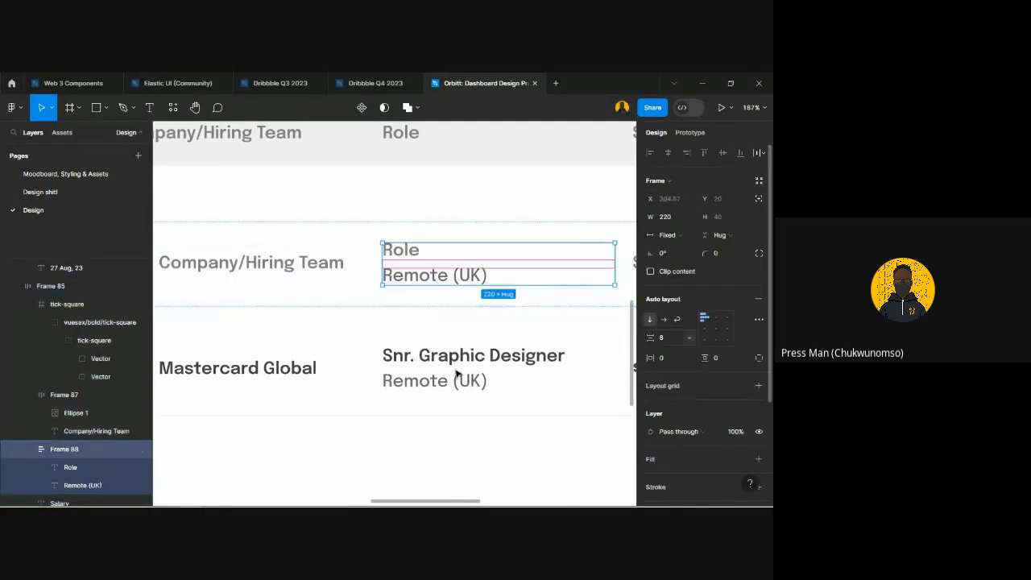
{"action": "left_click", "coordinate": [382, 375]}
{"action": "left_click", "coordinate": [382, 376]}
{"action": "left_click", "coordinate": [395, 269]}
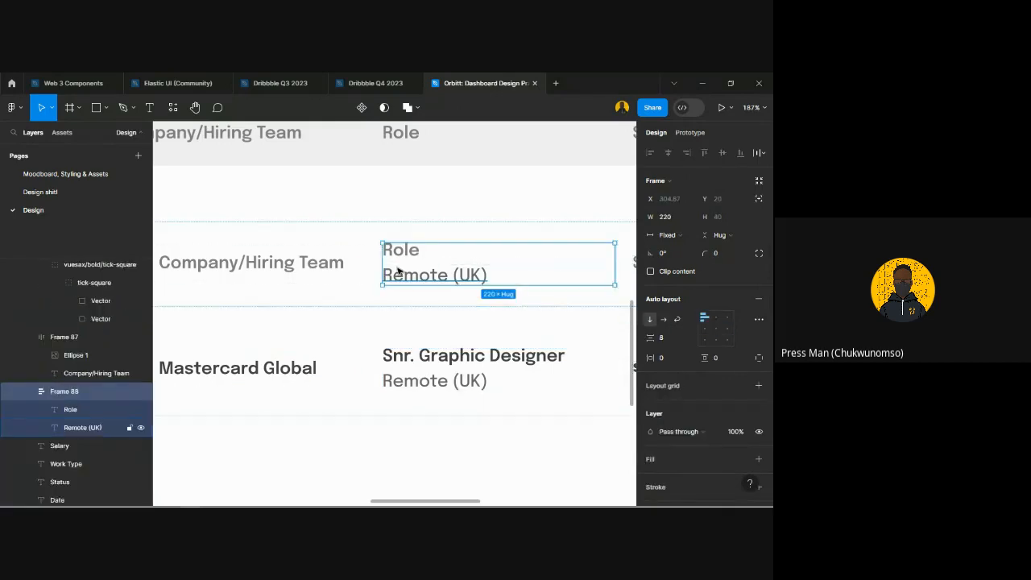
{"action": "scroll", "coordinate": [396, 265], "scroll_direction": "down", "scroll_amount": 3}
{"action": "key", "text": "Escape"}
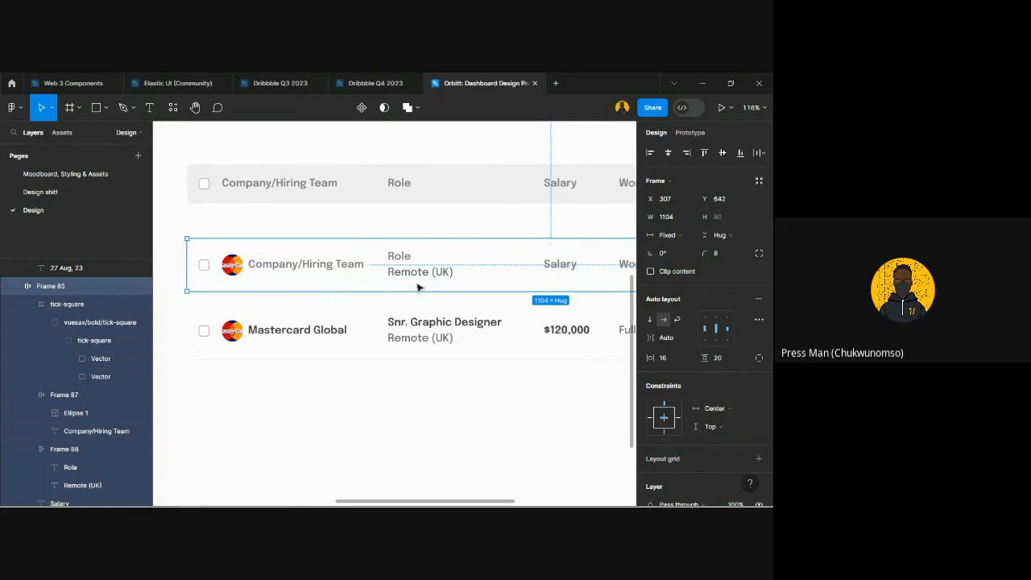
{"action": "double_click", "coordinate": [418, 275]}
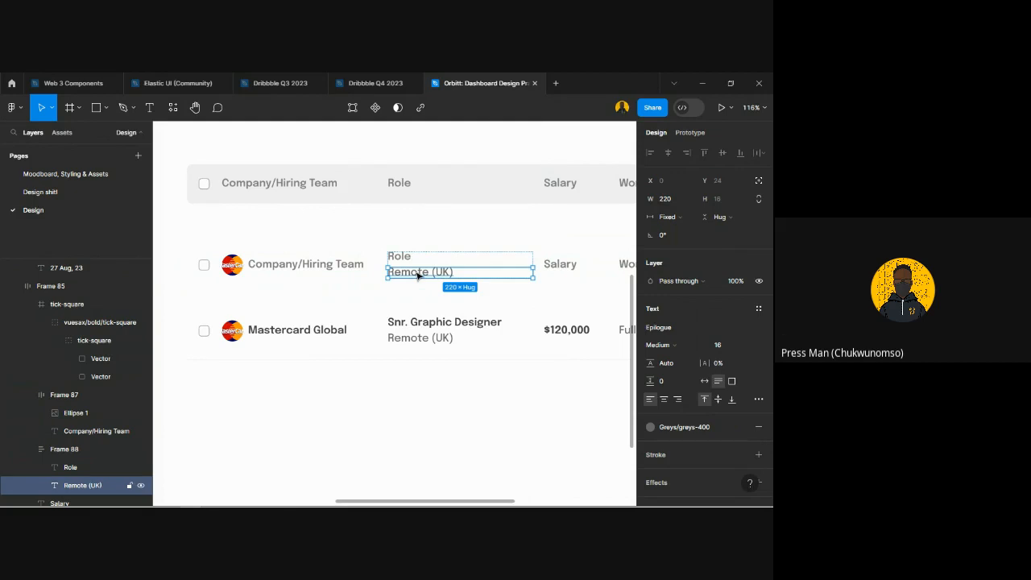
{"action": "double_click", "coordinate": [452, 278]}
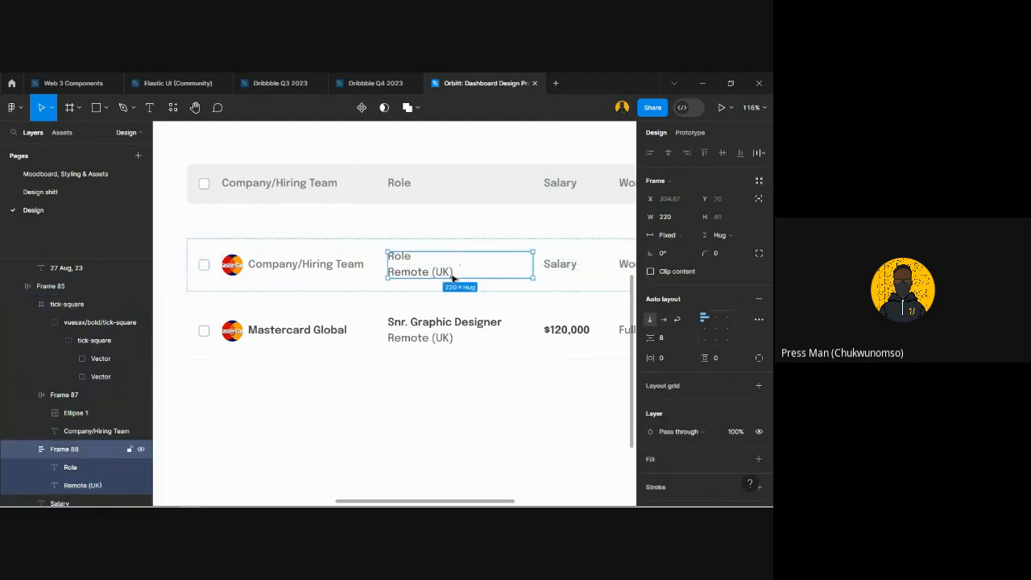
- Set the new row's Role text fill to the Greys/greys-500 color style, matching the Snr. Graphic Designer text
{"action": "scroll", "coordinate": [373, 274], "scroll_direction": "up", "scroll_amount": 4}
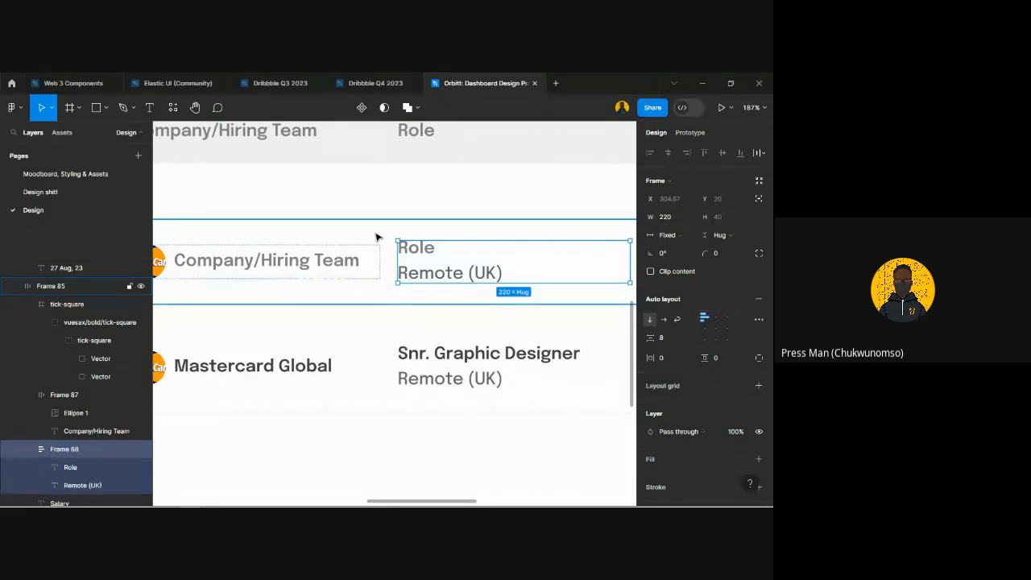
{"action": "scroll", "coordinate": [432, 271], "scroll_direction": "down", "scroll_amount": 3}
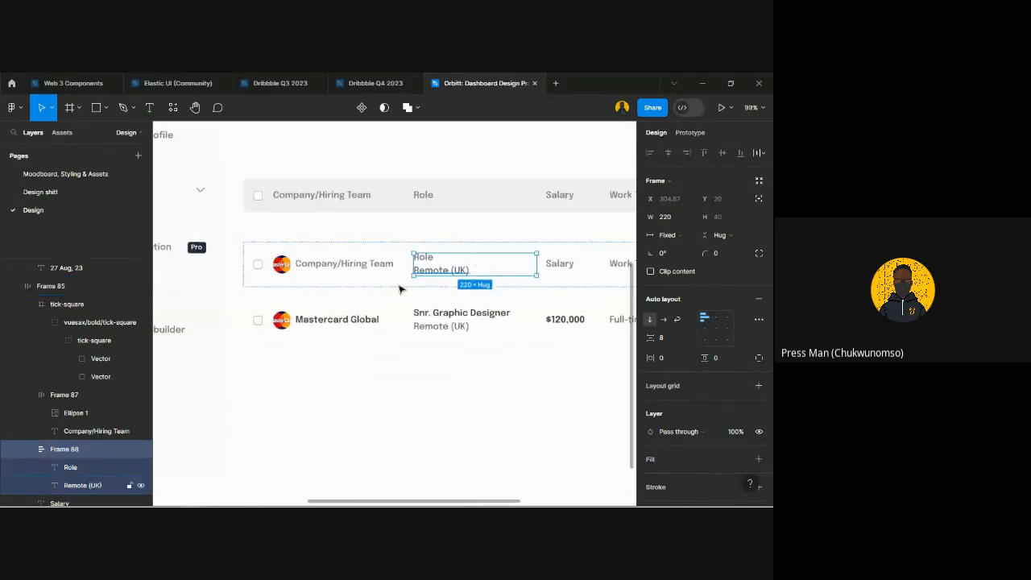
{"action": "scroll", "coordinate": [410, 289], "scroll_direction": "up", "scroll_amount": 5}
{"action": "scroll", "coordinate": [350, 314], "scroll_direction": "down", "scroll_amount": 3}
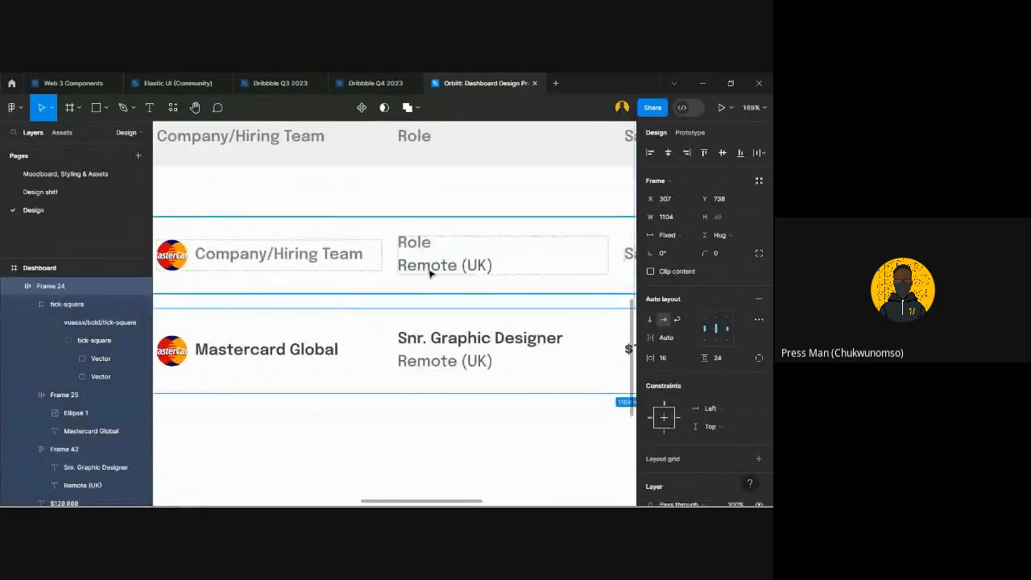
{"action": "double_click", "coordinate": [415, 241]}
{"action": "left_click", "coordinate": [453, 337]}
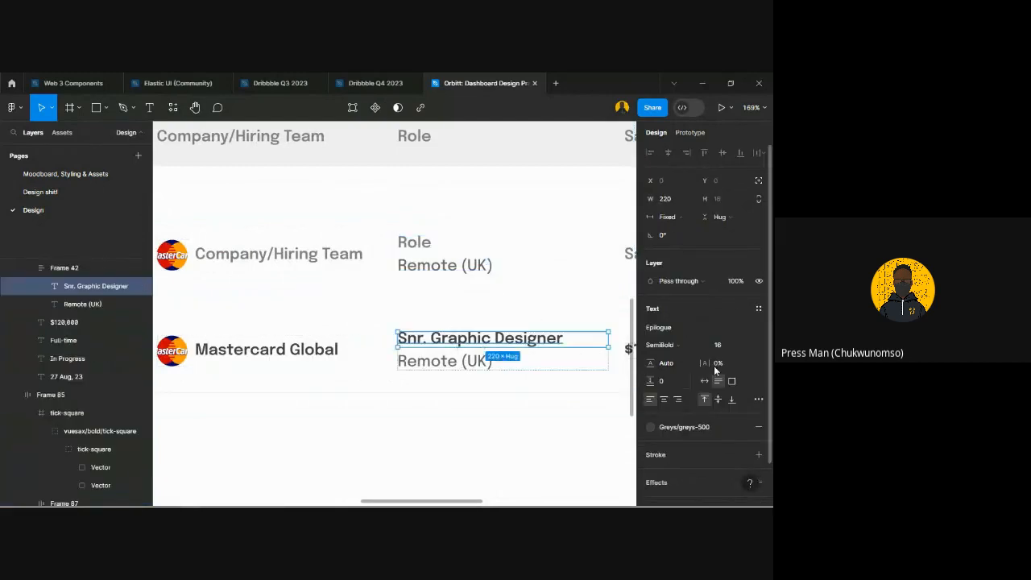
{"action": "left_click", "coordinate": [415, 241]}
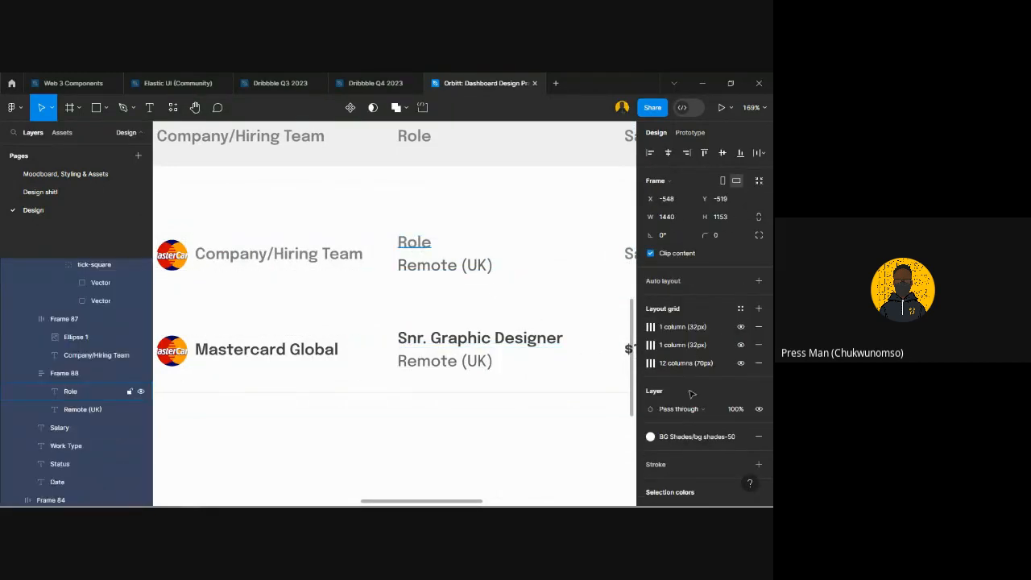
{"action": "left_click", "coordinate": [416, 242]}
{"action": "left_click", "coordinate": [684, 426]}
{"action": "key", "text": "Escape"}
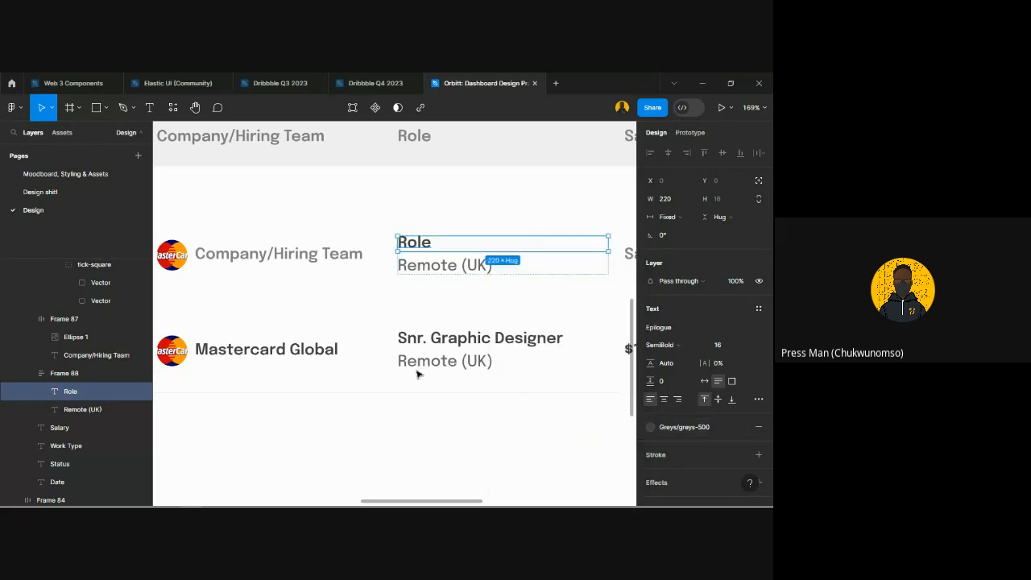
- Replace the new row's Company/Hiring Team text with a copy of the Mastercard Global text
{"action": "left_click", "coordinate": [269, 253]}
{"action": "double_click", "coordinate": [254, 349]}
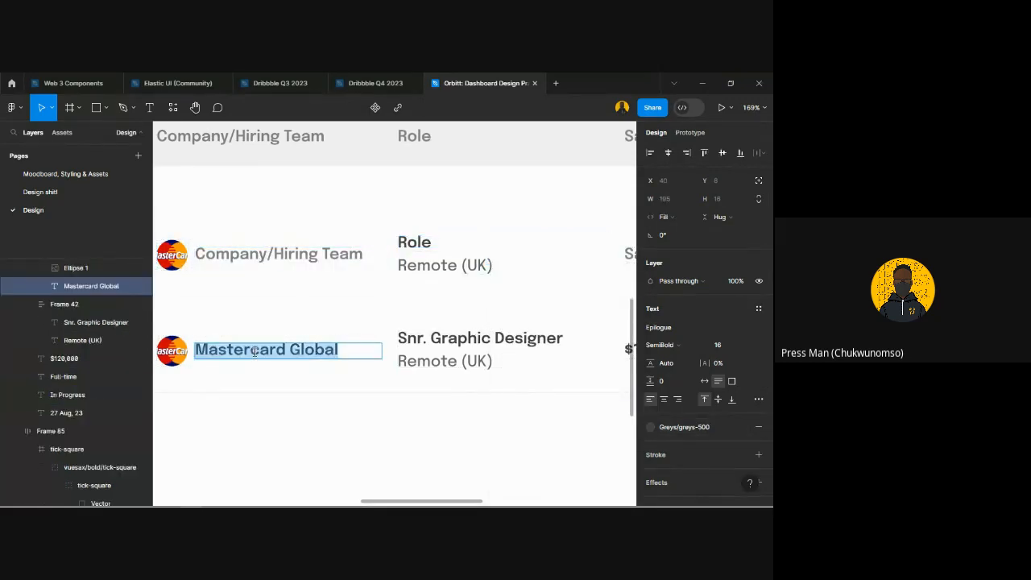
{"action": "key", "text": "ctrl+c"}
{"action": "left_click", "coordinate": [269, 252]}
{"action": "key", "text": "Return"}
{"action": "key", "text": "ctrl+v"}
{"action": "key", "text": "Escape"}
- Replace the new row's Salary text with a copy of the $120,000 value
{"action": "scroll", "coordinate": [362, 417], "scroll_direction": "down", "scroll_amount": 2}
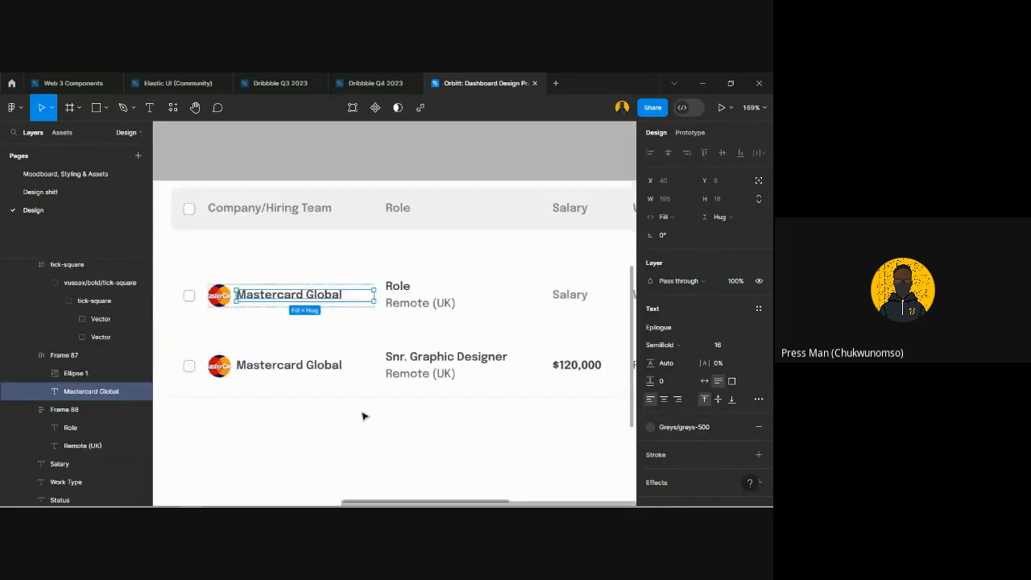
{"action": "left_click_drag", "start_coordinate": [395, 421], "coordinate": [336, 394]}
{"action": "scroll", "coordinate": [465, 341], "scroll_direction": "up", "scroll_amount": 2}
{"action": "left_click_drag", "start_coordinate": [467, 343], "coordinate": [368, 348]}
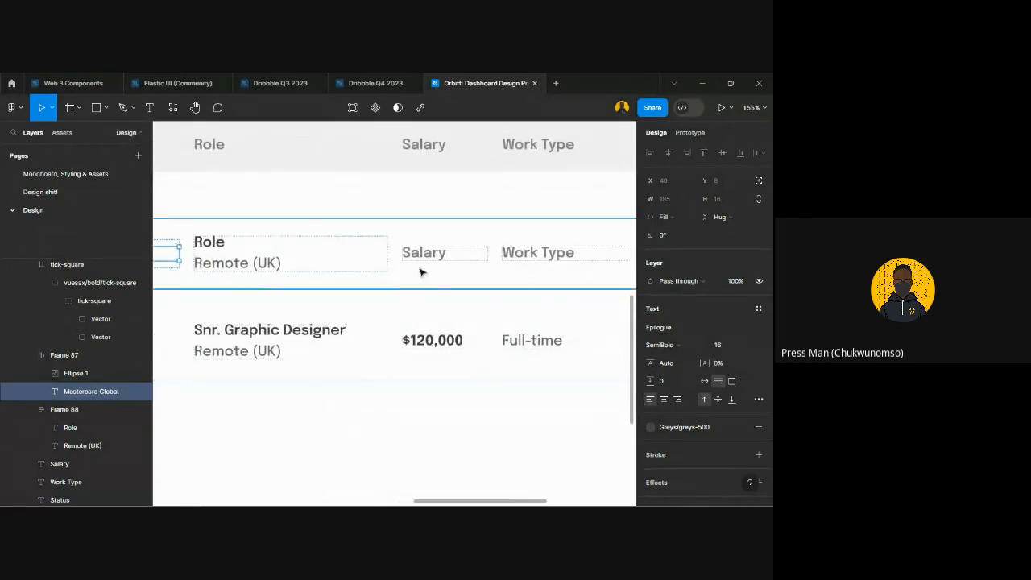
{"action": "left_click", "coordinate": [427, 337]}
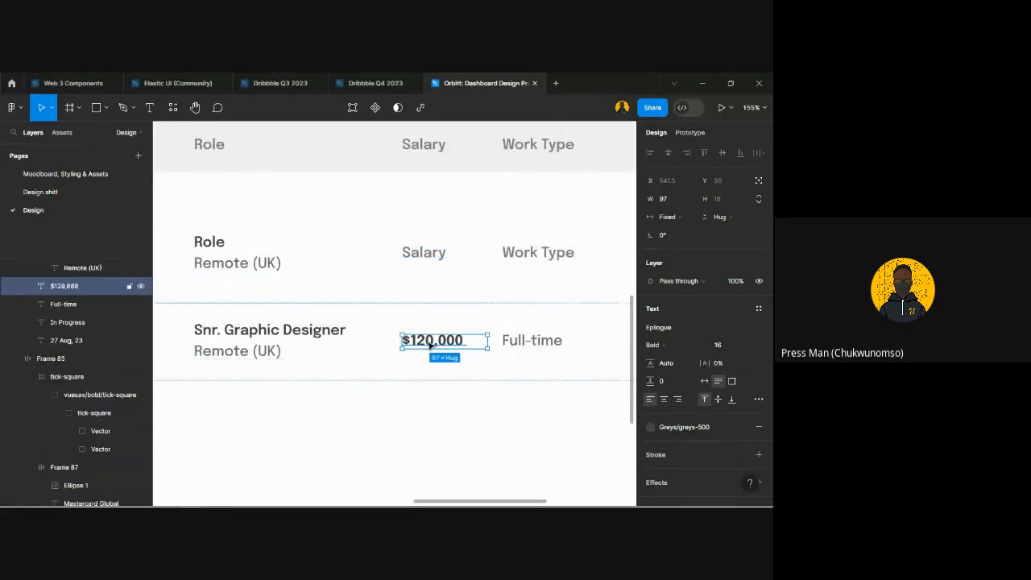
{"action": "key", "text": "ctrl+c"}
{"action": "left_click", "coordinate": [424, 252]}
{"action": "key", "text": "ctrl+shift+r"}
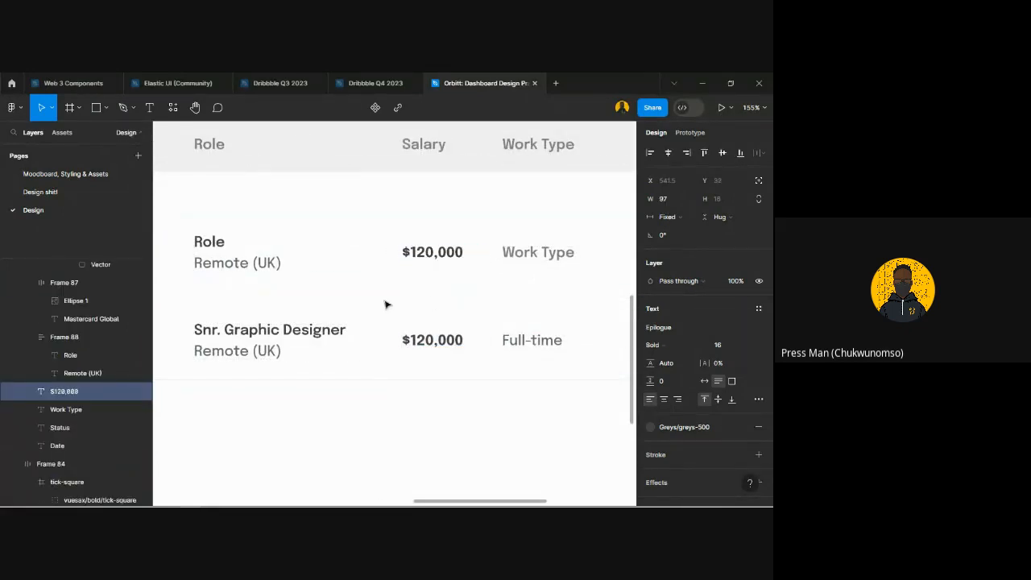
- Replace the new row's Work Type text with Full-time, undoing a misplaced paste along the way
{"action": "scroll", "coordinate": [386, 305], "scroll_direction": "down", "scroll_amount": 3}
{"action": "left_click", "coordinate": [414, 328]}
{"action": "double_click", "coordinate": [415, 329]}
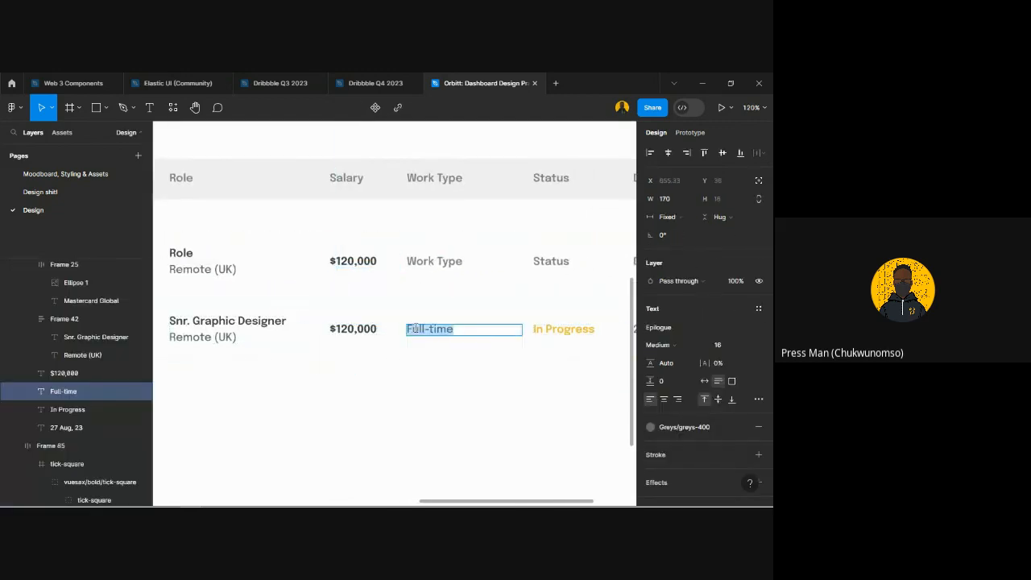
{"action": "left_click", "coordinate": [427, 258]}
{"action": "key", "text": "ctrl+a"}
{"action": "key", "text": "ctrl+v"}
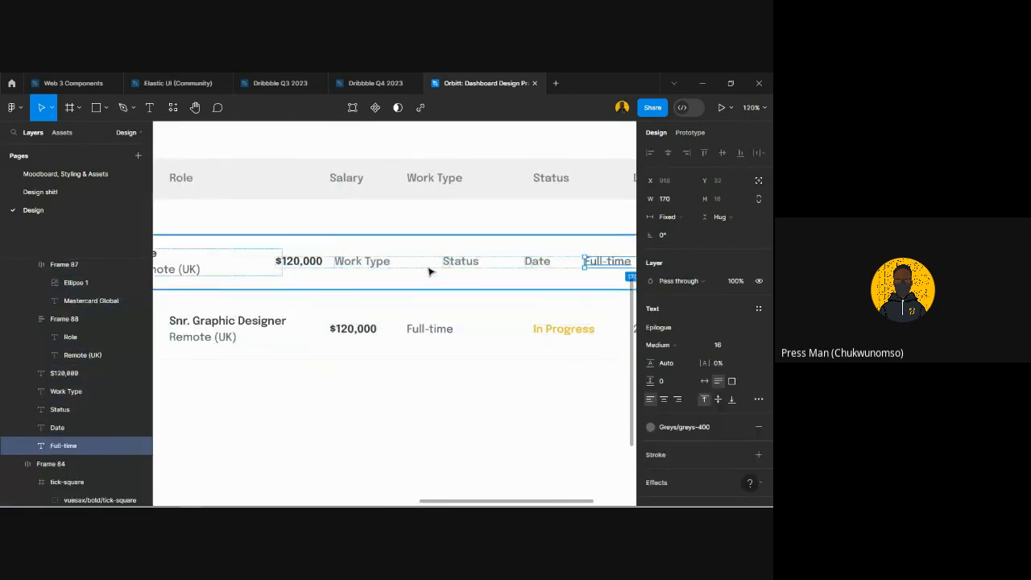
{"action": "key", "text": "ctrl+z"}
{"action": "double_click", "coordinate": [427, 326]}
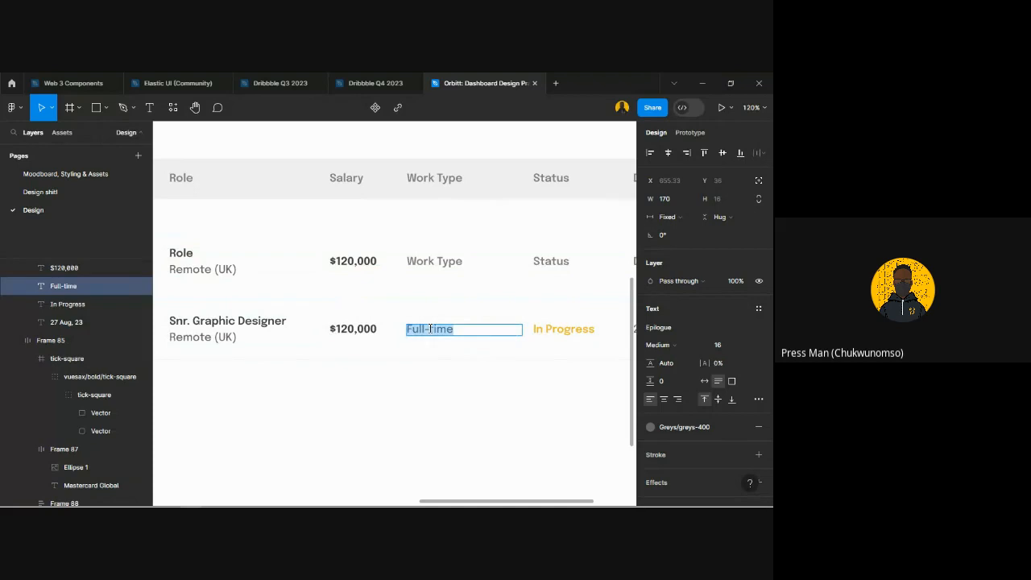
{"action": "double_click", "coordinate": [431, 259]}
{"action": "key", "text": "ctrl+v"}
{"action": "key", "text": "Escape"}
- Replace the new row's Status text with the In Progress text
{"action": "scroll", "coordinate": [471, 334], "scroll_direction": "up", "scroll_amount": 3}
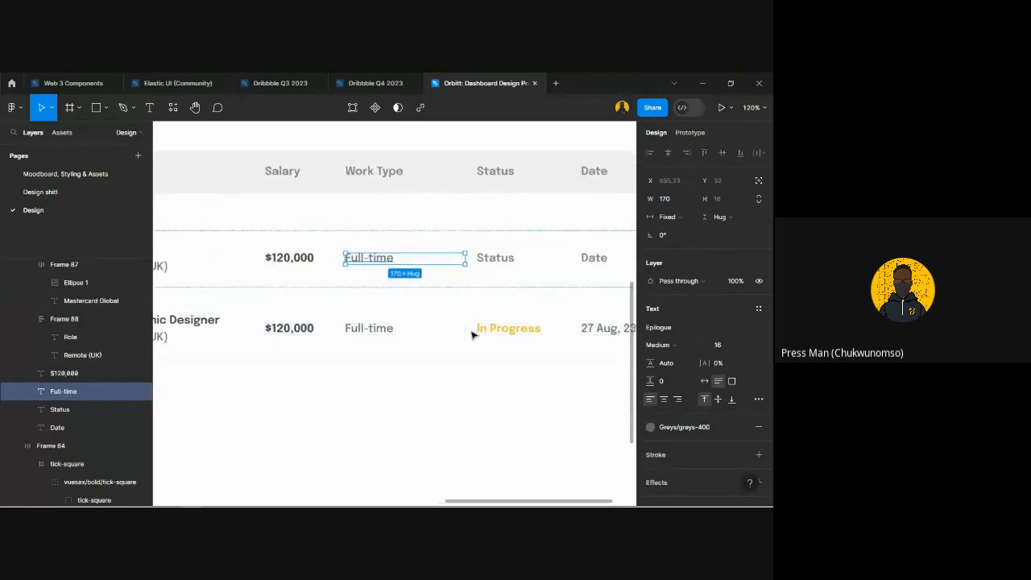
{"action": "left_click", "coordinate": [510, 331]}
{"action": "left_click_drag", "start_coordinate": [507, 329], "coordinate": [437, 363]}
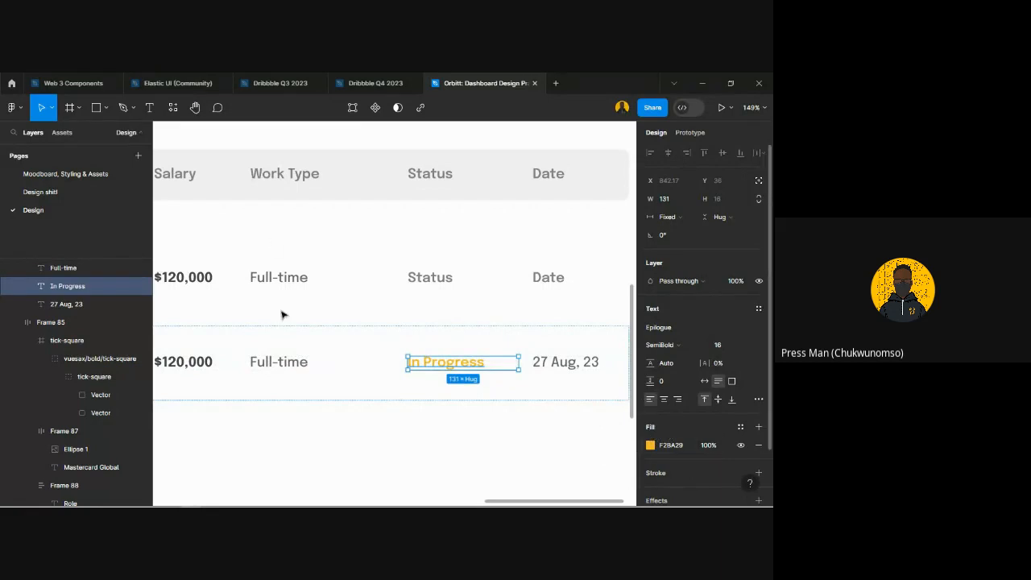
{"action": "double_click", "coordinate": [444, 364]}
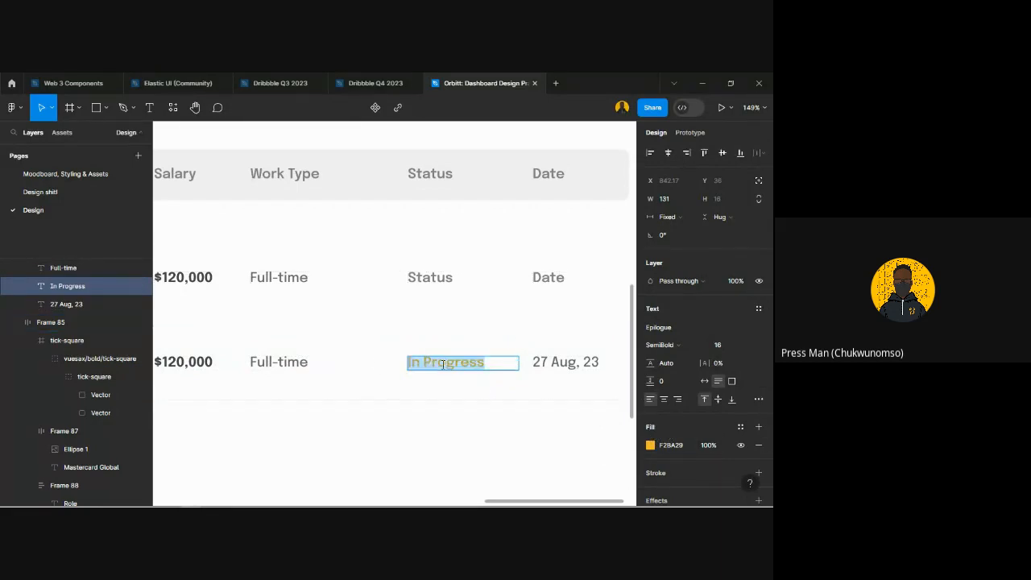
{"action": "left_click", "coordinate": [430, 278]}
{"action": "double_click", "coordinate": [430, 280]}
{"action": "key", "text": "ctrl+v"}
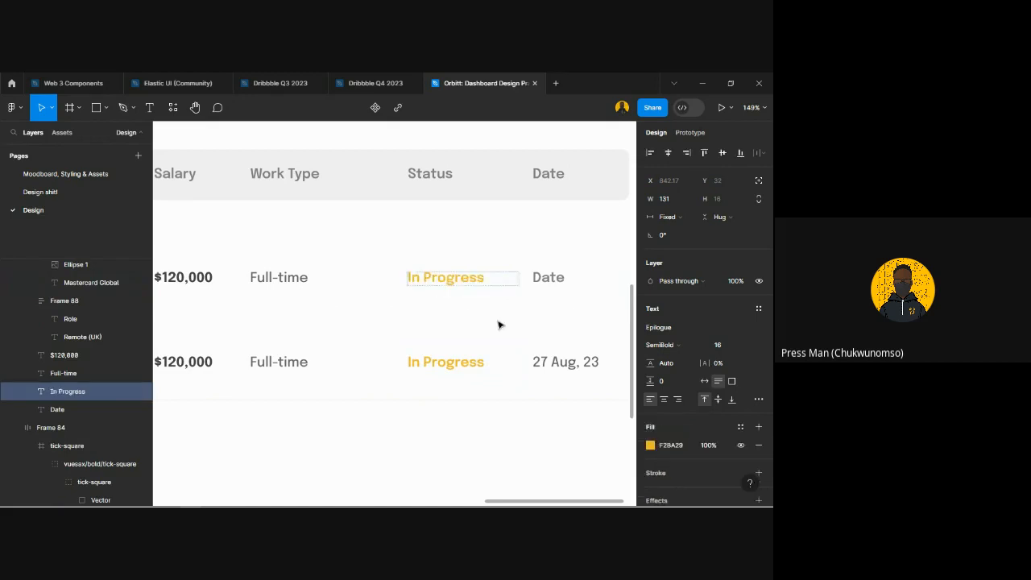
- Replace the new row's Date text with 27 Aug, 23
{"action": "left_click", "coordinate": [572, 363]}
{"action": "double_click", "coordinate": [566, 364]}
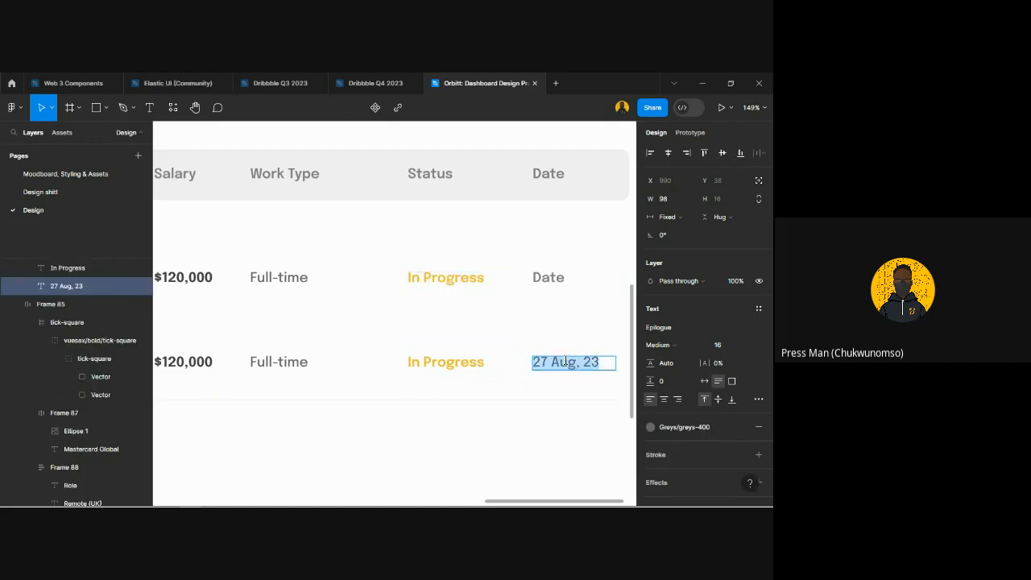
{"action": "left_click", "coordinate": [555, 284]}
{"action": "double_click", "coordinate": [556, 283]}
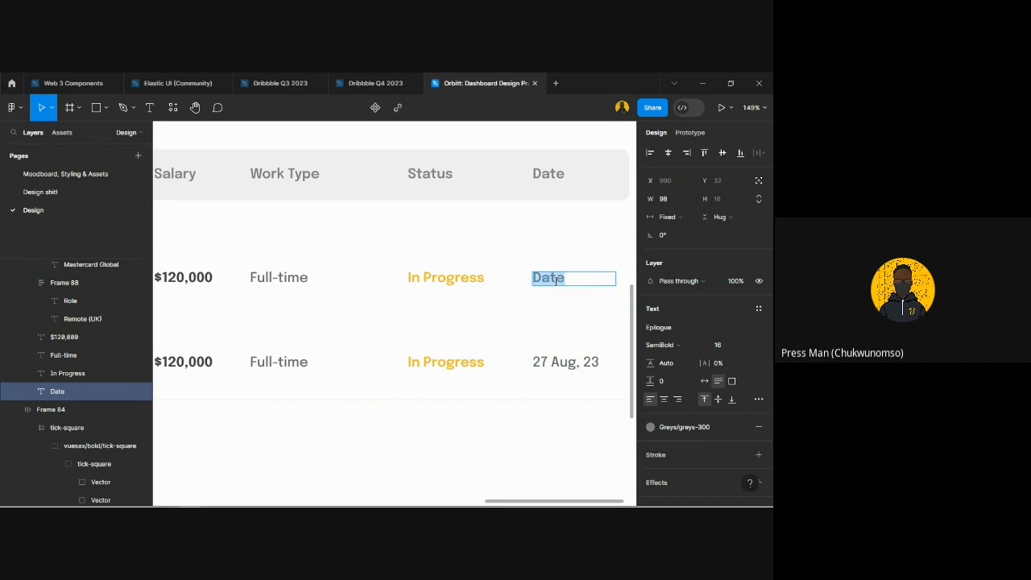
{"action": "key", "text": "ctrl+v"}
{"action": "key", "text": "Escape"}
- Delete the original Mastercard Global Snr. Graphic Designer row
{"action": "scroll", "coordinate": [424, 428], "scroll_direction": "down", "scroll_amount": 5}
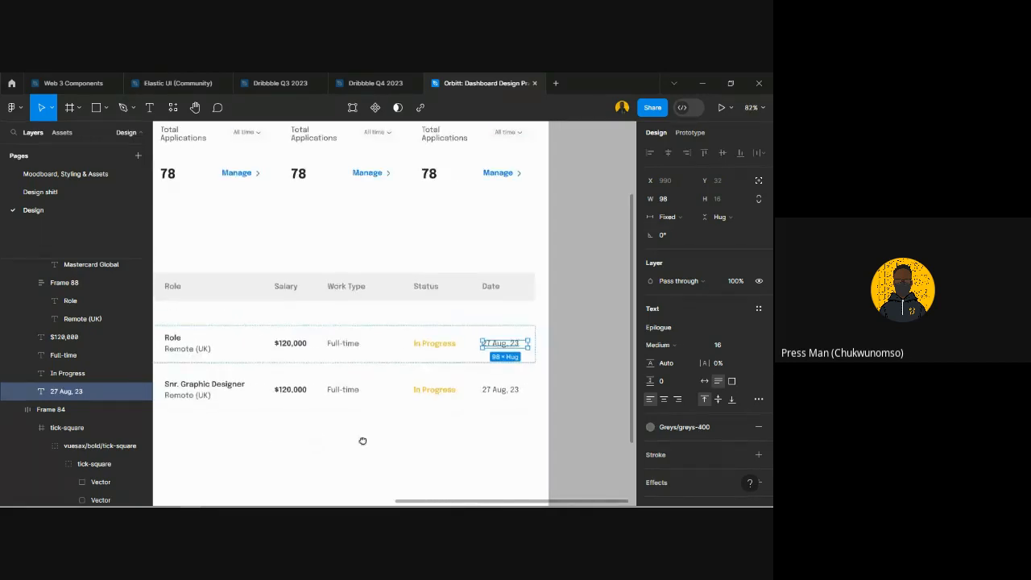
{"action": "left_click_drag", "start_coordinate": [362, 441], "coordinate": [388, 433]}
{"action": "left_click", "coordinate": [399, 402]}
{"action": "key", "text": "Delete"}
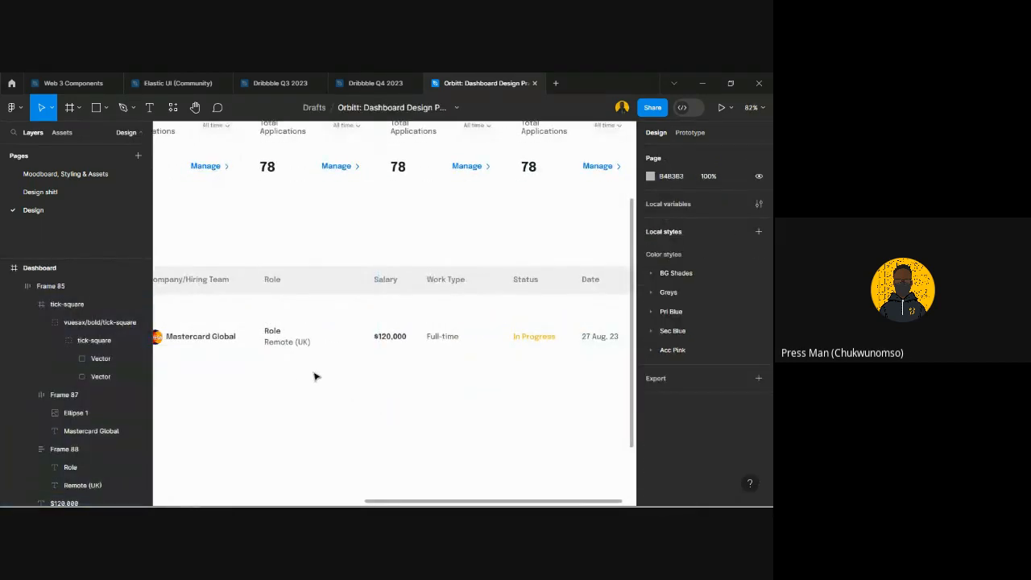
{"action": "left_click_drag", "start_coordinate": [315, 376], "coordinate": [372, 337]}
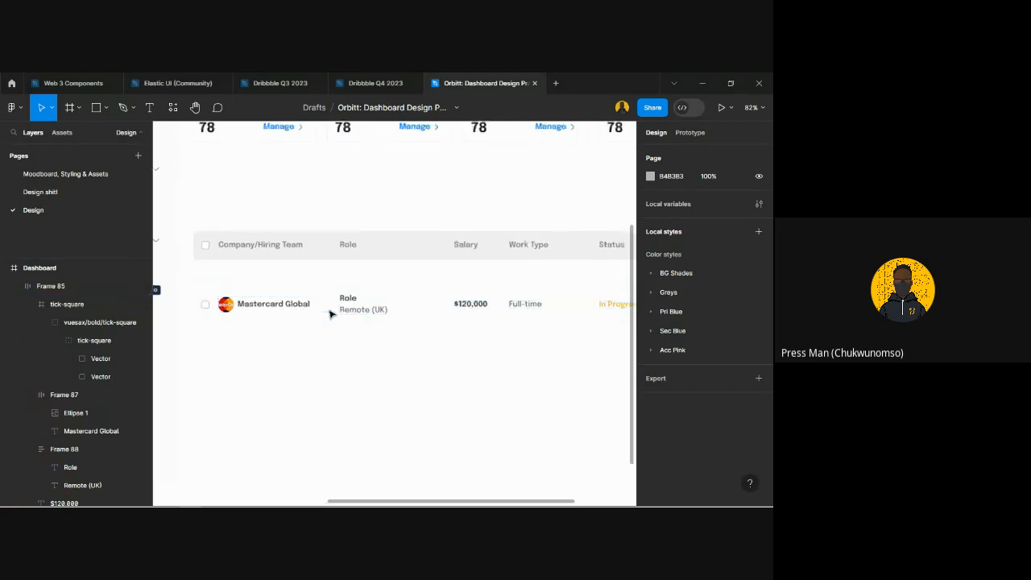
{"action": "scroll", "coordinate": [331, 338], "scroll_direction": "up", "scroll_amount": 3, "text": "ctrl"}
{"action": "right_click", "coordinate": [323, 364]}
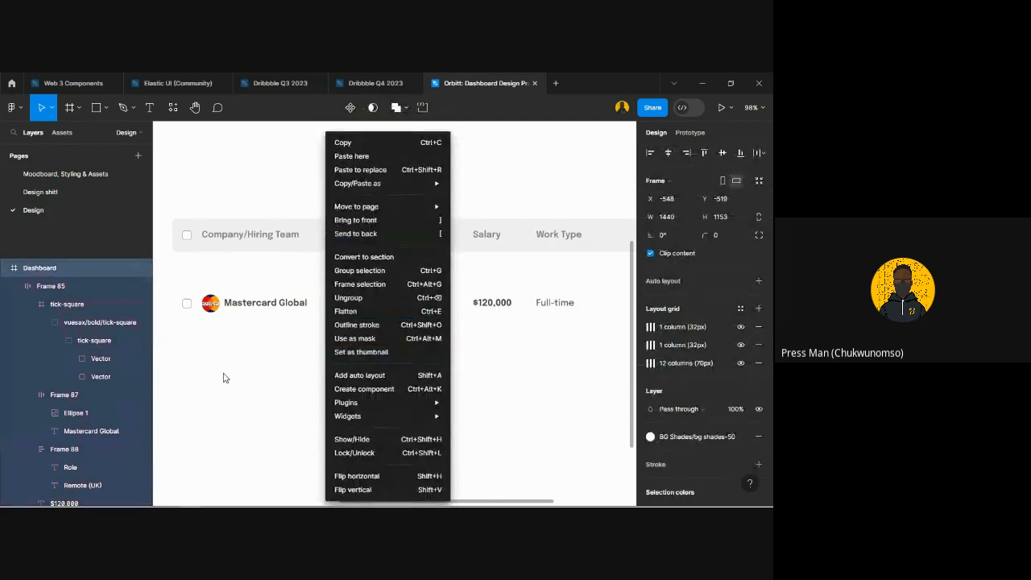
{"action": "right_click", "coordinate": [246, 352]}
{"action": "left_click", "coordinate": [306, 353]}
{"action": "key", "text": "ctrl+z"}
{"action": "scroll", "coordinate": [427, 366], "scroll_direction": "down", "scroll_amount": 3, "text": "ctrl"}
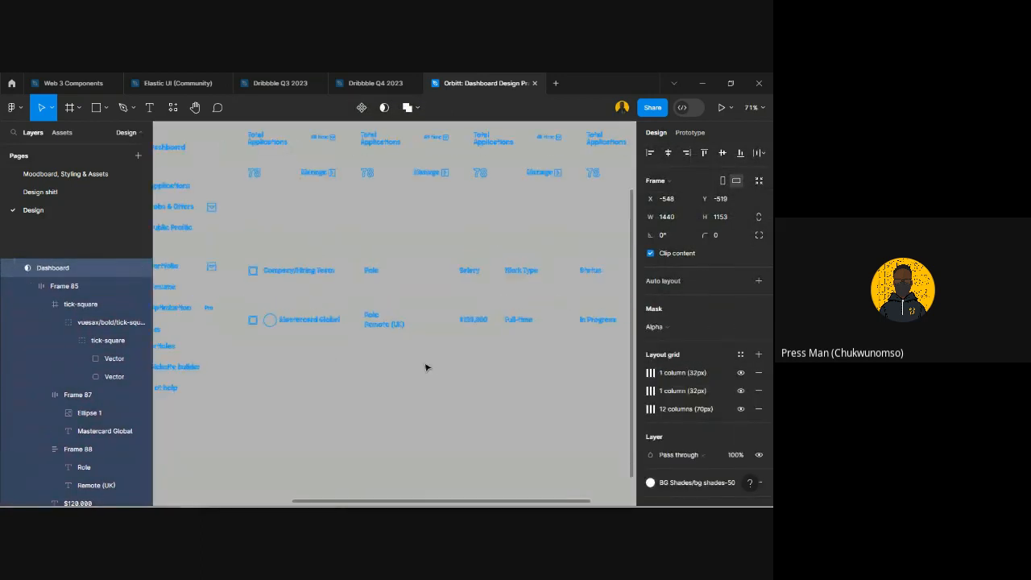
{"action": "scroll", "coordinate": [388, 331], "scroll_direction": "down", "scroll_amount": 2, "text": "ctrl"}
{"action": "left_click_drag", "start_coordinate": [447, 324], "coordinate": [346, 322]}
{"action": "left_click", "coordinate": [561, 228]}
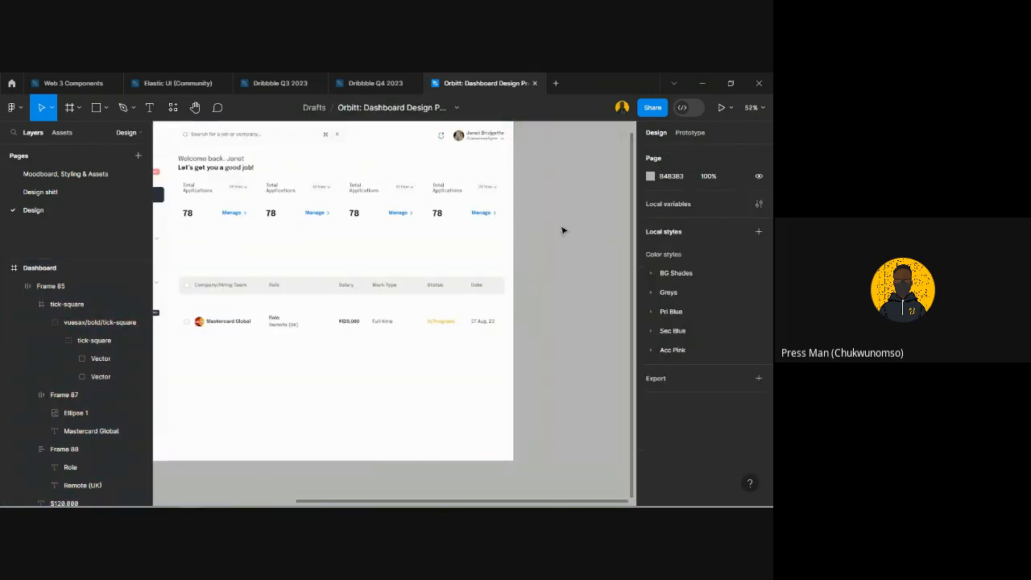
- Hide the interface and examine the new row's logo, name and role elements
{"action": "right_click", "coordinate": [557, 226]}
{"action": "left_click", "coordinate": [578, 256]}
{"action": "scroll", "coordinate": [237, 283], "scroll_direction": "up", "scroll_amount": 5, "text": "ctrl"}
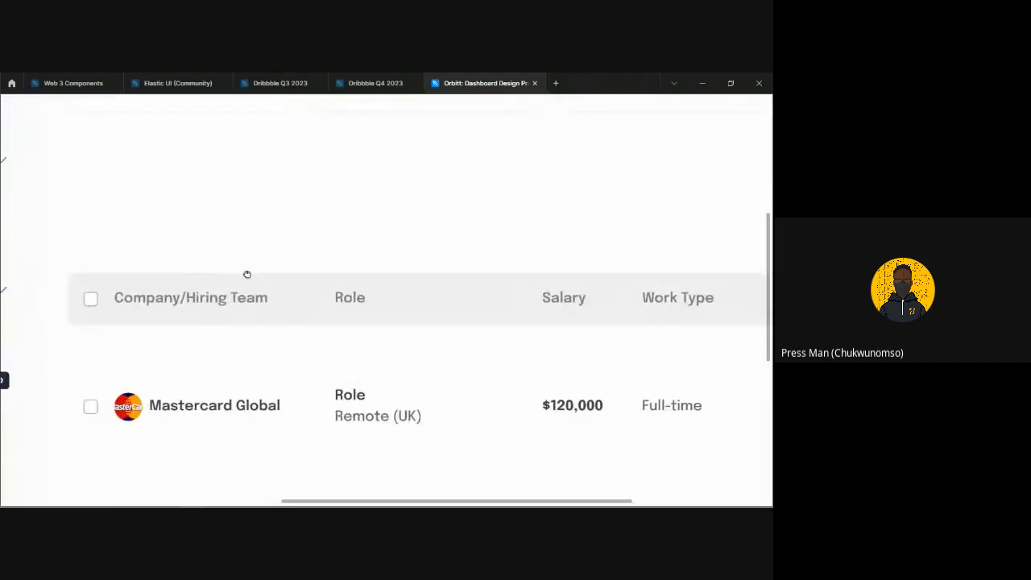
{"action": "left_click_drag", "start_coordinate": [247, 273], "coordinate": [254, 213]}
{"action": "left_click", "coordinate": [207, 348], "text": "ctrl"}
{"action": "scroll", "coordinate": [206, 348], "scroll_direction": "down", "scroll_amount": 2, "text": "ctrl"}
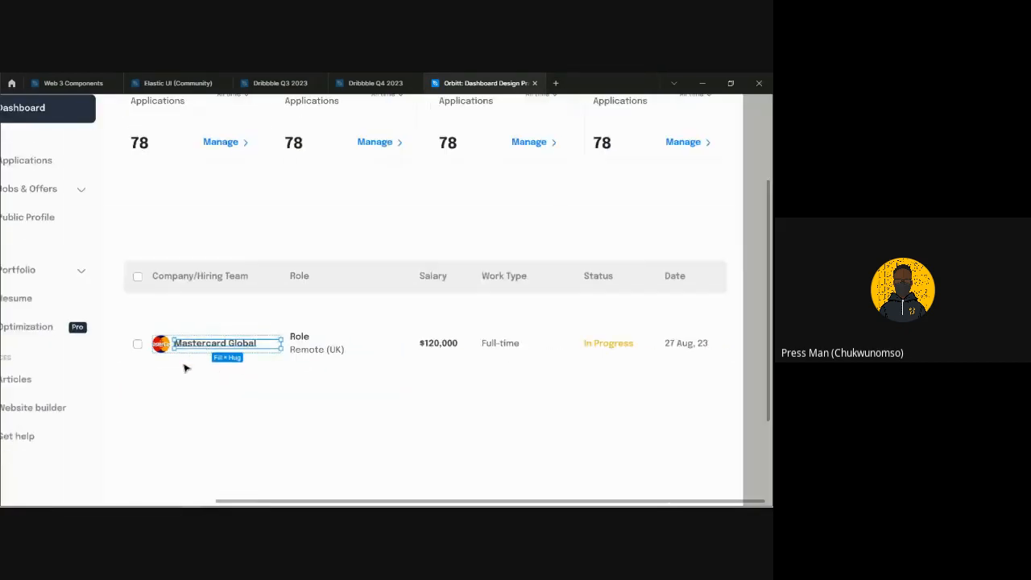
{"action": "scroll", "coordinate": [169, 354], "scroll_direction": "up", "scroll_amount": 3, "text": "ctrl"}
{"action": "left_click", "coordinate": [158, 342], "text": "ctrl"}
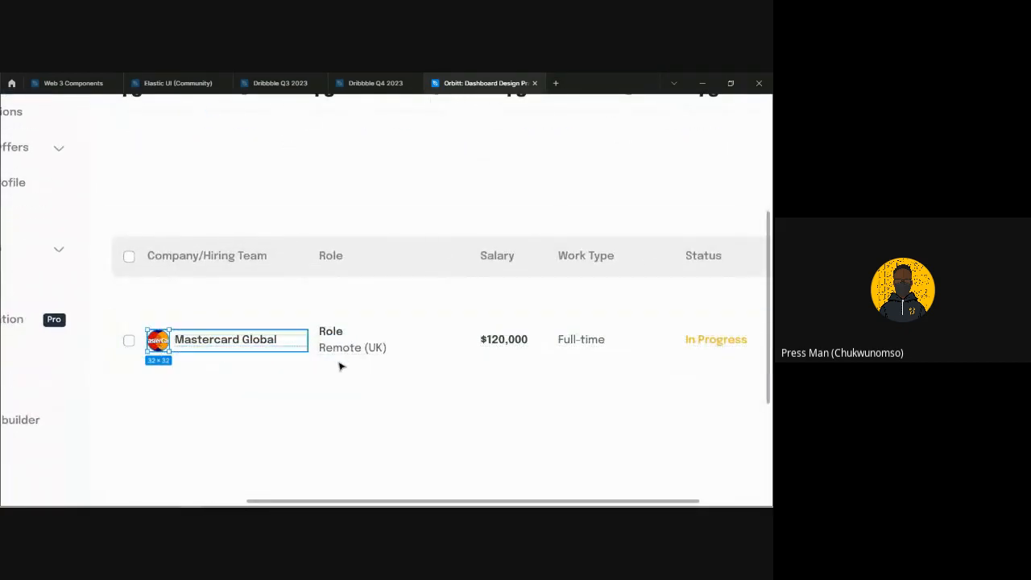
{"action": "left_click_drag", "start_coordinate": [325, 365], "coordinate": [266, 338]}
{"action": "scroll", "coordinate": [291, 300], "scroll_direction": "up", "scroll_amount": 3, "text": "ctrl"}
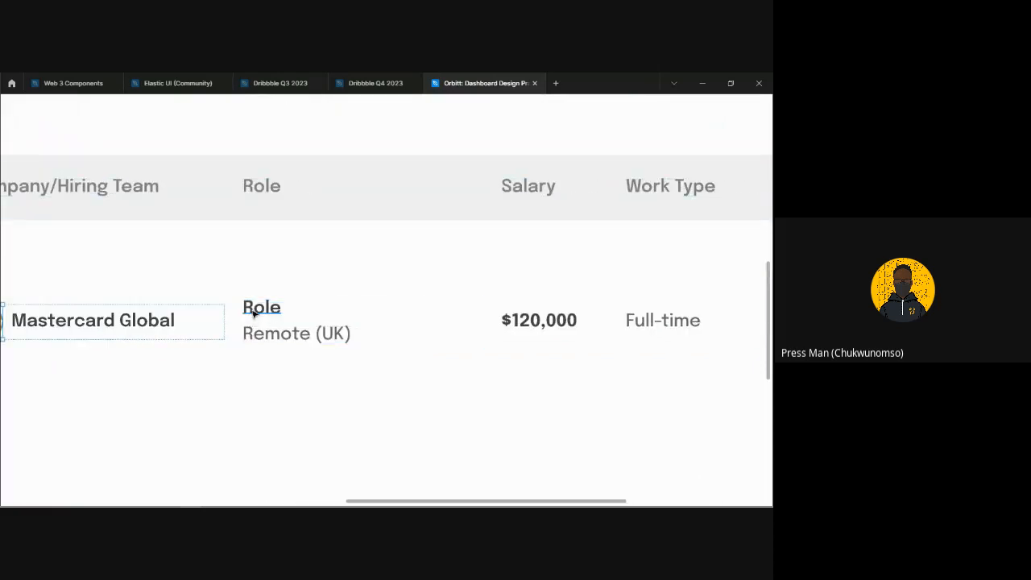
{"action": "scroll", "coordinate": [252, 311], "scroll_direction": "down", "scroll_amount": 5, "text": "ctrl"}
- Undo the last three changes to bring back the original Mastercard Global row
{"action": "key", "text": "ctrl+z"}
{"action": "key", "text": "ctrl+z"}
{"action": "key", "text": "ctrl+z"}
{"action": "key", "text": "ctrl+z"}
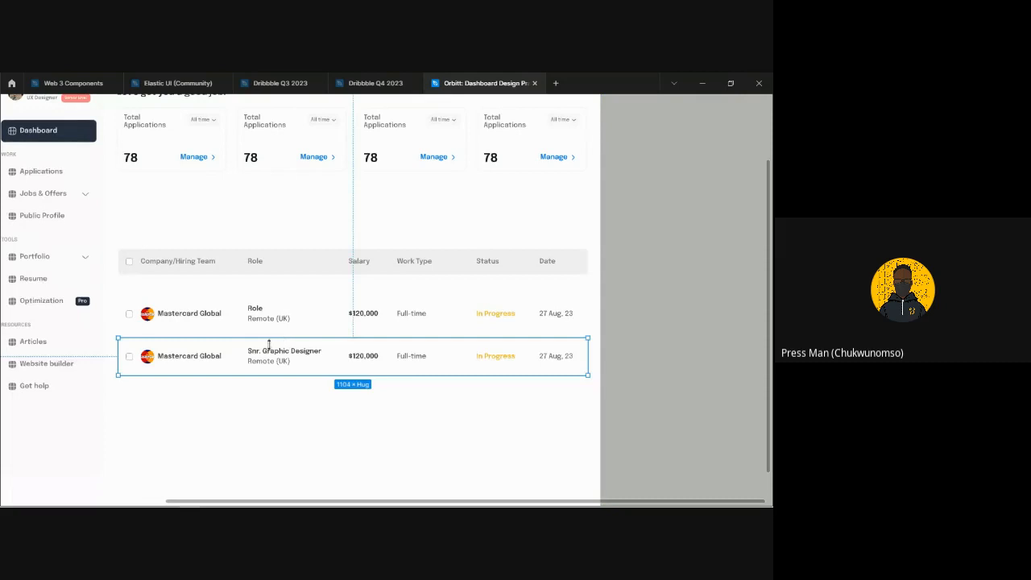
- Replace the new row's Role text with Snr. Graphic Designer
{"action": "scroll", "coordinate": [269, 344], "scroll_direction": "up", "scroll_amount": 3, "text": "ctrl"}
{"action": "double_click", "coordinate": [275, 351]}
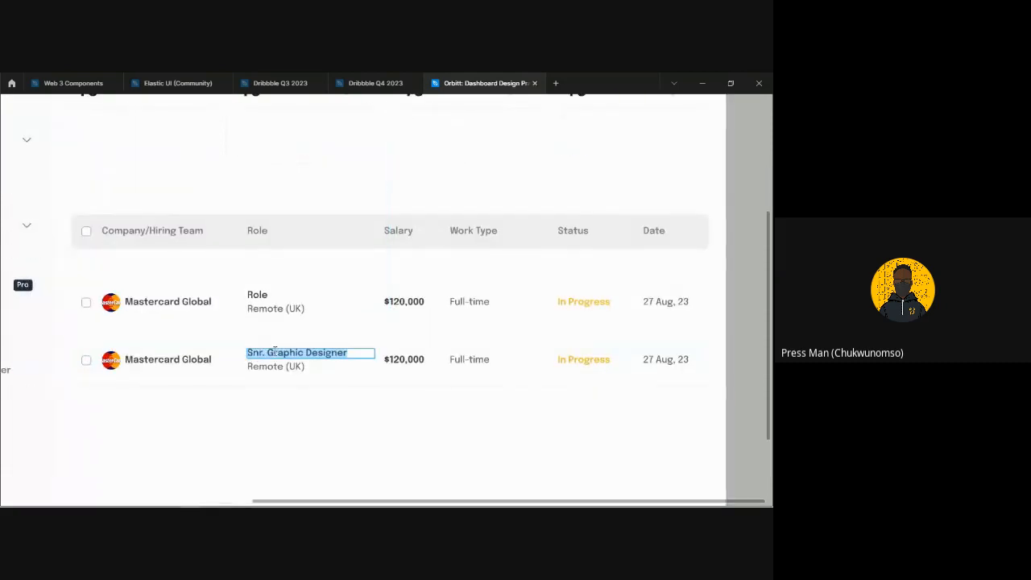
{"action": "type", "text": "Snr. Graphic Designer"}
{"action": "scroll", "coordinate": [258, 331], "scroll_direction": "up", "scroll_amount": 3, "text": "ctrl"}
{"action": "left_click", "coordinate": [271, 298]}
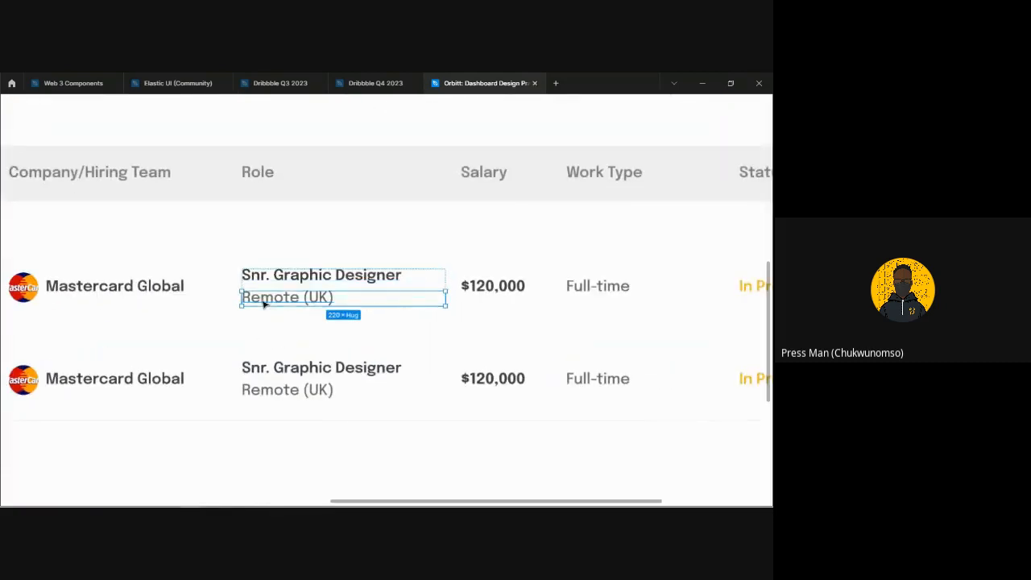
- Inspect the new row's Salary, Work Type and Status texts
{"action": "scroll", "coordinate": [271, 298], "scroll_direction": "down", "scroll_amount": 3, "text": "ctrl"}
{"action": "left_click", "coordinate": [410, 290]}
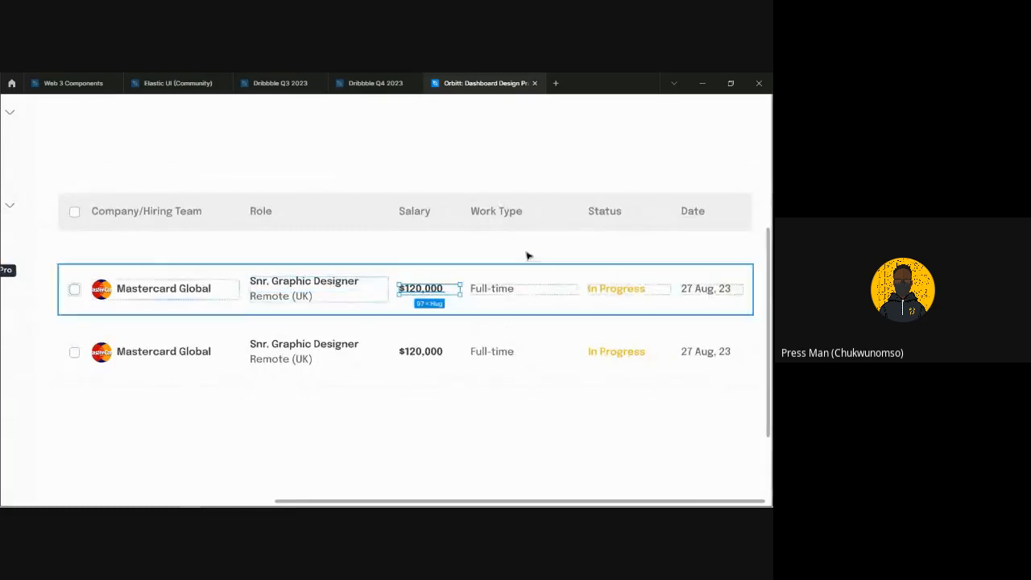
{"action": "double_click", "coordinate": [495, 296]}
{"action": "left_click", "coordinate": [626, 294]}
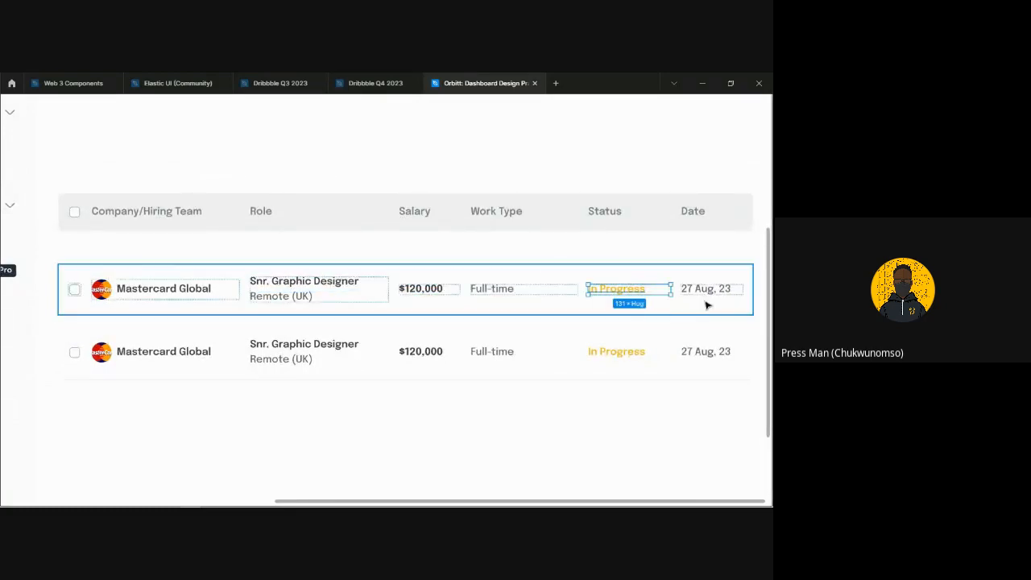
- Examine the role and location texts in both Mastercard Global rows
{"action": "scroll", "coordinate": [362, 360], "scroll_direction": "down", "scroll_amount": 3, "text": "ctrl"}
{"action": "left_click", "coordinate": [377, 381]}
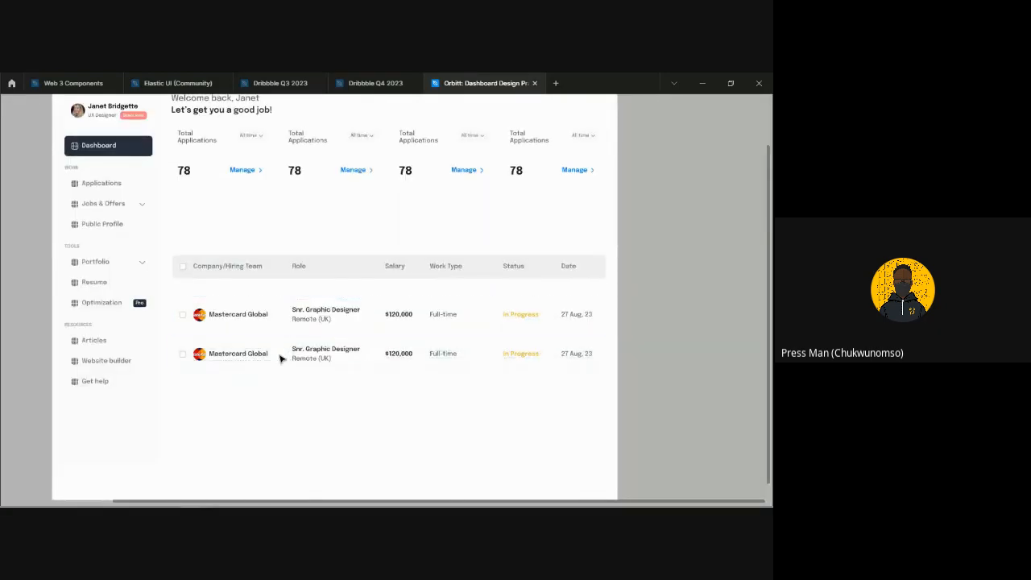
{"action": "scroll", "coordinate": [282, 360], "scroll_direction": "up", "scroll_amount": 2, "text": "ctrl"}
{"action": "scroll", "coordinate": [284, 359], "scroll_direction": "up", "scroll_amount": 5, "text": "ctrl"}
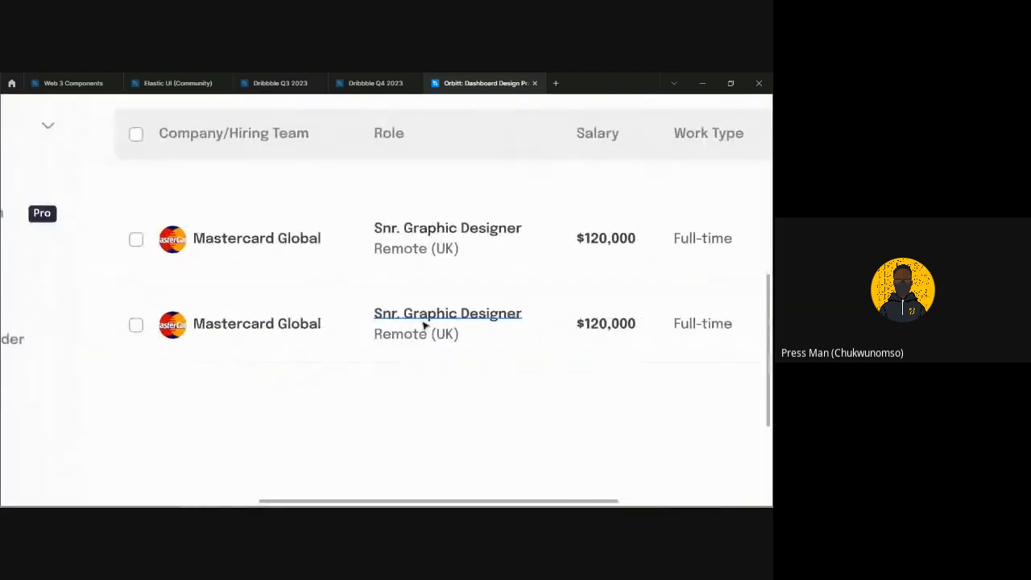
{"action": "left_click", "coordinate": [400, 310]}
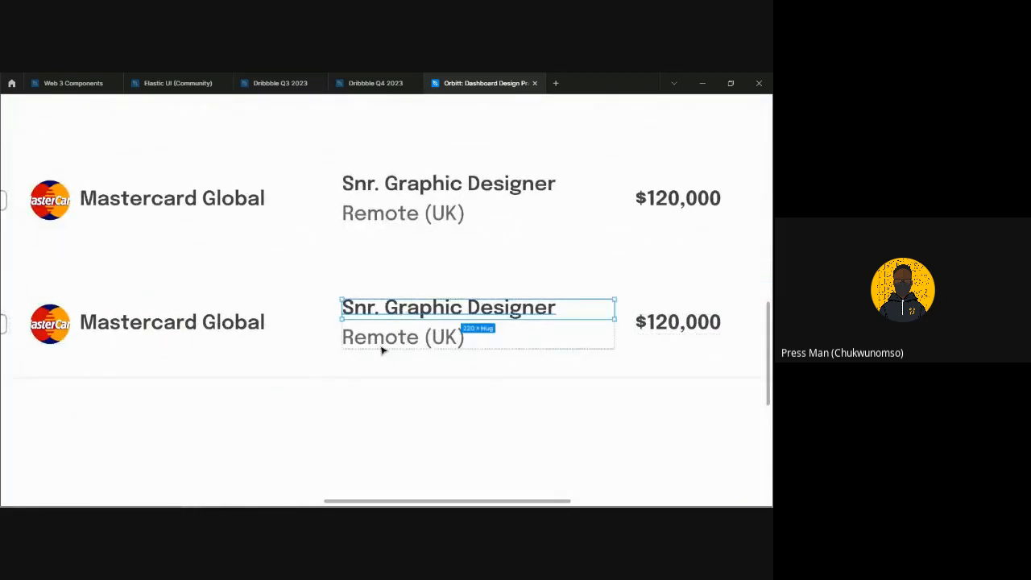
{"action": "left_click", "coordinate": [385, 346]}
{"action": "scroll", "coordinate": [410, 334], "scroll_direction": "down", "scroll_amount": 4, "text": "ctrl"}
{"action": "scroll", "coordinate": [427, 325], "scroll_direction": "up", "scroll_amount": 3, "text": "ctrl"}
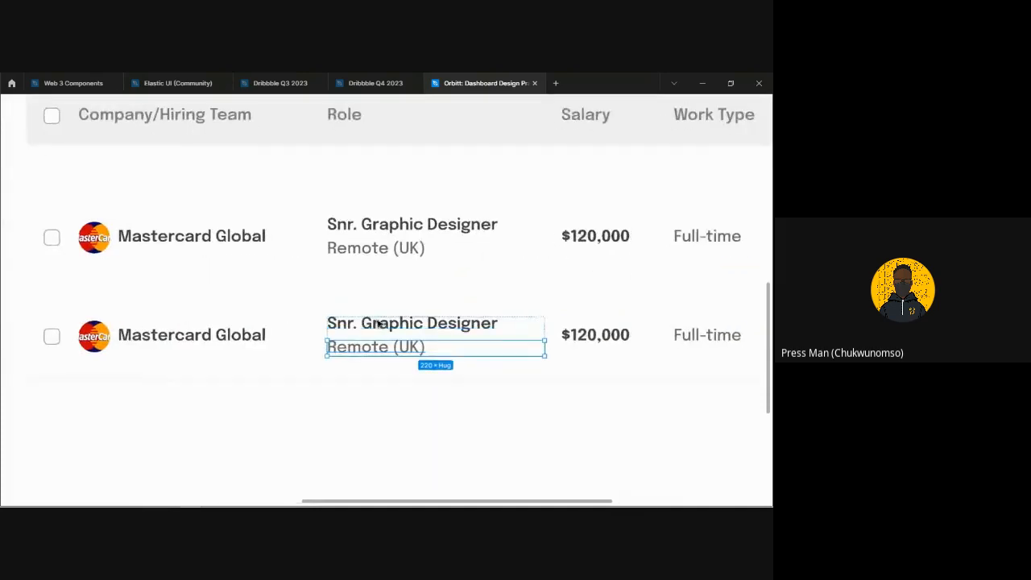
{"action": "scroll", "coordinate": [377, 323], "scroll_direction": "up", "scroll_amount": 1, "text": "ctrl"}
{"action": "scroll", "coordinate": [404, 326], "scroll_direction": "up", "scroll_amount": 1, "text": "ctrl"}
{"action": "left_click", "coordinate": [388, 326]}
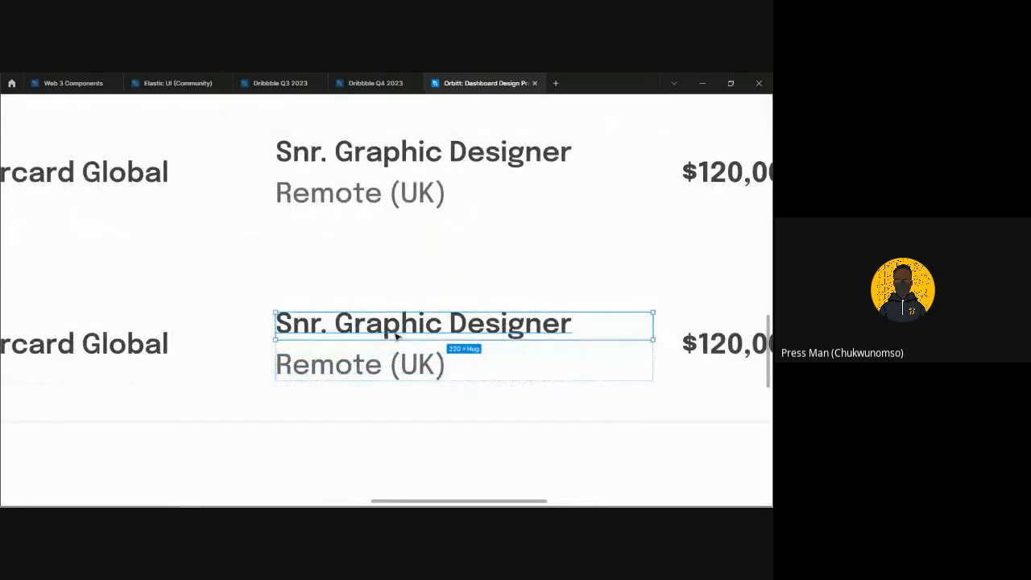
{"action": "key", "text": "Escape"}
{"action": "scroll", "coordinate": [364, 285], "scroll_direction": "down", "scroll_amount": 8, "text": "ctrl"}
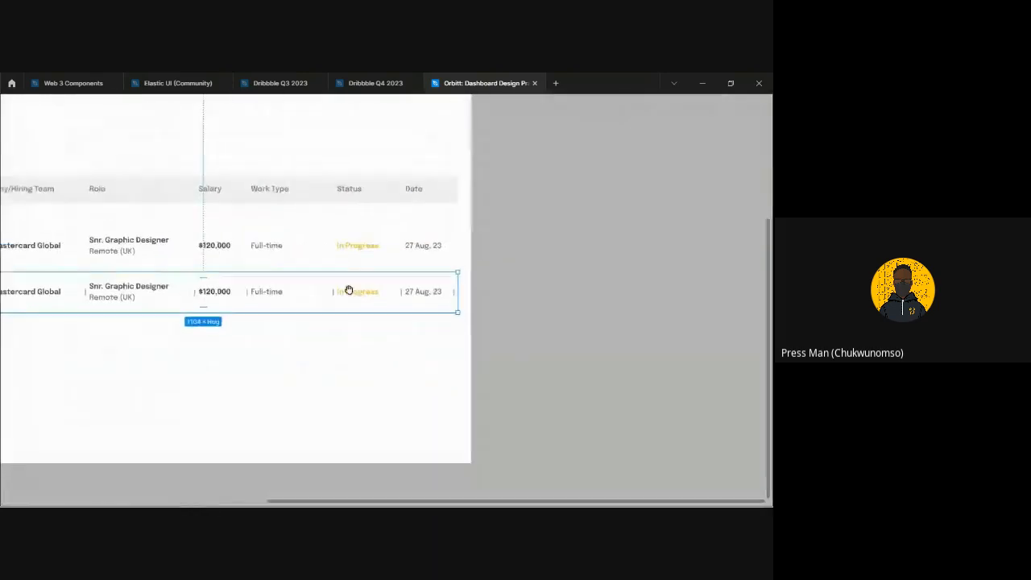
- Show the interface again and inspect the text properties of each cell in the new row
{"action": "right_click", "coordinate": [581, 274]}
{"action": "left_click", "coordinate": [595, 264]}
{"action": "scroll", "coordinate": [136, 301], "scroll_direction": "up", "scroll_amount": 3, "text": "ctrl"}
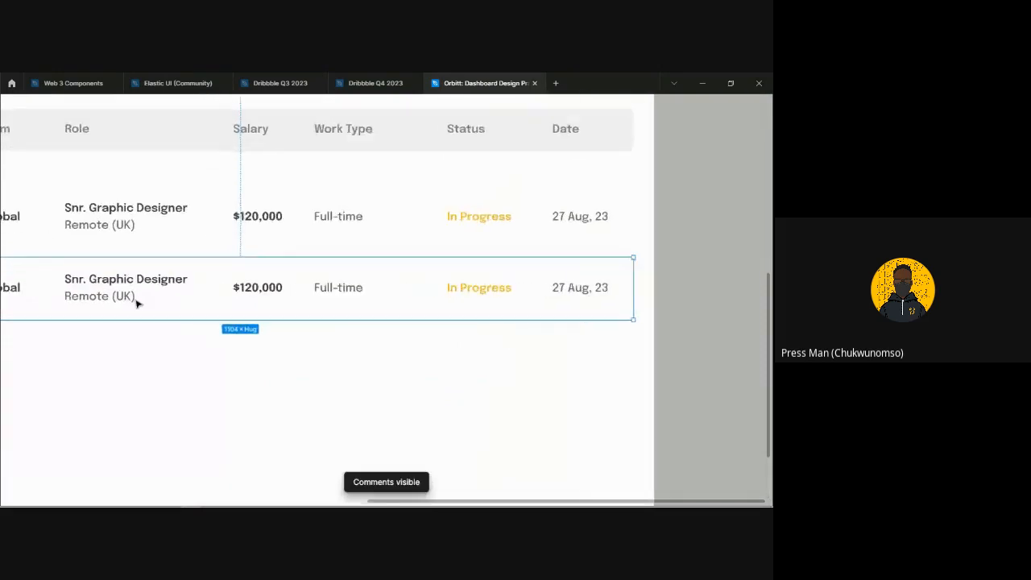
{"action": "scroll", "coordinate": [310, 322], "scroll_direction": "down", "scroll_amount": 3, "text": "ctrl"}
{"action": "right_click", "coordinate": [589, 205]}
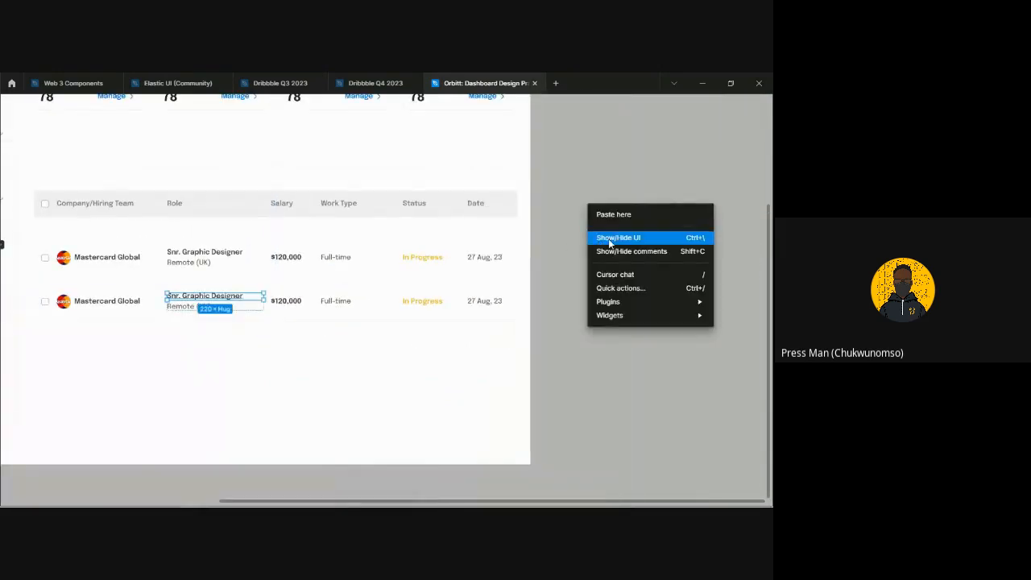
{"action": "key", "text": "ctrl+backslash"}
{"action": "scroll", "coordinate": [350, 303], "scroll_direction": "up", "scroll_amount": 5, "text": "ctrl"}
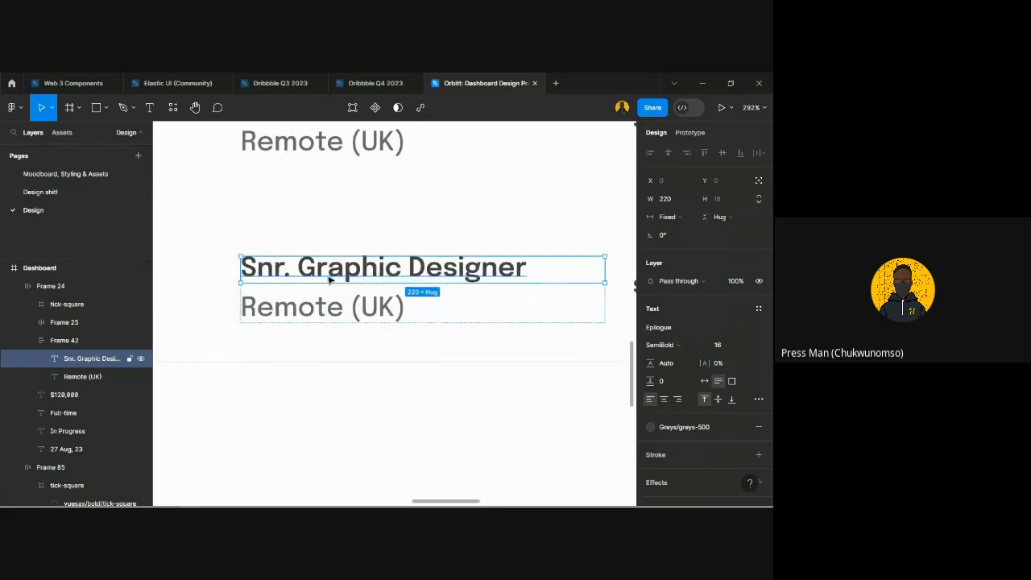
{"action": "left_click", "coordinate": [324, 314]}
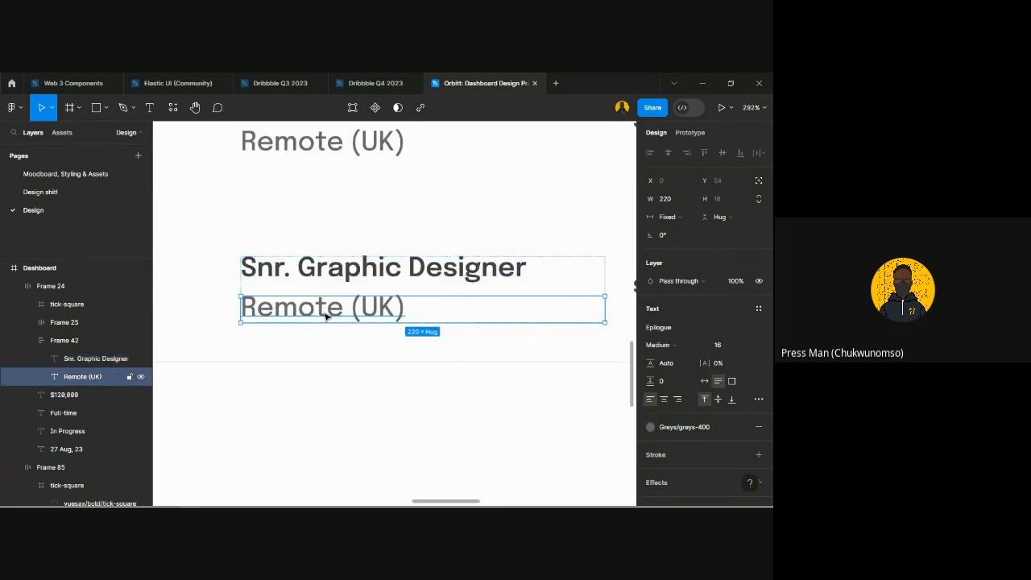
{"action": "left_click", "coordinate": [356, 270]}
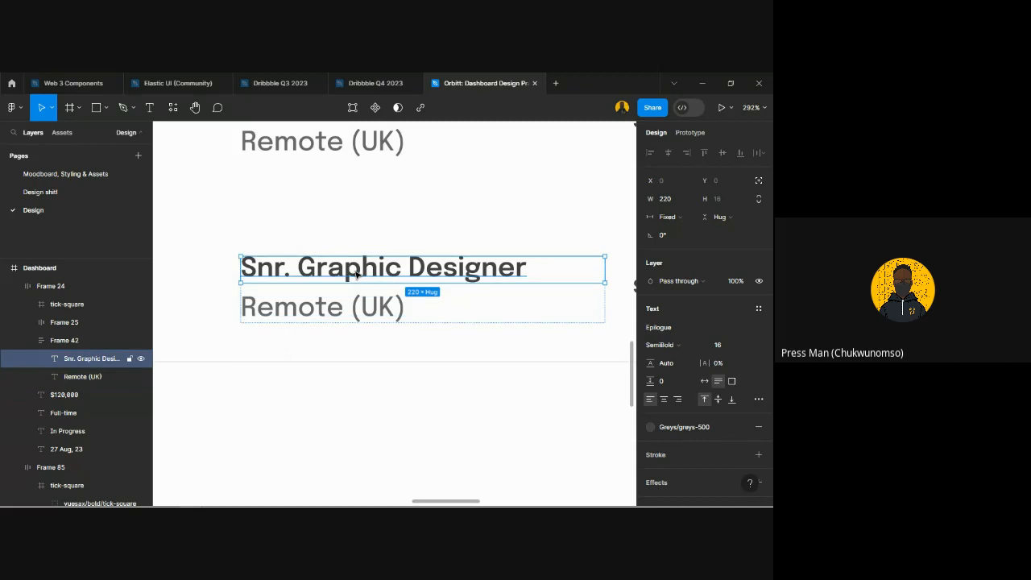
{"action": "left_click", "coordinate": [347, 300]}
{"action": "scroll", "coordinate": [317, 338], "scroll_direction": "down", "scroll_amount": 5}
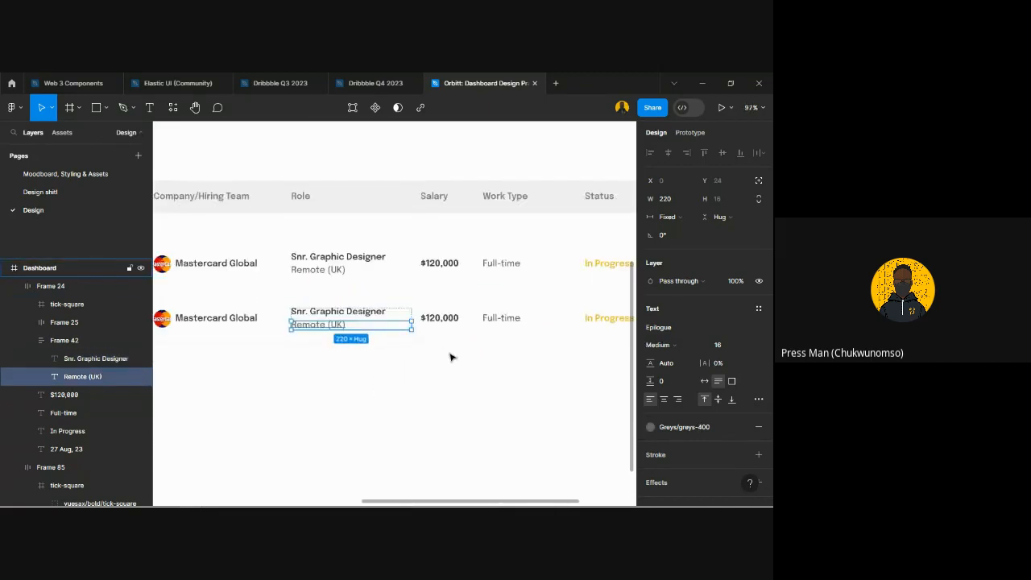
{"action": "left_click", "coordinate": [414, 354]}
{"action": "left_click", "coordinate": [418, 326]}
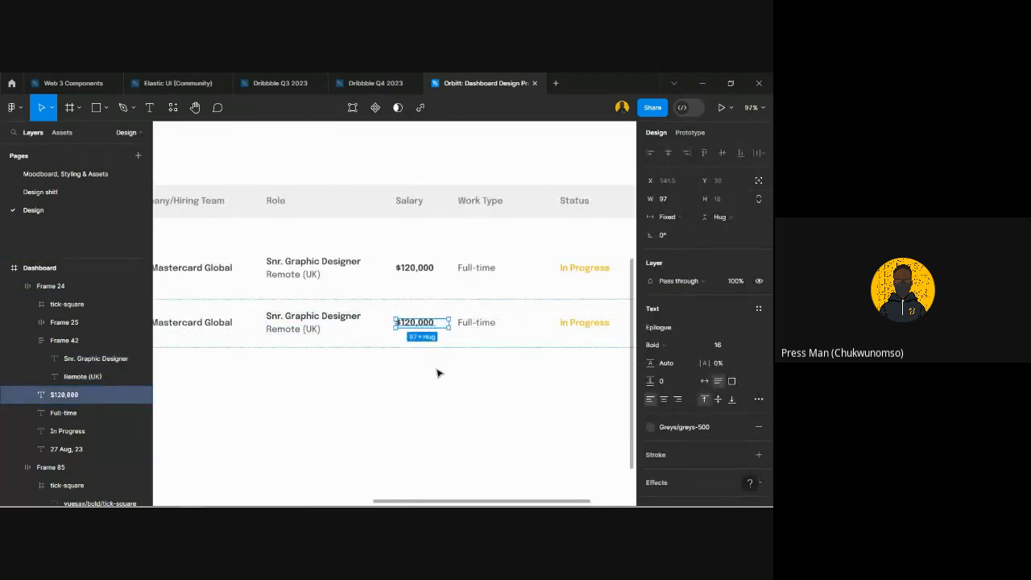
{"action": "scroll", "coordinate": [438, 369], "scroll_direction": "right", "scroll_amount": 2}
{"action": "left_click", "coordinate": [419, 326]}
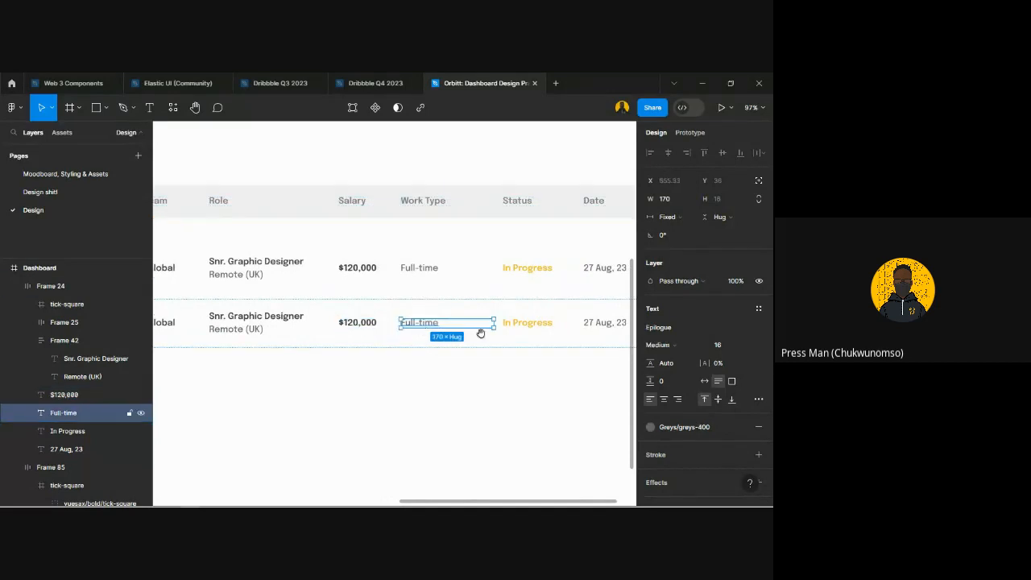
{"action": "scroll", "coordinate": [459, 330], "scroll_direction": "right", "scroll_amount": 3}
{"action": "left_click", "coordinate": [425, 322]}
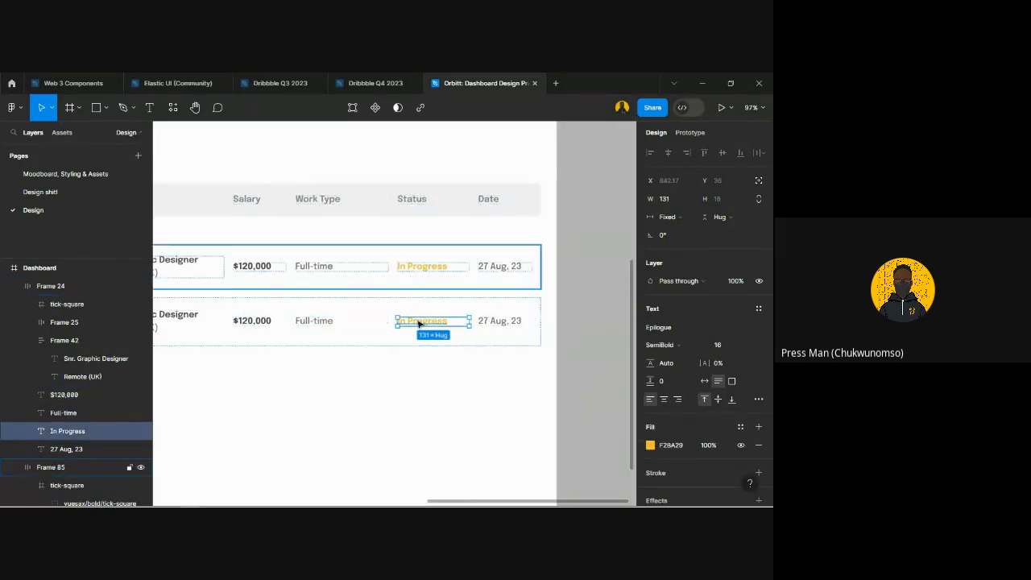
{"action": "left_click", "coordinate": [517, 323]}
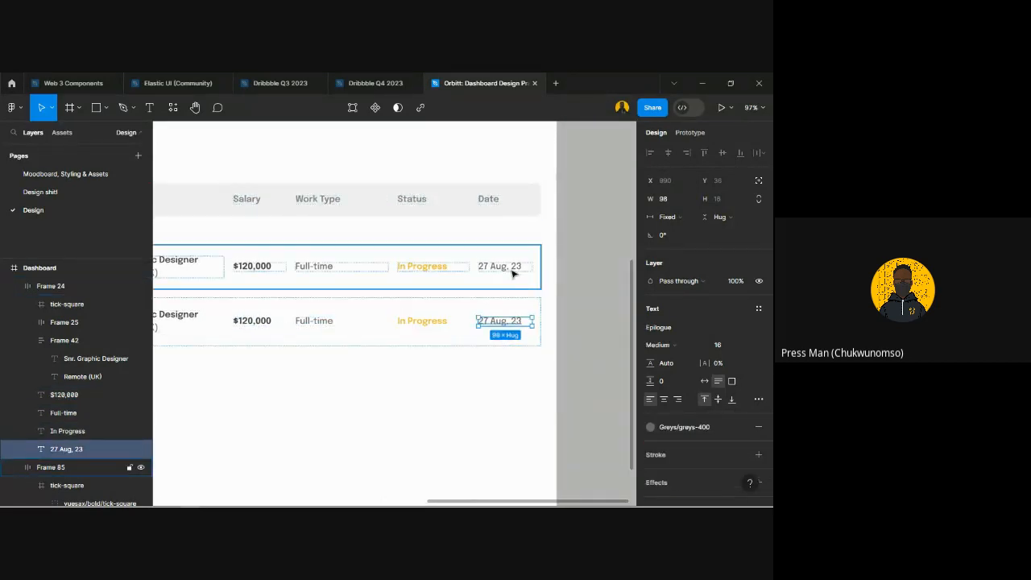
{"action": "left_click", "coordinate": [515, 274]}
{"action": "left_click", "coordinate": [564, 281]}
- Delete the original Mastercard Global row below the new one
{"action": "scroll", "coordinate": [565, 281], "scroll_direction": "down", "scroll_amount": 3}
{"action": "scroll", "coordinate": [565, 281], "scroll_direction": "down", "scroll_amount": 3}
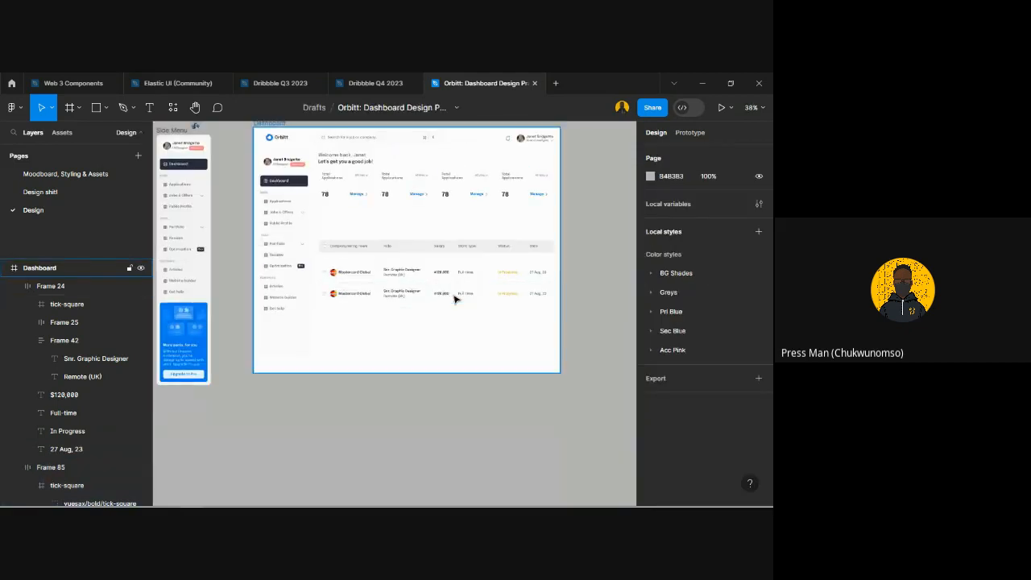
{"action": "left_click", "coordinate": [456, 296]}
{"action": "key", "text": "Delete"}
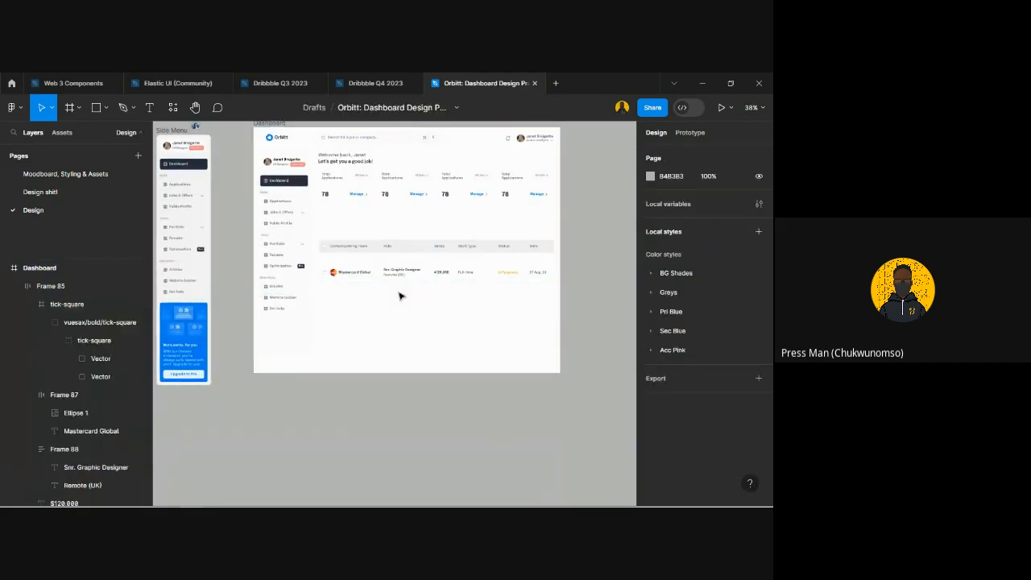
- Select the remaining row and review its frame properties
{"action": "left_click", "coordinate": [388, 275]}
{"action": "scroll", "coordinate": [387, 275], "scroll_direction": "up", "scroll_amount": 4}
{"action": "left_click_drag", "start_coordinate": [383, 279], "coordinate": [352, 272]}
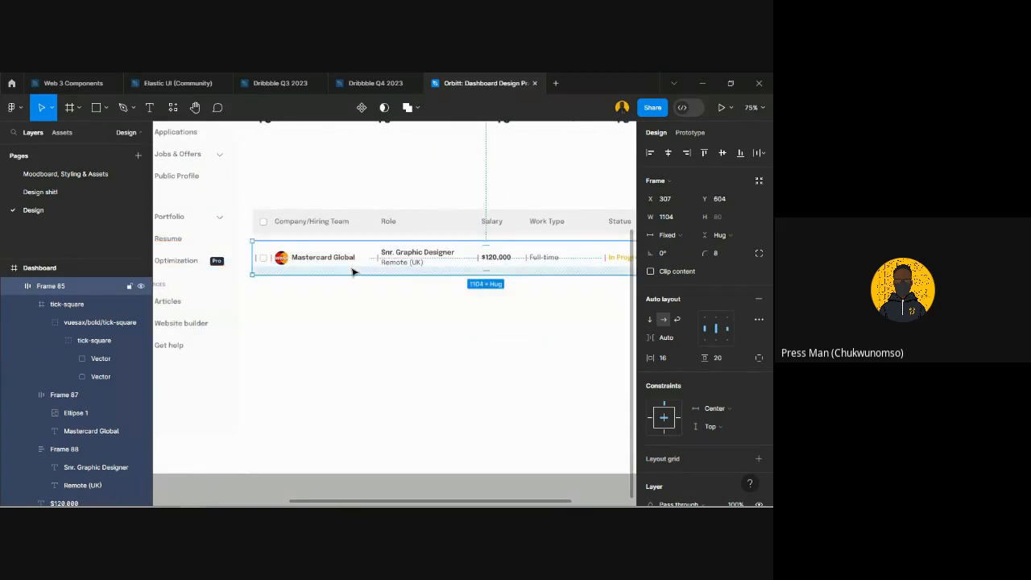
{"action": "scroll", "coordinate": [518, 322], "scroll_direction": "up", "scroll_amount": 3}
{"action": "scroll", "coordinate": [698, 391], "scroll_direction": "down", "scroll_amount": 3}
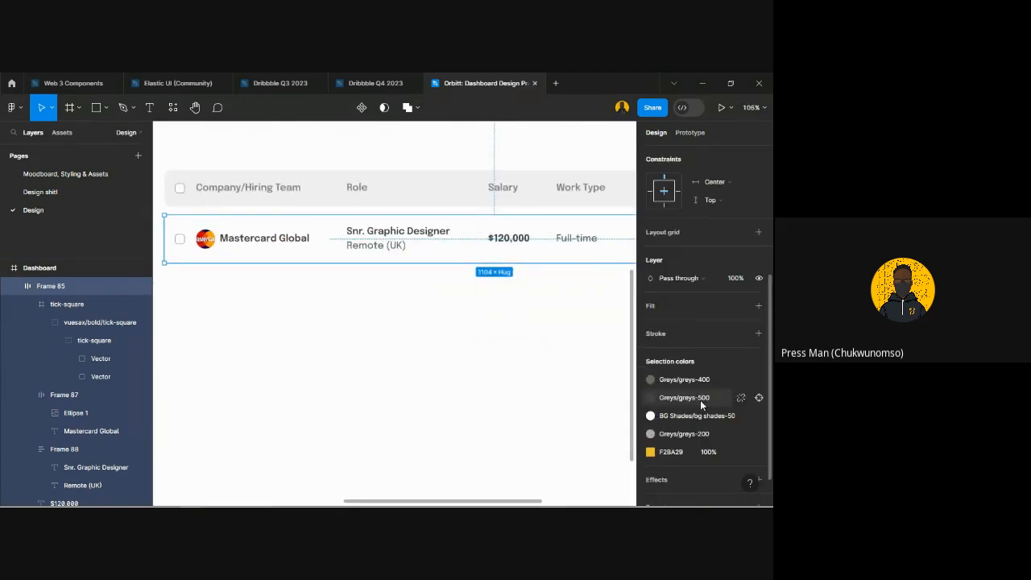
{"action": "scroll", "coordinate": [260, 331], "scroll_direction": "down", "scroll_amount": 2}
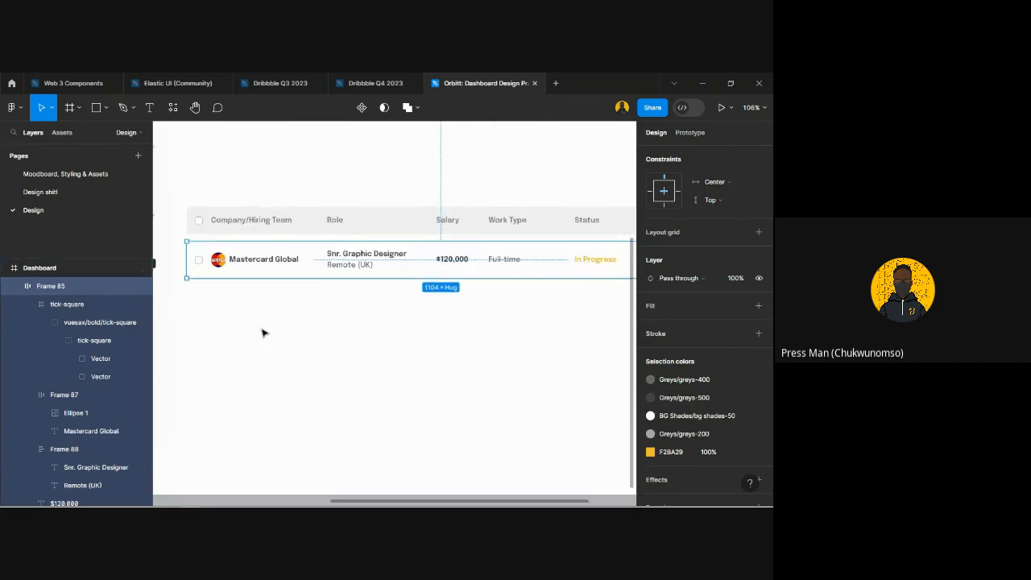
{"action": "left_click", "coordinate": [260, 331]}
{"action": "scroll", "coordinate": [260, 331], "scroll_direction": "down", "scroll_amount": 4}
{"action": "scroll", "coordinate": [260, 313], "scroll_direction": "up", "scroll_amount": 3}
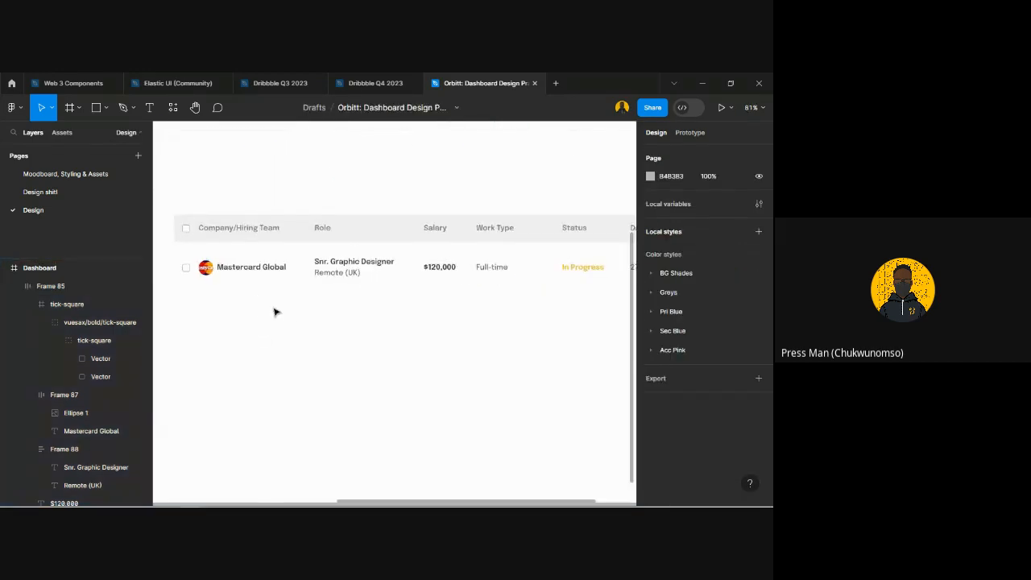
- Draw a horizontal line about 873 px long beneath the row
{"action": "key", "text": "l"}
{"action": "left_click_drag", "start_coordinate": [589, 324], "coordinate": [186, 325]}
{"action": "left_click", "coordinate": [315, 336]}
{"action": "left_click", "coordinate": [344, 330]}
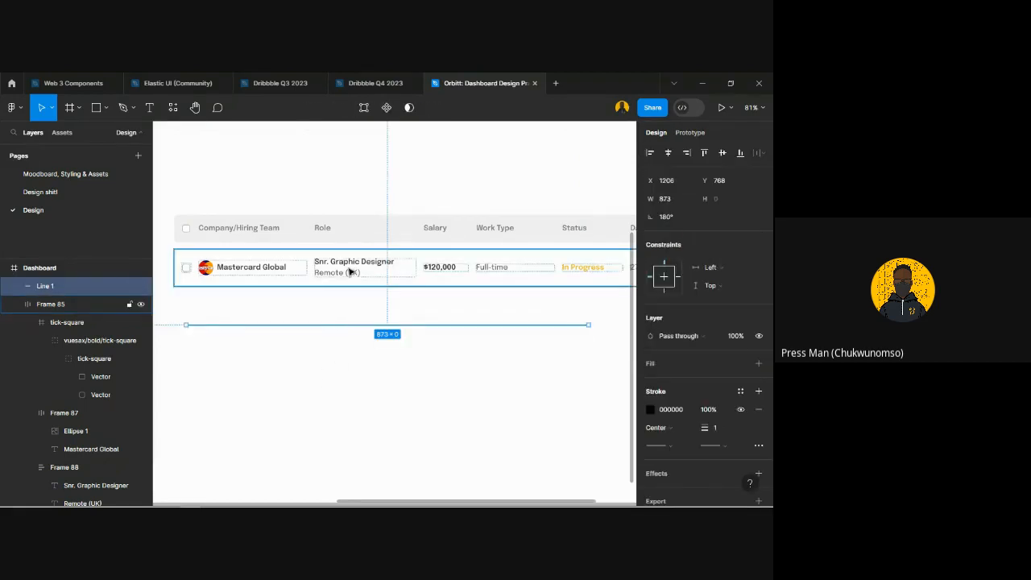
- Wrap the line and the row in an auto layout frame with 0 spacing
{"action": "left_click", "coordinate": [357, 288], "text": "shift"}
{"action": "key", "text": "shift+a"}
{"action": "left_click", "coordinate": [672, 340]}
{"action": "type", "text": "0"}
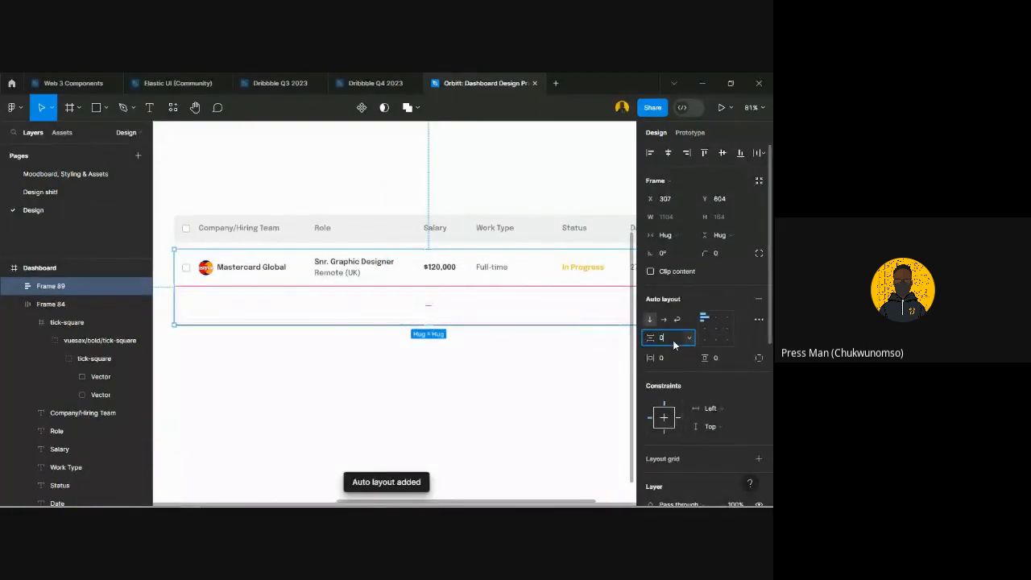
{"action": "key", "text": "Return"}
{"action": "left_click", "coordinate": [381, 324]}
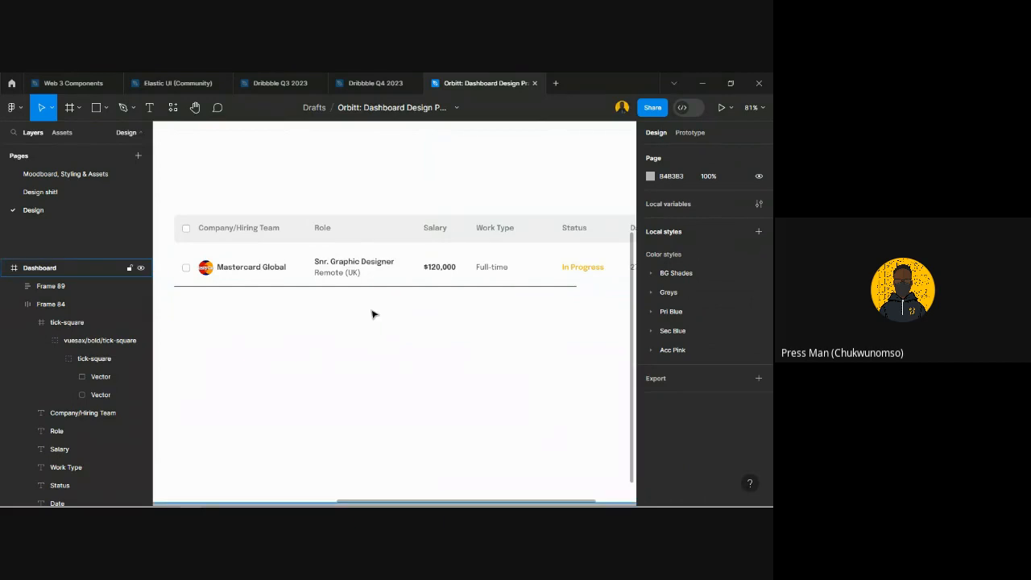
- Undo the auto layout frame and the drawn line
{"action": "key", "text": "ctrl+z"}
{"action": "key", "text": "ctrl+z"}
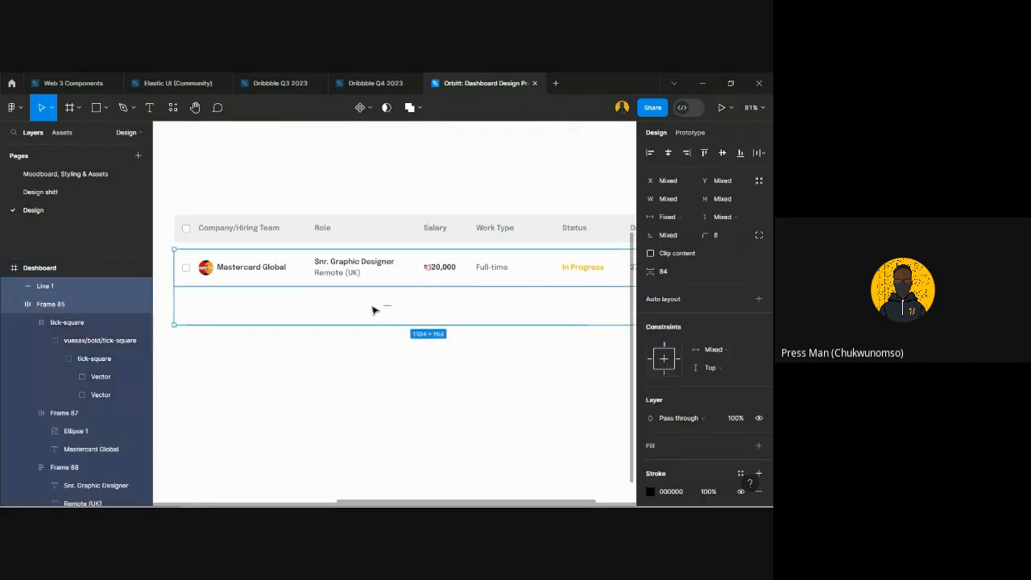
{"action": "key", "text": "ctrl+z"}
{"action": "left_click", "coordinate": [362, 343]}
{"action": "left_click", "coordinate": [372, 325]}
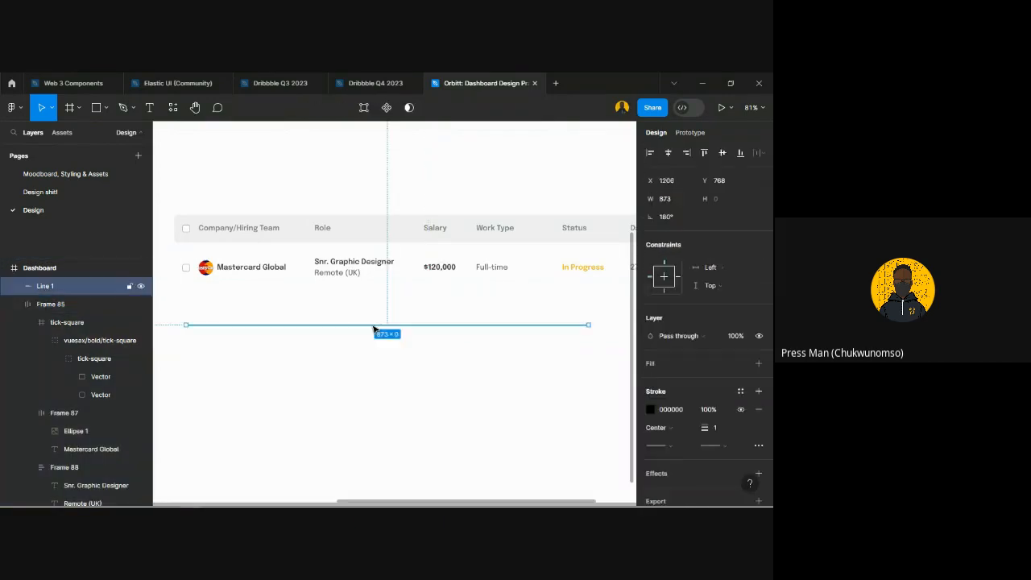
{"action": "key", "text": "ctrl+z"}
- Add a stroke to the row frame and set its corner radius to 0
{"action": "scroll", "coordinate": [749, 405], "scroll_direction": "down", "scroll_amount": 5}
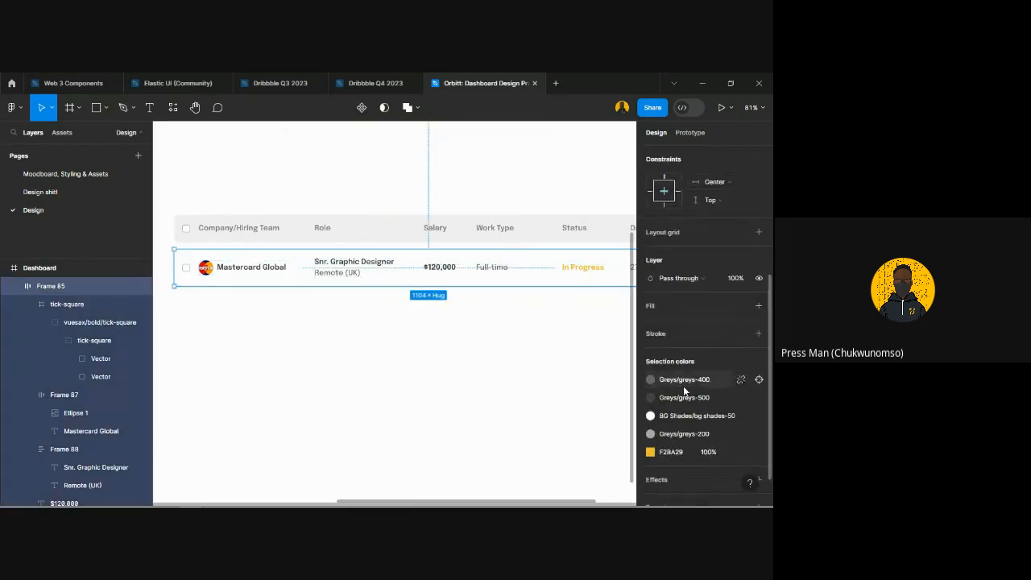
{"action": "left_click", "coordinate": [686, 340]}
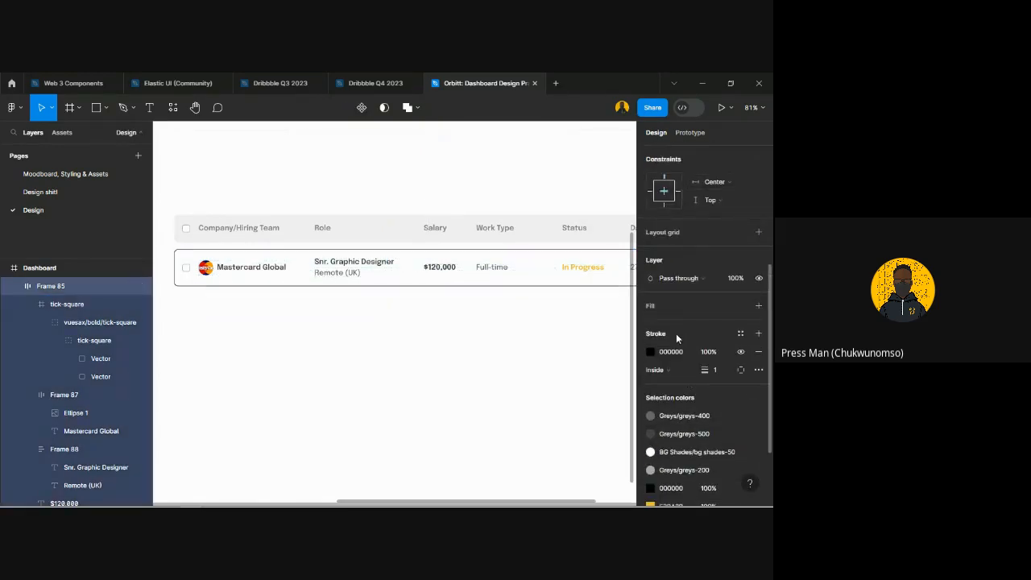
{"action": "scroll", "coordinate": [736, 292], "scroll_direction": "up", "scroll_amount": 1}
{"action": "scroll", "coordinate": [736, 291], "scroll_direction": "up", "scroll_amount": 4}
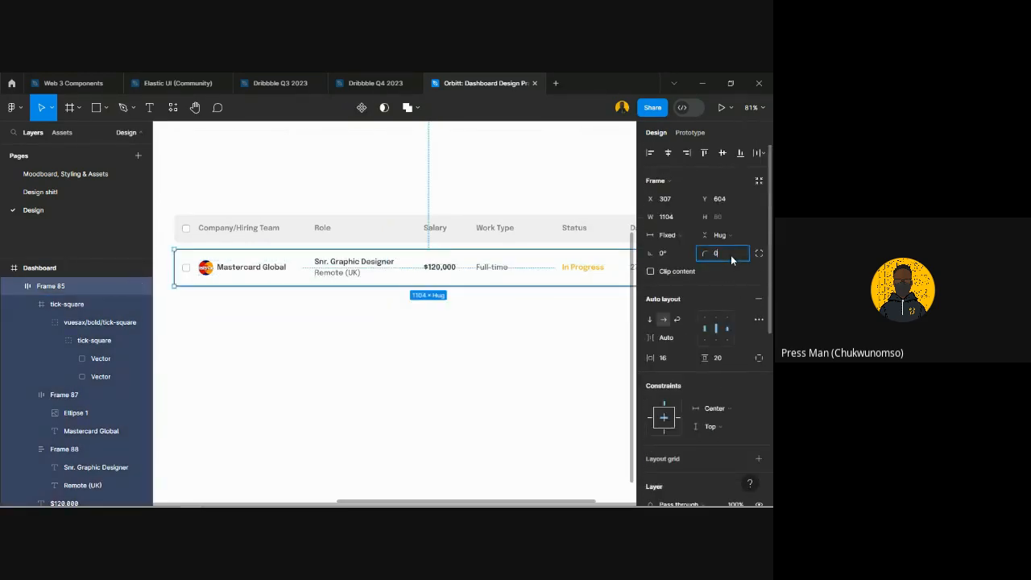
{"action": "type", "text": "0"}
{"action": "key", "text": "Return"}
- Limit the row's stroke to the bottom side and change its colour to a lighter grey
{"action": "scroll", "coordinate": [721, 322], "scroll_direction": "down", "scroll_amount": 5}
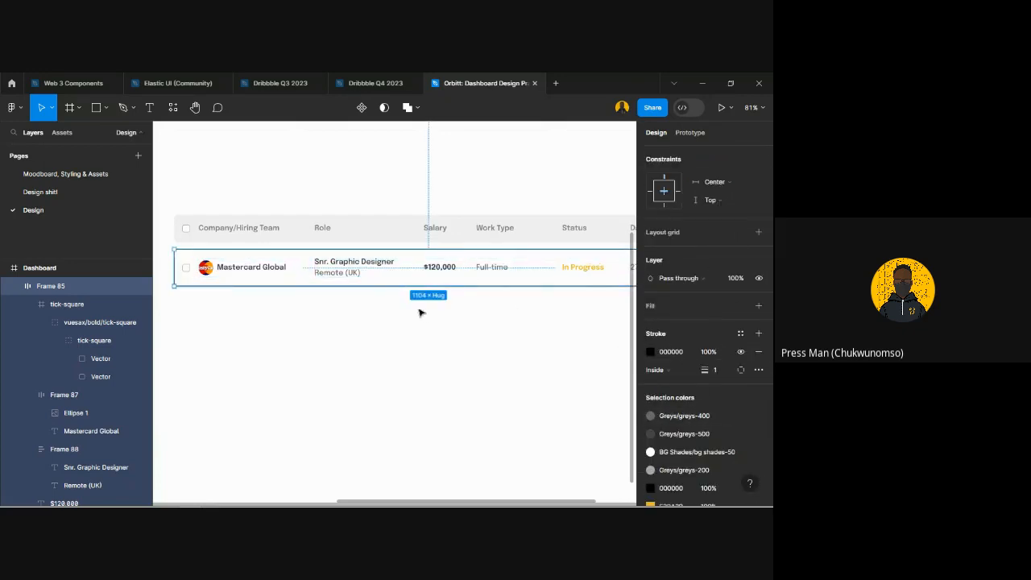
{"action": "scroll", "coordinate": [230, 275], "scroll_direction": "up", "scroll_amount": 3, "text": "ctrl"}
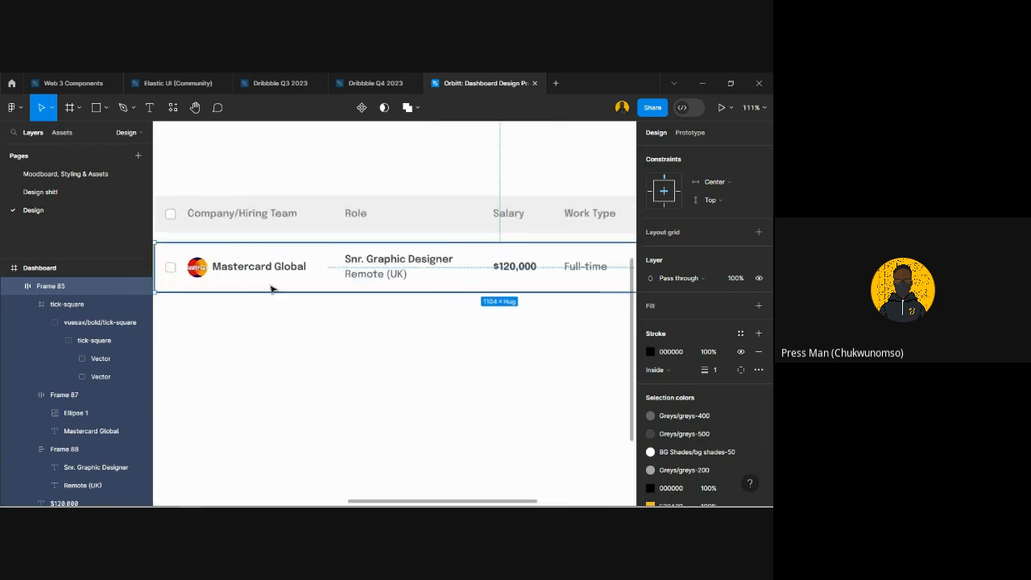
{"action": "left_click", "coordinate": [741, 371]}
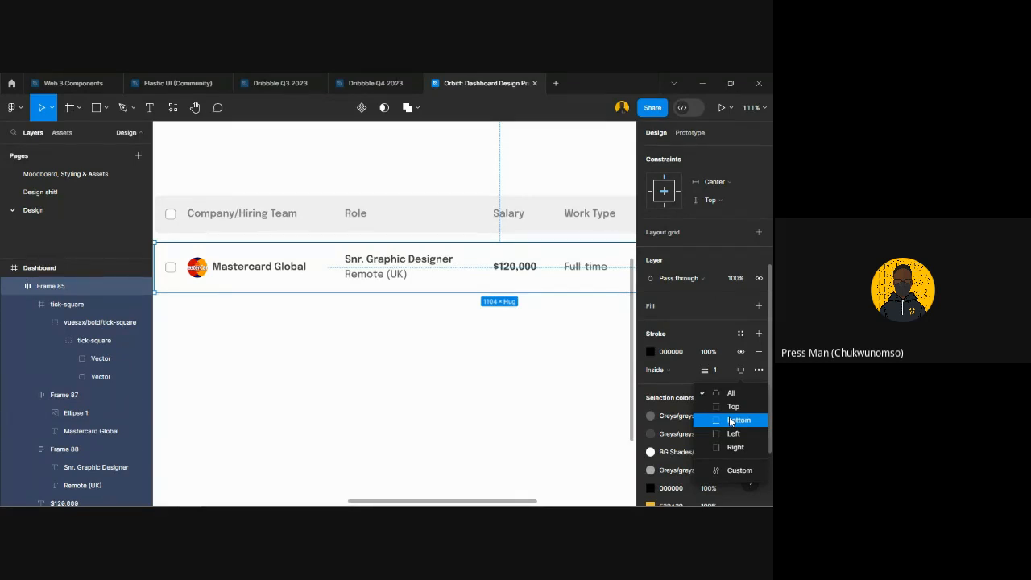
{"action": "left_click", "coordinate": [731, 421]}
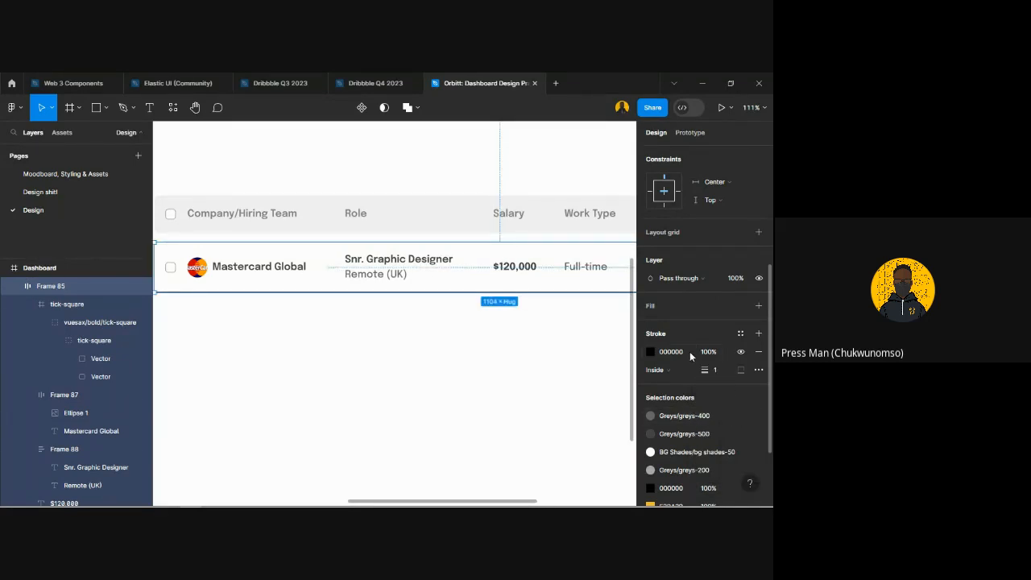
{"action": "left_click", "coordinate": [649, 416]}
{"action": "left_click", "coordinate": [554, 445]}
{"action": "left_click", "coordinate": [359, 331]}
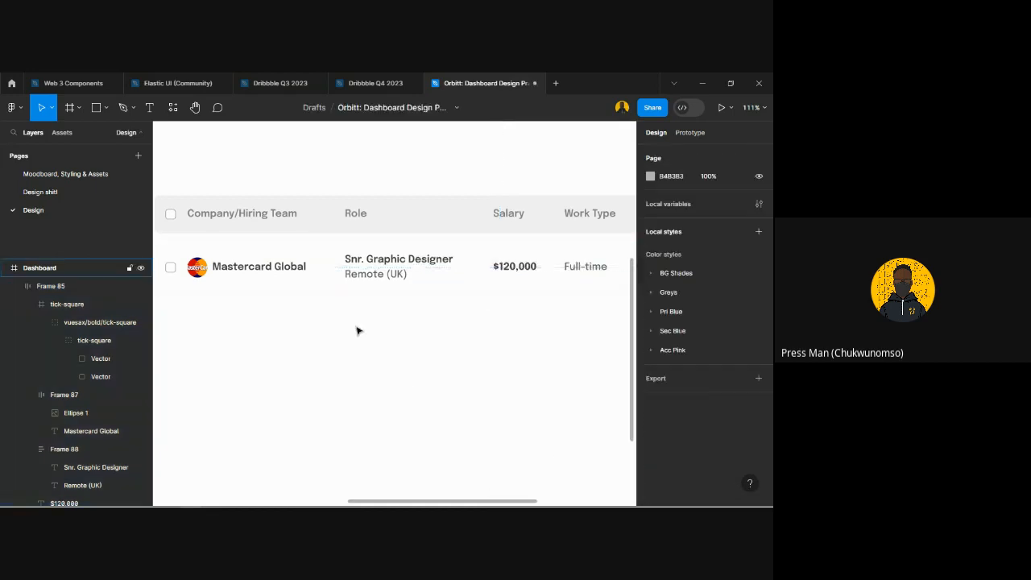
- Duplicate the data row six times to stack seven rows under the table header
{"action": "scroll", "coordinate": [358, 330], "scroll_direction": "down", "scroll_amount": 2}
{"action": "scroll", "coordinate": [343, 287], "scroll_direction": "up", "scroll_amount": 3}
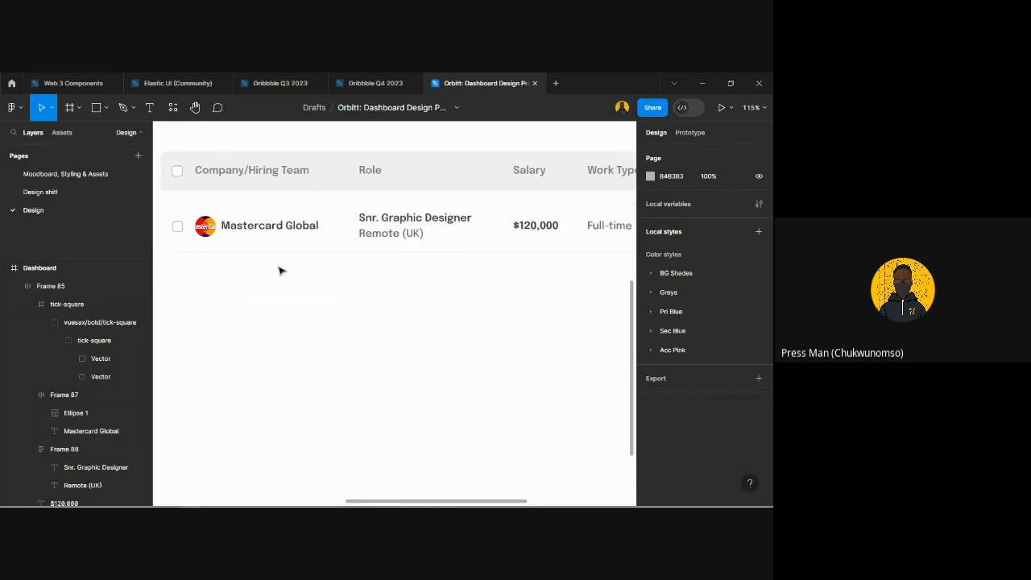
{"action": "scroll", "coordinate": [280, 271], "scroll_direction": "down", "scroll_amount": 4}
{"action": "left_click", "coordinate": [327, 258]}
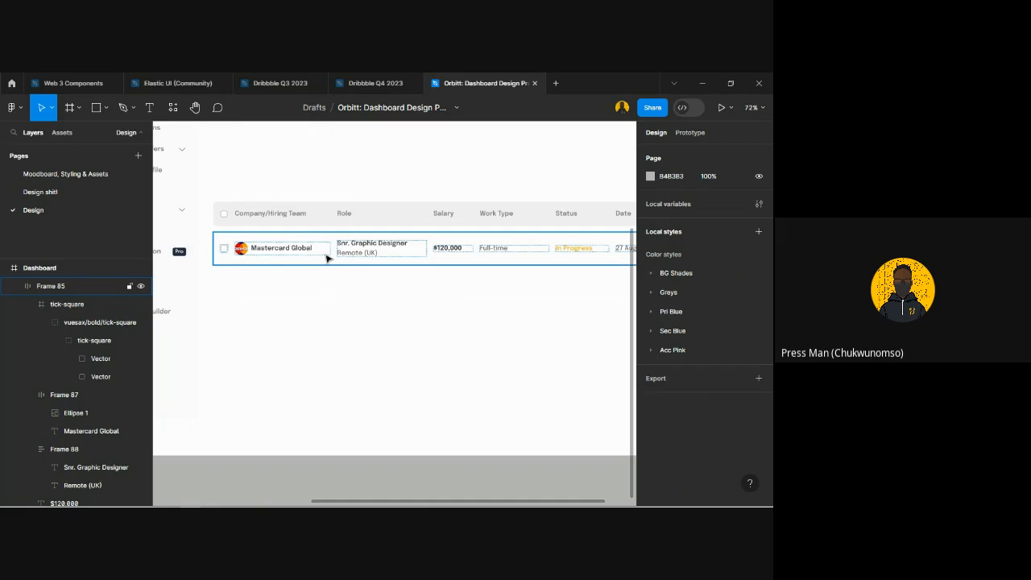
{"action": "left_click", "coordinate": [328, 254]}
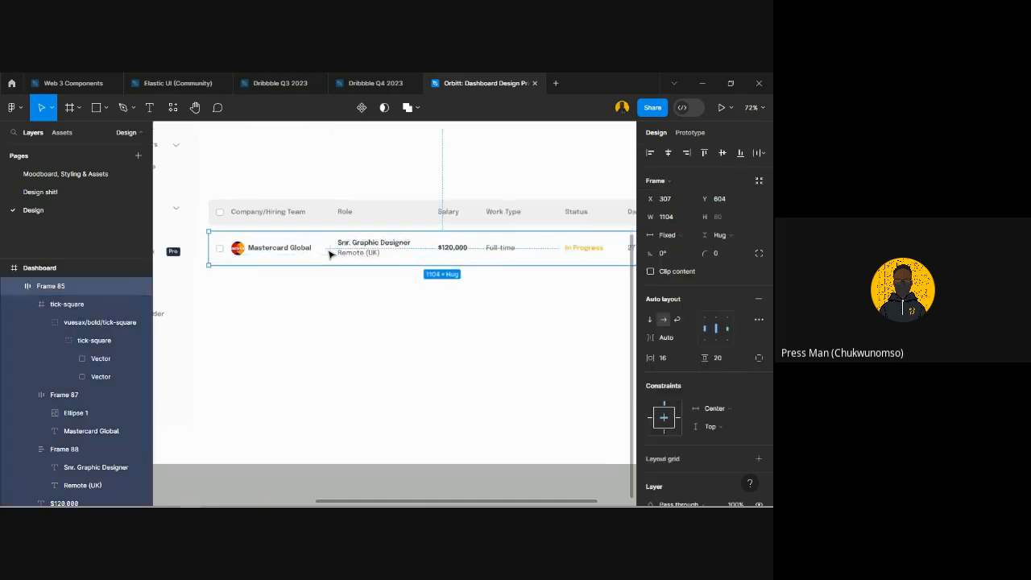
{"action": "scroll", "coordinate": [338, 249], "scroll_direction": "up", "scroll_amount": 1}
{"action": "key", "text": "ctrl+d"}
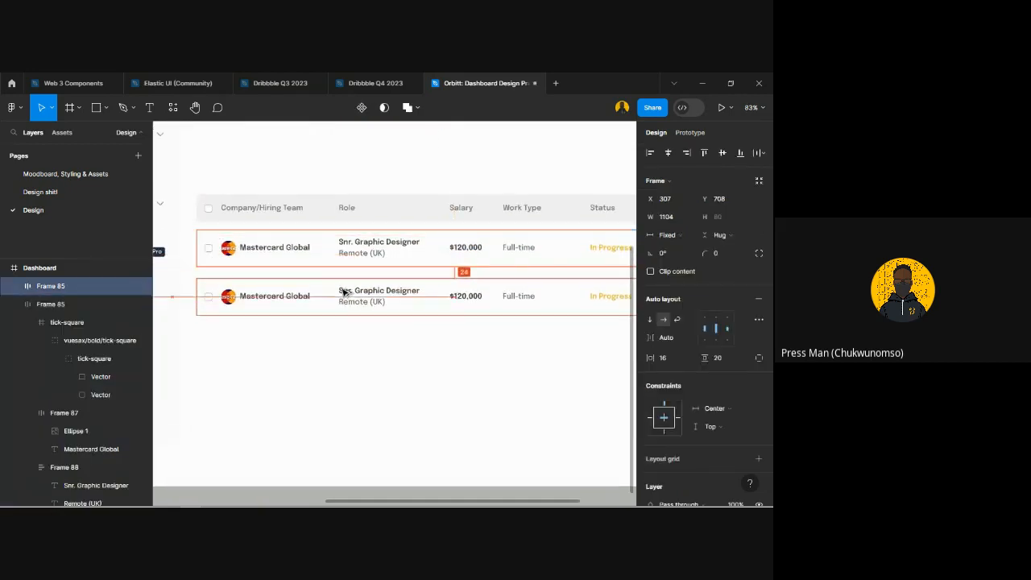
{"action": "scroll", "coordinate": [343, 285], "scroll_direction": "down", "scroll_amount": 3}
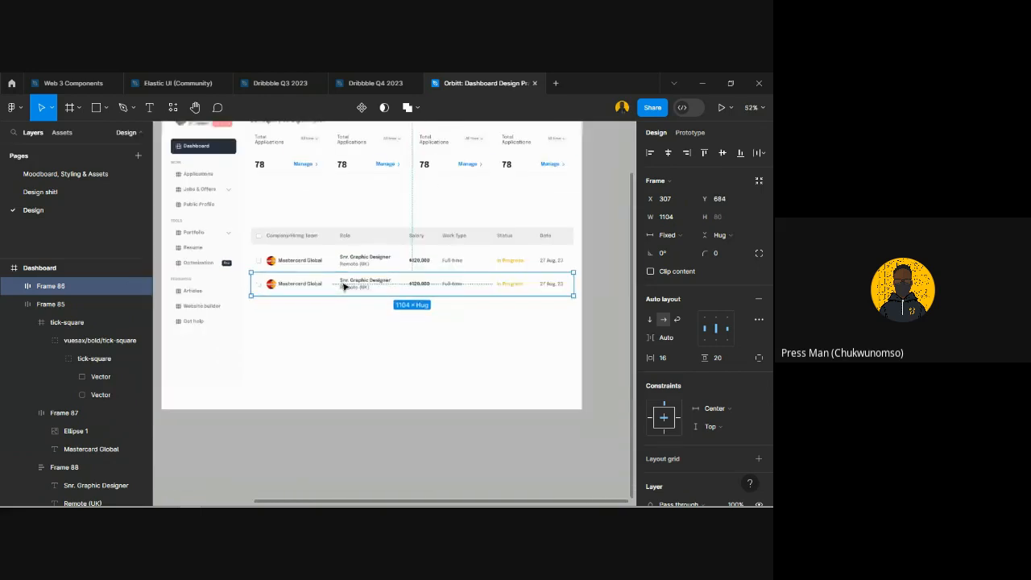
{"action": "key", "text": "ctrl+d"}
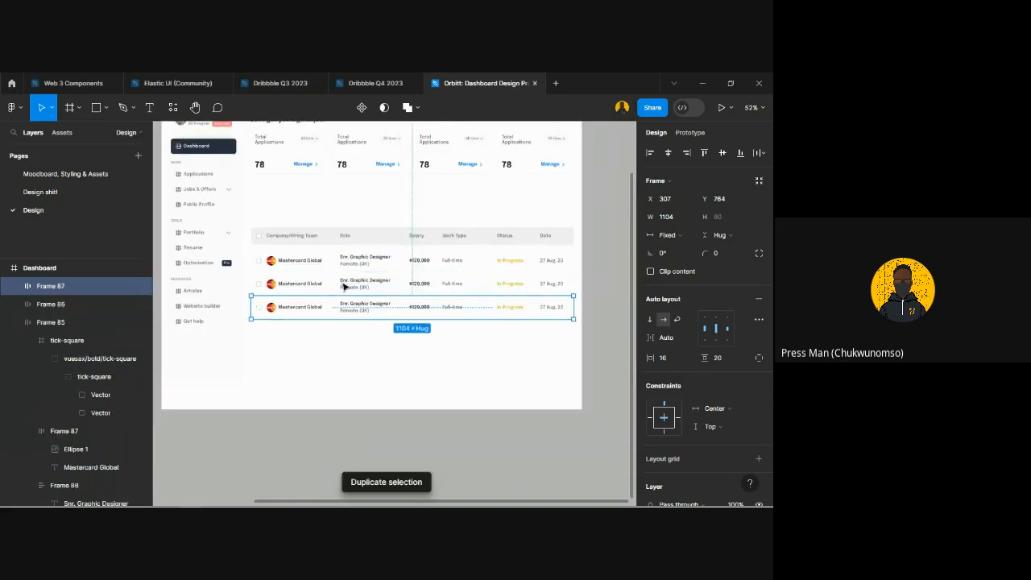
{"action": "key", "text": "ctrl+d"}
{"action": "key", "text": "ctrl+d"}
{"action": "key", "text": "ctrl+d"}
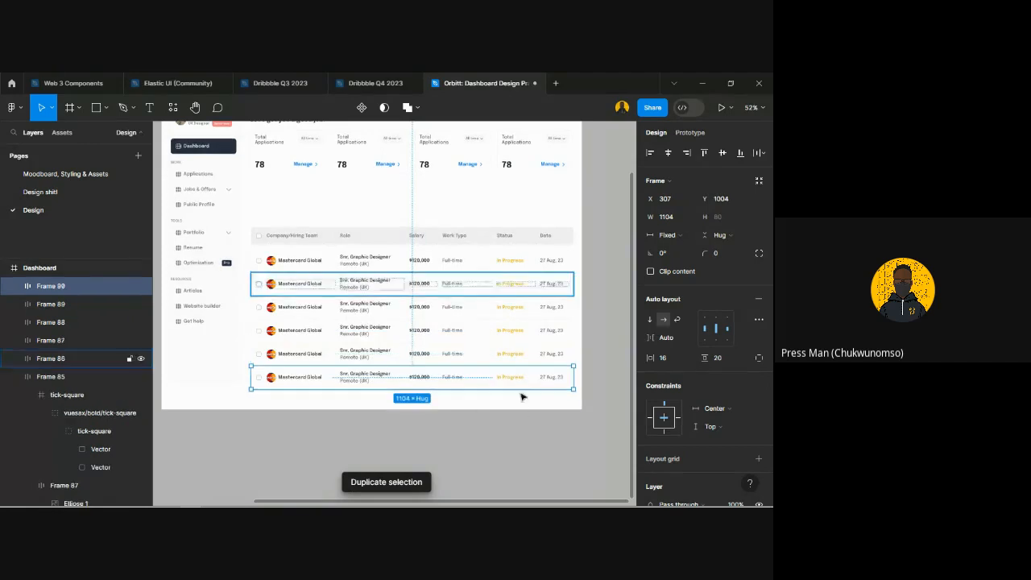
{"action": "key", "text": "ctrl+d"}
- Select all seven data rows and wrap them in a vertical auto layout frame with 0 spacing
{"action": "left_click", "coordinate": [363, 377], "text": "shift"}
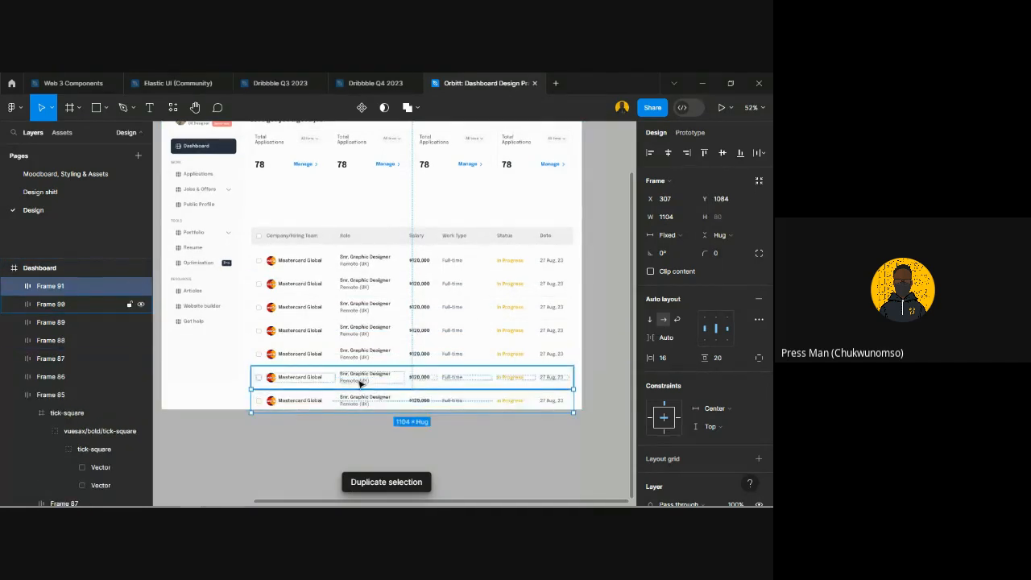
{"action": "left_click", "coordinate": [363, 353], "text": "shift"}
{"action": "left_click", "coordinate": [364, 330], "text": "shift"}
{"action": "left_click", "coordinate": [363, 307], "text": "shift"}
{"action": "left_click", "coordinate": [363, 284], "text": "shift"}
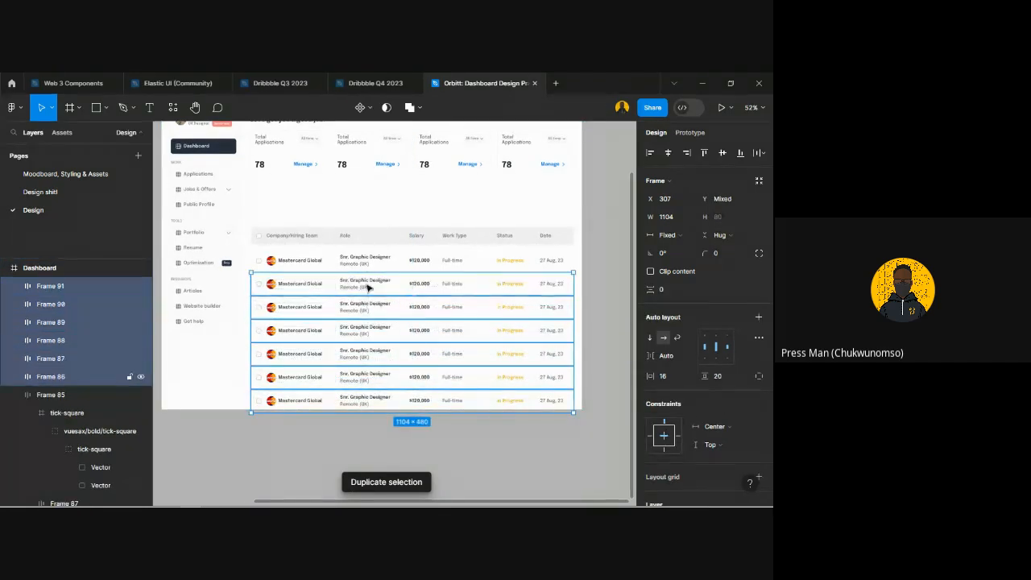
{"action": "left_click", "coordinate": [363, 261], "text": "shift"}
{"action": "key", "text": "shift+a"}
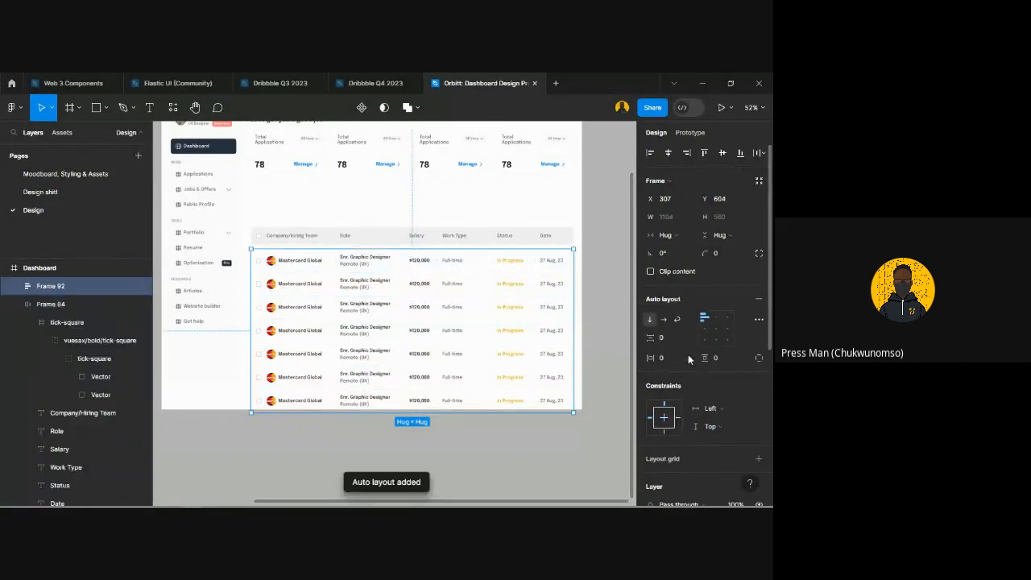
{"action": "left_click_drag", "start_coordinate": [653, 336], "coordinate": [665, 338]}
{"action": "left_click", "coordinate": [666, 339]}
{"action": "type", "text": "0"}
{"action": "key", "text": "Return"}
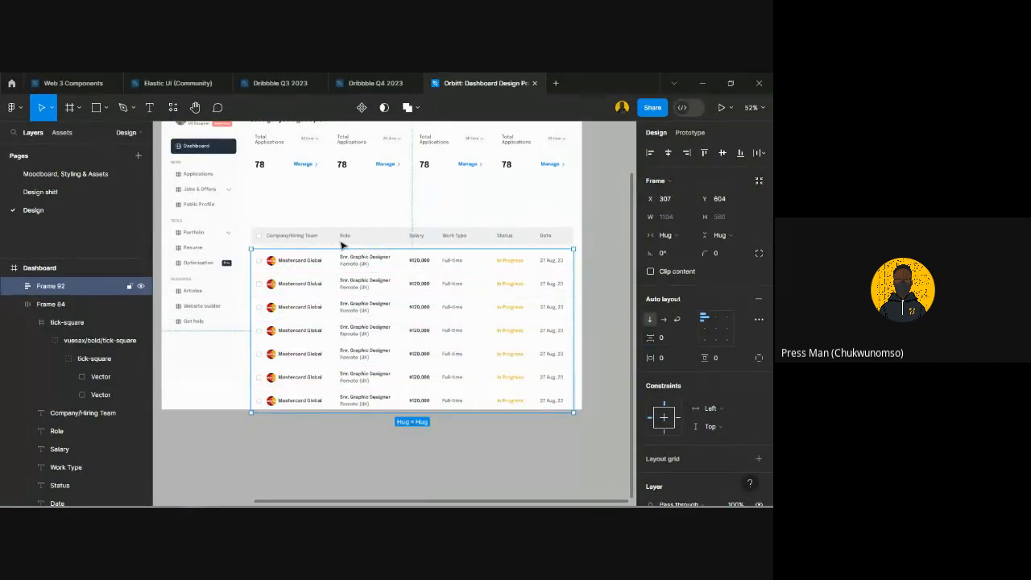
- Wrap the header and the rows frame together in an auto layout frame with 0 spacing
{"action": "left_click", "coordinate": [340, 242], "text": "shift"}
{"action": "key", "text": "shift+a"}
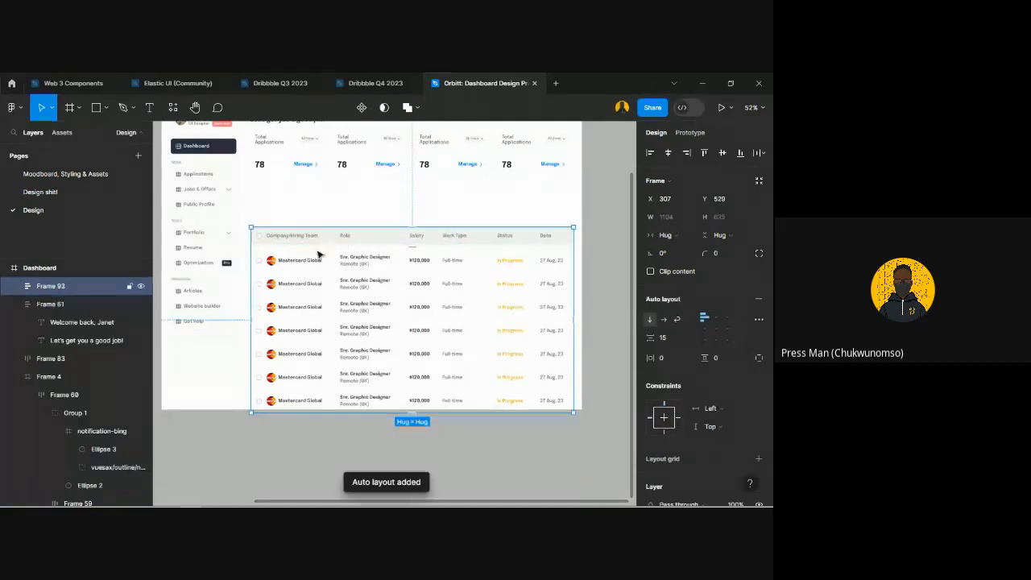
{"action": "left_click", "coordinate": [662, 338]}
{"action": "type", "text": "0"}
{"action": "key", "text": "Return"}
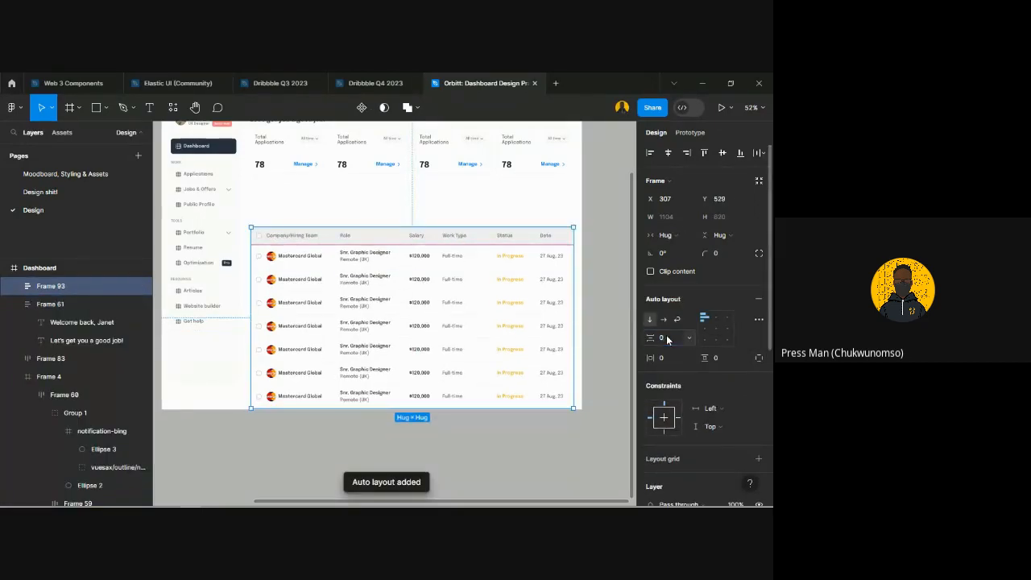
{"action": "left_click", "coordinate": [487, 454]}
- Move the whole table up and nudge it left to line up with the sidebar
{"action": "left_click", "coordinate": [373, 335]}
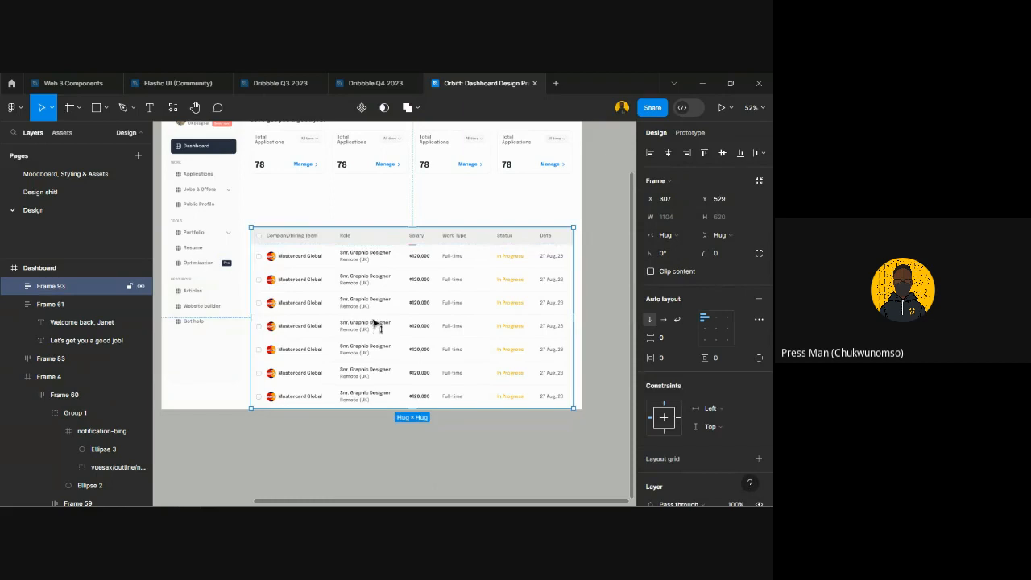
{"action": "left_click_drag", "start_coordinate": [372, 322], "coordinate": [373, 306]}
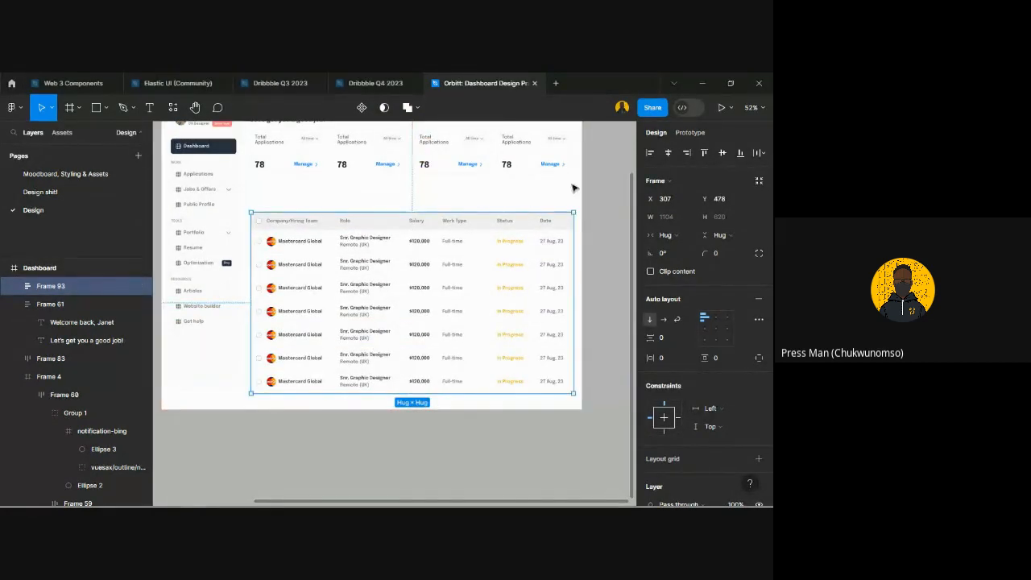
{"action": "key", "text": "Left"}
{"action": "key", "text": "Left"}
{"action": "key", "text": "Left"}
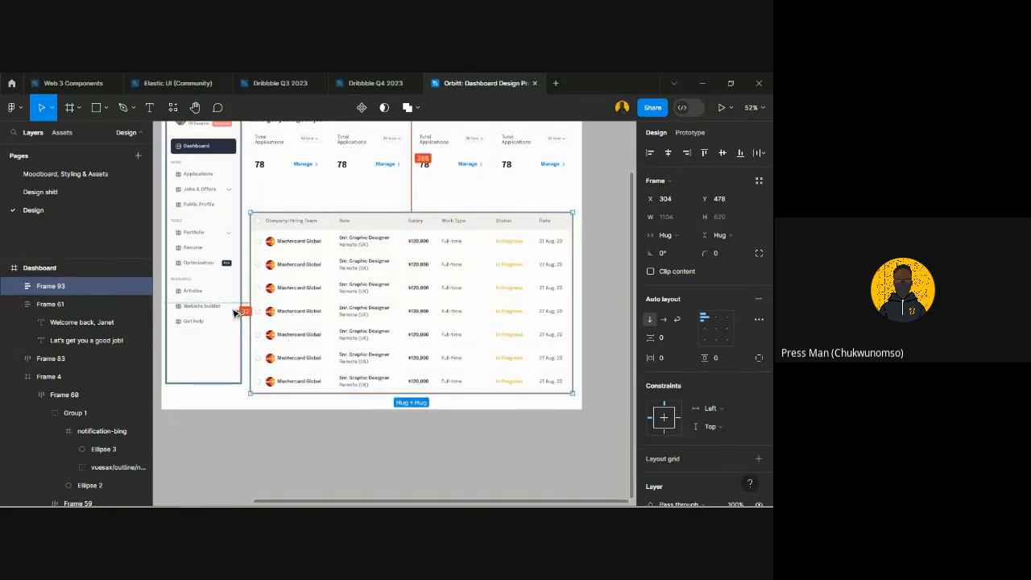
{"action": "left_click", "coordinate": [429, 434]}
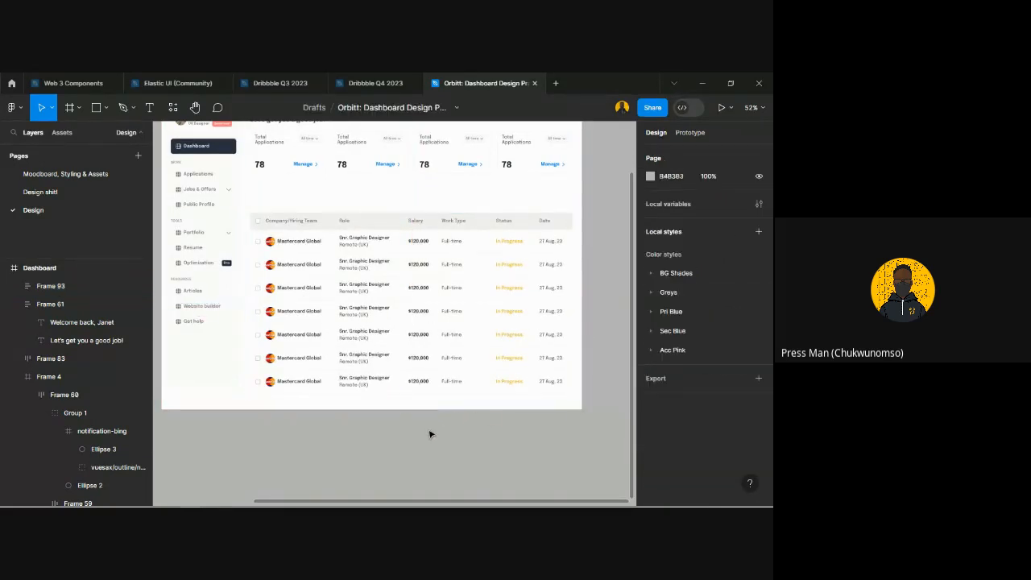
{"action": "key", "text": "alt+Tab"}
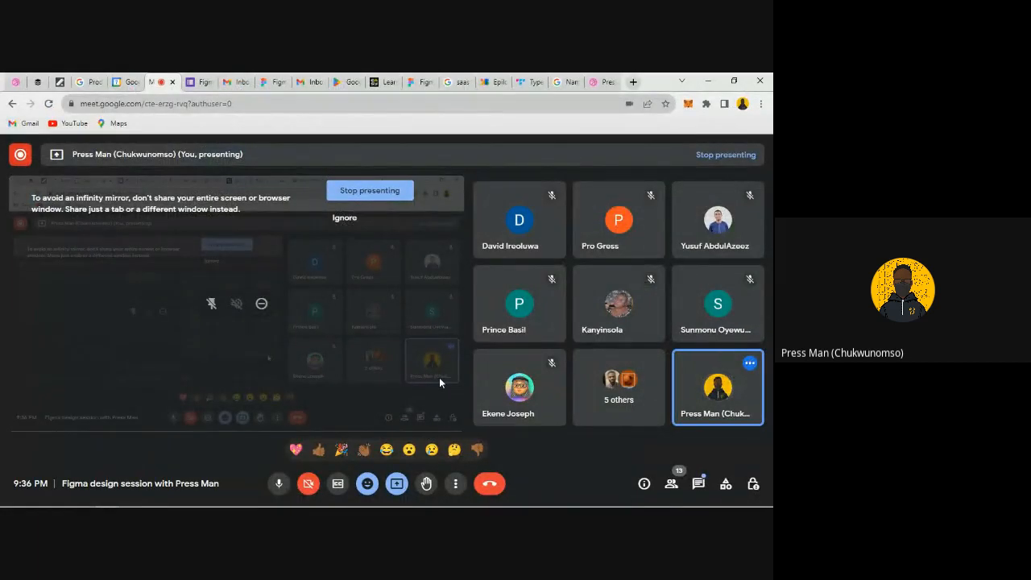
{"action": "key", "text": "alt+Tab"}
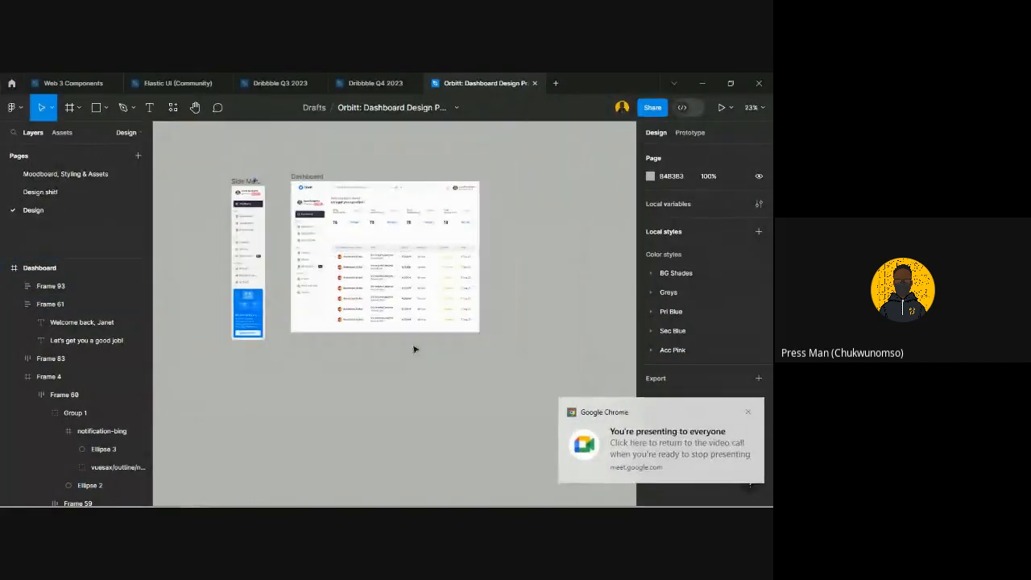
- Inspect the nested frames and header text inside the table
{"action": "scroll", "coordinate": [368, 295], "scroll_direction": "up", "scroll_amount": 5}
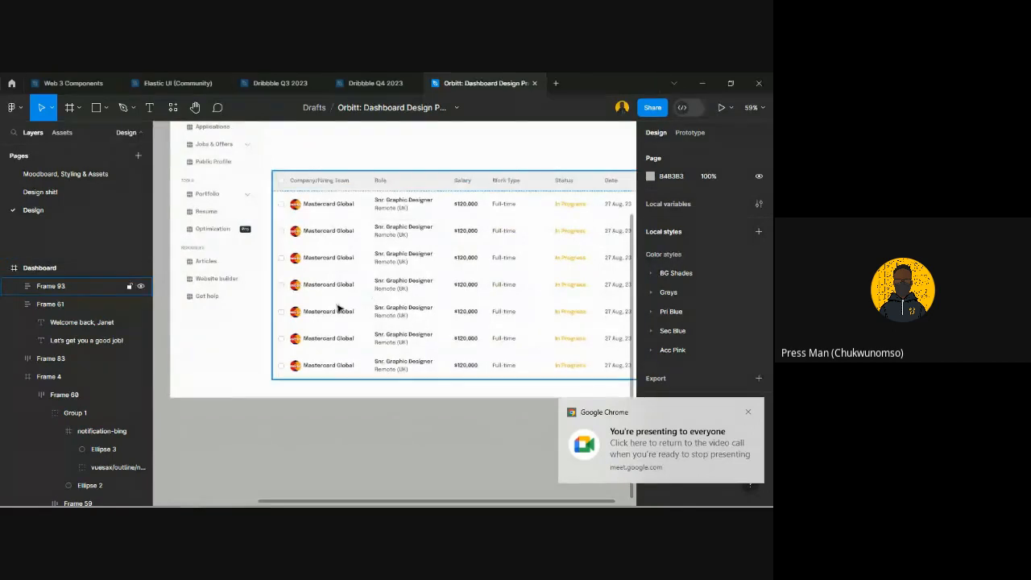
{"action": "scroll", "coordinate": [405, 414], "scroll_direction": "right", "scroll_amount": 1}
{"action": "left_click", "coordinate": [295, 233]}
{"action": "left_click", "coordinate": [295, 234]}
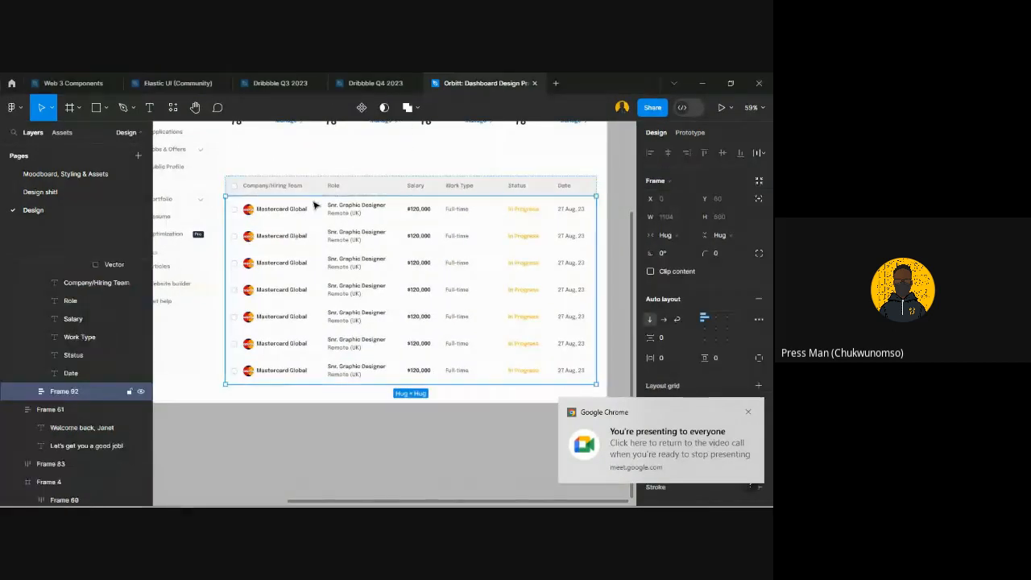
{"action": "left_click", "coordinate": [298, 211]}
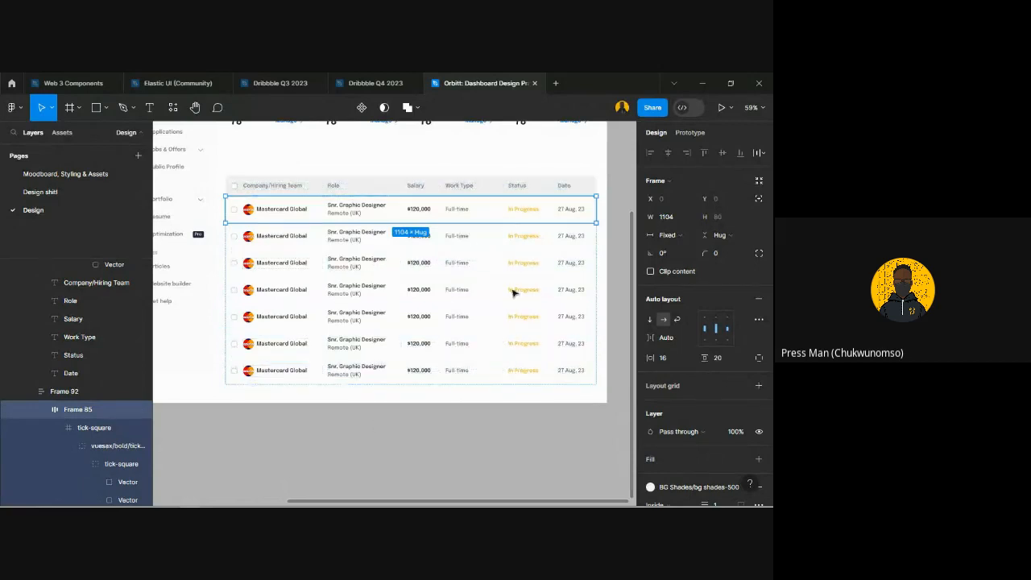
{"action": "scroll", "coordinate": [411, 255], "scroll_direction": "down", "scroll_amount": 2}
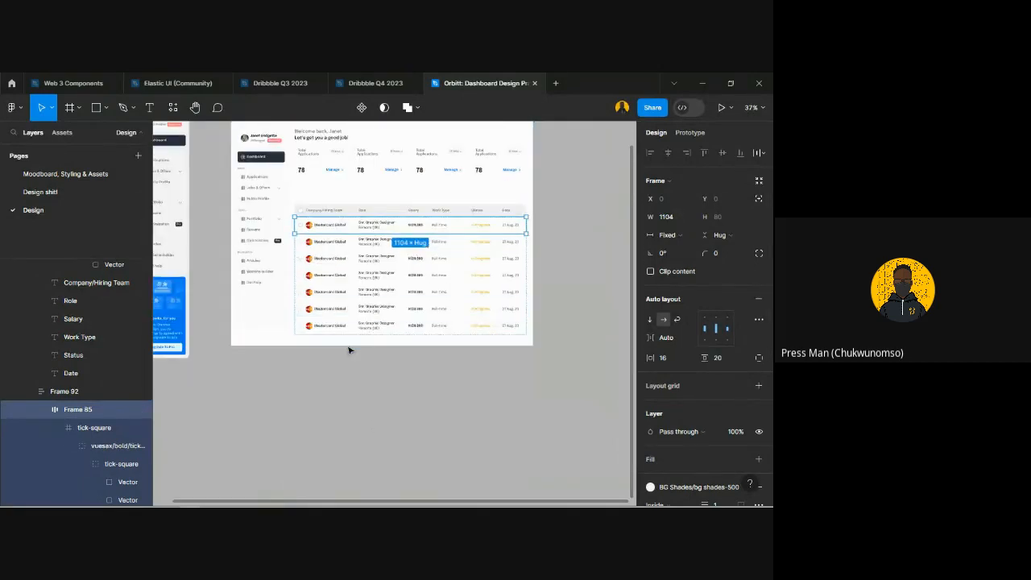
{"action": "left_click", "coordinate": [349, 348]}
{"action": "scroll", "coordinate": [349, 345], "scroll_direction": "up", "scroll_amount": 1}
{"action": "left_click", "coordinate": [308, 204]}
{"action": "double_click", "coordinate": [339, 184]}
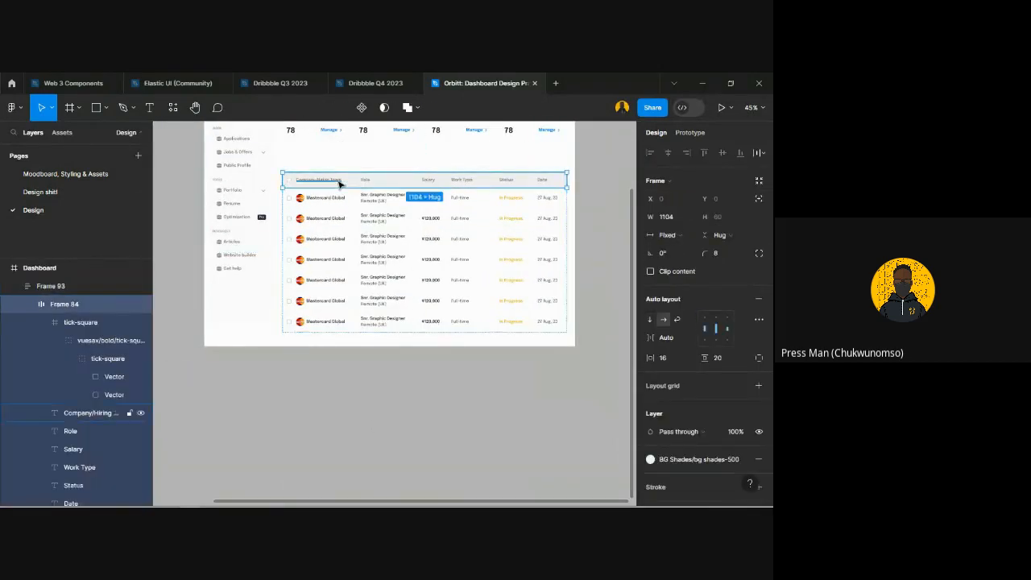
{"action": "scroll", "coordinate": [339, 184], "scroll_direction": "down", "scroll_amount": 3}
{"action": "key", "text": "Escape"}
- Move the table frame out of the dashboard onto the canvas below and rename it Table
{"action": "left_click", "coordinate": [369, 222]}
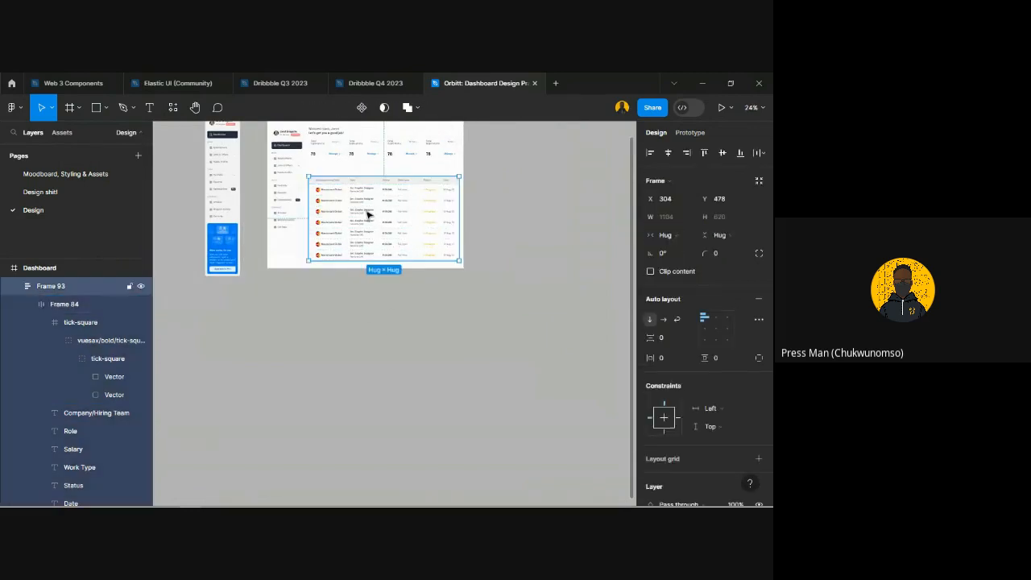
{"action": "left_click_drag", "start_coordinate": [368, 211], "coordinate": [368, 352]}
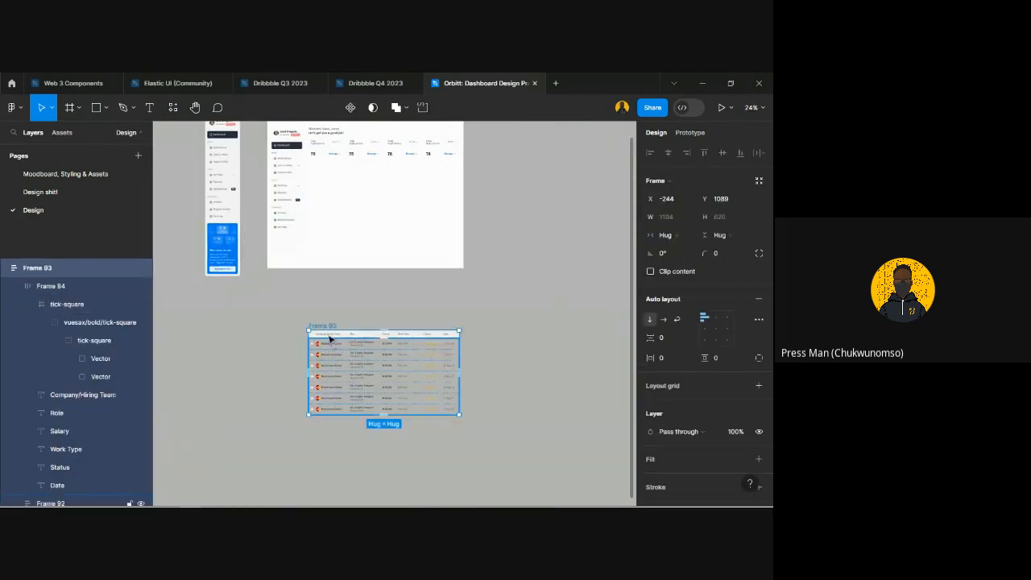
{"action": "double_click", "coordinate": [325, 325]}
{"action": "type", "text": "Tab"}
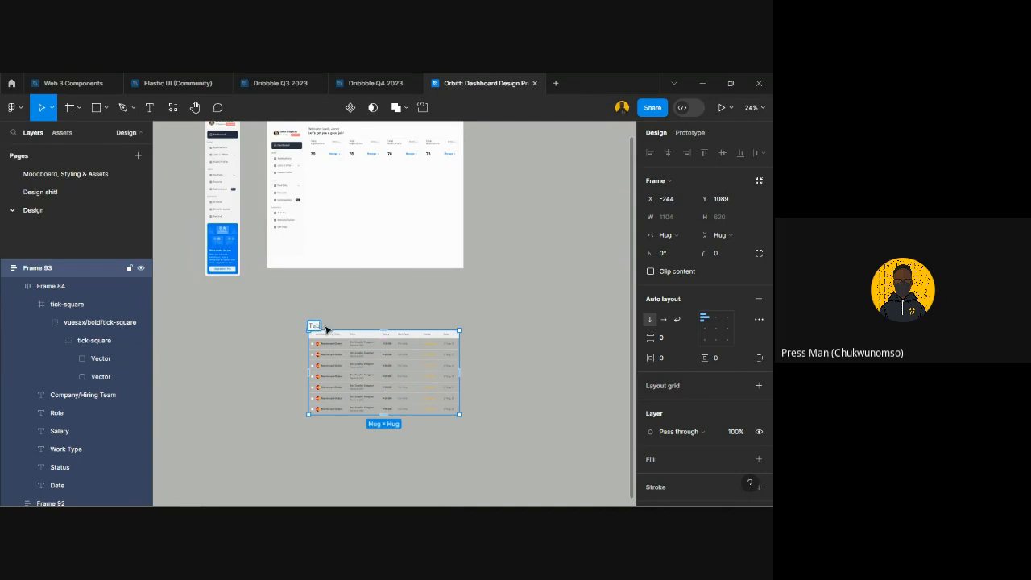
{"action": "type", "text": "le"}
{"action": "key", "text": "Return"}
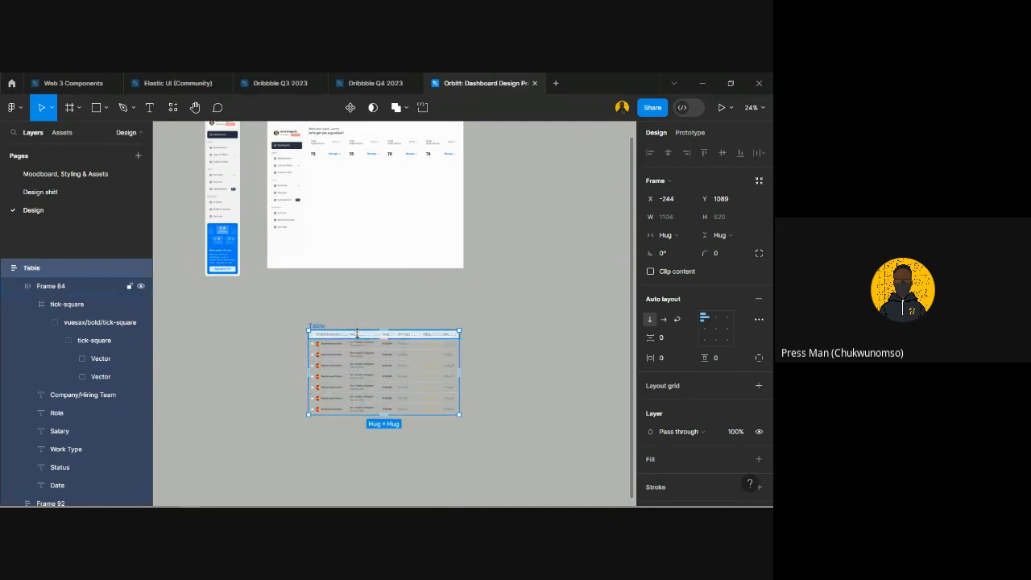
- Paste a copy of the table header into the dashboard frame and place it below the stat cards
{"action": "scroll", "coordinate": [372, 343], "scroll_direction": "up", "scroll_amount": 4}
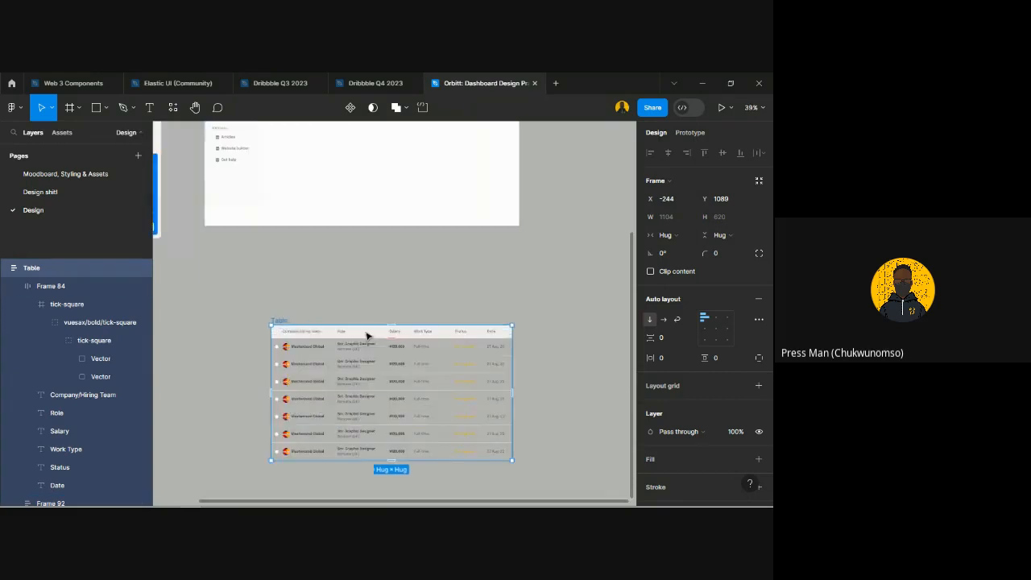
{"action": "left_click", "coordinate": [367, 335]}
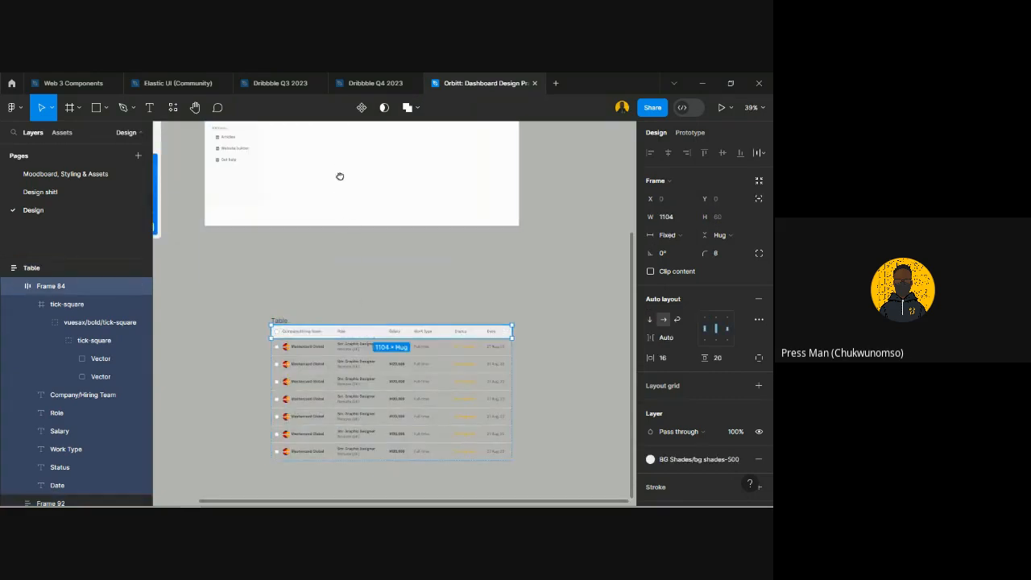
{"action": "left_click_drag", "start_coordinate": [340, 177], "coordinate": [345, 255]}
{"action": "left_click", "coordinate": [345, 255]}
{"action": "key", "text": "ctrl+v"}
{"action": "scroll", "coordinate": [357, 236], "scroll_direction": "up", "scroll_amount": 2}
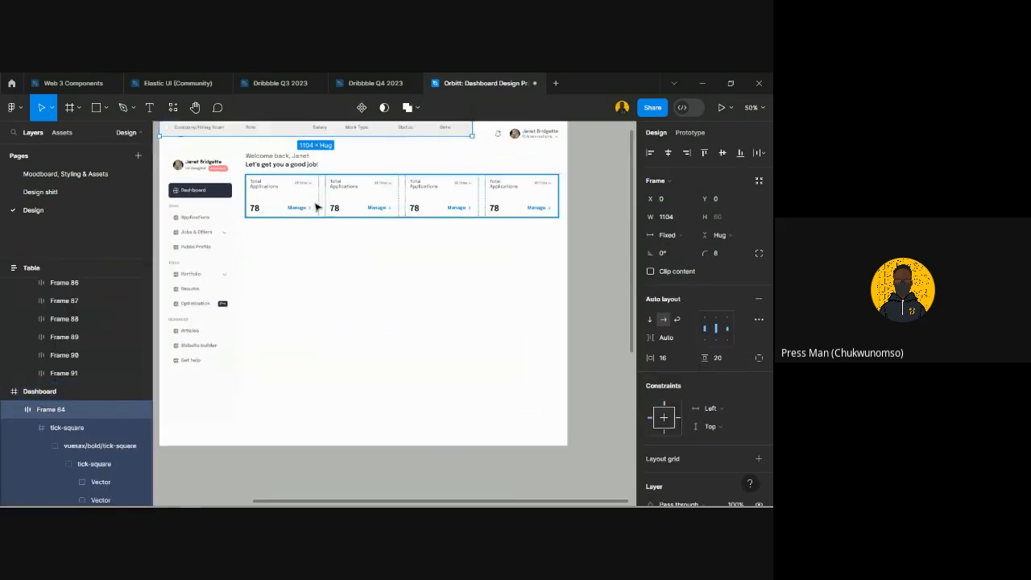
{"action": "scroll", "coordinate": [315, 207], "scroll_direction": "down", "scroll_amount": 2}
{"action": "left_click_drag", "start_coordinate": [282, 185], "coordinate": [367, 281]}
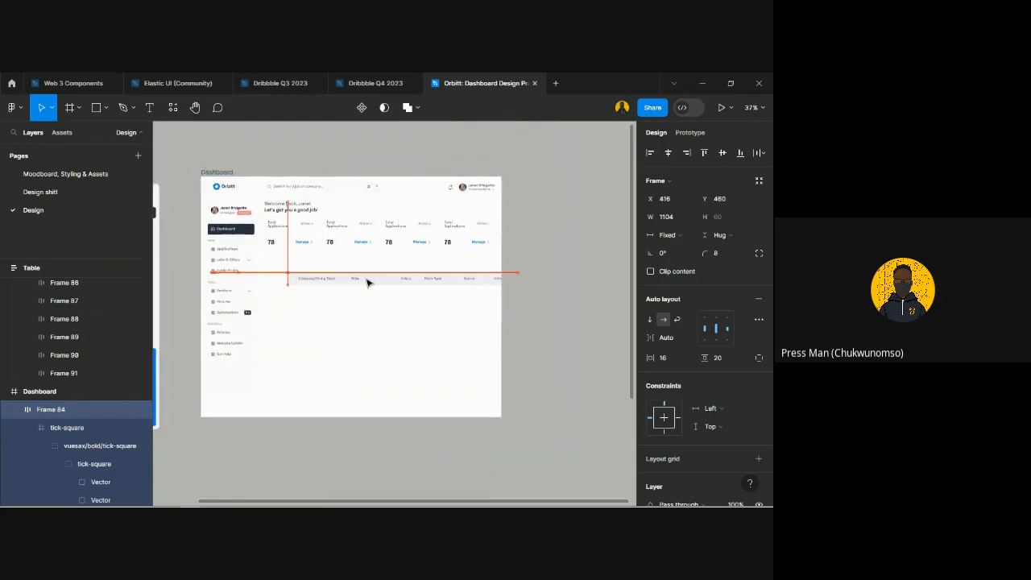
- Pull a copy of the Company/Hiring Team label out below the header and narrow it to about 179 wide
{"action": "scroll", "coordinate": [367, 282], "scroll_direction": "up", "scroll_amount": 6}
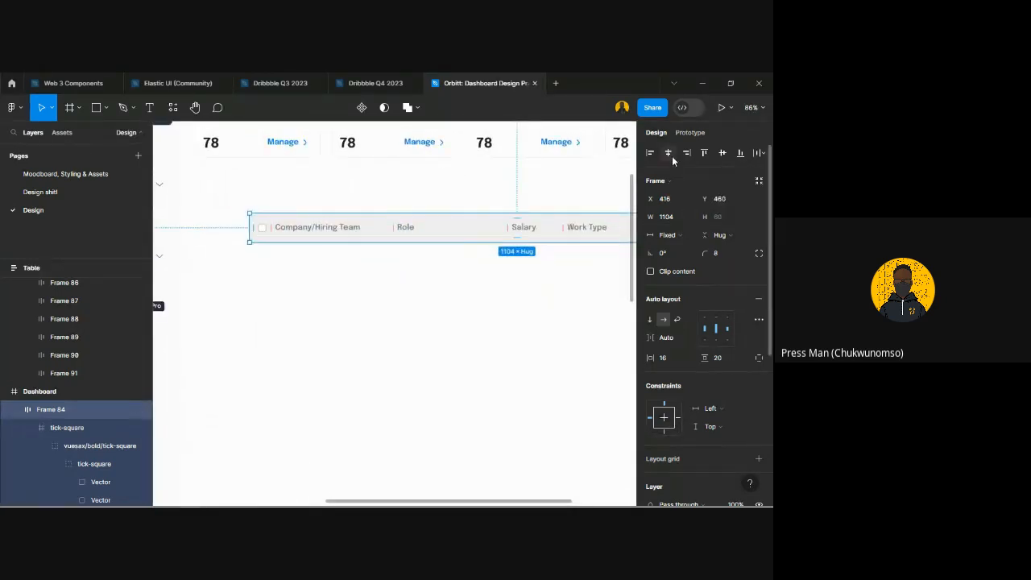
{"action": "left_click_drag", "start_coordinate": [343, 234], "coordinate": [255, 304]}
{"action": "left_click", "coordinate": [303, 266]}
{"action": "double_click", "coordinate": [255, 234]}
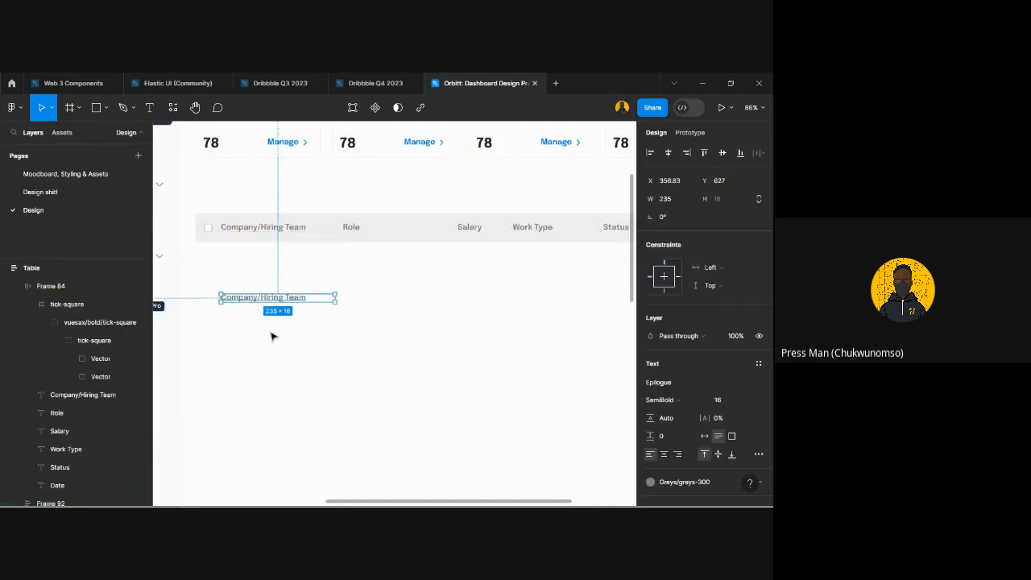
{"action": "scroll", "coordinate": [262, 314], "scroll_direction": "up", "scroll_amount": 2}
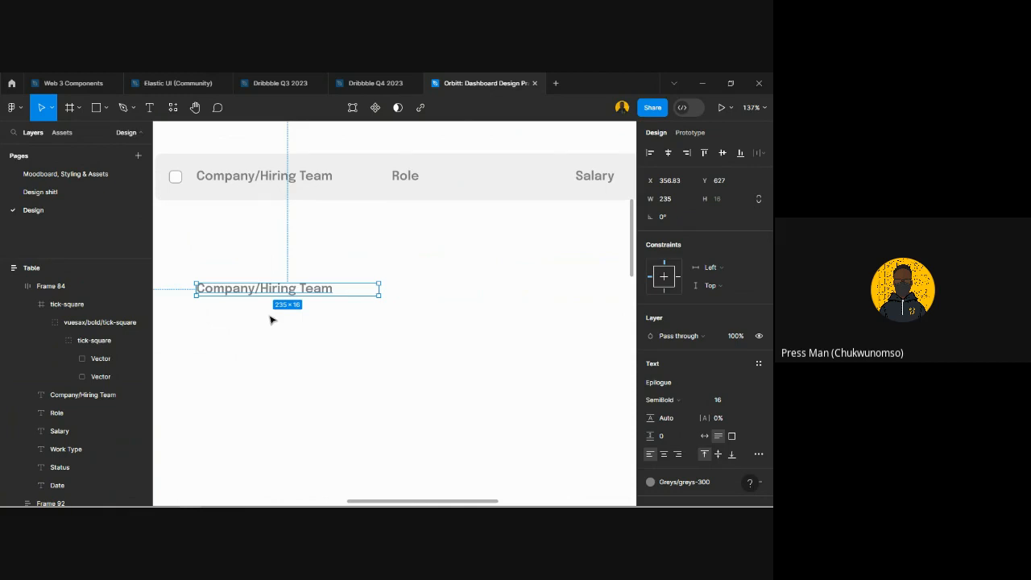
{"action": "left_click_drag", "start_coordinate": [379, 285], "coordinate": [333, 292]}
{"action": "scroll", "coordinate": [333, 292], "scroll_direction": "down", "scroll_amount": 6}
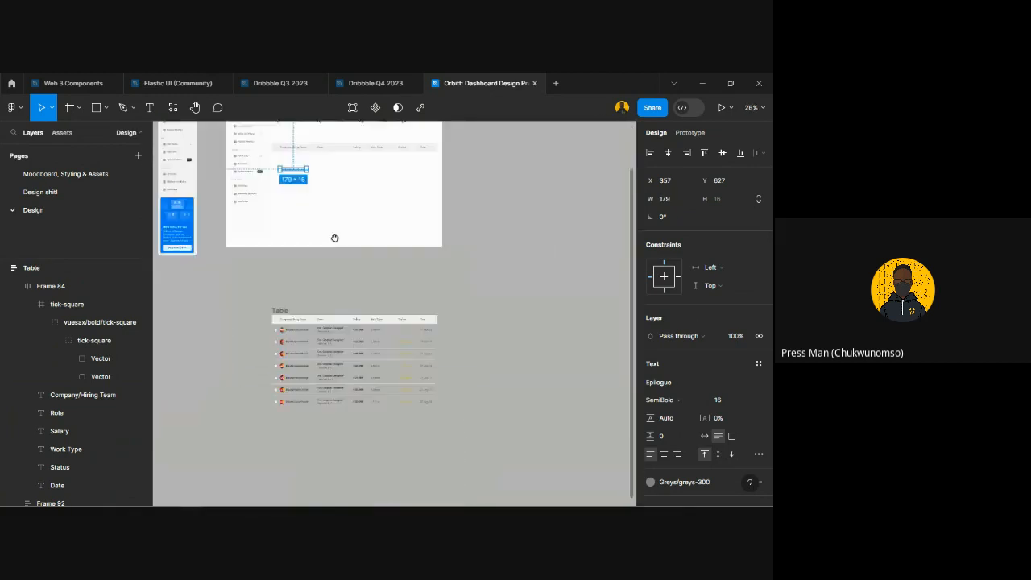
- Copy the Mastercard Global company cell from the reference table into the dashboard, just beneath the label
{"action": "left_click", "coordinate": [308, 332]}
{"action": "scroll", "coordinate": [304, 333], "scroll_direction": "up", "scroll_amount": 2}
{"action": "double_click", "coordinate": [293, 316]}
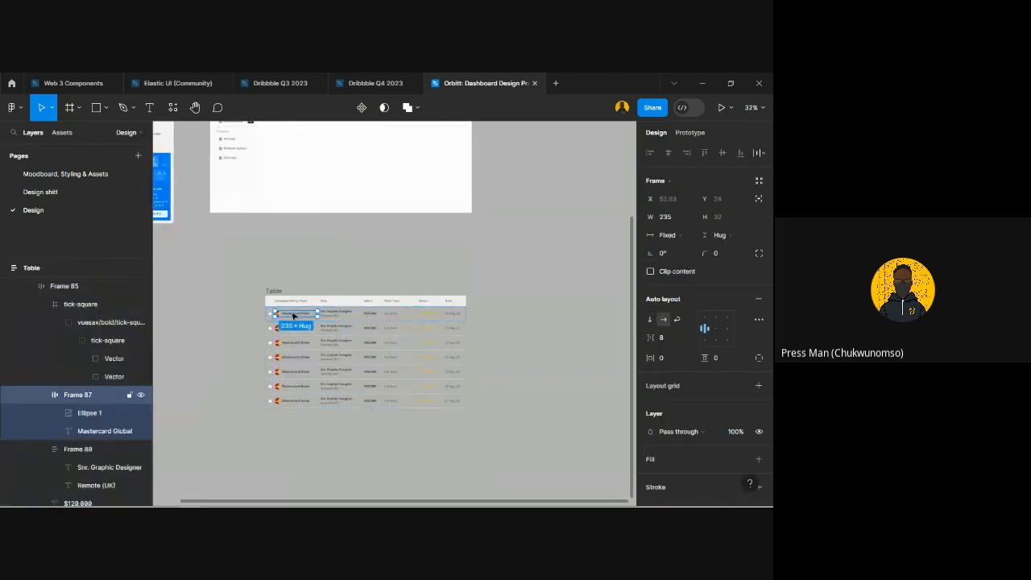
{"action": "left_click_drag", "start_coordinate": [293, 315], "coordinate": [284, 153]}
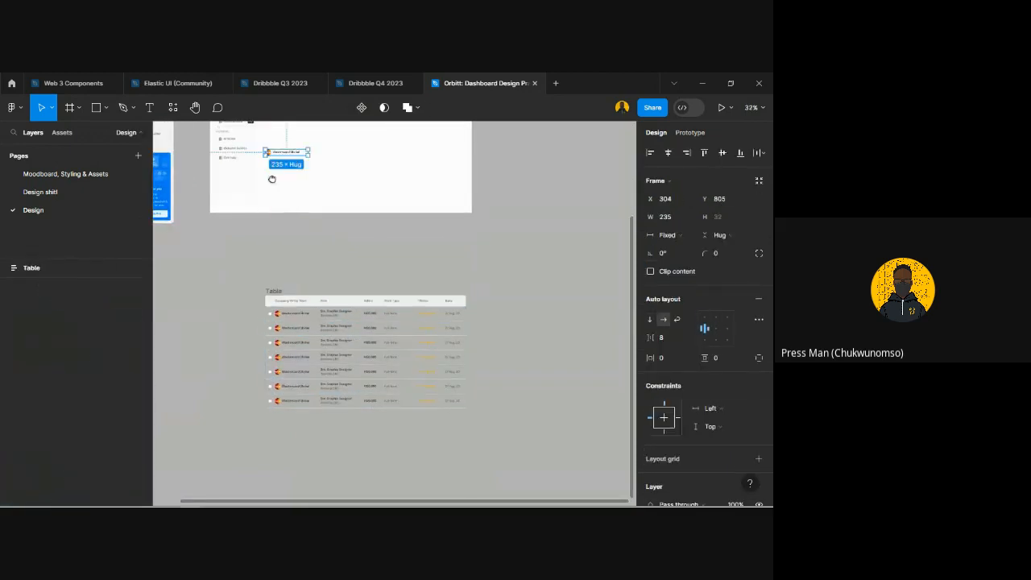
{"action": "scroll", "coordinate": [272, 181], "scroll_direction": "up", "scroll_amount": 2}
{"action": "scroll", "coordinate": [292, 253], "scroll_direction": "up", "scroll_amount": 4}
{"action": "left_click_drag", "start_coordinate": [278, 329], "coordinate": [295, 287]}
{"action": "scroll", "coordinate": [293, 271], "scroll_direction": "up", "scroll_amount": 1}
{"action": "scroll", "coordinate": [295, 271], "scroll_direction": "up", "scroll_amount": 4}
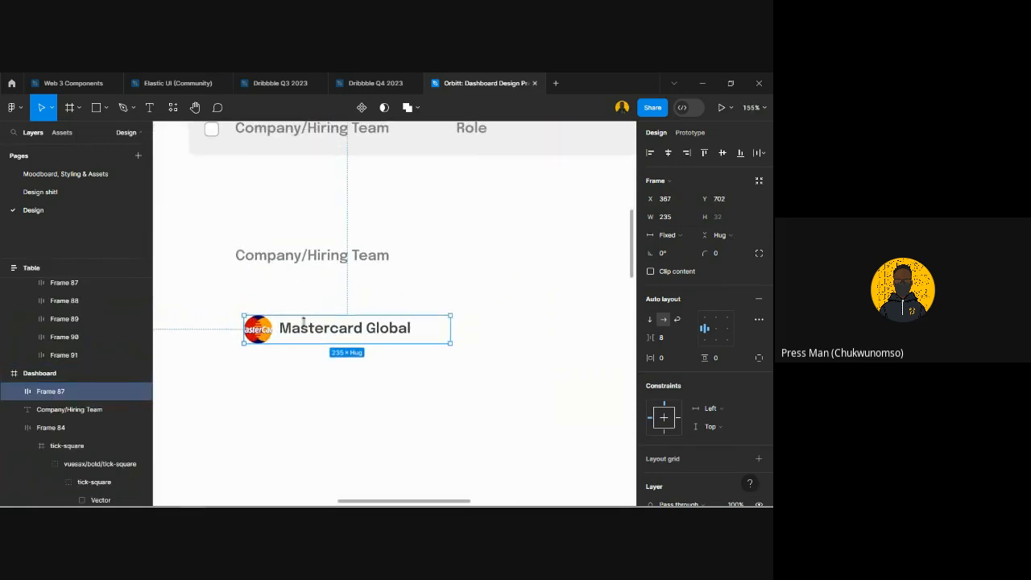
{"action": "left_click_drag", "start_coordinate": [296, 326], "coordinate": [291, 307]}
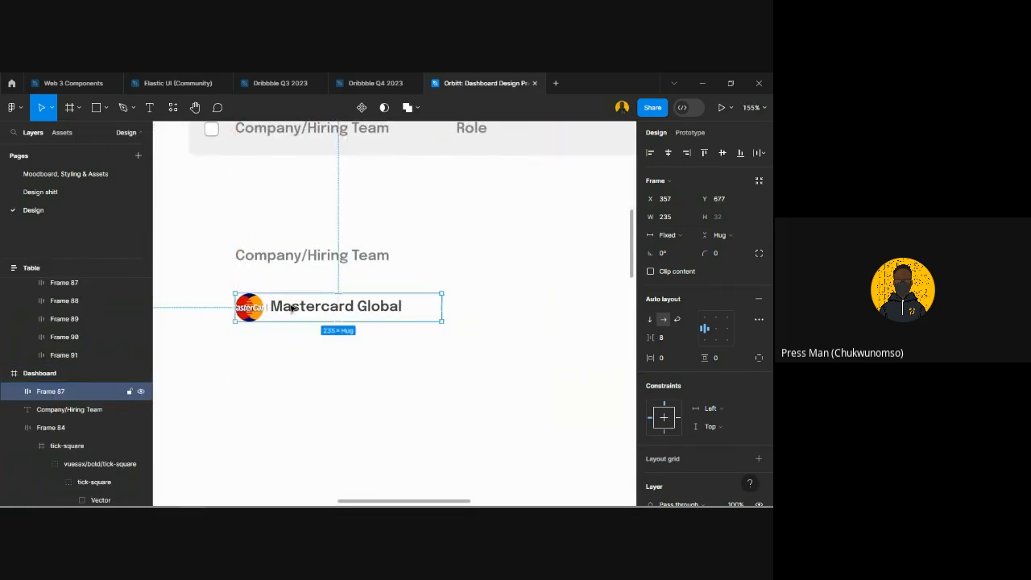
- Examine the reference table's data rows against the copied label and cell in the dashboard
{"action": "scroll", "coordinate": [313, 350], "scroll_direction": "down", "scroll_amount": 6}
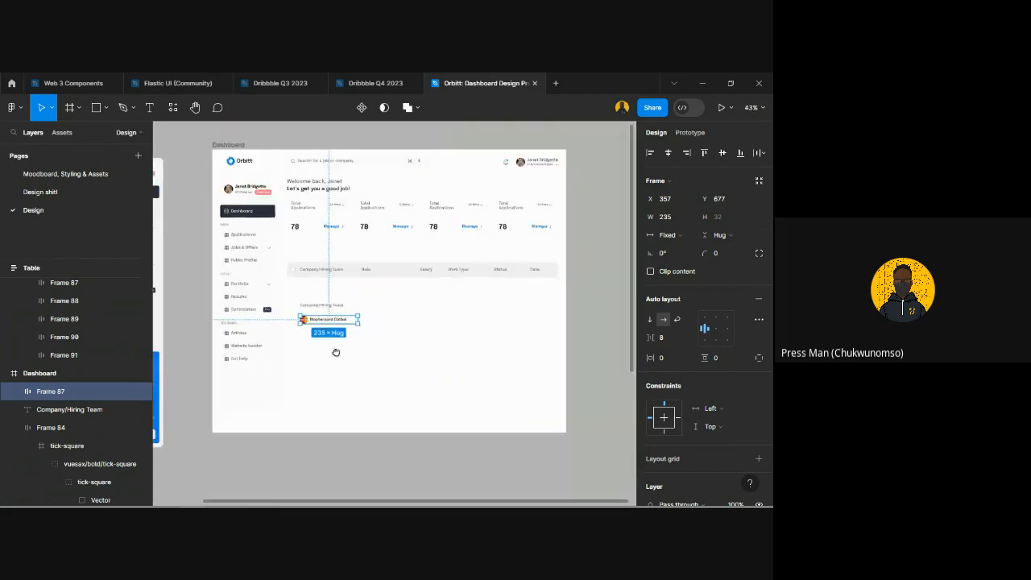
{"action": "scroll", "coordinate": [336, 266], "scroll_direction": "down", "scroll_amount": 5}
{"action": "scroll", "coordinate": [339, 229], "scroll_direction": "up", "scroll_amount": 3}
{"action": "scroll", "coordinate": [338, 228], "scroll_direction": "up", "scroll_amount": 2}
{"action": "scroll", "coordinate": [314, 241], "scroll_direction": "right", "scroll_amount": 1}
{"action": "scroll", "coordinate": [281, 237], "scroll_direction": "down", "scroll_amount": 3}
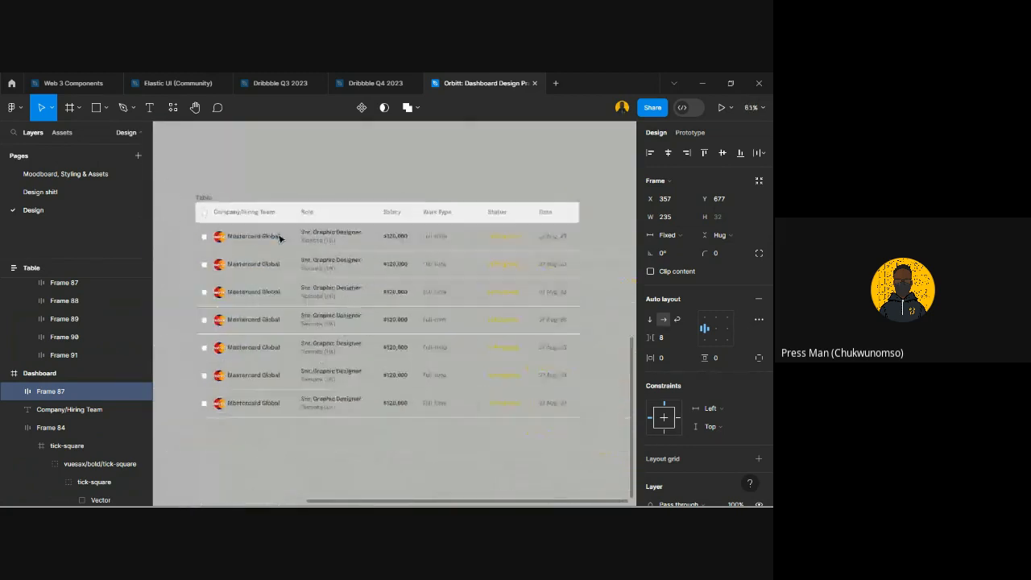
{"action": "scroll", "coordinate": [274, 237], "scroll_direction": "down", "scroll_amount": 1}
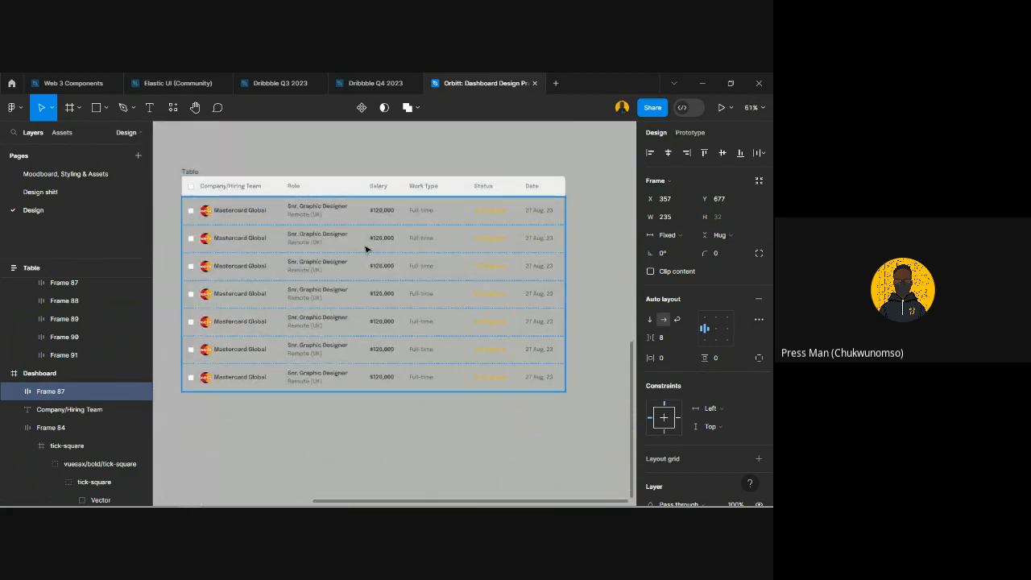
{"action": "scroll", "coordinate": [344, 242], "scroll_direction": "up", "scroll_amount": 8}
{"action": "scroll", "coordinate": [314, 289], "scroll_direction": "up", "scroll_amount": 4}
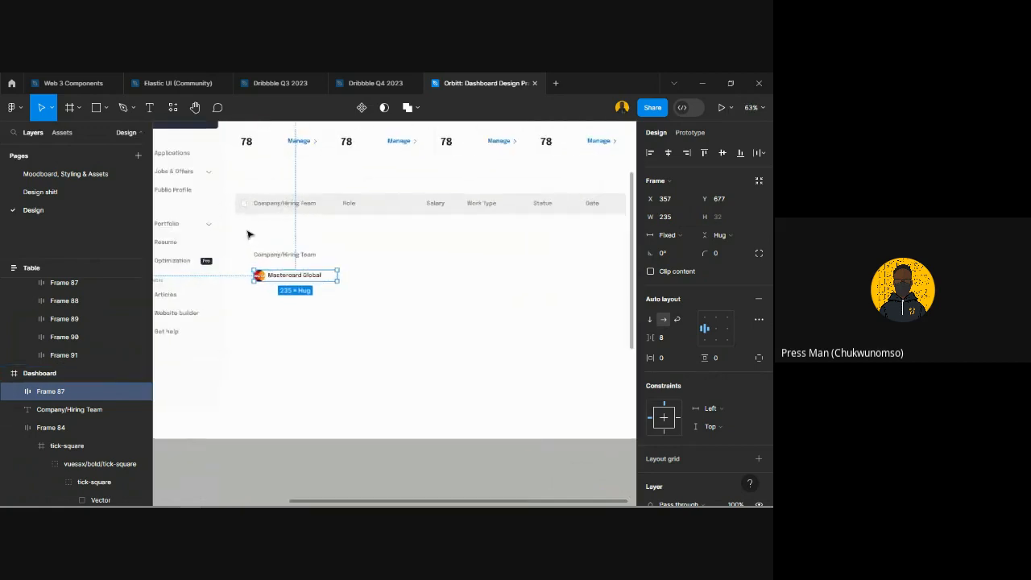
{"action": "scroll", "coordinate": [317, 282], "scroll_direction": "up", "scroll_amount": 2}
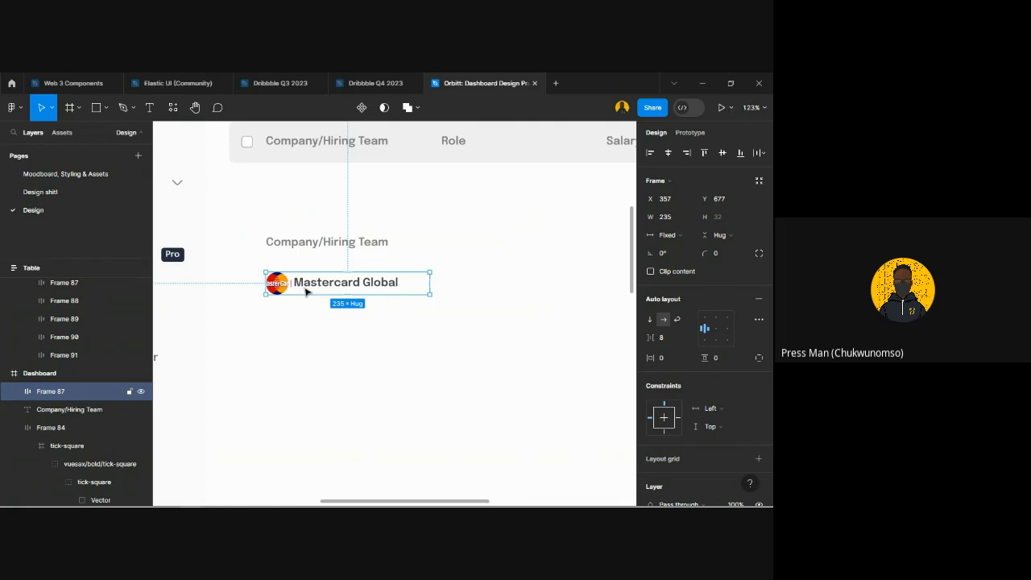
{"action": "scroll", "coordinate": [305, 291], "scroll_direction": "down", "scroll_amount": 2}
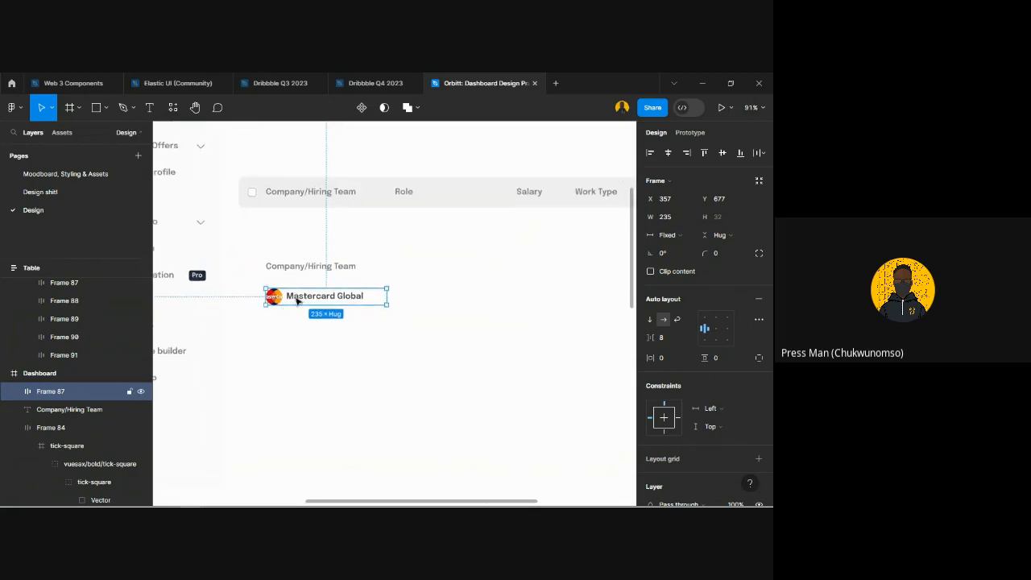
- Wrap the Company/Hiring Team label in its own auto layout frame
{"action": "left_click", "coordinate": [297, 268]}
{"action": "scroll", "coordinate": [295, 270], "scroll_direction": "up", "scroll_amount": 3}
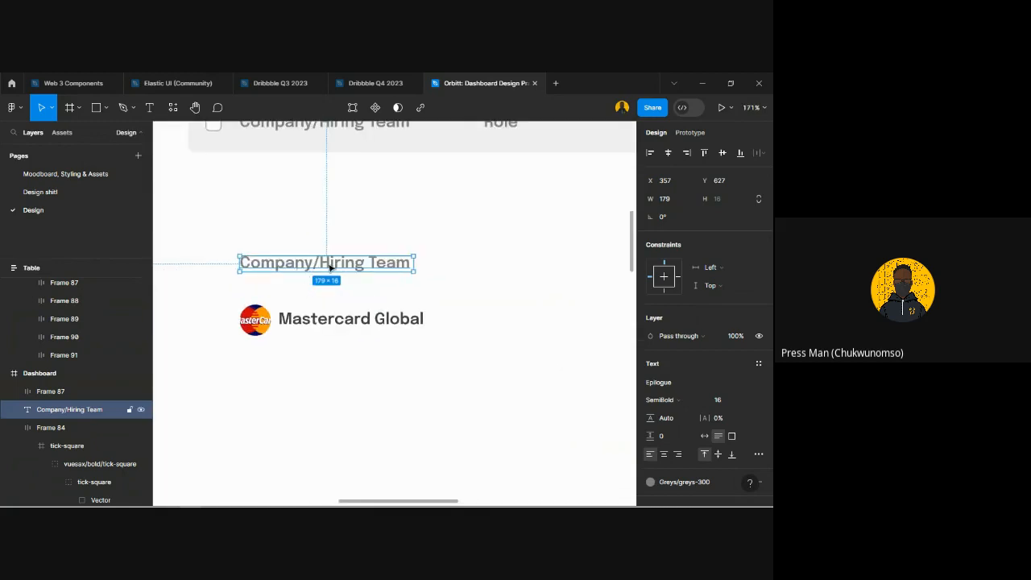
{"action": "scroll", "coordinate": [277, 266], "scroll_direction": "down", "scroll_amount": 2}
{"action": "left_click_drag", "start_coordinate": [274, 313], "coordinate": [290, 296]}
{"action": "key", "text": "shift+a"}
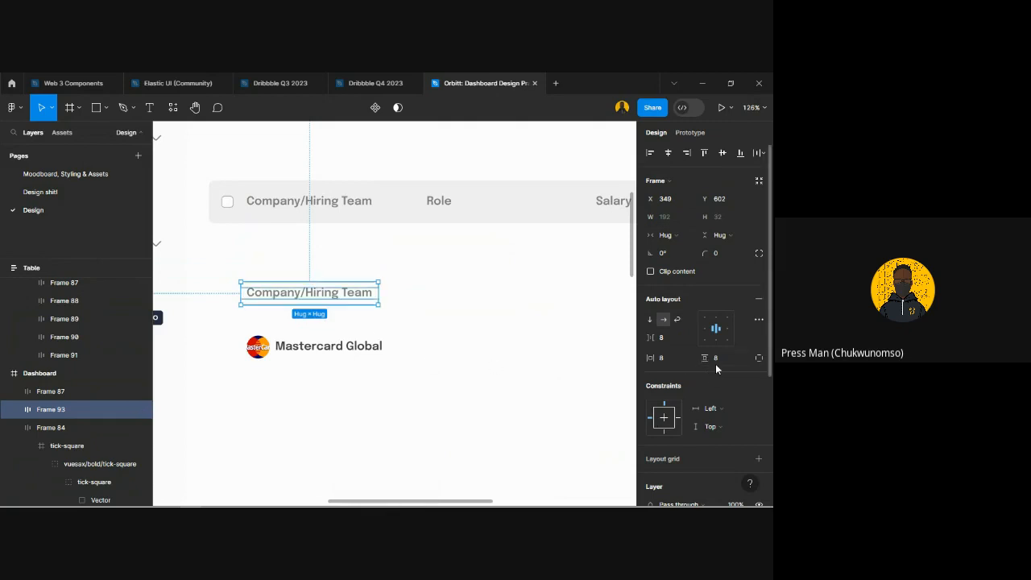
- Match the header's padding by setting the label frame's padding to 20 vertical and 16 horizontal
{"action": "left_click", "coordinate": [453, 221]}
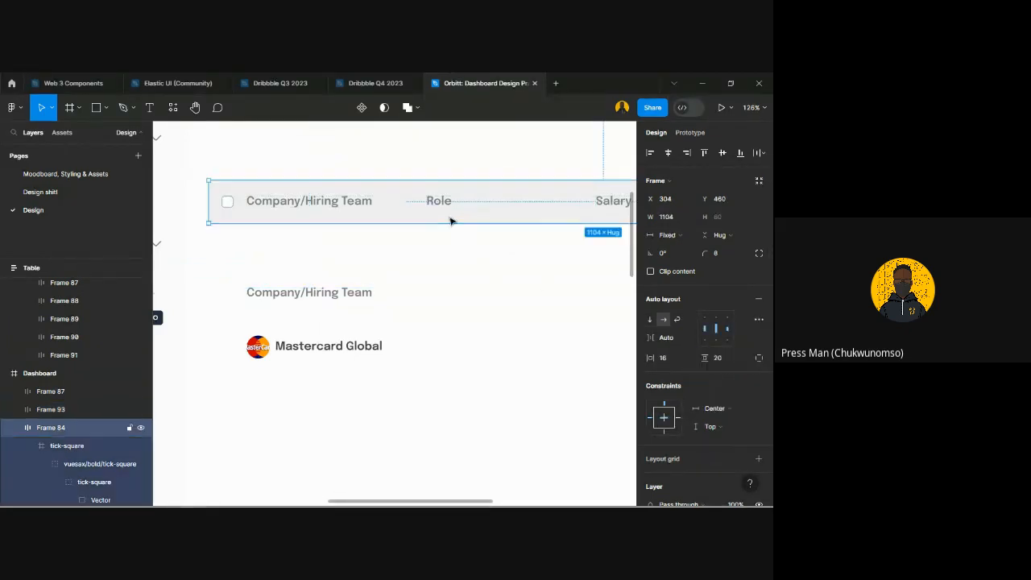
{"action": "left_click", "coordinate": [354, 300]}
{"action": "left_click", "coordinate": [715, 357]}
{"action": "type", "text": "20"}
{"action": "key", "text": "Return"}
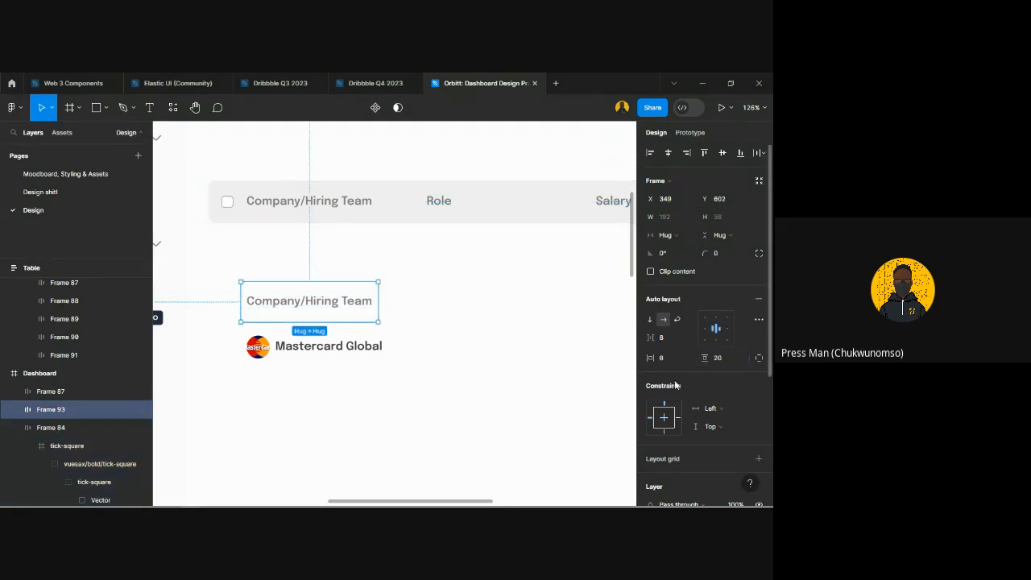
{"action": "type", "text": "16"}
{"action": "key", "text": "Return"}
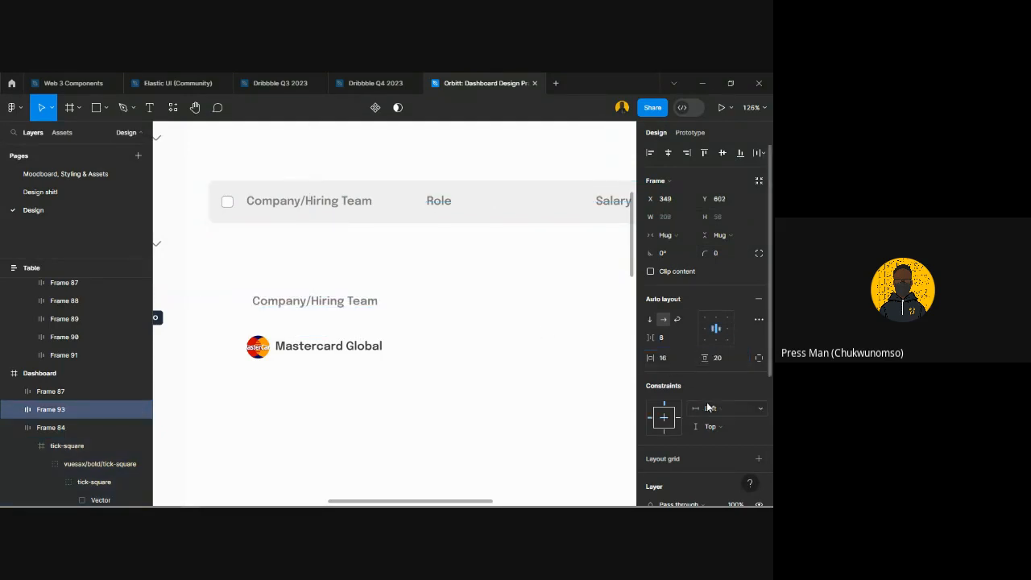
- Fill the label frame with the bg shades-500 colour style to match the header background
{"action": "scroll", "coordinate": [723, 387], "scroll_direction": "down", "scroll_amount": 4}
{"action": "left_click", "coordinate": [741, 334]}
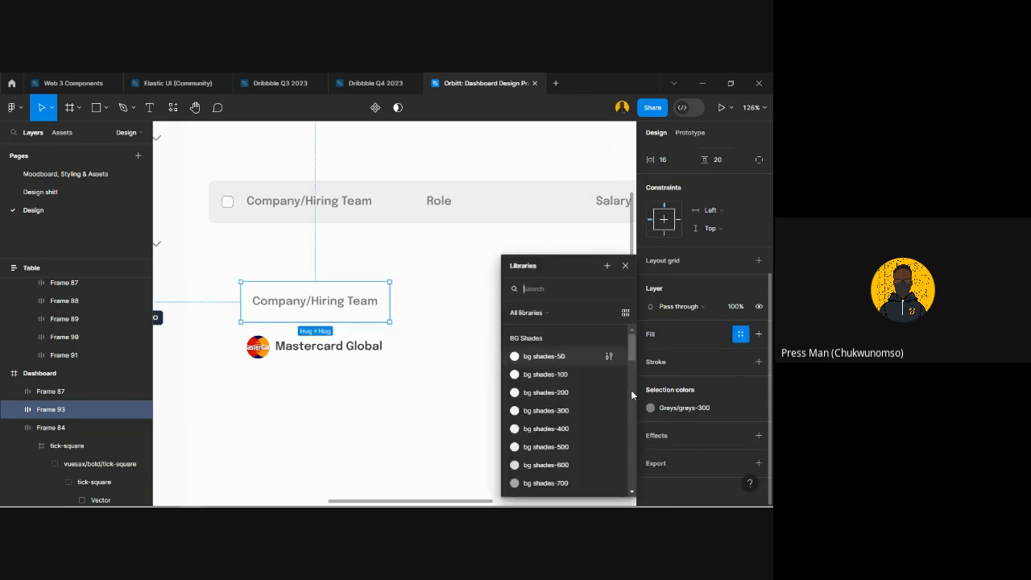
{"action": "left_click", "coordinate": [573, 410]}
{"action": "left_click", "coordinate": [379, 184]}
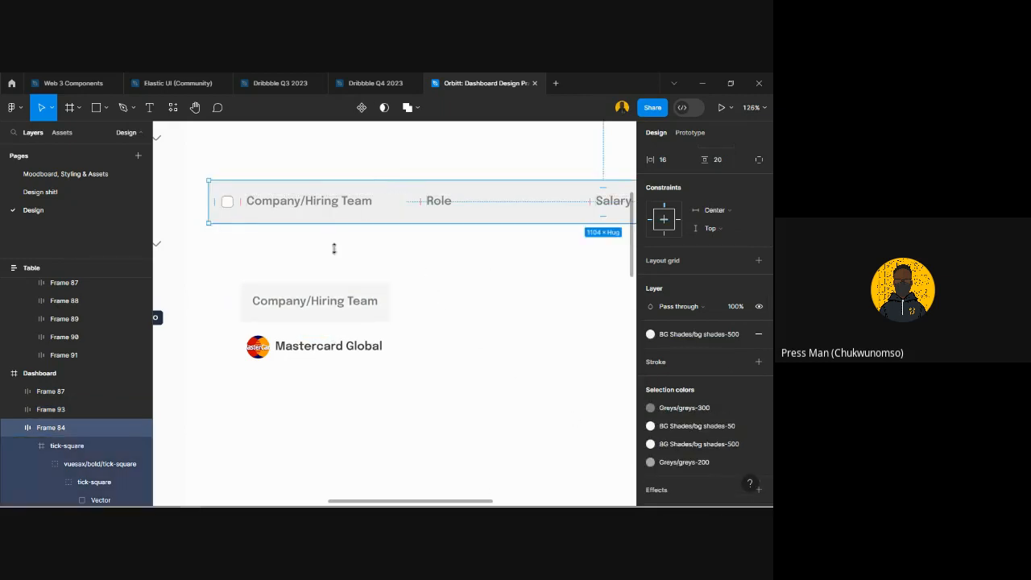
{"action": "left_click", "coordinate": [338, 299]}
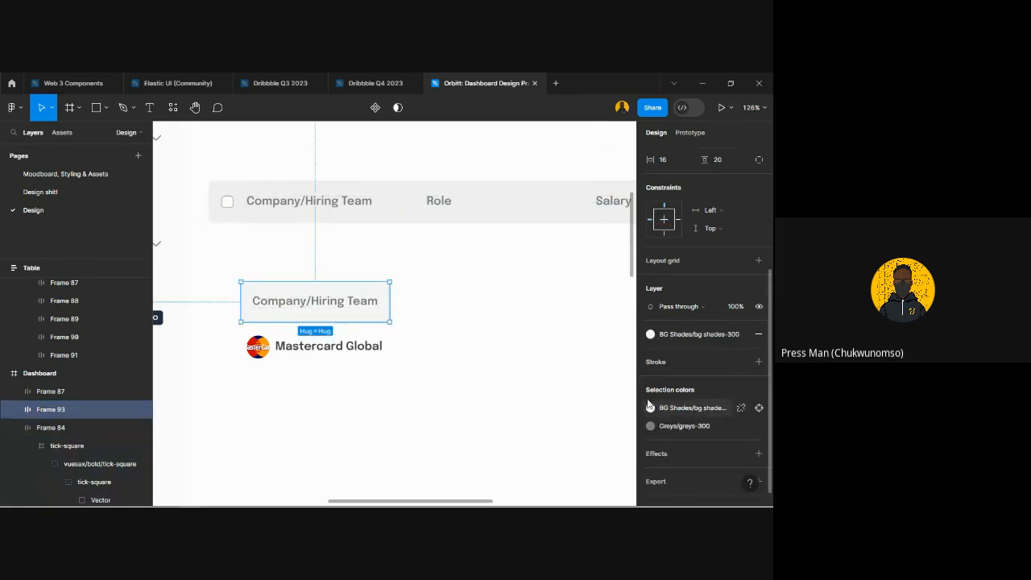
{"action": "left_click", "coordinate": [683, 334]}
{"action": "left_click", "coordinate": [575, 451]}
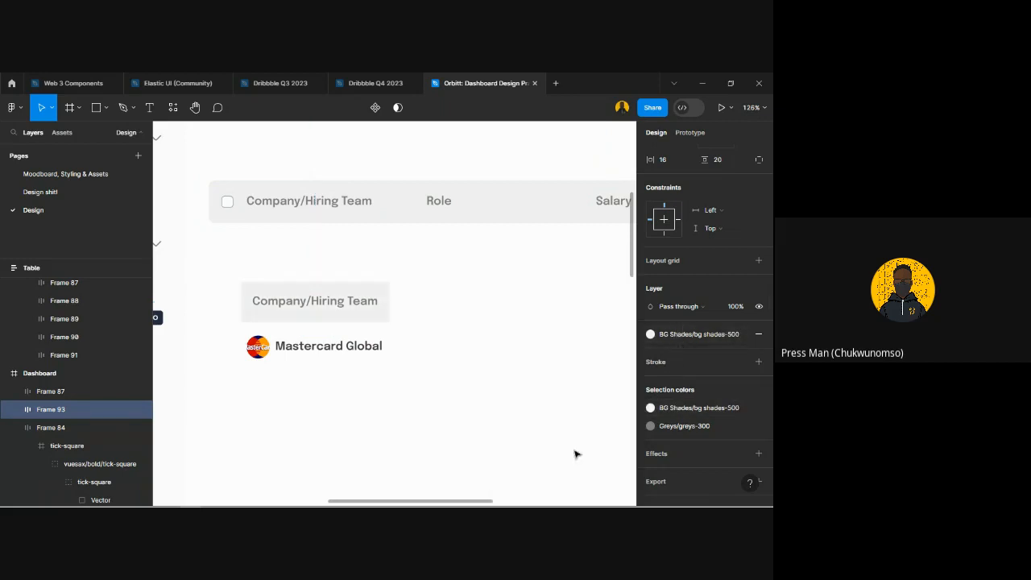
- Nudge the label frame and the Mastercard Global cell into place below the header
{"action": "left_click", "coordinate": [420, 291]}
{"action": "scroll", "coordinate": [402, 290], "scroll_direction": "left", "scroll_amount": 1}
{"action": "scroll", "coordinate": [344, 287], "scroll_direction": "up", "scroll_amount": 3}
{"action": "left_click", "coordinate": [305, 313]}
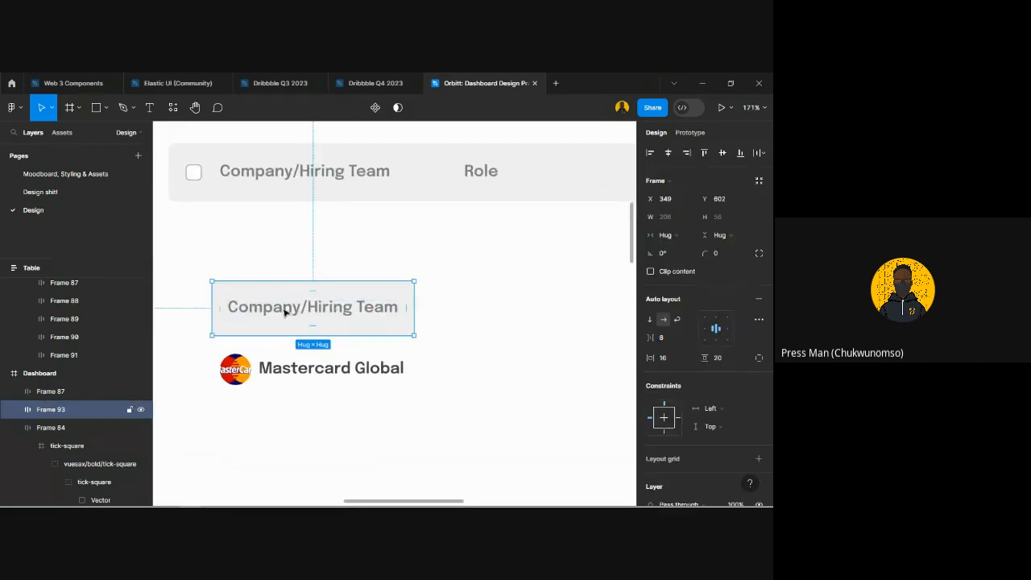
{"action": "mouse_move", "coordinate": [288, 311]}
{"action": "left_mouse_down"}
{"action": "mouse_move", "coordinate": [279, 304]}
{"action": "mouse_move", "coordinate": [288, 299]}
{"action": "mouse_move", "coordinate": [278, 305]}
{"action": "left_mouse_up"}
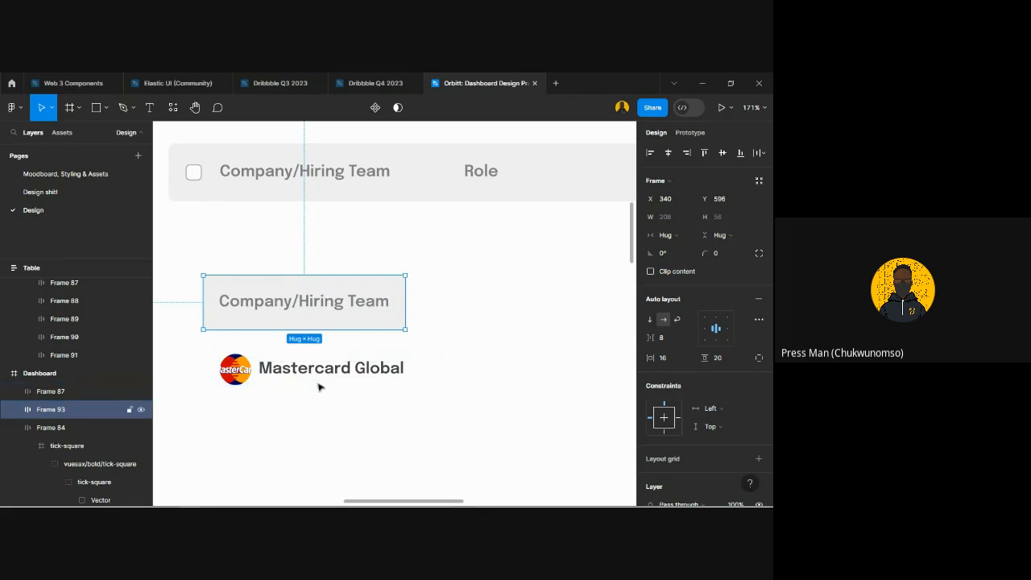
{"action": "left_click_drag", "start_coordinate": [299, 351], "coordinate": [305, 328]}
- Narrow the Mastercard Global text box to about 151 wide
{"action": "left_click", "coordinate": [290, 352]}
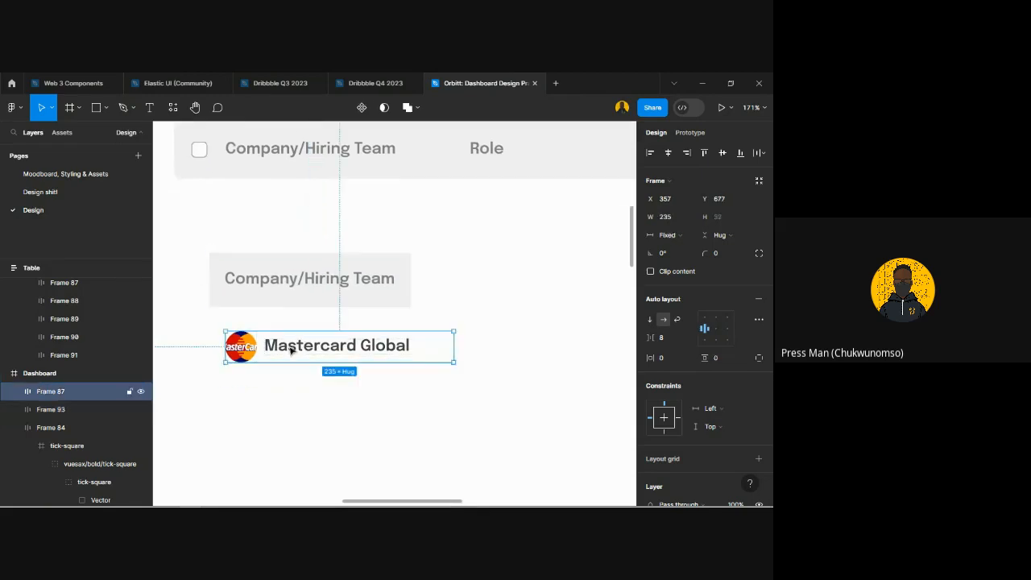
{"action": "double_click", "coordinate": [420, 352]}
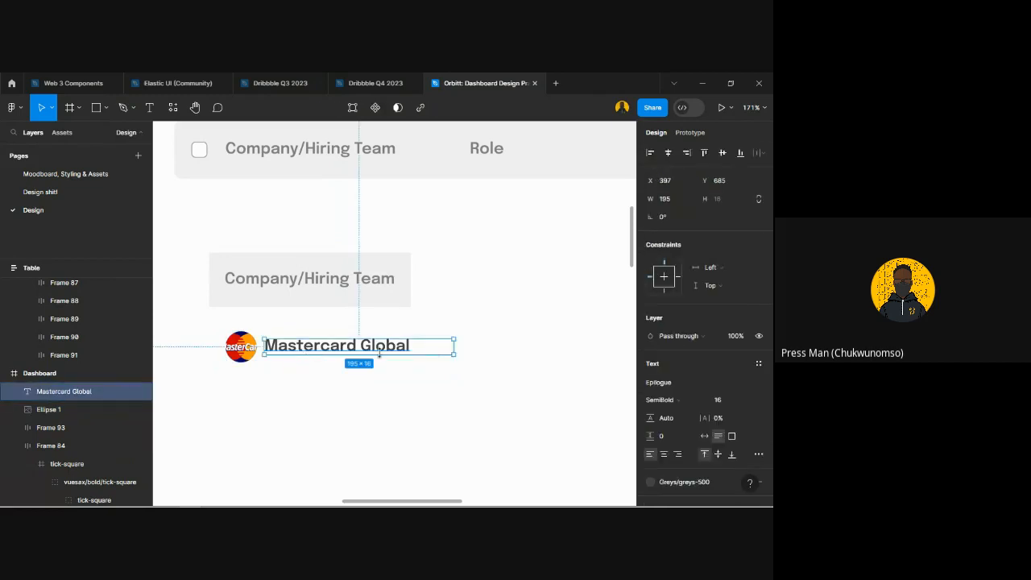
{"action": "left_click_drag", "start_coordinate": [454, 347], "coordinate": [413, 346]}
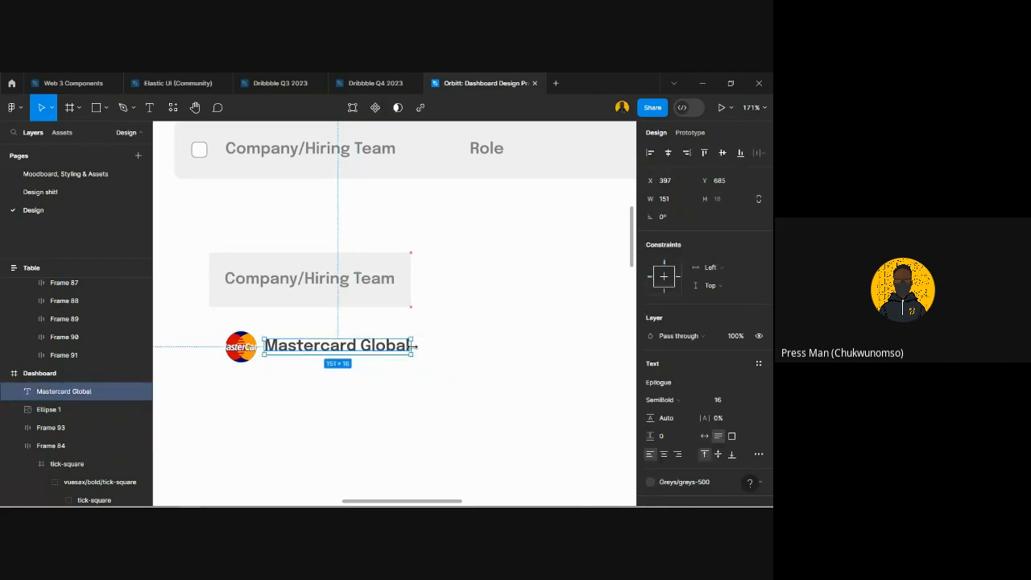
- Wrap the logo and company name in an auto layout frame and move it directly under the label
{"action": "left_click", "coordinate": [246, 354], "text": "shift"}
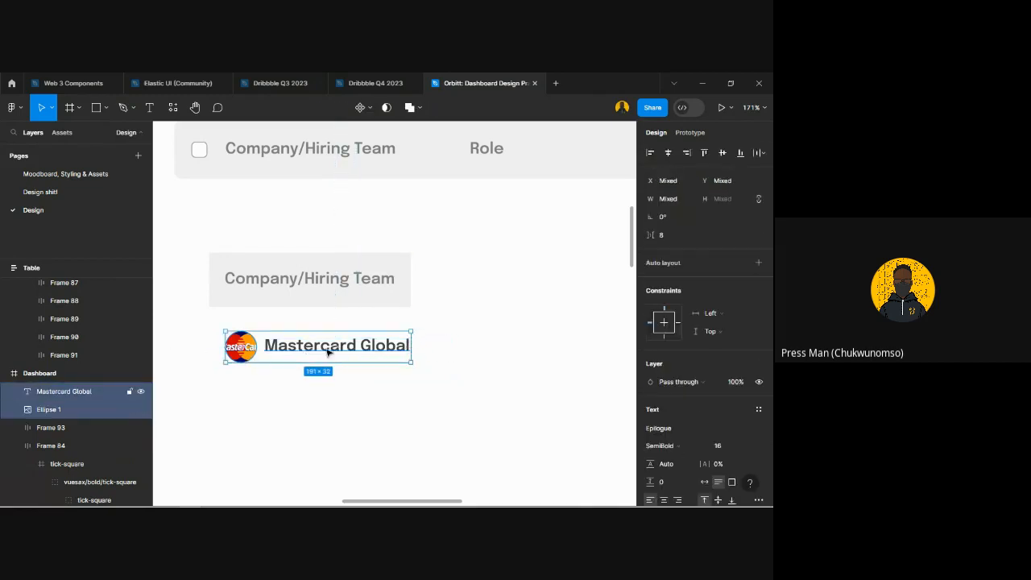
{"action": "key", "text": "shift+a"}
{"action": "scroll", "coordinate": [306, 353], "scroll_direction": "left", "scroll_amount": 1}
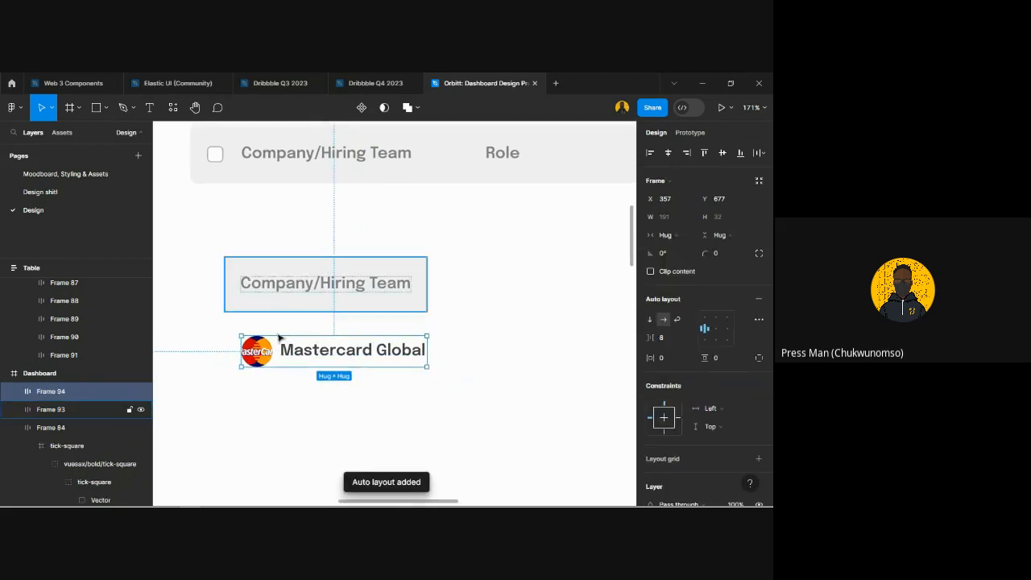
{"action": "left_click_drag", "start_coordinate": [285, 354], "coordinate": [279, 344]}
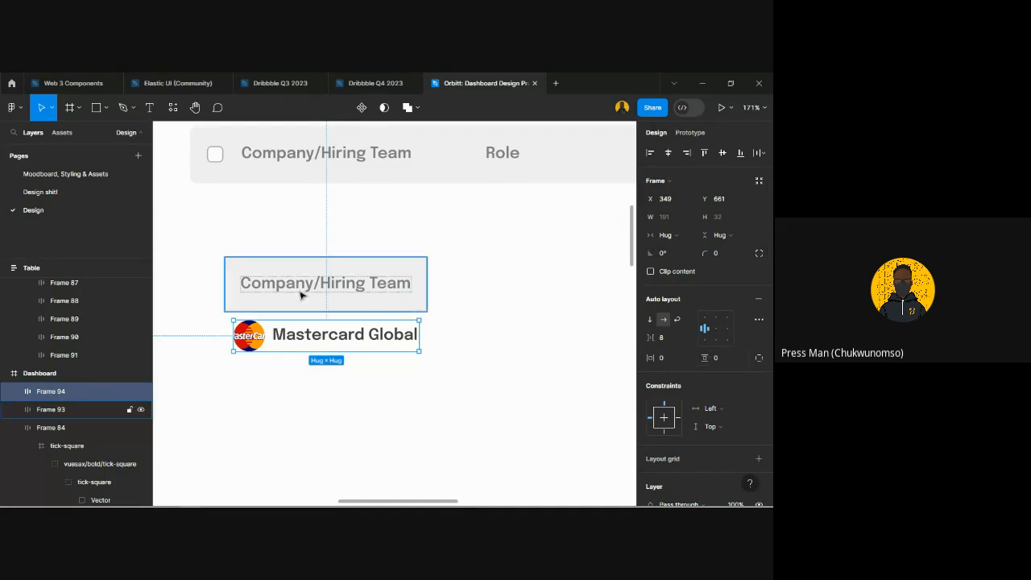
- Set the company cell frame's vertical padding to 16, comparing it with the label frame
{"action": "left_click", "coordinate": [342, 304]}
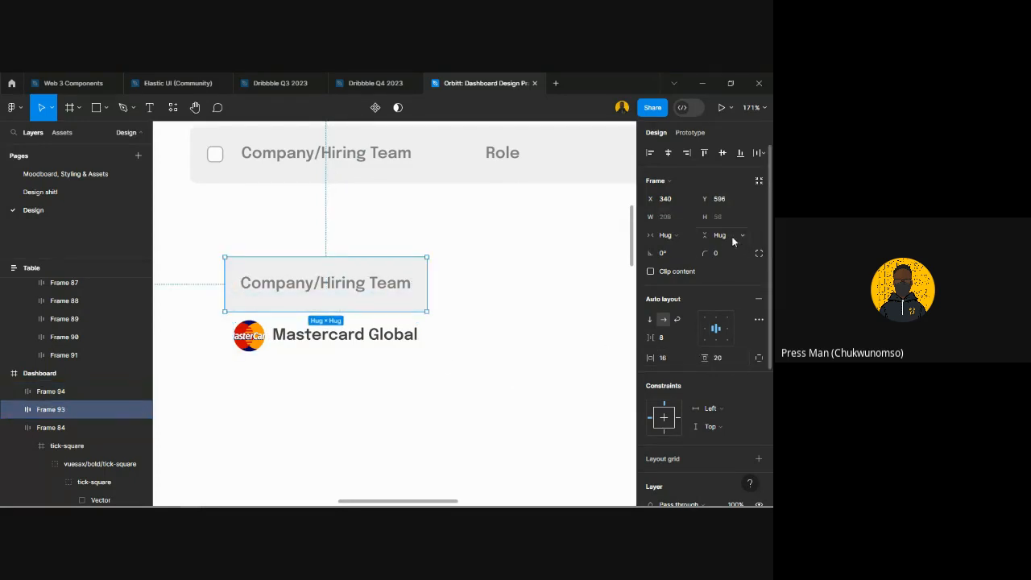
{"action": "left_click", "coordinate": [399, 340]}
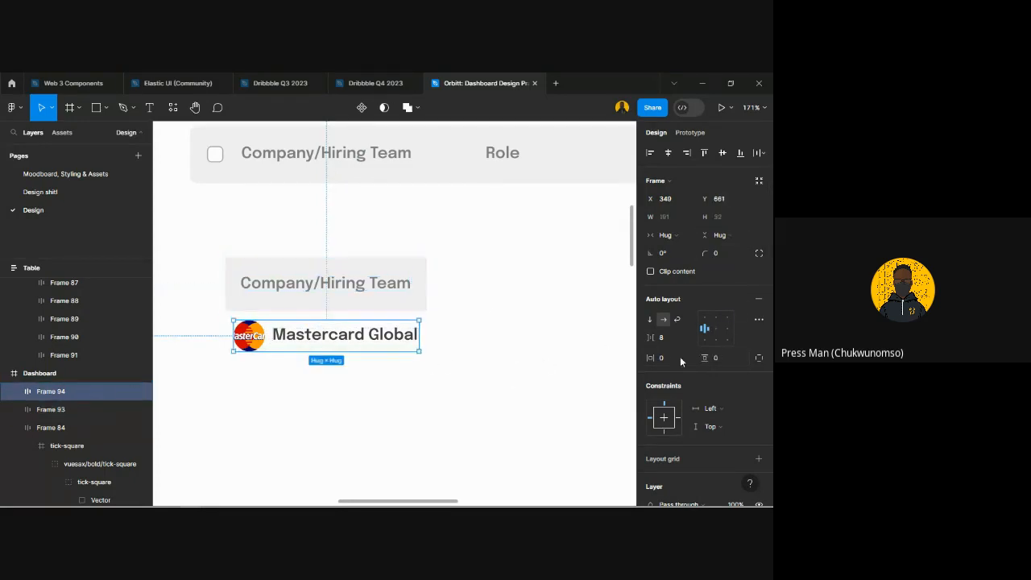
{"action": "left_click", "coordinate": [726, 358]}
{"action": "key", "text": "Return"}
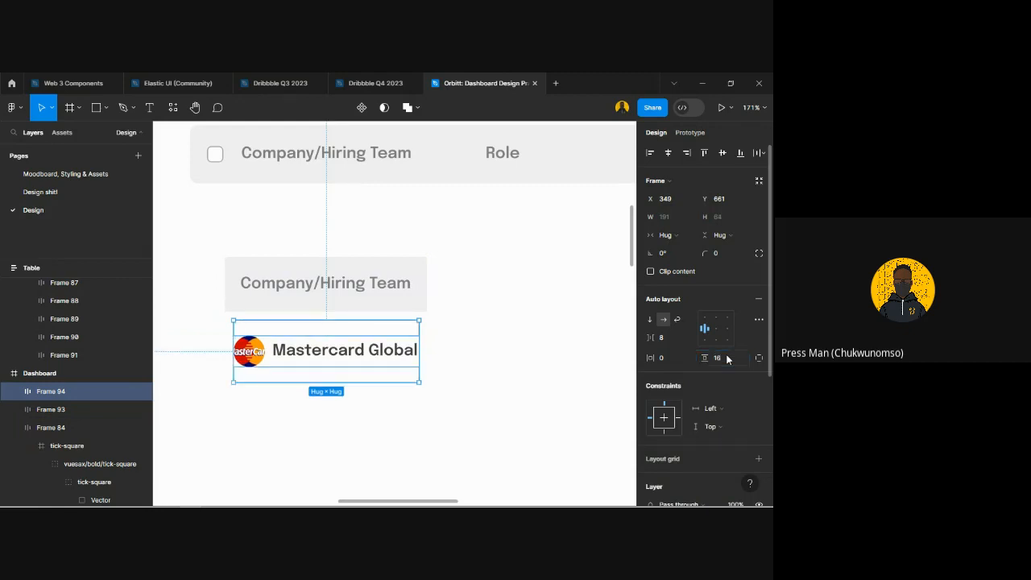
{"action": "left_click", "coordinate": [300, 305]}
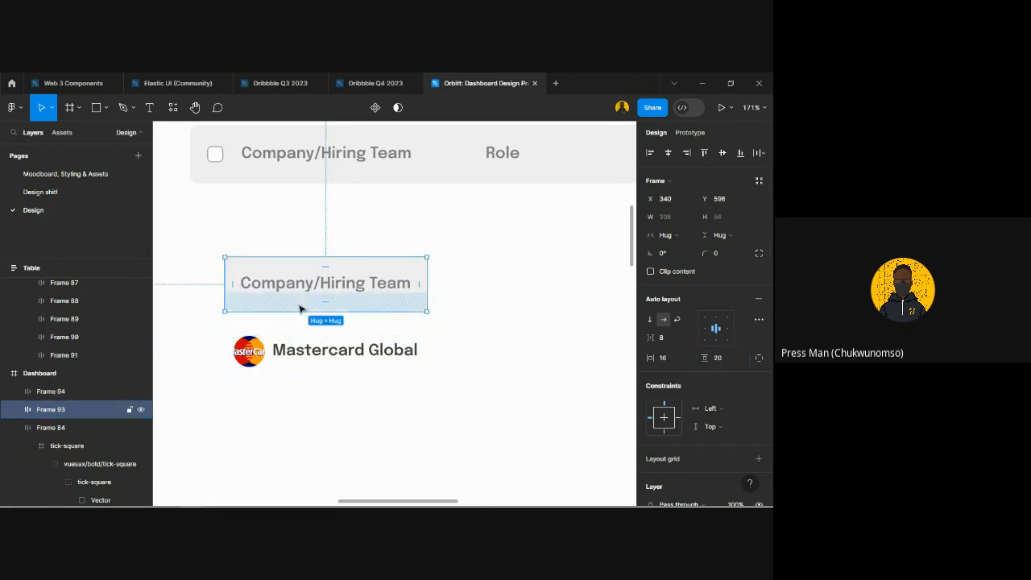
- Set the company cell frame's horizontal and vertical padding to 16, matching it against the label frame
{"action": "left_click", "coordinate": [310, 361]}
{"action": "left_click", "coordinate": [720, 360]}
{"action": "type", "text": "12"}
{"action": "key", "text": "Return"}
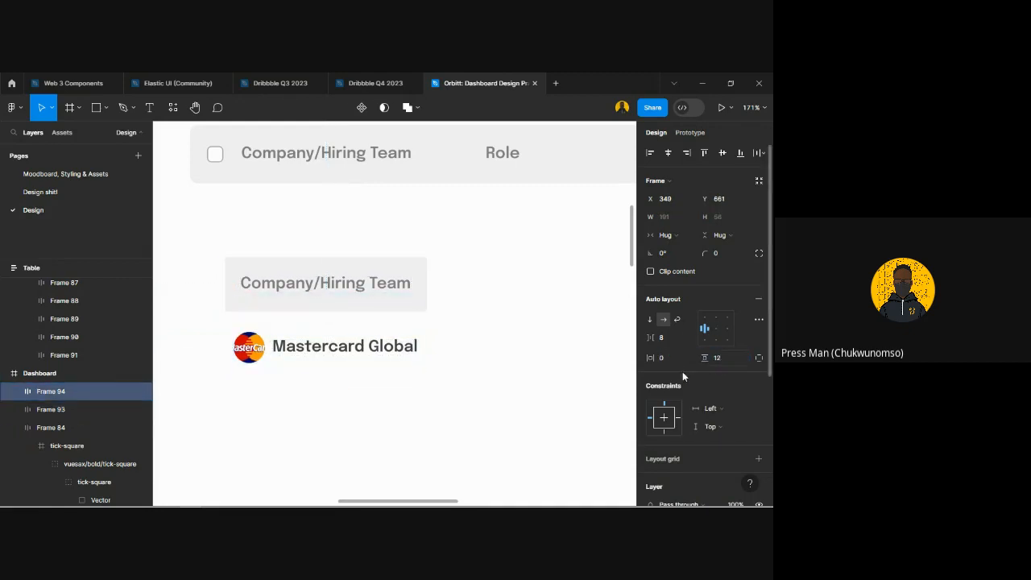
{"action": "left_click", "coordinate": [666, 359]}
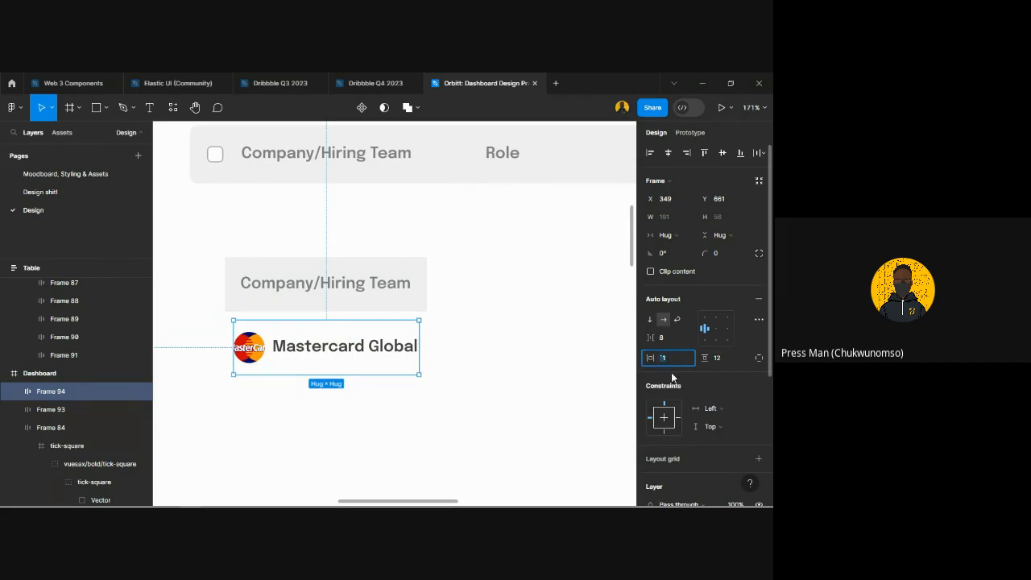
{"action": "type", "text": "16"}
{"action": "key", "text": "Return"}
{"action": "left_click", "coordinate": [311, 305]}
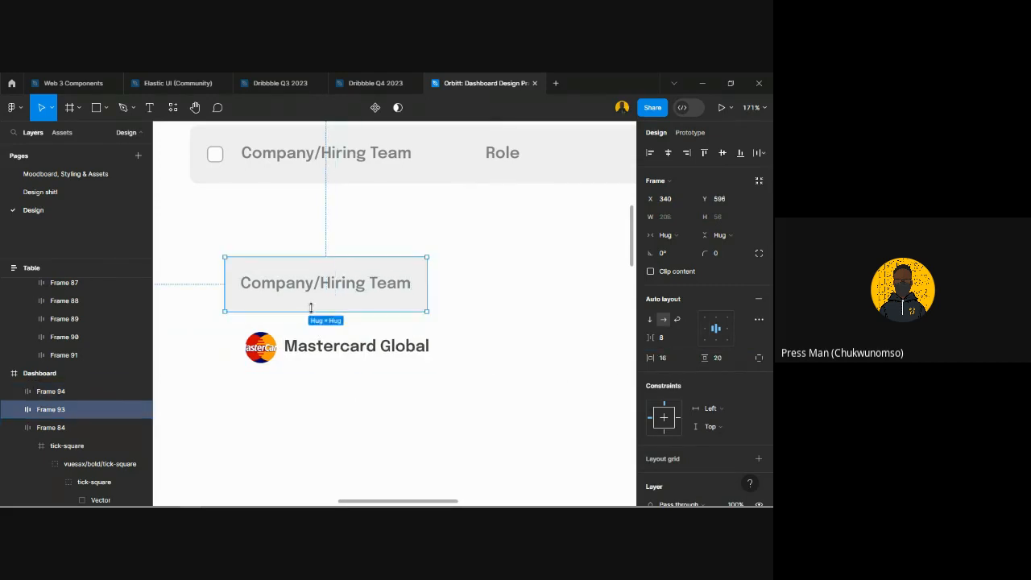
{"action": "left_click", "coordinate": [310, 375]}
{"action": "left_click", "coordinate": [671, 360]}
{"action": "type", "text": "12"}
{"action": "key", "text": "Return"}
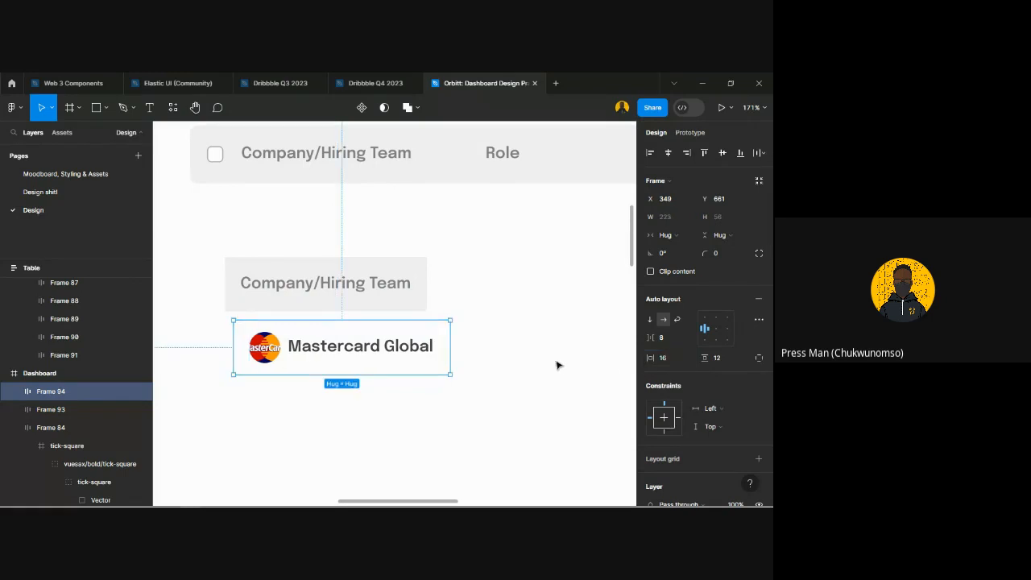
{"action": "left_click", "coordinate": [722, 363]}
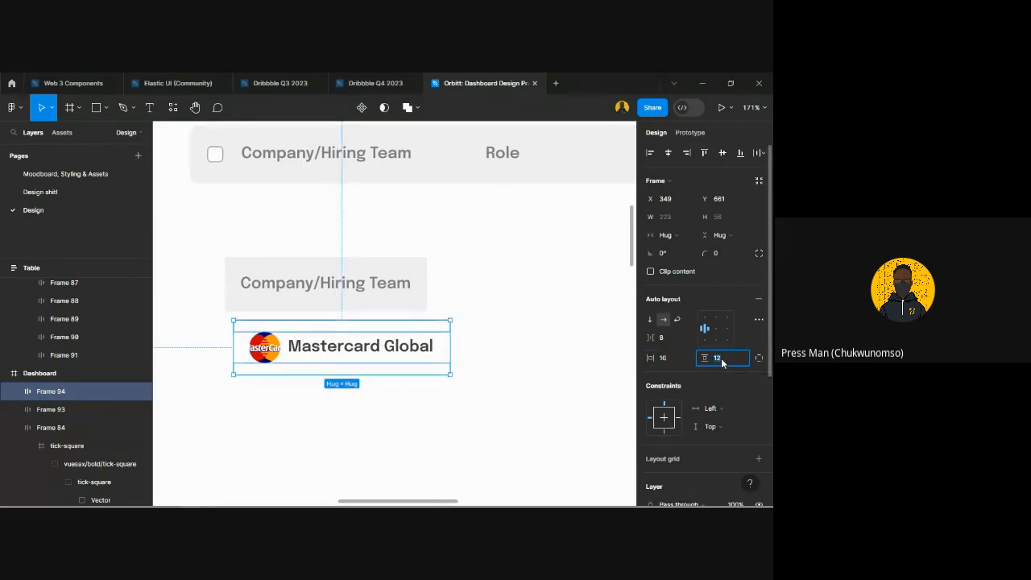
{"action": "type", "text": "16"}
{"action": "key", "text": "Return"}
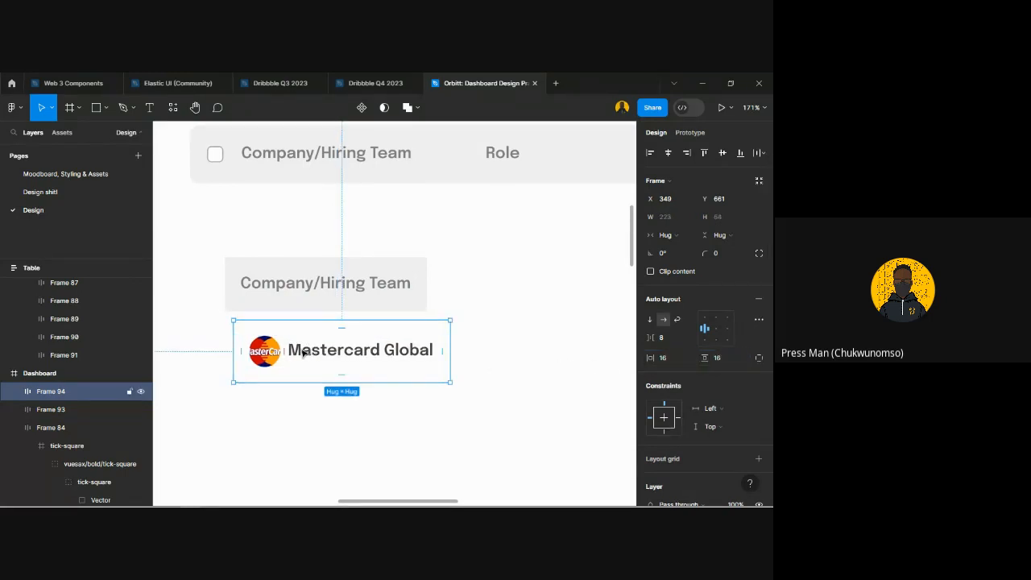
- Move the company cell frame up so it sits flush beneath the label frame
{"action": "left_click_drag", "start_coordinate": [302, 353], "coordinate": [295, 327]}
{"action": "scroll", "coordinate": [295, 326], "scroll_direction": "up", "scroll_amount": 5}
{"action": "scroll", "coordinate": [290, 299], "scroll_direction": "down", "scroll_amount": 3}
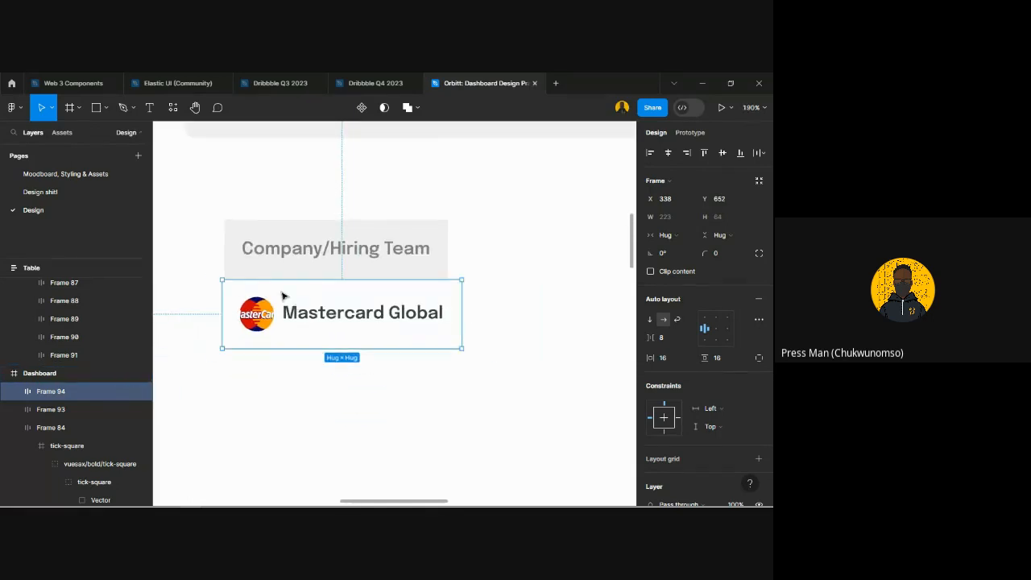
{"action": "scroll", "coordinate": [359, 323], "scroll_direction": "down", "scroll_amount": 4}
{"action": "left_click_drag", "start_coordinate": [351, 359], "coordinate": [349, 306]}
{"action": "scroll", "coordinate": [312, 300], "scroll_direction": "up", "scroll_amount": 2}
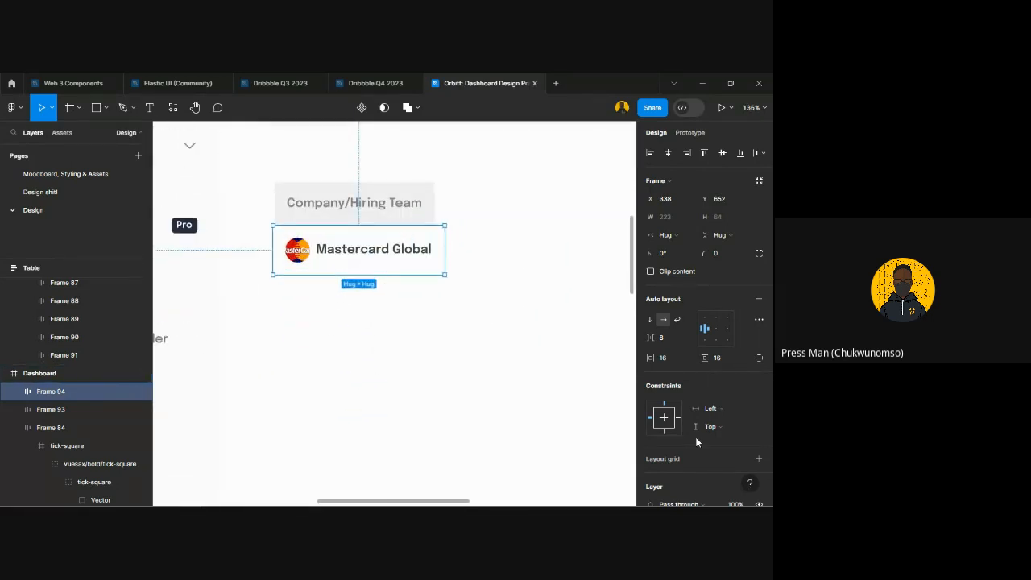
- Add a 1 px inside stroke to the company cell frame on its bottom side only
{"action": "scroll", "coordinate": [696, 437], "scroll_direction": "down", "scroll_amount": 3}
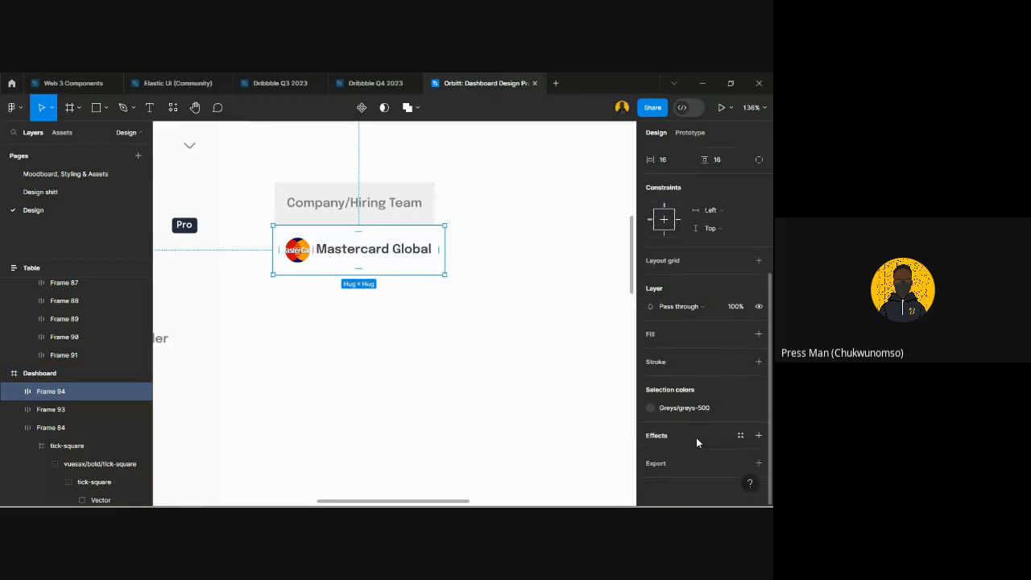
{"action": "left_click", "coordinate": [695, 364]}
{"action": "left_click", "coordinate": [740, 398]}
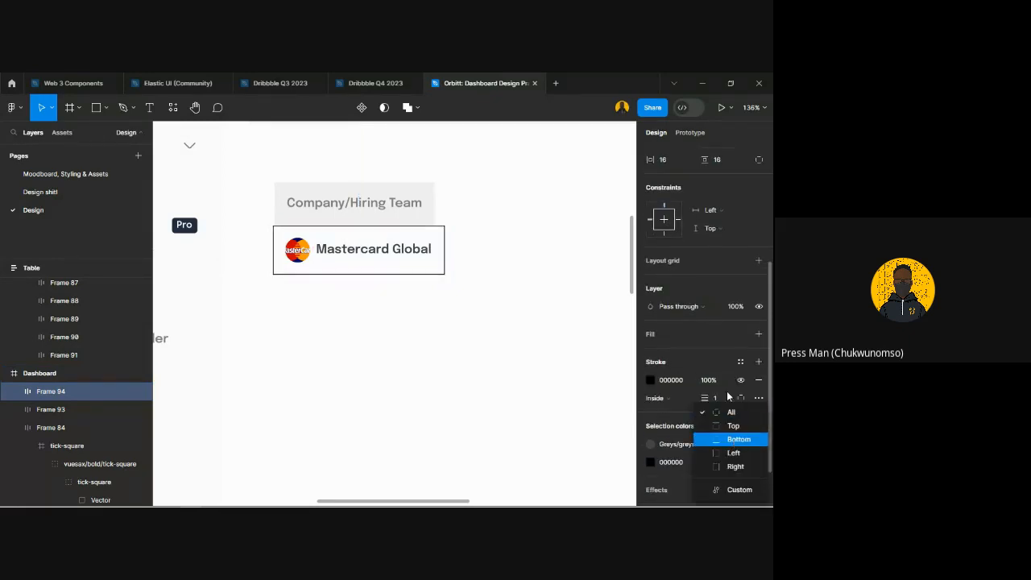
{"action": "left_click", "coordinate": [733, 439]}
{"action": "left_click", "coordinate": [740, 361]}
{"action": "left_click", "coordinate": [544, 428]}
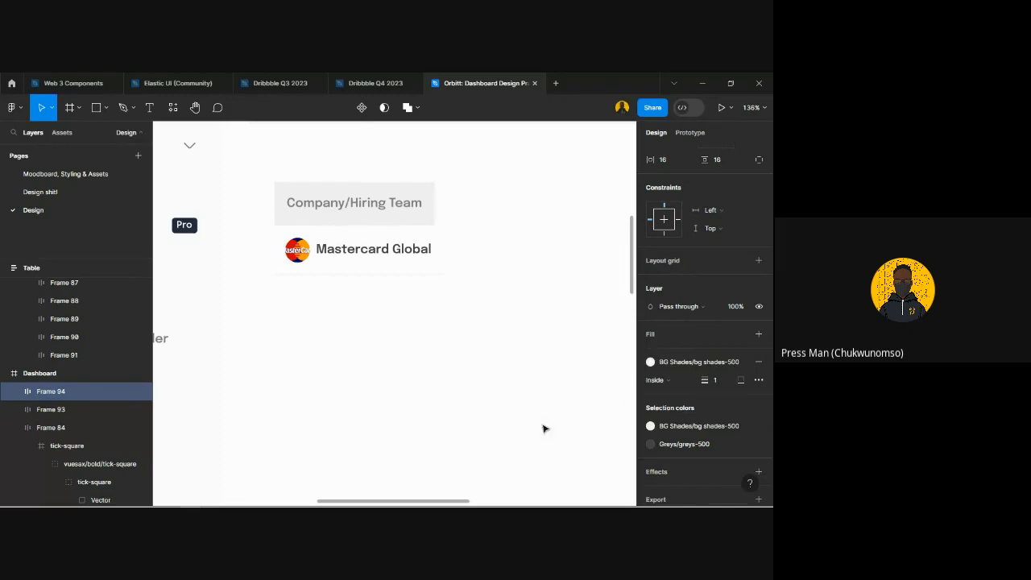
- Select the label and company cell frames together and wrap them in a vertical auto layout frame
{"action": "left_click", "coordinate": [413, 356]}
{"action": "left_click_drag", "start_coordinate": [347, 298], "coordinate": [348, 331]}
{"action": "scroll", "coordinate": [346, 329], "scroll_direction": "up", "scroll_amount": 2}
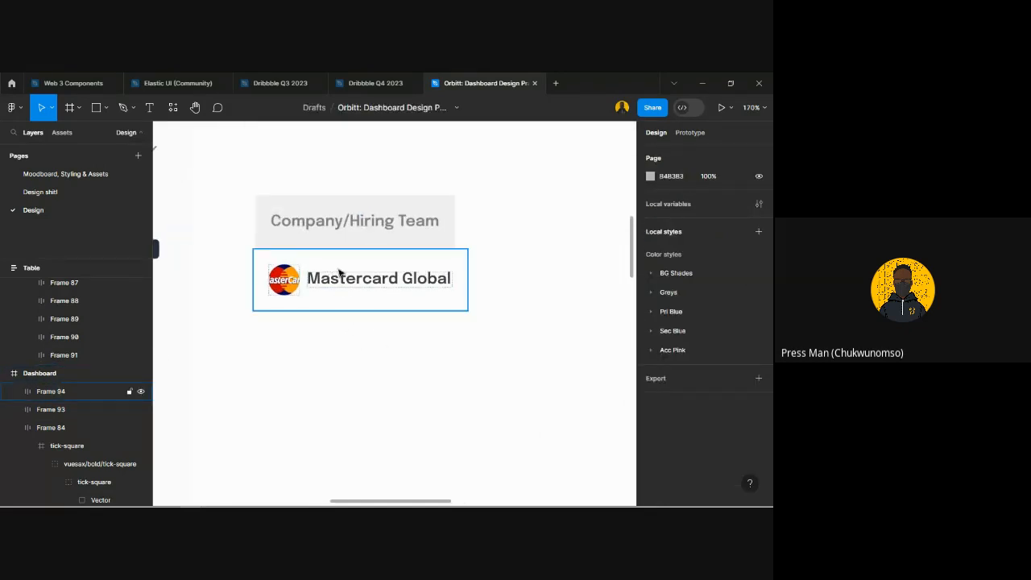
{"action": "left_click", "coordinate": [338, 273]}
{"action": "left_click", "coordinate": [338, 240], "text": "shift"}
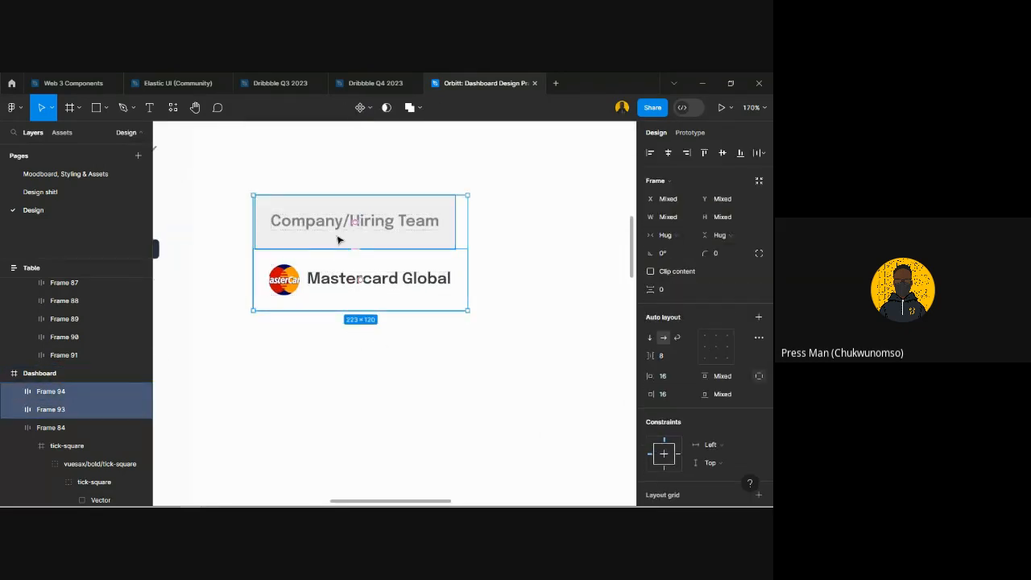
{"action": "key", "text": "shift+a"}
{"action": "scroll", "coordinate": [359, 294], "scroll_direction": "down", "scroll_amount": 3}
{"action": "left_click_drag", "start_coordinate": [370, 333], "coordinate": [339, 322]}
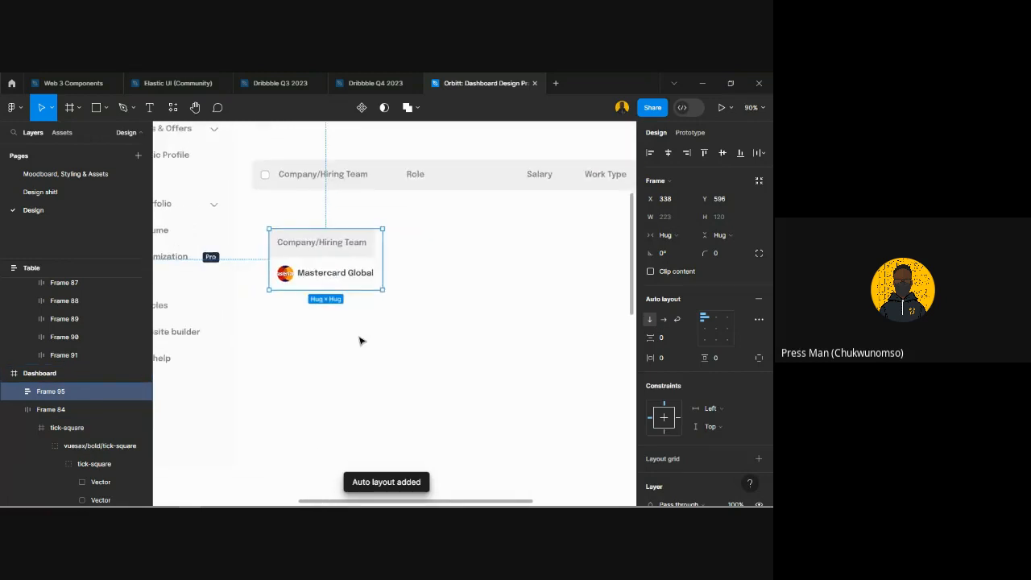
{"action": "left_click", "coordinate": [359, 341]}
{"action": "scroll", "coordinate": [337, 258], "scroll_direction": "up", "scroll_amount": 2}
{"action": "left_click", "coordinate": [322, 241]}
{"action": "scroll", "coordinate": [331, 253], "scroll_direction": "down", "scroll_amount": 3}
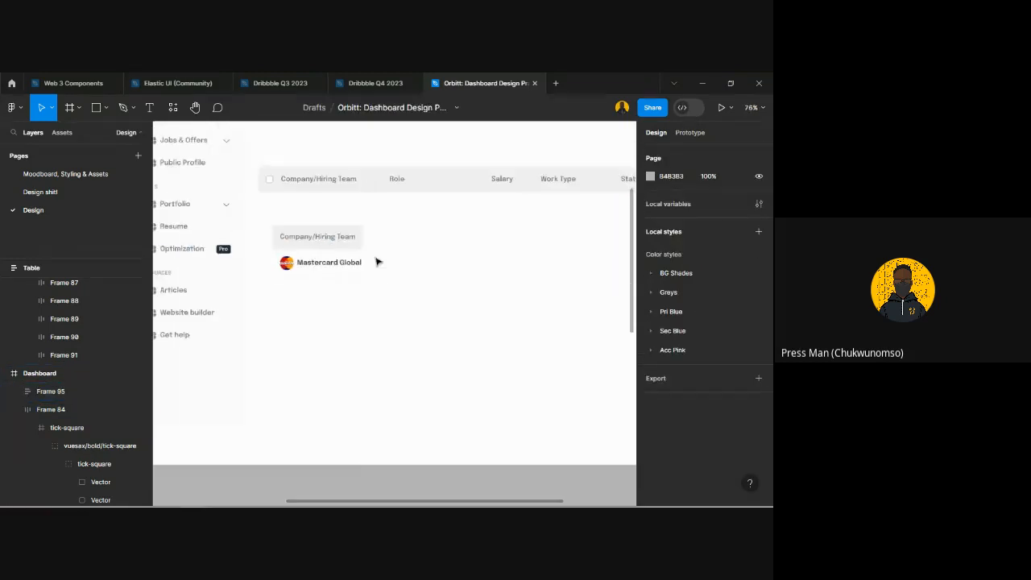
{"action": "left_click", "coordinate": [326, 251]}
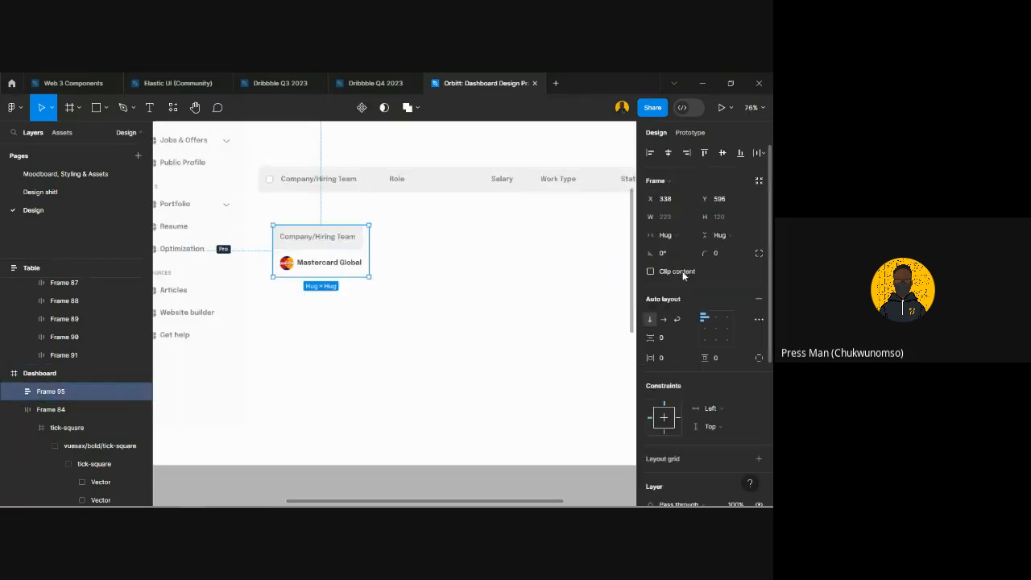
- Switch the wrapper frame's auto layout to horizontal and back to vertical
{"action": "left_click", "coordinate": [666, 320]}
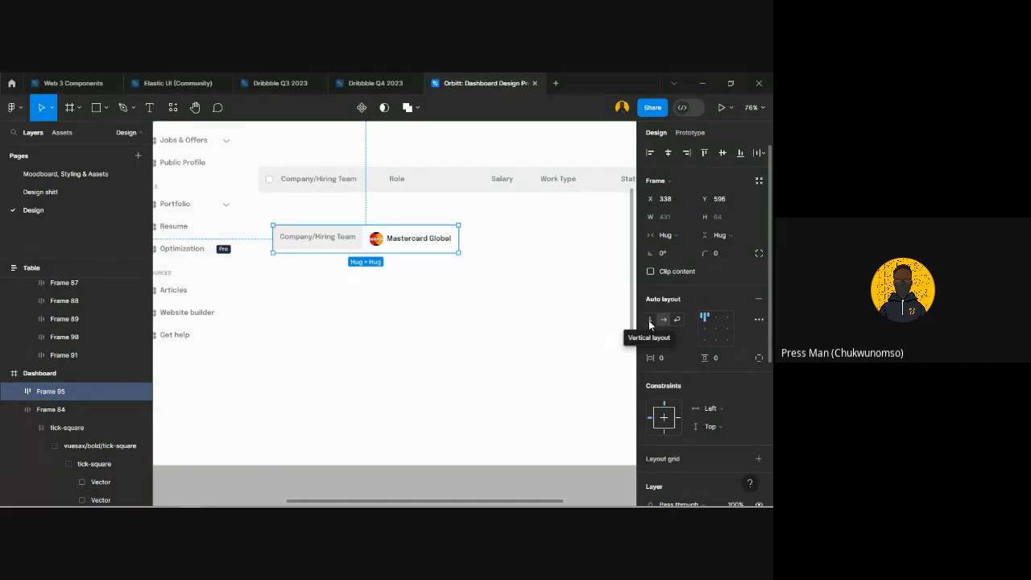
{"action": "left_click", "coordinate": [649, 319]}
{"action": "scroll", "coordinate": [282, 248], "scroll_direction": "up", "scroll_amount": 5, "text": "ctrl"}
{"action": "scroll", "coordinate": [282, 248], "scroll_direction": "up", "scroll_amount": 1, "text": "ctrl"}
{"action": "scroll", "coordinate": [282, 250], "scroll_direction": "right", "scroll_amount": 1}
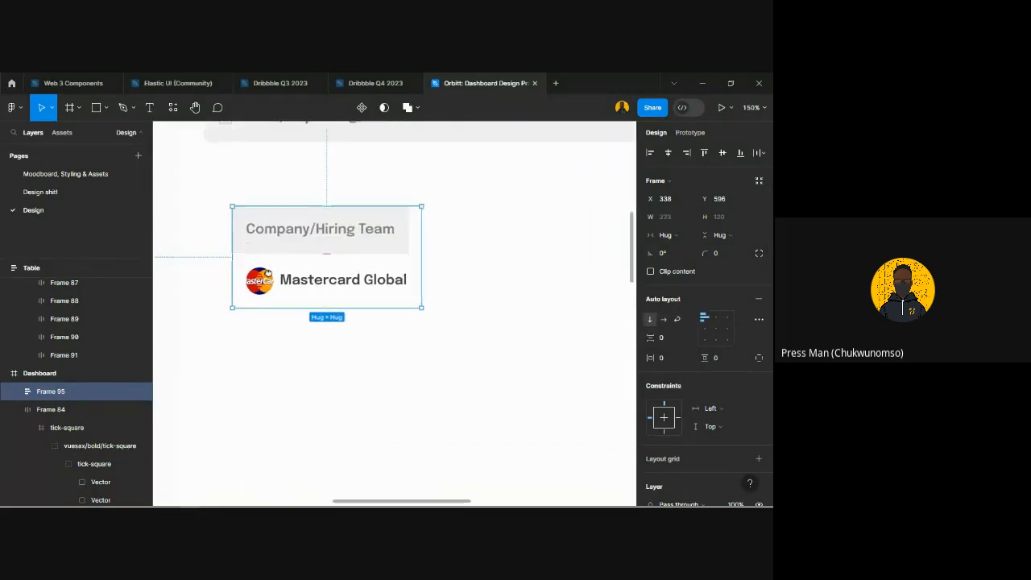
- Set the label frame's width to fill its container and align its content to the left
{"action": "double_click", "coordinate": [277, 282]}
{"action": "left_click", "coordinate": [293, 236]}
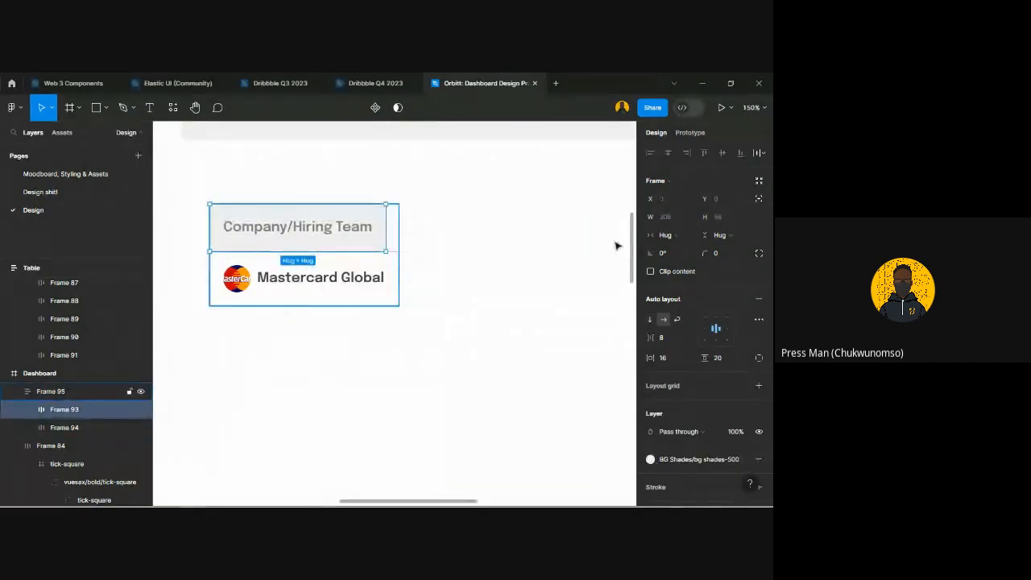
{"action": "left_click", "coordinate": [665, 234]}
{"action": "left_click", "coordinate": [678, 249]}
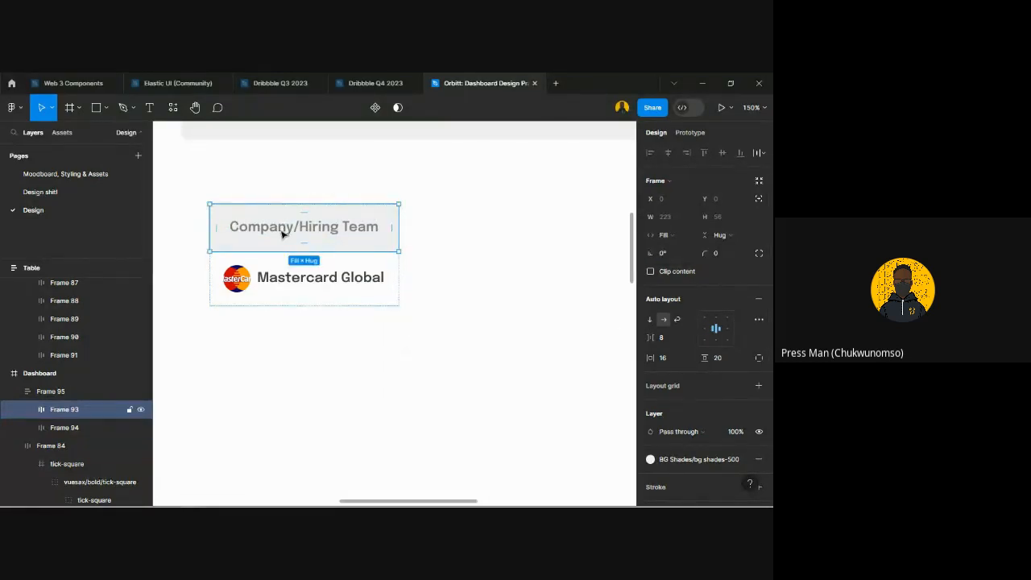
{"action": "left_click", "coordinate": [707, 331]}
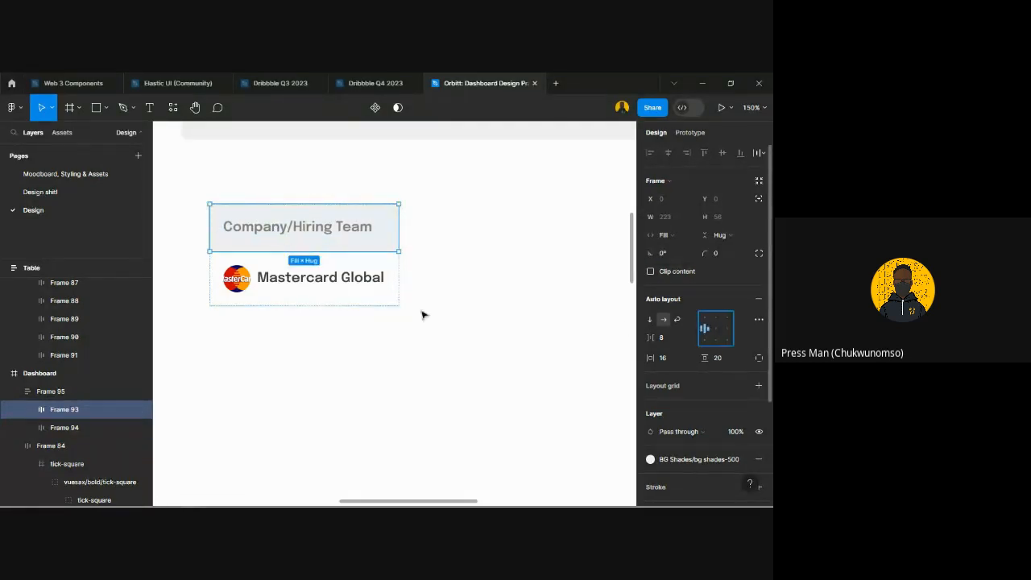
- Duplicate the company cell frame five times to make six Mastercard Global rows in the column
{"action": "left_click", "coordinate": [286, 311]}
{"action": "left_click", "coordinate": [288, 302]}
{"action": "left_click", "coordinate": [288, 298]}
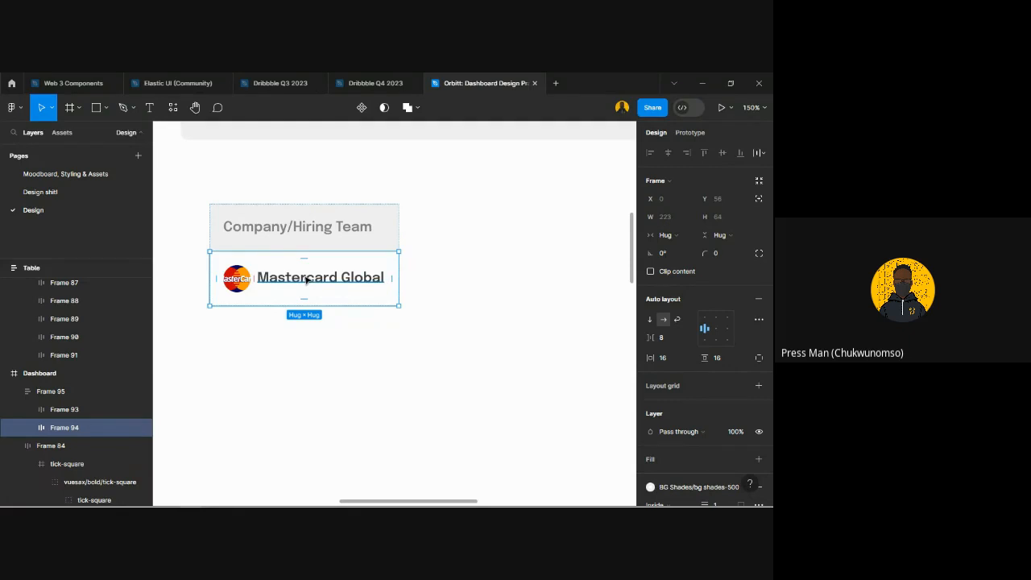
{"action": "key", "text": "ctrl+d"}
{"action": "key", "text": "ctrl+d"}
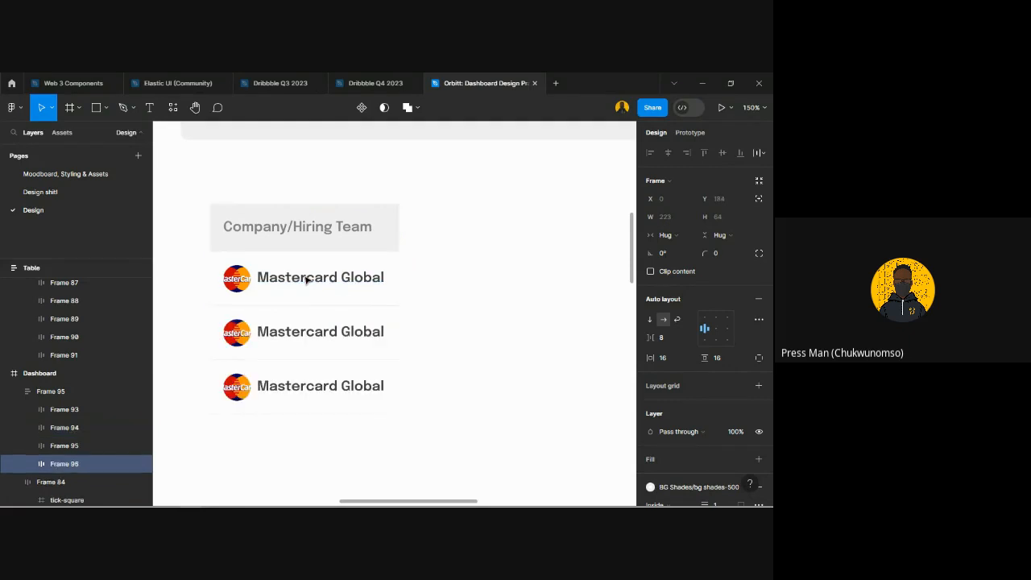
{"action": "key", "text": "ctrl+d"}
{"action": "key", "text": "ctrl+d"}
{"action": "key", "text": "ctrl+d"}
{"action": "scroll", "coordinate": [306, 280], "scroll_direction": "down", "scroll_amount": 3}
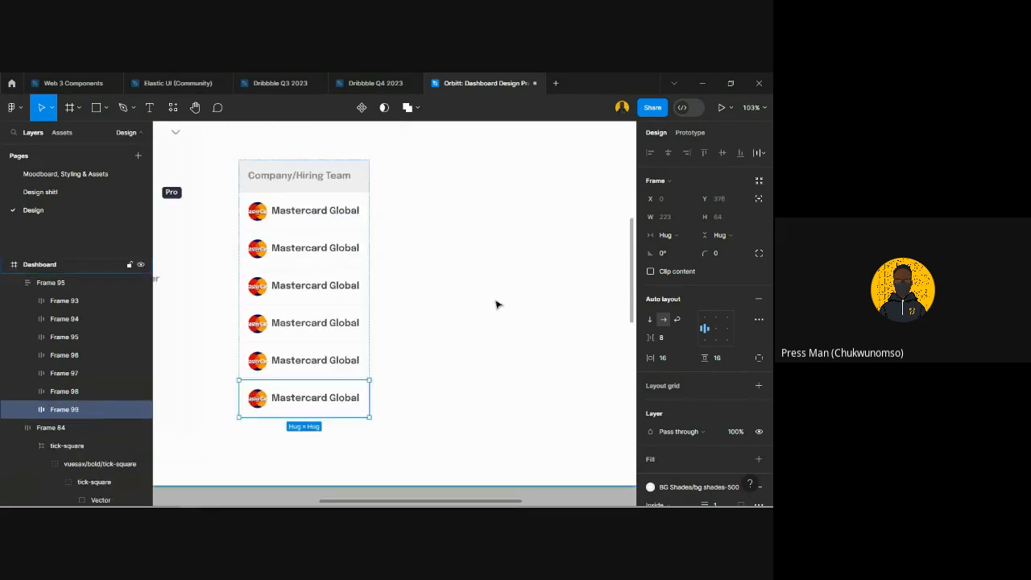
- Examine the label frame and the wrapper column of rows on the canvas
{"action": "left_click", "coordinate": [494, 304]}
{"action": "left_click_drag", "start_coordinate": [401, 276], "coordinate": [406, 310]}
{"action": "left_click_drag", "start_coordinate": [304, 211], "coordinate": [296, 184]}
{"action": "double_click", "coordinate": [296, 184]}
{"action": "scroll", "coordinate": [296, 185], "scroll_direction": "up", "scroll_amount": 5}
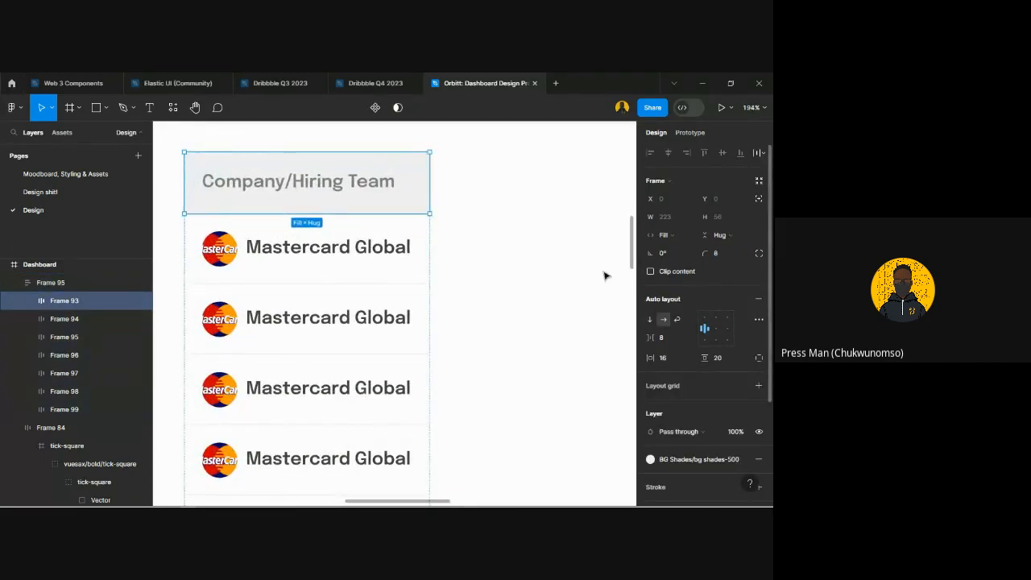
{"action": "left_click", "coordinate": [497, 233]}
{"action": "scroll", "coordinate": [455, 317], "scroll_direction": "down", "scroll_amount": 5}
{"action": "left_click", "coordinate": [339, 212]}
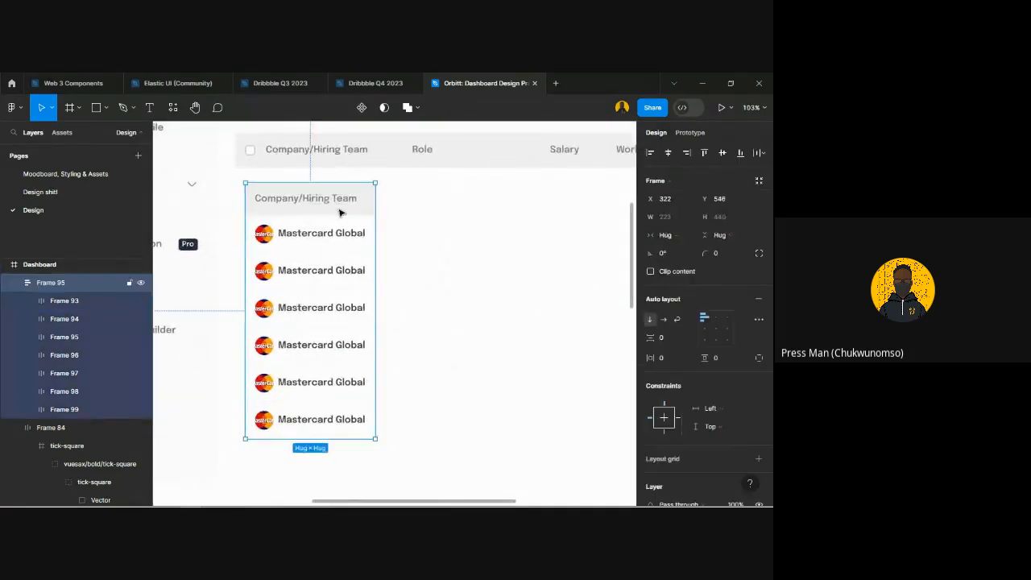
- Copy the role cell from the reference table into the Design page beside the company column
{"action": "scroll", "coordinate": [339, 212], "scroll_direction": "up", "scroll_amount": 3}
{"action": "scroll", "coordinate": [418, 239], "scroll_direction": "down", "scroll_amount": 5}
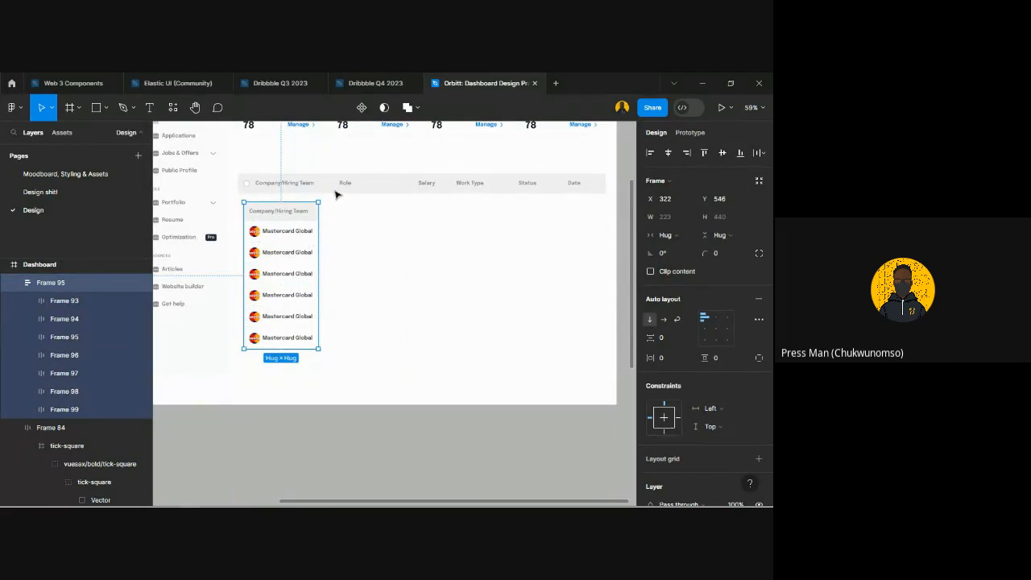
{"action": "scroll", "coordinate": [339, 216], "scroll_direction": "up", "scroll_amount": 3}
{"action": "scroll", "coordinate": [347, 179], "scroll_direction": "down", "scroll_amount": 5}
{"action": "scroll", "coordinate": [386, 290], "scroll_direction": "down", "scroll_amount": 1}
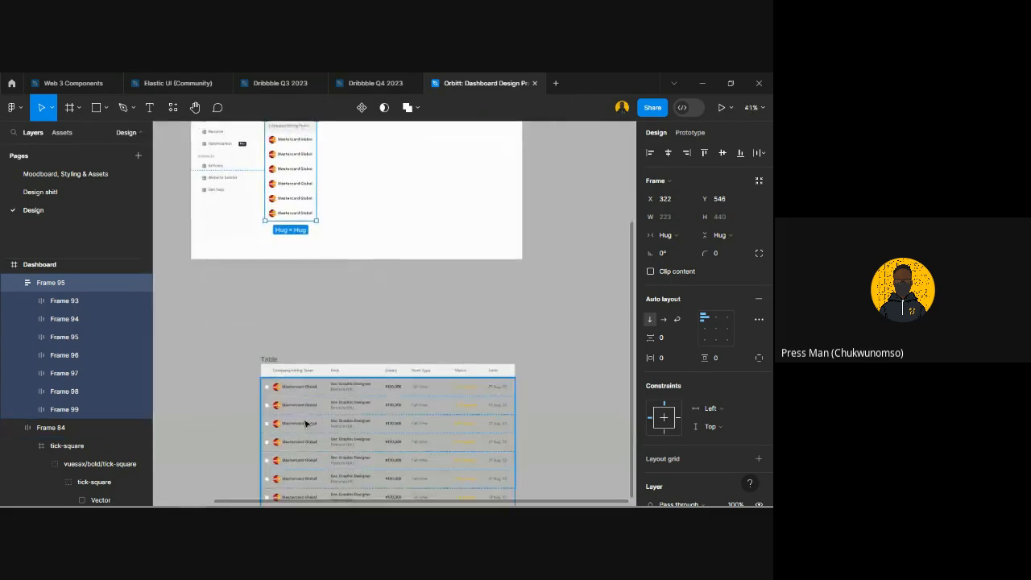
{"action": "double_click", "coordinate": [341, 391]}
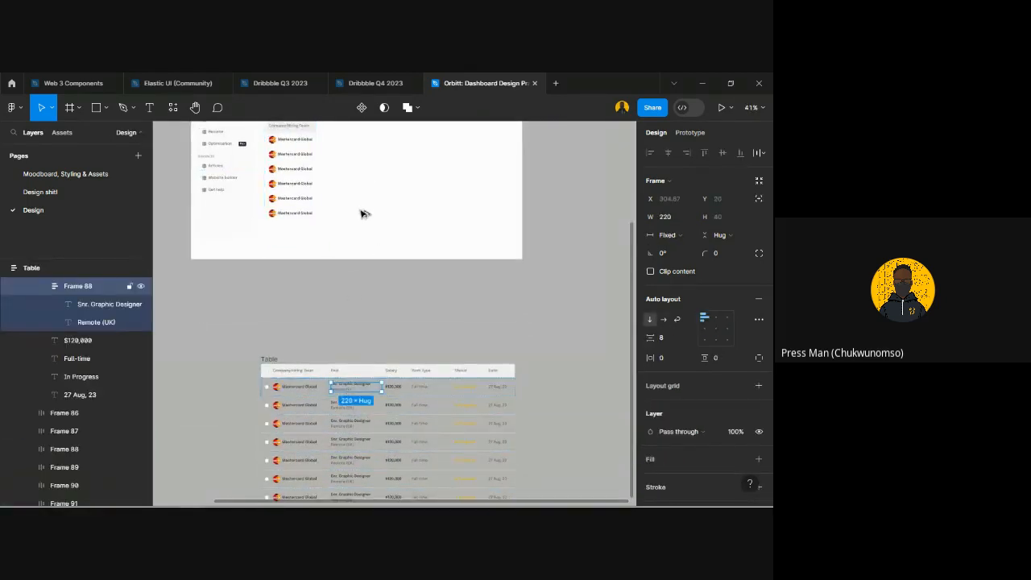
{"action": "left_click_drag", "start_coordinate": [364, 213], "coordinate": [364, 159]}
{"action": "scroll", "coordinate": [325, 221], "scroll_direction": "up", "scroll_amount": 3}
- Duplicate the Role header text and place the copy above the role cell
{"action": "scroll", "coordinate": [336, 313], "scroll_direction": "up", "scroll_amount": 4}
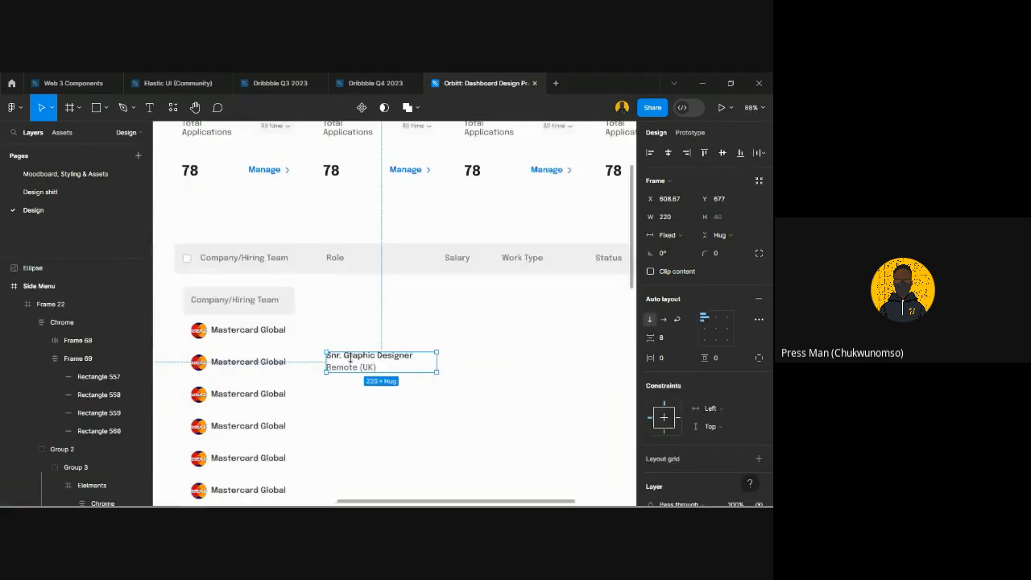
{"action": "left_click_drag", "start_coordinate": [351, 358], "coordinate": [379, 361]}
{"action": "scroll", "coordinate": [348, 330], "scroll_direction": "up", "scroll_amount": 2}
{"action": "double_click", "coordinate": [376, 234]}
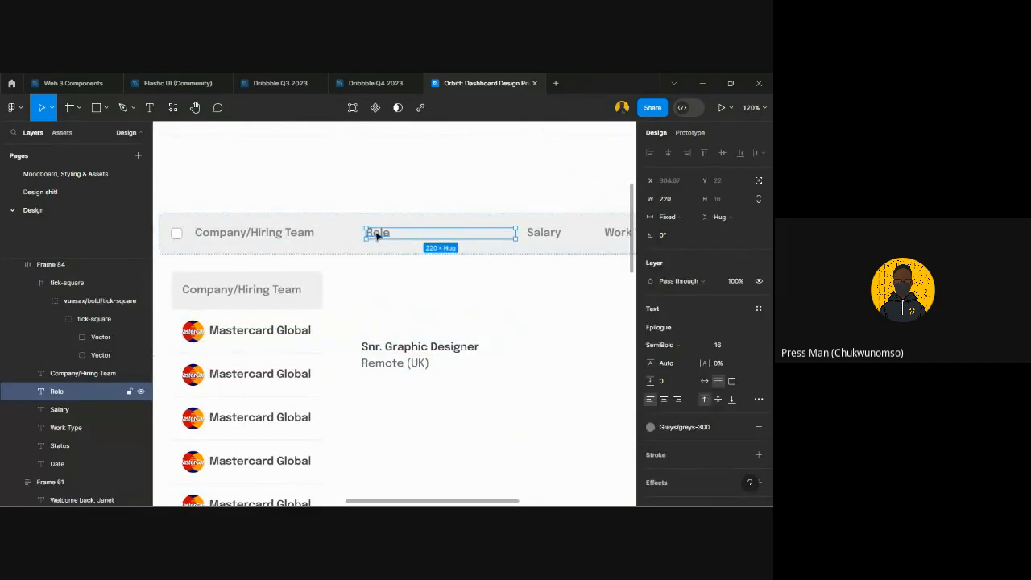
{"action": "left_click_drag", "start_coordinate": [373, 243], "coordinate": [371, 283]}
{"action": "scroll", "coordinate": [344, 297], "scroll_direction": "up", "scroll_amount": 2}
{"action": "scroll", "coordinate": [378, 296], "scroll_direction": "down", "scroll_amount": 2}
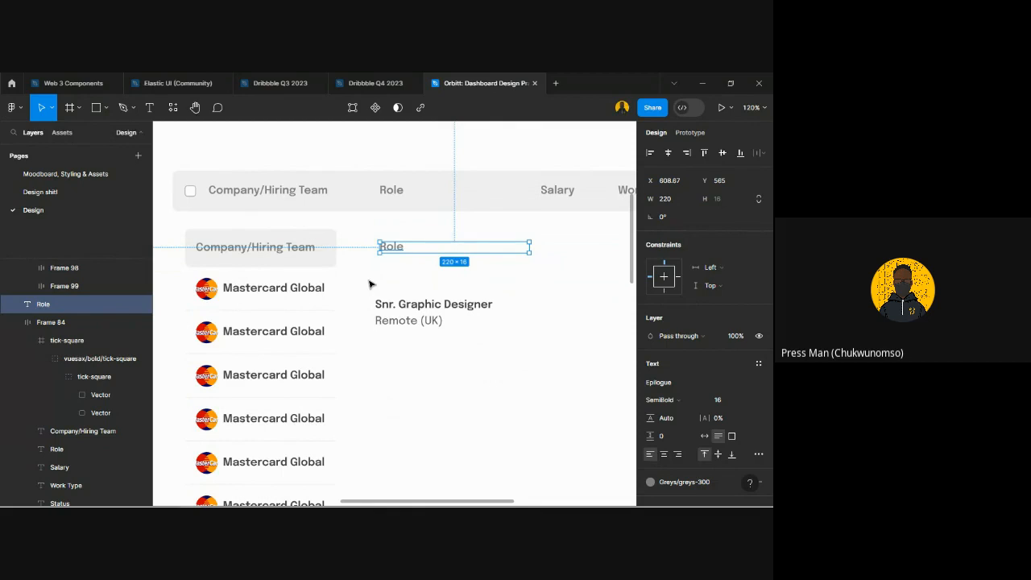
{"action": "scroll", "coordinate": [368, 282], "scroll_direction": "up", "scroll_amount": 2}
{"action": "left_click_drag", "start_coordinate": [404, 339], "coordinate": [438, 316]}
{"action": "left_click", "coordinate": [433, 227]}
{"action": "left_click_drag", "start_coordinate": [443, 228], "coordinate": [395, 256]}
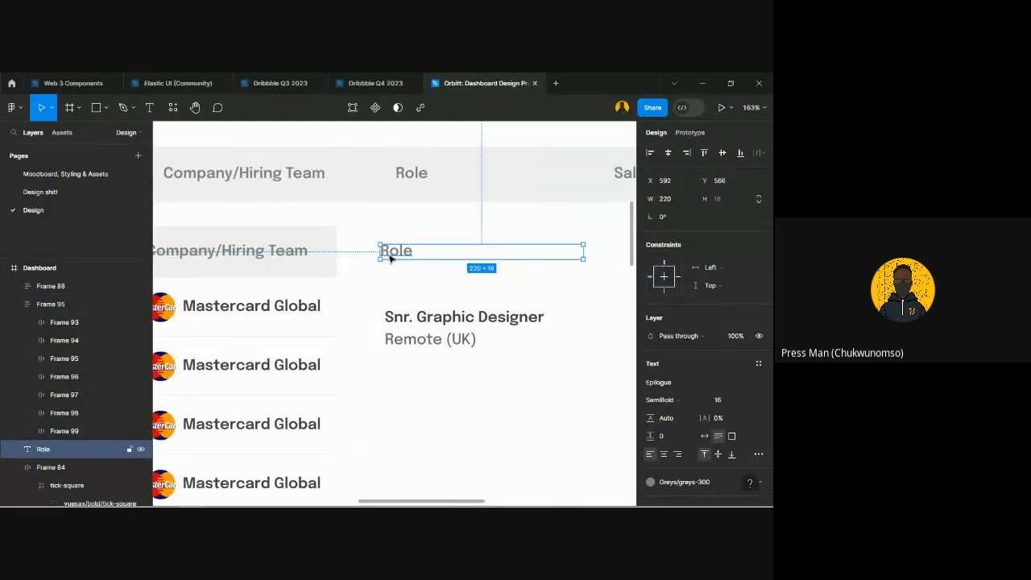
- Wrap the Role text in an auto layout frame and set its horizontal padding to 16
{"action": "key", "text": "shift+a"}
{"action": "left_click", "coordinate": [276, 266]}
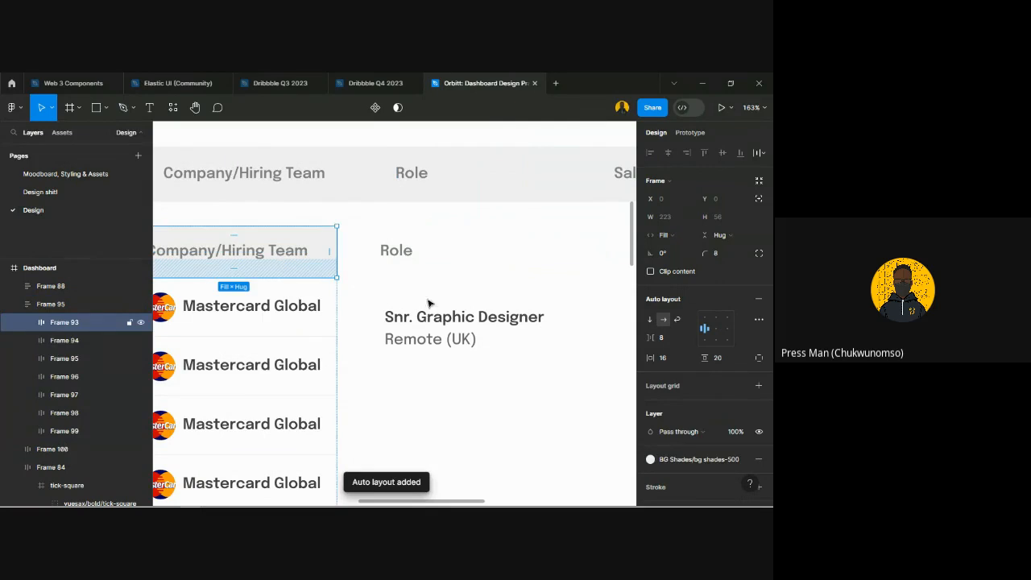
{"action": "left_click", "coordinate": [427, 259]}
{"action": "left_click", "coordinate": [414, 255]}
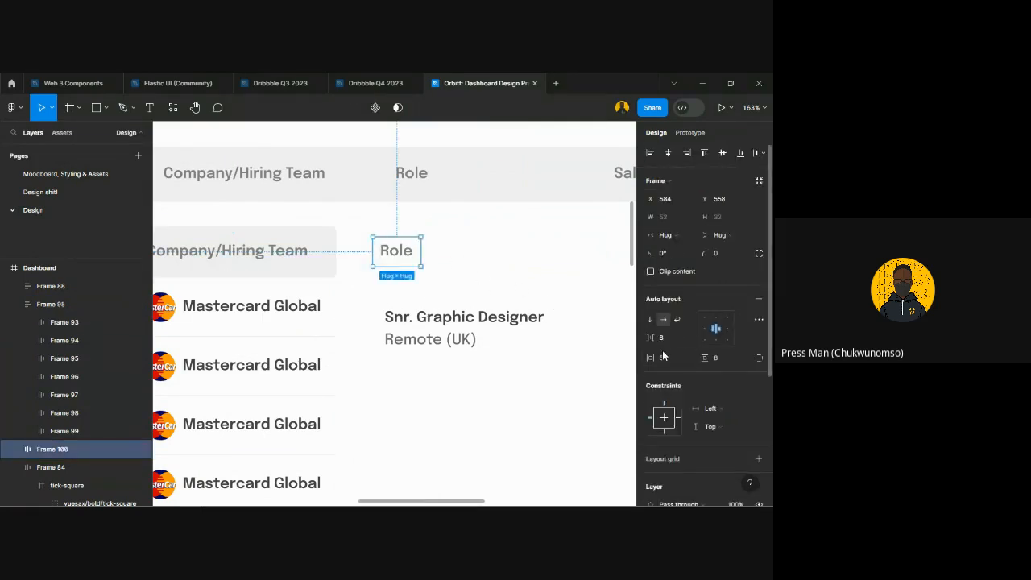
{"action": "key", "text": "1"}
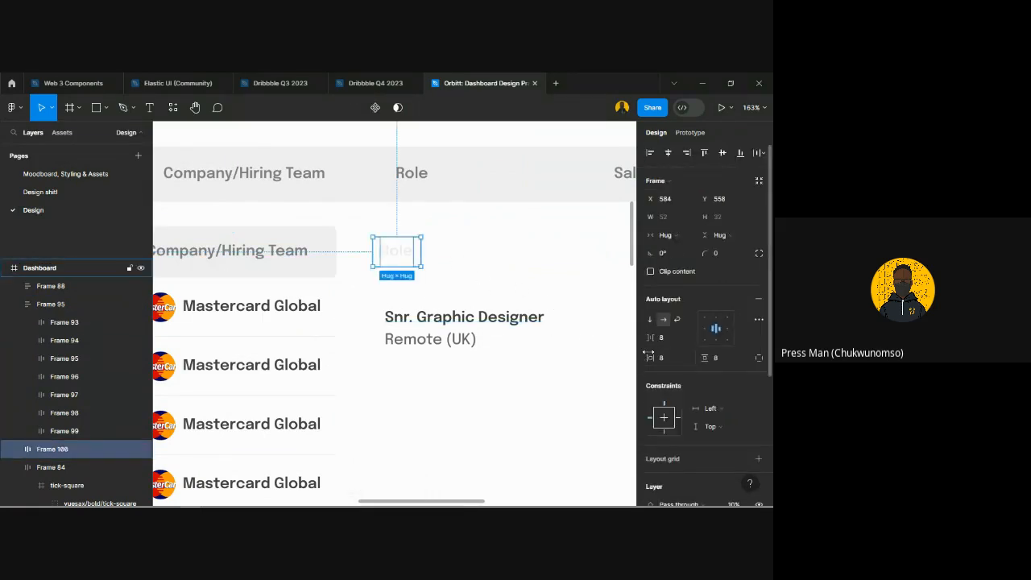
{"action": "key", "text": "0"}
{"action": "left_click", "coordinate": [672, 360]}
{"action": "type", "text": "16"}
{"action": "key", "text": "Return"}
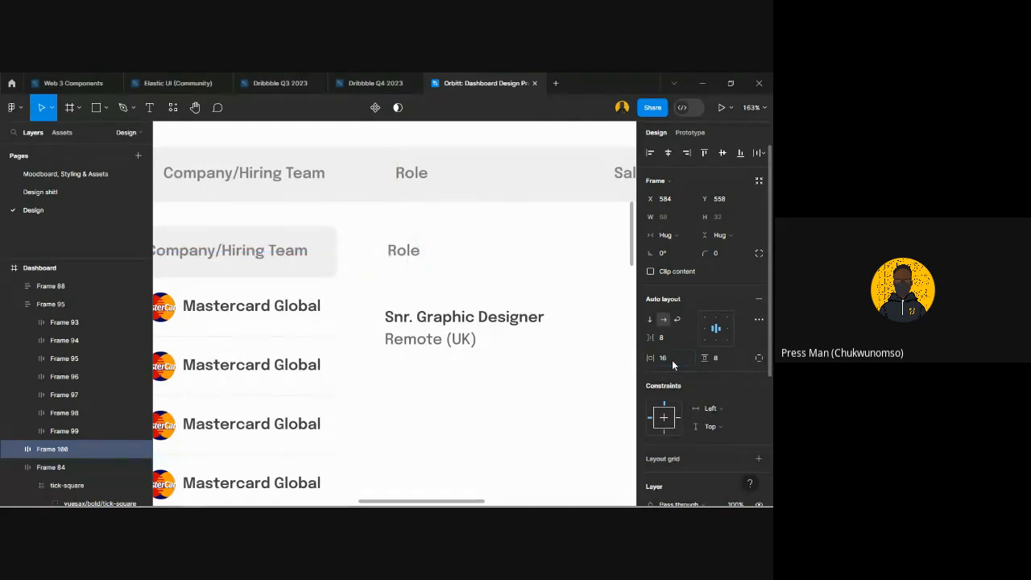
- Set the header row frame's opacity to 20%
{"action": "key", "text": "Tab"}
{"action": "key", "text": "2"}
{"action": "scroll", "coordinate": [341, 346], "scroll_direction": "up", "scroll_amount": 5}
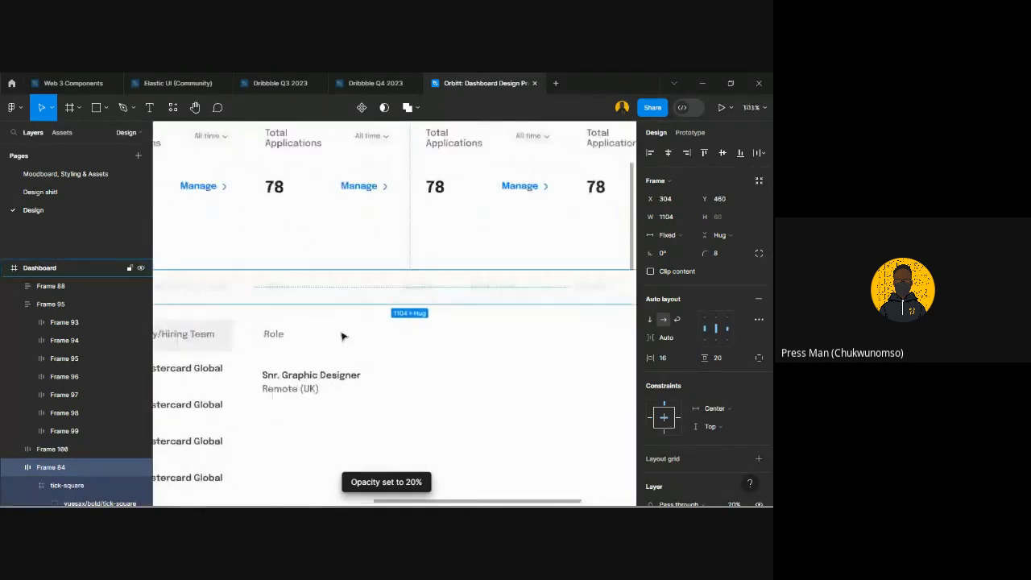
- Set the Role frame's vertical padding to 20
{"action": "left_click", "coordinate": [272, 298]}
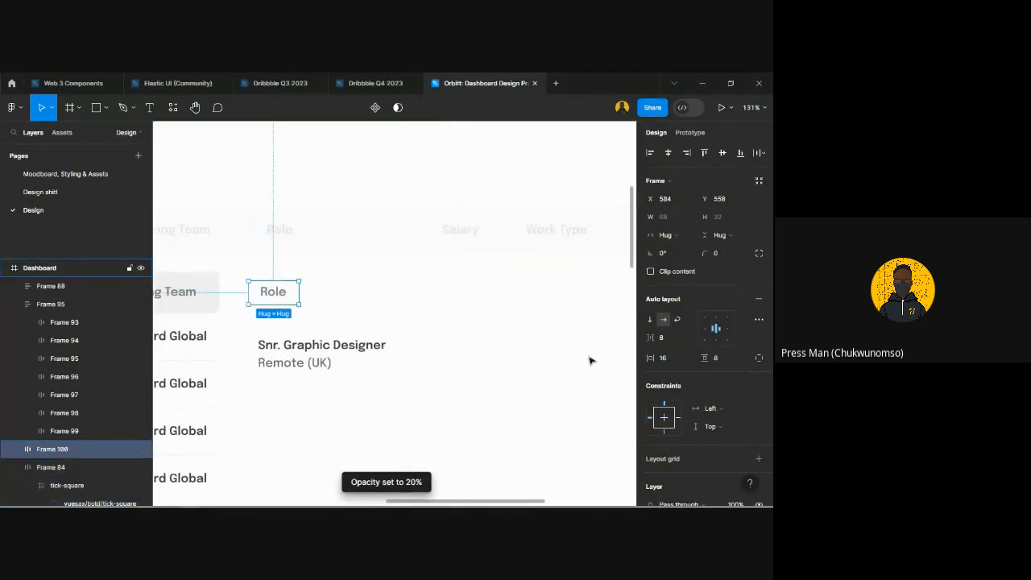
{"action": "type", "text": "20"}
{"action": "key", "text": "Return"}
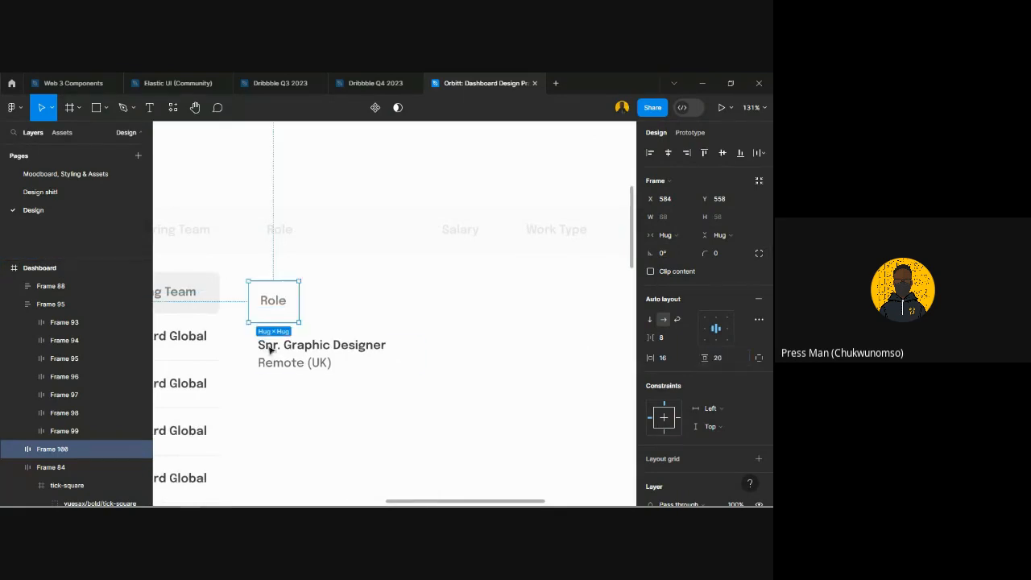
- Apply the BG Shades/bg shades-500 fill style to the Role frame, matching the label frame
{"action": "scroll", "coordinate": [266, 330], "scroll_direction": "up", "scroll_amount": 3}
{"action": "left_click_drag", "start_coordinate": [350, 300], "coordinate": [352, 291]}
{"action": "left_click", "coordinate": [201, 298]}
{"action": "left_click", "coordinate": [226, 297]}
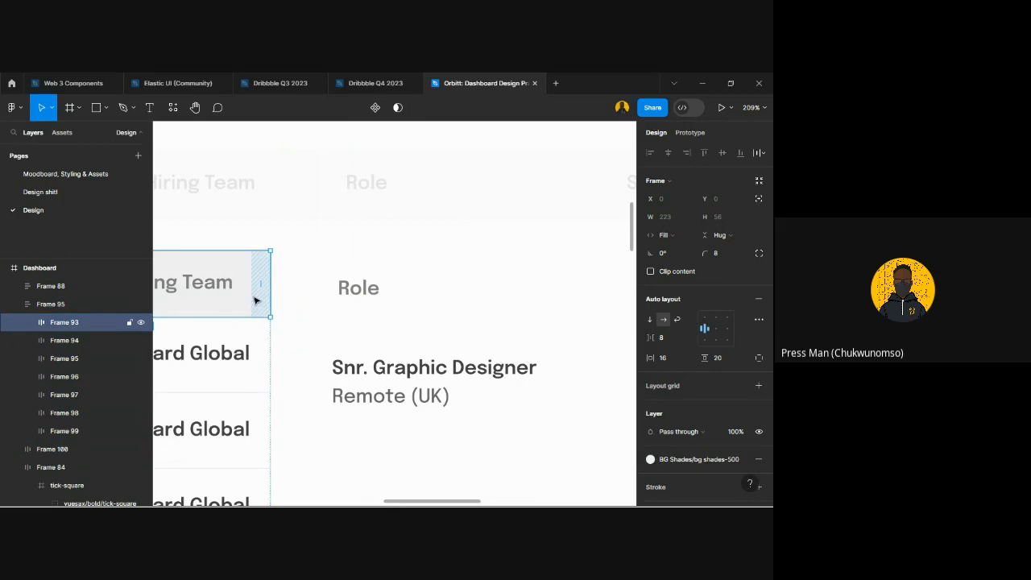
{"action": "left_click", "coordinate": [346, 288]}
{"action": "scroll", "coordinate": [689, 386], "scroll_direction": "down", "scroll_amount": 3}
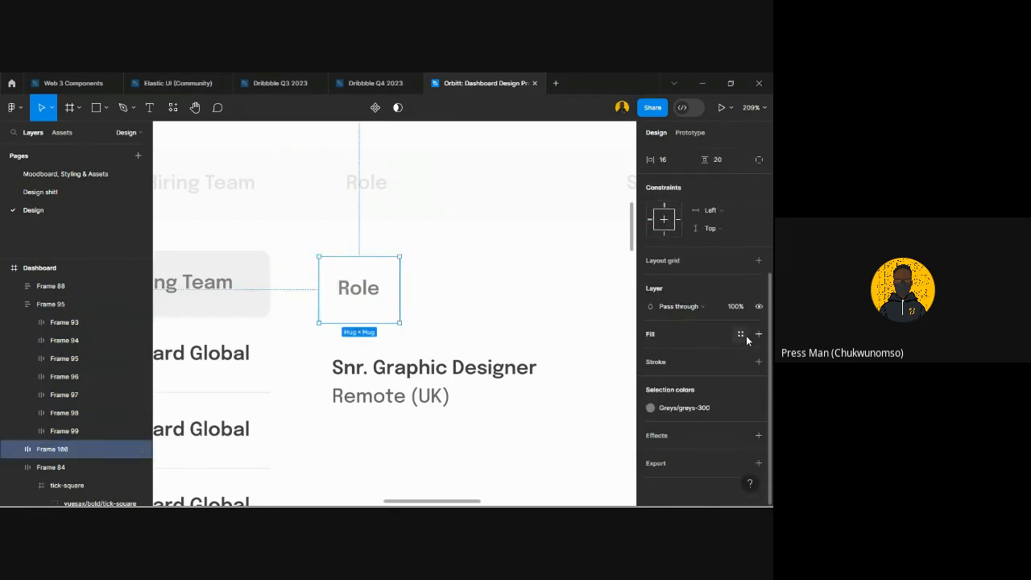
{"action": "left_click", "coordinate": [740, 333]}
{"action": "left_click", "coordinate": [567, 450]}
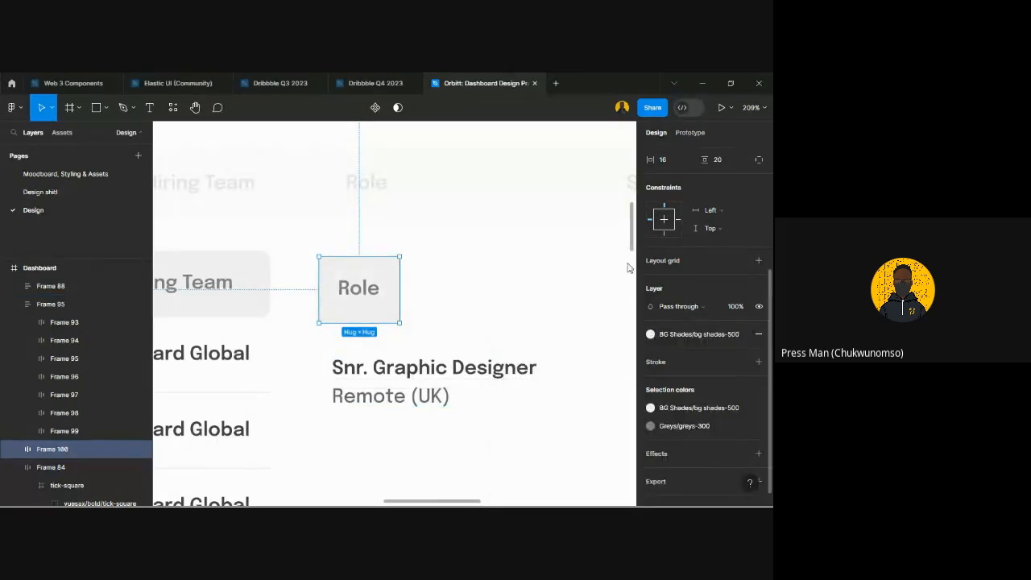
- Set the Role frame's corner radius to 8
{"action": "scroll", "coordinate": [688, 287], "scroll_direction": "up", "scroll_amount": 5}
{"action": "left_click", "coordinate": [720, 251]}
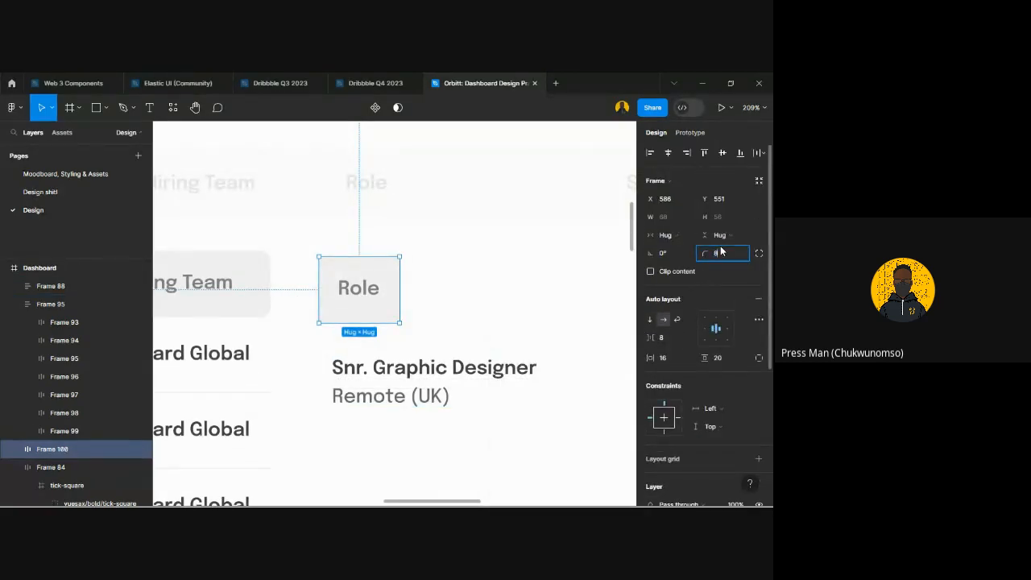
{"action": "scroll", "coordinate": [414, 299], "scroll_direction": "up", "scroll_amount": 5}
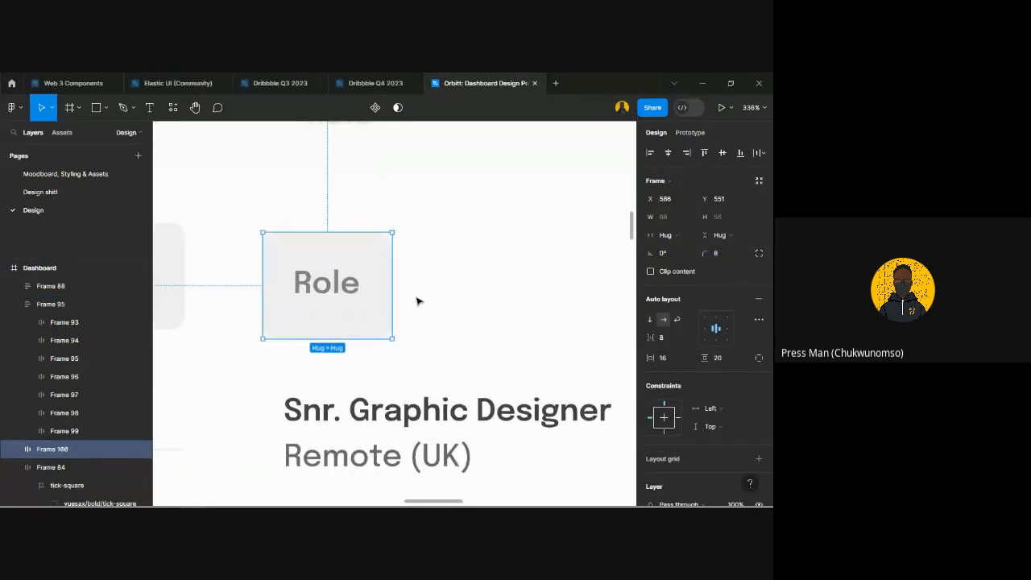
{"action": "key", "text": "Escape"}
- Move the Role frame level with the Company/Hiring Team label frame
{"action": "double_click", "coordinate": [371, 288]}
{"action": "scroll", "coordinate": [371, 289], "scroll_direction": "down", "scroll_amount": 2}
{"action": "left_click", "coordinate": [429, 301]}
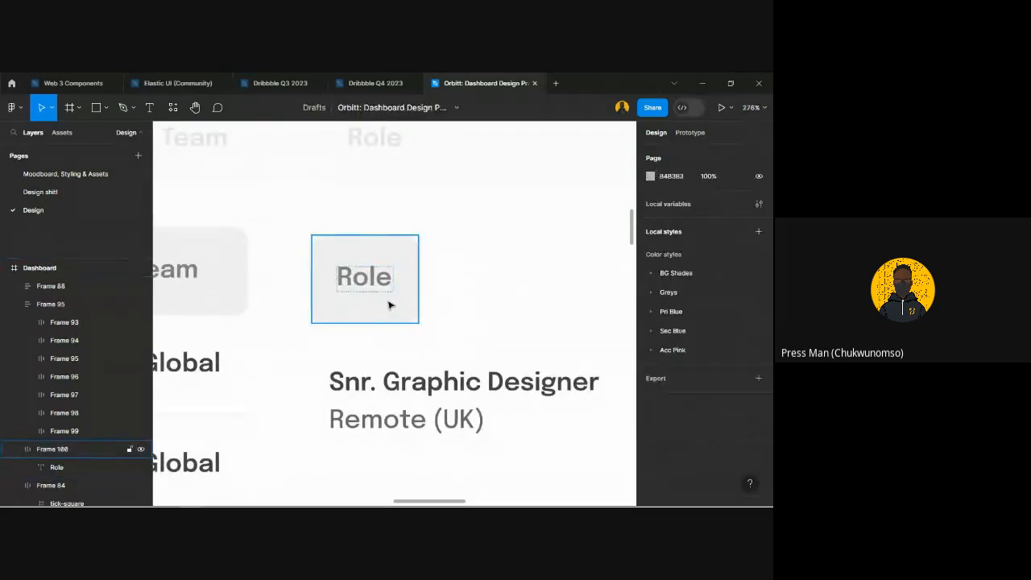
{"action": "mouse_move", "coordinate": [391, 304]}
{"action": "left_mouse_down"}
{"action": "mouse_move", "coordinate": [384, 297]}
{"action": "mouse_move", "coordinate": [402, 296]}
{"action": "left_mouse_up"}
{"action": "scroll", "coordinate": [394, 297], "scroll_direction": "down", "scroll_amount": 4}
{"action": "left_click", "coordinate": [408, 296]}
- Align the role cell with the first company row and wrap it in a vertical auto layout frame
{"action": "double_click", "coordinate": [323, 279]}
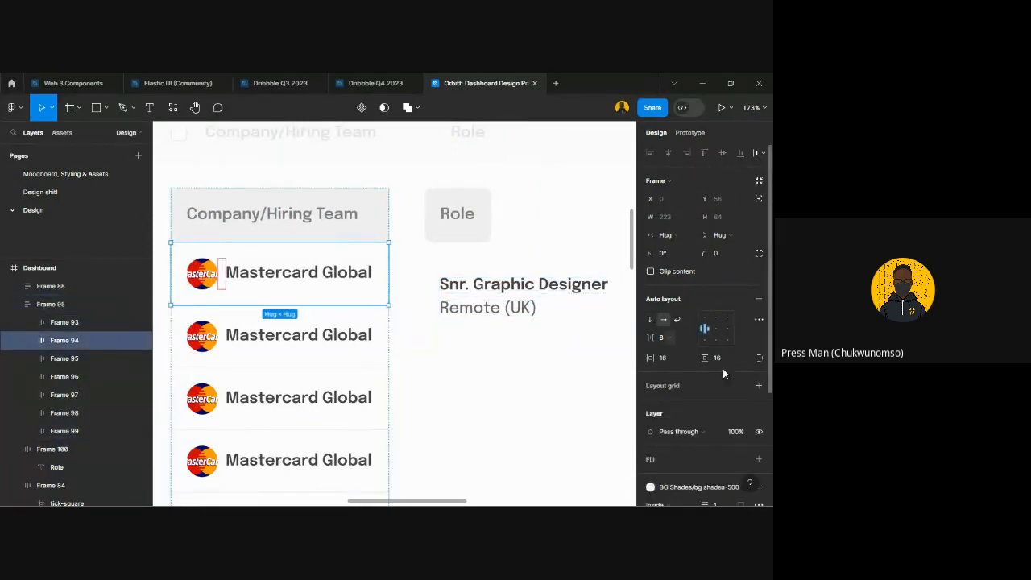
{"action": "left_click", "coordinate": [483, 298]}
{"action": "mouse_move", "coordinate": [483, 298]}
{"action": "left_mouse_down"}
{"action": "mouse_move", "coordinate": [460, 277]}
{"action": "mouse_move", "coordinate": [471, 287]}
{"action": "left_mouse_up"}
{"action": "key", "text": "shift+a"}
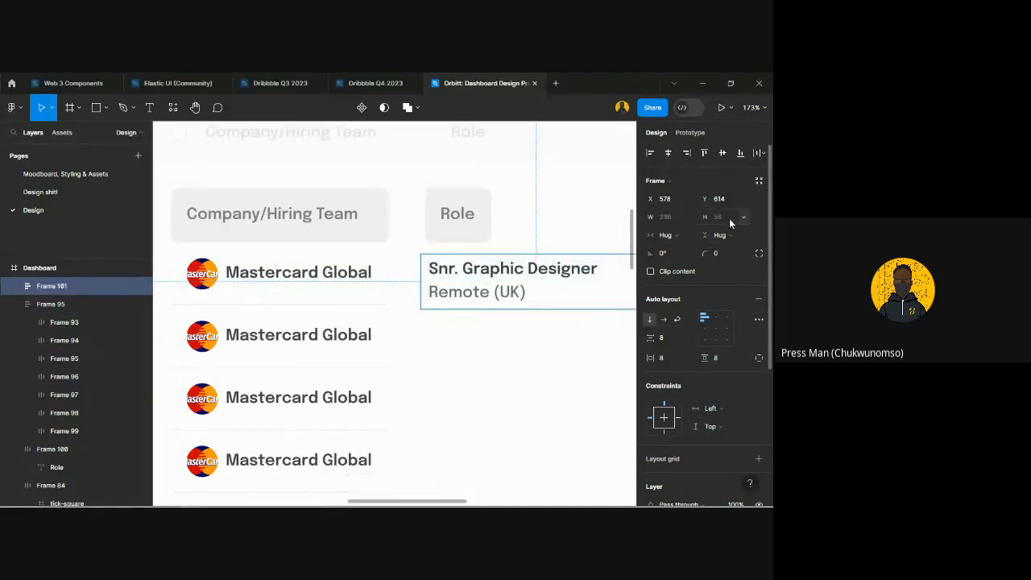
- Try adjusting the company column wrapper's item spacing, then undo it
{"action": "double_click", "coordinate": [303, 287]}
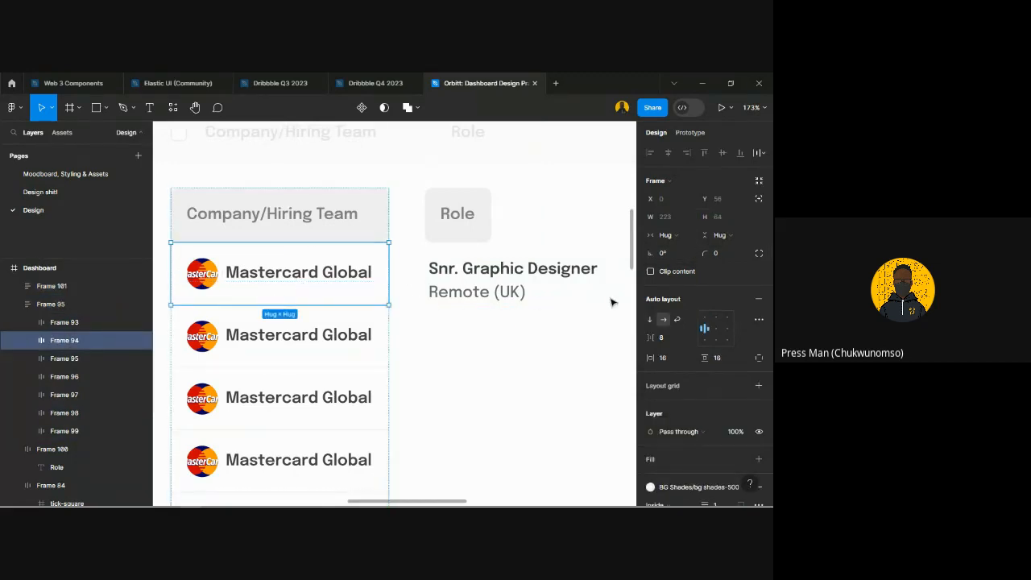
{"action": "left_click", "coordinate": [489, 430]}
{"action": "left_click", "coordinate": [326, 304]}
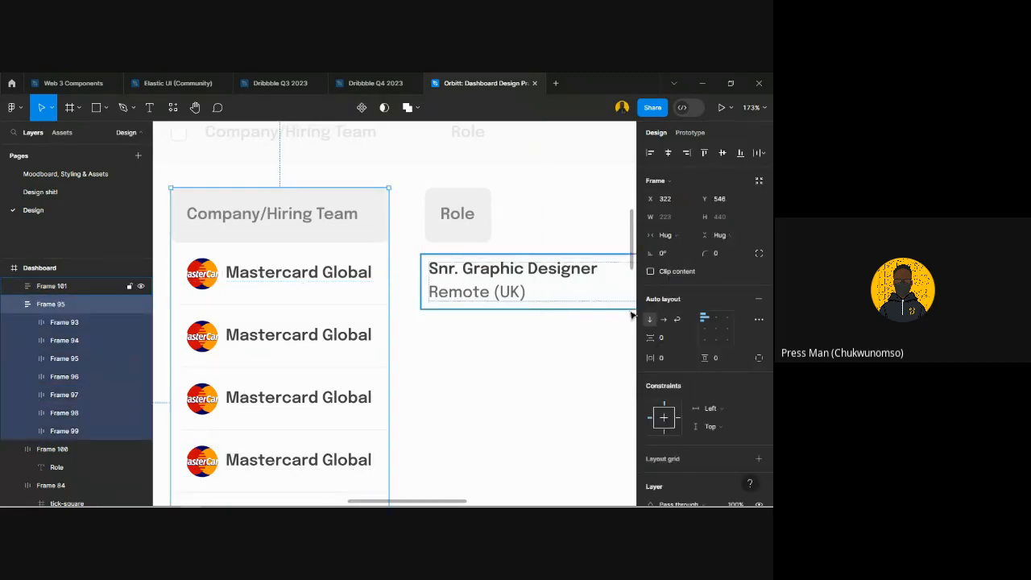
{"action": "left_click_drag", "start_coordinate": [651, 336], "coordinate": [674, 336]}
{"action": "key", "text": "ctrl+z"}
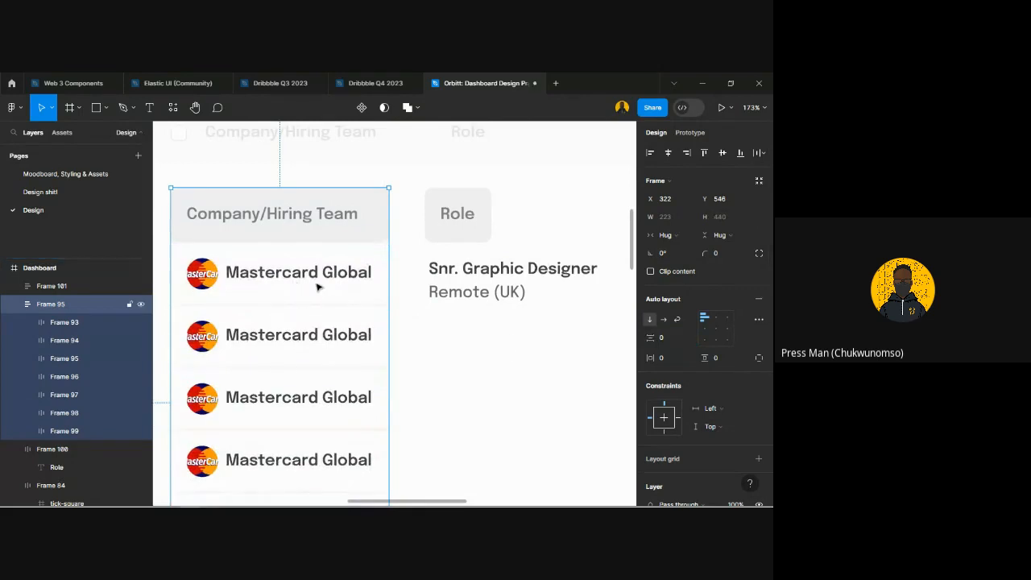
- Set the role cell's vertical padding to 12
{"action": "left_click", "coordinate": [553, 284]}
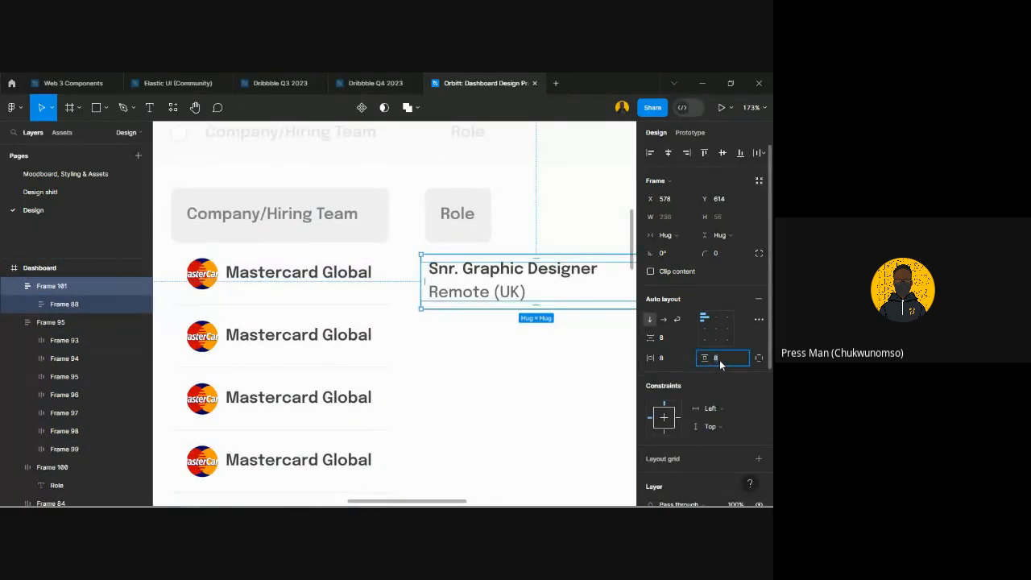
{"action": "left_click", "coordinate": [719, 360]}
{"action": "type", "text": "12"}
{"action": "key", "text": "Return"}
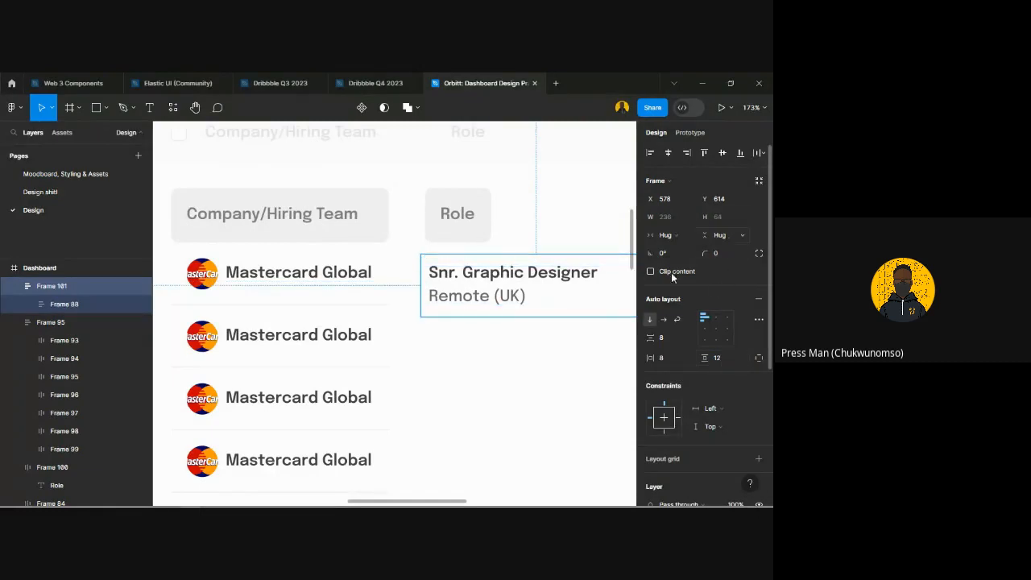
- Check a company row's padding and set the role cell's horizontal padding to 16 to match
{"action": "left_click", "coordinate": [233, 299]}
{"action": "left_click", "coordinate": [228, 276]}
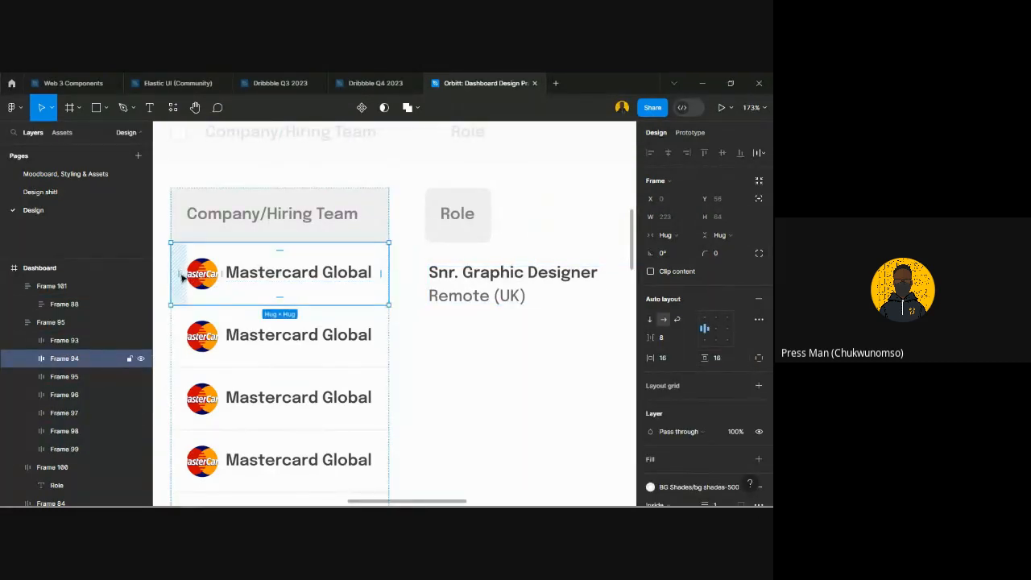
{"action": "left_click", "coordinate": [589, 299]}
{"action": "left_click", "coordinate": [664, 359]}
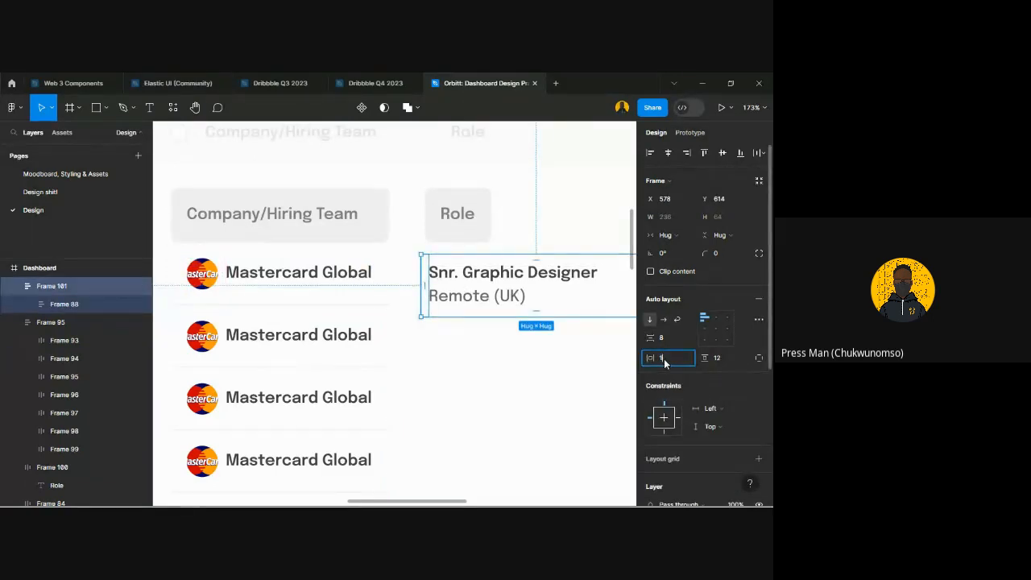
{"action": "key", "text": "Return"}
- Add a bottom stroke to the role cell using the BG Shades/bg shades-500 color style
{"action": "scroll", "coordinate": [432, 274], "scroll_direction": "down", "scroll_amount": 3}
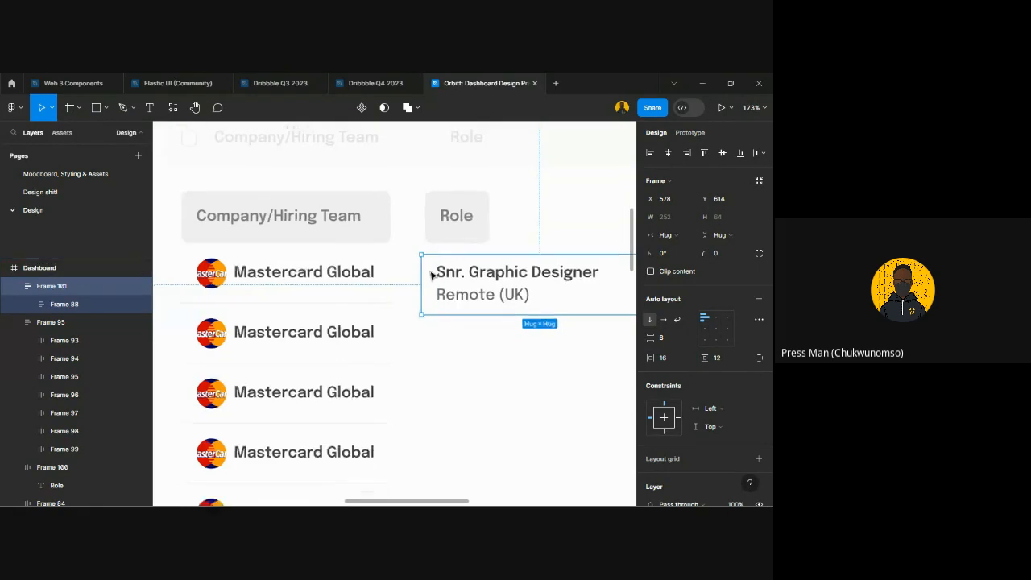
{"action": "scroll", "coordinate": [352, 277], "scroll_direction": "up", "scroll_amount": 2}
{"action": "scroll", "coordinate": [694, 375], "scroll_direction": "down", "scroll_amount": 4}
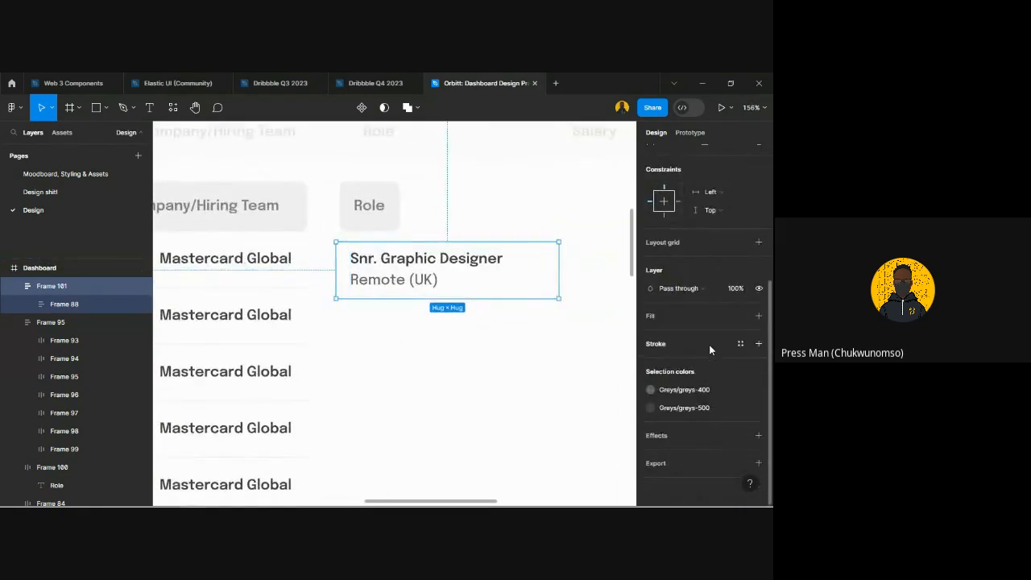
{"action": "left_click", "coordinate": [758, 343]}
{"action": "left_click", "coordinate": [740, 380]}
{"action": "left_click", "coordinate": [728, 426]}
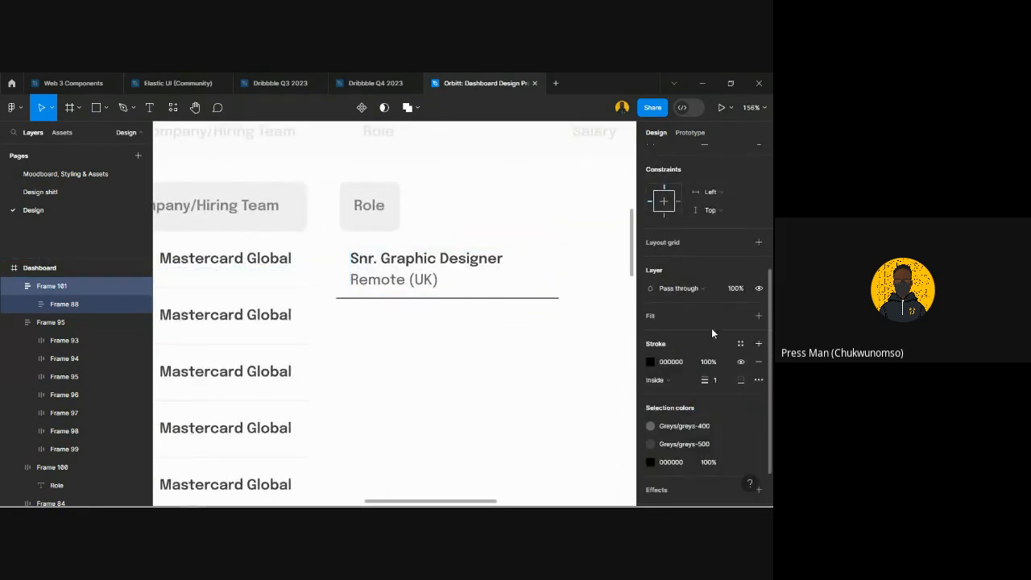
{"action": "left_click", "coordinate": [740, 343]}
{"action": "left_click", "coordinate": [570, 396]}
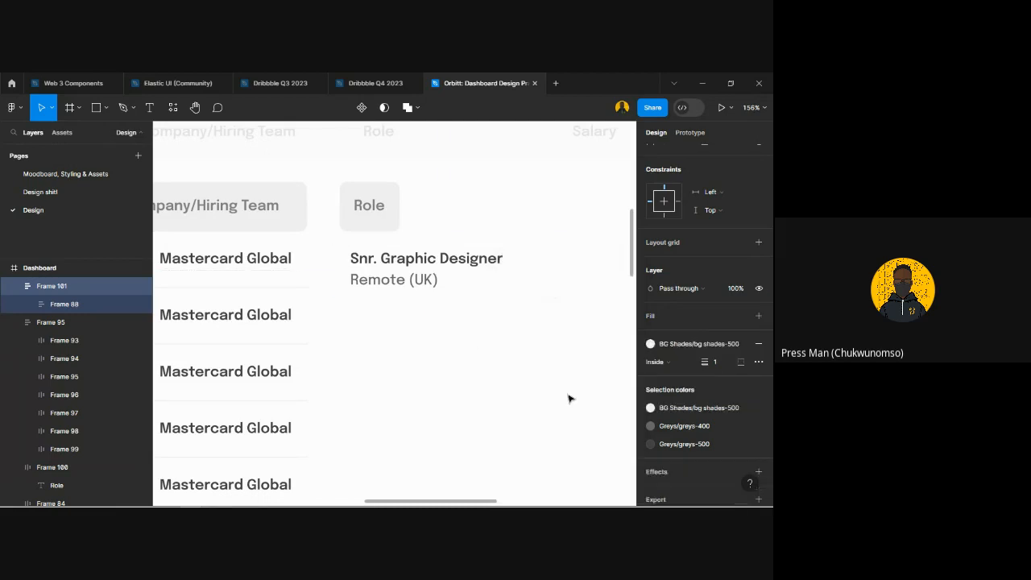
- Wrap the Role header and role cell in a vertical auto layout frame with 0 item spacing
{"action": "scroll", "coordinate": [372, 309], "scroll_direction": "up", "scroll_amount": 2}
{"action": "scroll", "coordinate": [375, 274], "scroll_direction": "up", "scroll_amount": 1}
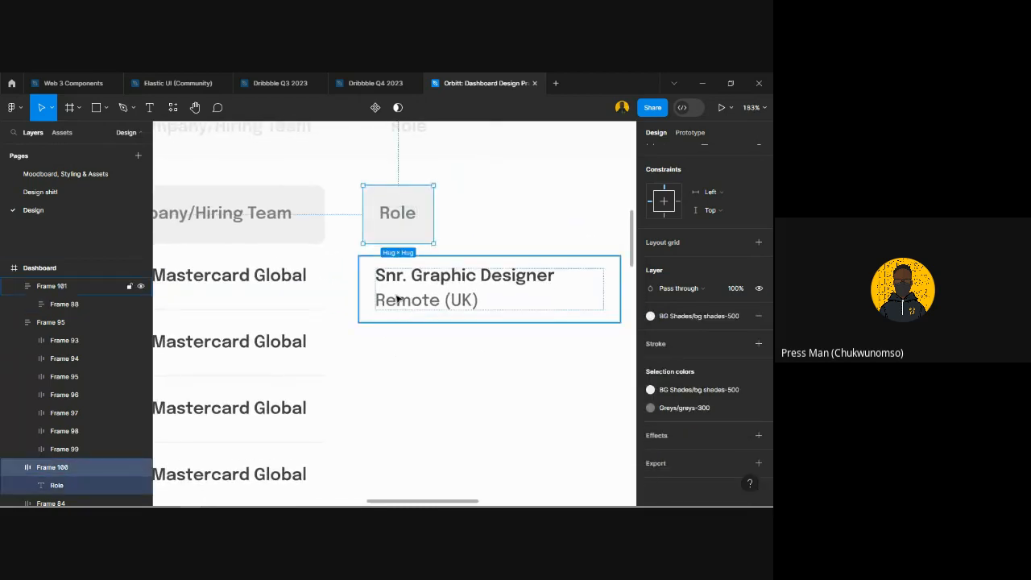
{"action": "scroll", "coordinate": [395, 296], "scroll_direction": "up", "scroll_amount": 2}
{"action": "left_click", "coordinate": [395, 214], "text": "shift"}
{"action": "key", "text": "shift+a"}
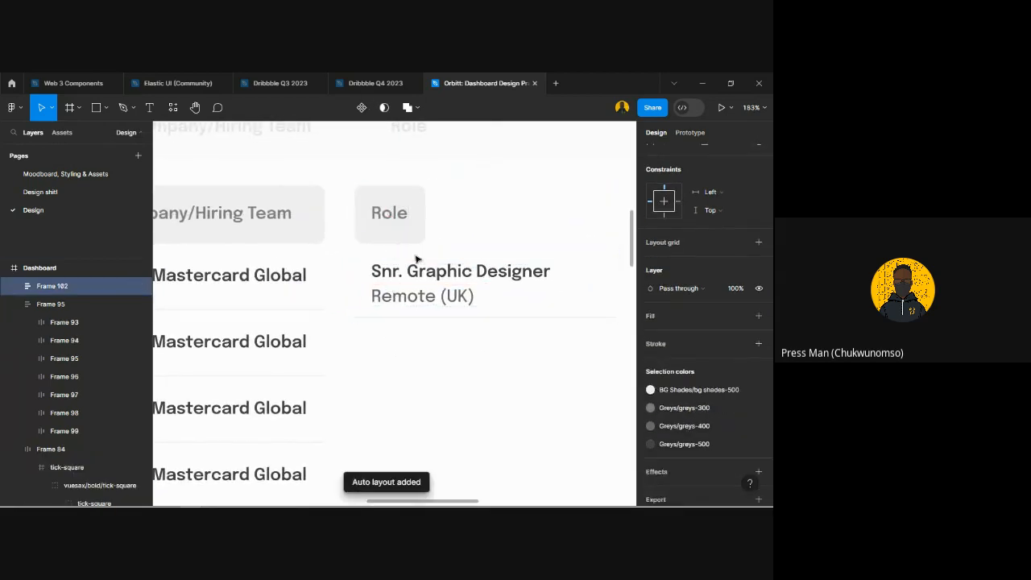
{"action": "scroll", "coordinate": [705, 321], "scroll_direction": "up", "scroll_amount": 3}
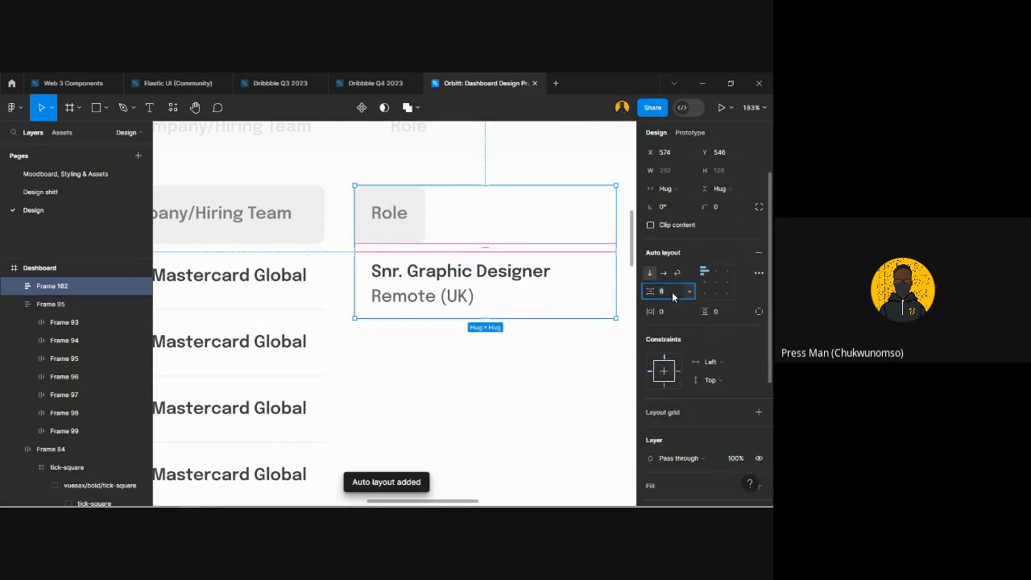
{"action": "type", "text": "0"}
{"action": "key", "text": "Return"}
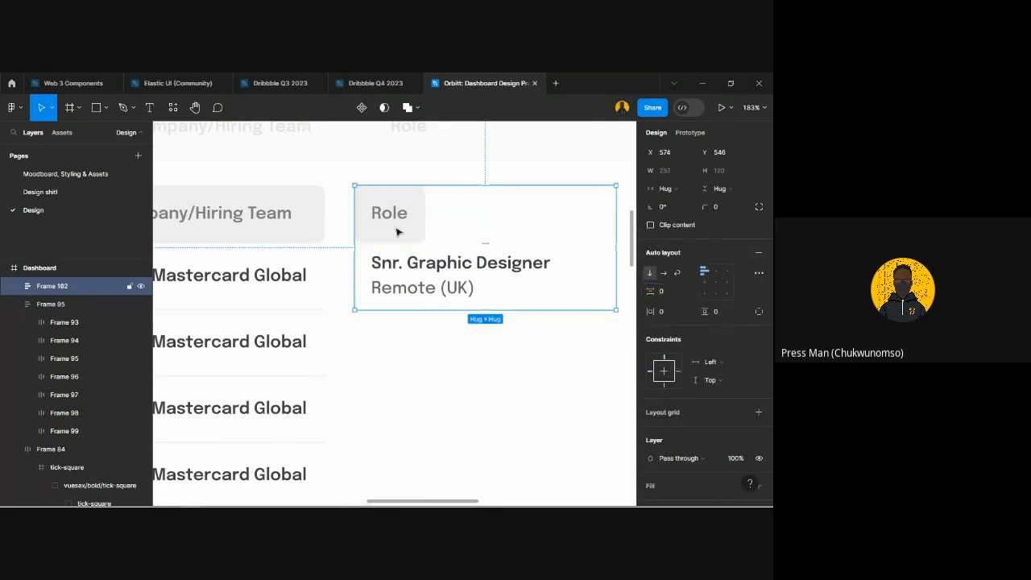
- Set the Role header frame to fill the container width and align its label left
{"action": "left_click", "coordinate": [391, 216]}
{"action": "left_click", "coordinate": [665, 189]}
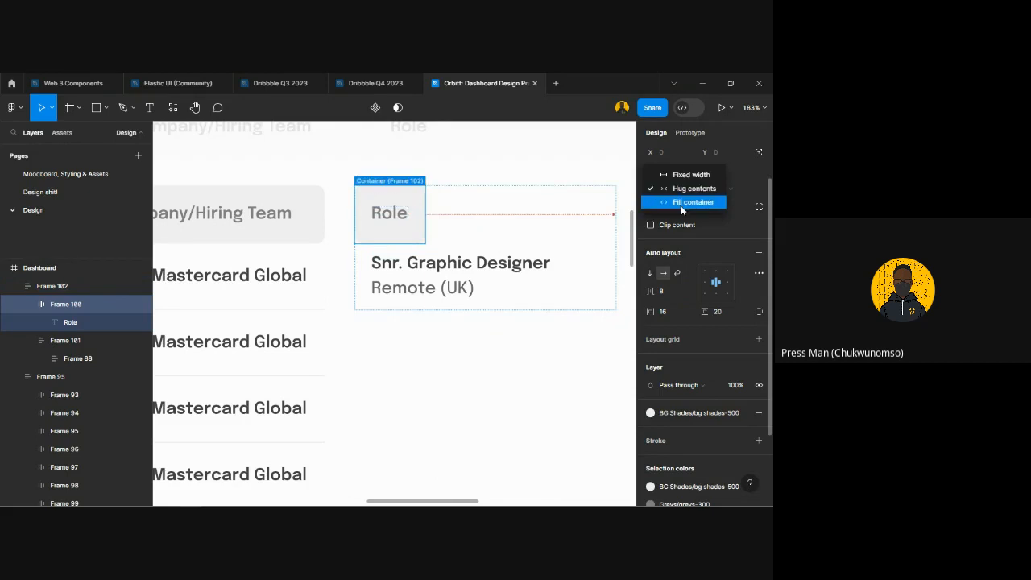
{"action": "left_click", "coordinate": [681, 202]}
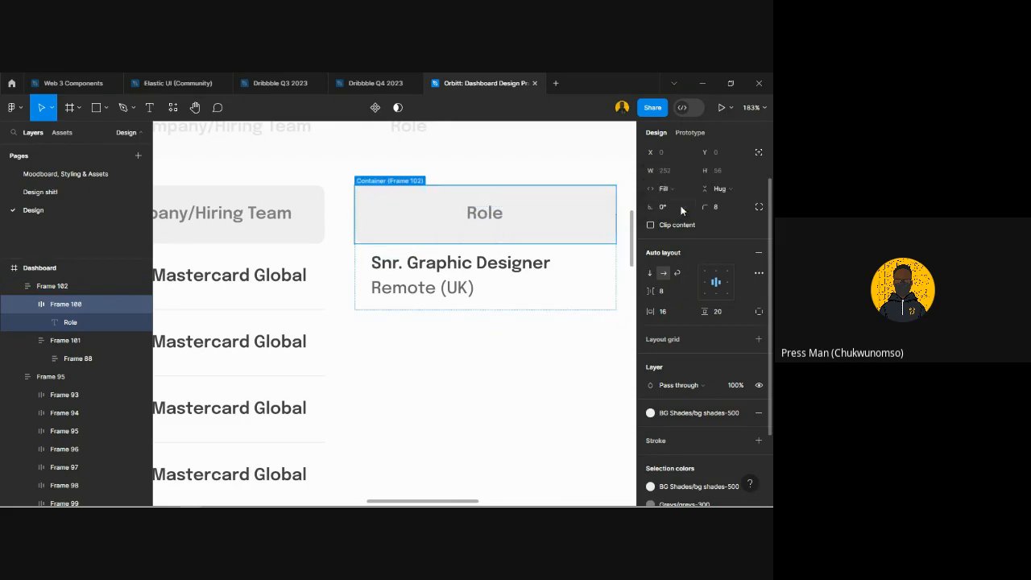
{"action": "left_click", "coordinate": [705, 283]}
{"action": "scroll", "coordinate": [332, 262], "scroll_direction": "down", "scroll_amount": 2}
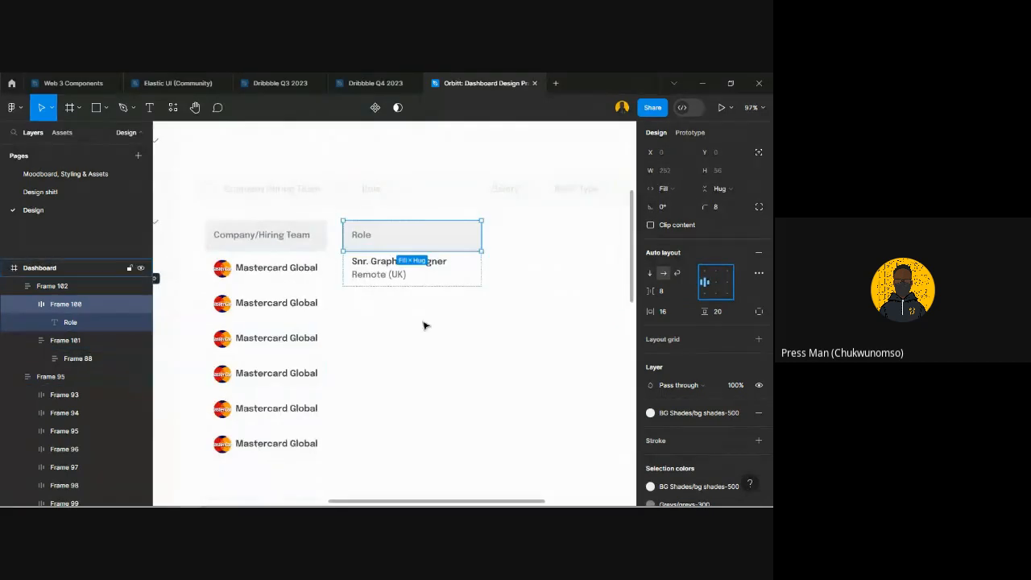
{"action": "left_click", "coordinate": [423, 325]}
- Duplicate the role cell five times to make six role rows
{"action": "scroll", "coordinate": [397, 313], "scroll_direction": "up", "scroll_amount": 2}
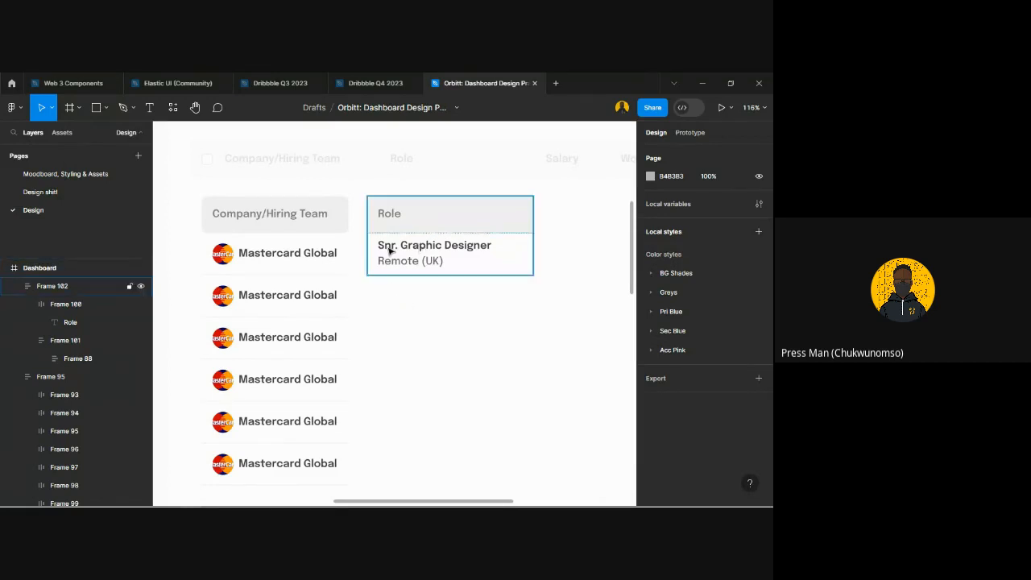
{"action": "left_click", "coordinate": [387, 249]}
{"action": "double_click", "coordinate": [422, 262]}
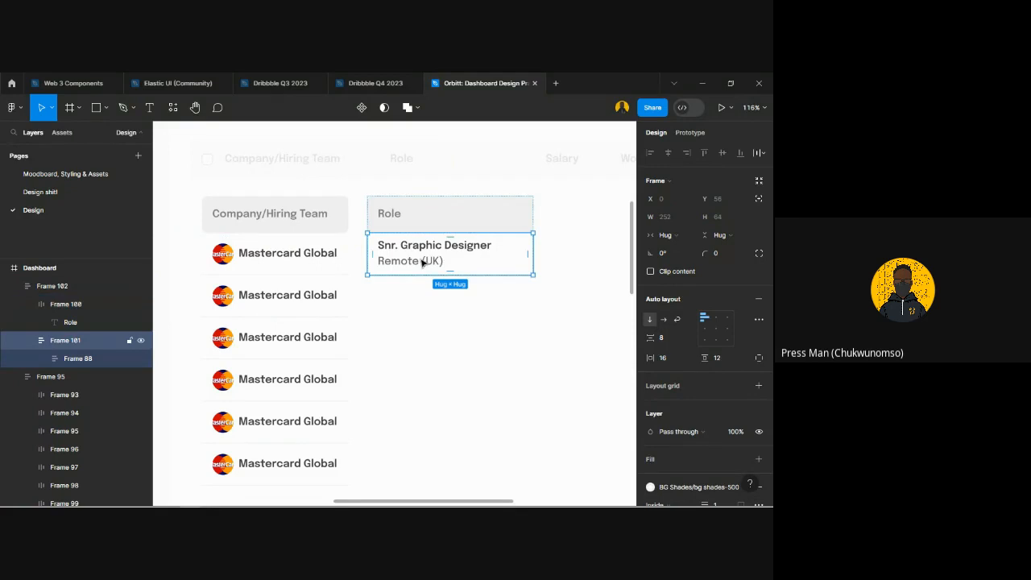
{"action": "key", "text": "ctrl+d"}
{"action": "key", "text": "ctrl+d"}
{"action": "key", "text": "ctrl+d"}
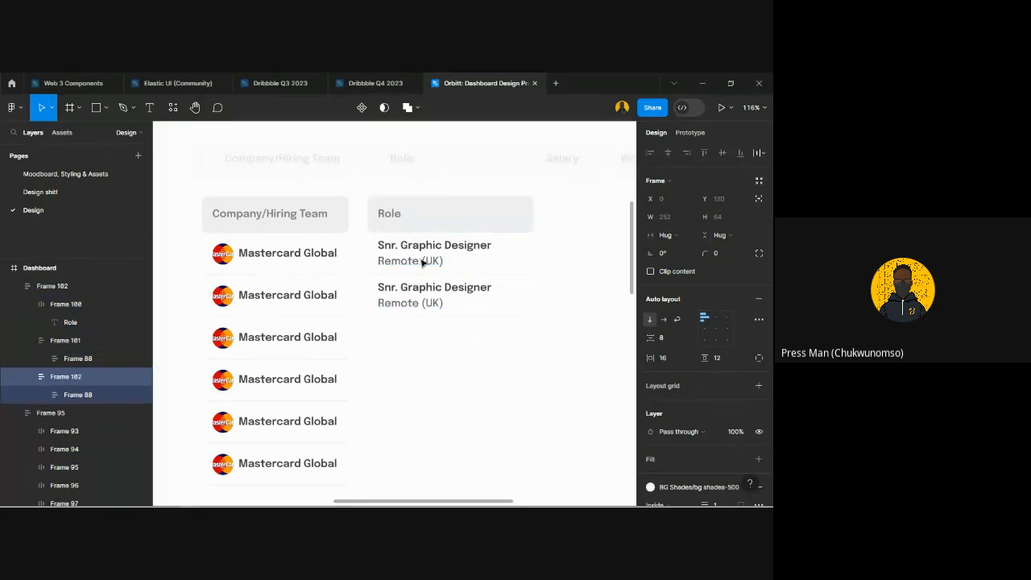
{"action": "key", "text": "ctrl+d"}
{"action": "key", "text": "ctrl+d"}
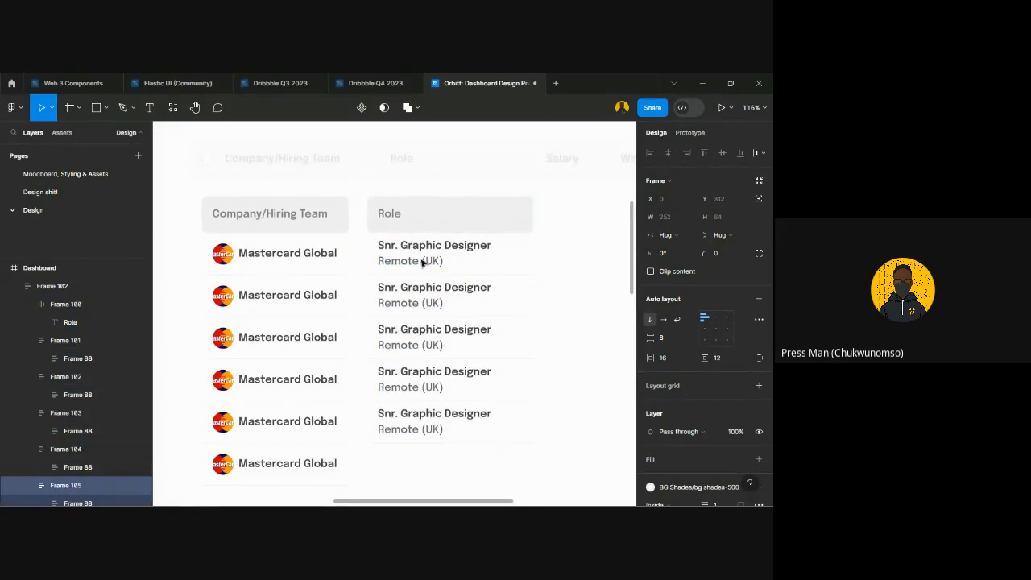
{"action": "left_click", "coordinate": [596, 306]}
- Move the role column flush against the company column
{"action": "scroll", "coordinate": [571, 306], "scroll_direction": "down", "scroll_amount": 3}
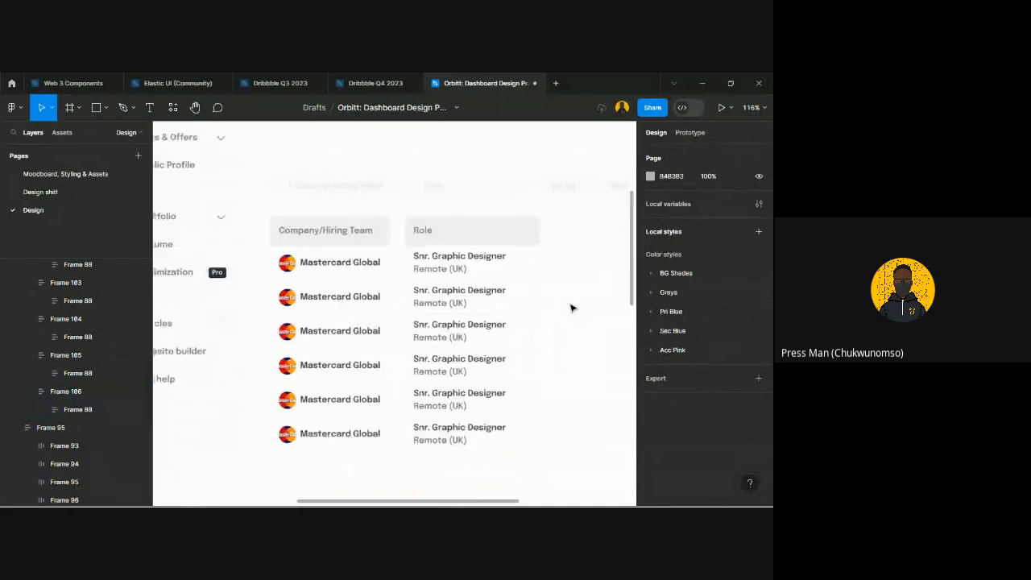
{"action": "left_click", "coordinate": [453, 266]}
{"action": "scroll", "coordinate": [399, 246], "scroll_direction": "up", "scroll_amount": 3}
{"action": "left_click_drag", "start_coordinate": [417, 212], "coordinate": [400, 213]}
- Wrap the company and role columns together in a horizontal auto layout frame
{"action": "left_click", "coordinate": [315, 209], "text": "shift"}
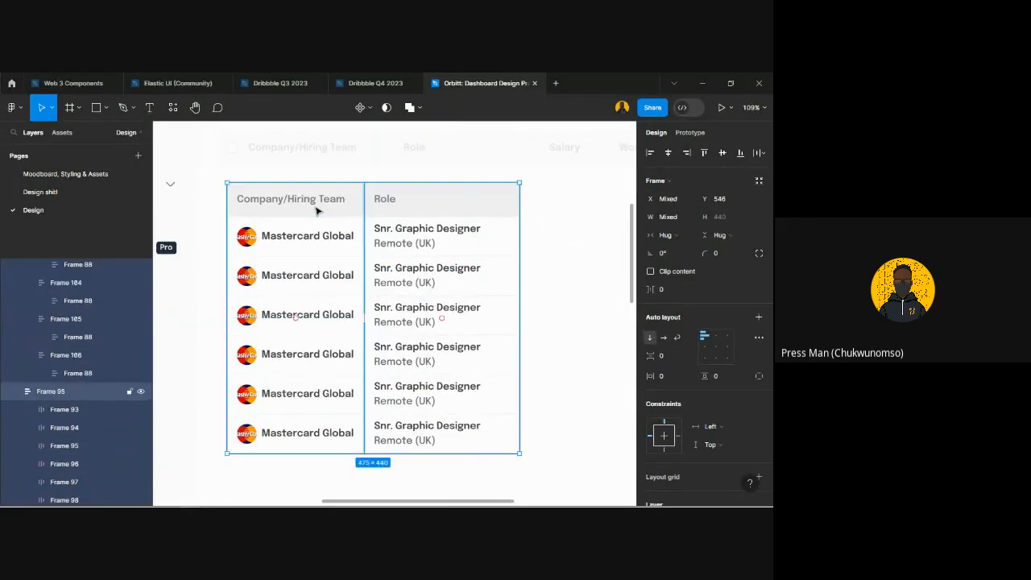
{"action": "left_click", "coordinate": [598, 271]}
{"action": "left_click", "coordinate": [459, 255]}
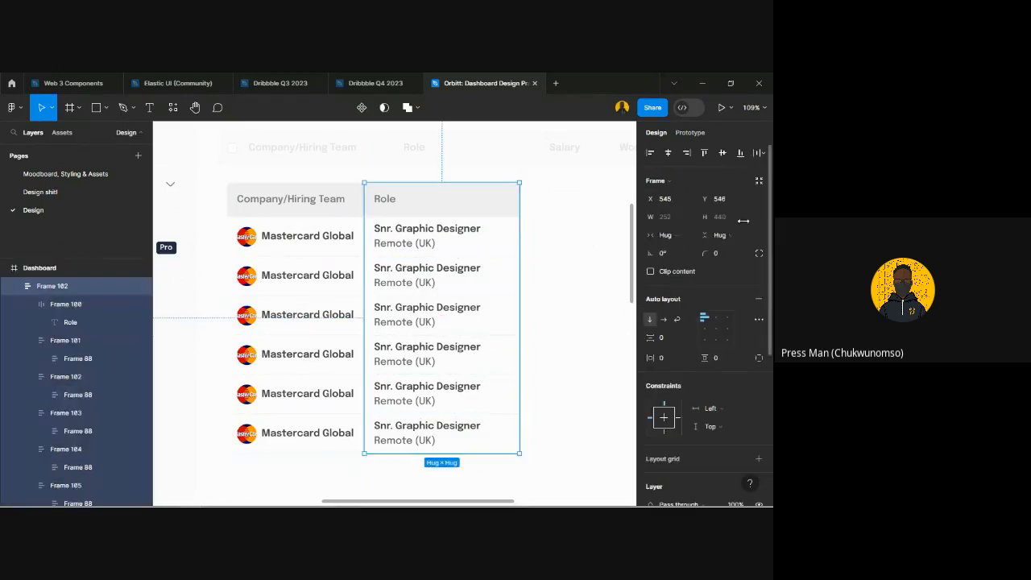
{"action": "left_click", "coordinate": [356, 249]}
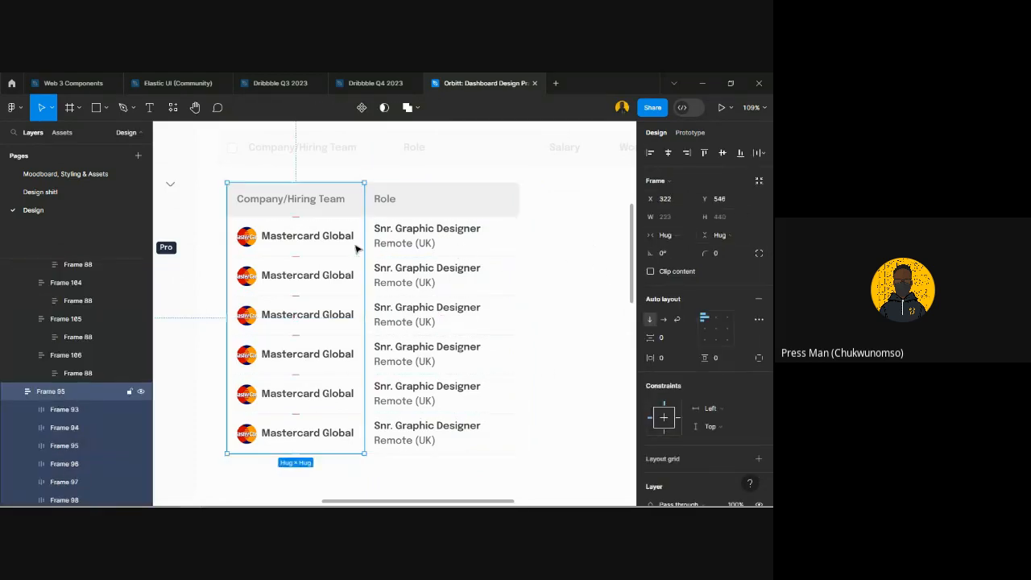
{"action": "left_click", "coordinate": [580, 249]}
{"action": "scroll", "coordinate": [335, 260], "scroll_direction": "down", "scroll_amount": 1}
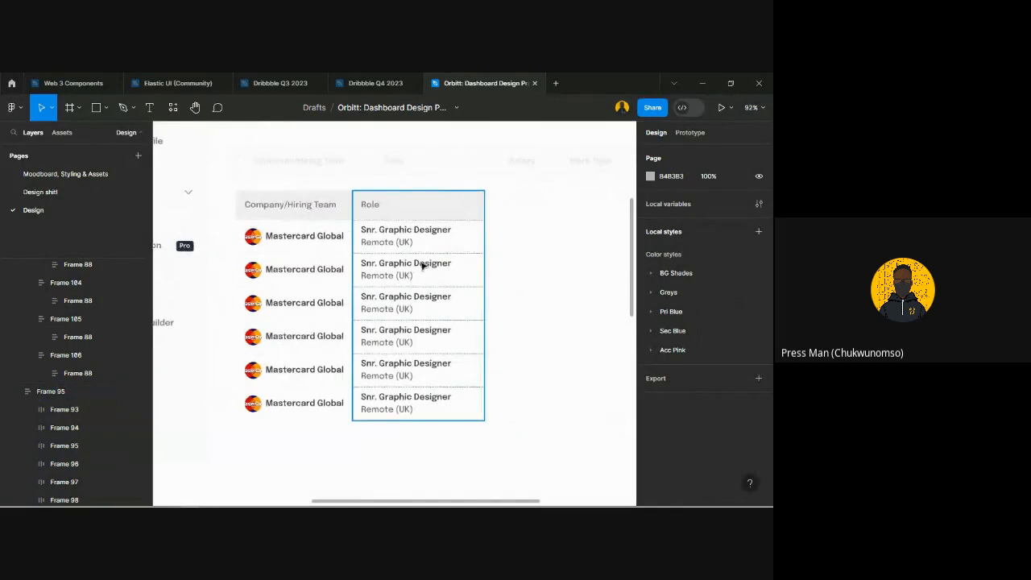
{"action": "left_click", "coordinate": [321, 255]}
{"action": "key", "text": "shift+a"}
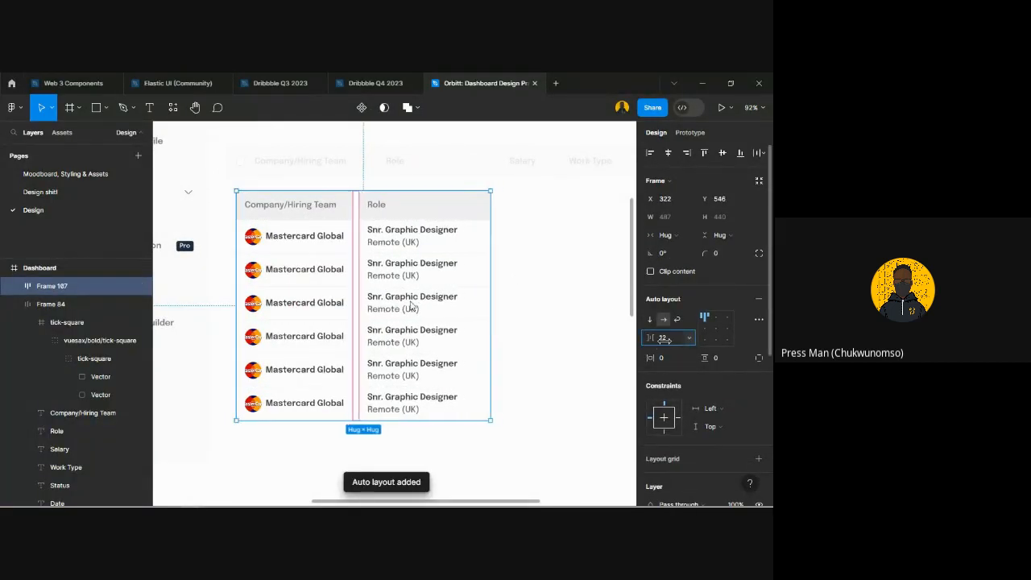
{"action": "scroll", "coordinate": [357, 226], "scroll_direction": "up", "scroll_amount": 2}
{"action": "scroll", "coordinate": [357, 226], "scroll_direction": "up", "scroll_amount": 5}
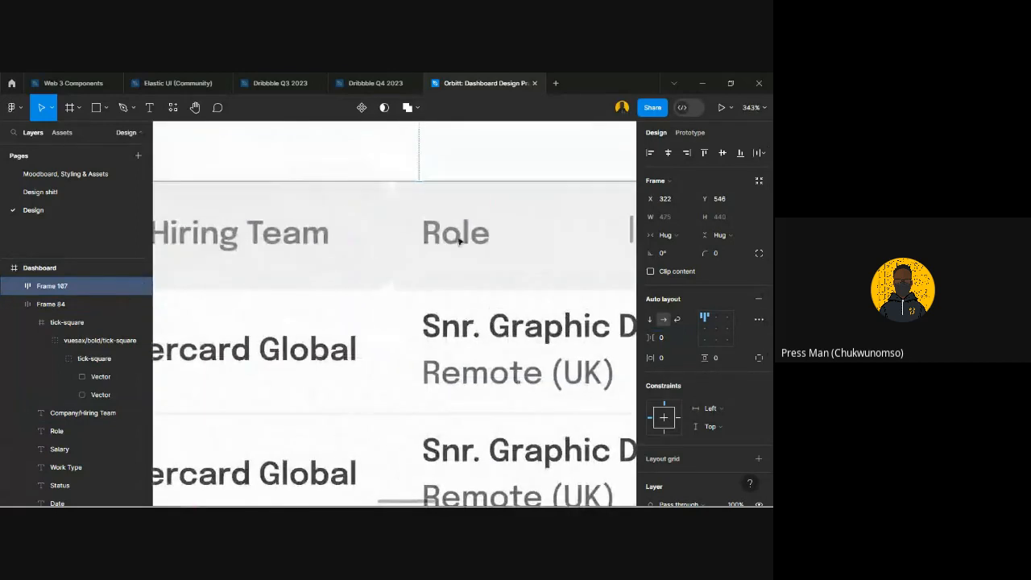
{"action": "scroll", "coordinate": [444, 235], "scroll_direction": "down", "scroll_amount": 5}
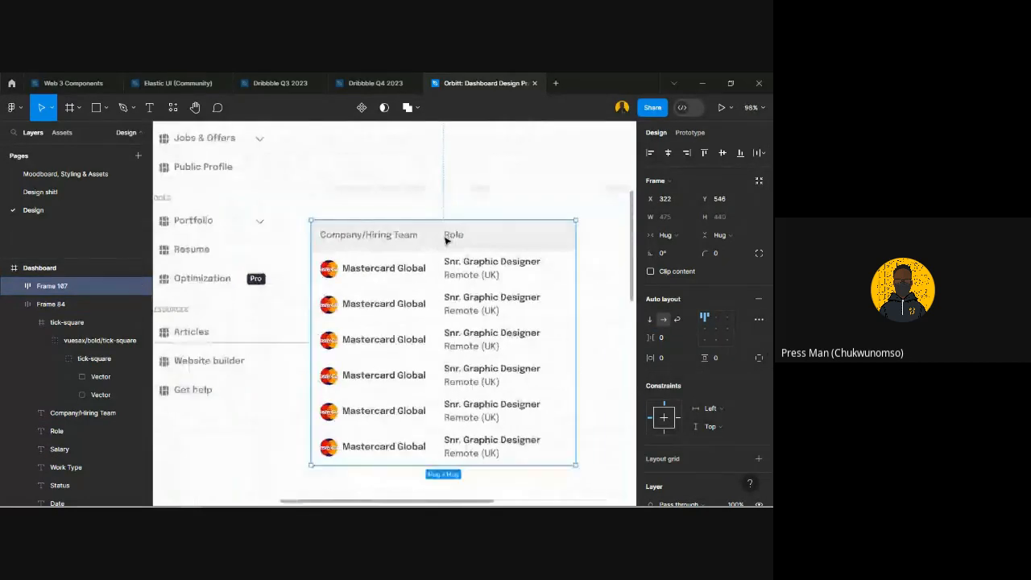
- Switch the Role header to independent corners and set its top-left corner radius to 0
{"action": "scroll", "coordinate": [426, 220], "scroll_direction": "up", "scroll_amount": 4}
{"action": "scroll", "coordinate": [416, 242], "scroll_direction": "up", "scroll_amount": 3}
{"action": "left_click", "coordinate": [405, 235], "text": "ctrl"}
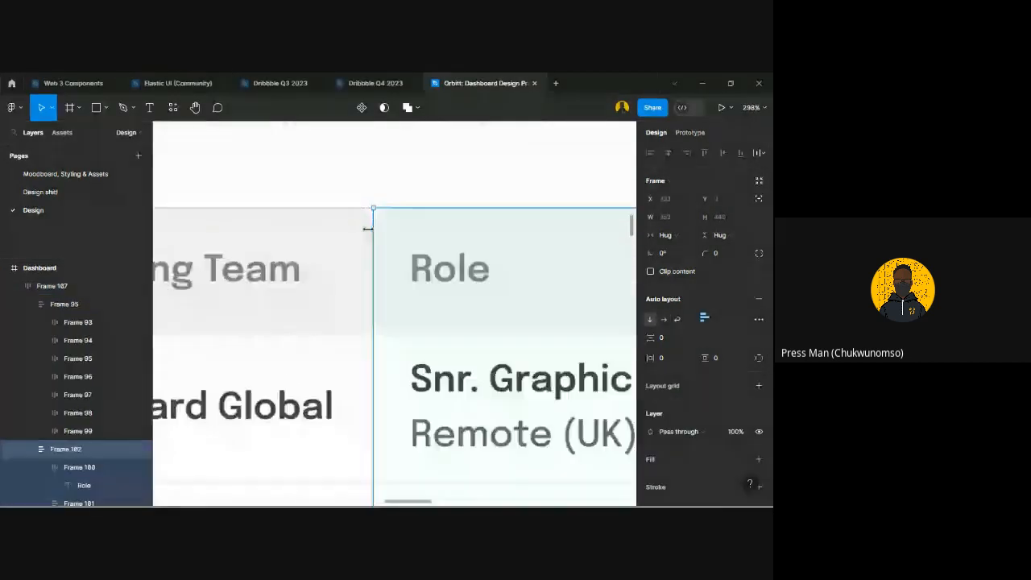
{"action": "scroll", "coordinate": [407, 215], "scroll_direction": "up", "scroll_amount": 3}
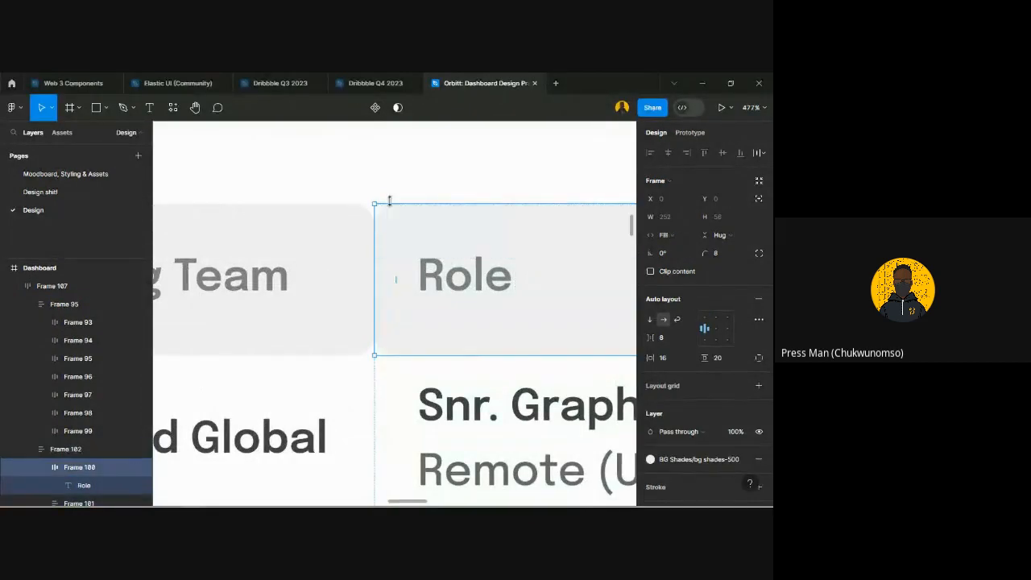
{"action": "left_click", "coordinate": [757, 255]}
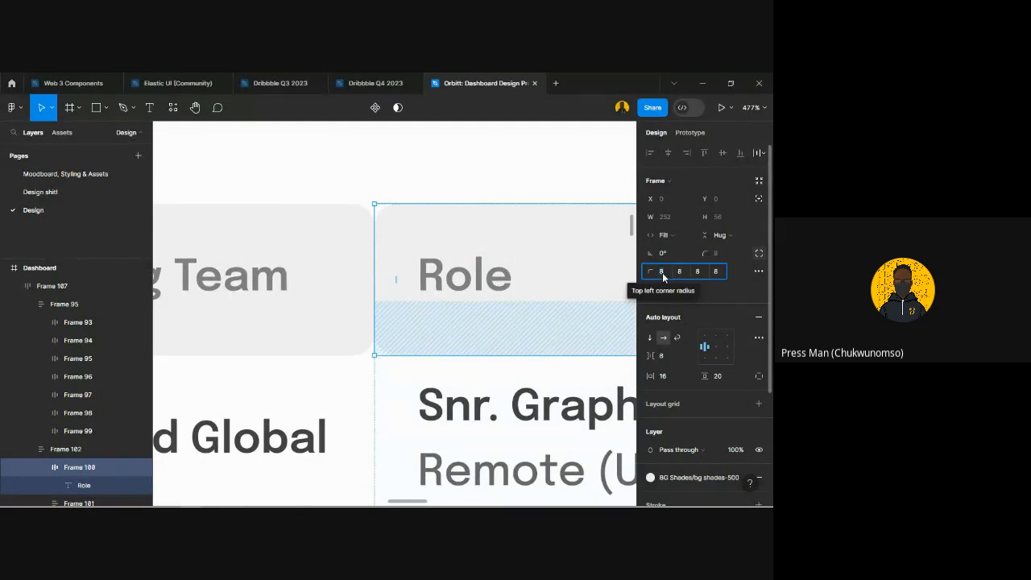
{"action": "left_click", "coordinate": [717, 271]}
{"action": "scroll", "coordinate": [437, 234], "scroll_direction": "down", "scroll_amount": 3, "text": "ctrl"}
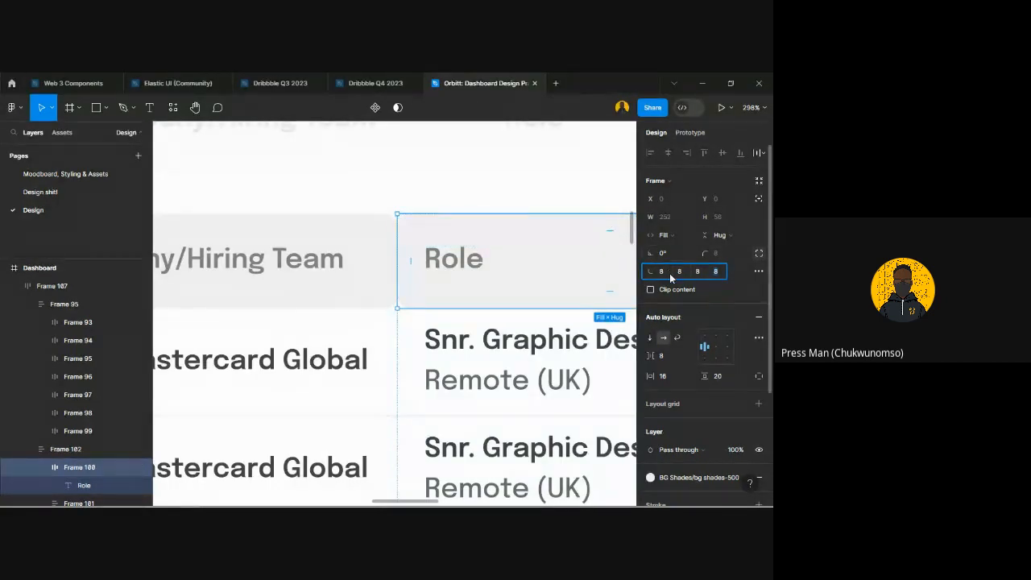
{"action": "scroll", "coordinate": [449, 197], "scroll_direction": "up", "scroll_amount": 3}
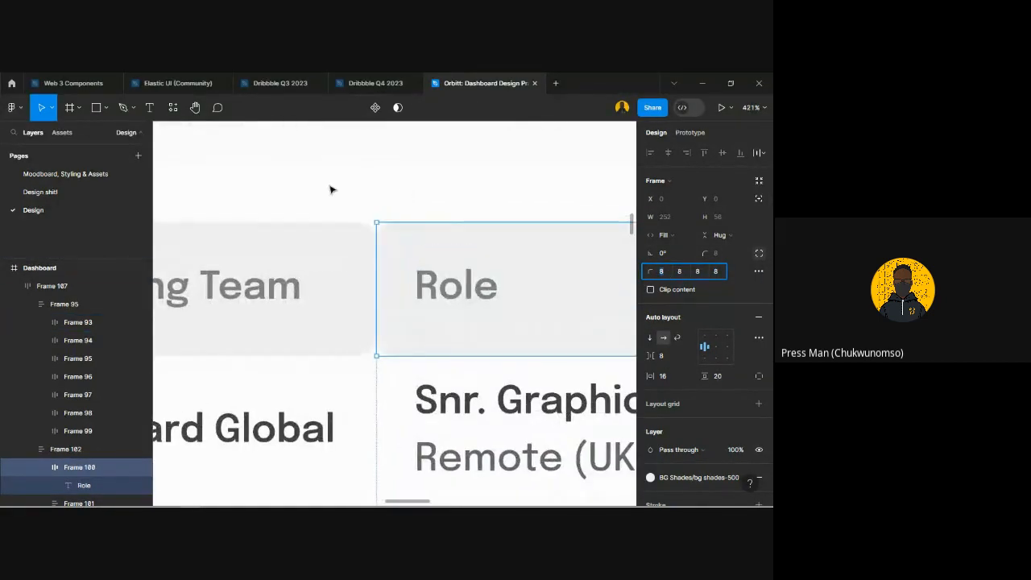
{"action": "type", "text": "0"}
{"action": "key", "text": "Return"}
{"action": "left_click_drag", "start_coordinate": [536, 269], "coordinate": [182, 263]}
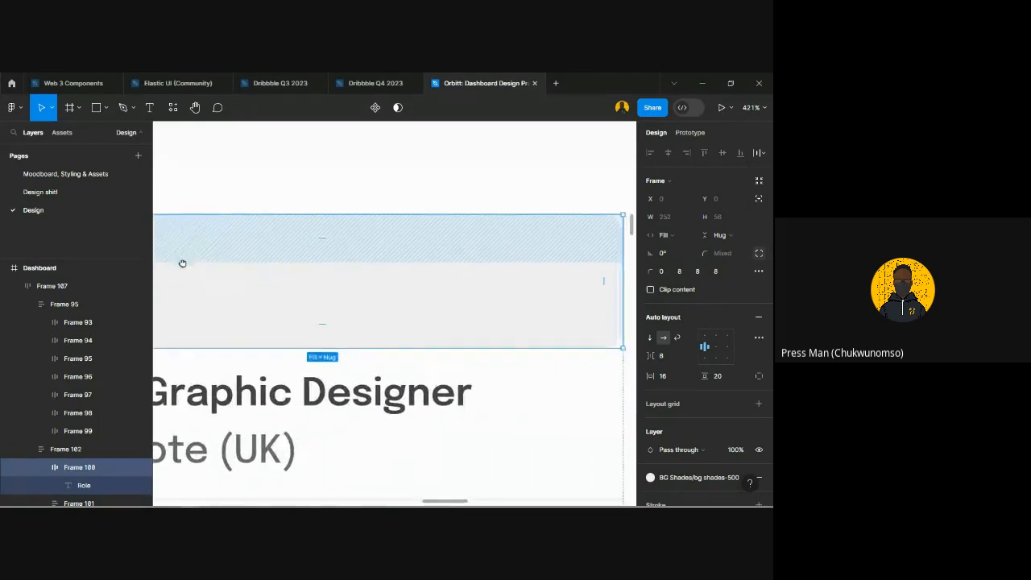
{"action": "scroll", "coordinate": [496, 277], "scroll_direction": "down", "scroll_amount": 3}
{"action": "scroll", "coordinate": [588, 243], "scroll_direction": "down", "scroll_amount": 5}
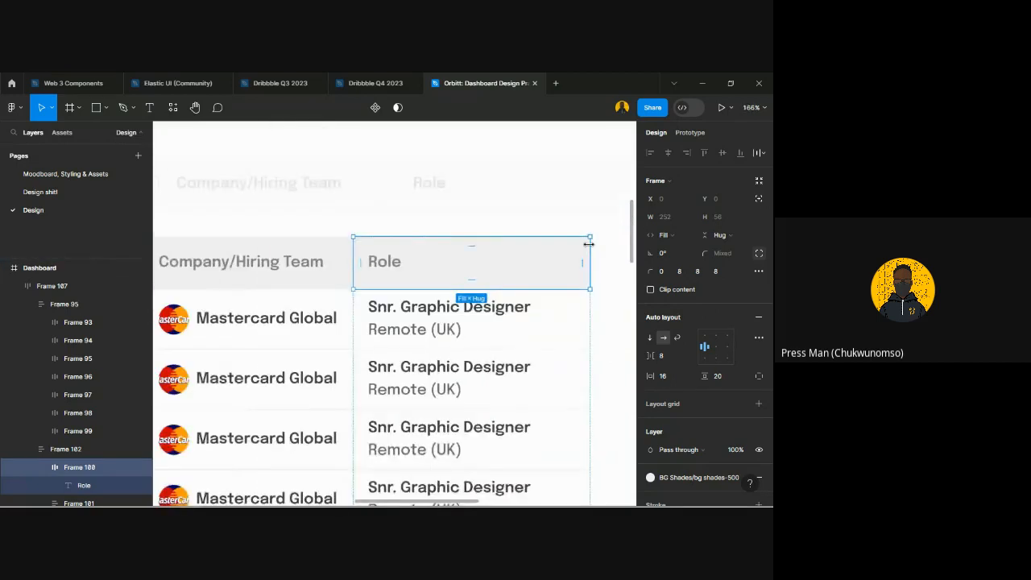
{"action": "scroll", "coordinate": [371, 270], "scroll_direction": "up", "scroll_amount": 5}
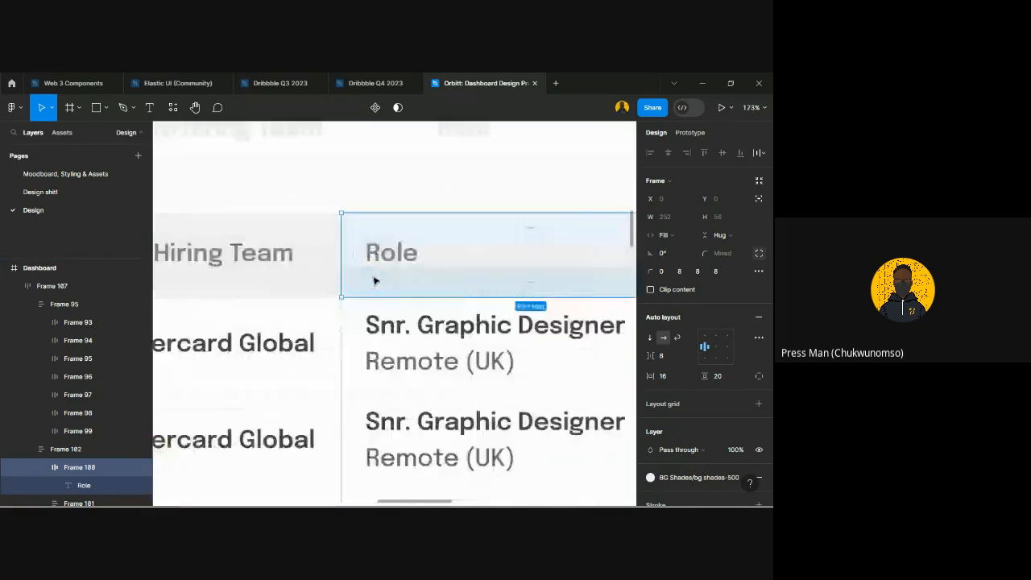
- Switch the Company/Hiring Team header to independent corners and set its top-right corner radius to 0
{"action": "left_click", "coordinate": [758, 252]}
{"action": "left_click", "coordinate": [719, 255]}
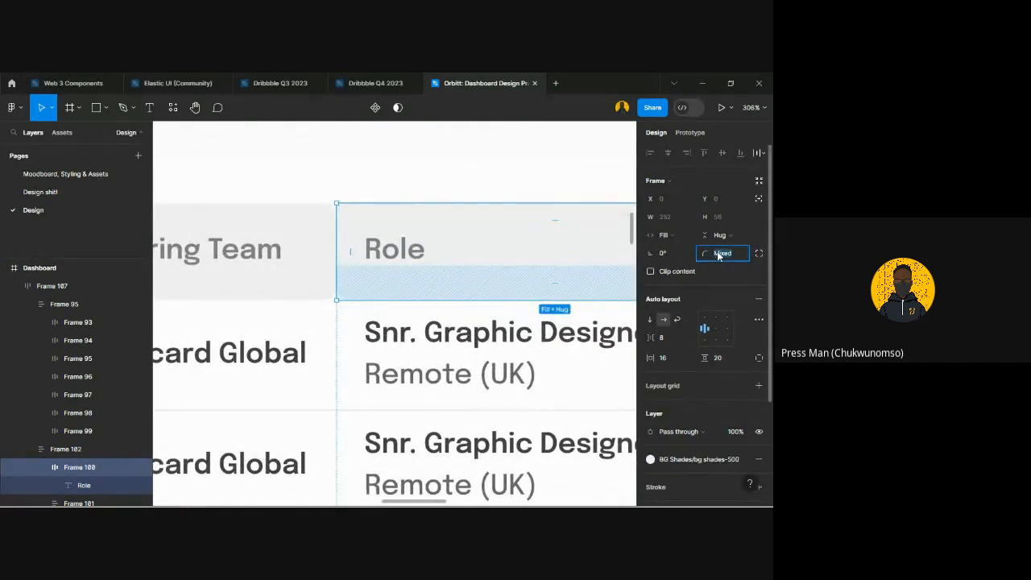
{"action": "left_click", "coordinate": [341, 180]}
{"action": "scroll", "coordinate": [324, 223], "scroll_direction": "down", "scroll_amount": 2}
{"action": "left_click", "coordinate": [330, 228]}
{"action": "scroll", "coordinate": [329, 228], "scroll_direction": "up", "scroll_amount": 2}
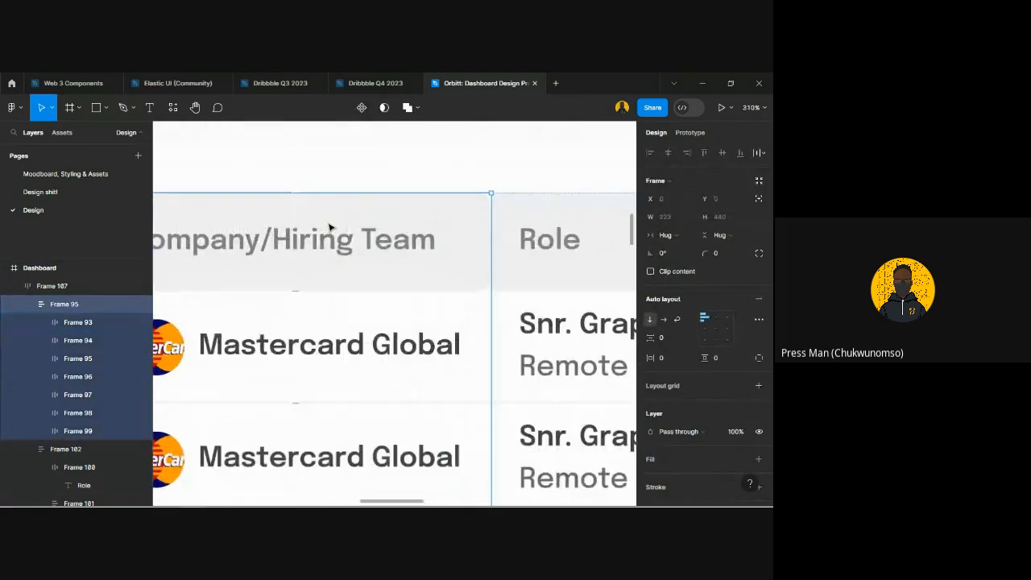
{"action": "left_click", "coordinate": [338, 233]}
{"action": "scroll", "coordinate": [422, 251], "scroll_direction": "down", "scroll_amount": 2}
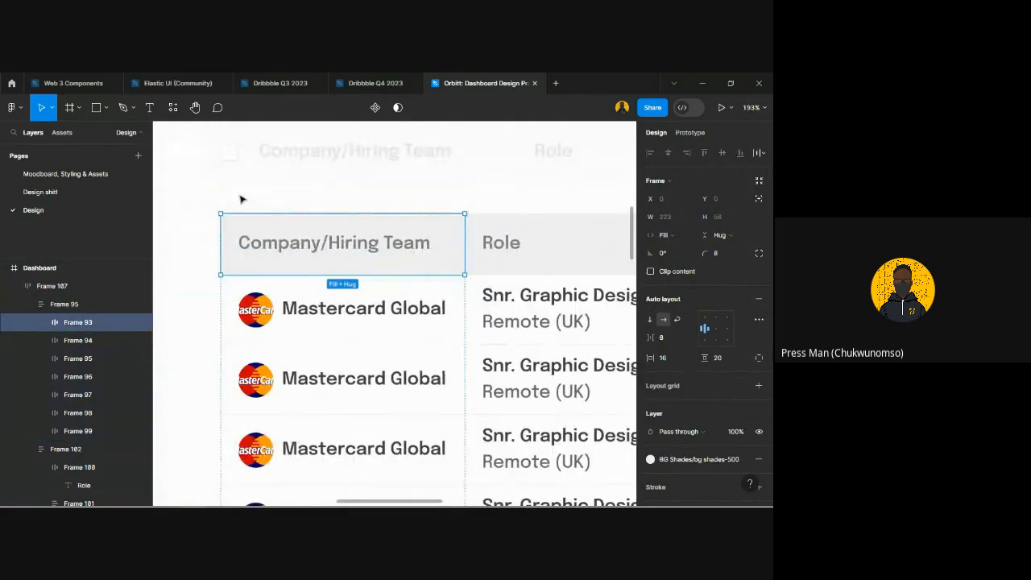
{"action": "scroll", "coordinate": [228, 255], "scroll_direction": "up", "scroll_amount": 2}
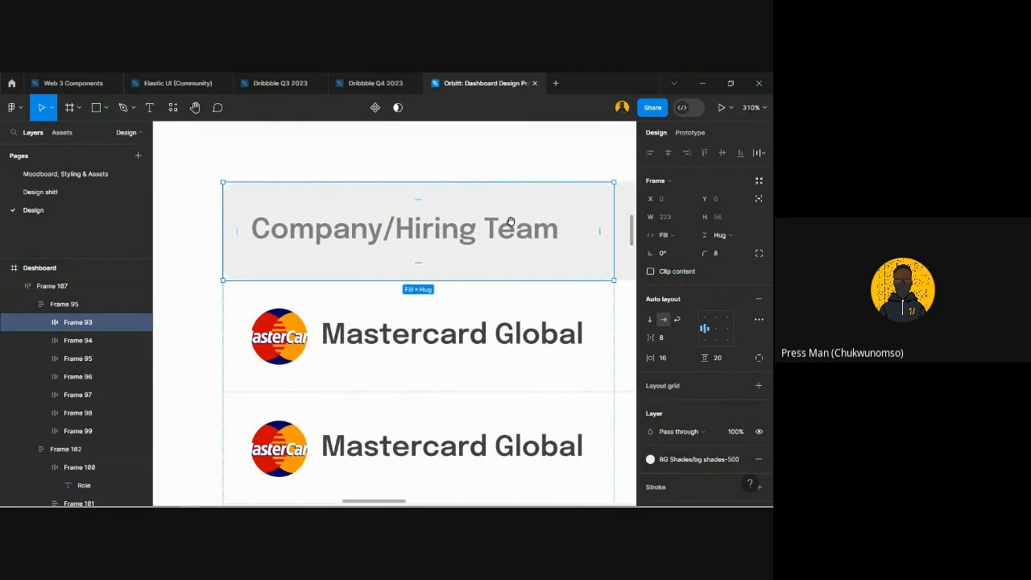
{"action": "scroll", "coordinate": [593, 236], "scroll_direction": "right", "scroll_amount": 3}
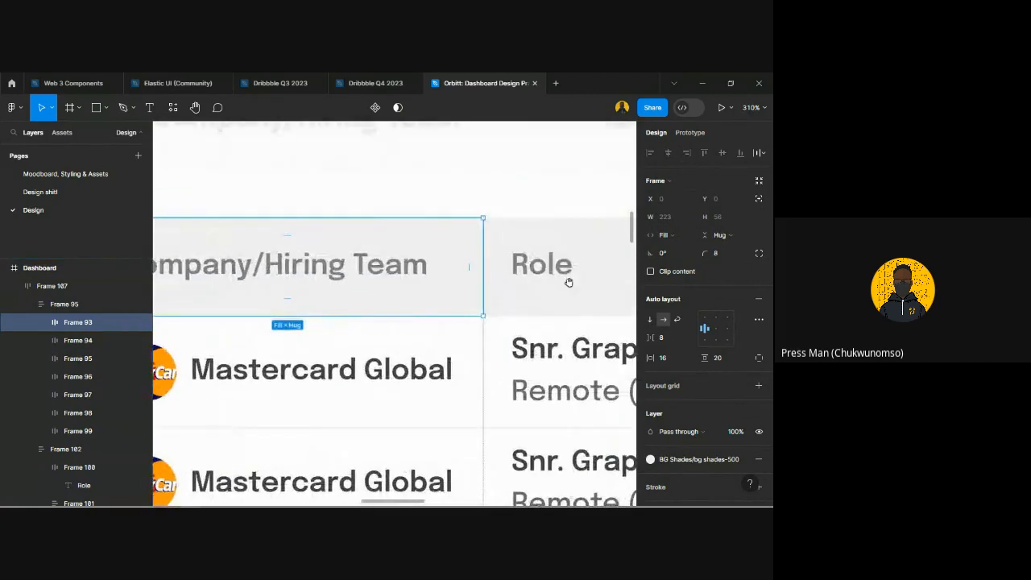
{"action": "left_click", "coordinate": [757, 256]}
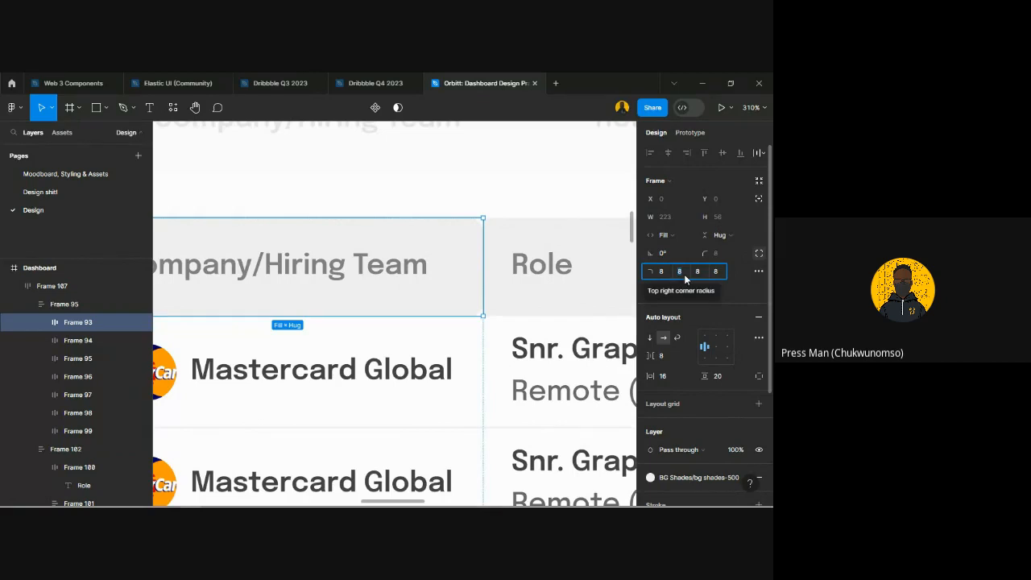
{"action": "left_click", "coordinate": [683, 272]}
{"action": "type", "text": "0"}
{"action": "key", "text": "Return"}
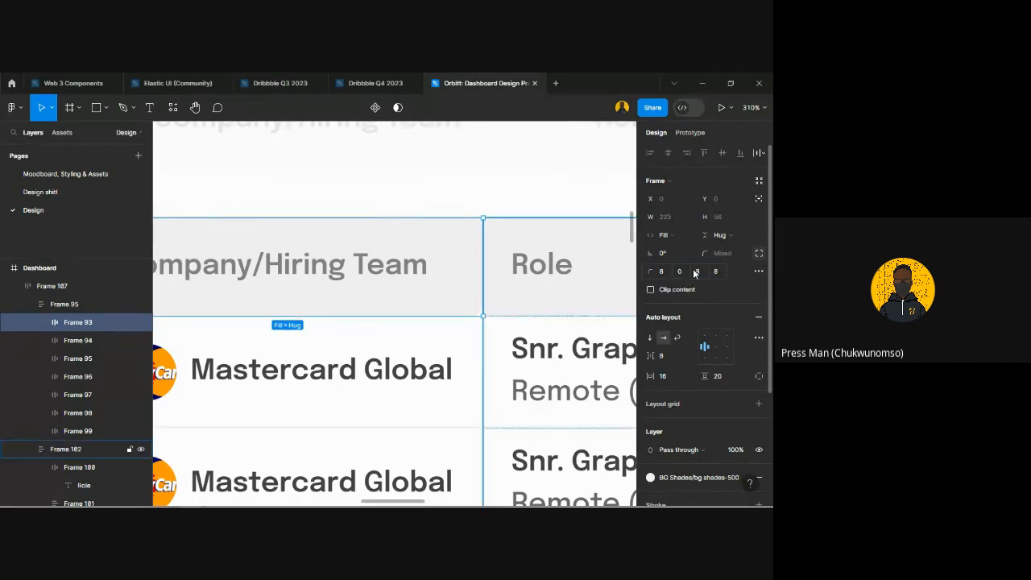
{"action": "left_click", "coordinate": [534, 214]}
{"action": "scroll", "coordinate": [495, 194], "scroll_direction": "down", "scroll_amount": 5}
{"action": "scroll", "coordinate": [495, 194], "scroll_direction": "right", "scroll_amount": 3}
{"action": "left_click", "coordinate": [248, 196]}
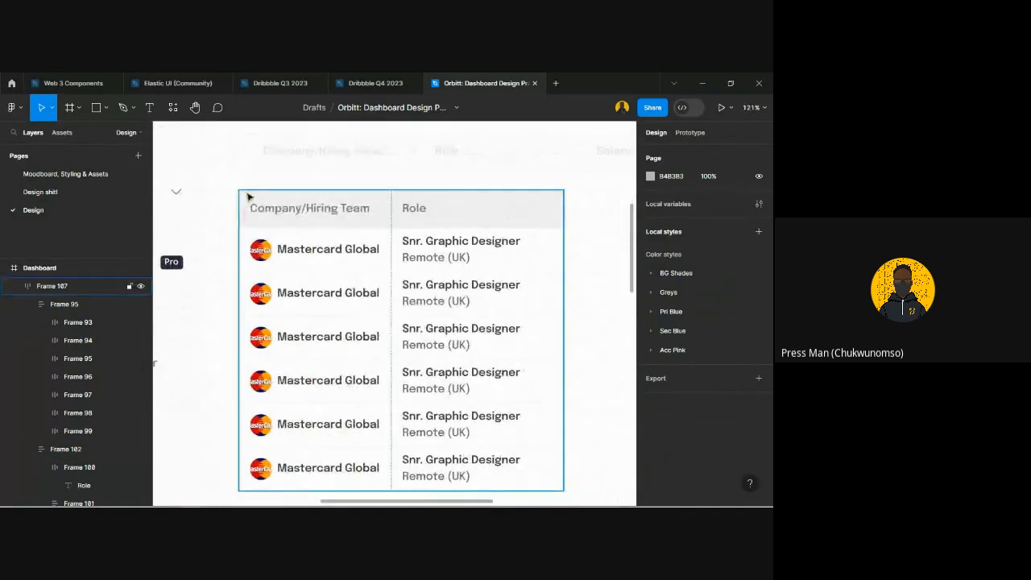
{"action": "key", "text": "Escape"}
{"action": "scroll", "coordinate": [267, 223], "scroll_direction": "down", "scroll_amount": 6}
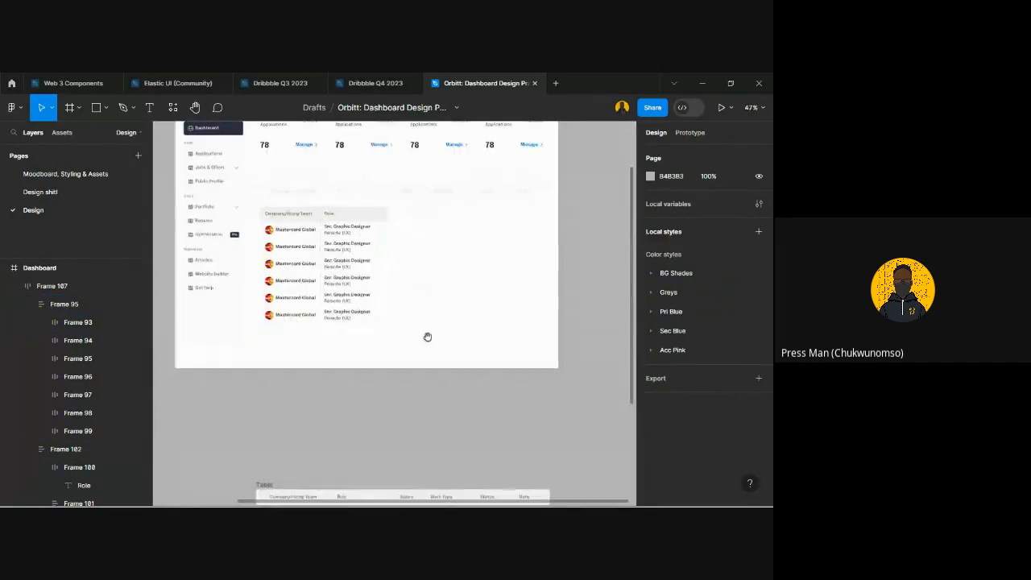
{"action": "scroll", "coordinate": [366, 306], "scroll_direction": "down", "scroll_amount": 3}
{"action": "scroll", "coordinate": [399, 342], "scroll_direction": "down", "scroll_amount": 1}
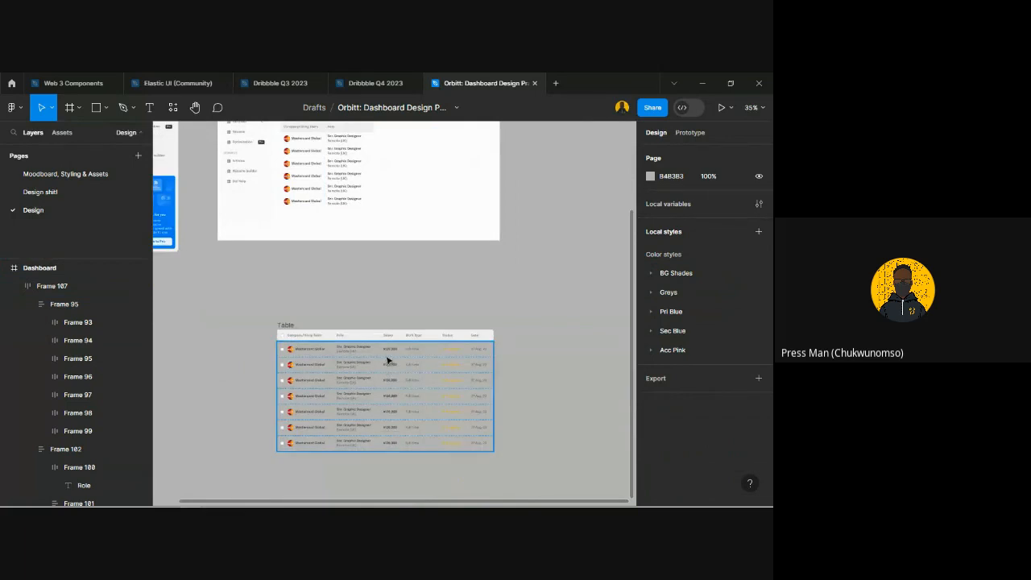
- Copy the $120,000 salary text from the reference table and place it beside the first role row
{"action": "left_click", "coordinate": [390, 355]}
{"action": "double_click", "coordinate": [390, 355]}
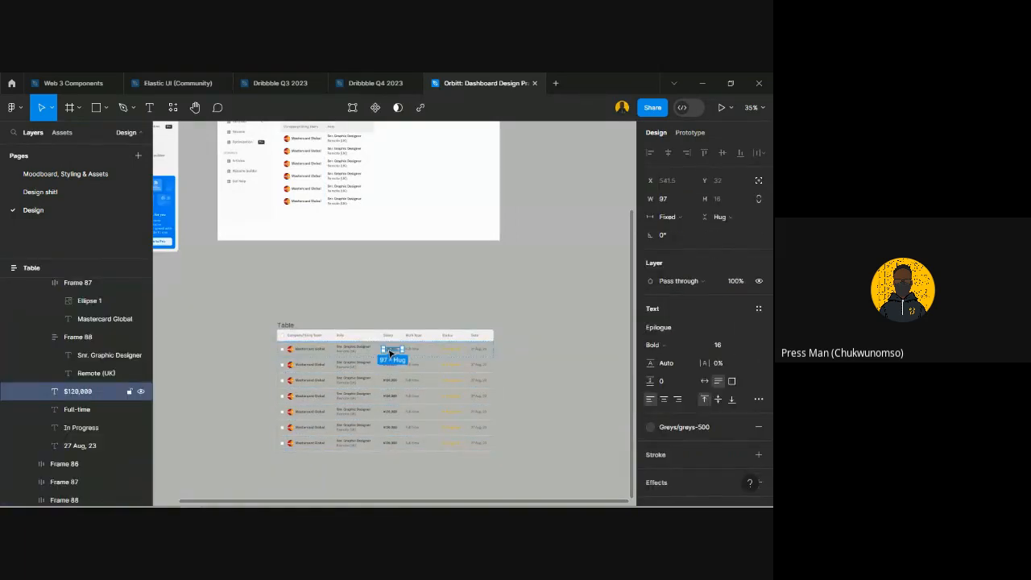
{"action": "left_click_drag", "start_coordinate": [395, 195], "coordinate": [400, 175]}
{"action": "scroll", "coordinate": [383, 256], "scroll_direction": "up", "scroll_amount": 2}
{"action": "scroll", "coordinate": [386, 234], "scroll_direction": "up", "scroll_amount": 4}
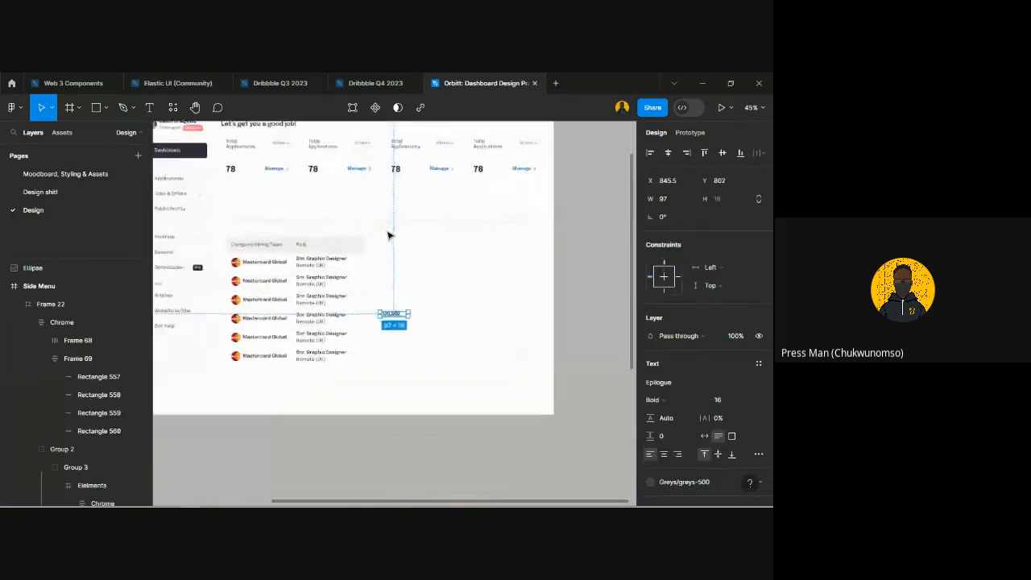
{"action": "scroll", "coordinate": [346, 253], "scroll_direction": "down", "scroll_amount": 1}
{"action": "left_click", "coordinate": [306, 233]}
{"action": "scroll", "coordinate": [309, 232], "scroll_direction": "up", "scroll_amount": 3}
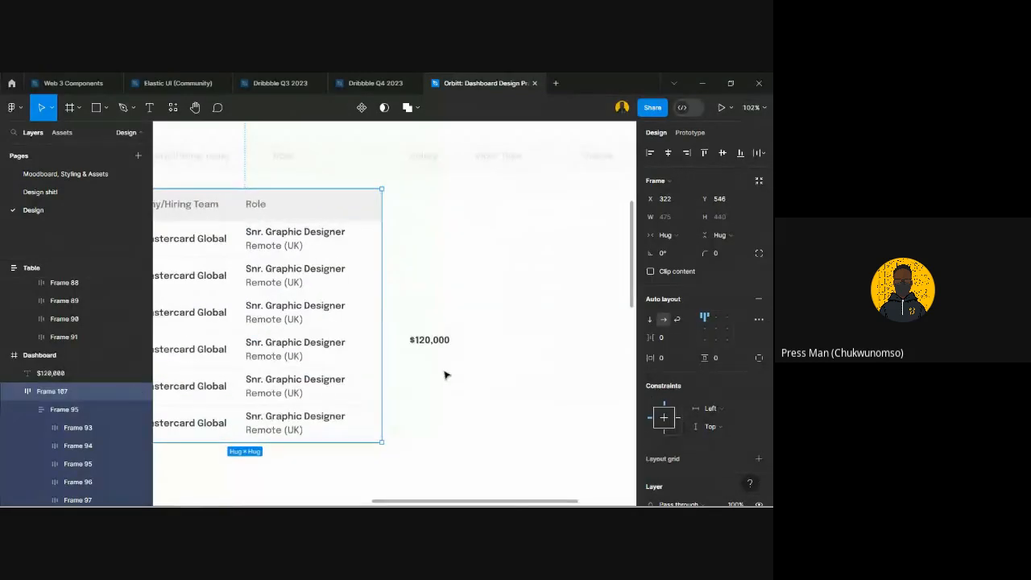
{"action": "left_click_drag", "start_coordinate": [422, 343], "coordinate": [421, 239]}
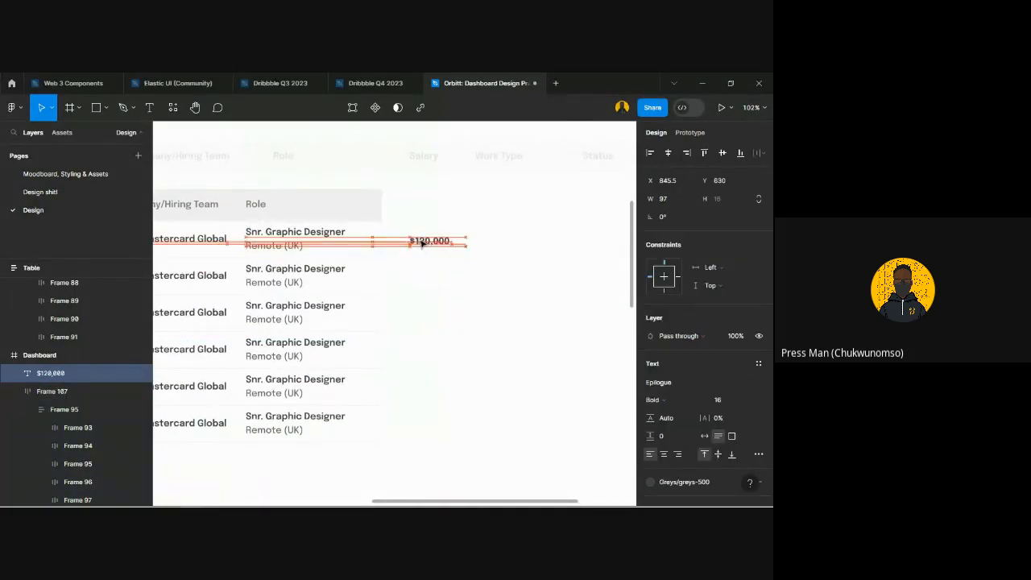
- Wrap the salary text in auto layout with 16 horizontal and 24 vertical padding, and nudge it into line
{"action": "key", "text": "shift+a"}
{"action": "left_click", "coordinate": [297, 245]}
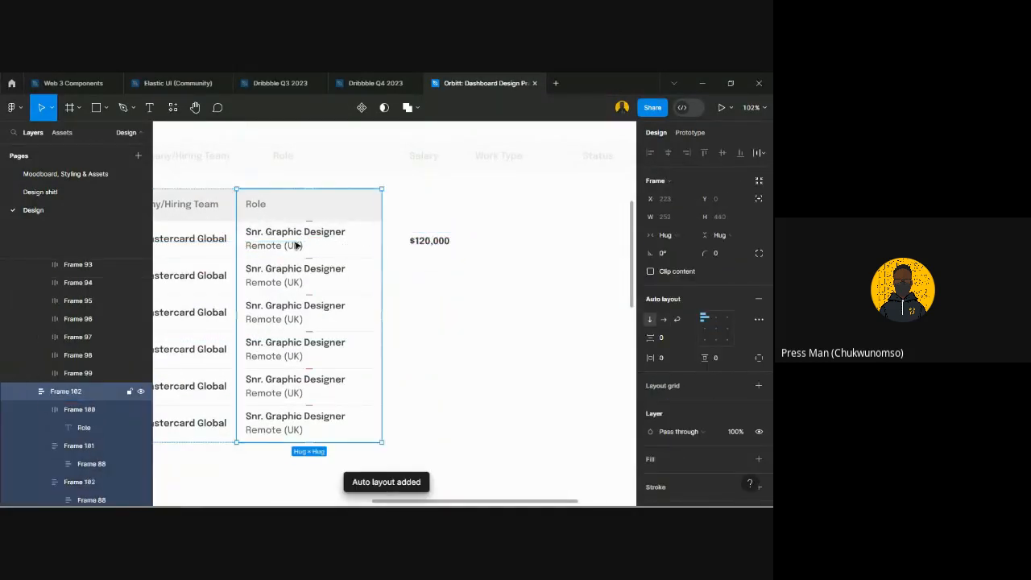
{"action": "left_click", "coordinate": [297, 245]}
{"action": "scroll", "coordinate": [402, 244], "scroll_direction": "up", "scroll_amount": 3}
{"action": "left_click", "coordinate": [432, 255]}
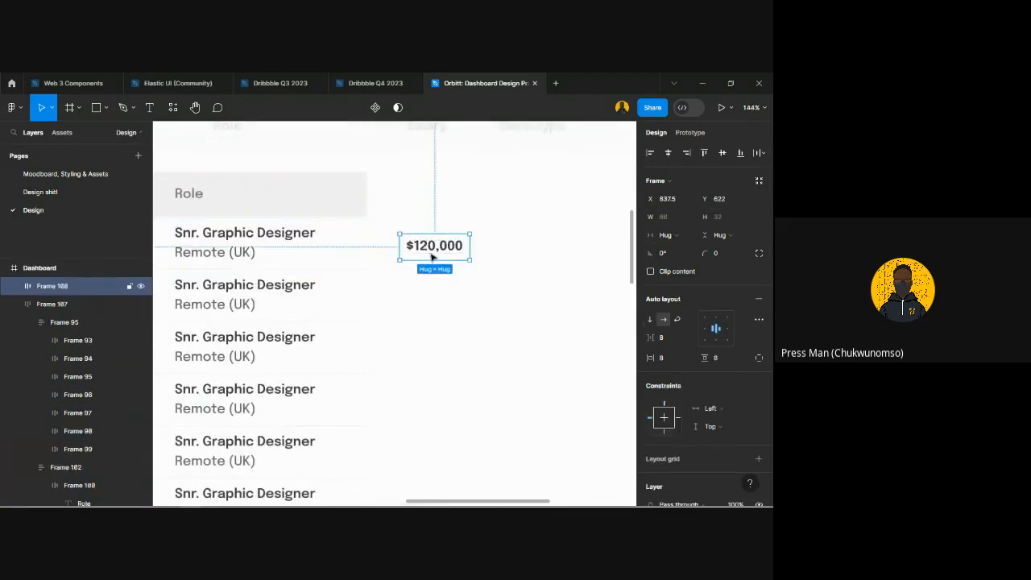
{"action": "type", "text": "20"}
{"action": "key", "text": "Return"}
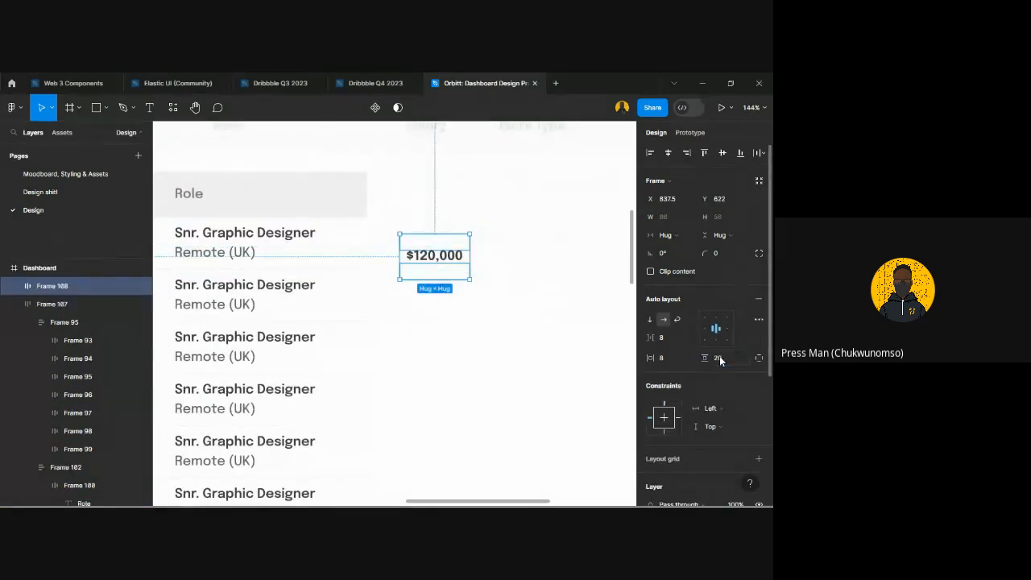
{"action": "key", "text": "Return"}
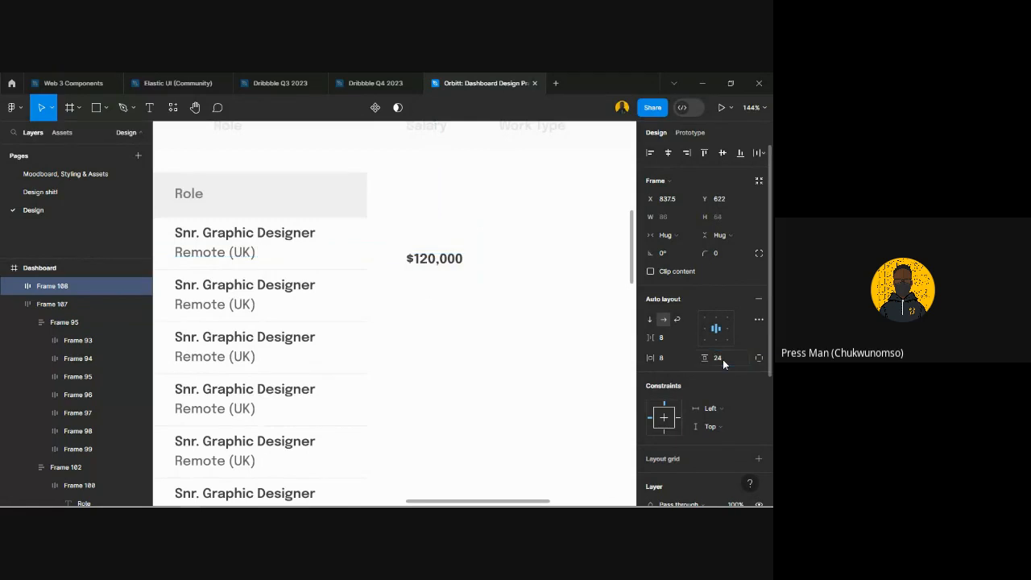
{"action": "left_click", "coordinate": [669, 362]}
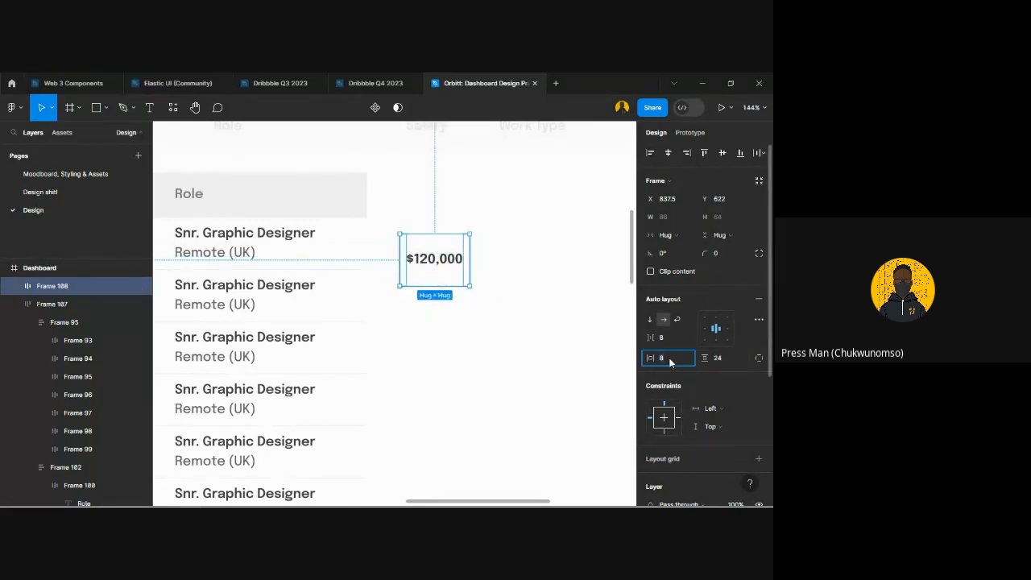
{"action": "type", "text": "16"}
{"action": "key", "text": "Return"}
{"action": "left_click_drag", "start_coordinate": [429, 266], "coordinate": [427, 253]}
- Add a 1 px bottom-only stroke to the salary cell using the bg shades-500 color style
{"action": "scroll", "coordinate": [719, 389], "scroll_direction": "down", "scroll_amount": 5}
{"action": "left_click", "coordinate": [758, 361]}
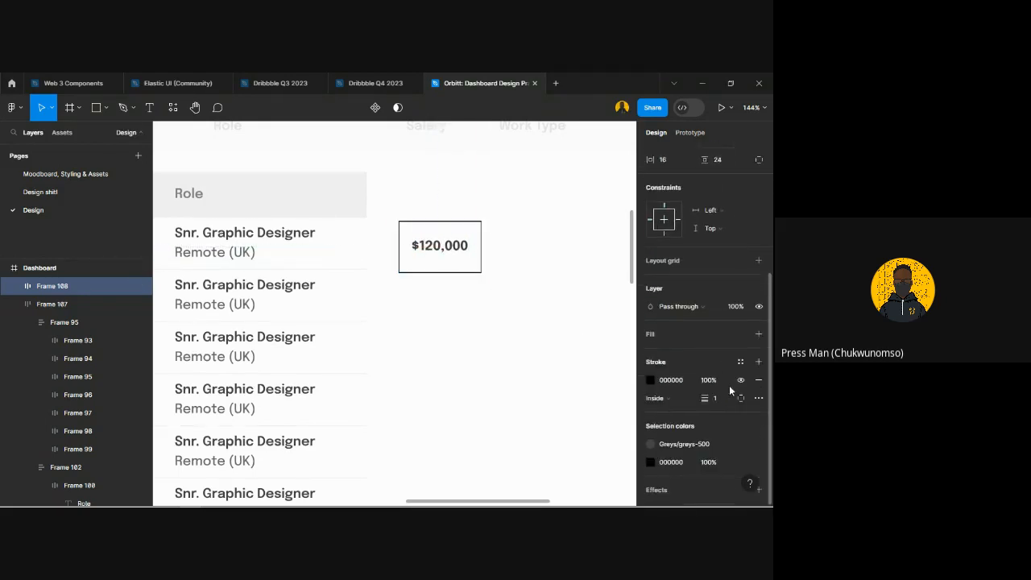
{"action": "left_click", "coordinate": [741, 397]}
{"action": "left_click", "coordinate": [735, 439]}
{"action": "left_click", "coordinate": [739, 362]}
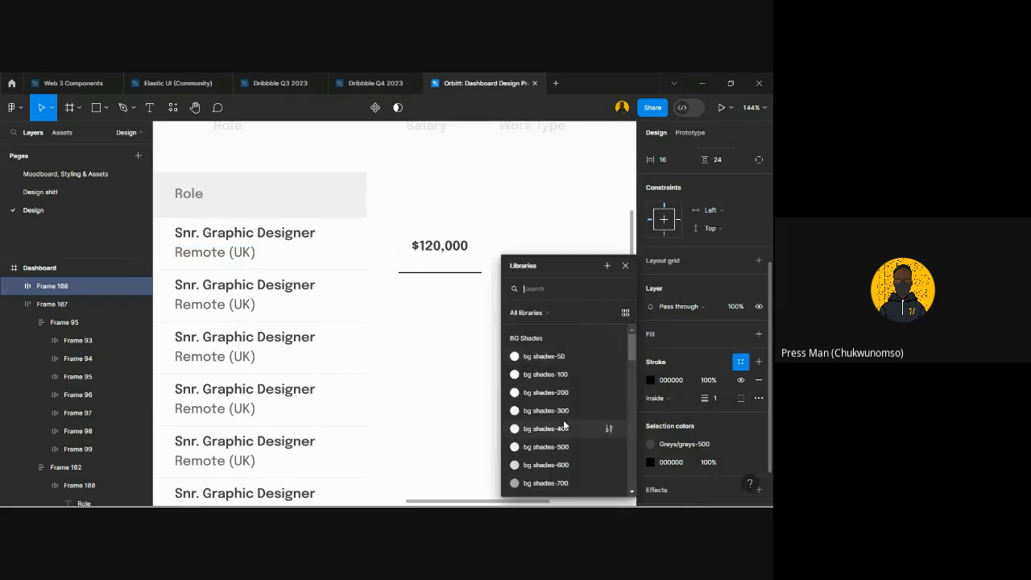
{"action": "scroll", "coordinate": [563, 415], "scroll_direction": "down", "scroll_amount": 2}
{"action": "scroll", "coordinate": [563, 415], "scroll_direction": "up", "scroll_amount": 1}
{"action": "left_click", "coordinate": [509, 344]}
{"action": "scroll", "coordinate": [401, 263], "scroll_direction": "up", "scroll_amount": 1}
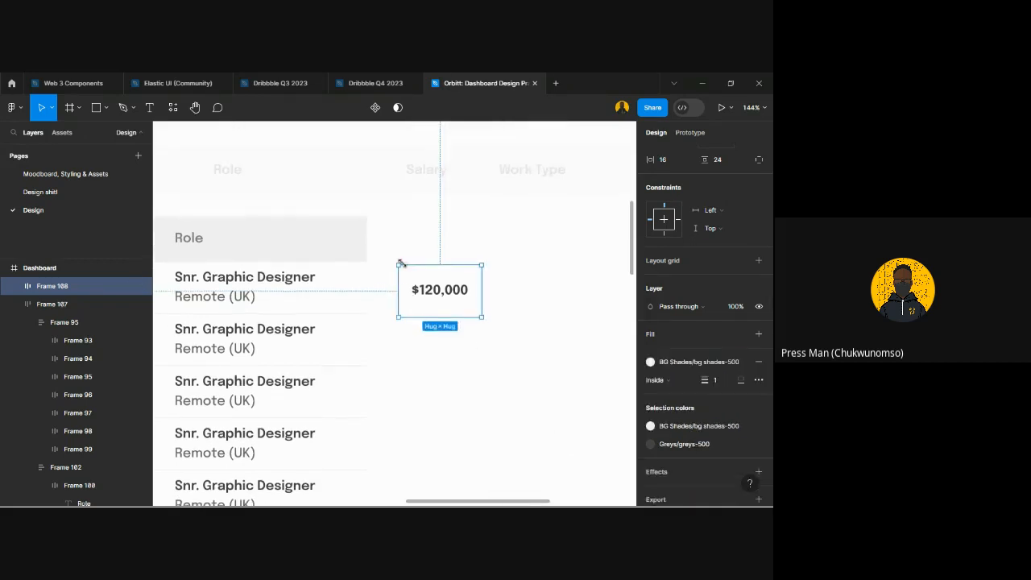
- Duplicate the Role header above the salary cell and rename it Salary
{"action": "scroll", "coordinate": [410, 281], "scroll_direction": "up", "scroll_amount": 3}
{"action": "scroll", "coordinate": [405, 282], "scroll_direction": "down", "scroll_amount": 3}
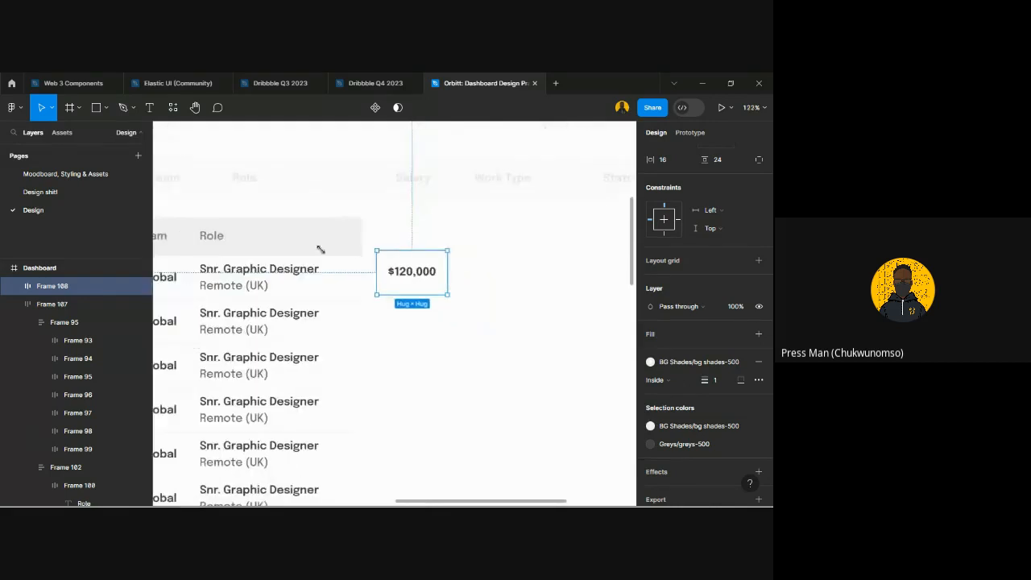
{"action": "left_click", "coordinate": [283, 247]}
{"action": "left_click_drag", "start_coordinate": [262, 244], "coordinate": [454, 244]}
{"action": "double_click", "coordinate": [408, 237]}
{"action": "type", "text": "Salary"}
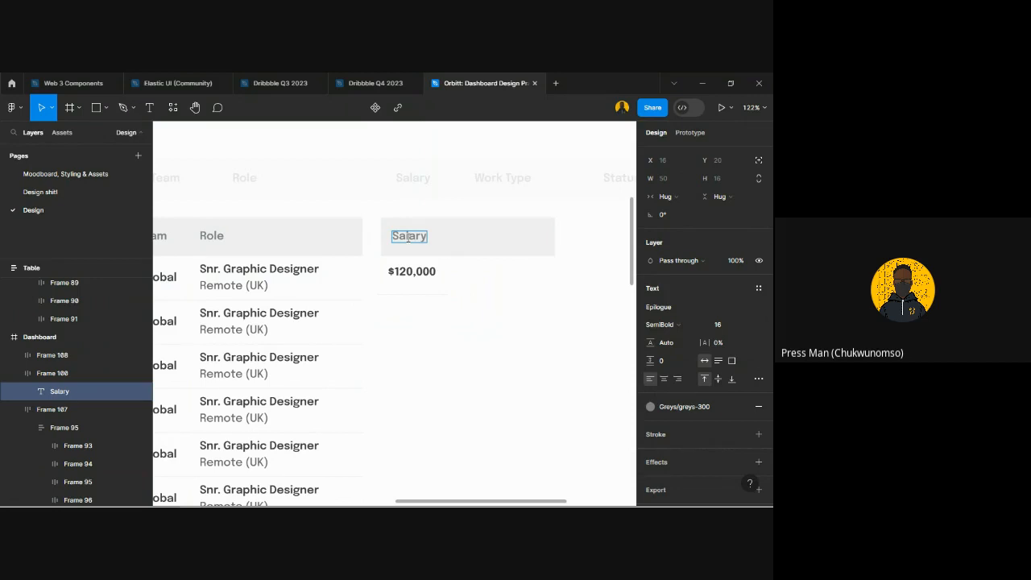
{"action": "left_click", "coordinate": [448, 340]}
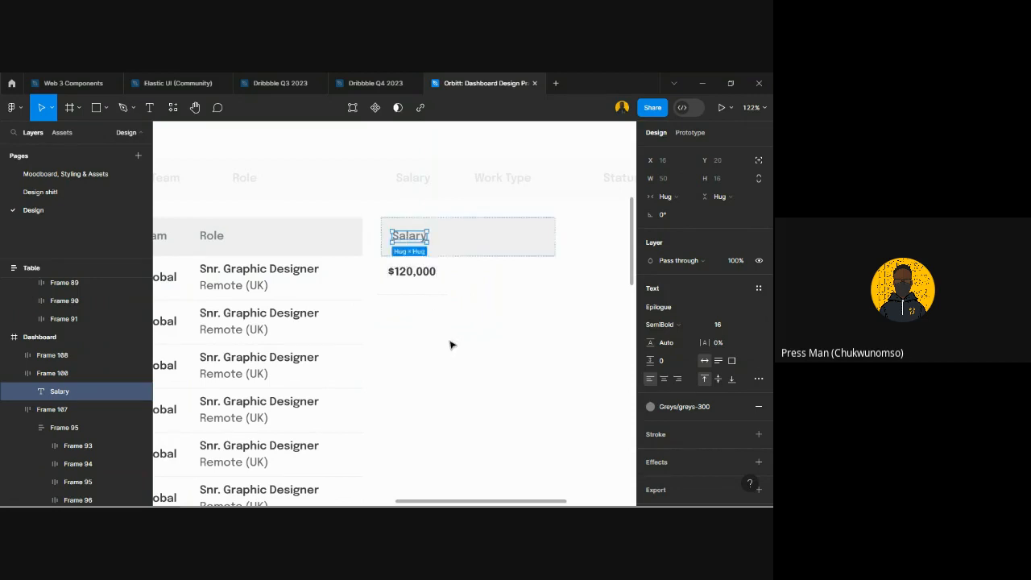
- Wrap the Salary header and salary cell together in a vertical auto layout frame
{"action": "scroll", "coordinate": [427, 313], "scroll_direction": "down", "scroll_amount": 3}
{"action": "left_click", "coordinate": [448, 330]}
{"action": "left_click", "coordinate": [428, 294]}
{"action": "scroll", "coordinate": [428, 294], "scroll_direction": "up", "scroll_amount": 3}
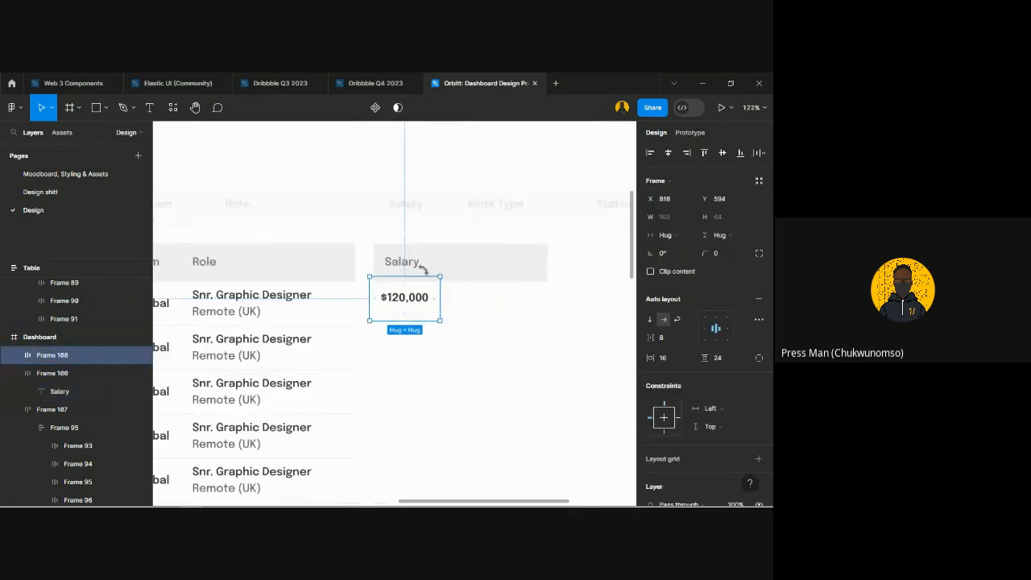
{"action": "left_click", "coordinate": [440, 267], "text": "shift"}
{"action": "key", "text": "shift+a"}
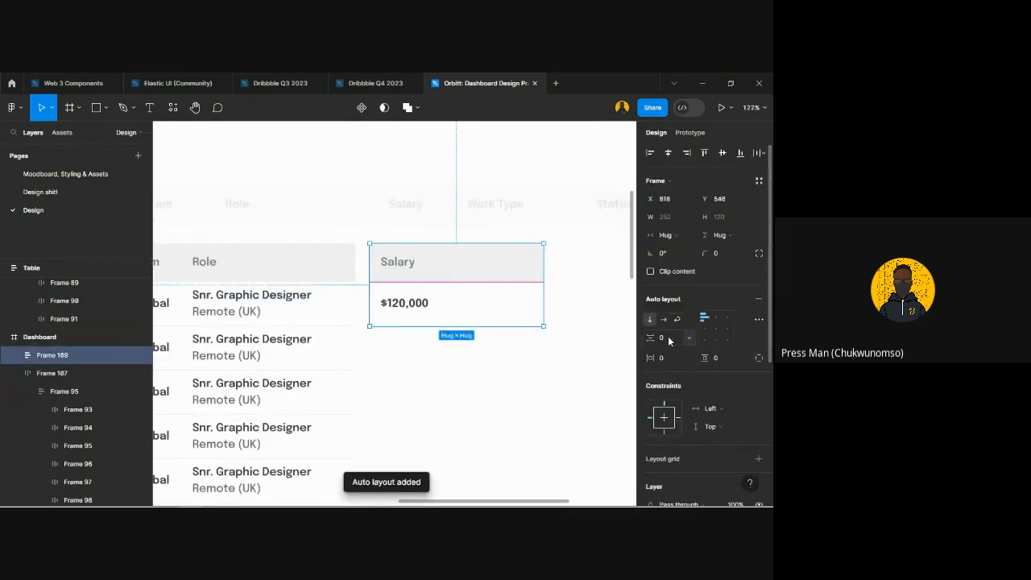
{"action": "left_click", "coordinate": [470, 341]}
- Move the salary column aside and duplicate the role column next to the original
{"action": "scroll", "coordinate": [416, 294], "scroll_direction": "down", "scroll_amount": 5}
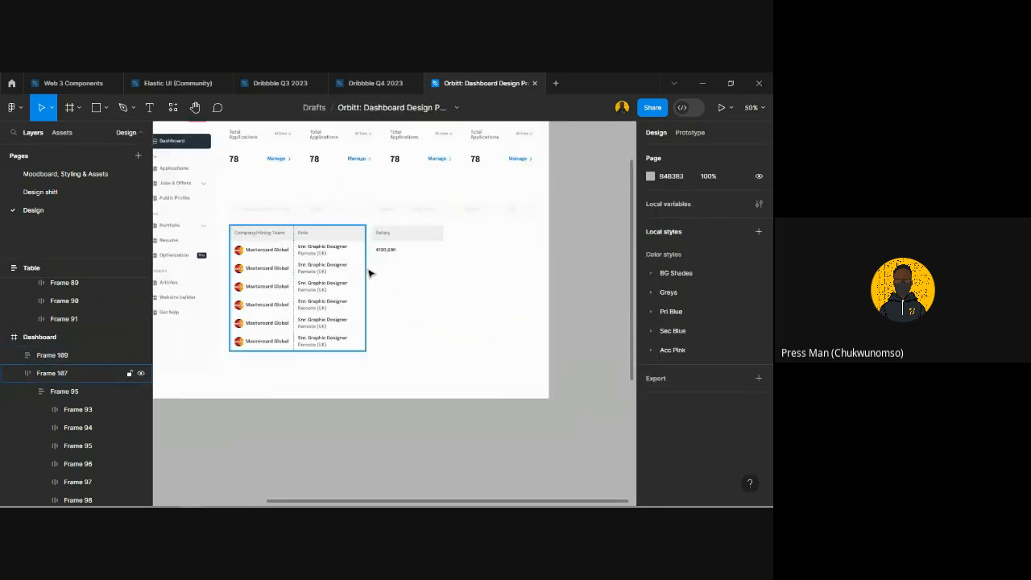
{"action": "left_click_drag", "start_coordinate": [395, 238], "coordinate": [485, 322]}
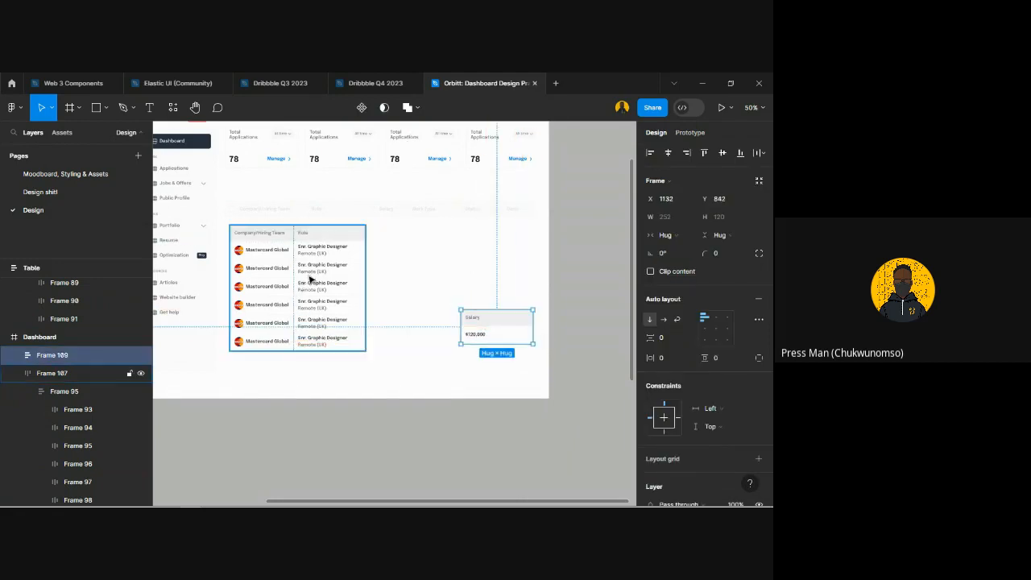
{"action": "left_click", "coordinate": [313, 278]}
{"action": "scroll", "coordinate": [315, 263], "scroll_direction": "up", "scroll_amount": 5}
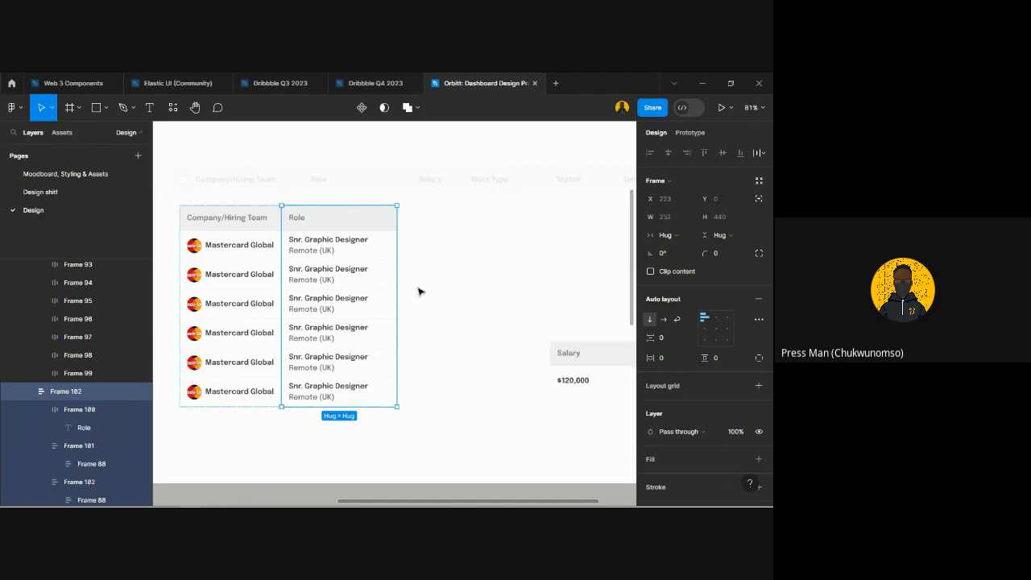
{"action": "left_click", "coordinate": [215, 294]}
{"action": "left_click", "coordinate": [338, 291]}
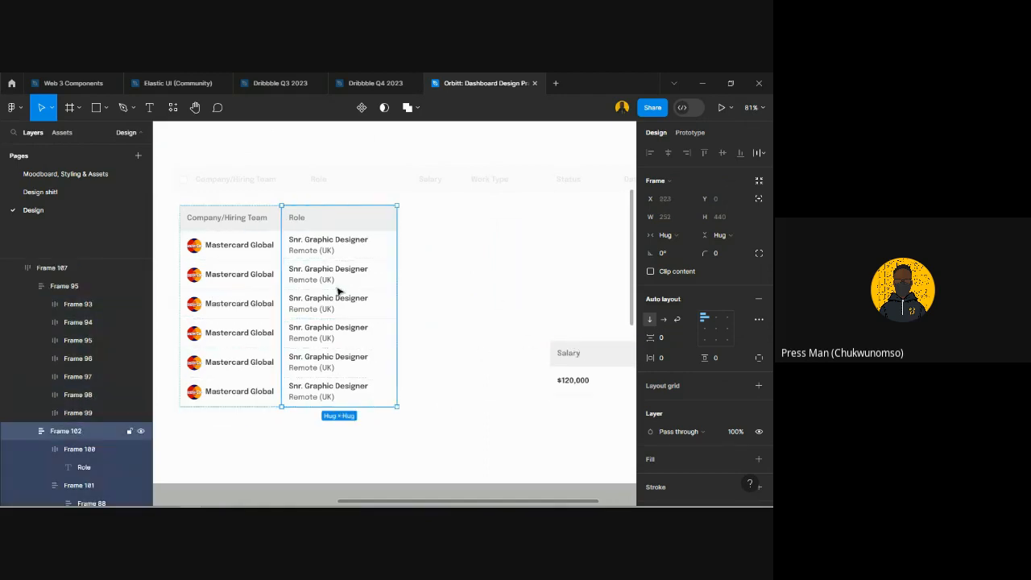
{"action": "key", "text": "ctrl+d"}
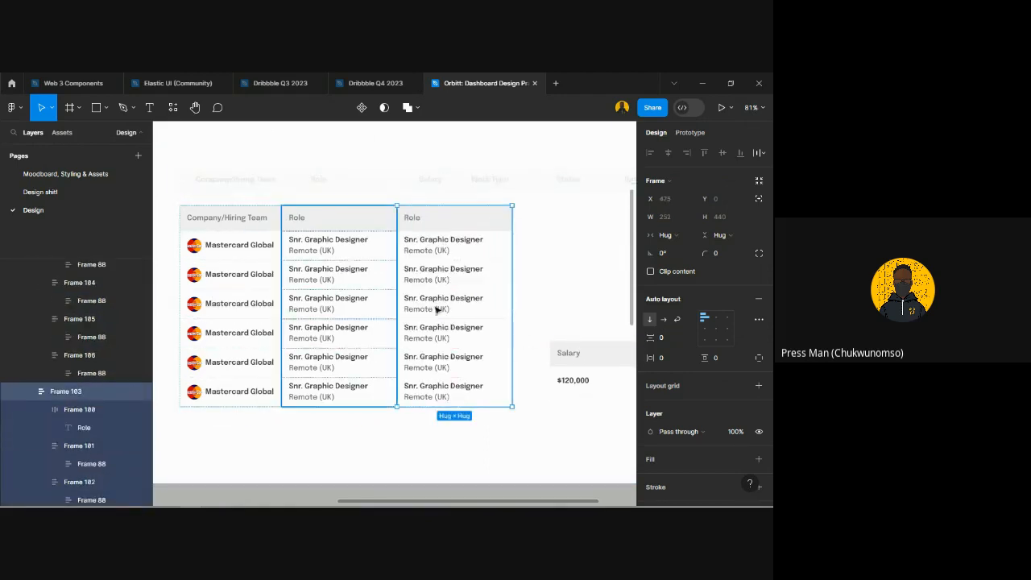
- Duplicate the new role column again to add a third role column to the table
{"action": "scroll", "coordinate": [390, 360], "scroll_direction": "down", "scroll_amount": 5}
{"action": "left_click_drag", "start_coordinate": [495, 368], "coordinate": [334, 435]}
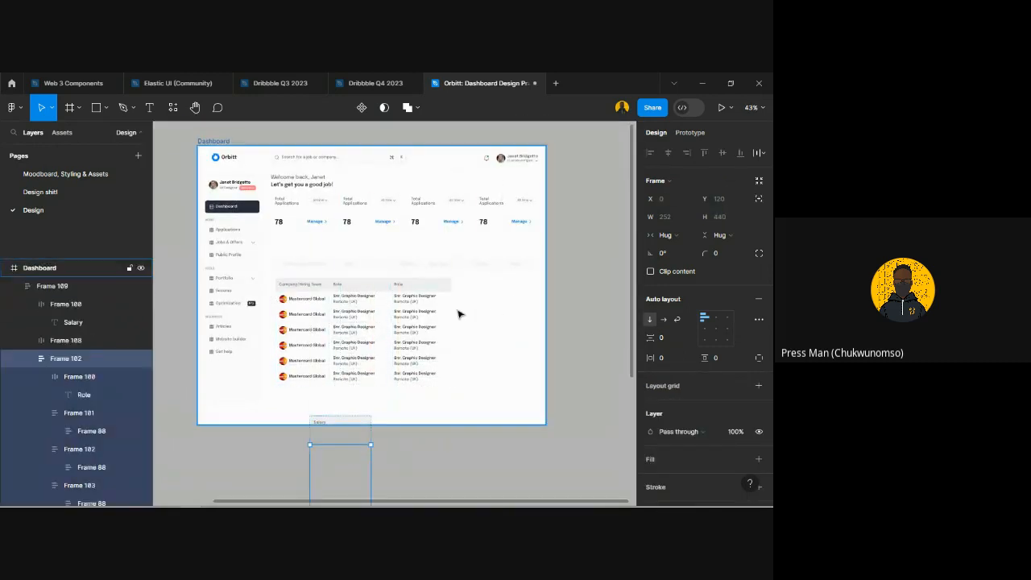
{"action": "left_click", "coordinate": [405, 315]}
{"action": "double_click", "coordinate": [431, 322]}
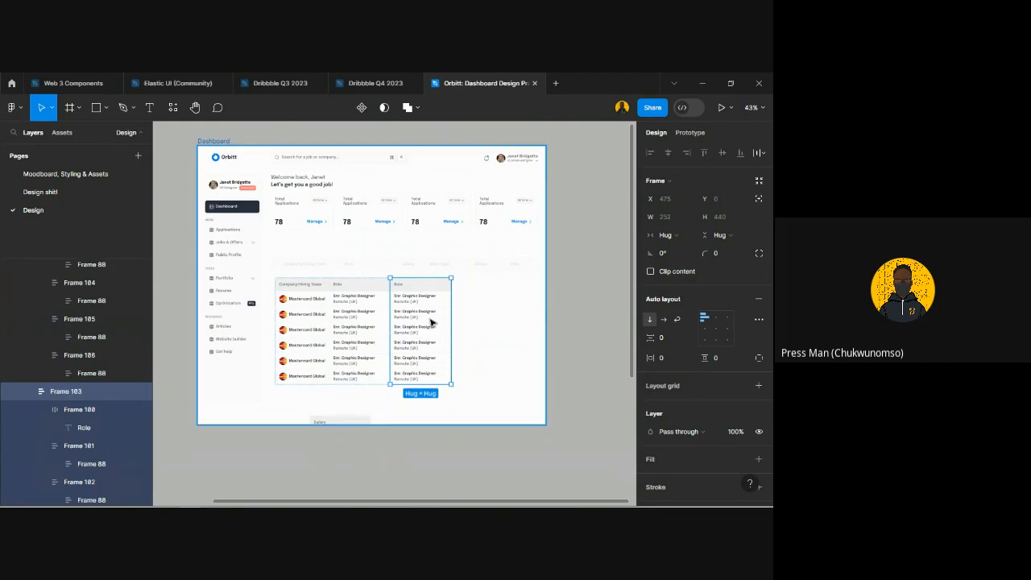
{"action": "scroll", "coordinate": [431, 322], "scroll_direction": "up", "scroll_amount": 5}
{"action": "key", "text": "ctrl+d"}
{"action": "scroll", "coordinate": [299, 255], "scroll_direction": "down", "scroll_amount": 3}
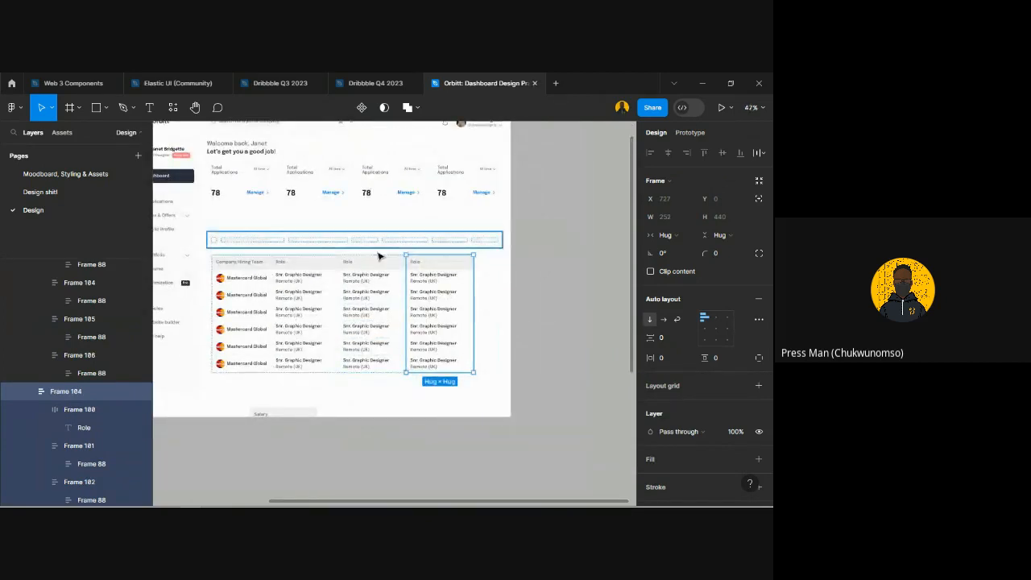
- Examine the header row's column labels to compare them with the table's columns
{"action": "scroll", "coordinate": [266, 223], "scroll_direction": "up", "scroll_amount": 3}
{"action": "left_click", "coordinate": [266, 218]}
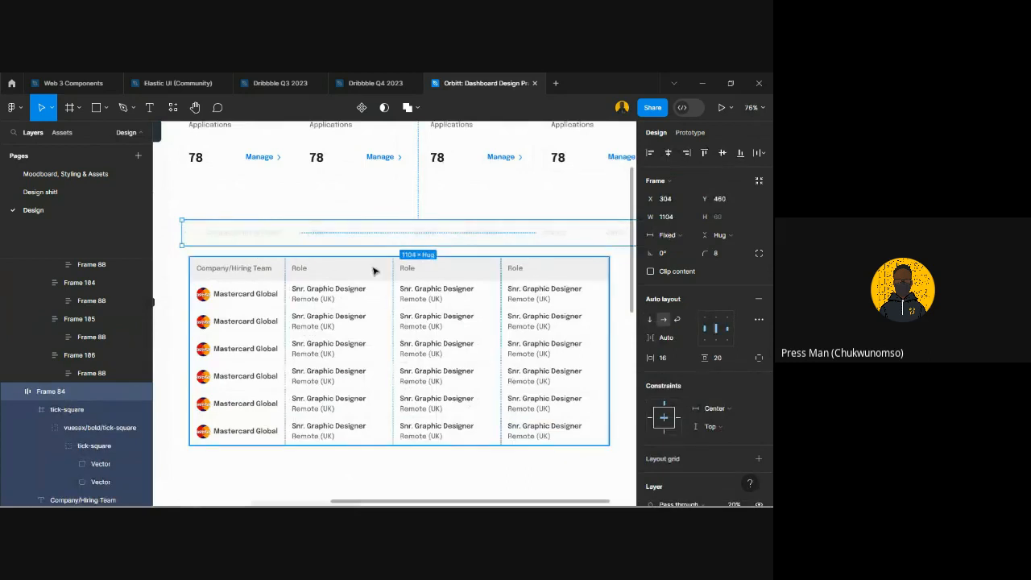
{"action": "scroll", "coordinate": [737, 439], "scroll_direction": "down", "scroll_amount": 4}
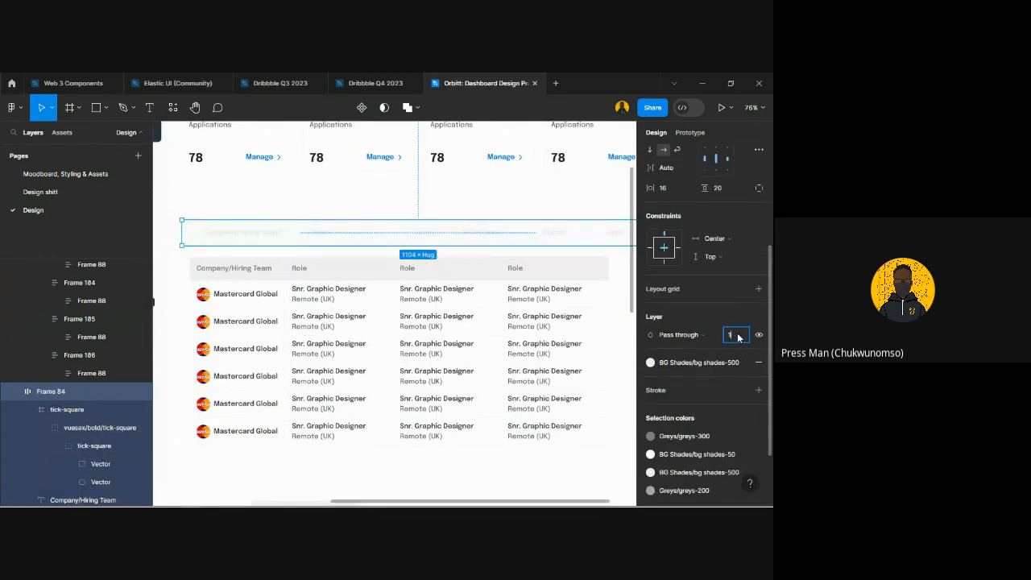
{"action": "scroll", "coordinate": [333, 258], "scroll_direction": "up", "scroll_amount": 3}
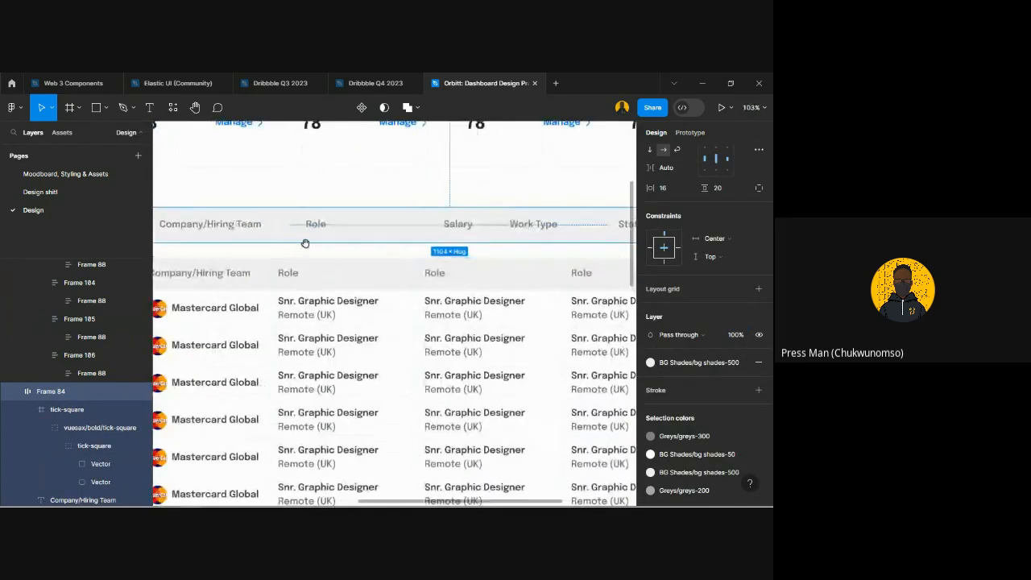
{"action": "scroll", "coordinate": [265, 276], "scroll_direction": "down", "scroll_amount": 3}
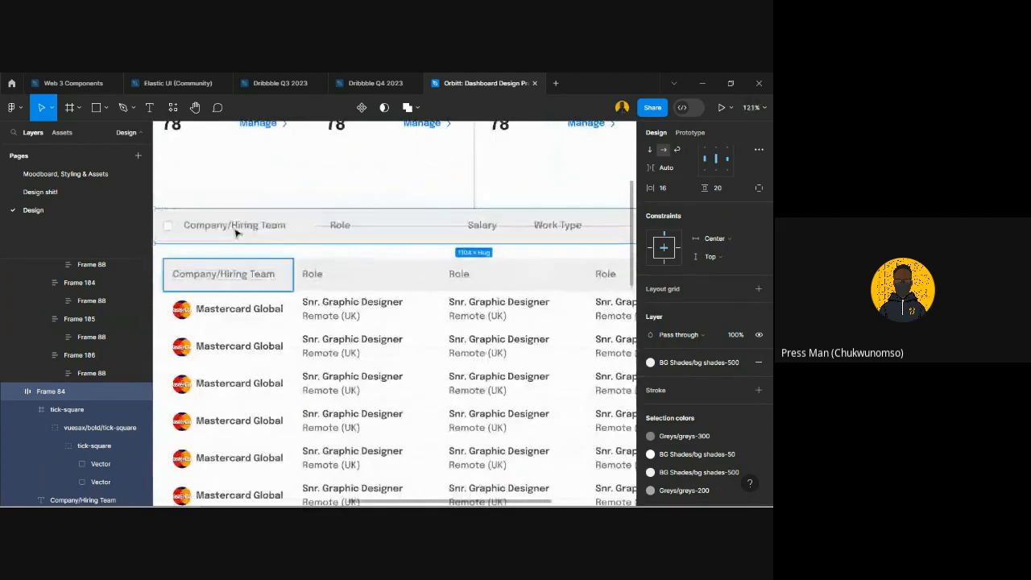
{"action": "scroll", "coordinate": [452, 231], "scroll_direction": "right", "scroll_amount": 5}
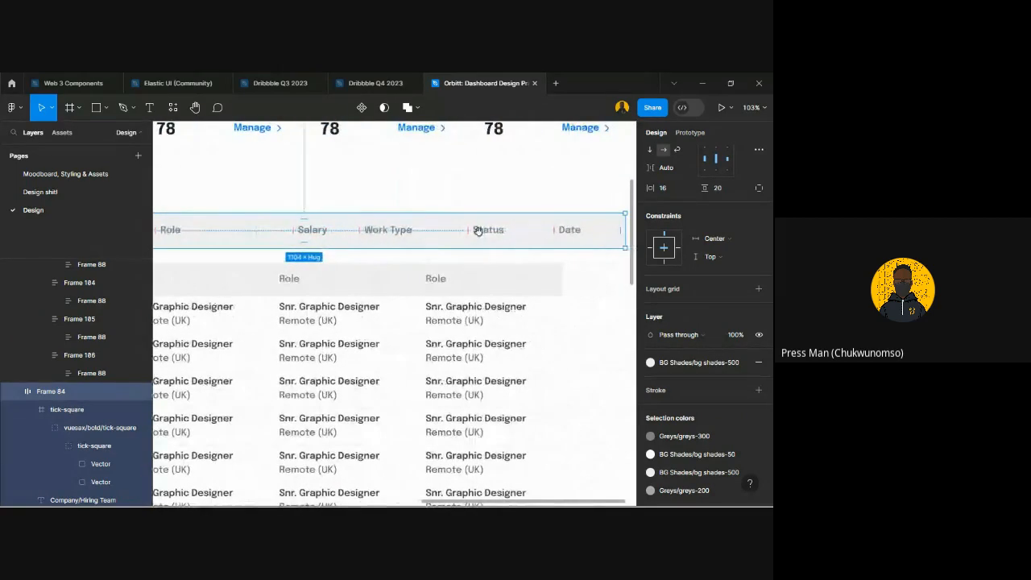
{"action": "scroll", "coordinate": [483, 242], "scroll_direction": "right", "scroll_amount": 2}
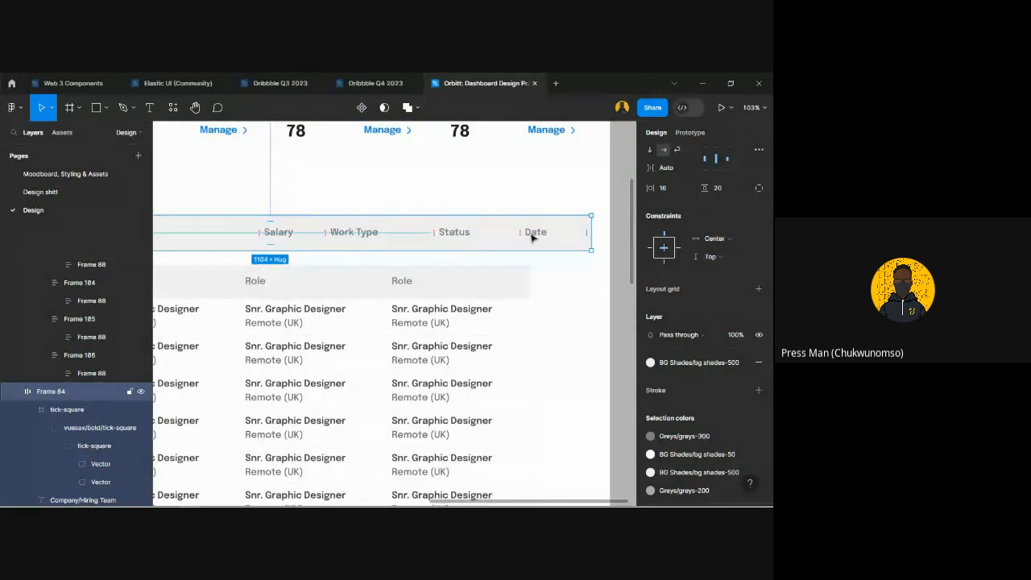
{"action": "scroll", "coordinate": [523, 236], "scroll_direction": "down", "scroll_amount": 5}
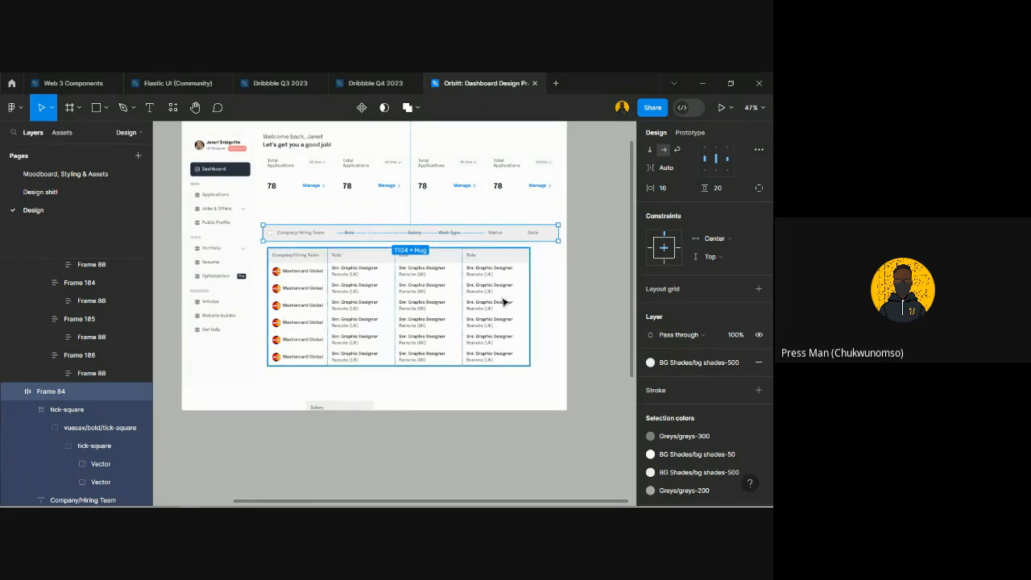
- Rename the middle role column's header to Salary
{"action": "scroll", "coordinate": [506, 296], "scroll_direction": "up", "scroll_amount": 3}
{"action": "left_click", "coordinate": [466, 274]}
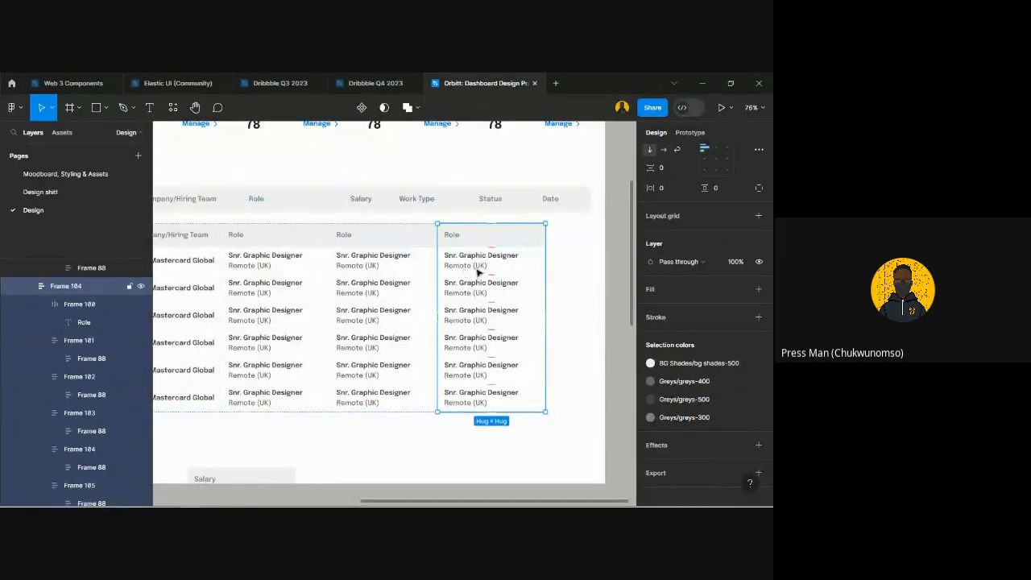
{"action": "scroll", "coordinate": [698, 277], "scroll_direction": "up", "scroll_amount": 3}
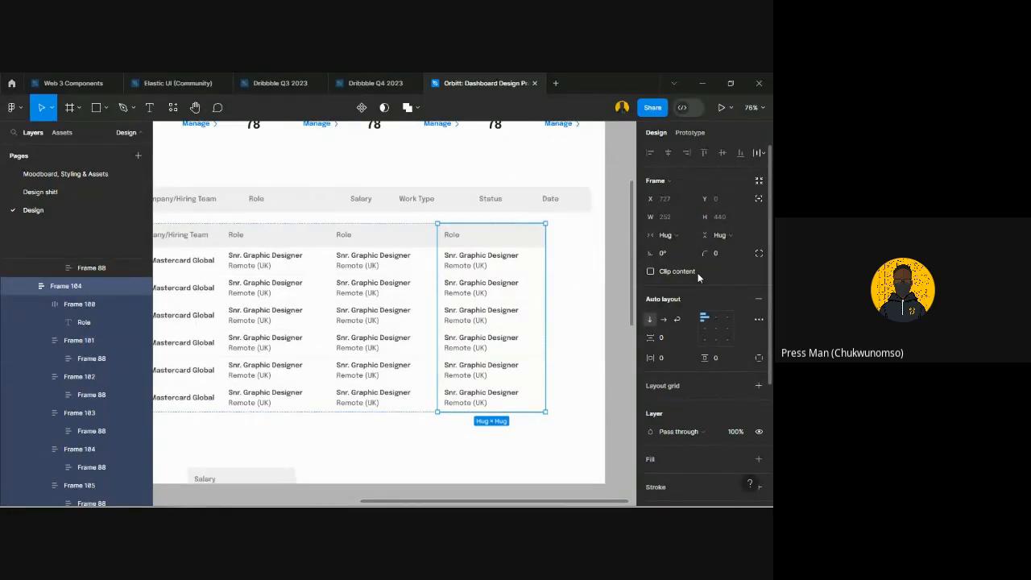
{"action": "scroll", "coordinate": [510, 265], "scroll_direction": "down", "scroll_amount": 2}
{"action": "key", "text": "Escape"}
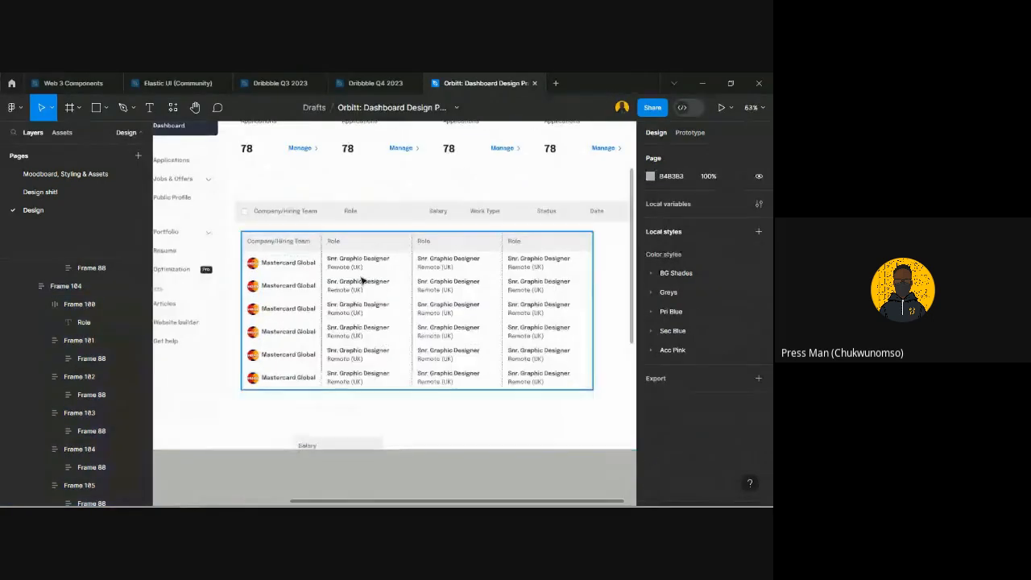
{"action": "left_click", "coordinate": [364, 282]}
{"action": "left_click", "coordinate": [419, 288]}
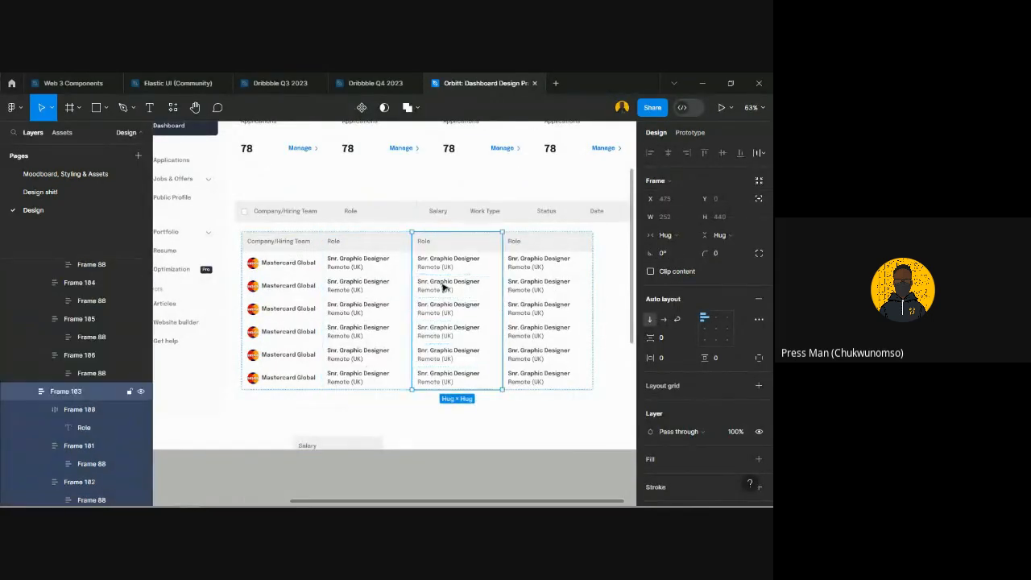
{"action": "scroll", "coordinate": [443, 287], "scroll_direction": "up", "scroll_amount": 3}
{"action": "scroll", "coordinate": [340, 294], "scroll_direction": "down", "scroll_amount": 2}
{"action": "scroll", "coordinate": [455, 284], "scroll_direction": "up", "scroll_amount": 1}
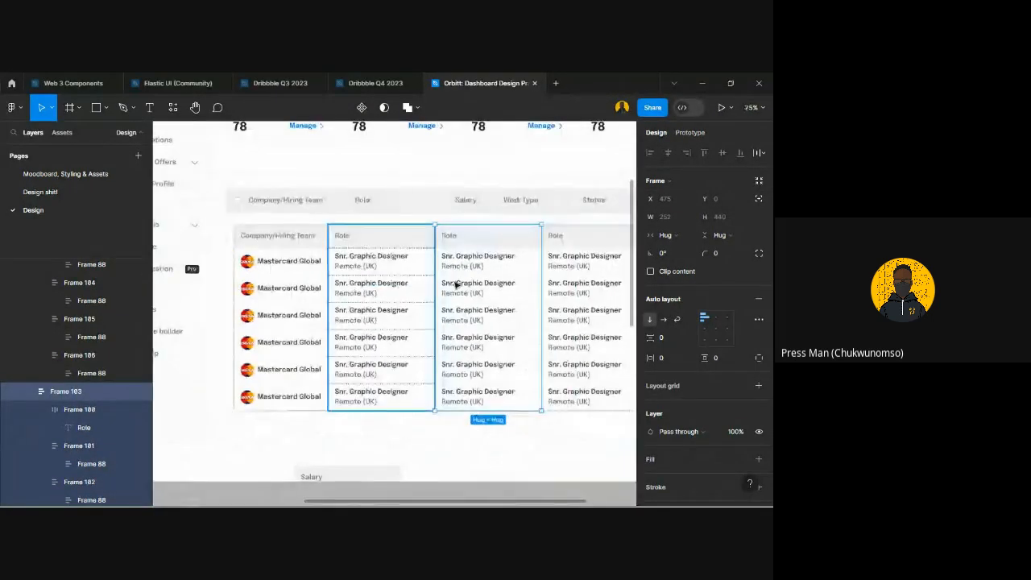
{"action": "scroll", "coordinate": [452, 274], "scroll_direction": "down", "scroll_amount": 2}
{"action": "scroll", "coordinate": [447, 249], "scroll_direction": "up", "scroll_amount": 2}
{"action": "double_click", "coordinate": [445, 244]}
{"action": "scroll", "coordinate": [449, 245], "scroll_direction": "up", "scroll_amount": 3}
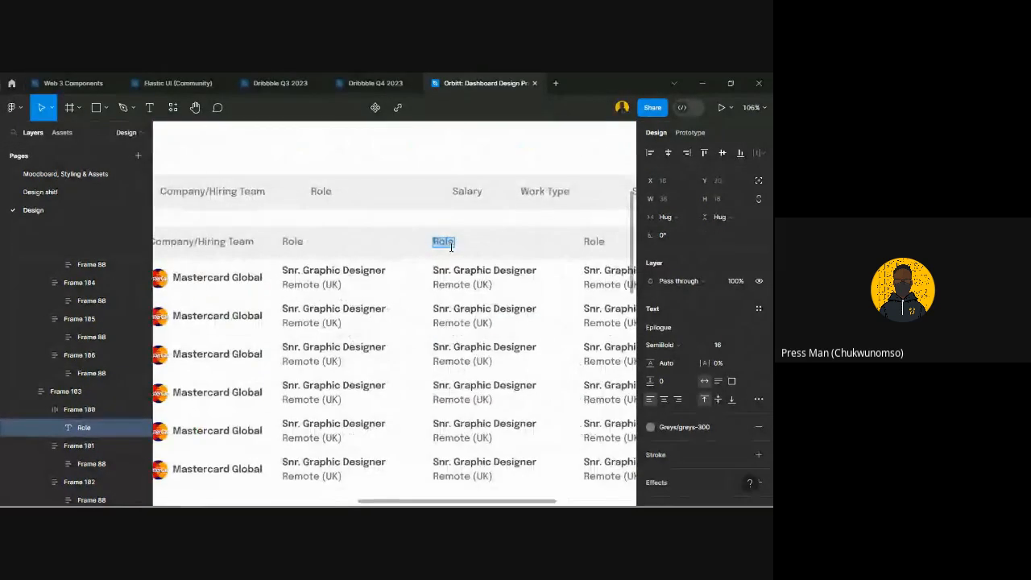
{"action": "type", "text": "Salary"}
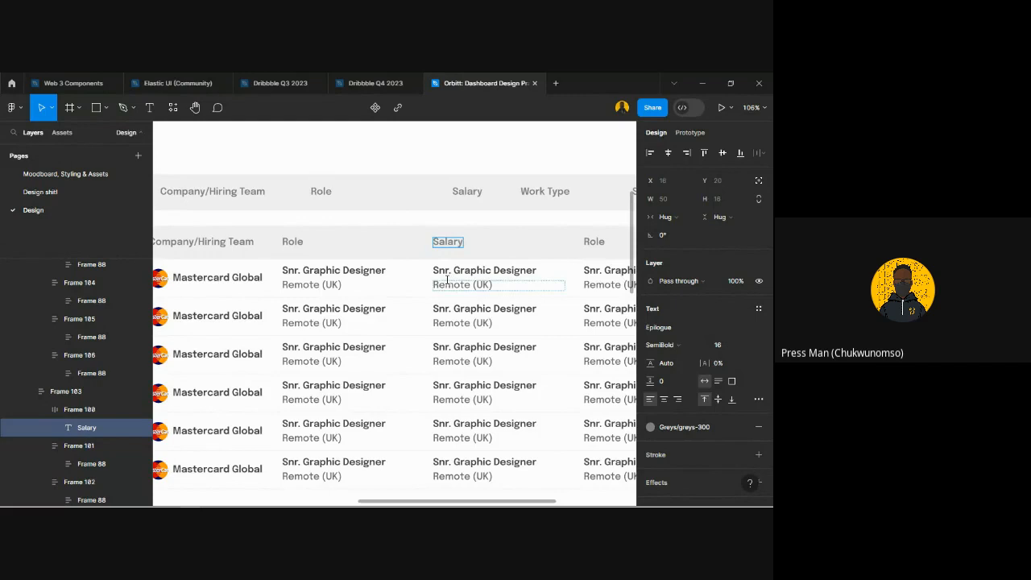
- Delete the Remote (UK) line from the first cell of the Salary column
{"action": "left_click", "coordinate": [447, 282]}
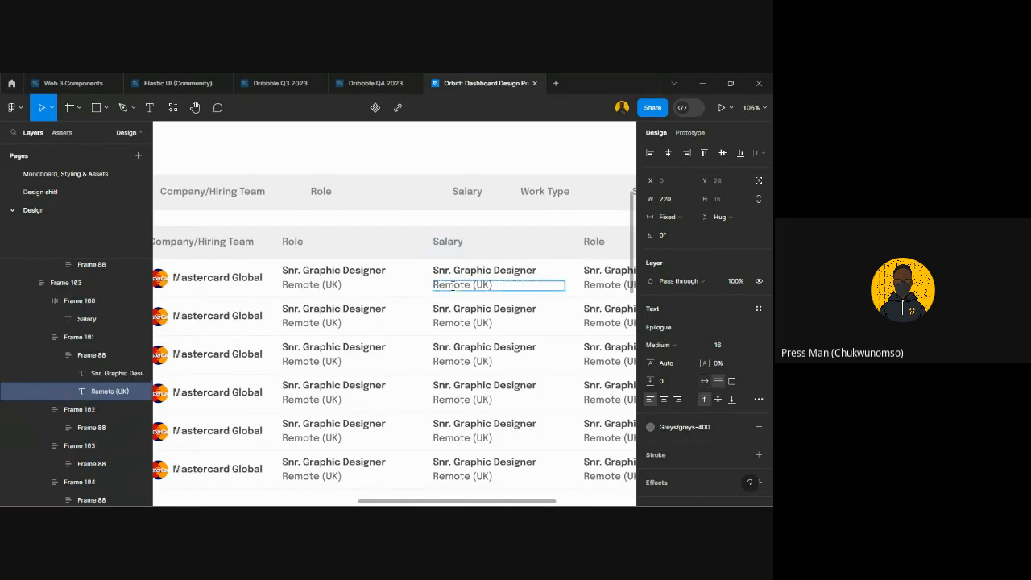
{"action": "scroll", "coordinate": [403, 295], "scroll_direction": "up", "scroll_amount": 1}
{"action": "left_click", "coordinate": [522, 304]}
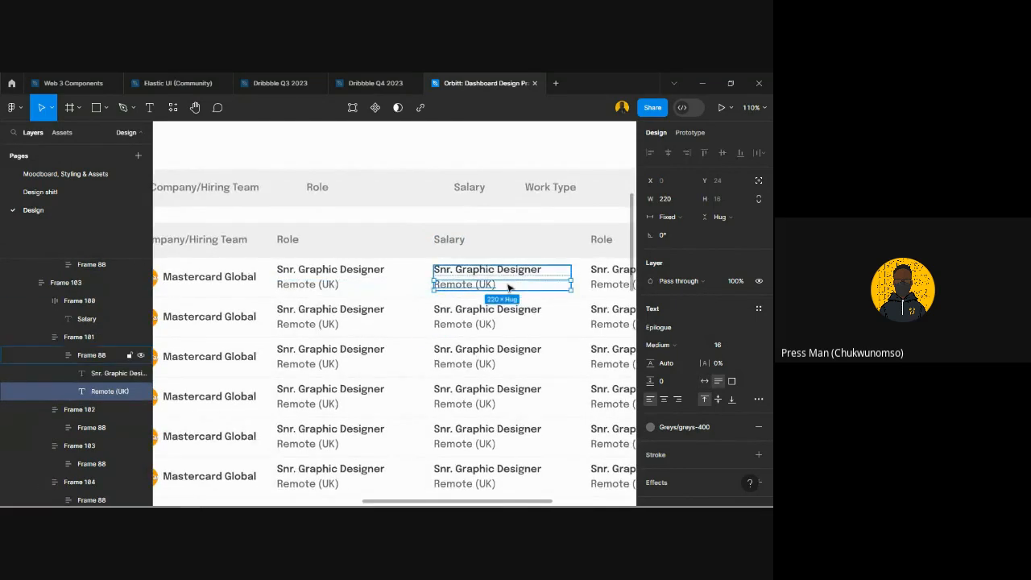
{"action": "key", "text": "Escape"}
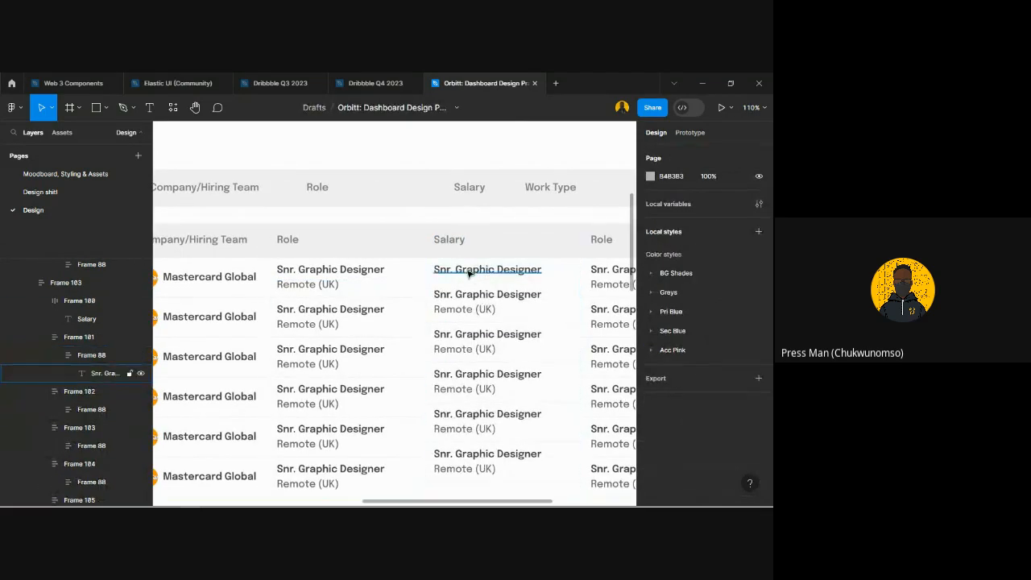
{"action": "left_click", "coordinate": [483, 269]}
{"action": "scroll", "coordinate": [489, 327], "scroll_direction": "up", "scroll_amount": 3}
{"action": "scroll", "coordinate": [489, 327], "scroll_direction": "up", "scroll_amount": 4}
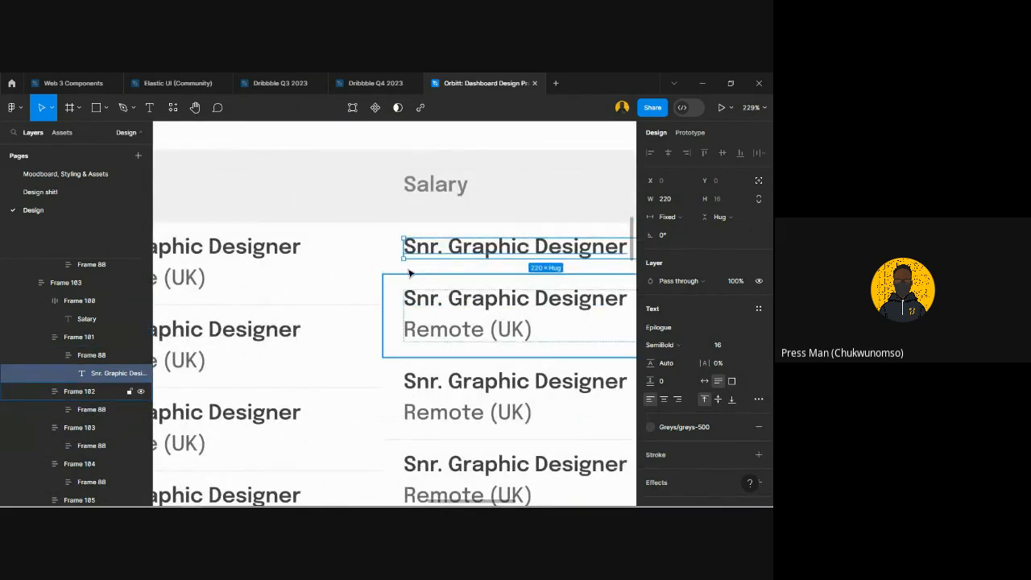
{"action": "scroll", "coordinate": [372, 287], "scroll_direction": "down", "scroll_amount": 6}
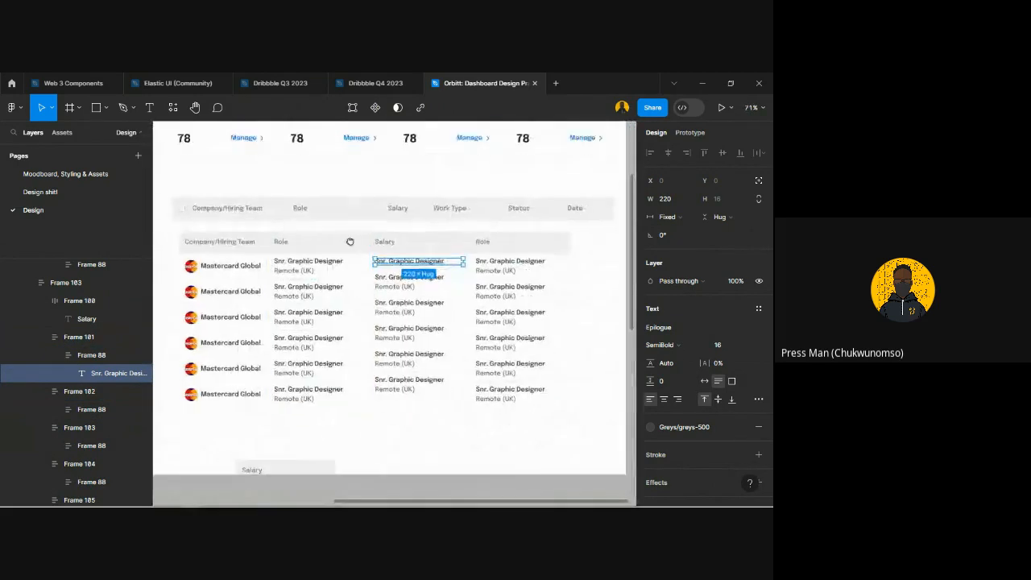
{"action": "scroll", "coordinate": [350, 242], "scroll_direction": "up", "scroll_amount": 3}
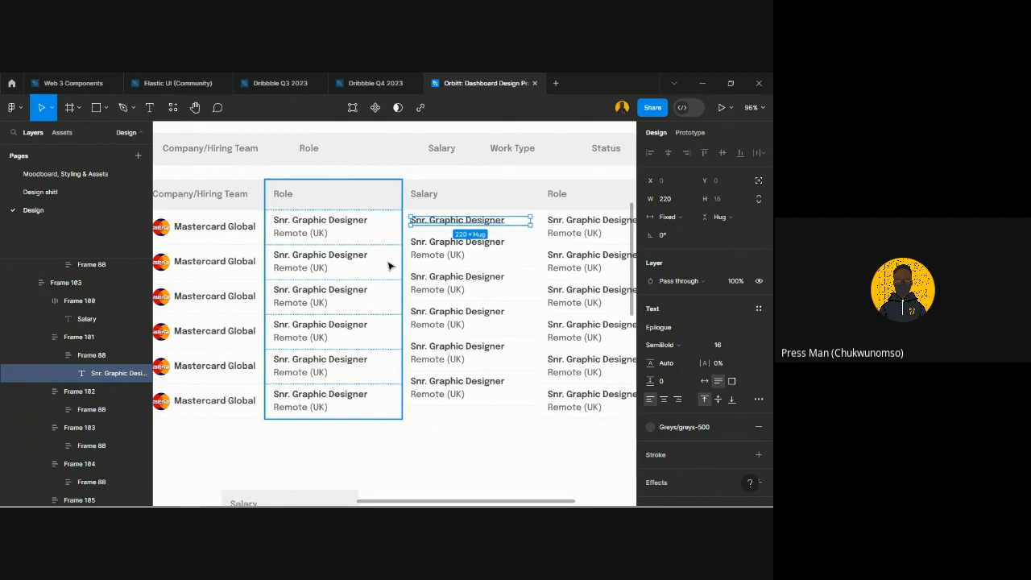
{"action": "left_click", "coordinate": [444, 437]}
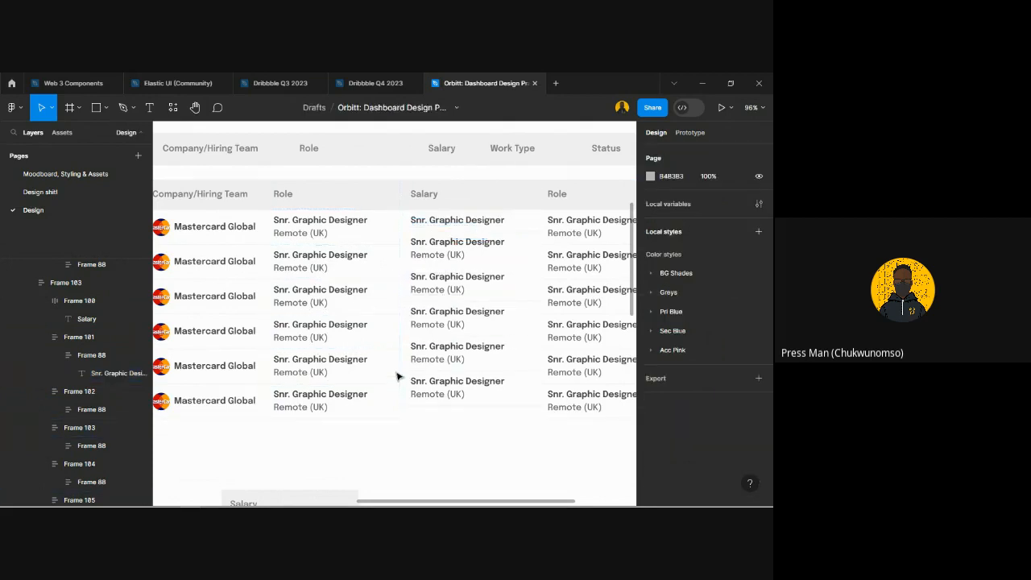
{"action": "scroll", "coordinate": [362, 353], "scroll_direction": "up", "scroll_amount": 5}
{"action": "left_click_drag", "start_coordinate": [360, 350], "coordinate": [605, 384]}
{"action": "scroll", "coordinate": [347, 218], "scroll_direction": "up", "scroll_amount": 5}
{"action": "left_click_drag", "start_coordinate": [348, 218], "coordinate": [346, 274]}
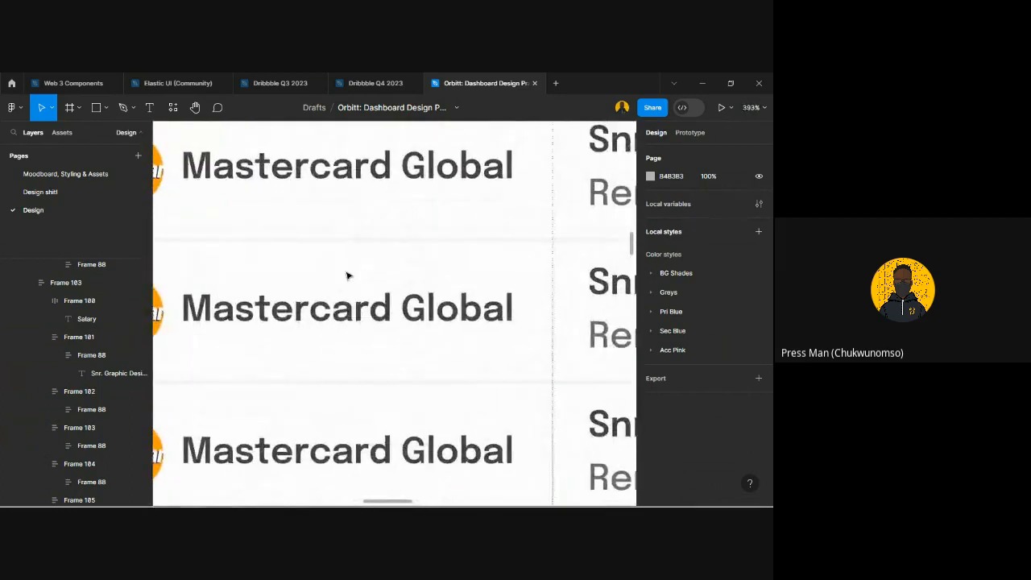
{"action": "double_click", "coordinate": [346, 274]}
{"action": "scroll", "coordinate": [346, 273], "scroll_direction": "down", "scroll_amount": 6}
{"action": "scroll", "coordinate": [398, 260], "scroll_direction": "up", "scroll_amount": 5}
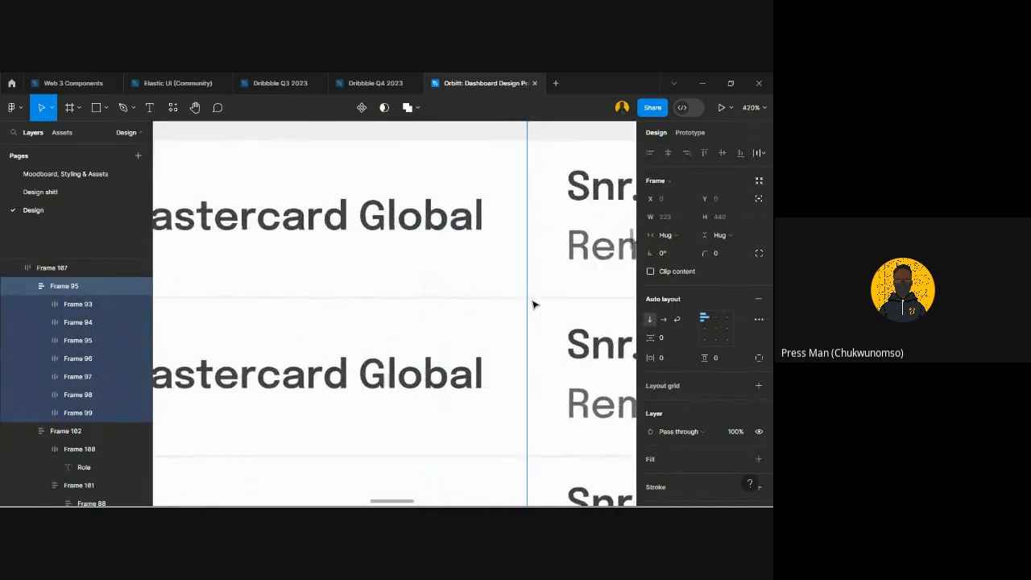
{"action": "scroll", "coordinate": [505, 302], "scroll_direction": "up", "scroll_amount": 5}
{"action": "scroll", "coordinate": [418, 304], "scroll_direction": "down", "scroll_amount": 5}
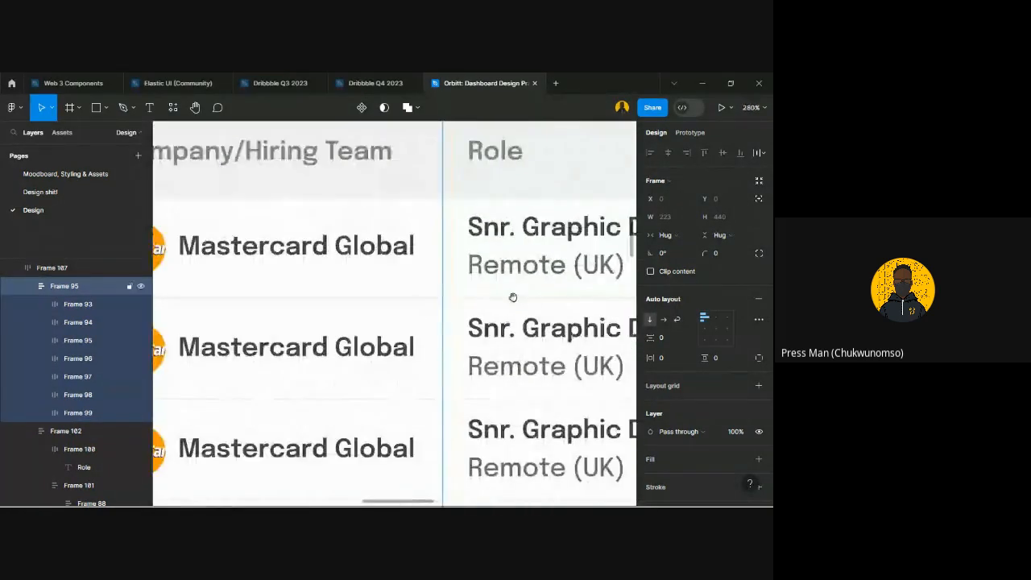
- Set the first Salary cell's vertical padding to 24
{"action": "scroll", "coordinate": [419, 305], "scroll_direction": "right", "scroll_amount": 5}
{"action": "scroll", "coordinate": [421, 319], "scroll_direction": "right", "scroll_amount": 3}
{"action": "left_click", "coordinate": [380, 273]}
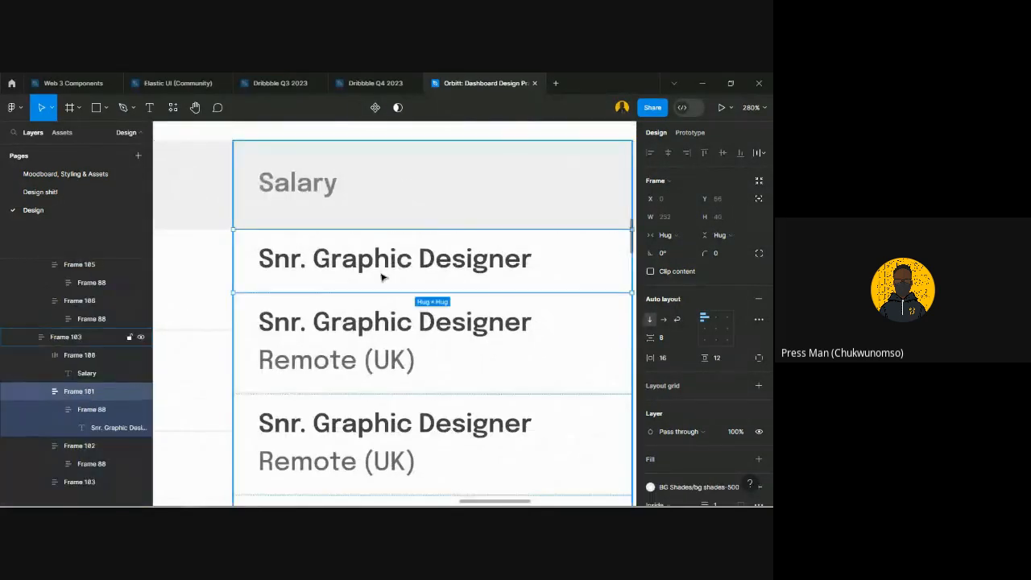
{"action": "scroll", "coordinate": [384, 276], "scroll_direction": "down", "scroll_amount": 2}
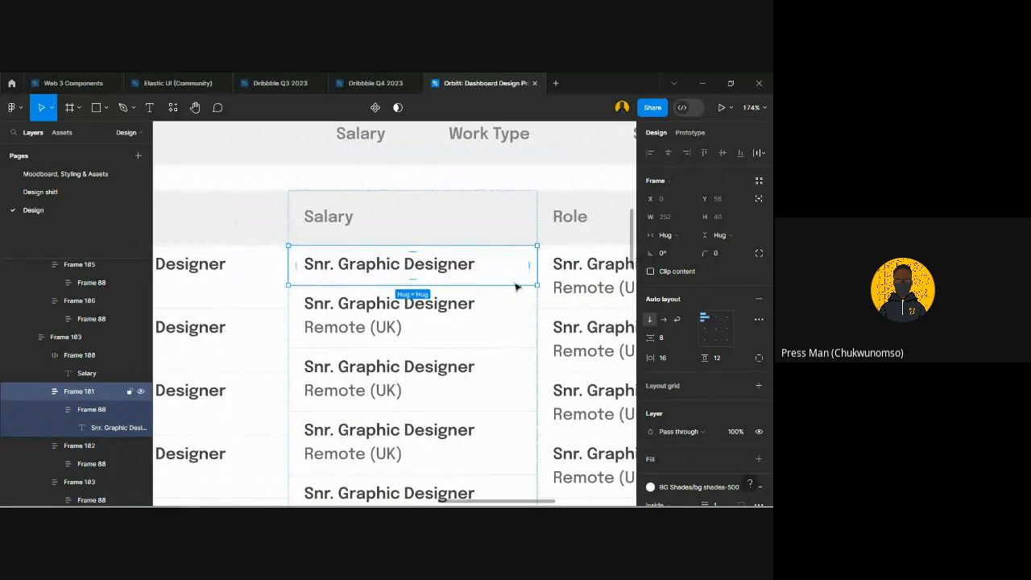
{"action": "type", "text": "2"}
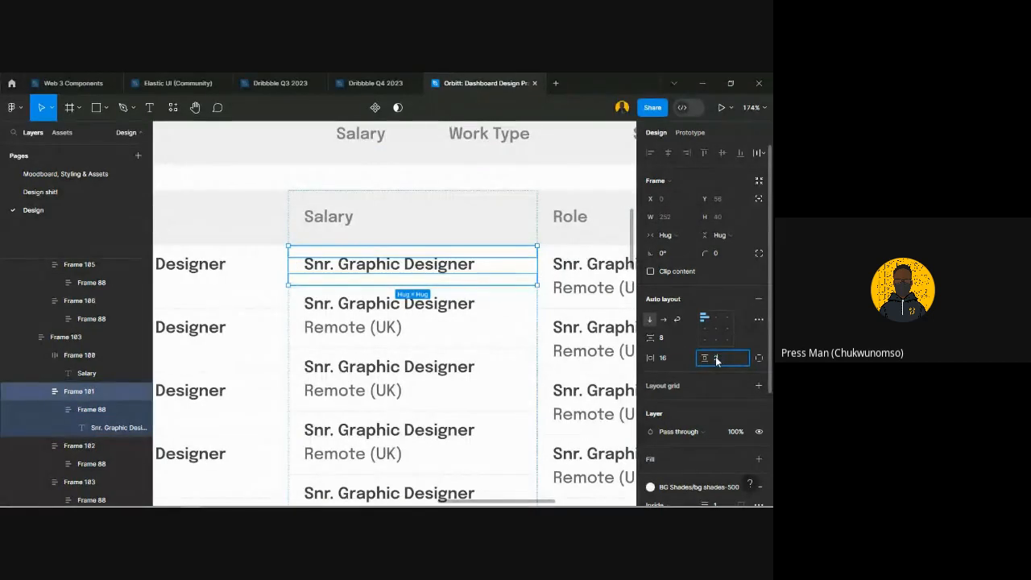
{"action": "type", "text": "4"}
{"action": "key", "text": "Return"}
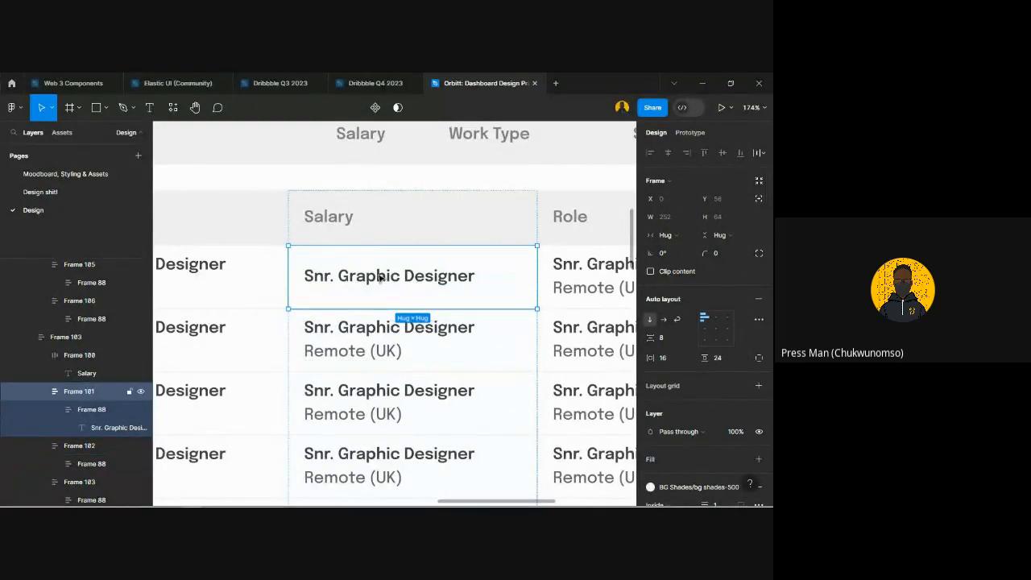
{"action": "key", "text": "ctrl+z"}
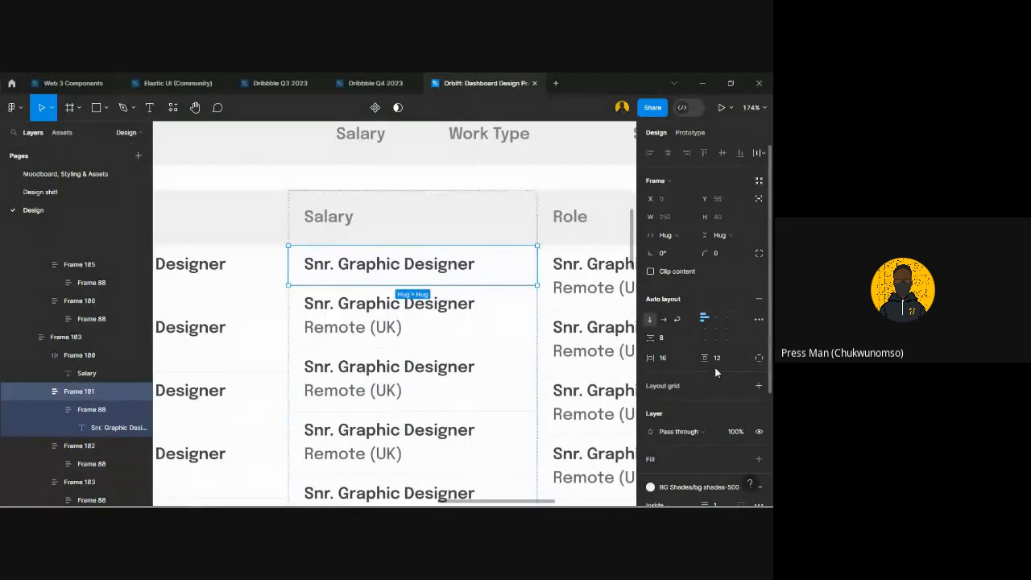
{"action": "key", "text": "ctrl+shift+z"}
- Replace the first Salary cell's text with the $120,000 value from the reference table
{"action": "scroll", "coordinate": [408, 303], "scroll_direction": "up", "scroll_amount": 3}
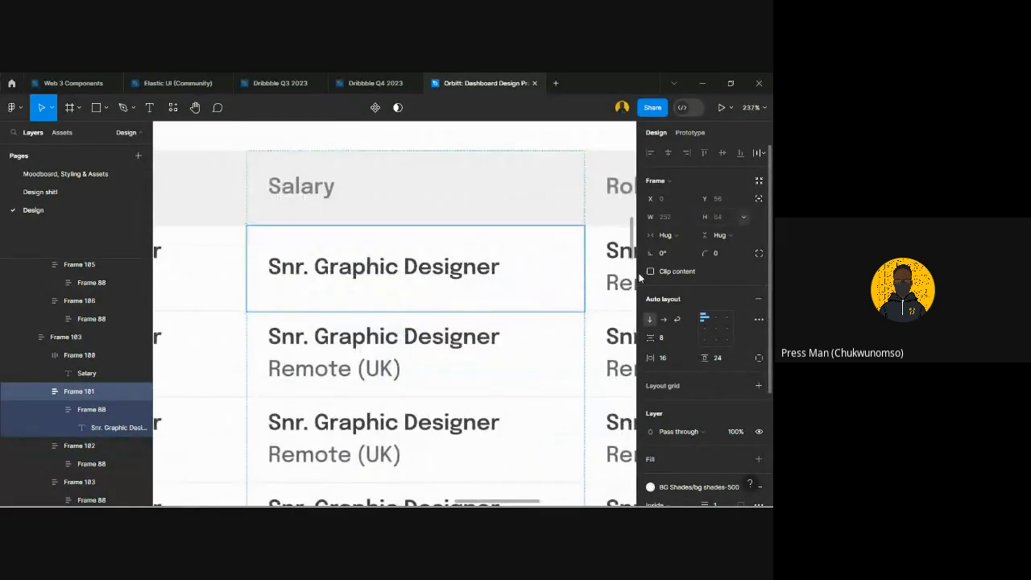
{"action": "double_click", "coordinate": [330, 266]}
{"action": "scroll", "coordinate": [330, 265], "scroll_direction": "down", "scroll_amount": 4}
{"action": "left_click", "coordinate": [323, 237]}
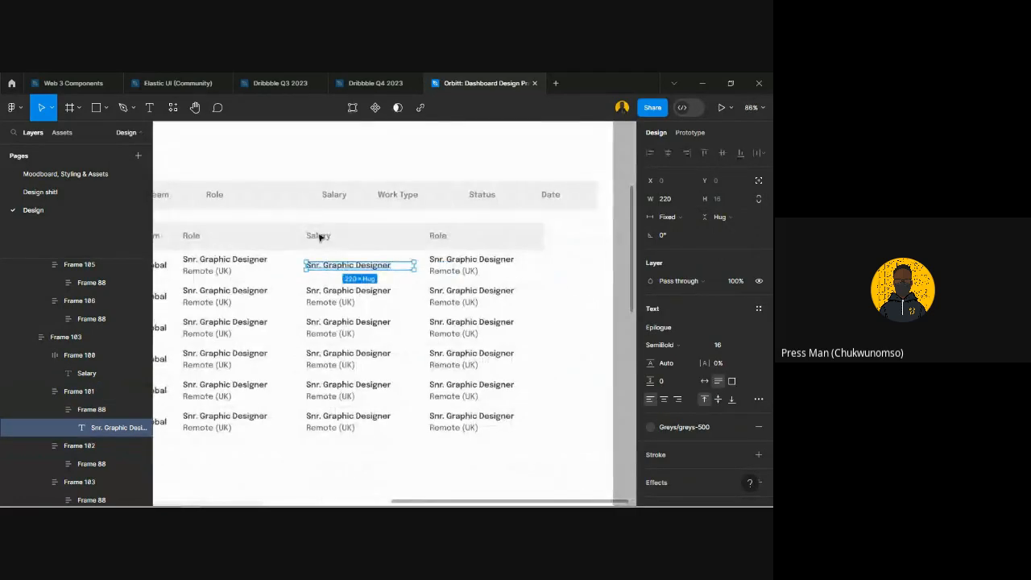
{"action": "scroll", "coordinate": [322, 238], "scroll_direction": "up", "scroll_amount": 1}
{"action": "left_click_drag", "start_coordinate": [293, 269], "coordinate": [413, 223]}
{"action": "scroll", "coordinate": [454, 231], "scroll_direction": "down", "scroll_amount": 5}
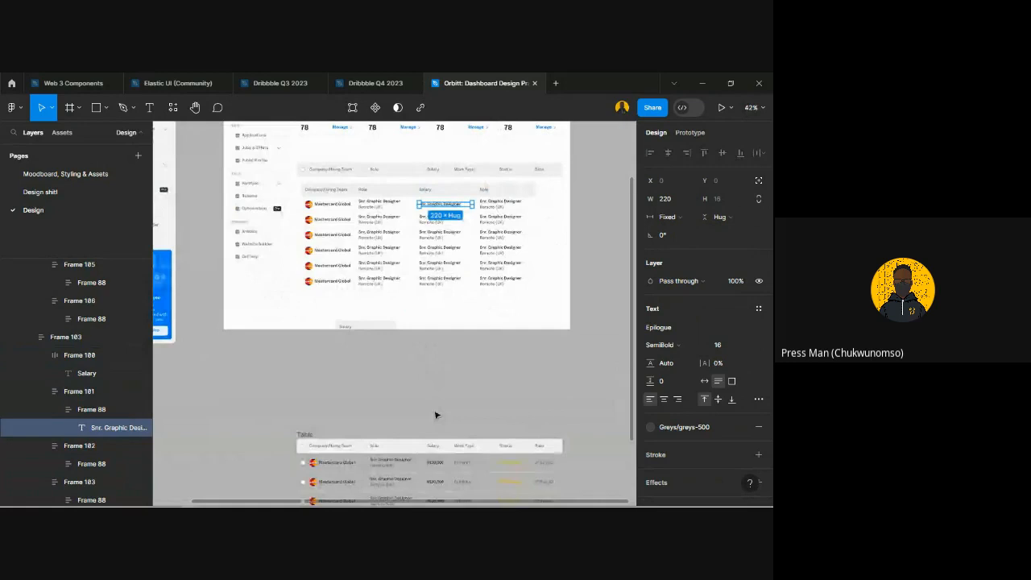
{"action": "left_click", "coordinate": [431, 461], "text": "ctrl"}
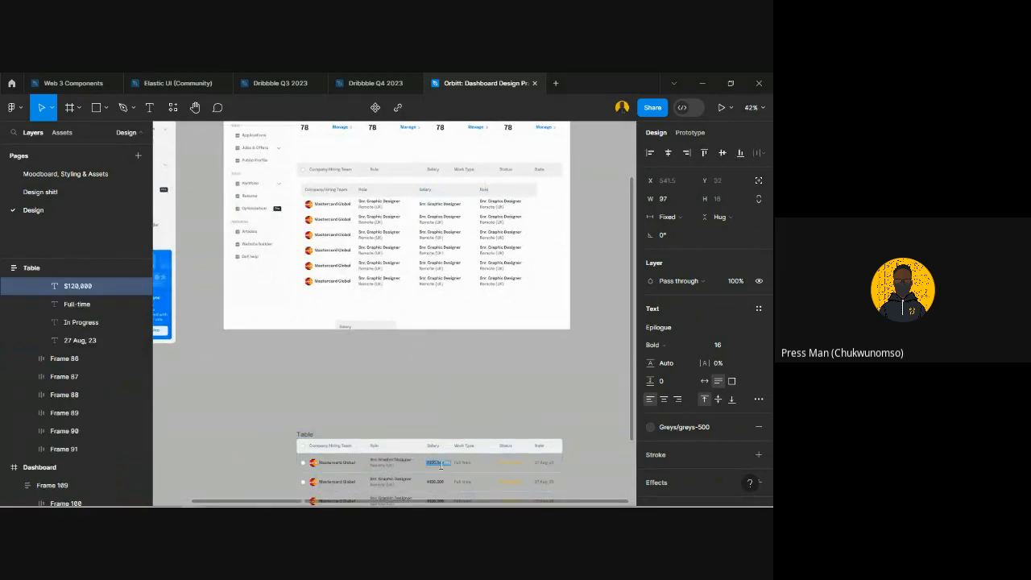
{"action": "scroll", "coordinate": [445, 223], "scroll_direction": "up", "scroll_amount": 3}
{"action": "left_click", "coordinate": [452, 226], "text": "ctrl"}
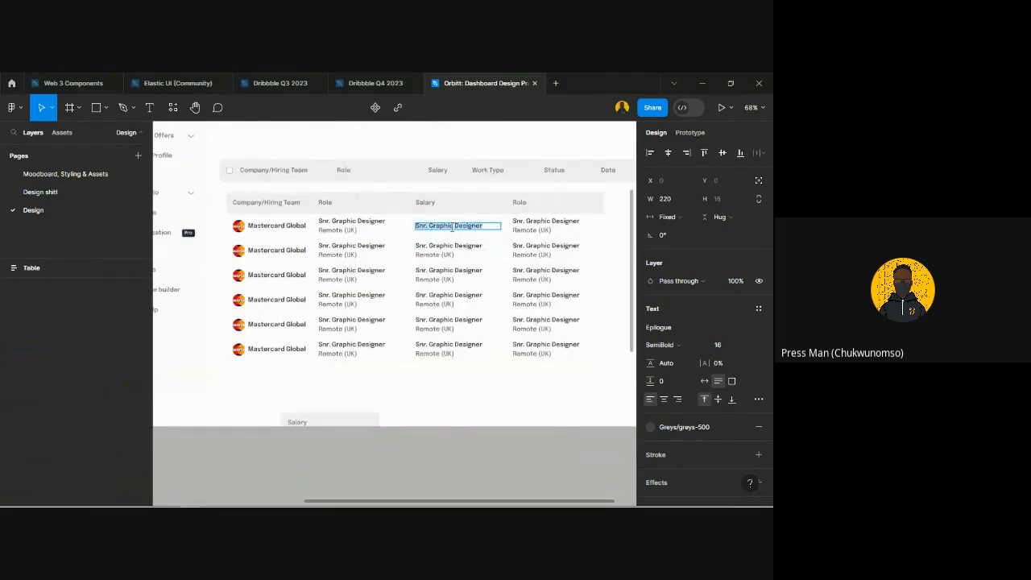
{"action": "key", "text": "ctrl+shift+r"}
- Delete the five Salary cells below the first one
{"action": "left_click", "coordinate": [417, 247], "text": "ctrl"}
{"action": "scroll", "coordinate": [414, 252], "scroll_direction": "up", "scroll_amount": 3}
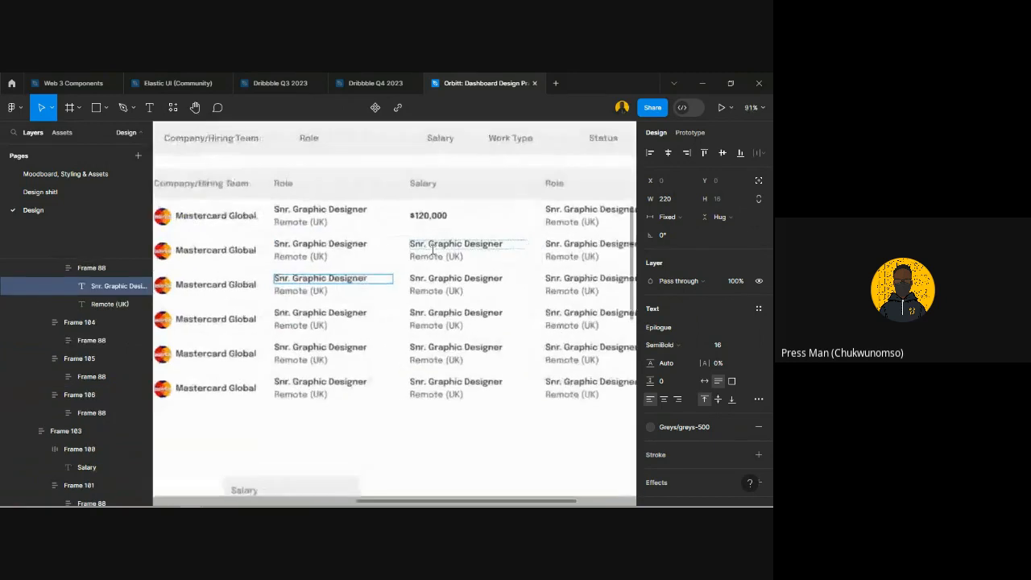
{"action": "scroll", "coordinate": [483, 403], "scroll_direction": "right", "scroll_amount": 1}
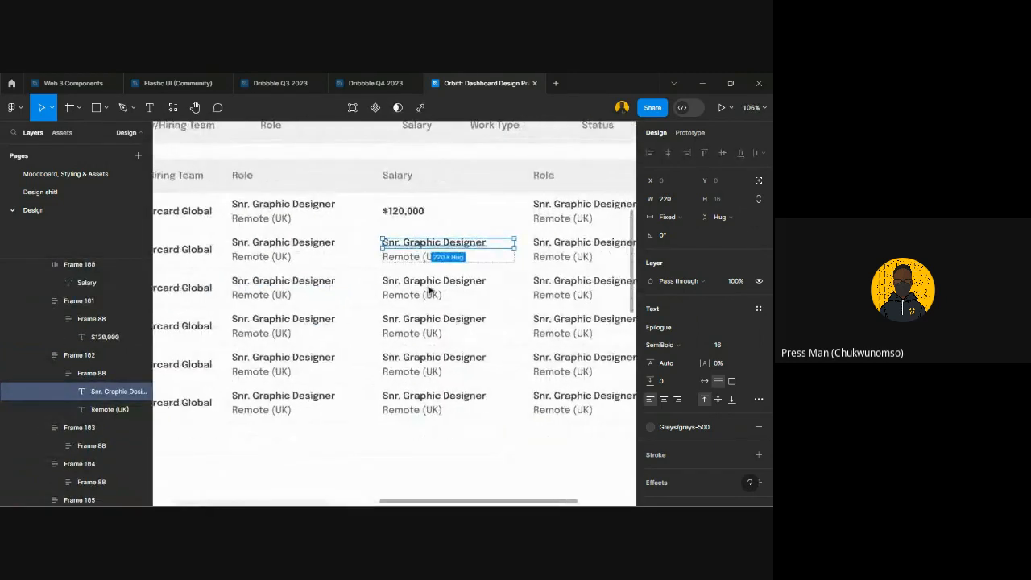
{"action": "left_click", "coordinate": [469, 261]}
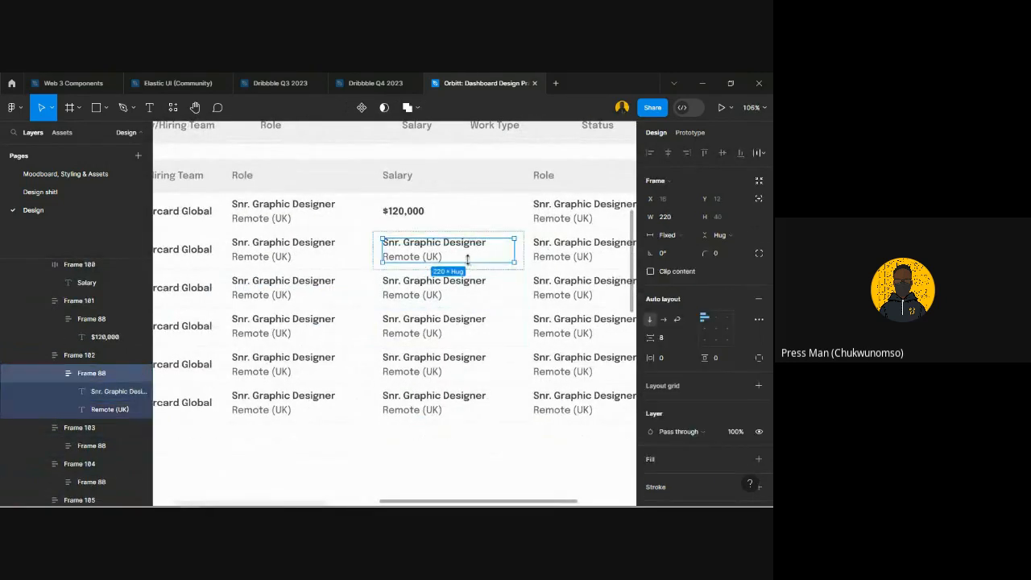
{"action": "left_click", "coordinate": [375, 268]}
{"action": "left_click", "coordinate": [395, 294], "text": "shift"}
{"action": "left_click", "coordinate": [414, 330], "text": "shift"}
{"action": "left_click", "coordinate": [435, 364], "text": "shift"}
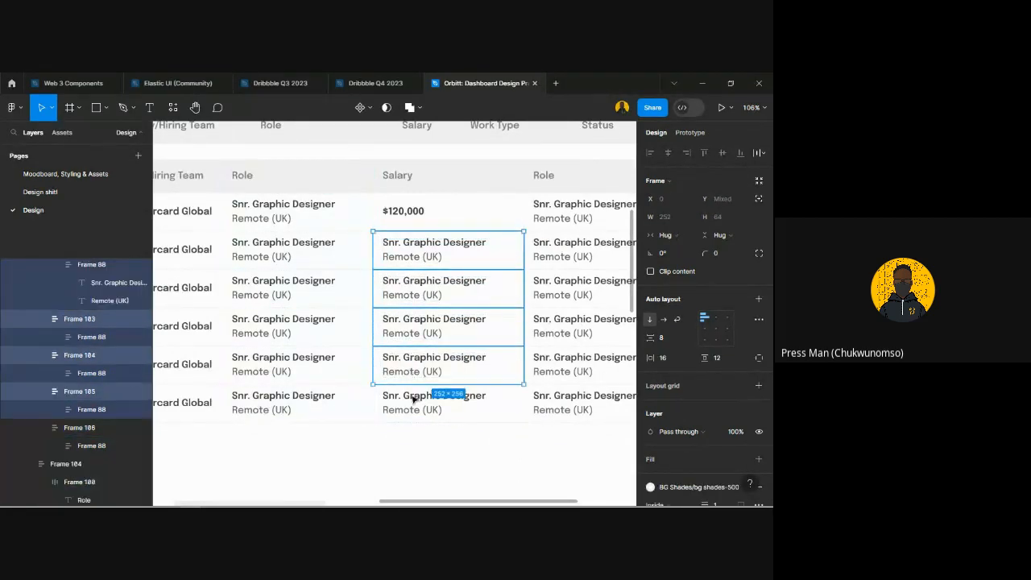
{"action": "left_click", "coordinate": [417, 390], "text": "shift"}
{"action": "key", "text": "Delete"}
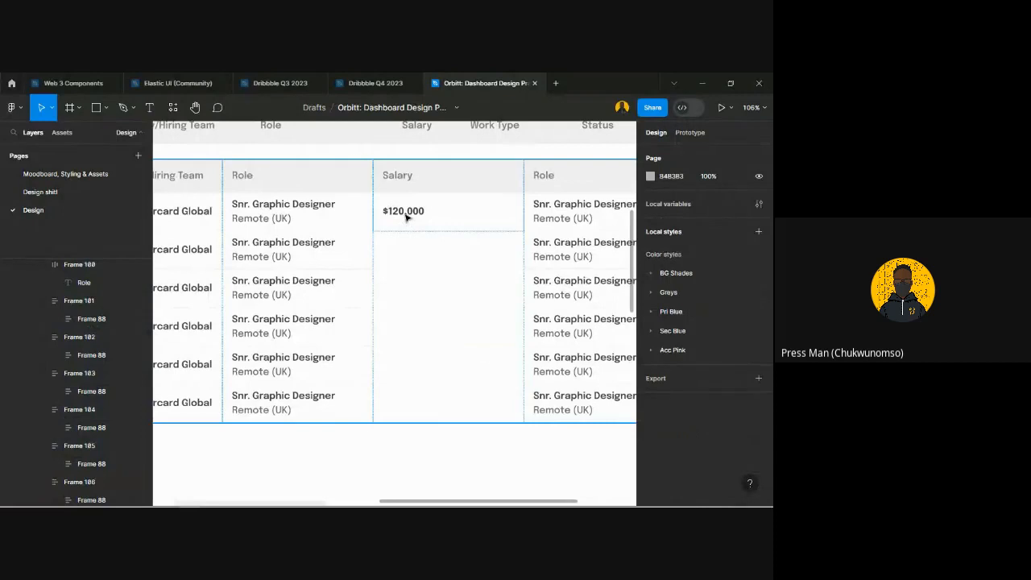
- Duplicate the first Salary cell five times to refill the column with $120,000 rows
{"action": "double_click", "coordinate": [405, 217]}
{"action": "double_click", "coordinate": [406, 216]}
{"action": "left_click", "coordinate": [482, 205]}
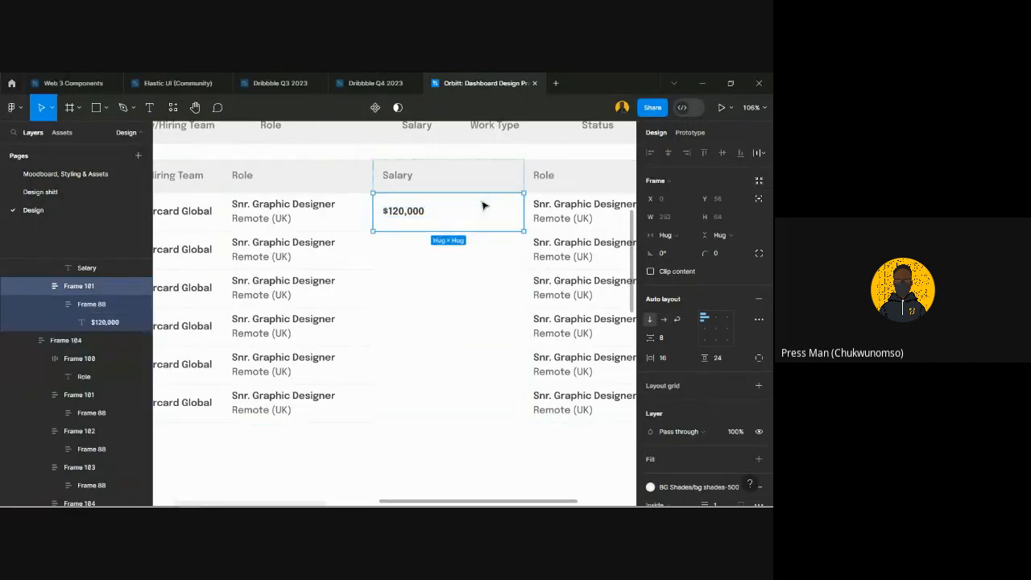
{"action": "key", "text": "ctrl+d"}
{"action": "key", "text": "ctrl+d"}
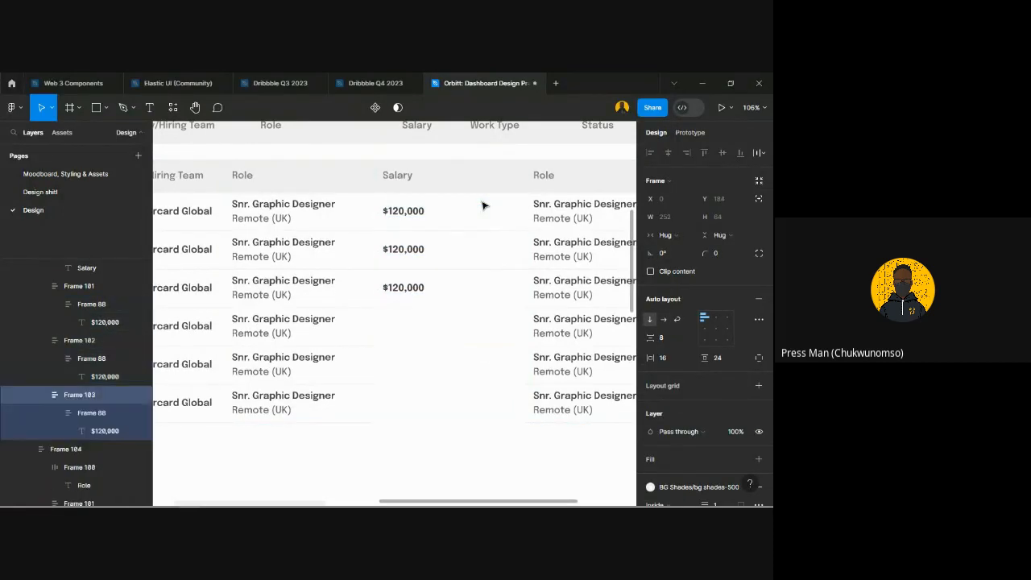
{"action": "key", "text": "ctrl+d"}
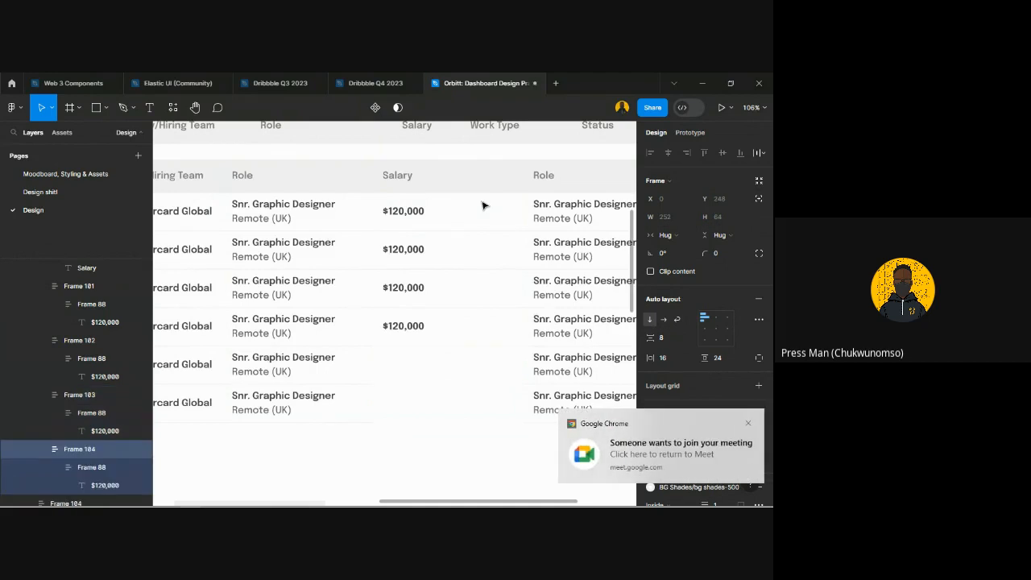
{"action": "key", "text": "ctrl+d"}
{"action": "key", "text": "alt+Tab"}
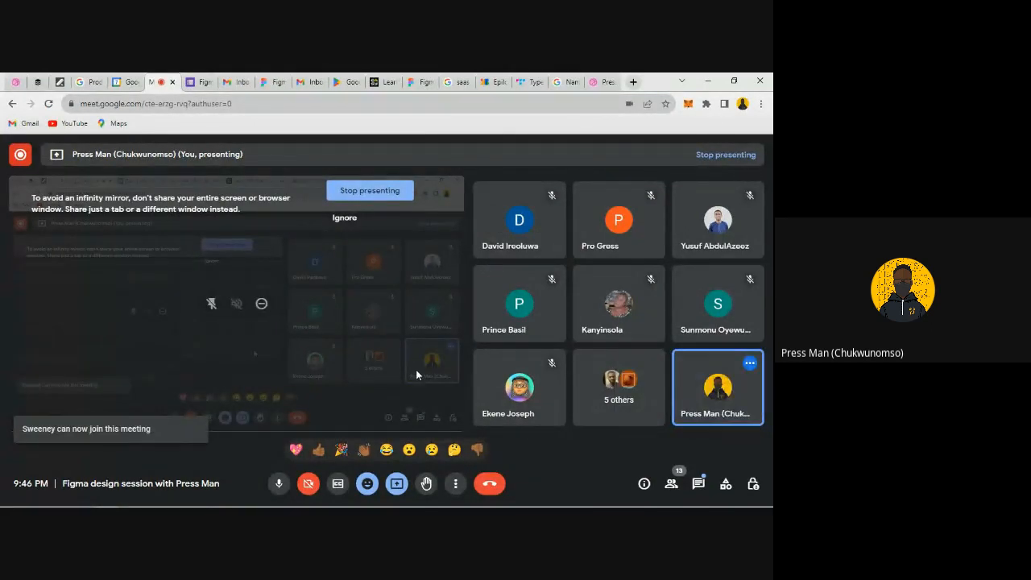
{"action": "key", "text": "alt+Tab"}
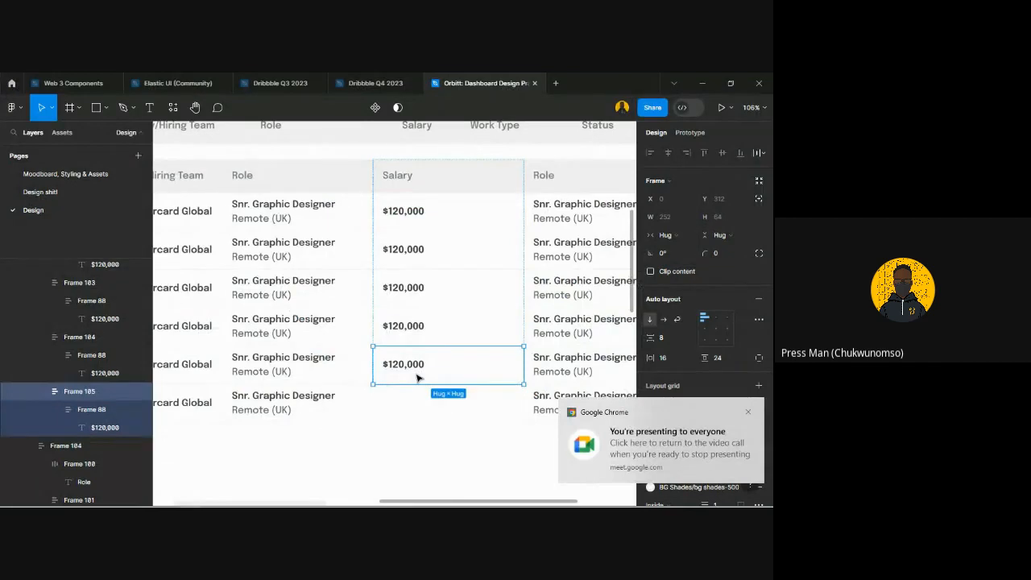
{"action": "key", "text": "Tab"}
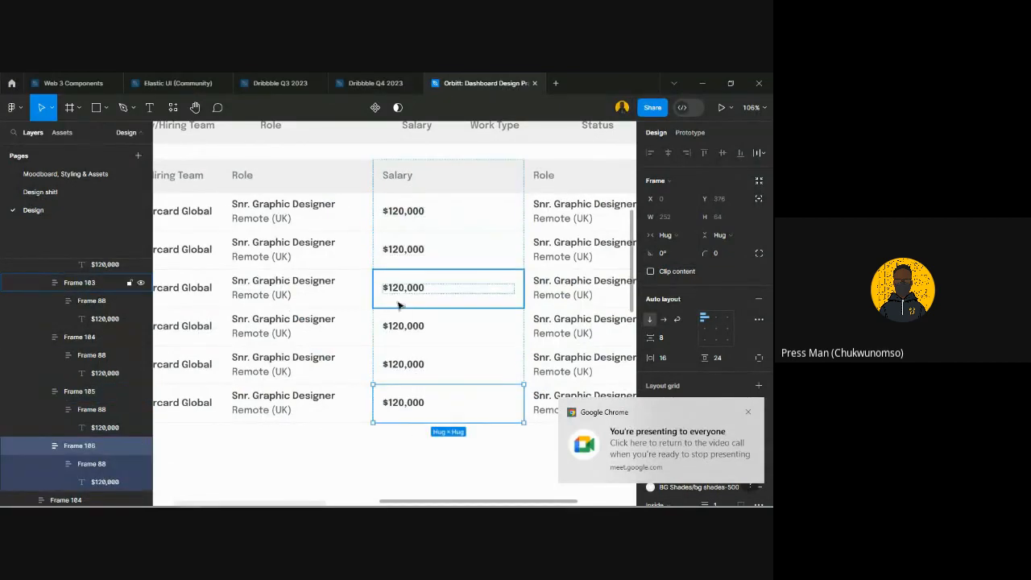
{"action": "scroll", "coordinate": [398, 304], "scroll_direction": "down", "scroll_amount": 3}
{"action": "scroll", "coordinate": [401, 255], "scroll_direction": "up", "scroll_amount": 5}
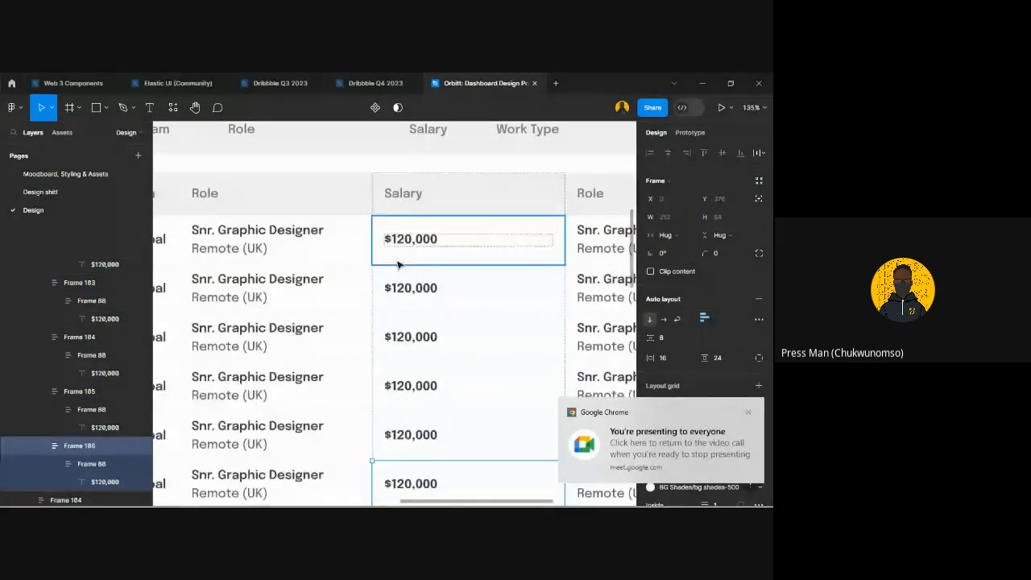
{"action": "scroll", "coordinate": [398, 264], "scroll_direction": "down", "scroll_amount": 3}
{"action": "key", "text": "Escape"}
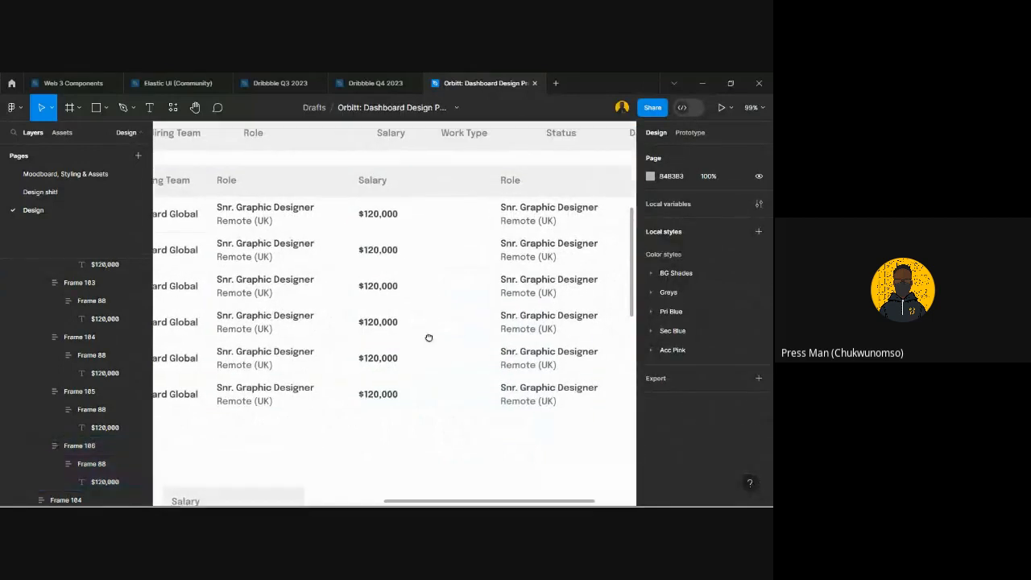
- Compare the new Salary column with the Salary column of the reference table
{"action": "scroll", "coordinate": [435, 339], "scroll_direction": "up", "scroll_amount": 1}
{"action": "left_click", "coordinate": [425, 228]}
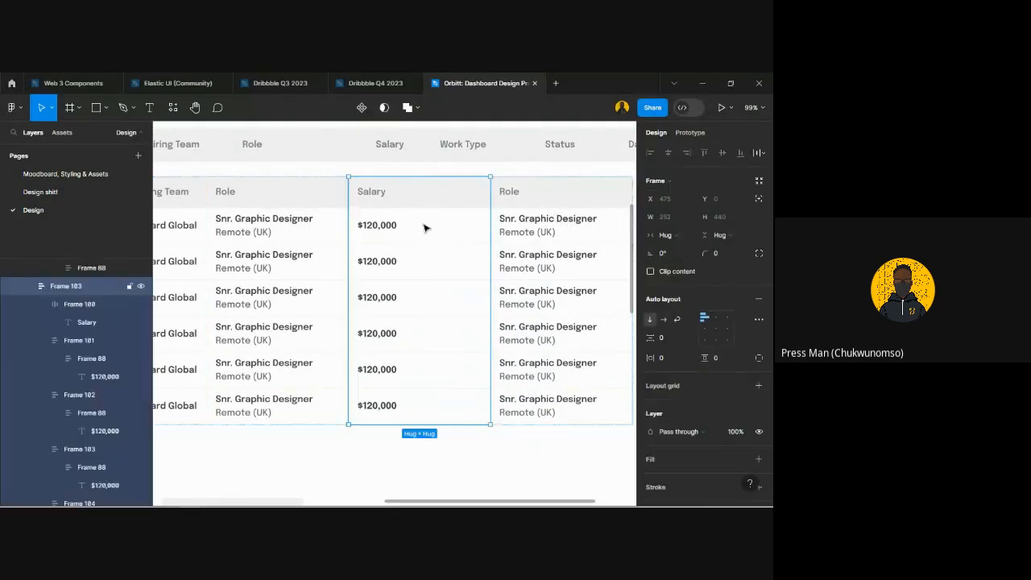
{"action": "scroll", "coordinate": [439, 272], "scroll_direction": "down", "scroll_amount": 3}
{"action": "scroll", "coordinate": [442, 298], "scroll_direction": "up", "scroll_amount": 2}
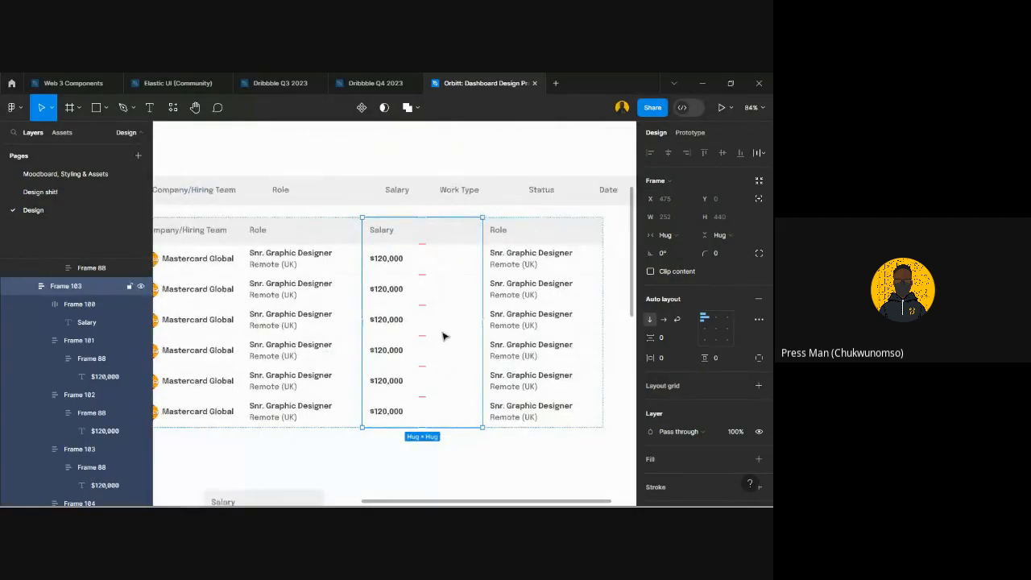
{"action": "scroll", "coordinate": [443, 337], "scroll_direction": "down", "scroll_amount": 8}
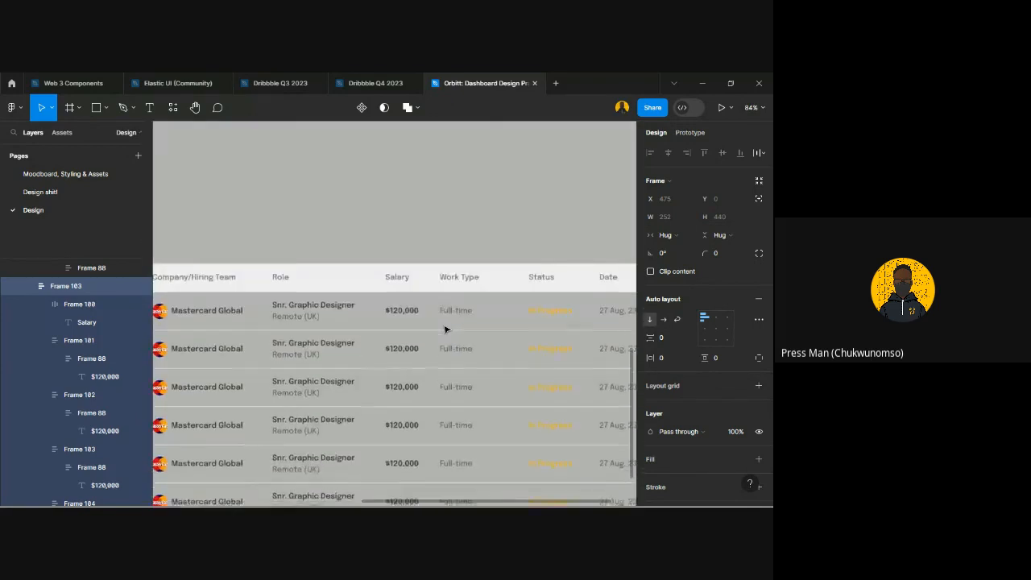
{"action": "left_click", "coordinate": [453, 248]}
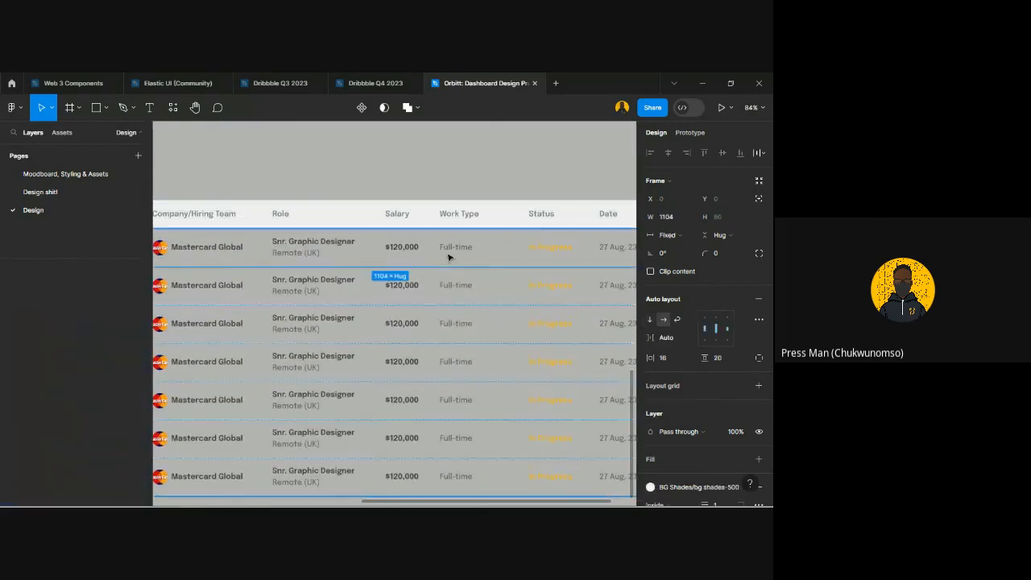
{"action": "left_click_drag", "start_coordinate": [403, 156], "coordinate": [400, 326]}
{"action": "left_click", "coordinate": [475, 389]}
{"action": "scroll", "coordinate": [428, 282], "scroll_direction": "down", "scroll_amount": 1}
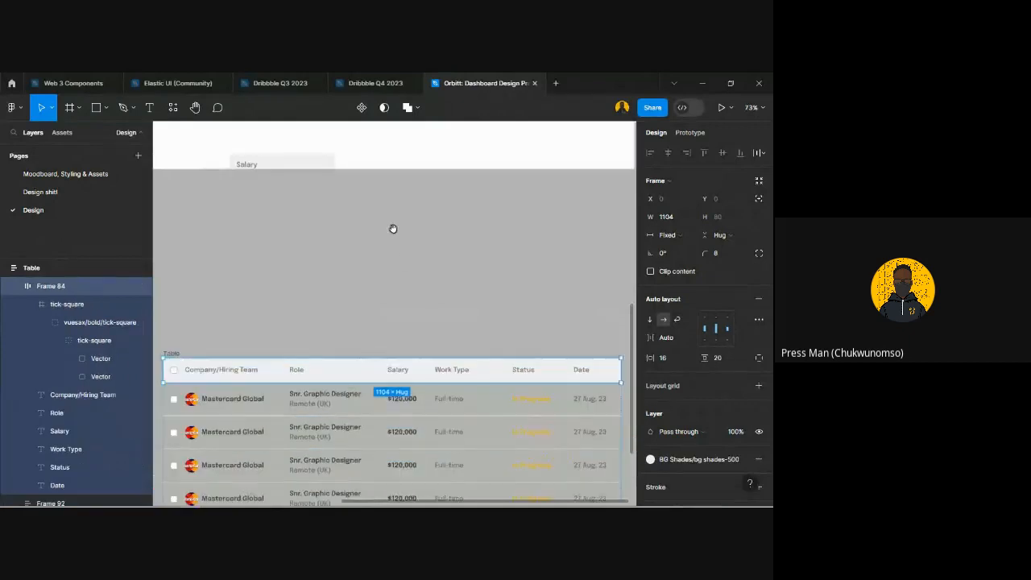
{"action": "left_click_drag", "start_coordinate": [392, 228], "coordinate": [393, 381]}
{"action": "left_click_drag", "start_coordinate": [416, 207], "coordinate": [418, 293]}
{"action": "scroll", "coordinate": [405, 191], "scroll_direction": "up", "scroll_amount": 5}
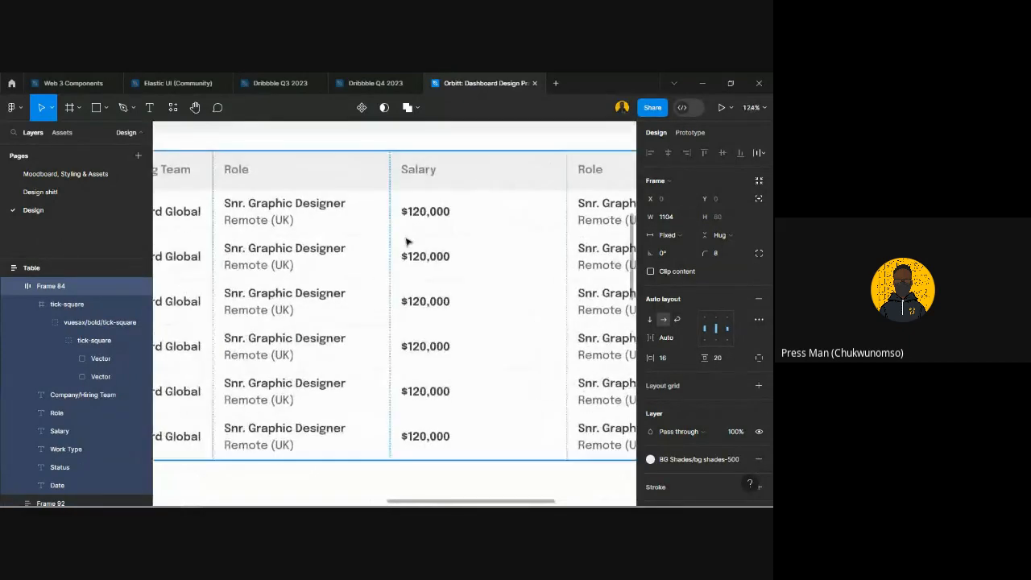
{"action": "scroll", "coordinate": [419, 250], "scroll_direction": "down", "scroll_amount": 3}
- Narrow the Salary column to about 112 px wide
{"action": "left_click", "coordinate": [439, 261]}
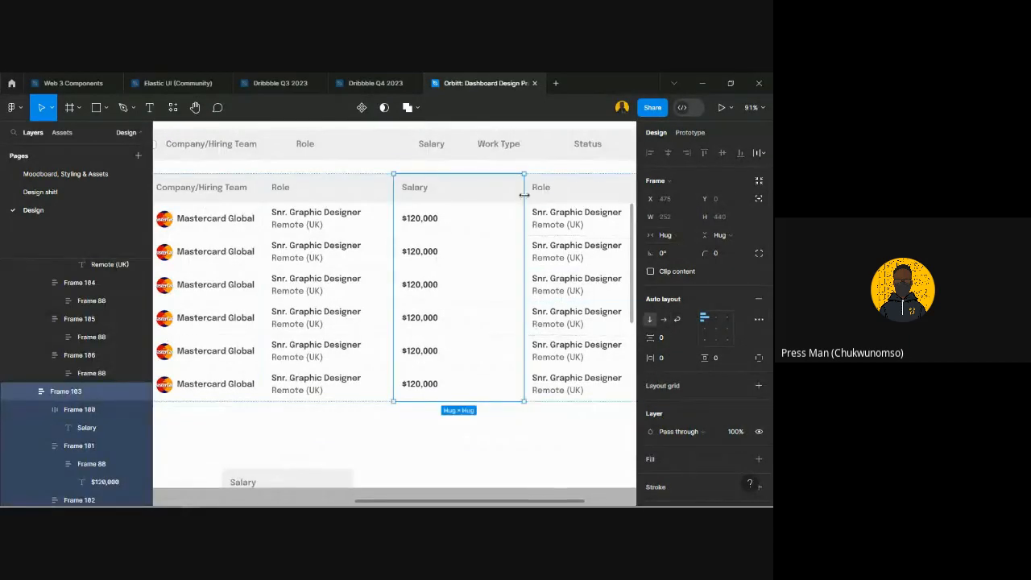
{"action": "left_click_drag", "start_coordinate": [509, 198], "coordinate": [467, 198]}
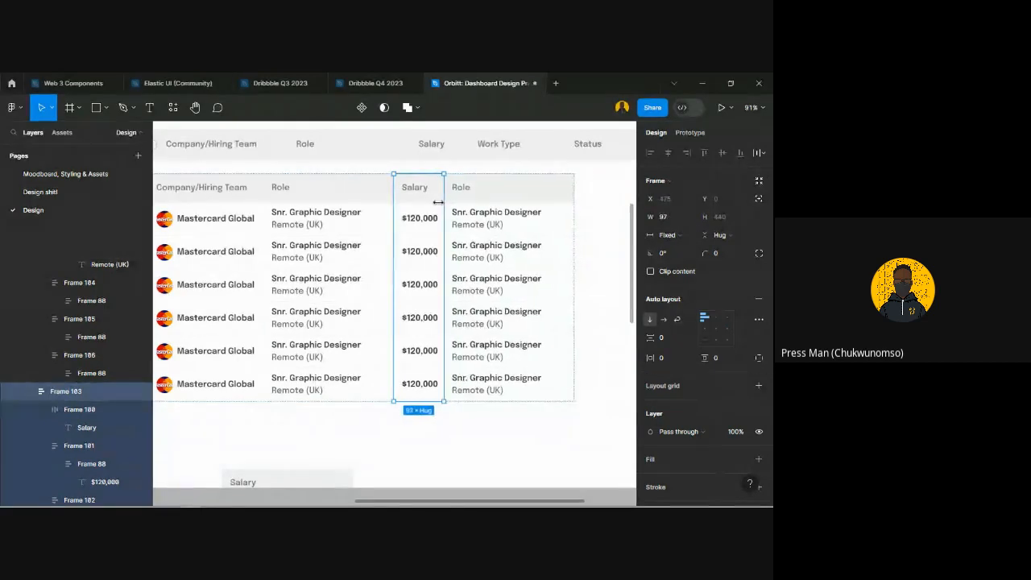
{"action": "left_click_drag", "start_coordinate": [448, 200], "coordinate": [451, 232]}
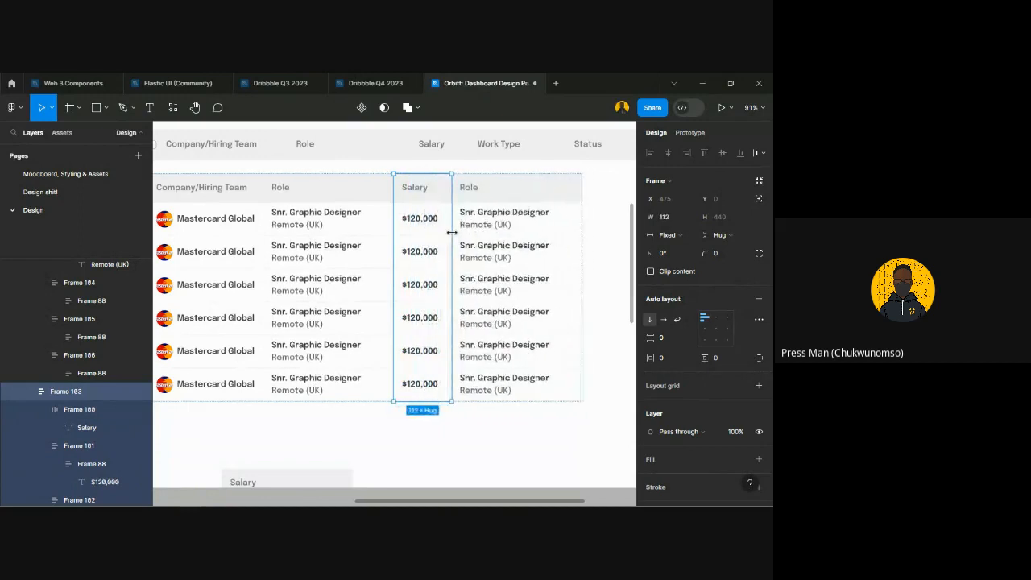
- Set the first Salary cell and its text to fill the container width
{"action": "left_click", "coordinate": [423, 227]}
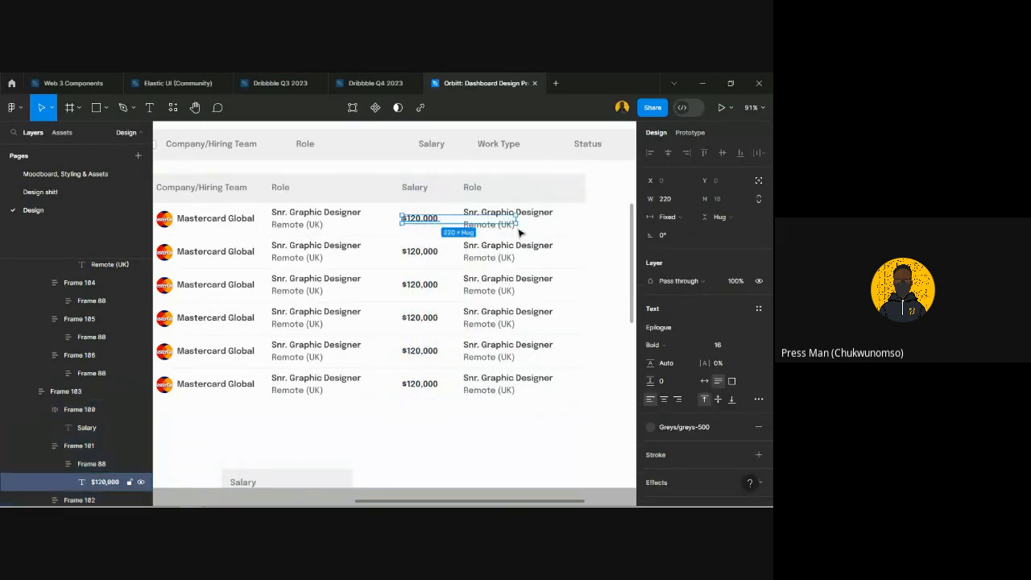
{"action": "left_click", "coordinate": [675, 216]}
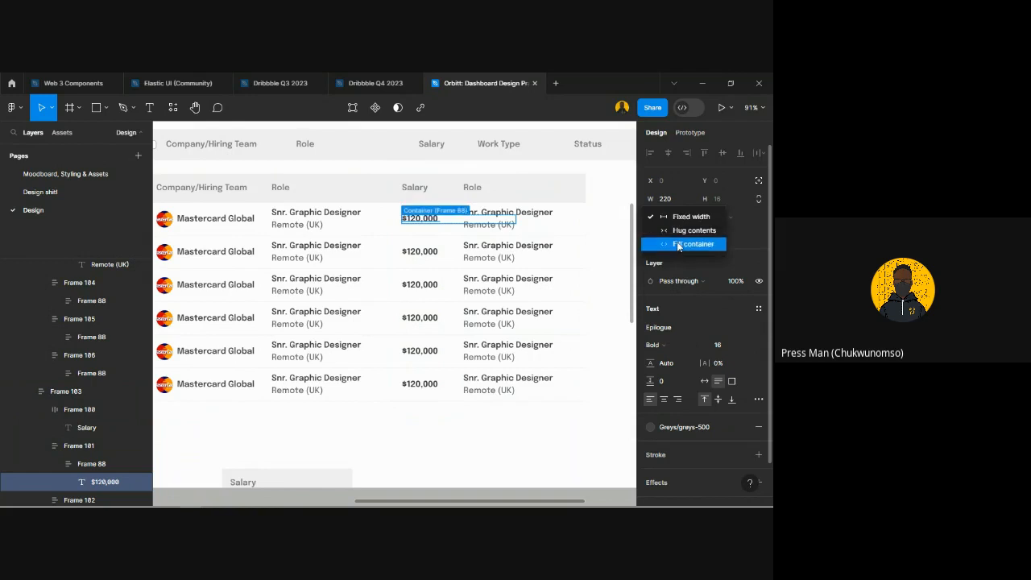
{"action": "left_click", "coordinate": [677, 240]}
{"action": "scroll", "coordinate": [474, 226], "scroll_direction": "up", "scroll_amount": 5}
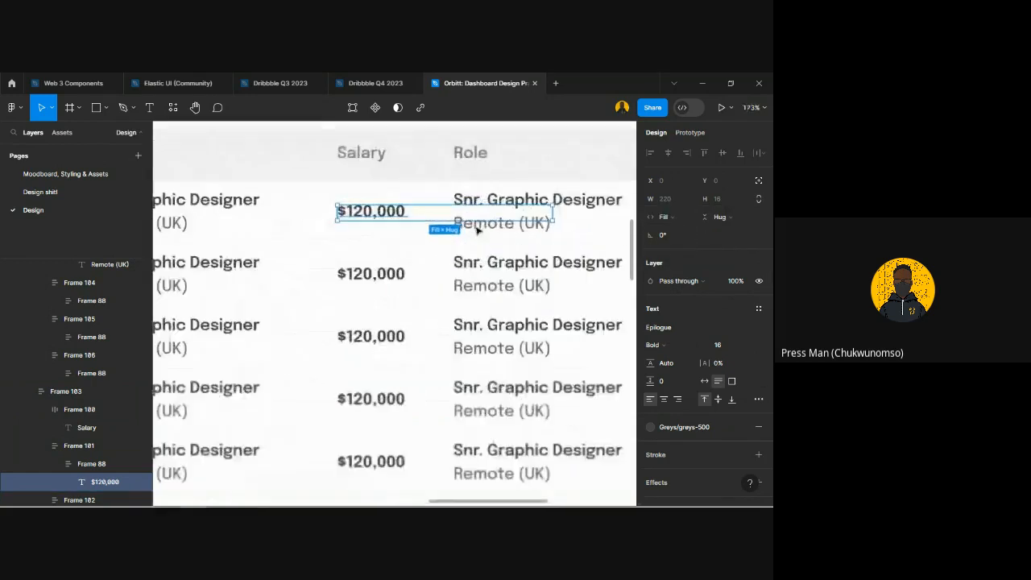
{"action": "left_click", "coordinate": [372, 236]}
{"action": "scroll", "coordinate": [372, 236], "scroll_direction": "down", "scroll_amount": 3}
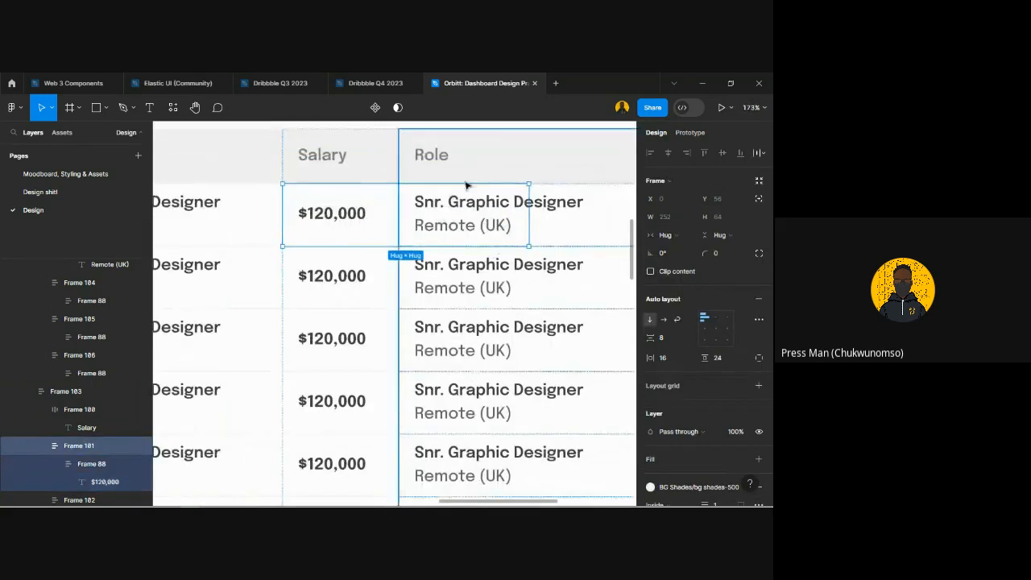
{"action": "scroll", "coordinate": [387, 211], "scroll_direction": "down", "scroll_amount": 2}
{"action": "scroll", "coordinate": [388, 211], "scroll_direction": "up", "scroll_amount": 2}
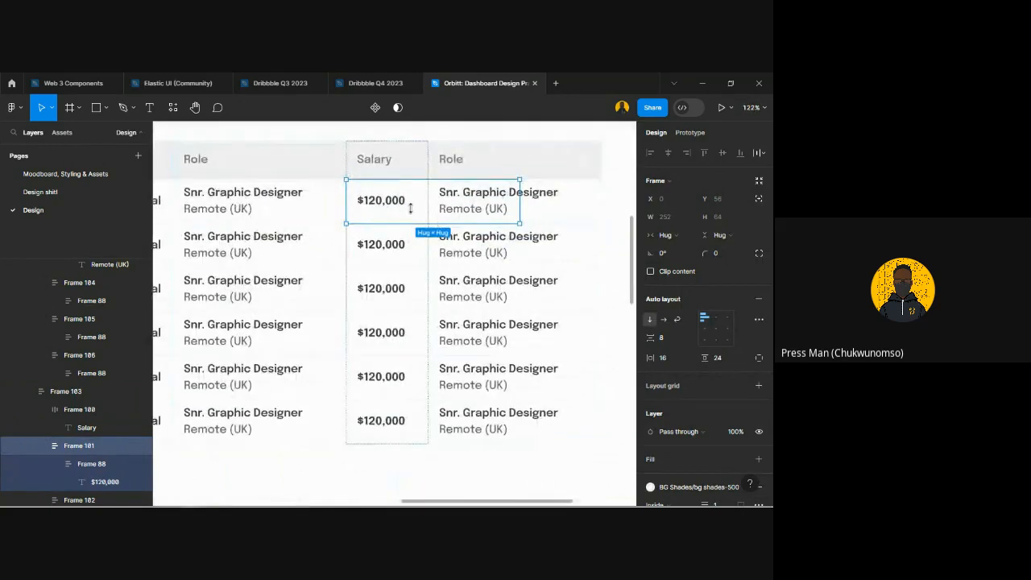
{"action": "left_click", "coordinate": [663, 231]}
{"action": "left_click", "coordinate": [674, 250]}
- Set the other five Salary cells to fill the container width
{"action": "left_click", "coordinate": [382, 245]}
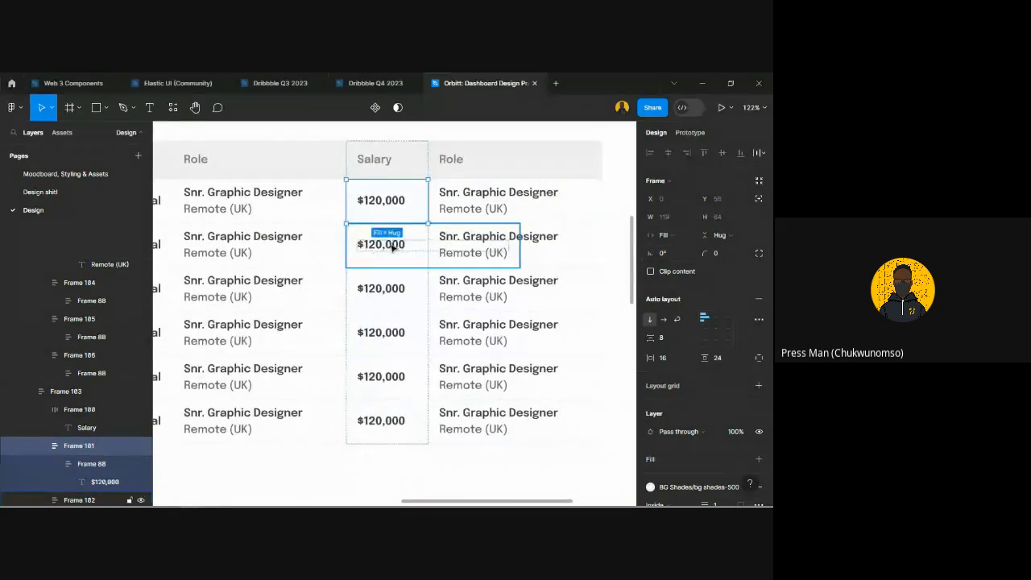
{"action": "left_click", "coordinate": [391, 334], "text": "shift"}
{"action": "left_click", "coordinate": [388, 376], "text": "shift"}
{"action": "left_click", "coordinate": [389, 420], "text": "shift"}
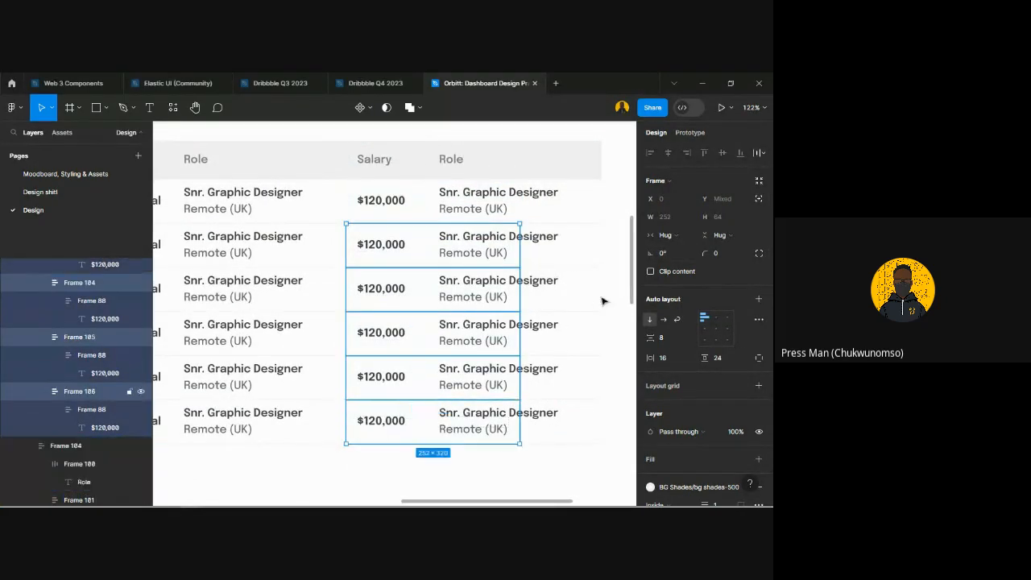
{"action": "left_click", "coordinate": [664, 234]}
{"action": "left_click", "coordinate": [688, 247]}
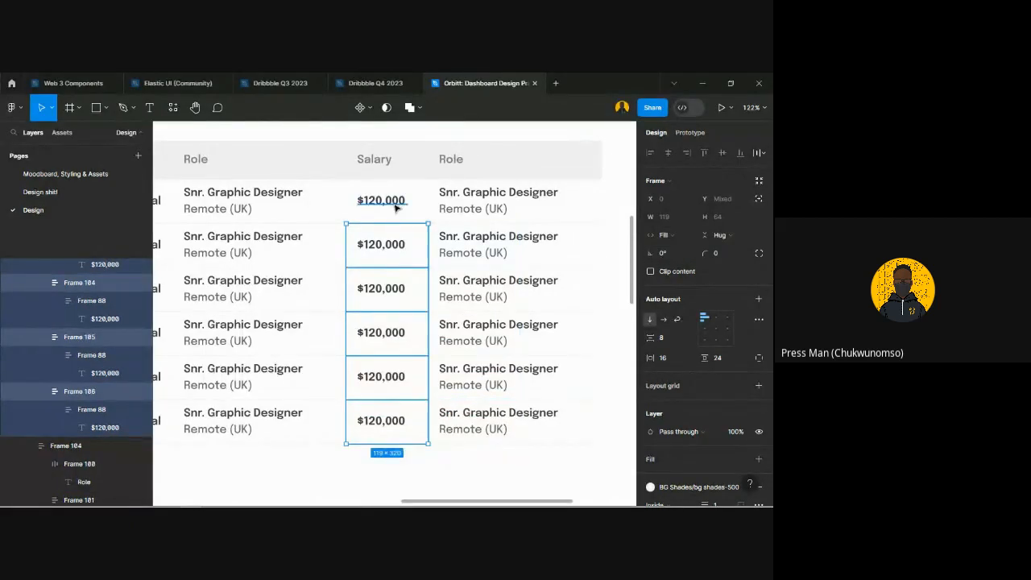
- Set all six $120,000 value texts' width to hug contents
{"action": "left_click", "coordinate": [395, 206]}
{"action": "left_click", "coordinate": [690, 217]}
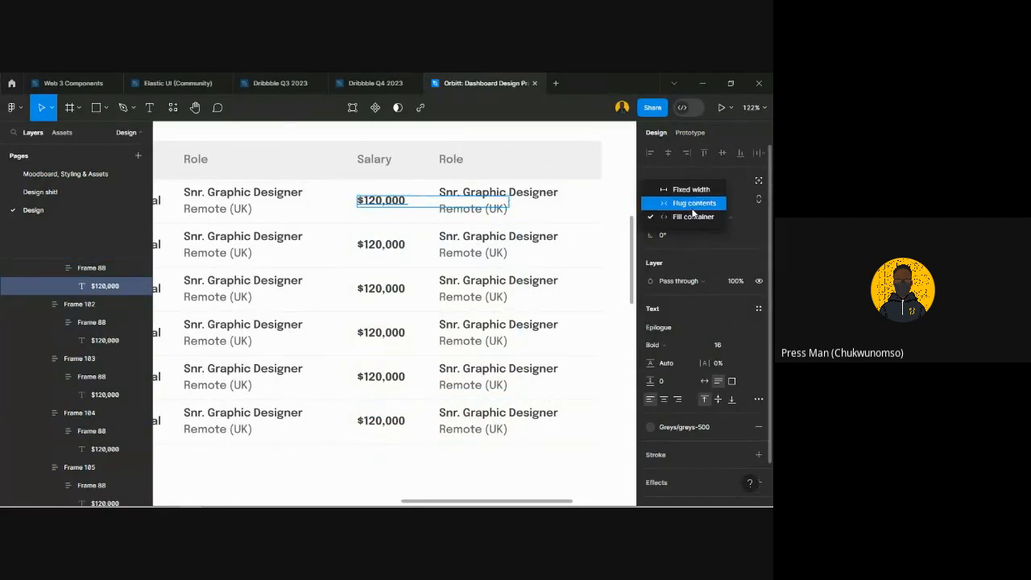
{"action": "left_click", "coordinate": [693, 203]}
{"action": "left_click", "coordinate": [382, 244]}
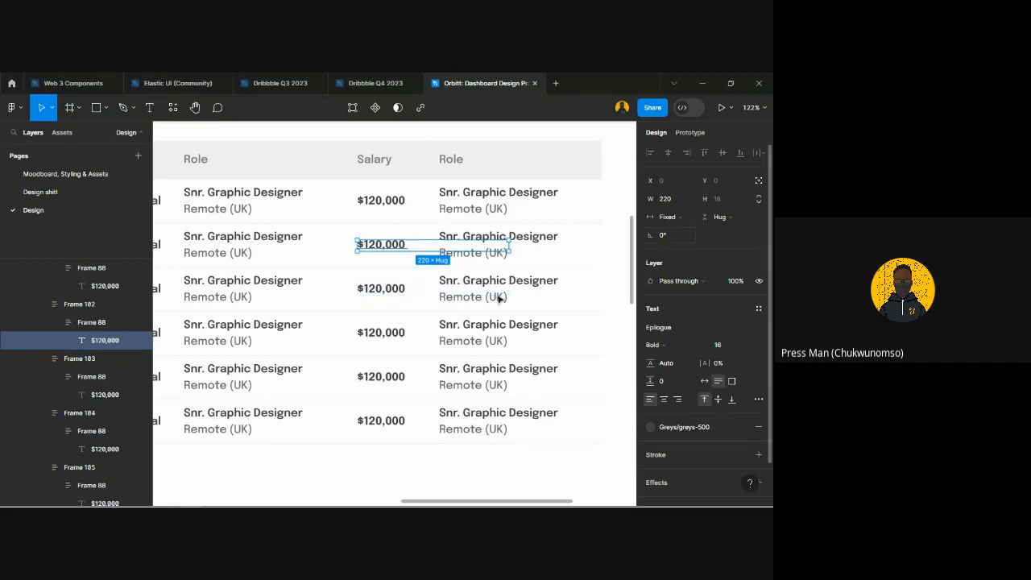
{"action": "left_click", "coordinate": [383, 288], "text": "shift"}
{"action": "left_click", "coordinate": [401, 333], "text": "shift"}
{"action": "left_click", "coordinate": [385, 377], "text": "shift"}
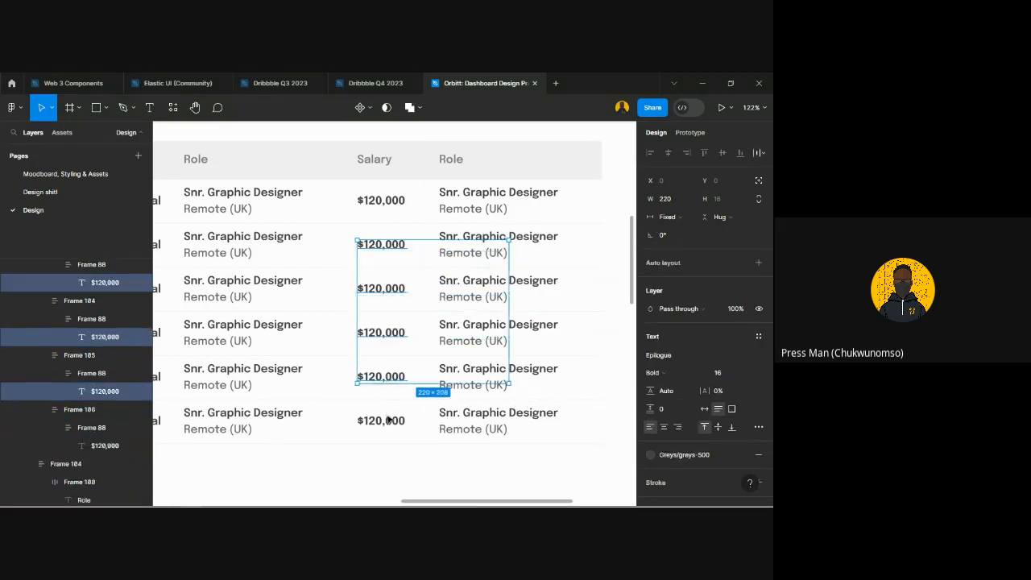
{"action": "left_click", "coordinate": [393, 421], "text": "shift"}
{"action": "left_click", "coordinate": [676, 217]}
{"action": "left_click", "coordinate": [676, 231]}
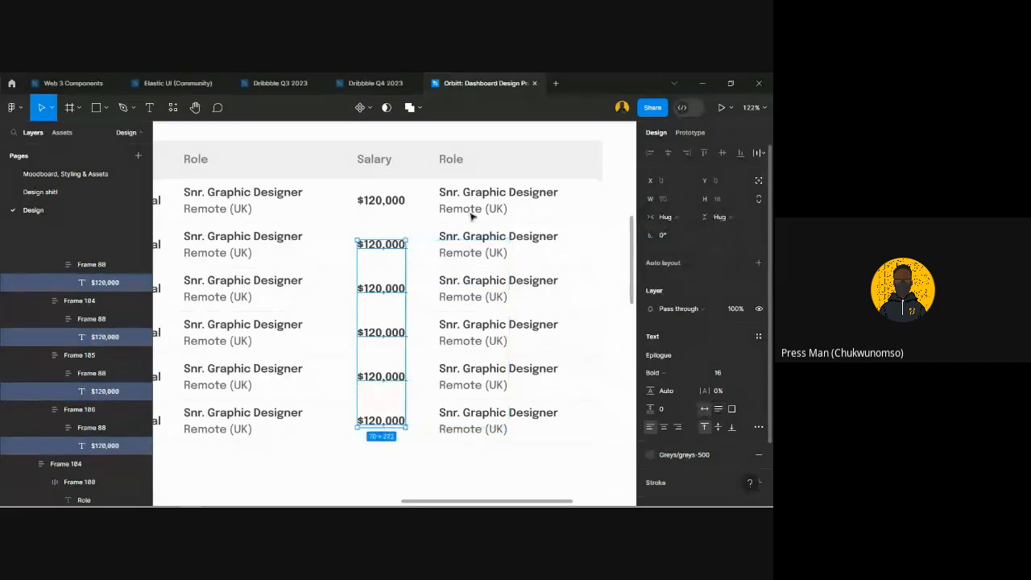
{"action": "scroll", "coordinate": [472, 214], "scroll_direction": "down", "scroll_amount": 3}
{"action": "key", "text": "Escape"}
{"action": "scroll", "coordinate": [451, 223], "scroll_direction": "down", "scroll_amount": 4}
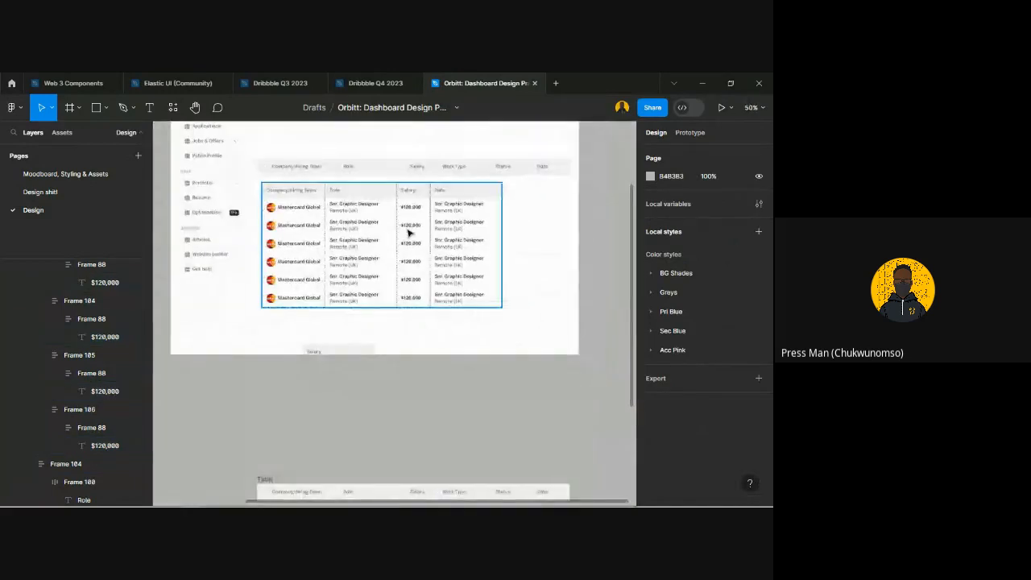
- Examine the new table's Salary and Role columns at different zoom levels against the reference header
{"action": "left_click", "coordinate": [409, 231]}
{"action": "scroll", "coordinate": [410, 230], "scroll_direction": "up", "scroll_amount": 5}
{"action": "left_click_drag", "start_coordinate": [366, 208], "coordinate": [459, 211]}
{"action": "scroll", "coordinate": [510, 215], "scroll_direction": "up", "scroll_amount": 3}
{"action": "scroll", "coordinate": [508, 227], "scroll_direction": "down", "scroll_amount": 3}
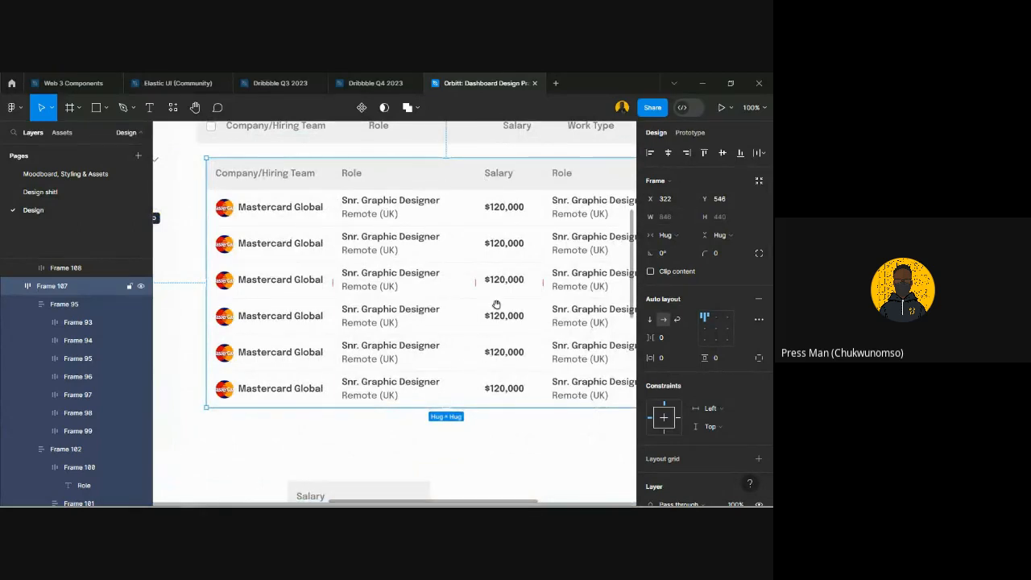
{"action": "left_click_drag", "start_coordinate": [496, 304], "coordinate": [473, 239]}
{"action": "double_click", "coordinate": [451, 235]}
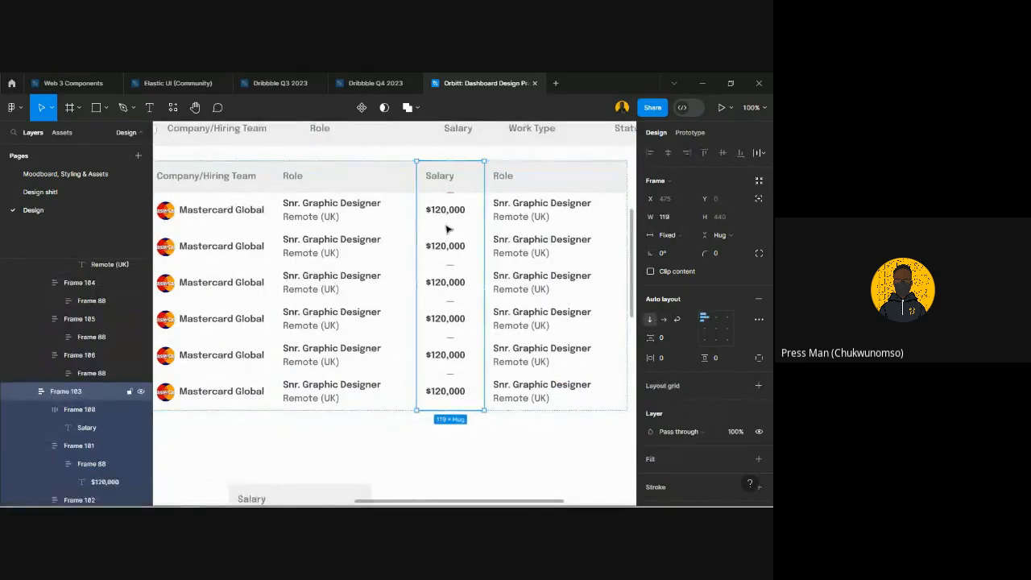
{"action": "scroll", "coordinate": [435, 255], "scroll_direction": "down", "scroll_amount": 3}
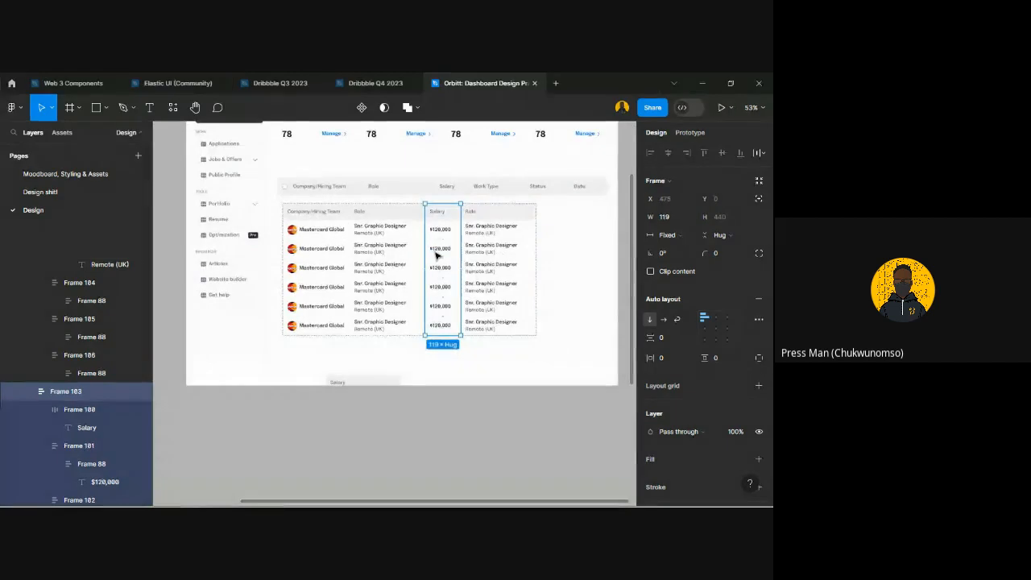
{"action": "scroll", "coordinate": [436, 255], "scroll_direction": "up", "scroll_amount": 3}
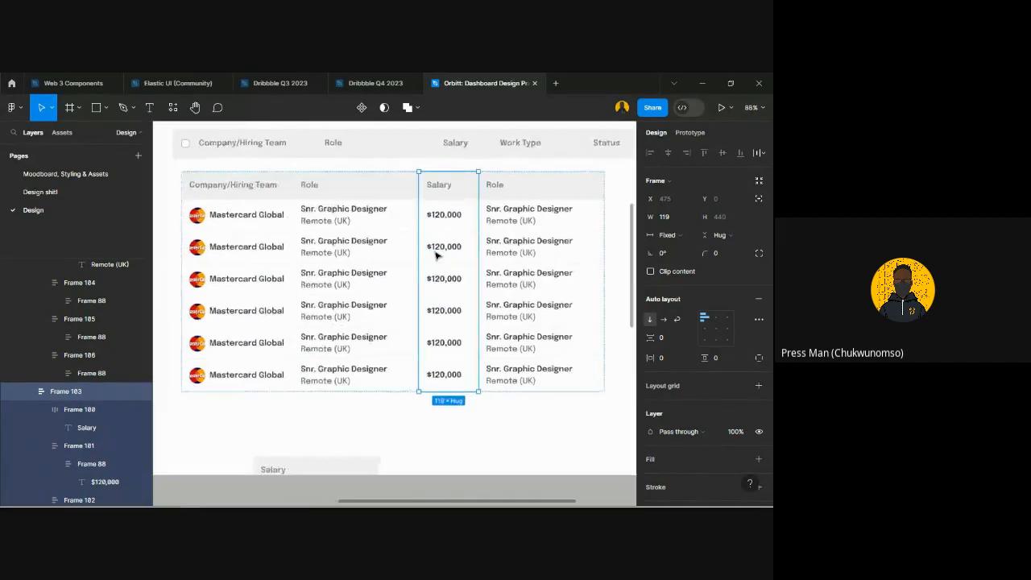
{"action": "scroll", "coordinate": [437, 253], "scroll_direction": "down", "scroll_amount": 3}
{"action": "scroll", "coordinate": [419, 258], "scroll_direction": "up", "scroll_amount": 3}
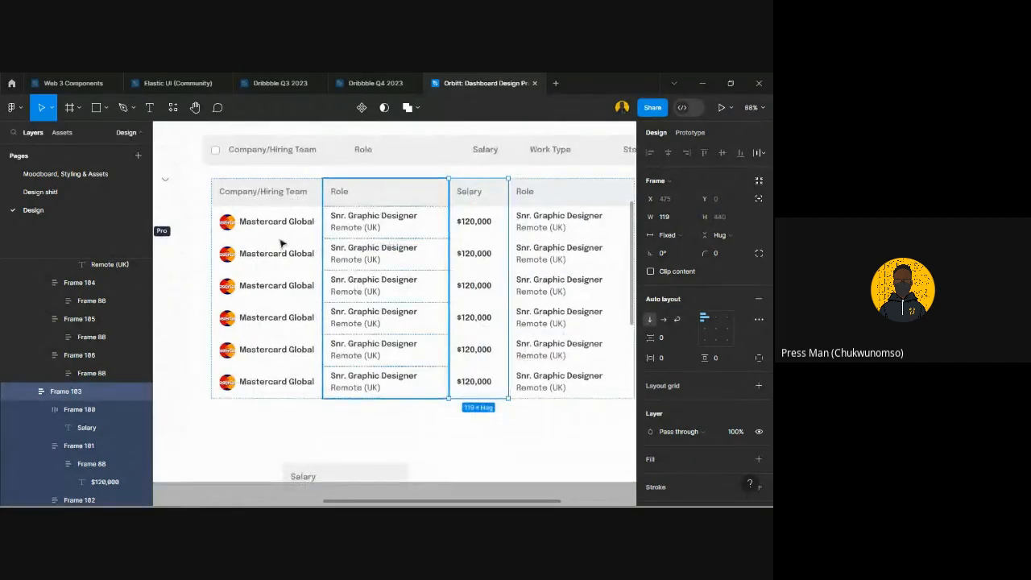
{"action": "scroll", "coordinate": [415, 241], "scroll_direction": "up", "scroll_amount": 2}
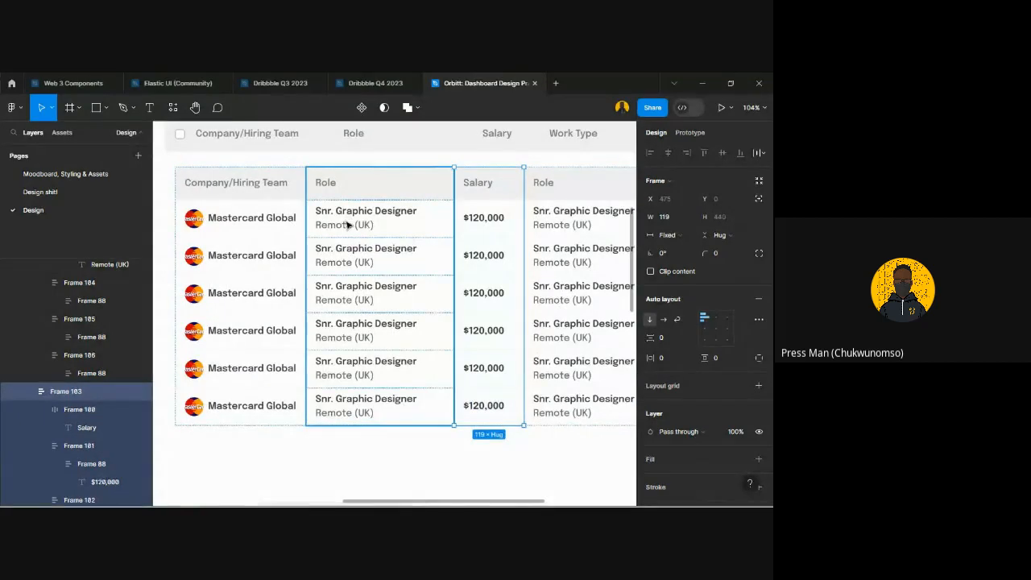
{"action": "scroll", "coordinate": [317, 244], "scroll_direction": "up", "scroll_amount": 2}
{"action": "scroll", "coordinate": [349, 260], "scroll_direction": "up", "scroll_amount": 2}
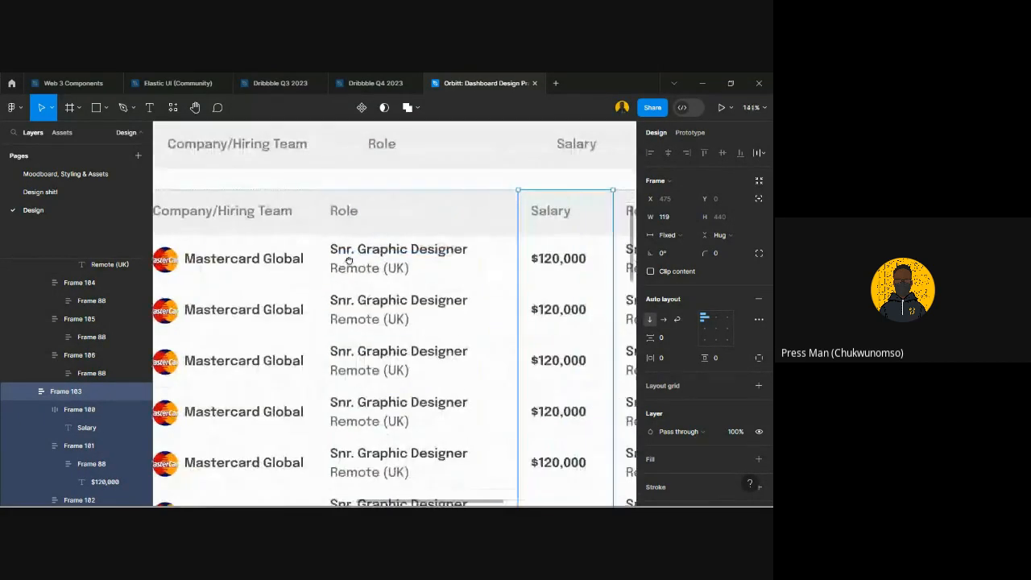
{"action": "scroll", "coordinate": [349, 259], "scroll_direction": "down", "scroll_amount": 4}
{"action": "scroll", "coordinate": [415, 247], "scroll_direction": "up", "scroll_amount": 2}
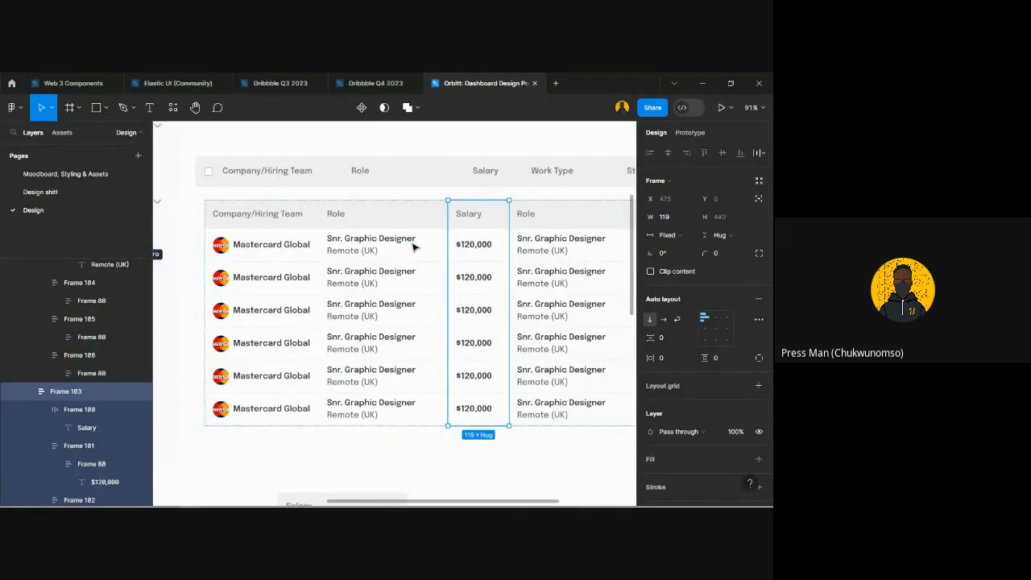
{"action": "left_click", "coordinate": [330, 258]}
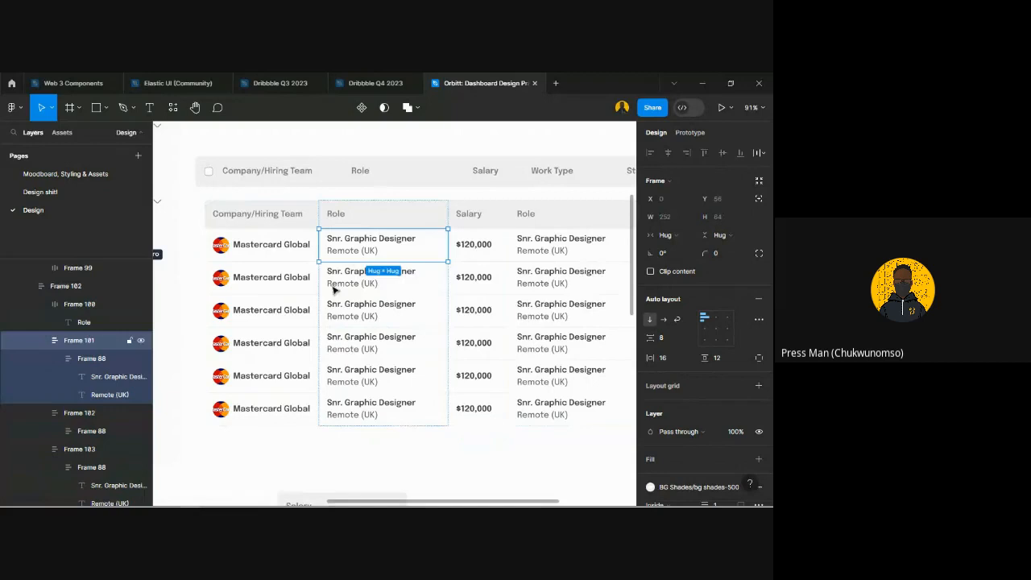
{"action": "left_click", "coordinate": [382, 458]}
{"action": "scroll", "coordinate": [314, 298], "scroll_direction": "down", "scroll_amount": 4}
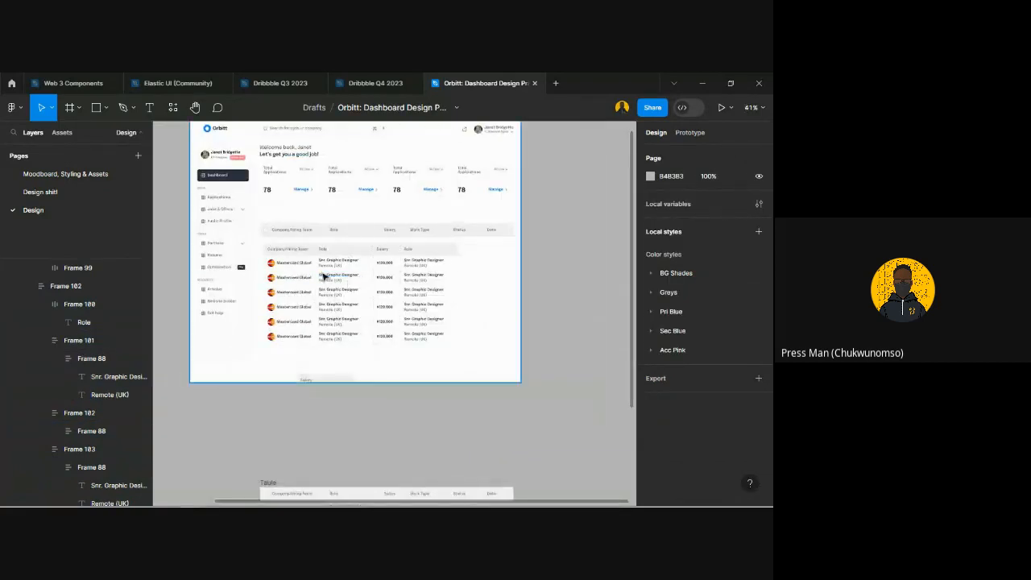
{"action": "scroll", "coordinate": [324, 277], "scroll_direction": "up", "scroll_amount": 5}
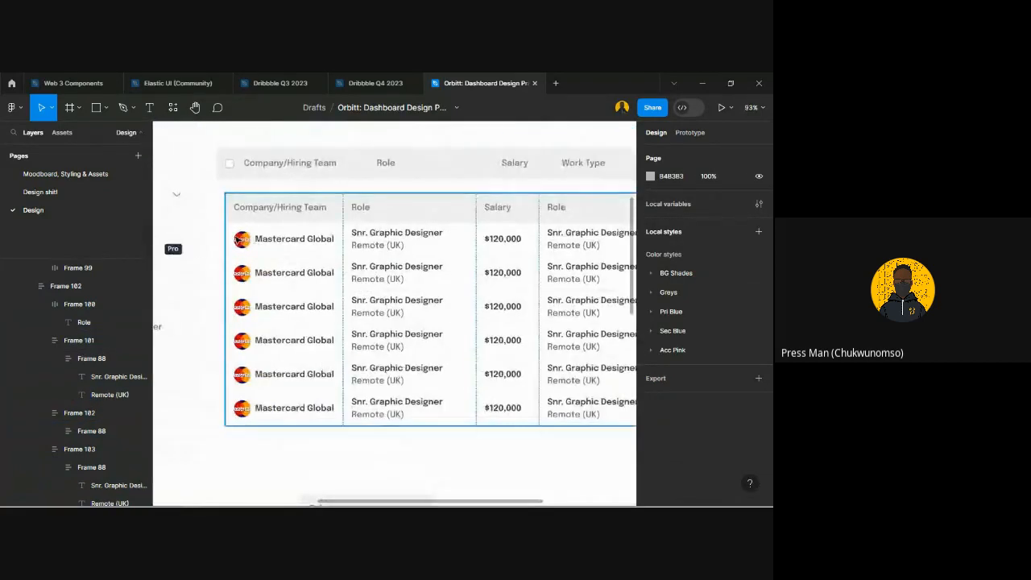
{"action": "scroll", "coordinate": [262, 186], "scroll_direction": "up", "scroll_amount": 4}
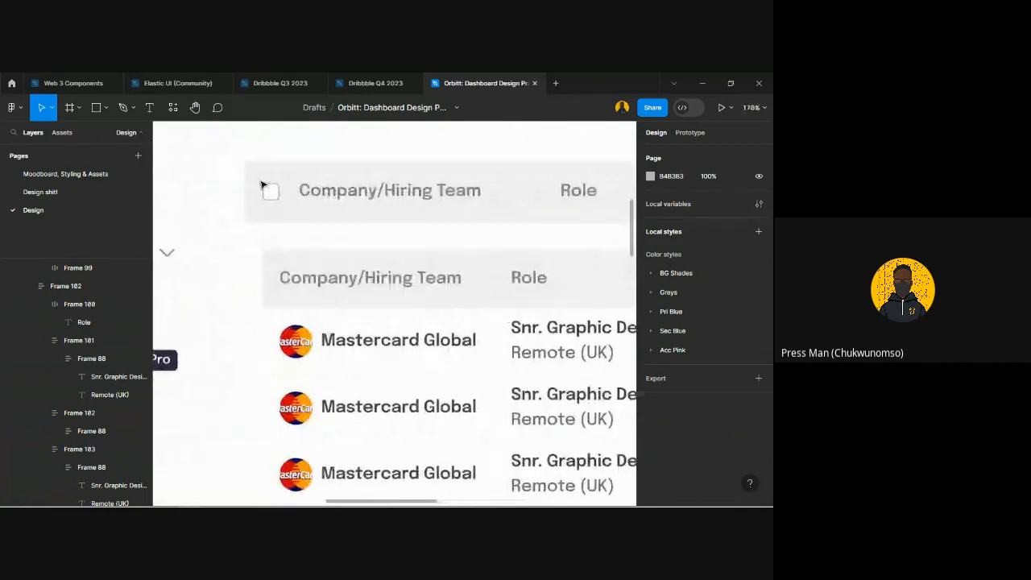
{"action": "scroll", "coordinate": [262, 186], "scroll_direction": "up", "scroll_amount": 2}
- Paste the reference header's checkbox before the Company/Hiring Team label and set that header cell's spacing to 16
{"action": "double_click", "coordinate": [285, 207]}
{"action": "scroll", "coordinate": [291, 210], "scroll_direction": "down", "scroll_amount": 2}
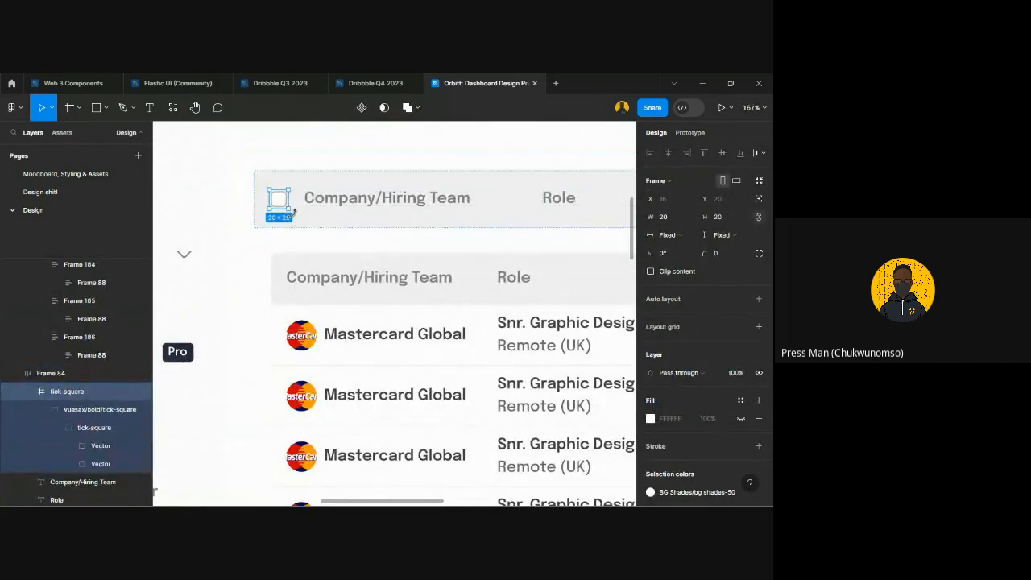
{"action": "double_click", "coordinate": [318, 282]}
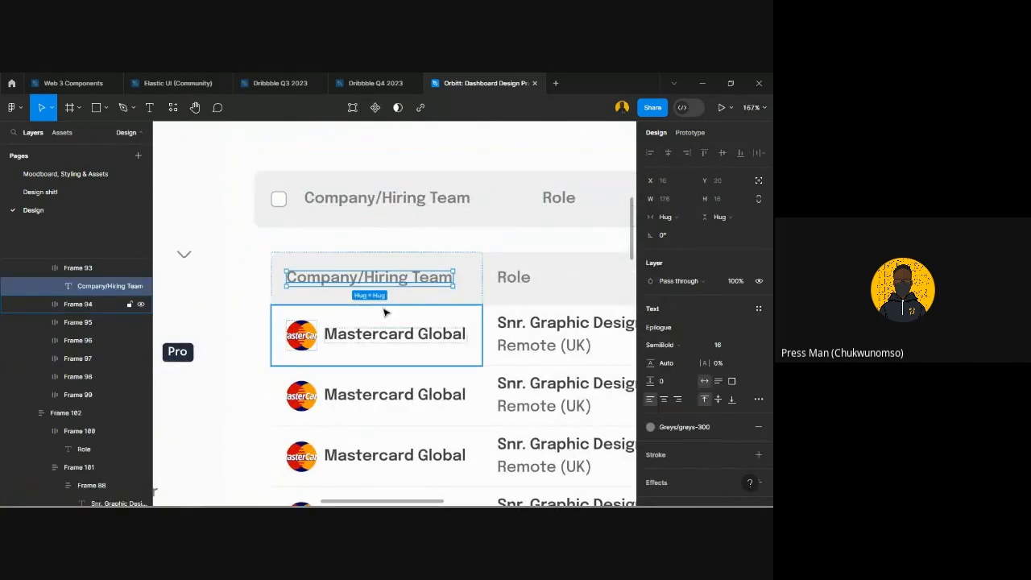
{"action": "key", "text": "Escape"}
{"action": "key", "text": "ctrl+v"}
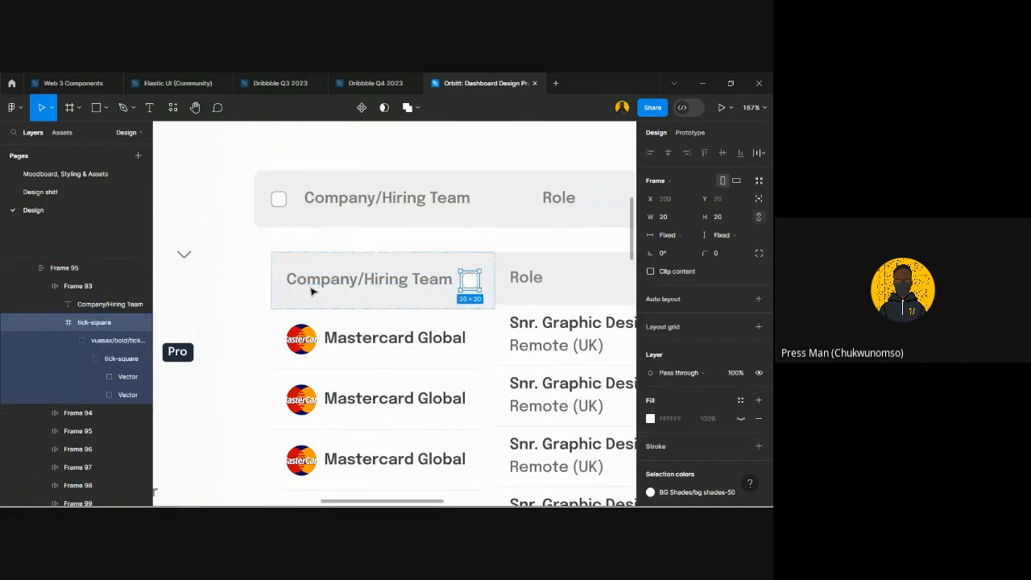
{"action": "key", "text": "Left"}
{"action": "key", "text": "Escape"}
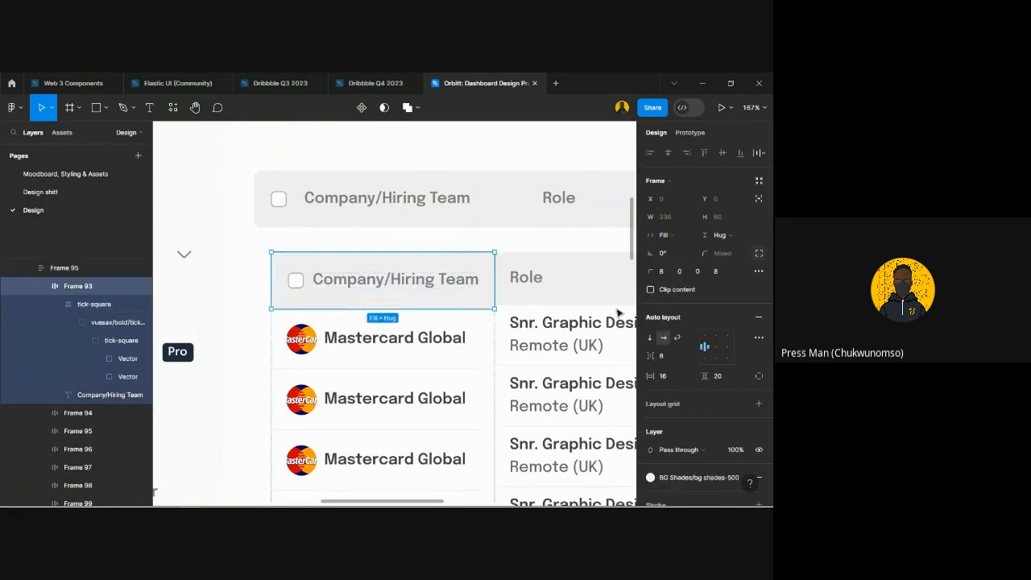
{"action": "left_click", "coordinate": [664, 359]}
{"action": "type", "text": "16"}
{"action": "key", "text": "Return"}
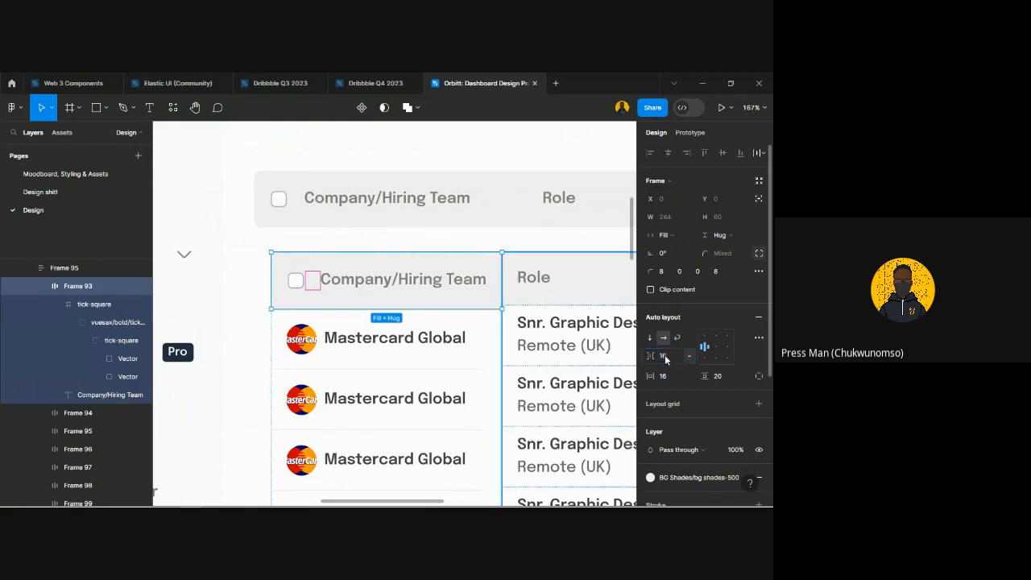
- Paste the checkbox into the first Mastercard Global body cell
{"action": "scroll", "coordinate": [350, 273], "scroll_direction": "down", "scroll_amount": 3}
{"action": "left_click", "coordinate": [315, 277]}
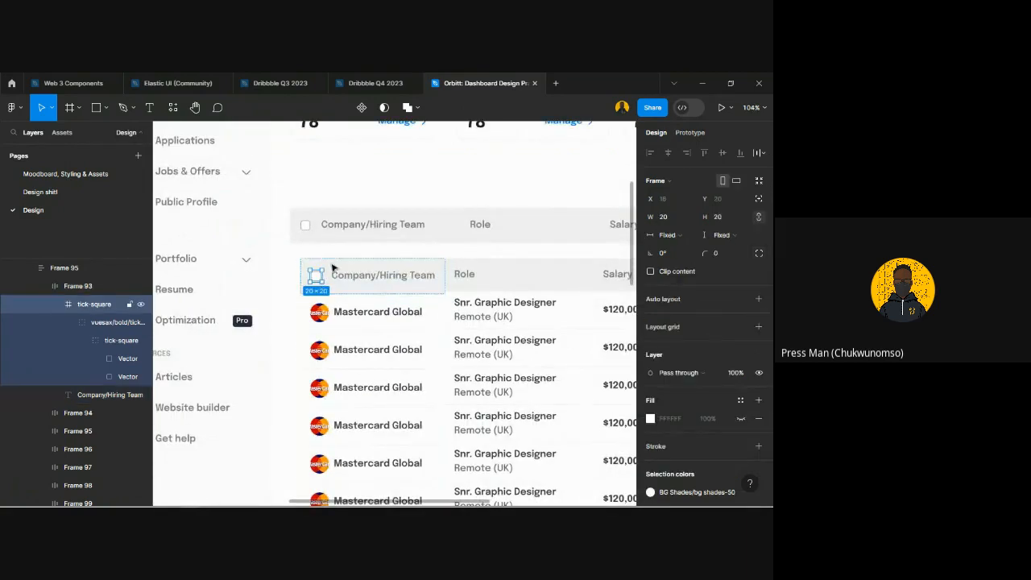
{"action": "scroll", "coordinate": [329, 324], "scroll_direction": "up", "scroll_amount": 2}
{"action": "left_click", "coordinate": [357, 337]}
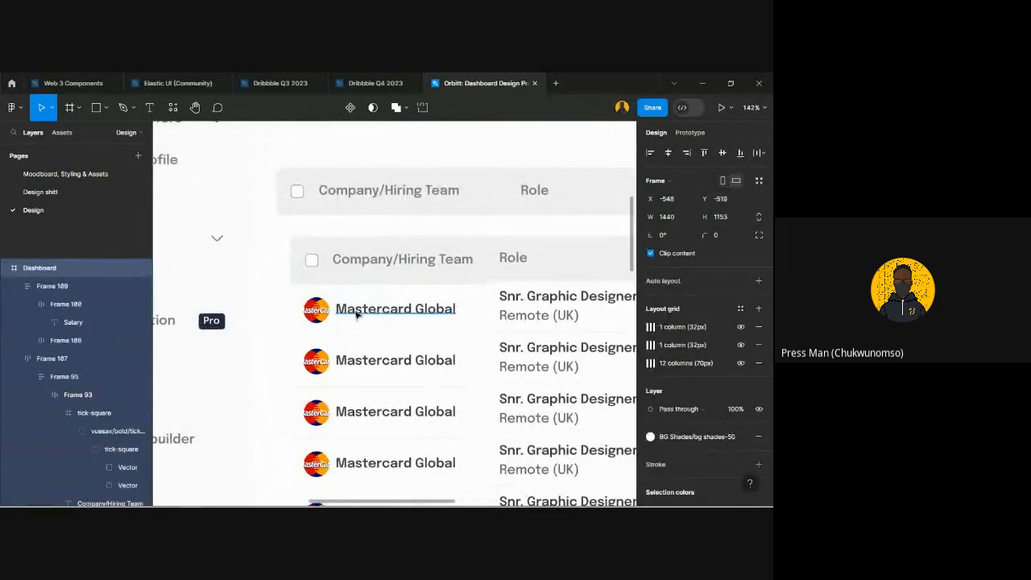
{"action": "left_click", "coordinate": [357, 314]}
{"action": "double_click", "coordinate": [357, 314]}
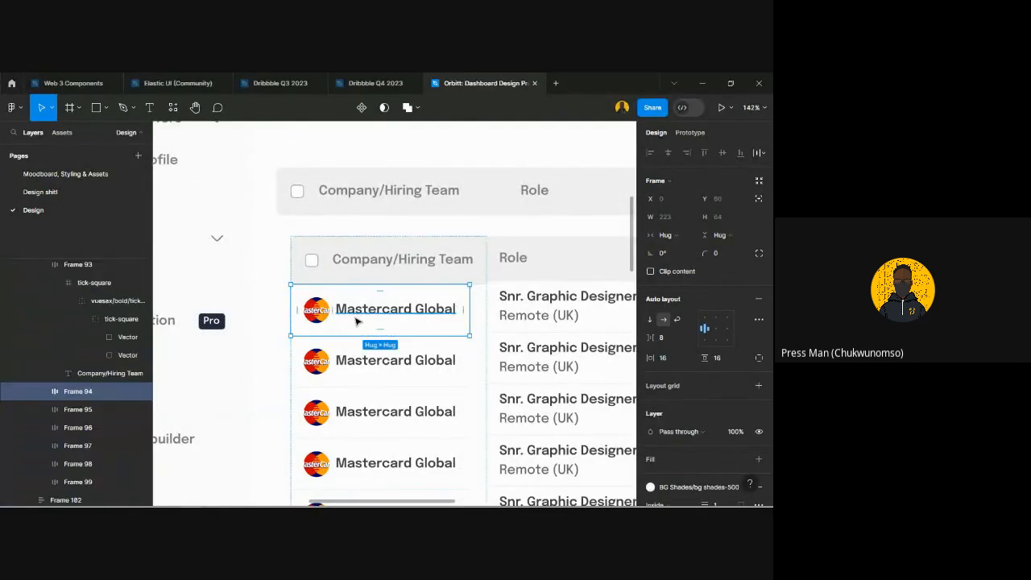
{"action": "key", "text": "ctrl+v"}
{"action": "key", "text": "Left"}
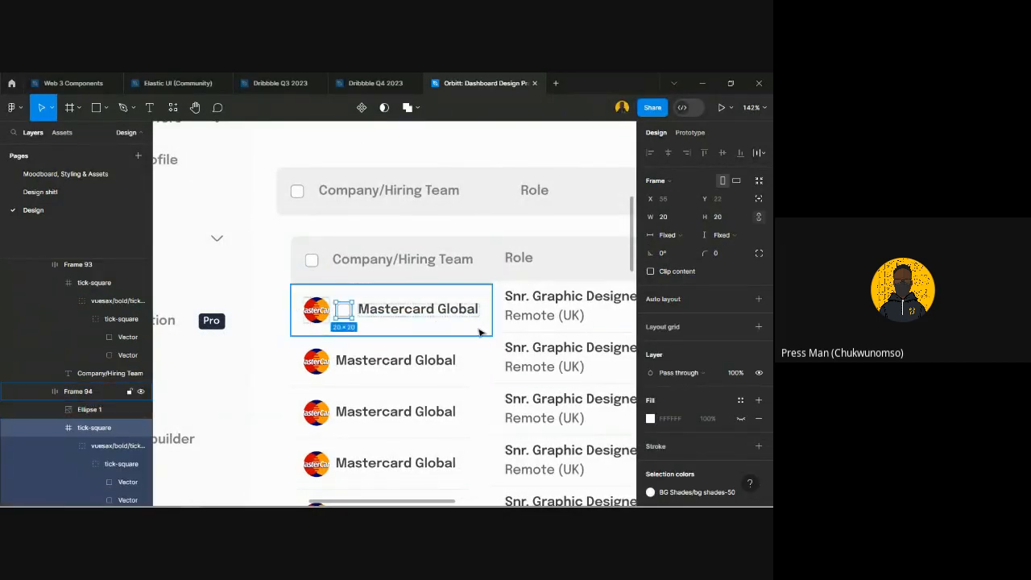
- Try changing the first body cell's item spacing, then undo the changes
{"action": "left_click", "coordinate": [481, 332]}
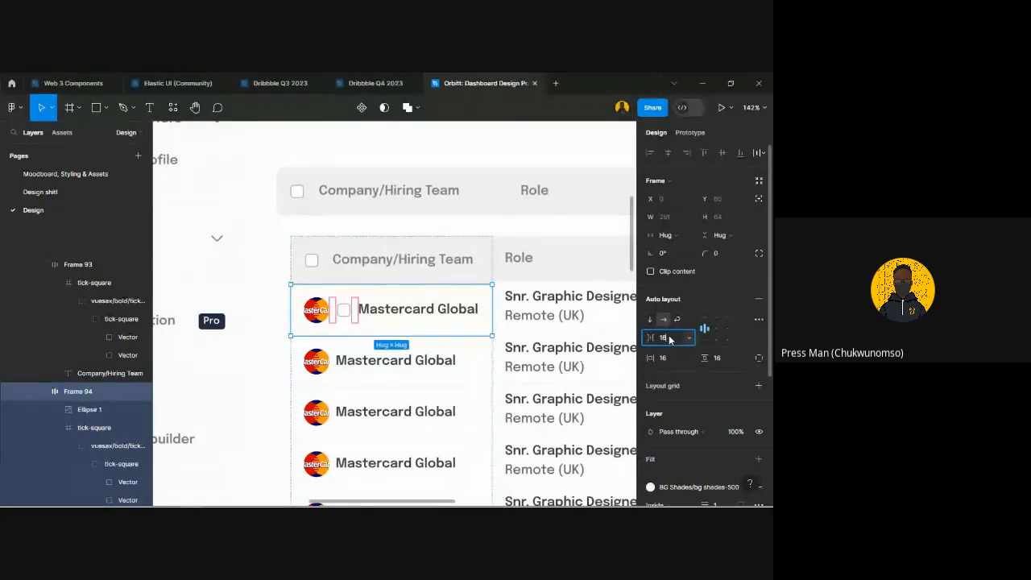
{"action": "key", "text": "Return"}
{"action": "left_click", "coordinate": [351, 317]}
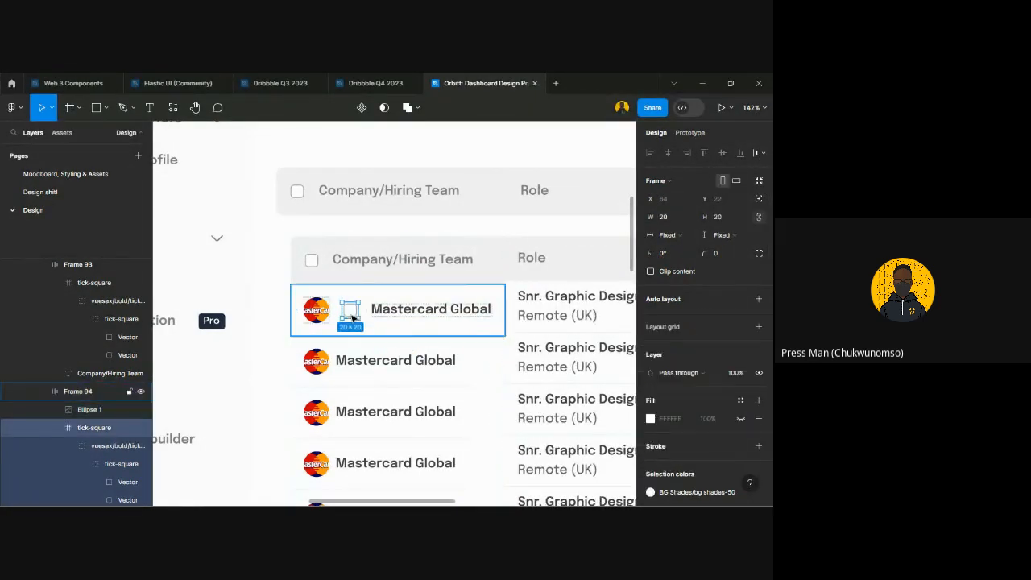
{"action": "key", "text": "ctrl+z"}
{"action": "key", "text": "ctrl+z"}
{"action": "key", "text": "ctrl+z"}
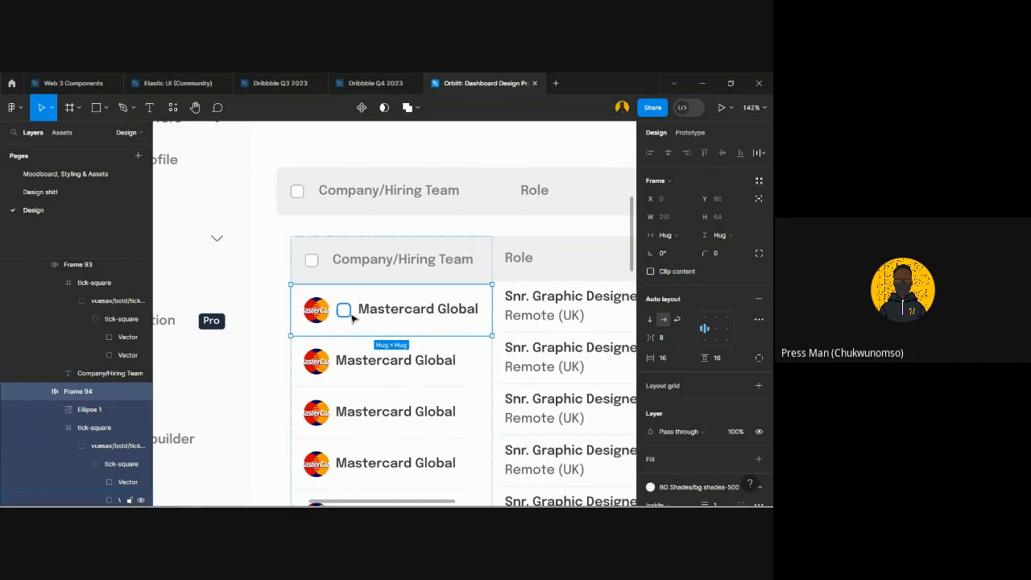
- Move the checkbox before the logo and wrap the logo and company name in their own auto layout frame
{"action": "key", "text": "Left"}
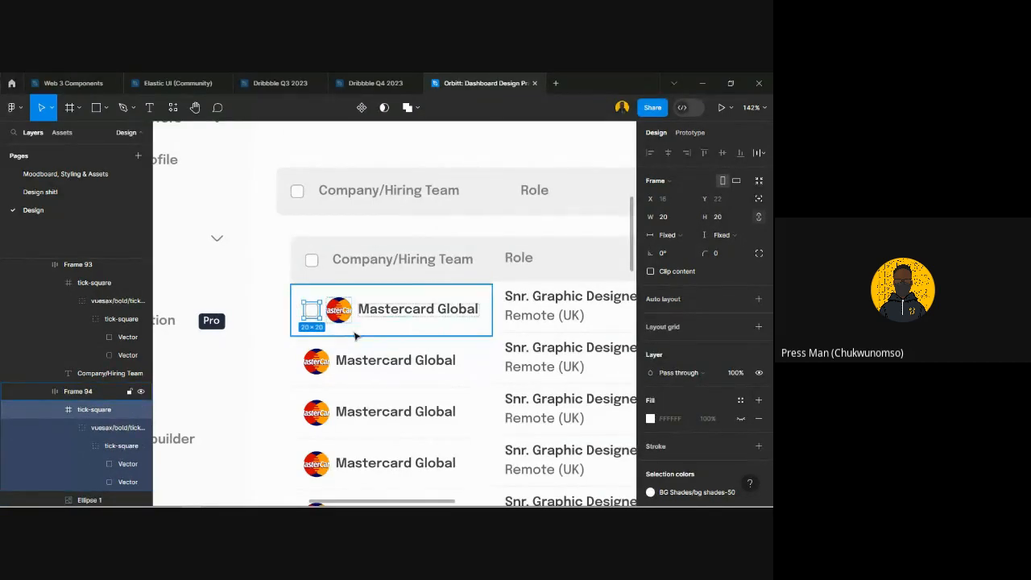
{"action": "left_click", "coordinate": [368, 316]}
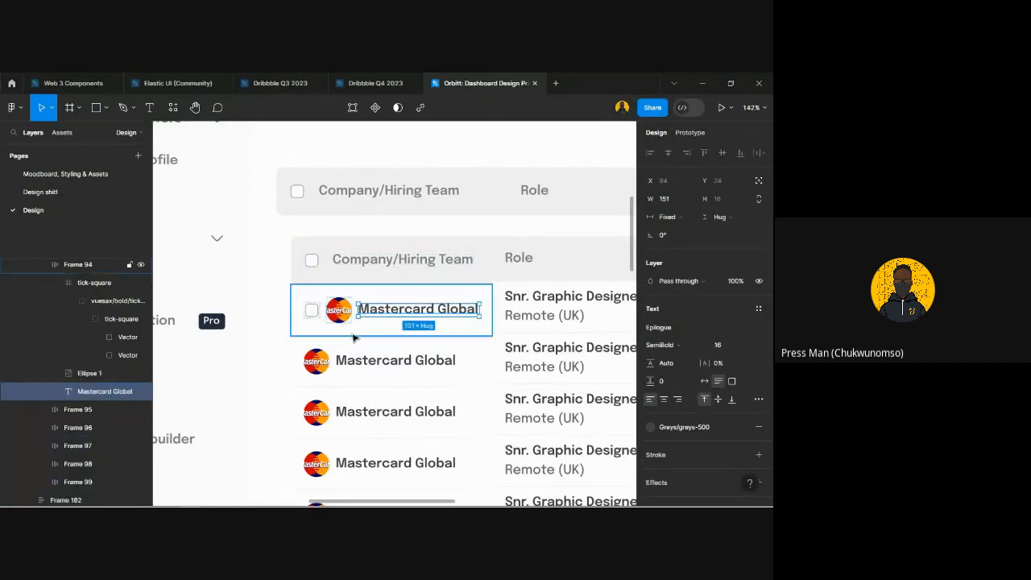
{"action": "left_click", "coordinate": [346, 326]}
{"action": "scroll", "coordinate": [346, 326], "scroll_direction": "up", "scroll_amount": 1}
{"action": "scroll", "coordinate": [345, 326], "scroll_direction": "up", "scroll_amount": 3}
{"action": "left_click", "coordinate": [391, 301]}
{"action": "left_click", "coordinate": [338, 310], "text": "shift"}
{"action": "key", "text": "shift+a"}
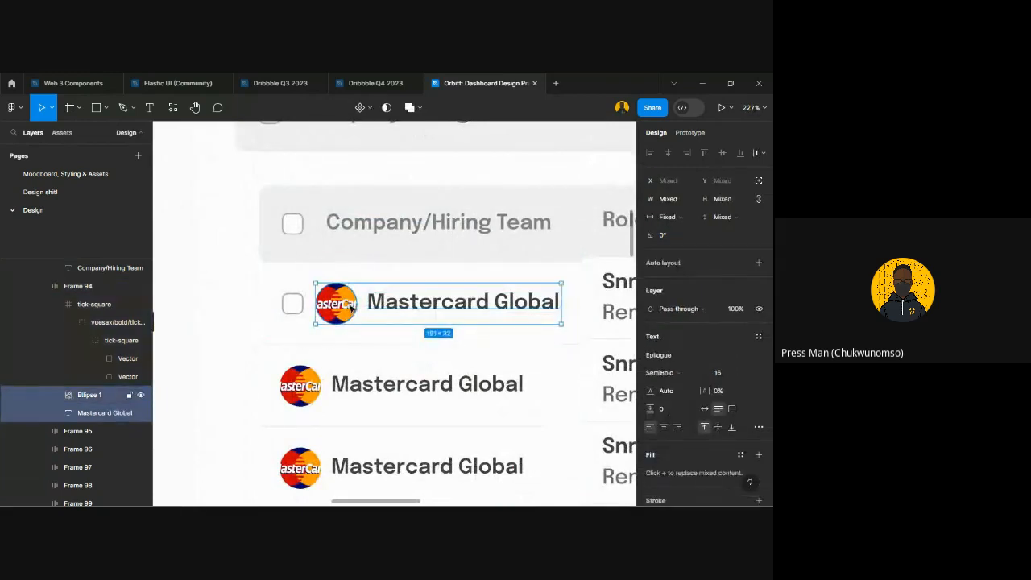
- Set the first body cell's item spacing to 16
{"action": "left_click", "coordinate": [419, 340]}
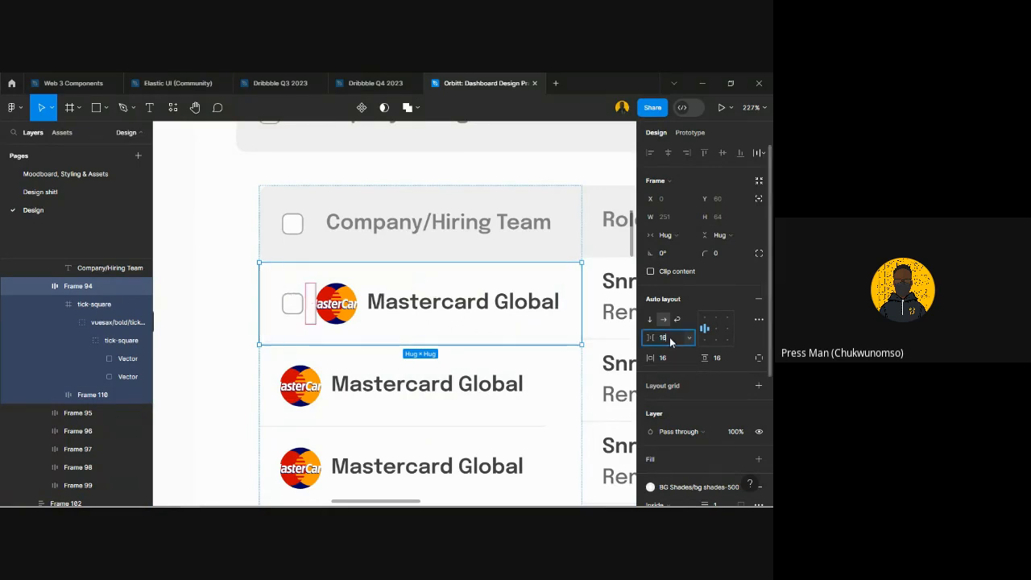
{"action": "scroll", "coordinate": [391, 301], "scroll_direction": "down", "scroll_amount": 3}
{"action": "scroll", "coordinate": [386, 298], "scroll_direction": "down", "scroll_amount": 3}
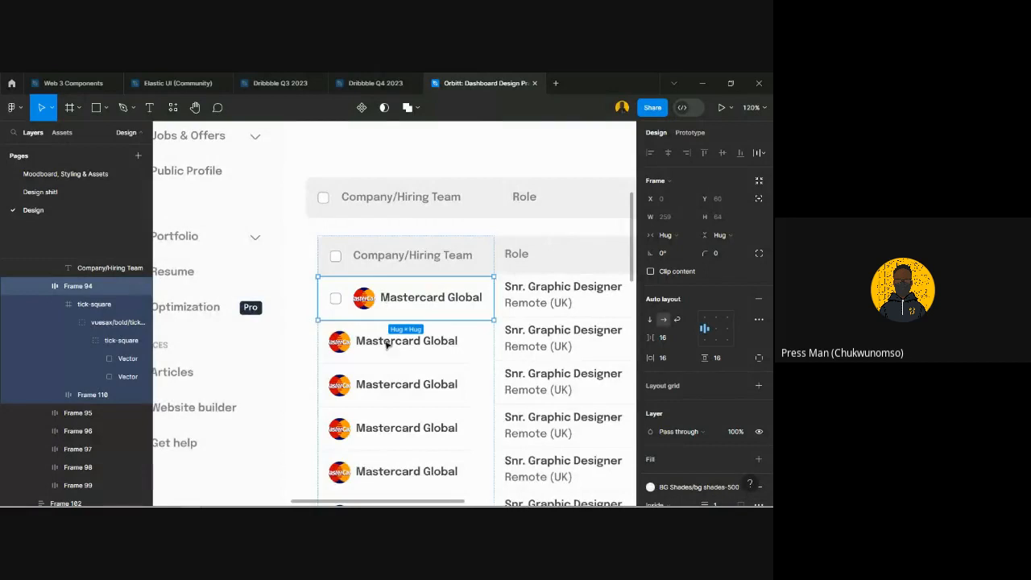
{"action": "scroll", "coordinate": [387, 345], "scroll_direction": "down", "scroll_amount": 2}
- Select the other five Mastercard Global cells and delete them
{"action": "left_click", "coordinate": [363, 308]}
{"action": "left_click", "coordinate": [362, 340], "text": "shift"}
{"action": "left_click", "coordinate": [369, 384], "text": "shift"}
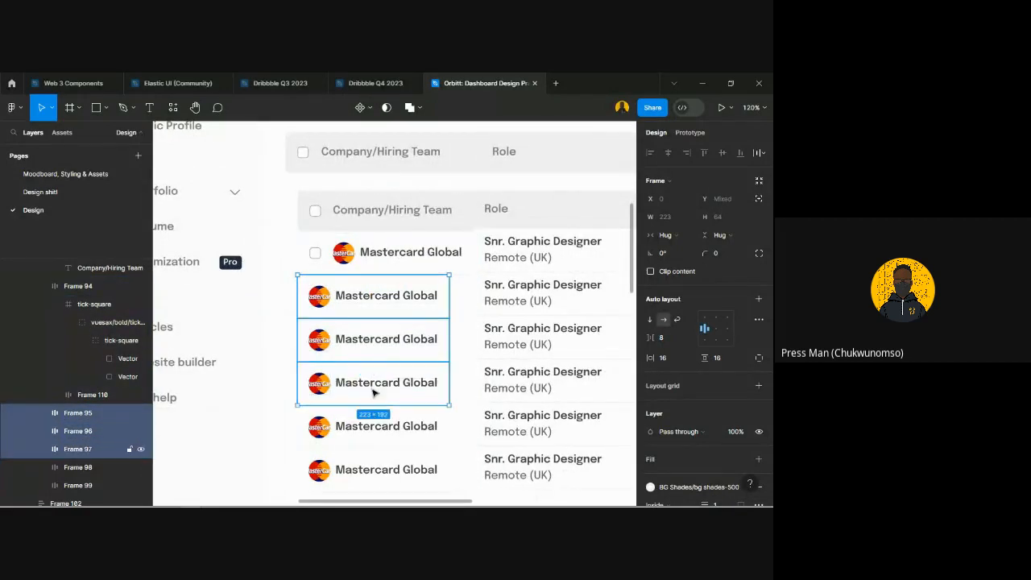
{"action": "left_click", "coordinate": [383, 428], "text": "shift"}
{"action": "left_click", "coordinate": [409, 479], "text": "shift"}
{"action": "key", "text": "Delete"}
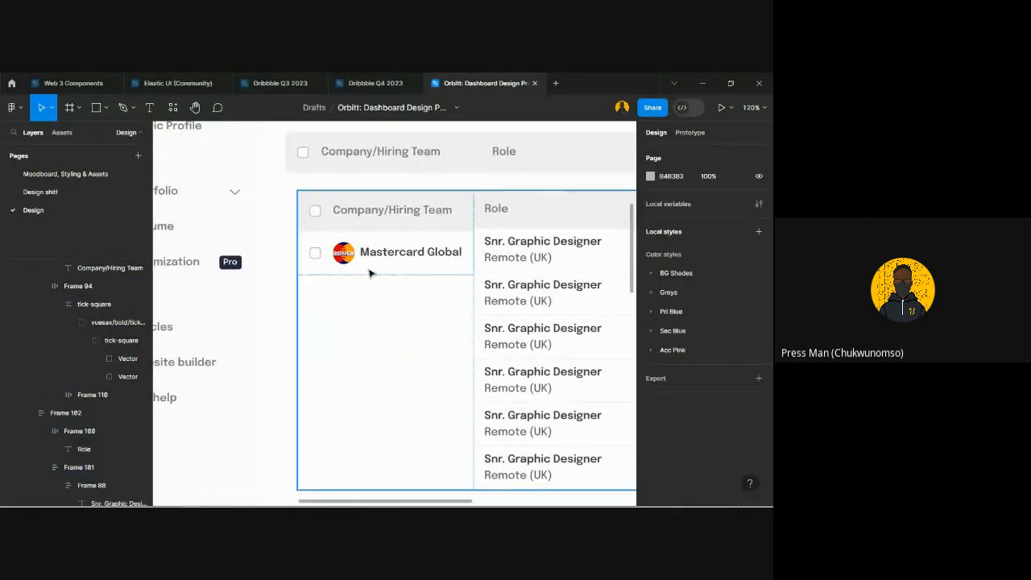
- Duplicate the checkbox cell to refill the remaining rows of the Company/Hiring Team column
{"action": "left_click", "coordinate": [371, 260]}
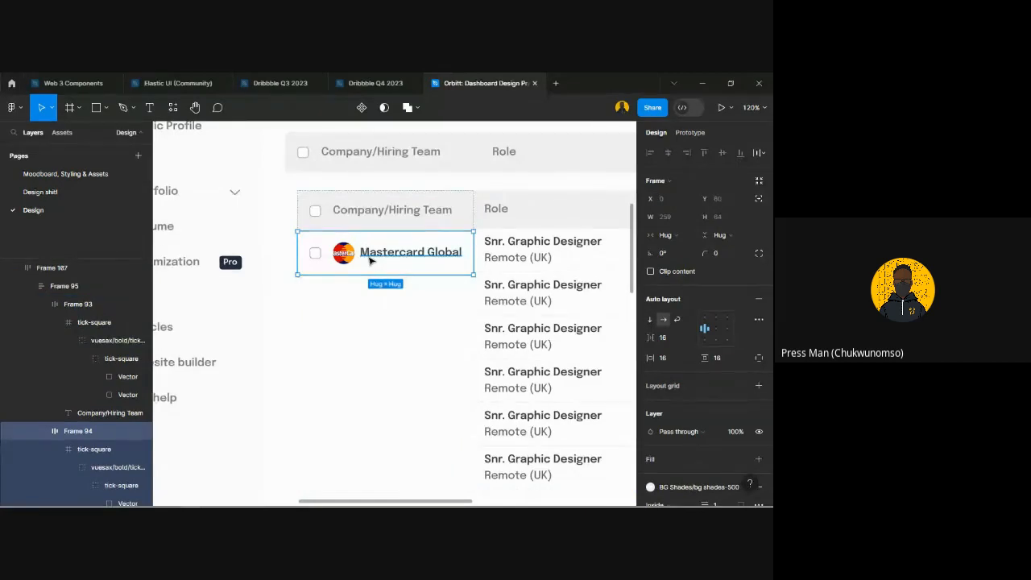
{"action": "key", "text": "ctrl+d"}
{"action": "key", "text": "ctrl+d"}
{"action": "key", "text": "ctrl+d"}
{"action": "key", "text": "ctrl+d"}
{"action": "key", "text": "ctrl+d"}
{"action": "scroll", "coordinate": [371, 260], "scroll_direction": "down", "scroll_amount": 3}
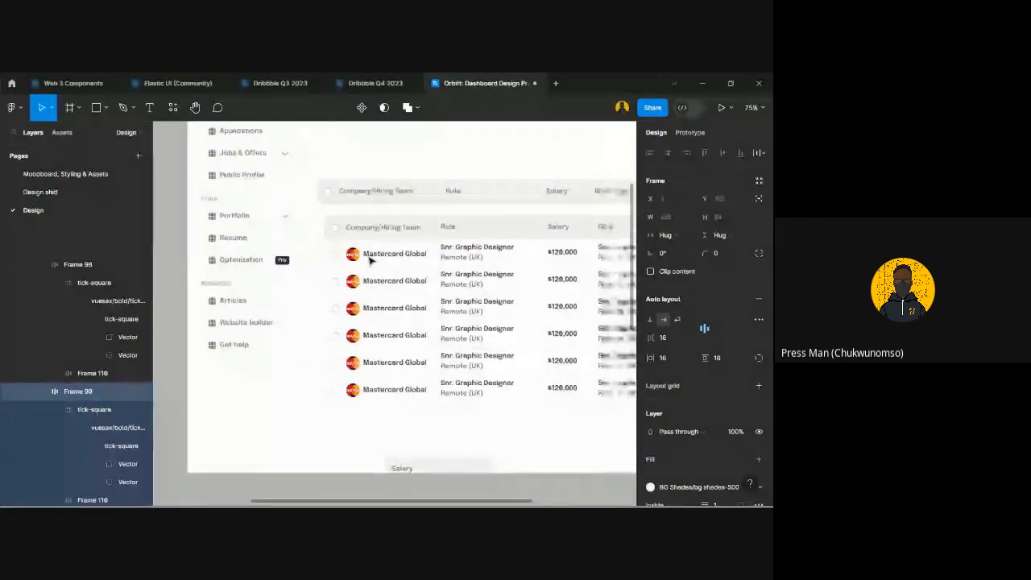
{"action": "scroll", "coordinate": [313, 239], "scroll_direction": "up", "scroll_amount": 3}
{"action": "scroll", "coordinate": [281, 243], "scroll_direction": "down", "scroll_amount": 2}
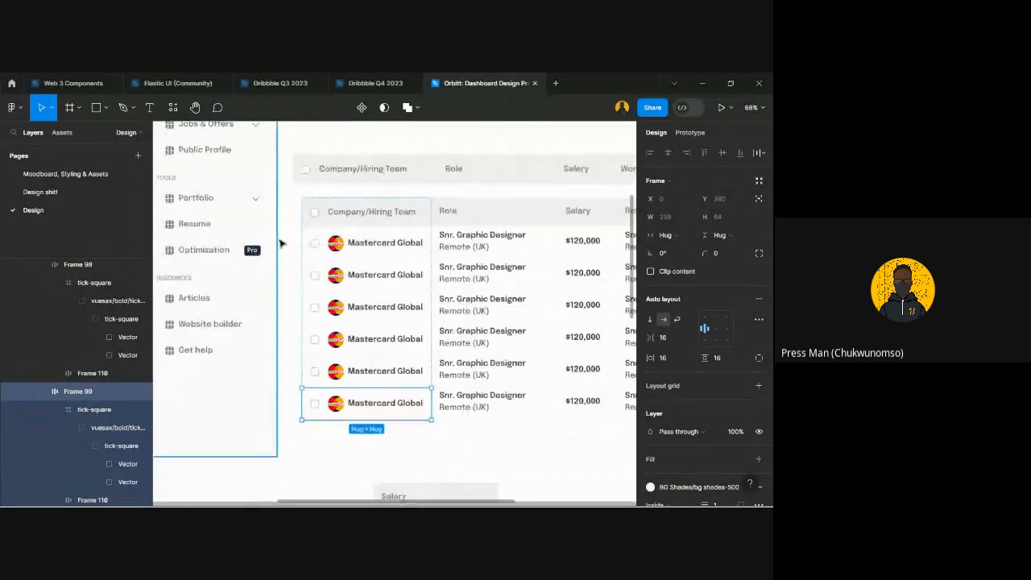
{"action": "left_click", "coordinate": [276, 244]}
{"action": "scroll", "coordinate": [437, 260], "scroll_direction": "right", "scroll_amount": 4}
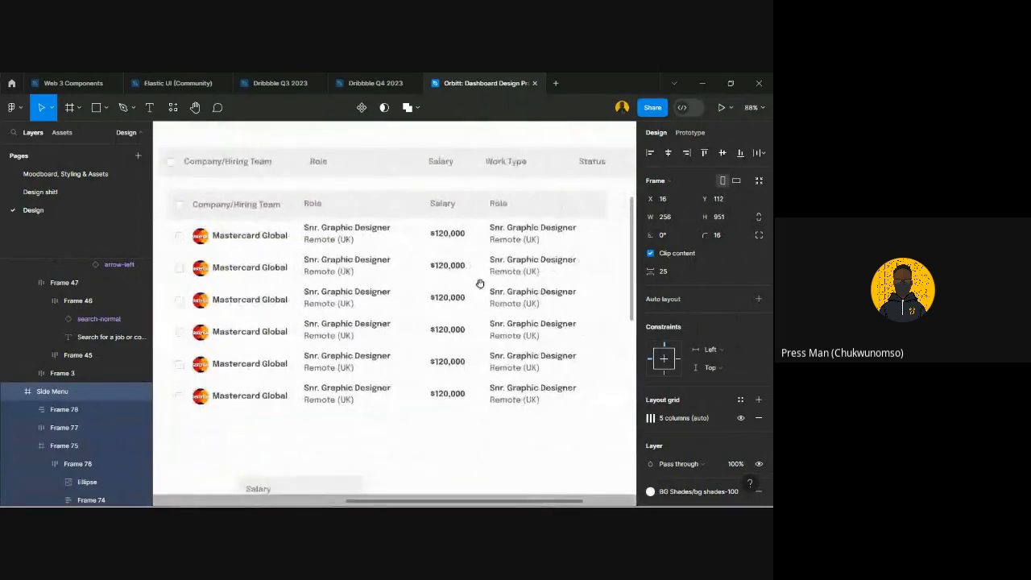
- Rename the duplicated fourth column's header to Work Type
{"action": "left_click_drag", "start_coordinate": [474, 292], "coordinate": [405, 291]}
{"action": "left_click", "coordinate": [430, 206], "text": "ctrl"}
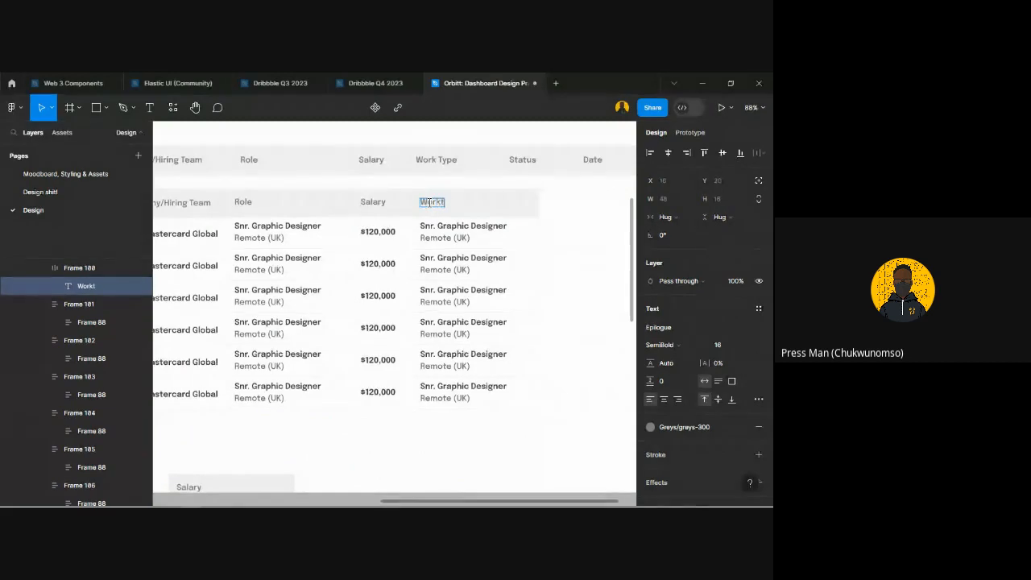
{"action": "scroll", "coordinate": [424, 201], "scroll_direction": "up", "scroll_amount": 5}
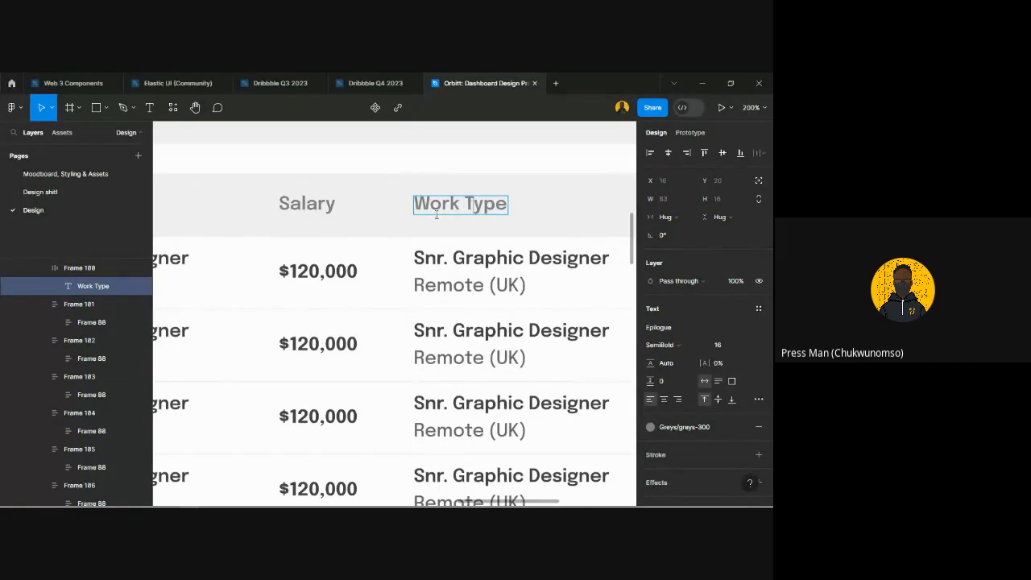
{"action": "scroll", "coordinate": [436, 214], "scroll_direction": "down", "scroll_amount": 5}
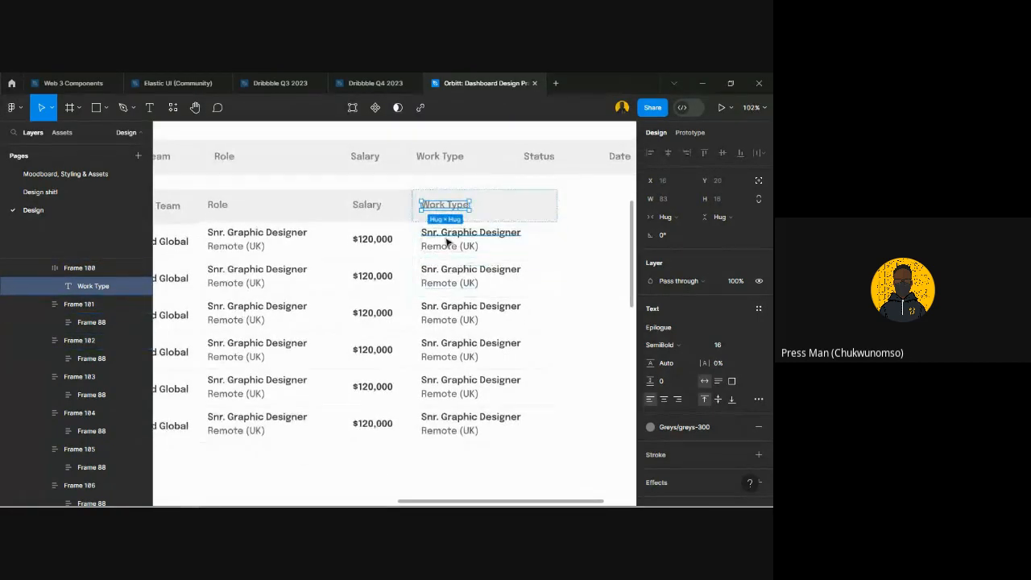
- Replace the first Work Type body cell's text with the Full-time label copied from the reference table
{"action": "left_click", "coordinate": [447, 242]}
{"action": "left_click", "coordinate": [455, 239]}
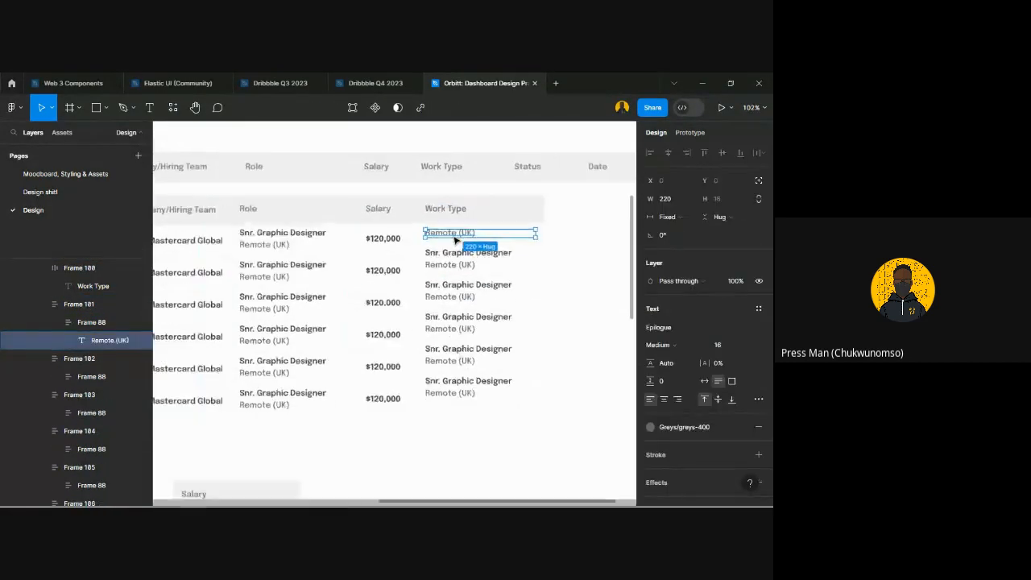
{"action": "scroll", "coordinate": [455, 240], "scroll_direction": "down", "scroll_amount": 5}
{"action": "left_click", "coordinate": [446, 317]}
{"action": "scroll", "coordinate": [455, 379], "scroll_direction": "up", "scroll_amount": 5}
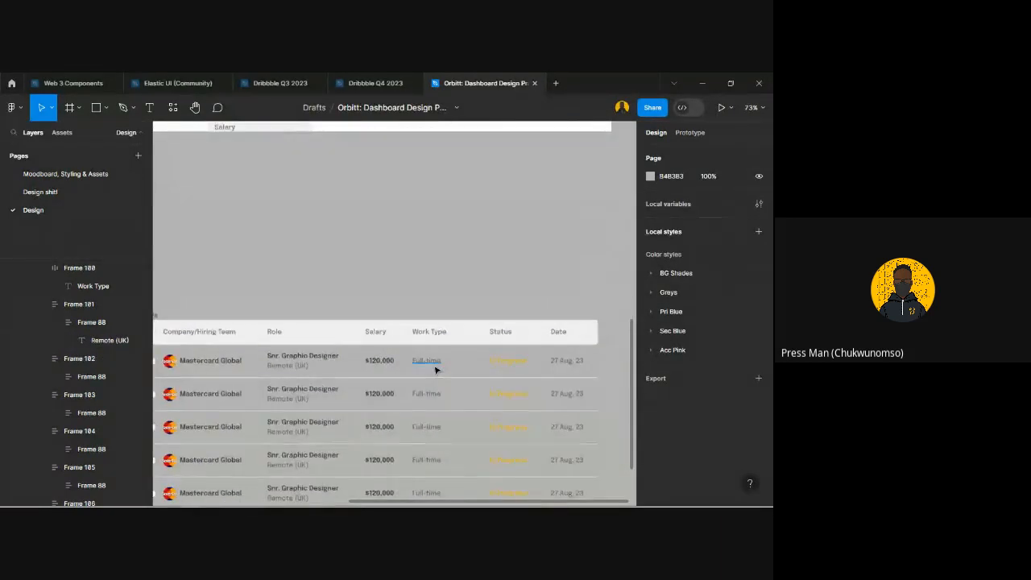
{"action": "left_click", "coordinate": [434, 364]}
{"action": "double_click", "coordinate": [430, 364]}
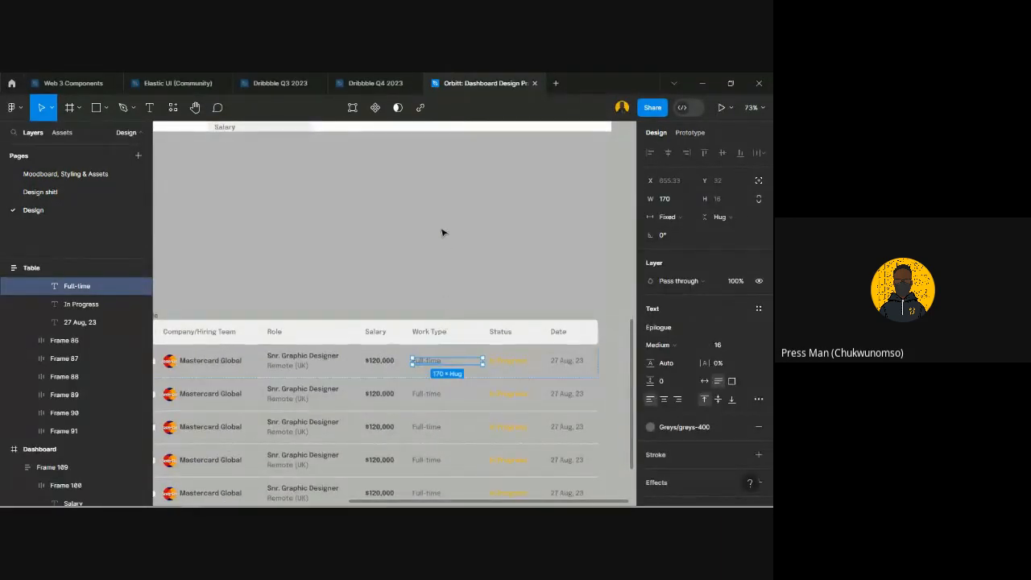
{"action": "type", "text": "Remote (UK)"}
{"action": "scroll", "coordinate": [442, 233], "scroll_direction": "down", "scroll_amount": 3}
{"action": "scroll", "coordinate": [427, 202], "scroll_direction": "up", "scroll_amount": 5}
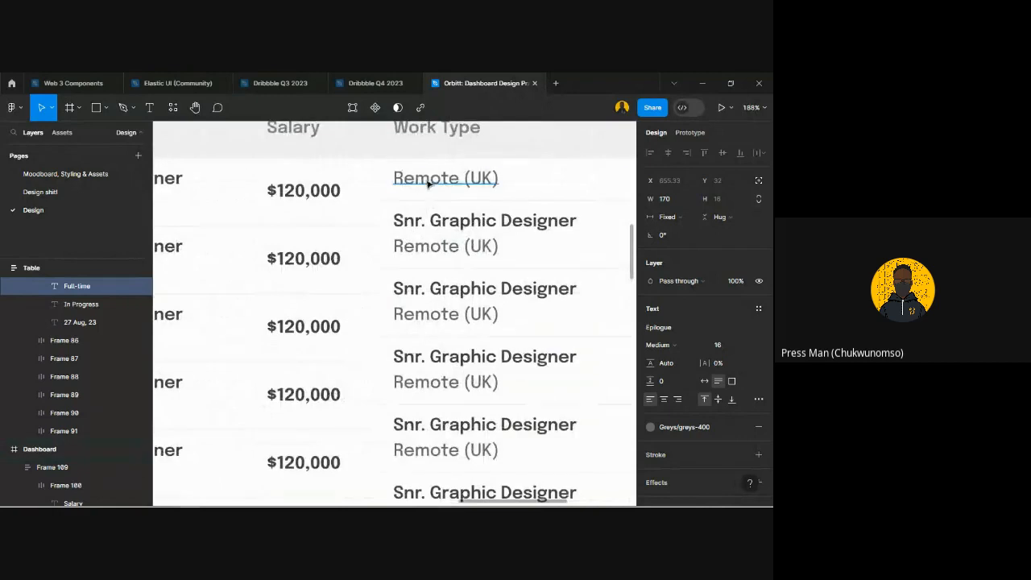
{"action": "key", "text": "Escape"}
{"action": "key", "text": "ctrl+z"}
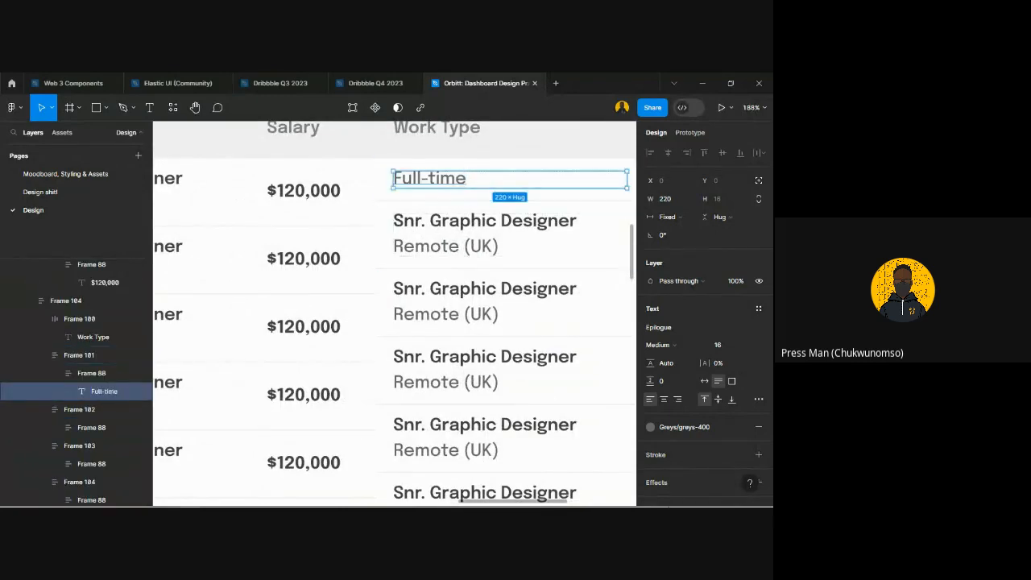
- Set the first Work Type cell's vertical padding to 24
{"action": "left_click", "coordinate": [442, 174]}
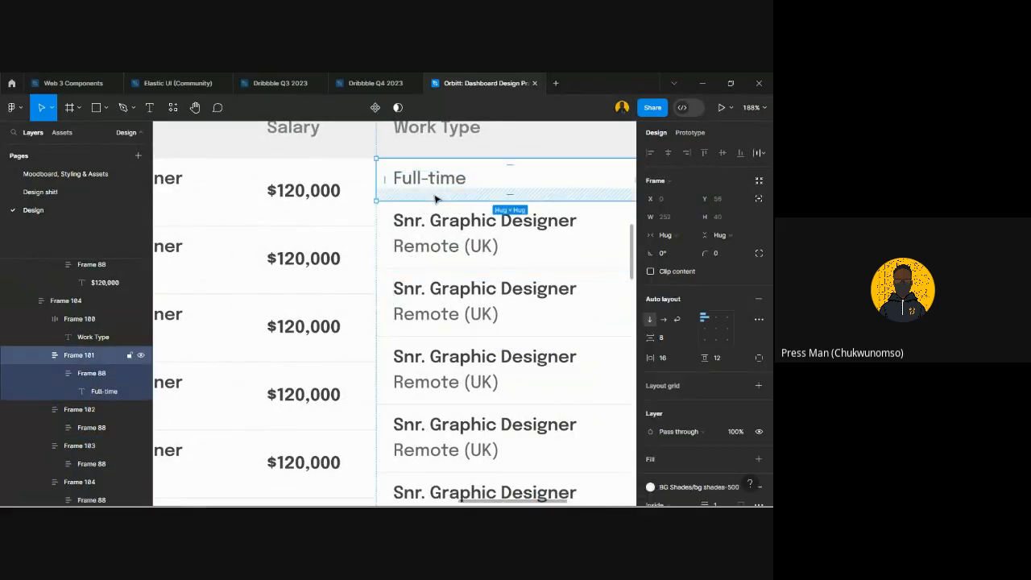
{"action": "key", "text": "Return"}
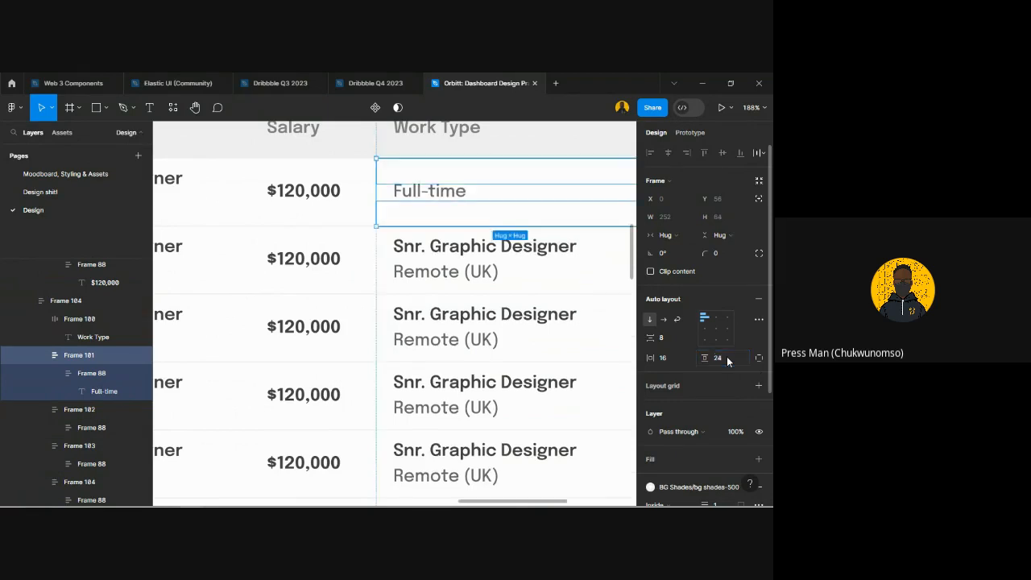
- Select the other five Work Type body cells and delete them
{"action": "scroll", "coordinate": [427, 214], "scroll_direction": "down", "scroll_amount": 1}
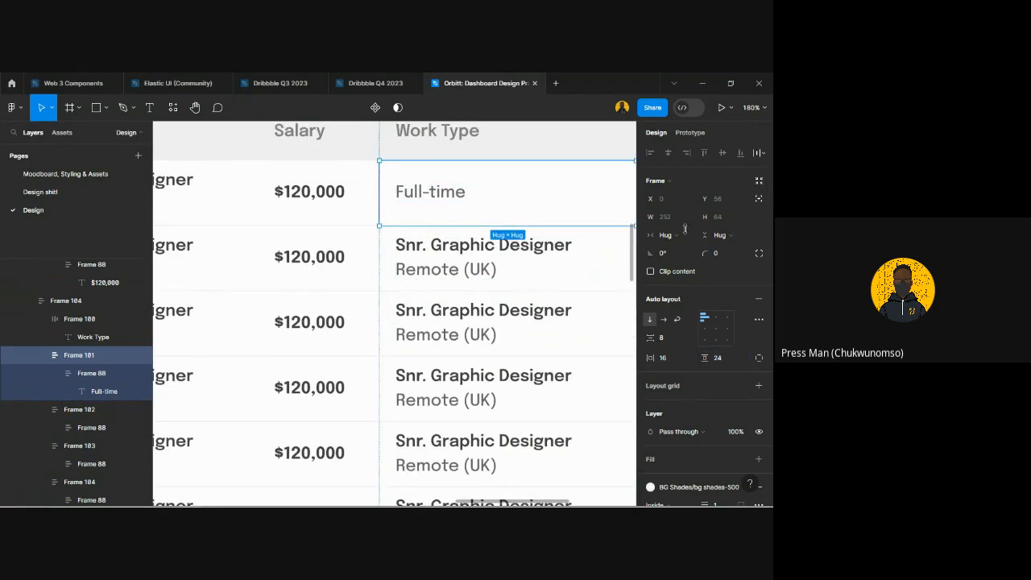
{"action": "left_click", "coordinate": [438, 271]}
{"action": "scroll", "coordinate": [438, 282], "scroll_direction": "down", "scroll_amount": 5}
{"action": "left_click", "coordinate": [437, 298], "text": "shift"}
{"action": "left_click", "coordinate": [433, 346], "text": "shift"}
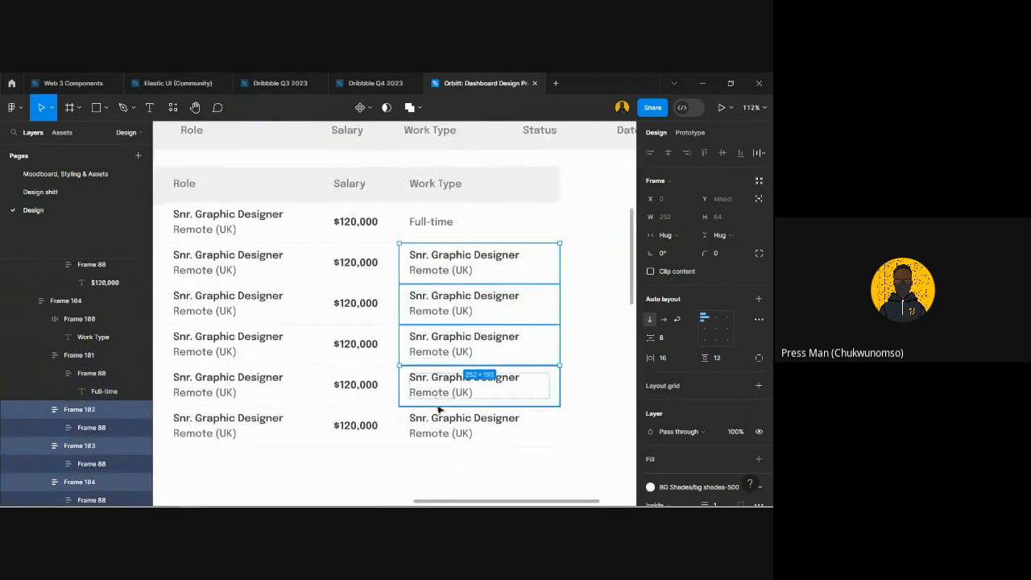
{"action": "left_click", "coordinate": [439, 419], "text": "shift"}
{"action": "left_click", "coordinate": [451, 398], "text": "shift"}
{"action": "key", "text": "Delete"}
- Duplicate the Full-time cell to refill the remaining five rows of the Work Type column
{"action": "left_click", "coordinate": [448, 215]}
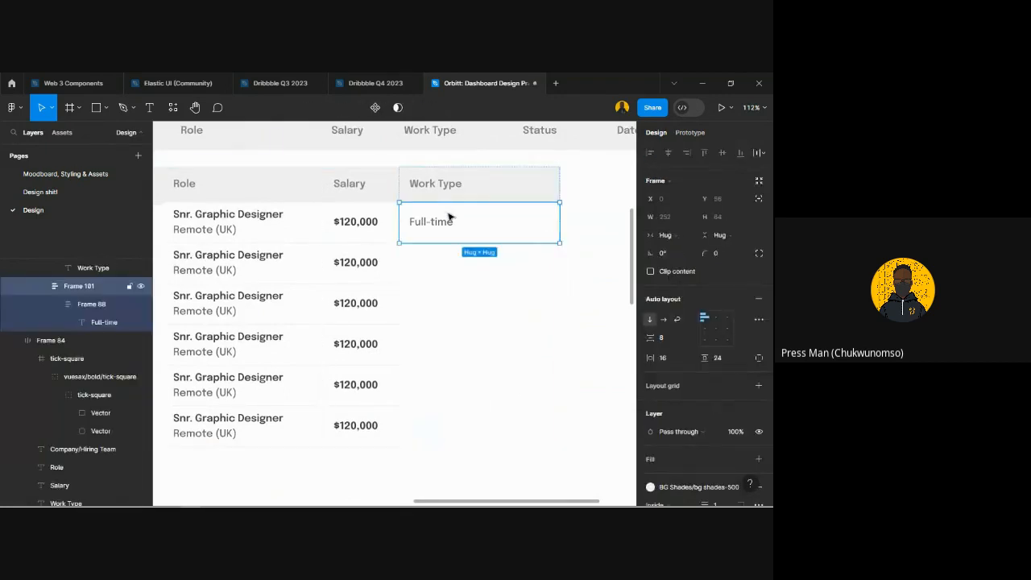
{"action": "key", "text": "ctrl+d"}
{"action": "key", "text": "ctrl+d"}
{"action": "key", "text": "ctrl+d"}
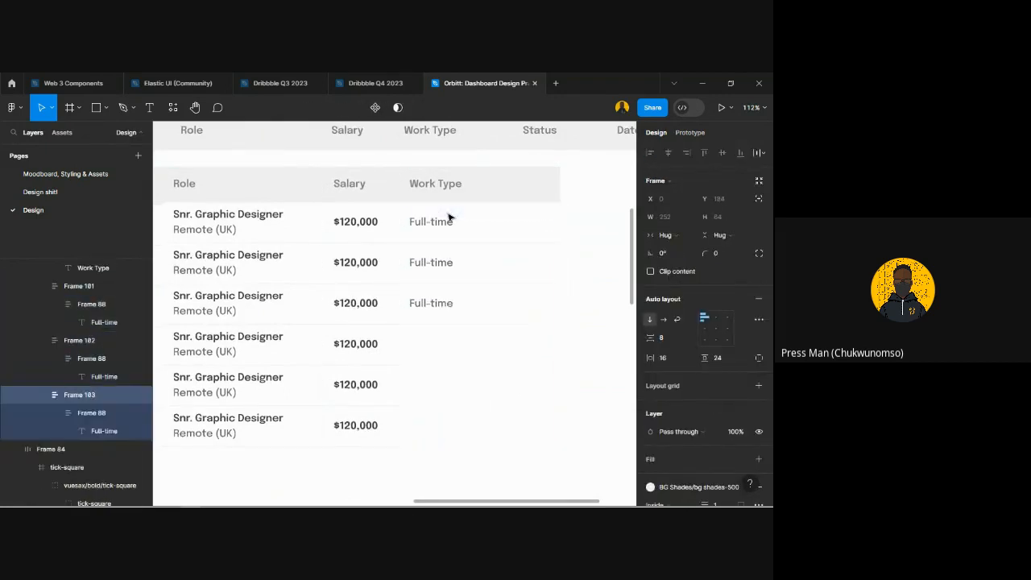
{"action": "scroll", "coordinate": [464, 296], "scroll_direction": "up", "scroll_amount": 3}
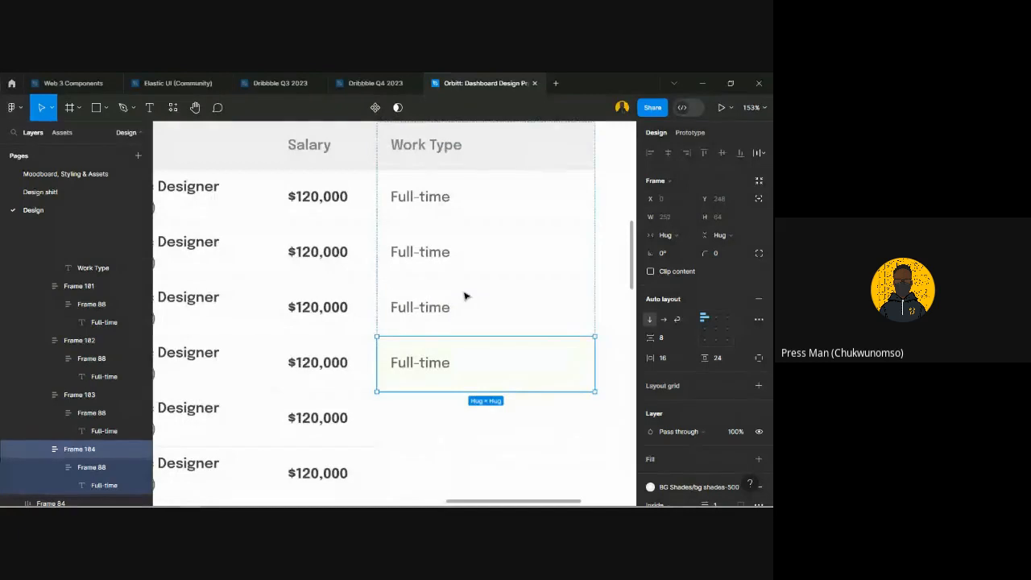
{"action": "scroll", "coordinate": [465, 296], "scroll_direction": "down", "scroll_amount": 5}
{"action": "key", "text": "ctrl+d"}
{"action": "key", "text": "ctrl+d"}
{"action": "scroll", "coordinate": [453, 363], "scroll_direction": "up", "scroll_amount": 2}
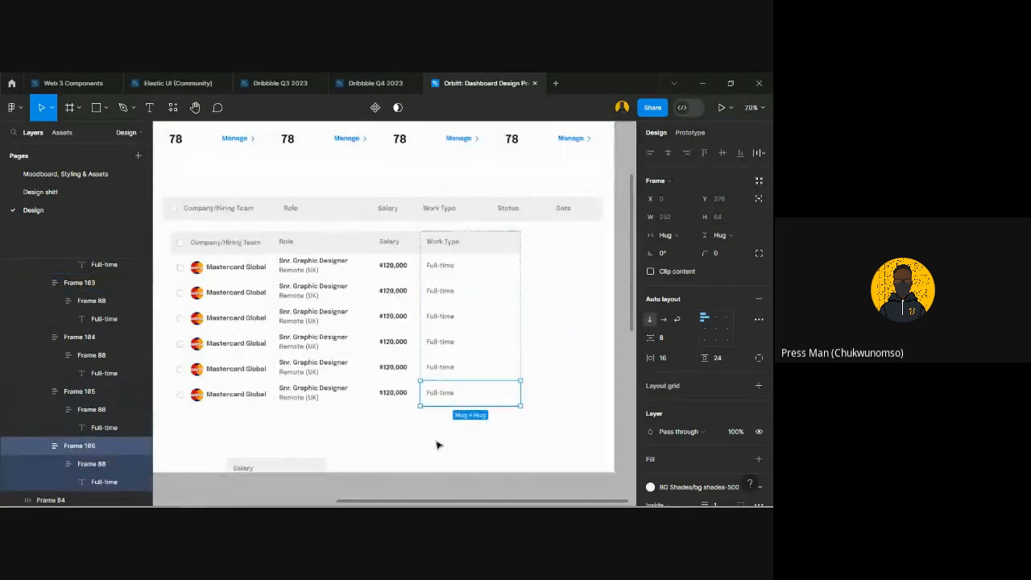
- Try to narrow the Work Type column
{"action": "left_click", "coordinate": [438, 444]}
{"action": "left_click_drag", "start_coordinate": [398, 385], "coordinate": [382, 361]}
{"action": "left_click", "coordinate": [462, 280]}
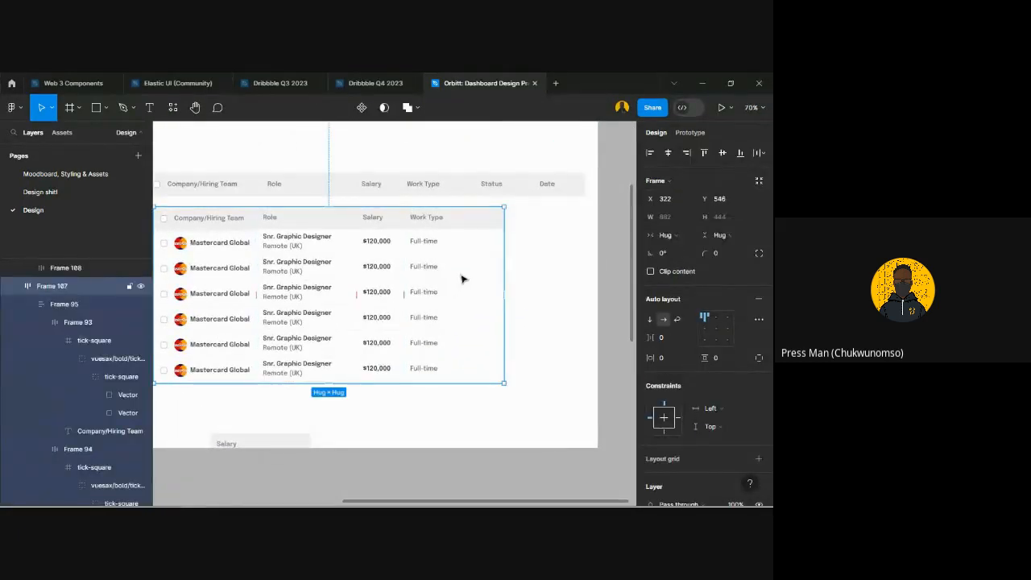
{"action": "left_click", "coordinate": [462, 280]}
{"action": "scroll", "coordinate": [478, 241], "scroll_direction": "up", "scroll_amount": 3}
{"action": "left_click_drag", "start_coordinate": [514, 222], "coordinate": [459, 225]}
{"action": "key", "text": "ctrl+z"}
- Select all six Work Type body cells and make their width fill the column
{"action": "left_click", "coordinate": [430, 253]}
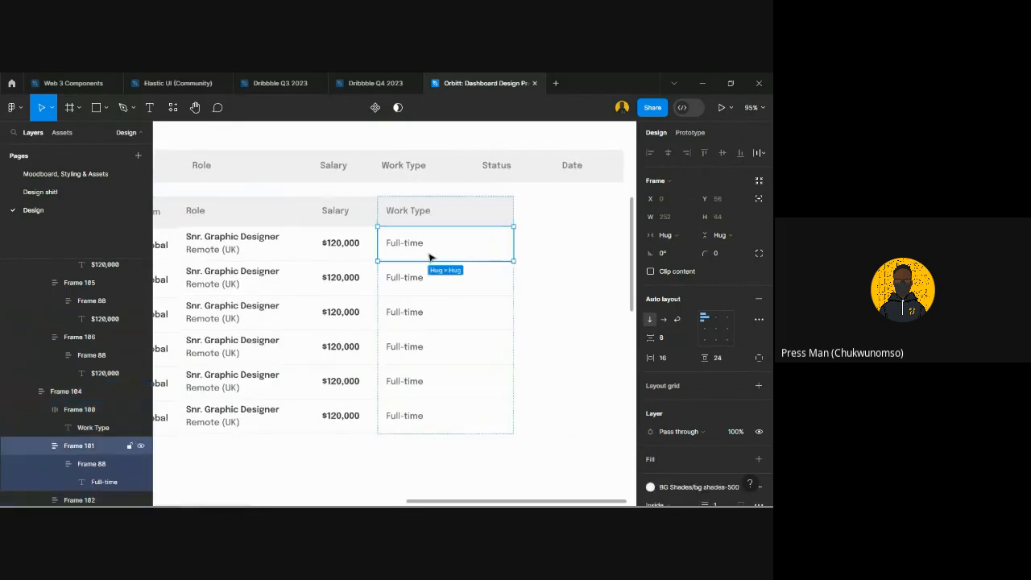
{"action": "left_click", "coordinate": [437, 288], "text": "shift"}
{"action": "left_click", "coordinate": [430, 319], "text": "shift"}
{"action": "left_click", "coordinate": [433, 346], "text": "shift"}
{"action": "left_click", "coordinate": [435, 377], "text": "shift"}
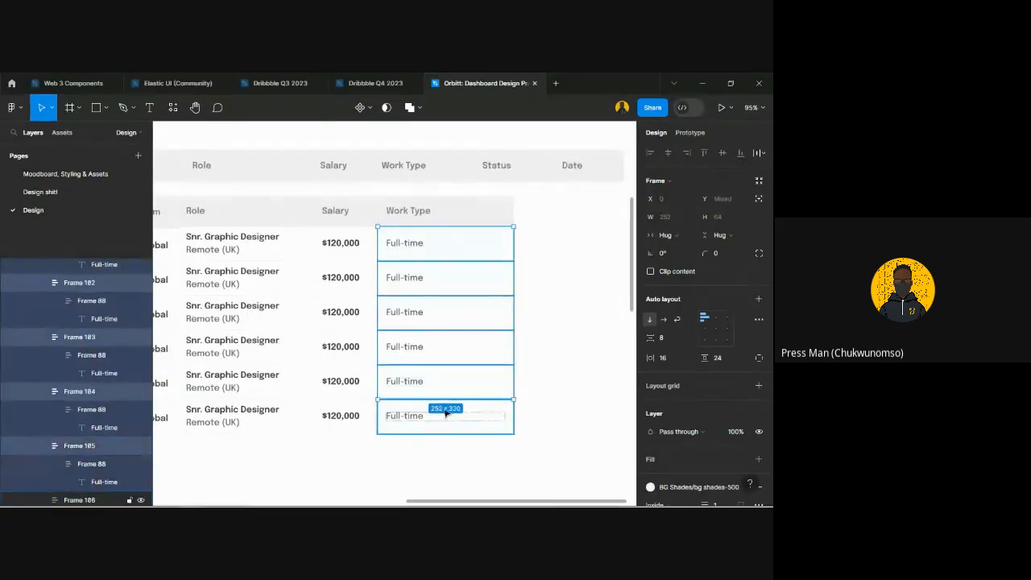
{"action": "left_click", "coordinate": [434, 414], "text": "shift"}
{"action": "left_click", "coordinate": [686, 256]}
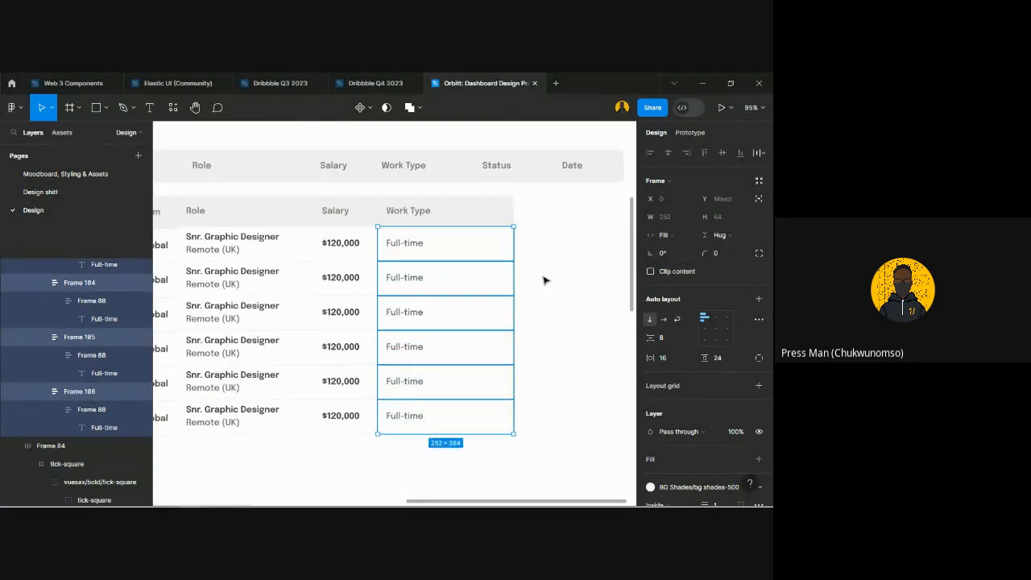
- Narrow the Work Type column to about 117 px wide
{"action": "left_click", "coordinate": [472, 218]}
{"action": "double_click", "coordinate": [478, 234]}
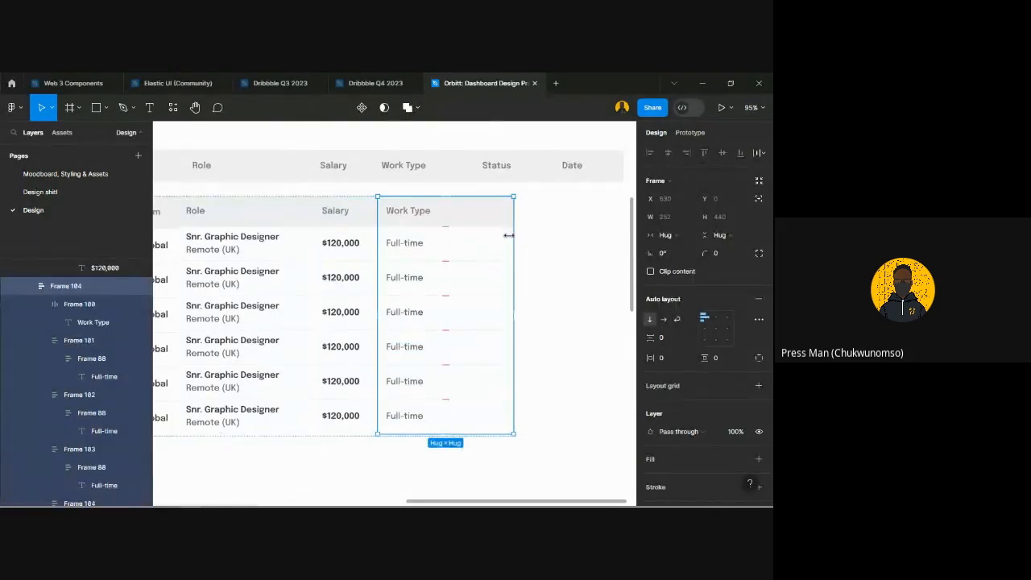
{"action": "left_click_drag", "start_coordinate": [509, 235], "coordinate": [437, 240]}
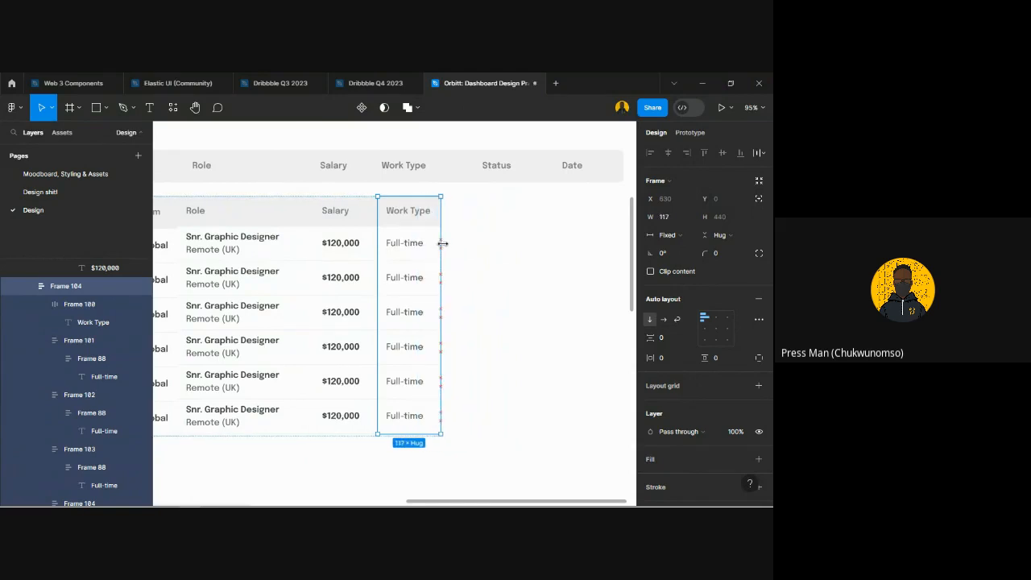
- Set the first Full-time text's width to Fill container
{"action": "left_click", "coordinate": [401, 246]}
{"action": "left_click", "coordinate": [667, 216]}
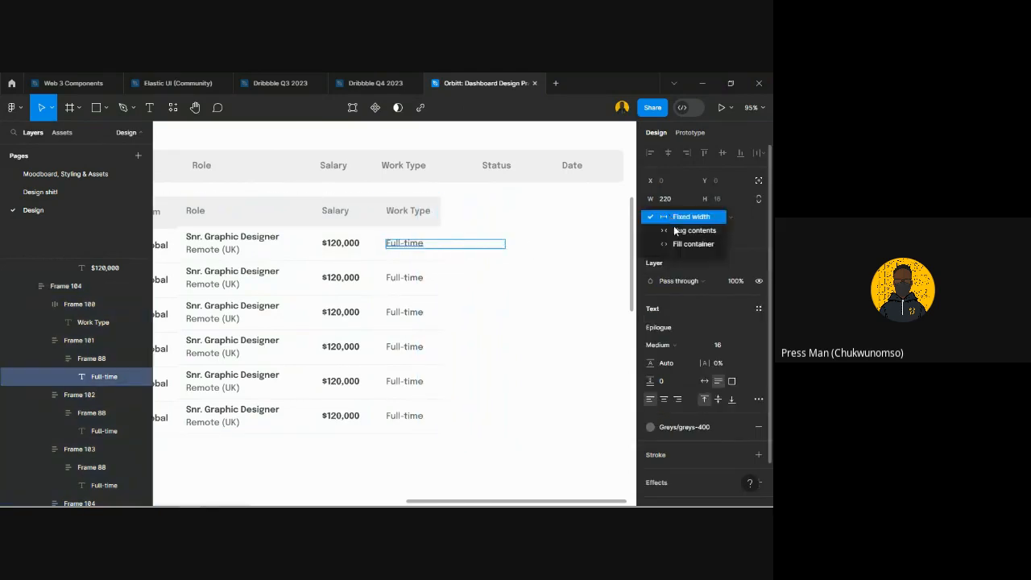
{"action": "left_click", "coordinate": [694, 244]}
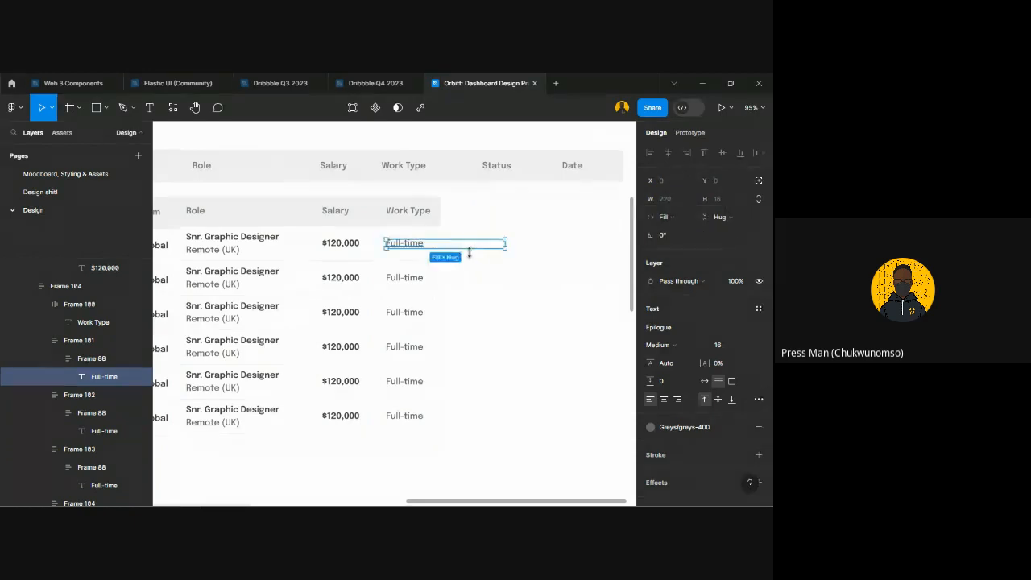
- Set the first Full-time text's width to Hug contents
{"action": "left_click", "coordinate": [430, 232]}
{"action": "scroll", "coordinate": [432, 236], "scroll_direction": "up", "scroll_amount": 2}
{"action": "left_click", "coordinate": [409, 246], "text": "ctrl"}
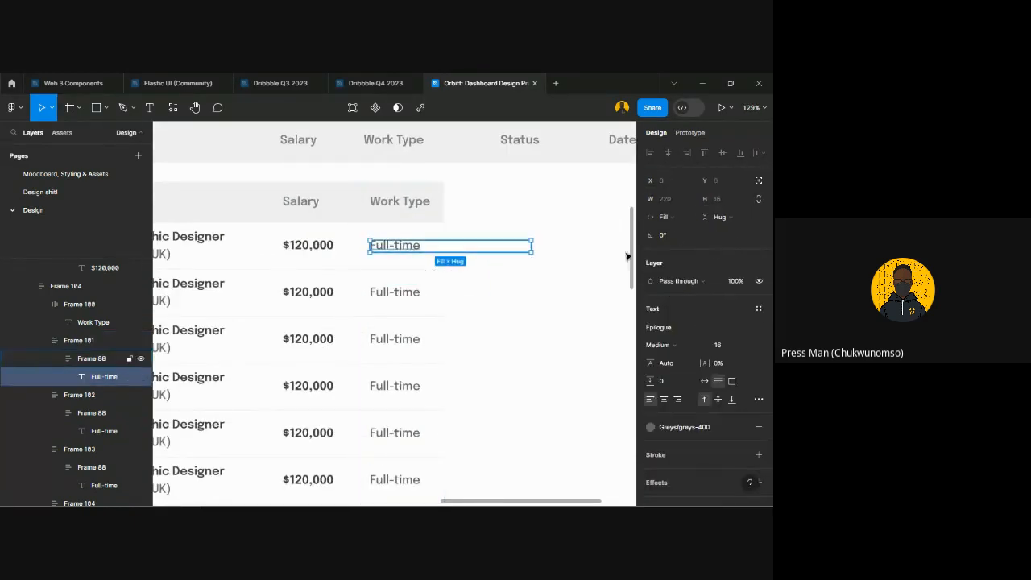
{"action": "left_click", "coordinate": [667, 217]}
{"action": "left_click", "coordinate": [683, 202]}
- Select the other five Full-time texts and set their width to Hug contents
{"action": "scroll", "coordinate": [426, 259], "scroll_direction": "up", "scroll_amount": 3}
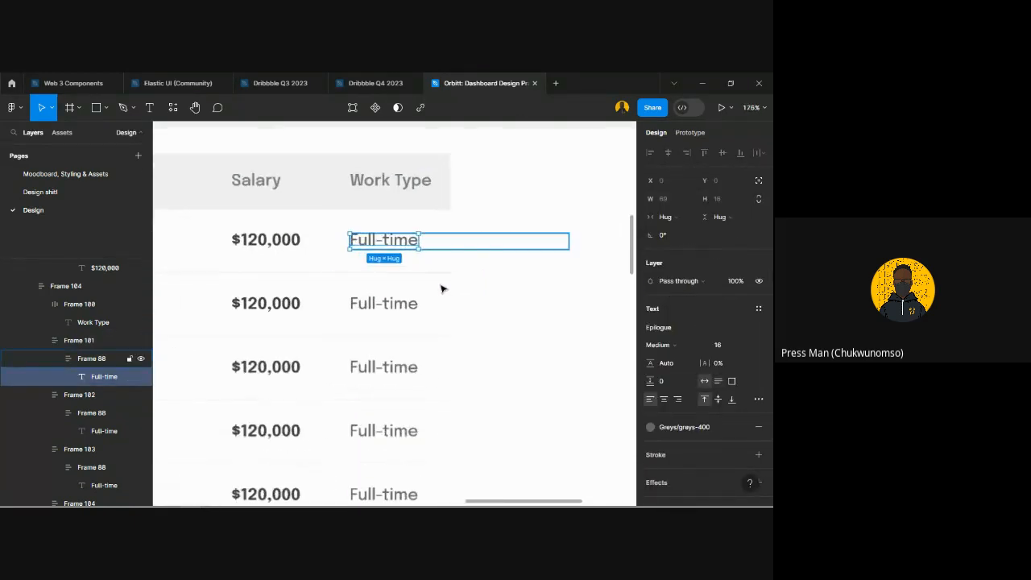
{"action": "left_click", "coordinate": [442, 287]}
{"action": "scroll", "coordinate": [407, 262], "scroll_direction": "down", "scroll_amount": 3}
{"action": "left_click", "coordinate": [481, 295], "text": "ctrl"}
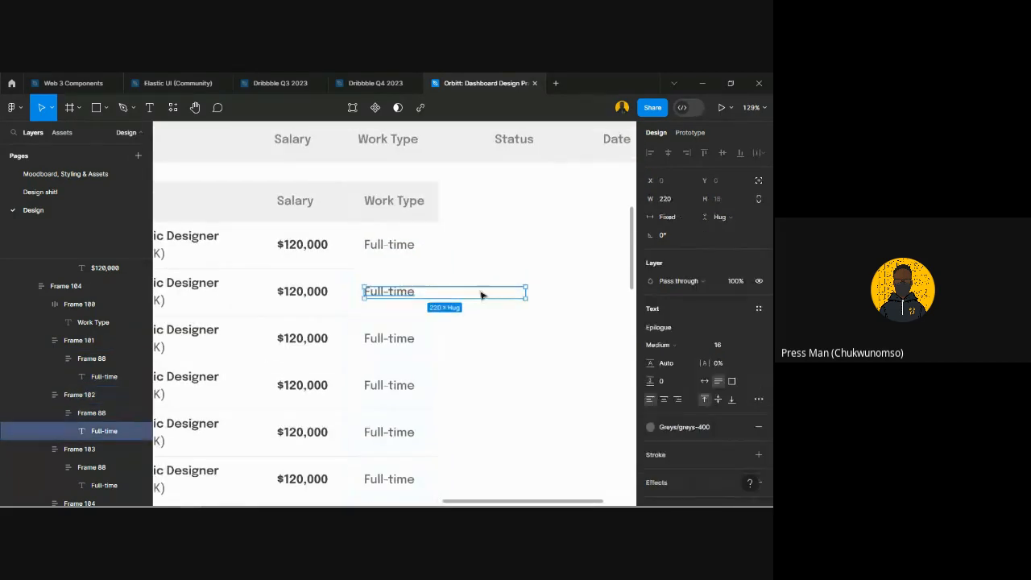
{"action": "left_click", "coordinate": [388, 338]}
{"action": "left_click", "coordinate": [391, 338]}
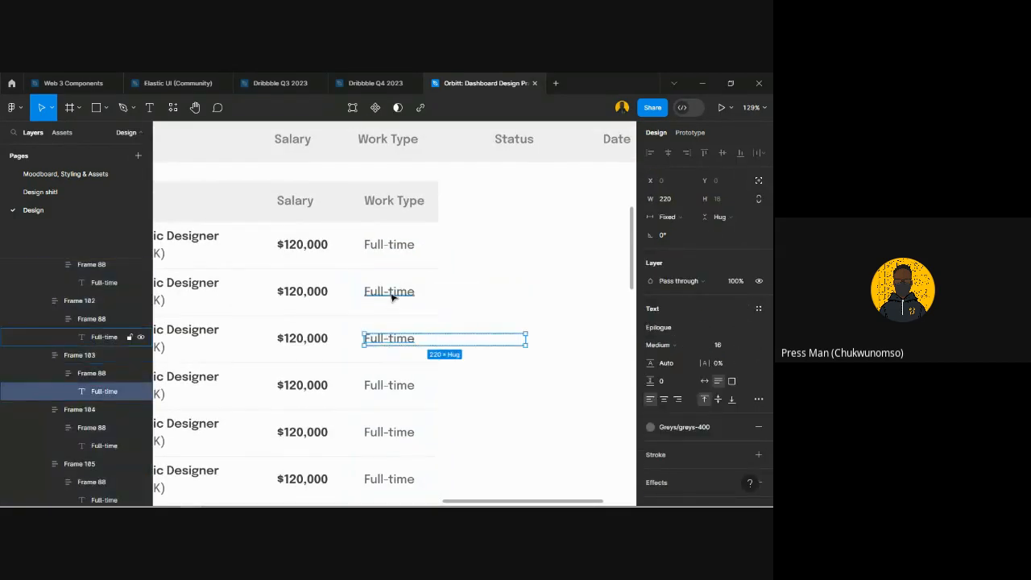
{"action": "left_click", "coordinate": [392, 297], "text": "shift"}
{"action": "left_click", "coordinate": [389, 385], "text": "shift"}
{"action": "left_click", "coordinate": [389, 432], "text": "shift"}
{"action": "scroll", "coordinate": [389, 422], "scroll_direction": "down", "scroll_amount": 1}
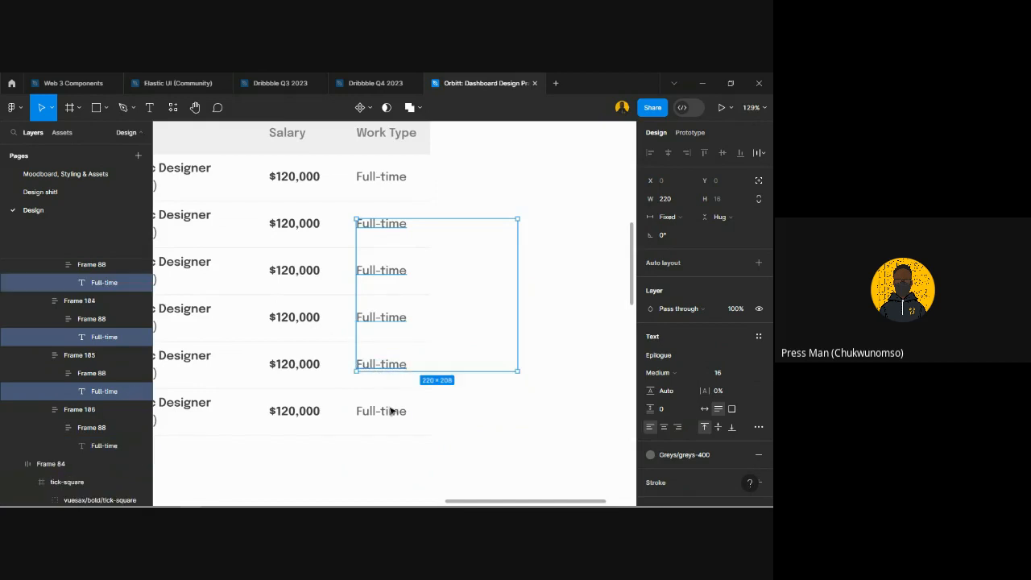
{"action": "left_click", "coordinate": [390, 411], "text": "shift"}
{"action": "left_click", "coordinate": [682, 217]}
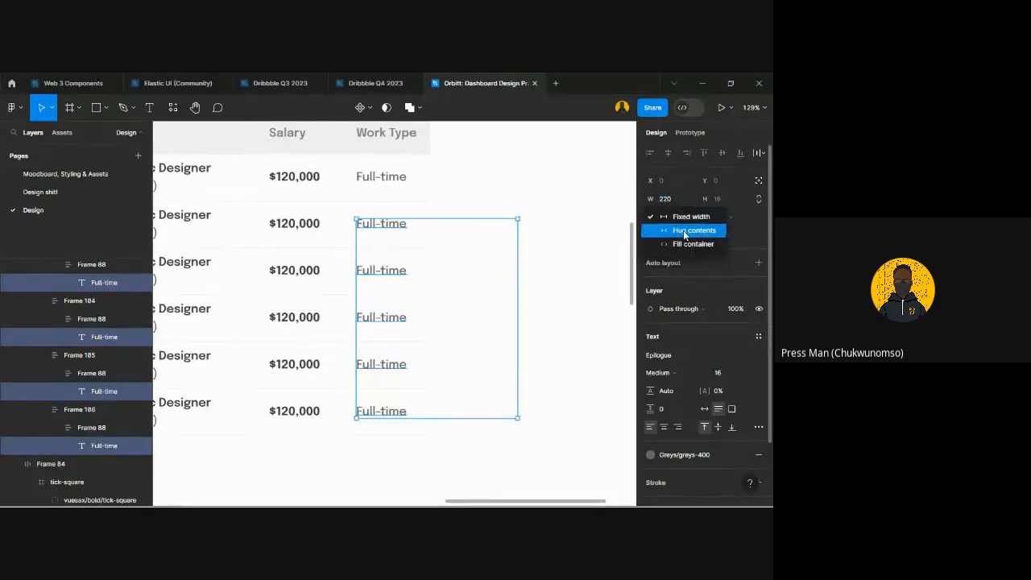
{"action": "left_click", "coordinate": [683, 231]}
- Set the inner frame of a Full-time cell to fill its container's width
{"action": "left_click", "coordinate": [511, 268]}
{"action": "scroll", "coordinate": [508, 266], "scroll_direction": "down", "scroll_amount": 1}
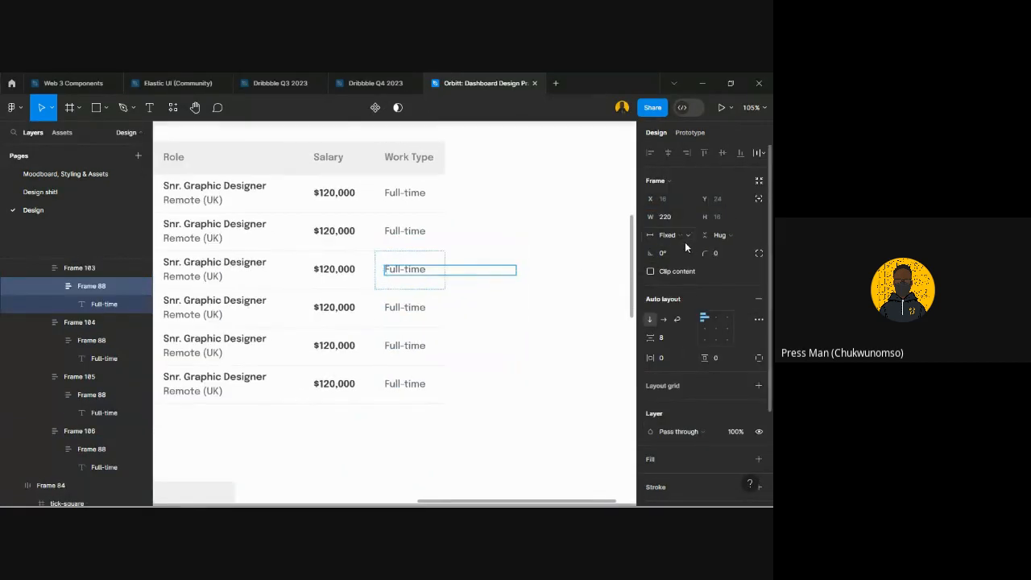
{"action": "left_click", "coordinate": [683, 236]}
{"action": "left_click", "coordinate": [670, 260]}
- Inspect the rebuilt table's column widths against the reference table
{"action": "left_click", "coordinate": [497, 249]}
{"action": "scroll", "coordinate": [519, 288], "scroll_direction": "down", "scroll_amount": 1}
{"action": "left_click_drag", "start_coordinate": [519, 287], "coordinate": [403, 289]}
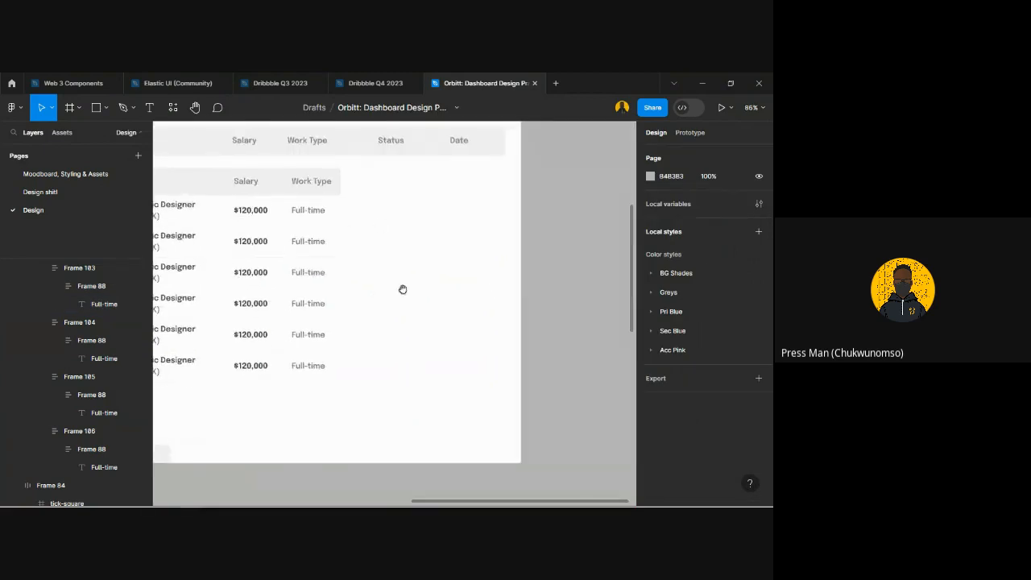
{"action": "double_click", "coordinate": [317, 216]}
{"action": "left_click_drag", "start_coordinate": [328, 251], "coordinate": [493, 251]}
{"action": "scroll", "coordinate": [294, 233], "scroll_direction": "down", "scroll_amount": 1}
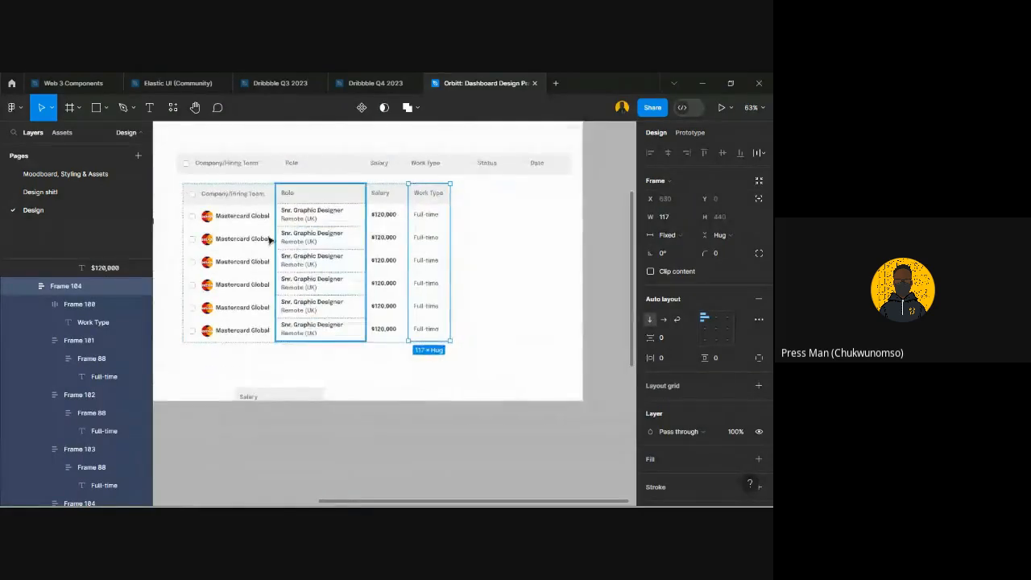
{"action": "scroll", "coordinate": [262, 229], "scroll_direction": "up", "scroll_amount": 2}
- Raise the Role header cell's vertical padding to 22
{"action": "left_click_drag", "start_coordinate": [295, 214], "coordinate": [318, 248]}
{"action": "left_click", "coordinate": [353, 198]}
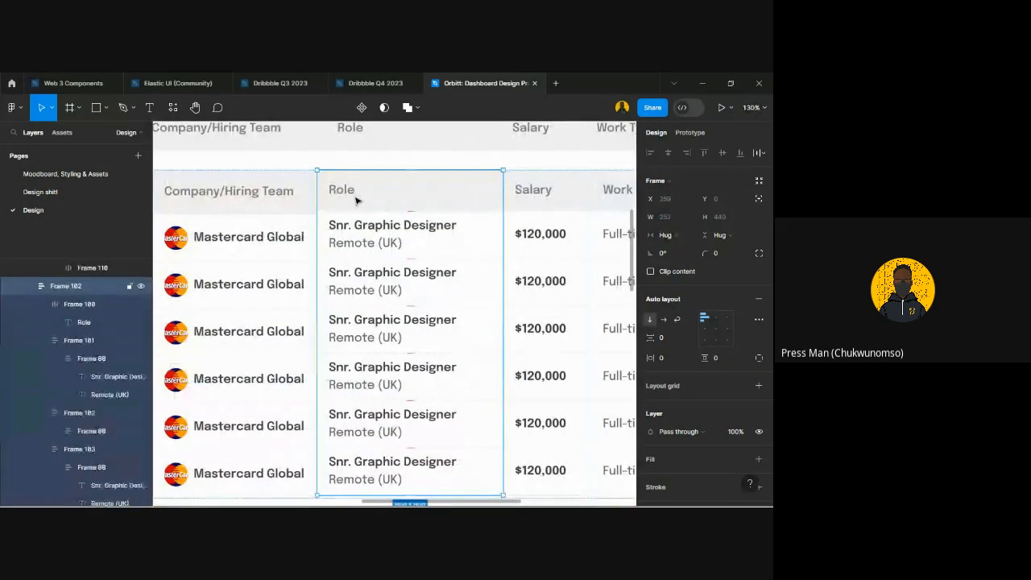
{"action": "double_click", "coordinate": [355, 200]}
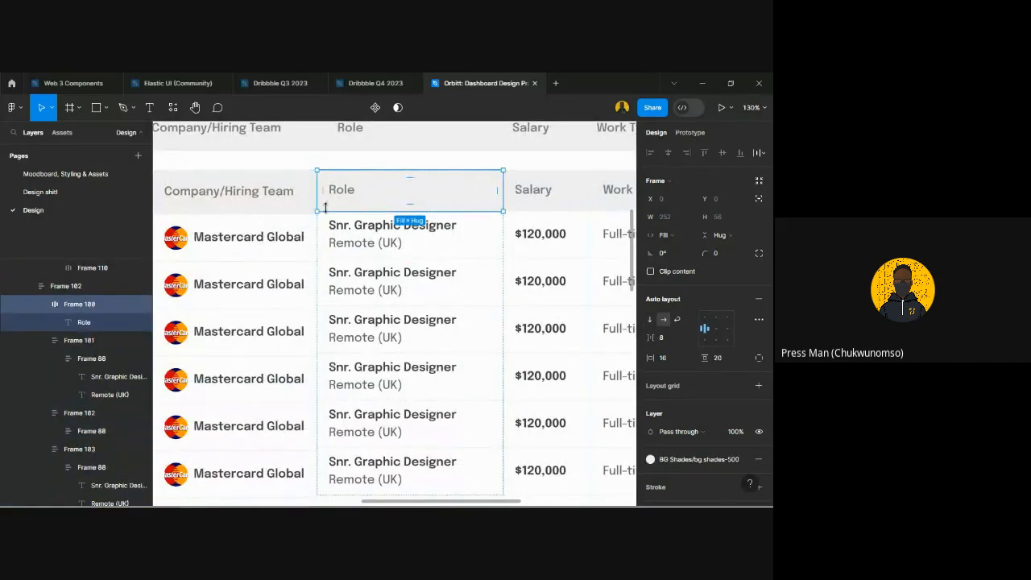
{"action": "left_click", "coordinate": [279, 204]}
{"action": "double_click", "coordinate": [280, 202]}
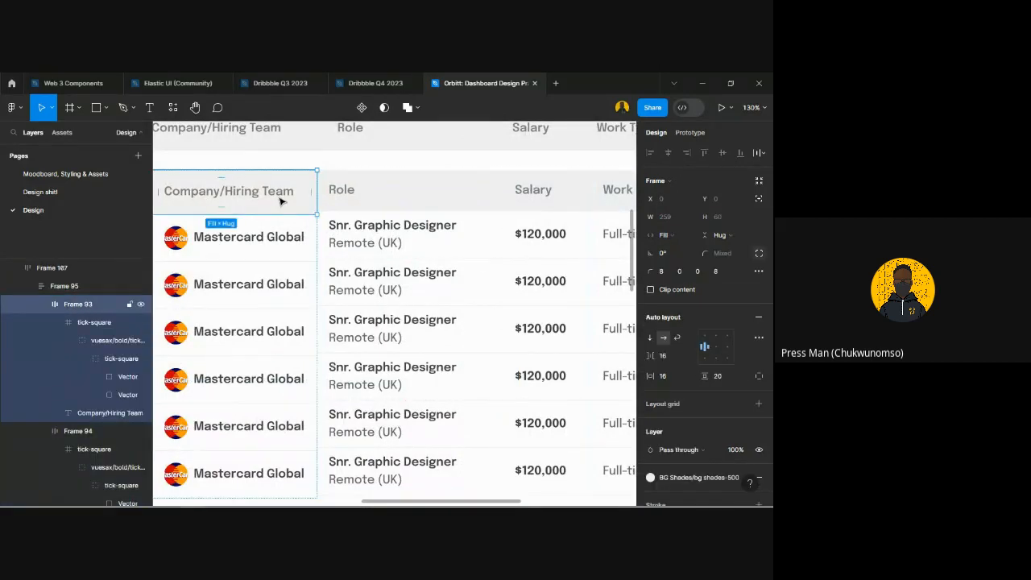
{"action": "left_click", "coordinate": [412, 206]}
{"action": "double_click", "coordinate": [410, 205]}
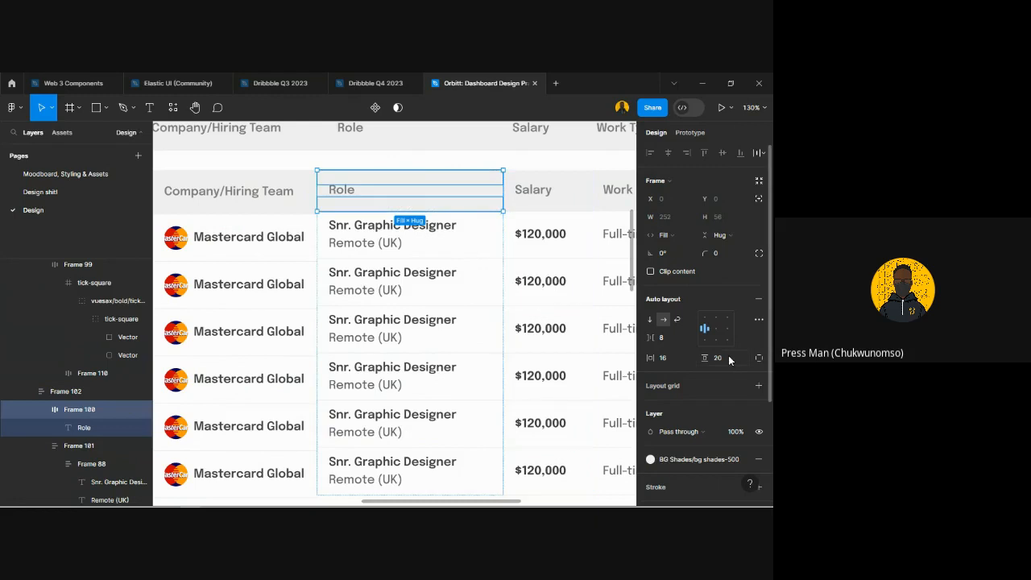
{"action": "left_click", "coordinate": [729, 359]}
{"action": "key", "text": "Up"}
{"action": "key", "text": "Up"}
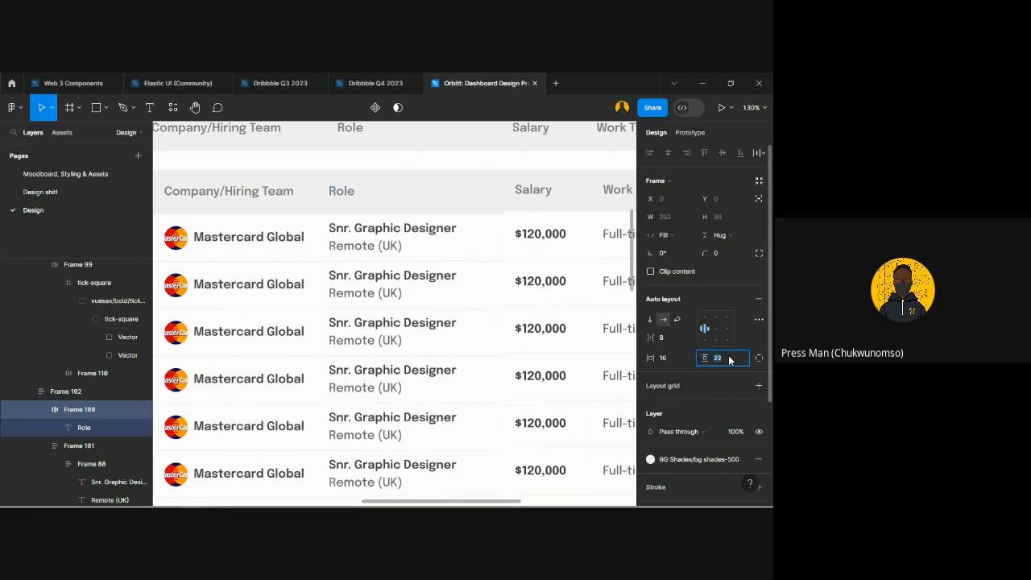
- Undo the Role header padding change and compare the Company and Role header cells
{"action": "double_click", "coordinate": [281, 206]}
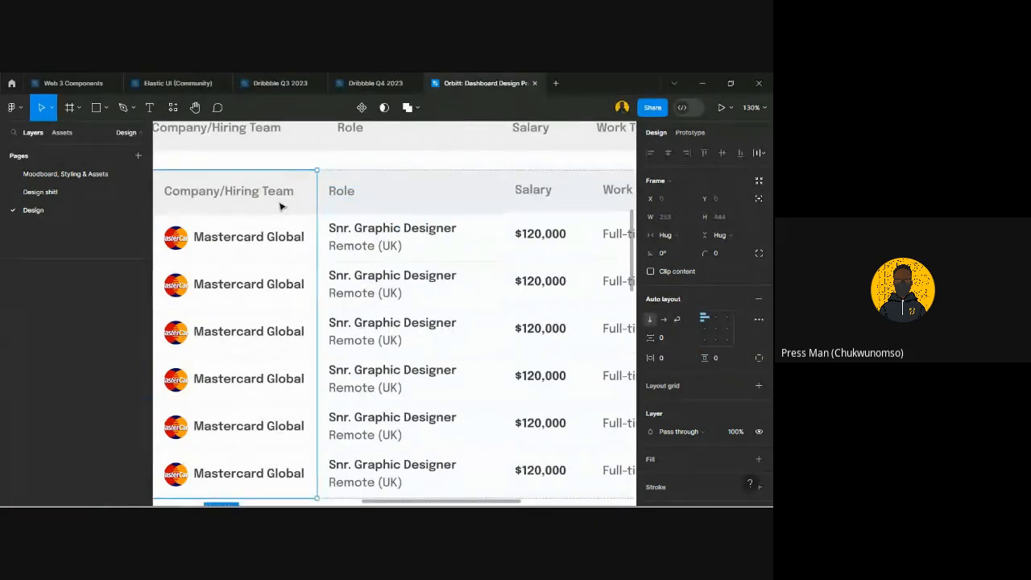
{"action": "left_click", "coordinate": [341, 203]}
{"action": "scroll", "coordinate": [344, 207], "scroll_direction": "up", "scroll_amount": 3}
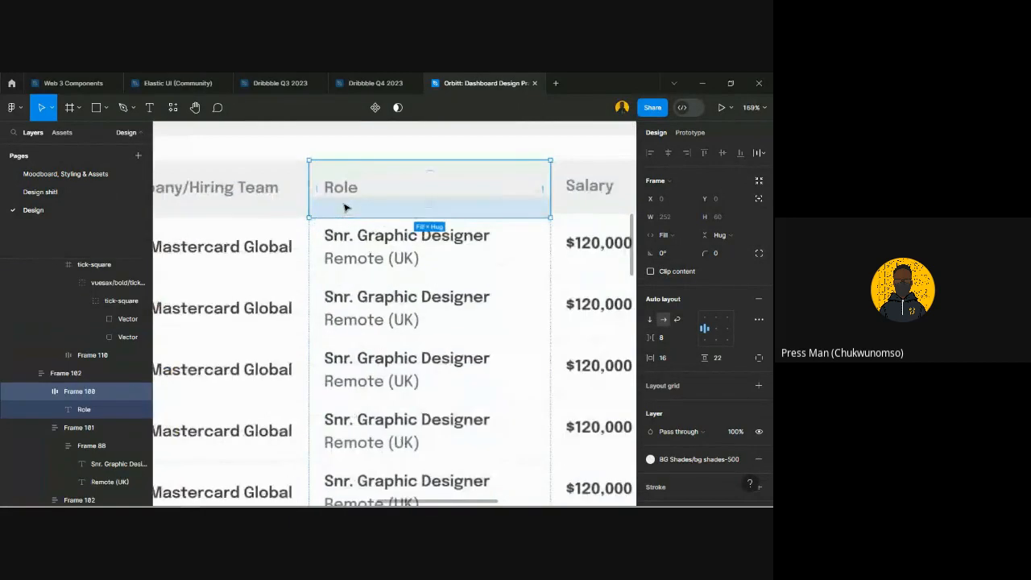
{"action": "key", "text": "ctrl+z"}
{"action": "left_click", "coordinate": [286, 201]}
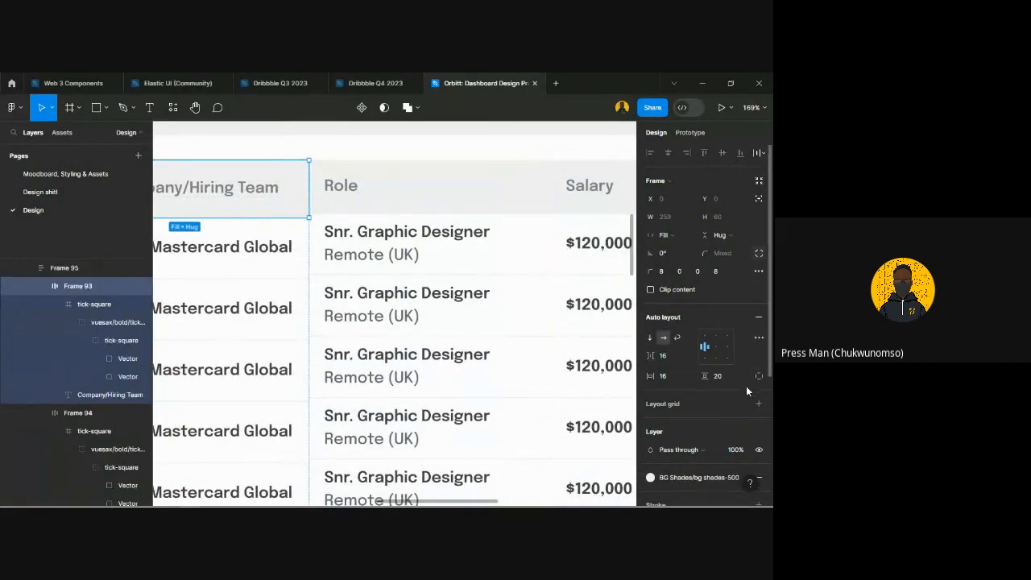
{"action": "left_click", "coordinate": [387, 204]}
{"action": "left_click", "coordinate": [387, 204]}
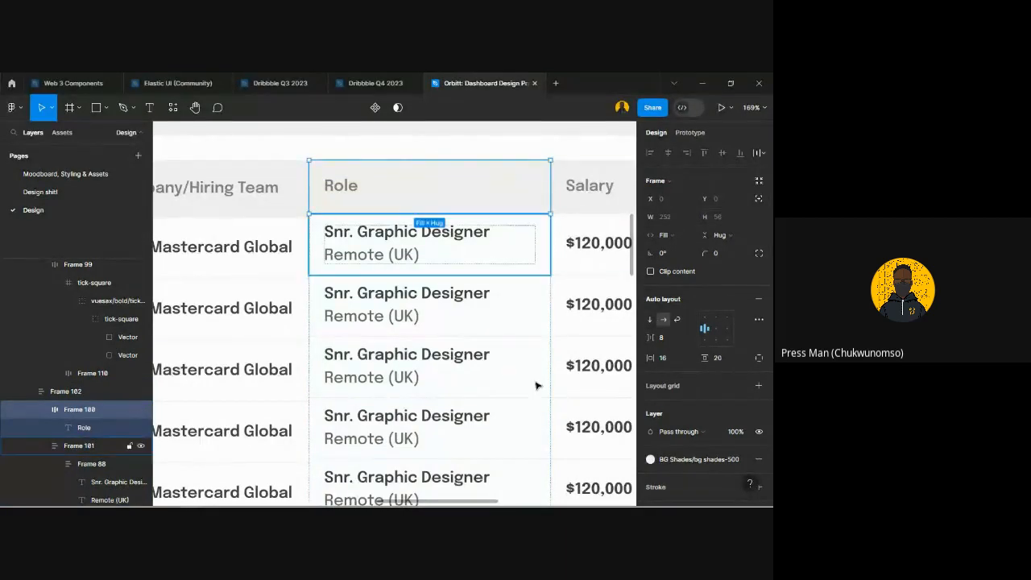
{"action": "left_click", "coordinate": [204, 201]}
{"action": "left_click_drag", "start_coordinate": [265, 219], "coordinate": [408, 244]}
{"action": "scroll", "coordinate": [382, 244], "scroll_direction": "up", "scroll_amount": 2}
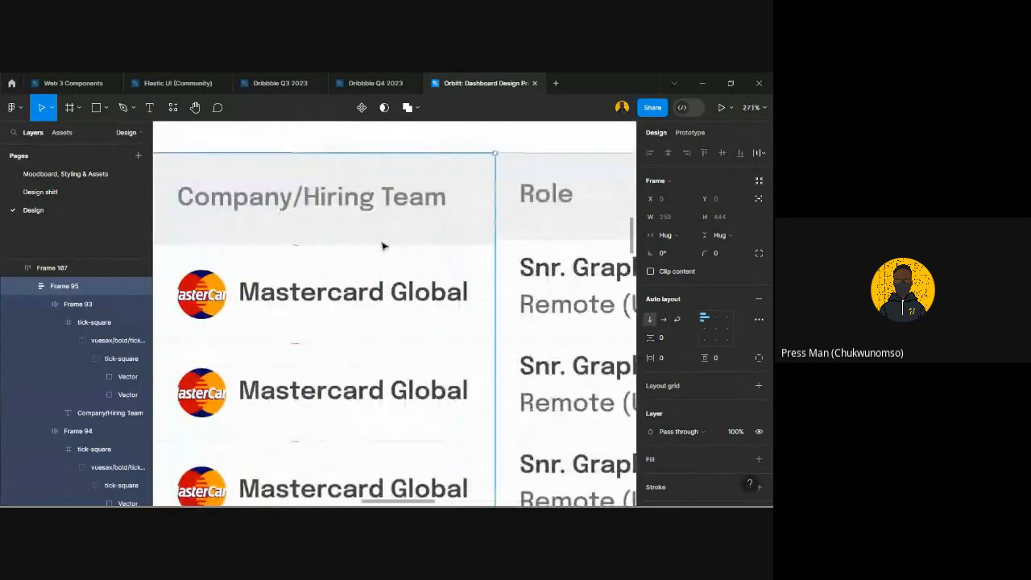
{"action": "scroll", "coordinate": [379, 224], "scroll_direction": "down", "scroll_amount": 2}
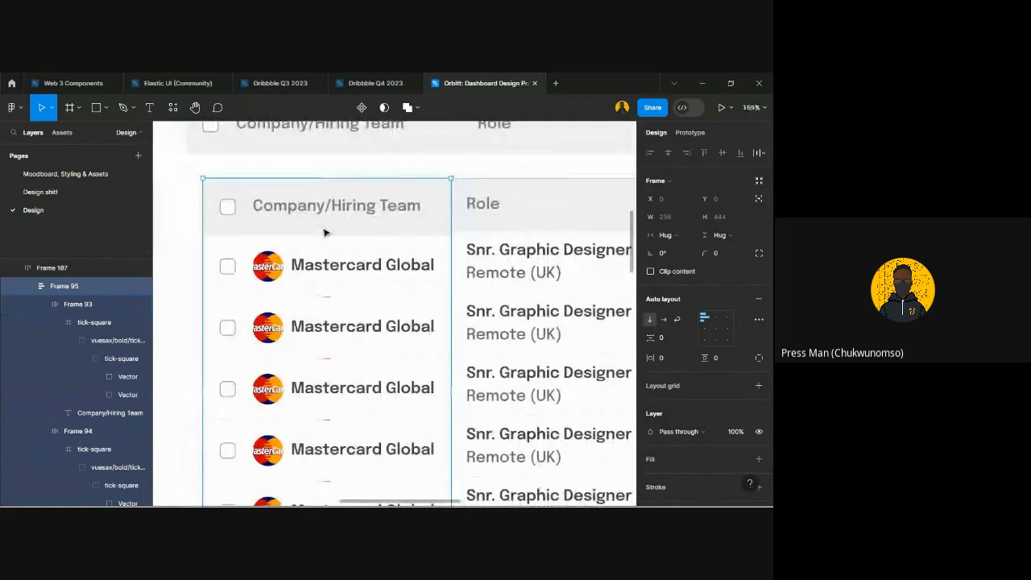
- Set the Role header cell's vertical padding to 22
{"action": "double_click", "coordinate": [270, 217]}
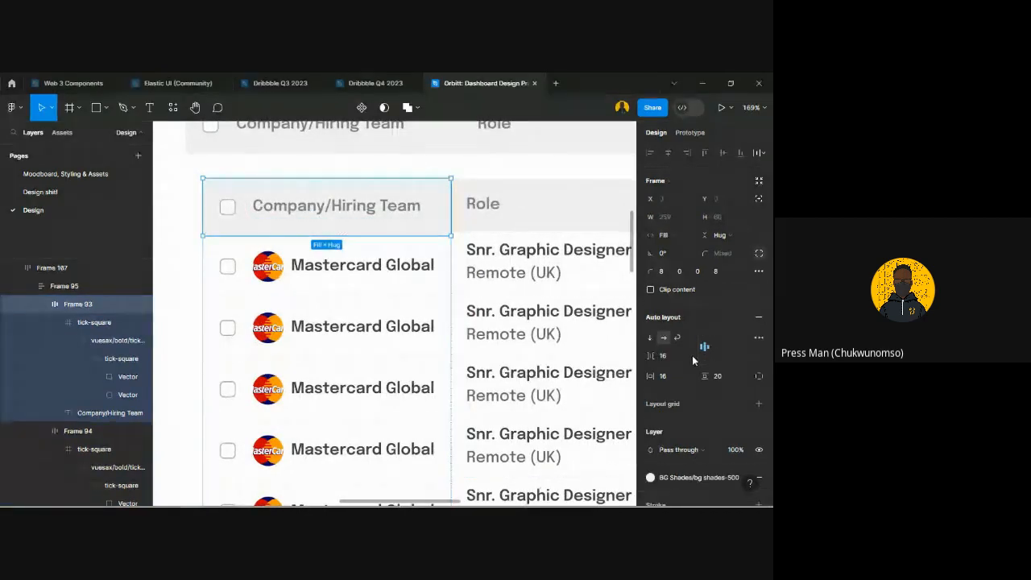
{"action": "left_click", "coordinate": [550, 219]}
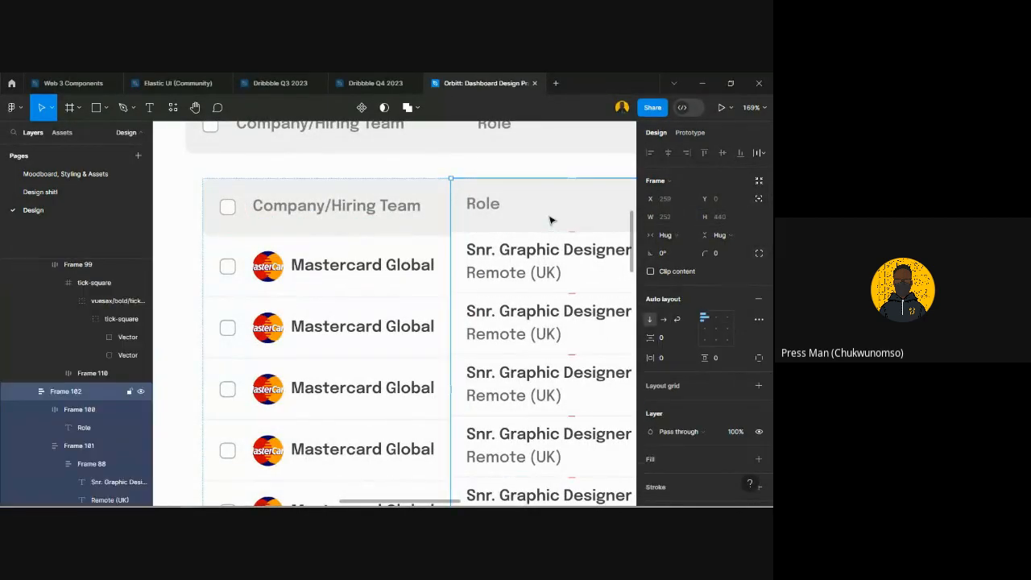
{"action": "left_click", "coordinate": [228, 213]}
{"action": "left_click", "coordinate": [229, 214]}
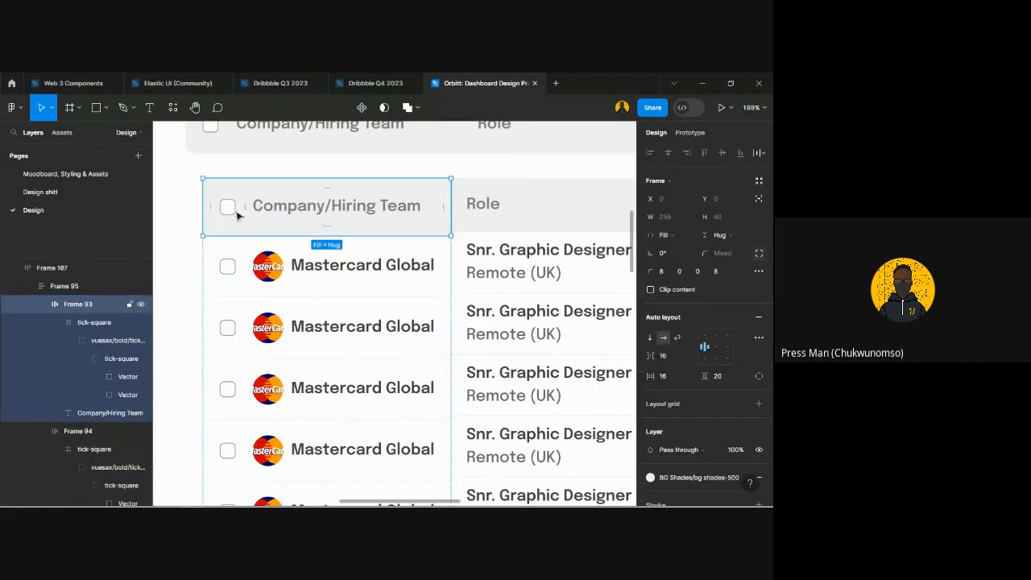
{"action": "double_click", "coordinate": [231, 216]}
{"action": "left_click", "coordinate": [363, 230]}
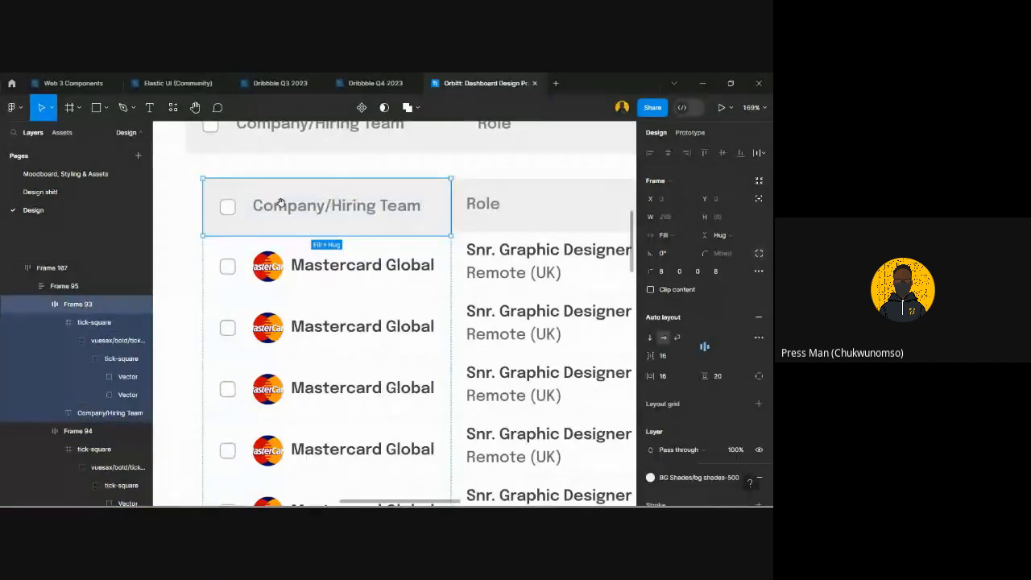
{"action": "scroll", "coordinate": [475, 242], "scroll_direction": "right", "scroll_amount": 4}
{"action": "left_click", "coordinate": [451, 229]}
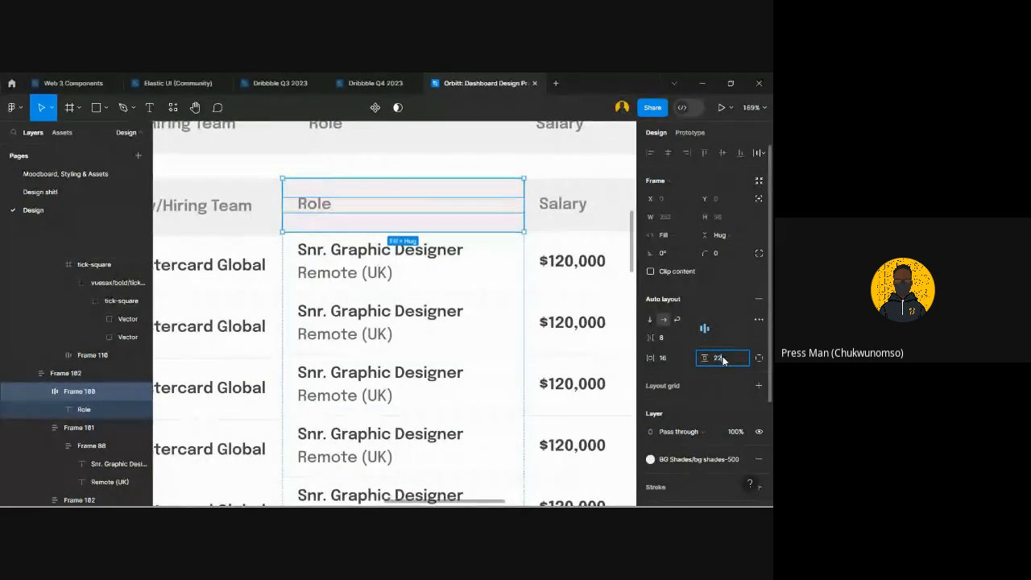
{"action": "key", "text": "Return"}
- Select the Salary and Work Type header cells and set their vertical padding to 22
{"action": "scroll", "coordinate": [508, 233], "scroll_direction": "down", "scroll_amount": 4}
{"action": "left_click", "coordinate": [511, 264]}
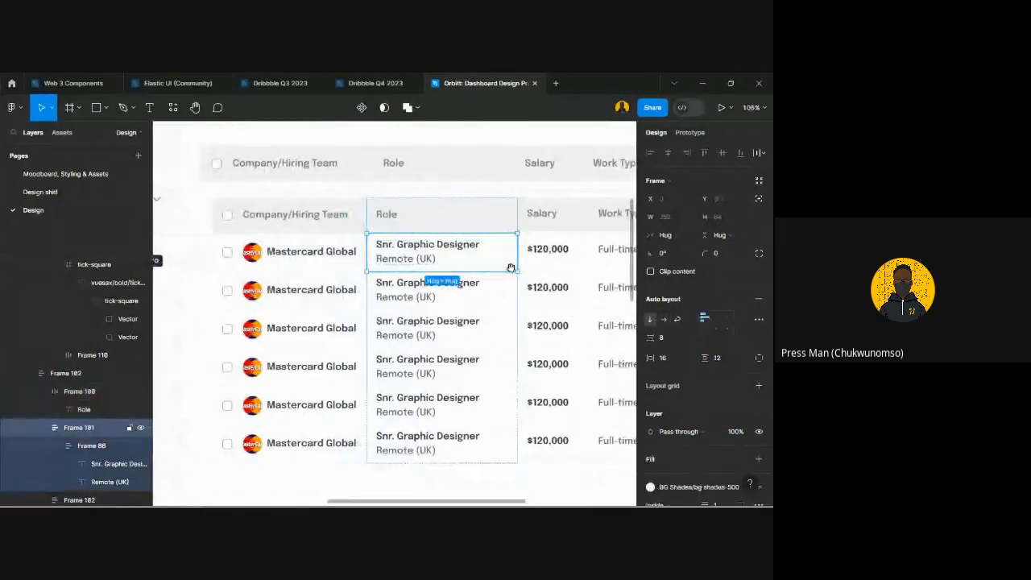
{"action": "scroll", "coordinate": [451, 241], "scroll_direction": "right", "scroll_amount": 4}
{"action": "left_click", "coordinate": [405, 215]}
{"action": "left_click", "coordinate": [455, 214], "text": "shift"}
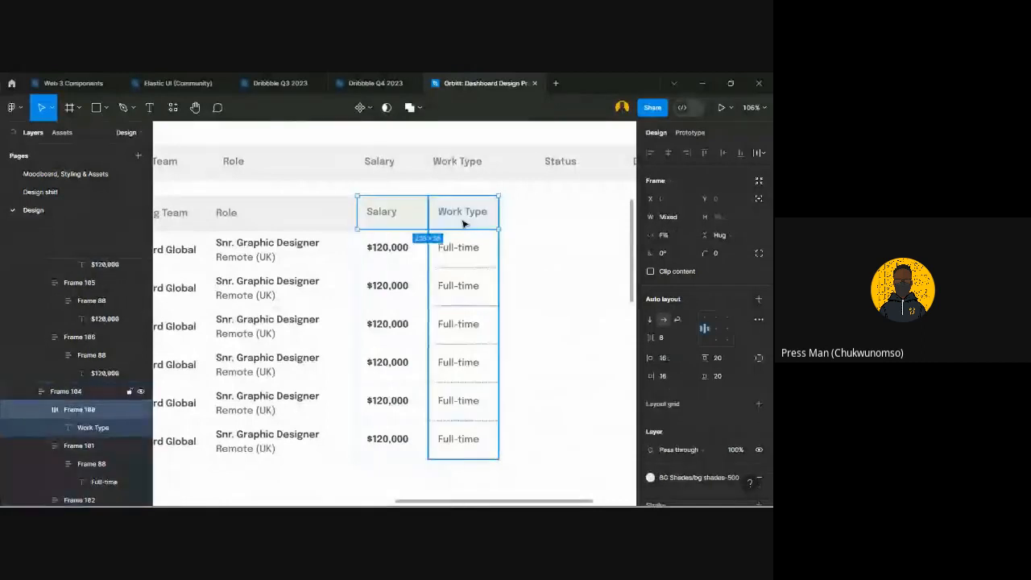
{"action": "left_click", "coordinate": [721, 360]}
{"action": "type", "text": "22"}
{"action": "key", "text": "Return"}
- Inspect the rebuilt table and its Company column at different zoom levels
{"action": "left_click", "coordinate": [555, 254]}
{"action": "scroll", "coordinate": [330, 259], "scroll_direction": "up", "scroll_amount": 5}
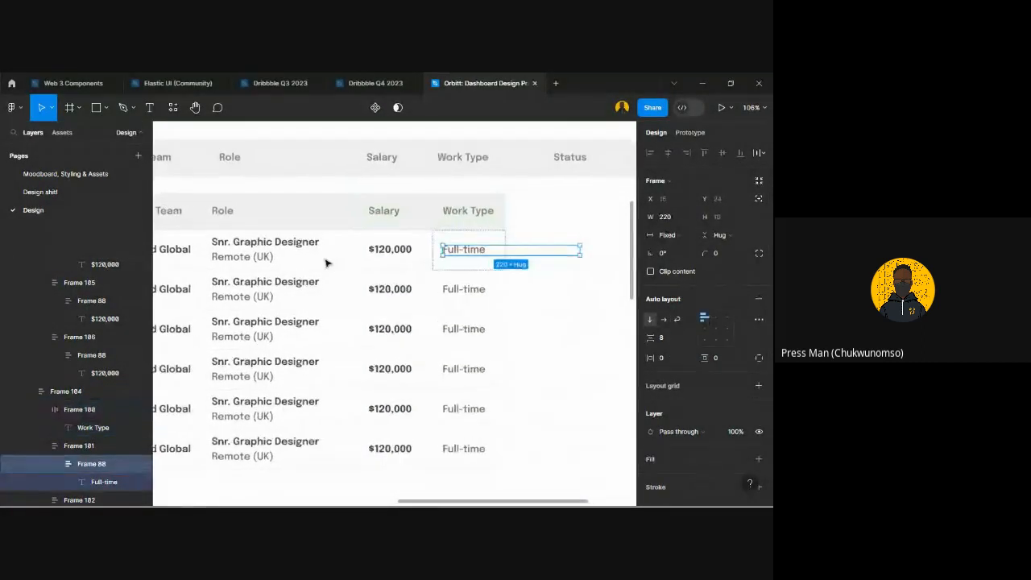
{"action": "scroll", "coordinate": [368, 216], "scroll_direction": "down", "scroll_amount": 5}
{"action": "key", "text": "Escape"}
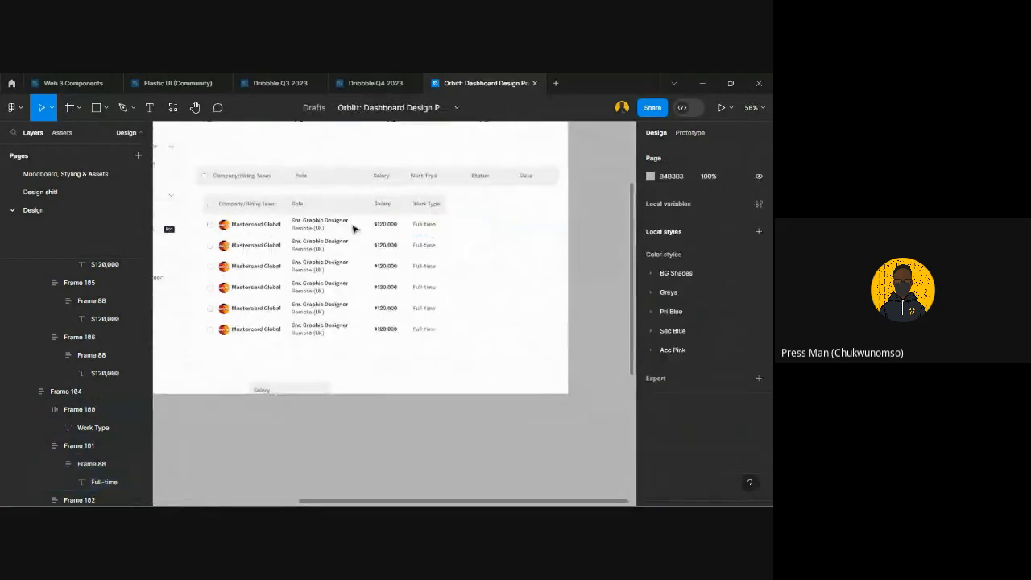
{"action": "scroll", "coordinate": [356, 225], "scroll_direction": "up", "scroll_amount": 5}
{"action": "scroll", "coordinate": [352, 227], "scroll_direction": "down", "scroll_amount": 5}
{"action": "scroll", "coordinate": [350, 233], "scroll_direction": "up", "scroll_amount": 2}
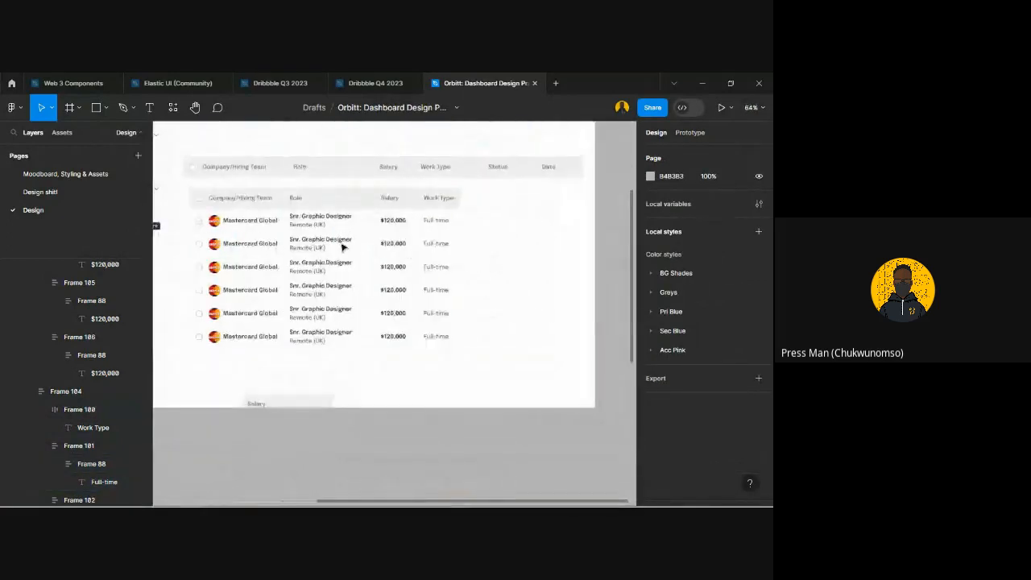
{"action": "scroll", "coordinate": [368, 252], "scroll_direction": "down", "scroll_amount": 2}
{"action": "scroll", "coordinate": [368, 252], "scroll_direction": "up", "scroll_amount": 3}
{"action": "left_click", "coordinate": [305, 239]}
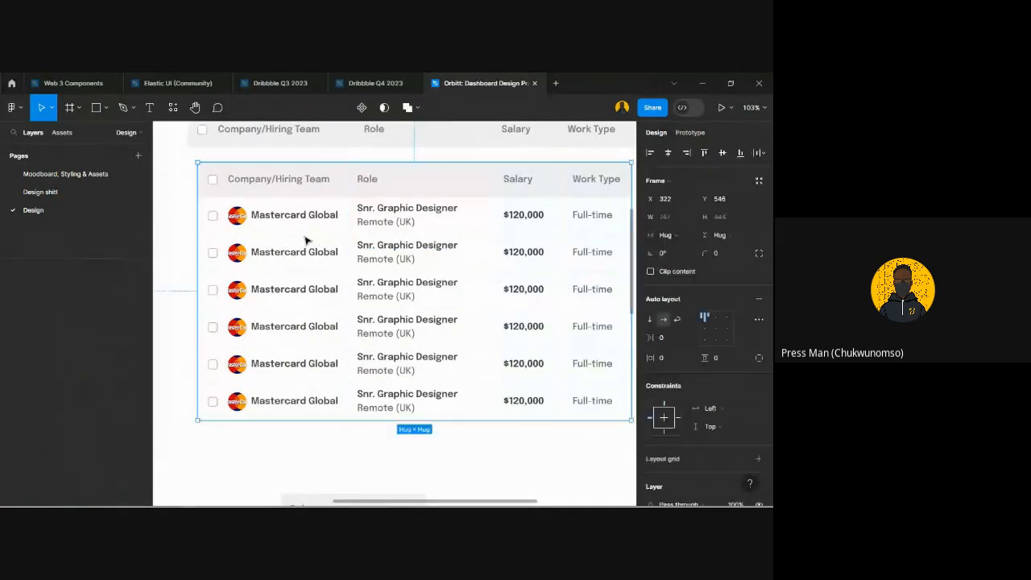
{"action": "left_click", "coordinate": [305, 239]}
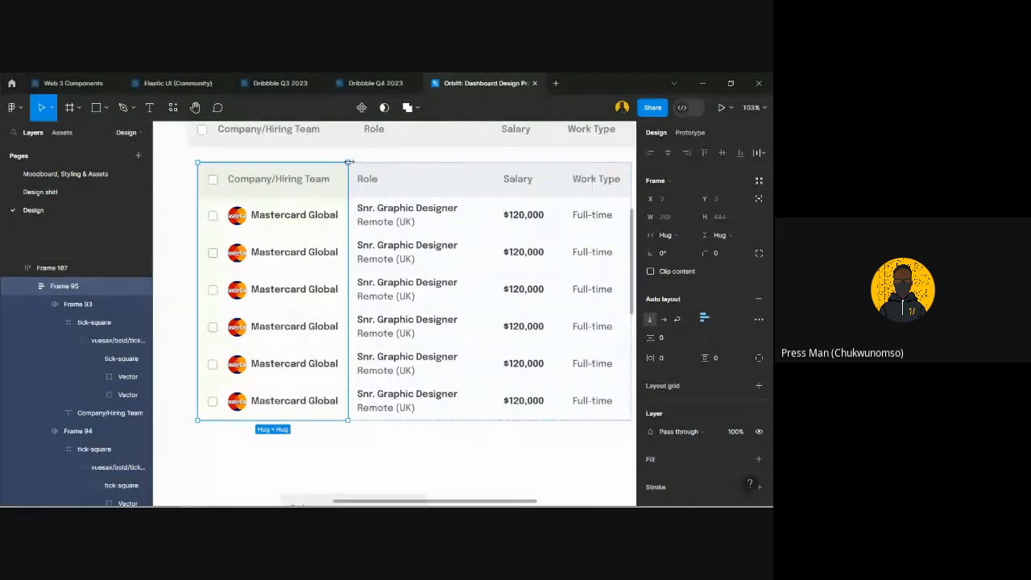
{"action": "scroll", "coordinate": [359, 276], "scroll_direction": "down", "scroll_amount": 5}
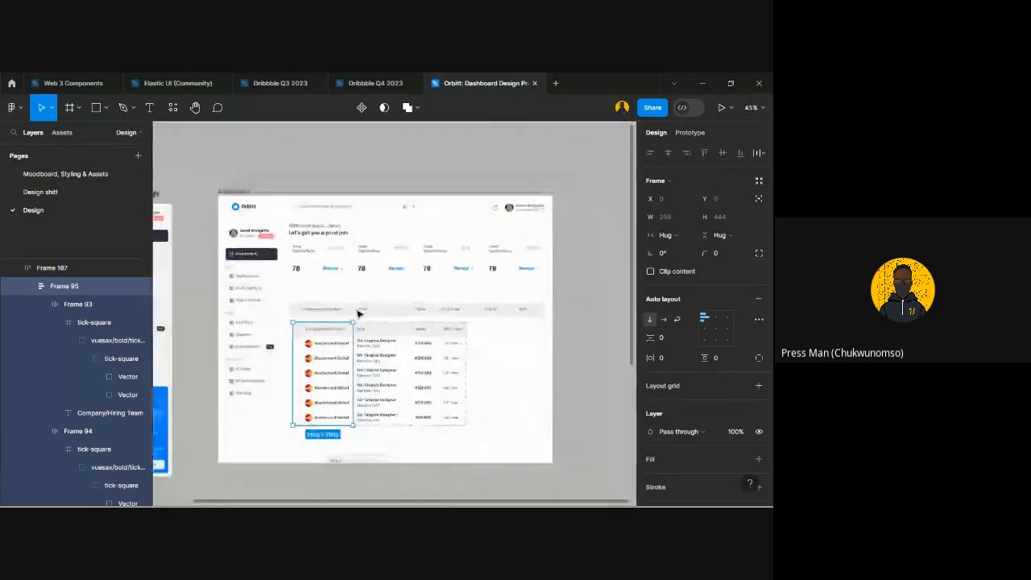
- Open the Design shift page and examine the reference table's rows
{"action": "left_click", "coordinate": [28, 195]}
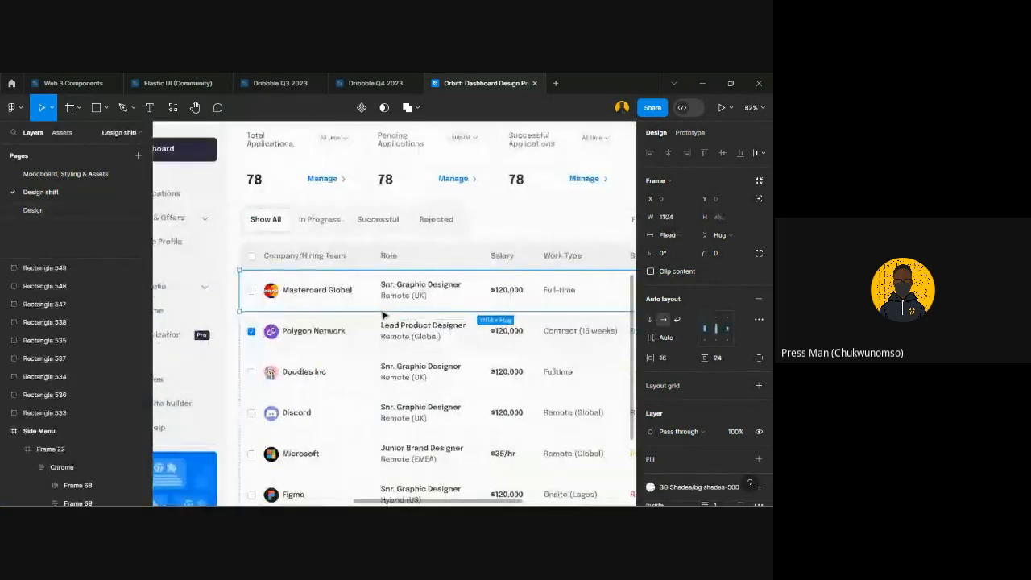
{"action": "scroll", "coordinate": [397, 309], "scroll_direction": "up", "scroll_amount": 3}
{"action": "scroll", "coordinate": [397, 309], "scroll_direction": "down", "scroll_amount": 5}
{"action": "left_click", "coordinate": [369, 370]}
{"action": "left_click_drag", "start_coordinate": [446, 390], "coordinate": [405, 346]}
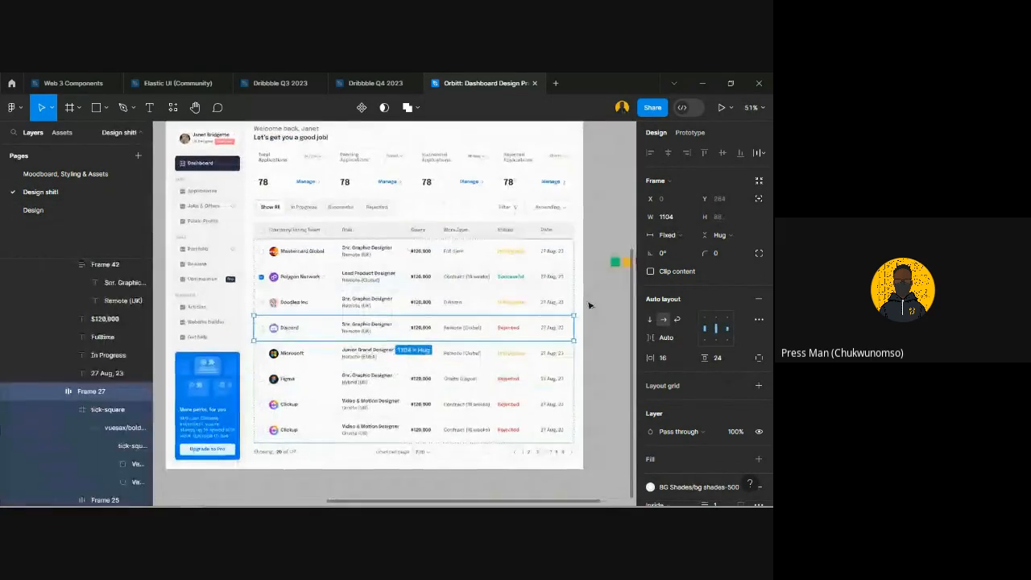
{"action": "key", "text": "Escape"}
{"action": "scroll", "coordinate": [373, 237], "scroll_direction": "up", "scroll_amount": 2}
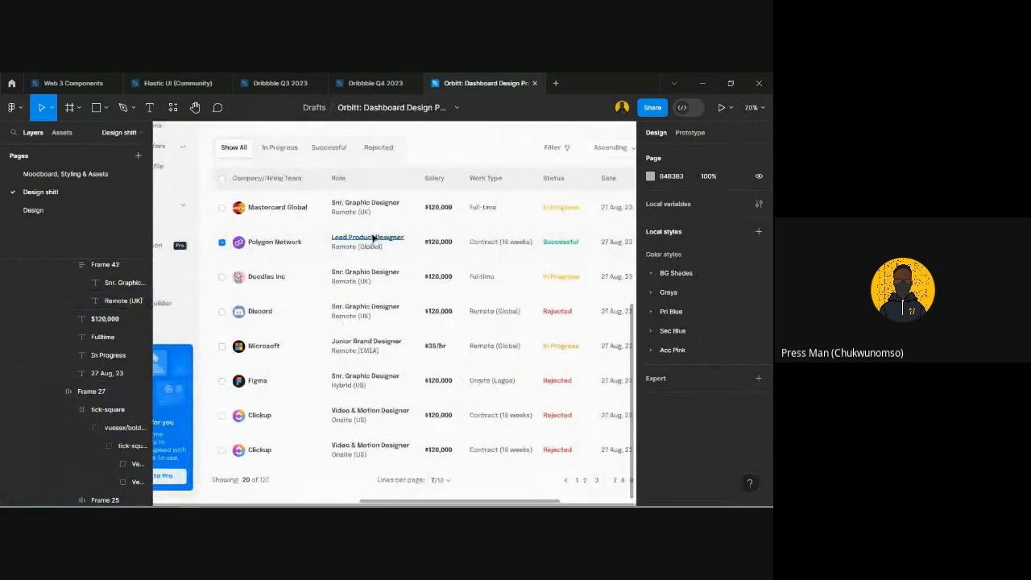
- Return to the Design page and inspect the first Mastercard Global cell's layout and stroke settings
{"action": "left_click", "coordinate": [44, 213]}
{"action": "scroll", "coordinate": [341, 322], "scroll_direction": "up", "scroll_amount": 10}
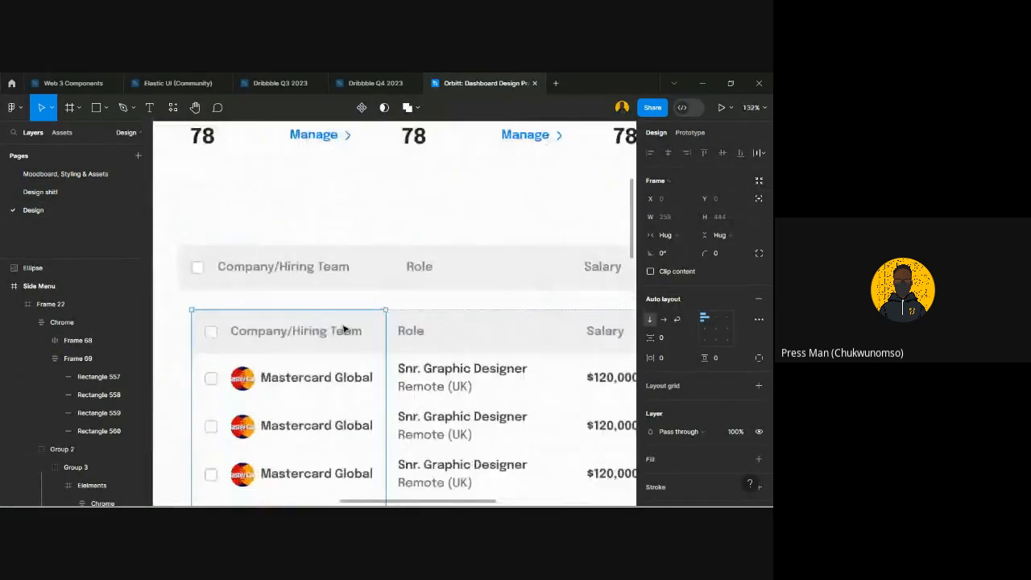
{"action": "scroll", "coordinate": [387, 337], "scroll_direction": "down", "scroll_amount": 3}
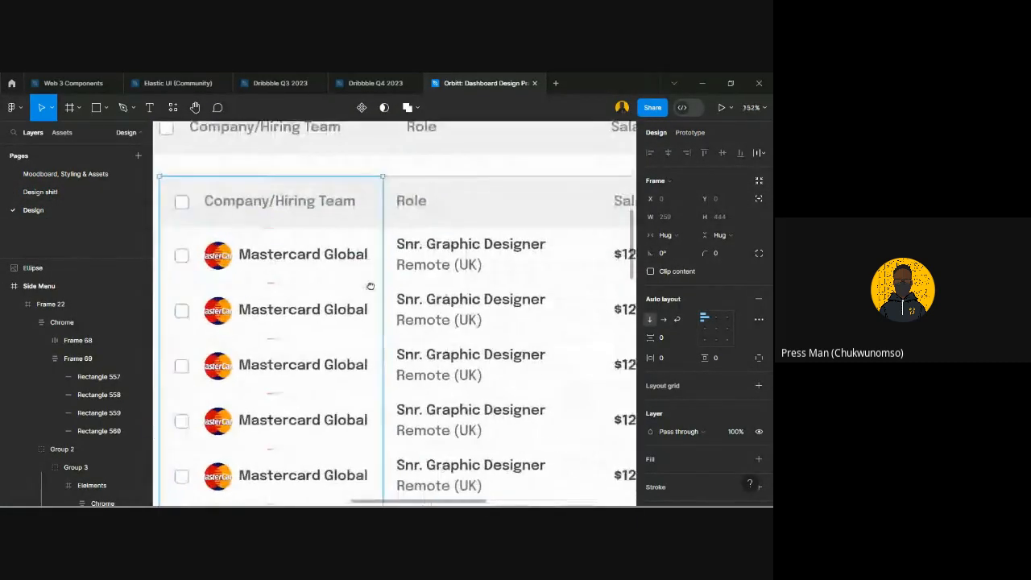
{"action": "left_click", "coordinate": [403, 254]}
{"action": "left_click", "coordinate": [353, 247]}
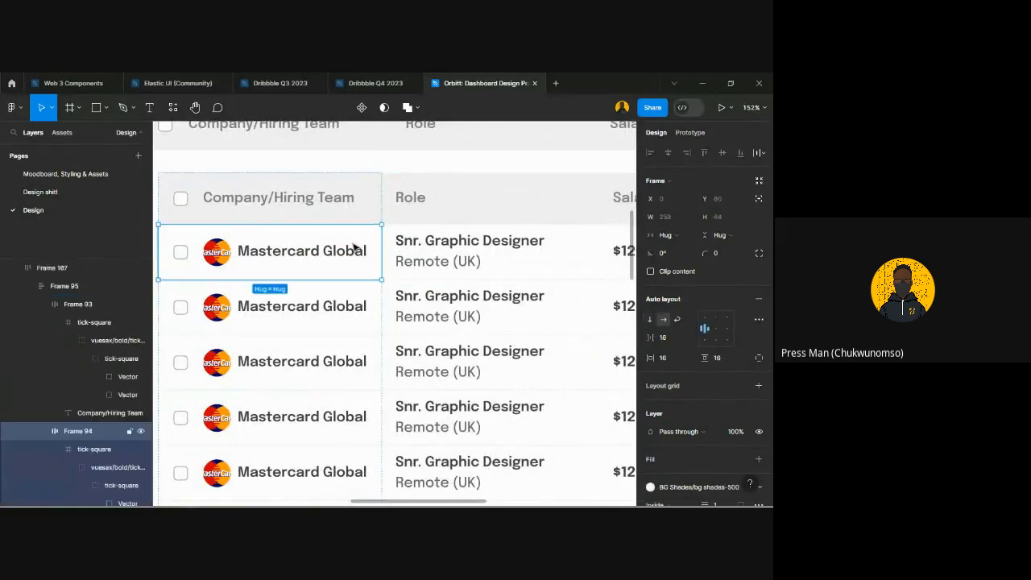
{"action": "scroll", "coordinate": [352, 247], "scroll_direction": "up", "scroll_amount": 2}
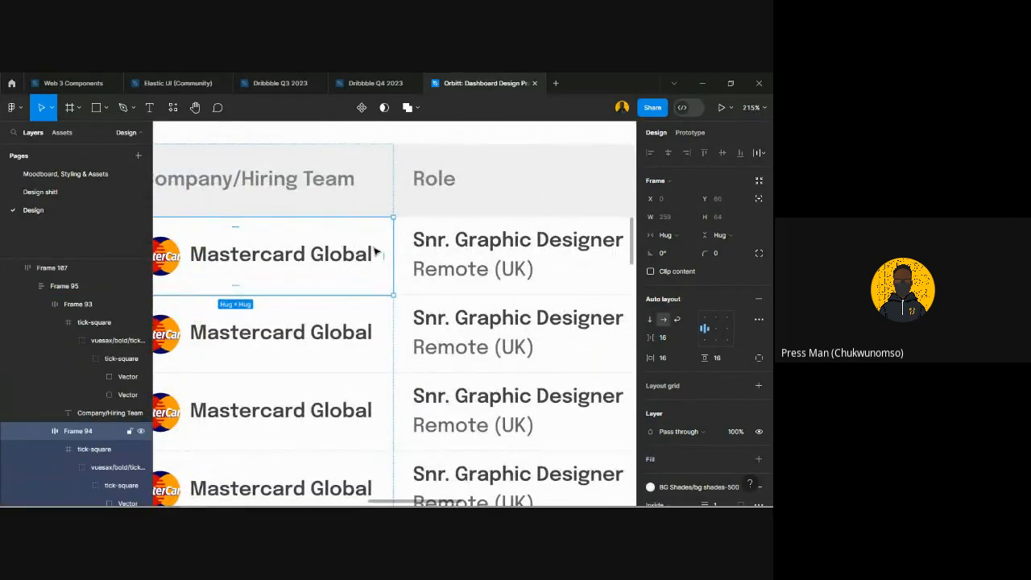
{"action": "scroll", "coordinate": [409, 272], "scroll_direction": "down", "scroll_amount": 2}
{"action": "scroll", "coordinate": [432, 271], "scroll_direction": "up", "scroll_amount": 4}
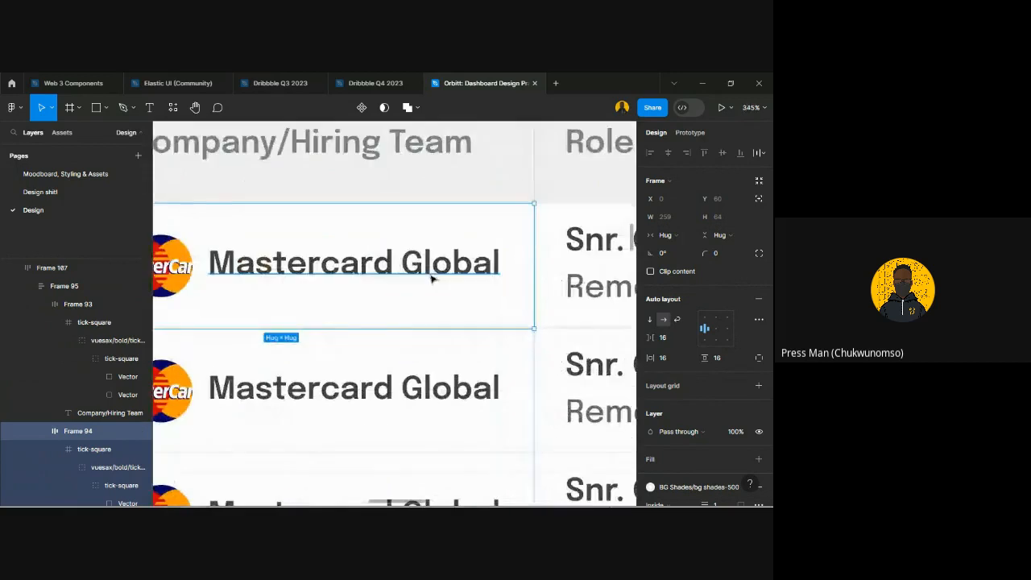
{"action": "scroll", "coordinate": [461, 305], "scroll_direction": "down", "scroll_amount": 3}
{"action": "scroll", "coordinate": [437, 306], "scroll_direction": "up", "scroll_amount": 2}
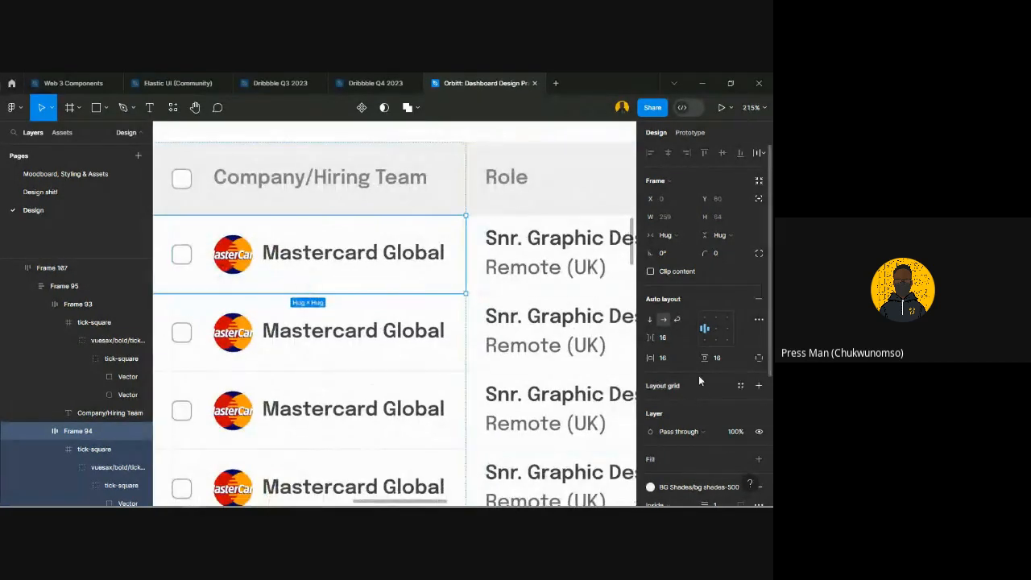
{"action": "scroll", "coordinate": [698, 375], "scroll_direction": "down", "scroll_amount": 3}
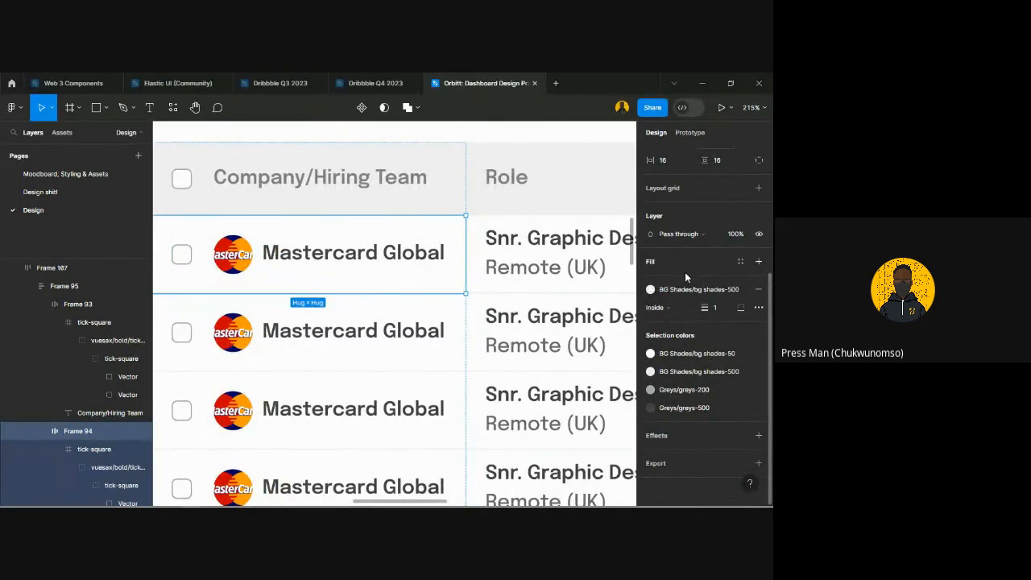
- Switch the first company cell's stroke to custom per-side widths
{"action": "left_click", "coordinate": [406, 258]}
{"action": "left_click", "coordinate": [453, 289]}
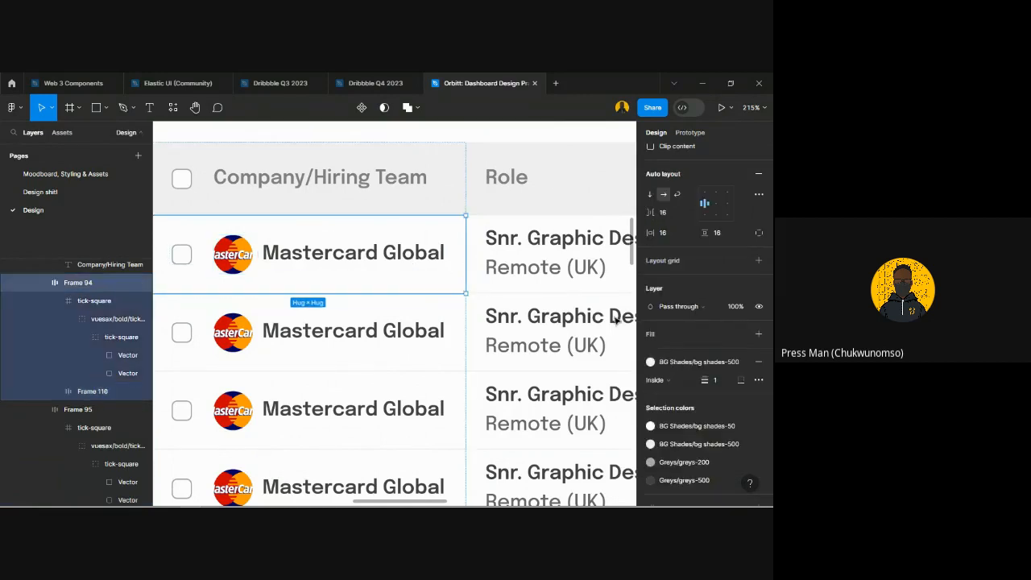
{"action": "left_click", "coordinate": [743, 382]}
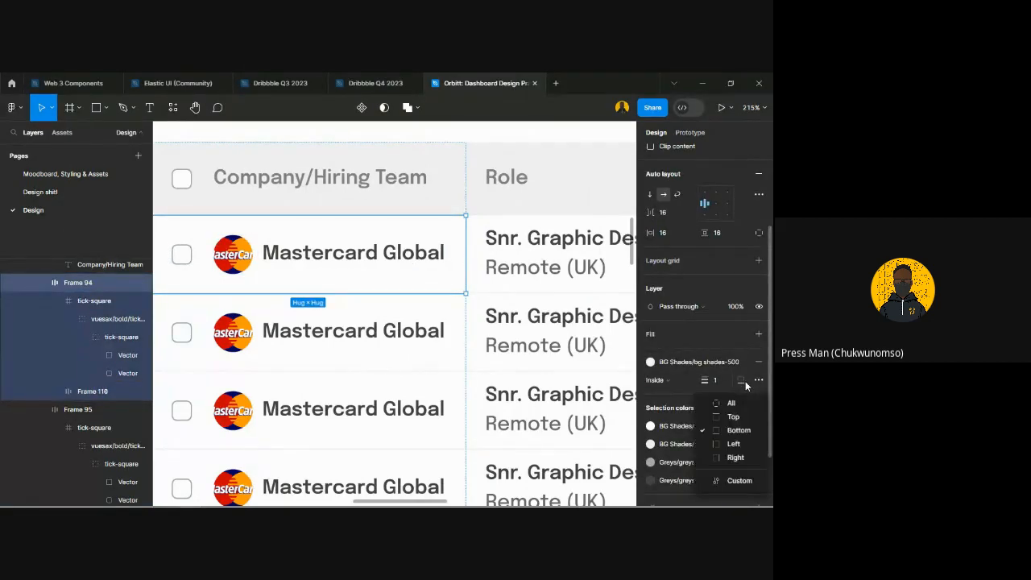
{"action": "left_click", "coordinate": [719, 480]}
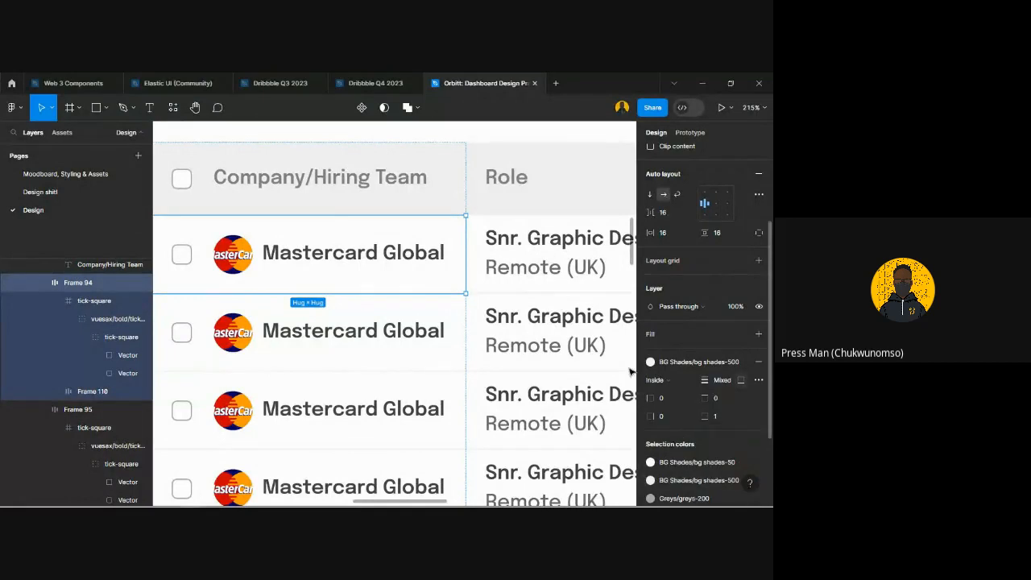
{"action": "left_click", "coordinate": [673, 398]}
{"action": "left_click", "coordinate": [531, 347]}
{"action": "scroll", "coordinate": [497, 311], "scroll_direction": "up", "scroll_amount": 3}
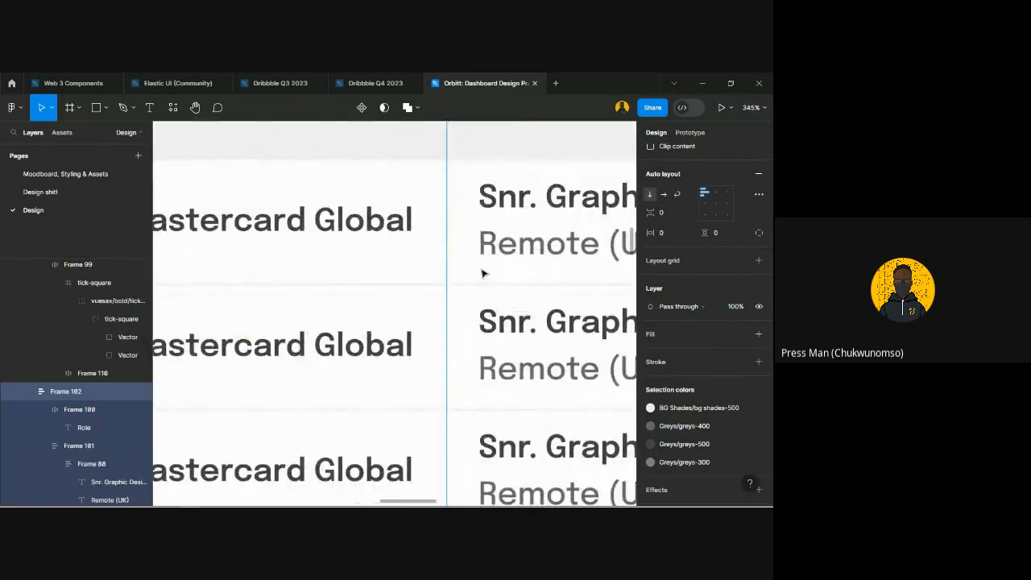
{"action": "scroll", "coordinate": [483, 274], "scroll_direction": "up", "scroll_amount": 2}
{"action": "scroll", "coordinate": [502, 276], "scroll_direction": "down", "scroll_amount": 8}
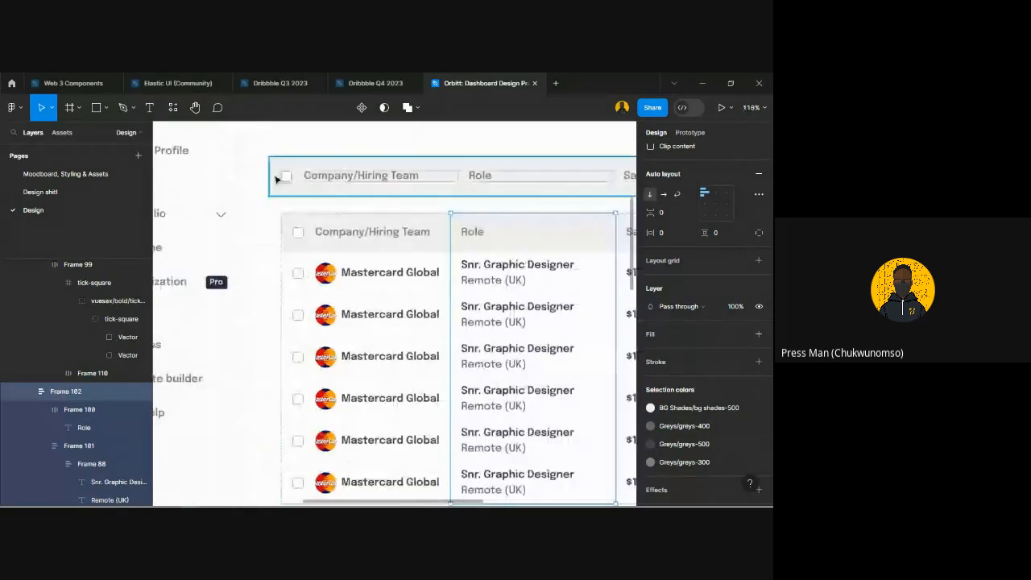
{"action": "left_click", "coordinate": [261, 206]}
{"action": "scroll", "coordinate": [349, 245], "scroll_direction": "up", "scroll_amount": 3}
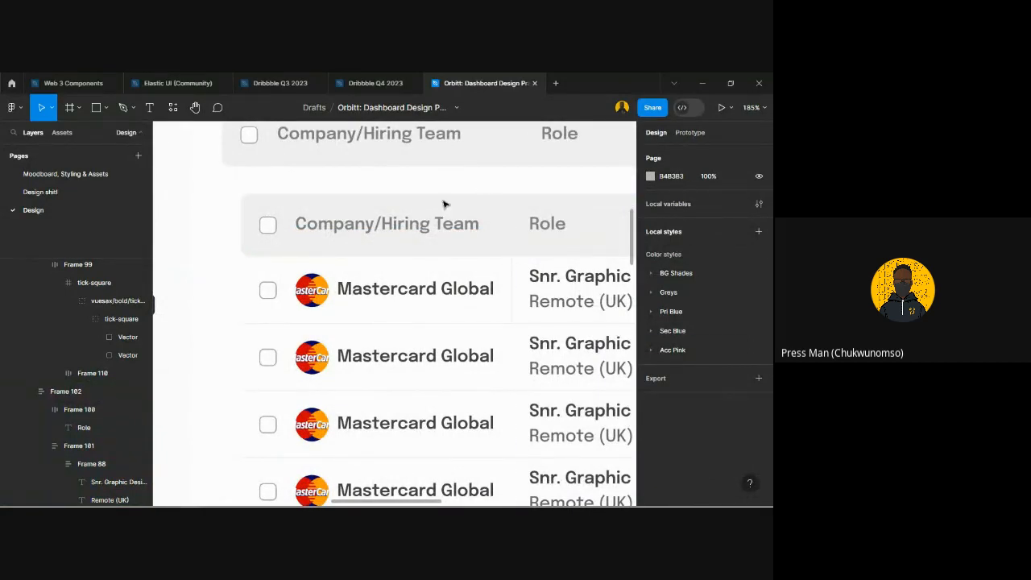
- Duplicate a Mastercard Global row cell in the rebuilt table's company column twice
{"action": "scroll", "coordinate": [467, 233], "scroll_direction": "down", "scroll_amount": 5}
{"action": "scroll", "coordinate": [410, 228], "scroll_direction": "up", "scroll_amount": 4}
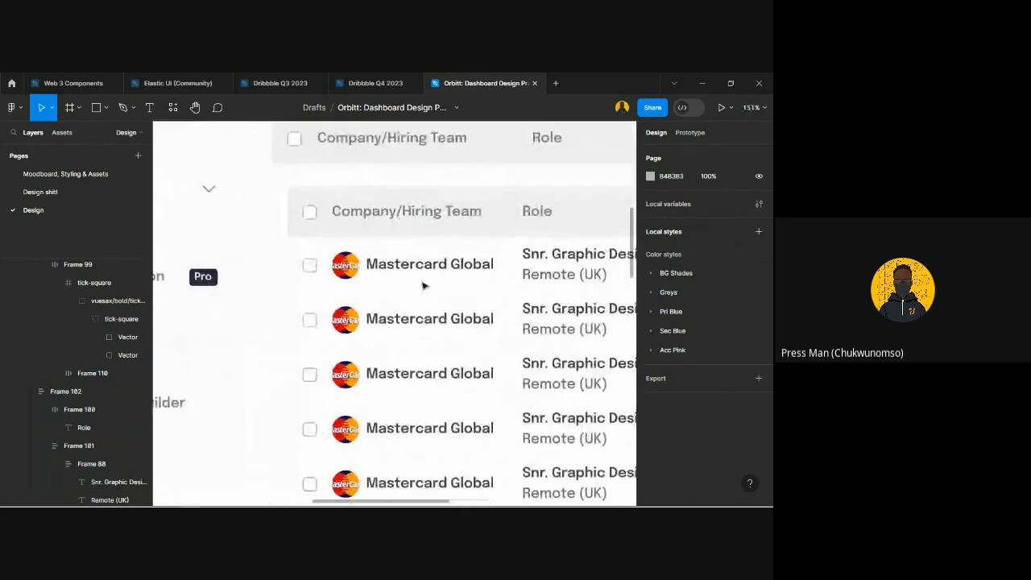
{"action": "scroll", "coordinate": [425, 298], "scroll_direction": "down", "scroll_amount": 5}
{"action": "left_click", "coordinate": [431, 318]}
{"action": "scroll", "coordinate": [435, 323], "scroll_direction": "up", "scroll_amount": 4}
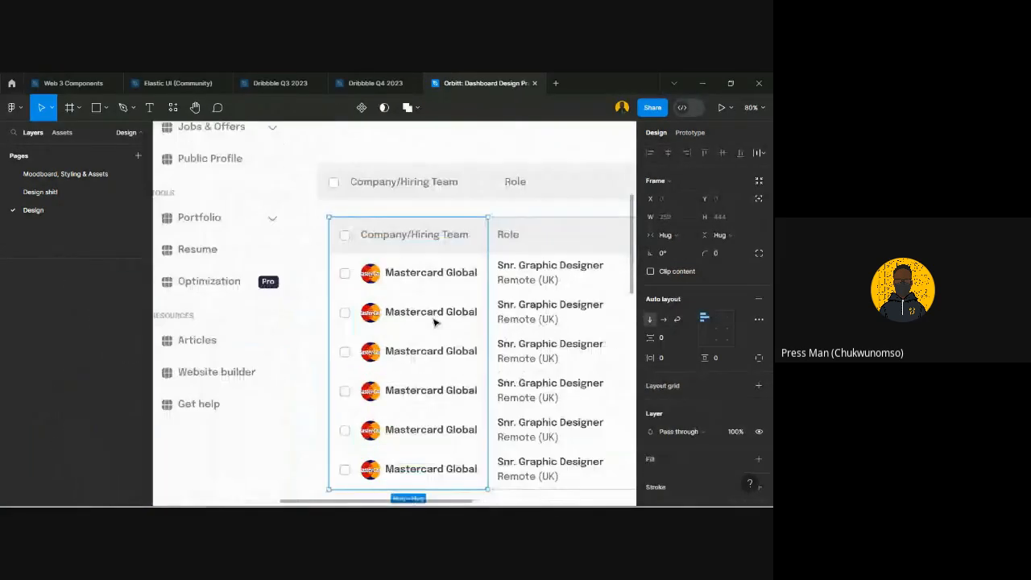
{"action": "scroll", "coordinate": [433, 322], "scroll_direction": "up", "scroll_amount": 3}
{"action": "double_click", "coordinate": [364, 259]}
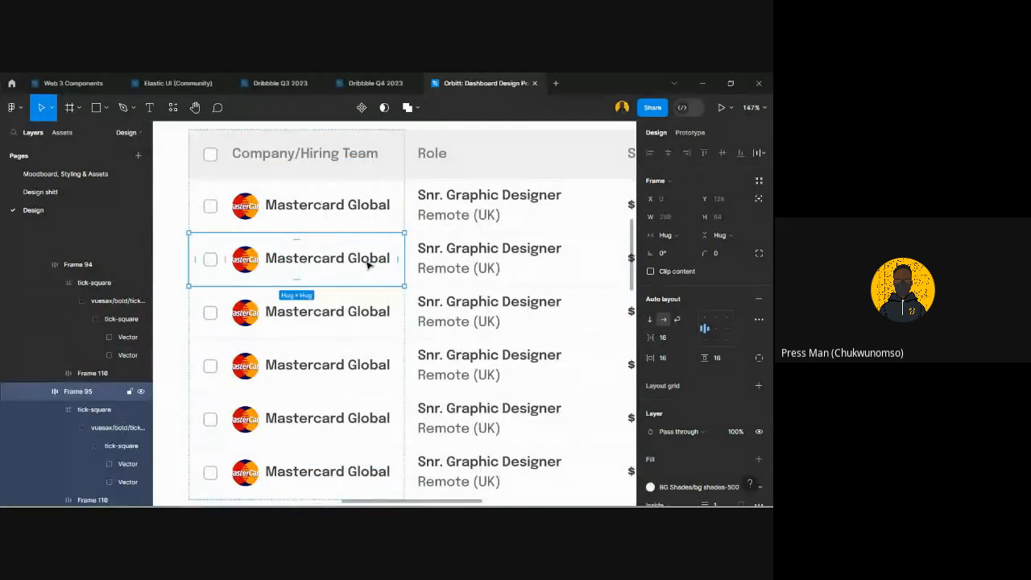
{"action": "double_click", "coordinate": [342, 206]}
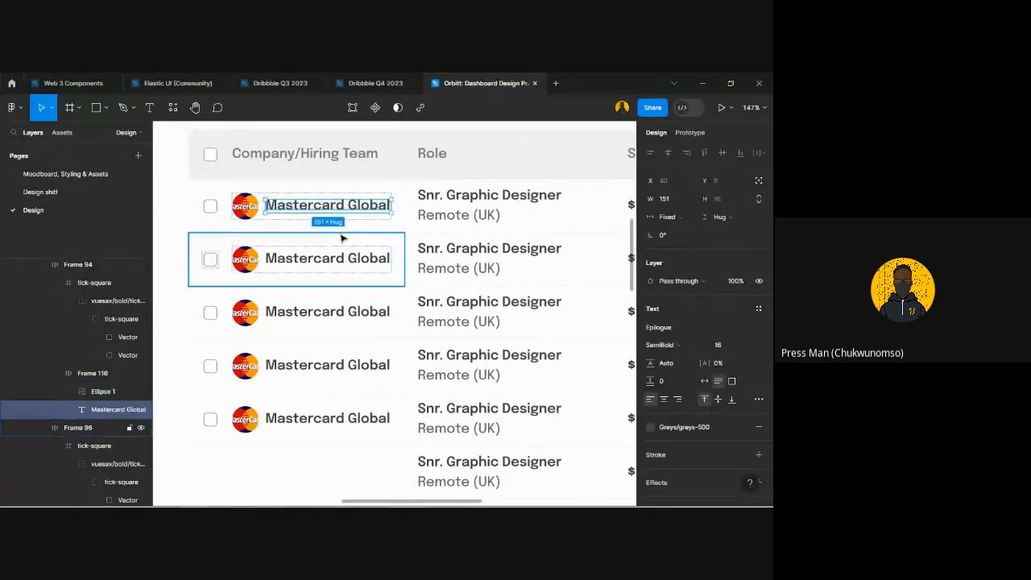
{"action": "left_click", "coordinate": [346, 228]}
{"action": "key", "text": "ctrl+d"}
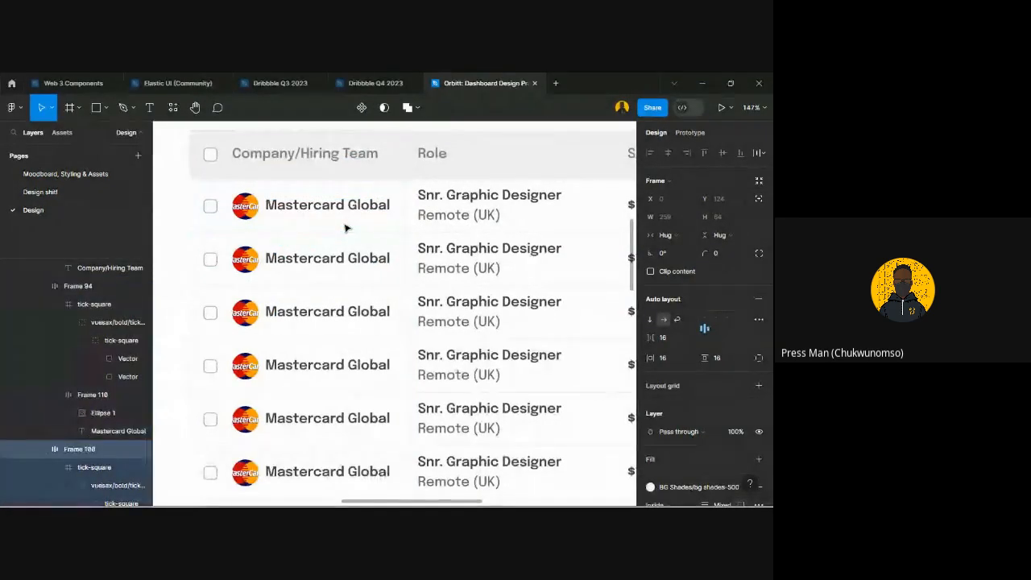
{"action": "key", "text": "ctrl+d"}
- Undo the duplicated company rows
{"action": "scroll", "coordinate": [402, 269], "scroll_direction": "up", "scroll_amount": 2}
{"action": "scroll", "coordinate": [546, 195], "scroll_direction": "down", "scroll_amount": 2}
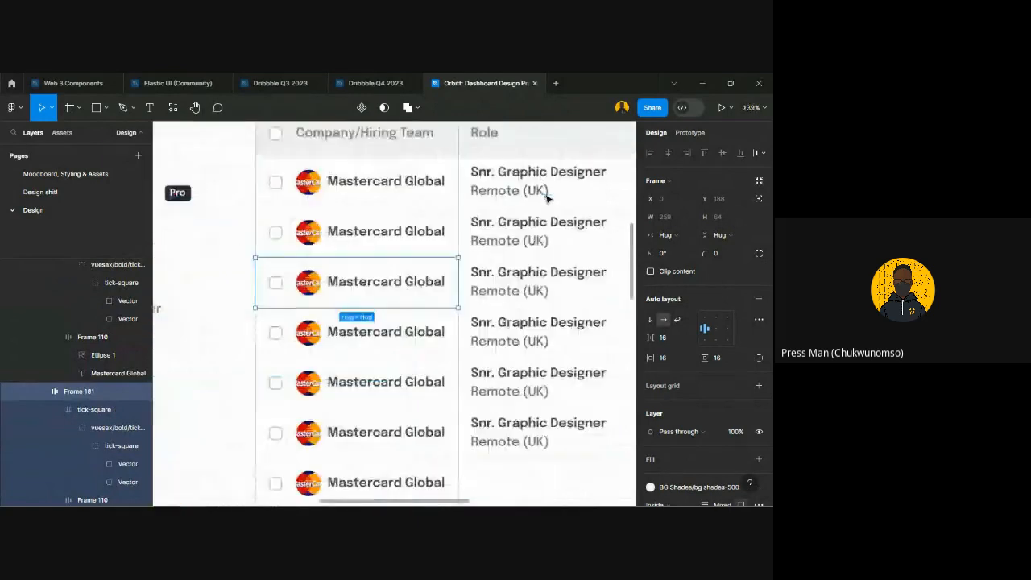
{"action": "left_click_drag", "start_coordinate": [253, 200], "coordinate": [283, 228]}
{"action": "left_click", "coordinate": [283, 229]}
{"action": "scroll", "coordinate": [315, 248], "scroll_direction": "up", "scroll_amount": 2}
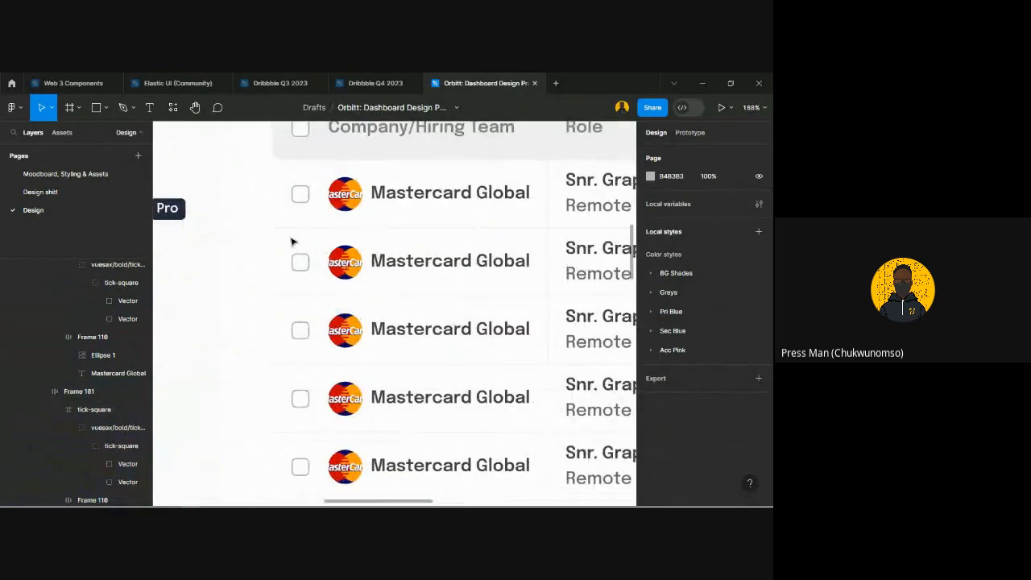
{"action": "key", "text": "ctrl+z"}
{"action": "key", "text": "ctrl+z"}
{"action": "key", "text": "ctrl+z"}
{"action": "key", "text": "ctrl+z"}
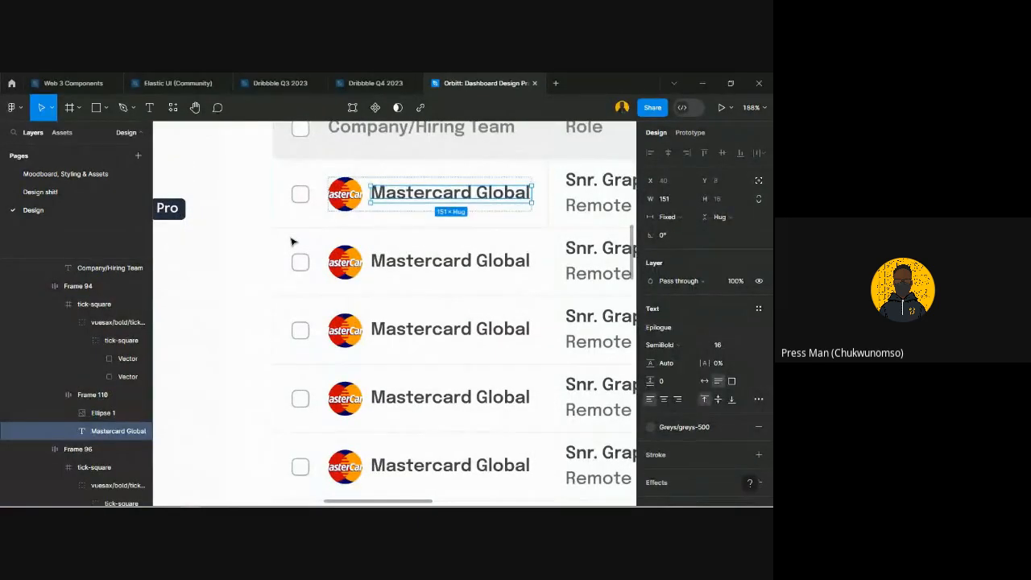
{"action": "key", "text": "ctrl+z"}
{"action": "key", "text": "ctrl+z"}
{"action": "key", "text": "ctrl+z"}
{"action": "key", "text": "ctrl+z"}
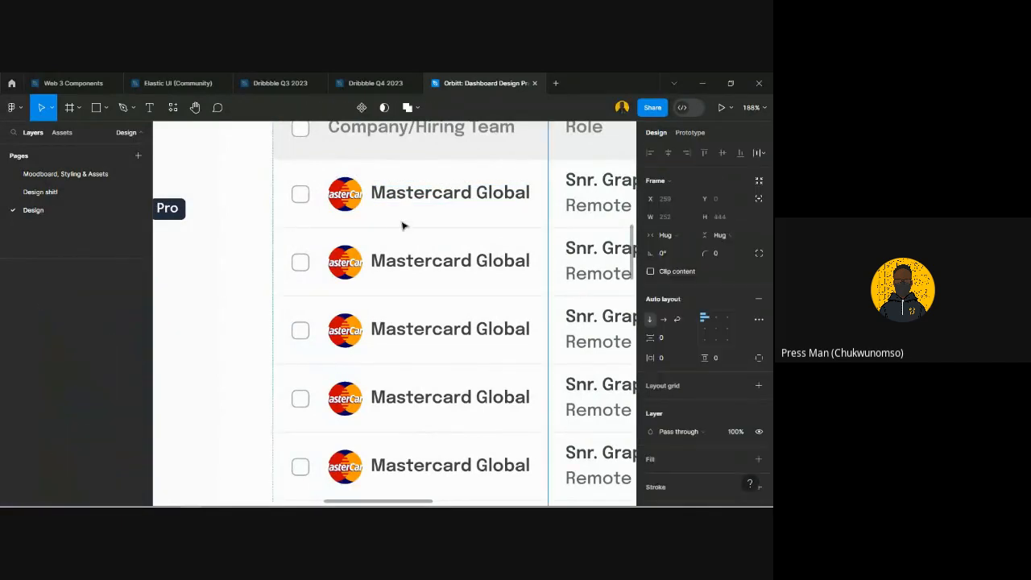
{"action": "scroll", "coordinate": [404, 225], "scroll_direction": "down", "scroll_amount": 4}
{"action": "key", "text": "ctrl+z"}
{"action": "scroll", "coordinate": [477, 218], "scroll_direction": "up", "scroll_amount": 2}
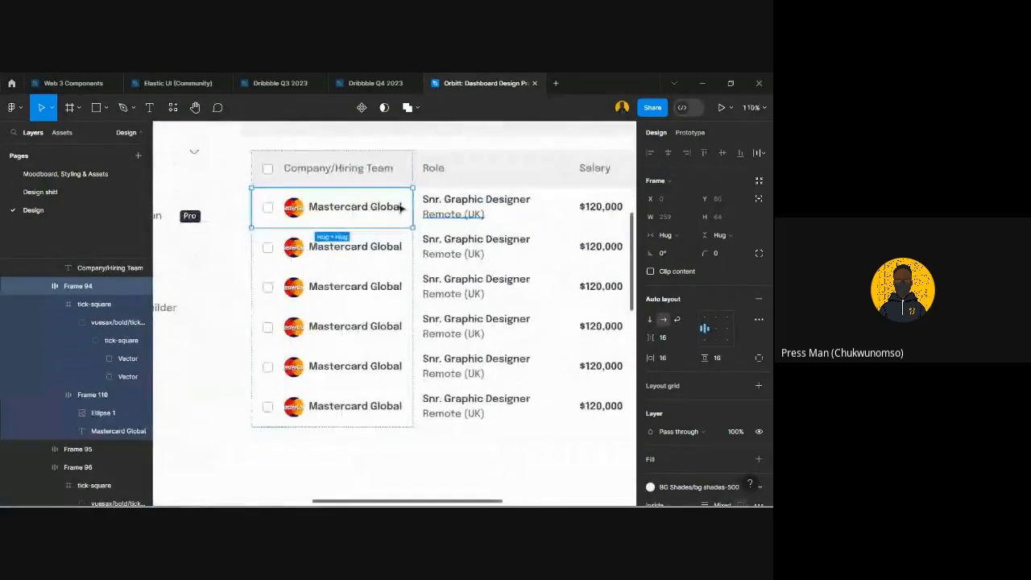
- Inspect the rebuilt table's Work Type column and the reference table's status cells
{"action": "scroll", "coordinate": [399, 208], "scroll_direction": "up", "scroll_amount": 4}
{"action": "left_click", "coordinate": [427, 167]}
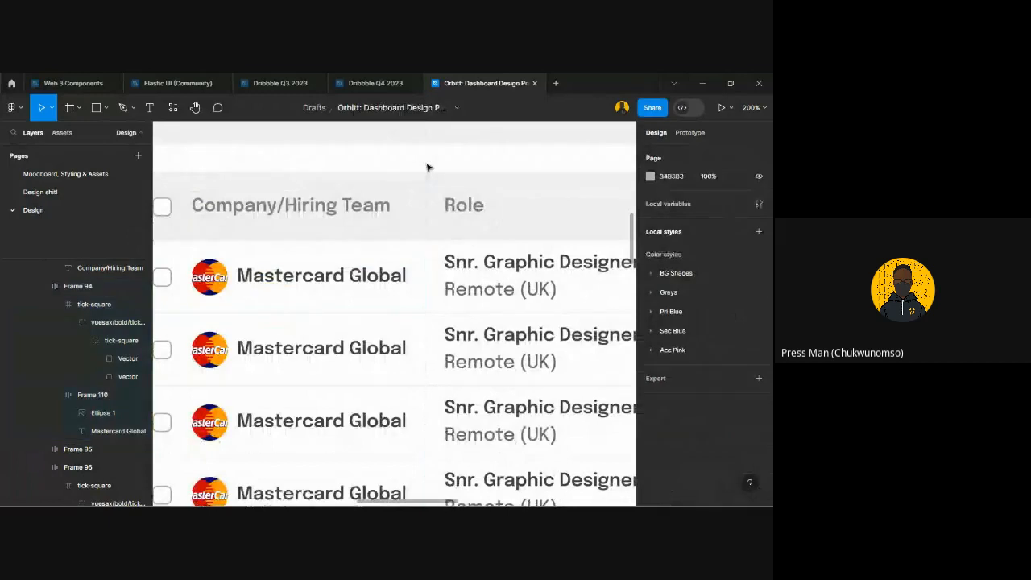
{"action": "scroll", "coordinate": [427, 167], "scroll_direction": "down", "scroll_amount": 8}
{"action": "scroll", "coordinate": [395, 231], "scroll_direction": "up", "scroll_amount": 3}
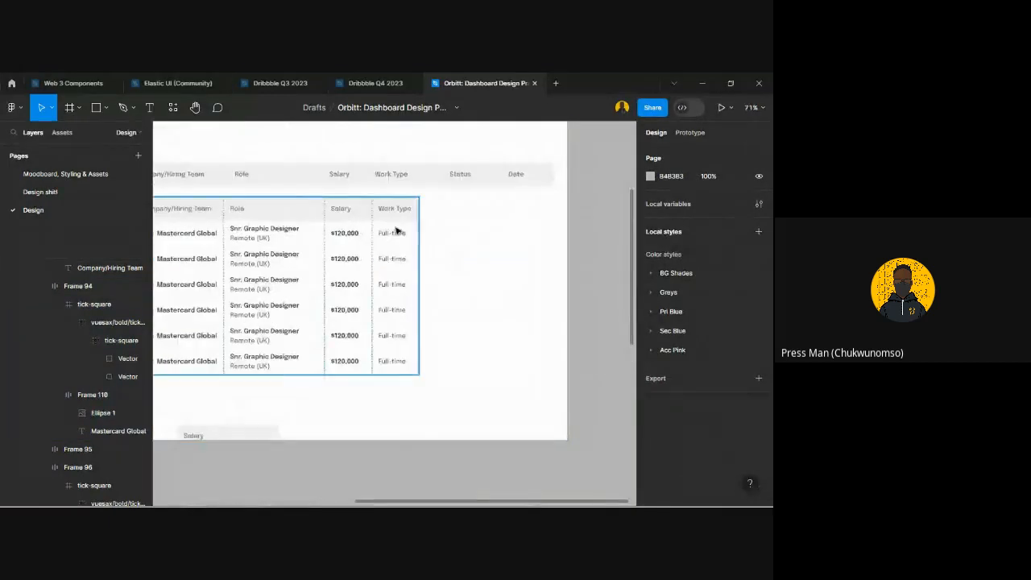
{"action": "double_click", "coordinate": [395, 231]}
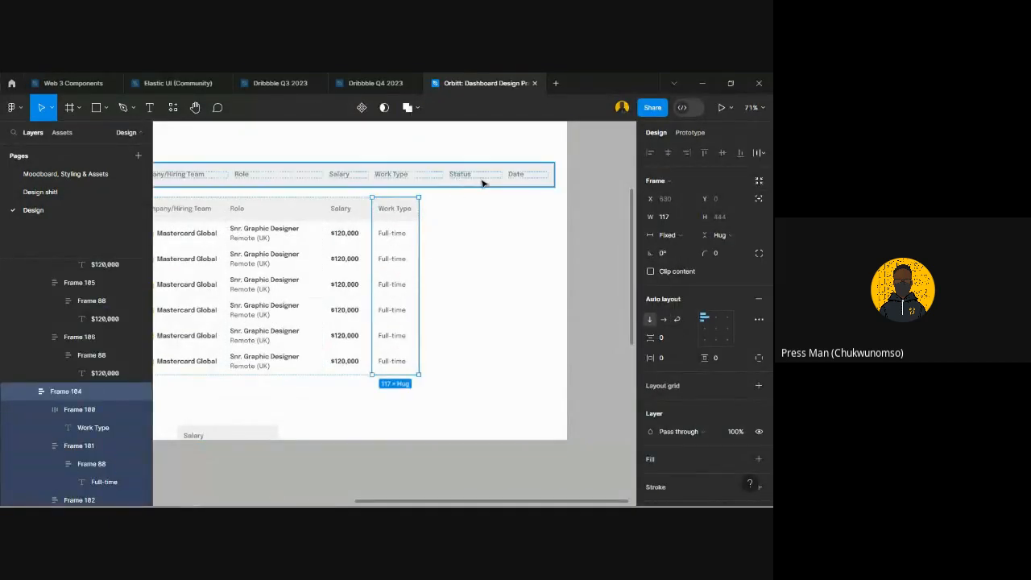
{"action": "scroll", "coordinate": [463, 243], "scroll_direction": "down", "scroll_amount": 5}
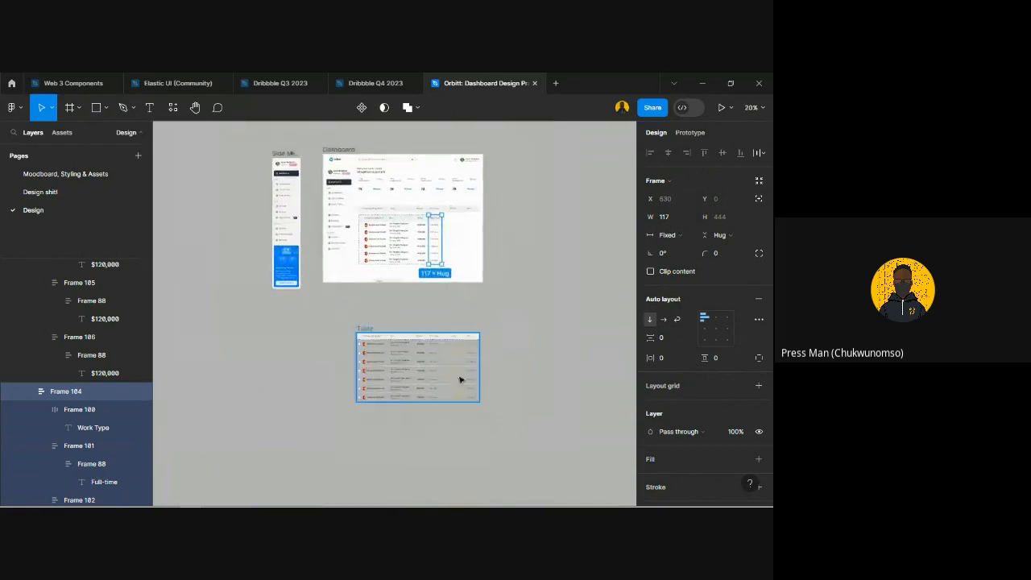
{"action": "scroll", "coordinate": [460, 380], "scroll_direction": "up", "scroll_amount": 5}
{"action": "left_click", "coordinate": [454, 325]}
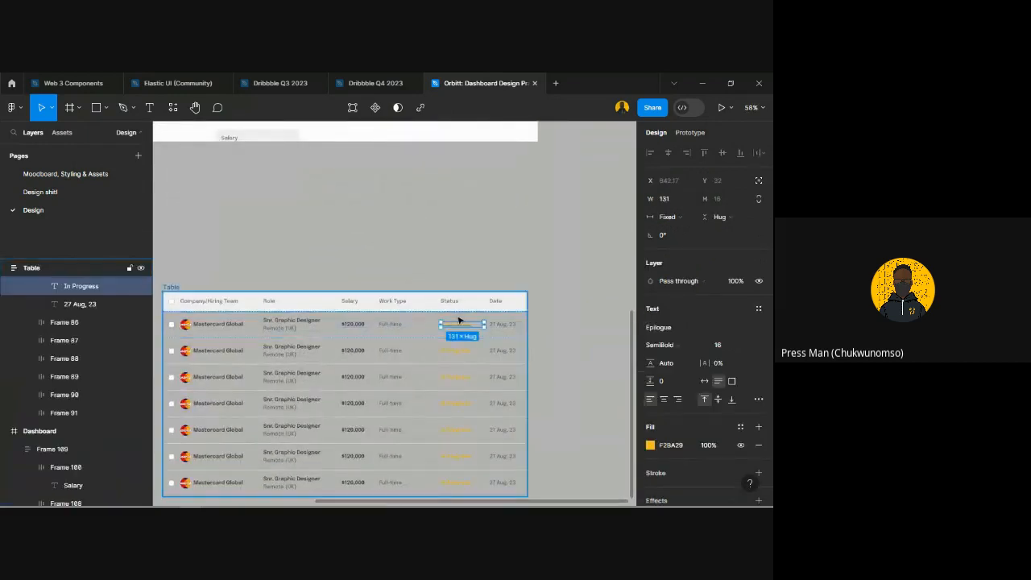
{"action": "left_click", "coordinate": [460, 209]}
- Duplicate the Work Type column of the rebuilt table
{"action": "scroll", "coordinate": [424, 453], "scroll_direction": "up", "scroll_amount": 5}
{"action": "scroll", "coordinate": [435, 316], "scroll_direction": "up", "scroll_amount": 5}
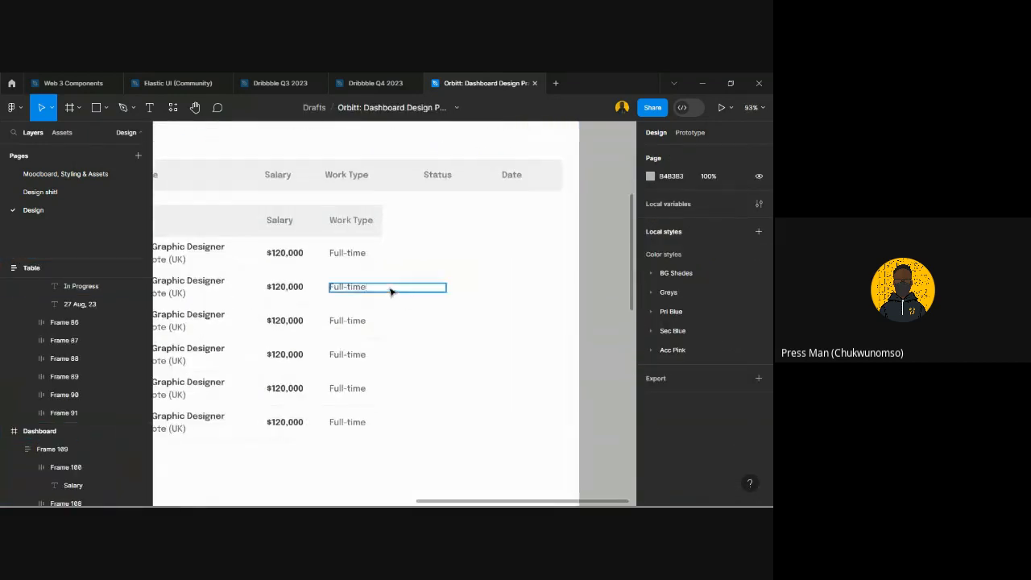
{"action": "left_click", "coordinate": [378, 283]}
{"action": "left_click", "coordinate": [360, 254]}
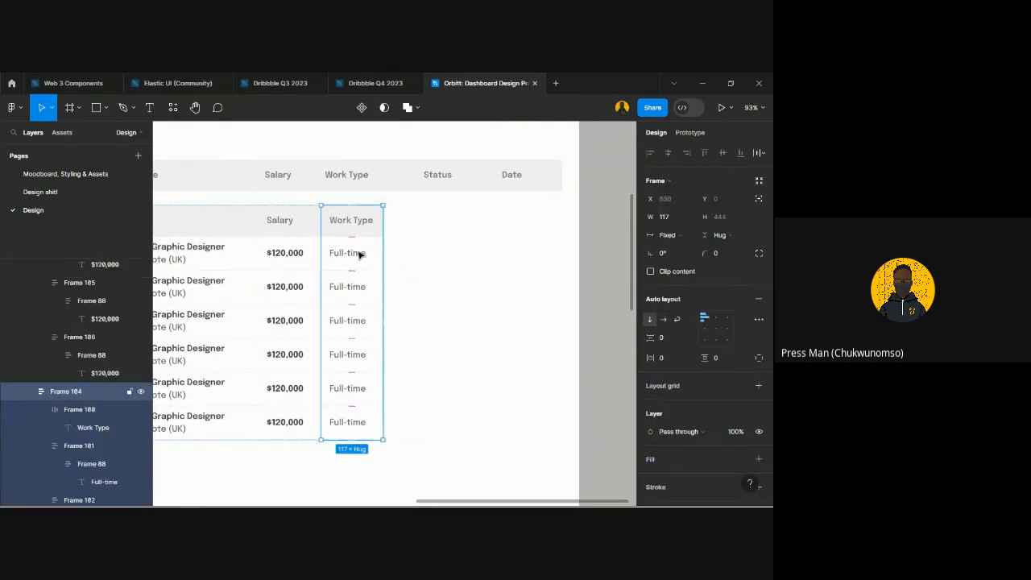
{"action": "key", "text": "ctrl+d"}
- Rename the duplicated column's header to Status
{"action": "scroll", "coordinate": [416, 221], "scroll_direction": "up", "scroll_amount": 4, "text": "ctrl"}
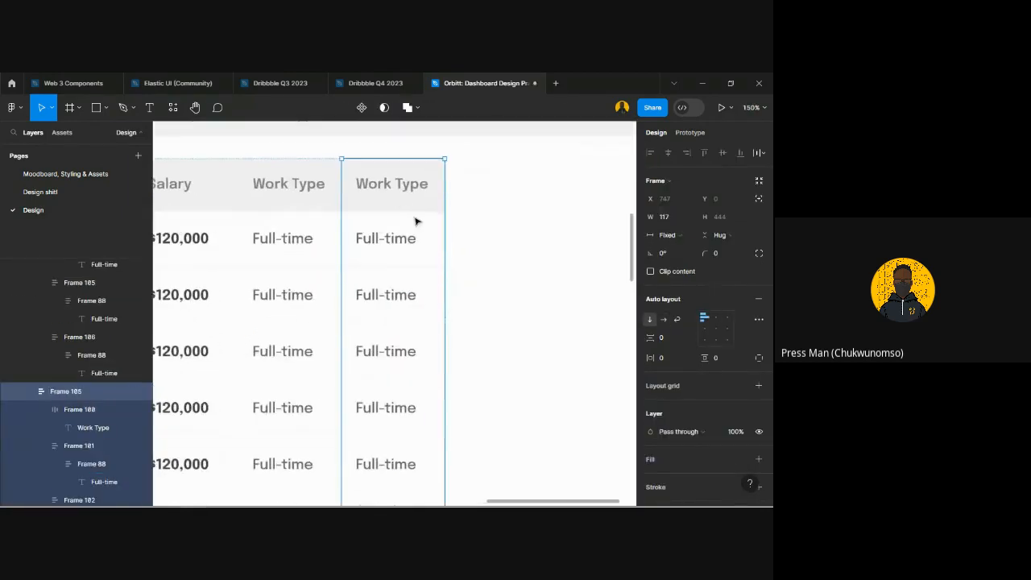
{"action": "left_click", "coordinate": [392, 182]}
{"action": "scroll", "coordinate": [389, 186], "scroll_direction": "up", "scroll_amount": 1}
{"action": "key", "text": "Return"}
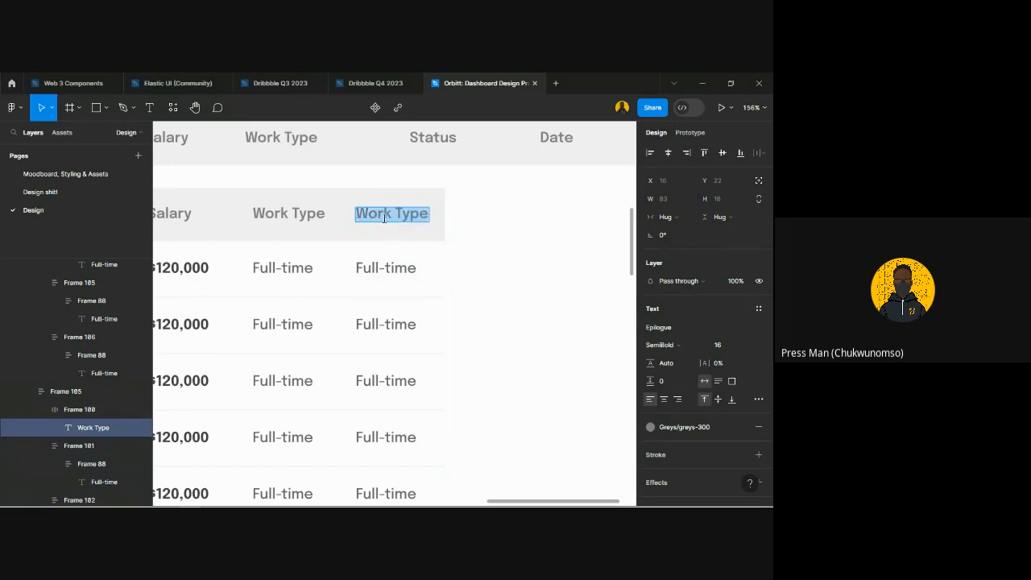
{"action": "type", "text": "Status"}
- Try pasting into the first Status cell, then clear the pasted text
{"action": "left_click", "coordinate": [371, 269]}
{"action": "type", "text": "Work Type Full-time Full-time Full-time Full-time Full-time Full-time"}
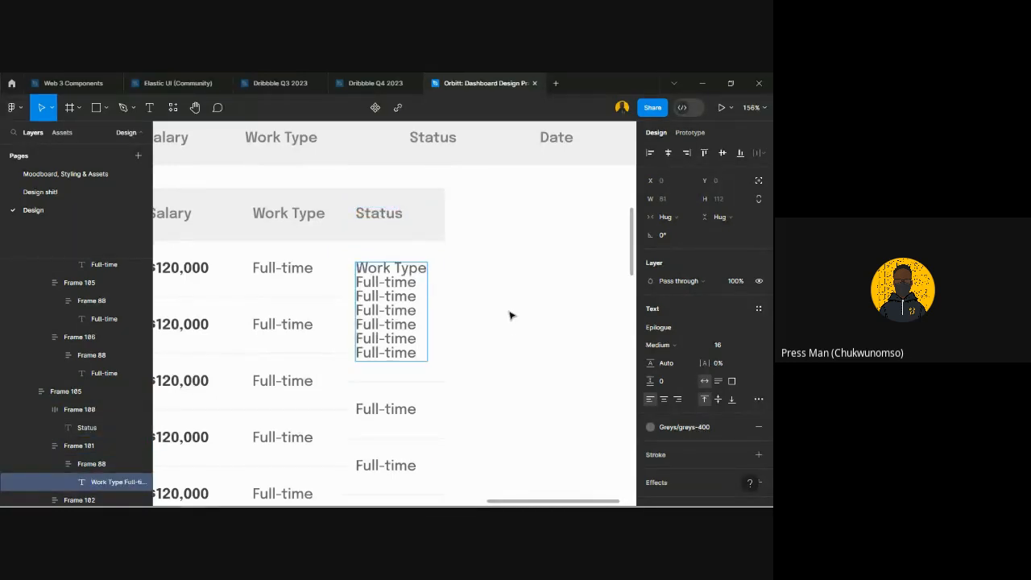
{"action": "key", "text": "ctrl+a"}
{"action": "key", "text": "BackSpace"}
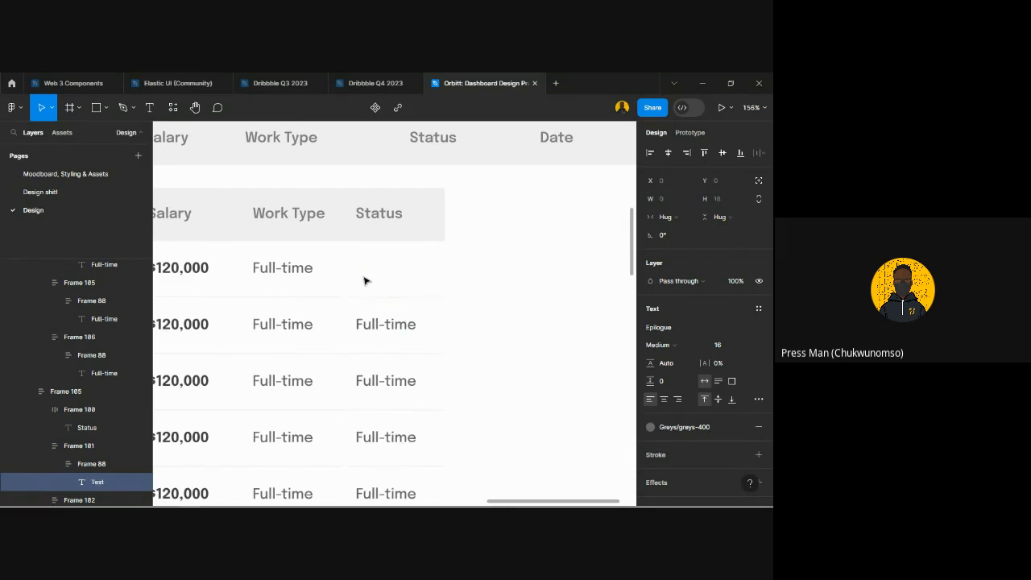
{"action": "key", "text": "Escape"}
{"action": "key", "text": "ctrl+v"}
{"action": "key", "text": "Delete"}
- Copy the In Progress status text from the reference table
{"action": "scroll", "coordinate": [370, 276], "scroll_direction": "down", "scroll_amount": 5}
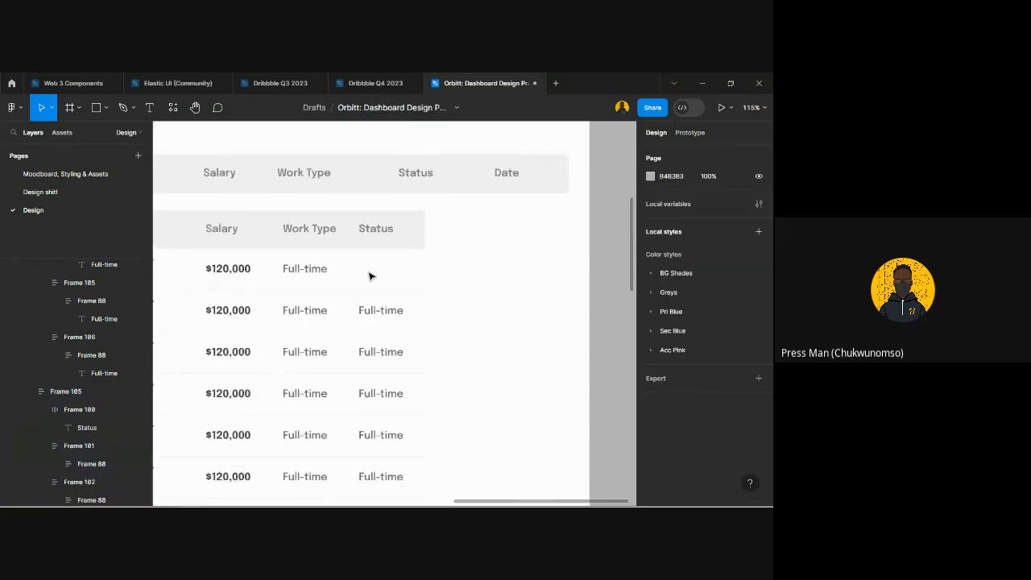
{"action": "left_click_drag", "start_coordinate": [436, 369], "coordinate": [435, 226]}
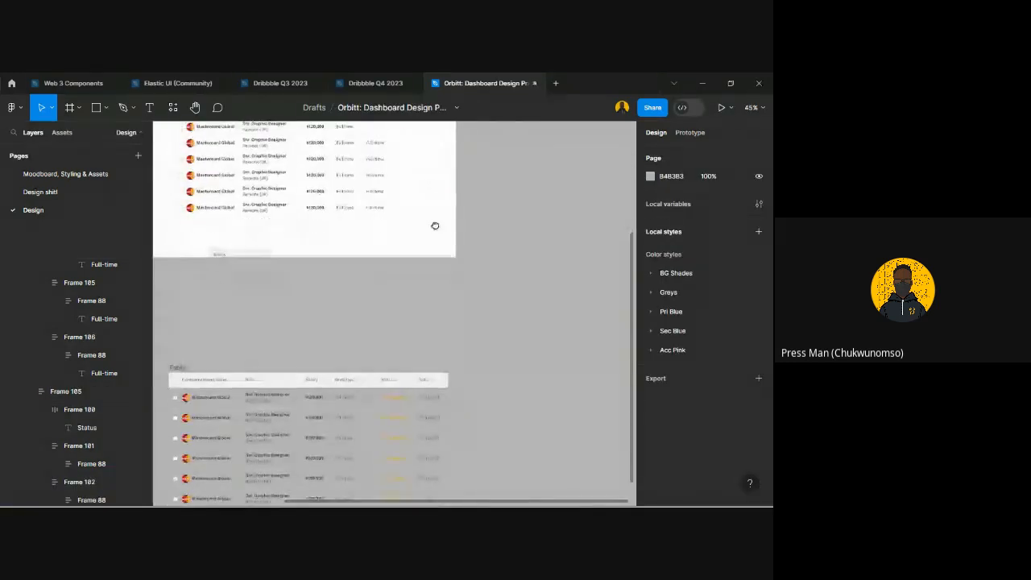
{"action": "left_click", "coordinate": [391, 399]}
{"action": "scroll", "coordinate": [372, 145], "scroll_direction": "up", "scroll_amount": 2}
{"action": "scroll", "coordinate": [375, 161], "scroll_direction": "up", "scroll_amount": 3}
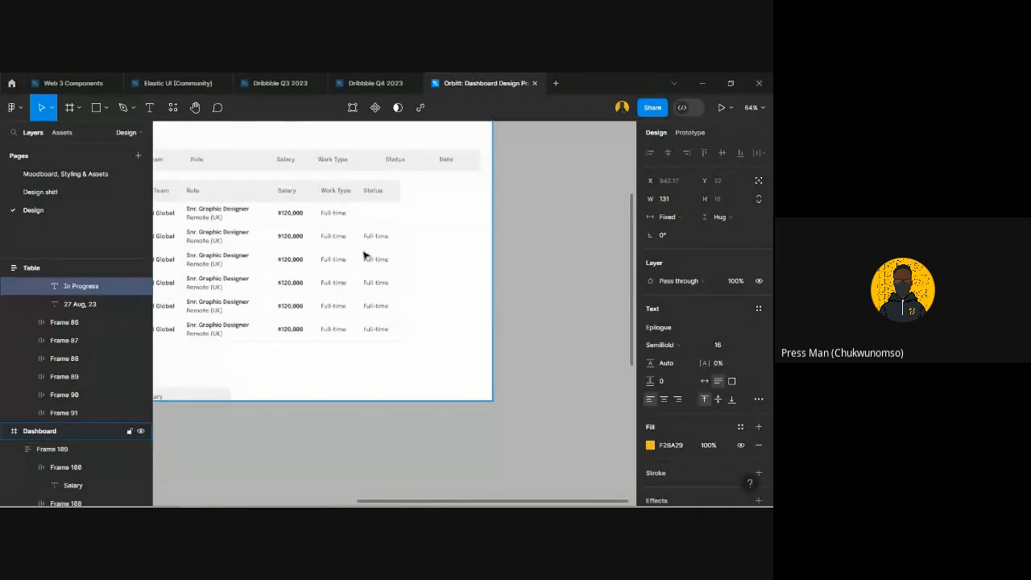
- Paste the In Progress text into the first Status cell frame and undo it
{"action": "left_click", "coordinate": [369, 213]}
{"action": "scroll", "coordinate": [374, 217], "scroll_direction": "up", "scroll_amount": 3}
{"action": "left_click", "coordinate": [377, 218]}
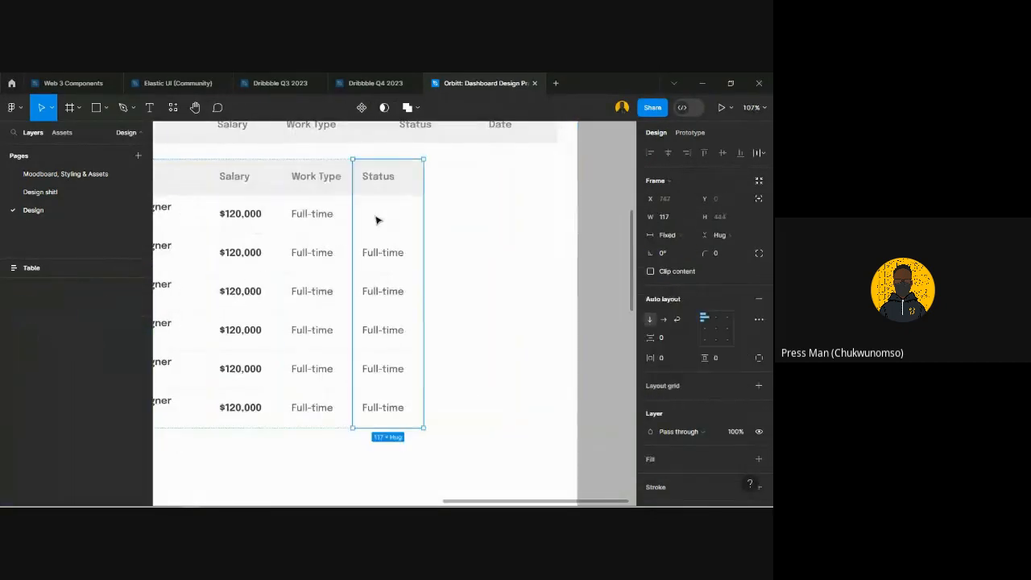
{"action": "left_click", "coordinate": [376, 219]}
{"action": "scroll", "coordinate": [376, 220], "scroll_direction": "up", "scroll_amount": 3}
{"action": "key", "text": "ctrl+v"}
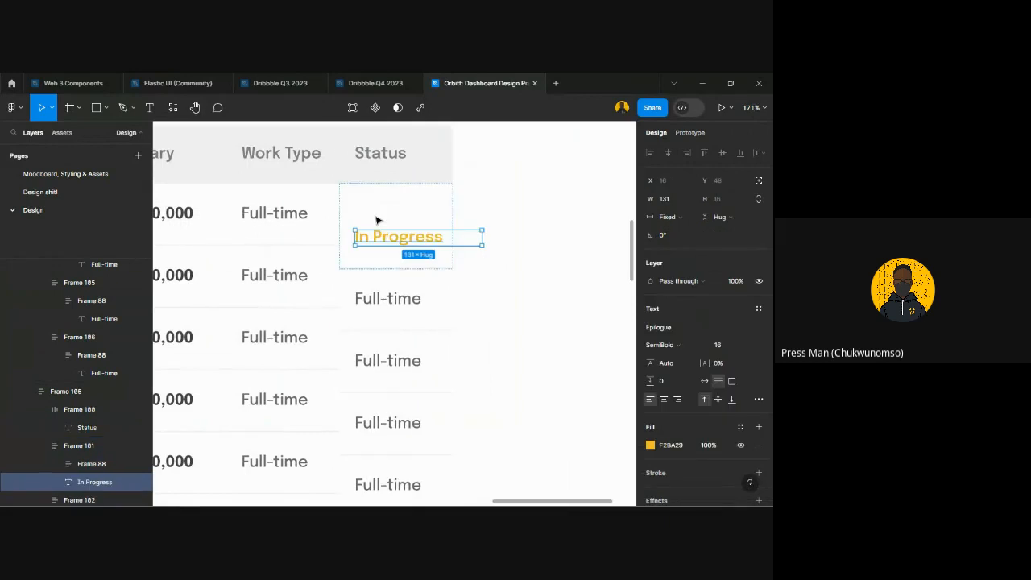
{"action": "key", "text": "ctrl+z"}
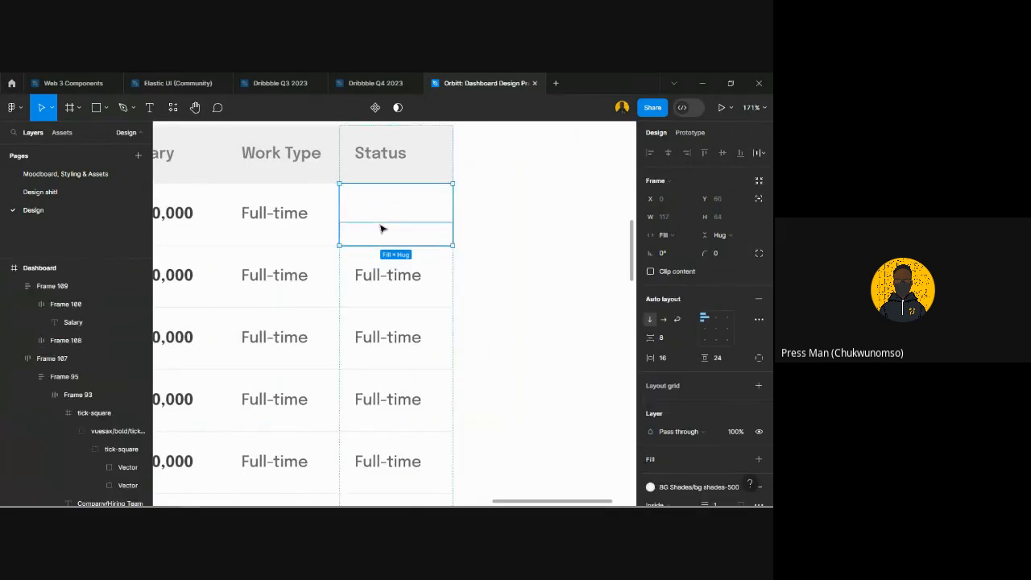
- Delete the empty first cell of the Status column
{"action": "key", "text": "Escape"}
{"action": "key", "text": "Escape"}
{"action": "left_click", "coordinate": [382, 220]}
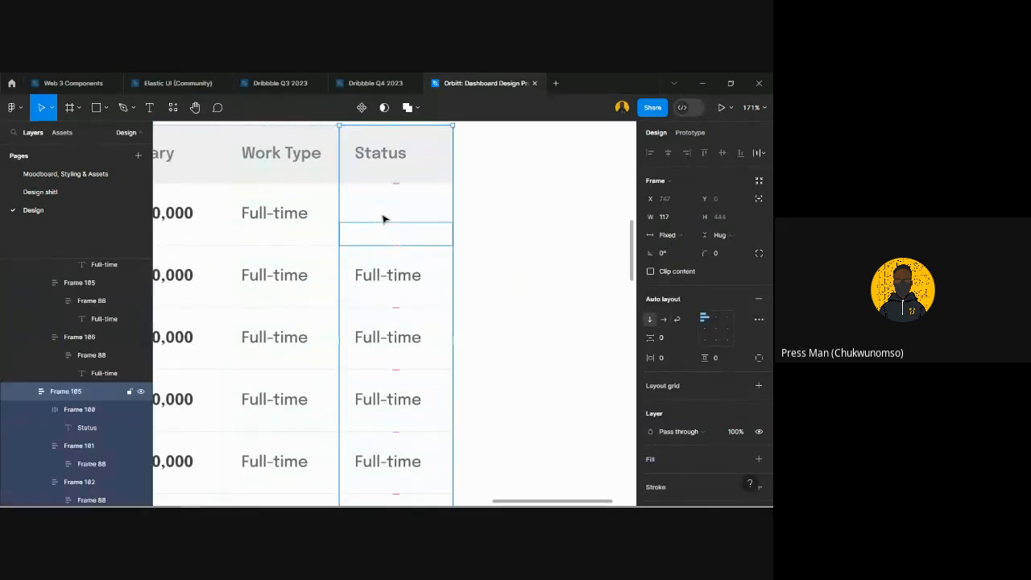
{"action": "left_click", "coordinate": [384, 208]}
{"action": "key", "text": "Delete"}
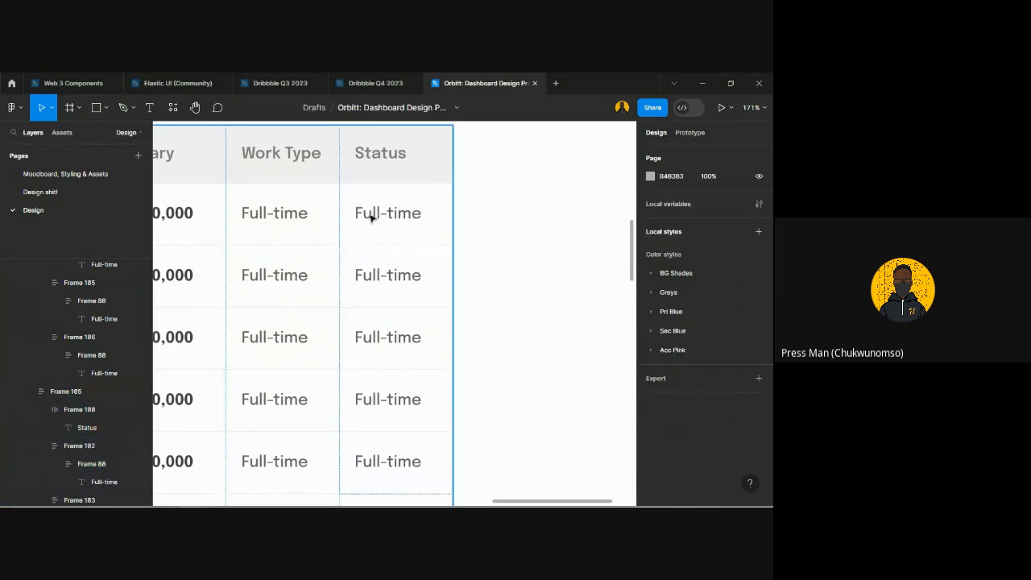
- Replace the first Status cell's text with the In Progress label
{"action": "left_click", "coordinate": [372, 216], "text": "ctrl"}
{"action": "double_click", "coordinate": [372, 215]}
{"action": "type", "text": "In Progress"}
{"action": "key", "text": "Escape"}
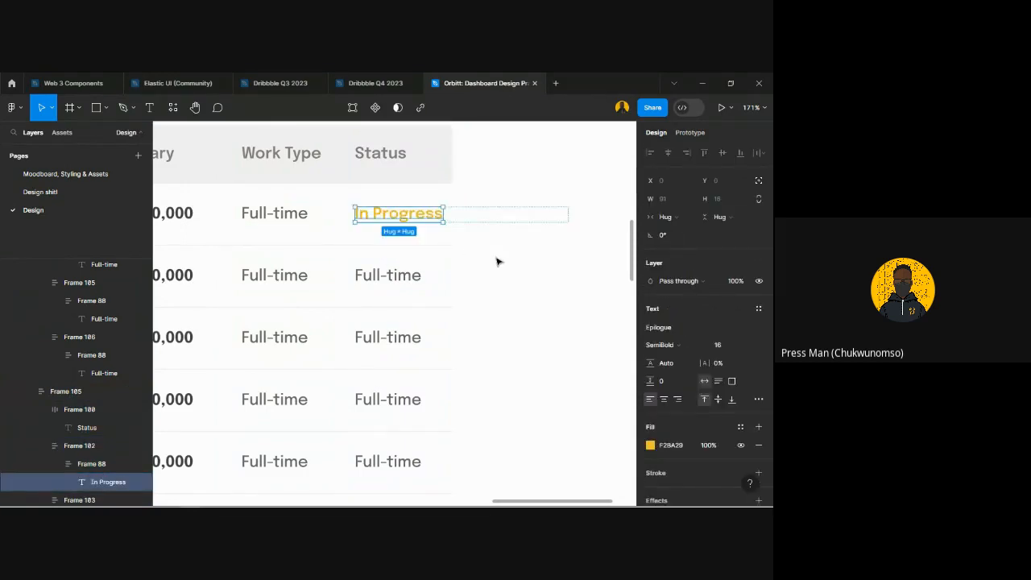
- Delete the remaining Full-time cells in the Status column
{"action": "scroll", "coordinate": [497, 261], "scroll_direction": "down", "scroll_amount": 3}
{"action": "left_click", "coordinate": [435, 274]}
{"action": "left_click", "coordinate": [429, 324], "text": "shift"}
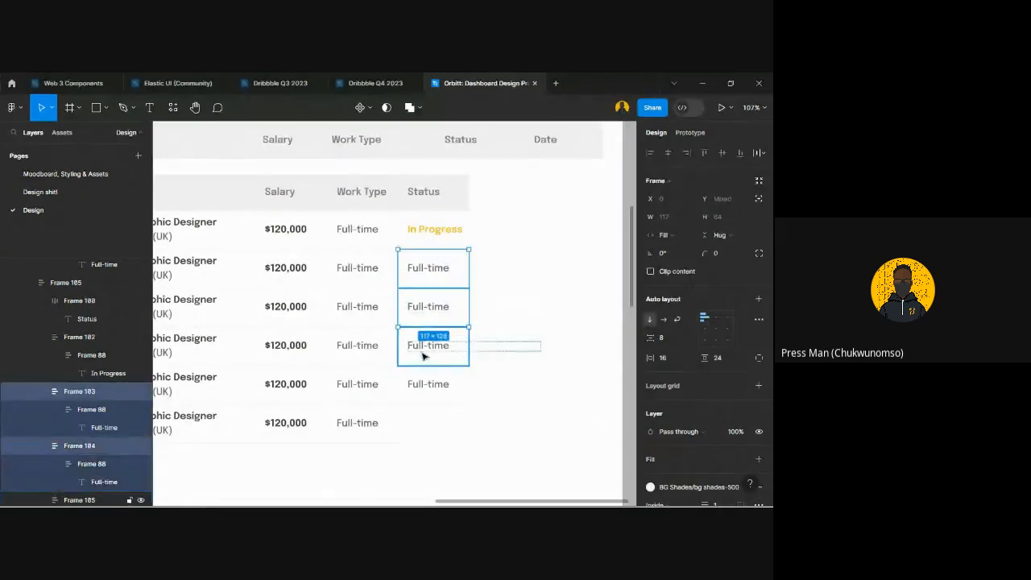
{"action": "left_click", "coordinate": [425, 356], "text": "shift"}
{"action": "left_click", "coordinate": [429, 384], "text": "shift"}
{"action": "key", "text": "Delete"}
- Duplicate the In Progress cell to fill all six Status rows
{"action": "left_click", "coordinate": [424, 243]}
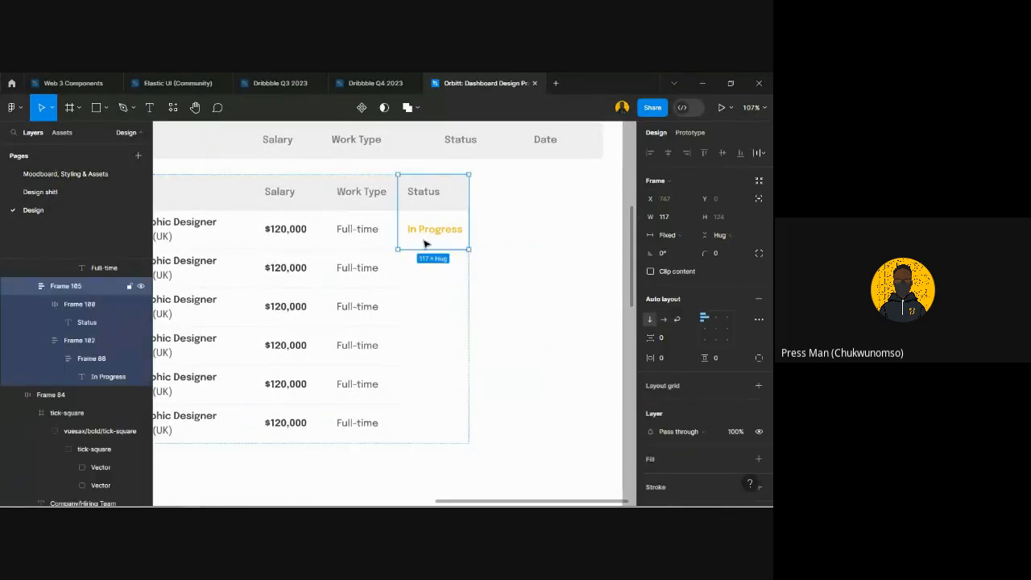
{"action": "double_click", "coordinate": [424, 243]}
{"action": "key", "text": "ctrl+d"}
{"action": "key", "text": "ctrl+d"}
{"action": "key", "text": "ctrl+d"}
{"action": "key", "text": "ctrl+d"}
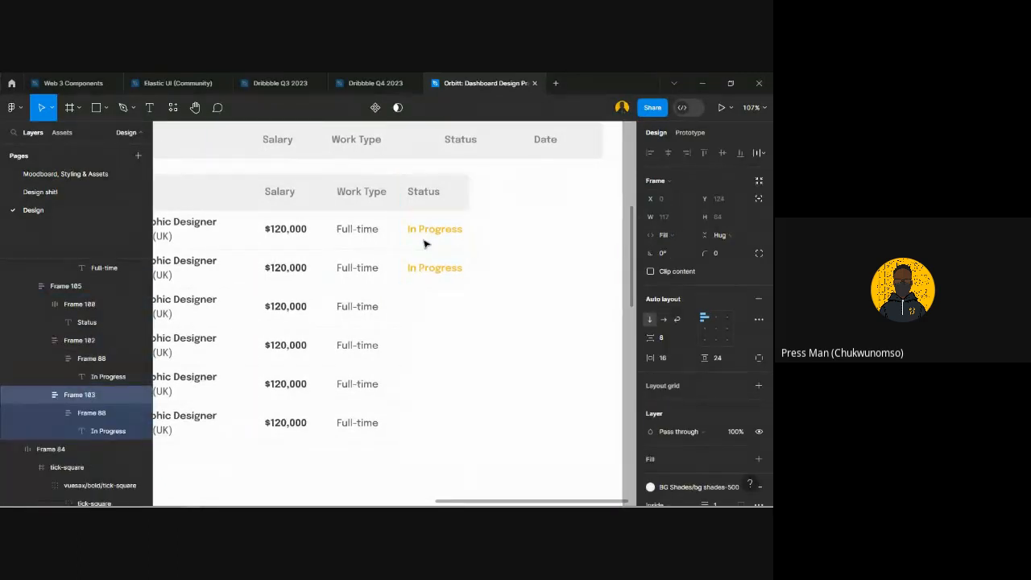
{"action": "key", "text": "ctrl+d"}
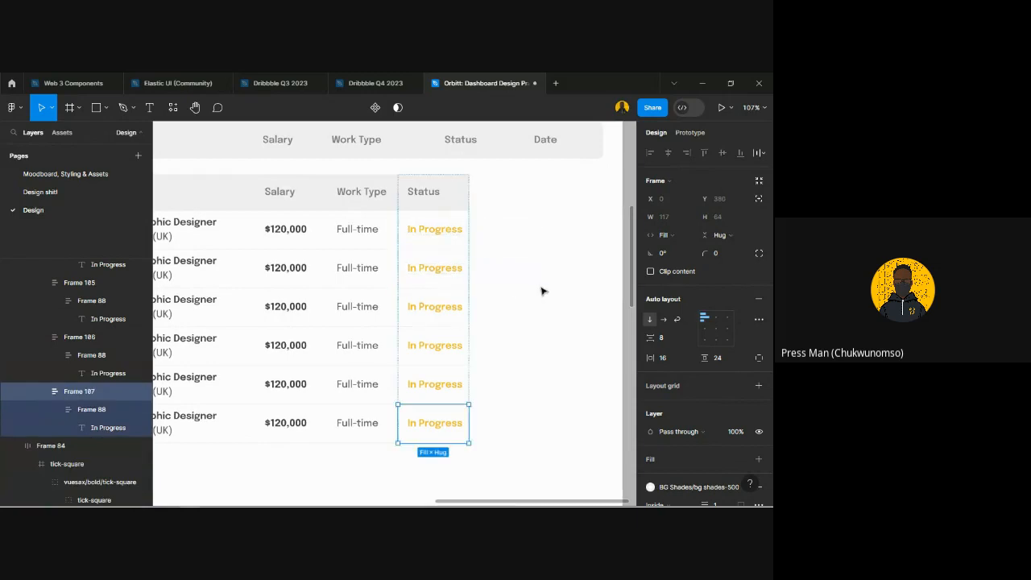
{"action": "left_click", "coordinate": [540, 290]}
{"action": "scroll", "coordinate": [425, 282], "scroll_direction": "down", "scroll_amount": 2}
{"action": "scroll", "coordinate": [429, 209], "scroll_direction": "down", "scroll_amount": 4}
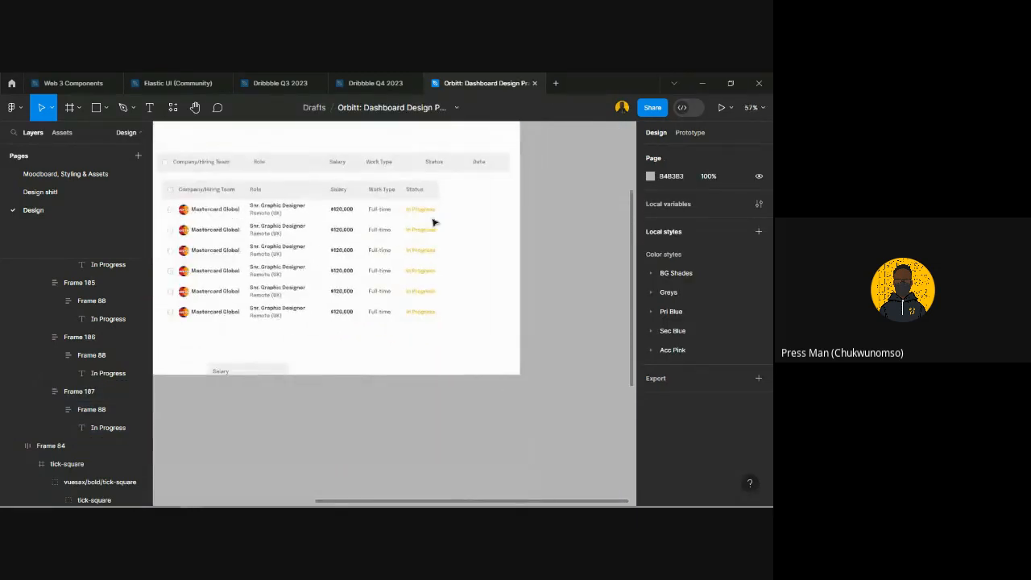
{"action": "scroll", "coordinate": [431, 211], "scroll_direction": "up", "scroll_amount": 4}
{"action": "left_click", "coordinate": [431, 207]}
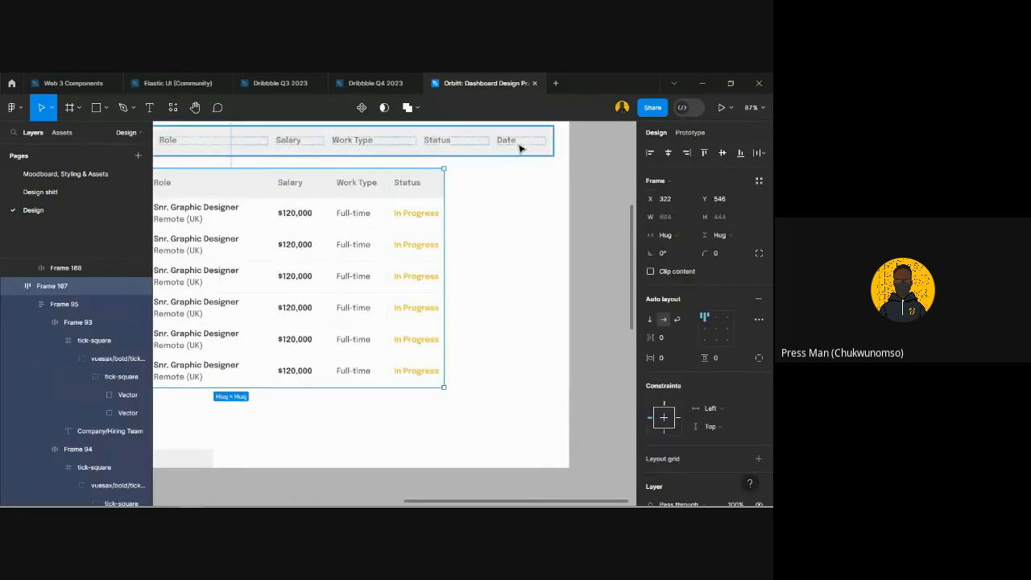
{"action": "left_click", "coordinate": [418, 190]}
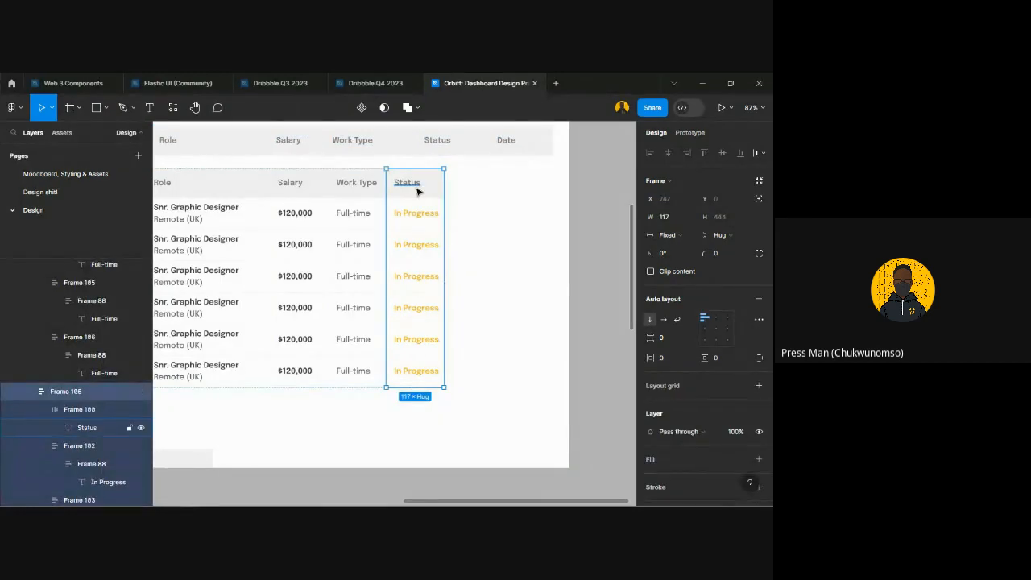
{"action": "key", "text": "ctrl+d"}
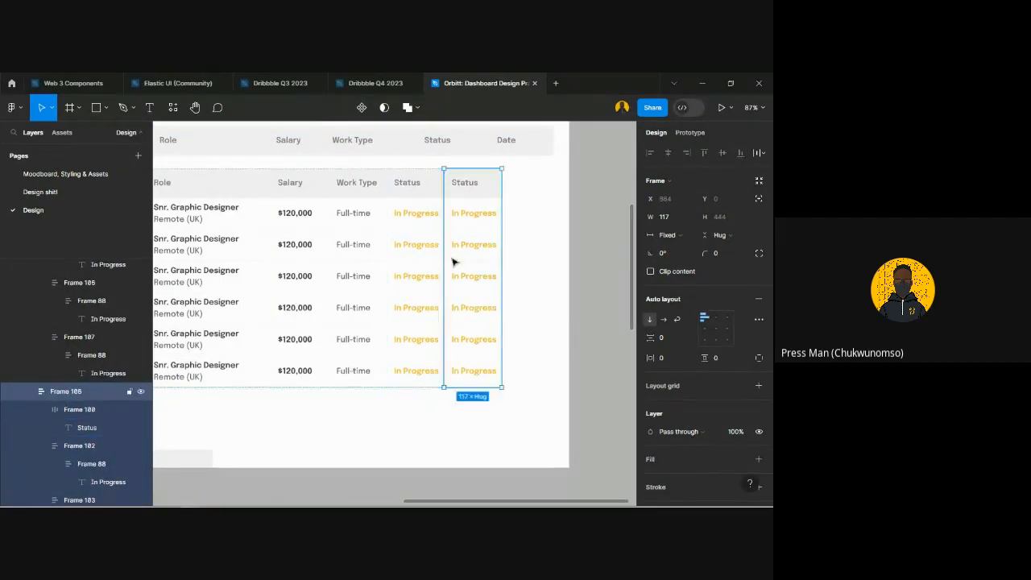
{"action": "scroll", "coordinate": [453, 260], "scroll_direction": "down", "scroll_amount": 3}
{"action": "key", "text": "ctrl+z"}
- Duplicate the Work Type column and rename the new column's header to Date
{"action": "scroll", "coordinate": [422, 222], "scroll_direction": "up", "scroll_amount": 3}
{"action": "left_click", "coordinate": [381, 214]}
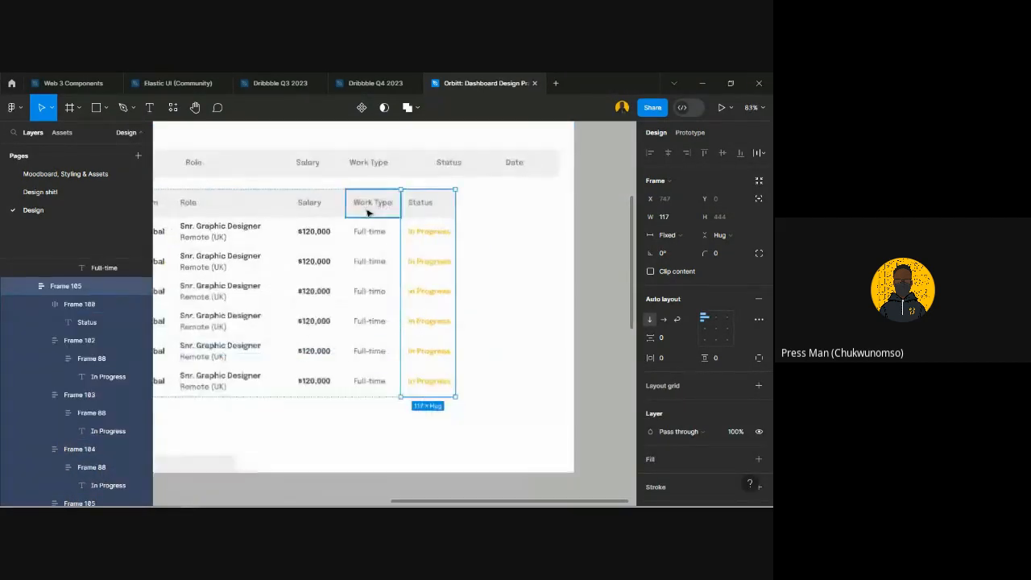
{"action": "key", "text": "ctrl+d"}
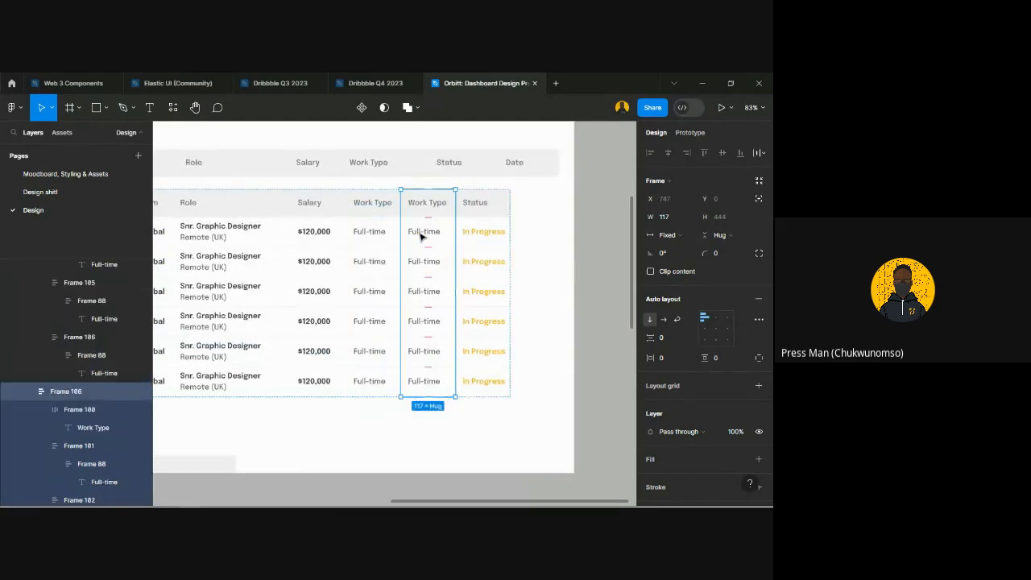
{"action": "key", "text": "Right"}
{"action": "double_click", "coordinate": [486, 203], "text": "ctrl"}
{"action": "scroll", "coordinate": [486, 203], "scroll_direction": "up", "scroll_amount": 4}
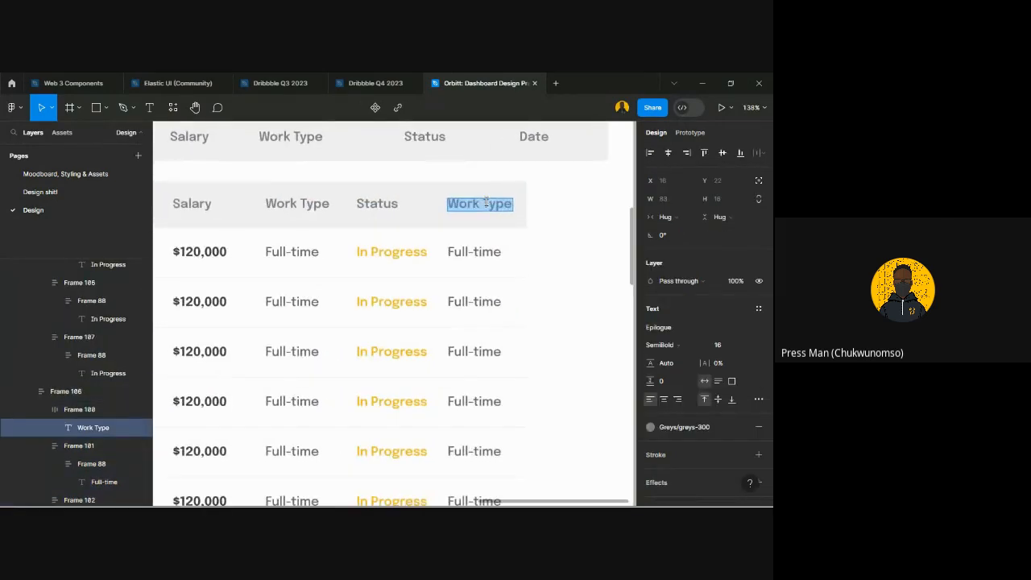
{"action": "type", "text": "Date"}
{"action": "scroll", "coordinate": [488, 205], "scroll_direction": "down", "scroll_amount": 8}
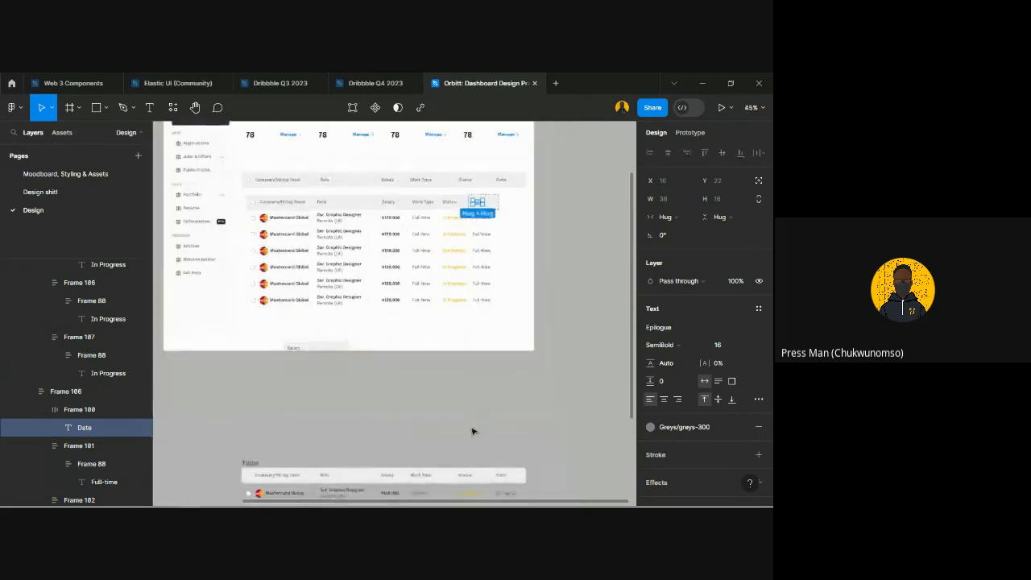
- Copy the 27 Aug, 23 date from the reference table into the first Date cell
{"action": "left_click_drag", "start_coordinate": [467, 487], "coordinate": [458, 296]}
{"action": "scroll", "coordinate": [523, 268], "scroll_direction": "up", "scroll_amount": 2}
{"action": "left_click", "coordinate": [520, 272]}
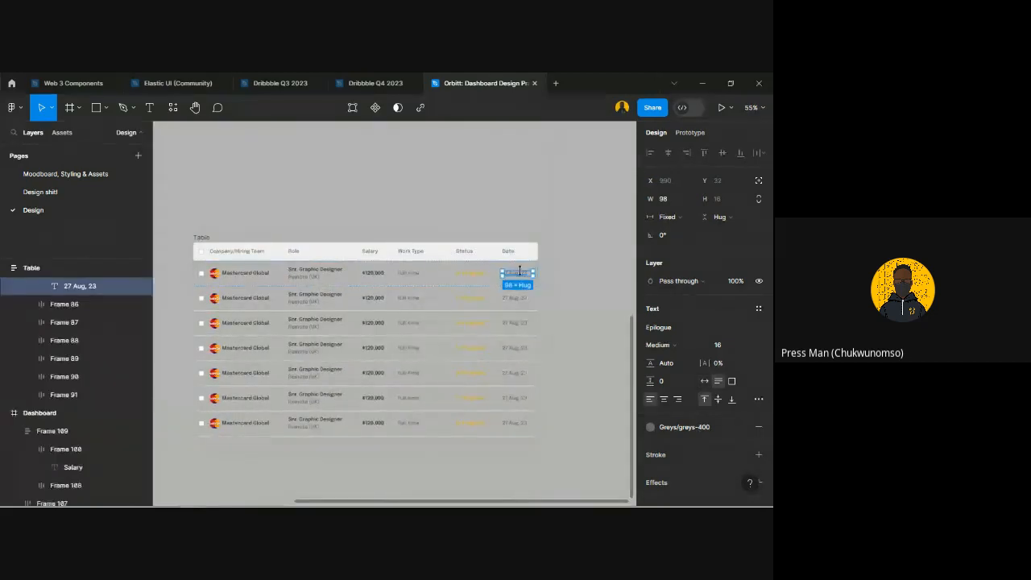
{"action": "double_click", "coordinate": [521, 274]}
{"action": "key", "text": "ctrl+c"}
{"action": "scroll", "coordinate": [482, 199], "scroll_direction": "up", "scroll_amount": 5}
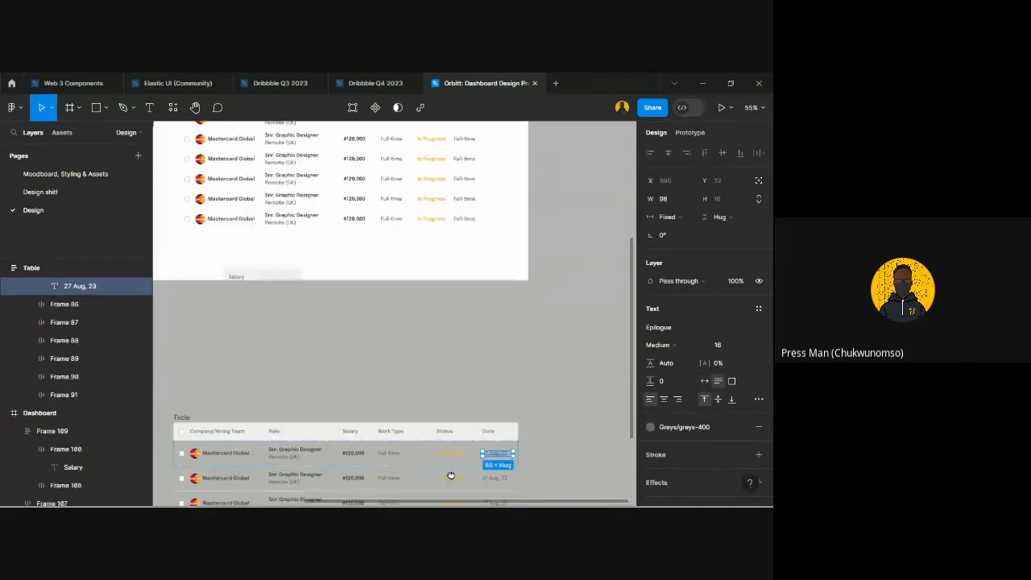
{"action": "scroll", "coordinate": [449, 419], "scroll_direction": "up", "scroll_amount": 4}
{"action": "scroll", "coordinate": [451, 253], "scroll_direction": "up", "scroll_amount": 2}
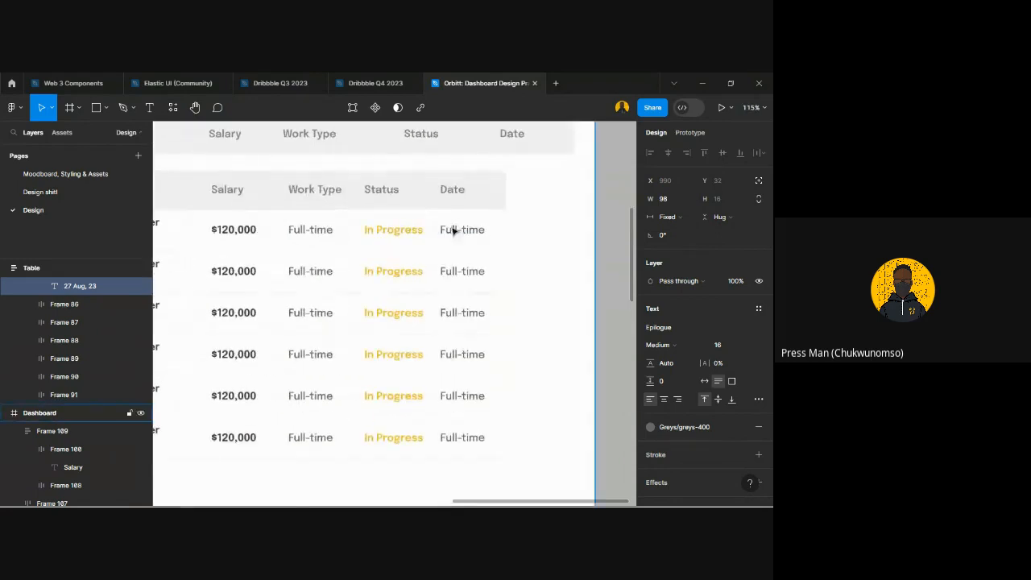
{"action": "left_click", "coordinate": [455, 232]}
{"action": "double_click", "coordinate": [454, 232]}
{"action": "scroll", "coordinate": [458, 228], "scroll_direction": "up", "scroll_amount": 3}
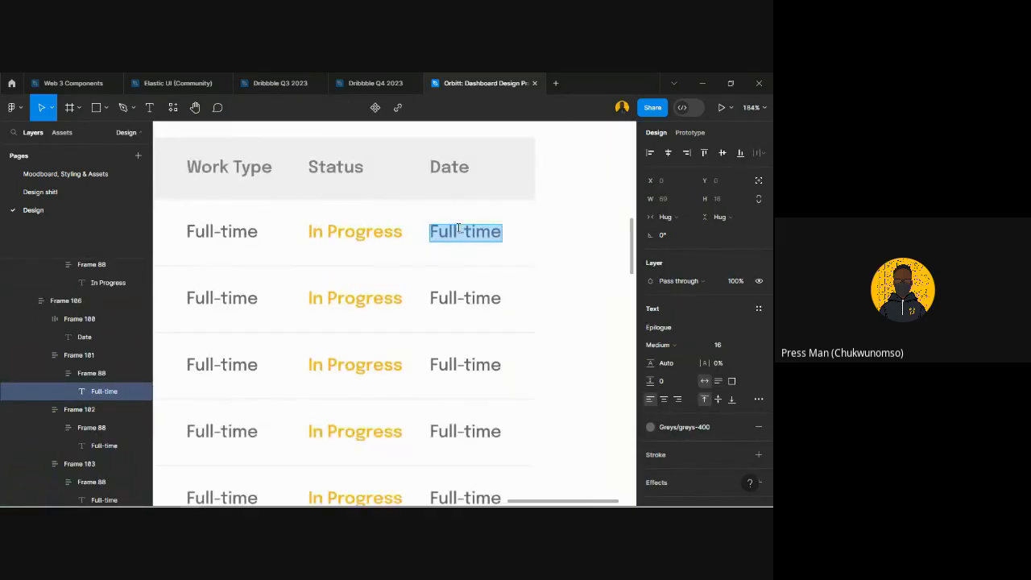
{"action": "key", "text": "ctrl+v"}
{"action": "key", "text": "Escape"}
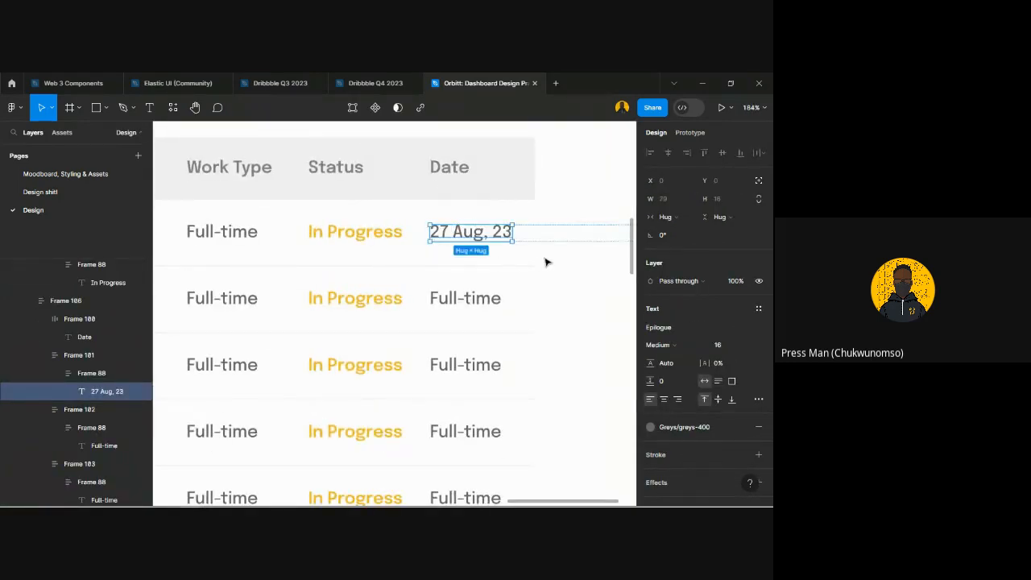
- Delete the five remaining Full-time cells in the Date column
{"action": "left_click", "coordinate": [463, 300]}
{"action": "scroll", "coordinate": [467, 306], "scroll_direction": "down", "scroll_amount": 3}
{"action": "left_click", "coordinate": [463, 339], "text": "shift"}
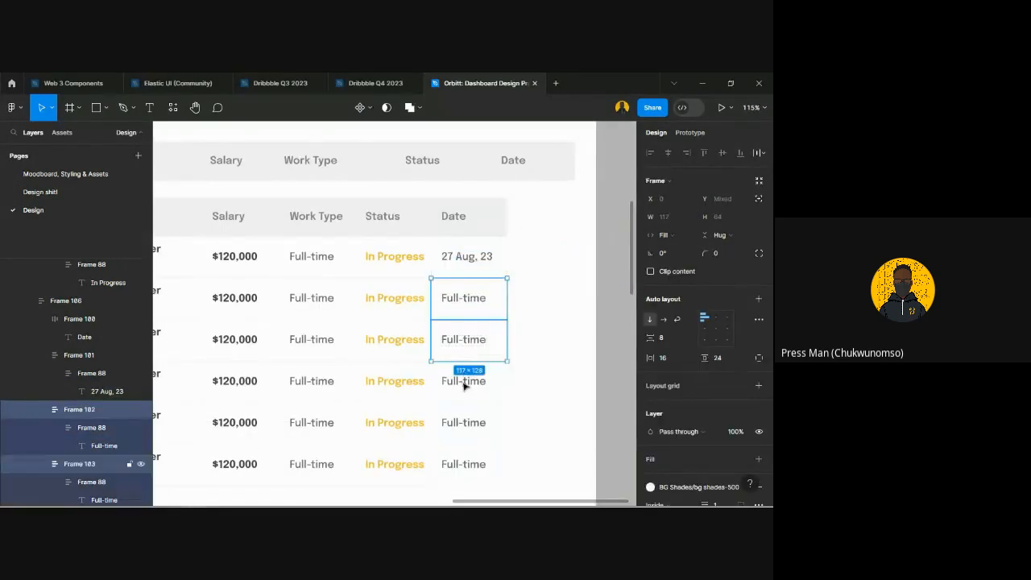
{"action": "left_click", "coordinate": [463, 381], "text": "shift"}
{"action": "left_click", "coordinate": [467, 419], "text": "shift"}
{"action": "left_click", "coordinate": [463, 461], "text": "shift"}
{"action": "key", "text": "Delete"}
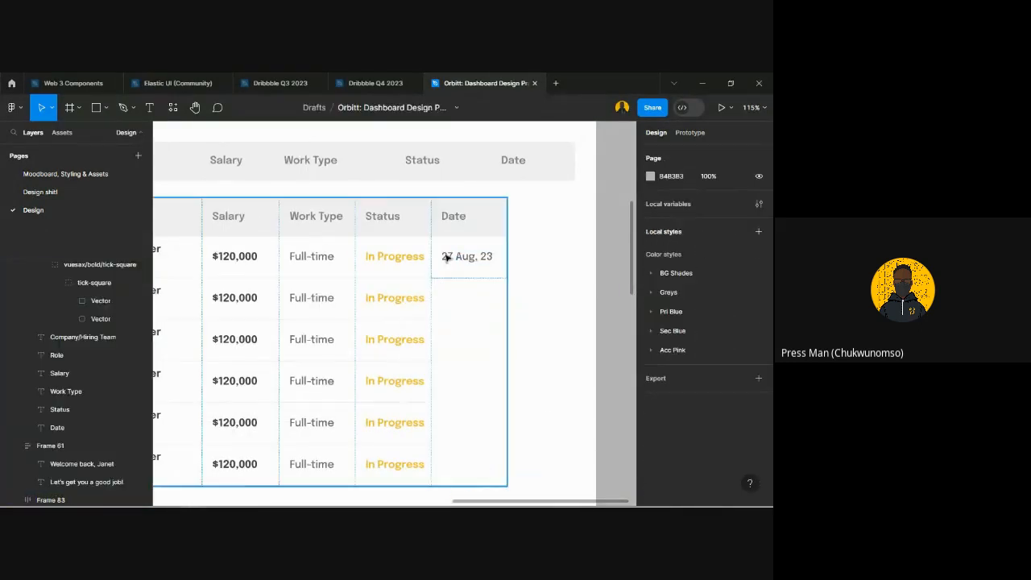
- Duplicate the 27 Aug, 23 cell to fill all six Date rows
{"action": "left_click", "coordinate": [447, 256]}
{"action": "left_click", "coordinate": [453, 259]}
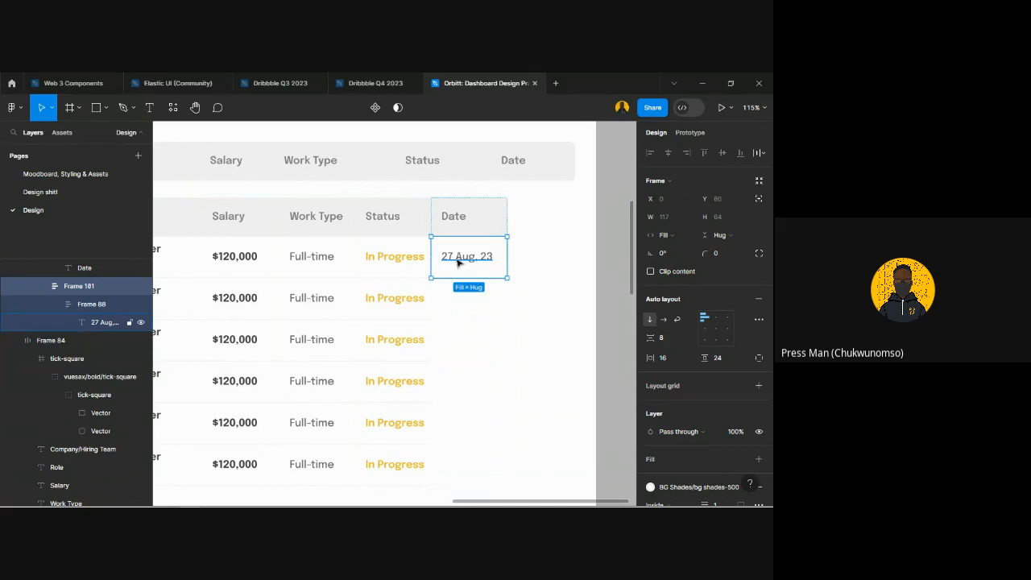
{"action": "key", "text": "ctrl+d"}
{"action": "key", "text": "ctrl+d"}
{"action": "key", "text": "ctrl+d"}
{"action": "key", "text": "ctrl+d"}
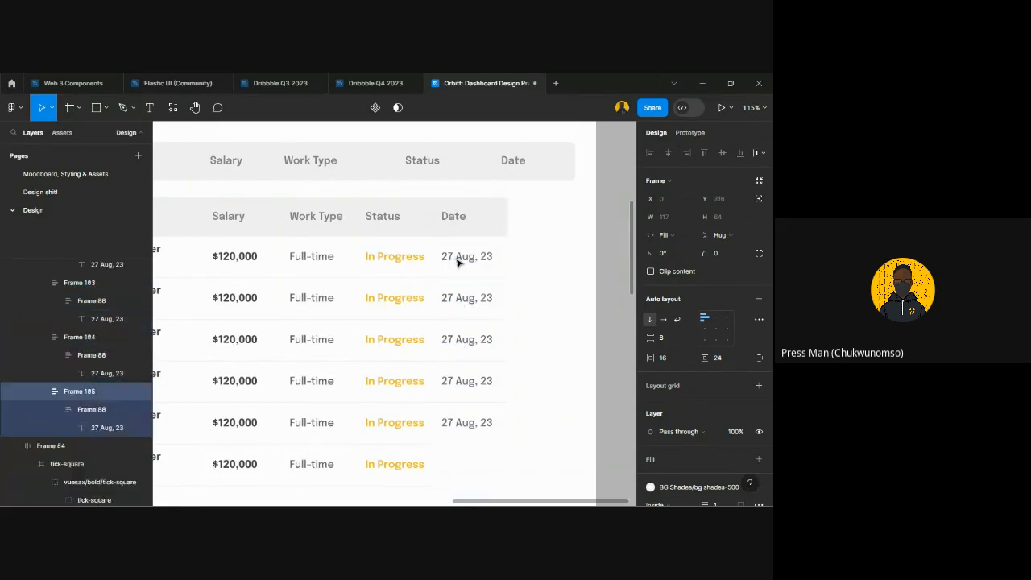
{"action": "key", "text": "ctrl+d"}
{"action": "scroll", "coordinate": [458, 261], "scroll_direction": "down", "scroll_amount": 3}
{"action": "left_click", "coordinate": [497, 276]}
{"action": "left_click_drag", "start_coordinate": [347, 267], "coordinate": [395, 270]}
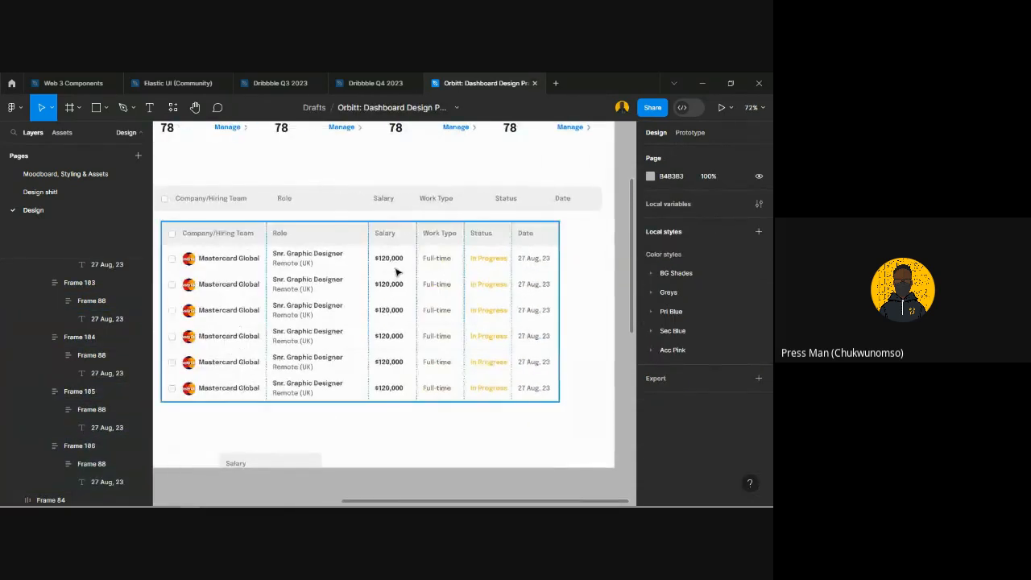
{"action": "left_click", "coordinate": [396, 272]}
{"action": "scroll", "coordinate": [403, 266], "scroll_direction": "down", "scroll_amount": 2}
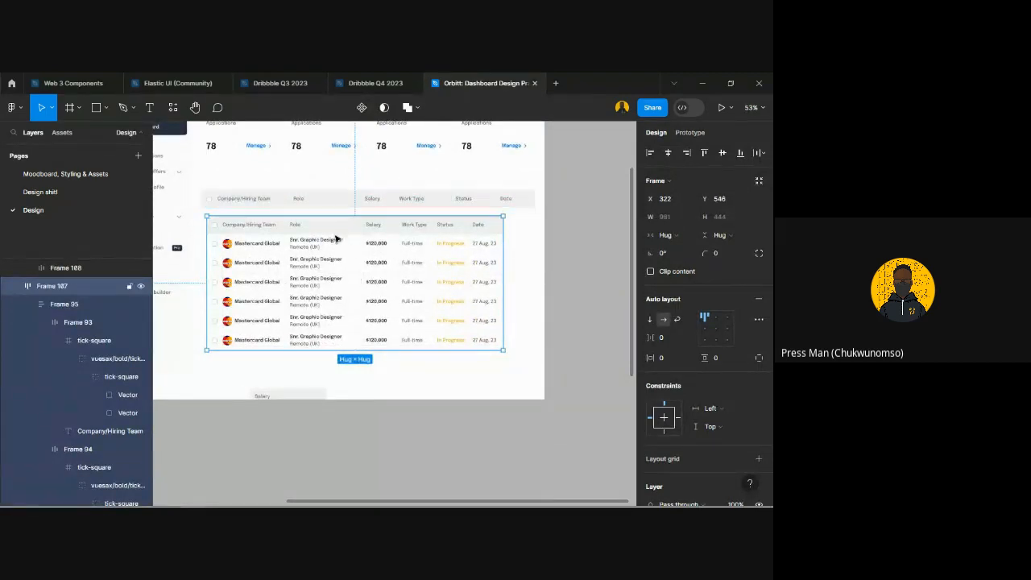
{"action": "left_click", "coordinate": [295, 202]}
{"action": "left_click_drag", "start_coordinate": [313, 440], "coordinate": [314, 435]}
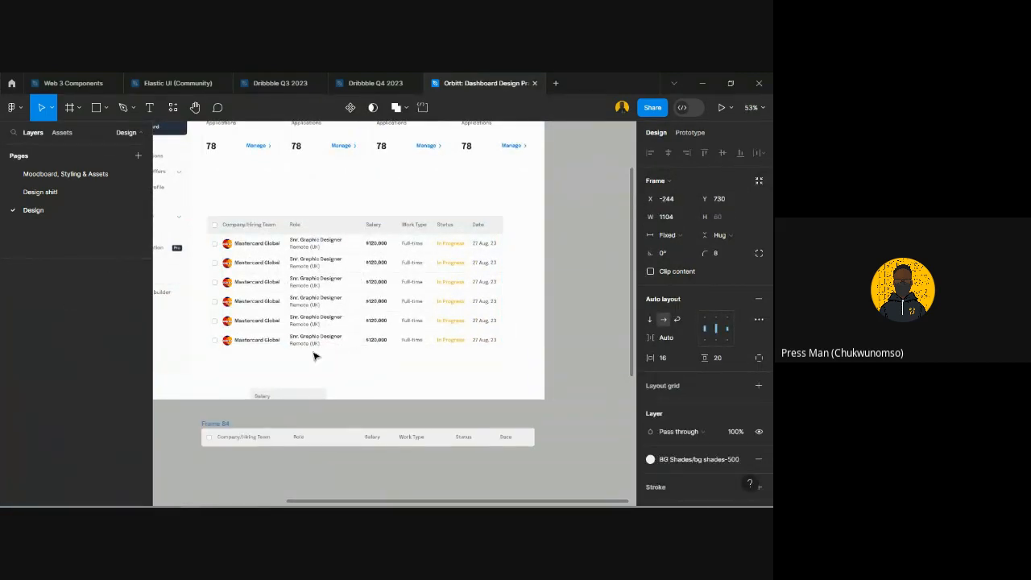
{"action": "left_click", "coordinate": [316, 230]}
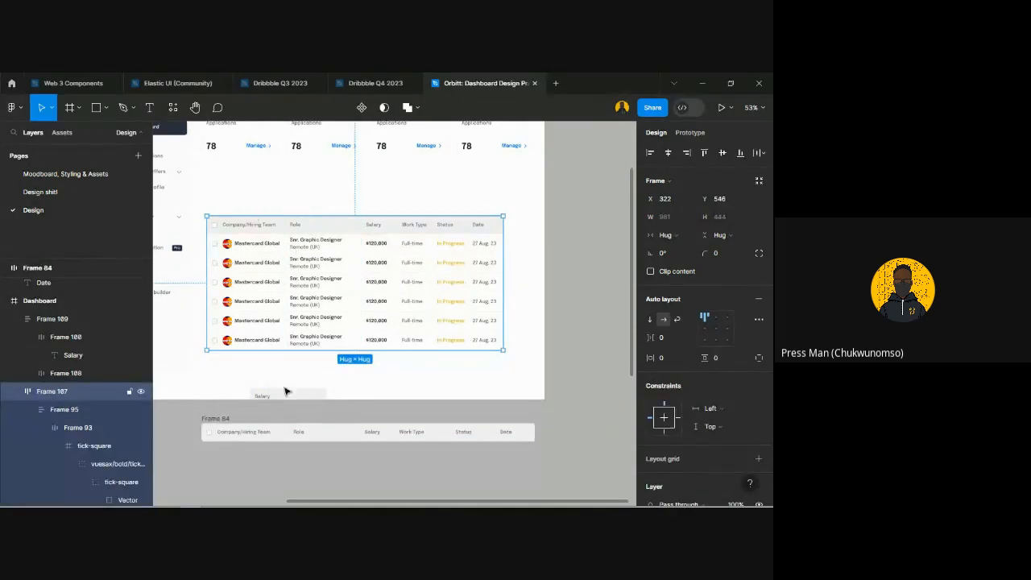
{"action": "key", "text": "ctrl+z"}
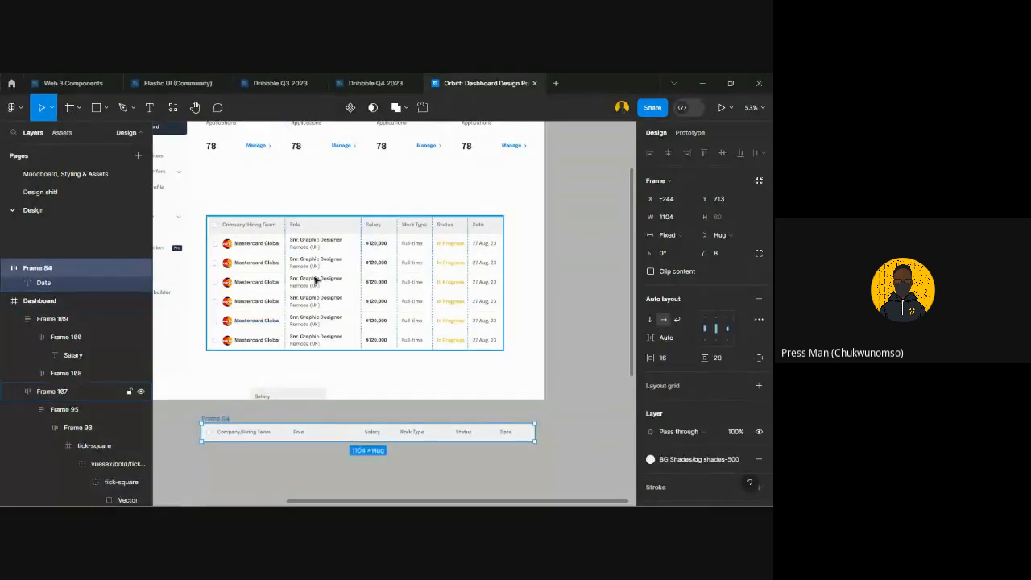
{"action": "key", "text": "ctrl+z"}
- Align the table's left edge with the header row and widen the table to 1100
{"action": "left_click", "coordinate": [368, 253]}
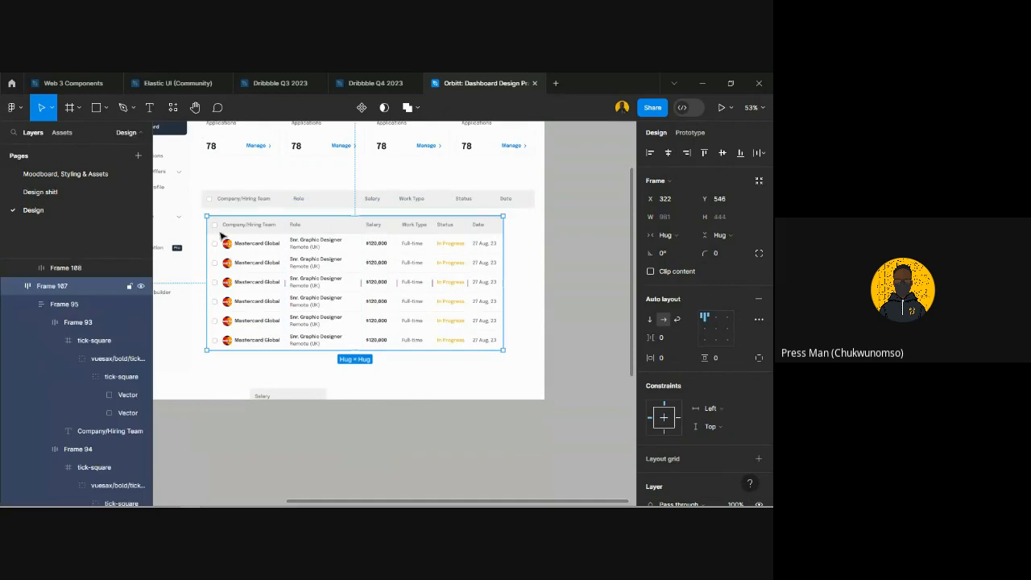
{"action": "left_click_drag", "start_coordinate": [223, 244], "coordinate": [219, 244]}
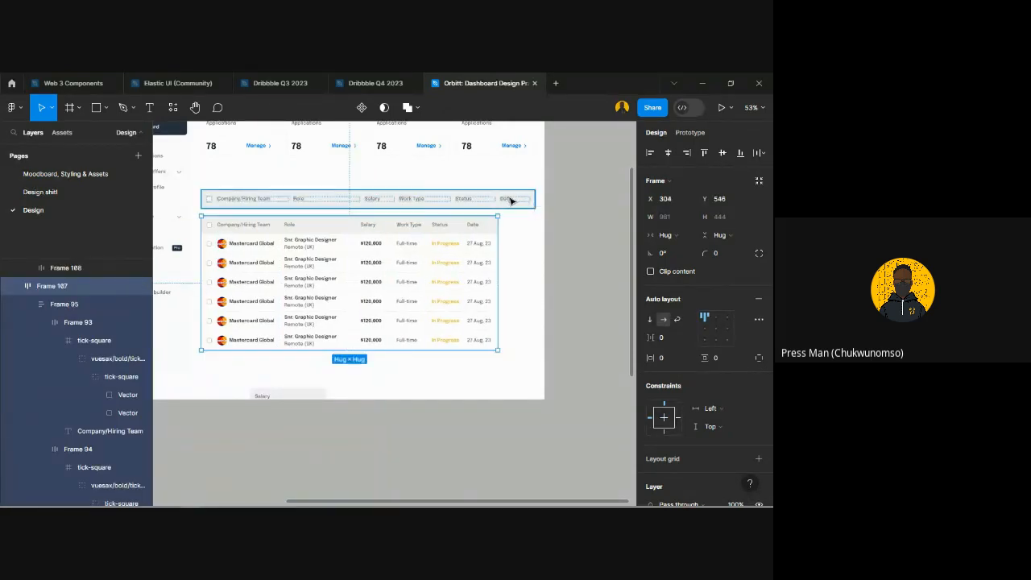
{"action": "left_click_drag", "start_coordinate": [500, 231], "coordinate": [531, 277]}
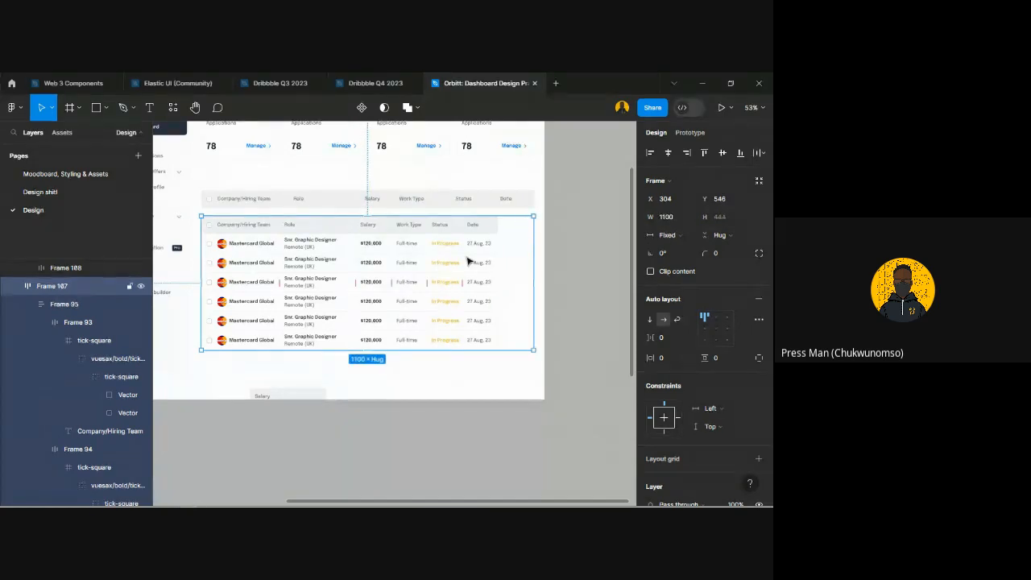
- Widen the Company/Hiring Team column to about 282
{"action": "left_click", "coordinate": [252, 262]}
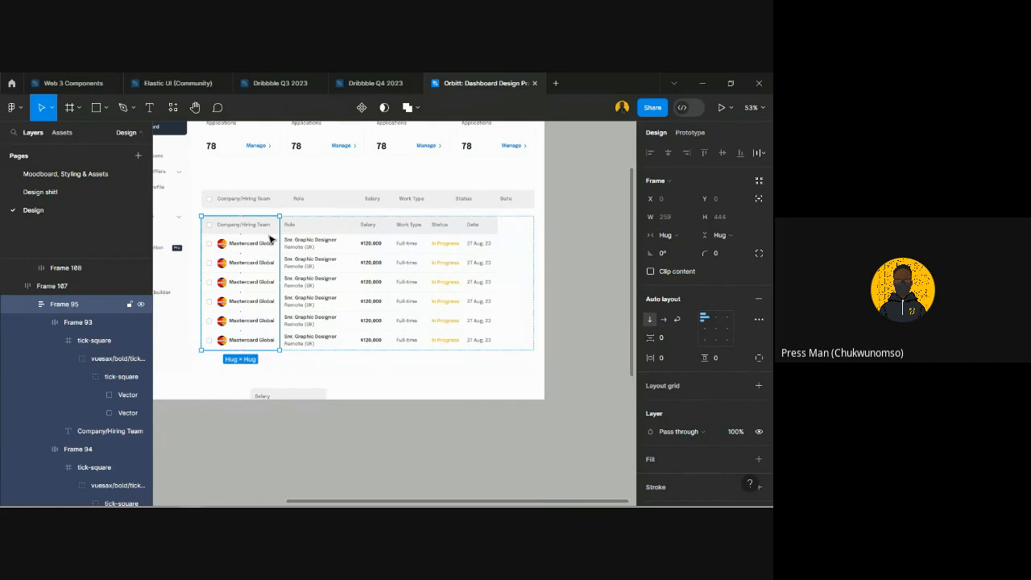
{"action": "scroll", "coordinate": [270, 238], "scroll_direction": "up", "scroll_amount": 3}
{"action": "scroll", "coordinate": [269, 242], "scroll_direction": "down", "scroll_amount": 6}
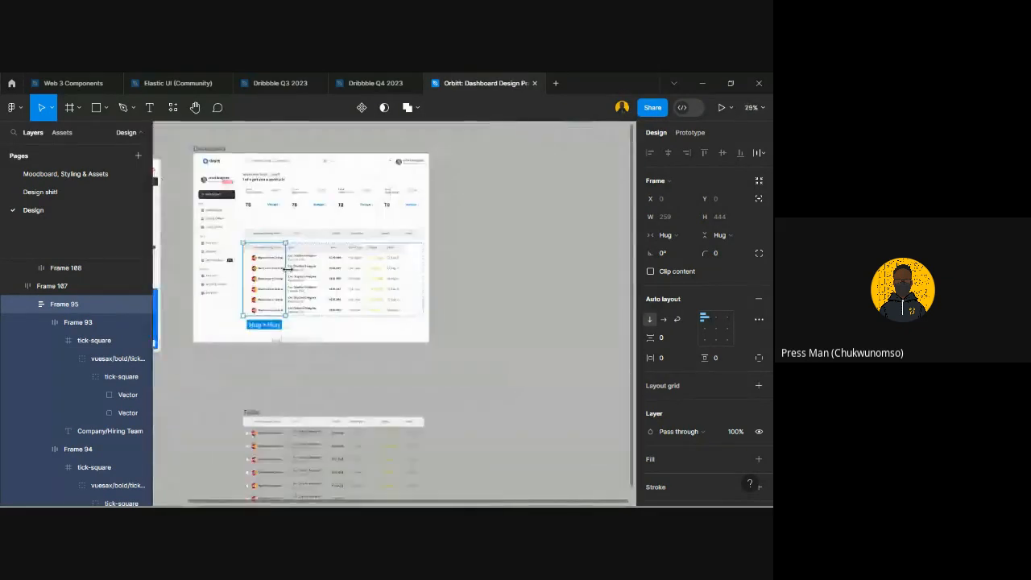
{"action": "scroll", "coordinate": [285, 268], "scroll_direction": "up", "scroll_amount": 6}
{"action": "left_click_drag", "start_coordinate": [289, 256], "coordinate": [302, 258]}
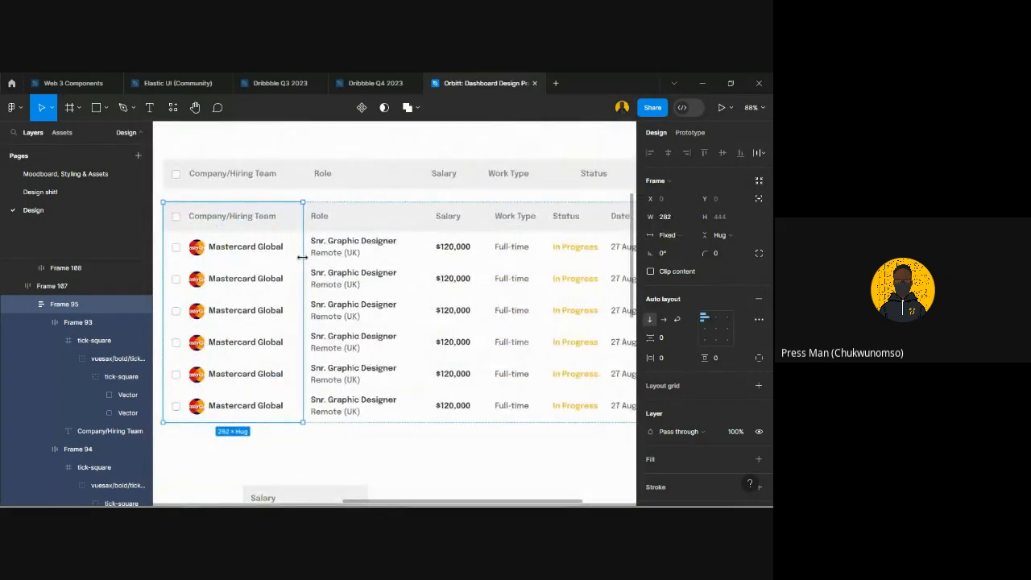
- Set the Date column's width to Fill container
{"action": "scroll", "coordinate": [342, 274], "scroll_direction": "down", "scroll_amount": 3}
{"action": "left_click", "coordinate": [469, 237]}
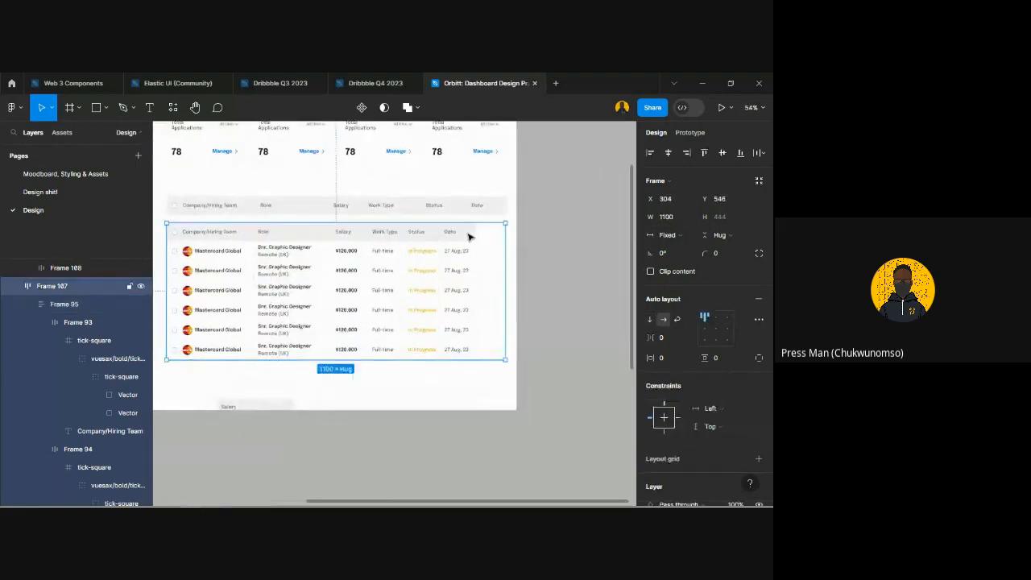
{"action": "double_click", "coordinate": [469, 237]}
{"action": "scroll", "coordinate": [468, 237], "scroll_direction": "up", "scroll_amount": 2}
{"action": "left_click", "coordinate": [650, 234]}
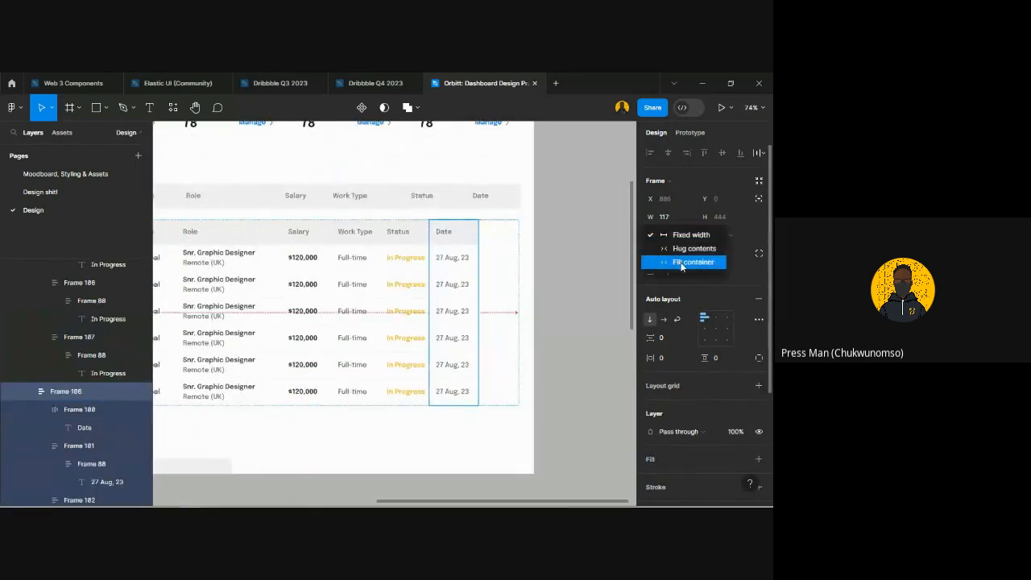
{"action": "left_click", "coordinate": [680, 264]}
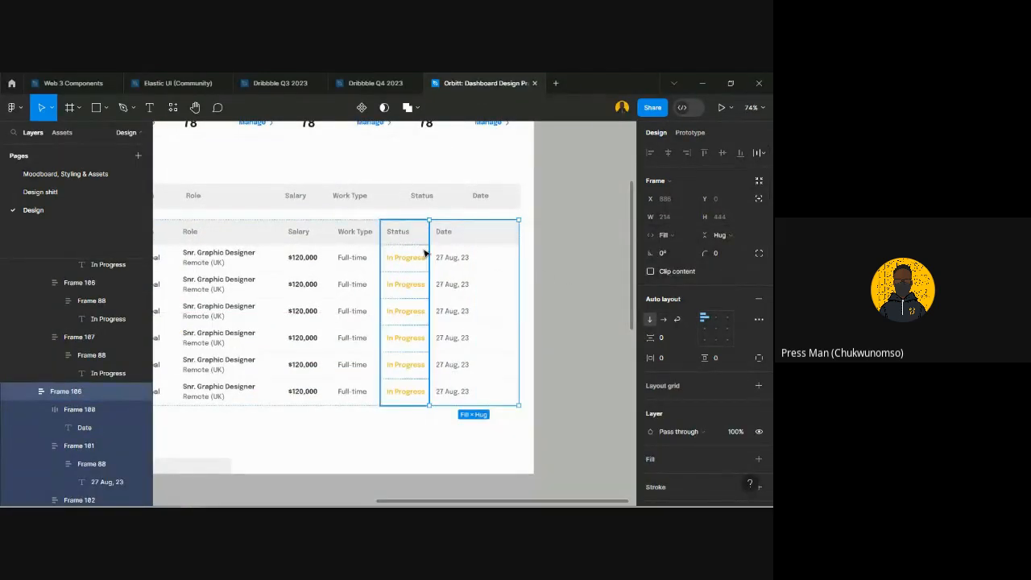
- Resize the Status and Work Type columns, widening Work Type to about 133
{"action": "left_click", "coordinate": [425, 254]}
{"action": "left_click_drag", "start_coordinate": [433, 236], "coordinate": [448, 237]}
{"action": "left_click", "coordinate": [342, 244]}
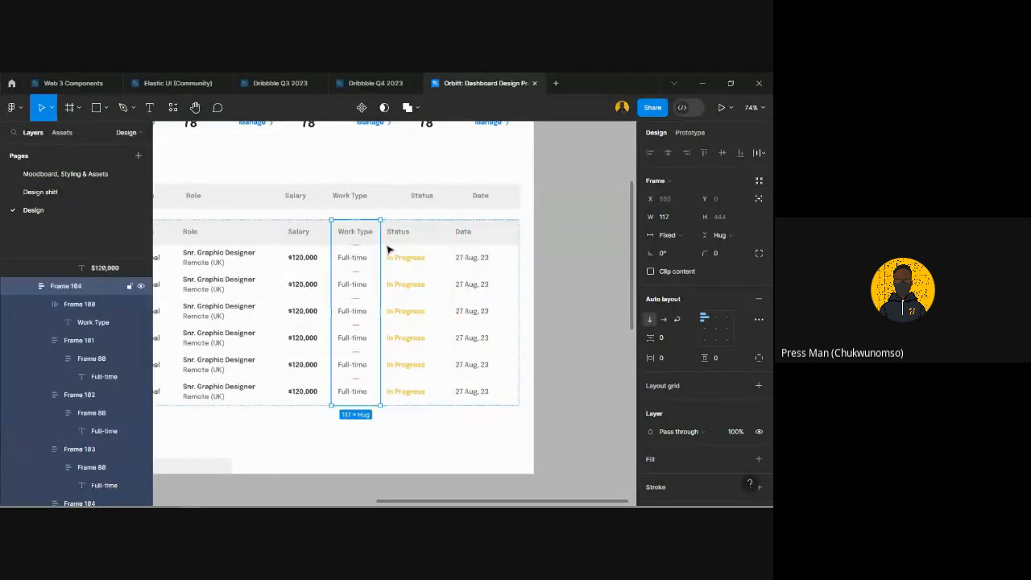
{"action": "scroll", "coordinate": [274, 262], "scroll_direction": "left", "scroll_amount": 3}
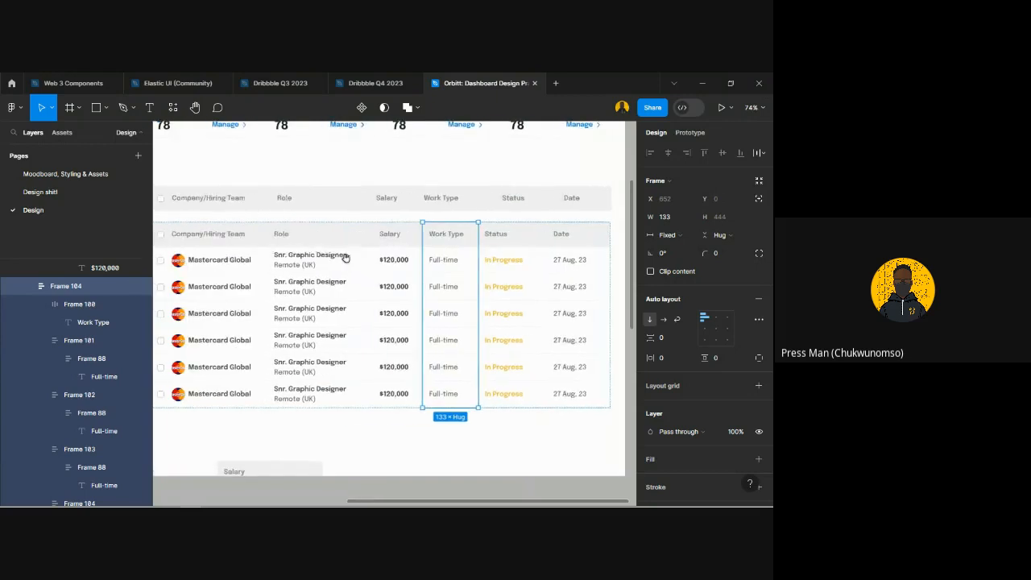
- Adjust the Role column's width to line up with the header row
{"action": "left_click", "coordinate": [346, 257]}
{"action": "left_click_drag", "start_coordinate": [373, 243], "coordinate": [365, 248]}
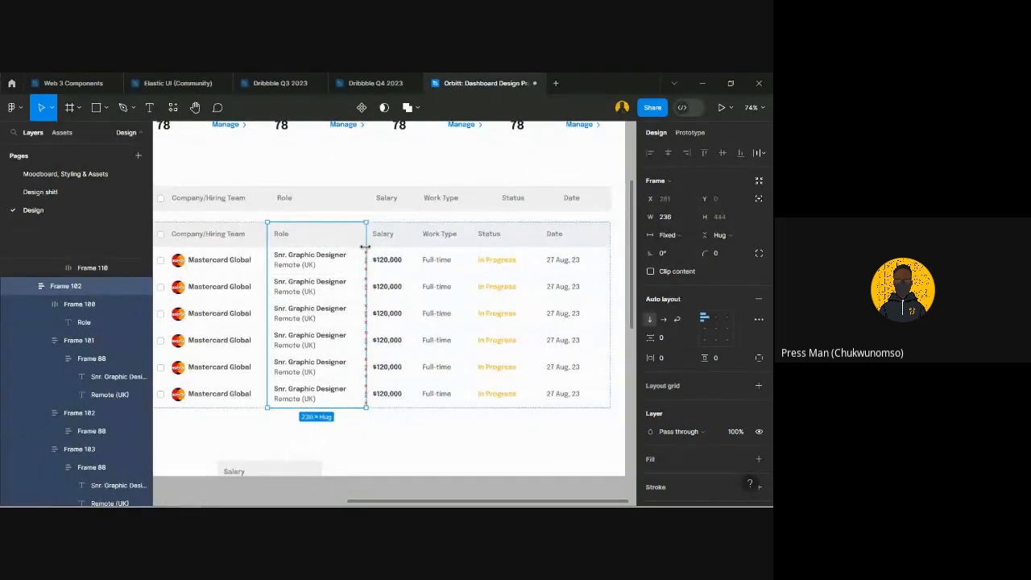
{"action": "left_click_drag", "start_coordinate": [230, 257], "coordinate": [249, 242]}
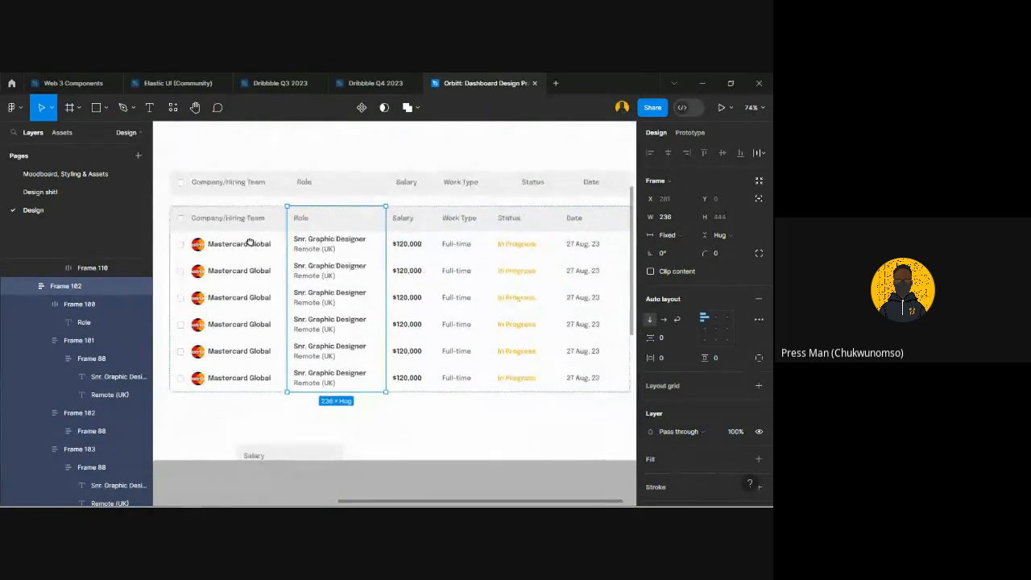
{"action": "scroll", "coordinate": [407, 404], "scroll_direction": "down", "scroll_amount": 3}
{"action": "left_click", "coordinate": [408, 325]}
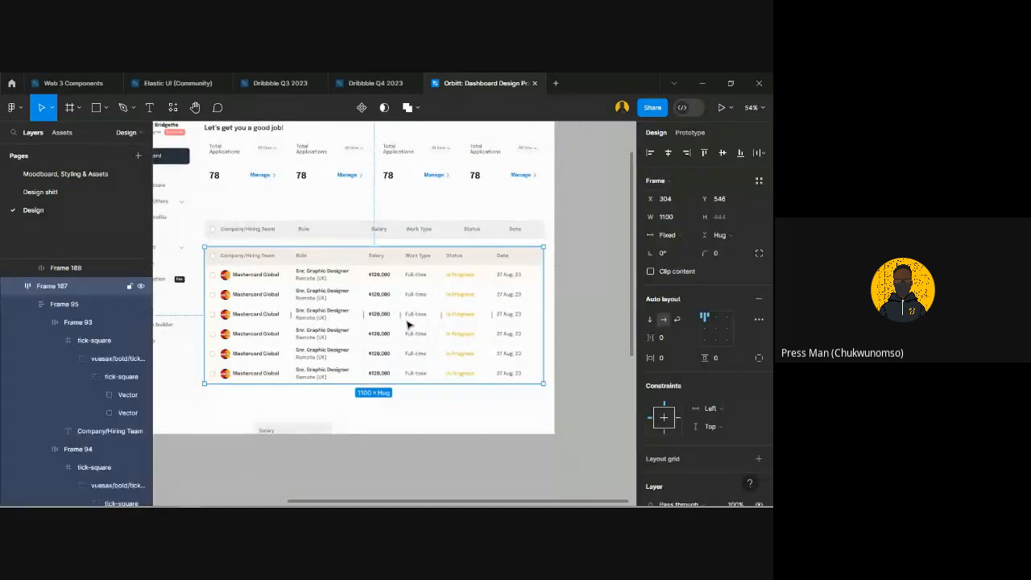
- Show the layout grids and widen the dashboard table frame to 1104
{"action": "key", "text": "alt"}
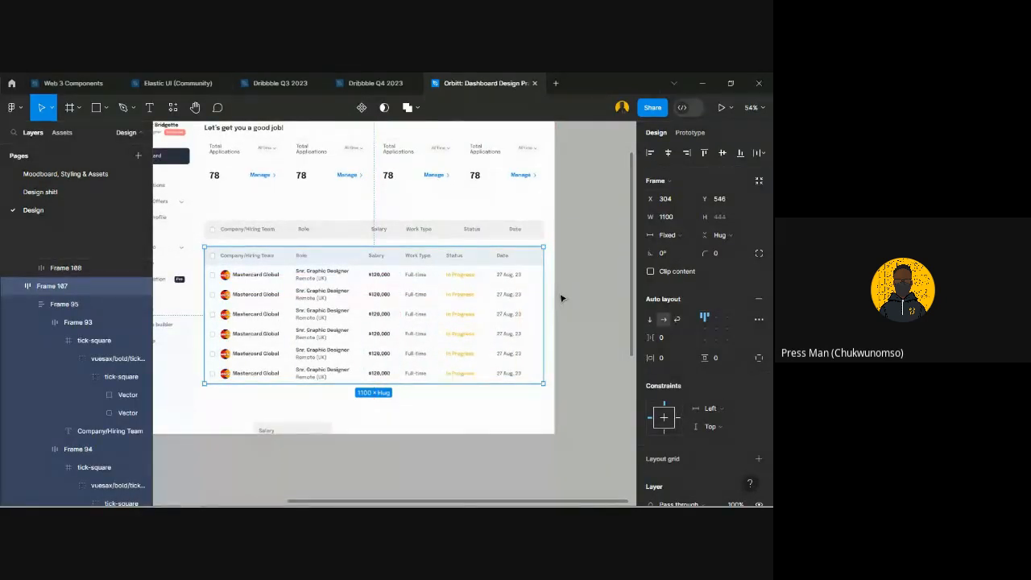
{"action": "key", "text": "ctrl+shift+4"}
{"action": "scroll", "coordinate": [552, 261], "scroll_direction": "up", "scroll_amount": 10}
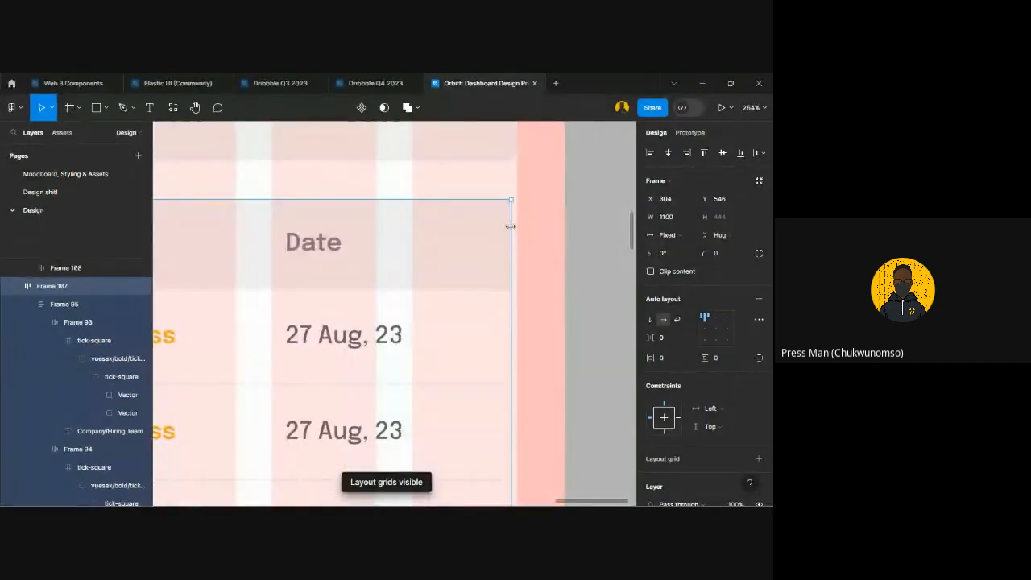
{"action": "left_click_drag", "start_coordinate": [511, 227], "coordinate": [518, 255]}
{"action": "scroll", "coordinate": [517, 256], "scroll_direction": "down", "scroll_amount": 10}
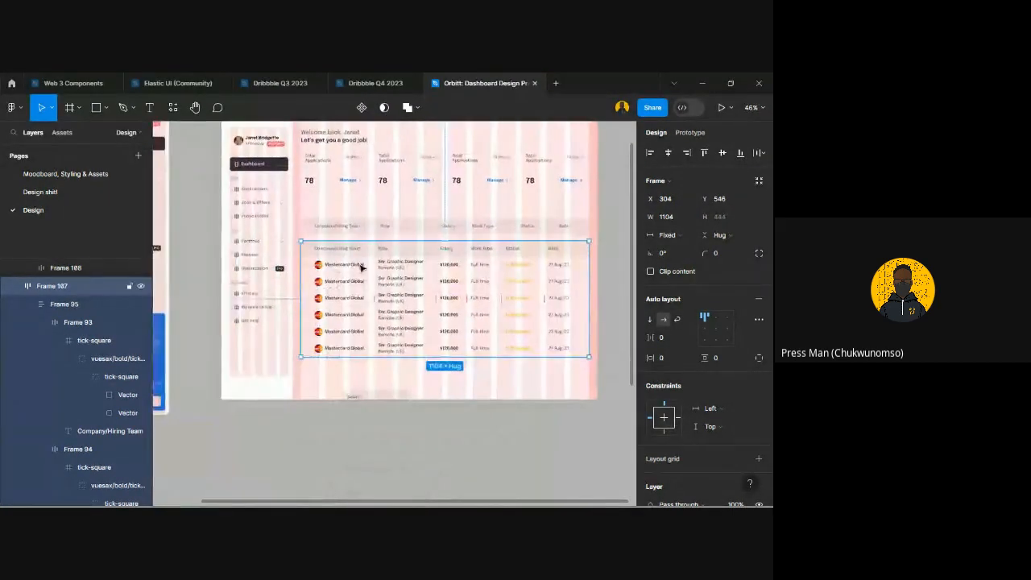
{"action": "key", "text": "alt"}
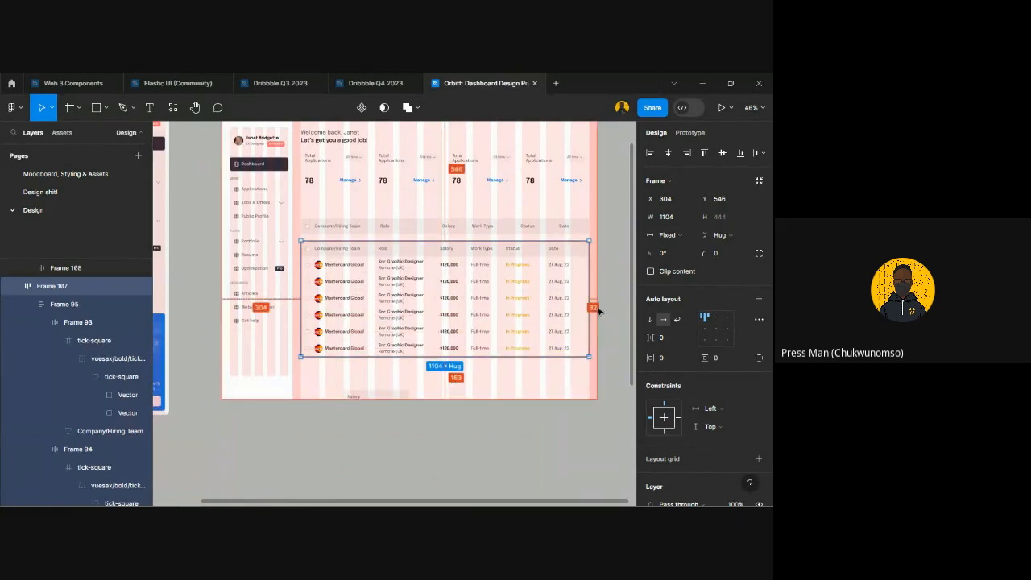
- Move the separate header row out of the dashboard to below the page frame
{"action": "left_click", "coordinate": [473, 223]}
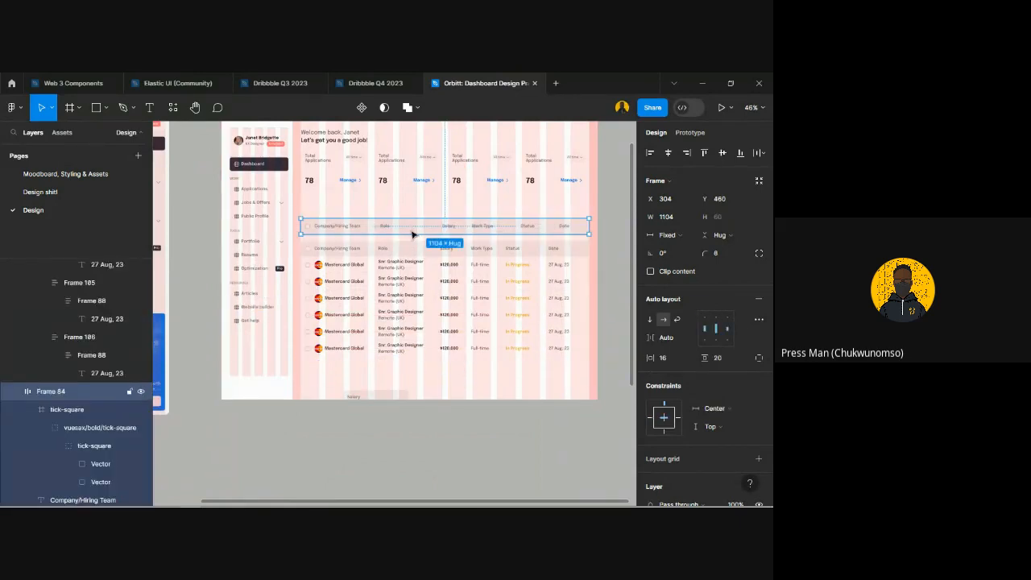
{"action": "left_click_drag", "start_coordinate": [413, 233], "coordinate": [416, 445]}
{"action": "scroll", "coordinate": [372, 370], "scroll_direction": "down", "scroll_amount": 3}
{"action": "scroll", "coordinate": [418, 418], "scroll_direction": "down", "scroll_amount": 3}
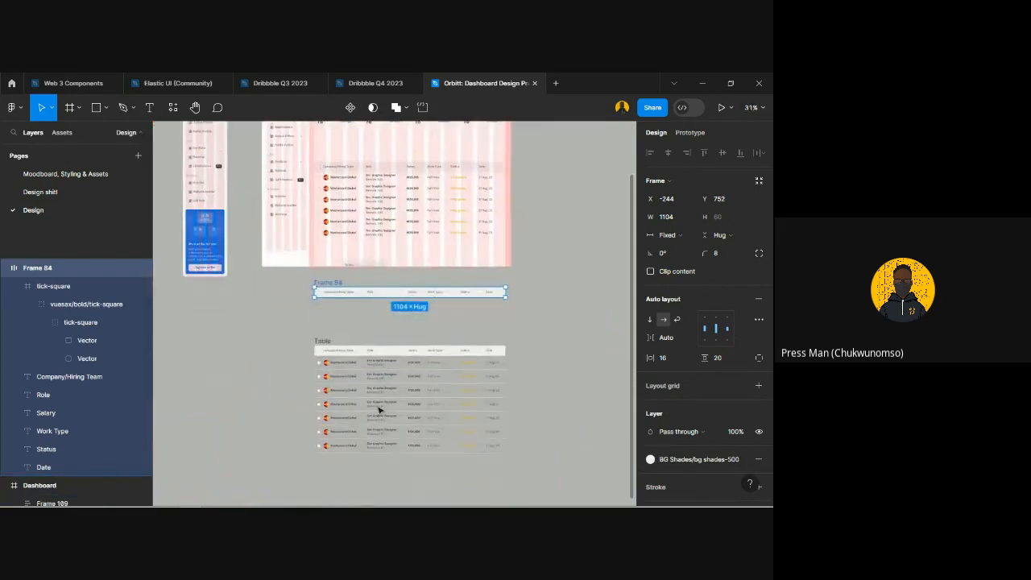
- Hide the layout grids and review the rows of the dashboard table
{"action": "scroll", "coordinate": [379, 409], "scroll_direction": "up", "scroll_amount": 3}
{"action": "left_click", "coordinate": [327, 357]}
{"action": "left_click", "coordinate": [348, 349]}
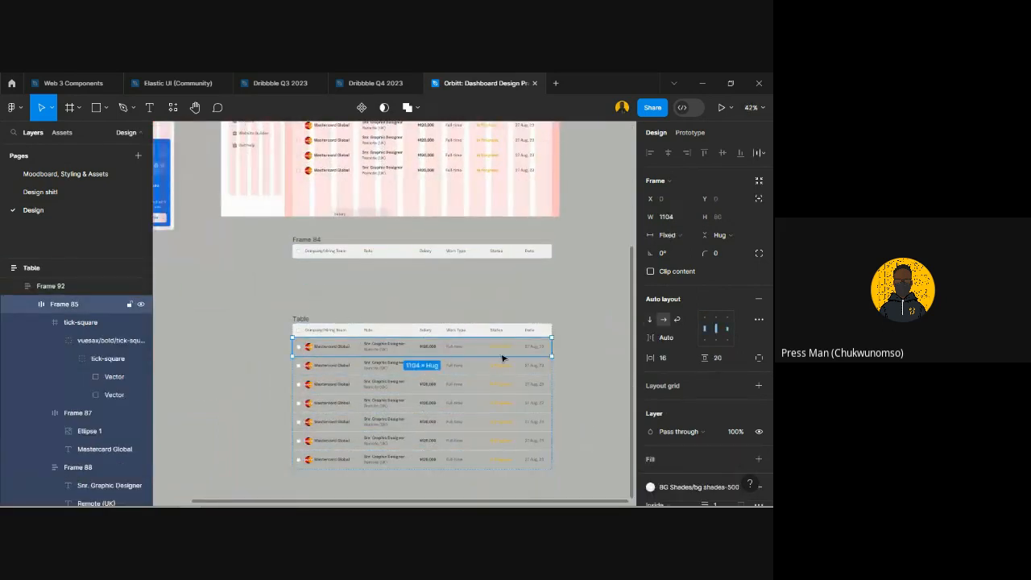
{"action": "scroll", "coordinate": [395, 241], "scroll_direction": "up", "scroll_amount": 2}
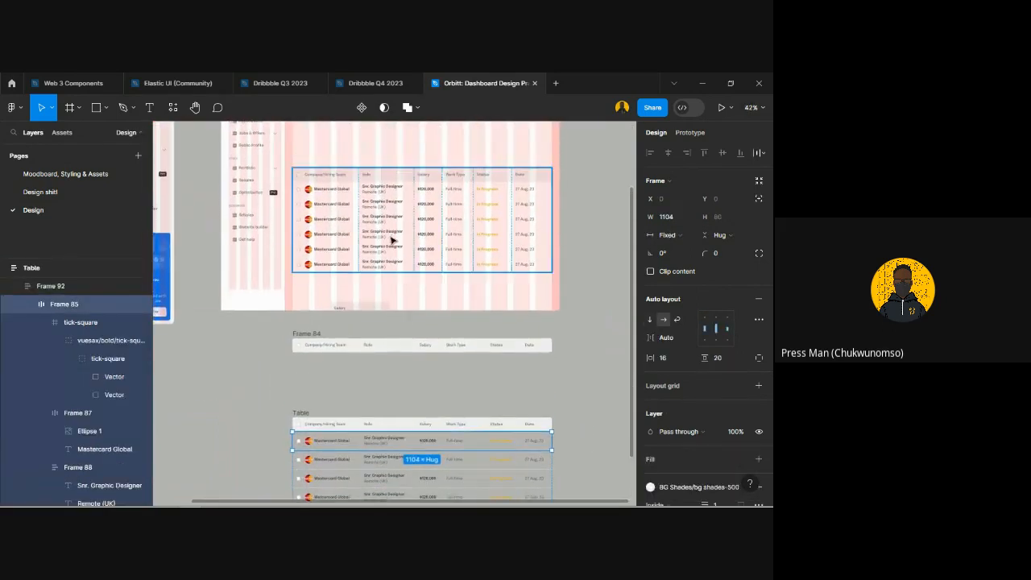
{"action": "key", "text": "ctrl+shift+4"}
{"action": "scroll", "coordinate": [368, 202], "scroll_direction": "up", "scroll_amount": 3}
{"action": "left_click_drag", "start_coordinate": [365, 195], "coordinate": [344, 261]}
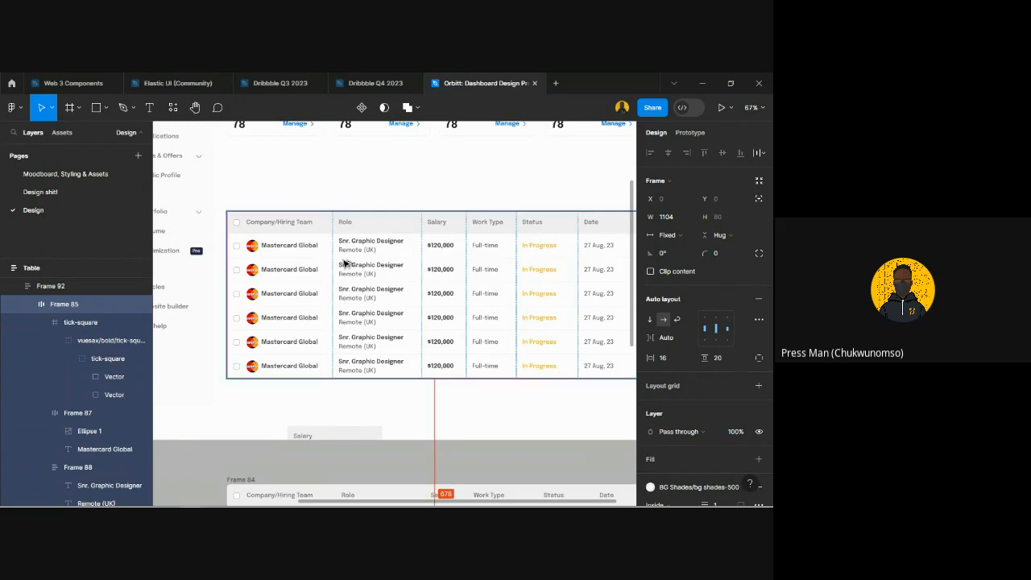
{"action": "key", "text": "alt+Tab"}
{"action": "key", "text": "alt+Tab"}
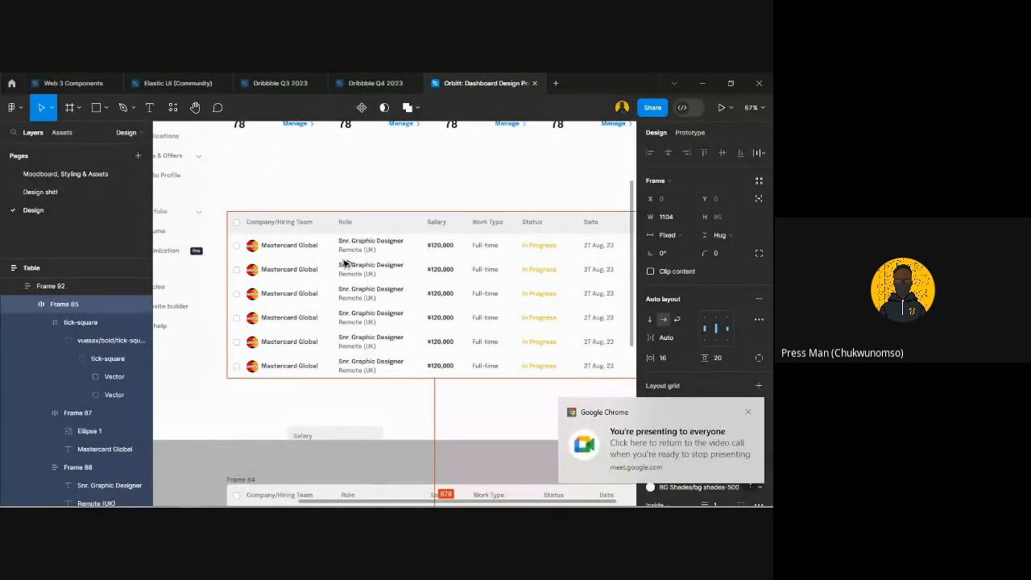
{"action": "scroll", "coordinate": [345, 263], "scroll_direction": "up", "scroll_amount": 3}
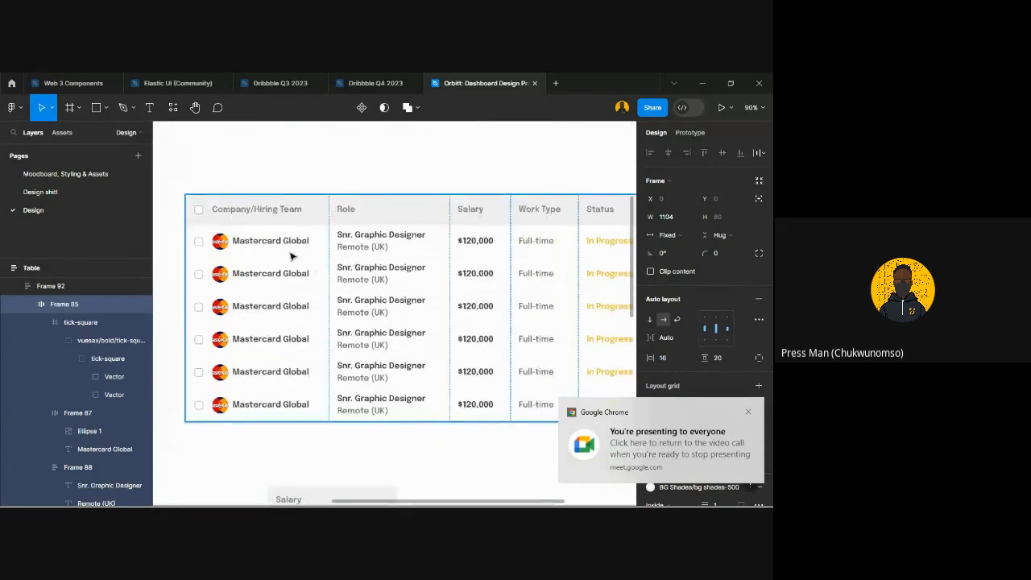
- Select all six Company/Hiring Team cells and set their width to Fill container
{"action": "left_click", "coordinate": [265, 241]}
{"action": "left_click", "coordinate": [397, 225]}
{"action": "left_click", "coordinate": [393, 225]}
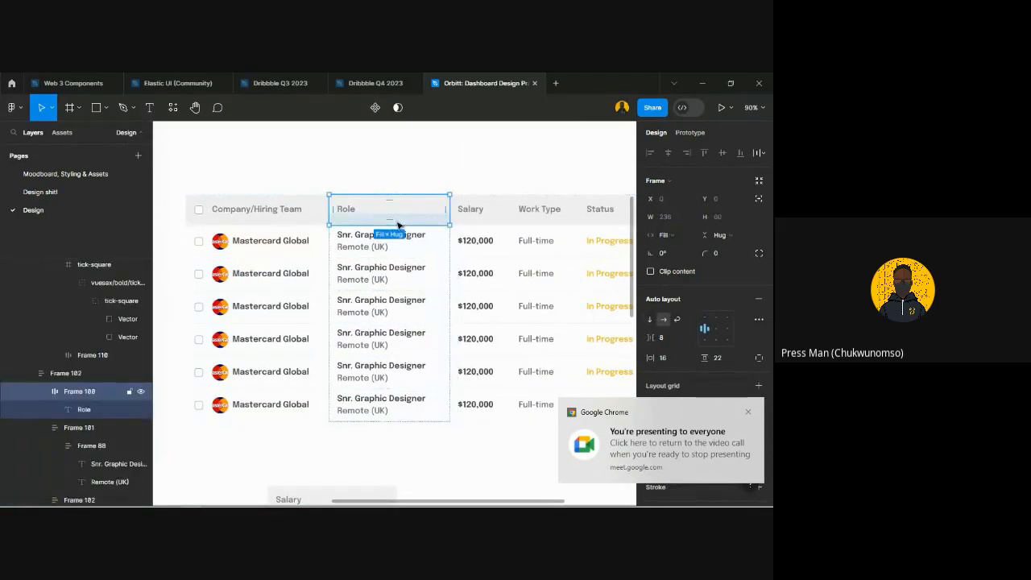
{"action": "scroll", "coordinate": [395, 226], "scroll_direction": "up", "scroll_amount": 3}
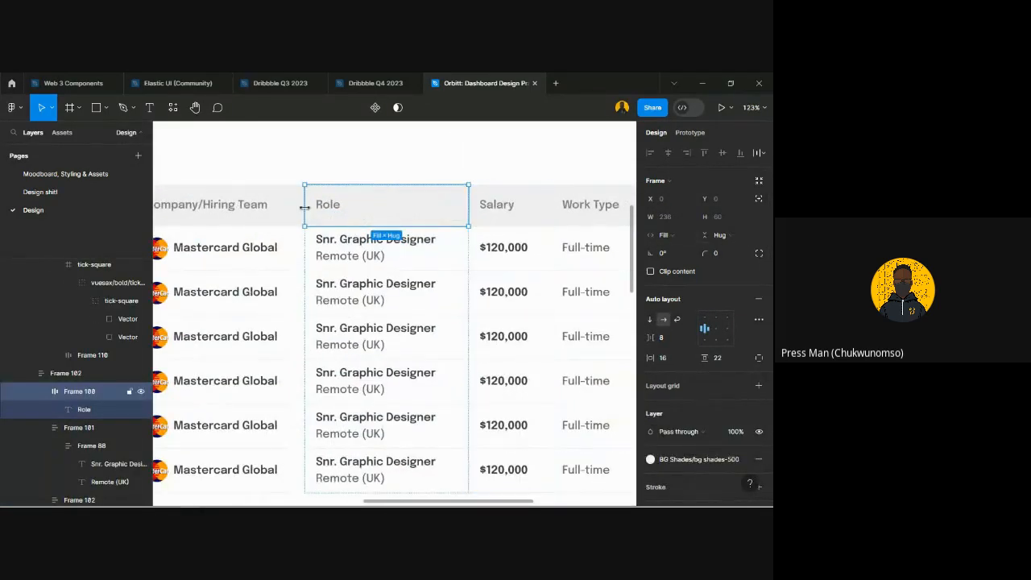
{"action": "left_click", "coordinate": [241, 256]}
{"action": "left_click", "coordinate": [266, 258]}
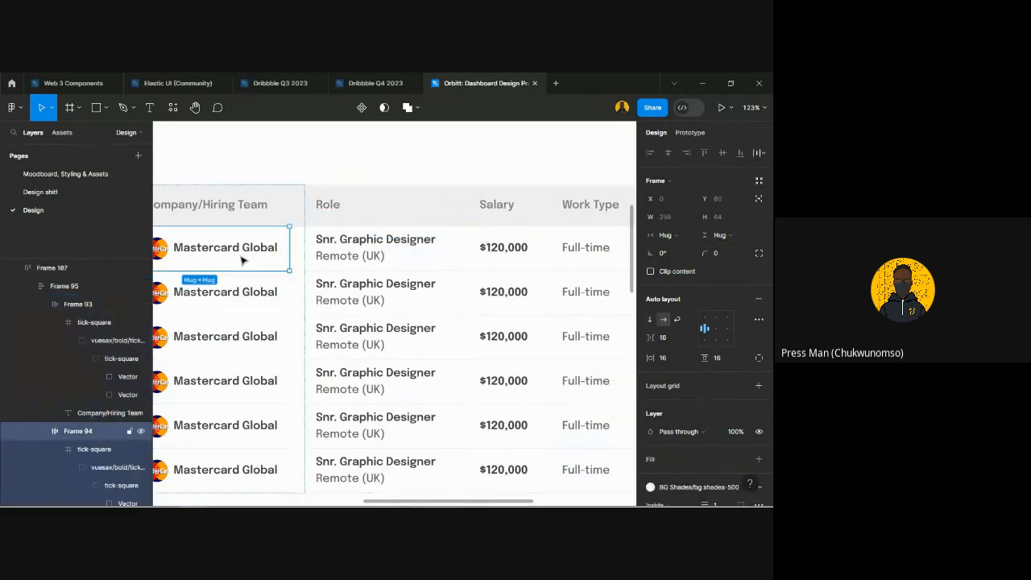
{"action": "left_click", "coordinate": [282, 292], "text": "shift"}
{"action": "left_click", "coordinate": [256, 324], "text": "shift"}
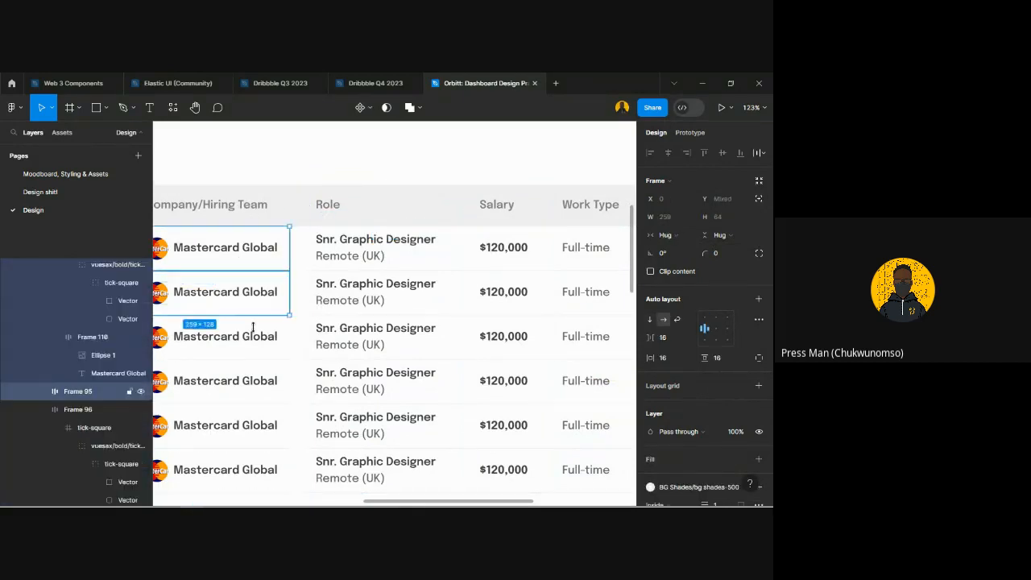
{"action": "left_click", "coordinate": [250, 380], "text": "shift"}
{"action": "scroll", "coordinate": [265, 369], "scroll_direction": "down", "scroll_amount": 2}
{"action": "scroll", "coordinate": [265, 368], "scroll_direction": "left", "scroll_amount": 1}
{"action": "left_click", "coordinate": [265, 370], "text": "shift"}
{"action": "left_click", "coordinate": [314, 410], "text": "shift"}
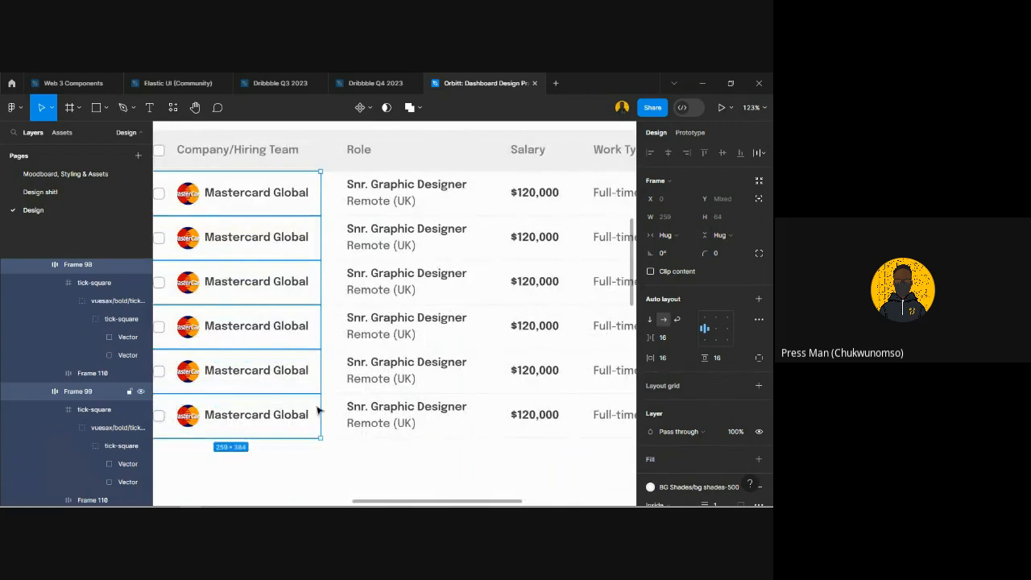
{"action": "left_click", "coordinate": [665, 235]}
{"action": "left_click", "coordinate": [684, 252]}
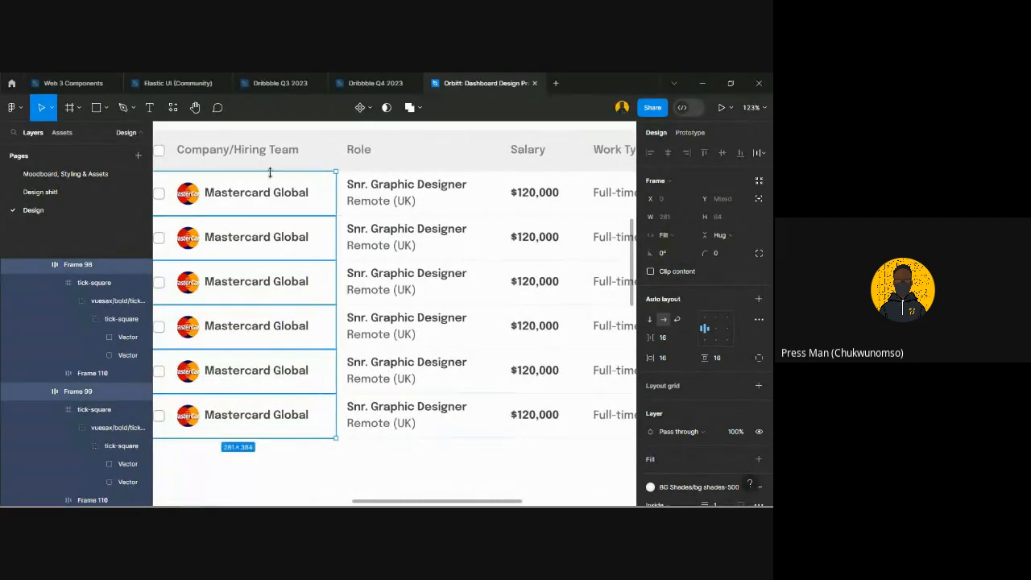
- Try to raise the first company cell's height to 66 to line up with the Role cell
{"action": "scroll", "coordinate": [292, 235], "scroll_direction": "up", "scroll_amount": 3}
{"action": "left_click", "coordinate": [304, 210]}
{"action": "left_click", "coordinate": [304, 267]}
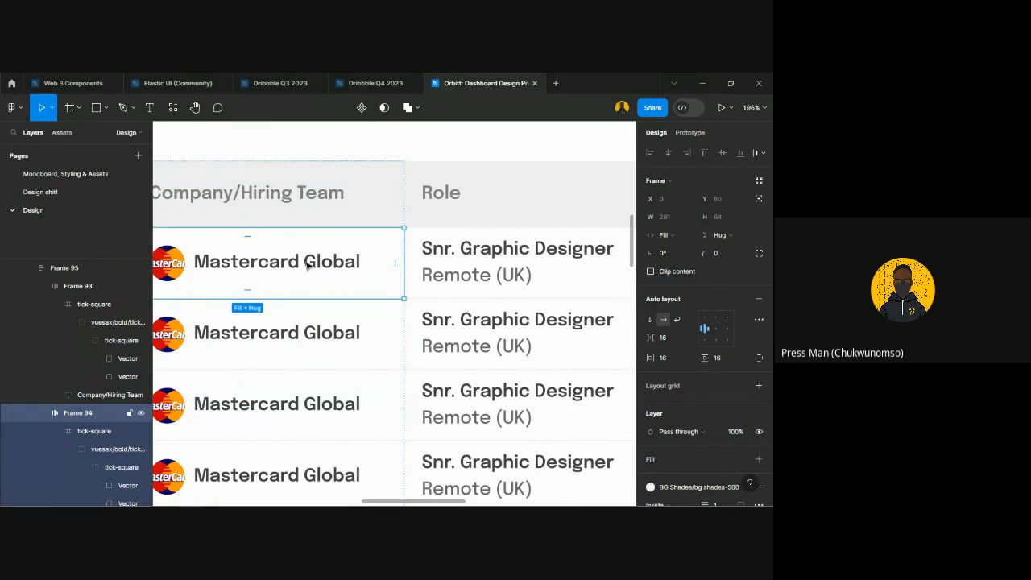
{"action": "scroll", "coordinate": [307, 265], "scroll_direction": "down", "scroll_amount": 1}
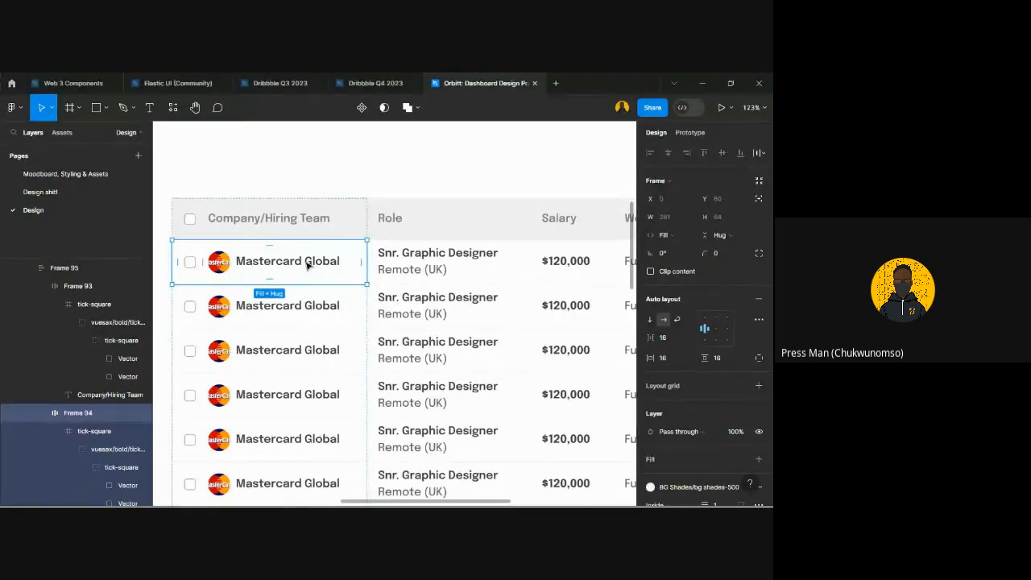
{"action": "scroll", "coordinate": [298, 244], "scroll_direction": "down", "scroll_amount": 2}
{"action": "scroll", "coordinate": [306, 274], "scroll_direction": "up", "scroll_amount": 2}
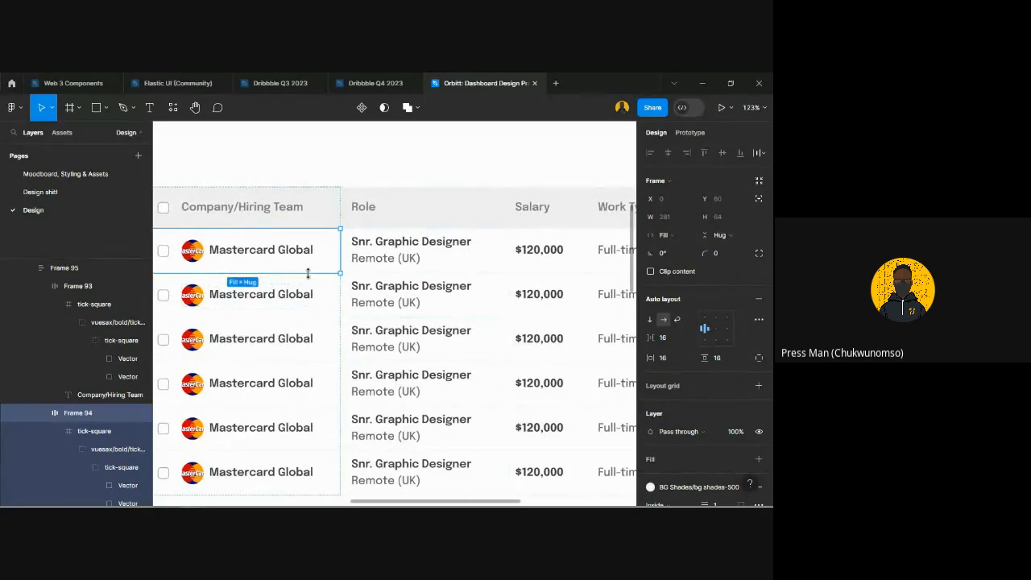
{"action": "left_click_drag", "start_coordinate": [307, 273], "coordinate": [313, 291]}
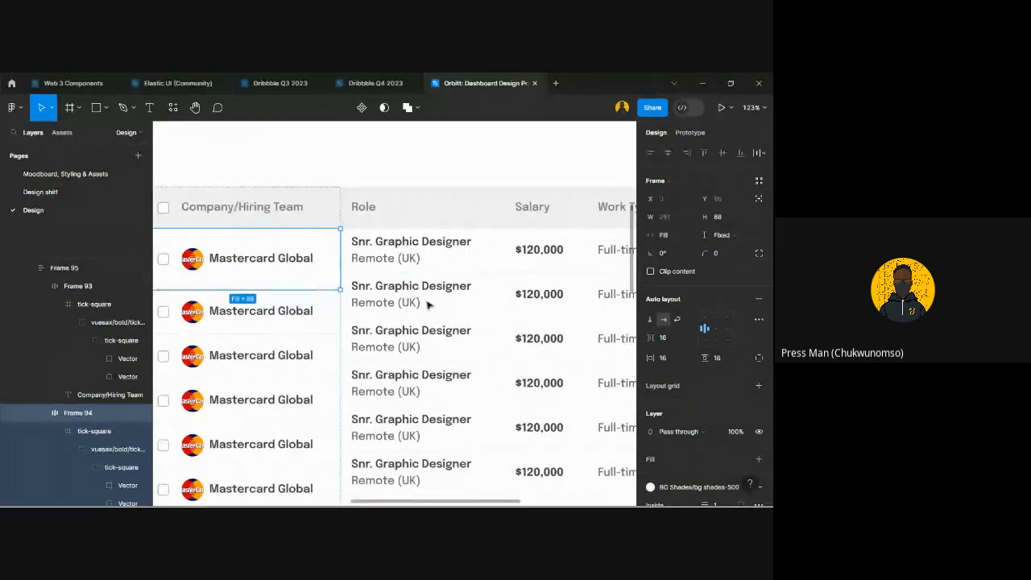
{"action": "key", "text": "ctrl+z"}
{"action": "scroll", "coordinate": [370, 267], "scroll_direction": "up", "scroll_amount": 4}
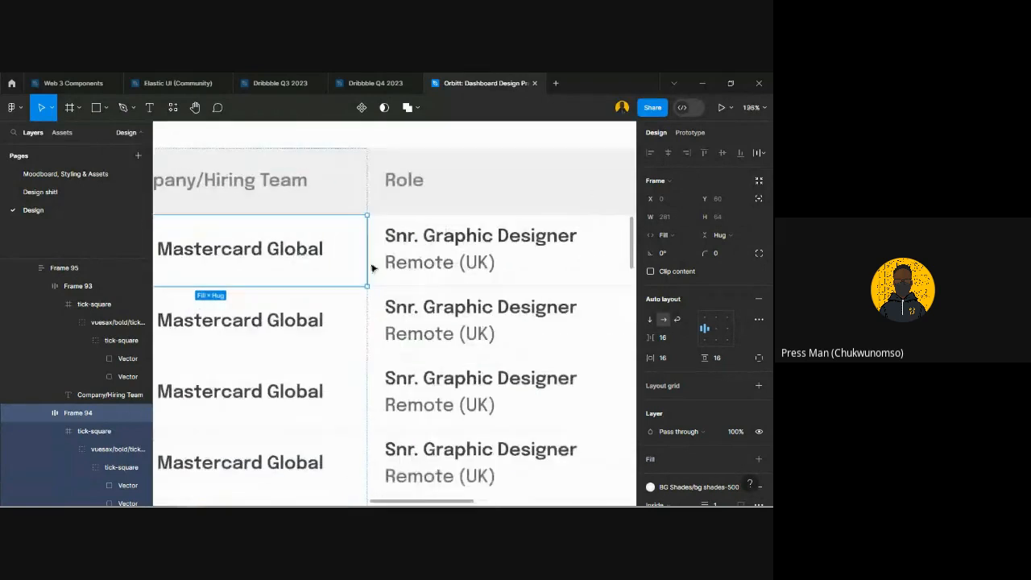
{"action": "left_click", "coordinate": [719, 218]}
{"action": "key", "text": "Up"}
{"action": "key", "text": "Up"}
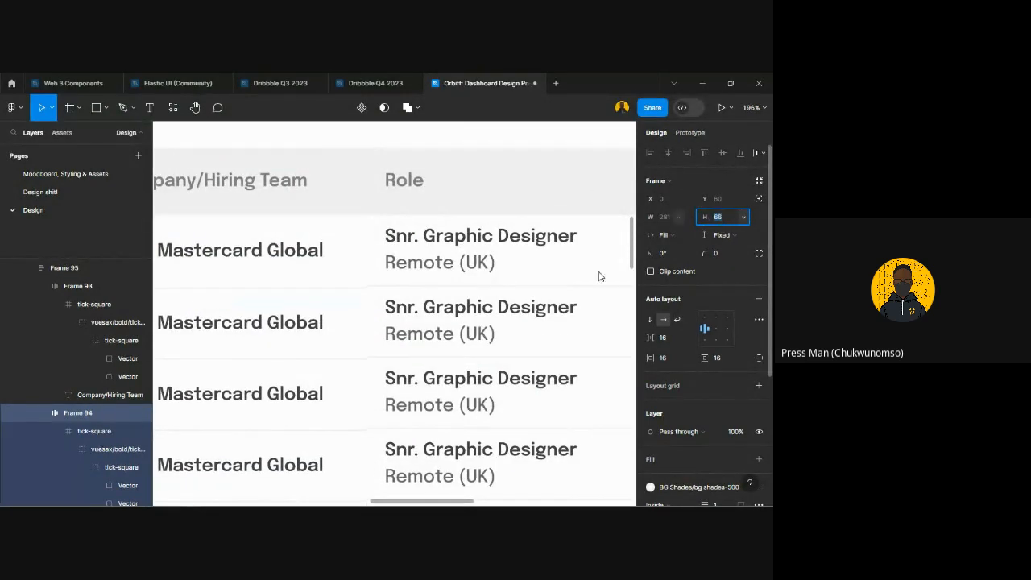
- Zoom in to inspect the boundary between the company cell and the Role column
{"action": "scroll", "coordinate": [386, 287], "scroll_direction": "up", "scroll_amount": 2}
{"action": "left_click", "coordinate": [352, 231]}
{"action": "scroll", "coordinate": [405, 207], "scroll_direction": "down", "scroll_amount": 3}
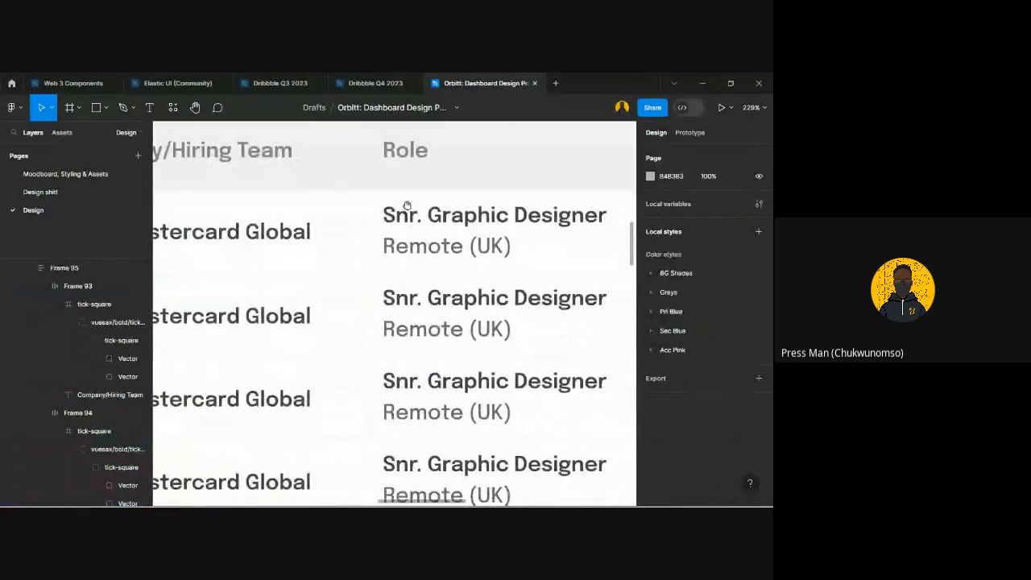
{"action": "scroll", "coordinate": [359, 288], "scroll_direction": "up", "scroll_amount": 6}
{"action": "scroll", "coordinate": [388, 271], "scroll_direction": "up", "scroll_amount": 3}
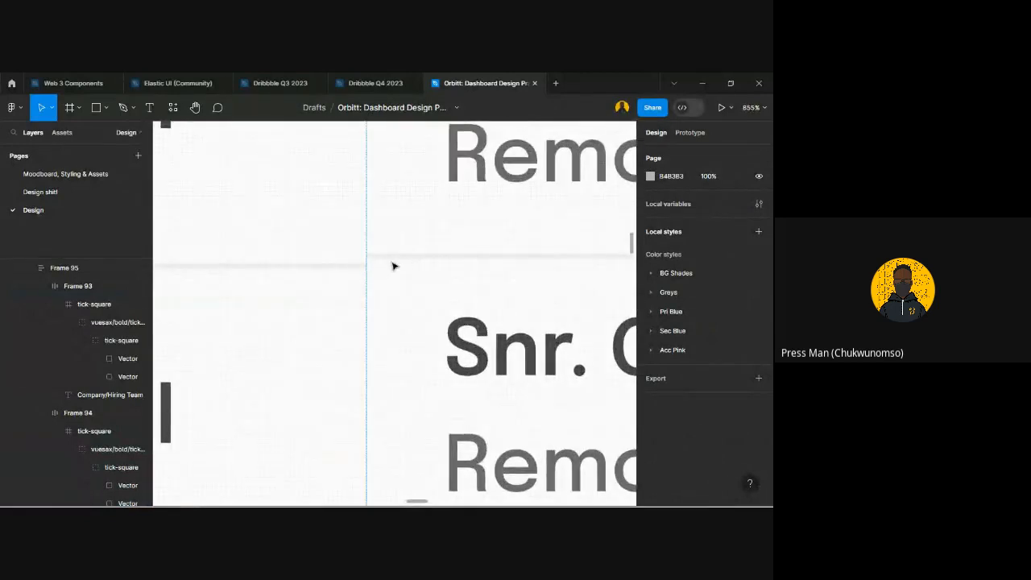
{"action": "scroll", "coordinate": [424, 256], "scroll_direction": "down", "scroll_amount": 10}
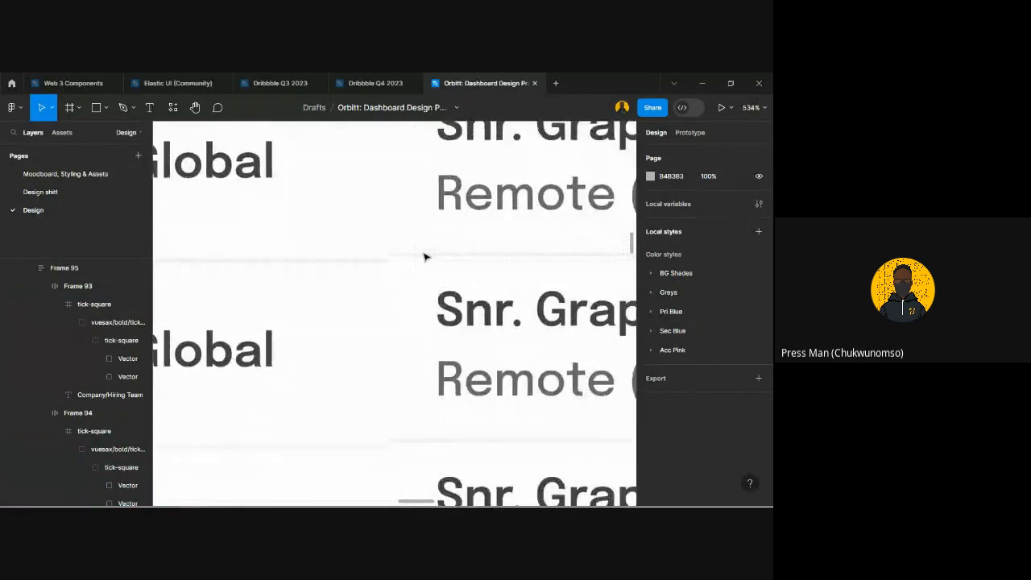
{"action": "scroll", "coordinate": [450, 347], "scroll_direction": "up", "scroll_amount": 10}
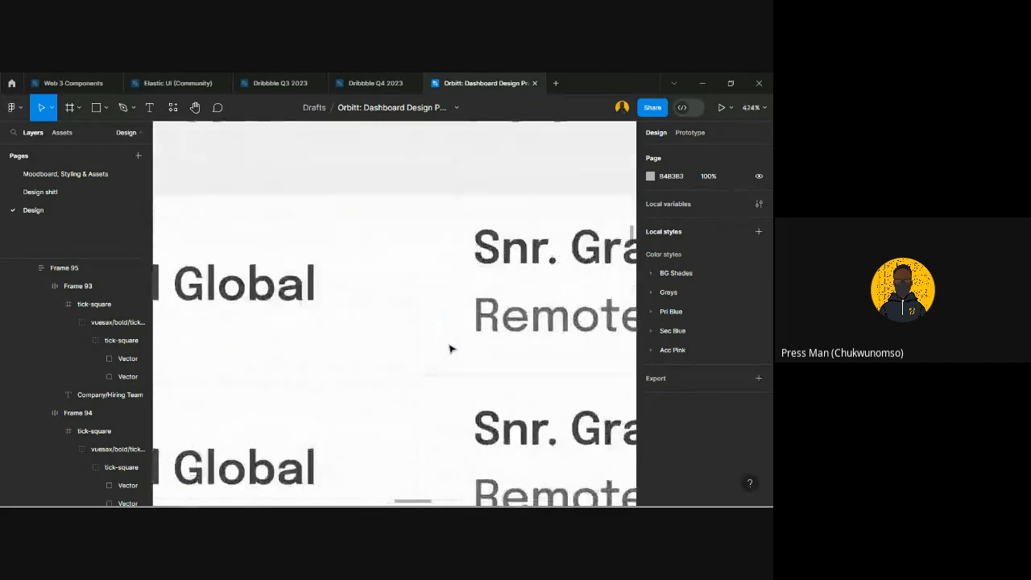
{"action": "left_click", "coordinate": [412, 370]}
{"action": "double_click", "coordinate": [412, 369]}
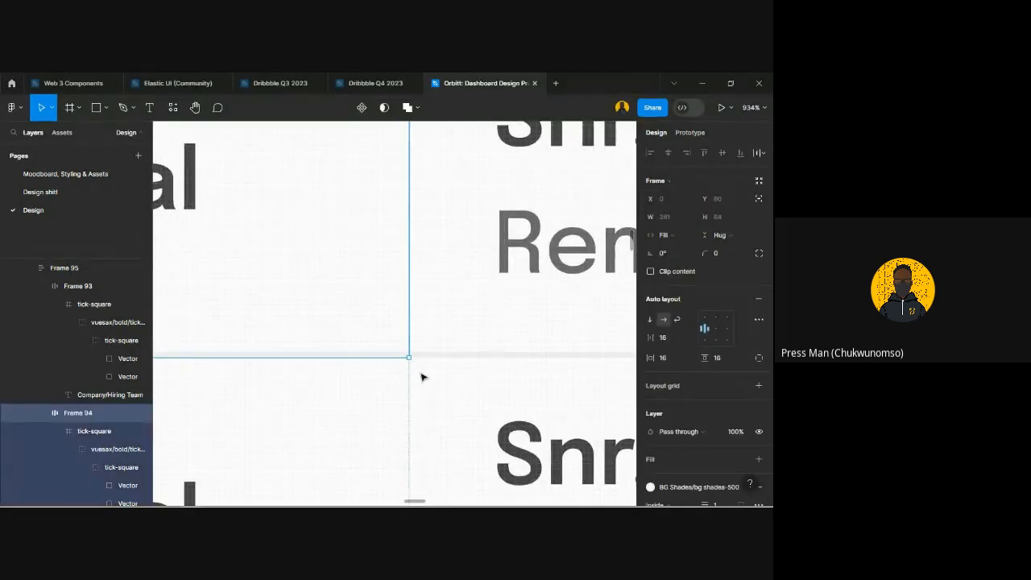
{"action": "scroll", "coordinate": [407, 261], "scroll_direction": "down", "scroll_amount": 10}
{"action": "left_click_drag", "start_coordinate": [344, 246], "coordinate": [377, 252]}
{"action": "left_click", "coordinate": [359, 166]}
{"action": "scroll", "coordinate": [359, 166], "scroll_direction": "down", "scroll_amount": 3}
{"action": "scroll", "coordinate": [377, 251], "scroll_direction": "down", "scroll_amount": 1}
{"action": "scroll", "coordinate": [376, 252], "scroll_direction": "down", "scroll_amount": 3}
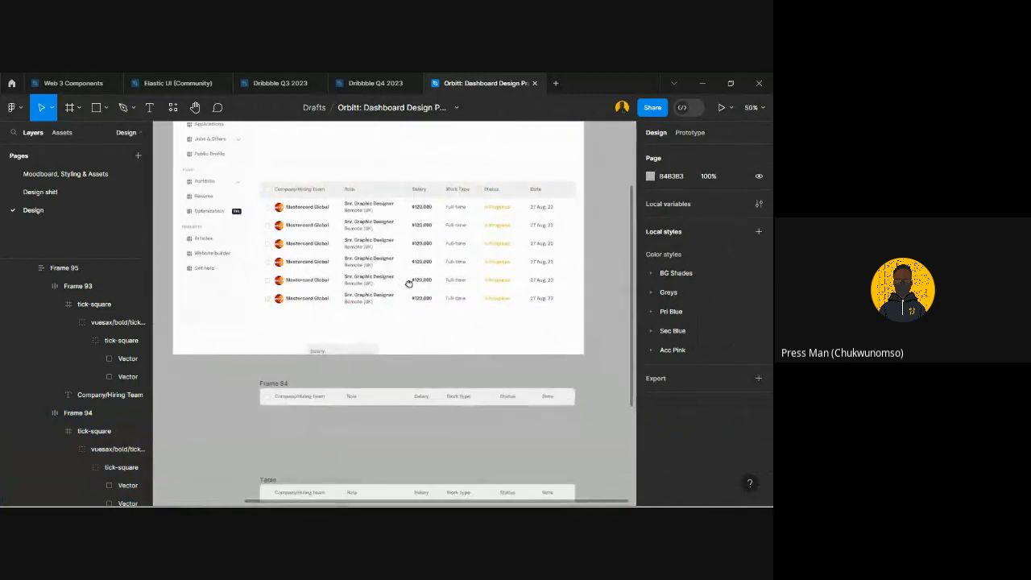
- Compare the first Company/Hiring Team cell with the first Role cell in the table
{"action": "left_click", "coordinate": [395, 276]}
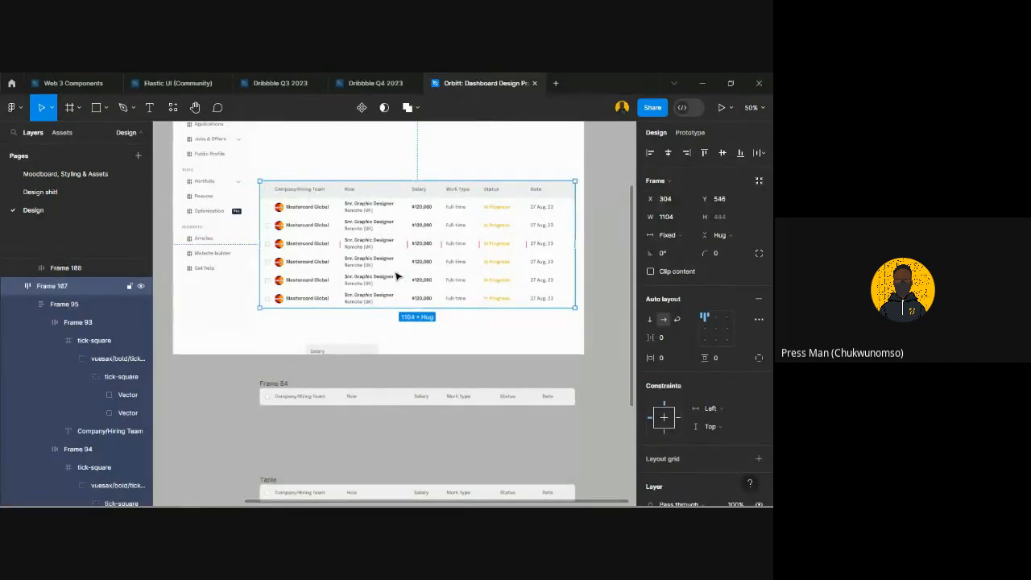
{"action": "scroll", "coordinate": [357, 239], "scroll_direction": "up", "scroll_amount": 5}
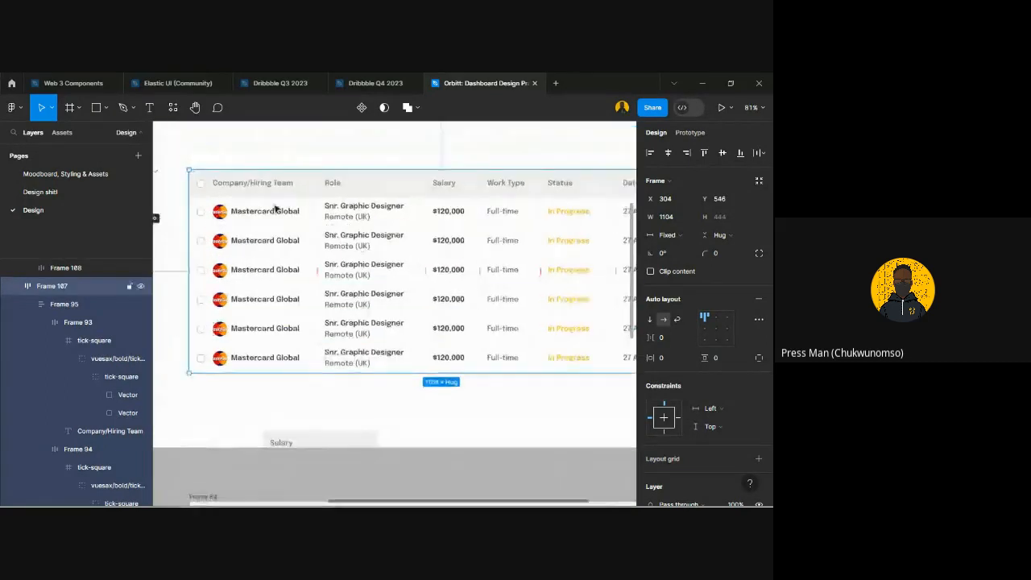
{"action": "double_click", "coordinate": [266, 218]}
{"action": "double_click", "coordinate": [266, 219]}
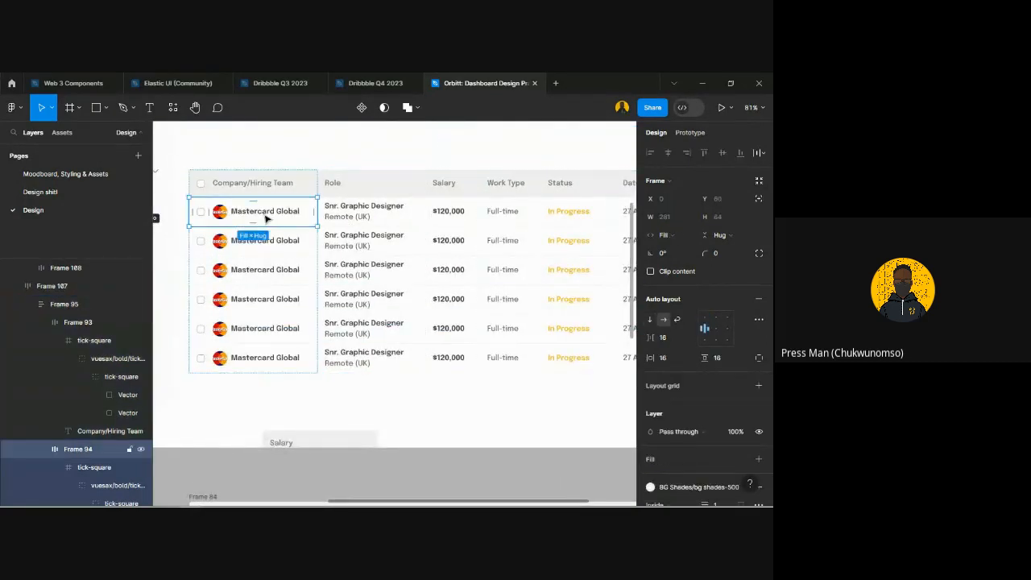
{"action": "left_click", "coordinate": [373, 221]}
{"action": "scroll", "coordinate": [305, 222], "scroll_direction": "up", "scroll_amount": 2}
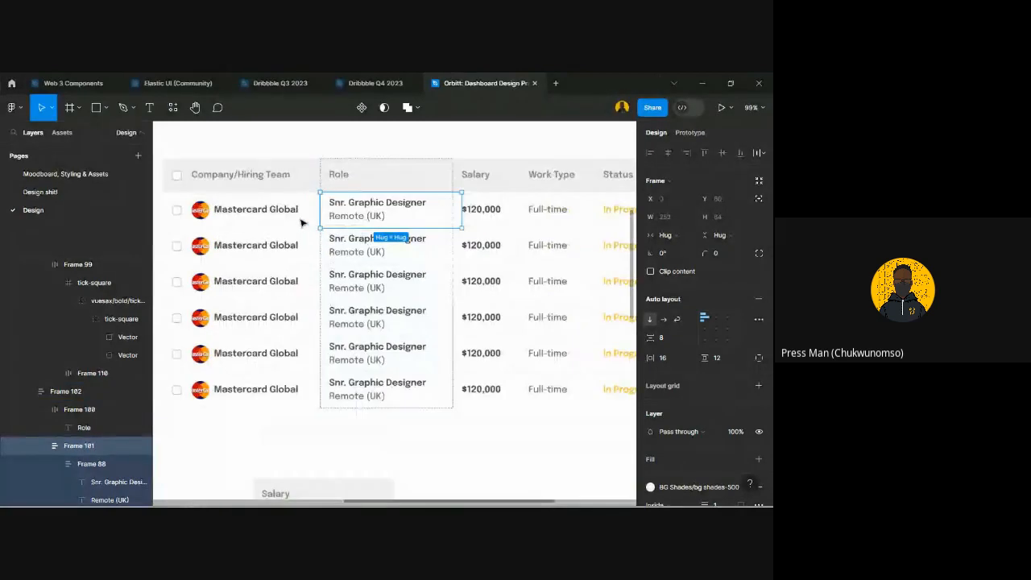
{"action": "left_click", "coordinate": [272, 221]}
{"action": "left_click", "coordinate": [272, 220]}
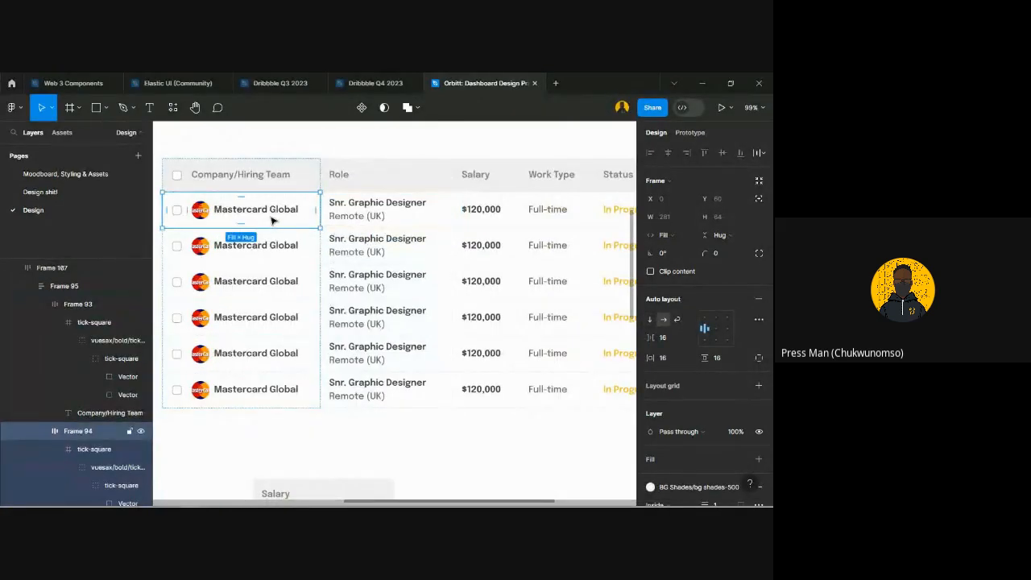
{"action": "scroll", "coordinate": [272, 219], "scroll_direction": "down", "scroll_amount": 4}
{"action": "scroll", "coordinate": [279, 303], "scroll_direction": "up", "scroll_amount": 3}
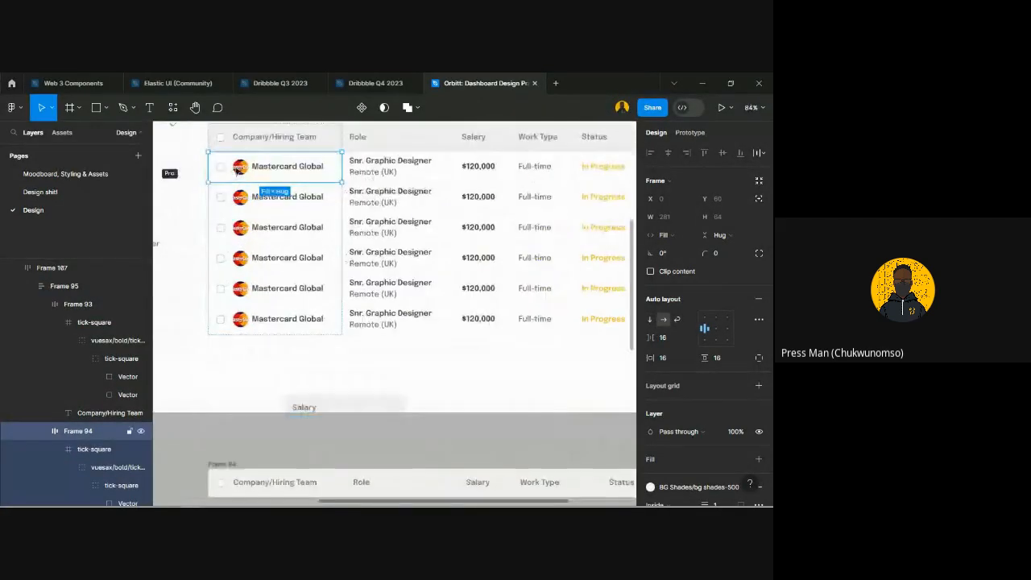
- Browse the table on the Design page and the product table reference on the Moodboard, Styling & Assets page
{"action": "left_click", "coordinate": [220, 166]}
{"action": "scroll", "coordinate": [289, 270], "scroll_direction": "down", "scroll_amount": 3}
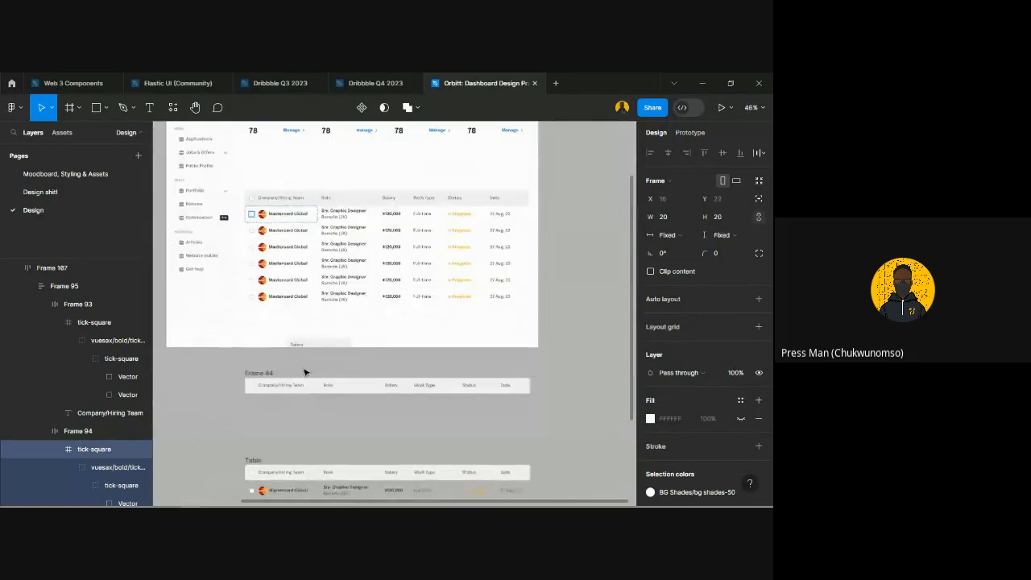
{"action": "scroll", "coordinate": [328, 191], "scroll_direction": "down", "scroll_amount": 5}
{"action": "scroll", "coordinate": [277, 254], "scroll_direction": "up", "scroll_amount": 3}
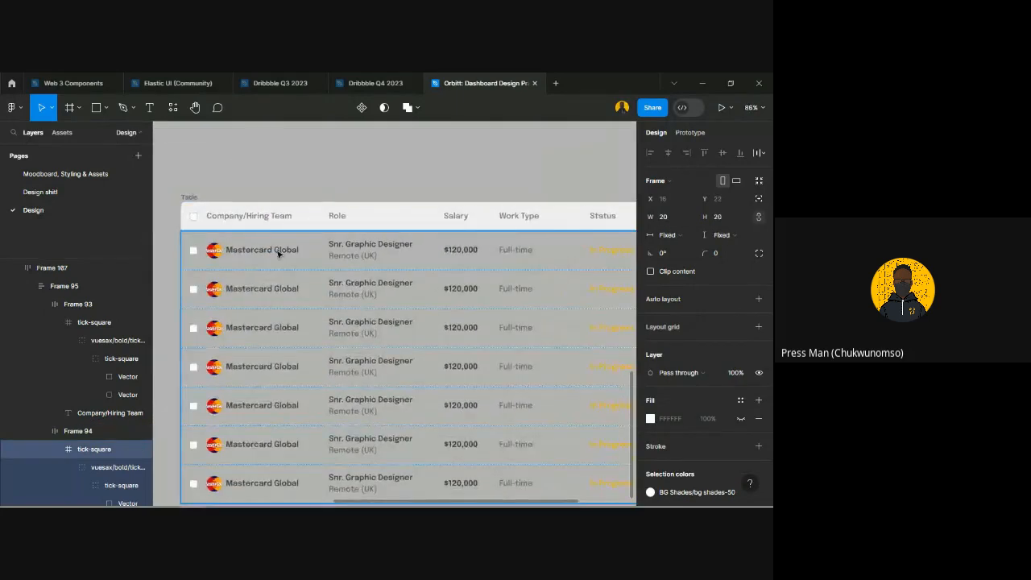
{"action": "scroll", "coordinate": [359, 266], "scroll_direction": "down", "scroll_amount": 4}
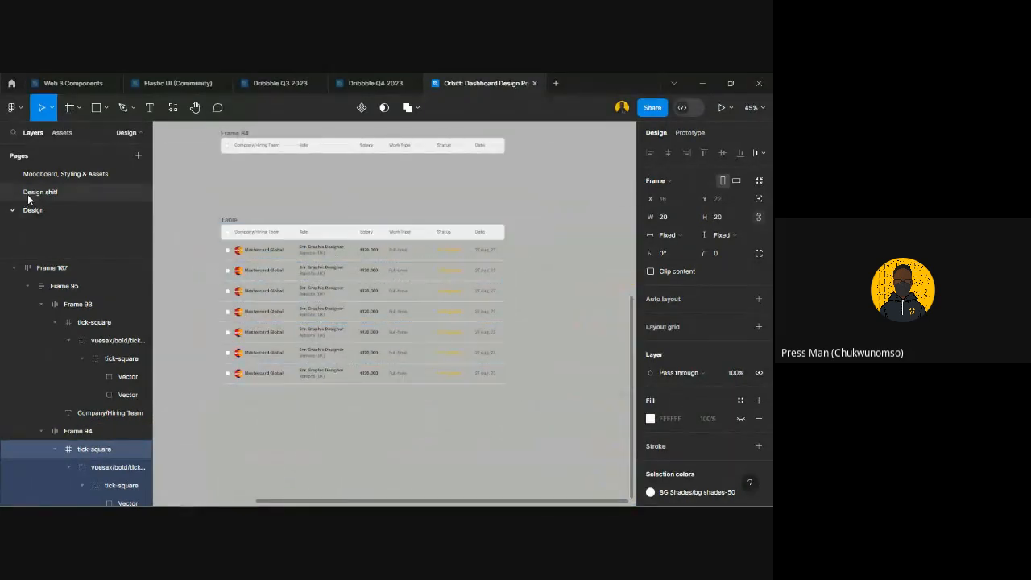
{"action": "left_click", "coordinate": [59, 178]}
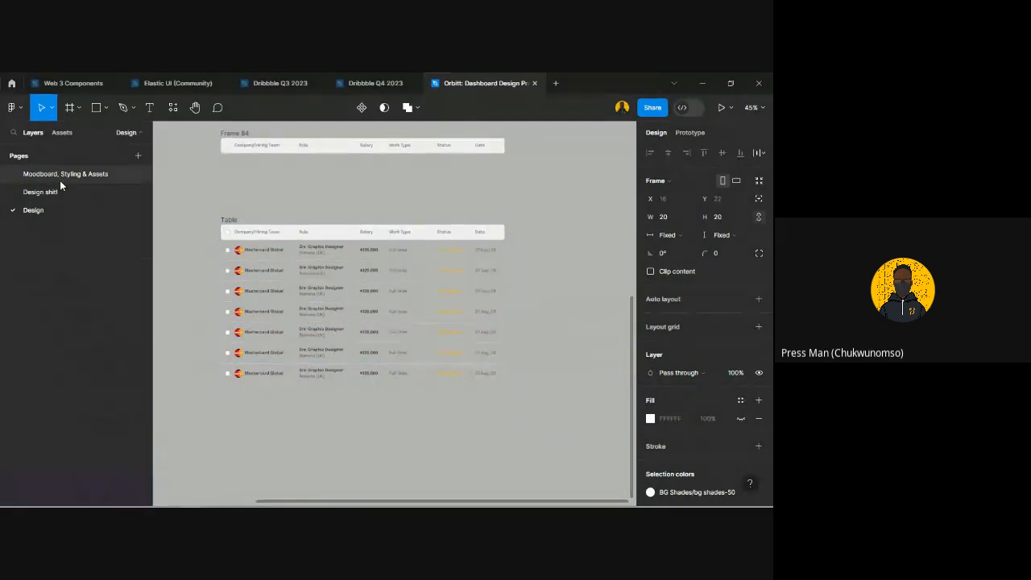
{"action": "scroll", "coordinate": [417, 233], "scroll_direction": "down", "scroll_amount": 5}
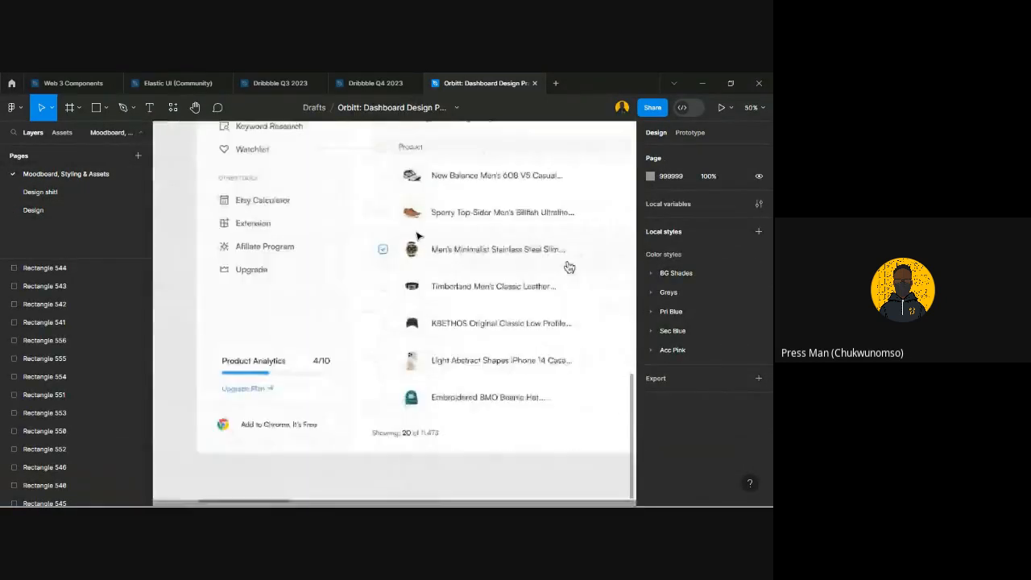
{"action": "scroll", "coordinate": [330, 263], "scroll_direction": "up", "scroll_amount": 4}
{"action": "scroll", "coordinate": [331, 263], "scroll_direction": "down", "scroll_amount": 5}
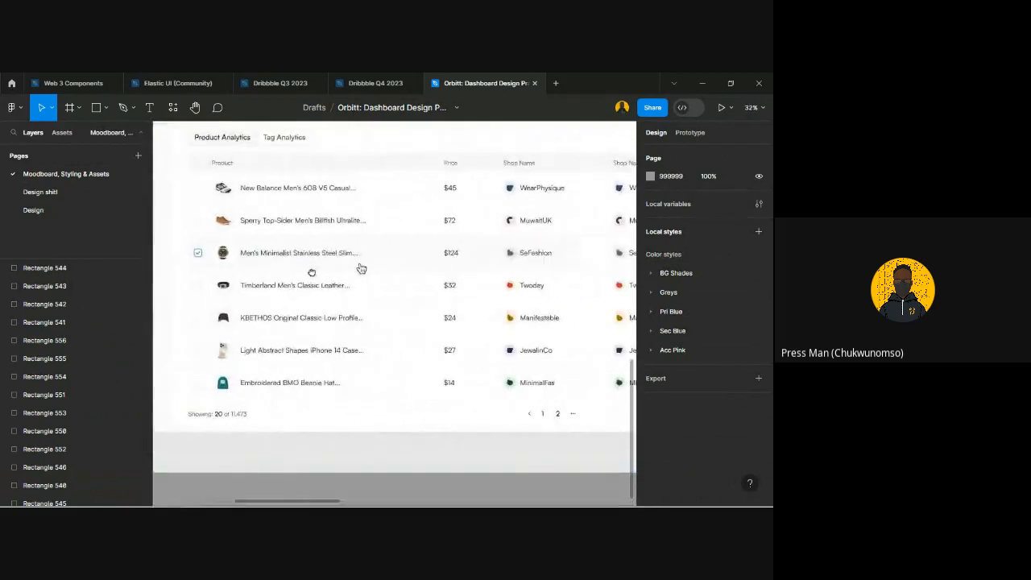
{"action": "scroll", "coordinate": [355, 264], "scroll_direction": "up", "scroll_amount": 5}
{"action": "left_click_drag", "start_coordinate": [352, 265], "coordinate": [468, 267]}
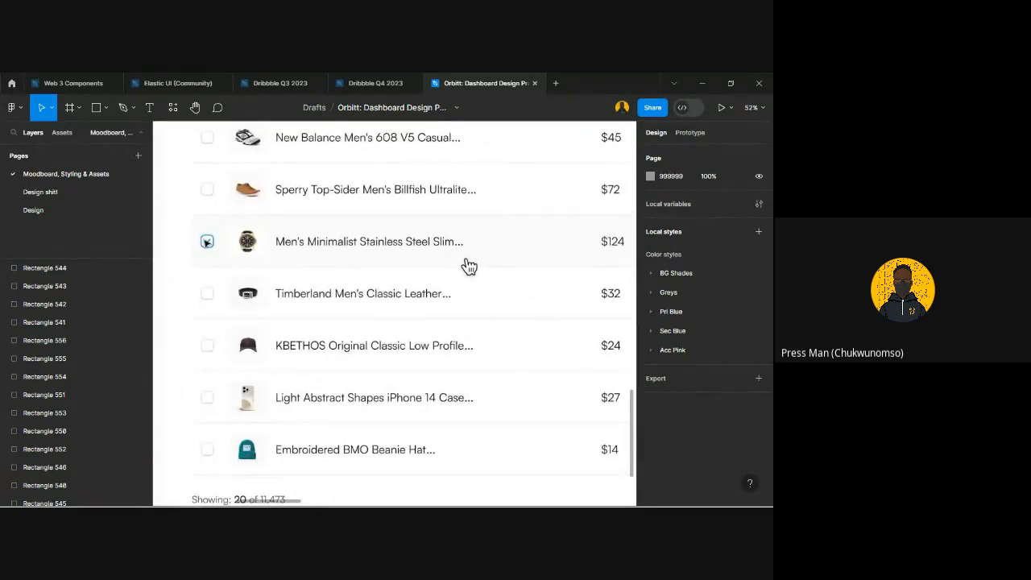
{"action": "left_click", "coordinate": [207, 241]}
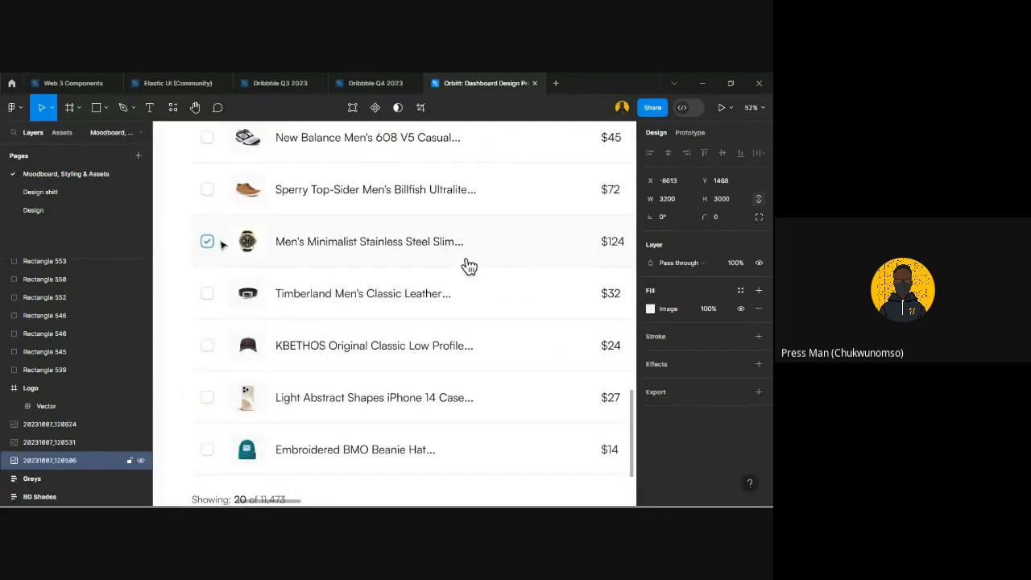
{"action": "left_click", "coordinate": [46, 211]}
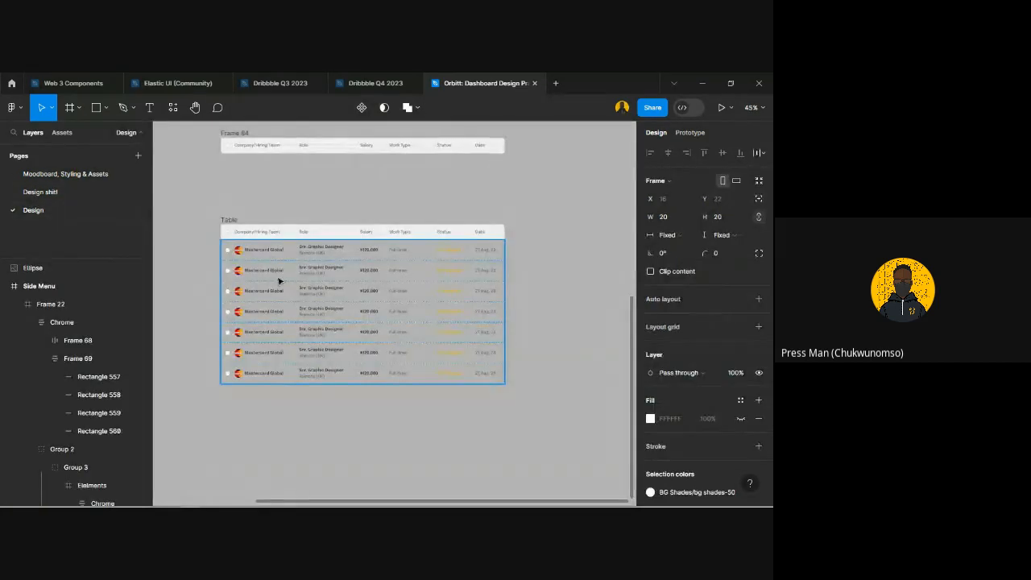
- Zoom around the Design page table to compare the row cells against the header columns
{"action": "scroll", "coordinate": [287, 321], "scroll_direction": "down", "scroll_amount": 3}
{"action": "left_click_drag", "start_coordinate": [264, 245], "coordinate": [260, 306]}
{"action": "scroll", "coordinate": [284, 202], "scroll_direction": "up", "scroll_amount": 4}
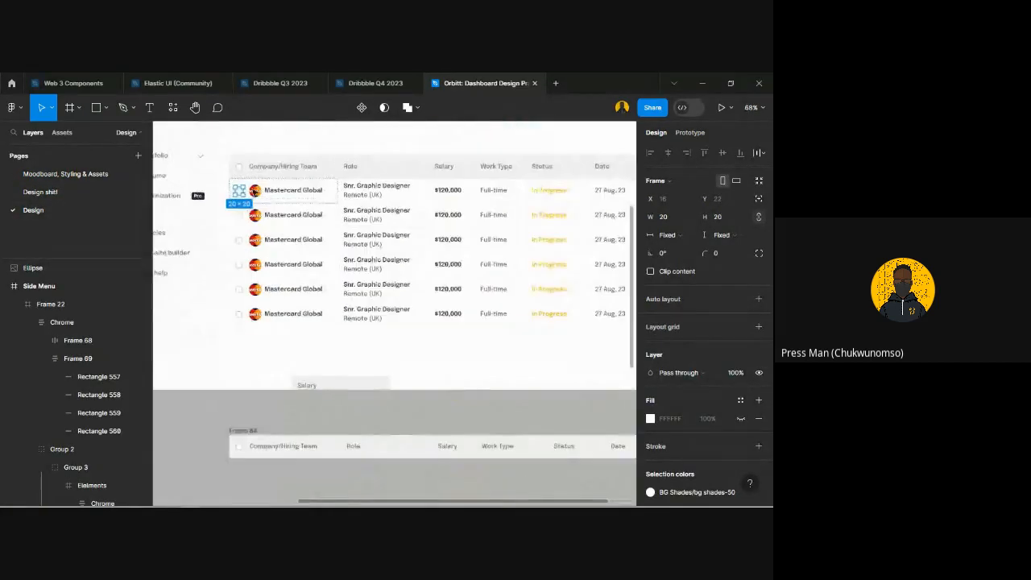
{"action": "scroll", "coordinate": [347, 299], "scroll_direction": "up", "scroll_amount": 3}
{"action": "left_click", "coordinate": [363, 359]}
{"action": "scroll", "coordinate": [362, 349], "scroll_direction": "down", "scroll_amount": 4}
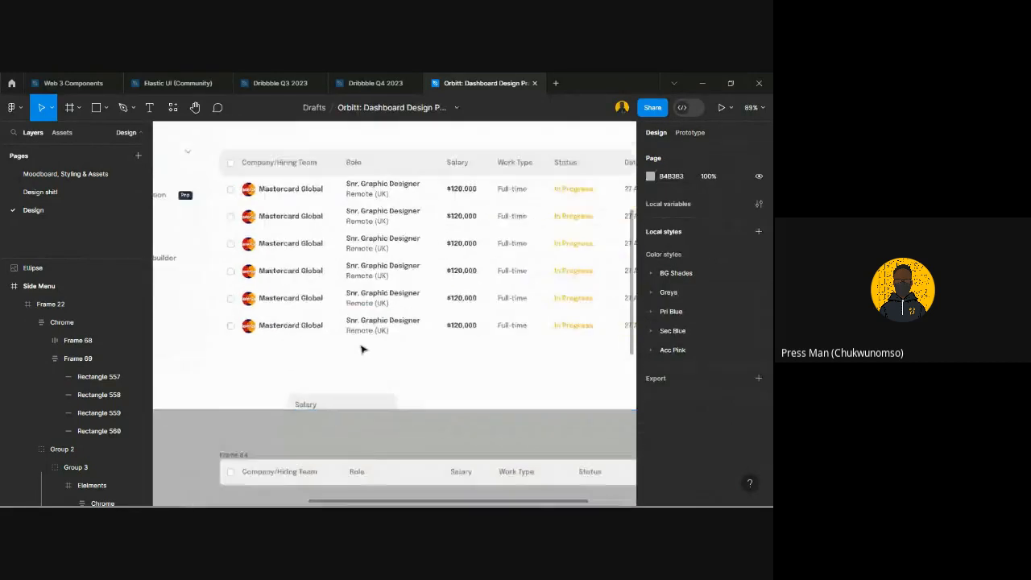
{"action": "left_click_drag", "start_coordinate": [389, 352], "coordinate": [368, 367]}
{"action": "scroll", "coordinate": [229, 221], "scroll_direction": "up", "scroll_amount": 5}
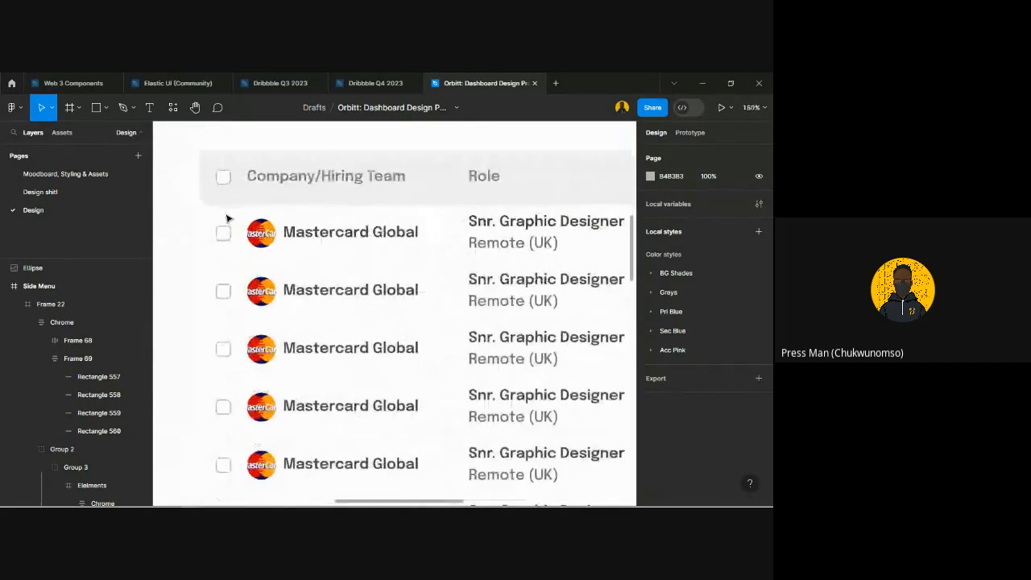
{"action": "scroll", "coordinate": [326, 310], "scroll_direction": "down", "scroll_amount": 5}
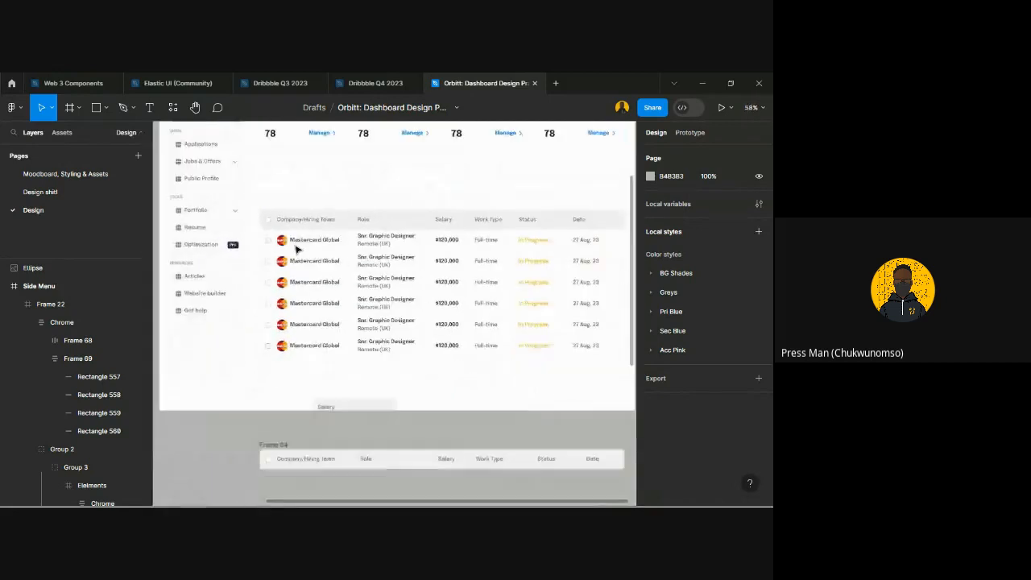
{"action": "scroll", "coordinate": [281, 232], "scroll_direction": "up", "scroll_amount": 5}
{"action": "scroll", "coordinate": [281, 234], "scroll_direction": "down", "scroll_amount": 4}
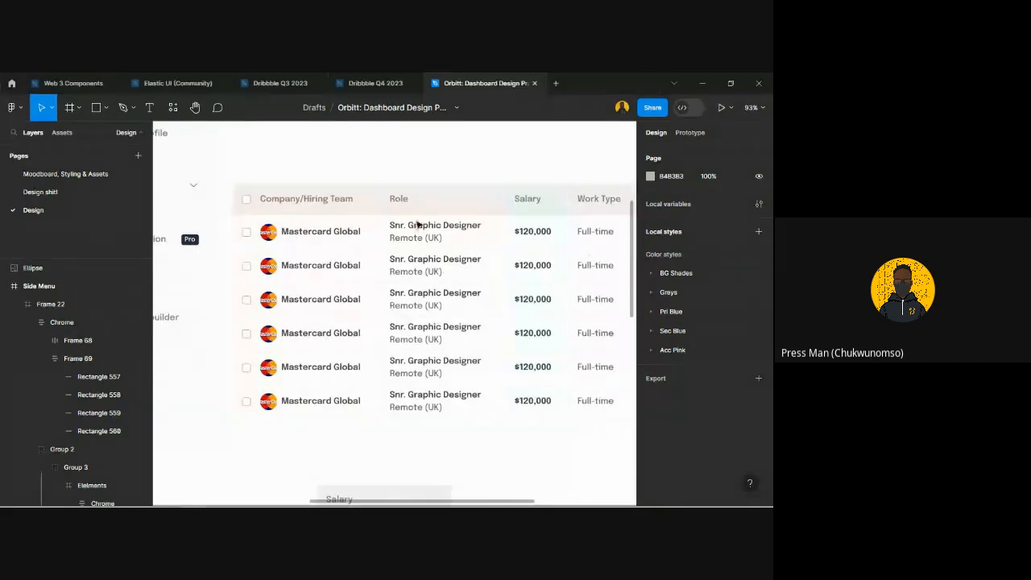
{"action": "scroll", "coordinate": [374, 185], "scroll_direction": "down", "scroll_amount": 2}
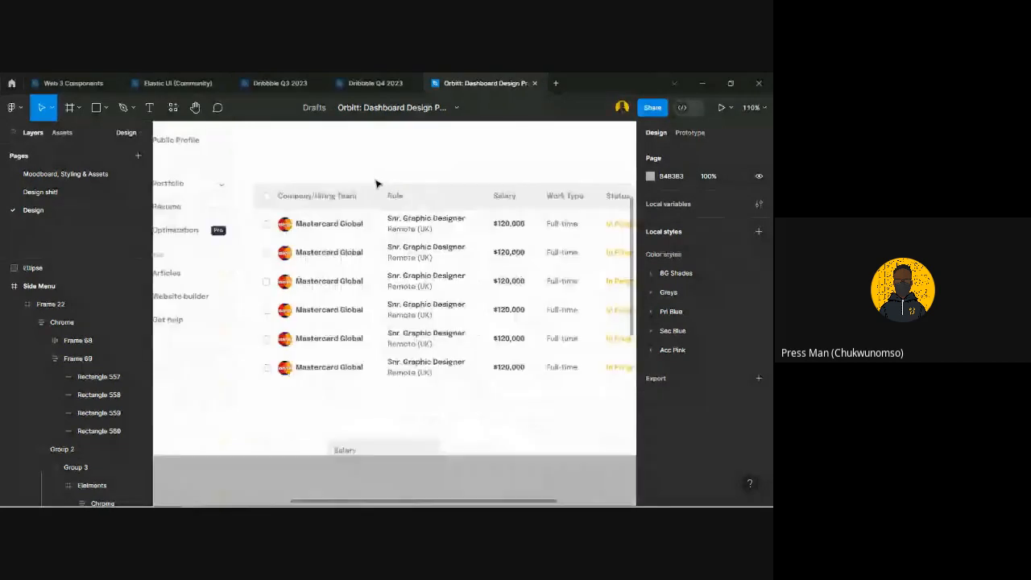
{"action": "scroll", "coordinate": [328, 200], "scroll_direction": "down", "scroll_amount": 1}
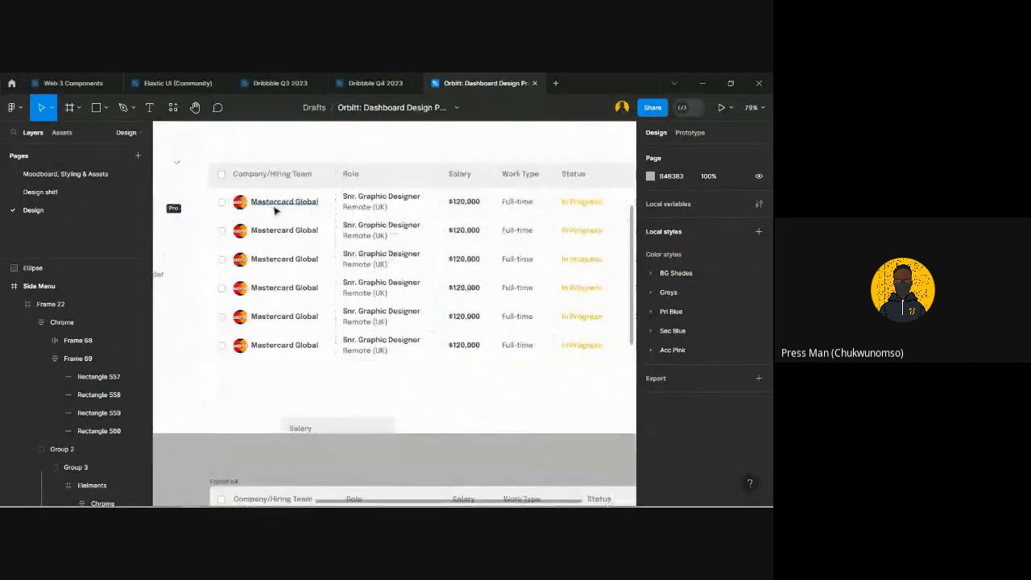
{"action": "scroll", "coordinate": [279, 201], "scroll_direction": "up", "scroll_amount": 3}
{"action": "left_click", "coordinate": [279, 202]}
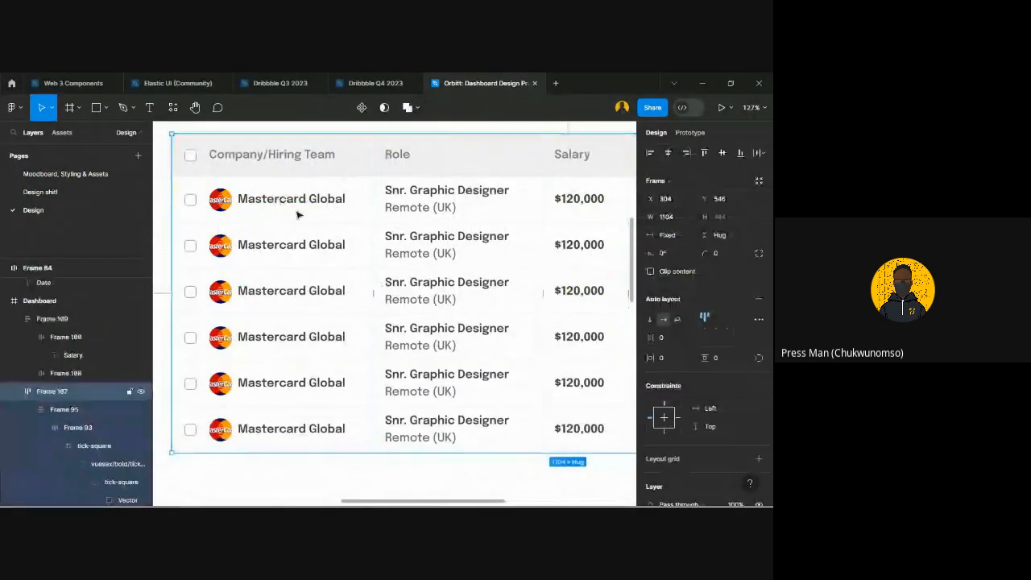
{"action": "key", "text": "r"}
{"action": "left_click_drag", "start_coordinate": [431, 184], "coordinate": [348, 248]}
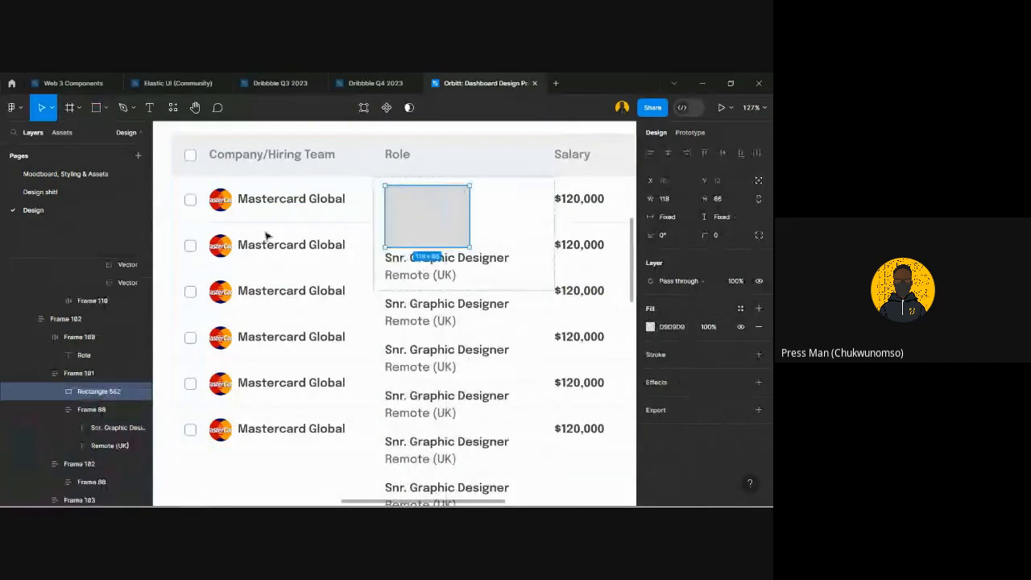
{"action": "key", "text": "ctrl+z"}
- Open the Design shit page and examine the reference table's company cells and rows
{"action": "scroll", "coordinate": [387, 217], "scroll_direction": "down", "scroll_amount": 2}
{"action": "left_click", "coordinate": [315, 148]}
{"action": "left_click_drag", "start_coordinate": [314, 148], "coordinate": [310, 173]}
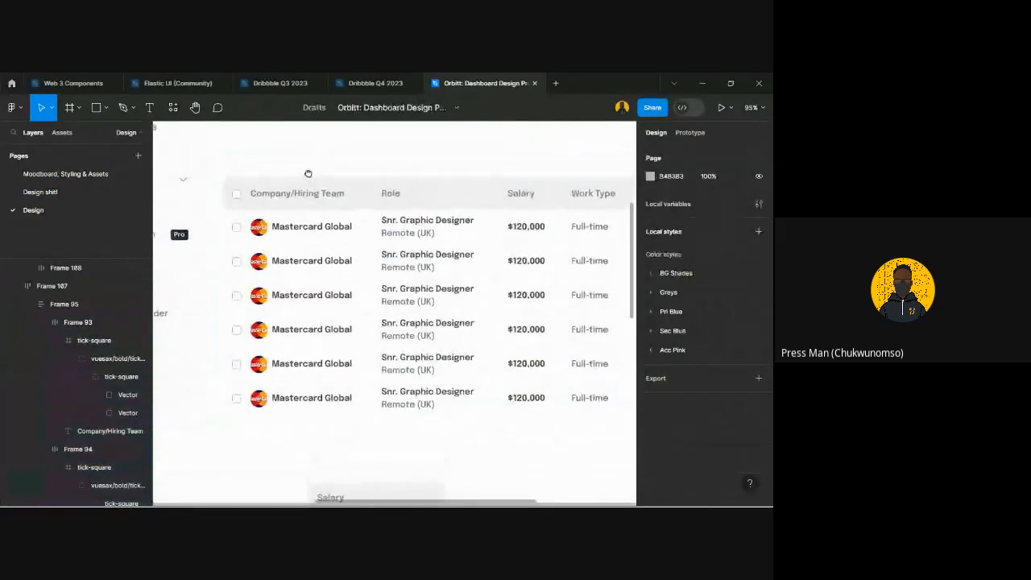
{"action": "left_click", "coordinate": [75, 194]}
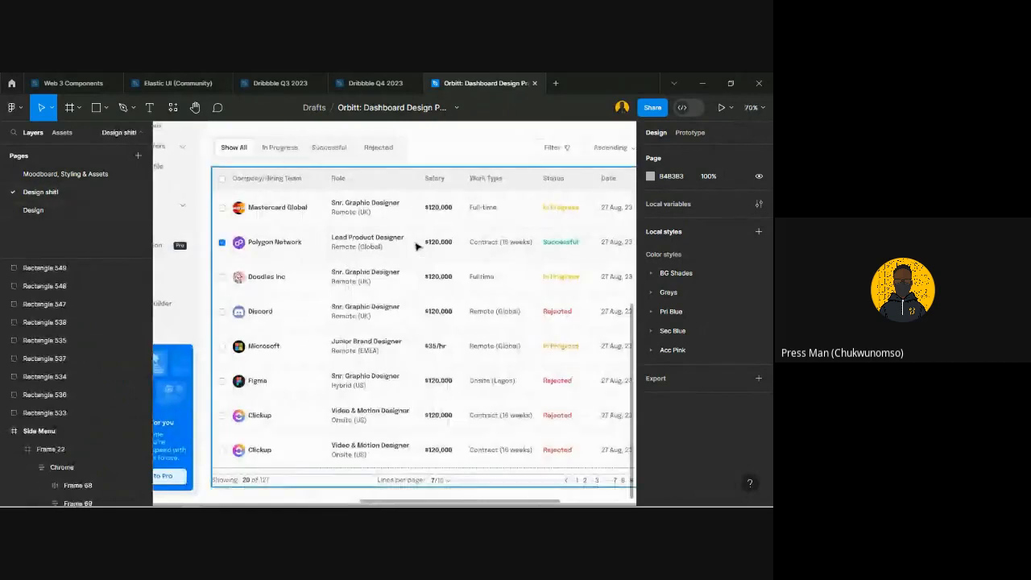
{"action": "scroll", "coordinate": [416, 244], "scroll_direction": "down", "scroll_amount": 4}
{"action": "left_click_drag", "start_coordinate": [416, 244], "coordinate": [407, 242]}
{"action": "scroll", "coordinate": [402, 233], "scroll_direction": "up", "scroll_amount": 4}
{"action": "scroll", "coordinate": [399, 233], "scroll_direction": "up", "scroll_amount": 8}
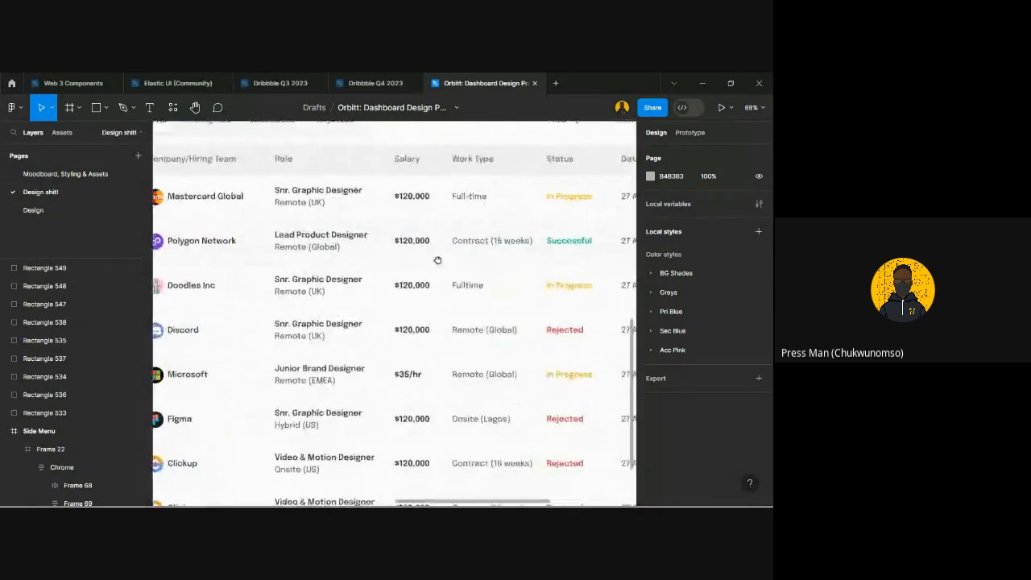
{"action": "left_click", "coordinate": [287, 232]}
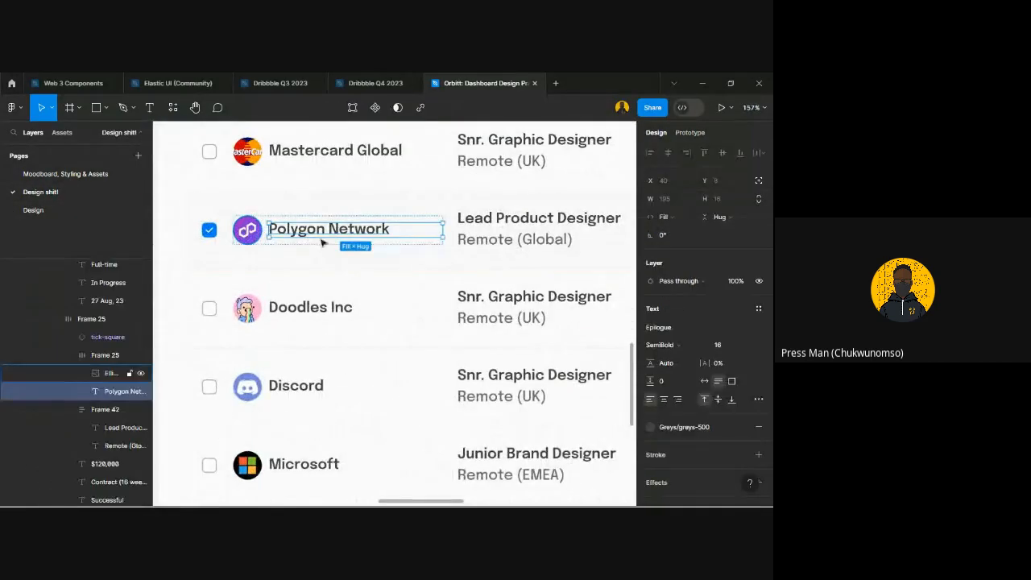
{"action": "scroll", "coordinate": [269, 239], "scroll_direction": "down", "scroll_amount": 4}
{"action": "left_click_drag", "start_coordinate": [371, 342], "coordinate": [366, 244]}
{"action": "scroll", "coordinate": [245, 344], "scroll_direction": "up", "scroll_amount": 1}
{"action": "scroll", "coordinate": [246, 345], "scroll_direction": "up", "scroll_amount": 2}
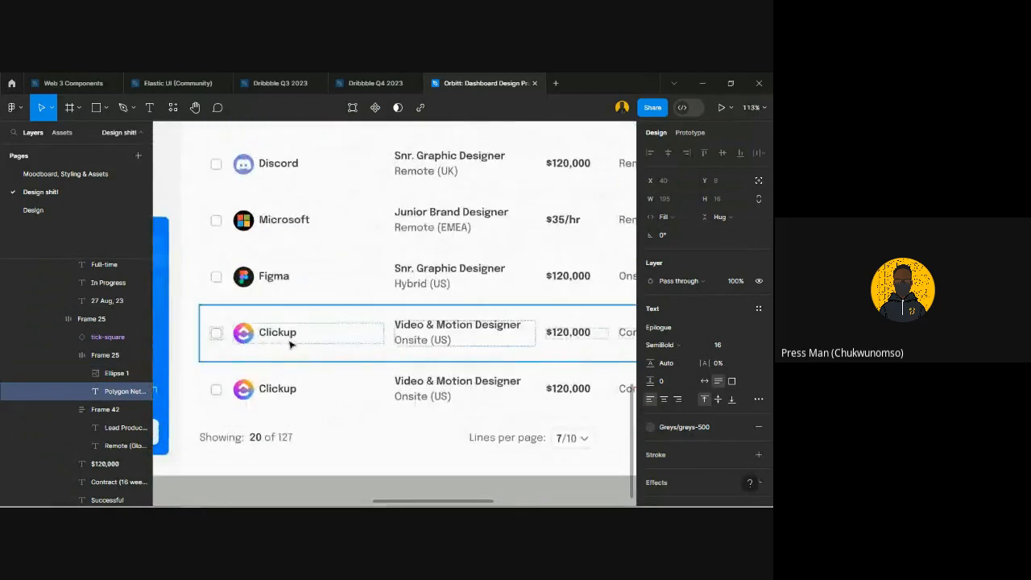
{"action": "scroll", "coordinate": [274, 346], "scroll_direction": "down", "scroll_amount": 7}
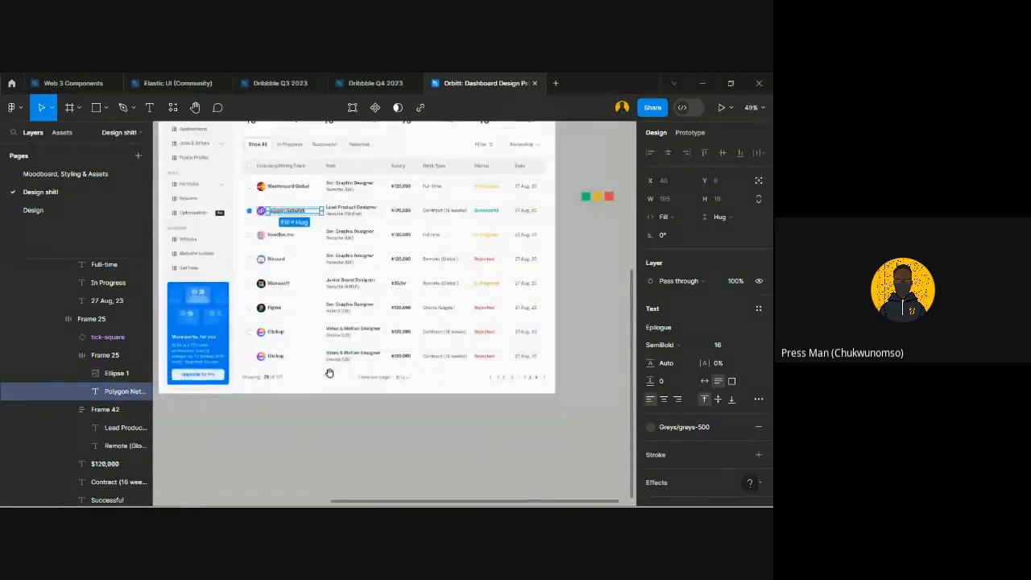
{"action": "scroll", "coordinate": [325, 360], "scroll_direction": "up", "scroll_amount": 6}
{"action": "scroll", "coordinate": [304, 354], "scroll_direction": "down", "scroll_amount": 2}
{"action": "left_click", "coordinate": [225, 292]}
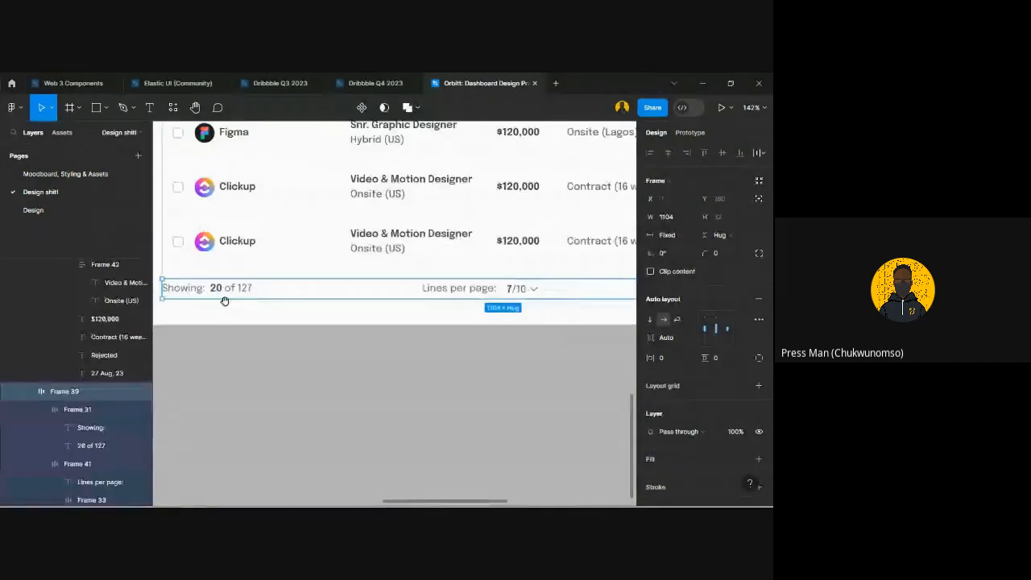
- Inspect the reference table's pagination footer, status tab bar and outer frame layout settings
{"action": "double_click", "coordinate": [238, 288]}
{"action": "scroll", "coordinate": [234, 289], "scroll_direction": "up", "scroll_amount": 2}
{"action": "scroll", "coordinate": [265, 281], "scroll_direction": "down", "scroll_amount": 3}
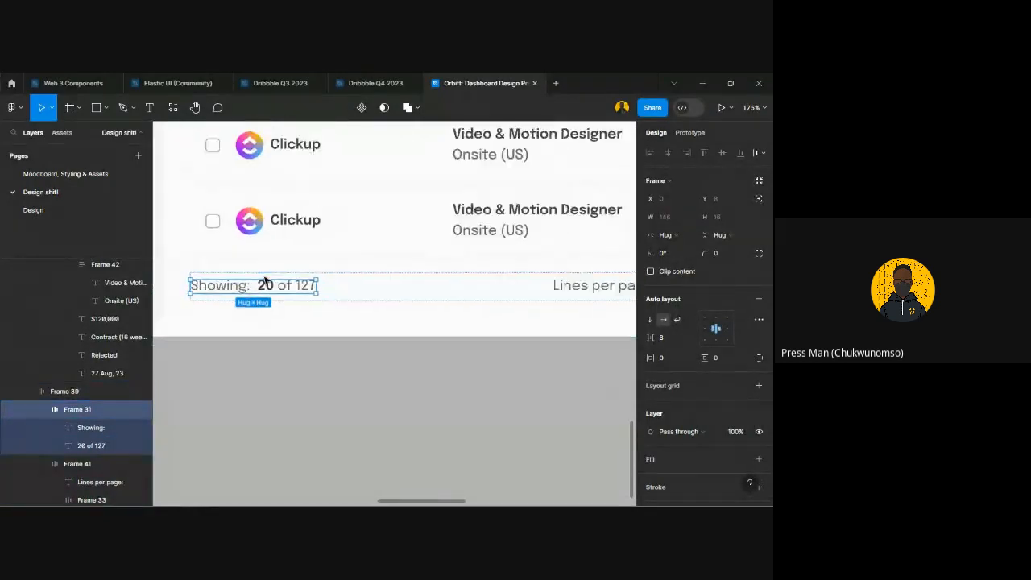
{"action": "left_click", "coordinate": [274, 230]}
{"action": "scroll", "coordinate": [346, 287], "scroll_direction": "down", "scroll_amount": 3}
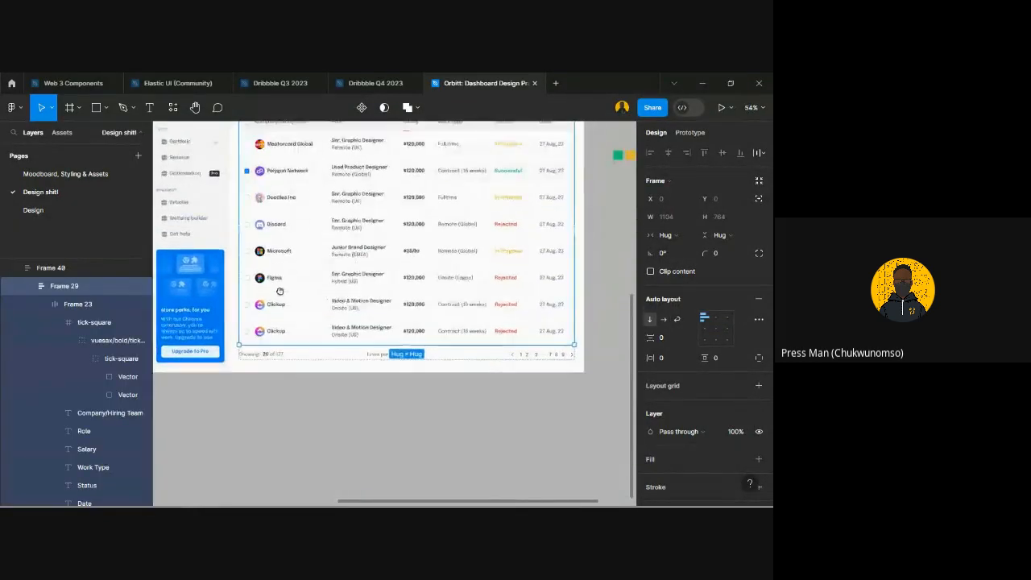
{"action": "scroll", "coordinate": [426, 361], "scroll_direction": "up", "scroll_amount": 4}
{"action": "left_click", "coordinate": [402, 402]}
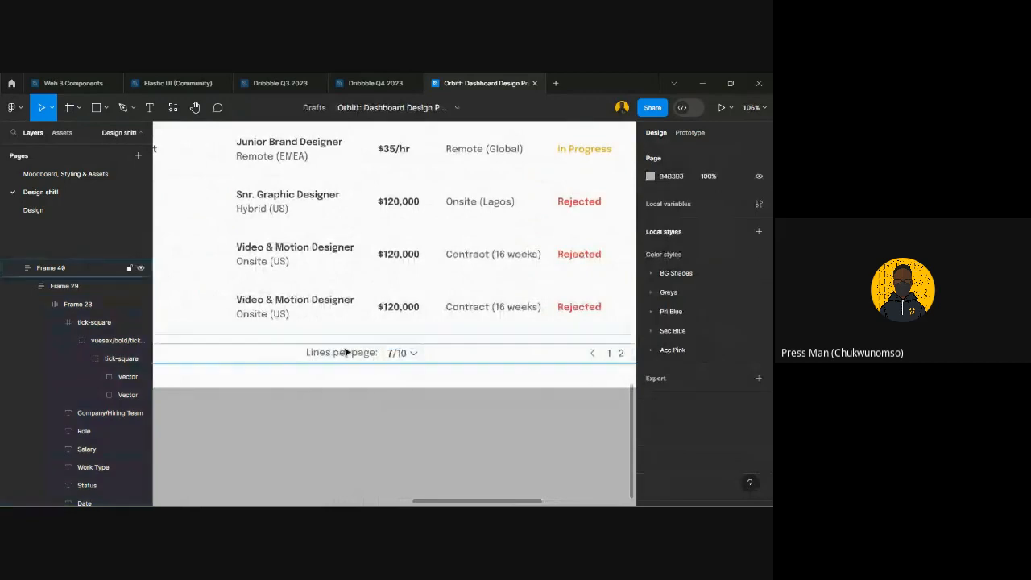
{"action": "scroll", "coordinate": [389, 364], "scroll_direction": "down", "scroll_amount": 3}
{"action": "scroll", "coordinate": [435, 362], "scroll_direction": "up", "scroll_amount": 3}
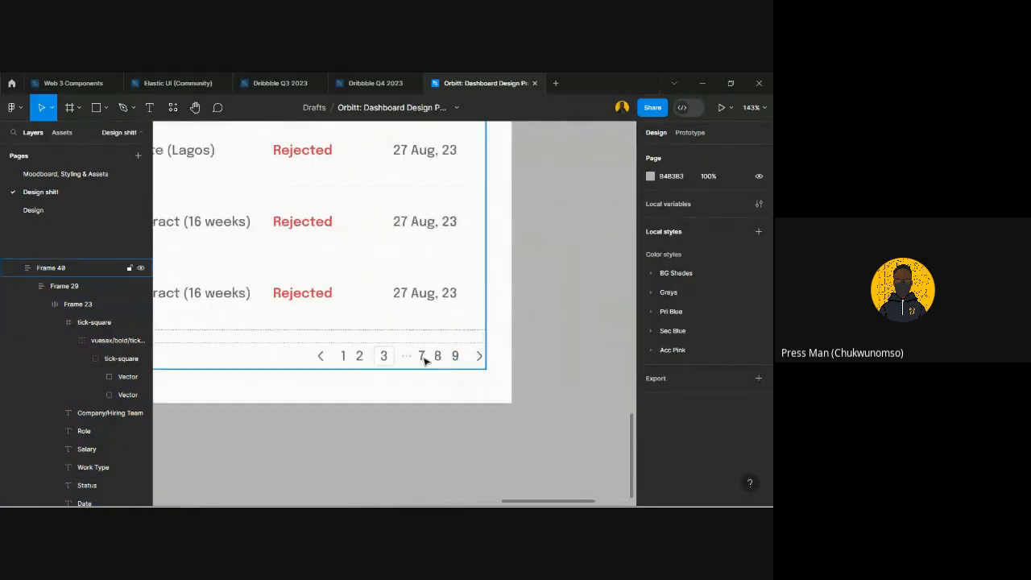
{"action": "scroll", "coordinate": [461, 364], "scroll_direction": "down", "scroll_amount": 6}
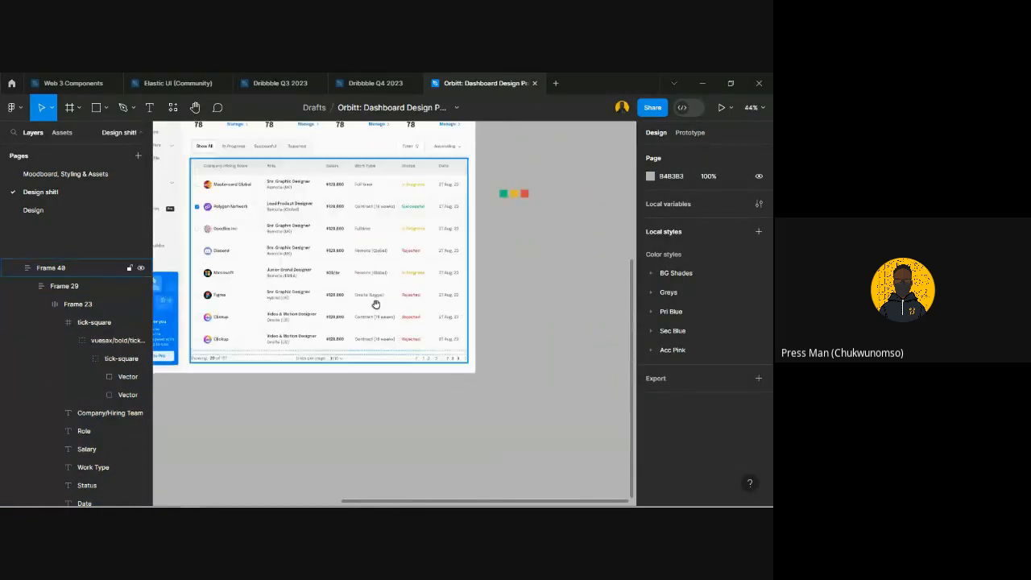
{"action": "scroll", "coordinate": [294, 203], "scroll_direction": "up", "scroll_amount": 5}
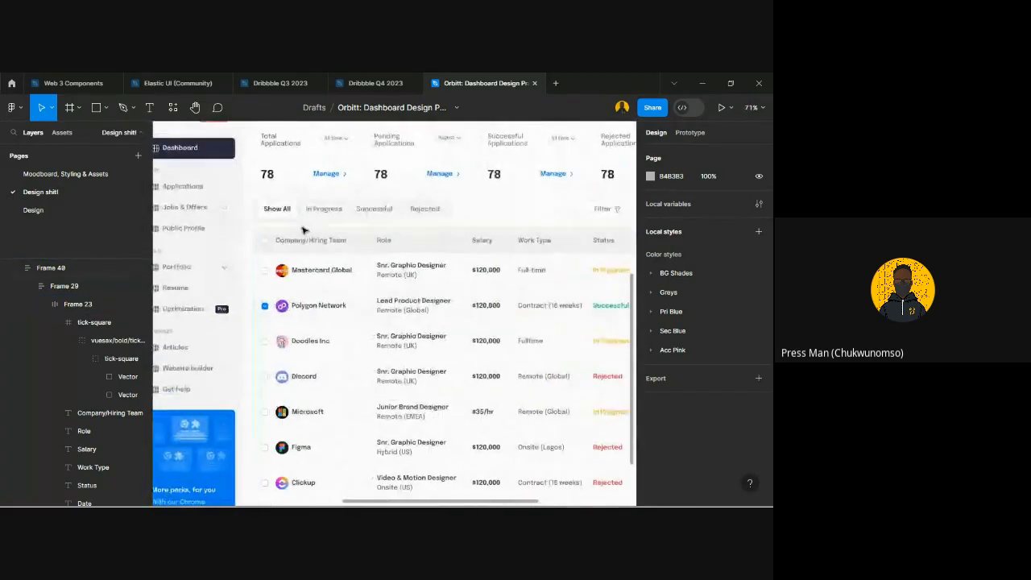
{"action": "left_click", "coordinate": [309, 216]}
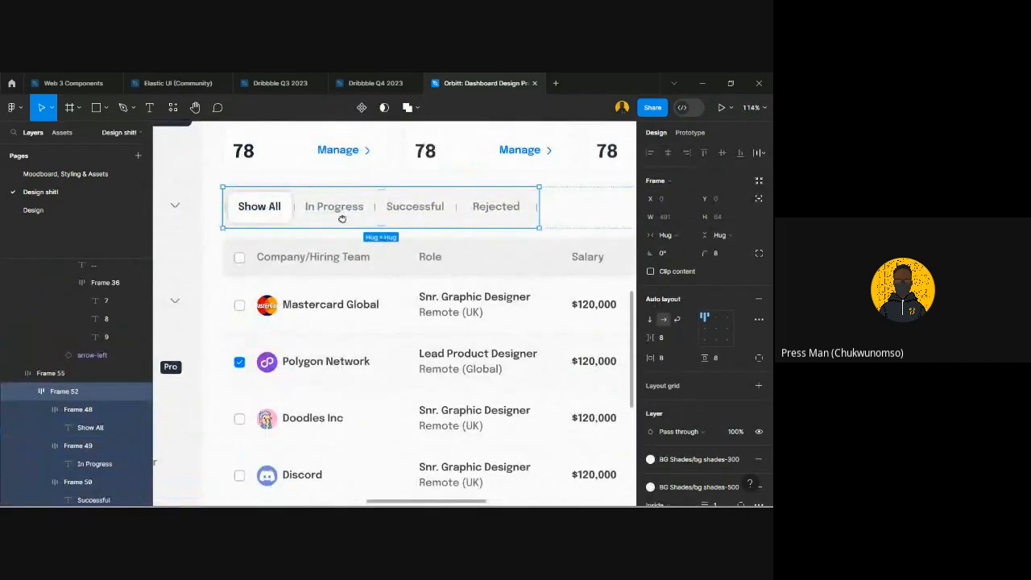
{"action": "left_click_drag", "start_coordinate": [341, 218], "coordinate": [323, 263]}
{"action": "scroll", "coordinate": [463, 270], "scroll_direction": "down", "scroll_amount": 3}
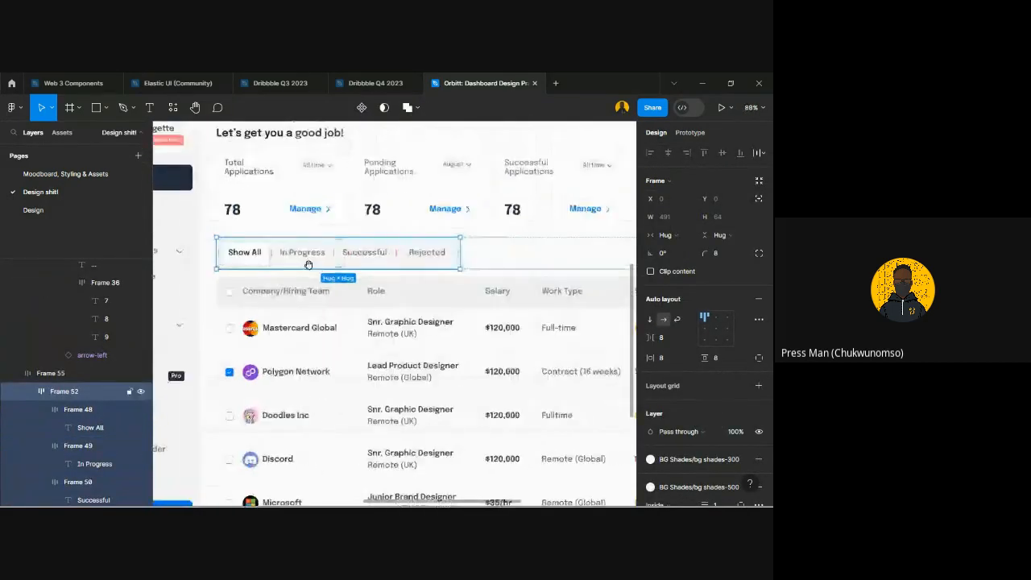
{"action": "left_click", "coordinate": [464, 272]}
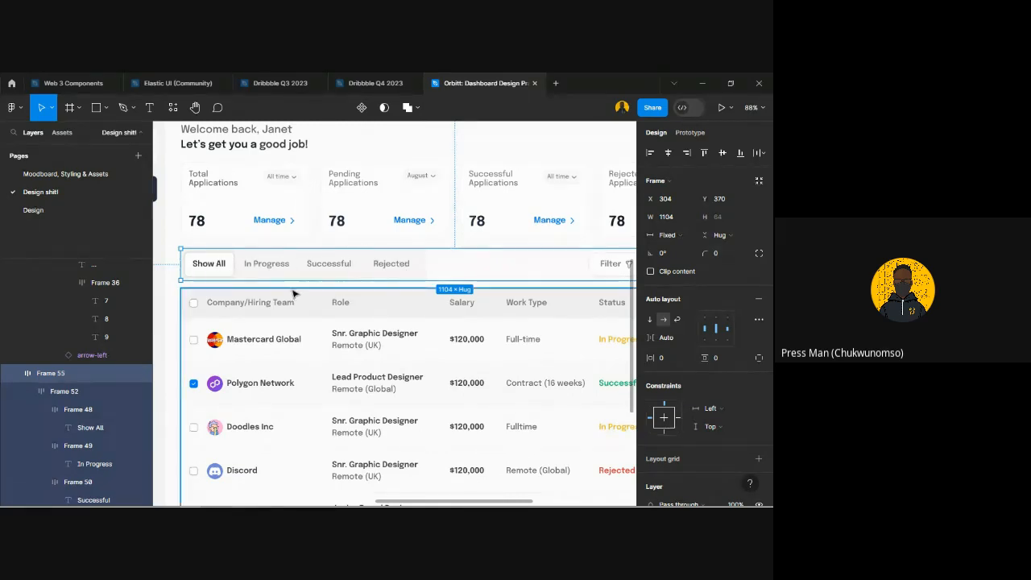
{"action": "left_click_drag", "start_coordinate": [265, 273], "coordinate": [243, 269]}
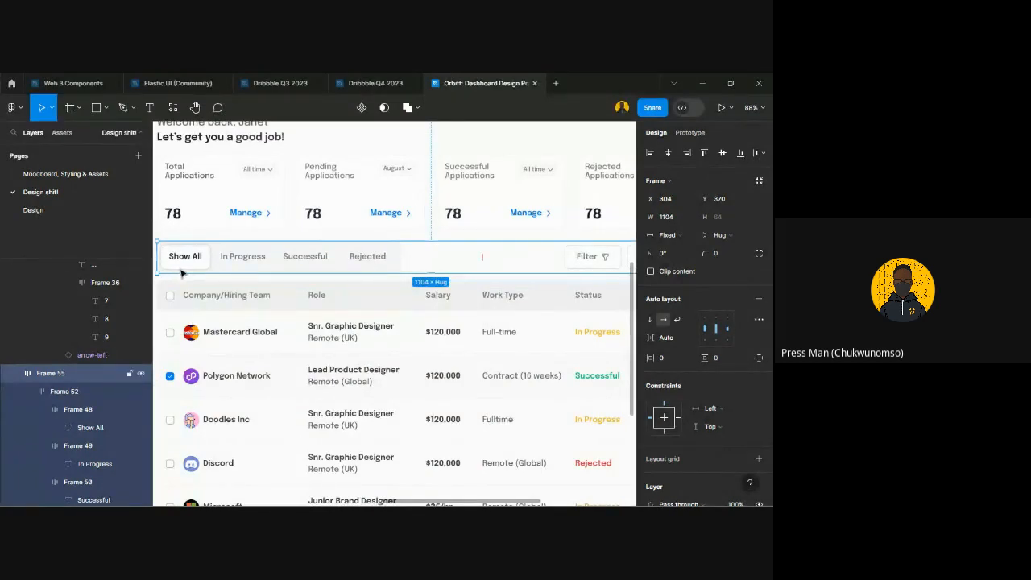
- Inspect the reference table's status tab bar, Filter button and Status and Date columns on the Design shit page
{"action": "double_click", "coordinate": [254, 267]}
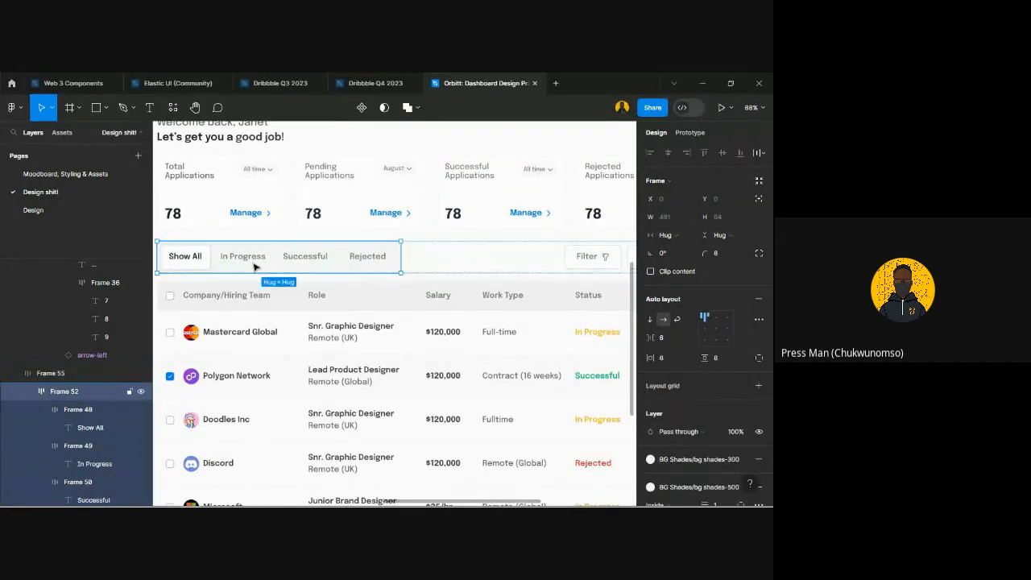
{"action": "scroll", "coordinate": [510, 336], "scroll_direction": "right", "scroll_amount": 2}
{"action": "scroll", "coordinate": [511, 336], "scroll_direction": "down", "scroll_amount": 1}
{"action": "scroll", "coordinate": [440, 309], "scroll_direction": "right", "scroll_amount": 2}
{"action": "scroll", "coordinate": [441, 309], "scroll_direction": "down", "scroll_amount": 1}
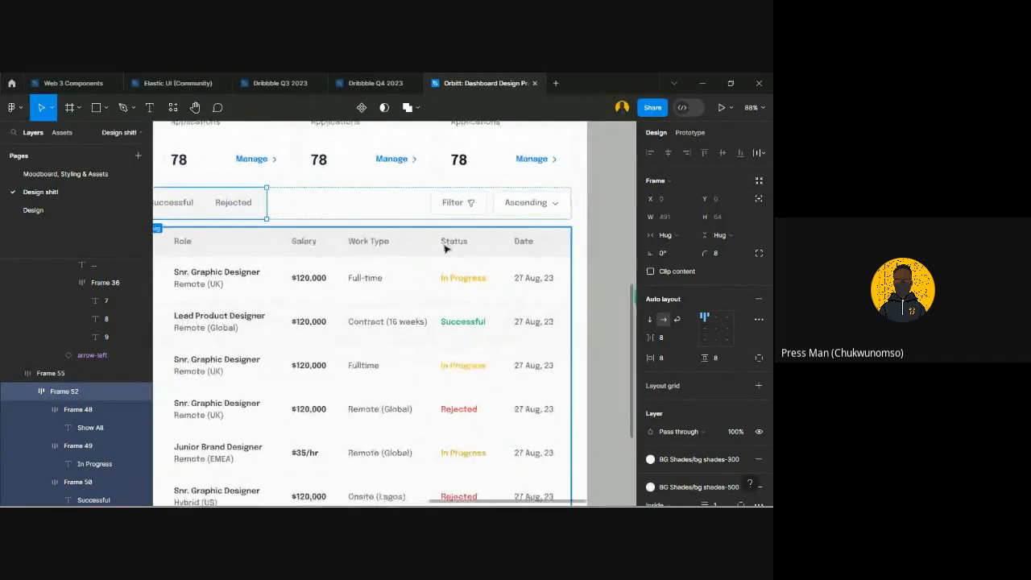
{"action": "scroll", "coordinate": [462, 487], "scroll_direction": "down", "scroll_amount": 1}
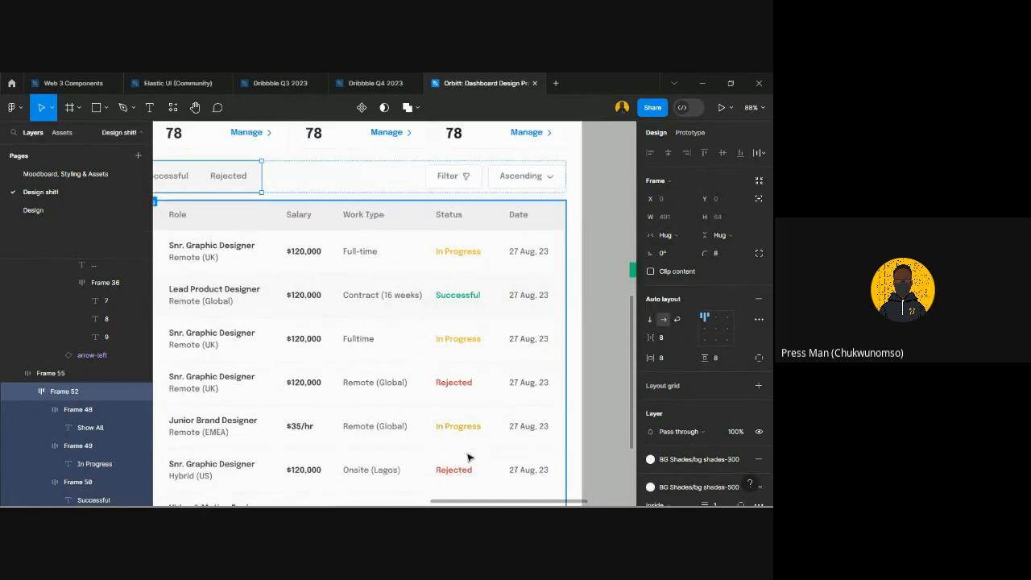
{"action": "scroll", "coordinate": [457, 421], "scroll_direction": "left", "scroll_amount": 2}
{"action": "scroll", "coordinate": [457, 421], "scroll_direction": "up", "scroll_amount": 2}
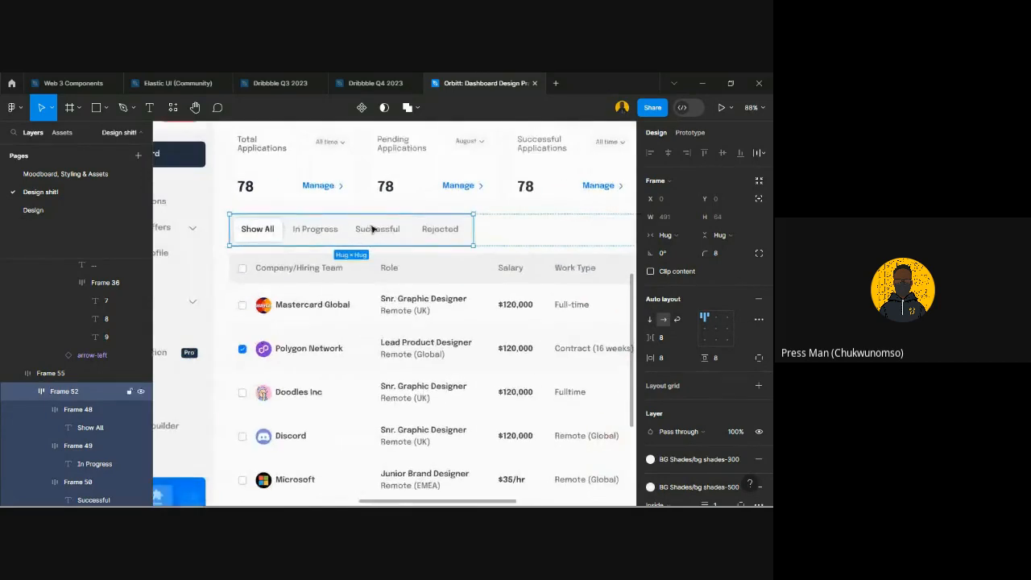
{"action": "scroll", "coordinate": [442, 257], "scroll_direction": "right", "scroll_amount": 6}
{"action": "scroll", "coordinate": [443, 257], "scroll_direction": "down", "scroll_amount": 1}
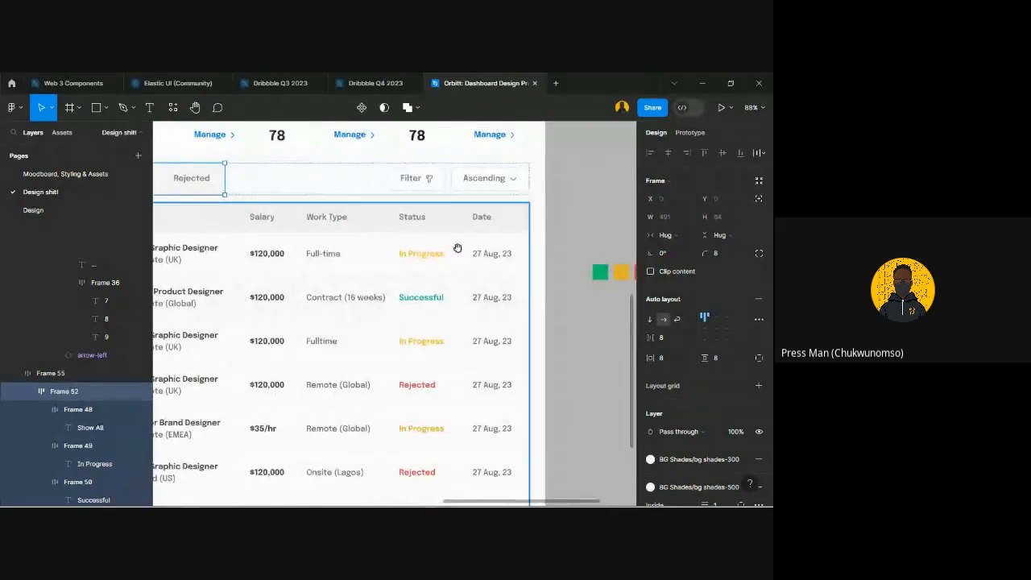
{"action": "scroll", "coordinate": [273, 201], "scroll_direction": "left", "scroll_amount": 2}
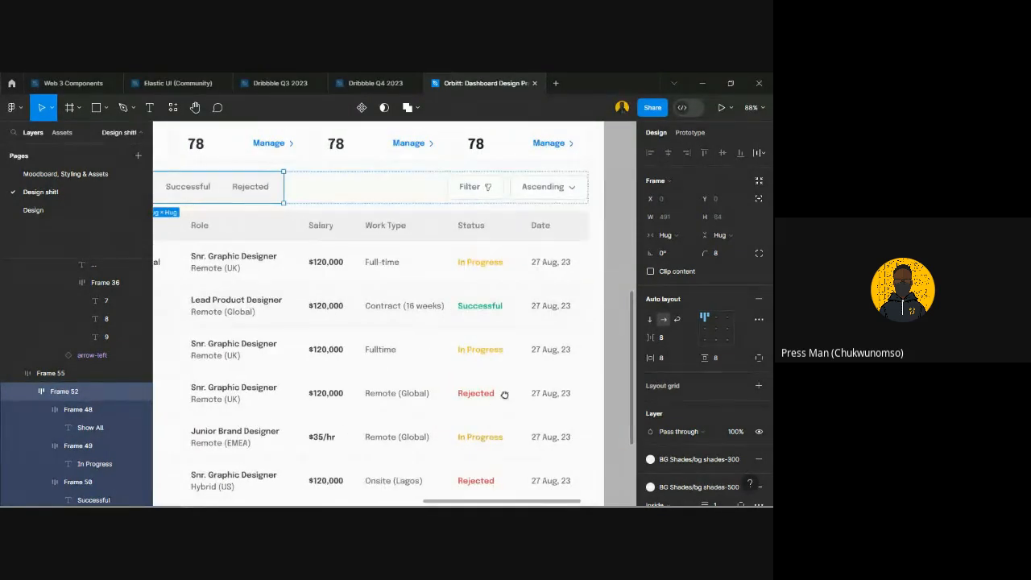
{"action": "scroll", "coordinate": [481, 438], "scroll_direction": "down", "scroll_amount": 1}
{"action": "scroll", "coordinate": [490, 410], "scroll_direction": "up", "scroll_amount": 4}
{"action": "scroll", "coordinate": [491, 410], "scroll_direction": "left", "scroll_amount": 2}
{"action": "scroll", "coordinate": [390, 308], "scroll_direction": "right", "scroll_amount": 3}
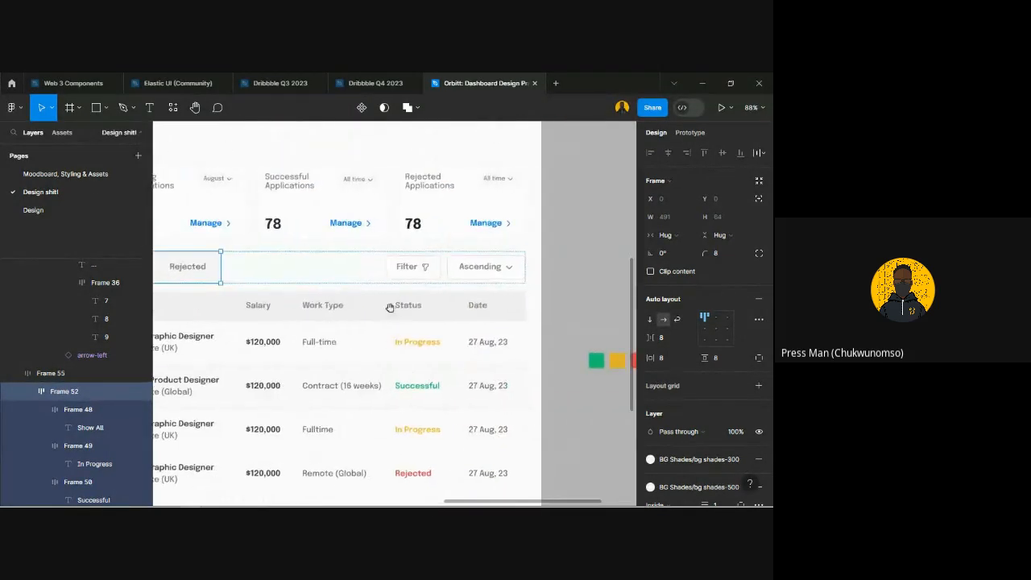
{"action": "double_click", "coordinate": [414, 266]}
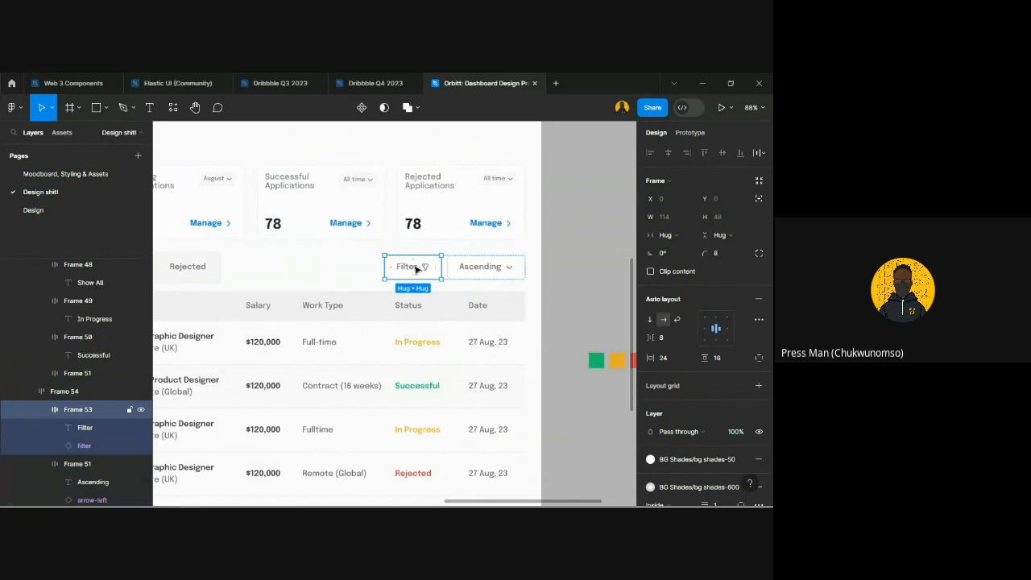
{"action": "scroll", "coordinate": [417, 269], "scroll_direction": "up", "scroll_amount": 10}
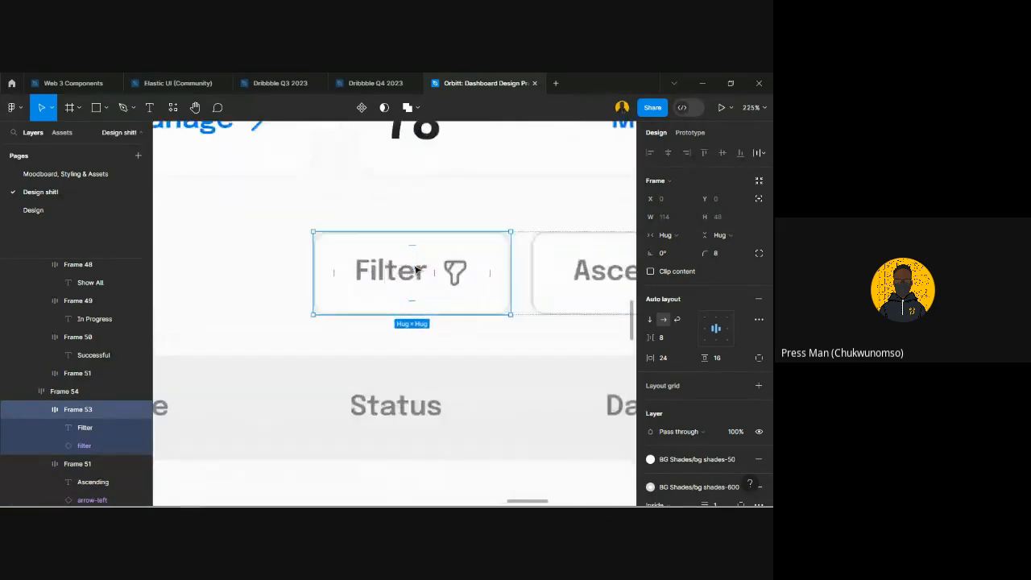
{"action": "left_click_drag", "start_coordinate": [430, 306], "coordinate": [378, 301]}
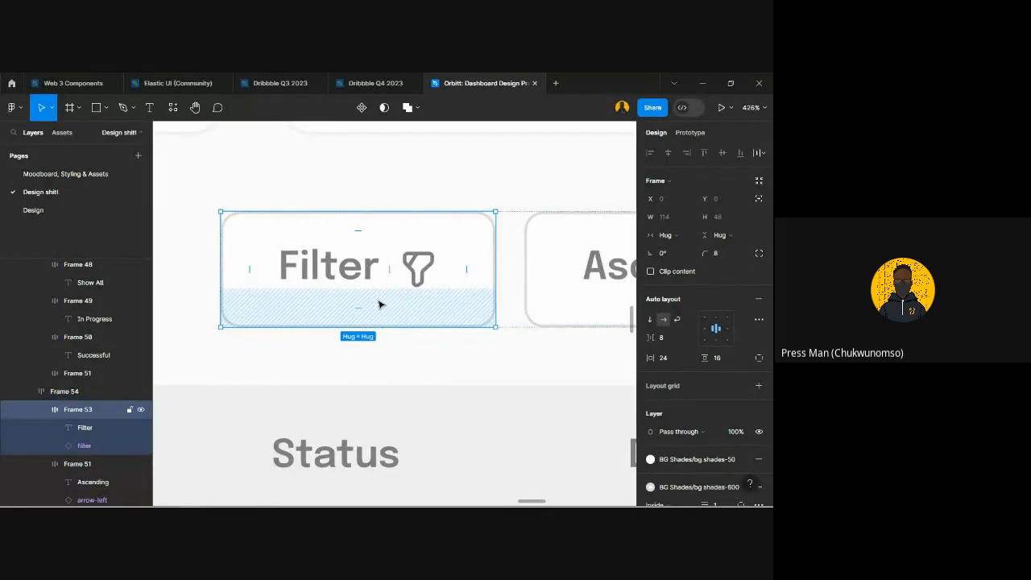
{"action": "scroll", "coordinate": [404, 265], "scroll_direction": "down", "scroll_amount": 3}
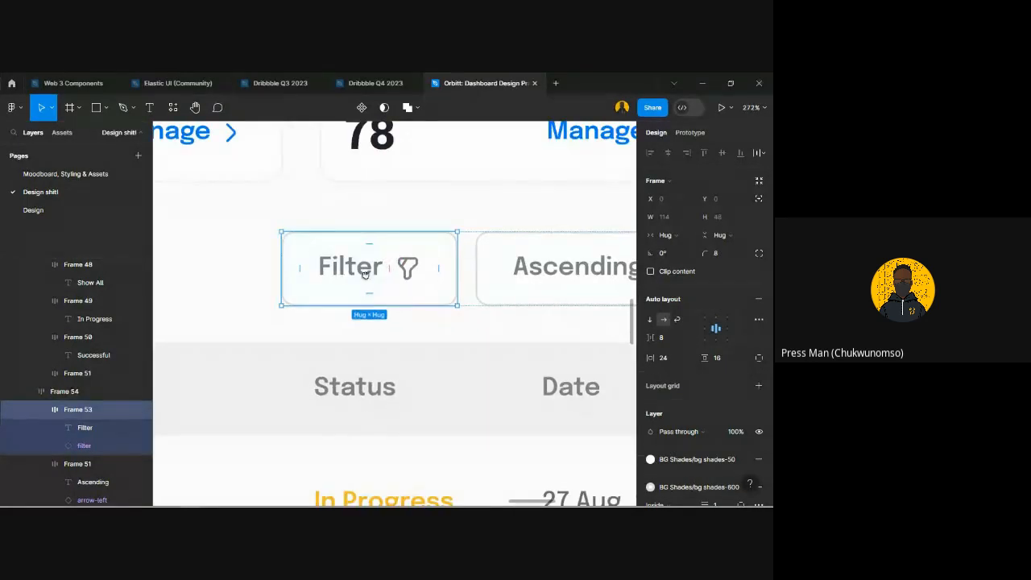
- View the product table's Customize column dropdown on the Moodboard, Styling & Assets page
{"action": "left_click", "coordinate": [55, 175]}
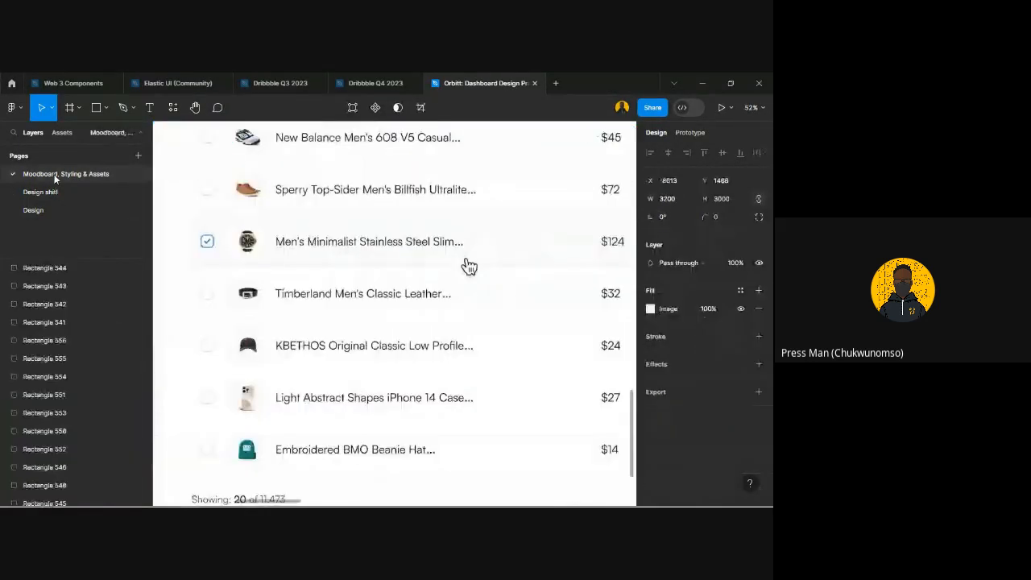
{"action": "scroll", "coordinate": [467, 265], "scroll_direction": "down", "scroll_amount": 5}
{"action": "scroll", "coordinate": [397, 255], "scroll_direction": "up", "scroll_amount": 5}
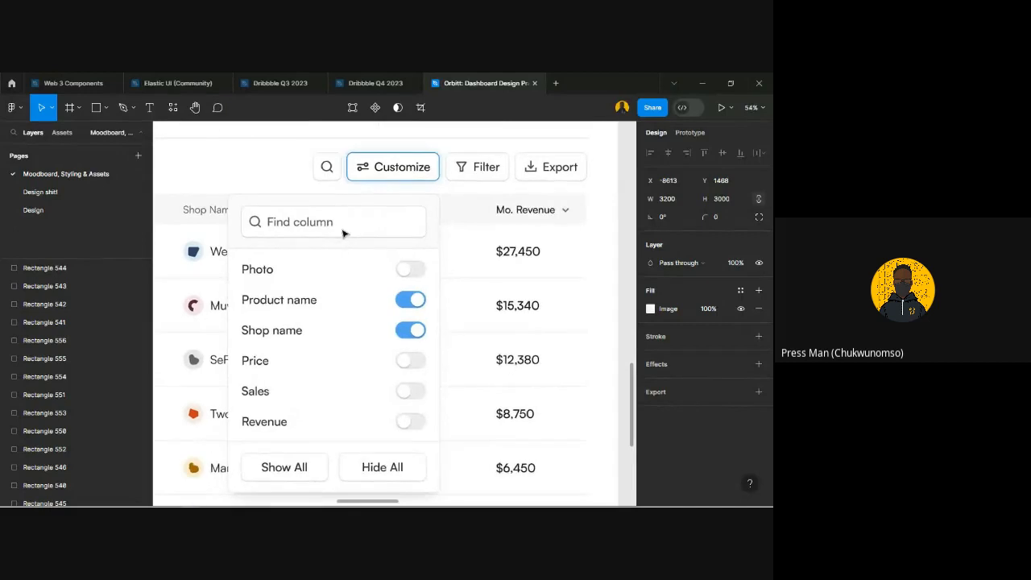
{"action": "scroll", "coordinate": [315, 221], "scroll_direction": "up", "scroll_amount": 1}
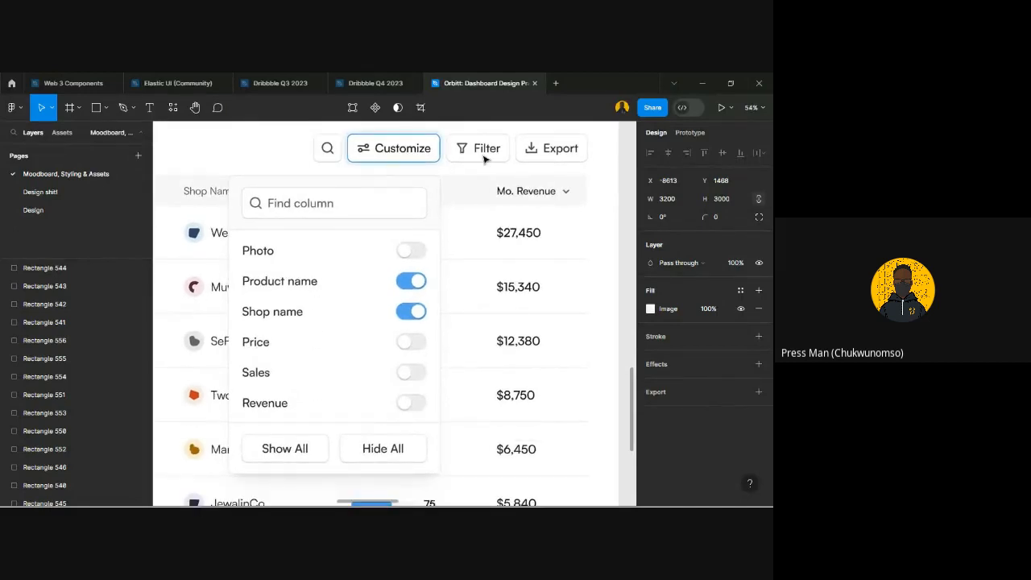
{"action": "left_click_drag", "start_coordinate": [471, 167], "coordinate": [471, 228]}
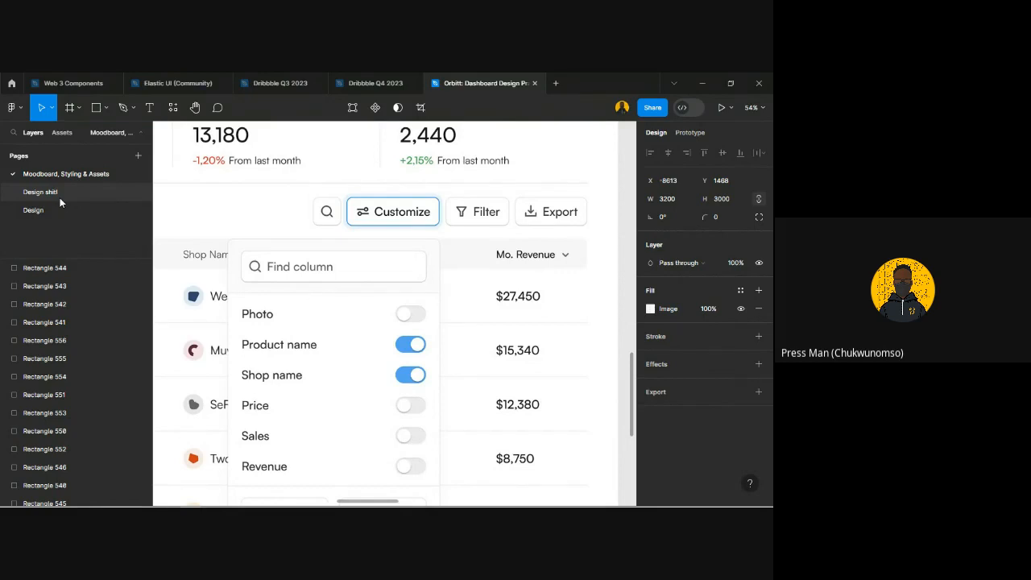
- Compare the Design page table with the Design shit reference's tab bar, filter controls and columns
{"action": "left_click", "coordinate": [59, 204]}
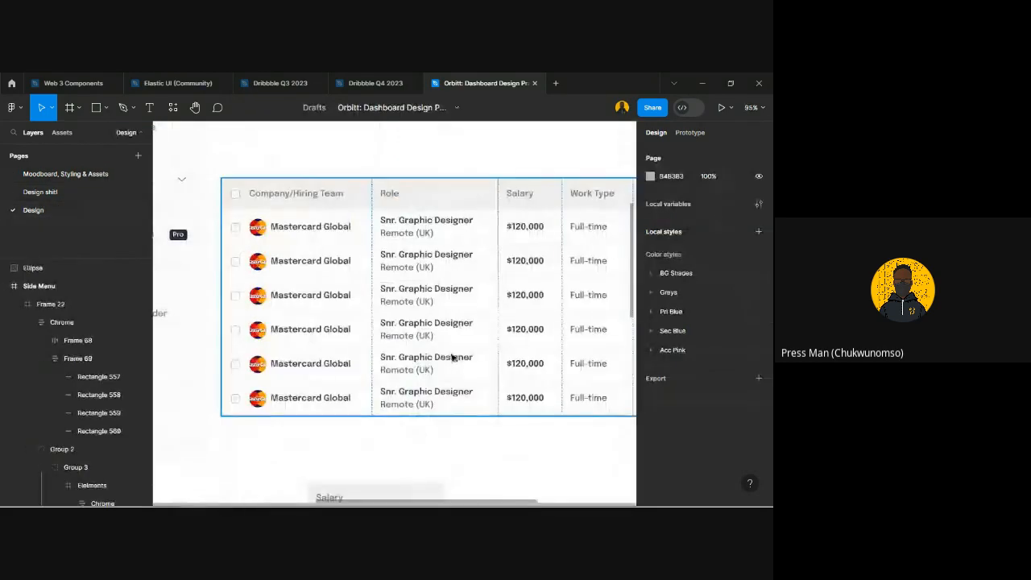
{"action": "left_click", "coordinate": [64, 189]}
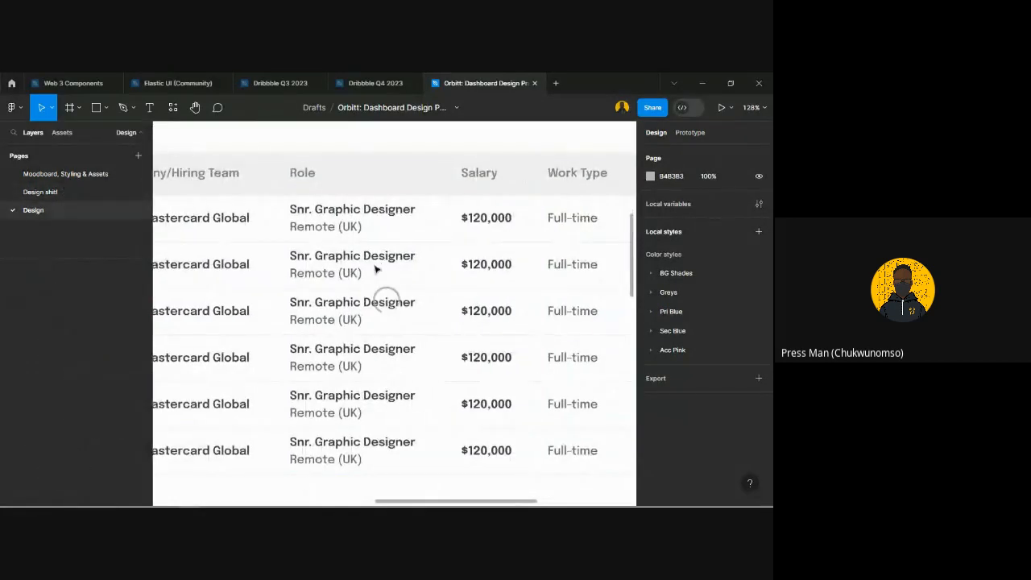
{"action": "scroll", "coordinate": [460, 278], "scroll_direction": "down", "scroll_amount": 4}
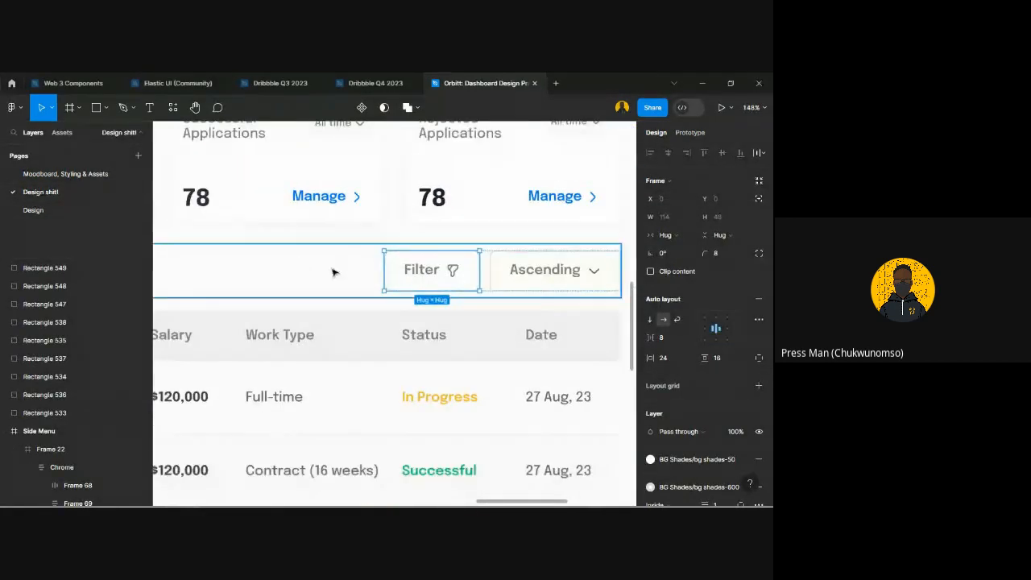
{"action": "left_click", "coordinate": [333, 272]}
{"action": "left_click_drag", "start_coordinate": [374, 271], "coordinate": [252, 275]}
{"action": "scroll", "coordinate": [352, 283], "scroll_direction": "down", "scroll_amount": 2}
{"action": "left_click_drag", "start_coordinate": [320, 332], "coordinate": [453, 225]}
{"action": "scroll", "coordinate": [428, 293], "scroll_direction": "up", "scroll_amount": 2}
{"action": "scroll", "coordinate": [310, 316], "scroll_direction": "down", "scroll_amount": 3}
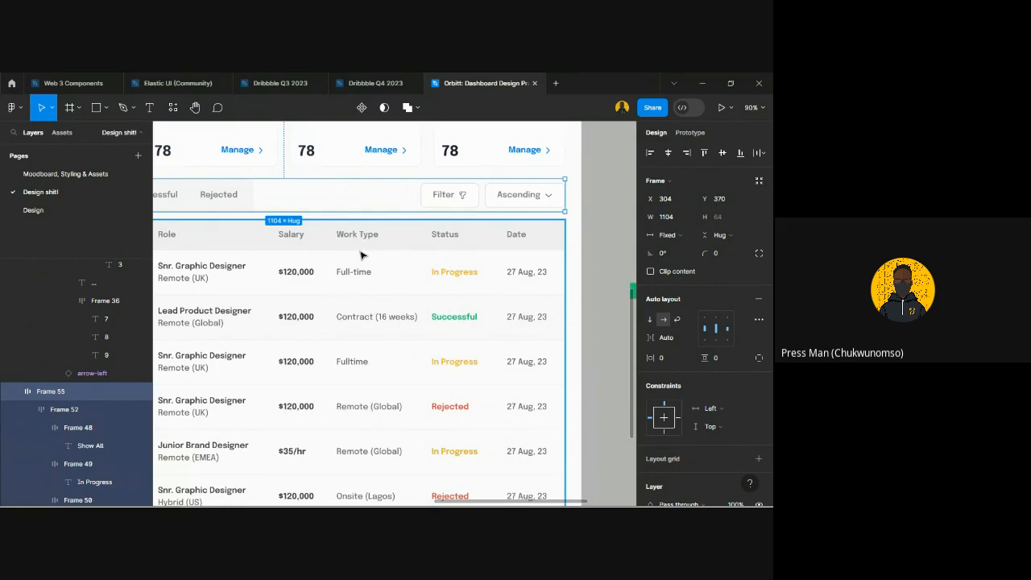
{"action": "left_click", "coordinate": [372, 218]}
{"action": "mouse_move", "coordinate": [372, 238]}
{"action": "left_mouse_down"}
{"action": "mouse_move", "coordinate": [419, 269]}
{"action": "mouse_move", "coordinate": [504, 280]}
{"action": "left_mouse_up"}
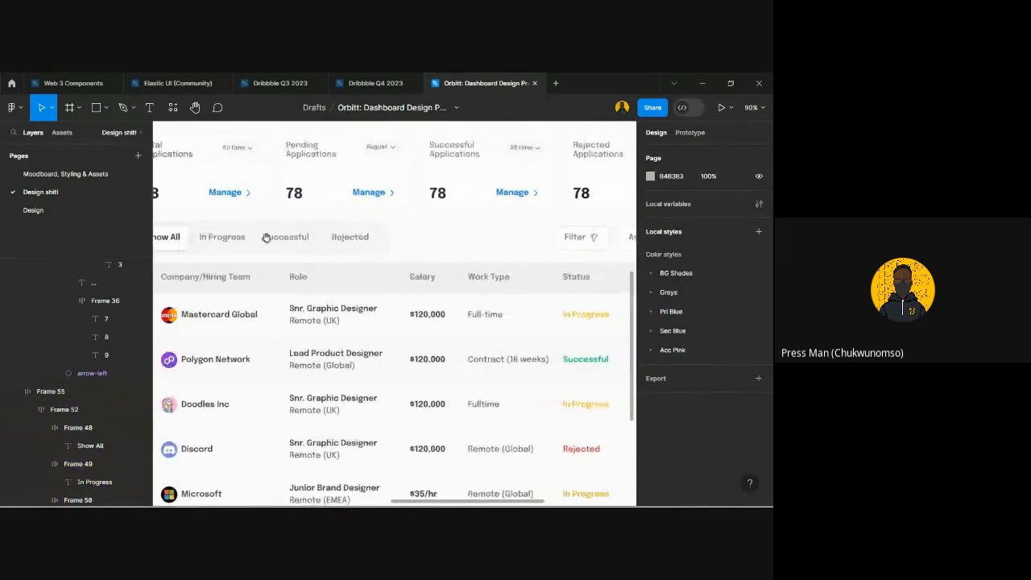
{"action": "left_click_drag", "start_coordinate": [287, 265], "coordinate": [351, 259]}
{"action": "left_click", "coordinate": [314, 233]}
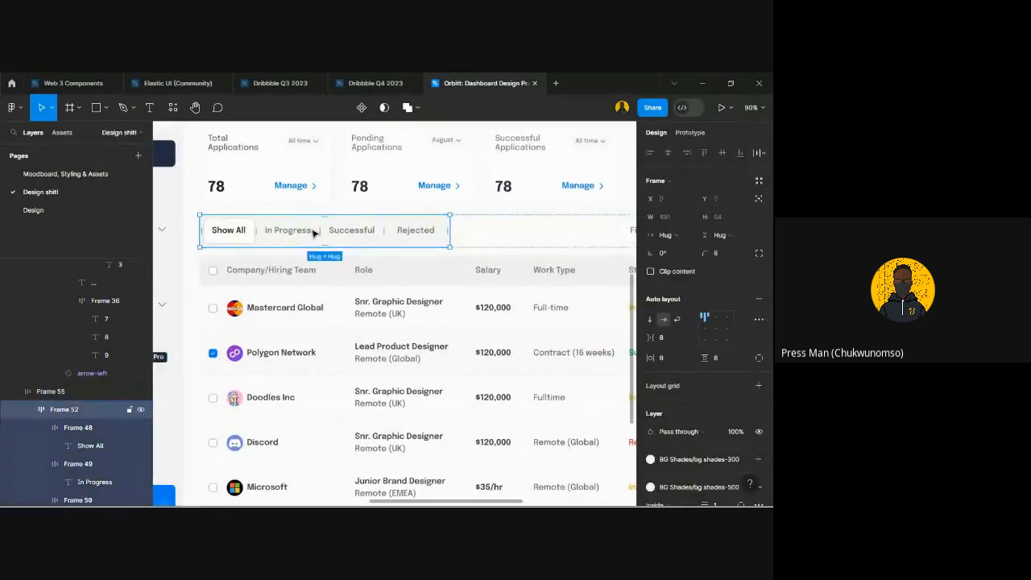
{"action": "scroll", "coordinate": [314, 232], "scroll_direction": "up", "scroll_amount": 2}
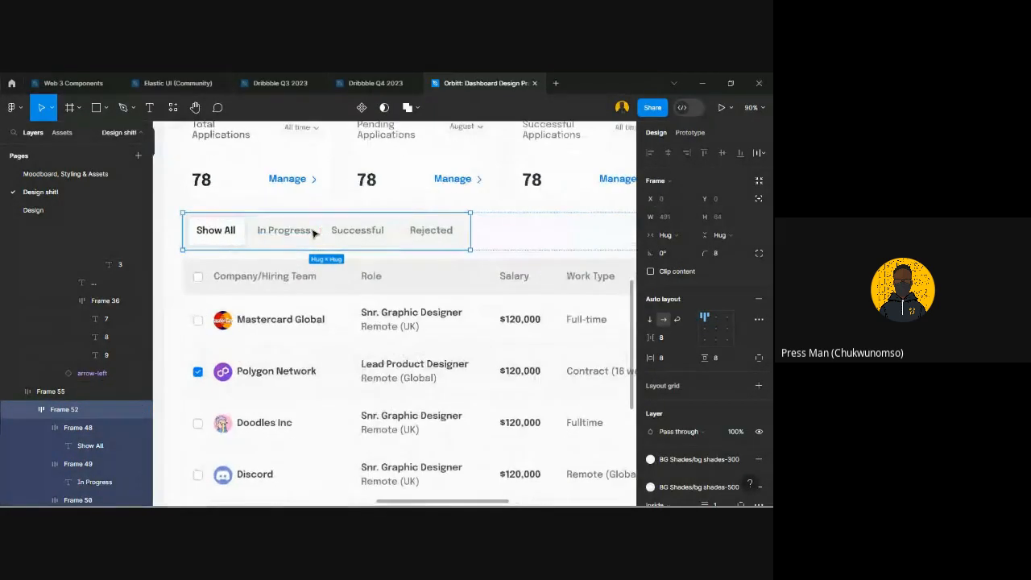
{"action": "scroll", "coordinate": [426, 233], "scroll_direction": "down", "scroll_amount": 4}
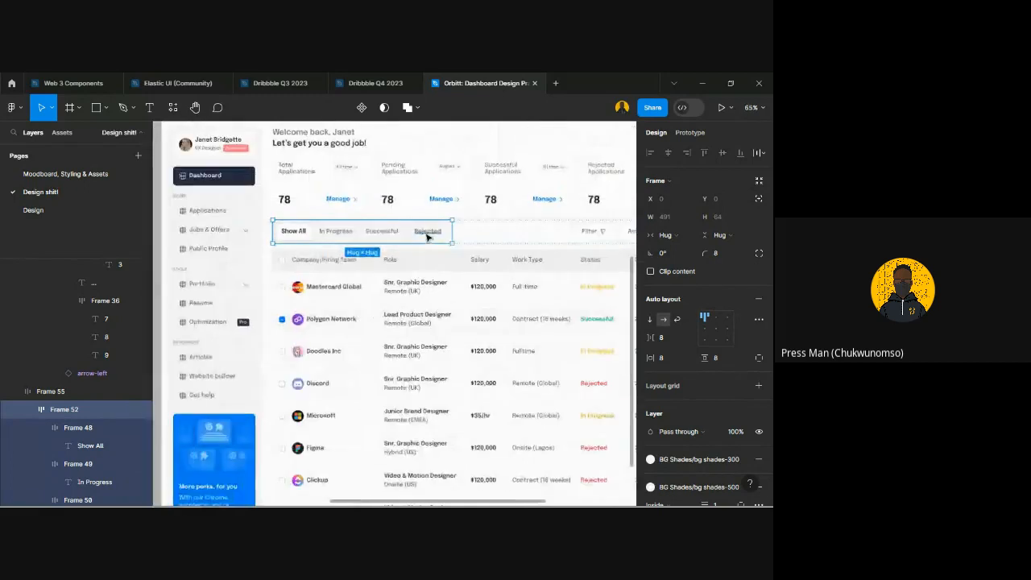
{"action": "scroll", "coordinate": [499, 241], "scroll_direction": "up", "scroll_amount": 4}
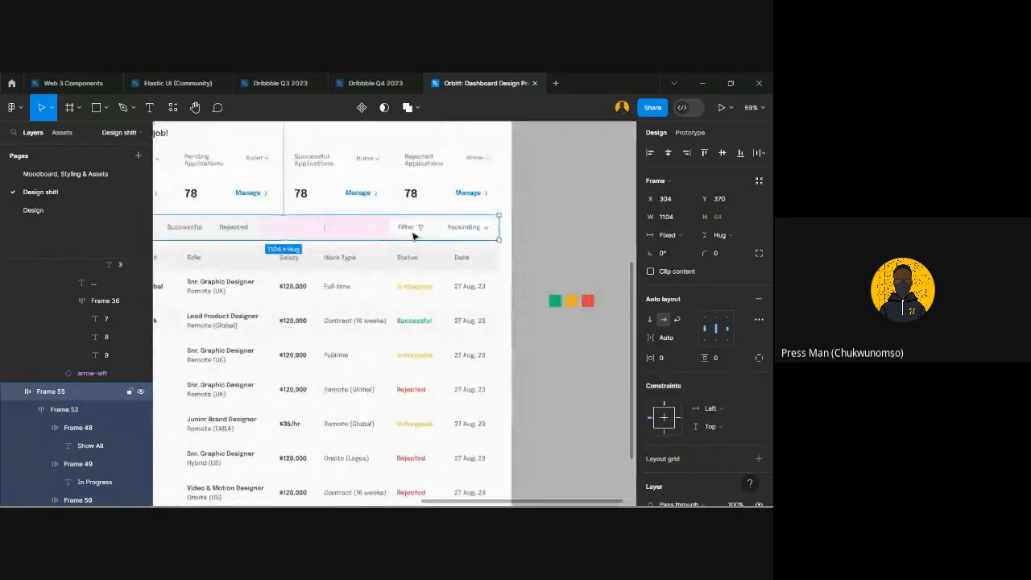
{"action": "left_click", "coordinate": [434, 231]}
{"action": "scroll", "coordinate": [434, 230], "scroll_direction": "up", "scroll_amount": 2}
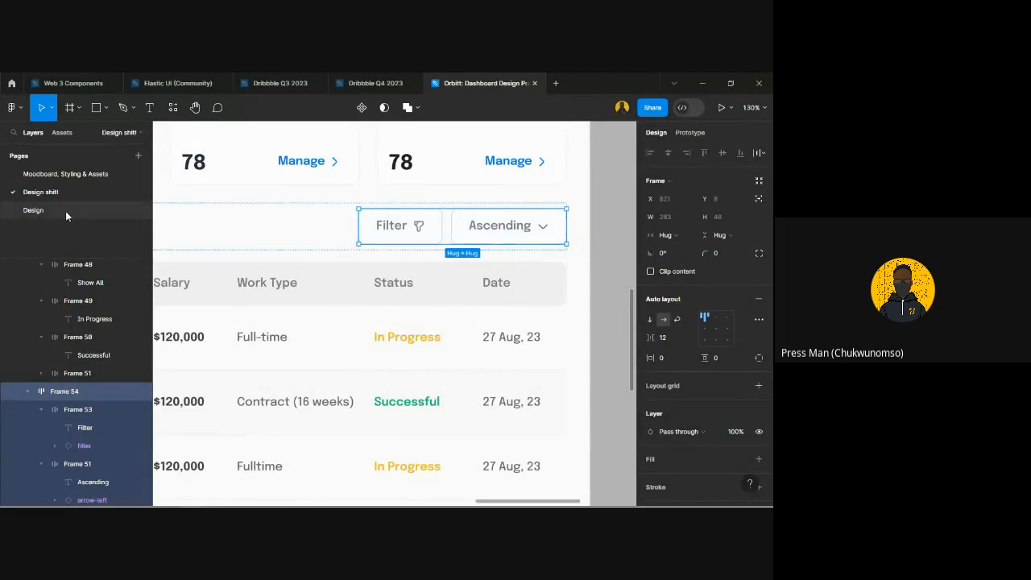
- Review the Customize column dropdown on the Moodboard, Styling & Assets page again
{"action": "left_click", "coordinate": [56, 175]}
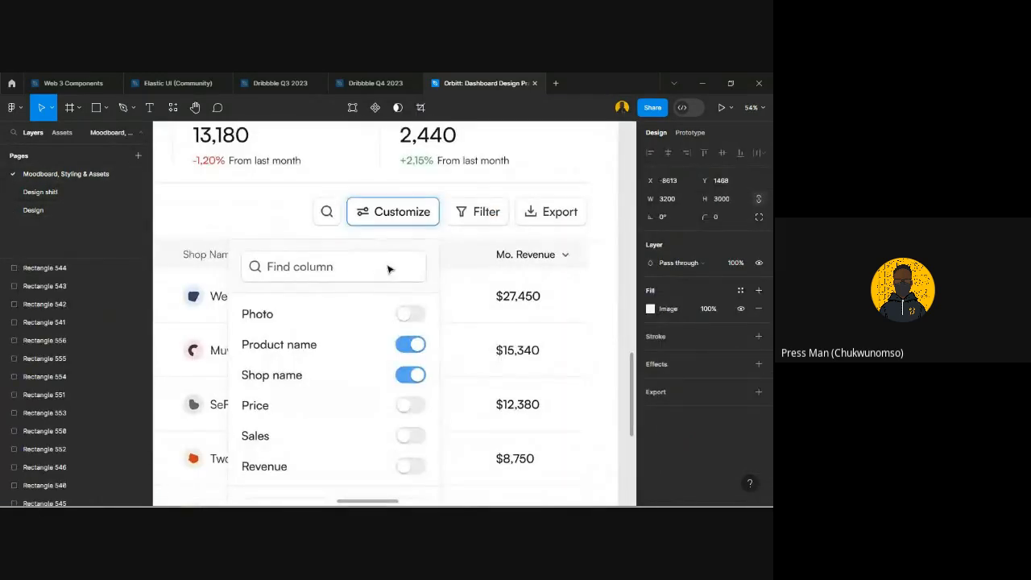
{"action": "scroll", "coordinate": [385, 300], "scroll_direction": "left", "scroll_amount": 2}
{"action": "scroll", "coordinate": [384, 300], "scroll_direction": "down", "scroll_amount": 1}
{"action": "scroll", "coordinate": [306, 236], "scroll_direction": "down", "scroll_amount": 1}
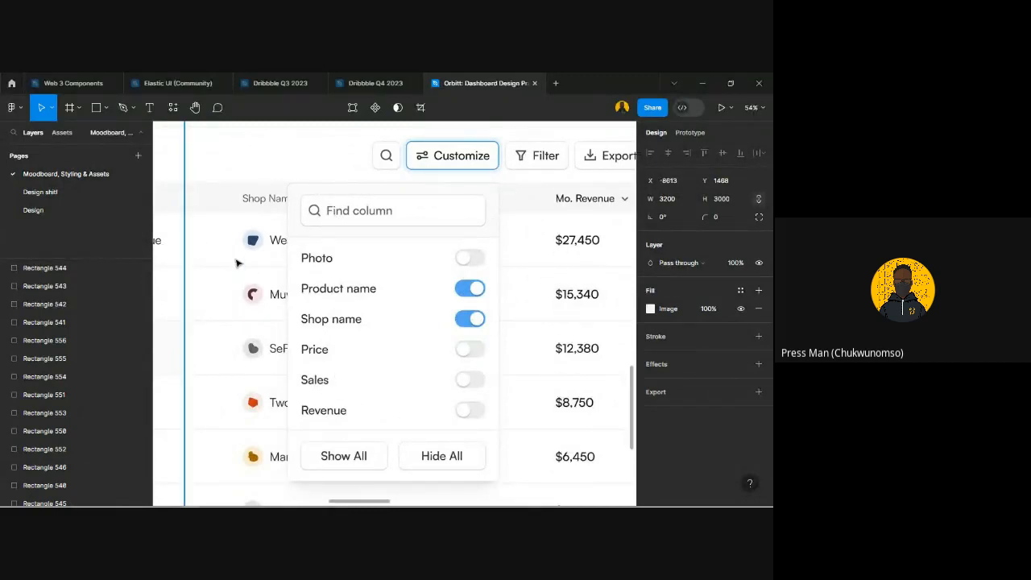
- Examine the reference table's Filter and Ascending controls and its lower rows on the Design shit page
{"action": "left_click", "coordinate": [79, 192]}
{"action": "scroll", "coordinate": [461, 273], "scroll_direction": "down", "scroll_amount": 2}
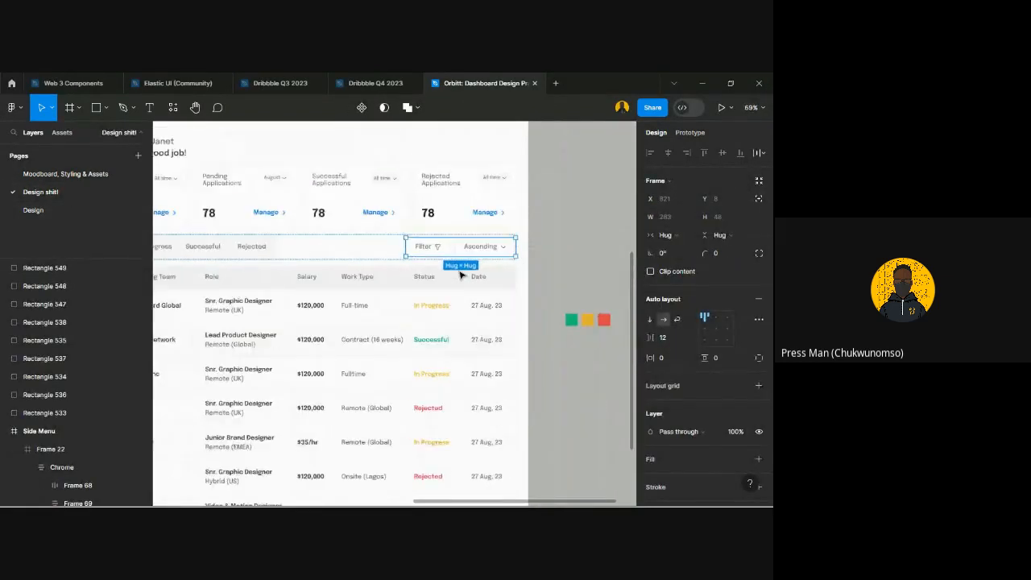
{"action": "scroll", "coordinate": [461, 274], "scroll_direction": "down", "scroll_amount": 3}
{"action": "left_click", "coordinate": [510, 265]}
{"action": "left_click_drag", "start_coordinate": [501, 259], "coordinate": [520, 218]}
{"action": "scroll", "coordinate": [329, 307], "scroll_direction": "up", "scroll_amount": 2}
{"action": "left_click_drag", "start_coordinate": [310, 343], "coordinate": [371, 266]}
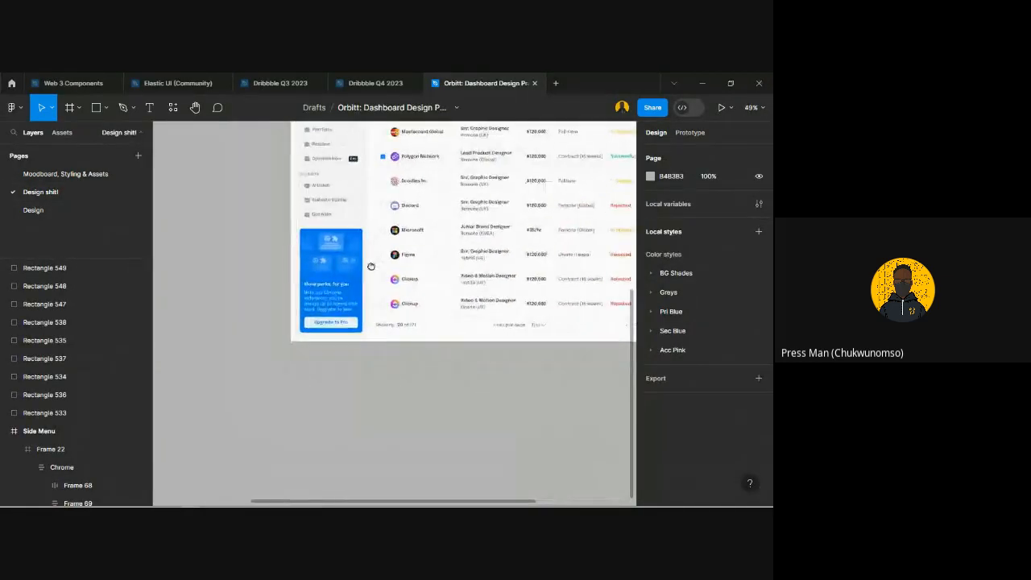
- Inspect the Upgrade to Pro promo card in the reference side menu and its frame and group layers
{"action": "scroll", "coordinate": [370, 266], "scroll_direction": "up", "scroll_amount": 5}
{"action": "left_click", "coordinate": [297, 251]}
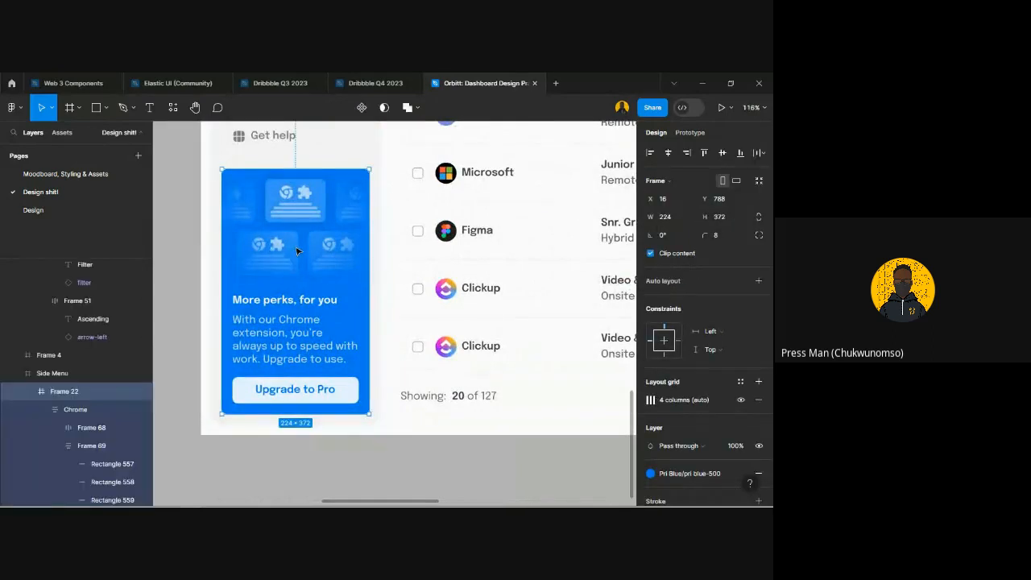
{"action": "scroll", "coordinate": [297, 251], "scroll_direction": "down", "scroll_amount": 3}
{"action": "scroll", "coordinate": [292, 274], "scroll_direction": "up", "scroll_amount": 3}
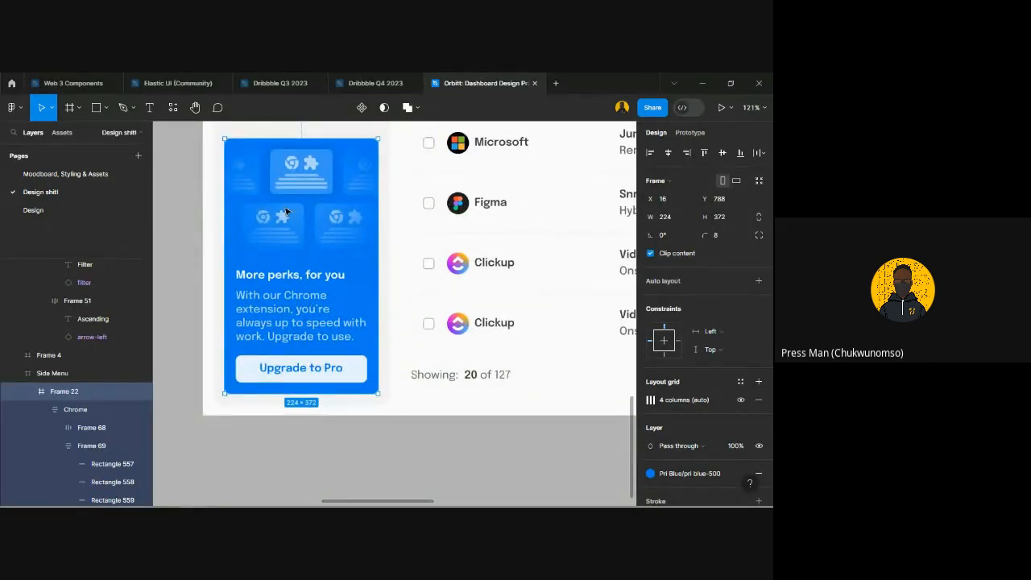
{"action": "scroll", "coordinate": [306, 304], "scroll_direction": "up", "scroll_amount": 2}
{"action": "scroll", "coordinate": [268, 245], "scroll_direction": "down", "scroll_amount": 4}
{"action": "scroll", "coordinate": [265, 250], "scroll_direction": "up", "scroll_amount": 1}
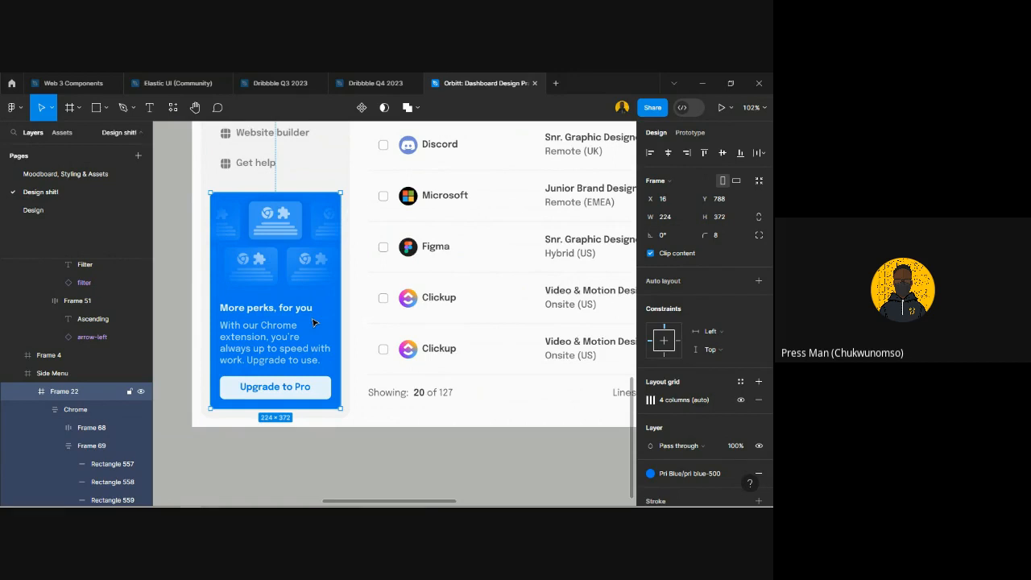
{"action": "scroll", "coordinate": [295, 263], "scroll_direction": "up", "scroll_amount": 5}
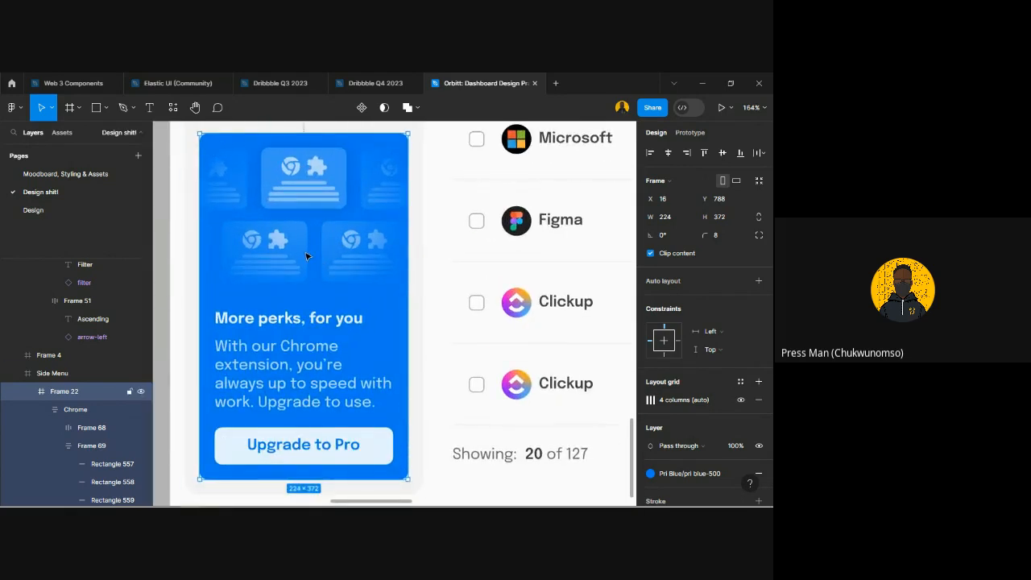
{"action": "scroll", "coordinate": [306, 256], "scroll_direction": "down", "scroll_amount": 7}
{"action": "double_click", "coordinate": [293, 262]}
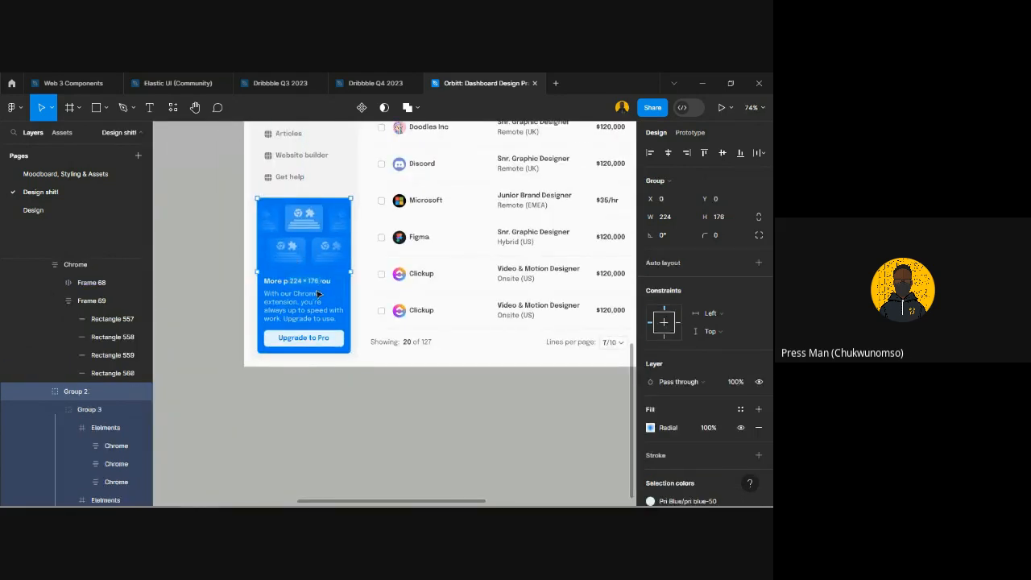
{"action": "left_click", "coordinate": [437, 267]}
{"action": "left_click", "coordinate": [321, 237]}
{"action": "double_click", "coordinate": [320, 236]}
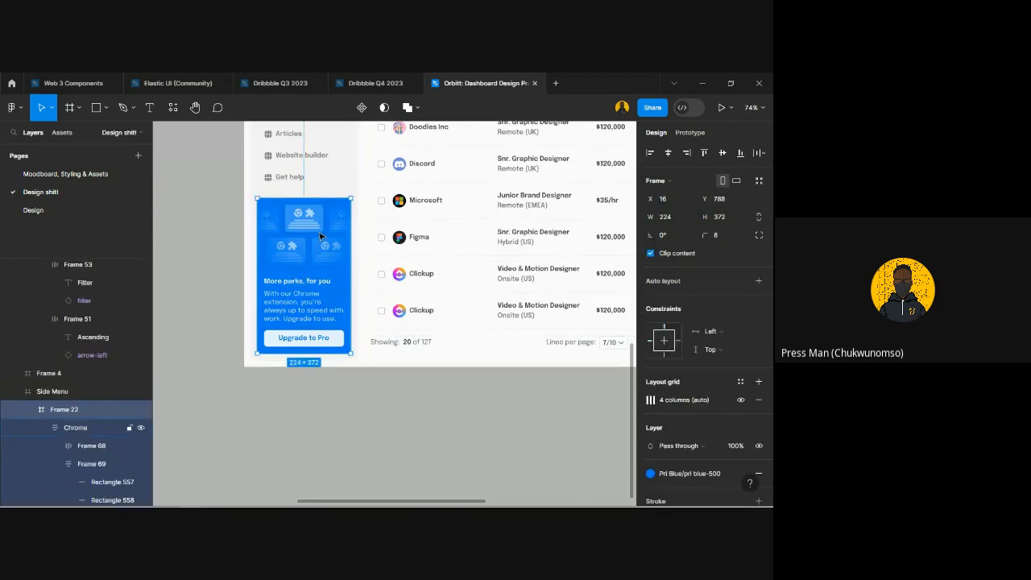
- Go to the Design page and delete the stray element below the dashboard frame
{"action": "left_click", "coordinate": [55, 211]}
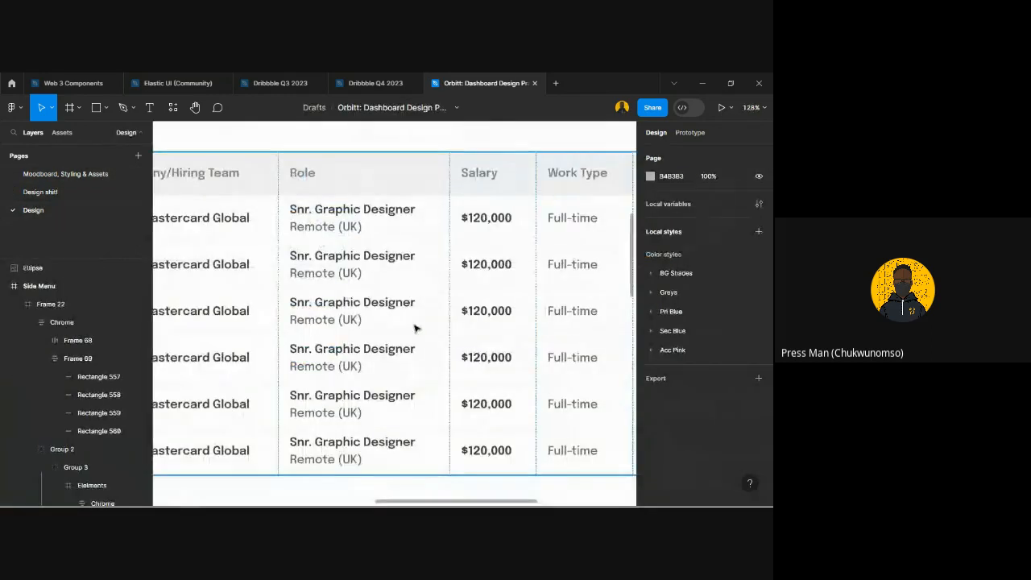
{"action": "scroll", "coordinate": [416, 327], "scroll_direction": "down", "scroll_amount": 3}
{"action": "left_click_drag", "start_coordinate": [348, 365], "coordinate": [430, 326]}
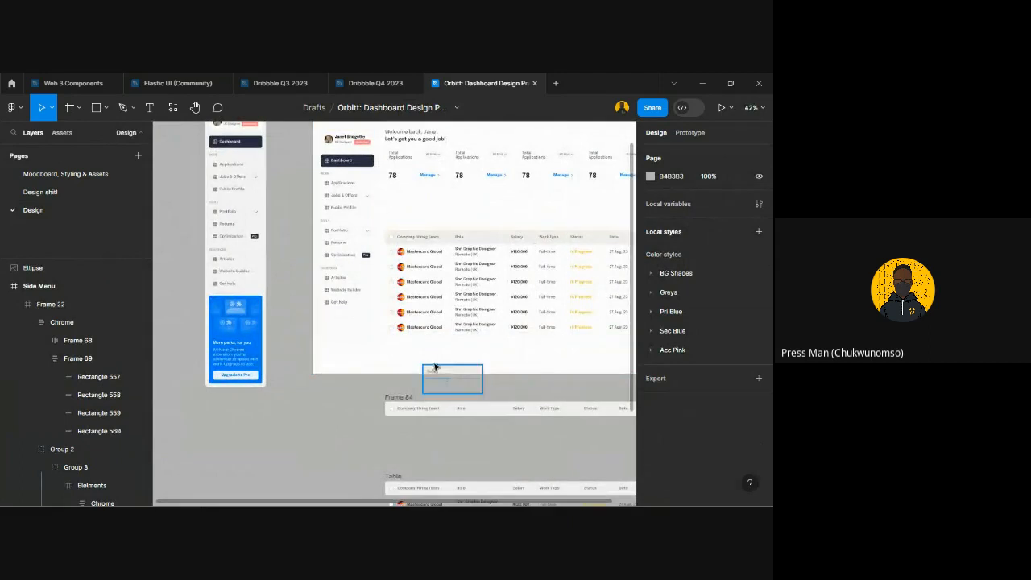
{"action": "scroll", "coordinate": [463, 381], "scroll_direction": "up", "scroll_amount": 5}
{"action": "left_click", "coordinate": [427, 355]}
{"action": "key", "text": "Delete"}
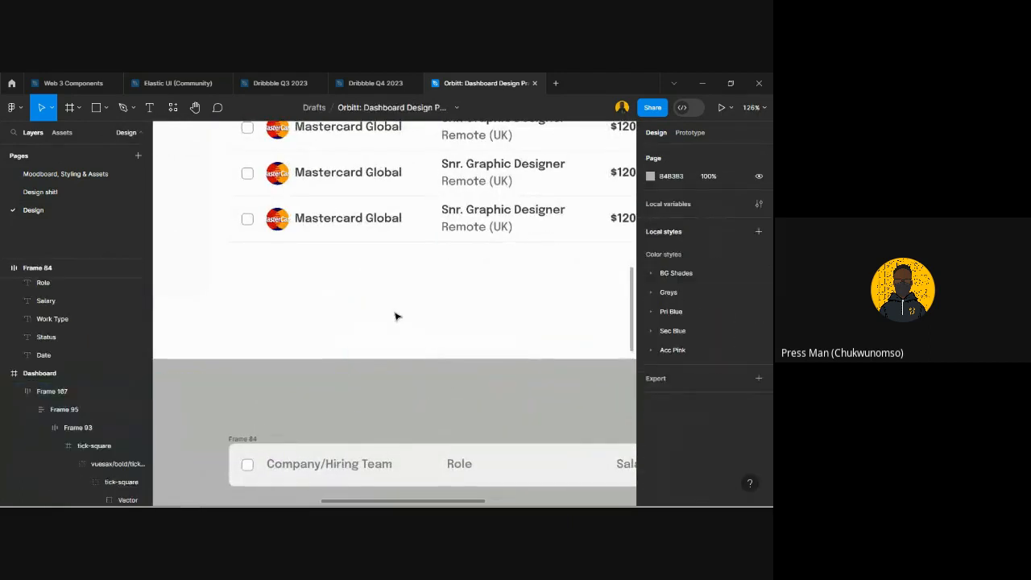
- Paste the copied Upgrade to Pro promo card into the dashboard's side menu
{"action": "scroll", "coordinate": [395, 315], "scroll_direction": "down", "scroll_amount": 3}
{"action": "scroll", "coordinate": [394, 313], "scroll_direction": "down", "scroll_amount": 3}
{"action": "left_click", "coordinate": [338, 315]}
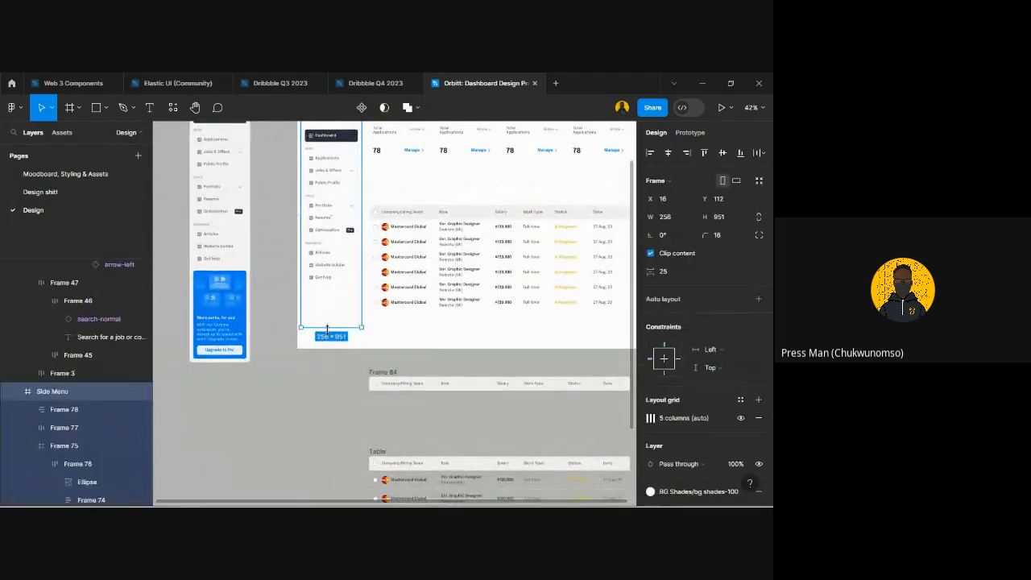
{"action": "left_click_drag", "start_coordinate": [328, 347], "coordinate": [329, 344]}
{"action": "key", "text": "ctrl+v"}
{"action": "scroll", "coordinate": [326, 334], "scroll_direction": "up", "scroll_amount": 5}
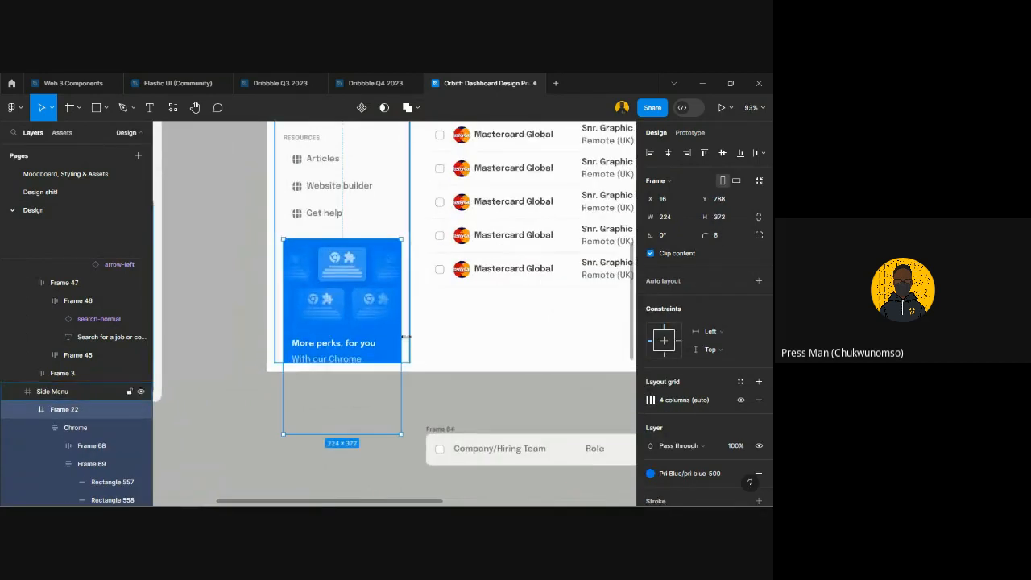
- Lengthen the Dashboard frame and delete the leftover Frame 84 header row beneath it
{"action": "scroll", "coordinate": [414, 349], "scroll_direction": "down", "scroll_amount": 2}
{"action": "left_click", "coordinate": [457, 353]}
{"action": "scroll", "coordinate": [456, 353], "scroll_direction": "down", "scroll_amount": 5}
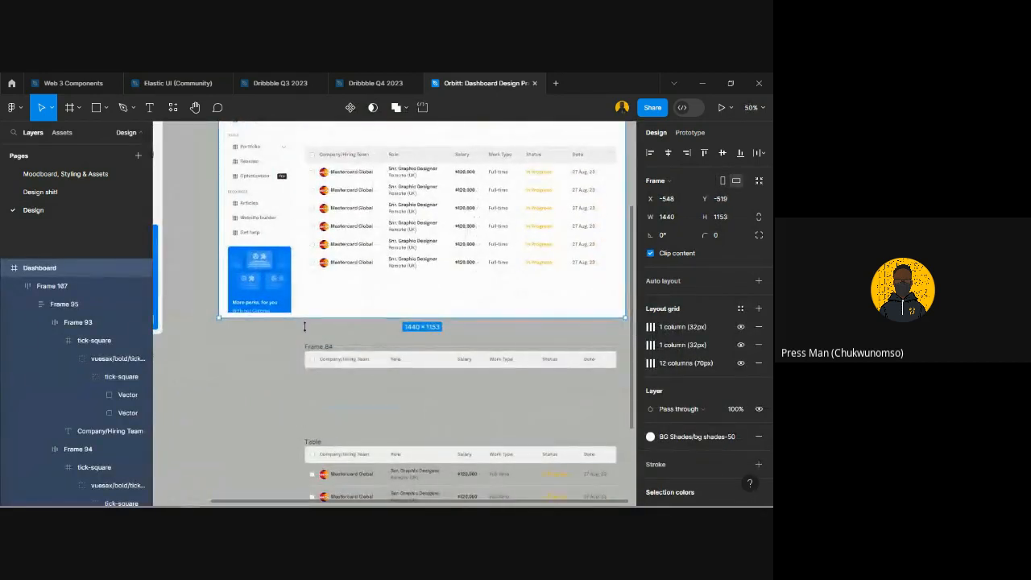
{"action": "left_click_drag", "start_coordinate": [303, 321], "coordinate": [278, 339]}
{"action": "left_click", "coordinate": [280, 303]}
{"action": "left_click", "coordinate": [369, 360]}
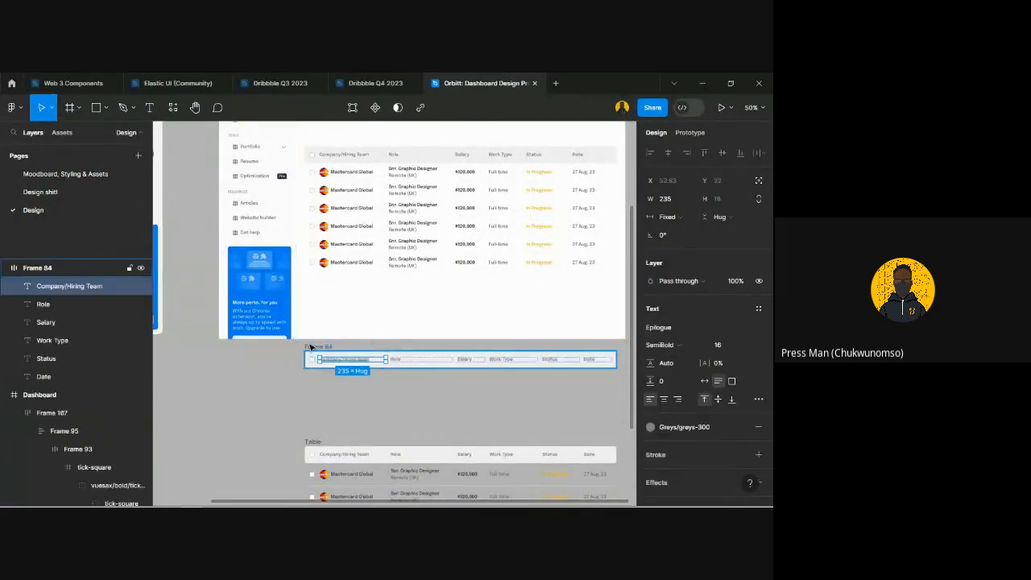
{"action": "left_click", "coordinate": [310, 348]}
{"action": "key", "text": "Delete"}
- Extend the Dashboard frame further and stretch the side menu to 1116 px tall
{"action": "left_click", "coordinate": [381, 339]}
{"action": "left_click_drag", "start_coordinate": [382, 339], "coordinate": [384, 372]}
{"action": "left_click", "coordinate": [274, 314]}
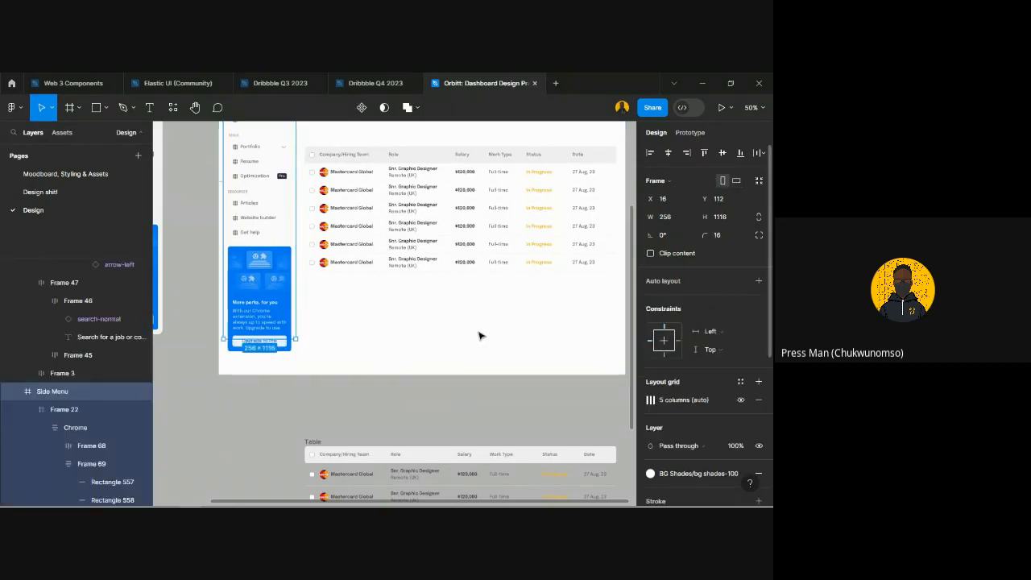
{"action": "mouse_move", "coordinate": [279, 339]}
{"action": "left_mouse_down"}
{"action": "mouse_move", "coordinate": [281, 365]}
{"action": "mouse_move", "coordinate": [284, 356]}
{"action": "left_mouse_up"}
{"action": "scroll", "coordinate": [283, 353], "scroll_direction": "up", "scroll_amount": 5}
{"action": "left_click", "coordinate": [393, 322]}
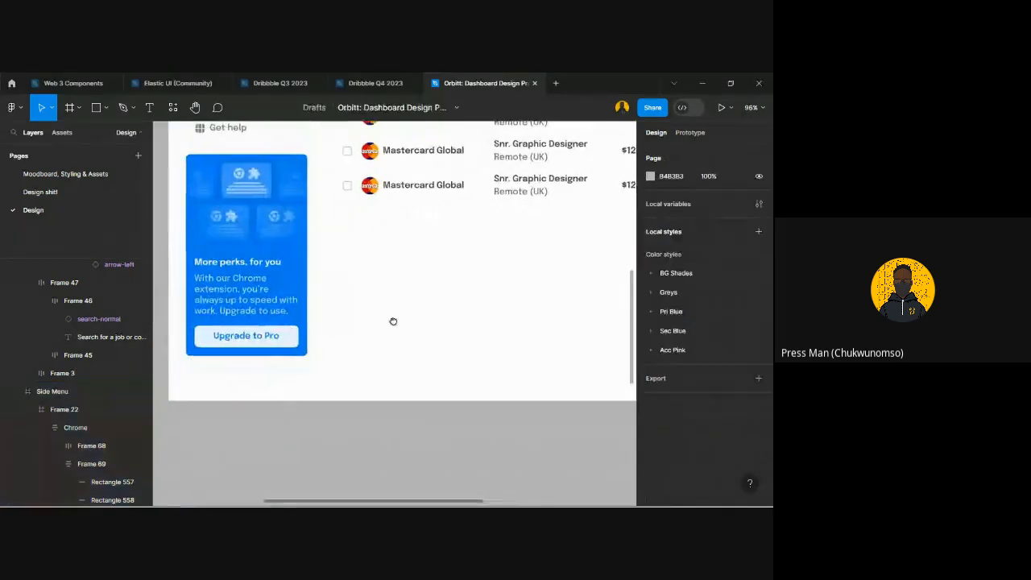
- Reposition the Upgrade to Pro promo card at the bottom of the side menu, undoing a stray drag
{"action": "left_click_drag", "start_coordinate": [393, 322], "coordinate": [498, 318]}
{"action": "double_click", "coordinate": [346, 290]}
{"action": "scroll", "coordinate": [343, 278], "scroll_direction": "down", "scroll_amount": 3}
{"action": "left_click_drag", "start_coordinate": [346, 295], "coordinate": [415, 321]}
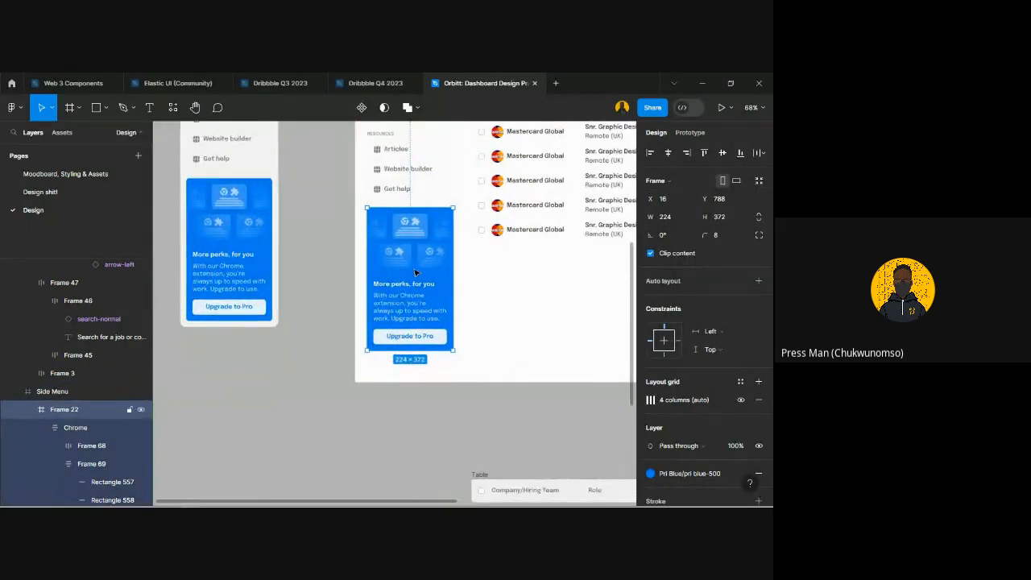
{"action": "left_click_drag", "start_coordinate": [403, 272], "coordinate": [403, 282]}
{"action": "left_click_drag", "start_coordinate": [268, 247], "coordinate": [296, 290]}
{"action": "left_click_drag", "start_coordinate": [296, 223], "coordinate": [188, 210]}
{"action": "key", "text": "ctrl+z"}
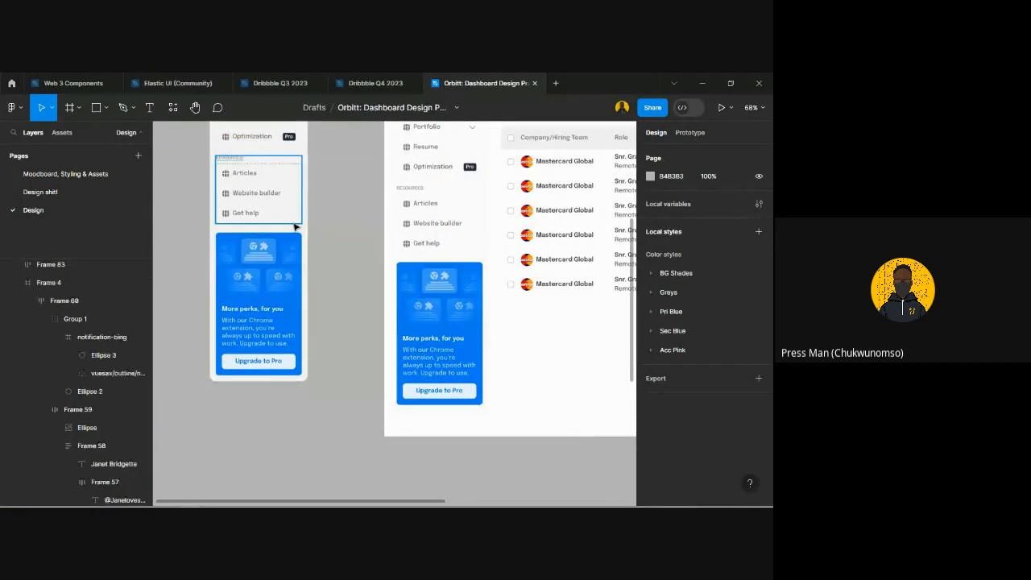
- Move the left-hand side menu frame further left on the canvas
{"action": "left_click", "coordinate": [295, 223]}
{"action": "left_click", "coordinate": [317, 242]}
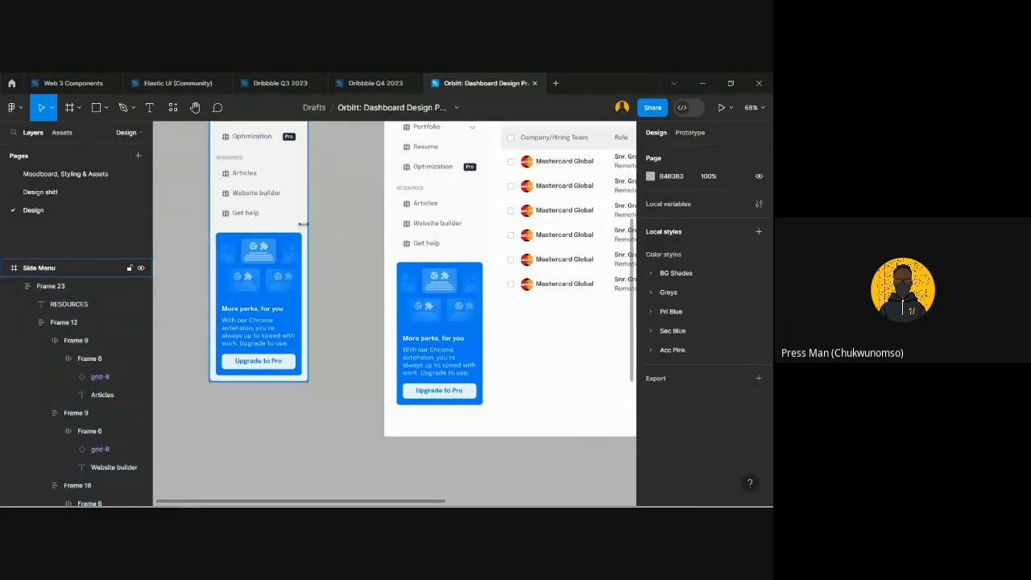
{"action": "left_click", "coordinate": [305, 231]}
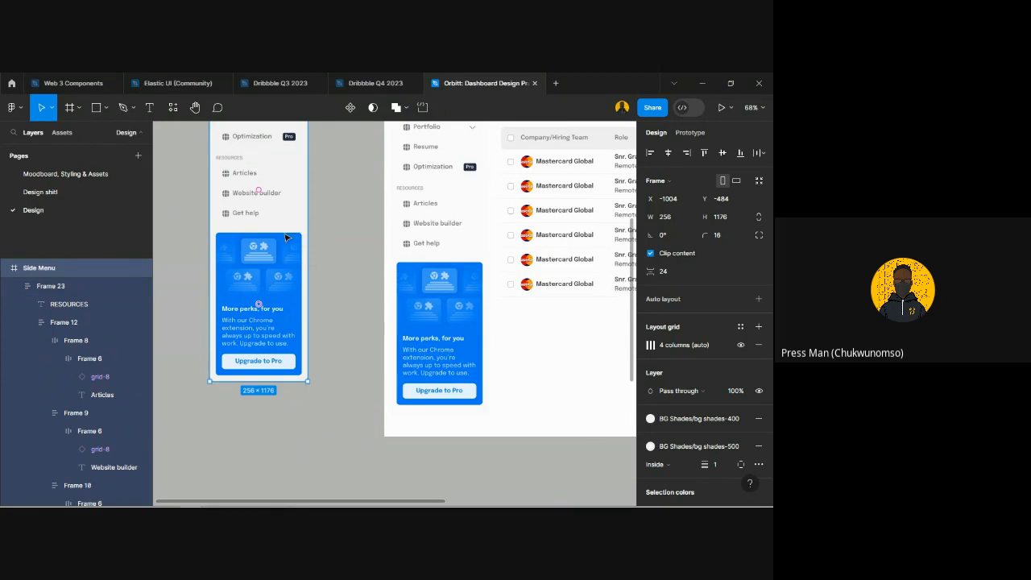
{"action": "left_click_drag", "start_coordinate": [286, 236], "coordinate": [158, 228]}
- Switch to the browser and study the Card design using masks (Dark Mode) shot on Dribbble
{"action": "key", "text": "alt+Tab"}
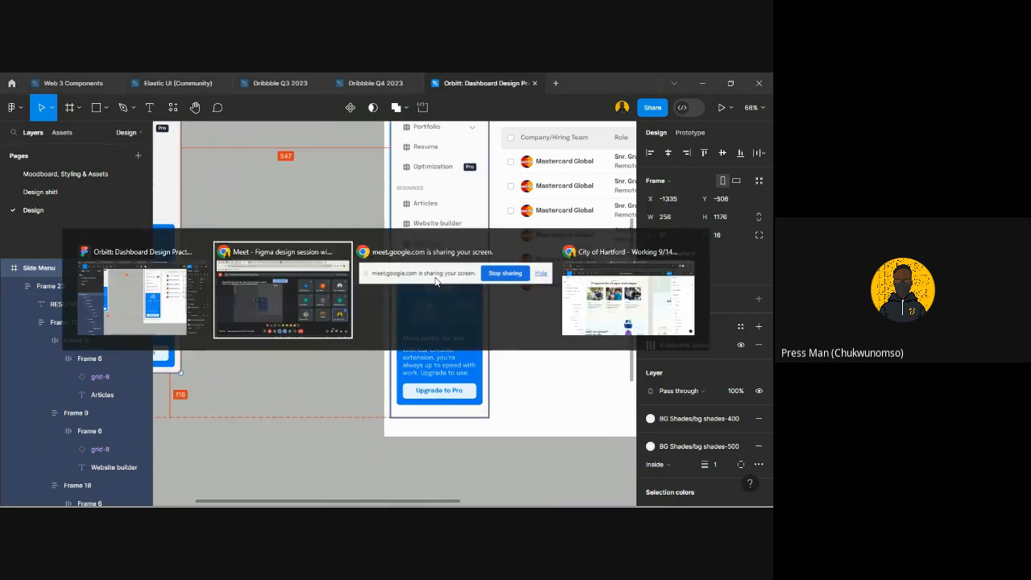
{"action": "left_click", "coordinate": [603, 84]}
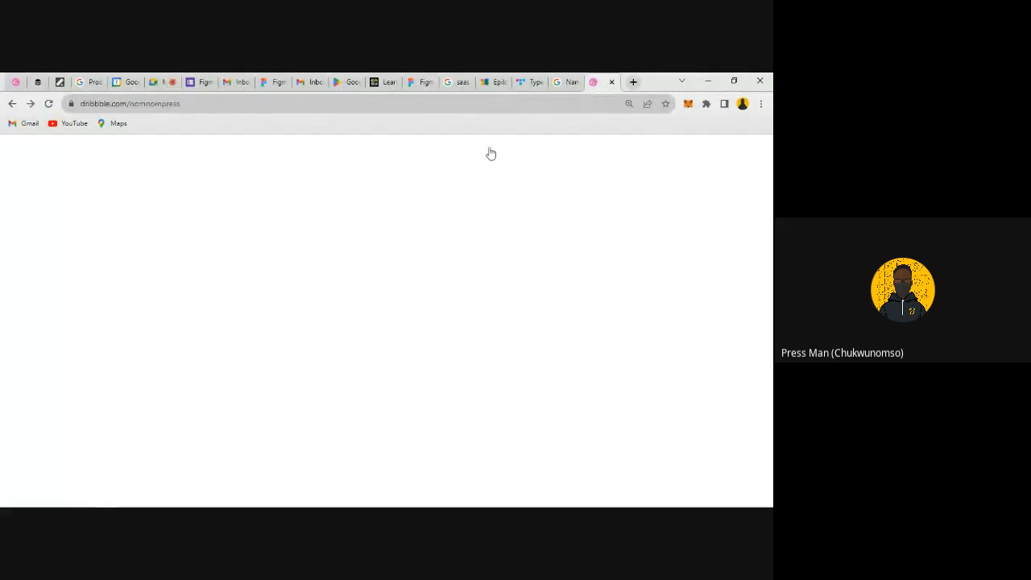
{"action": "scroll", "coordinate": [129, 237], "scroll_direction": "up", "scroll_amount": 2}
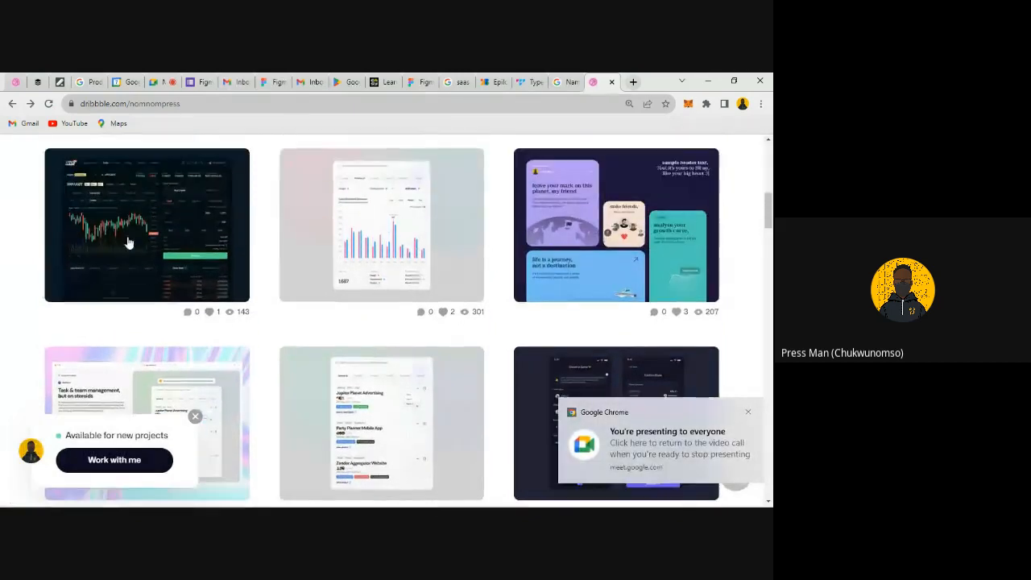
{"action": "scroll", "coordinate": [262, 285], "scroll_direction": "down", "scroll_amount": 5}
{"action": "scroll", "coordinate": [298, 362], "scroll_direction": "down", "scroll_amount": 8}
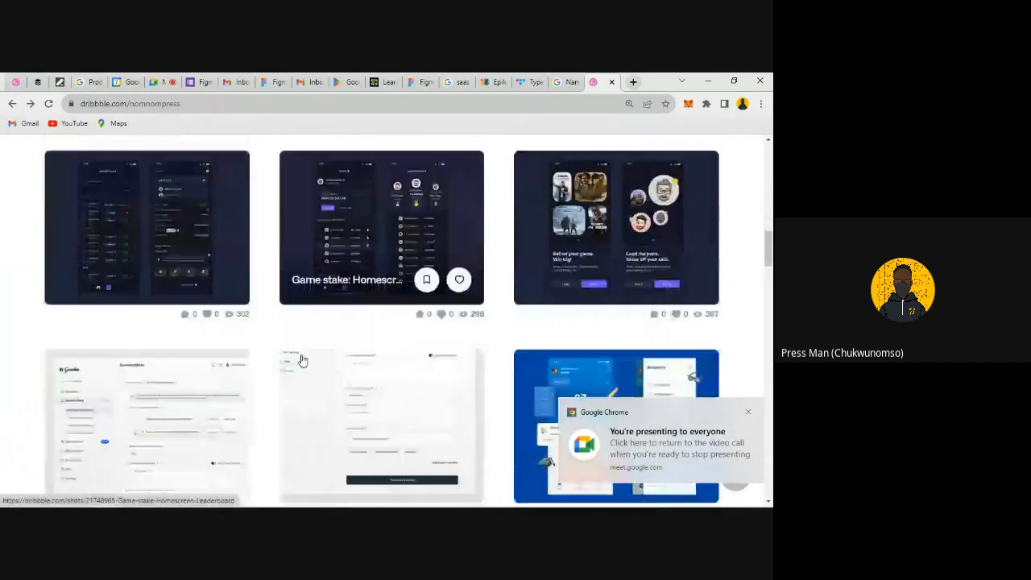
{"action": "scroll", "coordinate": [119, 262], "scroll_direction": "up", "scroll_amount": 2}
{"action": "left_click", "coordinate": [119, 259]}
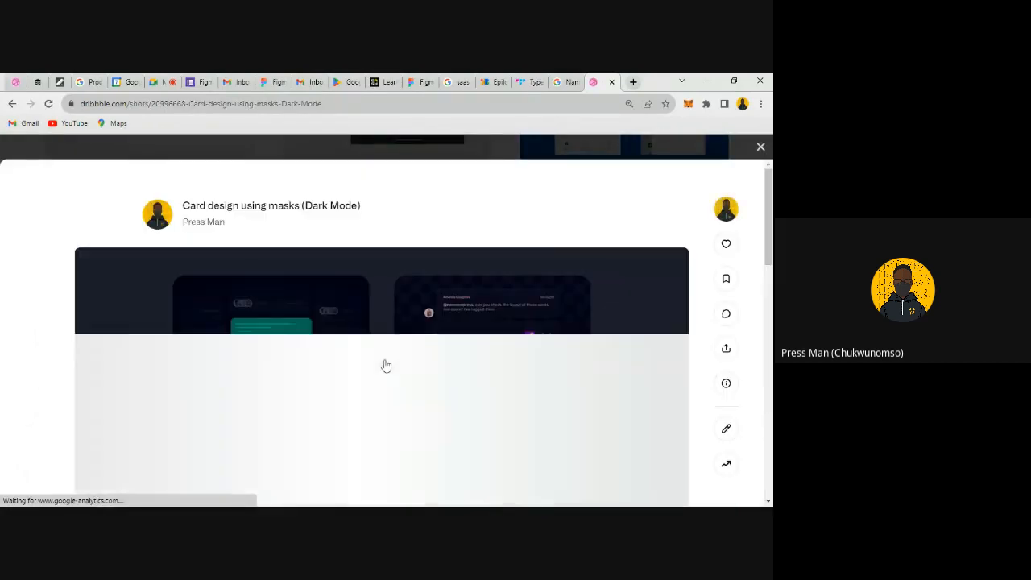
{"action": "scroll", "coordinate": [327, 335], "scroll_direction": "down", "scroll_amount": 1}
{"action": "scroll", "coordinate": [327, 336], "scroll_direction": "up", "scroll_amount": 1}
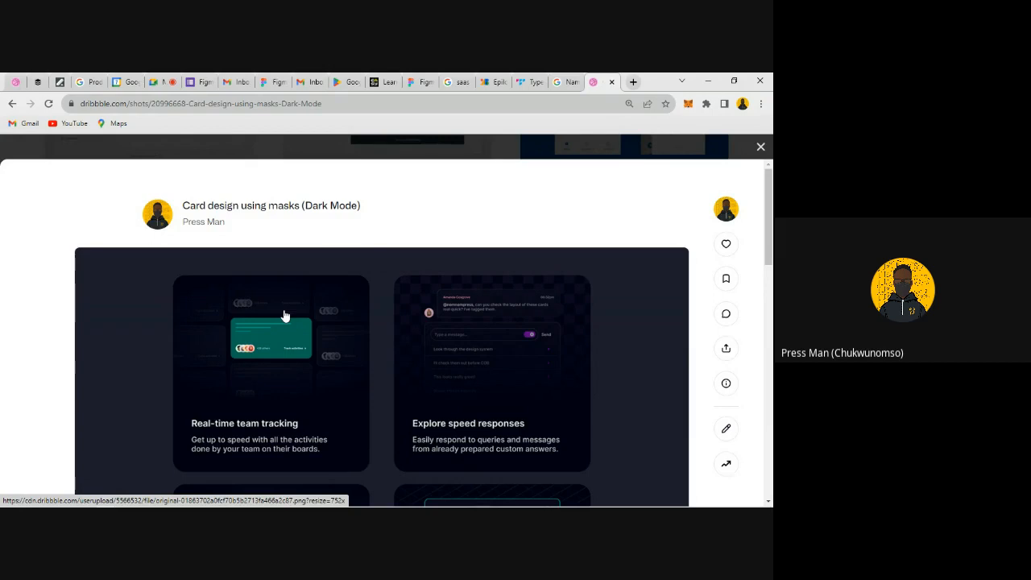
{"action": "scroll", "coordinate": [284, 314], "scroll_direction": "down", "scroll_amount": 2}
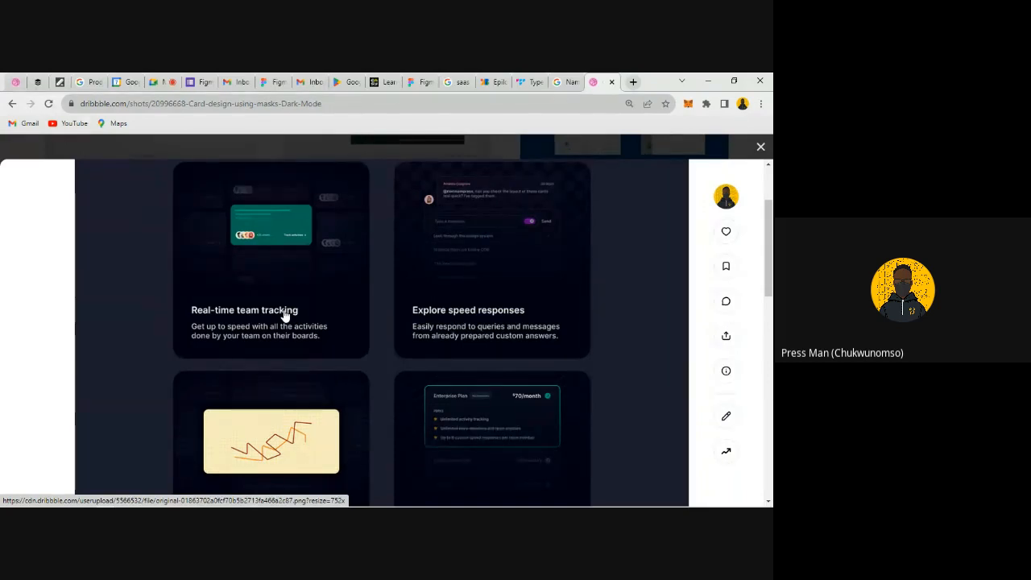
{"action": "scroll", "coordinate": [284, 316], "scroll_direction": "down", "scroll_amount": 3}
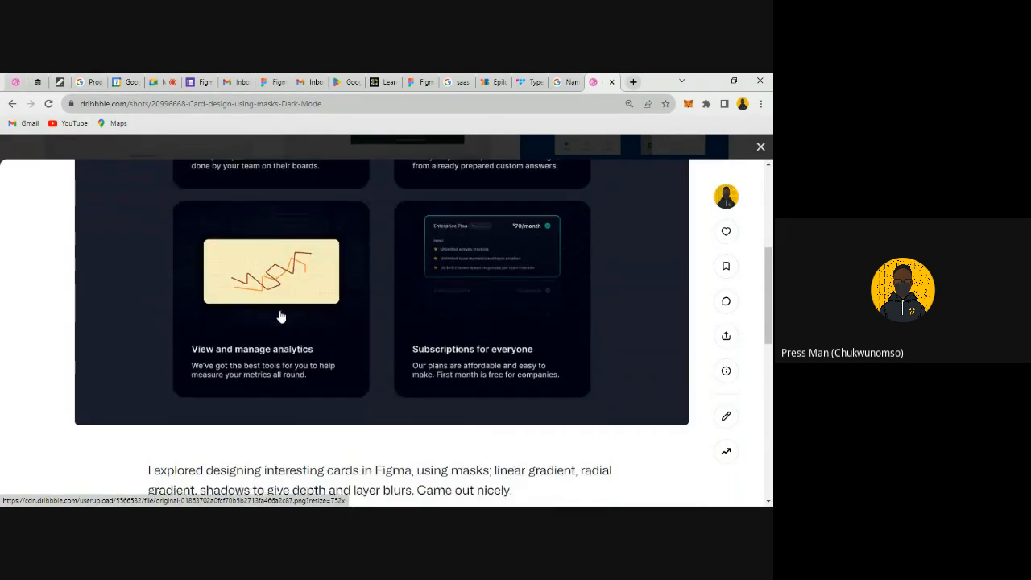
{"action": "scroll", "coordinate": [257, 317], "scroll_direction": "up", "scroll_amount": 2}
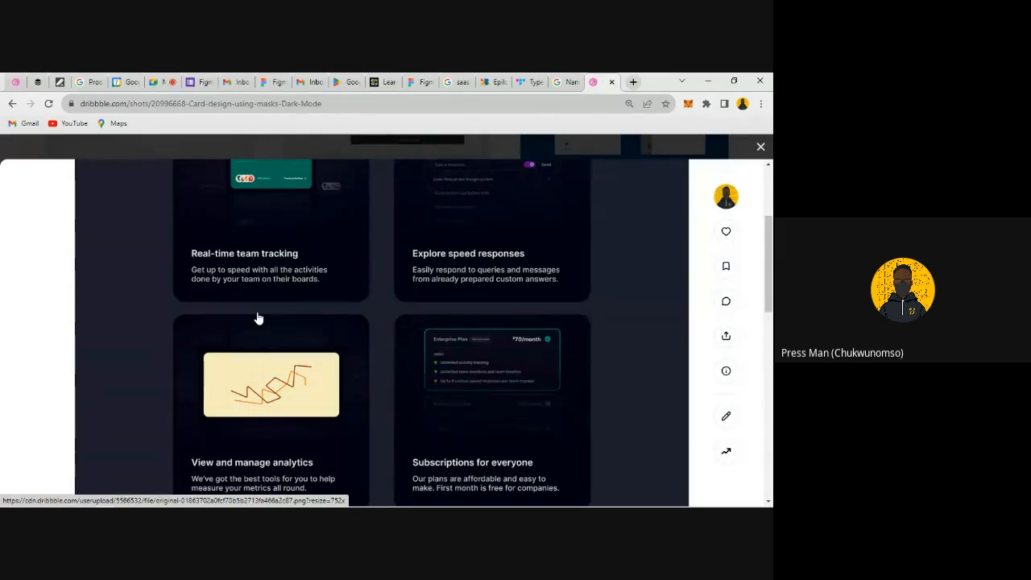
{"action": "scroll", "coordinate": [257, 318], "scroll_direction": "up", "scroll_amount": 1}
{"action": "scroll", "coordinate": [258, 318], "scroll_direction": "up", "scroll_amount": 1}
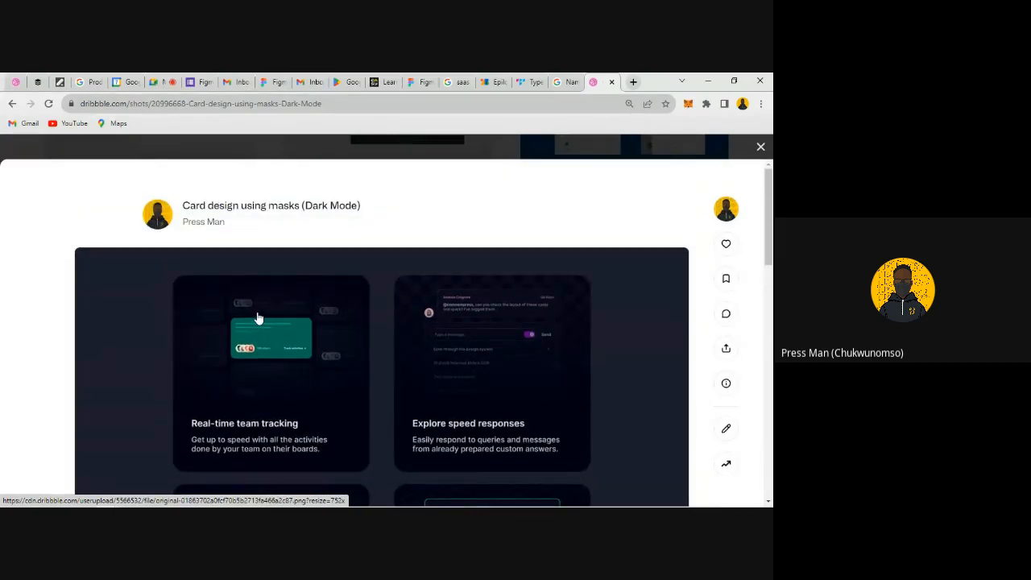
{"action": "scroll", "coordinate": [258, 321], "scroll_direction": "down", "scroll_amount": 1}
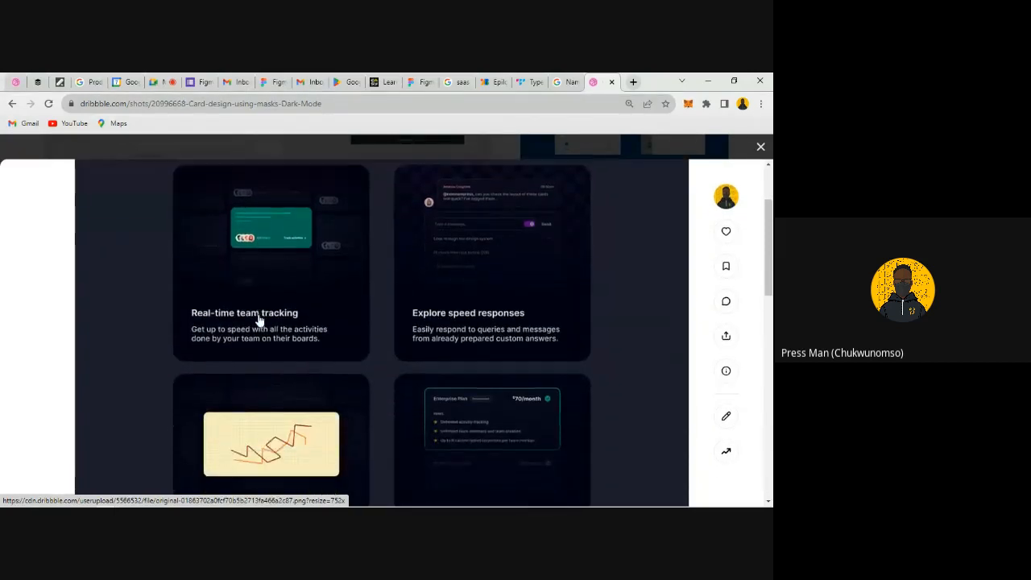
{"action": "scroll", "coordinate": [191, 284], "scroll_direction": "up", "scroll_amount": 1}
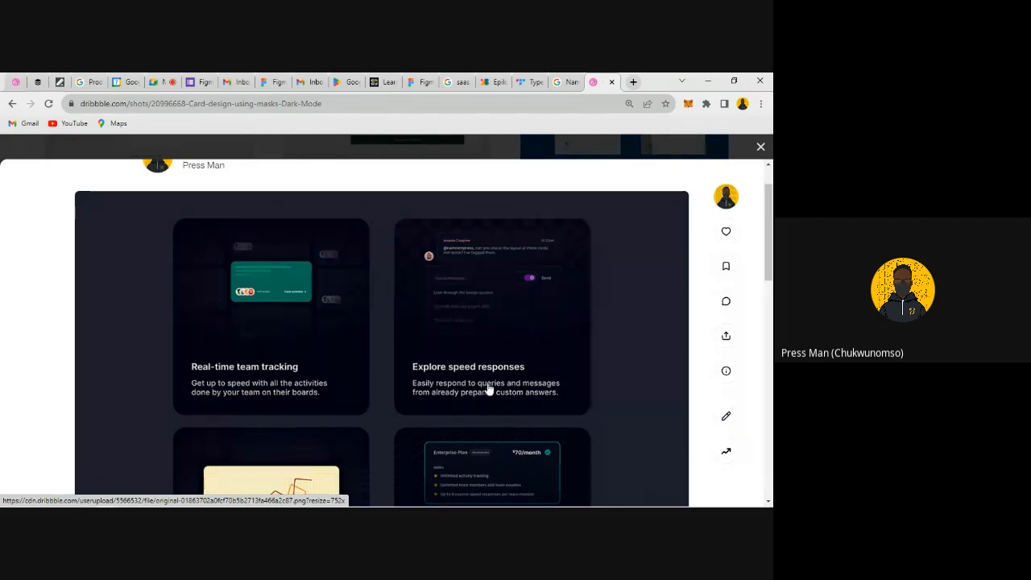
{"action": "scroll", "coordinate": [491, 384], "scroll_direction": "down", "scroll_amount": 3}
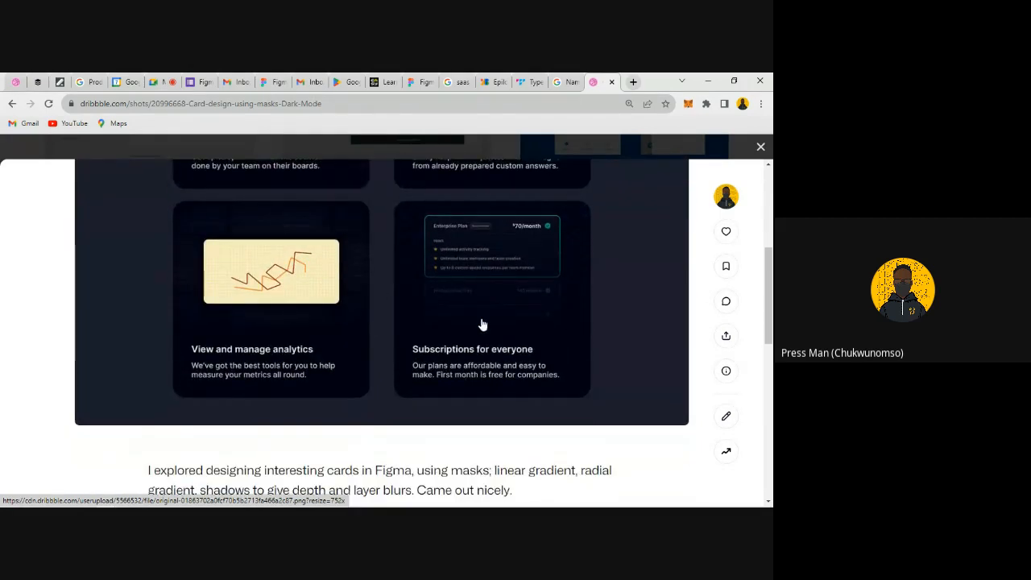
{"action": "scroll", "coordinate": [481, 327], "scroll_direction": "up", "scroll_amount": 2}
{"action": "scroll", "coordinate": [447, 231], "scroll_direction": "up", "scroll_amount": 3}
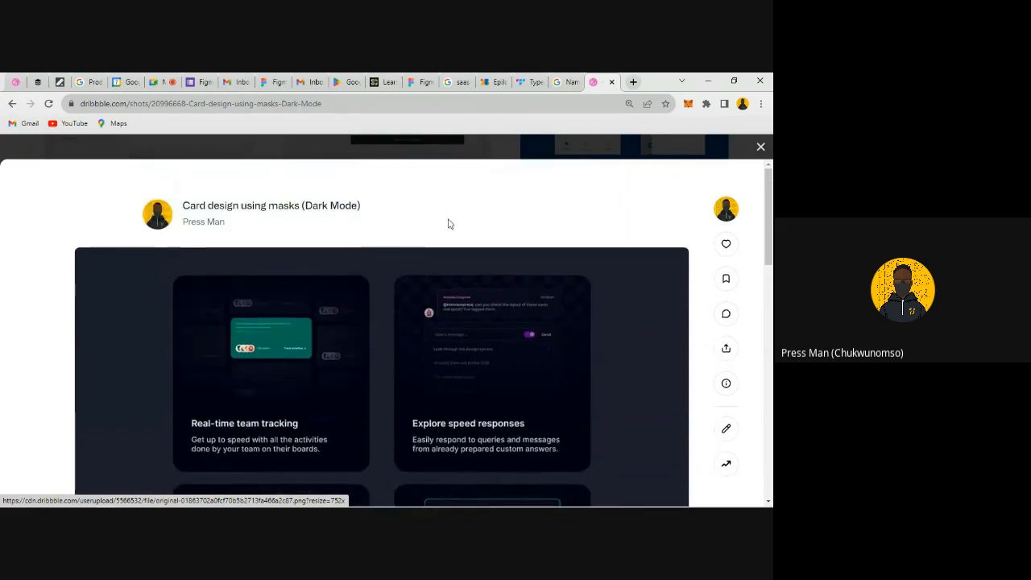
- Return to the design and pull the Chrome illustration group out of the promo card onto the empty canvas
{"action": "key", "text": "alt+Tab"}
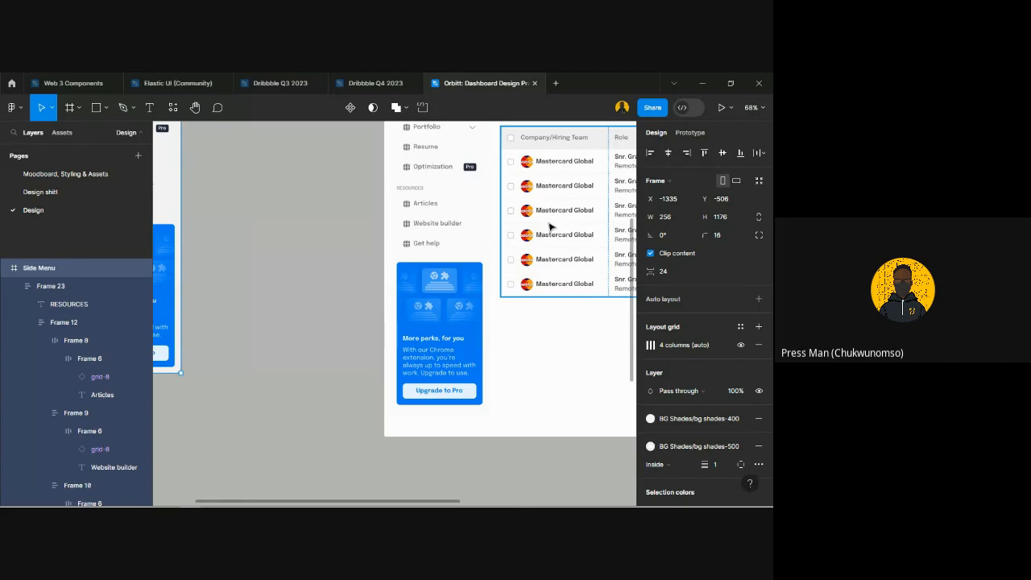
{"action": "scroll", "coordinate": [483, 314], "scroll_direction": "up", "scroll_amount": 6}
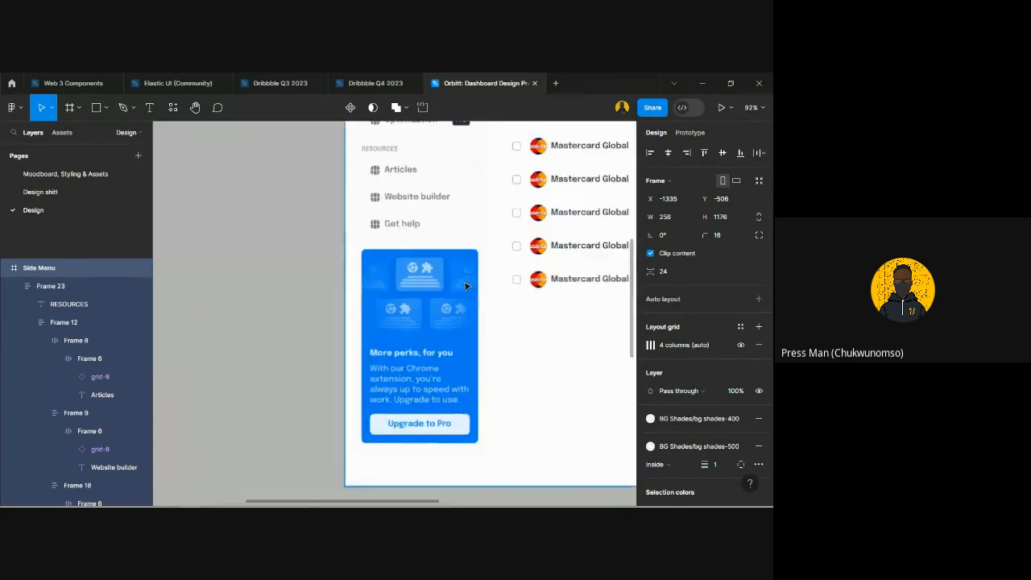
{"action": "scroll", "coordinate": [464, 232], "scroll_direction": "down", "scroll_amount": 3}
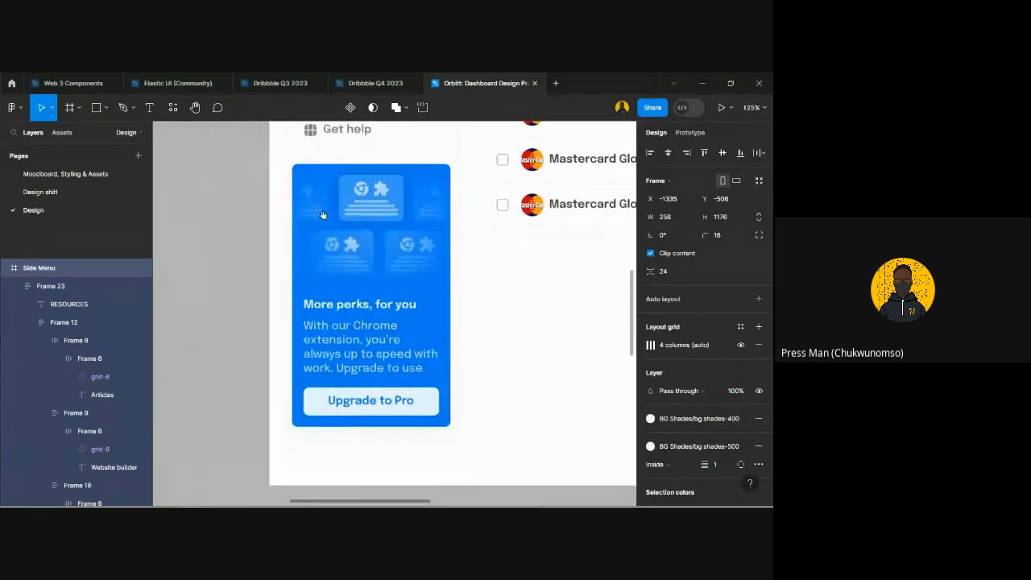
{"action": "left_click", "coordinate": [291, 194]}
{"action": "left_click_drag", "start_coordinate": [285, 193], "coordinate": [289, 219]}
{"action": "double_click", "coordinate": [365, 223]}
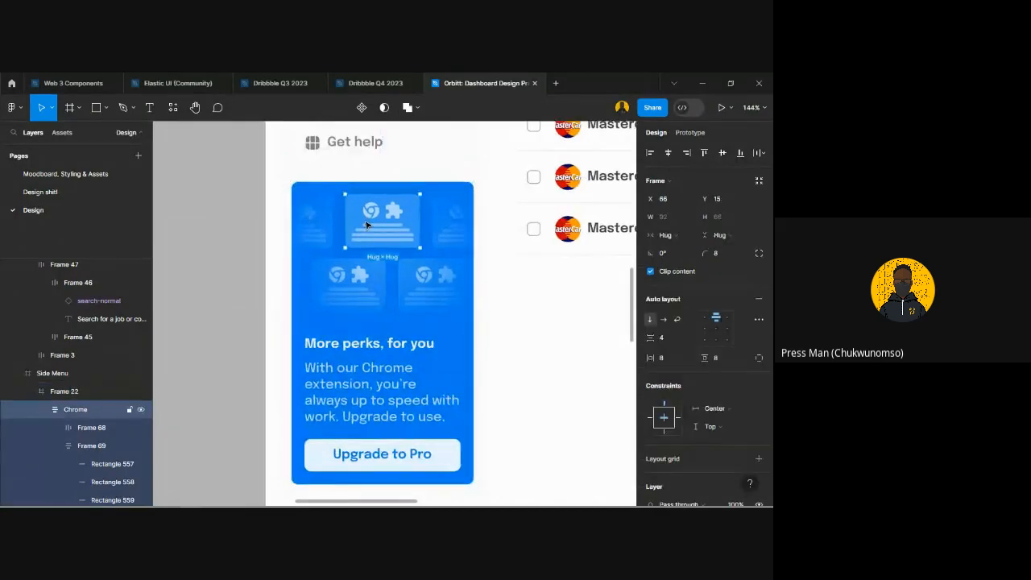
{"action": "left_click_drag", "start_coordinate": [351, 224], "coordinate": [341, 254]}
{"action": "scroll", "coordinate": [341, 254], "scroll_direction": "down", "scroll_amount": 4}
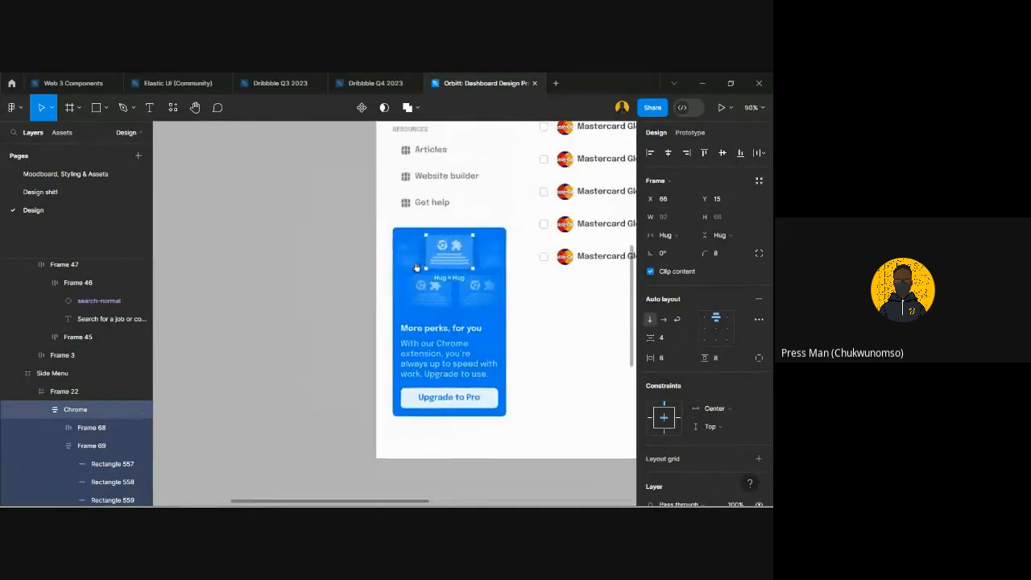
{"action": "left_click_drag", "start_coordinate": [448, 255], "coordinate": [297, 254]}
- Inspect the icons and lines inside the extracted Chrome illustration, comparing against the Dribbble reference shot
{"action": "scroll", "coordinate": [290, 244], "scroll_direction": "up", "scroll_amount": 8}
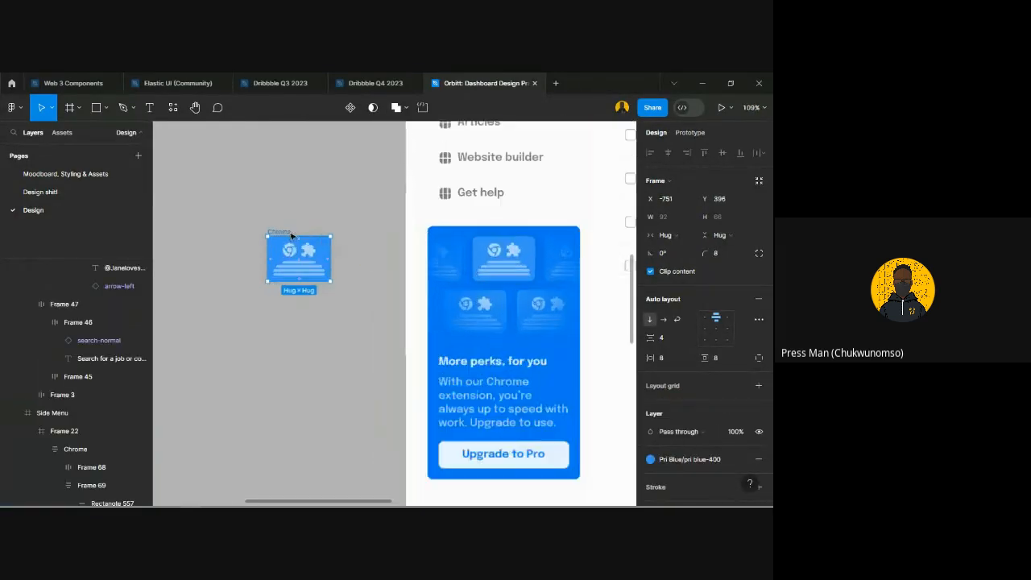
{"action": "double_click", "coordinate": [285, 256]}
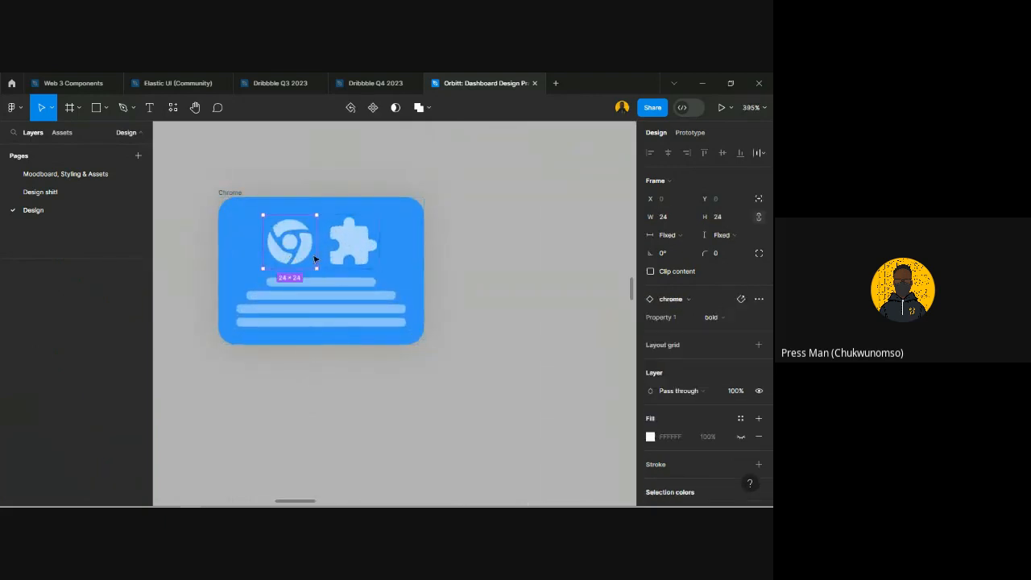
{"action": "left_click", "coordinate": [350, 258]}
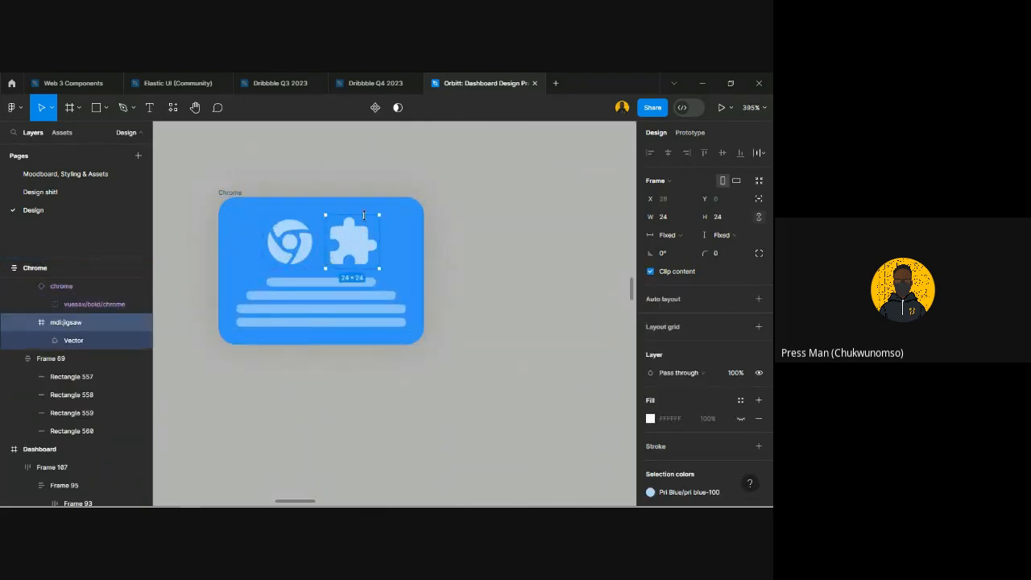
{"action": "key", "text": "alt+Tab"}
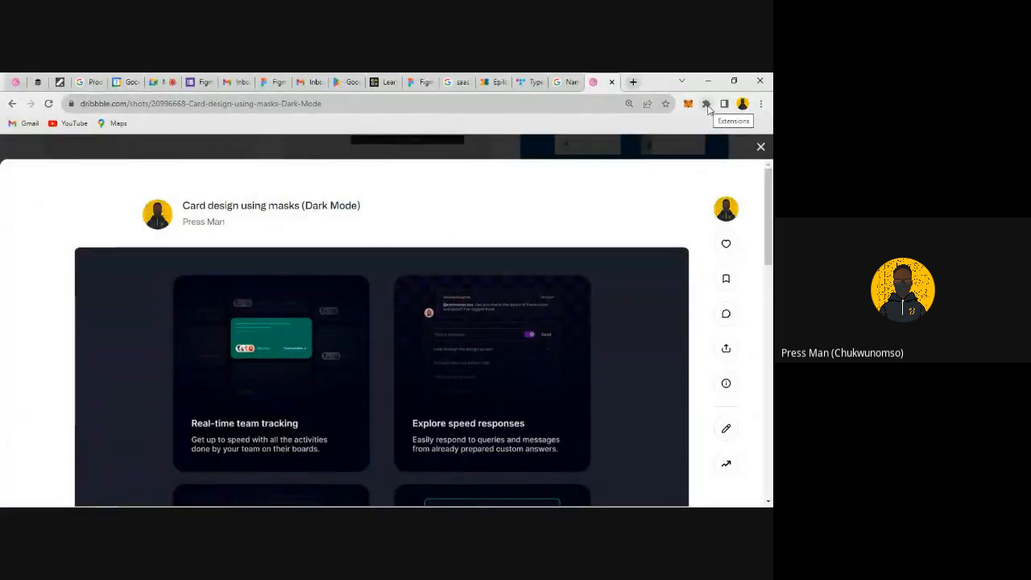
{"action": "key", "text": "alt+Tab"}
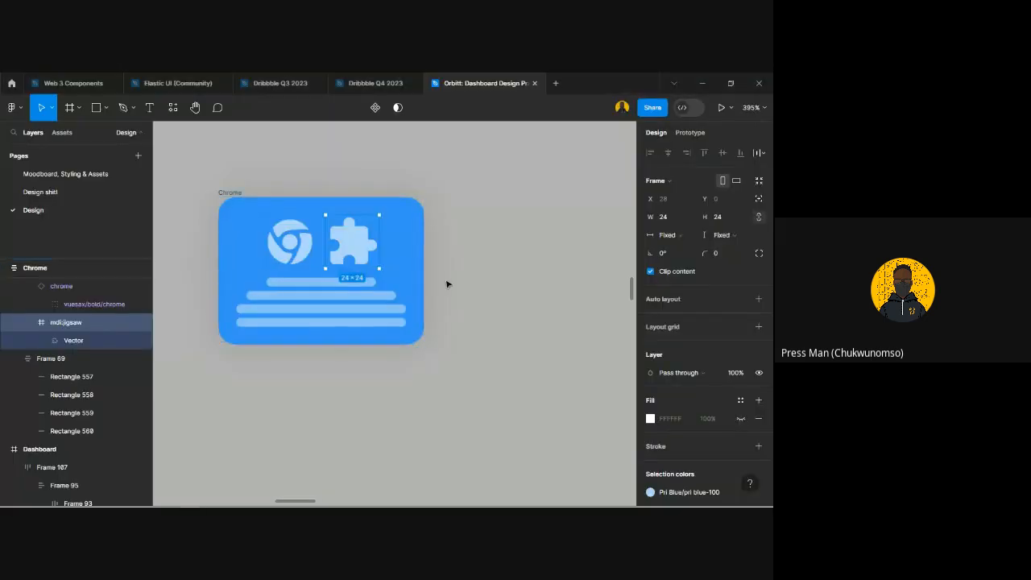
{"action": "left_click", "coordinate": [345, 277]}
{"action": "double_click", "coordinate": [345, 278]}
{"action": "scroll", "coordinate": [345, 278], "scroll_direction": "up", "scroll_amount": 3}
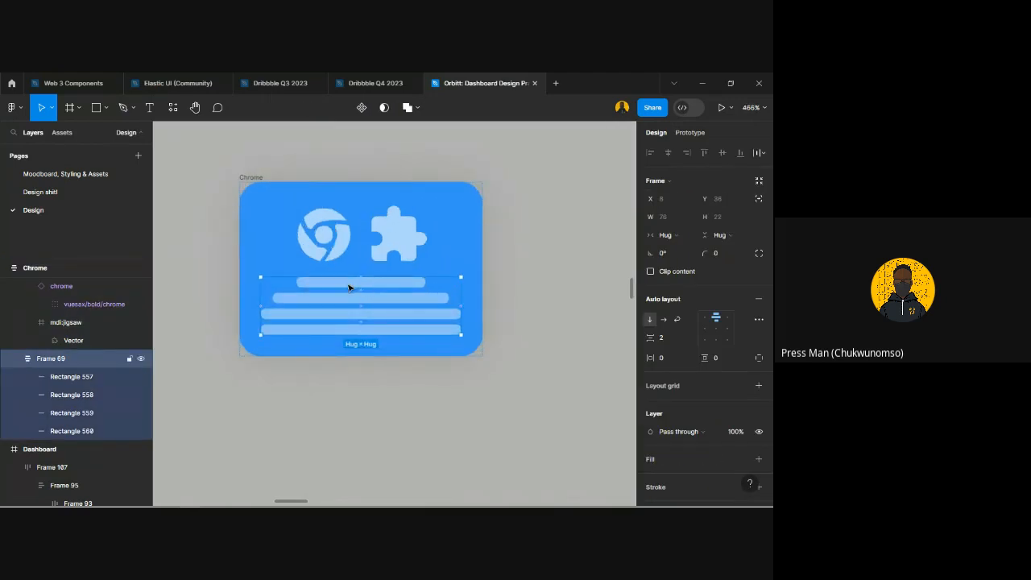
{"action": "scroll", "coordinate": [289, 299], "scroll_direction": "down", "scroll_amount": 3}
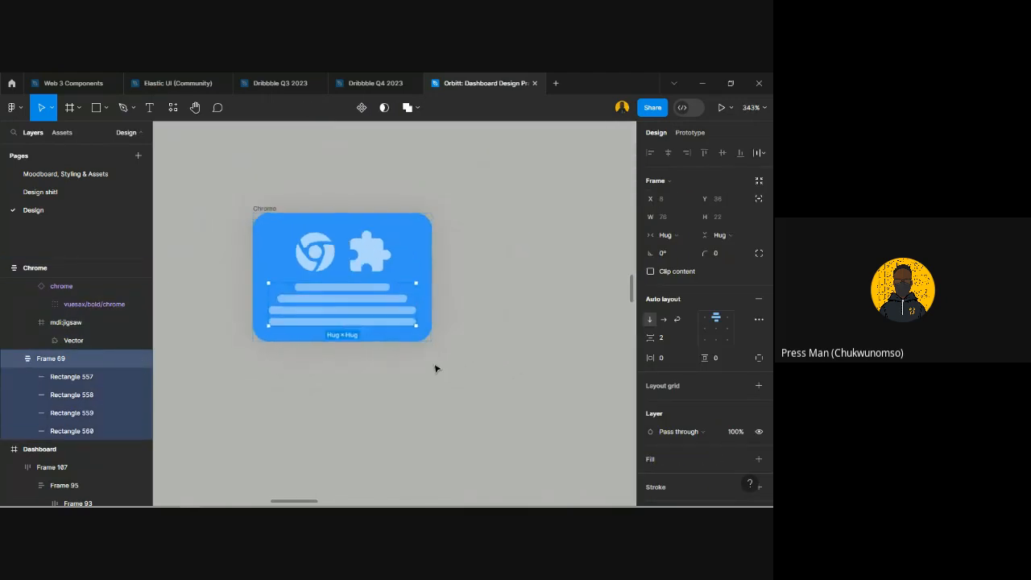
{"action": "left_click", "coordinate": [415, 342]}
{"action": "scroll", "coordinate": [416, 342], "scroll_direction": "down", "scroll_amount": 10}
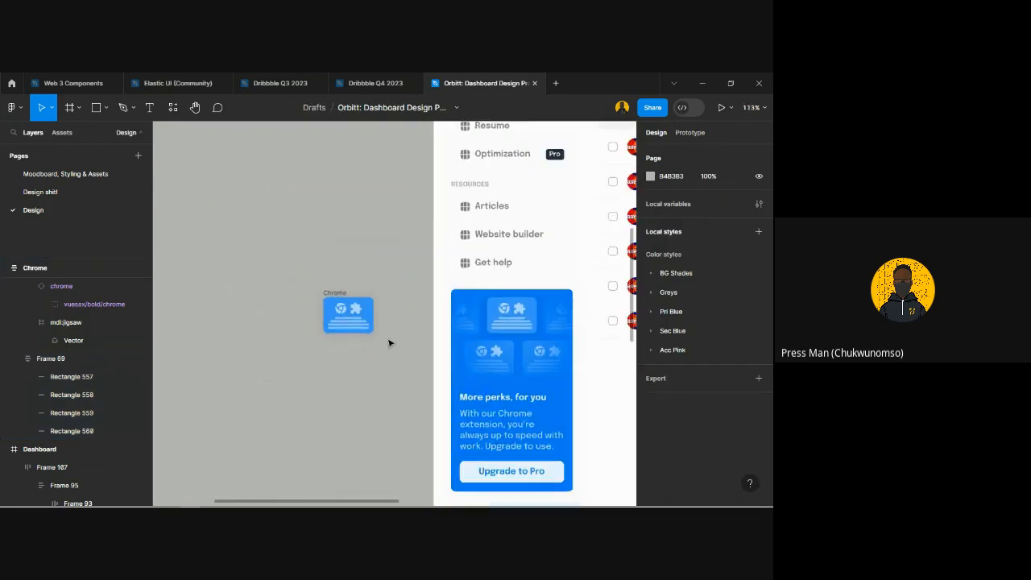
{"action": "scroll", "coordinate": [373, 336], "scroll_direction": "up", "scroll_amount": 5}
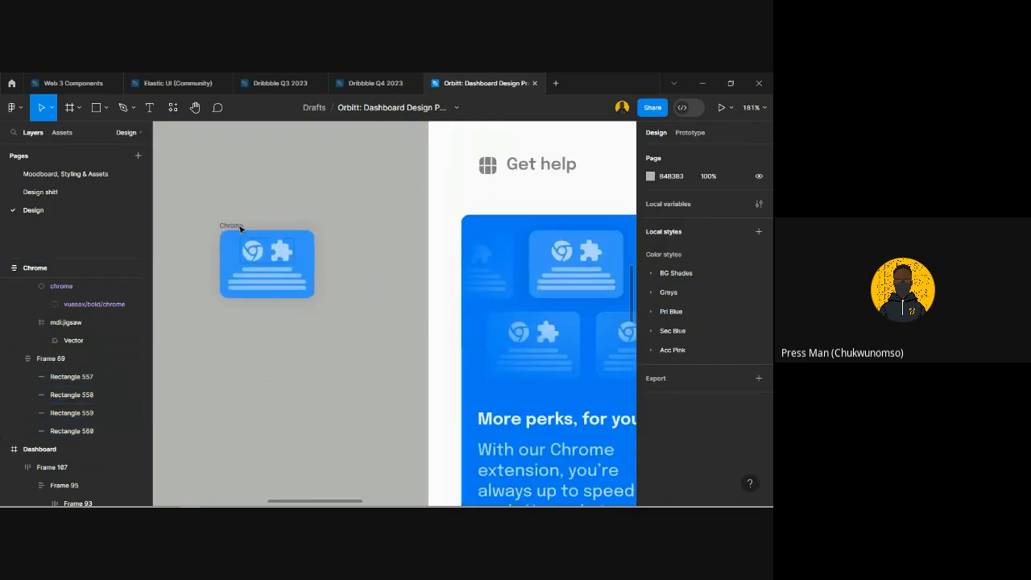
- Nudge the Chrome illustration group slightly down on the empty canvas
{"action": "left_click", "coordinate": [238, 235]}
{"action": "mouse_move", "coordinate": [238, 235]}
{"action": "left_mouse_down"}
{"action": "mouse_move", "coordinate": [403, 231]}
{"action": "mouse_move", "coordinate": [456, 172]}
{"action": "mouse_move", "coordinate": [361, 247]}
{"action": "mouse_move", "coordinate": [336, 226]}
{"action": "mouse_move", "coordinate": [210, 285]}
{"action": "mouse_move", "coordinate": [242, 247]}
{"action": "left_mouse_up"}
{"action": "scroll", "coordinate": [430, 280], "scroll_direction": "up", "scroll_amount": 2}
{"action": "scroll", "coordinate": [430, 282], "scroll_direction": "down", "scroll_amount": 3}
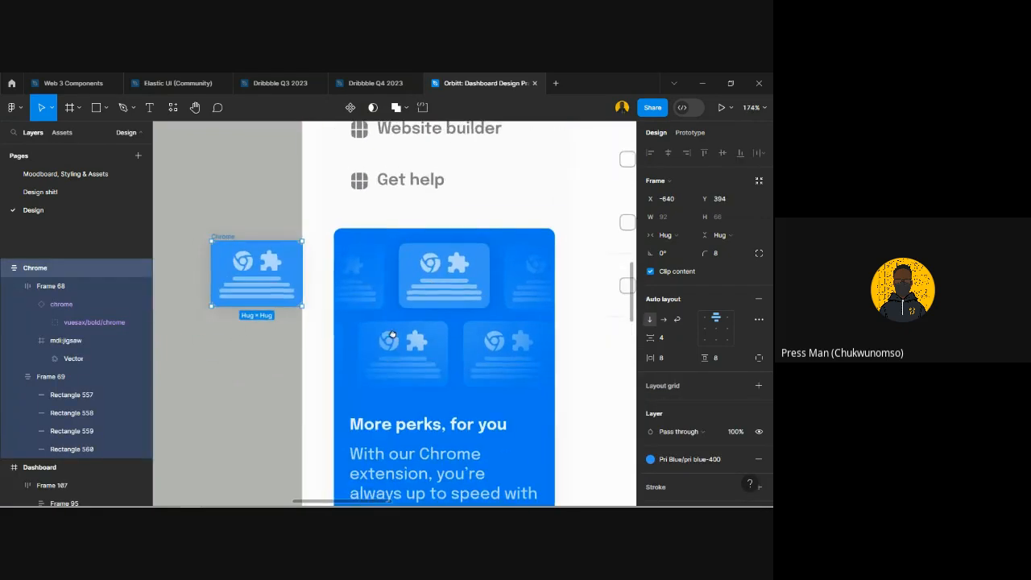
{"action": "scroll", "coordinate": [392, 333], "scroll_direction": "down", "scroll_amount": 1}
{"action": "scroll", "coordinate": [403, 346], "scroll_direction": "down", "scroll_amount": 5}
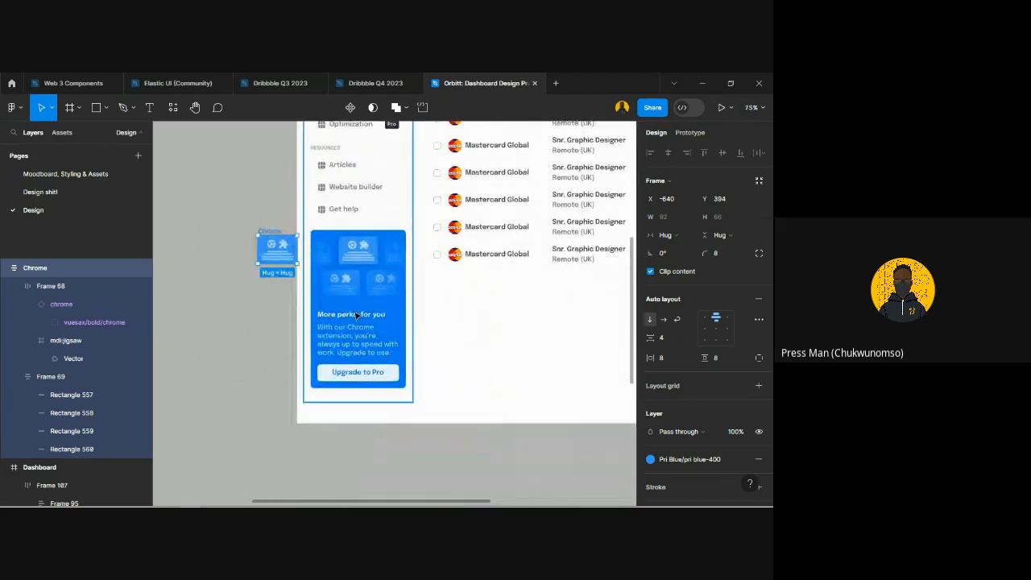
- Duplicate the Upgrade to Pro promo card and place the copy below the table rows
{"action": "left_click", "coordinate": [357, 312]}
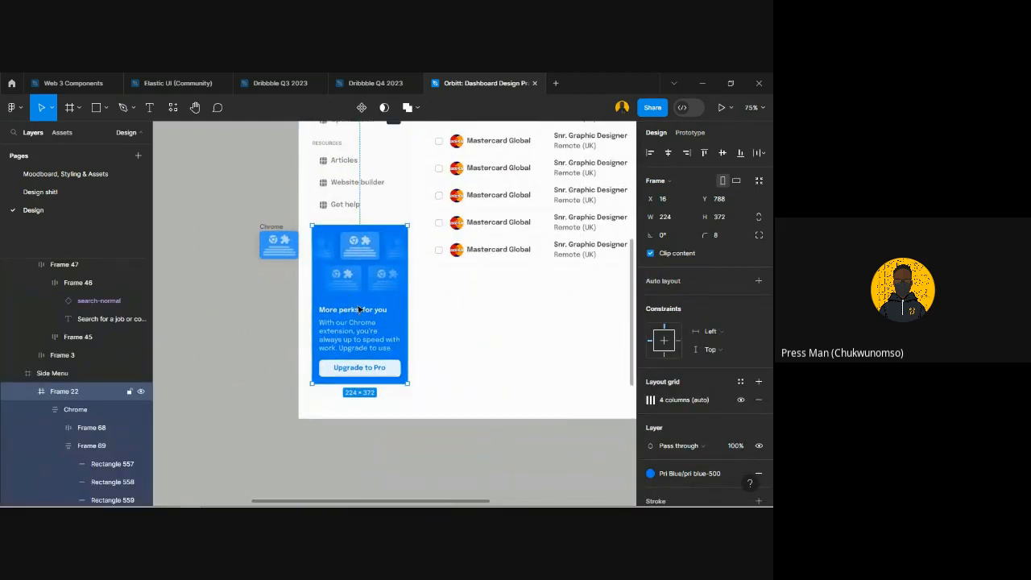
{"action": "scroll", "coordinate": [359, 309], "scroll_direction": "down", "scroll_amount": 2}
{"action": "scroll", "coordinate": [323, 298], "scroll_direction": "right", "scroll_amount": 2}
{"action": "left_click_drag", "start_coordinate": [290, 257], "coordinate": [414, 300]}
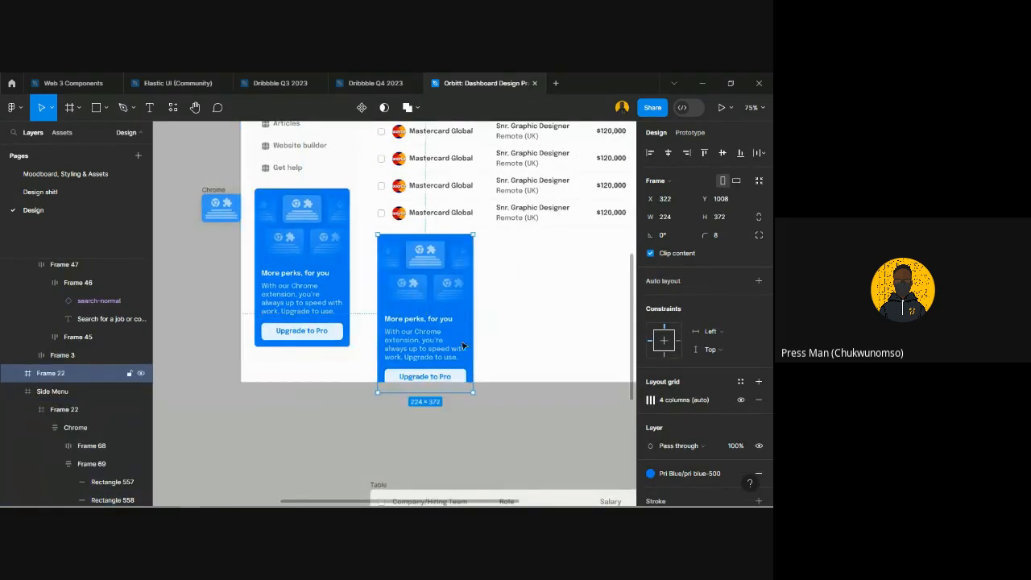
- Delete the background illustrations and the Chrome element from the duplicate promo card, leaving its top empty
{"action": "left_click", "coordinate": [499, 367]}
{"action": "left_click_drag", "start_coordinate": [497, 379], "coordinate": [496, 424]}
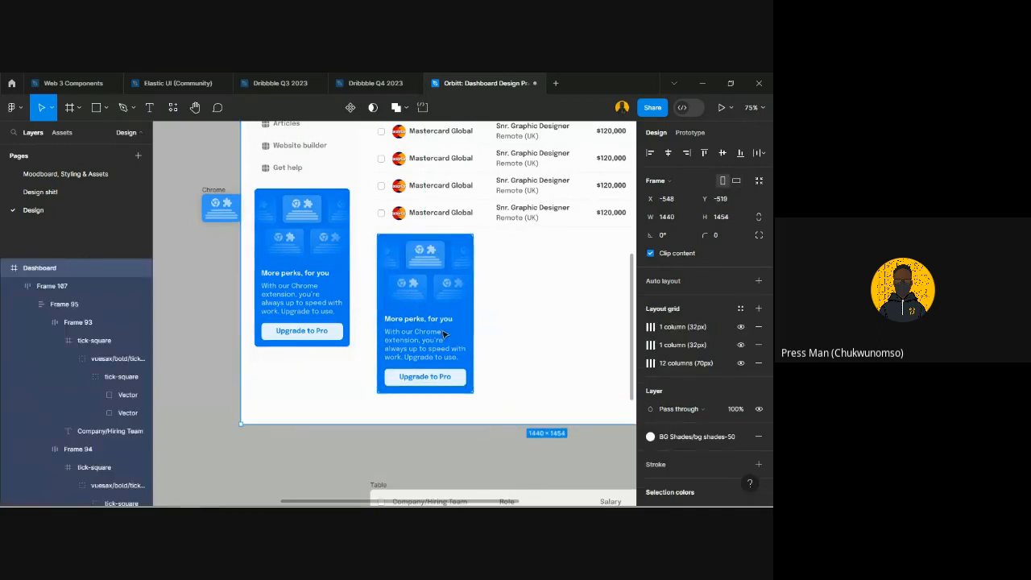
{"action": "double_click", "coordinate": [413, 287]}
{"action": "key", "text": "Delete"}
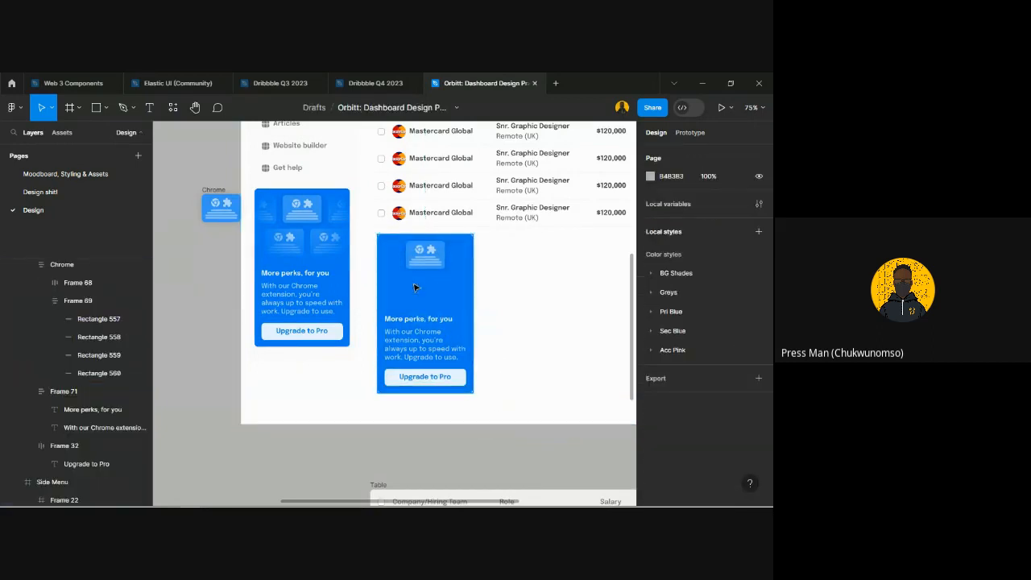
{"action": "left_click", "coordinate": [428, 263]}
{"action": "double_click", "coordinate": [428, 258]}
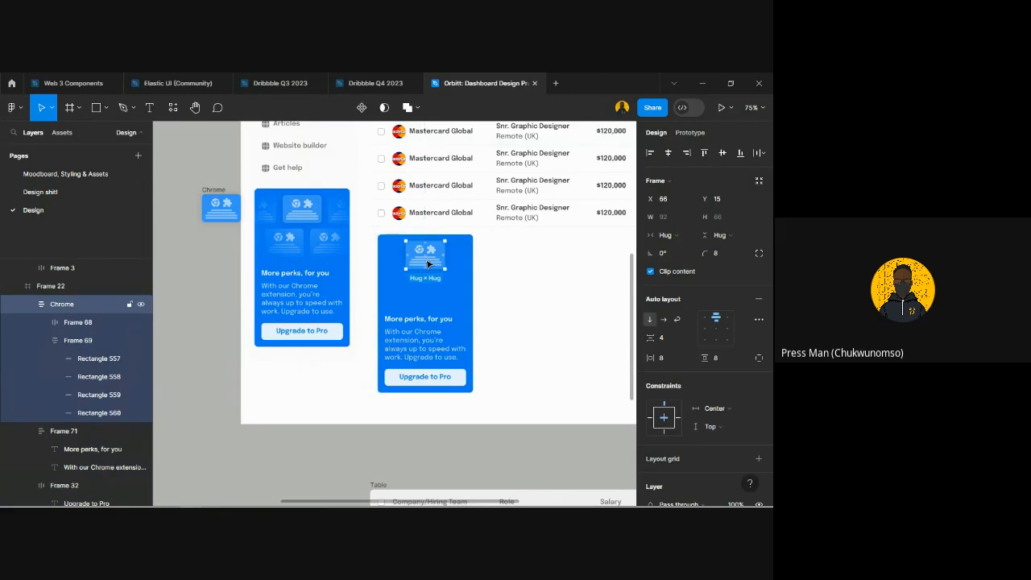
{"action": "key", "text": "Delete"}
- Examine the heading, description and Upgrade to Pro button layers inside the duplicate card
{"action": "left_click", "coordinate": [412, 354]}
{"action": "double_click", "coordinate": [413, 354]}
{"action": "scroll", "coordinate": [415, 385], "scroll_direction": "up", "scroll_amount": 3}
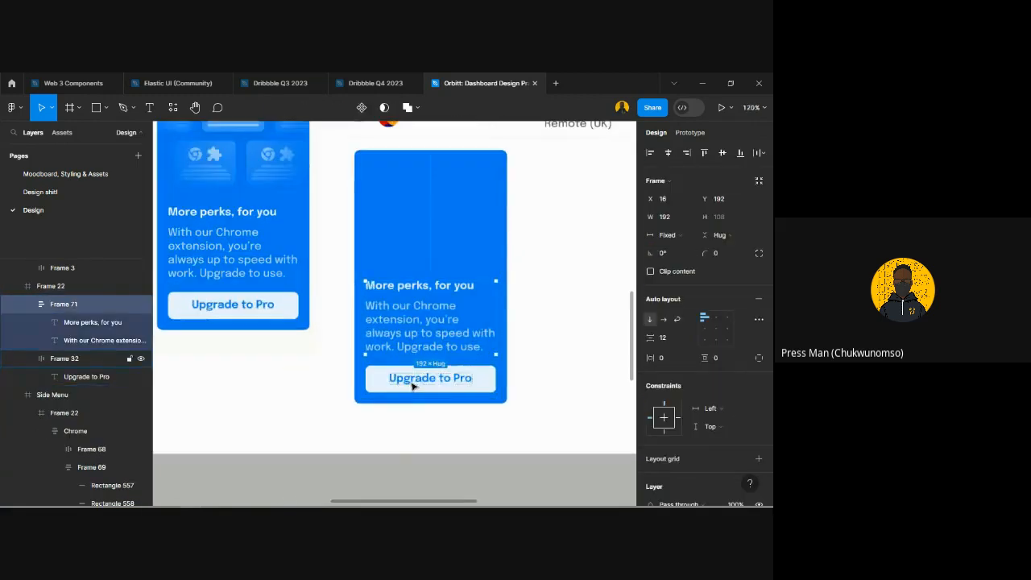
{"action": "left_click", "coordinate": [413, 387]}
{"action": "scroll", "coordinate": [413, 387], "scroll_direction": "down", "scroll_amount": 2}
{"action": "left_click_drag", "start_coordinate": [388, 352], "coordinate": [386, 366]}
{"action": "scroll", "coordinate": [416, 303], "scroll_direction": "up", "scroll_amount": 2}
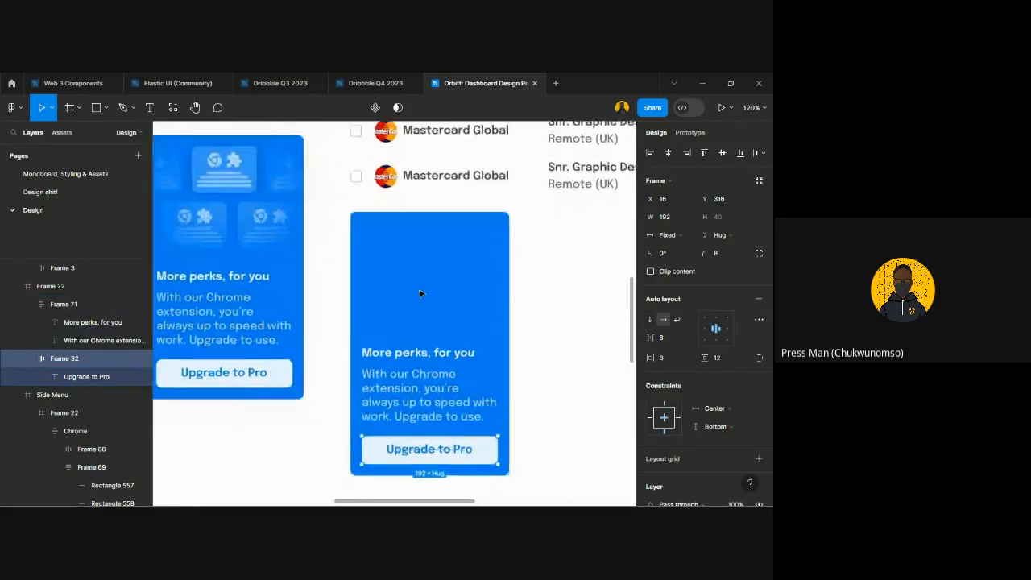
- Copy the masked illustration group from the original promo card into the top of the duplicate card
{"action": "scroll", "coordinate": [419, 290], "scroll_direction": "down", "scroll_amount": 2}
{"action": "left_click", "coordinate": [260, 252]}
{"action": "double_click", "coordinate": [271, 244]}
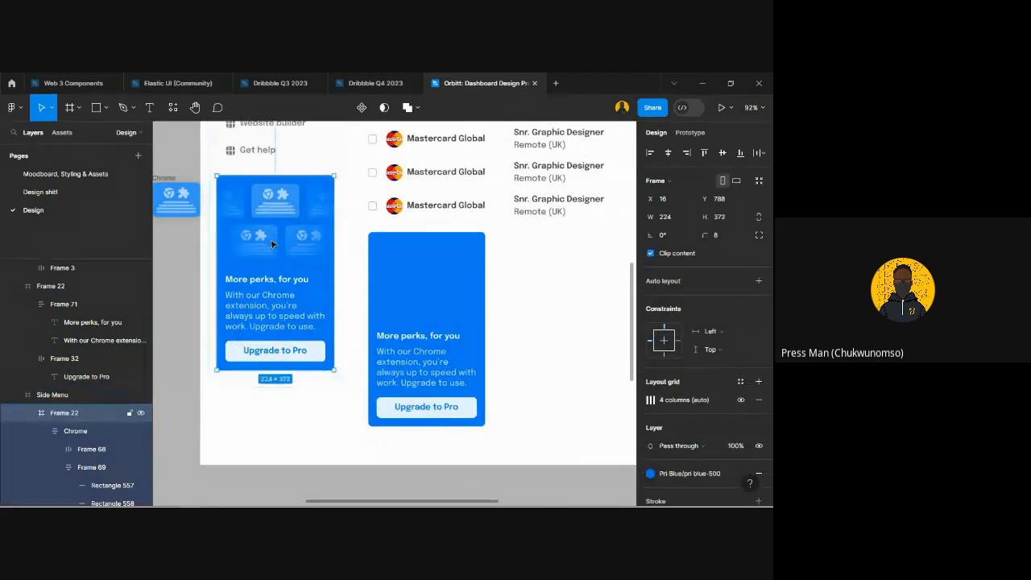
{"action": "double_click", "coordinate": [272, 244]}
{"action": "double_click", "coordinate": [274, 246]}
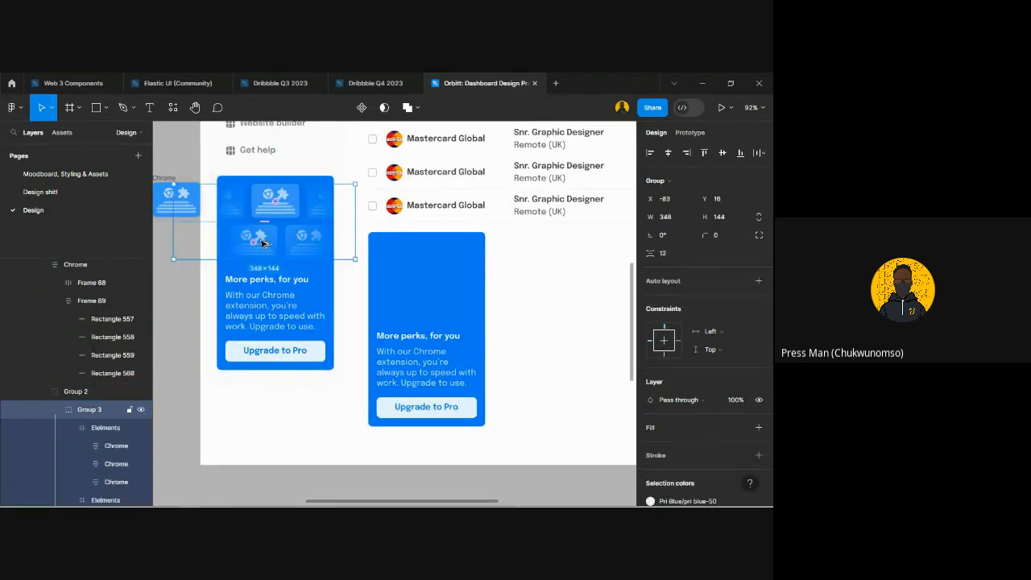
{"action": "double_click", "coordinate": [264, 244]}
{"action": "left_click", "coordinate": [317, 314]}
{"action": "left_click", "coordinate": [275, 253]}
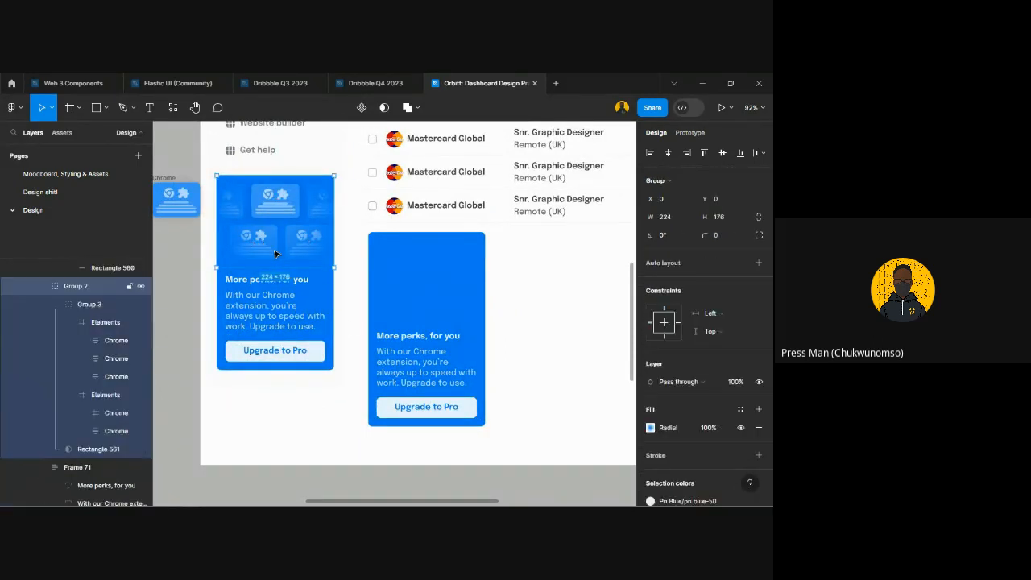
{"action": "left_click_drag", "start_coordinate": [311, 279], "coordinate": [425, 299]}
{"action": "key", "text": "ctrl+x"}
{"action": "left_click", "coordinate": [407, 288]}
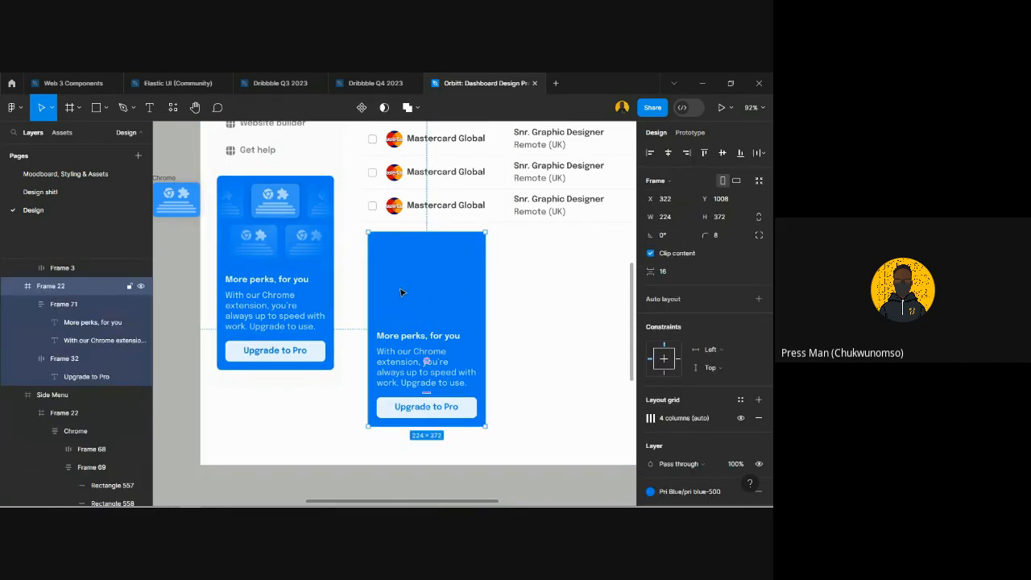
{"action": "key", "text": "ctrl+v"}
{"action": "scroll", "coordinate": [401, 292], "scroll_direction": "up", "scroll_amount": 3}
{"action": "left_click_drag", "start_coordinate": [415, 302], "coordinate": [455, 282]}
{"action": "key", "text": "Escape"}
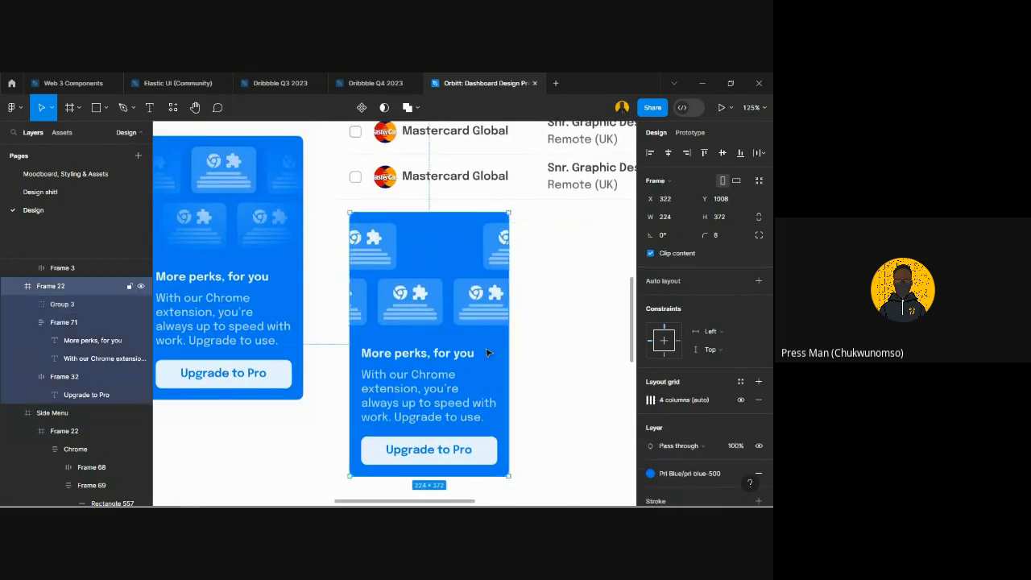
- Turn off Clip content on the duplicate promo card so the illustrations overflow its edges
{"action": "left_click", "coordinate": [650, 254]}
{"action": "left_click", "coordinate": [543, 342]}
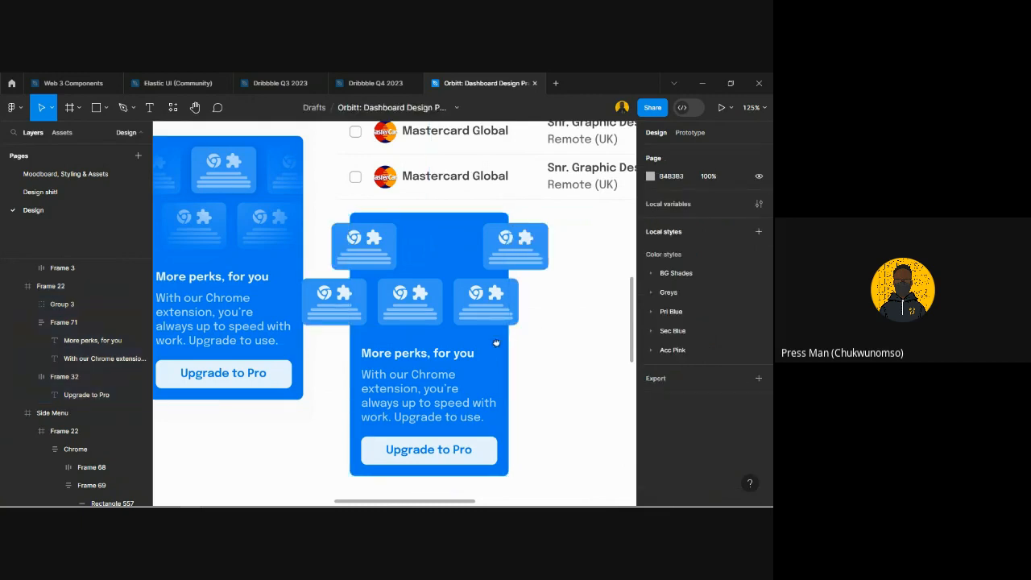
- Move the duplicate promo card slightly right and down beside the table
{"action": "left_click_drag", "start_coordinate": [495, 343], "coordinate": [384, 278]}
{"action": "scroll", "coordinate": [443, 291], "scroll_direction": "down", "scroll_amount": 2}
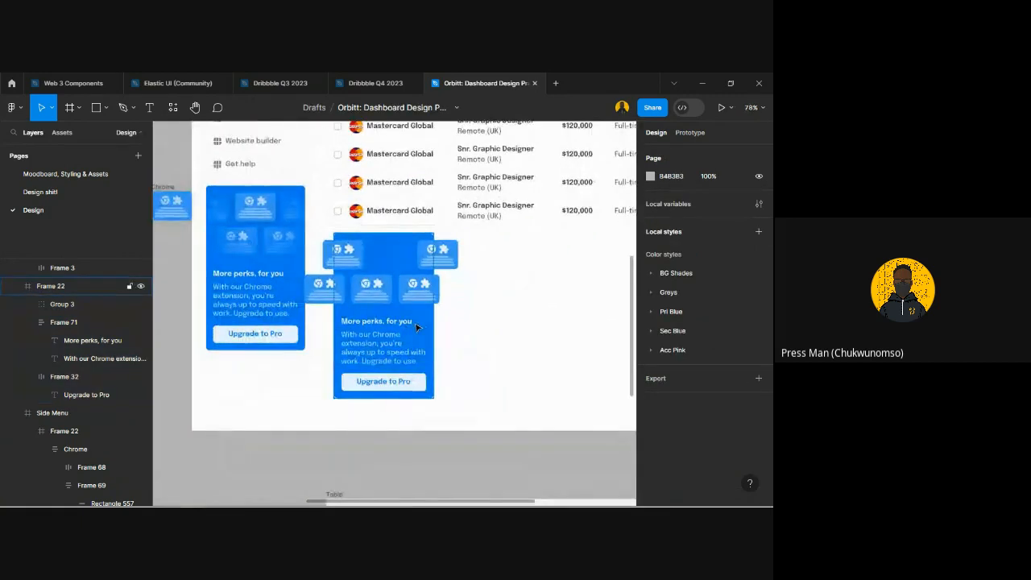
{"action": "left_click_drag", "start_coordinate": [413, 318], "coordinate": [452, 328]}
{"action": "scroll", "coordinate": [452, 328], "scroll_direction": "up", "scroll_amount": 3}
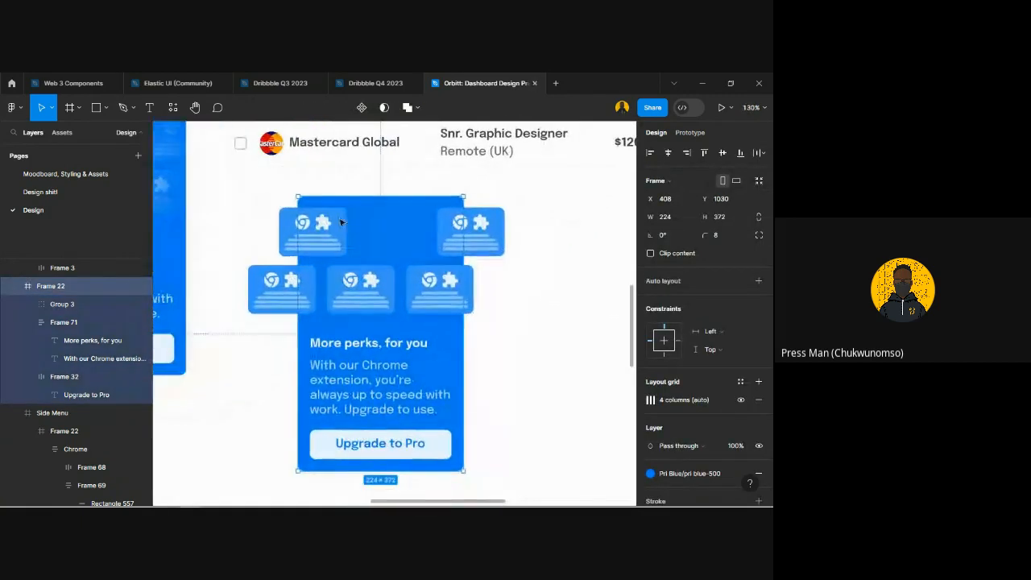
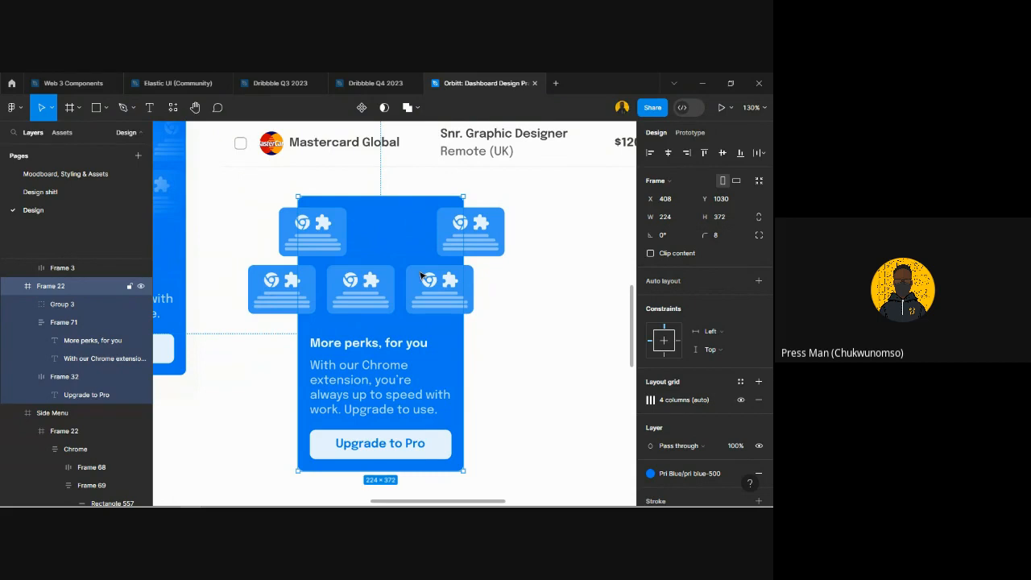
- Inspect the upgrade panel's text layers and the group of Chrome extension cards
{"action": "scroll", "coordinate": [295, 226], "scroll_direction": "up", "scroll_amount": 2}
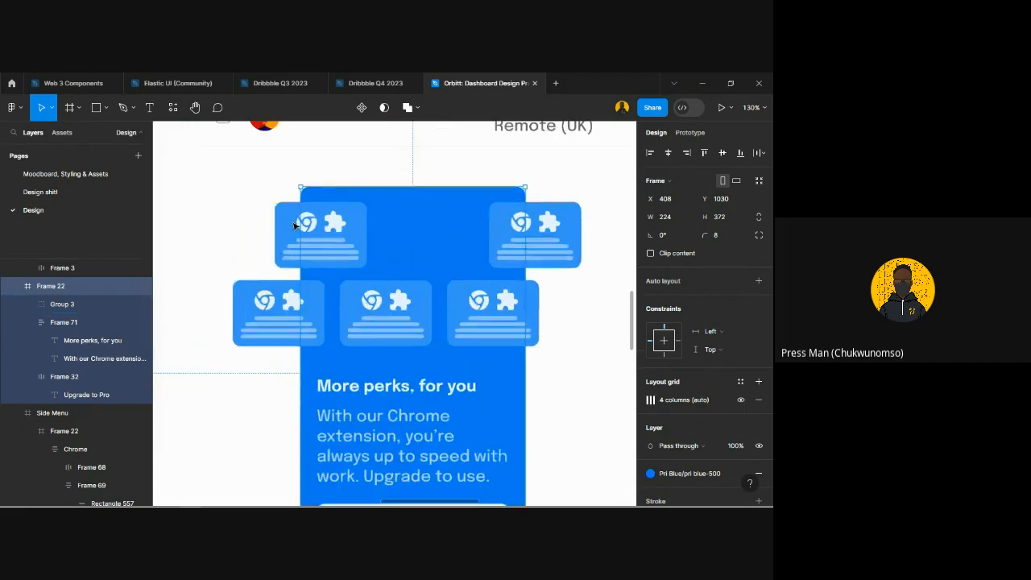
{"action": "double_click", "coordinate": [335, 228]}
{"action": "scroll", "coordinate": [335, 226], "scroll_direction": "down", "scroll_amount": 3}
{"action": "left_click", "coordinate": [444, 353]}
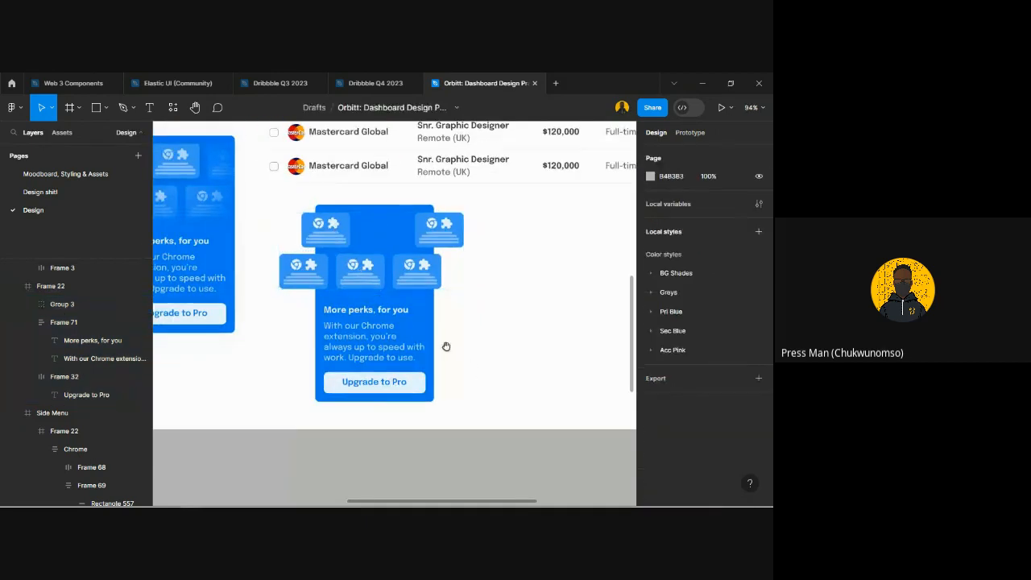
{"action": "left_click_drag", "start_coordinate": [444, 346], "coordinate": [459, 323]}
{"action": "scroll", "coordinate": [392, 310], "scroll_direction": "down", "scroll_amount": 2}
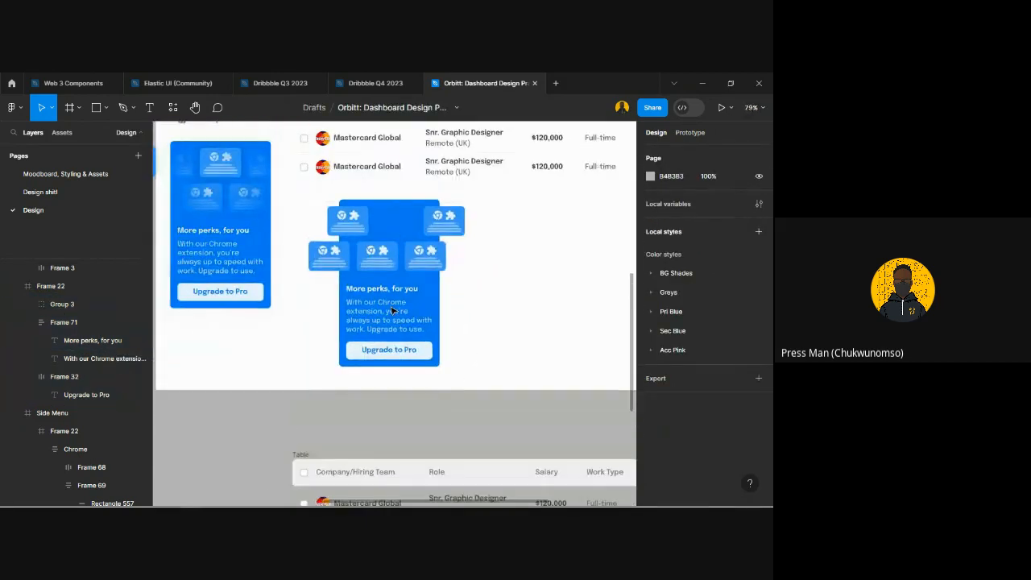
{"action": "scroll", "coordinate": [393, 310], "scroll_direction": "up", "scroll_amount": 2}
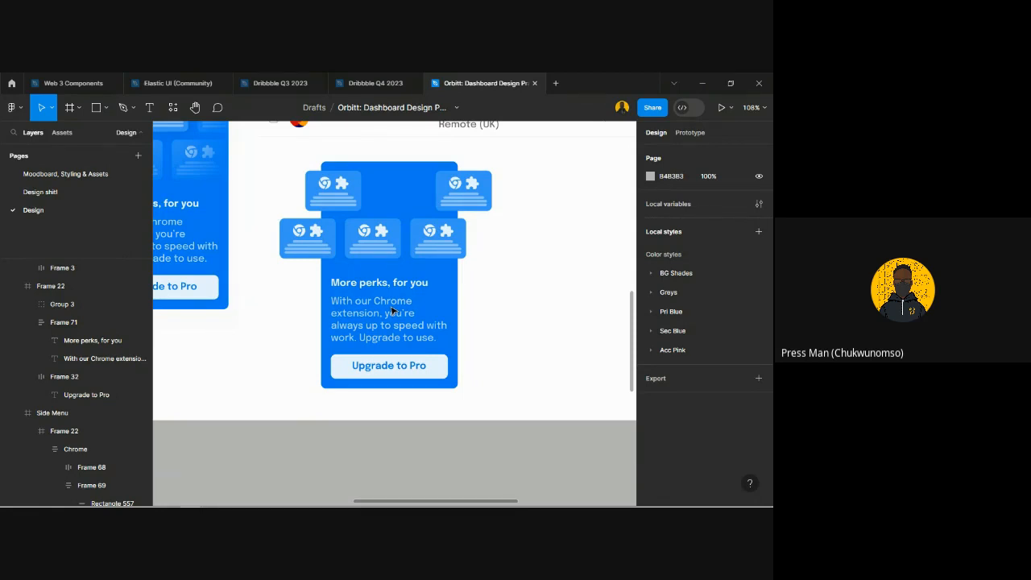
{"action": "scroll", "coordinate": [362, 266], "scroll_direction": "up", "scroll_amount": 2}
{"action": "left_click", "coordinate": [324, 293]}
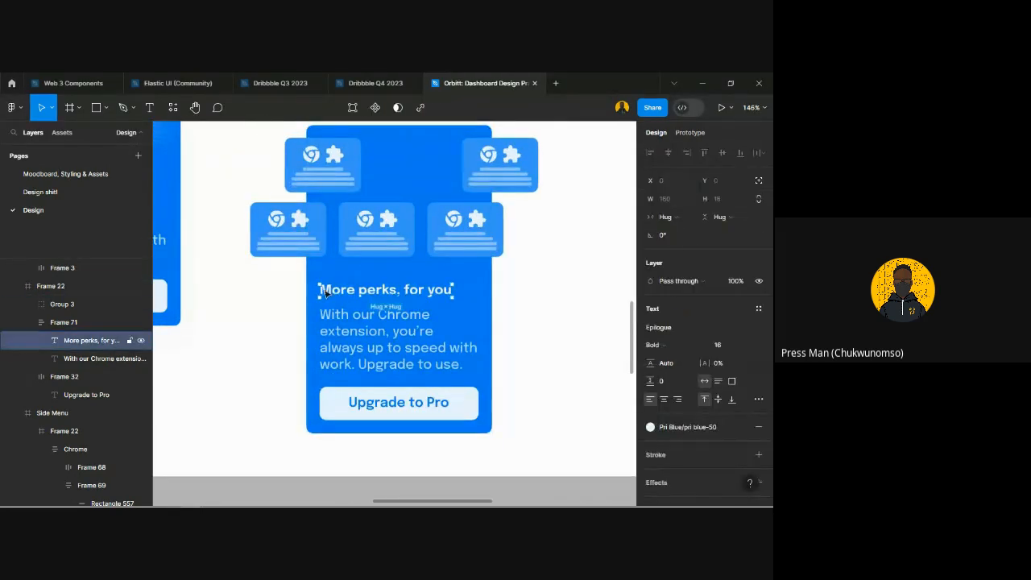
{"action": "left_click", "coordinate": [367, 349]}
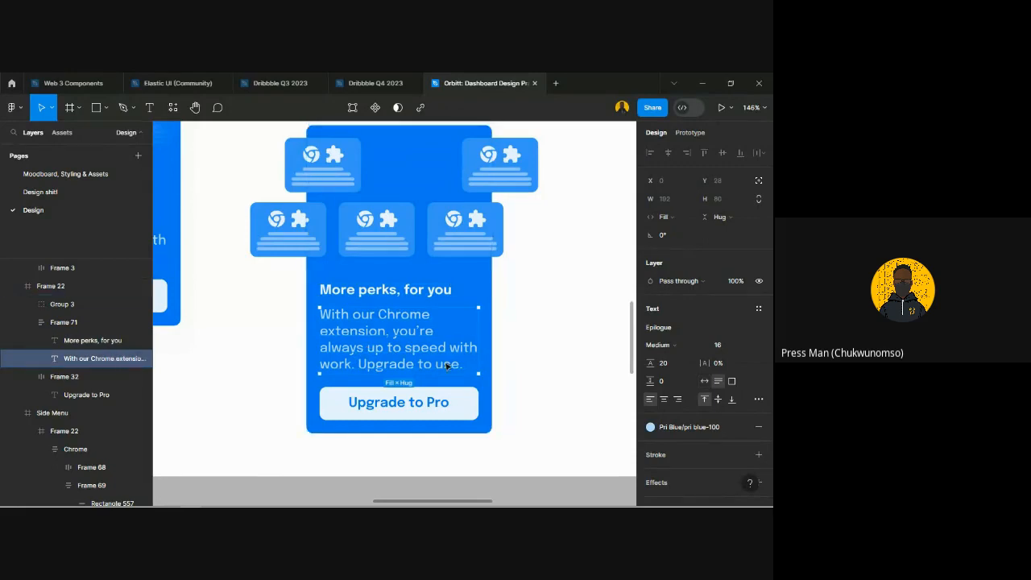
{"action": "left_click_drag", "start_coordinate": [362, 364], "coordinate": [327, 392]}
{"action": "double_click", "coordinate": [295, 202]}
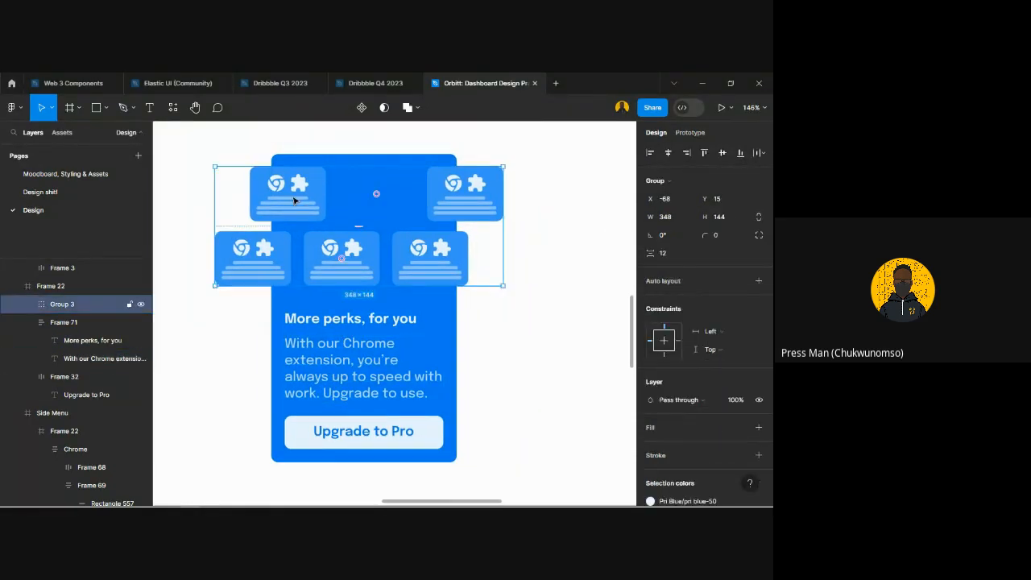
{"action": "scroll", "coordinate": [314, 203], "scroll_direction": "up", "scroll_amount": 1}
{"action": "scroll", "coordinate": [298, 204], "scroll_direction": "down", "scroll_amount": 3}
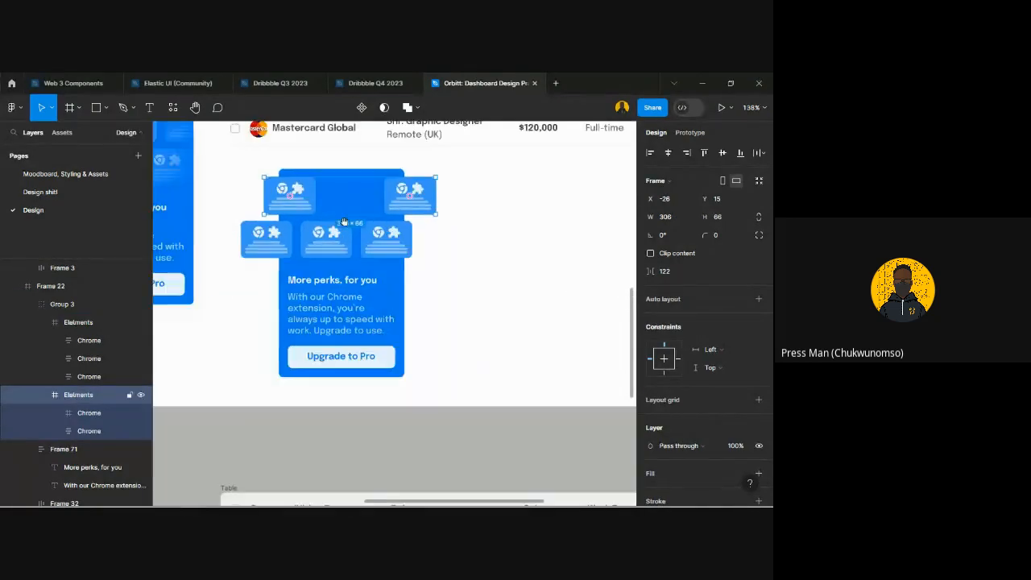
{"action": "scroll", "coordinate": [397, 217], "scroll_direction": "up", "scroll_amount": 3}
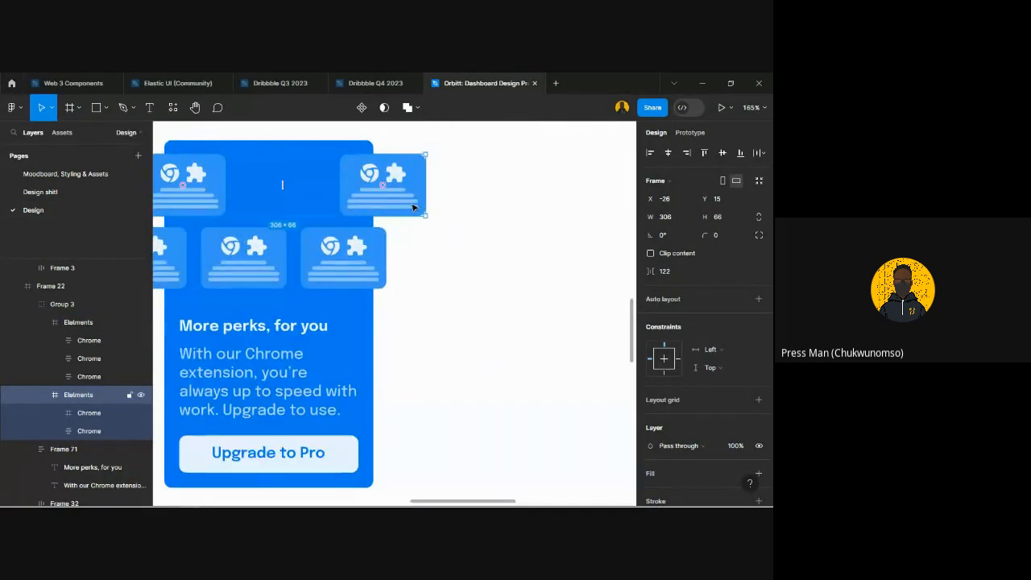
- Duplicate one Chrome card out of the upgrade panel to the space on its right
{"action": "left_click", "coordinate": [413, 208]}
{"action": "left_click_drag", "start_coordinate": [406, 194], "coordinate": [499, 274]}
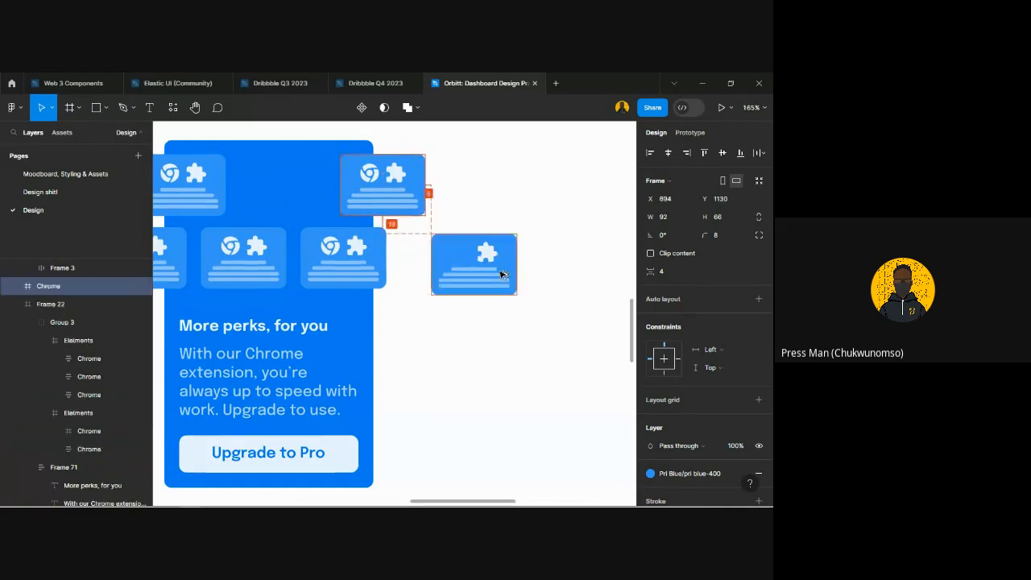
- Inspect the duplicated Chrome card's inner icon and line layers
{"action": "scroll", "coordinate": [408, 262], "scroll_direction": "up", "scroll_amount": 3}
{"action": "double_click", "coordinate": [394, 256]}
{"action": "scroll", "coordinate": [395, 256], "scroll_direction": "up", "scroll_amount": 2}
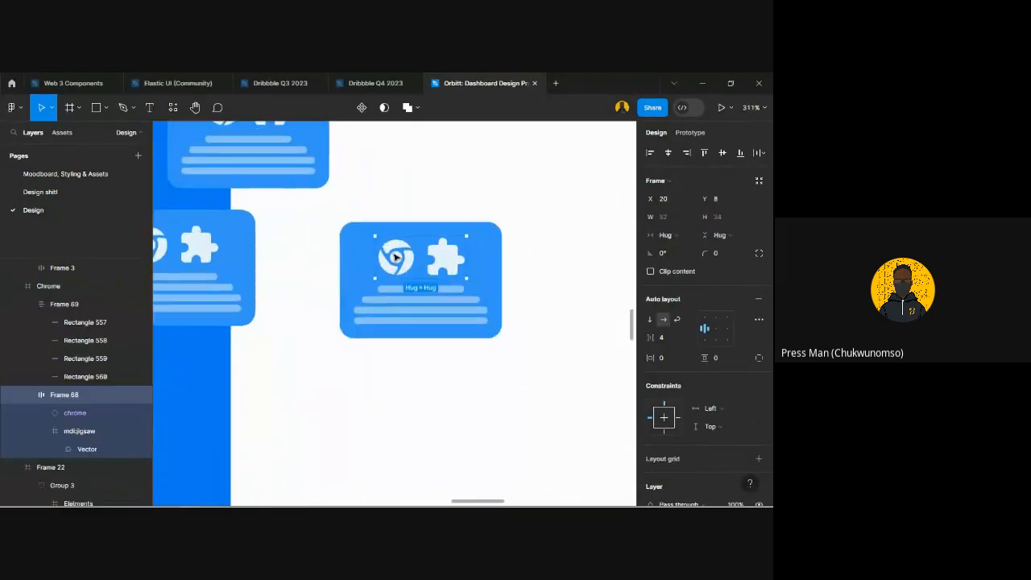
{"action": "scroll", "coordinate": [451, 260], "scroll_direction": "up", "scroll_amount": 3}
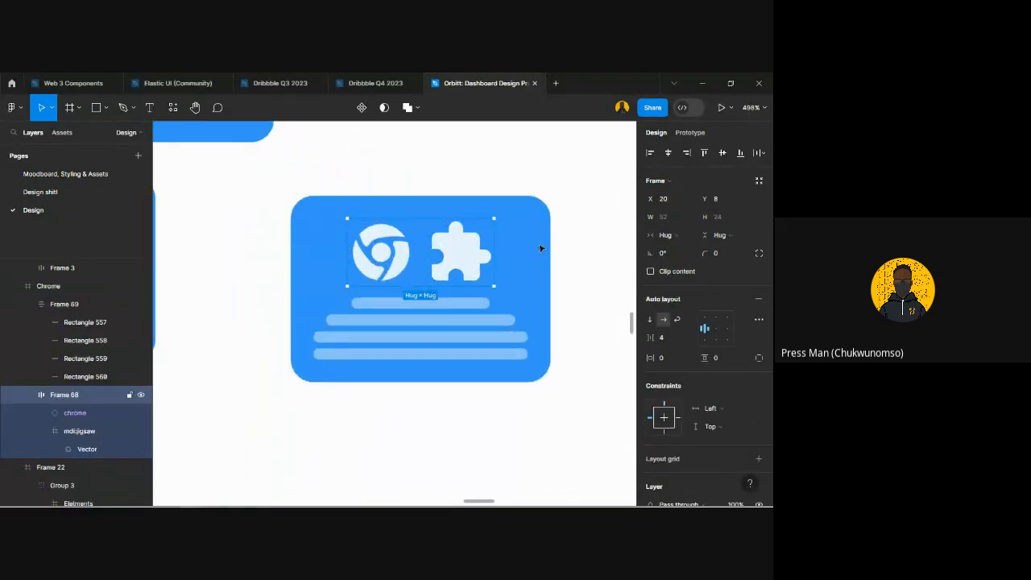
{"action": "double_click", "coordinate": [386, 323]}
{"action": "left_click", "coordinate": [395, 280]}
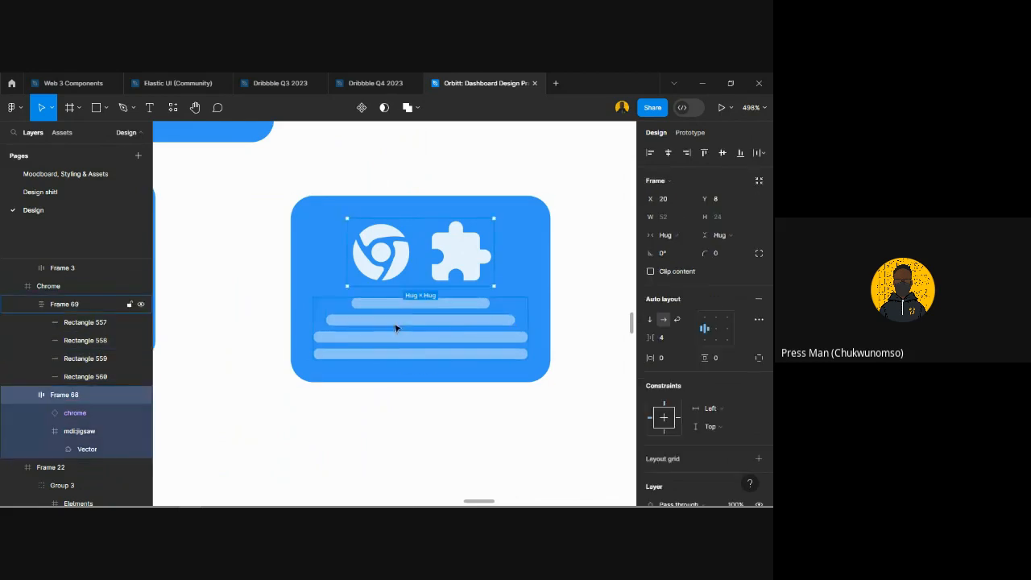
{"action": "left_click", "coordinate": [396, 326]}
{"action": "scroll", "coordinate": [402, 322], "scroll_direction": "down", "scroll_amount": 5}
{"action": "left_click", "coordinate": [407, 338]}
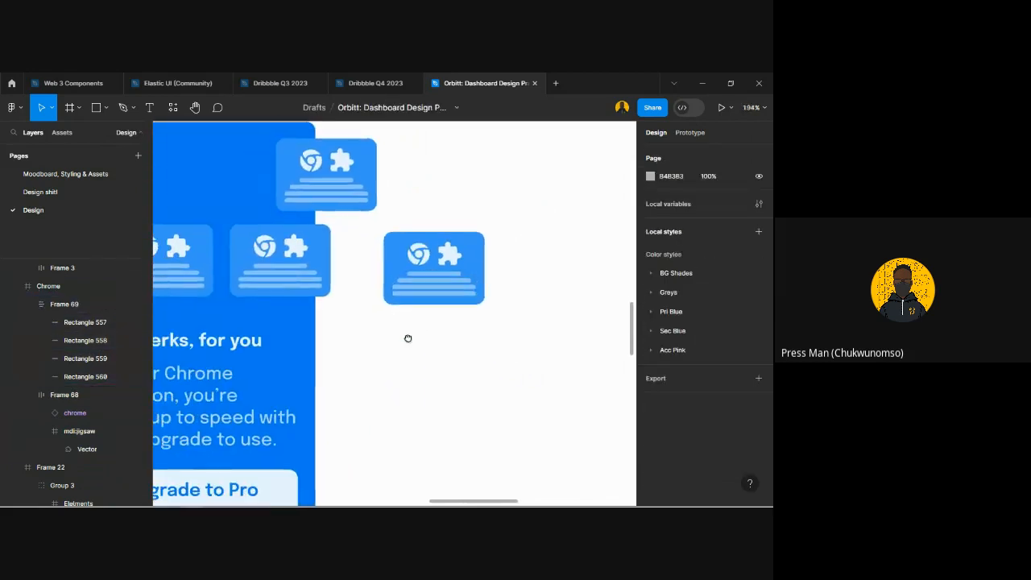
{"action": "scroll", "coordinate": [441, 235], "scroll_direction": "down", "scroll_amount": 5}
{"action": "scroll", "coordinate": [451, 253], "scroll_direction": "up", "scroll_amount": 4}
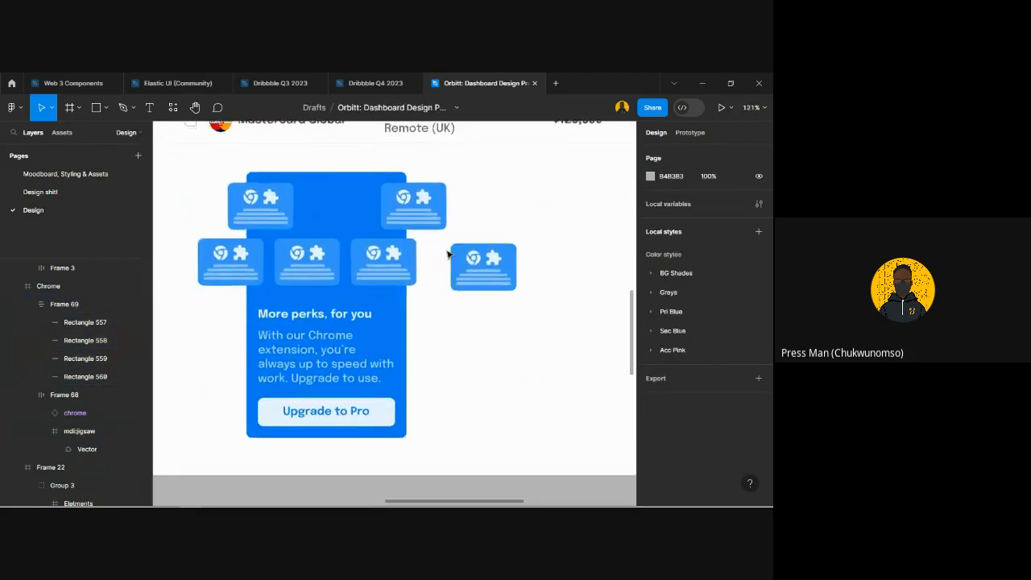
- Enable Clip content on the upgrade panel frame
{"action": "left_click", "coordinate": [330, 244]}
{"action": "scroll", "coordinate": [330, 244], "scroll_direction": "down", "scroll_amount": 3}
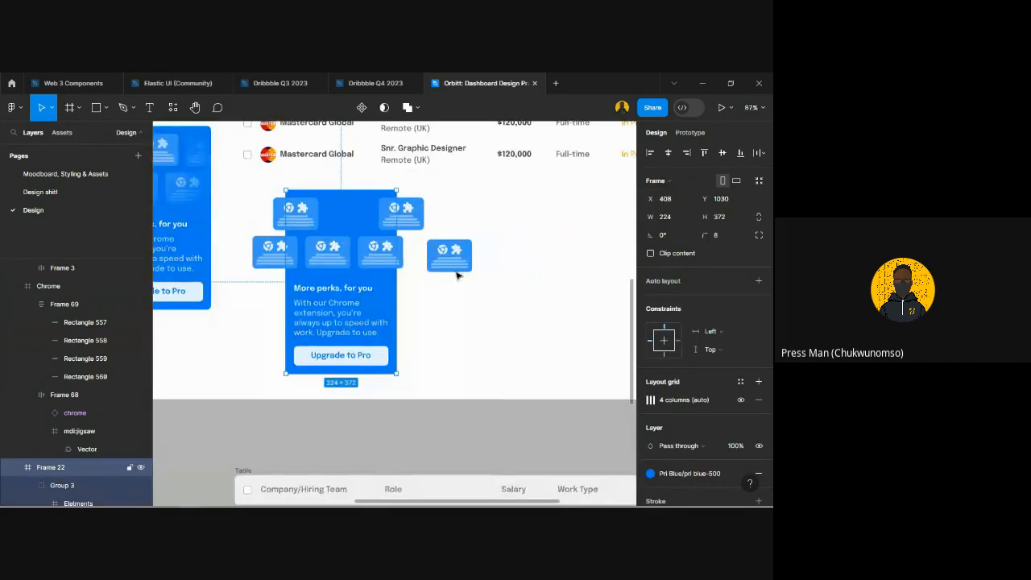
{"action": "left_click", "coordinate": [431, 325]}
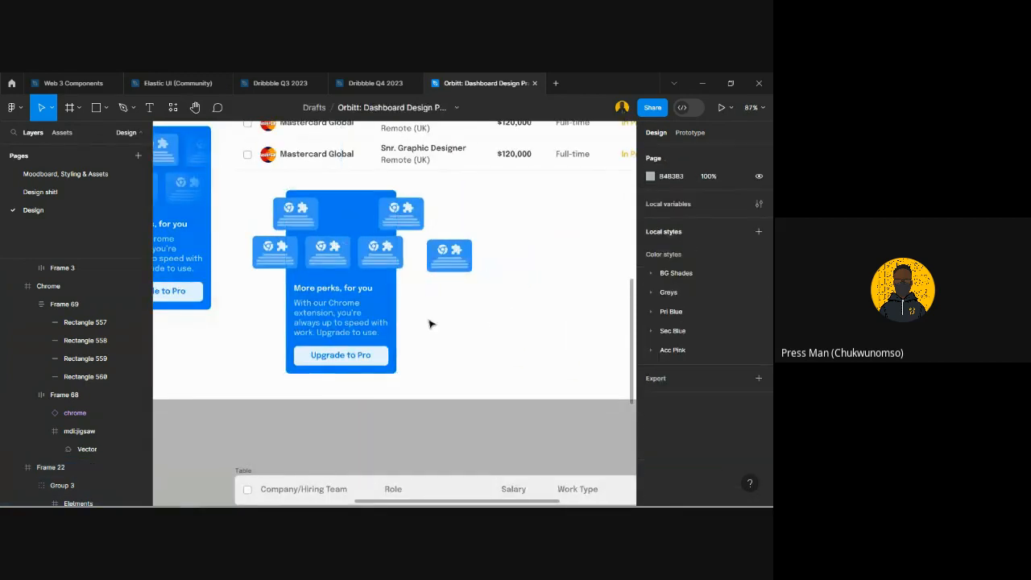
{"action": "left_click", "coordinate": [373, 288]}
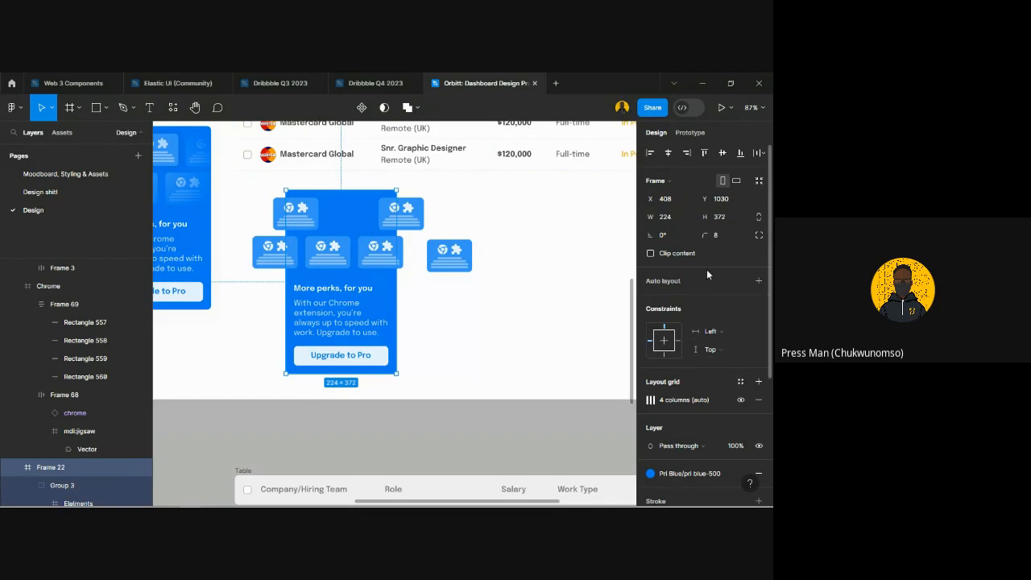
{"action": "left_click", "coordinate": [651, 253]}
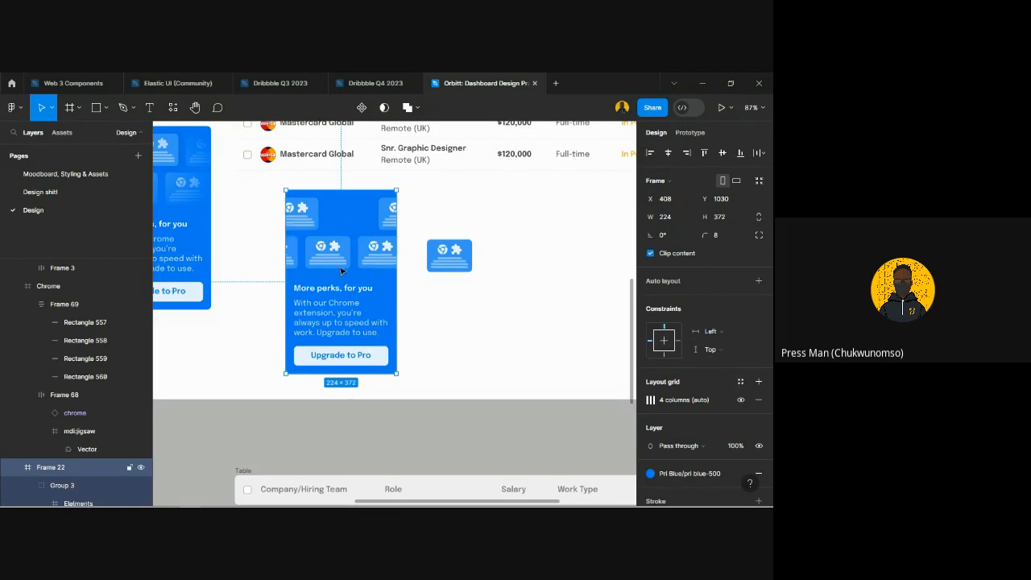
{"action": "scroll", "coordinate": [341, 270], "scroll_direction": "up", "scroll_amount": 5, "text": "ctrl"}
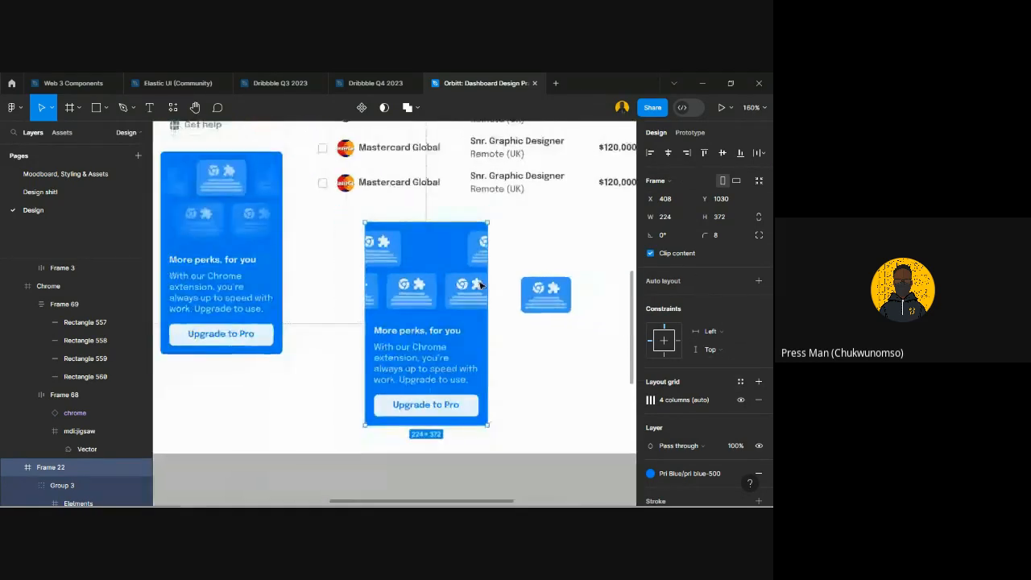
- Bring another copy of the Chrome card beside the panel and align it below the first copy
{"action": "scroll", "coordinate": [481, 284], "scroll_direction": "down", "scroll_amount": 5, "text": "ctrl"}
{"action": "left_click", "coordinate": [259, 215]}
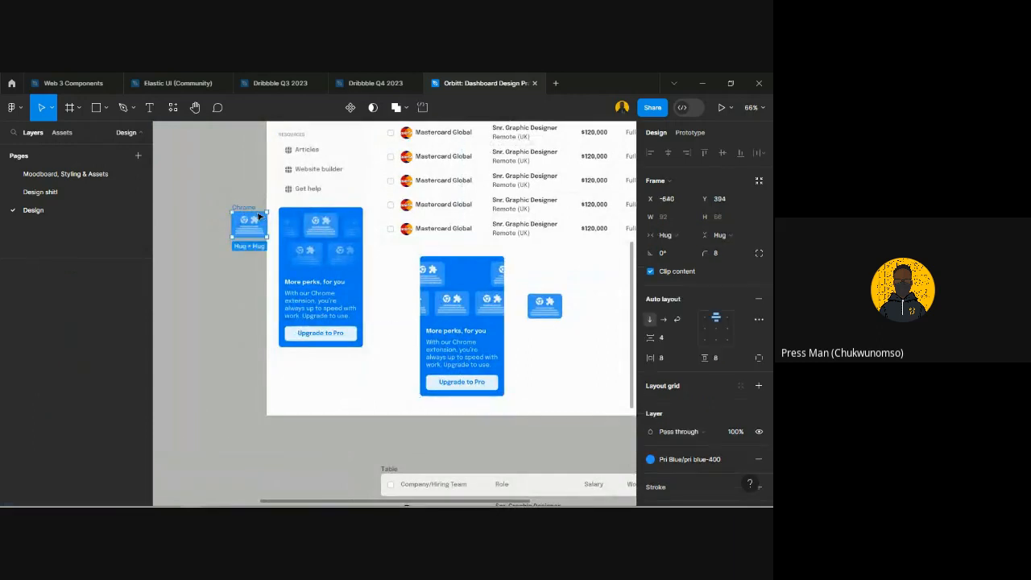
{"action": "left_click_drag", "start_coordinate": [259, 216], "coordinate": [512, 306]}
{"action": "scroll", "coordinate": [514, 309], "scroll_direction": "up", "scroll_amount": 5, "text": "ctrl"}
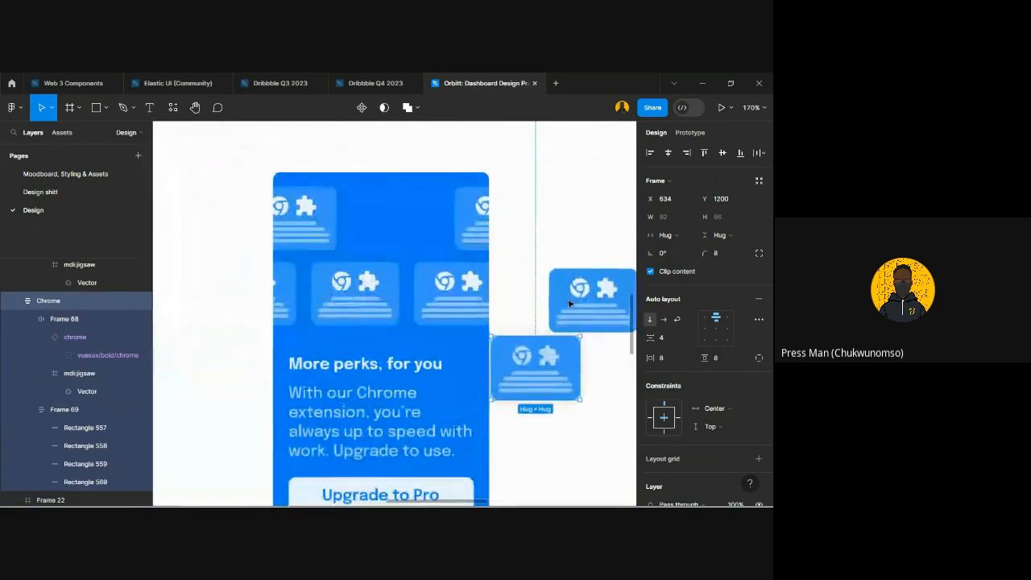
{"action": "scroll", "coordinate": [516, 320], "scroll_direction": "down", "scroll_amount": 2}
{"action": "scroll", "coordinate": [515, 320], "scroll_direction": "right", "scroll_amount": 2}
{"action": "scroll", "coordinate": [690, 433], "scroll_direction": "down", "scroll_amount": 5}
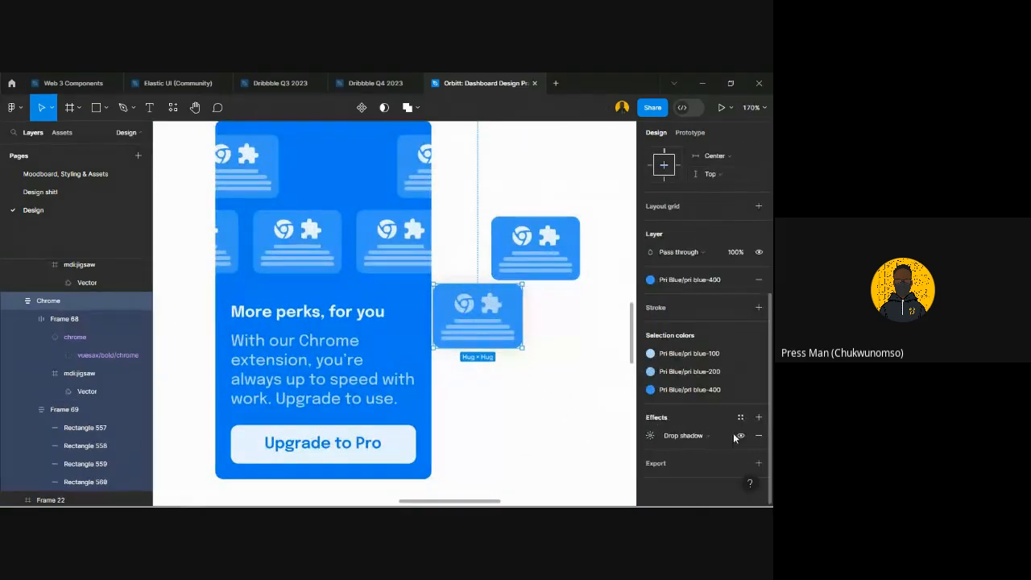
{"action": "left_click_drag", "start_coordinate": [445, 308], "coordinate": [473, 350]}
{"action": "left_click", "coordinate": [366, 251]}
{"action": "scroll", "coordinate": [364, 252], "scroll_direction": "down", "scroll_amount": 3, "text": "ctrl"}
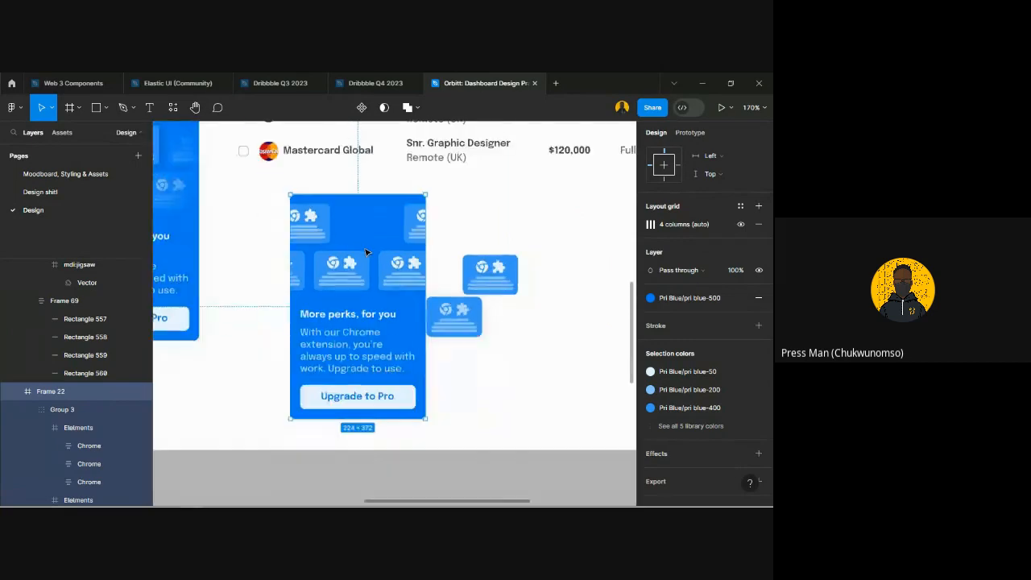
{"action": "left_click_drag", "start_coordinate": [452, 314], "coordinate": [483, 333]}
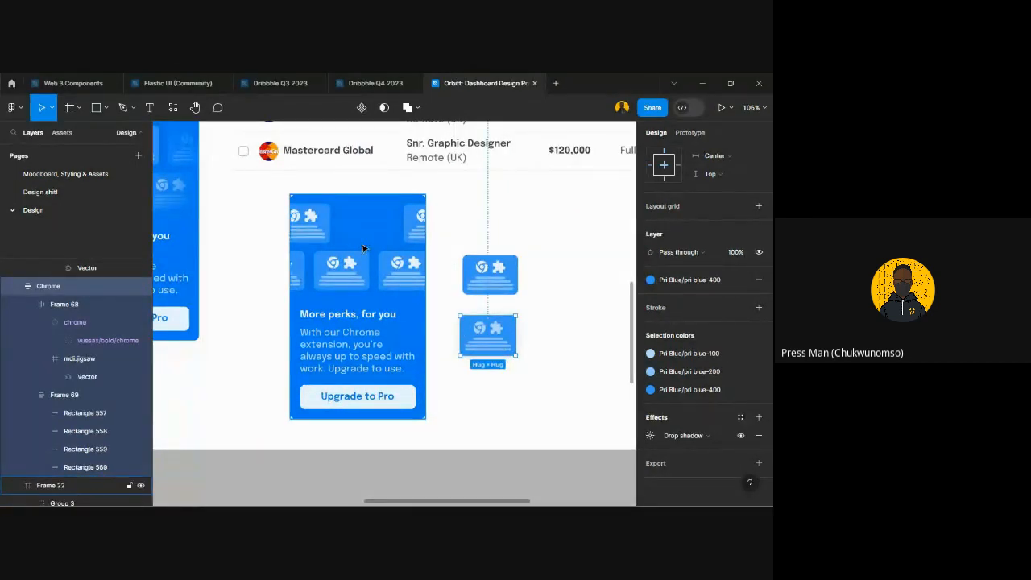
- Inspect the blurred upgrade card in the sidebar and its layer groups
{"action": "left_click_drag", "start_coordinate": [318, 236], "coordinate": [351, 272]}
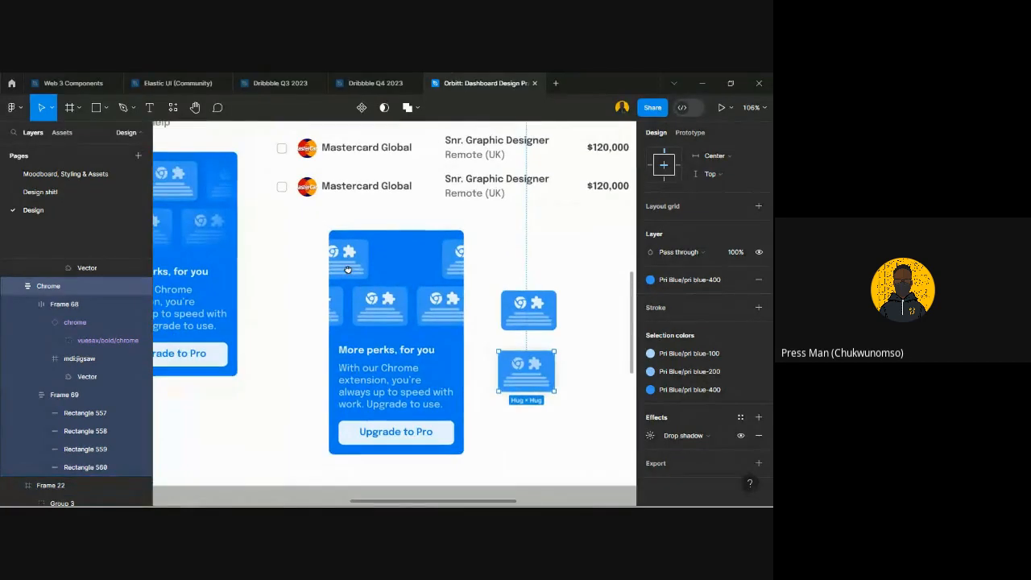
{"action": "left_click_drag", "start_coordinate": [213, 189], "coordinate": [279, 223]}
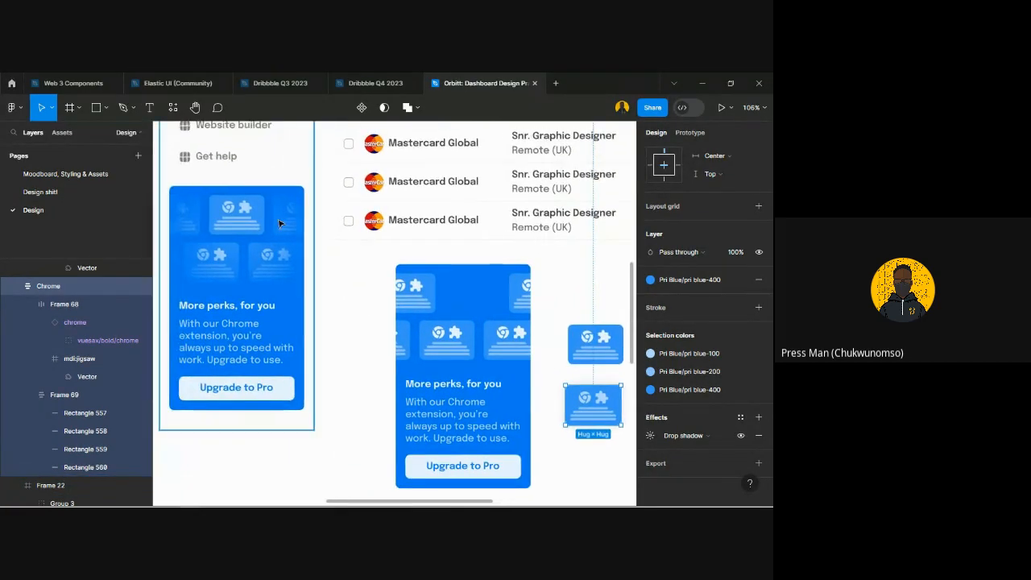
{"action": "scroll", "coordinate": [189, 212], "scroll_direction": "up", "scroll_amount": 5}
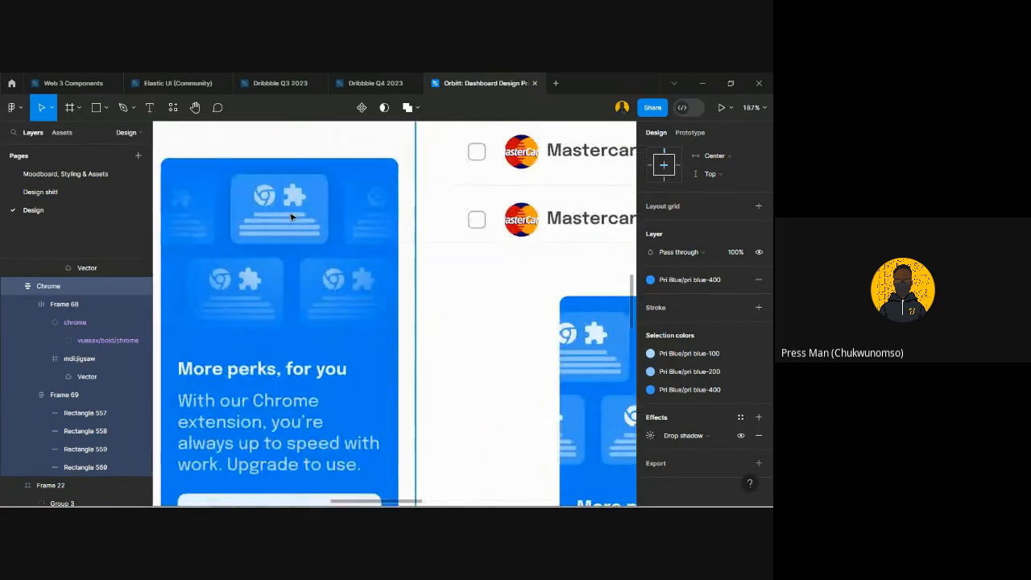
{"action": "left_click", "coordinate": [290, 215]}
{"action": "double_click", "coordinate": [291, 217]}
{"action": "left_click_drag", "start_coordinate": [259, 225], "coordinate": [303, 243]}
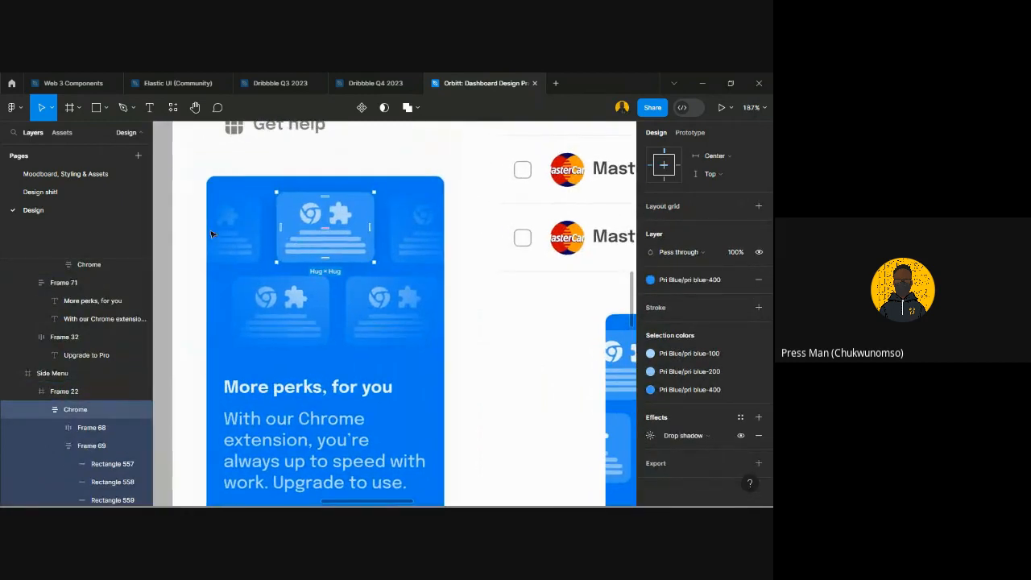
{"action": "left_click", "coordinate": [333, 327]}
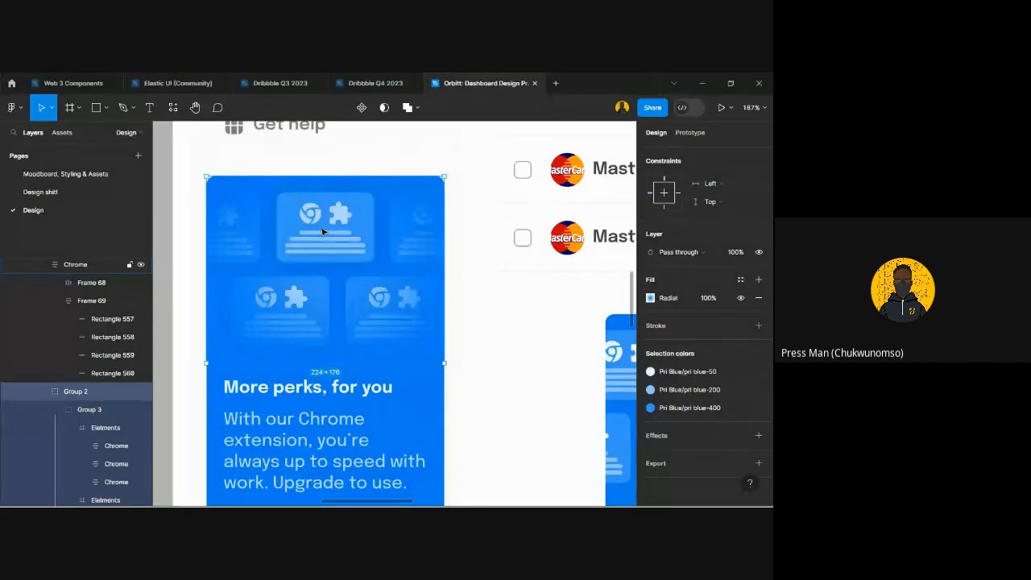
{"action": "scroll", "coordinate": [271, 304], "scroll_direction": "down", "scroll_amount": 8}
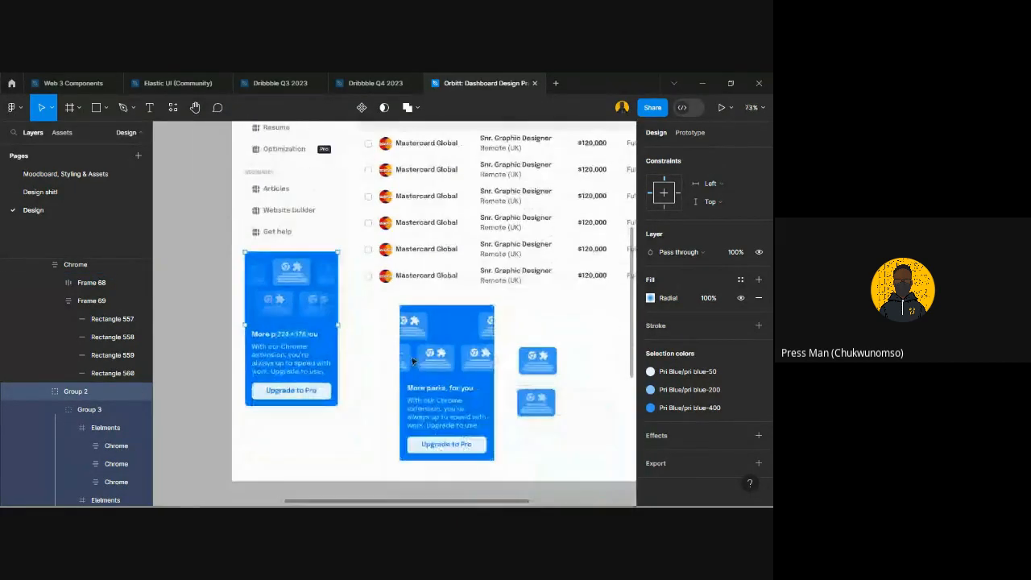
{"action": "left_click", "coordinate": [409, 350]}
{"action": "scroll", "coordinate": [409, 350], "scroll_direction": "up", "scroll_amount": 2}
{"action": "left_click_drag", "start_coordinate": [488, 356], "coordinate": [392, 293]}
{"action": "scroll", "coordinate": [392, 293], "scroll_direction": "up", "scroll_amount": 5}
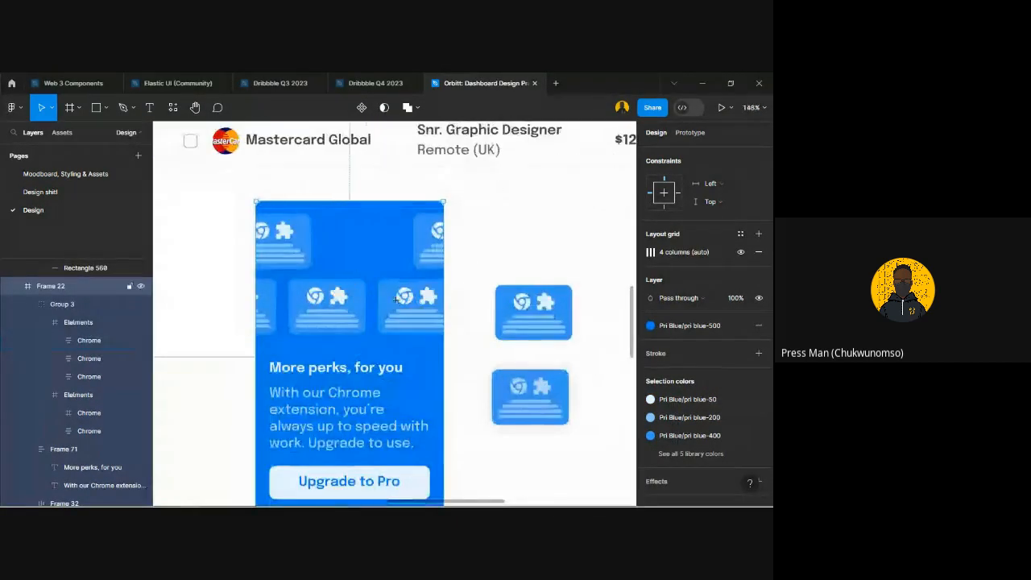
- Draw a rectangle about 165 × 104 beside the upgrade panel and set its width to 224
{"action": "key", "text": "r"}
{"action": "mouse_move", "coordinate": [469, 199]}
{"action": "left_mouse_down"}
{"action": "mouse_move", "coordinate": [609, 304]}
{"action": "mouse_move", "coordinate": [608, 285]}
{"action": "left_mouse_up"}
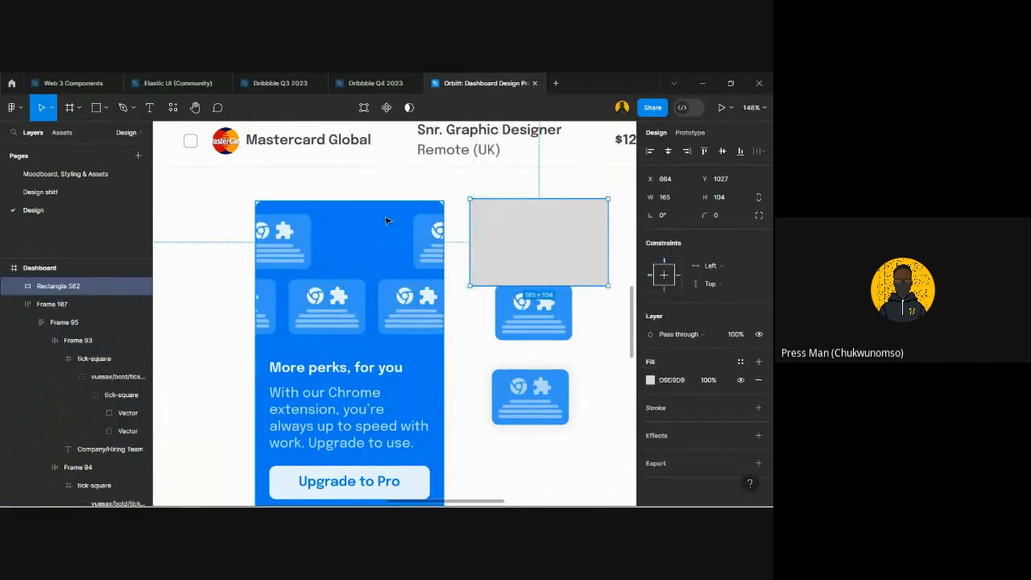
{"action": "left_click", "coordinate": [386, 221]}
{"action": "left_click", "coordinate": [551, 236]}
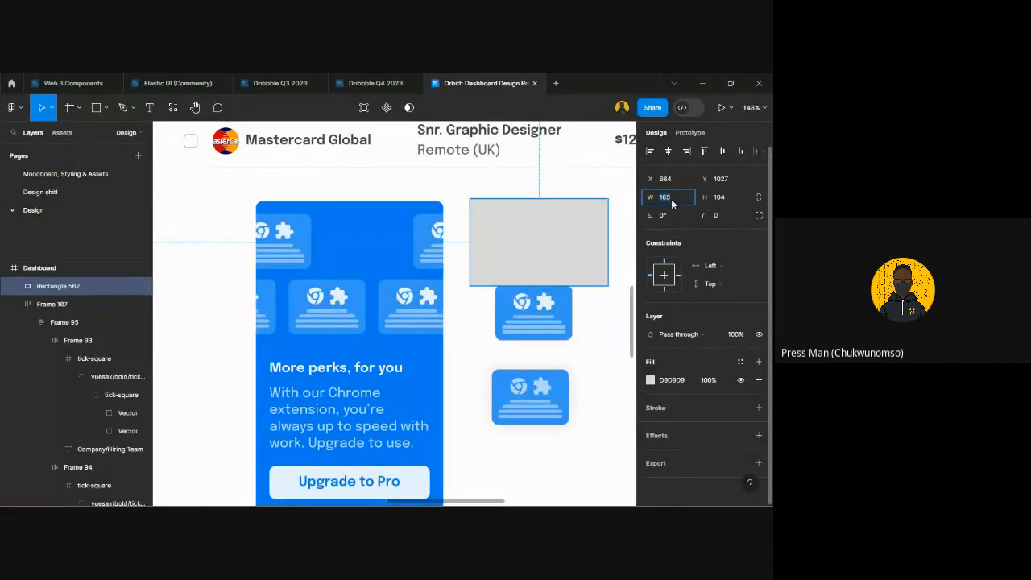
{"action": "left_click", "coordinate": [673, 203]}
{"action": "type", "text": "224"}
{"action": "key", "text": "Return"}
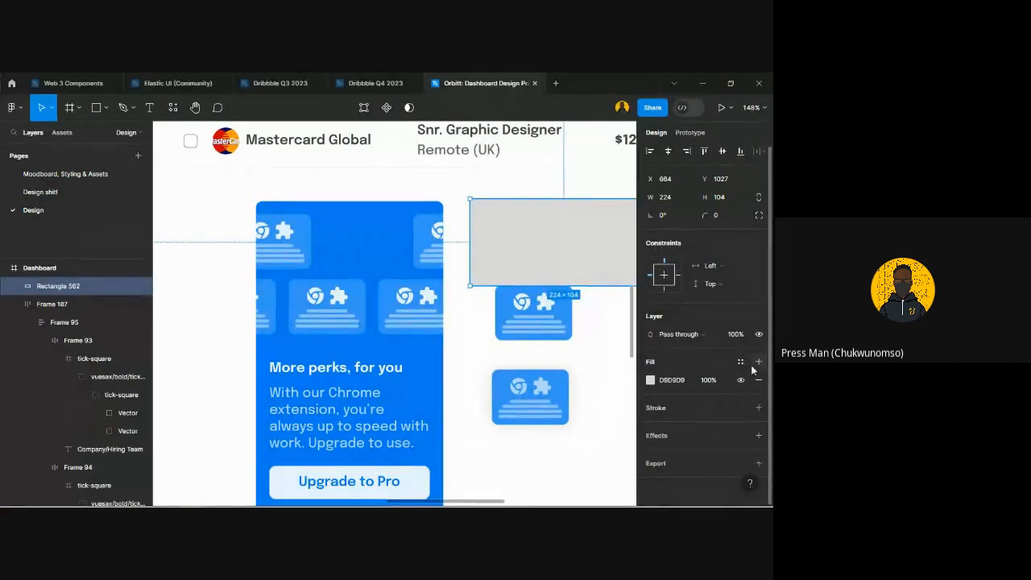
- Apply the pri blue-500 color style to the new rectangle's fill
{"action": "left_click", "coordinate": [757, 362]}
{"action": "key", "text": "ctrl+z"}
{"action": "left_click", "coordinate": [740, 362]}
{"action": "scroll", "coordinate": [555, 419], "scroll_direction": "down", "scroll_amount": 5}
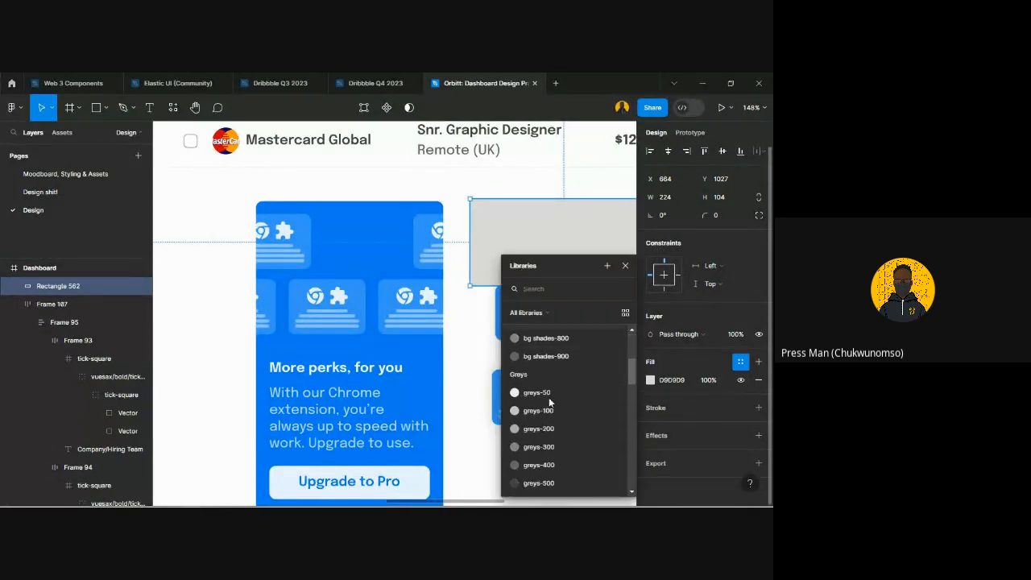
{"action": "left_click", "coordinate": [536, 461]}
{"action": "scroll", "coordinate": [447, 244], "scroll_direction": "down", "scroll_amount": 5}
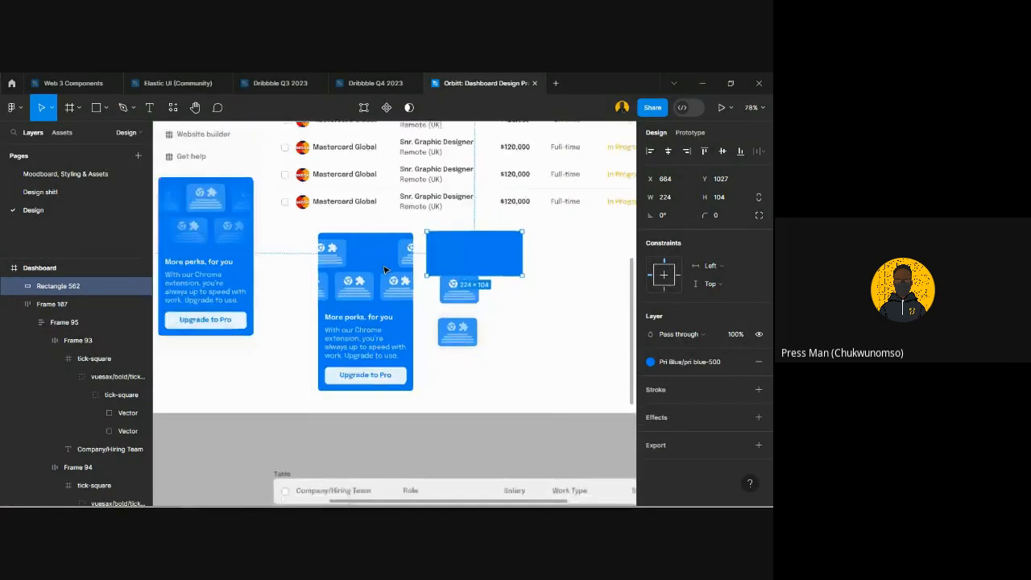
- Move the blue rectangle into the upgrade panel frame and place it at the panel's top edge
{"action": "scroll", "coordinate": [447, 244], "scroll_direction": "up", "scroll_amount": 5}
{"action": "key", "text": "Delete"}
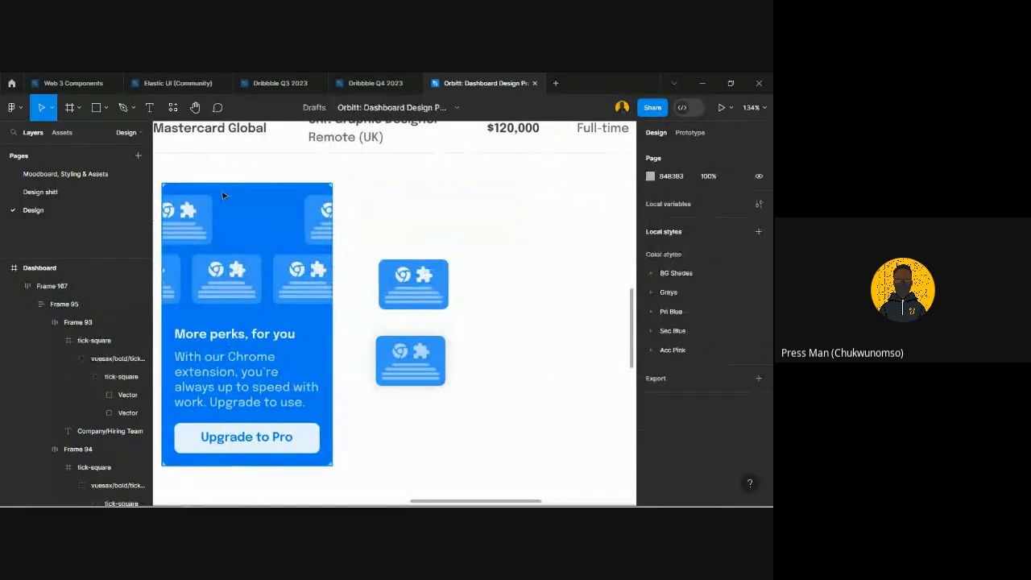
{"action": "scroll", "coordinate": [259, 191], "scroll_direction": "left", "scroll_amount": 1}
{"action": "left_click", "coordinate": [259, 188]}
{"action": "key", "text": "ctrl+v"}
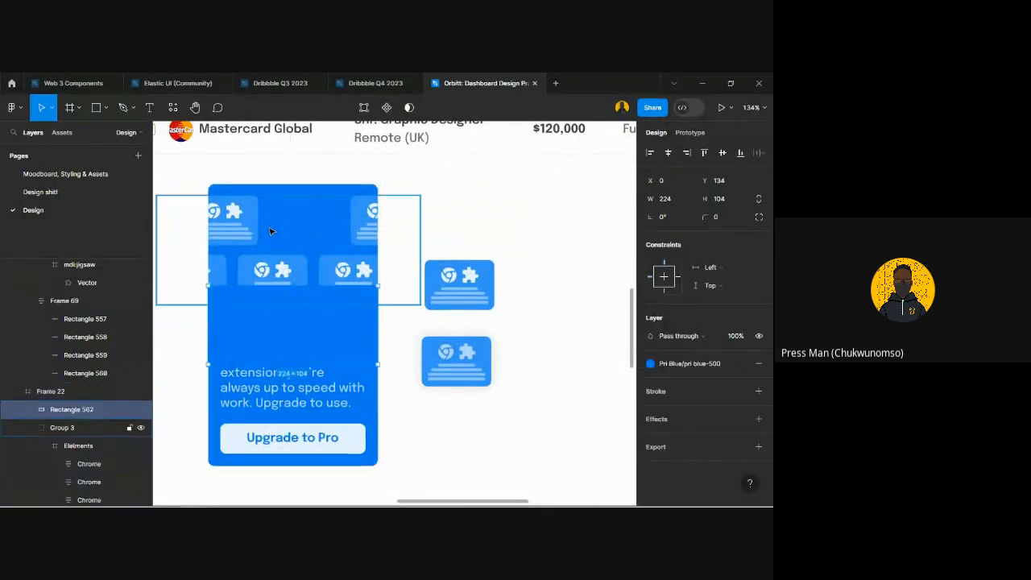
{"action": "scroll", "coordinate": [267, 227], "scroll_direction": "up", "scroll_amount": 2}
{"action": "left_click_drag", "start_coordinate": [297, 365], "coordinate": [295, 214]}
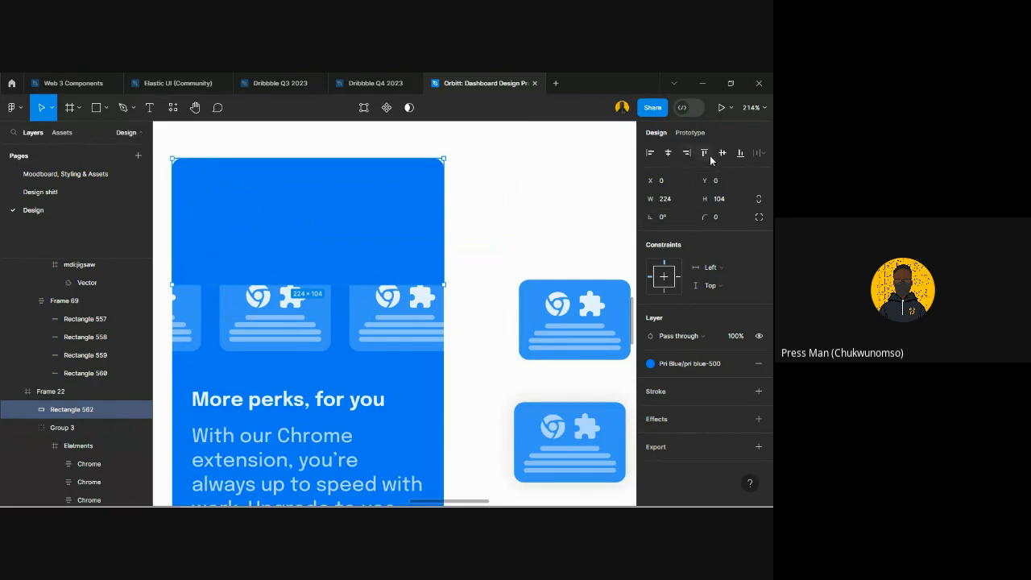
- Apply the pri blue-700 style to the rectangle and send it one layer backward
{"action": "left_click", "coordinate": [687, 360]}
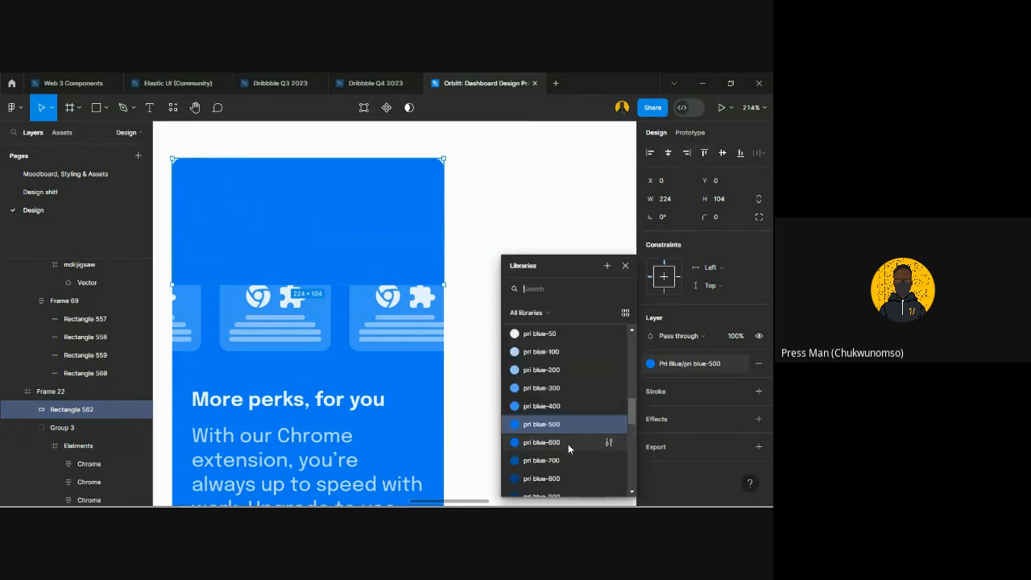
{"action": "left_click", "coordinate": [568, 457]}
{"action": "scroll", "coordinate": [396, 249], "scroll_direction": "down", "scroll_amount": 2}
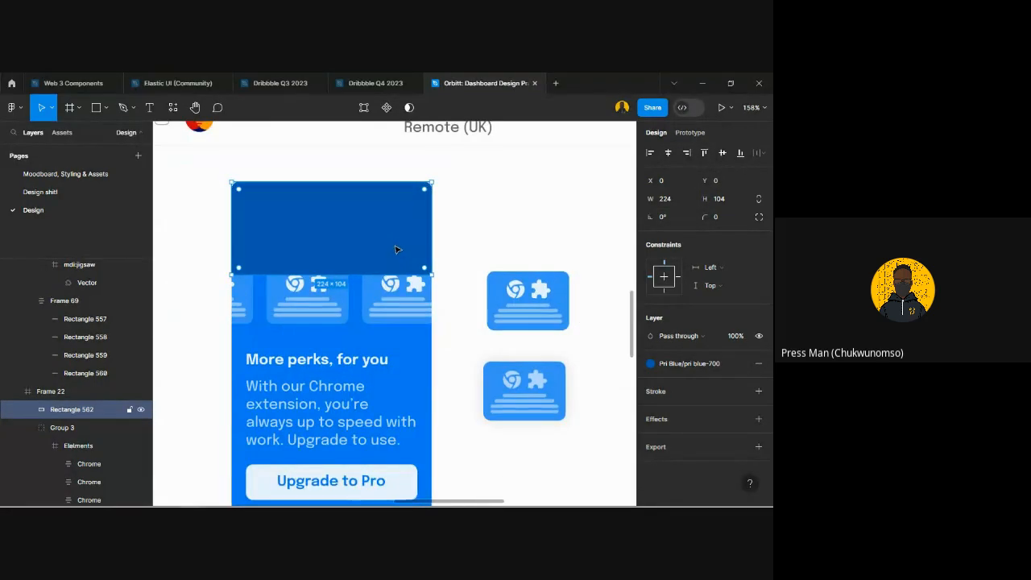
{"action": "key", "text": "["}
{"action": "scroll", "coordinate": [325, 231], "scroll_direction": "up", "scroll_amount": 2}
{"action": "scroll", "coordinate": [342, 205], "scroll_direction": "down", "scroll_amount": 2}
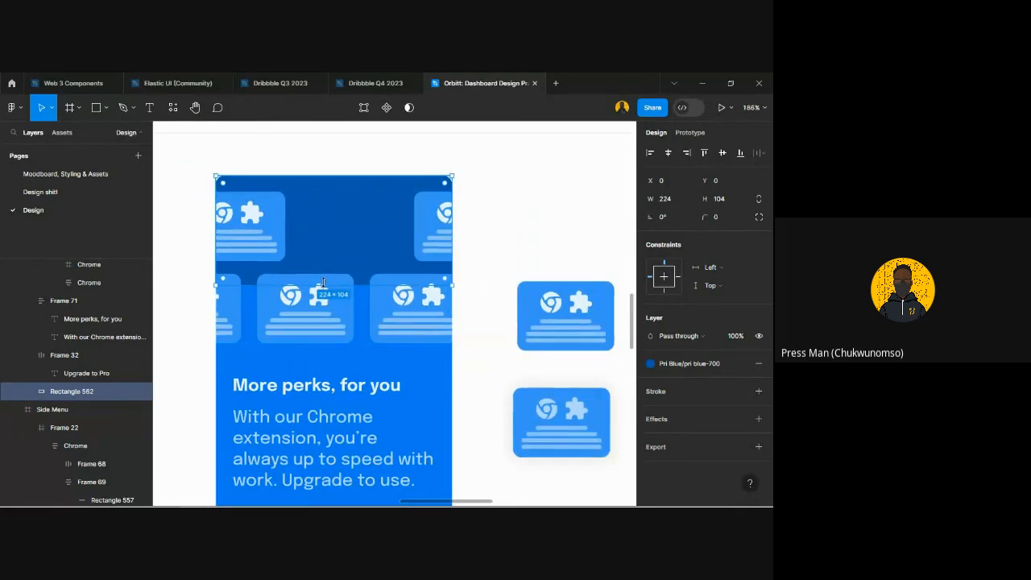
- Stretch the rectangle's height to 175 and switch its fill back to pri blue-500
{"action": "left_click_drag", "start_coordinate": [326, 329], "coordinate": [328, 360]}
{"action": "scroll", "coordinate": [328, 359], "scroll_direction": "down", "scroll_amount": 2}
{"action": "scroll", "coordinate": [346, 322], "scroll_direction": "down", "scroll_amount": 1}
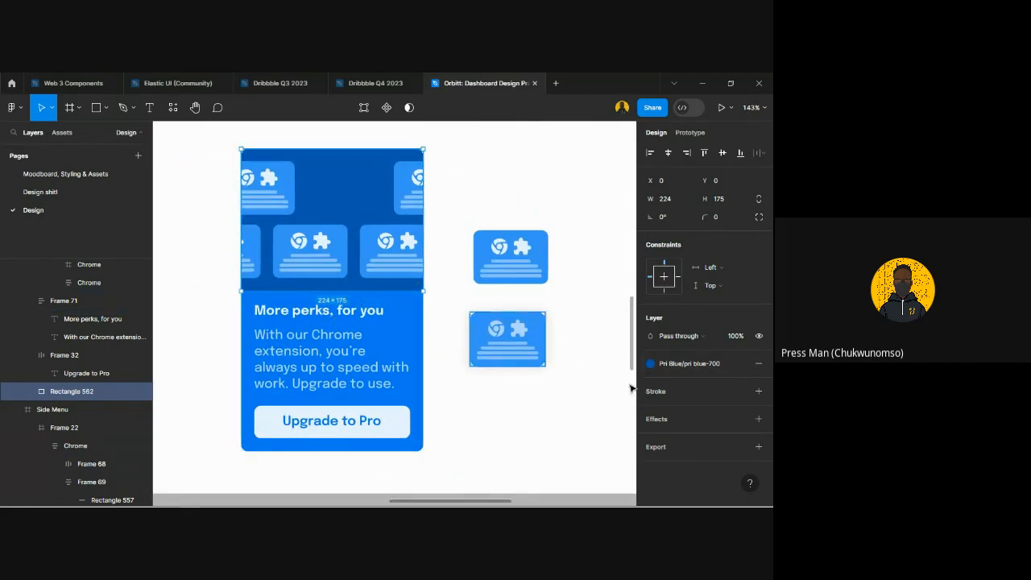
{"action": "left_click", "coordinate": [680, 366]}
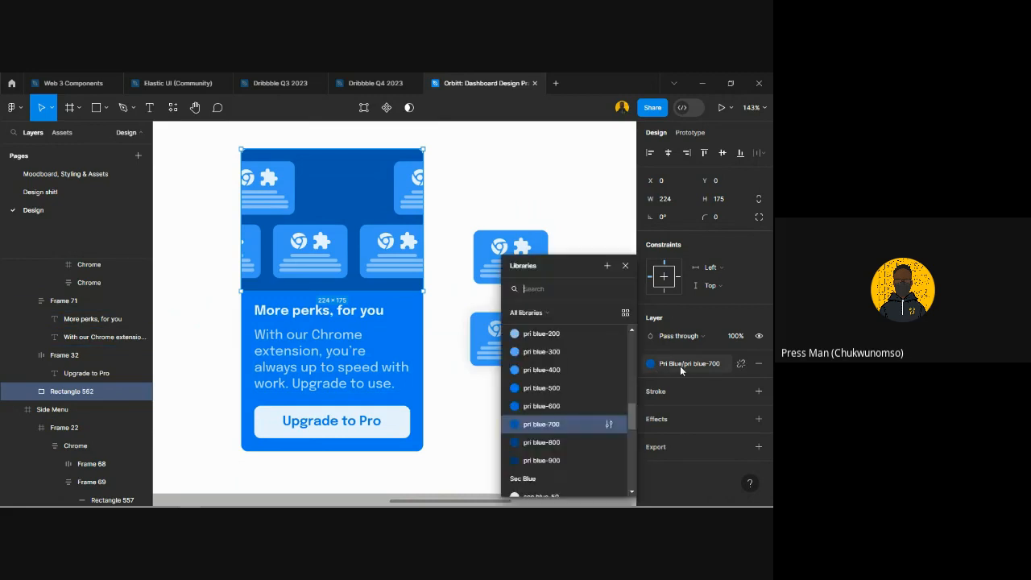
{"action": "left_click", "coordinate": [593, 392]}
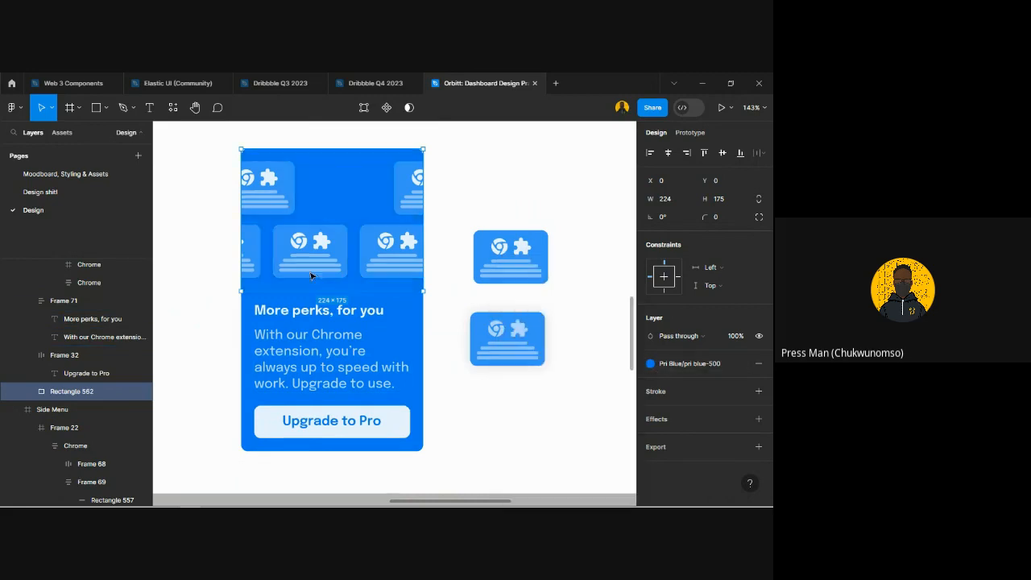
- Select the Chrome cards group inside the panel and start renaming it
{"action": "double_click", "coordinate": [276, 236]}
{"action": "left_click", "coordinate": [477, 319]}
{"action": "left_click", "coordinate": [73, 306]}
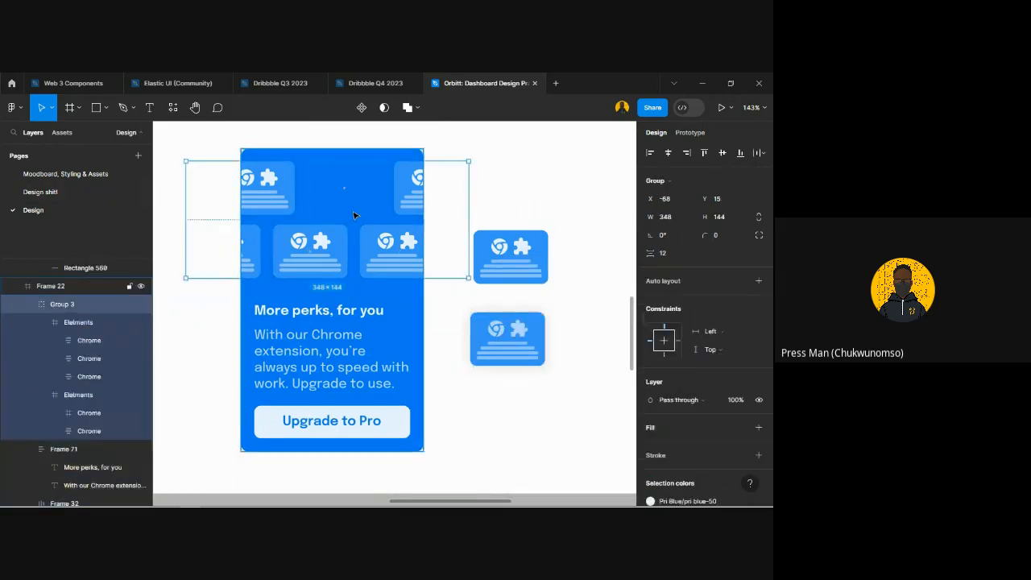
{"action": "left_click", "coordinate": [29, 306]}
{"action": "double_click", "coordinate": [56, 306]}
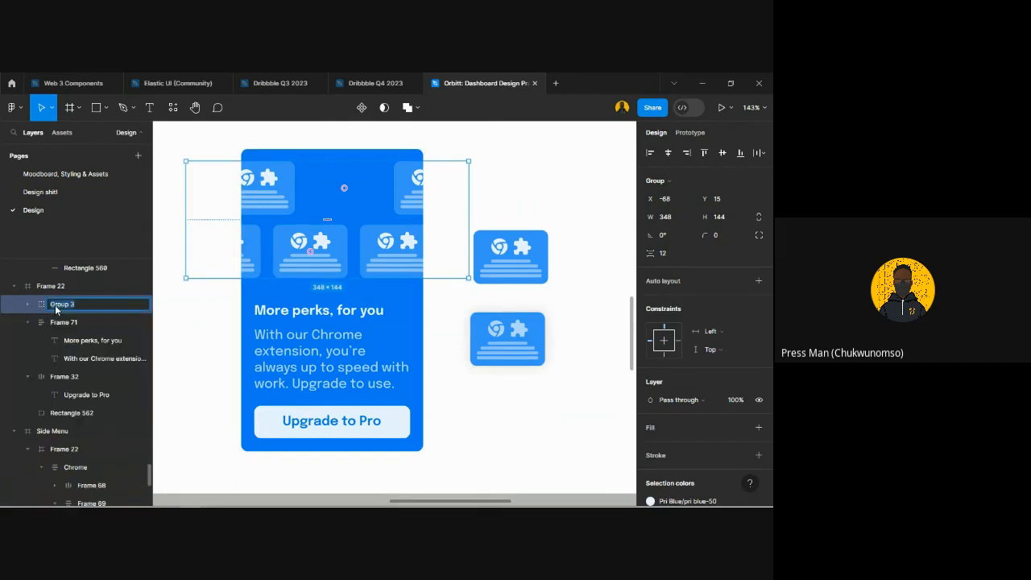
{"action": "type", "text": "Elelemts"}
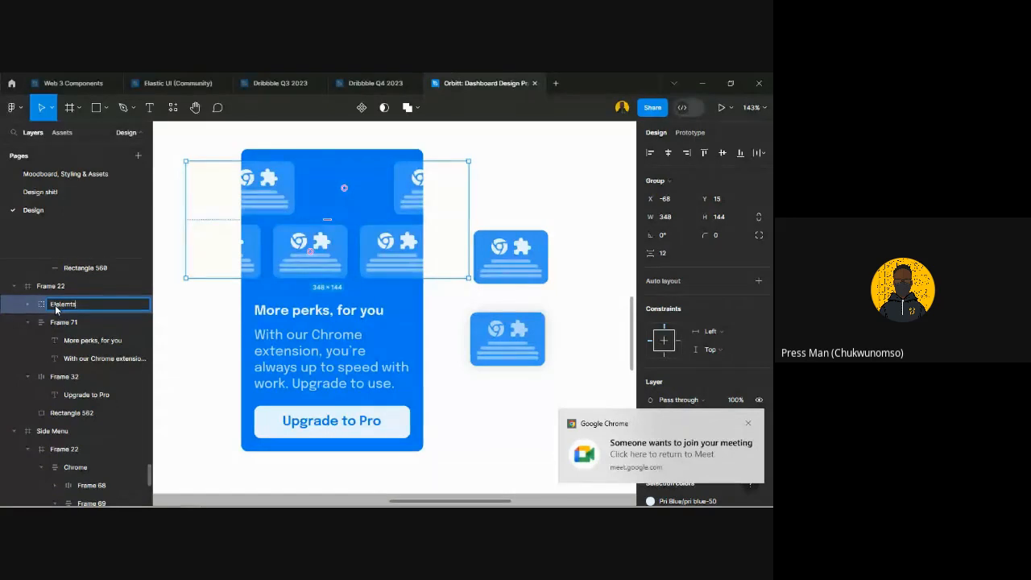
- Switch to the Google Meet call, admit the waiting participant, and return to Figma
{"action": "key", "text": "alt+Tab"}
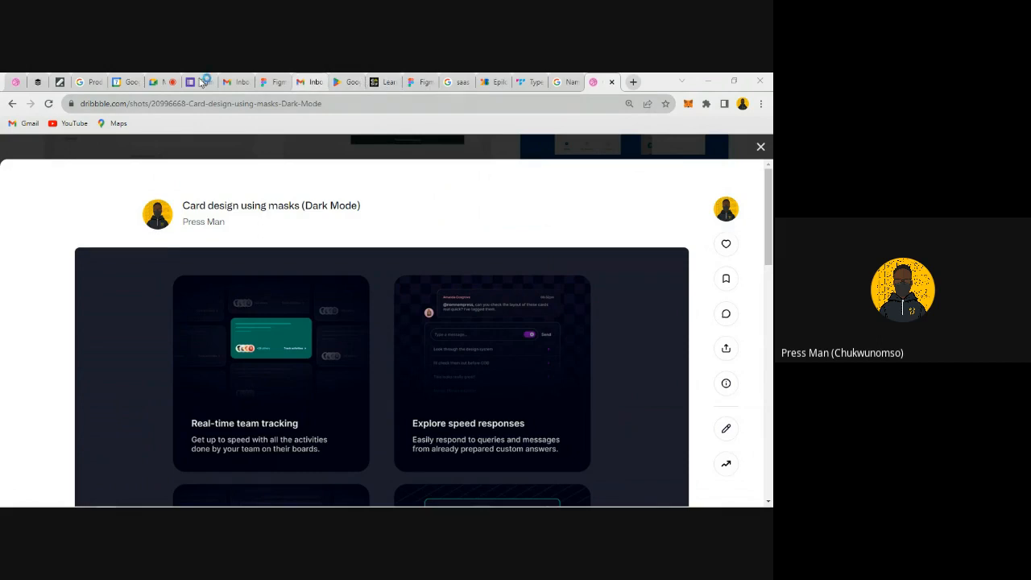
{"action": "left_click", "coordinate": [160, 82]}
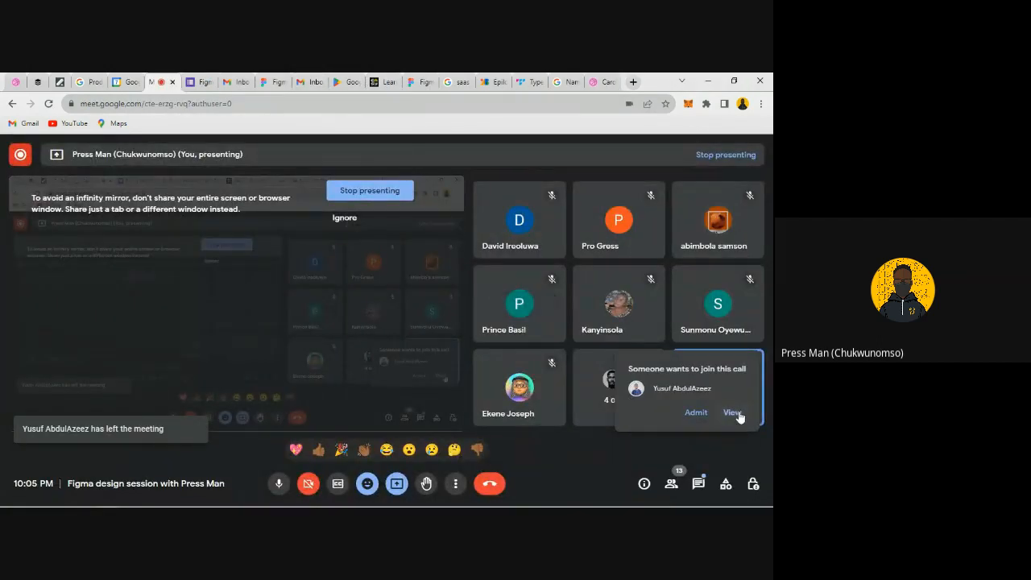
{"action": "left_click", "coordinate": [693, 412]}
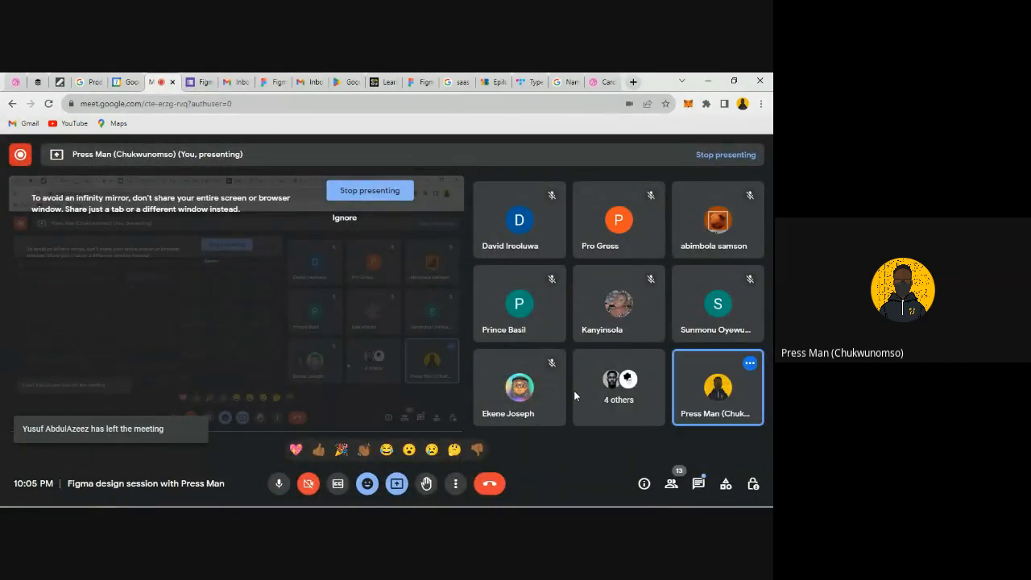
{"action": "key", "text": "alt+Tab"}
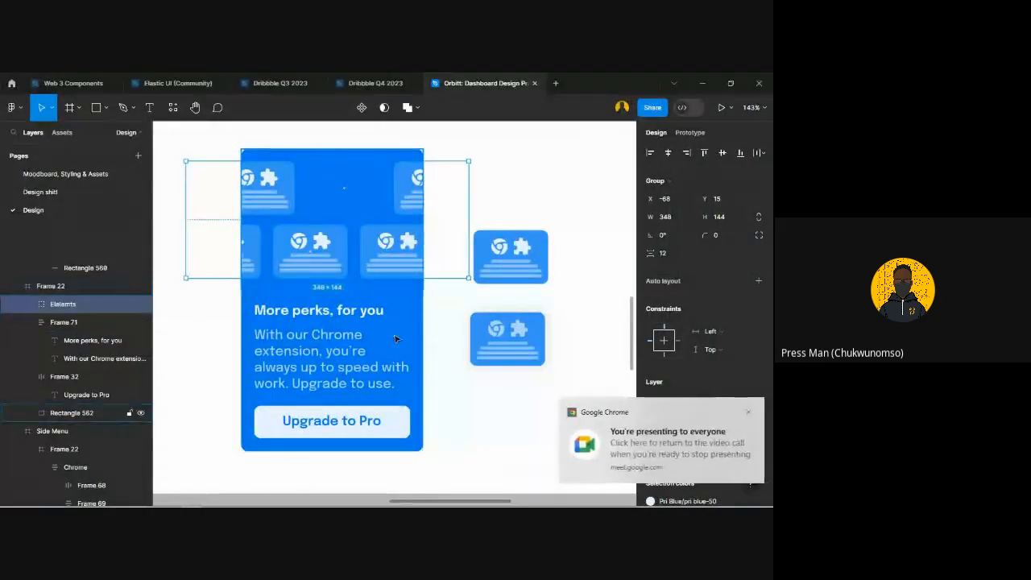
- Rename the Chrome cards group as Elements
{"action": "scroll", "coordinate": [338, 287], "scroll_direction": "down", "scroll_amount": 3}
{"action": "left_click", "coordinate": [748, 411]}
{"action": "scroll", "coordinate": [368, 314], "scroll_direction": "up", "scroll_amount": 5}
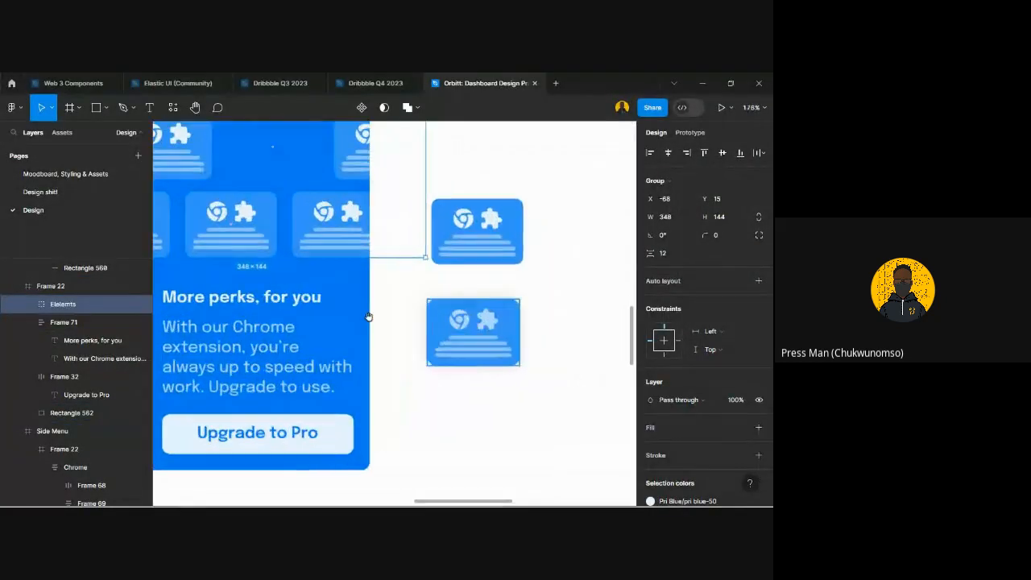
{"action": "double_click", "coordinate": [57, 305]}
{"action": "type", "text": "Ele"}
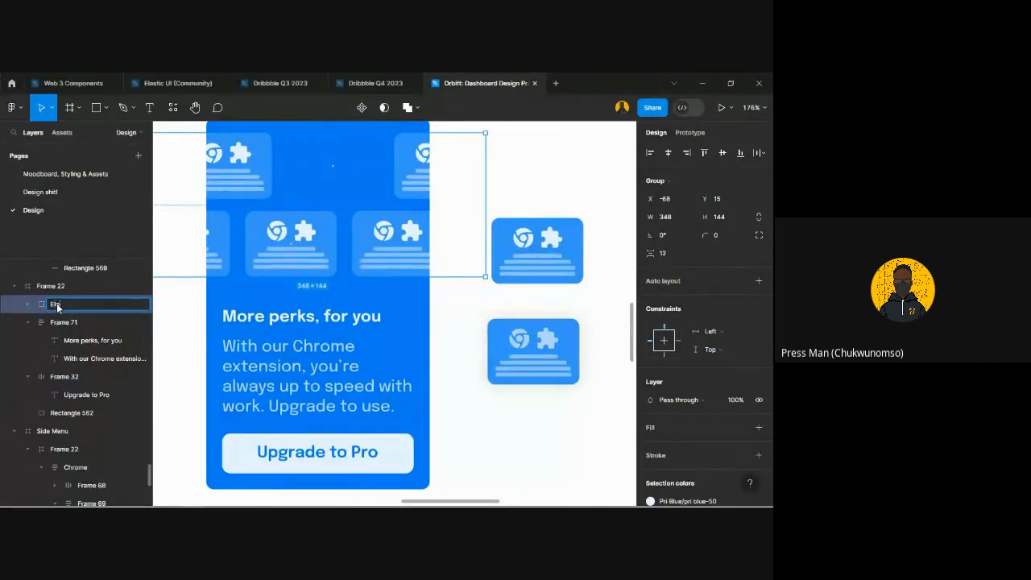
{"action": "type", "text": "ments"}
{"action": "key", "text": "Return"}
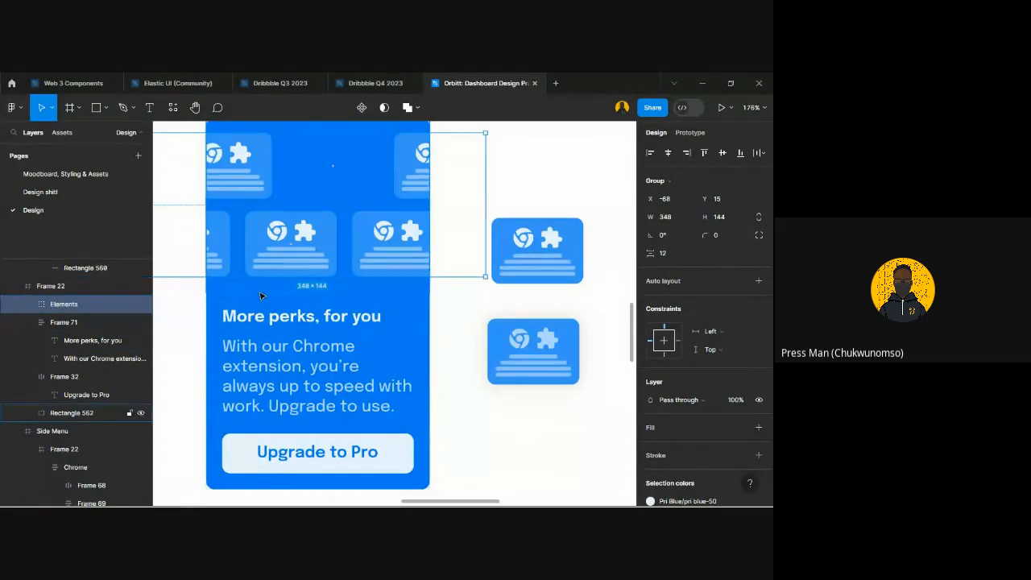
- Move the rectangle layer directly below Elements, select both, and use the rectangle as a mask
{"action": "left_click", "coordinate": [71, 412]}
{"action": "left_click_drag", "start_coordinate": [77, 407], "coordinate": [77, 314]}
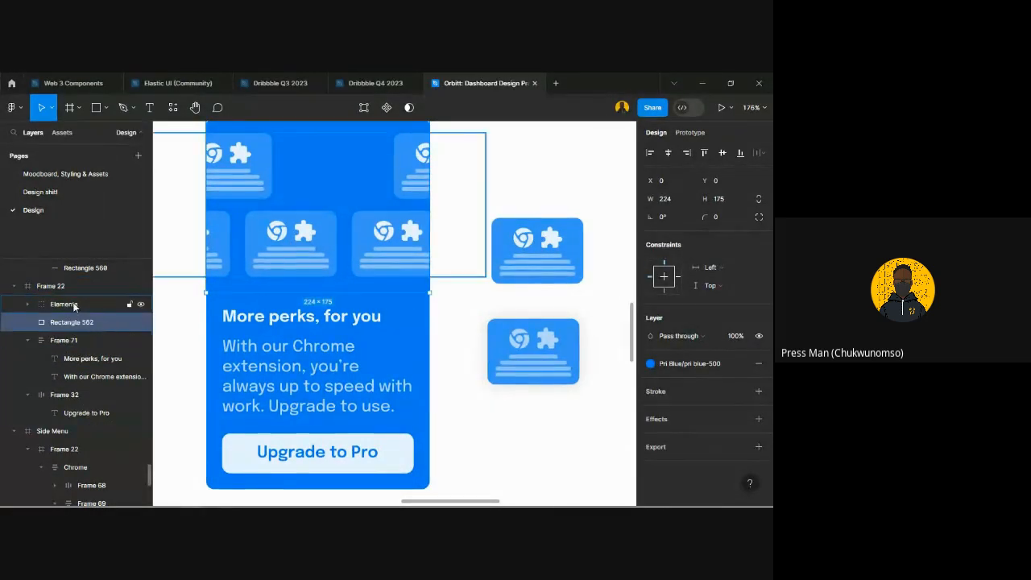
{"action": "left_click", "coordinate": [73, 304], "text": "shift"}
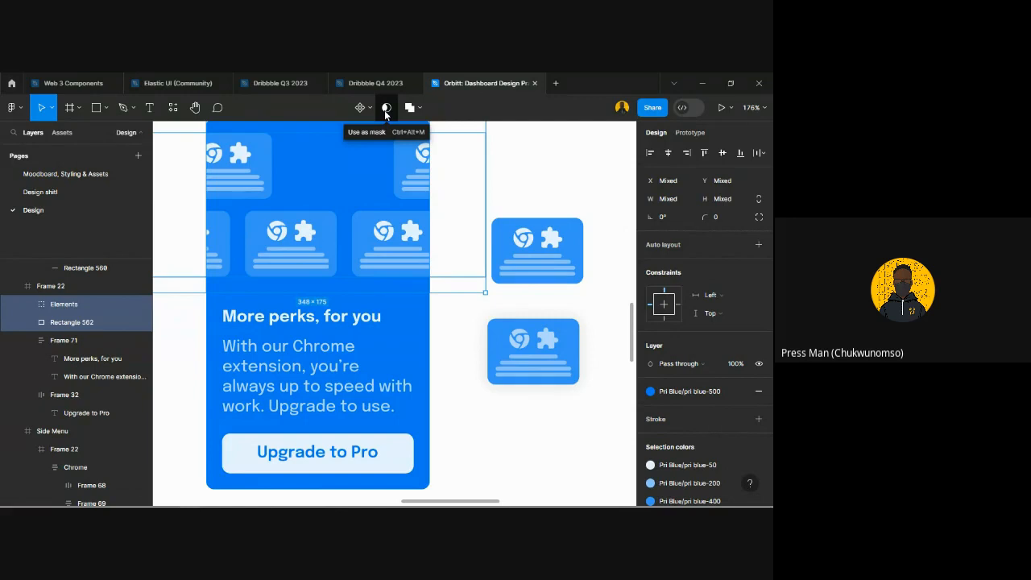
{"action": "left_click", "coordinate": [384, 110]}
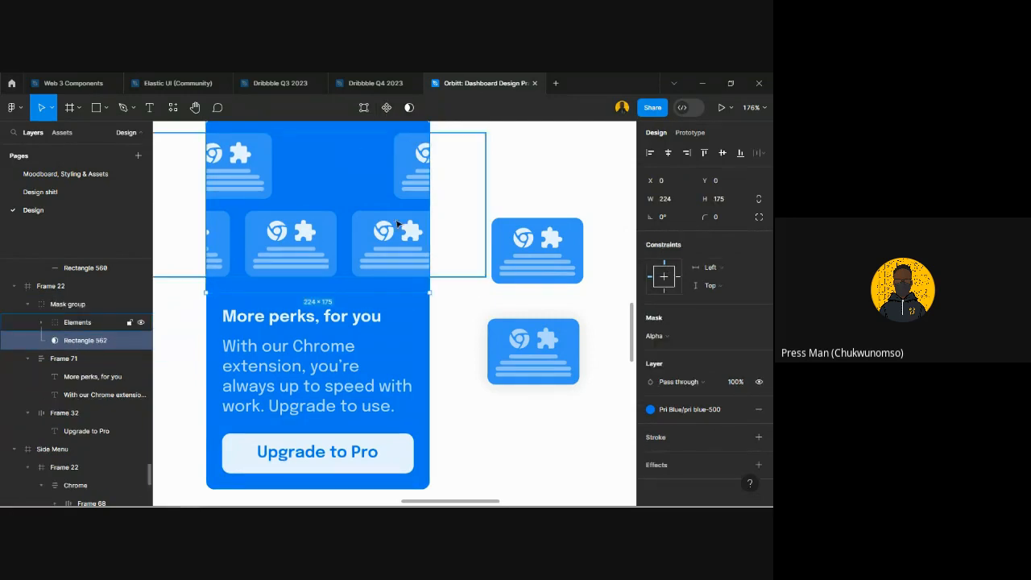
- Select the mask rectangle and detach the color style from its fill
{"action": "scroll", "coordinate": [362, 233], "scroll_direction": "up", "scroll_amount": 2}
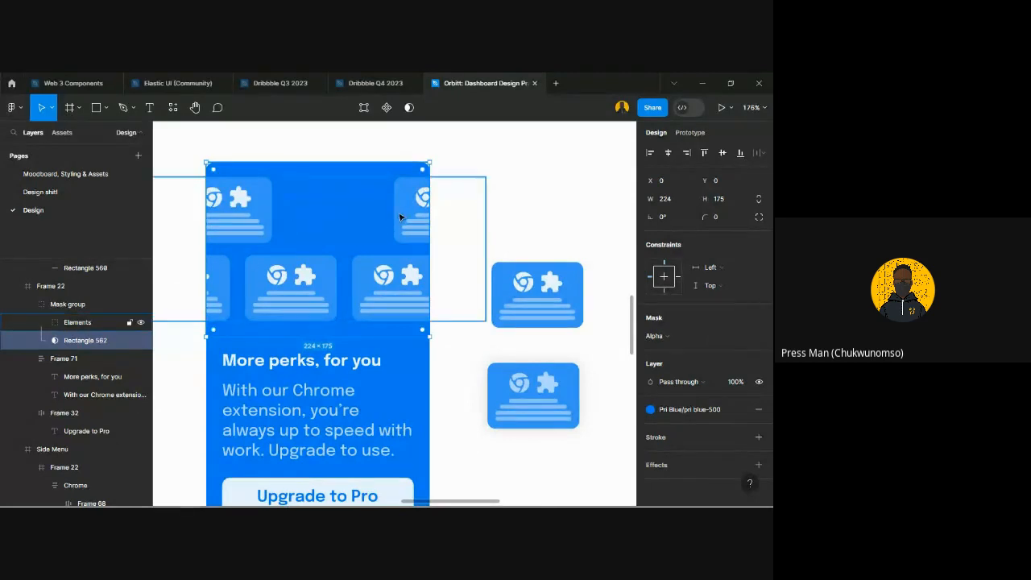
{"action": "double_click", "coordinate": [65, 326]}
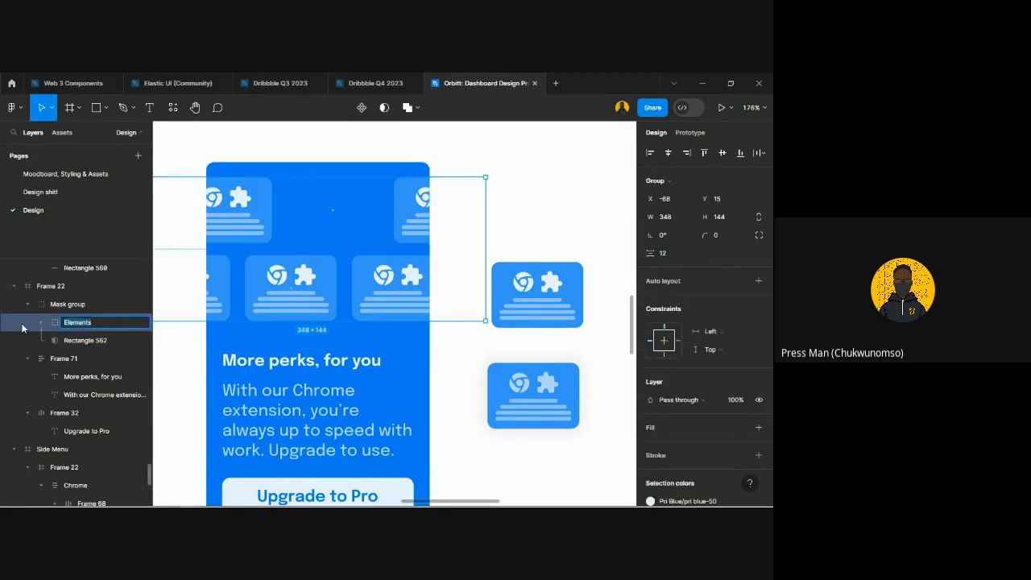
{"action": "left_click", "coordinate": [98, 339]}
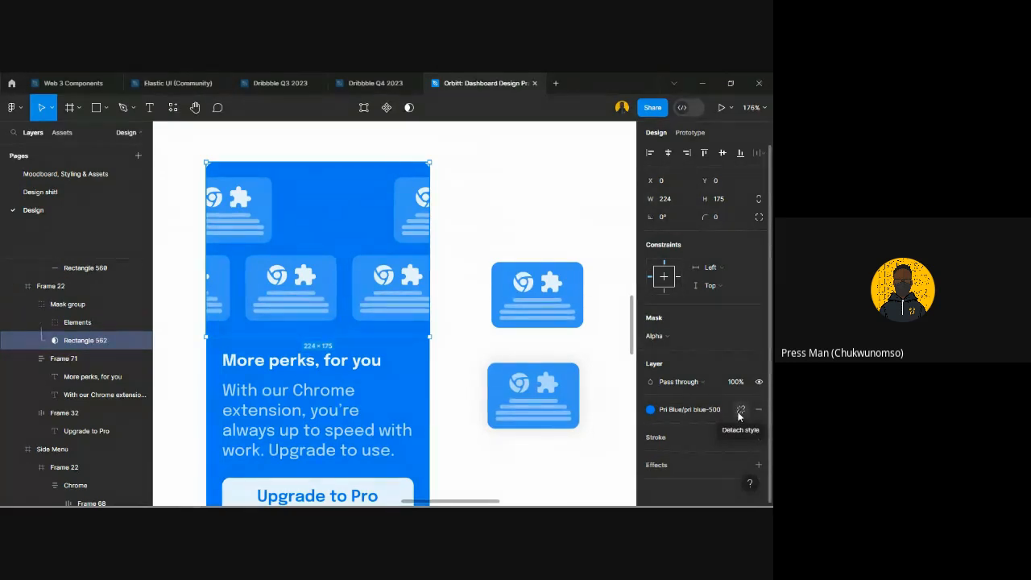
{"action": "left_click", "coordinate": [739, 411]}
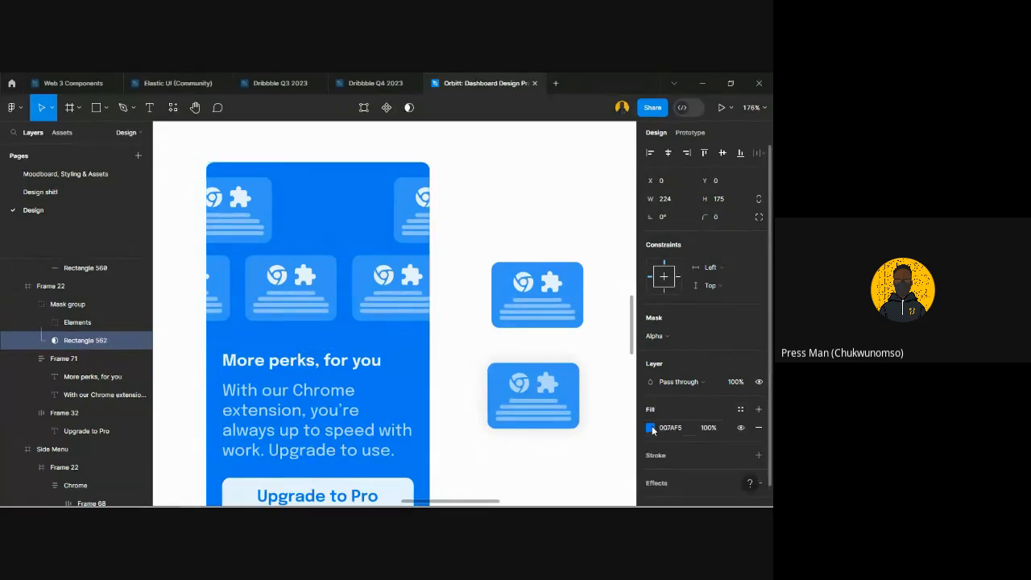
- Change the mask rectangle's fill to a radial gradient and position the gradient handles over the upper cards
{"action": "left_click", "coordinate": [651, 428]}
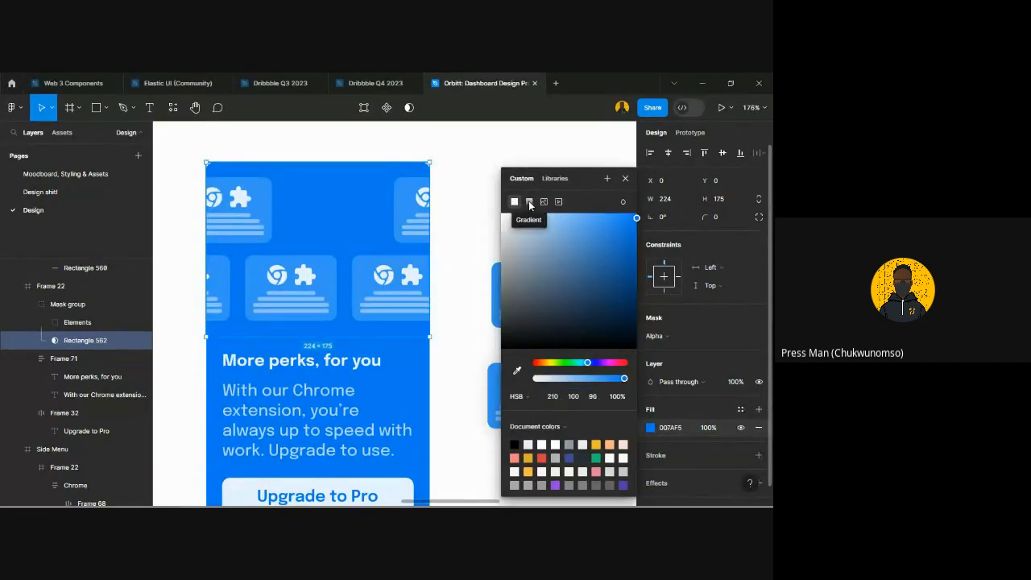
{"action": "left_click", "coordinate": [529, 202]}
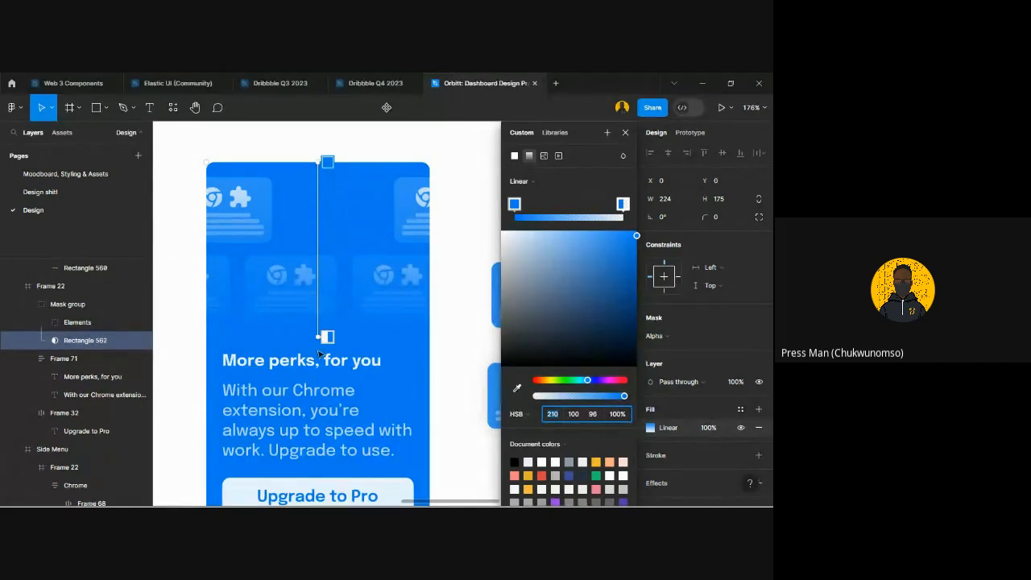
{"action": "mouse_move", "coordinate": [321, 339]}
{"action": "left_mouse_down"}
{"action": "mouse_move", "coordinate": [324, 487]}
{"action": "mouse_move", "coordinate": [322, 263]}
{"action": "mouse_move", "coordinate": [327, 427]}
{"action": "mouse_move", "coordinate": [327, 335]}
{"action": "left_mouse_up"}
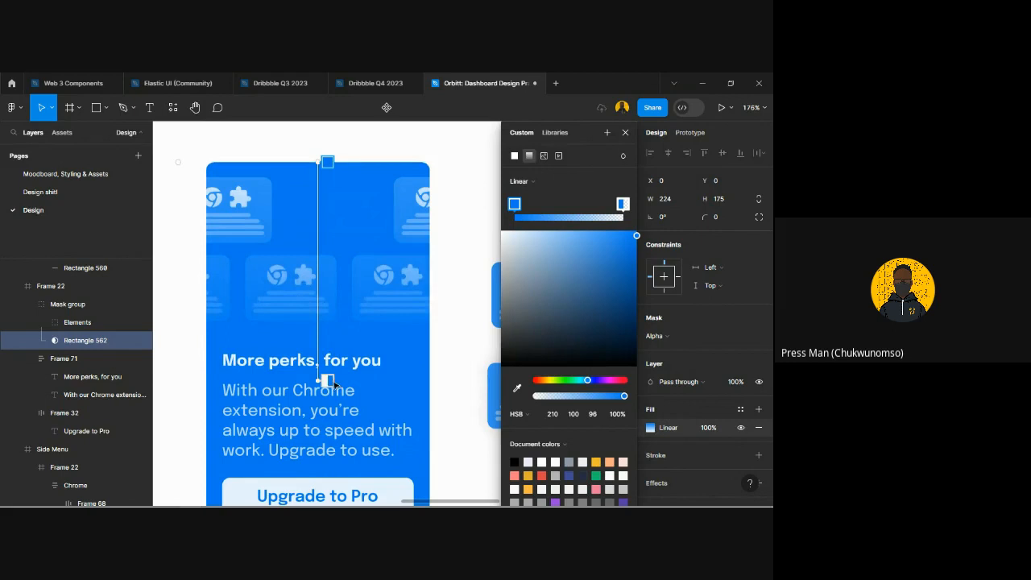
{"action": "left_click", "coordinate": [544, 185]}
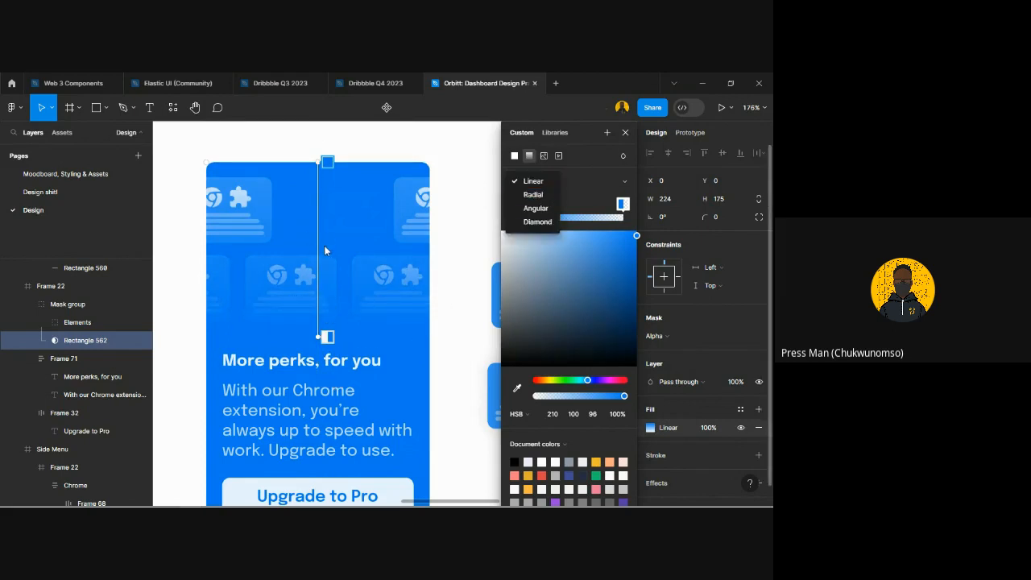
{"action": "left_click", "coordinate": [554, 194]}
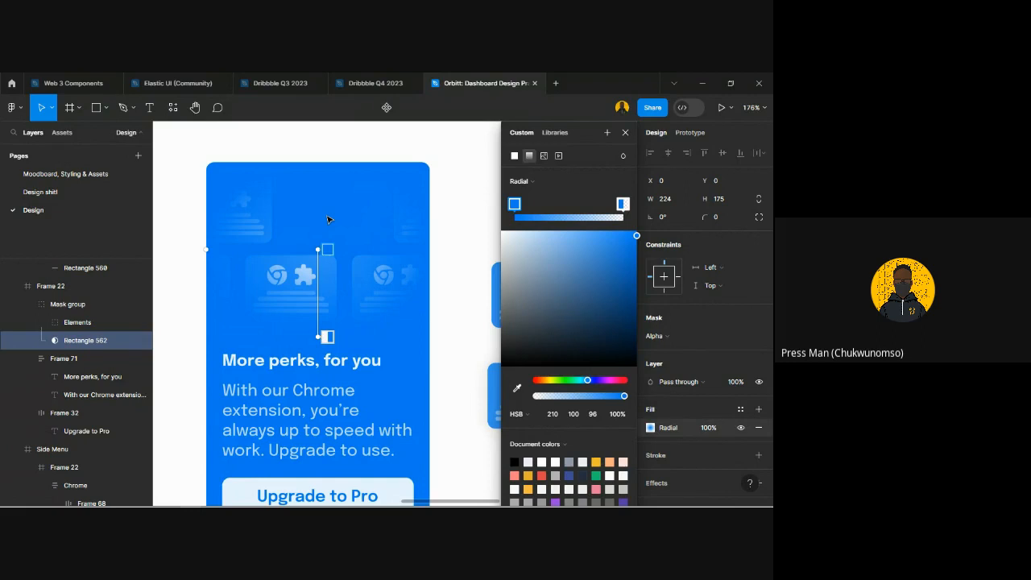
{"action": "scroll", "coordinate": [327, 219], "scroll_direction": "down", "scroll_amount": 3}
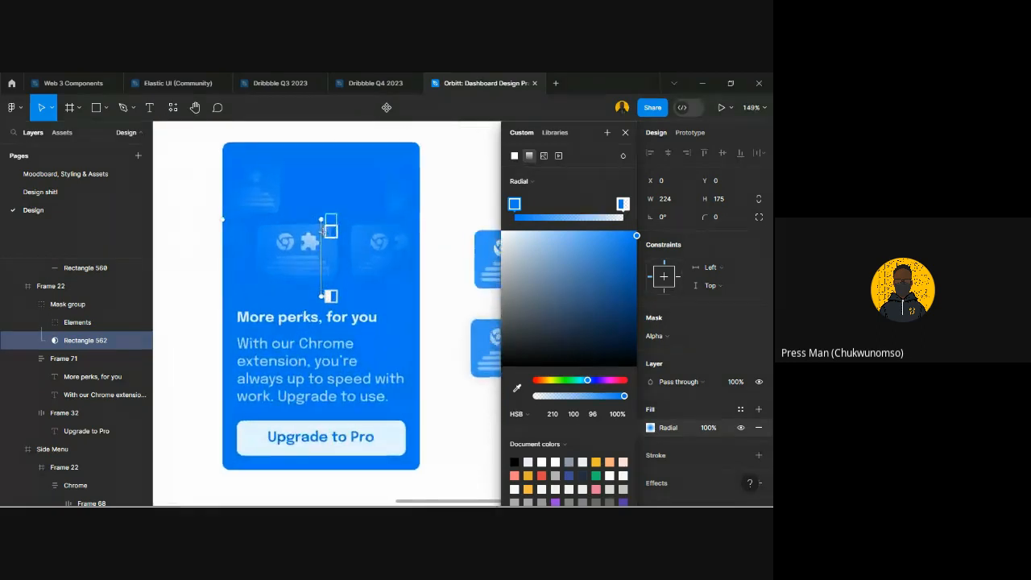
{"action": "mouse_move", "coordinate": [327, 286]}
{"action": "left_mouse_down"}
{"action": "mouse_move", "coordinate": [323, 241]}
{"action": "mouse_move", "coordinate": [323, 344]}
{"action": "mouse_move", "coordinate": [321, 232]}
{"action": "mouse_move", "coordinate": [321, 409]}
{"action": "mouse_move", "coordinate": [324, 227]}
{"action": "mouse_move", "coordinate": [327, 305]}
{"action": "mouse_move", "coordinate": [314, 281]}
{"action": "mouse_move", "coordinate": [323, 229]}
{"action": "mouse_move", "coordinate": [326, 342]}
{"action": "mouse_move", "coordinate": [323, 293]}
{"action": "left_mouse_up"}
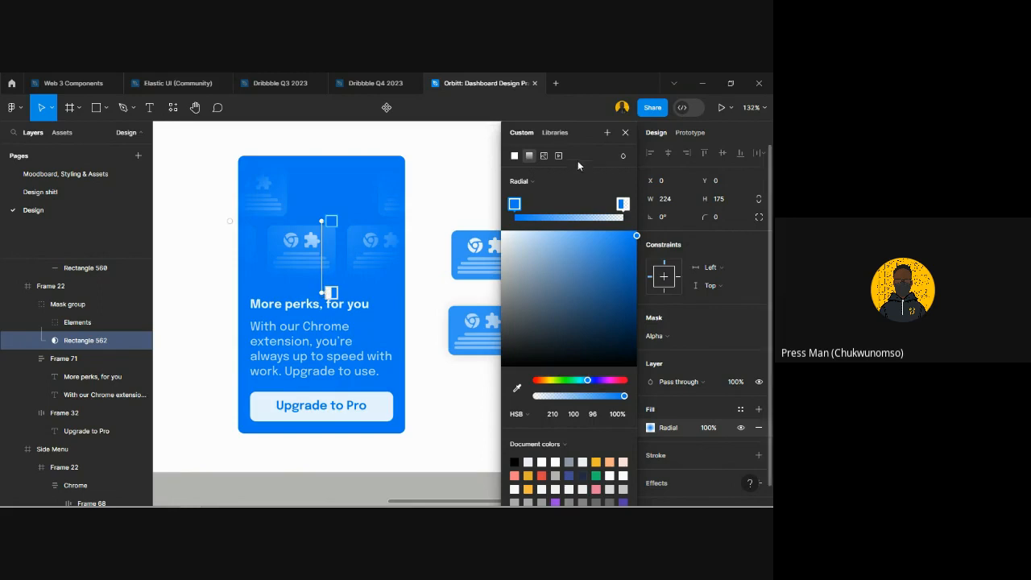
{"action": "left_click", "coordinate": [625, 134]}
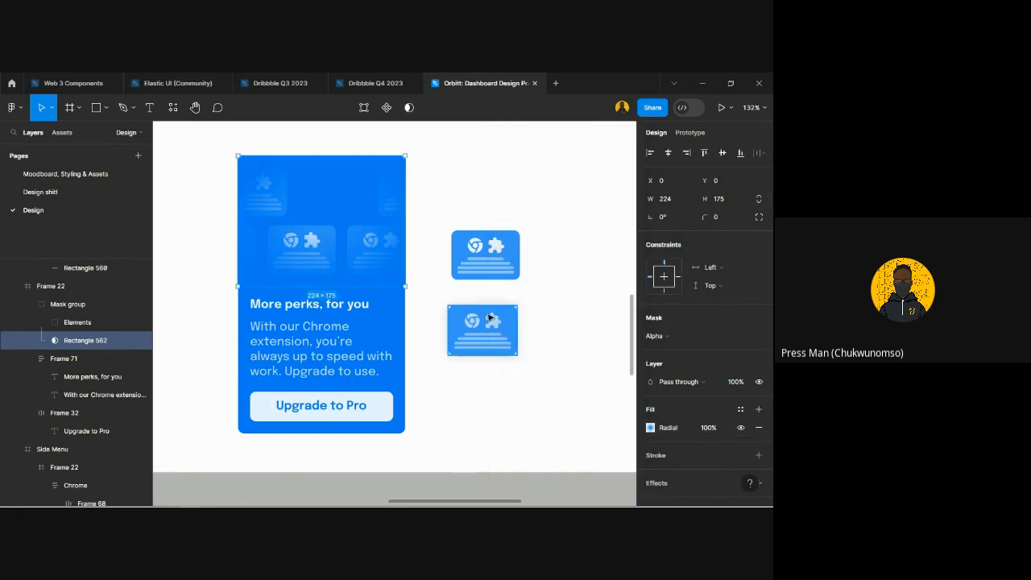
- Move the separate floating Chrome card into the perks card, over its upper area
{"action": "left_click", "coordinate": [554, 340]}
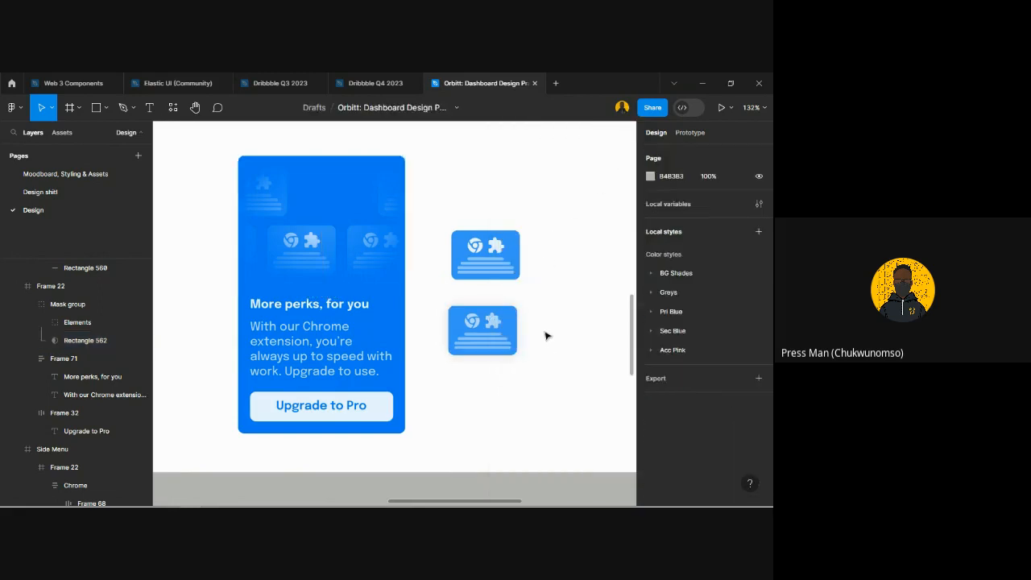
{"action": "left_click", "coordinate": [476, 342]}
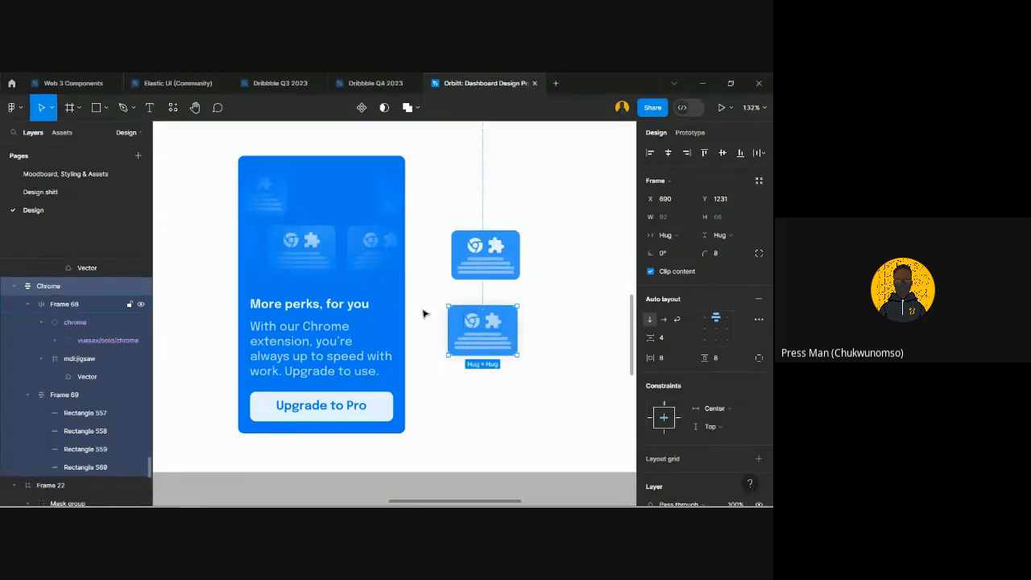
{"action": "left_click_drag", "start_coordinate": [451, 333], "coordinate": [373, 297]}
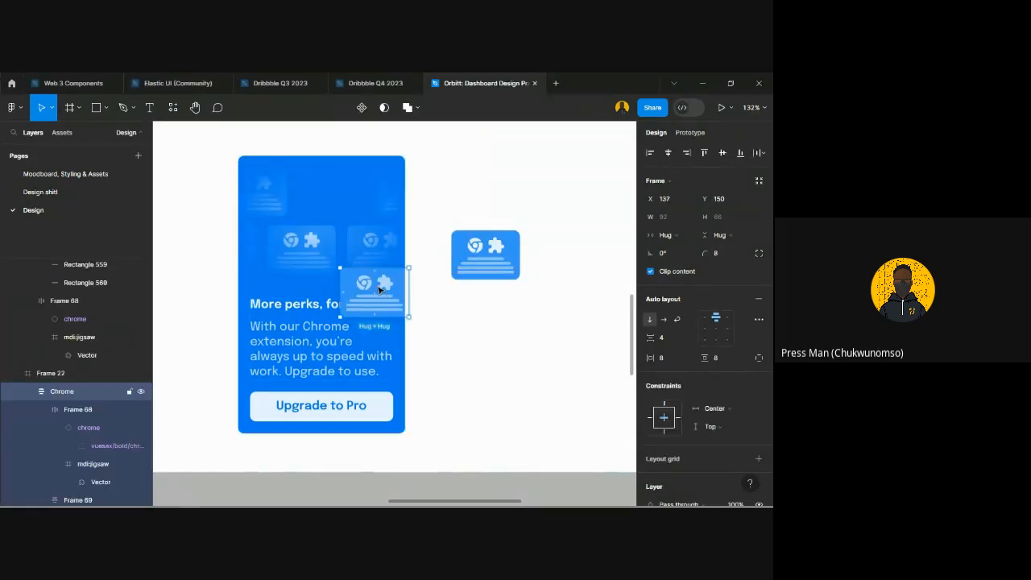
- Select the Mask group layer, collapse it and lock it
{"action": "left_click", "coordinate": [321, 221]}
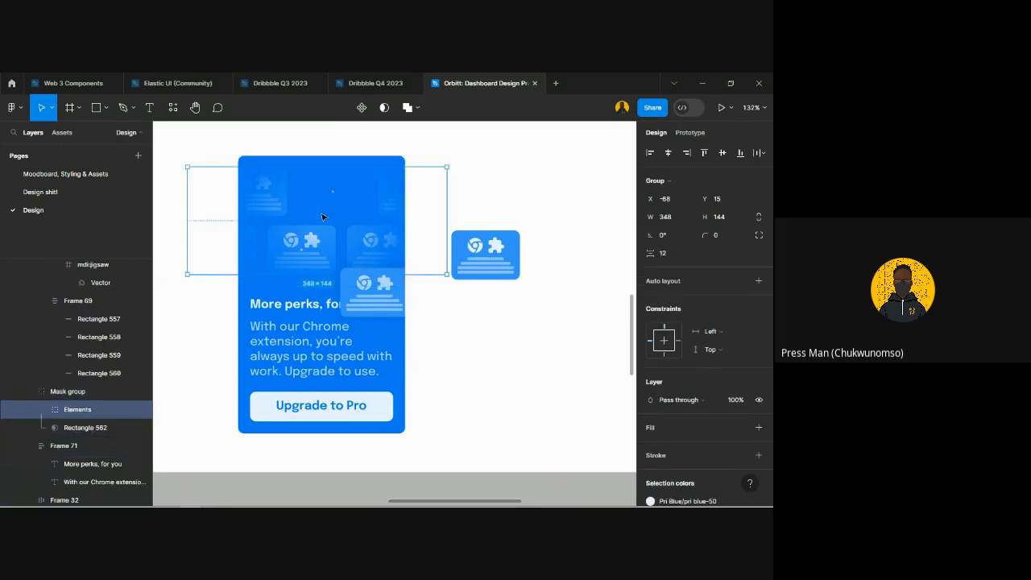
{"action": "left_click", "coordinate": [318, 212]}
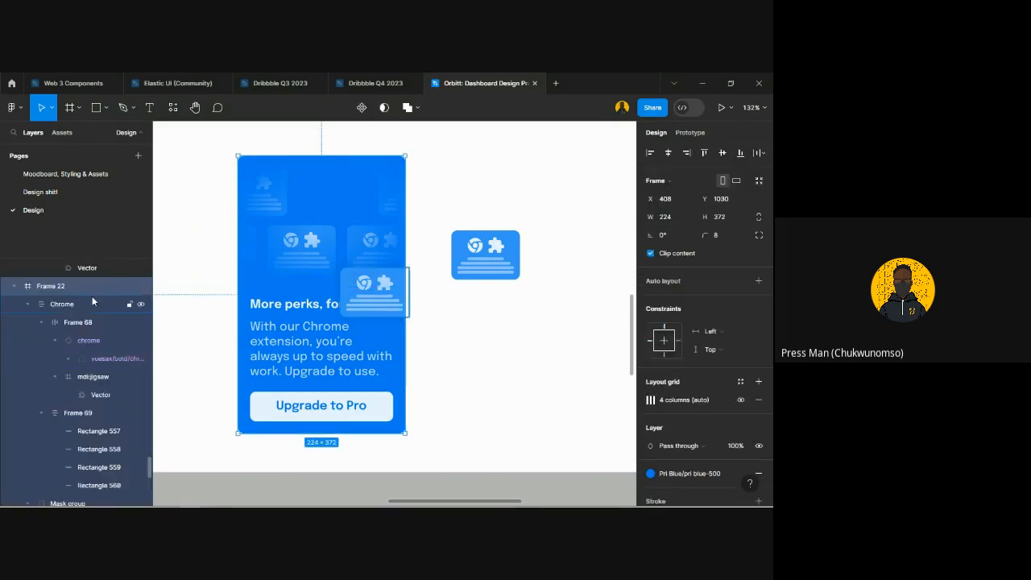
{"action": "scroll", "coordinate": [93, 376], "scroll_direction": "down", "scroll_amount": 3}
{"action": "left_click", "coordinate": [94, 388]}
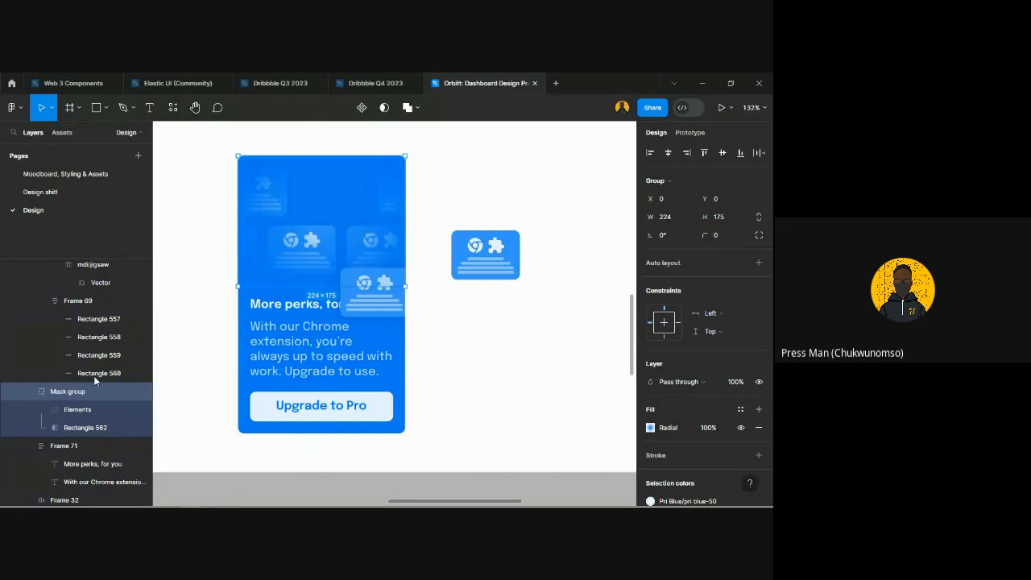
{"action": "left_click", "coordinate": [28, 392]}
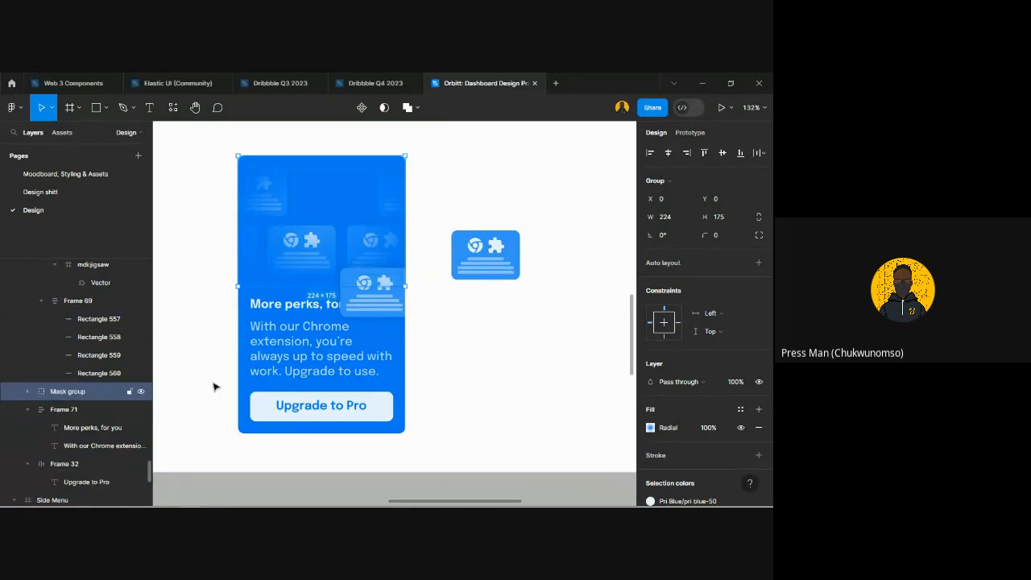
{"action": "left_click", "coordinate": [141, 392]}
{"action": "left_click", "coordinate": [141, 392]}
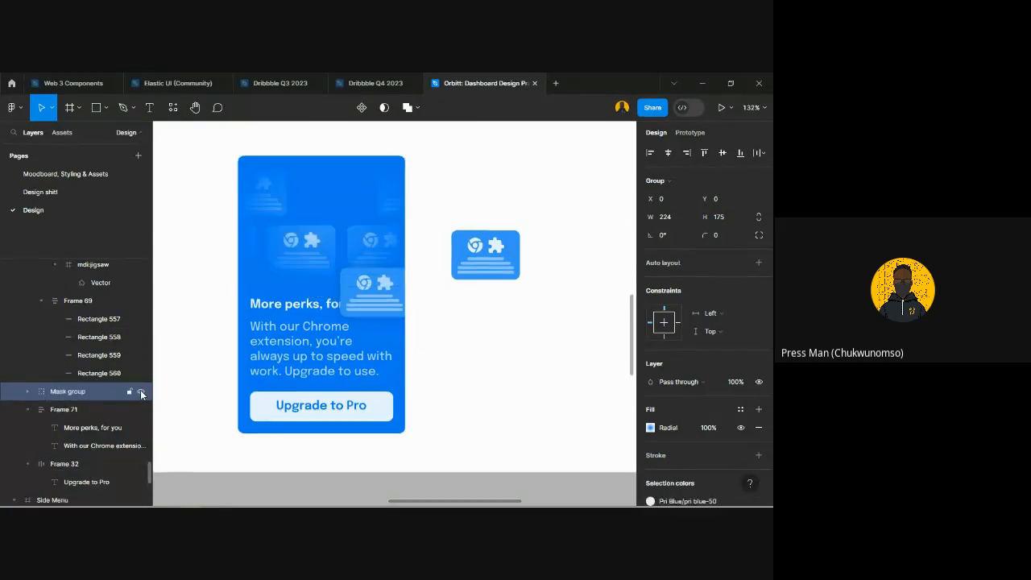
{"action": "left_click", "coordinate": [141, 392]}
{"action": "left_click", "coordinate": [141, 392]}
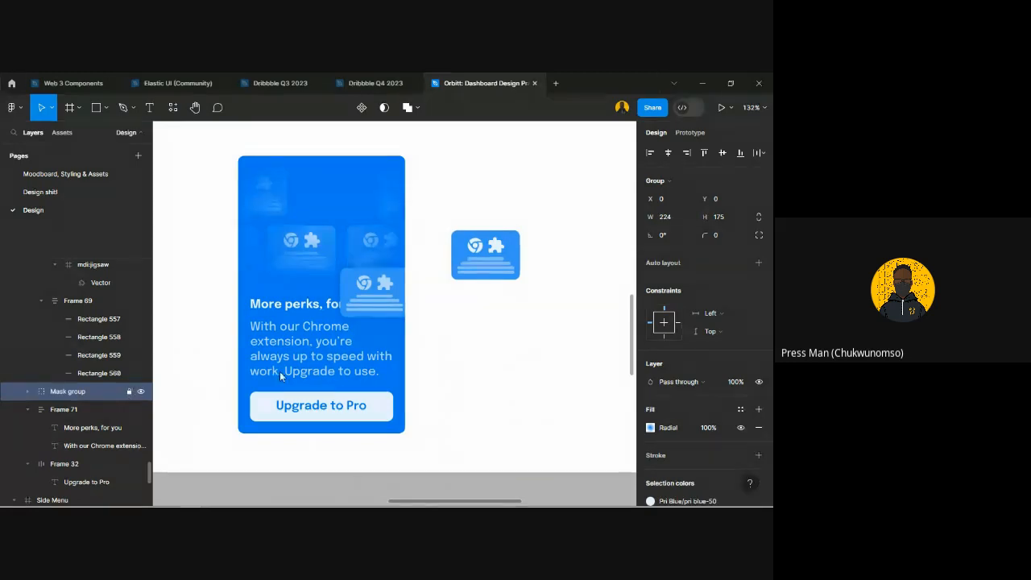
- Move the added Chrome card to the top of the perks card, centre it horizontally and nudge it into place
{"action": "left_click_drag", "start_coordinate": [372, 288], "coordinate": [336, 208]}
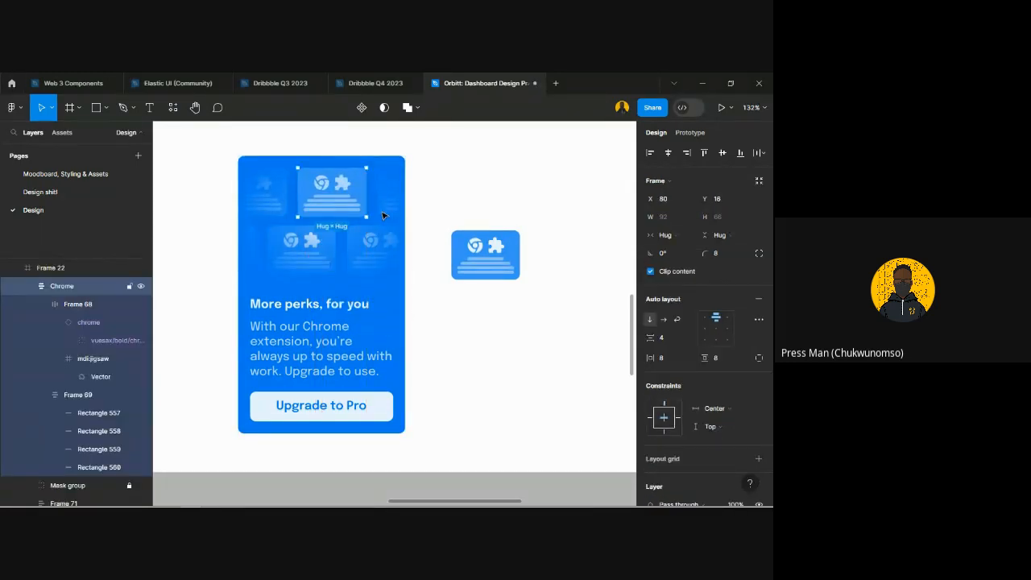
{"action": "left_click", "coordinate": [668, 155]}
{"action": "scroll", "coordinate": [288, 202], "scroll_direction": "up", "scroll_amount": 5}
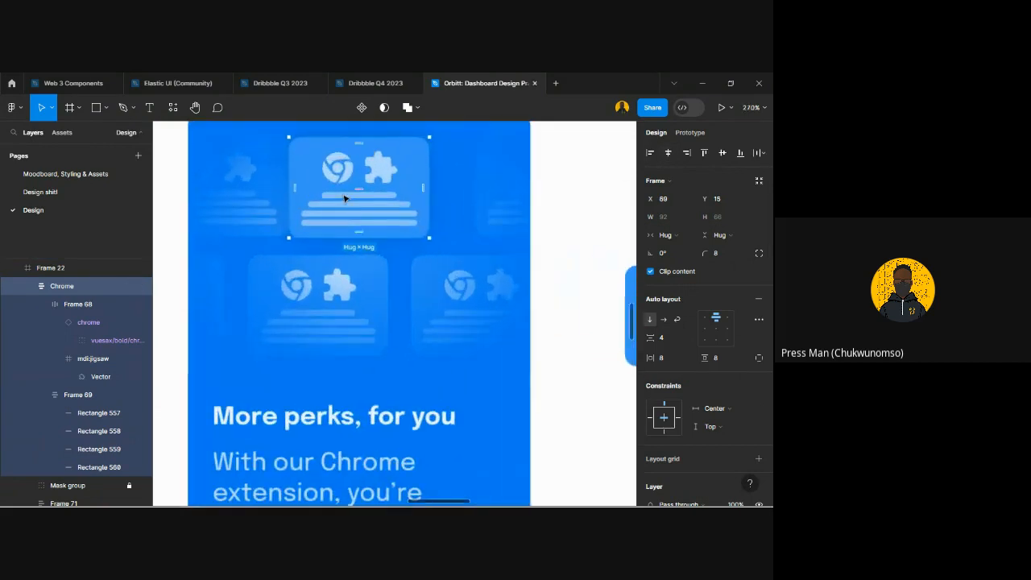
{"action": "left_click_drag", "start_coordinate": [345, 198], "coordinate": [366, 197]}
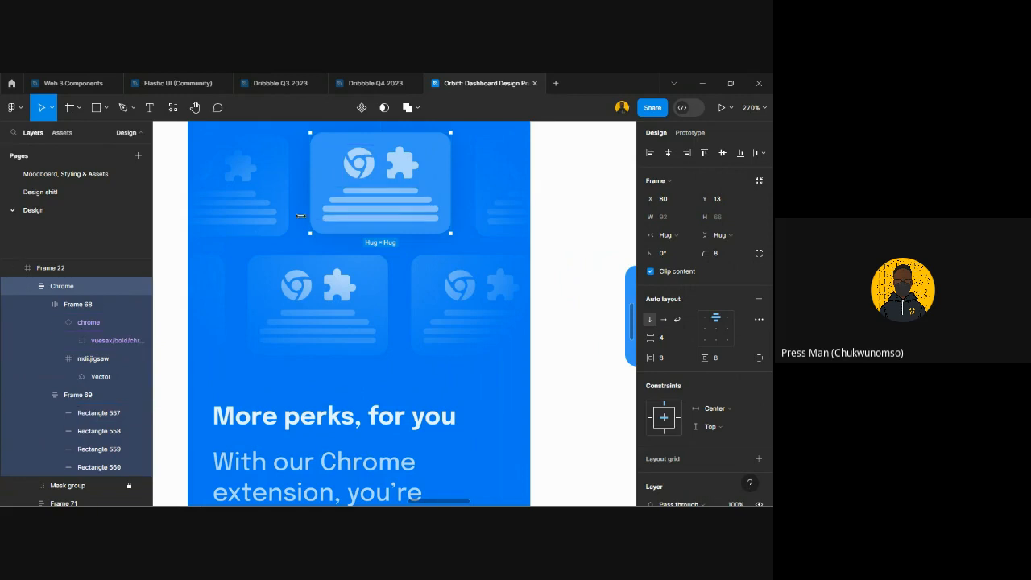
- Nudge the Elements group slightly left and re-centre the top Chrome card horizontally
{"action": "scroll", "coordinate": [92, 446], "scroll_direction": "down", "scroll_amount": 2}
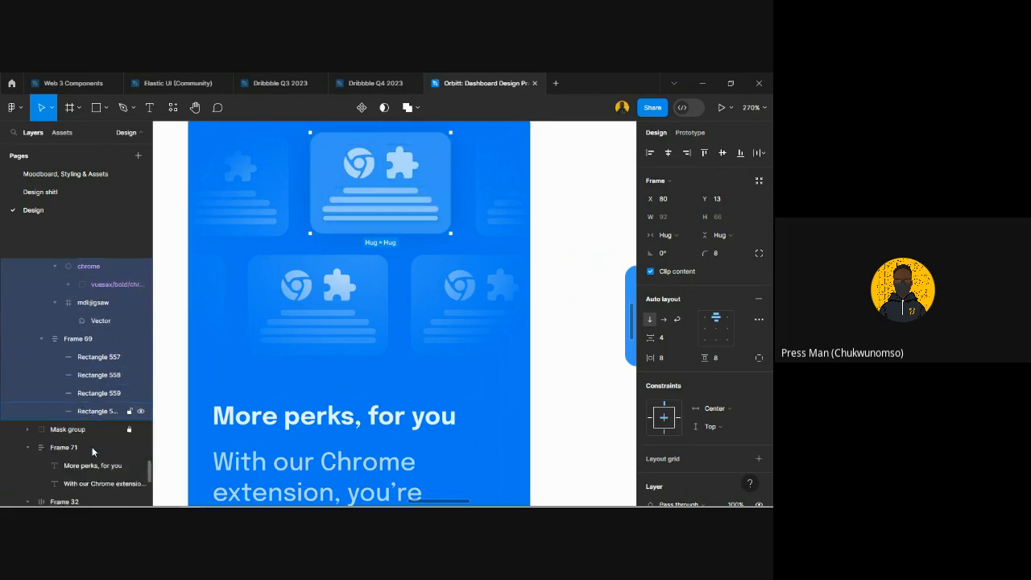
{"action": "left_click", "coordinate": [92, 431]}
{"action": "scroll", "coordinate": [305, 286], "scroll_direction": "down", "scroll_amount": 2}
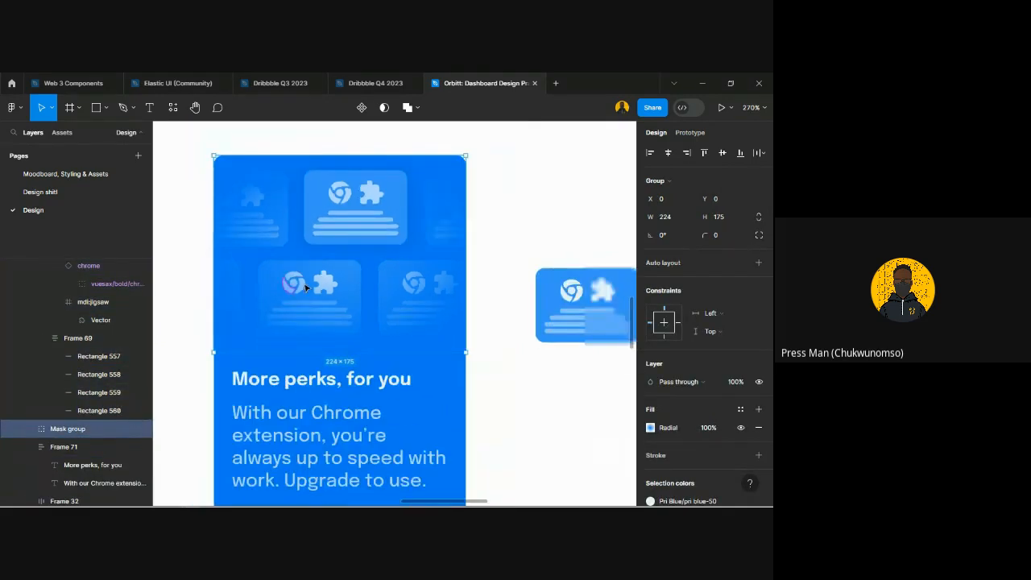
{"action": "double_click", "coordinate": [304, 286]}
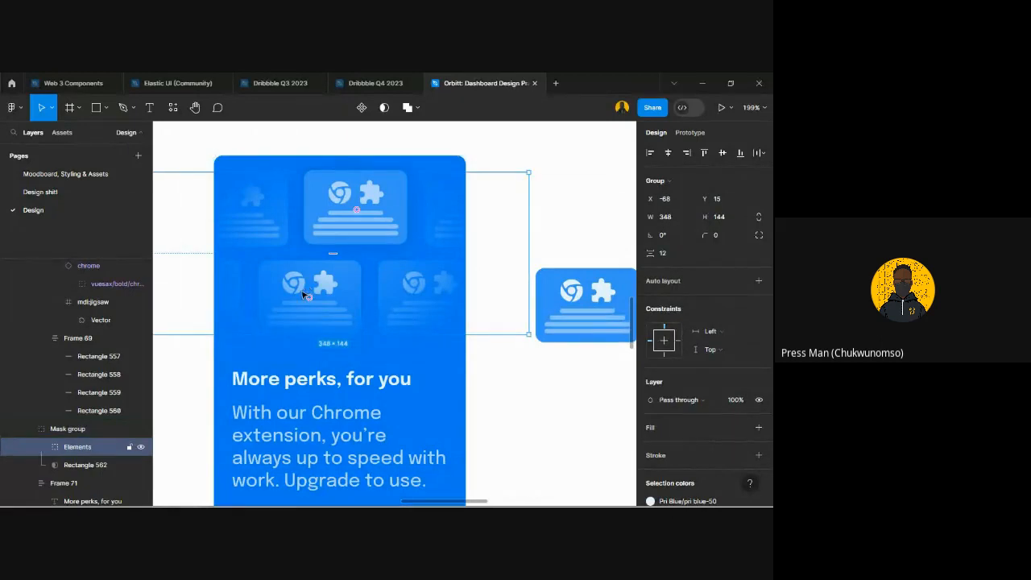
{"action": "left_click_drag", "start_coordinate": [302, 295], "coordinate": [287, 293]}
{"action": "left_click", "coordinate": [359, 215]}
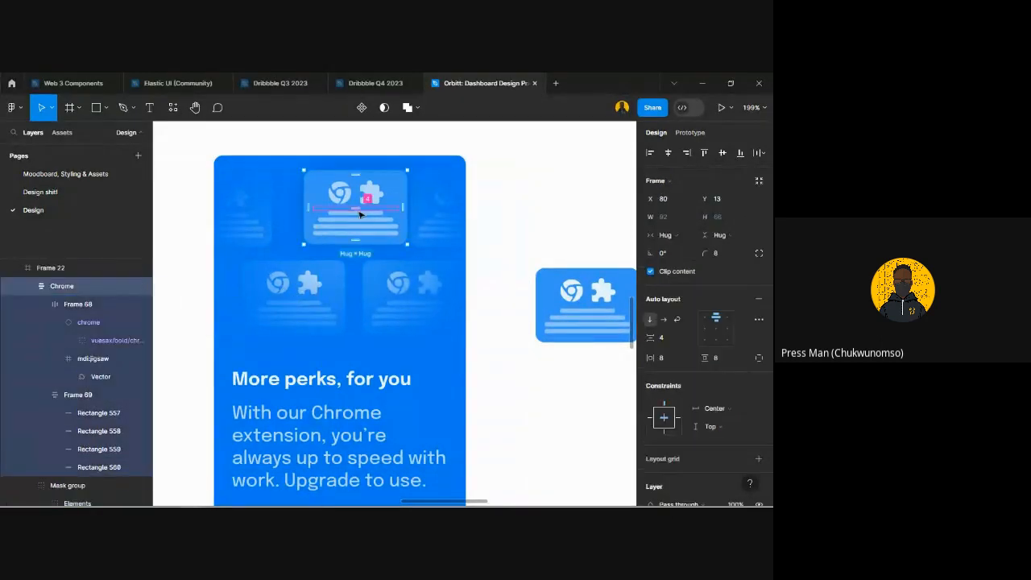
{"action": "left_click", "coordinate": [668, 152]}
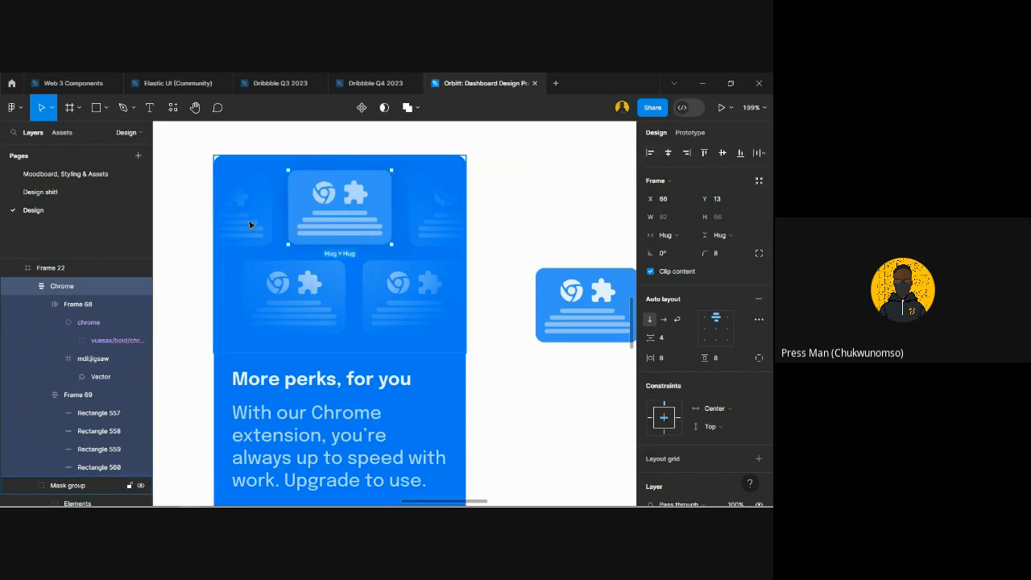
- Shift the Elements group slightly further left inside the mask group
{"action": "scroll", "coordinate": [271, 266], "scroll_direction": "up", "scroll_amount": 1}
{"action": "left_click", "coordinate": [307, 295]}
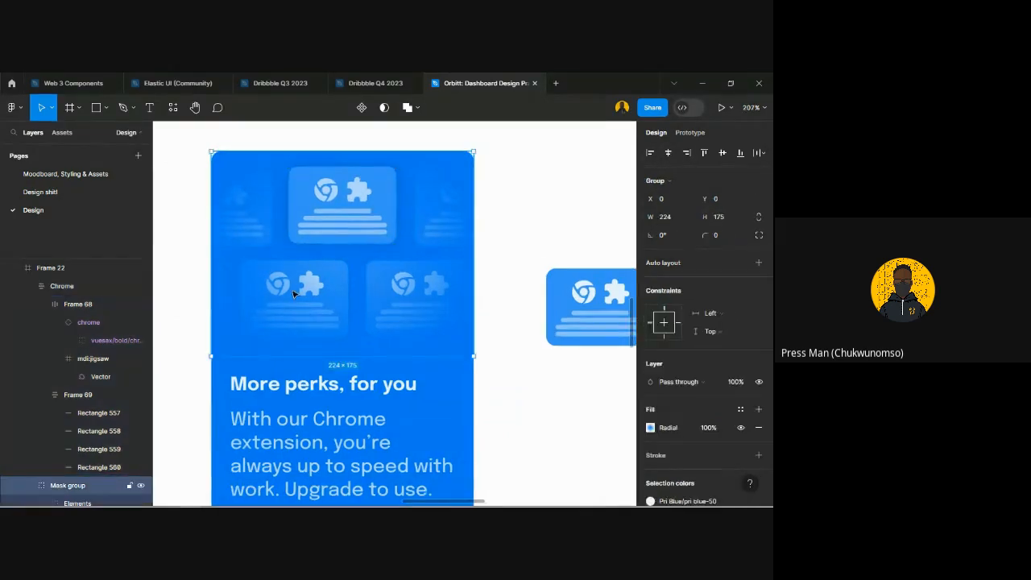
{"action": "mouse_move", "coordinate": [307, 295]}
{"action": "left_mouse_down"}
{"action": "mouse_move", "coordinate": [300, 289]}
{"action": "mouse_move", "coordinate": [305, 297]}
{"action": "left_mouse_up"}
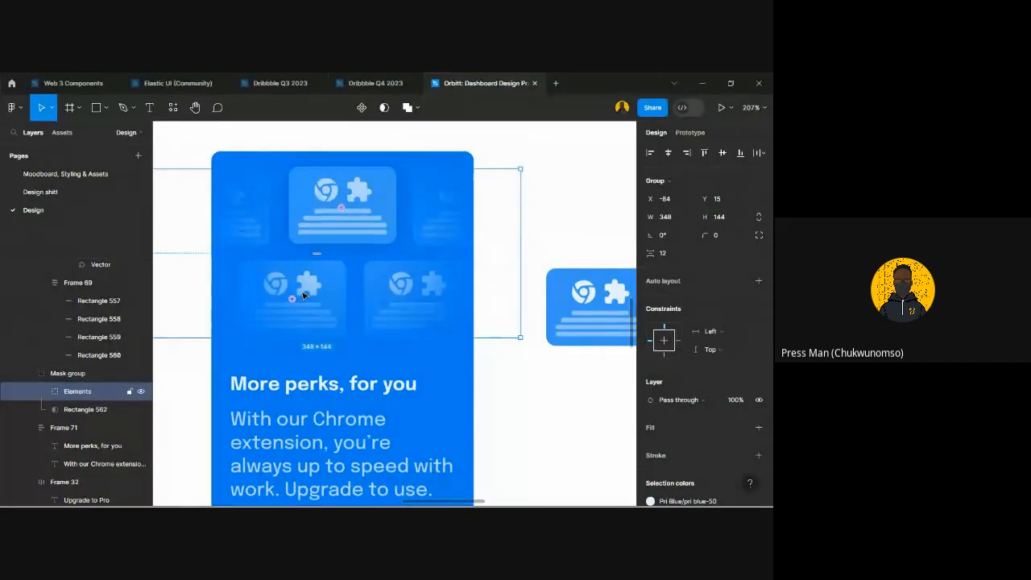
- Zoom out and in to review the faded perks card within the dashboard, then select the top Chrome card
{"action": "scroll", "coordinate": [350, 288], "scroll_direction": "down", "scroll_amount": 3}
{"action": "left_click", "coordinate": [468, 359]}
{"action": "scroll", "coordinate": [469, 360], "scroll_direction": "down", "scroll_amount": 3}
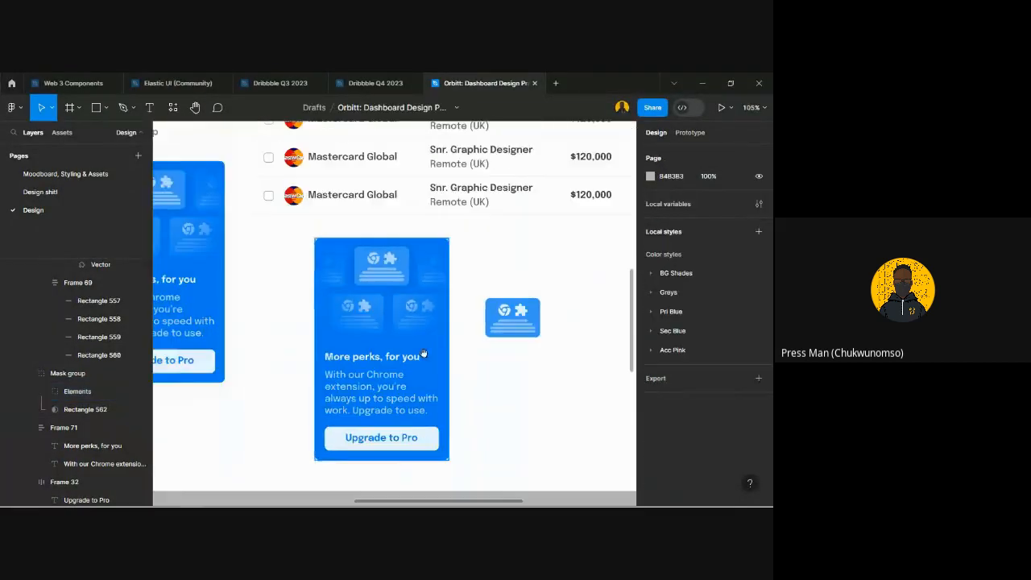
{"action": "left_click_drag", "start_coordinate": [425, 354], "coordinate": [385, 324]}
{"action": "scroll", "coordinate": [314, 285], "scroll_direction": "down", "scroll_amount": 3}
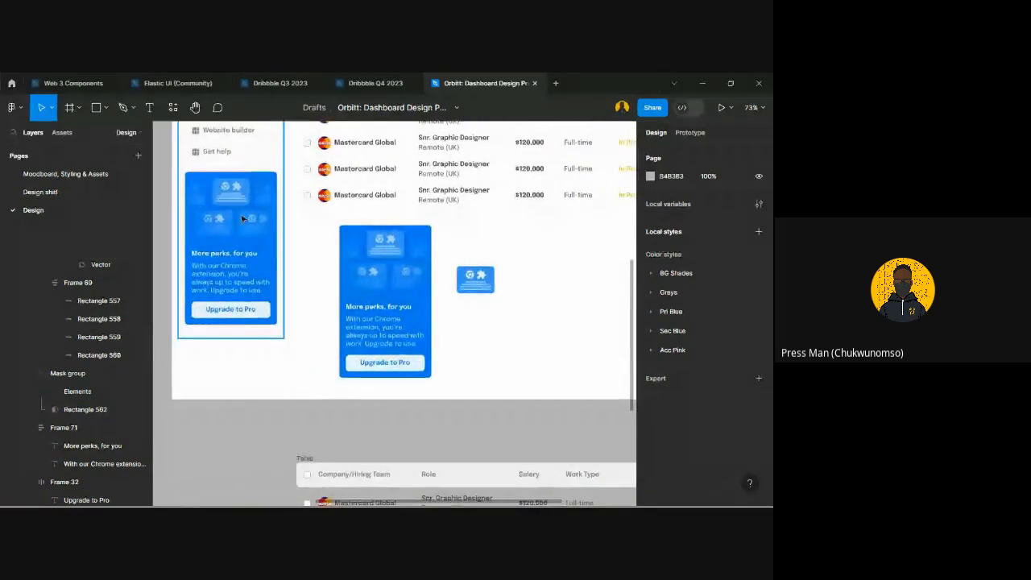
{"action": "scroll", "coordinate": [237, 209], "scroll_direction": "up", "scroll_amount": 3}
{"action": "scroll", "coordinate": [236, 209], "scroll_direction": "up", "scroll_amount": 2}
{"action": "scroll", "coordinate": [237, 208], "scroll_direction": "left", "scroll_amount": 1}
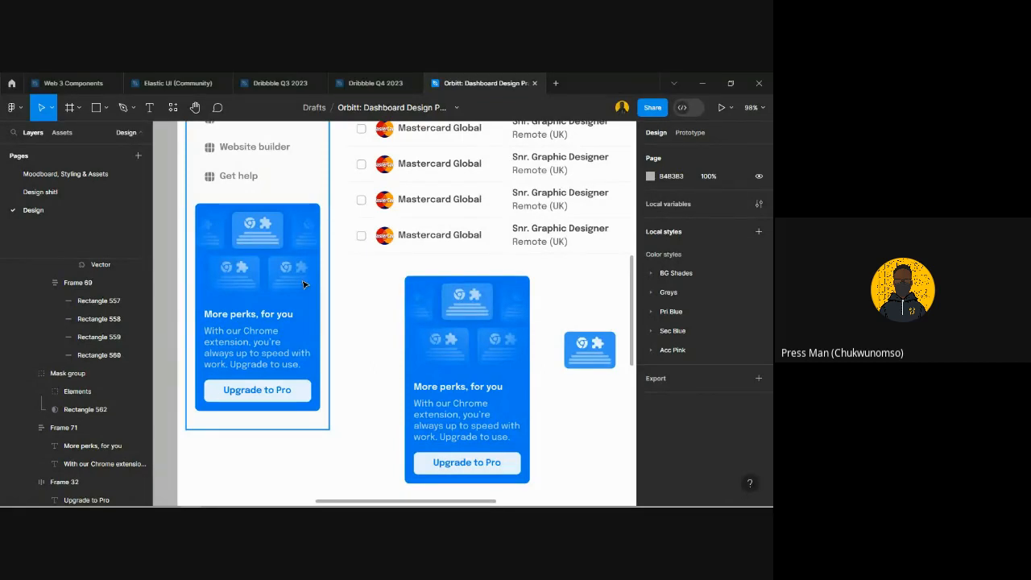
{"action": "scroll", "coordinate": [435, 294], "scroll_direction": "up", "scroll_amount": 5}
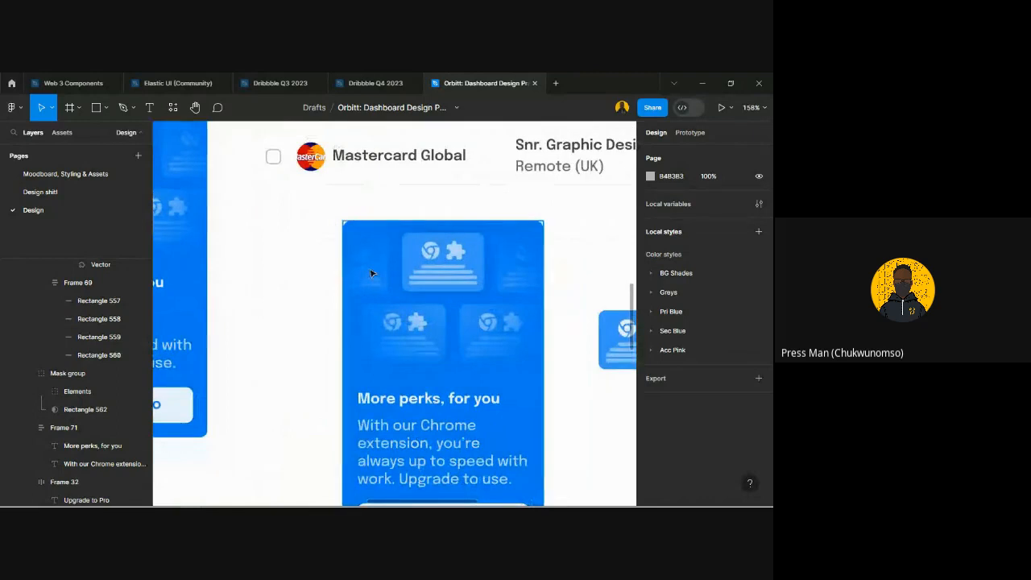
{"action": "scroll", "coordinate": [371, 274], "scroll_direction": "down", "scroll_amount": 6}
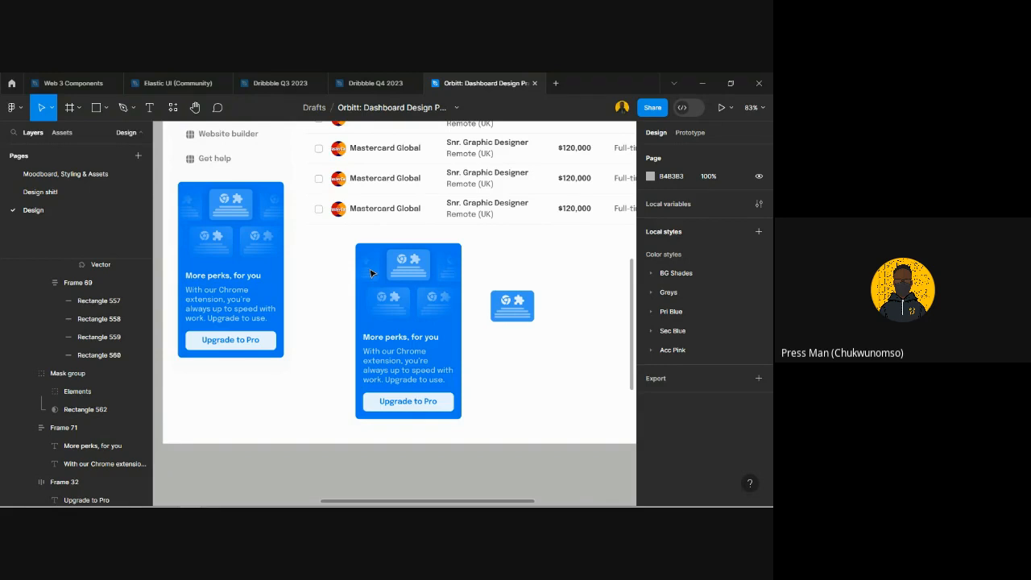
{"action": "scroll", "coordinate": [472, 290], "scroll_direction": "up", "scroll_amount": 5}
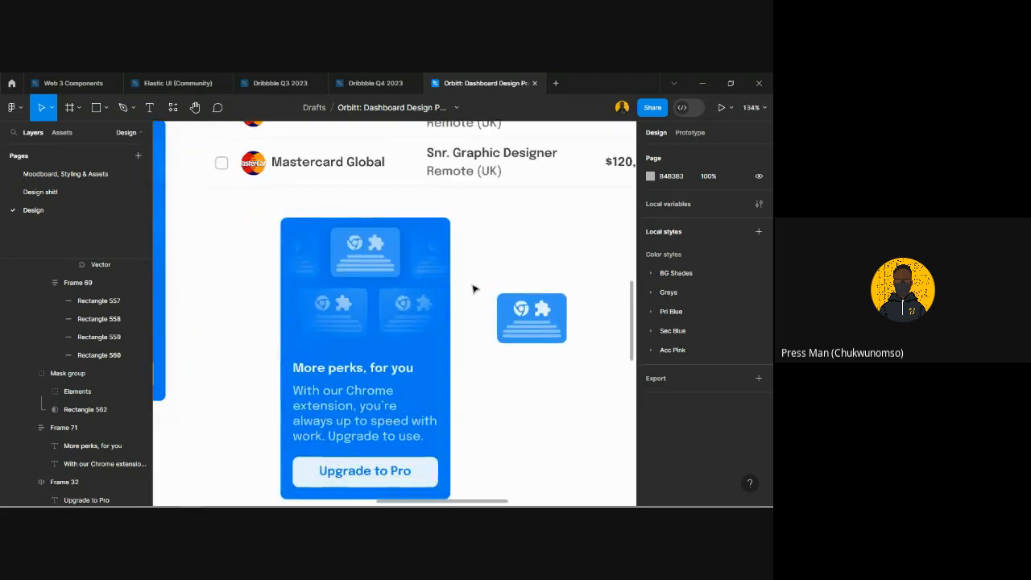
{"action": "scroll", "coordinate": [383, 264], "scroll_direction": "up", "scroll_amount": 4}
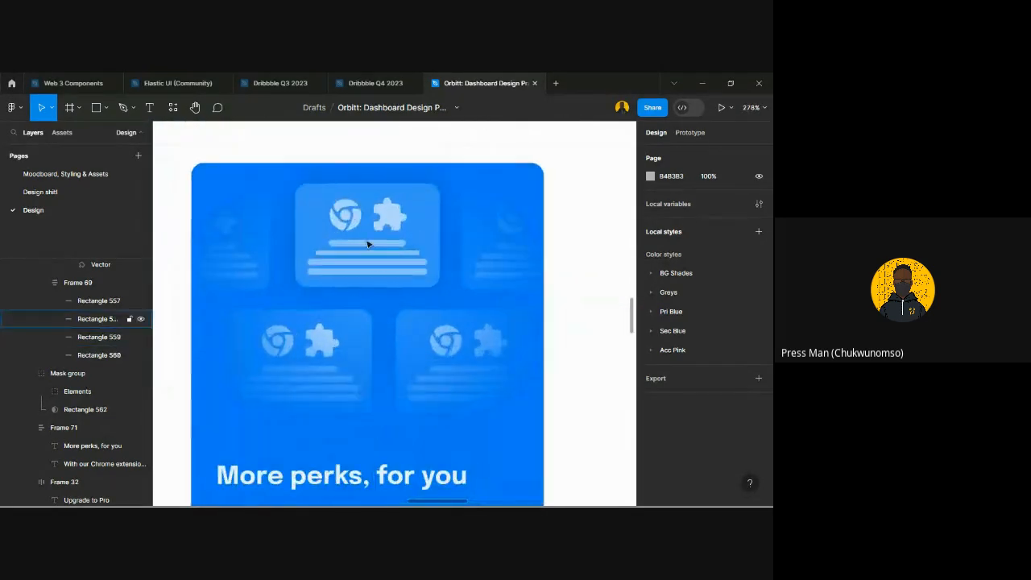
{"action": "left_click", "coordinate": [366, 240]}
{"action": "left_click", "coordinate": [364, 236]}
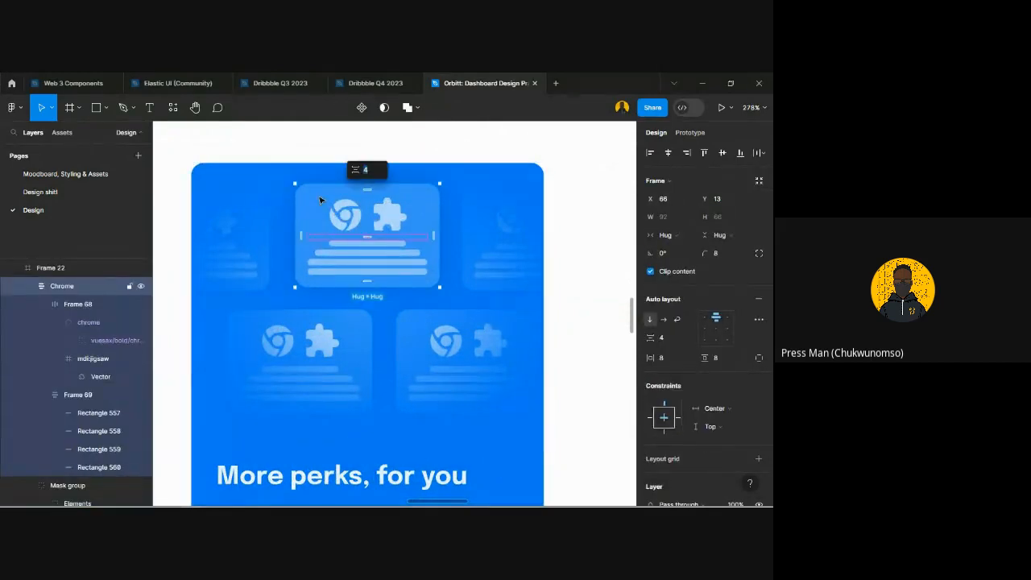
- Switch to the browser and scroll through the Dribbble reference shot 'Card design using masks (Dark Mode)', then return to the design
{"action": "key", "text": "Tab"}
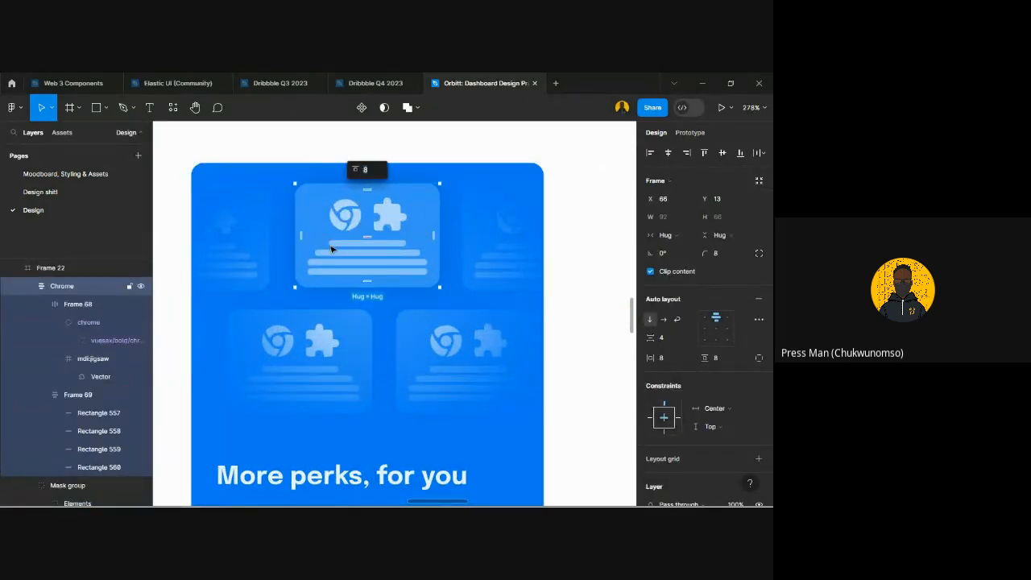
{"action": "key", "text": "alt+Tab"}
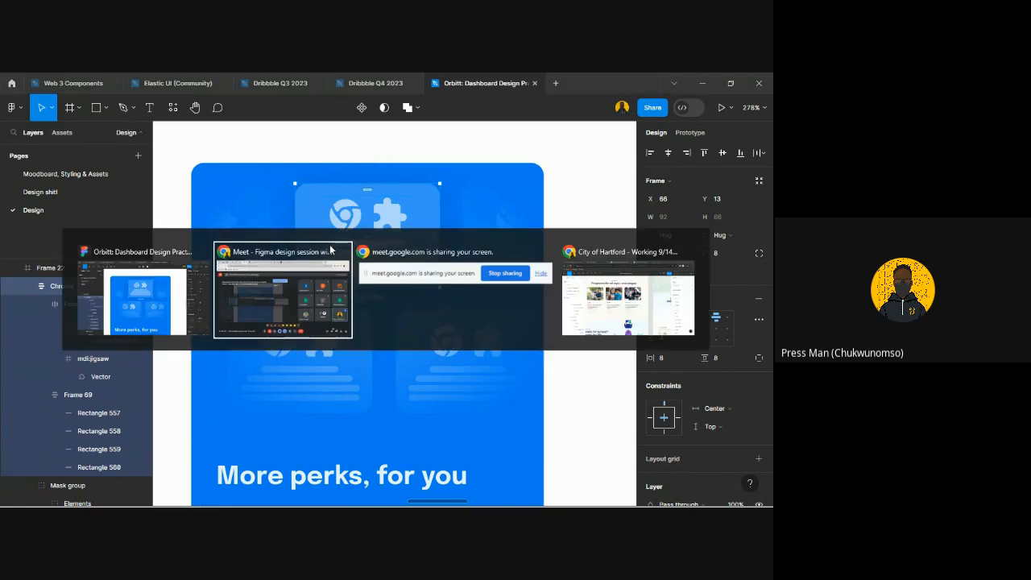
{"action": "left_click", "coordinate": [594, 82]}
{"action": "scroll", "coordinate": [375, 299], "scroll_direction": "down", "scroll_amount": 5}
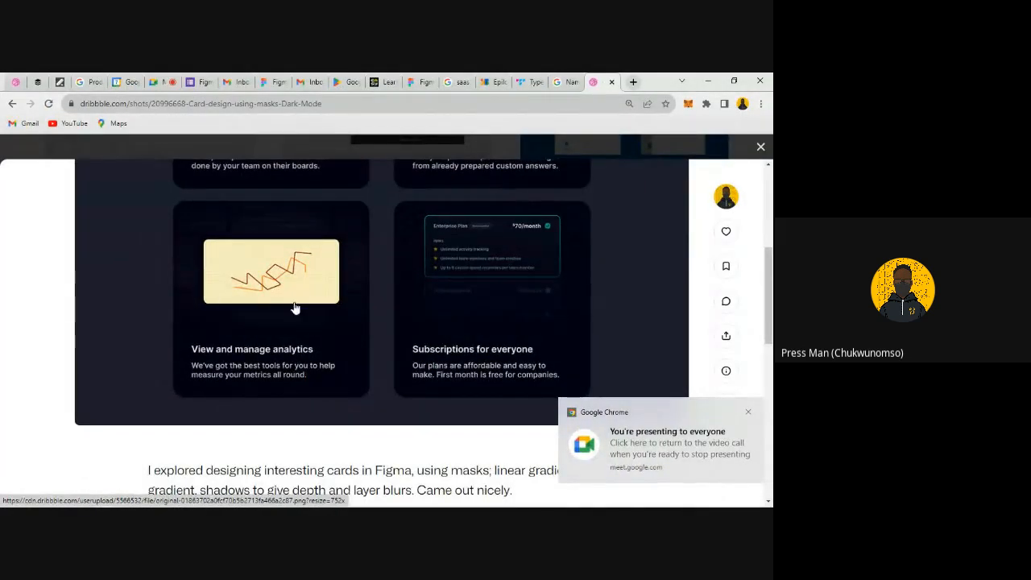
{"action": "scroll", "coordinate": [258, 298], "scroll_direction": "up", "scroll_amount": 1}
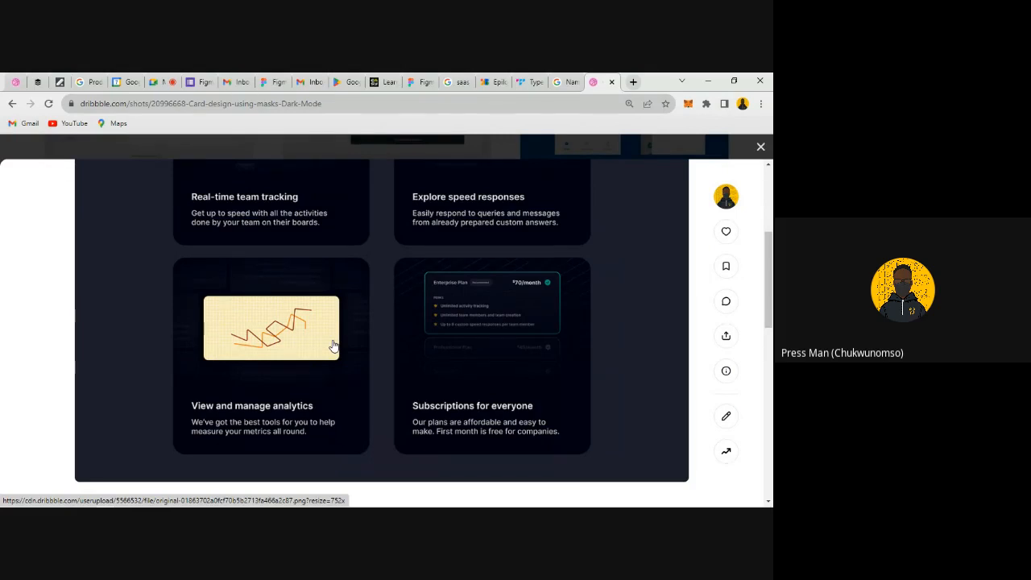
{"action": "scroll", "coordinate": [337, 338], "scroll_direction": "up", "scroll_amount": 3}
{"action": "key", "text": "alt+Tab"}
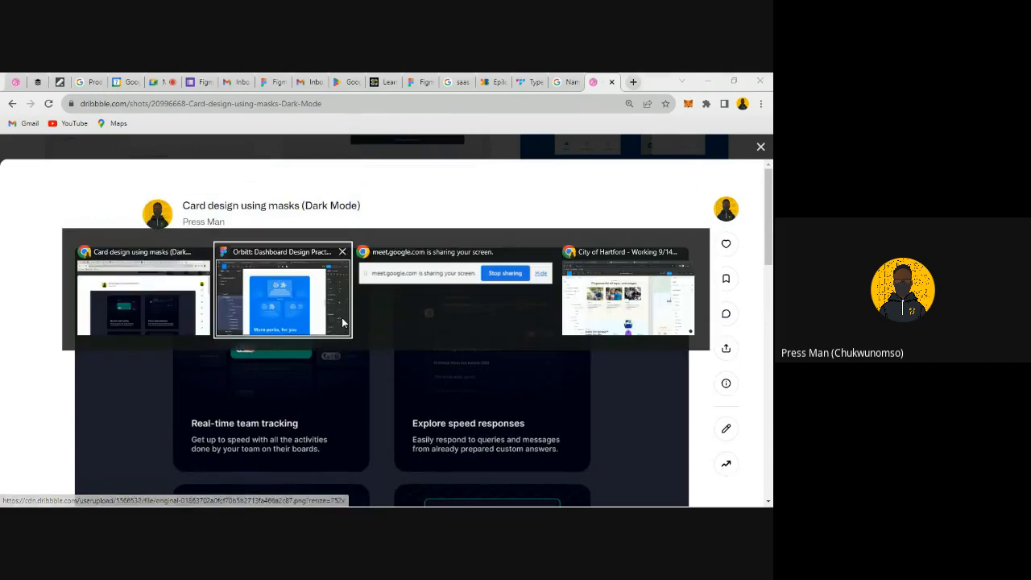
- Zoom in and out around the faded perks card to compare it within the dashboard, then select the perks card frame
{"action": "scroll", "coordinate": [362, 274], "scroll_direction": "down", "scroll_amount": 3}
{"action": "scroll", "coordinate": [411, 260], "scroll_direction": "up", "scroll_amount": 1}
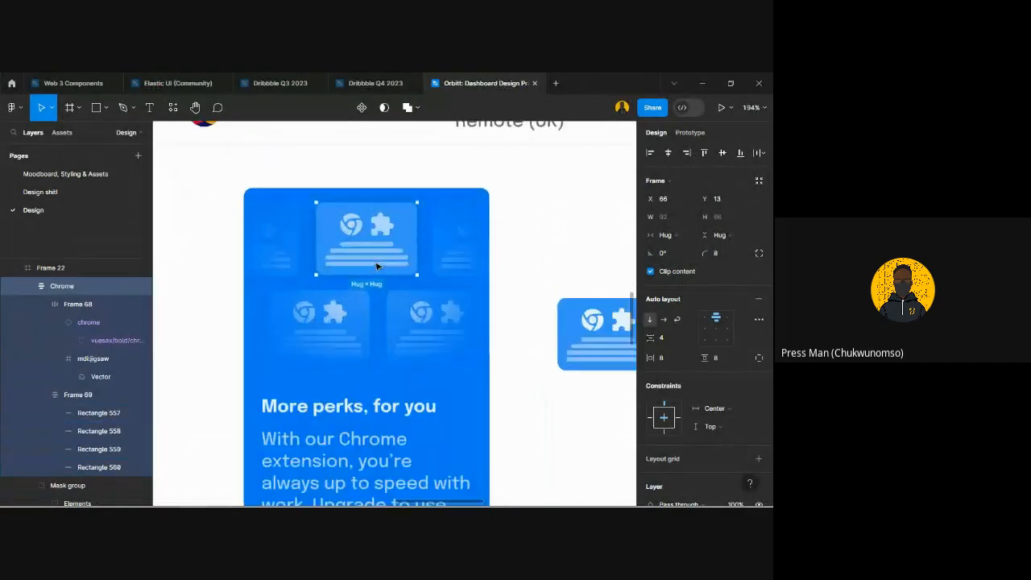
{"action": "scroll", "coordinate": [411, 260], "scroll_direction": "up", "scroll_amount": 2}
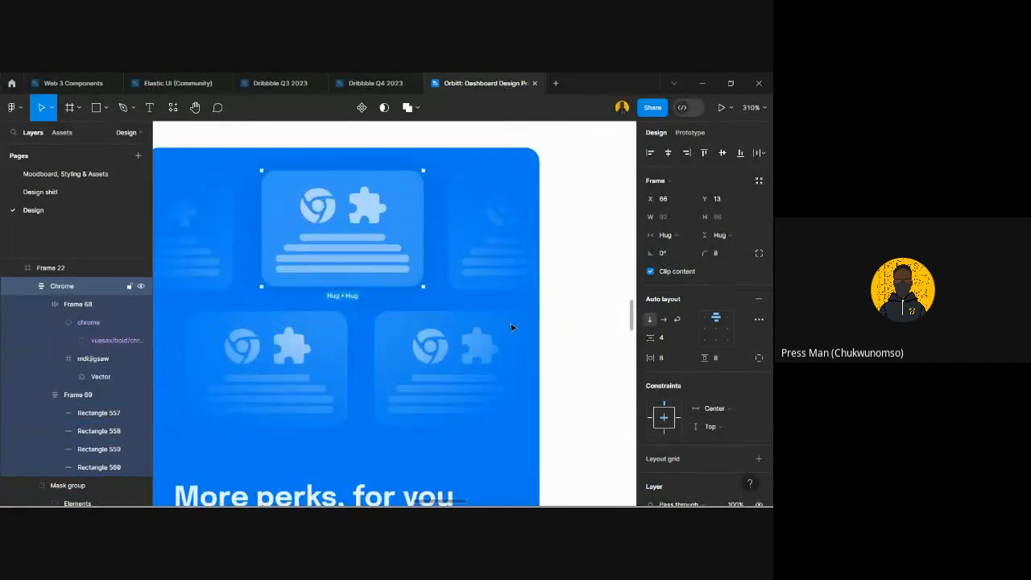
{"action": "scroll", "coordinate": [379, 249], "scroll_direction": "down", "scroll_amount": 2}
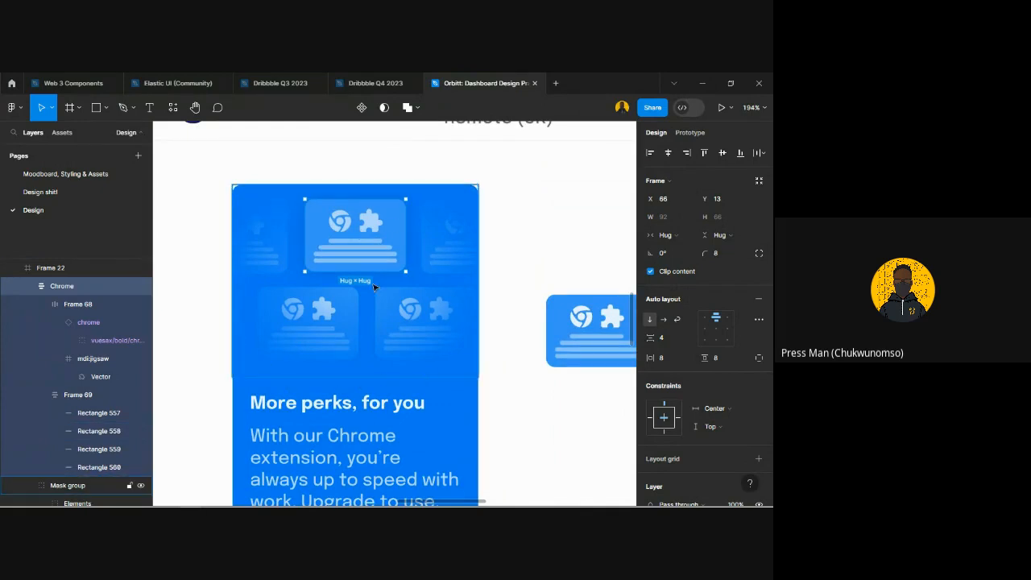
{"action": "scroll", "coordinate": [373, 286], "scroll_direction": "down", "scroll_amount": 3}
{"action": "scroll", "coordinate": [403, 322], "scroll_direction": "up", "scroll_amount": 4}
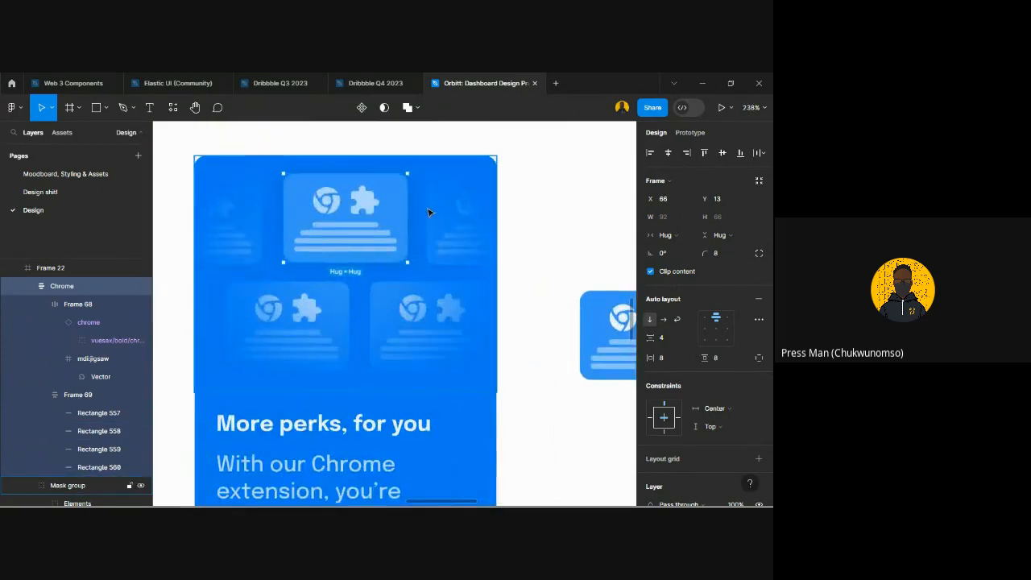
{"action": "scroll", "coordinate": [478, 237], "scroll_direction": "down", "scroll_amount": 5}
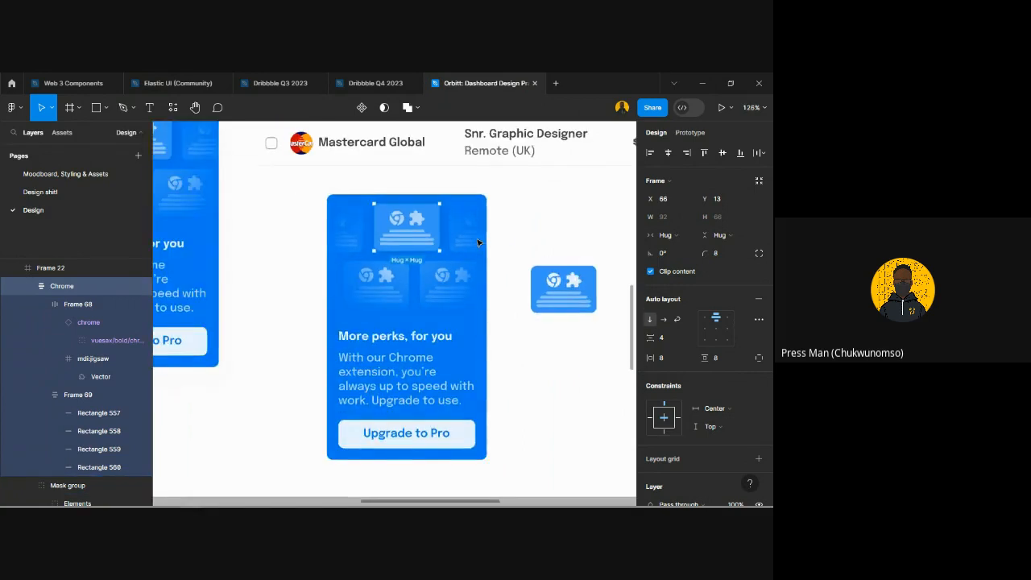
{"action": "scroll", "coordinate": [470, 246], "scroll_direction": "up", "scroll_amount": 3}
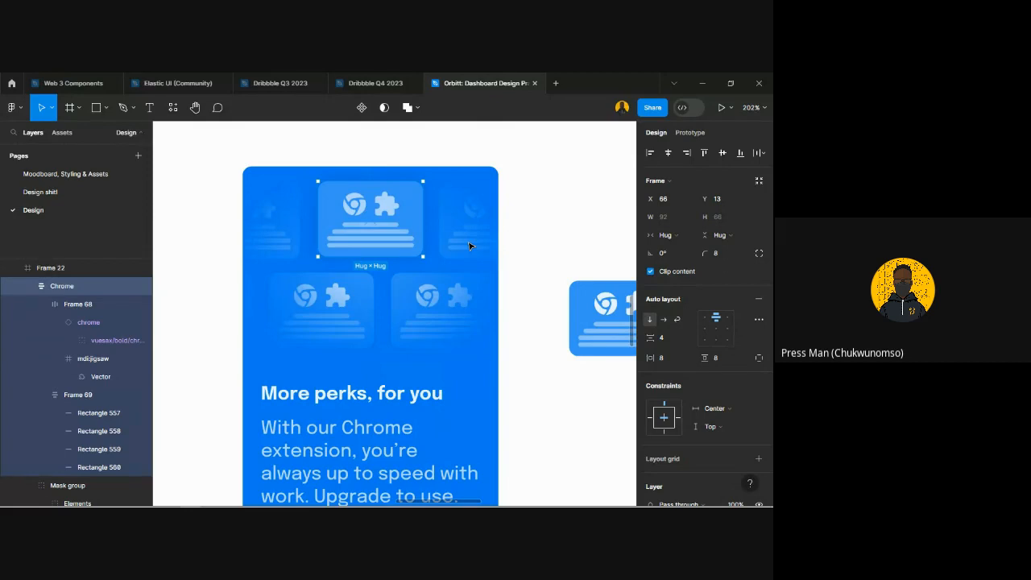
{"action": "scroll", "coordinate": [469, 246], "scroll_direction": "down", "scroll_amount": 5}
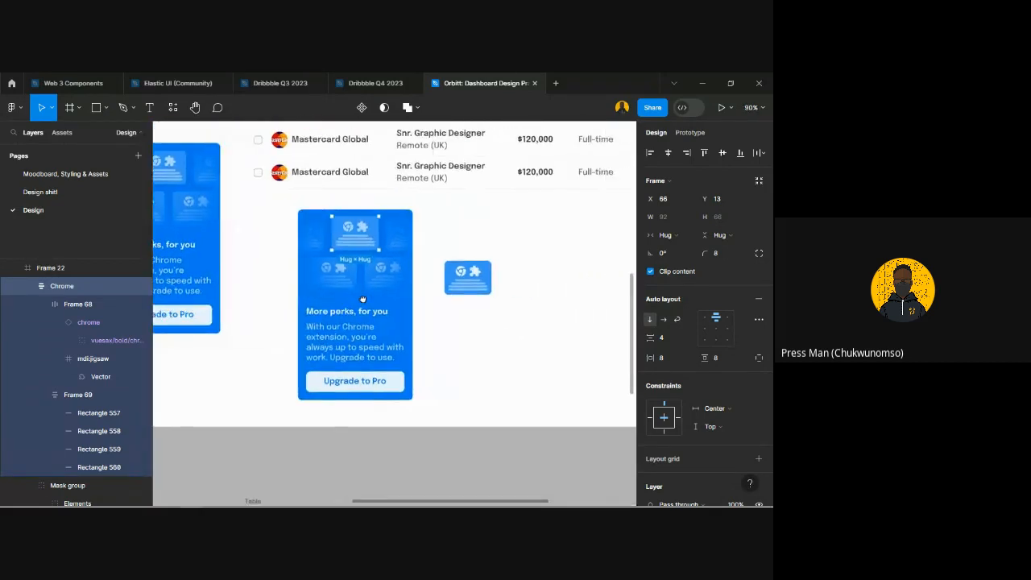
{"action": "scroll", "coordinate": [336, 308], "scroll_direction": "down", "scroll_amount": 2}
{"action": "left_click", "coordinate": [336, 308]}
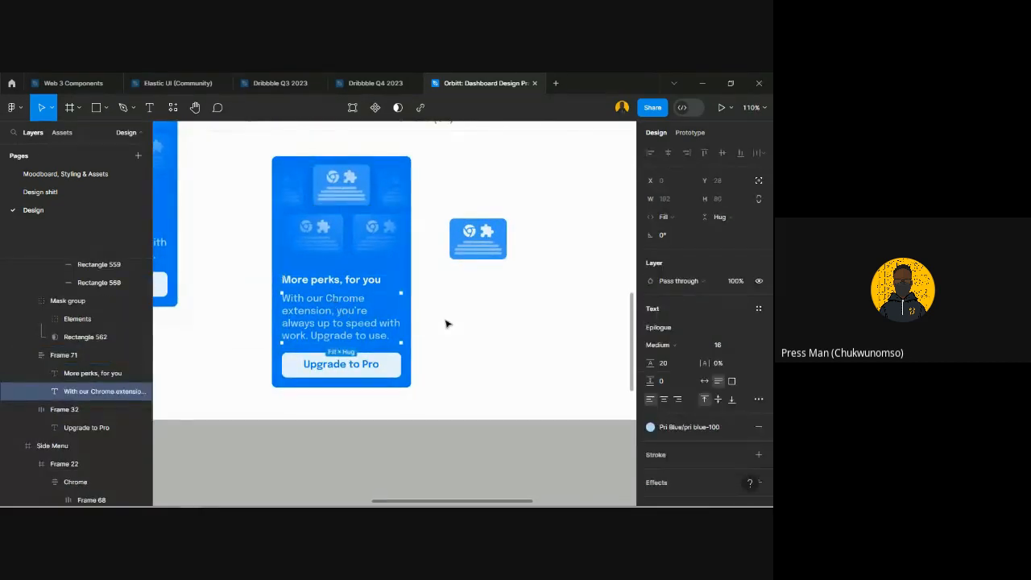
{"action": "left_click", "coordinate": [447, 323]}
{"action": "left_click", "coordinate": [330, 301]}
{"action": "scroll", "coordinate": [330, 322], "scroll_direction": "up", "scroll_amount": 1}
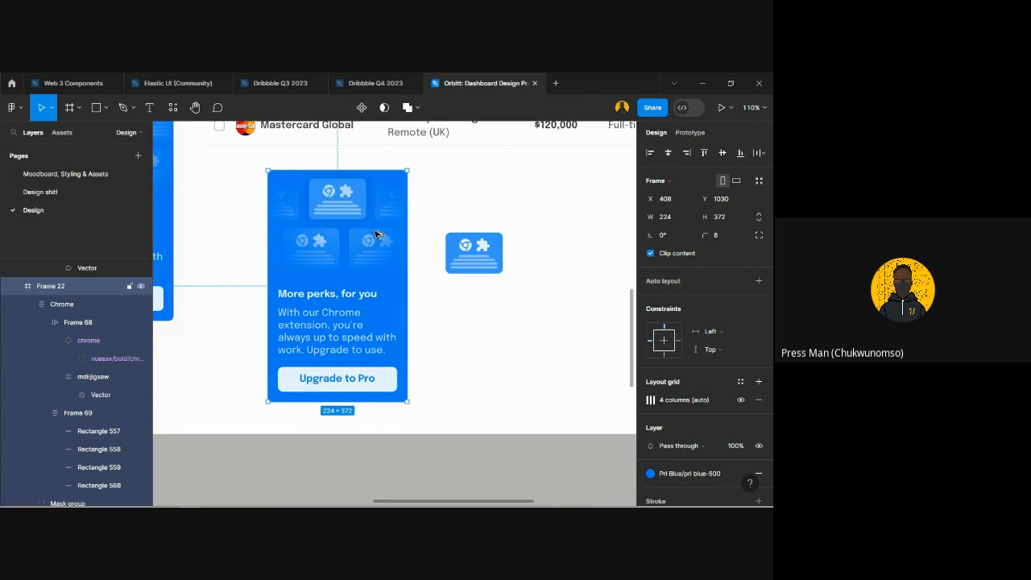
- Switch back to the Dribbble reference shot in the browser, scroll through its cards, and return to the design file
{"action": "key", "text": "alt+Tab"}
{"action": "scroll", "coordinate": [358, 366], "scroll_direction": "down", "scroll_amount": 3}
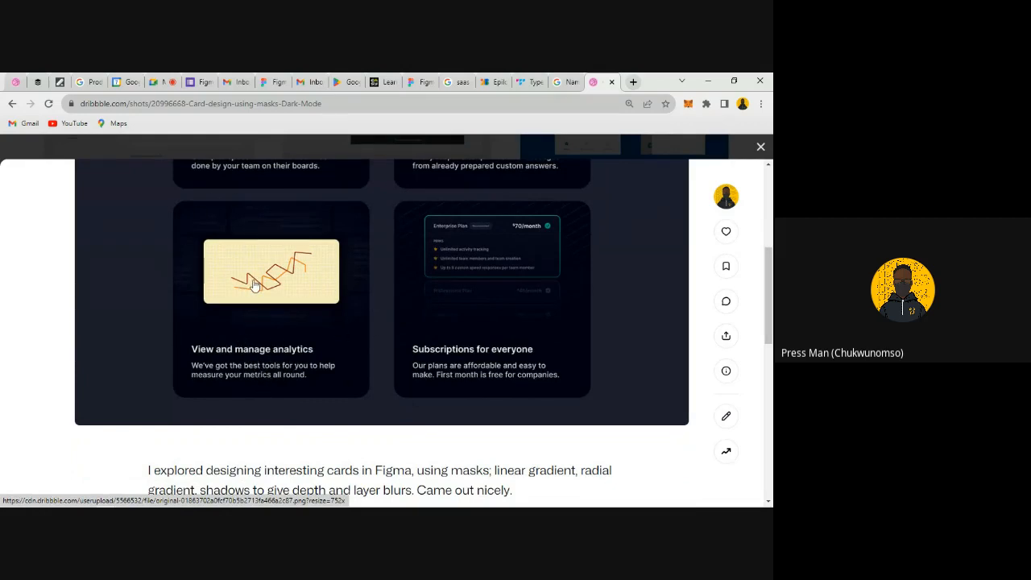
{"action": "scroll", "coordinate": [253, 285], "scroll_direction": "up", "scroll_amount": 1}
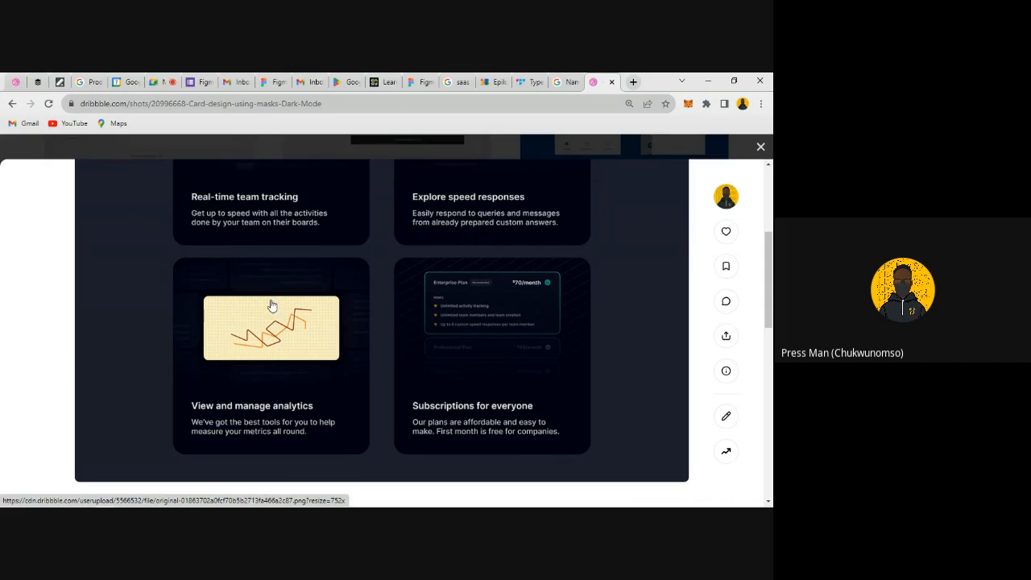
{"action": "scroll", "coordinate": [267, 282], "scroll_direction": "up", "scroll_amount": 3}
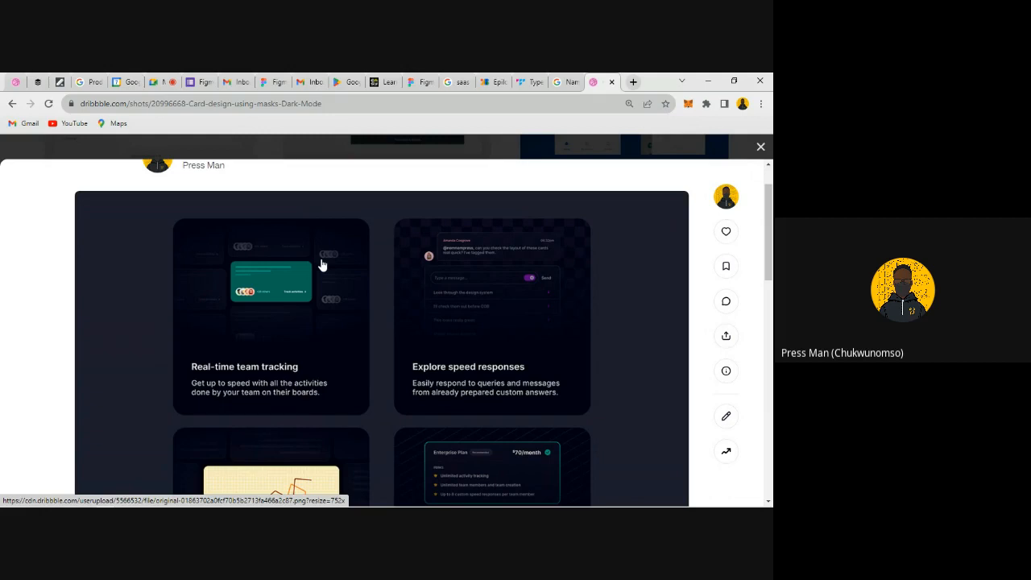
{"action": "key", "text": "alt+Tab"}
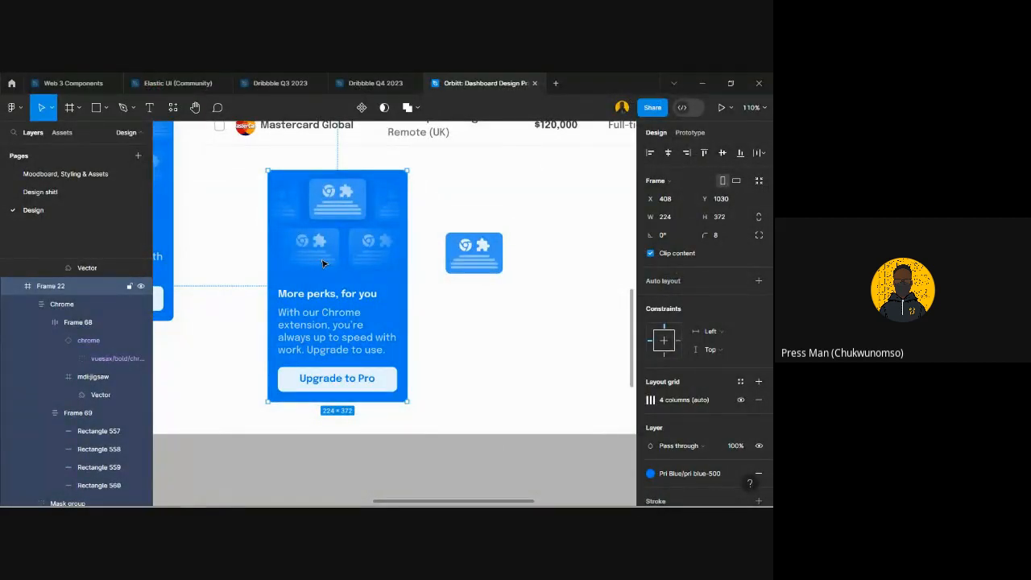
- Zoom out to examine the whole dashboard layout, selecting the stat cards and the side menu along the way
{"action": "scroll", "coordinate": [322, 263], "scroll_direction": "down", "scroll_amount": 5}
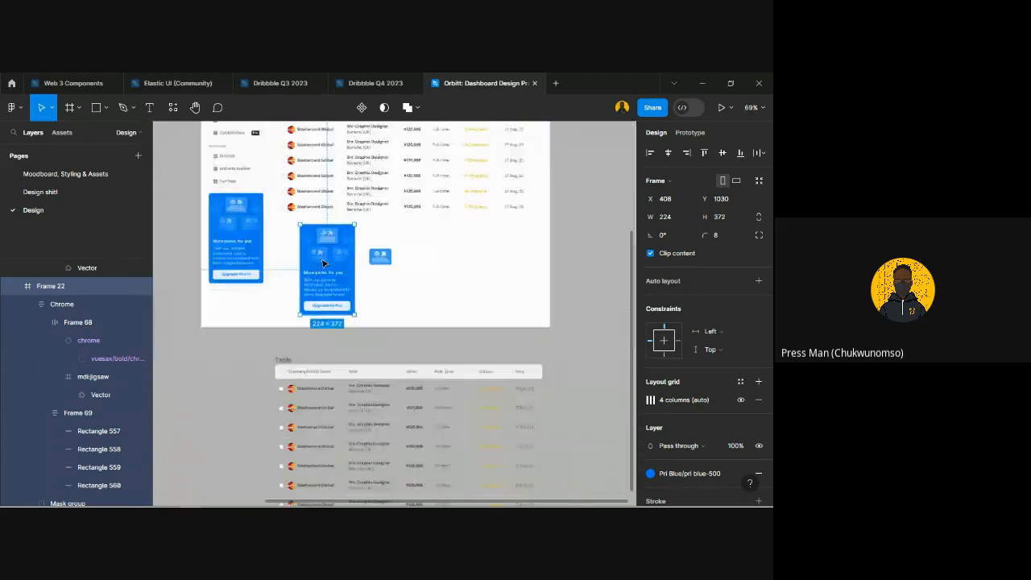
{"action": "scroll", "coordinate": [366, 266], "scroll_direction": "down", "scroll_amount": 5}
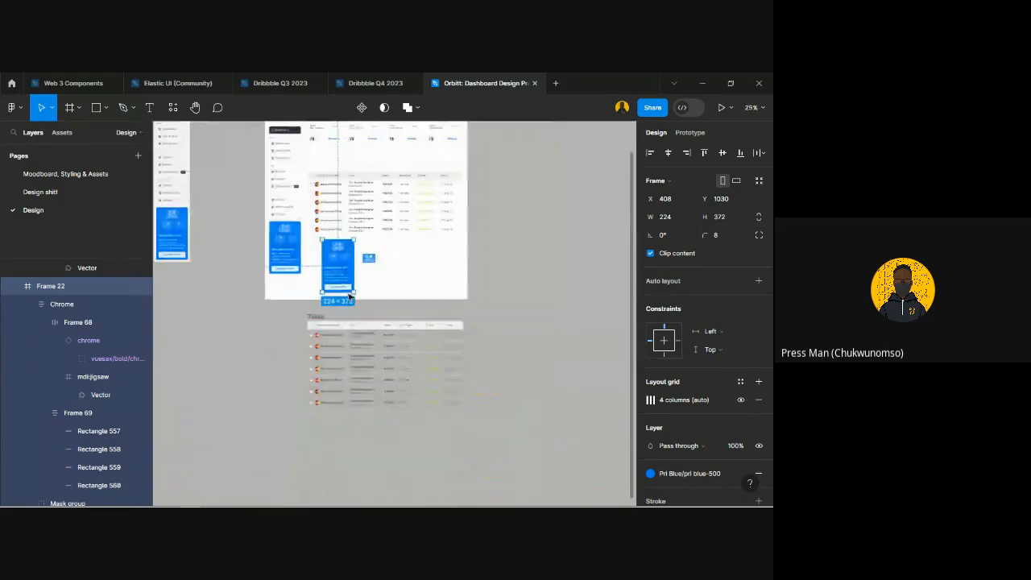
{"action": "scroll", "coordinate": [375, 306], "scroll_direction": "up", "scroll_amount": 2}
{"action": "scroll", "coordinate": [376, 280], "scroll_direction": "up", "scroll_amount": 2}
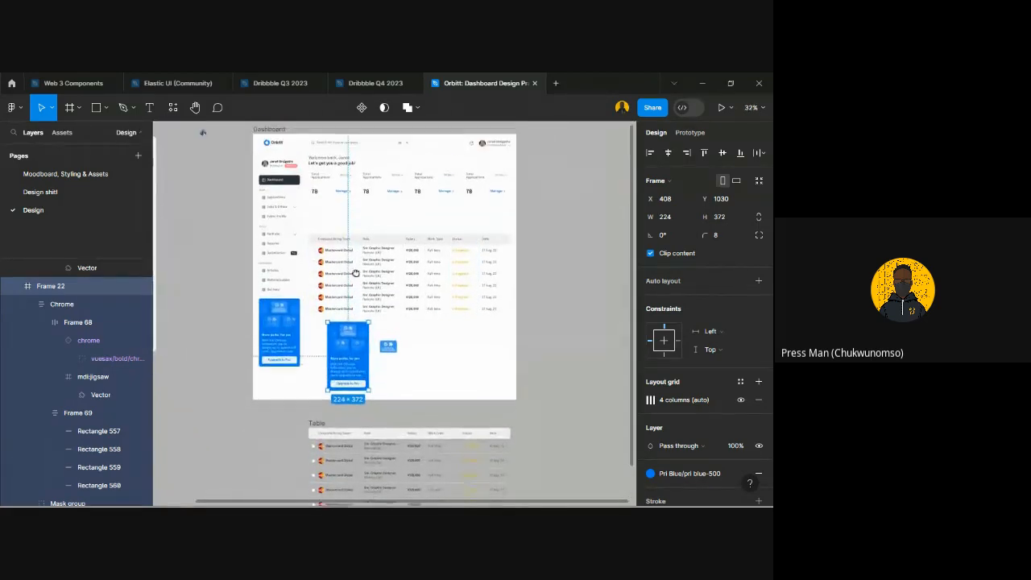
{"action": "left_click", "coordinate": [467, 192]}
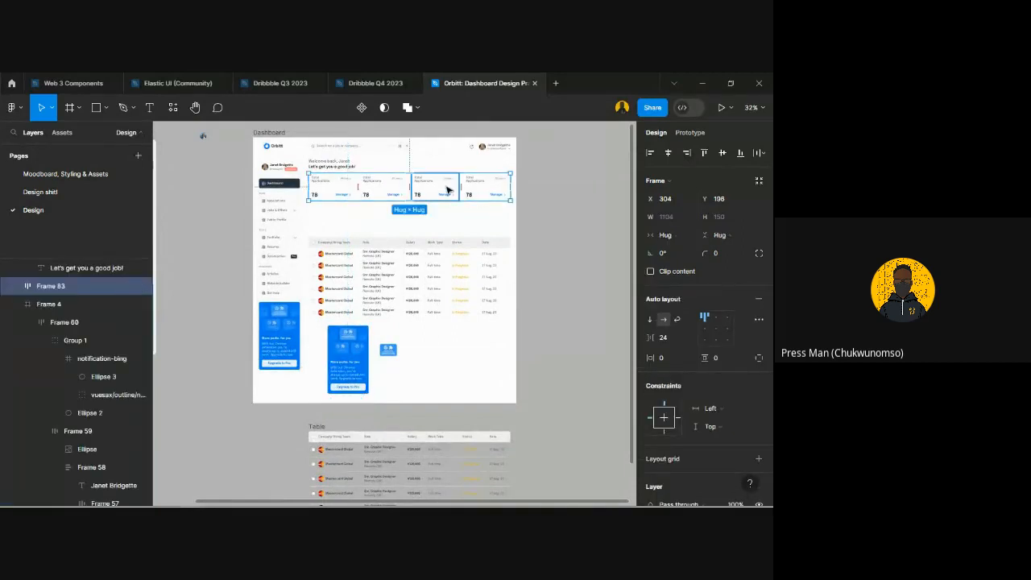
{"action": "scroll", "coordinate": [447, 188], "scroll_direction": "up", "scroll_amount": 2}
{"action": "double_click", "coordinate": [430, 194]}
{"action": "left_click", "coordinate": [360, 188]}
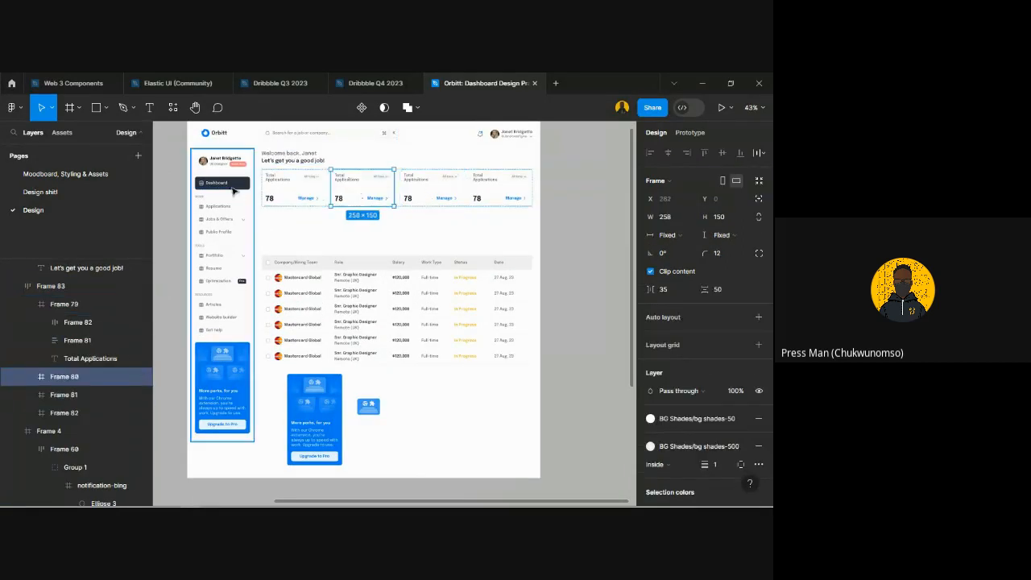
{"action": "scroll", "coordinate": [242, 265], "scroll_direction": "up", "scroll_amount": 5}
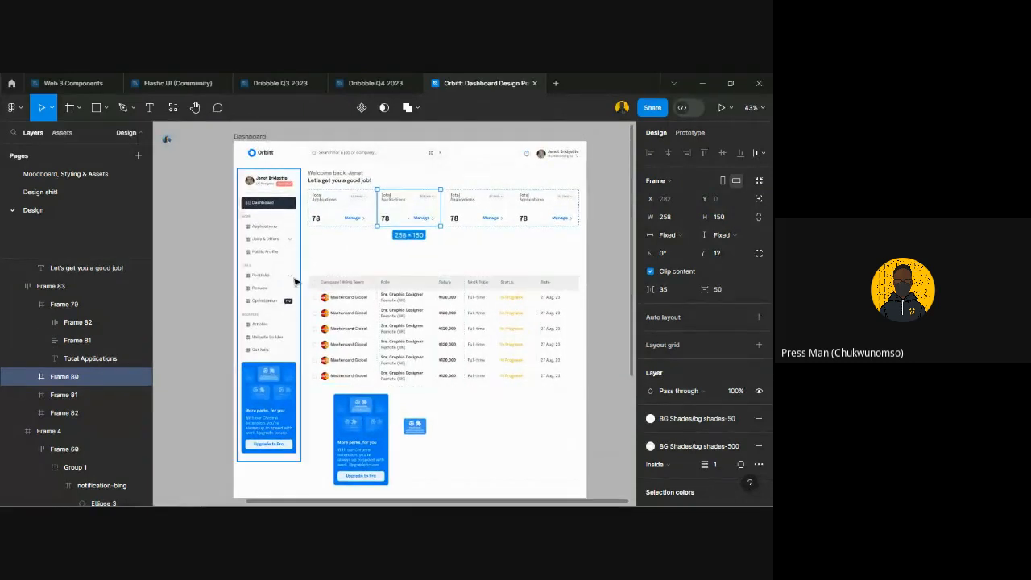
{"action": "scroll", "coordinate": [248, 260], "scroll_direction": "up", "scroll_amount": 3}
{"action": "left_click", "coordinate": [263, 262]}
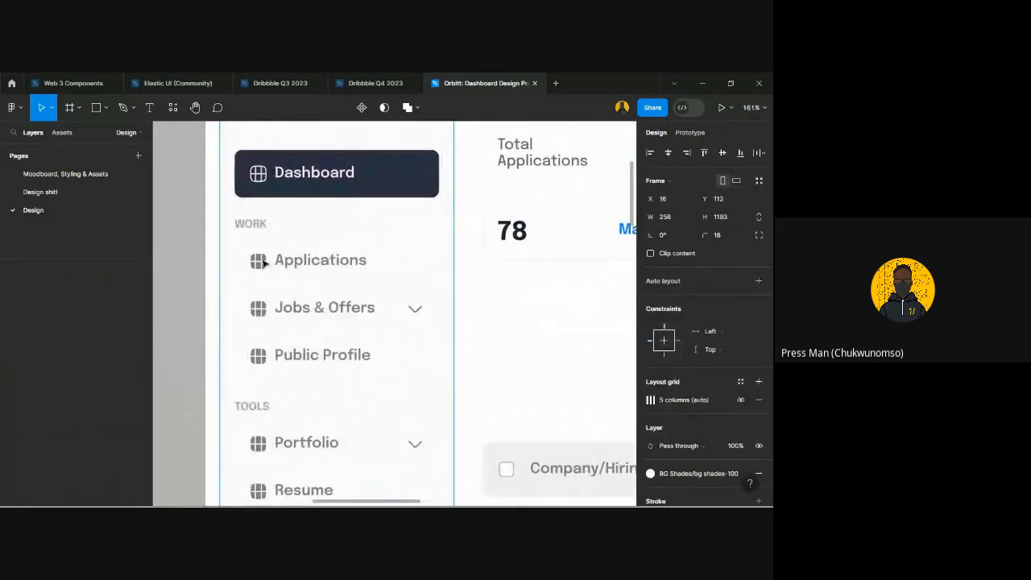
- Drill into the side menu's Applications item and its icon to inspect their layers, then zoom back out over the dashboard
{"action": "double_click", "coordinate": [263, 263]}
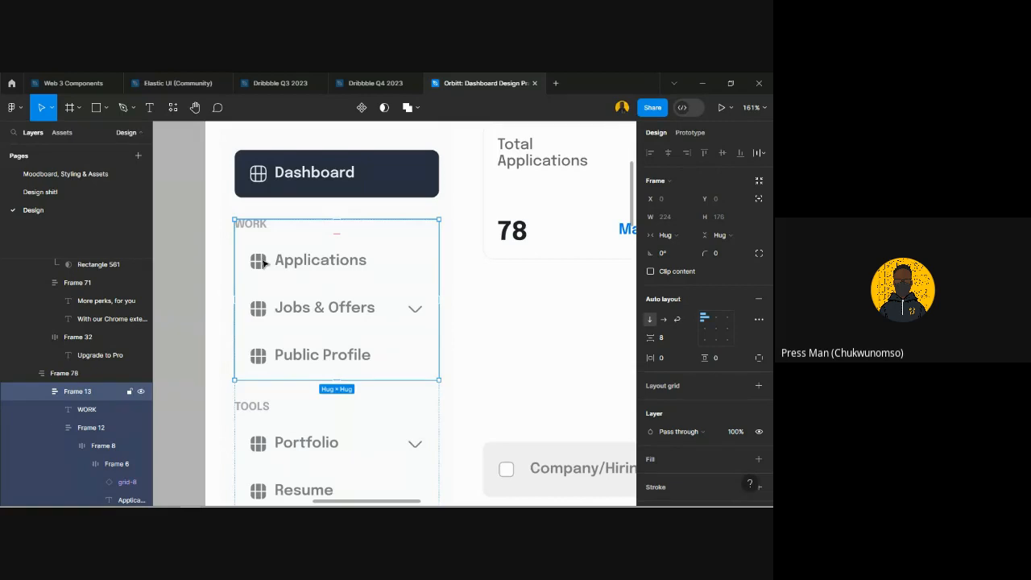
{"action": "double_click", "coordinate": [260, 272]}
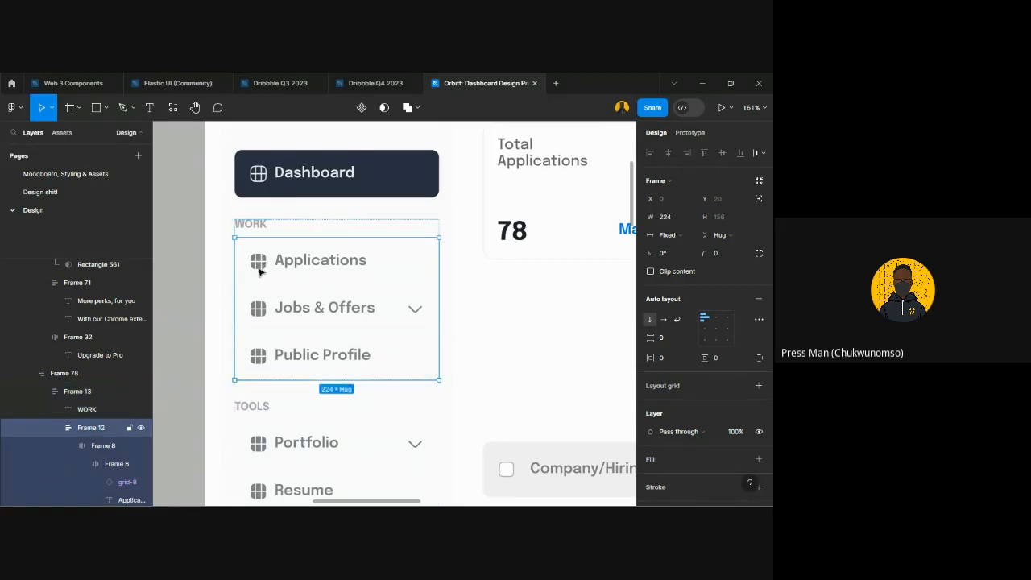
{"action": "double_click", "coordinate": [259, 271]}
{"action": "double_click", "coordinate": [259, 272]}
{"action": "scroll", "coordinate": [258, 265], "scroll_direction": "up", "scroll_amount": 5}
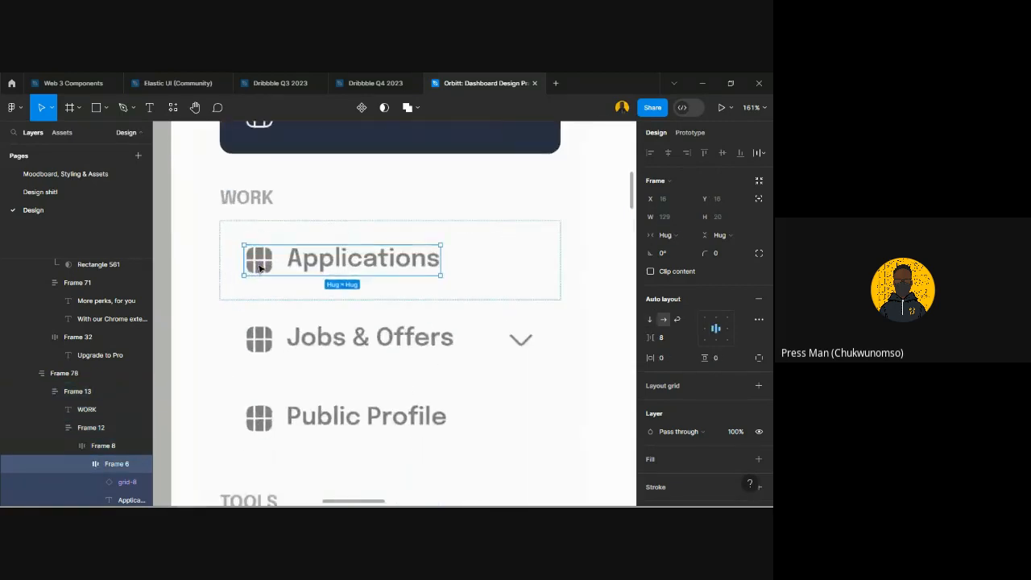
{"action": "double_click", "coordinate": [252, 253]}
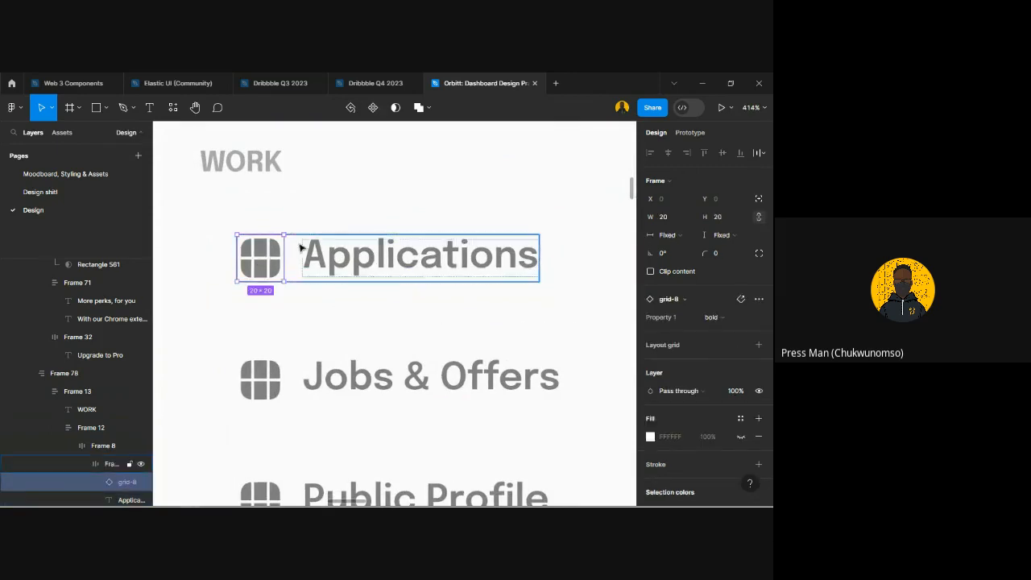
{"action": "scroll", "coordinate": [298, 247], "scroll_direction": "down", "scroll_amount": 5}
{"action": "left_click", "coordinate": [168, 242]}
{"action": "scroll", "coordinate": [330, 237], "scroll_direction": "down", "scroll_amount": 5}
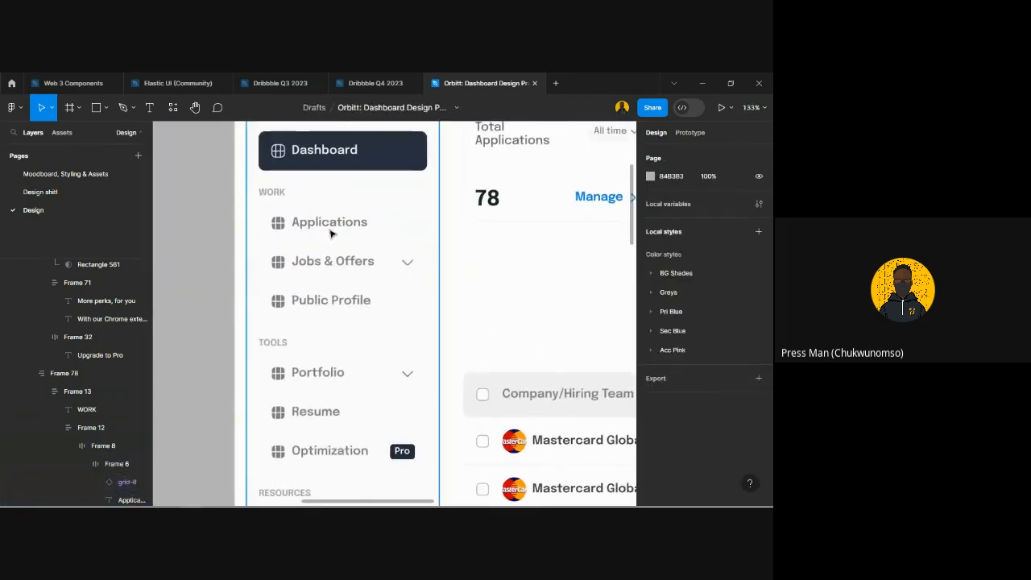
{"action": "scroll", "coordinate": [332, 254], "scroll_direction": "up", "scroll_amount": 5}
{"action": "scroll", "coordinate": [315, 207], "scroll_direction": "down", "scroll_amount": 6}
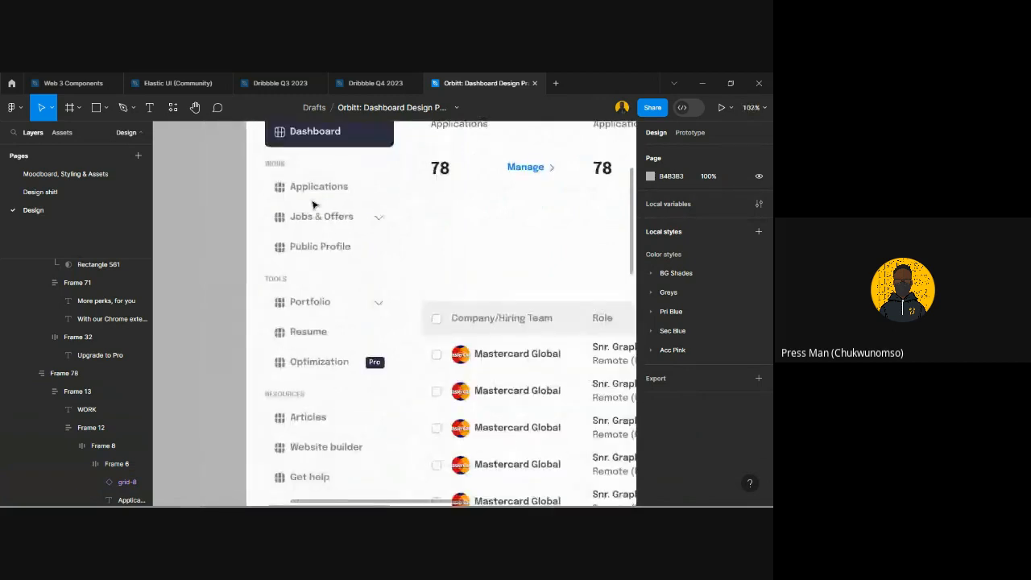
{"action": "scroll", "coordinate": [265, 191], "scroll_direction": "down", "scroll_amount": 5}
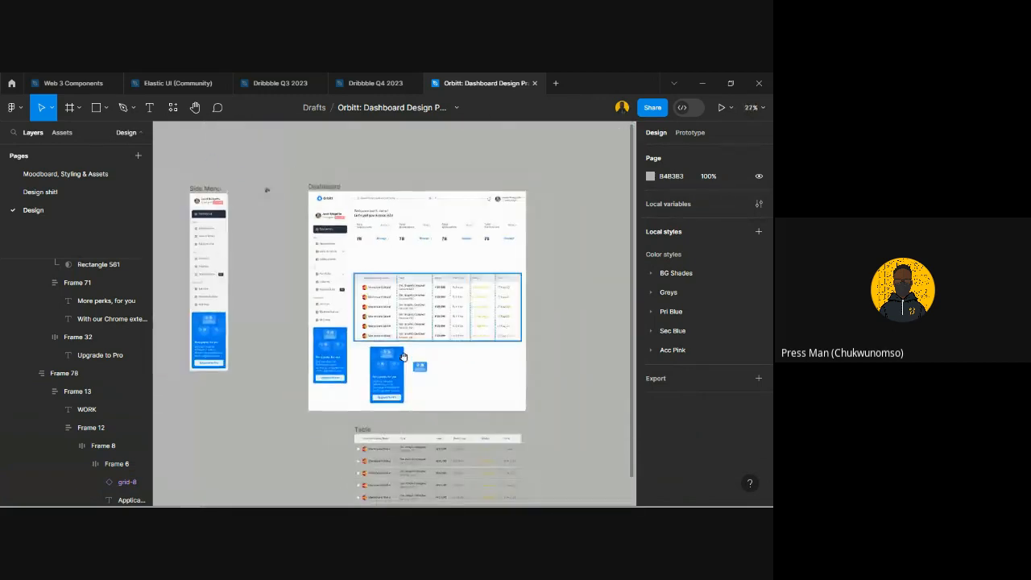
{"action": "scroll", "coordinate": [266, 193], "scroll_direction": "down", "scroll_amount": 3}
{"action": "scroll", "coordinate": [427, 311], "scroll_direction": "up", "scroll_amount": 5}
{"action": "scroll", "coordinate": [427, 312], "scroll_direction": "up", "scroll_amount": 1}
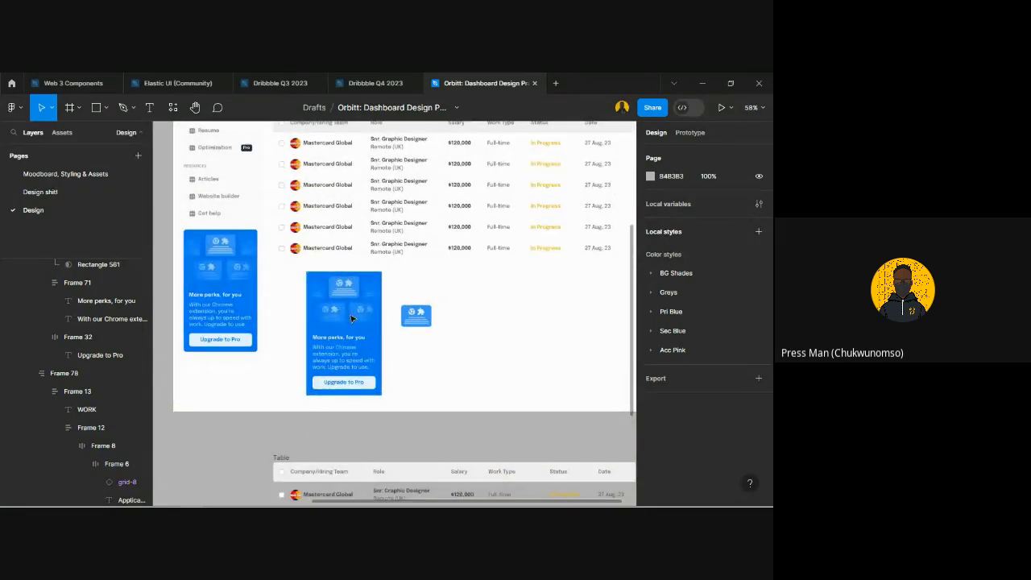
- Delete the spare perks card copy and the loose Chrome card sitting beside the side menu on the dashboard
{"action": "left_click", "coordinate": [328, 299]}
{"action": "key", "text": "Delete"}
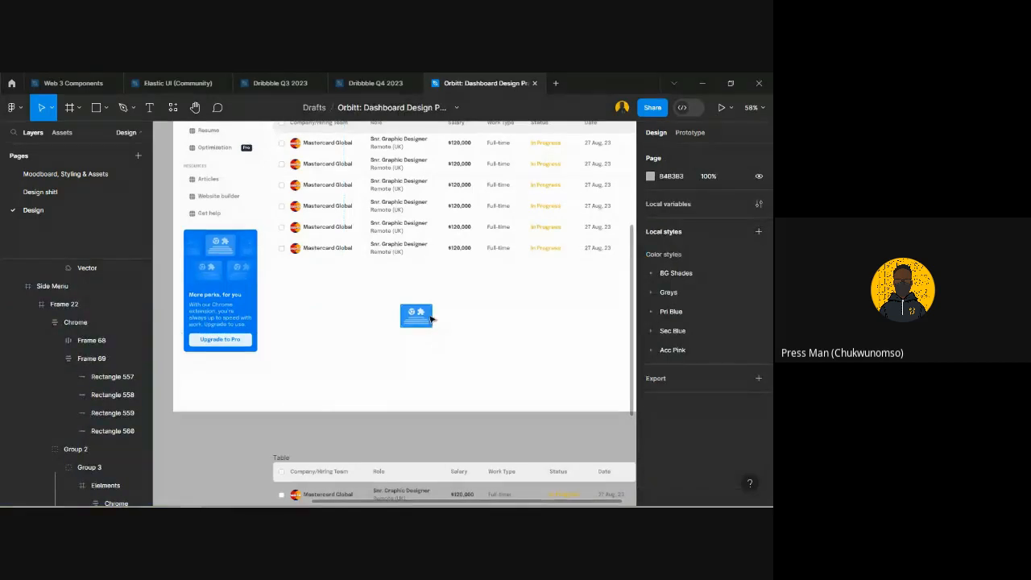
{"action": "left_click", "coordinate": [430, 316]}
{"action": "key", "text": "Delete"}
- Shorten the Dashboard frame from its bottom edge to a height of about 1317
{"action": "left_click", "coordinate": [274, 410]}
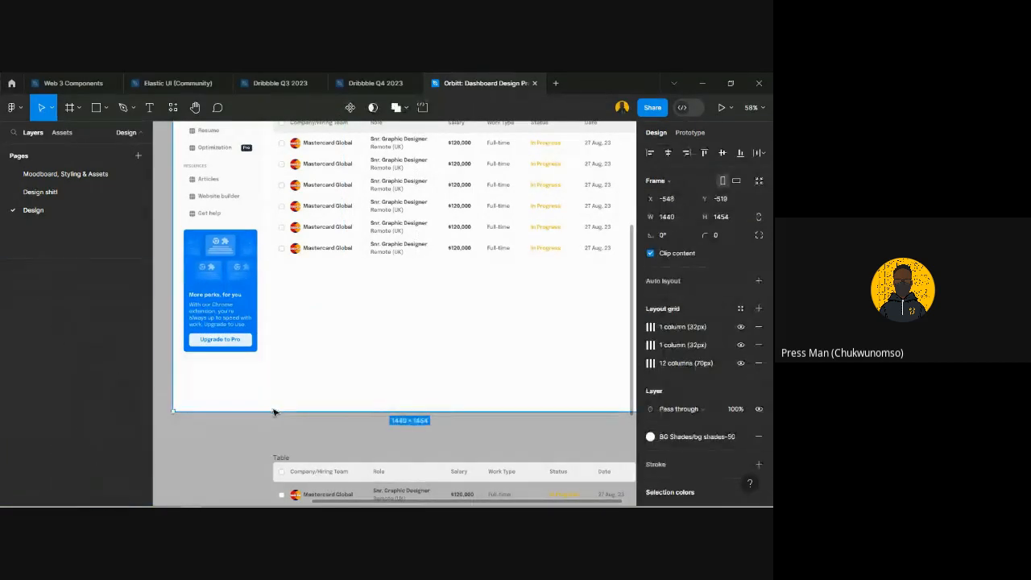
{"action": "left_click_drag", "start_coordinate": [285, 411], "coordinate": [287, 367]}
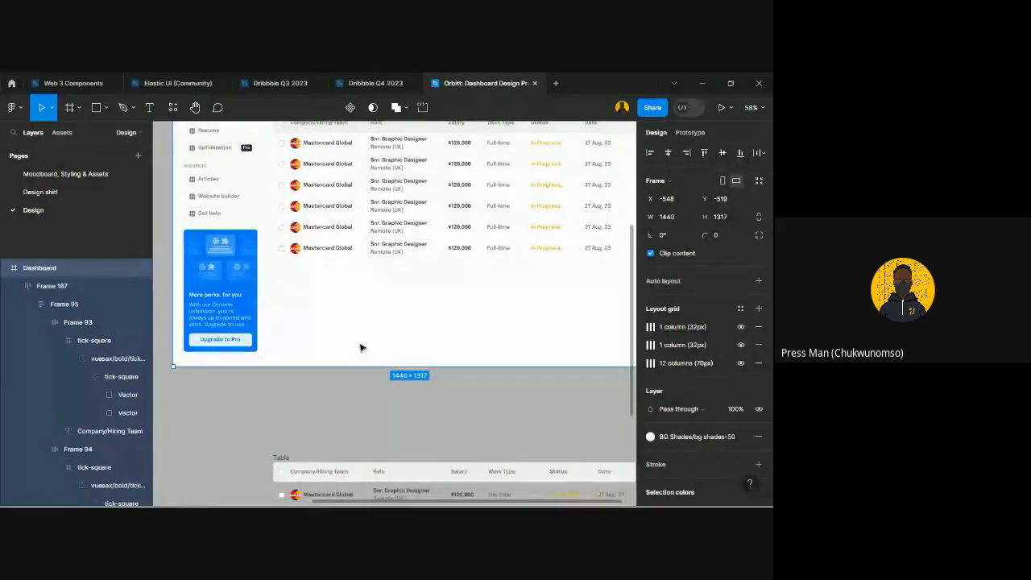
- Open the 'Design shit!' page and zoom out to view its dashboard and the three colour squares beside it
{"action": "scroll", "coordinate": [343, 332], "scroll_direction": "up", "scroll_amount": 1}
{"action": "left_click", "coordinate": [56, 193]}
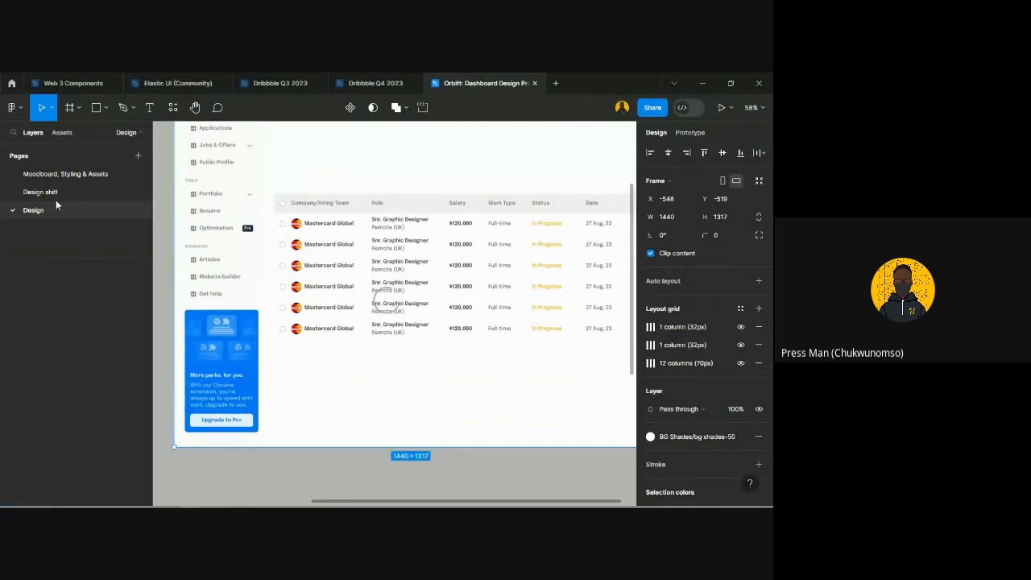
{"action": "scroll", "coordinate": [377, 267], "scroll_direction": "down", "scroll_amount": 4}
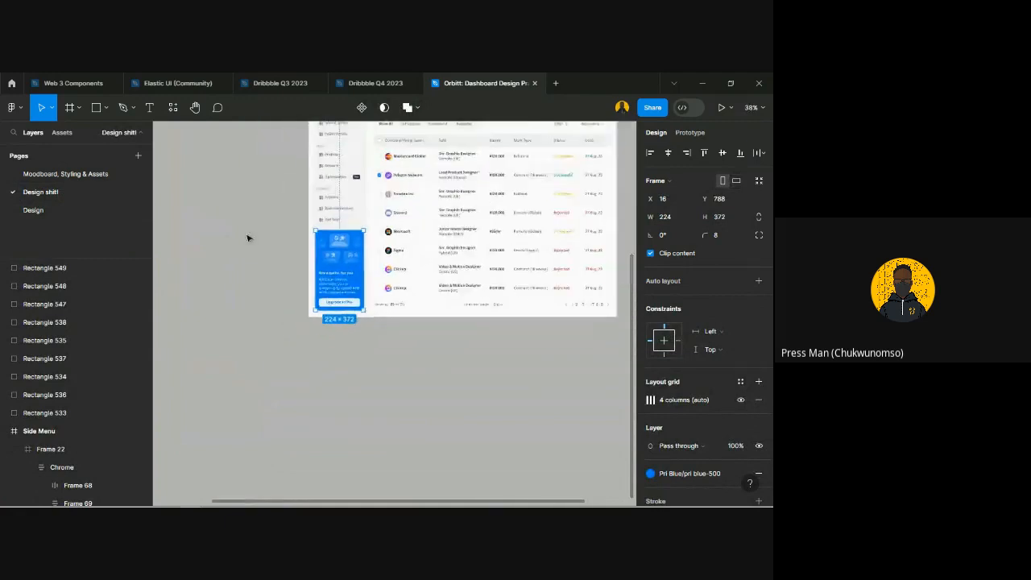
{"action": "left_click", "coordinate": [249, 237]}
{"action": "left_click_drag", "start_coordinate": [270, 214], "coordinate": [189, 336]}
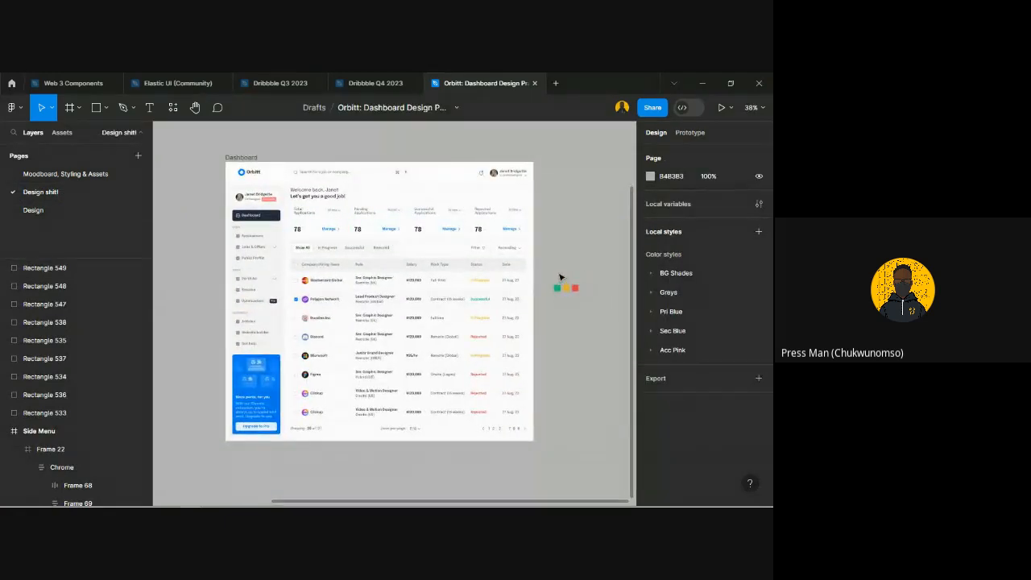
- Hide the editor interface to preview the dashboard full-screen
{"action": "right_click", "coordinate": [576, 207]}
{"action": "left_click", "coordinate": [593, 237]}
{"action": "scroll", "coordinate": [531, 238], "scroll_direction": "up", "scroll_amount": 3}
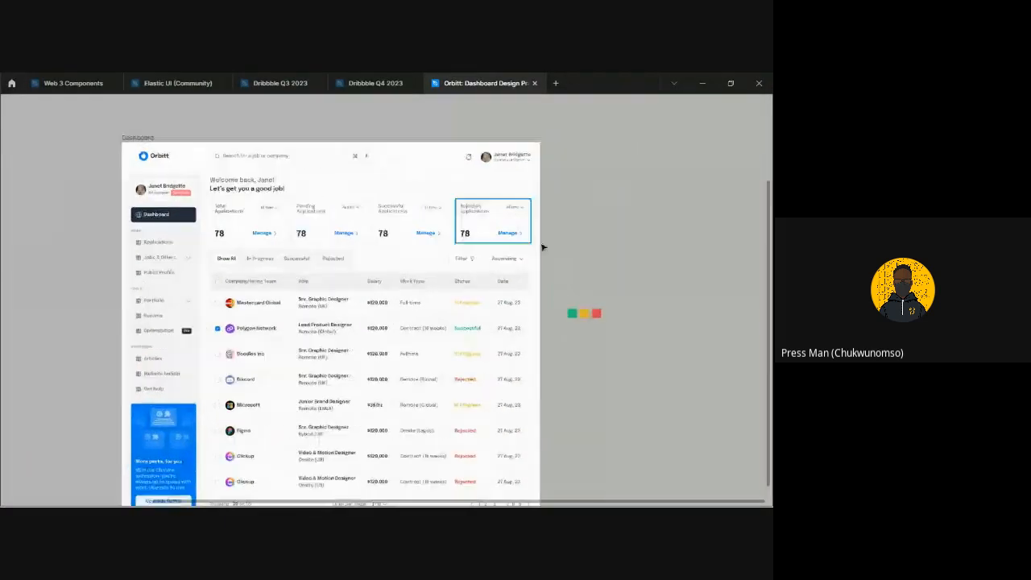
{"action": "scroll", "coordinate": [548, 237], "scroll_direction": "down", "scroll_amount": 1}
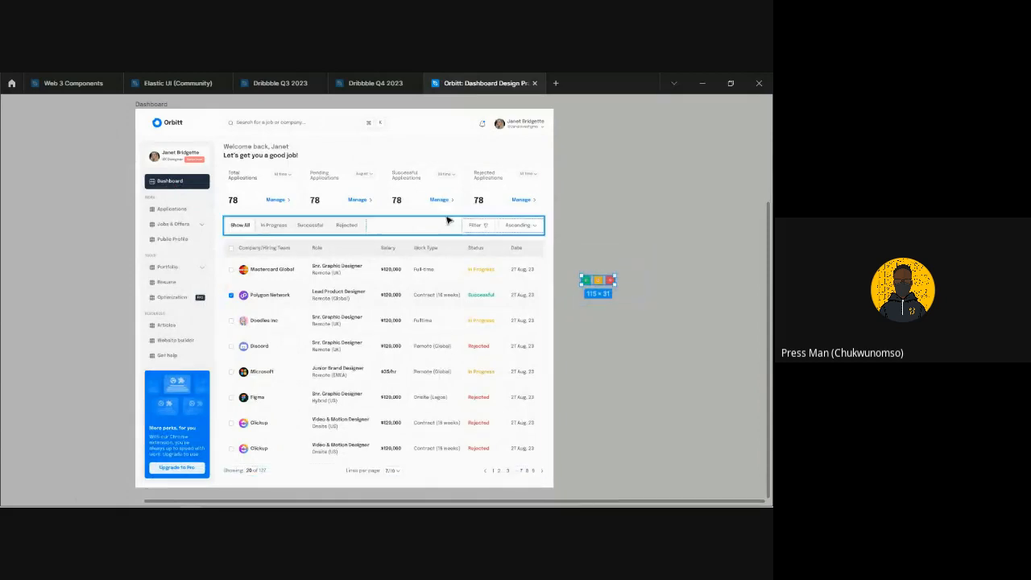
- Switch to the Google Meet call and send a heart reaction
{"action": "key", "text": "alt+Tab"}
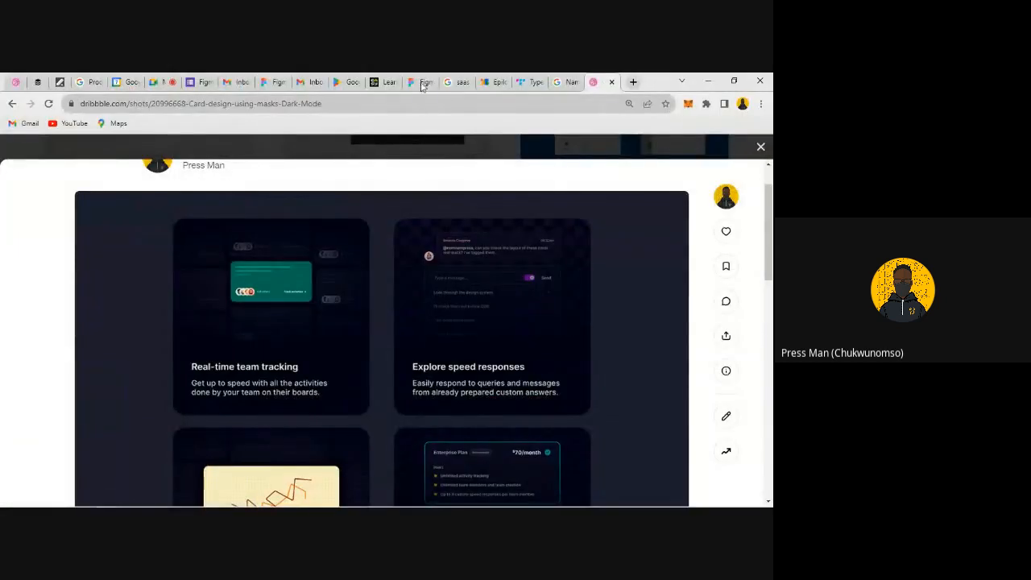
{"action": "left_click", "coordinate": [157, 82]}
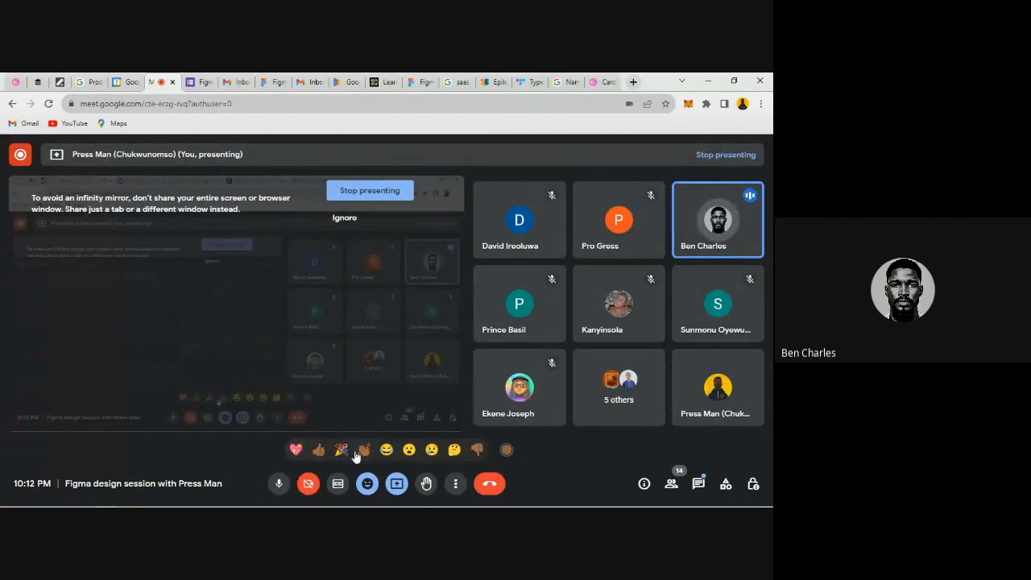
{"action": "left_click", "coordinate": [296, 452]}
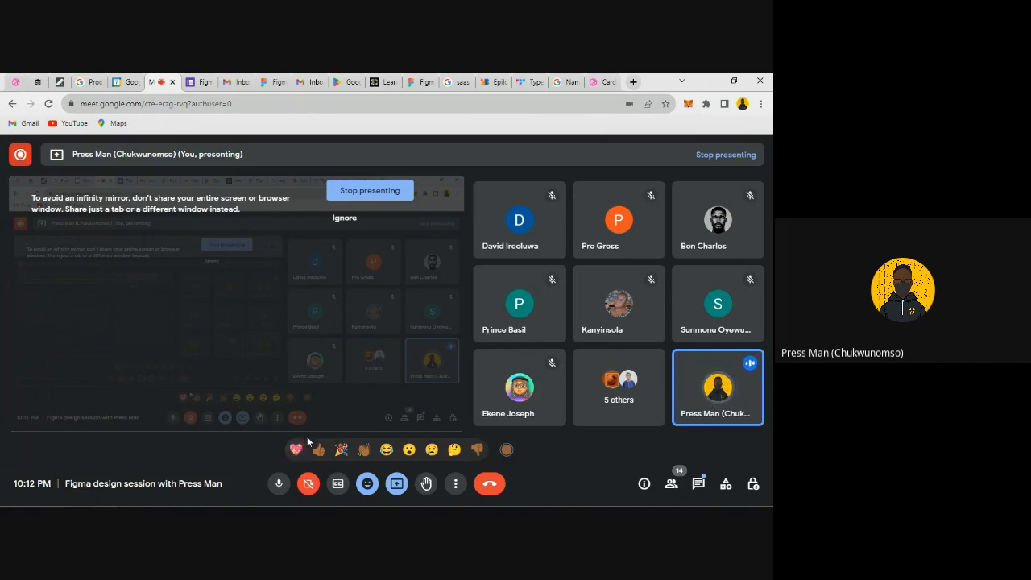
- Return to the design file and show the editor interface again
{"action": "key", "text": "alt+Tab"}
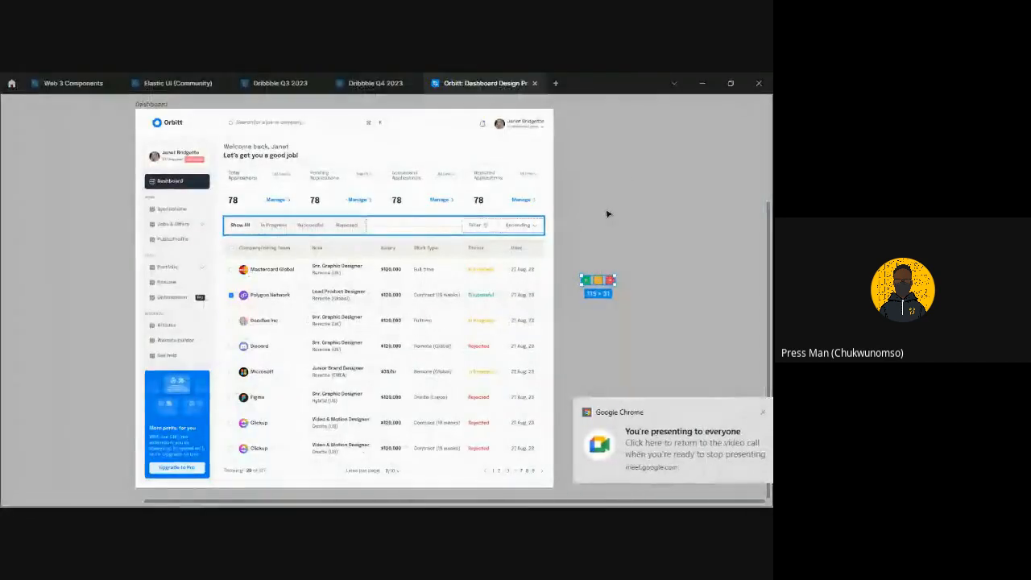
{"action": "right_click", "coordinate": [624, 209]}
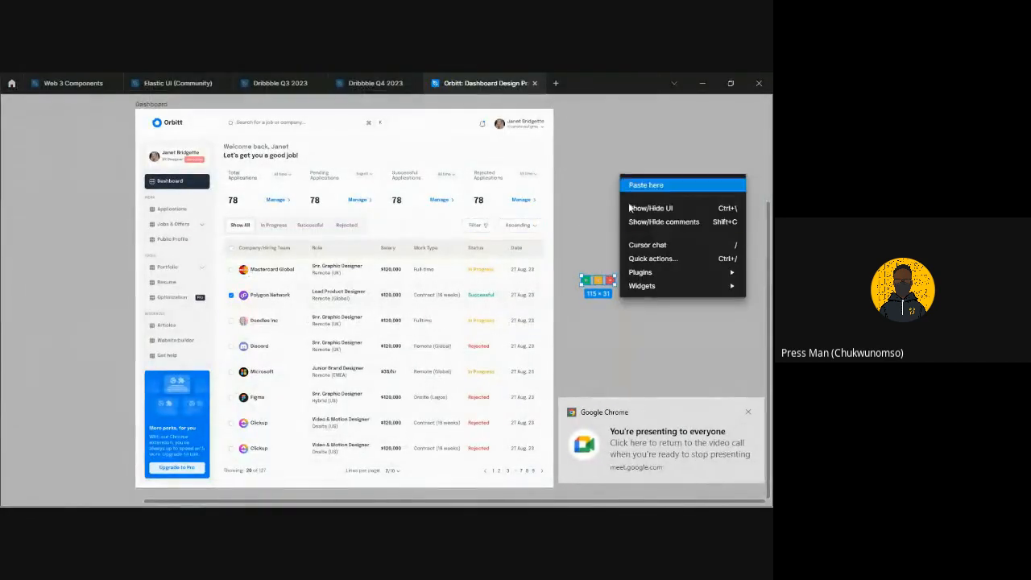
{"action": "left_click", "coordinate": [644, 207]}
- Zoom in on the green, yellow and red squares and duplicate the row just above the originals
{"action": "scroll", "coordinate": [594, 205], "scroll_direction": "down", "scroll_amount": 2}
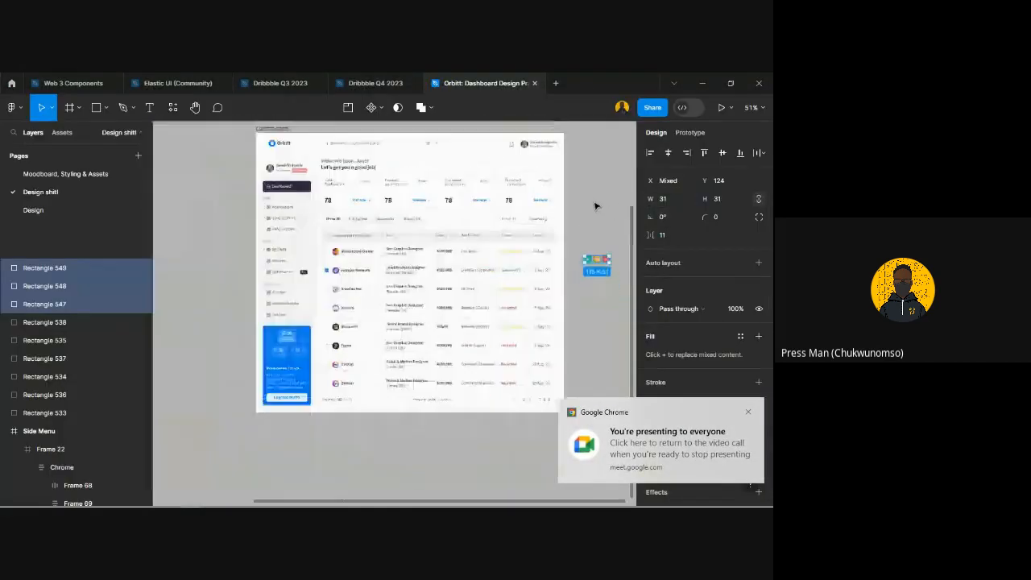
{"action": "scroll", "coordinate": [594, 205], "scroll_direction": "up", "scroll_amount": 3}
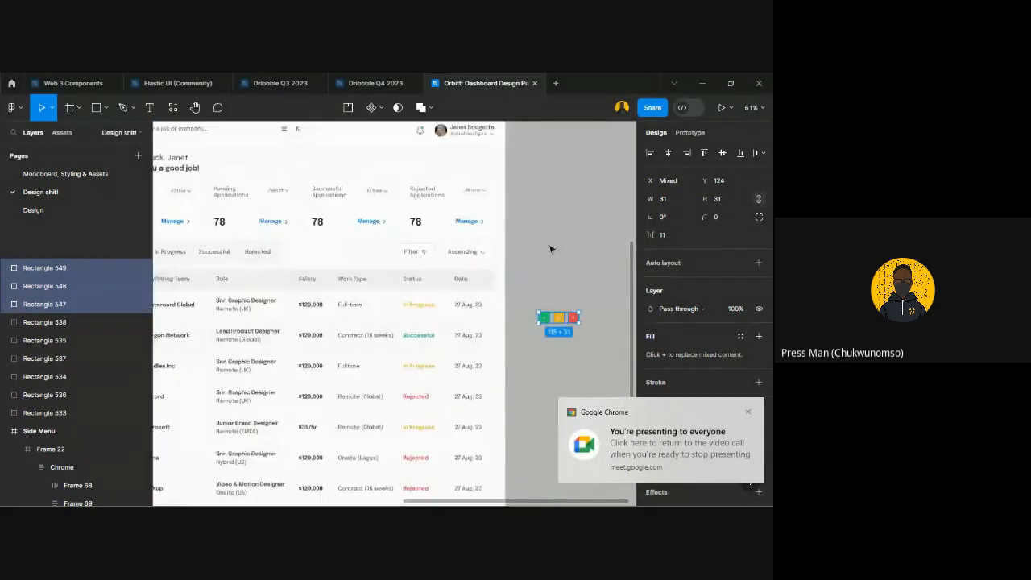
{"action": "scroll", "coordinate": [426, 250], "scroll_direction": "up", "scroll_amount": 5}
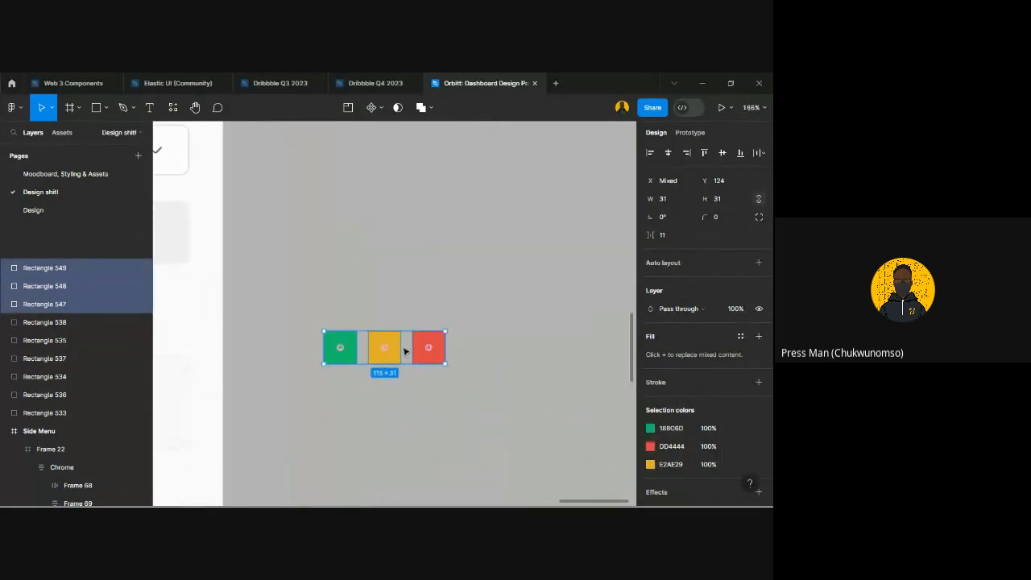
{"action": "mouse_move", "coordinate": [392, 346]}
{"action": "left_mouse_down"}
{"action": "mouse_move", "coordinate": [395, 272]}
{"action": "mouse_move", "coordinate": [396, 338]}
{"action": "left_mouse_up"}
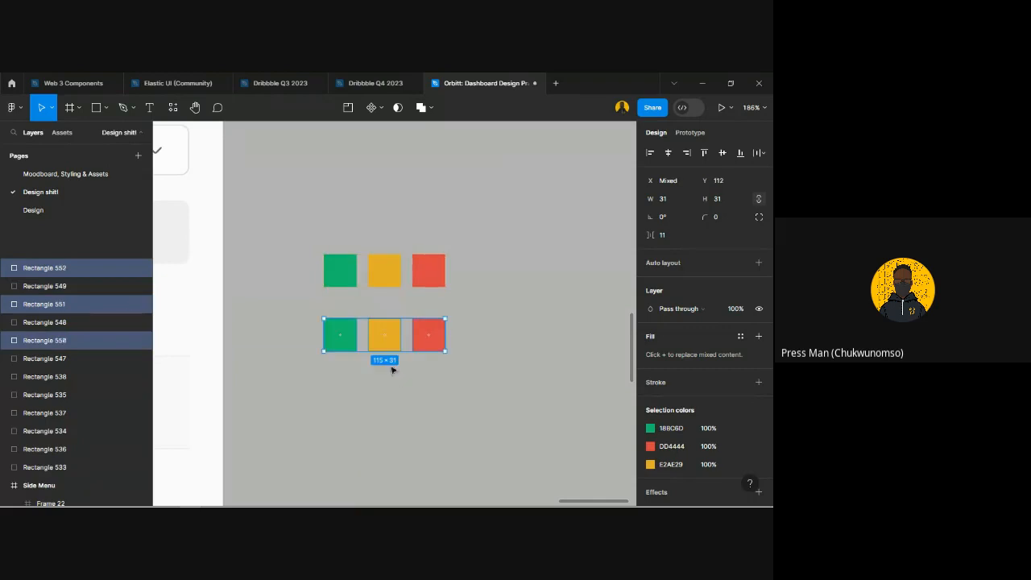
- Select the lower green square and open its fill colour picker
{"action": "left_click", "coordinate": [392, 370]}
{"action": "scroll", "coordinate": [378, 354], "scroll_direction": "up", "scroll_amount": 5}
{"action": "scroll", "coordinate": [333, 326], "scroll_direction": "down", "scroll_amount": 5}
{"action": "left_click", "coordinate": [332, 322]}
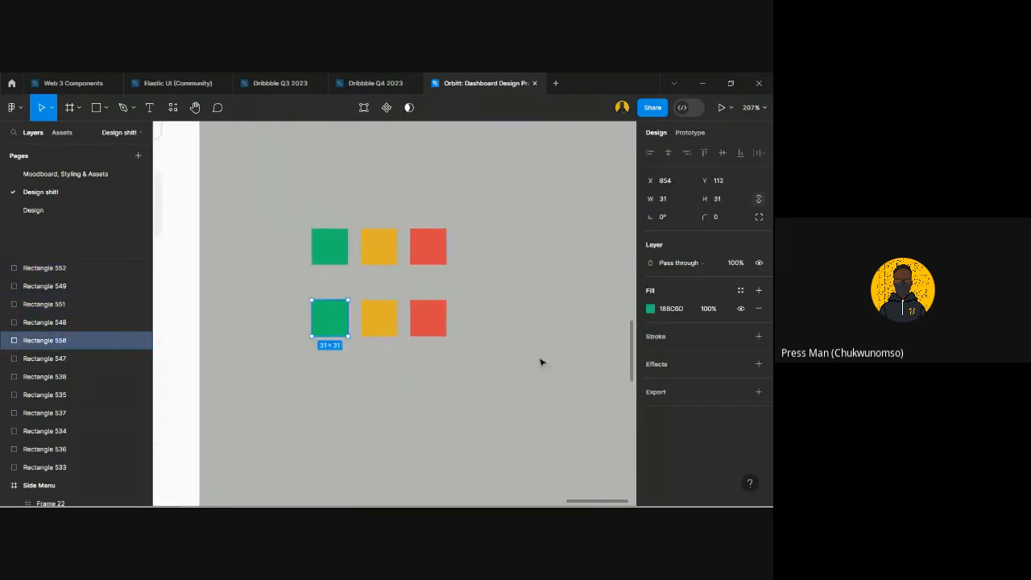
{"action": "left_click", "coordinate": [649, 309]}
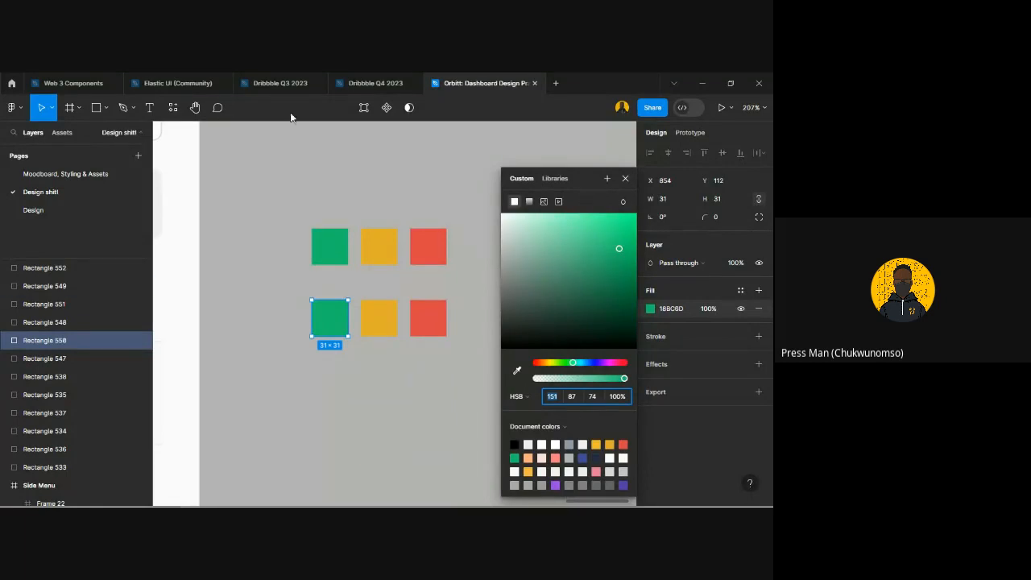
- Switch to the Dribbble Q3 2023 file and pan across its canvas to the colour swatch groups
{"action": "left_click", "coordinate": [277, 83]}
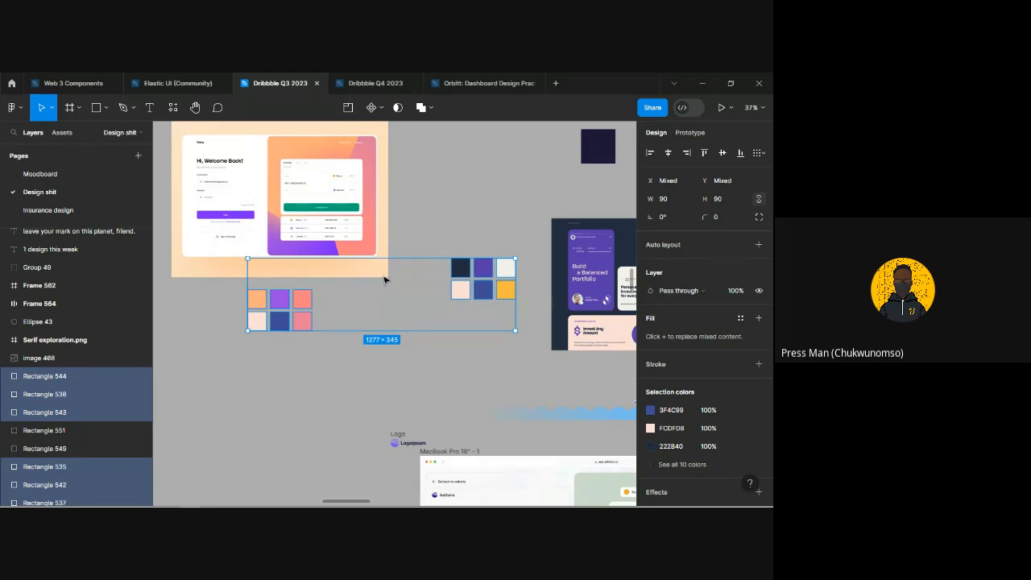
{"action": "left_click", "coordinate": [419, 222]}
{"action": "scroll", "coordinate": [420, 222], "scroll_direction": "down", "scroll_amount": 2}
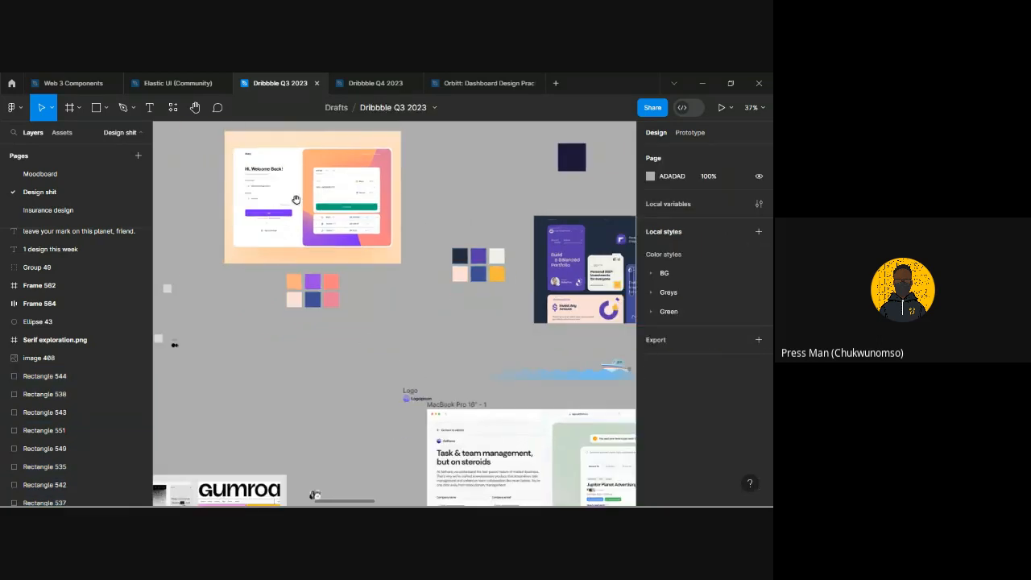
{"action": "left_click_drag", "start_coordinate": [297, 198], "coordinate": [270, 238]}
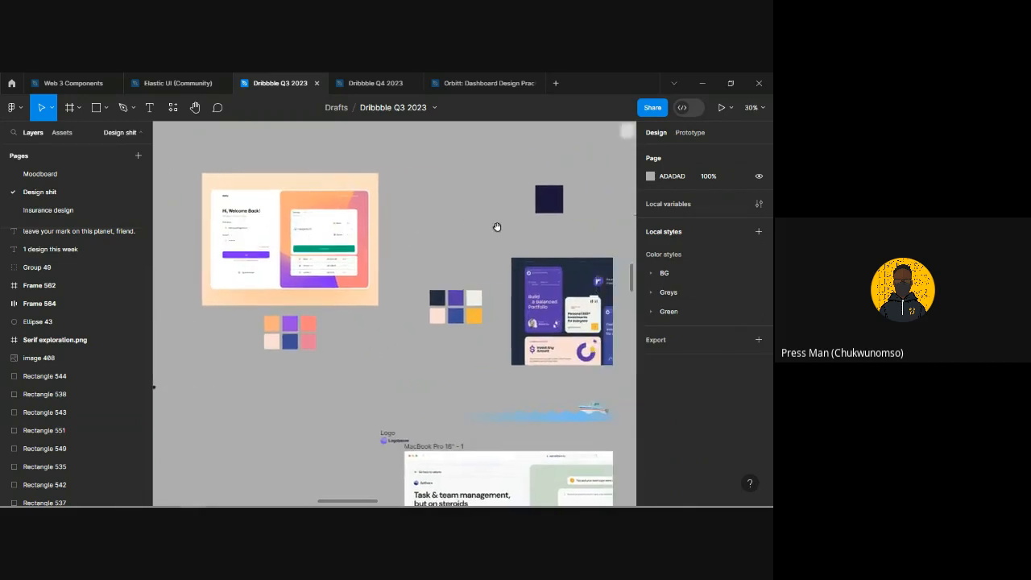
{"action": "left_click_drag", "start_coordinate": [497, 227], "coordinate": [310, 255]}
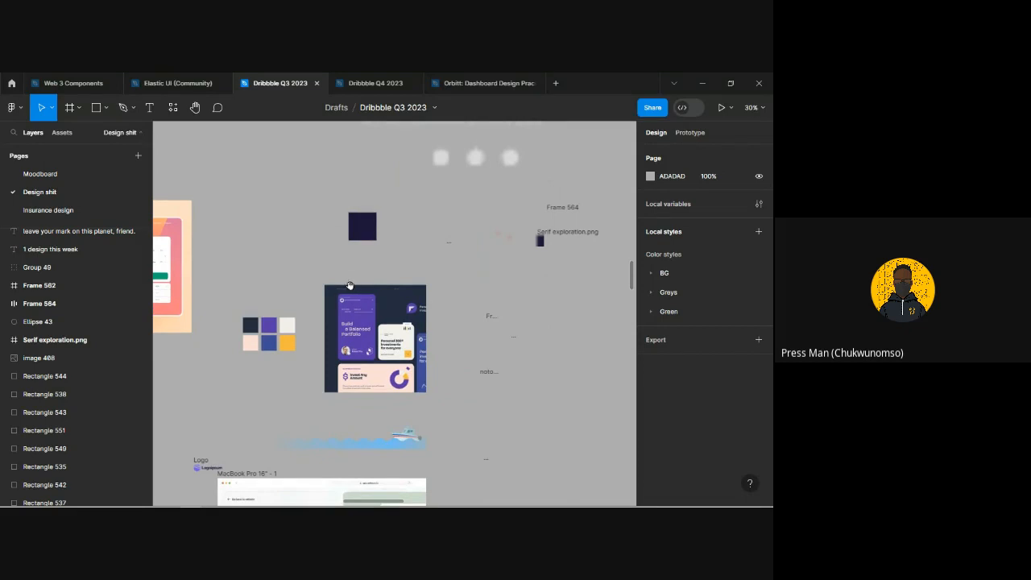
{"action": "left_click_drag", "start_coordinate": [372, 298], "coordinate": [366, 234]}
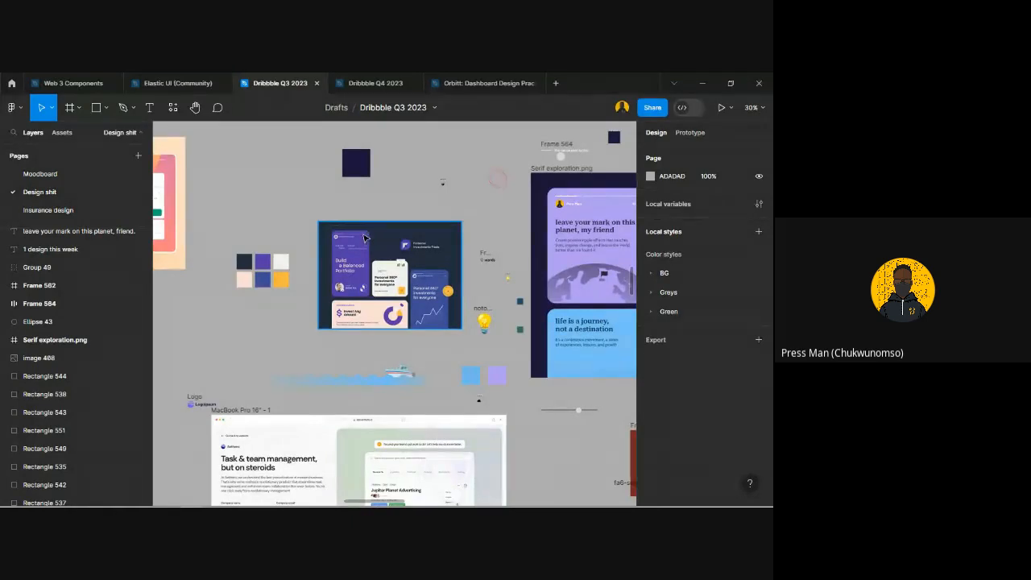
- Scroll and pan across the Dribbble Q3 2023 canvas to survey its design shots and palettes
{"action": "scroll", "coordinate": [365, 239], "scroll_direction": "right", "scroll_amount": 3}
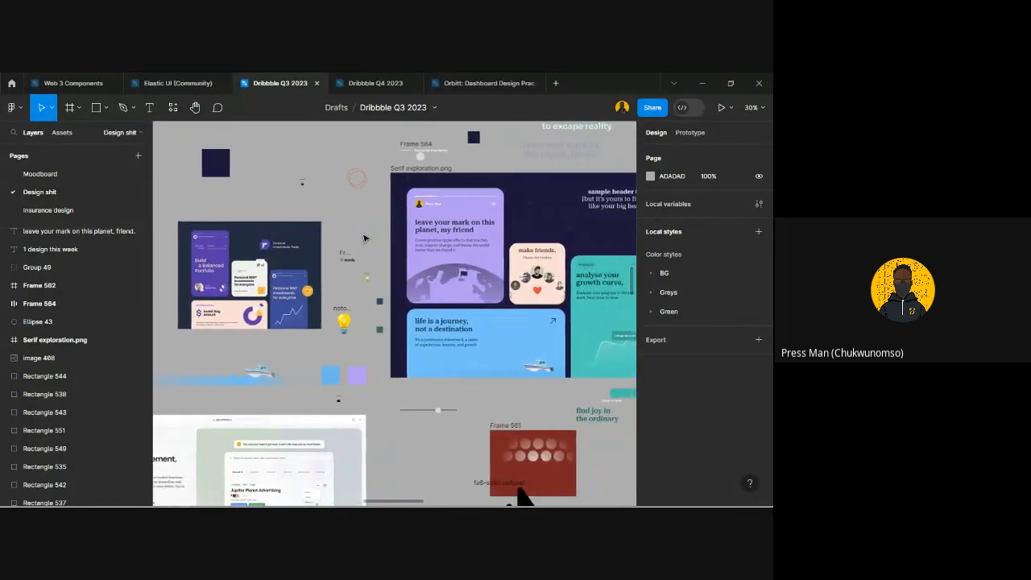
{"action": "scroll", "coordinate": [363, 239], "scroll_direction": "right", "scroll_amount": 2}
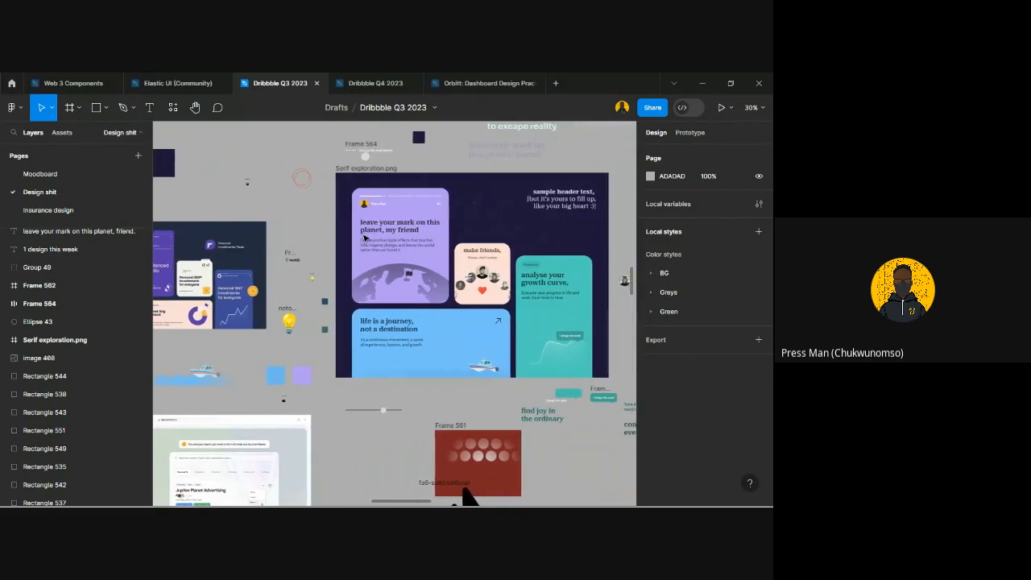
{"action": "scroll", "coordinate": [363, 238], "scroll_direction": "right", "scroll_amount": 1}
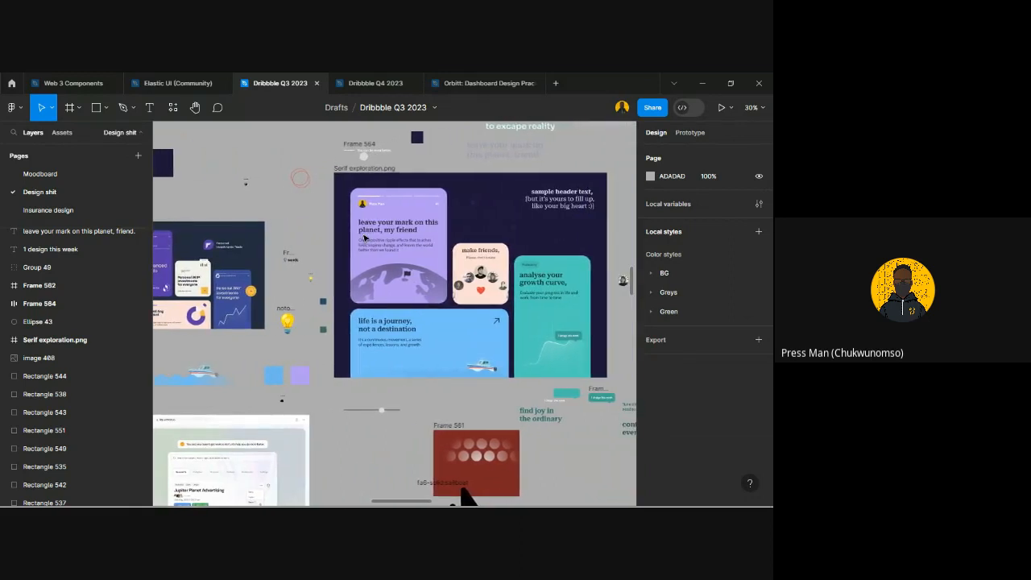
{"action": "scroll", "coordinate": [364, 239], "scroll_direction": "left", "scroll_amount": 2}
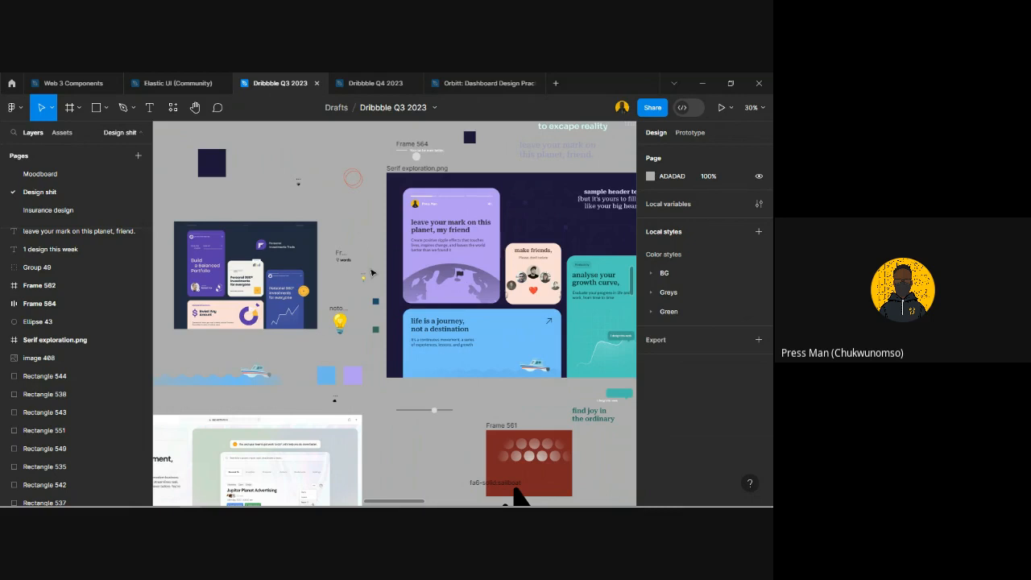
{"action": "scroll", "coordinate": [366, 226], "scroll_direction": "left", "scroll_amount": 5}
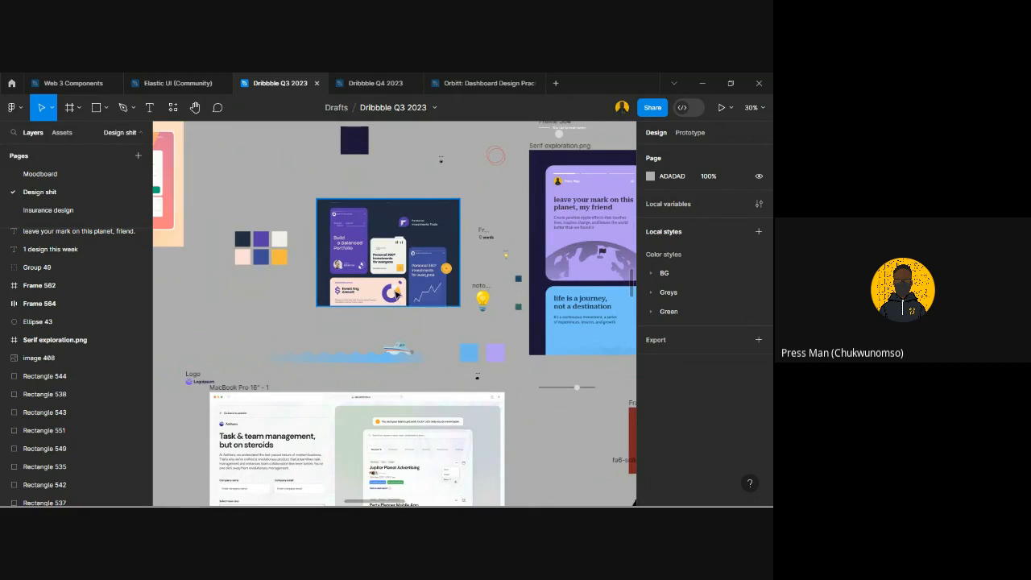
{"action": "scroll", "coordinate": [396, 295], "scroll_direction": "left", "scroll_amount": 10}
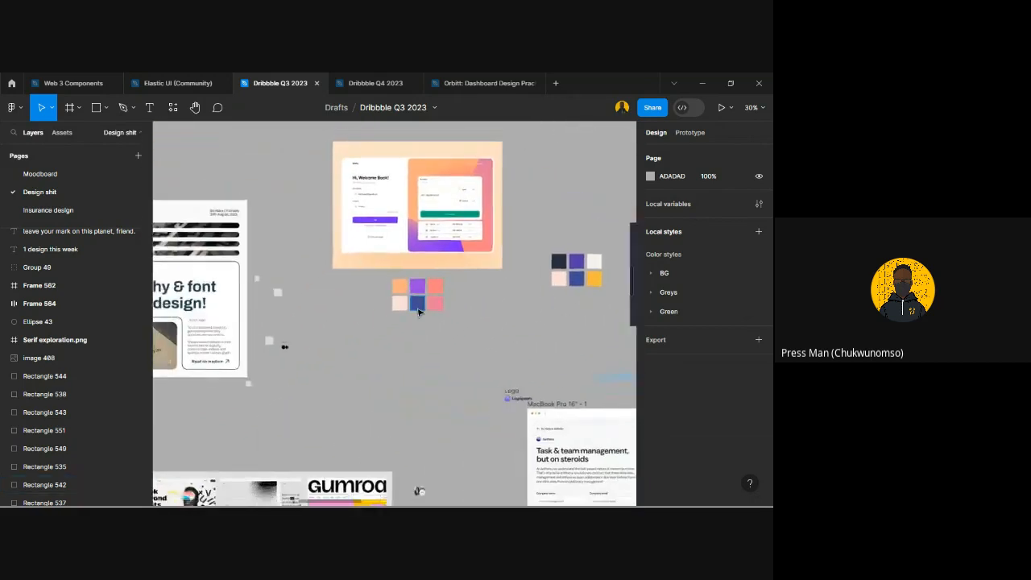
{"action": "scroll", "coordinate": [417, 311], "scroll_direction": "down", "scroll_amount": 3}
{"action": "scroll", "coordinate": [403, 260], "scroll_direction": "up", "scroll_amount": 4}
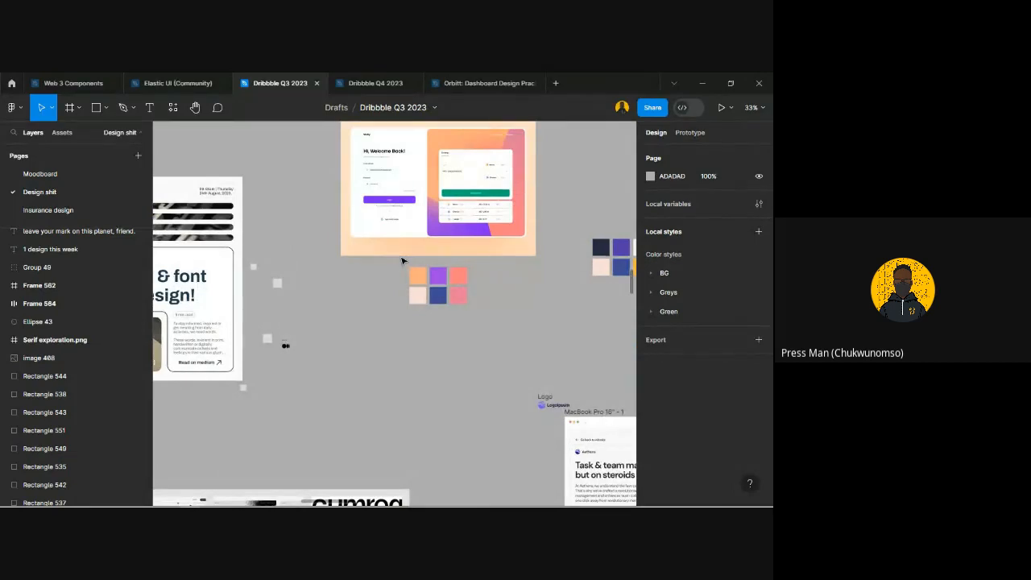
{"action": "scroll", "coordinate": [508, 424], "scroll_direction": "down", "scroll_amount": 5}
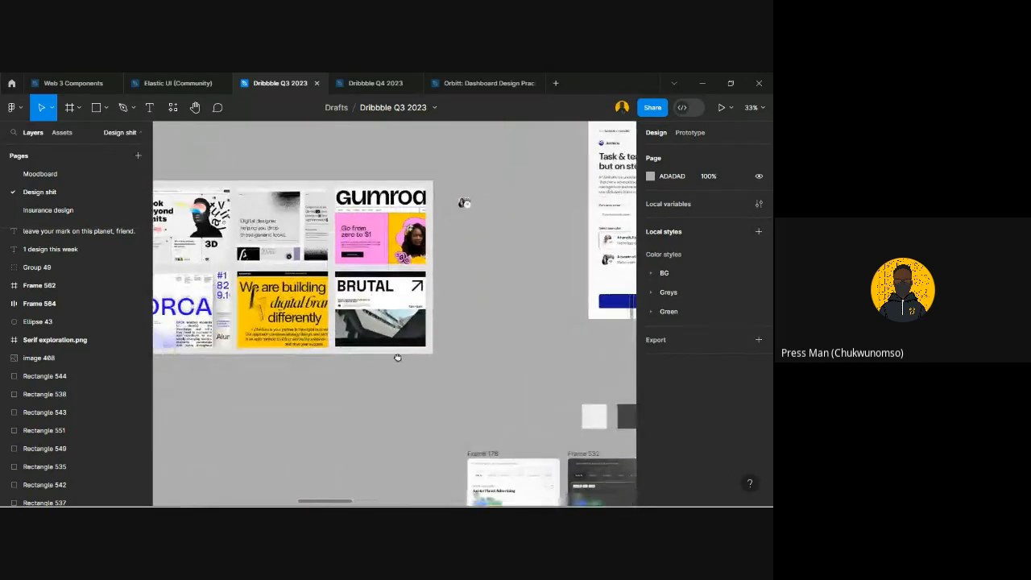
{"action": "left_click_drag", "start_coordinate": [396, 357], "coordinate": [509, 360]}
{"action": "left_click_drag", "start_coordinate": [605, 481], "coordinate": [317, 301]}
{"action": "left_click_drag", "start_coordinate": [513, 385], "coordinate": [258, 269]}
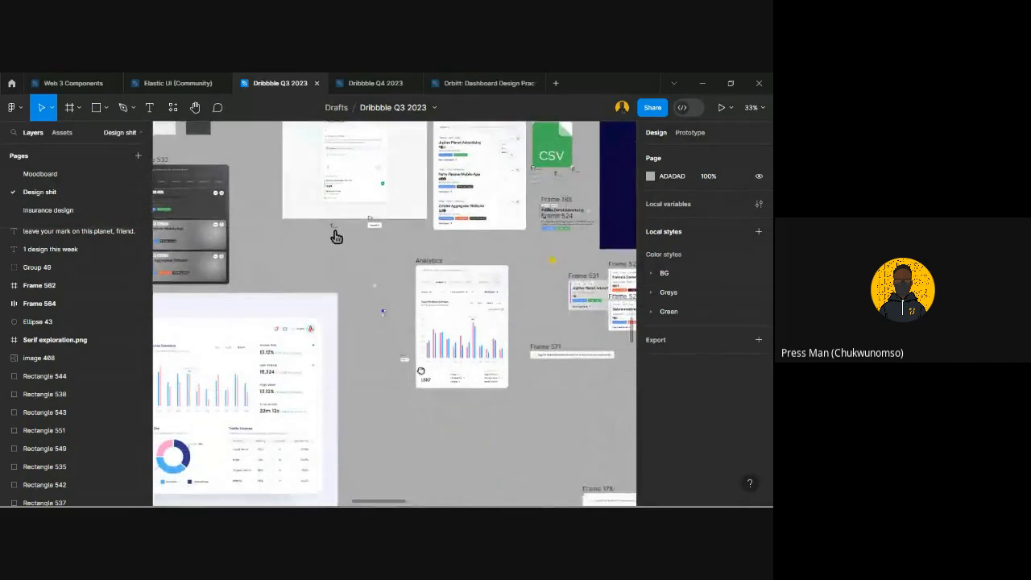
{"action": "left_click_drag", "start_coordinate": [478, 405], "coordinate": [314, 268]}
- Switch to the video call, admit the participant asking to join, and return to the design file
{"action": "key", "text": "alt+Tab"}
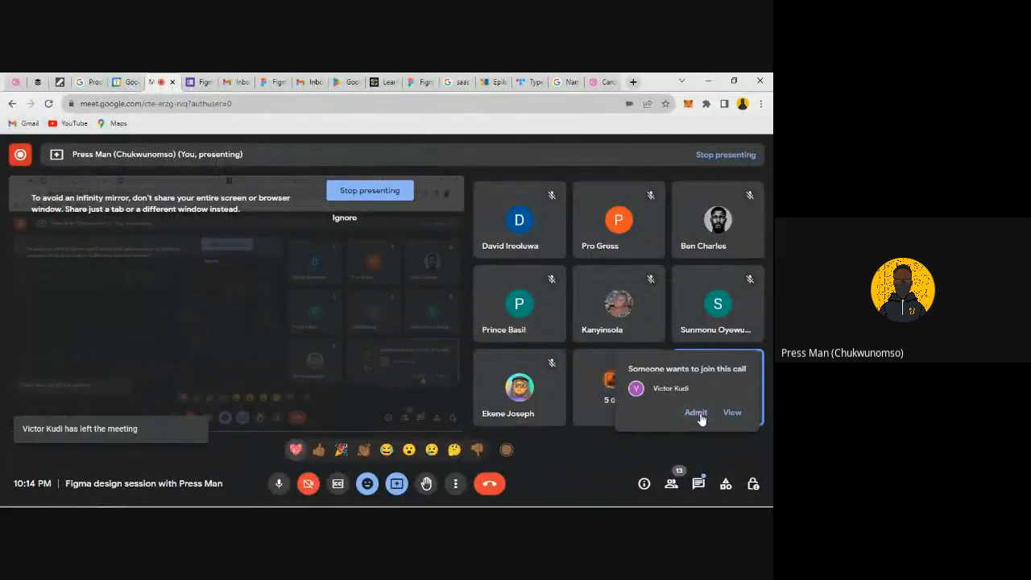
{"action": "left_click", "coordinate": [697, 413]}
{"action": "key", "text": "alt+Tab"}
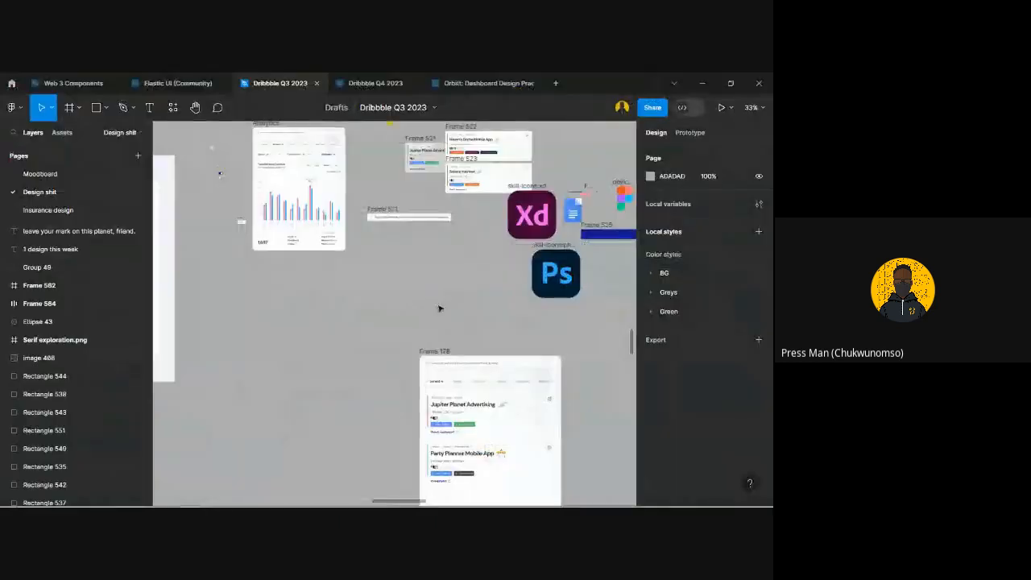
- Browse further across the canvas towards the newspaper article and card frames
{"action": "scroll", "coordinate": [439, 308], "scroll_direction": "down", "scroll_amount": 3}
{"action": "scroll", "coordinate": [435, 295], "scroll_direction": "right", "scroll_amount": 3}
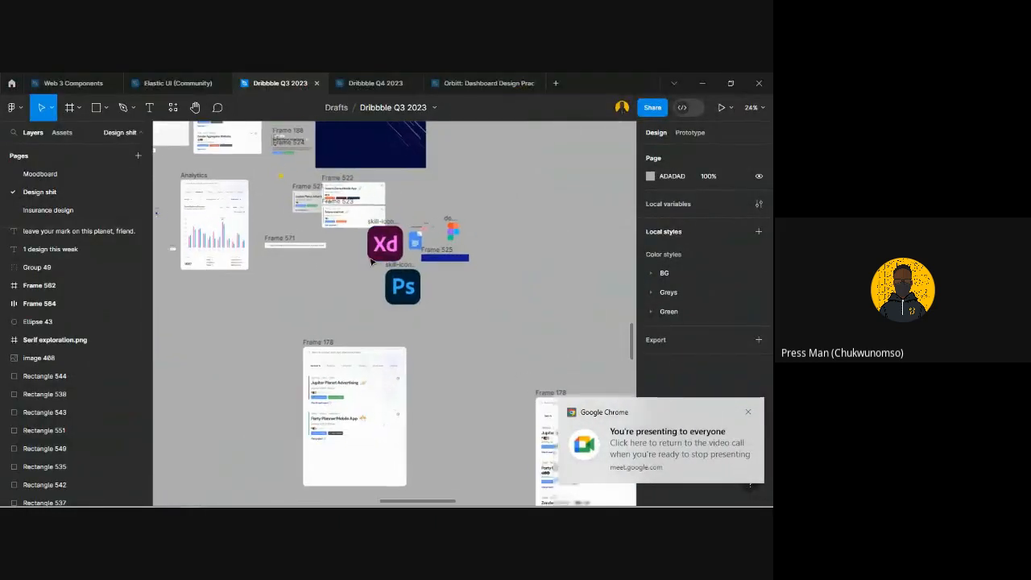
{"action": "scroll", "coordinate": [294, 355], "scroll_direction": "up", "scroll_amount": 3}
{"action": "scroll", "coordinate": [333, 290], "scroll_direction": "down", "scroll_amount": 1}
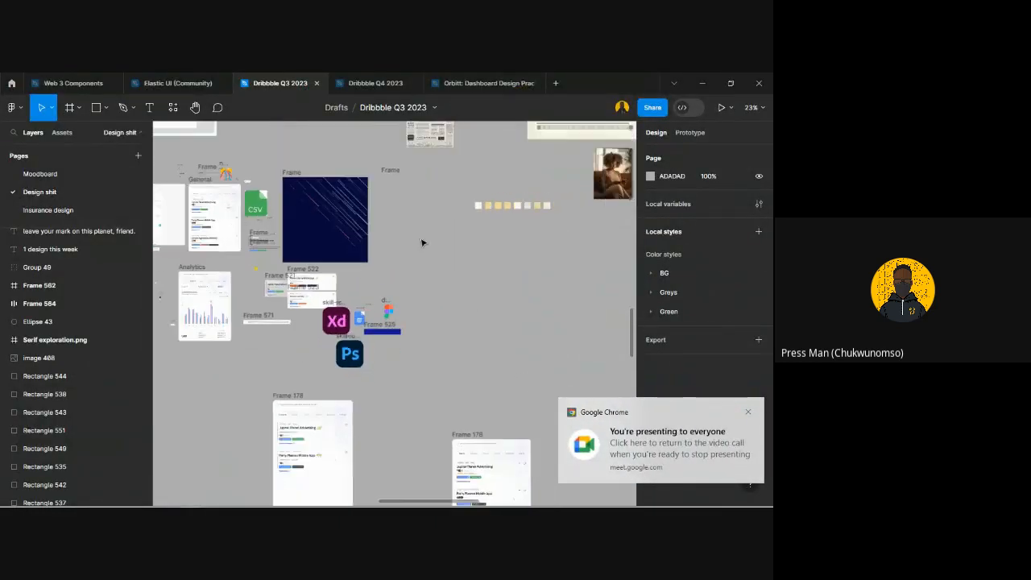
{"action": "scroll", "coordinate": [347, 295], "scroll_direction": "up", "scroll_amount": 3}
{"action": "scroll", "coordinate": [347, 295], "scroll_direction": "right", "scroll_amount": 3}
{"action": "scroll", "coordinate": [373, 308], "scroll_direction": "up", "scroll_amount": 2}
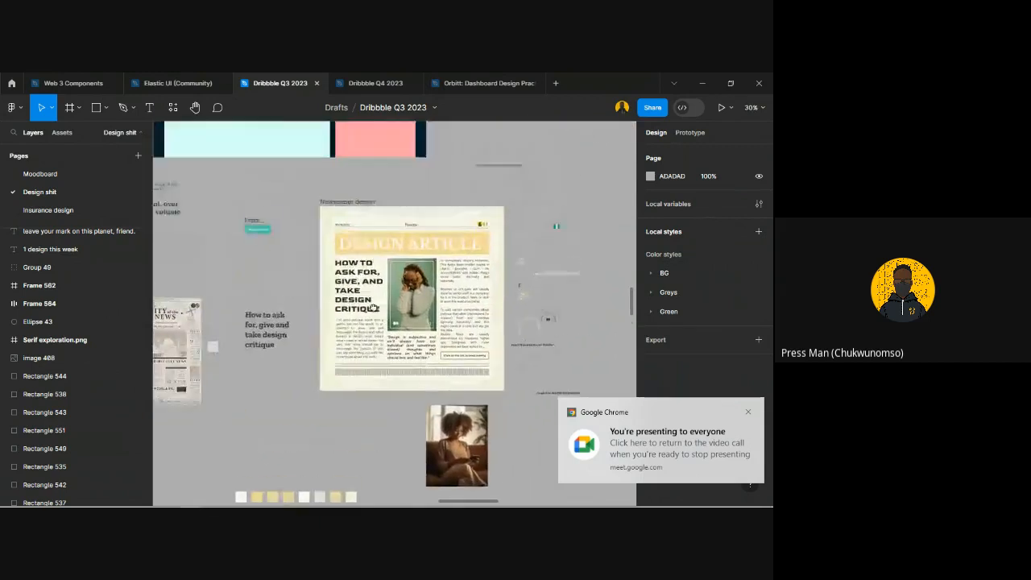
{"action": "scroll", "coordinate": [372, 307], "scroll_direction": "down", "scroll_amount": 3}
{"action": "scroll", "coordinate": [336, 279], "scroll_direction": "up", "scroll_amount": 3}
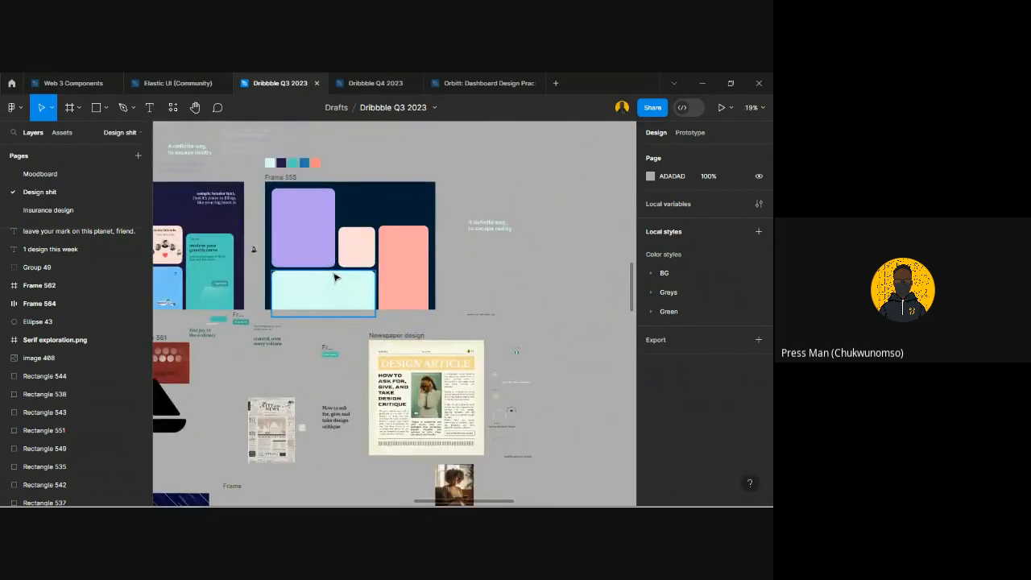
- Zoom in on the Serif exploration shot and select its purple 'leave your mark on this planet' card frame
{"action": "scroll", "coordinate": [328, 164], "scroll_direction": "up", "scroll_amount": 2}
{"action": "scroll", "coordinate": [349, 202], "scroll_direction": "left", "scroll_amount": 3}
{"action": "scroll", "coordinate": [349, 202], "scroll_direction": "up", "scroll_amount": 1}
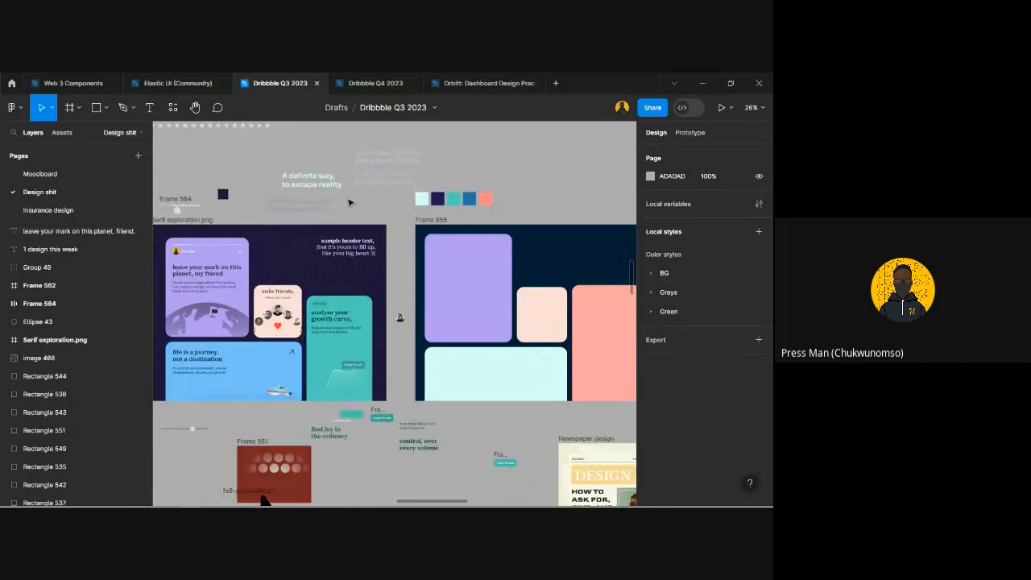
{"action": "scroll", "coordinate": [349, 202], "scroll_direction": "up", "scroll_amount": 3}
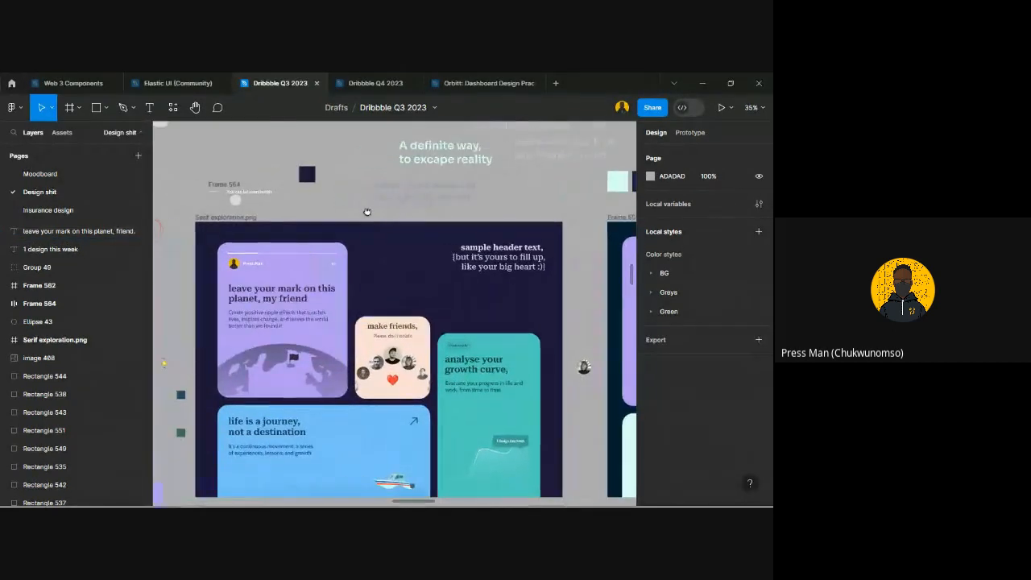
{"action": "scroll", "coordinate": [368, 214], "scroll_direction": "down", "scroll_amount": 2}
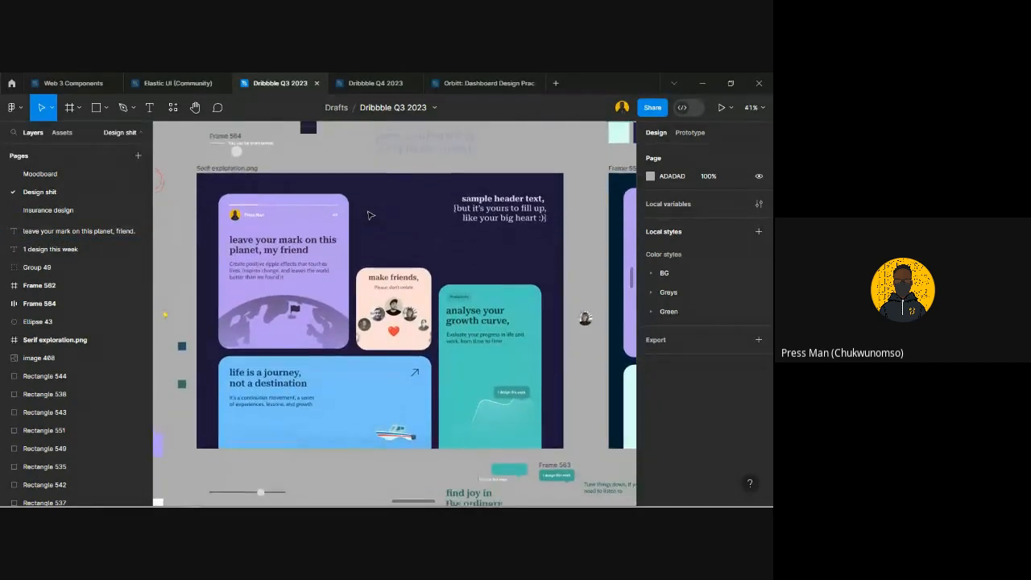
{"action": "scroll", "coordinate": [371, 215], "scroll_direction": "up", "scroll_amount": 1}
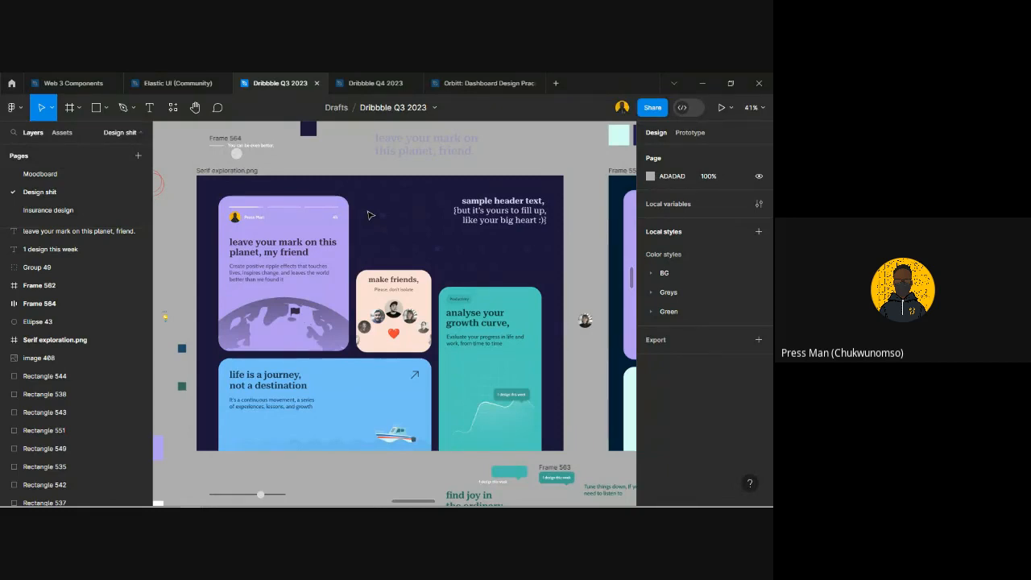
{"action": "scroll", "coordinate": [368, 215], "scroll_direction": "up", "scroll_amount": 5}
{"action": "left_click_drag", "start_coordinate": [282, 233], "coordinate": [338, 240]}
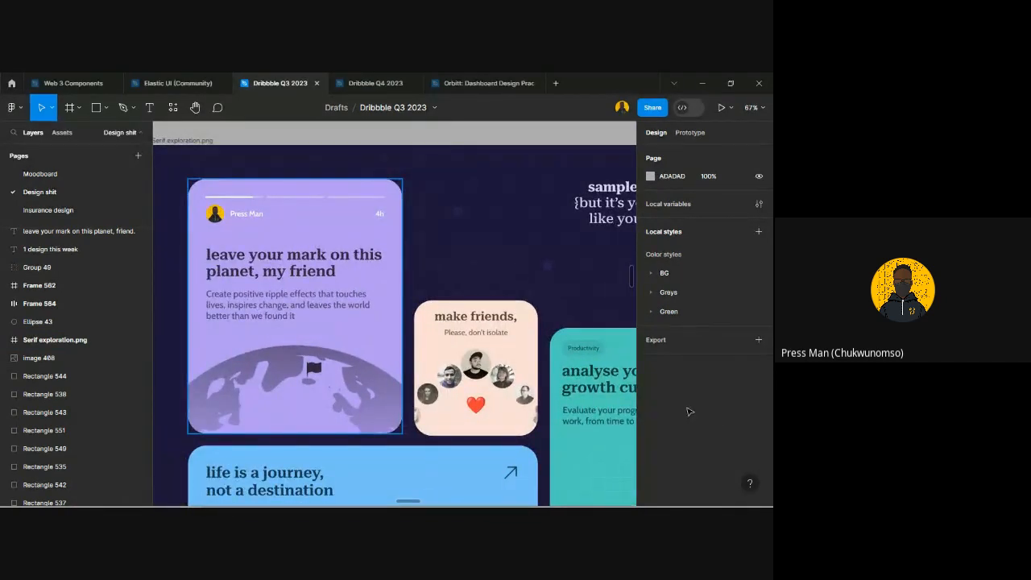
{"action": "scroll", "coordinate": [307, 276], "scroll_direction": "up", "scroll_amount": 3}
{"action": "left_click_drag", "start_coordinate": [292, 278], "coordinate": [324, 280]}
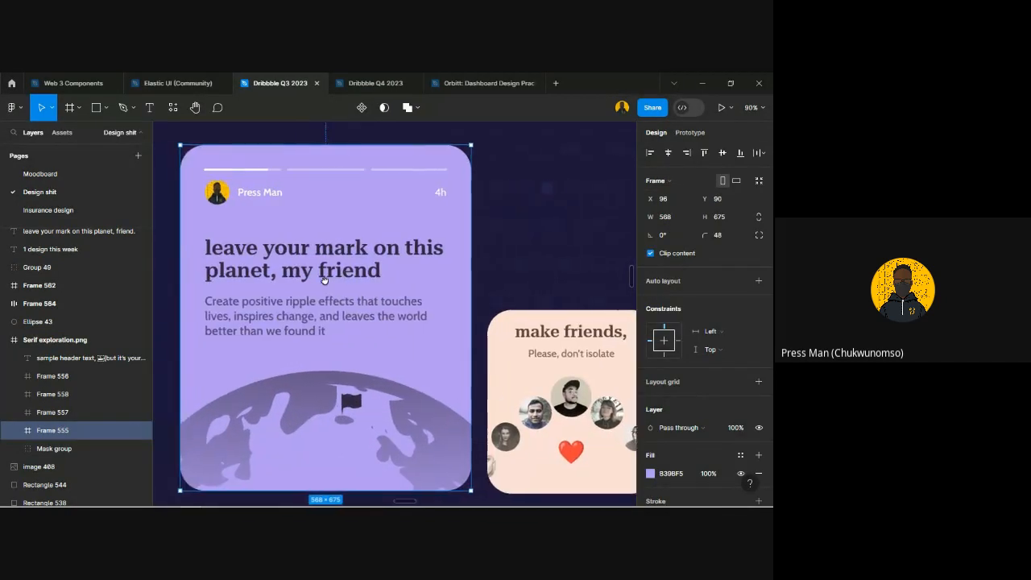
{"action": "scroll", "coordinate": [306, 256], "scroll_direction": "up", "scroll_amount": 1}
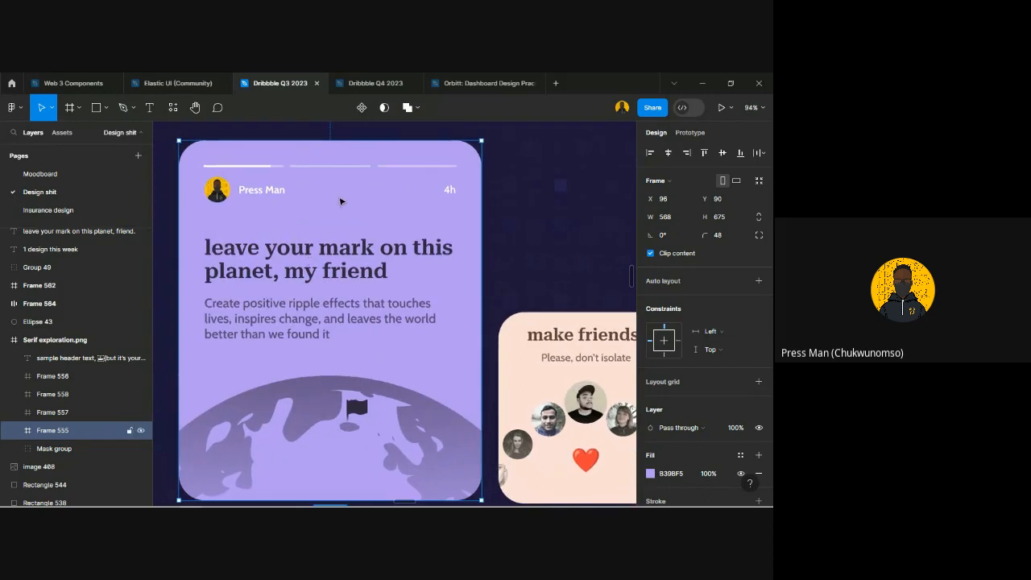
{"action": "scroll", "coordinate": [342, 211], "scroll_direction": "down", "scroll_amount": 1}
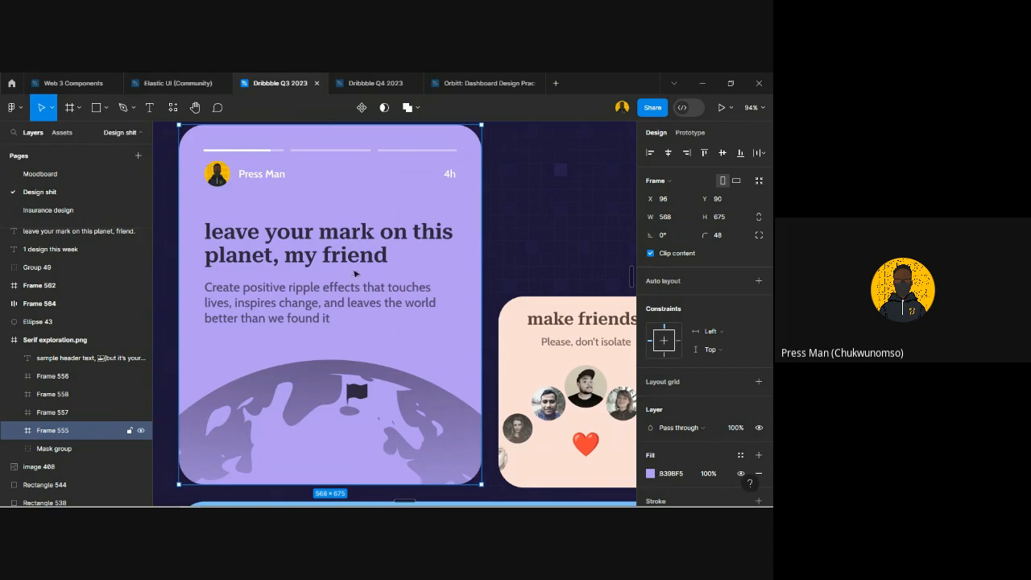
{"action": "scroll", "coordinate": [281, 210], "scroll_direction": "up", "scroll_amount": 2}
{"action": "scroll", "coordinate": [295, 293], "scroll_direction": "down", "scroll_amount": 2}
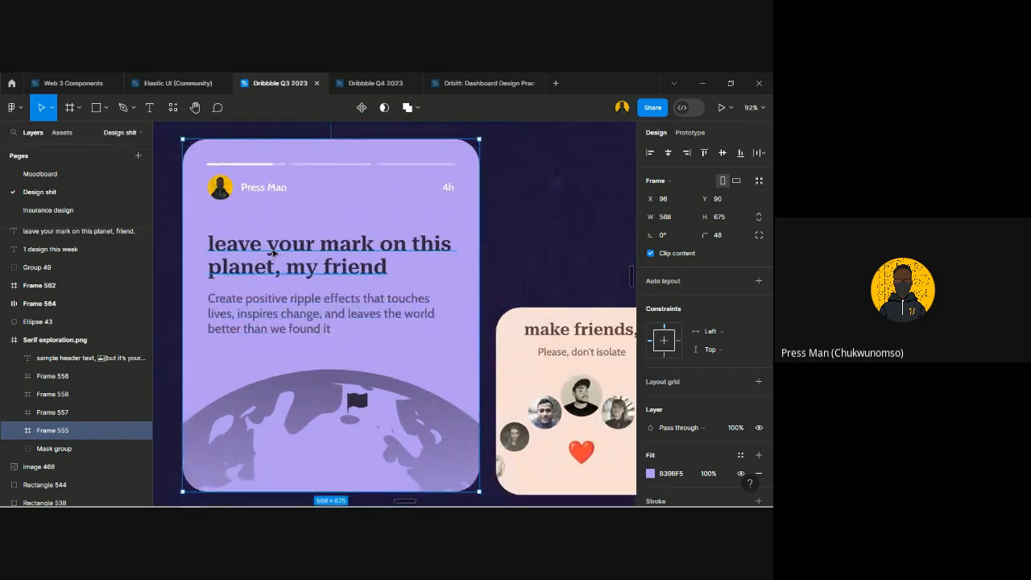
- Select the card's headline text, open its fill colour and set the brightness to 5
{"action": "double_click", "coordinate": [282, 257]}
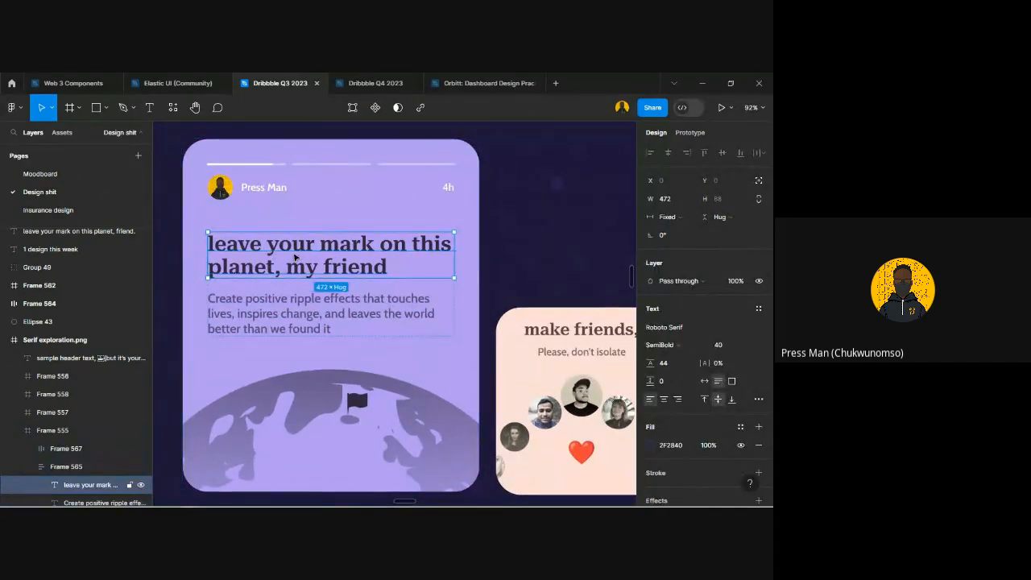
{"action": "left_click", "coordinate": [424, 349]}
{"action": "left_click", "coordinate": [323, 259]}
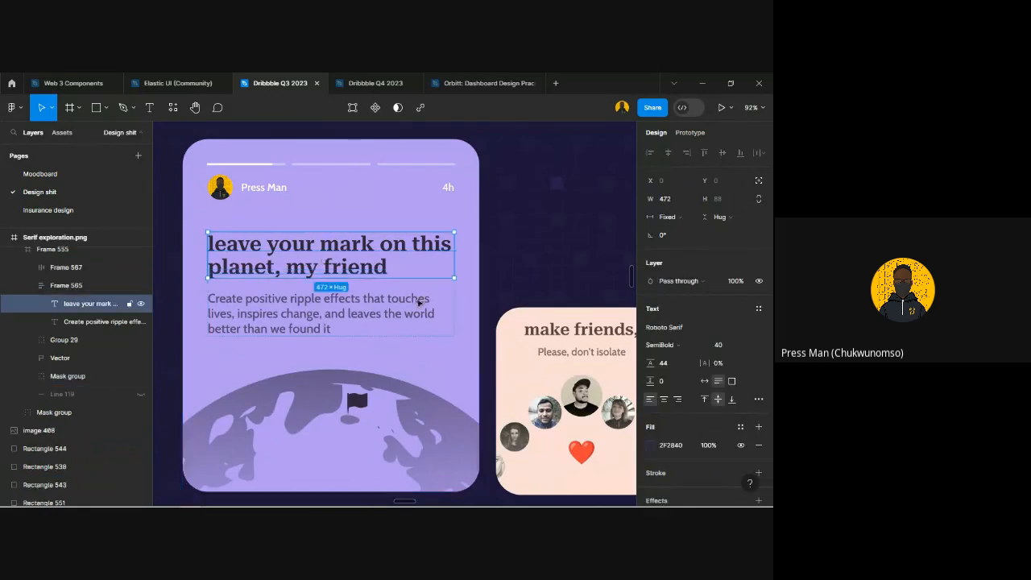
{"action": "left_click", "coordinate": [655, 444]}
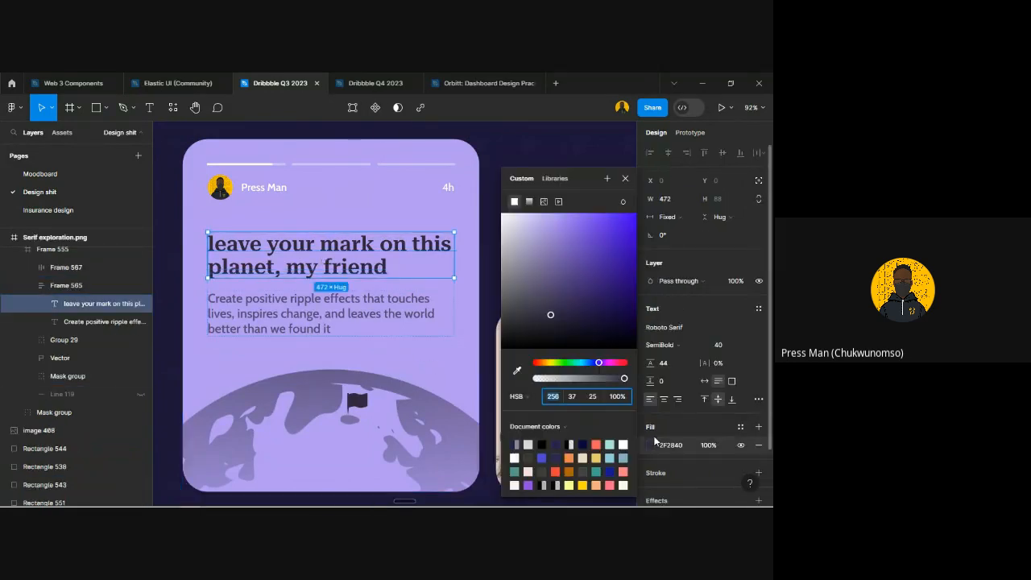
{"action": "left_click", "coordinate": [552, 397]}
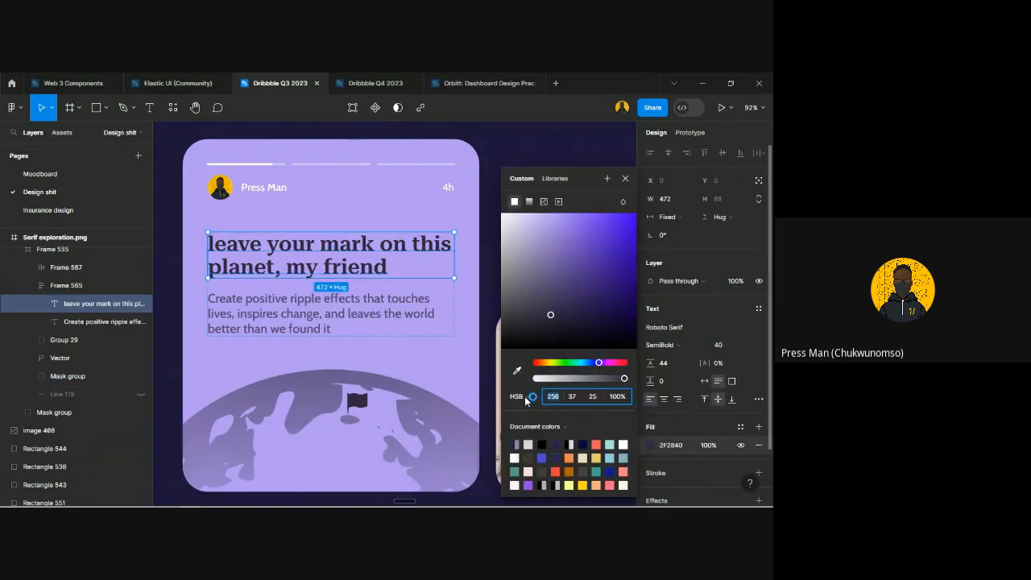
{"action": "left_click", "coordinate": [602, 405]}
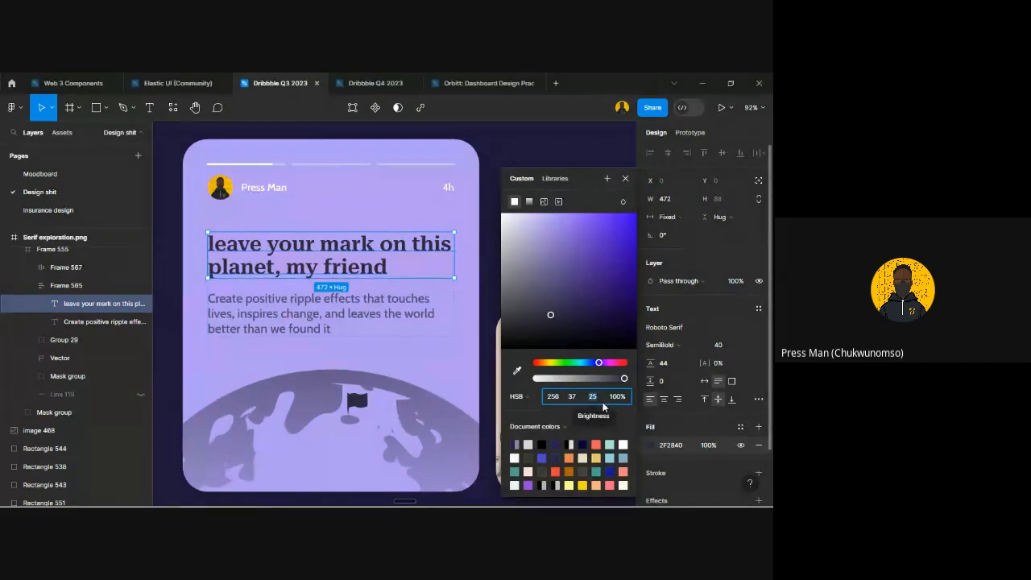
{"action": "type", "text": "5"}
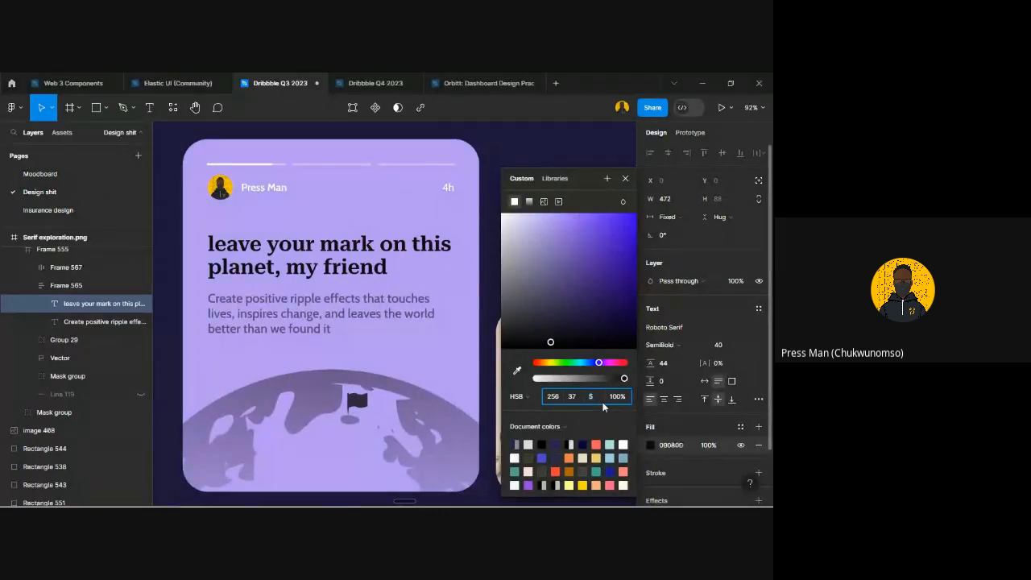
- Step the headline fill's brightness down and up to settle on 21
{"action": "key", "text": "Down"}
{"action": "key", "text": "Down"}
{"action": "key", "text": "Down"}
{"action": "key", "text": "Down"}
{"action": "key", "text": "Down"}
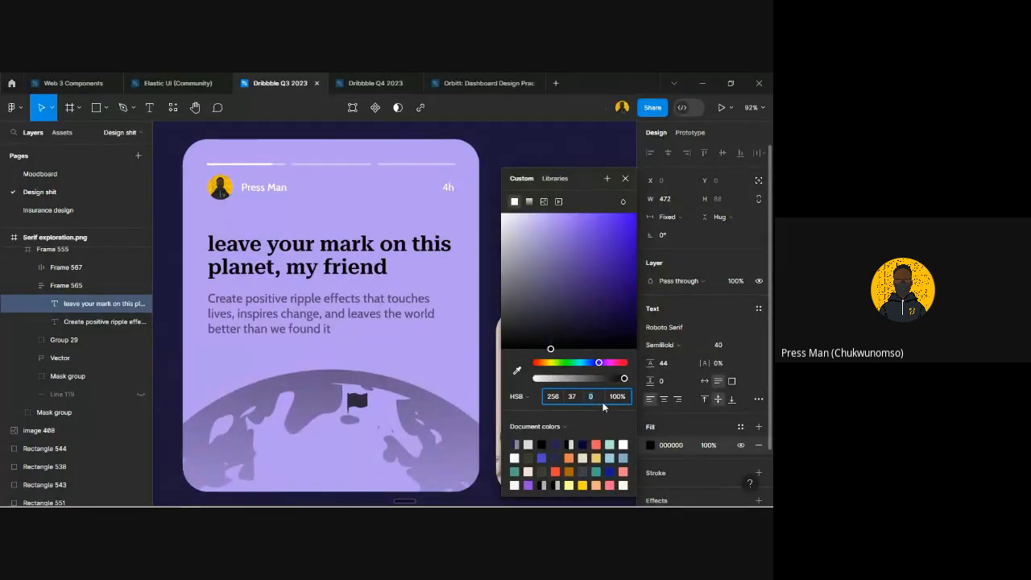
{"action": "key", "text": "Up"}
{"action": "key", "text": "Up"}
{"action": "key", "text": "Up"}
{"action": "key", "text": "Up"}
{"action": "key", "text": "Up"}
{"action": "key", "text": "Up"}
{"action": "key", "text": "Up"}
{"action": "key", "text": "Up"}
{"action": "key", "text": "Up"}
{"action": "key", "text": "Up"}
{"action": "key", "text": "Up"}
{"action": "key", "text": "Up"}
{"action": "key", "text": "Up"}
{"action": "key", "text": "Up"}
{"action": "key", "text": "Up"}
{"action": "key", "text": "Up"}
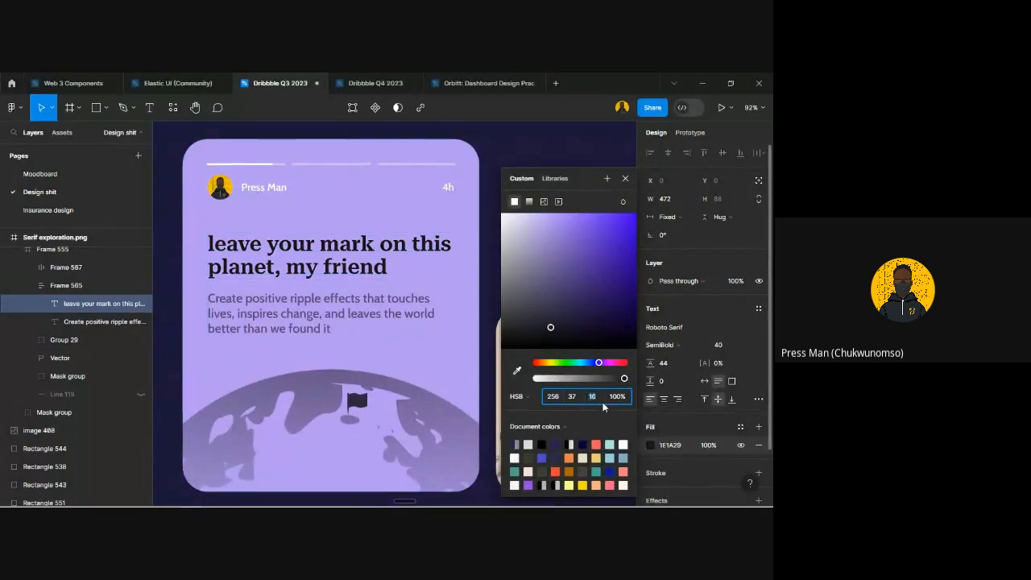
{"action": "key", "text": "Up"}
{"action": "key", "text": "Up"}
{"action": "key", "text": "Up"}
{"action": "key", "text": "Up"}
{"action": "key", "text": "Up"}
{"action": "key", "text": "Up"}
{"action": "key", "text": "Up"}
{"action": "key", "text": "Up"}
{"action": "key", "text": "Up"}
{"action": "key", "text": "Up"}
{"action": "key", "text": "Up"}
{"action": "key", "text": "Up"}
{"action": "key", "text": "Up"}
{"action": "key", "text": "Up"}
{"action": "key", "text": "Up"}
{"action": "key", "text": "Up"}
{"action": "key", "text": "Up"}
{"action": "key", "text": "Up"}
{"action": "key", "text": "Up"}
{"action": "key", "text": "Up"}
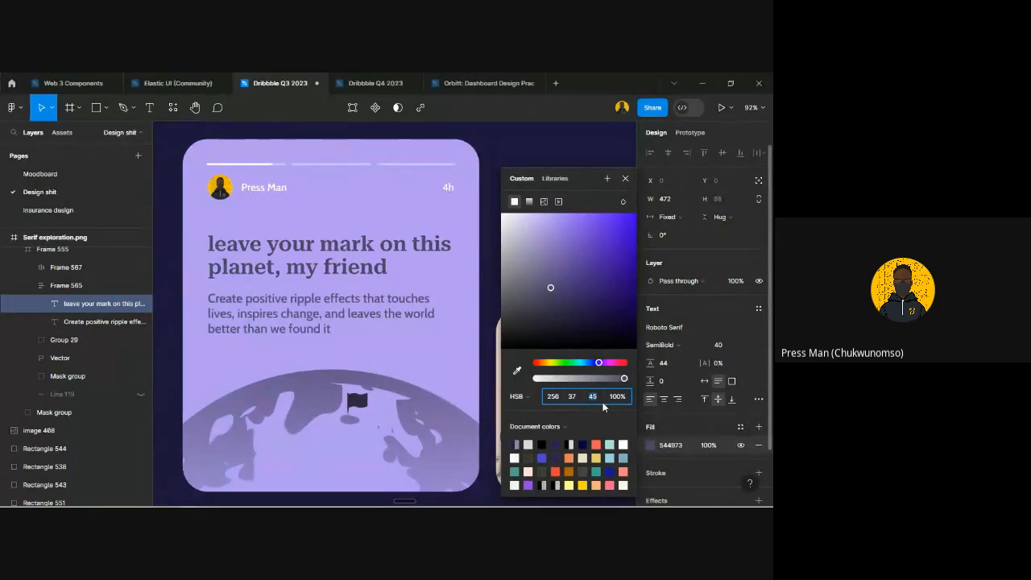
{"action": "key", "text": "Up"}
{"action": "key", "text": "Up"}
{"action": "key", "text": "Up"}
{"action": "key", "text": "Up"}
{"action": "key", "text": "Up"}
{"action": "key", "text": "Up"}
{"action": "key", "text": "Up"}
{"action": "key", "text": "Up"}
{"action": "key", "text": "Up"}
{"action": "key", "text": "Up"}
{"action": "key", "text": "Up"}
{"action": "key", "text": "Up"}
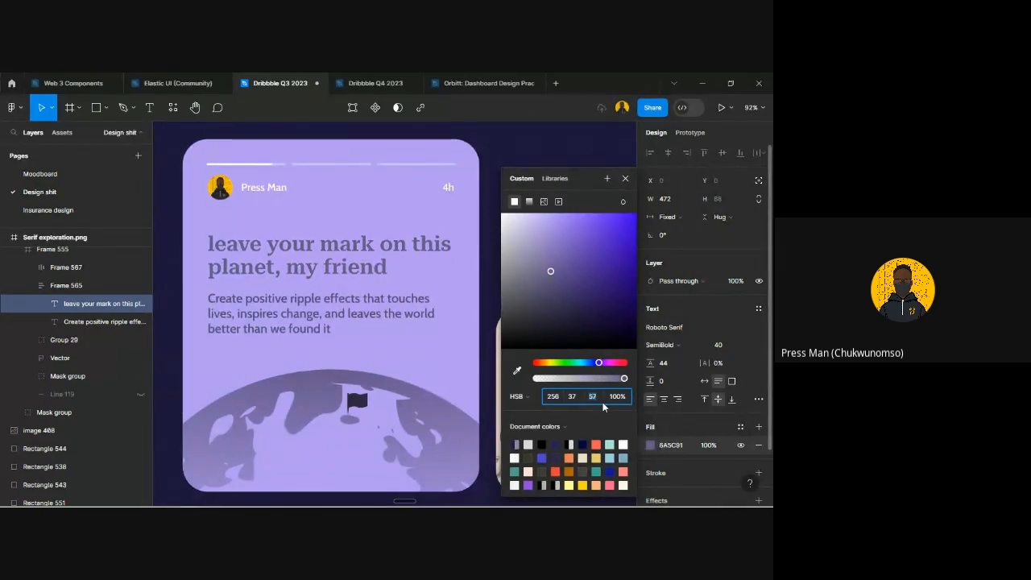
{"action": "key", "text": "Down"}
{"action": "key", "text": "Down"}
{"action": "key", "text": "Down"}
{"action": "key", "text": "Down"}
{"action": "key", "text": "Down"}
{"action": "key", "text": "Down"}
{"action": "key", "text": "Down"}
{"action": "key", "text": "Down"}
{"action": "key", "text": "Down"}
{"action": "key", "text": "Down"}
{"action": "key", "text": "Down"}
{"action": "key", "text": "Down"}
{"action": "key", "text": "Down"}
{"action": "key", "text": "Down"}
{"action": "key", "text": "Down"}
{"action": "key", "text": "Down"}
{"action": "key", "text": "Down"}
{"action": "key", "text": "Down"}
{"action": "key", "text": "Down"}
{"action": "key", "text": "Down"}
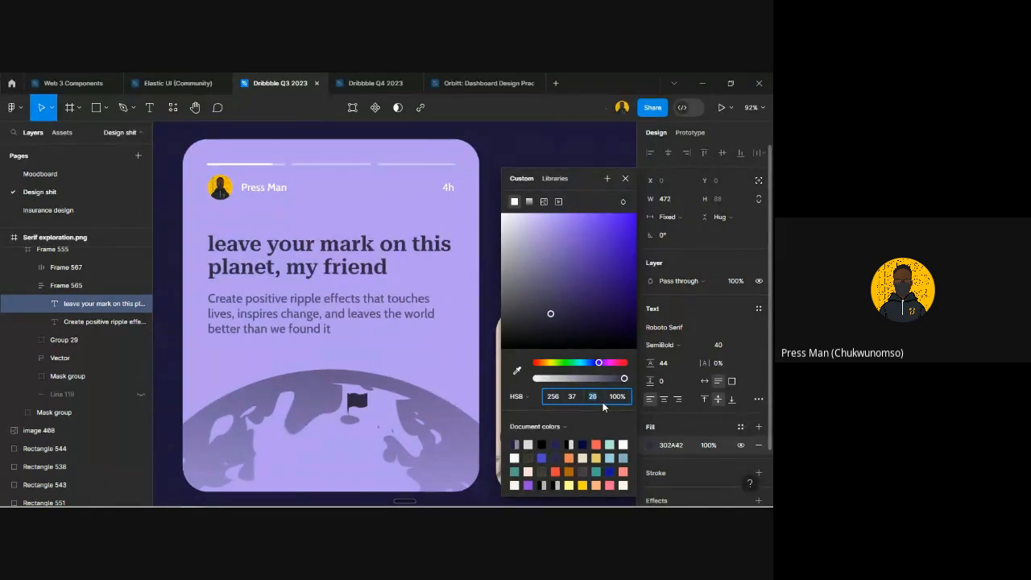
{"action": "key", "text": "Down"}
{"action": "key", "text": "Down"}
{"action": "key", "text": "Down"}
{"action": "key", "text": "Down"}
{"action": "key", "text": "Down"}
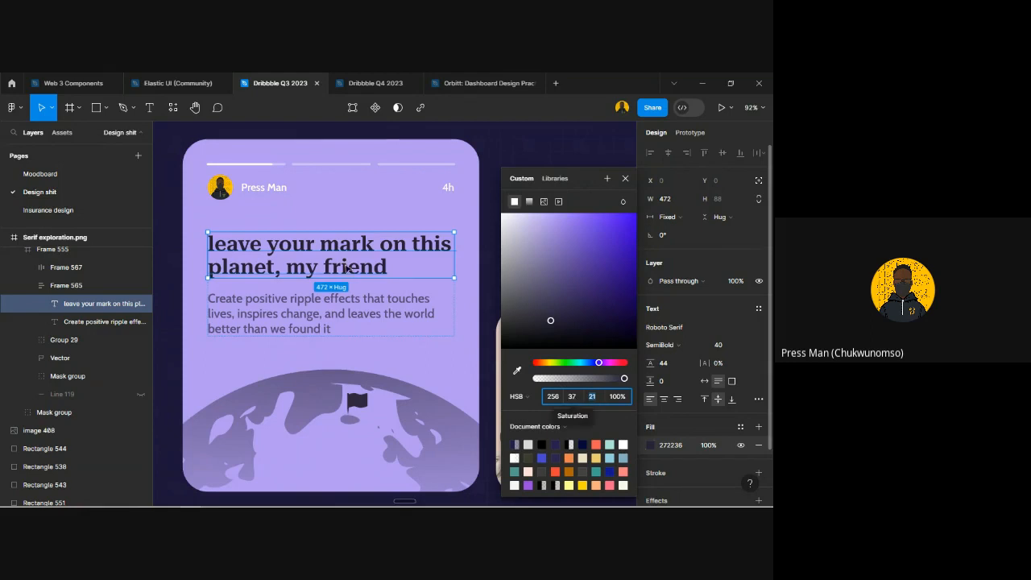
- Switch to the browser, open a new tab and go to color.adobe.com
{"action": "scroll", "coordinate": [346, 268], "scroll_direction": "down", "scroll_amount": 2}
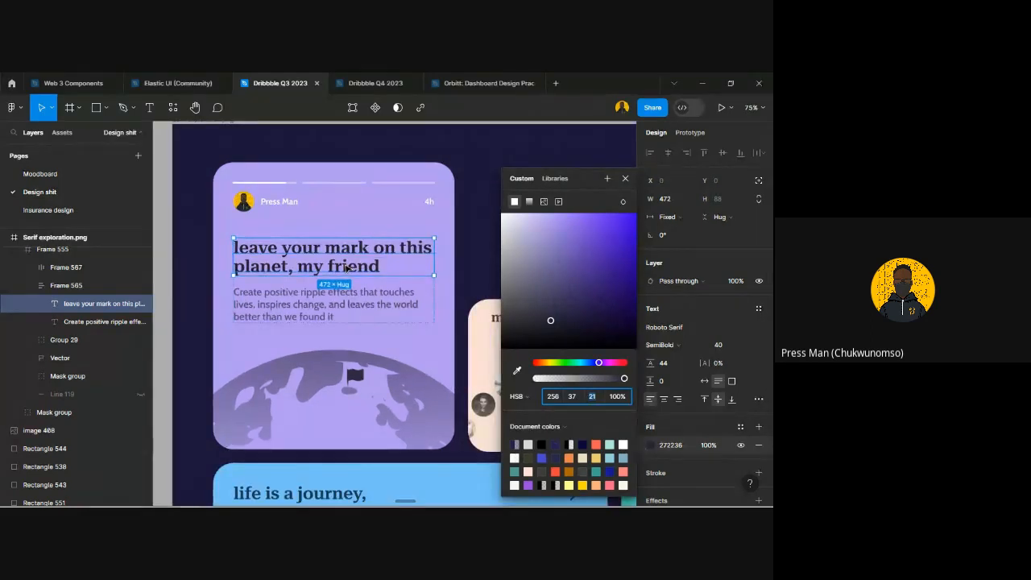
{"action": "scroll", "coordinate": [347, 268], "scroll_direction": "up", "scroll_amount": 1}
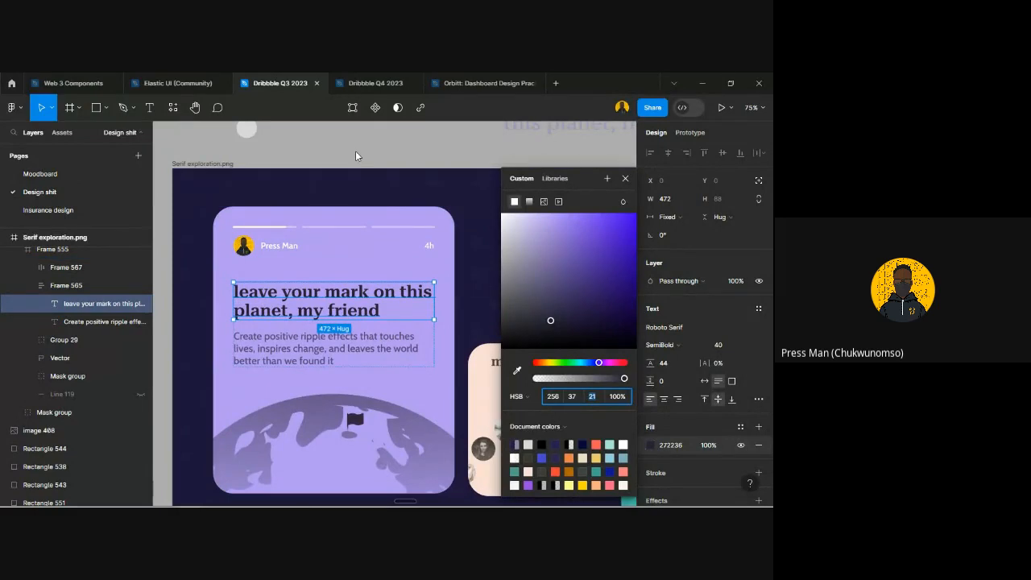
{"action": "key", "text": "alt+Tab"}
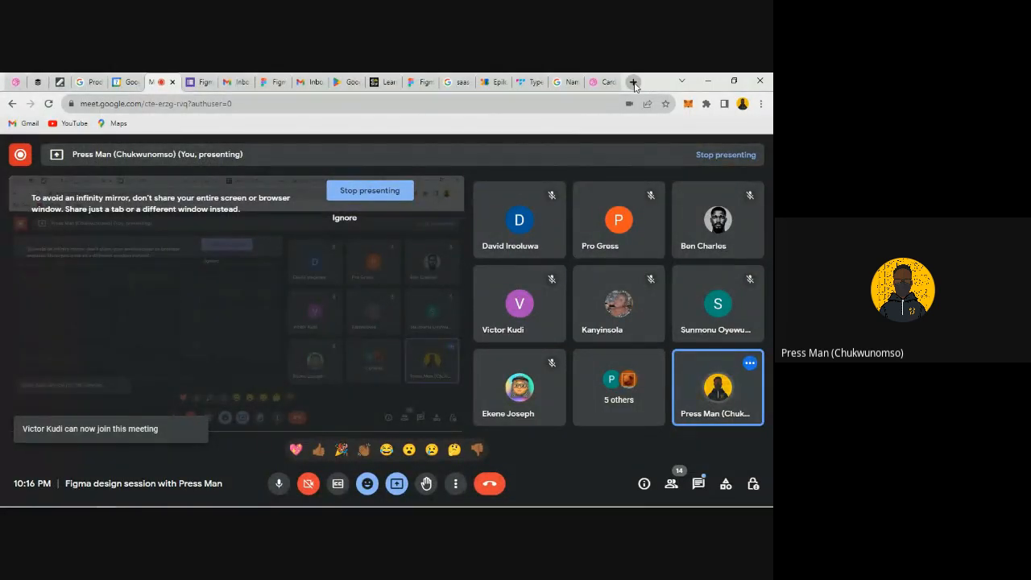
{"action": "left_click", "coordinate": [634, 84]}
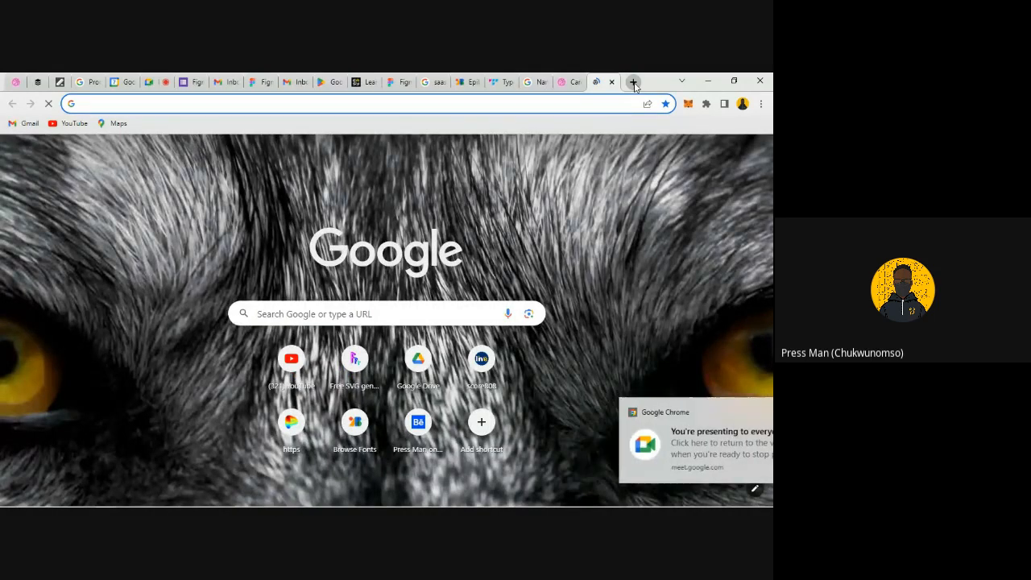
{"action": "type", "text": "color"}
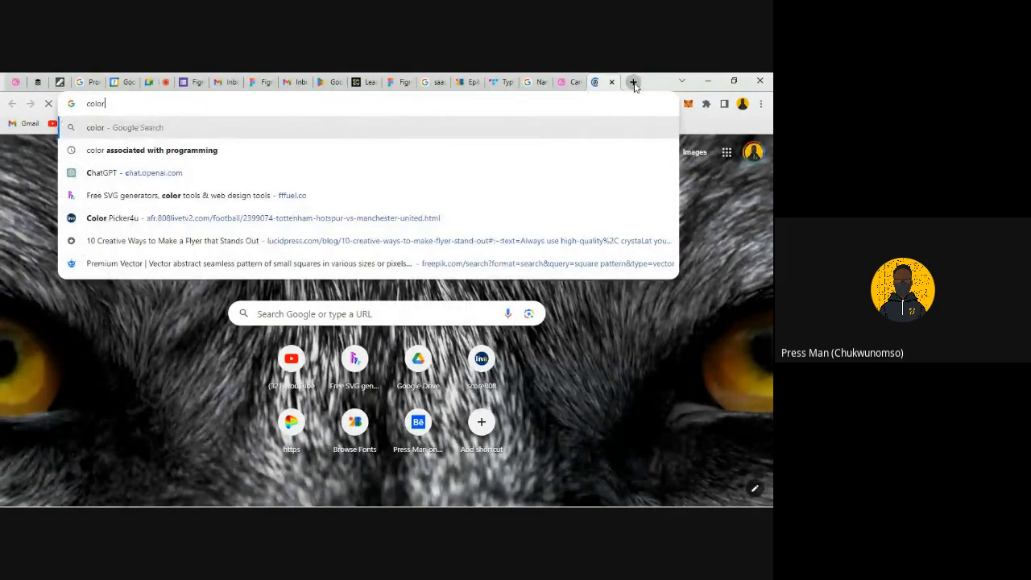
{"action": "type", "text": ".adobe.com"}
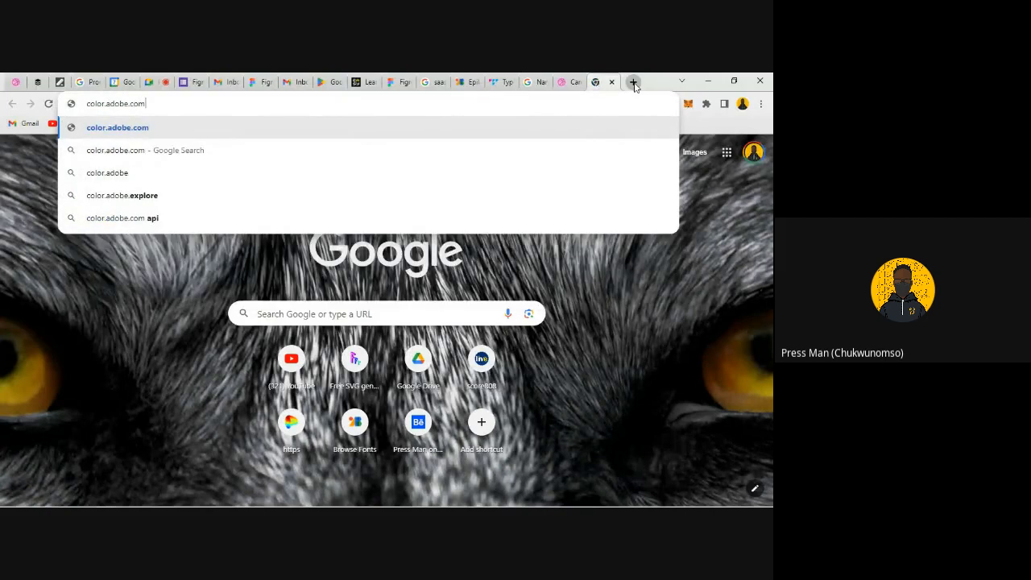
{"action": "key", "text": "Return"}
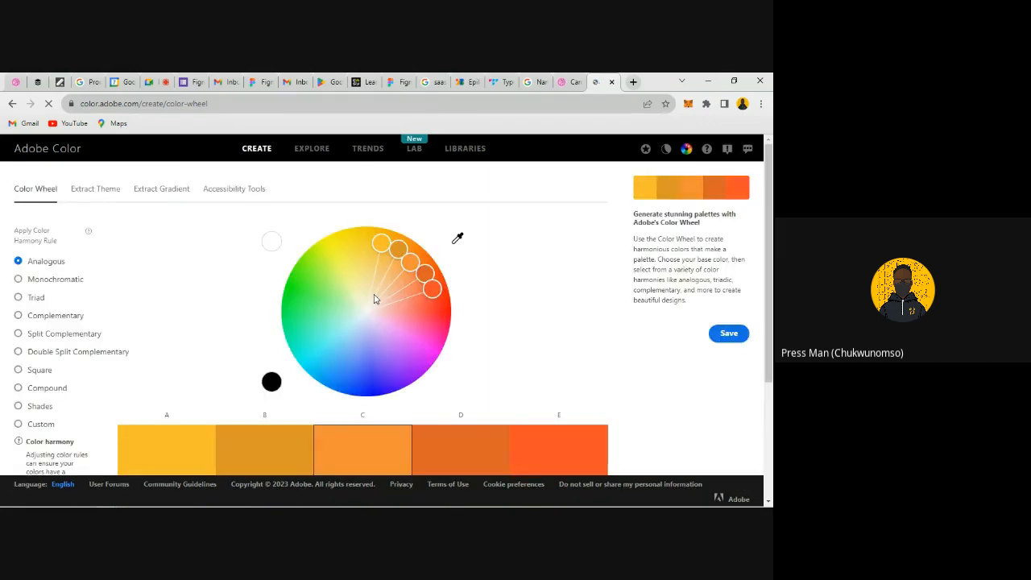
- Dismiss the What's New dialog and try the Monochromatic, Triad, Complementary and Split Complementary harmony rules before returning to Analogous
{"action": "scroll", "coordinate": [316, 297], "scroll_direction": "down", "scroll_amount": 2}
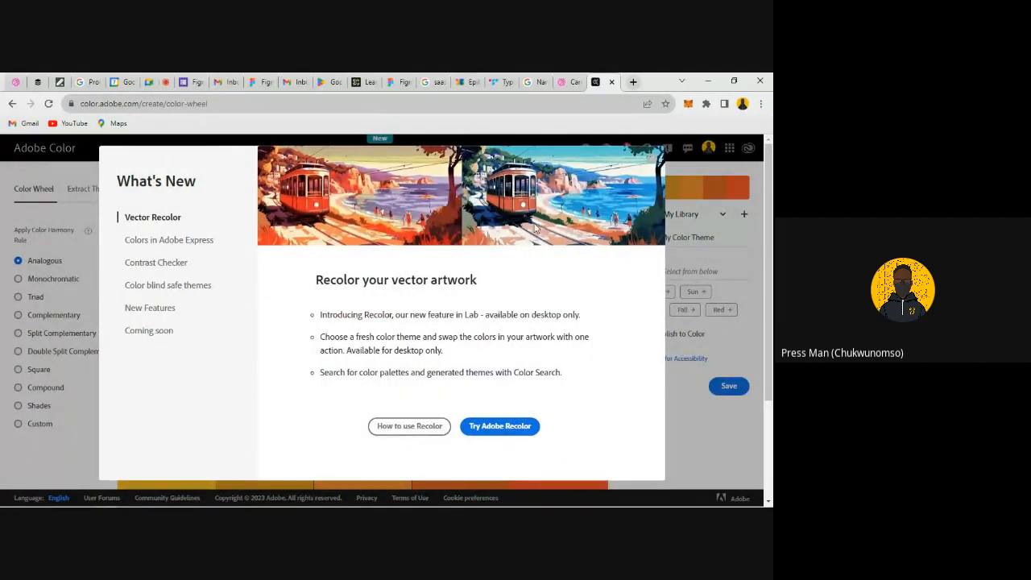
{"action": "left_click", "coordinate": [650, 164]}
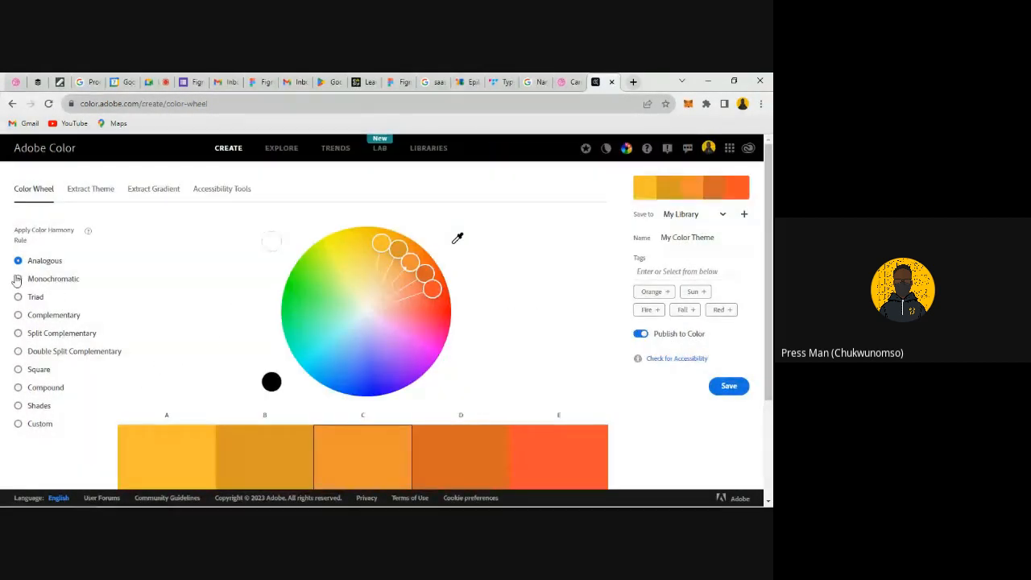
{"action": "left_click", "coordinate": [68, 283]}
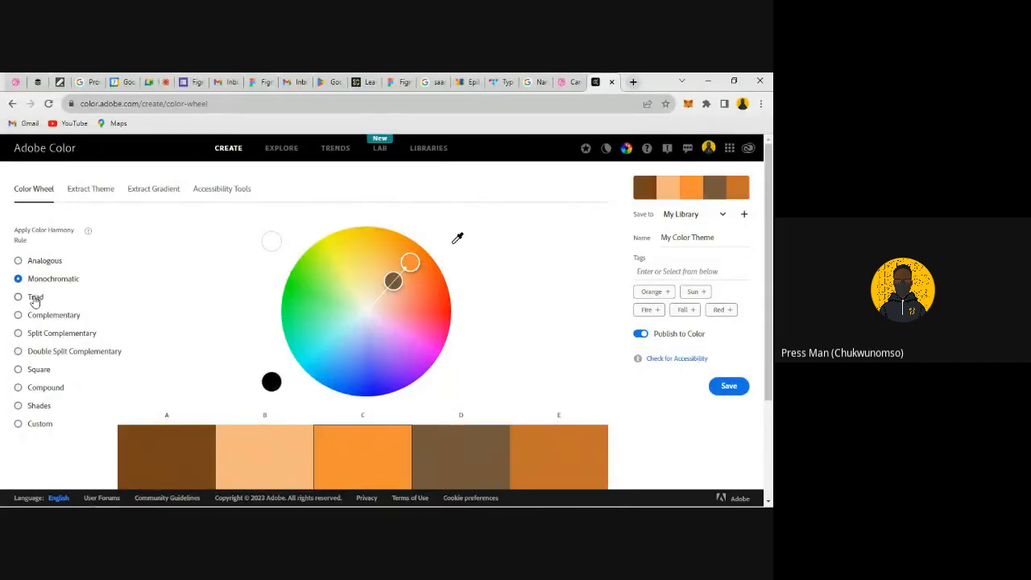
{"action": "left_click", "coordinate": [36, 298]}
{"action": "left_click", "coordinate": [42, 315]}
{"action": "left_click", "coordinate": [44, 332]}
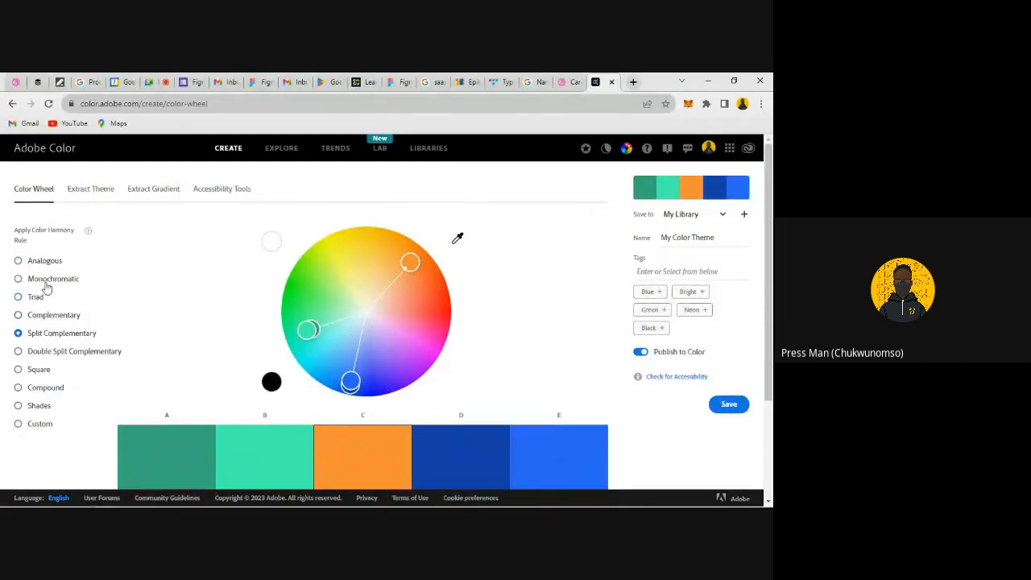
{"action": "left_click", "coordinate": [46, 261]}
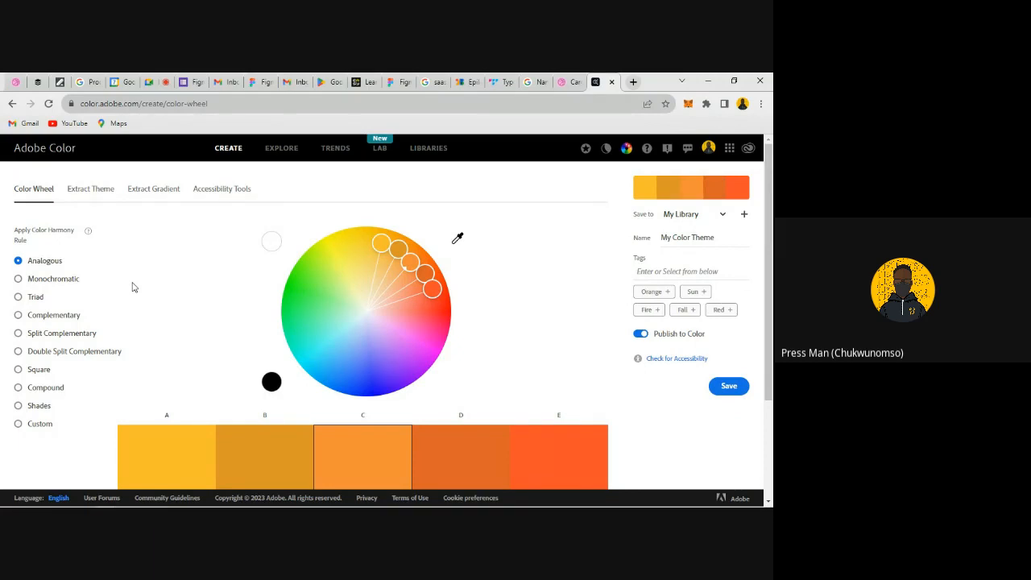
- Drag the analogous colour wheel markers toward the centre to create a pastel purple-blue palette
{"action": "scroll", "coordinate": [134, 287], "scroll_direction": "down", "scroll_amount": 3}
{"action": "scroll", "coordinate": [207, 287], "scroll_direction": "up", "scroll_amount": 3}
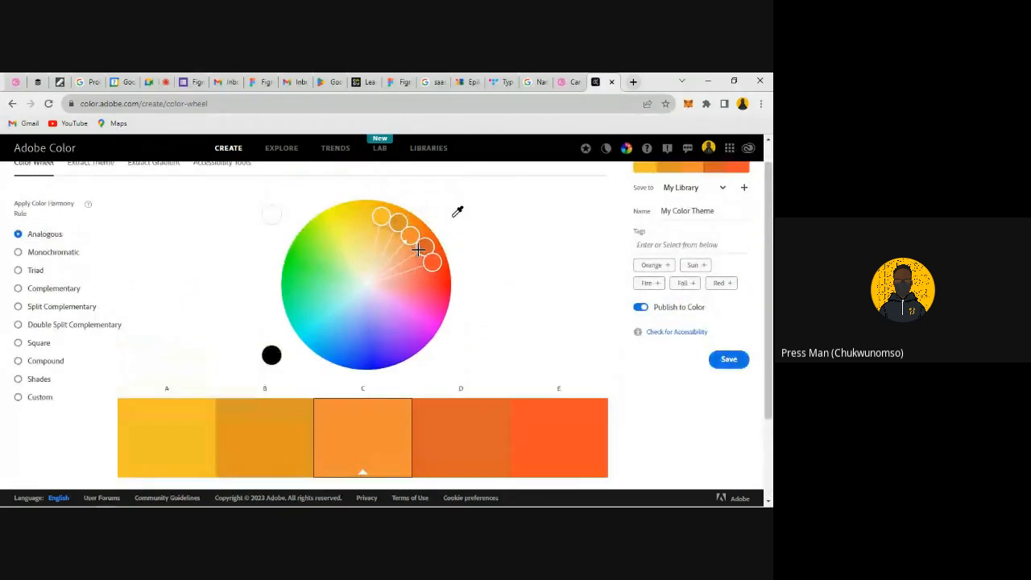
{"action": "left_click_drag", "start_coordinate": [405, 290], "coordinate": [374, 315]}
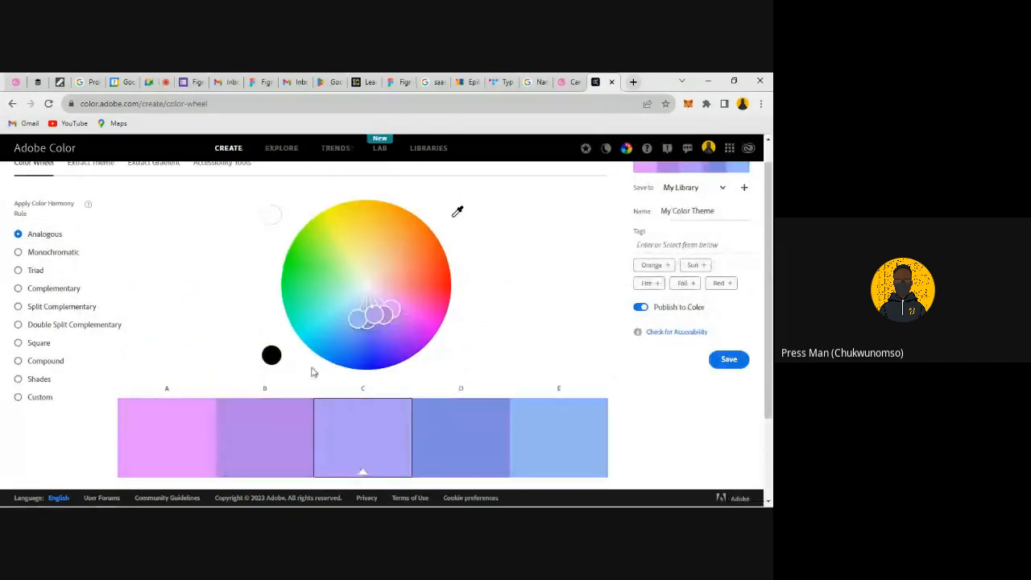
{"action": "scroll", "coordinate": [311, 368], "scroll_direction": "down", "scroll_amount": 1}
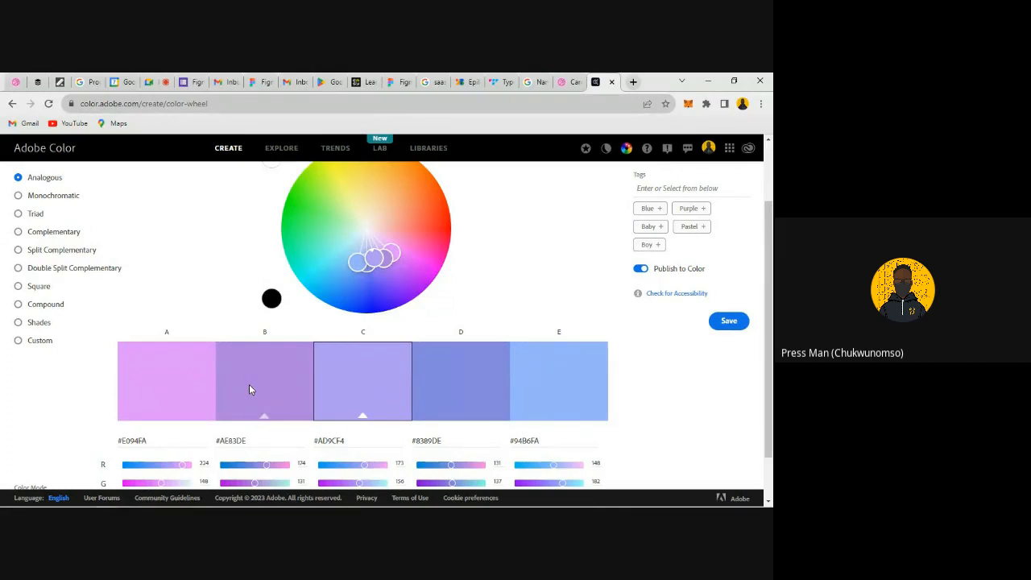
- Drag the analogous colour wheel markers outward to spread the palette into peach, pink, blue and green hues
{"action": "scroll", "coordinate": [249, 390], "scroll_direction": "down", "scroll_amount": 1}
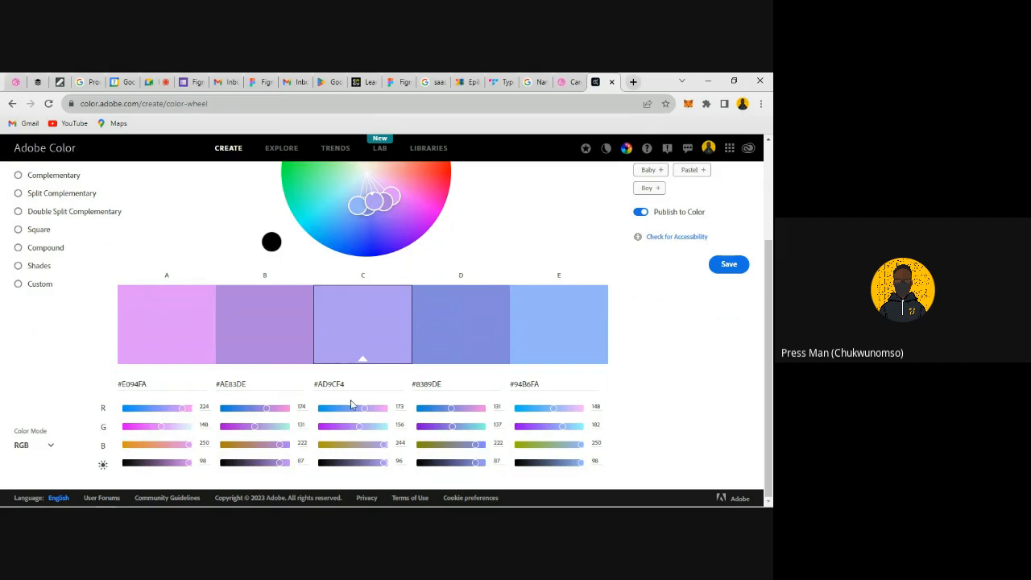
{"action": "left_click", "coordinate": [238, 381]}
{"action": "scroll", "coordinate": [409, 249], "scroll_direction": "up", "scroll_amount": 3}
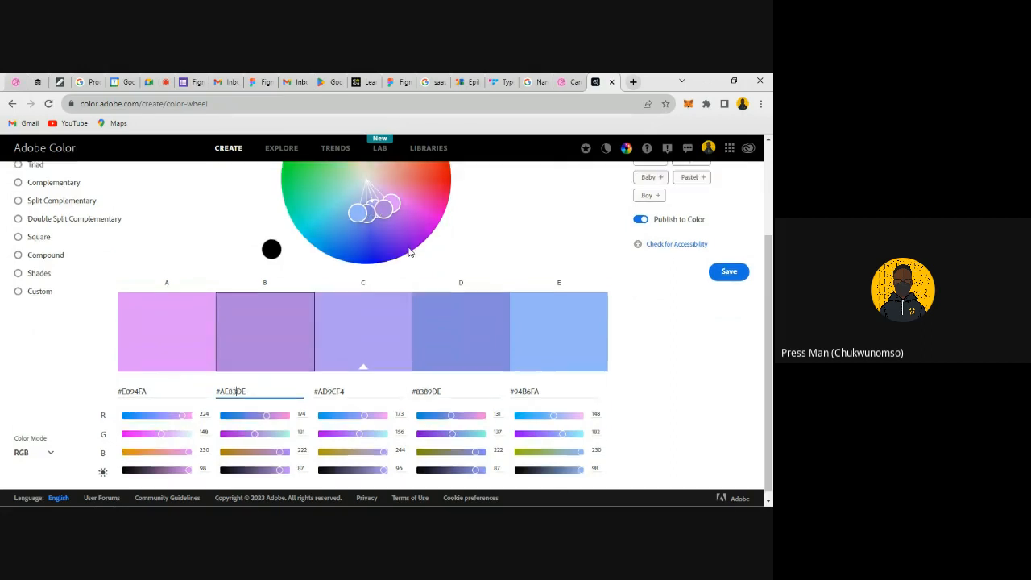
{"action": "left_click_drag", "start_coordinate": [357, 339], "coordinate": [322, 325]}
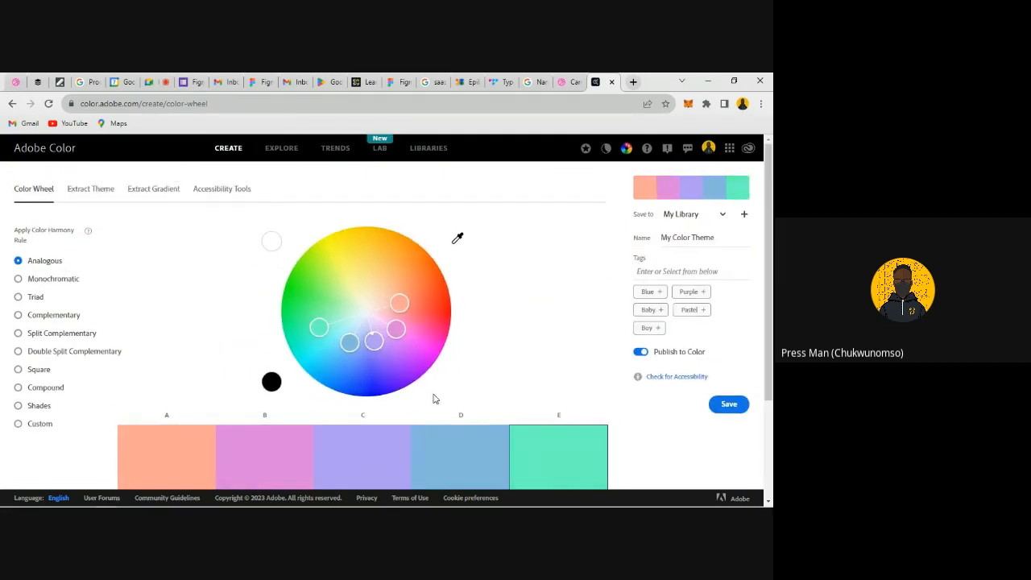
{"action": "scroll", "coordinate": [455, 360], "scroll_direction": "down", "scroll_amount": 3}
{"action": "scroll", "coordinate": [454, 322], "scroll_direction": "up", "scroll_amount": 2}
{"action": "left_click_drag", "start_coordinate": [397, 304], "coordinate": [445, 317]}
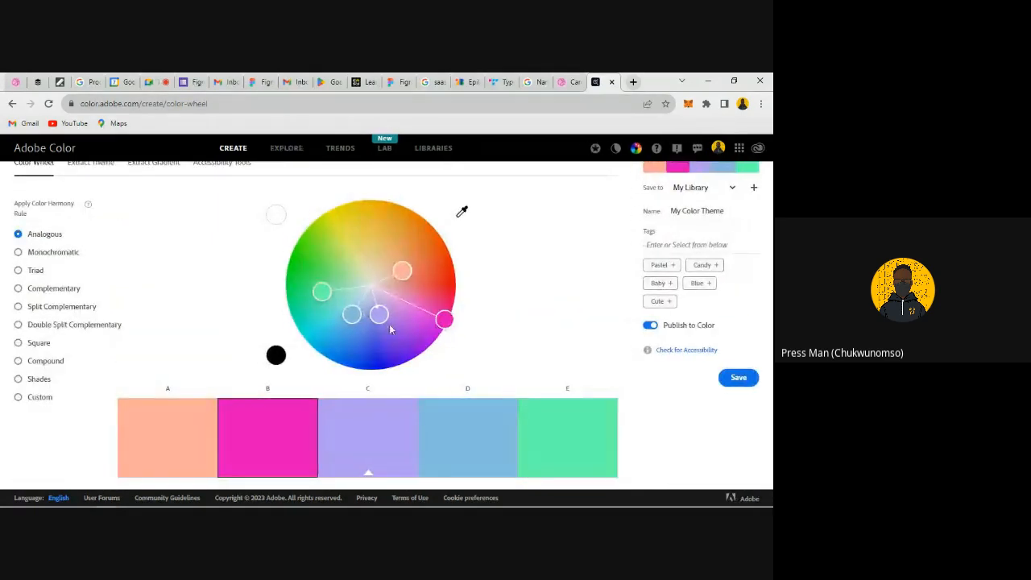
{"action": "left_click_drag", "start_coordinate": [375, 315], "coordinate": [367, 341]}
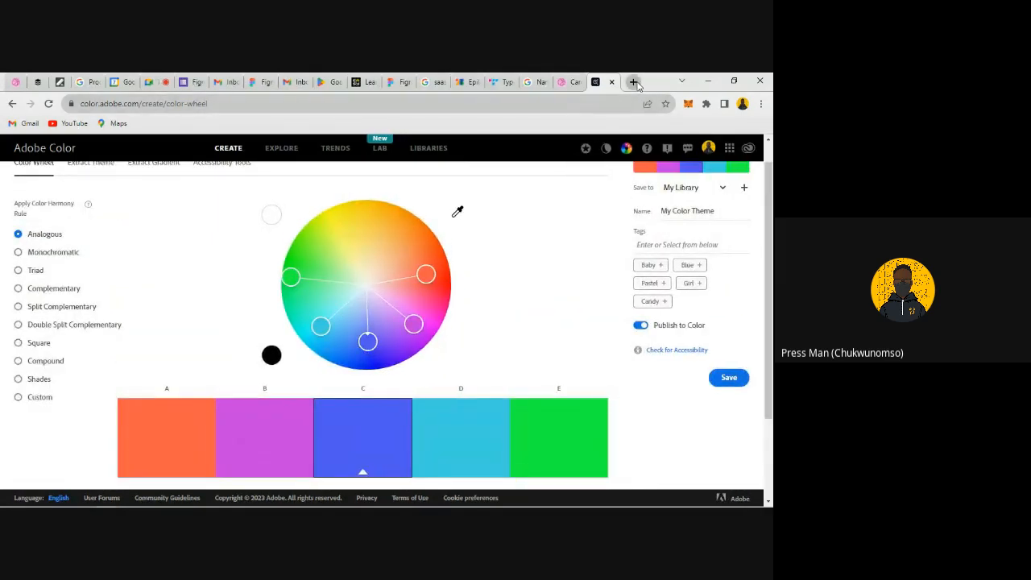
- Open a new tab, search for coolors.co and open the Coolors palette generator site
{"action": "left_click", "coordinate": [632, 81]}
{"action": "type", "text": "c"}
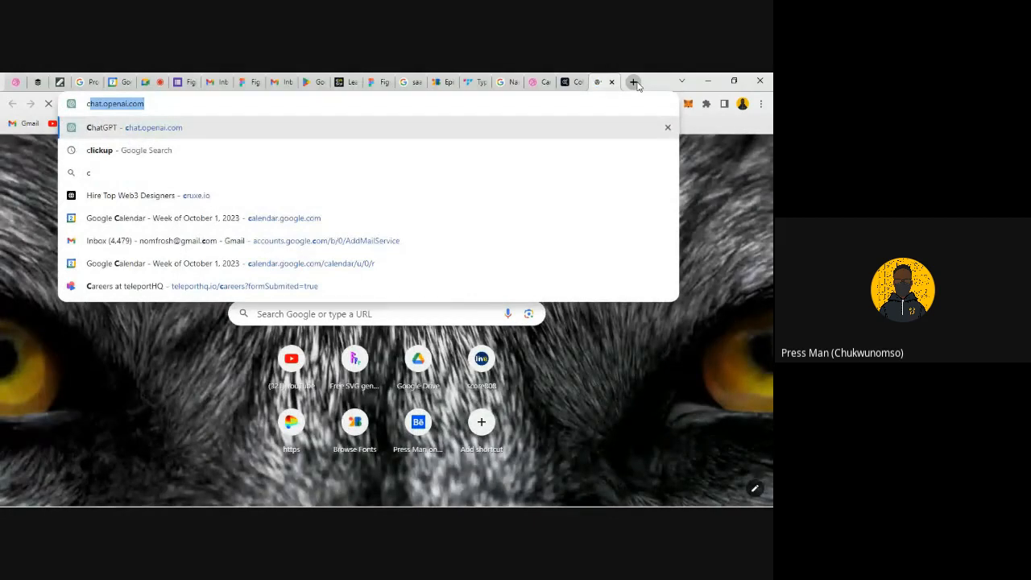
{"action": "type", "text": "ool"}
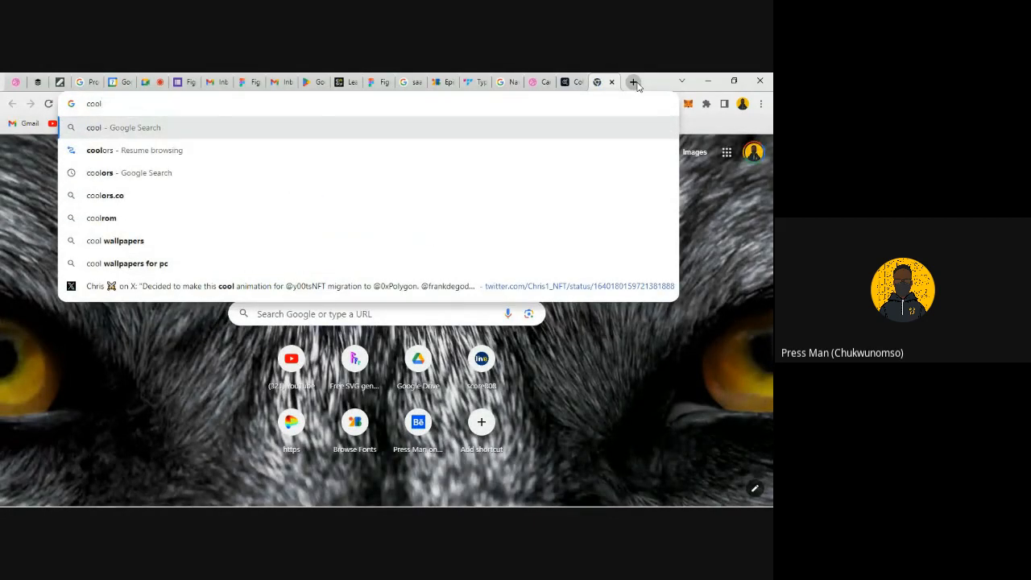
{"action": "left_click", "coordinate": [149, 196]}
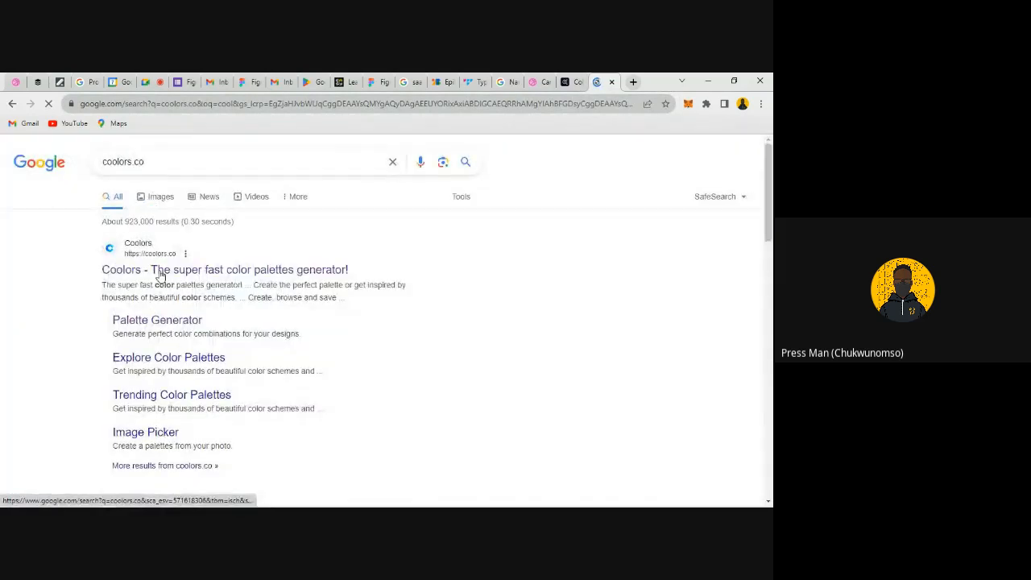
{"action": "left_click", "coordinate": [161, 274]}
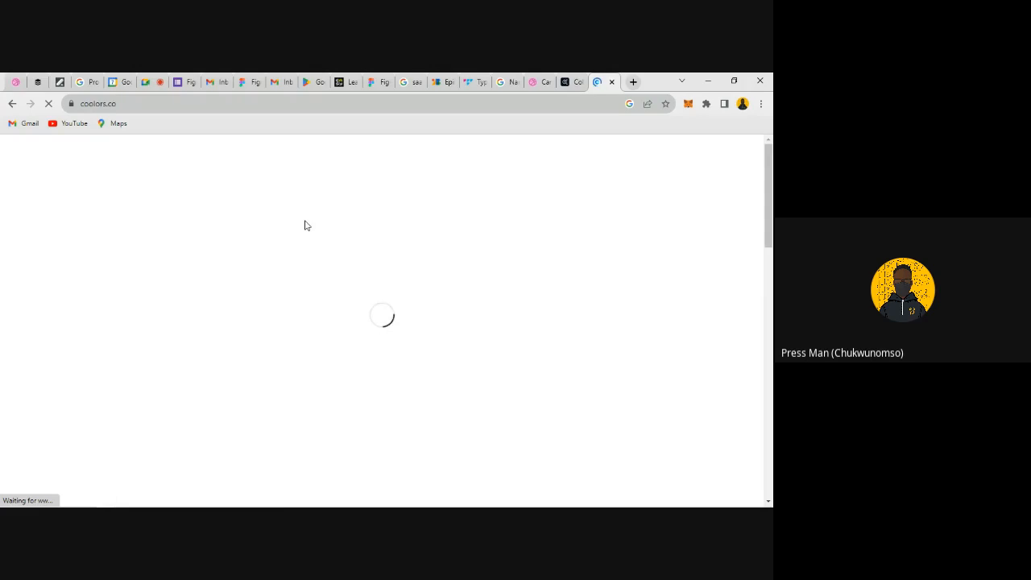
- Close the welcome popup and start the Coolors palette generator
{"action": "mouse_move", "coordinate": [572, 506]}
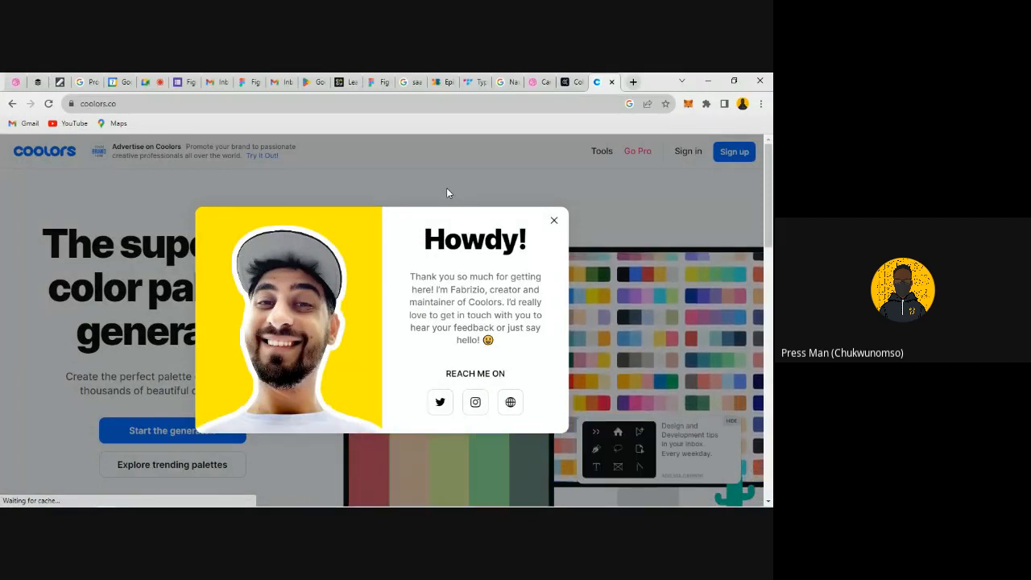
{"action": "left_click", "coordinate": [554, 220]}
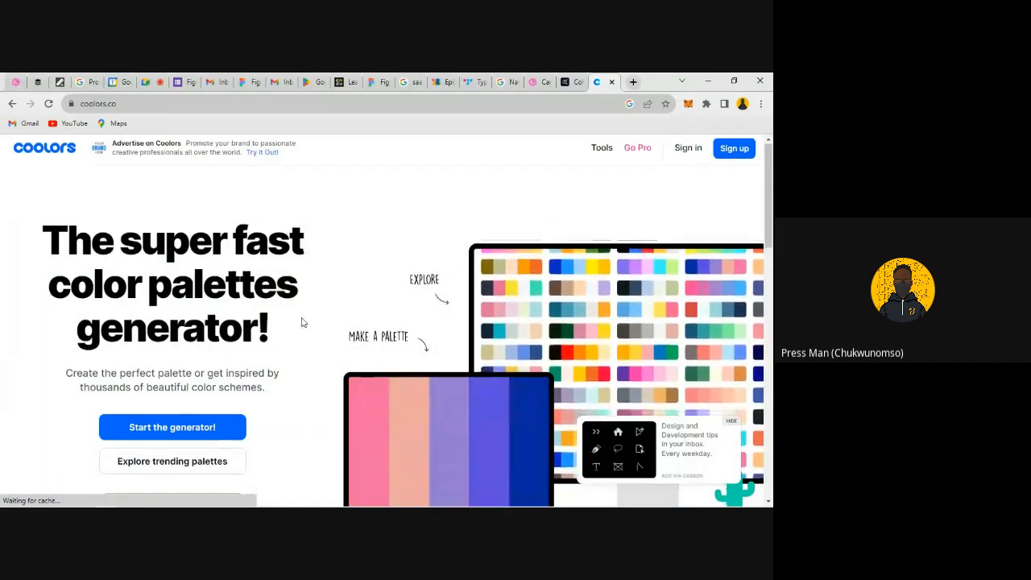
{"action": "scroll", "coordinate": [370, 313], "scroll_direction": "down", "scroll_amount": 3}
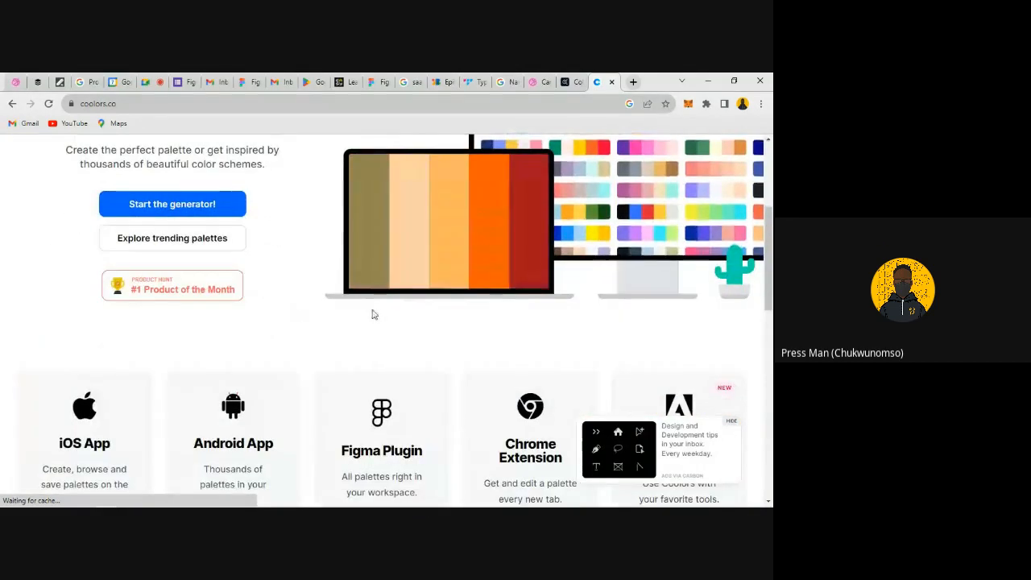
{"action": "left_click", "coordinate": [173, 204]}
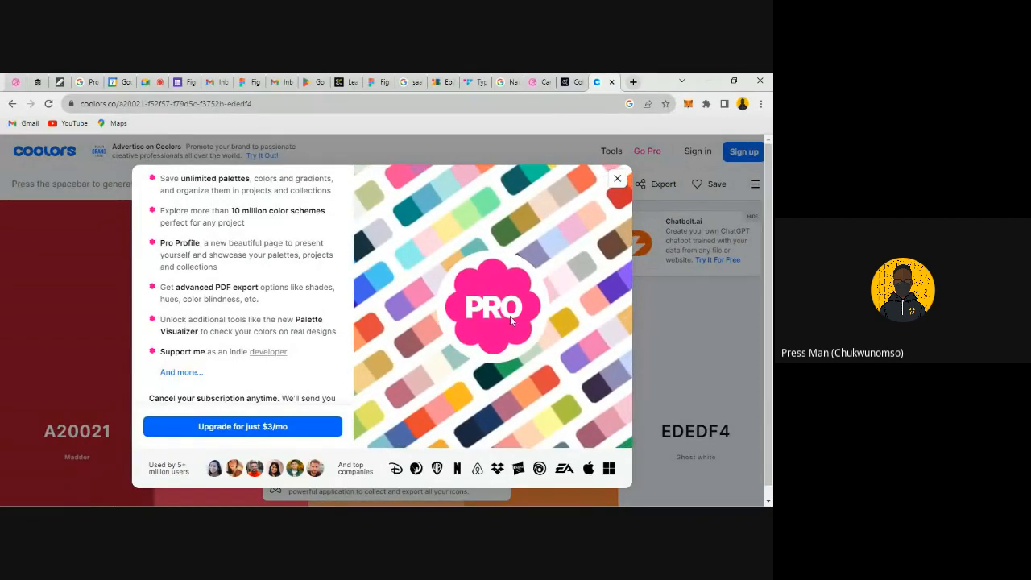
- Dismiss the Pro popup and view the shades of the first colour, Madder
{"action": "left_click", "coordinate": [616, 179]}
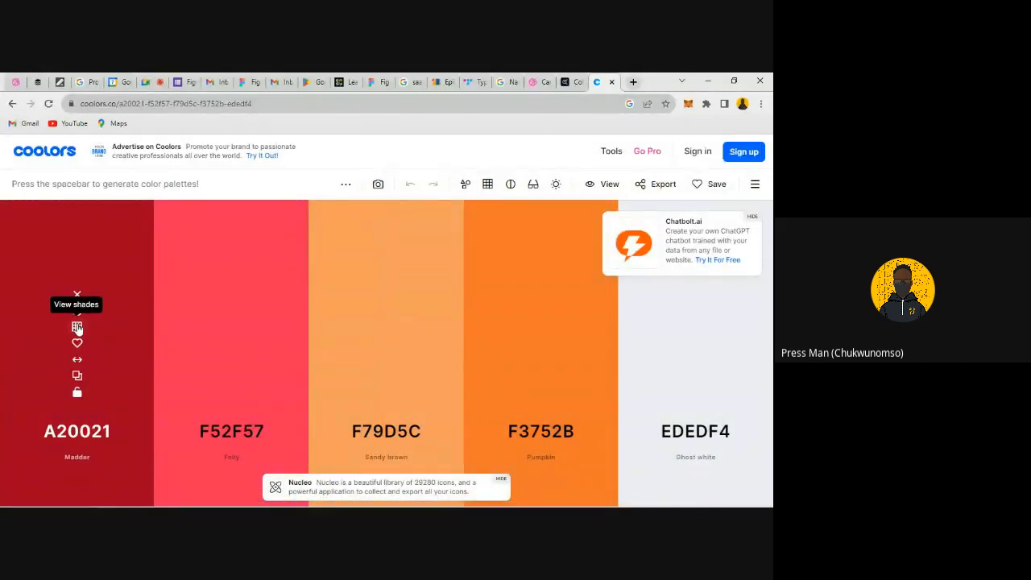
{"action": "left_click", "coordinate": [77, 327]}
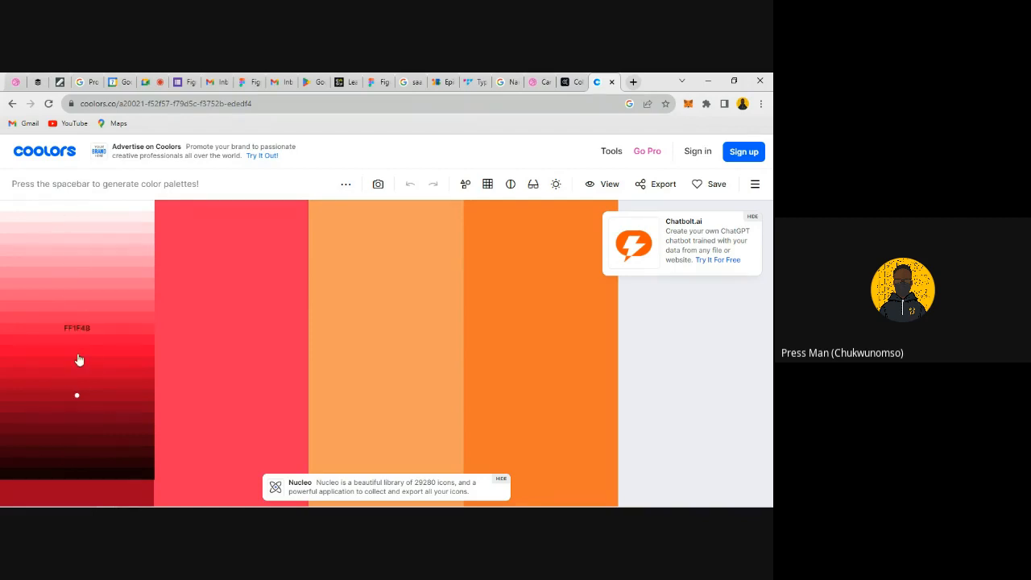
{"action": "left_click", "coordinate": [76, 405]}
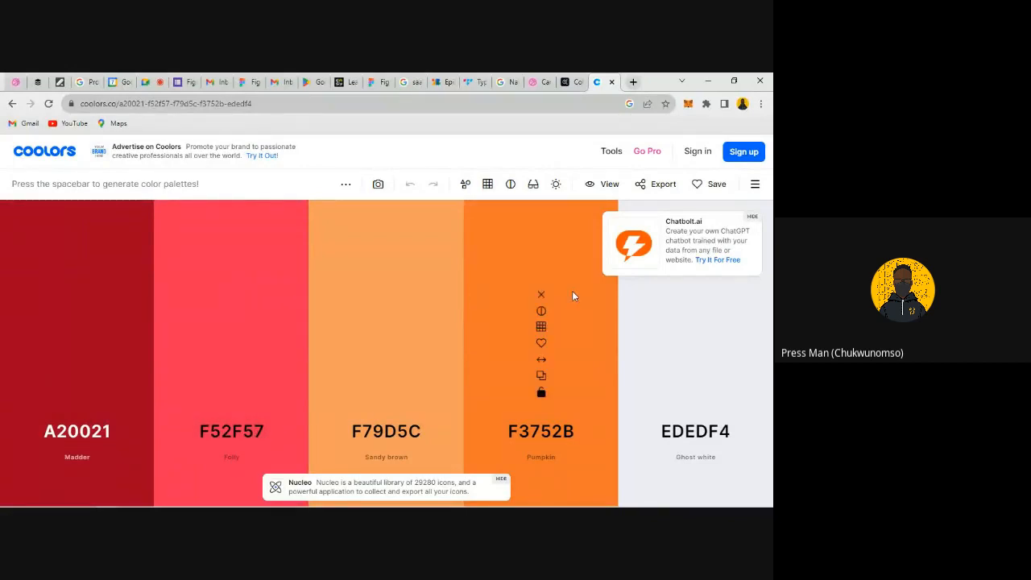
- Try to hide the two ad banners, closing the Go Pro popup each time
{"action": "left_click", "coordinate": [752, 215]}
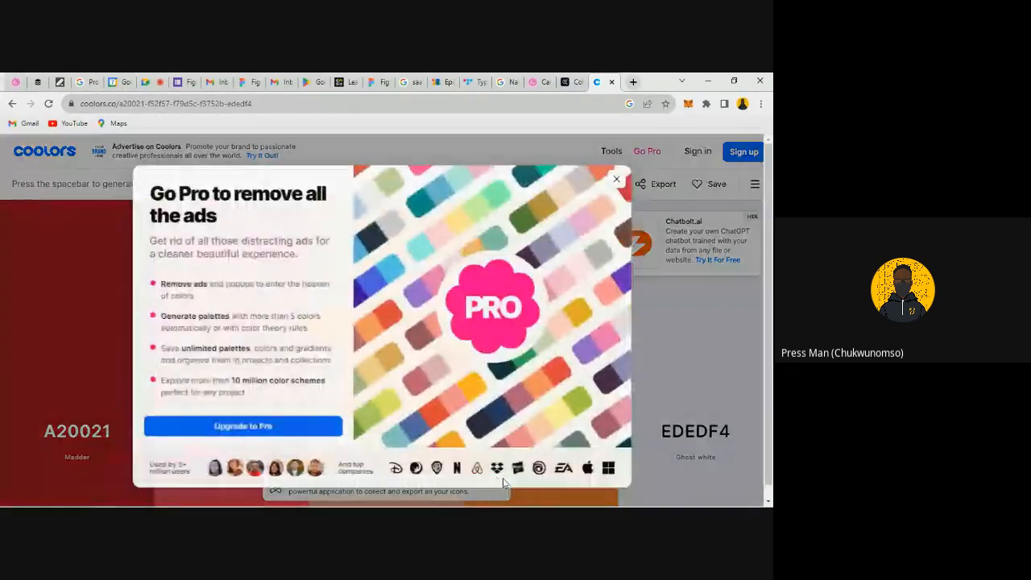
{"action": "left_click", "coordinate": [616, 185]}
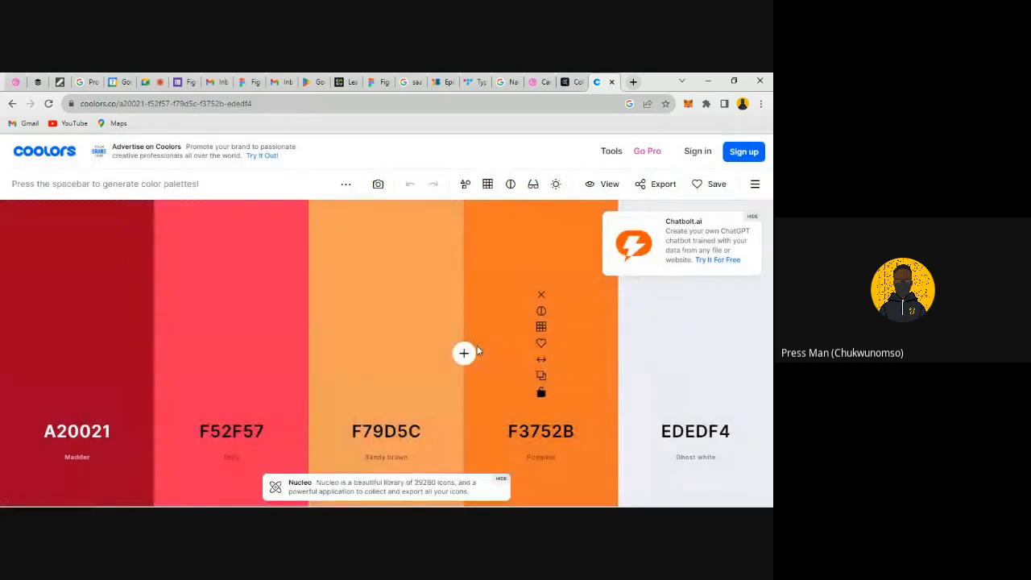
{"action": "left_click", "coordinate": [503, 485]}
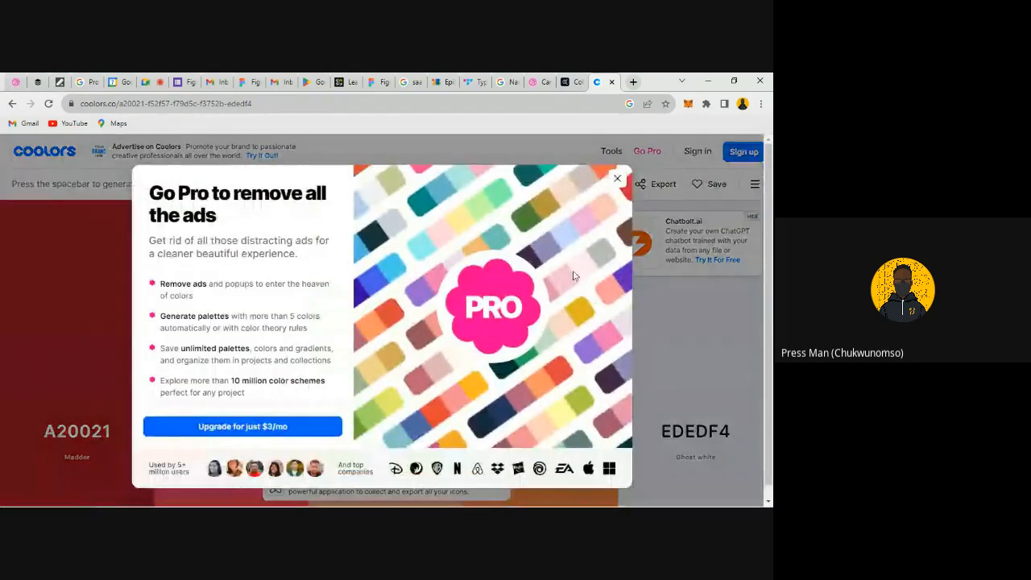
{"action": "left_click", "coordinate": [617, 178]}
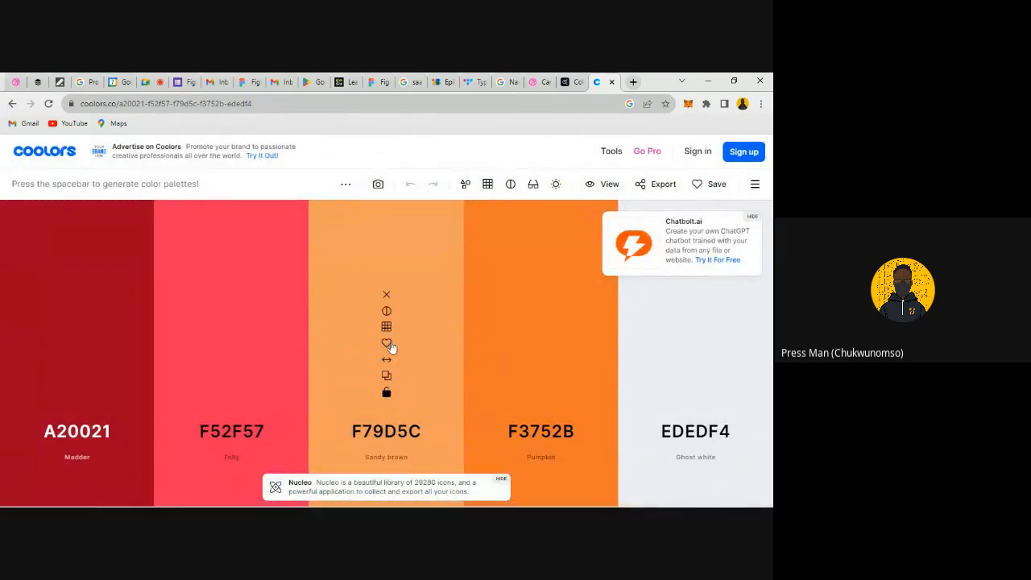
- Recolour the third swatch in HSB mode to hue 117, saturation 68 and brightness 72 (41B83B)
{"action": "left_click", "coordinate": [390, 439]}
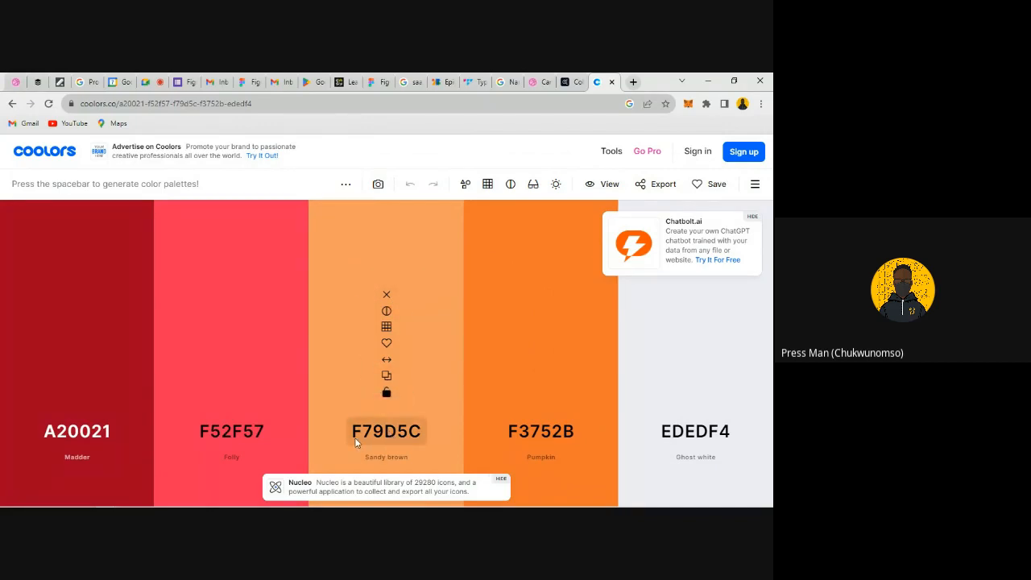
{"action": "left_click", "coordinate": [390, 438]}
{"action": "left_click_drag", "start_coordinate": [333, 344], "coordinate": [415, 343]}
{"action": "left_click_drag", "start_coordinate": [414, 264], "coordinate": [441, 258]}
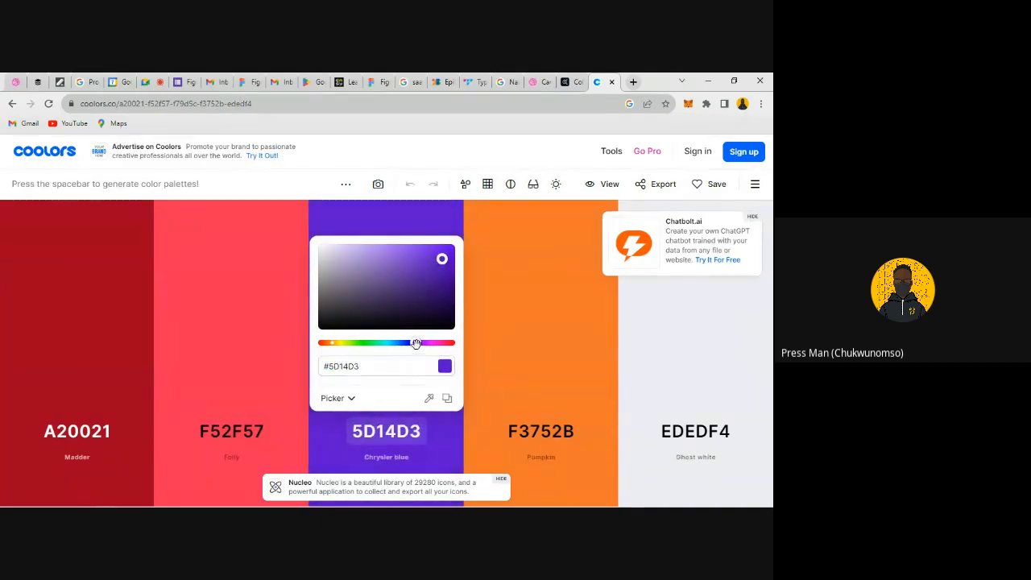
{"action": "left_click_drag", "start_coordinate": [412, 342], "coordinate": [383, 344]}
{"action": "left_click", "coordinate": [337, 398]}
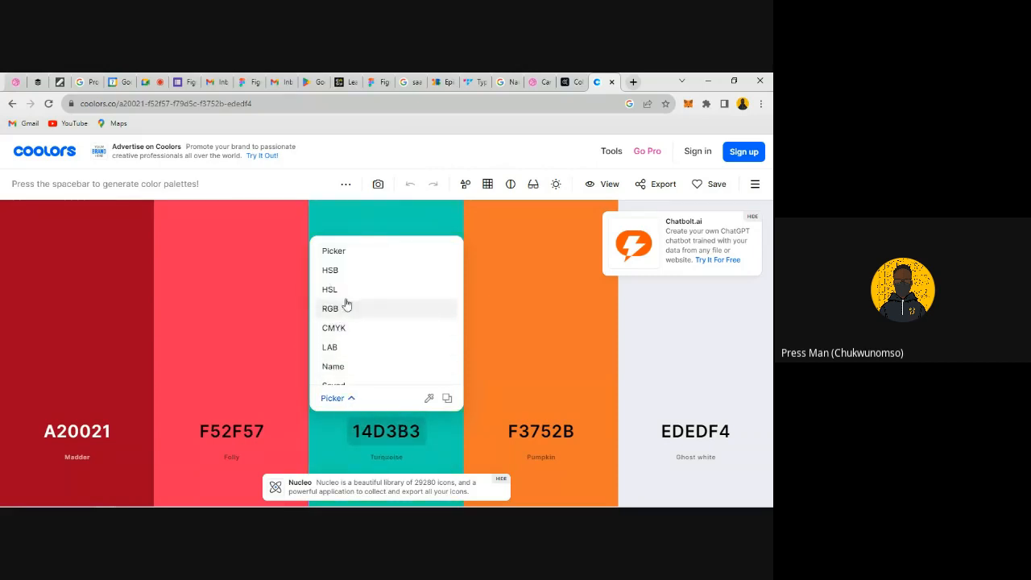
{"action": "left_click", "coordinate": [345, 271]}
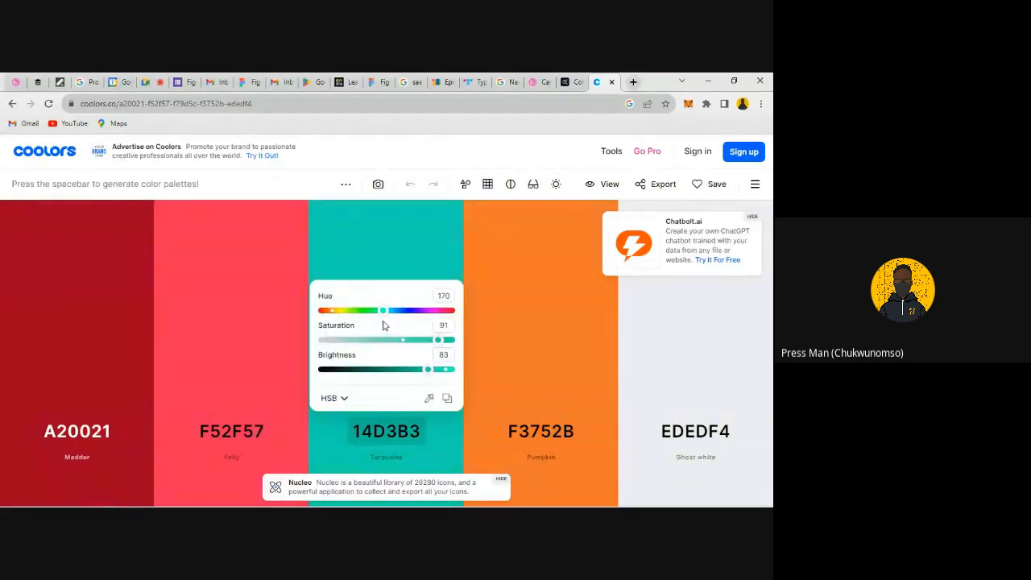
{"action": "left_click_drag", "start_coordinate": [372, 312], "coordinate": [363, 310]}
{"action": "left_click_drag", "start_coordinate": [421, 339], "coordinate": [415, 369]}
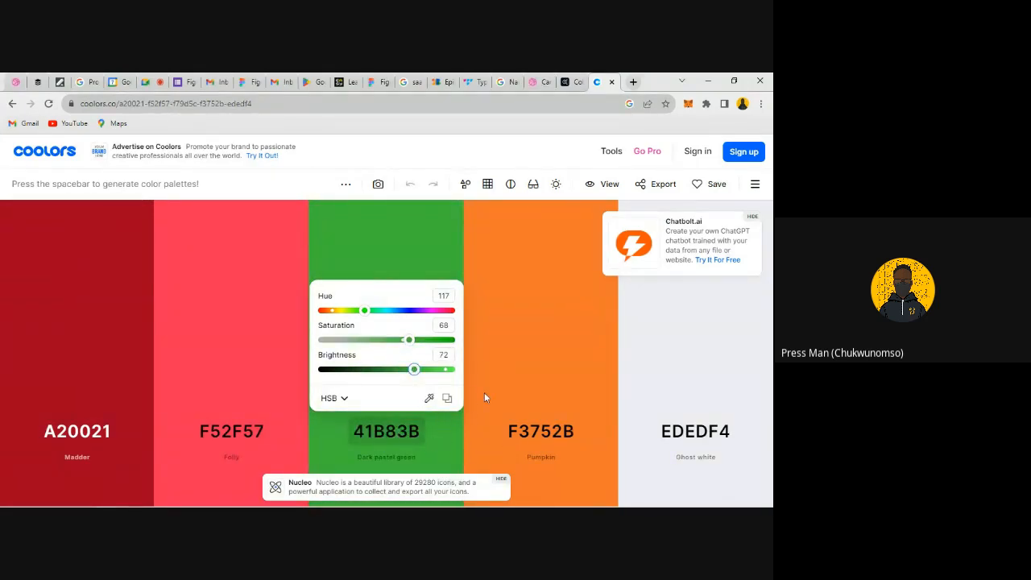
{"action": "left_click", "coordinate": [506, 371]}
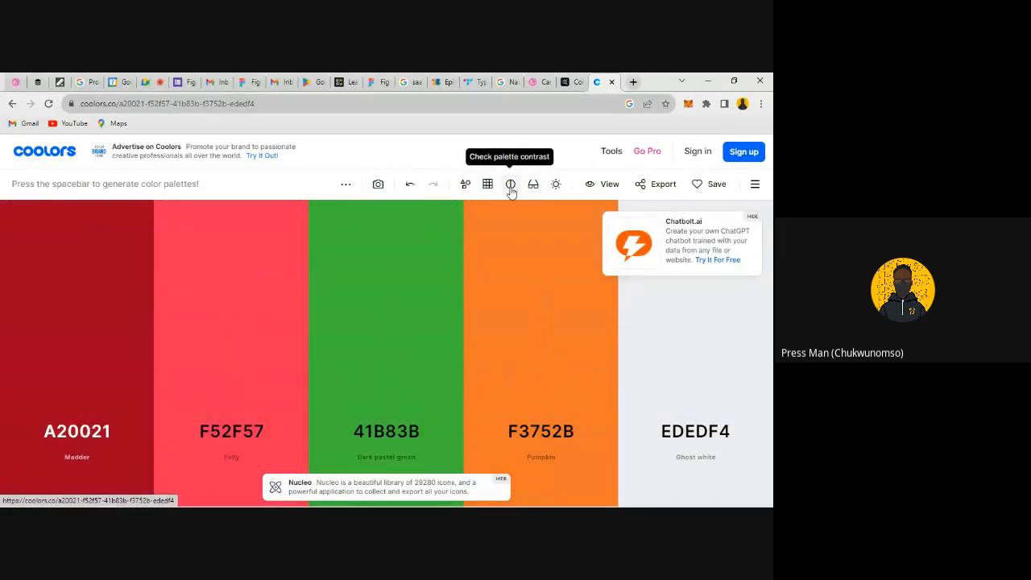
- Open the Adjust palette panel and then the Color blindness preview of the palette
{"action": "left_click", "coordinate": [554, 185]}
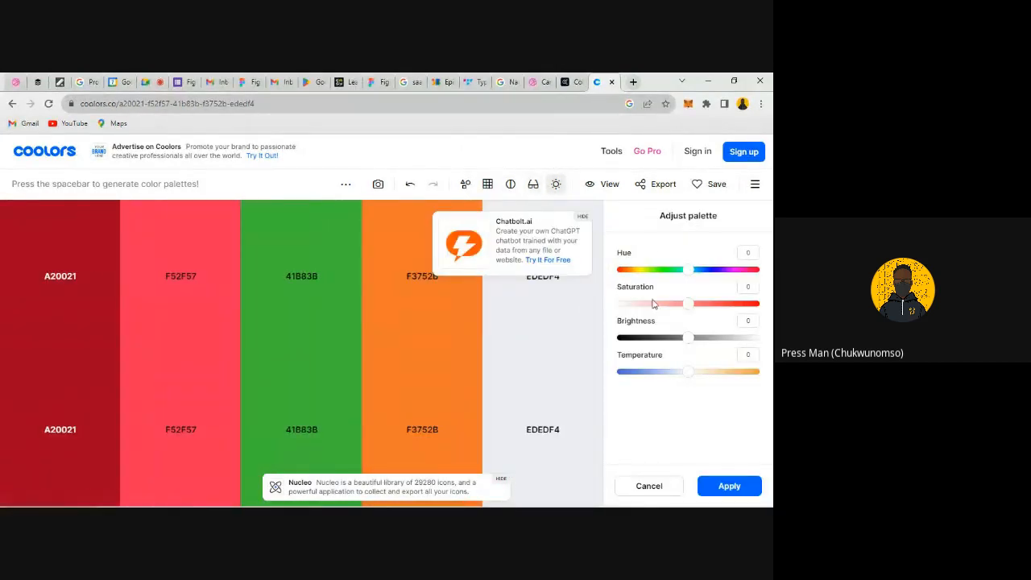
{"action": "left_click", "coordinate": [532, 184]}
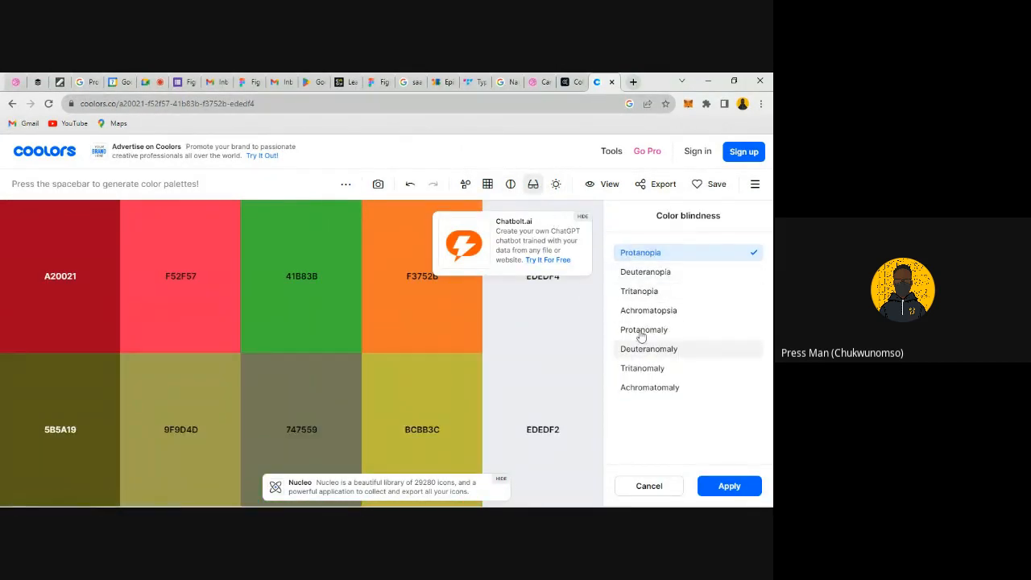
- Open a new tab, search for grabient and open the Grabient gradient gallery
{"action": "left_click", "coordinate": [633, 83]}
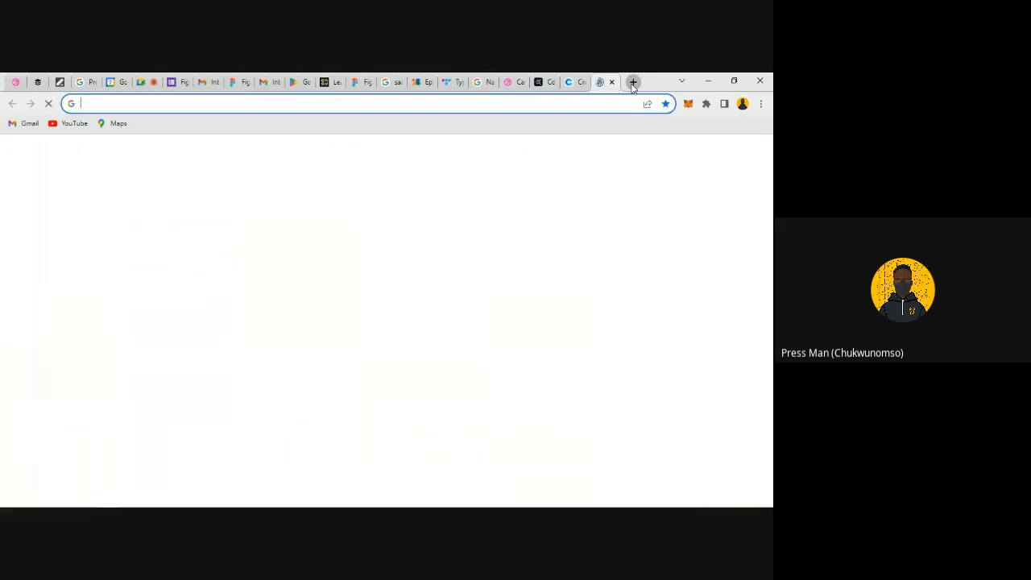
{"action": "type", "text": "gg"}
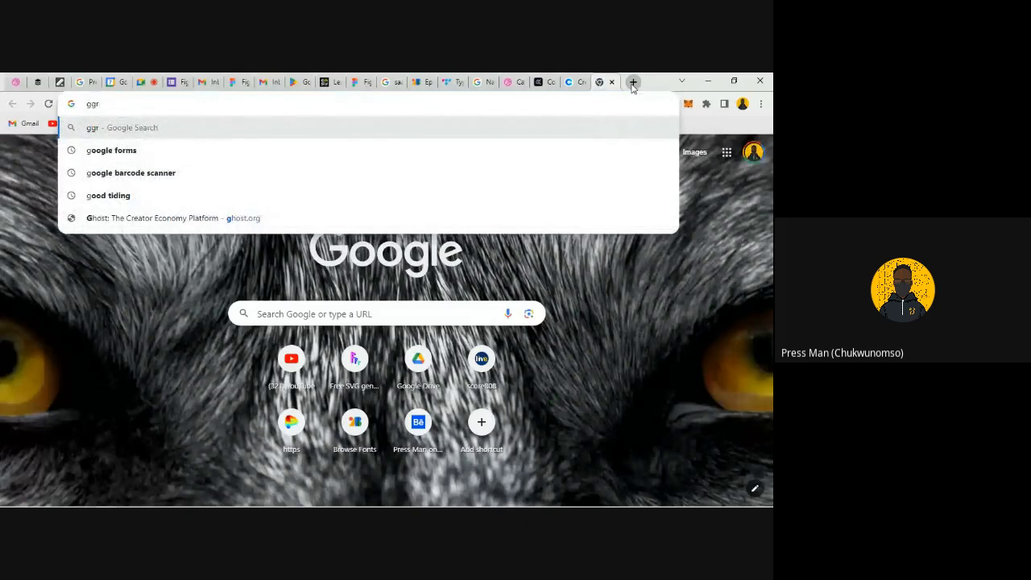
{"action": "key", "text": "BackSpace"}
{"action": "type", "text": "rav"}
{"action": "key", "text": "BackSpace"}
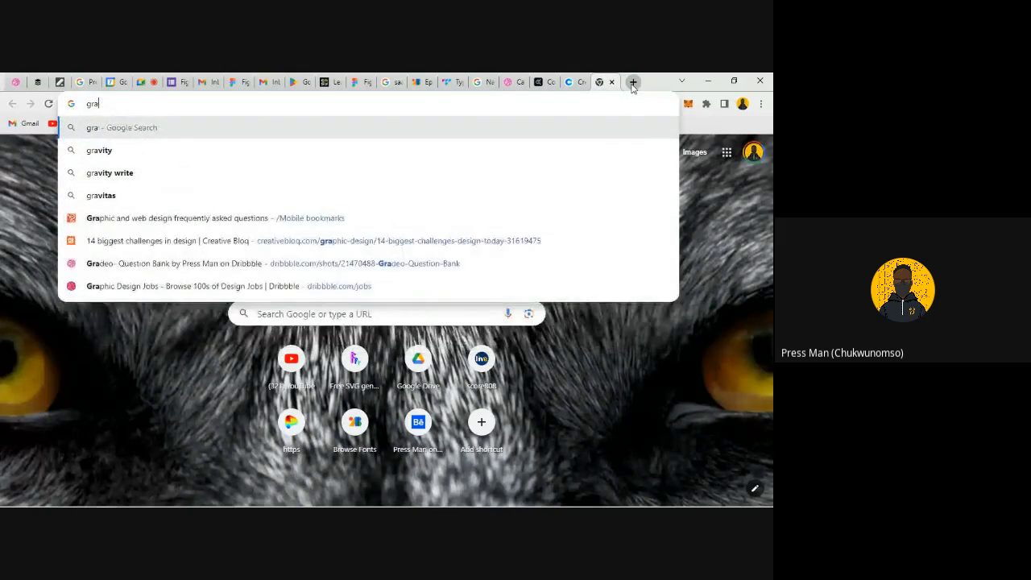
{"action": "type", "text": "bient"}
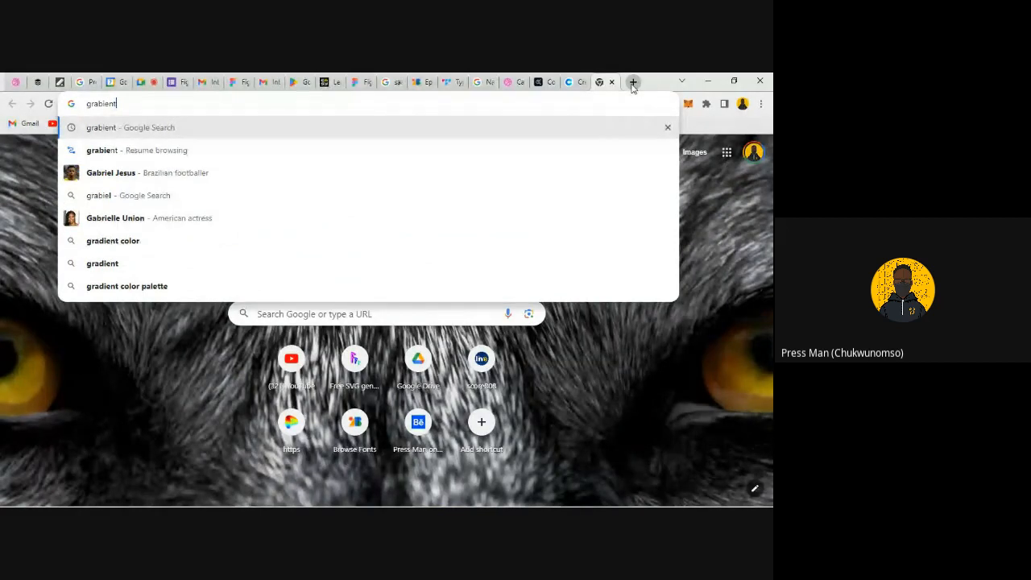
{"action": "key", "text": "Return"}
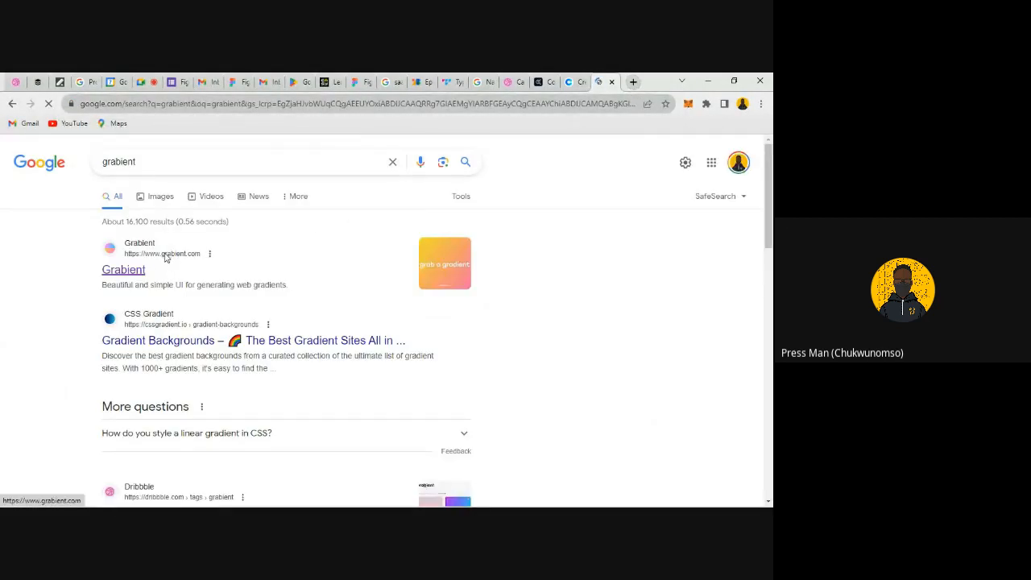
{"action": "left_click", "coordinate": [133, 272]}
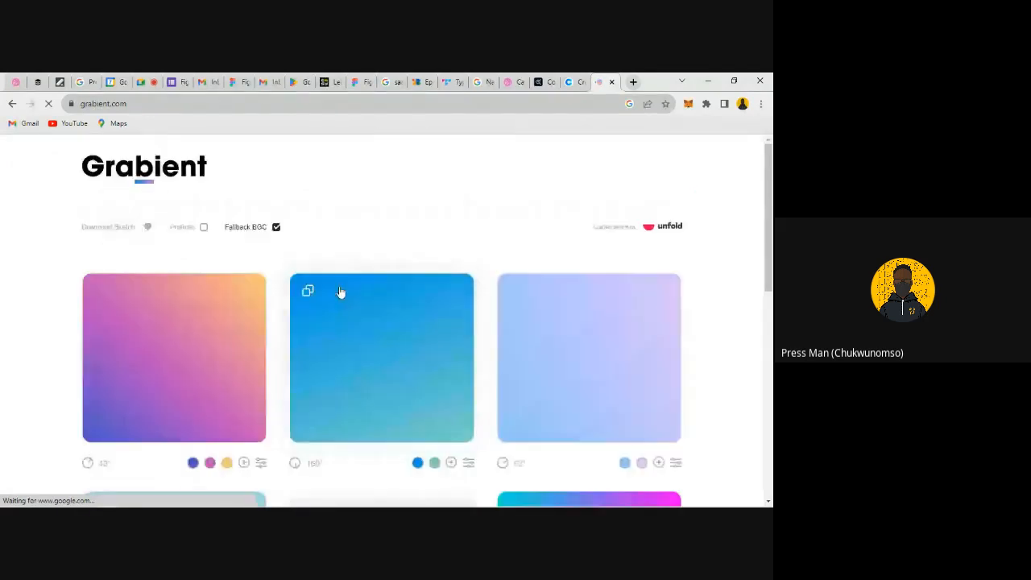
{"action": "scroll", "coordinate": [281, 331], "scroll_direction": "down", "scroll_amount": 3}
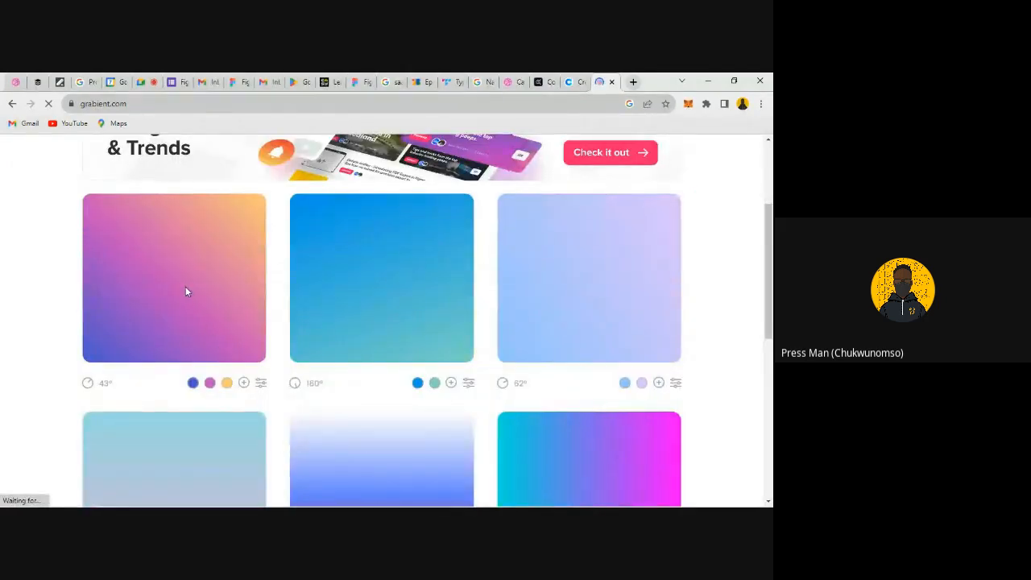
- Scroll through the first page of the Grabient gradient gallery to compare the gradients
{"action": "scroll", "coordinate": [185, 290], "scroll_direction": "down", "scroll_amount": 1}
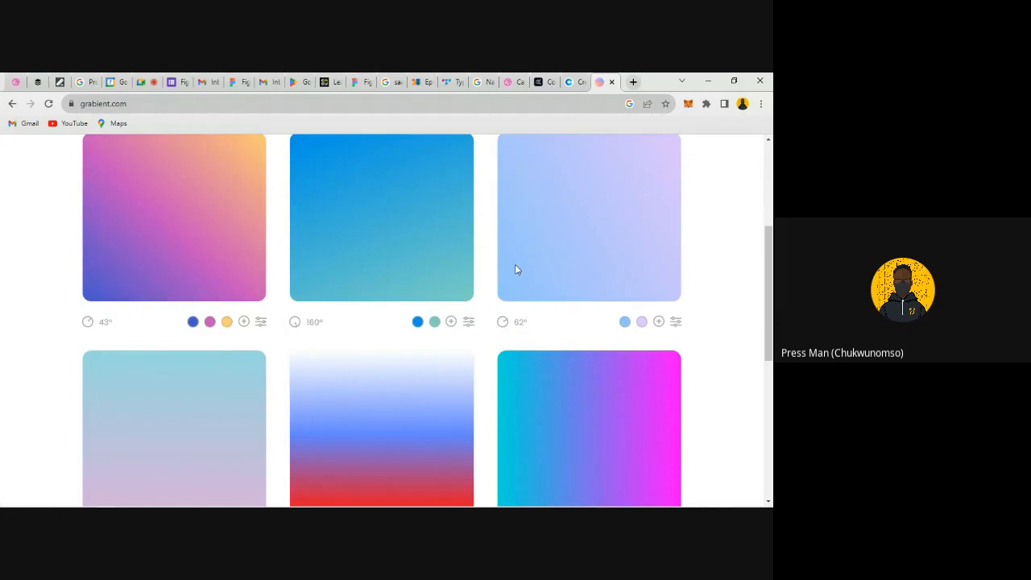
{"action": "scroll", "coordinate": [386, 276], "scroll_direction": "down", "scroll_amount": 4}
{"action": "scroll", "coordinate": [390, 278], "scroll_direction": "up", "scroll_amount": 1}
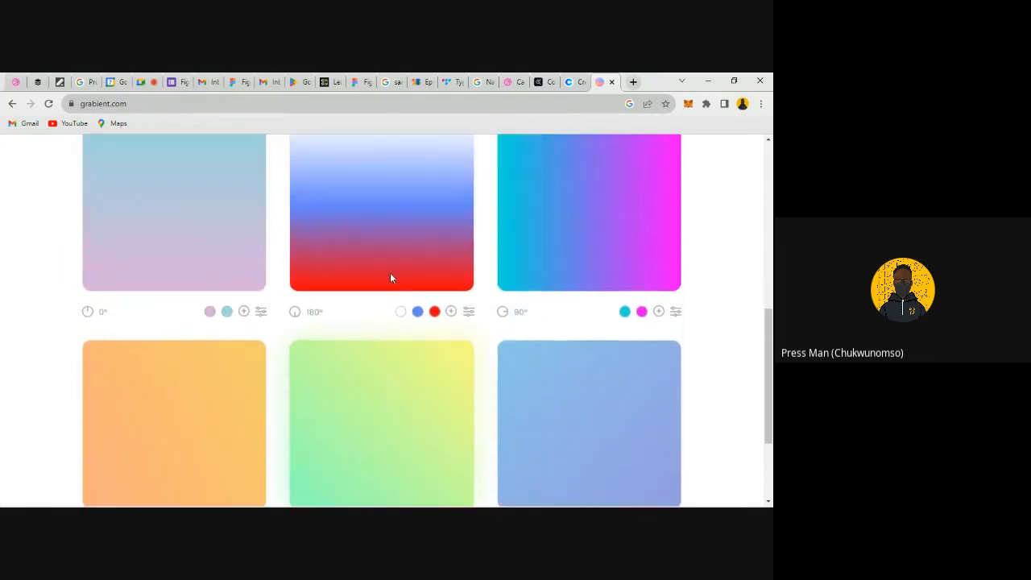
{"action": "scroll", "coordinate": [398, 218], "scroll_direction": "up", "scroll_amount": 2}
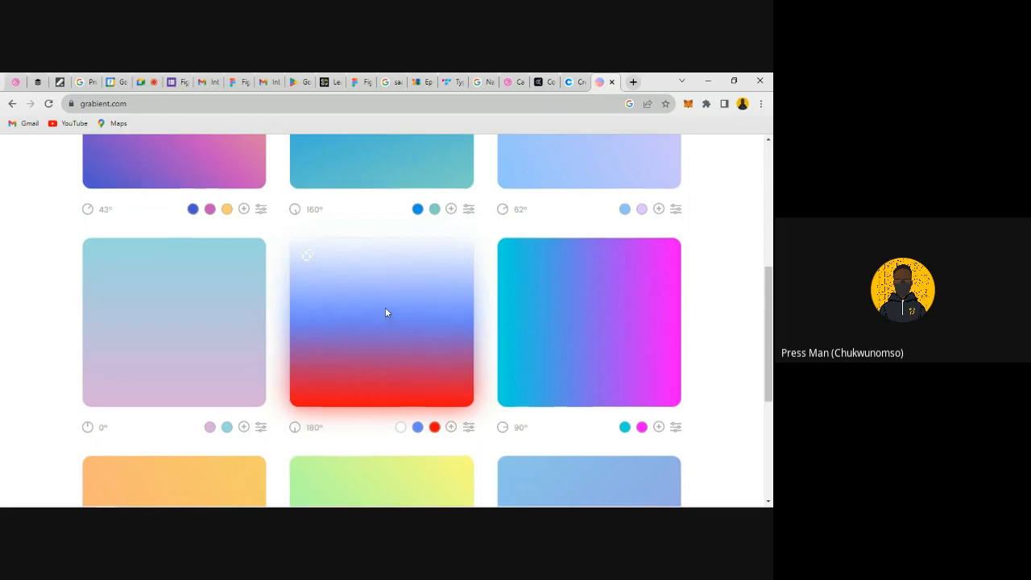
{"action": "scroll", "coordinate": [385, 310], "scroll_direction": "up", "scroll_amount": 4}
{"action": "scroll", "coordinate": [382, 419], "scroll_direction": "down", "scroll_amount": 2}
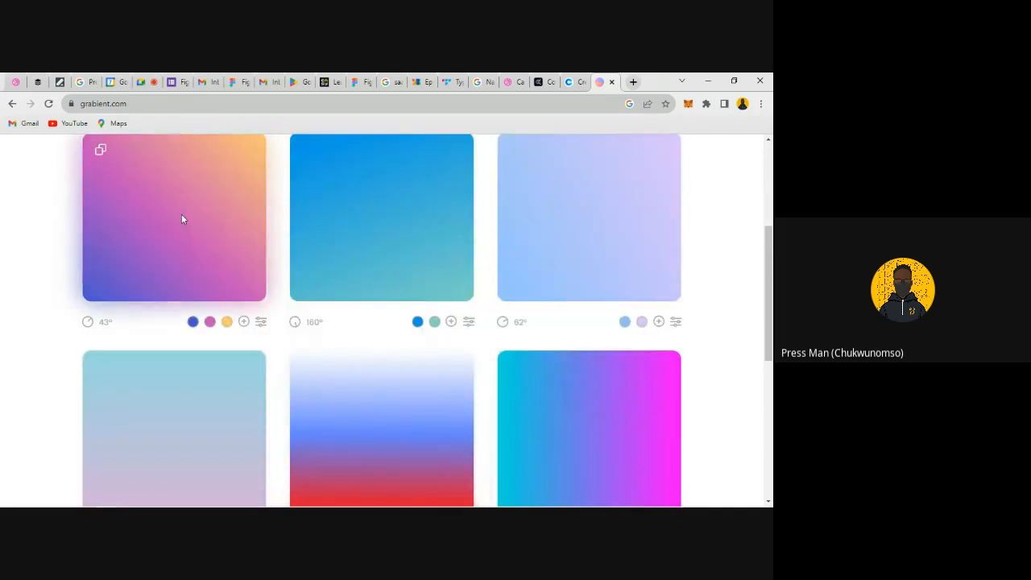
{"action": "scroll", "coordinate": [606, 239], "scroll_direction": "down", "scroll_amount": 4}
{"action": "scroll", "coordinate": [600, 241], "scroll_direction": "up", "scroll_amount": 1}
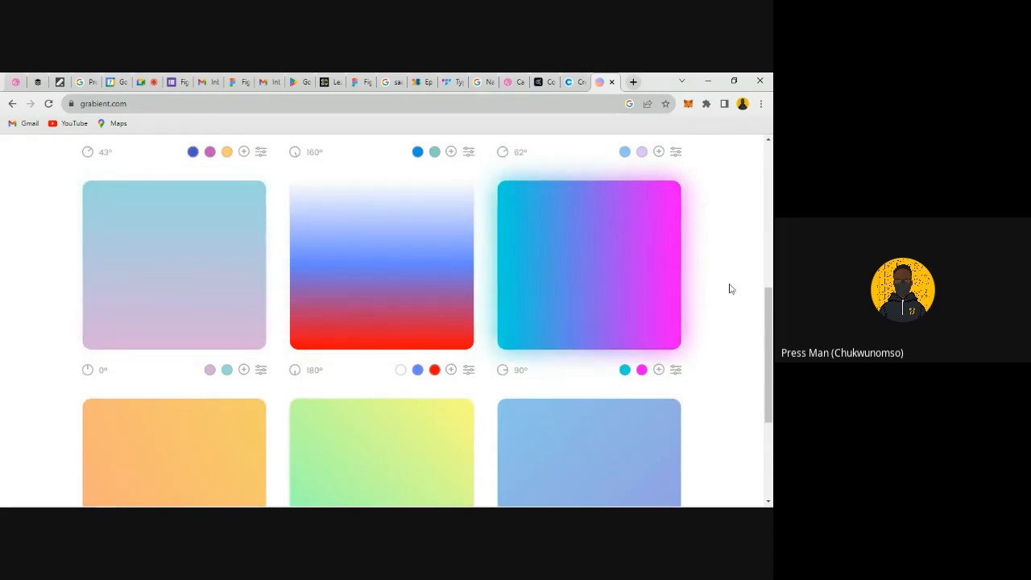
{"action": "scroll", "coordinate": [177, 290], "scroll_direction": "down", "scroll_amount": 3}
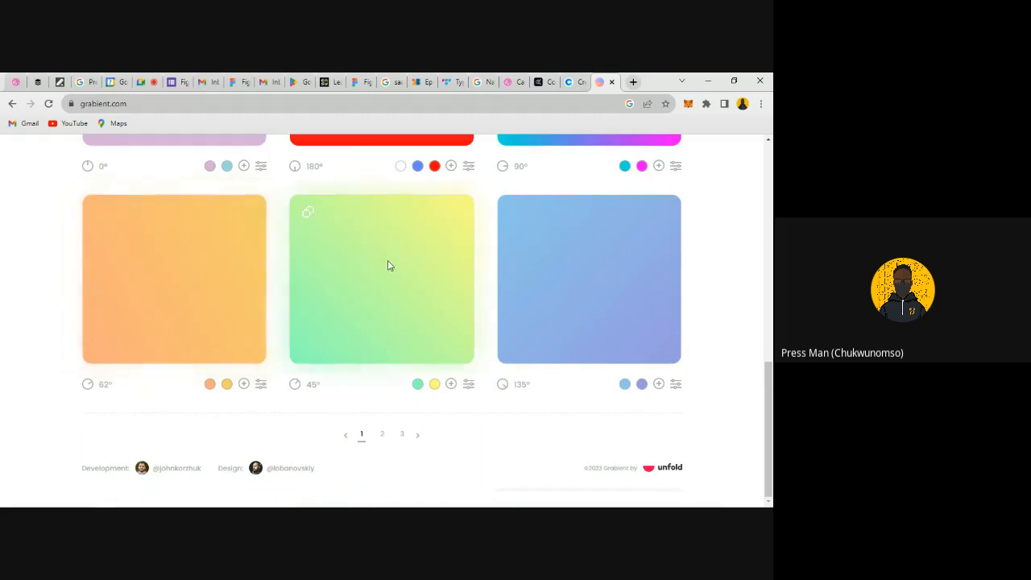
- Page through the gallery to pages 2 and 3 and scroll back up the list
{"action": "left_click", "coordinate": [384, 439]}
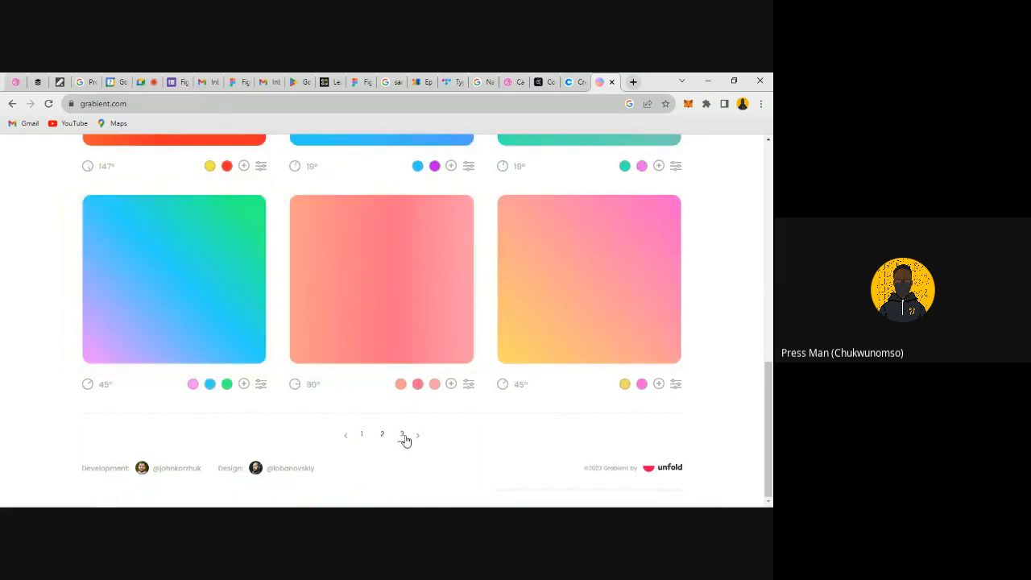
{"action": "left_click", "coordinate": [402, 438]}
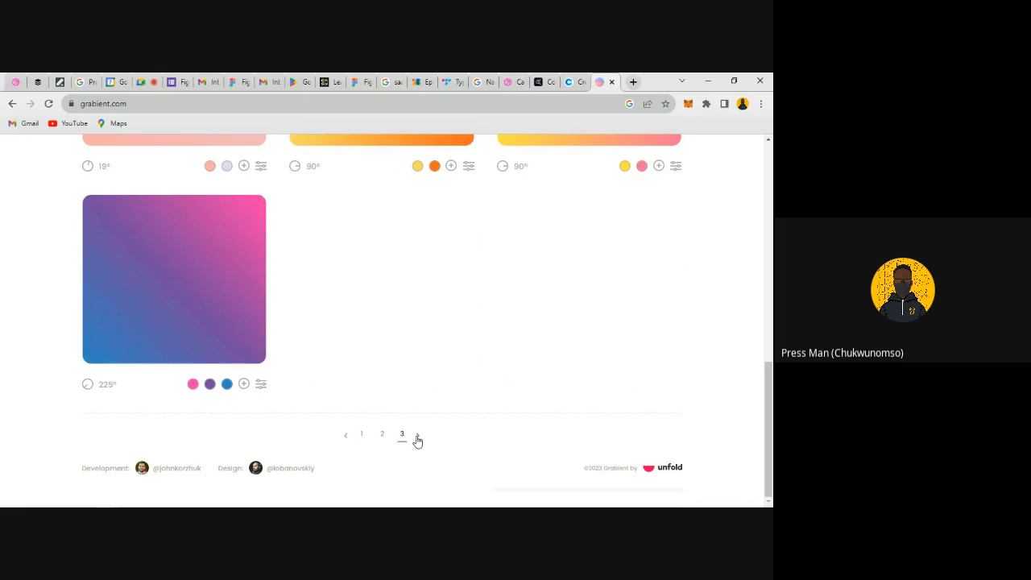
{"action": "scroll", "coordinate": [443, 433], "scroll_direction": "up", "scroll_amount": 5}
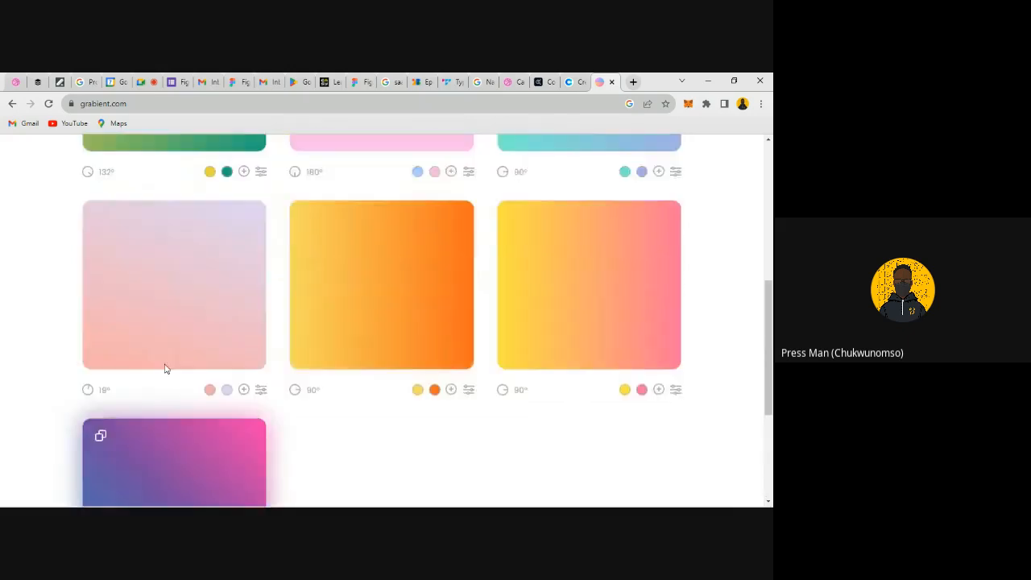
{"action": "scroll", "coordinate": [217, 171], "scroll_direction": "up", "scroll_amount": 5}
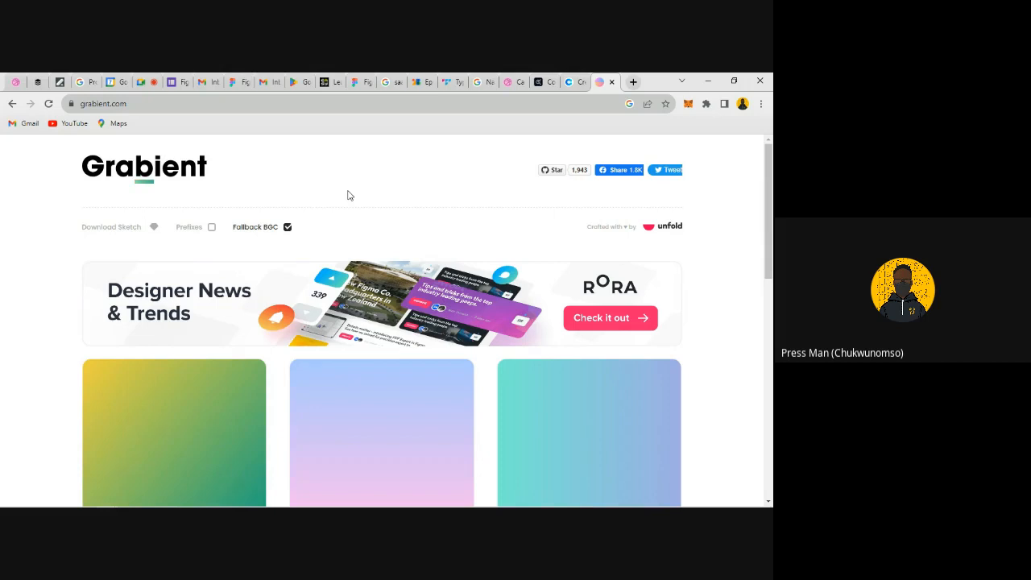
- Switch back to the Dribbble Q3 2023 Figma file and examine the reference designs around the Serif exploration frame
{"action": "key", "text": "alt+Tab"}
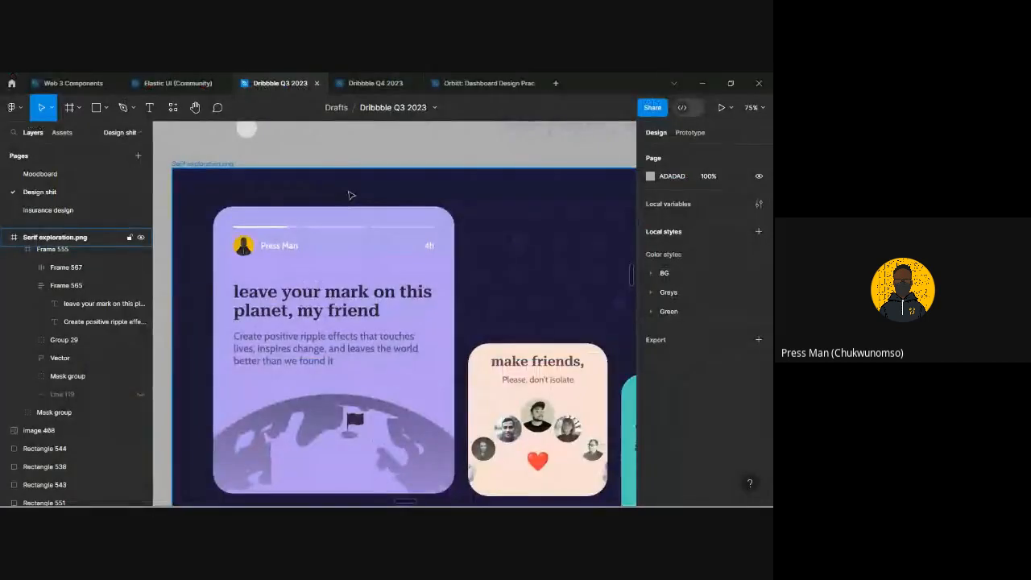
{"action": "scroll", "coordinate": [351, 195], "scroll_direction": "down", "scroll_amount": 3}
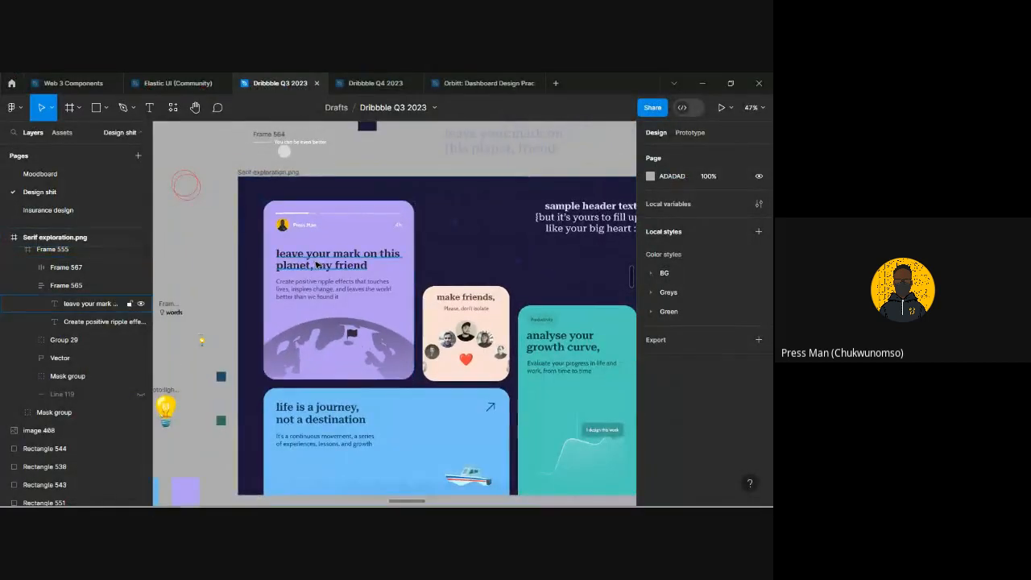
{"action": "scroll", "coordinate": [302, 222], "scroll_direction": "up", "scroll_amount": 2}
{"action": "scroll", "coordinate": [302, 222], "scroll_direction": "down", "scroll_amount": 1}
{"action": "double_click", "coordinate": [302, 221]}
{"action": "scroll", "coordinate": [302, 221], "scroll_direction": "down", "scroll_amount": 3}
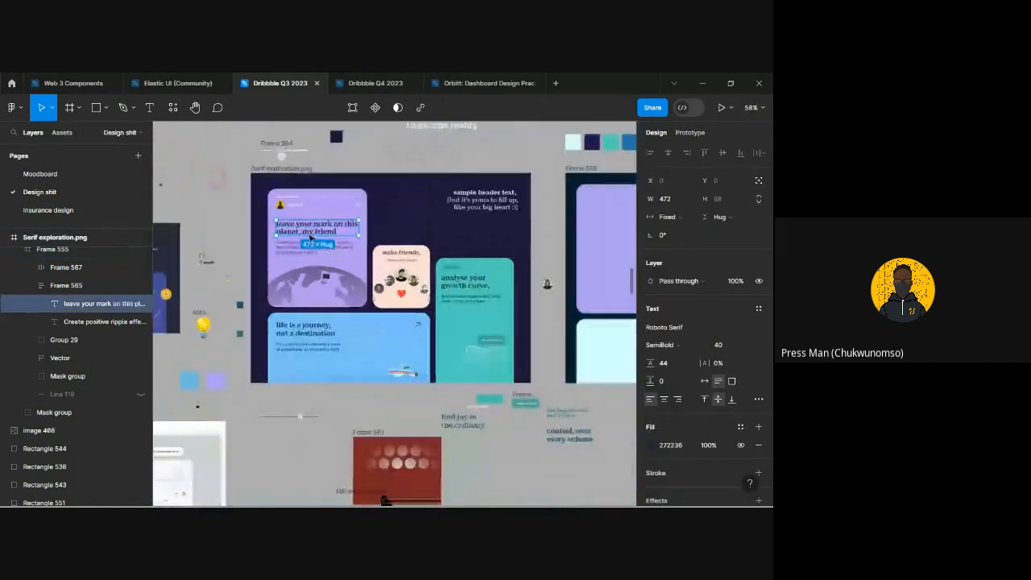
{"action": "scroll", "coordinate": [527, 234], "scroll_direction": "down", "scroll_amount": 1}
{"action": "left_click", "coordinate": [527, 234]}
{"action": "scroll", "coordinate": [515, 242], "scroll_direction": "down", "scroll_amount": 3}
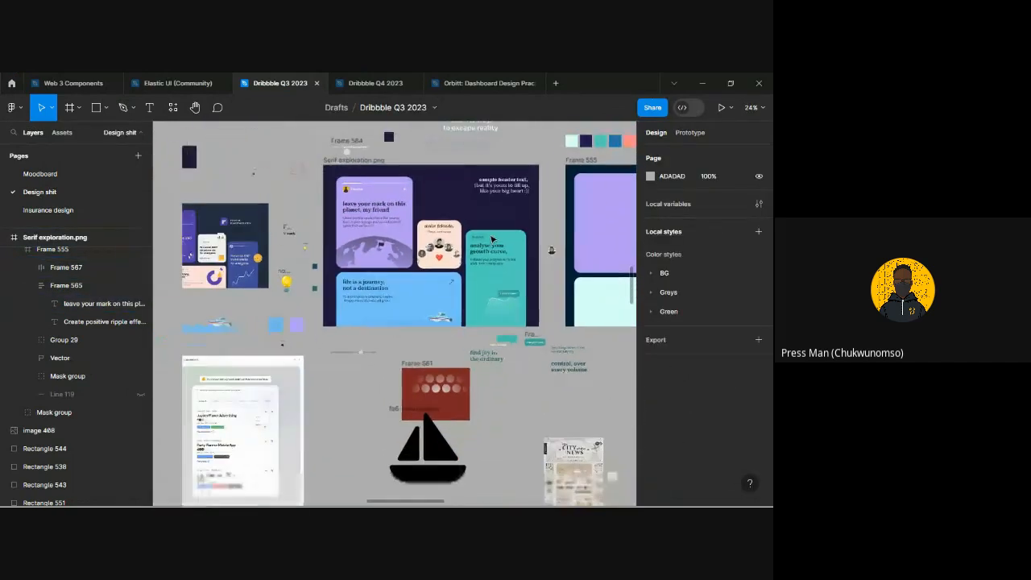
{"action": "scroll", "coordinate": [405, 249], "scroll_direction": "up", "scroll_amount": 5}
{"action": "left_click", "coordinate": [340, 284]}
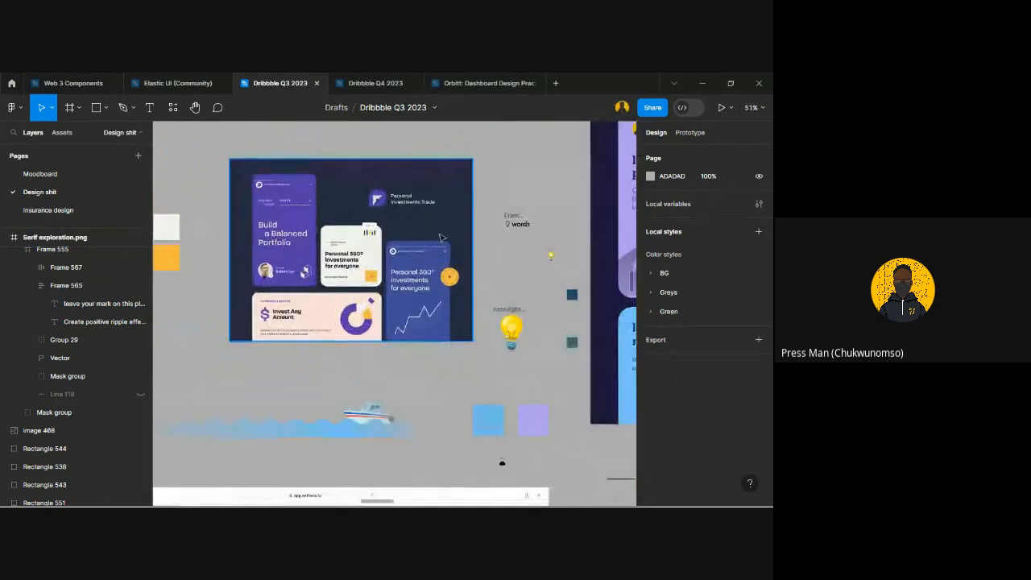
{"action": "scroll", "coordinate": [499, 258], "scroll_direction": "down", "scroll_amount": 3}
{"action": "left_click_drag", "start_coordinate": [500, 259], "coordinate": [436, 275]}
{"action": "scroll", "coordinate": [436, 276], "scroll_direction": "up", "scroll_amount": 3}
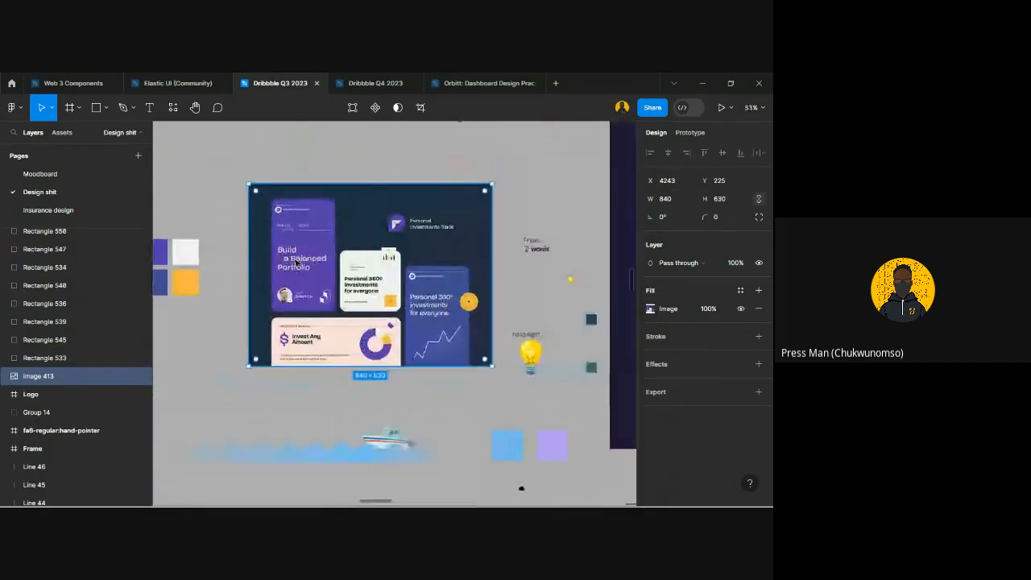
{"action": "left_click_drag", "start_coordinate": [517, 312], "coordinate": [180, 313]}
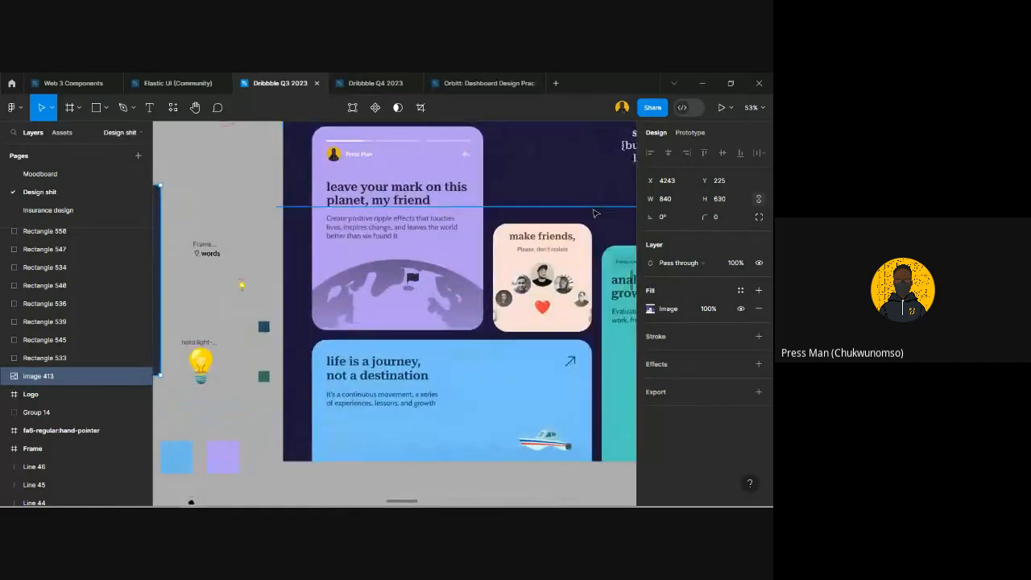
{"action": "scroll", "coordinate": [608, 185], "scroll_direction": "down", "scroll_amount": 3}
{"action": "left_click_drag", "start_coordinate": [614, 173], "coordinate": [499, 198]}
{"action": "left_click_drag", "start_coordinate": [435, 247], "coordinate": [531, 239]}
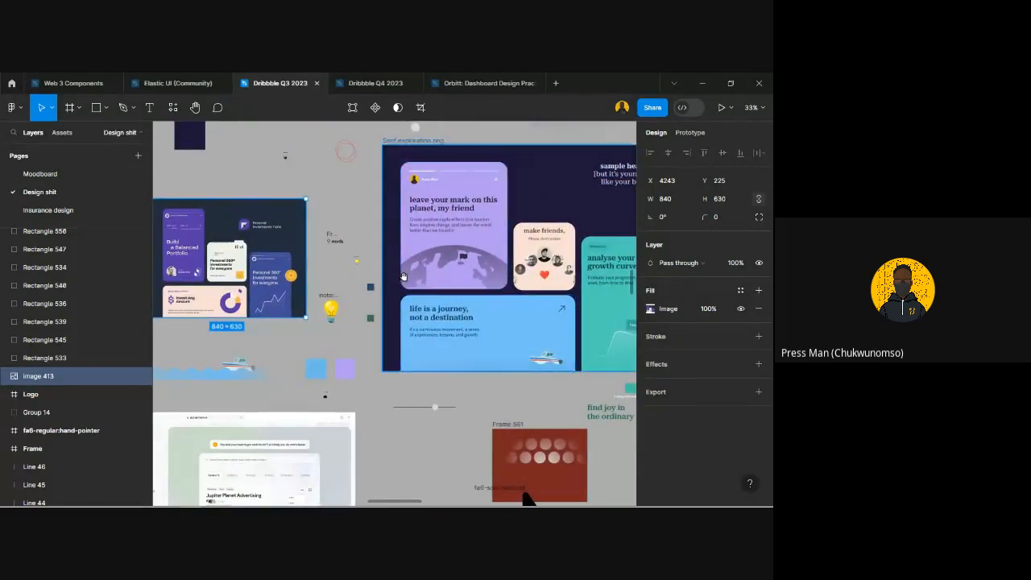
{"action": "left_click_drag", "start_coordinate": [532, 297], "coordinate": [384, 266]}
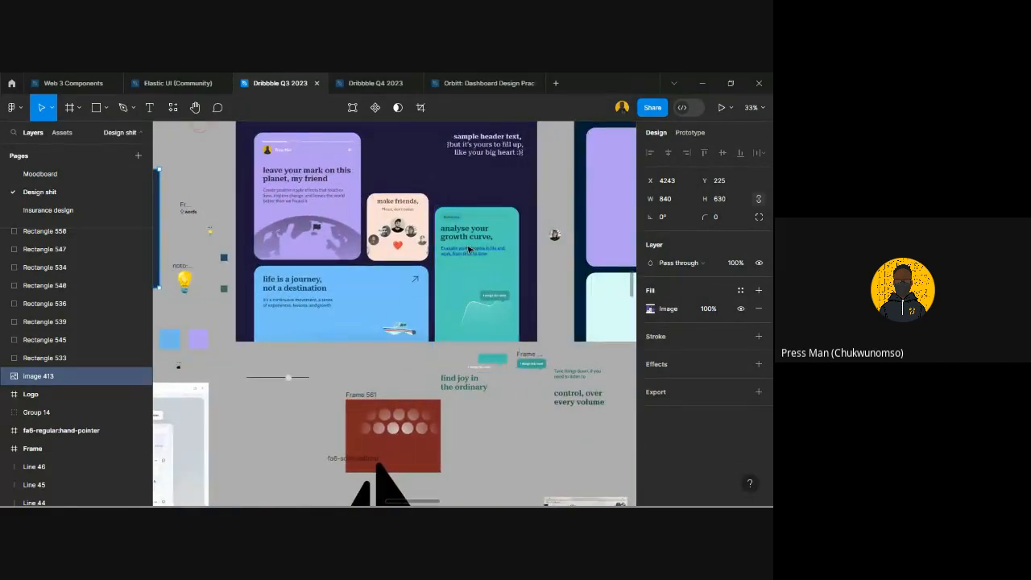
{"action": "scroll", "coordinate": [459, 237], "scroll_direction": "up", "scroll_amount": 4}
{"action": "scroll", "coordinate": [460, 202], "scroll_direction": "down", "scroll_amount": 4}
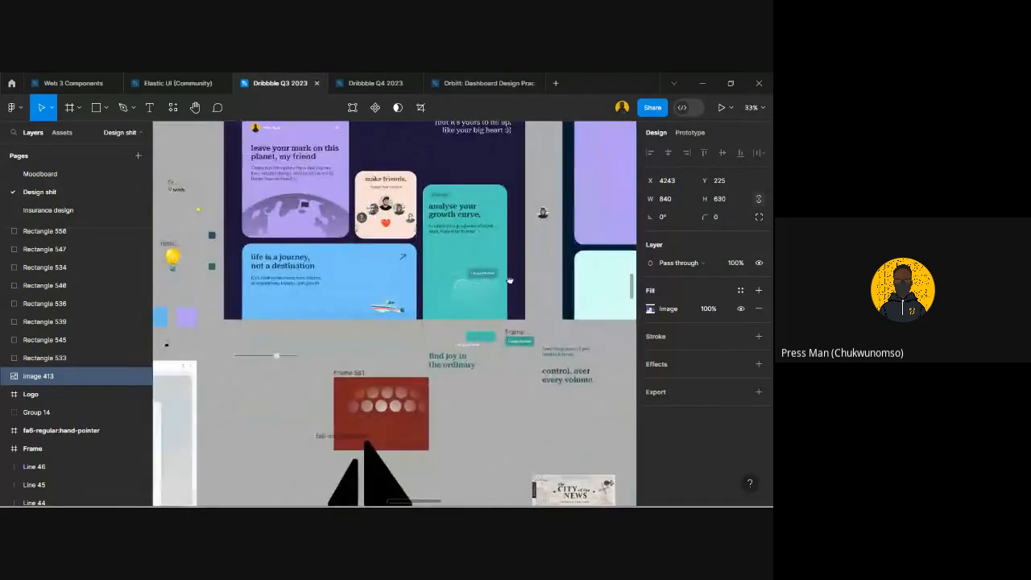
{"action": "left_click_drag", "start_coordinate": [403, 205], "coordinate": [596, 237]}
{"action": "scroll", "coordinate": [258, 232], "scroll_direction": "up", "scroll_amount": 2}
{"action": "scroll", "coordinate": [259, 232], "scroll_direction": "up", "scroll_amount": 2}
{"action": "left_click_drag", "start_coordinate": [258, 232], "coordinate": [342, 252]}
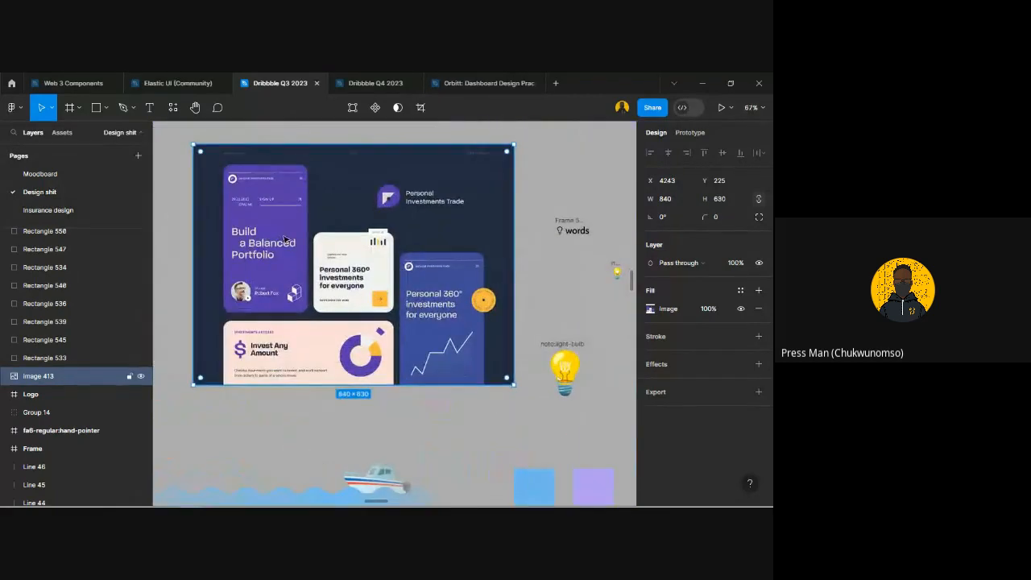
{"action": "scroll", "coordinate": [296, 235], "scroll_direction": "down", "scroll_amount": 3}
{"action": "scroll", "coordinate": [416, 292], "scroll_direction": "down", "scroll_amount": 2}
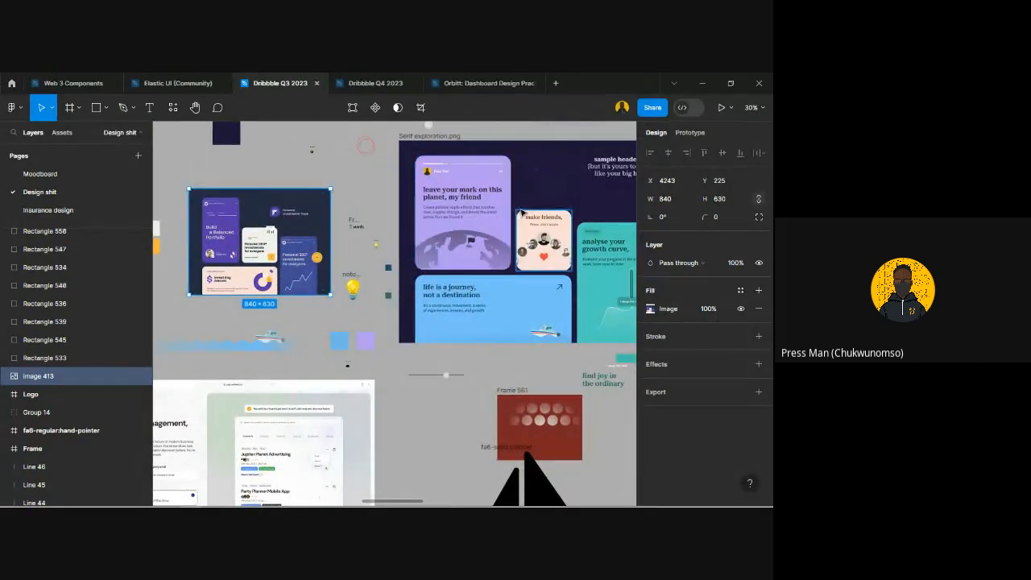
- Inspect the investment screenshot's image fill settings and the card frames and groups inside the Serif exploration design
{"action": "double_click", "coordinate": [216, 288]}
{"action": "scroll", "coordinate": [214, 281], "scroll_direction": "up", "scroll_amount": 1}
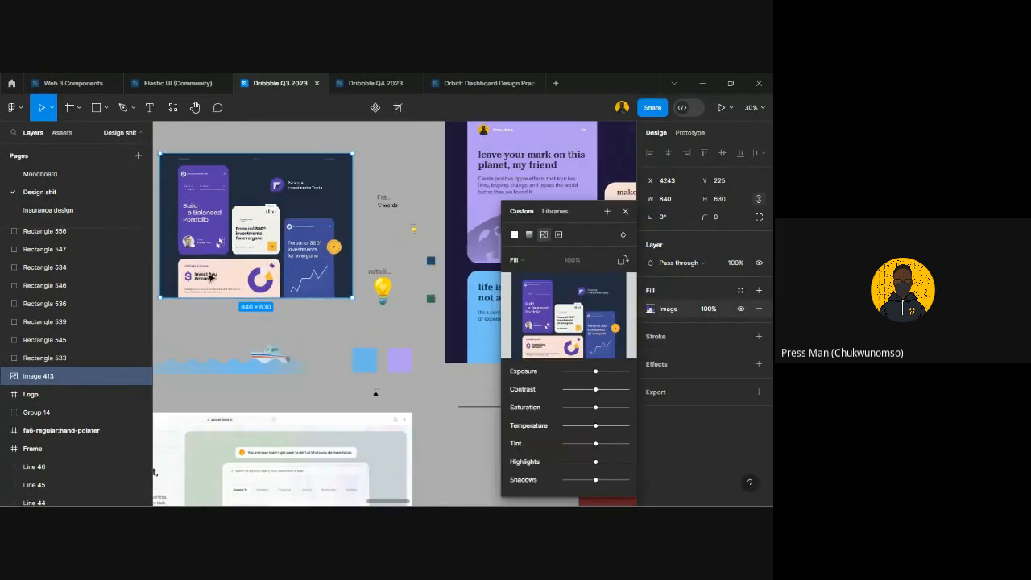
{"action": "scroll", "coordinate": [229, 260], "scroll_direction": "down", "scroll_amount": 2}
{"action": "key", "text": "Escape"}
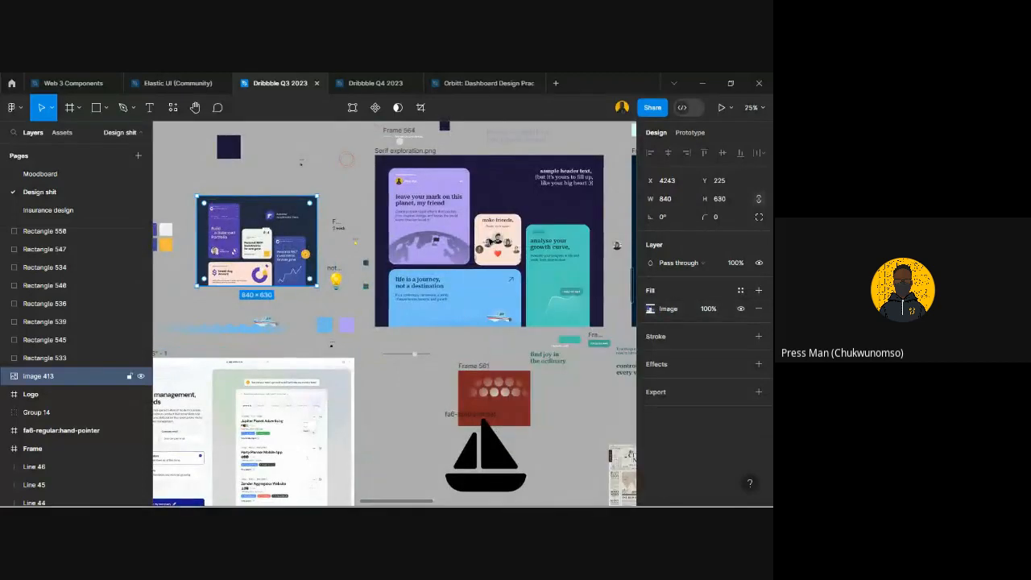
{"action": "left_click", "coordinate": [497, 240]}
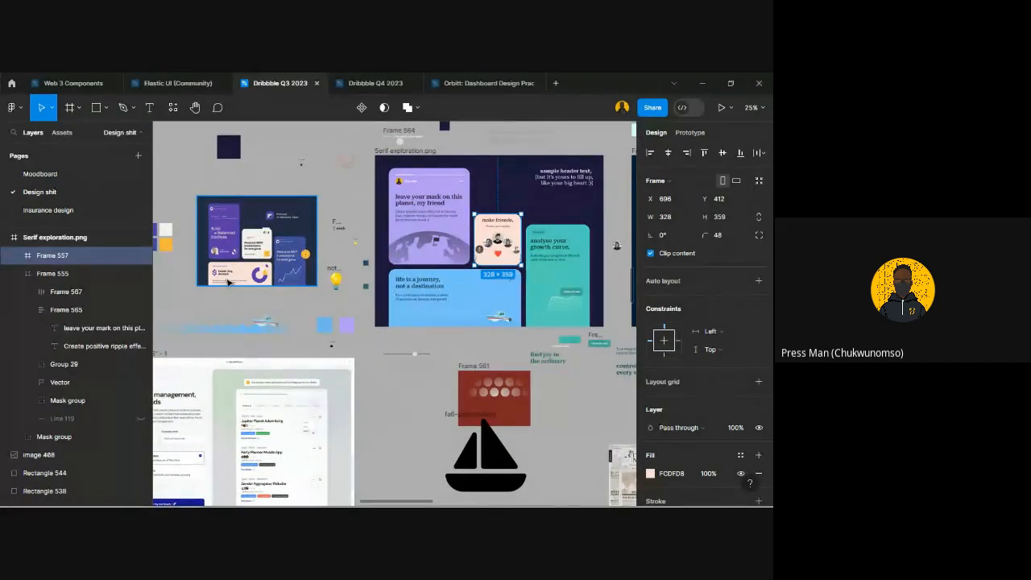
{"action": "scroll", "coordinate": [326, 258], "scroll_direction": "up", "scroll_amount": 1}
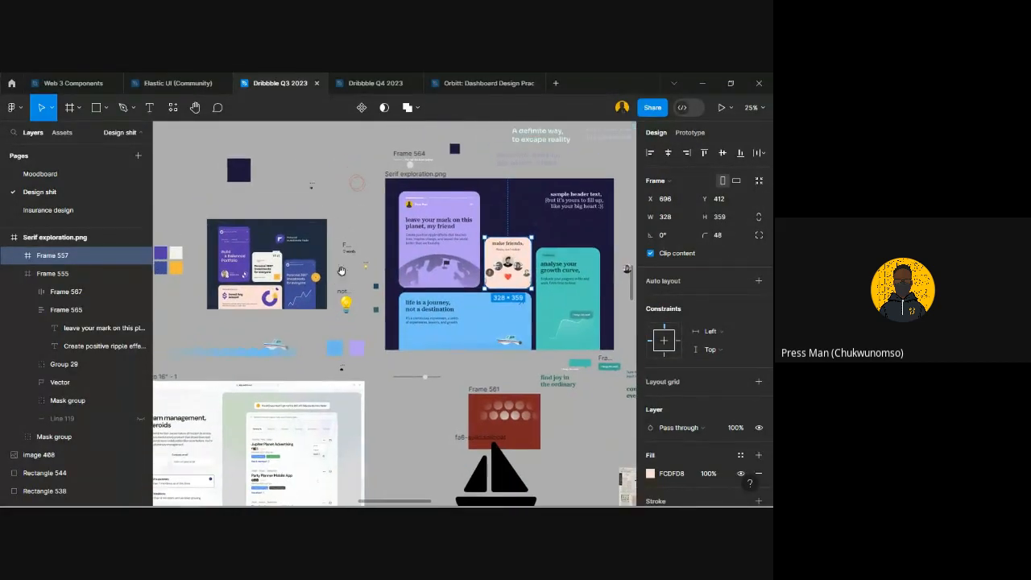
{"action": "scroll", "coordinate": [359, 273], "scroll_direction": "up", "scroll_amount": 3}
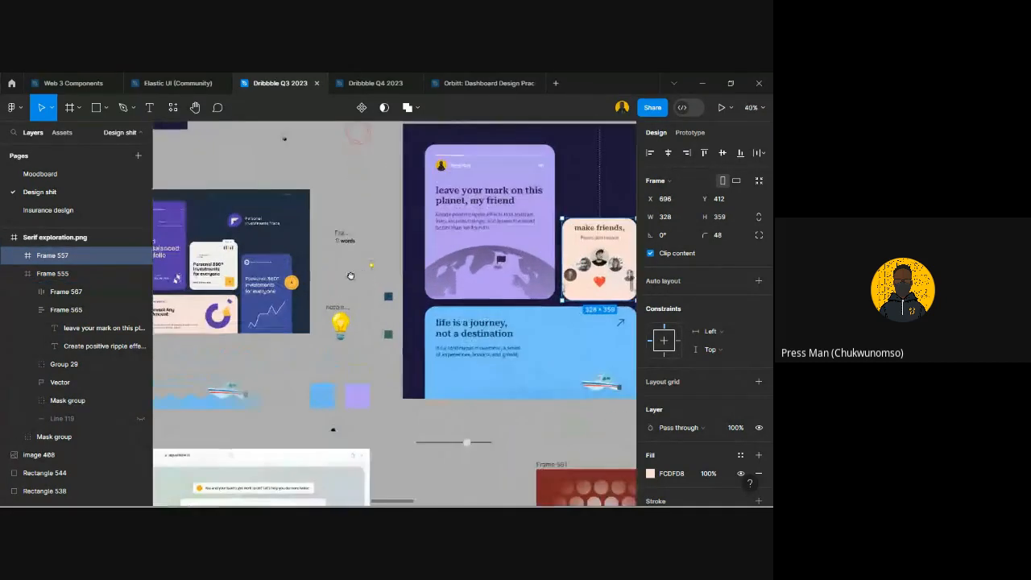
{"action": "scroll", "coordinate": [354, 275], "scroll_direction": "left", "scroll_amount": 1}
{"action": "left_click", "coordinate": [305, 269]}
{"action": "scroll", "coordinate": [301, 269], "scroll_direction": "down", "scroll_amount": 2}
{"action": "left_click", "coordinate": [359, 353]}
{"action": "scroll", "coordinate": [359, 342], "scroll_direction": "up", "scroll_amount": 2}
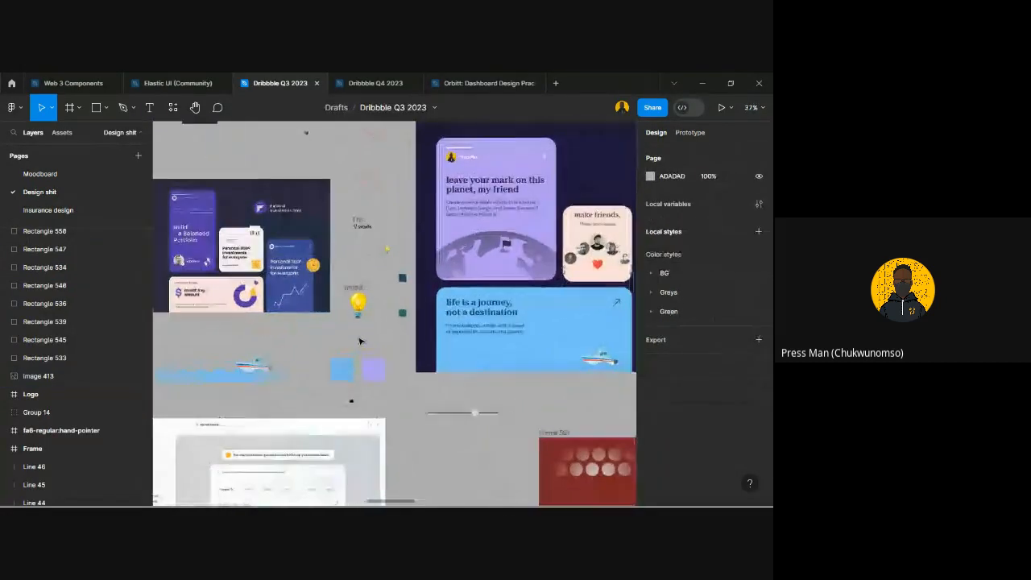
{"action": "double_click", "coordinate": [600, 368]}
{"action": "scroll", "coordinate": [552, 283], "scroll_direction": "right", "scroll_amount": 2}
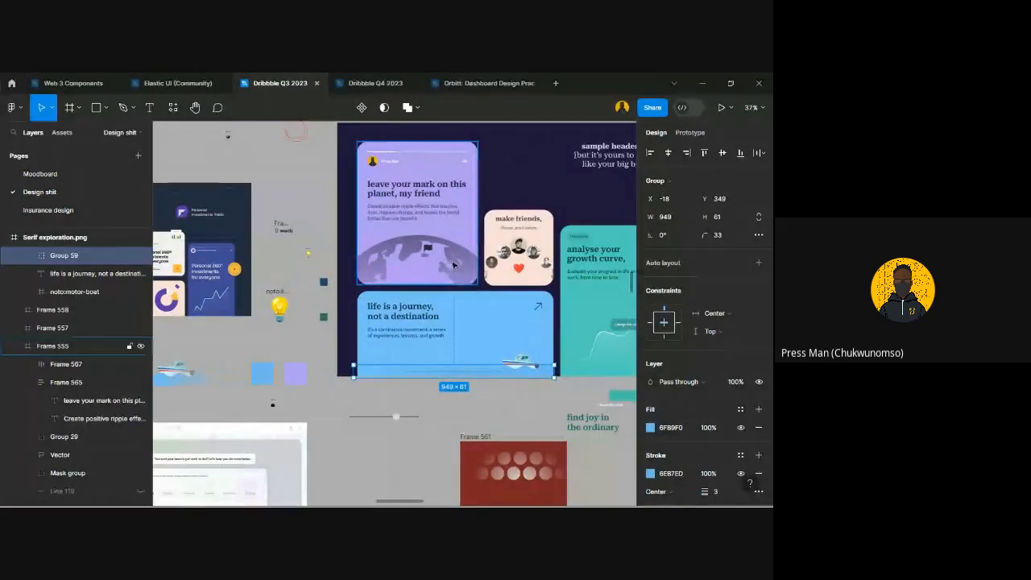
{"action": "scroll", "coordinate": [401, 248], "scroll_direction": "up", "scroll_amount": 3}
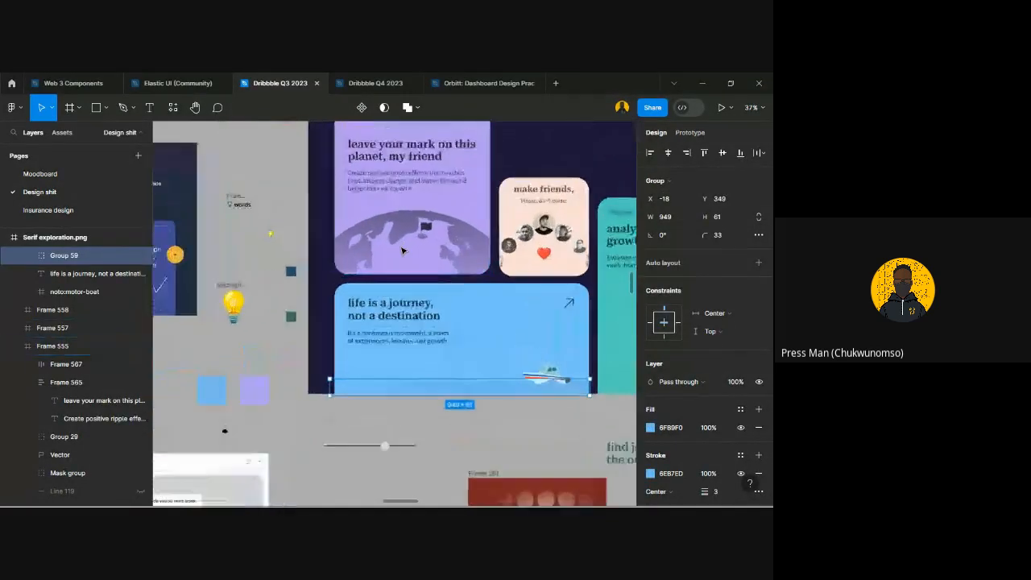
{"action": "scroll", "coordinate": [411, 380], "scroll_direction": "down", "scroll_amount": 8}
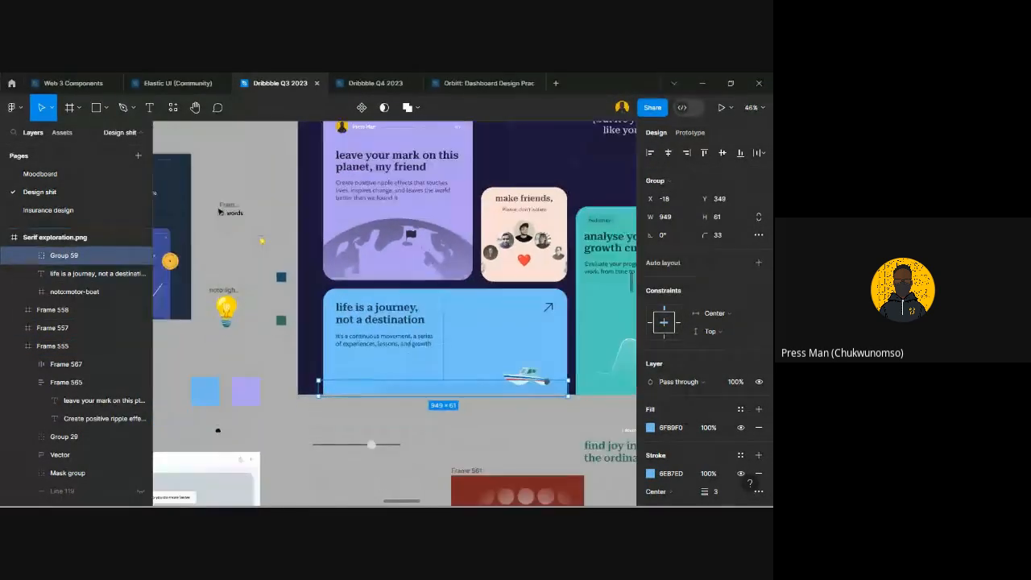
{"action": "scroll", "coordinate": [342, 211], "scroll_direction": "up", "scroll_amount": 1}
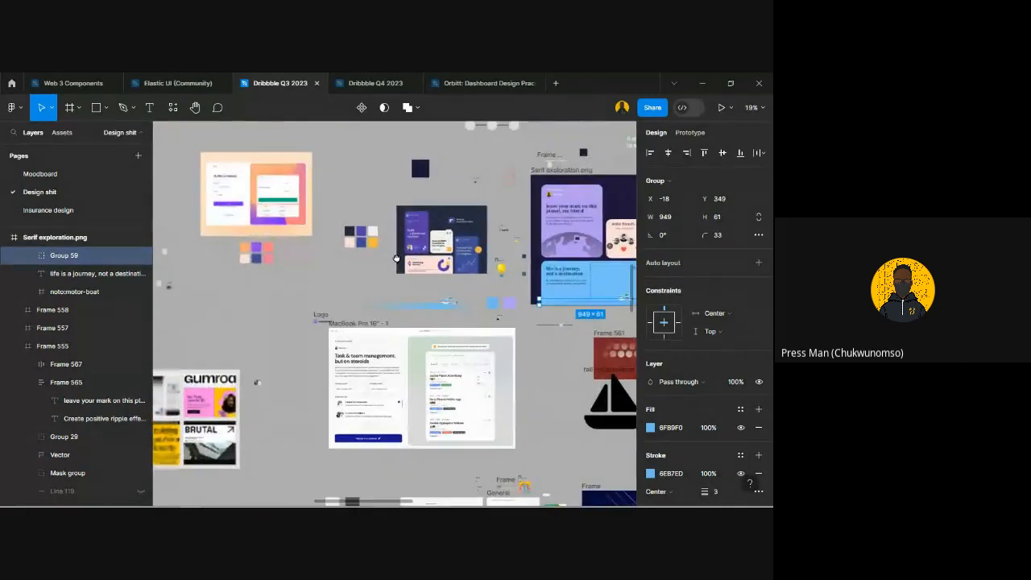
{"action": "scroll", "coordinate": [332, 237], "scroll_direction": "right", "scroll_amount": 4}
{"action": "scroll", "coordinate": [332, 237], "scroll_direction": "down", "scroll_amount": 2}
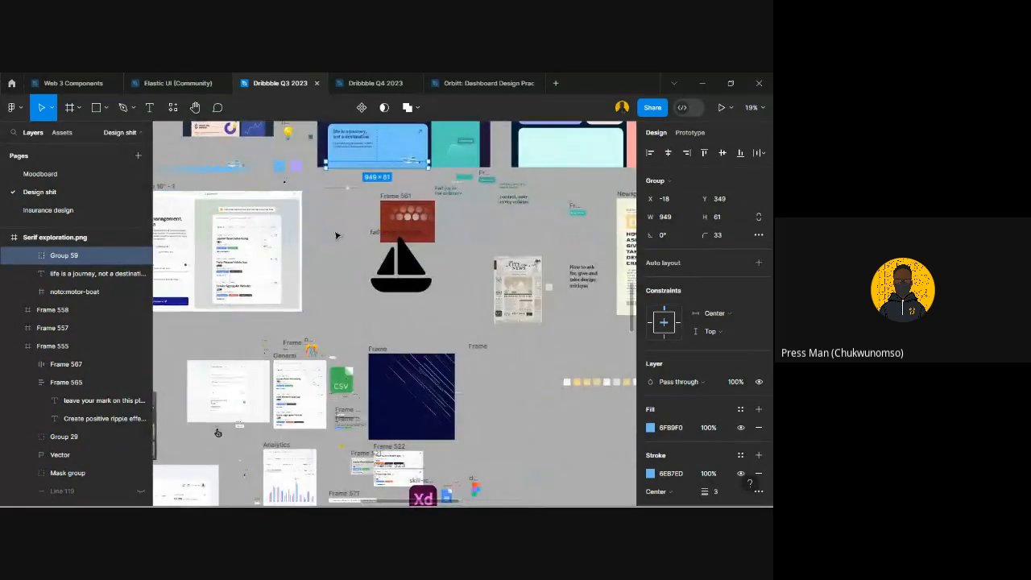
- Switch to the Google Meet tab and stop presenting the screen
{"action": "key", "text": "alt+Tab"}
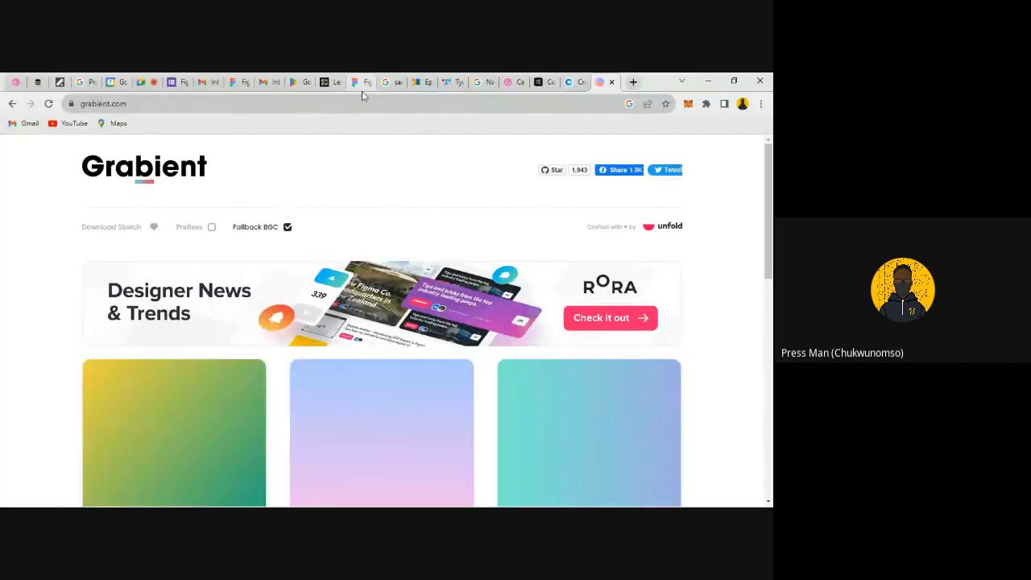
{"action": "left_click", "coordinate": [144, 82]}
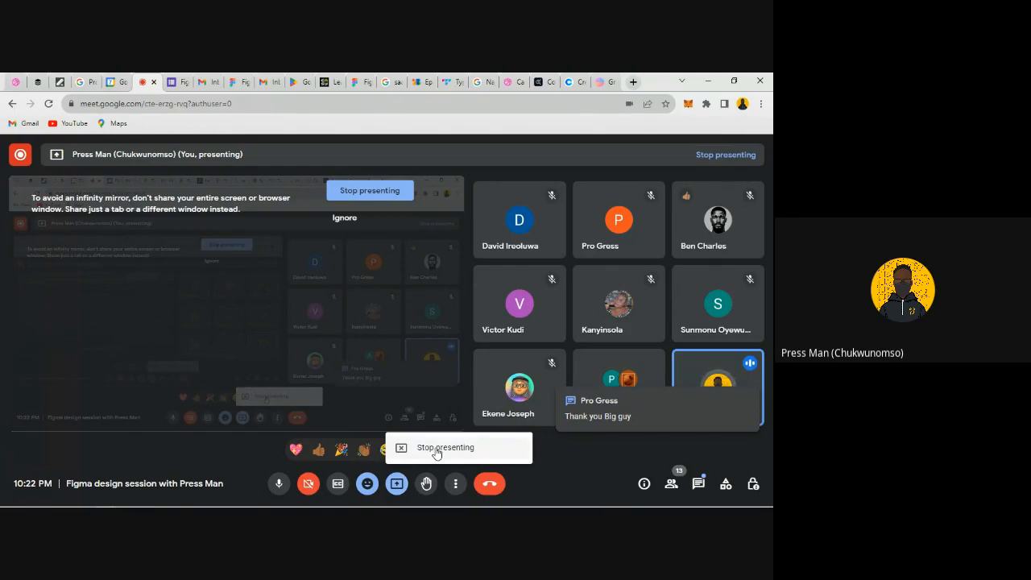
{"action": "left_click", "coordinate": [435, 452]}
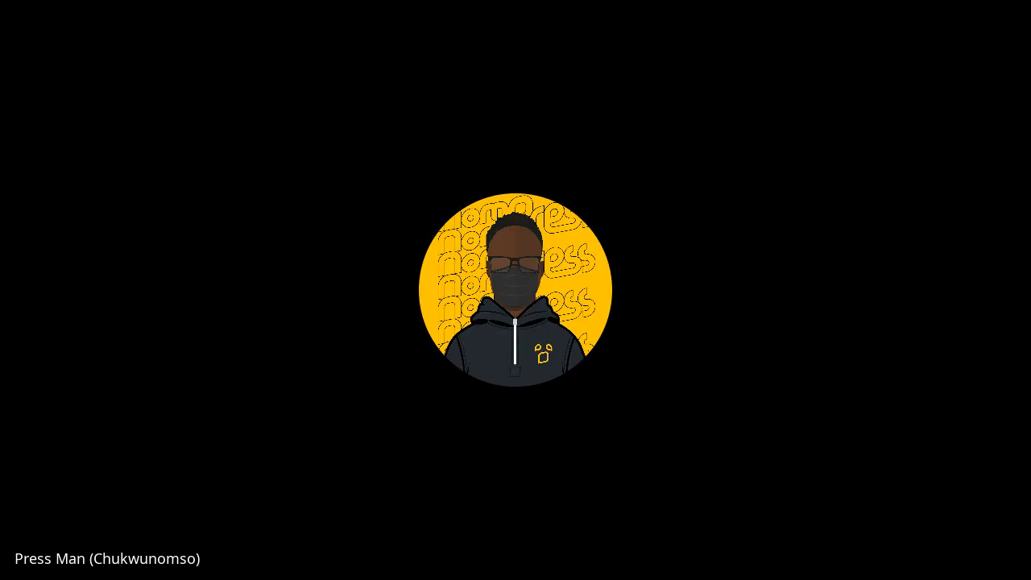